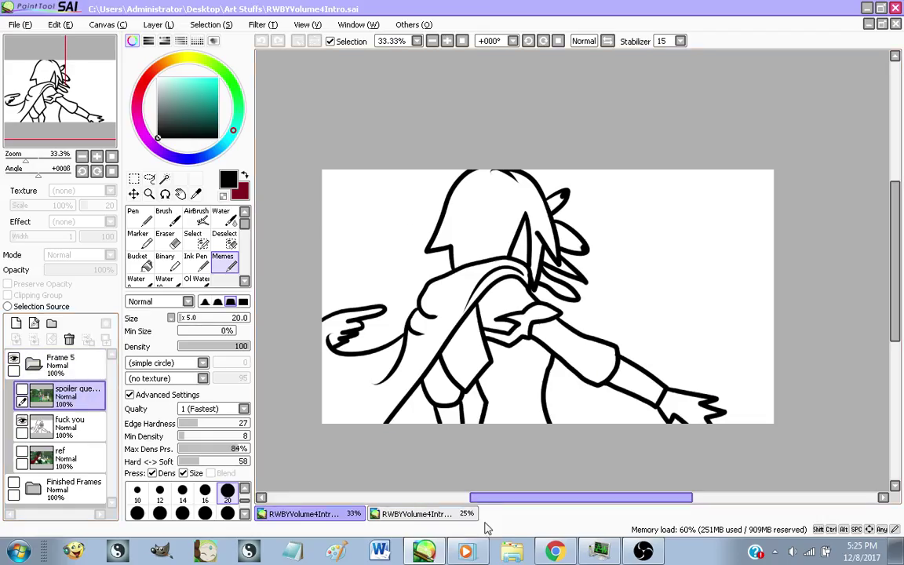
View the reference scene in the media player and show the hidden reference image layer above the Frame 5 line art
{"action": "left_click", "coordinate": [472, 553]}
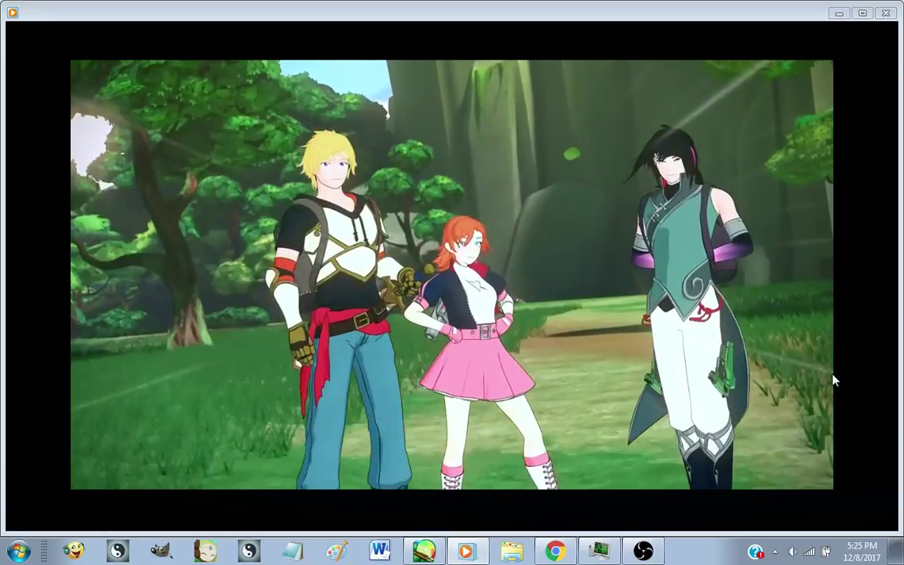
{"action": "left_click", "coordinate": [423, 552]}
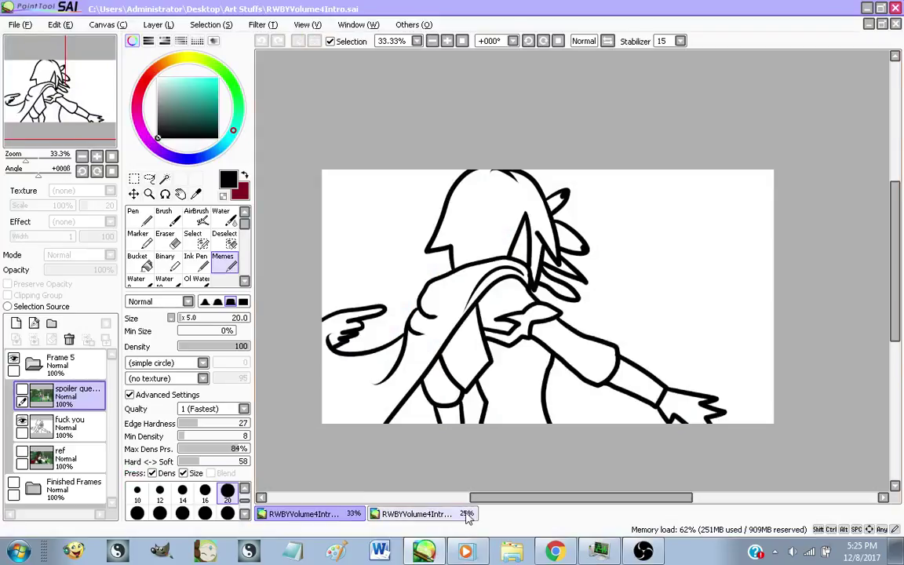
{"action": "left_click", "coordinate": [22, 390]}
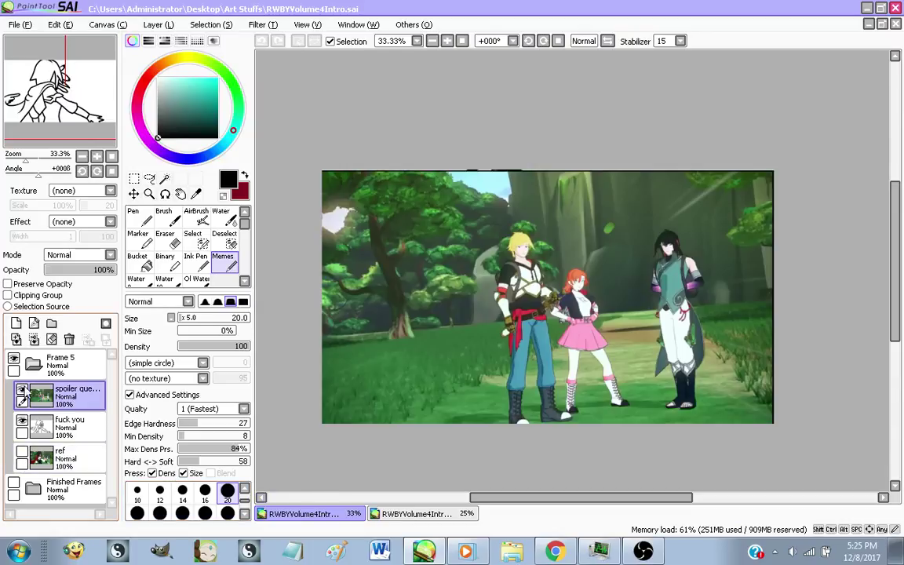
{"action": "scroll", "coordinate": [572, 373], "scroll_direction": "up", "scroll_amount": 1}
{"action": "scroll", "coordinate": [573, 375], "scroll_direction": "down", "scroll_amount": 1}
{"action": "scroll", "coordinate": [571, 382], "scroll_direction": "up", "scroll_amount": 1}
{"action": "scroll", "coordinate": [343, 378], "scroll_direction": "down", "scroll_amount": 1}
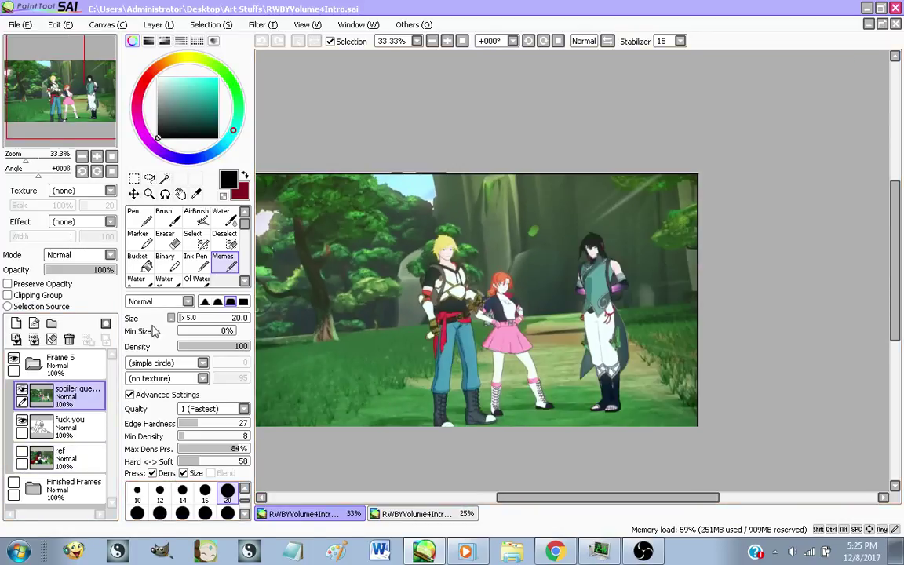
Select the whole picture of the three characters and cut it from its layer
{"action": "left_click", "coordinate": [135, 181]}
{"action": "scroll", "coordinate": [267, 133], "scroll_direction": "down", "scroll_amount": 1}
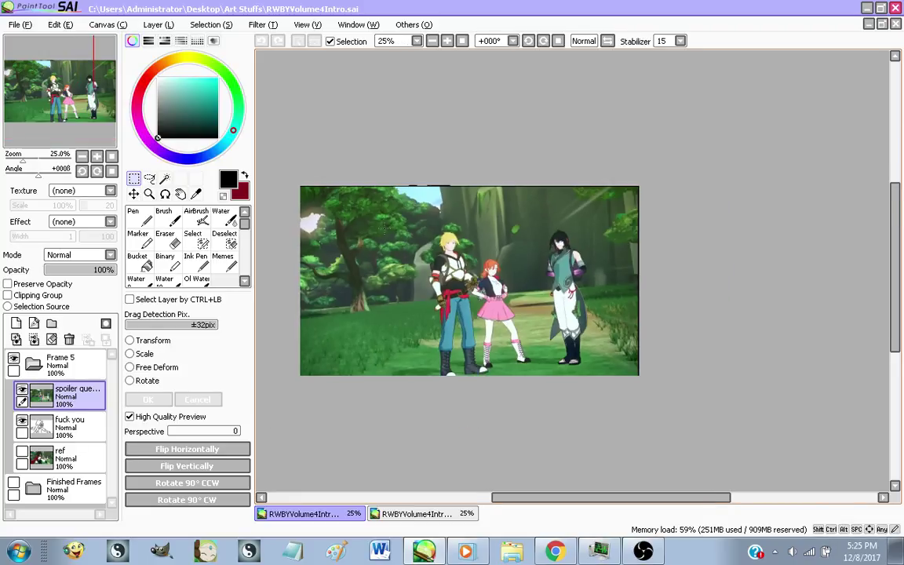
{"action": "scroll", "coordinate": [266, 134], "scroll_direction": "up", "scroll_amount": 2}
{"action": "scroll", "coordinate": [267, 134], "scroll_direction": "down", "scroll_amount": 1}
{"action": "left_click_drag", "start_coordinate": [268, 133], "coordinate": [776, 450]}
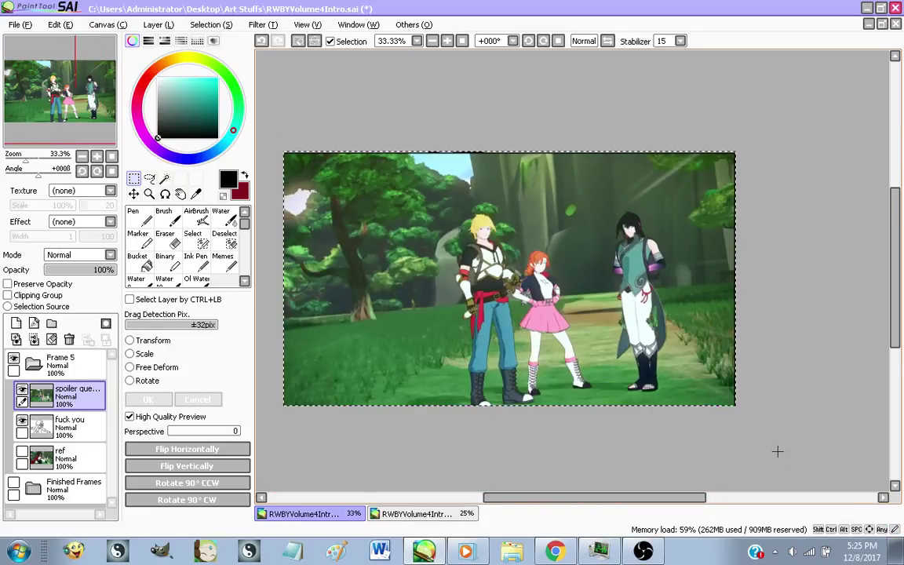
{"action": "key", "text": "ctrl+x"}
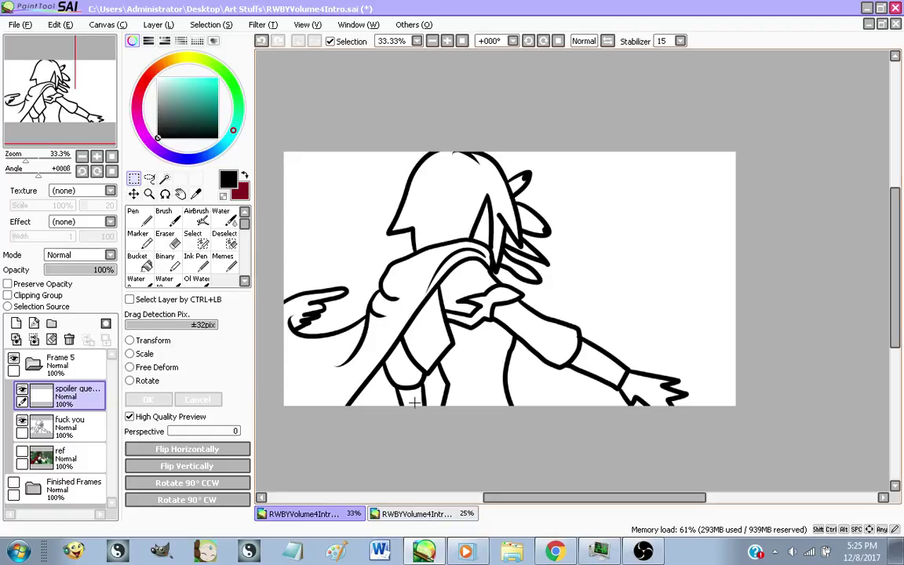
Paste the cut picture into RWBYVolume4Intro_Beta.sai as a new layer and rename that layer as Frame 5
{"action": "left_click", "coordinate": [415, 516]}
{"action": "scroll", "coordinate": [532, 284], "scroll_direction": "down", "scroll_amount": 1}
{"action": "scroll", "coordinate": [554, 303], "scroll_direction": "up", "scroll_amount": 1}
{"action": "key", "text": "ctrl+v"}
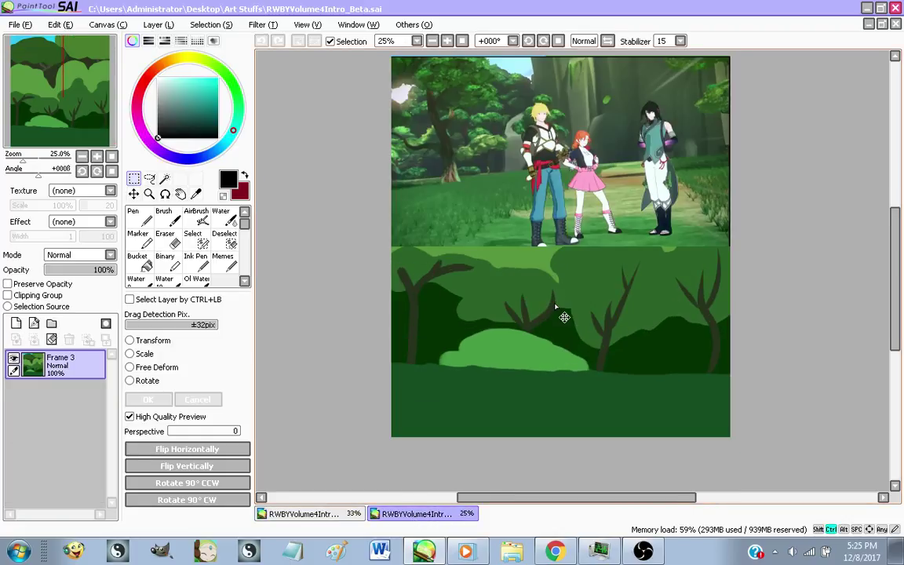
{"action": "key", "text": "ctrl+v"}
{"action": "double_click", "coordinate": [65, 375]}
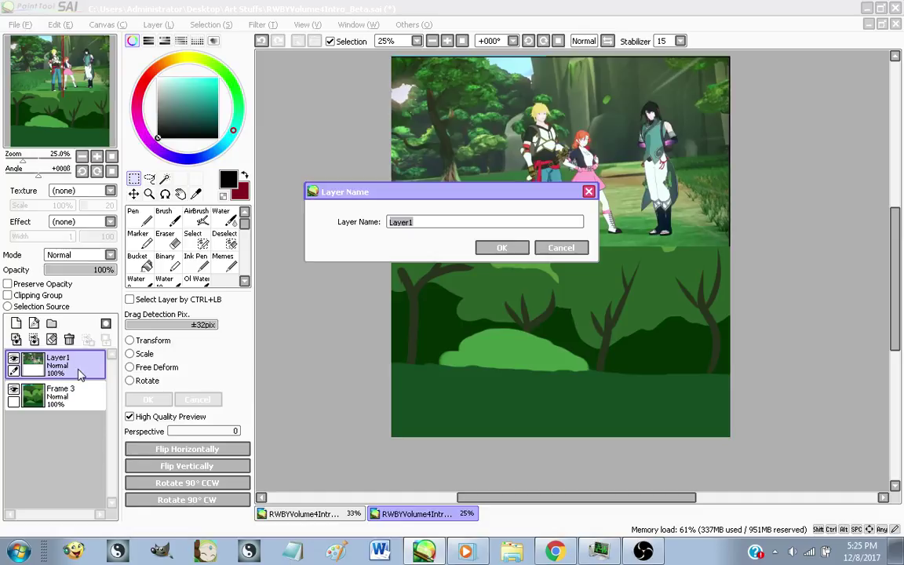
{"action": "type", "text": "Frame 5"}
{"action": "key", "text": "Return"}
{"action": "scroll", "coordinate": [456, 268], "scroll_direction": "down", "scroll_amount": 1}
{"action": "scroll", "coordinate": [457, 269], "scroll_direction": "up", "scroll_amount": 1}
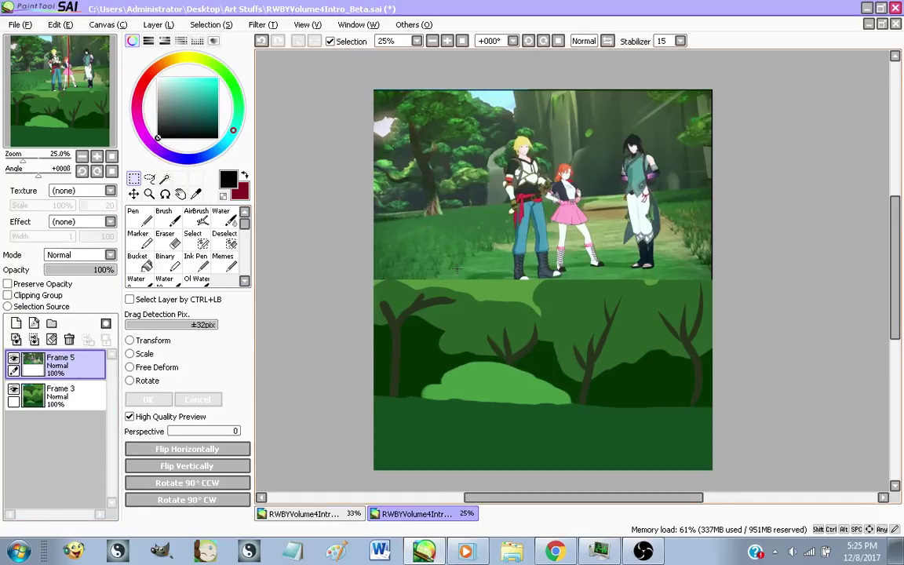
Transform the pasted picture, enlarging and repositioning it so the three characters fill most of the canvas height
{"action": "key", "text": "ctrl+t"}
{"action": "left_click_drag", "start_coordinate": [469, 244], "coordinate": [371, 277]}
{"action": "left_click_drag", "start_coordinate": [616, 310], "coordinate": [620, 369]}
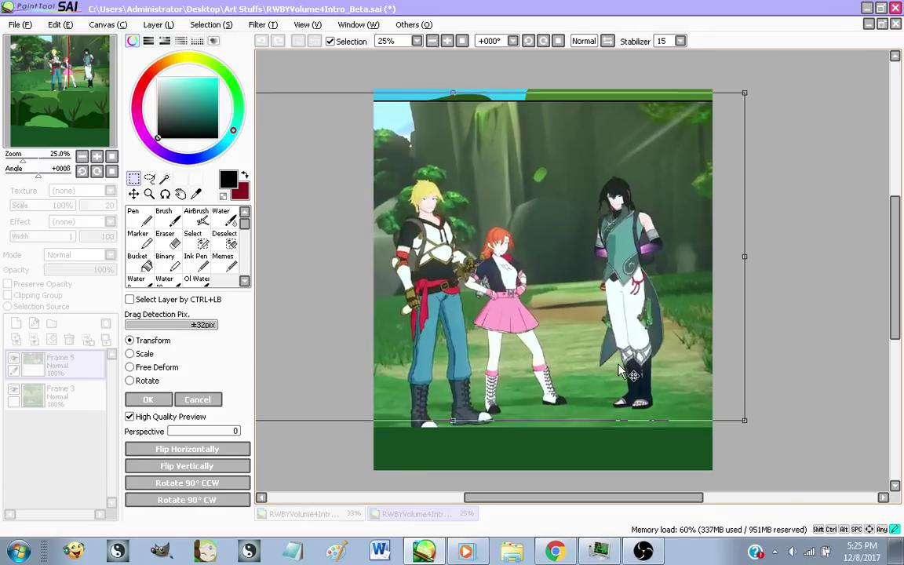
{"action": "mouse_move", "coordinate": [745, 426]}
{"action": "left_mouse_down"}
{"action": "mouse_move", "coordinate": [775, 455]}
{"action": "mouse_move", "coordinate": [746, 430]}
{"action": "left_mouse_up"}
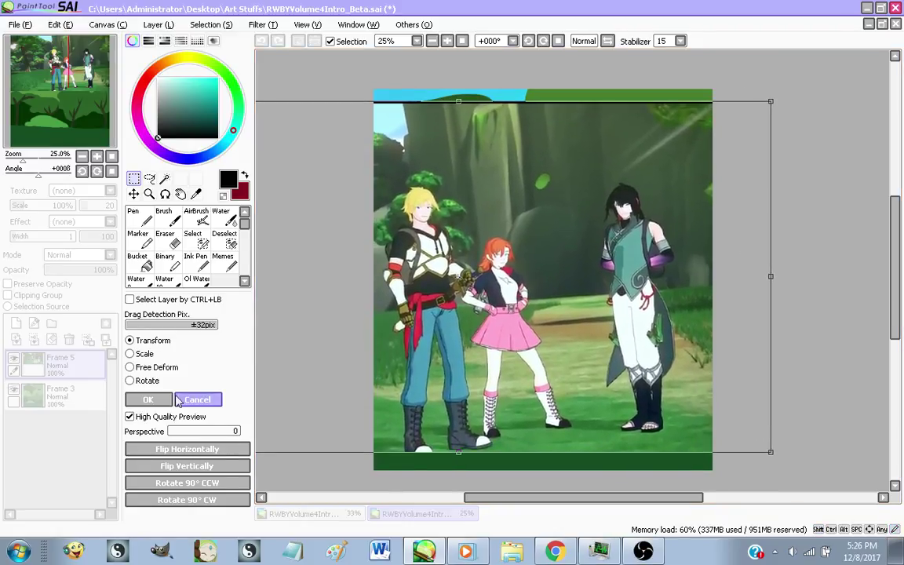
{"action": "key", "text": "Return"}
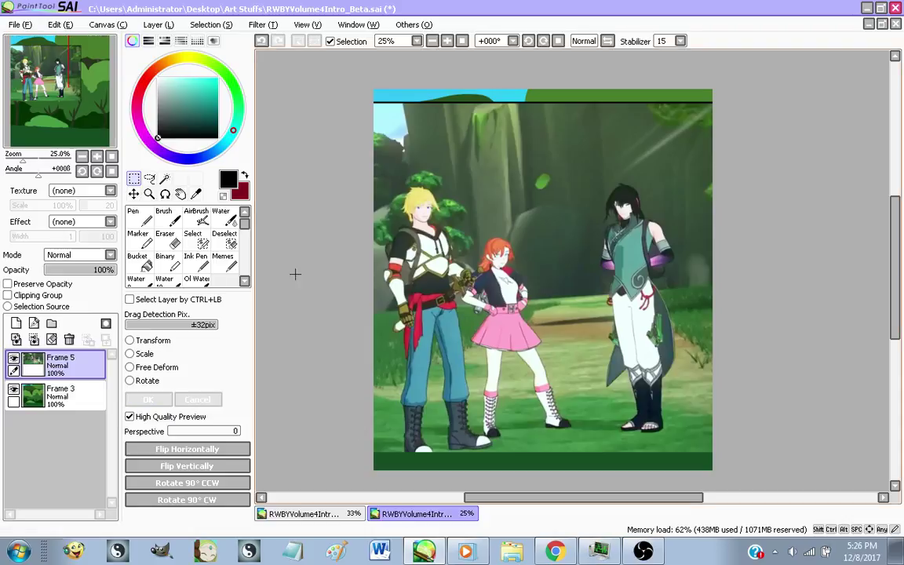
Add a new layer above Frame 5 and hide the Frame 3 layer
{"action": "left_click", "coordinate": [16, 324]}
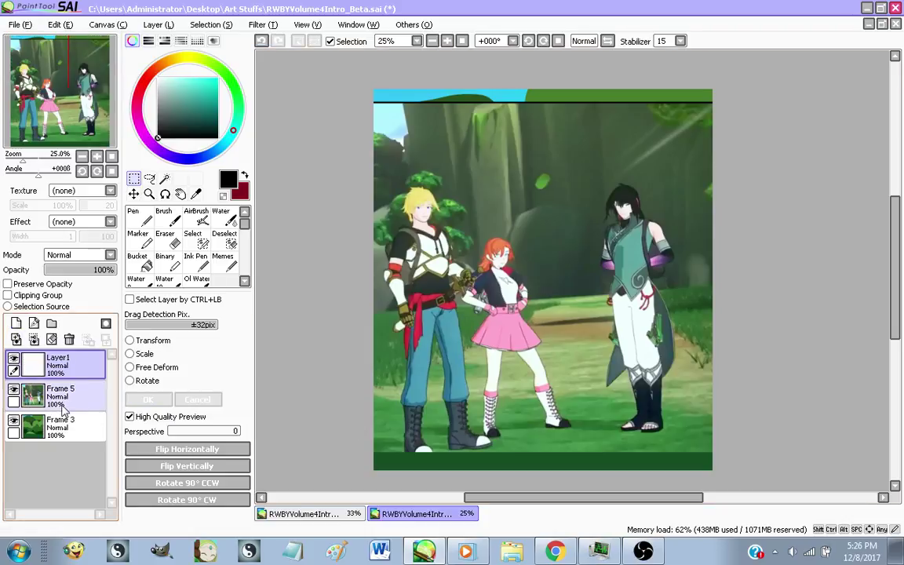
{"action": "left_click", "coordinate": [31, 424]}
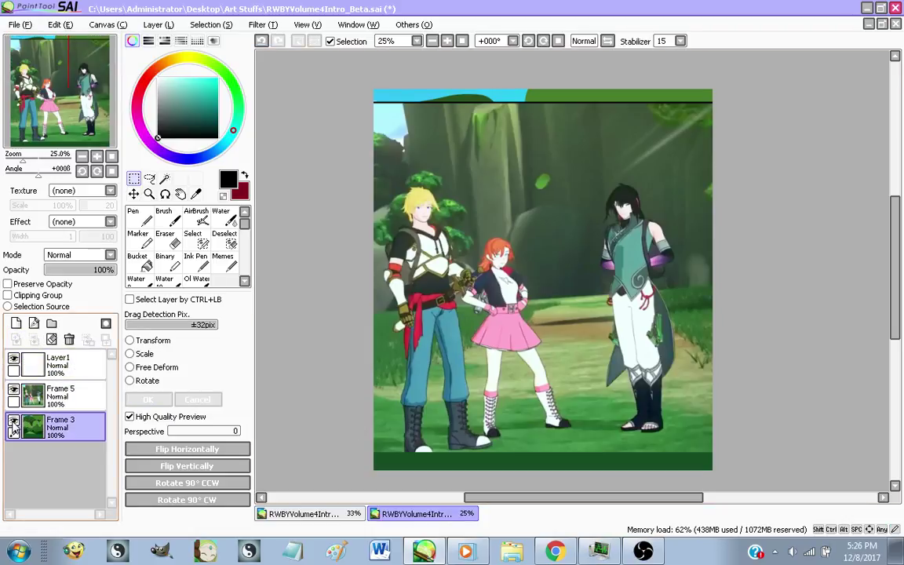
{"action": "left_click", "coordinate": [14, 421]}
Lower the Frame 5 layer's opacity to 28% and rename the empty top layer as Lins
{"action": "left_click", "coordinate": [74, 393]}
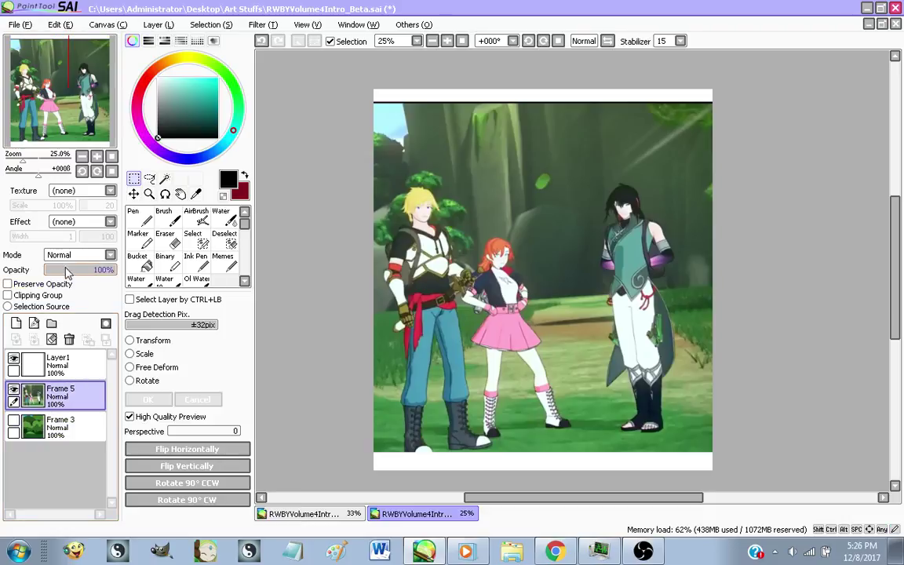
{"action": "left_click", "coordinate": [63, 269]}
{"action": "left_click", "coordinate": [88, 377]}
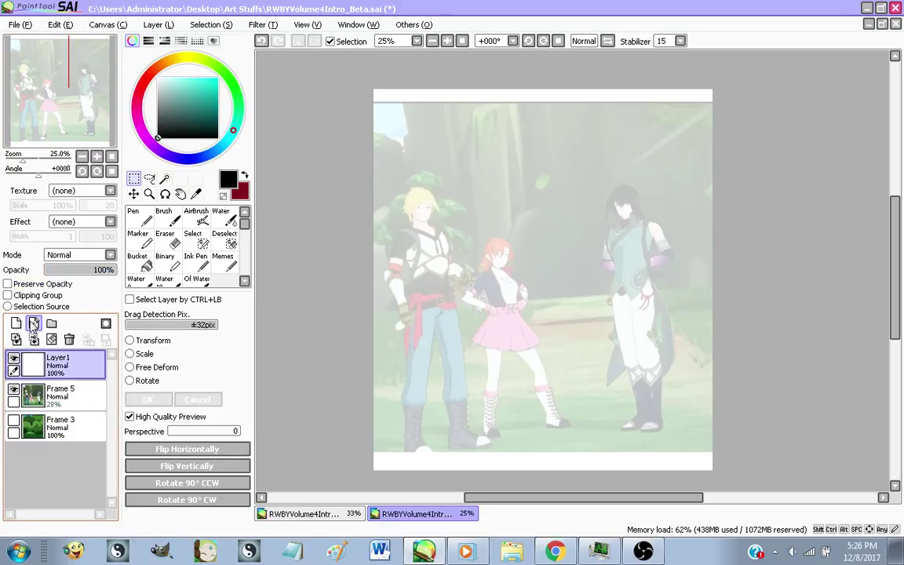
{"action": "double_click", "coordinate": [81, 370]}
{"action": "type", "text": "Lin"}
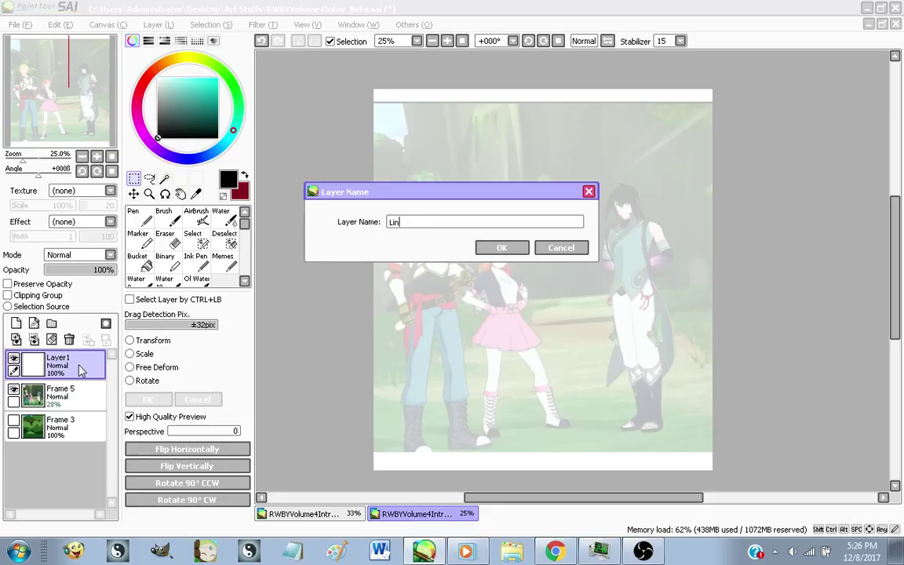
{"action": "type", "text": "s"}
{"action": "key", "text": "Return"}
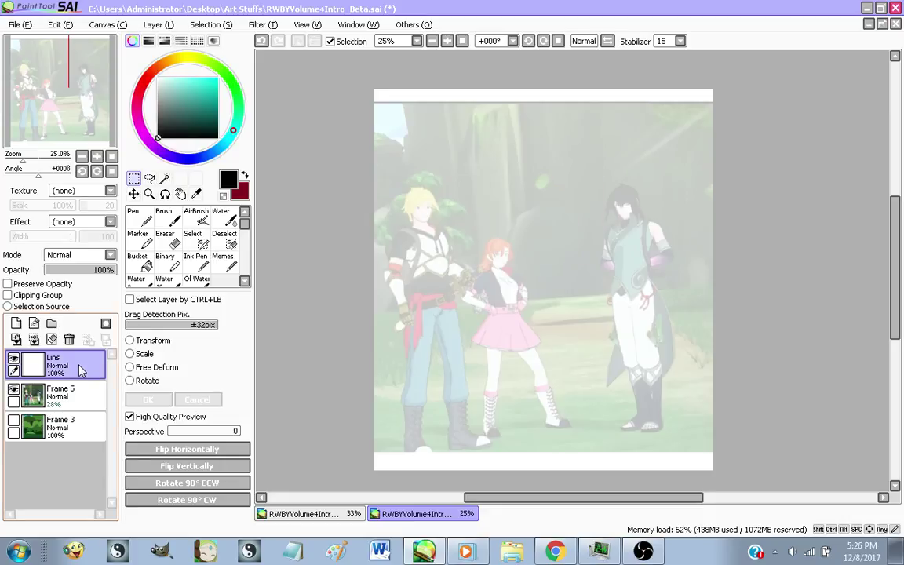
Pick the Memes brush and dismiss its custom tool settings without forcing the shortcut assignment
{"action": "double_click", "coordinate": [220, 266]}
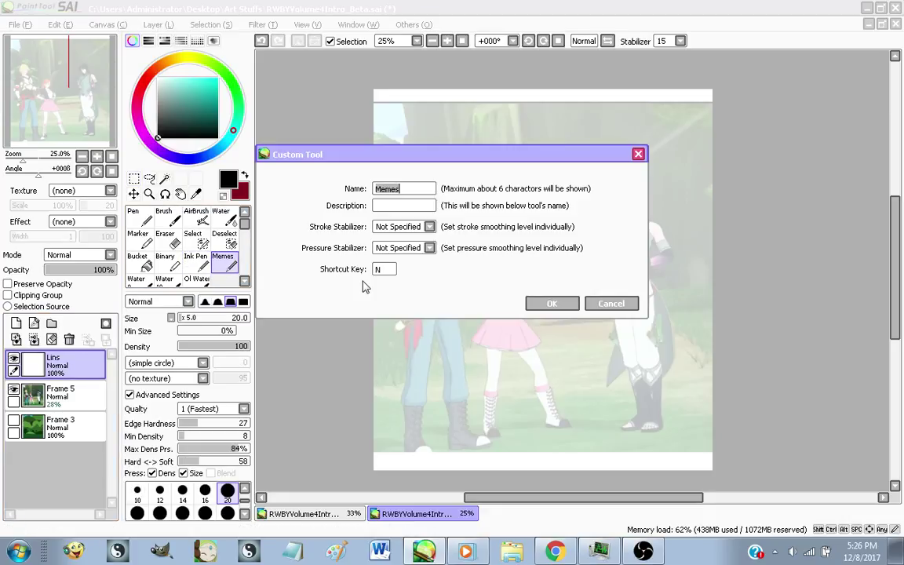
{"action": "left_click", "coordinate": [538, 304]}
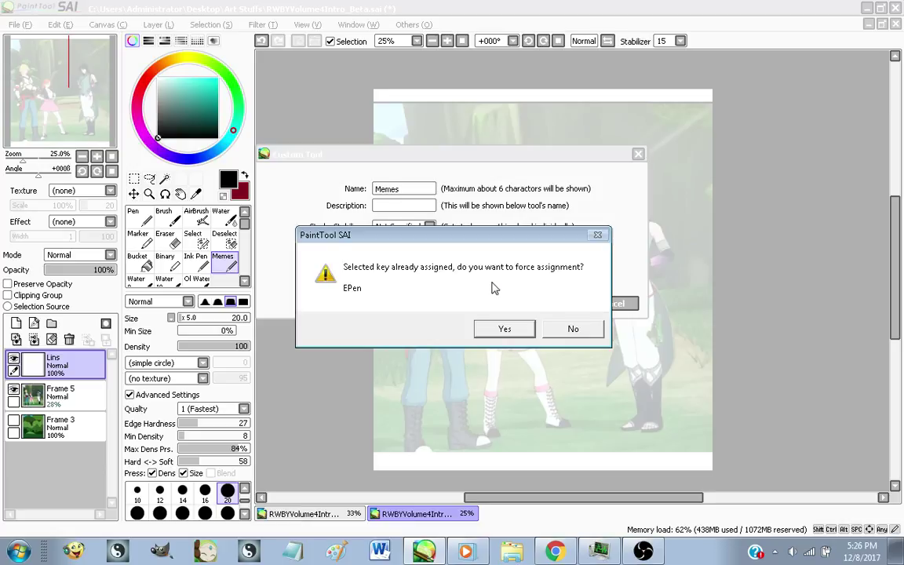
{"action": "left_click", "coordinate": [557, 335]}
{"action": "left_click", "coordinate": [550, 305]}
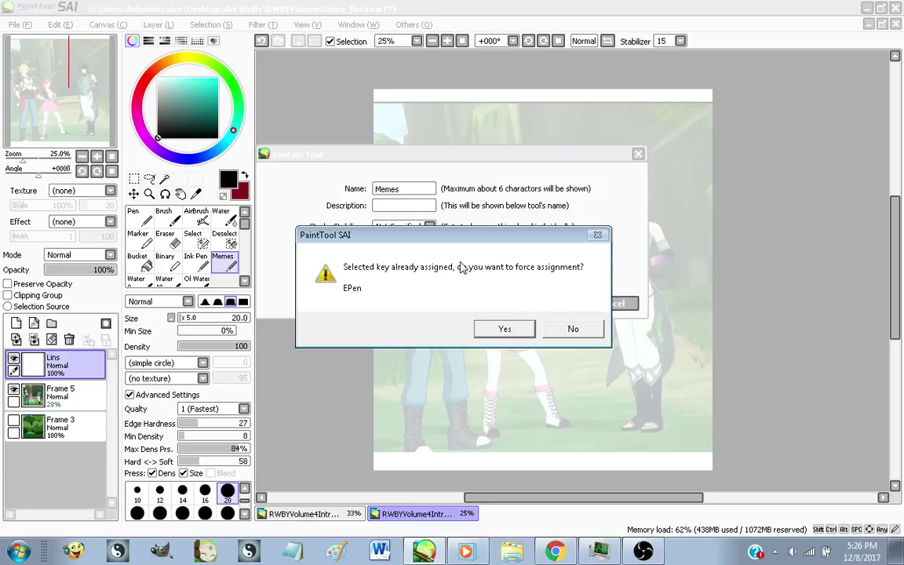
{"action": "left_click", "coordinate": [563, 330]}
{"action": "left_click", "coordinate": [618, 305]}
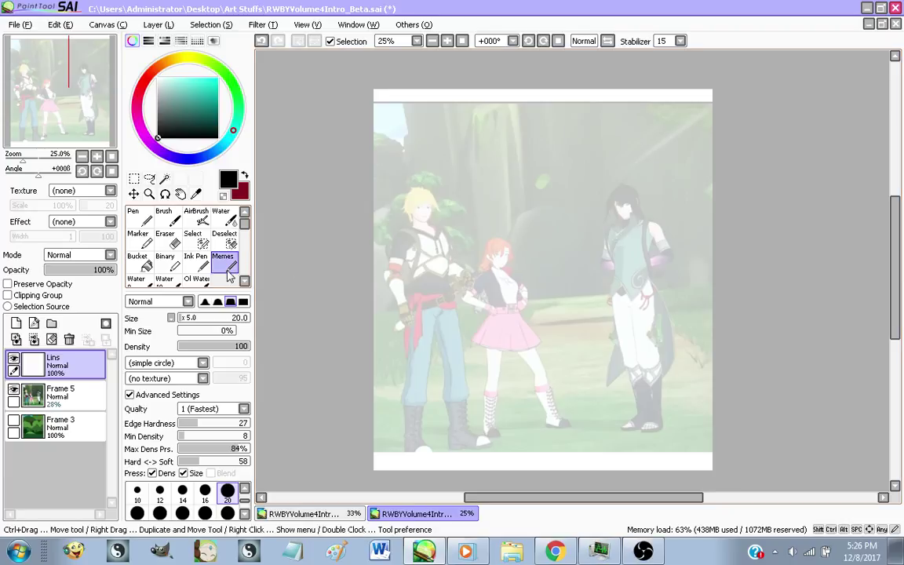
Set the Memes brush size to 10 for the line art
{"action": "scroll", "coordinate": [457, 255], "scroll_direction": "up", "scroll_amount": 2}
{"action": "scroll", "coordinate": [503, 297], "scroll_direction": "down", "scroll_amount": 1}
{"action": "scroll", "coordinate": [503, 297], "scroll_direction": "up", "scroll_amount": 1}
{"action": "scroll", "coordinate": [213, 506], "scroll_direction": "up", "scroll_amount": 1}
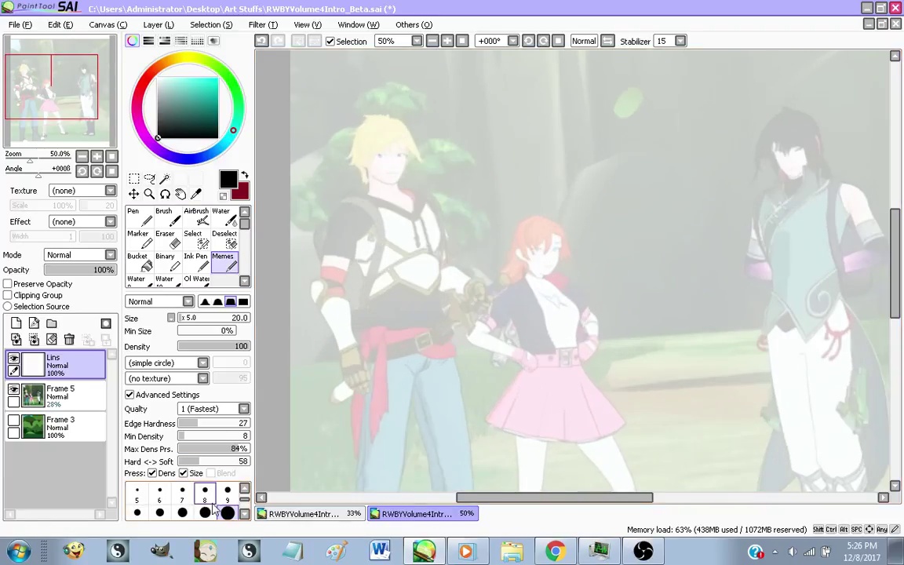
{"action": "left_click", "coordinate": [137, 512]}
{"action": "scroll", "coordinate": [520, 258], "scroll_direction": "up", "scroll_amount": 1}
{"action": "scroll", "coordinate": [540, 303], "scroll_direction": "down", "scroll_amount": 1}
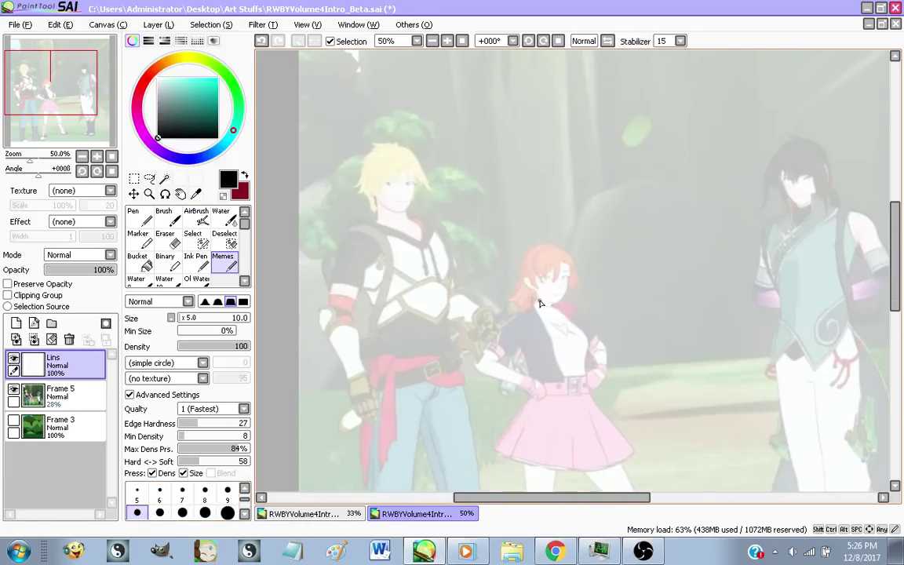
Draw a bulging caricature face outline over the blond character's head, with two front teeth and a lower lip
{"action": "scroll", "coordinate": [539, 303], "scroll_direction": "up", "scroll_amount": 1}
{"action": "scroll", "coordinate": [550, 295], "scroll_direction": "down", "scroll_amount": 1}
{"action": "scroll", "coordinate": [407, 262], "scroll_direction": "down", "scroll_amount": 1}
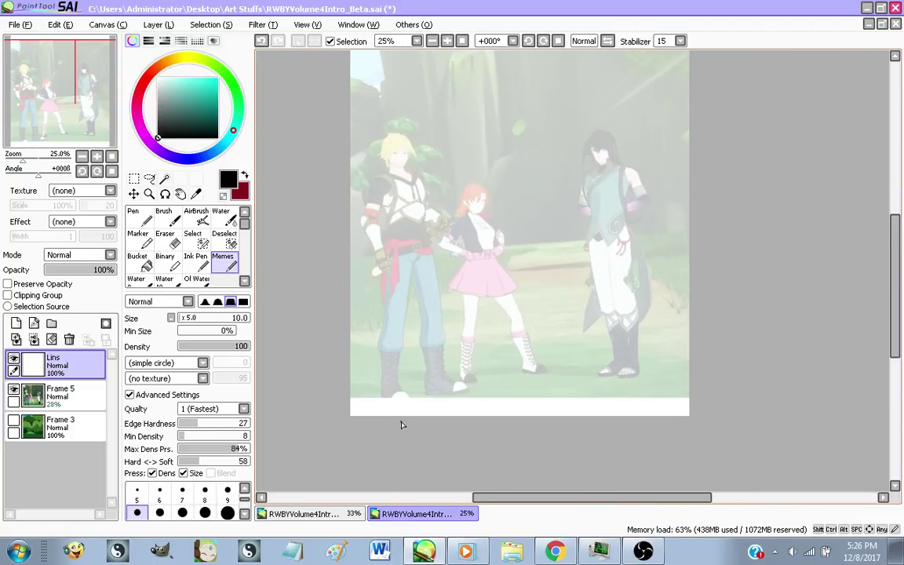
{"action": "scroll", "coordinate": [430, 242], "scroll_direction": "up", "scroll_amount": 1}
{"action": "scroll", "coordinate": [424, 202], "scroll_direction": "down", "scroll_amount": 1}
{"action": "scroll", "coordinate": [392, 113], "scroll_direction": "up", "scroll_amount": 3}
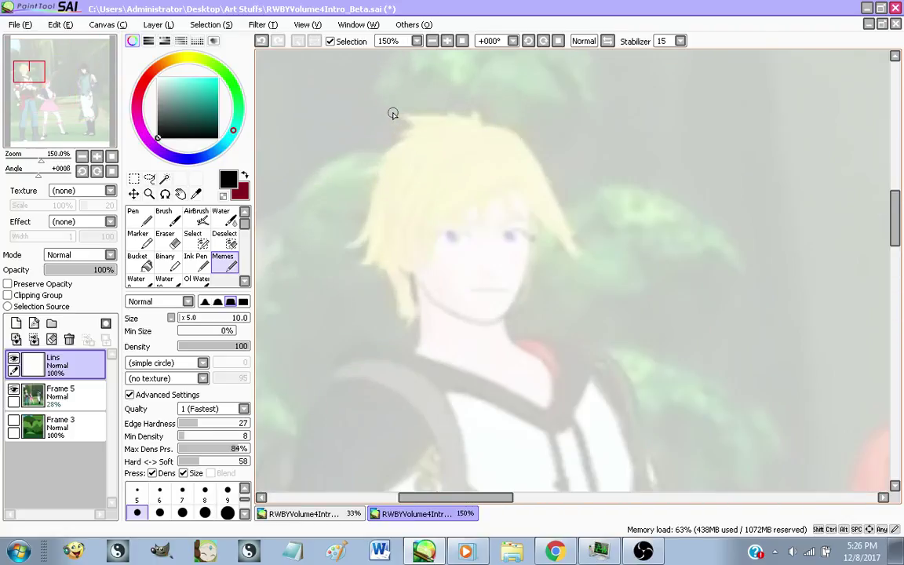
{"action": "scroll", "coordinate": [458, 346], "scroll_direction": "up", "scroll_amount": 1}
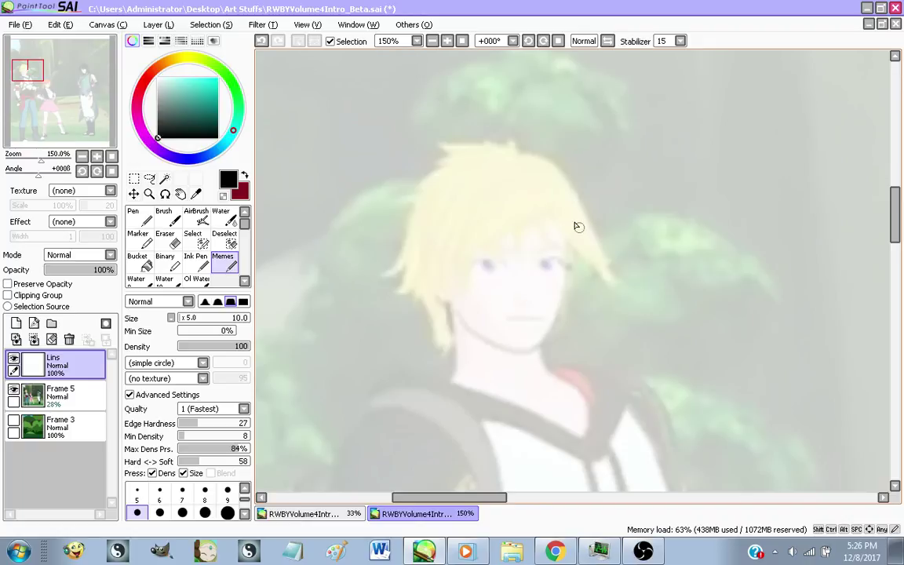
{"action": "mouse_move", "coordinate": [577, 227]}
{"action": "left_mouse_down"}
{"action": "mouse_move", "coordinate": [638, 259]}
{"action": "mouse_move", "coordinate": [684, 300]}
{"action": "mouse_move", "coordinate": [668, 362]}
{"action": "mouse_move", "coordinate": [549, 364]}
{"action": "mouse_move", "coordinate": [491, 385]}
{"action": "mouse_move", "coordinate": [450, 356]}
{"action": "mouse_move", "coordinate": [466, 275]}
{"action": "left_mouse_up"}
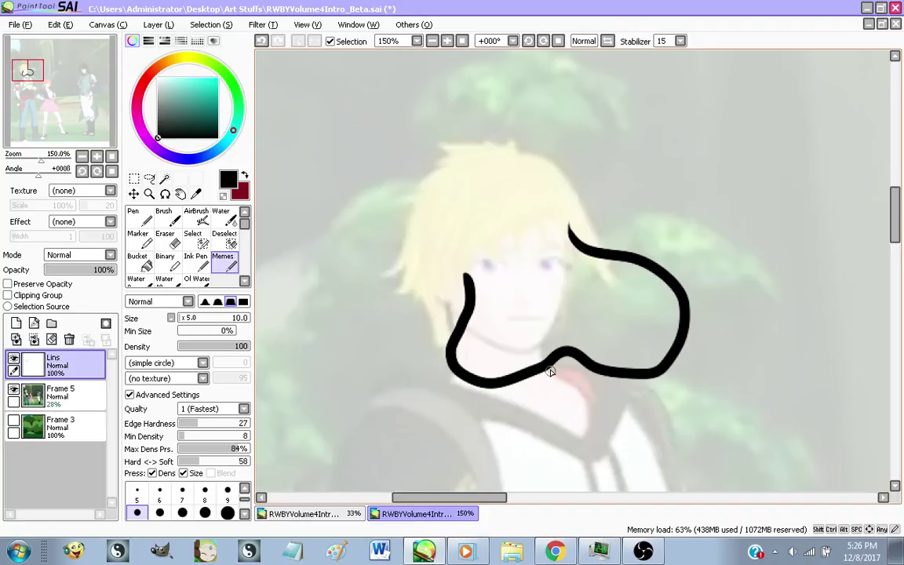
{"action": "mouse_move", "coordinate": [549, 370]}
{"action": "left_mouse_down"}
{"action": "mouse_move", "coordinate": [592, 372]}
{"action": "mouse_move", "coordinate": [568, 376]}
{"action": "left_mouse_up"}
{"action": "mouse_move", "coordinate": [634, 397]}
{"action": "left_mouse_down"}
{"action": "mouse_move", "coordinate": [592, 400]}
{"action": "mouse_move", "coordinate": [504, 396]}
{"action": "left_mouse_up"}
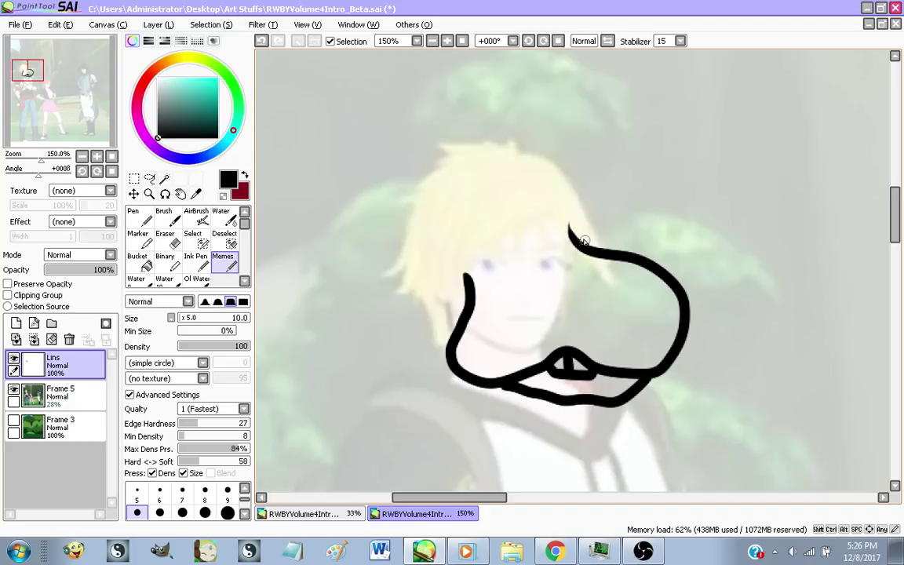
Add two round, bulging eyes with small dot pupils on opposite sides of the caricature face
{"action": "mouse_move", "coordinate": [570, 230]}
{"action": "left_mouse_down"}
{"action": "mouse_move", "coordinate": [595, 206]}
{"action": "mouse_move", "coordinate": [662, 218]}
{"action": "mouse_move", "coordinate": [657, 251]}
{"action": "mouse_move", "coordinate": [620, 244]}
{"action": "left_mouse_up"}
{"action": "mouse_move", "coordinate": [466, 276]}
{"action": "left_mouse_down"}
{"action": "mouse_move", "coordinate": [404, 252]}
{"action": "mouse_move", "coordinate": [398, 309]}
{"action": "mouse_move", "coordinate": [443, 322]}
{"action": "mouse_move", "coordinate": [455, 309]}
{"action": "mouse_move", "coordinate": [438, 286]}
{"action": "left_mouse_up"}
{"action": "left_click", "coordinate": [436, 286]}
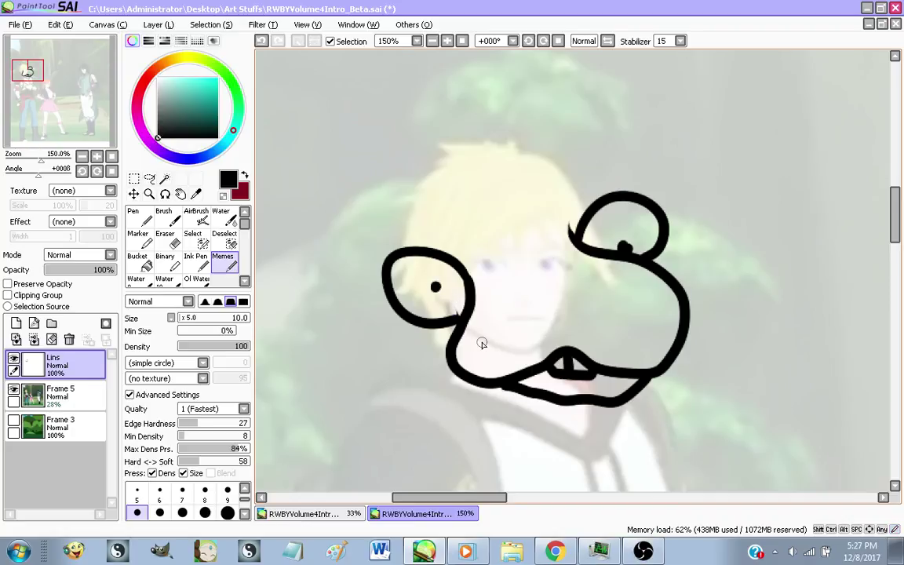
Draw a jagged fringe between the eyes and a short sideburn line beneath the left eye
{"action": "mouse_move", "coordinate": [498, 197]}
{"action": "left_mouse_down"}
{"action": "mouse_move", "coordinate": [488, 263]}
{"action": "mouse_move", "coordinate": [534, 170]}
{"action": "mouse_move", "coordinate": [541, 207]}
{"action": "mouse_move", "coordinate": [564, 187]}
{"action": "mouse_move", "coordinate": [590, 203]}
{"action": "left_mouse_up"}
{"action": "key", "text": "ctrl+z"}
{"action": "mouse_move", "coordinate": [502, 214]}
{"action": "left_mouse_down"}
{"action": "mouse_move", "coordinate": [489, 276]}
{"action": "mouse_move", "coordinate": [446, 230]}
{"action": "left_mouse_up"}
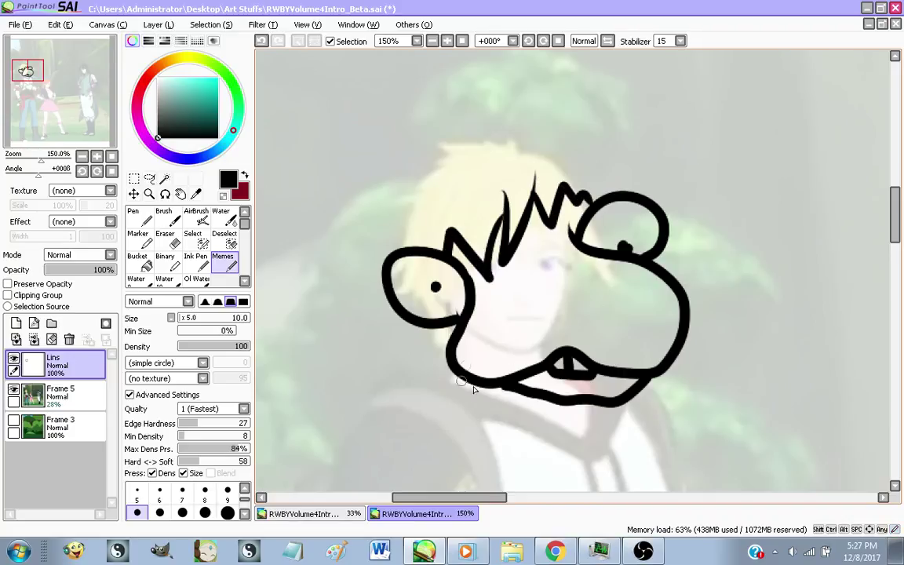
{"action": "left_click_drag", "start_coordinate": [449, 357], "coordinate": [437, 325]}
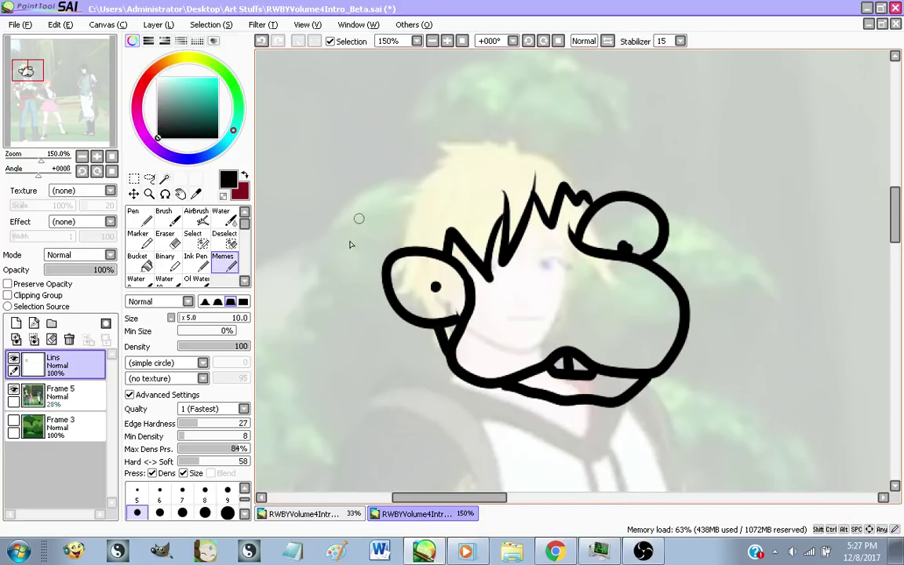
Draw the outer hair contour with long spikes behind the head, running over the top to the right eye
{"action": "mouse_move", "coordinate": [362, 201]}
{"action": "left_mouse_down"}
{"action": "mouse_move", "coordinate": [317, 251]}
{"action": "mouse_move", "coordinate": [375, 236]}
{"action": "left_mouse_up"}
{"action": "mouse_move", "coordinate": [479, 133]}
{"action": "left_mouse_down"}
{"action": "mouse_move", "coordinate": [317, 110]}
{"action": "mouse_move", "coordinate": [276, 201]}
{"action": "mouse_move", "coordinate": [324, 185]}
{"action": "left_mouse_up"}
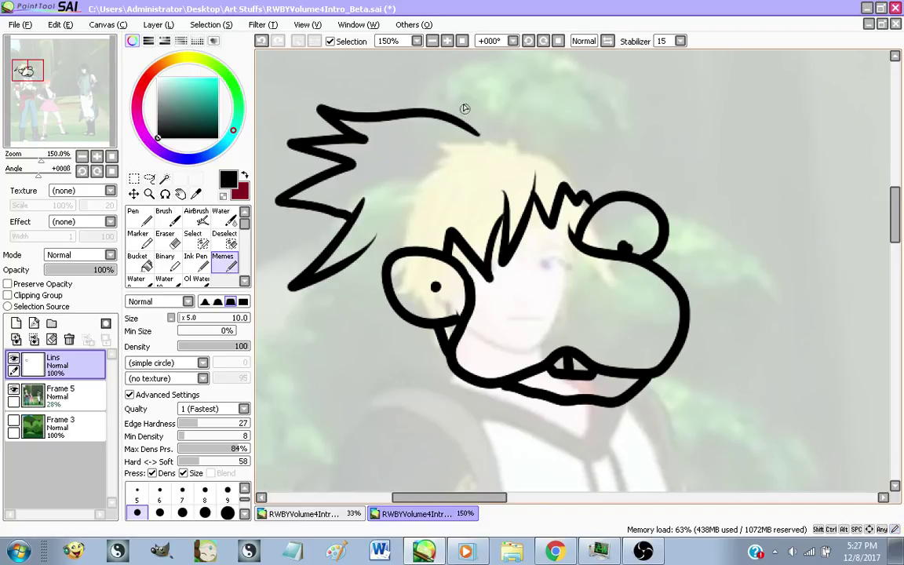
{"action": "mouse_move", "coordinate": [462, 117]}
{"action": "left_mouse_down"}
{"action": "mouse_move", "coordinate": [561, 142]}
{"action": "mouse_move", "coordinate": [645, 140]}
{"action": "mouse_move", "coordinate": [619, 159]}
{"action": "mouse_move", "coordinate": [644, 173]}
{"action": "mouse_move", "coordinate": [651, 197]}
{"action": "left_mouse_up"}
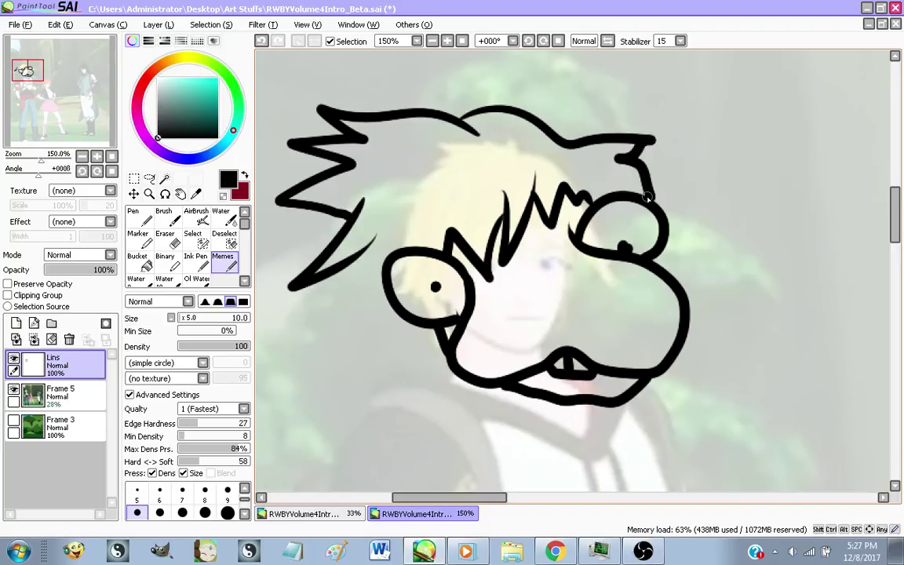
Draw a jagged hair lock behind the left eye and a drooping nose with nostrils in the middle of the caricature face
{"action": "mouse_move", "coordinate": [349, 264]}
{"action": "left_mouse_down"}
{"action": "mouse_move", "coordinate": [369, 365]}
{"action": "mouse_move", "coordinate": [401, 358]}
{"action": "mouse_move", "coordinate": [431, 324]}
{"action": "mouse_move", "coordinate": [437, 347]}
{"action": "left_mouse_up"}
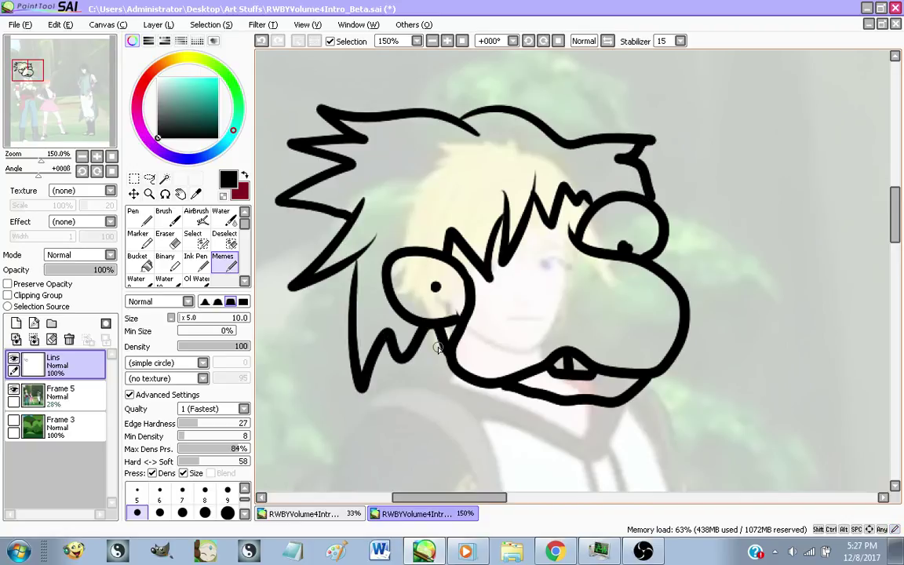
{"action": "scroll", "coordinate": [438, 348], "scroll_direction": "down", "scroll_amount": 2}
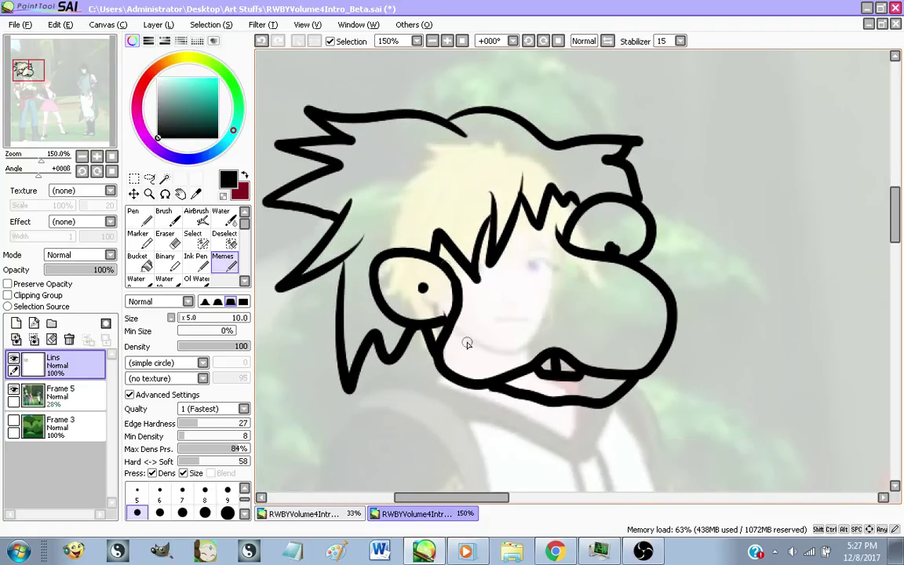
{"action": "scroll", "coordinate": [562, 370], "scroll_direction": "up", "scroll_amount": 1}
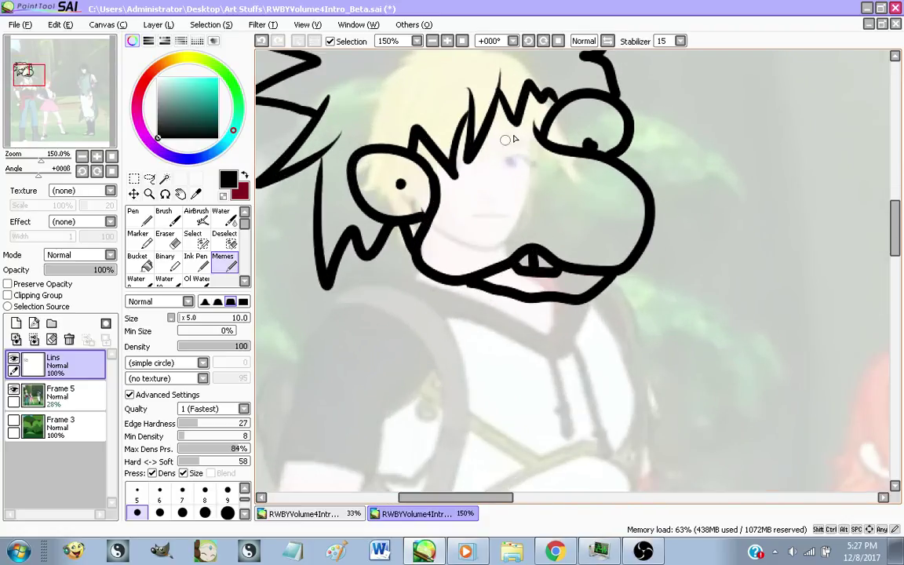
{"action": "mouse_move", "coordinate": [490, 144]}
{"action": "left_mouse_down"}
{"action": "mouse_move", "coordinate": [539, 145]}
{"action": "mouse_move", "coordinate": [569, 157]}
{"action": "mouse_move", "coordinate": [580, 176]}
{"action": "mouse_move", "coordinate": [566, 204]}
{"action": "mouse_move", "coordinate": [508, 214]}
{"action": "mouse_move", "coordinate": [475, 182]}
{"action": "left_mouse_up"}
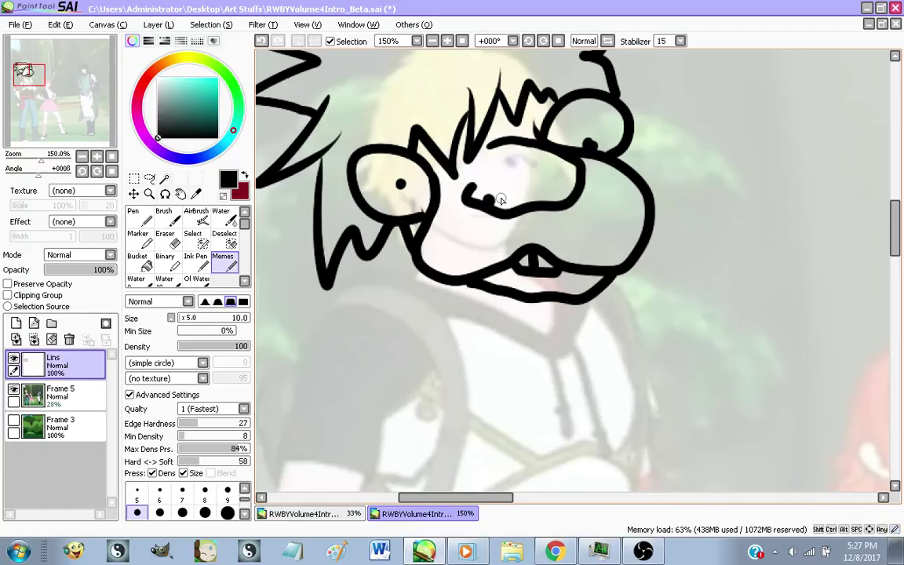
{"action": "scroll", "coordinate": [500, 200], "scroll_direction": "down", "scroll_amount": 2}
{"action": "scroll", "coordinate": [516, 179], "scroll_direction": "up", "scroll_amount": 1}
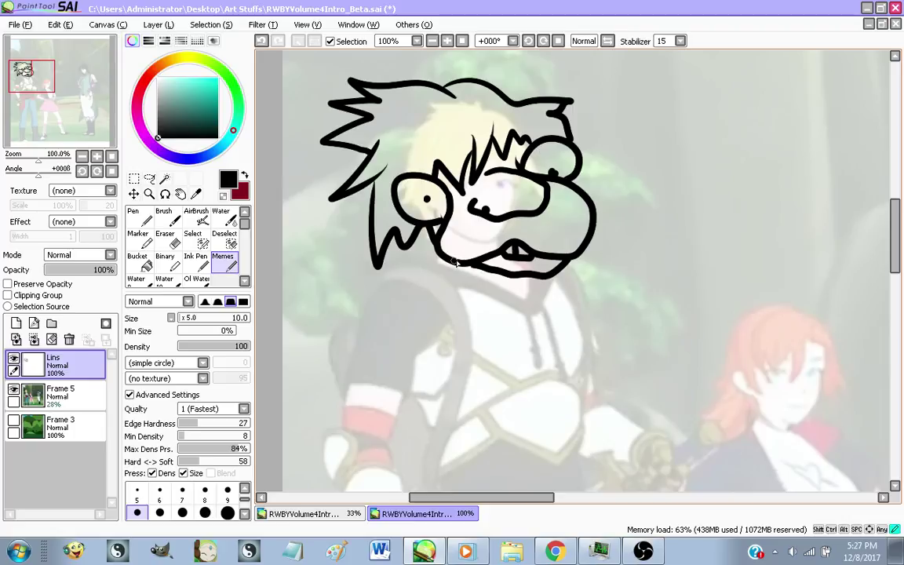
{"action": "mouse_move", "coordinate": [455, 264]}
{"action": "left_mouse_down"}
{"action": "mouse_move", "coordinate": [403, 268]}
{"action": "mouse_move", "coordinate": [368, 333]}
{"action": "mouse_move", "coordinate": [345, 416]}
{"action": "left_mouse_up"}
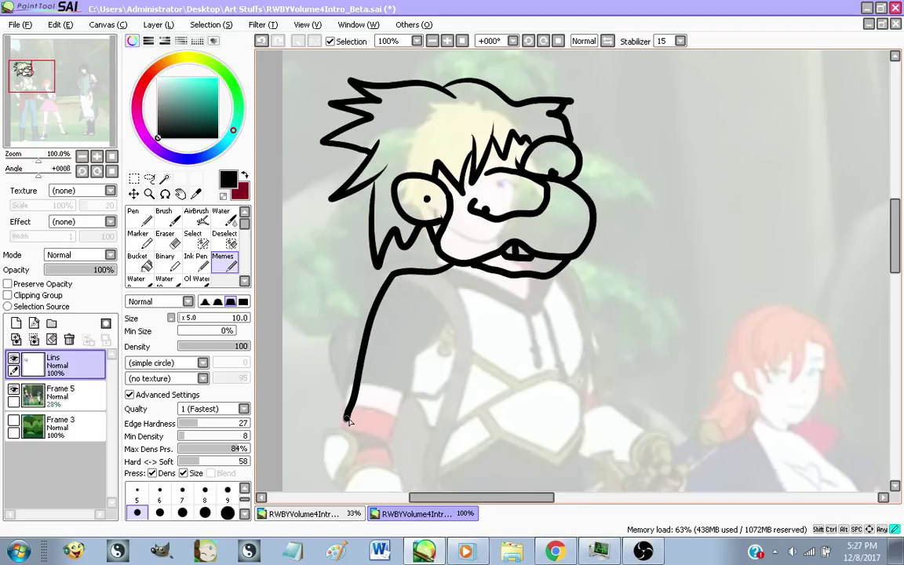
{"action": "key", "text": "ctrl+z"}
{"action": "scroll", "coordinate": [350, 419], "scroll_direction": "down", "scroll_amount": 3}
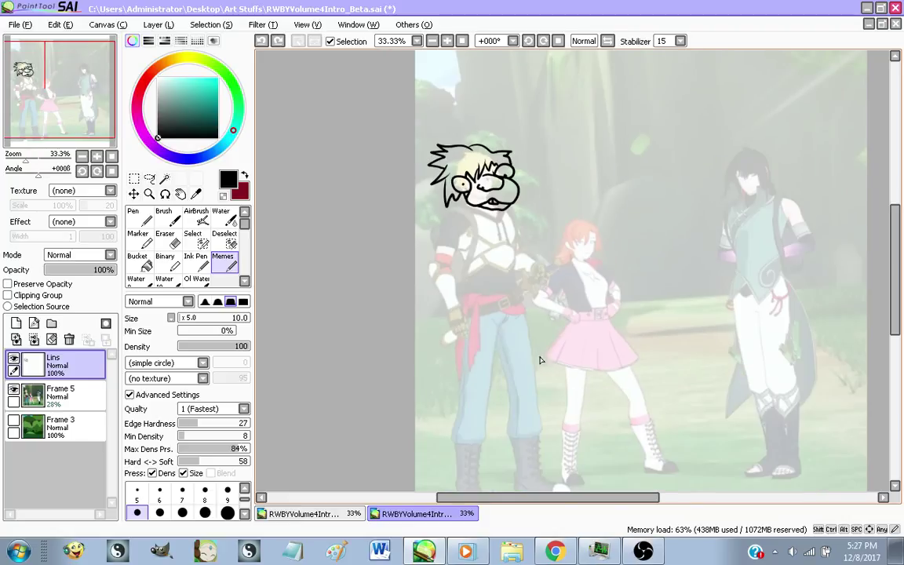
{"action": "scroll", "coordinate": [453, 331], "scroll_direction": "up", "scroll_amount": 1}
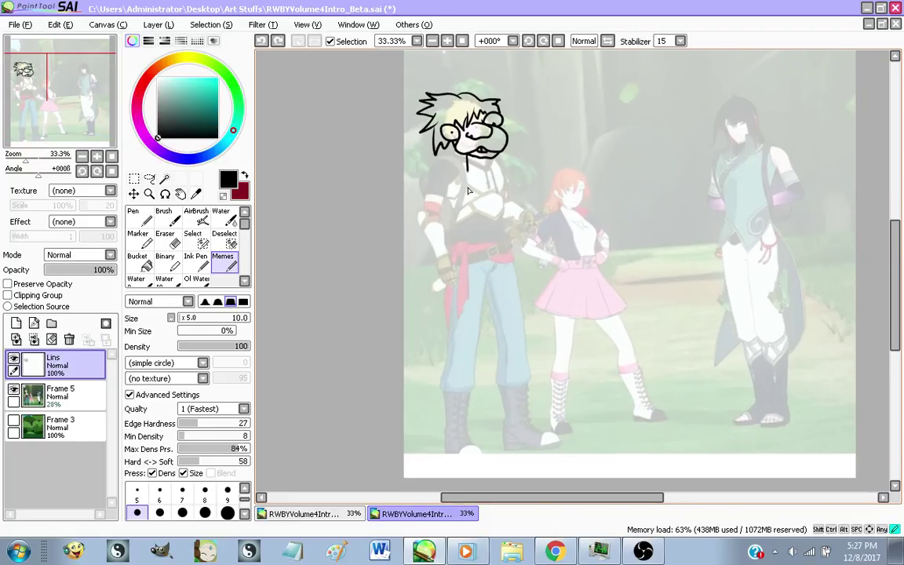
{"action": "mouse_move", "coordinate": [467, 190]}
{"action": "left_mouse_down"}
{"action": "mouse_move", "coordinate": [410, 318]}
{"action": "mouse_move", "coordinate": [462, 353]}
{"action": "mouse_move", "coordinate": [550, 303]}
{"action": "mouse_move", "coordinate": [499, 210]}
{"action": "mouse_move", "coordinate": [486, 158]}
{"action": "left_mouse_up"}
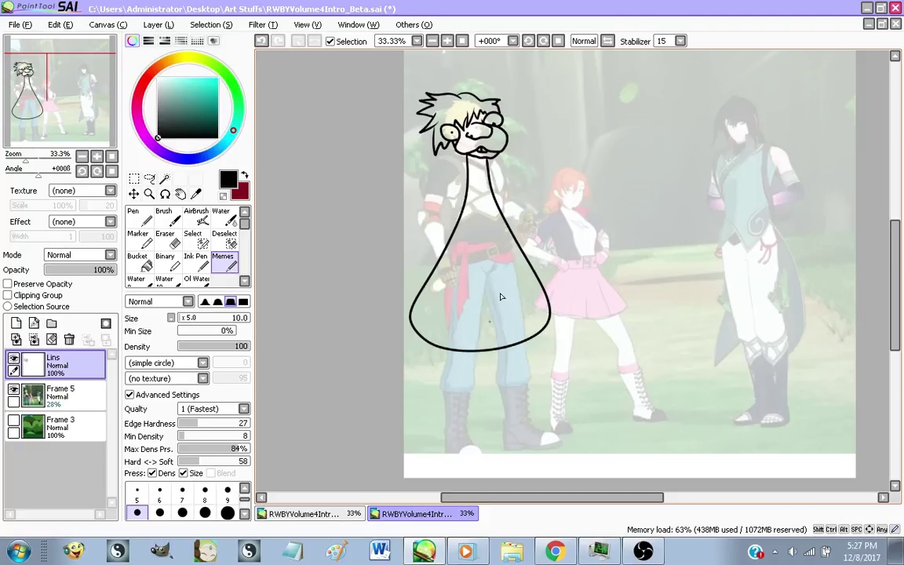
{"action": "left_click_drag", "start_coordinate": [449, 352], "coordinate": [455, 441]}
{"action": "left_click_drag", "start_coordinate": [518, 353], "coordinate": [577, 409]}
{"action": "mouse_move", "coordinate": [455, 441]}
{"action": "left_mouse_down"}
{"action": "mouse_move", "coordinate": [497, 455]}
{"action": "mouse_move", "coordinate": [515, 440]}
{"action": "left_mouse_up"}
{"action": "left_click_drag", "start_coordinate": [500, 197], "coordinate": [546, 257]}
{"action": "mouse_move", "coordinate": [465, 194]}
{"action": "left_mouse_down"}
{"action": "mouse_move", "coordinate": [423, 210]}
{"action": "mouse_move", "coordinate": [427, 223]}
{"action": "mouse_move", "coordinate": [506, 226]}
{"action": "left_mouse_up"}
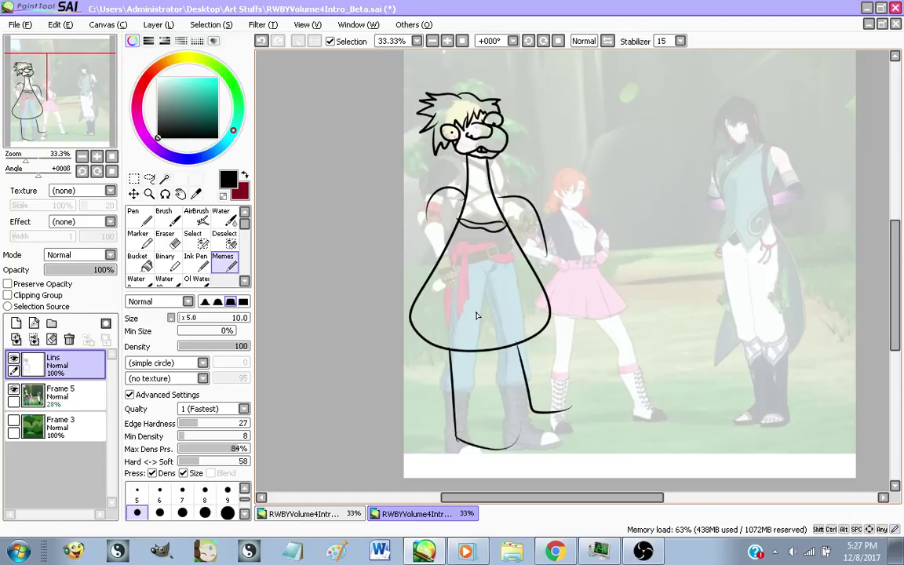
{"action": "key", "text": "ctrl+z"}
{"action": "key", "text": "ctrl+z"}
{"action": "key", "text": "ctrl+z"}
{"action": "key", "text": "ctrl+z"}
{"action": "key", "text": "ctrl+z"}
{"action": "key", "text": "ctrl+z"}
{"action": "key", "text": "ctrl+z"}
{"action": "key", "text": "ctrl+z"}
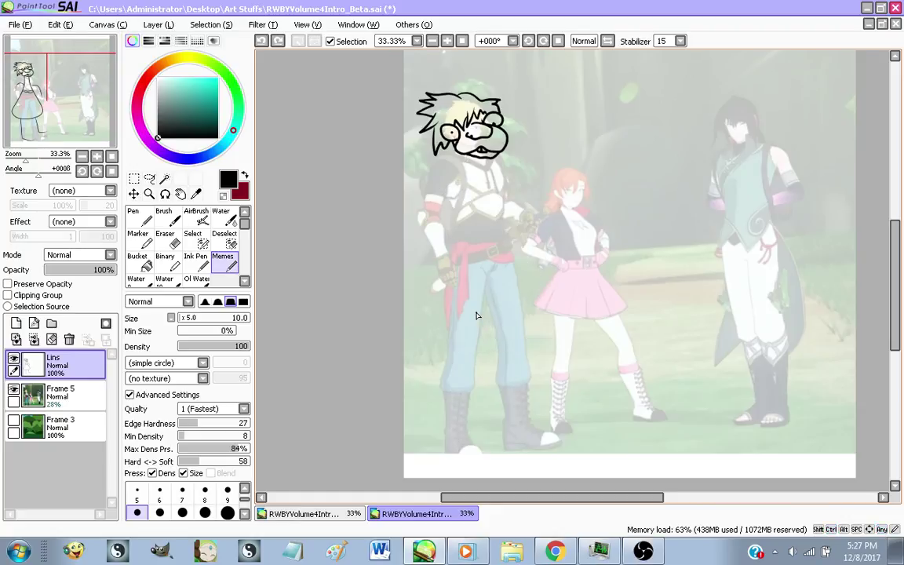
{"action": "scroll", "coordinate": [478, 100], "scroll_direction": "up", "scroll_amount": 3}
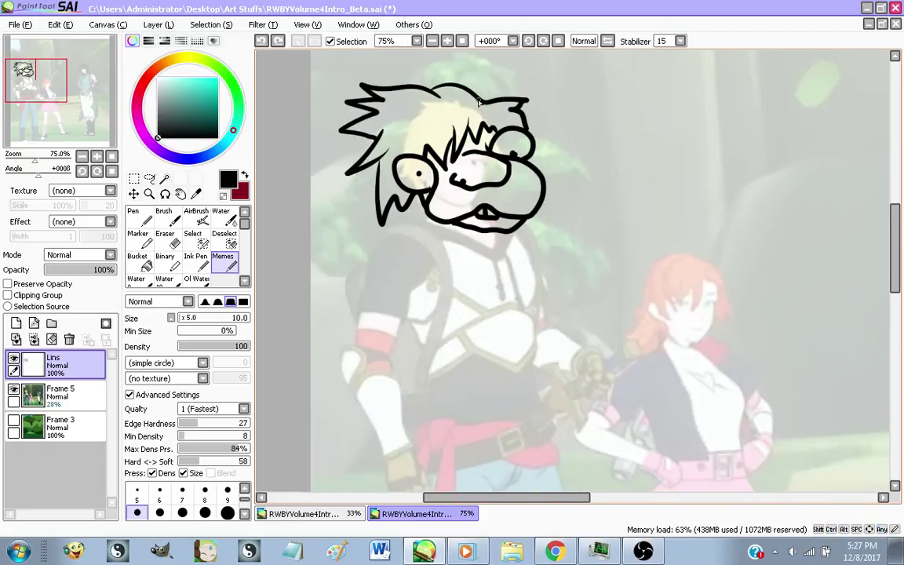
Switch to the YouTube live dashboard in Chrome and post "u have been noticed" in the live chat
{"action": "left_click", "coordinate": [557, 553]}
{"action": "scroll", "coordinate": [747, 414], "scroll_direction": "down", "scroll_amount": 1}
{"action": "scroll", "coordinate": [663, 431], "scroll_direction": "down", "scroll_amount": 1}
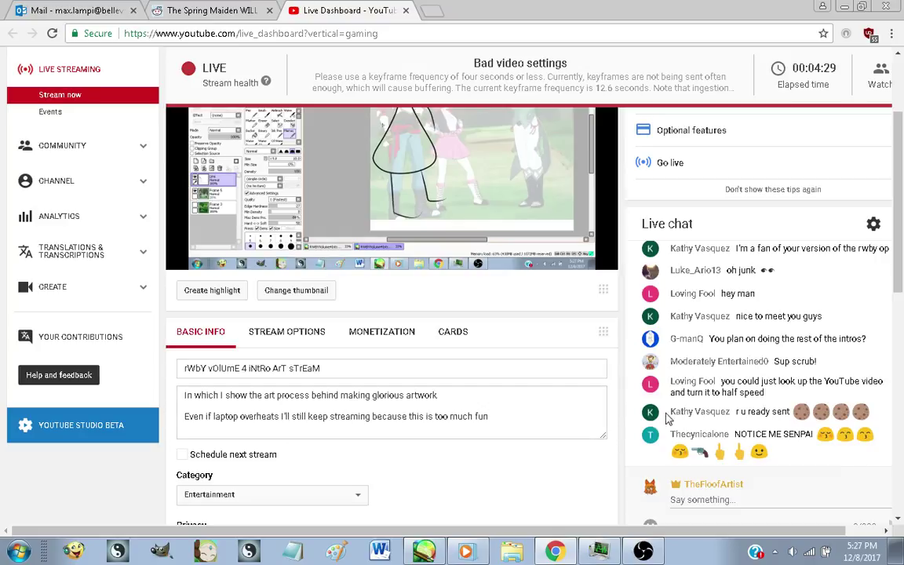
{"action": "left_click", "coordinate": [691, 506]}
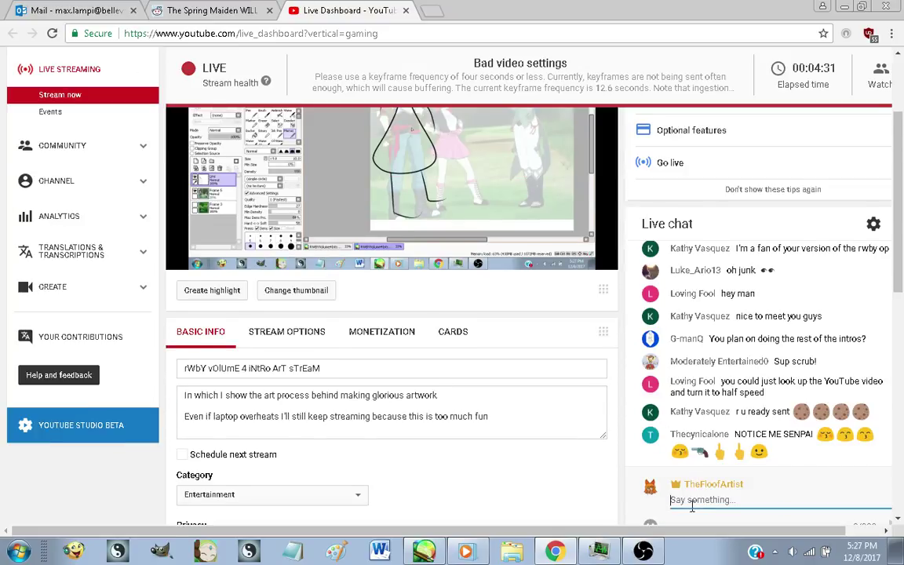
{"action": "type", "text": "u have been notic"}
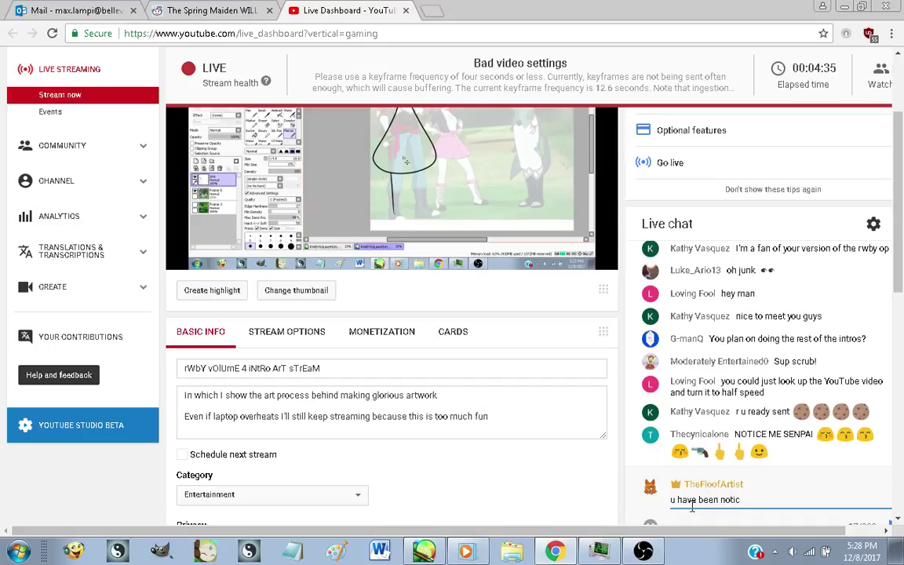
{"action": "type", "text": "ed"}
{"action": "key", "text": "Return"}
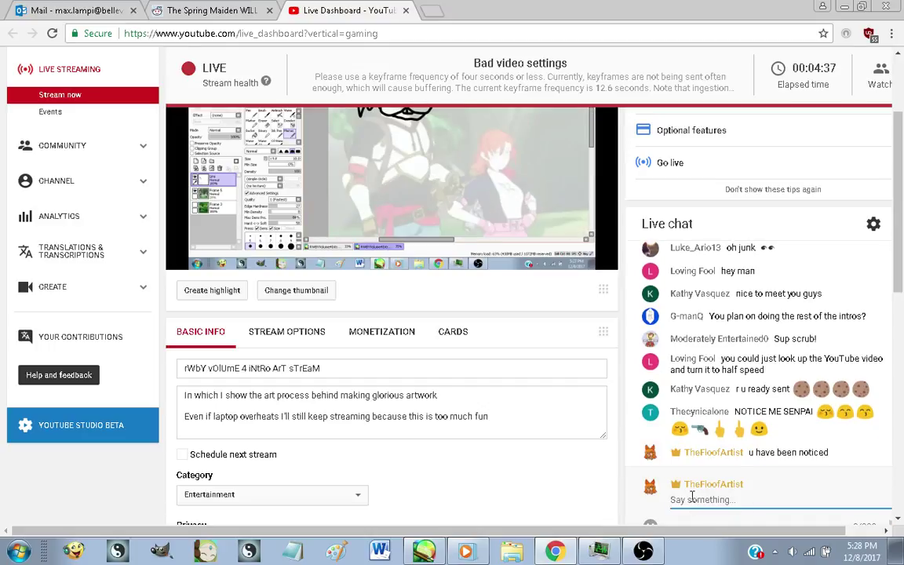
Back in PaintTool SAI, add a layer above Lins and draw the caricature's torso with a jagged hem and a forked flap below the waist
{"action": "left_click", "coordinate": [424, 551]}
{"action": "scroll", "coordinate": [439, 298], "scroll_direction": "down", "scroll_amount": 2}
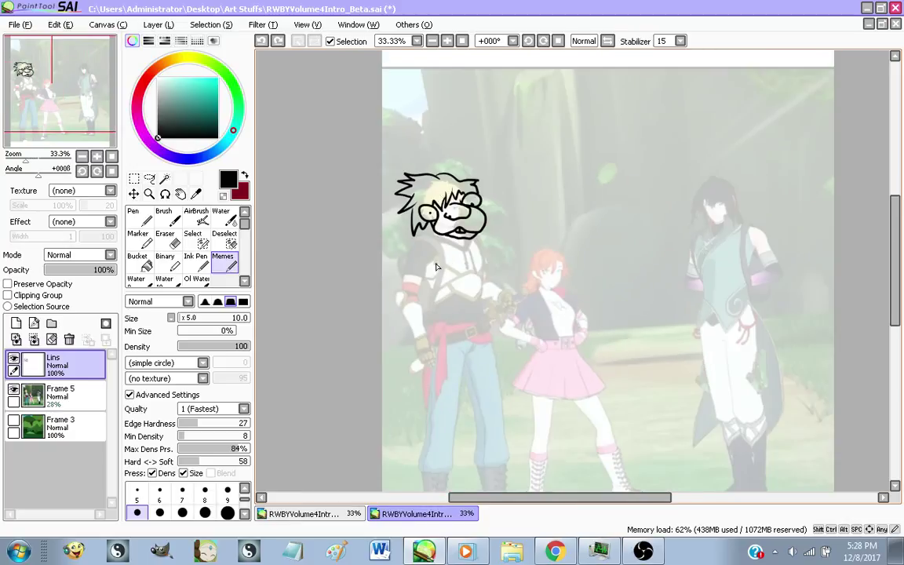
{"action": "scroll", "coordinate": [430, 345], "scroll_direction": "up", "scroll_amount": 1}
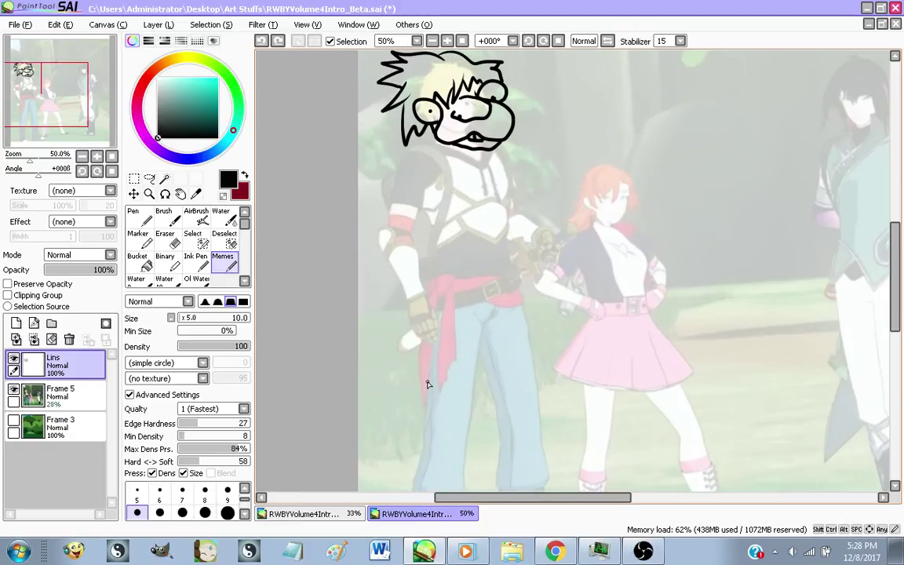
{"action": "left_click", "coordinate": [16, 324]}
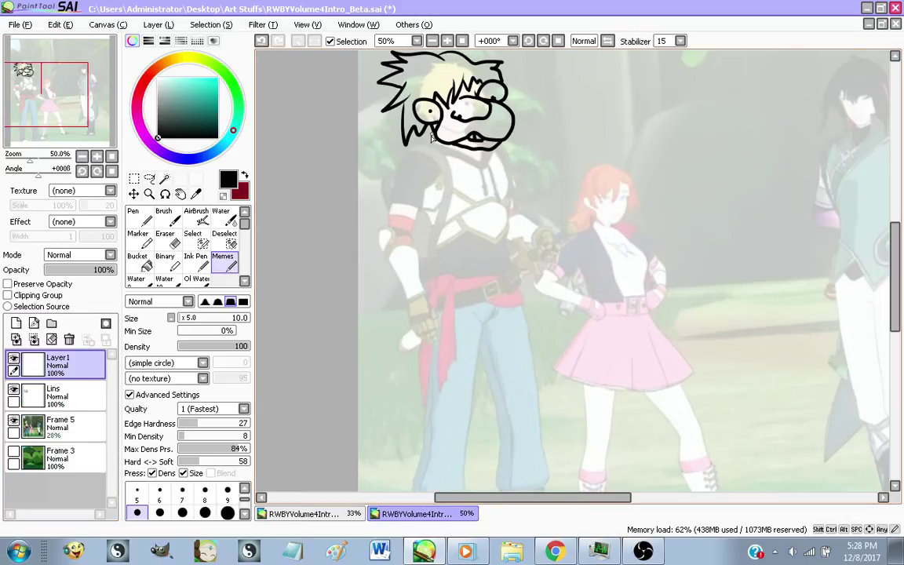
{"action": "mouse_move", "coordinate": [448, 152]}
{"action": "left_mouse_down"}
{"action": "mouse_move", "coordinate": [425, 182]}
{"action": "mouse_move", "coordinate": [466, 254]}
{"action": "mouse_move", "coordinate": [556, 330]}
{"action": "mouse_move", "coordinate": [525, 246]}
{"action": "left_mouse_up"}
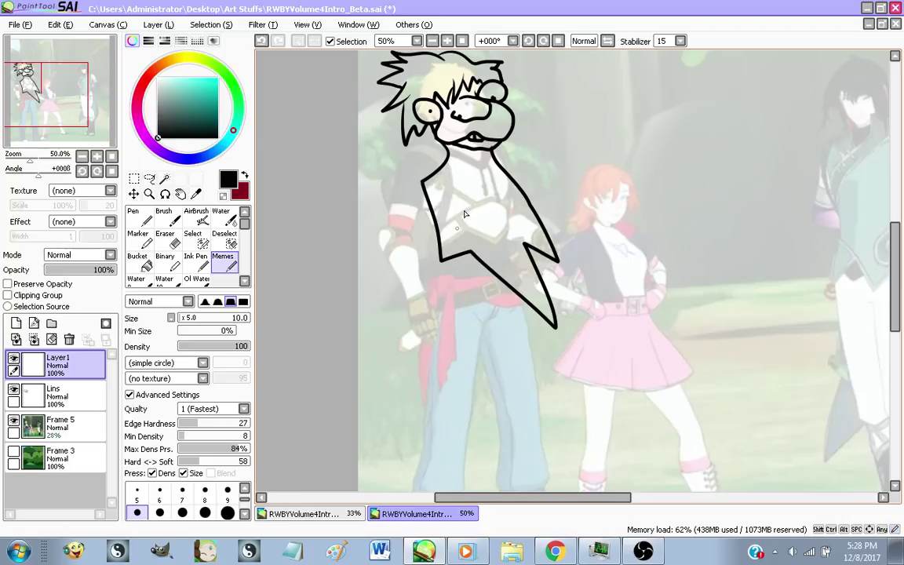
{"action": "mouse_move", "coordinate": [444, 261]}
{"action": "left_mouse_down"}
{"action": "mouse_move", "coordinate": [411, 349]}
{"action": "mouse_move", "coordinate": [441, 317]}
{"action": "mouse_move", "coordinate": [457, 349]}
{"action": "mouse_move", "coordinate": [463, 285]}
{"action": "left_mouse_up"}
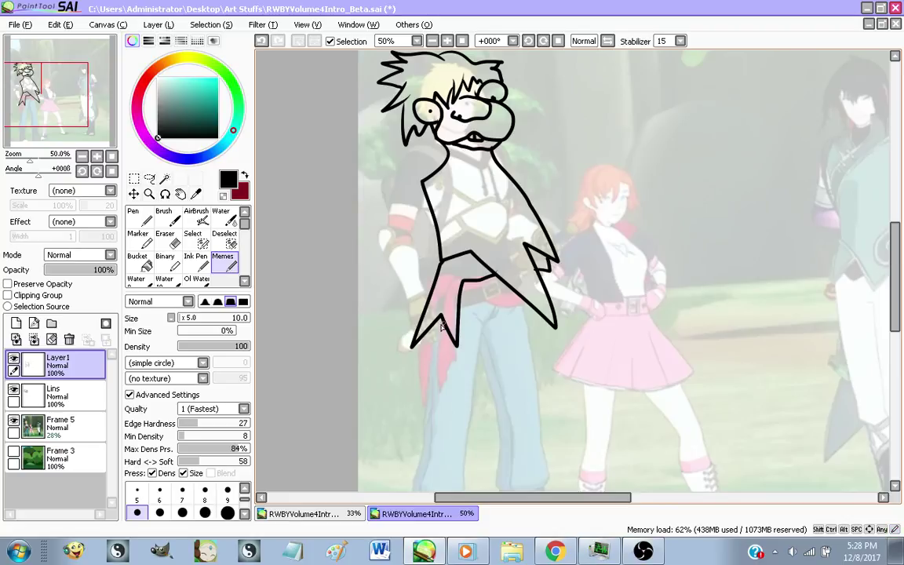
{"action": "mouse_move", "coordinate": [440, 316]}
{"action": "left_mouse_down"}
{"action": "mouse_move", "coordinate": [435, 396]}
{"action": "mouse_move", "coordinate": [407, 490]}
{"action": "mouse_move", "coordinate": [468, 481]}
{"action": "mouse_move", "coordinate": [487, 337]}
{"action": "mouse_move", "coordinate": [587, 433]}
{"action": "mouse_move", "coordinate": [516, 480]}
{"action": "mouse_move", "coordinate": [592, 493]}
{"action": "mouse_move", "coordinate": [630, 423]}
{"action": "mouse_move", "coordinate": [521, 321]}
{"action": "left_mouse_up"}
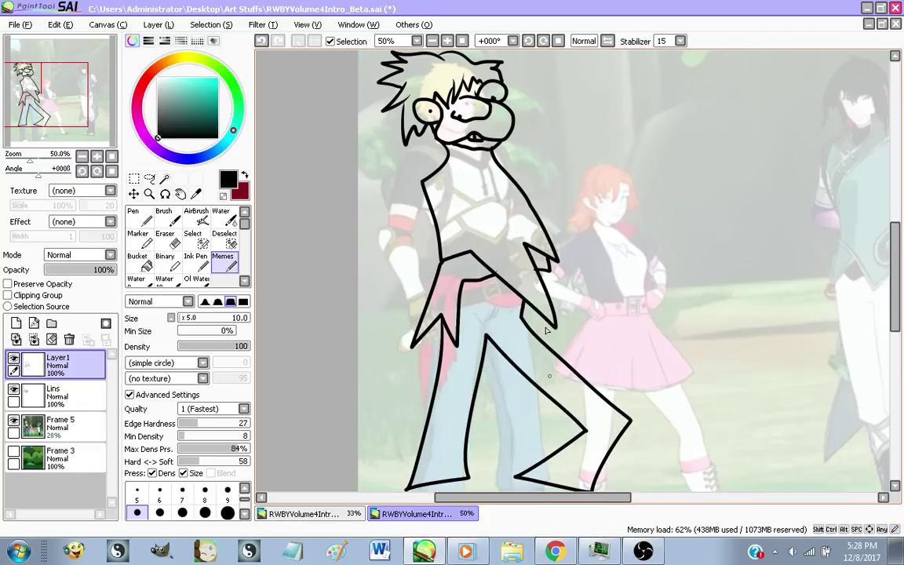
{"action": "key", "text": "ctrl+z"}
{"action": "key", "text": "ctrl+z"}
{"action": "mouse_move", "coordinate": [441, 325]}
{"action": "left_mouse_down"}
{"action": "mouse_move", "coordinate": [370, 394]}
{"action": "mouse_move", "coordinate": [454, 424]}
{"action": "left_mouse_up"}
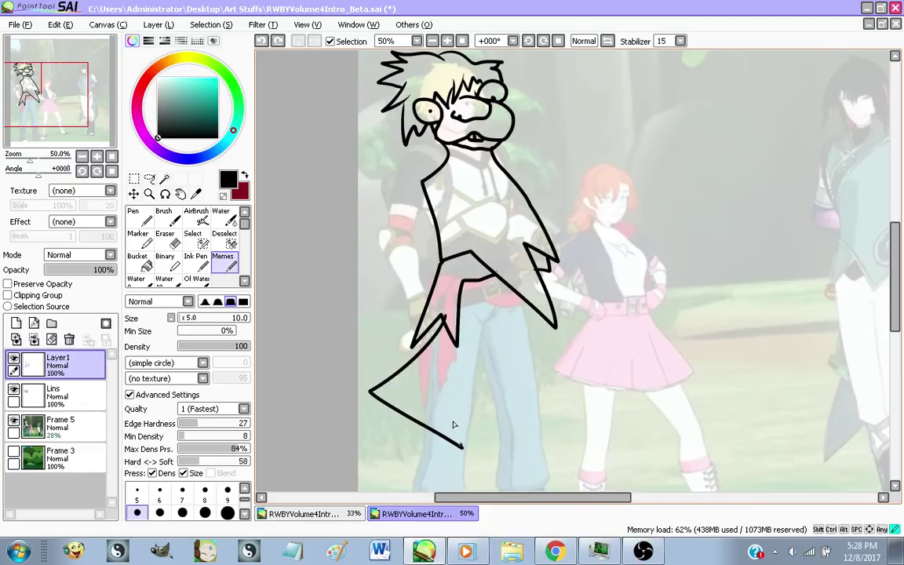
{"action": "key", "text": "ctrl+z"}
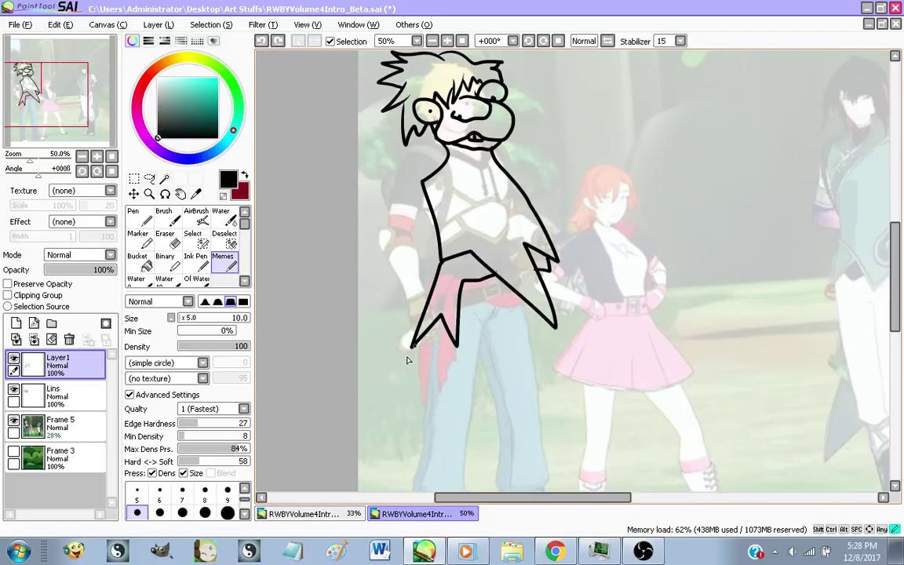
Draw two crooked zigzag legs beneath the torso, the left one starting at the forked flap
{"action": "mouse_move", "coordinate": [407, 360]}
{"action": "left_mouse_down"}
{"action": "mouse_move", "coordinate": [456, 445]}
{"action": "mouse_move", "coordinate": [402, 494]}
{"action": "mouse_move", "coordinate": [477, 494]}
{"action": "mouse_move", "coordinate": [490, 456]}
{"action": "mouse_move", "coordinate": [458, 391]}
{"action": "left_mouse_up"}
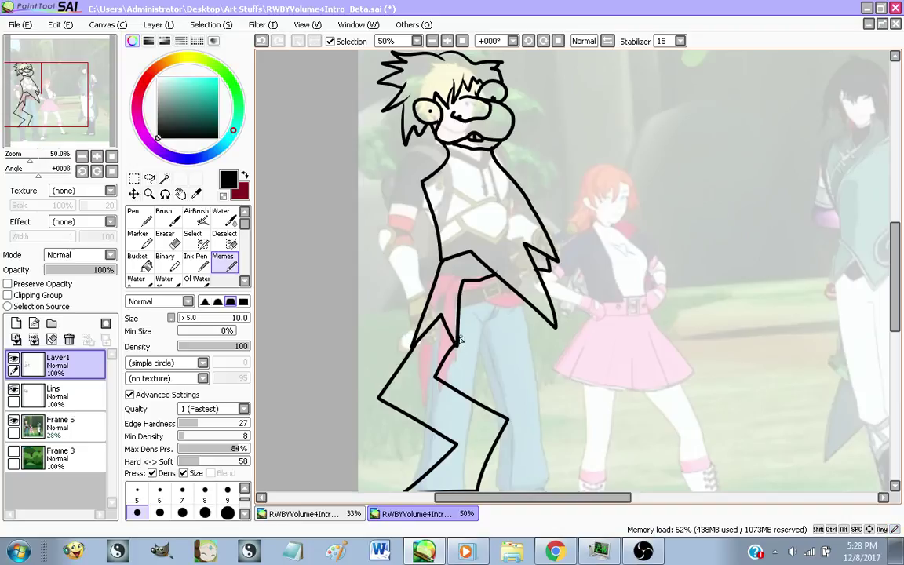
{"action": "mouse_move", "coordinate": [473, 323]}
{"action": "left_mouse_down"}
{"action": "mouse_move", "coordinate": [510, 383]}
{"action": "mouse_move", "coordinate": [583, 362]}
{"action": "mouse_move", "coordinate": [535, 434]}
{"action": "mouse_move", "coordinate": [583, 483]}
{"action": "mouse_move", "coordinate": [616, 478]}
{"action": "mouse_move", "coordinate": [573, 436]}
{"action": "mouse_move", "coordinate": [614, 349]}
{"action": "mouse_move", "coordinate": [521, 332]}
{"action": "left_mouse_up"}
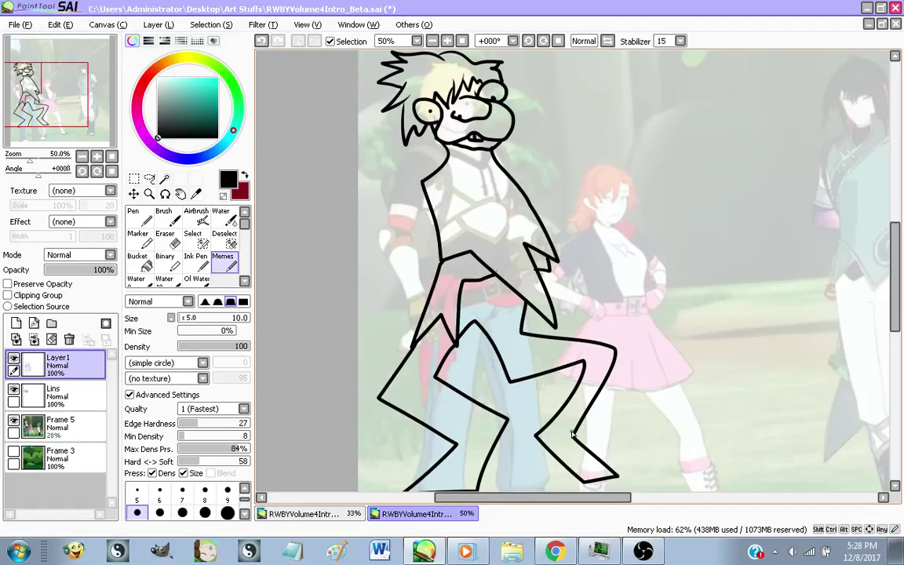
Draw a boot with a flared shaft, a toe pointing left and a thick sole under the left leg
{"action": "scroll", "coordinate": [573, 434], "scroll_direction": "down", "scroll_amount": 3}
{"action": "scroll", "coordinate": [565, 282], "scroll_direction": "up", "scroll_amount": 6}
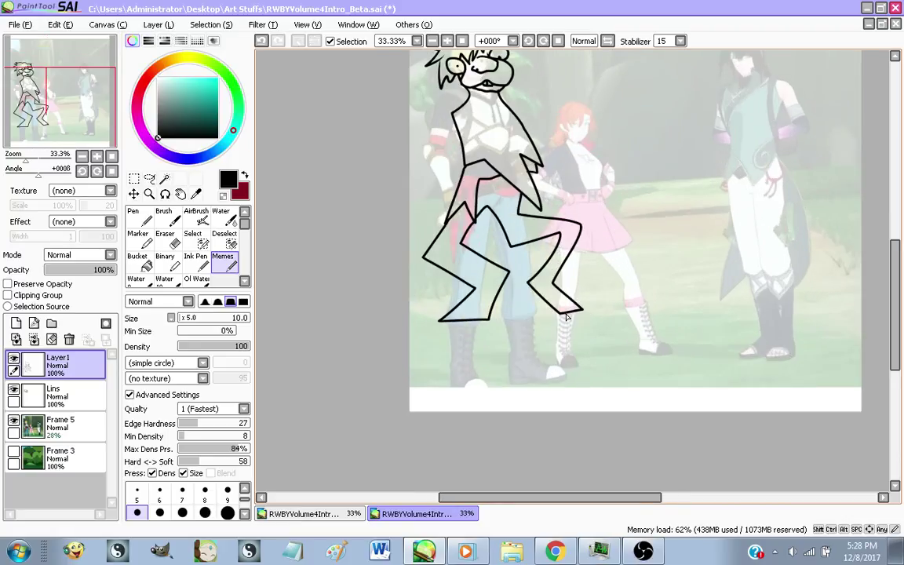
{"action": "scroll", "coordinate": [477, 337], "scroll_direction": "down", "scroll_amount": 2}
{"action": "scroll", "coordinate": [357, 363], "scroll_direction": "up", "scroll_amount": 1}
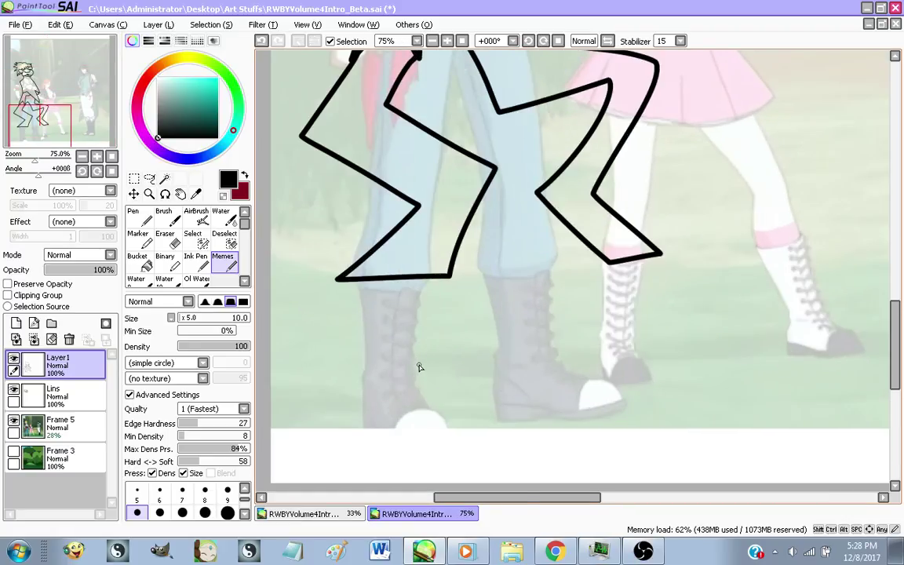
{"action": "mouse_move", "coordinate": [342, 280]}
{"action": "left_mouse_down"}
{"action": "mouse_move", "coordinate": [435, 396]}
{"action": "mouse_move", "coordinate": [313, 414]}
{"action": "mouse_move", "coordinate": [301, 466]}
{"action": "mouse_move", "coordinate": [481, 437]}
{"action": "left_mouse_up"}
{"action": "key", "text": "ctrl+z"}
{"action": "mouse_move", "coordinate": [339, 279]}
{"action": "left_mouse_down"}
{"action": "mouse_move", "coordinate": [362, 399]}
{"action": "mouse_move", "coordinate": [304, 430]}
{"action": "mouse_move", "coordinate": [338, 445]}
{"action": "mouse_move", "coordinate": [422, 438]}
{"action": "mouse_move", "coordinate": [420, 375]}
{"action": "mouse_move", "coordinate": [448, 276]}
{"action": "left_mouse_up"}
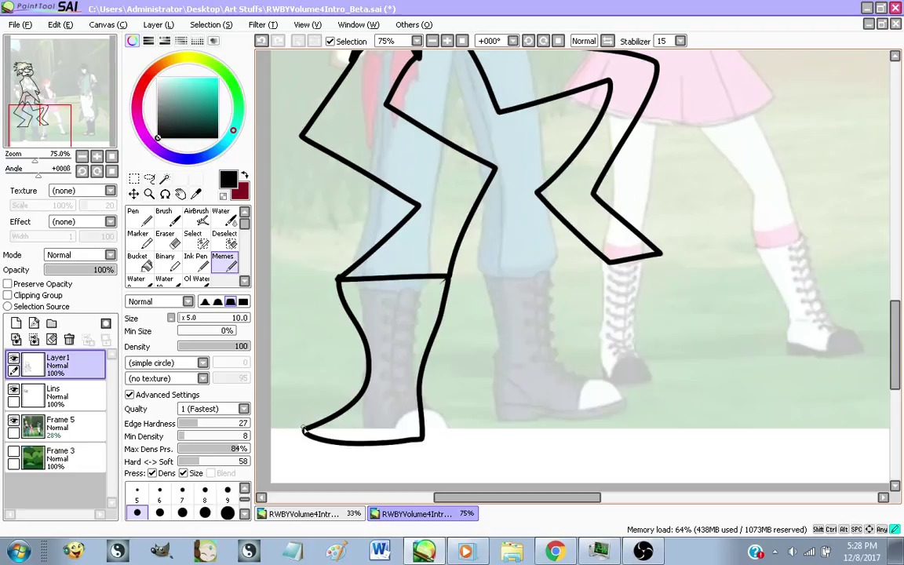
{"action": "mouse_move", "coordinate": [303, 430]}
{"action": "left_mouse_down"}
{"action": "mouse_move", "coordinate": [319, 464]}
{"action": "mouse_move", "coordinate": [422, 453]}
{"action": "mouse_move", "coordinate": [430, 421]}
{"action": "left_mouse_up"}
Draw a boot with its toe pointing right and a sole line under the right leg
{"action": "left_click_drag", "start_coordinate": [608, 262], "coordinate": [622, 316]}
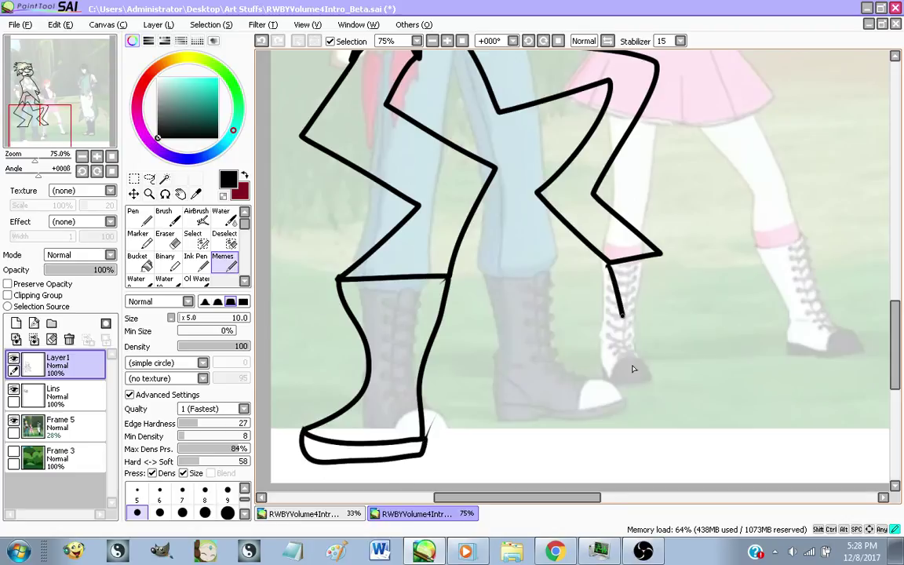
{"action": "mouse_move", "coordinate": [633, 368]}
{"action": "left_mouse_down"}
{"action": "mouse_move", "coordinate": [708, 420]}
{"action": "mouse_move", "coordinate": [723, 419]}
{"action": "mouse_move", "coordinate": [658, 253]}
{"action": "left_mouse_up"}
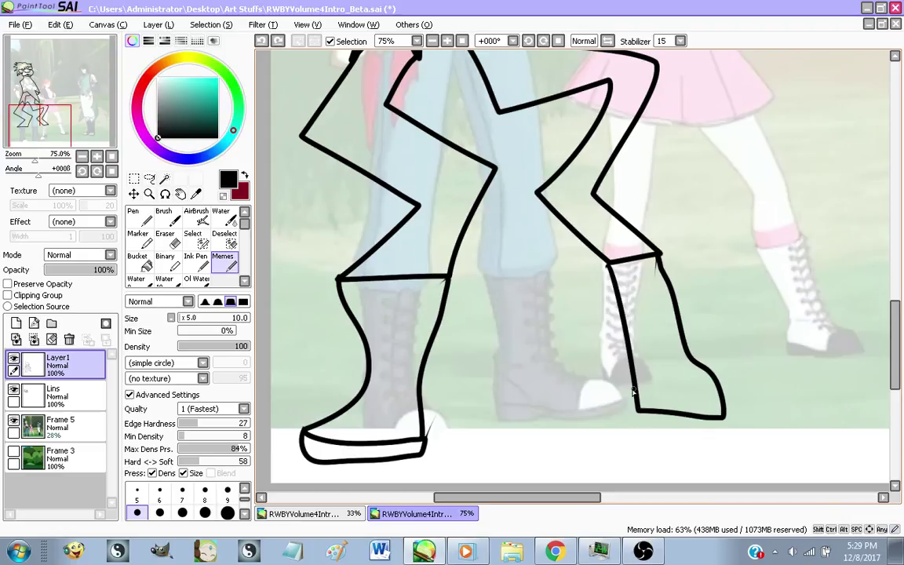
{"action": "left_click_drag", "start_coordinate": [634, 390], "coordinate": [701, 399]}
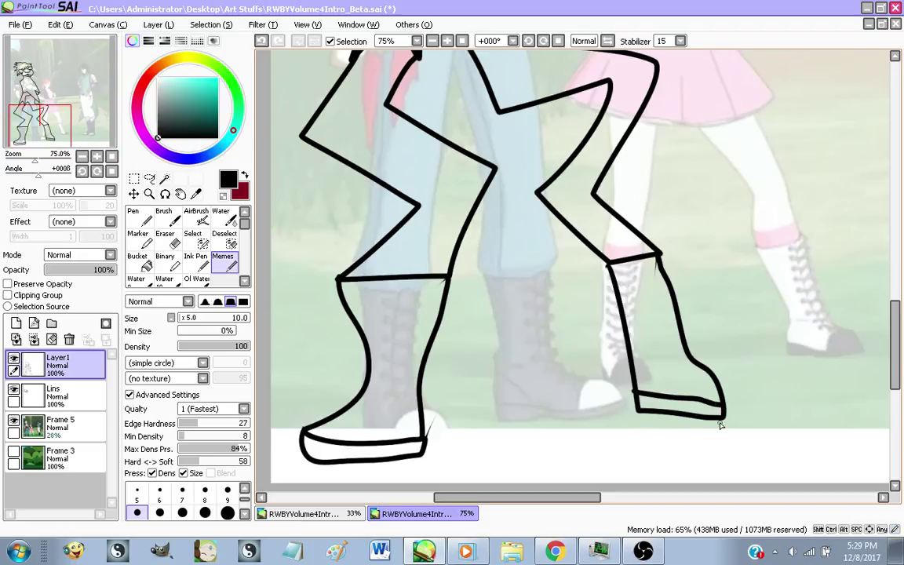
Draw a V-shaped neckline between the two sides of the neck
{"action": "scroll", "coordinate": [620, 333], "scroll_direction": "down", "scroll_amount": 3}
{"action": "scroll", "coordinate": [565, 185], "scroll_direction": "up", "scroll_amount": 3}
{"action": "scroll", "coordinate": [556, 179], "scroll_direction": "down", "scroll_amount": 1}
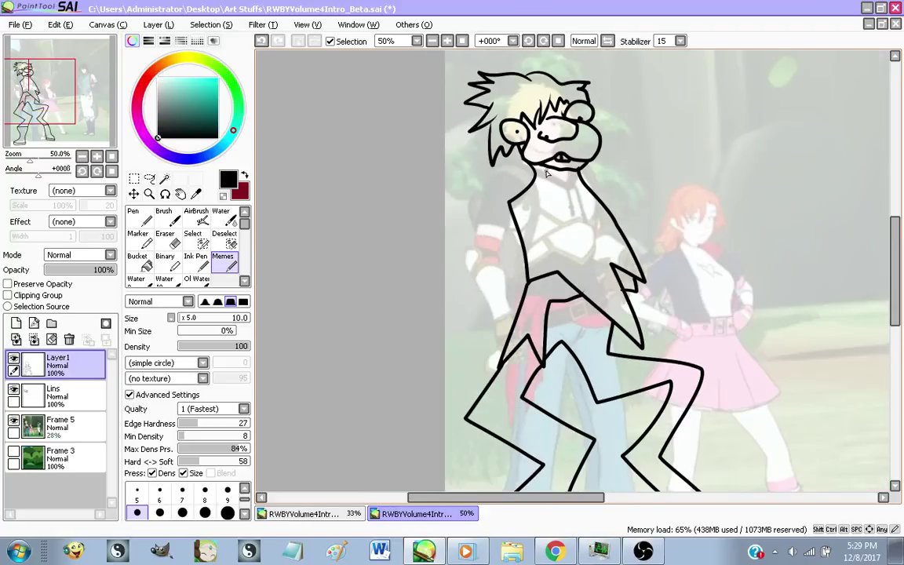
{"action": "scroll", "coordinate": [546, 173], "scroll_direction": "up", "scroll_amount": 1}
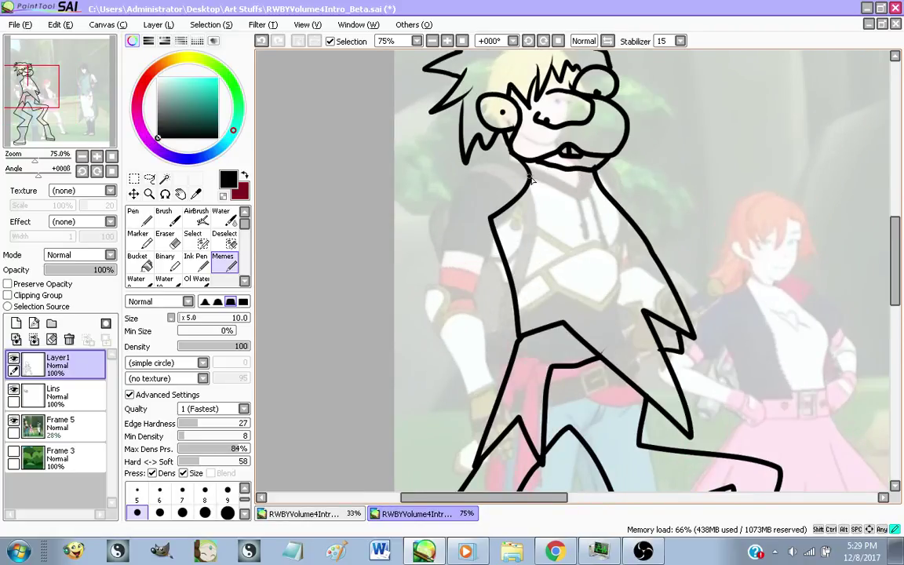
{"action": "left_click_drag", "start_coordinate": [525, 177], "coordinate": [585, 202]}
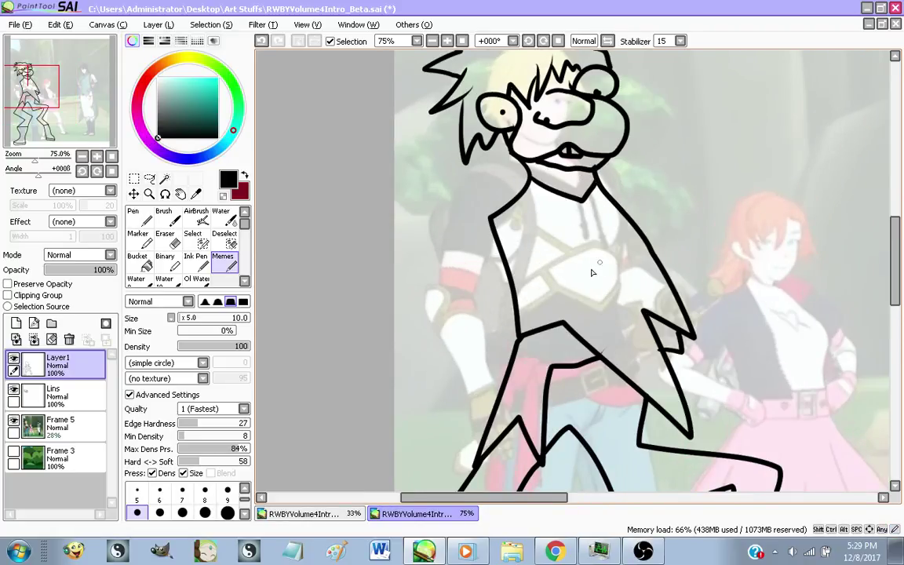
Draw a zigzag chest line across the torso, with two side edges running down from it to outline a faceted breastplate
{"action": "left_click_drag", "start_coordinate": [503, 252], "coordinate": [601, 293]}
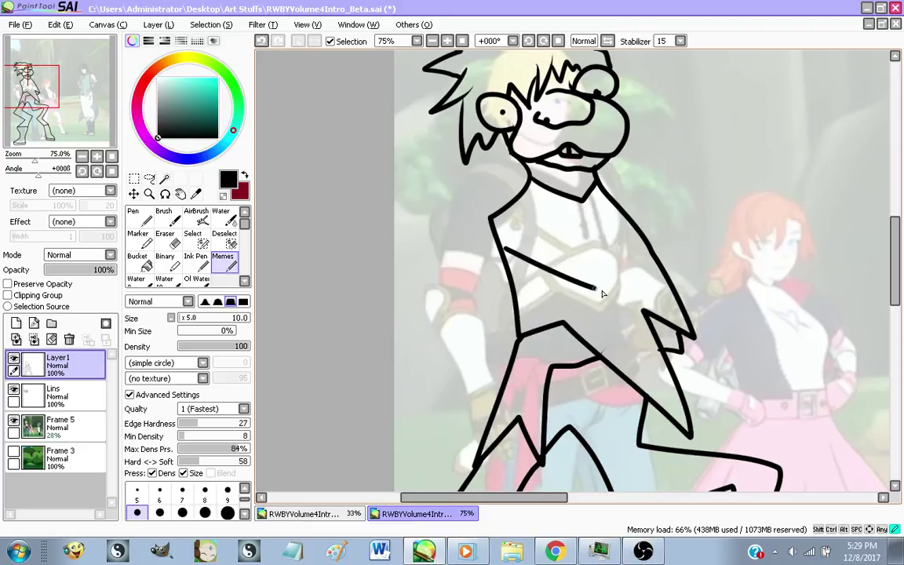
{"action": "key", "text": "ctrl+z"}
{"action": "mouse_move", "coordinate": [503, 253]}
{"action": "left_mouse_down"}
{"action": "mouse_move", "coordinate": [561, 273]}
{"action": "mouse_move", "coordinate": [605, 243]}
{"action": "mouse_move", "coordinate": [637, 273]}
{"action": "left_mouse_up"}
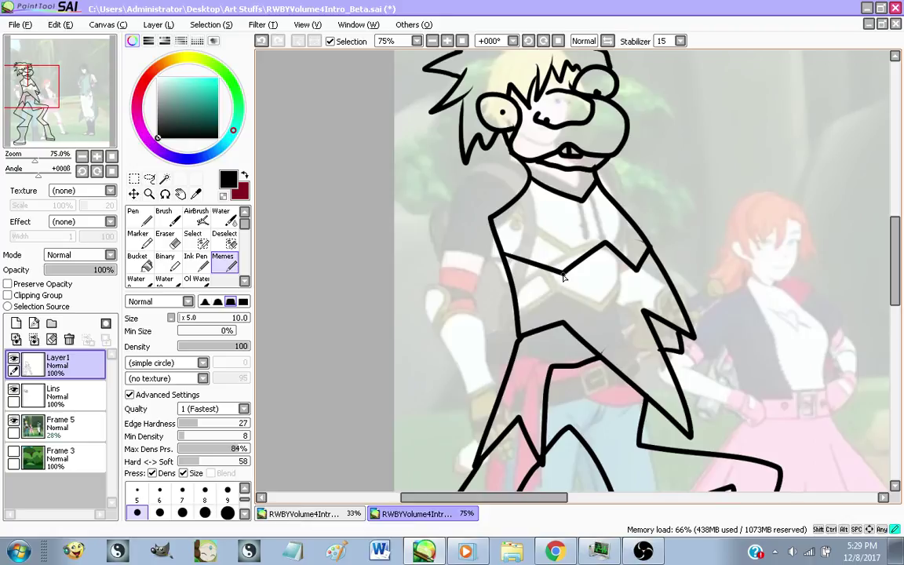
{"action": "mouse_move", "coordinate": [558, 291]}
{"action": "left_mouse_down"}
{"action": "mouse_move", "coordinate": [568, 321]}
{"action": "mouse_move", "coordinate": [576, 313]}
{"action": "left_mouse_up"}
{"action": "left_click_drag", "start_coordinate": [643, 310], "coordinate": [632, 270]}
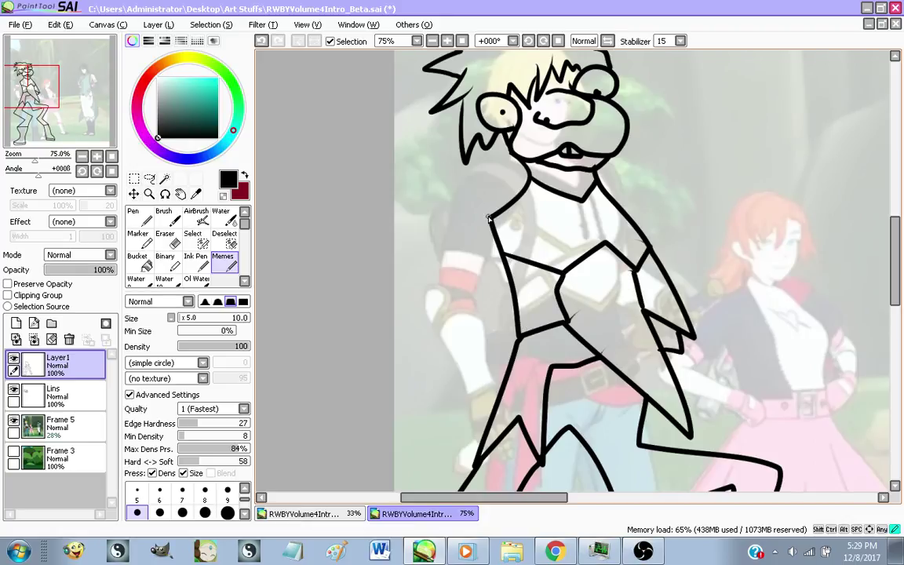
Draw a wavy noodle arm with a spiky splayed hand hanging from the left shoulder, plus an angular sleeve edge near its top
{"action": "mouse_move", "coordinate": [488, 218]}
{"action": "left_mouse_down"}
{"action": "mouse_move", "coordinate": [443, 295]}
{"action": "mouse_move", "coordinate": [390, 314]}
{"action": "mouse_move", "coordinate": [418, 266]}
{"action": "mouse_move", "coordinate": [433, 264]}
{"action": "mouse_move", "coordinate": [448, 204]}
{"action": "mouse_move", "coordinate": [445, 279]}
{"action": "mouse_move", "coordinate": [418, 337]}
{"action": "mouse_move", "coordinate": [454, 382]}
{"action": "mouse_move", "coordinate": [453, 420]}
{"action": "mouse_move", "coordinate": [430, 435]}
{"action": "mouse_move", "coordinate": [465, 410]}
{"action": "mouse_move", "coordinate": [459, 453]}
{"action": "left_mouse_up"}
{"action": "key", "text": "ctrl+z"}
{"action": "mouse_move", "coordinate": [464, 407]}
{"action": "left_mouse_down"}
{"action": "mouse_move", "coordinate": [427, 416]}
{"action": "mouse_move", "coordinate": [454, 420]}
{"action": "mouse_move", "coordinate": [430, 470]}
{"action": "mouse_move", "coordinate": [434, 437]}
{"action": "mouse_move", "coordinate": [418, 442]}
{"action": "mouse_move", "coordinate": [486, 412]}
{"action": "mouse_move", "coordinate": [484, 369]}
{"action": "mouse_move", "coordinate": [460, 356]}
{"action": "mouse_move", "coordinate": [456, 326]}
{"action": "mouse_move", "coordinate": [481, 309]}
{"action": "mouse_move", "coordinate": [484, 257]}
{"action": "left_mouse_up"}
{"action": "key", "text": "ctrl+z"}
{"action": "key", "text": "ctrl+z"}
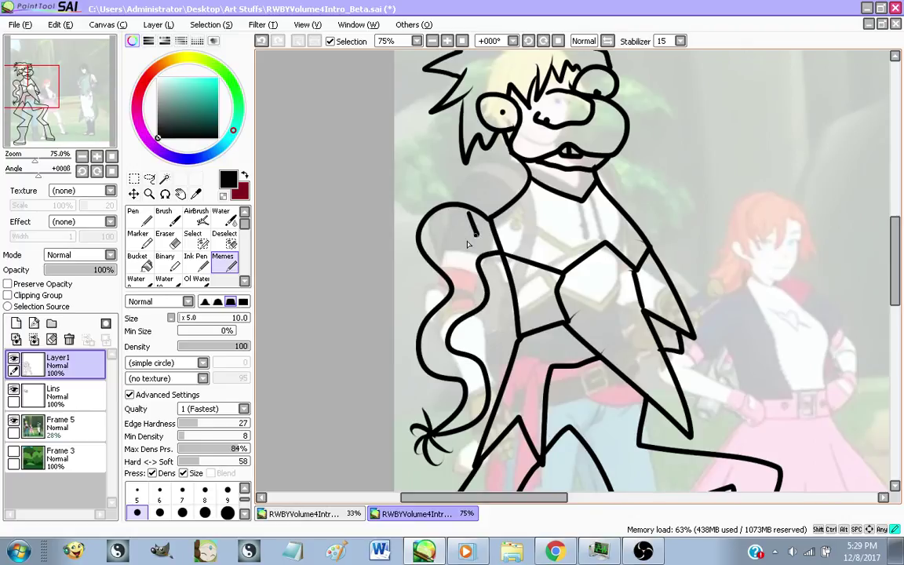
{"action": "key", "text": "ctrl+z"}
{"action": "left_click_drag", "start_coordinate": [472, 235], "coordinate": [431, 247]}
Add jagged hair strands below the left eye, between the side hair and the jaw
{"action": "scroll", "coordinate": [431, 248], "scroll_direction": "down", "scroll_amount": 3}
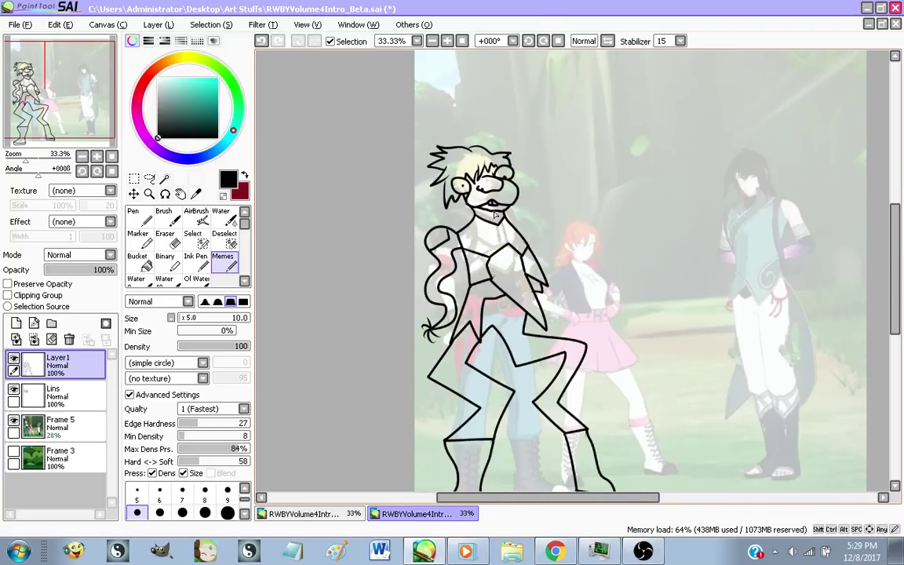
{"action": "scroll", "coordinate": [455, 235], "scroll_direction": "up", "scroll_amount": 5}
{"action": "scroll", "coordinate": [480, 226], "scroll_direction": "down", "scroll_amount": 3}
{"action": "scroll", "coordinate": [417, 172], "scroll_direction": "up", "scroll_amount": 3}
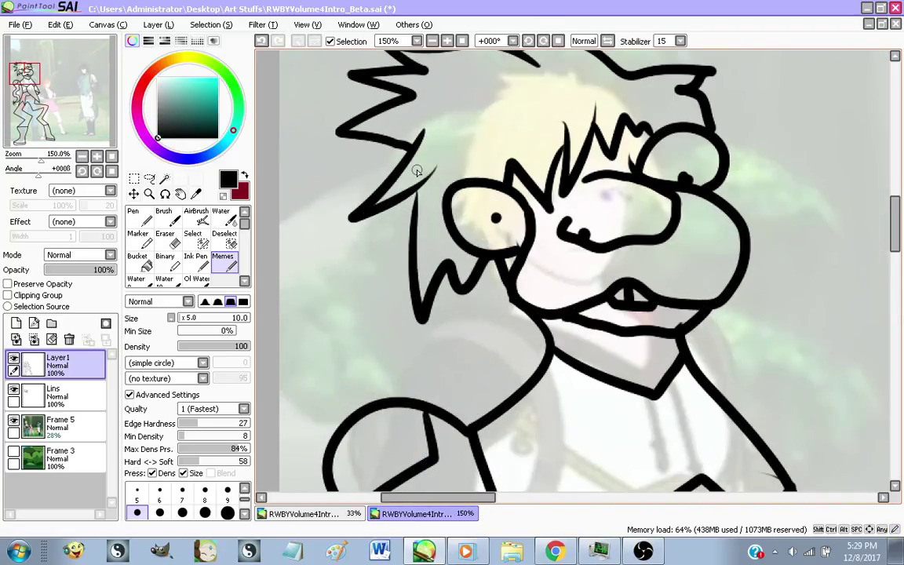
{"action": "mouse_move", "coordinate": [476, 268]}
{"action": "left_mouse_down"}
{"action": "mouse_move", "coordinate": [484, 296]}
{"action": "mouse_move", "coordinate": [509, 318]}
{"action": "mouse_move", "coordinate": [532, 319]}
{"action": "left_mouse_up"}
{"action": "scroll", "coordinate": [533, 319], "scroll_direction": "down", "scroll_amount": 5}
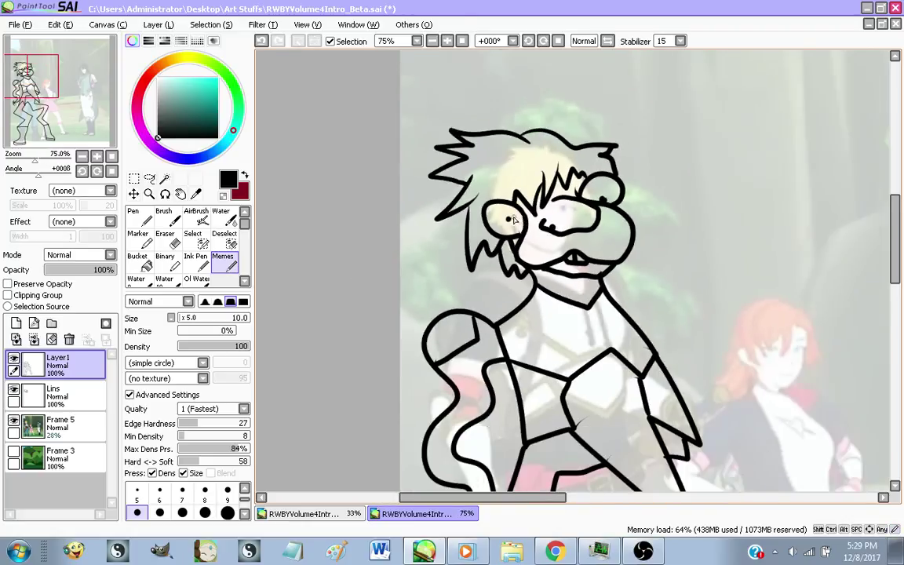
Draw the upper edge of a raised wavy arm, curving from the right shoulder up past the head
{"action": "scroll", "coordinate": [620, 325], "scroll_direction": "up", "scroll_amount": 2}
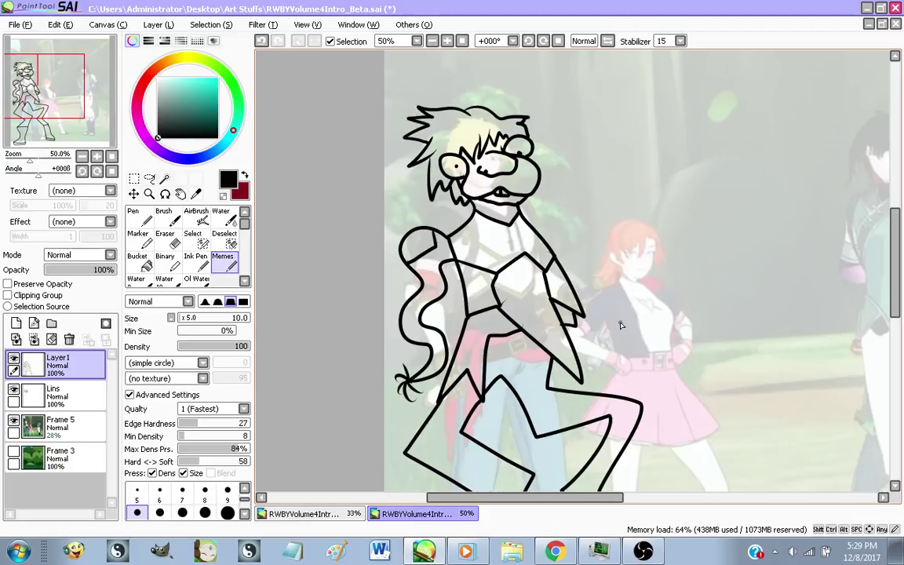
{"action": "mouse_move", "coordinate": [561, 196]}
{"action": "left_mouse_down"}
{"action": "mouse_move", "coordinate": [588, 194]}
{"action": "mouse_move", "coordinate": [601, 165]}
{"action": "left_mouse_up"}
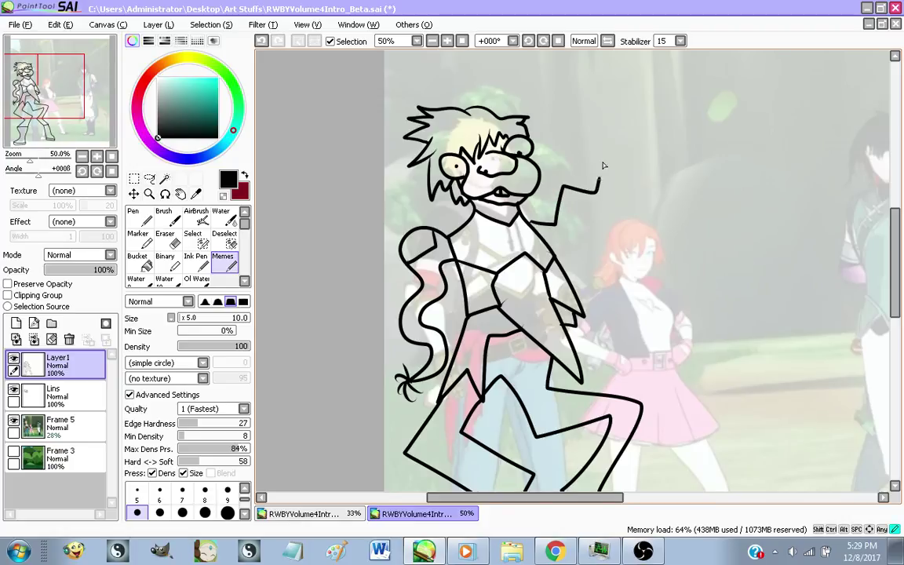
{"action": "key", "text": "ctrl+z"}
{"action": "mouse_move", "coordinate": [534, 221]}
{"action": "left_mouse_down"}
{"action": "mouse_move", "coordinate": [555, 163]}
{"action": "mouse_move", "coordinate": [589, 123]}
{"action": "mouse_move", "coordinate": [605, 83]}
{"action": "left_mouse_up"}
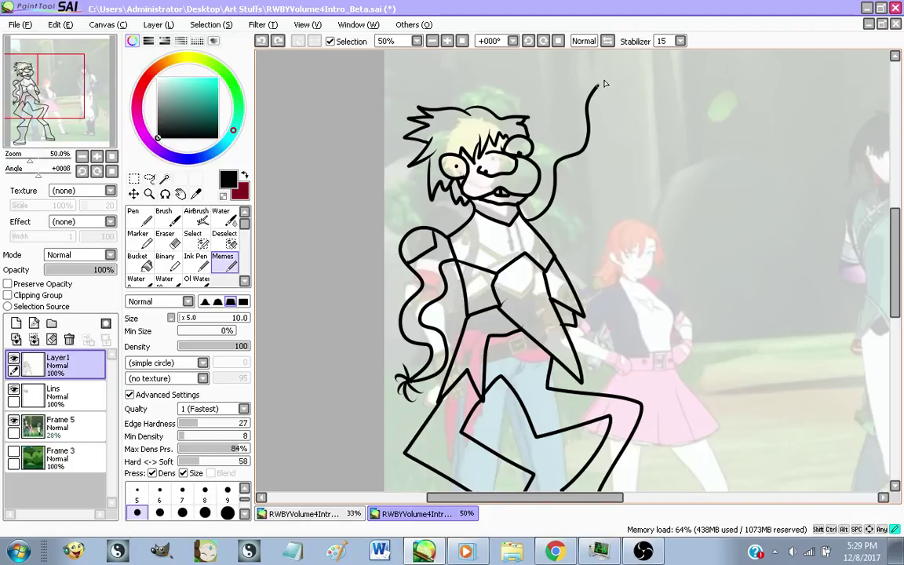
Draw a slanted wrist line at the end of the raised arm and a large open hand with five crooked fingers above it
{"action": "scroll", "coordinate": [596, 189], "scroll_direction": "down", "scroll_amount": 1}
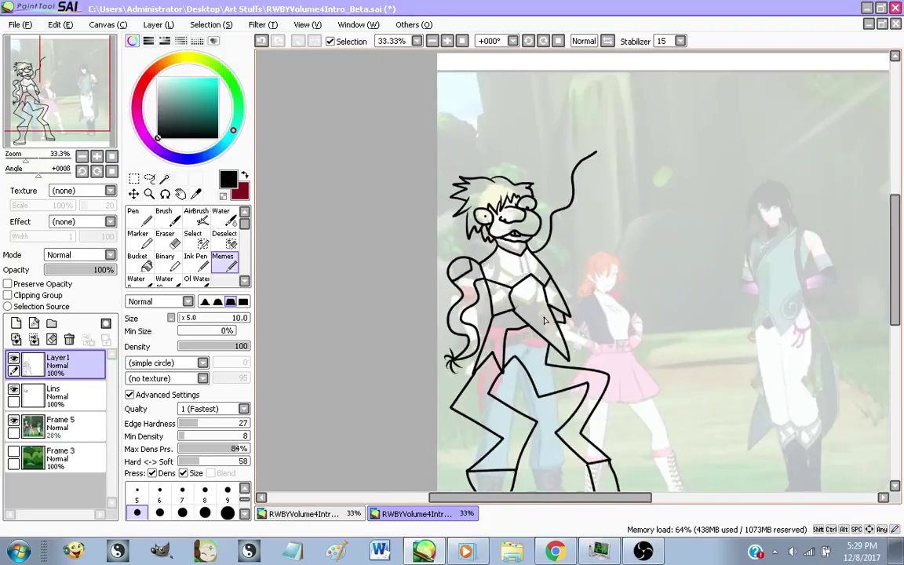
{"action": "scroll", "coordinate": [597, 189], "scroll_direction": "up", "scroll_amount": 3}
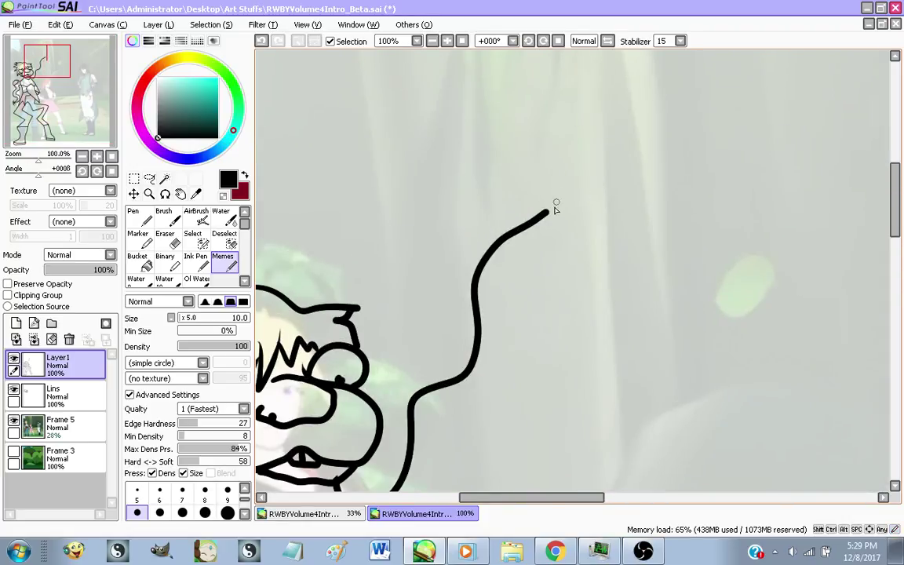
{"action": "left_click_drag", "start_coordinate": [547, 212], "coordinate": [610, 261]}
{"action": "mouse_move", "coordinate": [546, 212]}
{"action": "left_mouse_down"}
{"action": "mouse_move", "coordinate": [511, 159]}
{"action": "mouse_move", "coordinate": [534, 142]}
{"action": "left_mouse_up"}
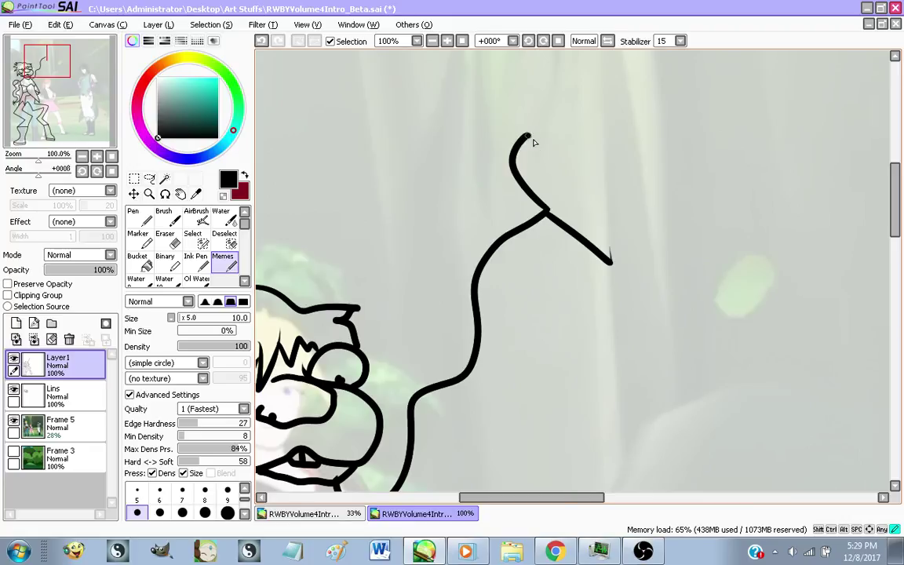
{"action": "key", "text": "ctrl+z"}
{"action": "mouse_move", "coordinate": [549, 205]}
{"action": "left_mouse_down"}
{"action": "mouse_move", "coordinate": [553, 174]}
{"action": "mouse_move", "coordinate": [448, 188]}
{"action": "mouse_move", "coordinate": [455, 145]}
{"action": "mouse_move", "coordinate": [418, 87]}
{"action": "mouse_move", "coordinate": [465, 104]}
{"action": "mouse_move", "coordinate": [480, 134]}
{"action": "mouse_move", "coordinate": [507, 144]}
{"action": "mouse_move", "coordinate": [520, 68]}
{"action": "mouse_move", "coordinate": [546, 90]}
{"action": "mouse_move", "coordinate": [546, 133]}
{"action": "mouse_move", "coordinate": [572, 66]}
{"action": "mouse_move", "coordinate": [624, 133]}
{"action": "mouse_move", "coordinate": [681, 79]}
{"action": "mouse_move", "coordinate": [669, 178]}
{"action": "mouse_move", "coordinate": [736, 173]}
{"action": "mouse_move", "coordinate": [660, 200]}
{"action": "mouse_move", "coordinate": [607, 233]}
{"action": "left_mouse_up"}
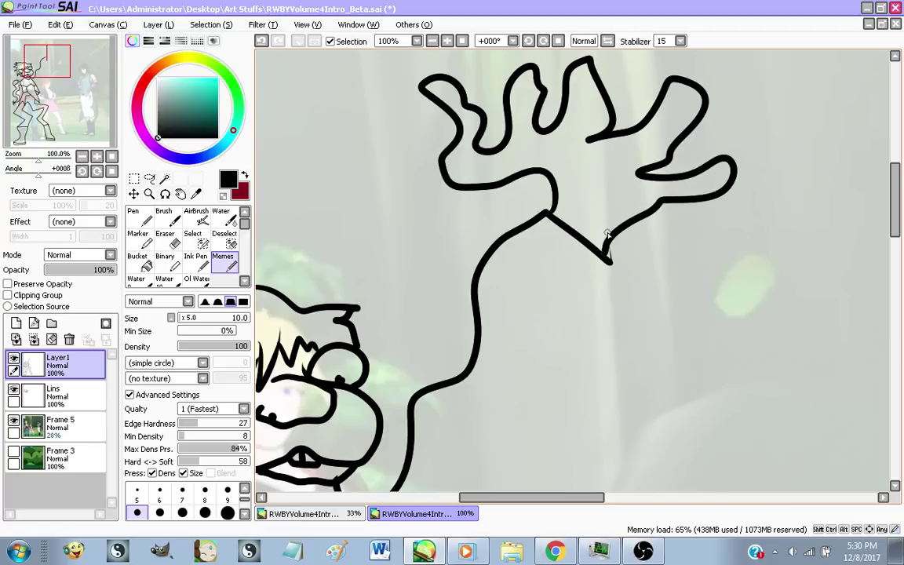
Draw the lower edge of the raised arm from the wrist back to the shoulder, with a short sleeve edge at its base
{"action": "scroll", "coordinate": [616, 203], "scroll_direction": "down", "scroll_amount": 3}
{"action": "scroll", "coordinate": [590, 358], "scroll_direction": "up", "scroll_amount": 1}
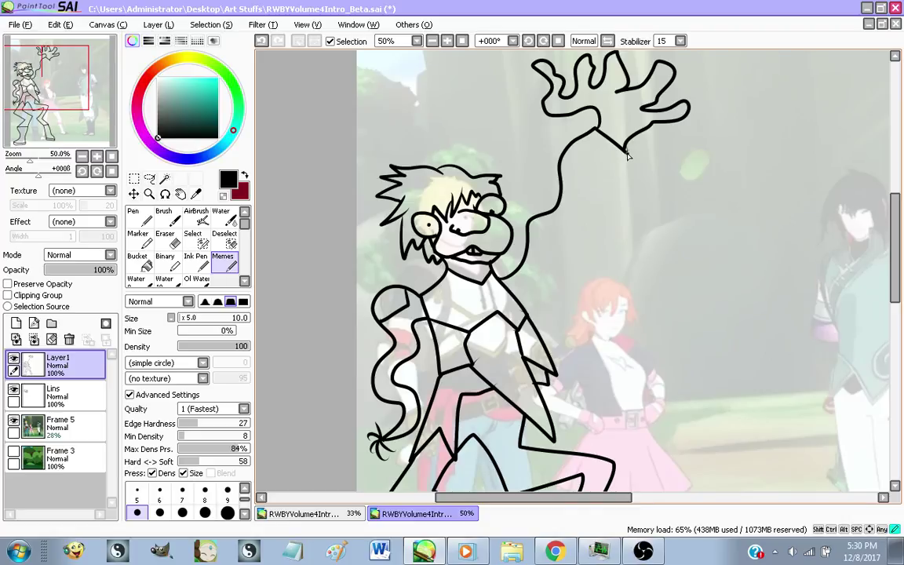
{"action": "mouse_move", "coordinate": [594, 191]}
{"action": "left_mouse_down"}
{"action": "mouse_move", "coordinate": [587, 232]}
{"action": "mouse_move", "coordinate": [543, 259]}
{"action": "left_mouse_up"}
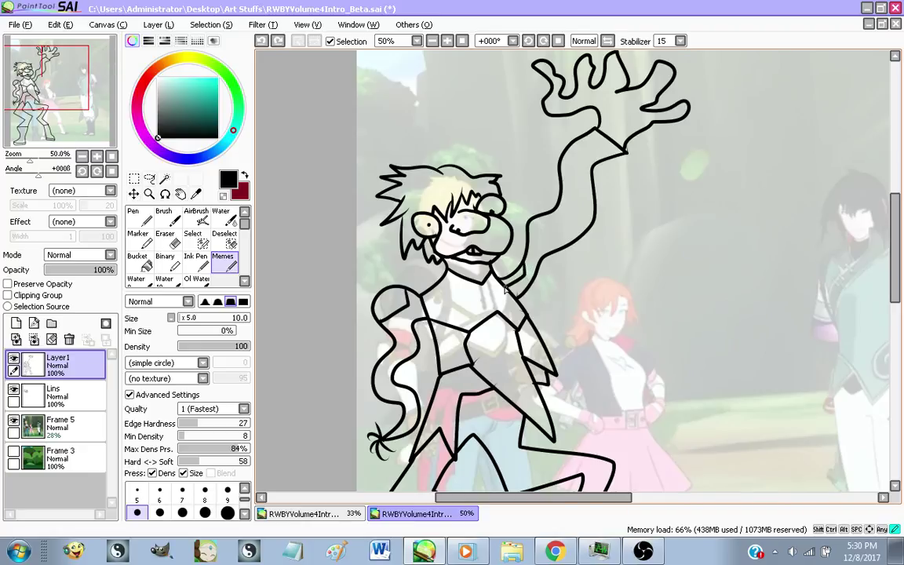
Hide the Frame 5 reference layer and review the figure's line art on its own
{"action": "scroll", "coordinate": [504, 263], "scroll_direction": "down", "scroll_amount": 3}
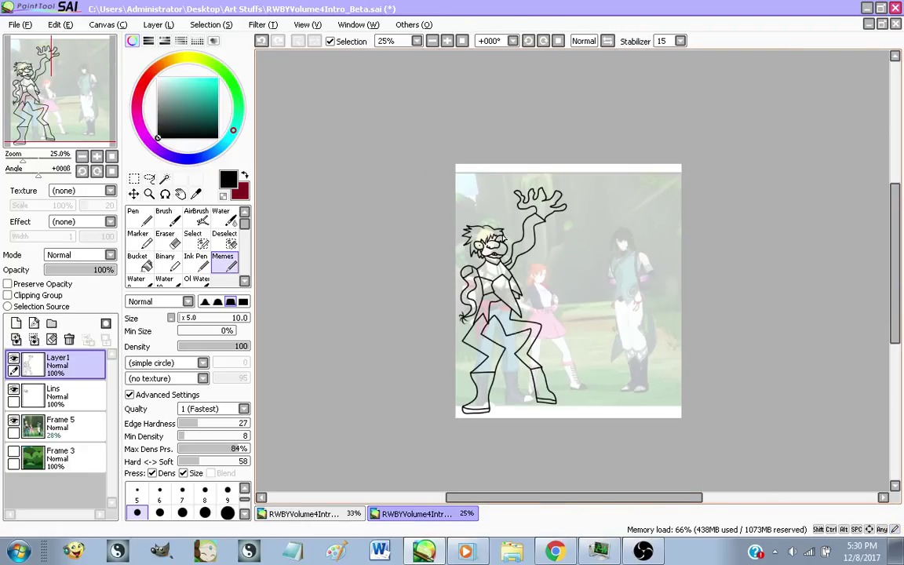
{"action": "scroll", "coordinate": [531, 370], "scroll_direction": "up", "scroll_amount": 2}
{"action": "scroll", "coordinate": [565, 384], "scroll_direction": "down", "scroll_amount": 1}
{"action": "scroll", "coordinate": [564, 383], "scroll_direction": "up", "scroll_amount": 1}
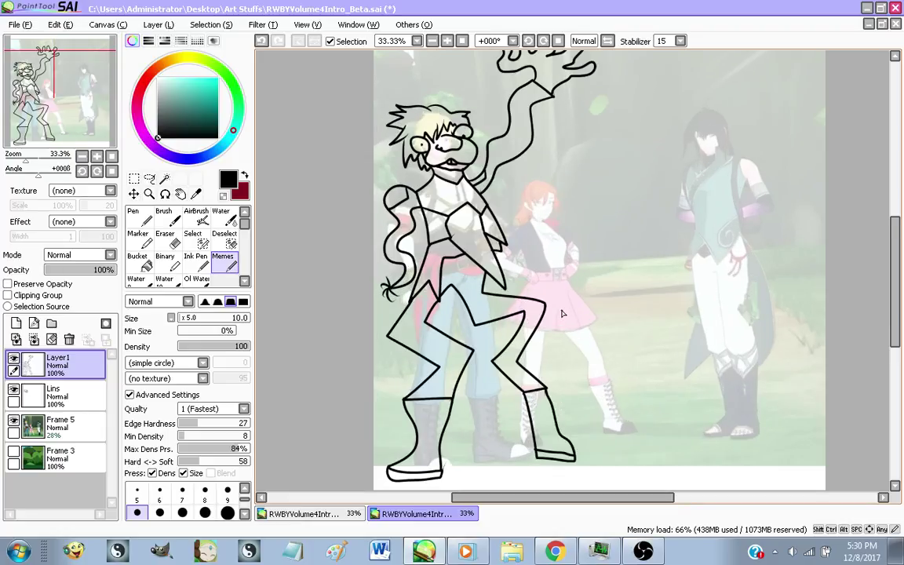
{"action": "left_click", "coordinate": [13, 421]}
{"action": "scroll", "coordinate": [383, 259], "scroll_direction": "down", "scroll_amount": 1}
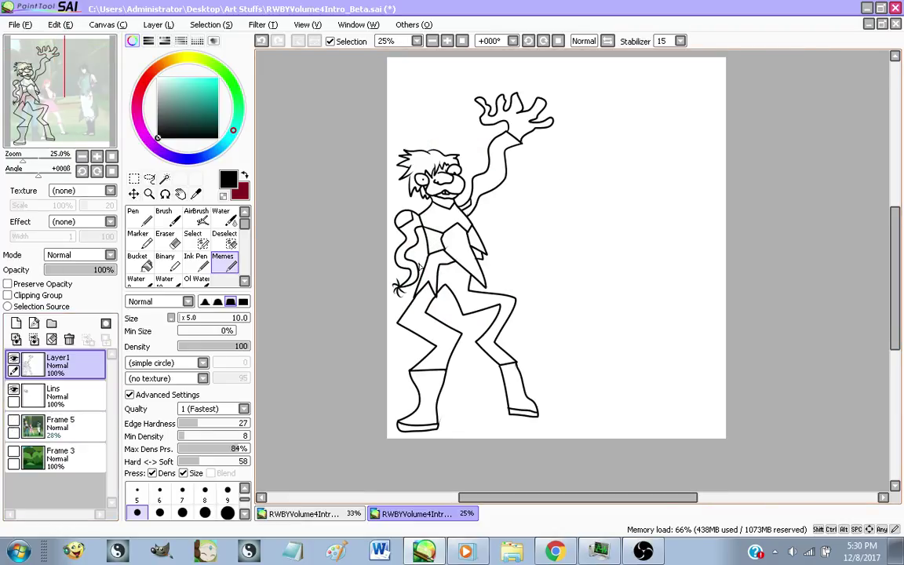
{"action": "scroll", "coordinate": [421, 243], "scroll_direction": "up", "scroll_amount": 1}
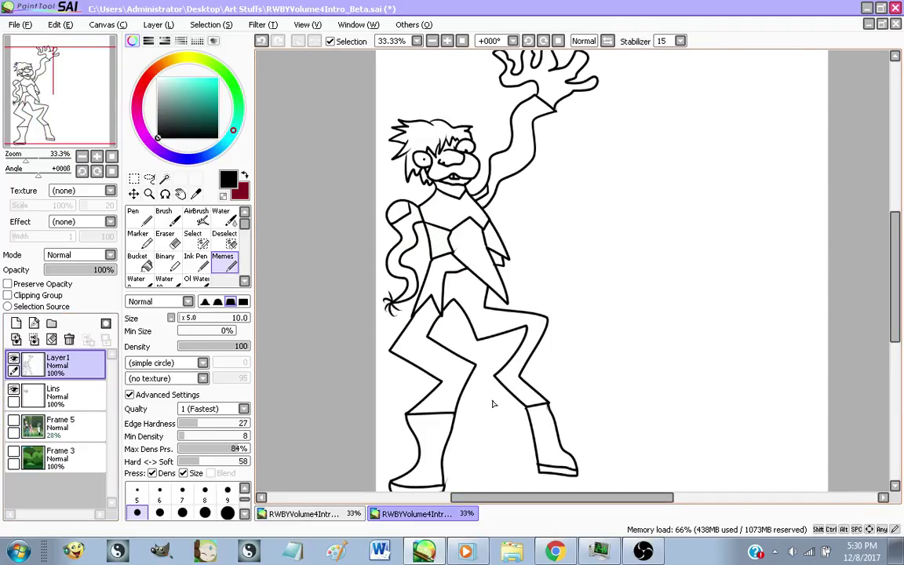
Switch to the YouTube live dashboard, post "lel" in the live chat, and return to PaintTool SAI
{"action": "key", "text": "alt+Tab"}
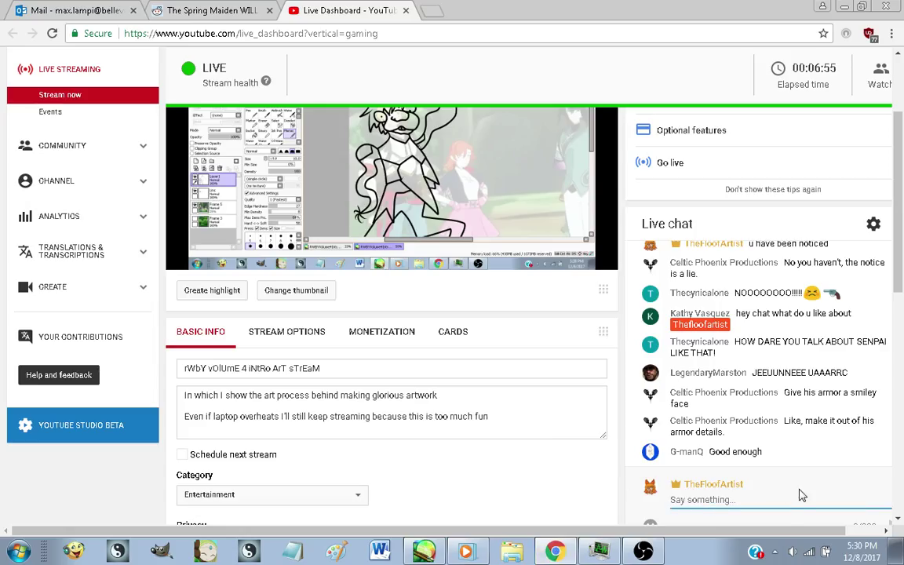
{"action": "type", "text": "lel"}
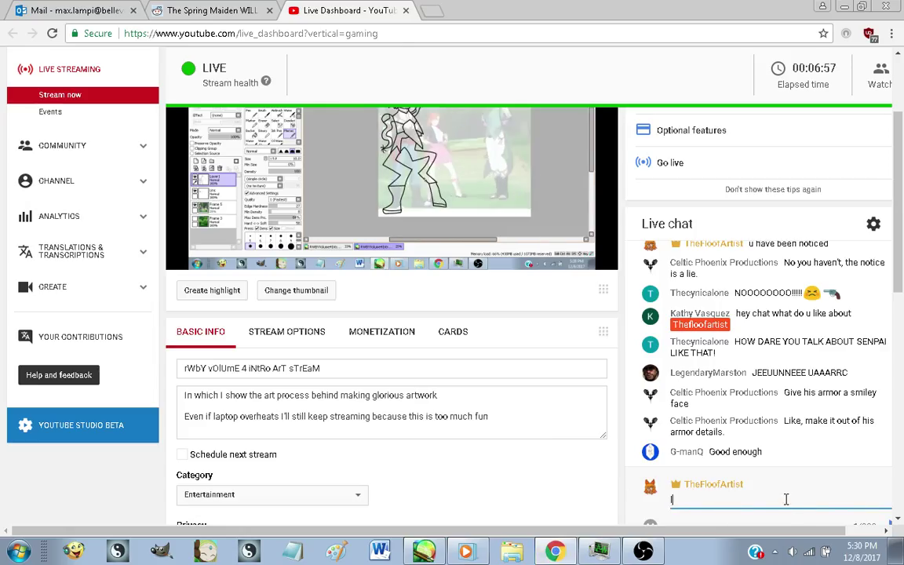
{"action": "key", "text": "Return"}
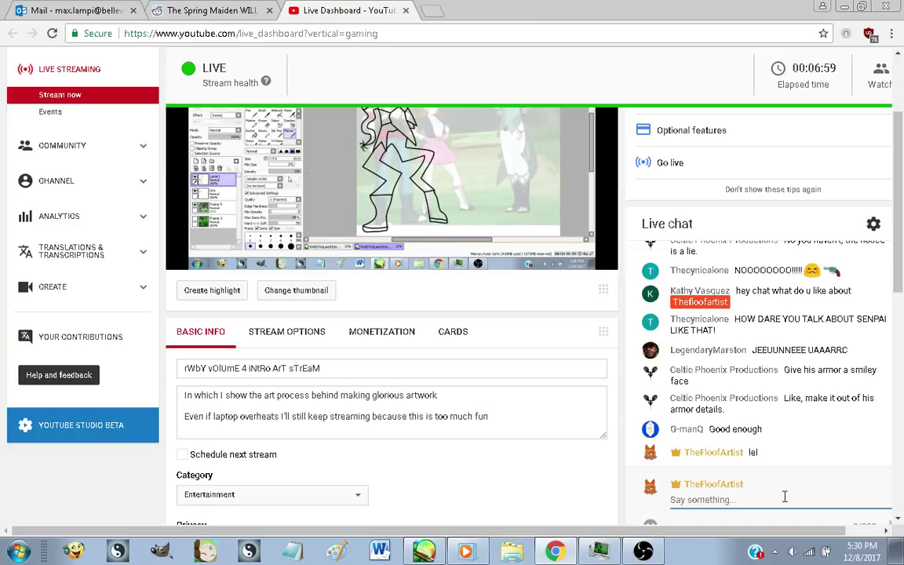
{"action": "key", "text": "alt+Tab"}
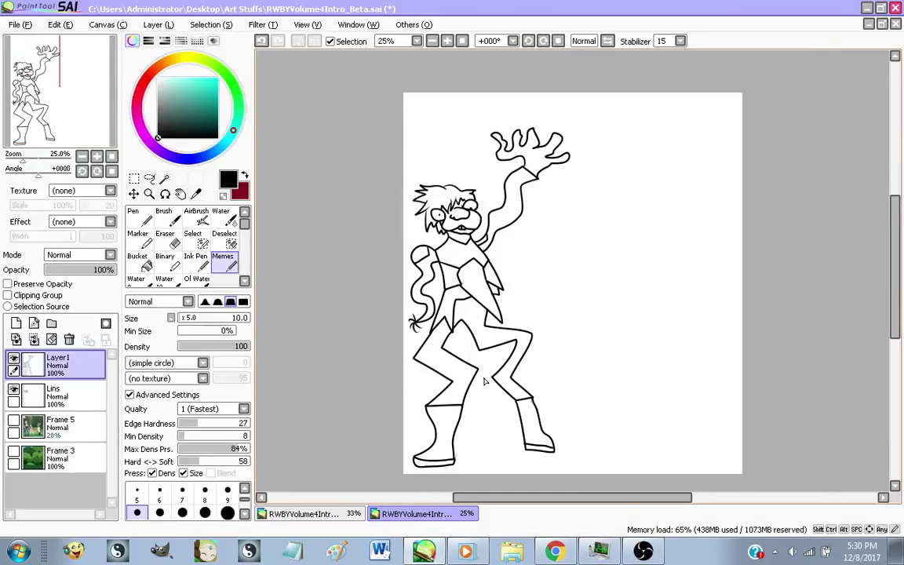
Draw a smiley face on the breastplate with two short vertical eyes and a V-shaped mouth
{"action": "scroll", "coordinate": [494, 384], "scroll_direction": "up", "scroll_amount": 3}
{"action": "scroll", "coordinate": [500, 396], "scroll_direction": "up", "scroll_amount": 1}
{"action": "key", "text": "ctrl+s"}
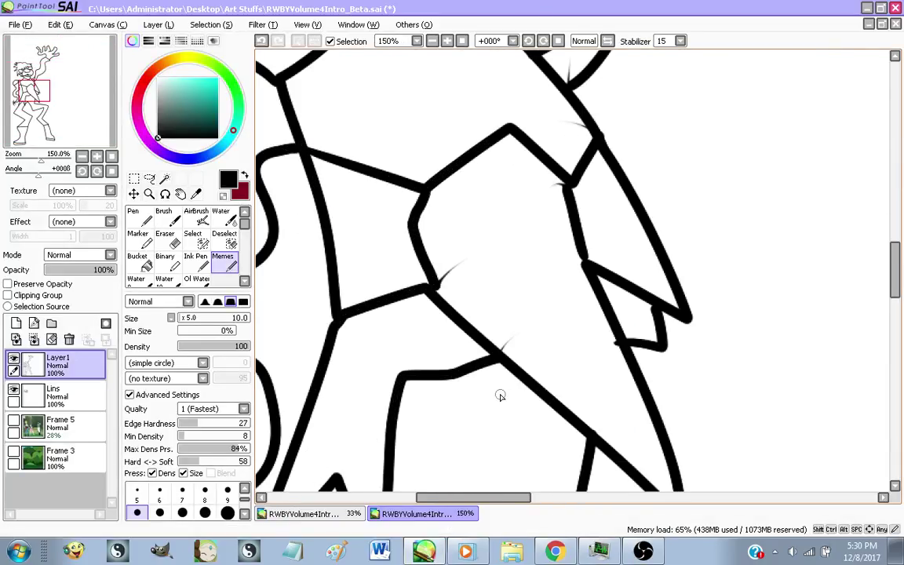
{"action": "left_click_drag", "start_coordinate": [476, 199], "coordinate": [476, 226]}
{"action": "left_click_drag", "start_coordinate": [523, 196], "coordinate": [523, 220]}
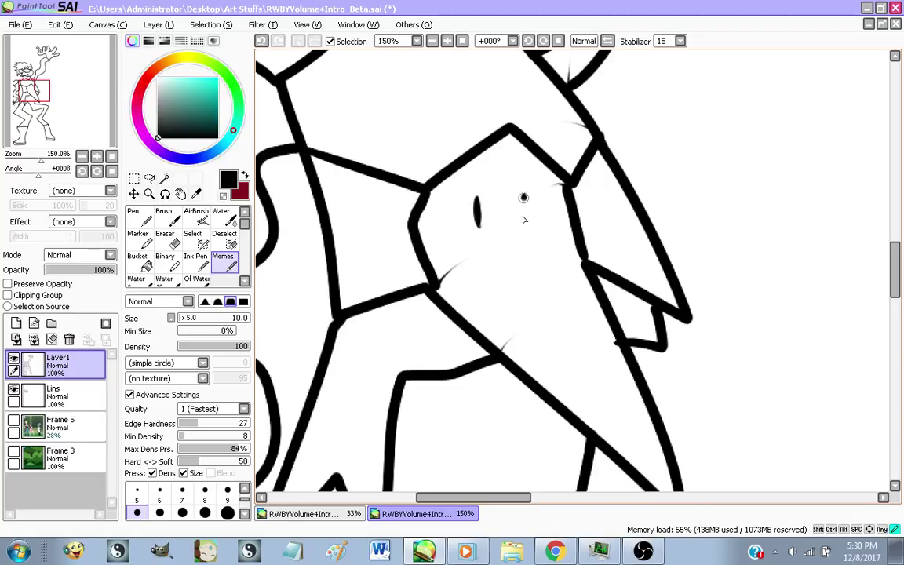
{"action": "mouse_move", "coordinate": [480, 251]}
{"action": "left_mouse_down"}
{"action": "mouse_move", "coordinate": [508, 276]}
{"action": "mouse_move", "coordinate": [540, 244]}
{"action": "left_mouse_up"}
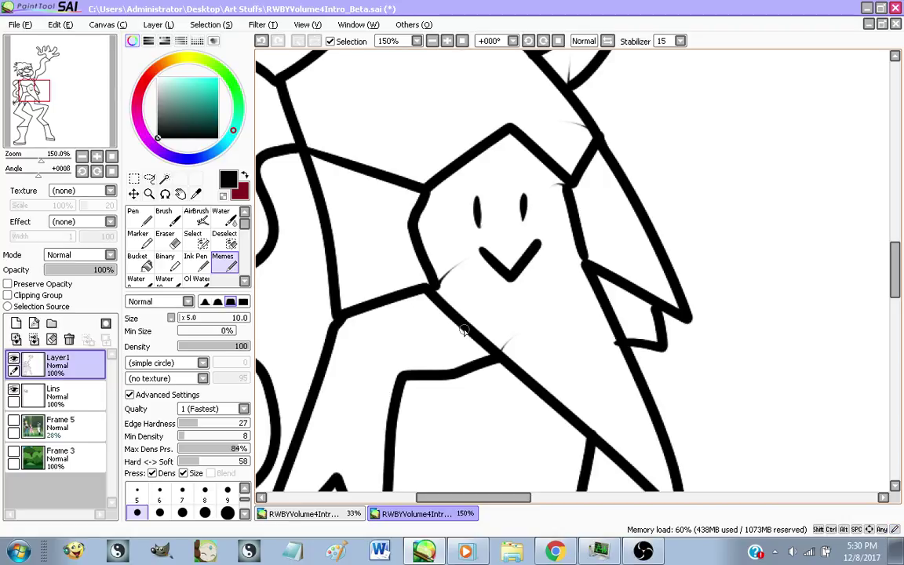
Examine the breastplate's smiley face up close and the whole figure's line art from a distance
{"action": "scroll", "coordinate": [454, 295], "scroll_direction": "down", "scroll_amount": 3}
{"action": "scroll", "coordinate": [471, 322], "scroll_direction": "up", "scroll_amount": 1}
{"action": "scroll", "coordinate": [470, 322], "scroll_direction": "down", "scroll_amount": 1}
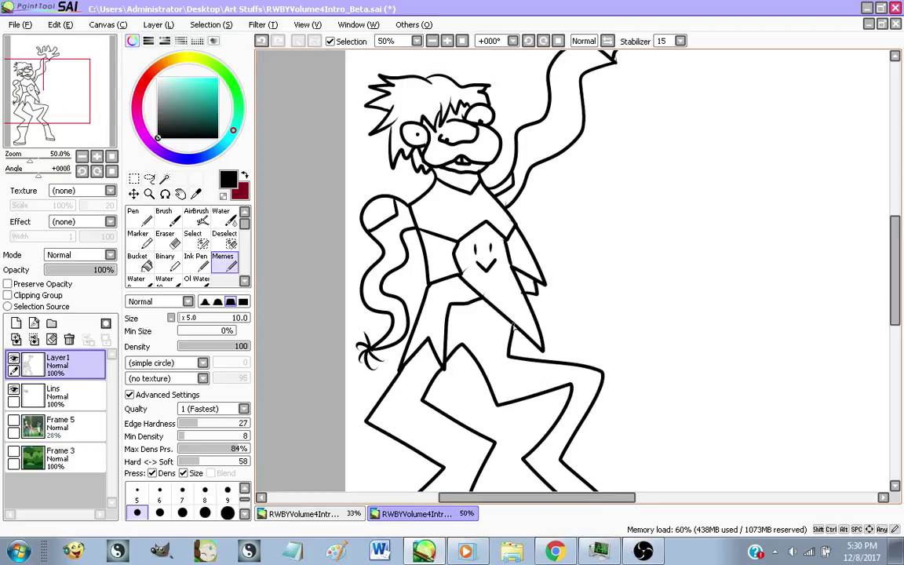
{"action": "scroll", "coordinate": [474, 324], "scroll_direction": "up", "scroll_amount": 1}
{"action": "scroll", "coordinate": [474, 325], "scroll_direction": "up", "scroll_amount": 1}
{"action": "scroll", "coordinate": [490, 379], "scroll_direction": "down", "scroll_amount": 1}
{"action": "scroll", "coordinate": [425, 228], "scroll_direction": "up", "scroll_amount": 2}
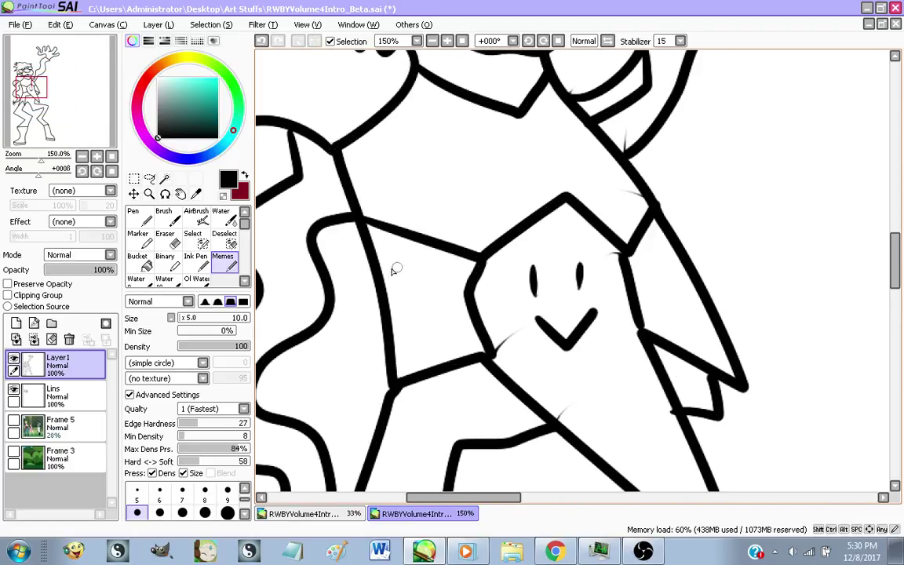
{"action": "scroll", "coordinate": [389, 275], "scroll_direction": "down", "scroll_amount": 5}
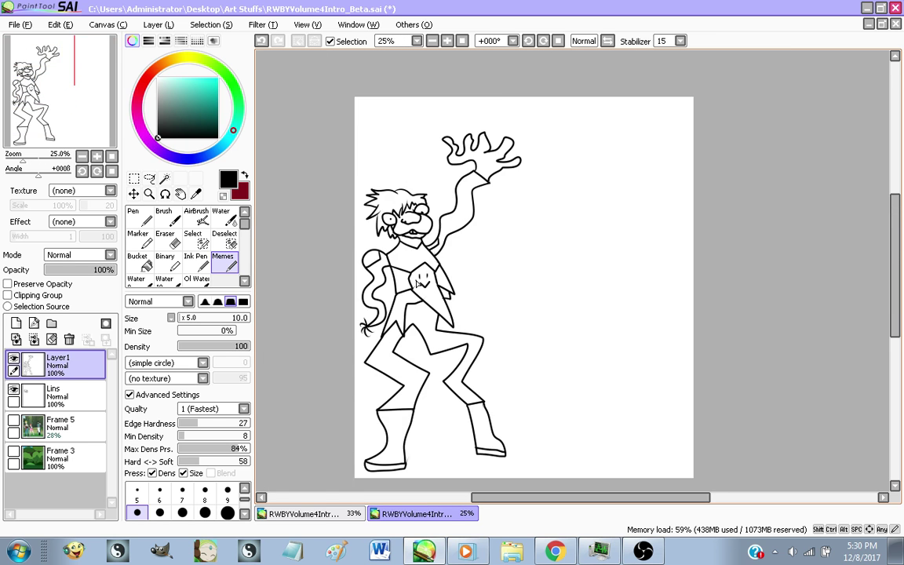
{"action": "scroll", "coordinate": [376, 255], "scroll_direction": "up", "scroll_amount": 3}
{"action": "scroll", "coordinate": [460, 214], "scroll_direction": "down", "scroll_amount": 1}
{"action": "scroll", "coordinate": [440, 278], "scroll_direction": "down", "scroll_amount": 1}
{"action": "scroll", "coordinate": [487, 232], "scroll_direction": "down", "scroll_amount": 1}
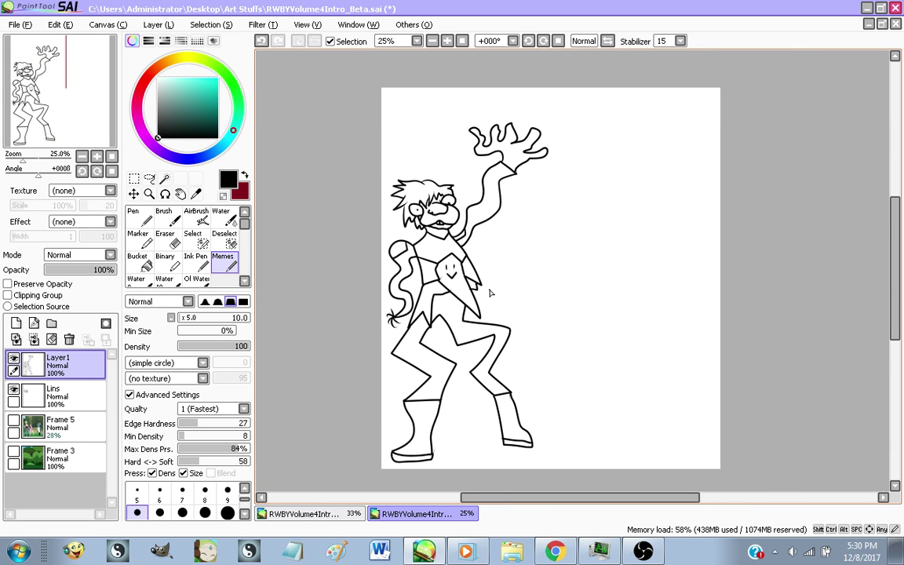
{"action": "scroll", "coordinate": [486, 233], "scroll_direction": "up", "scroll_amount": 1}
{"action": "scroll", "coordinate": [486, 232], "scroll_direction": "down", "scroll_amount": 1}
{"action": "scroll", "coordinate": [551, 393], "scroll_direction": "up", "scroll_amount": 1}
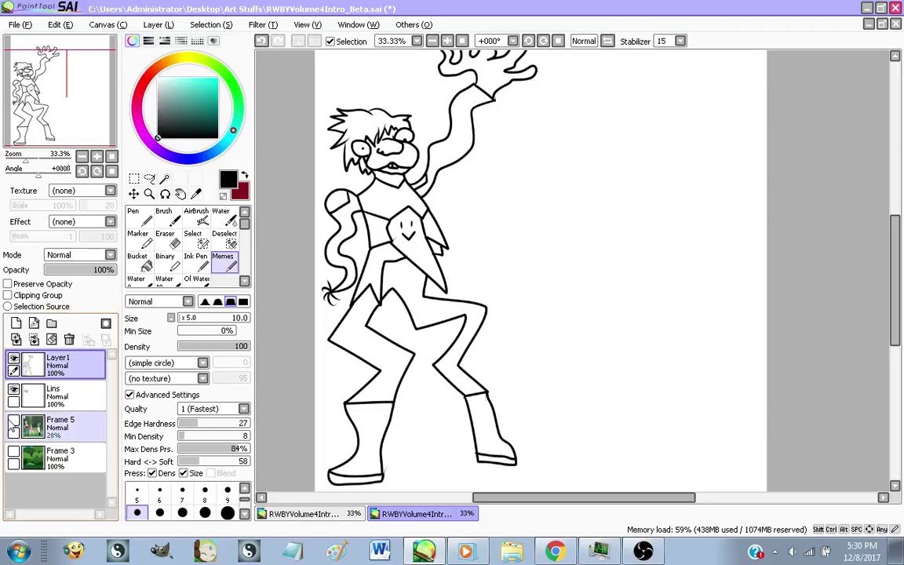
Show the Frame 5 reference layer again and add a new layer above Layer1
{"action": "left_click", "coordinate": [13, 420]}
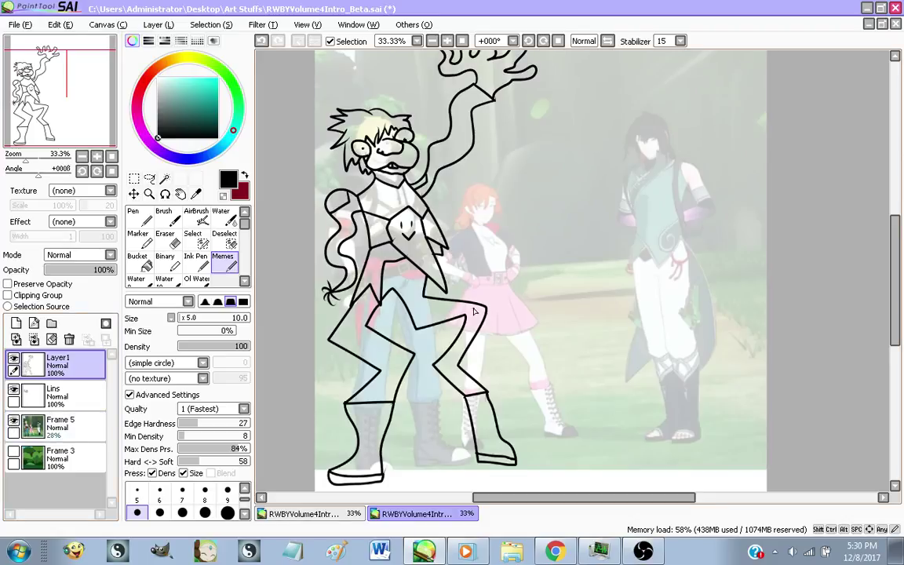
{"action": "left_click", "coordinate": [16, 323]}
Rename Layer1, which holds the blond character's line art, as Jaune
{"action": "double_click", "coordinate": [62, 390]}
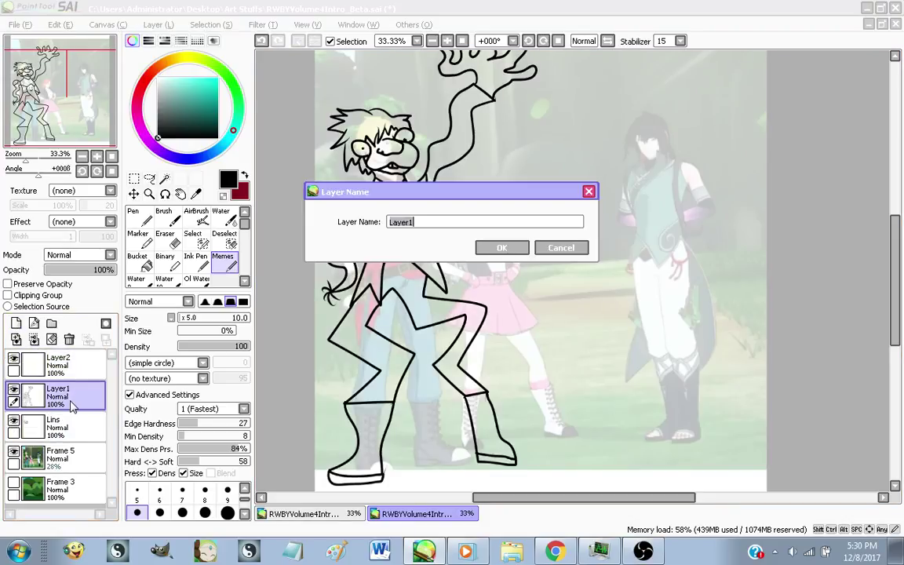
{"action": "type", "text": "Jaune t"}
{"action": "key", "text": "BackSpace"}
{"action": "key", "text": "BackSpace"}
{"action": "key", "text": "Return"}
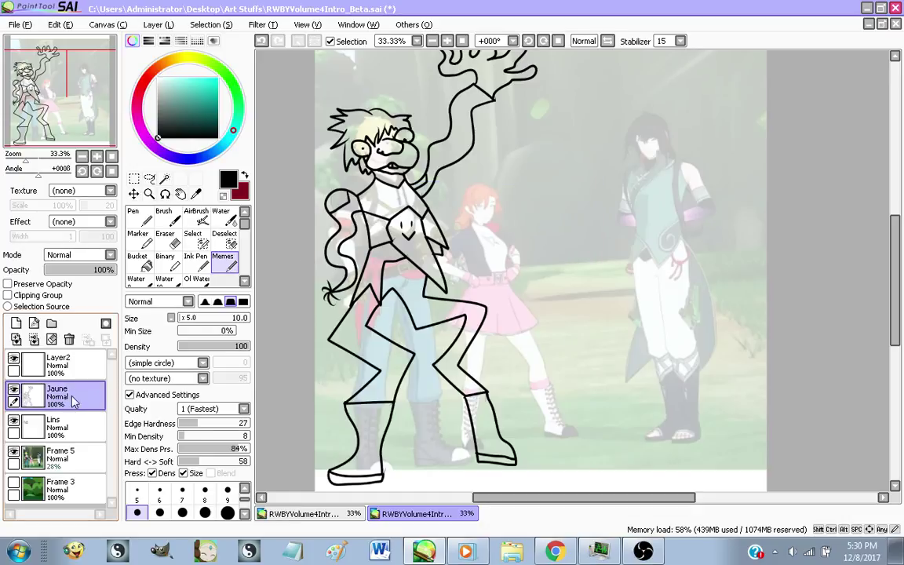
Rename the empty top layer, Layer2, as Nora
{"action": "double_click", "coordinate": [73, 365]}
{"action": "type", "text": "Nora"}
{"action": "key", "text": "Return"}
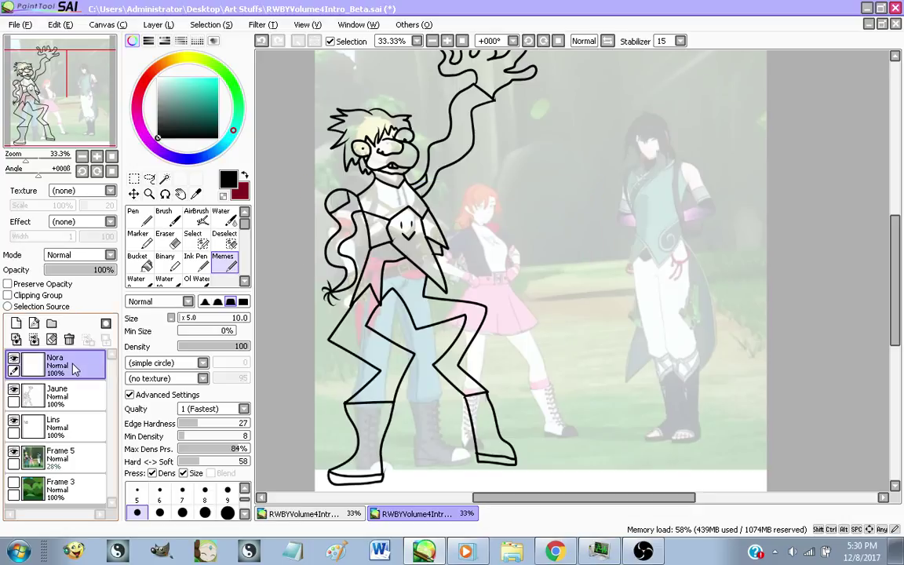
Merge the Jaune layer down into Lins, hide the merged layer and make the Nora layer active
{"action": "scroll", "coordinate": [498, 144], "scroll_direction": "up", "scroll_amount": 2}
{"action": "scroll", "coordinate": [510, 290], "scroll_direction": "down", "scroll_amount": 2}
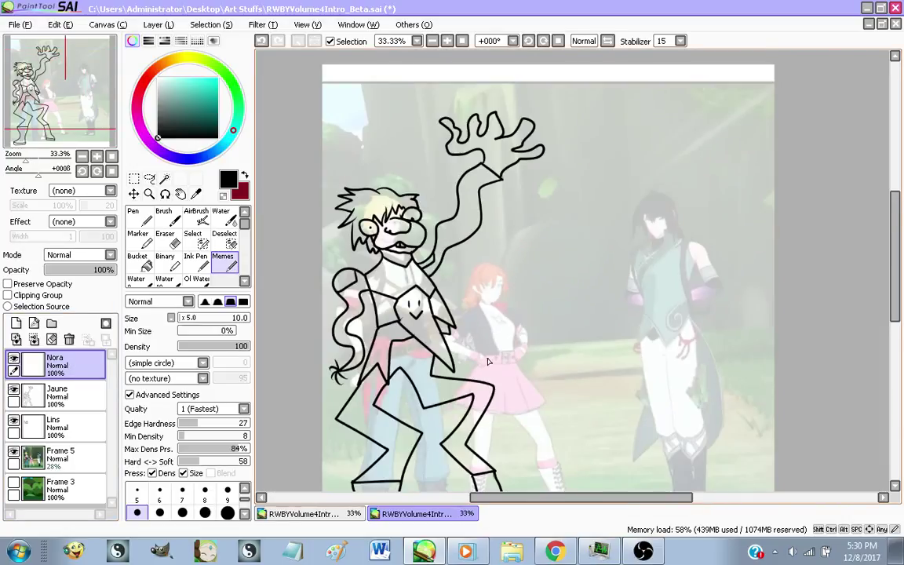
{"action": "scroll", "coordinate": [487, 362], "scroll_direction": "up", "scroll_amount": 2}
{"action": "scroll", "coordinate": [451, 261], "scroll_direction": "down", "scroll_amount": 2}
{"action": "left_click", "coordinate": [13, 389]}
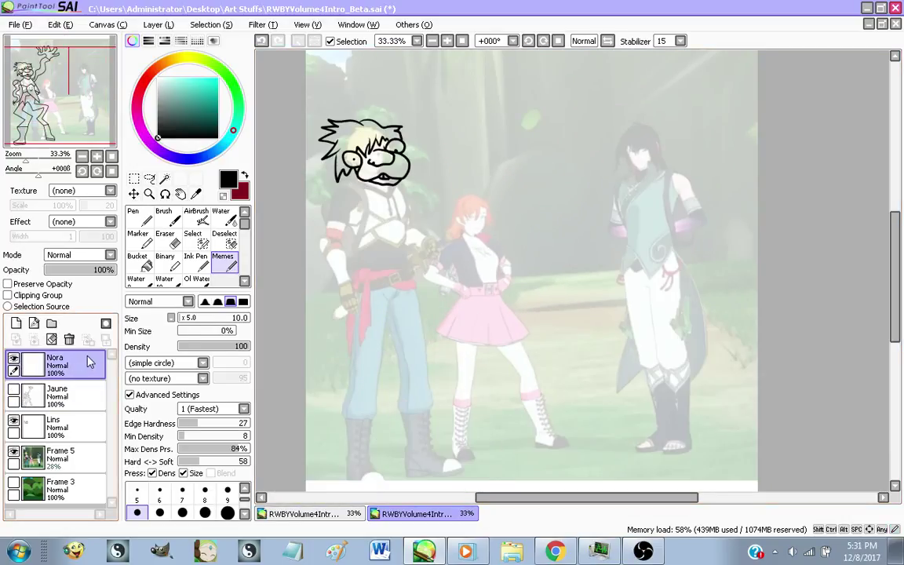
{"action": "left_click", "coordinate": [60, 401]}
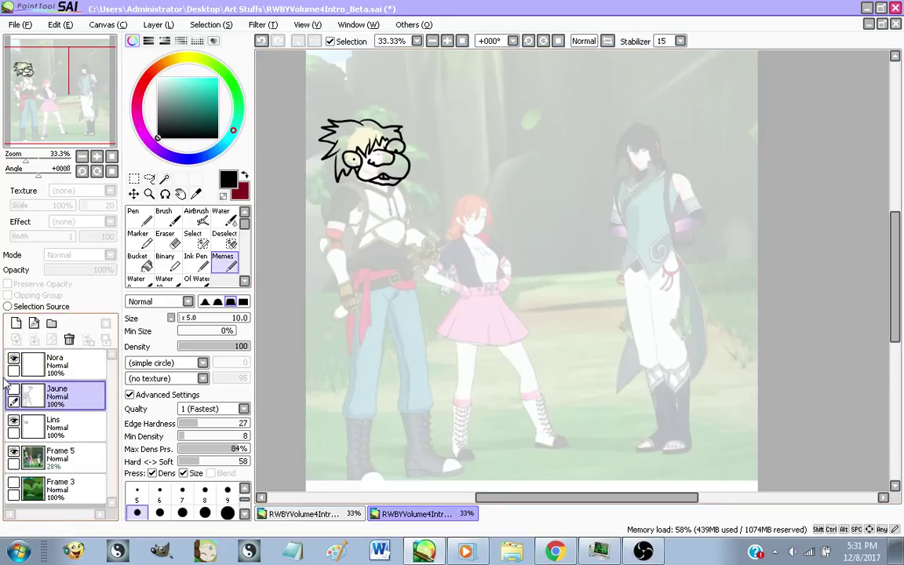
{"action": "left_click", "coordinate": [14, 390]}
{"action": "left_click", "coordinate": [34, 339]}
{"action": "left_click", "coordinate": [31, 366]}
{"action": "left_click", "coordinate": [13, 389]}
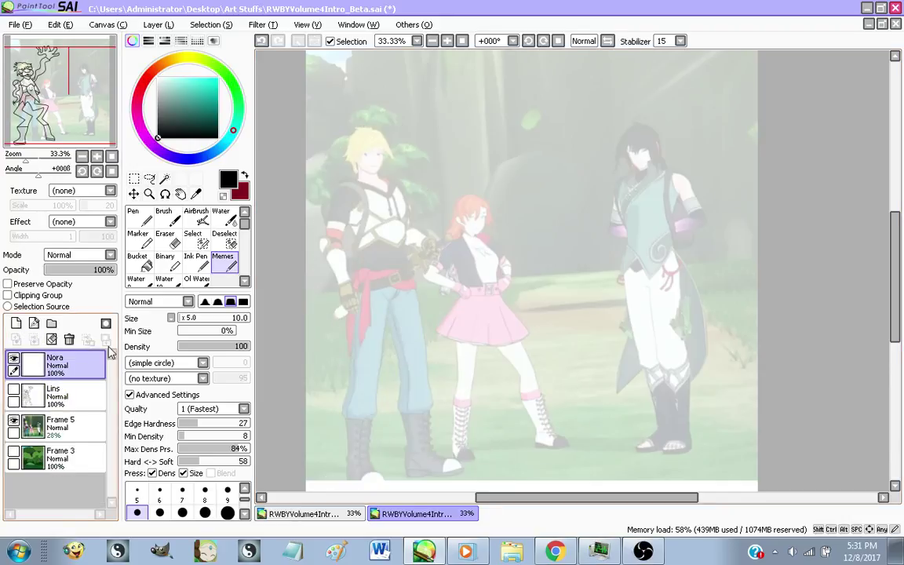
Draw pointed central bangs as two V-shaped locks over the orange-haired girl's head
{"action": "scroll", "coordinate": [469, 193], "scroll_direction": "up", "scroll_amount": 3}
{"action": "scroll", "coordinate": [402, 388], "scroll_direction": "down", "scroll_amount": 3}
{"action": "scroll", "coordinate": [637, 251], "scroll_direction": "up", "scroll_amount": 1}
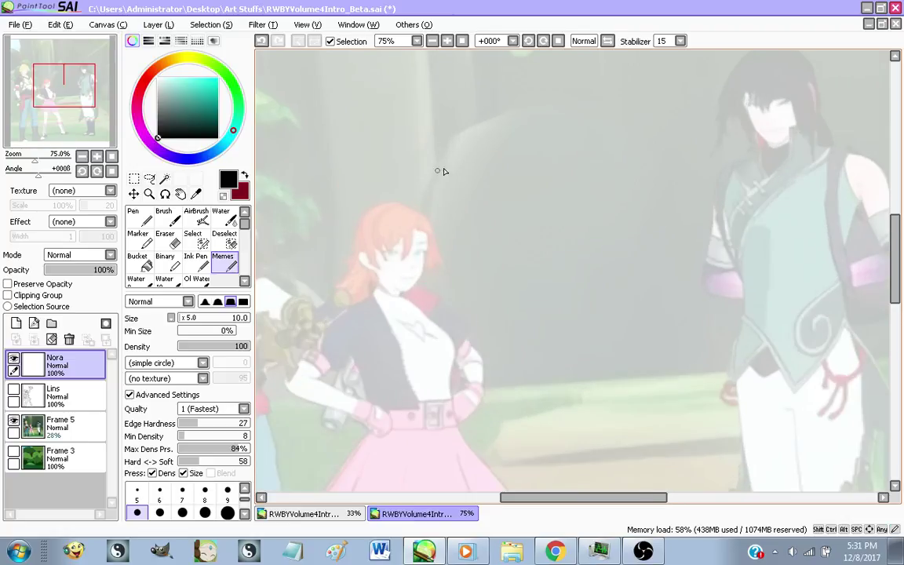
{"action": "mouse_move", "coordinate": [443, 171]}
{"action": "left_mouse_down"}
{"action": "mouse_move", "coordinate": [377, 273]}
{"action": "mouse_move", "coordinate": [397, 154]}
{"action": "left_mouse_up"}
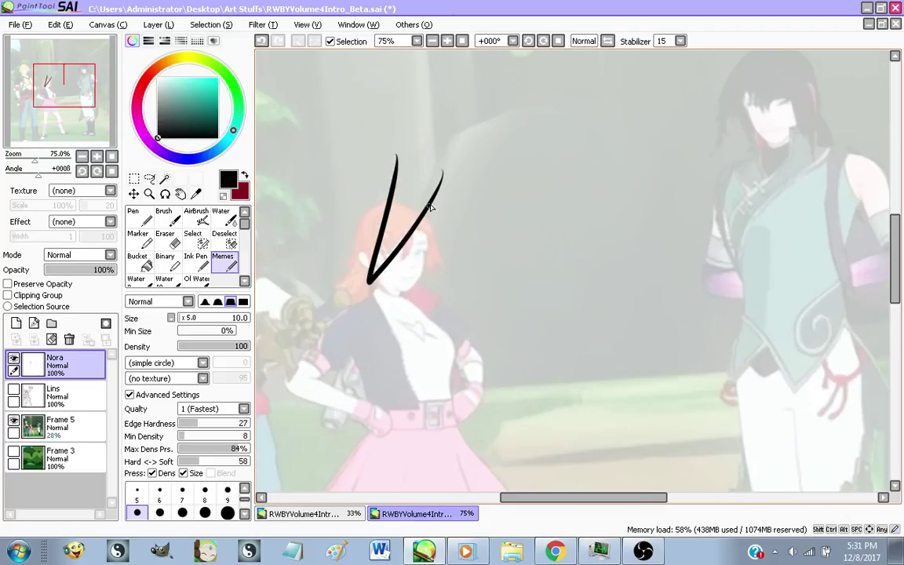
{"action": "mouse_move", "coordinate": [429, 206]}
{"action": "left_mouse_down"}
{"action": "mouse_move", "coordinate": [524, 309]}
{"action": "mouse_move", "coordinate": [459, 153]}
{"action": "left_mouse_up"}
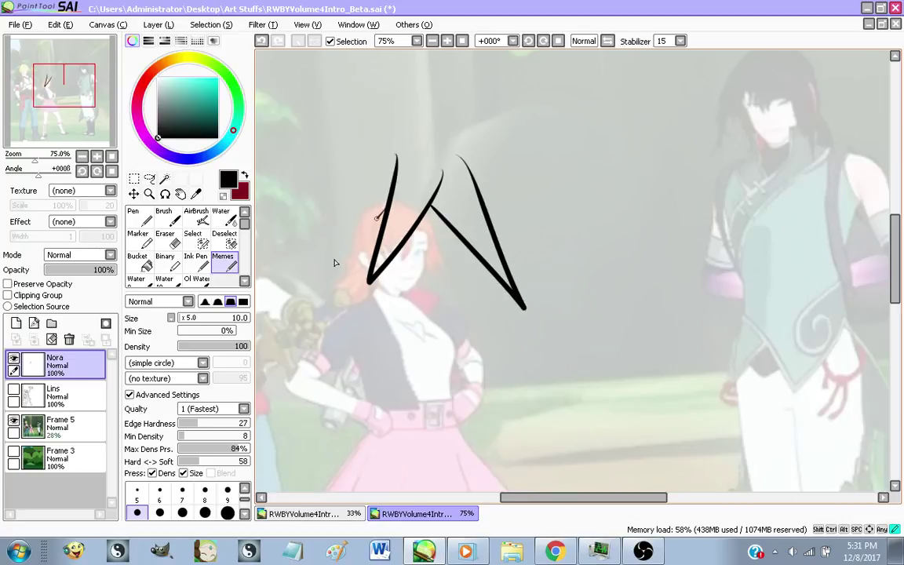
Draw the spiky outer hair locks on both sides of the bangs, each with a small extra tuft
{"action": "left_click_drag", "start_coordinate": [379, 213], "coordinate": [354, 179]}
{"action": "mouse_move", "coordinate": [346, 138]}
{"action": "left_mouse_down"}
{"action": "mouse_move", "coordinate": [270, 210]}
{"action": "mouse_move", "coordinate": [302, 222]}
{"action": "left_mouse_up"}
{"action": "mouse_move", "coordinate": [471, 133]}
{"action": "left_mouse_down"}
{"action": "mouse_move", "coordinate": [553, 211]}
{"action": "mouse_move", "coordinate": [493, 223]}
{"action": "left_mouse_up"}
{"action": "left_click_drag", "start_coordinate": [303, 222], "coordinate": [316, 237]}
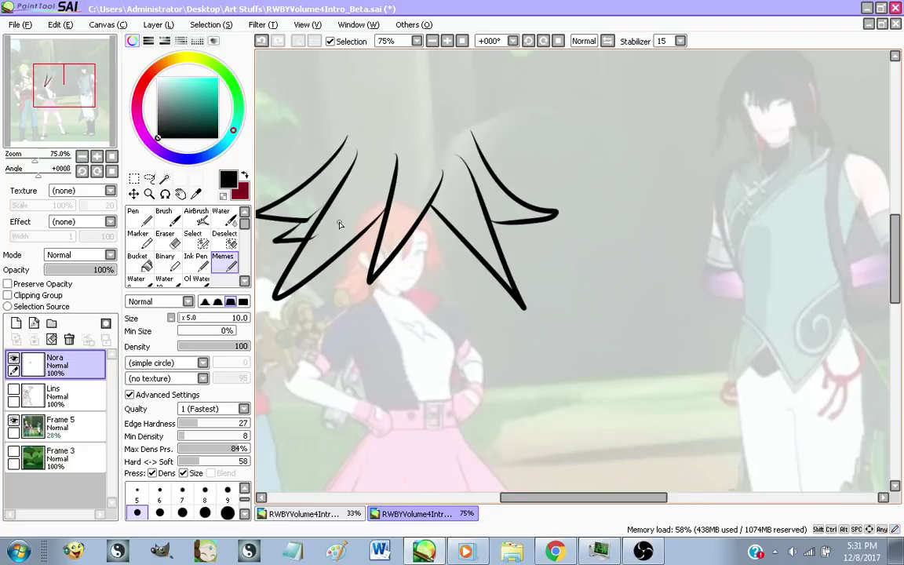
{"action": "left_click_drag", "start_coordinate": [508, 226], "coordinate": [501, 240]}
Draw a long V-shaped nose hanging down from beneath the bangs
{"action": "mouse_move", "coordinate": [341, 252]}
{"action": "left_mouse_down"}
{"action": "mouse_move", "coordinate": [321, 286]}
{"action": "mouse_move", "coordinate": [346, 321]}
{"action": "mouse_move", "coordinate": [385, 294]}
{"action": "mouse_move", "coordinate": [412, 323]}
{"action": "left_mouse_up"}
{"action": "key", "text": "ctrl+z"}
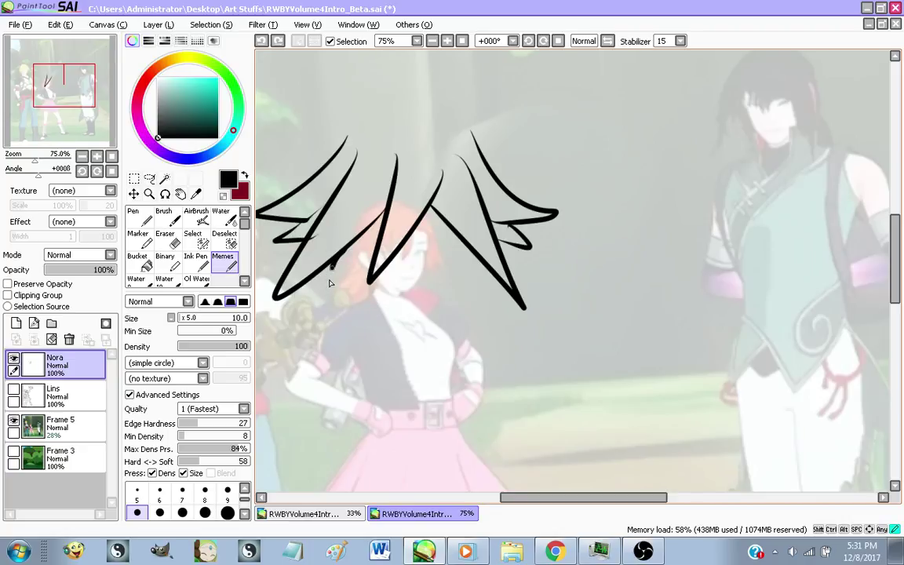
{"action": "mouse_move", "coordinate": [296, 238]}
{"action": "left_mouse_down"}
{"action": "mouse_move", "coordinate": [298, 323]}
{"action": "mouse_move", "coordinate": [417, 332]}
{"action": "left_mouse_up"}
{"action": "key", "text": "ctrl+z"}
{"action": "mouse_move", "coordinate": [313, 221]}
{"action": "left_mouse_down"}
{"action": "mouse_move", "coordinate": [369, 353]}
{"action": "mouse_move", "coordinate": [393, 326]}
{"action": "left_mouse_up"}
{"action": "key", "text": "ctrl+z"}
{"action": "mouse_move", "coordinate": [347, 251]}
{"action": "left_mouse_down"}
{"action": "mouse_move", "coordinate": [375, 298]}
{"action": "mouse_move", "coordinate": [450, 329]}
{"action": "mouse_move", "coordinate": [468, 258]}
{"action": "left_mouse_up"}
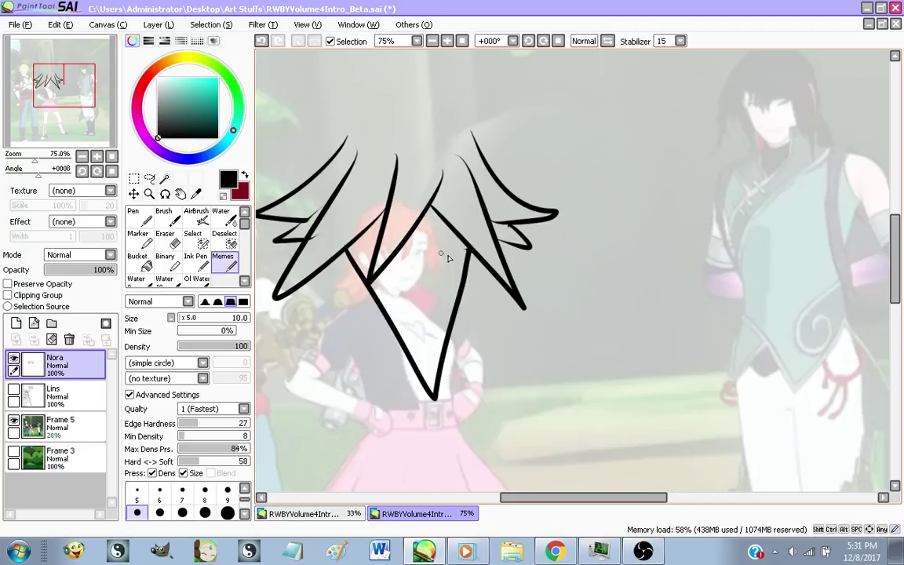
Draw two large drooping oval eyes with small dot pupils, and a mouth and jaw around the nose's tip
{"action": "mouse_move", "coordinate": [348, 255]}
{"action": "left_mouse_down"}
{"action": "mouse_move", "coordinate": [275, 367]}
{"action": "mouse_move", "coordinate": [380, 311]}
{"action": "left_mouse_up"}
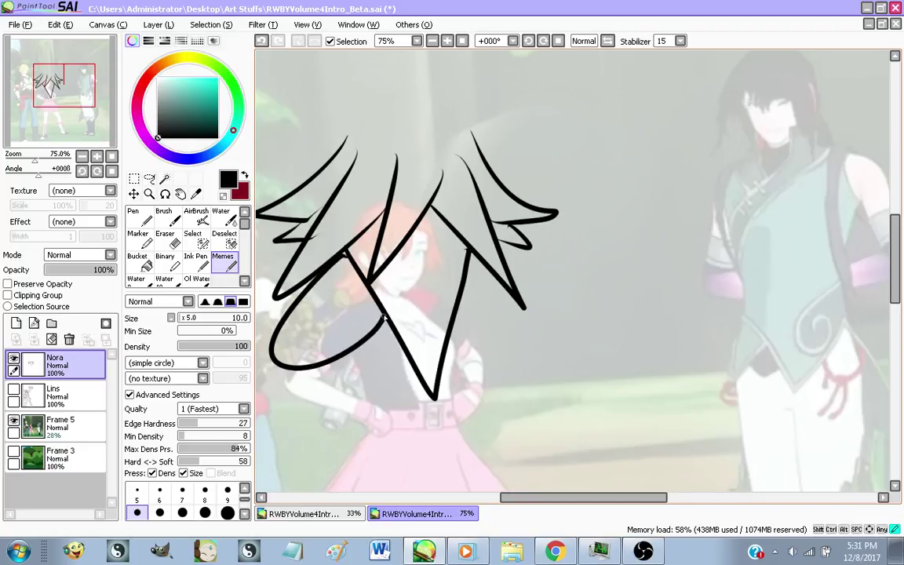
{"action": "mouse_move", "coordinate": [456, 303]}
{"action": "left_mouse_down"}
{"action": "mouse_move", "coordinate": [570, 368]}
{"action": "mouse_move", "coordinate": [502, 263]}
{"action": "left_mouse_up"}
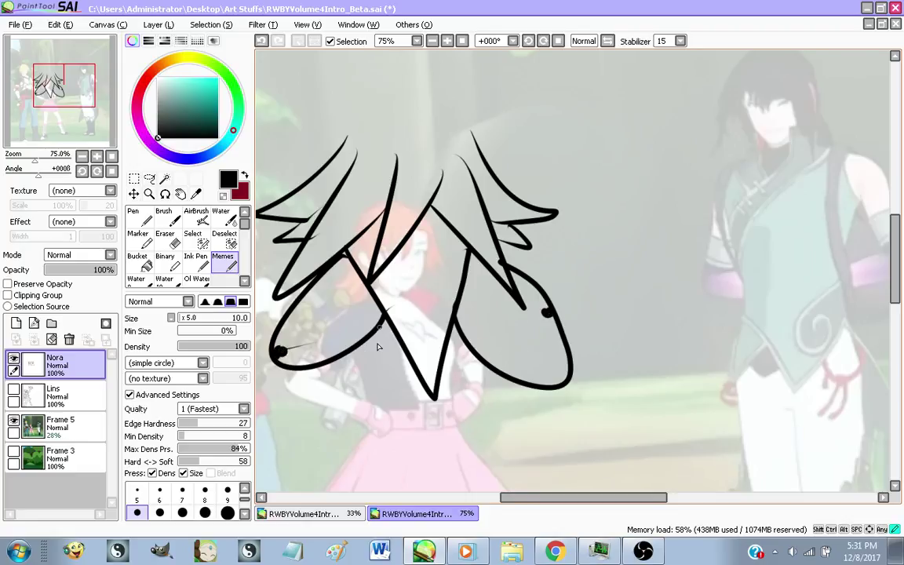
{"action": "left_click_drag", "start_coordinate": [380, 326], "coordinate": [417, 338]}
{"action": "mouse_move", "coordinate": [372, 331]}
{"action": "left_mouse_down"}
{"action": "mouse_move", "coordinate": [418, 420]}
{"action": "mouse_move", "coordinate": [460, 363]}
{"action": "mouse_move", "coordinate": [460, 334]}
{"action": "left_mouse_up"}
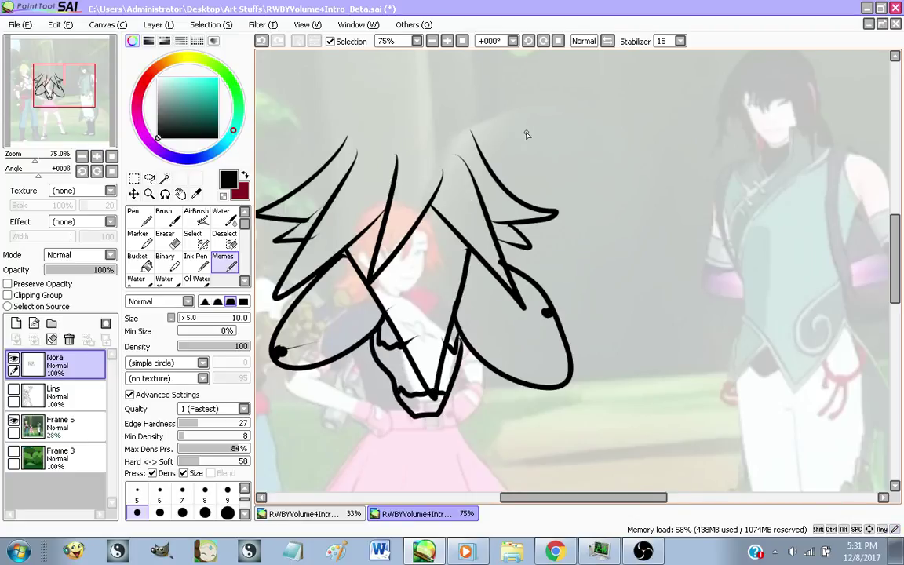
Draw the rounded top of the head as an arc joining the hair locks on both sides
{"action": "scroll", "coordinate": [527, 135], "scroll_direction": "down", "scroll_amount": 2}
{"action": "scroll", "coordinate": [465, 174], "scroll_direction": "up", "scroll_amount": 1}
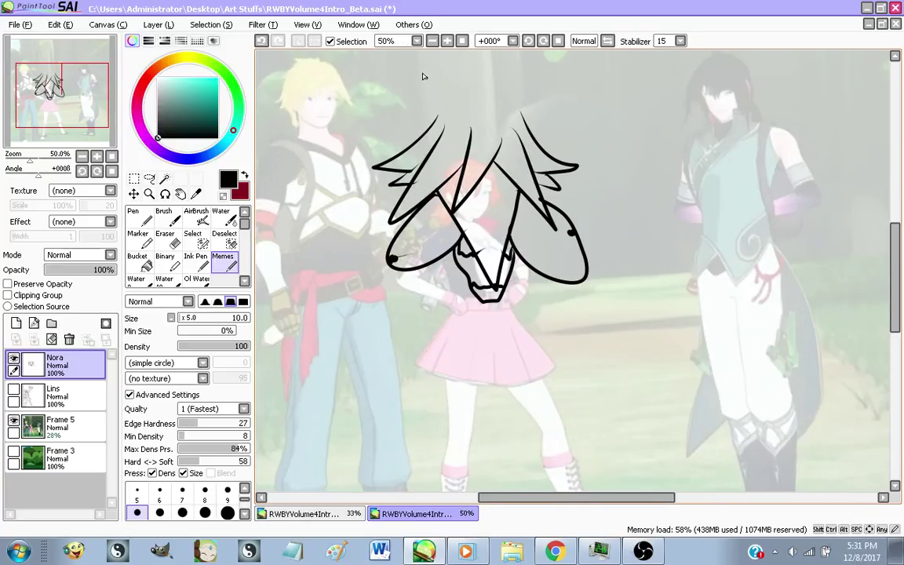
{"action": "mouse_move", "coordinate": [421, 135]}
{"action": "left_mouse_down"}
{"action": "mouse_move", "coordinate": [434, 110]}
{"action": "mouse_move", "coordinate": [505, 91]}
{"action": "left_mouse_up"}
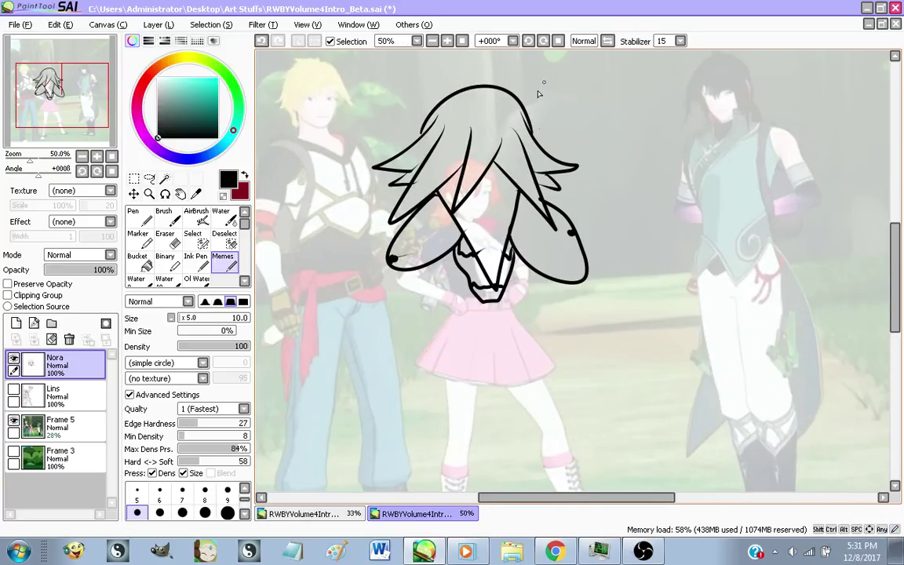
{"action": "key", "text": "ctrl+z"}
{"action": "left_click_drag", "start_coordinate": [419, 135], "coordinate": [534, 135]}
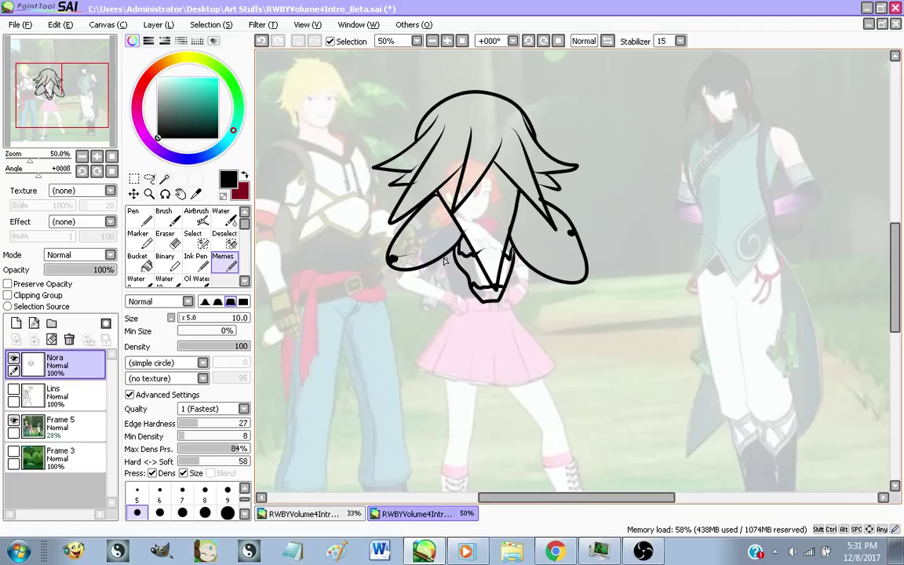
Draw the upper body with a V-shaped neckline and one bent arm, and a flared skirt with a wavy hem
{"action": "left_click_drag", "start_coordinate": [463, 286], "coordinate": [506, 312]}
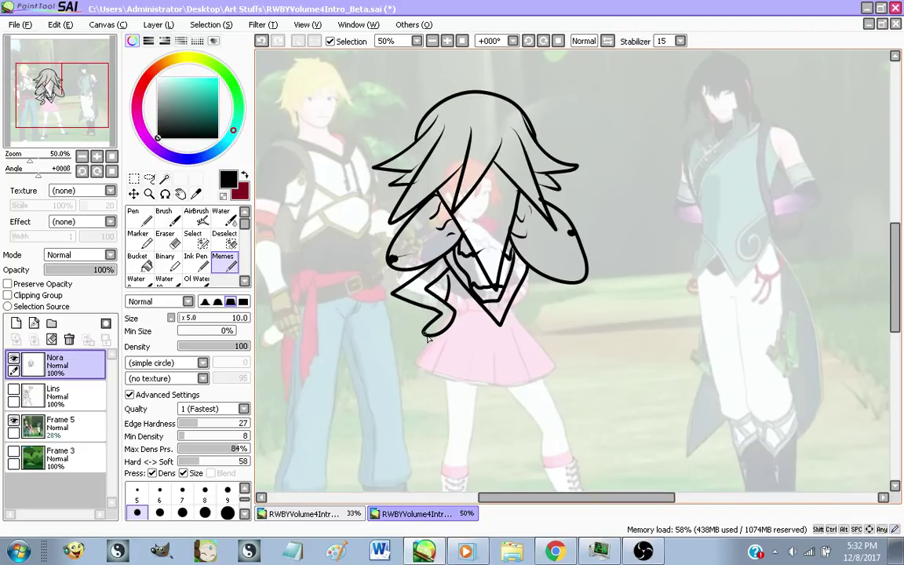
{"action": "mouse_move", "coordinate": [414, 364]}
{"action": "left_mouse_down"}
{"action": "mouse_move", "coordinate": [482, 389]}
{"action": "mouse_move", "coordinate": [525, 374]}
{"action": "left_mouse_up"}
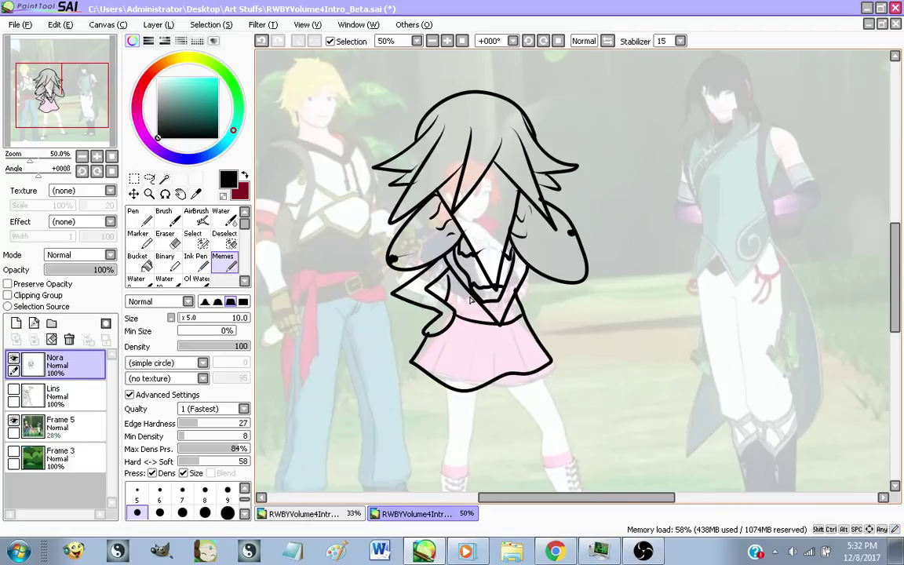
Draw the jacket edge and sleeve lines, and the second bent arm with its hand resting on the skirt
{"action": "key", "text": "ctrl+z"}
{"action": "left_click_drag", "start_coordinate": [474, 313], "coordinate": [469, 316]}
{"action": "key", "text": "ctrl+z"}
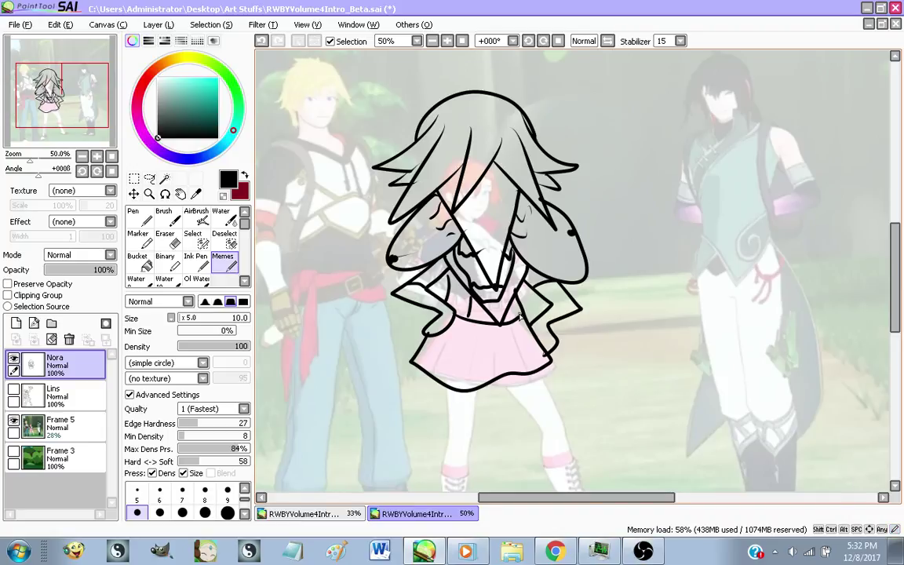
{"action": "scroll", "coordinate": [519, 317], "scroll_direction": "down", "scroll_amount": 2}
{"action": "scroll", "coordinate": [523, 347], "scroll_direction": "up", "scroll_amount": 2}
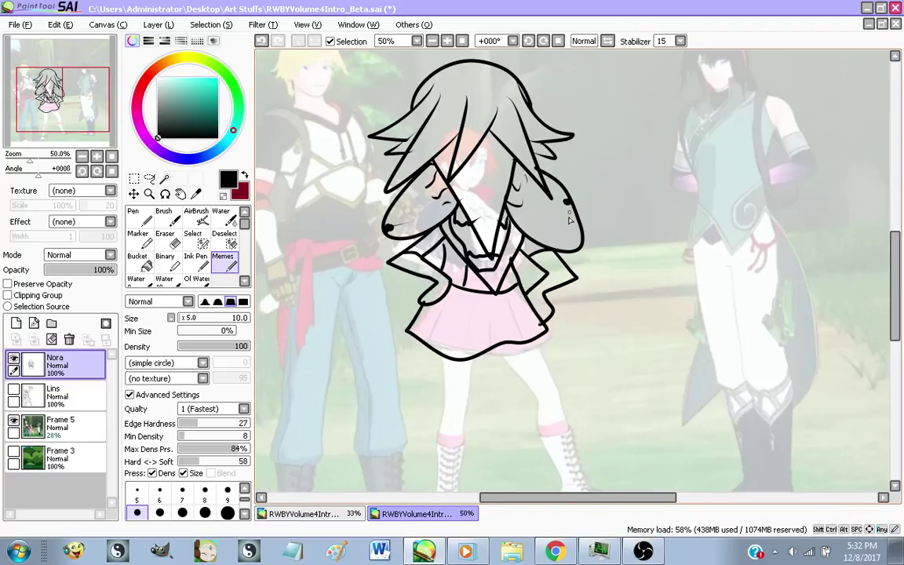
{"action": "key", "text": "ctrl+z"}
{"action": "left_click_drag", "start_coordinate": [573, 278], "coordinate": [577, 279]}
Draw both legs with rounded boots below the skirt, adding a double band across the top of each boot
{"action": "scroll", "coordinate": [461, 352], "scroll_direction": "down", "scroll_amount": 2}
{"action": "scroll", "coordinate": [488, 469], "scroll_direction": "up", "scroll_amount": 1}
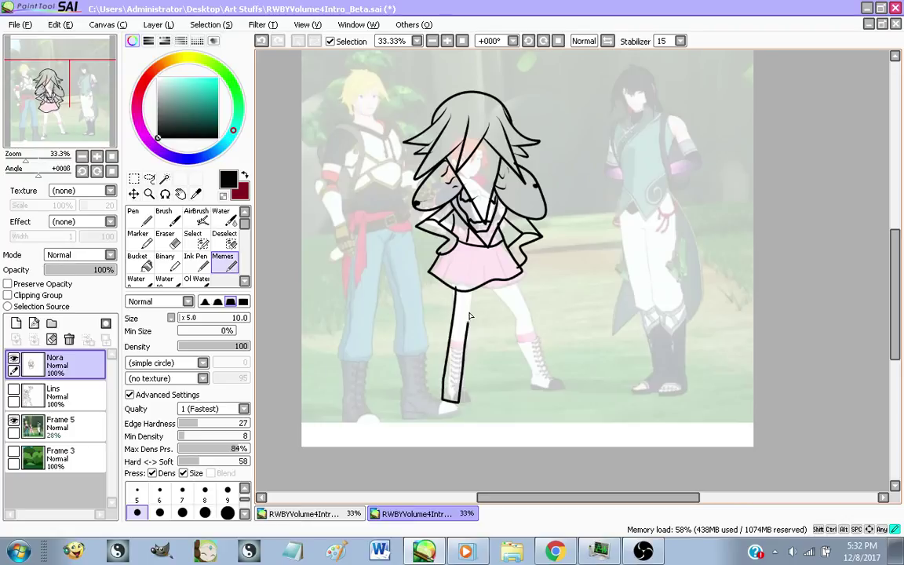
{"action": "key", "text": "ctrl+z"}
{"action": "left_click_drag", "start_coordinate": [452, 288], "coordinate": [449, 384]}
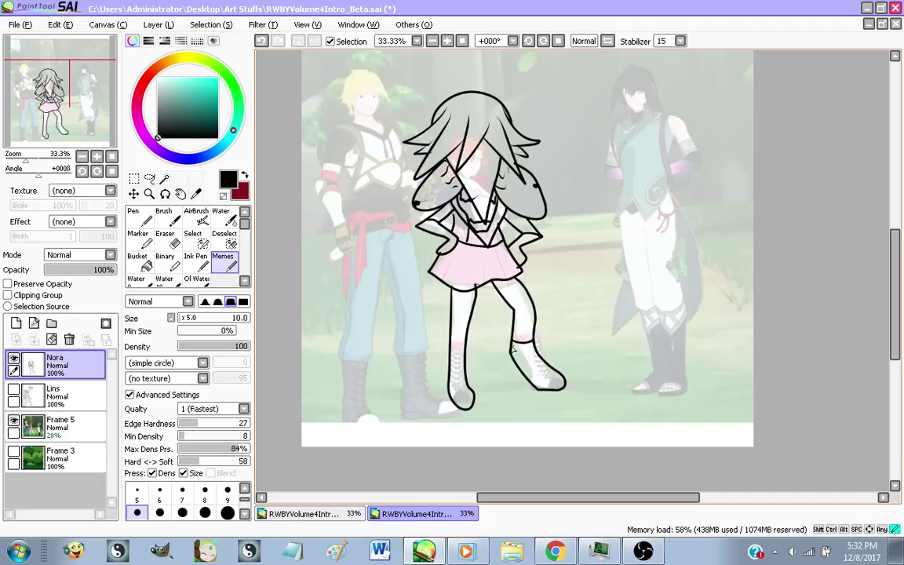
{"action": "key", "text": "ctrl+z"}
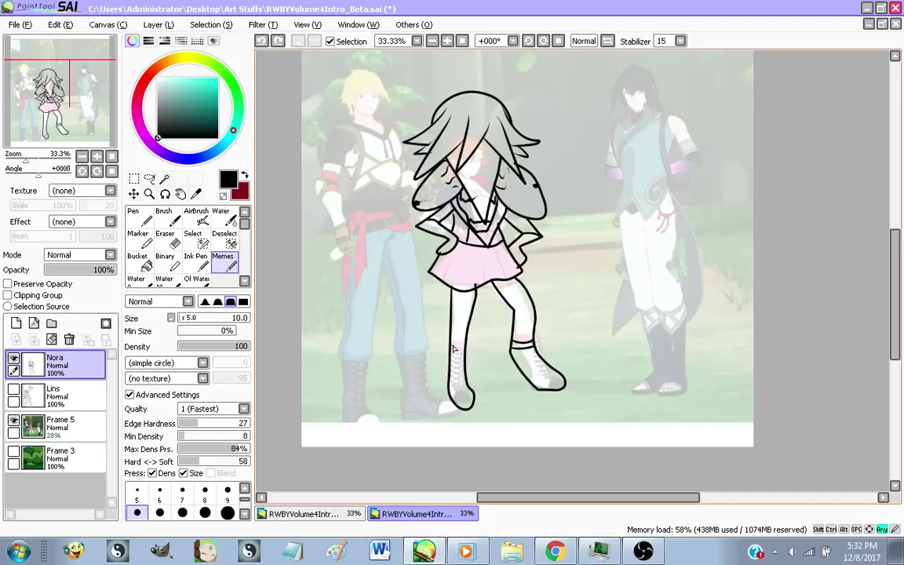
{"action": "left_click_drag", "start_coordinate": [460, 348], "coordinate": [465, 347]}
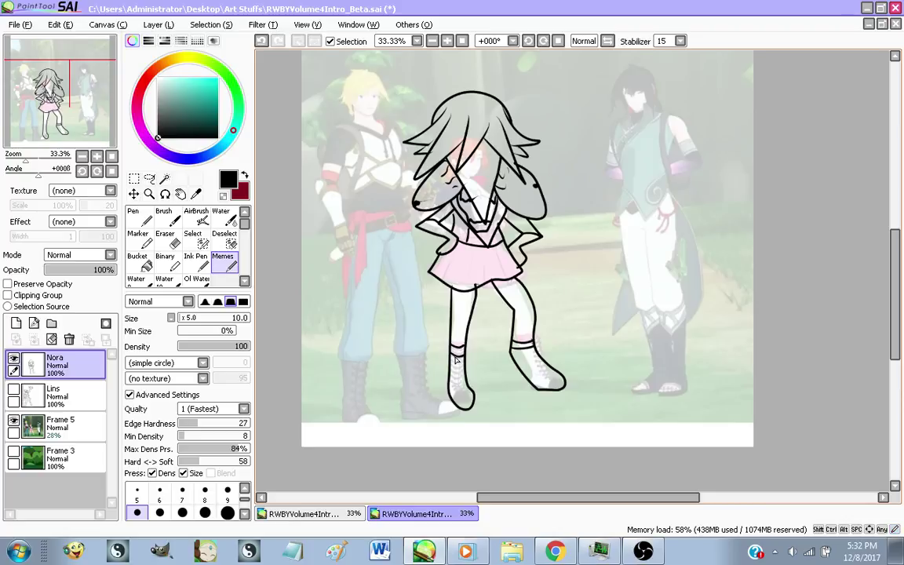
Set the Eraser to size 50 and density 100 for cleaning up the skirt's hem
{"action": "scroll", "coordinate": [469, 337], "scroll_direction": "down", "scroll_amount": 1}
{"action": "scroll", "coordinate": [512, 278], "scroll_direction": "up", "scroll_amount": 1}
{"action": "scroll", "coordinate": [379, 269], "scroll_direction": "up", "scroll_amount": 2}
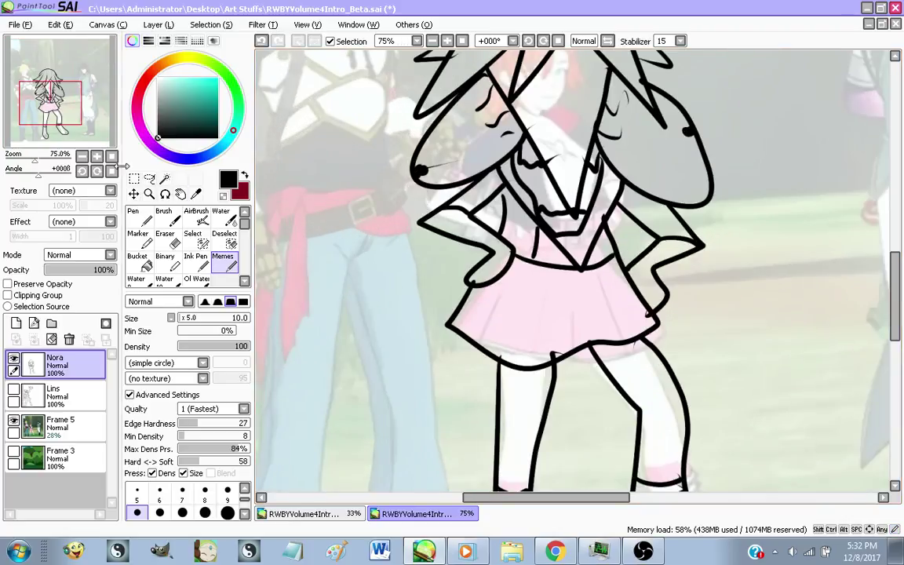
{"action": "left_click", "coordinate": [169, 239]}
{"action": "scroll", "coordinate": [558, 329], "scroll_direction": "up", "scroll_amount": 2}
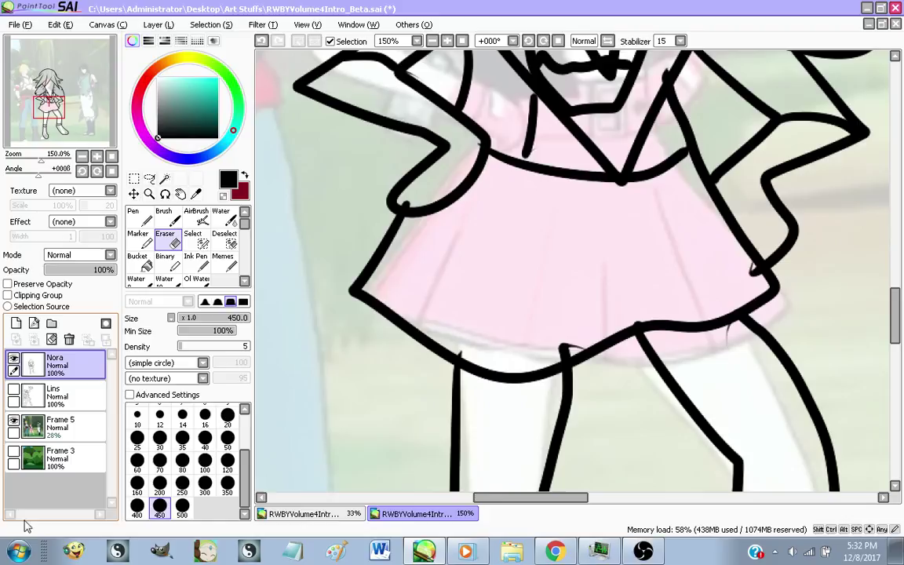
{"action": "left_click", "coordinate": [227, 437]}
{"action": "scroll", "coordinate": [561, 308], "scroll_direction": "up", "scroll_amount": 4}
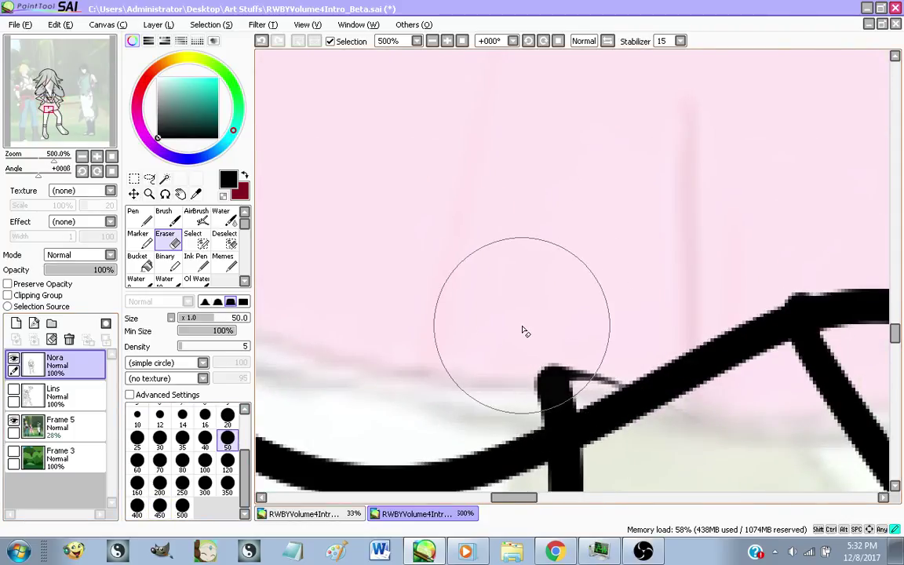
{"action": "left_click_drag", "start_coordinate": [175, 346], "coordinate": [279, 357]}
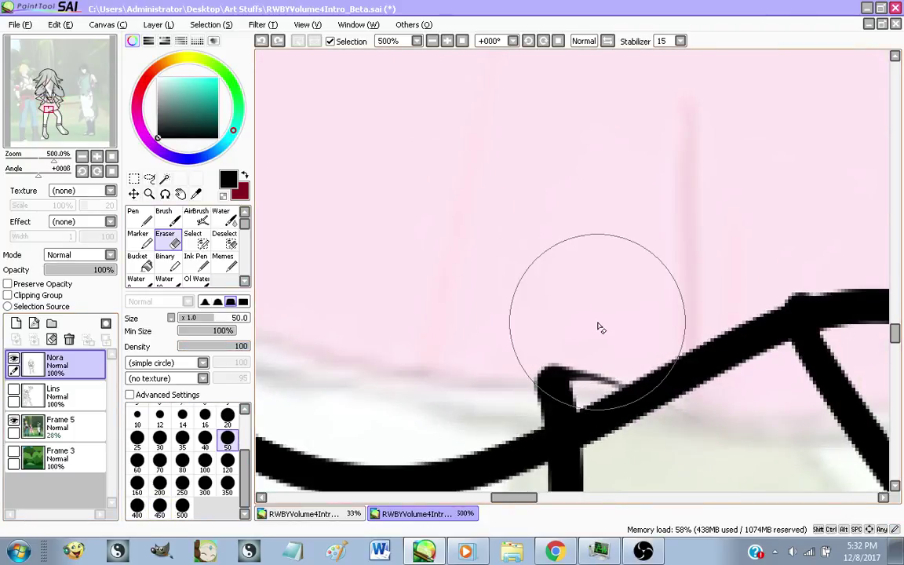
Erase the ends of the leg lines that stick out above the skirt's hem
{"action": "mouse_move", "coordinate": [575, 318]}
{"action": "left_mouse_down"}
{"action": "mouse_move", "coordinate": [551, 315]}
{"action": "mouse_move", "coordinate": [508, 339]}
{"action": "left_mouse_up"}
{"action": "scroll", "coordinate": [637, 222], "scroll_direction": "down", "scroll_amount": 2}
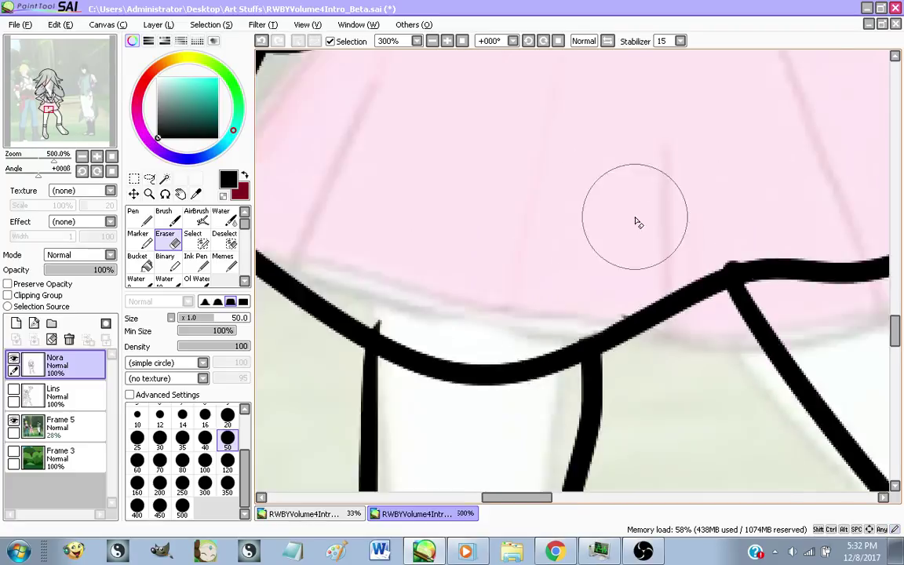
{"action": "scroll", "coordinate": [635, 217], "scroll_direction": "down", "scroll_amount": 2}
{"action": "scroll", "coordinate": [684, 203], "scroll_direction": "up", "scroll_amount": 4}
{"action": "mouse_move", "coordinate": [672, 252]}
{"action": "left_mouse_down"}
{"action": "mouse_move", "coordinate": [629, 273]}
{"action": "mouse_move", "coordinate": [654, 256]}
{"action": "left_mouse_up"}
{"action": "scroll", "coordinate": [471, 252], "scroll_direction": "down", "scroll_amount": 3}
{"action": "scroll", "coordinate": [576, 237], "scroll_direction": "up", "scroll_amount": 1}
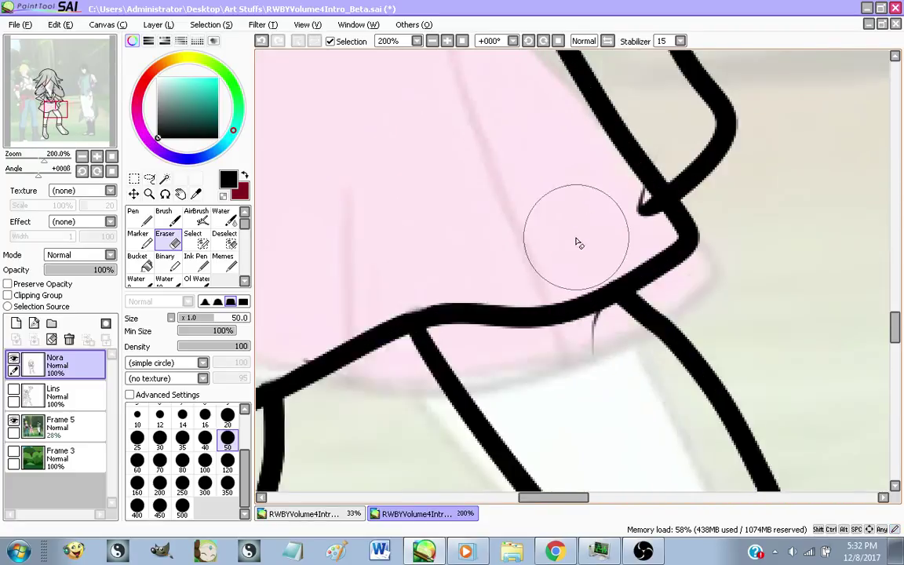
Set the Eraser to size 20 and erase the stub of the hand line poking inside the skirt's edge
{"action": "scroll", "coordinate": [578, 243], "scroll_direction": "up", "scroll_amount": 2}
{"action": "left_click", "coordinate": [227, 416]}
{"action": "scroll", "coordinate": [751, 171], "scroll_direction": "up", "scroll_amount": 1}
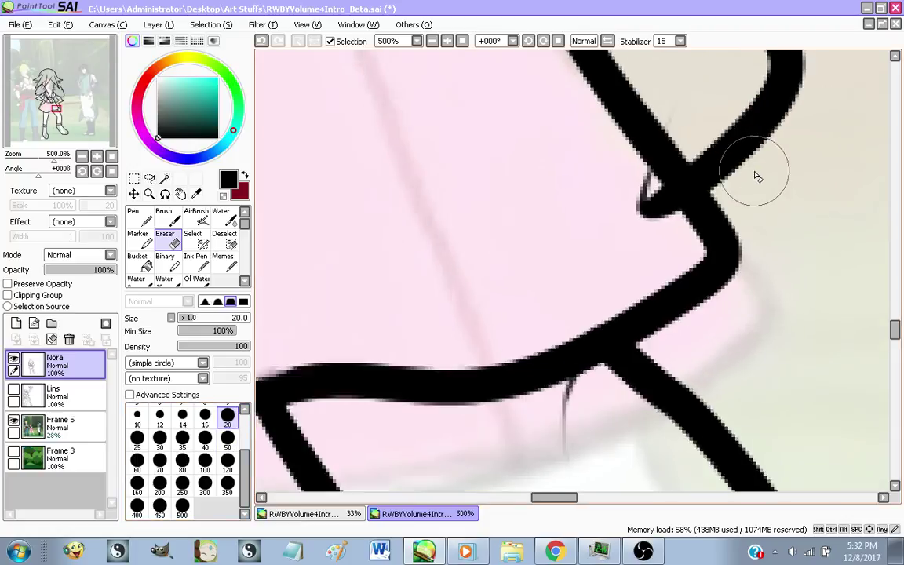
{"action": "scroll", "coordinate": [525, 209], "scroll_direction": "up", "scroll_amount": 1}
{"action": "scroll", "coordinate": [713, 377], "scroll_direction": "down", "scroll_amount": 7}
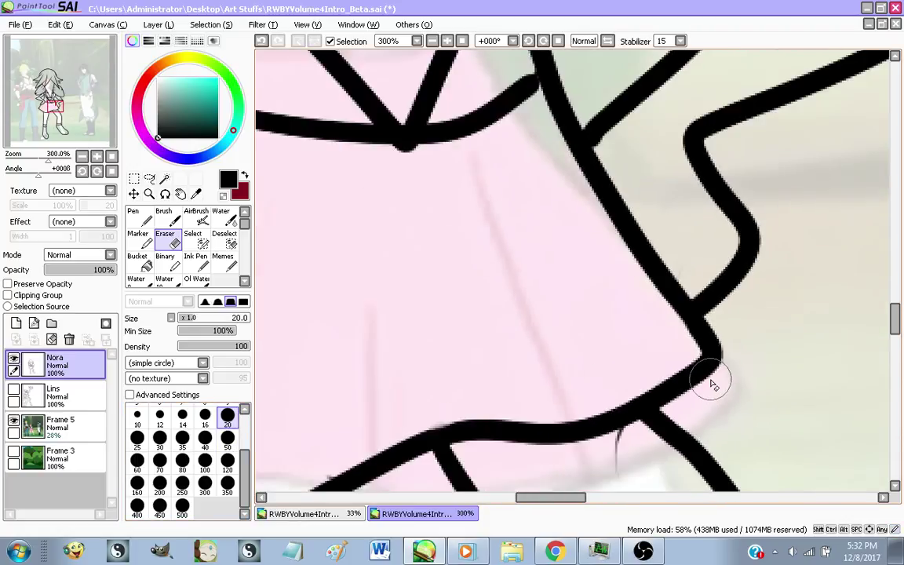
Set the Eraser to size 14 and erase the round stub inside the other hand resting on the skirt
{"action": "scroll", "coordinate": [671, 121], "scroll_direction": "up", "scroll_amount": 8}
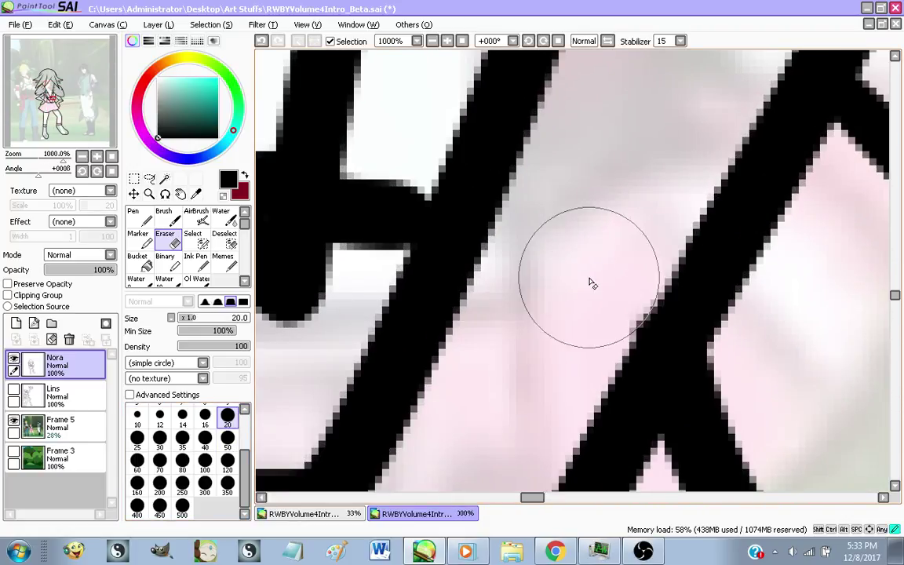
{"action": "scroll", "coordinate": [622, 186], "scroll_direction": "down", "scroll_amount": 6}
{"action": "scroll", "coordinate": [525, 233], "scroll_direction": "up", "scroll_amount": 2}
{"action": "scroll", "coordinate": [525, 233], "scroll_direction": "up", "scroll_amount": 2}
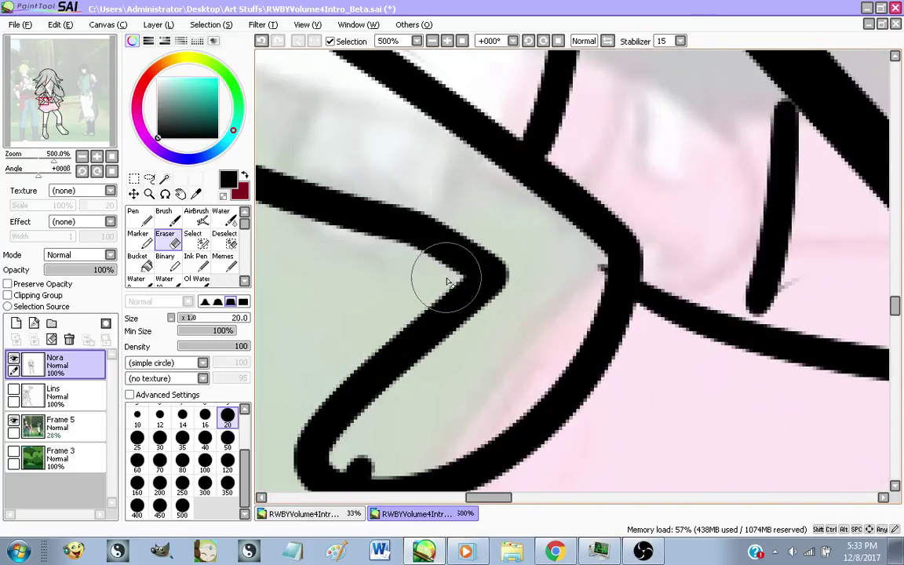
{"action": "scroll", "coordinate": [632, 199], "scroll_direction": "down", "scroll_amount": 3}
{"action": "scroll", "coordinate": [551, 288], "scroll_direction": "up", "scroll_amount": 3}
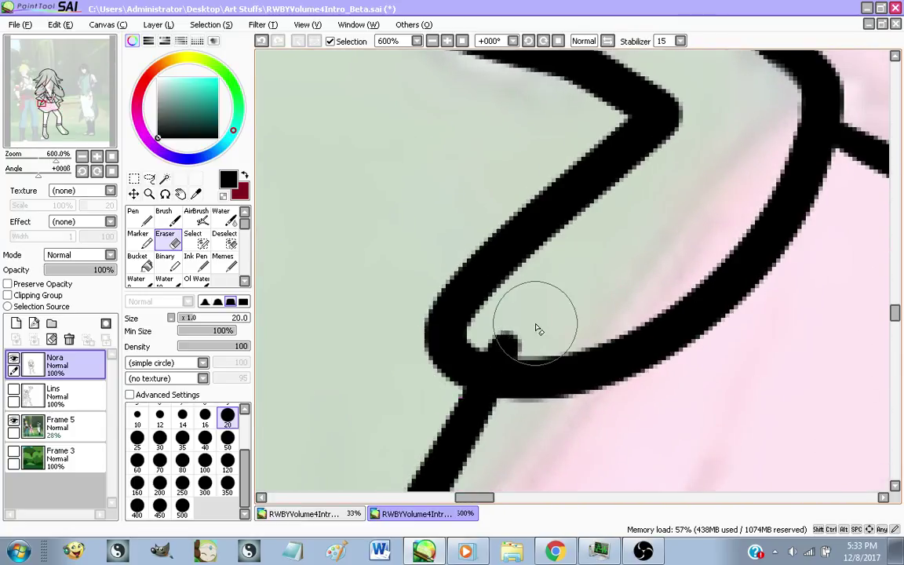
{"action": "left_click", "coordinate": [182, 416]}
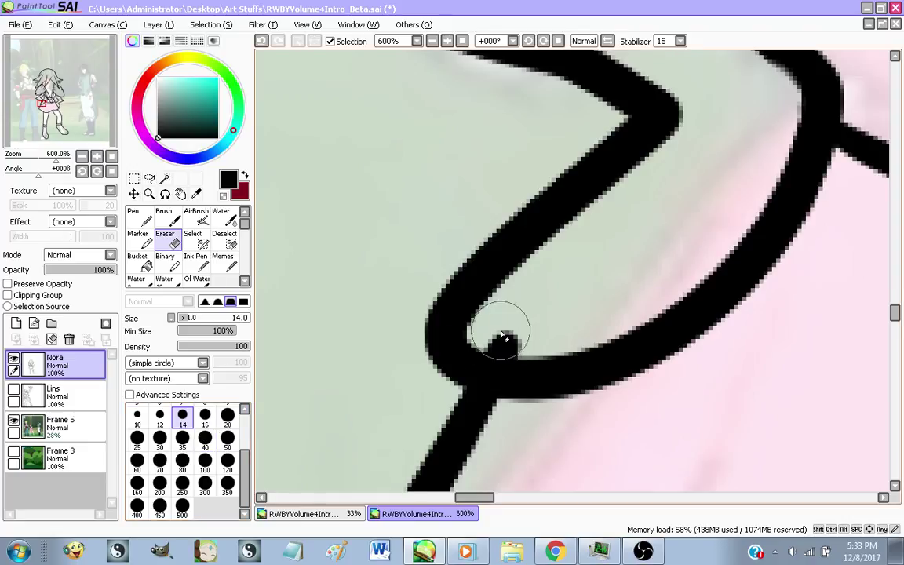
{"action": "scroll", "coordinate": [502, 369], "scroll_direction": "up", "scroll_amount": 2}
{"action": "scroll", "coordinate": [486, 361], "scroll_direction": "down", "scroll_amount": 10}
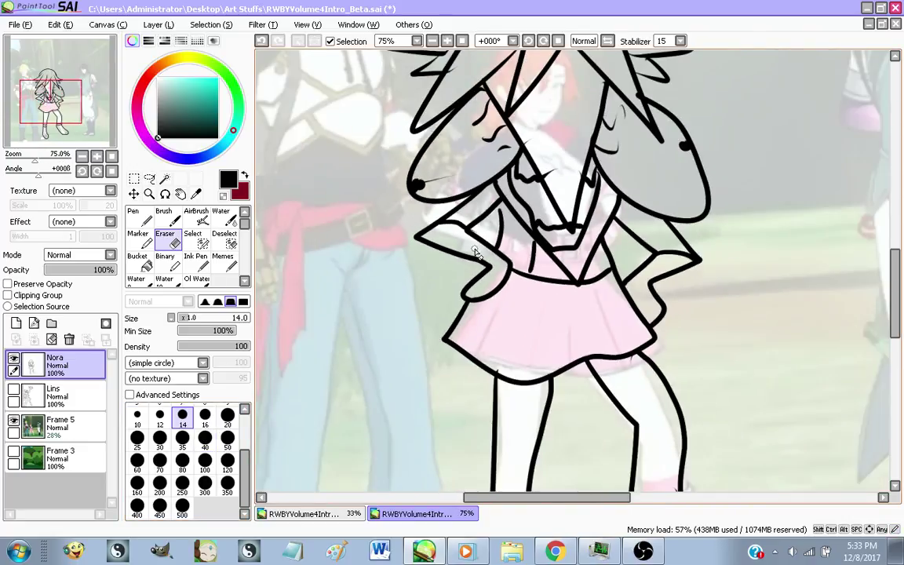
Erase the stray line ends sticking out where the hair strands cross beside the face
{"action": "scroll", "coordinate": [475, 162], "scroll_direction": "up", "scroll_amount": 5}
{"action": "left_click_drag", "start_coordinate": [583, 103], "coordinate": [372, 154]}
{"action": "scroll", "coordinate": [372, 153], "scroll_direction": "down", "scroll_amount": 9}
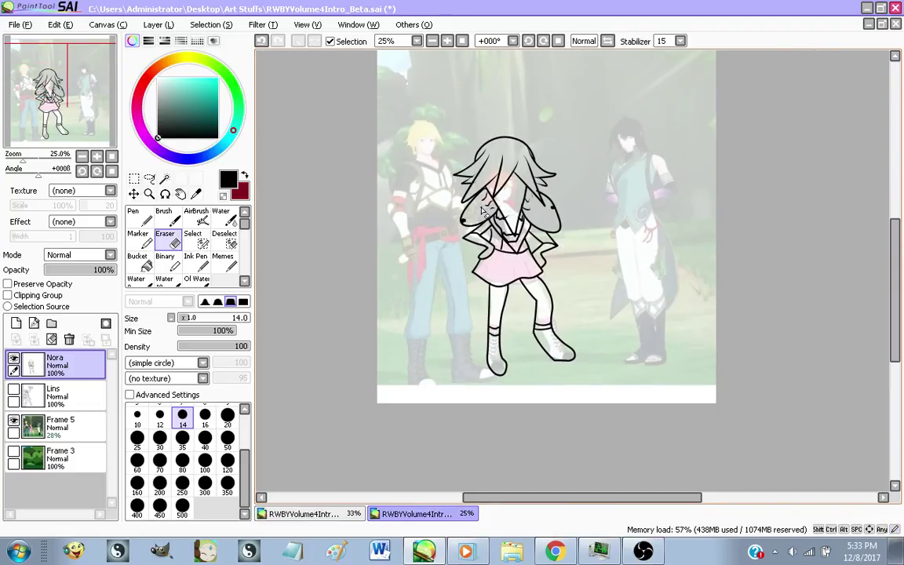
{"action": "scroll", "coordinate": [484, 211], "scroll_direction": "up", "scroll_amount": 1}
{"action": "scroll", "coordinate": [496, 206], "scroll_direction": "up", "scroll_amount": 8}
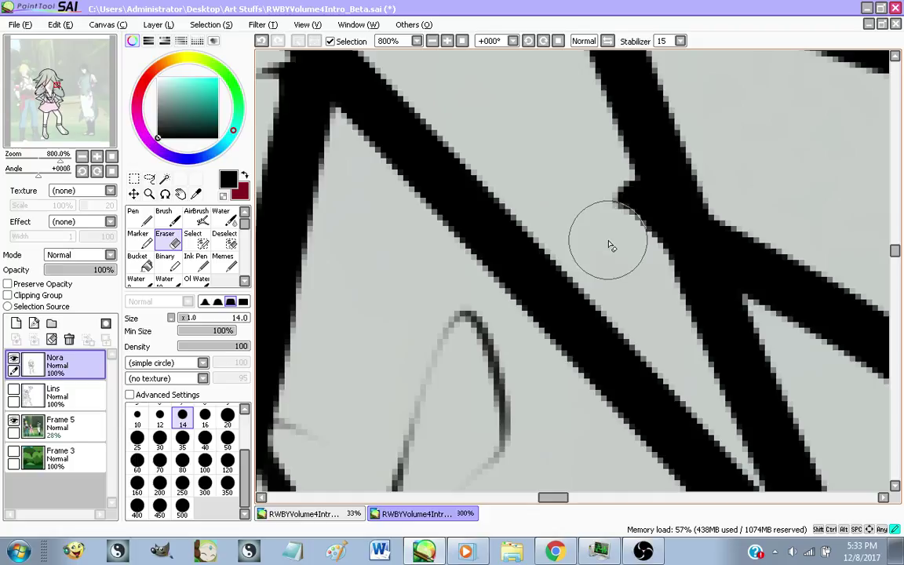
{"action": "mouse_move", "coordinate": [611, 246]}
{"action": "left_mouse_down"}
{"action": "mouse_move", "coordinate": [600, 198]}
{"action": "mouse_move", "coordinate": [621, 255]}
{"action": "left_mouse_up"}
{"action": "scroll", "coordinate": [590, 203], "scroll_direction": "down", "scroll_amount": 7}
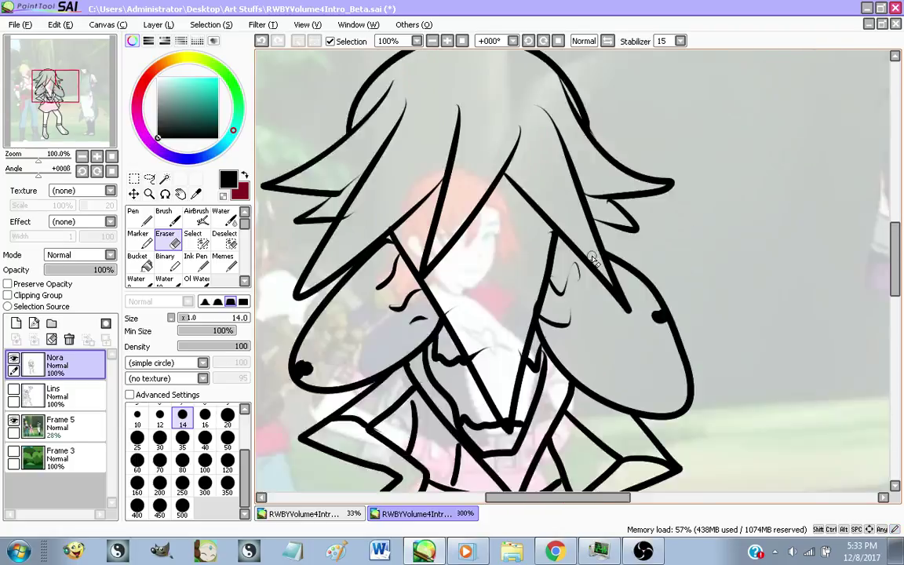
{"action": "scroll", "coordinate": [530, 247], "scroll_direction": "up", "scroll_amount": 7}
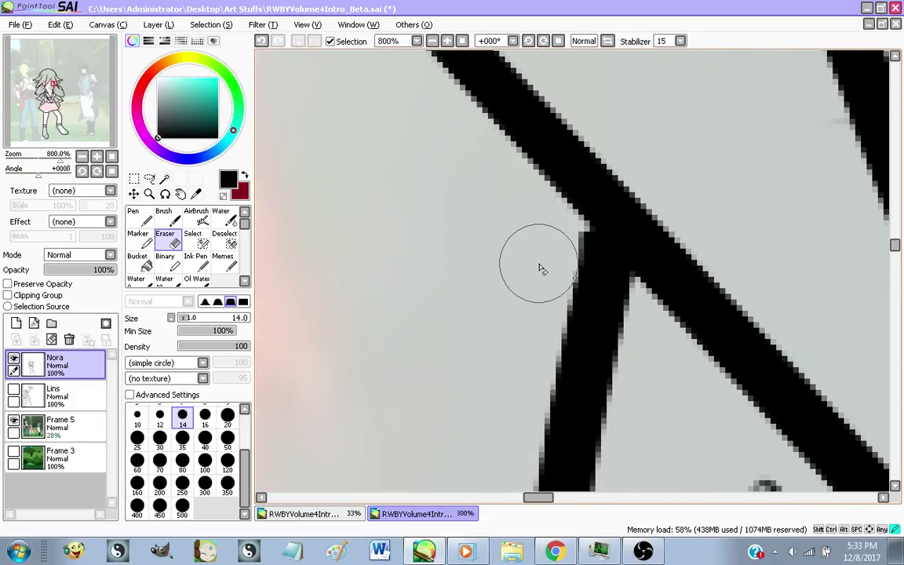
{"action": "scroll", "coordinate": [541, 266], "scroll_direction": "down", "scroll_amount": 9}
Erase the thin stray stroke hanging below the skirt's hem at the top of the bent leg
{"action": "scroll", "coordinate": [506, 292], "scroll_direction": "up", "scroll_amount": 2}
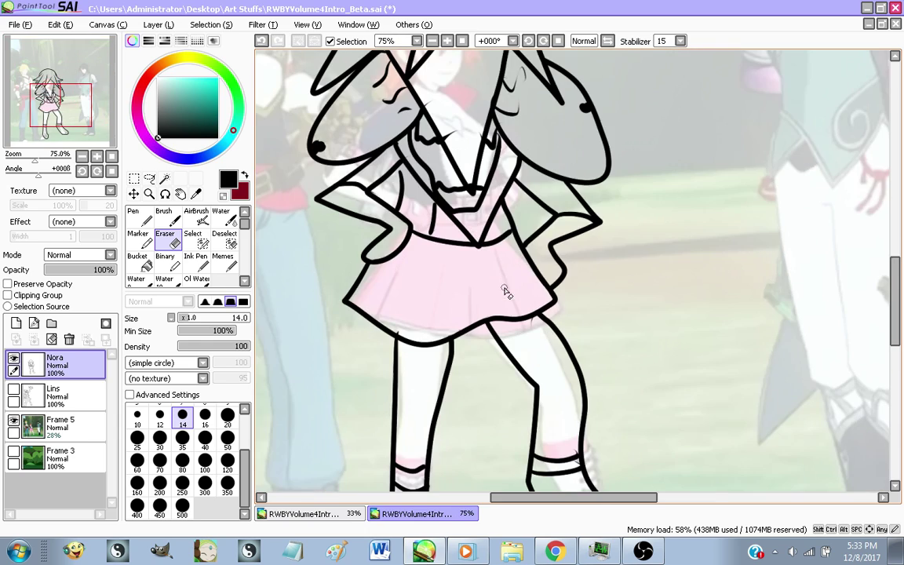
{"action": "scroll", "coordinate": [453, 196], "scroll_direction": "up", "scroll_amount": 3}
{"action": "scroll", "coordinate": [463, 211], "scroll_direction": "down", "scroll_amount": 1}
{"action": "scroll", "coordinate": [504, 220], "scroll_direction": "down", "scroll_amount": 3}
{"action": "scroll", "coordinate": [522, 294], "scroll_direction": "up", "scroll_amount": 3}
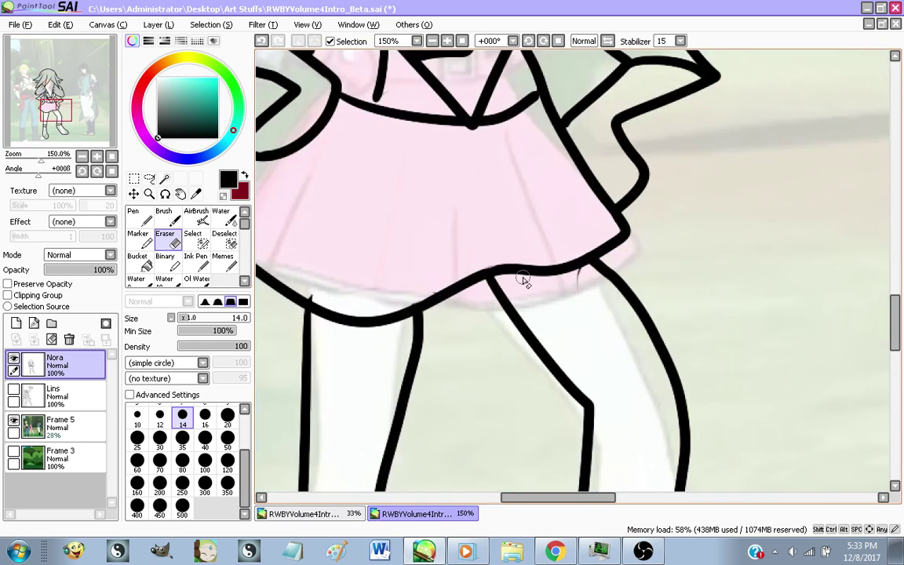
{"action": "scroll", "coordinate": [543, 281], "scroll_direction": "up", "scroll_amount": 5}
{"action": "scroll", "coordinate": [608, 285], "scroll_direction": "up", "scroll_amount": 3}
{"action": "left_click_drag", "start_coordinate": [750, 221], "coordinate": [726, 343]}
{"action": "scroll", "coordinate": [627, 228], "scroll_direction": "down", "scroll_amount": 9}
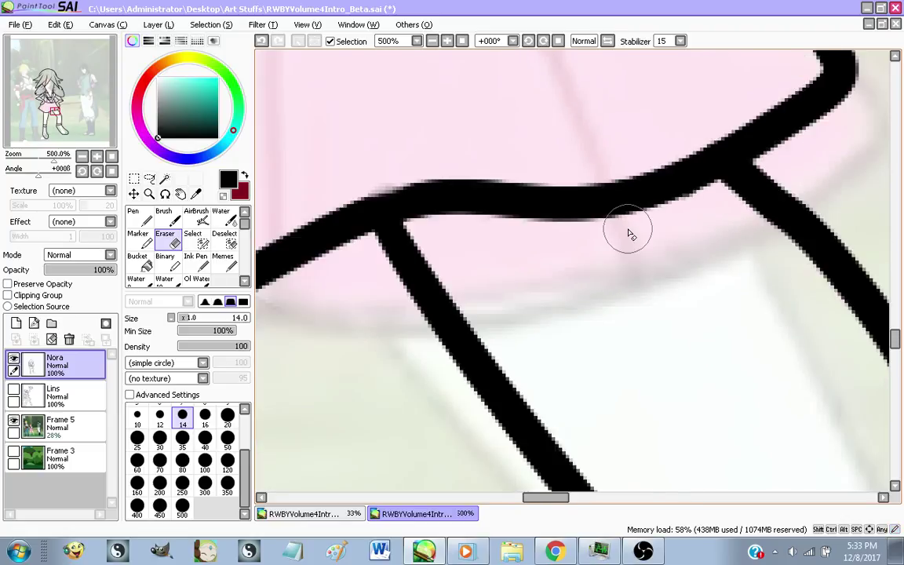
Erase the remaining tips of the straight leg's lines above the skirt's hem
{"action": "scroll", "coordinate": [471, 196], "scroll_direction": "up", "scroll_amount": 3}
{"action": "scroll", "coordinate": [550, 258], "scroll_direction": "up", "scroll_amount": 1}
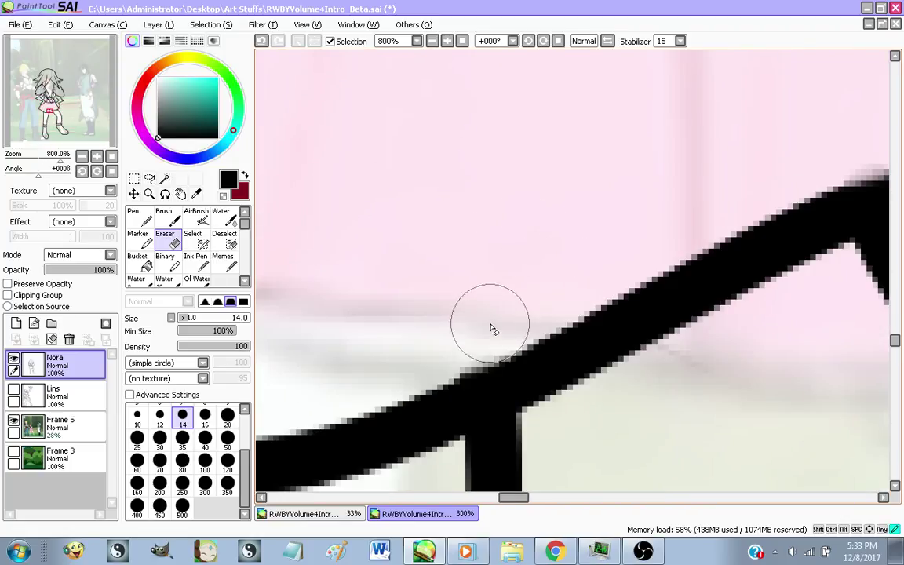
{"action": "scroll", "coordinate": [706, 227], "scroll_direction": "down", "scroll_amount": 1}
{"action": "scroll", "coordinate": [486, 235], "scroll_direction": "up", "scroll_amount": 3}
{"action": "left_click_drag", "start_coordinate": [406, 257], "coordinate": [386, 250]}
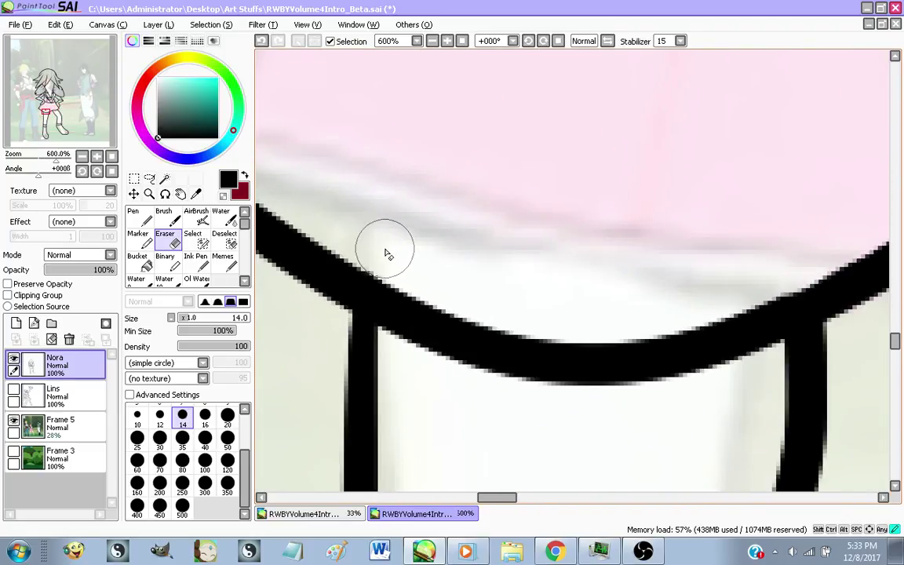
Set the Eraser to size 9 and erase the stray strokes around the double bands at the tops of the boots
{"action": "scroll", "coordinate": [462, 134], "scroll_direction": "down", "scroll_amount": 3}
{"action": "scroll", "coordinate": [463, 138], "scroll_direction": "down", "scroll_amount": 4}
{"action": "scroll", "coordinate": [593, 259], "scroll_direction": "up", "scroll_amount": 8}
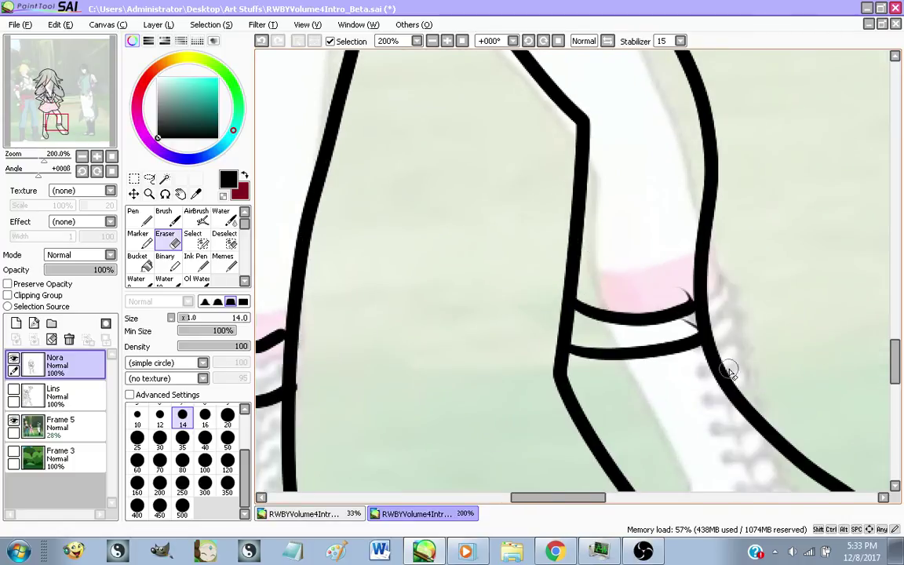
{"action": "scroll", "coordinate": [143, 423], "scroll_direction": "up", "scroll_amount": 3}
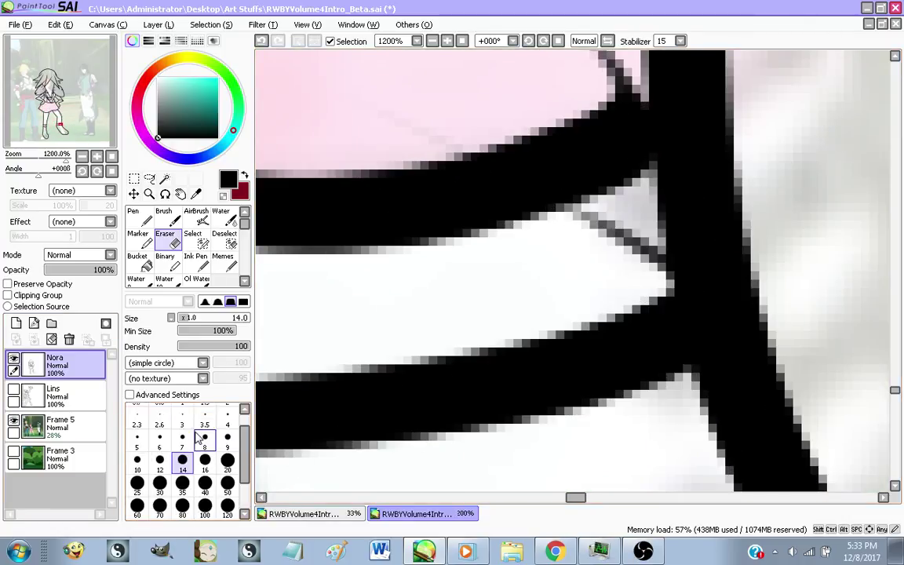
{"action": "left_click", "coordinate": [227, 436]}
{"action": "scroll", "coordinate": [541, 247], "scroll_direction": "up", "scroll_amount": 1}
{"action": "mouse_move", "coordinate": [624, 234]}
{"action": "left_mouse_down"}
{"action": "mouse_move", "coordinate": [651, 246]}
{"action": "mouse_move", "coordinate": [683, 282]}
{"action": "left_mouse_up"}
{"action": "scroll", "coordinate": [649, 374], "scroll_direction": "down", "scroll_amount": 3}
{"action": "scroll", "coordinate": [630, 191], "scroll_direction": "up", "scroll_amount": 2}
{"action": "left_click_drag", "start_coordinate": [631, 226], "coordinate": [640, 284]}
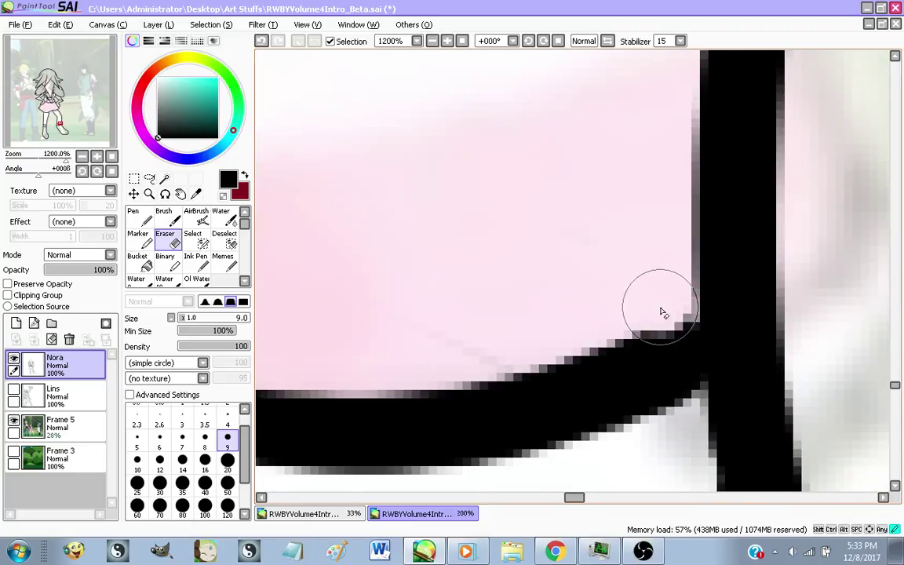
{"action": "scroll", "coordinate": [625, 303], "scroll_direction": "down", "scroll_amount": 10}
{"action": "scroll", "coordinate": [600, 142], "scroll_direction": "up", "scroll_amount": 1}
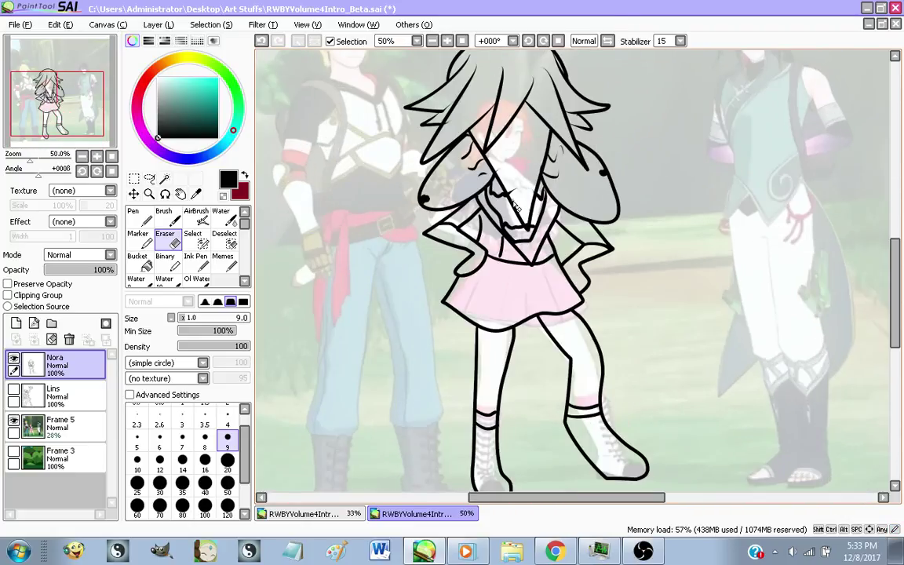
With the Memes brush at size 10, join the loose ends of the jacket's short inner line and the sleeve line to the neighbouring outlines
{"action": "scroll", "coordinate": [549, 235], "scroll_direction": "down", "scroll_amount": 2}
{"action": "scroll", "coordinate": [495, 258], "scroll_direction": "up", "scroll_amount": 1}
{"action": "scroll", "coordinate": [394, 302], "scroll_direction": "up", "scroll_amount": 2}
{"action": "scroll", "coordinate": [395, 302], "scroll_direction": "down", "scroll_amount": 1}
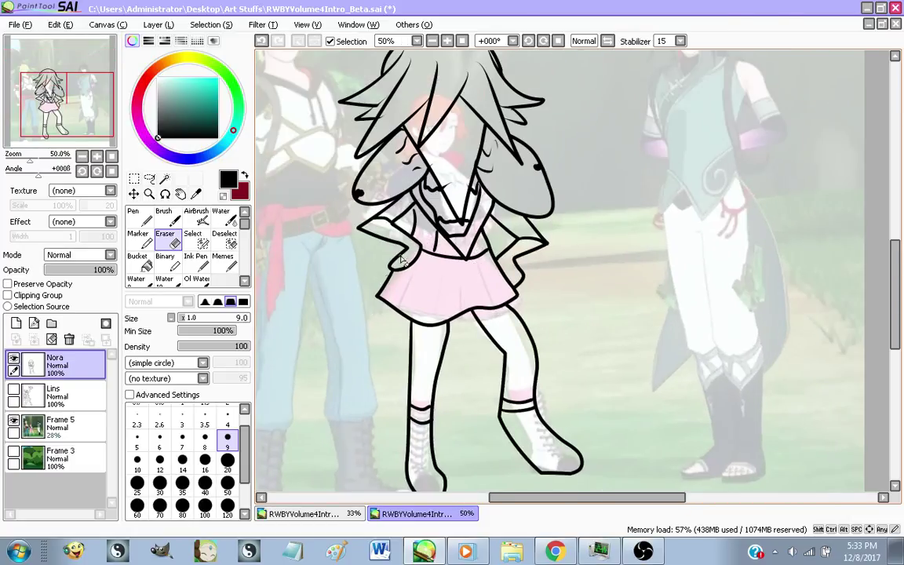
{"action": "scroll", "coordinate": [377, 282], "scroll_direction": "up", "scroll_amount": 3}
{"action": "key", "text": "n"}
{"action": "scroll", "coordinate": [318, 269], "scroll_direction": "up", "scroll_amount": 2}
{"action": "scroll", "coordinate": [439, 278], "scroll_direction": "up", "scroll_amount": 1}
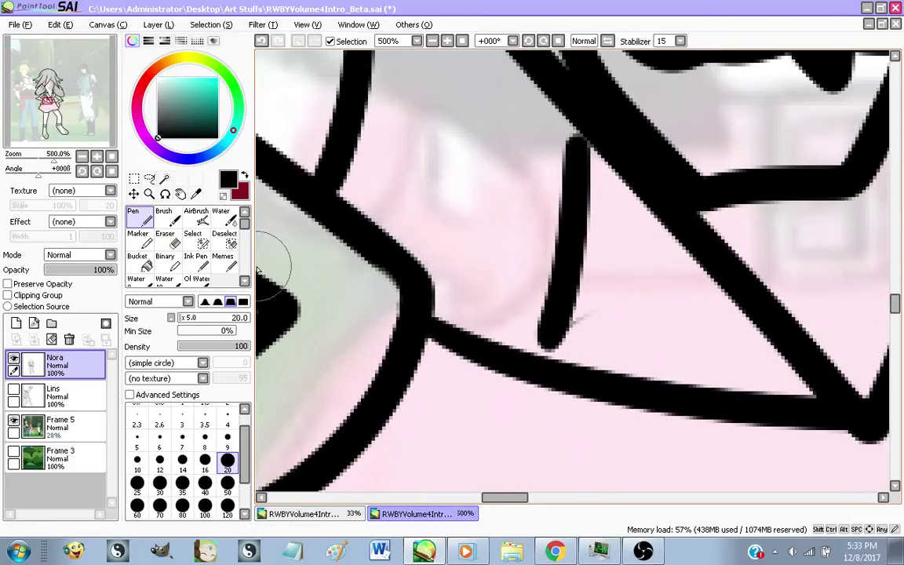
{"action": "left_click", "coordinate": [222, 257]}
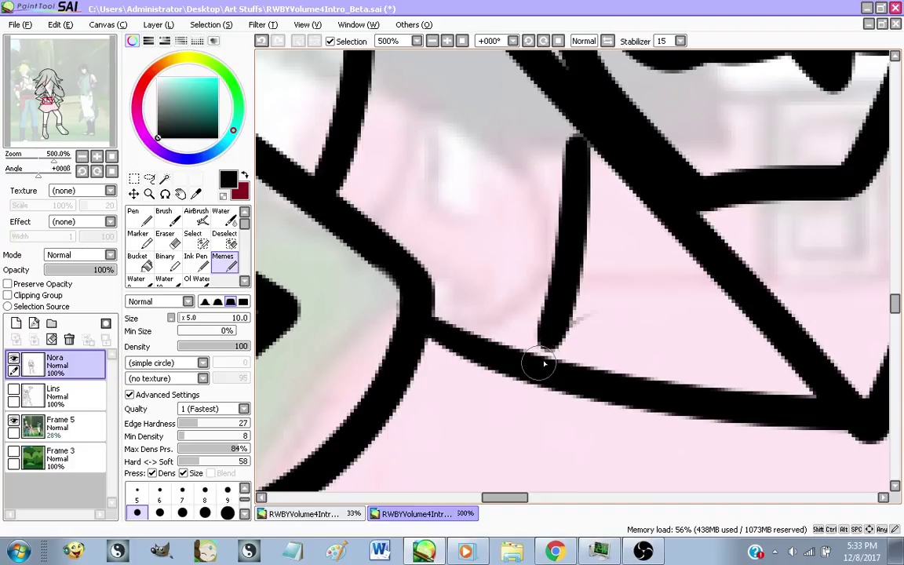
{"action": "mouse_move", "coordinate": [539, 359]}
{"action": "left_mouse_down"}
{"action": "mouse_move", "coordinate": [595, 143]}
{"action": "mouse_move", "coordinate": [579, 124]}
{"action": "left_mouse_up"}
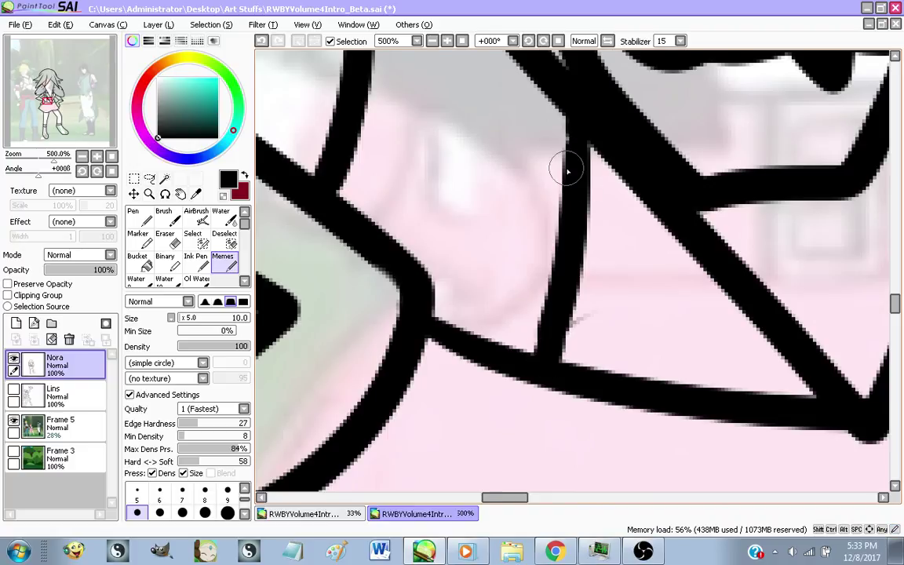
{"action": "scroll", "coordinate": [567, 171], "scroll_direction": "down", "scroll_amount": 6}
{"action": "scroll", "coordinate": [515, 182], "scroll_direction": "up", "scroll_amount": 6}
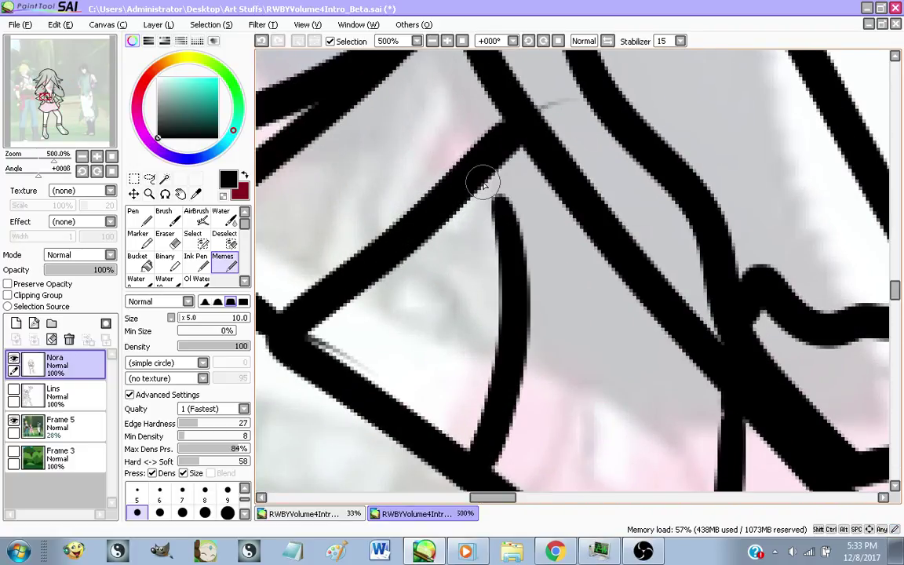
{"action": "scroll", "coordinate": [508, 275], "scroll_direction": "down", "scroll_amount": 8}
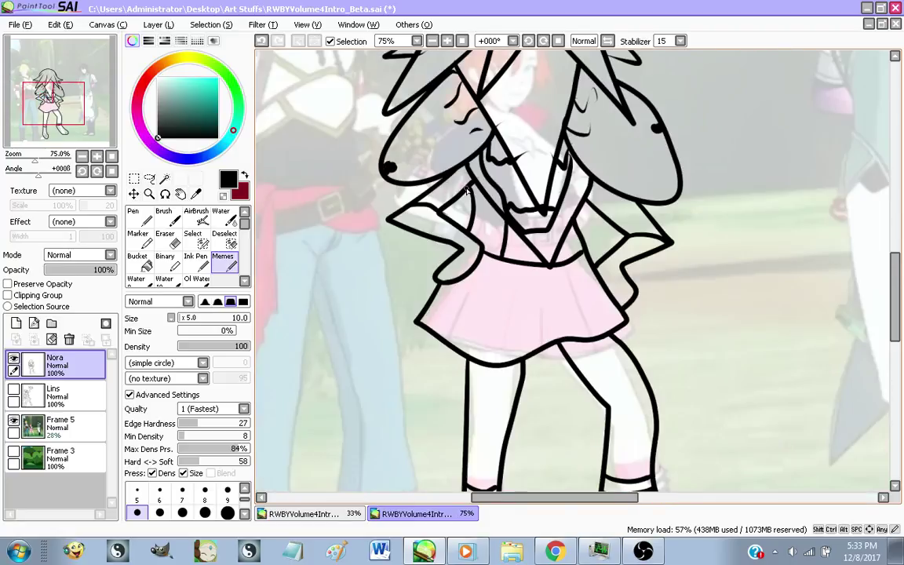
{"action": "scroll", "coordinate": [524, 168], "scroll_direction": "up", "scroll_amount": 1}
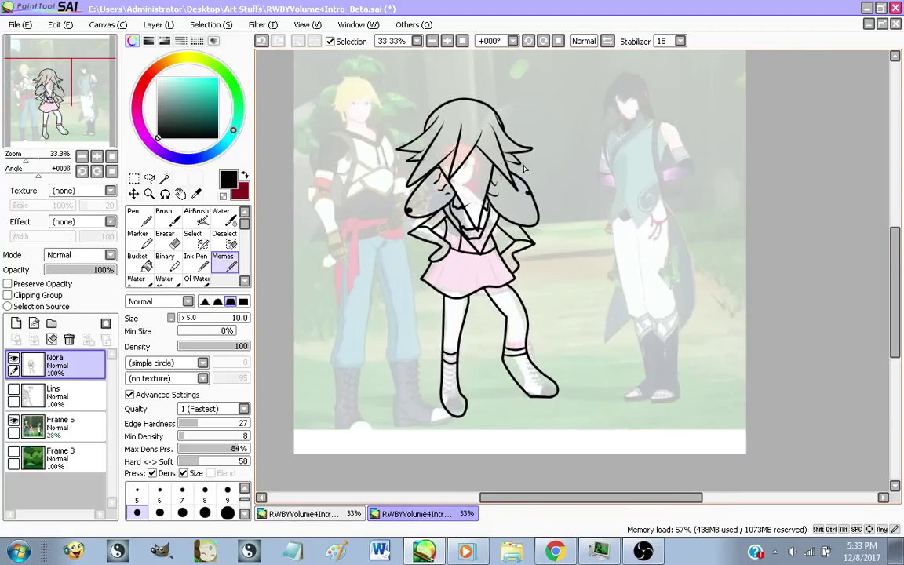
Switch to the YouTube Live Dashboard in Chrome and read the latest live chat messages
{"action": "left_click", "coordinate": [549, 552]}
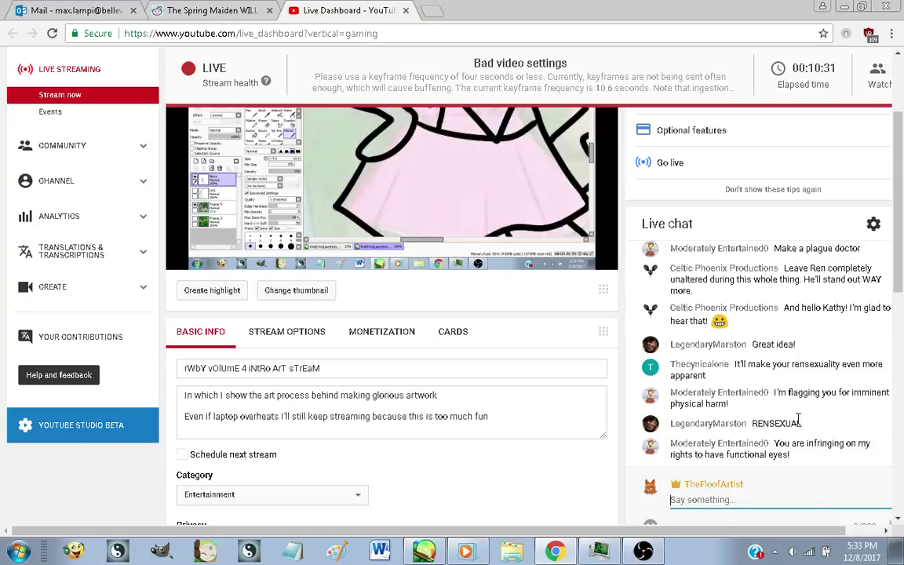
{"action": "scroll", "coordinate": [796, 420], "scroll_direction": "up", "scroll_amount": 1}
{"action": "scroll", "coordinate": [815, 412], "scroll_direction": "down", "scroll_amount": 2}
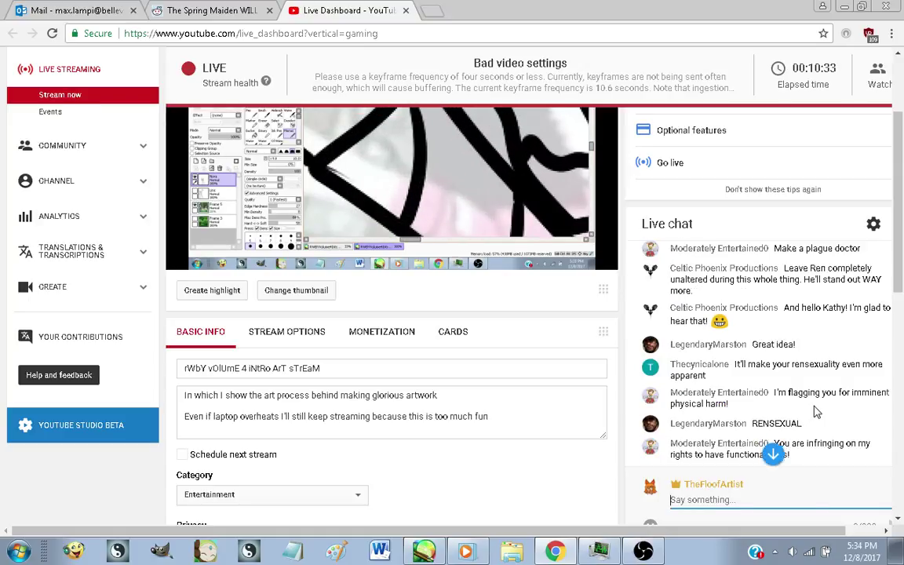
{"action": "scroll", "coordinate": [815, 412], "scroll_direction": "down", "scroll_amount": 1}
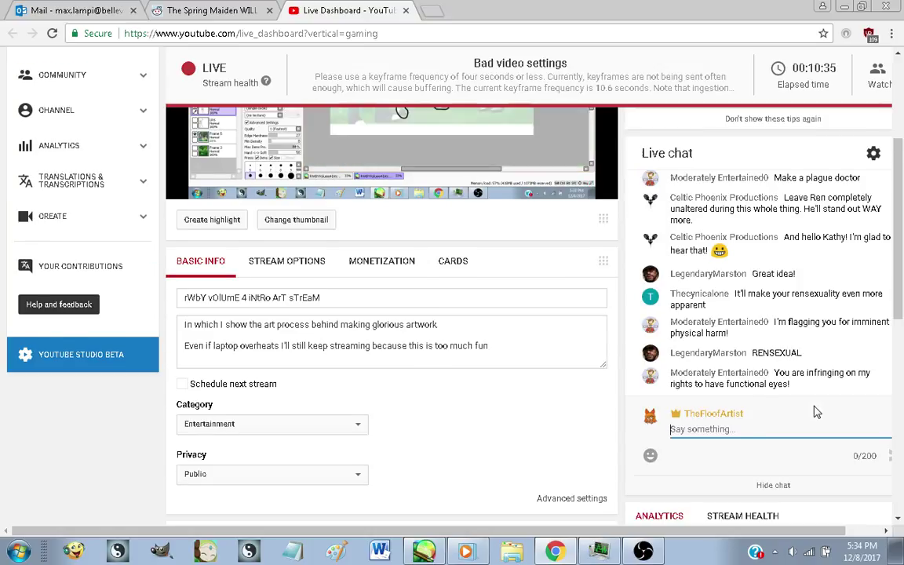
{"action": "scroll", "coordinate": [589, 430], "scroll_direction": "up", "scroll_amount": 1}
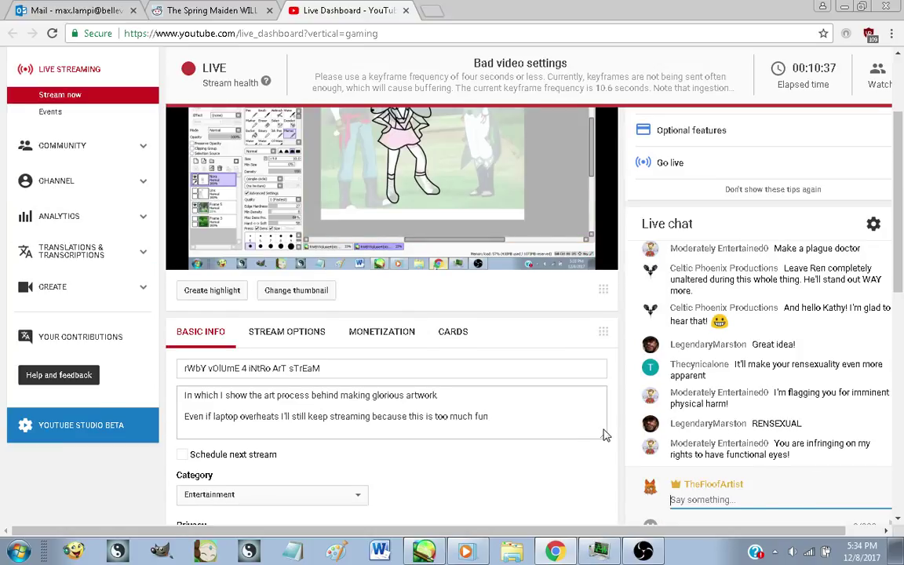
Return to PaintTool SAI and set the Frame 5 reference layer's opacity to 100%
{"action": "left_click", "coordinate": [424, 552]}
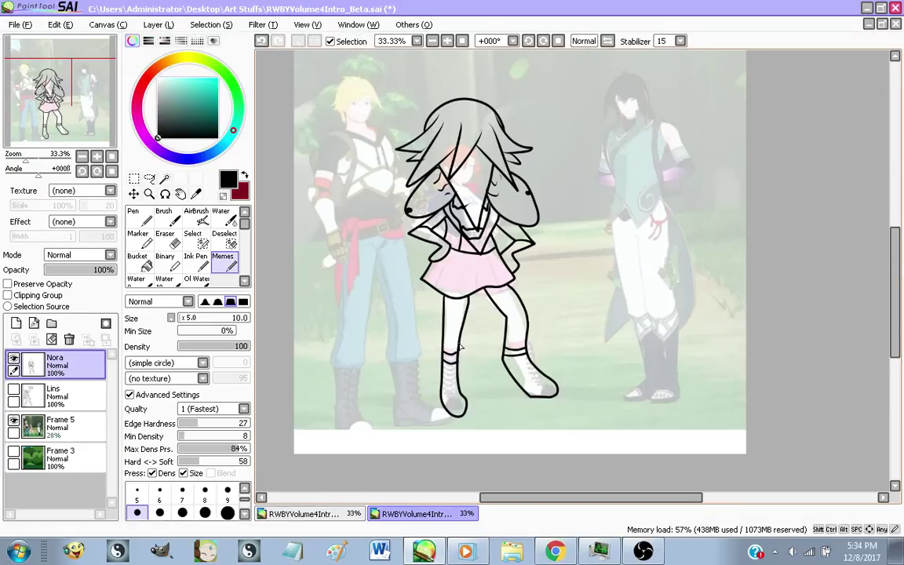
{"action": "scroll", "coordinate": [459, 347], "scroll_direction": "down", "scroll_amount": 1}
{"action": "scroll", "coordinate": [668, 258], "scroll_direction": "up", "scroll_amount": 2}
{"action": "scroll", "coordinate": [662, 264], "scroll_direction": "down", "scroll_amount": 1}
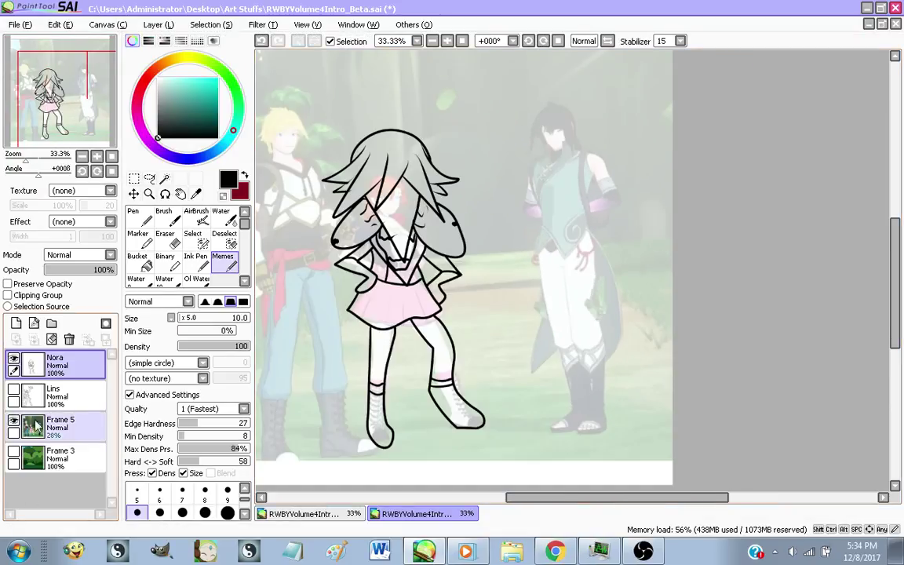
{"action": "left_click", "coordinate": [59, 424]}
{"action": "left_click_drag", "start_coordinate": [79, 269], "coordinate": [255, 267]}
Try to select Ren's green tunic on the Frame 5 layer with the Magic Wand and undo the selections
{"action": "left_click", "coordinate": [165, 179]}
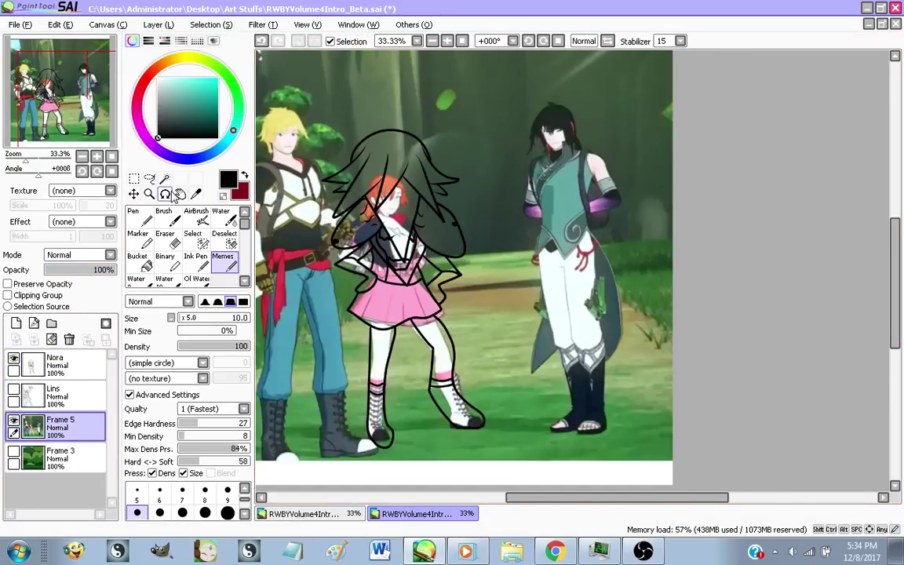
{"action": "left_click", "coordinate": [555, 189]}
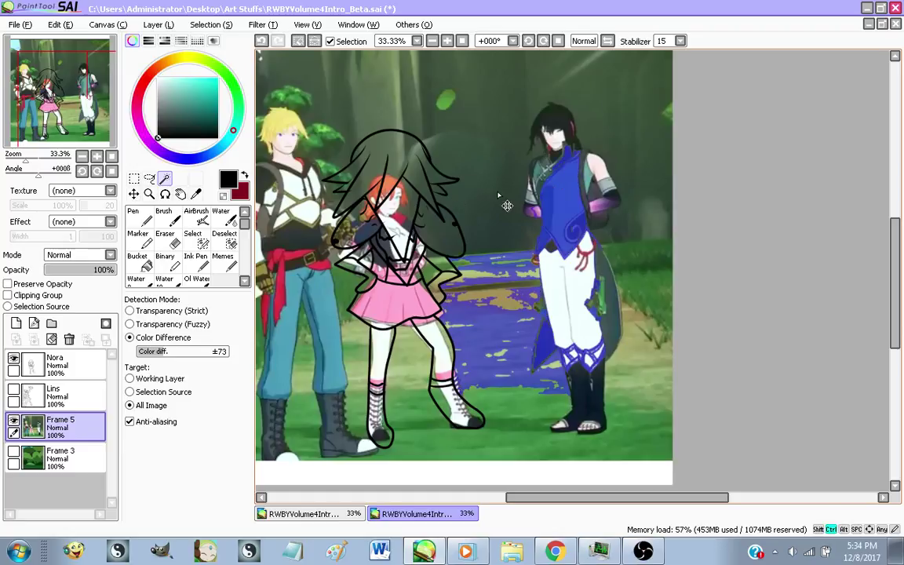
{"action": "key", "text": "ctrl+z"}
{"action": "left_click", "coordinate": [542, 187]}
{"action": "scroll", "coordinate": [516, 189], "scroll_direction": "up", "scroll_amount": 3}
{"action": "key", "text": "ctrl+z"}
{"action": "scroll", "coordinate": [456, 215], "scroll_direction": "down", "scroll_amount": 3}
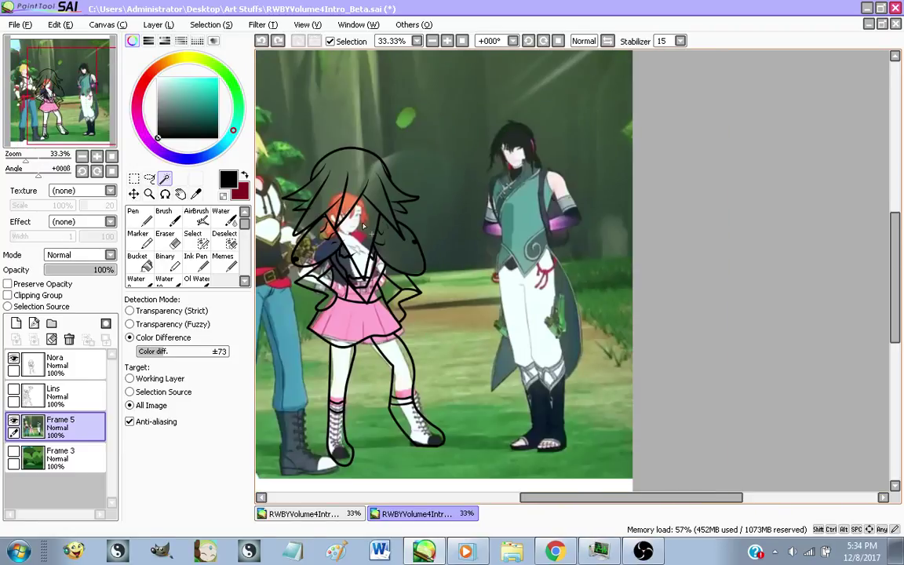
Set the Magic Wand's color difference to ±7 and select the dark forest background around Ren's head and shoulders
{"action": "scroll", "coordinate": [430, 151], "scroll_direction": "up", "scroll_amount": 3}
{"action": "left_click", "coordinate": [142, 353]}
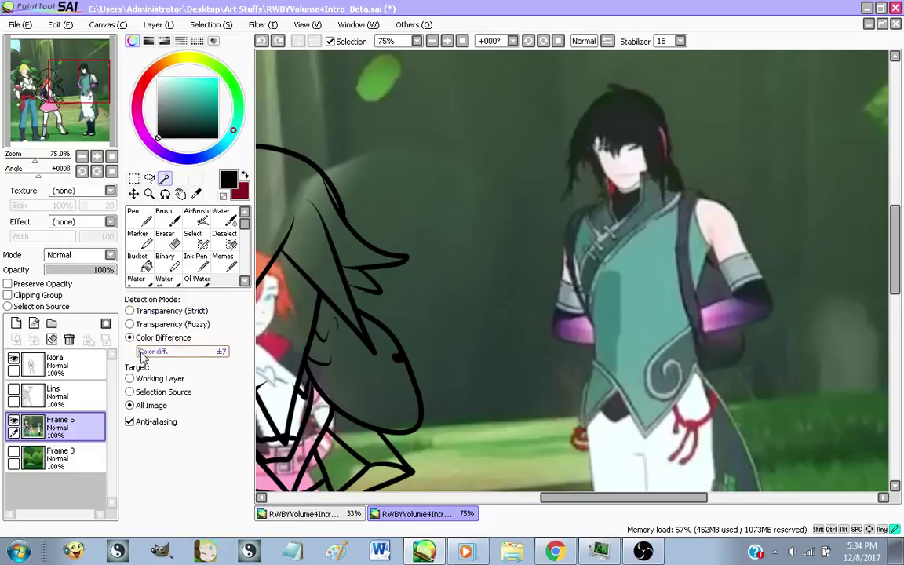
{"action": "left_click", "coordinate": [404, 237]}
{"action": "scroll", "coordinate": [539, 184], "scroll_direction": "up", "scroll_amount": 3}
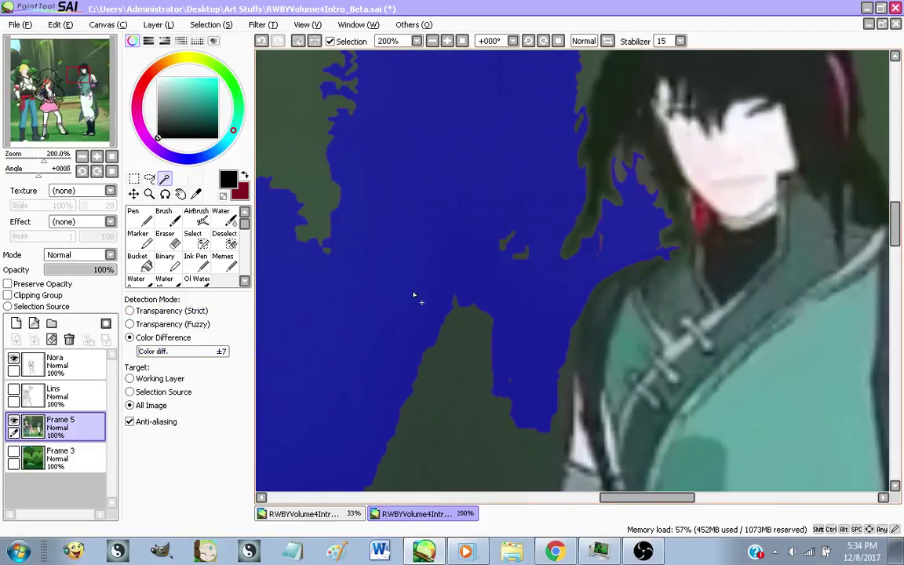
{"action": "scroll", "coordinate": [414, 295], "scroll_direction": "down", "scroll_amount": 1}
{"action": "scroll", "coordinate": [393, 246], "scroll_direction": "down", "scroll_amount": 2}
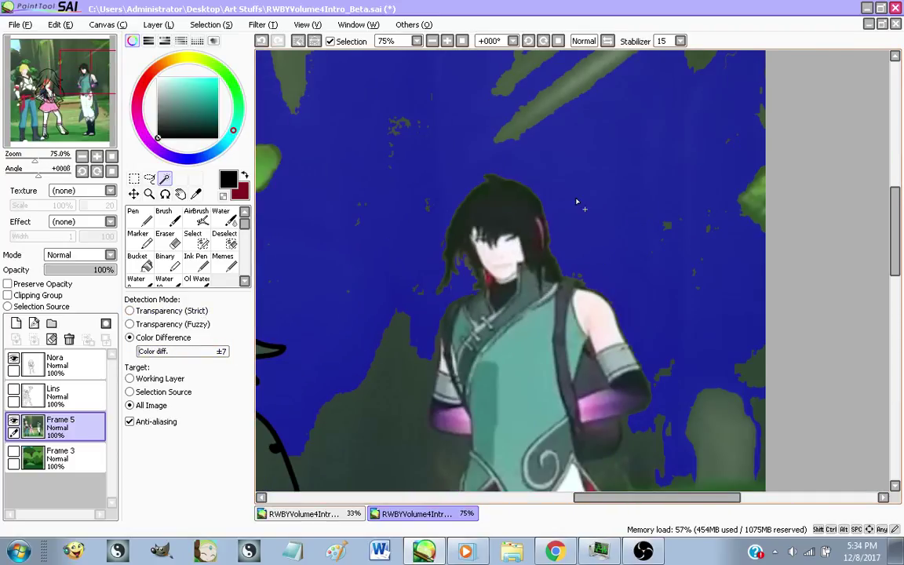
{"action": "scroll", "coordinate": [577, 203], "scroll_direction": "down", "scroll_amount": 2}
{"action": "scroll", "coordinate": [612, 346], "scroll_direction": "up", "scroll_amount": 3}
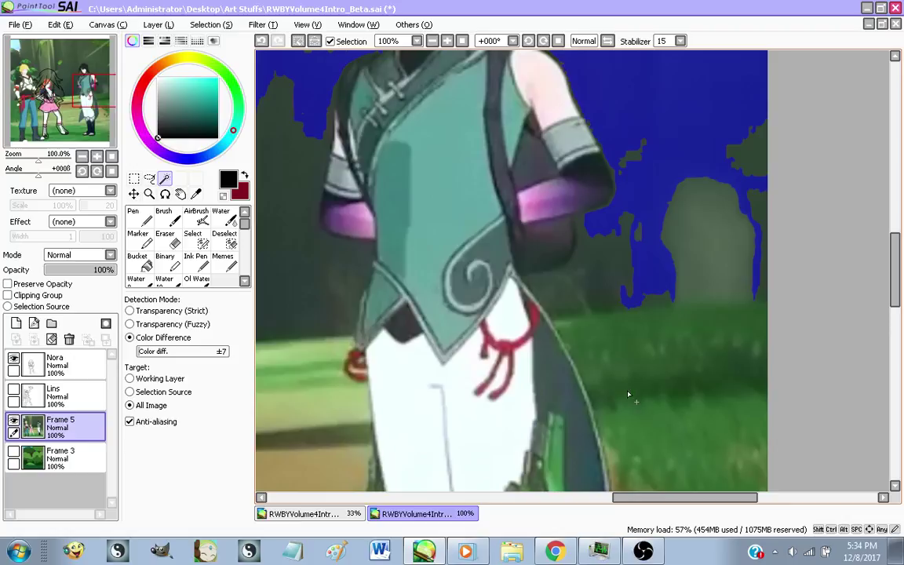
Add the dark grass strip beside the outer edge of Ren's coat below his forearm to the Magic Wand selection
{"action": "scroll", "coordinate": [549, 302], "scroll_direction": "down", "scroll_amount": 2}
{"action": "scroll", "coordinate": [540, 301], "scroll_direction": "up", "scroll_amount": 1}
{"action": "left_click", "coordinate": [603, 342]}
{"action": "key", "text": "ctrl+z"}
{"action": "left_click", "coordinate": [588, 295]}
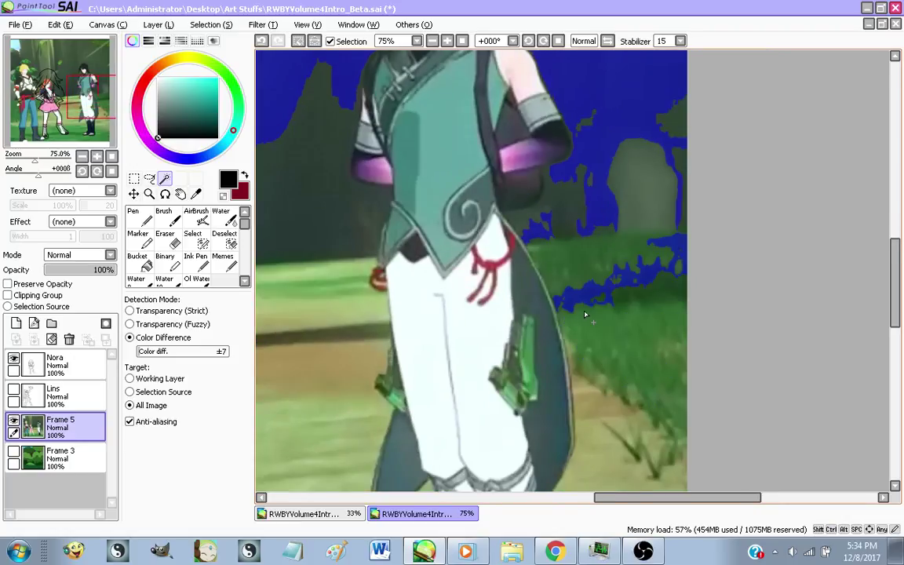
Try to add the ground beside Ren's coat tail, including at a color difference of ±115, and undo both selections
{"action": "scroll", "coordinate": [586, 310], "scroll_direction": "down", "scroll_amount": 2}
{"action": "scroll", "coordinate": [590, 370], "scroll_direction": "up", "scroll_amount": 2}
{"action": "left_click", "coordinate": [591, 368]}
{"action": "scroll", "coordinate": [588, 283], "scroll_direction": "down", "scroll_amount": 1}
{"action": "scroll", "coordinate": [589, 284], "scroll_direction": "up", "scroll_amount": 2}
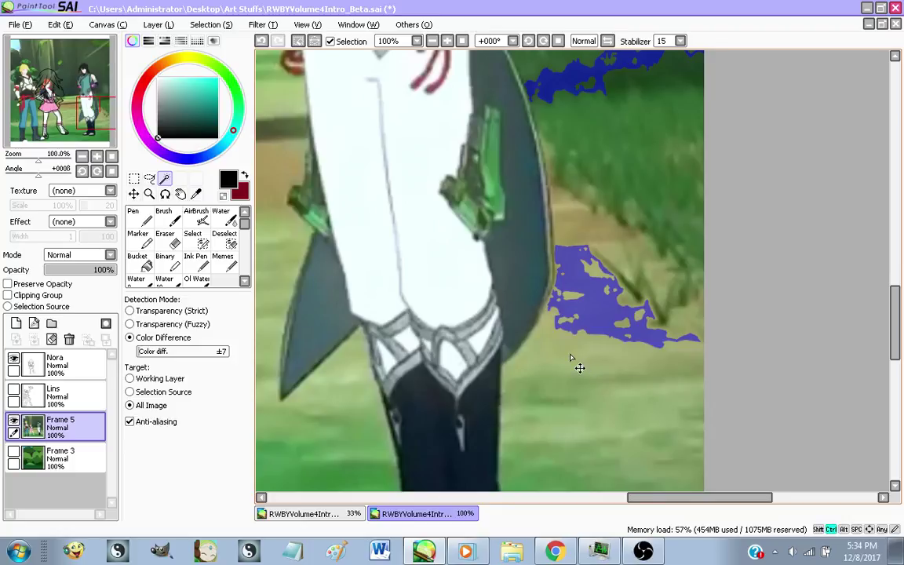
{"action": "key", "text": "ctrl+z"}
{"action": "left_click", "coordinate": [177, 353]}
{"action": "left_click", "coordinate": [538, 370]}
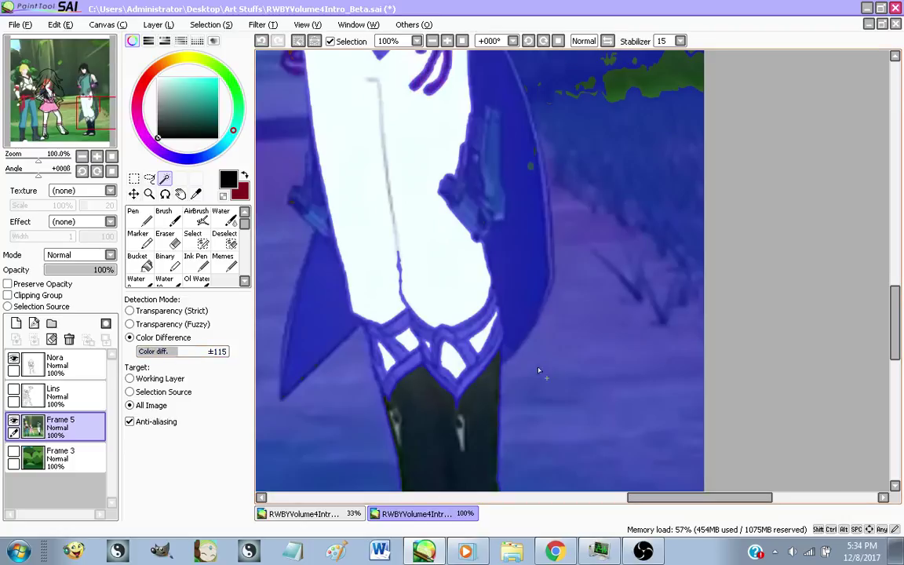
{"action": "key", "text": "ctrl+z"}
Set the color difference to ±33 and add the path beside Ren's coat and the grass around his boots to the selection
{"action": "left_click", "coordinate": [149, 353]}
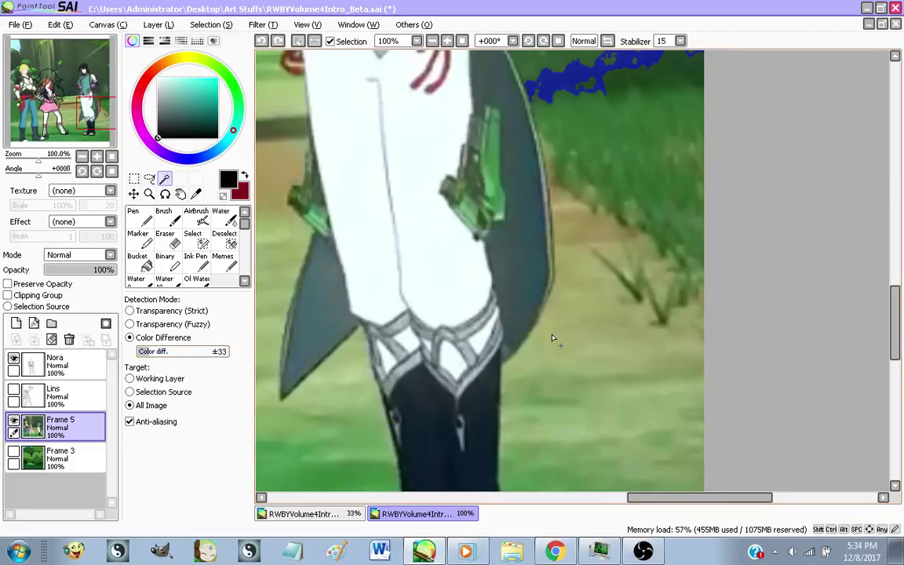
{"action": "left_click", "coordinate": [562, 338]}
{"action": "scroll", "coordinate": [571, 345], "scroll_direction": "down", "scroll_amount": 2}
{"action": "scroll", "coordinate": [584, 423], "scroll_direction": "up", "scroll_amount": 2}
{"action": "left_click", "coordinate": [545, 294]}
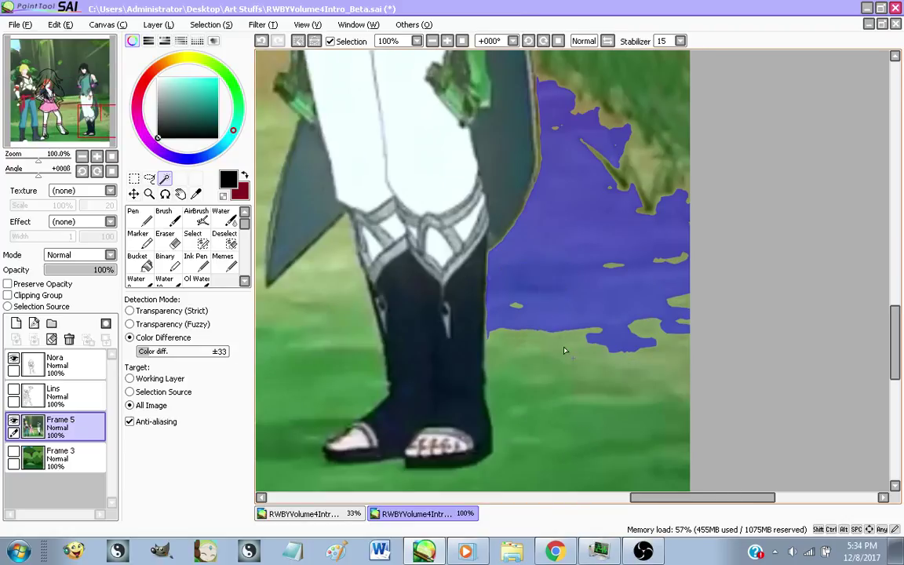
{"action": "left_click", "coordinate": [565, 348]}
{"action": "left_click", "coordinate": [555, 410]}
{"action": "scroll", "coordinate": [568, 302], "scroll_direction": "down", "scroll_amount": 2}
{"action": "scroll", "coordinate": [541, 329], "scroll_direction": "up", "scroll_amount": 1}
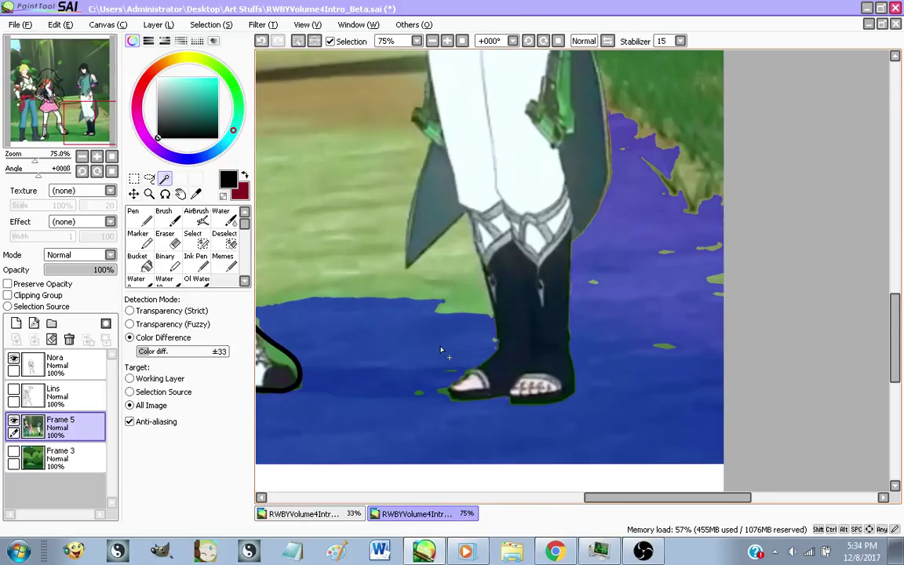
Add the dirt path between Nora and Ren's coat tail to the selection with the Magic Wand
{"action": "left_click", "coordinate": [404, 249]}
{"action": "left_click", "coordinate": [411, 266]}
{"action": "scroll", "coordinate": [524, 378], "scroll_direction": "down", "scroll_amount": 1}
{"action": "scroll", "coordinate": [523, 377], "scroll_direction": "down", "scroll_amount": 1}
{"action": "scroll", "coordinate": [474, 246], "scroll_direction": "up", "scroll_amount": 2}
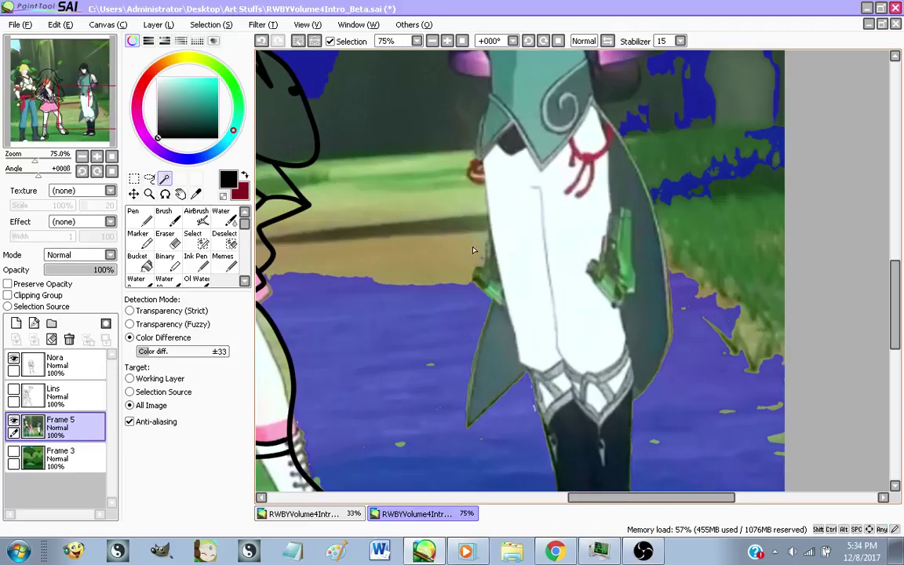
{"action": "left_click", "coordinate": [473, 246]}
{"action": "left_click", "coordinate": [470, 223]}
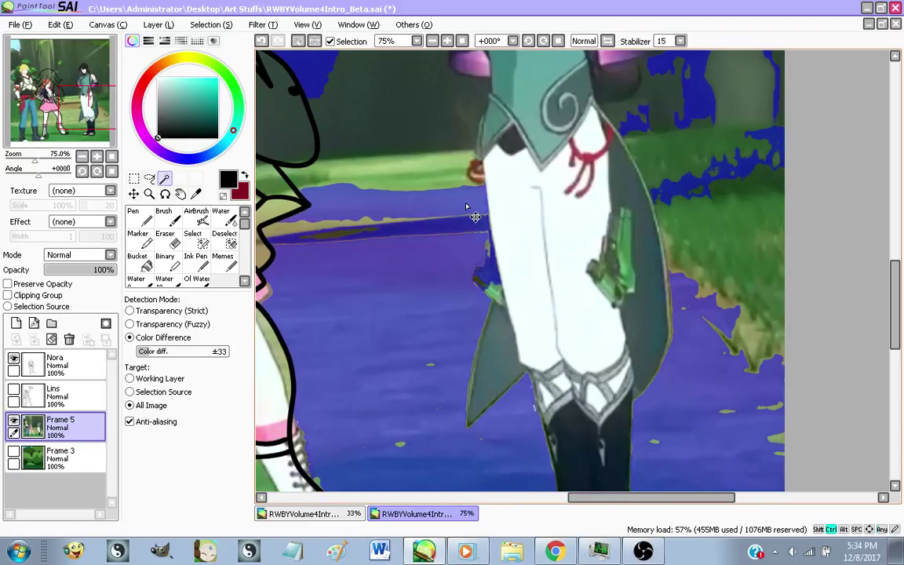
With the Select brush at size 50, paint selection over the end of the dark shadow strip against Ren's trouser leg
{"action": "scroll", "coordinate": [463, 210], "scroll_direction": "up", "scroll_amount": 5}
{"action": "left_click", "coordinate": [194, 239]}
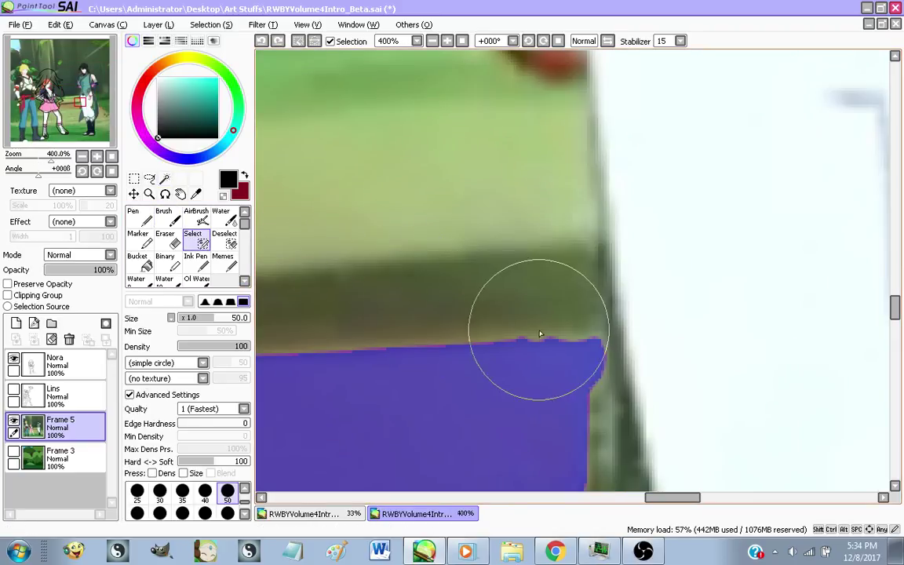
{"action": "scroll", "coordinate": [540, 328], "scroll_direction": "up", "scroll_amount": 1}
{"action": "left_click_drag", "start_coordinate": [539, 325], "coordinate": [524, 262]}
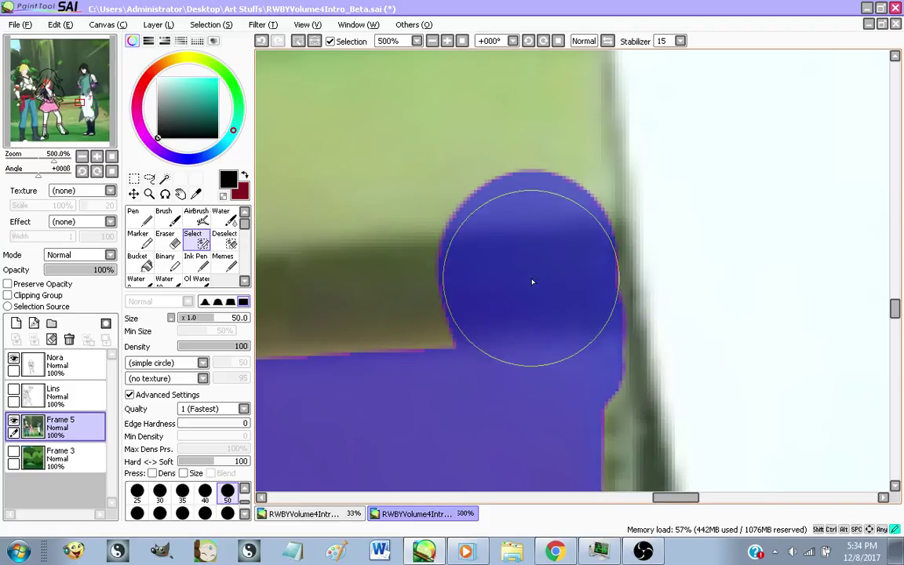
{"action": "scroll", "coordinate": [454, 396], "scroll_direction": "down", "scroll_amount": 5}
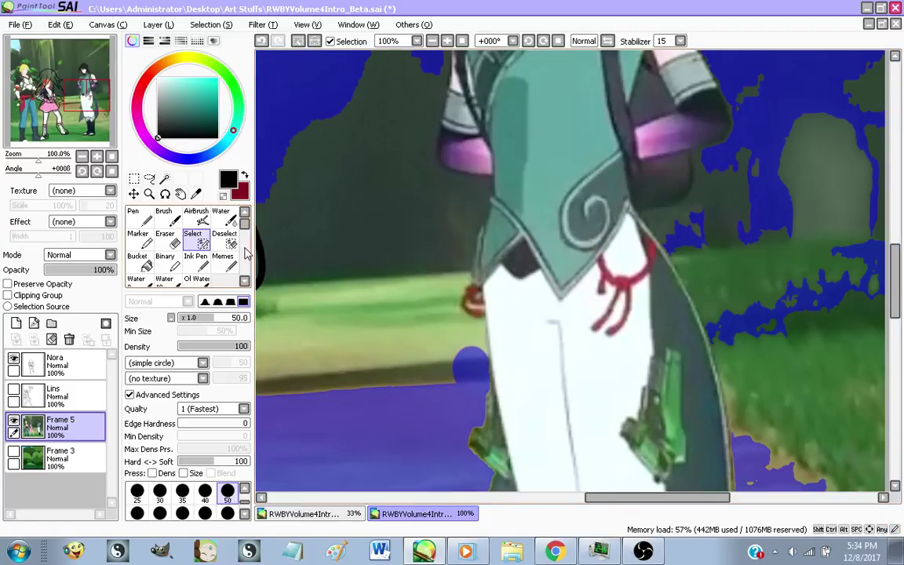
{"action": "left_click", "coordinate": [165, 179]}
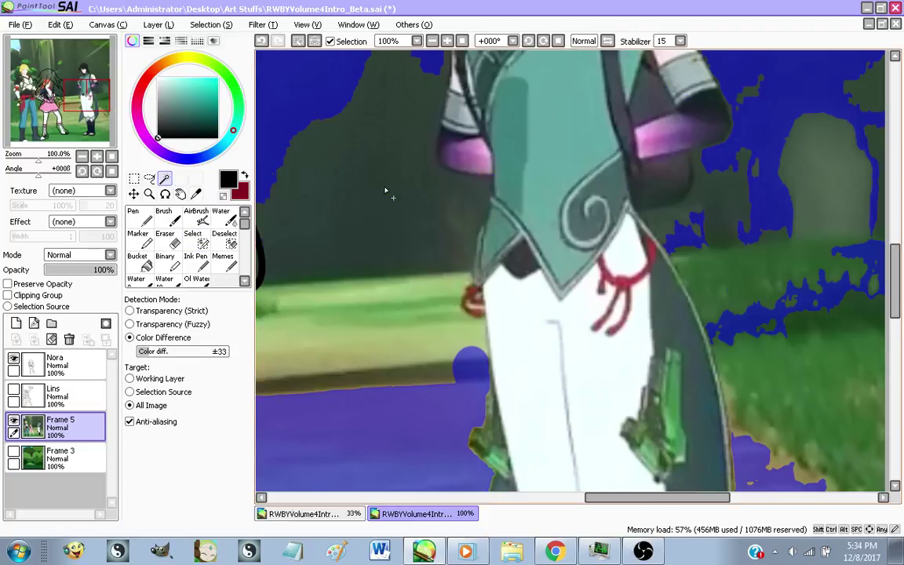
{"action": "scroll", "coordinate": [368, 185], "scroll_direction": "down", "scroll_amount": 1}
{"action": "scroll", "coordinate": [310, 235], "scroll_direction": "up", "scroll_amount": 3}
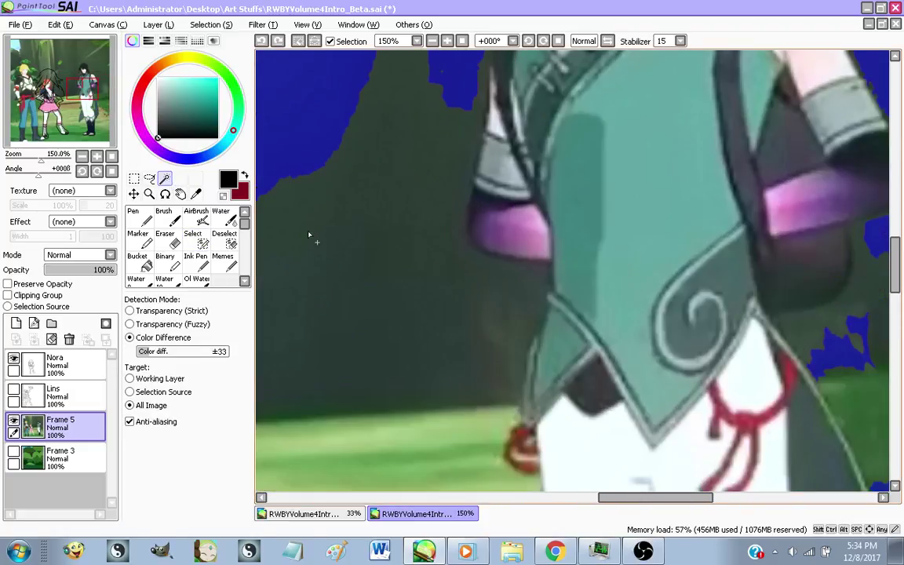
With the Select brush at size 50, extend the selection over the dark background between Nora and Ren's nearer forearm
{"action": "left_click", "coordinate": [192, 234]}
{"action": "scroll", "coordinate": [474, 204], "scroll_direction": "down", "scroll_amount": 1}
{"action": "scroll", "coordinate": [531, 144], "scroll_direction": "up", "scroll_amount": 2}
{"action": "mouse_move", "coordinate": [530, 144]}
{"action": "left_mouse_down"}
{"action": "mouse_move", "coordinate": [495, 357]}
{"action": "mouse_move", "coordinate": [493, 401]}
{"action": "mouse_move", "coordinate": [508, 463]}
{"action": "mouse_move", "coordinate": [489, 425]}
{"action": "mouse_move", "coordinate": [459, 132]}
{"action": "mouse_move", "coordinate": [431, 116]}
{"action": "mouse_move", "coordinate": [427, 322]}
{"action": "mouse_move", "coordinate": [436, 386]}
{"action": "mouse_move", "coordinate": [371, 221]}
{"action": "left_mouse_up"}
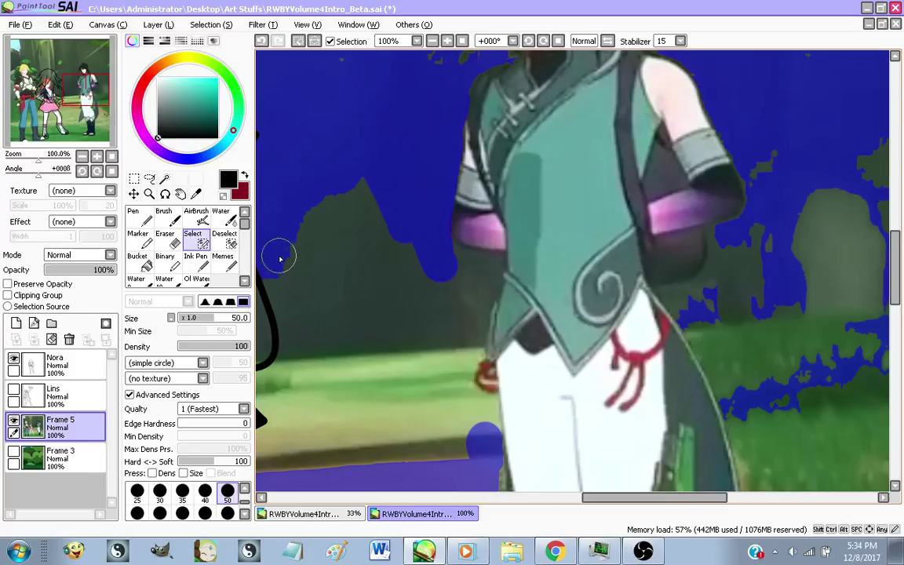
{"action": "mouse_move", "coordinate": [280, 259]}
{"action": "left_mouse_down"}
{"action": "mouse_move", "coordinate": [410, 256]}
{"action": "mouse_move", "coordinate": [389, 214]}
{"action": "mouse_move", "coordinate": [349, 177]}
{"action": "mouse_move", "coordinate": [326, 230]}
{"action": "left_mouse_up"}
Paint the selection under Ren's forearm and down along his tunic edge and red tassel to the selected path
{"action": "scroll", "coordinate": [448, 261], "scroll_direction": "up", "scroll_amount": 2}
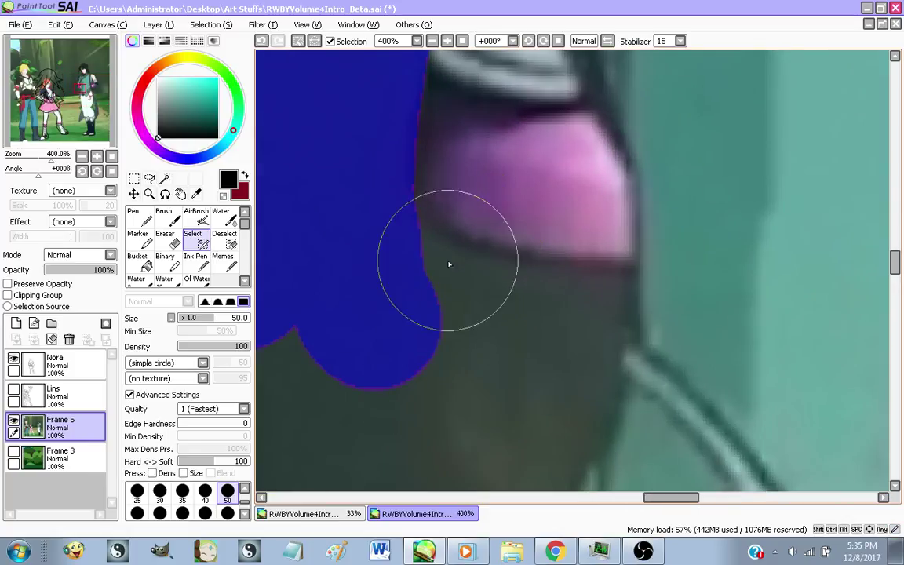
{"action": "left_click_drag", "start_coordinate": [419, 304], "coordinate": [520, 348]}
{"action": "scroll", "coordinate": [463, 130], "scroll_direction": "down", "scroll_amount": 2}
{"action": "scroll", "coordinate": [476, 252], "scroll_direction": "up", "scroll_amount": 1}
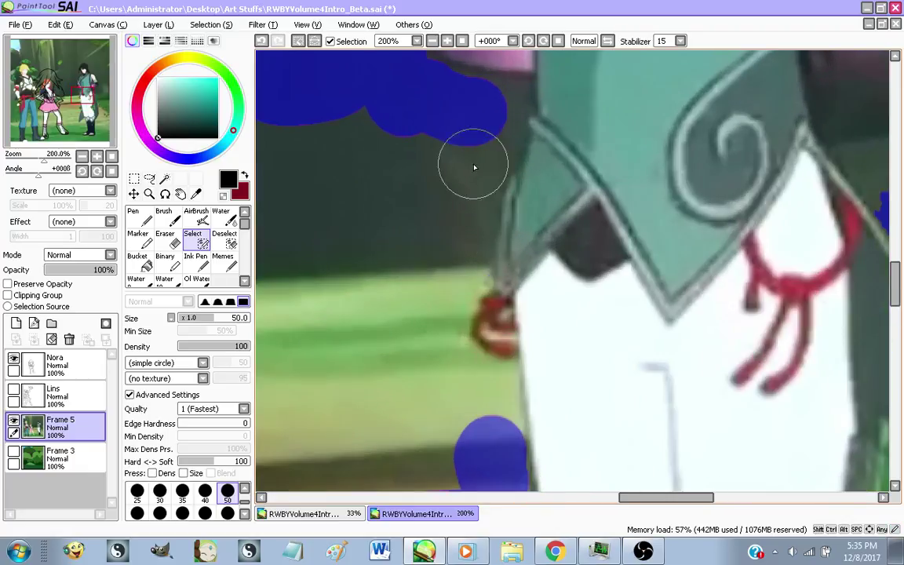
{"action": "mouse_move", "coordinate": [485, 125]}
{"action": "left_mouse_down"}
{"action": "mouse_move", "coordinate": [440, 360]}
{"action": "mouse_move", "coordinate": [478, 384]}
{"action": "mouse_move", "coordinate": [487, 456]}
{"action": "mouse_move", "coordinate": [494, 261]}
{"action": "left_mouse_up"}
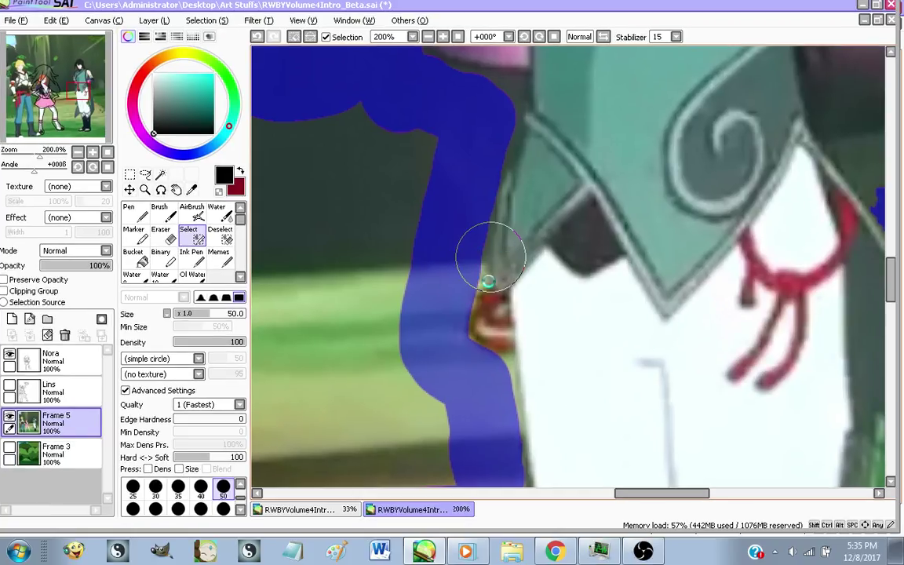
Check the shot of Ren in the reference video in Windows Media Player and return to PaintTool SAI
{"action": "left_click", "coordinate": [556, 550]}
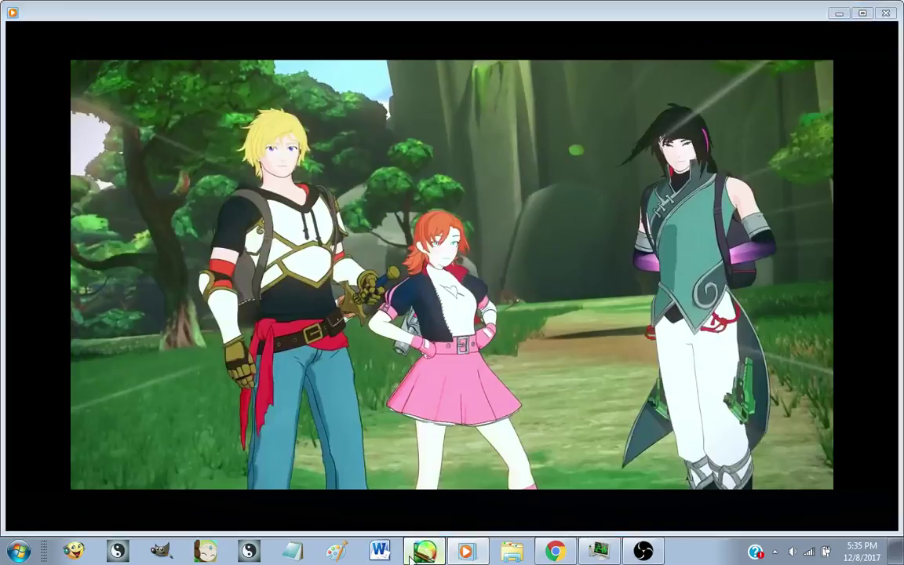
{"action": "left_click", "coordinate": [423, 552]}
Widen the painted selection across the unselected background and path between Nora and Ren
{"action": "scroll", "coordinate": [463, 305], "scroll_direction": "down", "scroll_amount": 2}
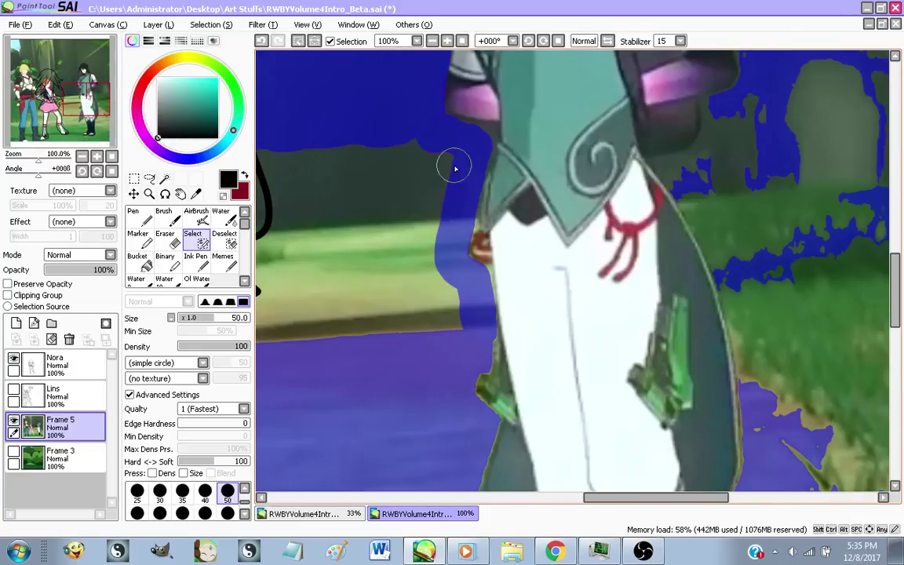
{"action": "mouse_move", "coordinate": [442, 191]}
{"action": "left_mouse_down"}
{"action": "mouse_move", "coordinate": [433, 271]}
{"action": "mouse_move", "coordinate": [465, 318]}
{"action": "mouse_move", "coordinate": [450, 330]}
{"action": "mouse_move", "coordinate": [428, 261]}
{"action": "mouse_move", "coordinate": [421, 130]}
{"action": "mouse_move", "coordinate": [379, 288]}
{"action": "mouse_move", "coordinate": [408, 326]}
{"action": "mouse_move", "coordinate": [410, 172]}
{"action": "mouse_move", "coordinate": [387, 321]}
{"action": "mouse_move", "coordinate": [452, 421]}
{"action": "left_mouse_up"}
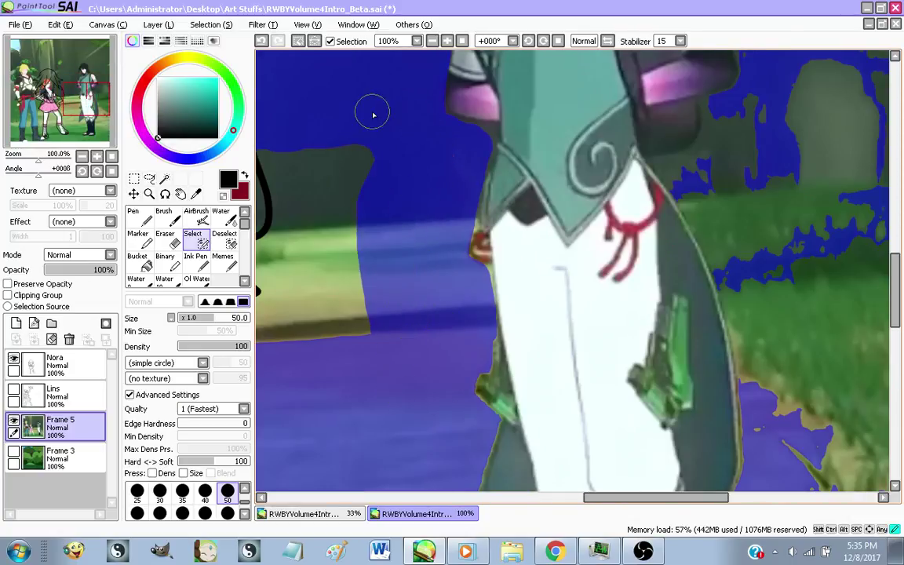
{"action": "left_click_drag", "start_coordinate": [372, 115], "coordinate": [361, 278]}
Paint the selection over the dark background behind Ren's back, from below his purple sleeve down into the grass
{"action": "scroll", "coordinate": [345, 198], "scroll_direction": "down", "scroll_amount": 3}
{"action": "scroll", "coordinate": [484, 198], "scroll_direction": "up", "scroll_amount": 3}
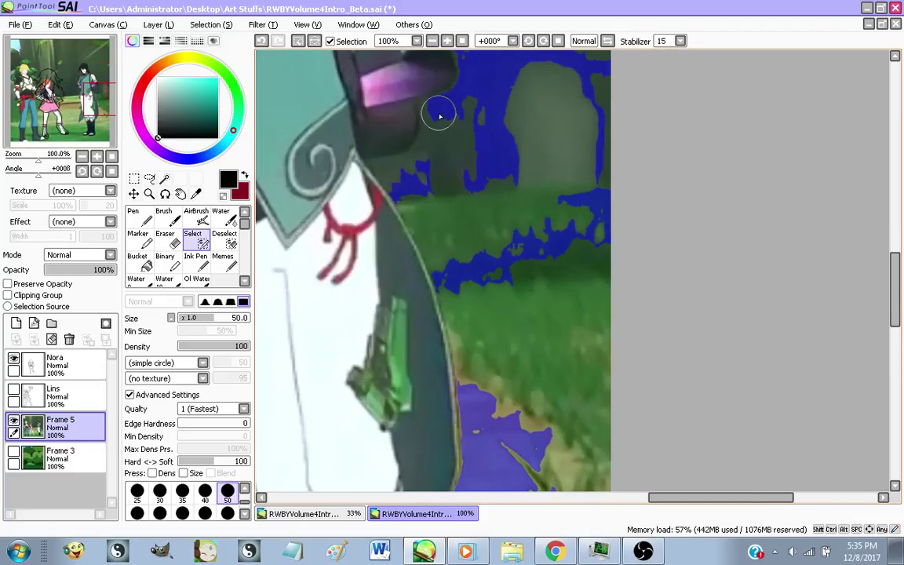
{"action": "scroll", "coordinate": [439, 116], "scroll_direction": "up", "scroll_amount": 3}
{"action": "mouse_move", "coordinate": [430, 113]}
{"action": "left_mouse_down"}
{"action": "mouse_move", "coordinate": [478, 233]}
{"action": "mouse_move", "coordinate": [542, 117]}
{"action": "mouse_move", "coordinate": [575, 103]}
{"action": "mouse_move", "coordinate": [502, 429]}
{"action": "left_mouse_up"}
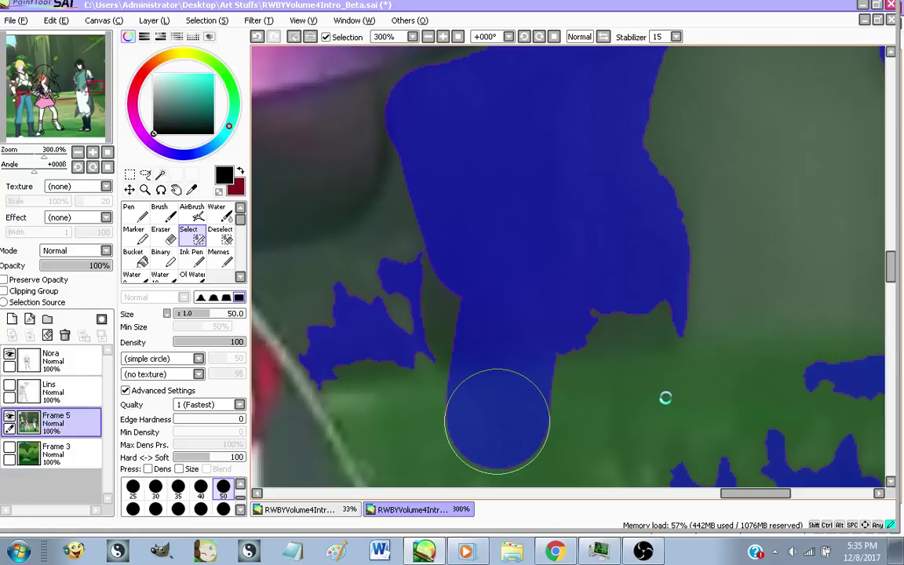
Open Windows Task Manager and end the wmplayer.exe process of the stuck Windows Media Player
{"action": "left_click", "coordinate": [468, 551]}
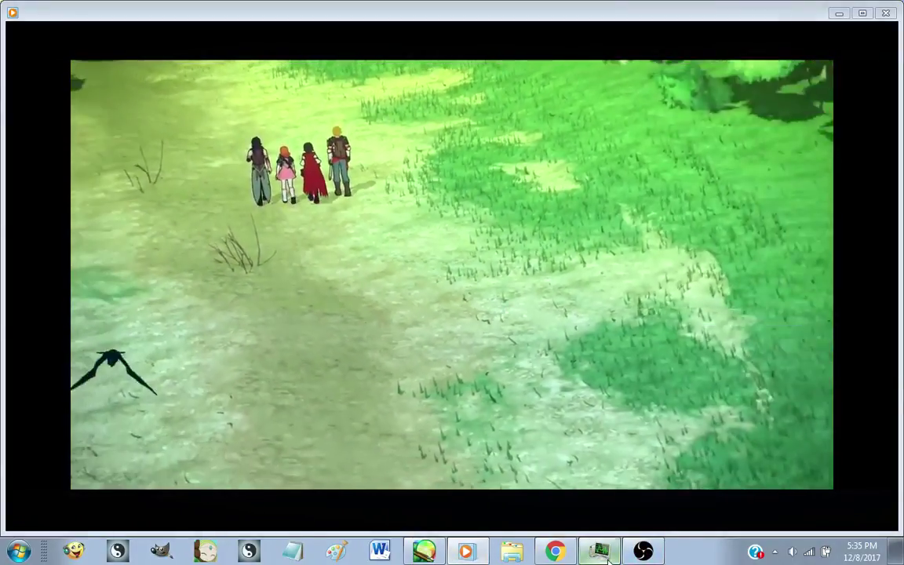
{"action": "key", "text": "ctrl+shift+Escape"}
{"action": "left_click", "coordinate": [630, 245]}
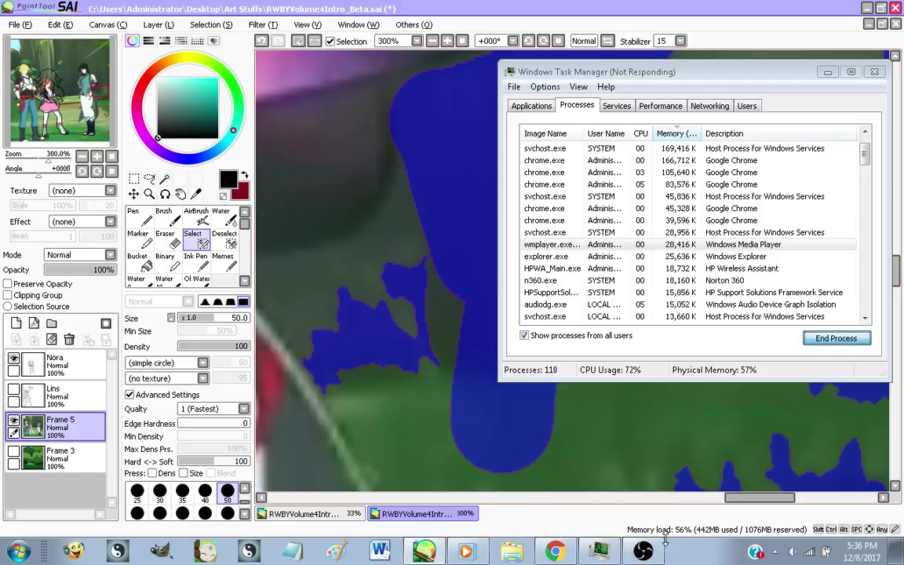
{"action": "left_click", "coordinate": [600, 551]}
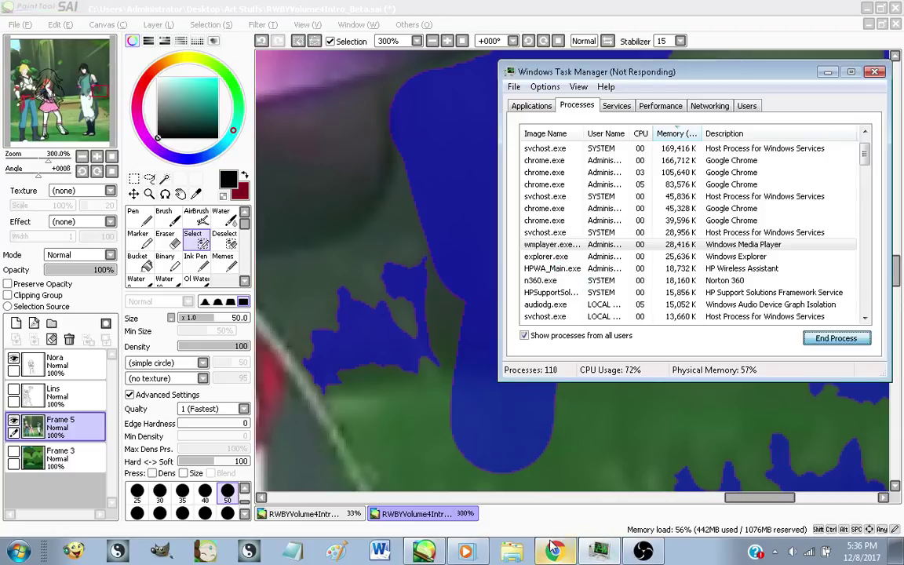
{"action": "left_click", "coordinate": [384, 7]}
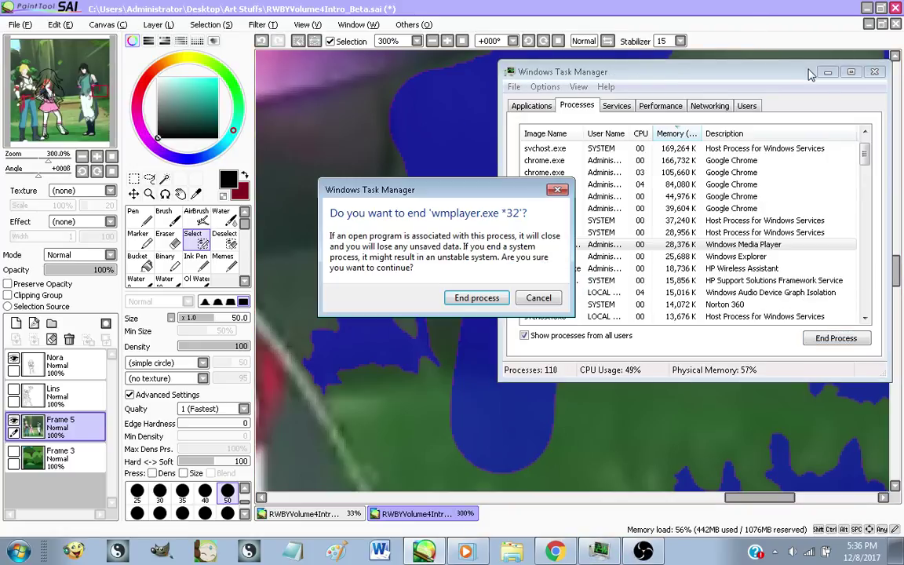
{"action": "left_click", "coordinate": [476, 297]}
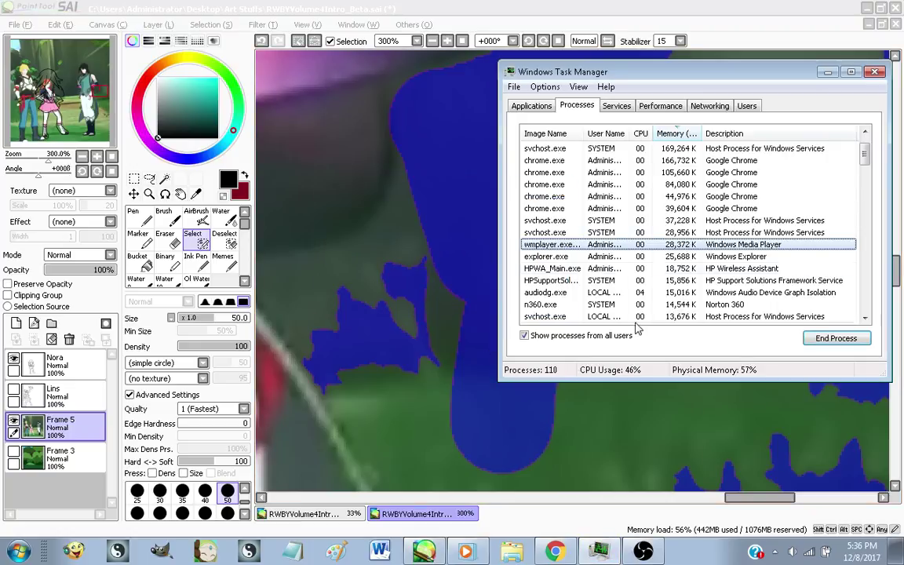
End the HPWA_Main.exe process in Task Manager and return to PaintTool SAI
{"action": "left_click", "coordinate": [611, 281]}
{"action": "left_click", "coordinate": [632, 270]}
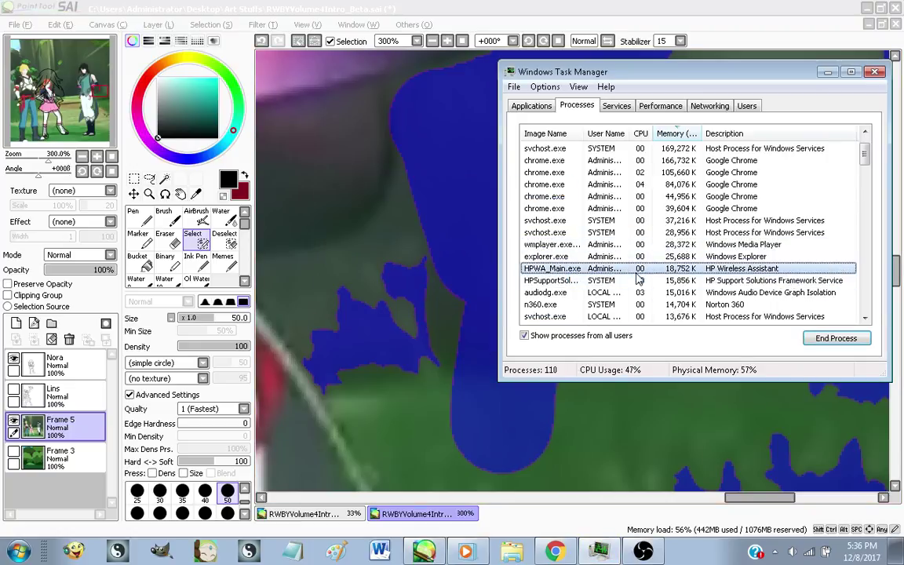
{"action": "left_click", "coordinate": [824, 338]}
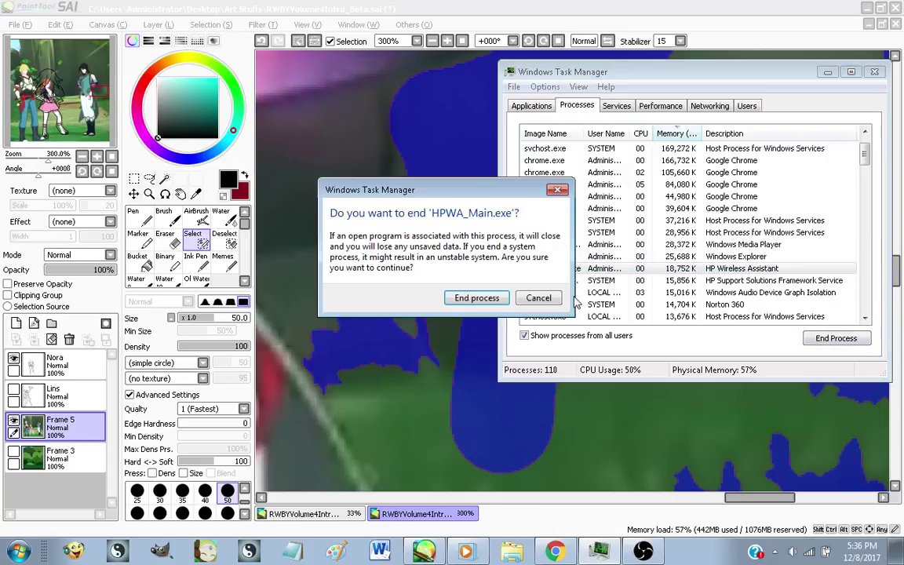
{"action": "left_click", "coordinate": [497, 297]}
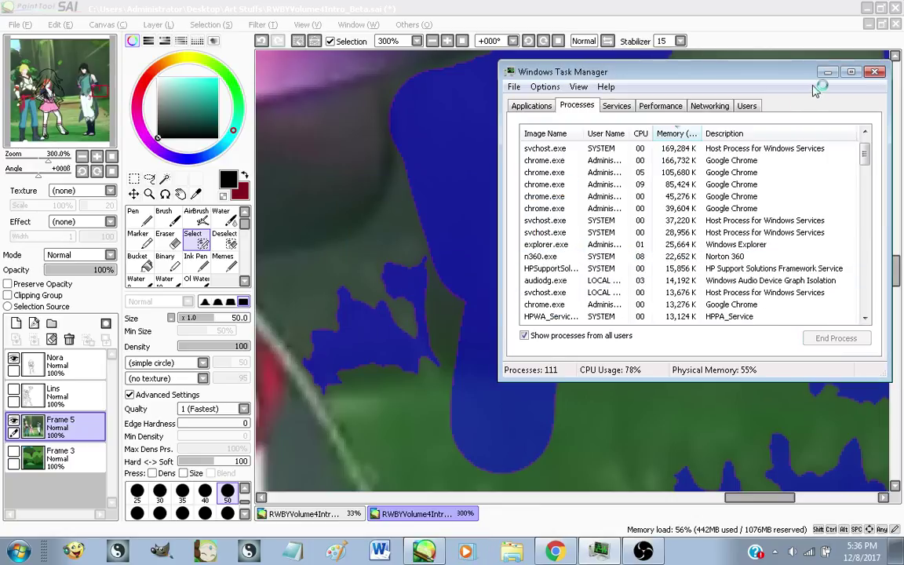
{"action": "left_click", "coordinate": [761, 5]}
Paint the selection across the unselected background gap below Ren's purple sleeve and down beside his coat edge
{"action": "scroll", "coordinate": [682, 229], "scroll_direction": "down", "scroll_amount": 2}
{"action": "scroll", "coordinate": [533, 185], "scroll_direction": "up", "scroll_amount": 2}
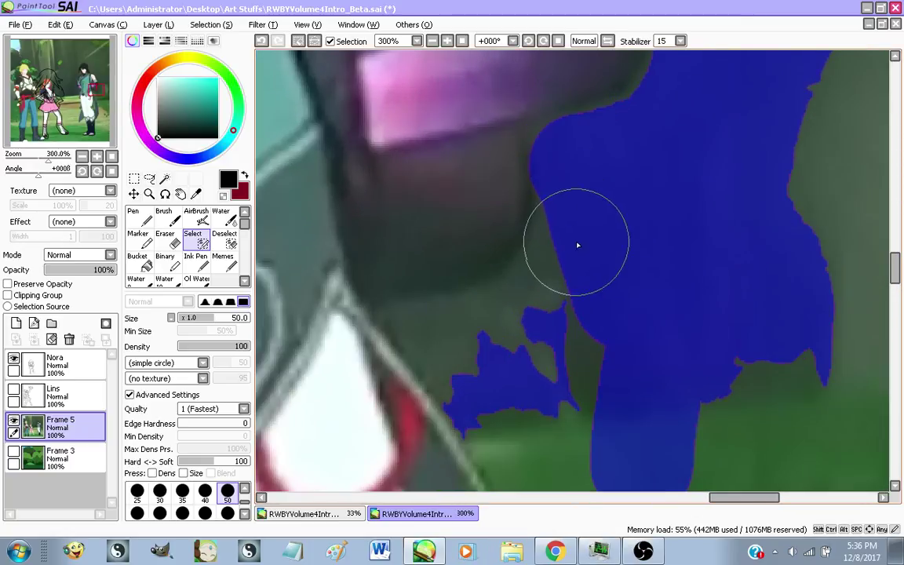
{"action": "mouse_move", "coordinate": [585, 204]}
{"action": "left_mouse_down"}
{"action": "mouse_move", "coordinate": [587, 296]}
{"action": "mouse_move", "coordinate": [496, 353]}
{"action": "mouse_move", "coordinate": [493, 379]}
{"action": "mouse_move", "coordinate": [593, 424]}
{"action": "left_mouse_up"}
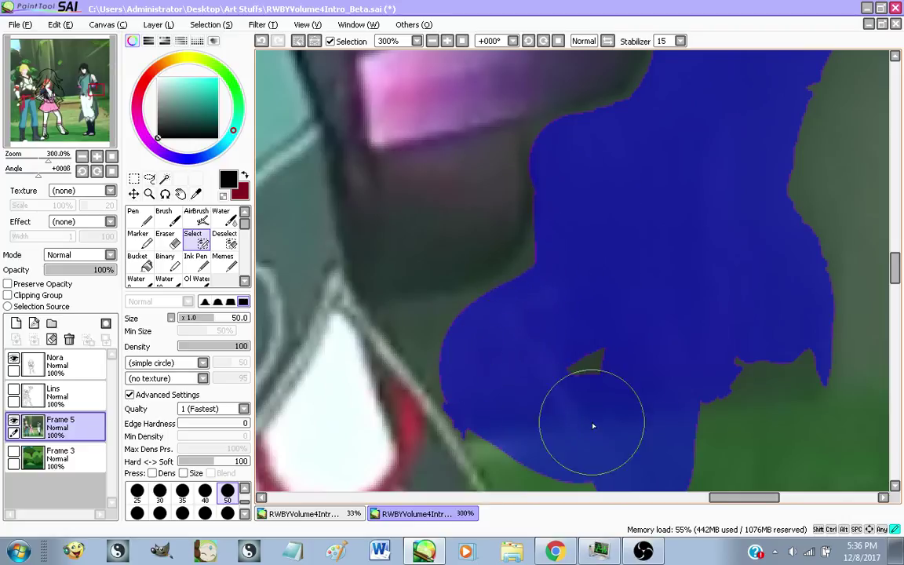
{"action": "scroll", "coordinate": [438, 168], "scroll_direction": "down", "scroll_amount": 2}
{"action": "scroll", "coordinate": [437, 167], "scroll_direction": "up", "scroll_amount": 2}
{"action": "mouse_move", "coordinate": [407, 85]}
{"action": "left_mouse_down"}
{"action": "mouse_move", "coordinate": [549, 327]}
{"action": "mouse_move", "coordinate": [476, 233]}
{"action": "mouse_move", "coordinate": [432, 131]}
{"action": "mouse_move", "coordinate": [454, 184]}
{"action": "mouse_move", "coordinate": [464, 144]}
{"action": "mouse_move", "coordinate": [480, 182]}
{"action": "mouse_move", "coordinate": [516, 371]}
{"action": "mouse_move", "coordinate": [489, 224]}
{"action": "mouse_move", "coordinate": [491, 141]}
{"action": "mouse_move", "coordinate": [548, 225]}
{"action": "mouse_move", "coordinate": [553, 142]}
{"action": "left_mouse_up"}
Review the selected background around Ren for unselected areas and set the Select brush size to 9
{"action": "scroll", "coordinate": [470, 222], "scroll_direction": "down", "scroll_amount": 1}
{"action": "scroll", "coordinate": [548, 317], "scroll_direction": "down", "scroll_amount": 2}
{"action": "scroll", "coordinate": [547, 337], "scroll_direction": "down", "scroll_amount": 1}
{"action": "scroll", "coordinate": [560, 190], "scroll_direction": "up", "scroll_amount": 2}
{"action": "scroll", "coordinate": [540, 125], "scroll_direction": "down", "scroll_amount": 2}
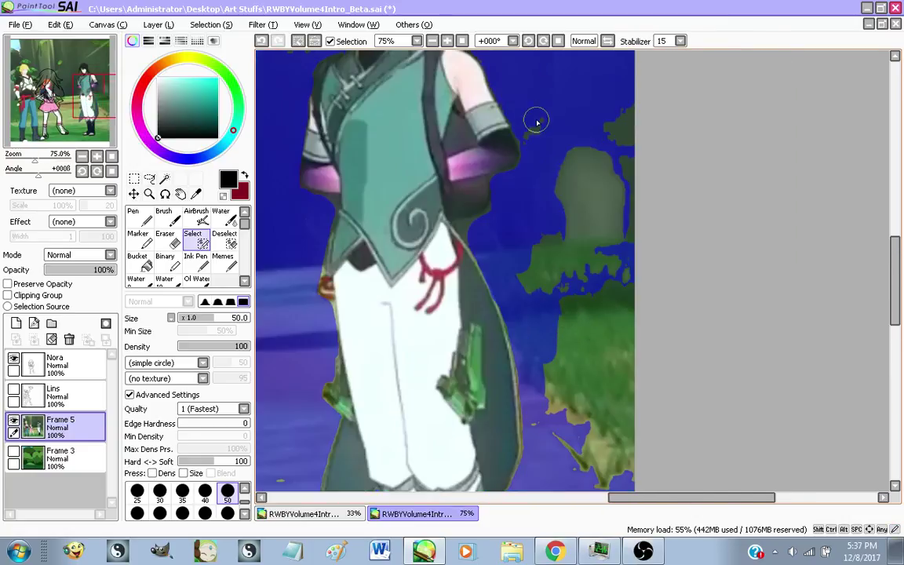
{"action": "scroll", "coordinate": [535, 167], "scroll_direction": "up", "scroll_amount": 2}
{"action": "scroll", "coordinate": [536, 168], "scroll_direction": "down", "scroll_amount": 3}
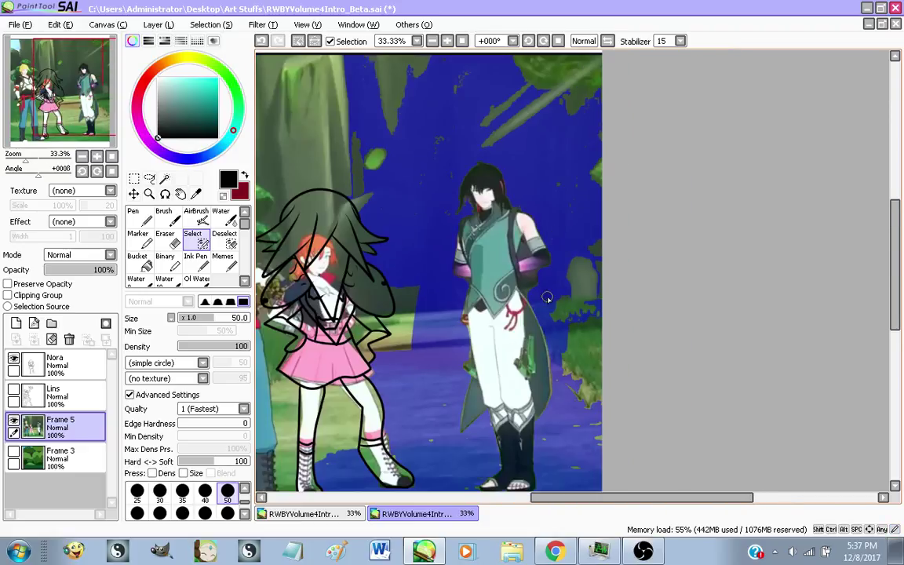
{"action": "scroll", "coordinate": [544, 300], "scroll_direction": "up", "scroll_amount": 1}
{"action": "scroll", "coordinate": [543, 301], "scroll_direction": "up", "scroll_amount": 5}
{"action": "scroll", "coordinate": [188, 500], "scroll_direction": "up", "scroll_amount": 3}
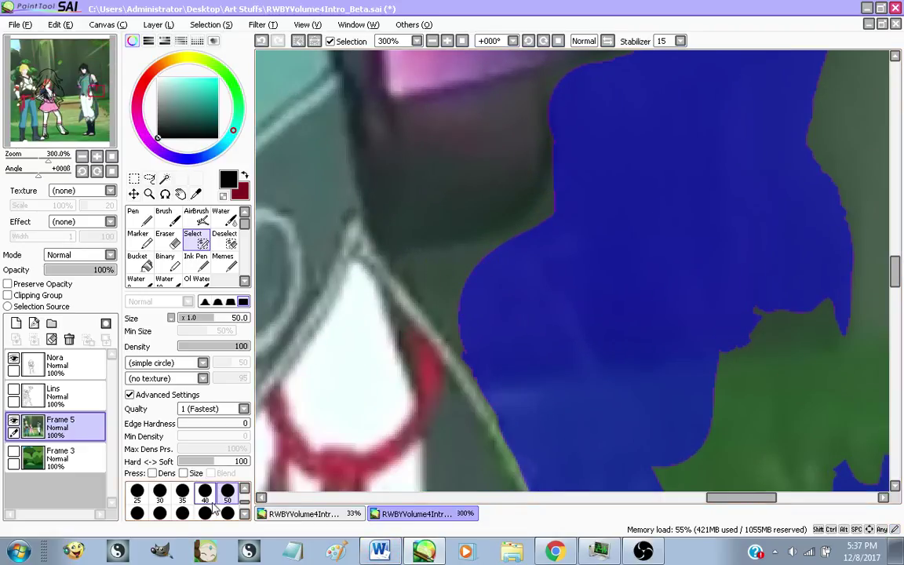
{"action": "left_click", "coordinate": [227, 502]}
Check the live chat on the YouTube Live Dashboard in Chrome and return to PaintTool SAI
{"action": "left_click", "coordinate": [381, 551]}
{"action": "left_click", "coordinate": [381, 551]}
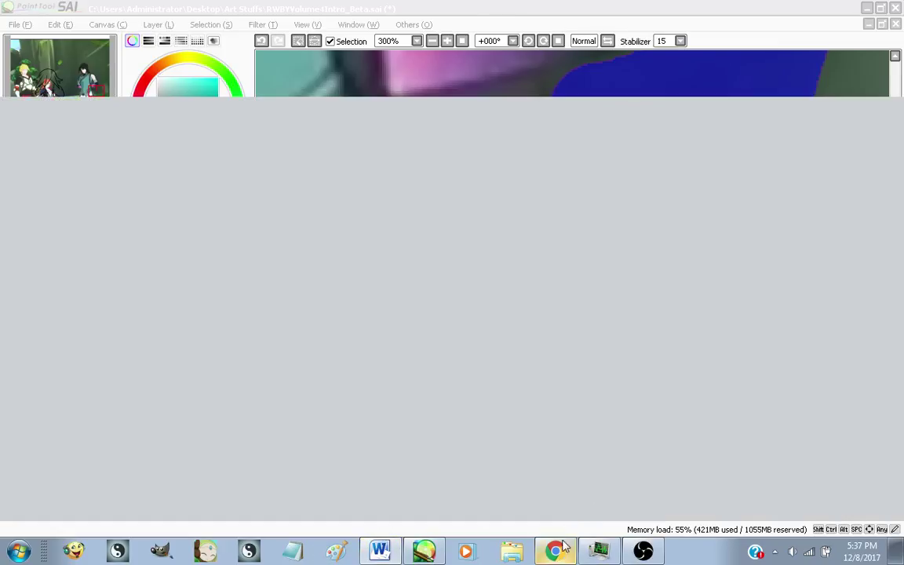
{"action": "left_click", "coordinate": [555, 549]}
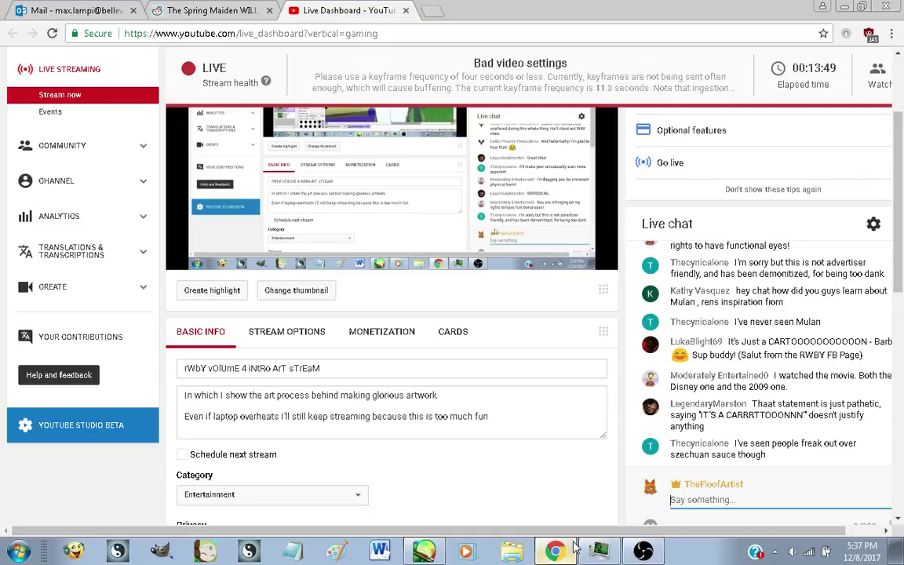
{"action": "left_click", "coordinate": [424, 552]}
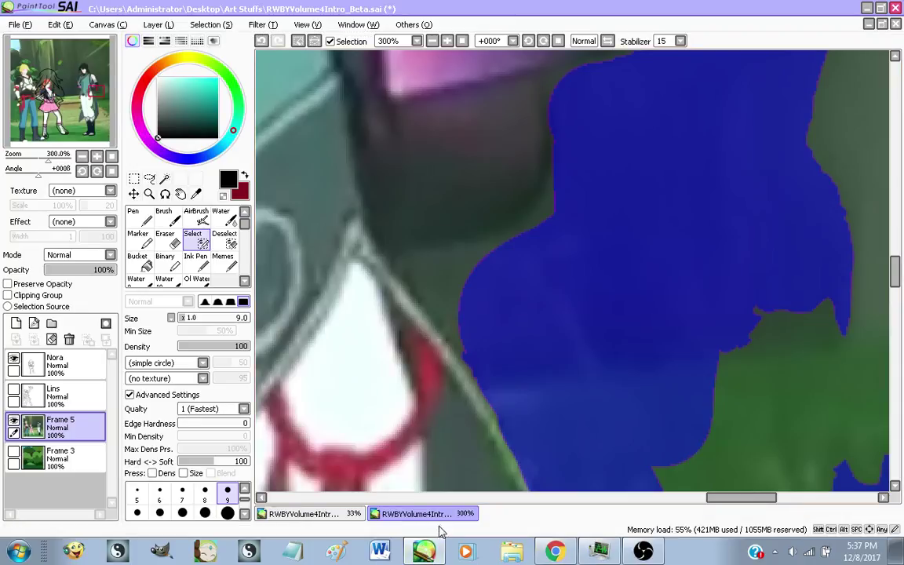
Reorder the taskbar so OBS and PaintTool SAI sit between File Explorer and Chrome, and resume in PaintTool SAI
{"action": "left_click_drag", "start_coordinate": [426, 550], "coordinate": [515, 555]}
{"action": "left_click_drag", "start_coordinate": [637, 559], "coordinate": [511, 551]}
{"action": "left_click", "coordinate": [524, 5]}
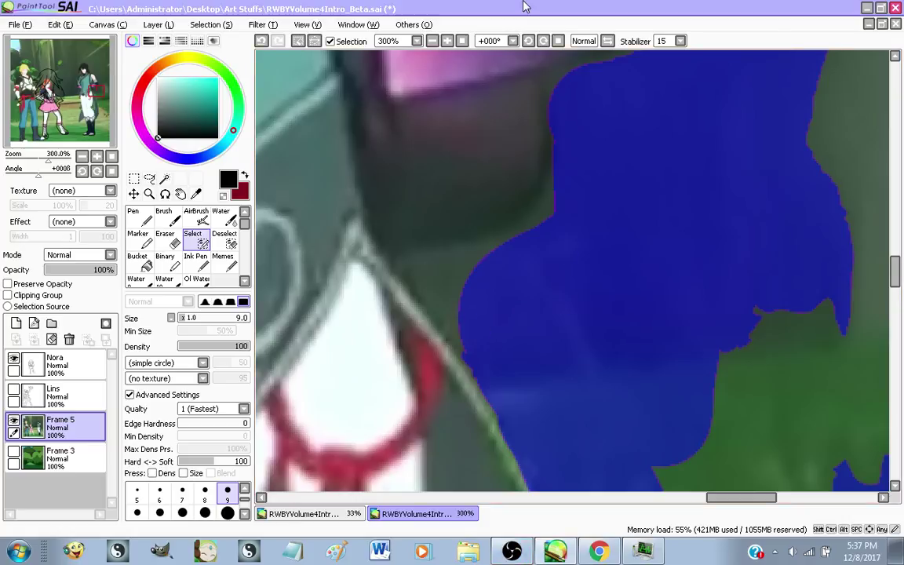
Paint the selection precisely along the underside of Ren's dark sleeve and down his coat edge by the red tassel
{"action": "scroll", "coordinate": [496, 254], "scroll_direction": "down", "scroll_amount": 2}
{"action": "scroll", "coordinate": [457, 251], "scroll_direction": "up", "scroll_amount": 4}
{"action": "mouse_move", "coordinate": [439, 276]}
{"action": "left_mouse_down"}
{"action": "mouse_move", "coordinate": [605, 232]}
{"action": "mouse_move", "coordinate": [690, 113]}
{"action": "left_mouse_up"}
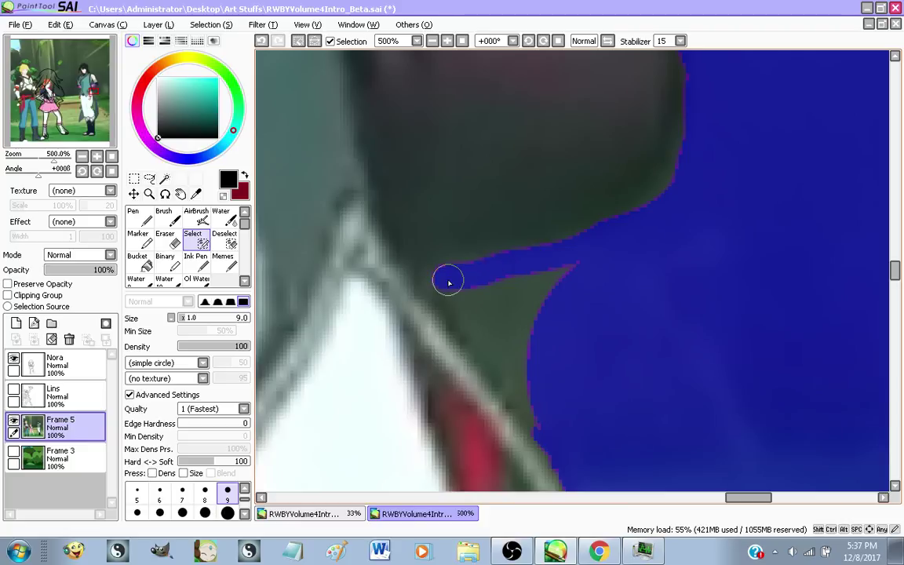
{"action": "mouse_move", "coordinate": [449, 283]}
{"action": "left_mouse_down"}
{"action": "mouse_move", "coordinate": [539, 420]}
{"action": "mouse_move", "coordinate": [470, 297]}
{"action": "mouse_move", "coordinate": [577, 274]}
{"action": "mouse_move", "coordinate": [484, 325]}
{"action": "mouse_move", "coordinate": [513, 356]}
{"action": "mouse_move", "coordinate": [514, 306]}
{"action": "mouse_move", "coordinate": [524, 367]}
{"action": "left_mouse_up"}
Set the Select brush size to 120 and cover the leftover specks on the path between Nora's boot and Ren
{"action": "scroll", "coordinate": [524, 297], "scroll_direction": "down", "scroll_amount": 4}
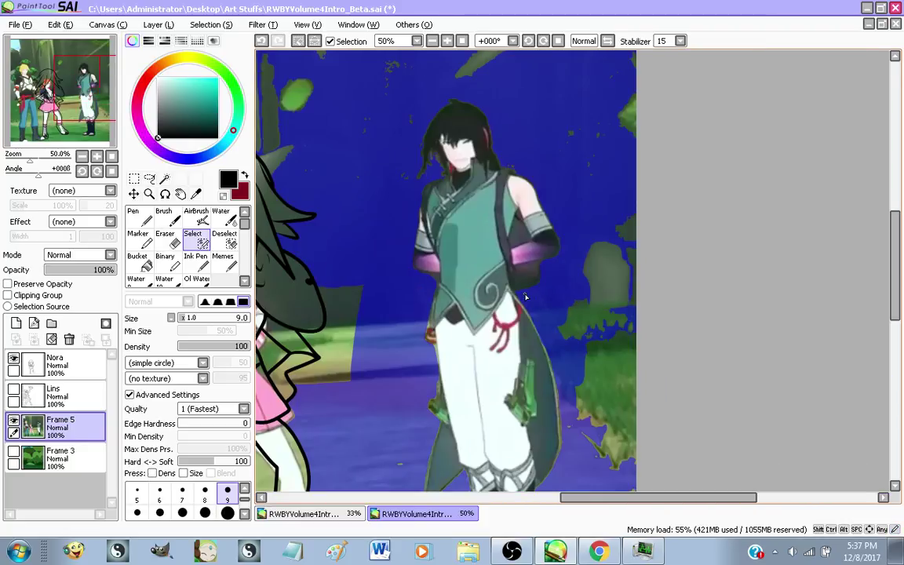
{"action": "scroll", "coordinate": [526, 296], "scroll_direction": "down", "scroll_amount": 1}
{"action": "scroll", "coordinate": [427, 467], "scroll_direction": "up", "scroll_amount": 2}
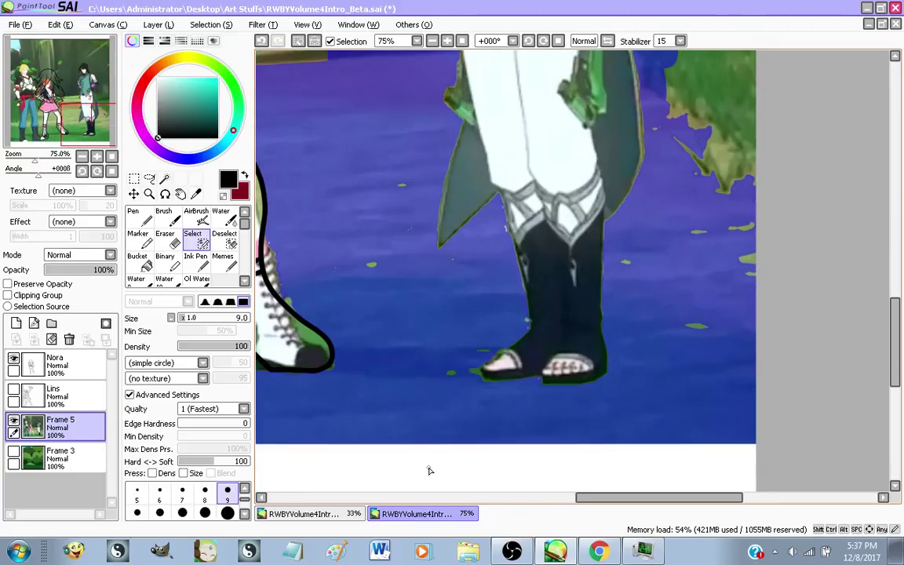
{"action": "scroll", "coordinate": [240, 499], "scroll_direction": "down", "scroll_amount": 2}
{"action": "left_click", "coordinate": [227, 512]}
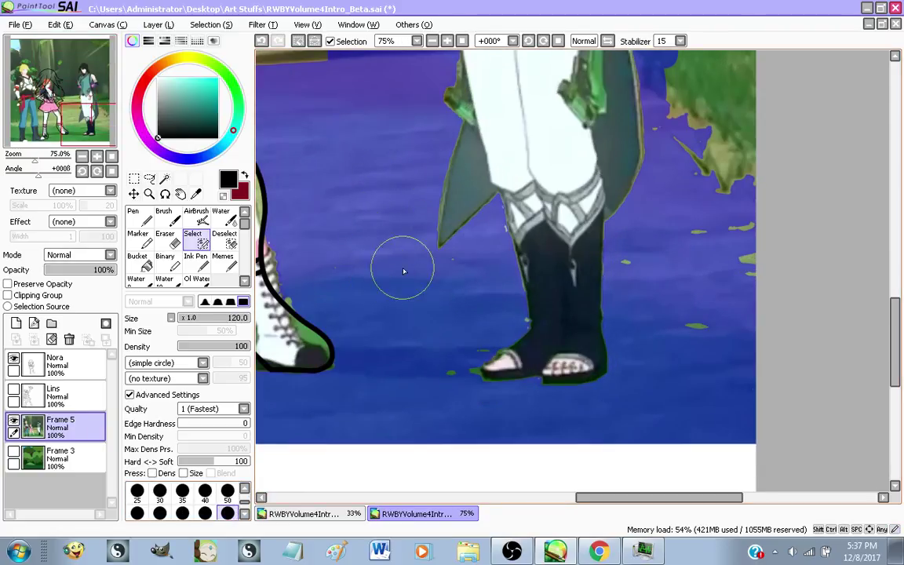
{"action": "scroll", "coordinate": [480, 312], "scroll_direction": "up", "scroll_amount": 2}
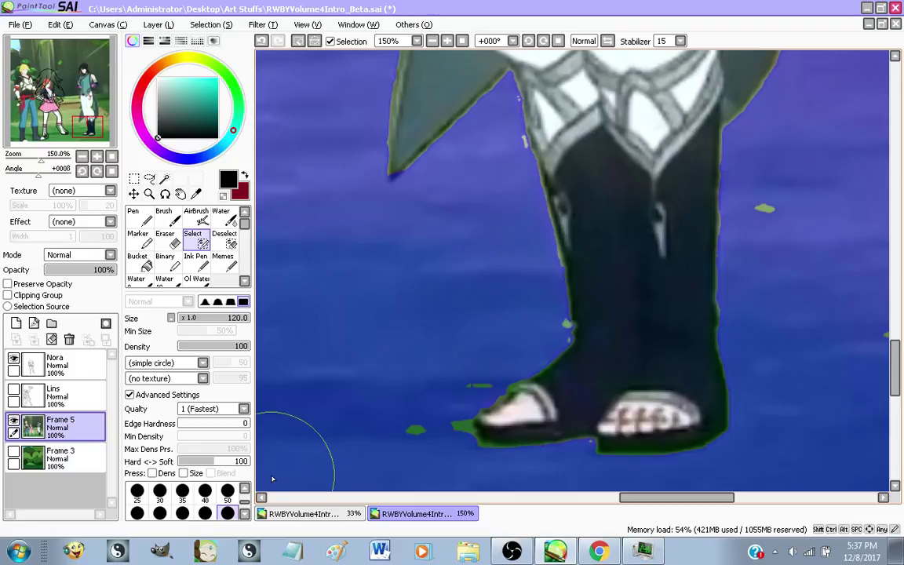
Set the Select brush size to 20 and select the leftover green patches around Ren's ankle, sandal tip and soles
{"action": "scroll", "coordinate": [182, 503], "scroll_direction": "up", "scroll_amount": 1}
{"action": "left_click", "coordinate": [227, 491]}
{"action": "scroll", "coordinate": [558, 327], "scroll_direction": "up", "scroll_amount": 3}
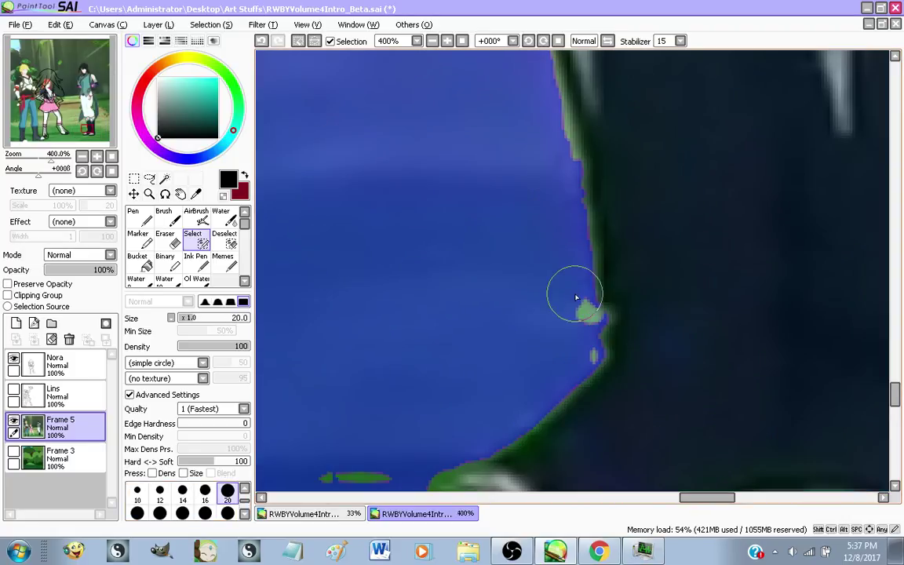
{"action": "scroll", "coordinate": [549, 359], "scroll_direction": "down", "scroll_amount": 1}
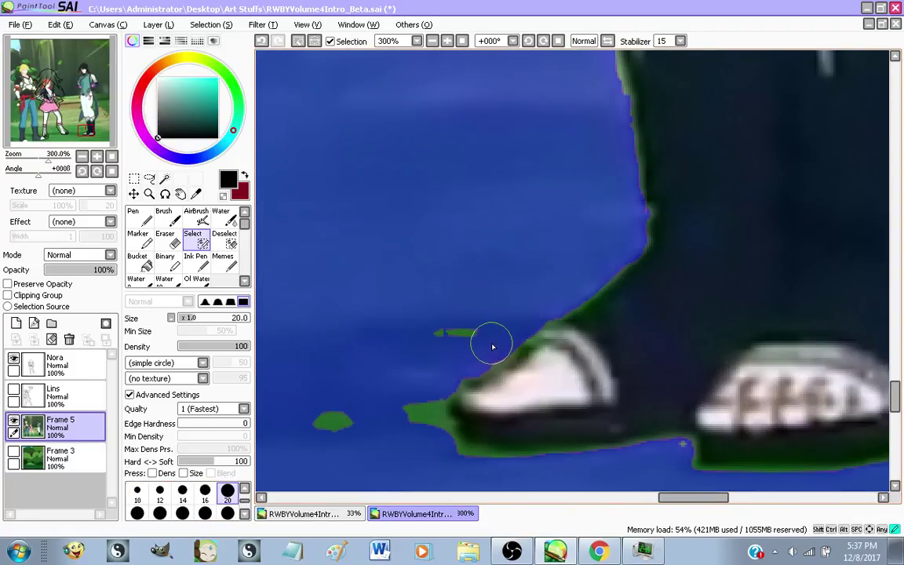
{"action": "mouse_move", "coordinate": [492, 347]}
{"action": "left_mouse_down"}
{"action": "mouse_move", "coordinate": [436, 348]}
{"action": "mouse_move", "coordinate": [420, 376]}
{"action": "mouse_move", "coordinate": [431, 380]}
{"action": "mouse_move", "coordinate": [418, 438]}
{"action": "mouse_move", "coordinate": [355, 427]}
{"action": "left_mouse_up"}
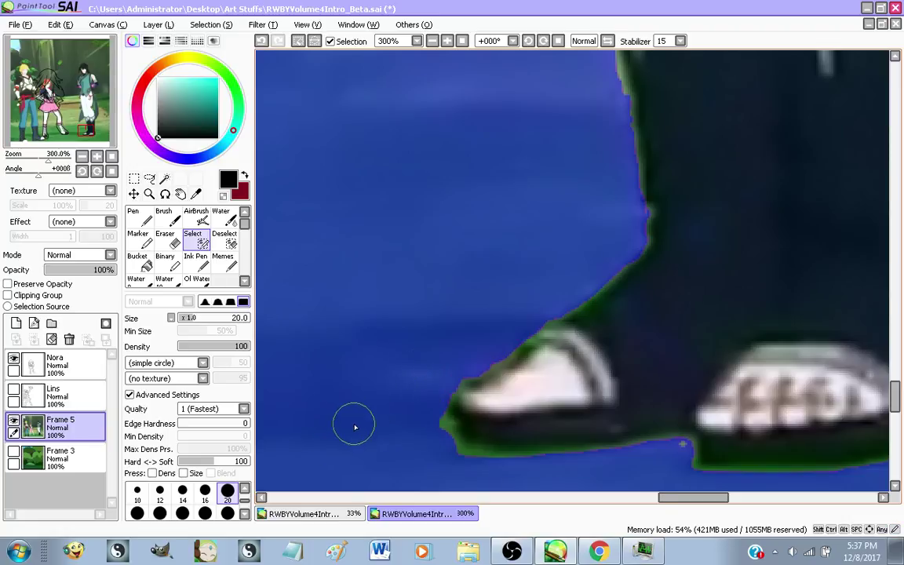
{"action": "scroll", "coordinate": [355, 427], "scroll_direction": "up", "scroll_amount": 1}
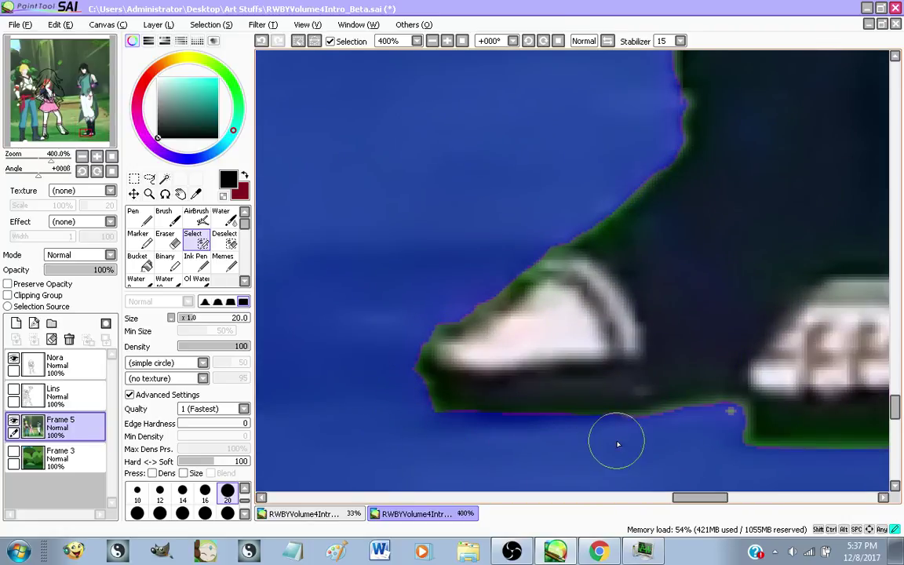
{"action": "scroll", "coordinate": [743, 439], "scroll_direction": "down", "scroll_amount": 4}
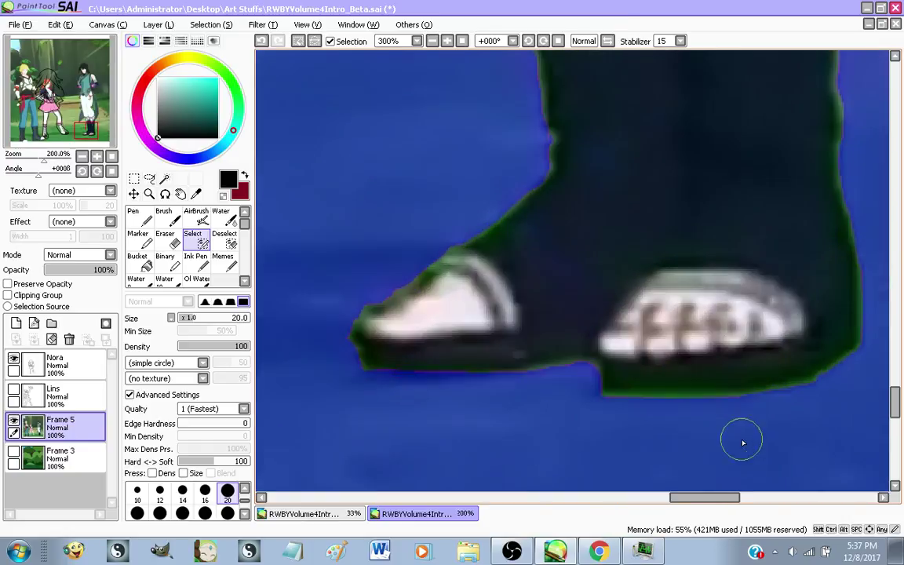
Select the small leftover specks along the edge of Ren's leg wraps below his coattail
{"action": "scroll", "coordinate": [476, 244], "scroll_direction": "up", "scroll_amount": 4}
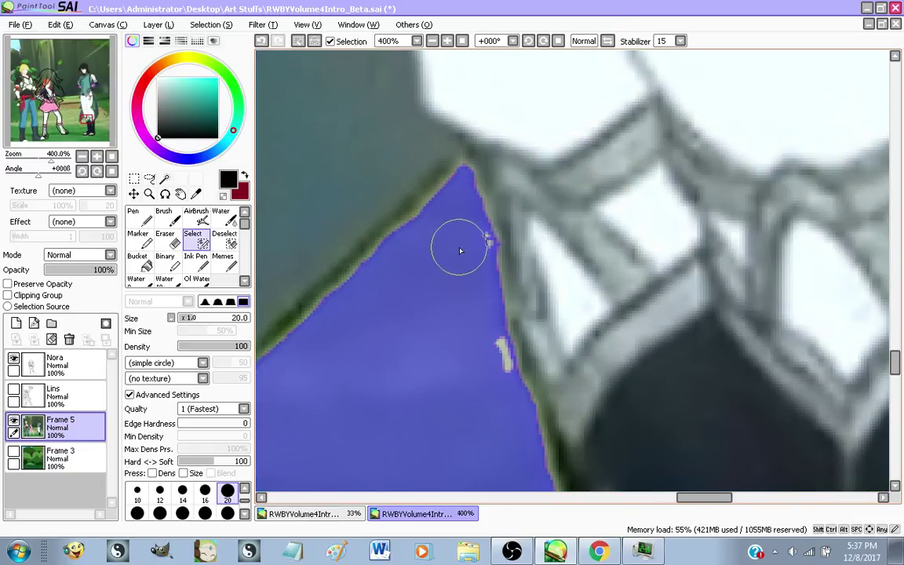
{"action": "scroll", "coordinate": [455, 306], "scroll_direction": "down", "scroll_amount": 6}
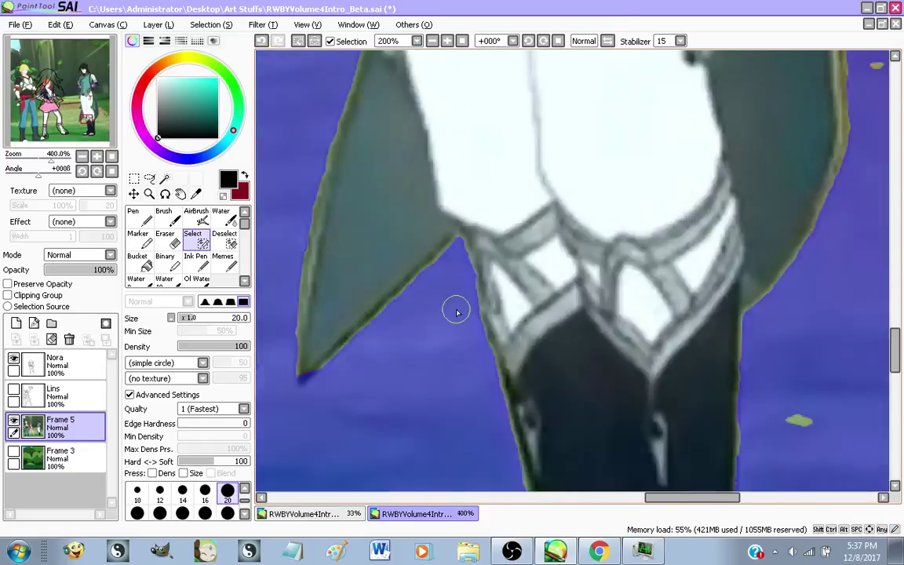
{"action": "scroll", "coordinate": [462, 315], "scroll_direction": "up", "scroll_amount": 4}
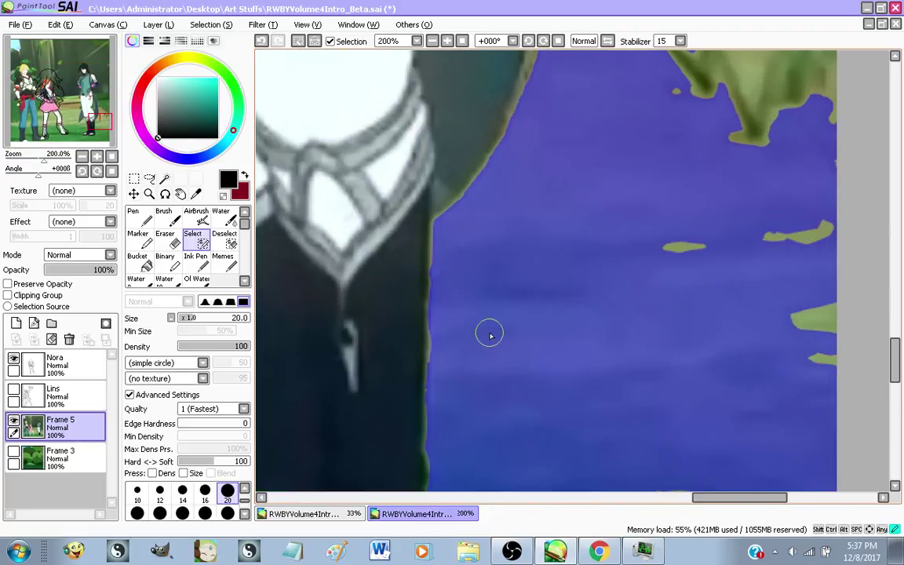
Set the Select brush size to 120 and cover the unselected green patches on the ground behind Ren's boots
{"action": "scroll", "coordinate": [544, 347], "scroll_direction": "down", "scroll_amount": 3}
{"action": "scroll", "coordinate": [545, 347], "scroll_direction": "up", "scroll_amount": 1}
{"action": "scroll", "coordinate": [162, 514], "scroll_direction": "down", "scroll_amount": 2}
{"action": "left_click", "coordinate": [227, 495]}
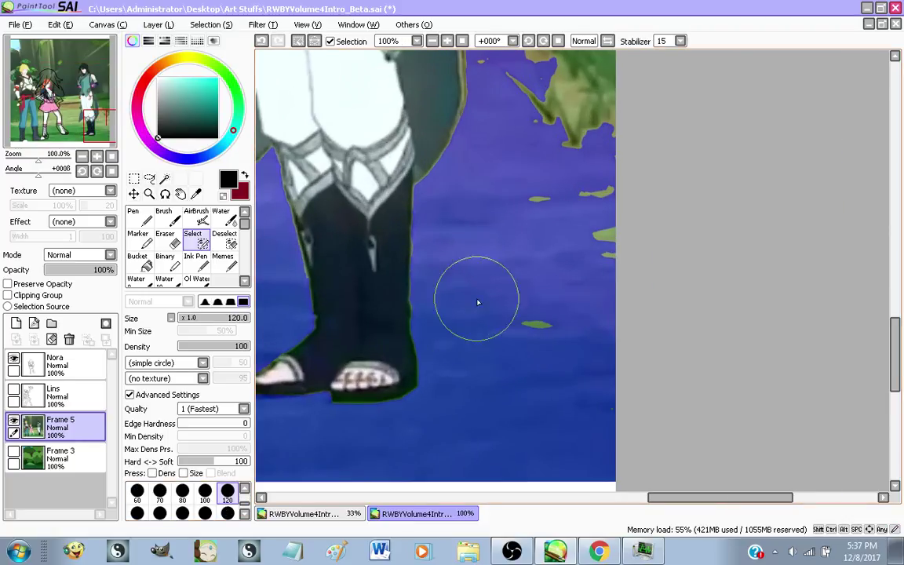
{"action": "mouse_move", "coordinate": [487, 304]}
{"action": "left_mouse_down"}
{"action": "mouse_move", "coordinate": [601, 203]}
{"action": "mouse_move", "coordinate": [576, 201]}
{"action": "mouse_move", "coordinate": [575, 273]}
{"action": "mouse_move", "coordinate": [610, 384]}
{"action": "mouse_move", "coordinate": [630, 226]}
{"action": "left_mouse_up"}
Paint the selection over the large grass clump behind Ren's coat out to the picture's edge
{"action": "scroll", "coordinate": [574, 392], "scroll_direction": "down", "scroll_amount": 3}
{"action": "scroll", "coordinate": [557, 248], "scroll_direction": "up", "scroll_amount": 4}
{"action": "scroll", "coordinate": [575, 430], "scroll_direction": "down", "scroll_amount": 3}
{"action": "scroll", "coordinate": [575, 437], "scroll_direction": "up", "scroll_amount": 2}
{"action": "mouse_move", "coordinate": [529, 246]}
{"action": "left_mouse_down"}
{"action": "mouse_move", "coordinate": [562, 371]}
{"action": "mouse_move", "coordinate": [617, 318]}
{"action": "mouse_move", "coordinate": [627, 243]}
{"action": "mouse_move", "coordinate": [521, 161]}
{"action": "mouse_move", "coordinate": [545, 248]}
{"action": "left_mouse_up"}
Paint the selection over the remaining dark grey-green background patch behind Ren's back and sleeve
{"action": "scroll", "coordinate": [545, 248], "scroll_direction": "down", "scroll_amount": 3}
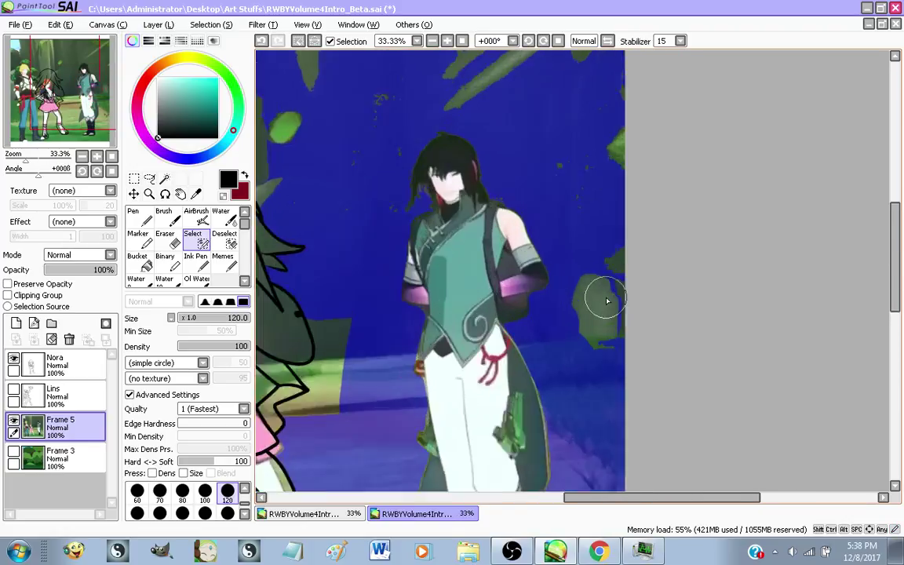
{"action": "scroll", "coordinate": [597, 297], "scroll_direction": "up", "scroll_amount": 3}
{"action": "mouse_move", "coordinate": [580, 381]}
{"action": "left_mouse_down"}
{"action": "mouse_move", "coordinate": [615, 305]}
{"action": "mouse_move", "coordinate": [613, 277]}
{"action": "left_mouse_up"}
{"action": "scroll", "coordinate": [628, 392], "scroll_direction": "down", "scroll_amount": 2}
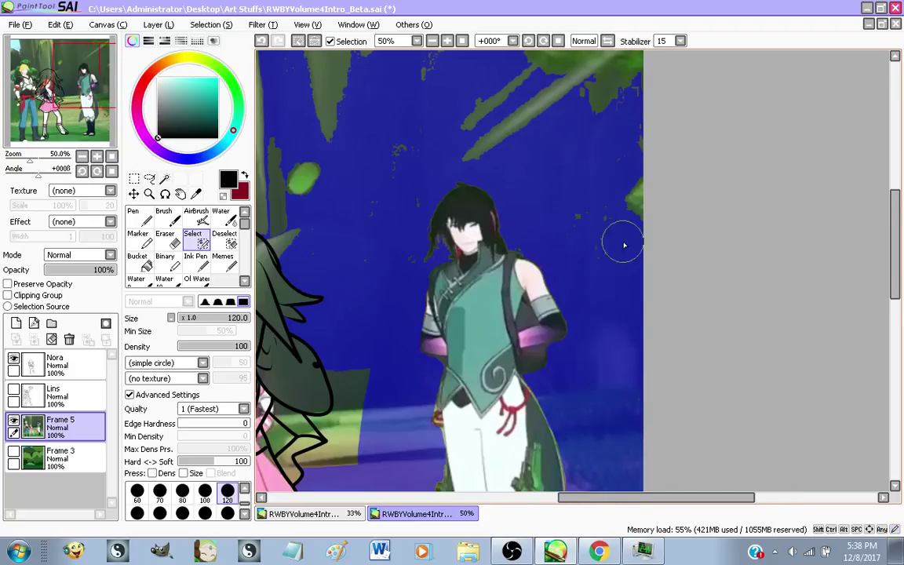
Paint the selection over the green leaf at the picture's edge and the specks above Ren's shoulder
{"action": "scroll", "coordinate": [524, 259], "scroll_direction": "up", "scroll_amount": 4}
{"action": "mouse_move", "coordinate": [425, 300]}
{"action": "left_mouse_down"}
{"action": "mouse_move", "coordinate": [500, 343]}
{"action": "mouse_move", "coordinate": [549, 392]}
{"action": "mouse_move", "coordinate": [615, 309]}
{"action": "mouse_move", "coordinate": [659, 323]}
{"action": "left_mouse_up"}
{"action": "scroll", "coordinate": [661, 320], "scroll_direction": "down", "scroll_amount": 2}
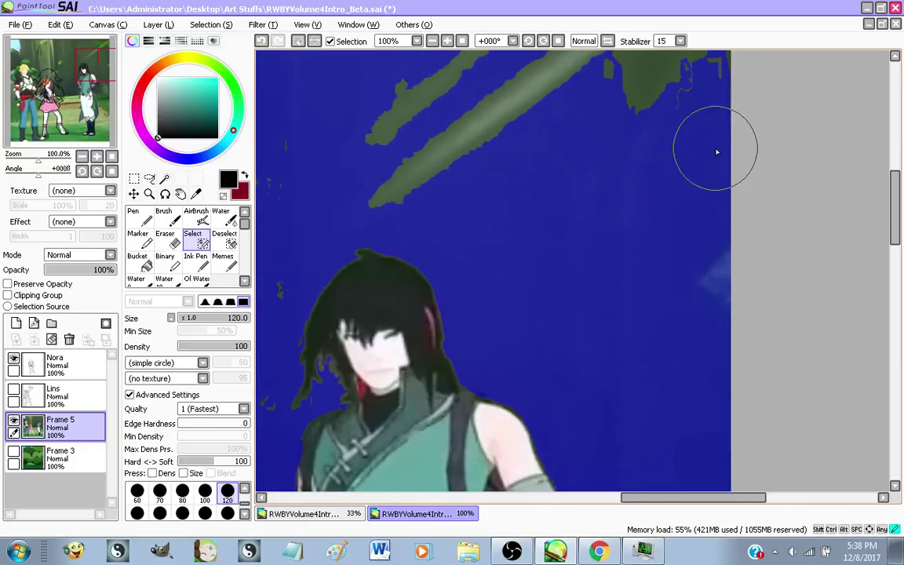
{"action": "scroll", "coordinate": [500, 226], "scroll_direction": "down", "scroll_amount": 2}
{"action": "scroll", "coordinate": [486, 259], "scroll_direction": "up", "scroll_amount": 2}
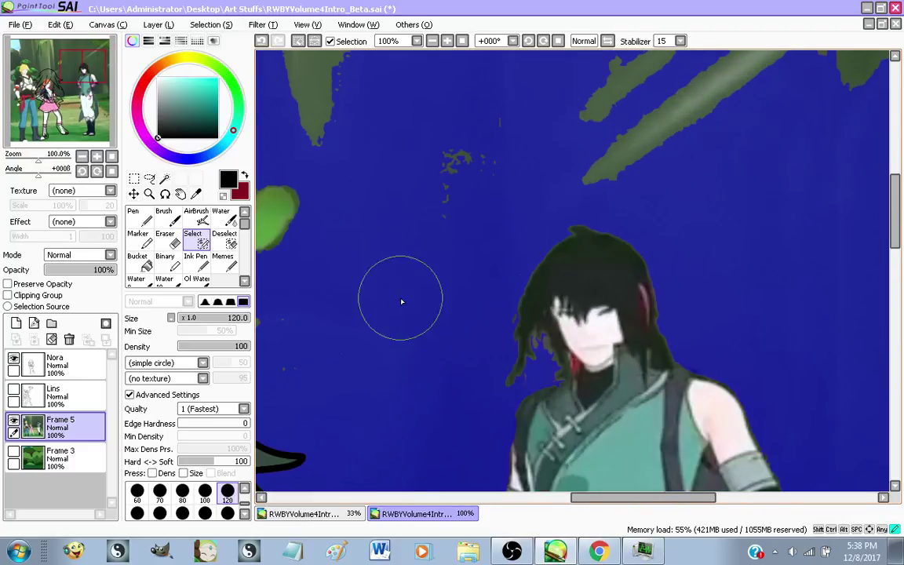
Set the Select brush size to 500 and cover Nora, Jaune's legs and the white strip beneath the picture
{"action": "scroll", "coordinate": [467, 226], "scroll_direction": "down", "scroll_amount": 2}
{"action": "scroll", "coordinate": [466, 227], "scroll_direction": "up", "scroll_amount": 2}
{"action": "mouse_move", "coordinate": [446, 375]}
{"action": "left_mouse_down"}
{"action": "mouse_move", "coordinate": [578, 284]}
{"action": "mouse_move", "coordinate": [702, 238]}
{"action": "mouse_move", "coordinate": [497, 243]}
{"action": "mouse_move", "coordinate": [737, 157]}
{"action": "mouse_move", "coordinate": [822, 188]}
{"action": "left_mouse_up"}
{"action": "scroll", "coordinate": [649, 166], "scroll_direction": "down", "scroll_amount": 4}
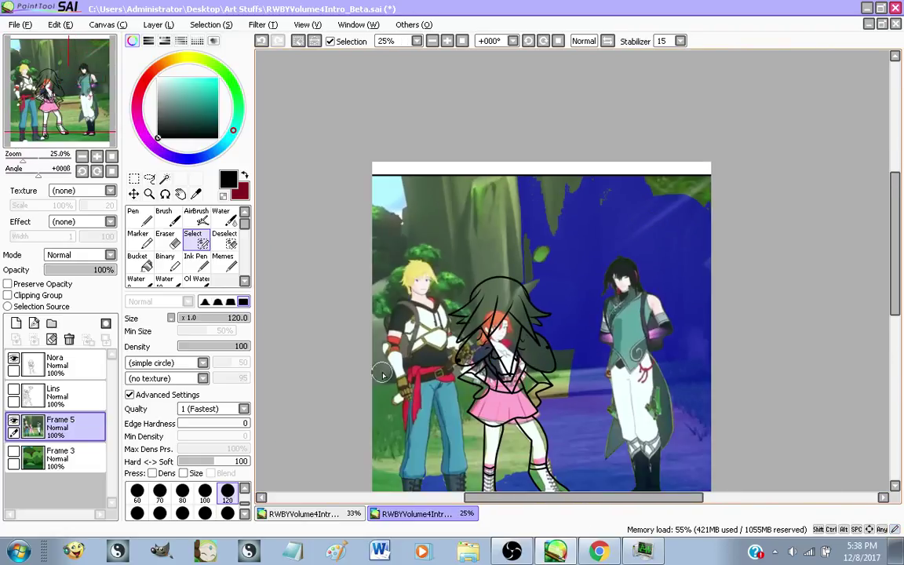
{"action": "scroll", "coordinate": [190, 506], "scroll_direction": "down", "scroll_amount": 2}
{"action": "scroll", "coordinate": [447, 452], "scroll_direction": "up", "scroll_amount": 2}
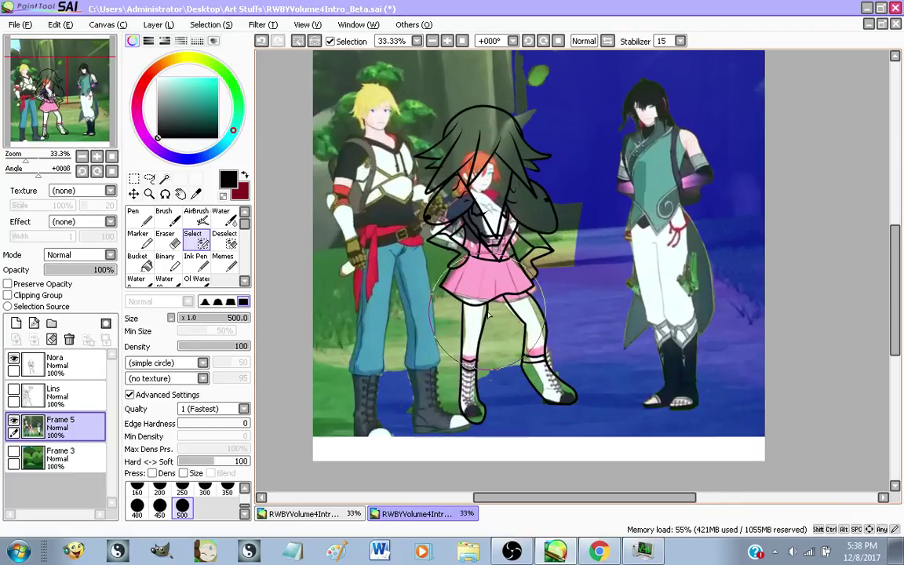
{"action": "mouse_move", "coordinate": [531, 217]}
{"action": "left_mouse_down"}
{"action": "mouse_move", "coordinate": [497, 345]}
{"action": "mouse_move", "coordinate": [404, 458]}
{"action": "mouse_move", "coordinate": [478, 481]}
{"action": "mouse_move", "coordinate": [680, 498]}
{"action": "mouse_move", "coordinate": [760, 495]}
{"action": "left_mouse_up"}
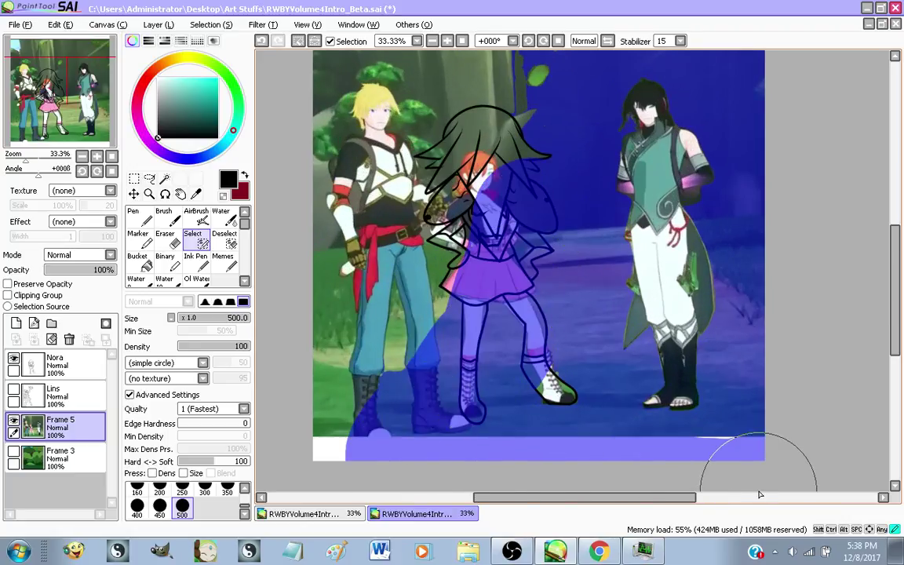
{"action": "mouse_move", "coordinate": [556, 479]}
{"action": "left_mouse_down"}
{"action": "mouse_move", "coordinate": [295, 448]}
{"action": "mouse_move", "coordinate": [339, 342]}
{"action": "mouse_move", "coordinate": [383, 319]}
{"action": "mouse_move", "coordinate": [460, 337]}
{"action": "mouse_move", "coordinate": [532, 428]}
{"action": "left_mouse_up"}
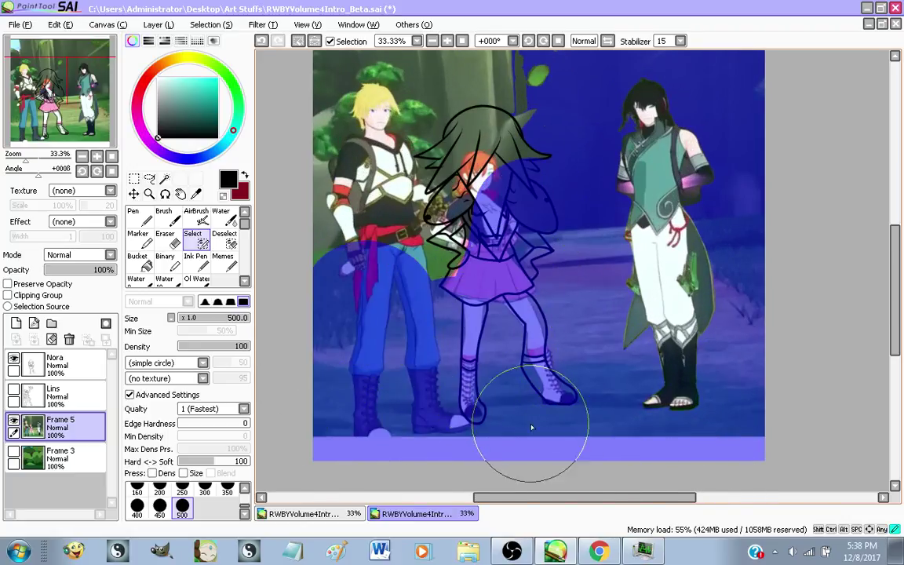
Paint the selection over Jaune's upper body and all remaining forest background, leaving only Ren unselected
{"action": "scroll", "coordinate": [491, 446], "scroll_direction": "down", "scroll_amount": 2}
{"action": "scroll", "coordinate": [490, 446], "scroll_direction": "up", "scroll_amount": 1}
{"action": "mouse_move", "coordinate": [665, 181]}
{"action": "left_mouse_down"}
{"action": "mouse_move", "coordinate": [364, 169]}
{"action": "mouse_move", "coordinate": [462, 194]}
{"action": "mouse_move", "coordinate": [504, 222]}
{"action": "mouse_move", "coordinate": [444, 385]}
{"action": "mouse_move", "coordinate": [407, 402]}
{"action": "mouse_move", "coordinate": [410, 254]}
{"action": "mouse_move", "coordinate": [439, 235]}
{"action": "mouse_move", "coordinate": [367, 261]}
{"action": "mouse_move", "coordinate": [353, 447]}
{"action": "mouse_move", "coordinate": [412, 215]}
{"action": "left_mouse_up"}
{"action": "left_click_drag", "start_coordinate": [676, 405], "coordinate": [587, 332]}
{"action": "scroll", "coordinate": [587, 333], "scroll_direction": "up", "scroll_amount": 1}
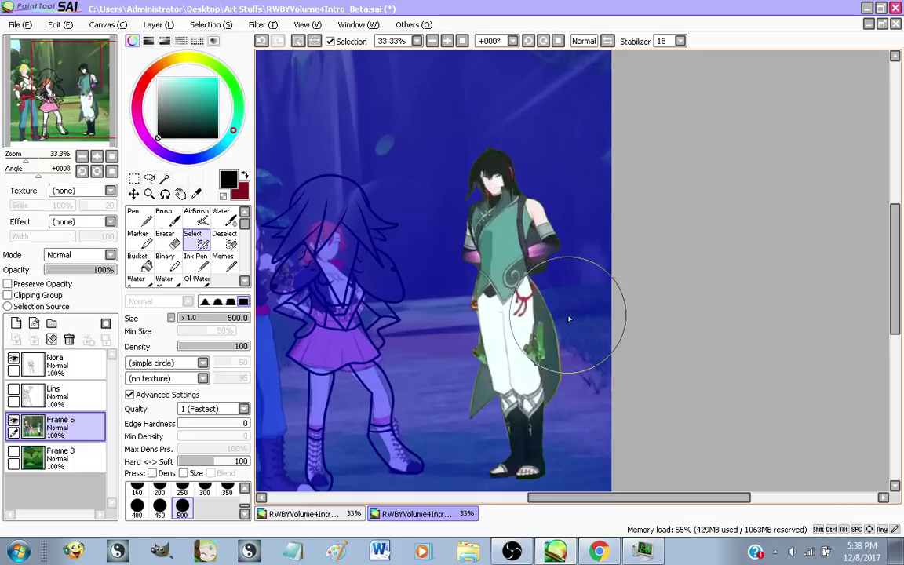
{"action": "scroll", "coordinate": [530, 169], "scroll_direction": "down", "scroll_amount": 1}
{"action": "scroll", "coordinate": [573, 312], "scroll_direction": "up", "scroll_amount": 3}
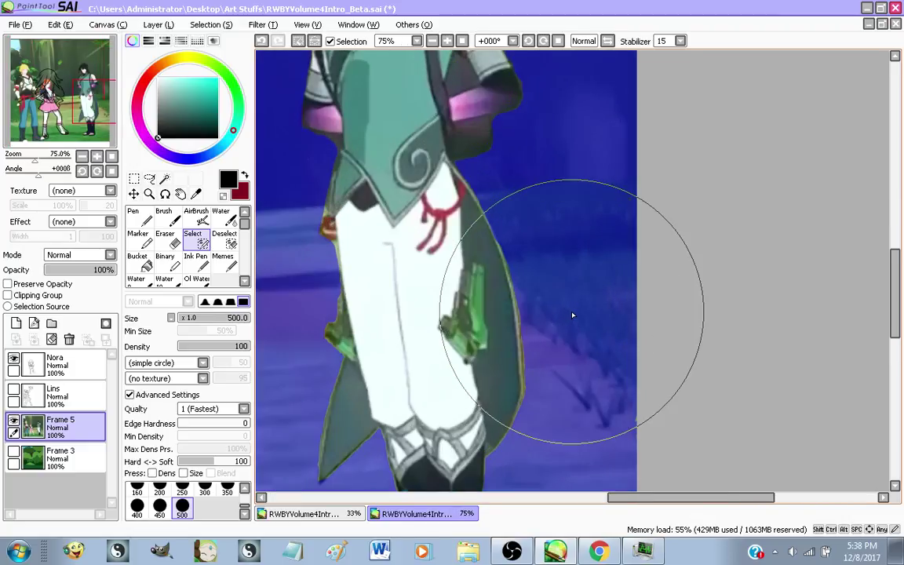
{"action": "scroll", "coordinate": [573, 316], "scroll_direction": "down", "scroll_amount": 2}
{"action": "scroll", "coordinate": [573, 315], "scroll_direction": "down", "scroll_amount": 1}
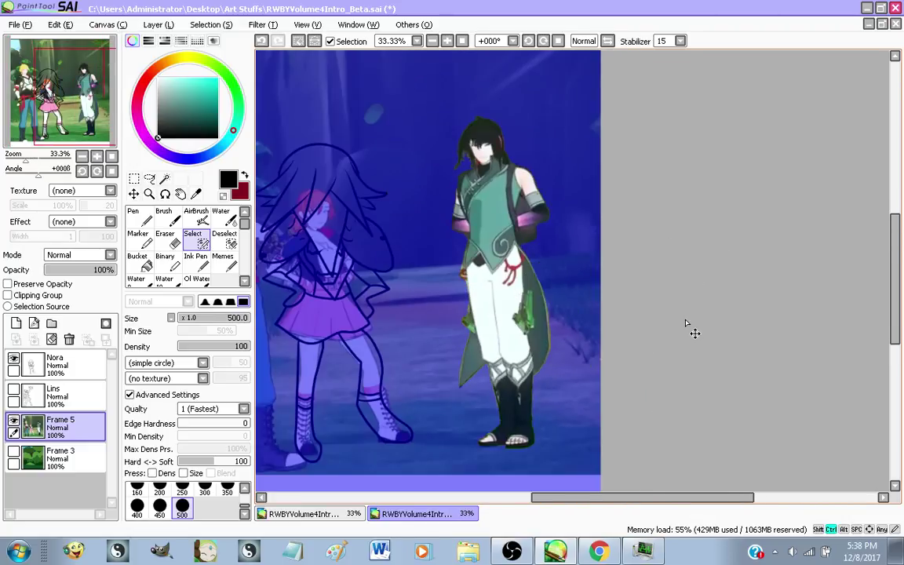
Try to isolate Ren by clearing the selected background and duplicating the Frame 5 layer
{"action": "key", "text": "ctrl"}
{"action": "left_click", "coordinate": [157, 24]}
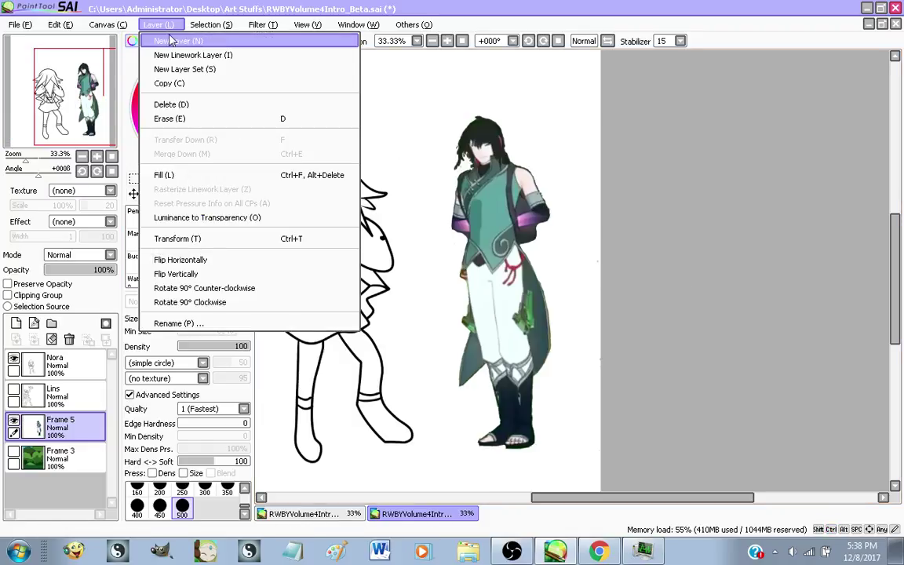
{"action": "left_click", "coordinate": [179, 84]}
{"action": "key", "text": "ctrl+t"}
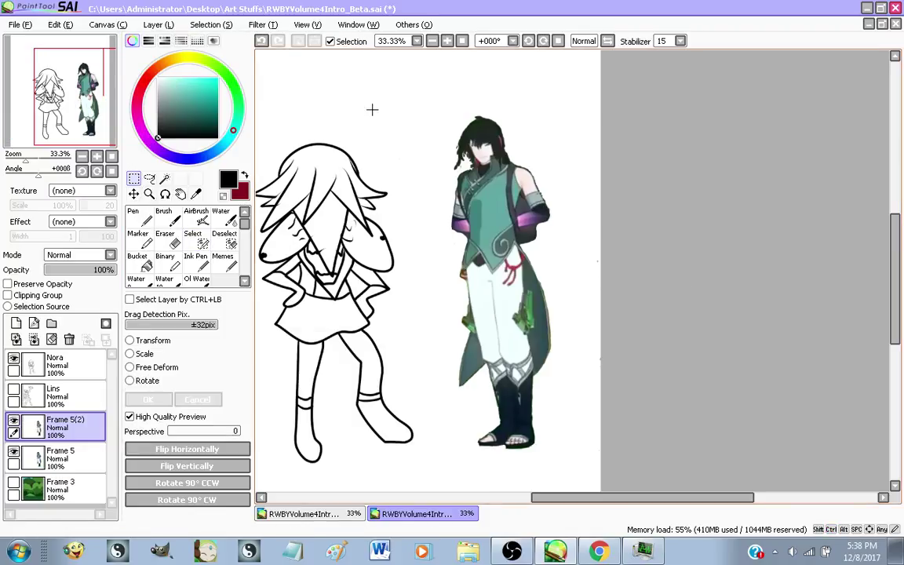
{"action": "scroll", "coordinate": [646, 398], "scroll_direction": "down", "scroll_amount": 2}
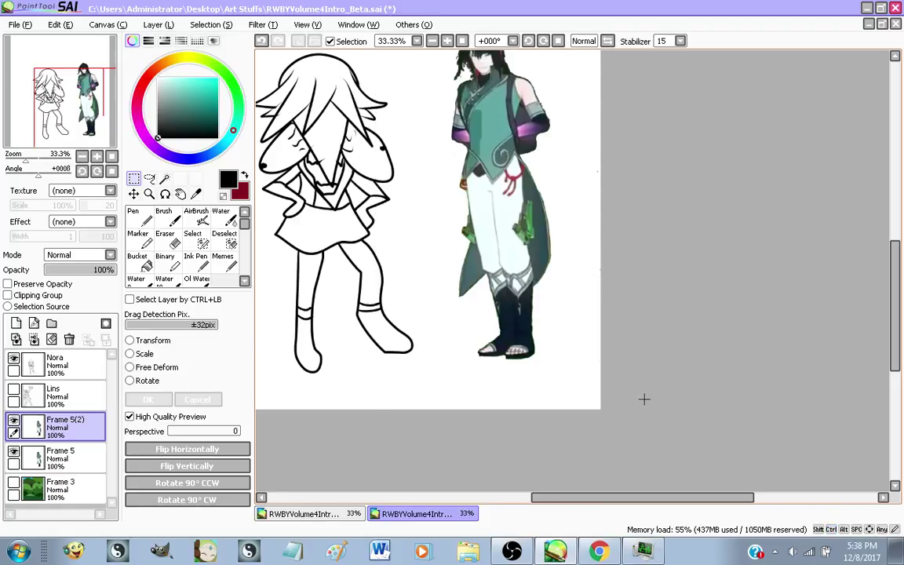
{"action": "key", "text": "ctrl+e"}
{"action": "key", "text": "ctrl+z"}
{"action": "key", "text": "ctrl+z"}
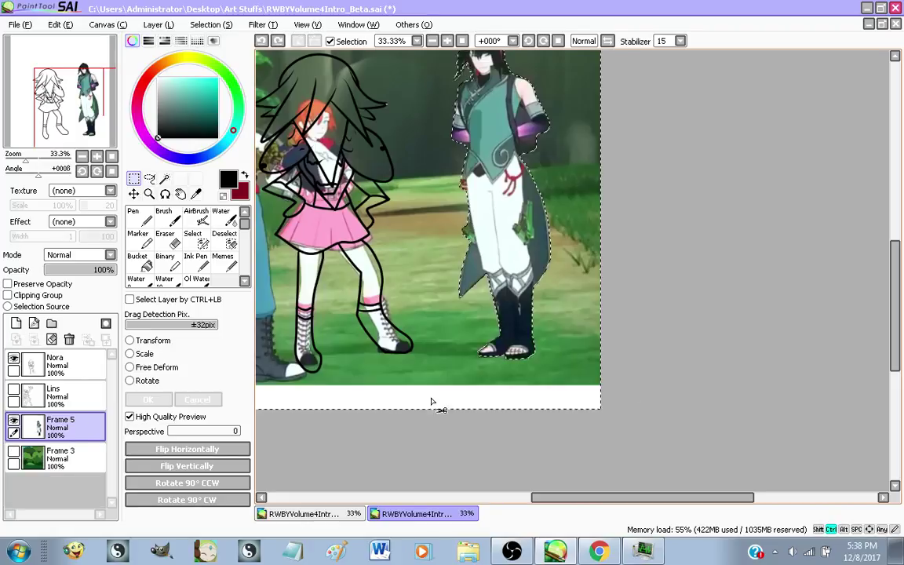
{"action": "scroll", "coordinate": [433, 400], "scroll_direction": "down", "scroll_amount": 1}
{"action": "left_click", "coordinate": [135, 194]}
{"action": "double_click", "coordinate": [135, 194]}
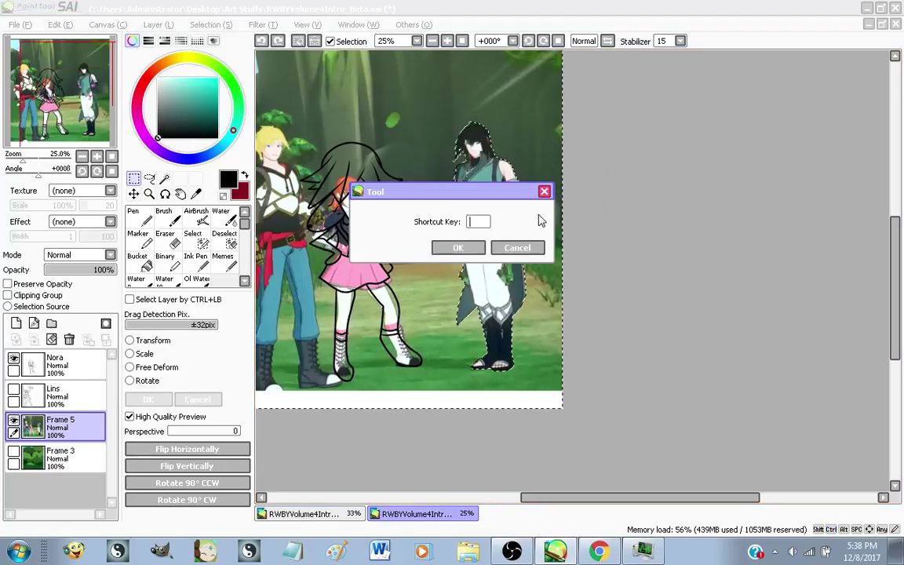
{"action": "left_click", "coordinate": [518, 244]}
Put a copy of the isolated Ren figure on a new layer above Frame 5 and name it Ren
{"action": "key", "text": "ctrl+d"}
{"action": "key", "text": "ctrl+shift+n"}
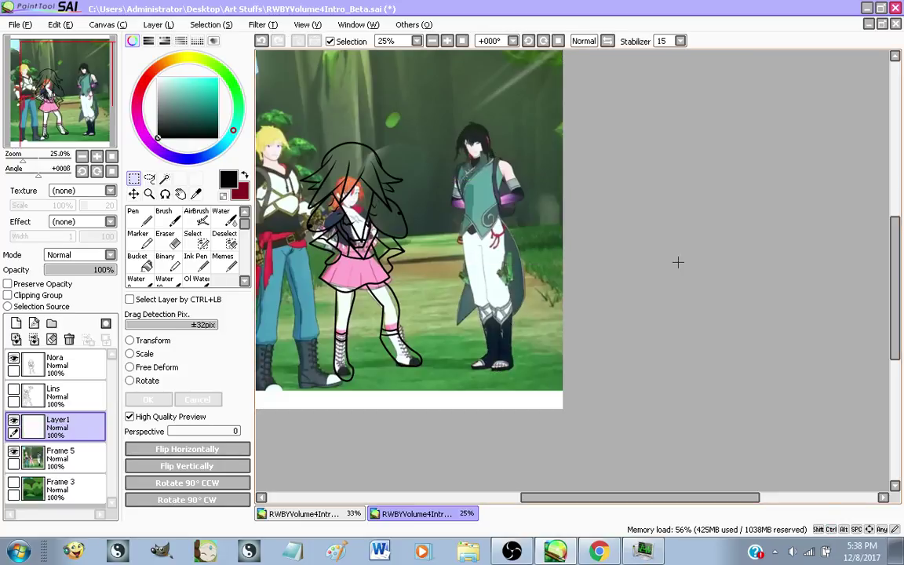
{"action": "double_click", "coordinate": [69, 428]}
{"action": "type", "text": "Re"}
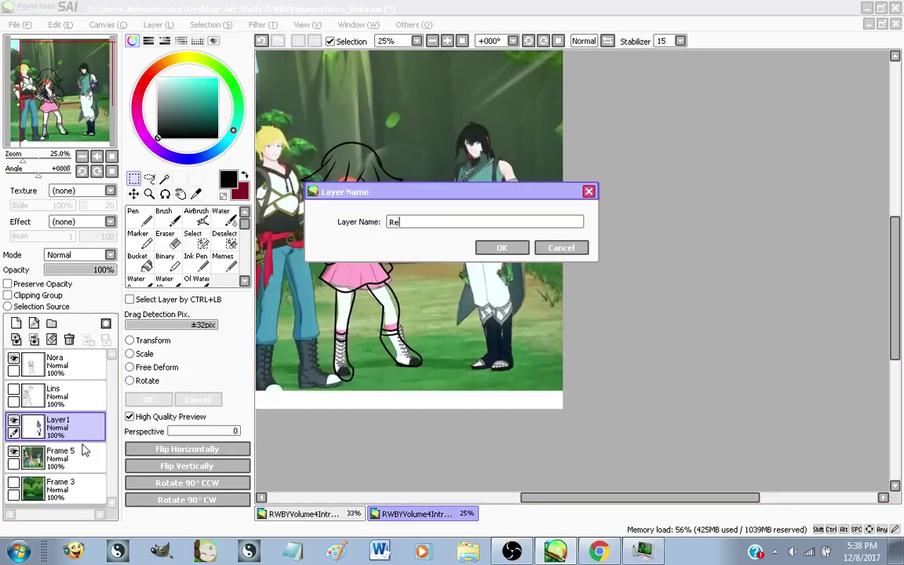
{"action": "type", "text": "n"}
{"action": "key", "text": "Return"}
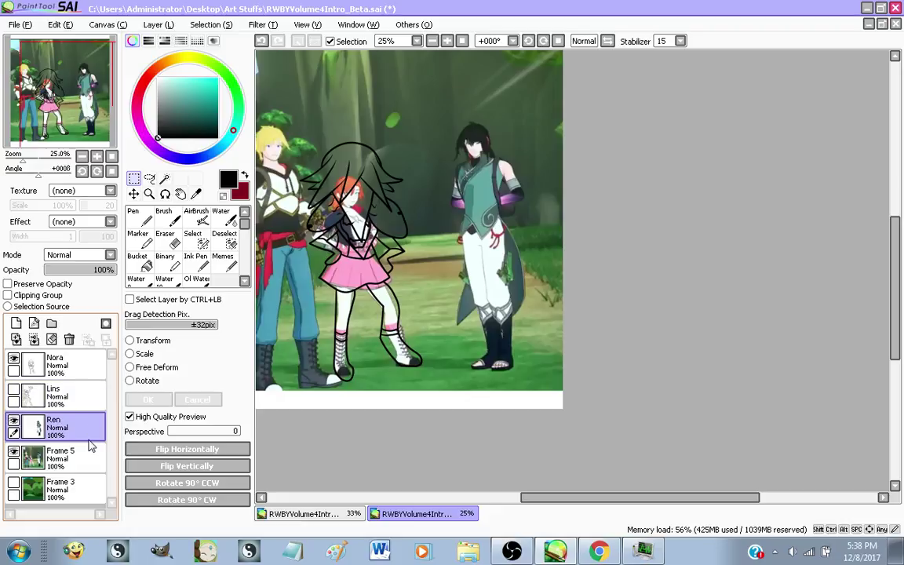
Create a layer set named F5 Nora at the top of the layer stack and delete it again
{"action": "left_click", "coordinate": [87, 450]}
{"action": "scroll", "coordinate": [573, 296], "scroll_direction": "down", "scroll_amount": 1}
{"action": "scroll", "coordinate": [339, 255], "scroll_direction": "up", "scroll_amount": 2}
{"action": "scroll", "coordinate": [343, 267], "scroll_direction": "down", "scroll_amount": 1}
{"action": "scroll", "coordinate": [497, 331], "scroll_direction": "up", "scroll_amount": 1}
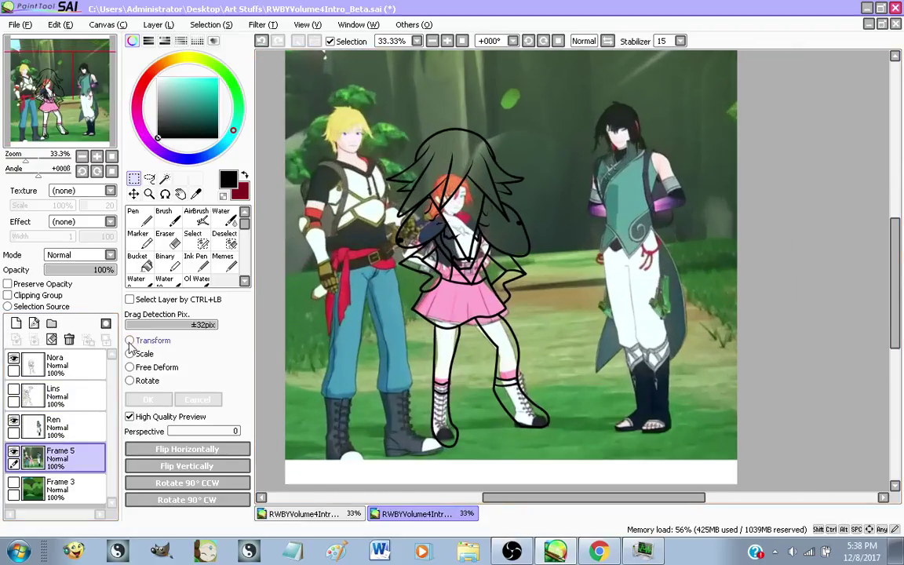
{"action": "left_click", "coordinate": [73, 372]}
{"action": "left_click", "coordinate": [65, 403]}
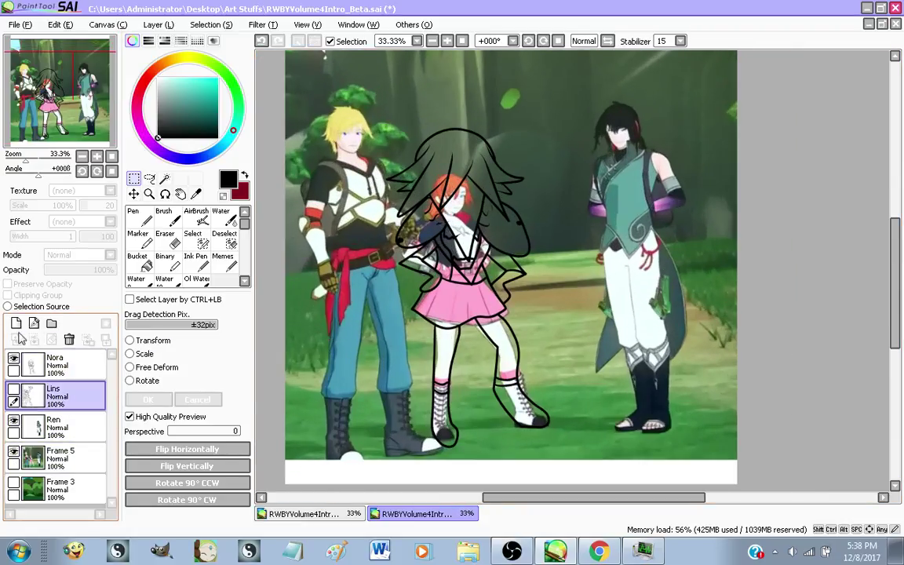
{"action": "left_click", "coordinate": [51, 323]}
{"action": "double_click", "coordinate": [94, 373]}
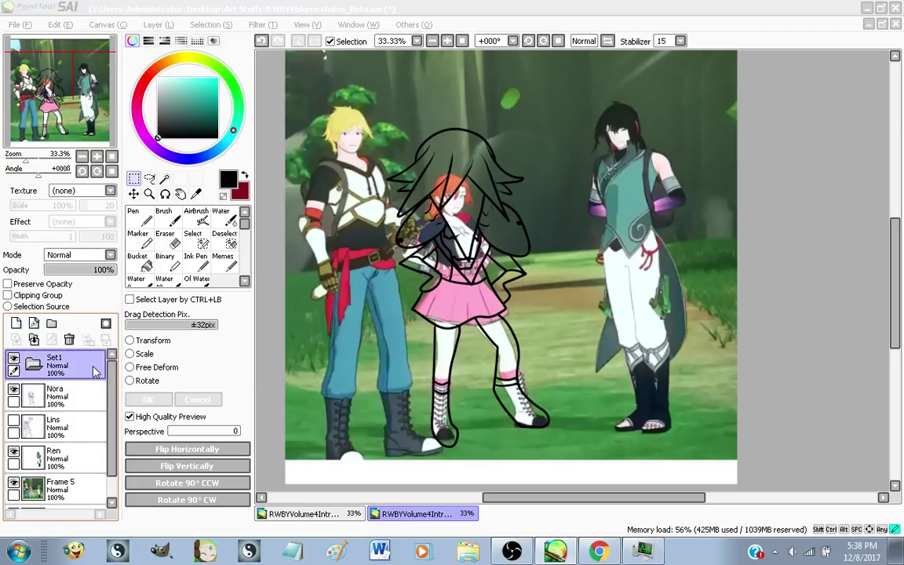
{"action": "type", "text": "F5 Nora"}
{"action": "key", "text": "Return"}
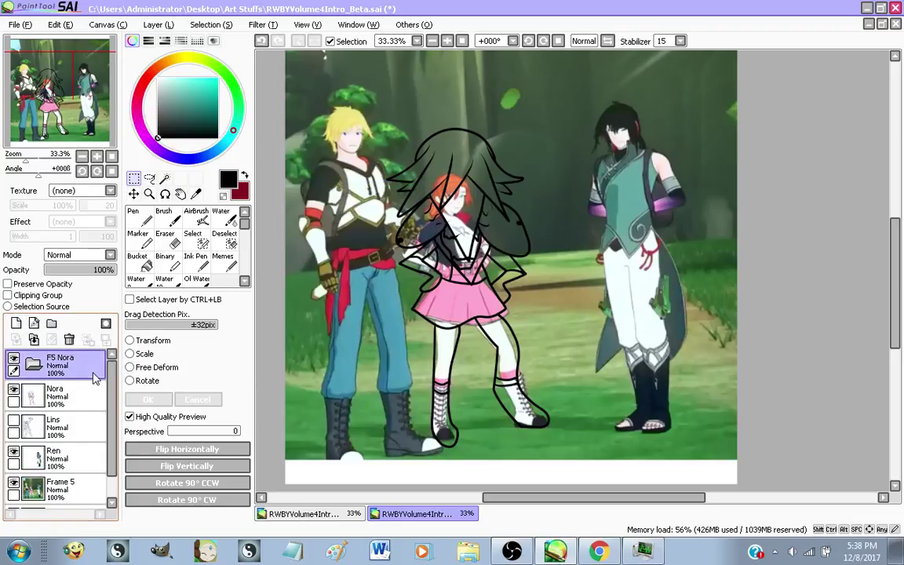
{"action": "left_click_drag", "start_coordinate": [96, 400], "coordinate": [86, 416]}
{"action": "left_click", "coordinate": [82, 366]}
{"action": "left_click", "coordinate": [69, 339]}
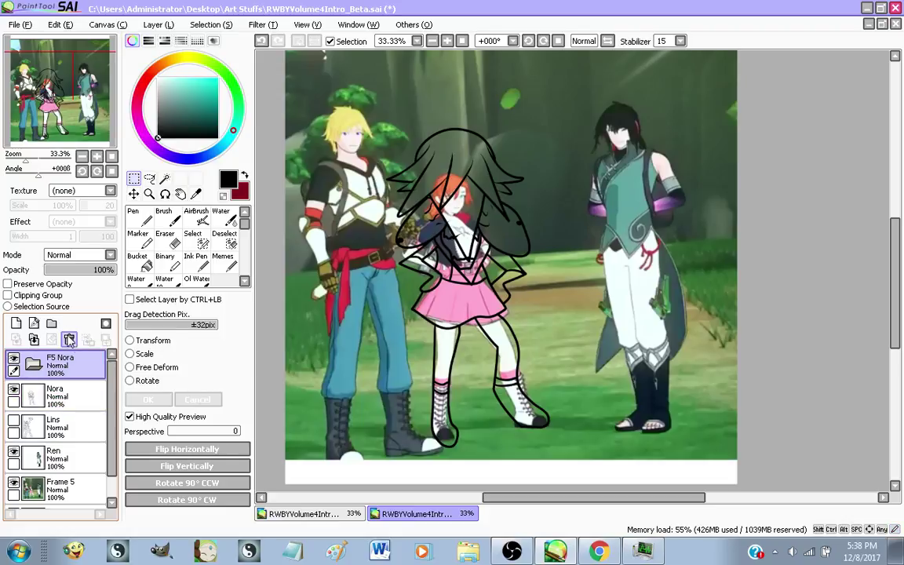
Add a new layer directly below the Nora line art and name it Nora colors
{"action": "left_click", "coordinate": [20, 326]}
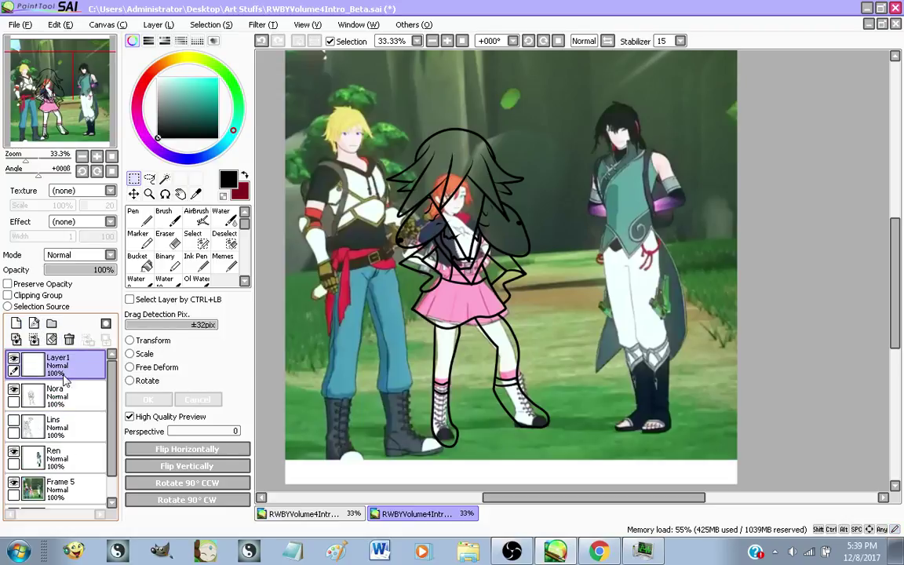
{"action": "left_click_drag", "start_coordinate": [63, 375], "coordinate": [75, 403]}
{"action": "double_click", "coordinate": [71, 404]}
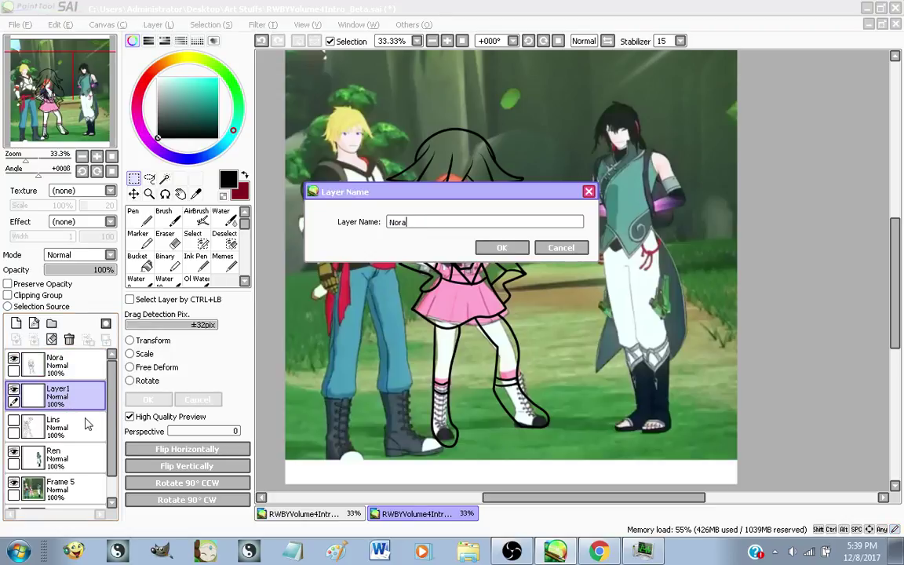
{"action": "type", "text": "Nora colors"}
{"action": "key", "text": "Return"}
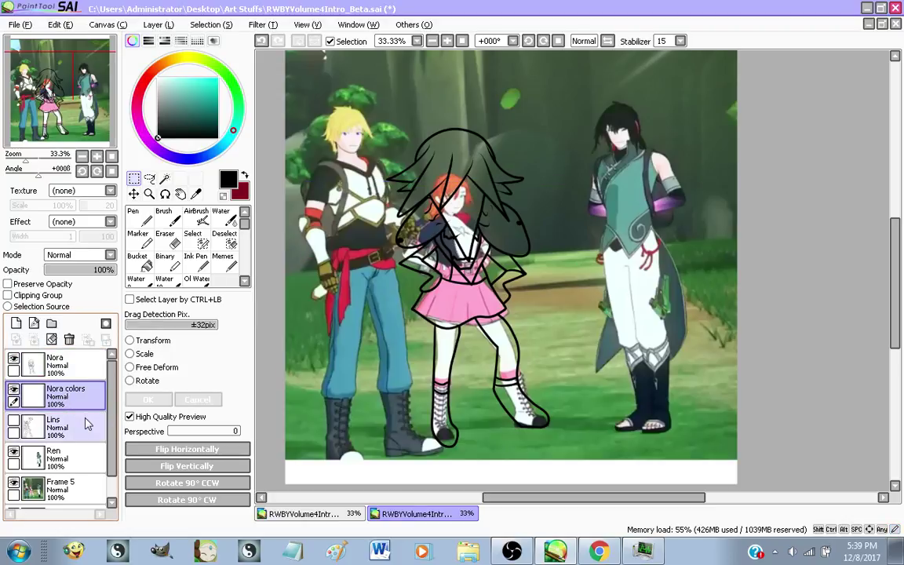
Hide the Ren layer and sample Nora's orange hair from Frame 5, storing it as the secondary color
{"action": "scroll", "coordinate": [53, 470], "scroll_direction": "down", "scroll_amount": 1}
{"action": "left_click", "coordinate": [55, 471]}
{"action": "scroll", "coordinate": [478, 130], "scroll_direction": "up", "scroll_amount": 5}
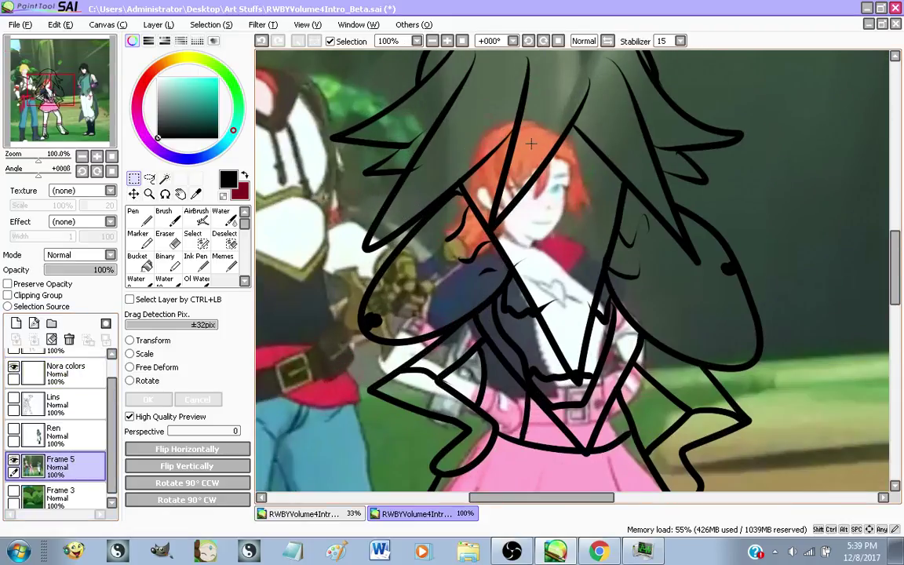
{"action": "scroll", "coordinate": [458, 171], "scroll_direction": "up", "scroll_amount": 2}
{"action": "left_click", "coordinate": [462, 207], "text": "alt"}
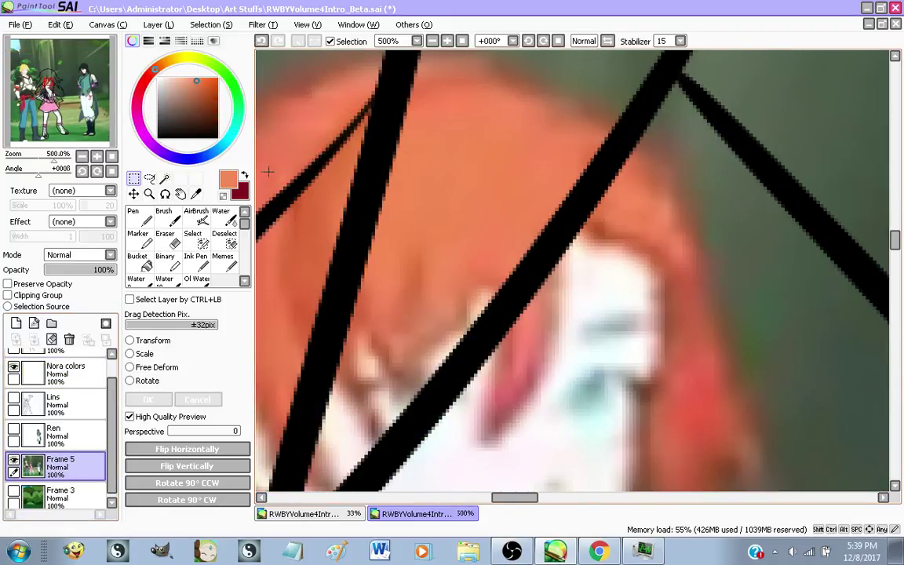
{"action": "left_click", "coordinate": [244, 176]}
{"action": "scroll", "coordinate": [430, 298], "scroll_direction": "down", "scroll_amount": 3}
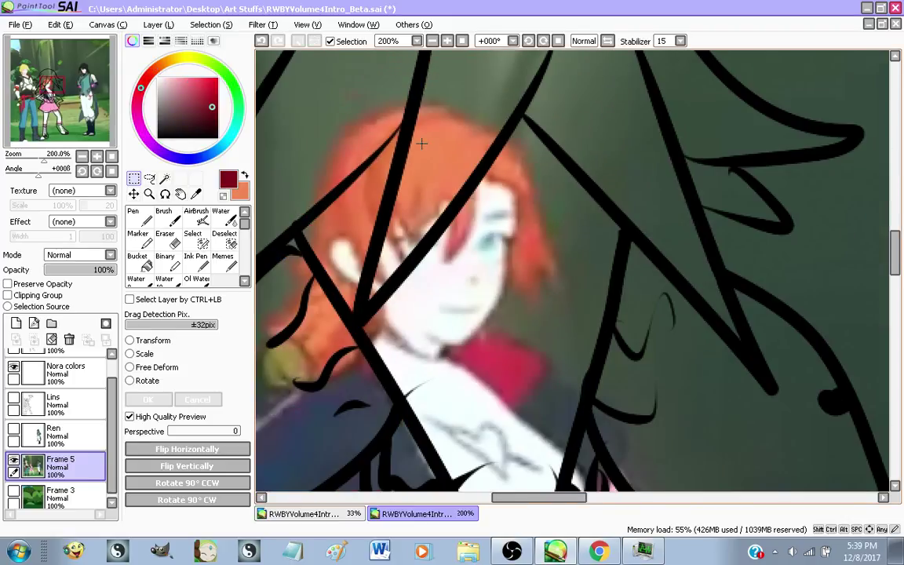
Sample Nora's pale face from the reference and shift the color to a light peach skin tone
{"action": "scroll", "coordinate": [430, 298], "scroll_direction": "up", "scroll_amount": 1}
{"action": "left_click", "coordinate": [458, 277], "text": "alt"}
{"action": "scroll", "coordinate": [424, 225], "scroll_direction": "down", "scroll_amount": 2}
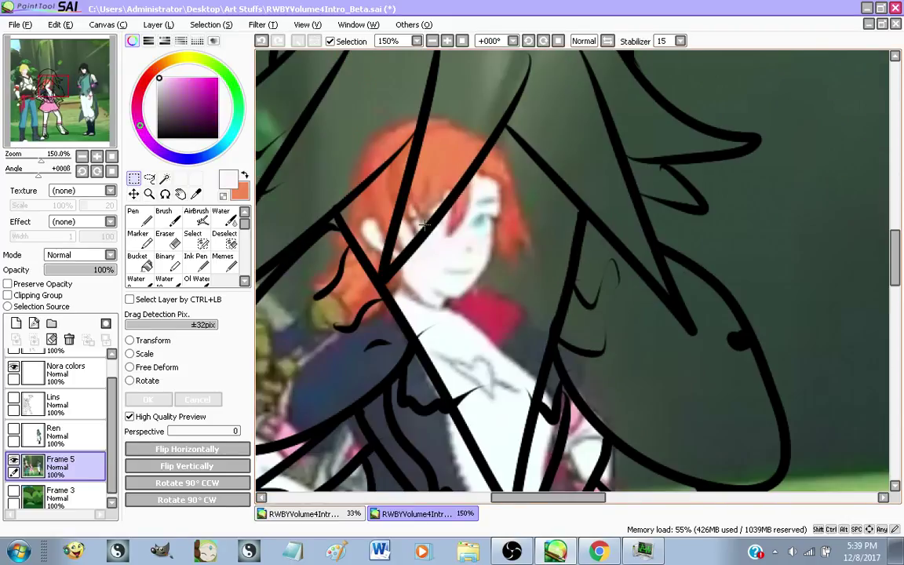
{"action": "scroll", "coordinate": [448, 249], "scroll_direction": "down", "scroll_amount": 3}
{"action": "scroll", "coordinate": [443, 268], "scroll_direction": "up", "scroll_amount": 2}
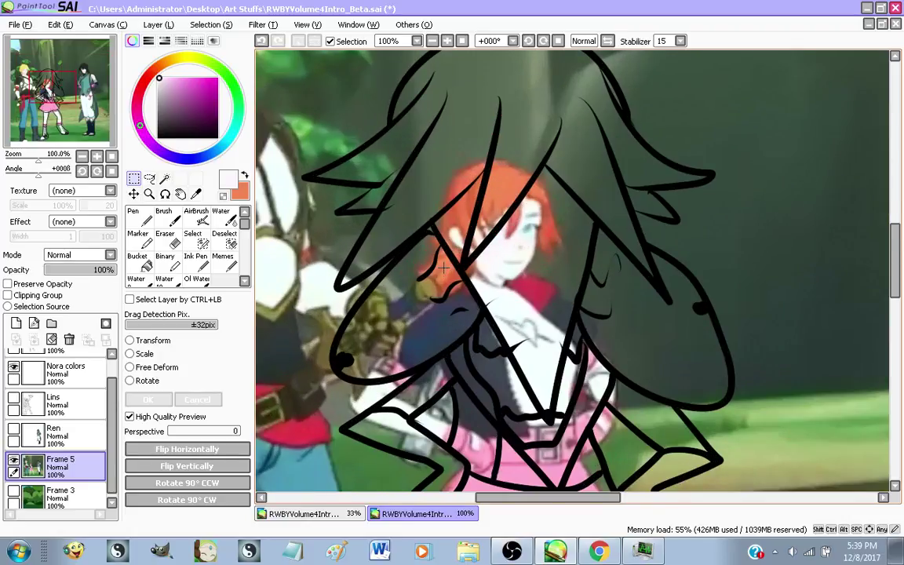
{"action": "left_click", "coordinate": [176, 62]}
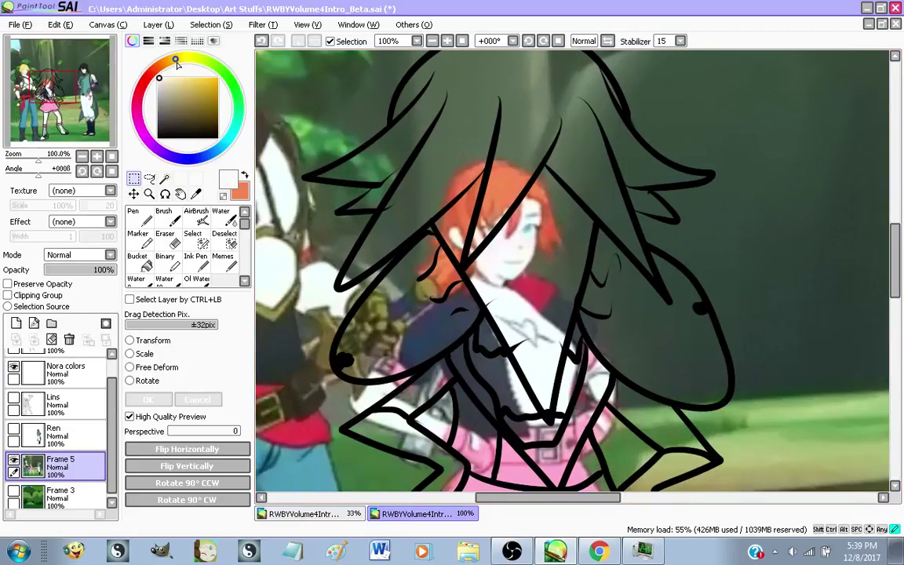
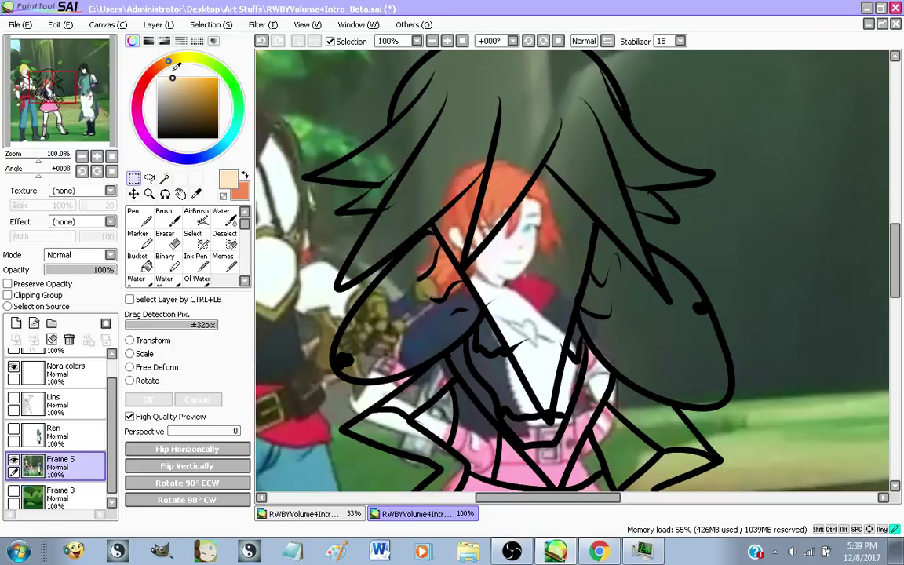
Choose the Bucket tool, hide the Frame 5 reference and make the Nora colors layer active
{"action": "scroll", "coordinate": [432, 124], "scroll_direction": "down", "scroll_amount": 1}
{"action": "left_click", "coordinate": [137, 261]}
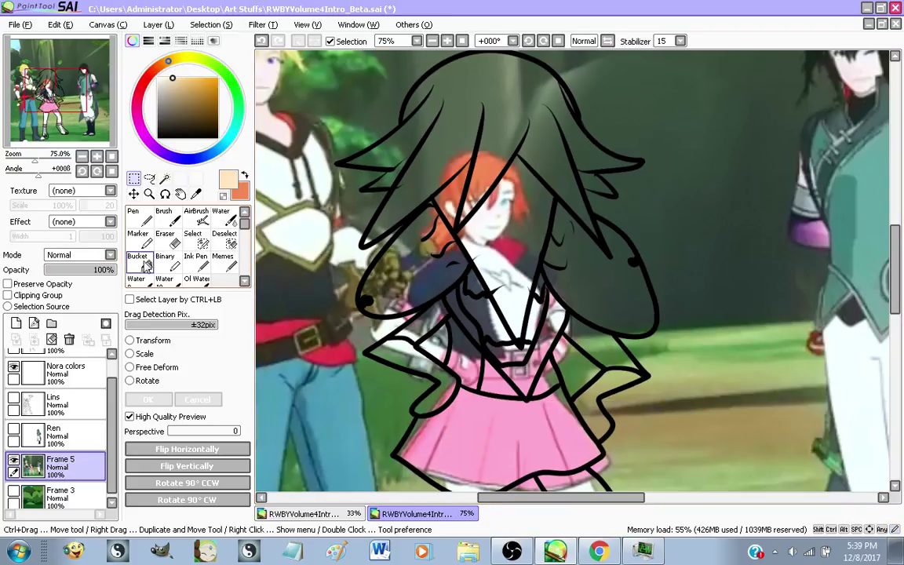
{"action": "left_click", "coordinate": [14, 461]}
{"action": "left_click", "coordinate": [67, 372]}
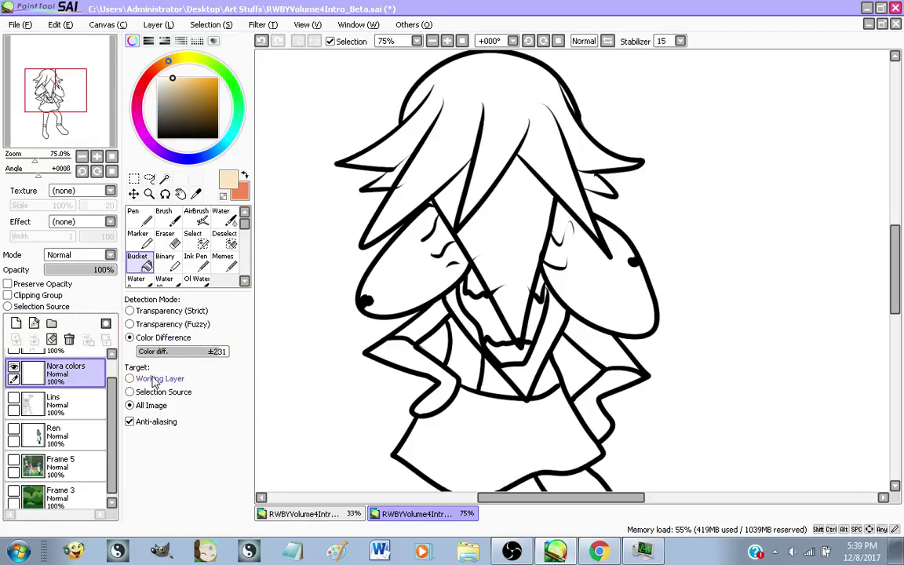
Try to fill Nora's hair with the sampled orange on the Nora colors layer
{"action": "key", "text": "x"}
{"action": "left_click", "coordinate": [441, 160]}
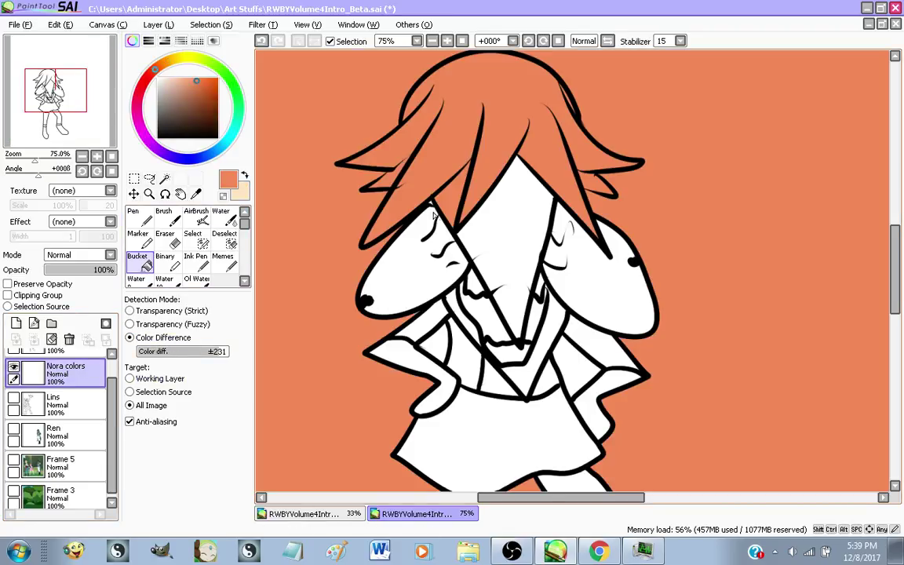
{"action": "scroll", "coordinate": [442, 206], "scroll_direction": "down", "scroll_amount": 3}
{"action": "key", "text": "ctrl+z"}
{"action": "scroll", "coordinate": [454, 153], "scroll_direction": "up", "scroll_amount": 4}
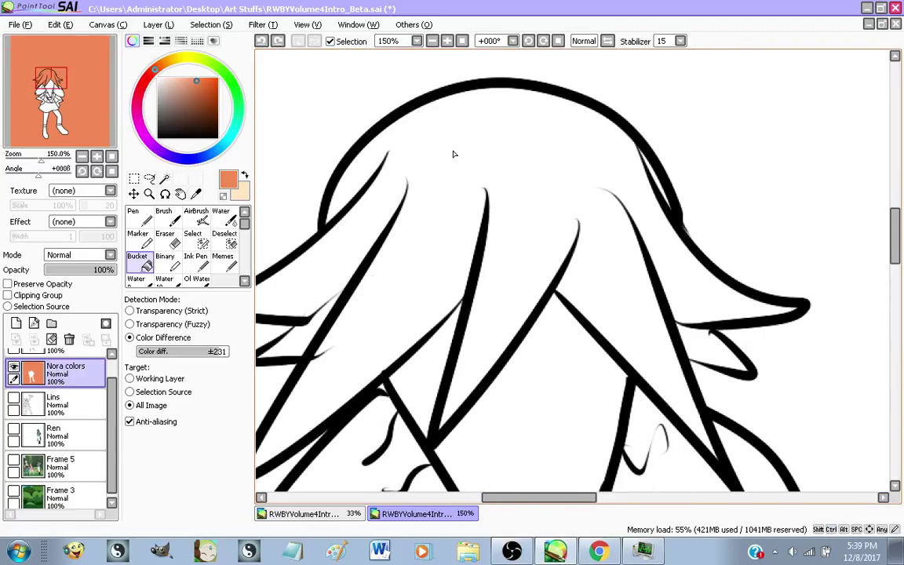
{"action": "scroll", "coordinate": [455, 153], "scroll_direction": "down", "scroll_amount": 1}
{"action": "scroll", "coordinate": [541, 232], "scroll_direction": "up", "scroll_amount": 2}
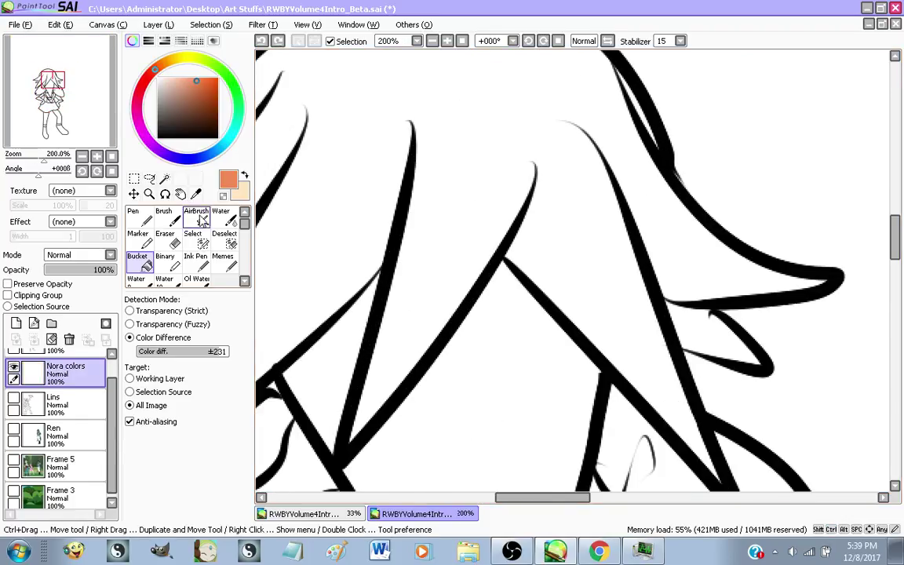
With the Binary tool at size 5, paint orange over the outline gaps in the small hair tufts on both sides
{"action": "left_click", "coordinate": [164, 263]}
{"action": "scroll", "coordinate": [645, 323], "scroll_direction": "up", "scroll_amount": 4}
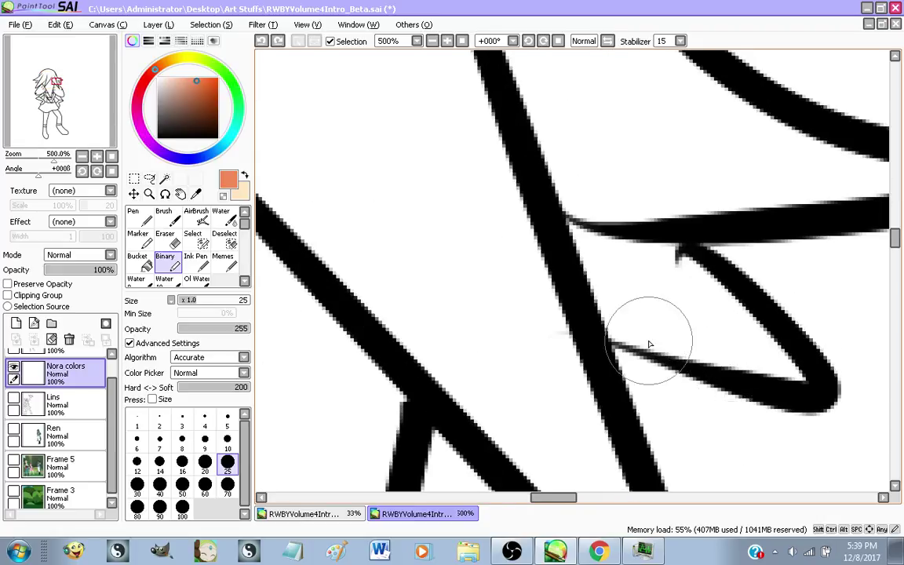
{"action": "left_click", "coordinate": [227, 421]}
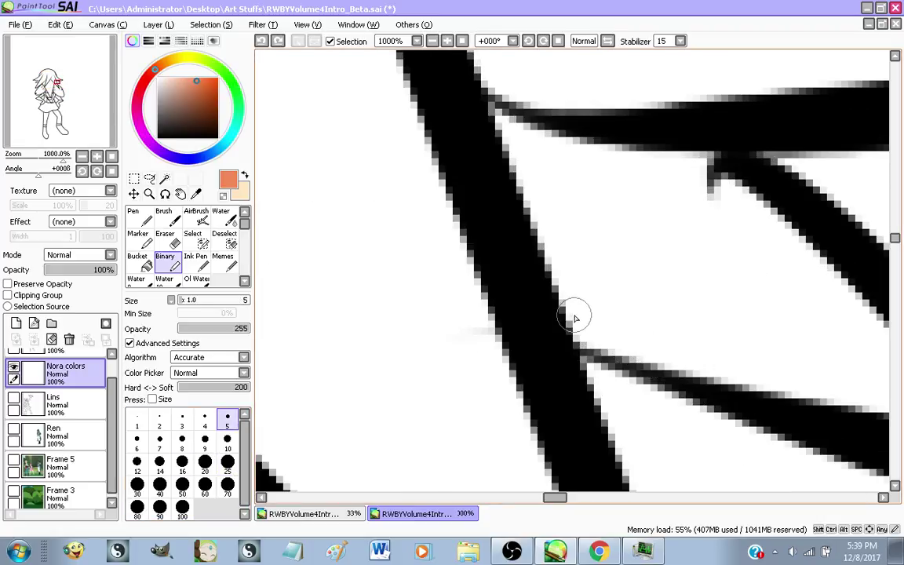
{"action": "mouse_move", "coordinate": [567, 310]}
{"action": "left_mouse_down"}
{"action": "mouse_move", "coordinate": [587, 339]}
{"action": "mouse_move", "coordinate": [720, 385]}
{"action": "left_mouse_up"}
{"action": "scroll", "coordinate": [611, 182], "scroll_direction": "down", "scroll_amount": 9}
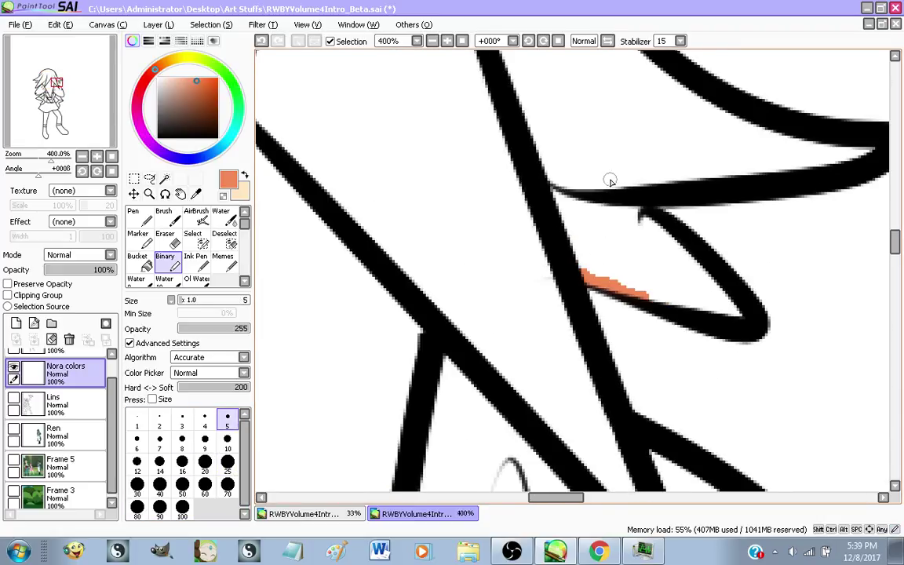
{"action": "scroll", "coordinate": [460, 171], "scroll_direction": "up", "scroll_amount": 9}
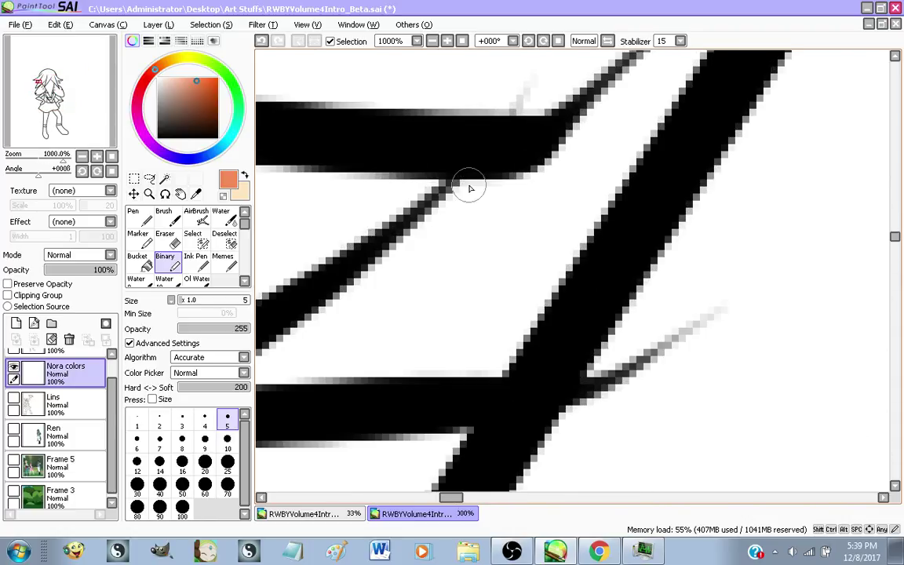
{"action": "left_click_drag", "start_coordinate": [480, 187], "coordinate": [379, 272]}
{"action": "scroll", "coordinate": [379, 272], "scroll_direction": "down", "scroll_amount": 7}
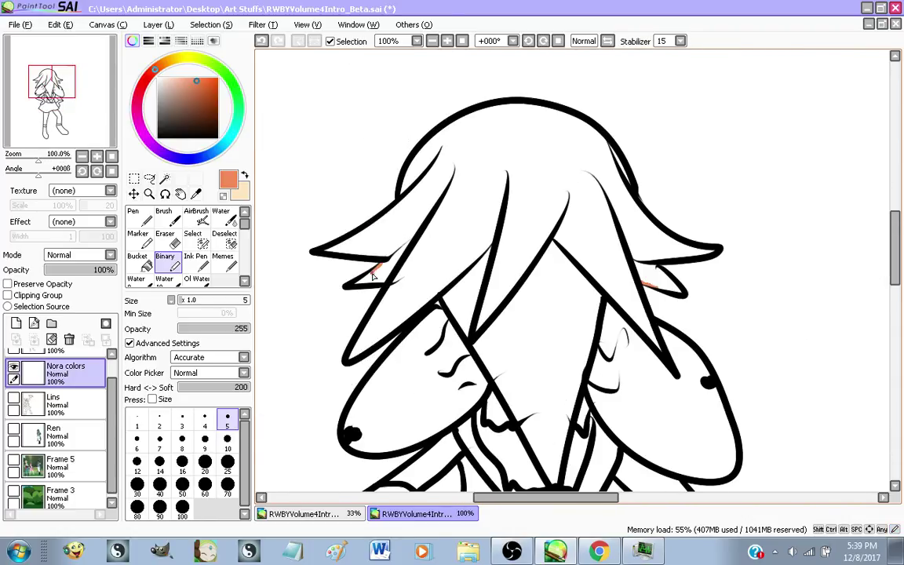
Try to fill Nora's hair with orange using the Bucket tool, and undo the fill
{"action": "left_click", "coordinate": [138, 260]}
{"action": "left_click", "coordinate": [475, 226]}
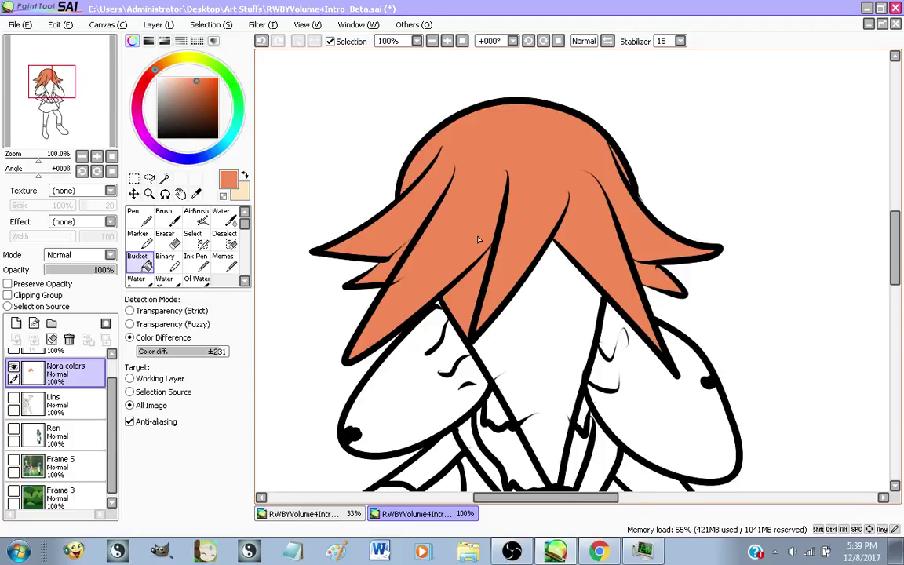
{"action": "scroll", "coordinate": [478, 240], "scroll_direction": "up", "scroll_amount": 2}
{"action": "key", "text": "ctrl+z"}
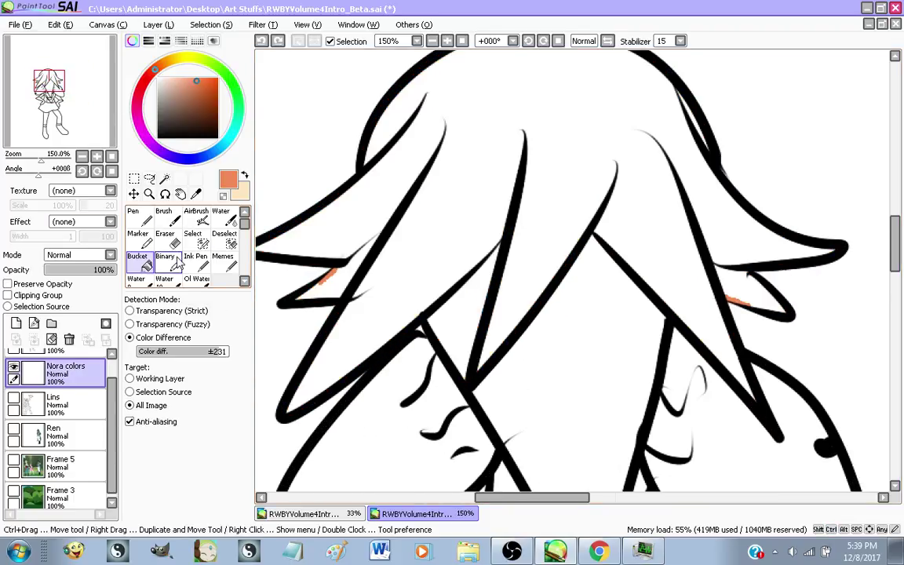
Paint an orange Binary stroke across the open gap where the thin bang line meets the central hair strand
{"action": "left_click", "coordinate": [177, 262]}
{"action": "scroll", "coordinate": [490, 252], "scroll_direction": "up", "scroll_amount": 6}
{"action": "mouse_move", "coordinate": [589, 163]}
{"action": "left_mouse_down"}
{"action": "mouse_move", "coordinate": [573, 197]}
{"action": "mouse_move", "coordinate": [463, 292]}
{"action": "left_mouse_up"}
{"action": "scroll", "coordinate": [430, 251], "scroll_direction": "down", "scroll_amount": 3}
Fill Nora's whole hair with the sampled orange using the Bucket tool
{"action": "left_click", "coordinate": [154, 269]}
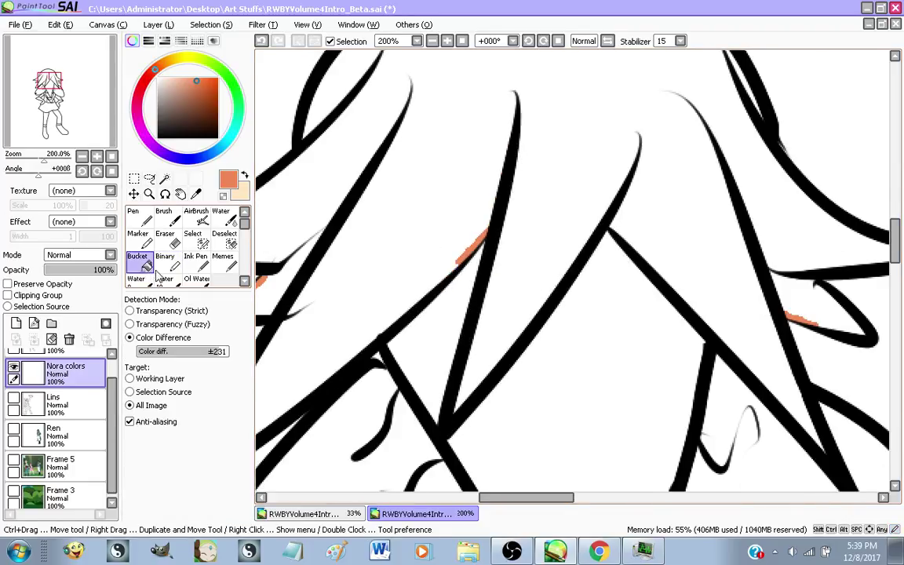
{"action": "scroll", "coordinate": [455, 277], "scroll_direction": "down", "scroll_amount": 2}
{"action": "left_click", "coordinate": [462, 237]}
{"action": "scroll", "coordinate": [416, 172], "scroll_direction": "down", "scroll_amount": 2}
{"action": "scroll", "coordinate": [430, 277], "scroll_direction": "up", "scroll_amount": 2}
{"action": "scroll", "coordinate": [441, 228], "scroll_direction": "down", "scroll_amount": 1}
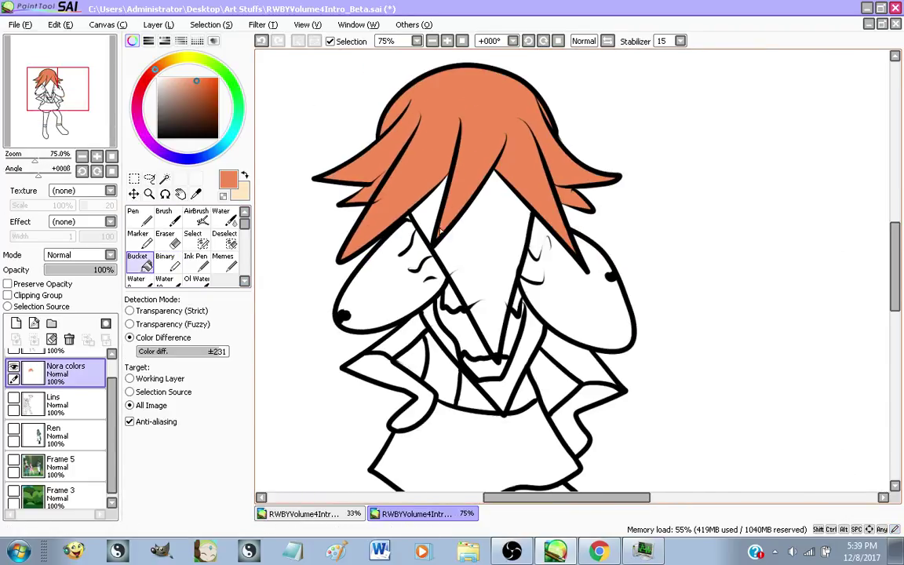
{"action": "scroll", "coordinate": [441, 229], "scroll_direction": "down", "scroll_amount": 1}
Switch to the stored peach skin tone and fill Nora's face and the narrow skin strip beside her collar
{"action": "left_click", "coordinate": [244, 174]}
{"action": "scroll", "coordinate": [486, 251], "scroll_direction": "up", "scroll_amount": 1}
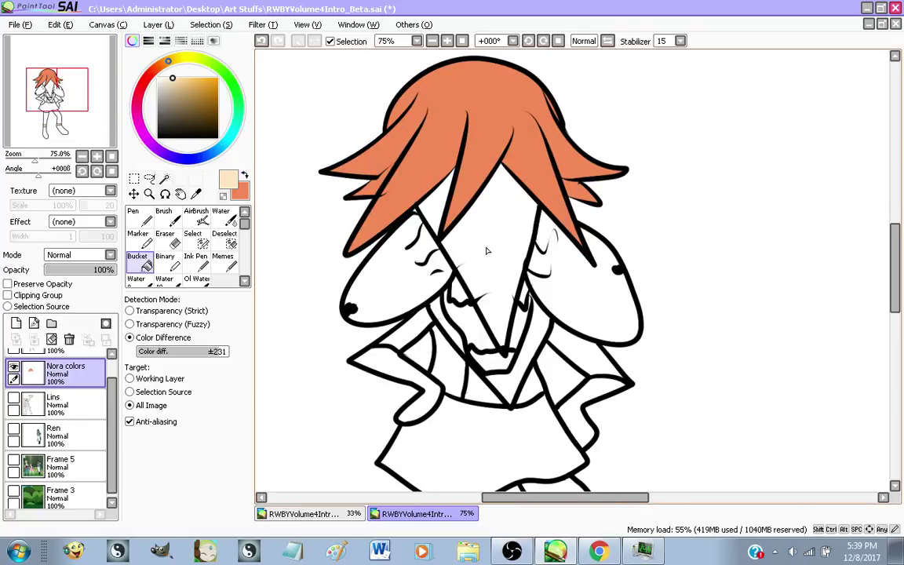
{"action": "left_click", "coordinate": [459, 235]}
{"action": "scroll", "coordinate": [437, 309], "scroll_direction": "up", "scroll_amount": 2}
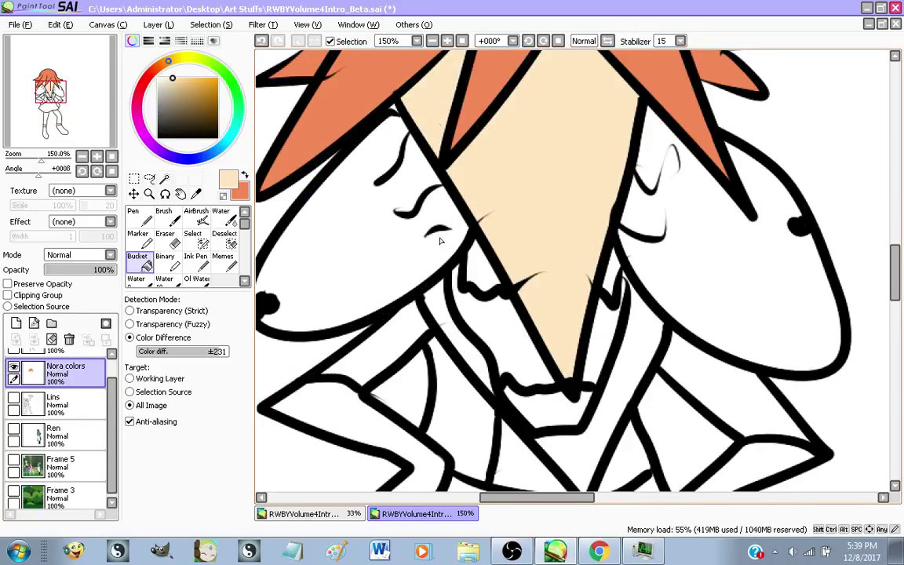
{"action": "scroll", "coordinate": [369, 263], "scroll_direction": "down", "scroll_amount": 1}
{"action": "scroll", "coordinate": [412, 333], "scroll_direction": "up", "scroll_amount": 2}
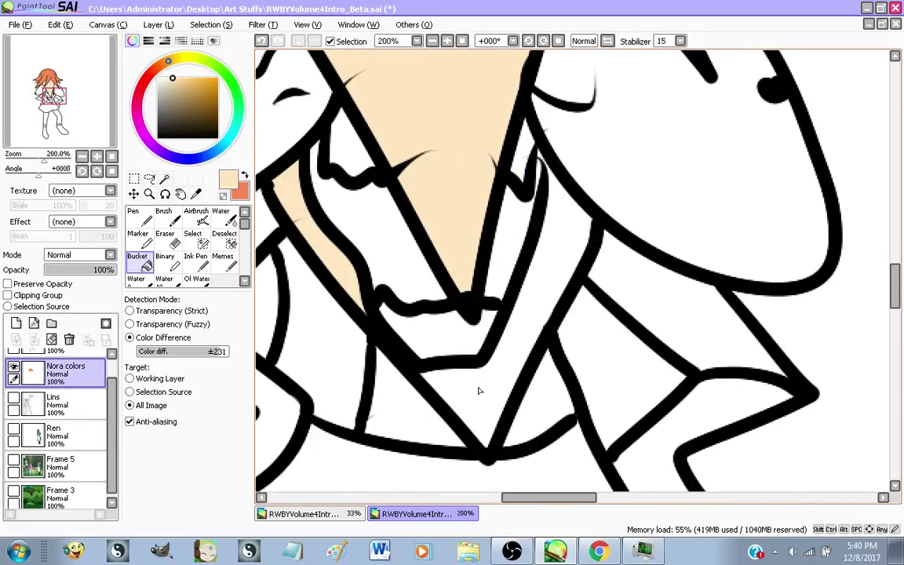
Try to fill the V-shaped skin strip below the collar with peach, and undo the fill
{"action": "left_click", "coordinate": [479, 390]}
{"action": "scroll", "coordinate": [475, 377], "scroll_direction": "up", "scroll_amount": 1}
{"action": "key", "text": "ctrl+z"}
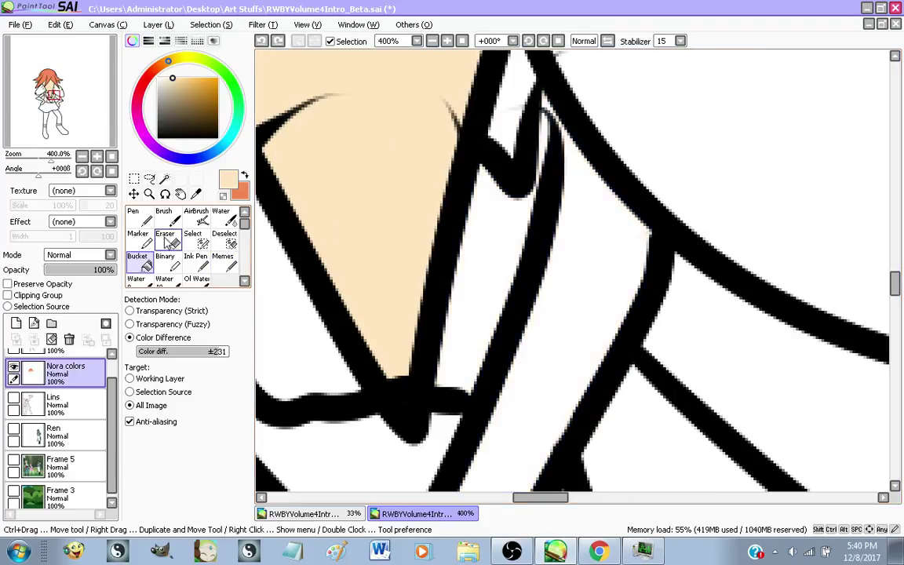
Close the gap at the collar's upper tip with a peach Binary stroke and fill the V-shaped strip with peach
{"action": "left_click", "coordinate": [166, 262]}
{"action": "scroll", "coordinate": [540, 83], "scroll_direction": "up", "scroll_amount": 1}
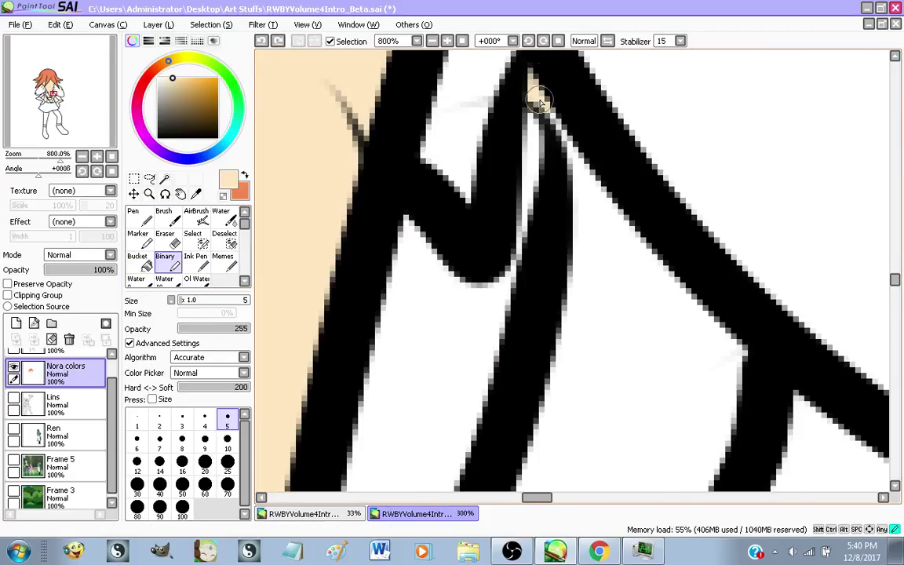
{"action": "left_click", "coordinate": [137, 262]}
{"action": "scroll", "coordinate": [451, 255], "scroll_direction": "down", "scroll_amount": 2}
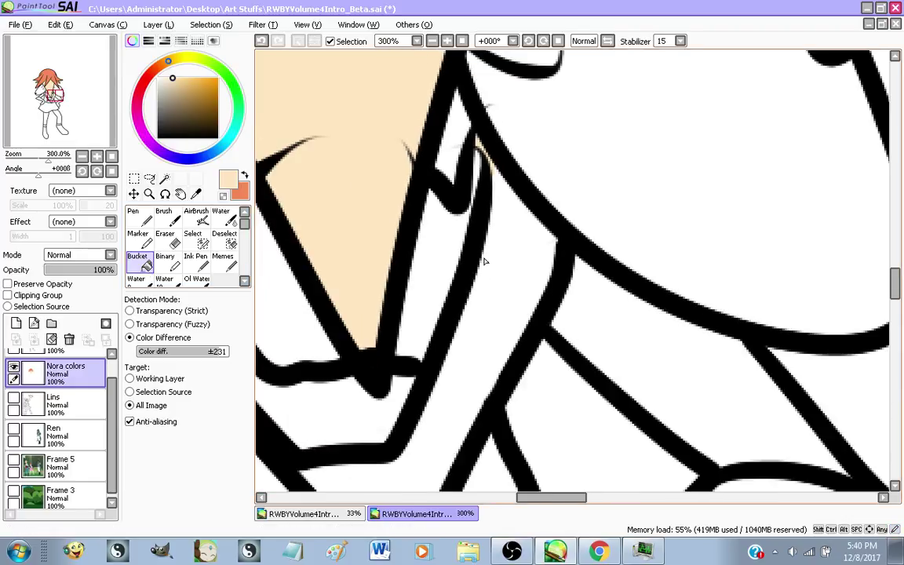
{"action": "left_click", "coordinate": [449, 255]}
{"action": "scroll", "coordinate": [485, 243], "scroll_direction": "down", "scroll_amount": 2}
{"action": "scroll", "coordinate": [410, 230], "scroll_direction": "up", "scroll_amount": 1}
{"action": "scroll", "coordinate": [429, 252], "scroll_direction": "down", "scroll_amount": 1}
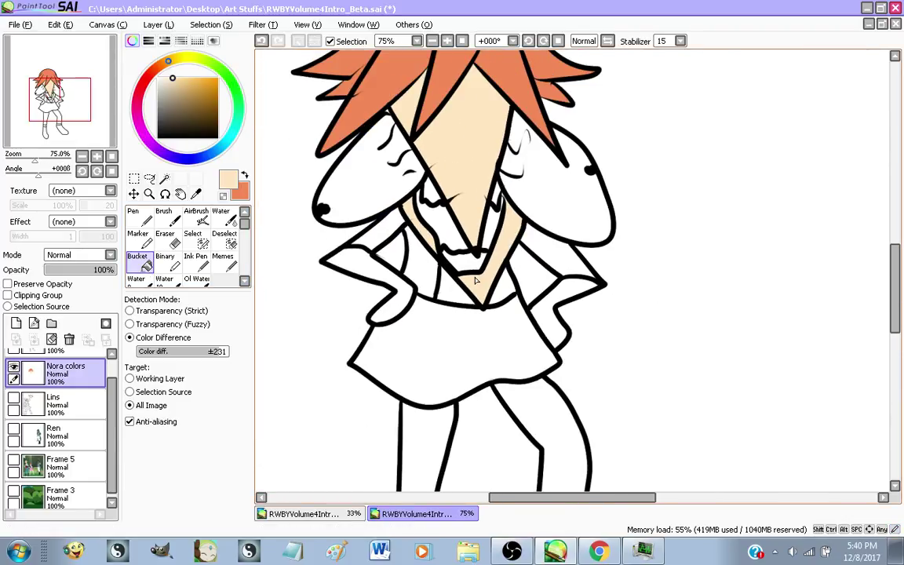
Fill both of Nora's forearms and hands with the peach skin tone
{"action": "scroll", "coordinate": [375, 242], "scroll_direction": "up", "scroll_amount": 1}
{"action": "left_click", "coordinate": [364, 270]}
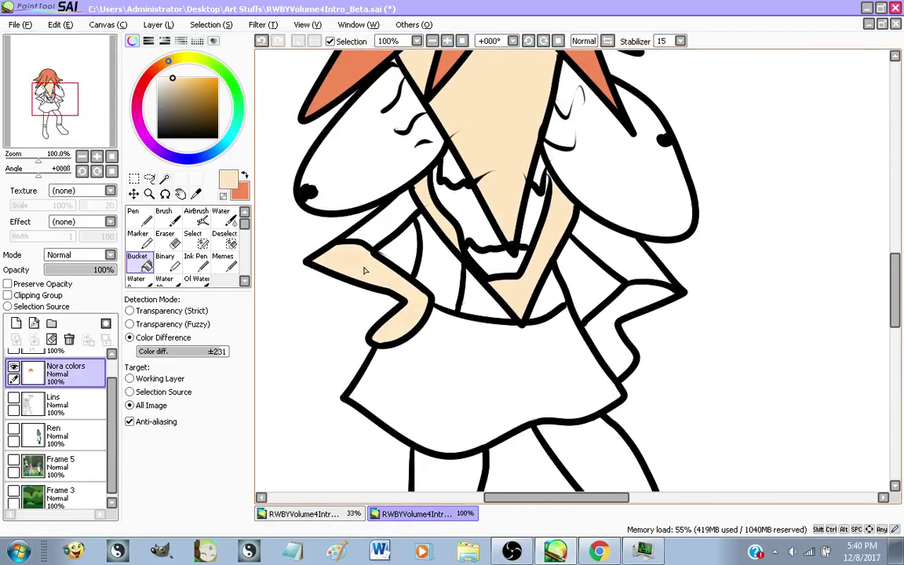
{"action": "left_click", "coordinate": [636, 302]}
{"action": "scroll", "coordinate": [496, 228], "scroll_direction": "down", "scroll_amount": 1}
{"action": "scroll", "coordinate": [439, 304], "scroll_direction": "up", "scroll_amount": 1}
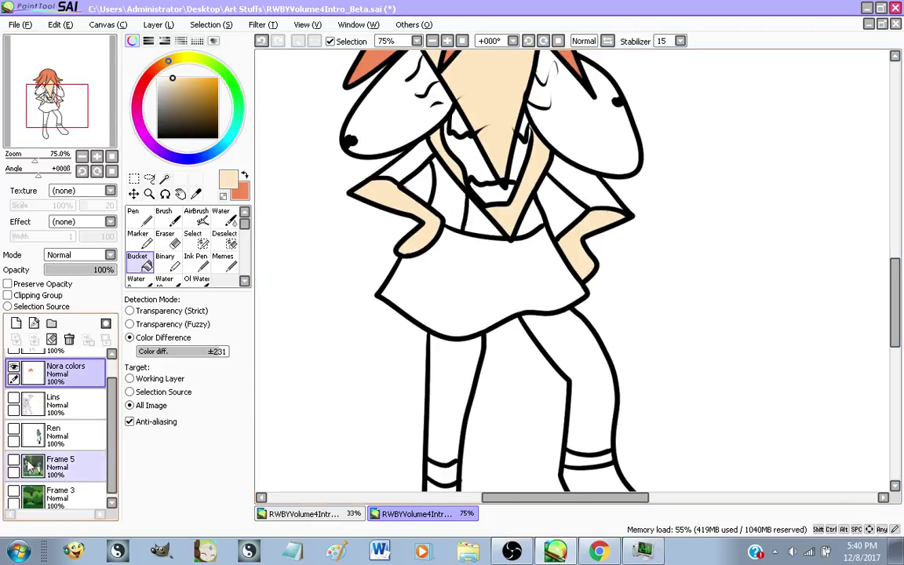
Check Nora's legs against the Frame 5 reference, hide it again and fill both legs with peach
{"action": "left_click", "coordinate": [14, 466]}
{"action": "left_click", "coordinate": [13, 466]}
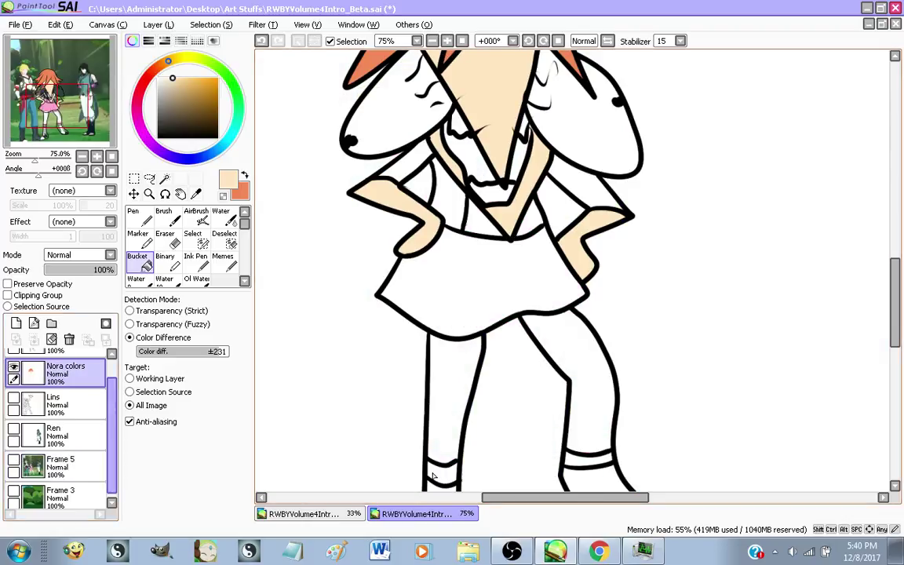
{"action": "left_click", "coordinate": [440, 364]}
{"action": "left_click", "coordinate": [593, 385]}
{"action": "scroll", "coordinate": [580, 384], "scroll_direction": "down", "scroll_amount": 2}
{"action": "scroll", "coordinate": [559, 389], "scroll_direction": "down", "scroll_amount": 1}
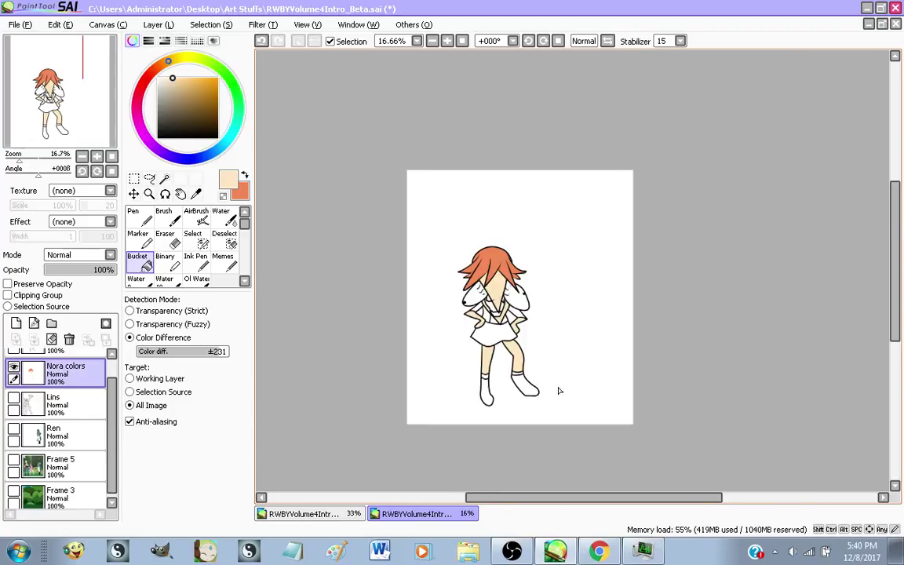
{"action": "scroll", "coordinate": [559, 389], "scroll_direction": "up", "scroll_amount": 1}
{"action": "scroll", "coordinate": [439, 338], "scroll_direction": "up", "scroll_amount": 2}
{"action": "scroll", "coordinate": [420, 325], "scroll_direction": "down", "scroll_amount": 2}
{"action": "scroll", "coordinate": [420, 325], "scroll_direction": "up", "scroll_amount": 1}
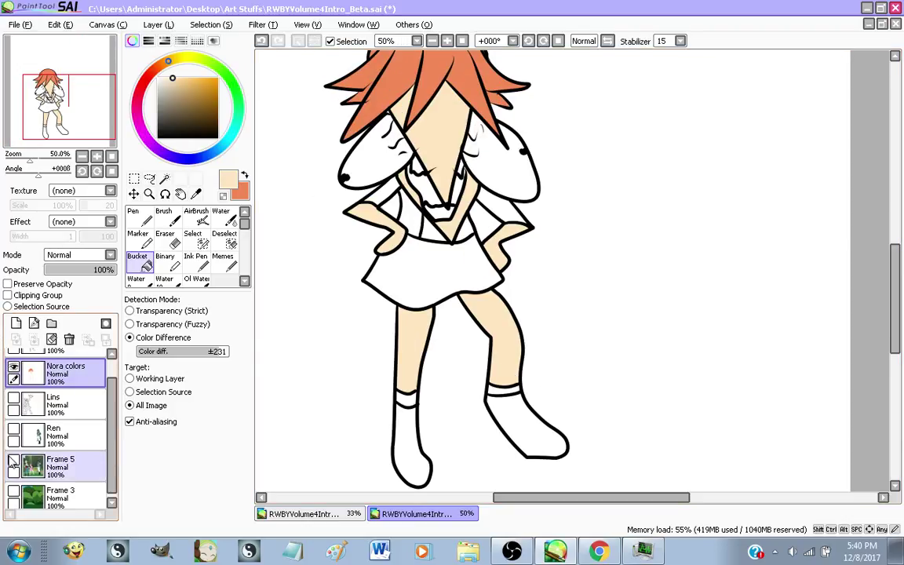
Show Frame 5, sample the skirt's pink as the secondary color and the jacket's dark slate blue as the primary color
{"action": "left_click", "coordinate": [14, 466]}
{"action": "scroll", "coordinate": [410, 263], "scroll_direction": "up", "scroll_amount": 2}
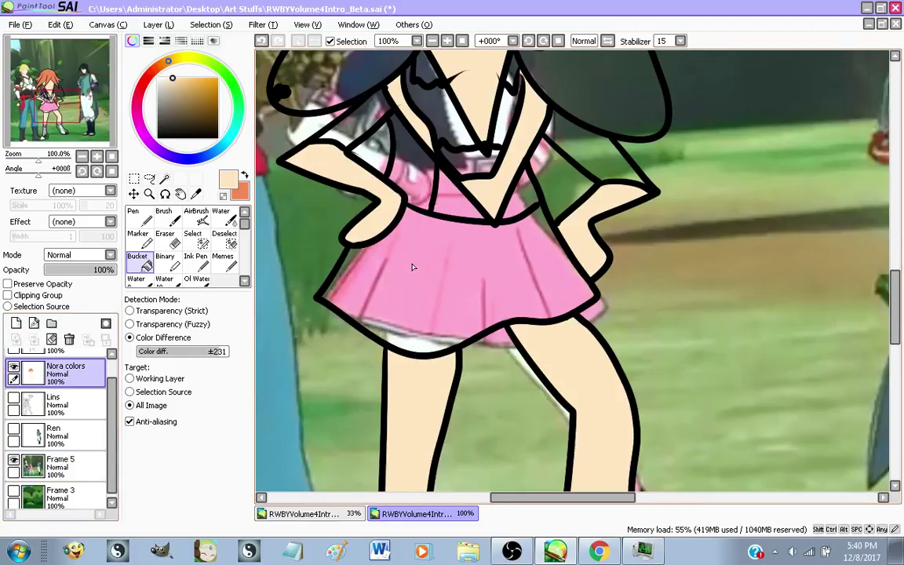
{"action": "right_click", "coordinate": [413, 266]}
{"action": "left_click", "coordinate": [245, 176]}
{"action": "scroll", "coordinate": [396, 182], "scroll_direction": "up", "scroll_amount": 3}
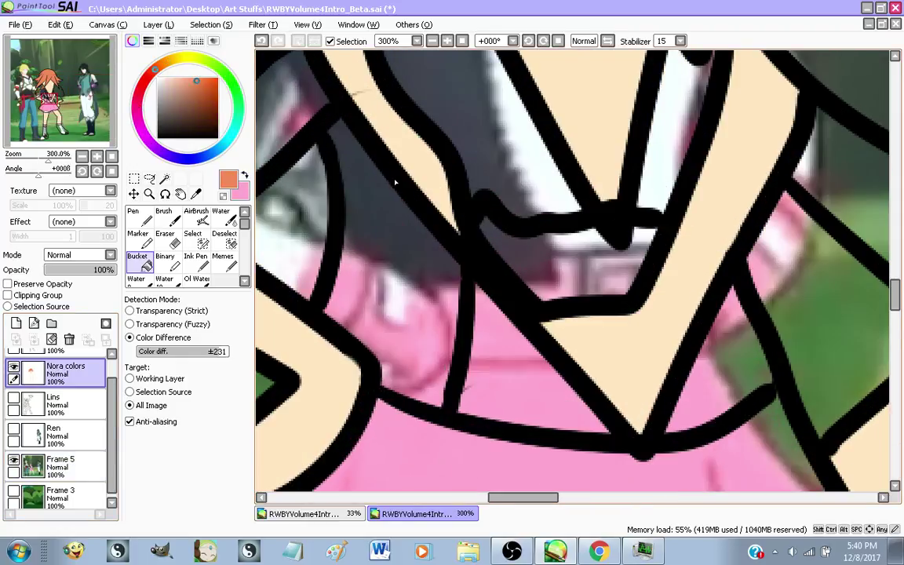
{"action": "scroll", "coordinate": [377, 200], "scroll_direction": "down", "scroll_amount": 4}
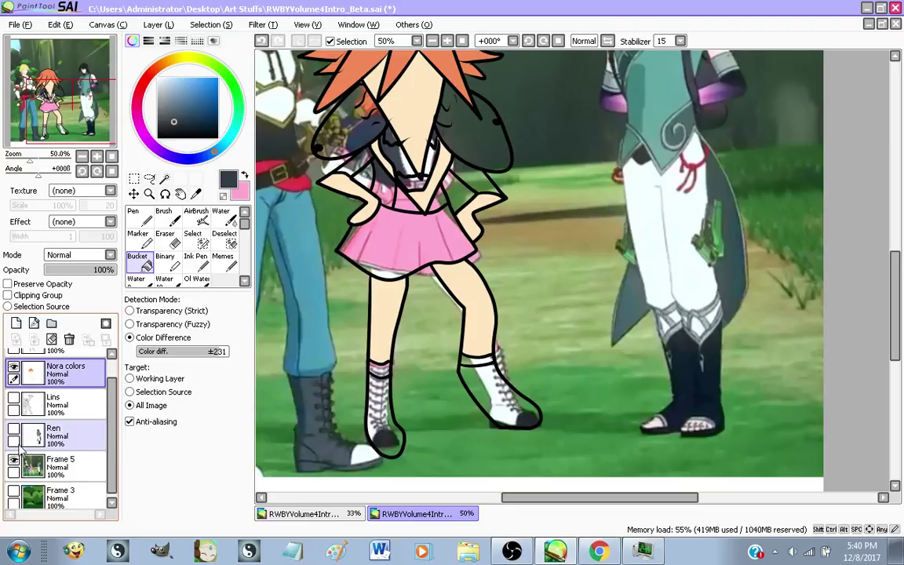
Hide Frame 5 and fill Nora's jacket sleeves and both sides of the jacket body with dark slate blue
{"action": "left_click", "coordinate": [13, 460]}
{"action": "scroll", "coordinate": [362, 149], "scroll_direction": "up", "scroll_amount": 2}
{"action": "left_click", "coordinate": [361, 154]}
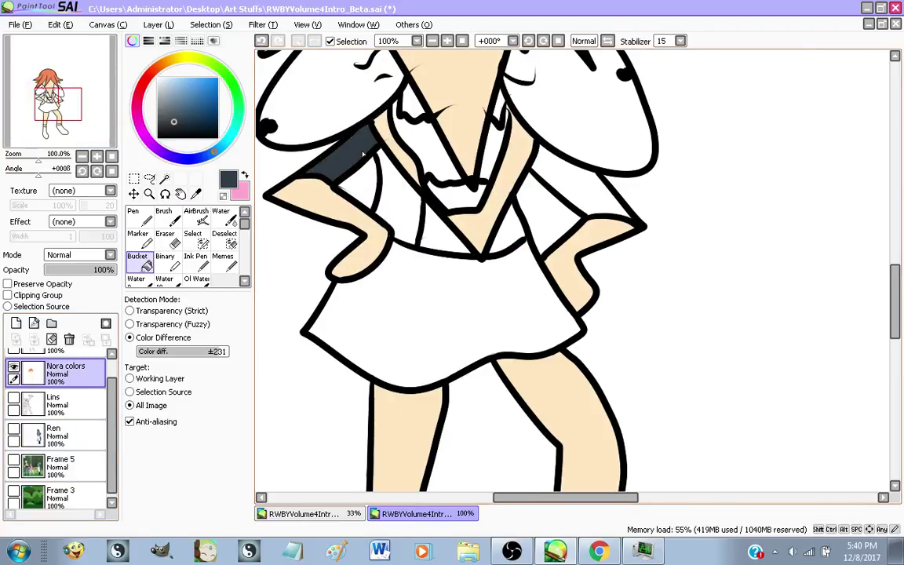
{"action": "left_click", "coordinate": [411, 209]}
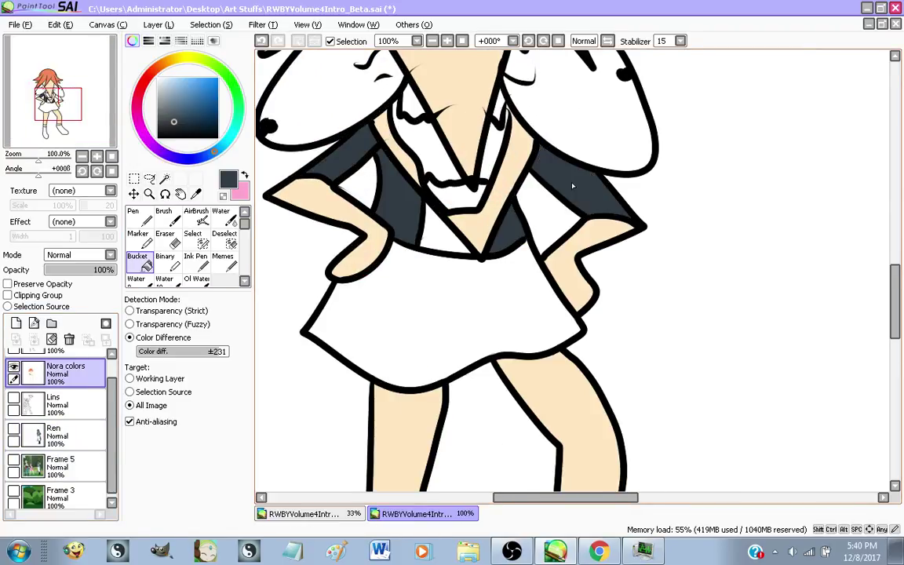
Switch to the stored pink and fill Nora's skirt
{"action": "scroll", "coordinate": [572, 186], "scroll_direction": "down", "scroll_amount": 2}
{"action": "left_click", "coordinate": [244, 177]}
{"action": "left_click", "coordinate": [417, 247]}
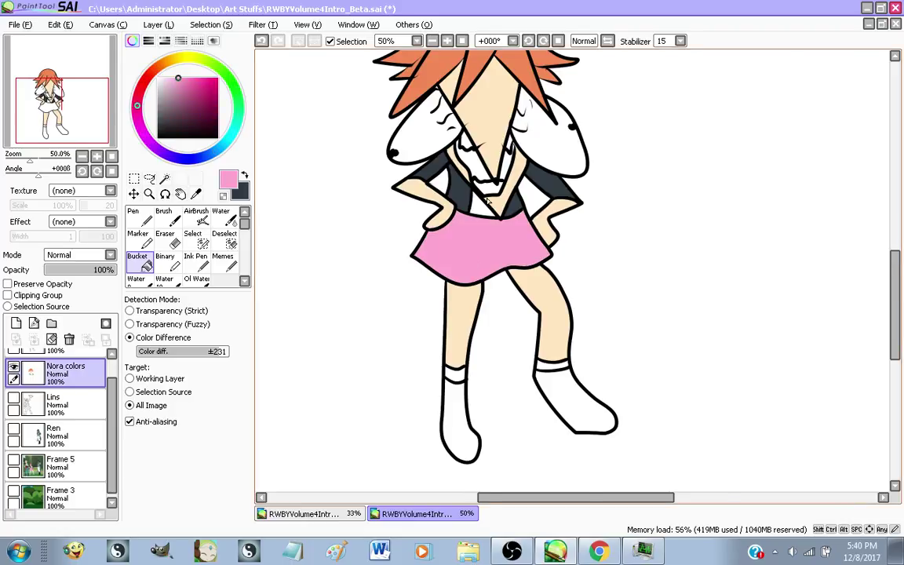
Show Frame 5, hide the Nora colors layer and sample the white of Nora's shirt from the reference
{"action": "scroll", "coordinate": [491, 267], "scroll_direction": "up", "scroll_amount": 1}
{"action": "left_click", "coordinate": [13, 463]}
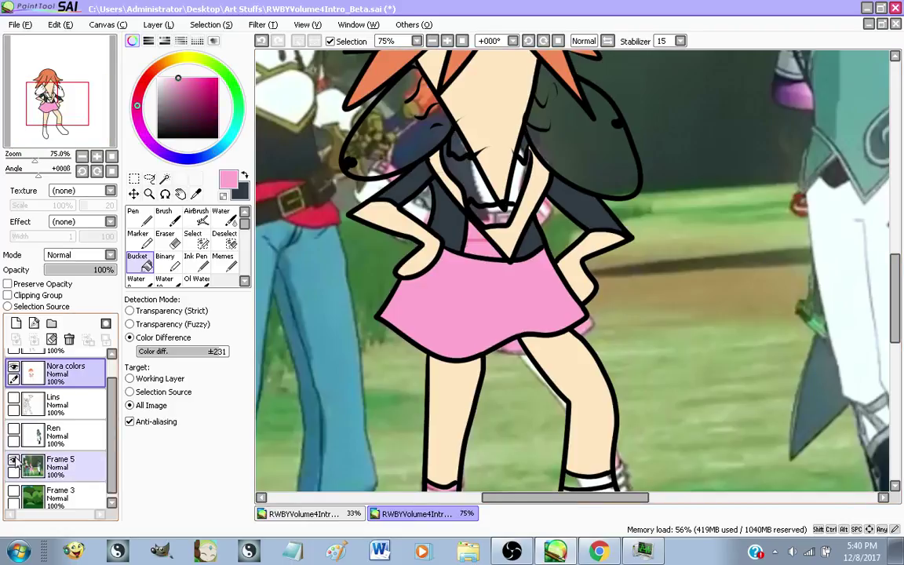
{"action": "scroll", "coordinate": [582, 235], "scroll_direction": "up", "scroll_amount": 4}
{"action": "scroll", "coordinate": [582, 236], "scroll_direction": "up", "scroll_amount": 1}
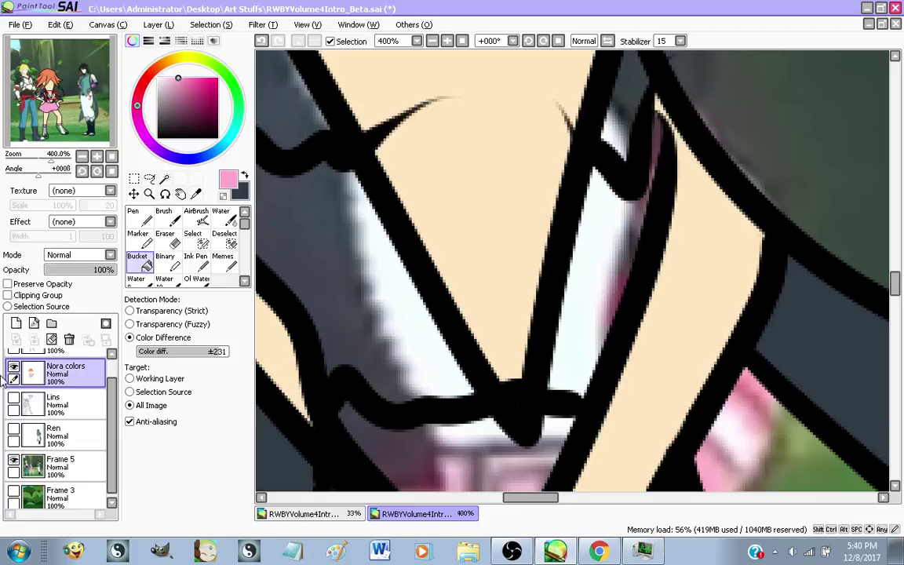
{"action": "left_click", "coordinate": [13, 367]}
{"action": "left_click", "coordinate": [515, 202], "text": "alt"}
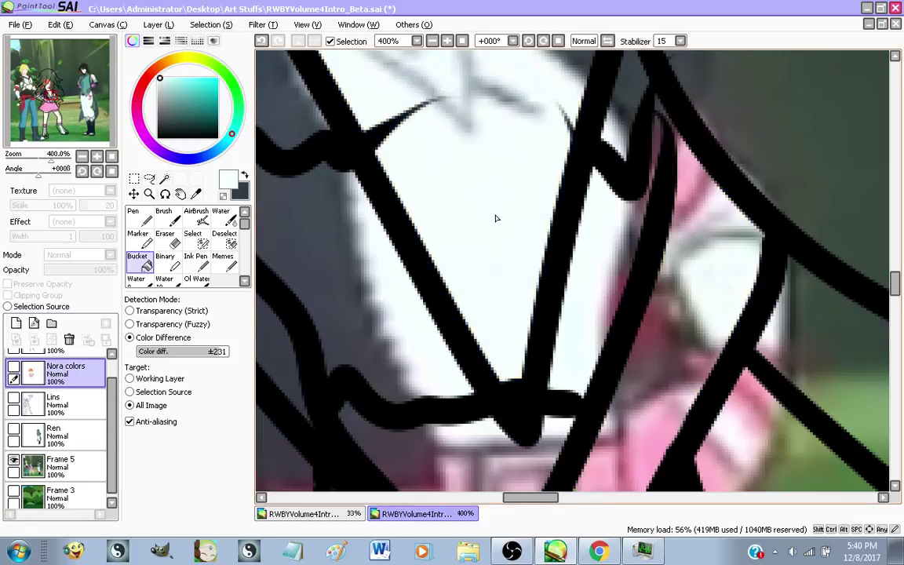
{"action": "scroll", "coordinate": [494, 218], "scroll_direction": "down", "scroll_amount": 3}
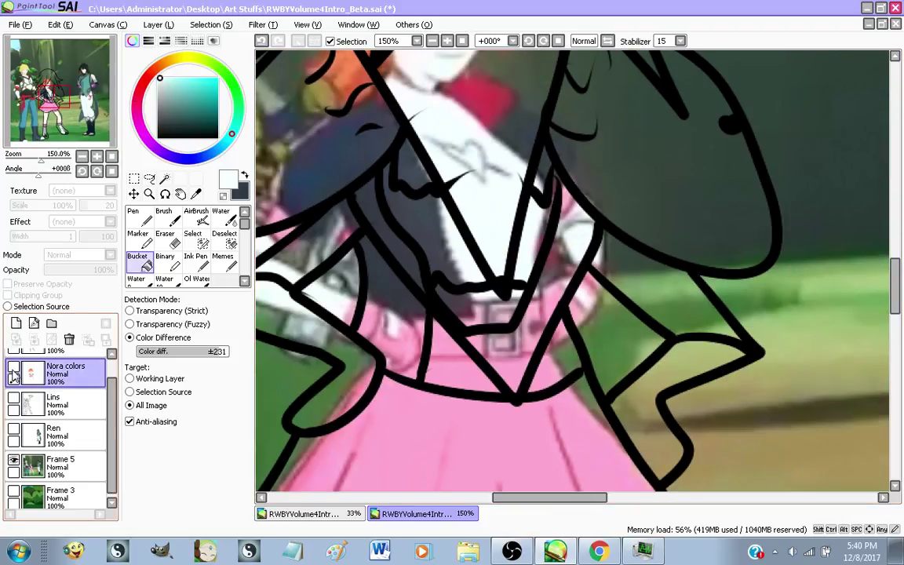
Show the Nora colors layer, hide Frame 5 and fill the shirt panel above the skirt with the sampled off-white
{"action": "left_click", "coordinate": [14, 374]}
{"action": "left_click", "coordinate": [14, 463]}
{"action": "left_click", "coordinate": [143, 282]}
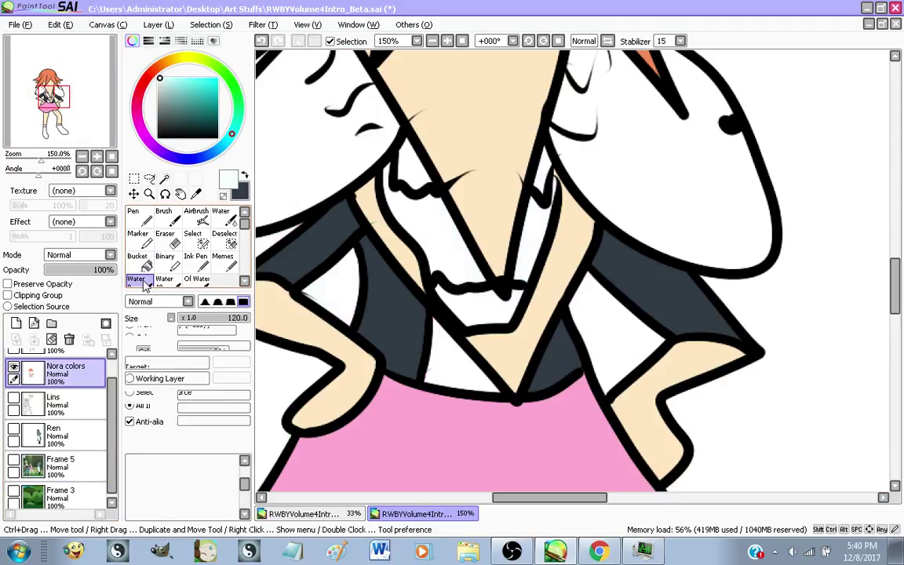
{"action": "left_click", "coordinate": [141, 261]}
{"action": "scroll", "coordinate": [436, 399], "scroll_direction": "up", "scroll_amount": 1}
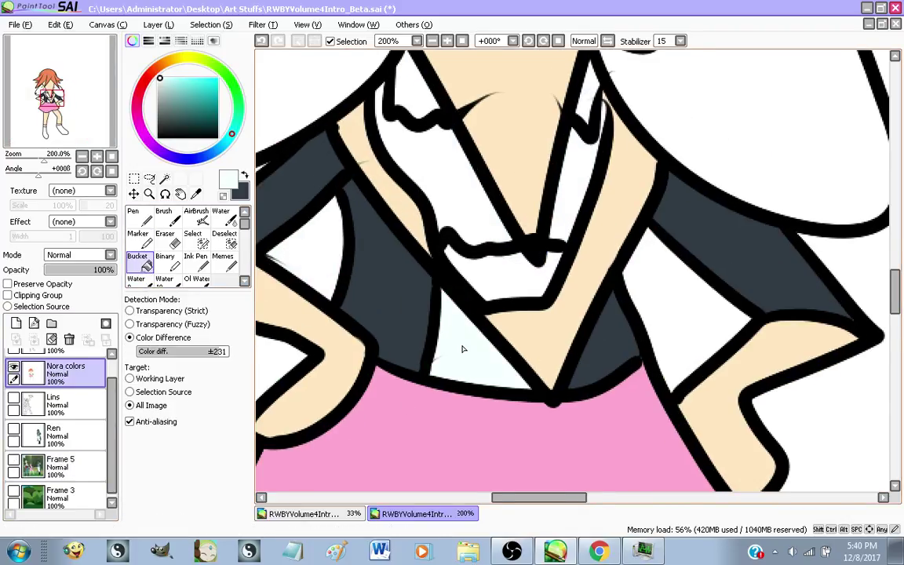
On the Nora line layer, erase the excess black inside the pointed tip of the long nose with a size 4 eraser
{"action": "scroll", "coordinate": [463, 349], "scroll_direction": "down", "scroll_amount": 1}
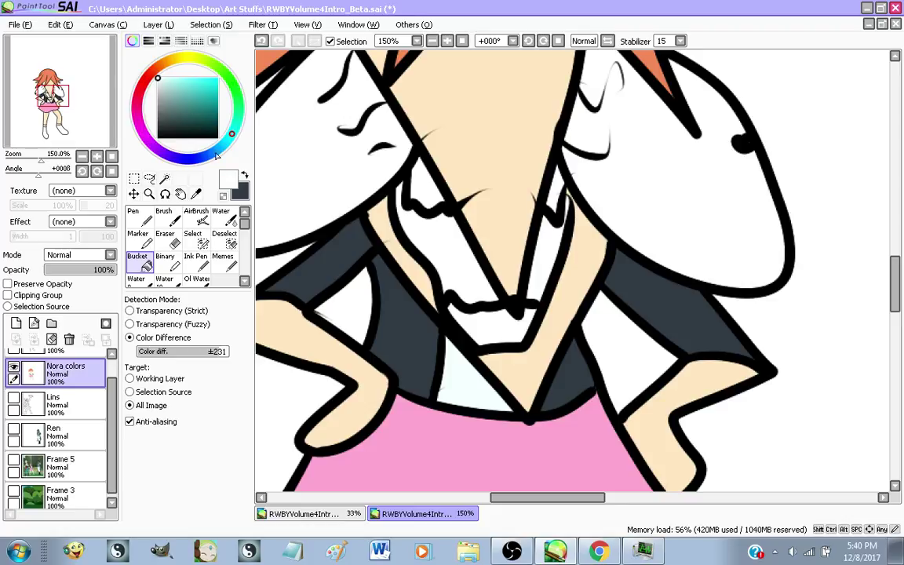
{"action": "scroll", "coordinate": [415, 187], "scroll_direction": "up", "scroll_amount": 2}
{"action": "scroll", "coordinate": [424, 182], "scroll_direction": "down", "scroll_amount": 2}
{"action": "scroll", "coordinate": [528, 119], "scroll_direction": "up", "scroll_amount": 3}
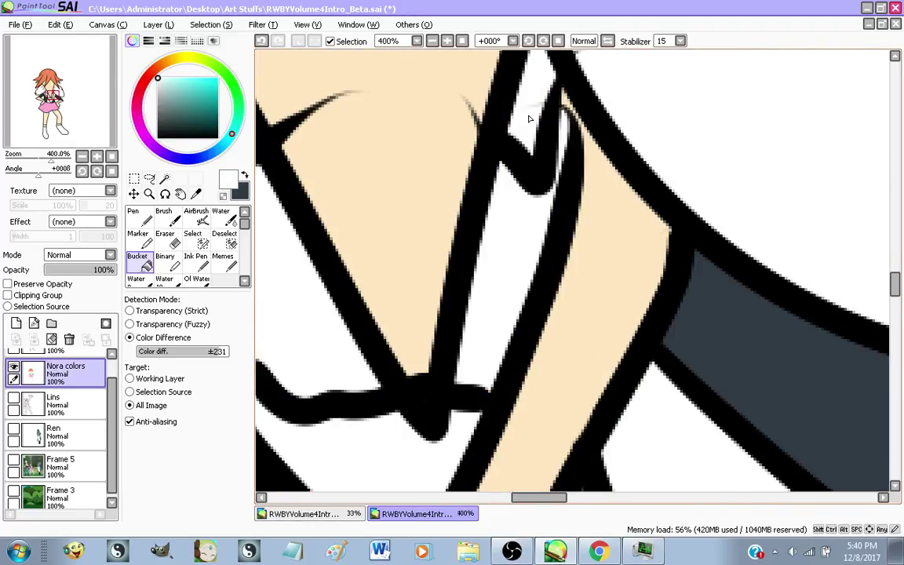
{"action": "scroll", "coordinate": [527, 130], "scroll_direction": "down", "scroll_amount": 1}
{"action": "scroll", "coordinate": [364, 358], "scroll_direction": "up", "scroll_amount": 1}
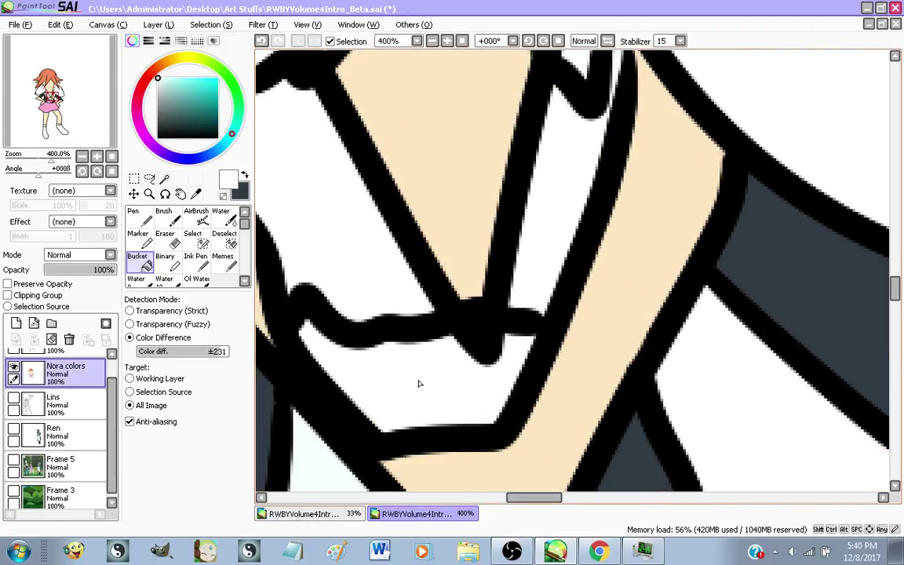
{"action": "scroll", "coordinate": [419, 384], "scroll_direction": "down", "scroll_amount": 2}
{"action": "scroll", "coordinate": [55, 369], "scroll_direction": "up", "scroll_amount": 1}
{"action": "left_click", "coordinate": [54, 362]}
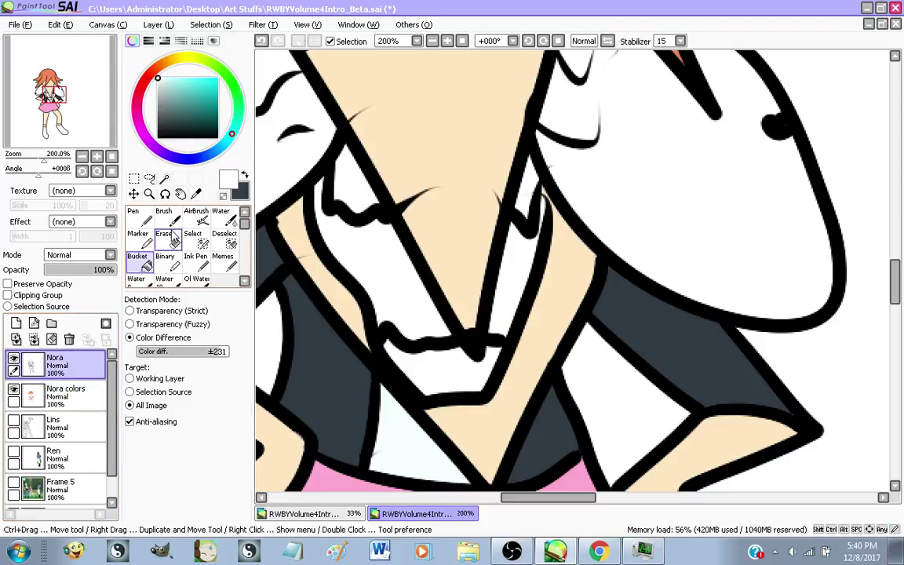
{"action": "left_click", "coordinate": [172, 237]}
{"action": "scroll", "coordinate": [463, 392], "scroll_direction": "up", "scroll_amount": 3}
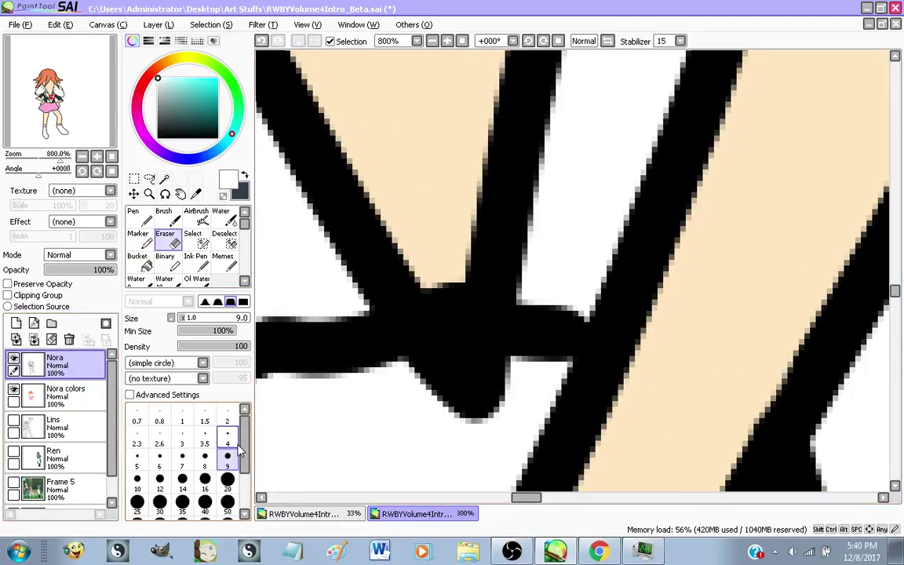
{"action": "left_click", "coordinate": [228, 439]}
{"action": "scroll", "coordinate": [450, 345], "scroll_direction": "up", "scroll_amount": 1}
{"action": "mouse_move", "coordinate": [453, 337]}
{"action": "left_mouse_down"}
{"action": "mouse_move", "coordinate": [421, 245]}
{"action": "mouse_move", "coordinate": [424, 232]}
{"action": "mouse_move", "coordinate": [454, 239]}
{"action": "mouse_move", "coordinate": [455, 335]}
{"action": "mouse_move", "coordinate": [430, 253]}
{"action": "left_mouse_up"}
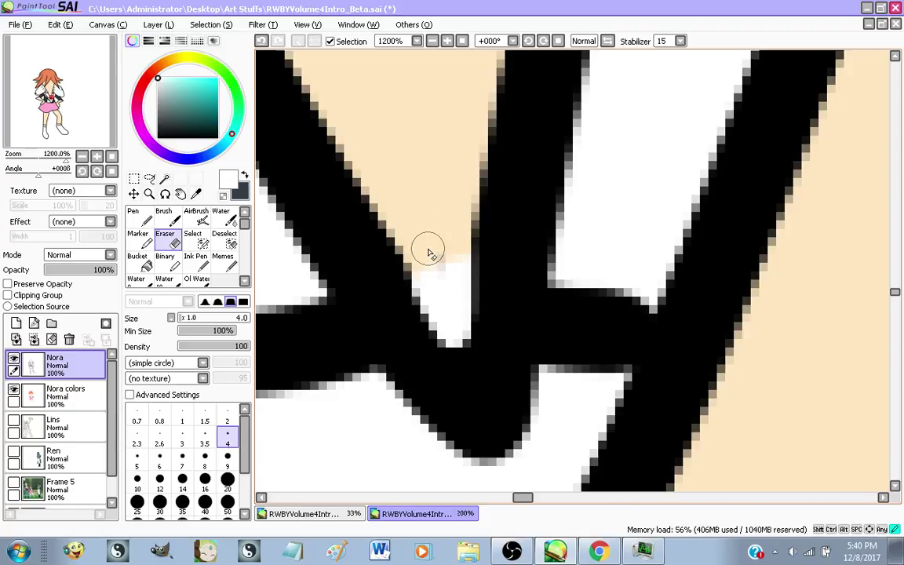
Sample the skin color and paint the cleared nose tip on the Nora colors layer with the Pen
{"action": "scroll", "coordinate": [442, 243], "scroll_direction": "down", "scroll_amount": 3}
{"action": "left_click", "coordinate": [460, 117], "text": "alt"}
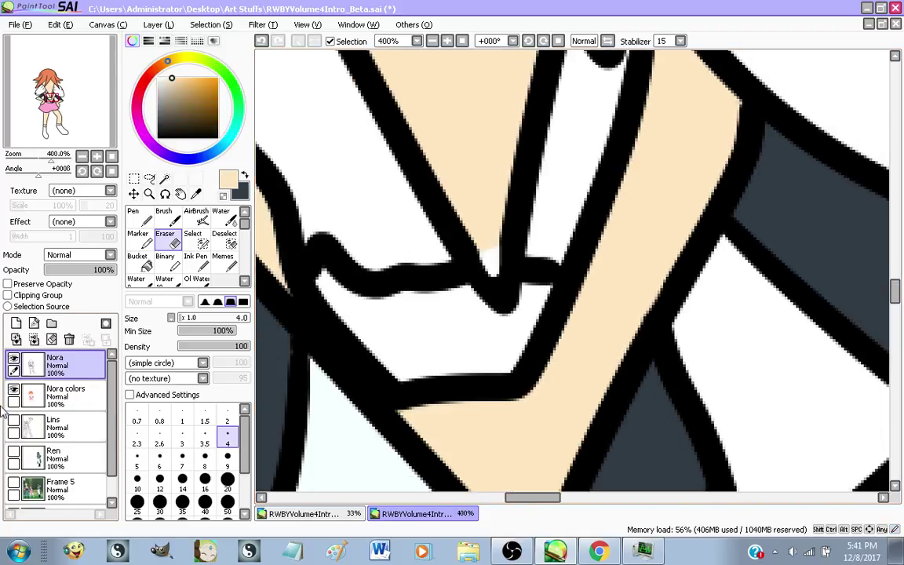
{"action": "left_click", "coordinate": [47, 396]}
{"action": "left_click", "coordinate": [135, 217]}
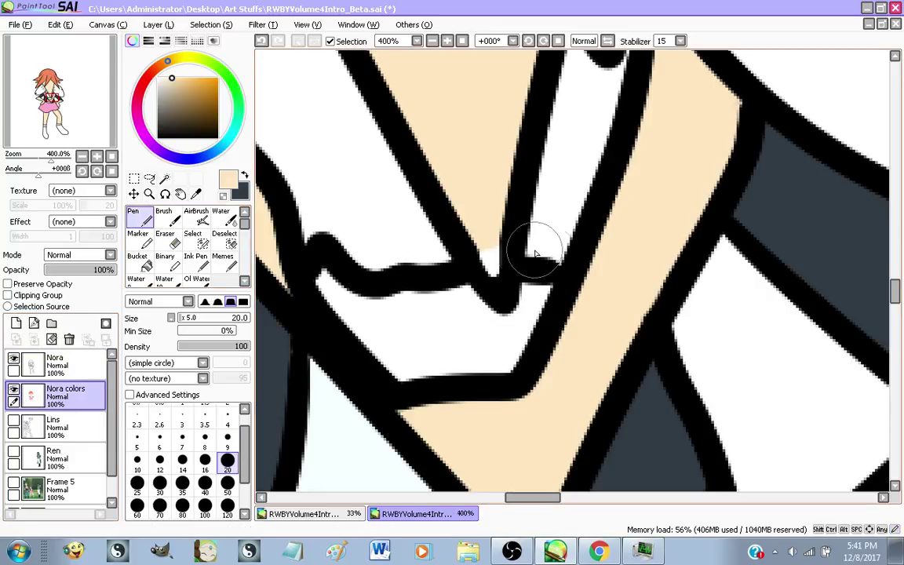
{"action": "scroll", "coordinate": [535, 251], "scroll_direction": "up", "scroll_amount": 2}
{"action": "mouse_move", "coordinate": [464, 249]}
{"action": "left_mouse_down"}
{"action": "mouse_move", "coordinate": [470, 280]}
{"action": "mouse_move", "coordinate": [469, 252]}
{"action": "left_mouse_up"}
{"action": "scroll", "coordinate": [499, 234], "scroll_direction": "down", "scroll_amount": 2}
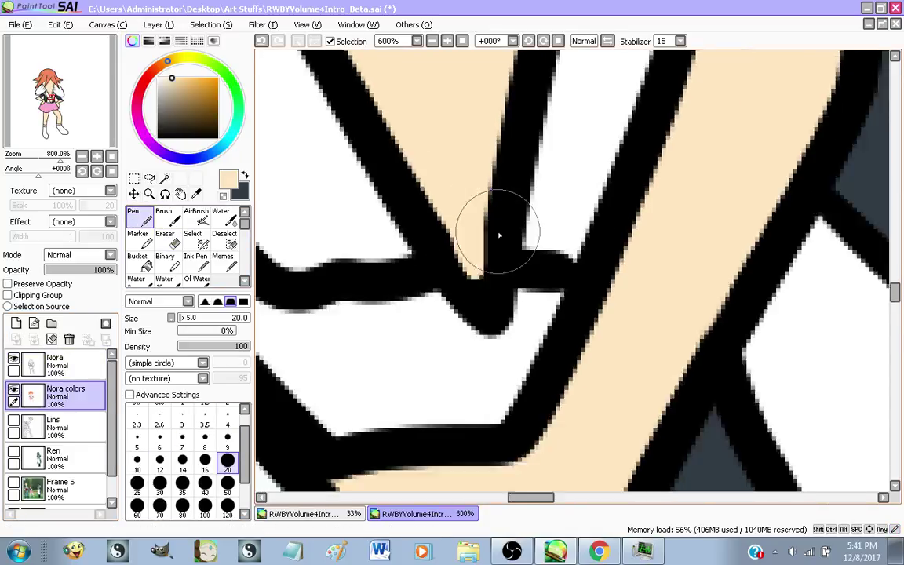
{"action": "scroll", "coordinate": [499, 235], "scroll_direction": "down", "scroll_amount": 5}
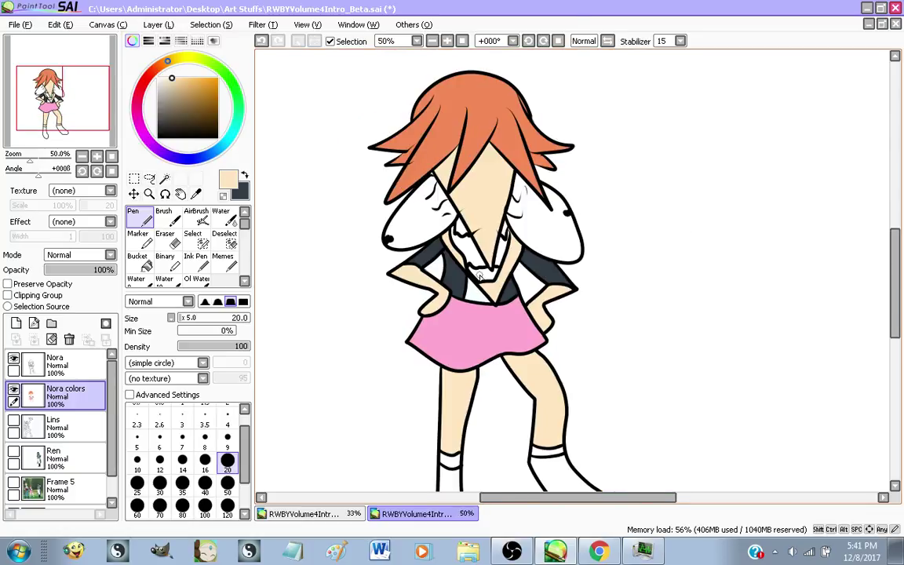
Switch to the Bucket tool, show Frame 5 and compare Nora's legs and boots with the reference
{"action": "scroll", "coordinate": [272, 237], "scroll_direction": "up", "scroll_amount": 2}
{"action": "left_click", "coordinate": [139, 261]}
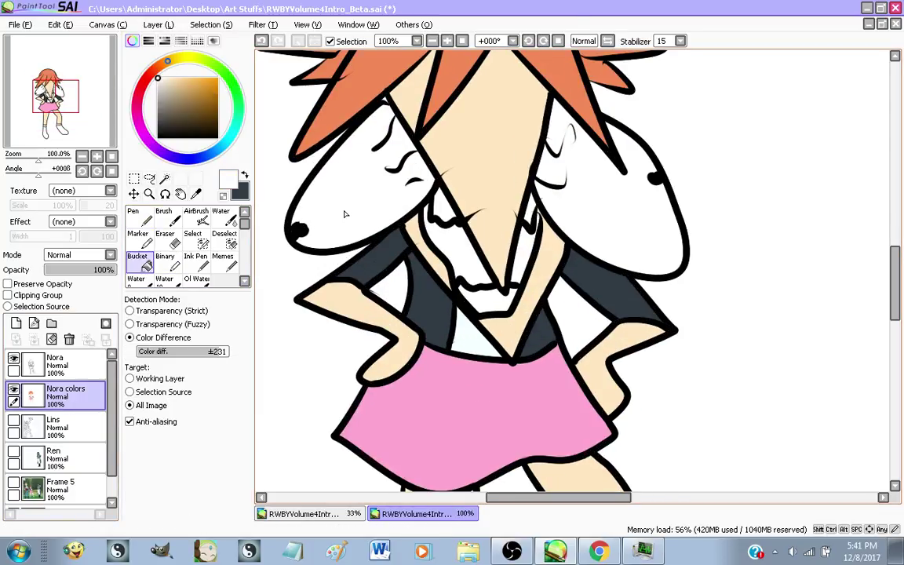
{"action": "scroll", "coordinate": [349, 210], "scroll_direction": "up", "scroll_amount": 1}
{"action": "scroll", "coordinate": [666, 217], "scroll_direction": "down", "scroll_amount": 2}
{"action": "scroll", "coordinate": [54, 424], "scroll_direction": "down", "scroll_amount": 1}
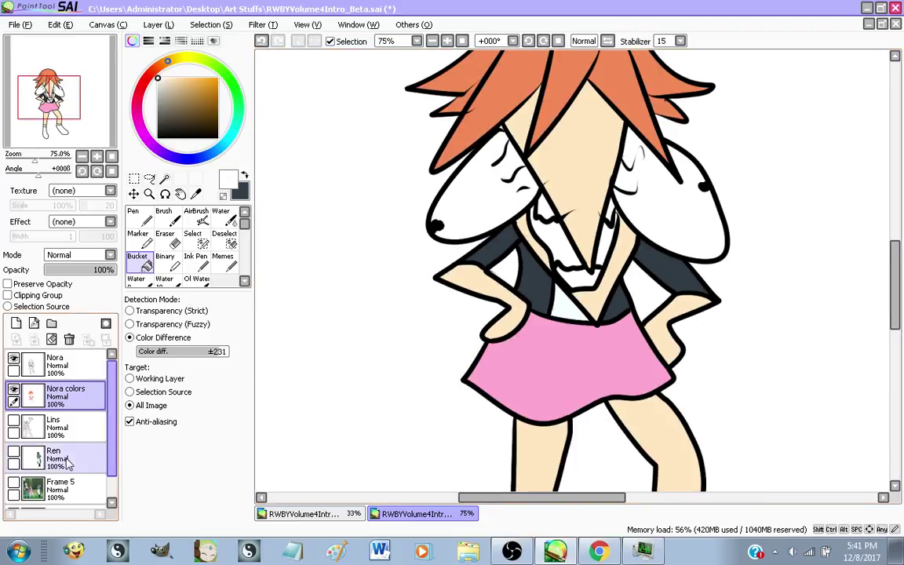
{"action": "left_click", "coordinate": [13, 458]}
{"action": "scroll", "coordinate": [379, 256], "scroll_direction": "down", "scroll_amount": 3}
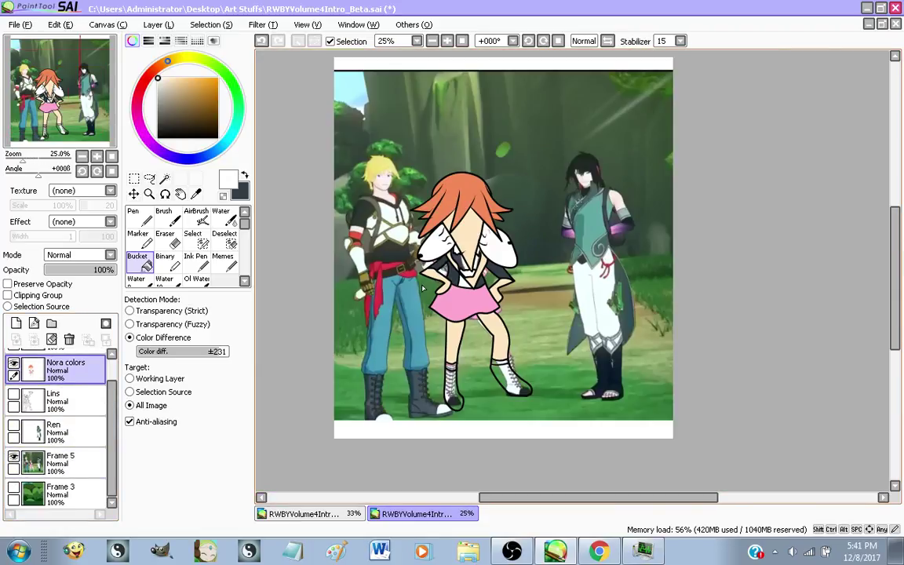
{"action": "scroll", "coordinate": [466, 359], "scroll_direction": "up", "scroll_amount": 1}
{"action": "scroll", "coordinate": [469, 338], "scroll_direction": "down", "scroll_amount": 1}
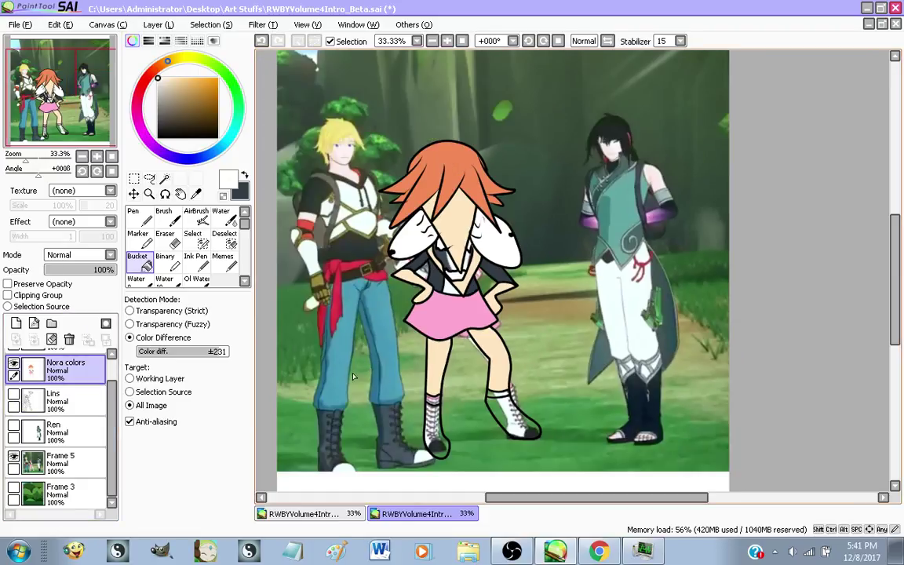
{"action": "scroll", "coordinate": [436, 476], "scroll_direction": "up", "scroll_amount": 1}
{"action": "scroll", "coordinate": [436, 476], "scroll_direction": "up", "scroll_amount": 2}
{"action": "scroll", "coordinate": [340, 425], "scroll_direction": "down", "scroll_amount": 1}
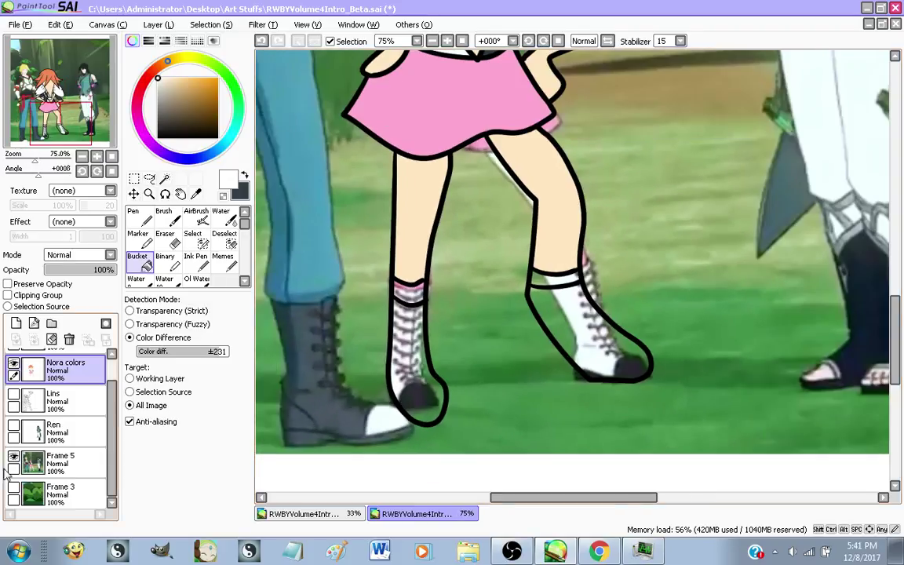
{"action": "left_click", "coordinate": [13, 456]}
{"action": "left_click", "coordinate": [13, 457]}
{"action": "scroll", "coordinate": [601, 296], "scroll_direction": "up", "scroll_amount": 4}
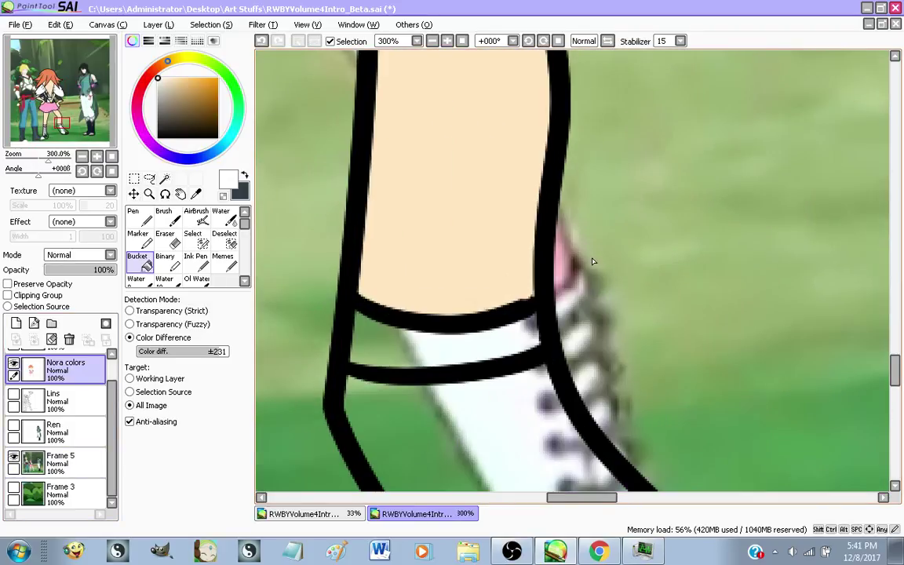
{"action": "scroll", "coordinate": [552, 269], "scroll_direction": "down", "scroll_amount": 2}
Hide the Nora colors layer, sample the pink sock band into the secondary color and sample the boot's white as the primary color
{"action": "left_click", "coordinate": [13, 363]}
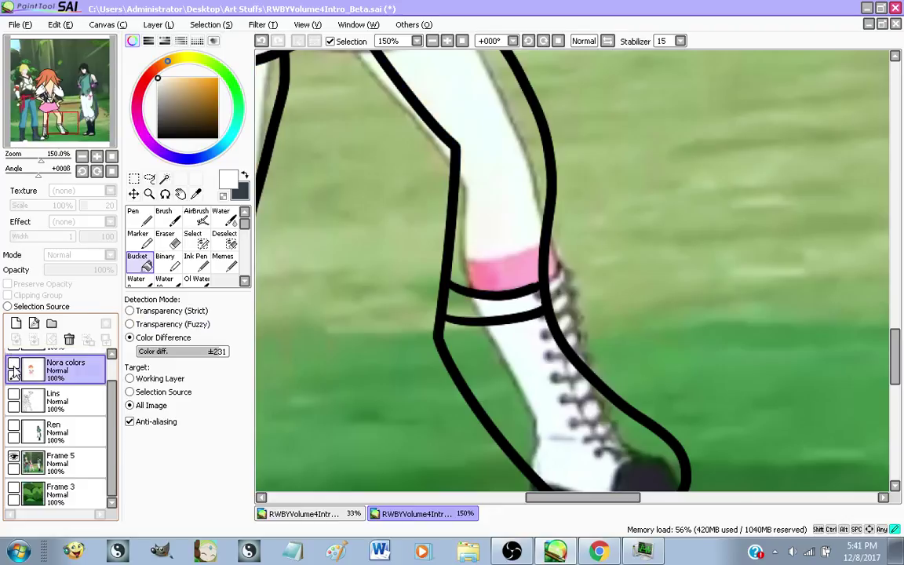
{"action": "scroll", "coordinate": [535, 295], "scroll_direction": "up", "scroll_amount": 2}
{"action": "right_click", "coordinate": [497, 238]}
{"action": "scroll", "coordinate": [502, 237], "scroll_direction": "down", "scroll_amount": 3}
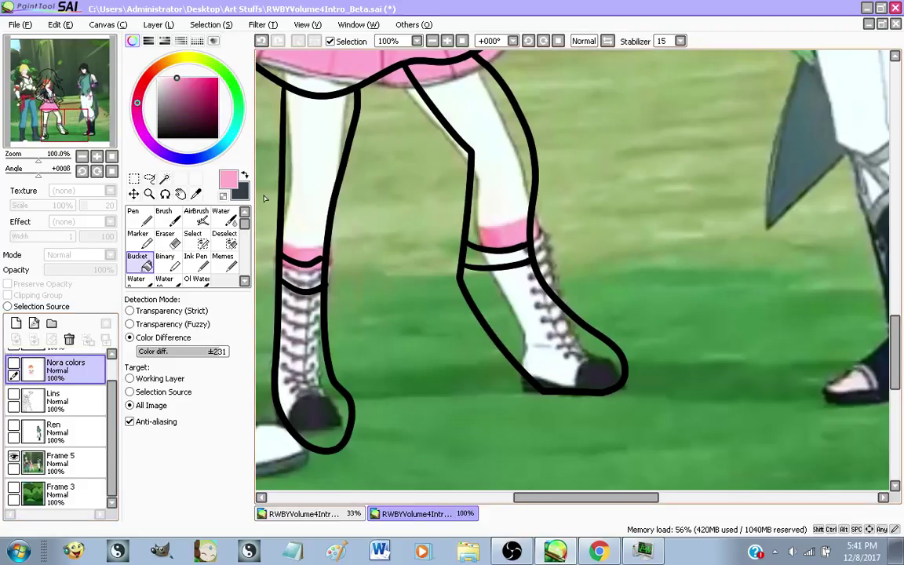
{"action": "left_click", "coordinate": [247, 177]}
{"action": "scroll", "coordinate": [281, 407], "scroll_direction": "up", "scroll_amount": 3}
{"action": "right_click", "coordinate": [271, 409]}
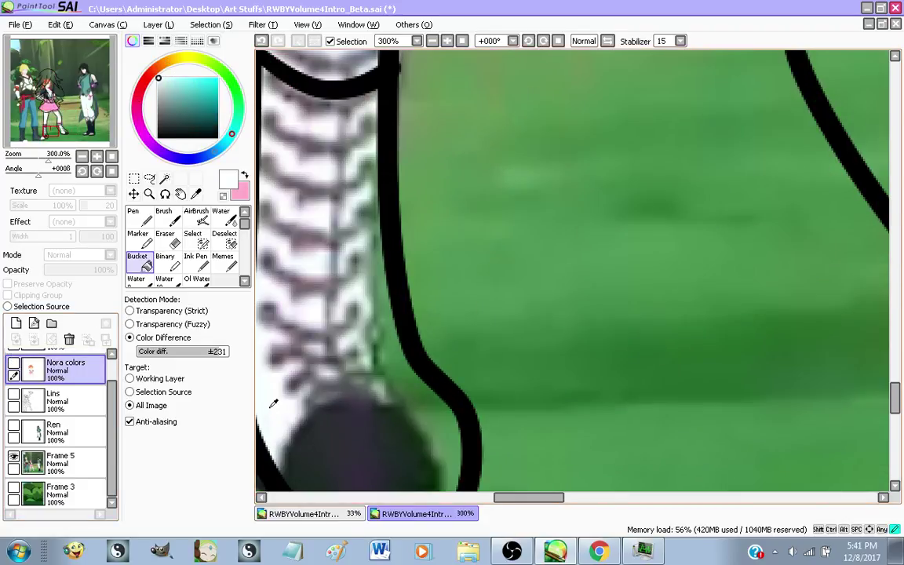
Show the Nora colors layer, hide Frame 5 and fill both of Nora's boots with the sampled off-white
{"action": "scroll", "coordinate": [271, 407], "scroll_direction": "down", "scroll_amount": 3}
{"action": "scroll", "coordinate": [16, 385], "scroll_direction": "up", "scroll_amount": 1}
{"action": "left_click", "coordinate": [14, 392]}
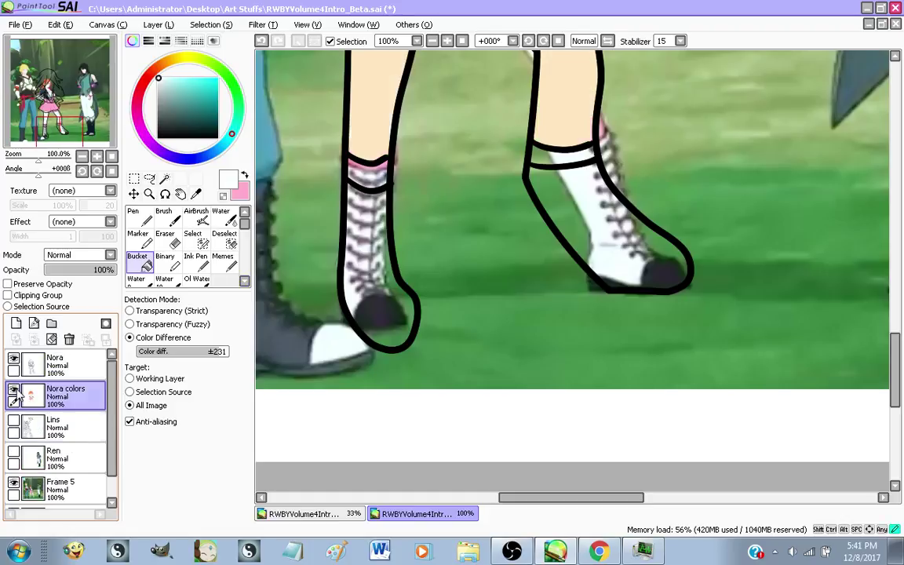
{"action": "scroll", "coordinate": [22, 441], "scroll_direction": "down", "scroll_amount": 1}
{"action": "left_click", "coordinate": [13, 455]}
{"action": "scroll", "coordinate": [423, 294], "scroll_direction": "up", "scroll_amount": 1}
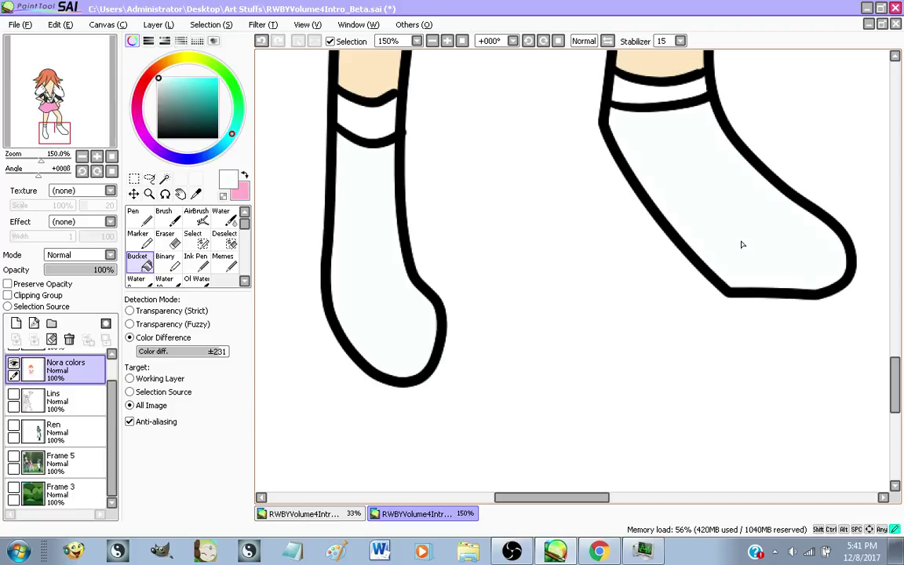
Switch to the stored pink and fill the bands above both of Nora's boots
{"action": "left_click", "coordinate": [245, 176]}
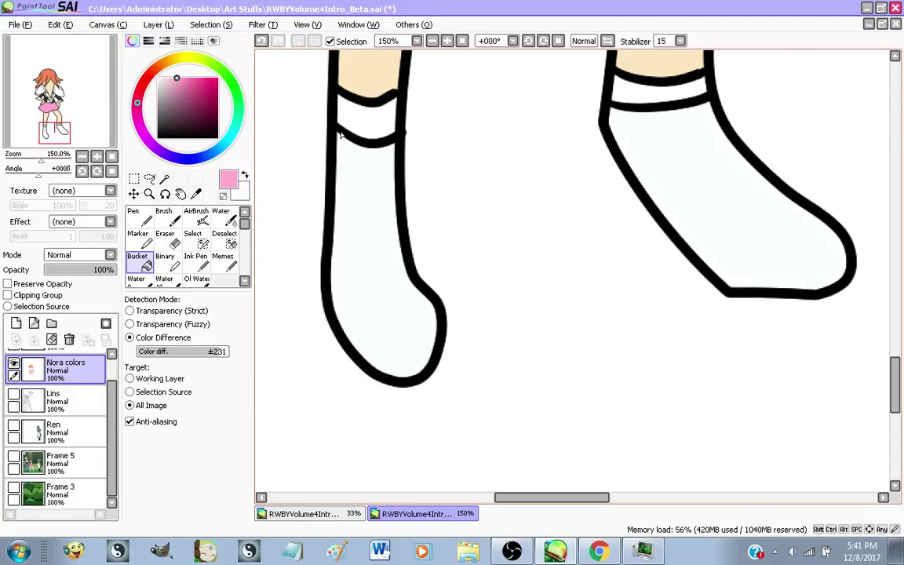
{"action": "left_click", "coordinate": [359, 120]}
{"action": "left_click", "coordinate": [623, 91]}
{"action": "scroll", "coordinate": [538, 220], "scroll_direction": "down", "scroll_amount": 3}
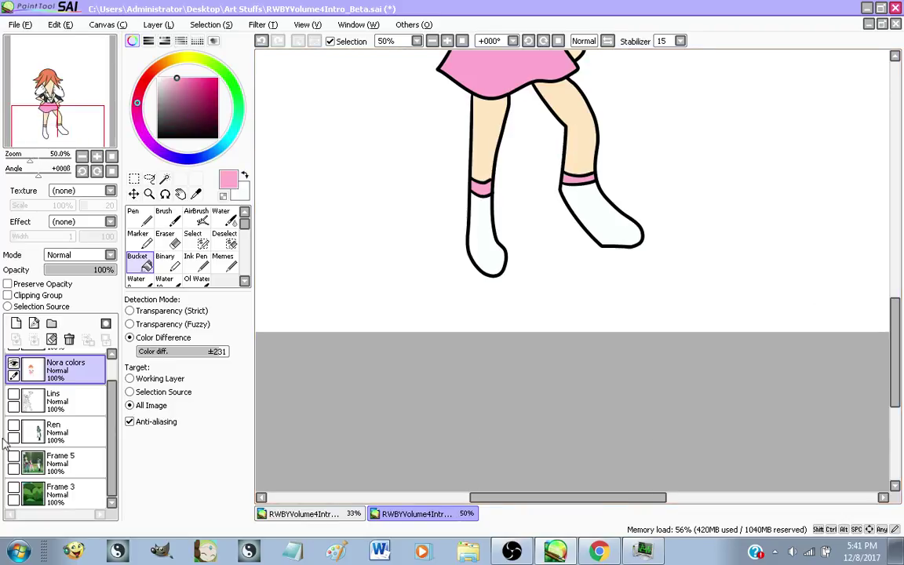
Show Frame 5 and compare Nora's filled boots, skirt and upper body with the reference picture
{"action": "left_click", "coordinate": [13, 456]}
{"action": "scroll", "coordinate": [540, 420], "scroll_direction": "down", "scroll_amount": 2}
{"action": "scroll", "coordinate": [590, 181], "scroll_direction": "up", "scroll_amount": 2}
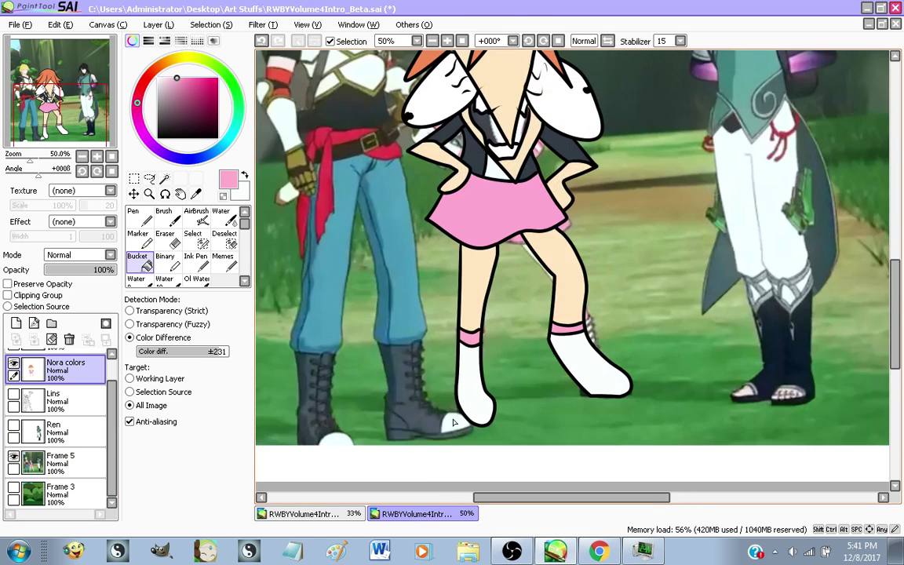
{"action": "key", "text": "minus"}
{"action": "key", "text": "plus"}
{"action": "key", "text": "plus"}
{"action": "key", "text": "minus"}
{"action": "key", "text": "plus"}
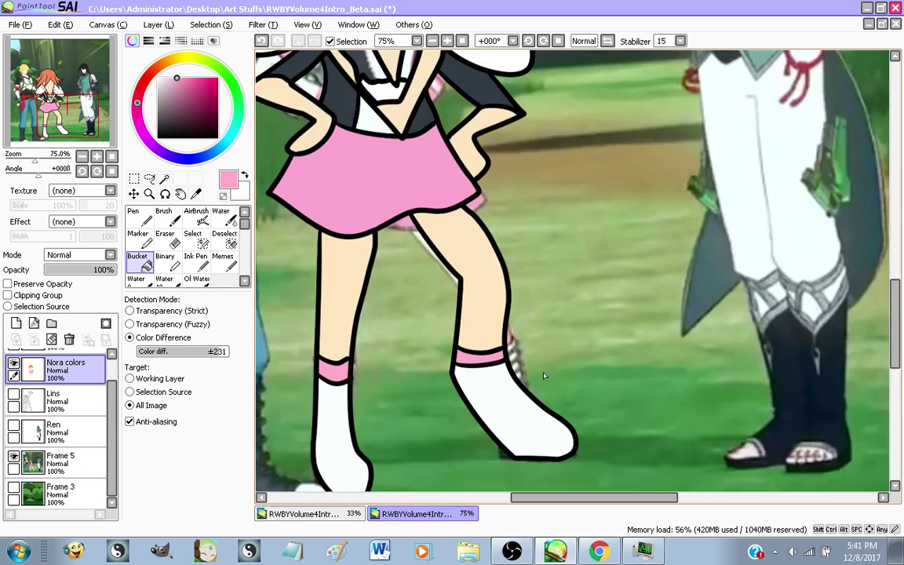
{"action": "key", "text": "minus"}
{"action": "key", "text": "plus"}
{"action": "key", "text": "plus"}
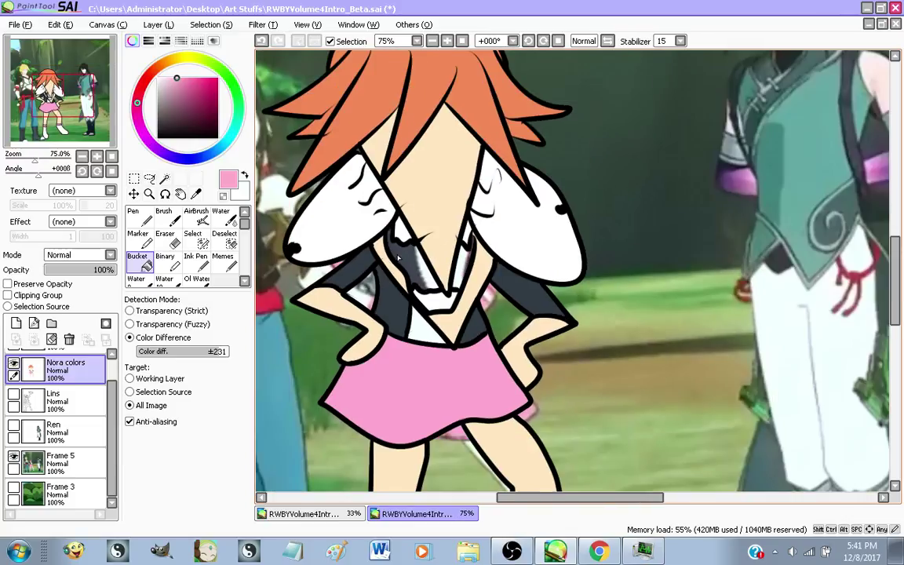
Hide Frame 5, choose a dark muted red and fill the mouth interior on both sides of Nora's nose
{"action": "left_click", "coordinate": [13, 456]}
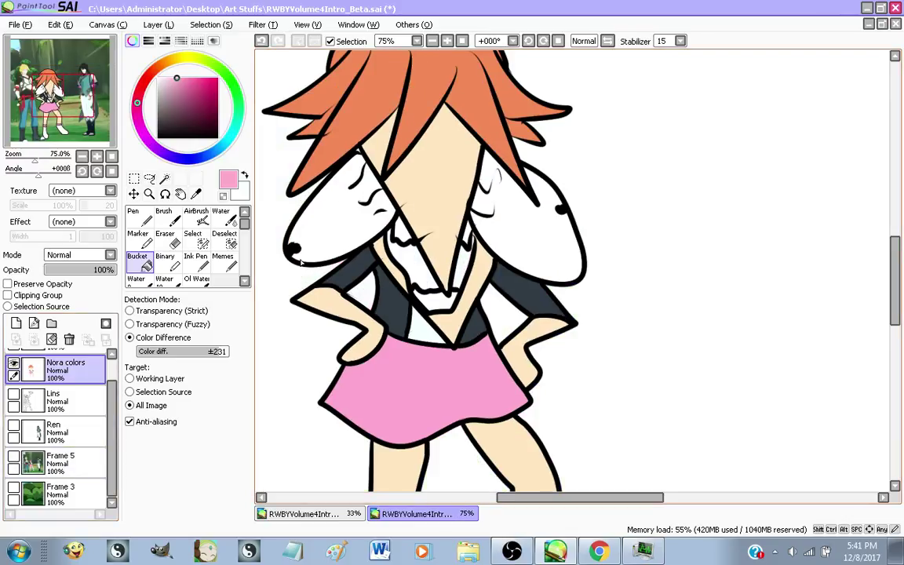
{"action": "left_click_drag", "start_coordinate": [173, 85], "coordinate": [179, 106]}
{"action": "scroll", "coordinate": [434, 251], "scroll_direction": "up", "scroll_amount": 1}
{"action": "left_click", "coordinate": [419, 268]}
{"action": "scroll", "coordinate": [482, 277], "scroll_direction": "up", "scroll_amount": 1}
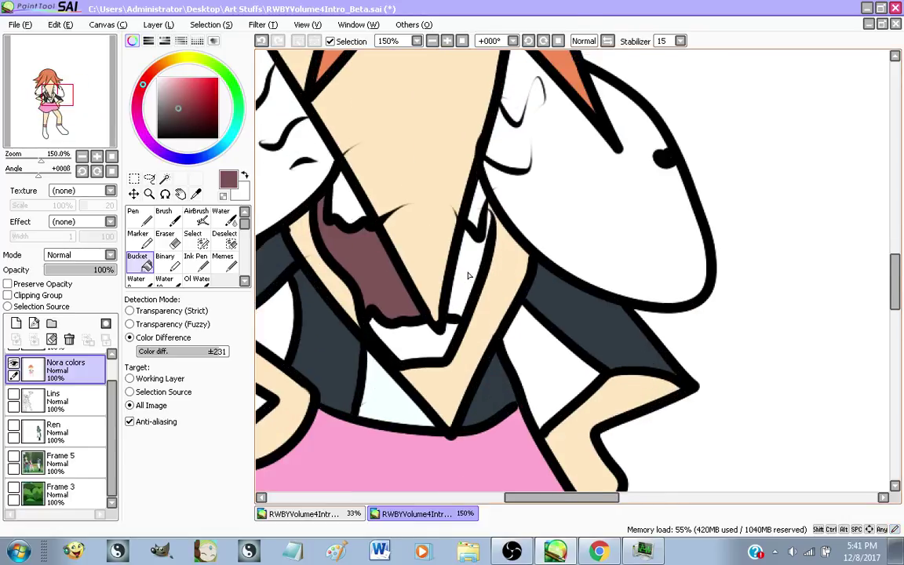
{"action": "left_click", "coordinate": [469, 275]}
{"action": "scroll", "coordinate": [494, 206], "scroll_direction": "down", "scroll_amount": 3}
{"action": "scroll", "coordinate": [406, 244], "scroll_direction": "down", "scroll_amount": 2}
{"action": "scroll", "coordinate": [406, 244], "scroll_direction": "up", "scroll_amount": 2}
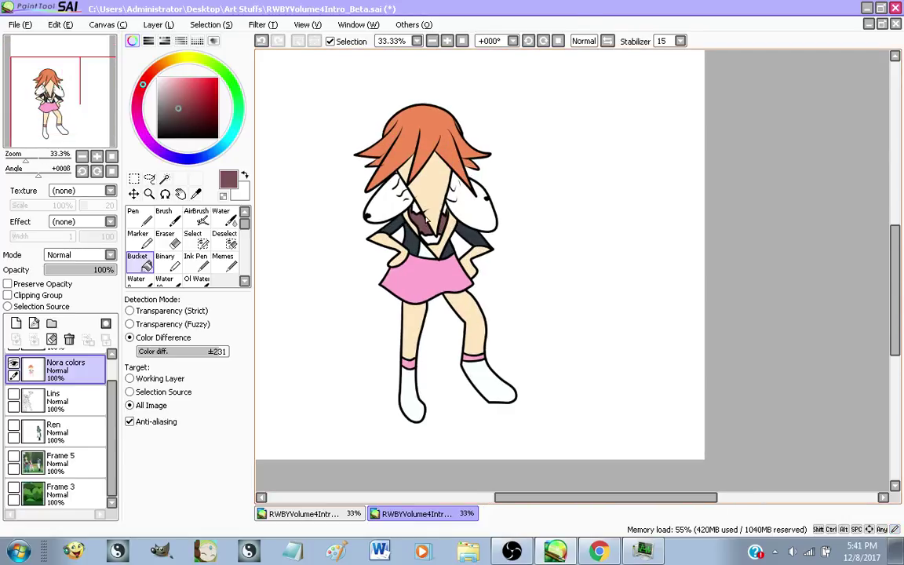
Show Frame 5, merge the Nora line layer down into Nora colors and rename the merged layer F5 Nora
{"action": "scroll", "coordinate": [407, 244], "scroll_direction": "down", "scroll_amount": 1}
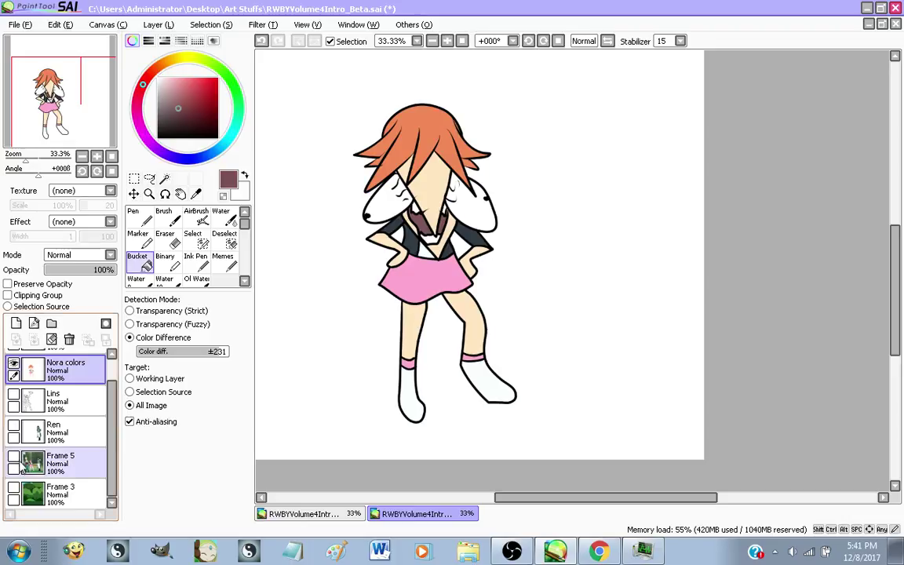
{"action": "left_click", "coordinate": [13, 456]}
{"action": "scroll", "coordinate": [63, 376], "scroll_direction": "up", "scroll_amount": 1}
{"action": "left_click", "coordinate": [66, 369]}
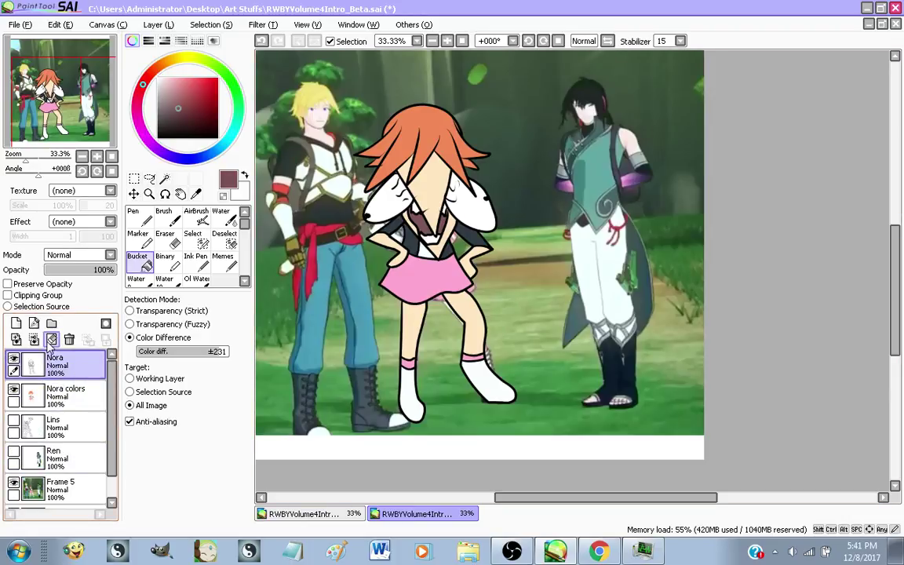
{"action": "left_click", "coordinate": [34, 340]}
{"action": "double_click", "coordinate": [80, 364]}
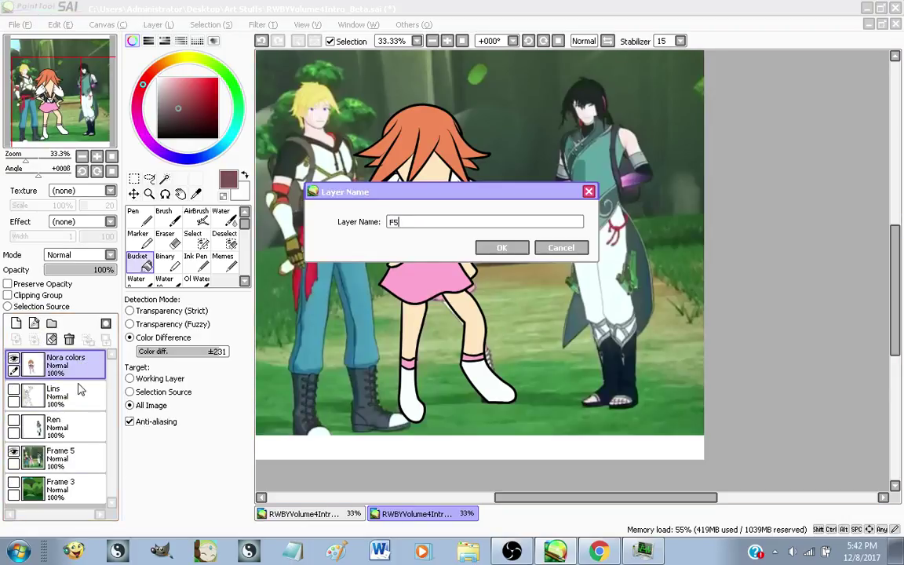
{"action": "type", "text": "F5 Nora"}
{"action": "key", "text": "Return"}
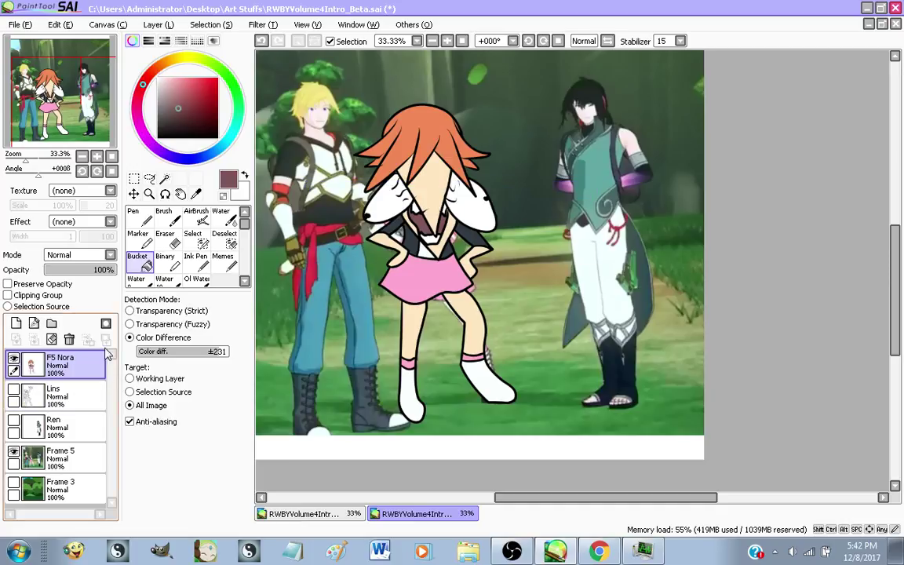
Create a layer folder named F5, move the F5 Nora layer into it and select that layer
{"action": "left_click", "coordinate": [52, 322]}
{"action": "double_click", "coordinate": [79, 374]}
{"action": "type", "text": "F"}
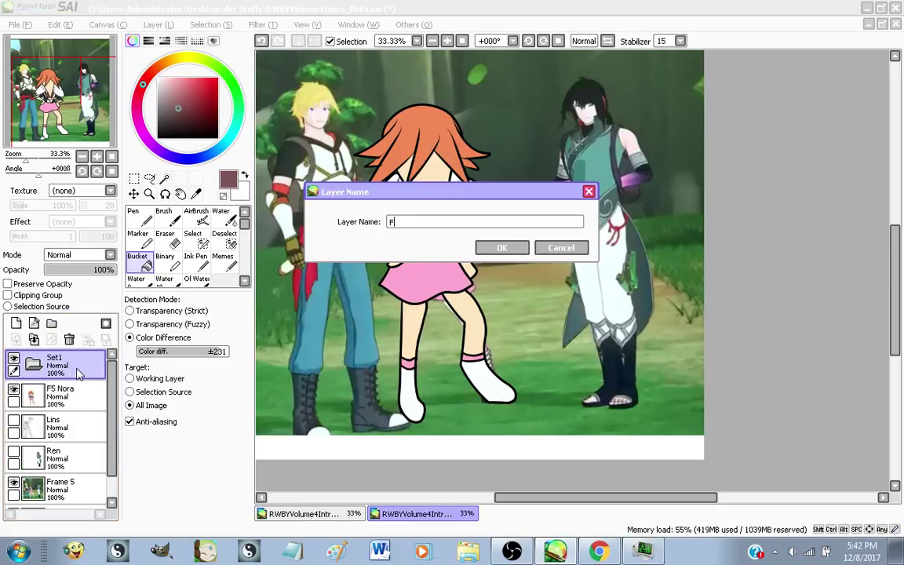
{"action": "type", "text": "5"}
{"action": "key", "text": "Return"}
{"action": "left_click_drag", "start_coordinate": [78, 392], "coordinate": [85, 364]}
{"action": "left_click", "coordinate": [83, 398]}
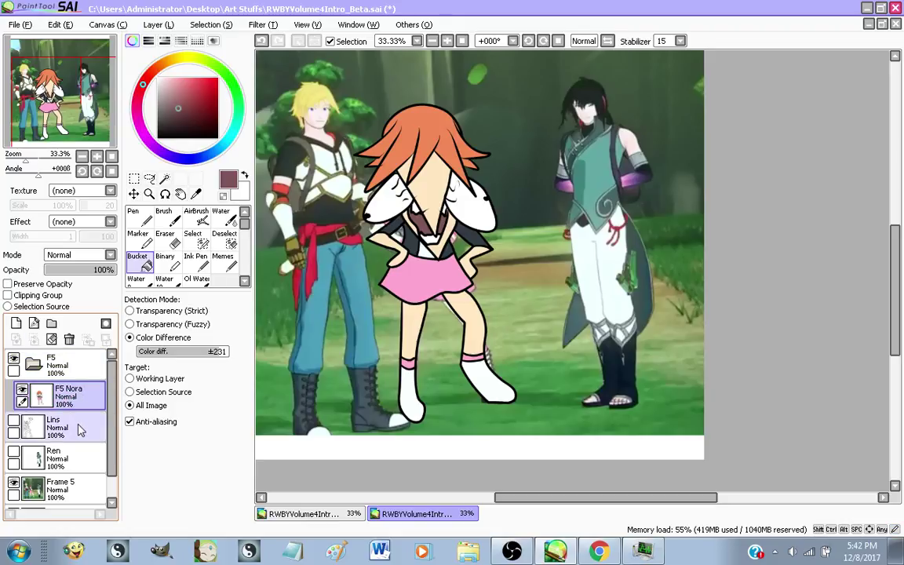
{"action": "left_click", "coordinate": [81, 429]}
{"action": "scroll", "coordinate": [587, 427], "scroll_direction": "down", "scroll_amount": 1}
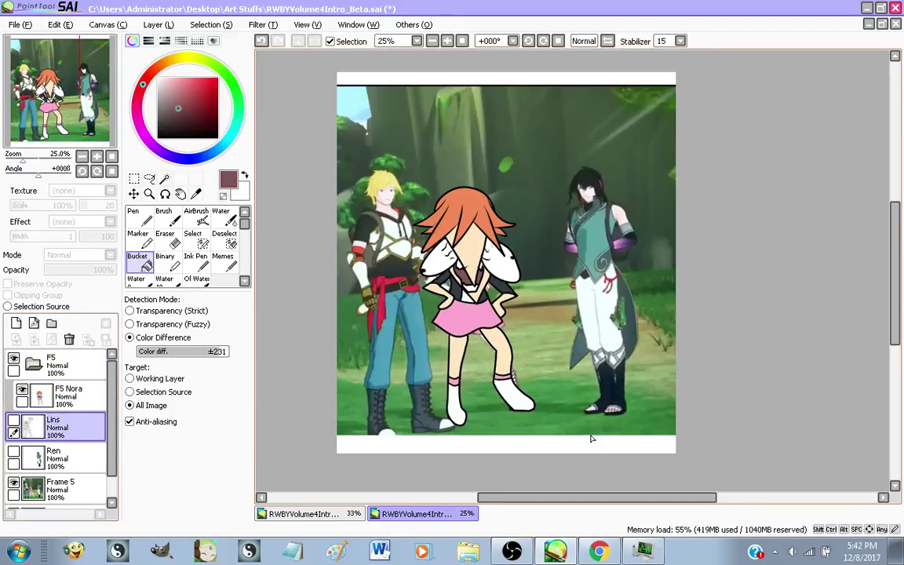
{"action": "scroll", "coordinate": [526, 374], "scroll_direction": "up", "scroll_amount": 1}
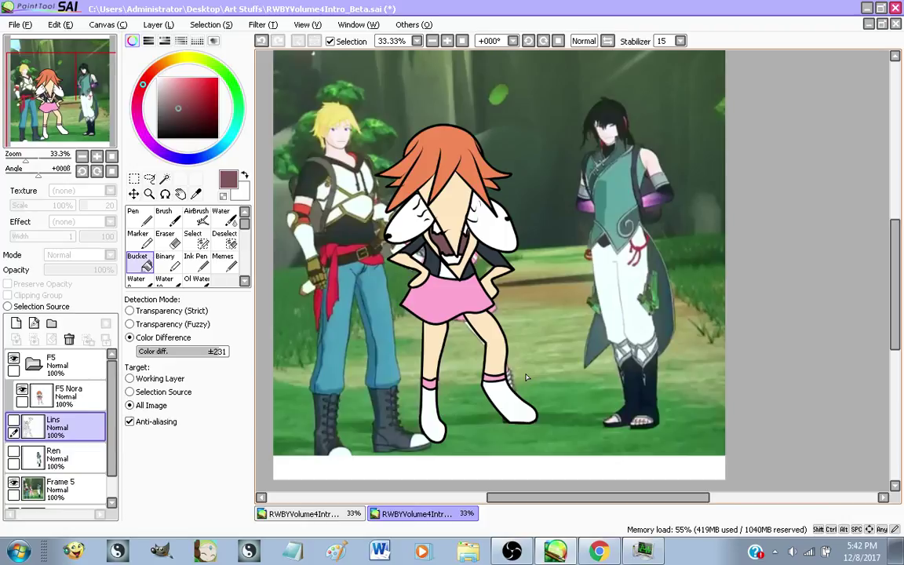
{"action": "scroll", "coordinate": [526, 378], "scroll_direction": "down", "scroll_amount": 1}
{"action": "scroll", "coordinate": [526, 378], "scroll_direction": "up", "scroll_amount": 1}
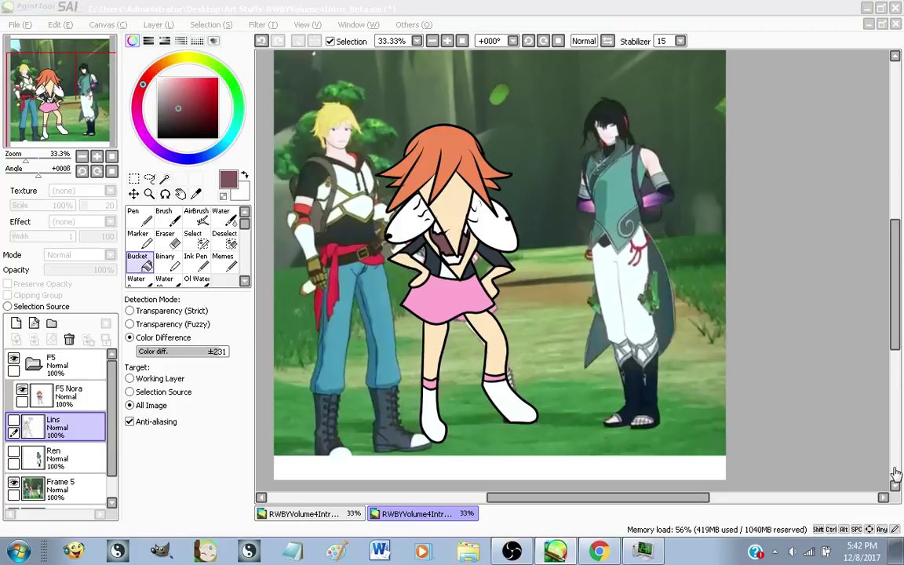
{"action": "scroll", "coordinate": [794, 290], "scroll_direction": "down", "scroll_amount": 1}
{"action": "scroll", "coordinate": [795, 290], "scroll_direction": "up", "scroll_amount": 1}
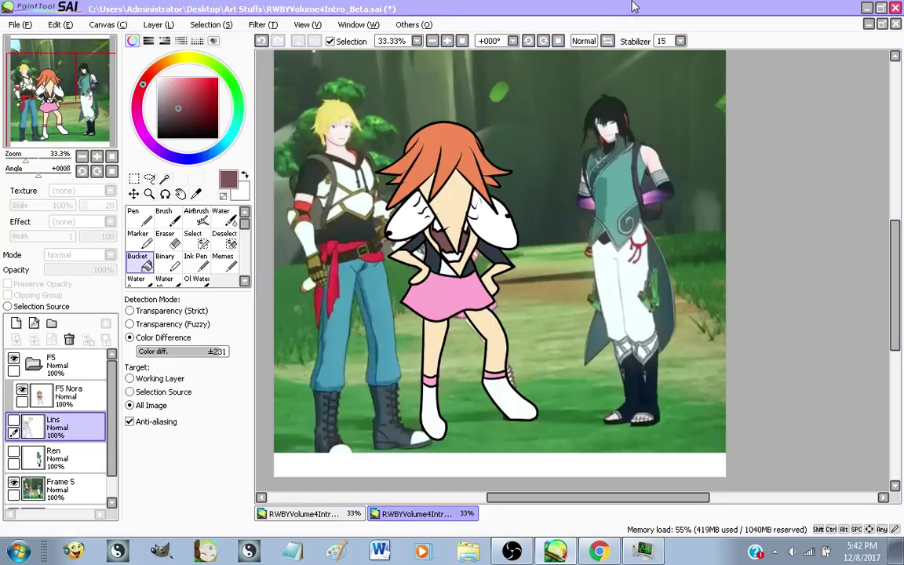
Switch to the YouTube Live Dashboard in Chrome and read back through the recent live chat messages
{"action": "key", "text": "alt+Tab"}
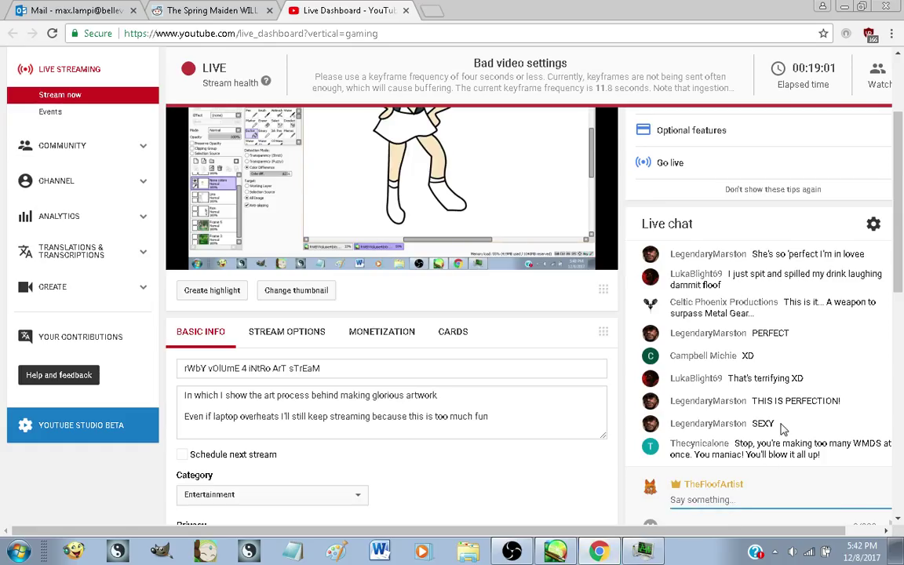
{"action": "scroll", "coordinate": [782, 428], "scroll_direction": "up", "scroll_amount": 5}
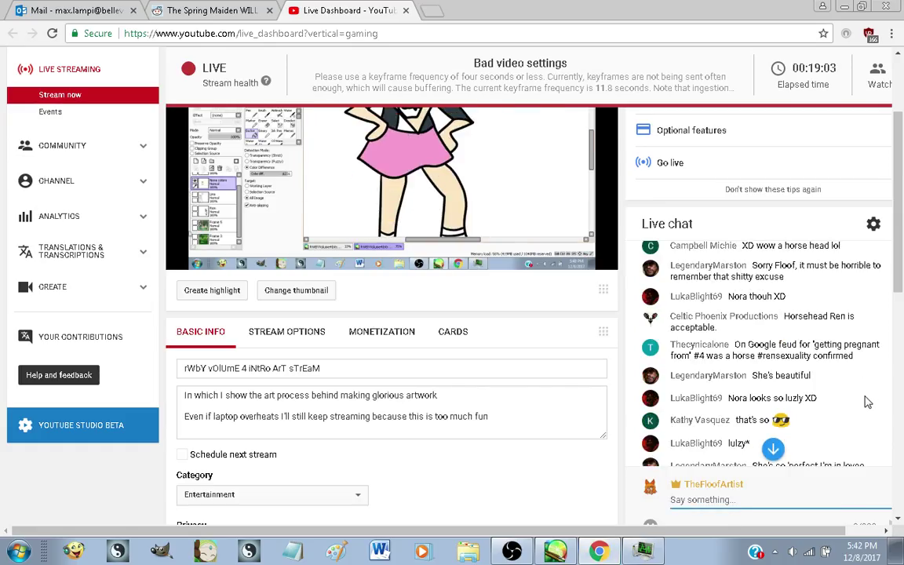
{"action": "scroll", "coordinate": [868, 402], "scroll_direction": "up", "scroll_amount": 2}
{"action": "scroll", "coordinate": [867, 402], "scroll_direction": "up", "scroll_amount": 2}
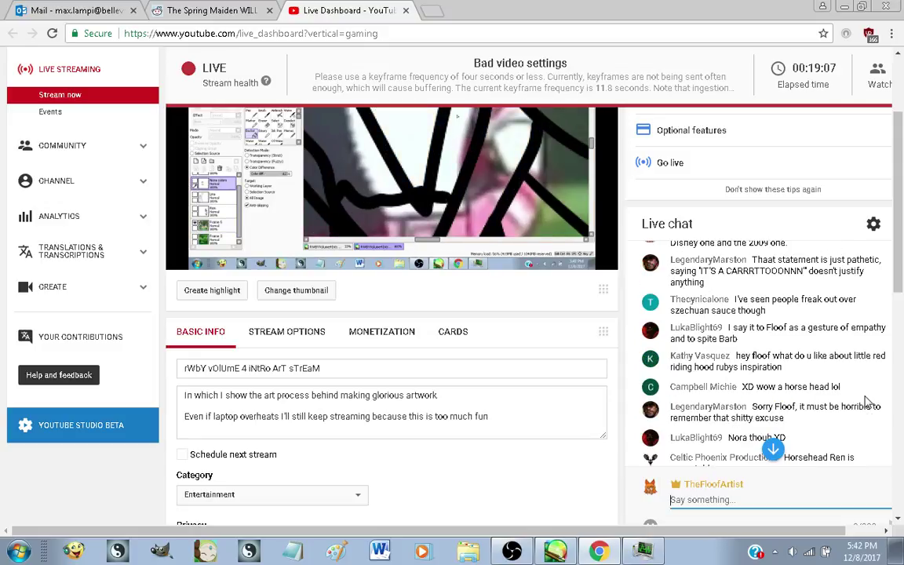
{"action": "scroll", "coordinate": [868, 401], "scroll_direction": "down", "scroll_amount": 3}
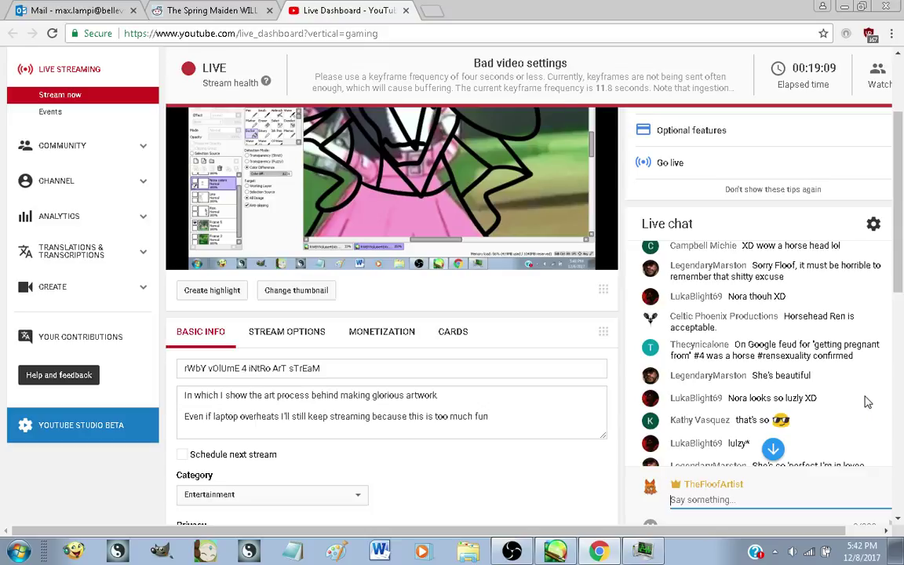
{"action": "scroll", "coordinate": [868, 402], "scroll_direction": "down", "scroll_amount": 2}
{"action": "scroll", "coordinate": [868, 402], "scroll_direction": "down", "scroll_amount": 2}
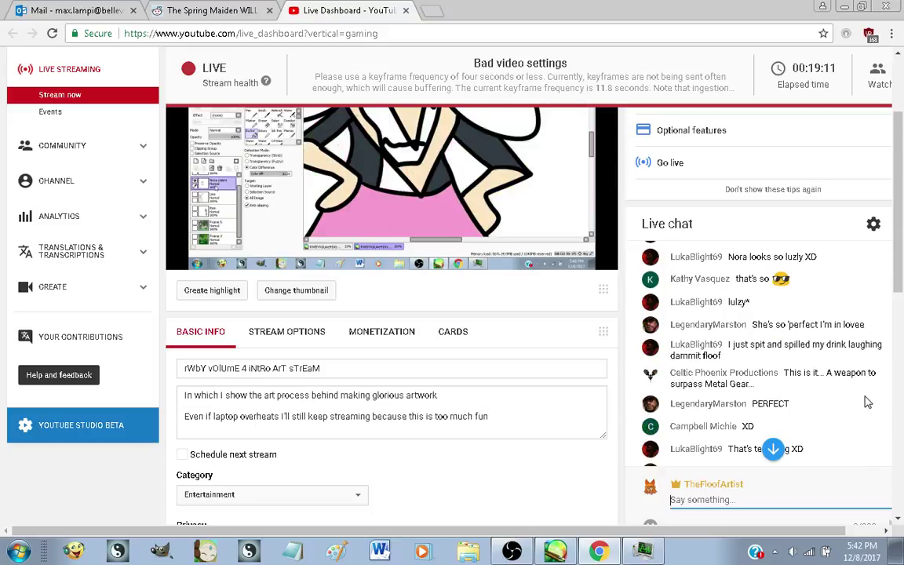
{"action": "scroll", "coordinate": [868, 401], "scroll_direction": "down", "scroll_amount": 2}
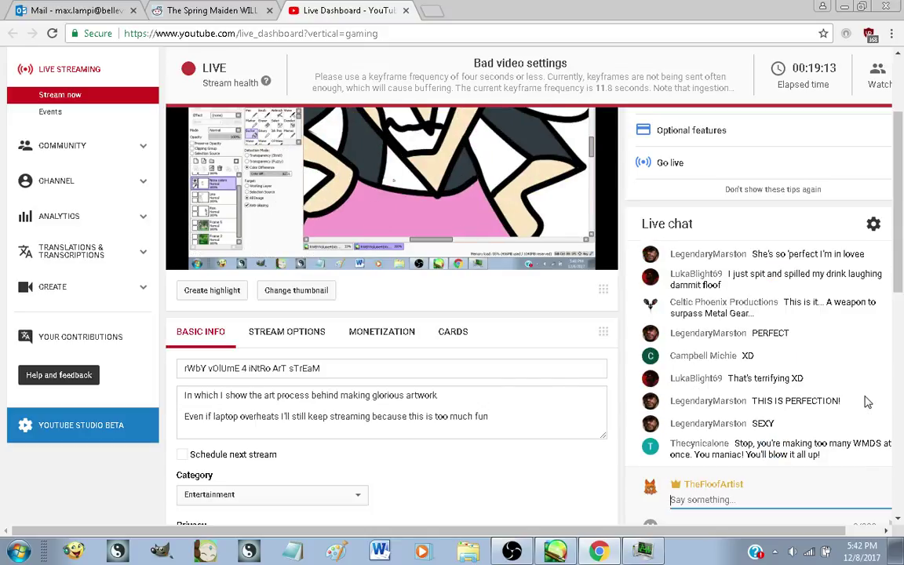
{"action": "scroll", "coordinate": [868, 401], "scroll_direction": "down", "scroll_amount": 1}
{"action": "scroll", "coordinate": [617, 448], "scroll_direction": "up", "scroll_amount": 1}
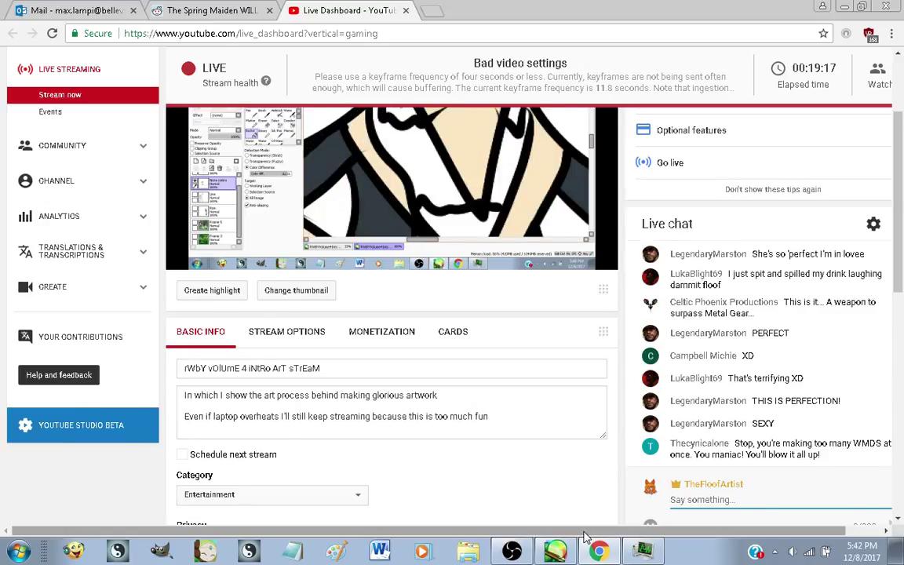
{"action": "scroll", "coordinate": [679, 317], "scroll_direction": "right", "scroll_amount": 1}
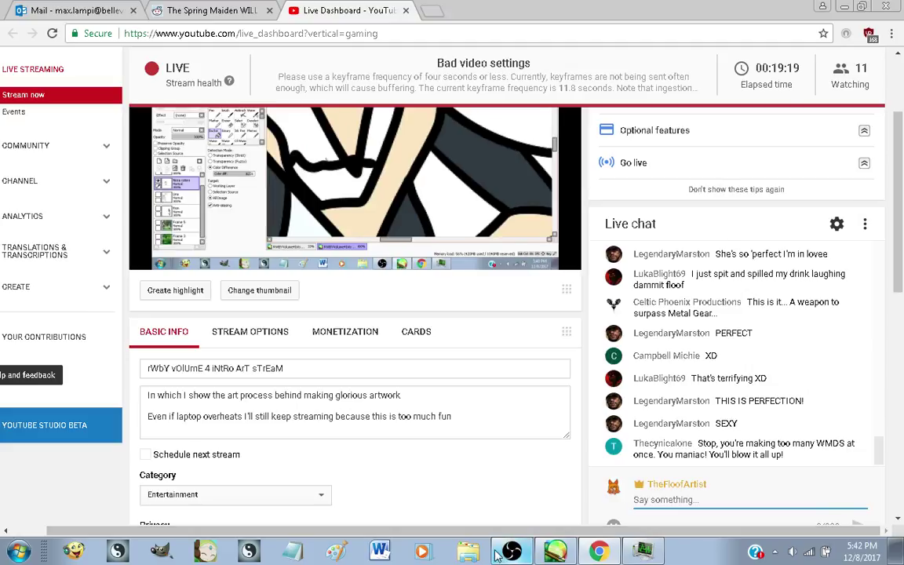
Switch back to PaintTool SAI, compare the F5 Nora layer with the reference picture by toggling its visibility, and leave it hidden
{"action": "key", "text": "alt+Tab"}
{"action": "scroll", "coordinate": [621, 306], "scroll_direction": "down", "scroll_amount": 1}
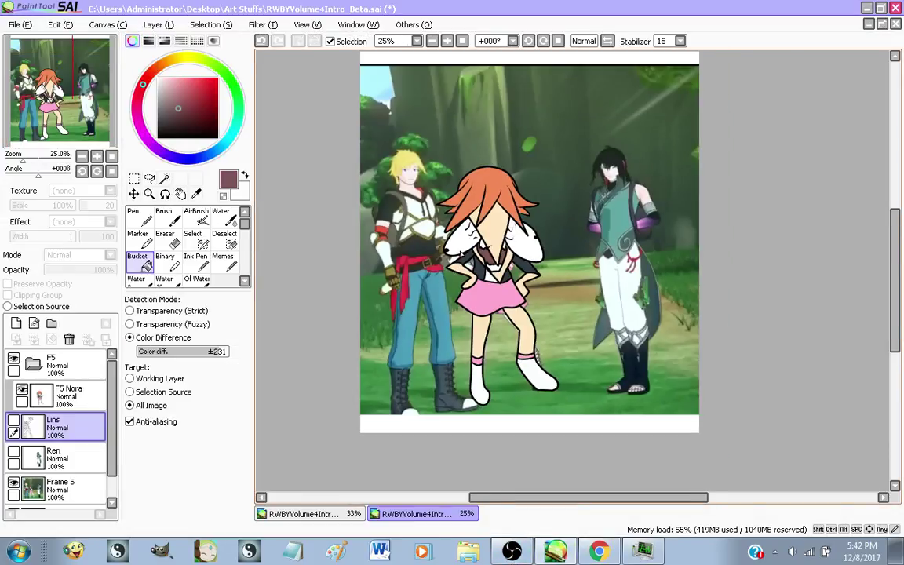
{"action": "scroll", "coordinate": [433, 211], "scroll_direction": "up", "scroll_amount": 1}
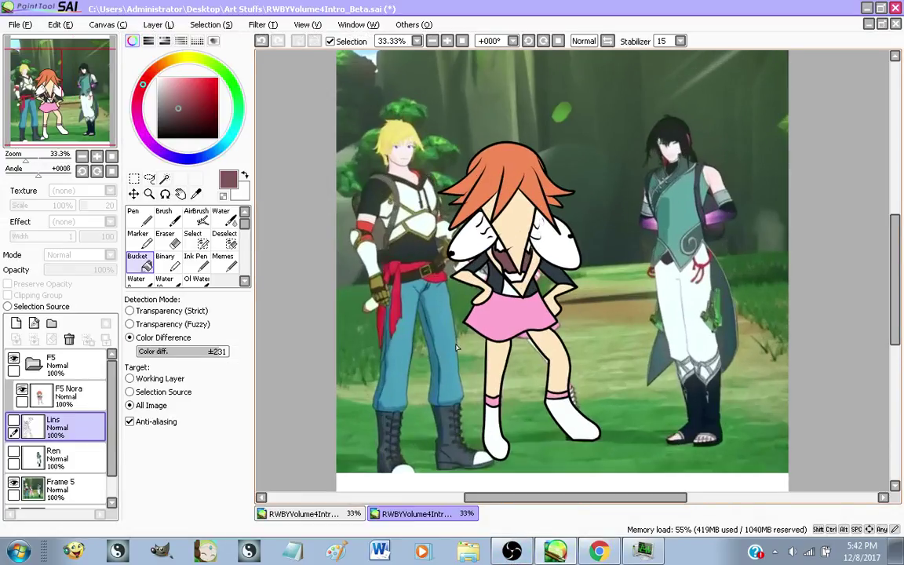
{"action": "left_click", "coordinate": [60, 397]}
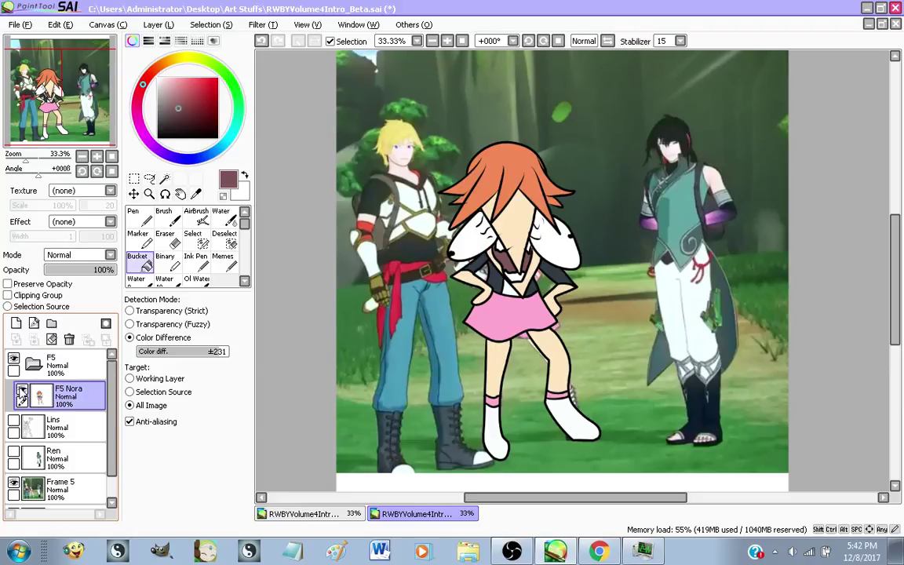
{"action": "left_click", "coordinate": [21, 392]}
{"action": "left_click", "coordinate": [21, 392]}
{"action": "left_click", "coordinate": [21, 392]}
{"action": "left_click", "coordinate": [21, 392]}
{"action": "left_click", "coordinate": [22, 392]}
{"action": "left_click", "coordinate": [21, 392]}
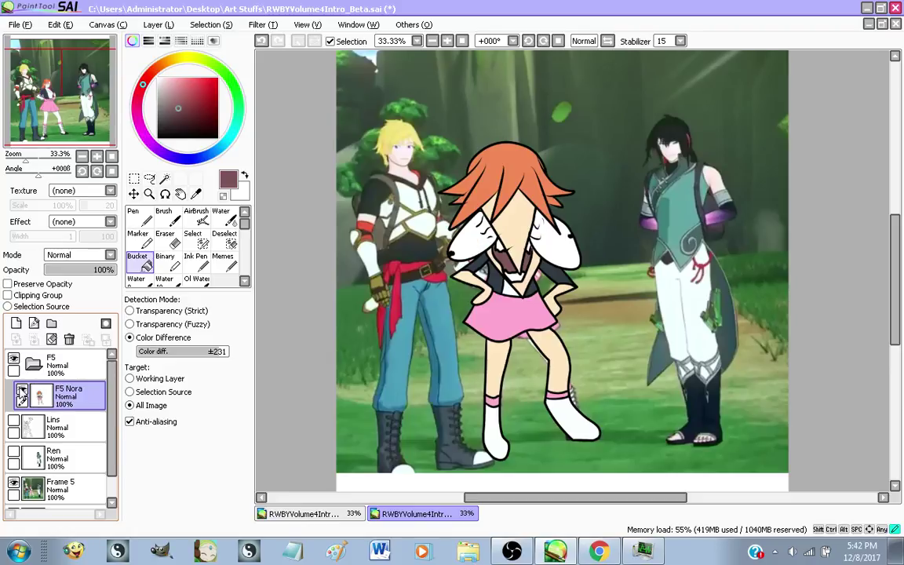
{"action": "left_click", "coordinate": [22, 393]}
{"action": "left_click", "coordinate": [21, 392]}
{"action": "left_click", "coordinate": [21, 393]}
{"action": "left_click", "coordinate": [21, 392]}
{"action": "left_click", "coordinate": [22, 393]}
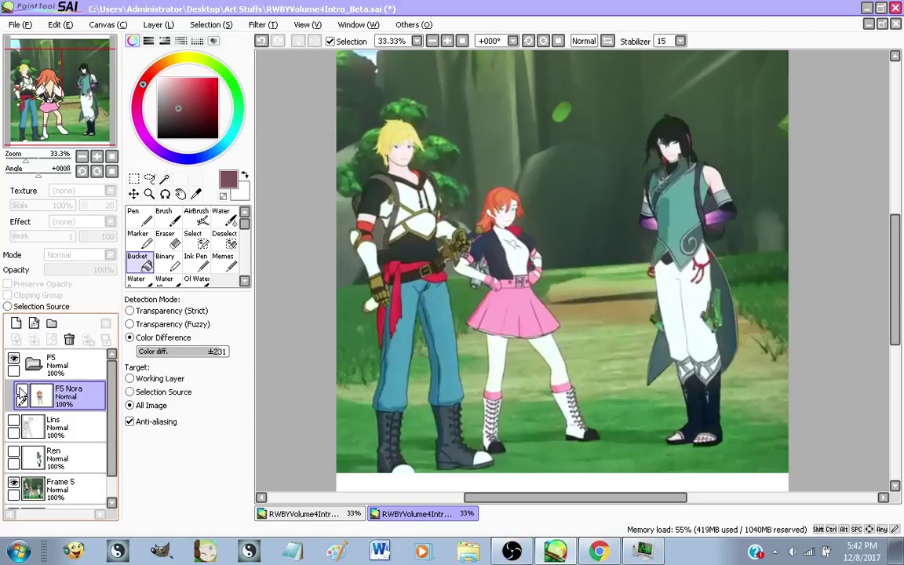
{"action": "left_click", "coordinate": [21, 392]}
{"action": "left_click", "coordinate": [21, 391]}
Show the Lins layer, sample the yellow of Jaune's hair from the reference picture and store it as the secondary color
{"action": "left_click", "coordinate": [13, 421]}
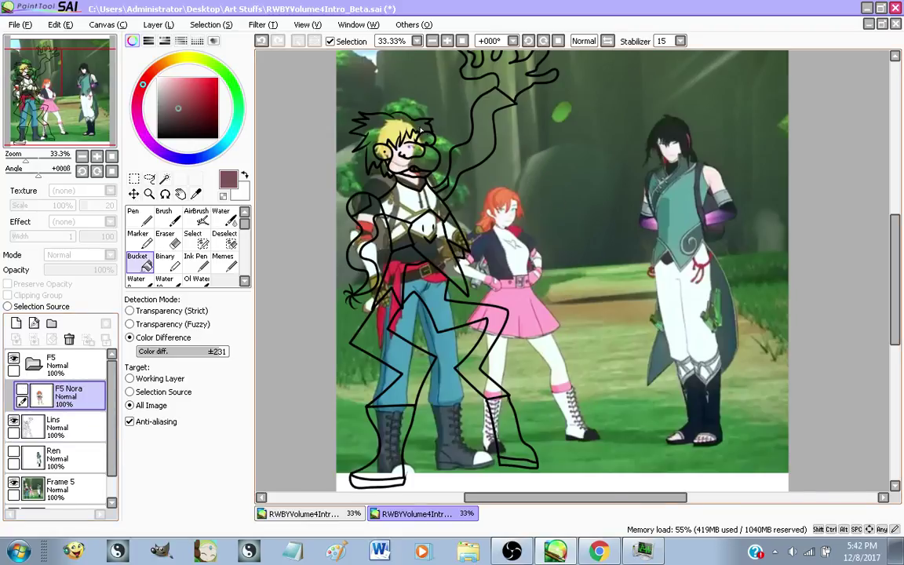
{"action": "scroll", "coordinate": [419, 127], "scroll_direction": "up", "scroll_amount": 1}
{"action": "scroll", "coordinate": [410, 144], "scroll_direction": "down", "scroll_amount": 1}
{"action": "scroll", "coordinate": [429, 212], "scroll_direction": "down", "scroll_amount": 1}
{"action": "scroll", "coordinate": [428, 213], "scroll_direction": "up", "scroll_amount": 1}
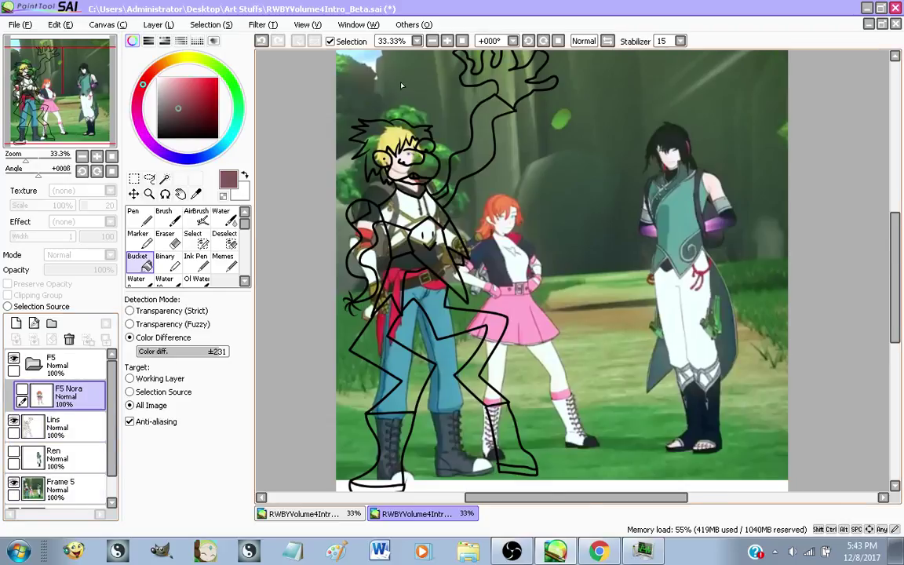
{"action": "scroll", "coordinate": [379, 184], "scroll_direction": "up", "scroll_amount": 6}
{"action": "left_click", "coordinate": [432, 227], "text": "alt"}
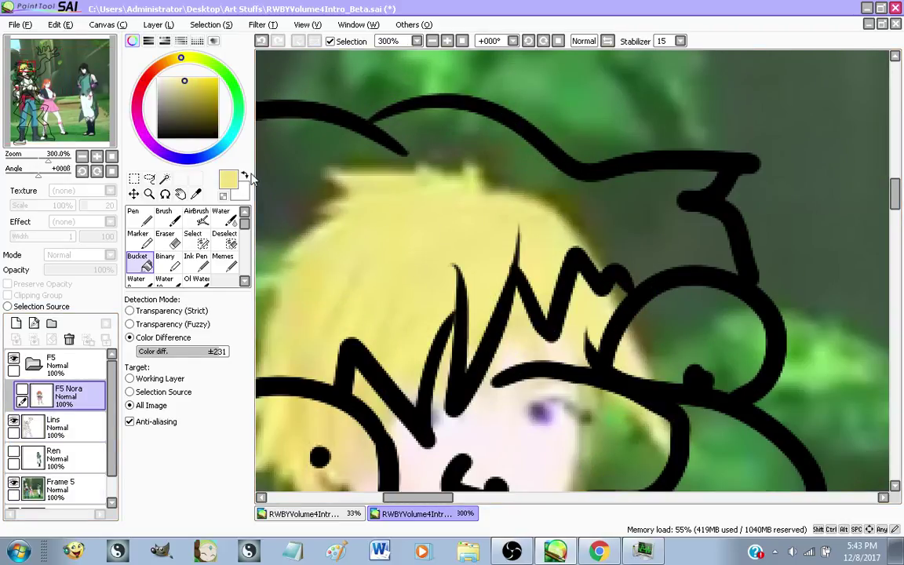
{"action": "left_click", "coordinate": [245, 175]}
Sample the dark greenish gray of Jaune's sleeve from the reference picture as the active color
{"action": "scroll", "coordinate": [413, 298], "scroll_direction": "down", "scroll_amount": 4}
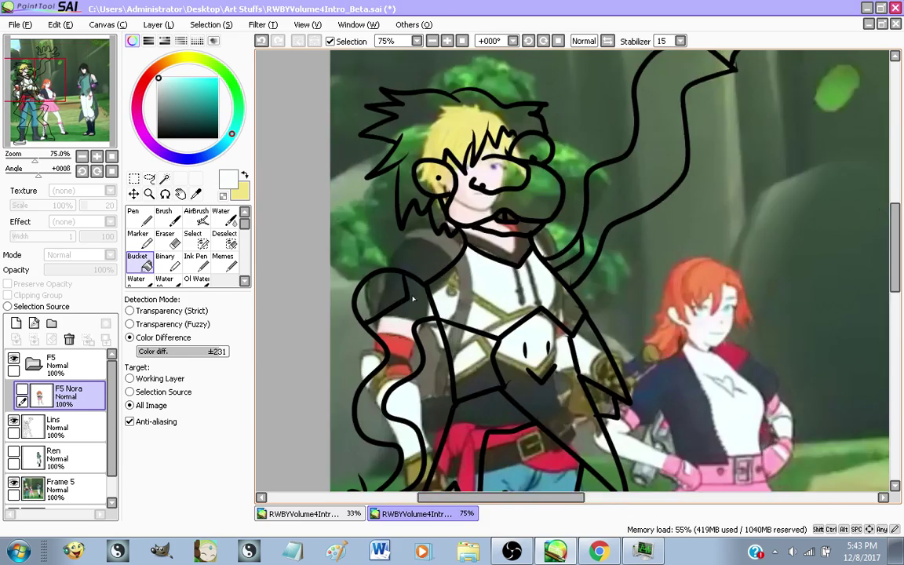
{"action": "scroll", "coordinate": [413, 299], "scroll_direction": "up", "scroll_amount": 4}
{"action": "scroll", "coordinate": [424, 205], "scroll_direction": "down", "scroll_amount": 2}
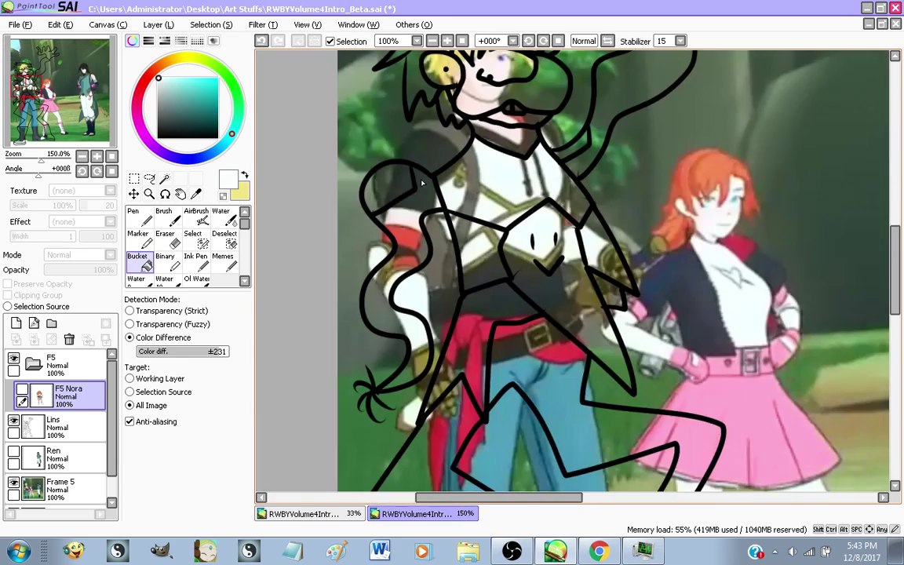
{"action": "scroll", "coordinate": [421, 183], "scroll_direction": "up", "scroll_amount": 2}
{"action": "scroll", "coordinate": [408, 212], "scroll_direction": "down", "scroll_amount": 4}
{"action": "scroll", "coordinate": [392, 251], "scroll_direction": "up", "scroll_amount": 2}
{"action": "scroll", "coordinate": [382, 276], "scroll_direction": "down", "scroll_amount": 2}
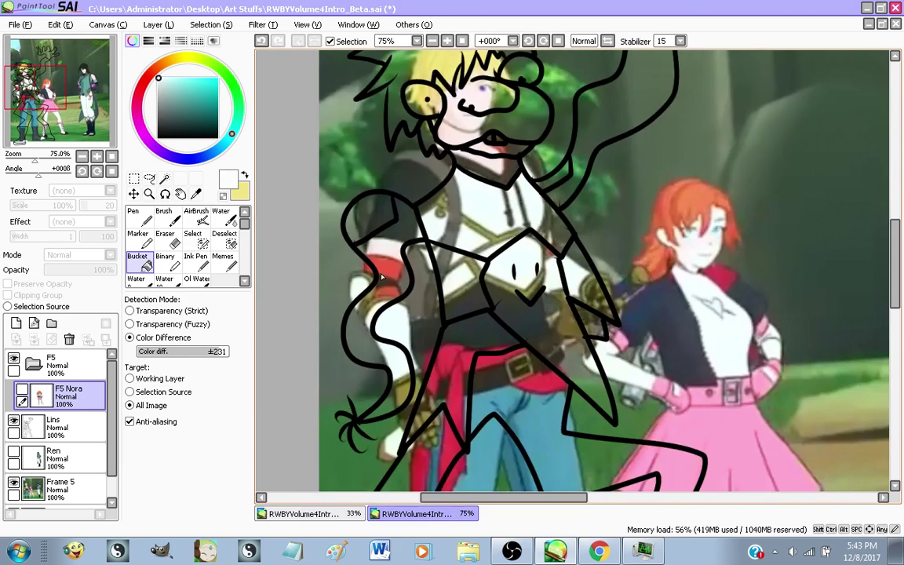
{"action": "scroll", "coordinate": [381, 276], "scroll_direction": "up", "scroll_amount": 2}
{"action": "scroll", "coordinate": [353, 232], "scroll_direction": "down", "scroll_amount": 5}
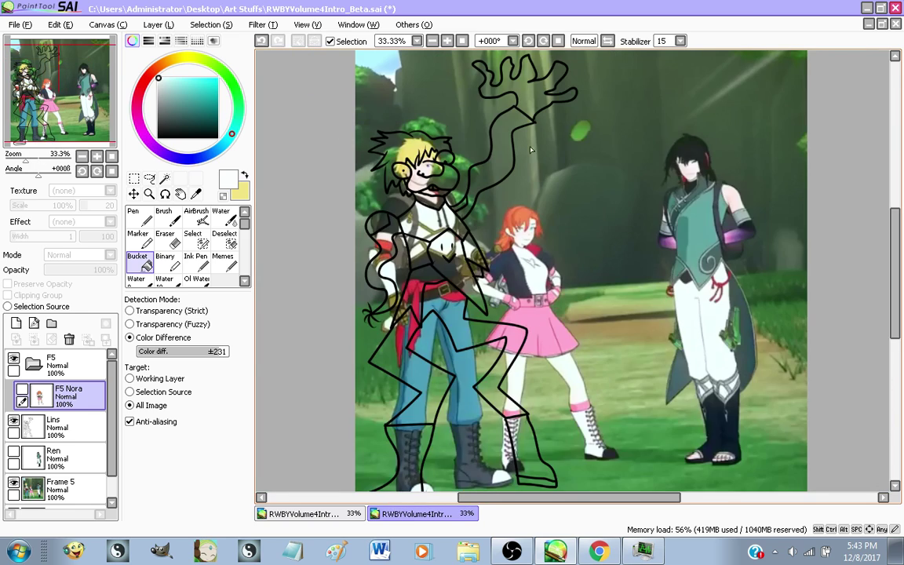
{"action": "scroll", "coordinate": [530, 149], "scroll_direction": "up", "scroll_amount": 1}
{"action": "scroll", "coordinate": [465, 186], "scroll_direction": "down", "scroll_amount": 2}
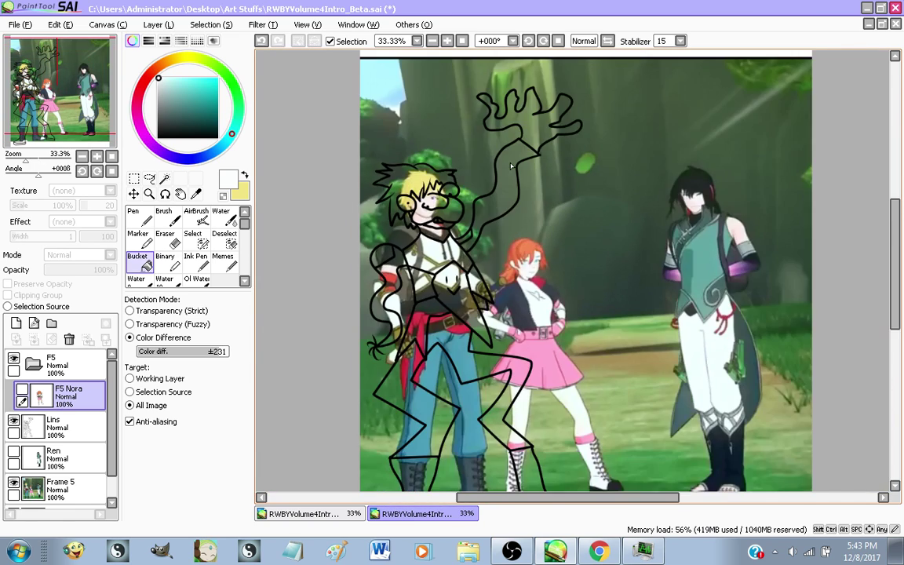
{"action": "scroll", "coordinate": [437, 269], "scroll_direction": "up", "scroll_amount": 2}
{"action": "scroll", "coordinate": [392, 286], "scroll_direction": "up", "scroll_amount": 1}
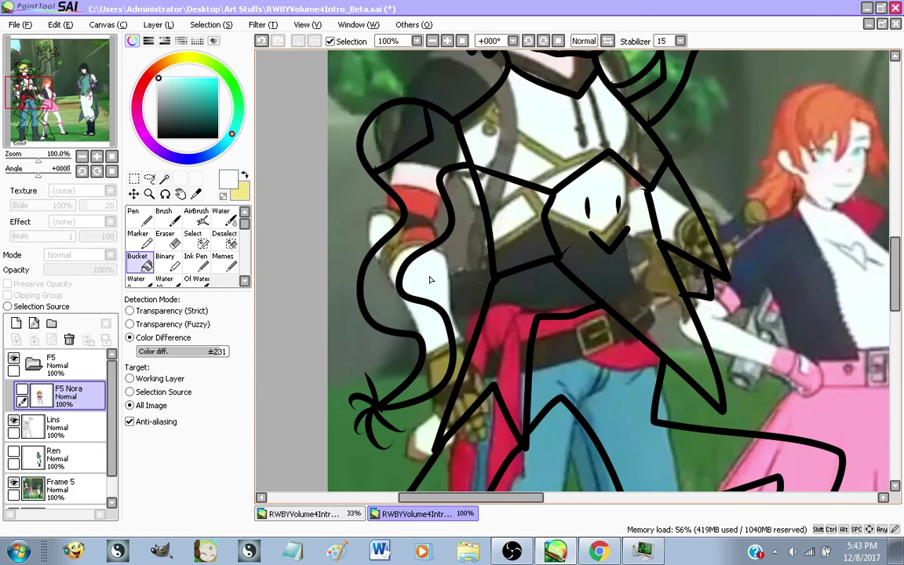
{"action": "scroll", "coordinate": [430, 280], "scroll_direction": "up", "scroll_amount": 2}
{"action": "scroll", "coordinate": [417, 165], "scroll_direction": "down", "scroll_amount": 2}
{"action": "scroll", "coordinate": [408, 202], "scroll_direction": "up", "scroll_amount": 2}
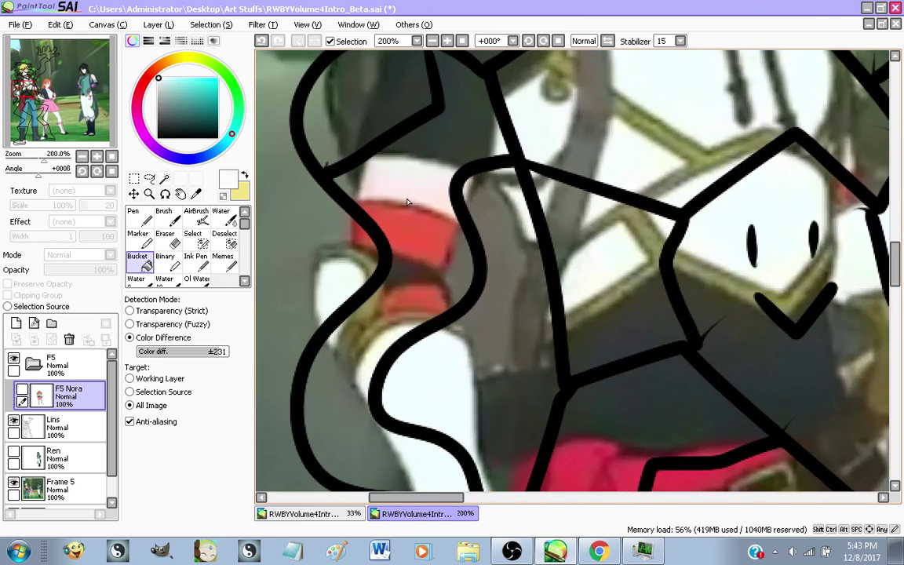
{"action": "scroll", "coordinate": [408, 204], "scroll_direction": "down", "scroll_amount": 3}
{"action": "scroll", "coordinate": [416, 173], "scroll_direction": "up", "scroll_amount": 2}
{"action": "right_click", "coordinate": [398, 161]}
{"action": "scroll", "coordinate": [388, 161], "scroll_direction": "down", "scroll_amount": 3}
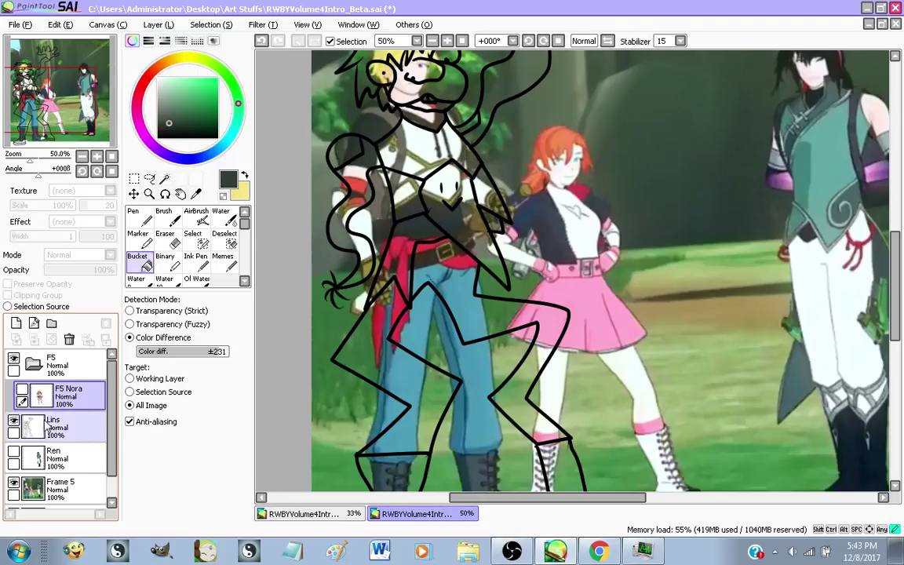
Create a new layer directly below the Lins layer and name it F5 Jaune
{"action": "left_click", "coordinate": [35, 427]}
{"action": "left_click", "coordinate": [15, 322]}
{"action": "left_click_drag", "start_coordinate": [67, 459], "coordinate": [78, 455]}
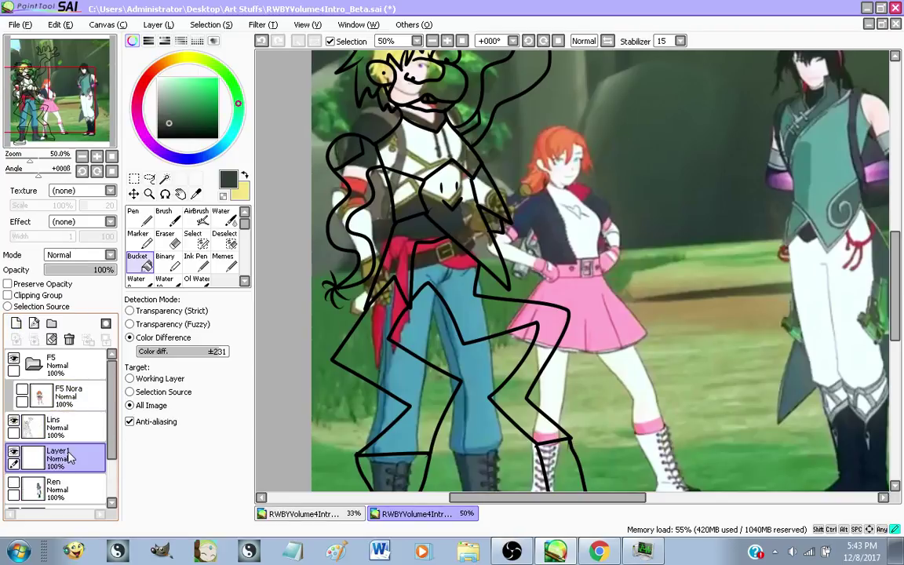
{"action": "double_click", "coordinate": [82, 455]}
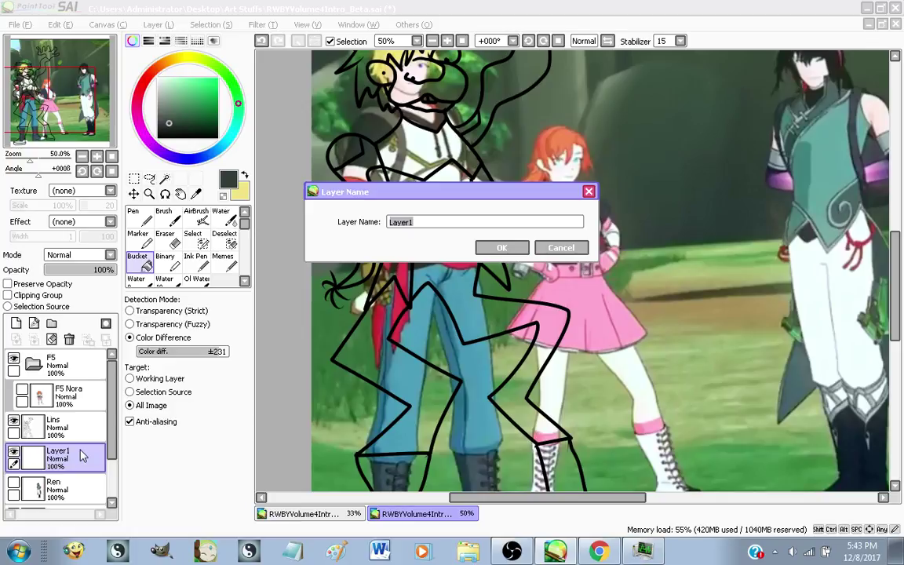
{"action": "type", "text": "F5 Jaune"}
{"action": "key", "text": "Return"}
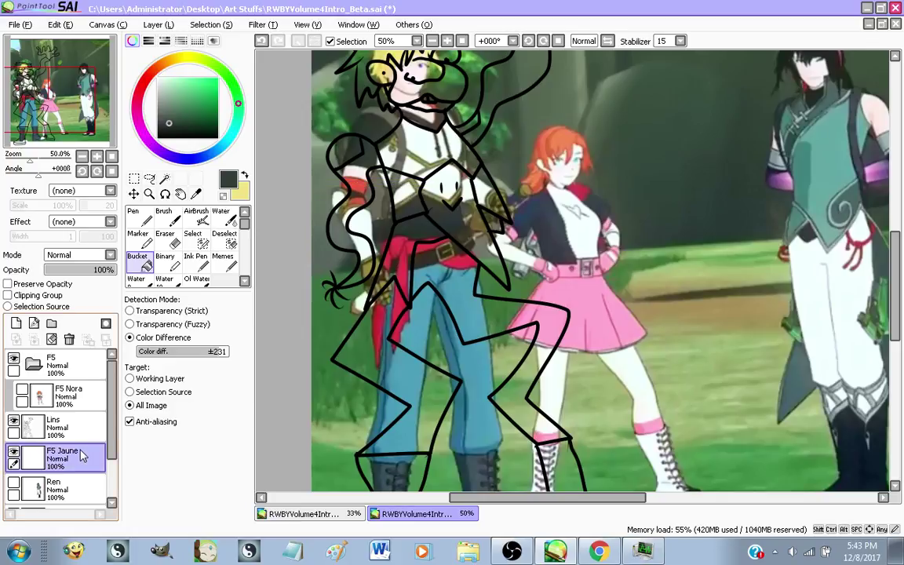
Hide the Frame 5 layer and make the sampled hair yellow the active color
{"action": "scroll", "coordinate": [81, 451], "scroll_direction": "down", "scroll_amount": 2}
{"action": "left_click", "coordinate": [14, 468]}
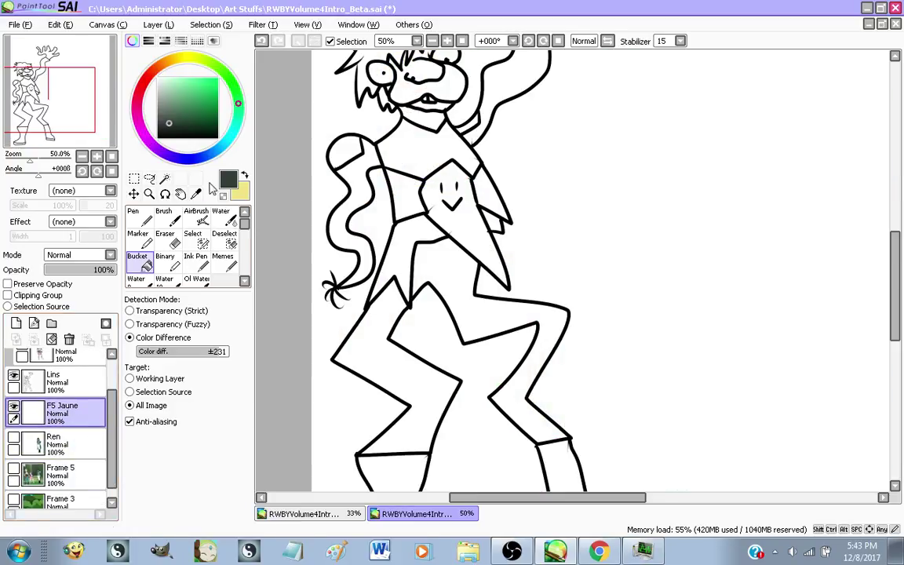
{"action": "scroll", "coordinate": [365, 306], "scroll_direction": "down", "scroll_amount": 1}
{"action": "left_click", "coordinate": [245, 175]}
Try to bucket-fill Jaune's hair with yellow on the F5 Jaune layer and undo the fill
{"action": "scroll", "coordinate": [375, 130], "scroll_direction": "up", "scroll_amount": 3}
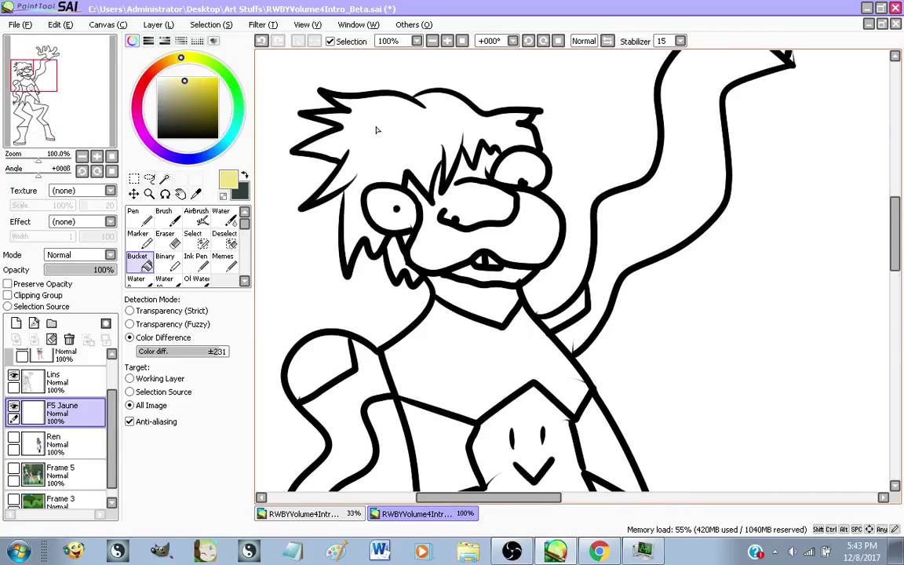
{"action": "left_click", "coordinate": [383, 131]}
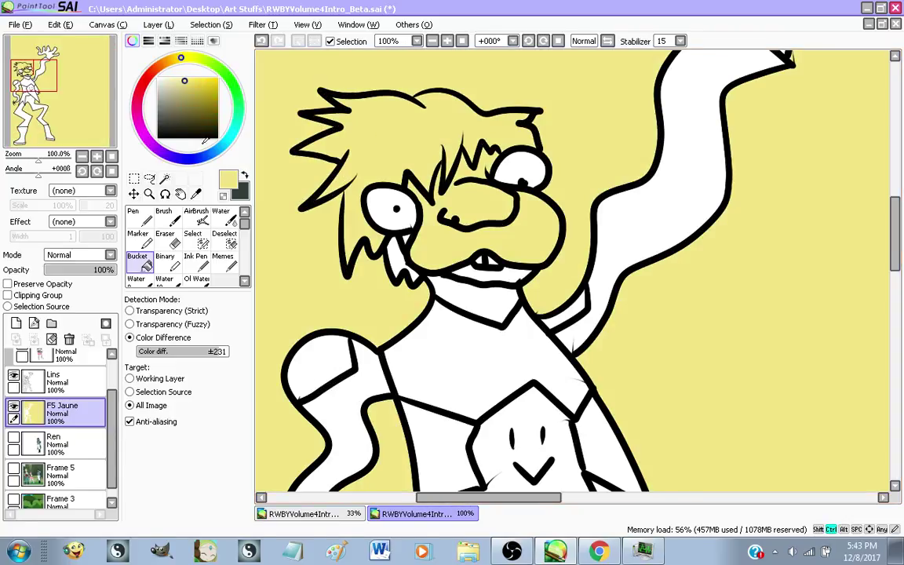
{"action": "key", "text": "ctrl+z"}
Close the gaps in Jaune's hair outline with small yellow Binary strokes at the crown and beside the ear, and return to the Bucket tool
{"action": "left_click", "coordinate": [165, 261]}
{"action": "scroll", "coordinate": [362, 136], "scroll_direction": "up", "scroll_amount": 5}
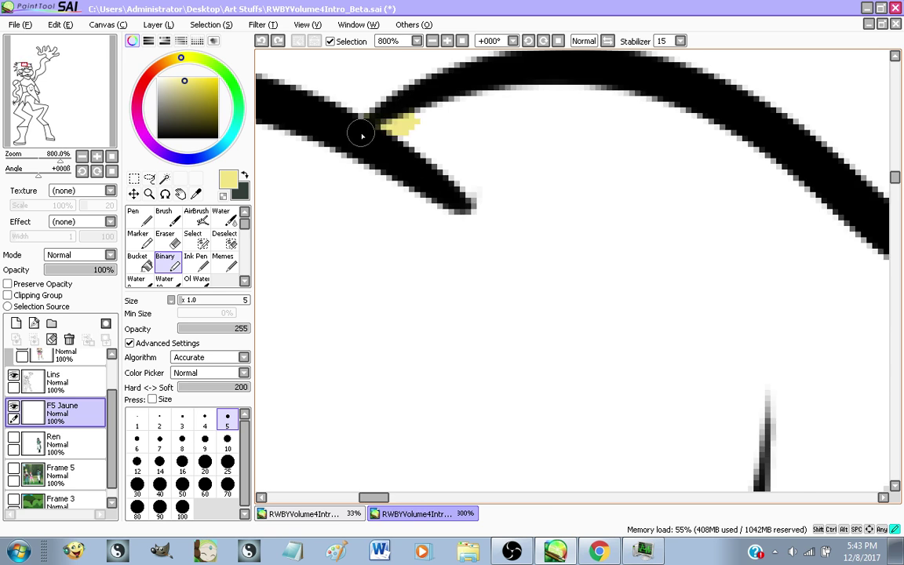
{"action": "scroll", "coordinate": [362, 136], "scroll_direction": "down", "scroll_amount": 5}
{"action": "scroll", "coordinate": [318, 169], "scroll_direction": "up", "scroll_amount": 5}
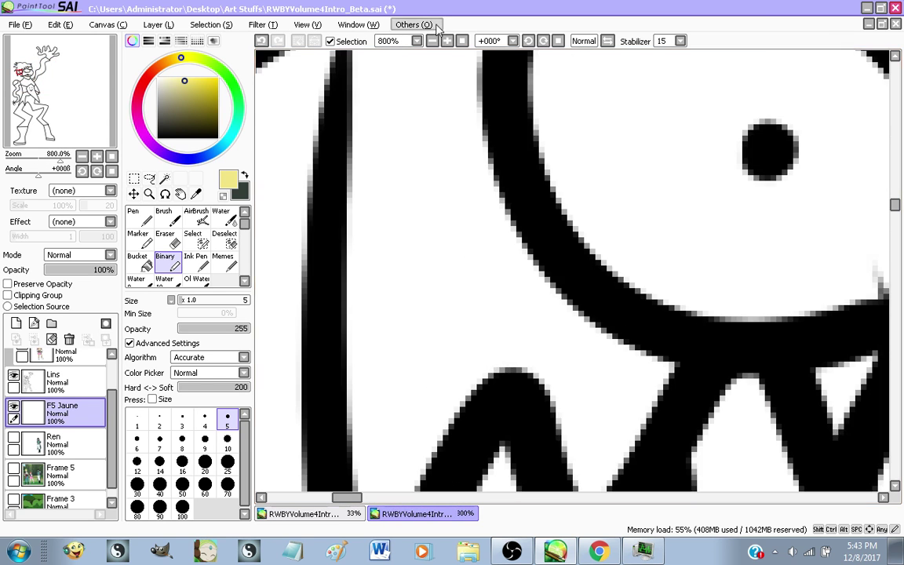
{"action": "scroll", "coordinate": [448, 110], "scroll_direction": "down", "scroll_amount": 3}
{"action": "scroll", "coordinate": [413, 95], "scroll_direction": "up", "scroll_amount": 4}
{"action": "mouse_move", "coordinate": [408, 117]}
{"action": "left_mouse_down"}
{"action": "mouse_move", "coordinate": [413, 156]}
{"action": "mouse_move", "coordinate": [408, 117]}
{"action": "left_mouse_up"}
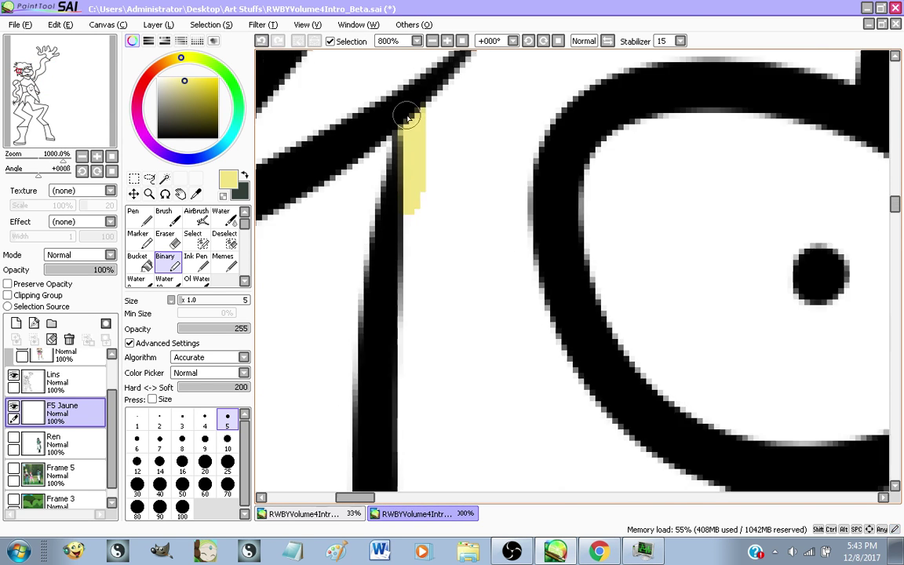
{"action": "scroll", "coordinate": [407, 117], "scroll_direction": "down", "scroll_amount": 5}
{"action": "left_click", "coordinate": [138, 261]}
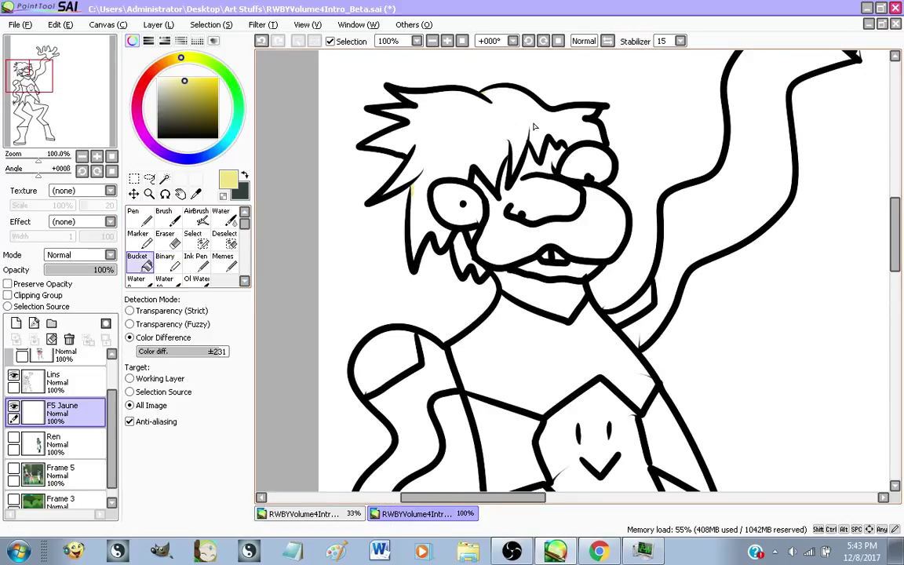
Close the gaps in the hair outline at the fringe and beside the far eye with pale yellow Binary strokes
{"action": "left_click", "coordinate": [534, 125]}
{"action": "key", "text": "ctrl+z"}
{"action": "scroll", "coordinate": [518, 147], "scroll_direction": "up", "scroll_amount": 3}
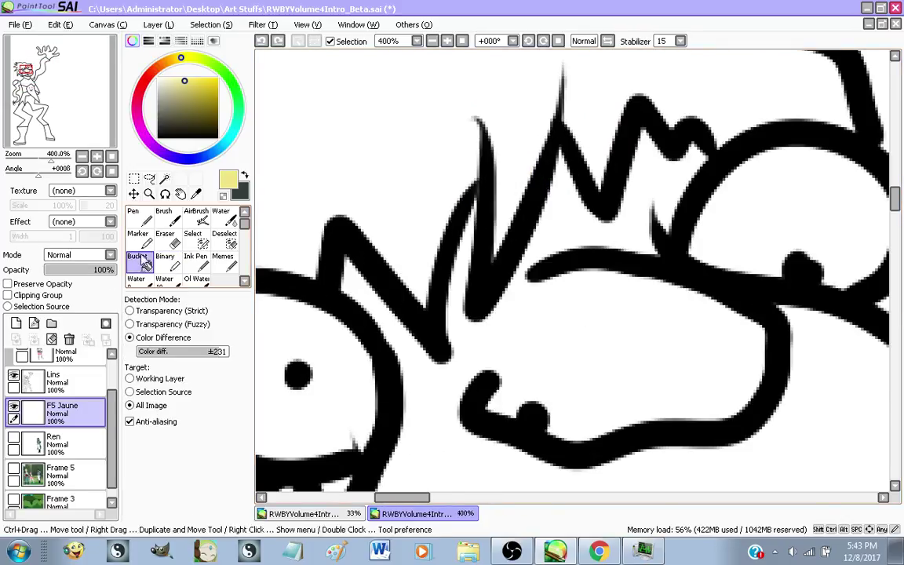
{"action": "left_click", "coordinate": [165, 259]}
{"action": "scroll", "coordinate": [469, 183], "scroll_direction": "up", "scroll_amount": 2}
{"action": "left_click_drag", "start_coordinate": [506, 189], "coordinate": [475, 212]}
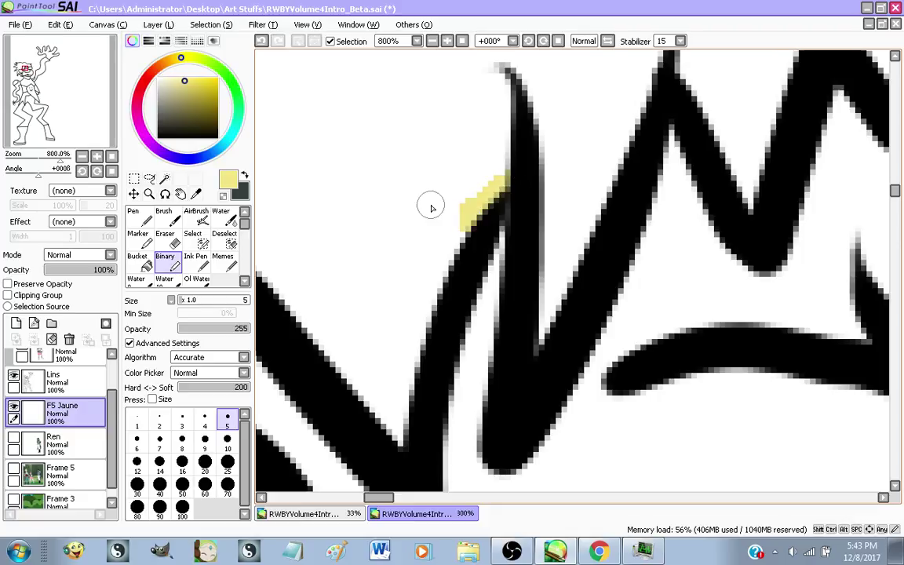
{"action": "scroll", "coordinate": [439, 202], "scroll_direction": "down", "scroll_amount": 2}
{"action": "scroll", "coordinate": [623, 173], "scroll_direction": "up", "scroll_amount": 2}
{"action": "left_click_drag", "start_coordinate": [578, 175], "coordinate": [568, 153]}
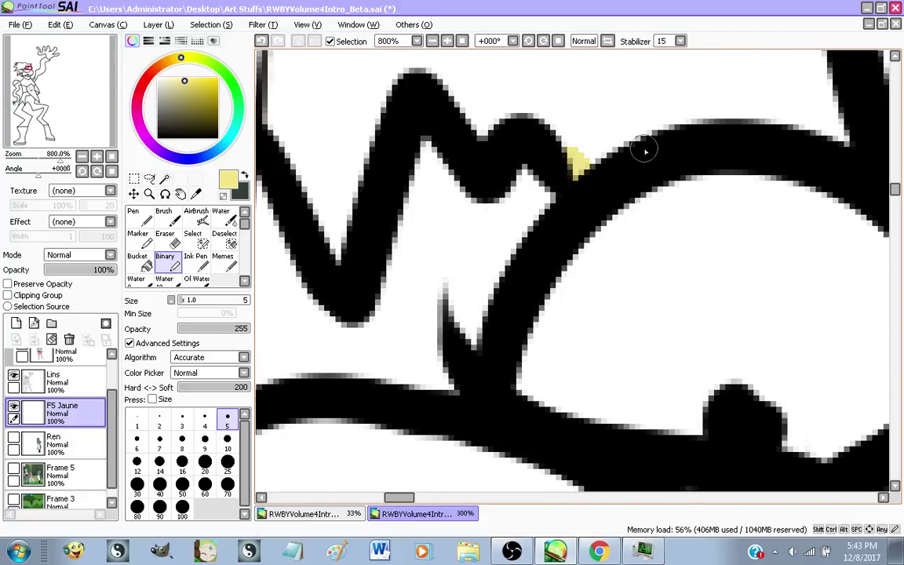
{"action": "scroll", "coordinate": [644, 151], "scroll_direction": "down", "scroll_amount": 3}
{"action": "scroll", "coordinate": [306, 204], "scroll_direction": "up", "scroll_amount": 2}
{"action": "scroll", "coordinate": [385, 168], "scroll_direction": "down", "scroll_amount": 3}
{"action": "scroll", "coordinate": [395, 166], "scroll_direction": "down", "scroll_amount": 1}
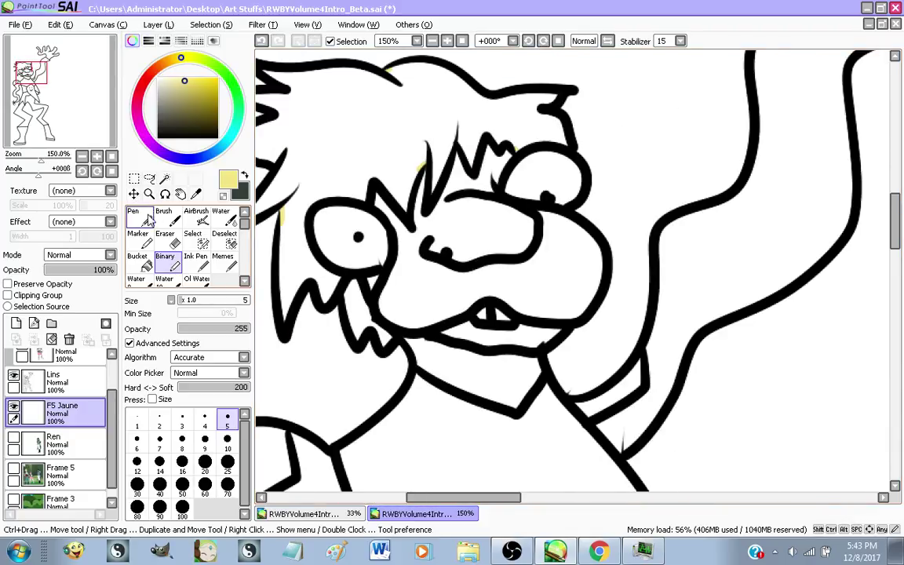
Bucket-fill the hair and the separate lock beside the cheek with pale yellow
{"action": "left_click", "coordinate": [137, 259]}
{"action": "left_click", "coordinate": [420, 138]}
{"action": "scroll", "coordinate": [353, 272], "scroll_direction": "down", "scroll_amount": 2}
{"action": "scroll", "coordinate": [354, 272], "scroll_direction": "up", "scroll_amount": 3}
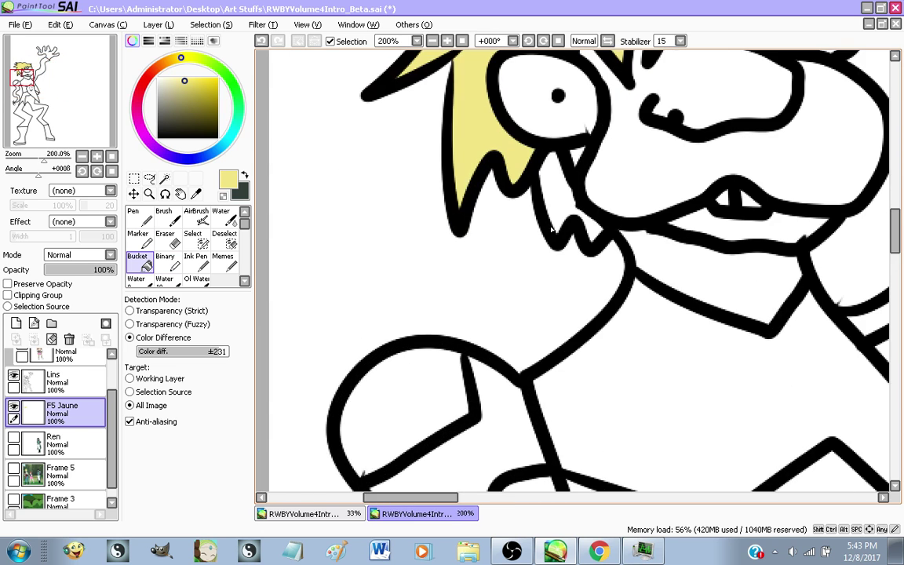
{"action": "left_click", "coordinate": [557, 186]}
{"action": "scroll", "coordinate": [386, 270], "scroll_direction": "down", "scroll_amount": 3}
{"action": "scroll", "coordinate": [385, 161], "scroll_direction": "up", "scroll_amount": 2}
{"action": "scroll", "coordinate": [384, 162], "scroll_direction": "down", "scroll_amount": 1}
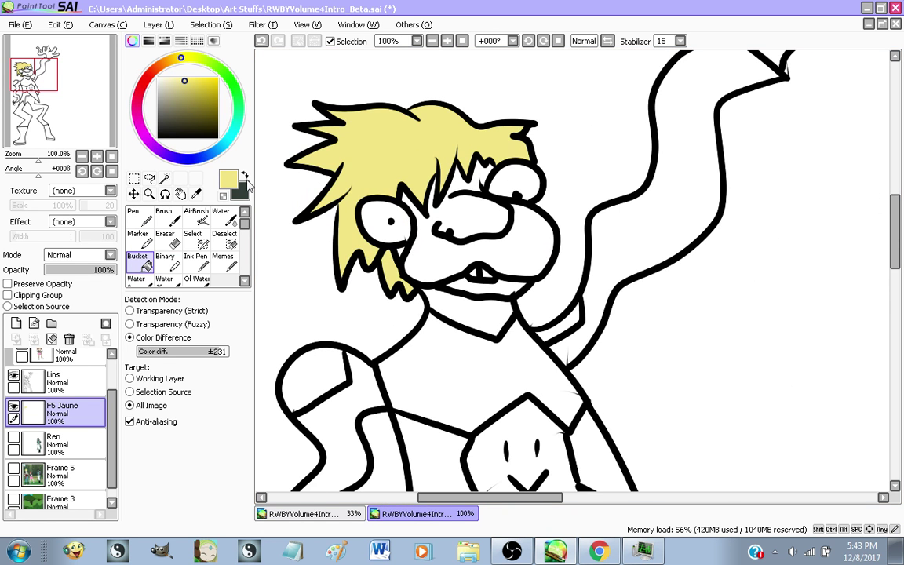
Swap to the dark grey-green secondary colour and fill both sleeves of the character with it
{"action": "left_click", "coordinate": [244, 176]}
{"action": "scroll", "coordinate": [589, 105], "scroll_direction": "down", "scroll_amount": 2}
{"action": "scroll", "coordinate": [484, 238], "scroll_direction": "up", "scroll_amount": 1}
{"action": "scroll", "coordinate": [387, 276], "scroll_direction": "down", "scroll_amount": 1}
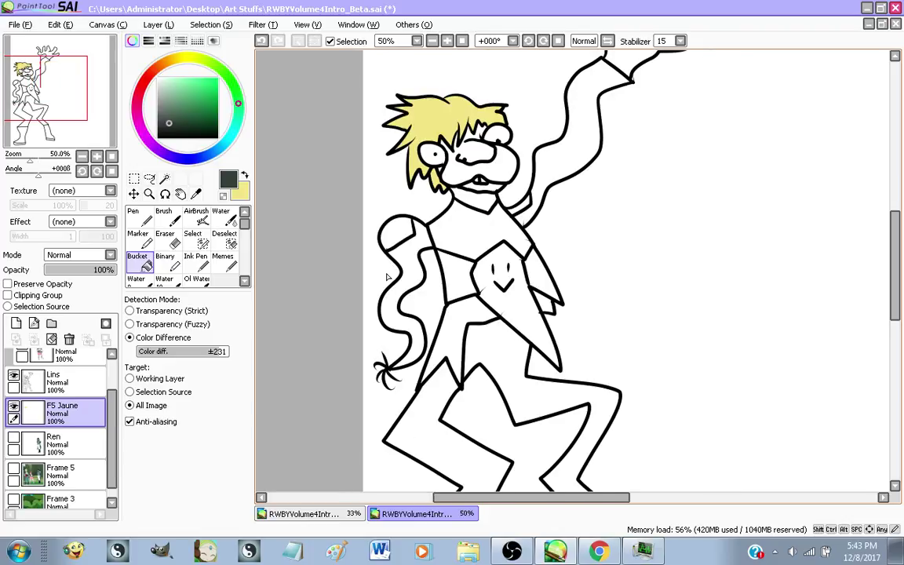
{"action": "left_click", "coordinate": [386, 276]}
{"action": "left_click", "coordinate": [513, 138]}
{"action": "scroll", "coordinate": [513, 138], "scroll_direction": "down", "scroll_amount": 1}
{"action": "scroll", "coordinate": [391, 202], "scroll_direction": "up", "scroll_amount": 1}
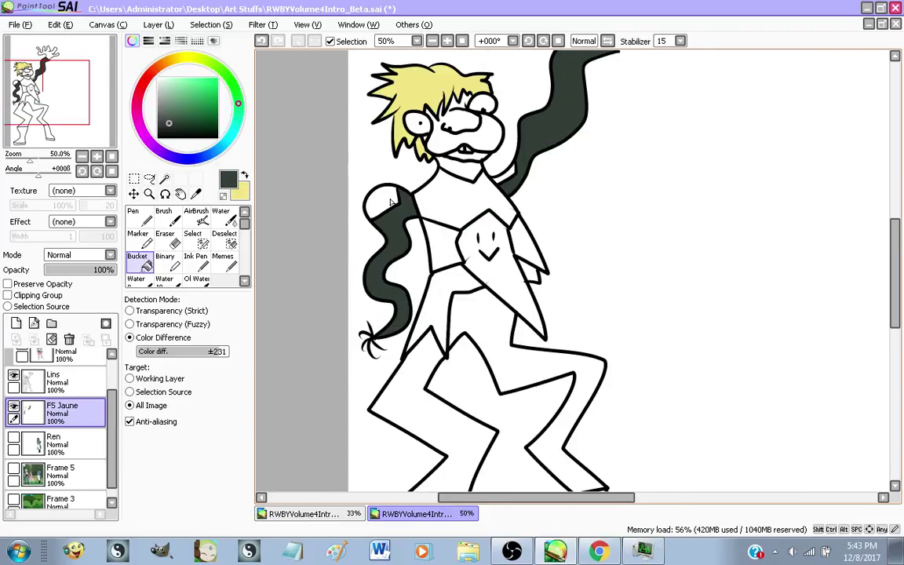
Show the Frame 5 reference, sample the dark blue-grey of the boots from it, and hide the reference again
{"action": "scroll", "coordinate": [391, 202], "scroll_direction": "down", "scroll_amount": 1}
{"action": "left_click", "coordinate": [13, 470]}
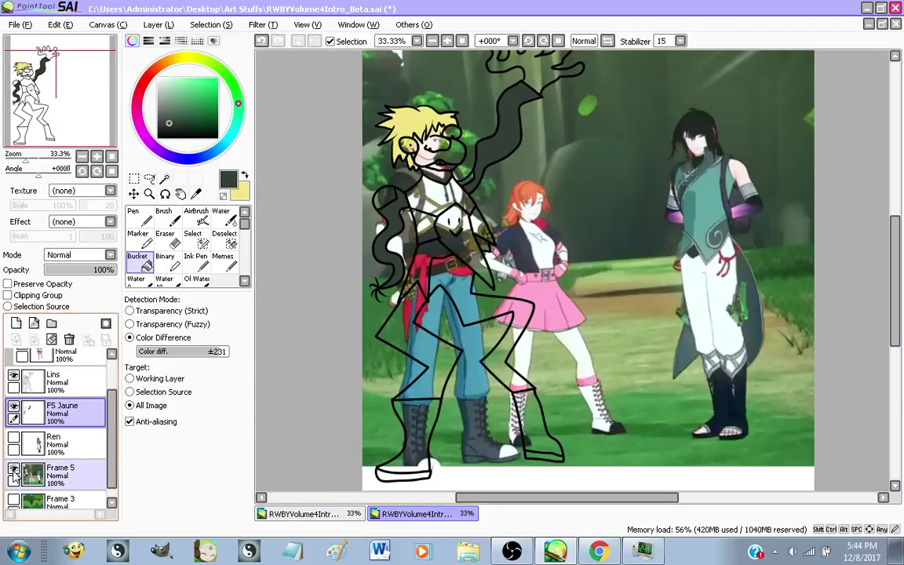
{"action": "left_click", "coordinate": [13, 470]}
{"action": "left_click", "coordinate": [13, 470]}
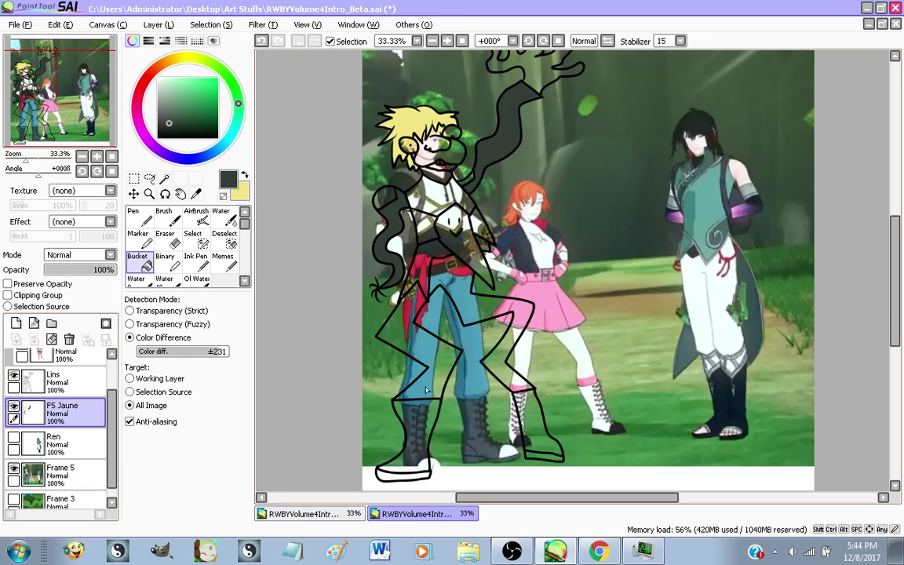
{"action": "scroll", "coordinate": [426, 390], "scroll_direction": "up", "scroll_amount": 3}
{"action": "scroll", "coordinate": [426, 390], "scroll_direction": "down", "scroll_amount": 4}
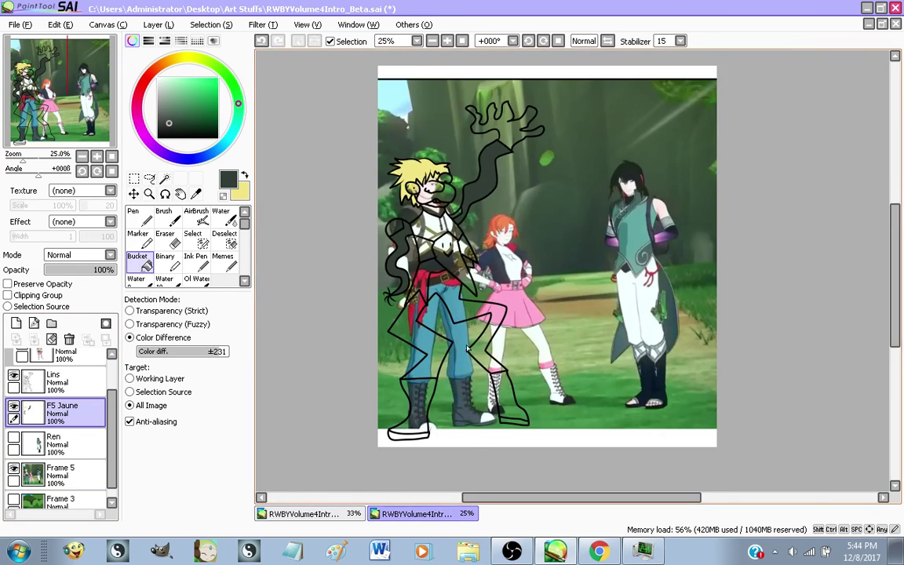
{"action": "scroll", "coordinate": [420, 411], "scroll_direction": "up", "scroll_amount": 4}
{"action": "scroll", "coordinate": [419, 411], "scroll_direction": "down", "scroll_amount": 2}
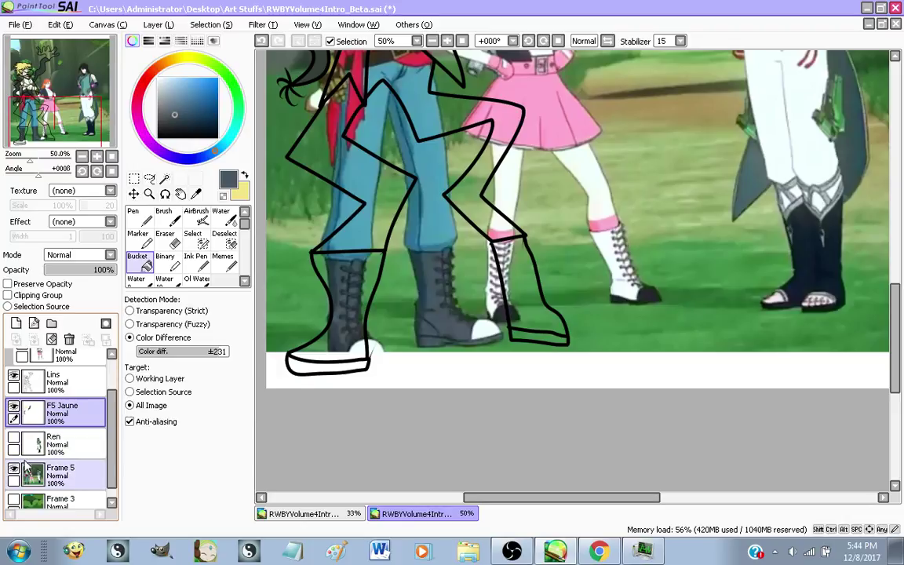
{"action": "left_click", "coordinate": [31, 471]}
{"action": "left_click", "coordinate": [13, 469]}
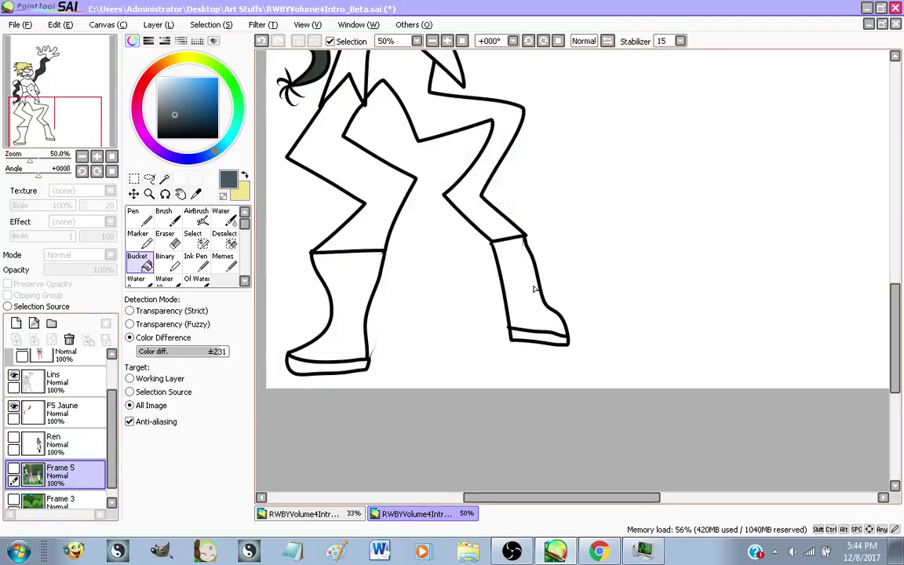
Fill the upper parts of both boots with the sampled blue-grey on the F5 Jaune layer
{"action": "scroll", "coordinate": [61, 434], "scroll_direction": "up", "scroll_amount": 2}
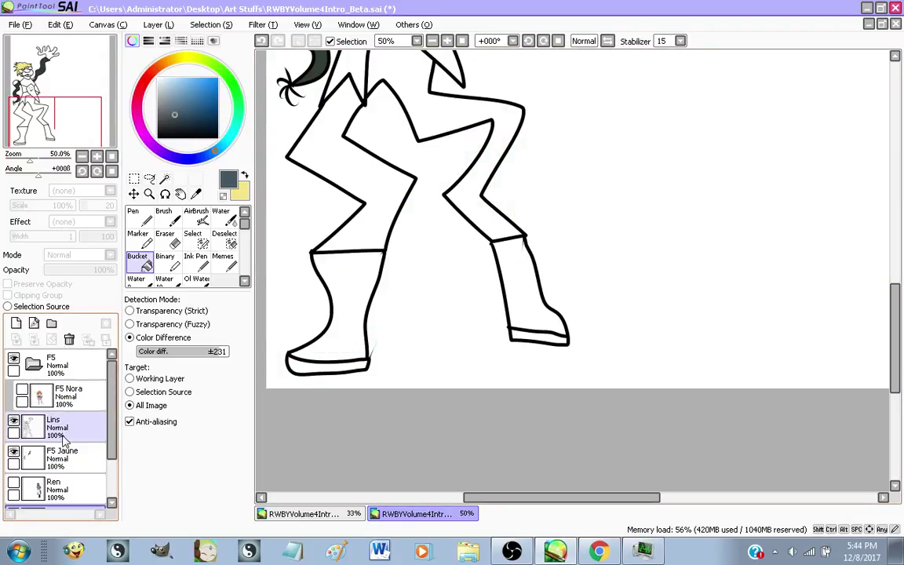
{"action": "left_click", "coordinate": [71, 459]}
{"action": "left_click", "coordinate": [513, 259]}
{"action": "left_click", "coordinate": [349, 282]}
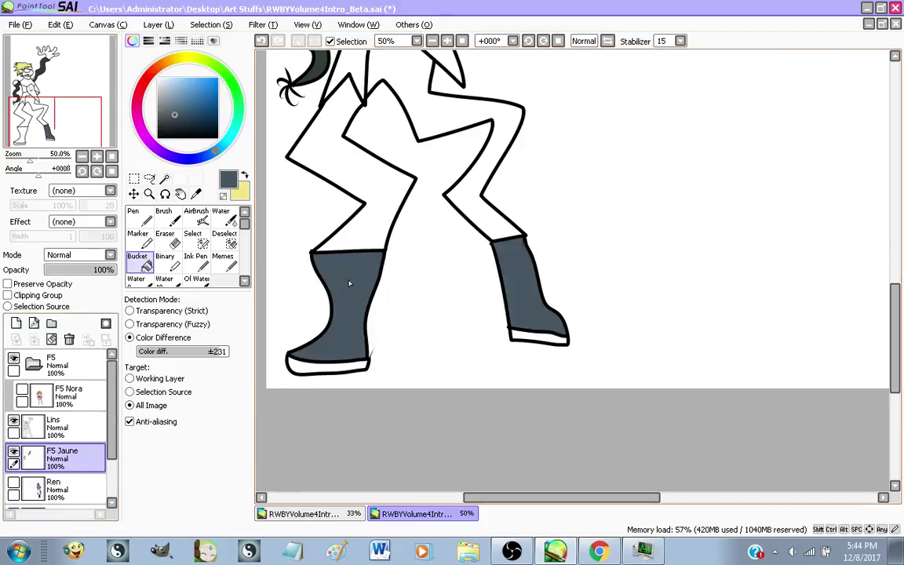
{"action": "scroll", "coordinate": [276, 401], "scroll_direction": "up", "scroll_amount": 1}
{"action": "scroll", "coordinate": [413, 450], "scroll_direction": "down", "scroll_amount": 1}
{"action": "scroll", "coordinate": [414, 450], "scroll_direction": "down", "scroll_amount": 1}
{"action": "scroll", "coordinate": [424, 389], "scroll_direction": "up", "scroll_amount": 2}
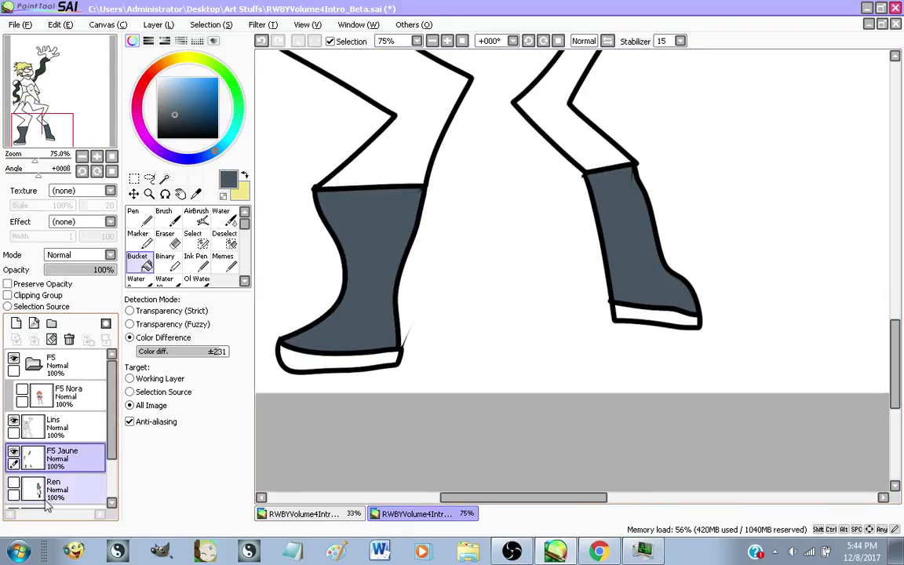
Sample the blue of the trousers from the Frame 5 reference and fill the character's trousers with it on F5 Jaune
{"action": "scroll", "coordinate": [22, 471], "scroll_direction": "down", "scroll_amount": 2}
{"action": "left_click", "coordinate": [14, 455]}
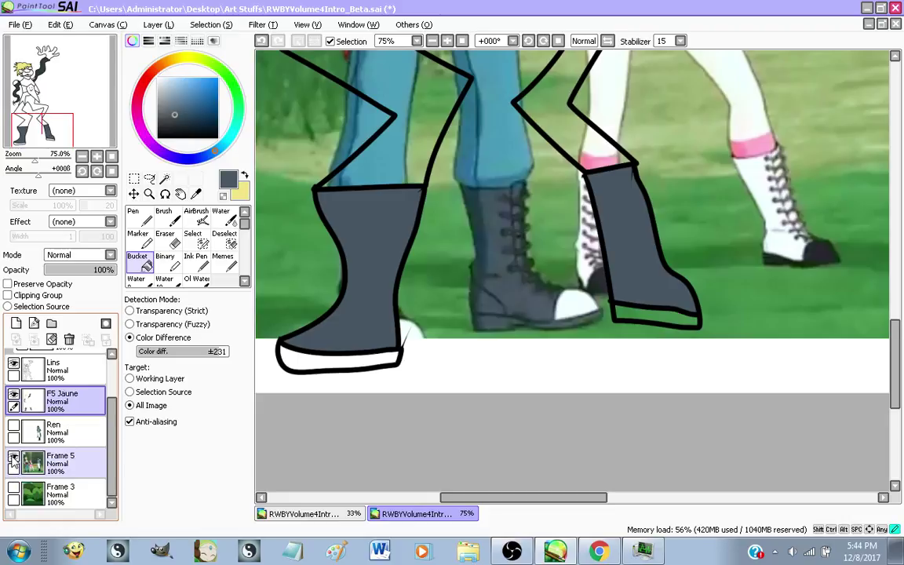
{"action": "left_click", "coordinate": [500, 133], "text": "alt"}
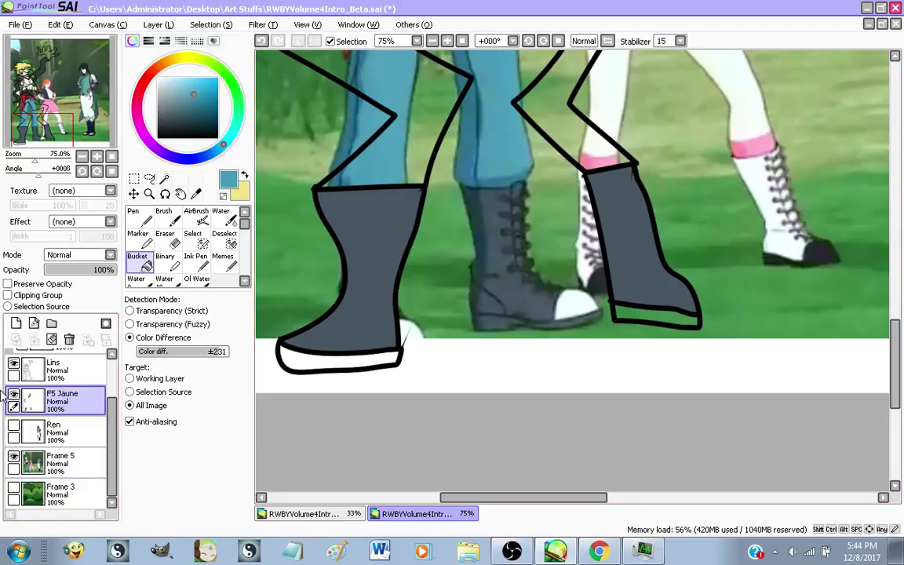
{"action": "left_click", "coordinate": [14, 455]}
{"action": "scroll", "coordinate": [267, 248], "scroll_direction": "down", "scroll_amount": 2}
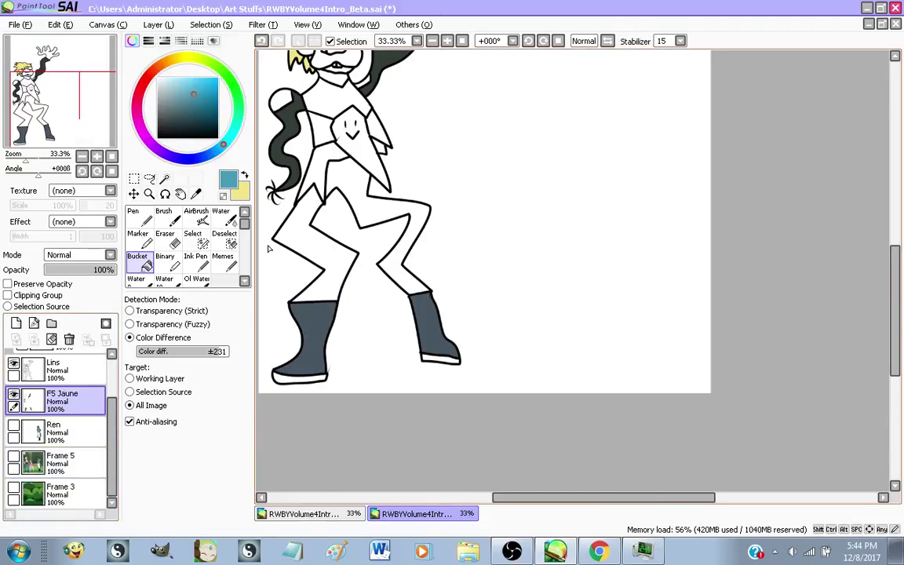
{"action": "left_click", "coordinate": [308, 244]}
{"action": "scroll", "coordinate": [353, 211], "scroll_direction": "up", "scroll_amount": 1}
{"action": "scroll", "coordinate": [399, 184], "scroll_direction": "down", "scroll_amount": 1}
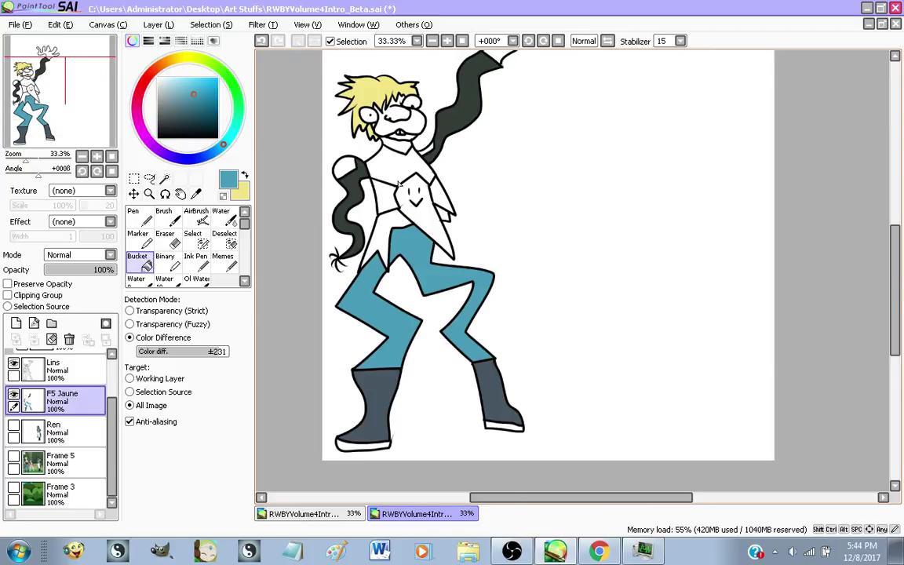
Choose a fully saturated bright red and fill the waist sash with it
{"action": "scroll", "coordinate": [399, 183], "scroll_direction": "up", "scroll_amount": 1}
{"action": "left_click", "coordinate": [149, 76]}
{"action": "left_click", "coordinate": [217, 77]}
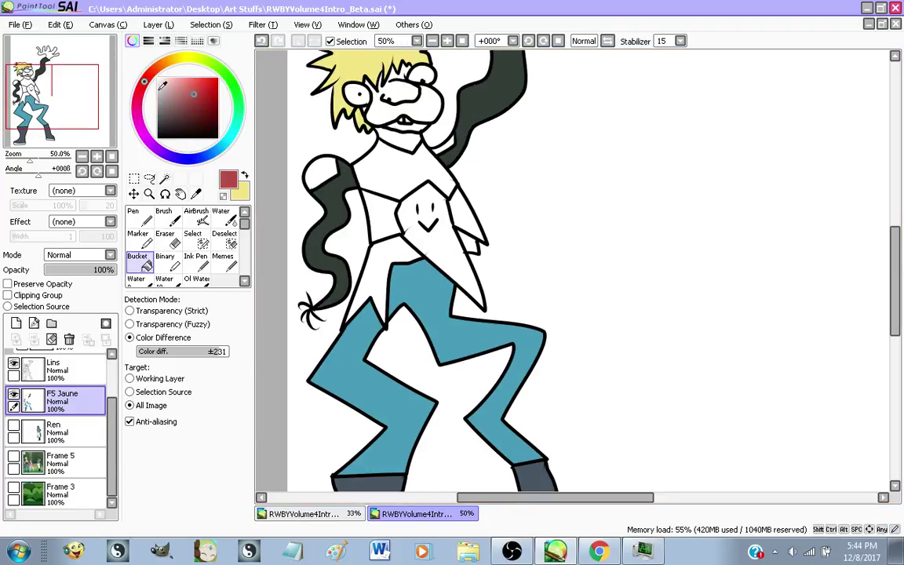
{"action": "left_click", "coordinate": [362, 265]}
{"action": "key", "text": "ctrl+z"}
{"action": "left_click", "coordinate": [384, 282]}
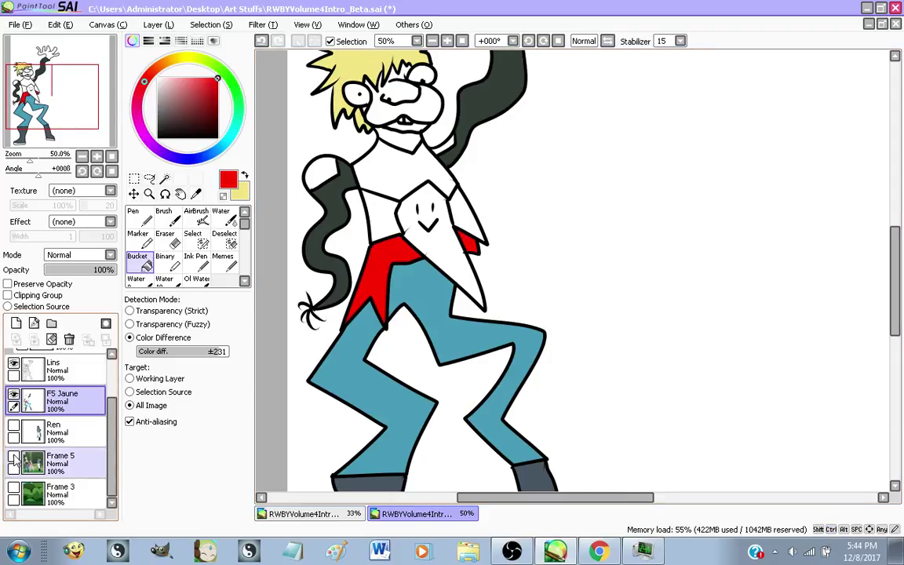
Sample the crimson of the sash from the Frame 5 reference and refill the waist sash with it
{"action": "left_click", "coordinate": [13, 458]}
{"action": "scroll", "coordinate": [377, 290], "scroll_direction": "up", "scroll_amount": 1}
{"action": "scroll", "coordinate": [412, 292], "scroll_direction": "up", "scroll_amount": 3}
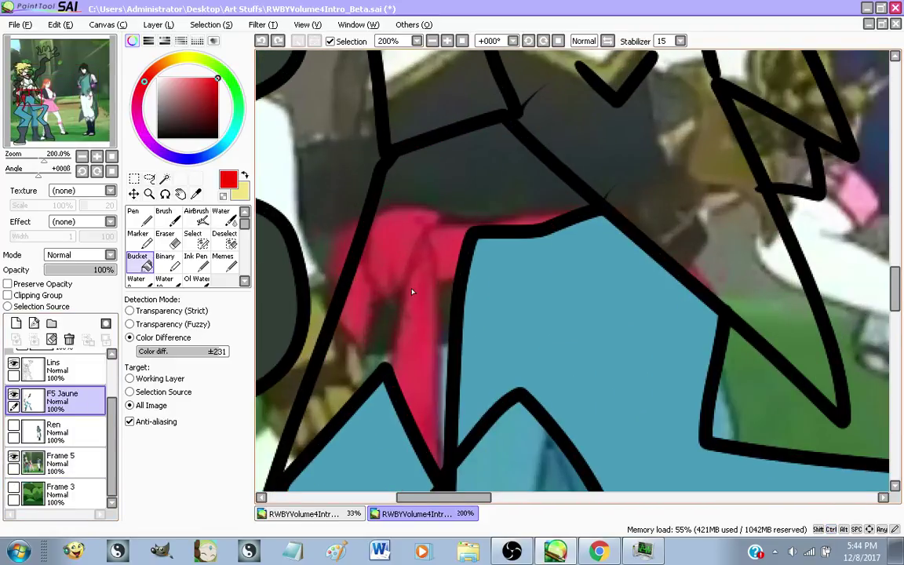
{"action": "scroll", "coordinate": [351, 304], "scroll_direction": "down", "scroll_amount": 2}
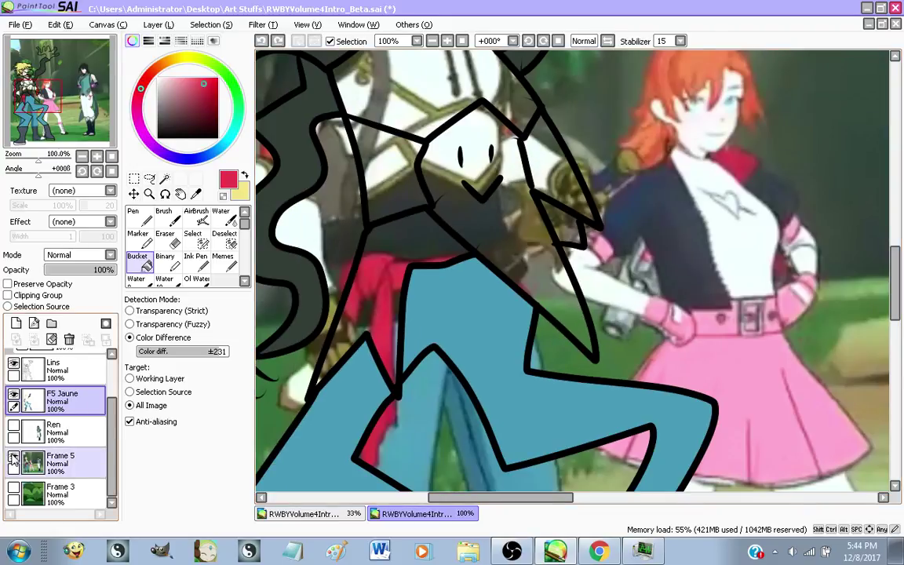
{"action": "left_click", "coordinate": [13, 457]}
{"action": "left_click", "coordinate": [380, 301]}
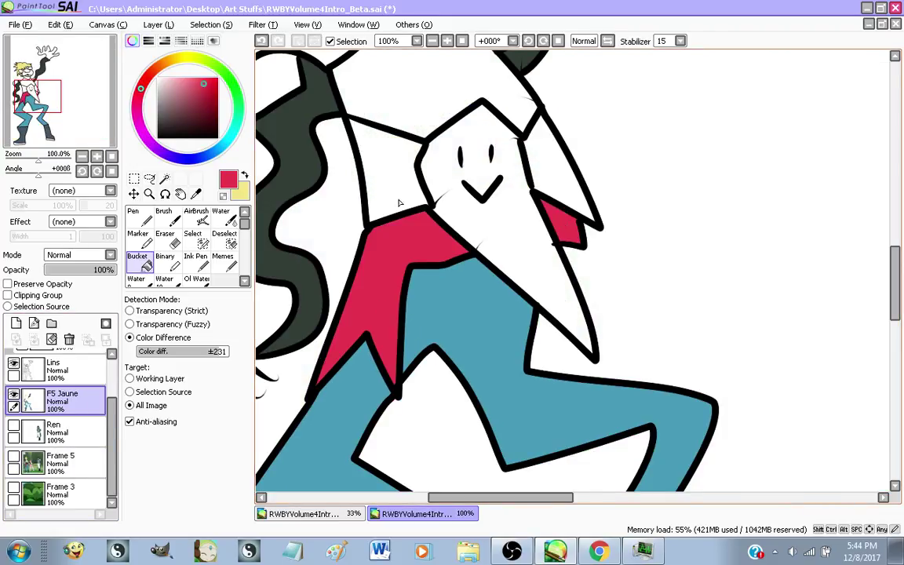
Sample the bluish white of the chest armour from Frame 5 and fill the torso, shield and shoulder pieces with it
{"action": "scroll", "coordinate": [398, 202], "scroll_direction": "down", "scroll_amount": 3}
{"action": "scroll", "coordinate": [420, 165], "scroll_direction": "up", "scroll_amount": 1}
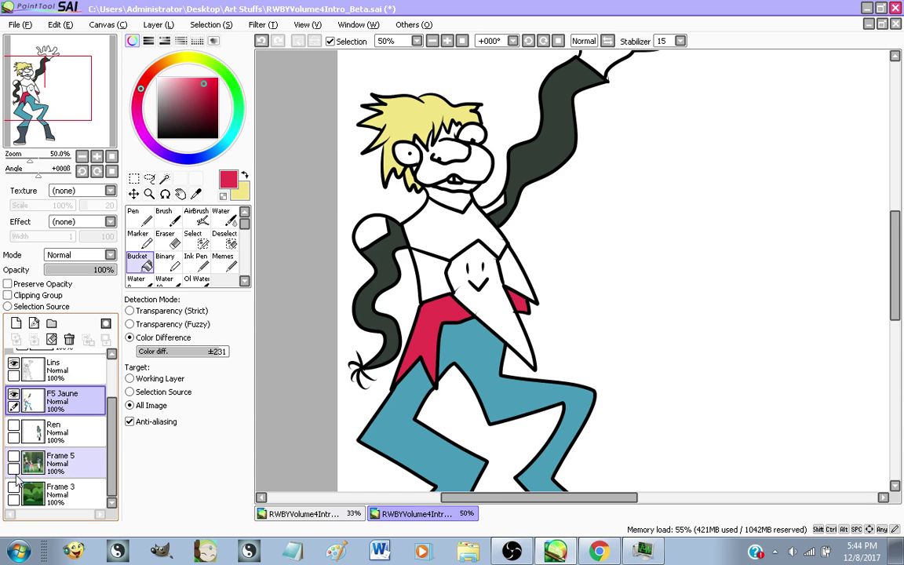
{"action": "left_click", "coordinate": [13, 456]}
{"action": "scroll", "coordinate": [503, 258], "scroll_direction": "up", "scroll_amount": 3}
{"action": "left_click", "coordinate": [503, 258], "text": "alt"}
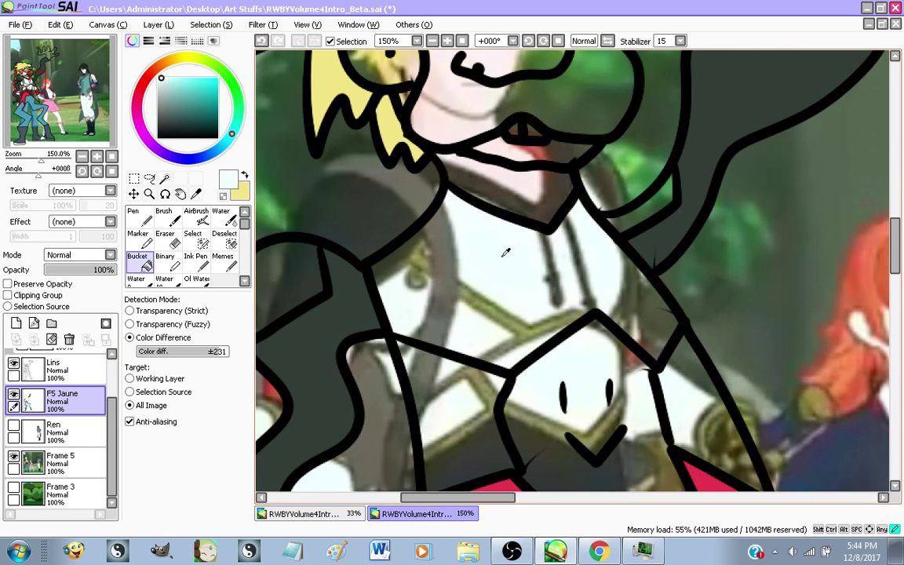
{"action": "scroll", "coordinate": [422, 177], "scroll_direction": "down", "scroll_amount": 2}
{"action": "scroll", "coordinate": [469, 259], "scroll_direction": "up", "scroll_amount": 2}
{"action": "scroll", "coordinate": [431, 198], "scroll_direction": "down", "scroll_amount": 2}
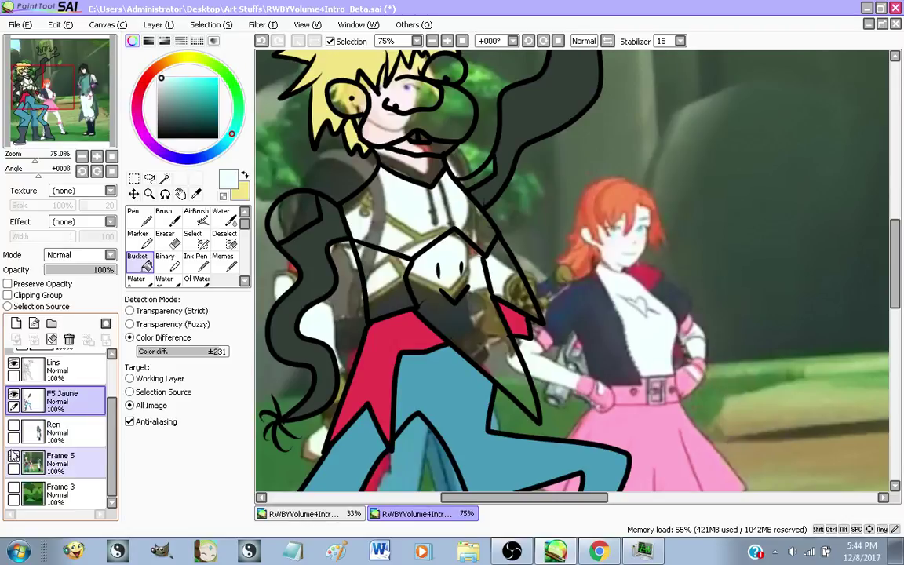
{"action": "left_click", "coordinate": [13, 456]}
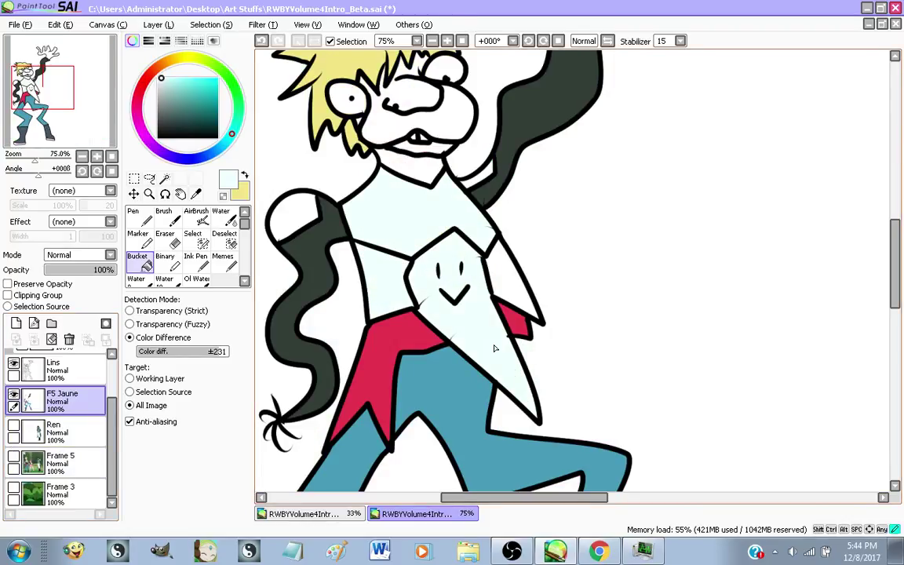
{"action": "scroll", "coordinate": [508, 279], "scroll_direction": "down", "scroll_amount": 1}
{"action": "scroll", "coordinate": [403, 216], "scroll_direction": "up", "scroll_amount": 2}
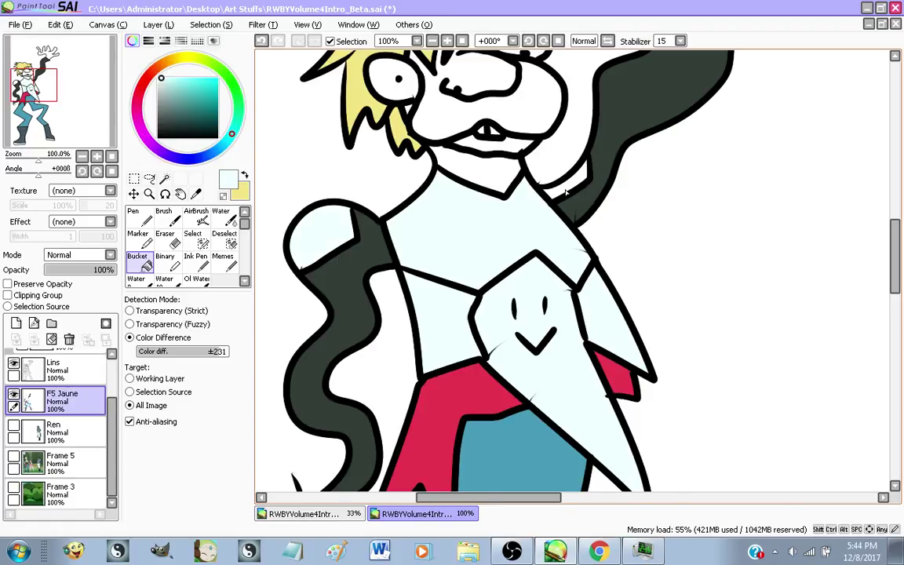
{"action": "scroll", "coordinate": [565, 192], "scroll_direction": "up", "scroll_amount": 1}
{"action": "scroll", "coordinate": [577, 176], "scroll_direction": "down", "scroll_amount": 2}
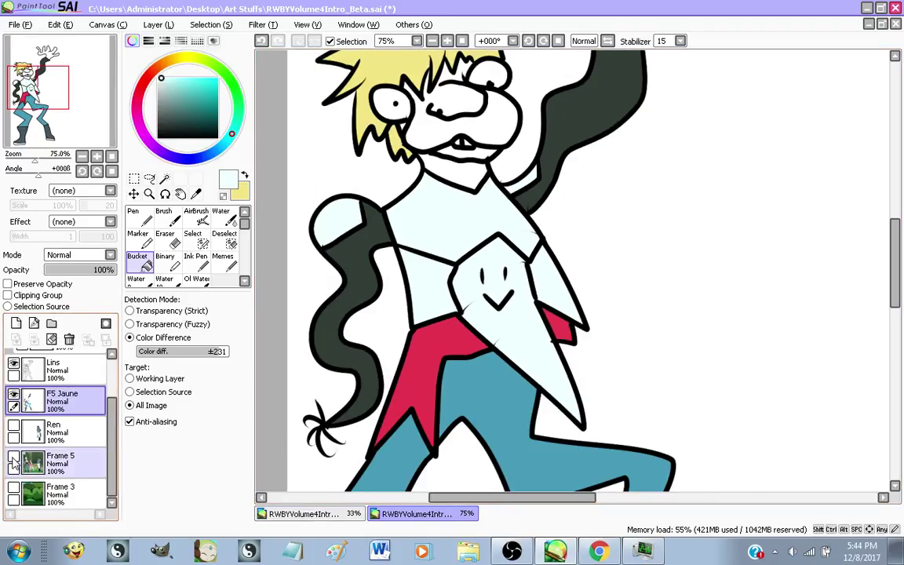
Sample the skin tone from Frame 5, shift it to a light peach, and fill the face and neck with it
{"action": "left_click", "coordinate": [13, 463]}
{"action": "scroll", "coordinate": [430, 131], "scroll_direction": "up", "scroll_amount": 5}
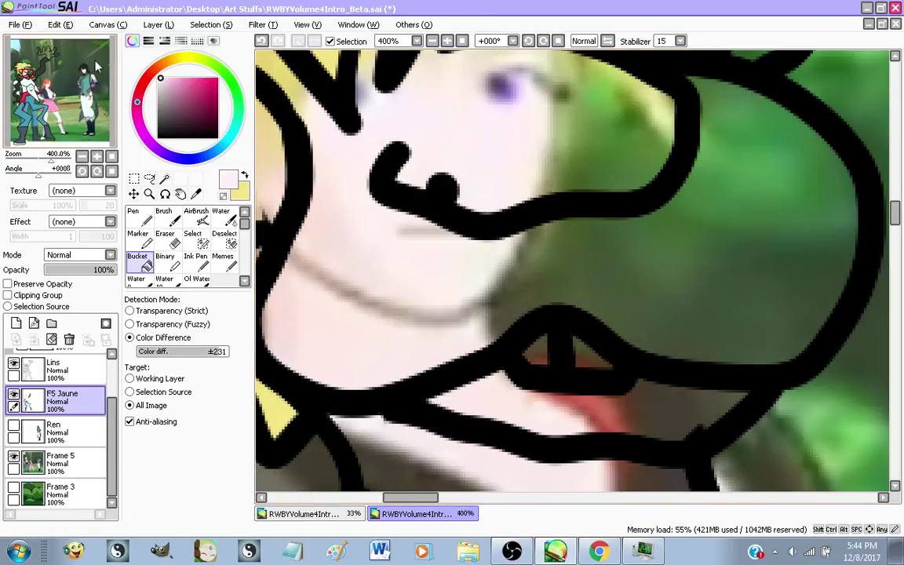
{"action": "left_click", "coordinate": [163, 65]}
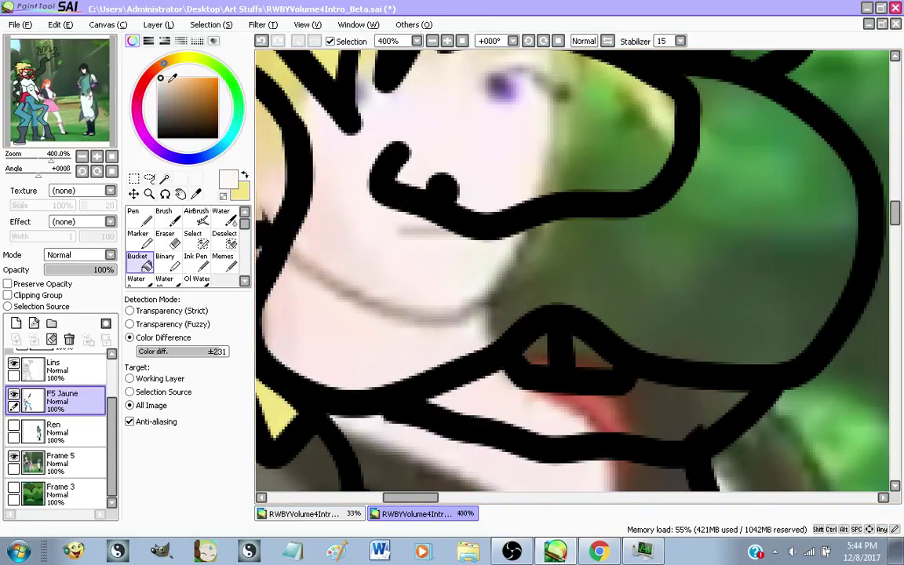
{"action": "left_click", "coordinate": [175, 78]}
{"action": "left_click", "coordinate": [13, 455]}
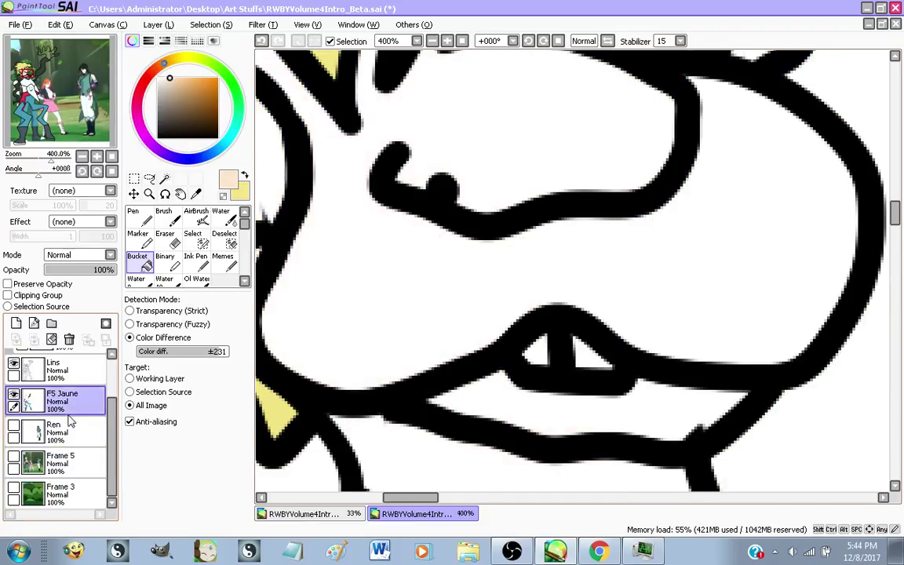
{"action": "scroll", "coordinate": [460, 204], "scroll_direction": "down", "scroll_amount": 2}
{"action": "left_click", "coordinate": [429, 301]}
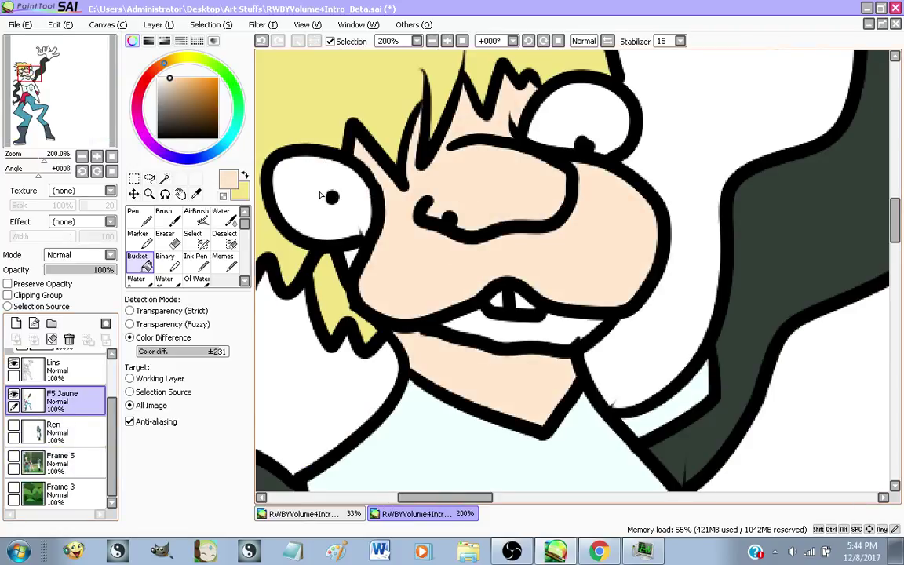
Choose pure white and fill both of the character's eyes with it
{"action": "scroll", "coordinate": [446, 251], "scroll_direction": "down", "scroll_amount": 1}
{"action": "left_click", "coordinate": [157, 77]}
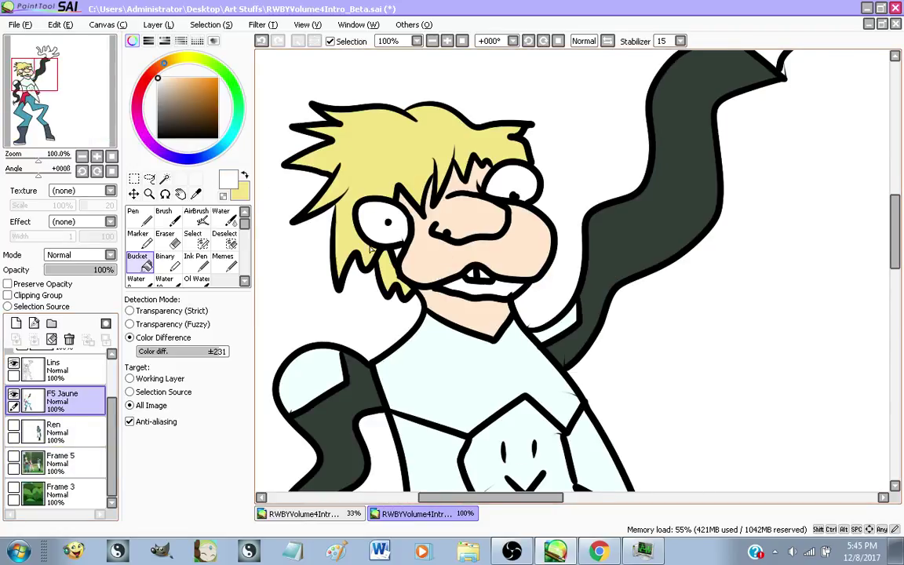
{"action": "scroll", "coordinate": [370, 248], "scroll_direction": "up", "scroll_amount": 2}
{"action": "scroll", "coordinate": [470, 173], "scroll_direction": "down", "scroll_amount": 2}
{"action": "scroll", "coordinate": [557, 141], "scroll_direction": "up", "scroll_amount": 1}
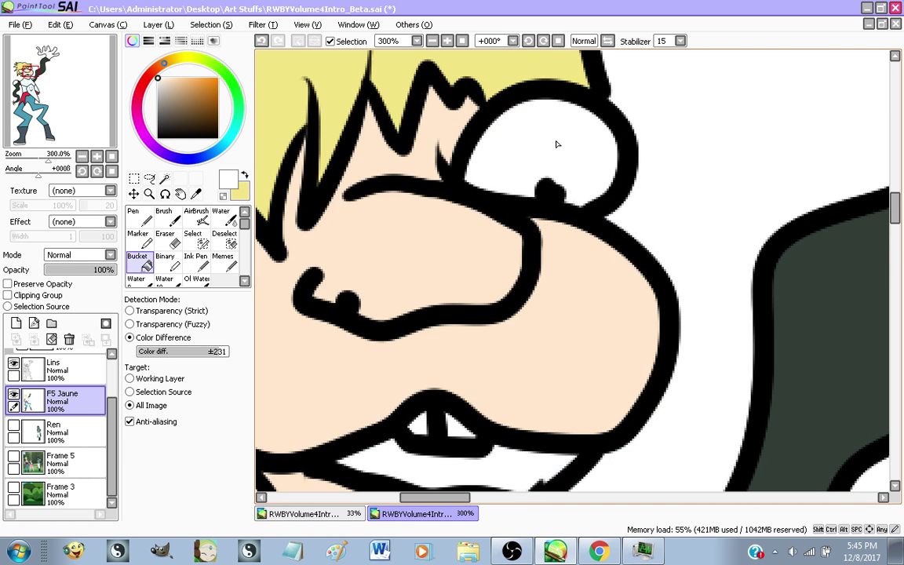
Sample the peach of the face and fill the small gap between the eye, the cheek and the hair lock
{"action": "scroll", "coordinate": [557, 142], "scroll_direction": "down", "scroll_amount": 1}
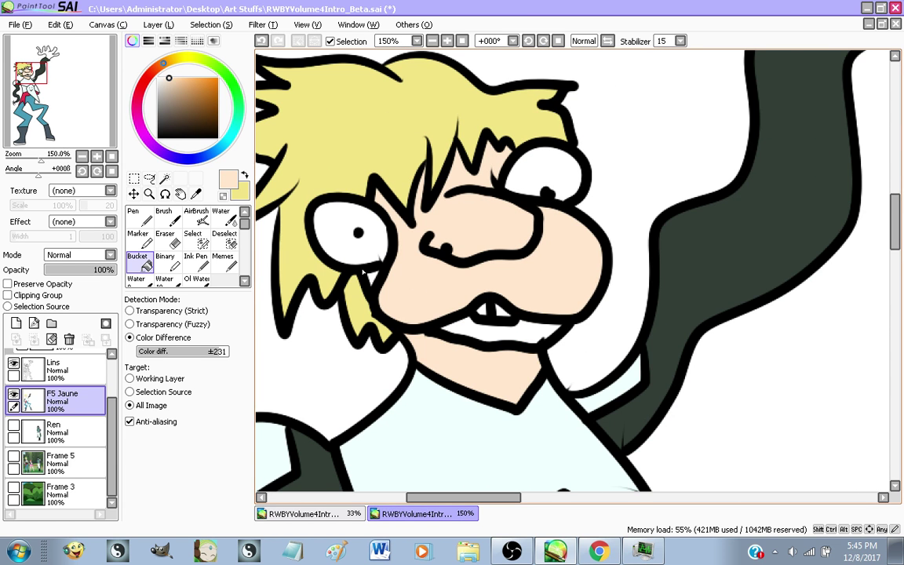
{"action": "scroll", "coordinate": [362, 272], "scroll_direction": "up", "scroll_amount": 3}
{"action": "scroll", "coordinate": [457, 138], "scroll_direction": "down", "scroll_amount": 2}
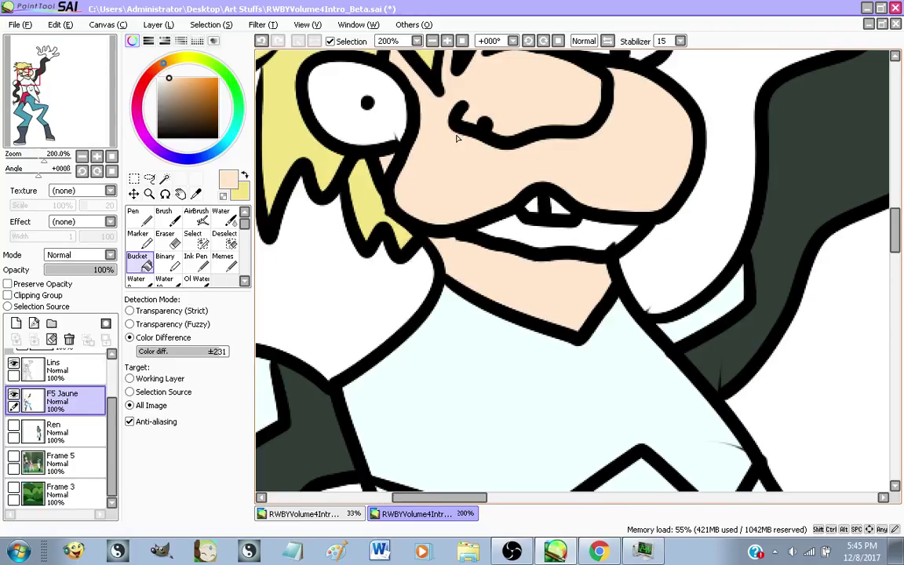
{"action": "scroll", "coordinate": [523, 363], "scroll_direction": "down", "scroll_amount": 3}
Choose a muted dark red and fill the inside of the mouth with it
{"action": "scroll", "coordinate": [434, 307], "scroll_direction": "up", "scroll_amount": 5}
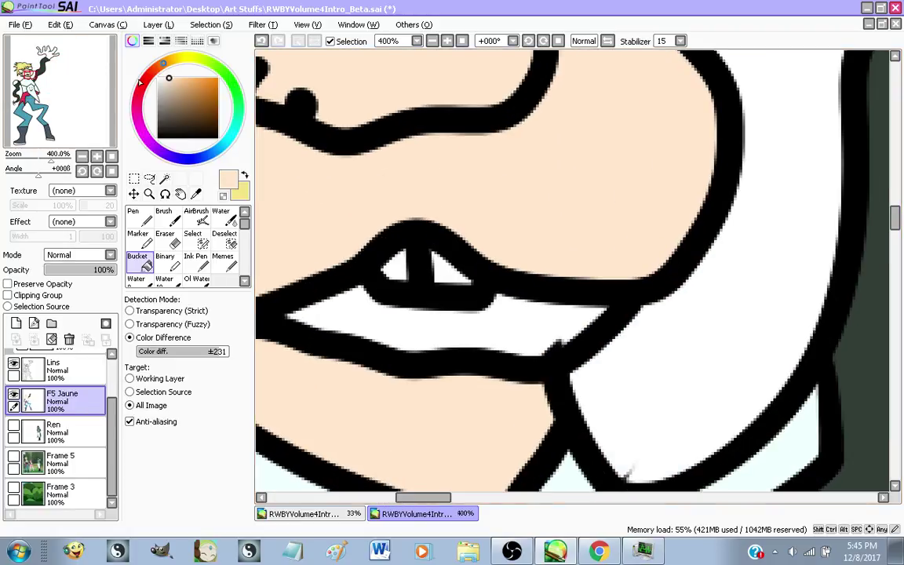
{"action": "left_click", "coordinate": [139, 81]}
{"action": "left_click", "coordinate": [192, 104]}
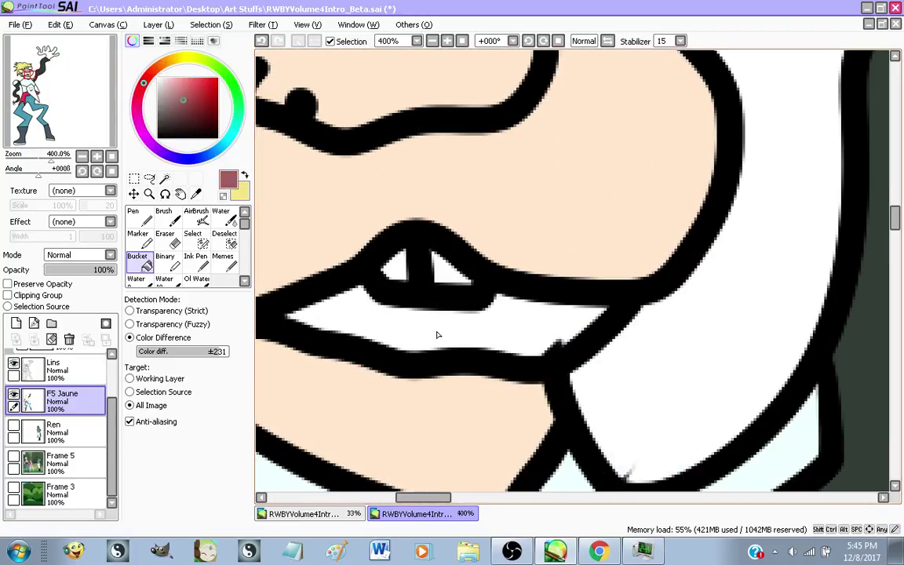
{"action": "left_click", "coordinate": [438, 335]}
Choose pure white and fill the two front teeth with it
{"action": "scroll", "coordinate": [438, 335], "scroll_direction": "down", "scroll_amount": 1}
{"action": "left_click", "coordinate": [157, 78]}
{"action": "scroll", "coordinate": [452, 298], "scroll_direction": "up", "scroll_amount": 5}
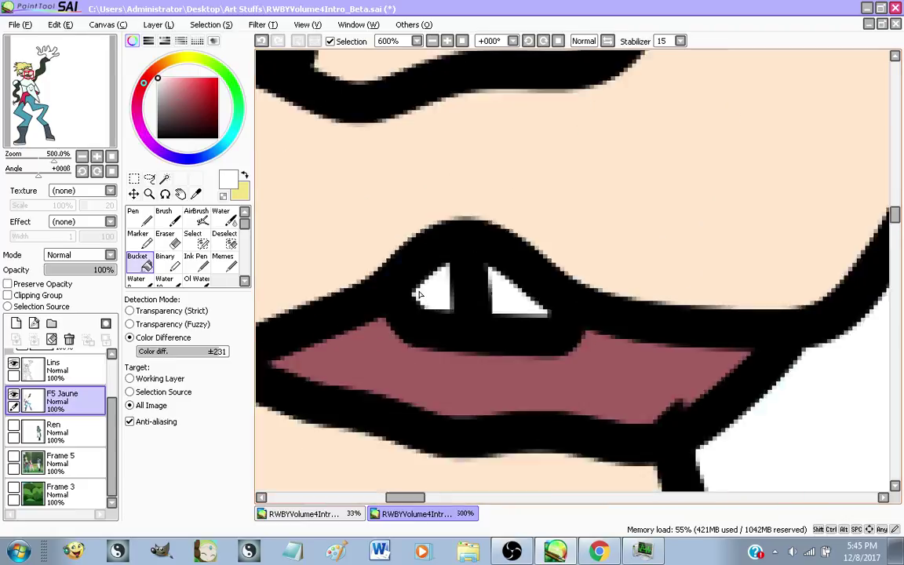
{"action": "scroll", "coordinate": [585, 328], "scroll_direction": "down", "scroll_amount": 6}
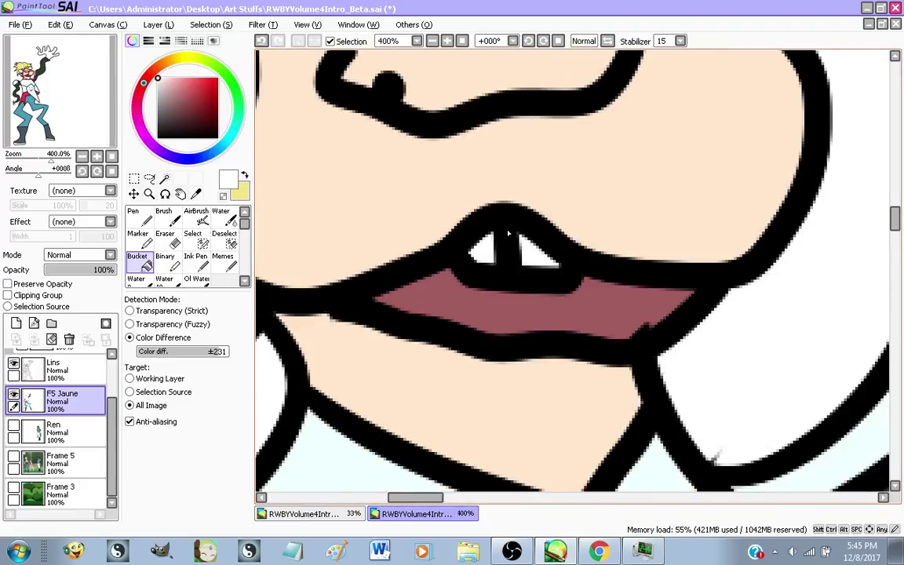
Show the Frame 5 reference behind the character to compare the colours, and hide it again
{"action": "left_click", "coordinate": [14, 457]}
{"action": "scroll", "coordinate": [382, 216], "scroll_direction": "down", "scroll_amount": 5}
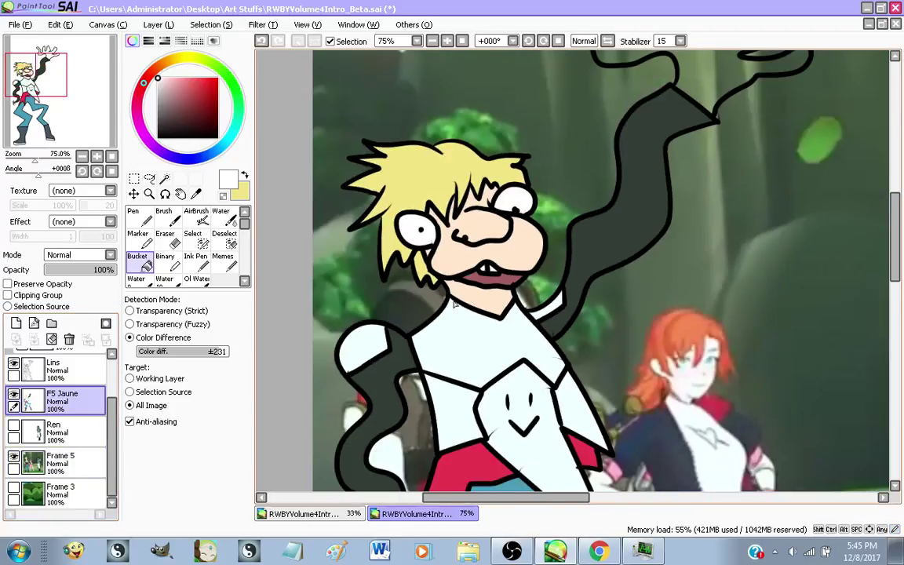
{"action": "scroll", "coordinate": [577, 214], "scroll_direction": "up", "scroll_amount": 3}
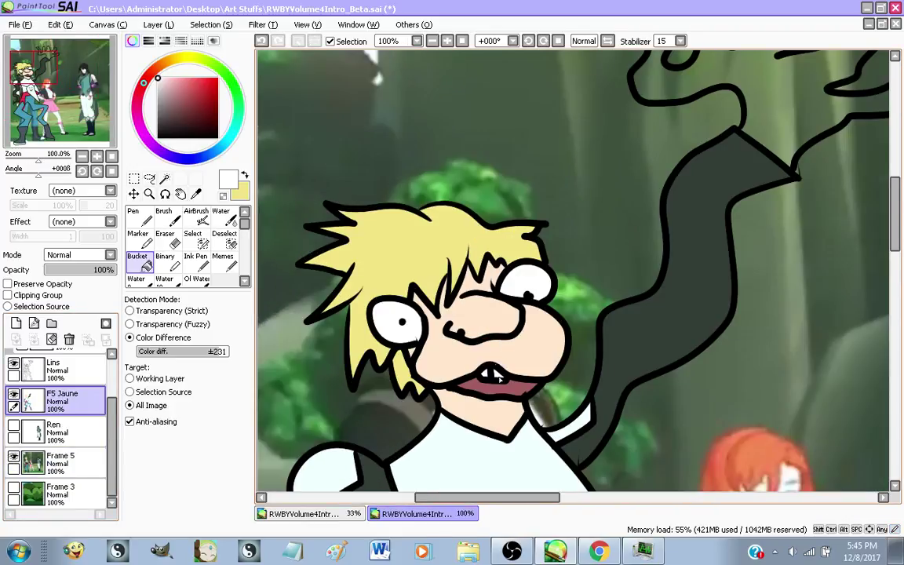
{"action": "left_click", "coordinate": [13, 457]}
Sample the peach skin tone from the face and fill the raised hand with it
{"action": "scroll", "coordinate": [571, 237], "scroll_direction": "down", "scroll_amount": 3}
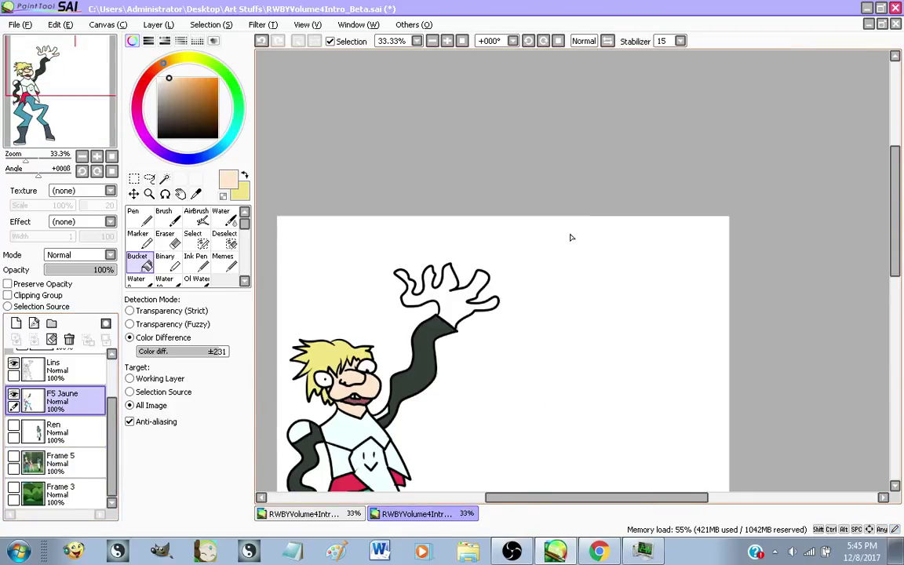
{"action": "scroll", "coordinate": [327, 355], "scroll_direction": "up", "scroll_amount": 2}
{"action": "scroll", "coordinate": [608, 134], "scroll_direction": "down", "scroll_amount": 2}
{"action": "scroll", "coordinate": [608, 133], "scroll_direction": "down", "scroll_amount": 1}
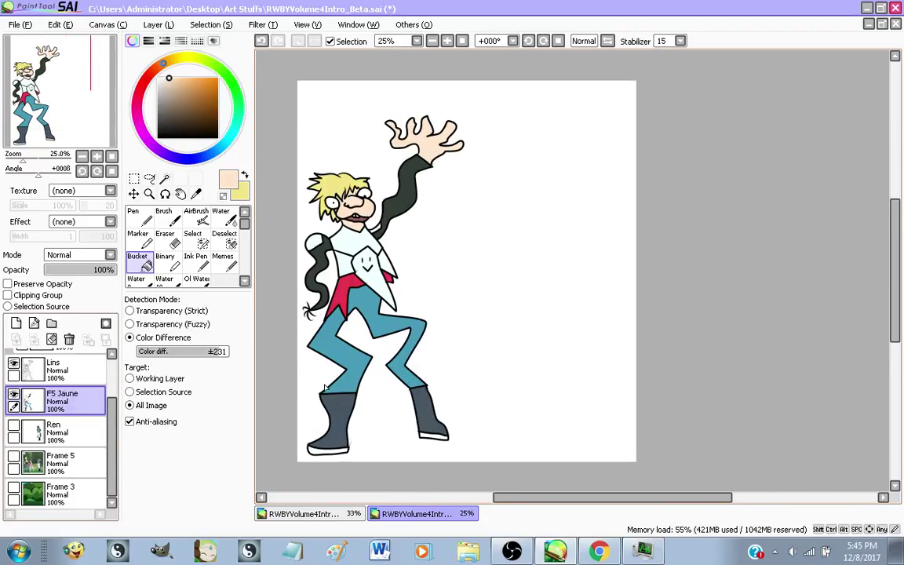
Merge the Lins layer down into F5 Jaune and move the merged layer to the top of the F5 folder
{"action": "left_click", "coordinate": [13, 457]}
{"action": "scroll", "coordinate": [32, 408], "scroll_direction": "up", "scroll_amount": 3}
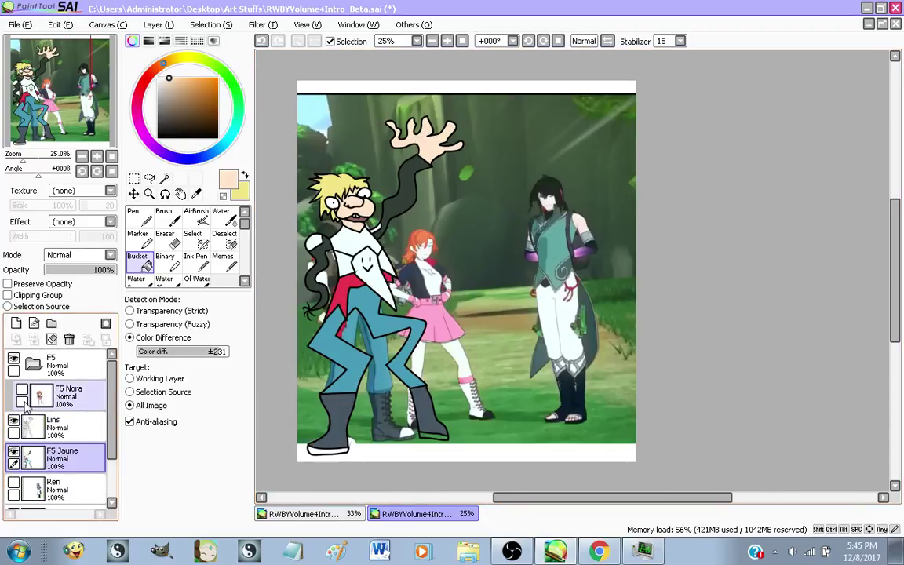
{"action": "left_click", "coordinate": [63, 426]}
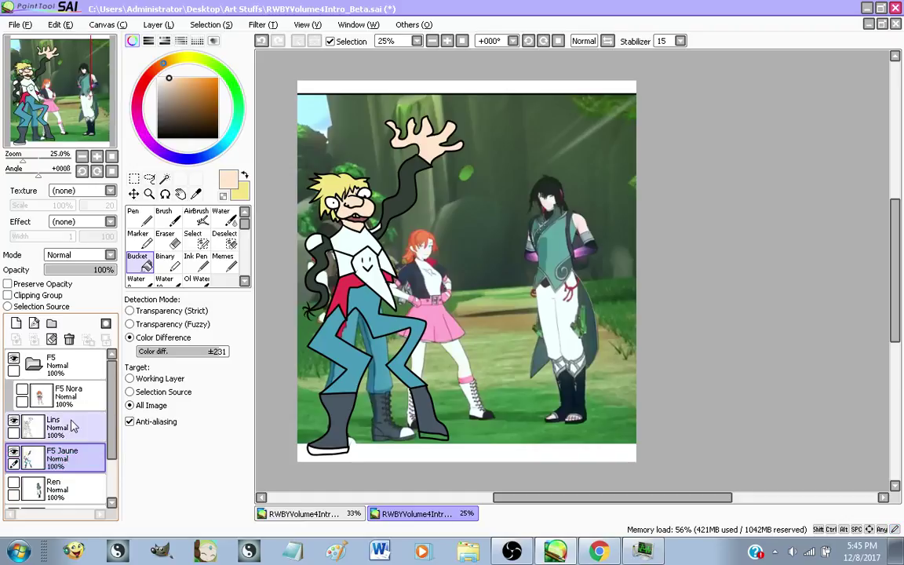
{"action": "left_click", "coordinate": [31, 343]}
{"action": "left_click_drag", "start_coordinate": [82, 425], "coordinate": [88, 364]}
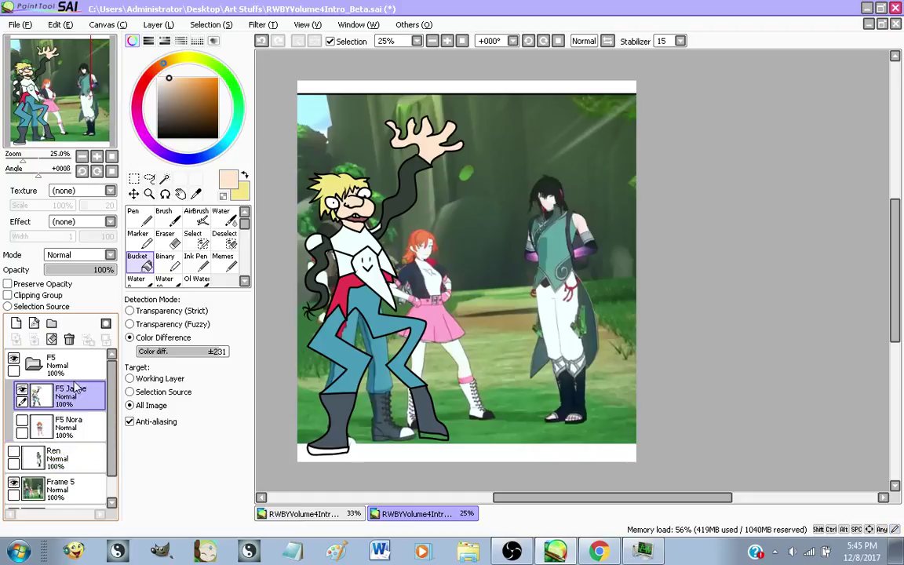
Show the F5 Nora and Ren layers and hide the Frame 5 reference
{"action": "left_click", "coordinate": [22, 427]}
{"action": "scroll", "coordinate": [334, 233], "scroll_direction": "up", "scroll_amount": 2}
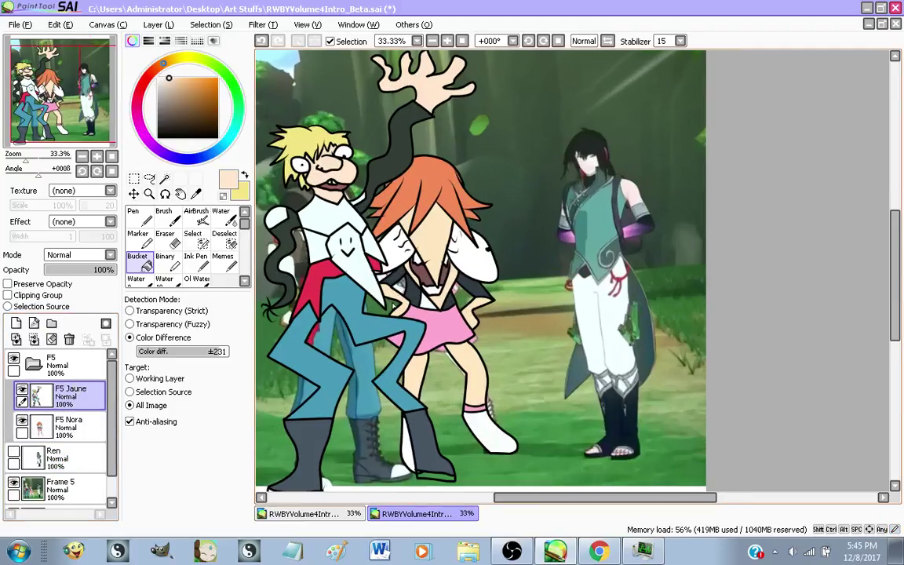
{"action": "scroll", "coordinate": [333, 233], "scroll_direction": "down", "scroll_amount": 2}
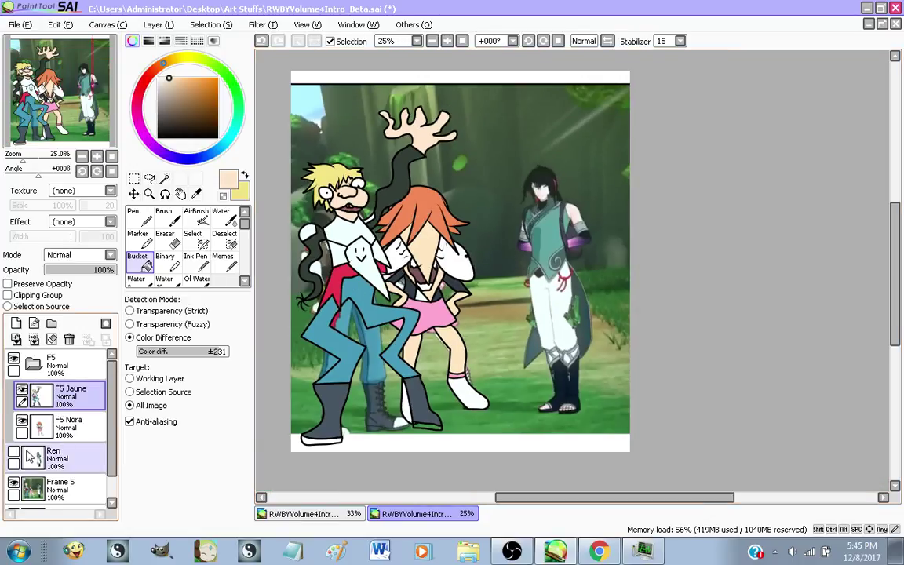
{"action": "left_click", "coordinate": [28, 465]}
{"action": "left_click", "coordinate": [13, 488]}
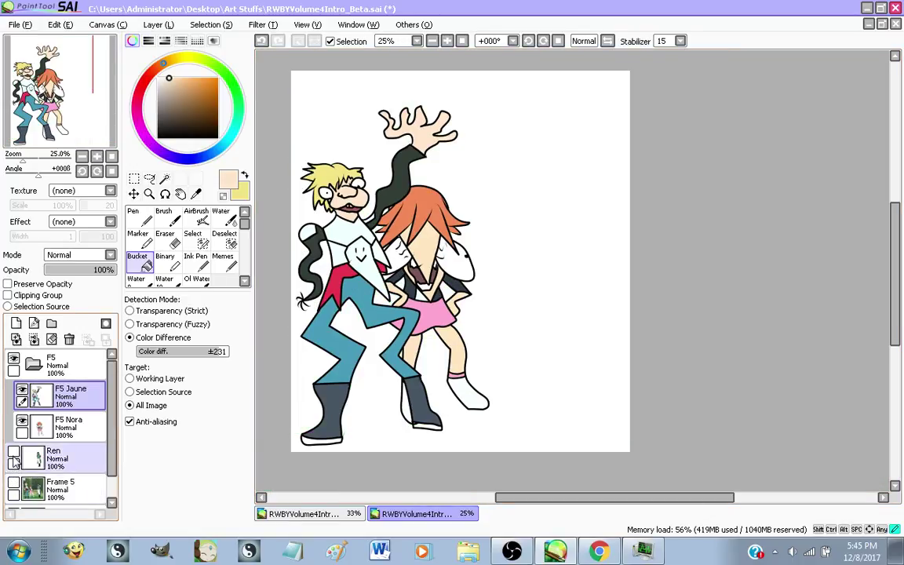
{"action": "left_click", "coordinate": [13, 455]}
{"action": "scroll", "coordinate": [375, 357], "scroll_direction": "up", "scroll_amount": 1}
{"action": "scroll", "coordinate": [381, 359], "scroll_direction": "down", "scroll_amount": 1}
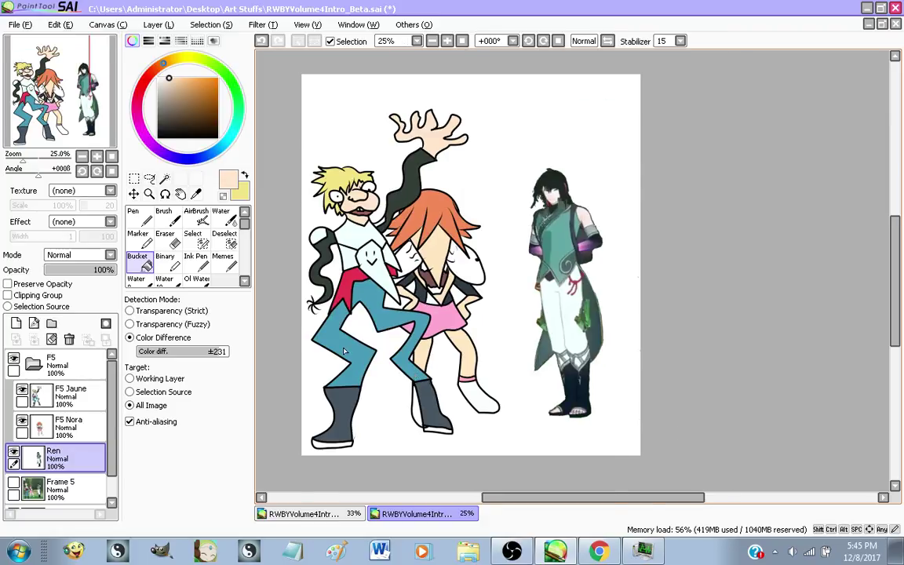
Show the Frame 3 background behind the three characters and review the whole composition
{"action": "scroll", "coordinate": [341, 359], "scroll_direction": "up", "scroll_amount": 1}
{"action": "scroll", "coordinate": [55, 439], "scroll_direction": "down", "scroll_amount": 1}
{"action": "left_click", "coordinate": [14, 486]}
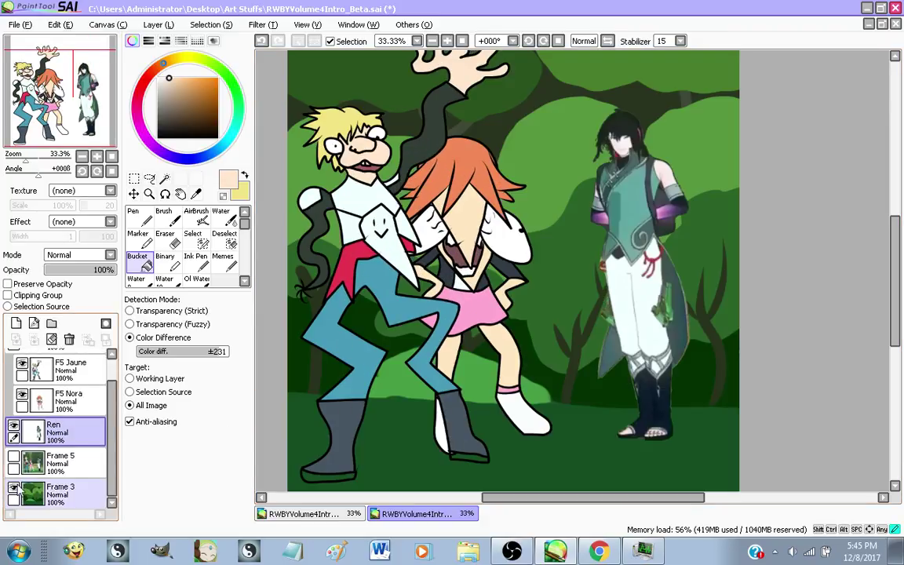
{"action": "scroll", "coordinate": [352, 390], "scroll_direction": "down", "scroll_amount": 1}
{"action": "scroll", "coordinate": [352, 390], "scroll_direction": "up", "scroll_amount": 1}
{"action": "scroll", "coordinate": [352, 390], "scroll_direction": "down", "scroll_amount": 1}
{"action": "scroll", "coordinate": [353, 390], "scroll_direction": "up", "scroll_amount": 1}
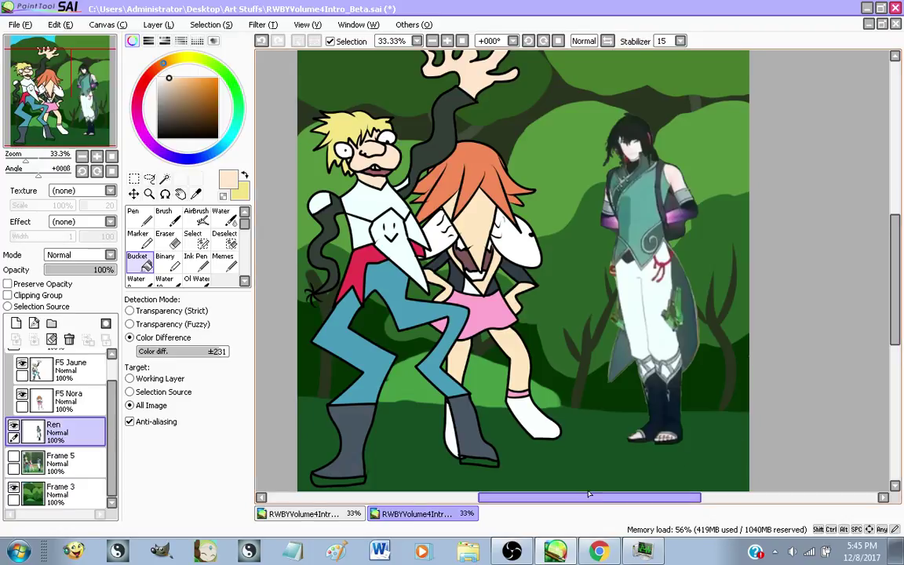
{"action": "scroll", "coordinate": [480, 347], "scroll_direction": "down", "scroll_amount": 1}
{"action": "scroll", "coordinate": [482, 268], "scroll_direction": "down", "scroll_amount": 1}
{"action": "scroll", "coordinate": [483, 268], "scroll_direction": "up", "scroll_amount": 1}
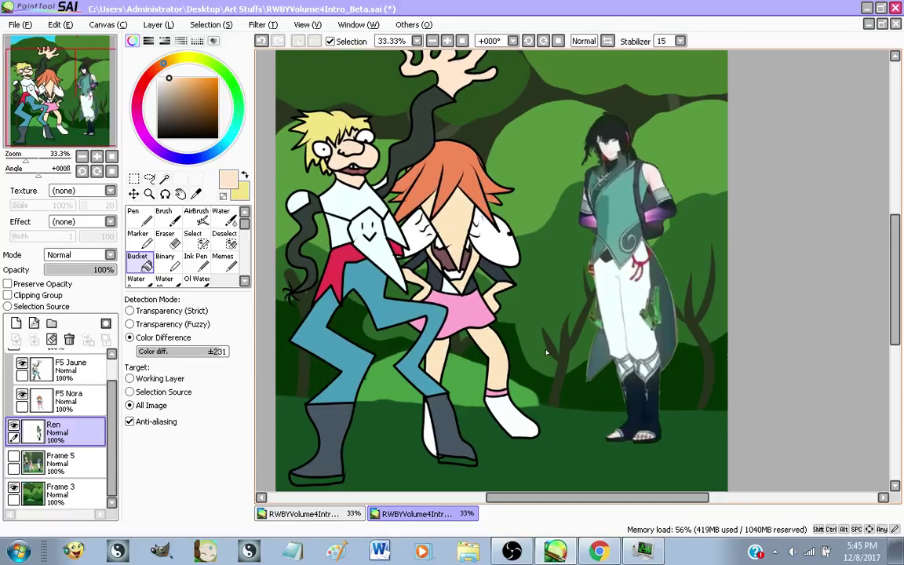
Switch to the YouTube live dashboard in Chrome, approve the held chat message and read through the live chat
{"action": "left_click", "coordinate": [600, 550]}
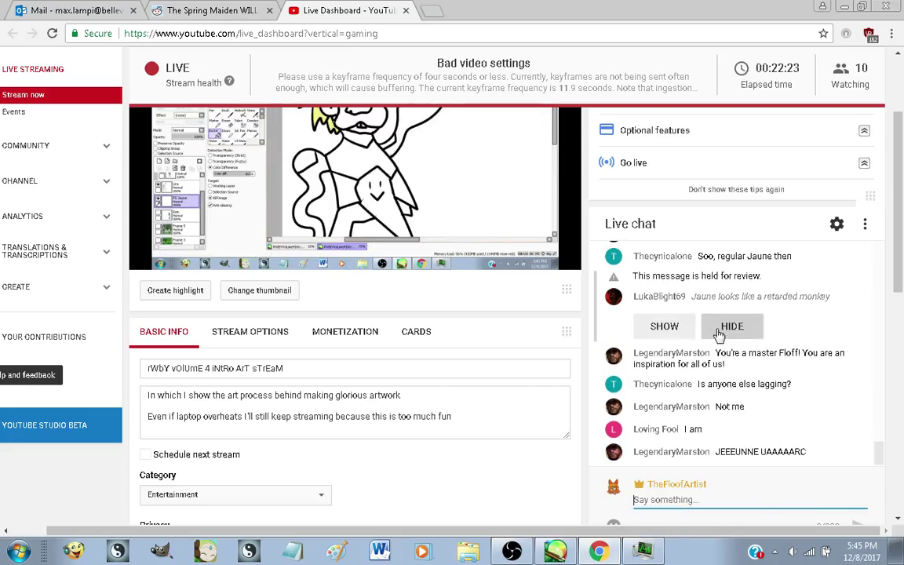
{"action": "left_click", "coordinate": [667, 325]}
{"action": "scroll", "coordinate": [750, 376], "scroll_direction": "up", "scroll_amount": 3}
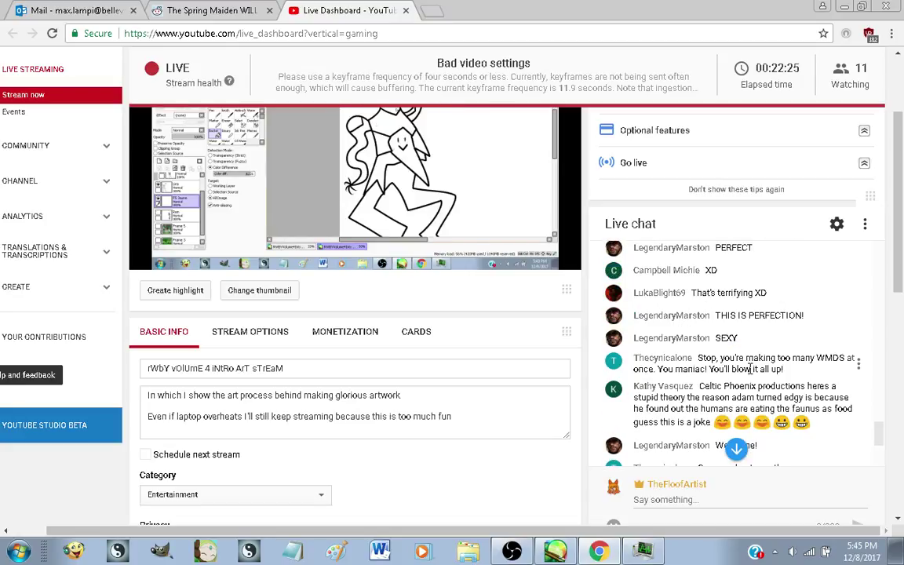
{"action": "scroll", "coordinate": [750, 368], "scroll_direction": "up", "scroll_amount": 2}
{"action": "scroll", "coordinate": [750, 369], "scroll_direction": "down", "scroll_amount": 4}
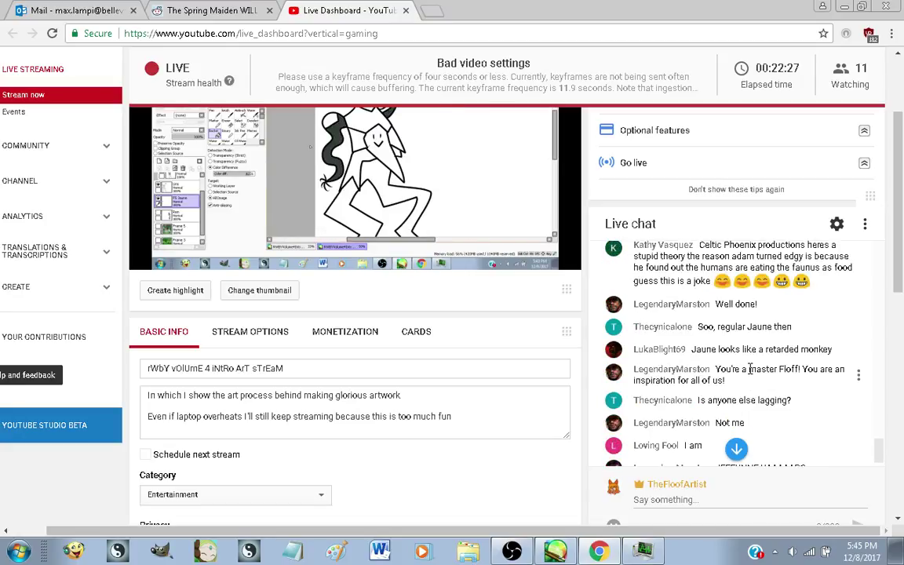
{"action": "scroll", "coordinate": [750, 368], "scroll_direction": "up", "scroll_amount": 1}
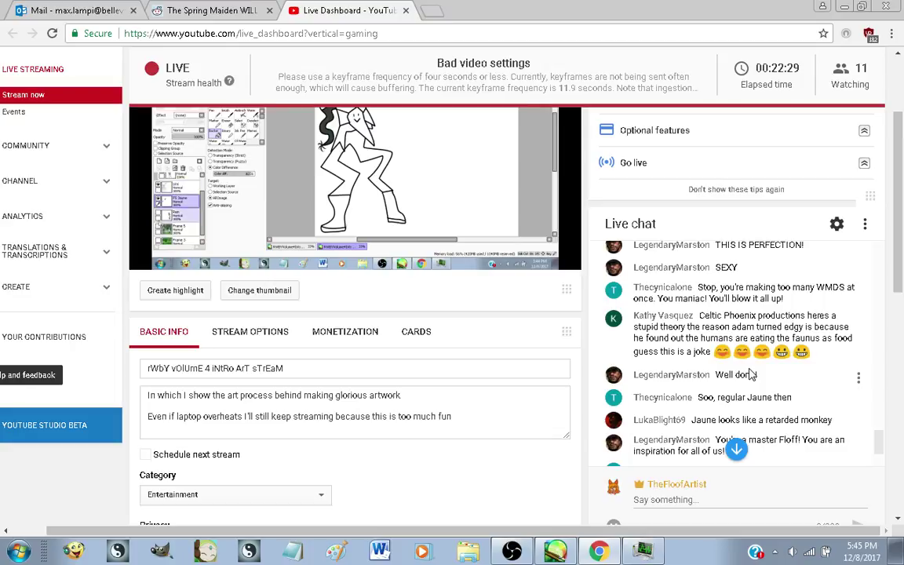
{"action": "scroll", "coordinate": [750, 373], "scroll_direction": "down", "scroll_amount": 1}
{"action": "scroll", "coordinate": [750, 371], "scroll_direction": "down", "scroll_amount": 3}
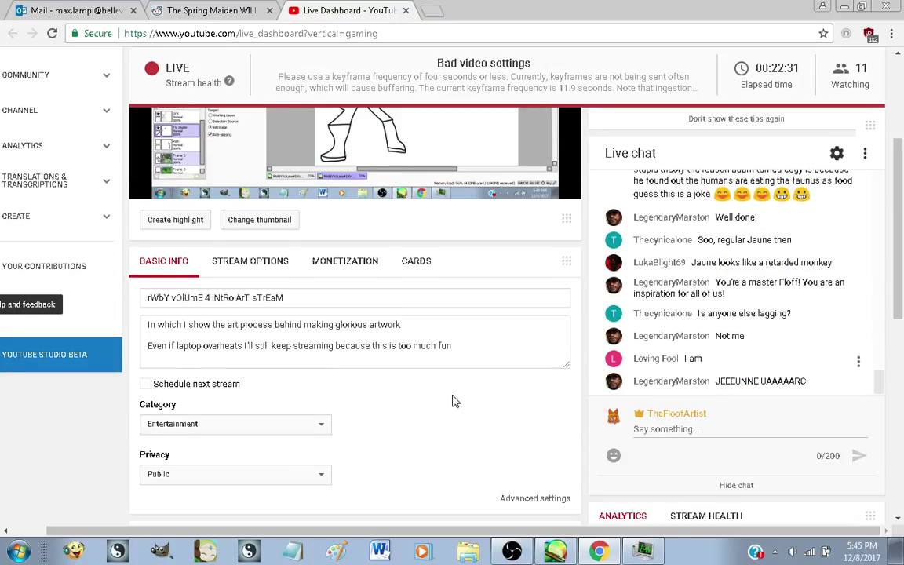
{"action": "scroll", "coordinate": [478, 408], "scroll_direction": "up", "scroll_amount": 2}
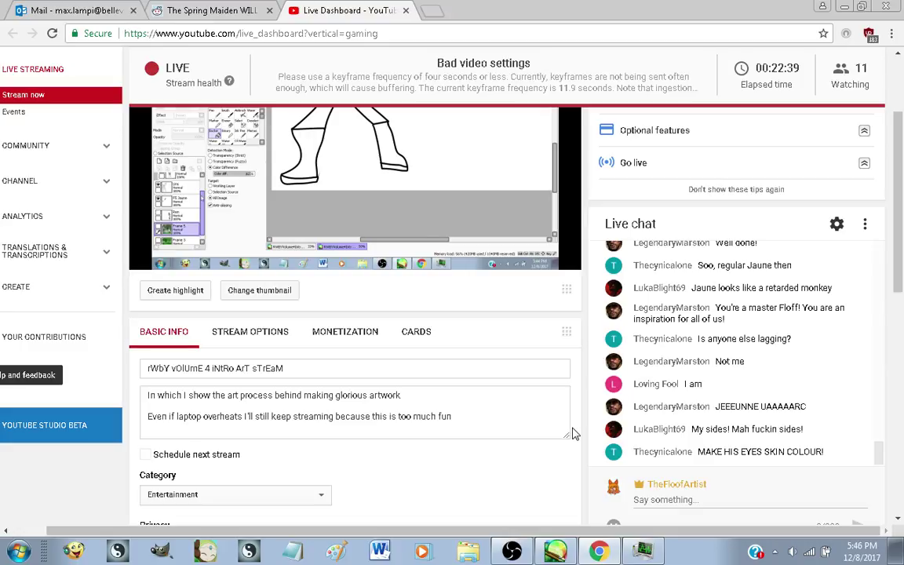
Switch back to PaintTool SAI, make F5 Jaune the active layer and choose the Eraser for work on the face
{"action": "left_click", "coordinate": [556, 551]}
{"action": "scroll", "coordinate": [365, 323], "scroll_direction": "down", "scroll_amount": 1}
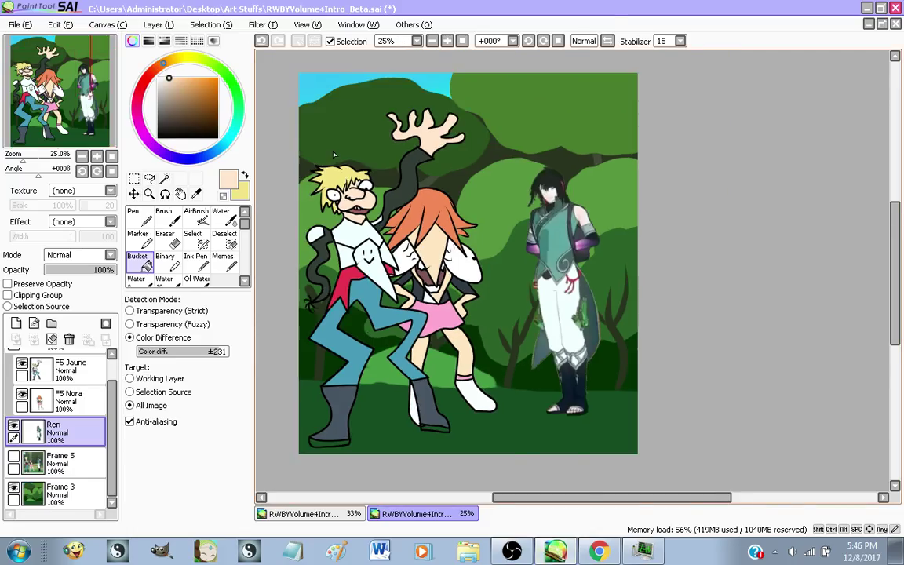
{"action": "scroll", "coordinate": [334, 155], "scroll_direction": "up", "scroll_amount": 5}
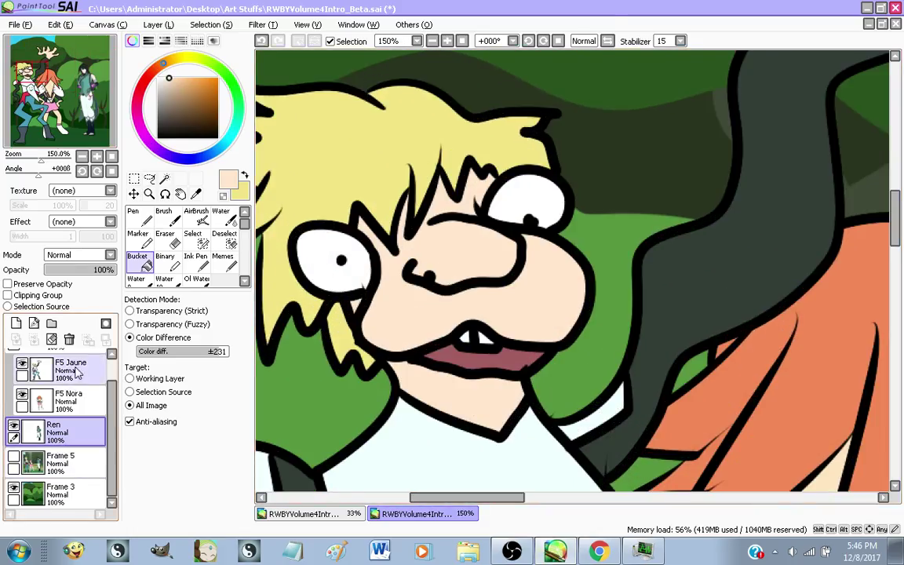
{"action": "left_click", "coordinate": [77, 373]}
{"action": "scroll", "coordinate": [313, 196], "scroll_direction": "up", "scroll_amount": 1}
{"action": "left_click", "coordinate": [161, 234]}
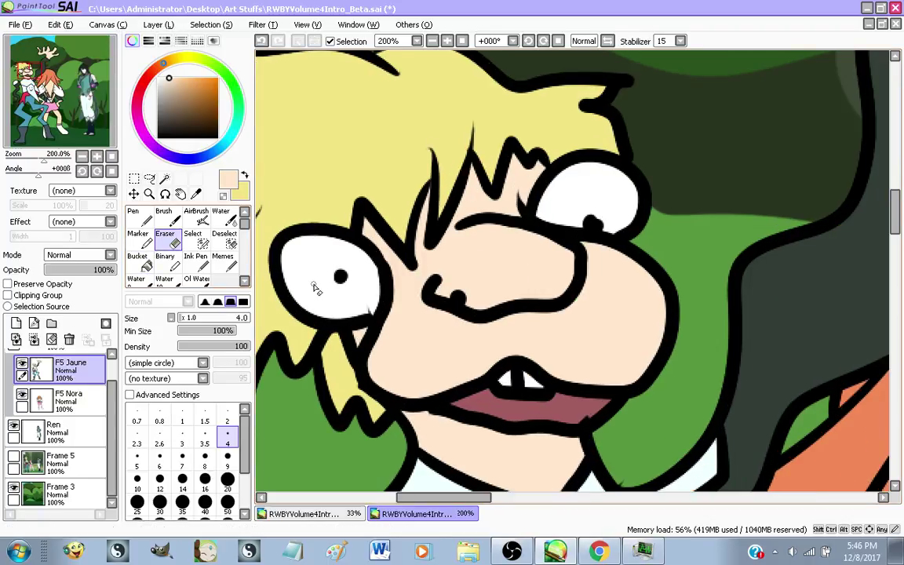
{"action": "scroll", "coordinate": [314, 288], "scroll_direction": "up", "scroll_amount": 1}
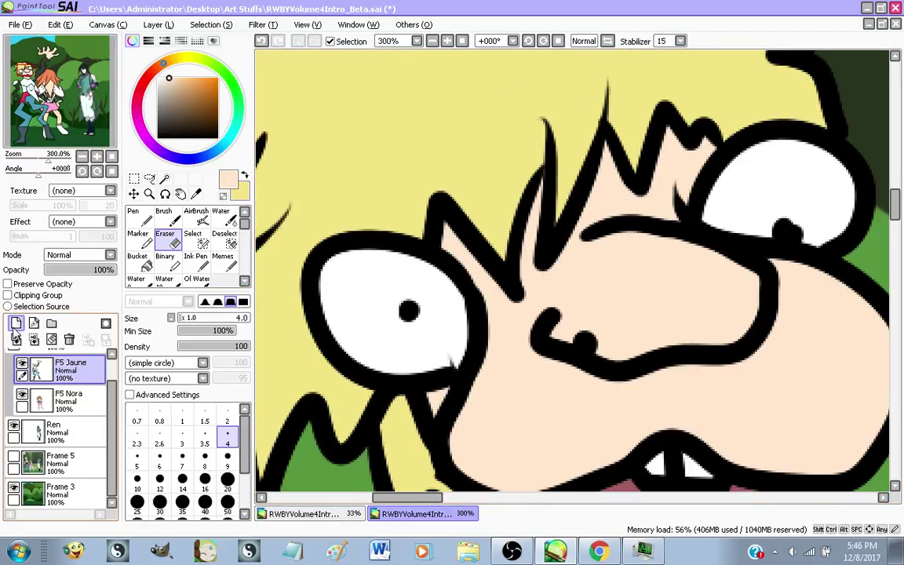
{"action": "left_click", "coordinate": [14, 324]}
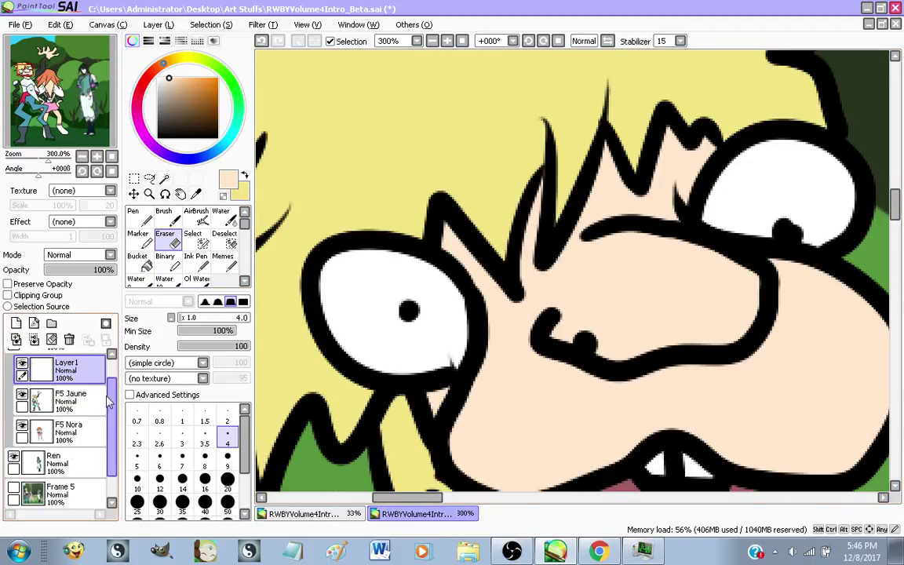
{"action": "left_click", "coordinate": [69, 339]}
Undo the move into the F5 folder and the merge of Lins into F5 Jaune, and select the F5 Jaune layer
{"action": "scroll", "coordinate": [400, 262], "scroll_direction": "down", "scroll_amount": 2}
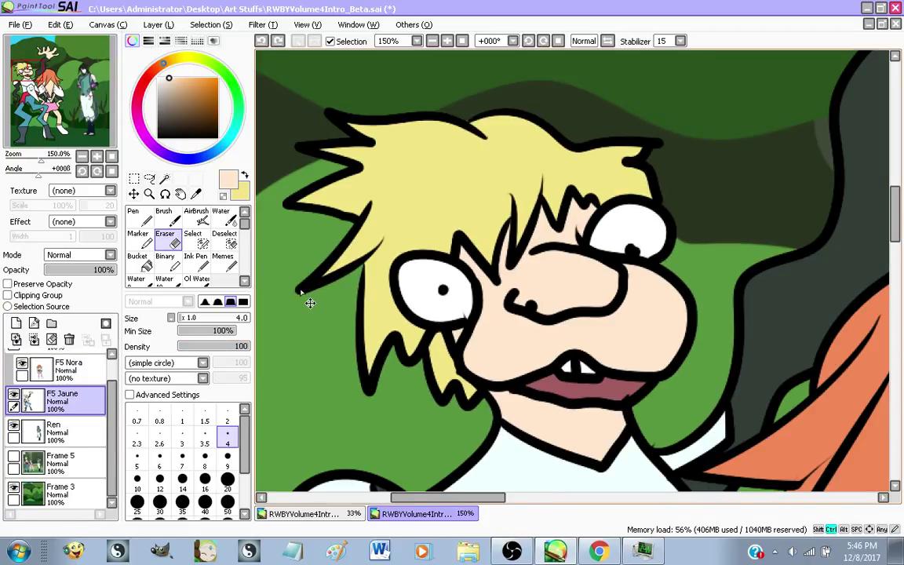
{"action": "key", "text": "ctrl+z"}
{"action": "left_click", "coordinate": [69, 430]}
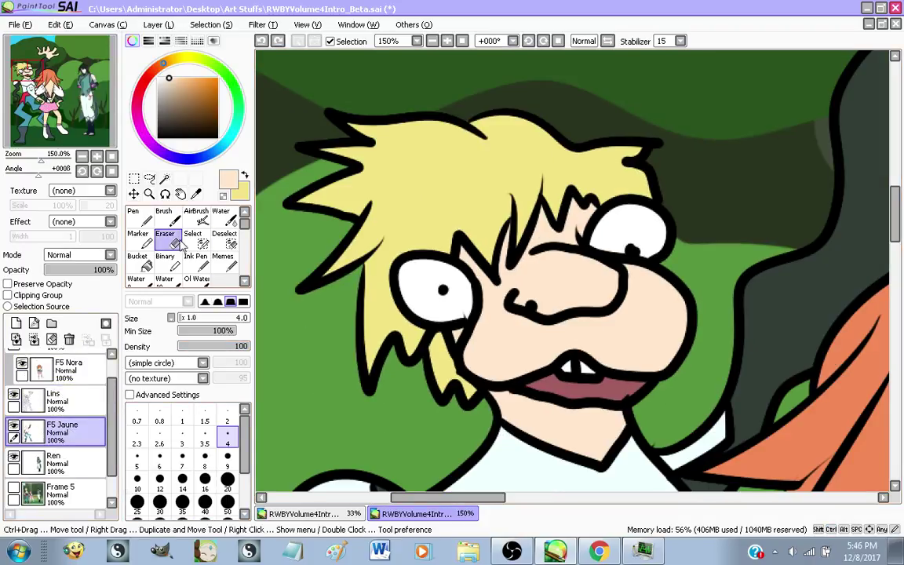
Paint over the whites of both Jaune's eyes in the light skin colour with the Pen at size 50
{"action": "key", "text": "n"}
{"action": "scroll", "coordinate": [452, 299], "scroll_direction": "up", "scroll_amount": 2}
{"action": "scroll", "coordinate": [373, 222], "scroll_direction": "up", "scroll_amount": 2}
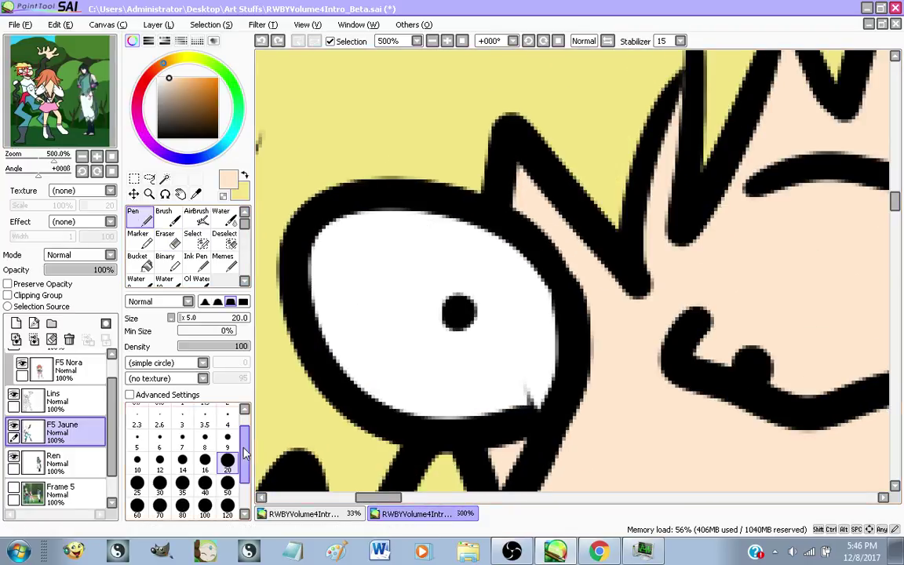
{"action": "left_click", "coordinate": [227, 483]}
{"action": "mouse_move", "coordinate": [430, 272]}
{"action": "left_mouse_down"}
{"action": "mouse_move", "coordinate": [400, 271]}
{"action": "mouse_move", "coordinate": [383, 289]}
{"action": "mouse_move", "coordinate": [410, 323]}
{"action": "mouse_move", "coordinate": [471, 357]}
{"action": "mouse_move", "coordinate": [504, 310]}
{"action": "left_mouse_up"}
{"action": "key", "text": "ctrl+z"}
{"action": "scroll", "coordinate": [530, 252], "scroll_direction": "down", "scroll_amount": 3}
{"action": "scroll", "coordinate": [641, 226], "scroll_direction": "up", "scroll_amount": 3}
{"action": "mouse_move", "coordinate": [642, 226]}
{"action": "left_mouse_down"}
{"action": "mouse_move", "coordinate": [549, 255]}
{"action": "mouse_move", "coordinate": [528, 285]}
{"action": "mouse_move", "coordinate": [662, 257]}
{"action": "left_mouse_up"}
{"action": "scroll", "coordinate": [557, 183], "scroll_direction": "down", "scroll_amount": 2}
{"action": "scroll", "coordinate": [556, 183], "scroll_direction": "down", "scroll_amount": 6}
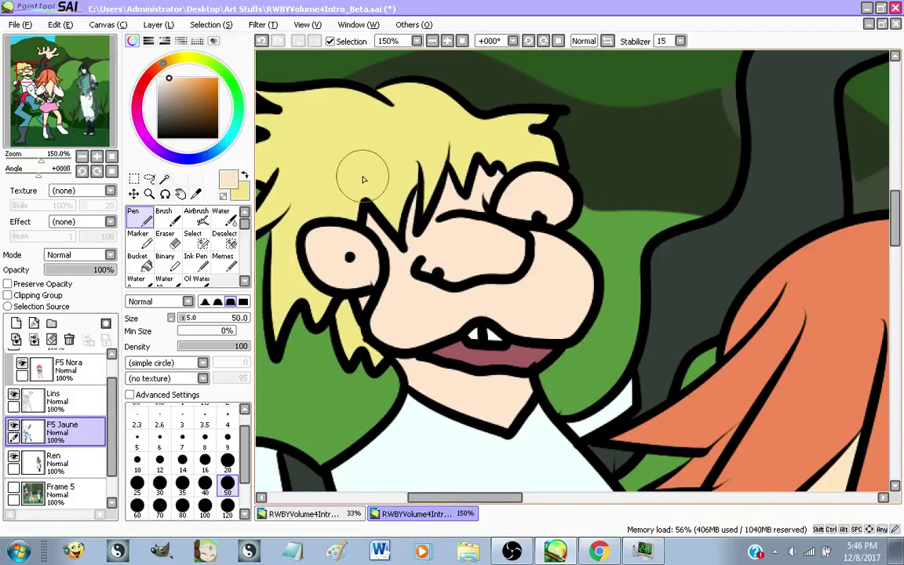
Inspect Jaune's recoloured eyes and face up close and within the whole composition
{"action": "scroll", "coordinate": [313, 244], "scroll_direction": "up", "scroll_amount": 3}
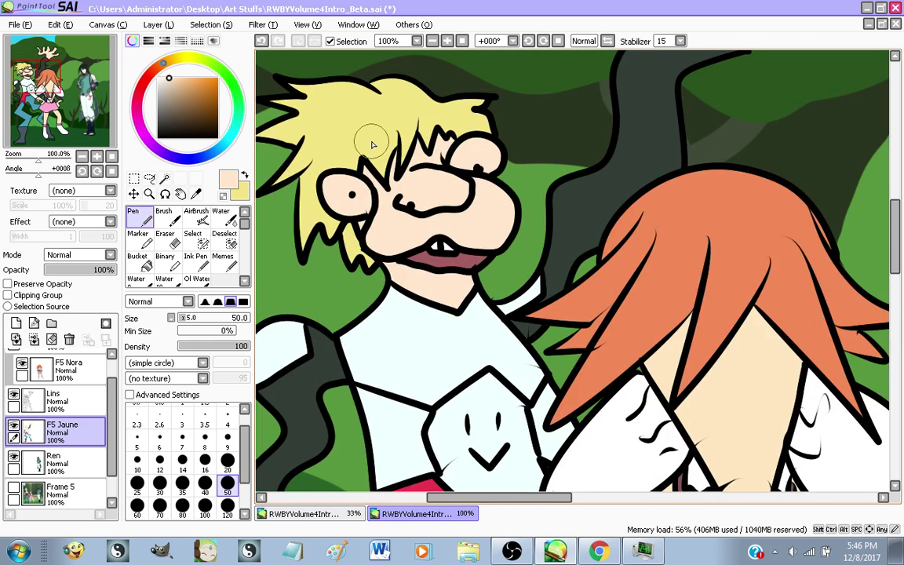
{"action": "scroll", "coordinate": [374, 144], "scroll_direction": "down", "scroll_amount": 1}
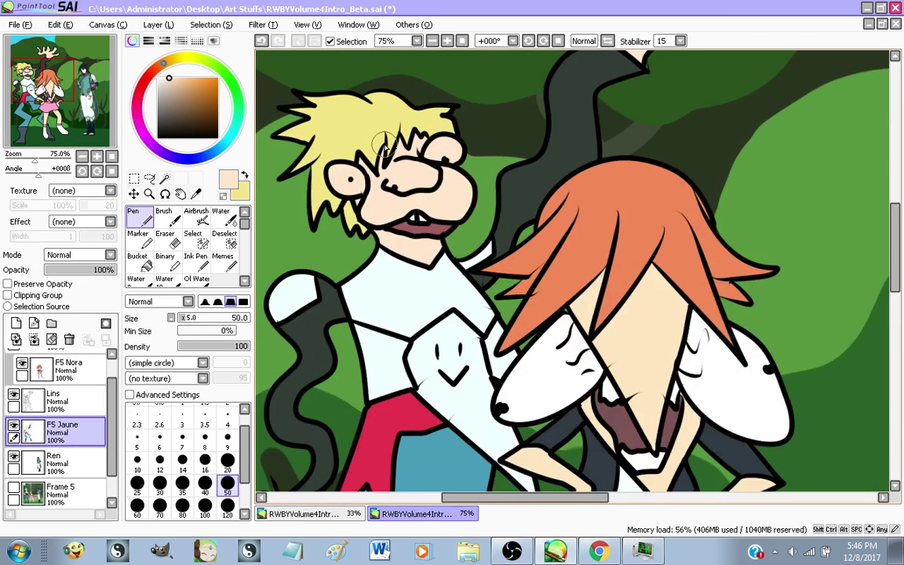
{"action": "scroll", "coordinate": [383, 145], "scroll_direction": "up", "scroll_amount": 1}
{"action": "scroll", "coordinate": [384, 146], "scroll_direction": "up", "scroll_amount": 2}
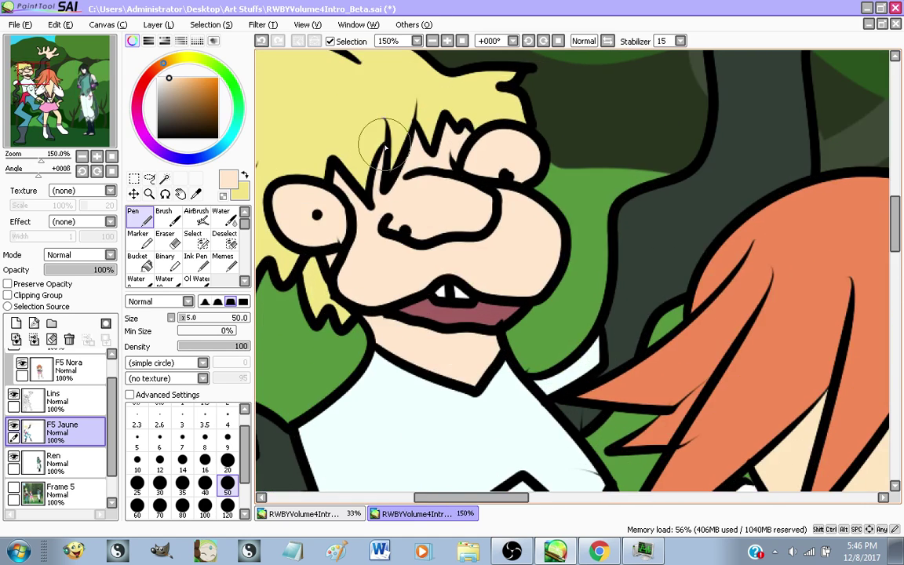
{"action": "scroll", "coordinate": [455, 230], "scroll_direction": "down", "scroll_amount": 2}
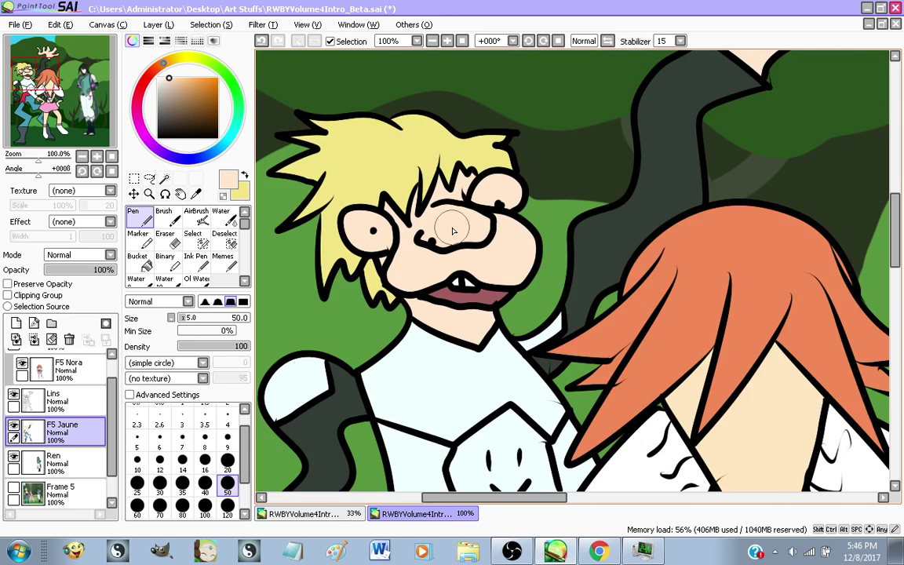
{"action": "scroll", "coordinate": [377, 231], "scroll_direction": "up", "scroll_amount": 2}
{"action": "scroll", "coordinate": [464, 260], "scroll_direction": "down", "scroll_amount": 1}
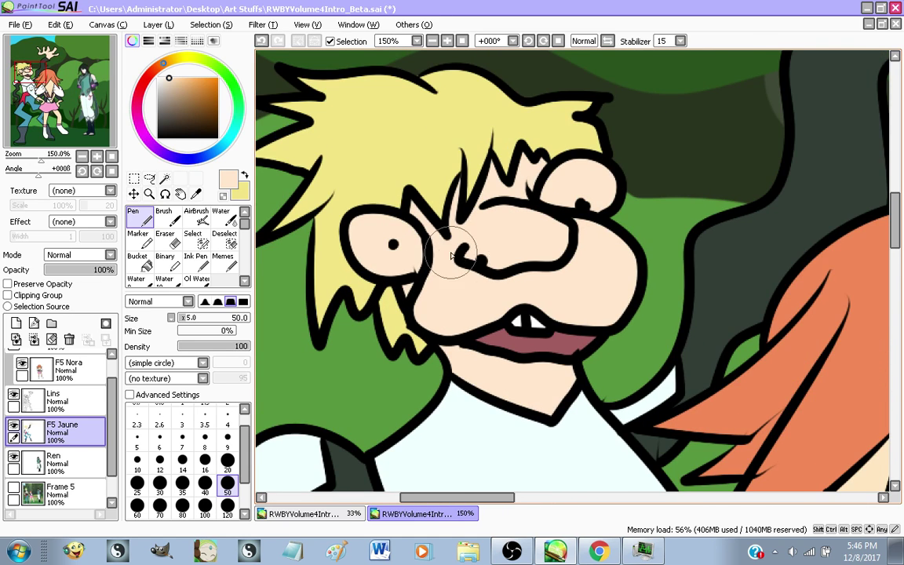
{"action": "scroll", "coordinate": [369, 196], "scroll_direction": "down", "scroll_amount": 1}
{"action": "scroll", "coordinate": [386, 153], "scroll_direction": "down", "scroll_amount": 1}
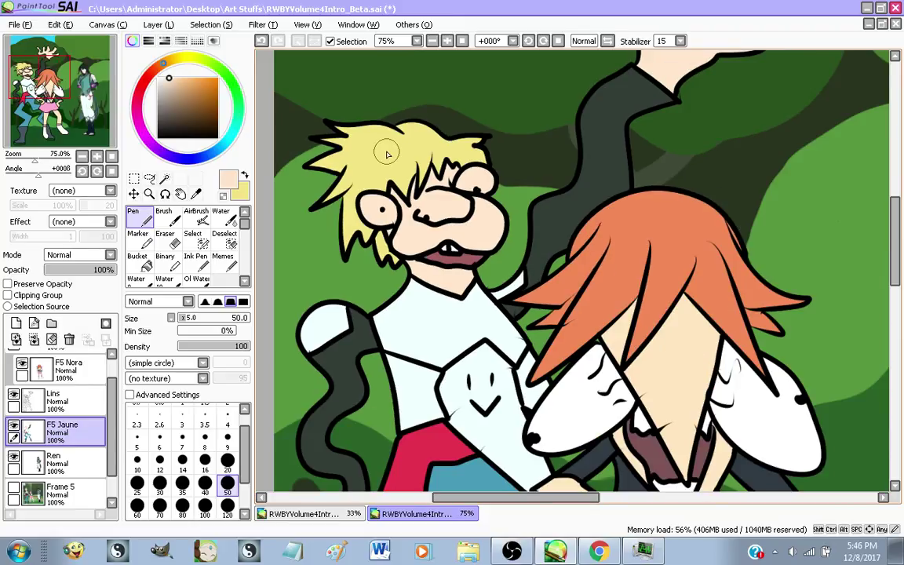
{"action": "scroll", "coordinate": [386, 154], "scroll_direction": "down", "scroll_amount": 2}
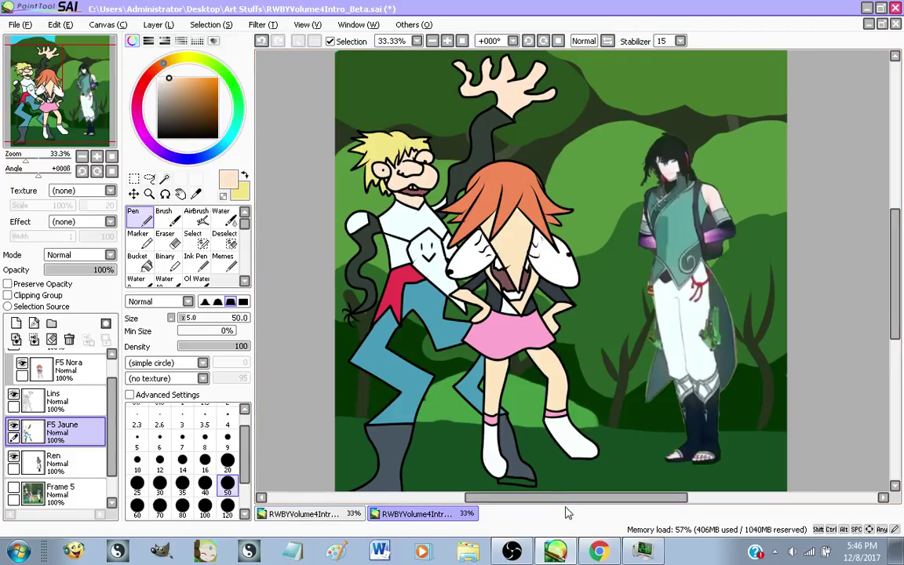
Check the live chat on the YouTube live dashboard in Chrome, then return to PaintTool SAI and look over Jaune's face
{"action": "left_click", "coordinate": [599, 549]}
{"action": "left_click", "coordinate": [679, 499]}
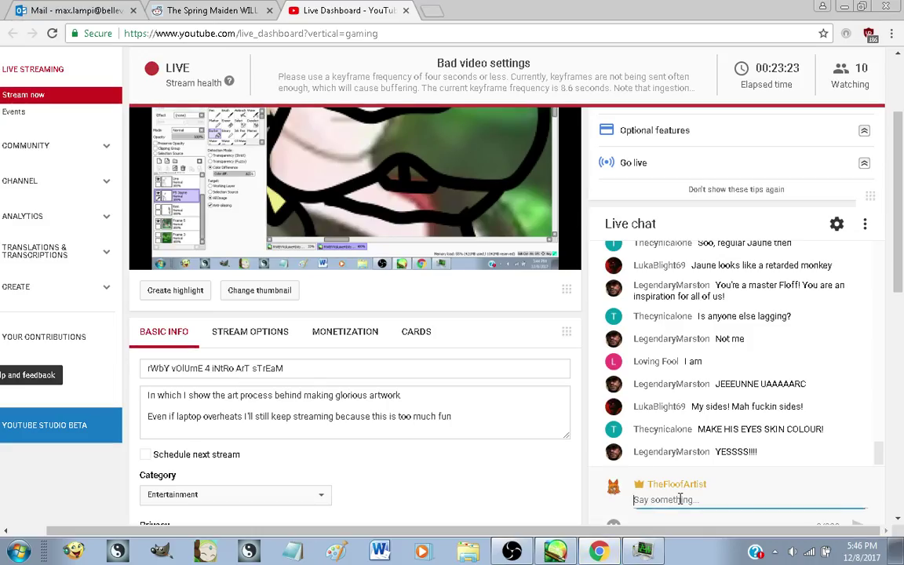
{"action": "left_click", "coordinate": [556, 551]}
{"action": "scroll", "coordinate": [372, 176], "scroll_direction": "up", "scroll_amount": 3}
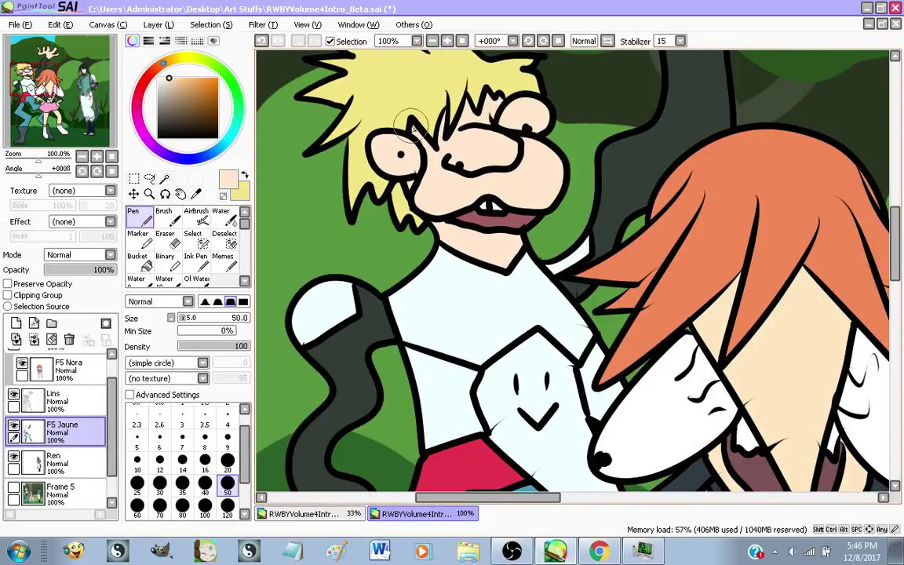
{"action": "scroll", "coordinate": [422, 101], "scroll_direction": "down", "scroll_amount": 3}
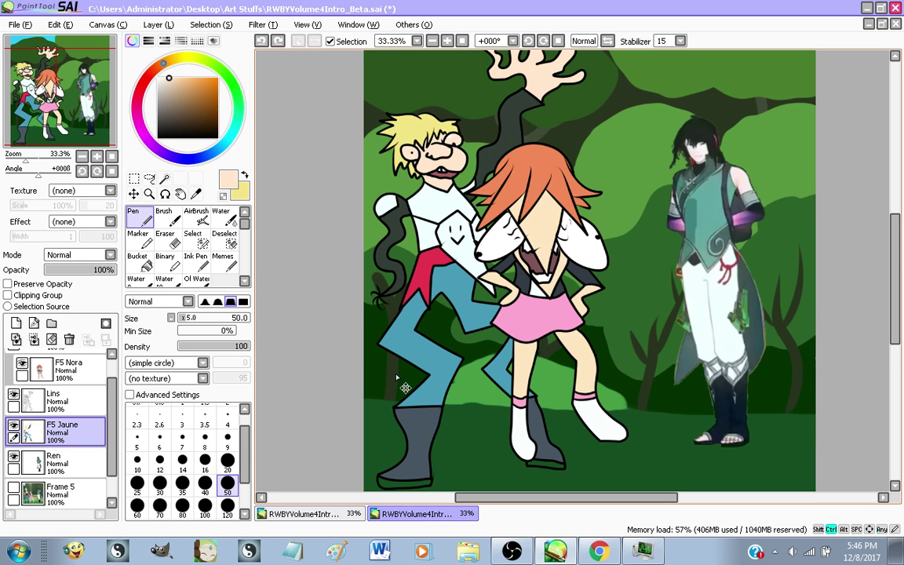
{"action": "scroll", "coordinate": [393, 284], "scroll_direction": "up", "scroll_amount": 5}
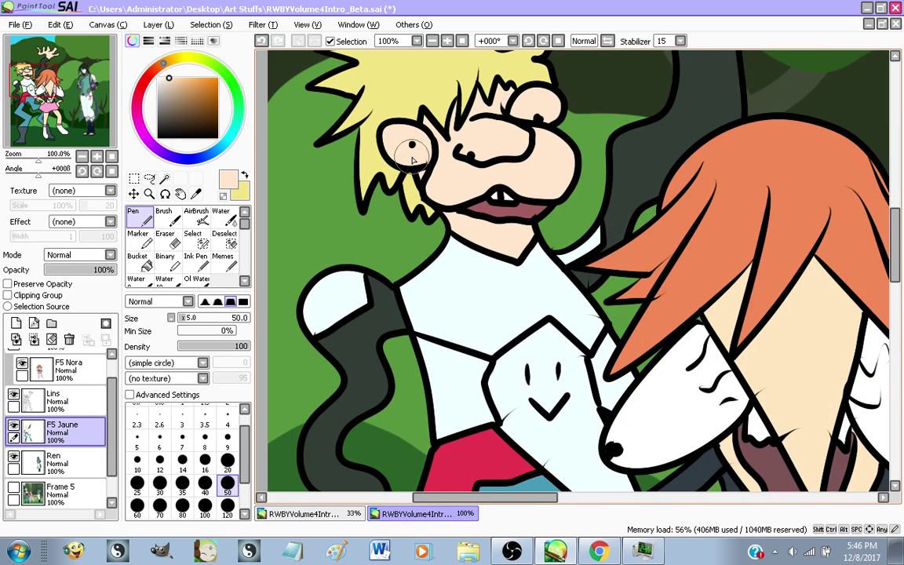
{"action": "scroll", "coordinate": [379, 261], "scroll_direction": "down", "scroll_amount": 1}
{"action": "scroll", "coordinate": [379, 262], "scroll_direction": "down", "scroll_amount": 5}
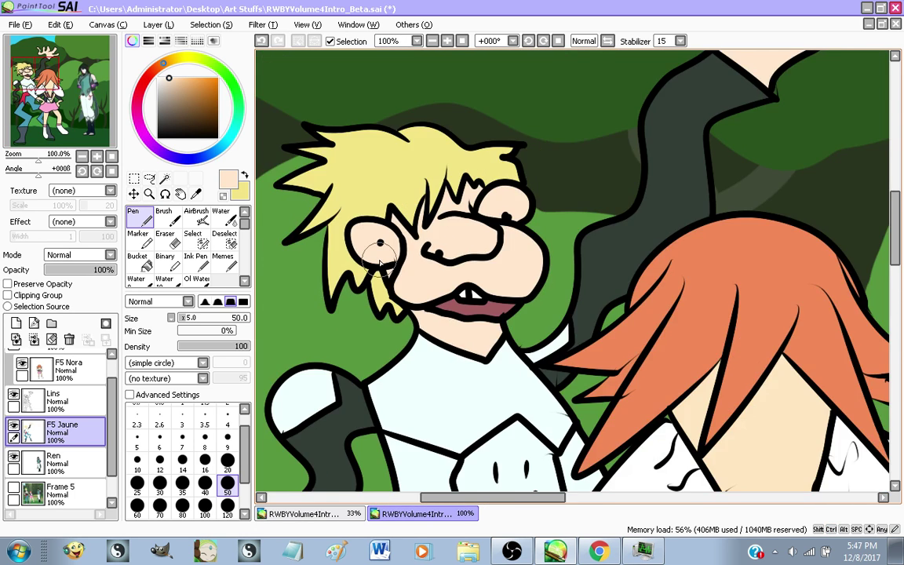
{"action": "scroll", "coordinate": [433, 290], "scroll_direction": "up", "scroll_amount": 2}
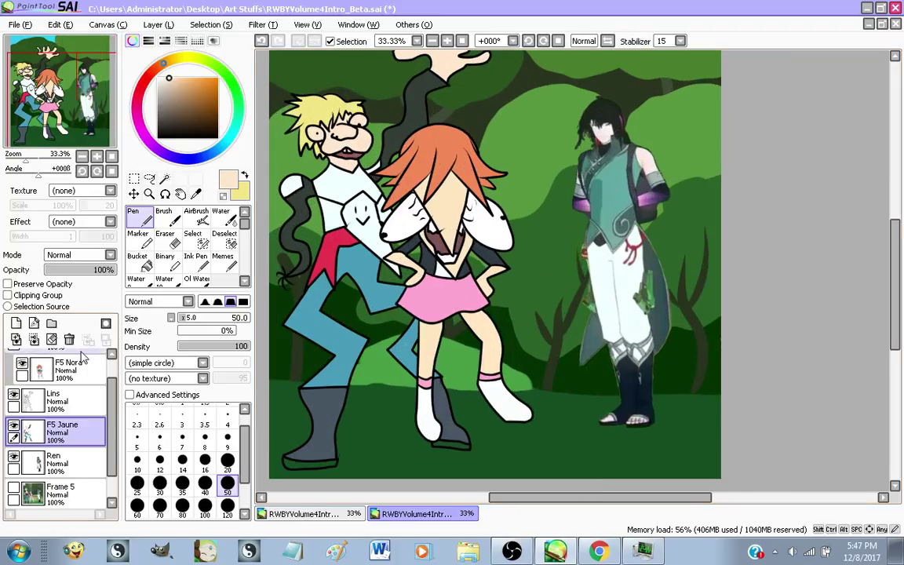
Merge the Lins layer down into F5 Jaune and move the merged layer into the F5 folder under F5 Nora
{"action": "scroll", "coordinate": [69, 404], "scroll_direction": "up", "scroll_amount": 1}
{"action": "left_click", "coordinate": [68, 419]}
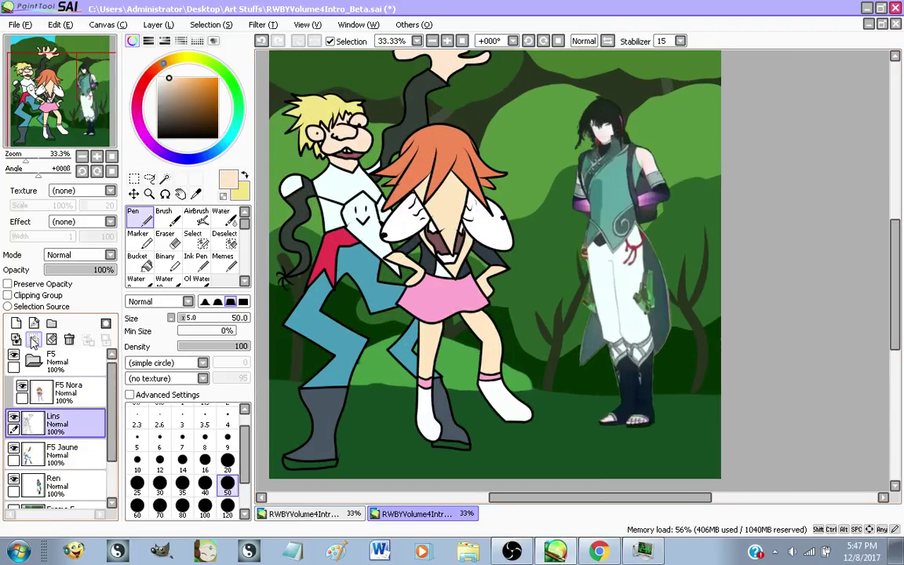
{"action": "left_click", "coordinate": [34, 340]}
{"action": "left_click_drag", "start_coordinate": [72, 421], "coordinate": [76, 400]}
Rename the Ren layer as "F5 ren" and move it into the F5 folder below F5 Jaune
{"action": "left_click", "coordinate": [76, 447]}
{"action": "double_click", "coordinate": [77, 452]}
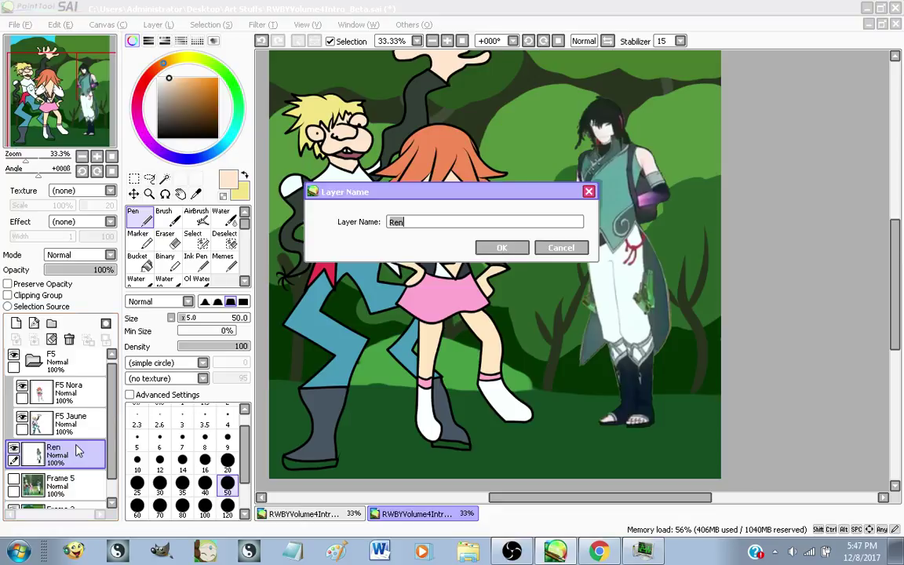
{"action": "type", "text": "F5 ren"}
{"action": "key", "text": "Return"}
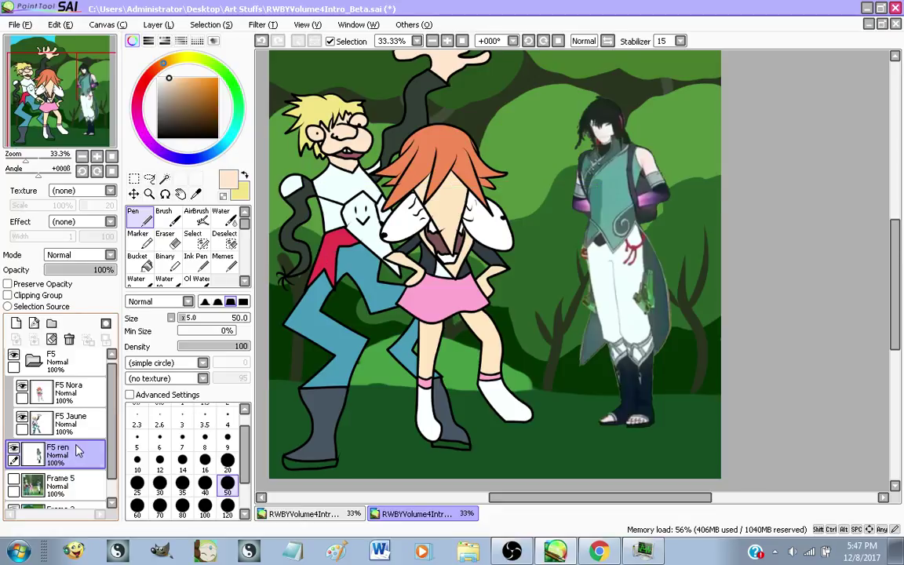
{"action": "left_click_drag", "start_coordinate": [77, 451], "coordinate": [90, 436]}
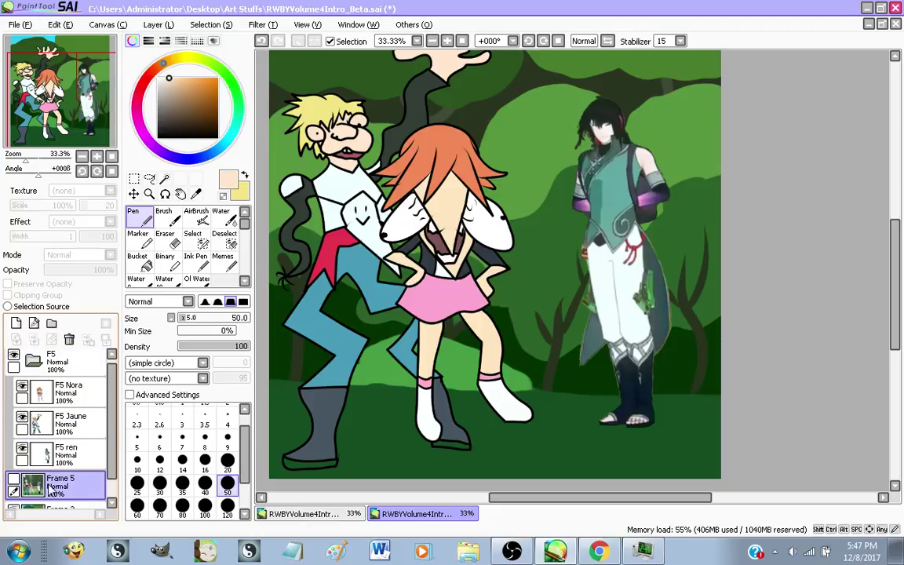
Show the Frame 5 reference layer for a check, delete it and collapse the F5 folder
{"action": "left_click", "coordinate": [14, 480]}
{"action": "scroll", "coordinate": [316, 397], "scroll_direction": "down", "scroll_amount": 2}
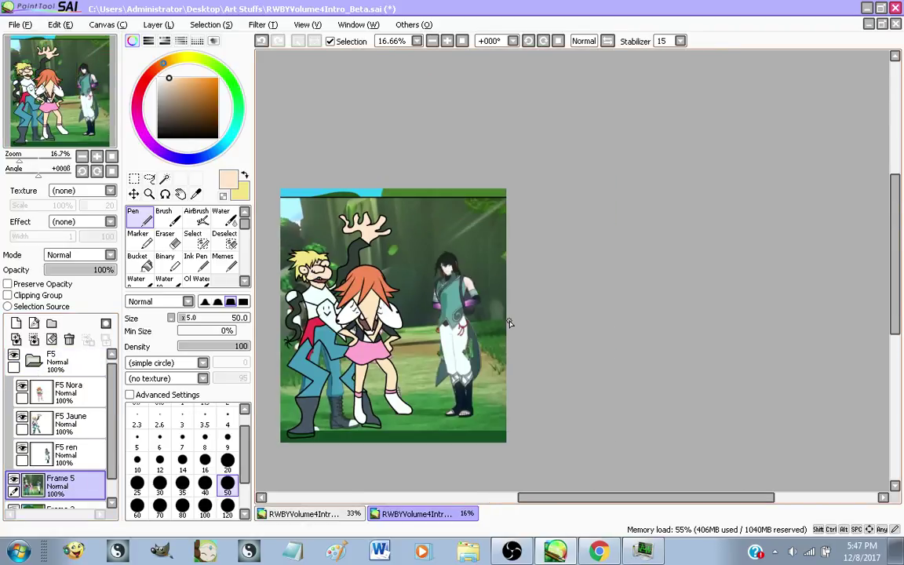
{"action": "scroll", "coordinate": [363, 352], "scroll_direction": "up", "scroll_amount": 1}
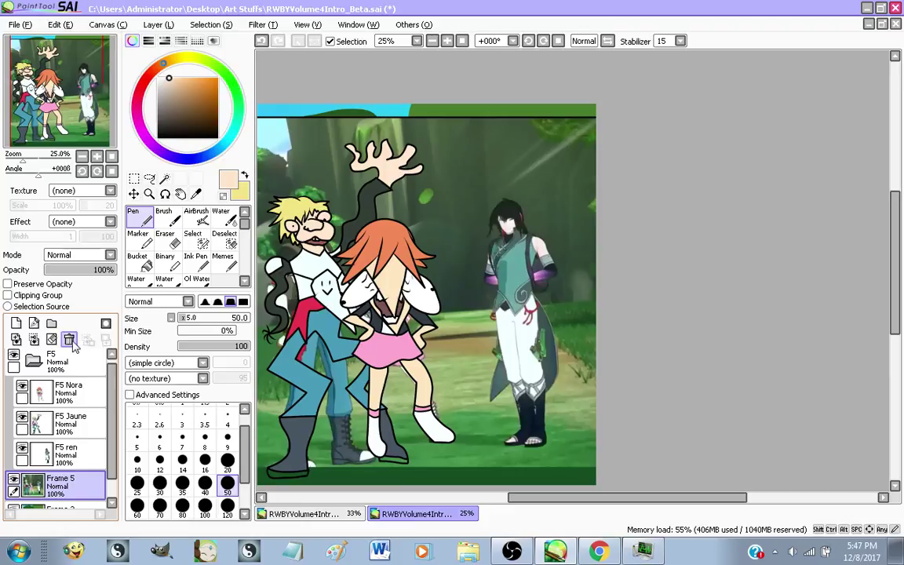
{"action": "left_click", "coordinate": [69, 339]}
{"action": "left_click", "coordinate": [33, 362]}
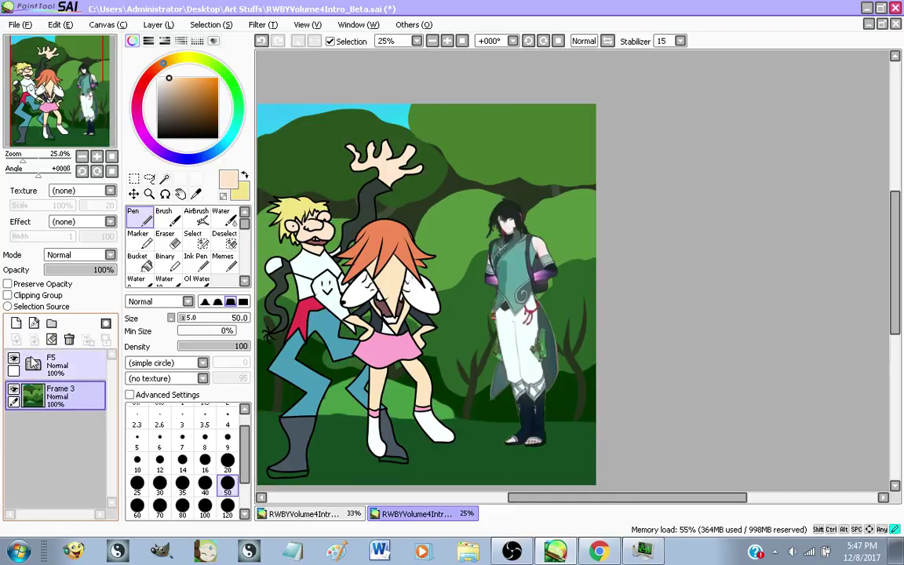
{"action": "scroll", "coordinate": [313, 463], "scroll_direction": "down", "scroll_amount": 1}
{"action": "scroll", "coordinate": [486, 317], "scroll_direction": "up", "scroll_amount": 1}
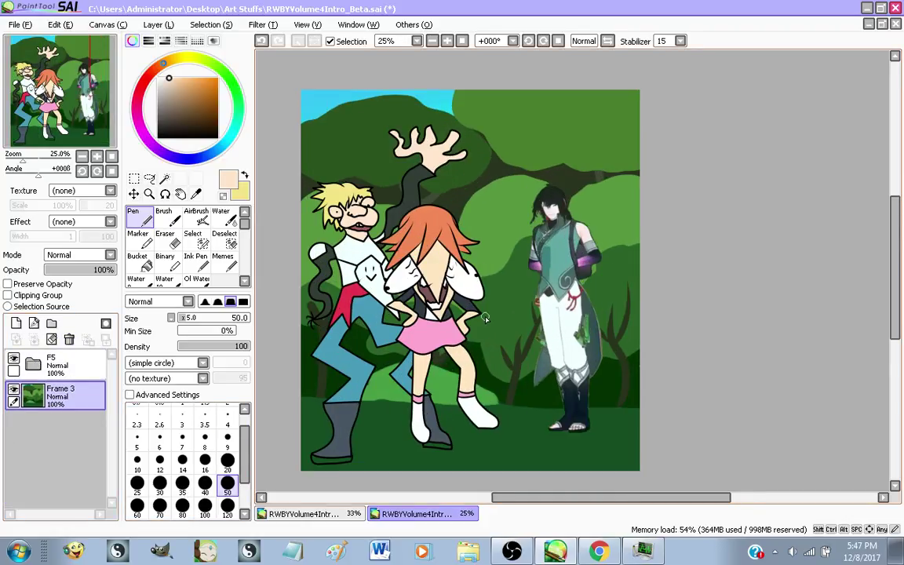
Open the RWBYVolume4Intro document, compare its line art with the ref layer, hide ref again and select the line-art layer
{"action": "left_click", "coordinate": [338, 514]}
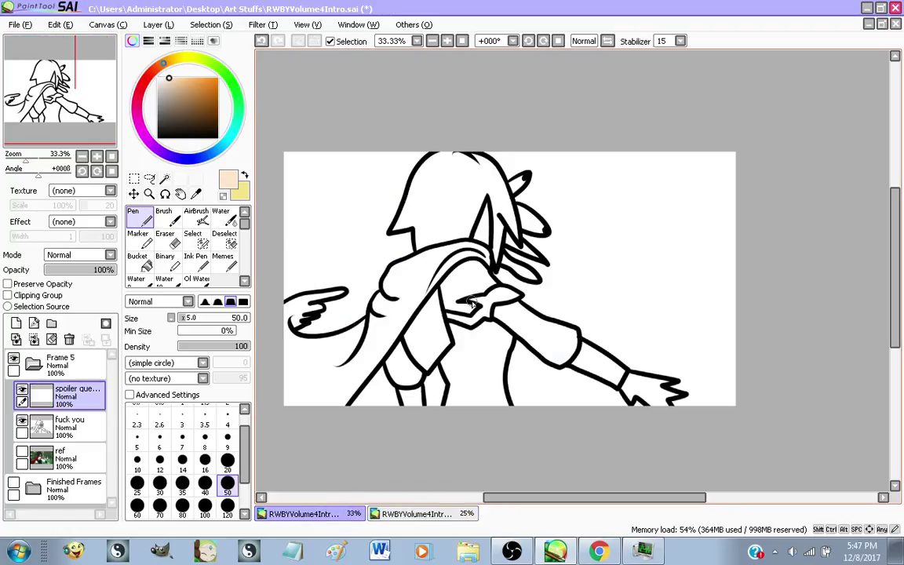
{"action": "left_click", "coordinate": [22, 453]}
{"action": "left_click", "coordinate": [67, 457]}
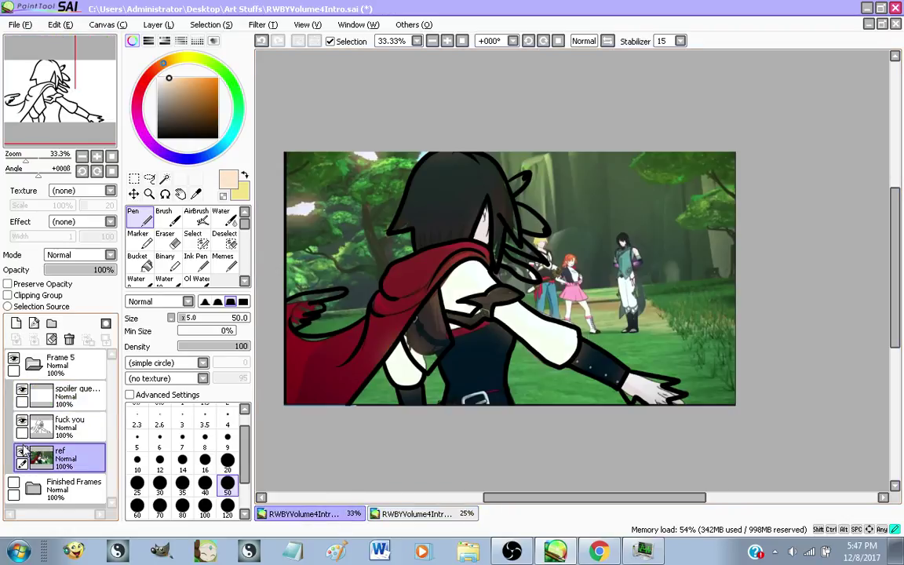
{"action": "scroll", "coordinate": [504, 297], "scroll_direction": "up", "scroll_amount": 1}
{"action": "scroll", "coordinate": [505, 297], "scroll_direction": "down", "scroll_amount": 1}
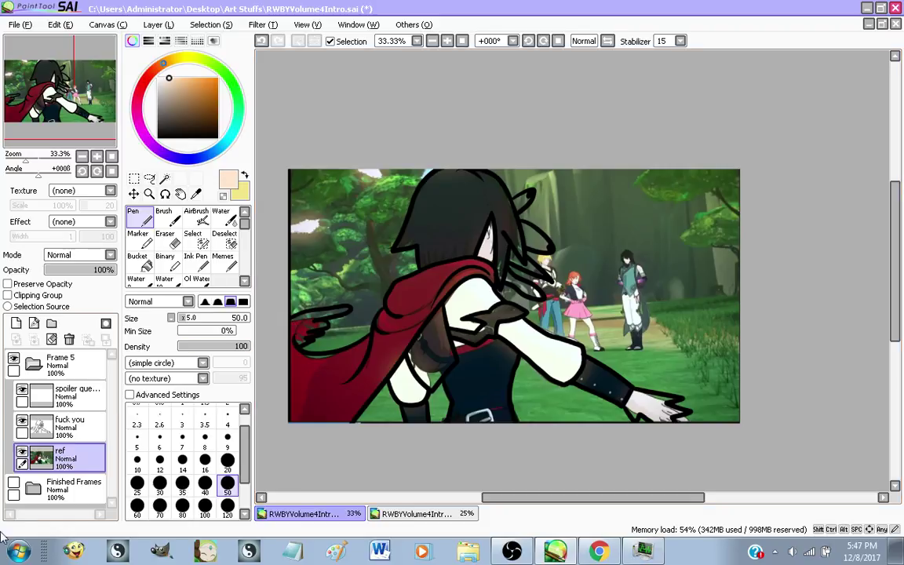
{"action": "left_click", "coordinate": [22, 453]}
{"action": "left_click", "coordinate": [67, 426]}
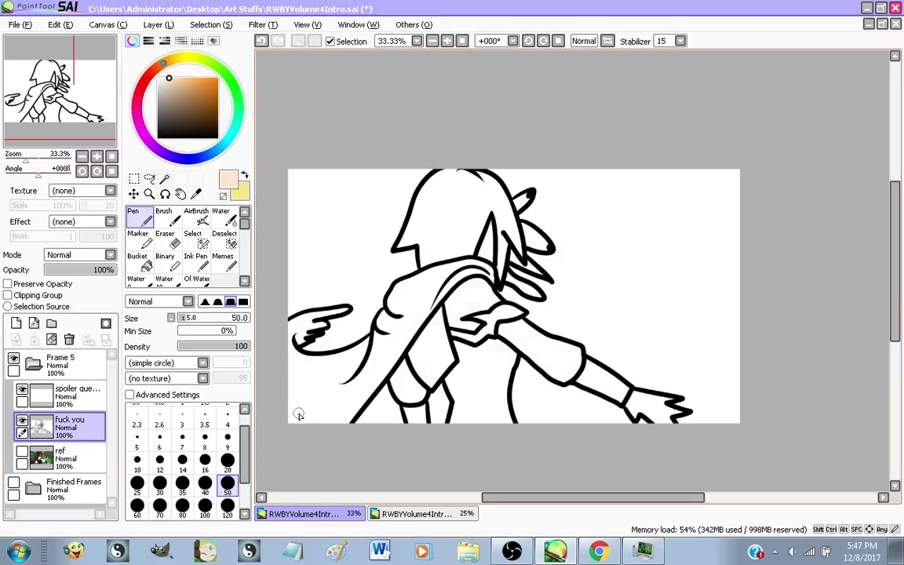
Examine the line art of the cloaked foreground character in the Frame 5 folder
{"action": "scroll", "coordinate": [306, 408], "scroll_direction": "up", "scroll_amount": 1}
{"action": "scroll", "coordinate": [322, 404], "scroll_direction": "down", "scroll_amount": 1}
{"action": "scroll", "coordinate": [353, 392], "scroll_direction": "up", "scroll_amount": 1}
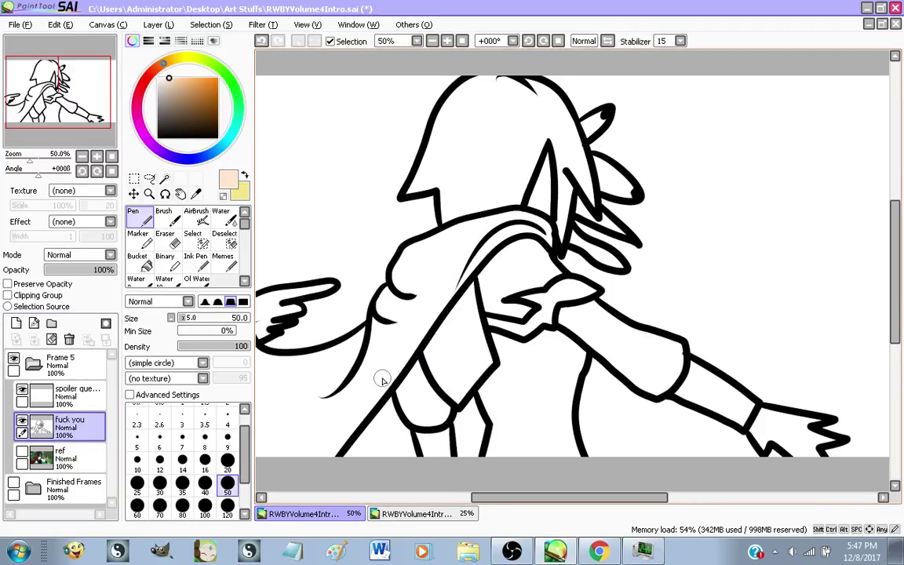
{"action": "scroll", "coordinate": [382, 380], "scroll_direction": "down", "scroll_amount": 1}
{"action": "scroll", "coordinate": [346, 342], "scroll_direction": "up", "scroll_amount": 1}
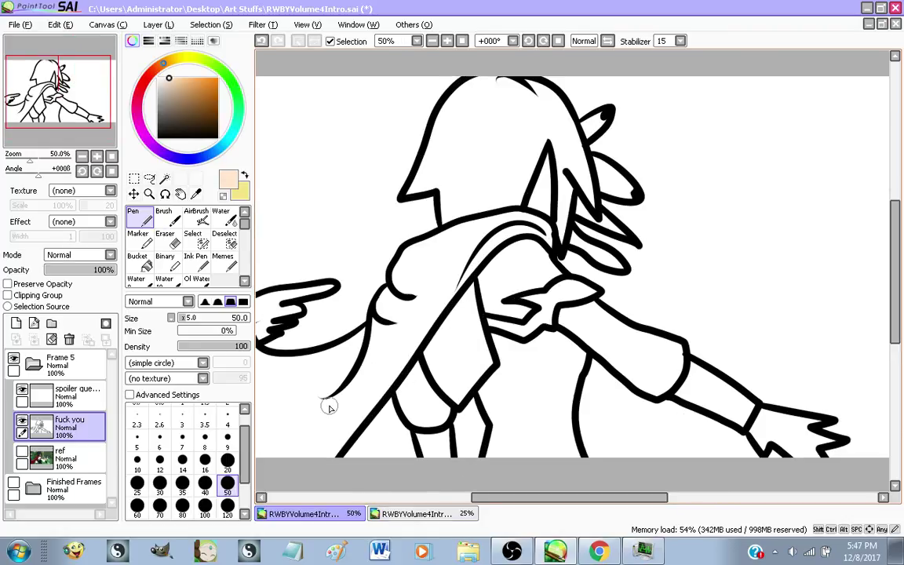
{"action": "scroll", "coordinate": [430, 337], "scroll_direction": "down", "scroll_amount": 1}
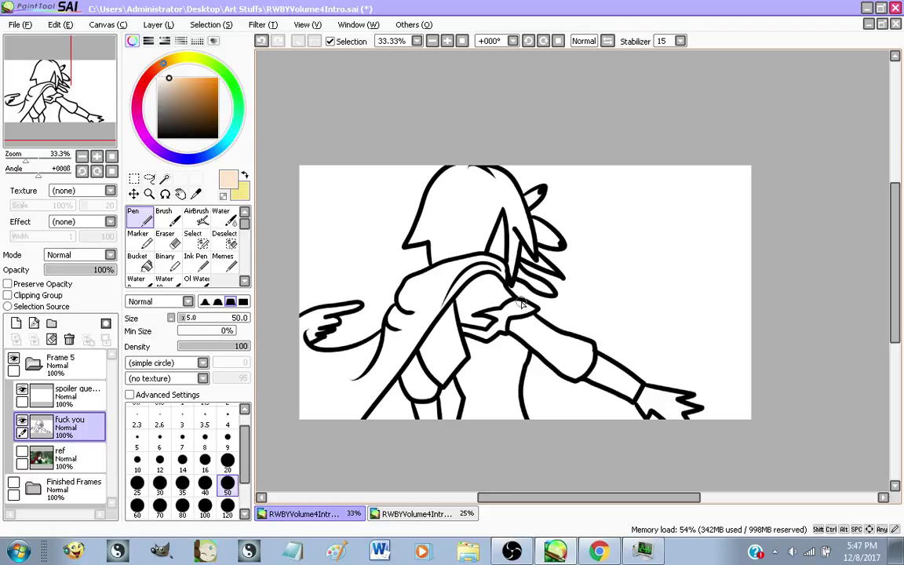
{"action": "scroll", "coordinate": [521, 303], "scroll_direction": "up", "scroll_amount": 1}
{"action": "scroll", "coordinate": [494, 392], "scroll_direction": "down", "scroll_amount": 1}
{"action": "scroll", "coordinate": [519, 287], "scroll_direction": "up", "scroll_amount": 1}
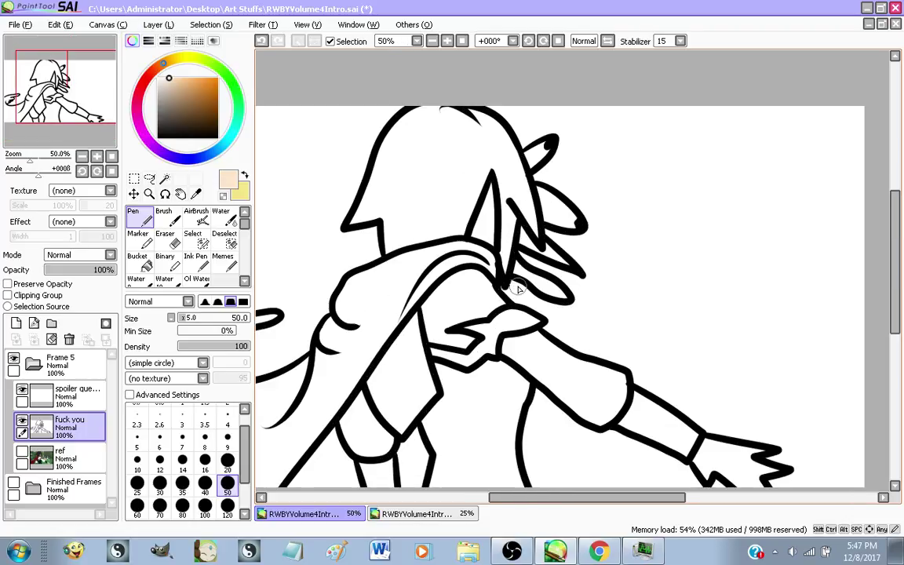
{"action": "scroll", "coordinate": [427, 357], "scroll_direction": "down", "scroll_amount": 1}
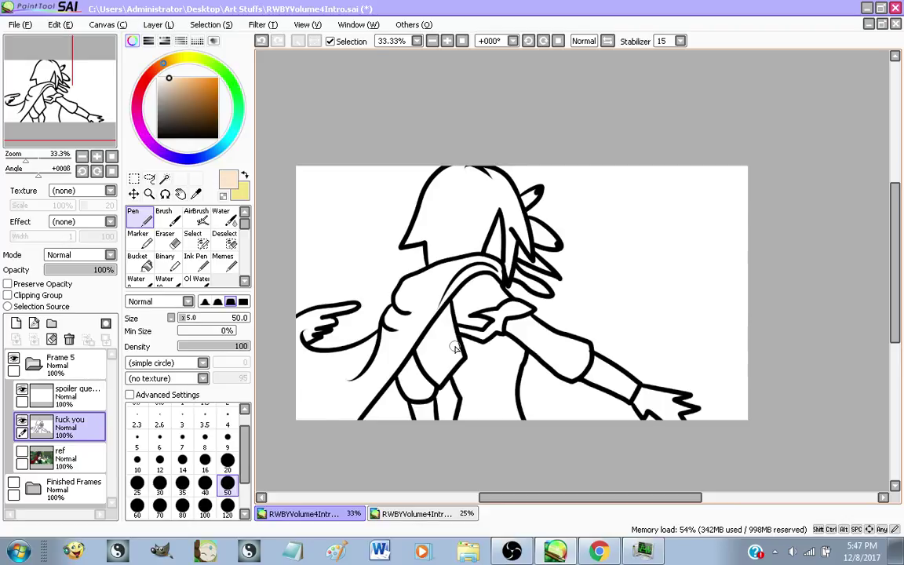
Return to the RWBYVolume4Intro_Beta document and review the three characters against the Frame 3 background
{"action": "left_click", "coordinate": [424, 513]}
{"action": "scroll", "coordinate": [290, 323], "scroll_direction": "up", "scroll_amount": 1}
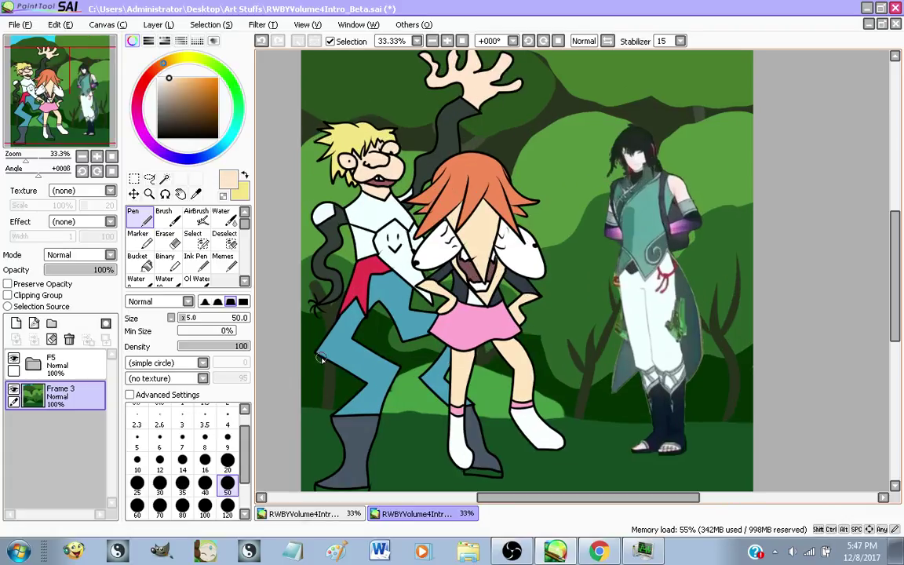
{"action": "scroll", "coordinate": [341, 352], "scroll_direction": "down", "scroll_amount": 1}
{"action": "scroll", "coordinate": [376, 368], "scroll_direction": "up", "scroll_amount": 1}
{"action": "scroll", "coordinate": [416, 393], "scroll_direction": "down", "scroll_amount": 1}
{"action": "scroll", "coordinate": [416, 370], "scroll_direction": "up", "scroll_amount": 1}
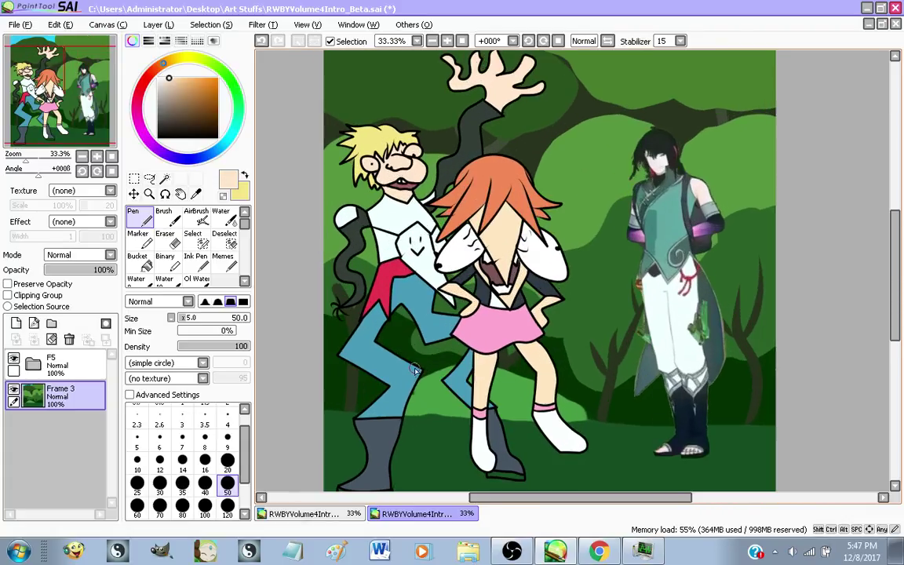
{"action": "scroll", "coordinate": [369, 286], "scroll_direction": "down", "scroll_amount": 1}
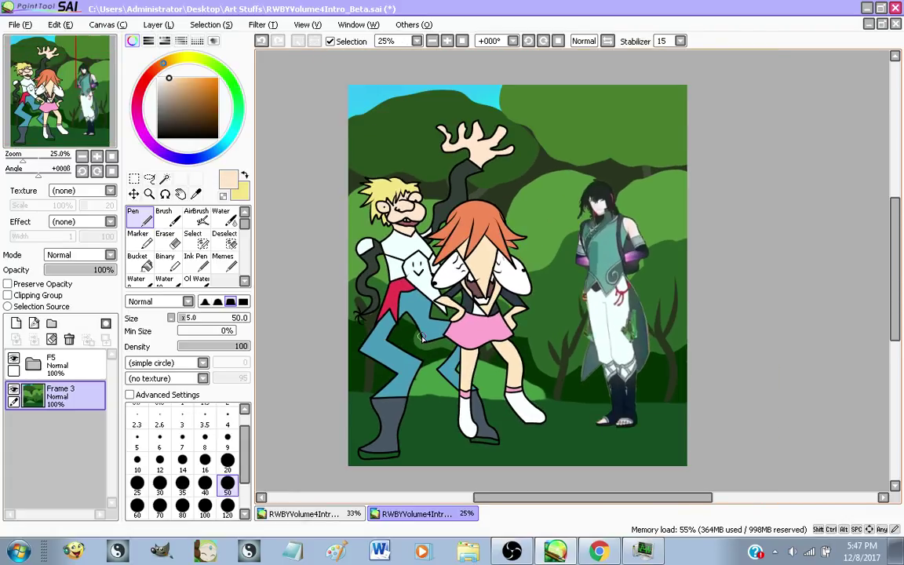
Switch to the RWBYVolume4Intro document and examine the line art of the cloaked foreground character
{"action": "scroll", "coordinate": [470, 295], "scroll_direction": "up", "scroll_amount": 1}
{"action": "scroll", "coordinate": [470, 295], "scroll_direction": "down", "scroll_amount": 1}
{"action": "left_click", "coordinate": [307, 513]}
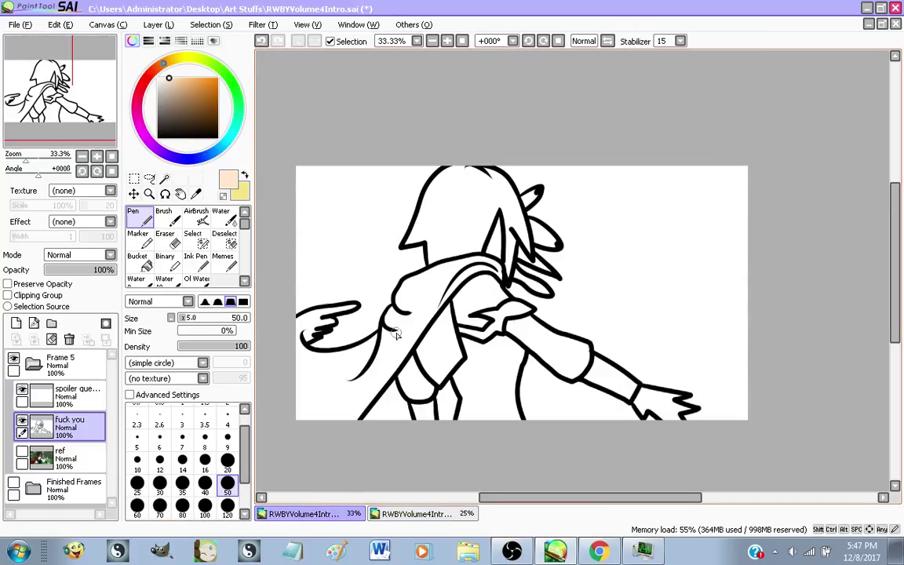
{"action": "scroll", "coordinate": [615, 272], "scroll_direction": "up", "scroll_amount": 1}
{"action": "scroll", "coordinate": [411, 313], "scroll_direction": "down", "scroll_amount": 1}
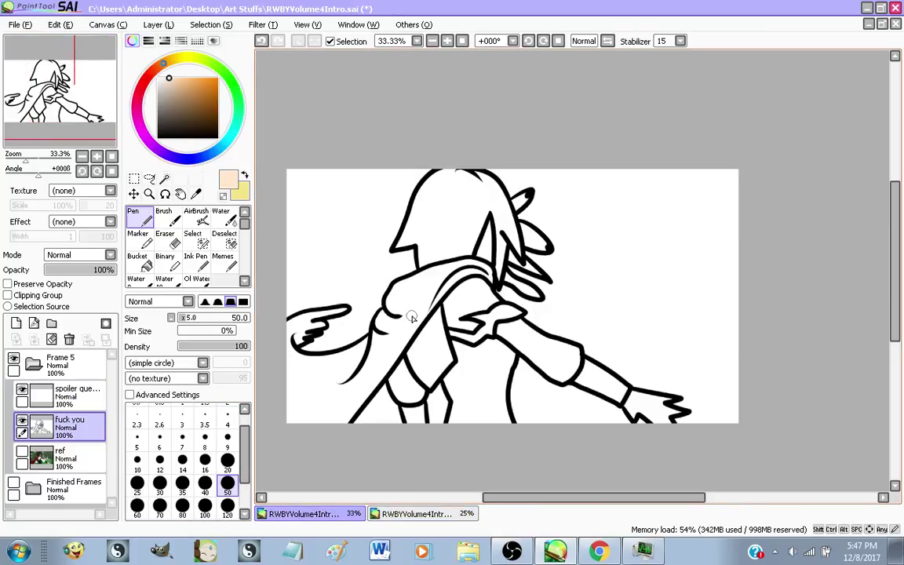
{"action": "scroll", "coordinate": [357, 285], "scroll_direction": "up", "scroll_amount": 1}
{"action": "scroll", "coordinate": [357, 278], "scroll_direction": "down", "scroll_amount": 1}
{"action": "scroll", "coordinate": [430, 363], "scroll_direction": "up", "scroll_amount": 1}
{"action": "scroll", "coordinate": [430, 361], "scroll_direction": "down", "scroll_amount": 1}
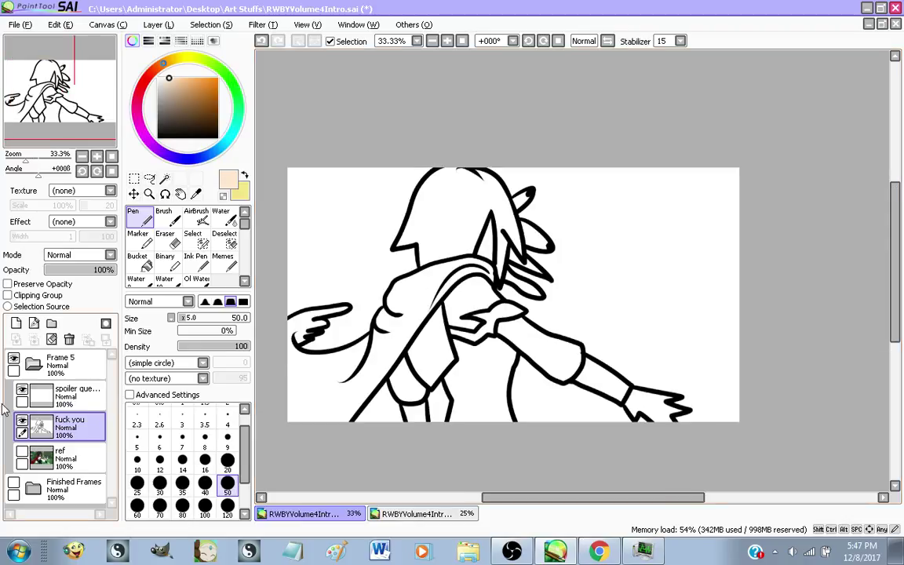
Check the live chat on the YouTube Live Dashboard in Chrome and return to the drawing in PaintTool SAI
{"action": "left_click", "coordinate": [599, 551]}
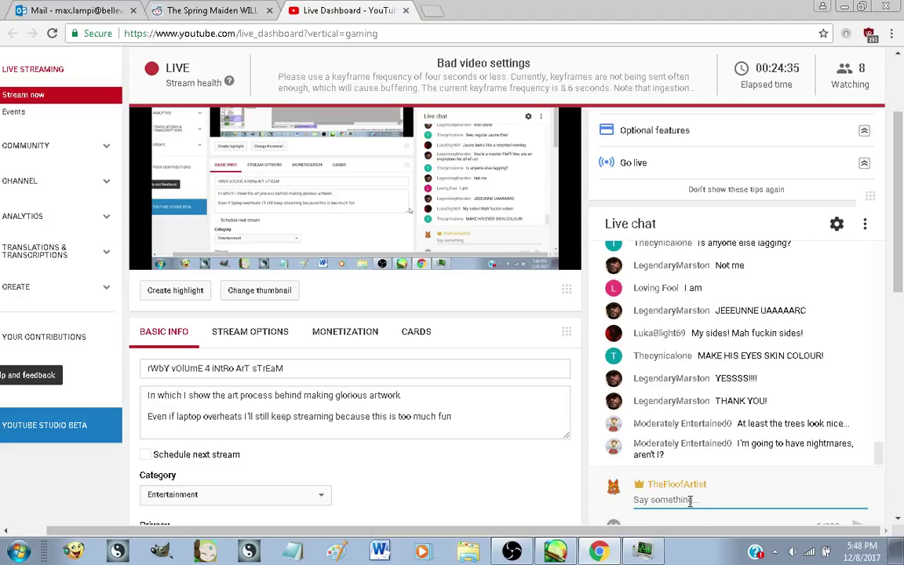
{"action": "left_click", "coordinate": [555, 552]}
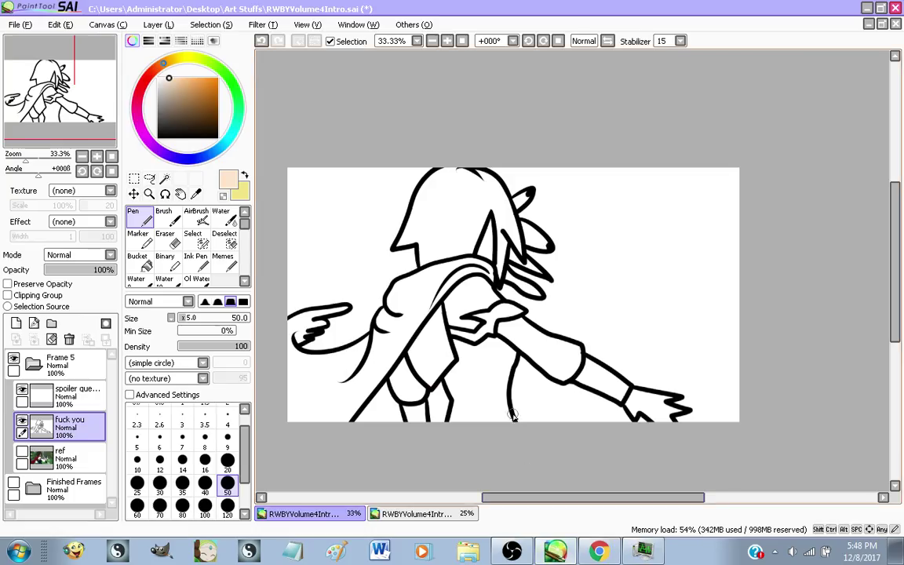
{"action": "scroll", "coordinate": [345, 403], "scroll_direction": "up", "scroll_amount": 1}
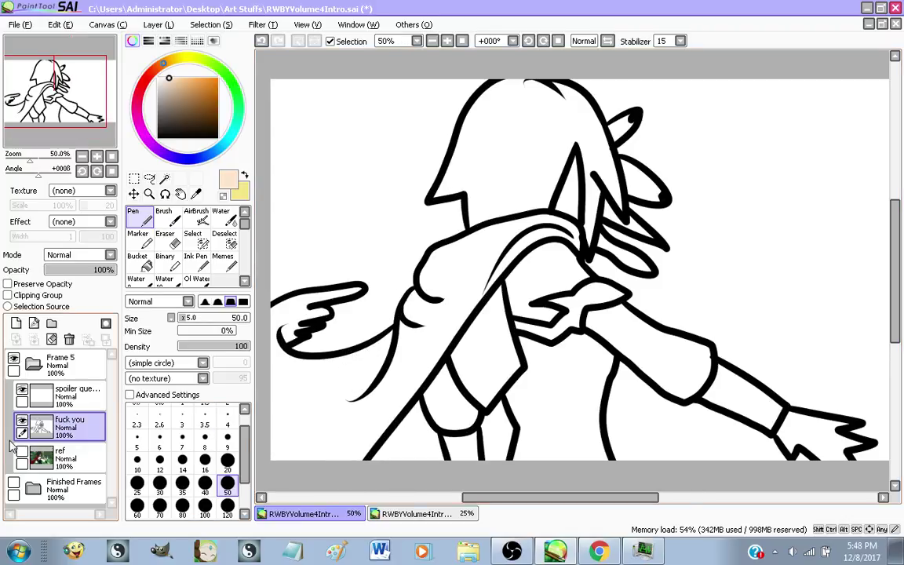
Add a new layer named Color below the line-art layer in the Frame 5 folder
{"action": "left_click", "coordinate": [15, 323]}
{"action": "left_click_drag", "start_coordinate": [77, 428], "coordinate": [89, 467]}
{"action": "double_click", "coordinate": [90, 469]}
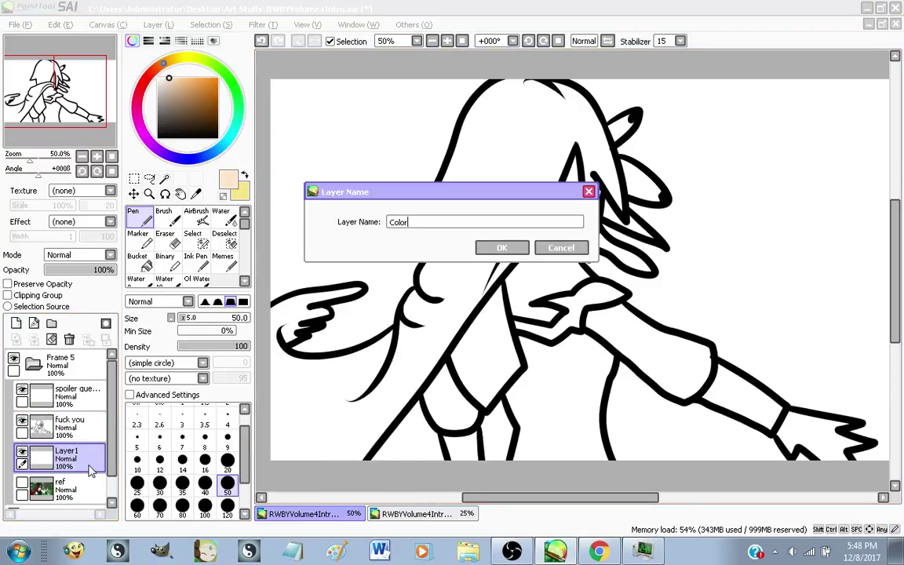
{"action": "key", "text": "Return"}
Show and expand the Finished Frames folder, hide Frame 1 and show Frame 4 as a colour source
{"action": "scroll", "coordinate": [89, 470], "scroll_direction": "down", "scroll_amount": 2}
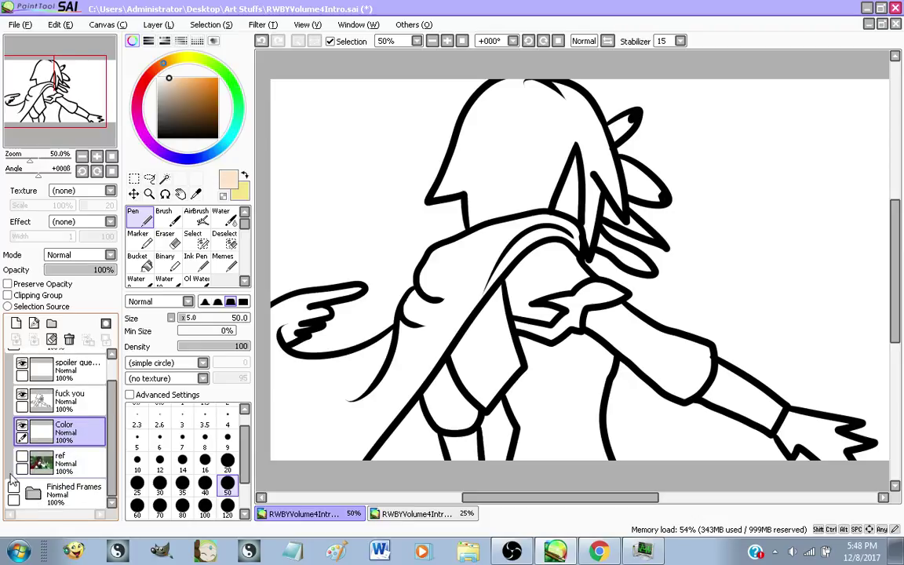
{"action": "left_click", "coordinate": [14, 488]}
{"action": "left_click", "coordinate": [36, 491]}
{"action": "scroll", "coordinate": [49, 477], "scroll_direction": "down", "scroll_amount": 4}
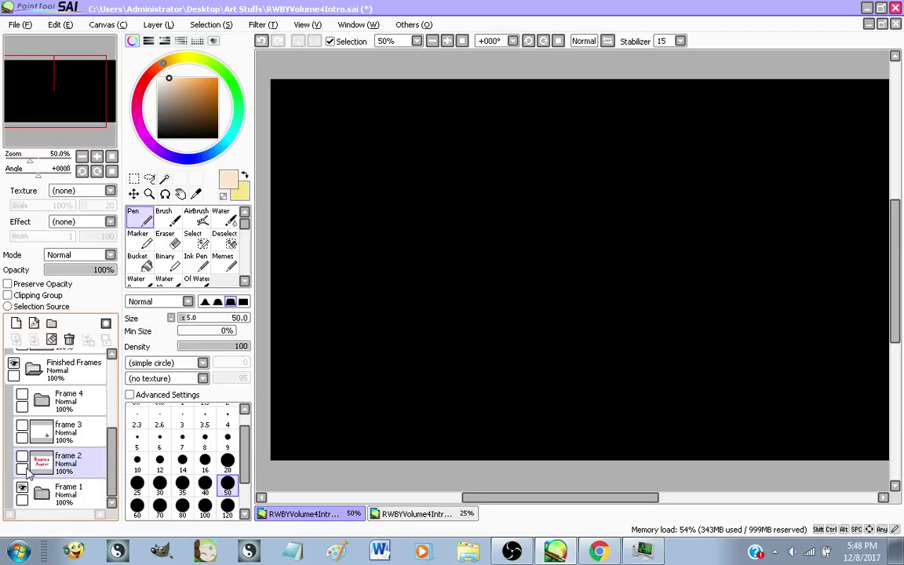
{"action": "left_click", "coordinate": [22, 487]}
{"action": "scroll", "coordinate": [24, 455], "scroll_direction": "up", "scroll_amount": 2}
{"action": "left_click", "coordinate": [22, 465]}
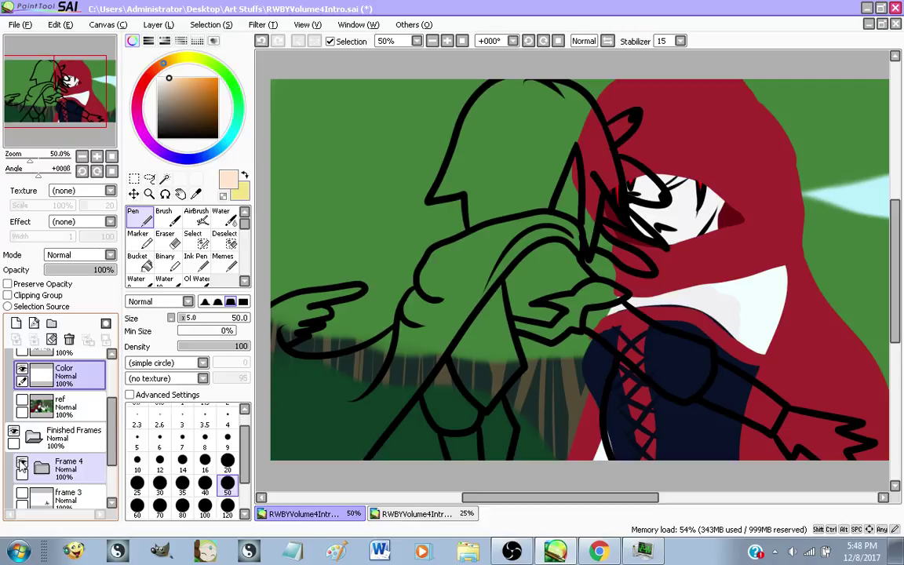
Sample the cloak's red and the face's near-white as the two active colours from Frame 4, and hide that frame
{"action": "left_click", "coordinate": [768, 160], "text": "alt"}
{"action": "left_click", "coordinate": [244, 177]}
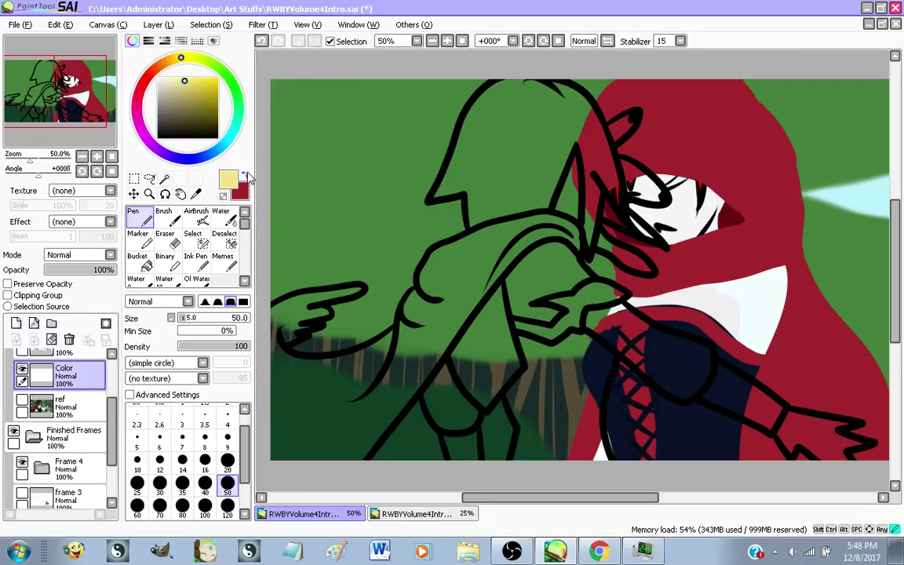
{"action": "scroll", "coordinate": [709, 224], "scroll_direction": "up", "scroll_amount": 3}
{"action": "right_click", "coordinate": [633, 196]}
{"action": "scroll", "coordinate": [631, 198], "scroll_direction": "down", "scroll_amount": 3}
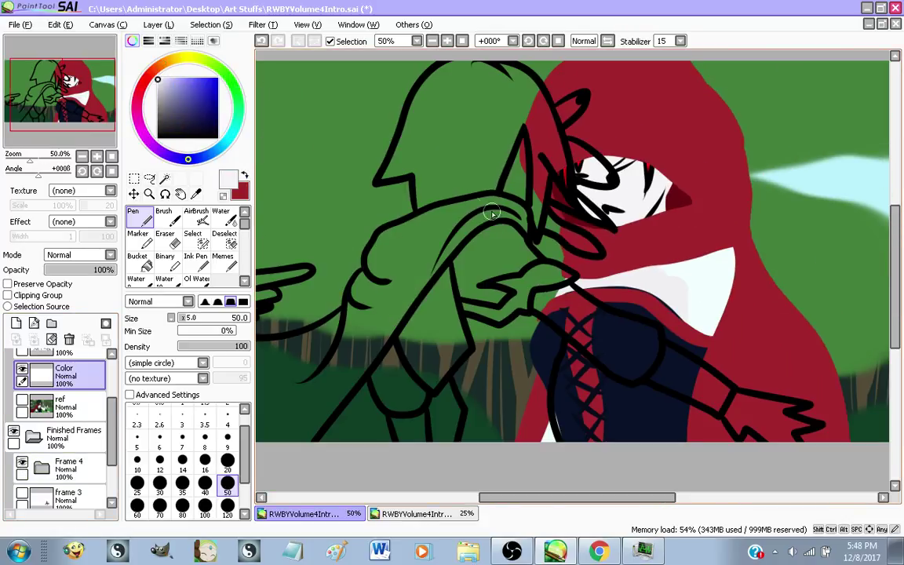
{"action": "left_click", "coordinate": [22, 463]}
Fill the character's cloak with the sampled red on the Color layer using the Bucket tool
{"action": "left_click", "coordinate": [138, 259]}
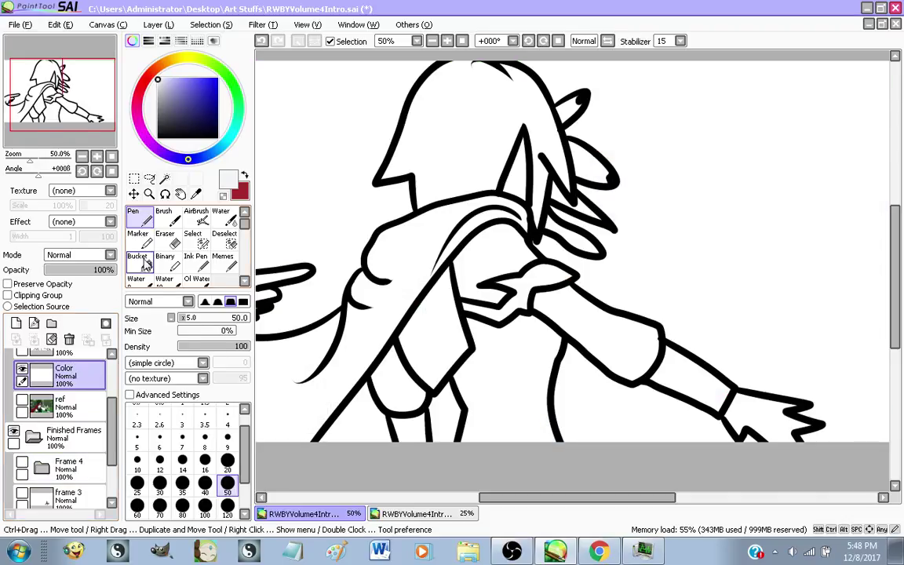
{"action": "left_click", "coordinate": [245, 176]}
{"action": "left_click", "coordinate": [370, 267]}
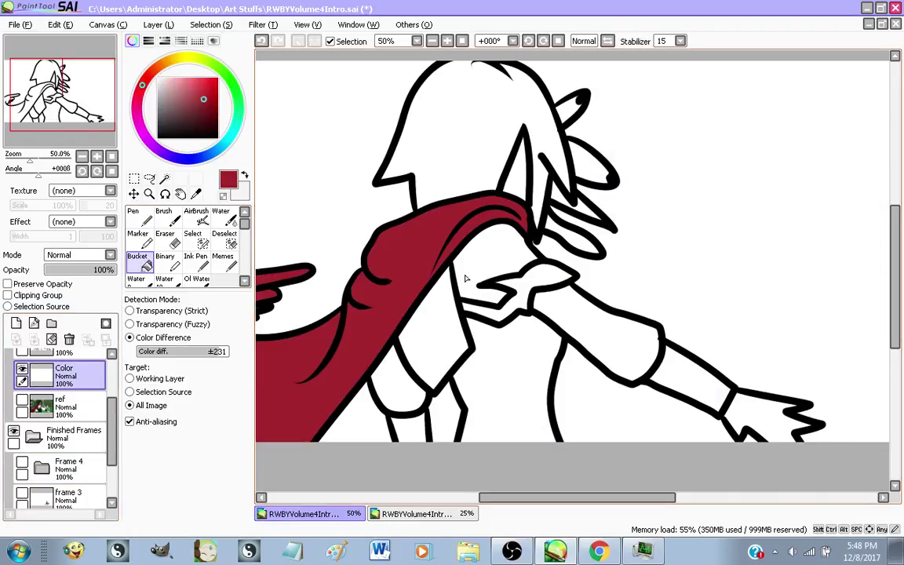
{"action": "scroll", "coordinate": [369, 268], "scroll_direction": "down", "scroll_amount": 1}
{"action": "scroll", "coordinate": [458, 321], "scroll_direction": "up", "scroll_amount": 1}
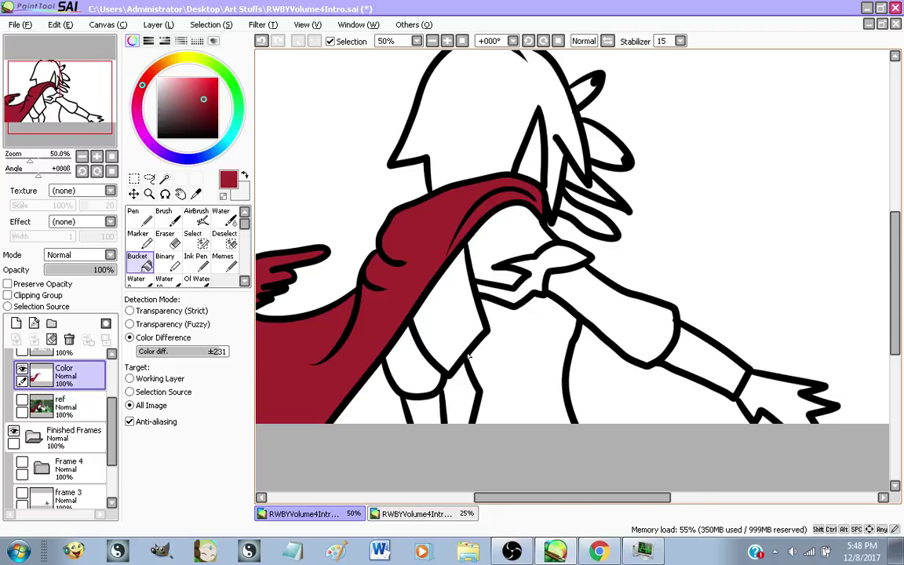
{"action": "scroll", "coordinate": [468, 356], "scroll_direction": "down", "scroll_amount": 1}
{"action": "scroll", "coordinate": [463, 323], "scroll_direction": "up", "scroll_amount": 1}
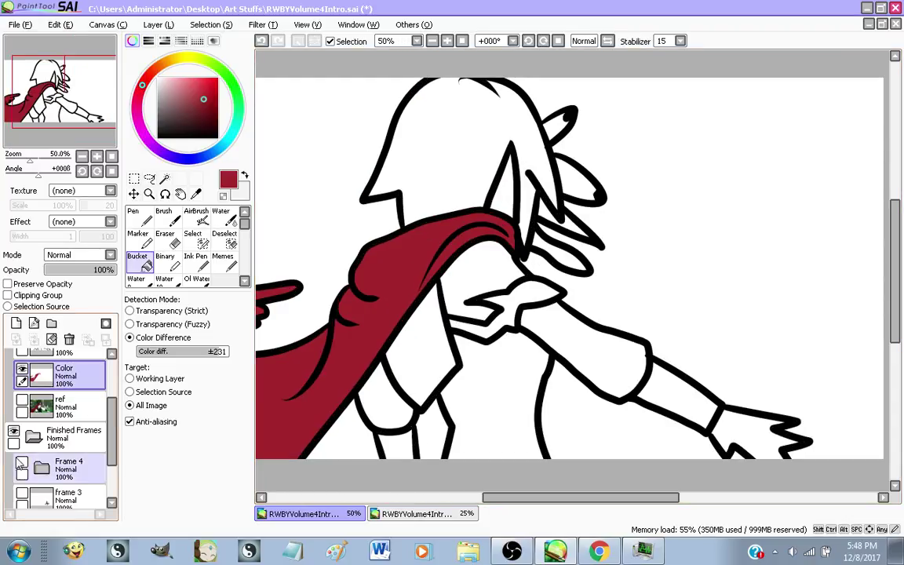
Toggle the ref layer to compare the line art and red cloak with the reference image, leaving it shown
{"action": "left_click", "coordinate": [22, 401]}
{"action": "left_click", "coordinate": [22, 401]}
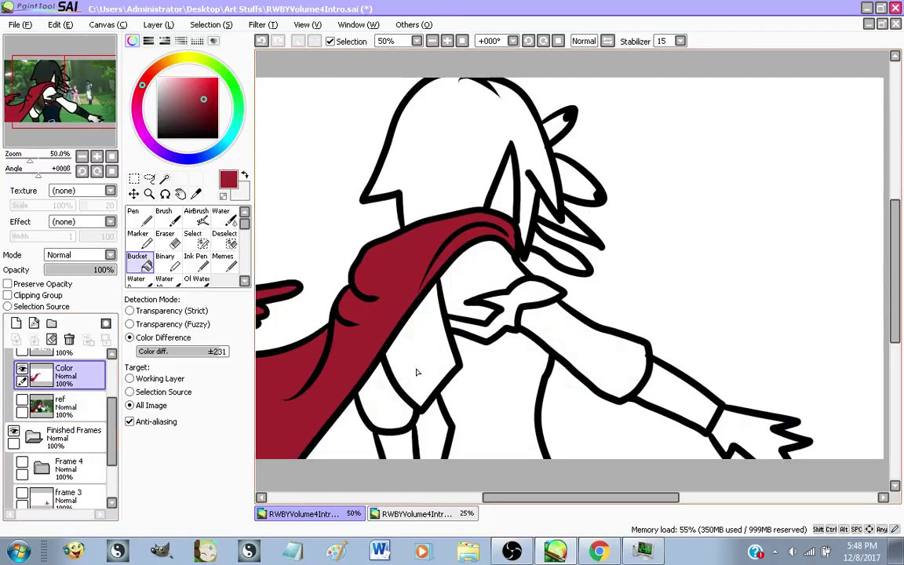
{"action": "left_click", "coordinate": [22, 401]}
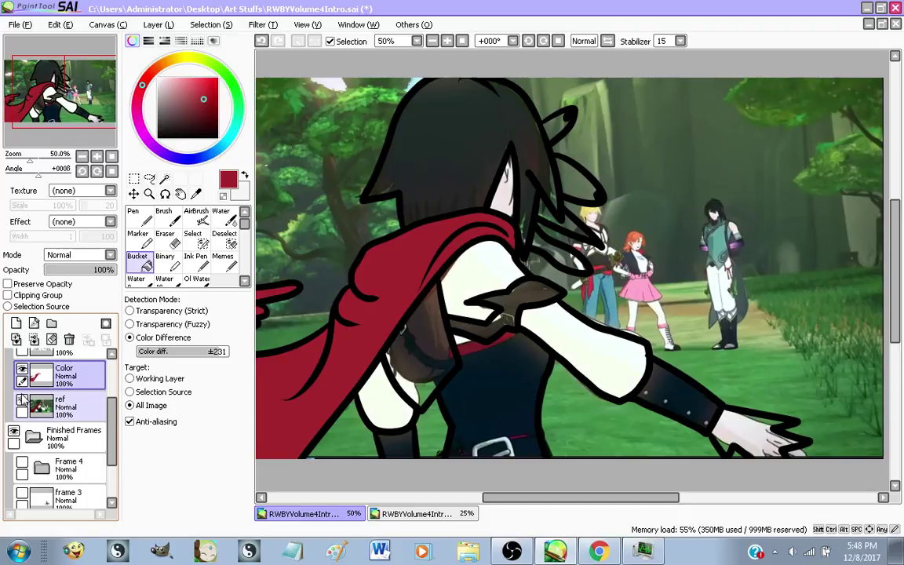
{"action": "left_click", "coordinate": [22, 401]}
{"action": "left_click", "coordinate": [21, 400]}
{"action": "left_click", "coordinate": [22, 401]}
{"action": "left_click", "coordinate": [22, 401]}
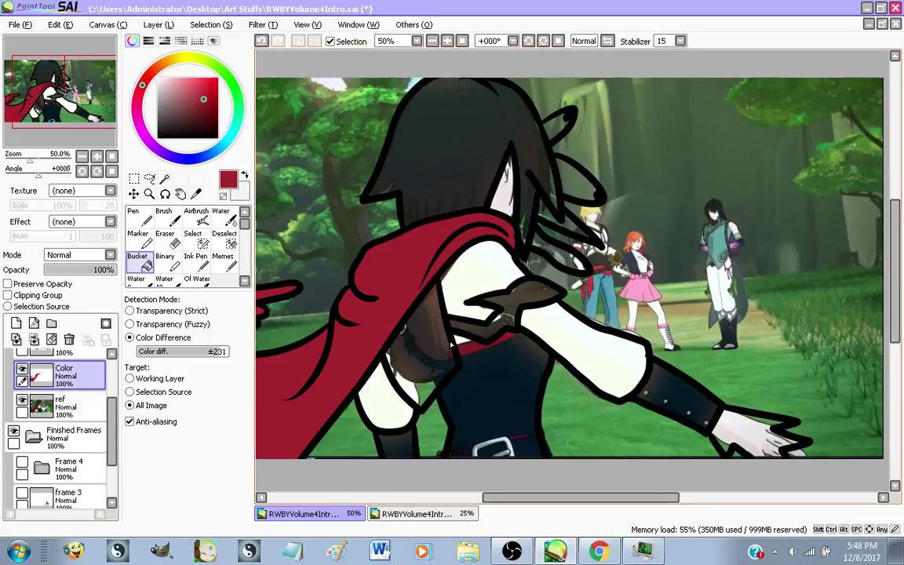
Sample the brown of the pouch and the off-white of the sleeve from the reference image as the two active colours
{"action": "scroll", "coordinate": [427, 319], "scroll_direction": "up", "scroll_amount": 3}
{"action": "left_click", "coordinate": [405, 224], "text": "alt"}
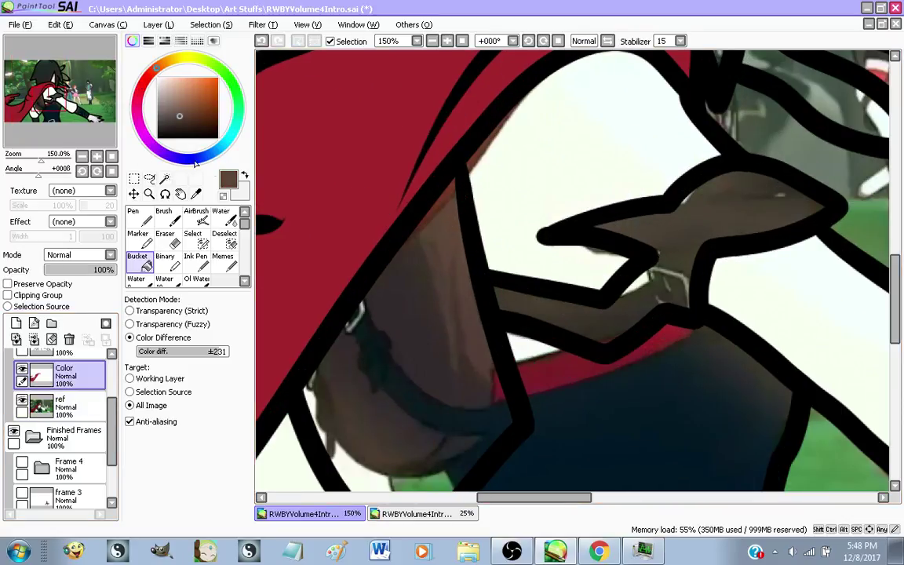
{"action": "left_click", "coordinate": [244, 177]}
{"action": "scroll", "coordinate": [470, 279], "scroll_direction": "down", "scroll_amount": 3}
{"action": "scroll", "coordinate": [514, 265], "scroll_direction": "up", "scroll_amount": 2}
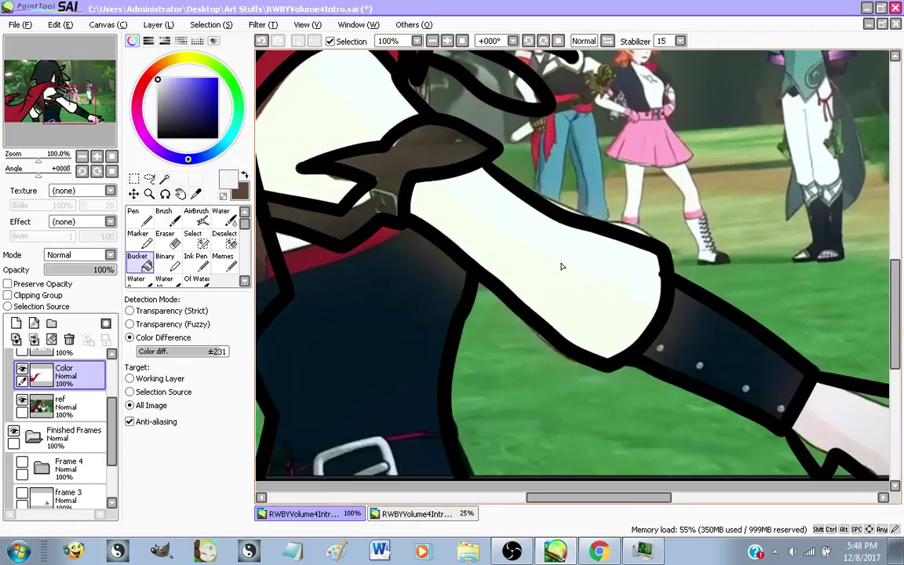
{"action": "left_click", "coordinate": [561, 262], "text": "alt"}
{"action": "scroll", "coordinate": [568, 339], "scroll_direction": "down", "scroll_amount": 1}
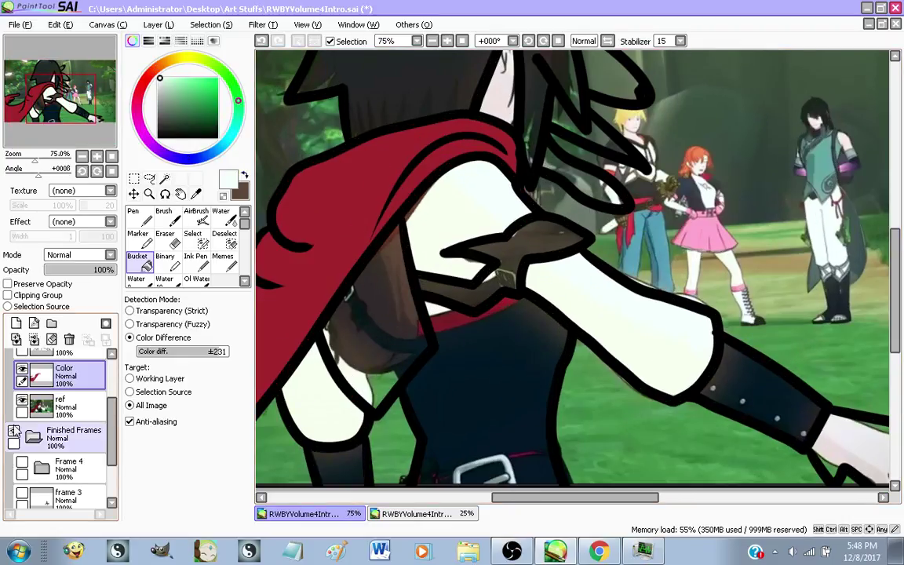
Hide the ref layer and fill both of the character's sleeves with the sampled off-white on the Color layer
{"action": "left_click", "coordinate": [67, 407]}
{"action": "left_click", "coordinate": [22, 400]}
{"action": "left_click", "coordinate": [53, 382]}
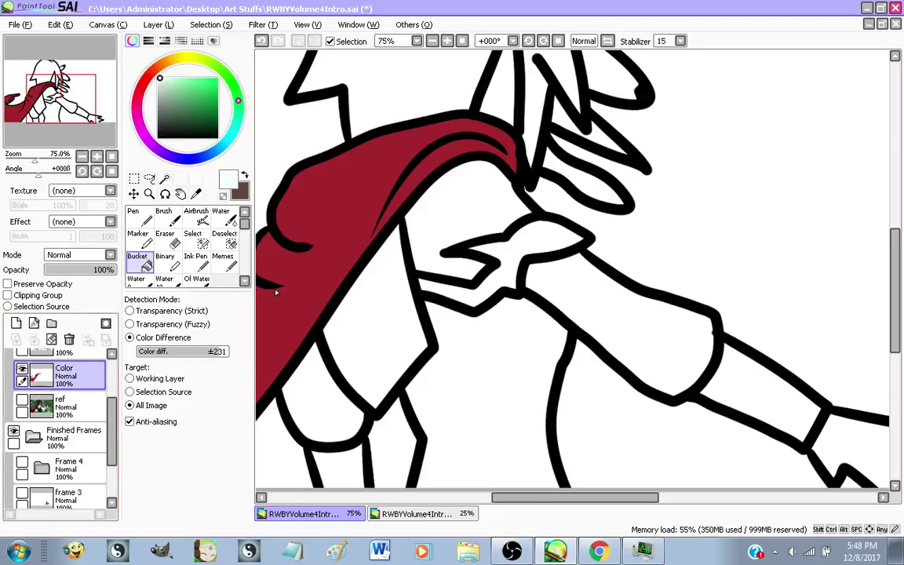
{"action": "left_click", "coordinate": [683, 328]}
{"action": "scroll", "coordinate": [555, 296], "scroll_direction": "down", "scroll_amount": 1}
{"action": "scroll", "coordinate": [554, 296], "scroll_direction": "up", "scroll_amount": 1}
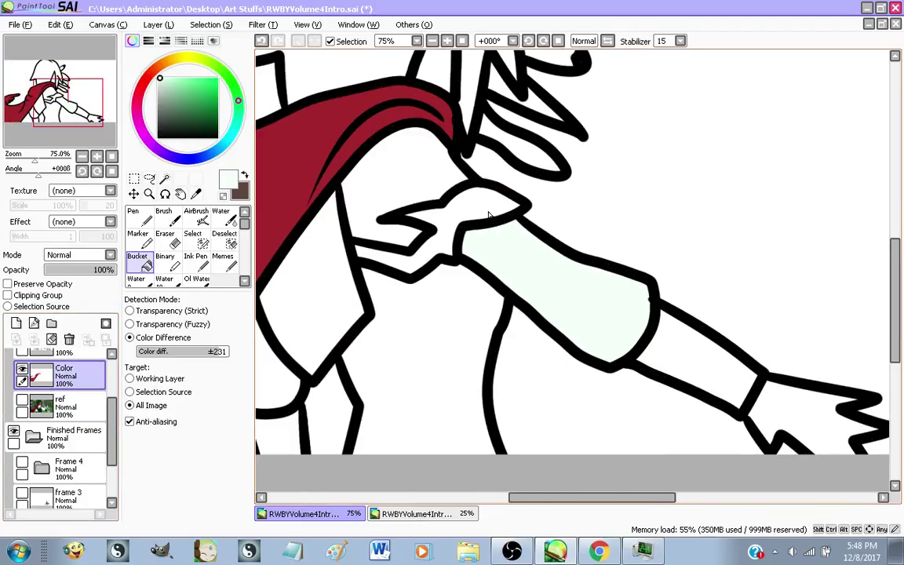
{"action": "scroll", "coordinate": [416, 167], "scroll_direction": "down", "scroll_amount": 1}
{"action": "scroll", "coordinate": [435, 316], "scroll_direction": "up", "scroll_amount": 1}
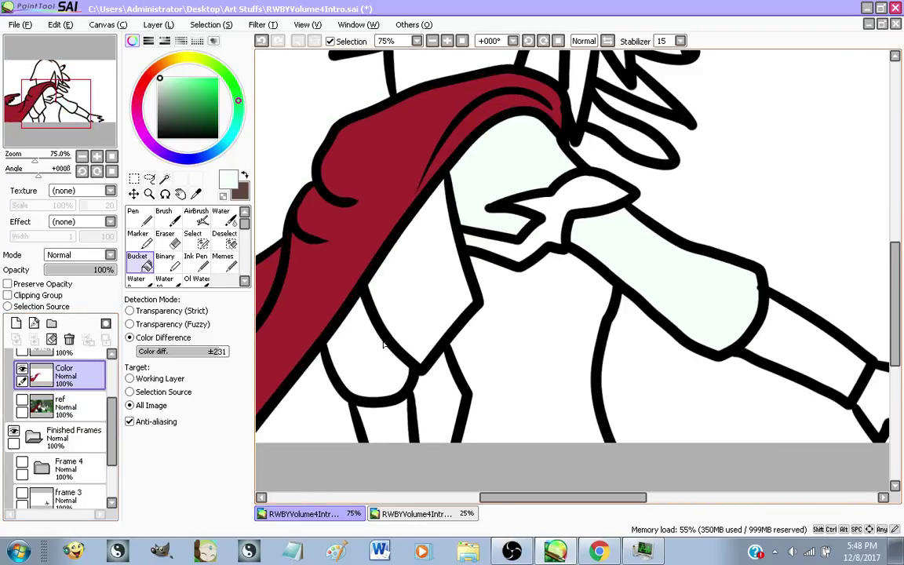
{"action": "left_click", "coordinate": [381, 344]}
Fill the pouch behind the cloak and the strap around the upper arm with the sampled brown
{"action": "left_click", "coordinate": [245, 173]}
{"action": "left_click", "coordinate": [402, 250]}
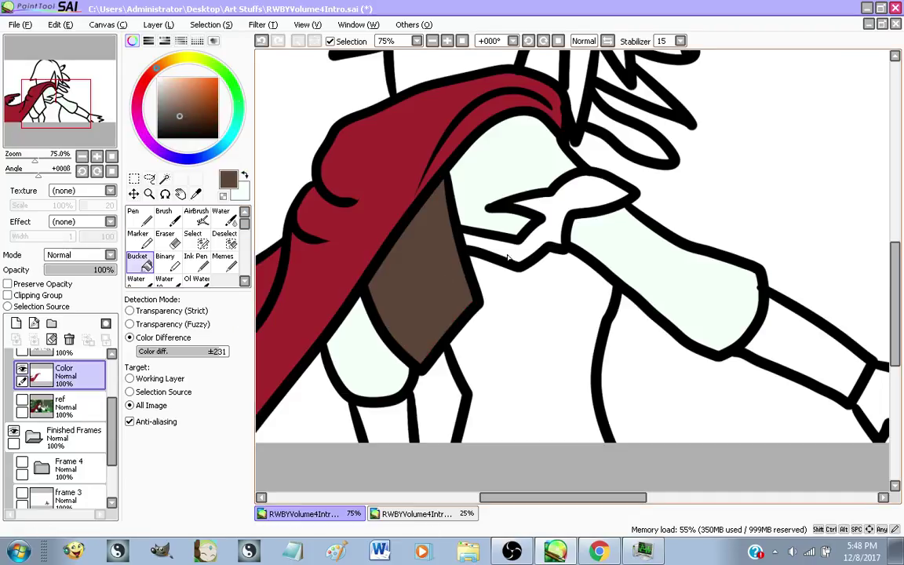
{"action": "left_click", "coordinate": [489, 215]}
{"action": "scroll", "coordinate": [455, 285], "scroll_direction": "down", "scroll_amount": 1}
{"action": "scroll", "coordinate": [484, 312], "scroll_direction": "up", "scroll_amount": 1}
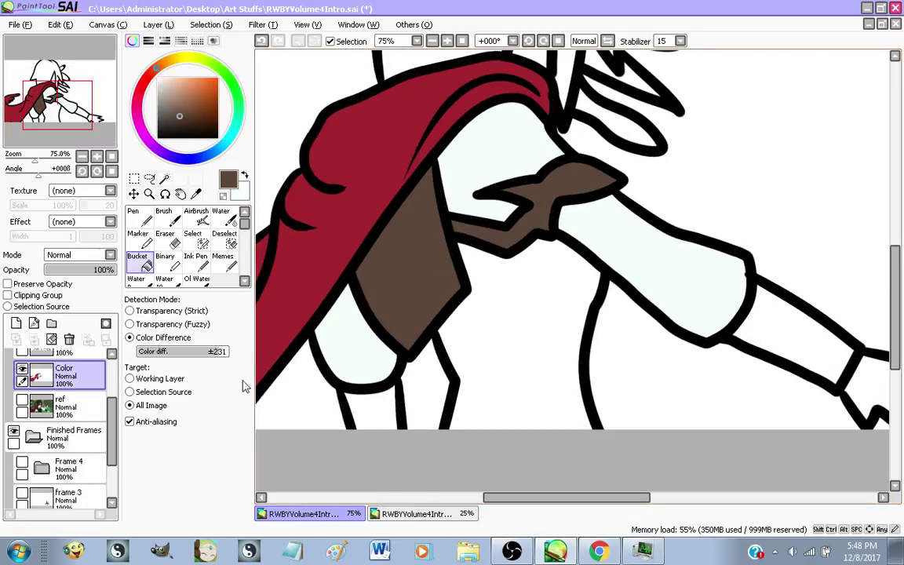
Sample the corset's dark navy from the ref layer, hide ref, and fill the corset and both forearm guards with it
{"action": "left_click", "coordinate": [22, 400]}
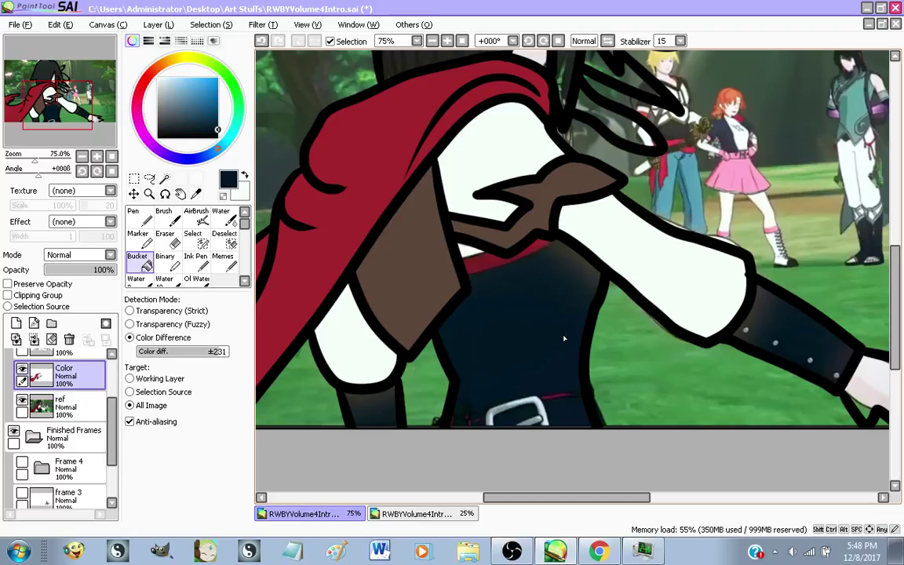
{"action": "left_click", "coordinate": [22, 399]}
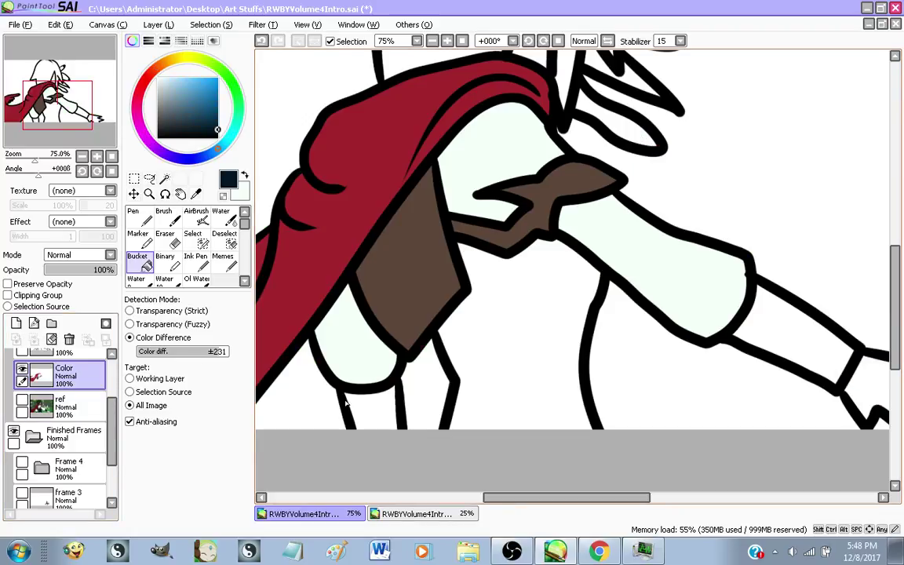
{"action": "left_click", "coordinate": [411, 382]}
{"action": "left_click", "coordinate": [521, 309]}
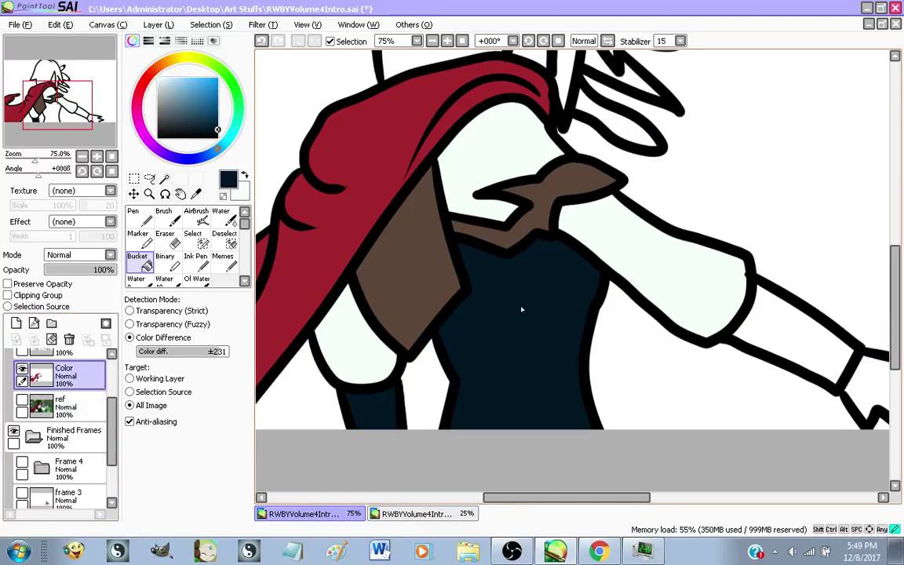
{"action": "left_click", "coordinate": [794, 320]}
{"action": "scroll", "coordinate": [440, 371], "scroll_direction": "down", "scroll_amount": 2}
{"action": "scroll", "coordinate": [475, 212], "scroll_direction": "up", "scroll_amount": 1}
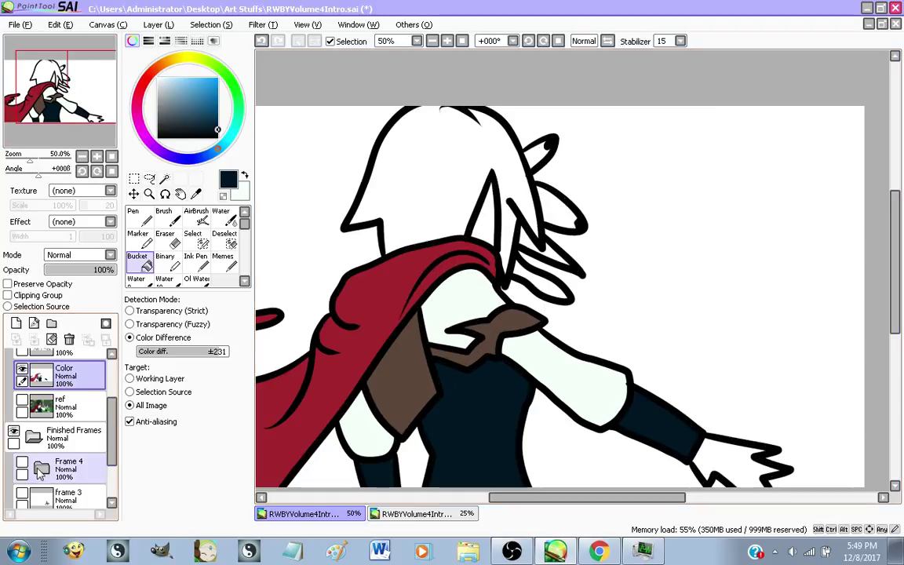
Show the ref layer, sample the pale skin tone from the character's face, and hide ref again
{"action": "left_click", "coordinate": [22, 399]}
{"action": "scroll", "coordinate": [448, 138], "scroll_direction": "up", "scroll_amount": 1}
{"action": "scroll", "coordinate": [448, 138], "scroll_direction": "down", "scroll_amount": 1}
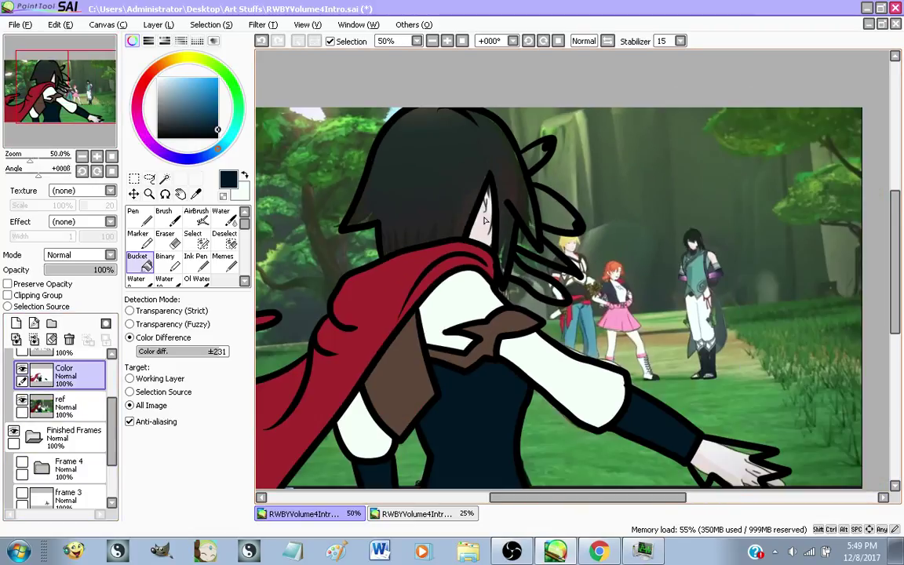
{"action": "scroll", "coordinate": [384, 175], "scroll_direction": "up", "scroll_amount": 2}
{"action": "scroll", "coordinate": [441, 259], "scroll_direction": "down", "scroll_amount": 2}
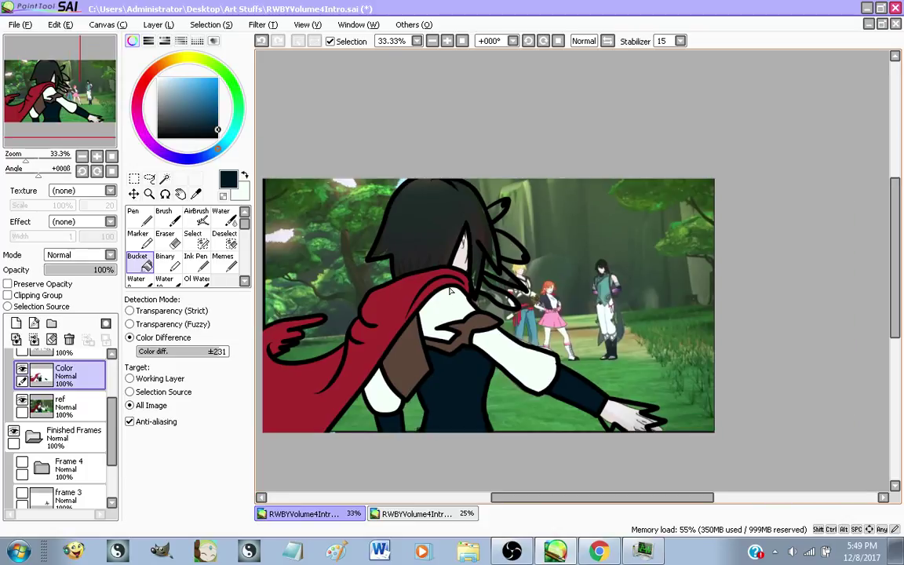
{"action": "scroll", "coordinate": [400, 279], "scroll_direction": "up", "scroll_amount": 1}
{"action": "scroll", "coordinate": [504, 241], "scroll_direction": "up", "scroll_amount": 3}
{"action": "left_click", "coordinate": [455, 237], "text": "alt"}
{"action": "scroll", "coordinate": [459, 227], "scroll_direction": "down", "scroll_amount": 3}
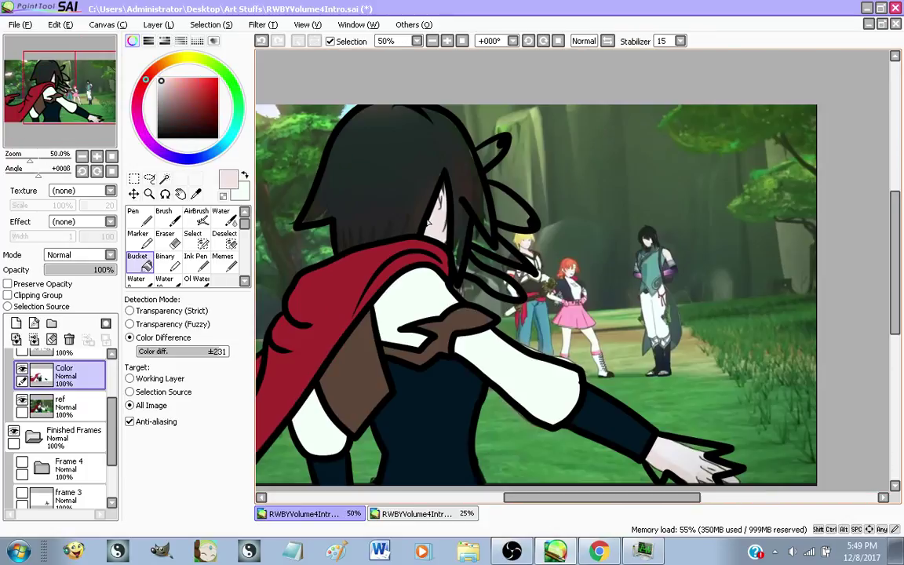
{"action": "left_click", "coordinate": [21, 403]}
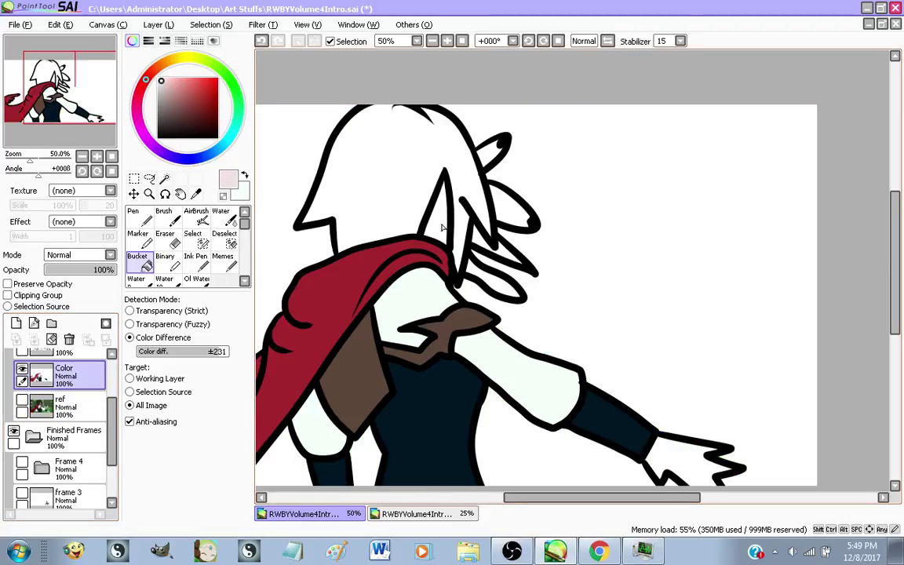
Fill the character's visible face areas and outstretched hand with the sampled pale skin tone on the Color layer
{"action": "scroll", "coordinate": [442, 227], "scroll_direction": "up", "scroll_amount": 3}
{"action": "left_click", "coordinate": [508, 254]}
{"action": "scroll", "coordinate": [522, 329], "scroll_direction": "down", "scroll_amount": 3}
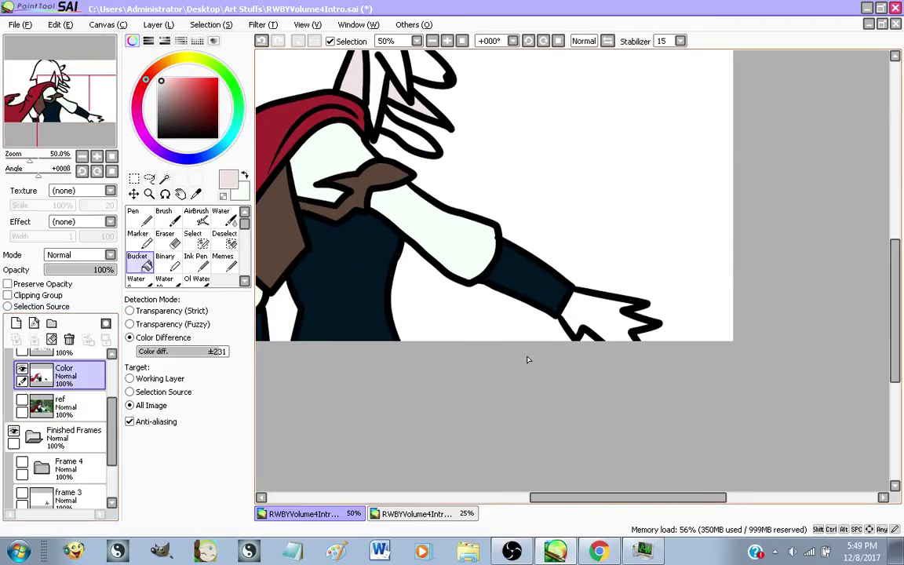
{"action": "scroll", "coordinate": [599, 315], "scroll_direction": "down", "scroll_amount": 2}
{"action": "scroll", "coordinate": [484, 235], "scroll_direction": "up", "scroll_amount": 2}
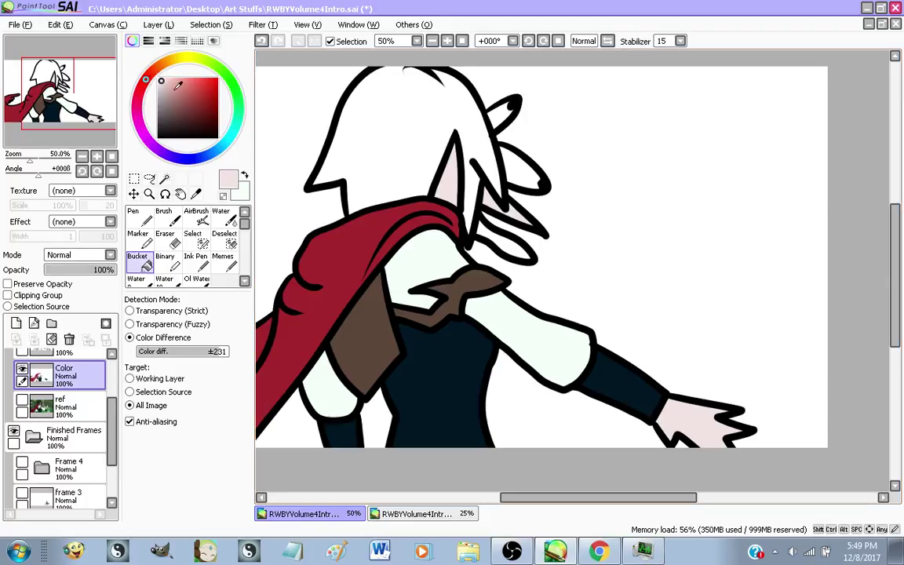
Set the colour to white and fill the two rounded eye shapes protruding from the face
{"action": "left_click_drag", "start_coordinate": [178, 84], "coordinate": [158, 78]}
{"action": "scroll", "coordinate": [530, 93], "scroll_direction": "up", "scroll_amount": 3}
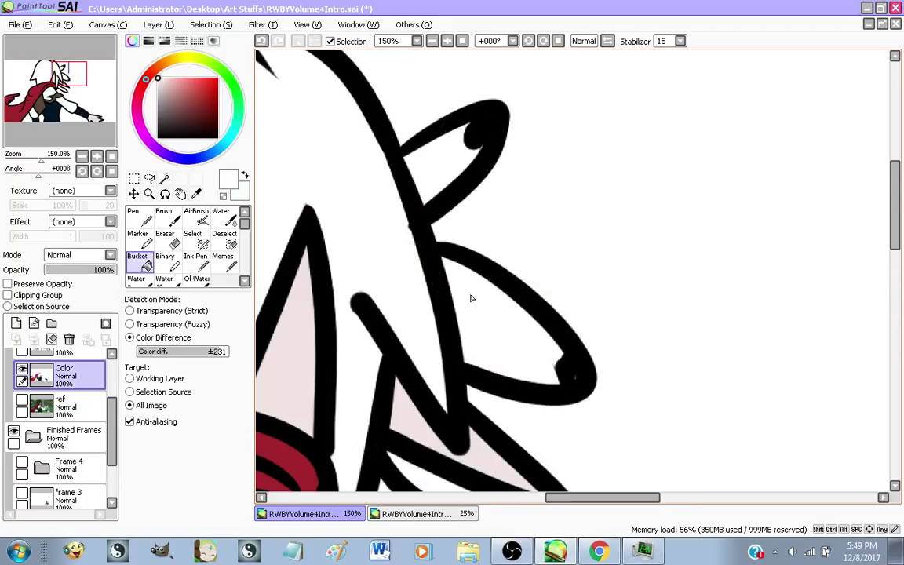
{"action": "scroll", "coordinate": [479, 337], "scroll_direction": "down", "scroll_amount": 5}
{"action": "scroll", "coordinate": [463, 304], "scroll_direction": "up", "scroll_amount": 2}
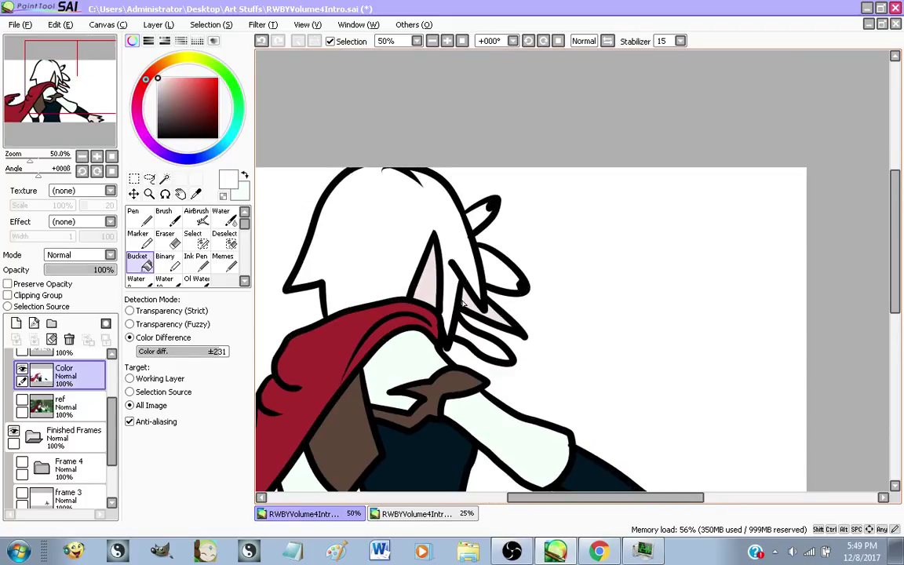
Try a muted red fill in the tongue shape below the face, and undo it
{"action": "left_click", "coordinate": [189, 82]}
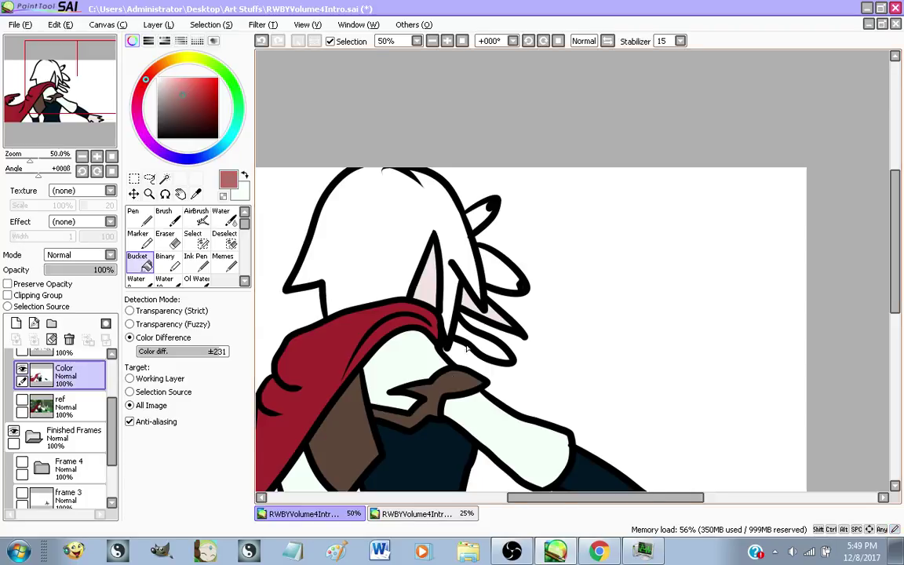
{"action": "scroll", "coordinate": [467, 348], "scroll_direction": "up", "scroll_amount": 2}
{"action": "left_click", "coordinate": [509, 357]}
{"action": "scroll", "coordinate": [502, 350], "scroll_direction": "down", "scroll_amount": 3}
{"action": "scroll", "coordinate": [484, 321], "scroll_direction": "up", "scroll_amount": 2}
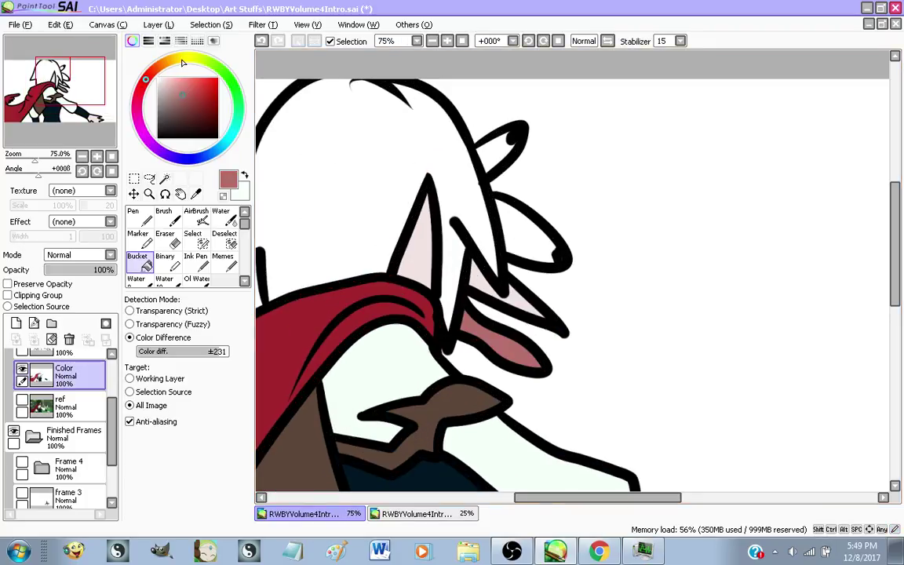
{"action": "key", "text": "ctrl+z"}
Fill the tongue shape below the face with a lighter salmon pink
{"action": "left_click", "coordinate": [185, 81]}
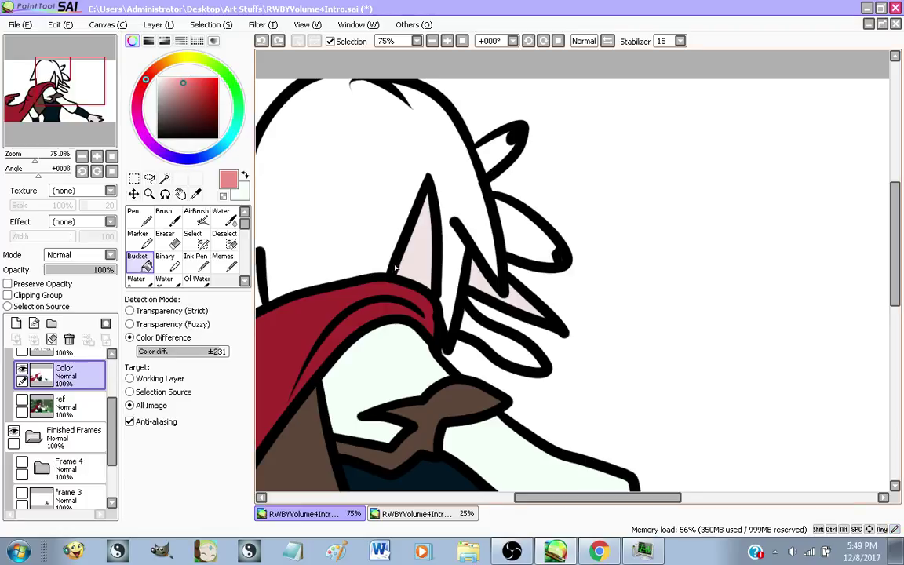
{"action": "left_click", "coordinate": [472, 323]}
{"action": "scroll", "coordinate": [472, 324], "scroll_direction": "down", "scroll_amount": 3}
{"action": "scroll", "coordinate": [471, 323], "scroll_direction": "up", "scroll_amount": 1}
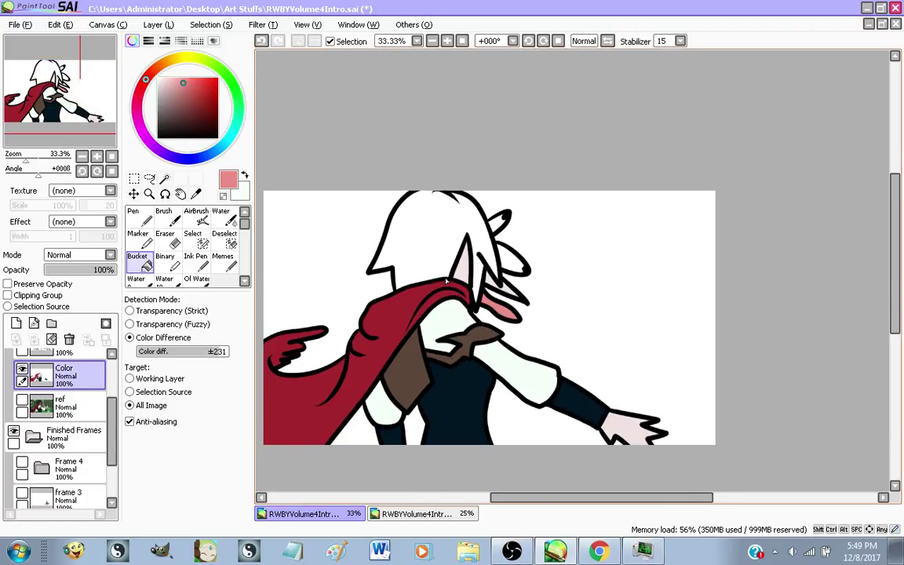
Create a new layer above Color and name it Hair
{"action": "left_click", "coordinate": [15, 323]}
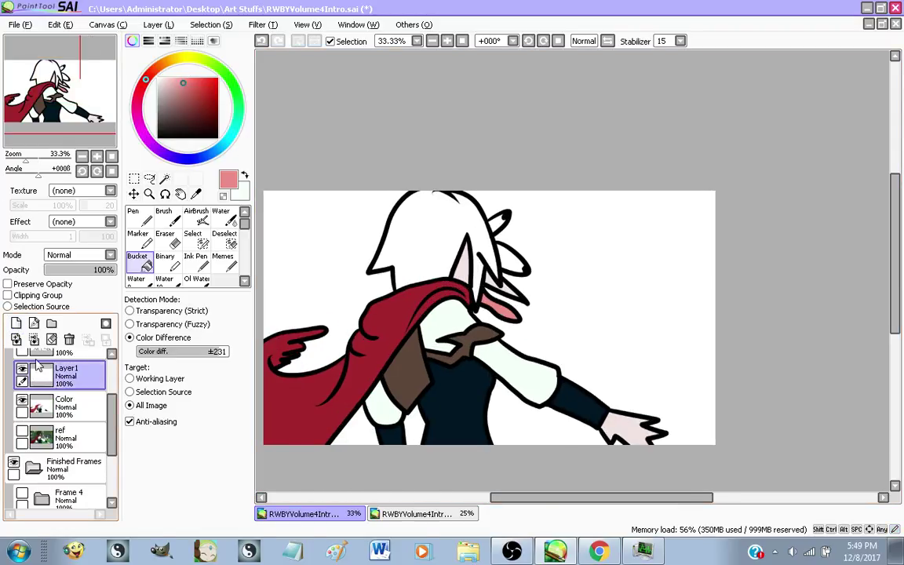
{"action": "double_click", "coordinate": [74, 386]}
{"action": "type", "text": "Hair"}
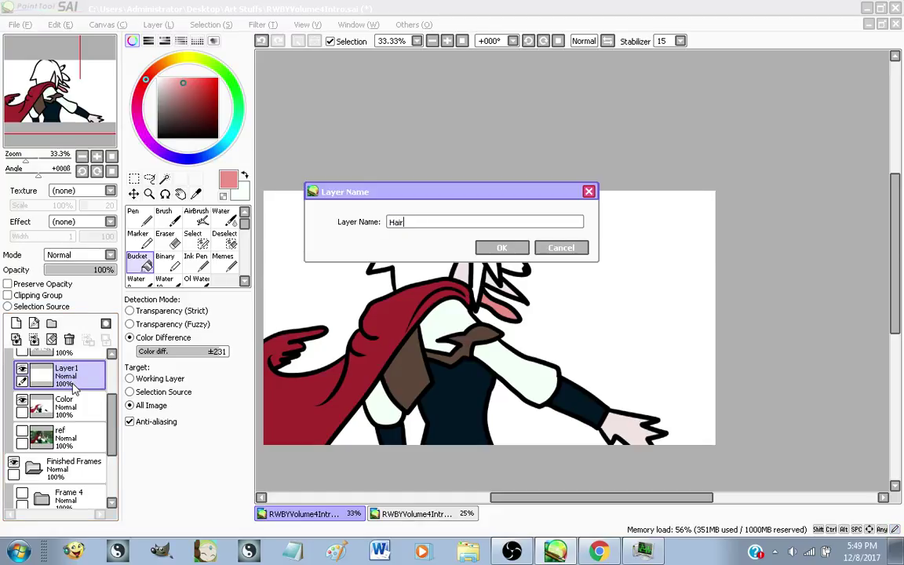
{"action": "key", "text": "Return"}
Fill the character's hair with a saturated deep red on the Hair layer
{"action": "left_click", "coordinate": [218, 95]}
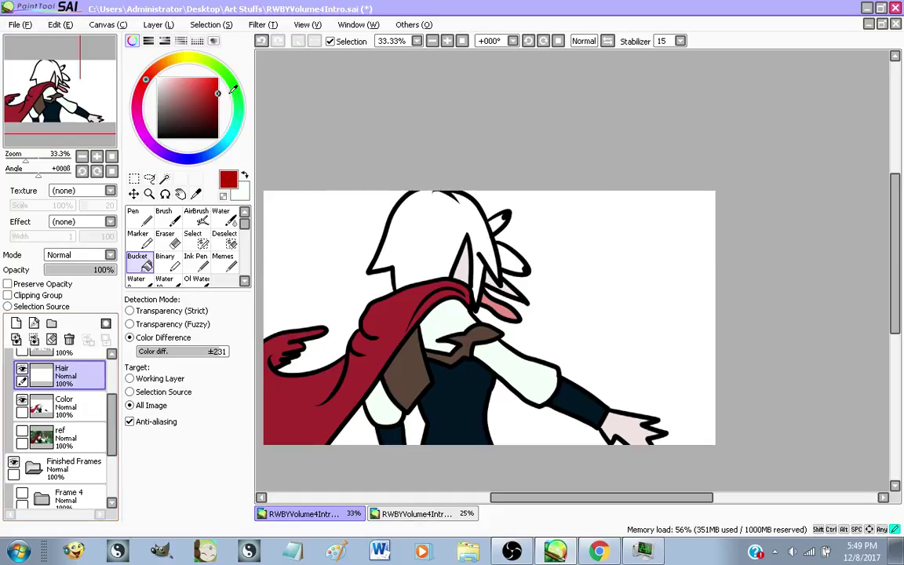
{"action": "left_click", "coordinate": [430, 222]}
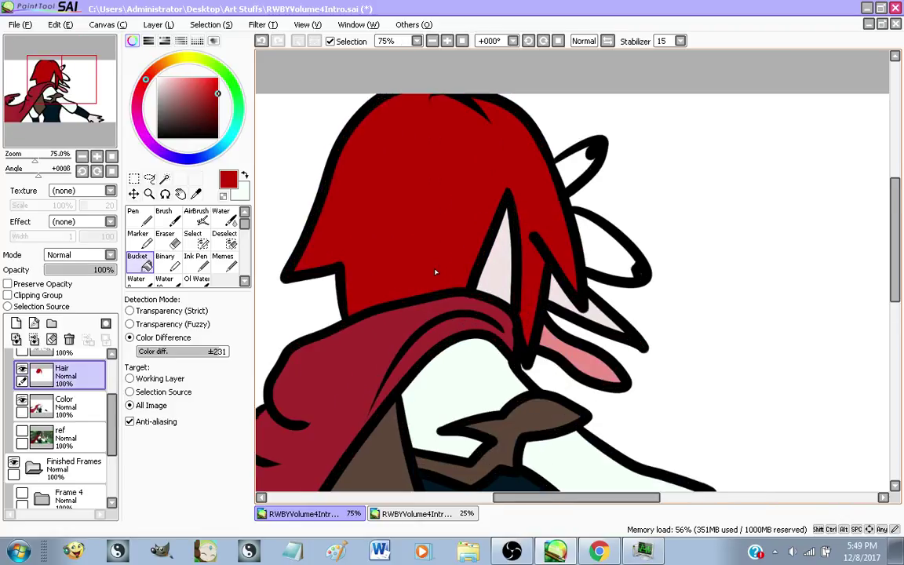
{"action": "scroll", "coordinate": [434, 268], "scroll_direction": "up", "scroll_amount": 2}
{"action": "scroll", "coordinate": [488, 335], "scroll_direction": "down", "scroll_amount": 1}
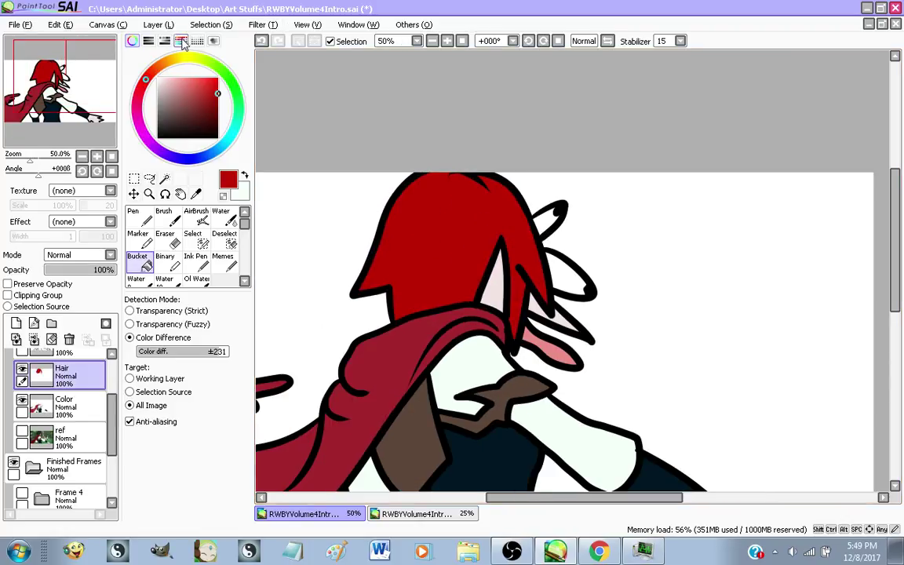
Duplicate the Hair layer and darken the copy with Hue and Saturation, setting luminance to -85
{"action": "left_click", "coordinate": [157, 24]}
{"action": "left_click", "coordinate": [169, 78]}
{"action": "left_click", "coordinate": [267, 25]}
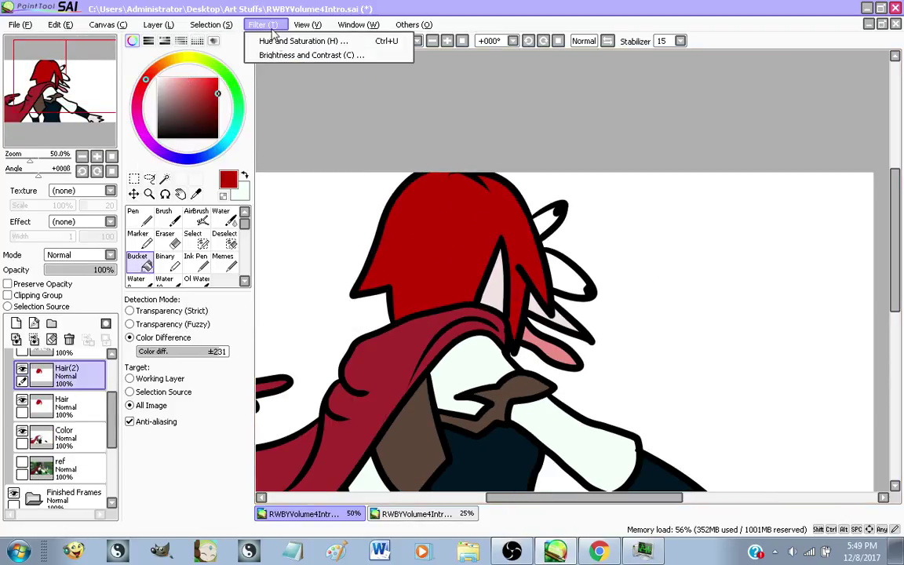
{"action": "left_click", "coordinate": [301, 41]}
{"action": "left_click_drag", "start_coordinate": [125, 161], "coordinate": [43, 167]}
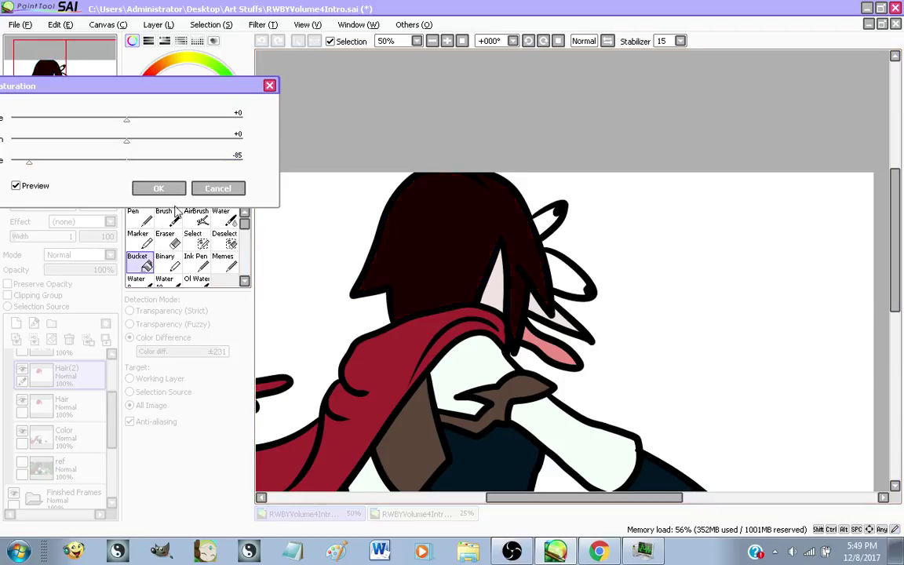
{"action": "left_click", "coordinate": [174, 185]}
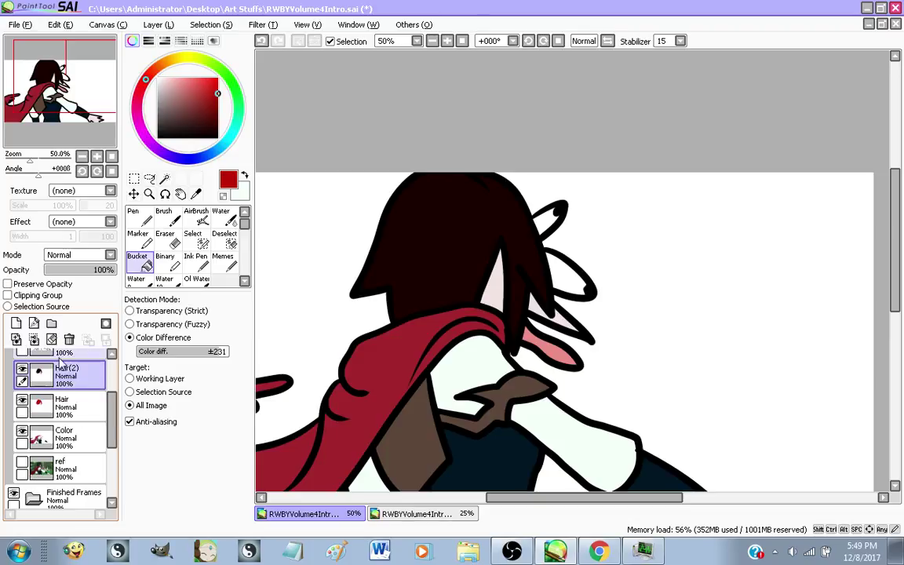
Softly erase the lower part of the dark hair copy with a 450-size eraser at density 5, creating a dark-to-red gradient
{"action": "left_click", "coordinate": [79, 402]}
{"action": "left_click", "coordinate": [82, 380]}
{"action": "left_click", "coordinate": [165, 235]}
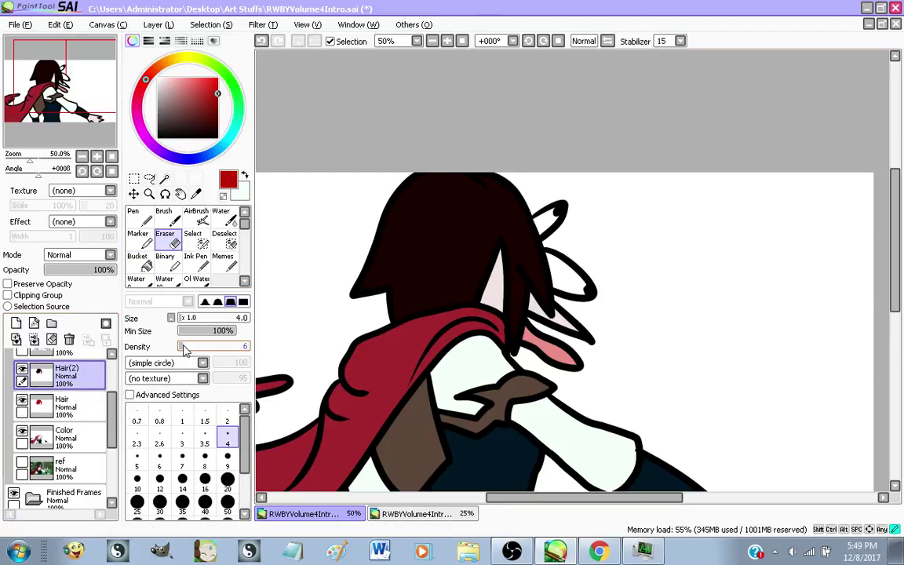
{"action": "scroll", "coordinate": [190, 485], "scroll_direction": "down", "scroll_amount": 2}
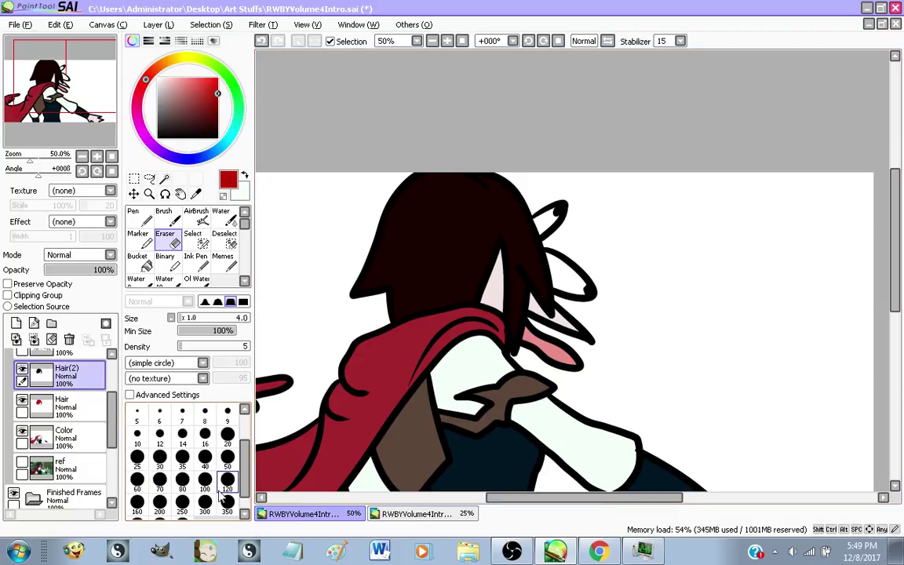
{"action": "left_click", "coordinate": [222, 494]}
{"action": "left_click", "coordinate": [205, 506]}
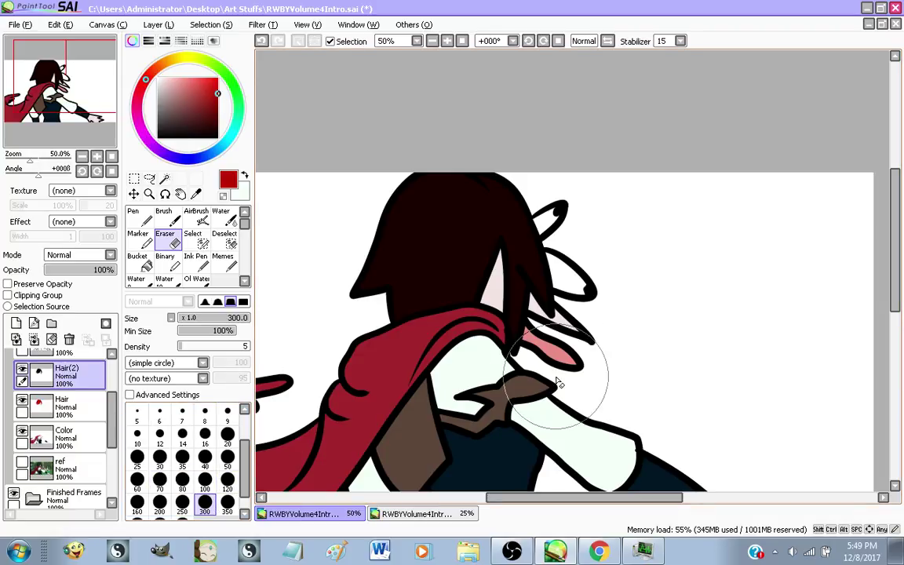
{"action": "scroll", "coordinate": [199, 506], "scroll_direction": "down", "scroll_amount": 1}
{"action": "left_click", "coordinate": [159, 506]}
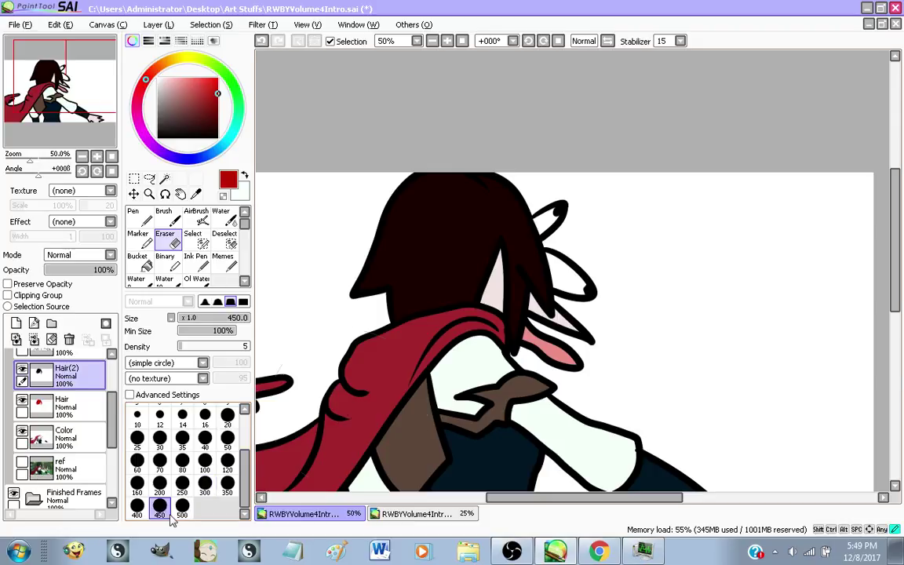
{"action": "mouse_move", "coordinate": [456, 384]}
{"action": "left_mouse_down"}
{"action": "mouse_move", "coordinate": [433, 413]}
{"action": "mouse_move", "coordinate": [381, 389]}
{"action": "mouse_move", "coordinate": [410, 345]}
{"action": "mouse_move", "coordinate": [410, 383]}
{"action": "left_mouse_up"}
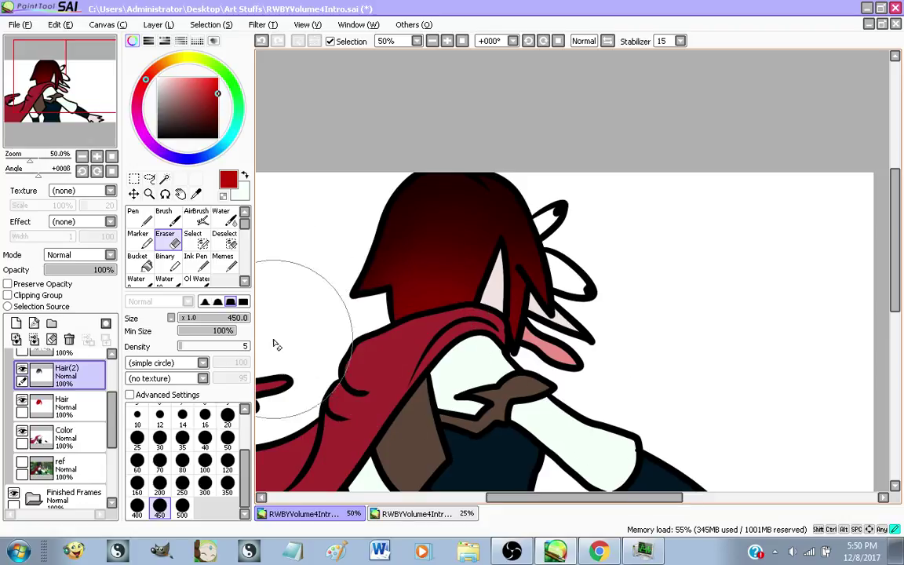
Merge the dark hair copy into Hair and the result into the Color layer, and check the merged layer by toggling its visibility
{"action": "scroll", "coordinate": [399, 300], "scroll_direction": "down", "scroll_amount": 1}
{"action": "scroll", "coordinate": [398, 300], "scroll_direction": "down", "scroll_amount": 1}
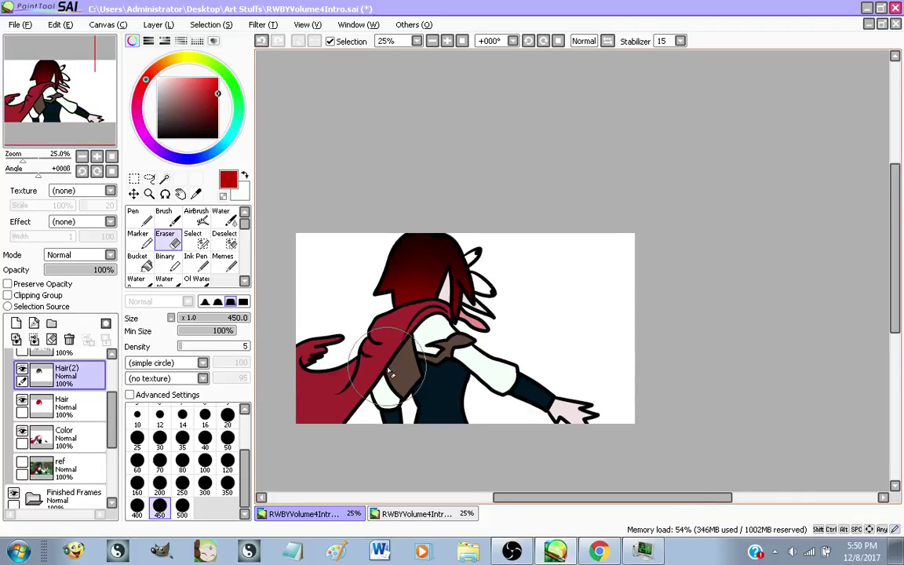
{"action": "scroll", "coordinate": [408, 365], "scroll_direction": "up", "scroll_amount": 1}
{"action": "left_click", "coordinate": [33, 339]}
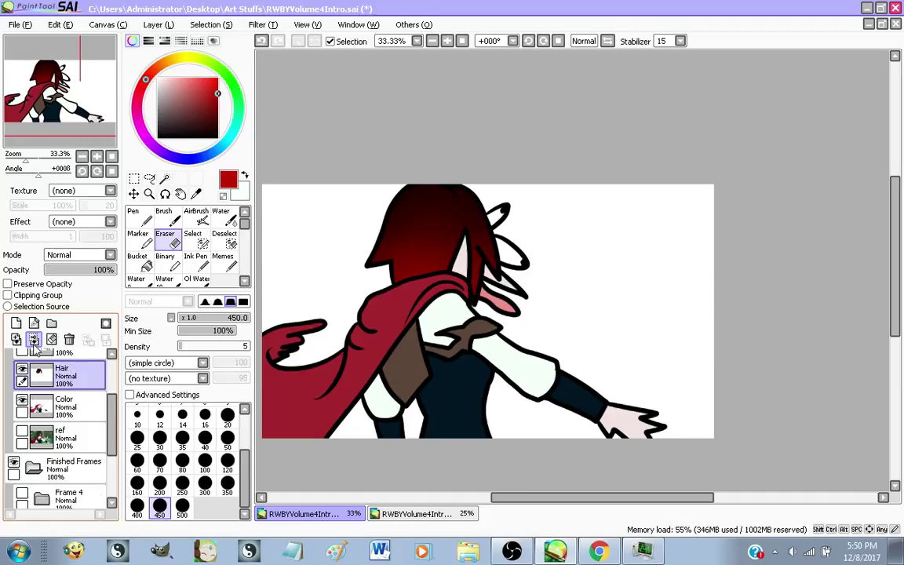
{"action": "left_click", "coordinate": [34, 340]}
{"action": "left_click", "coordinate": [21, 370]}
{"action": "left_click", "coordinate": [22, 370]}
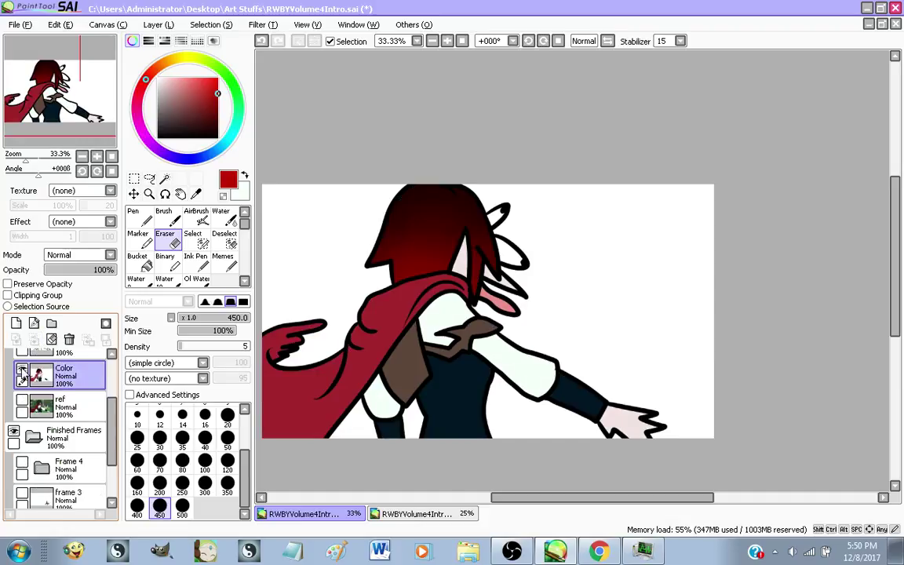
{"action": "left_click", "coordinate": [21, 371]}
{"action": "left_click", "coordinate": [22, 371]}
Show the ref layer behind the coloured character and choose the Binary pen
{"action": "left_click", "coordinate": [22, 401]}
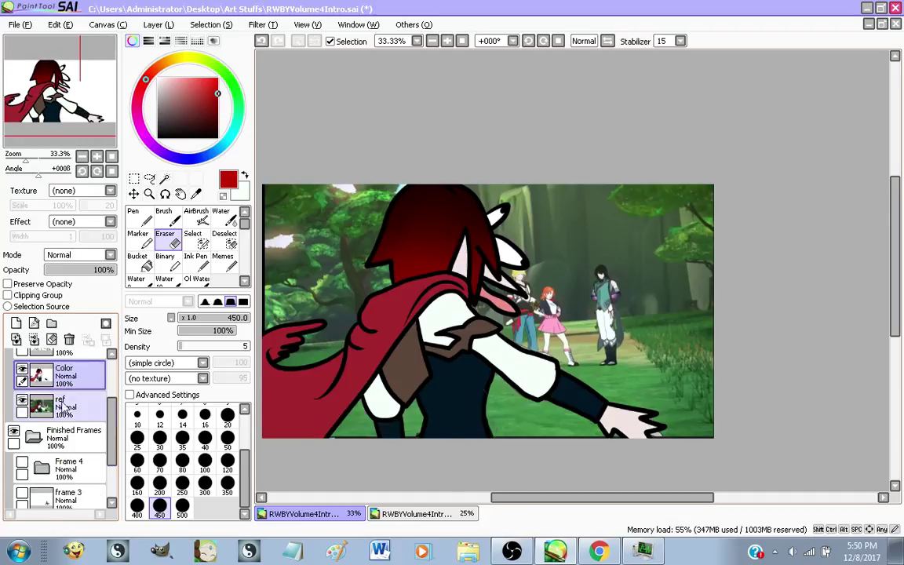
{"action": "scroll", "coordinate": [415, 365], "scroll_direction": "up", "scroll_amount": 1}
{"action": "scroll", "coordinate": [362, 345], "scroll_direction": "down", "scroll_amount": 1}
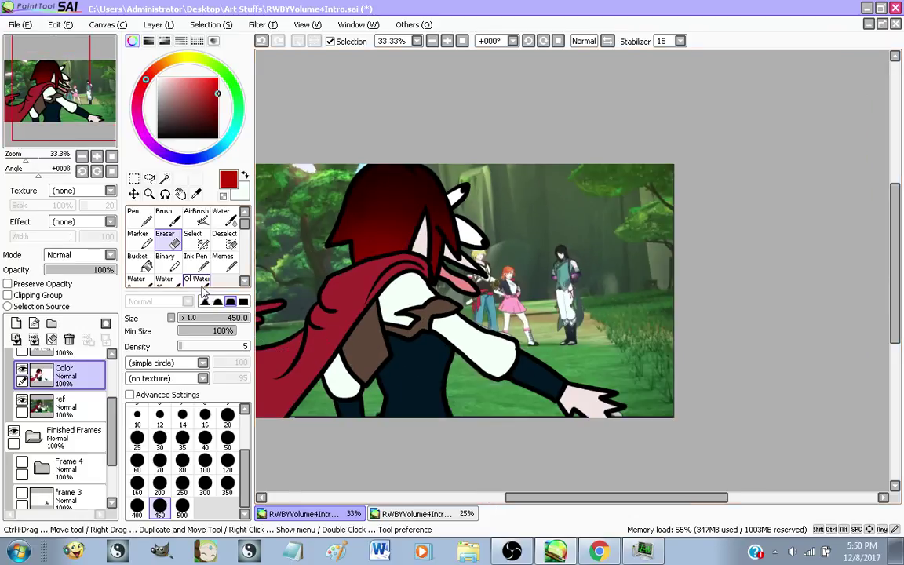
{"action": "left_click", "coordinate": [178, 269]}
{"action": "scroll", "coordinate": [451, 304], "scroll_direction": "down", "scroll_amount": 1}
{"action": "scroll", "coordinate": [366, 277], "scroll_direction": "up", "scroll_amount": 1}
{"action": "scroll", "coordinate": [336, 274], "scroll_direction": "up", "scroll_amount": 1}
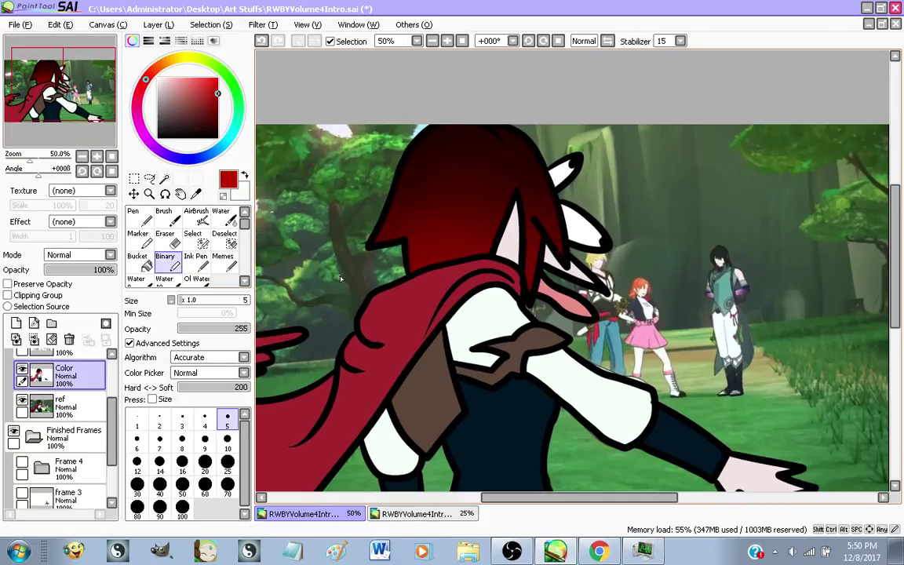
{"action": "scroll", "coordinate": [362, 288], "scroll_direction": "down", "scroll_amount": 1}
{"action": "scroll", "coordinate": [355, 310], "scroll_direction": "up", "scroll_amount": 1}
{"action": "scroll", "coordinate": [355, 310], "scroll_direction": "down", "scroll_amount": 1}
{"action": "scroll", "coordinate": [361, 330], "scroll_direction": "up", "scroll_amount": 1}
{"action": "scroll", "coordinate": [368, 353], "scroll_direction": "down", "scroll_amount": 1}
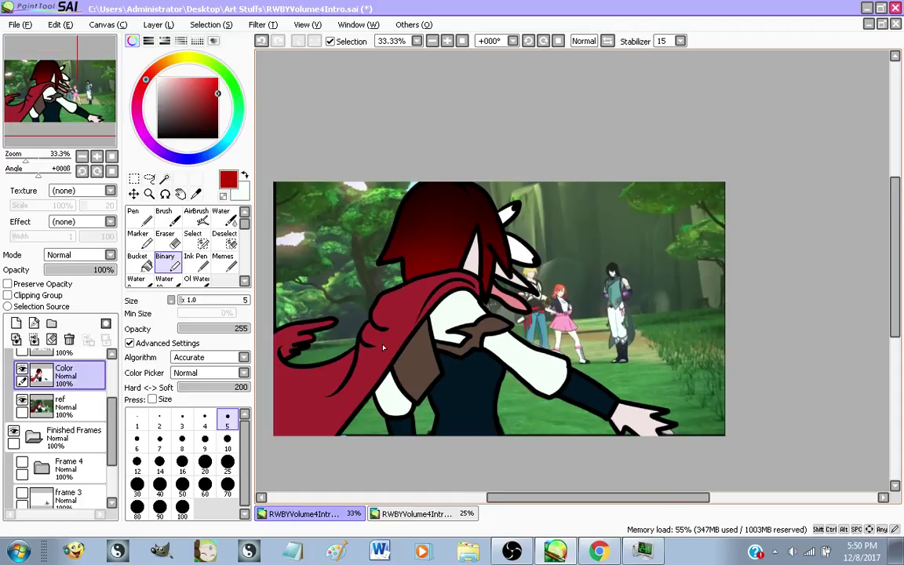
{"action": "scroll", "coordinate": [370, 369], "scroll_direction": "up", "scroll_amount": 1}
{"action": "scroll", "coordinate": [377, 380], "scroll_direction": "down", "scroll_amount": 1}
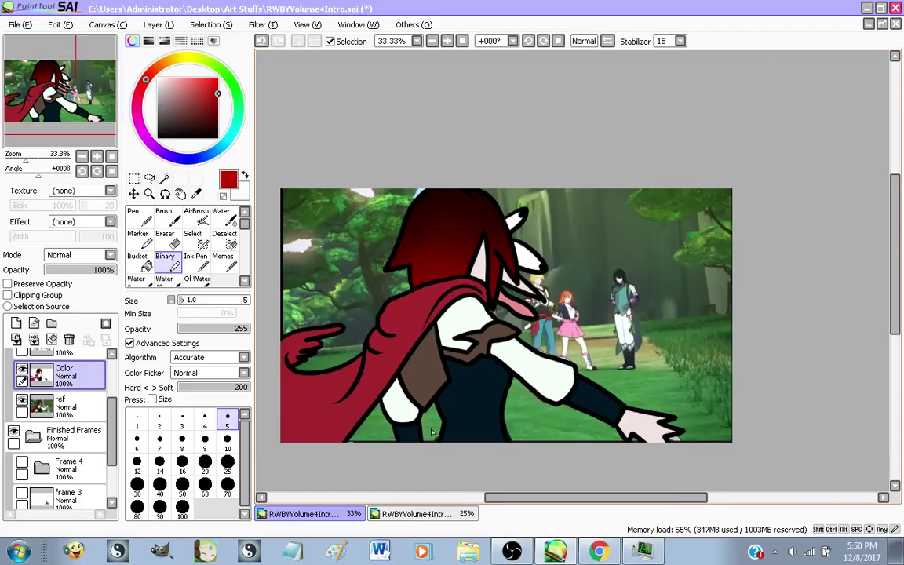
{"action": "scroll", "coordinate": [419, 380], "scroll_direction": "up", "scroll_amount": 1}
{"action": "scroll", "coordinate": [418, 380], "scroll_direction": "down", "scroll_amount": 1}
{"action": "scroll", "coordinate": [417, 380], "scroll_direction": "up", "scroll_amount": 1}
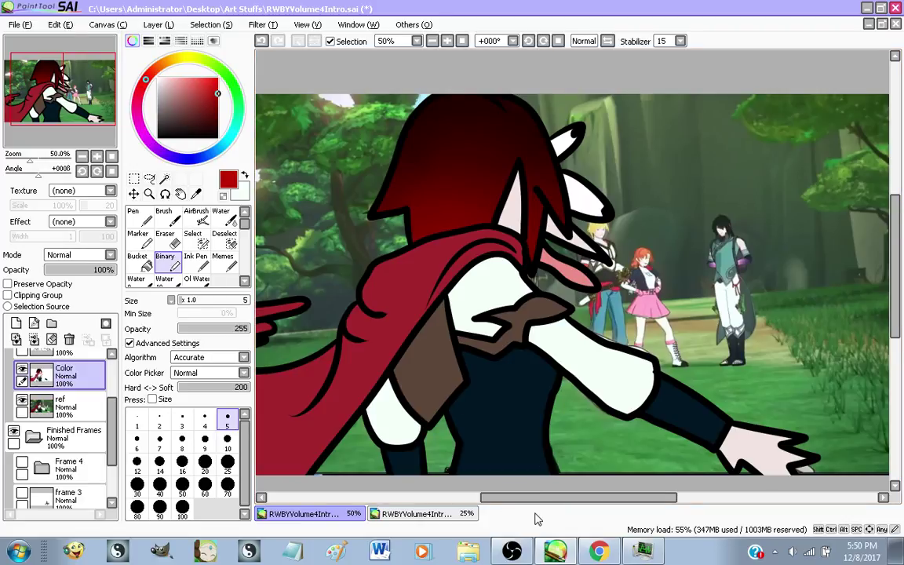
{"action": "scroll", "coordinate": [625, 474], "scroll_direction": "down", "scroll_amount": 1}
{"action": "scroll", "coordinate": [597, 339], "scroll_direction": "up", "scroll_amount": 1}
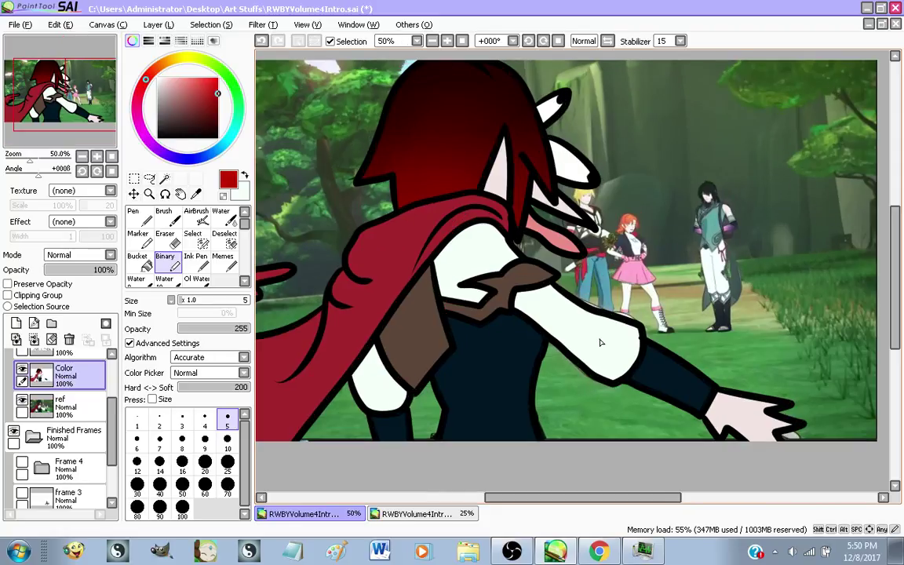
{"action": "scroll", "coordinate": [581, 438], "scroll_direction": "down", "scroll_amount": 1}
{"action": "scroll", "coordinate": [613, 378], "scroll_direction": "up", "scroll_amount": 1}
{"action": "scroll", "coordinate": [452, 295], "scroll_direction": "down", "scroll_amount": 1}
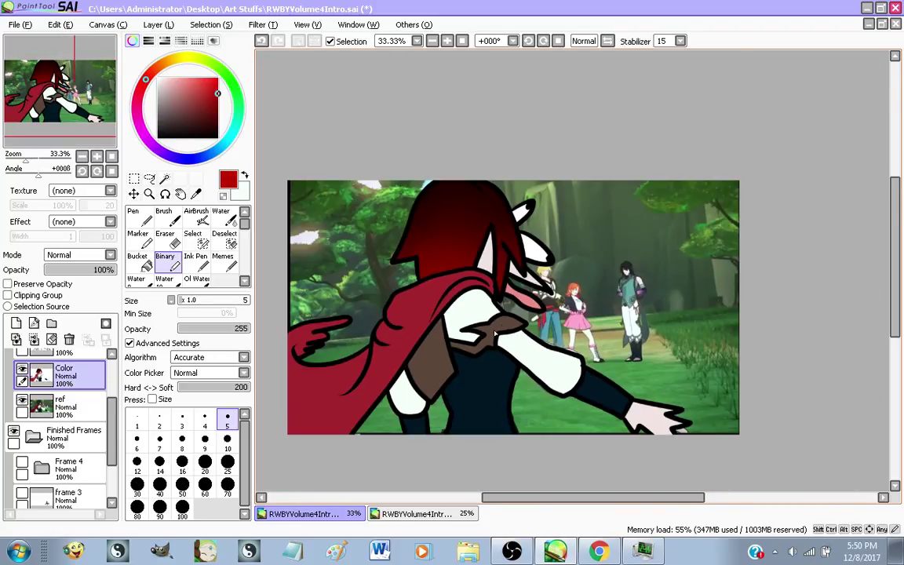
{"action": "scroll", "coordinate": [417, 312], "scroll_direction": "up", "scroll_amount": 1}
{"action": "scroll", "coordinate": [521, 317], "scroll_direction": "down", "scroll_amount": 1}
{"action": "scroll", "coordinate": [527, 345], "scroll_direction": "up", "scroll_amount": 1}
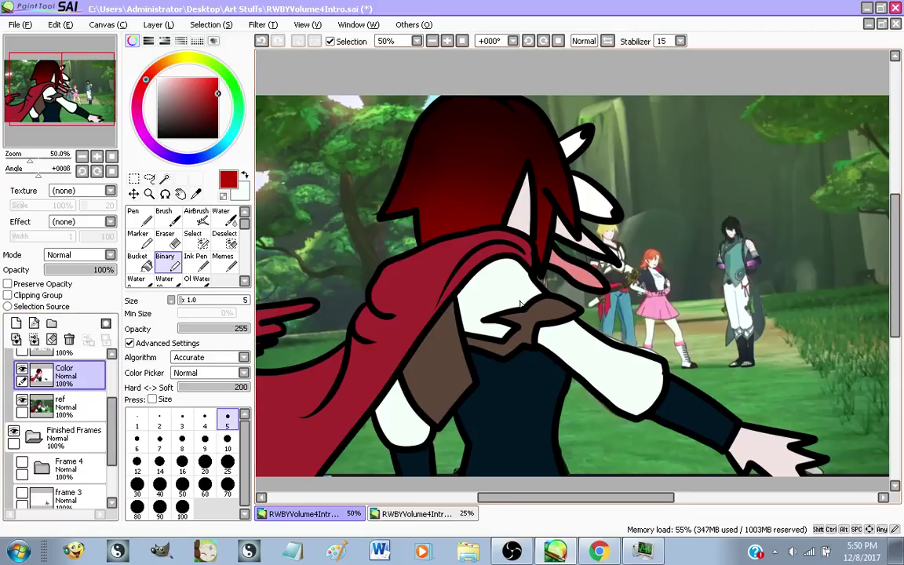
Switch to the YouTube live dashboard in Chrome and post a heart emoji in the live chat
{"action": "left_click", "coordinate": [612, 552]}
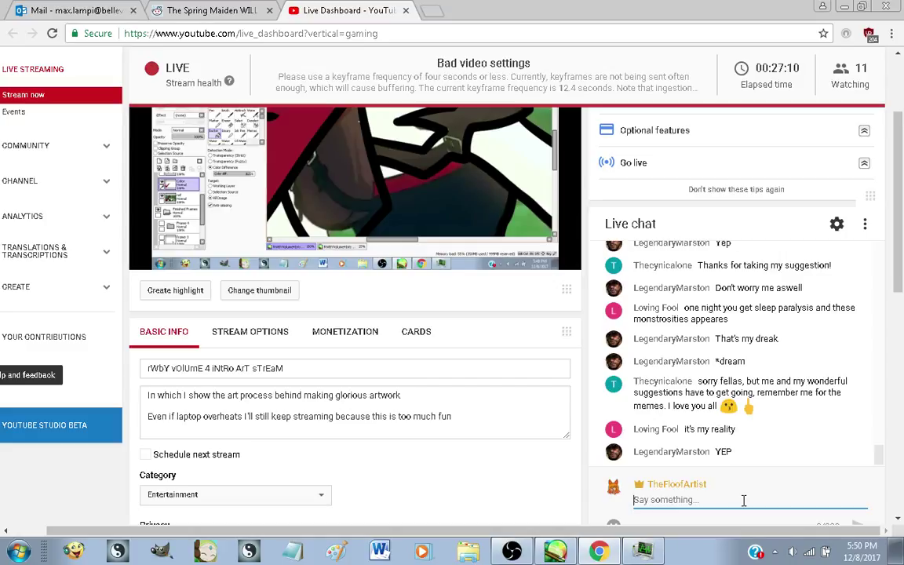
{"action": "key", "text": "Return"}
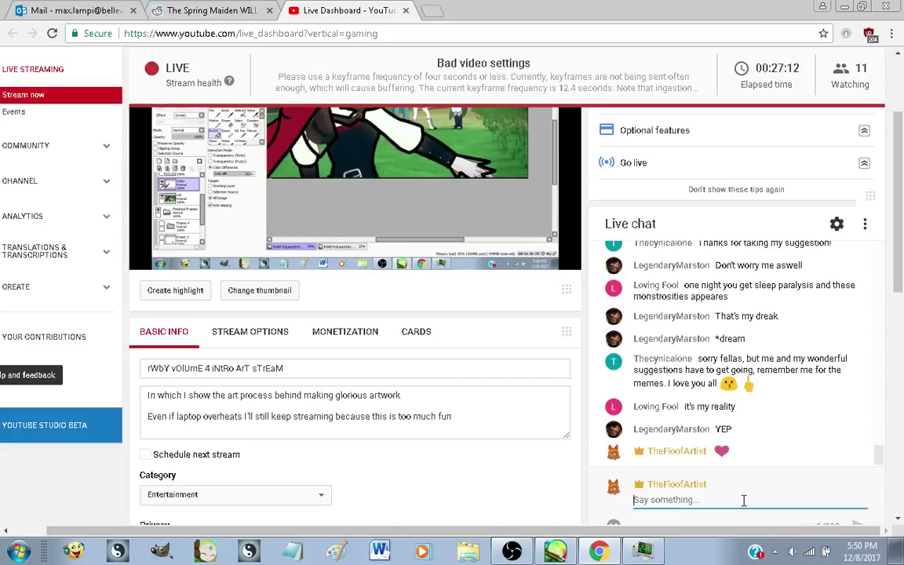
Read back through the recent live chat messages and return to the newest one
{"action": "scroll", "coordinate": [816, 343], "scroll_direction": "up", "scroll_amount": 2}
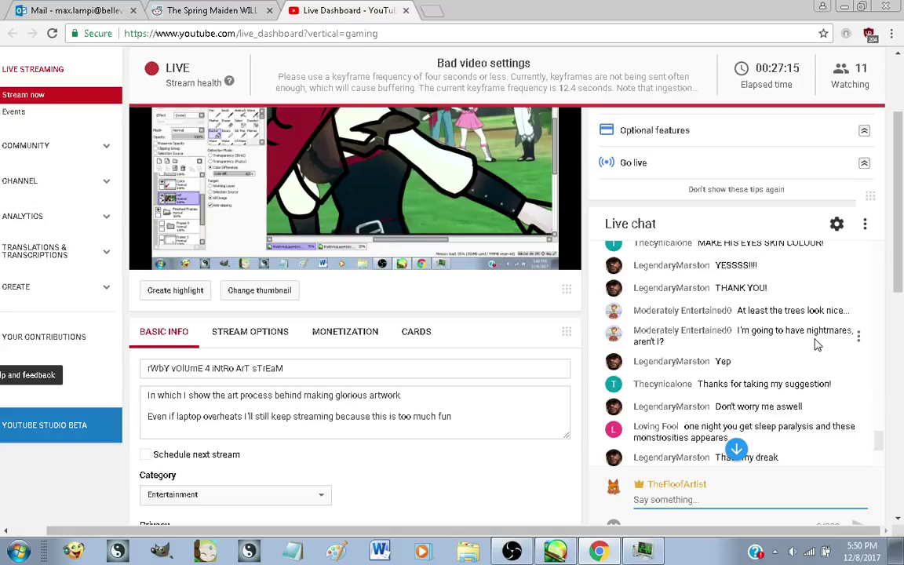
{"action": "scroll", "coordinate": [816, 343], "scroll_direction": "up", "scroll_amount": 1}
{"action": "scroll", "coordinate": [816, 343], "scroll_direction": "down", "scroll_amount": 2}
{"action": "scroll", "coordinate": [816, 343], "scroll_direction": "down", "scroll_amount": 3}
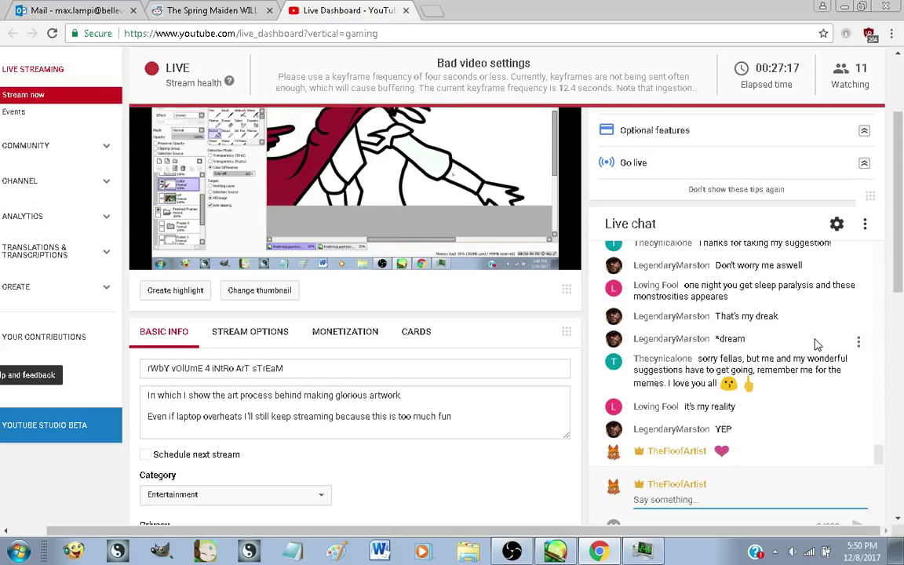
{"action": "scroll", "coordinate": [528, 474], "scroll_direction": "up", "scroll_amount": 1}
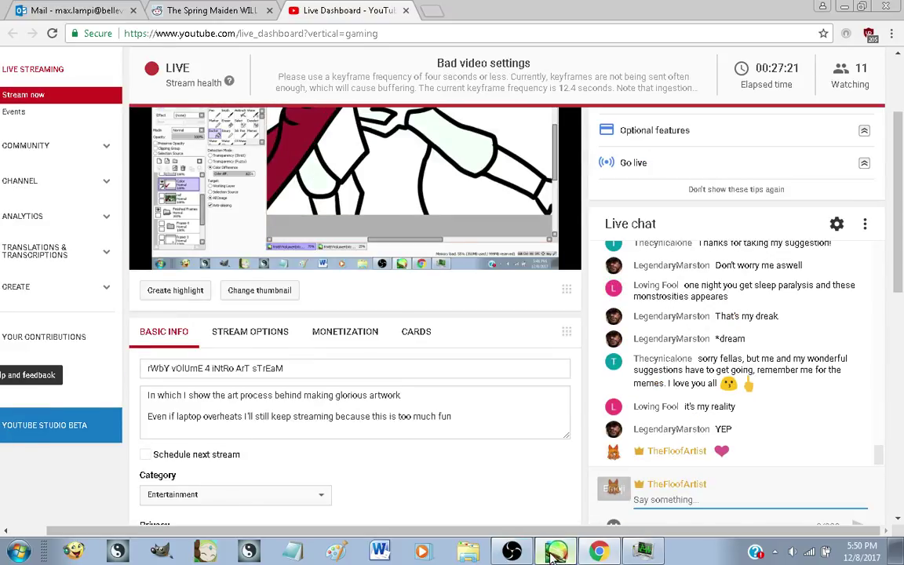
Switch to PaintTool SAI and view the RWBYVolume4Intro_Beta.sai drawing
{"action": "key", "text": "alt+Tab"}
{"action": "scroll", "coordinate": [487, 347], "scroll_direction": "up", "scroll_amount": 1}
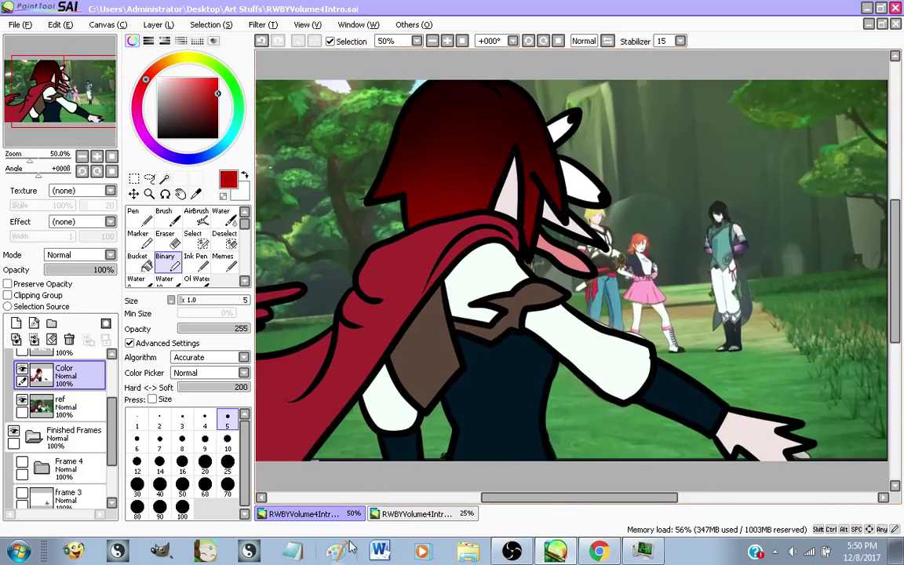
{"action": "left_click", "coordinate": [392, 513]}
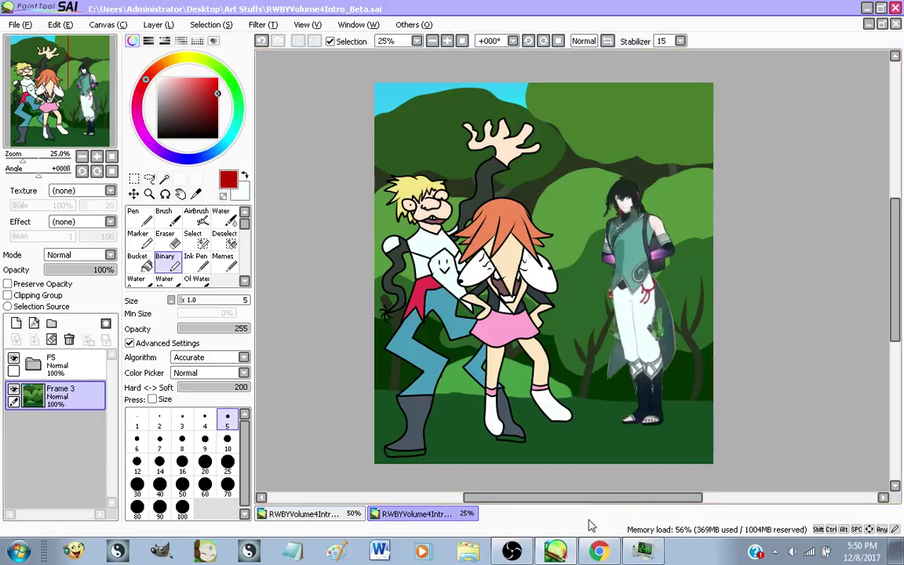
Switch to Chrome, search for "rwby volume 4 intro" in a new tab and open the Rooster Teeth YouTube video
{"action": "left_click", "coordinate": [598, 551]}
{"action": "left_click", "coordinate": [431, 10]}
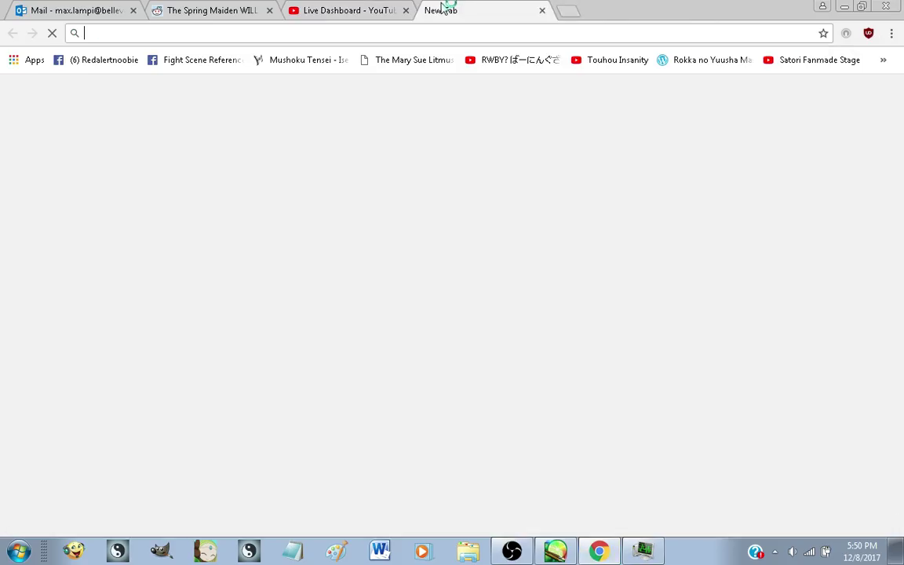
{"action": "type", "text": "yu"}
{"action": "key", "text": "BackSpace"}
{"action": "key", "text": "BackSpace"}
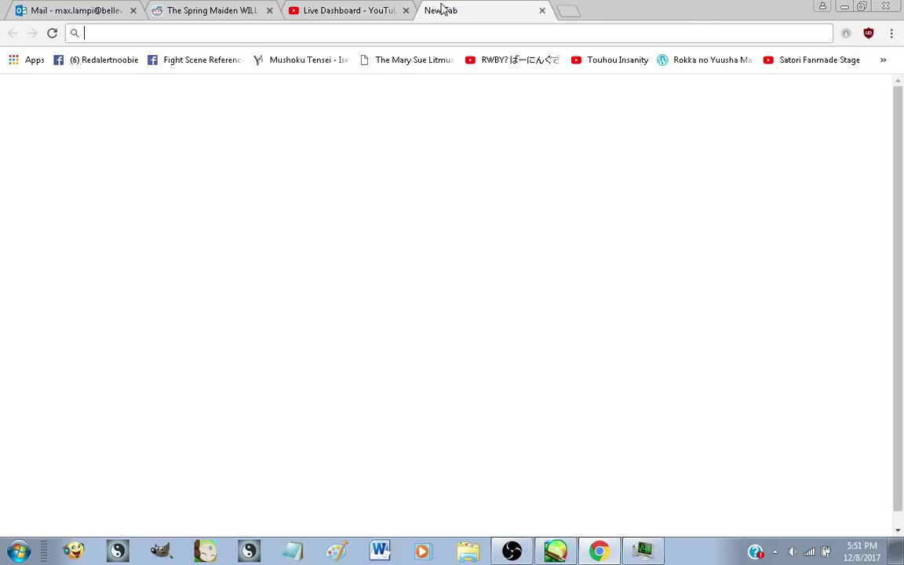
{"action": "type", "text": "rwby"}
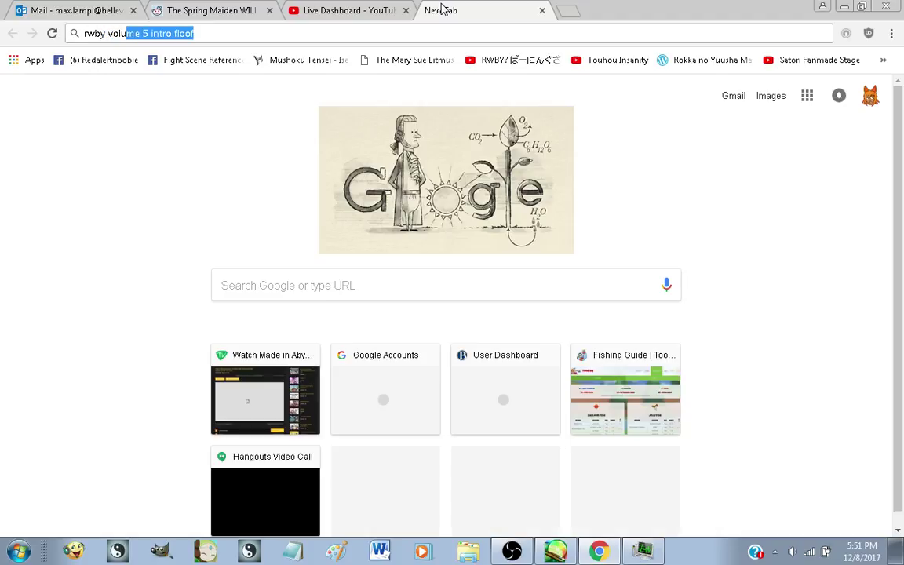
{"action": "type", "text": " volu"}
{"action": "key", "text": "Right"}
{"action": "key", "text": "BackSpace"}
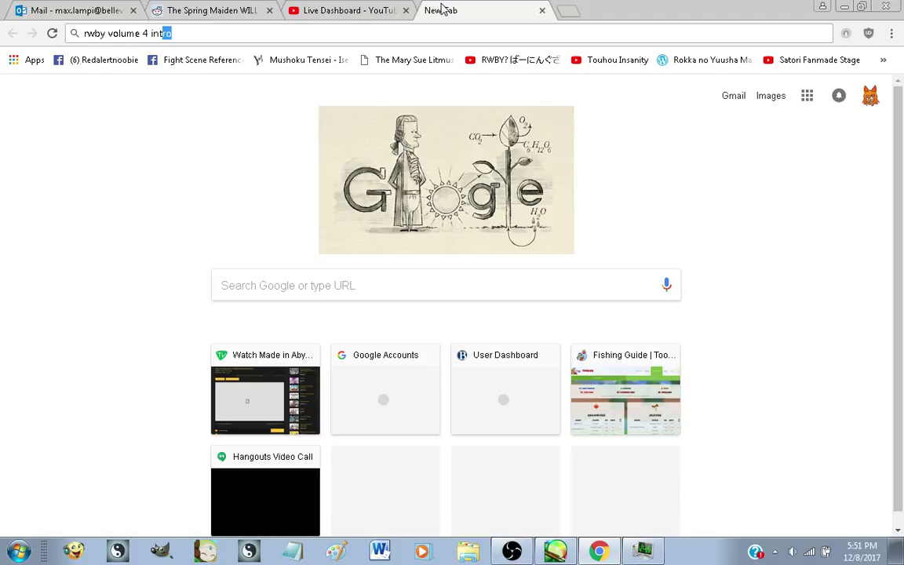
{"action": "key", "text": "Return"}
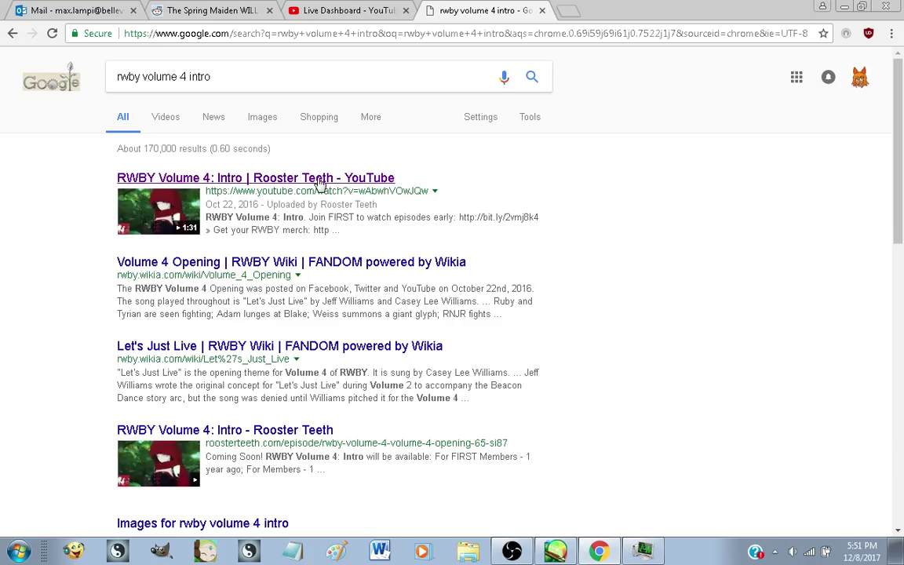
{"action": "left_click", "coordinate": [320, 179]}
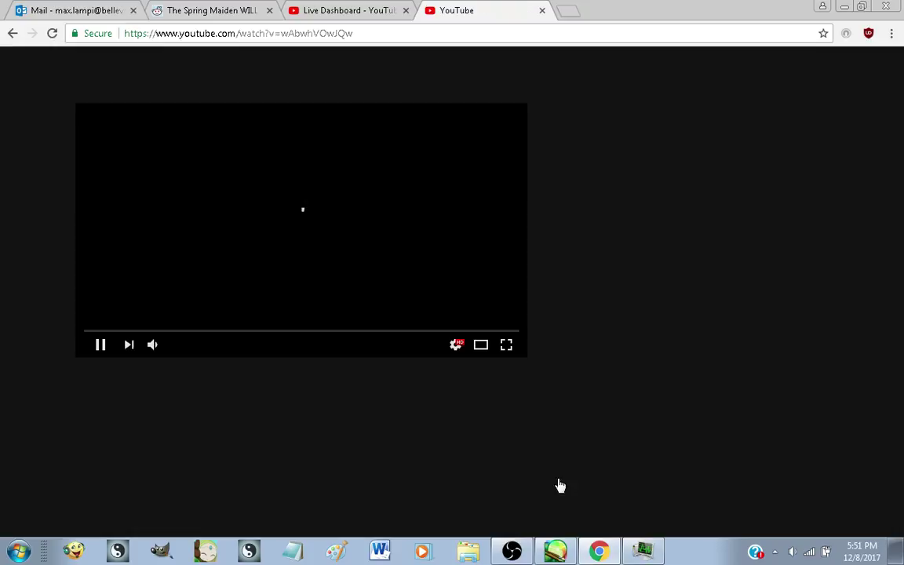
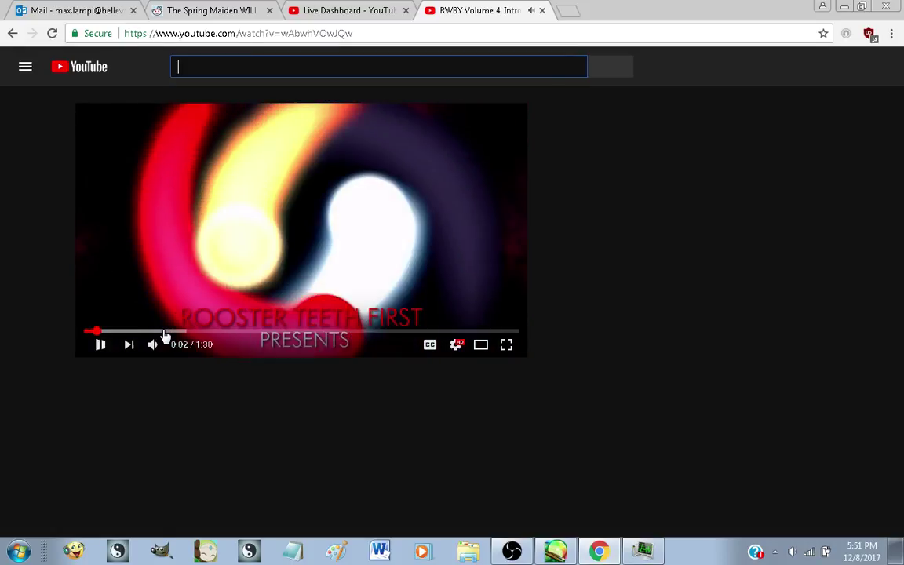
Skip the video to about 0:16, pause it and turn off annotations
{"action": "left_click", "coordinate": [153, 330]}
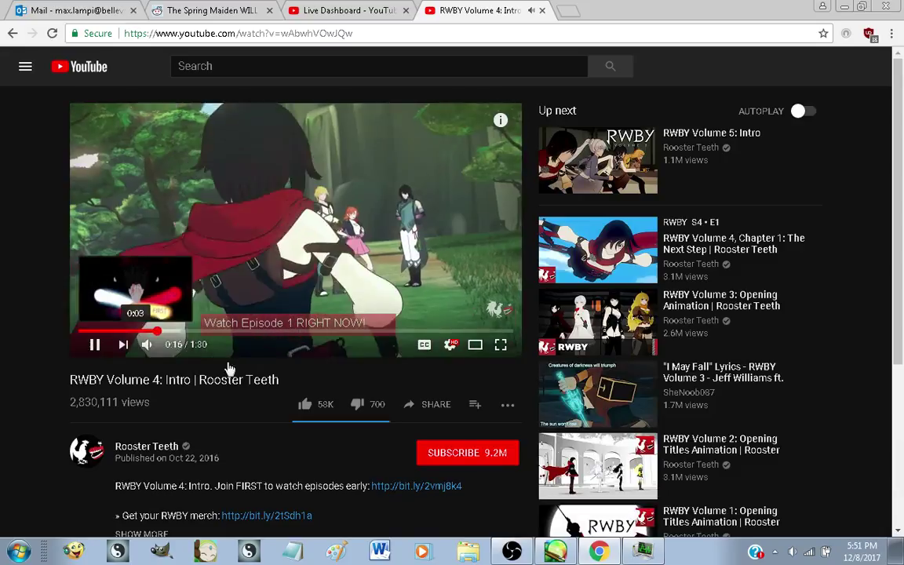
{"action": "left_click", "coordinate": [93, 349]}
{"action": "left_click", "coordinate": [450, 345]}
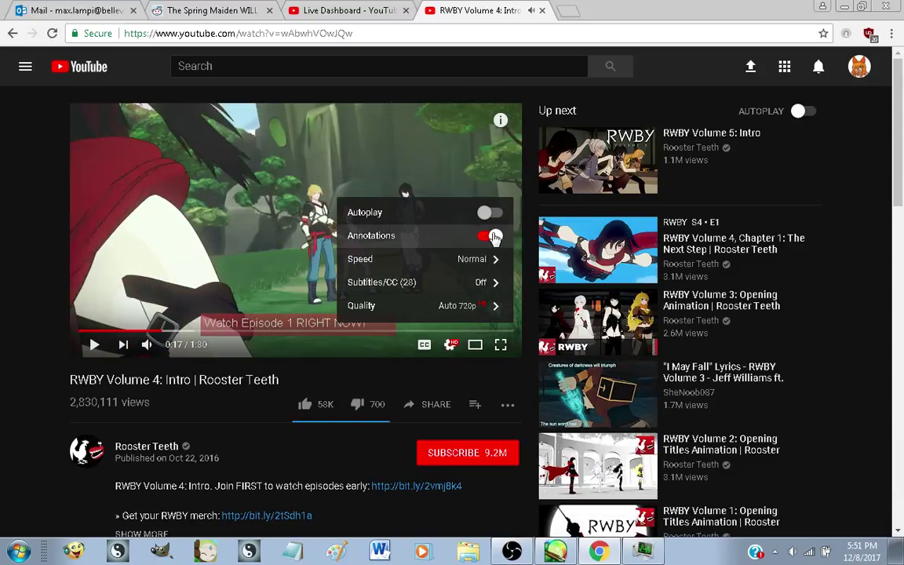
{"action": "left_click", "coordinate": [490, 236]}
{"action": "left_click", "coordinate": [450, 344]}
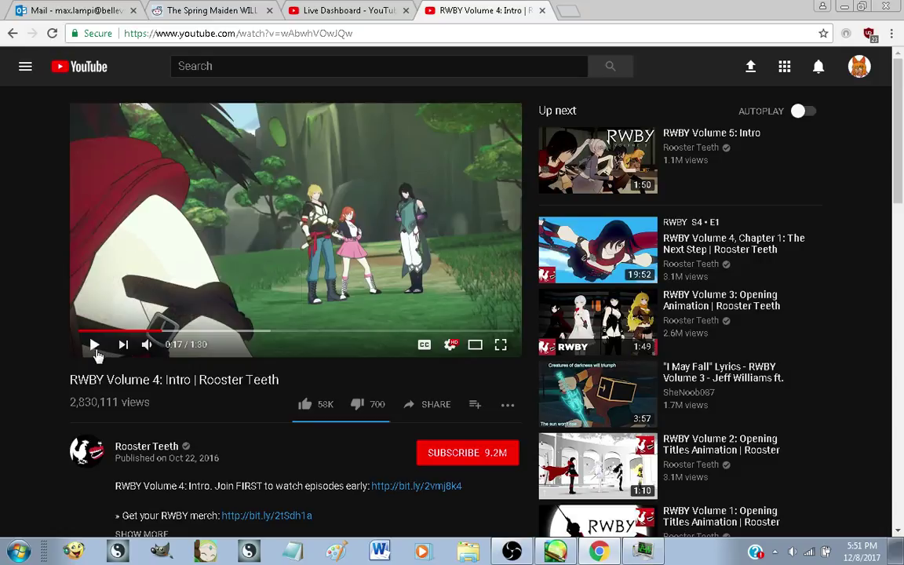
Advance the video in short bursts to the 0:19 shot of the four characters from behind and capture it in full screen
{"action": "left_click", "coordinate": [93, 346]}
{"action": "left_click", "coordinate": [94, 346]}
{"action": "left_click", "coordinate": [93, 346]}
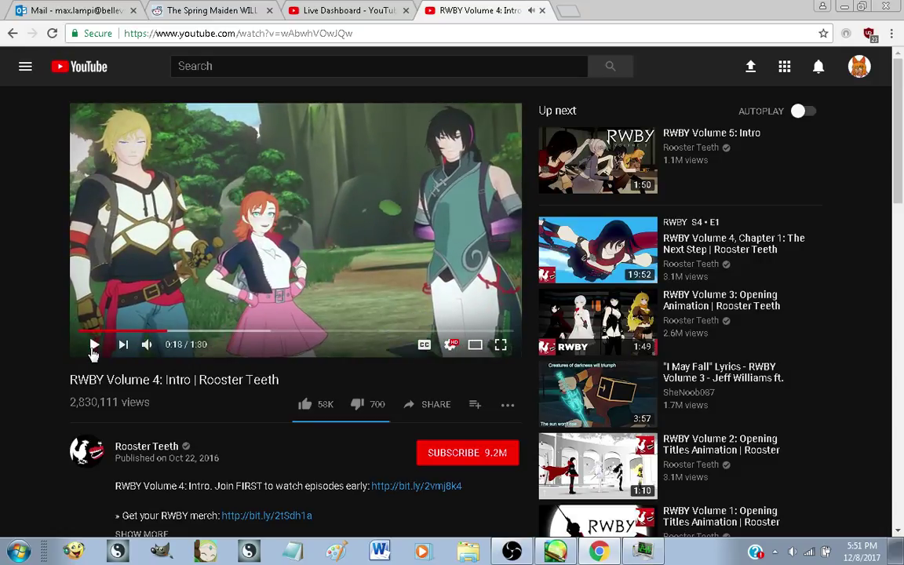
{"action": "left_click", "coordinate": [94, 346]}
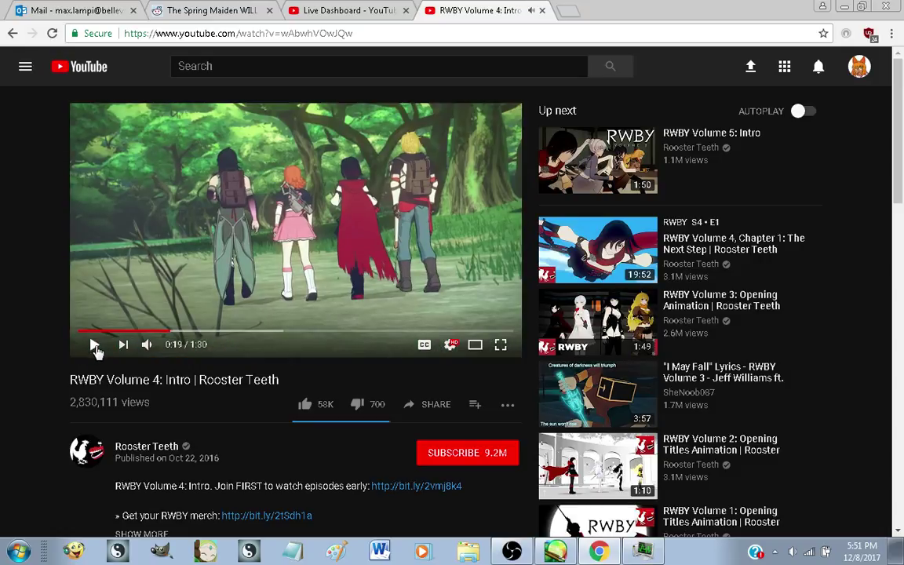
{"action": "left_click", "coordinate": [501, 346]}
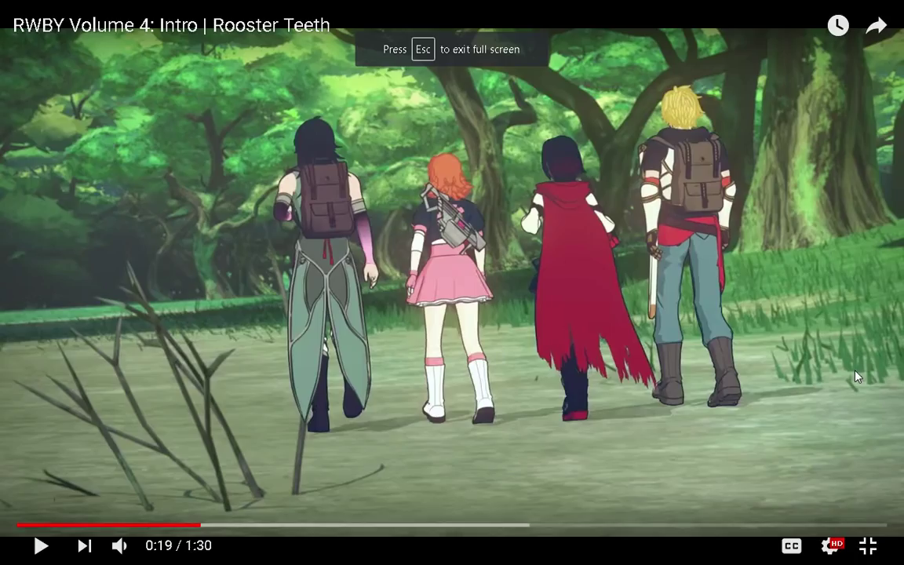
{"action": "key", "text": "Escape"}
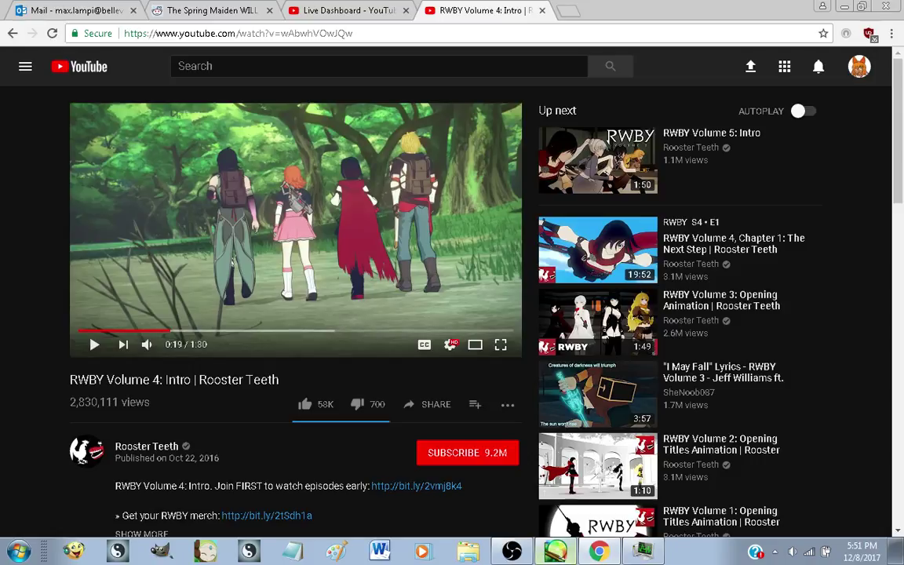
Switch to PaintTool SAI, return to RWBYVolume4Intro.sai, then select and collapse the Frame 5 folder
{"action": "left_click", "coordinate": [555, 552]}
{"action": "scroll", "coordinate": [373, 245], "scroll_direction": "down", "scroll_amount": 1}
{"action": "scroll", "coordinate": [373, 283], "scroll_direction": "up", "scroll_amount": 1}
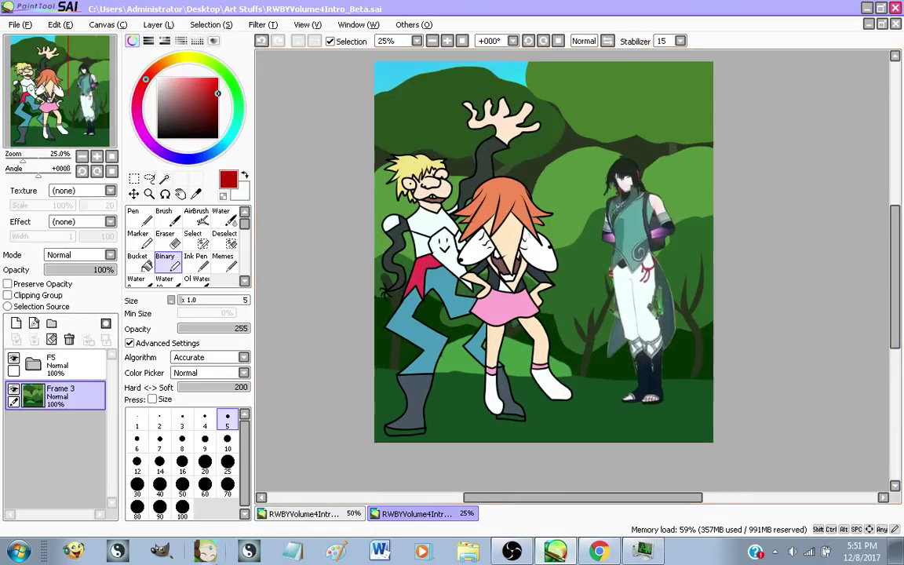
{"action": "left_click", "coordinate": [291, 514]}
{"action": "scroll", "coordinate": [610, 213], "scroll_direction": "down", "scroll_amount": 1}
{"action": "scroll", "coordinate": [611, 214], "scroll_direction": "up", "scroll_amount": 1}
{"action": "scroll", "coordinate": [549, 239], "scroll_direction": "down", "scroll_amount": 1}
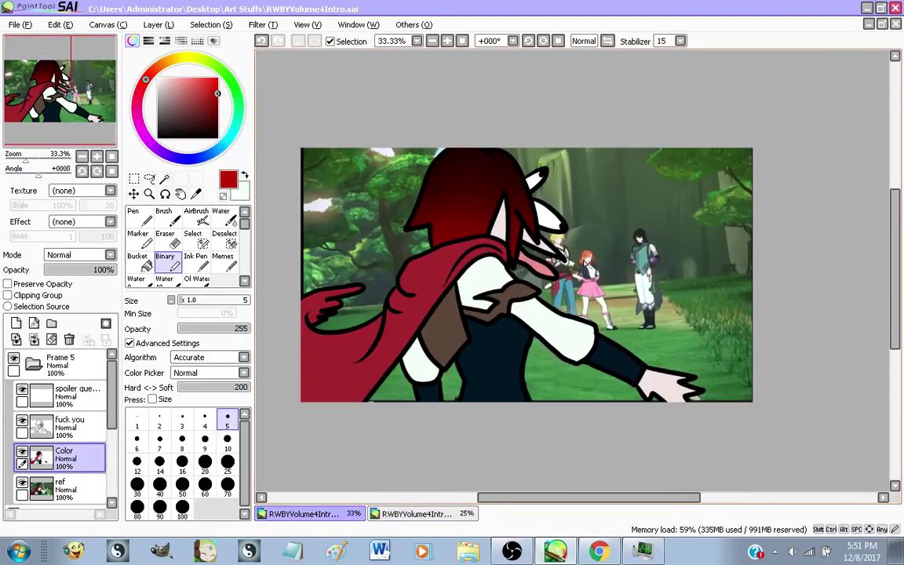
{"action": "left_click", "coordinate": [59, 363]}
{"action": "left_click", "coordinate": [33, 364]}
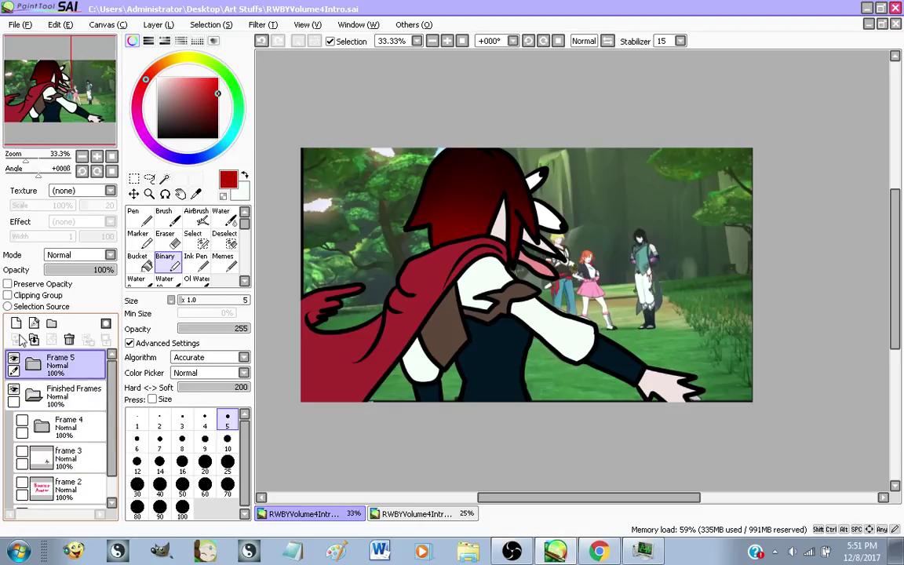
Paste the captured video frame as a layer above Frame 5, scale it to the canvas width and shift it up slightly
{"action": "key", "text": "ctrl+v"}
{"action": "key", "text": "ctrl+t"}
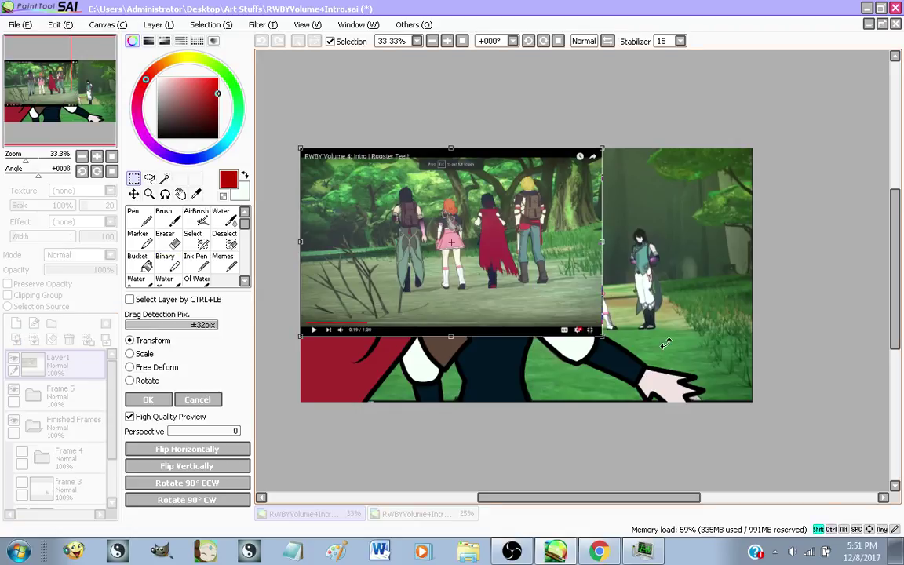
{"action": "left_click_drag", "start_coordinate": [598, 332], "coordinate": [754, 430]}
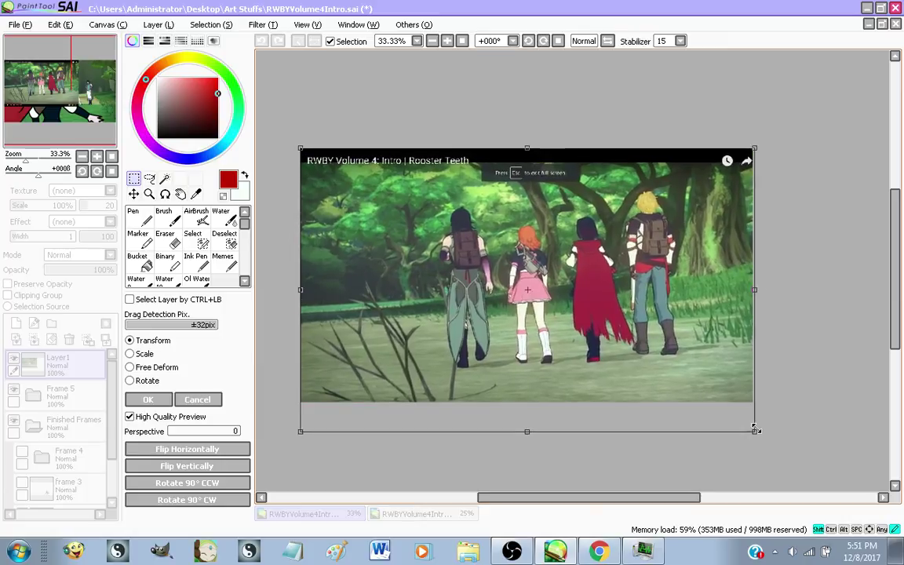
{"action": "left_click_drag", "start_coordinate": [496, 325], "coordinate": [497, 315]}
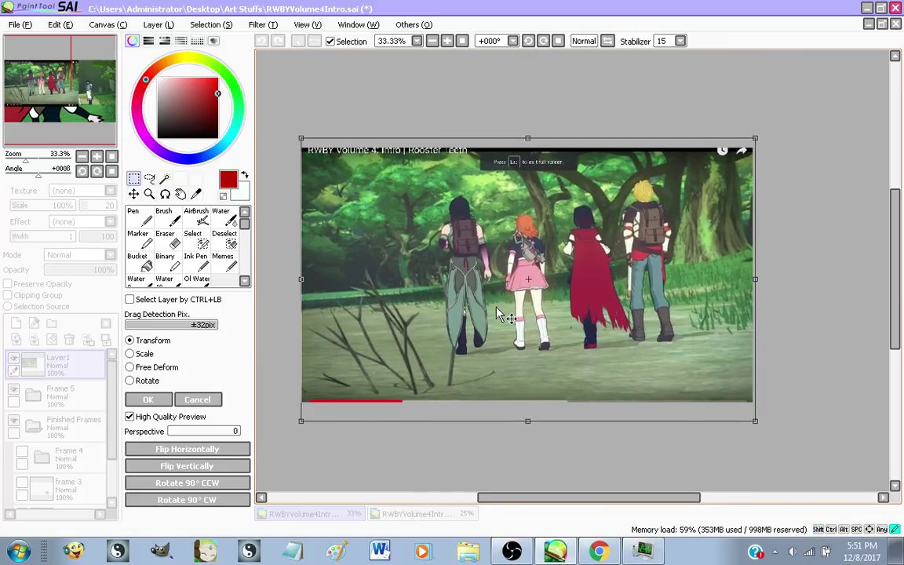
{"action": "left_click", "coordinate": [148, 402]}
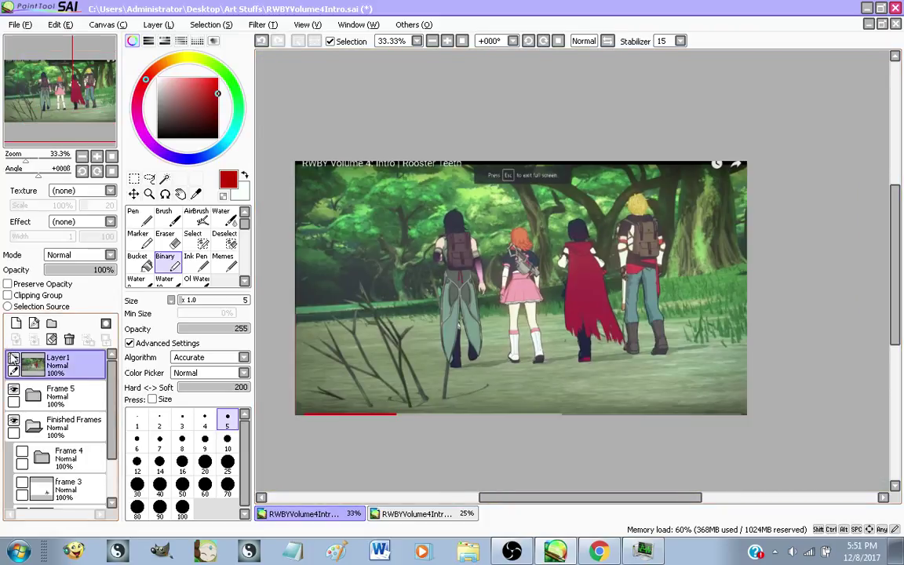
Hide the pasted screenshot layer and rename it "F6 ref"
{"action": "left_click", "coordinate": [13, 357]}
{"action": "double_click", "coordinate": [82, 369]}
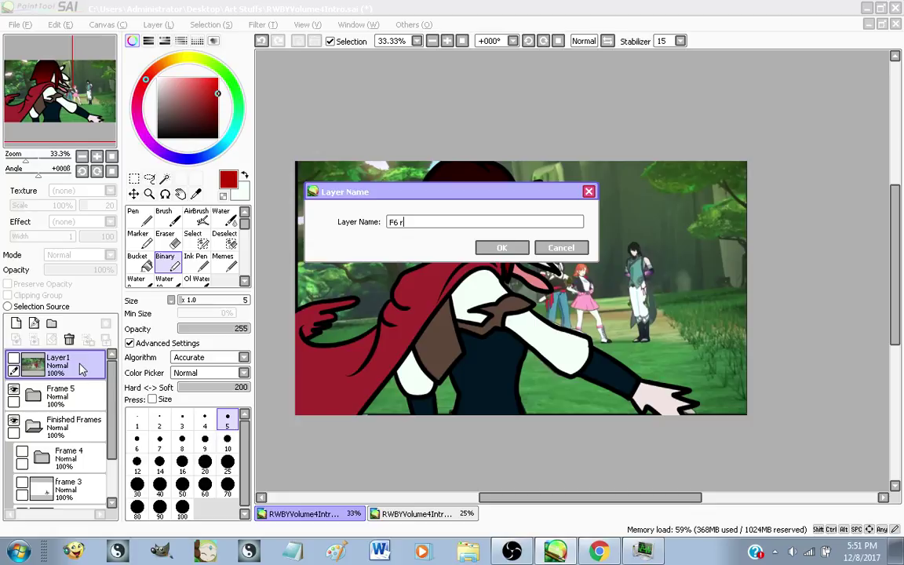
{"action": "type", "text": "F6 re"}
{"action": "key", "text": "Return"}
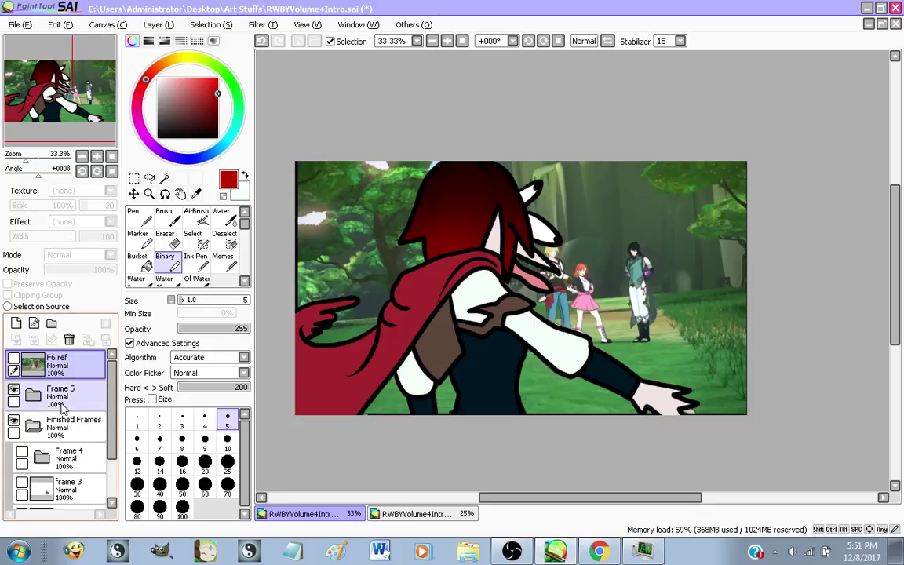
Collapse the Finished Frames folder in the layer list
{"action": "scroll", "coordinate": [34, 404], "scroll_direction": "down", "scroll_amount": 1}
{"action": "left_click", "coordinate": [33, 408]}
{"action": "left_click", "coordinate": [33, 407]}
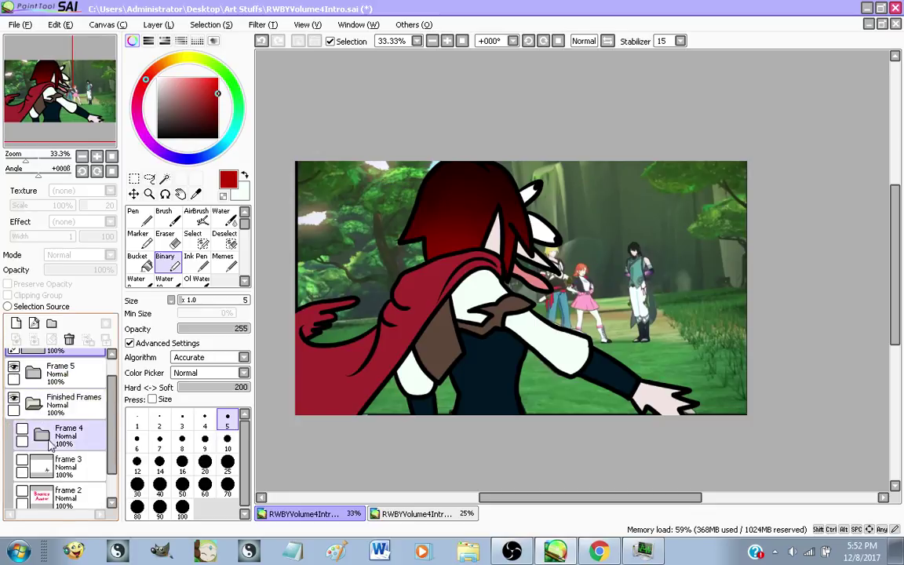
{"action": "scroll", "coordinate": [48, 433], "scroll_direction": "down", "scroll_amount": 2}
{"action": "scroll", "coordinate": [47, 430], "scroll_direction": "up", "scroll_amount": 3}
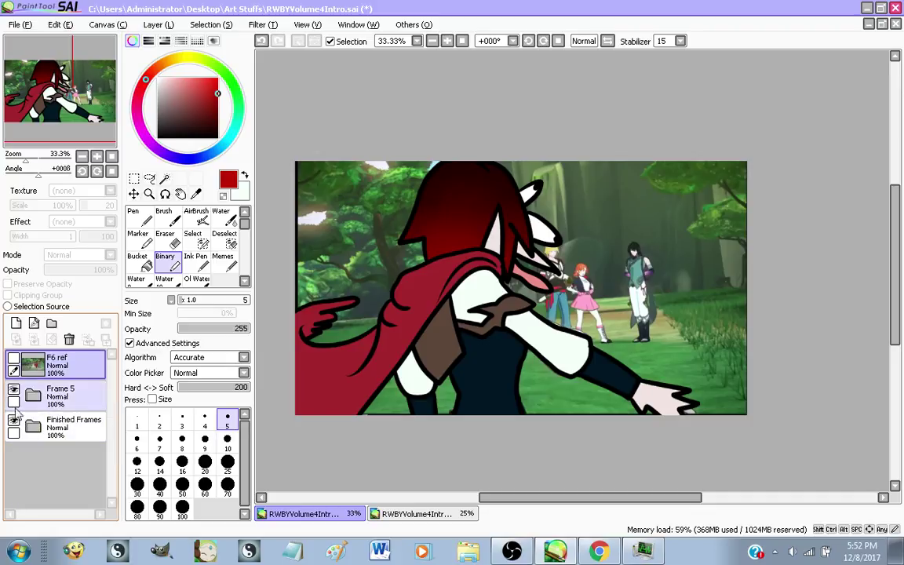
Expand the Frame 5 folder, select its uppermost layer and check its transform bounds without changing it
{"action": "left_click", "coordinate": [35, 395]}
{"action": "scroll", "coordinate": [44, 396], "scroll_direction": "down", "scroll_amount": 1}
{"action": "left_click", "coordinate": [69, 405]}
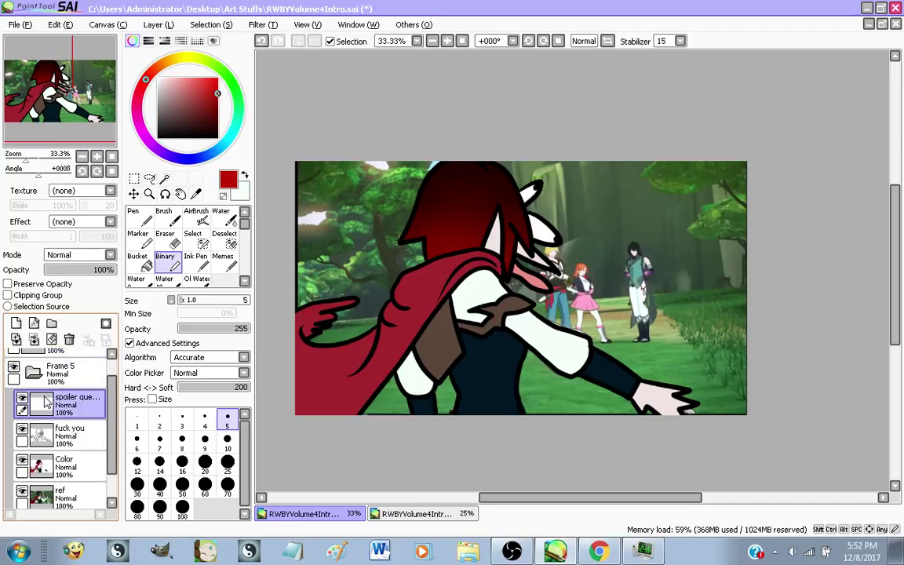
{"action": "key", "text": "ctrl+t"}
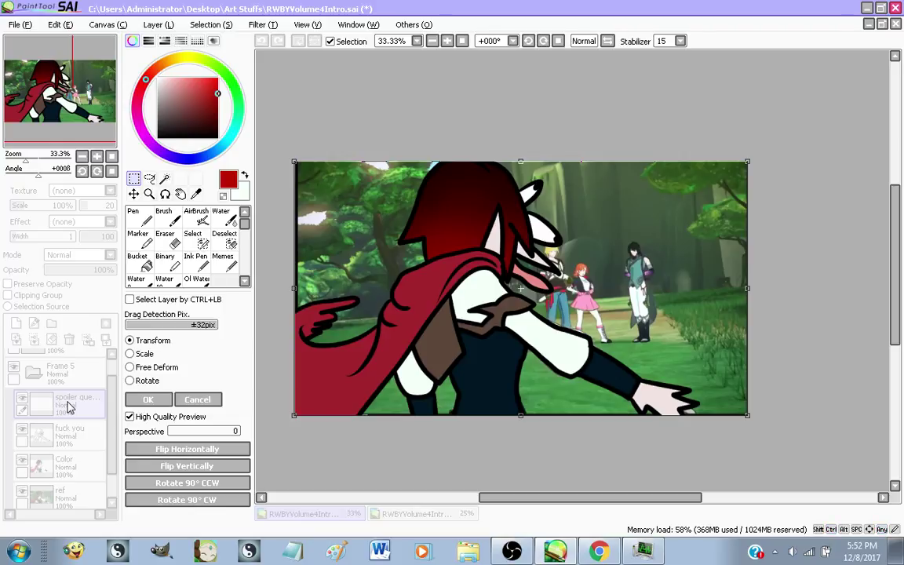
{"action": "left_click", "coordinate": [197, 400]}
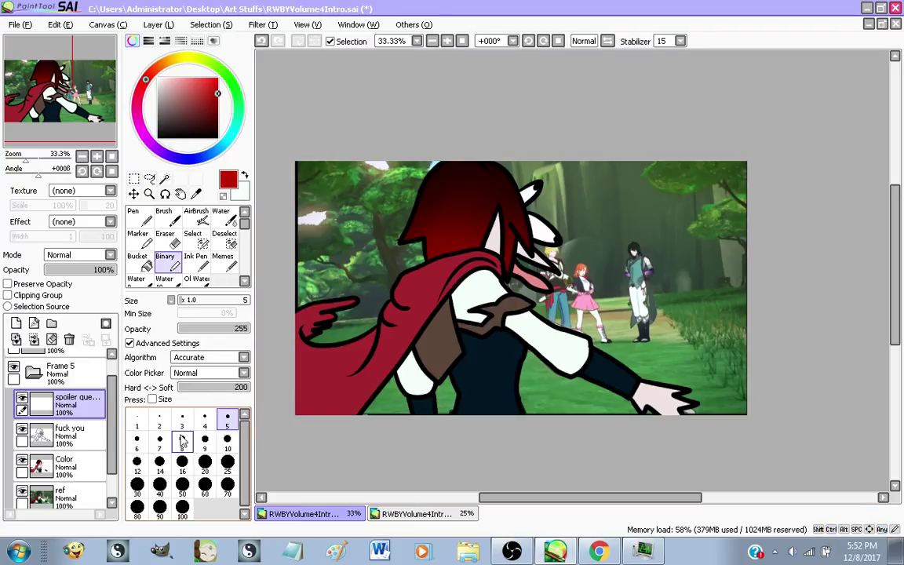
Hide the line-art and Color layers of Frame 5 and toggle the ref layer off and on to view it alone
{"action": "left_click", "coordinate": [22, 428]}
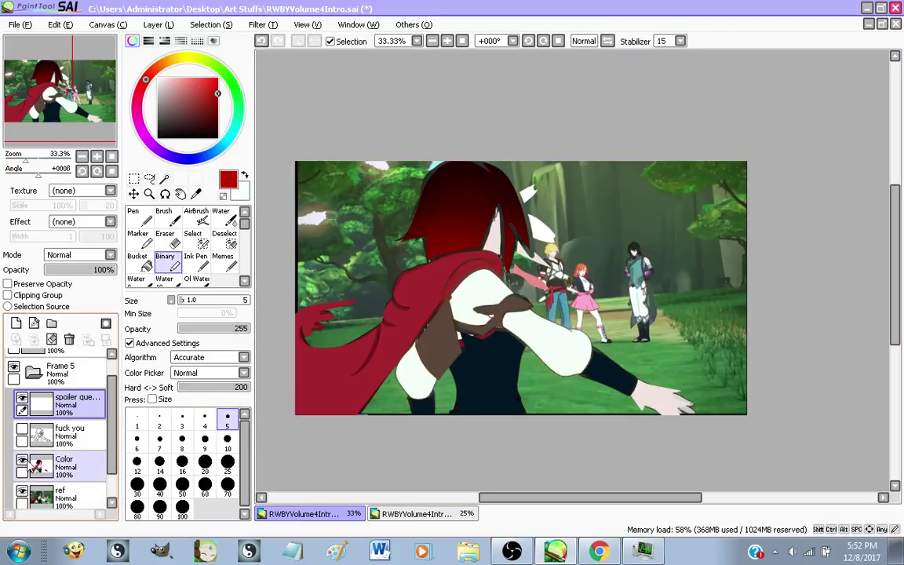
{"action": "left_click", "coordinate": [22, 459]}
{"action": "scroll", "coordinate": [23, 463], "scroll_direction": "down", "scroll_amount": 1}
{"action": "left_click", "coordinate": [22, 469]}
{"action": "left_click", "coordinate": [22, 469]}
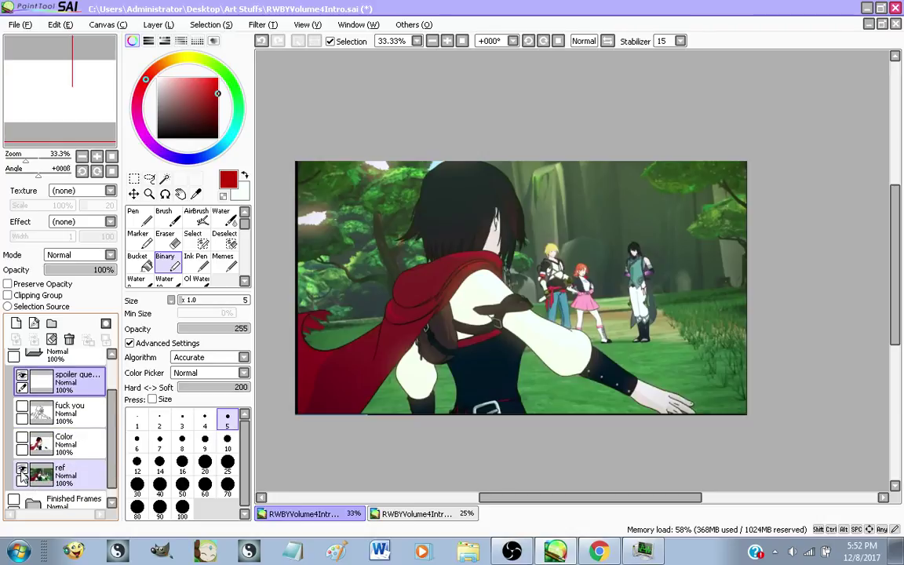
Sample the tan dirt-path colour from the reference image and add a new layer directly above the ref layer
{"action": "left_click", "coordinate": [22, 470]}
{"action": "left_click", "coordinate": [22, 469]}
{"action": "scroll", "coordinate": [524, 380], "scroll_direction": "up", "scroll_amount": 5}
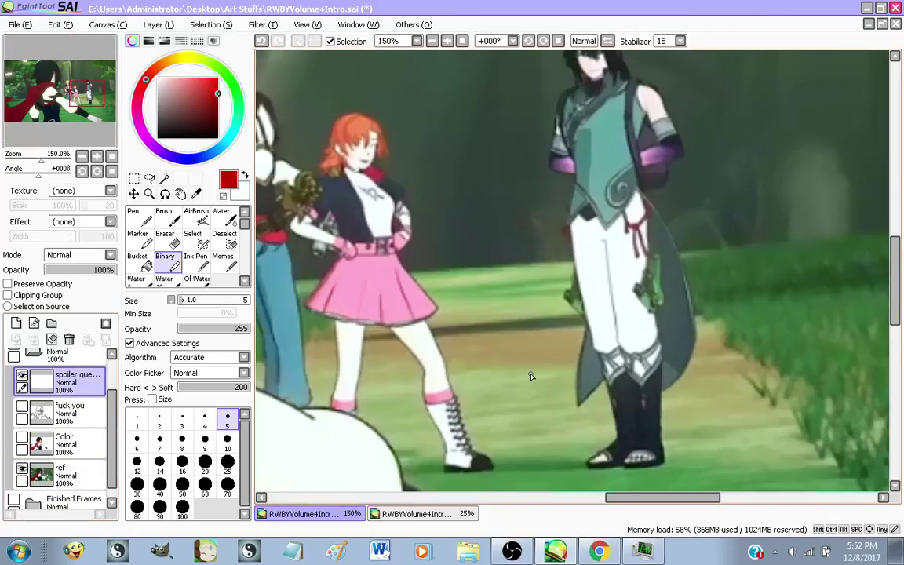
{"action": "left_click", "coordinate": [524, 346], "text": "alt"}
{"action": "scroll", "coordinate": [524, 345], "scroll_direction": "down", "scroll_amount": 5}
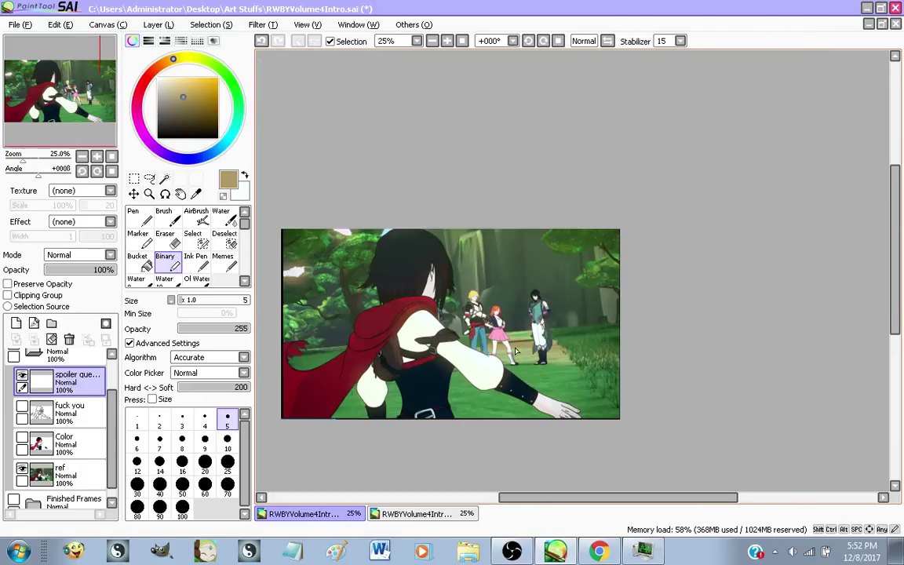
{"action": "scroll", "coordinate": [66, 441], "scroll_direction": "down", "scroll_amount": 1}
{"action": "left_click", "coordinate": [64, 461]}
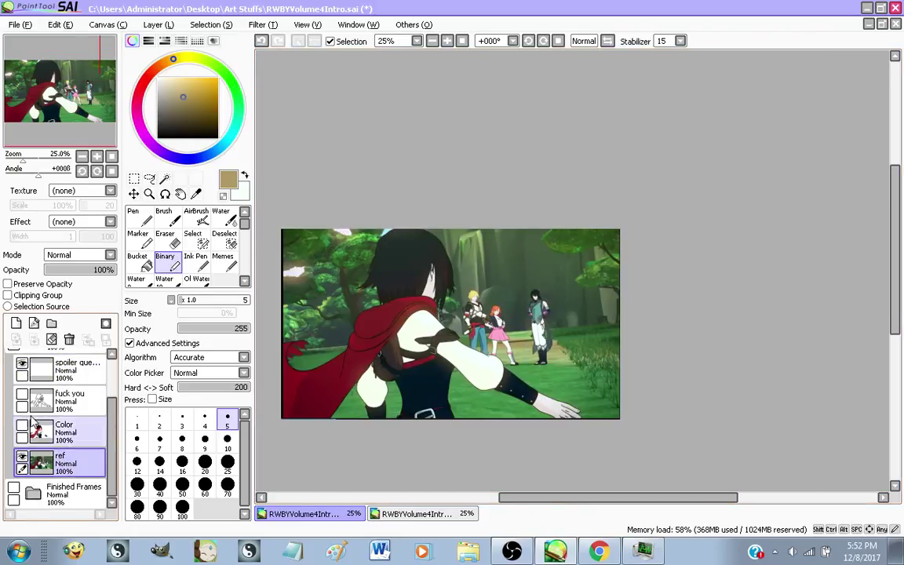
{"action": "left_click", "coordinate": [16, 323]}
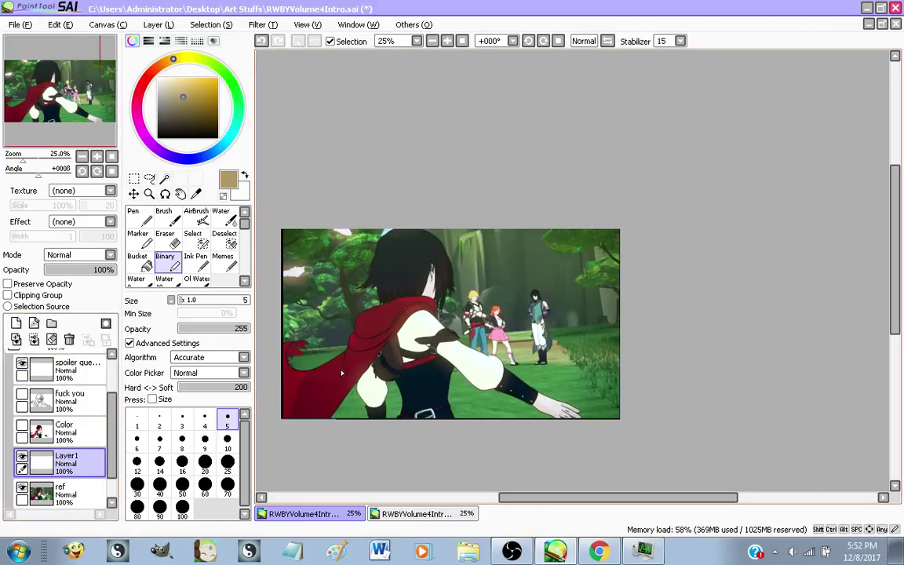
Paint the grassy ground across the lower half of the frame on Layer1 in green sampled from the reference, with the Pen at size 500
{"action": "scroll", "coordinate": [341, 374], "scroll_direction": "up", "scroll_amount": 1}
{"action": "scroll", "coordinate": [358, 399], "scroll_direction": "down", "scroll_amount": 1}
{"action": "scroll", "coordinate": [386, 451], "scroll_direction": "up", "scroll_amount": 1}
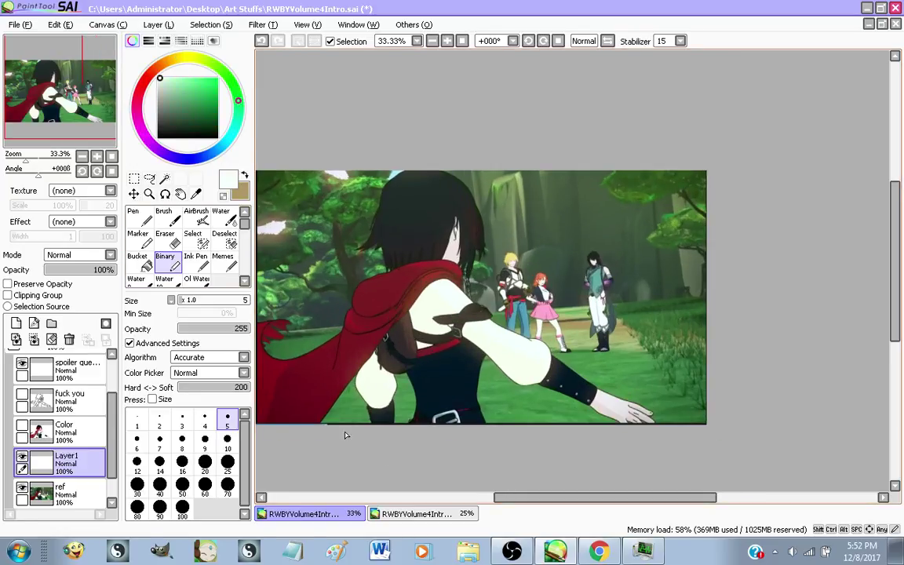
{"action": "left_click", "coordinate": [134, 216]}
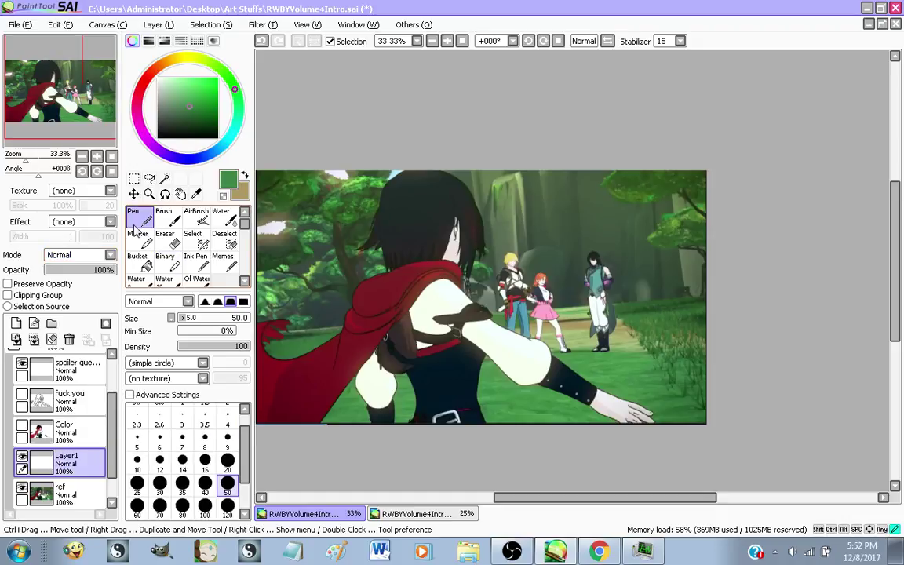
{"action": "scroll", "coordinate": [196, 455], "scroll_direction": "down", "scroll_amount": 3}
{"action": "left_click", "coordinate": [182, 508]}
{"action": "left_click_drag", "start_coordinate": [266, 458], "coordinate": [316, 451]}
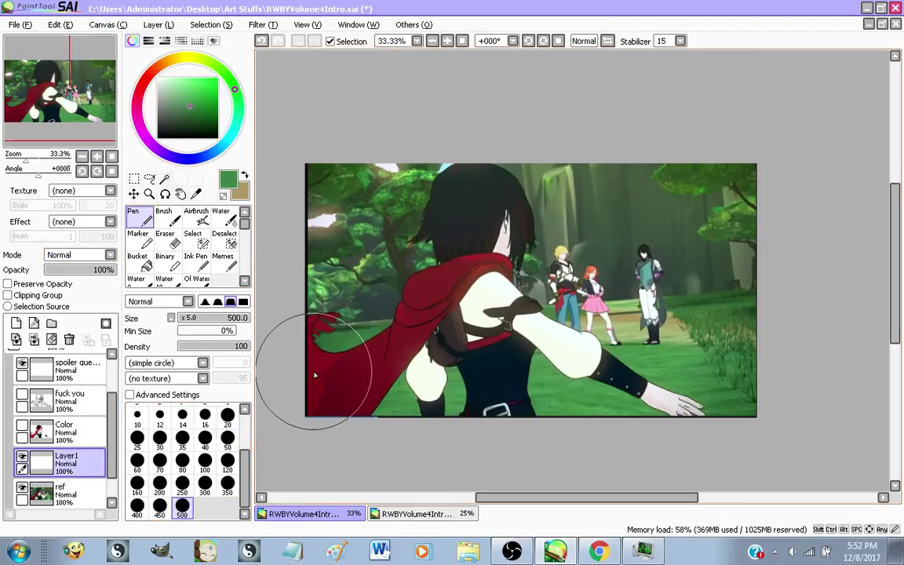
{"action": "mouse_move", "coordinate": [303, 384]}
{"action": "left_mouse_down"}
{"action": "mouse_move", "coordinate": [409, 391]}
{"action": "mouse_move", "coordinate": [684, 374]}
{"action": "mouse_move", "coordinate": [779, 360]}
{"action": "mouse_move", "coordinate": [785, 346]}
{"action": "mouse_move", "coordinate": [533, 361]}
{"action": "mouse_move", "coordinate": [289, 393]}
{"action": "left_mouse_up"}
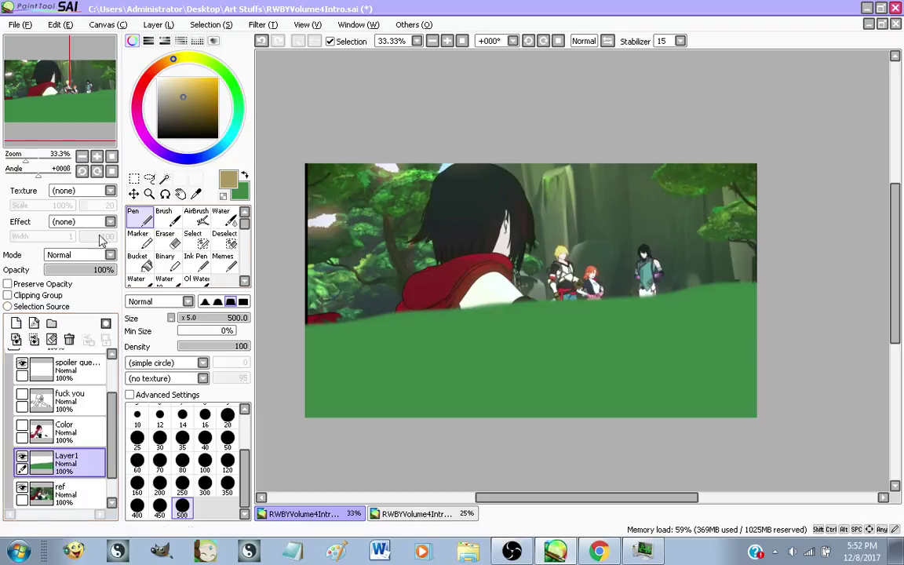
Paint a tan path patch on a new layer above the ground and erase its upper part along the hill edge at density 100
{"action": "left_click", "coordinate": [16, 323]}
{"action": "mouse_move", "coordinate": [629, 266]}
{"action": "left_mouse_down"}
{"action": "mouse_move", "coordinate": [605, 318]}
{"action": "mouse_move", "coordinate": [624, 294]}
{"action": "mouse_move", "coordinate": [596, 342]}
{"action": "mouse_move", "coordinate": [608, 302]}
{"action": "mouse_move", "coordinate": [612, 346]}
{"action": "left_mouse_up"}
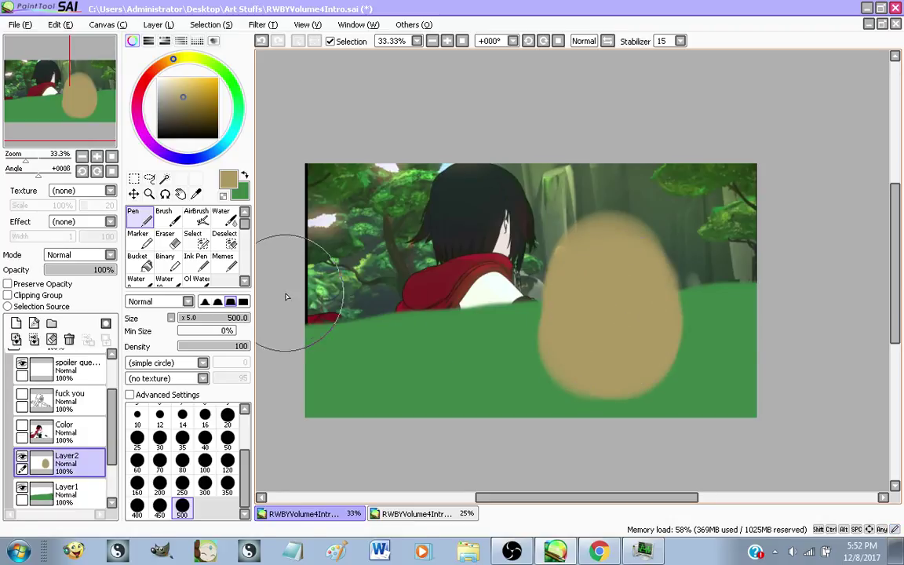
{"action": "left_click", "coordinate": [167, 239]}
{"action": "left_click_drag", "start_coordinate": [506, 274], "coordinate": [746, 251]}
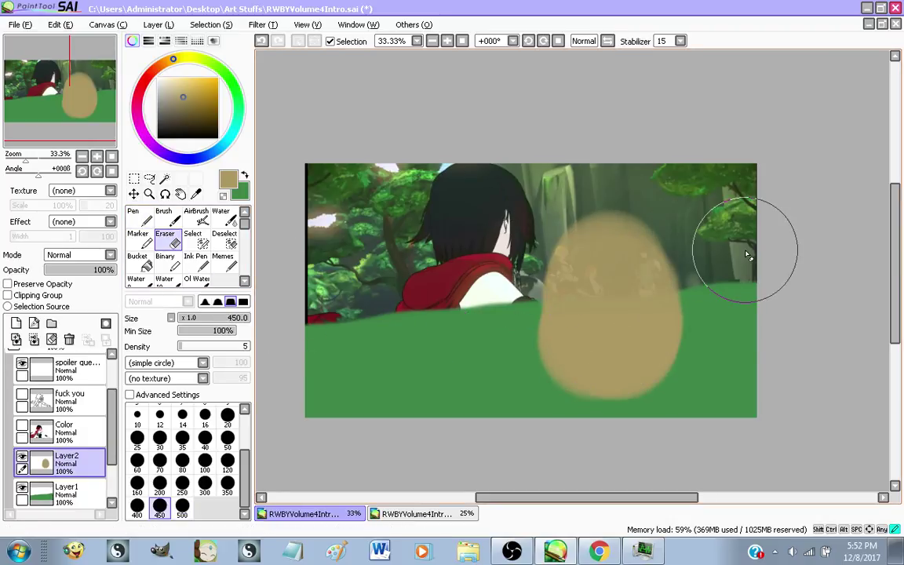
{"action": "key", "text": "ctrl+z"}
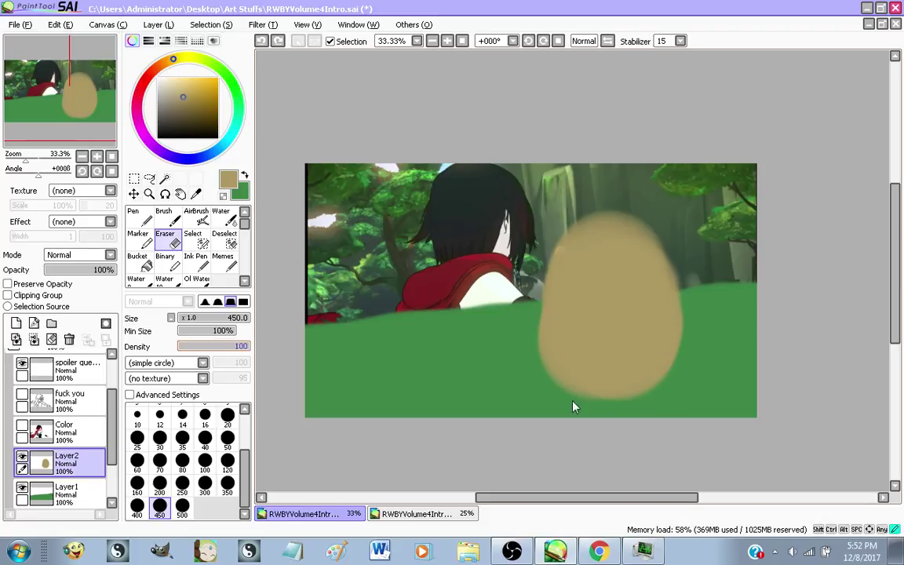
{"action": "mouse_move", "coordinate": [712, 252]}
{"action": "left_mouse_down"}
{"action": "mouse_move", "coordinate": [601, 232]}
{"action": "mouse_move", "coordinate": [508, 282]}
{"action": "mouse_move", "coordinate": [575, 254]}
{"action": "mouse_move", "coordinate": [710, 243]}
{"action": "left_mouse_up"}
{"action": "key", "text": "ctrl+z"}
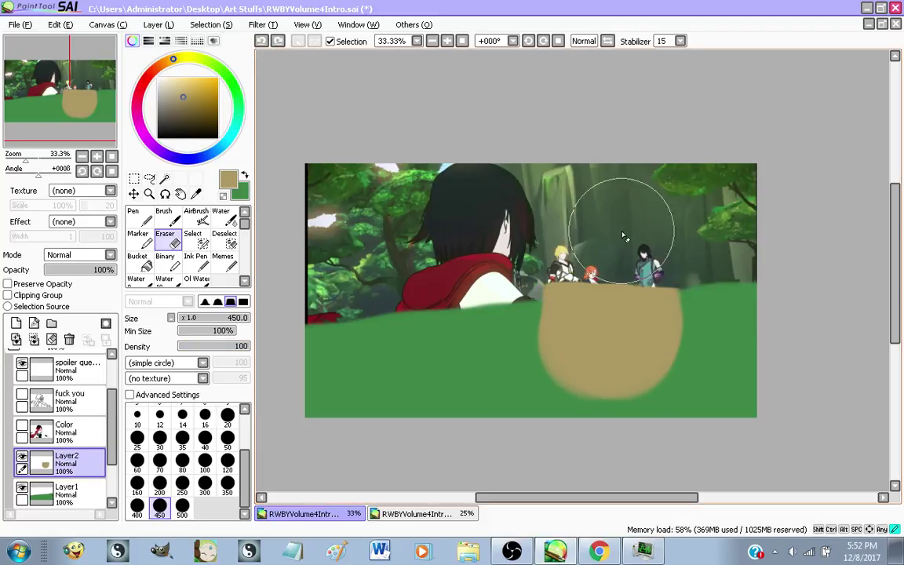
{"action": "left_click_drag", "start_coordinate": [520, 258], "coordinate": [680, 246]}
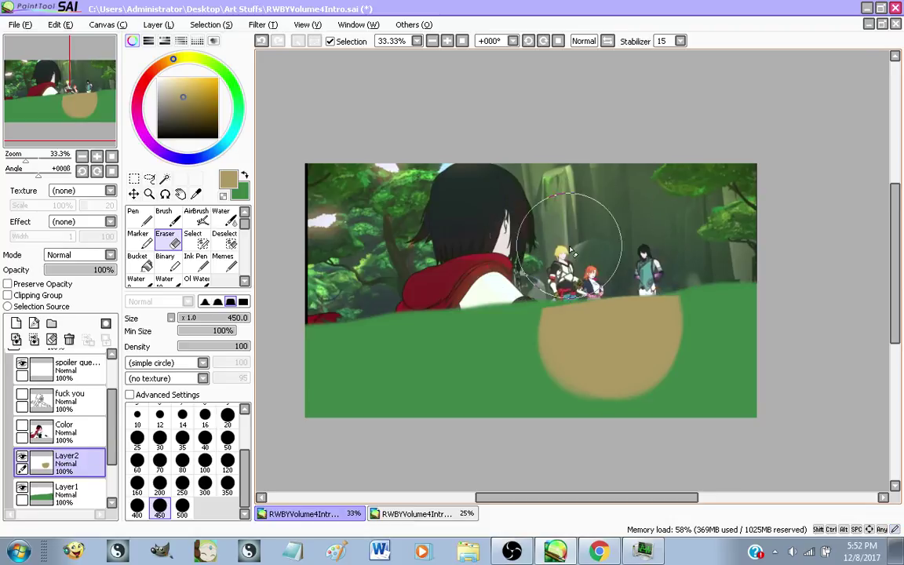
{"action": "scroll", "coordinate": [304, 261], "scroll_direction": "down", "scroll_amount": 1}
{"action": "scroll", "coordinate": [422, 291], "scroll_direction": "up", "scroll_amount": 1}
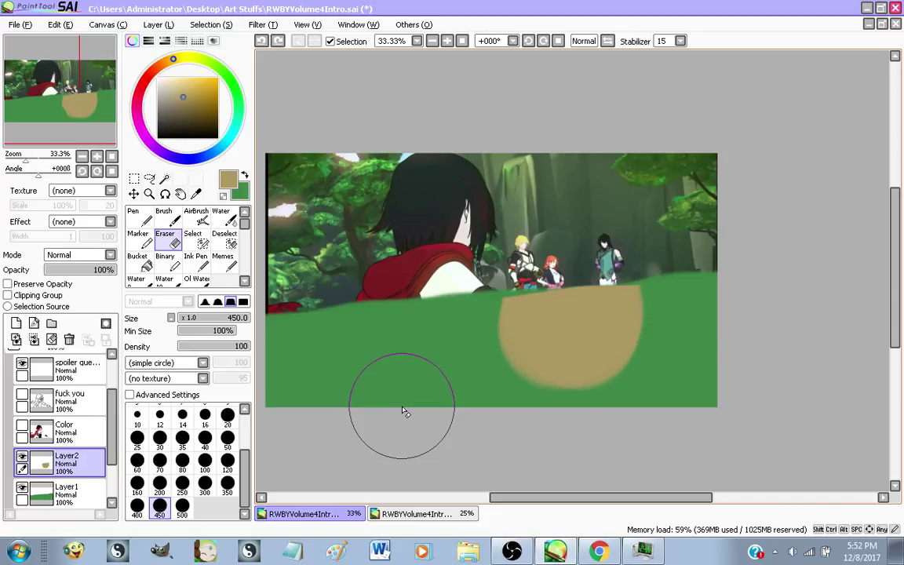
Paint a sampled grey-green forest backdrop on a new layer directly above ref, with lighter green foliage along the right side
{"action": "right_click", "coordinate": [618, 202]}
{"action": "scroll", "coordinate": [77, 469], "scroll_direction": "down", "scroll_amount": 2}
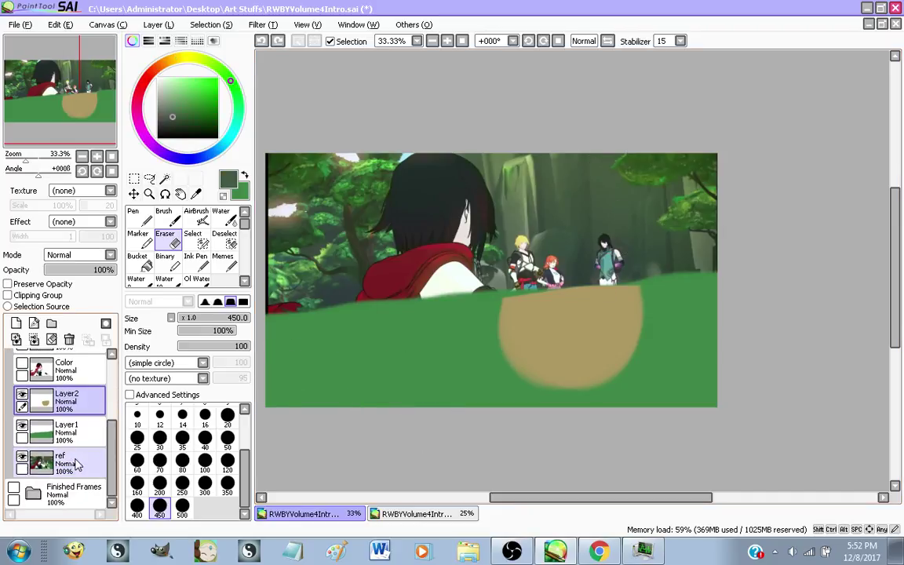
{"action": "left_click", "coordinate": [83, 463]}
{"action": "left_click", "coordinate": [15, 322]}
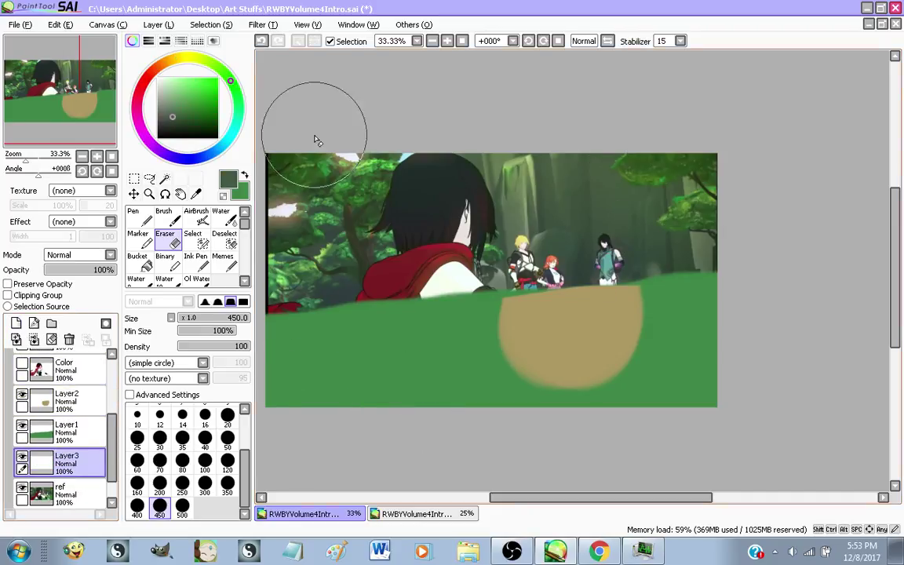
{"action": "left_click", "coordinate": [139, 216]}
{"action": "mouse_move", "coordinate": [480, 146]}
{"action": "left_mouse_down"}
{"action": "mouse_move", "coordinate": [437, 322]}
{"action": "mouse_move", "coordinate": [564, 73]}
{"action": "mouse_move", "coordinate": [561, 350]}
{"action": "mouse_move", "coordinate": [667, 224]}
{"action": "left_mouse_up"}
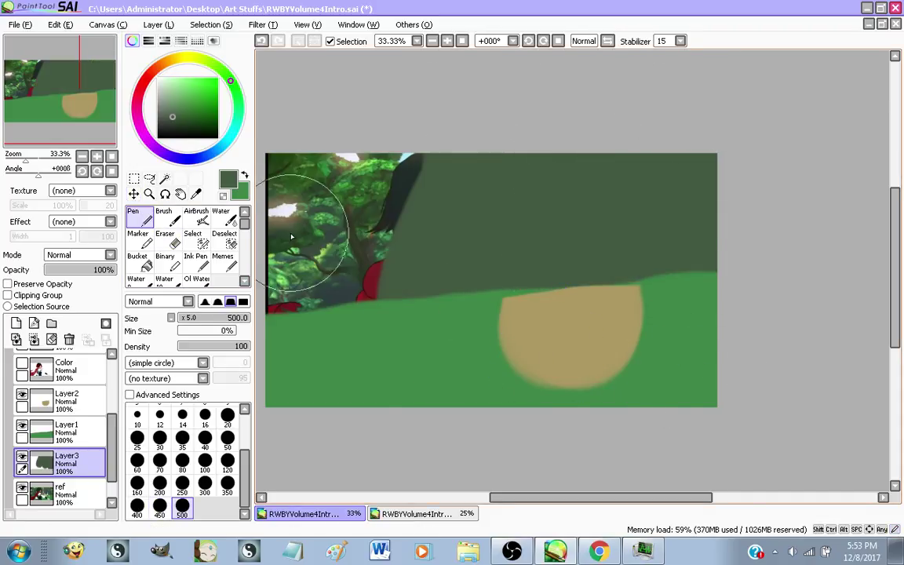
{"action": "key", "text": "ctrl+z"}
{"action": "mouse_move", "coordinate": [531, 113]}
{"action": "left_mouse_down"}
{"action": "mouse_move", "coordinate": [435, 345]}
{"action": "mouse_move", "coordinate": [496, 131]}
{"action": "mouse_move", "coordinate": [571, 328]}
{"action": "mouse_move", "coordinate": [593, 273]}
{"action": "mouse_move", "coordinate": [689, 311]}
{"action": "left_mouse_up"}
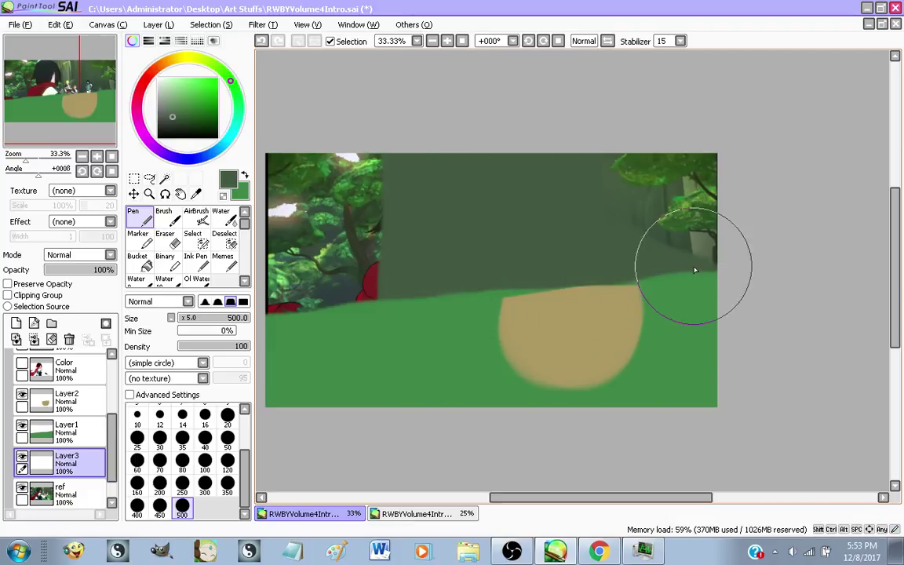
{"action": "right_click", "coordinate": [680, 215]}
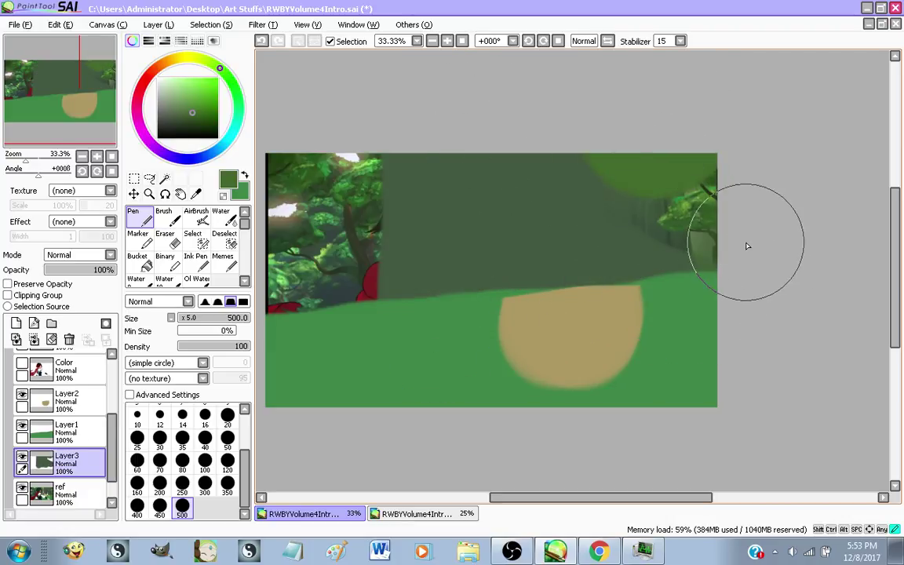
{"action": "left_click_drag", "start_coordinate": [746, 246], "coordinate": [703, 243]}
Add a new layer beneath Layer3 and paint the backdrop gap behind the right-hand foliage in the sampled grey-green
{"action": "left_click", "coordinate": [607, 230], "text": "alt"}
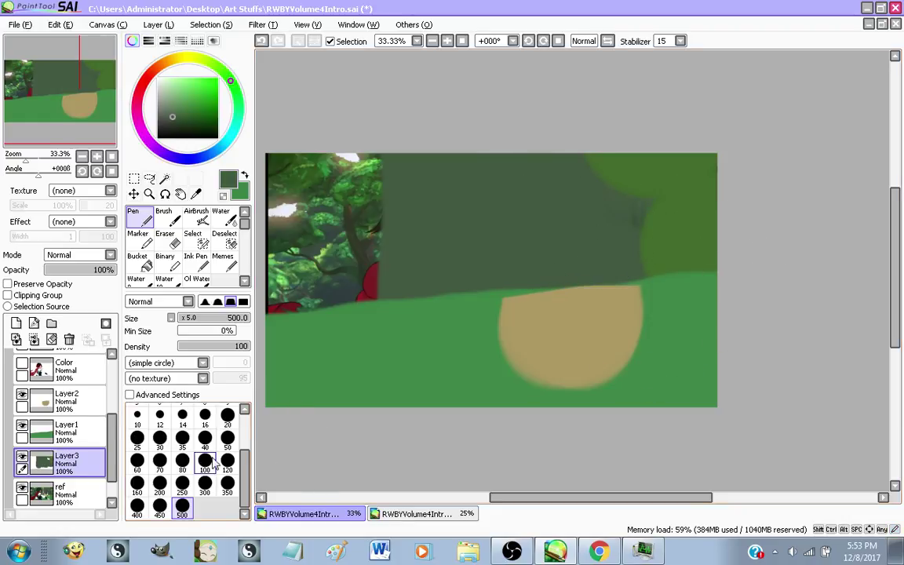
{"action": "left_click", "coordinate": [16, 323]}
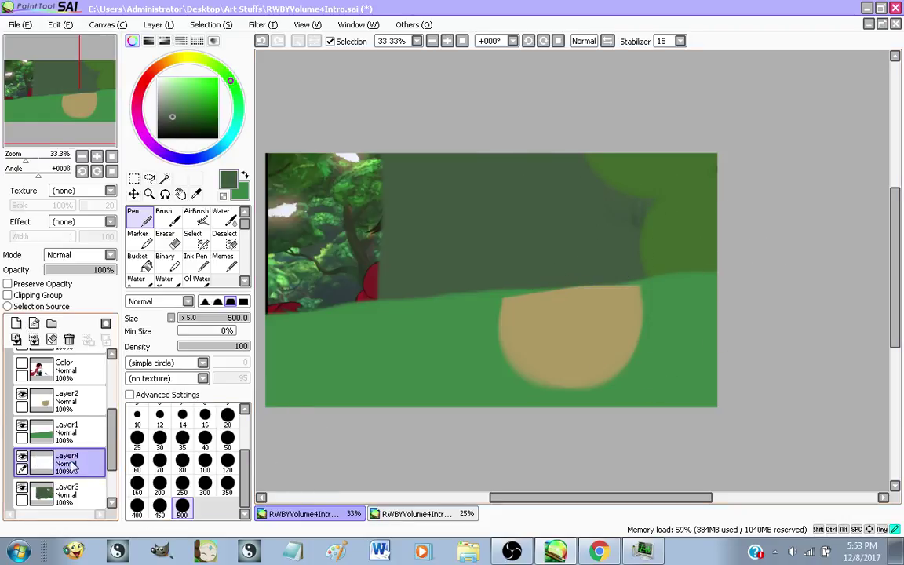
{"action": "left_click", "coordinate": [77, 494]}
{"action": "left_click_drag", "start_coordinate": [75, 468], "coordinate": [83, 504]}
{"action": "left_click_drag", "start_coordinate": [641, 230], "coordinate": [648, 236]}
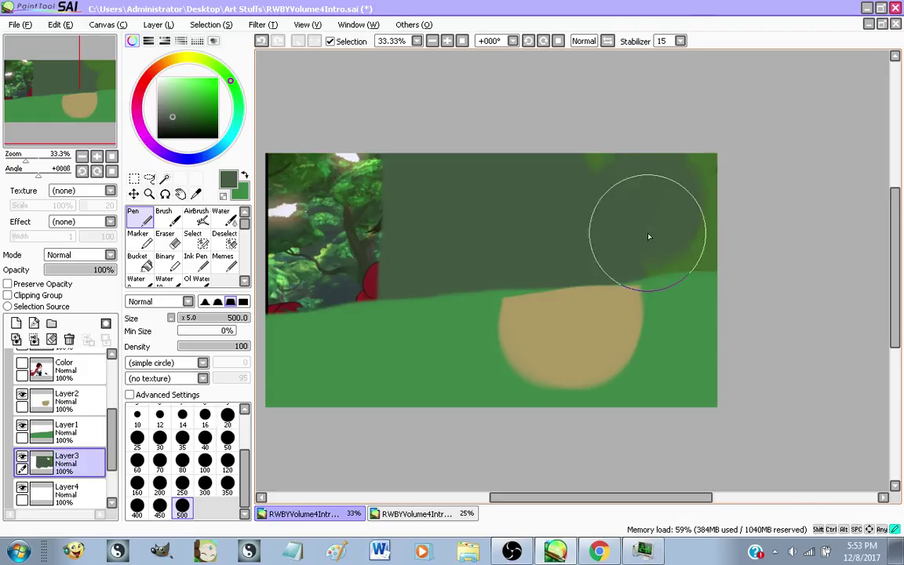
{"action": "key", "text": "ctrl+z"}
{"action": "left_click", "coordinate": [64, 492]}
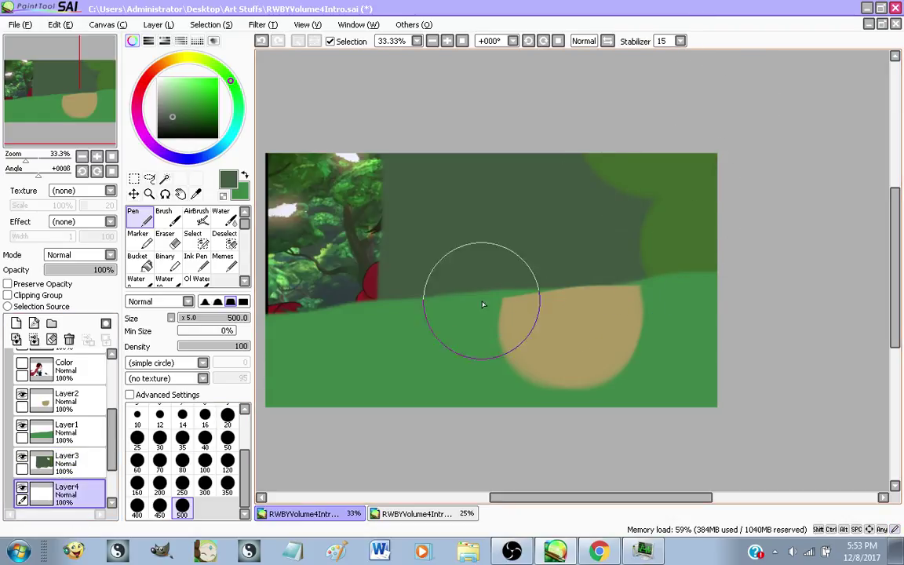
Undo the mistaken merge of Layer1 and merge Layer3 down into Layer4 instead
{"action": "left_click", "coordinate": [67, 432]}
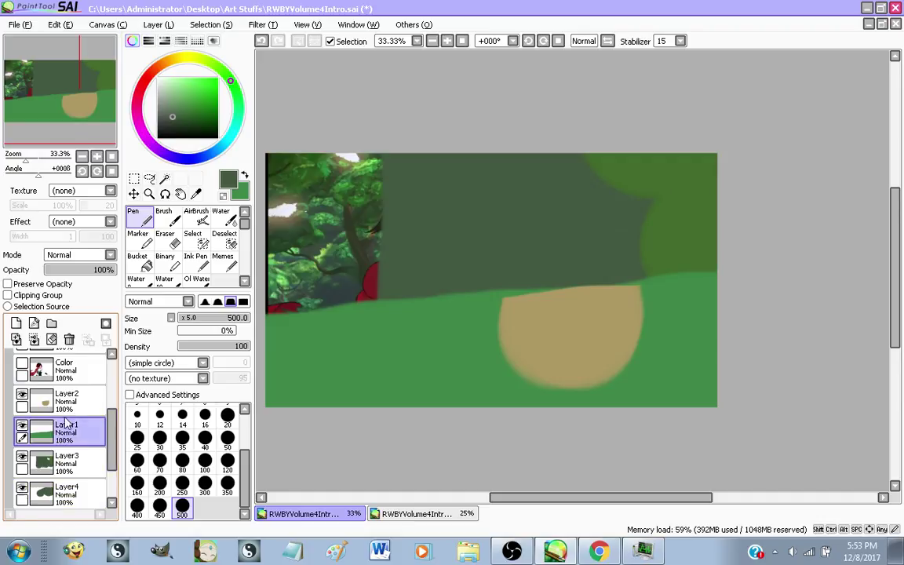
{"action": "left_click", "coordinate": [34, 339]}
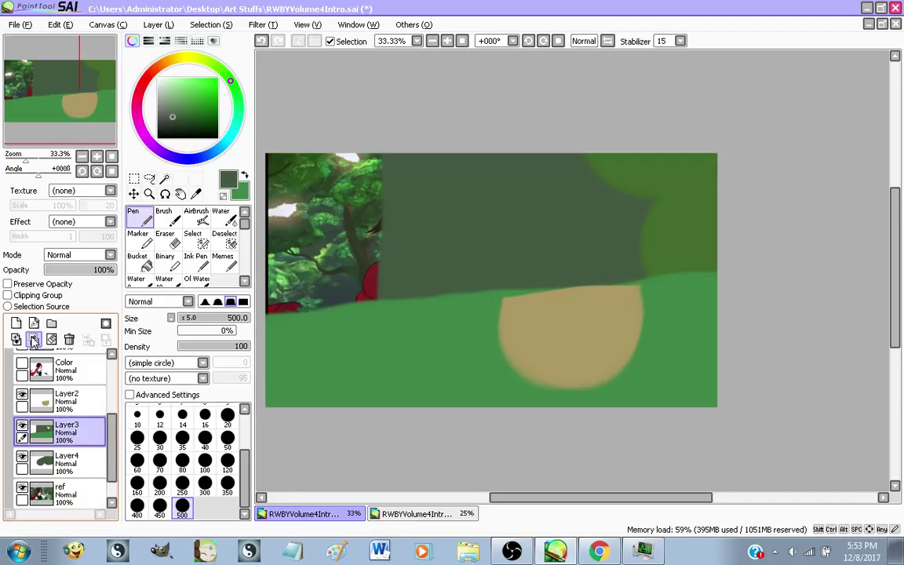
{"action": "key", "text": "ctrl+z"}
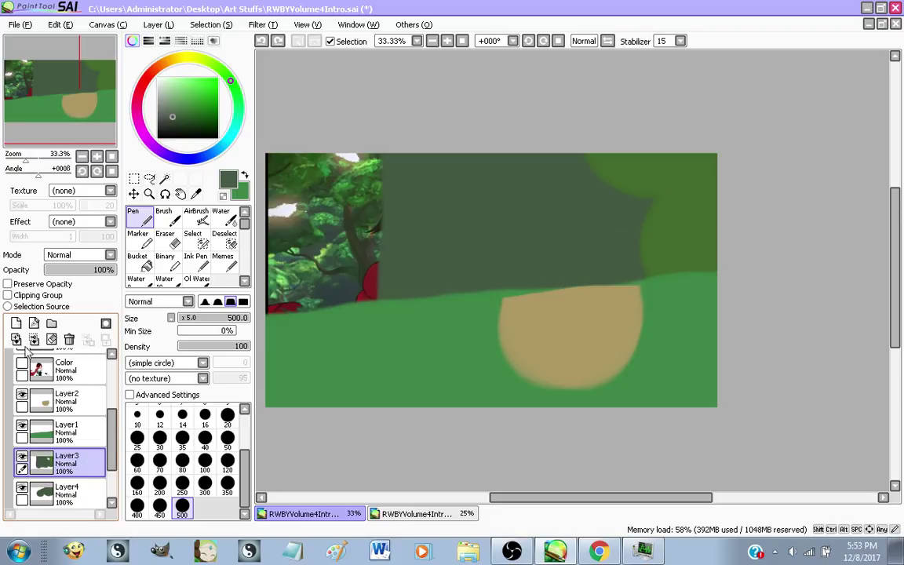
{"action": "left_click", "coordinate": [34, 339]}
{"action": "left_click_drag", "start_coordinate": [603, 360], "coordinate": [618, 368]}
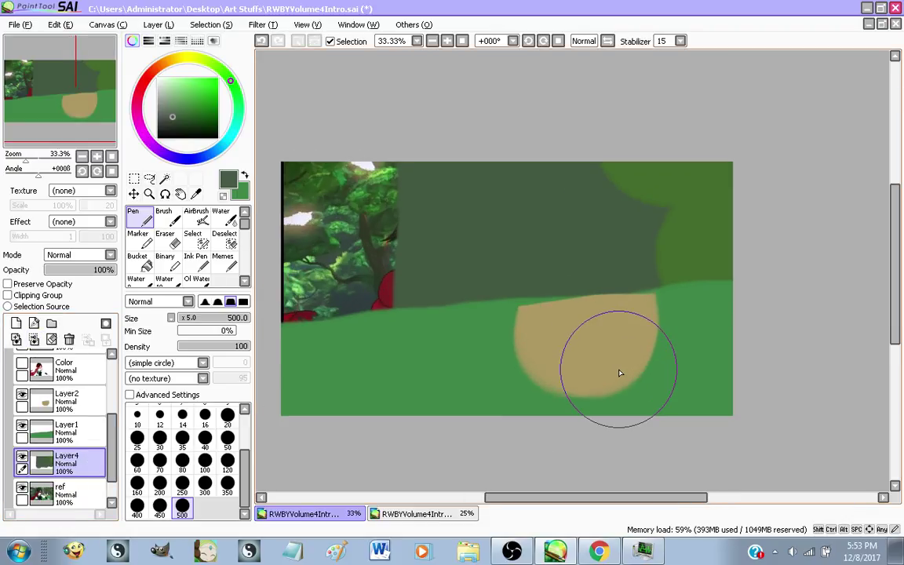
Paint a large foliage mass over the upper-left part of the scene on Layer1 in leaf green sampled from the reference
{"action": "right_click", "coordinate": [379, 188]}
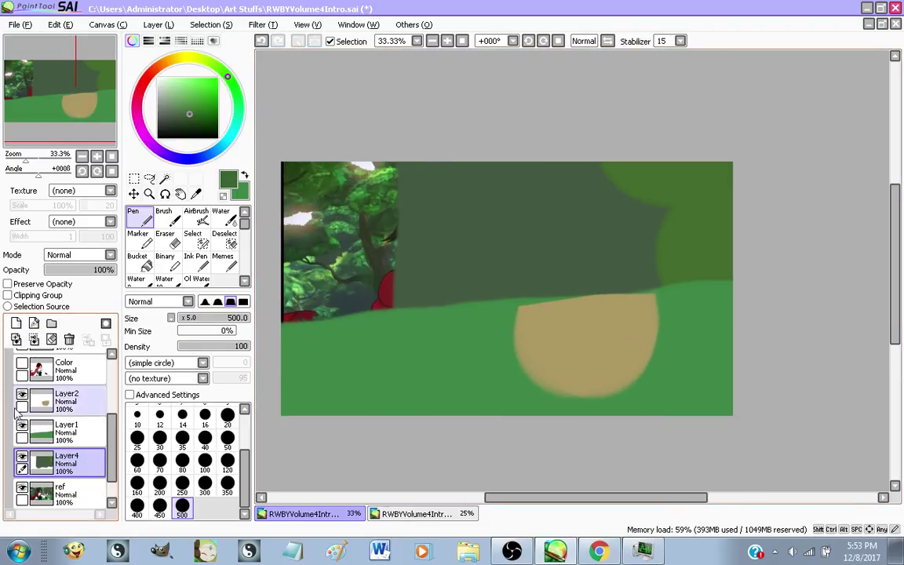
{"action": "left_click", "coordinate": [22, 459]}
{"action": "left_click", "coordinate": [22, 459]}
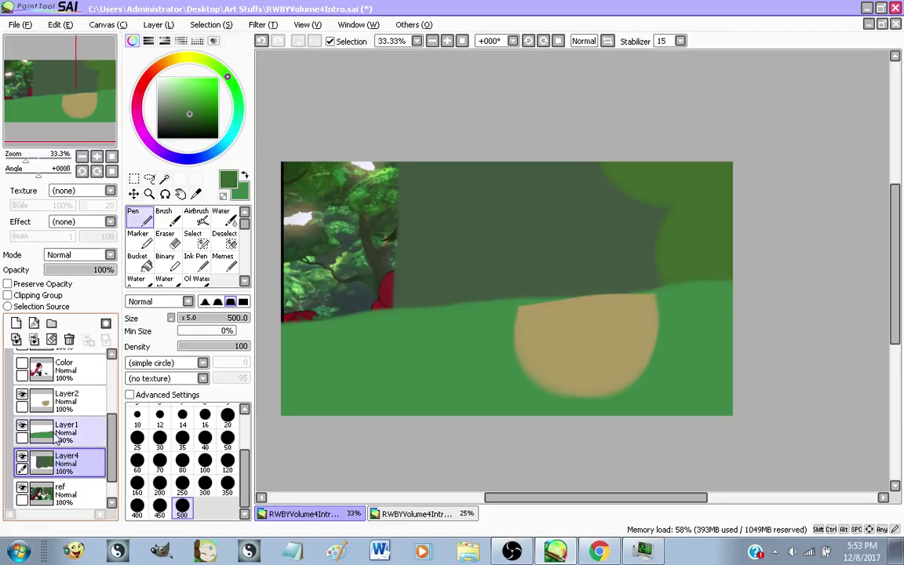
{"action": "left_click", "coordinate": [67, 436]}
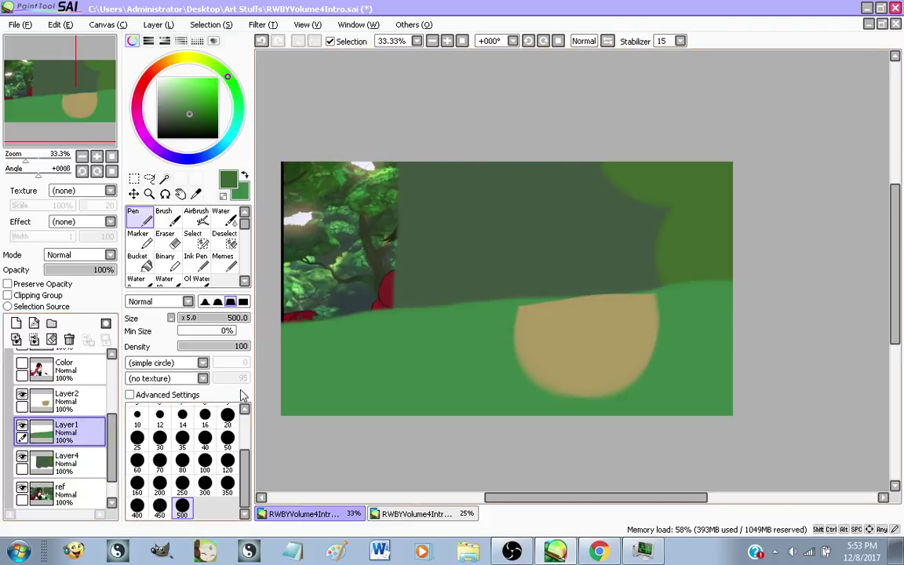
{"action": "mouse_move", "coordinate": [426, 194]}
{"action": "left_mouse_down"}
{"action": "mouse_move", "coordinate": [385, 237]}
{"action": "mouse_move", "coordinate": [359, 245]}
{"action": "mouse_move", "coordinate": [342, 155]}
{"action": "mouse_move", "coordinate": [262, 260]}
{"action": "mouse_move", "coordinate": [243, 225]}
{"action": "mouse_move", "coordinate": [331, 266]}
{"action": "left_mouse_up"}
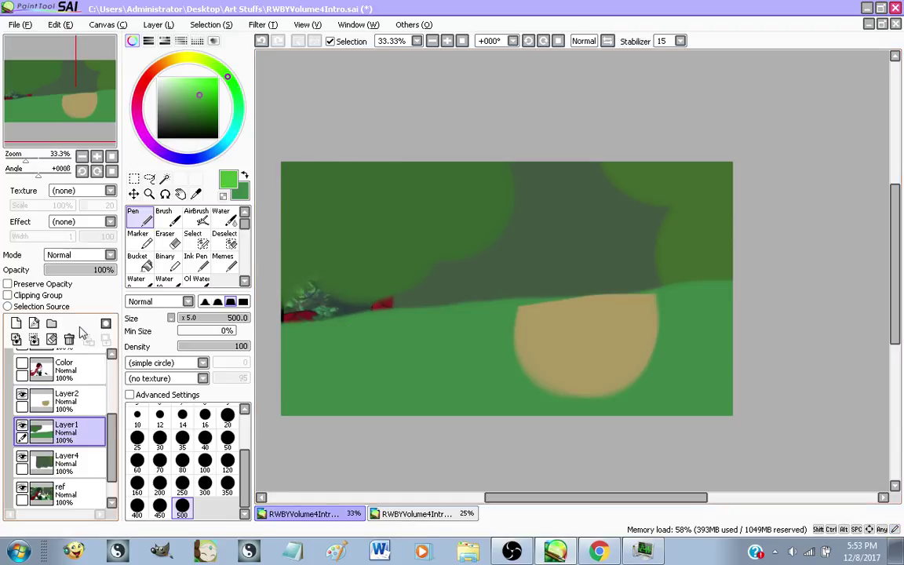
Add a new layer between Layer1 and Layer4 and set the Pen to size 50 with a dark green colour
{"action": "left_click", "coordinate": [64, 470]}
{"action": "left_click", "coordinate": [16, 323]}
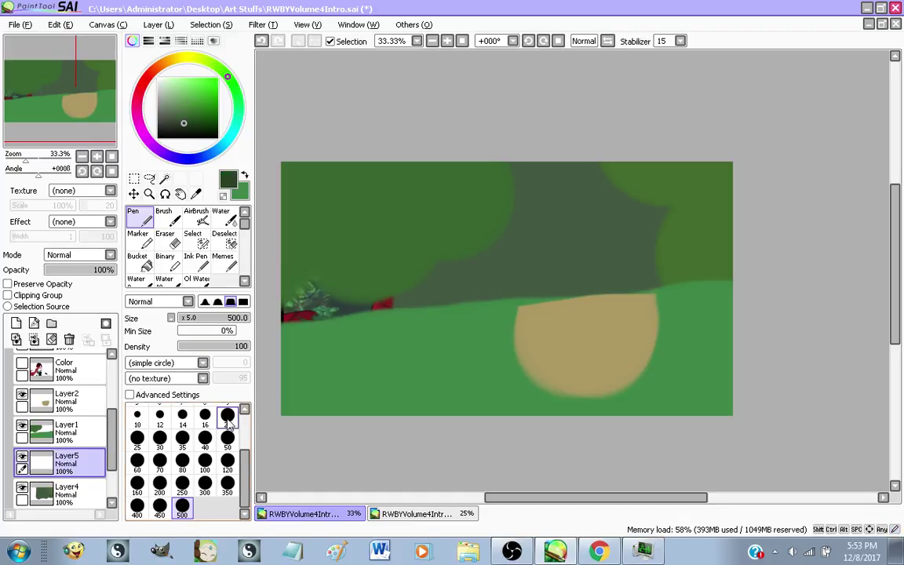
{"action": "left_click", "coordinate": [227, 437]}
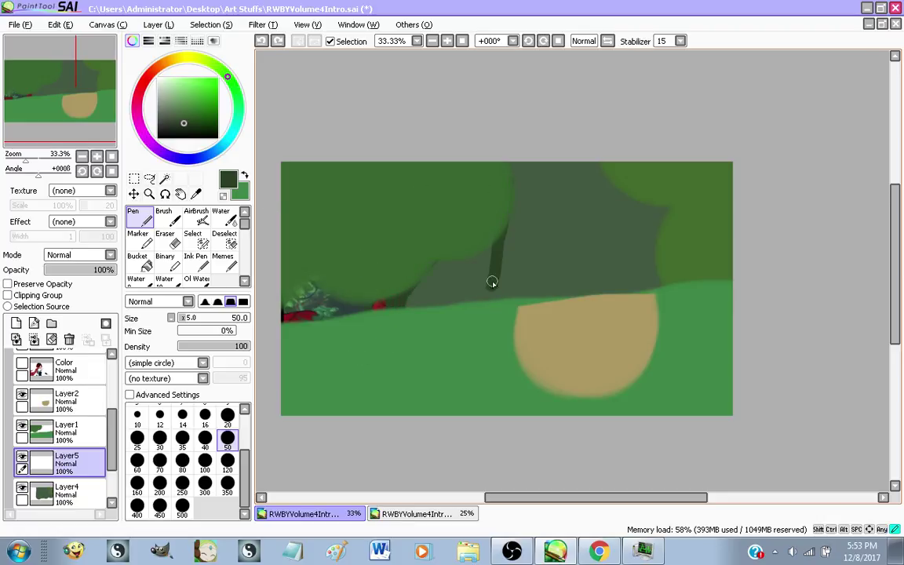
{"action": "left_click_drag", "start_coordinate": [492, 282], "coordinate": [480, 301]}
{"action": "left_click_drag", "start_coordinate": [496, 271], "coordinate": [529, 237]}
{"action": "key", "text": "ctrl+z"}
{"action": "key", "text": "ctrl+z"}
{"action": "key", "text": "ctrl+z"}
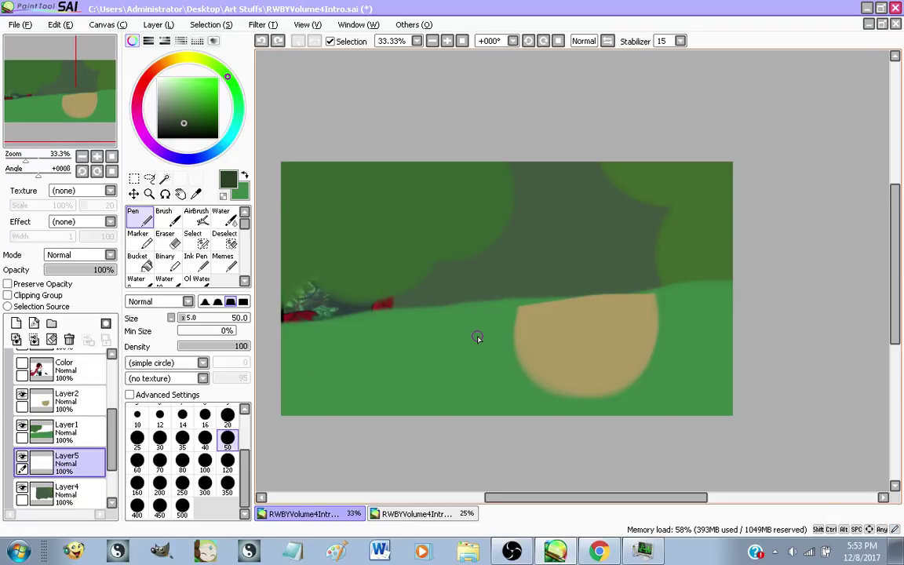
Add a new layer above Layer1 and paint dark green forked tree trunks at the scene's left edge, left-centre and right edge
{"action": "left_click", "coordinate": [66, 430]}
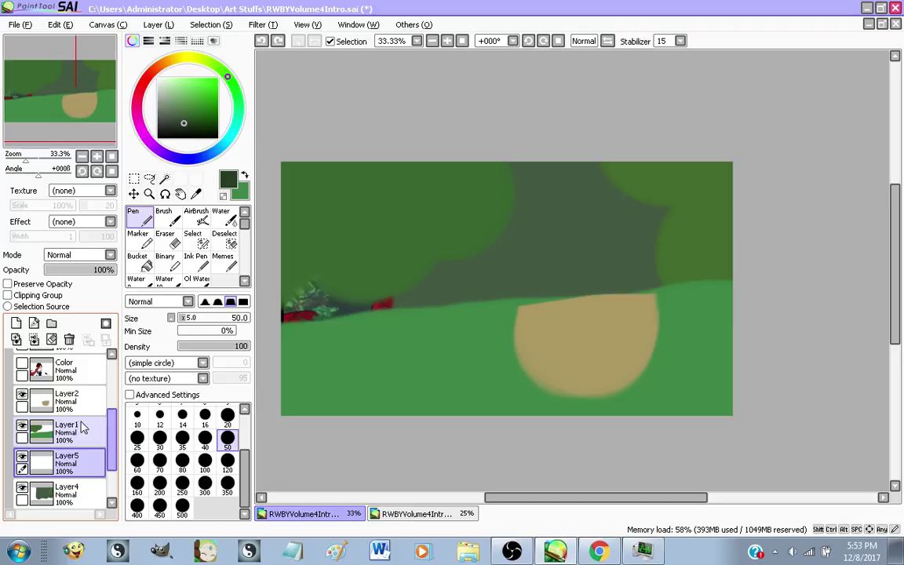
{"action": "left_click", "coordinate": [17, 323]}
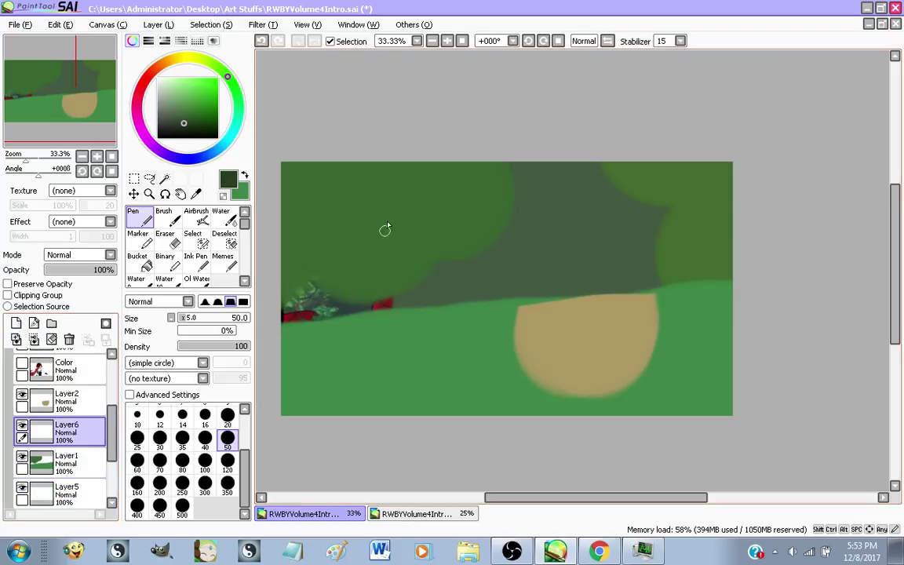
{"action": "left_click_drag", "start_coordinate": [384, 228], "coordinate": [397, 414]}
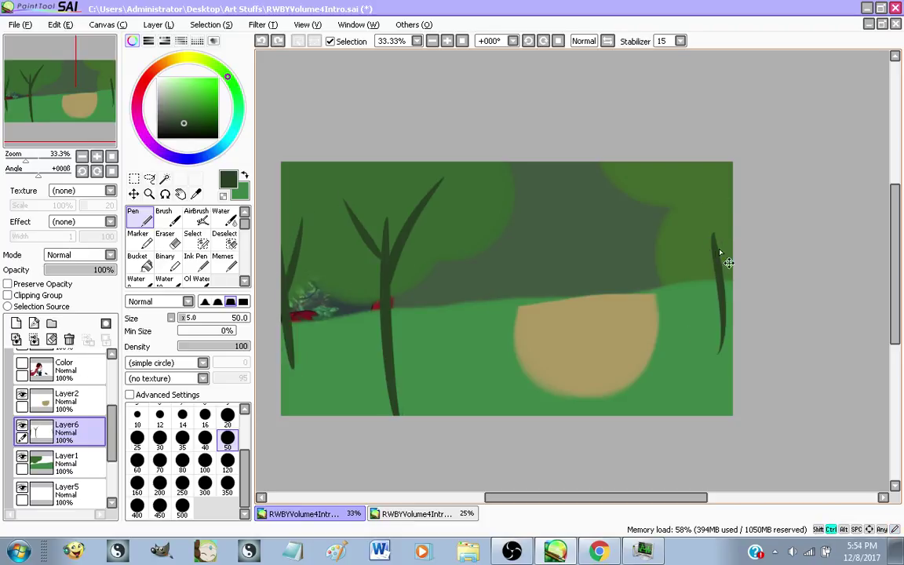
{"action": "key", "text": "ctrl+z"}
{"action": "left_click_drag", "start_coordinate": [720, 350], "coordinate": [700, 228]}
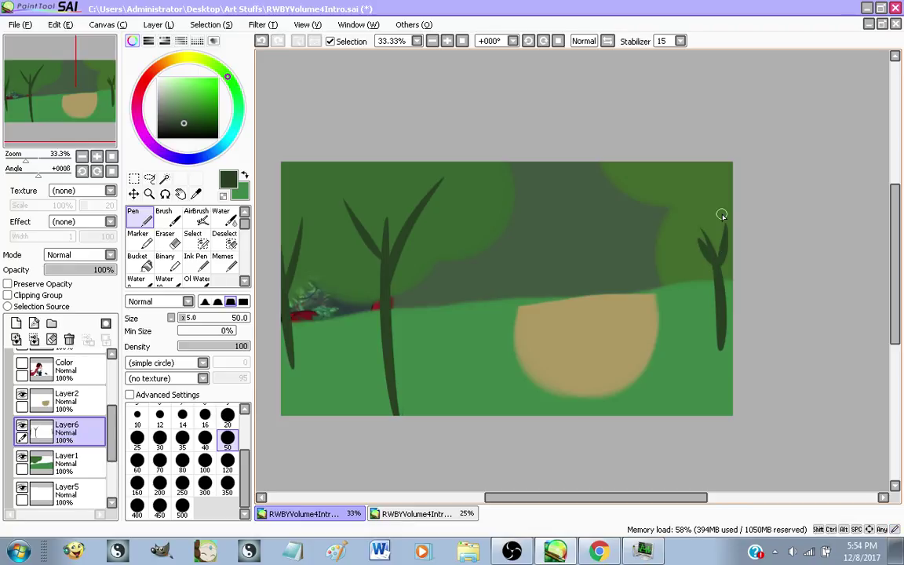
{"action": "scroll", "coordinate": [464, 312], "scroll_direction": "down", "scroll_amount": 1}
{"action": "scroll", "coordinate": [482, 323], "scroll_direction": "up", "scroll_amount": 1}
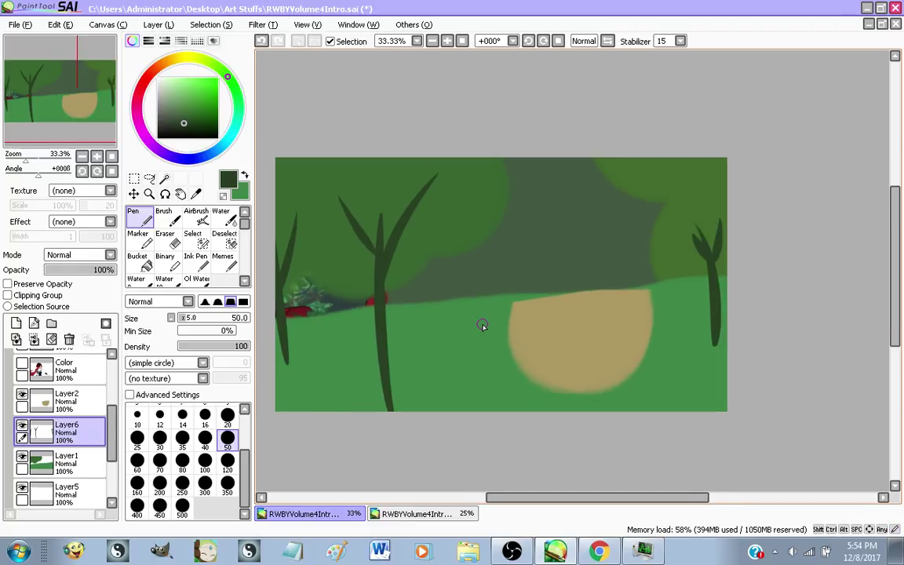
Erase the lower end of the left-centre tree trunk with the Eraser at size 450 so it stops within the grass
{"action": "left_click", "coordinate": [170, 239]}
{"action": "left_click_drag", "start_coordinate": [438, 400], "coordinate": [410, 434]}
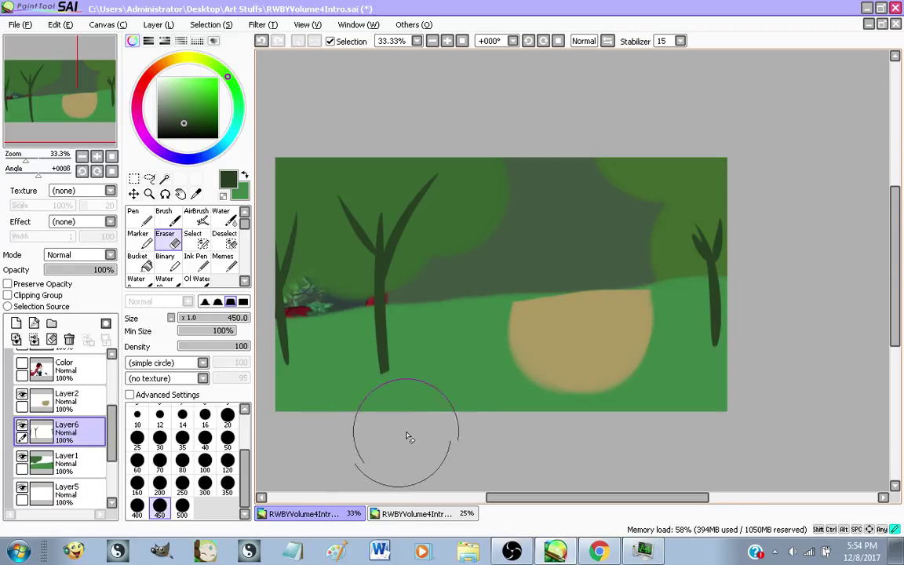
{"action": "scroll", "coordinate": [399, 449], "scroll_direction": "down", "scroll_amount": 1}
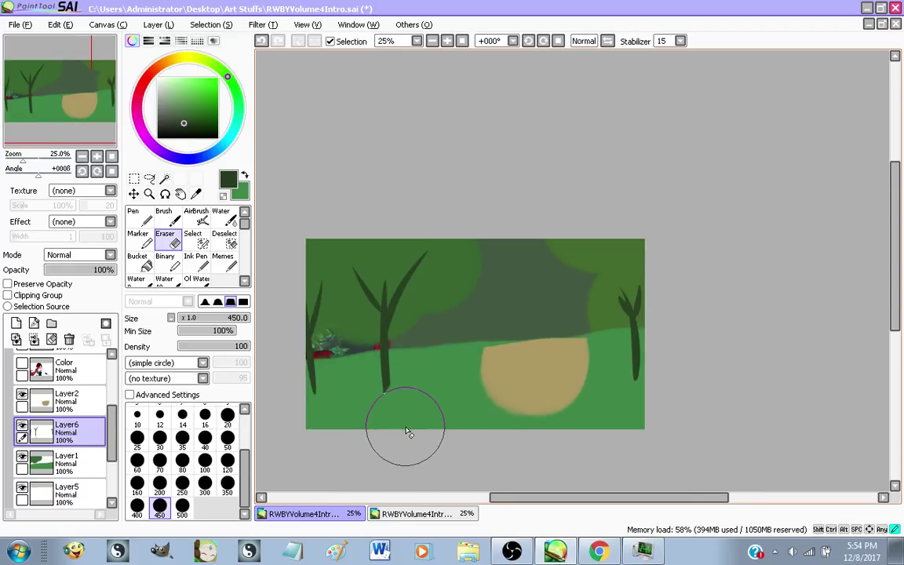
Sample the dark blue-grey from the ref image and paint the gap beneath the left foliage on Layer5 with the Pen at size 350
{"action": "left_click", "coordinate": [67, 463]}
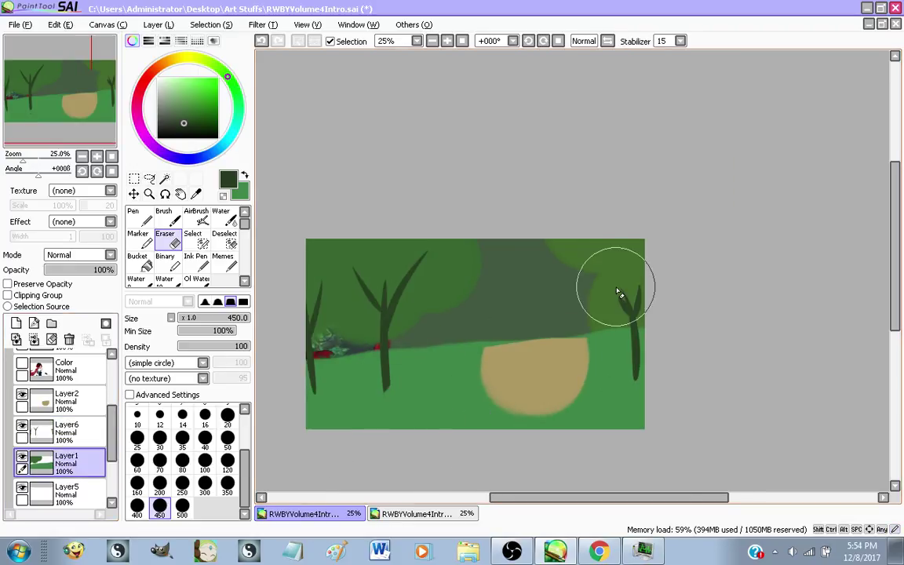
{"action": "scroll", "coordinate": [78, 463], "scroll_direction": "down", "scroll_amount": 2}
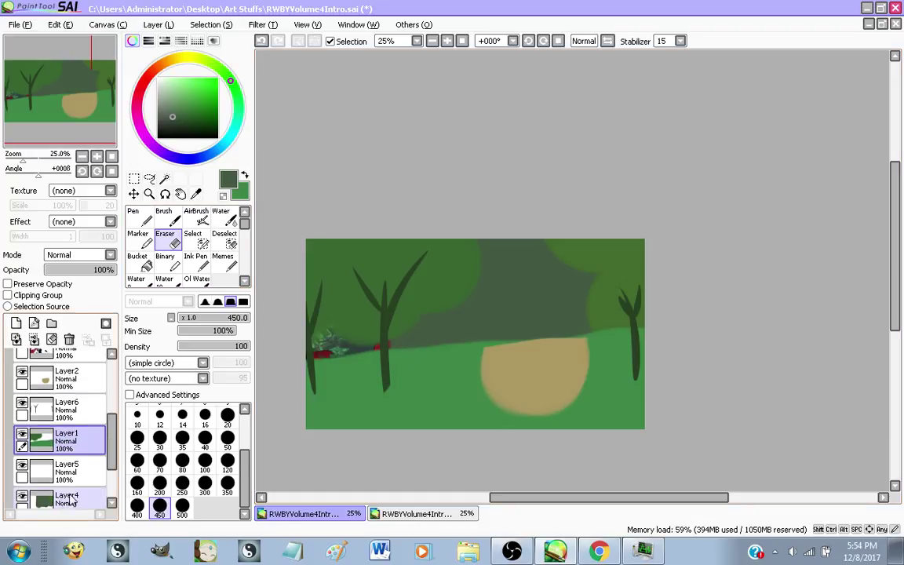
{"action": "left_click", "coordinate": [83, 477]}
{"action": "scroll", "coordinate": [303, 314], "scroll_direction": "up", "scroll_amount": 1}
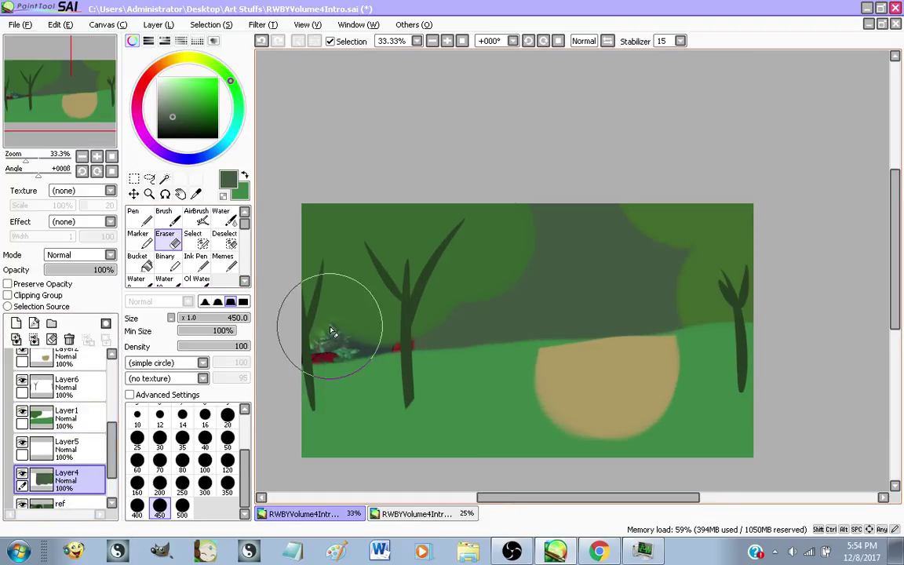
{"action": "left_click", "coordinate": [377, 345], "text": "alt"}
{"action": "mouse_move", "coordinate": [377, 346]}
{"action": "left_mouse_down"}
{"action": "mouse_move", "coordinate": [311, 362]}
{"action": "mouse_move", "coordinate": [330, 332]}
{"action": "mouse_move", "coordinate": [304, 367]}
{"action": "mouse_move", "coordinate": [360, 328]}
{"action": "mouse_move", "coordinate": [373, 331]}
{"action": "mouse_move", "coordinate": [360, 394]}
{"action": "mouse_move", "coordinate": [344, 351]}
{"action": "left_mouse_up"}
{"action": "left_click", "coordinate": [67, 387]}
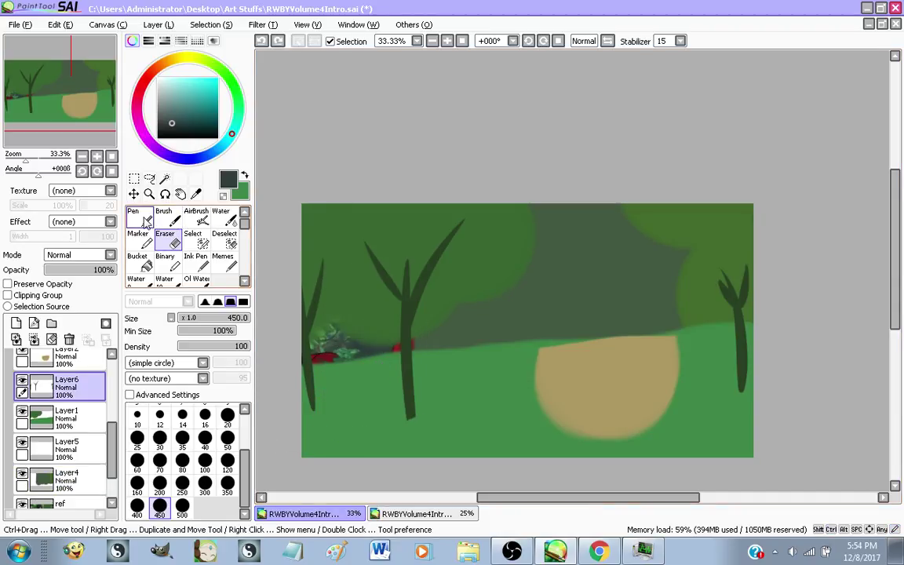
{"action": "left_click", "coordinate": [134, 216]}
{"action": "left_click", "coordinate": [67, 449]}
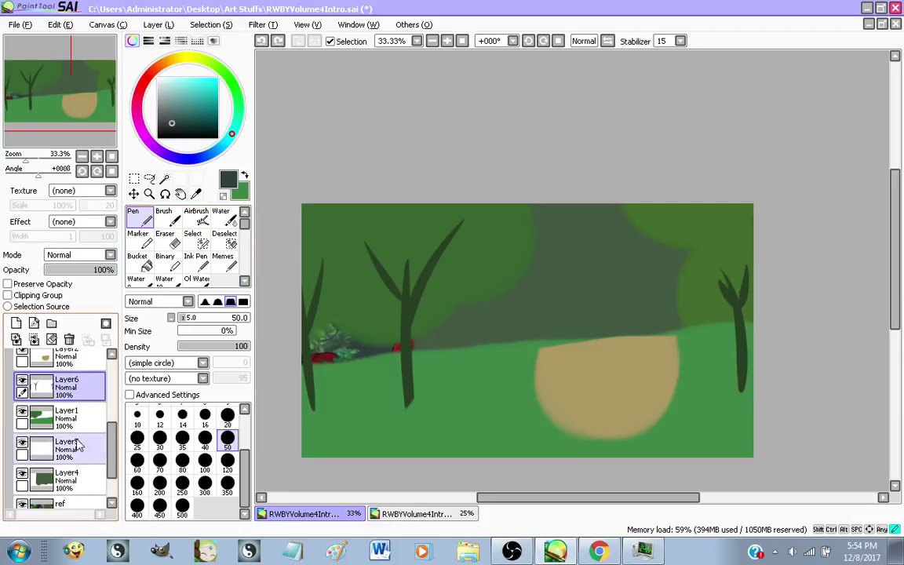
{"action": "left_click", "coordinate": [228, 485]}
{"action": "left_click_drag", "start_coordinate": [364, 286], "coordinate": [333, 392]}
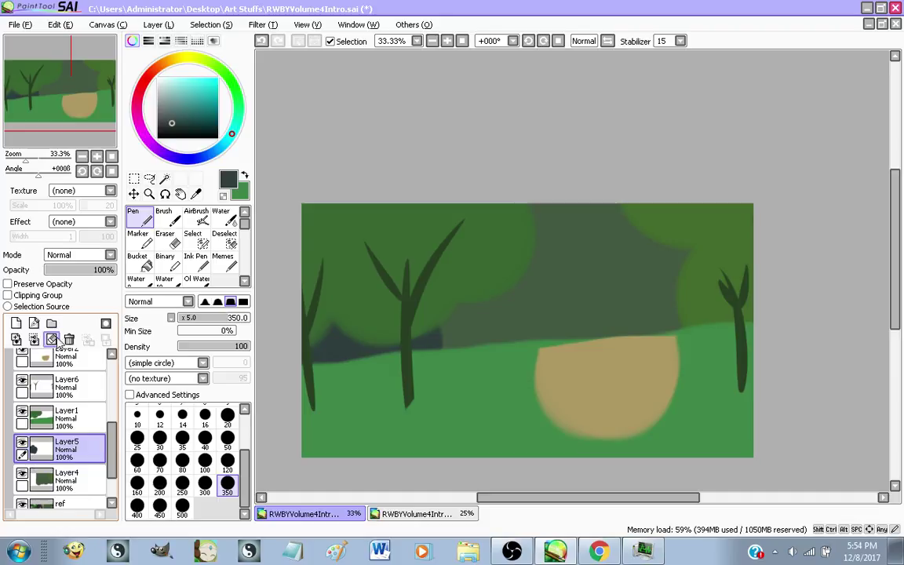
Merge Layer5 into Layer4, and merge Layer6 and Layer1 down into Layer4 as well
{"action": "key", "text": "ctrl+e"}
{"action": "left_click", "coordinate": [75, 417]}
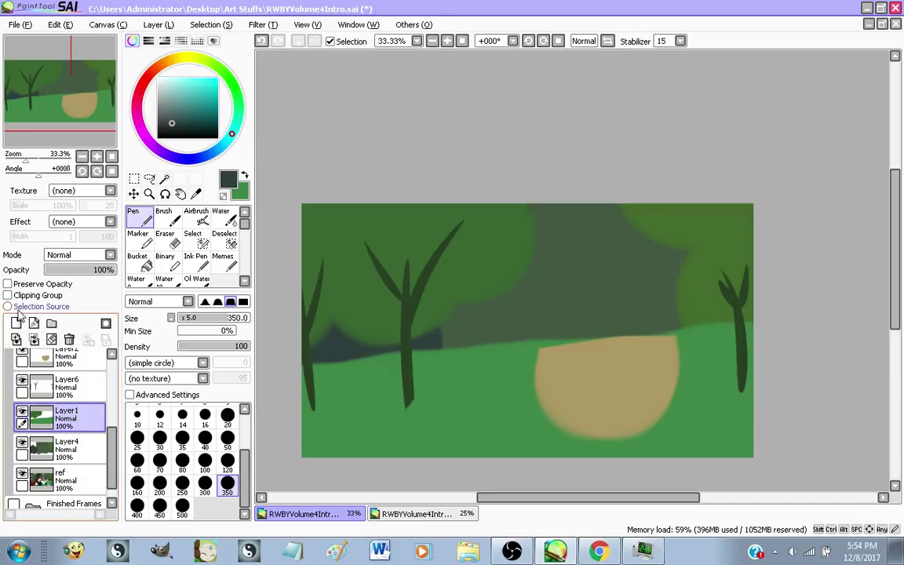
{"action": "left_click", "coordinate": [77, 391]}
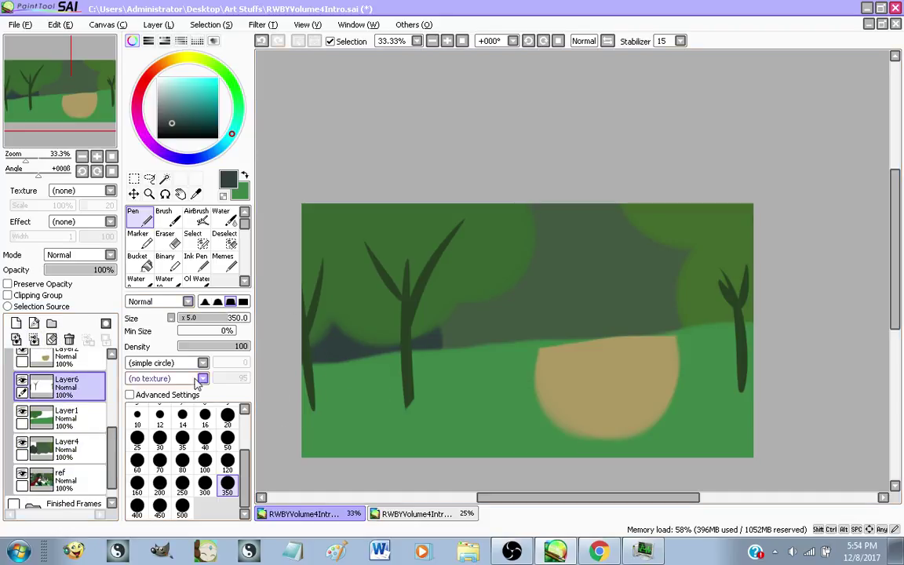
{"action": "left_click", "coordinate": [34, 339]}
{"action": "left_click", "coordinate": [34, 339]}
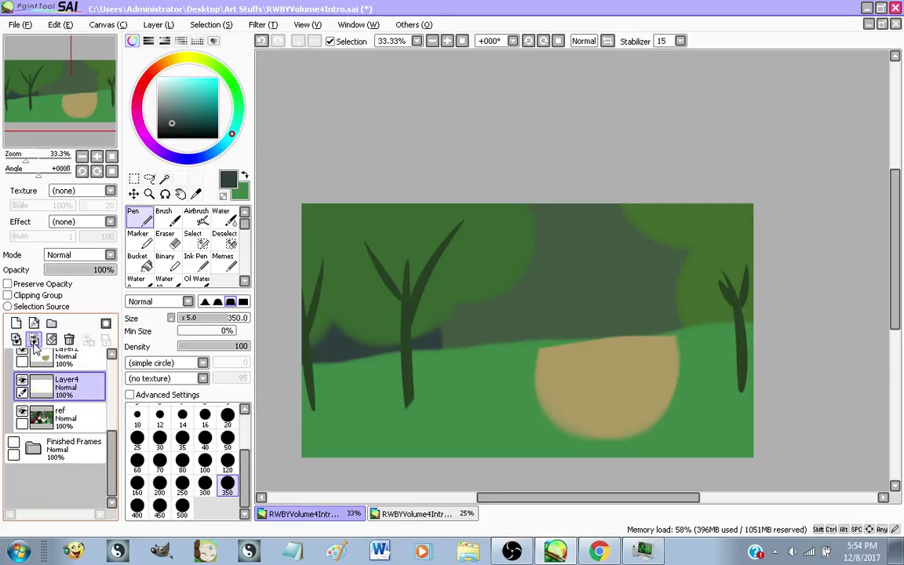
Show the character's line art and Color layers over the painted forest background
{"action": "scroll", "coordinate": [24, 376], "scroll_direction": "up", "scroll_amount": 3}
{"action": "left_click", "coordinate": [22, 380]}
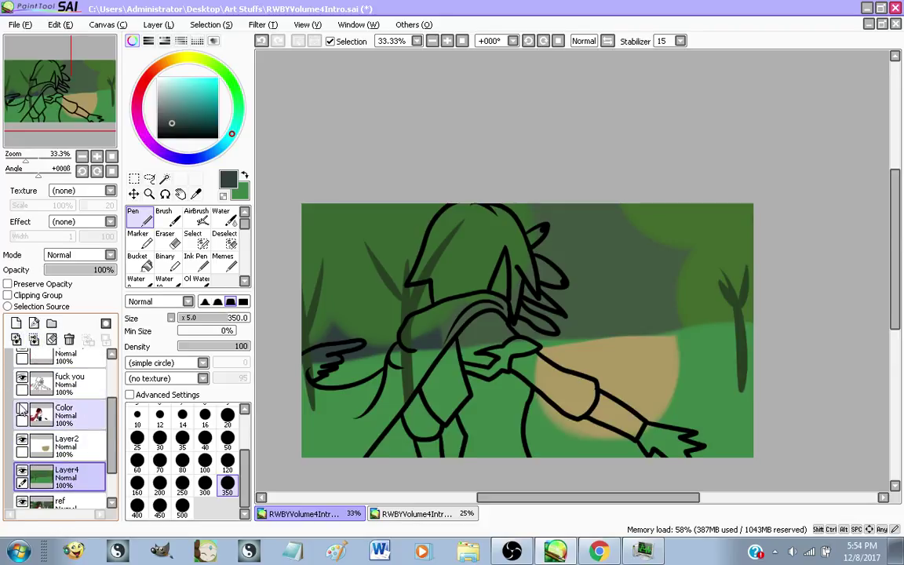
{"action": "left_click", "coordinate": [22, 408]}
{"action": "scroll", "coordinate": [299, 357], "scroll_direction": "down", "scroll_amount": 1}
{"action": "scroll", "coordinate": [444, 440], "scroll_direction": "up", "scroll_amount": 1}
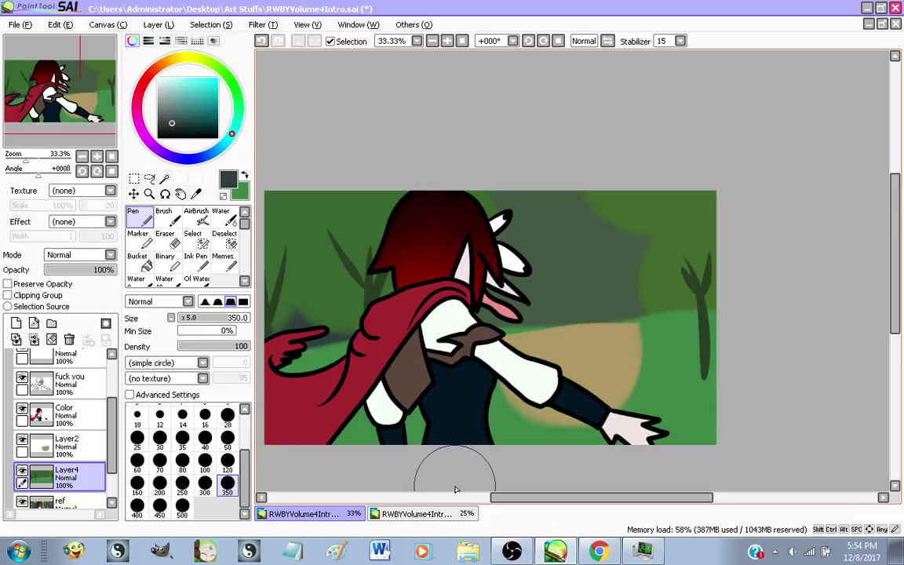
{"action": "scroll", "coordinate": [48, 392], "scroll_direction": "up", "scroll_amount": 2}
{"action": "left_click", "coordinate": [42, 422]}
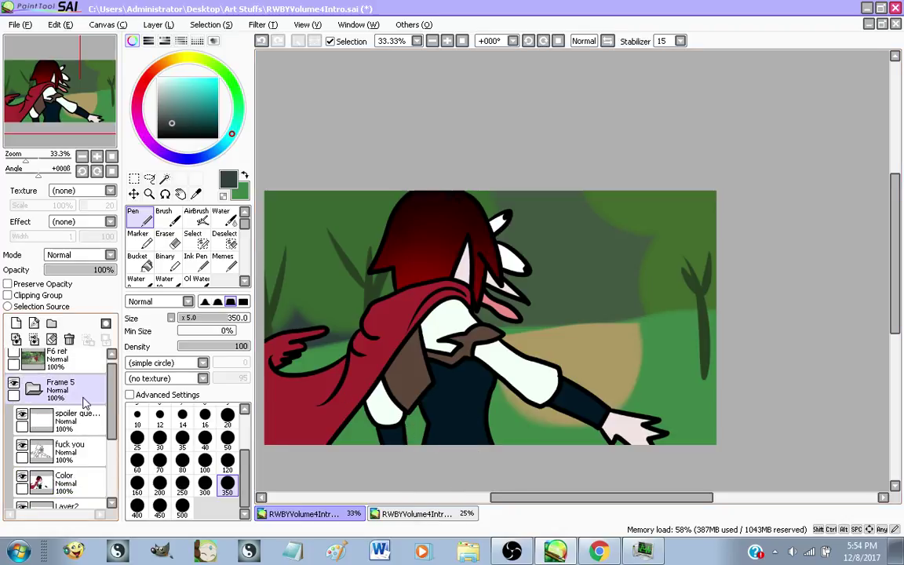
{"action": "left_click", "coordinate": [45, 422]}
{"action": "key", "text": "ctrl+t"}
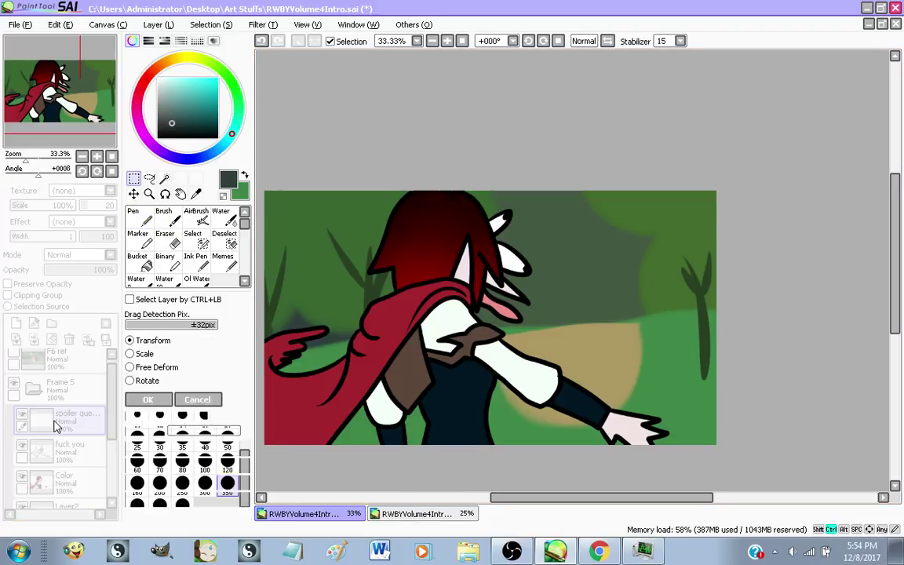
{"action": "left_click", "coordinate": [196, 400]}
Hide the line art, Color, Layer2, Layer4 and ref layers to isolate the spoiler layer in the Frame 5 folder
{"action": "scroll", "coordinate": [47, 392], "scroll_direction": "down", "scroll_amount": 2}
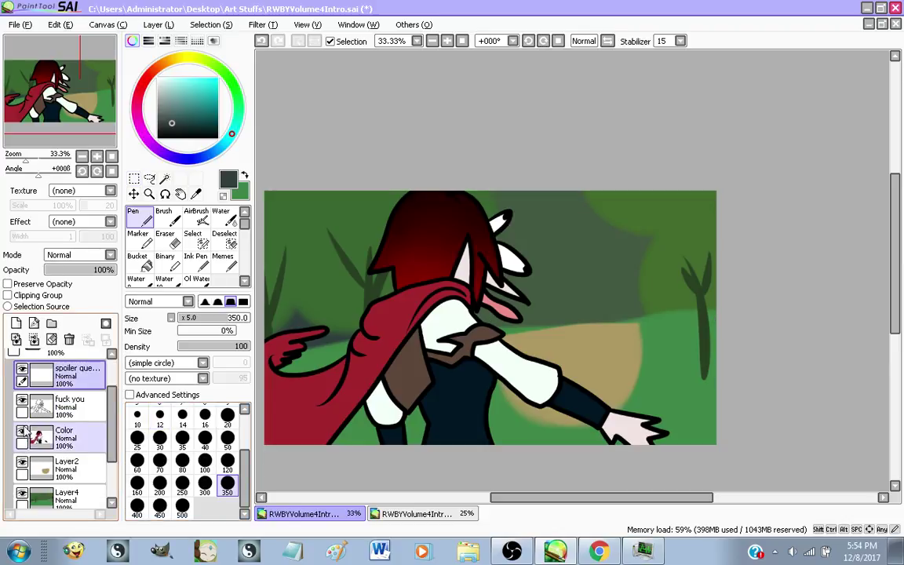
{"action": "left_click", "coordinate": [22, 401]}
{"action": "left_click", "coordinate": [22, 432]}
{"action": "left_click", "coordinate": [22, 462]}
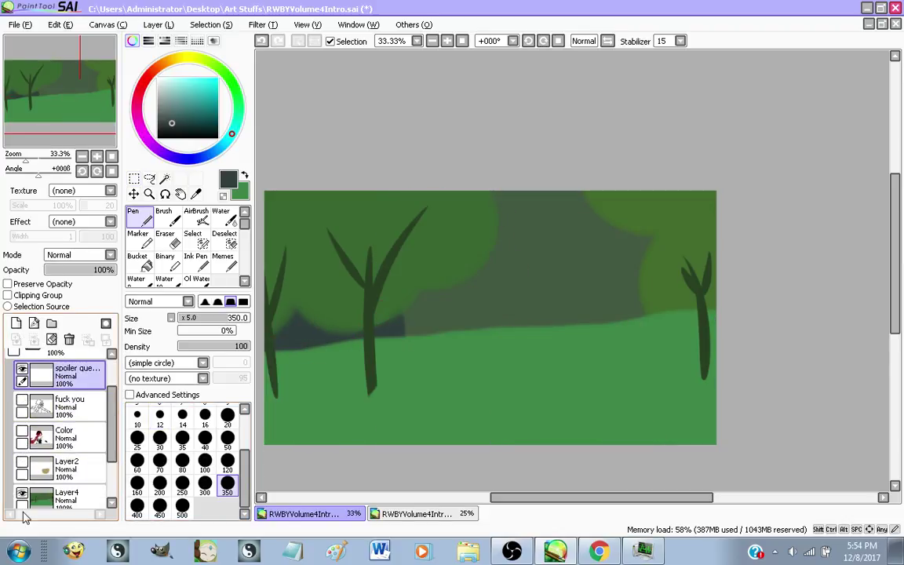
{"action": "left_click", "coordinate": [22, 492]}
{"action": "scroll", "coordinate": [31, 493], "scroll_direction": "down", "scroll_amount": 2}
{"action": "left_click", "coordinate": [22, 456]}
{"action": "scroll", "coordinate": [41, 440], "scroll_direction": "up", "scroll_amount": 6}
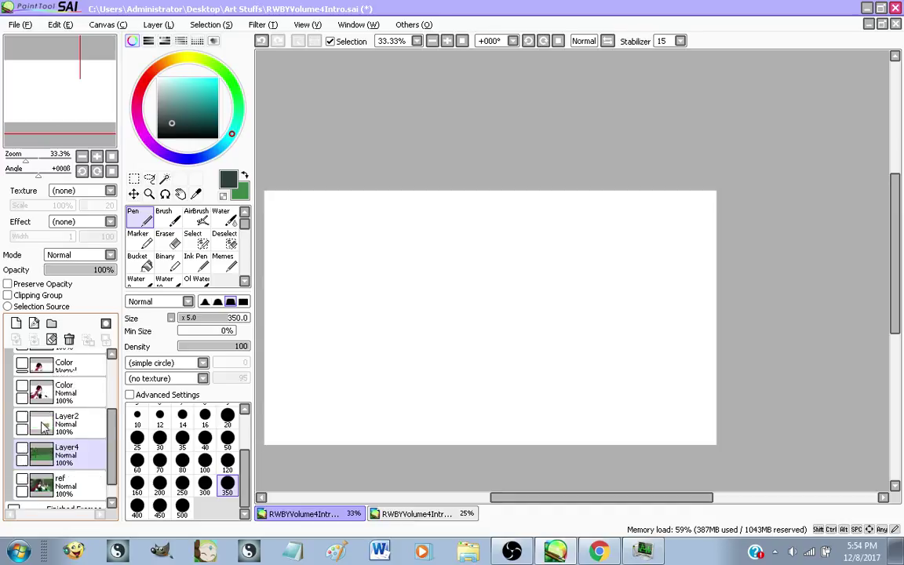
Check the spoiler layer's content by shifting it in a trial transform, cancel the transform and delete the layer
{"action": "key", "text": "ctrl+t"}
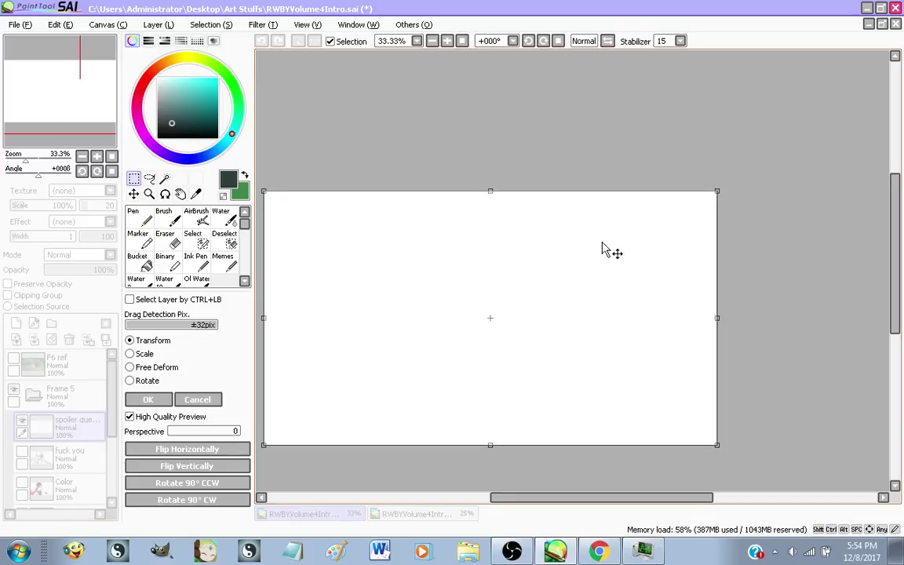
{"action": "left_click_drag", "start_coordinate": [602, 248], "coordinate": [650, 394]}
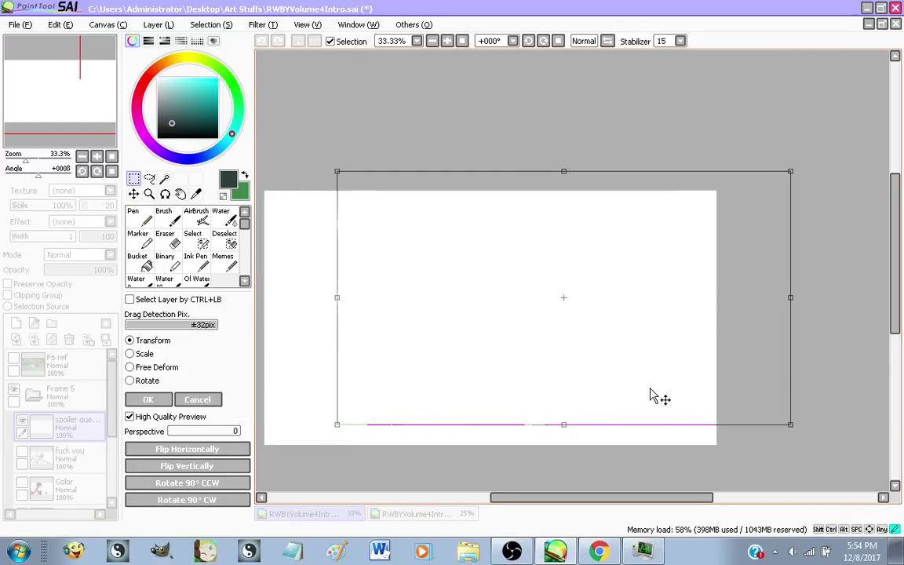
{"action": "scroll", "coordinate": [315, 273], "scroll_direction": "up", "scroll_amount": 7}
{"action": "scroll", "coordinate": [569, 215], "scroll_direction": "down", "scroll_amount": 6}
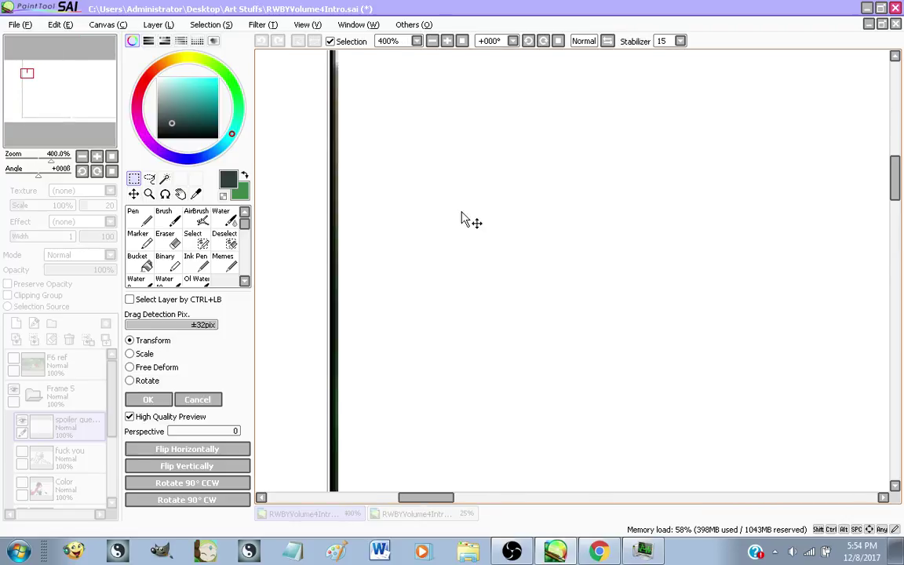
{"action": "scroll", "coordinate": [404, 214], "scroll_direction": "down", "scroll_amount": 4}
{"action": "left_click", "coordinate": [192, 402]}
{"action": "left_click", "coordinate": [70, 340]}
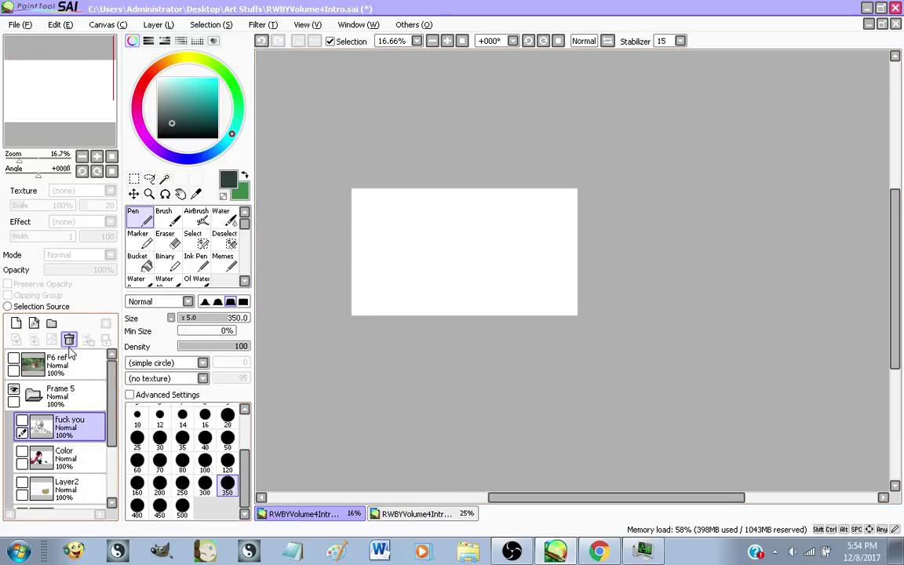
Show the line art, Color, Layer4 and Layer2 layers again, leaving the ref layer hidden
{"action": "left_click", "coordinate": [21, 423]}
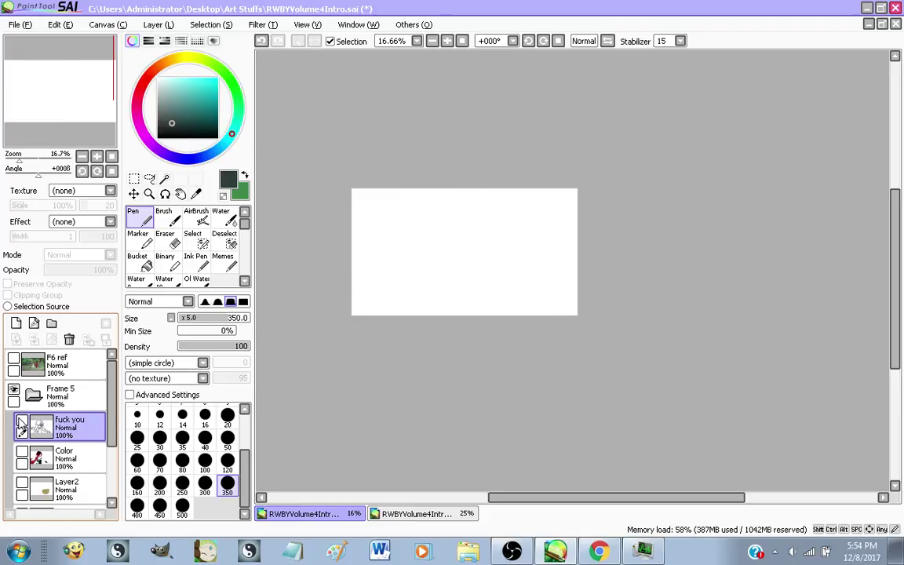
{"action": "left_click", "coordinate": [22, 423]}
{"action": "left_click", "coordinate": [22, 455]}
{"action": "left_click", "coordinate": [21, 455]}
{"action": "left_click", "coordinate": [21, 455]}
{"action": "scroll", "coordinate": [24, 414], "scroll_direction": "down", "scroll_amount": 3}
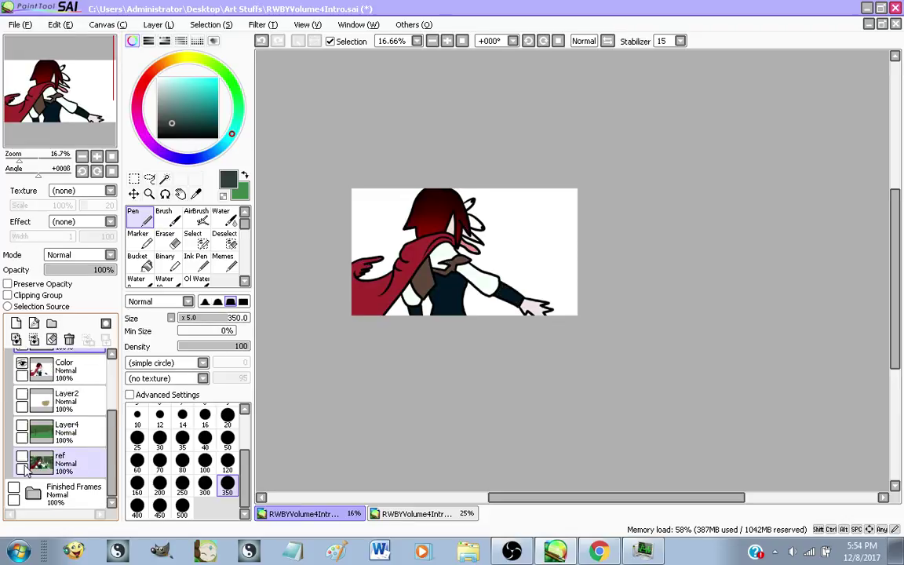
{"action": "left_click", "coordinate": [22, 425]}
{"action": "left_click", "coordinate": [22, 394]}
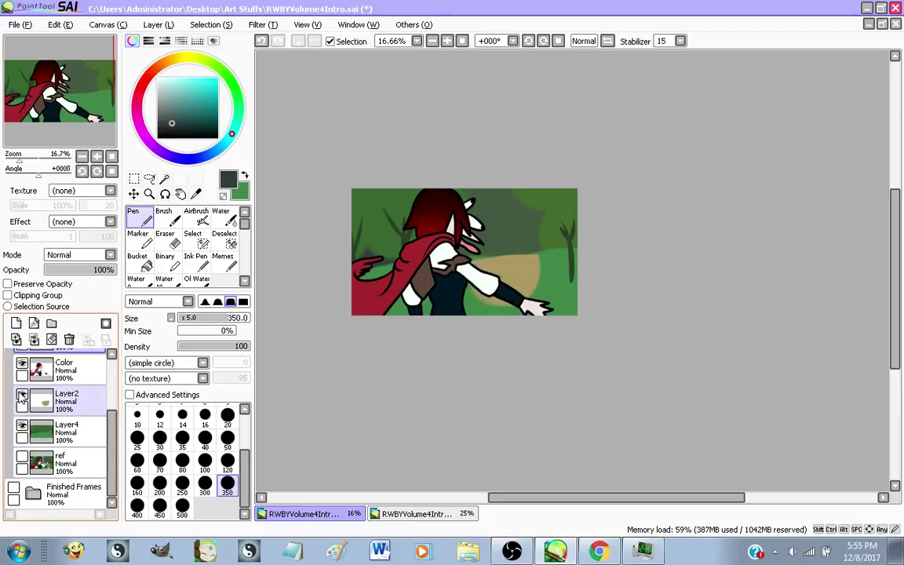
Merge Layer2 down into Layer4 and rename the merged layer "Frame 5 bg"
{"action": "left_click", "coordinate": [48, 401]}
{"action": "left_click", "coordinate": [34, 340]}
{"action": "left_click", "coordinate": [83, 423]}
{"action": "double_click", "coordinate": [85, 410]}
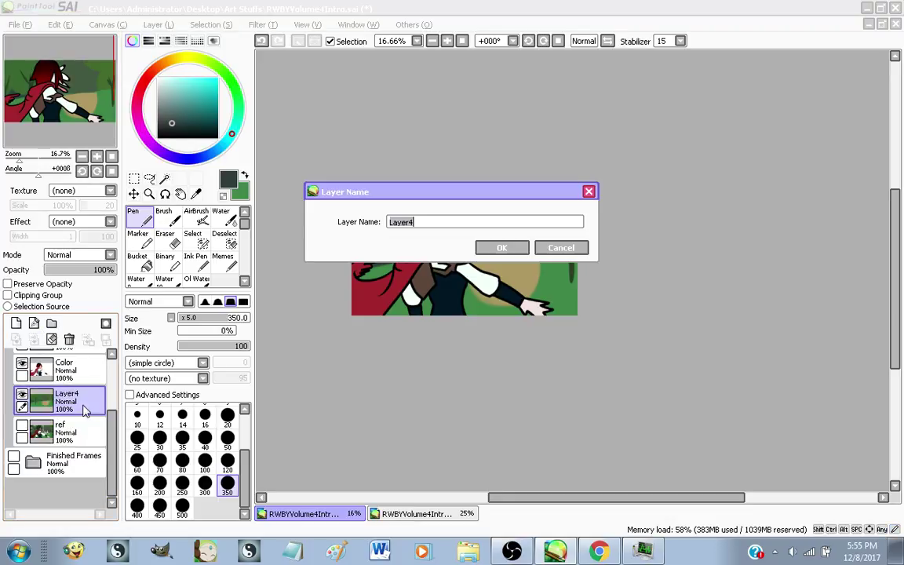
{"action": "type", "text": "Frame 5"}
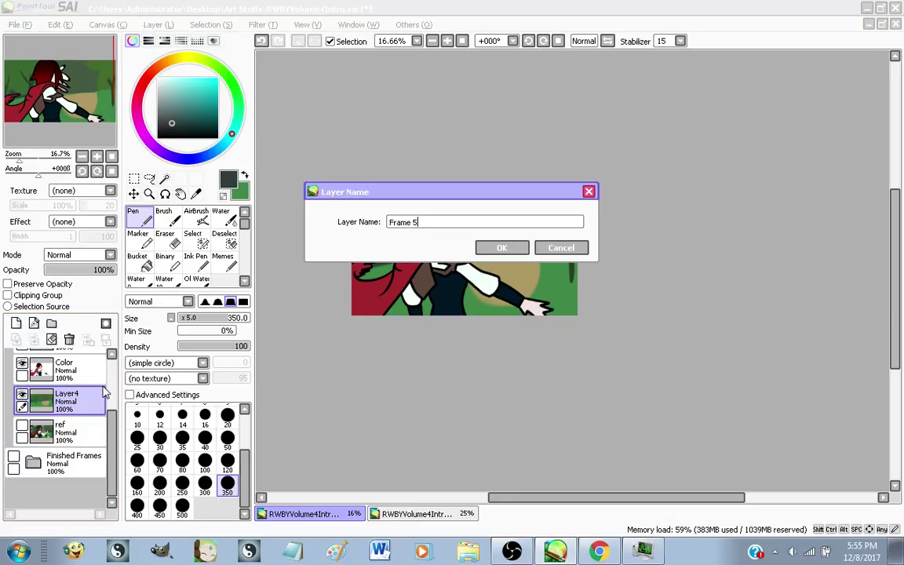
{"action": "type", "text": " bg"}
{"action": "key", "text": "Return"}
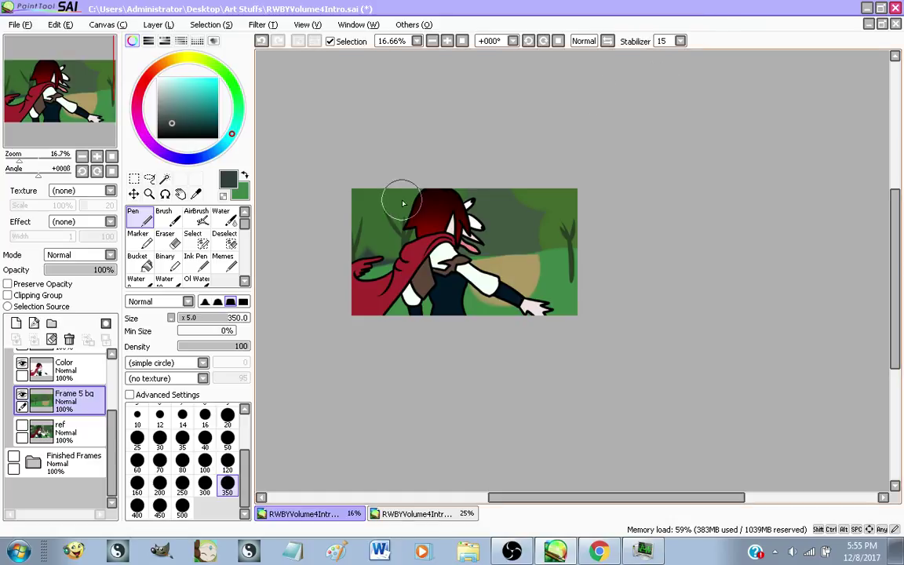
{"action": "scroll", "coordinate": [404, 211], "scroll_direction": "up", "scroll_amount": 2}
{"action": "scroll", "coordinate": [502, 309], "scroll_direction": "up", "scroll_amount": 1}
{"action": "scroll", "coordinate": [349, 370], "scroll_direction": "down", "scroll_amount": 1}
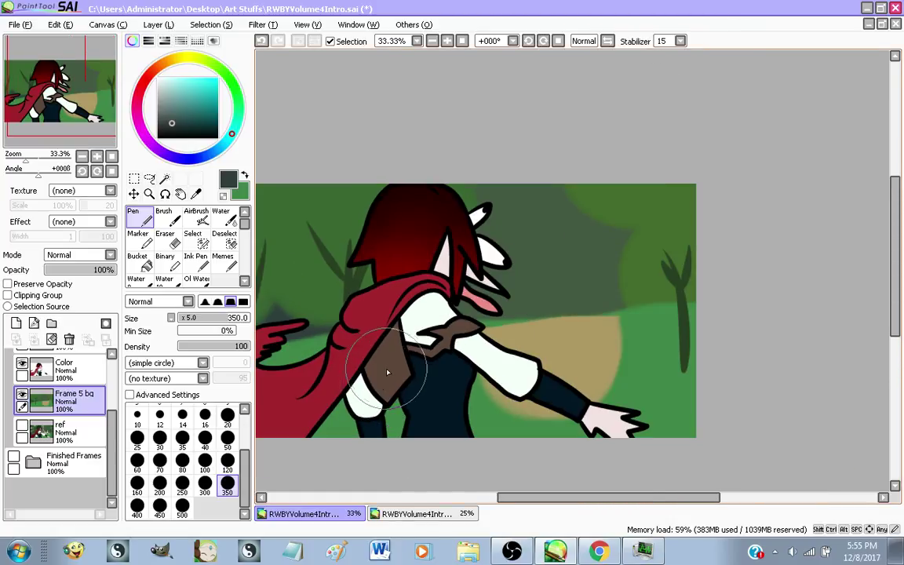
{"action": "scroll", "coordinate": [387, 371], "scroll_direction": "up", "scroll_amount": 1}
{"action": "scroll", "coordinate": [439, 369], "scroll_direction": "down", "scroll_amount": 1}
{"action": "scroll", "coordinate": [49, 405], "scroll_direction": "up", "scroll_amount": 1}
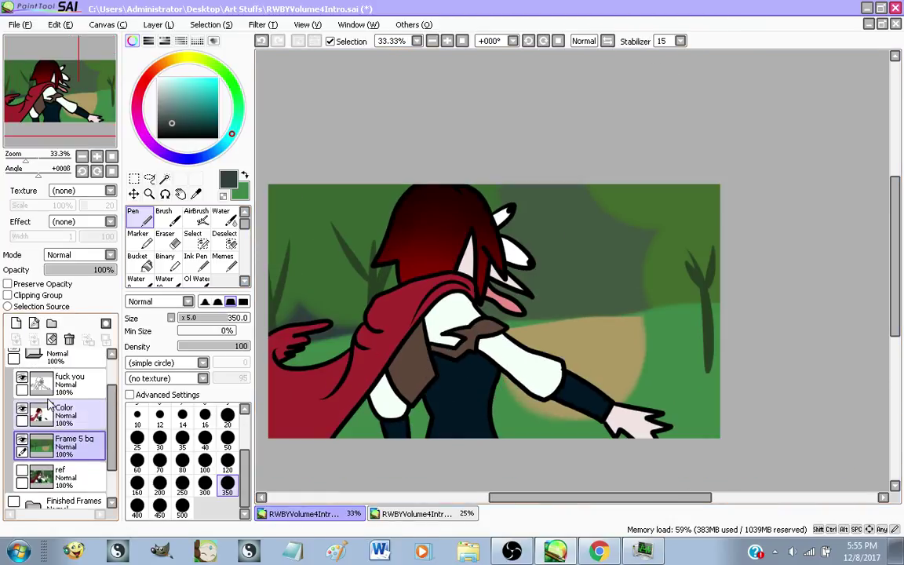
Merge the line art layer down into Color and rename the merged layer "Ruby F5"
{"action": "scroll", "coordinate": [49, 405], "scroll_direction": "up", "scroll_amount": 2}
{"action": "left_click", "coordinate": [47, 424]}
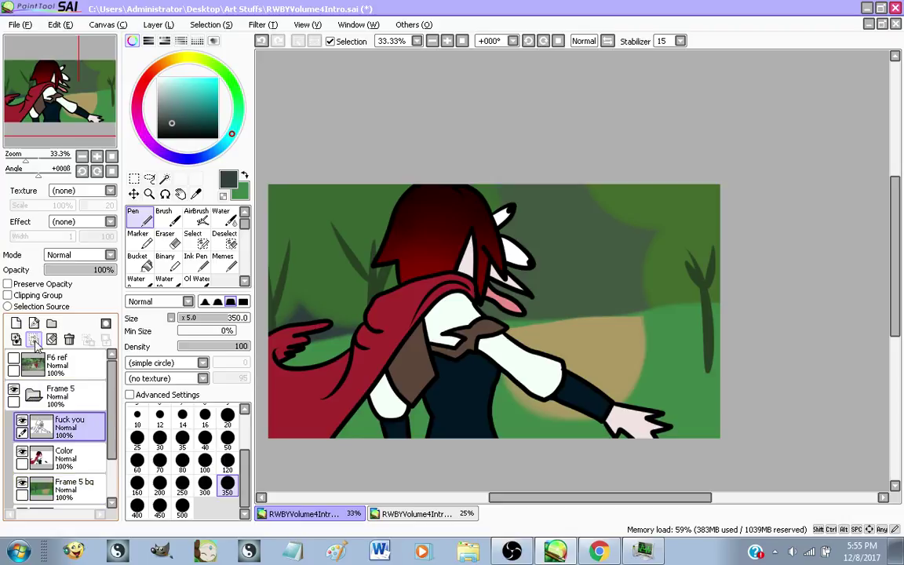
{"action": "left_click", "coordinate": [34, 344]}
{"action": "double_click", "coordinate": [70, 424]}
{"action": "type", "text": "Ruby F"}
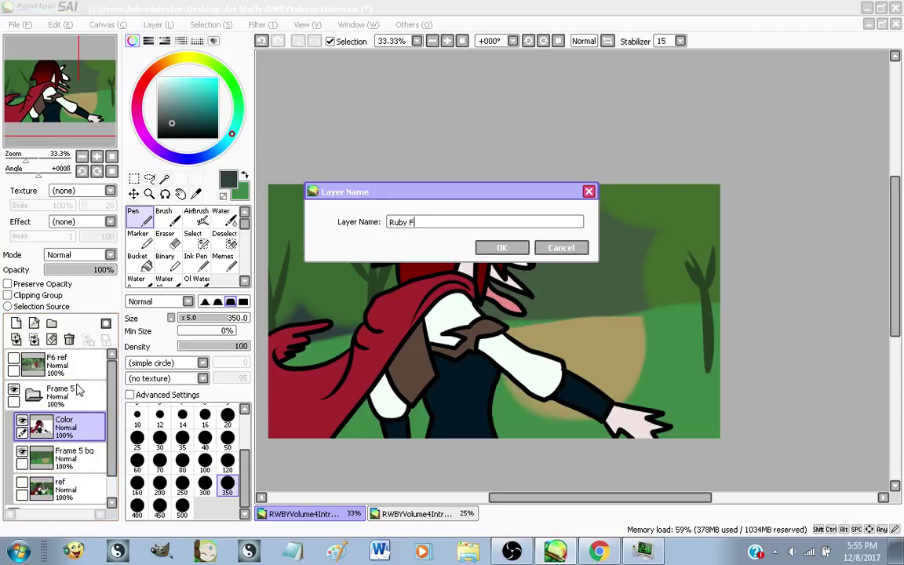
{"action": "type", "text": "5"}
{"action": "key", "text": "Return"}
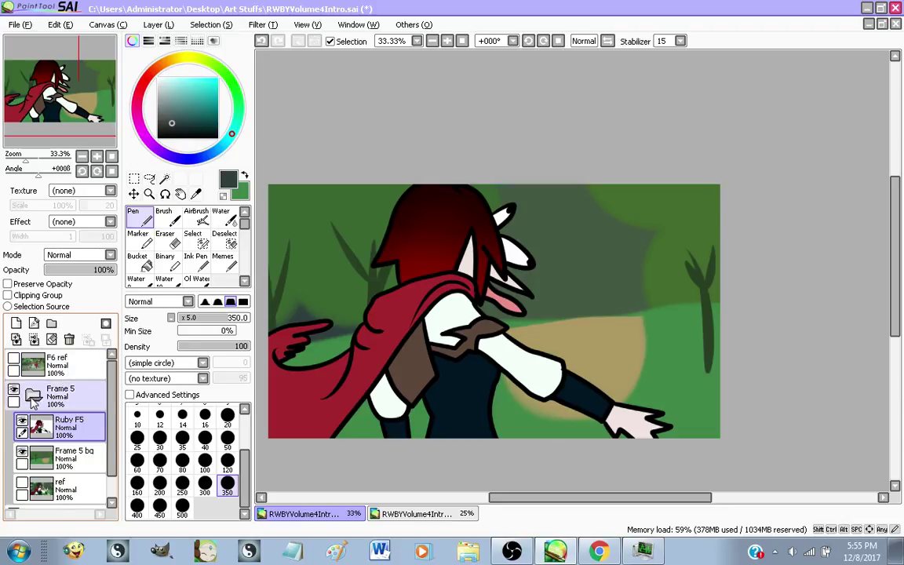
Delete the hidden ref layer from the Frame 5 folder and move the folder into Finished Frames
{"action": "left_click", "coordinate": [69, 457]}
{"action": "left_click", "coordinate": [72, 484]}
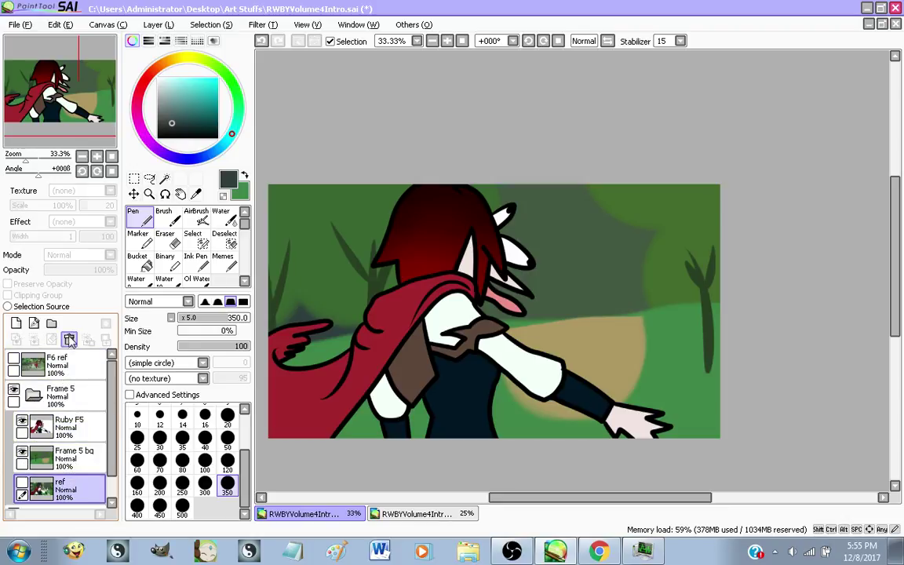
{"action": "left_click", "coordinate": [69, 339]}
{"action": "left_click", "coordinate": [33, 395]}
{"action": "left_click", "coordinate": [14, 390]}
{"action": "left_click", "coordinate": [14, 390]}
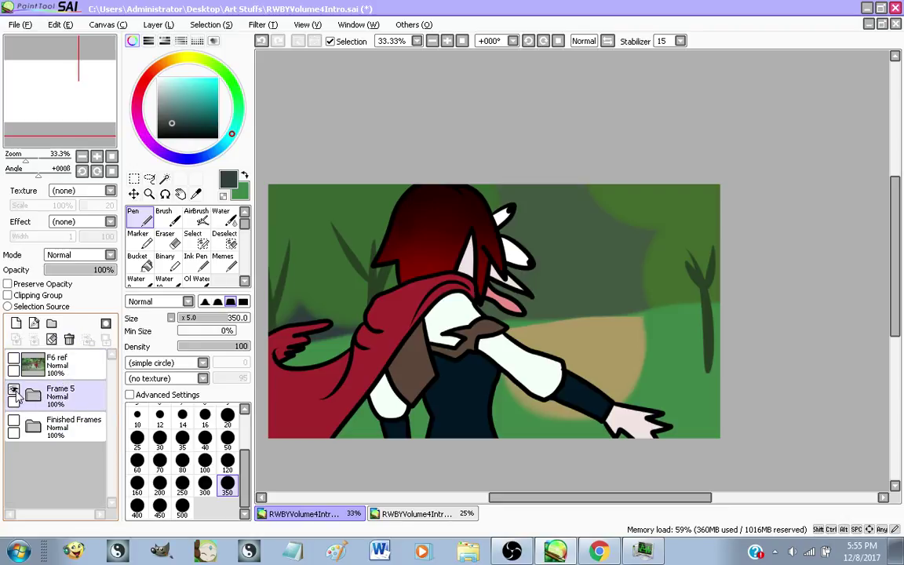
{"action": "left_click_drag", "start_coordinate": [71, 397], "coordinate": [78, 436]}
Show the F6 ref layer and look over its four walking figures
{"action": "left_click", "coordinate": [87, 363]}
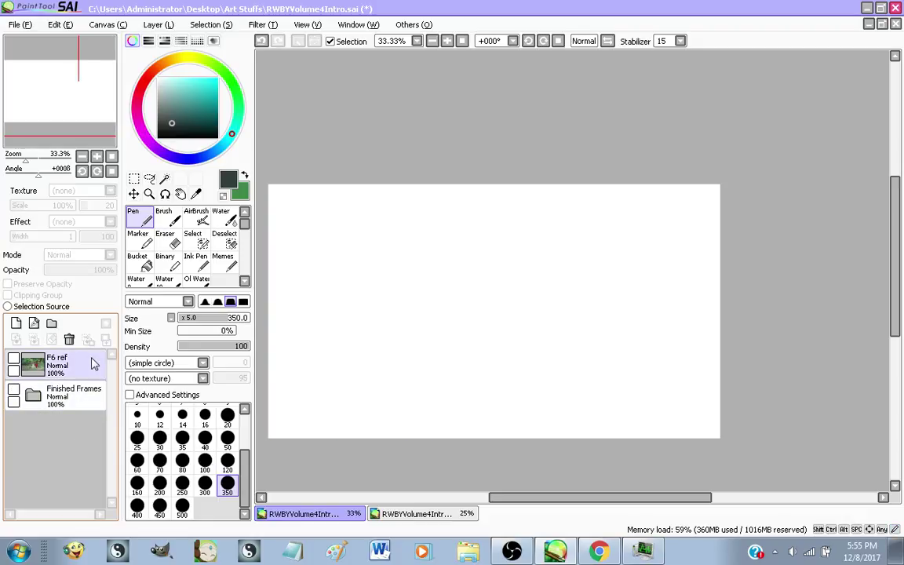
{"action": "left_click", "coordinate": [14, 359]}
{"action": "scroll", "coordinate": [318, 372], "scroll_direction": "up", "scroll_amount": 1}
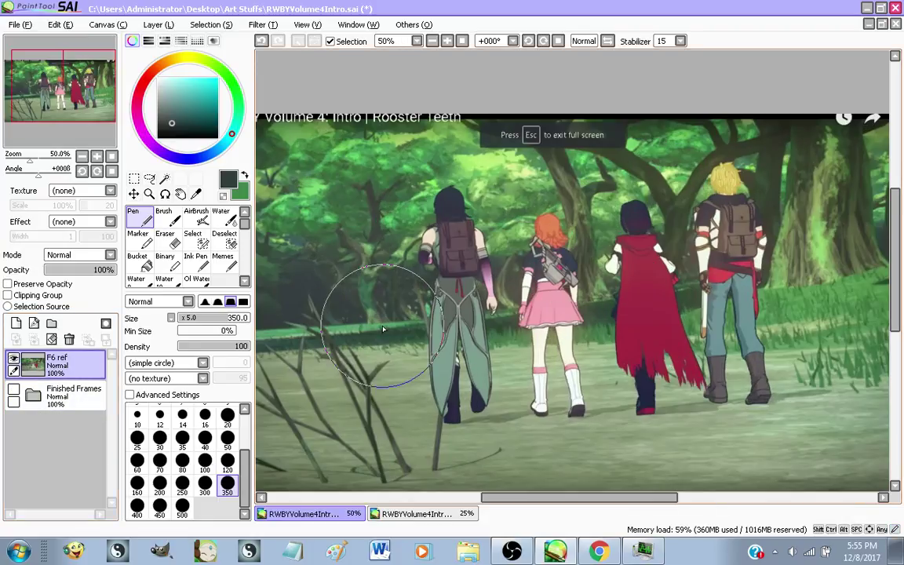
{"action": "scroll", "coordinate": [341, 365], "scroll_direction": "down", "scroll_amount": 1}
{"action": "scroll", "coordinate": [392, 376], "scroll_direction": "up", "scroll_amount": 1}
{"action": "scroll", "coordinate": [579, 382], "scroll_direction": "down", "scroll_amount": 1}
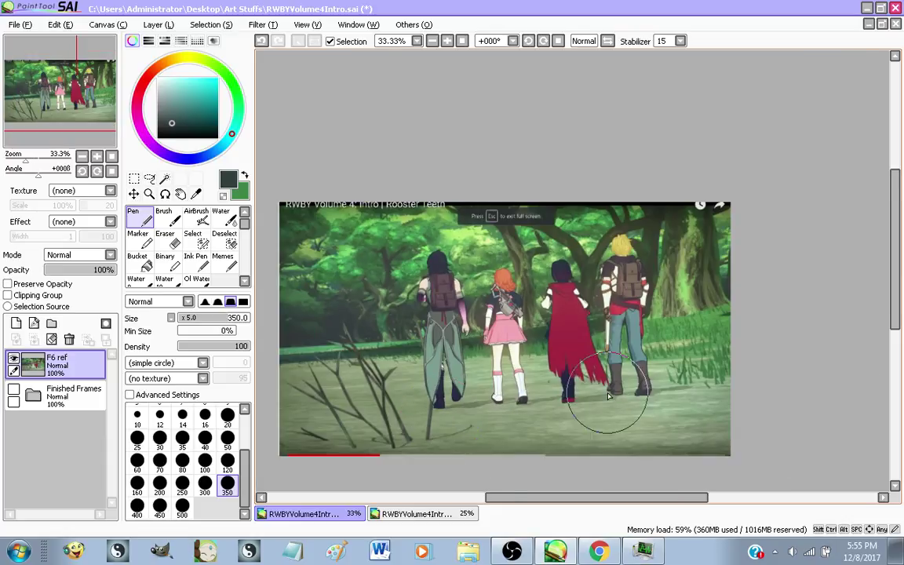
{"action": "scroll", "coordinate": [585, 383], "scroll_direction": "up", "scroll_amount": 1}
{"action": "scroll", "coordinate": [604, 396], "scroll_direction": "down", "scroll_amount": 1}
{"action": "scroll", "coordinate": [445, 363], "scroll_direction": "up", "scroll_amount": 1}
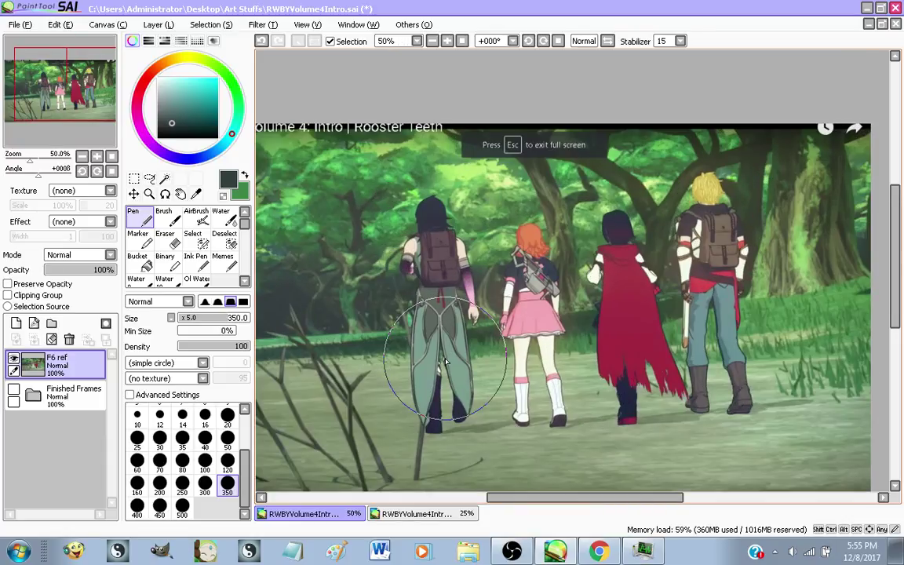
Add a new layer above F6 ref and sample the muted teal of the leftmost figure's clothing as the pen colour
{"action": "left_click", "coordinate": [16, 323]}
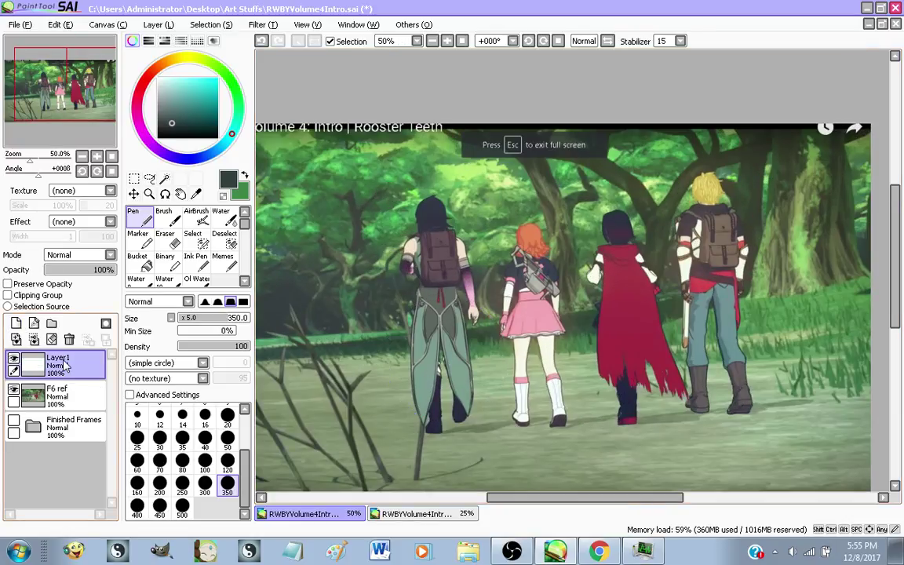
{"action": "scroll", "coordinate": [458, 378], "scroll_direction": "up", "scroll_amount": 3}
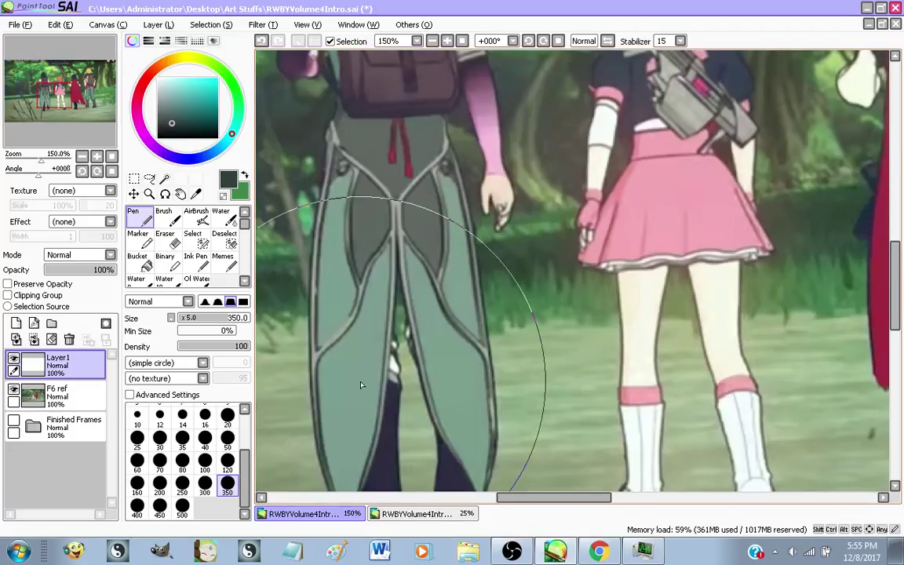
{"action": "right_click", "coordinate": [358, 380]}
{"action": "scroll", "coordinate": [356, 379], "scroll_direction": "down", "scroll_amount": 3}
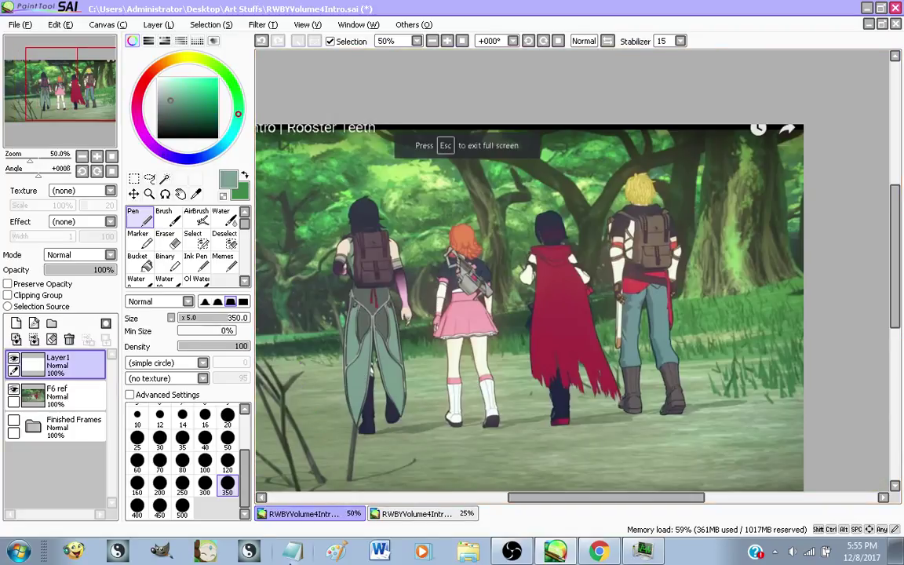
Try blocking in the leftmost figure's lower body with the Pen at size 120 and undo the stroke
{"action": "left_click", "coordinate": [228, 416]}
{"action": "scroll", "coordinate": [529, 484], "scroll_direction": "down", "scroll_amount": 1}
{"action": "scroll", "coordinate": [529, 484], "scroll_direction": "up", "scroll_amount": 1}
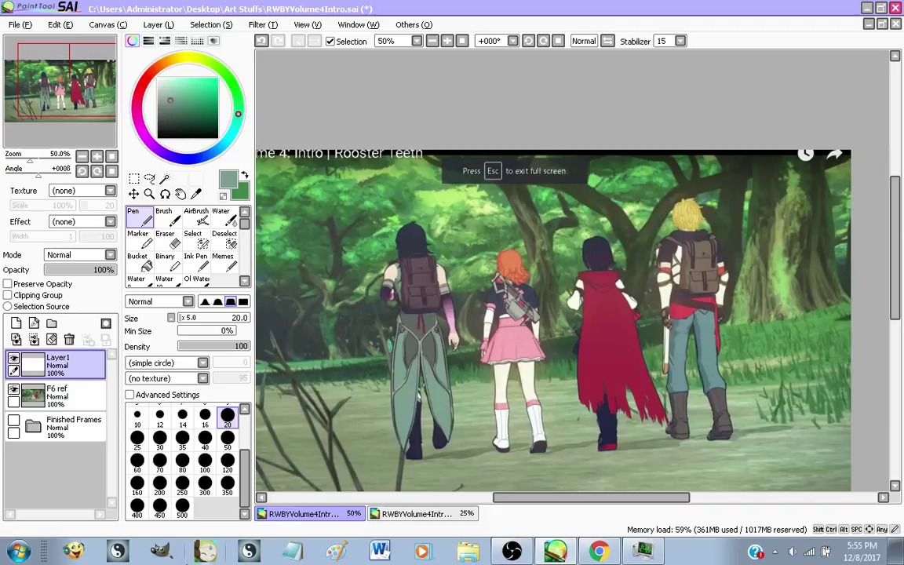
{"action": "left_click", "coordinate": [228, 469]}
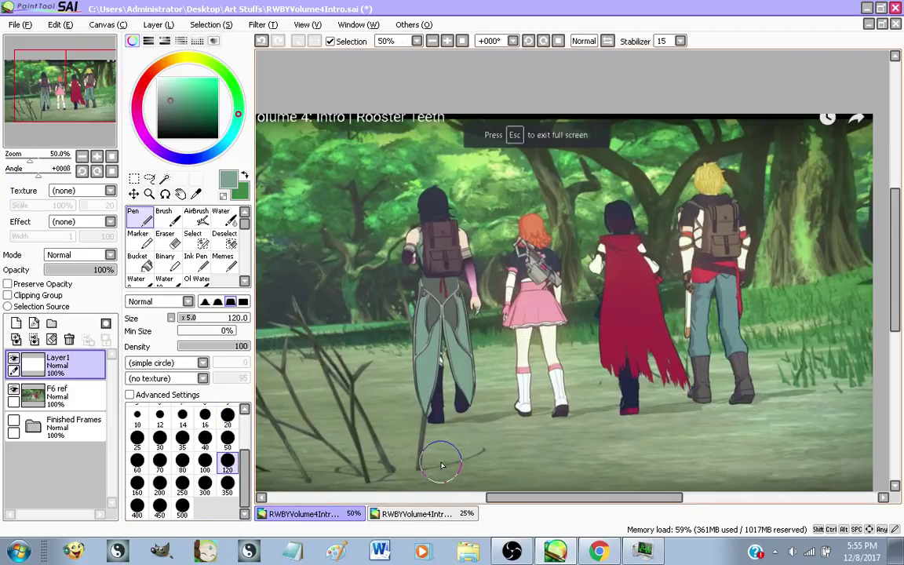
{"action": "mouse_move", "coordinate": [434, 369]}
{"action": "left_mouse_down"}
{"action": "mouse_move", "coordinate": [435, 411]}
{"action": "mouse_move", "coordinate": [426, 298]}
{"action": "left_mouse_up"}
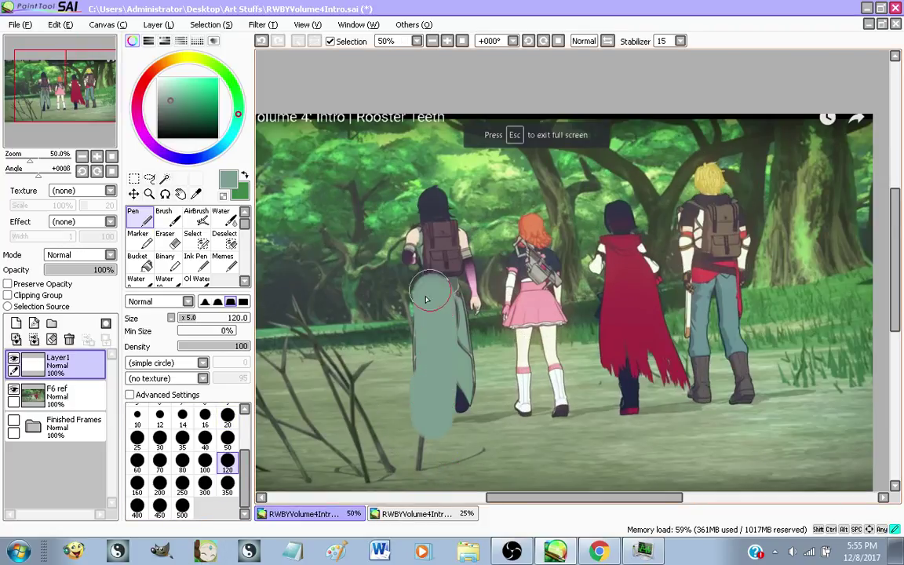
{"action": "key", "text": "ctrl+z"}
Paint a teal silhouette with a hand on its hip over the leftmost figure, using the Pen at size 50
{"action": "left_click", "coordinate": [227, 446]}
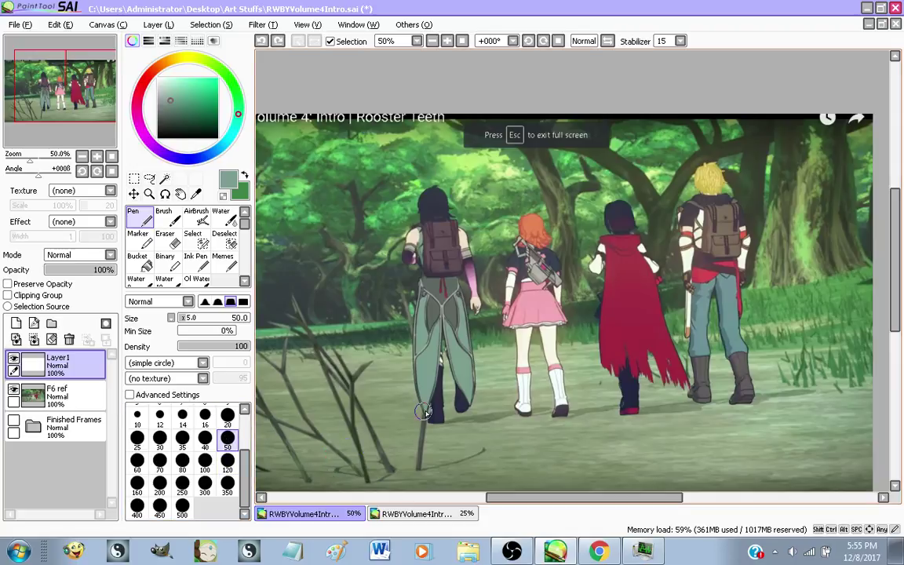
{"action": "mouse_move", "coordinate": [424, 411]}
{"action": "left_mouse_down"}
{"action": "mouse_move", "coordinate": [399, 415]}
{"action": "mouse_move", "coordinate": [435, 418]}
{"action": "mouse_move", "coordinate": [424, 175]}
{"action": "mouse_move", "coordinate": [436, 199]}
{"action": "mouse_move", "coordinate": [429, 190]}
{"action": "mouse_move", "coordinate": [410, 245]}
{"action": "mouse_move", "coordinate": [382, 260]}
{"action": "left_mouse_up"}
{"action": "mouse_move", "coordinate": [427, 238]}
{"action": "left_mouse_down"}
{"action": "mouse_move", "coordinate": [452, 262]}
{"action": "mouse_move", "coordinate": [483, 350]}
{"action": "mouse_move", "coordinate": [440, 314]}
{"action": "mouse_move", "coordinate": [465, 407]}
{"action": "left_mouse_up"}
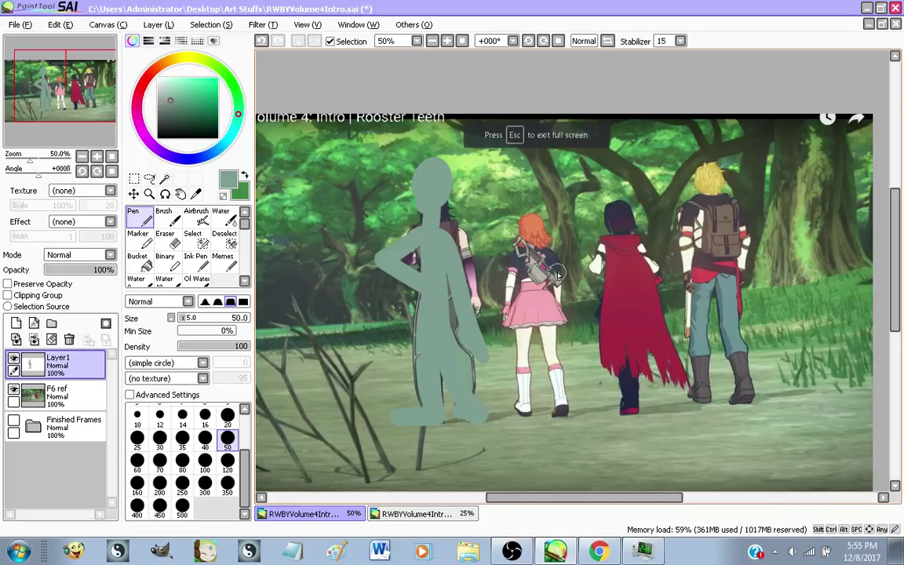
Sample the pink of the orange-haired figure's skirt and paint a pink silhouette over her, including arms and legs
{"action": "left_click", "coordinate": [541, 311], "text": "alt"}
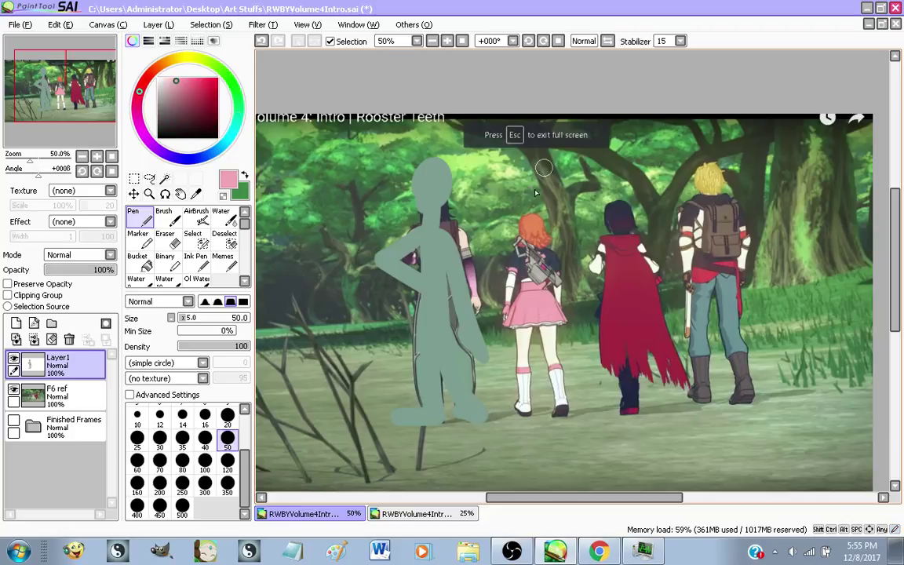
{"action": "mouse_move", "coordinate": [524, 230]}
{"action": "left_mouse_down"}
{"action": "mouse_move", "coordinate": [527, 210]}
{"action": "mouse_move", "coordinate": [533, 226]}
{"action": "mouse_move", "coordinate": [510, 282]}
{"action": "mouse_move", "coordinate": [536, 250]}
{"action": "mouse_move", "coordinate": [524, 271]}
{"action": "mouse_move", "coordinate": [549, 258]}
{"action": "mouse_move", "coordinate": [529, 302]}
{"action": "mouse_move", "coordinate": [539, 296]}
{"action": "left_mouse_up"}
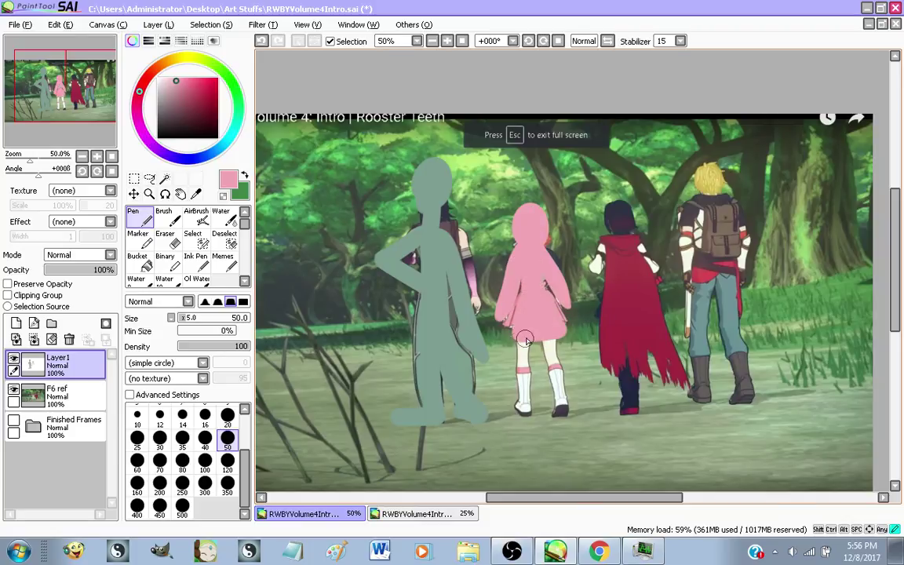
{"action": "mouse_move", "coordinate": [525, 339]}
{"action": "left_mouse_down"}
{"action": "mouse_move", "coordinate": [521, 407]}
{"action": "mouse_move", "coordinate": [541, 342]}
{"action": "mouse_move", "coordinate": [559, 393]}
{"action": "left_mouse_up"}
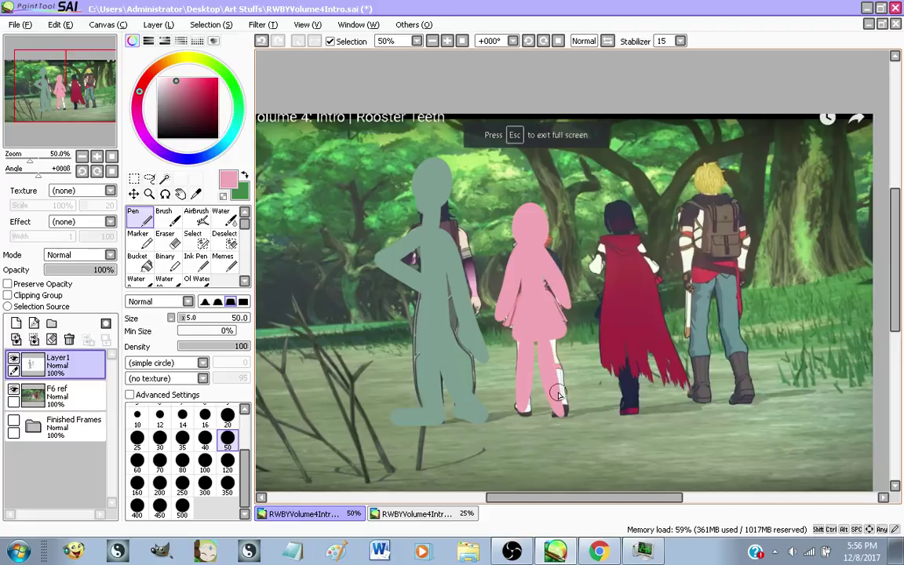
Sample the red cloak's crimson and paint a caped silhouette with feet over the cloaked figure
{"action": "left_click", "coordinate": [610, 337], "text": "alt"}
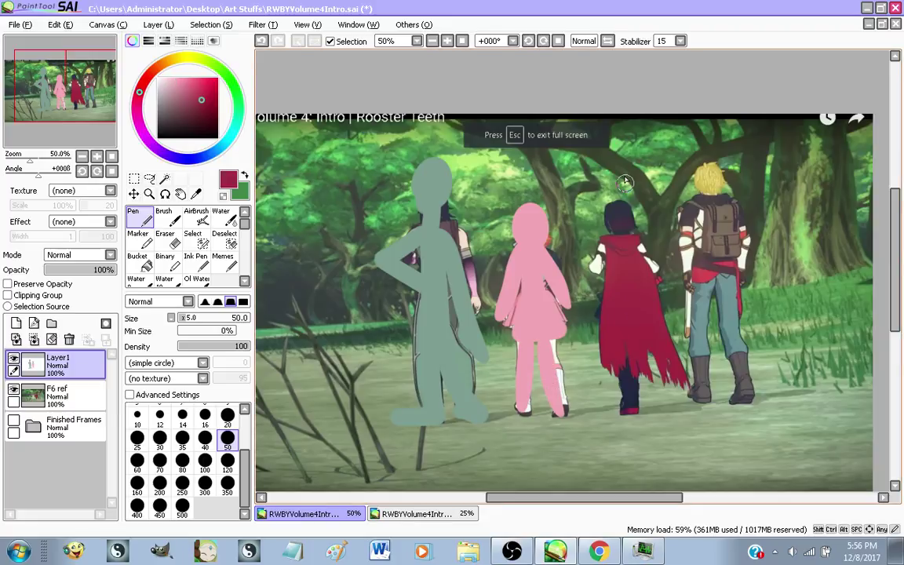
{"action": "mouse_move", "coordinate": [626, 203]}
{"action": "left_mouse_down"}
{"action": "mouse_move", "coordinate": [588, 291]}
{"action": "mouse_move", "coordinate": [628, 252]}
{"action": "mouse_move", "coordinate": [621, 239]}
{"action": "mouse_move", "coordinate": [641, 286]}
{"action": "left_mouse_up"}
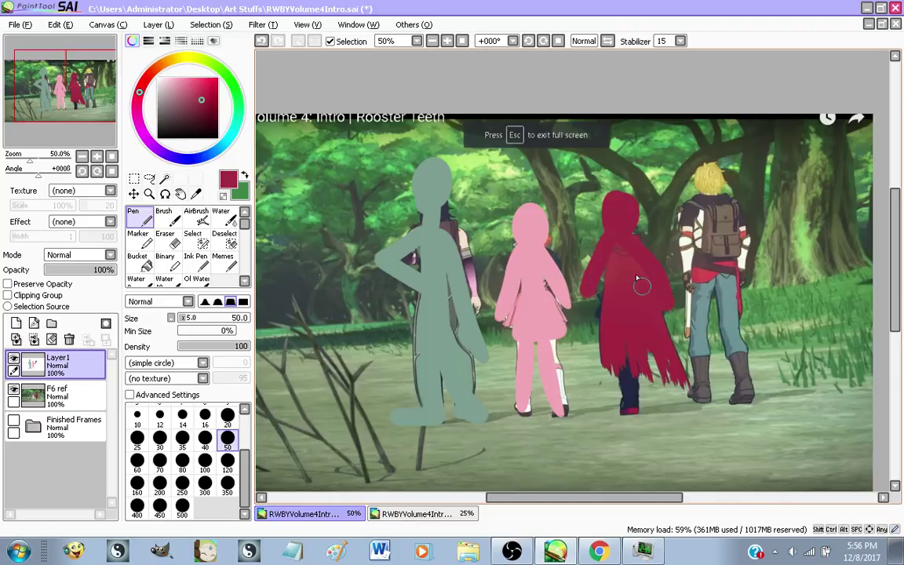
{"action": "mouse_move", "coordinate": [612, 255]}
{"action": "left_mouse_down"}
{"action": "mouse_move", "coordinate": [605, 385]}
{"action": "mouse_move", "coordinate": [647, 387]}
{"action": "mouse_move", "coordinate": [677, 371]}
{"action": "mouse_move", "coordinate": [623, 242]}
{"action": "left_mouse_up"}
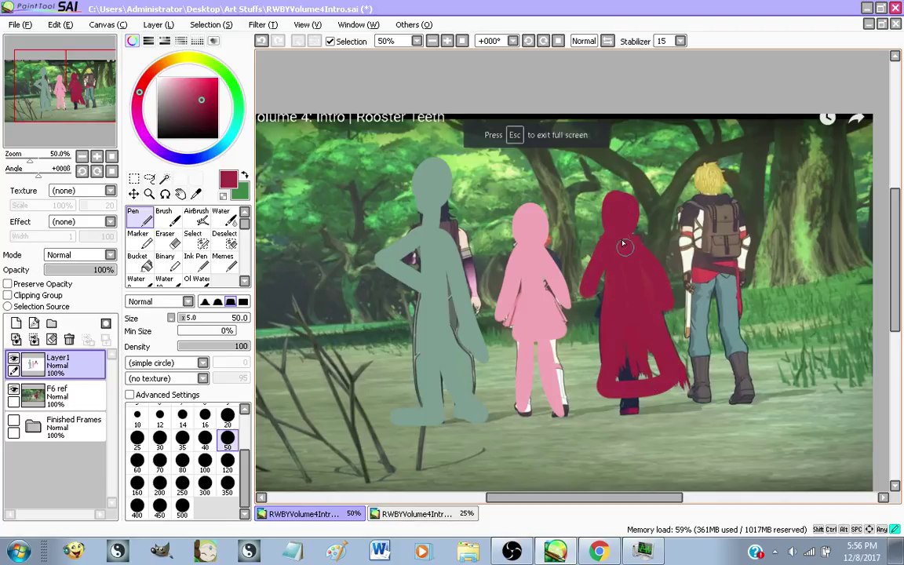
{"action": "mouse_move", "coordinate": [638, 356]}
{"action": "left_mouse_down"}
{"action": "mouse_move", "coordinate": [627, 334]}
{"action": "mouse_move", "coordinate": [649, 384]}
{"action": "mouse_move", "coordinate": [640, 447]}
{"action": "left_mouse_up"}
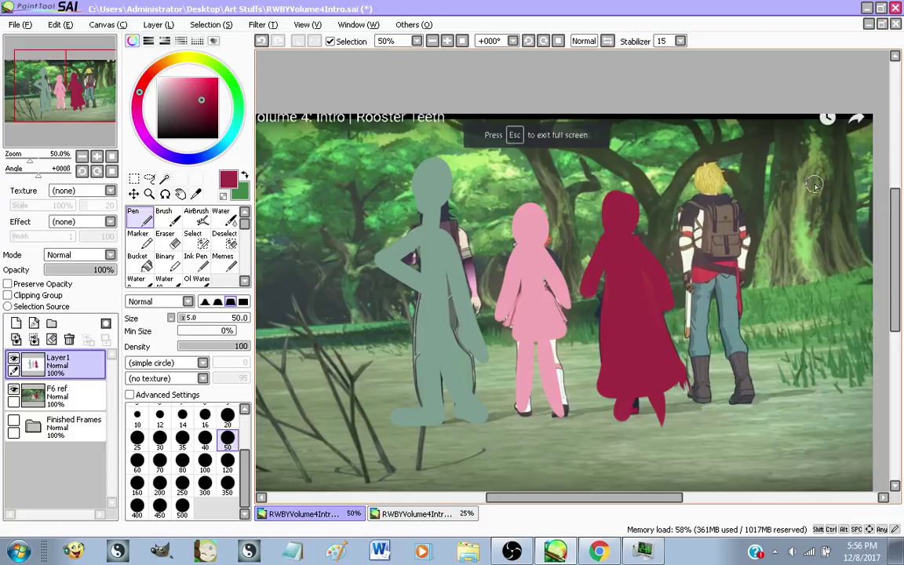
Sample the blond hair's yellow and paint the rightmost figure as a wide head on a long body trailing across the ground
{"action": "left_click", "coordinate": [714, 178], "text": "alt"}
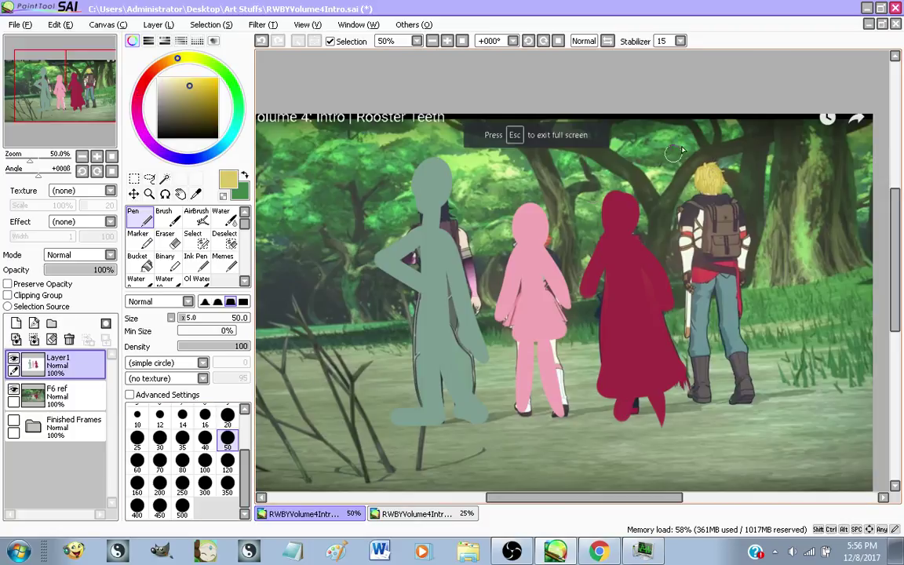
{"action": "mouse_move", "coordinate": [686, 156]}
{"action": "left_mouse_down"}
{"action": "mouse_move", "coordinate": [725, 177]}
{"action": "mouse_move", "coordinate": [666, 235]}
{"action": "mouse_move", "coordinate": [734, 369]}
{"action": "mouse_move", "coordinate": [706, 406]}
{"action": "mouse_move", "coordinate": [831, 430]}
{"action": "mouse_move", "coordinate": [867, 416]}
{"action": "mouse_move", "coordinate": [792, 417]}
{"action": "mouse_move", "coordinate": [842, 411]}
{"action": "left_mouse_up"}
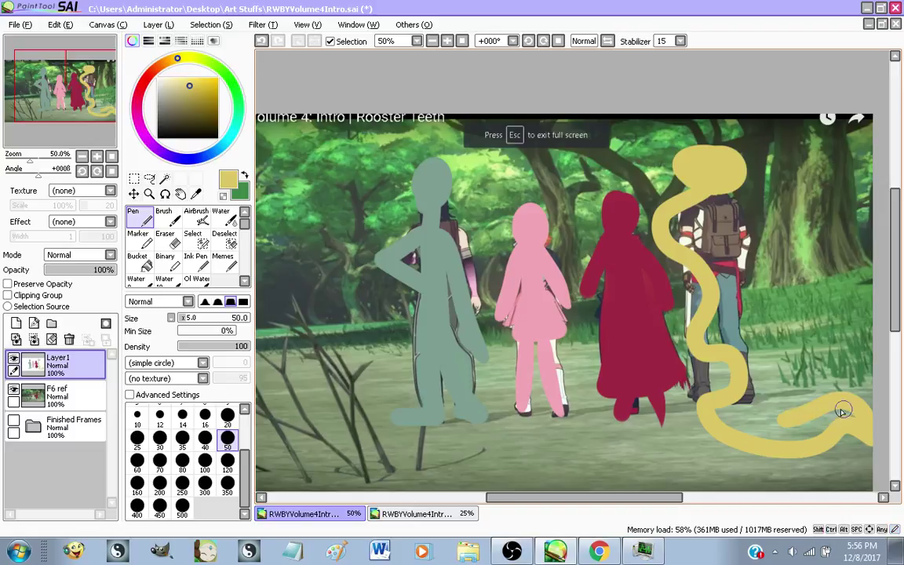
{"action": "key", "text": "ctrl+z"}
{"action": "mouse_move", "coordinate": [694, 188]}
{"action": "left_mouse_down"}
{"action": "mouse_move", "coordinate": [712, 377]}
{"action": "mouse_move", "coordinate": [812, 461]}
{"action": "mouse_move", "coordinate": [830, 459]}
{"action": "mouse_move", "coordinate": [811, 404]}
{"action": "mouse_move", "coordinate": [774, 377]}
{"action": "mouse_move", "coordinate": [714, 188]}
{"action": "mouse_move", "coordinate": [691, 220]}
{"action": "mouse_move", "coordinate": [729, 369]}
{"action": "mouse_move", "coordinate": [752, 407]}
{"action": "mouse_move", "coordinate": [797, 423]}
{"action": "mouse_move", "coordinate": [819, 451]}
{"action": "mouse_move", "coordinate": [828, 435]}
{"action": "mouse_move", "coordinate": [779, 391]}
{"action": "mouse_move", "coordinate": [706, 207]}
{"action": "mouse_move", "coordinate": [728, 381]}
{"action": "mouse_move", "coordinate": [739, 399]}
{"action": "mouse_move", "coordinate": [774, 383]}
{"action": "mouse_move", "coordinate": [749, 361]}
{"action": "mouse_move", "coordinate": [728, 295]}
{"action": "mouse_move", "coordinate": [728, 322]}
{"action": "left_mouse_up"}
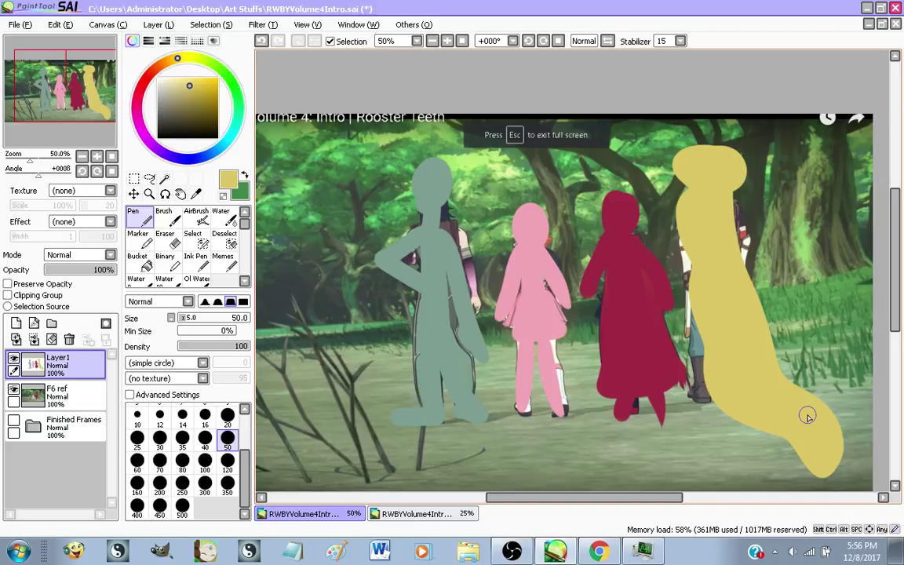
Add a short arm to each side of the yellow silhouette and hide the F6 ref layer
{"action": "scroll", "coordinate": [591, 303], "scroll_direction": "down", "scroll_amount": 2}
{"action": "scroll", "coordinate": [627, 300], "scroll_direction": "up", "scroll_amount": 2}
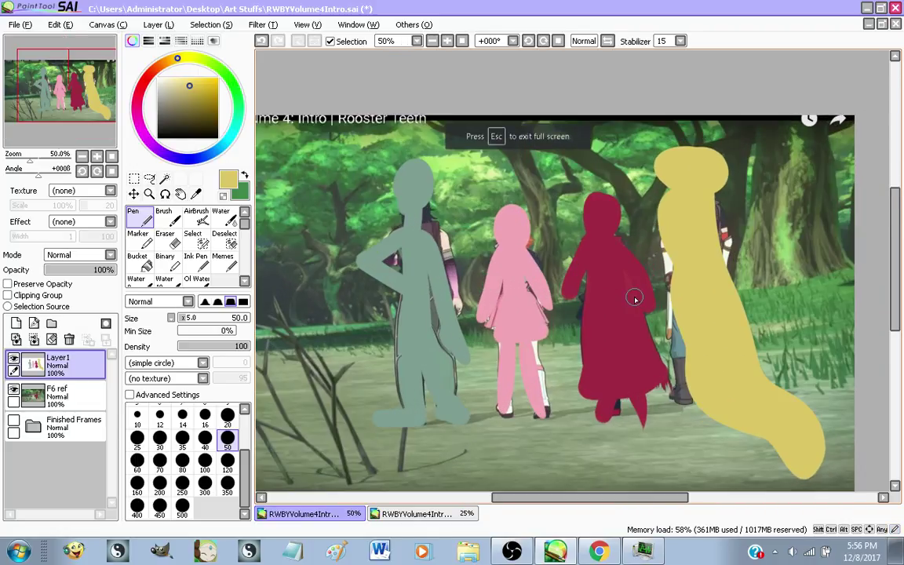
{"action": "mouse_move", "coordinate": [707, 220]}
{"action": "left_mouse_down"}
{"action": "mouse_move", "coordinate": [738, 246]}
{"action": "mouse_move", "coordinate": [749, 241]}
{"action": "left_mouse_up"}
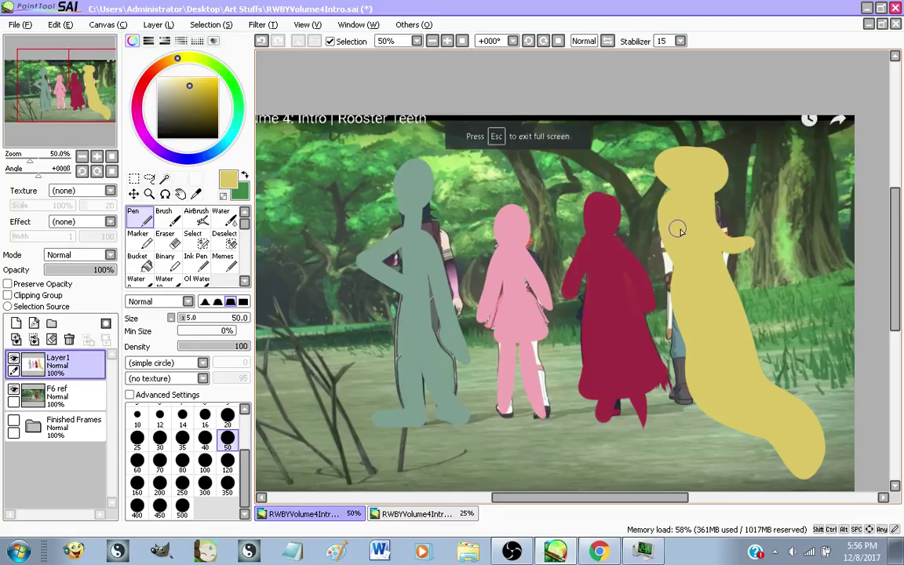
{"action": "left_click_drag", "start_coordinate": [677, 229], "coordinate": [638, 243]}
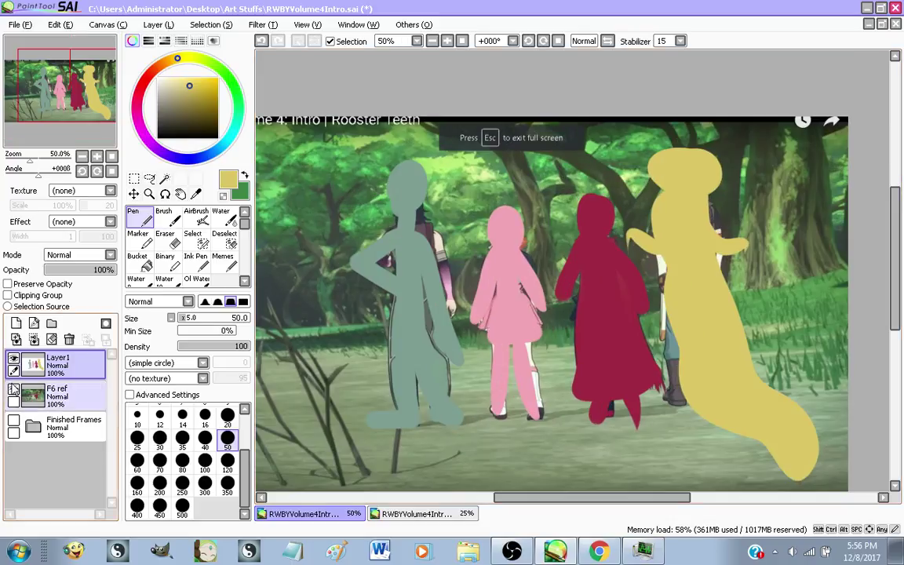
{"action": "left_click", "coordinate": [14, 390]}
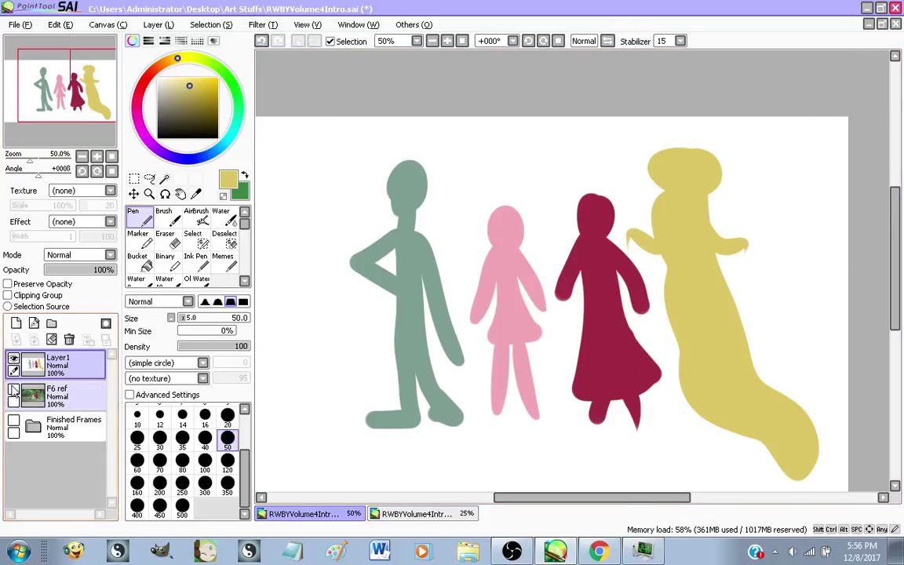
Switch to the YouTube live dashboard in the browser and read the latest live chat messages
{"action": "left_click", "coordinate": [598, 551]}
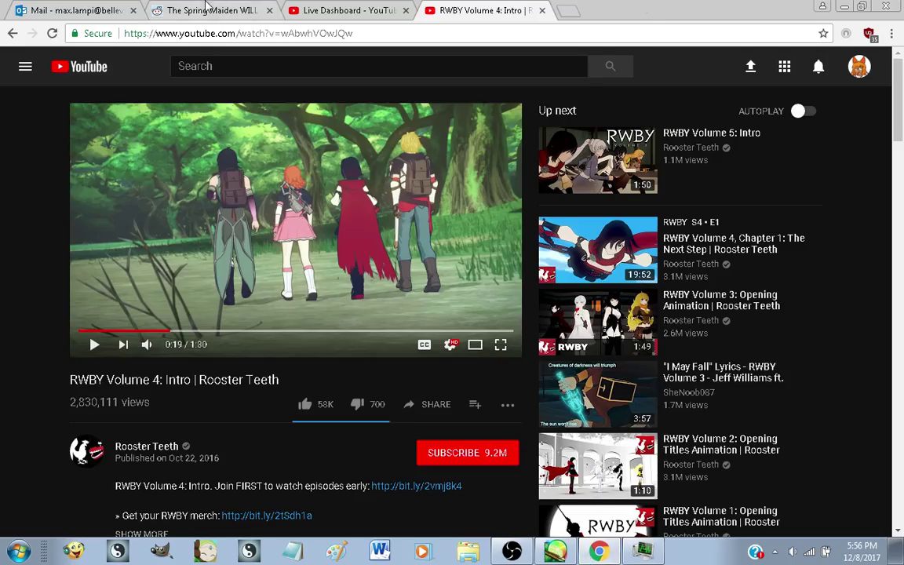
{"action": "left_click", "coordinate": [207, 10]}
{"action": "left_click", "coordinate": [329, 10]}
{"action": "left_click", "coordinate": [714, 499]}
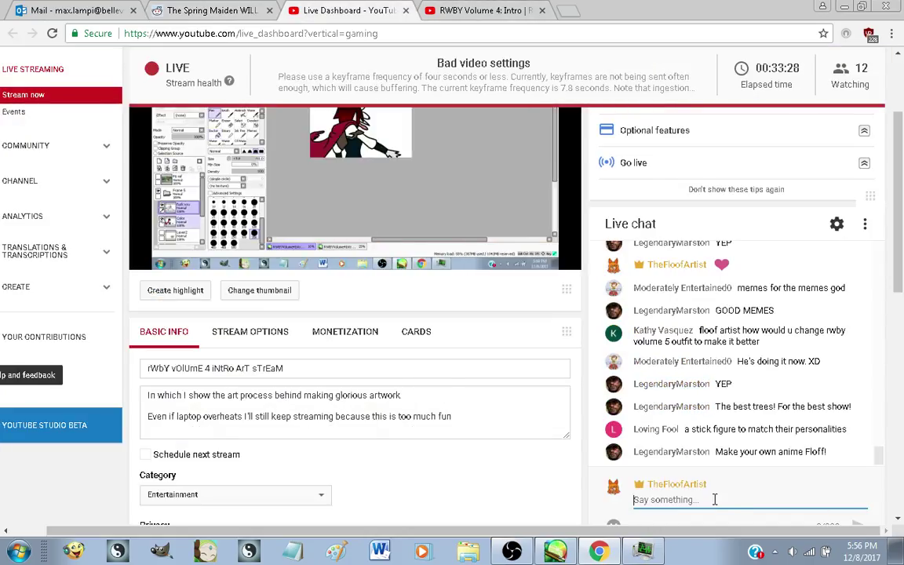
{"action": "scroll", "coordinate": [784, 392], "scroll_direction": "down", "scroll_amount": 1}
{"action": "scroll", "coordinate": [571, 439], "scroll_direction": "up", "scroll_amount": 1}
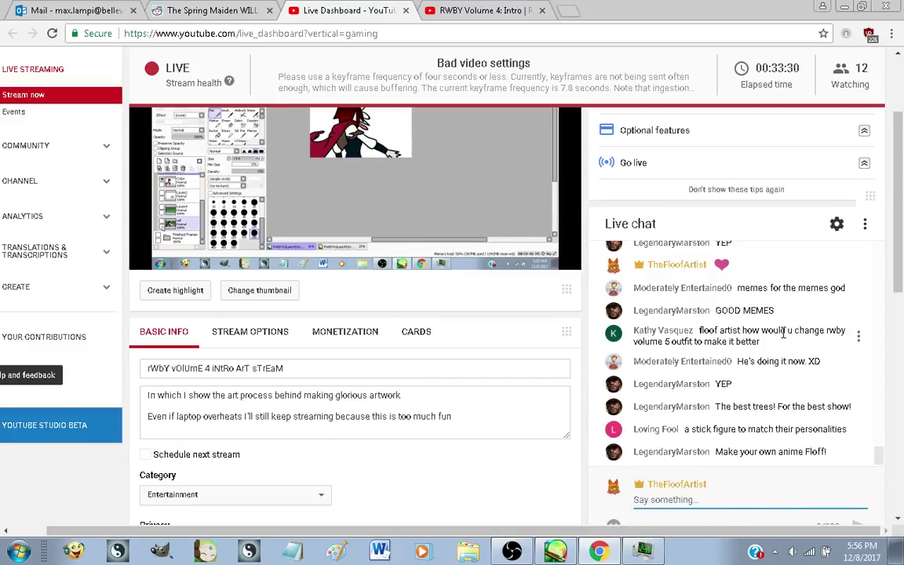
{"action": "scroll", "coordinate": [596, 424], "scroll_direction": "down", "scroll_amount": 1}
{"action": "scroll", "coordinate": [581, 432], "scroll_direction": "up", "scroll_amount": 1}
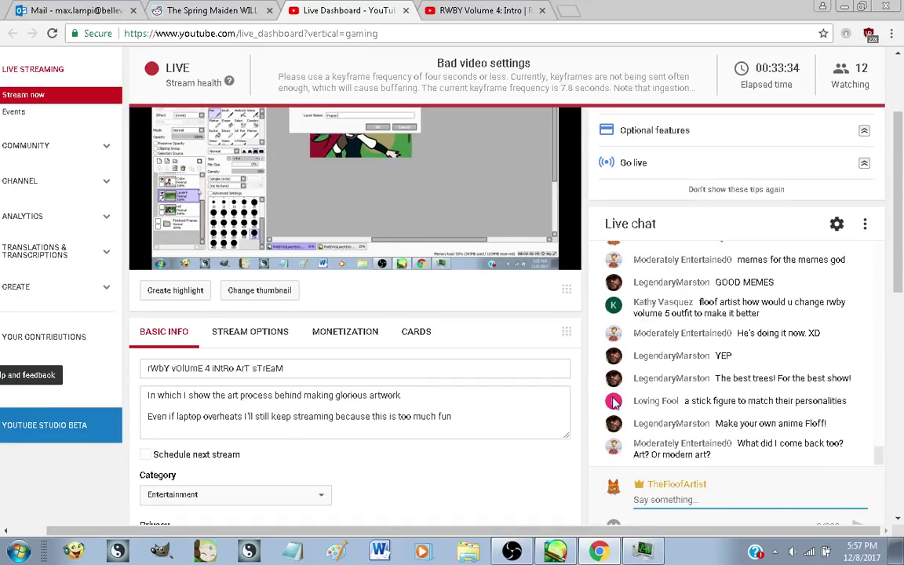
Scroll through the newest messages in the stream's live chat
{"action": "scroll", "coordinate": [726, 401], "scroll_direction": "up", "scroll_amount": 1}
{"action": "scroll", "coordinate": [726, 400], "scroll_direction": "down", "scroll_amount": 1}
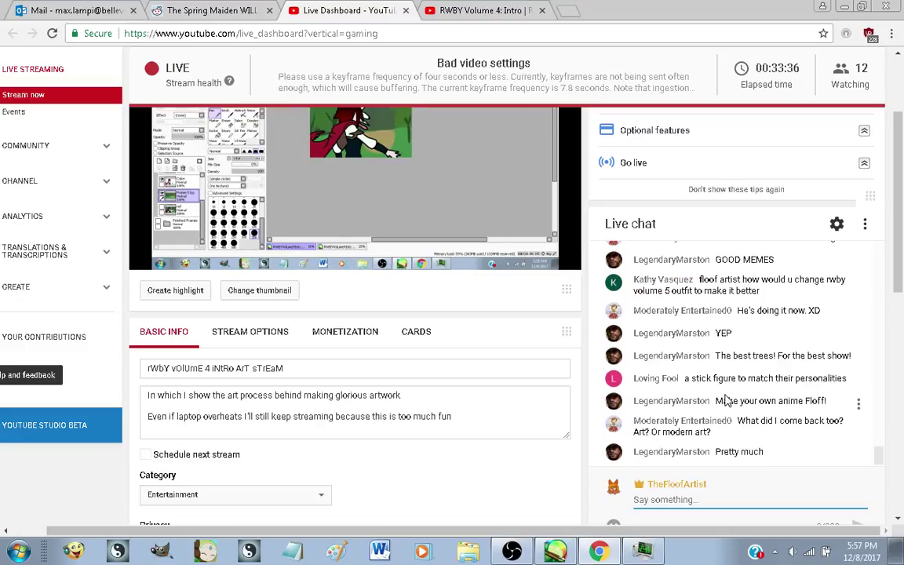
{"action": "scroll", "coordinate": [691, 396], "scroll_direction": "down", "scroll_amount": 1}
{"action": "scroll", "coordinate": [584, 412], "scroll_direction": "up", "scroll_amount": 1}
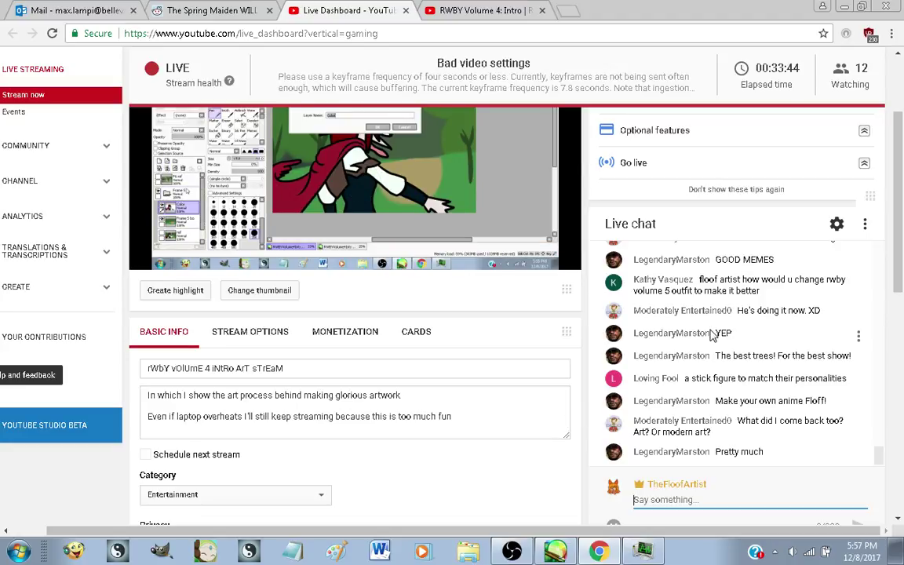
Switch back to PaintTool SAI and show the F6 ref layer beneath the silhouettes
{"action": "key", "text": "alt+Tab"}
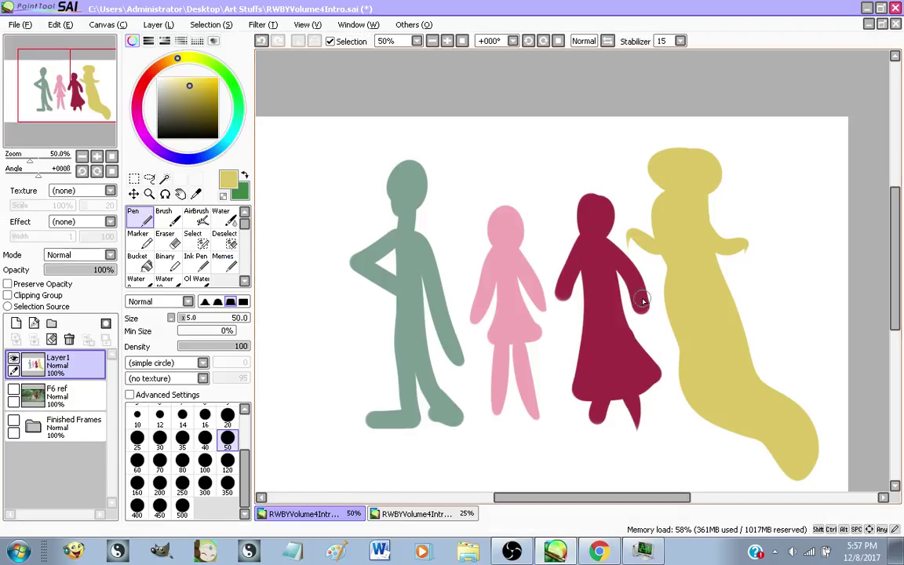
{"action": "scroll", "coordinate": [571, 304], "scroll_direction": "up", "scroll_amount": 1}
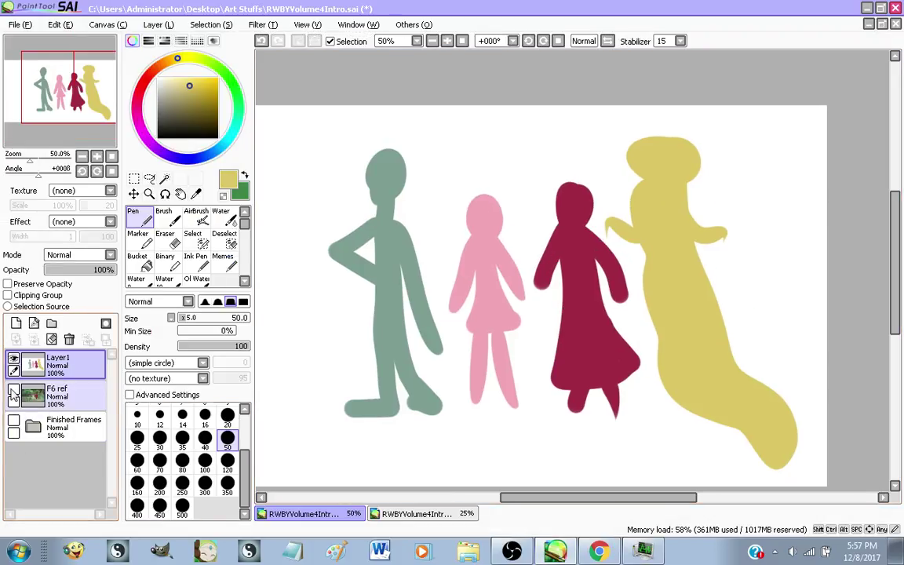
{"action": "left_click", "coordinate": [13, 390]}
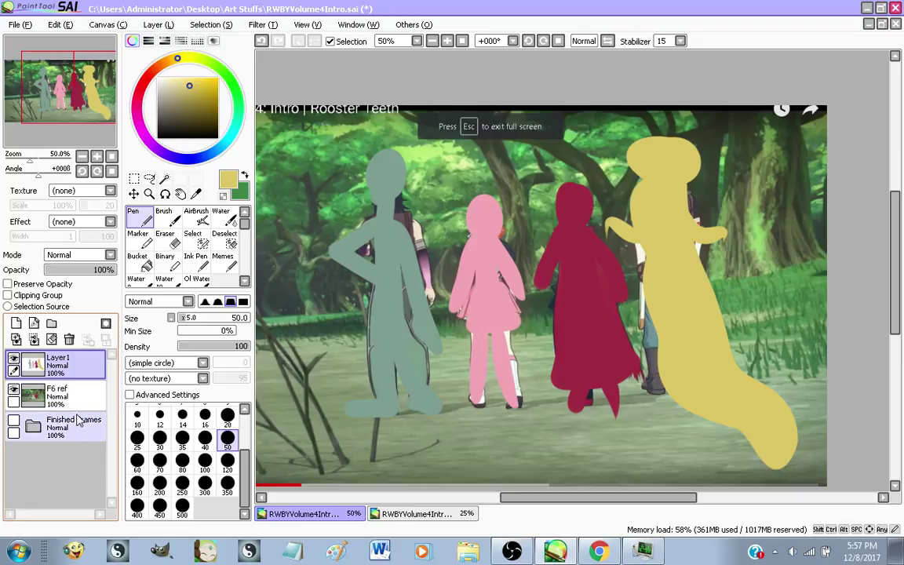
Switch to the RWBY Volume 4 Intro video in the browser, play the shot after the four figures and pause at 0:22
{"action": "key", "text": "alt+Tab"}
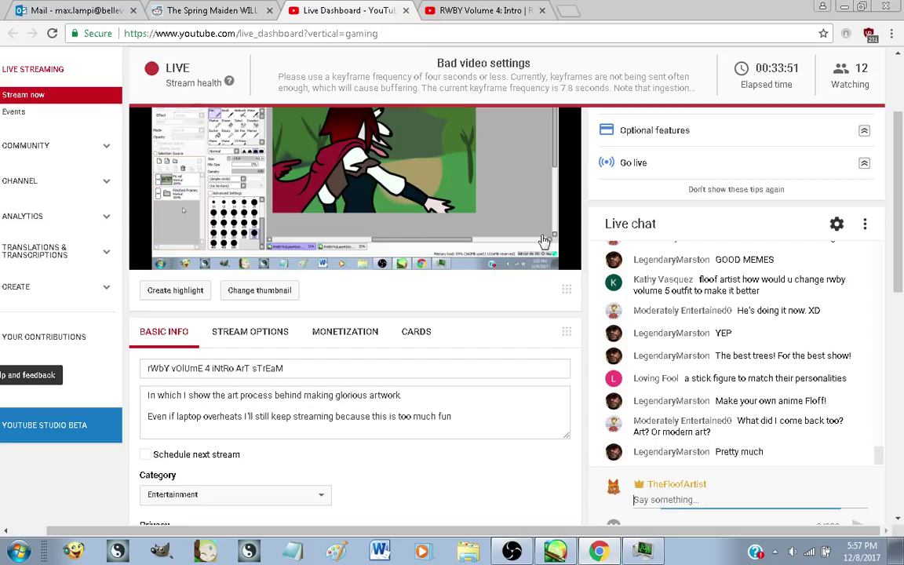
{"action": "left_click", "coordinate": [482, 10]}
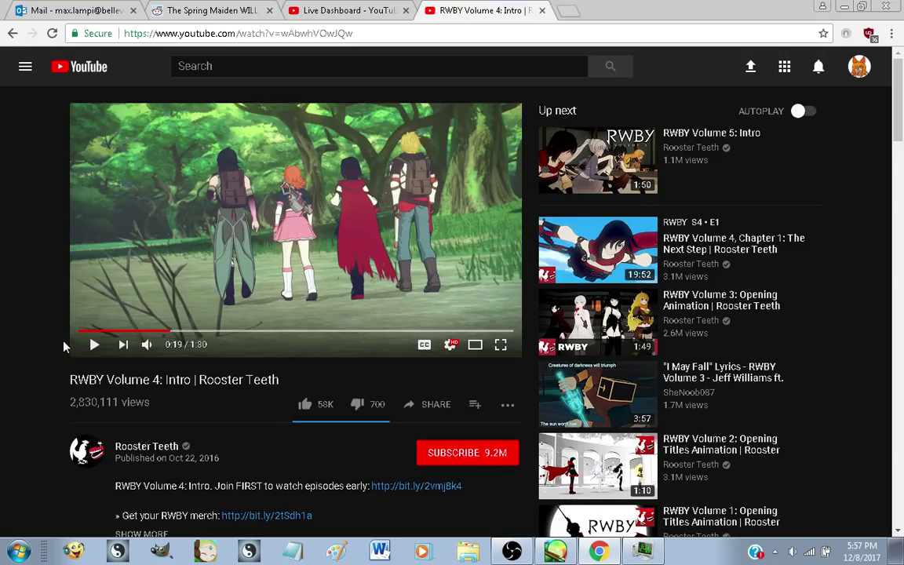
{"action": "left_click", "coordinate": [92, 350]}
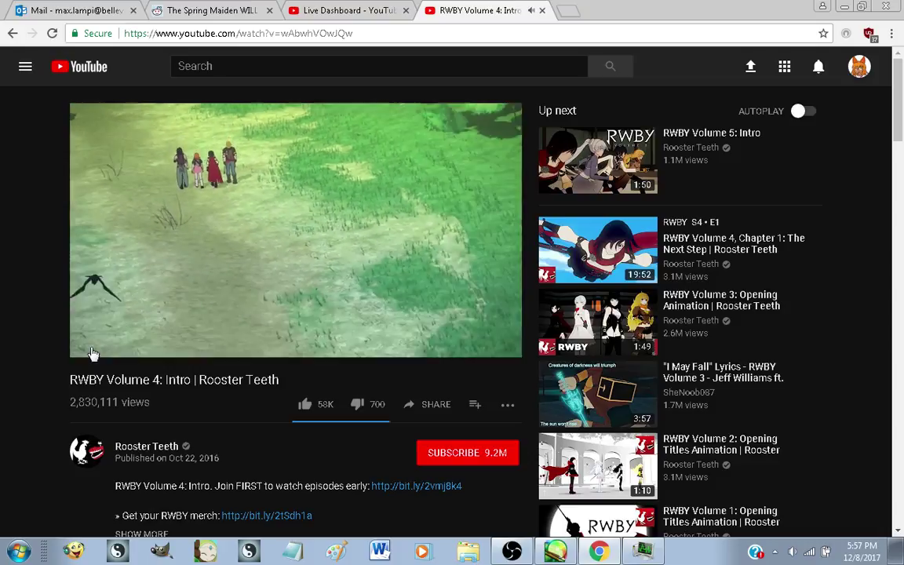
{"action": "left_click", "coordinate": [92, 351]}
{"action": "left_click", "coordinate": [93, 351]}
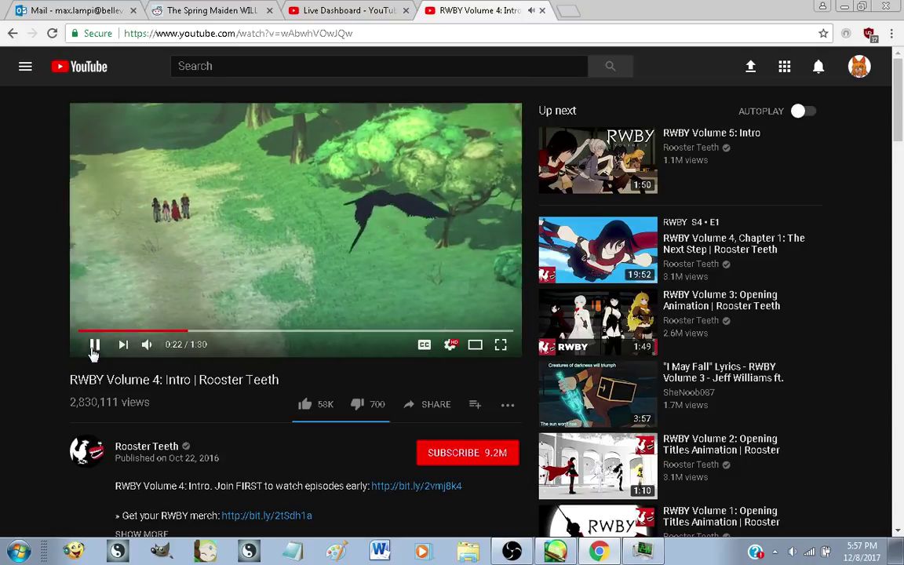
{"action": "left_click", "coordinate": [93, 352]}
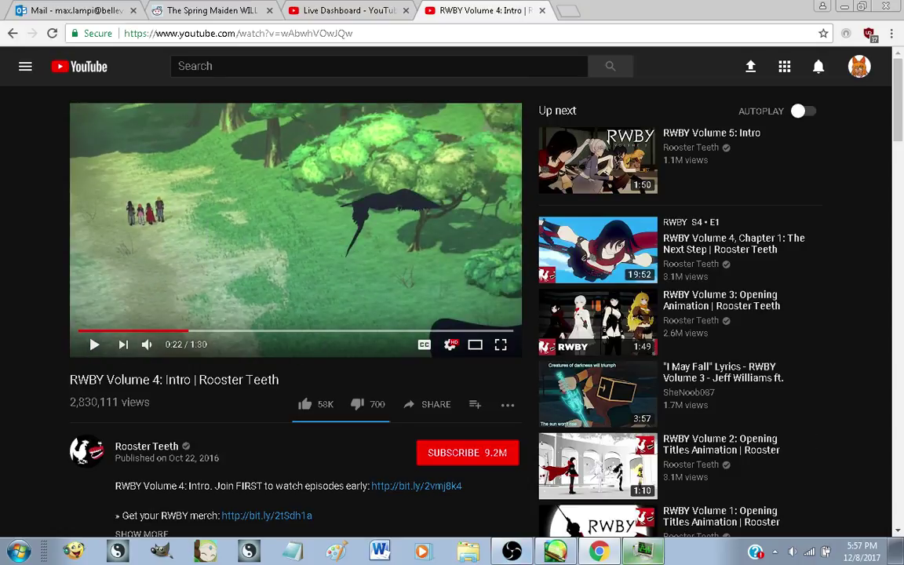
Switch back to PaintTool SAI, sample the path's grey-green from the reference and add a new layer above Layer1
{"action": "left_click", "coordinate": [556, 551]}
{"action": "scroll", "coordinate": [515, 335], "scroll_direction": "down", "scroll_amount": 1}
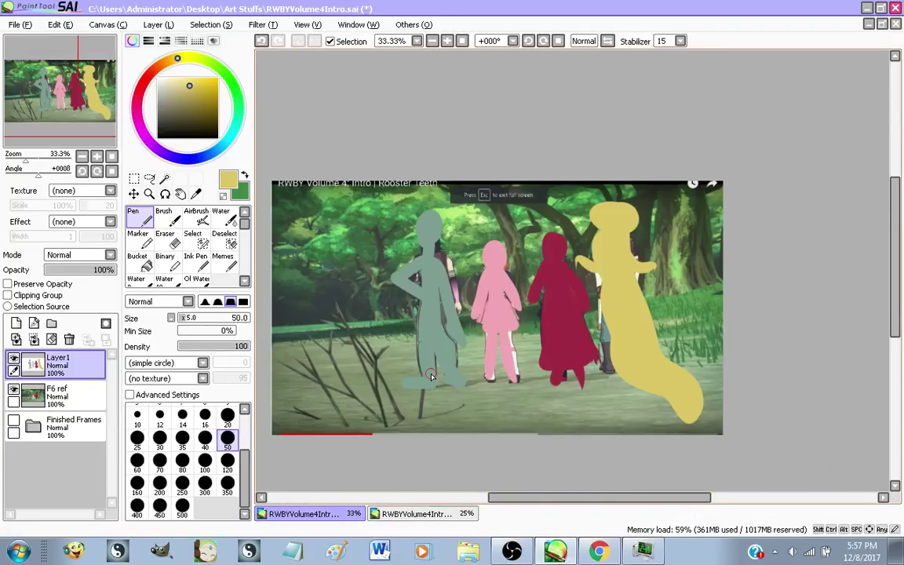
{"action": "scroll", "coordinate": [430, 376], "scroll_direction": "up", "scroll_amount": 1}
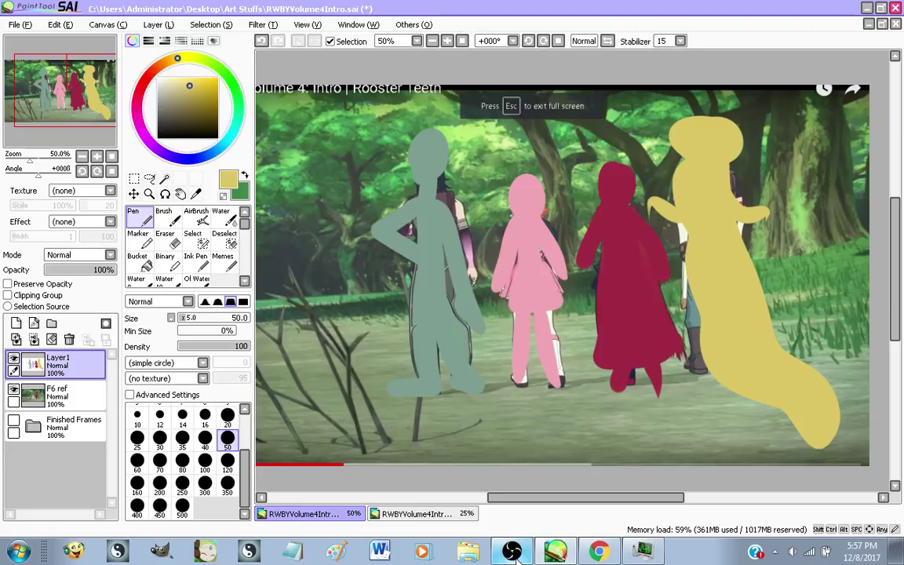
{"action": "scroll", "coordinate": [338, 266], "scroll_direction": "down", "scroll_amount": 1}
{"action": "scroll", "coordinate": [377, 333], "scroll_direction": "up", "scroll_amount": 1}
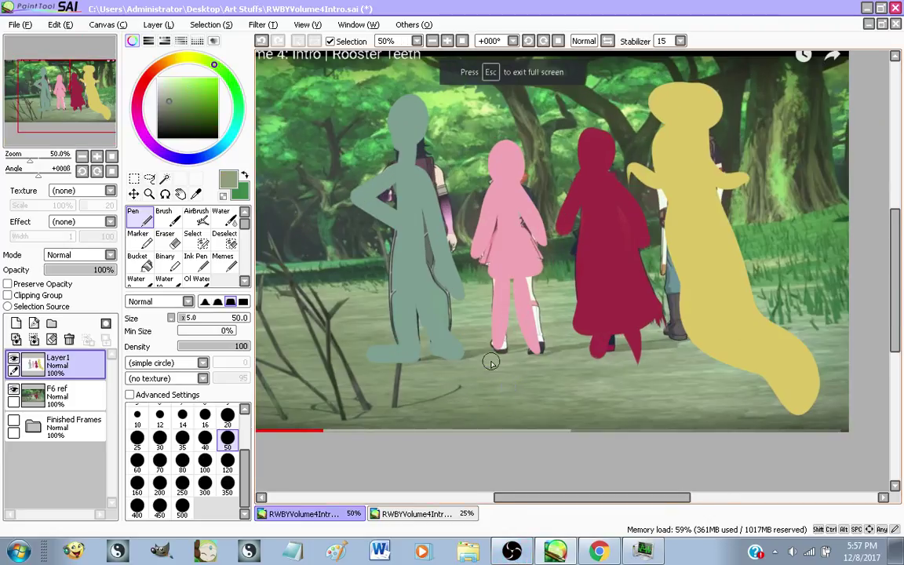
{"action": "scroll", "coordinate": [490, 362], "scroll_direction": "down", "scroll_amount": 1}
{"action": "left_click", "coordinate": [16, 322]}
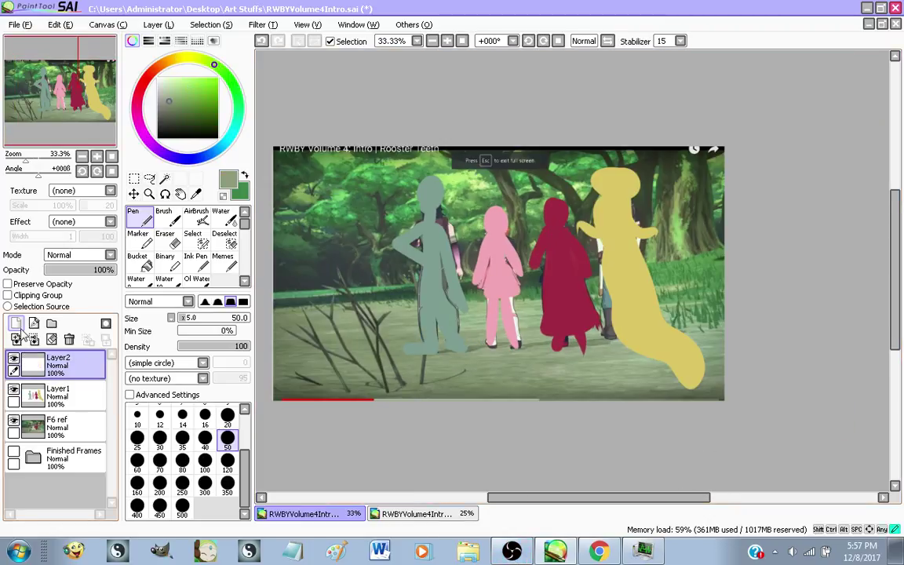
Hide Layer1 and F6 ref and bucket-fill the whole of Layer2 with the sampled grey-green
{"action": "left_click", "coordinate": [137, 261]}
{"action": "left_click", "coordinate": [13, 389]}
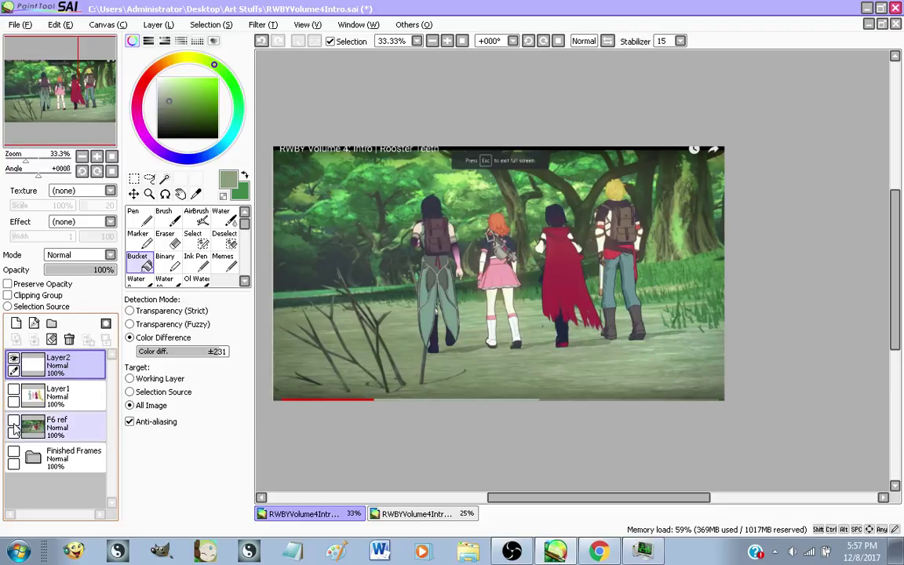
{"action": "left_click", "coordinate": [13, 420]}
{"action": "left_click", "coordinate": [555, 283]}
Show Layer1 and F6 ref again and hide the grey-green Layer2
{"action": "left_click", "coordinate": [13, 391]}
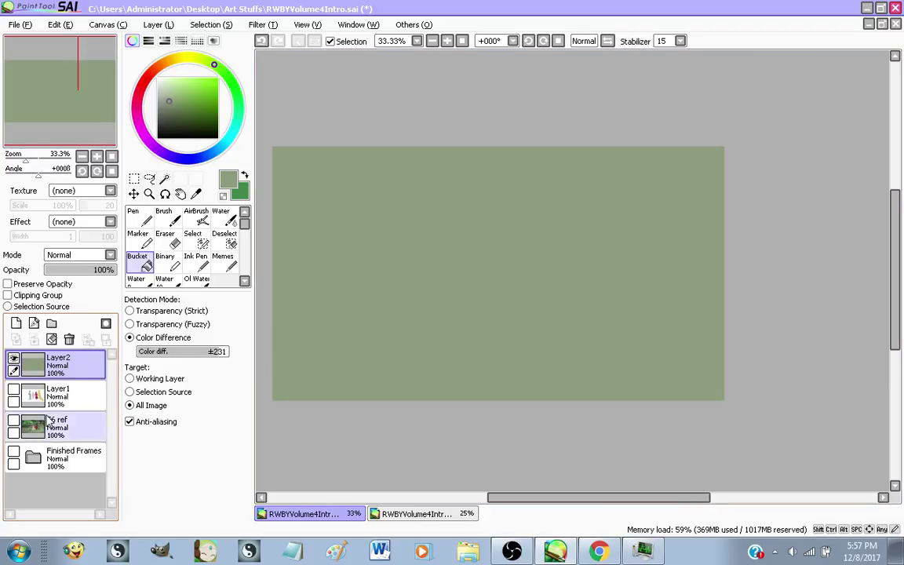
{"action": "left_click", "coordinate": [13, 359]}
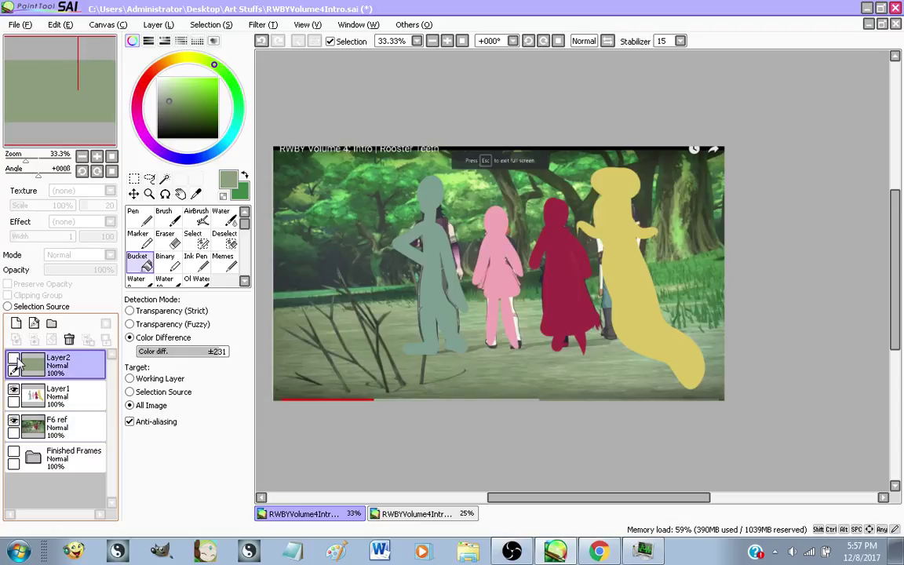
{"action": "scroll", "coordinate": [515, 197], "scroll_direction": "up", "scroll_amount": 1}
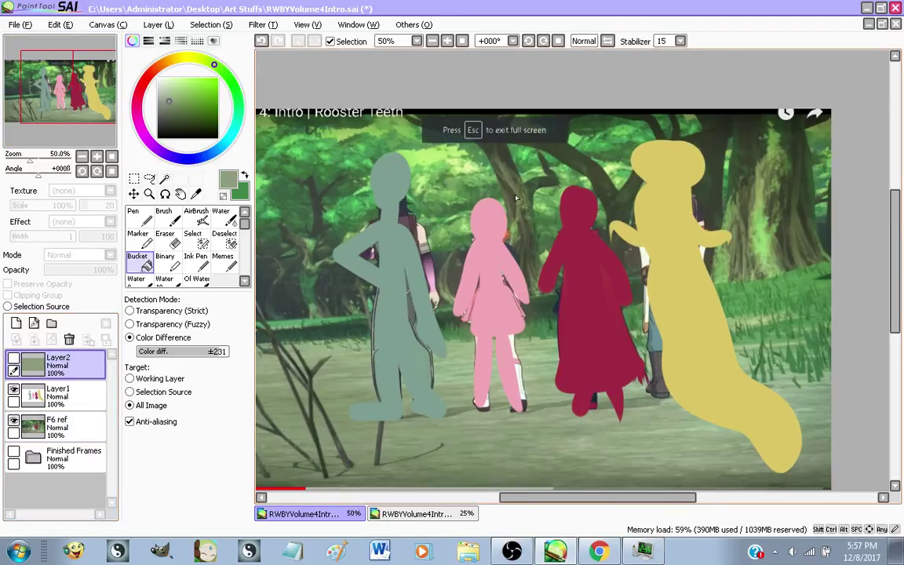
{"action": "scroll", "coordinate": [470, 196], "scroll_direction": "down", "scroll_amount": 1}
{"action": "scroll", "coordinate": [403, 199], "scroll_direction": "up", "scroll_amount": 1}
{"action": "scroll", "coordinate": [400, 200], "scroll_direction": "down", "scroll_amount": 1}
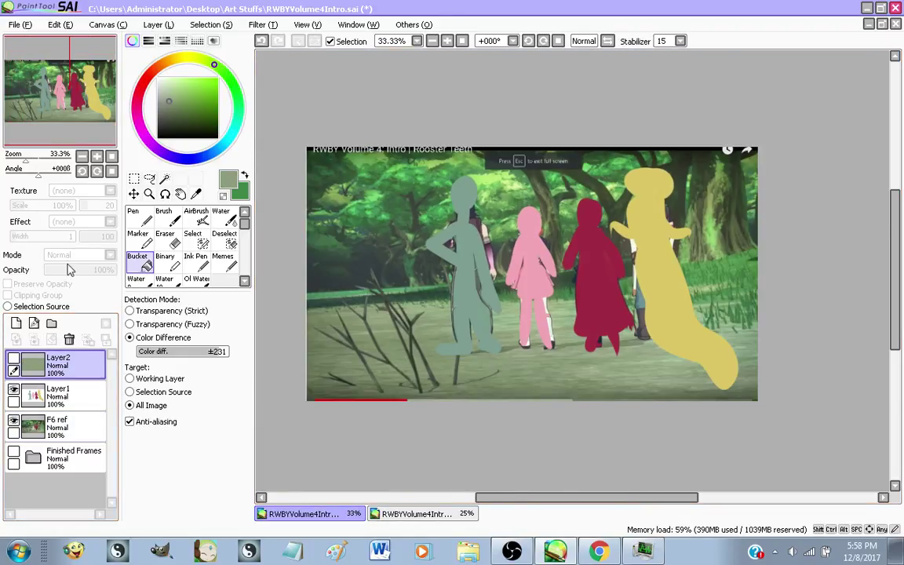
Sample the green of the grass beside the large tree and add a new layer above Layer2
{"action": "key", "text": "x"}
{"action": "scroll", "coordinate": [799, 322], "scroll_direction": "up", "scroll_amount": 1}
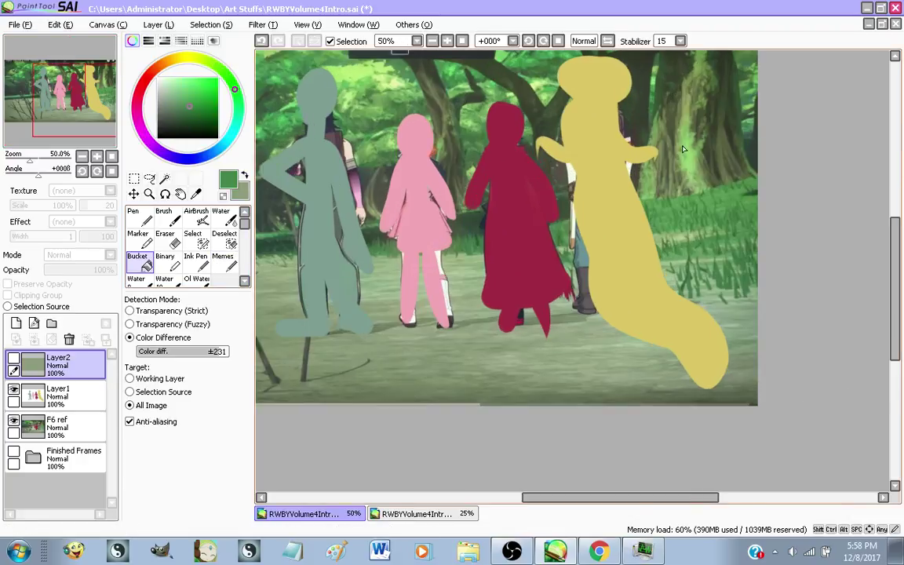
{"action": "scroll", "coordinate": [799, 322], "scroll_direction": "up", "scroll_amount": 3}
{"action": "scroll", "coordinate": [801, 314], "scroll_direction": "up", "scroll_amount": 1}
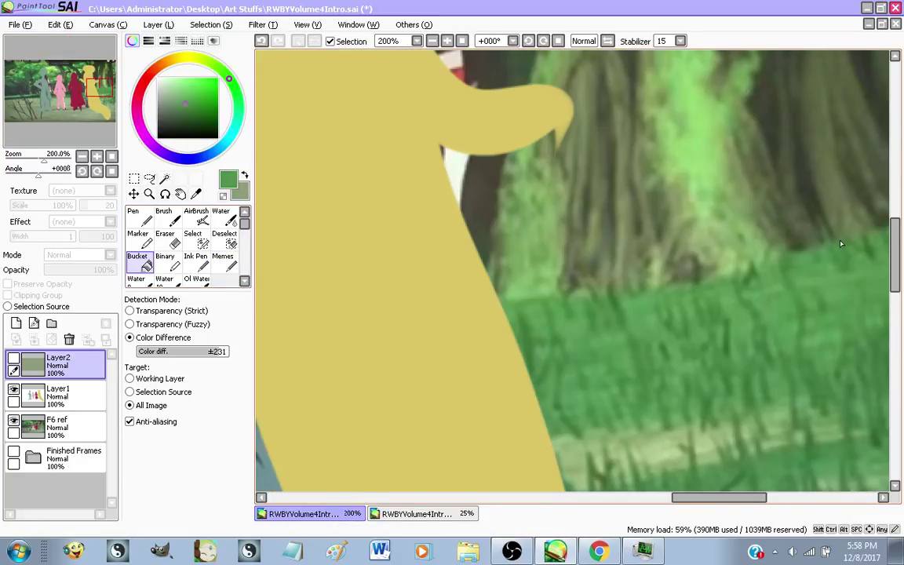
{"action": "scroll", "coordinate": [784, 290], "scroll_direction": "down", "scroll_amount": 5}
{"action": "scroll", "coordinate": [367, 230], "scroll_direction": "up", "scroll_amount": 1}
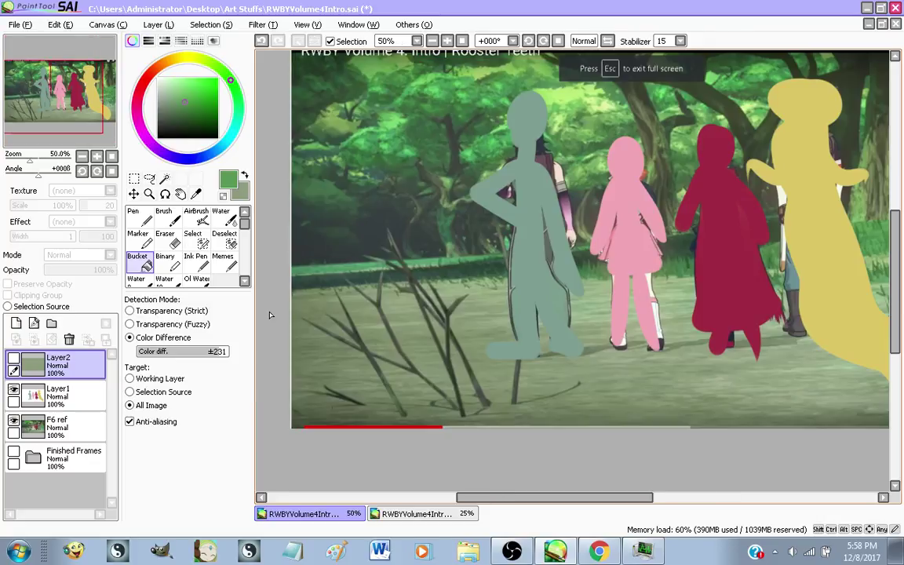
{"action": "scroll", "coordinate": [388, 364], "scroll_direction": "down", "scroll_amount": 1}
{"action": "scroll", "coordinate": [548, 282], "scroll_direction": "up", "scroll_amount": 1}
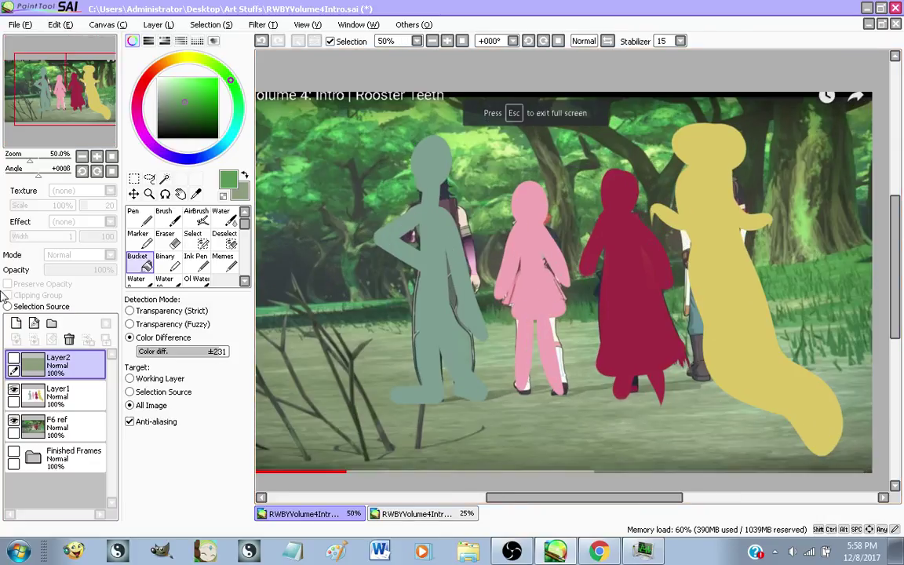
{"action": "left_click", "coordinate": [15, 323]}
Paint a sloping green edge across the whole canvas with the size 50 Pen and bucket-fill everything below it on Layer3
{"action": "left_click", "coordinate": [133, 217]}
{"action": "scroll", "coordinate": [489, 267], "scroll_direction": "down", "scroll_amount": 1}
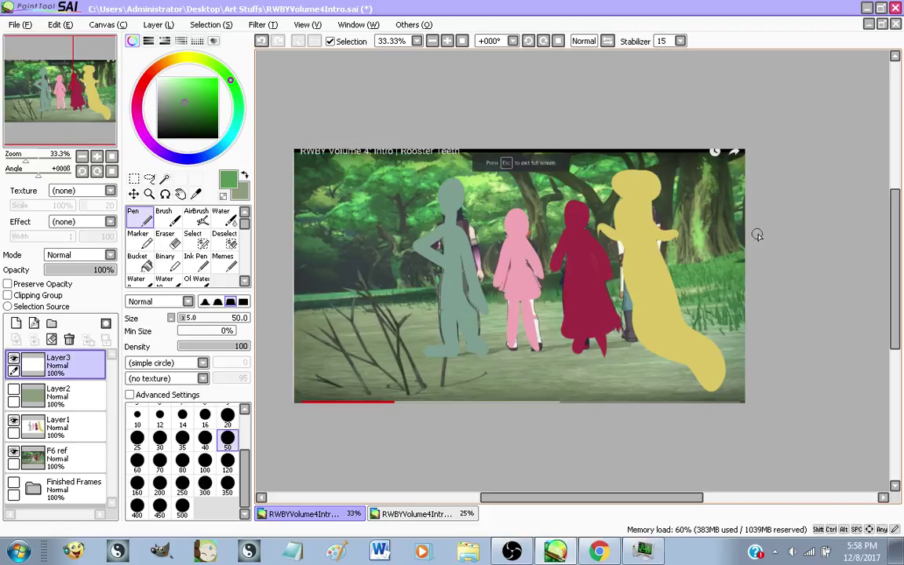
{"action": "mouse_move", "coordinate": [757, 235]}
{"action": "left_mouse_down"}
{"action": "mouse_move", "coordinate": [636, 236]}
{"action": "mouse_move", "coordinate": [444, 263]}
{"action": "mouse_move", "coordinate": [292, 302]}
{"action": "left_mouse_up"}
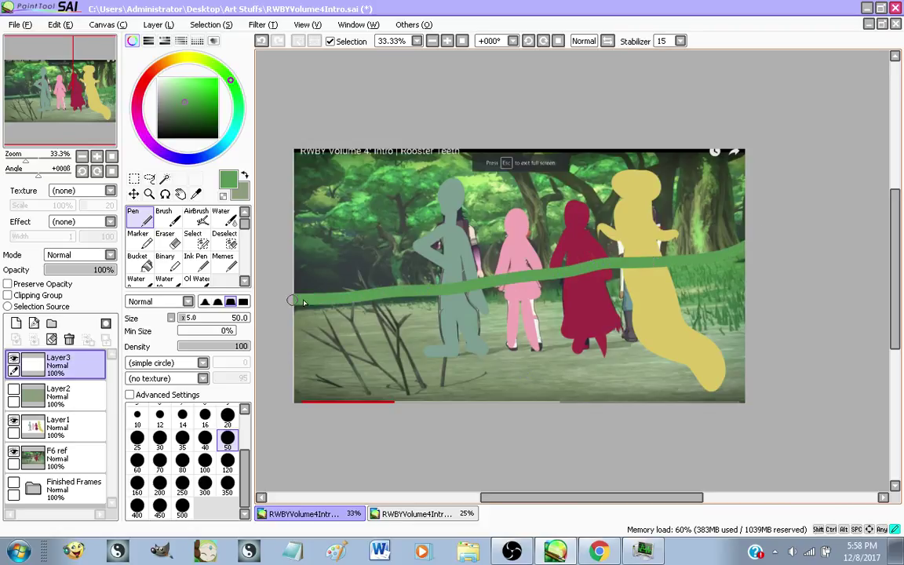
{"action": "left_click", "coordinate": [314, 345]}
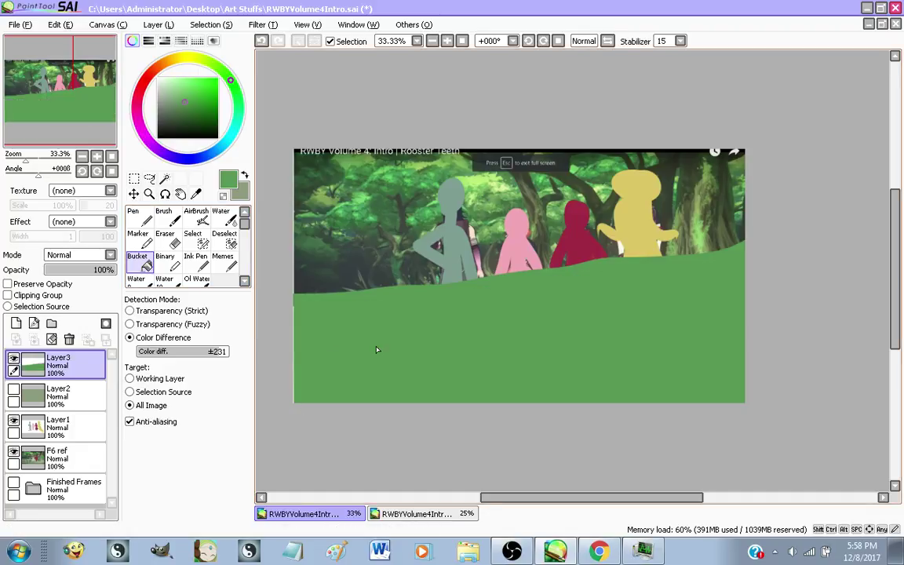
Sample the large tree trunk's dark olive and toggle Layer3's visibility to compare the green ground with the reference
{"action": "scroll", "coordinate": [703, 195], "scroll_direction": "up", "scroll_amount": 2}
{"action": "scroll", "coordinate": [700, 228], "scroll_direction": "down", "scroll_amount": 1}
{"action": "scroll", "coordinate": [720, 257], "scroll_direction": "up", "scroll_amount": 1}
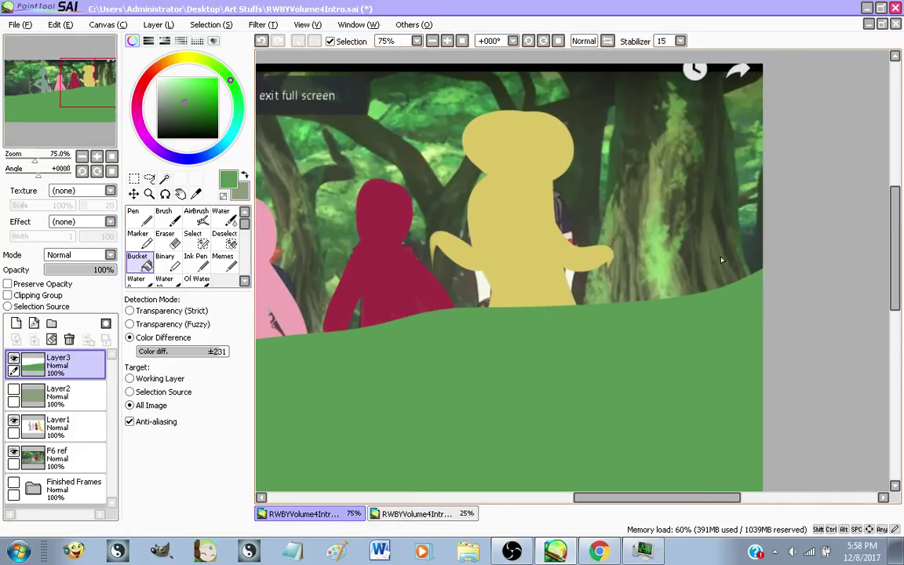
{"action": "right_click", "coordinate": [708, 264]}
{"action": "scroll", "coordinate": [708, 265], "scroll_direction": "down", "scroll_amount": 1}
{"action": "scroll", "coordinate": [710, 264], "scroll_direction": "down", "scroll_amount": 1}
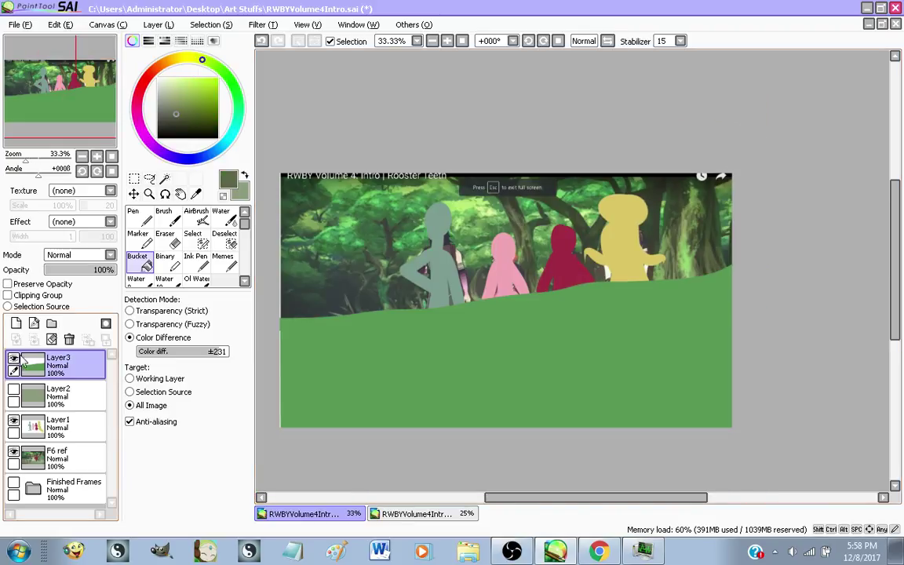
{"action": "left_click", "coordinate": [14, 359]}
{"action": "left_click", "coordinate": [14, 358]}
{"action": "left_click", "coordinate": [14, 358]}
{"action": "left_click", "coordinate": [14, 358]}
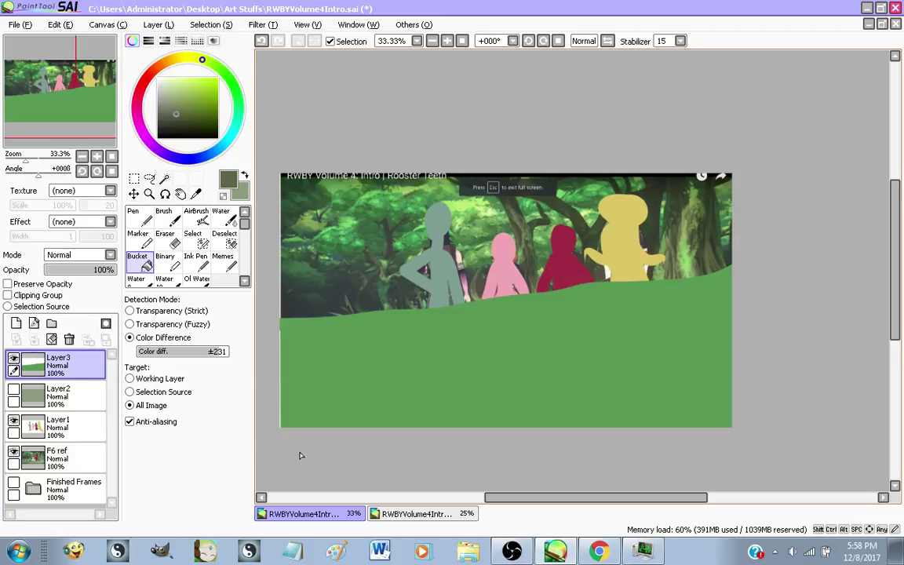
Resample the ground's green and paint over the unfilled sliver along the canvas's left edge on Layer3
{"action": "scroll", "coordinate": [399, 152], "scroll_direction": "up", "scroll_amount": 3}
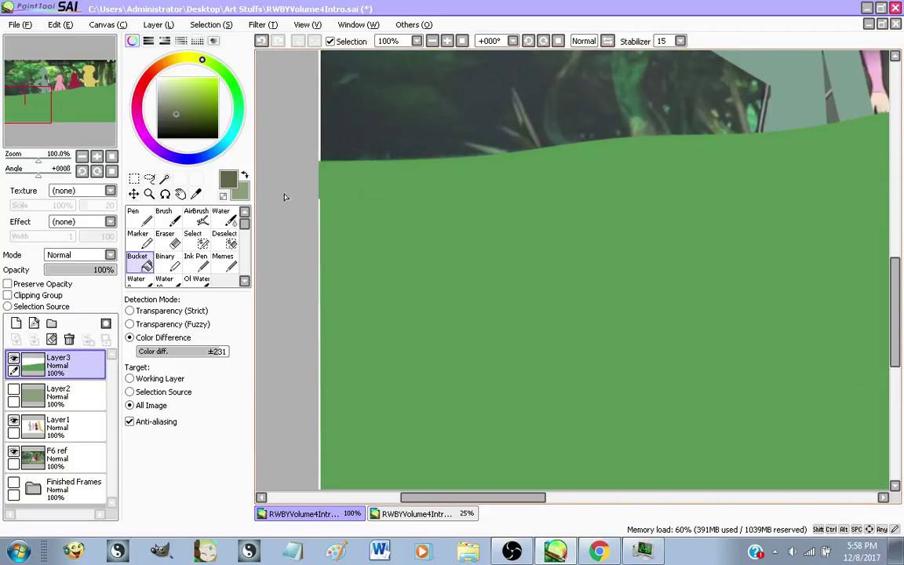
{"action": "scroll", "coordinate": [285, 197], "scroll_direction": "down", "scroll_amount": 1}
{"action": "key", "text": "n"}
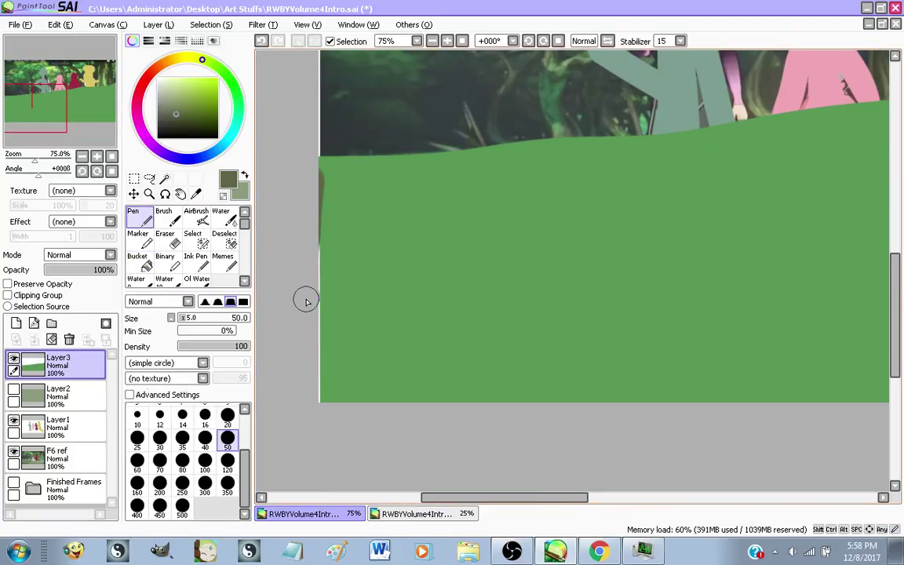
{"action": "left_click", "coordinate": [359, 210], "text": "alt"}
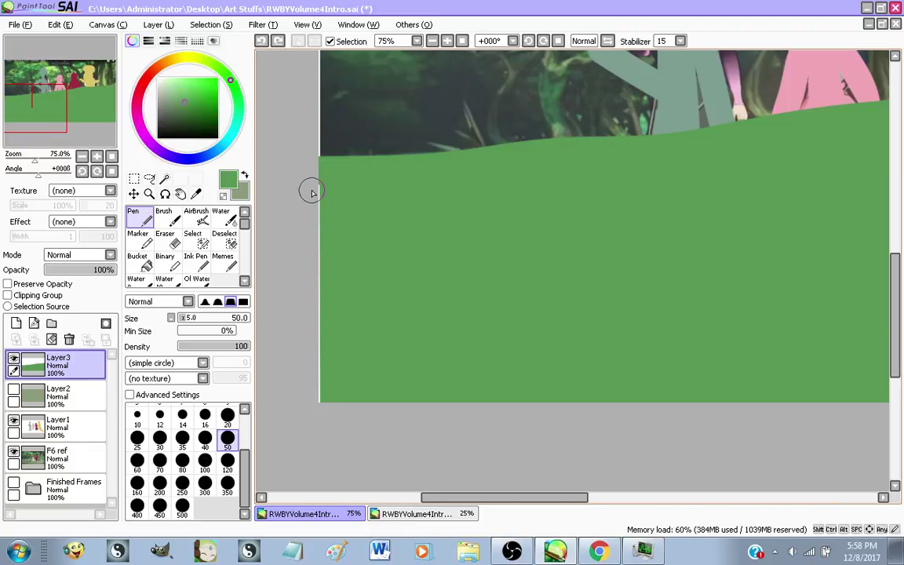
{"action": "left_click_drag", "start_coordinate": [309, 191], "coordinate": [306, 314]}
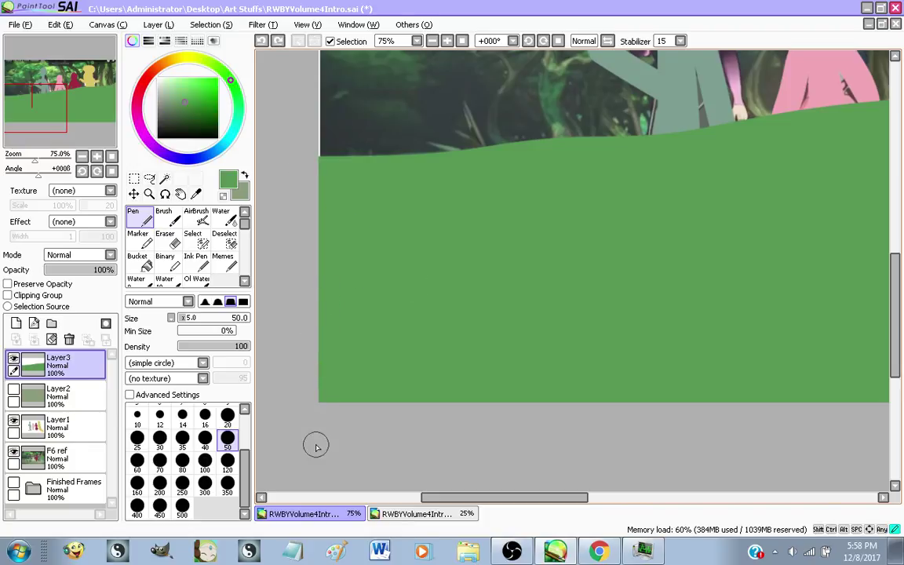
{"action": "scroll", "coordinate": [324, 352], "scroll_direction": "down", "scroll_amount": 3}
{"action": "scroll", "coordinate": [387, 341], "scroll_direction": "up", "scroll_amount": 3}
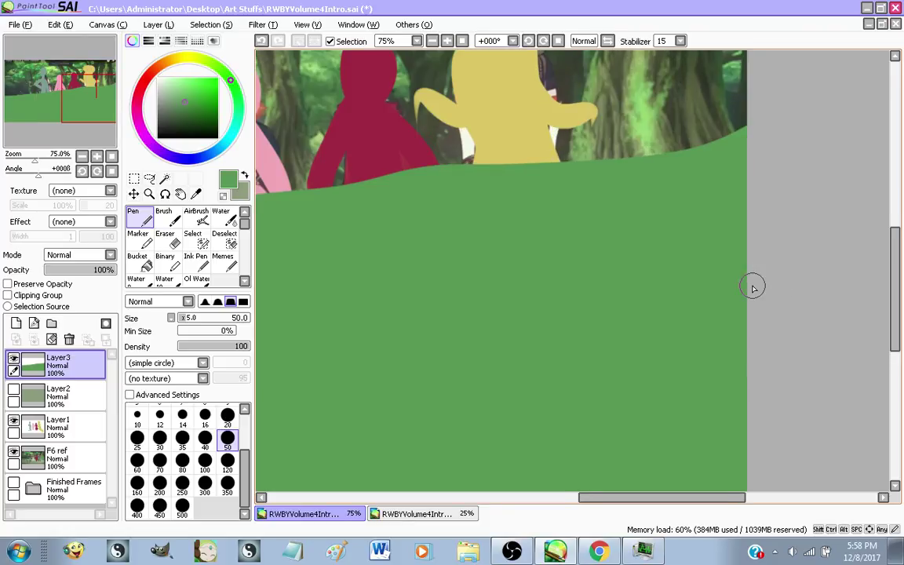
{"action": "scroll", "coordinate": [750, 284], "scroll_direction": "down", "scroll_amount": 2}
{"action": "scroll", "coordinate": [440, 257], "scroll_direction": "up", "scroll_amount": 1}
{"action": "scroll", "coordinate": [373, 289], "scroll_direction": "down", "scroll_amount": 1}
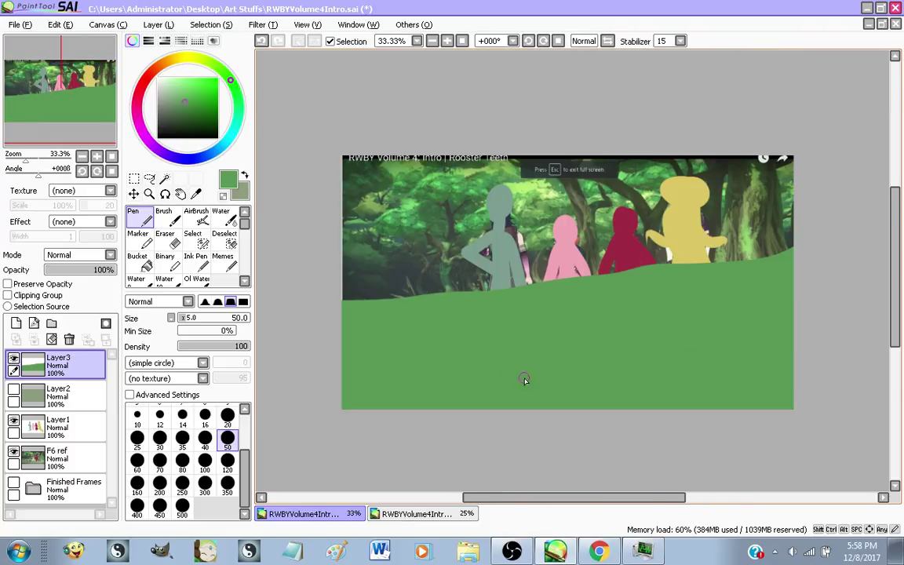
Sample the large tree trunk's dark olive from the reference and add a new layer above Layer3
{"action": "scroll", "coordinate": [742, 221], "scroll_direction": "up", "scroll_amount": 5}
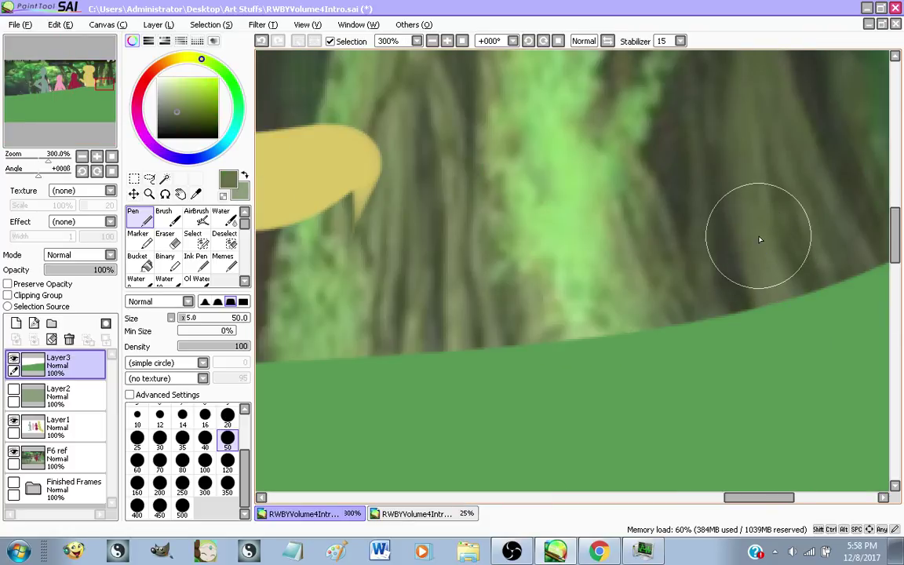
{"action": "scroll", "coordinate": [741, 251], "scroll_direction": "down", "scroll_amount": 3}
{"action": "scroll", "coordinate": [741, 250], "scroll_direction": "down", "scroll_amount": 2}
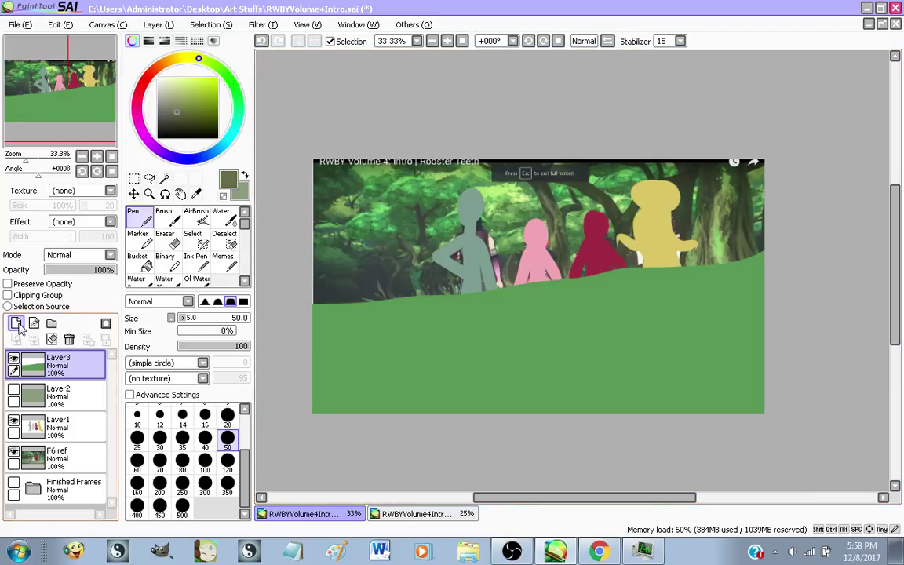
{"action": "left_click", "coordinate": [16, 323]}
{"action": "scroll", "coordinate": [744, 308], "scroll_direction": "down", "scroll_amount": 1}
{"action": "scroll", "coordinate": [665, 329], "scroll_direction": "up", "scroll_amount": 1}
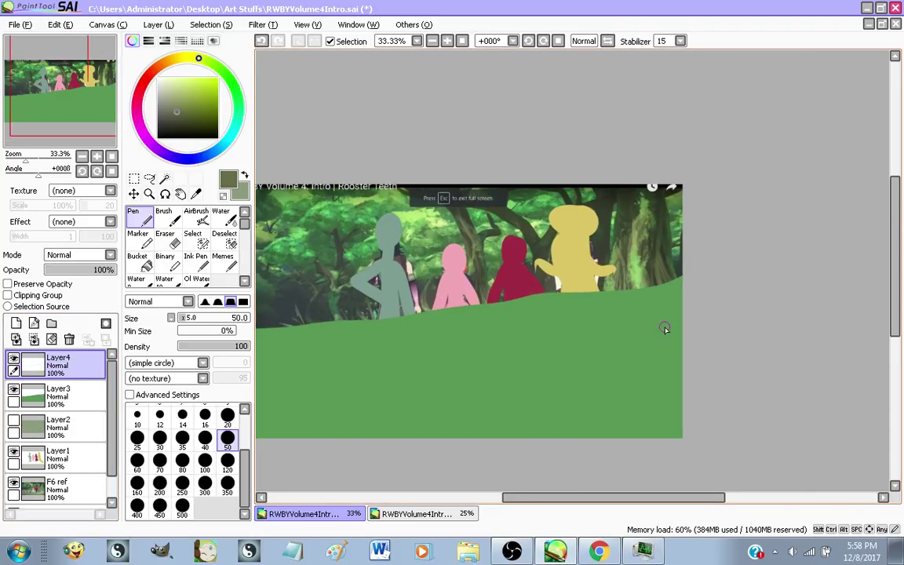
Paint the large tree at the canvas's right edge as a solid olive trunk with spreading roots on Layer4, using the size 50 Pen
{"action": "left_click_drag", "start_coordinate": [602, 296], "coordinate": [627, 188]}
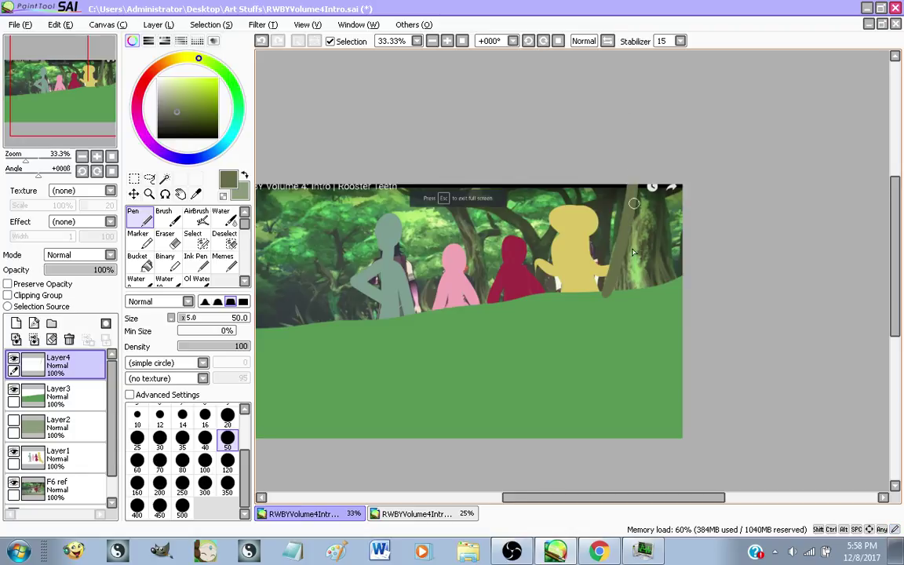
{"action": "mouse_move", "coordinate": [671, 274]}
{"action": "left_mouse_down"}
{"action": "mouse_move", "coordinate": [627, 103]}
{"action": "mouse_move", "coordinate": [639, 199]}
{"action": "mouse_move", "coordinate": [629, 215]}
{"action": "mouse_move", "coordinate": [626, 175]}
{"action": "mouse_move", "coordinate": [620, 259]}
{"action": "mouse_move", "coordinate": [617, 179]}
{"action": "mouse_move", "coordinate": [634, 225]}
{"action": "left_mouse_up"}
{"action": "key", "text": "ctrl+z"}
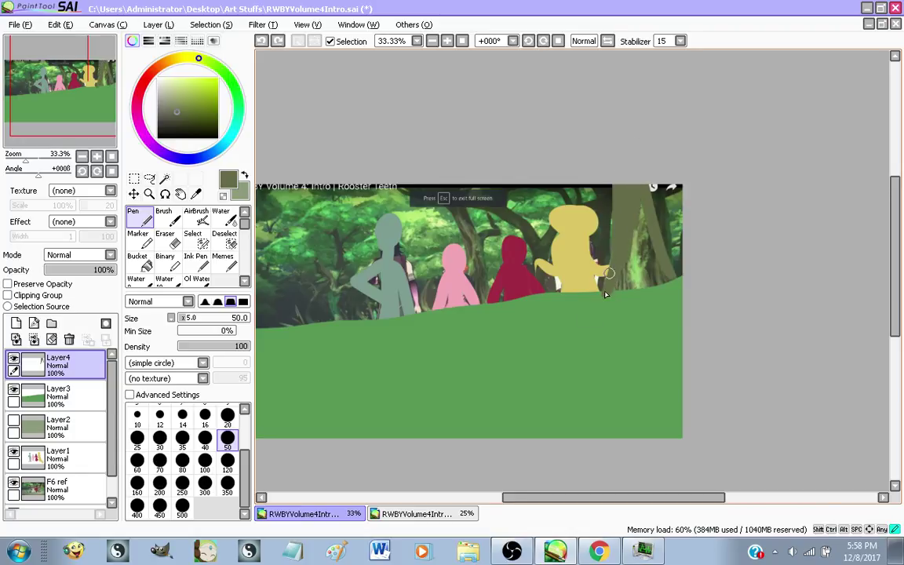
{"action": "left_click_drag", "start_coordinate": [622, 273], "coordinate": [609, 307]}
{"action": "mouse_move", "coordinate": [630, 265]}
{"action": "left_mouse_down"}
{"action": "mouse_move", "coordinate": [629, 301]}
{"action": "mouse_move", "coordinate": [640, 254]}
{"action": "mouse_move", "coordinate": [640, 326]}
{"action": "left_mouse_up"}
{"action": "mouse_move", "coordinate": [643, 243]}
{"action": "left_mouse_down"}
{"action": "mouse_move", "coordinate": [651, 308]}
{"action": "mouse_move", "coordinate": [671, 311]}
{"action": "left_mouse_up"}
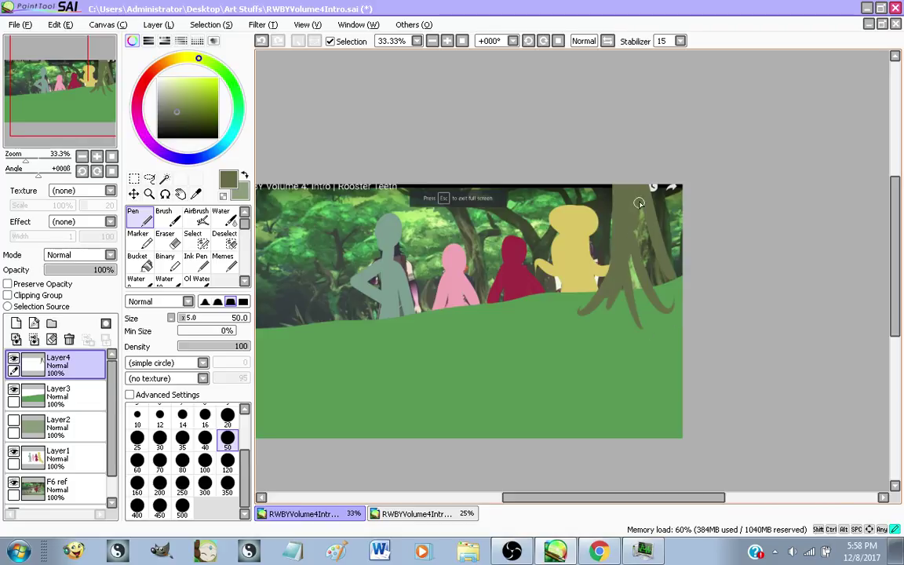
{"action": "left_click_drag", "start_coordinate": [642, 203], "coordinate": [688, 311]}
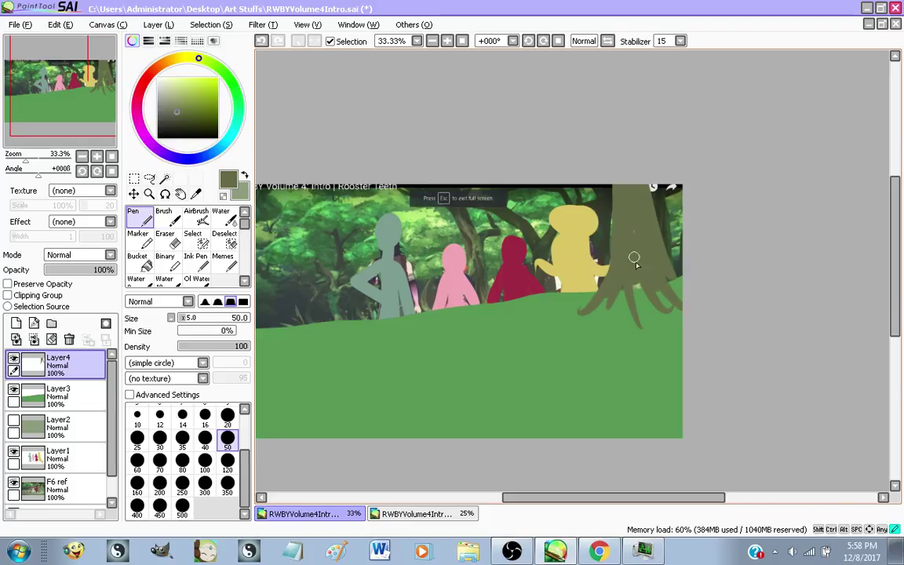
Paint a second olive trunk with a forked top beside the large tree, overlapping the yellow figure's right side
{"action": "left_click_drag", "start_coordinate": [609, 286], "coordinate": [615, 177]}
{"action": "key", "text": "ctrl+z"}
{"action": "left_click_drag", "start_coordinate": [588, 282], "coordinate": [569, 161]}
{"action": "mouse_move", "coordinate": [584, 300]}
{"action": "left_mouse_down"}
{"action": "mouse_move", "coordinate": [576, 195]}
{"action": "mouse_move", "coordinate": [608, 279]}
{"action": "left_mouse_up"}
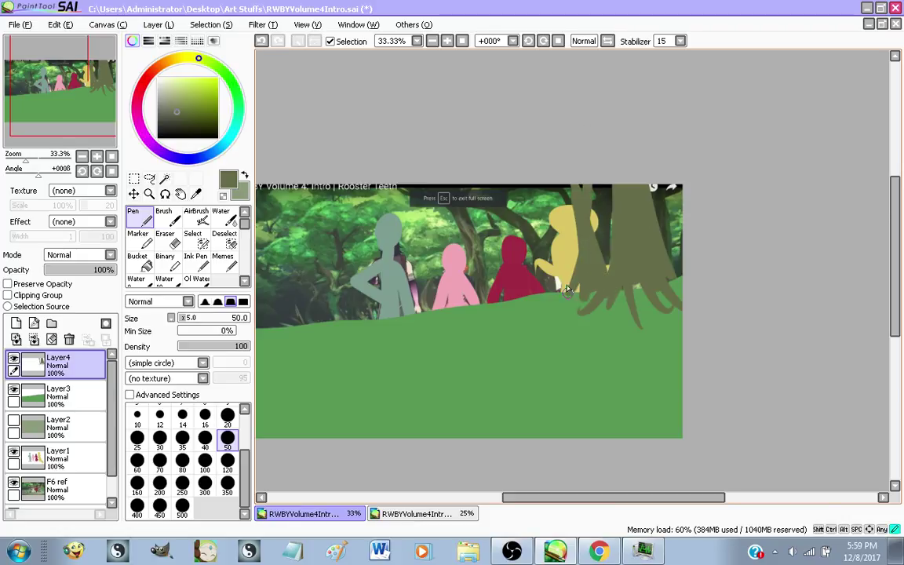
Paint an olive tree between the red and yellow figures, with long branches reaching up to the left and a rooted base
{"action": "left_click_drag", "start_coordinate": [541, 297], "coordinate": [554, 185]}
{"action": "left_click_drag", "start_coordinate": [547, 254], "coordinate": [494, 174]}
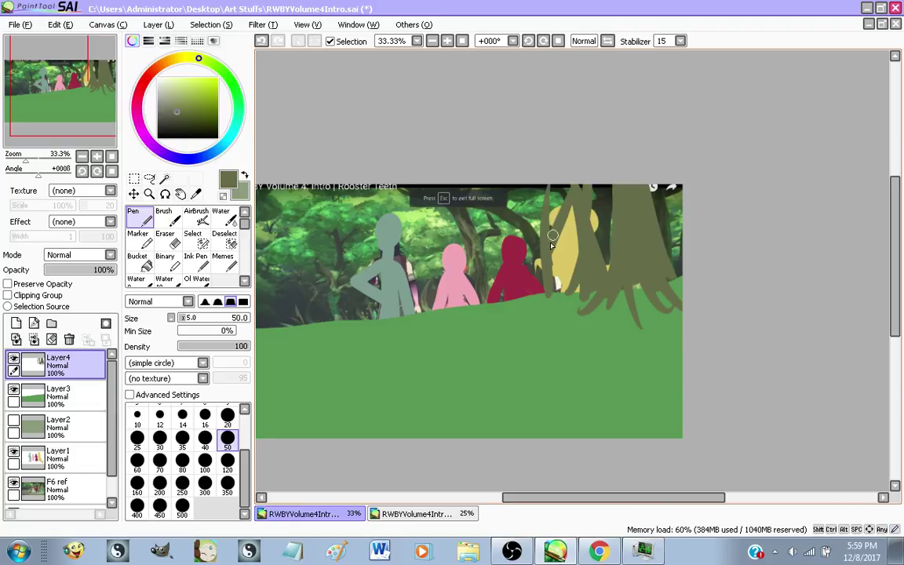
{"action": "left_click_drag", "start_coordinate": [543, 248], "coordinate": [457, 186]}
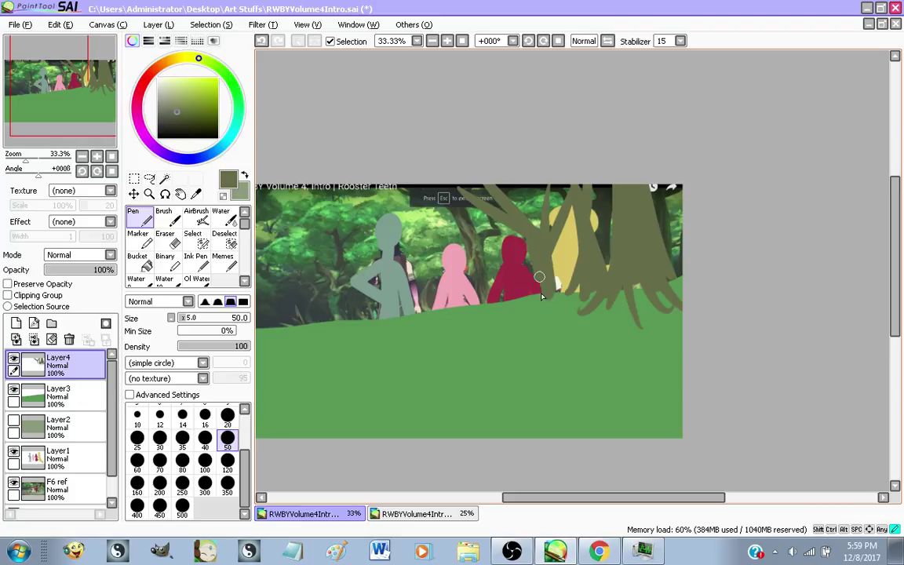
{"action": "left_click_drag", "start_coordinate": [545, 257], "coordinate": [564, 304]}
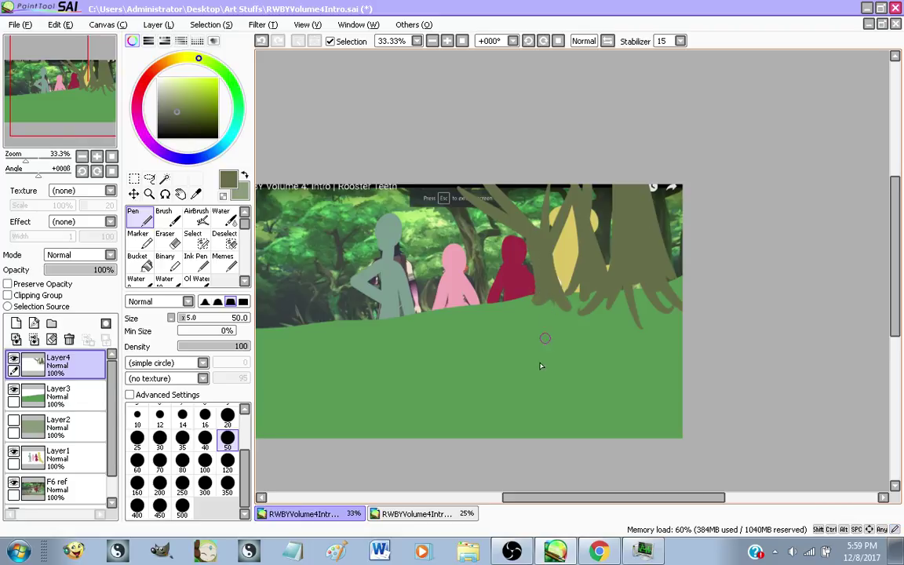
Paint a thick olive tree between the pink and red figures, with a side branch and branches up to the canvas's top edge
{"action": "left_click_drag", "start_coordinate": [494, 234], "coordinate": [482, 277]}
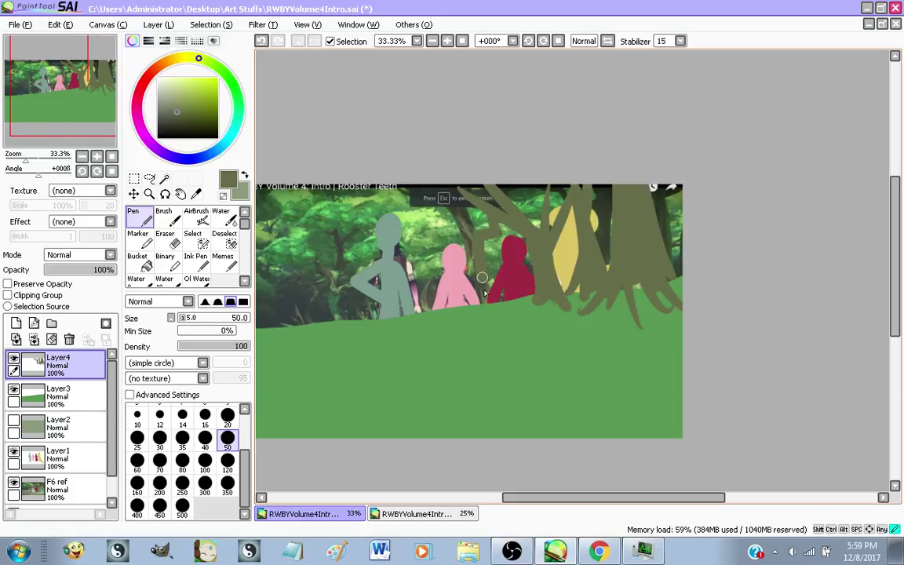
{"action": "mouse_move", "coordinate": [470, 228]}
{"action": "left_mouse_down"}
{"action": "mouse_move", "coordinate": [455, 186]}
{"action": "mouse_move", "coordinate": [461, 214]}
{"action": "mouse_move", "coordinate": [419, 185]}
{"action": "left_mouse_up"}
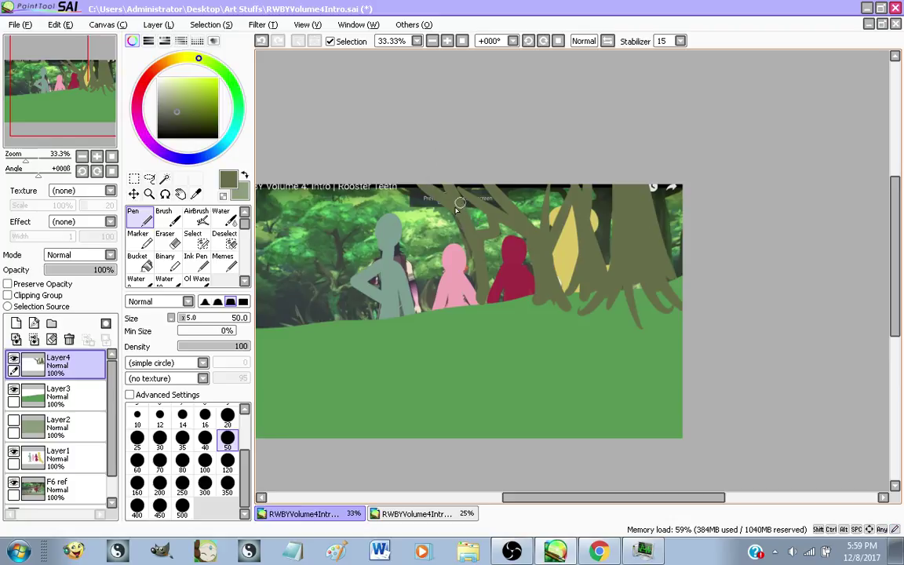
{"action": "mouse_move", "coordinate": [461, 226]}
{"action": "left_mouse_down"}
{"action": "mouse_move", "coordinate": [462, 287]}
{"action": "mouse_move", "coordinate": [464, 296]}
{"action": "mouse_move", "coordinate": [470, 259]}
{"action": "mouse_move", "coordinate": [473, 299]}
{"action": "mouse_move", "coordinate": [473, 290]}
{"action": "mouse_move", "coordinate": [456, 296]}
{"action": "mouse_move", "coordinate": [486, 301]}
{"action": "left_mouse_up"}
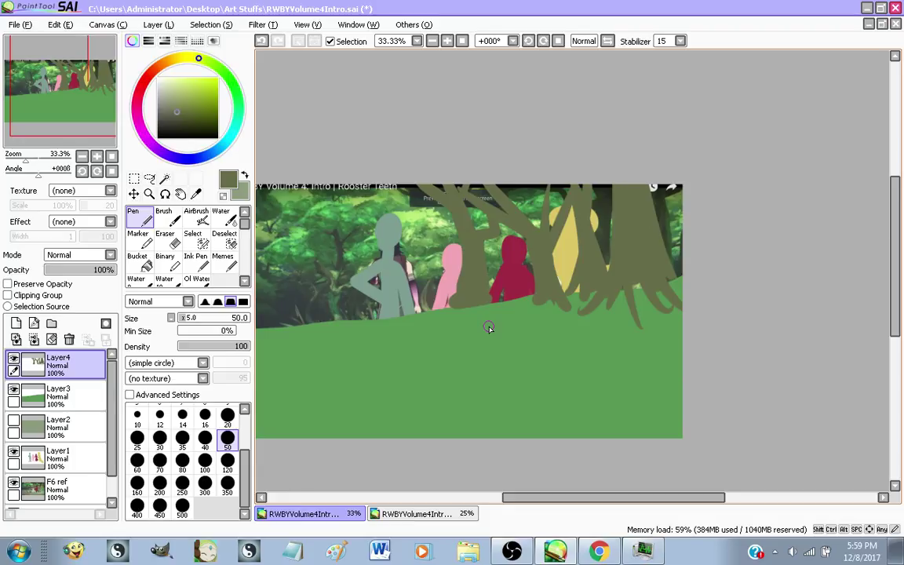
Widen the large tree's right edge with a small branch at its top and fill in the trunk bases and roots on Layer4
{"action": "scroll", "coordinate": [671, 210], "scroll_direction": "up", "scroll_amount": 1}
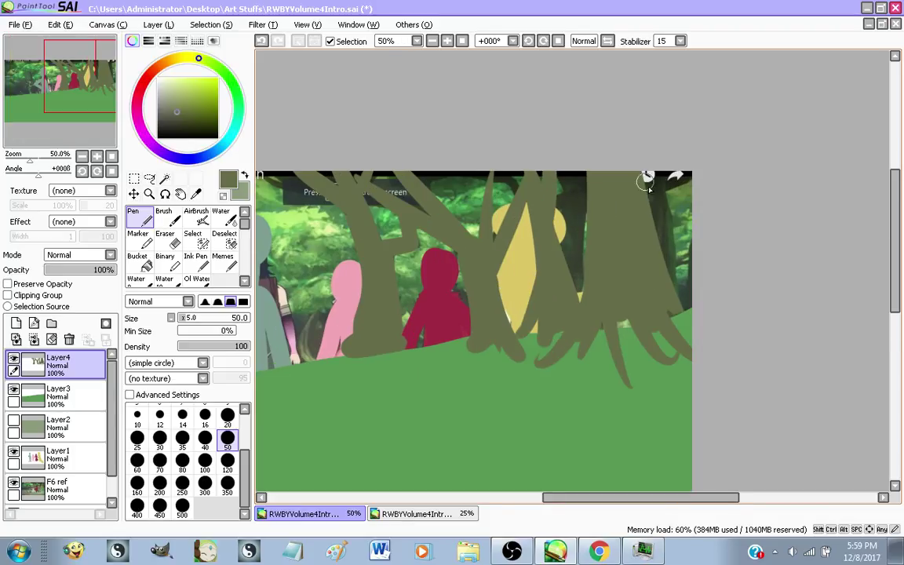
{"action": "left_click_drag", "start_coordinate": [668, 295], "coordinate": [643, 114]}
{"action": "left_click_drag", "start_coordinate": [656, 196], "coordinate": [675, 146]}
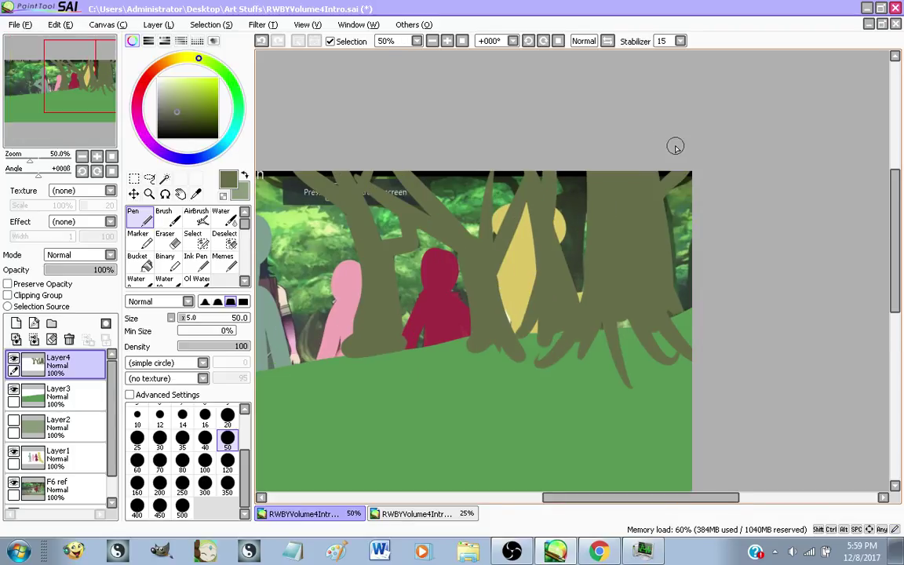
{"action": "scroll", "coordinate": [676, 147], "scroll_direction": "down", "scroll_amount": 1}
{"action": "scroll", "coordinate": [692, 296], "scroll_direction": "up", "scroll_amount": 2}
{"action": "scroll", "coordinate": [586, 307], "scroll_direction": "down", "scroll_amount": 1}
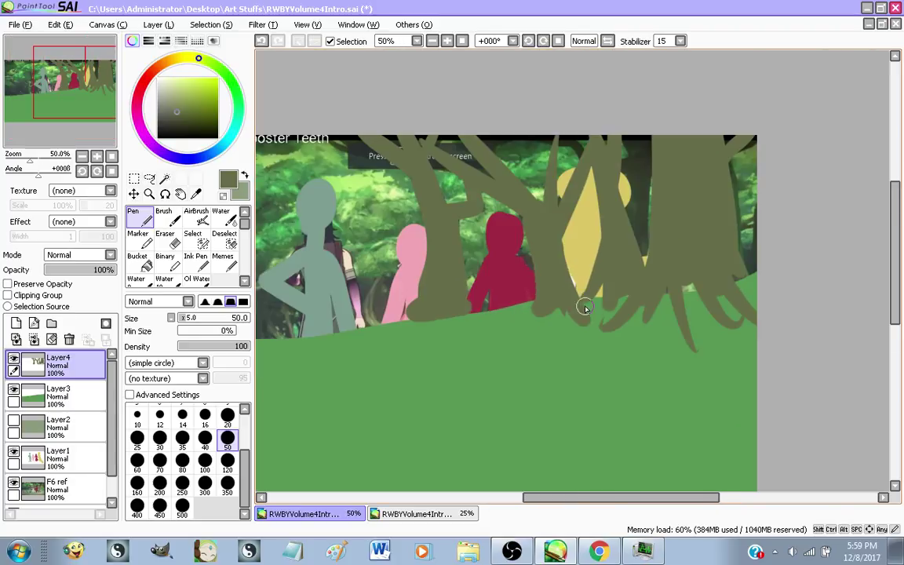
{"action": "scroll", "coordinate": [813, 297], "scroll_direction": "up", "scroll_amount": 2}
{"action": "left_click_drag", "start_coordinate": [560, 265], "coordinate": [769, 272]}
{"action": "mouse_move", "coordinate": [633, 275]}
{"action": "left_mouse_down"}
{"action": "mouse_move", "coordinate": [596, 284]}
{"action": "mouse_move", "coordinate": [527, 279]}
{"action": "left_mouse_up"}
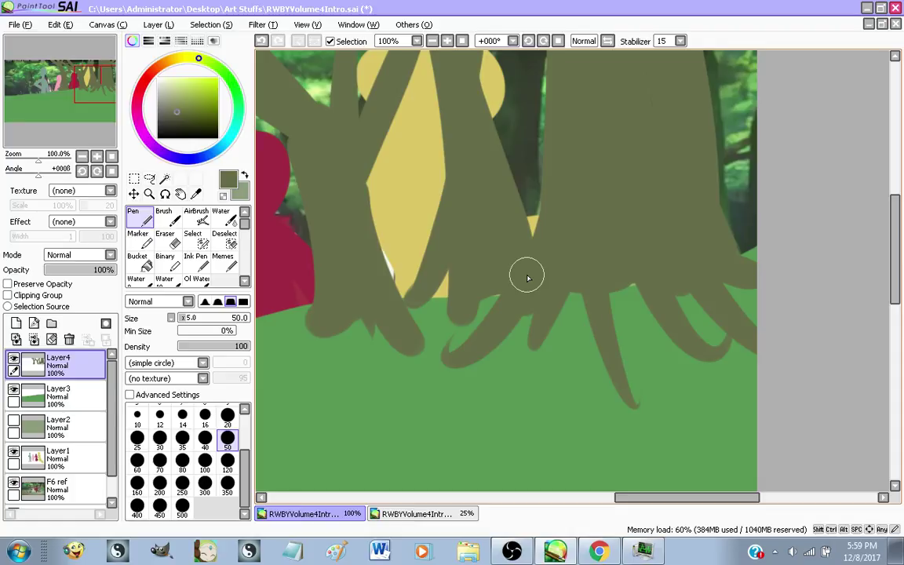
{"action": "scroll", "coordinate": [527, 278], "scroll_direction": "down", "scroll_amount": 2}
{"action": "scroll", "coordinate": [412, 306], "scroll_direction": "down", "scroll_amount": 1}
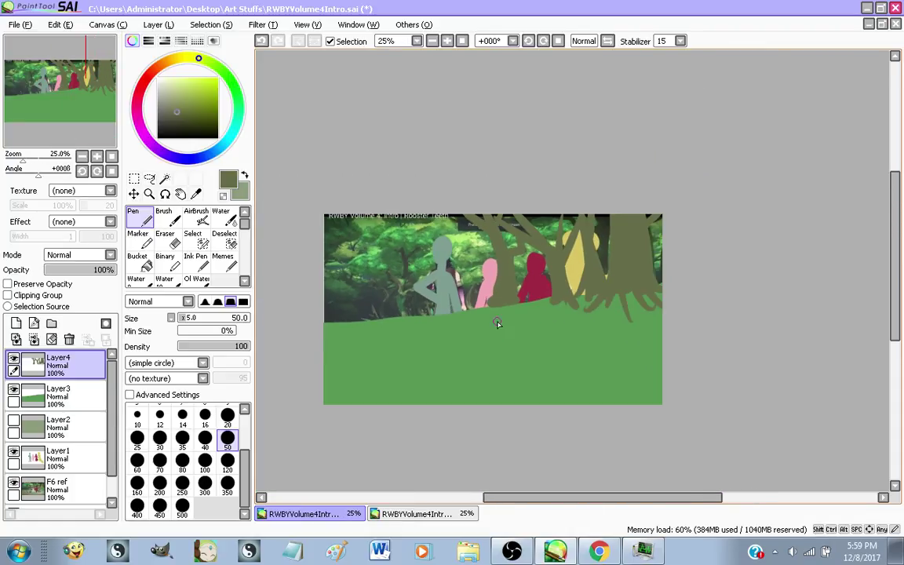
Paint a thin branching olive tree left of the teal figure and a small stem at the canvas's left edge
{"action": "scroll", "coordinate": [398, 252], "scroll_direction": "up", "scroll_amount": 1}
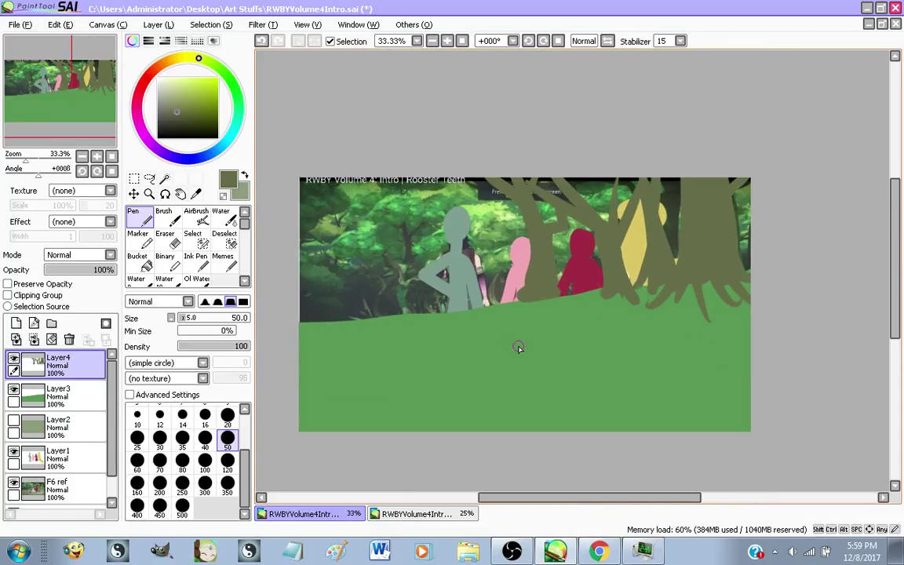
{"action": "left_click_drag", "start_coordinate": [403, 306], "coordinate": [387, 167]}
{"action": "mouse_move", "coordinate": [403, 260]}
{"action": "left_mouse_down"}
{"action": "mouse_move", "coordinate": [358, 214]}
{"action": "mouse_move", "coordinate": [351, 188]}
{"action": "left_mouse_up"}
{"action": "left_click_drag", "start_coordinate": [405, 257], "coordinate": [441, 200]}
{"action": "left_click_drag", "start_coordinate": [301, 311], "coordinate": [306, 273]}
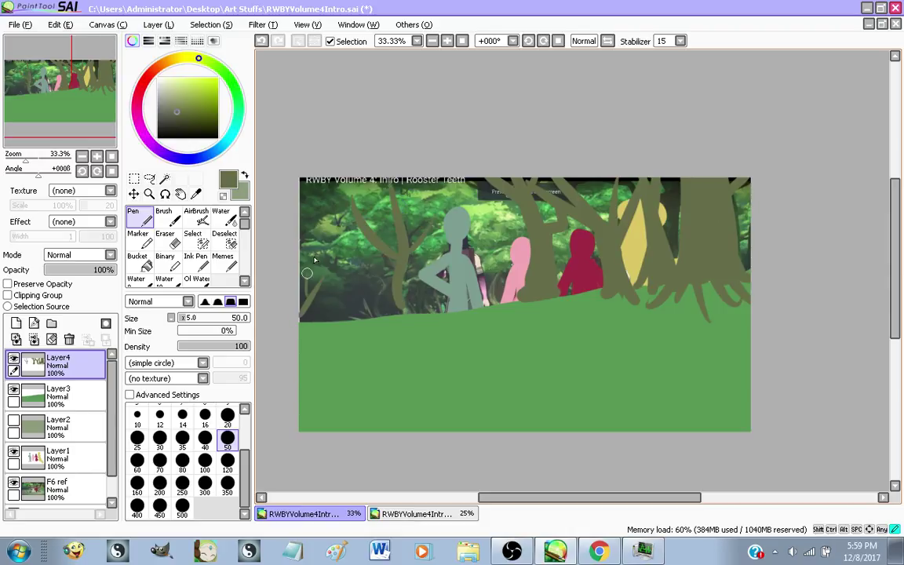
Add a new layer between Layer3 and Layer4, sample the foliage's light green and try a stroke with the size 350 Pen
{"action": "left_click", "coordinate": [79, 395]}
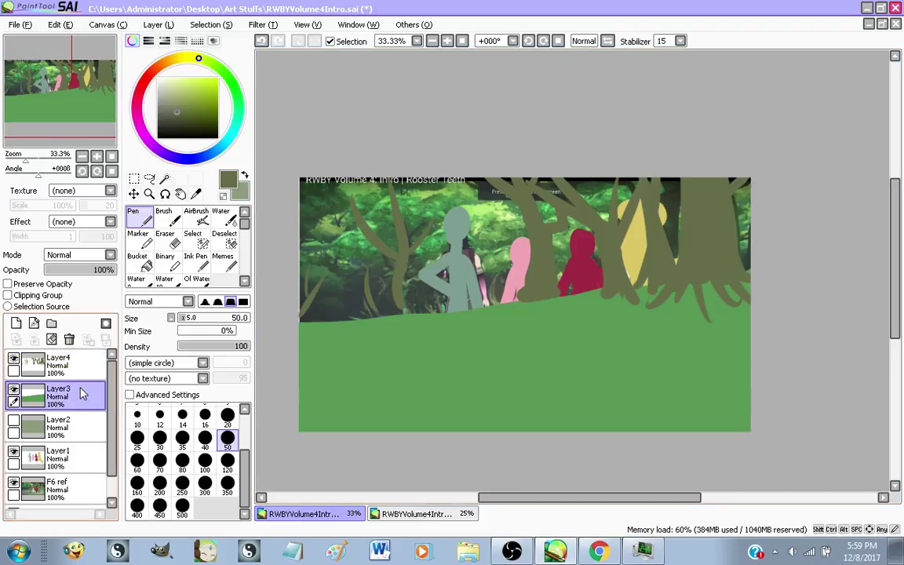
{"action": "left_click", "coordinate": [16, 323]}
{"action": "right_click", "coordinate": [479, 211]}
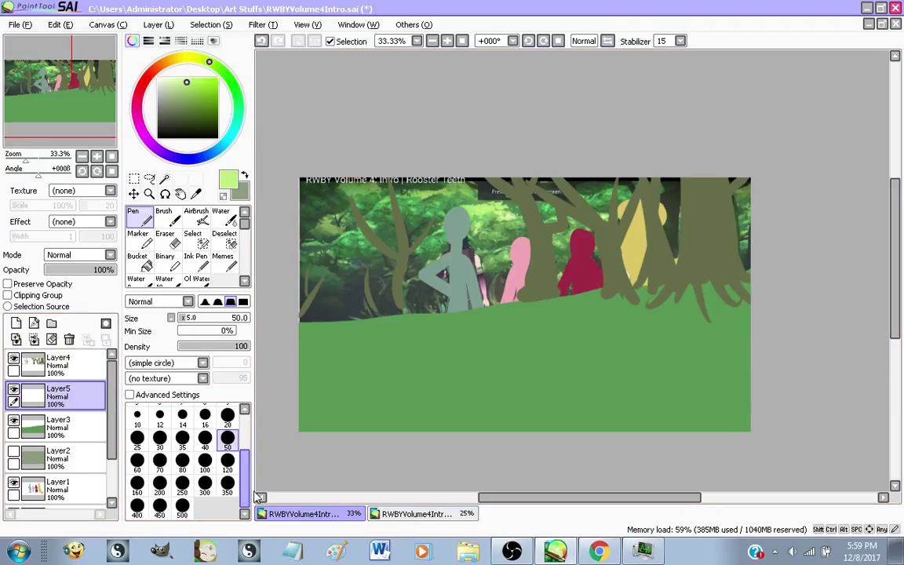
{"action": "left_click", "coordinate": [227, 484]}
{"action": "left_click_drag", "start_coordinate": [342, 153], "coordinate": [295, 222]}
{"action": "key", "text": "ctrl+z"}
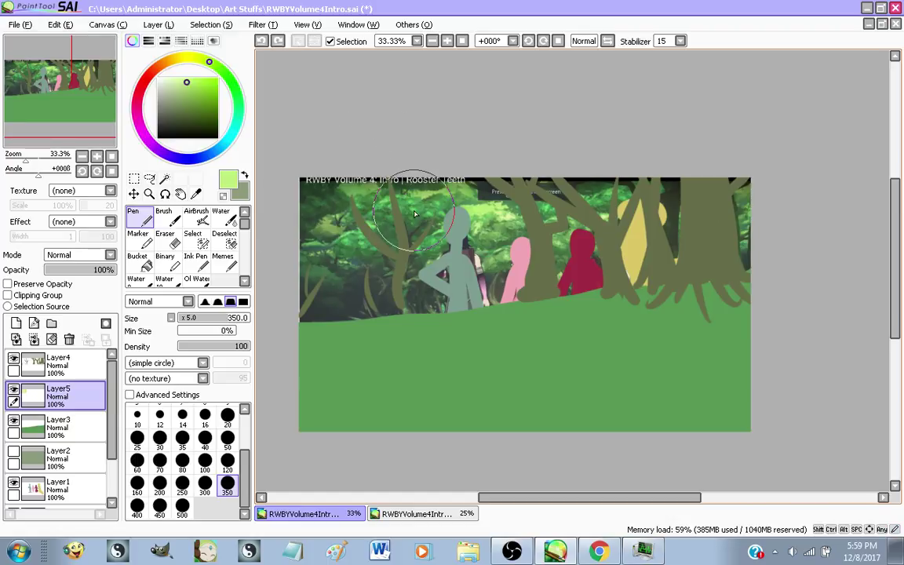
Paint the foliage area behind the tree trunks dark green on Layer5, replacing the lighter green trial stroke
{"action": "mouse_move", "coordinate": [414, 212]}
{"action": "left_mouse_down"}
{"action": "mouse_move", "coordinate": [363, 217]}
{"action": "mouse_move", "coordinate": [364, 234]}
{"action": "mouse_move", "coordinate": [322, 245]}
{"action": "left_mouse_up"}
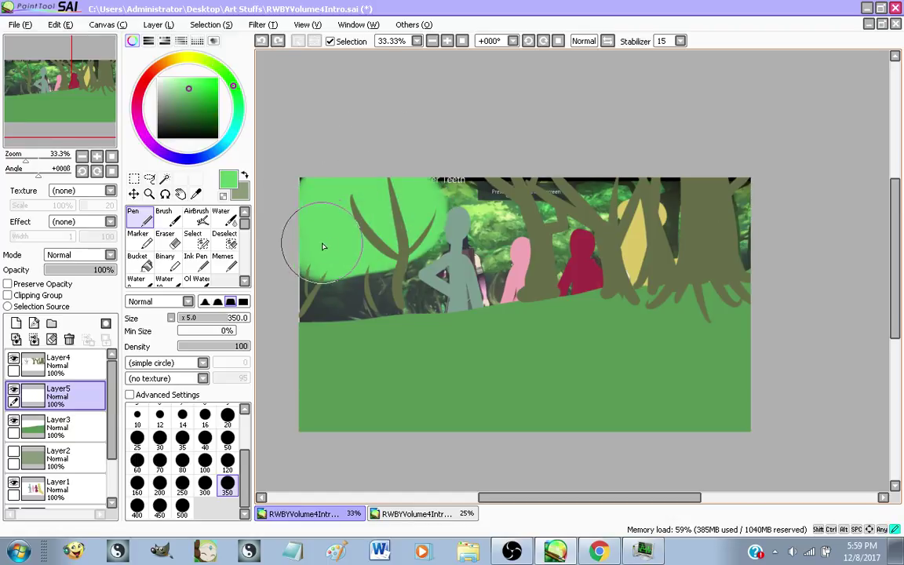
{"action": "key", "text": "ctrl+z"}
{"action": "right_click", "coordinate": [411, 229]}
{"action": "mouse_move", "coordinate": [408, 242]}
{"action": "left_mouse_down"}
{"action": "mouse_move", "coordinate": [348, 240]}
{"action": "mouse_move", "coordinate": [322, 270]}
{"action": "mouse_move", "coordinate": [326, 206]}
{"action": "mouse_move", "coordinate": [357, 189]}
{"action": "mouse_move", "coordinate": [424, 176]}
{"action": "mouse_move", "coordinate": [418, 197]}
{"action": "mouse_move", "coordinate": [444, 229]}
{"action": "mouse_move", "coordinate": [498, 178]}
{"action": "mouse_move", "coordinate": [543, 190]}
{"action": "mouse_move", "coordinate": [606, 172]}
{"action": "mouse_move", "coordinate": [625, 199]}
{"action": "mouse_move", "coordinate": [706, 164]}
{"action": "mouse_move", "coordinate": [769, 218]}
{"action": "mouse_move", "coordinate": [678, 178]}
{"action": "mouse_move", "coordinate": [641, 206]}
{"action": "mouse_move", "coordinate": [647, 219]}
{"action": "mouse_move", "coordinate": [589, 210]}
{"action": "mouse_move", "coordinate": [483, 218]}
{"action": "mouse_move", "coordinate": [360, 307]}
{"action": "left_mouse_up"}
Sample the dark slate colour from the reference and paint the shadowed band behind the trees on a new layer above Layer3
{"action": "left_click", "coordinate": [314, 310], "text": "alt"}
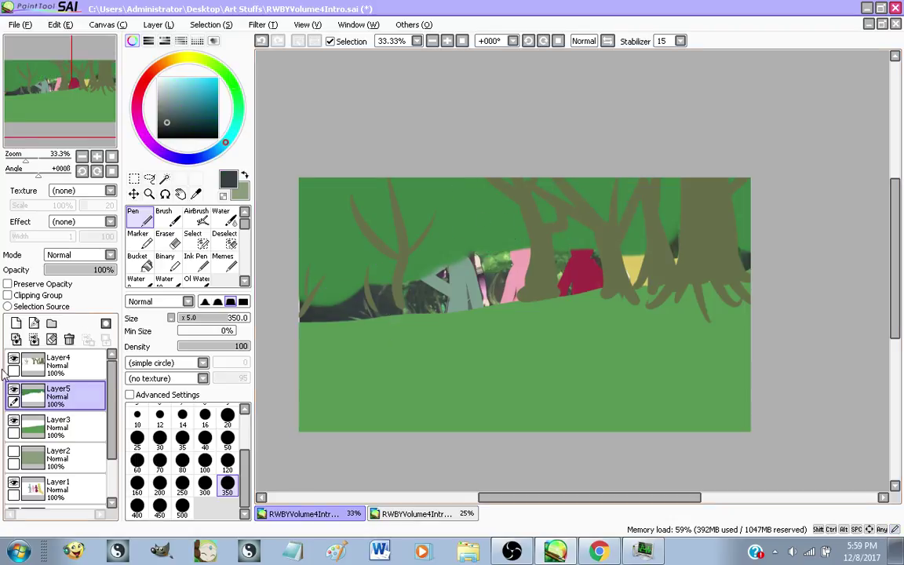
{"action": "left_click", "coordinate": [58, 424]}
{"action": "left_click", "coordinate": [15, 323]}
{"action": "mouse_move", "coordinate": [251, 309]}
{"action": "left_mouse_down"}
{"action": "mouse_move", "coordinate": [460, 277]}
{"action": "mouse_move", "coordinate": [625, 260]}
{"action": "mouse_move", "coordinate": [801, 285]}
{"action": "left_mouse_up"}
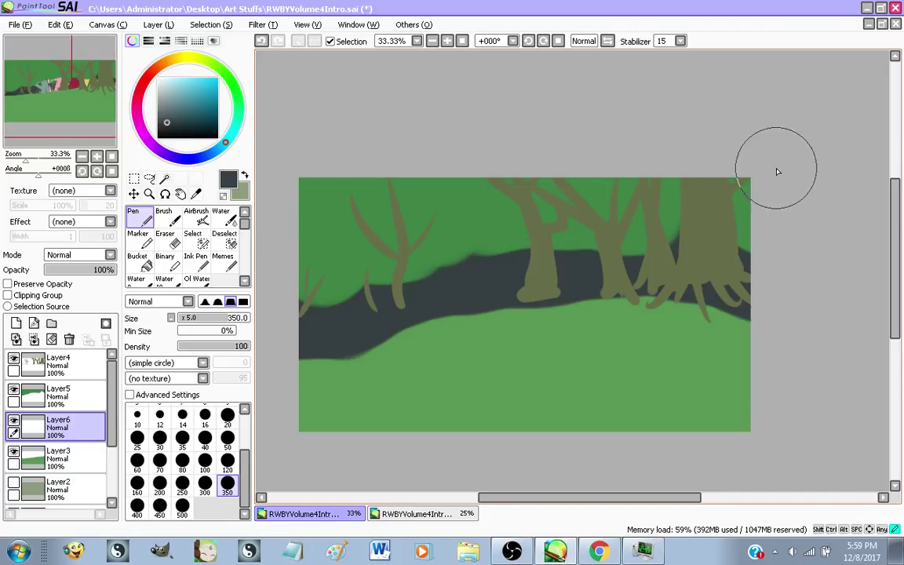
{"action": "mouse_move", "coordinate": [612, 306]}
{"action": "left_mouse_down"}
{"action": "mouse_move", "coordinate": [520, 345]}
{"action": "mouse_move", "coordinate": [658, 338]}
{"action": "left_mouse_up"}
Move the grass layer, Layer3, above the dark slate Layer6
{"action": "left_click", "coordinate": [59, 396]}
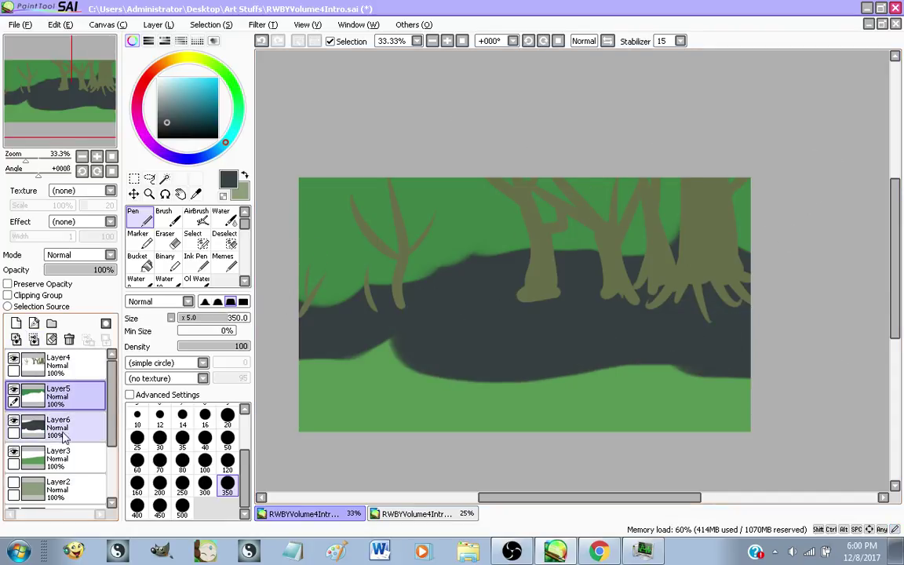
{"action": "left_click", "coordinate": [14, 359]}
{"action": "left_click", "coordinate": [15, 358]}
{"action": "left_click_drag", "start_coordinate": [69, 456], "coordinate": [81, 427]}
Merge the tree, foliage and grass layers down into Layer6 as a single background layer
{"action": "left_click", "coordinate": [59, 365]}
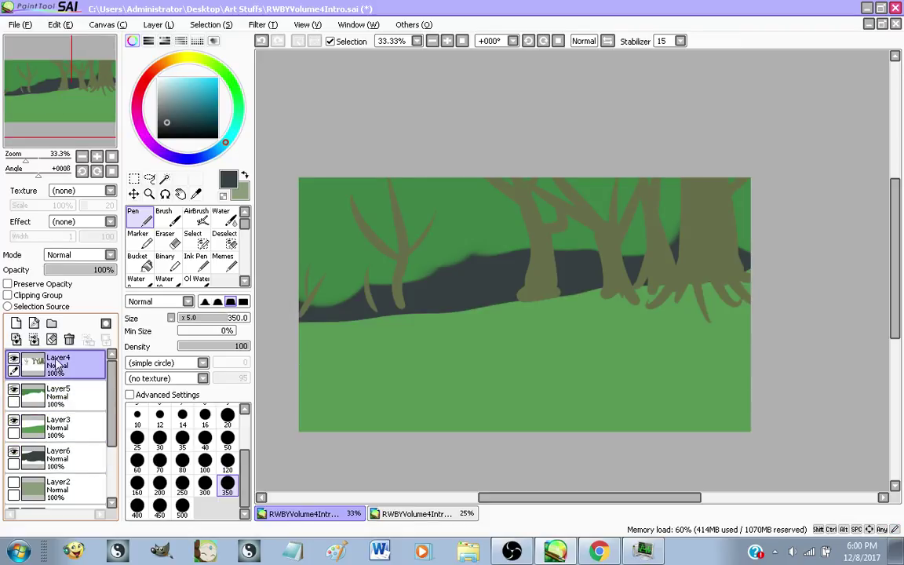
{"action": "left_click", "coordinate": [33, 339]}
{"action": "left_click", "coordinate": [33, 339]}
{"action": "left_click", "coordinate": [34, 339]}
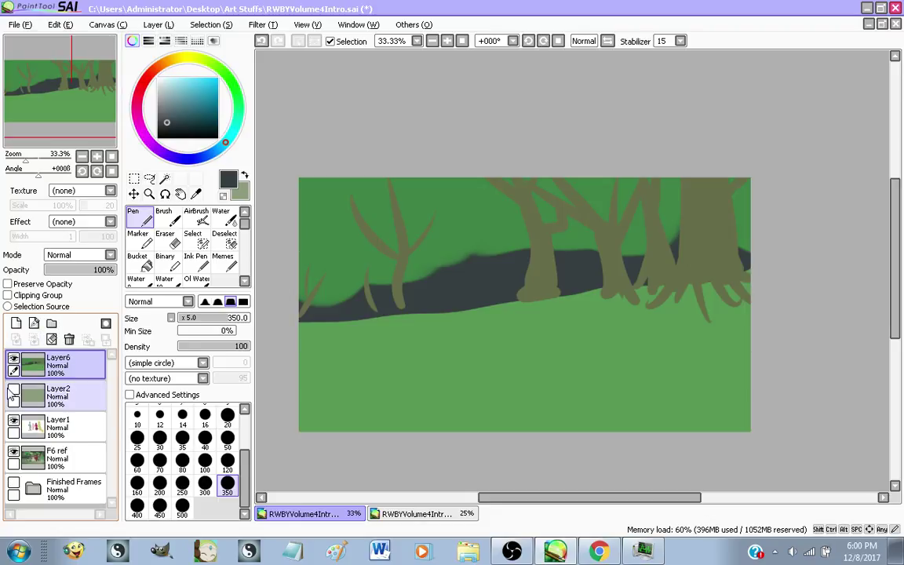
Make the plain olive-green Layer2 visible and move it above Layer6
{"action": "left_click", "coordinate": [14, 391]}
{"action": "left_click_drag", "start_coordinate": [64, 401], "coordinate": [81, 359]}
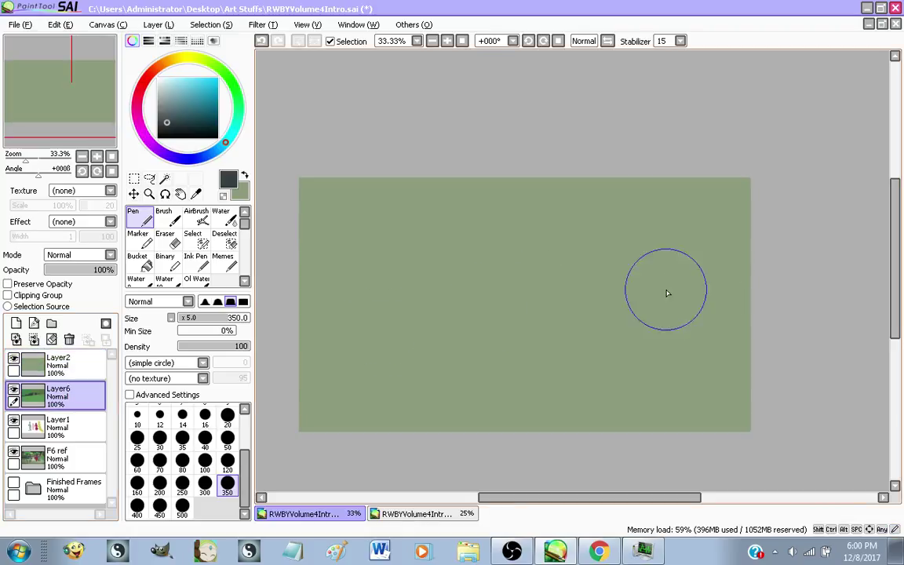
{"action": "left_click", "coordinate": [14, 361]}
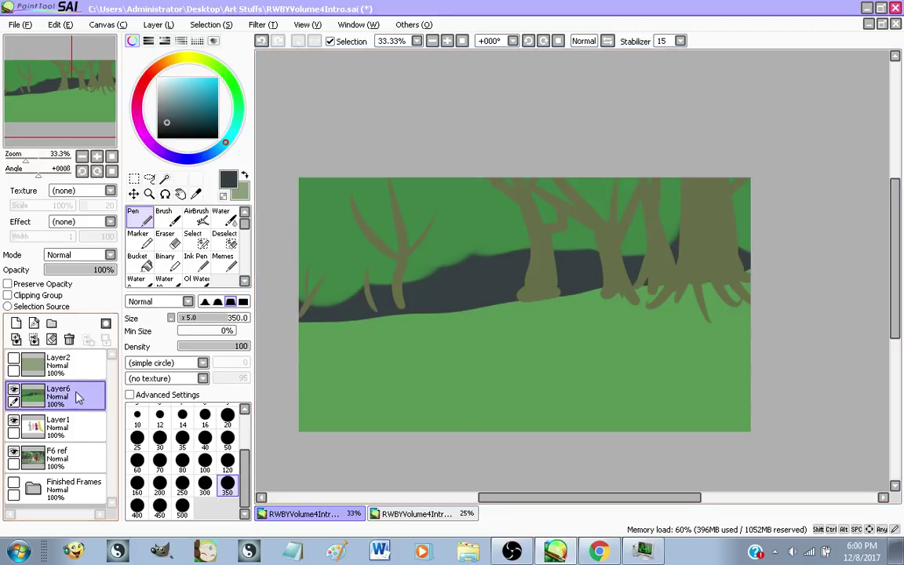
{"action": "left_click", "coordinate": [86, 366]}
{"action": "left_click", "coordinate": [14, 360]}
{"action": "left_click", "coordinate": [14, 359]}
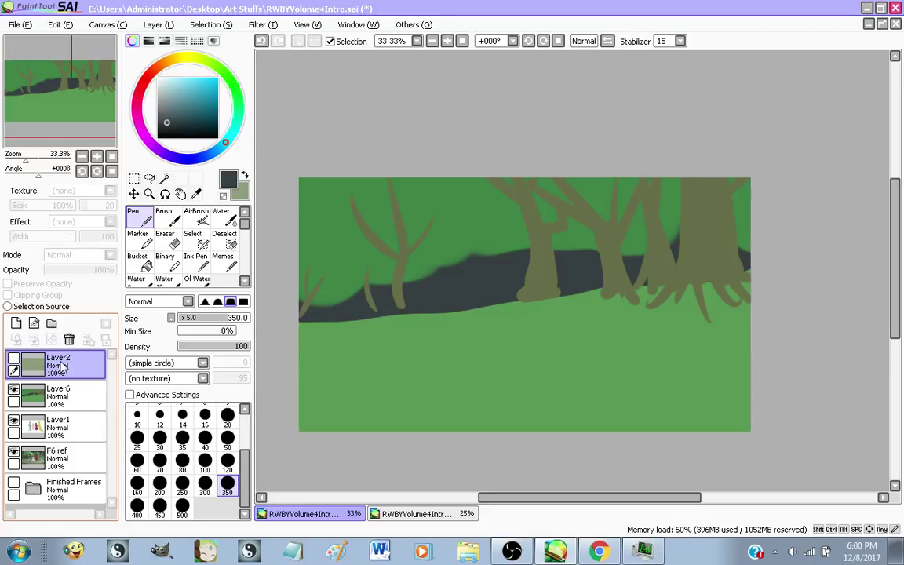
{"action": "left_click", "coordinate": [15, 358]}
Rename Layer2 as "F6 BG2" and Layer6 as "F6 BG1"
{"action": "double_click", "coordinate": [86, 374]}
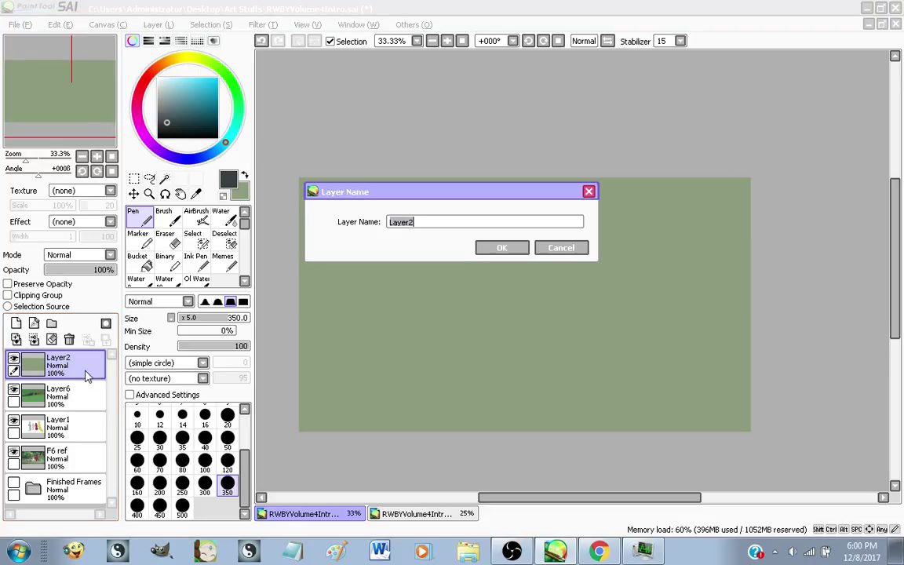
{"action": "key", "text": "Return"}
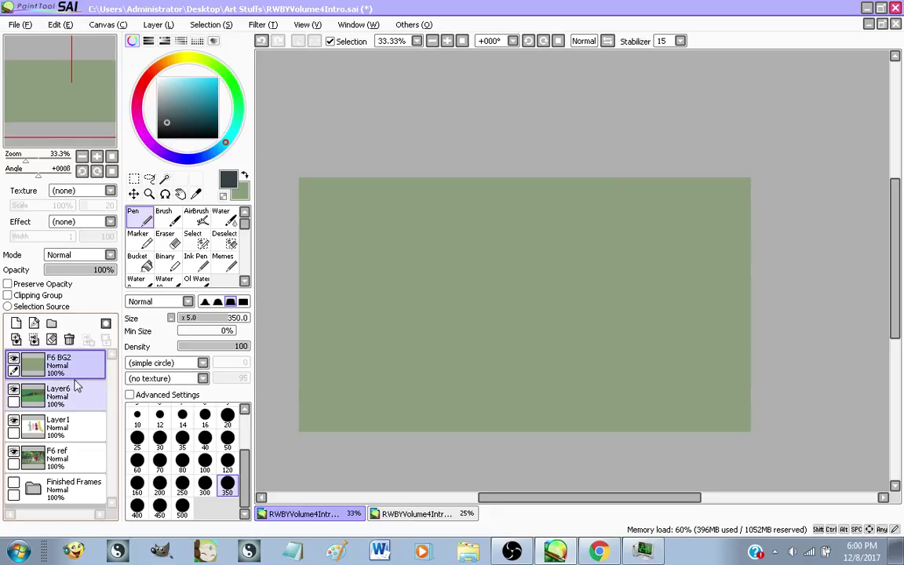
{"action": "double_click", "coordinate": [70, 391]}
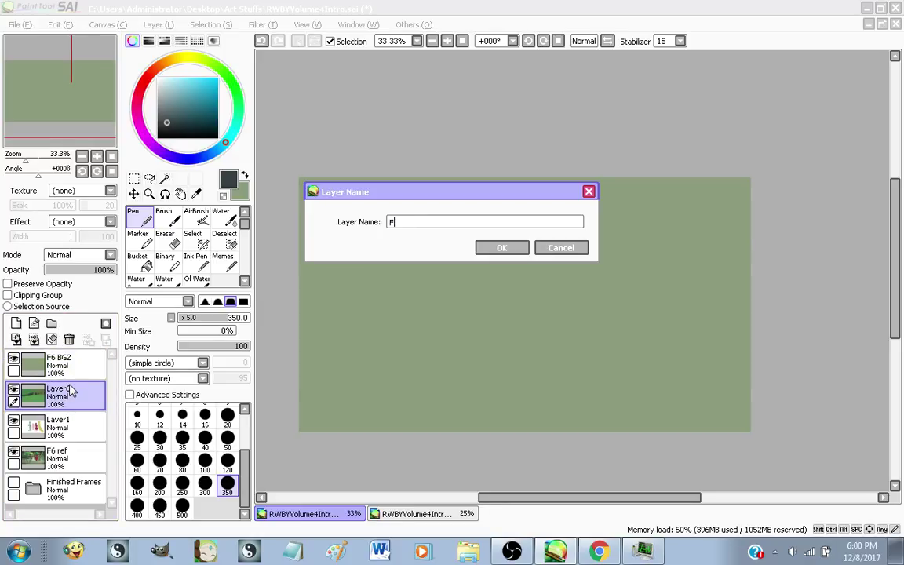
{"action": "key", "text": "Return"}
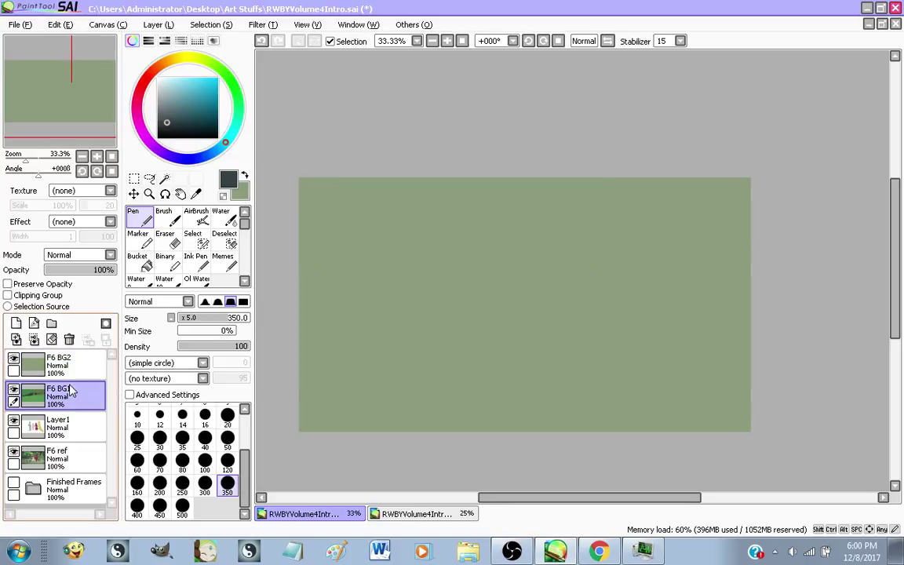
Rename the character silhouette layer, Layer1, as "RNJR fuck u"
{"action": "double_click", "coordinate": [49, 427]}
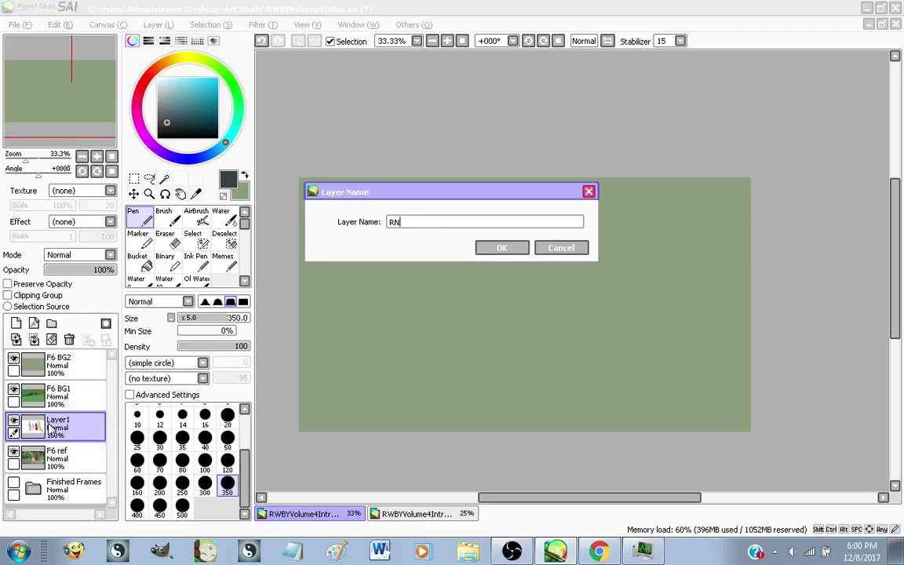
{"action": "type", "text": "RNJR fuck u"}
{"action": "key", "text": "Return"}
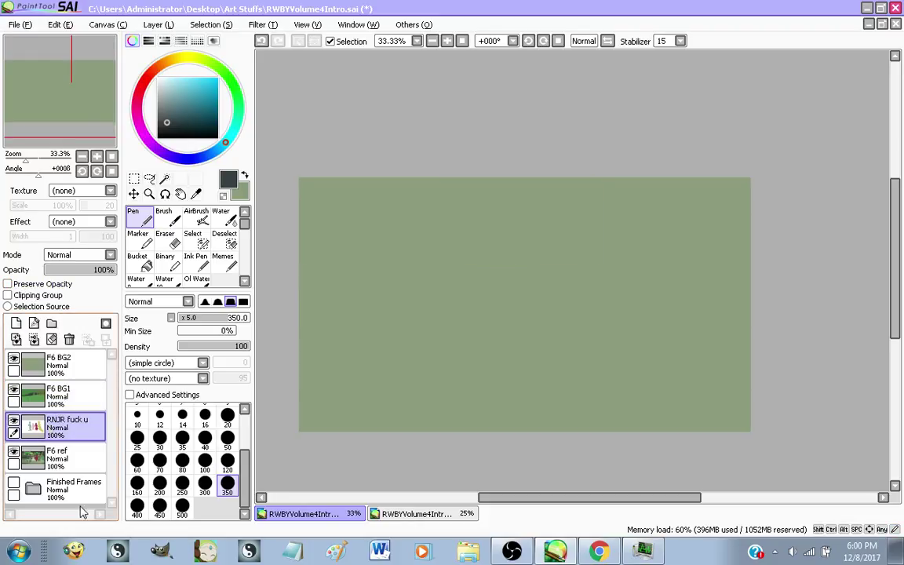
Create a layer folder at the top of the layer stack and name it "F6"
{"action": "left_click", "coordinate": [78, 358]}
{"action": "left_click", "coordinate": [51, 323]}
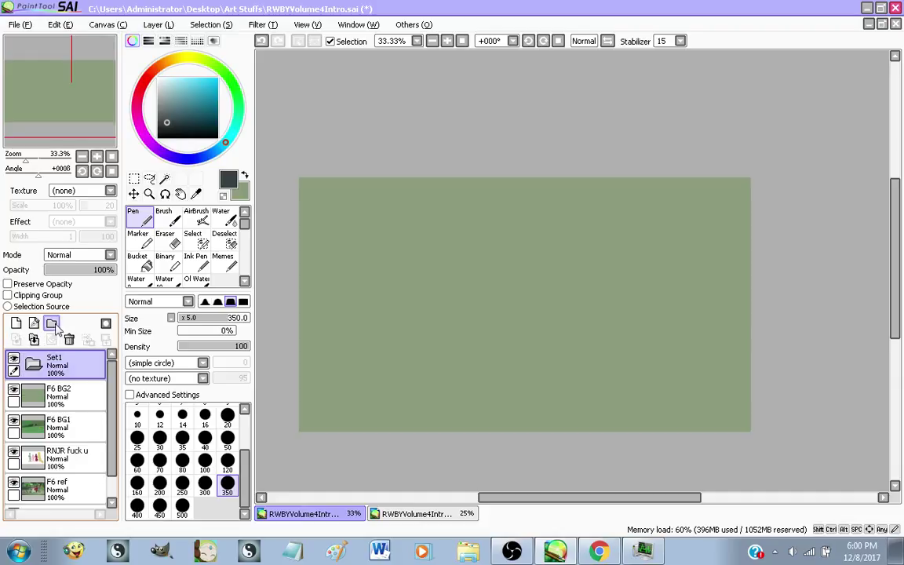
{"action": "double_click", "coordinate": [83, 368]}
{"action": "key", "text": "Return"}
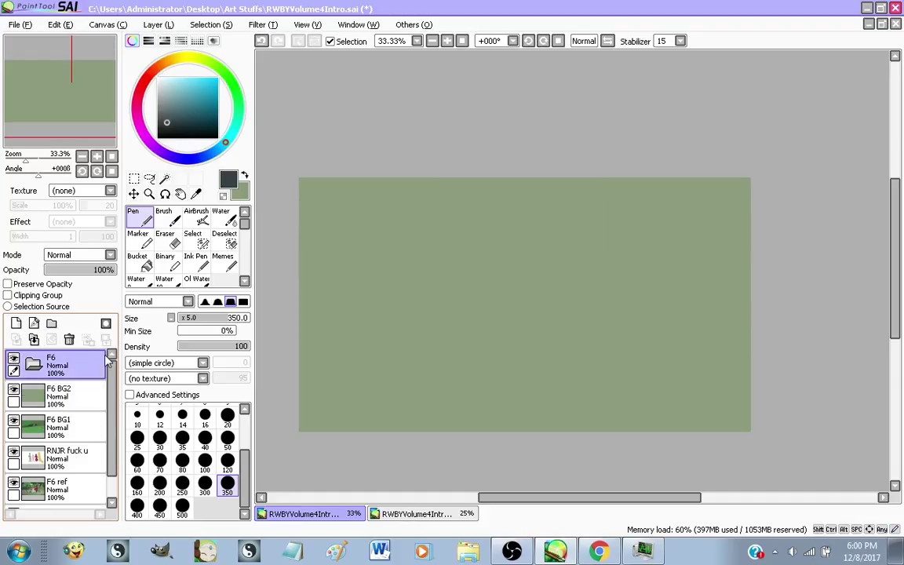
Move the F6 BG2, F6 BG1 and character silhouette layers into the F6 folder and collapse it
{"action": "scroll", "coordinate": [94, 372], "scroll_direction": "down", "scroll_amount": 1}
{"action": "scroll", "coordinate": [65, 385], "scroll_direction": "up", "scroll_amount": 1}
{"action": "left_click_drag", "start_coordinate": [67, 389], "coordinate": [83, 368]}
{"action": "left_click_drag", "start_coordinate": [89, 431], "coordinate": [88, 410]}
{"action": "mouse_move", "coordinate": [88, 459]}
{"action": "left_mouse_down"}
{"action": "mouse_move", "coordinate": [87, 439]}
{"action": "mouse_move", "coordinate": [83, 459]}
{"action": "left_mouse_up"}
{"action": "left_click", "coordinate": [78, 470]}
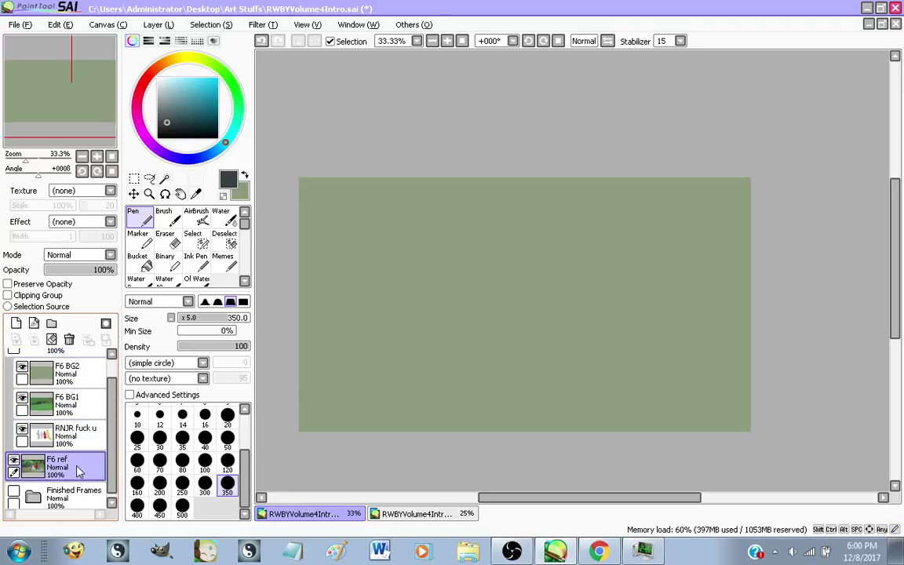
{"action": "scroll", "coordinate": [19, 405], "scroll_direction": "up", "scroll_amount": 1}
{"action": "left_click", "coordinate": [28, 365]}
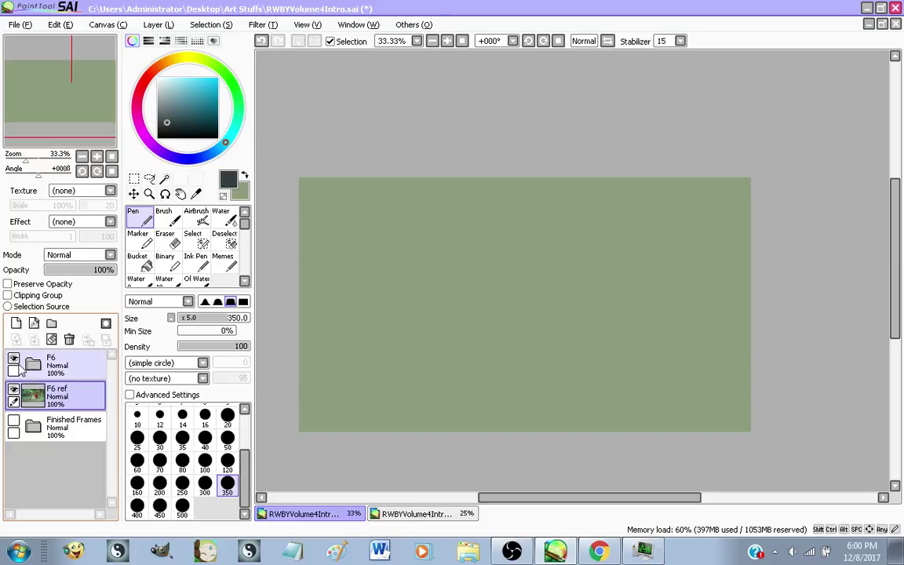
Delete the F6 ref layer and move the hidden F6 folder into the Finished Frames folder
{"action": "left_click", "coordinate": [16, 361]}
{"action": "left_click", "coordinate": [69, 339]}
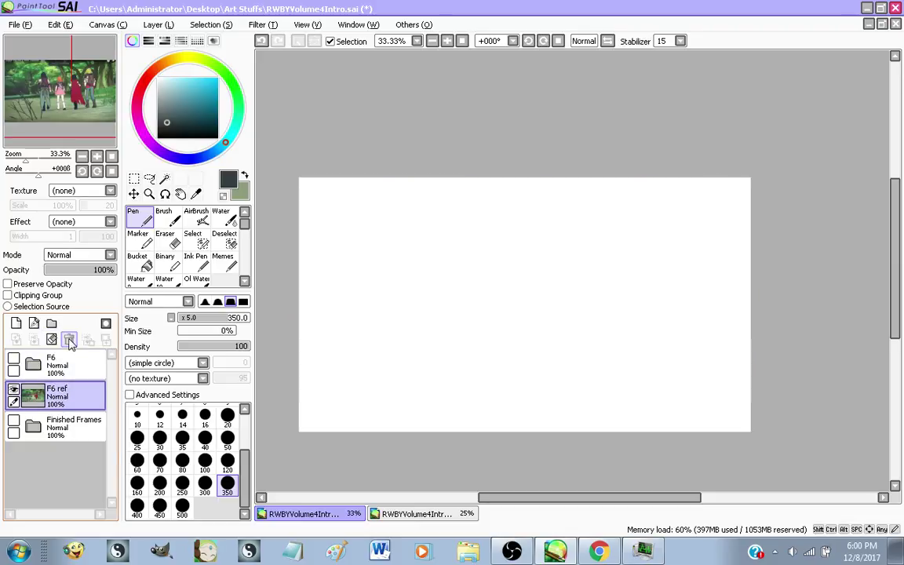
{"action": "left_click", "coordinate": [51, 367]}
{"action": "left_click", "coordinate": [69, 339]}
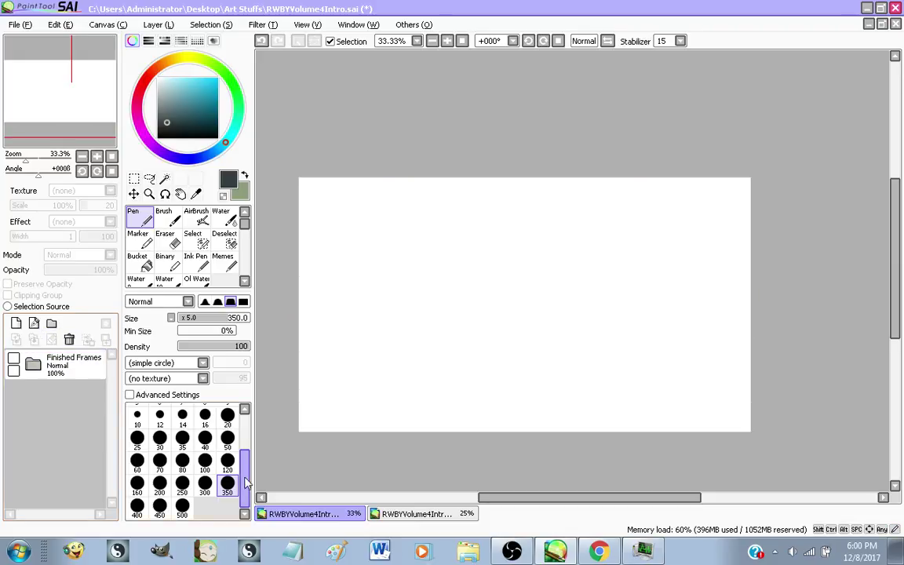
Switch to the browser, advance the RWBY Volume 4 intro to the man shouldering a scythe at 0:23, and capture the screen
{"action": "left_click", "coordinate": [597, 551]}
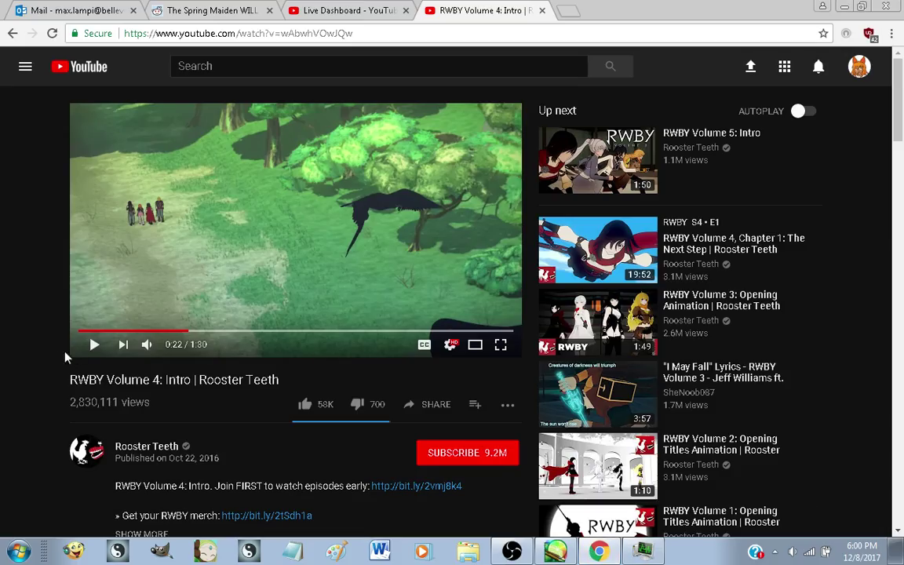
{"action": "left_click", "coordinate": [88, 350]}
{"action": "left_click", "coordinate": [92, 351]}
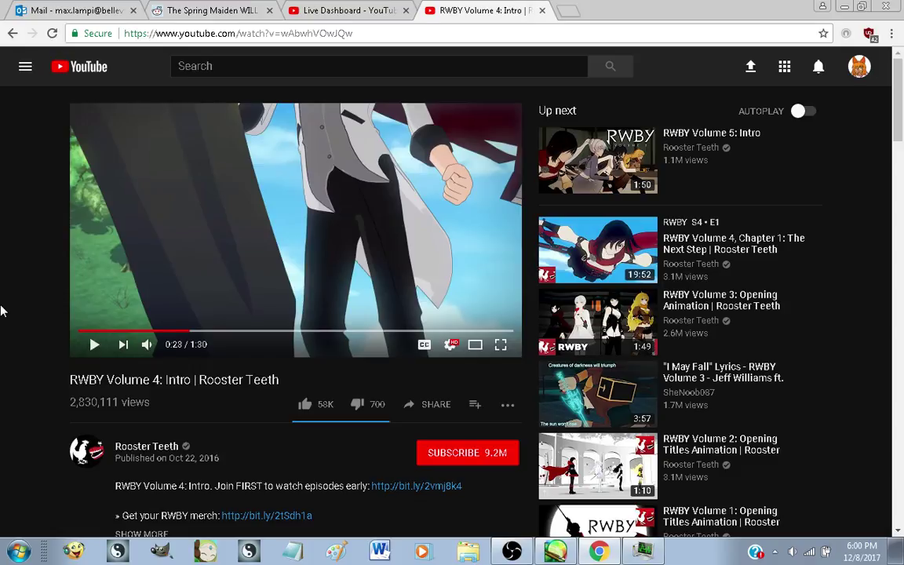
{"action": "left_click", "coordinate": [88, 347]}
{"action": "left_click", "coordinate": [85, 350]}
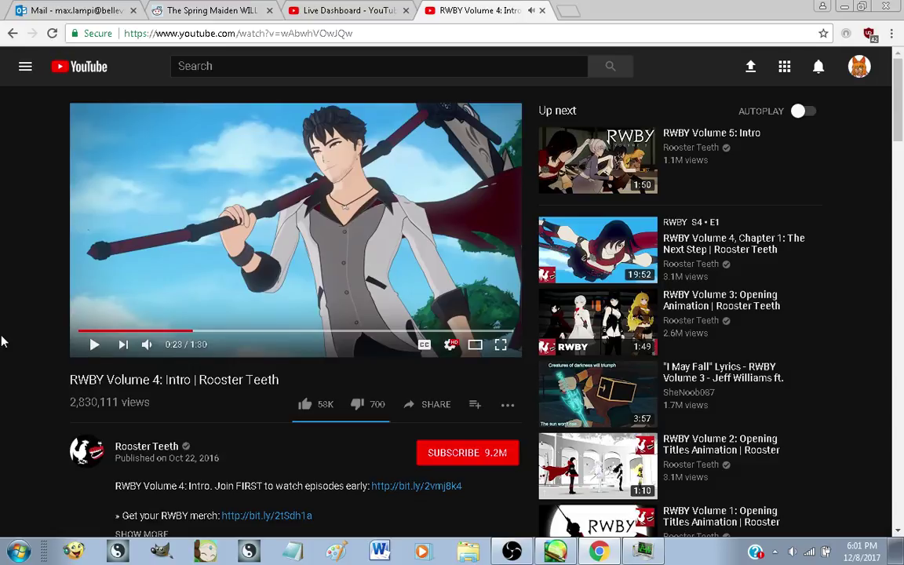
Switch to PaintTool SAI, paste the screen capture as a new layer and move it above the Finished Frames folder
{"action": "left_click", "coordinate": [552, 549]}
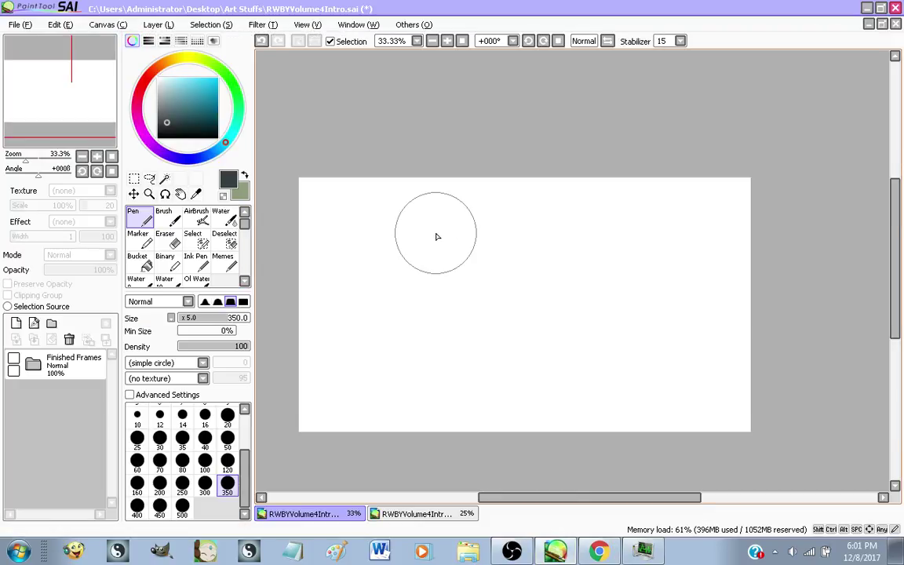
{"action": "scroll", "coordinate": [436, 236], "scroll_direction": "down", "scroll_amount": 1}
{"action": "key", "text": "ctrl+v"}
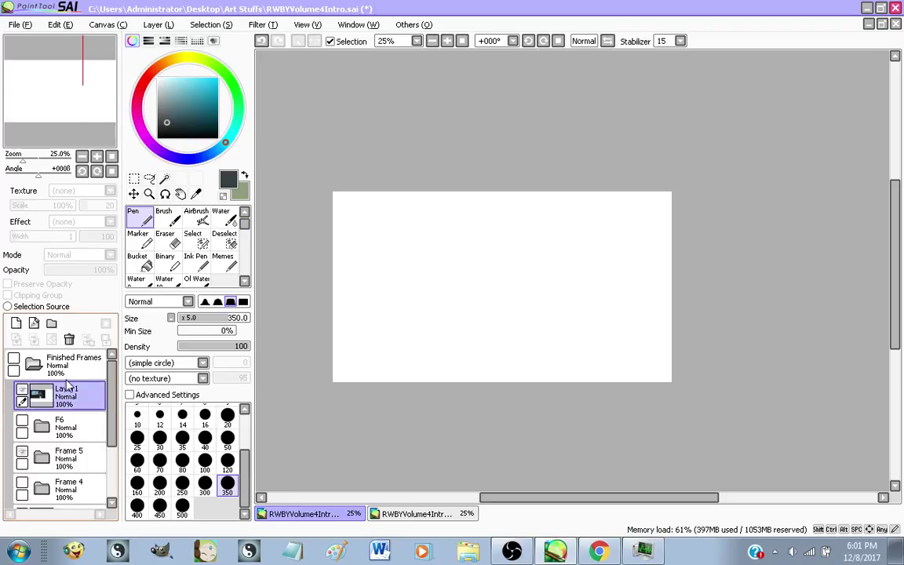
{"action": "left_click_drag", "start_coordinate": [83, 399], "coordinate": [70, 357]}
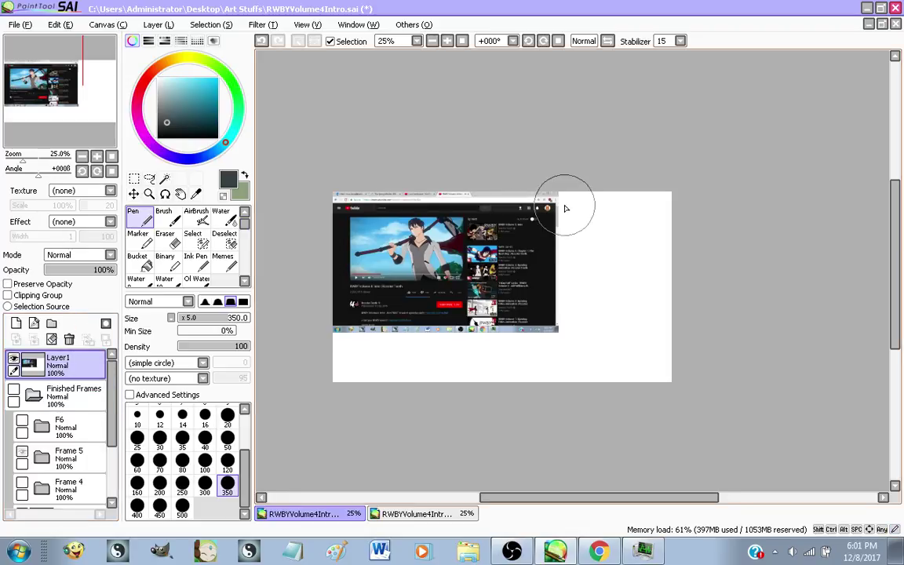
Cut the video frame out of the pasted screen capture with a rectangular selection and delete the leftover capture layer
{"action": "scroll", "coordinate": [338, 196], "scroll_direction": "up", "scroll_amount": 5}
{"action": "left_click", "coordinate": [97, 157]}
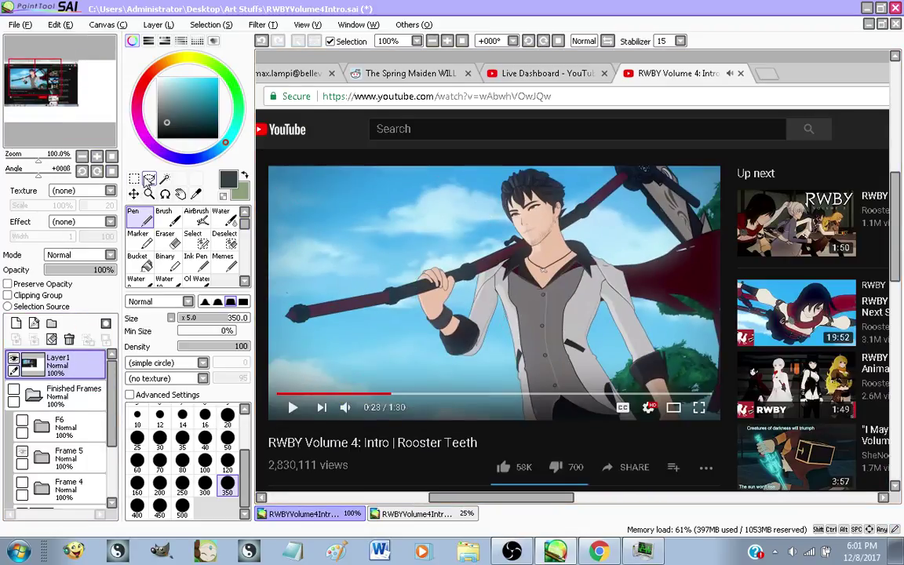
{"action": "left_click", "coordinate": [149, 179]}
{"action": "left_click", "coordinate": [165, 181]}
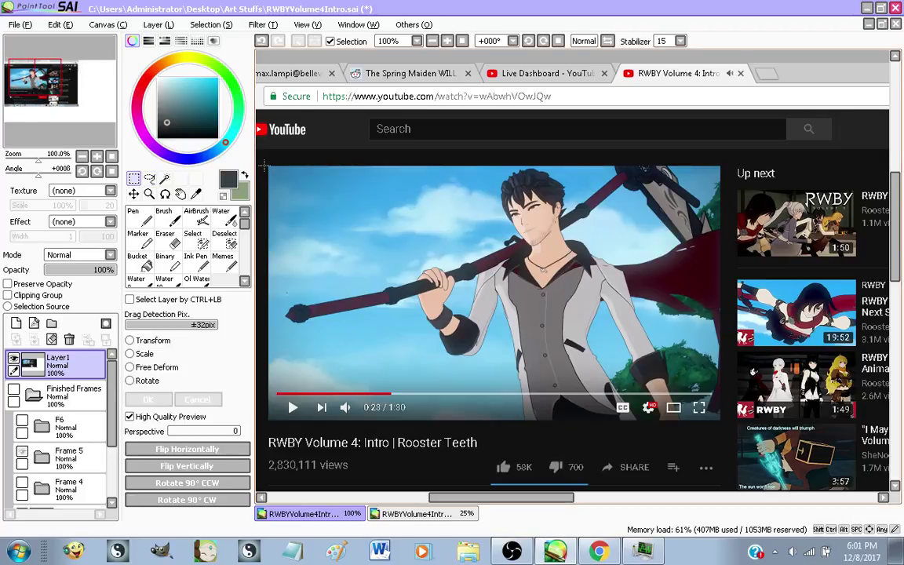
{"action": "left_click_drag", "start_coordinate": [265, 165], "coordinate": [721, 422]}
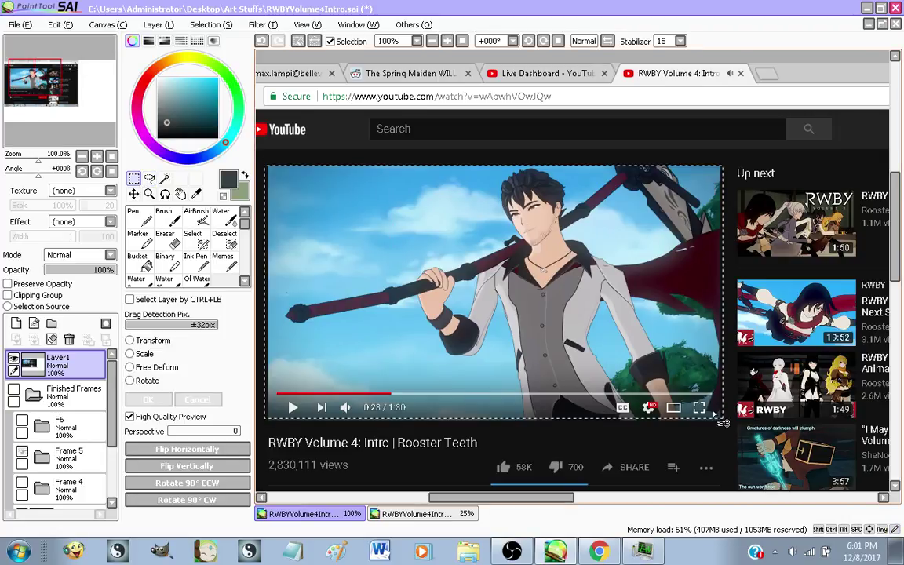
{"action": "key", "text": "ctrl+x"}
{"action": "left_click", "coordinate": [68, 340]}
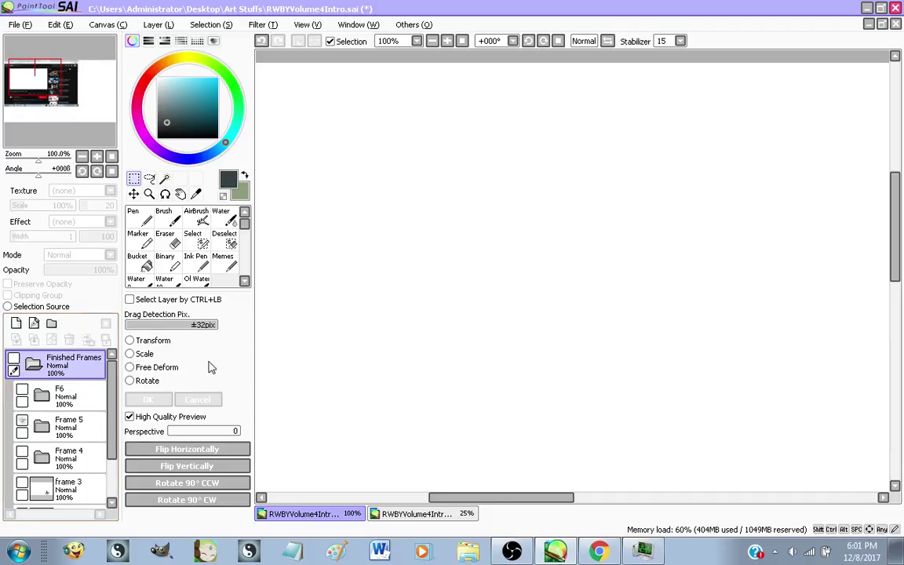
Paste the cut video frame as a new layer and move it out of the Finished Frames folder to the top
{"action": "scroll", "coordinate": [353, 236], "scroll_direction": "down", "scroll_amount": 2}
{"action": "key", "text": "ctrl+z"}
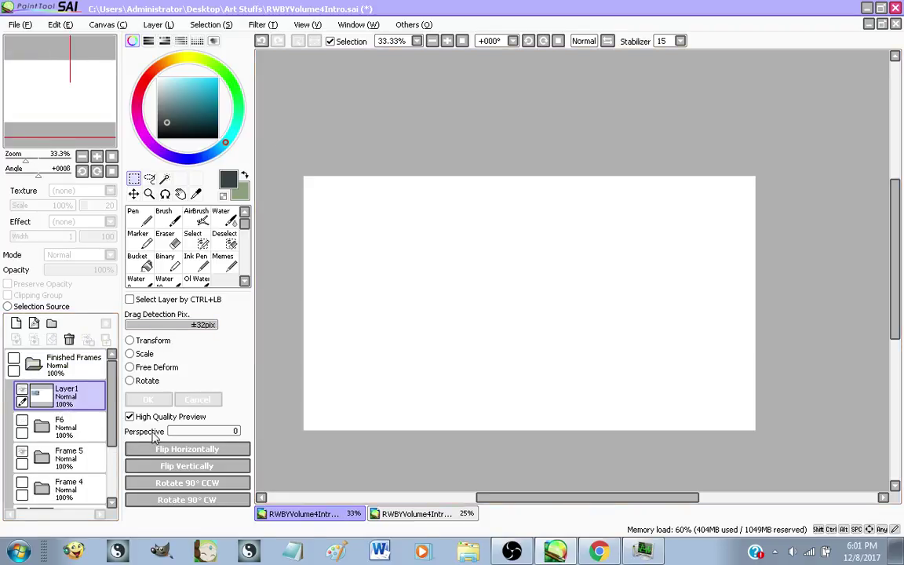
{"action": "left_click_drag", "start_coordinate": [89, 391], "coordinate": [82, 362]}
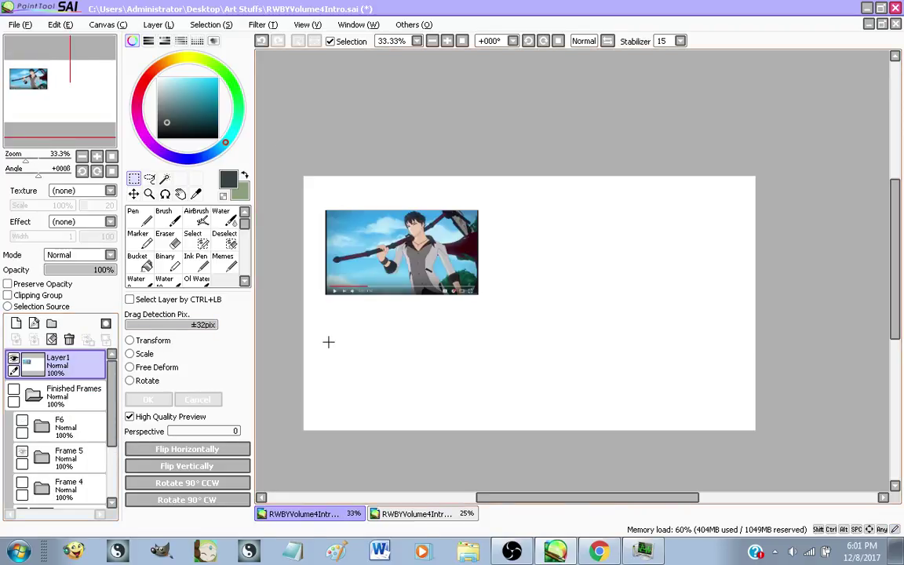
Transform the pasted video frame, enlarging and positioning it to fill the whole canvas
{"action": "key", "text": "ctrl+t"}
{"action": "left_click_drag", "start_coordinate": [482, 291], "coordinate": [780, 467]}
{"action": "left_click_drag", "start_coordinate": [690, 398], "coordinate": [662, 362]}
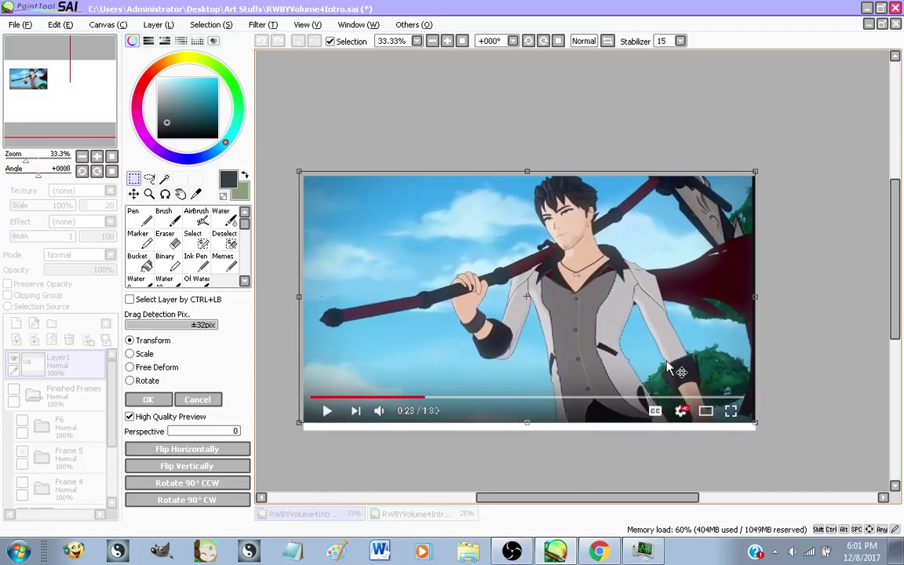
{"action": "left_click_drag", "start_coordinate": [756, 431], "coordinate": [765, 434]}
{"action": "left_click_drag", "start_coordinate": [712, 387], "coordinate": [705, 388]}
{"action": "left_click", "coordinate": [156, 399]}
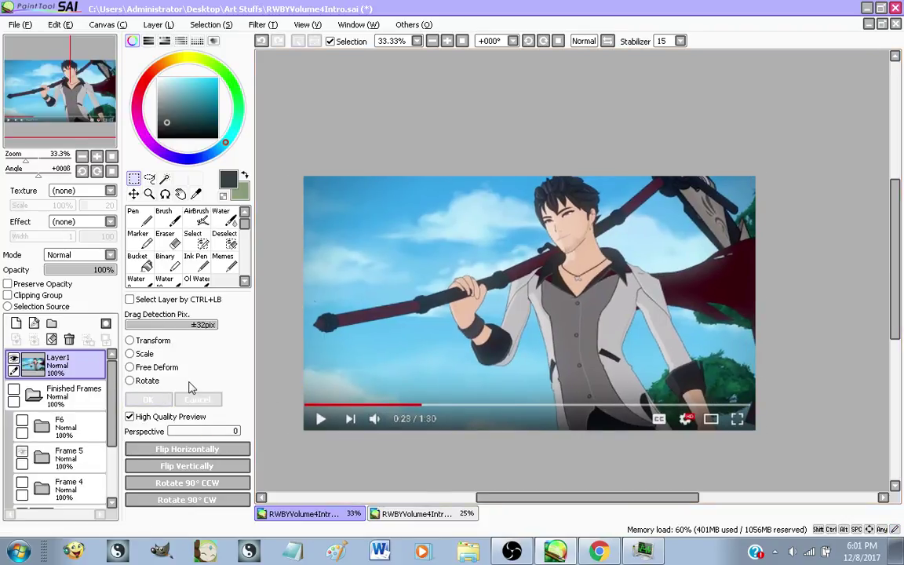
In the RWBYVolume4Intro_Beta document, hide the F5 folder and Frame 3 layer, then paste the video frame as a layer named F7
{"action": "left_click", "coordinate": [428, 513]}
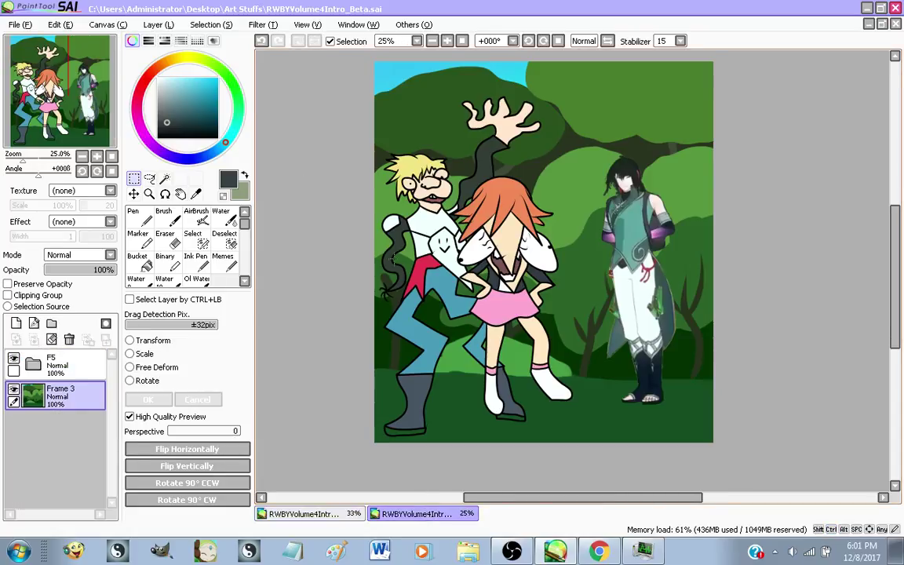
{"action": "left_click", "coordinate": [13, 358]}
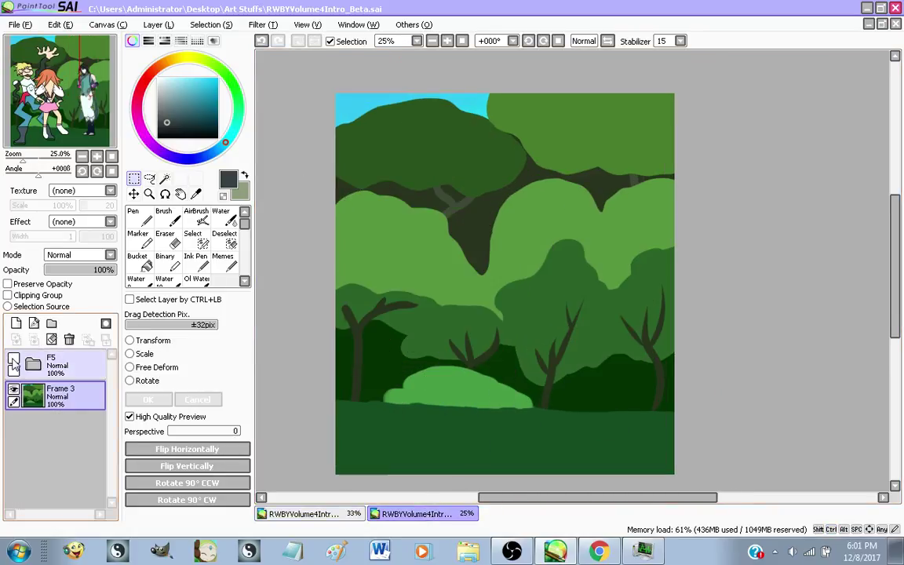
{"action": "left_click", "coordinate": [13, 389]}
{"action": "left_click", "coordinate": [79, 367]}
{"action": "double_click", "coordinate": [83, 368]}
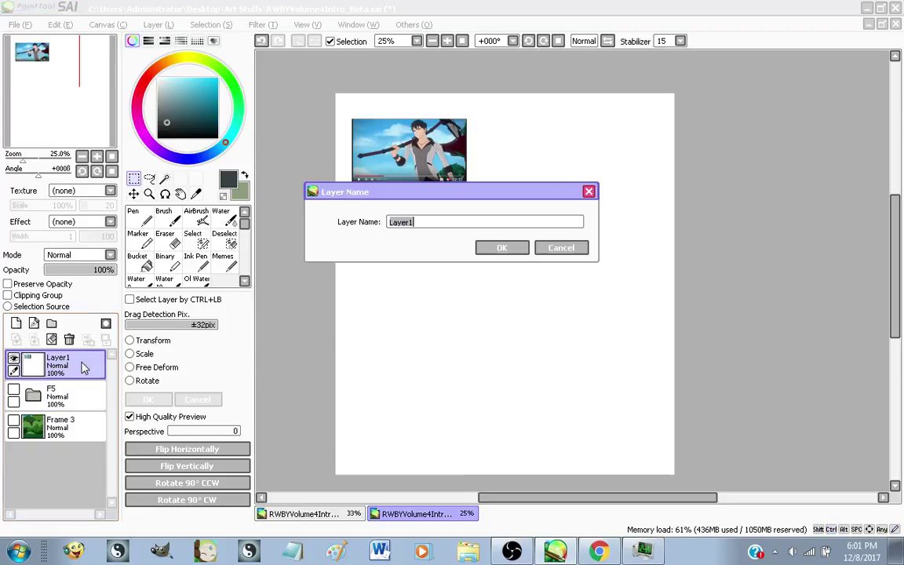
{"action": "type", "text": "F7"}
{"action": "key", "text": "Return"}
Transform the F7 video frame, enlarging it to about the canvas width and positioning it across the upper middle of the canvas
{"action": "key", "text": "ctrl+t"}
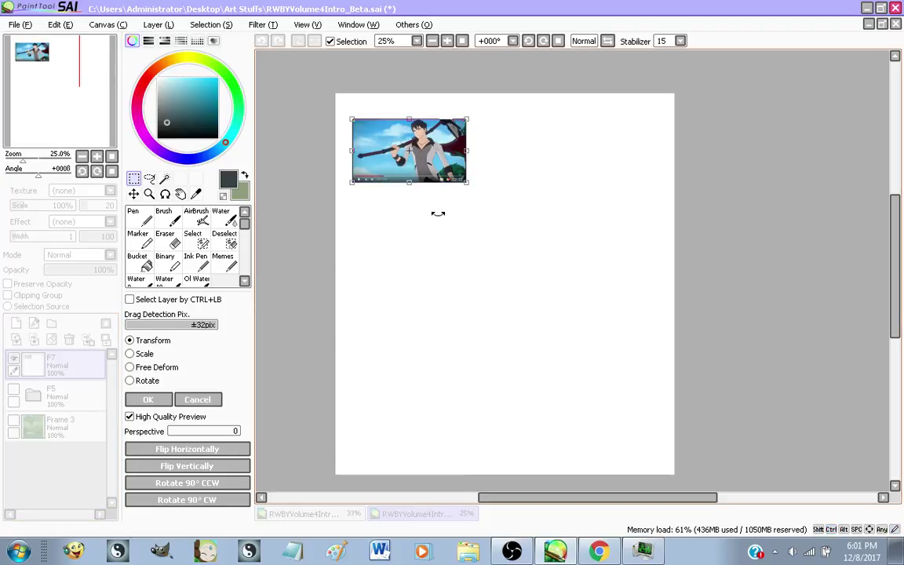
{"action": "left_click_drag", "start_coordinate": [468, 186], "coordinate": [691, 451]}
{"action": "left_click_drag", "start_coordinate": [647, 306], "coordinate": [618, 334]}
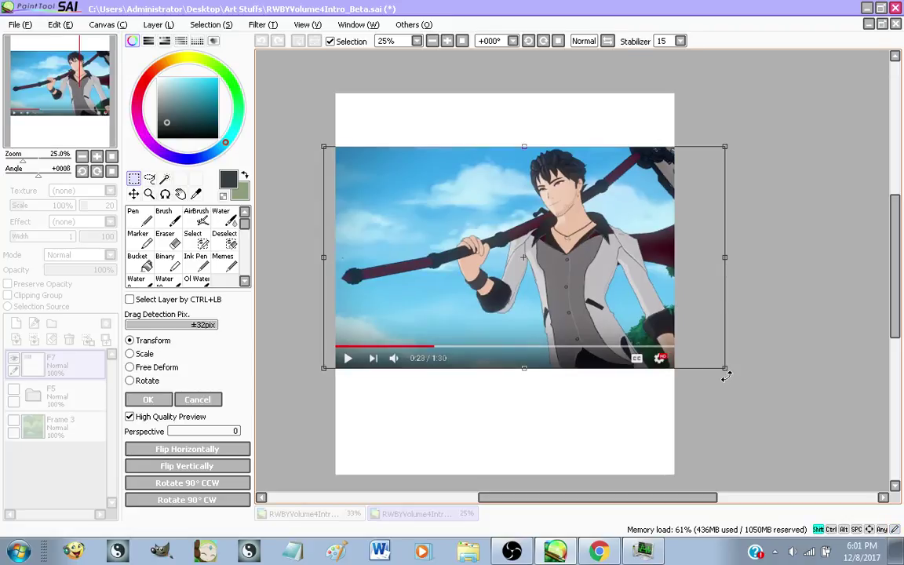
{"action": "left_click_drag", "start_coordinate": [718, 361], "coordinate": [658, 330]}
{"action": "left_click_drag", "start_coordinate": [568, 241], "coordinate": [572, 245]}
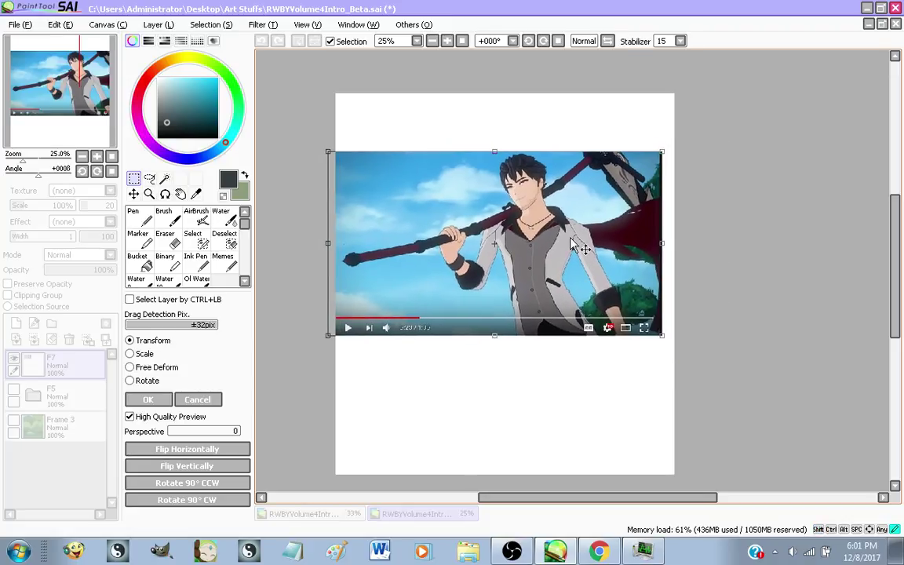
{"action": "scroll", "coordinate": [592, 133], "scroll_direction": "up", "scroll_amount": 4}
{"action": "scroll", "coordinate": [623, 138], "scroll_direction": "down", "scroll_amount": 4}
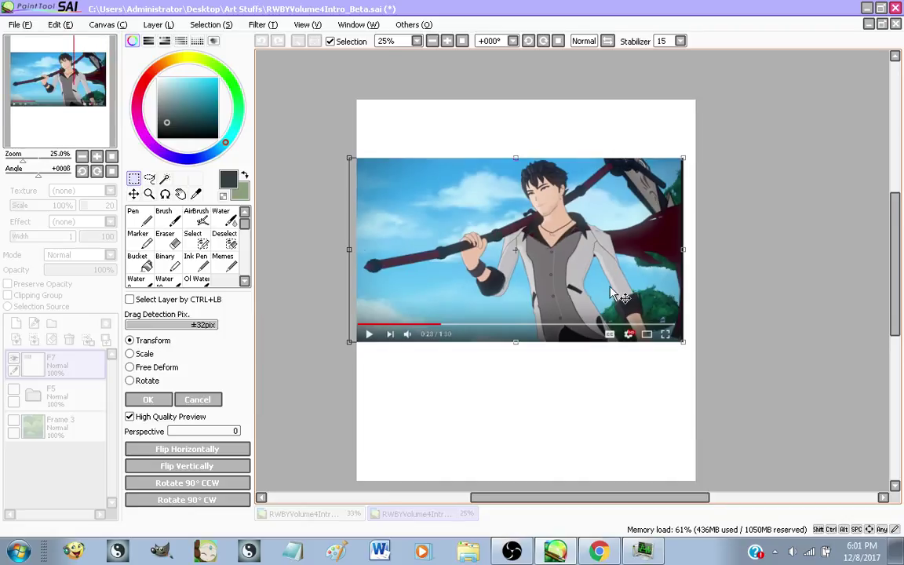
{"action": "scroll", "coordinate": [611, 316], "scroll_direction": "up", "scroll_amount": 1}
{"action": "scroll", "coordinate": [597, 338], "scroll_direction": "down", "scroll_amount": 1}
{"action": "scroll", "coordinate": [557, 261], "scroll_direction": "up", "scroll_amount": 1}
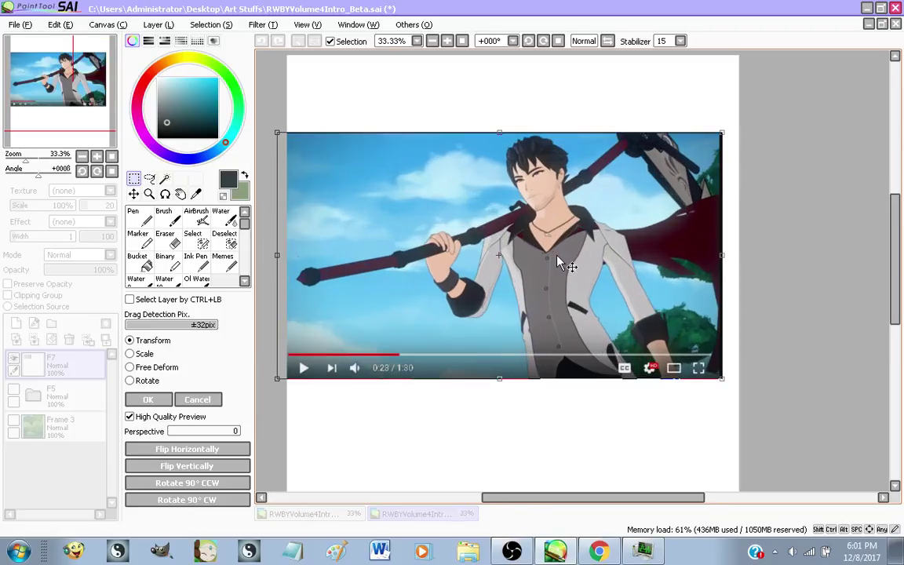
{"action": "left_click", "coordinate": [146, 400]}
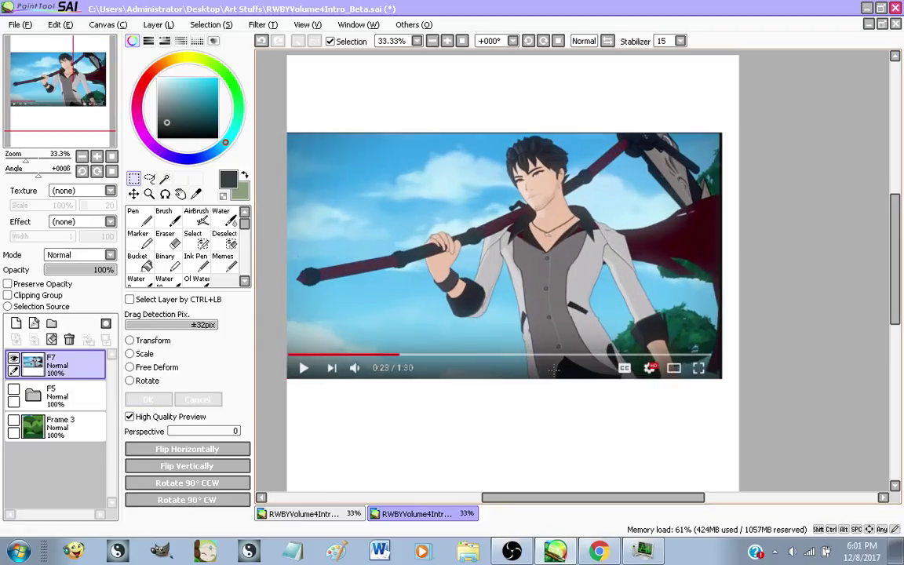
Add a new empty layer above the F7 layer
{"action": "left_click", "coordinate": [15, 324]}
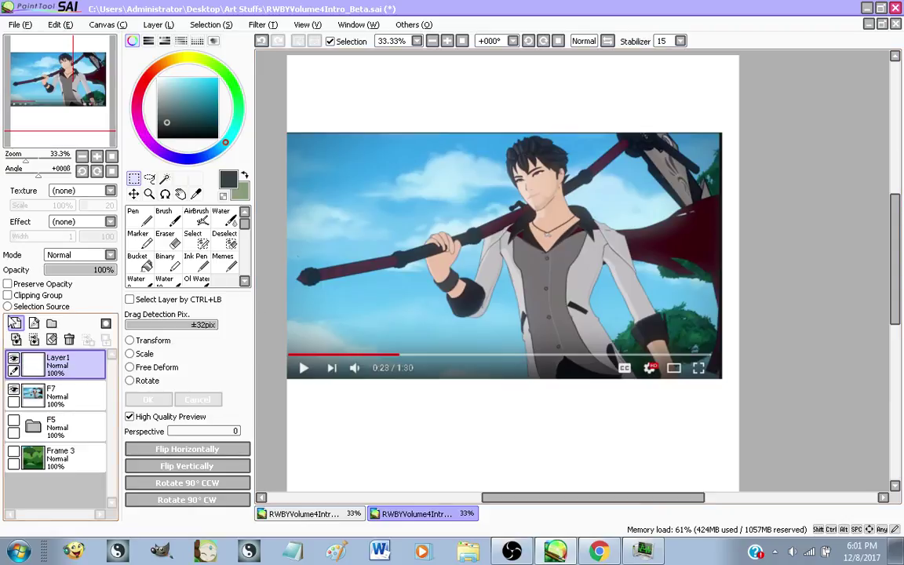
{"action": "scroll", "coordinate": [493, 271], "scroll_direction": "up", "scroll_amount": 1}
{"action": "scroll", "coordinate": [486, 269], "scroll_direction": "down", "scroll_amount": 2}
{"action": "scroll", "coordinate": [486, 269], "scroll_direction": "up", "scroll_amount": 3}
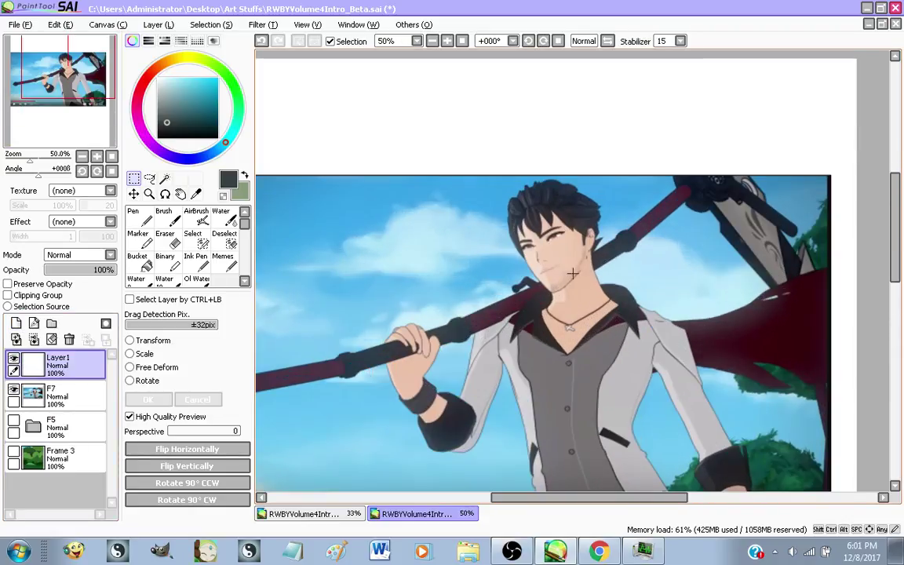
{"action": "scroll", "coordinate": [499, 250], "scroll_direction": "down", "scroll_amount": 2}
Switch to Chrome and search Google Images for "crow head" in a new tab
{"action": "left_click", "coordinate": [601, 550]}
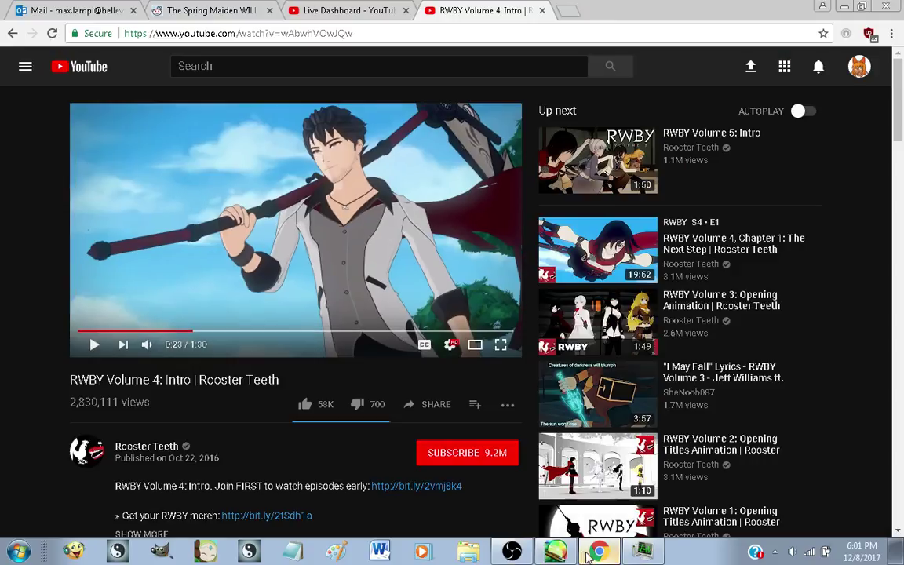
{"action": "left_click", "coordinate": [570, 12]}
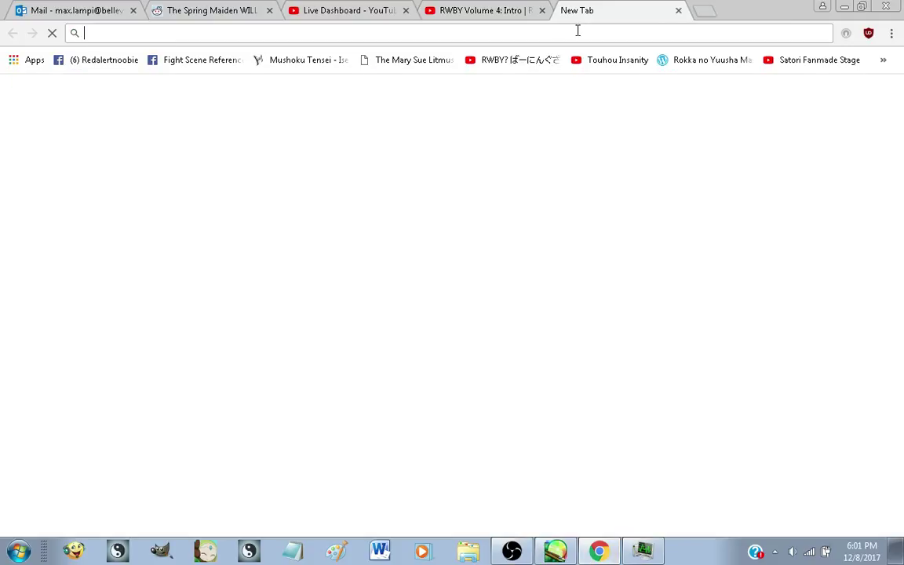
{"action": "type", "text": "crow head"}
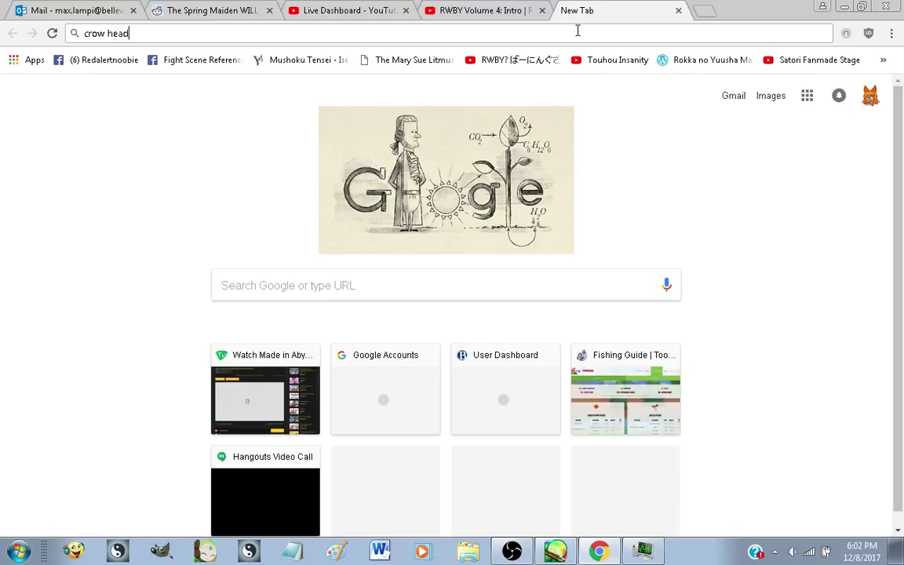
{"action": "key", "text": "Return"}
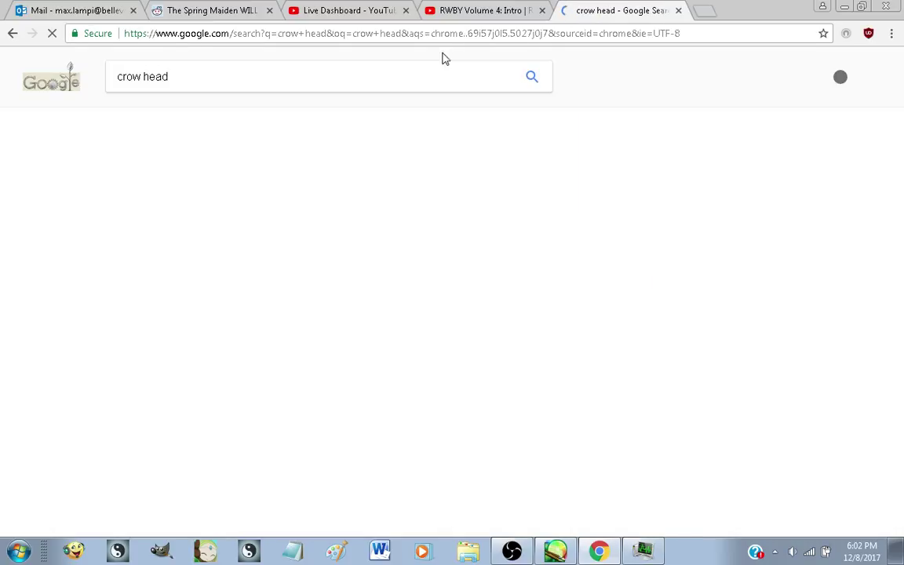
{"action": "left_click", "coordinate": [176, 121]}
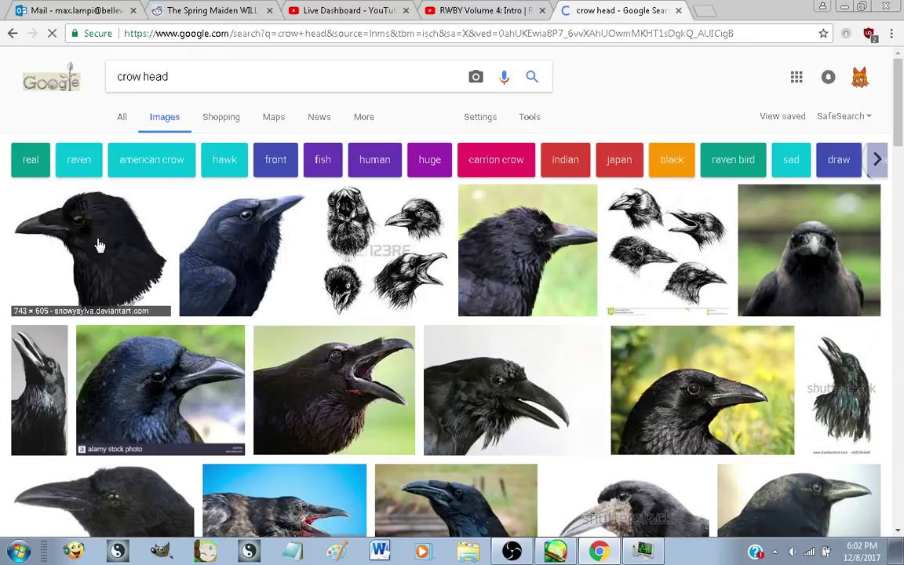
Copy the side-profile crow head by snowysylva and paste it as a new layer in PaintTool SAI
{"action": "left_click", "coordinate": [103, 245]}
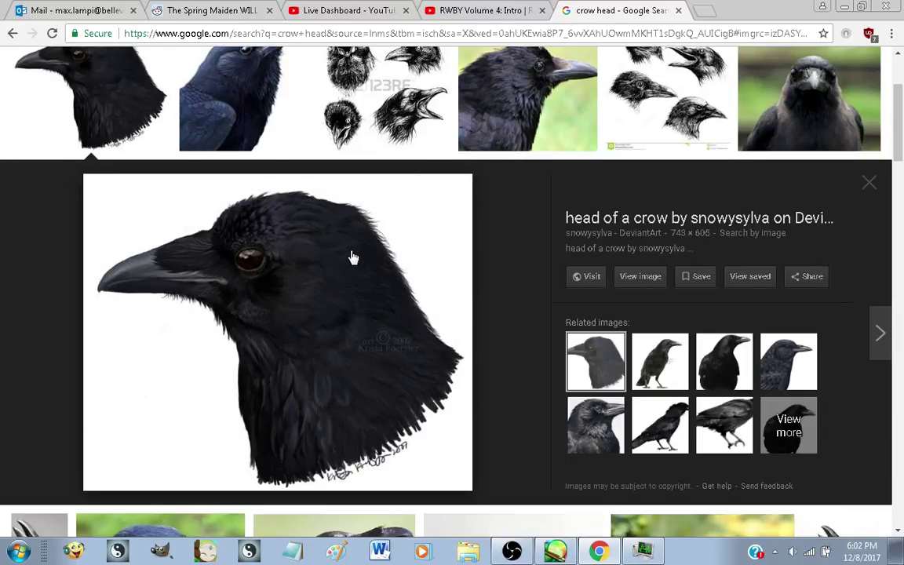
{"action": "right_click", "coordinate": [352, 253]}
{"action": "left_click", "coordinate": [416, 390]}
{"action": "left_click", "coordinate": [558, 553]}
{"action": "scroll", "coordinate": [514, 335], "scroll_direction": "down", "scroll_amount": 1}
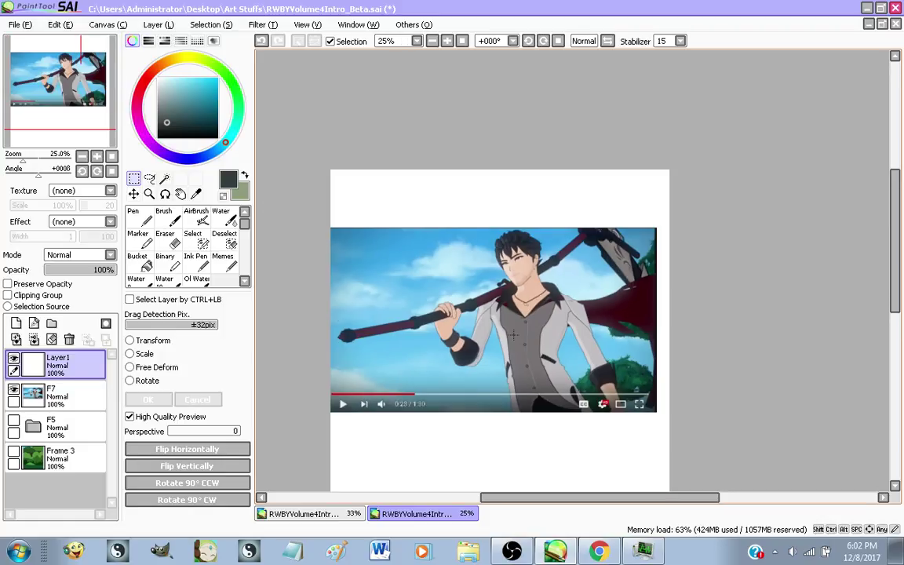
{"action": "key", "text": "ctrl+v"}
{"action": "scroll", "coordinate": [388, 238], "scroll_direction": "up", "scroll_amount": 2}
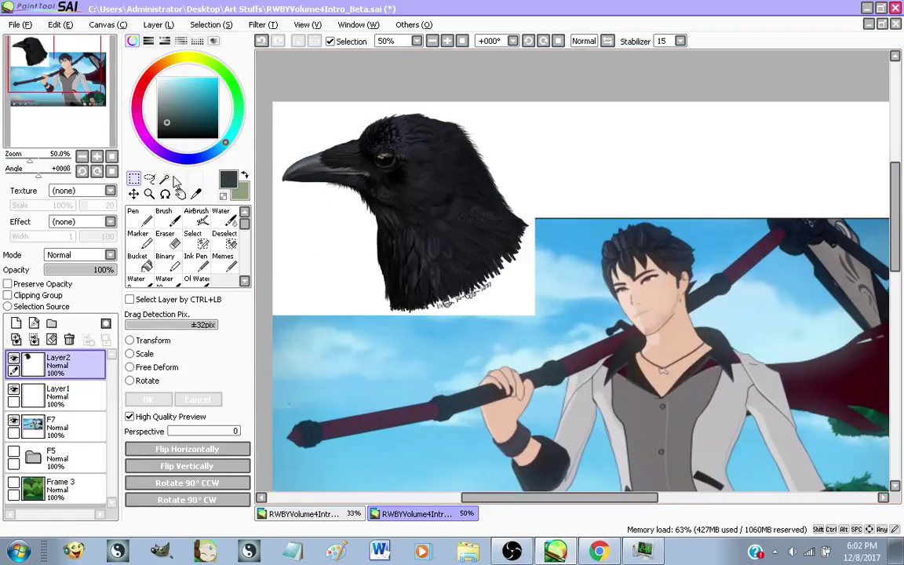
Try to select the white background around the side-profile crow head with the Magic Wand, and undo the selection
{"action": "left_click", "coordinate": [166, 179]}
{"action": "left_click", "coordinate": [319, 251]}
{"action": "scroll", "coordinate": [437, 306], "scroll_direction": "up", "scroll_amount": 5}
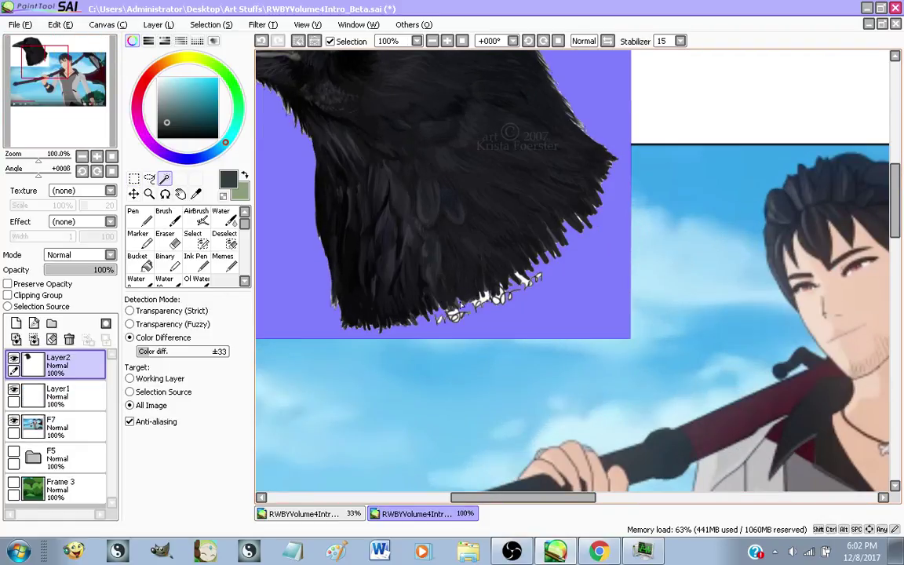
{"action": "scroll", "coordinate": [423, 300], "scroll_direction": "down", "scroll_amount": 2}
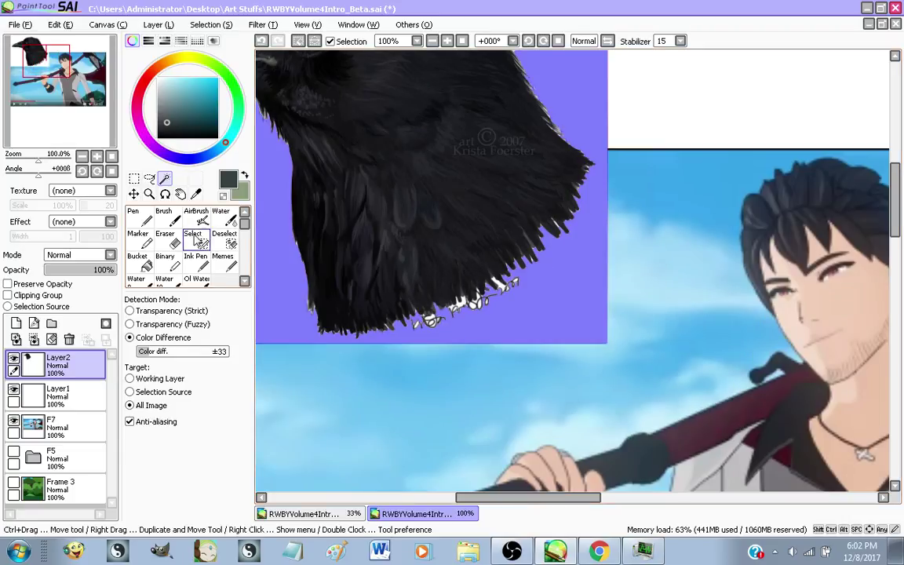
{"action": "left_click", "coordinate": [192, 234]}
{"action": "scroll", "coordinate": [537, 364], "scroll_direction": "down", "scroll_amount": 3}
{"action": "key", "text": "ctrl+z"}
{"action": "key", "text": "ctrl+z"}
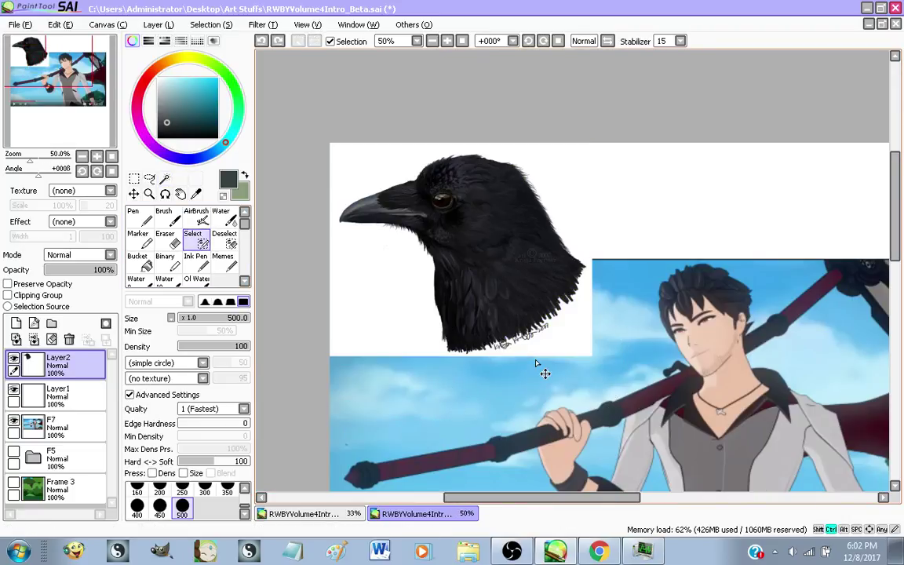
Return to Chrome, browse the crow head image results and copy the front-facing crow portrait with the green background
{"action": "left_click", "coordinate": [599, 550]}
{"action": "scroll", "coordinate": [504, 312], "scroll_direction": "up", "scroll_amount": 2}
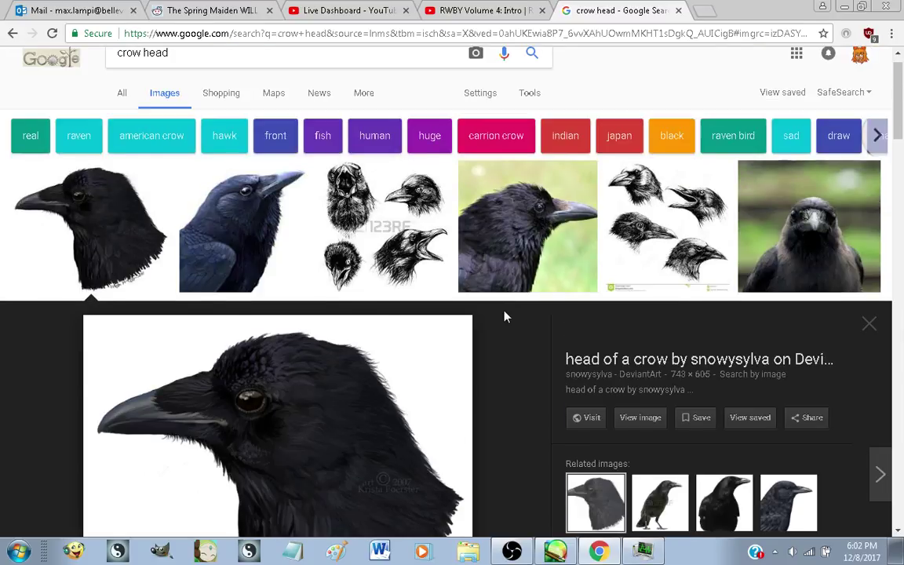
{"action": "scroll", "coordinate": [504, 311], "scroll_direction": "down", "scroll_amount": 4}
{"action": "scroll", "coordinate": [505, 316], "scroll_direction": "down", "scroll_amount": 3}
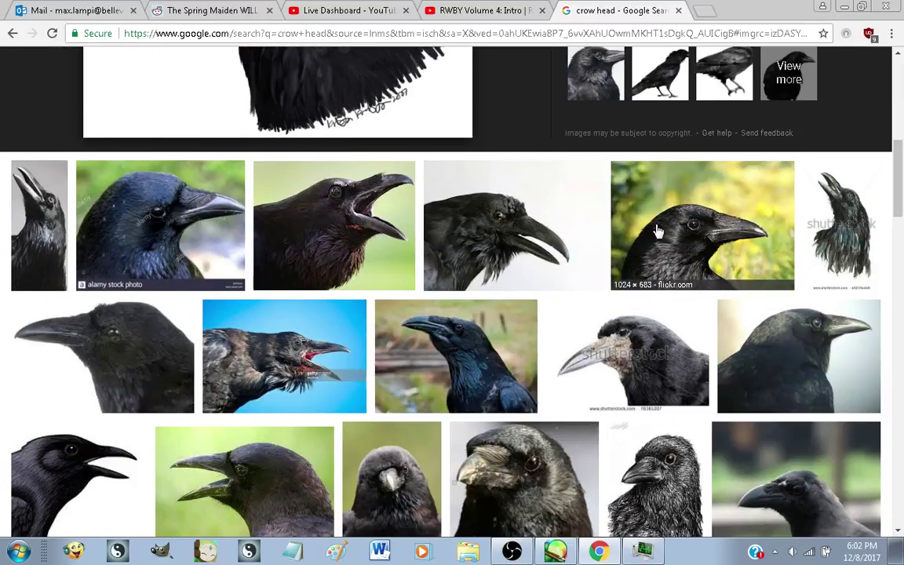
{"action": "scroll", "coordinate": [803, 325], "scroll_direction": "down", "scroll_amount": 2}
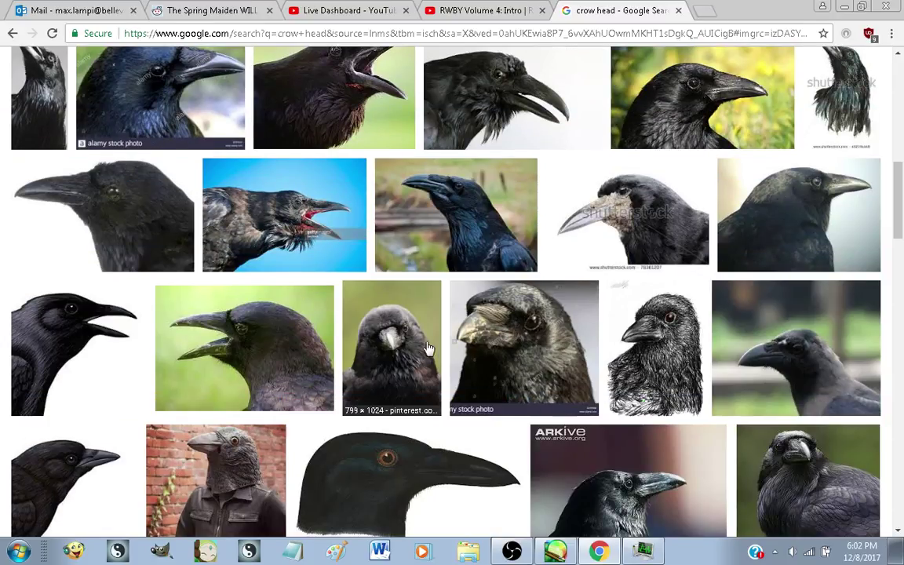
{"action": "left_click", "coordinate": [401, 349]}
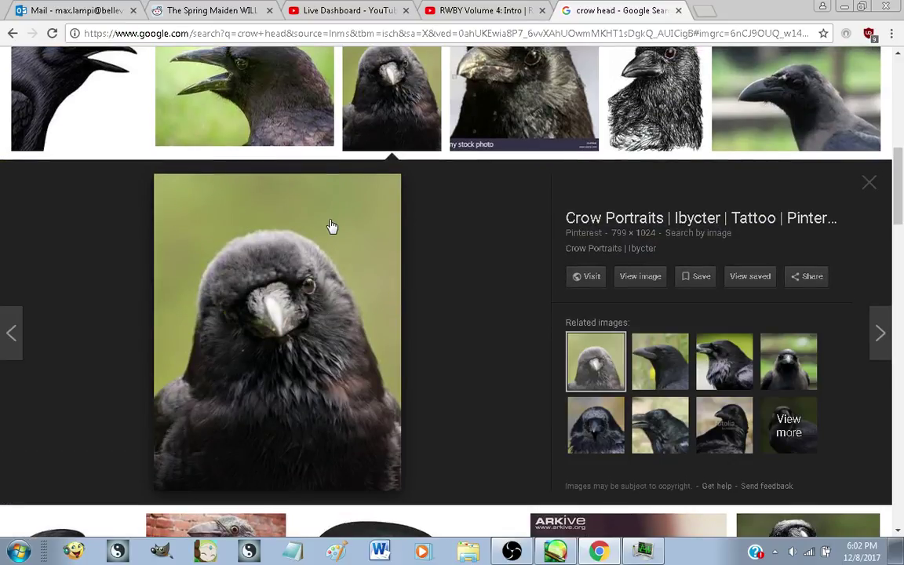
{"action": "right_click", "coordinate": [330, 221]}
{"action": "left_click", "coordinate": [389, 359]}
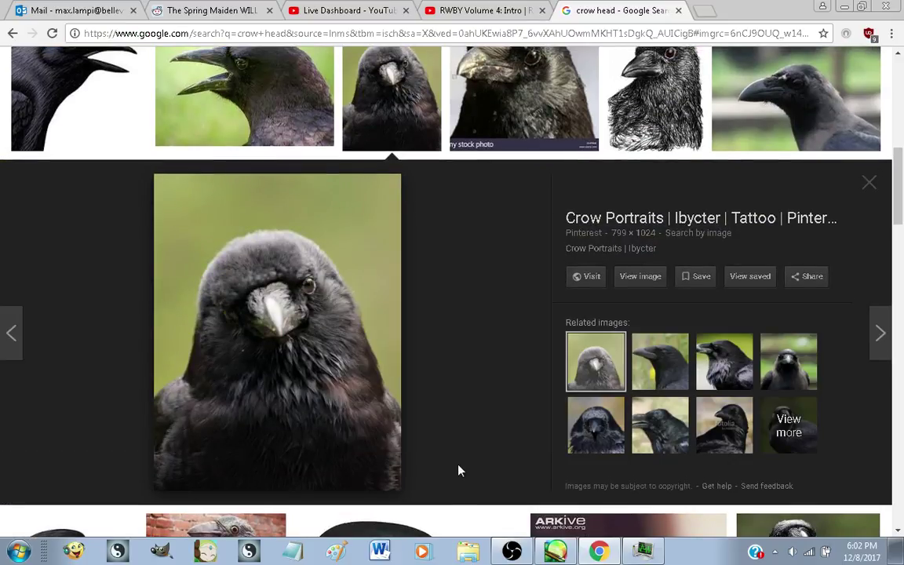
Switch back to PaintTool SAI and paste the front-facing crow portrait as a new layer on top
{"action": "left_click", "coordinate": [557, 551]}
{"action": "scroll", "coordinate": [474, 373], "scroll_direction": "down", "scroll_amount": 2}
{"action": "scroll", "coordinate": [510, 376], "scroll_direction": "up", "scroll_amount": 1}
{"action": "key", "text": "ctrl+v"}
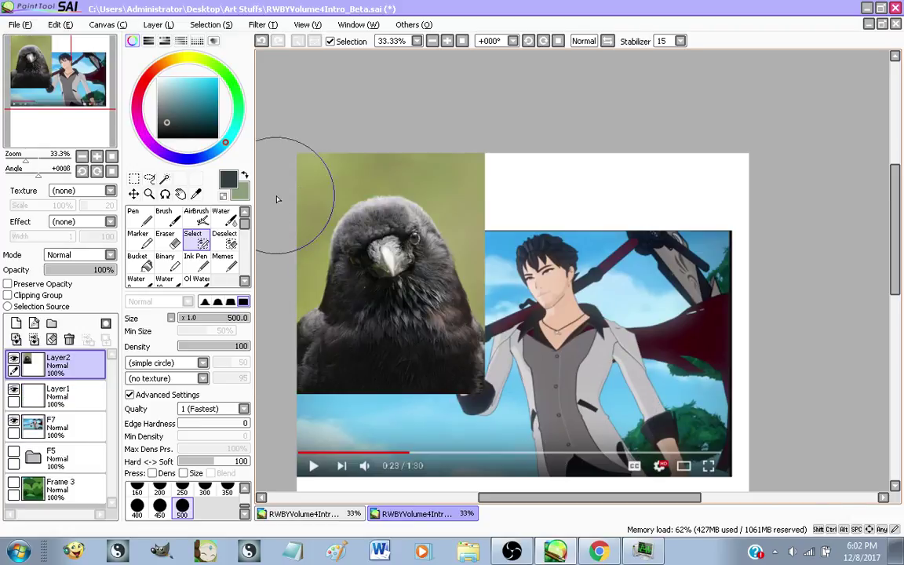
Delete the green background around the crow using a Magic Wand selection, and clear the selection
{"action": "left_click", "coordinate": [164, 178]}
{"action": "left_click", "coordinate": [313, 178]}
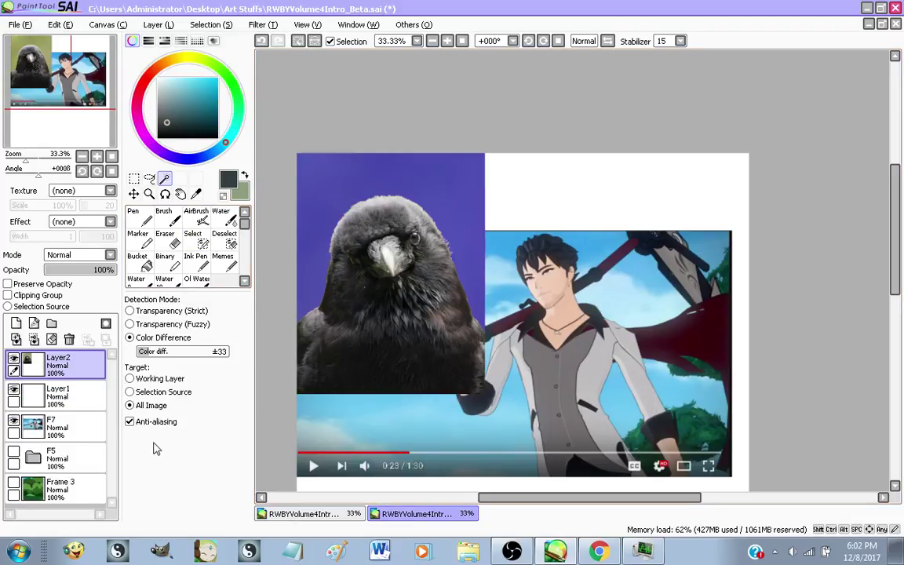
{"action": "key", "text": "Delete"}
{"action": "key", "text": "ctrl+d"}
{"action": "key", "text": "ctrl+t"}
{"action": "left_click_drag", "start_coordinate": [431, 322], "coordinate": [549, 273]}
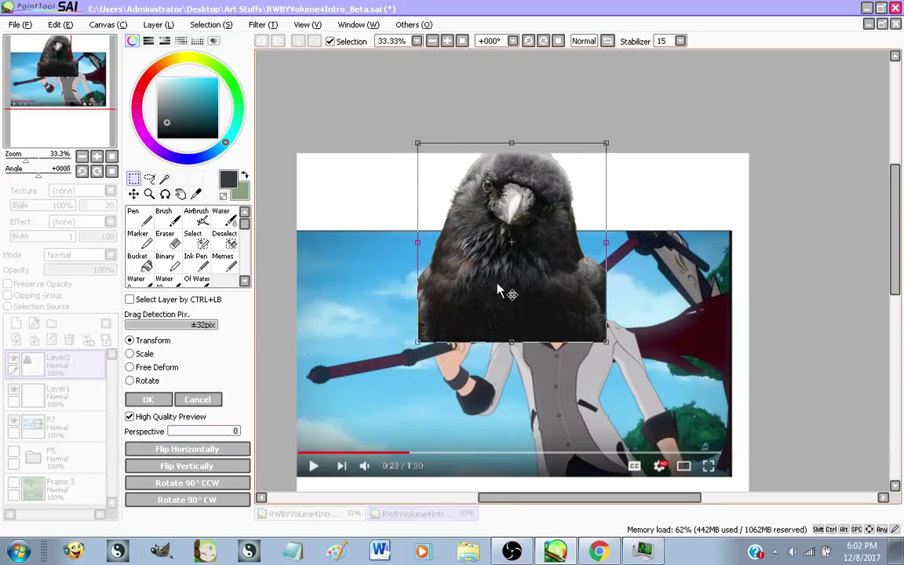
{"action": "left_click_drag", "start_coordinate": [498, 284], "coordinate": [512, 338]}
{"action": "left_click_drag", "start_coordinate": [469, 162], "coordinate": [422, 193]}
{"action": "left_click", "coordinate": [214, 396]}
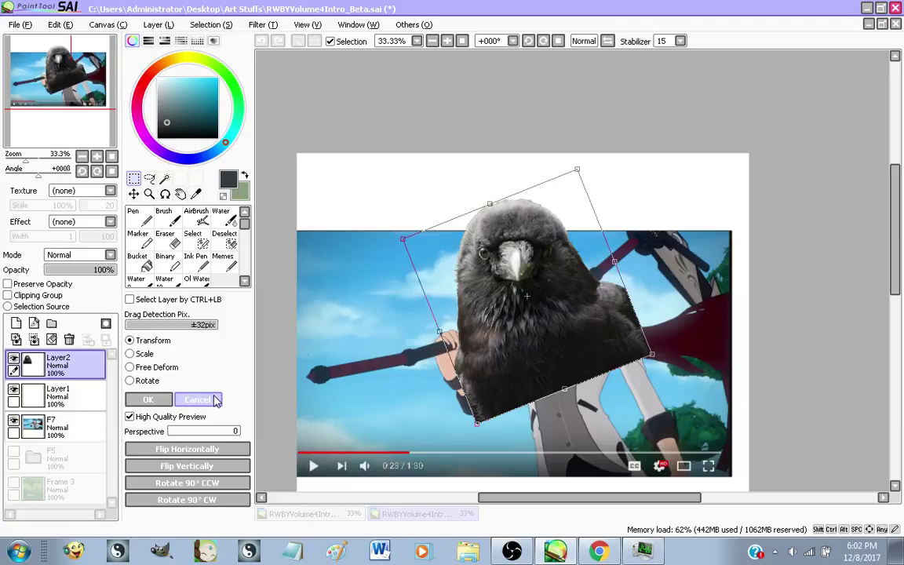
Set the crow layer's opacity to 52% and flip the crow horizontally within a transformation
{"action": "left_click", "coordinate": [83, 271]}
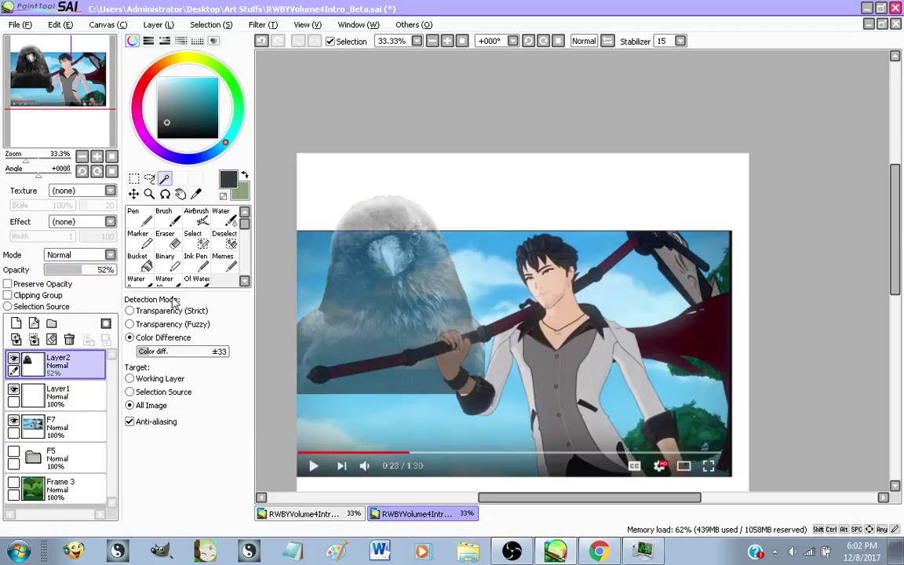
{"action": "key", "text": "ctrl+t"}
{"action": "left_click", "coordinate": [225, 444]}
Rotate and scale the crow, and move it over the character's head
{"action": "left_click_drag", "start_coordinate": [374, 141], "coordinate": [291, 158]}
{"action": "left_click_drag", "start_coordinate": [402, 340], "coordinate": [592, 298]}
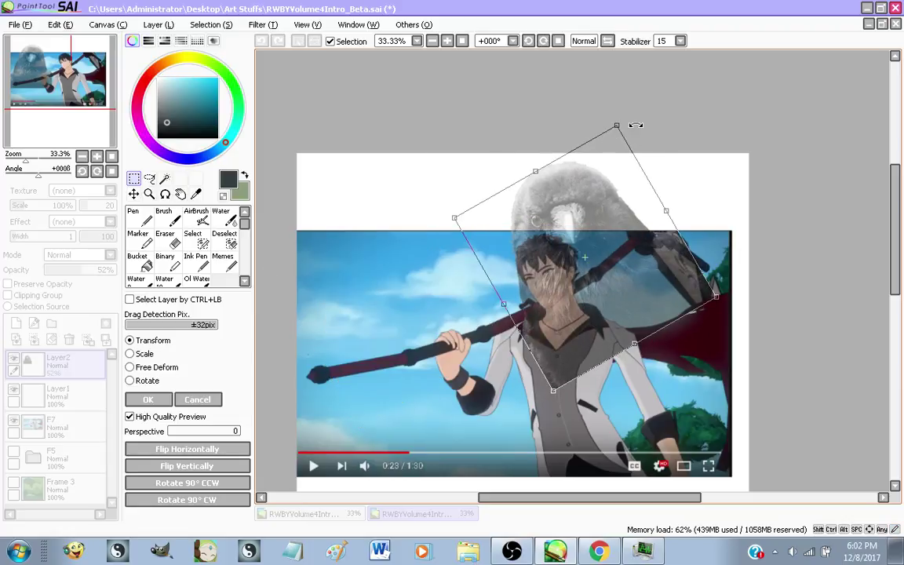
{"action": "left_click_drag", "start_coordinate": [615, 124], "coordinate": [588, 226]}
{"action": "scroll", "coordinate": [555, 340], "scroll_direction": "up", "scroll_amount": 1}
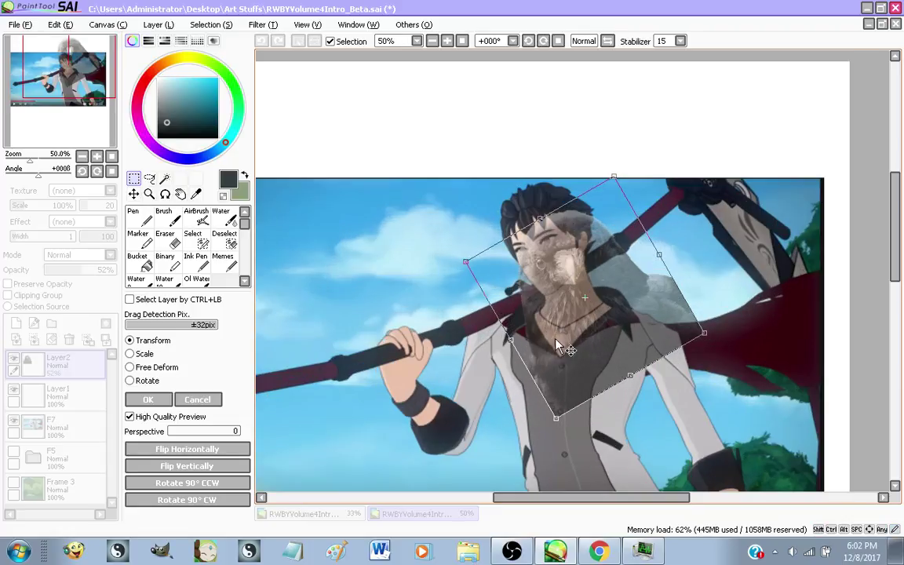
{"action": "left_click_drag", "start_coordinate": [616, 328], "coordinate": [615, 285]}
{"action": "left_click_drag", "start_coordinate": [498, 130], "coordinate": [484, 144]}
{"action": "mouse_move", "coordinate": [589, 322]}
{"action": "left_mouse_down"}
{"action": "mouse_move", "coordinate": [572, 326]}
{"action": "mouse_move", "coordinate": [580, 326]}
{"action": "left_mouse_up"}
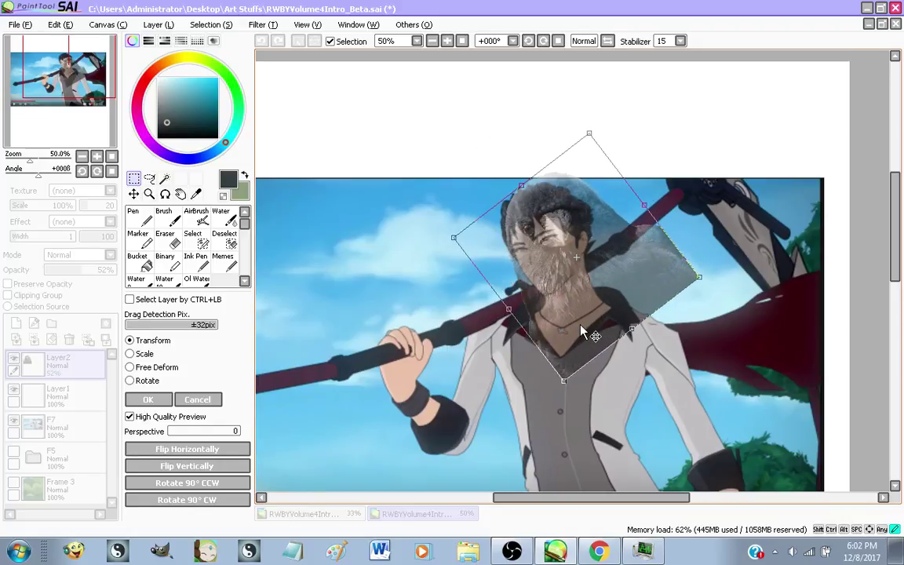
Distort the crow's corners so its head and neck follow the character's head and open collar, and apply the transformation
{"action": "left_click_drag", "start_coordinate": [698, 279], "coordinate": [649, 408], "text": "ctrl"}
{"action": "left_click_drag", "start_coordinate": [588, 135], "coordinate": [606, 126]}
{"action": "left_click_drag", "start_coordinate": [444, 234], "coordinate": [433, 225]}
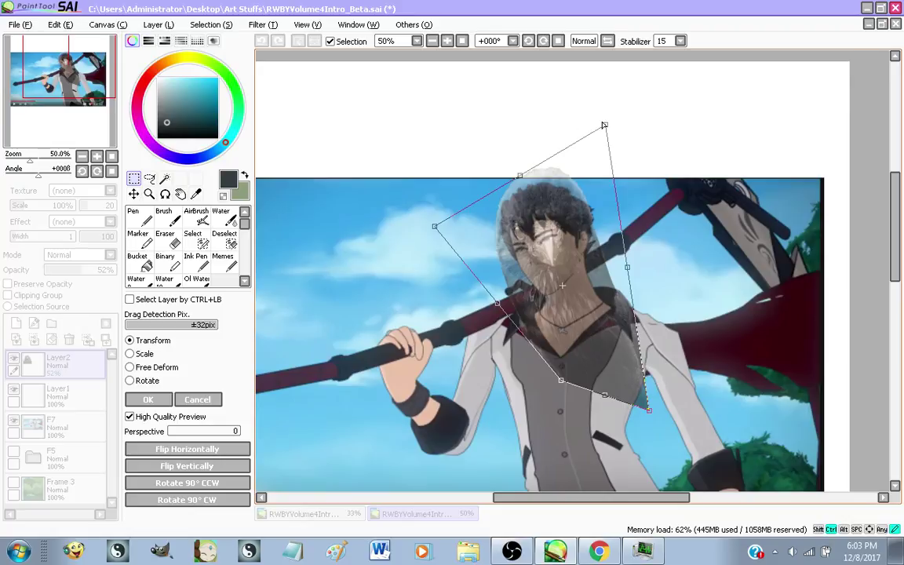
{"action": "left_click_drag", "start_coordinate": [604, 125], "coordinate": [617, 124]}
{"action": "left_click_drag", "start_coordinate": [646, 414], "coordinate": [612, 427]}
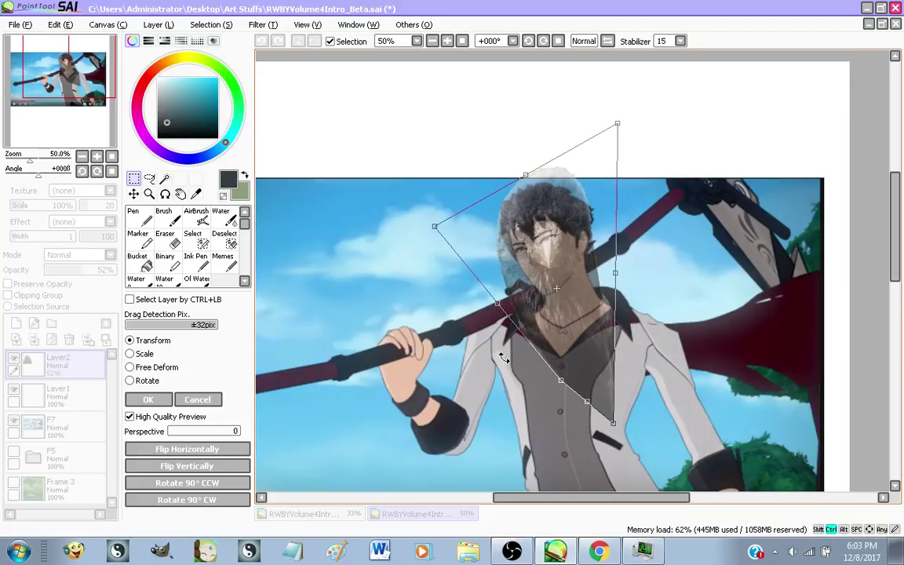
{"action": "left_click_drag", "start_coordinate": [562, 387], "coordinate": [567, 381]}
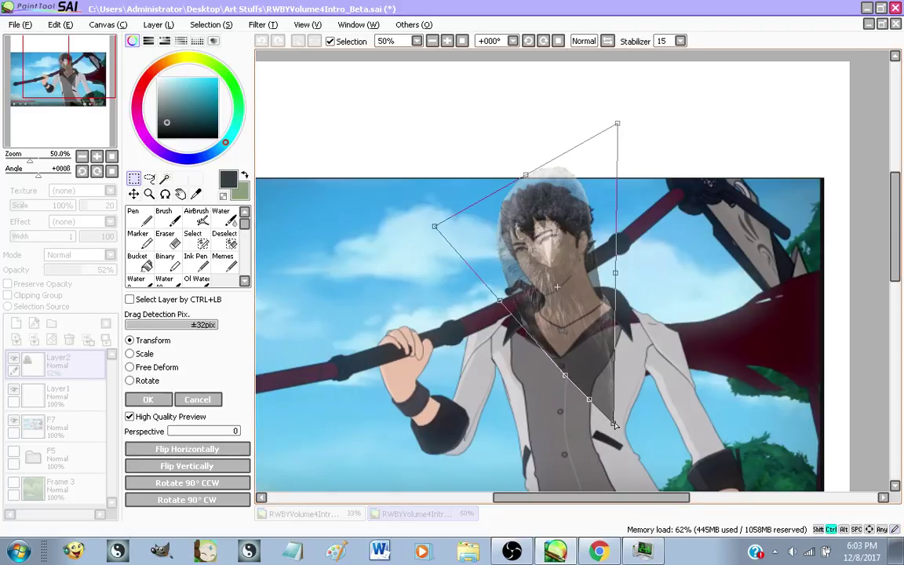
{"action": "left_click_drag", "start_coordinate": [615, 424], "coordinate": [618, 414]}
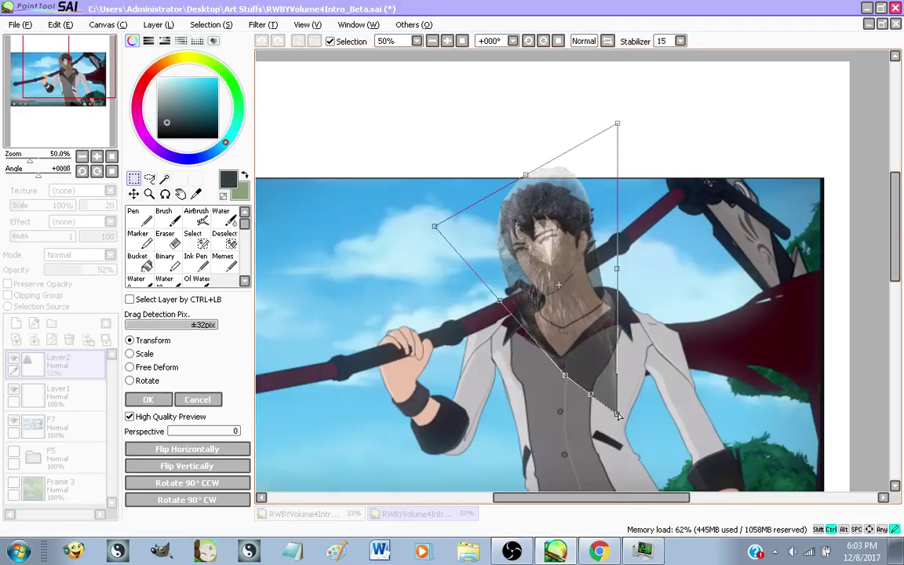
{"action": "left_click", "coordinate": [159, 404]}
Lower the crow layer's opacity to 34% and set the Eraser to size 50
{"action": "scroll", "coordinate": [542, 286], "scroll_direction": "up", "scroll_amount": 2}
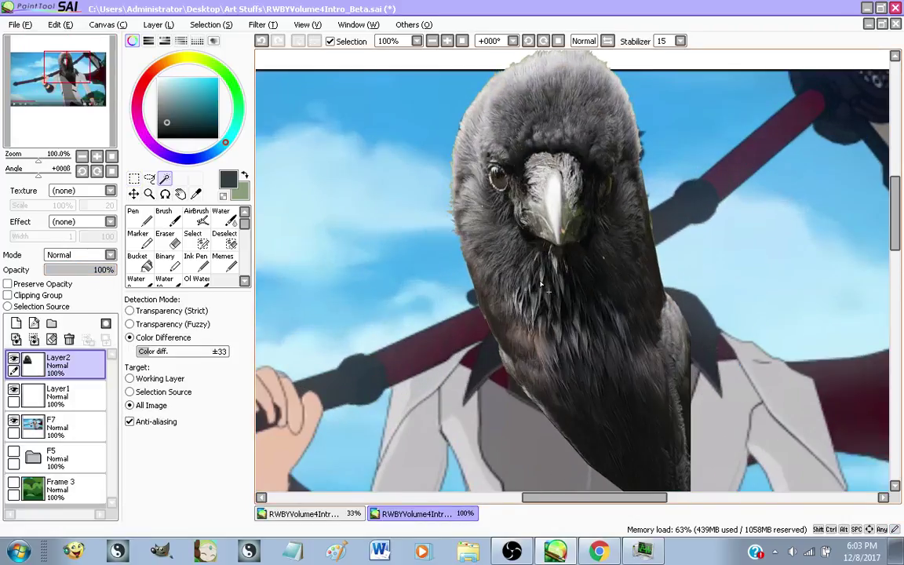
{"action": "scroll", "coordinate": [541, 287], "scroll_direction": "down", "scroll_amount": 3}
{"action": "scroll", "coordinate": [541, 286], "scroll_direction": "up", "scroll_amount": 2}
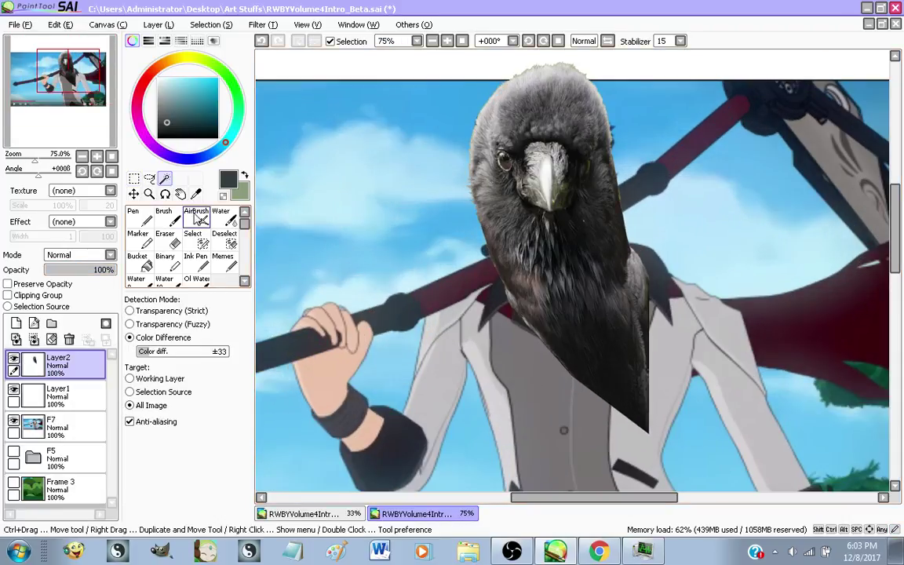
{"action": "left_click", "coordinate": [165, 235]}
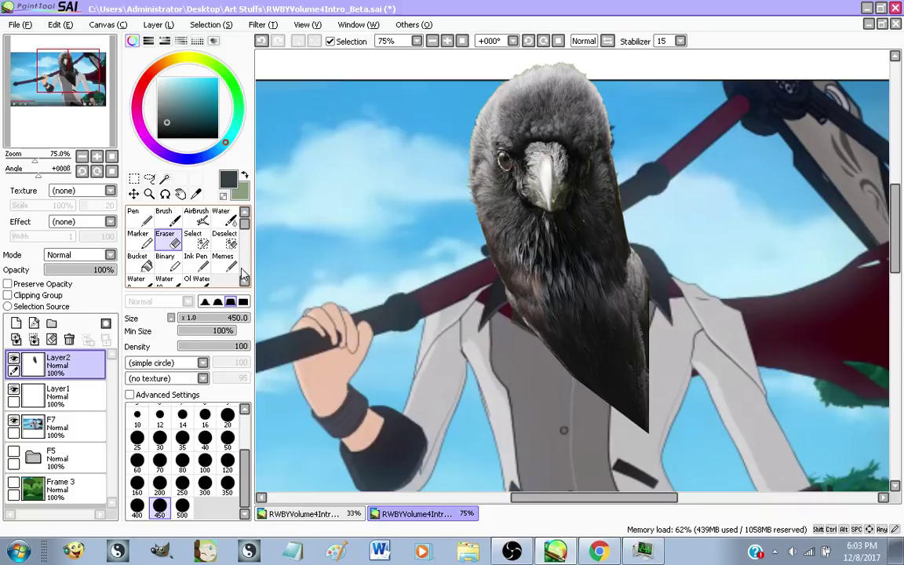
{"action": "left_click", "coordinate": [69, 269]}
{"action": "scroll", "coordinate": [672, 358], "scroll_direction": "up", "scroll_amount": 2}
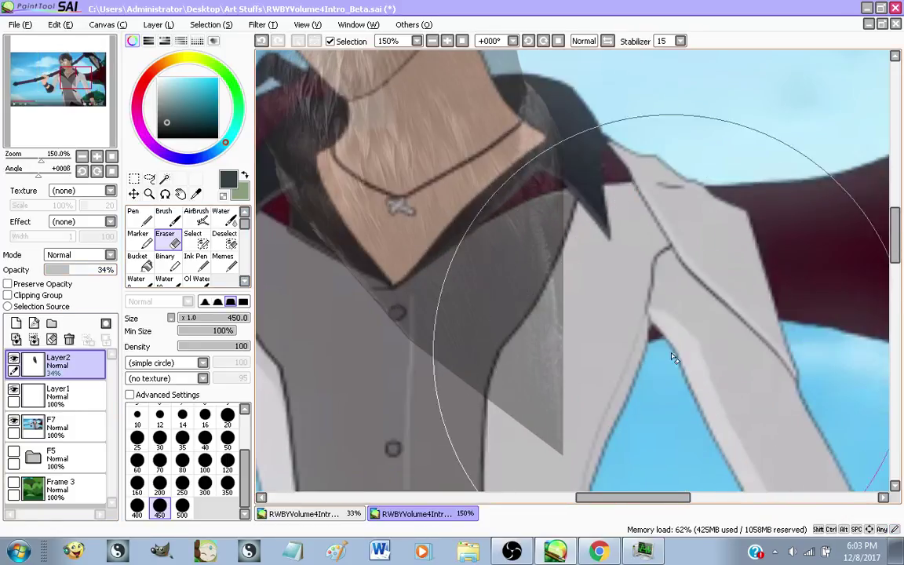
{"action": "left_click", "coordinate": [227, 439]}
Erase the parts of the crow overlapping the dark collar and lapel on the side of the character's scythe blade
{"action": "scroll", "coordinate": [559, 172], "scroll_direction": "up", "scroll_amount": 2}
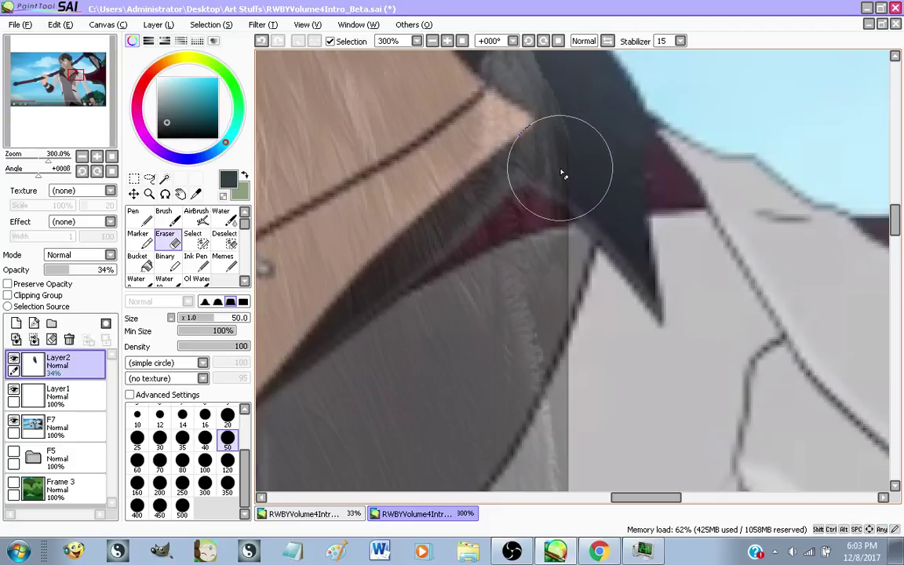
{"action": "mouse_move", "coordinate": [562, 173]}
{"action": "left_mouse_down"}
{"action": "mouse_move", "coordinate": [452, 258]}
{"action": "mouse_move", "coordinate": [369, 359]}
{"action": "left_mouse_up"}
{"action": "scroll", "coordinate": [541, 323], "scroll_direction": "down", "scroll_amount": 2}
{"action": "scroll", "coordinate": [540, 194], "scroll_direction": "up", "scroll_amount": 3}
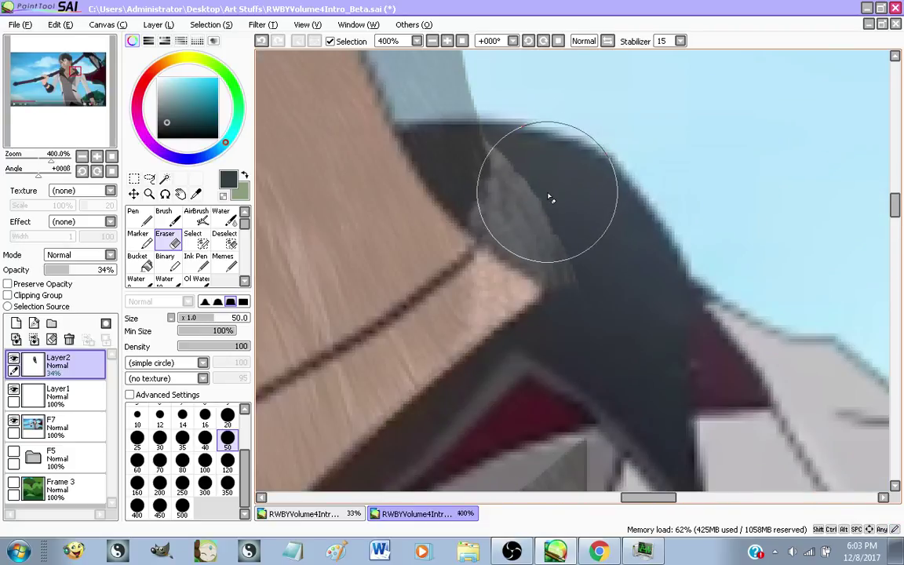
{"action": "mouse_move", "coordinate": [549, 198]}
{"action": "left_mouse_down"}
{"action": "mouse_move", "coordinate": [563, 134]}
{"action": "mouse_move", "coordinate": [561, 167]}
{"action": "mouse_move", "coordinate": [579, 218]}
{"action": "left_mouse_up"}
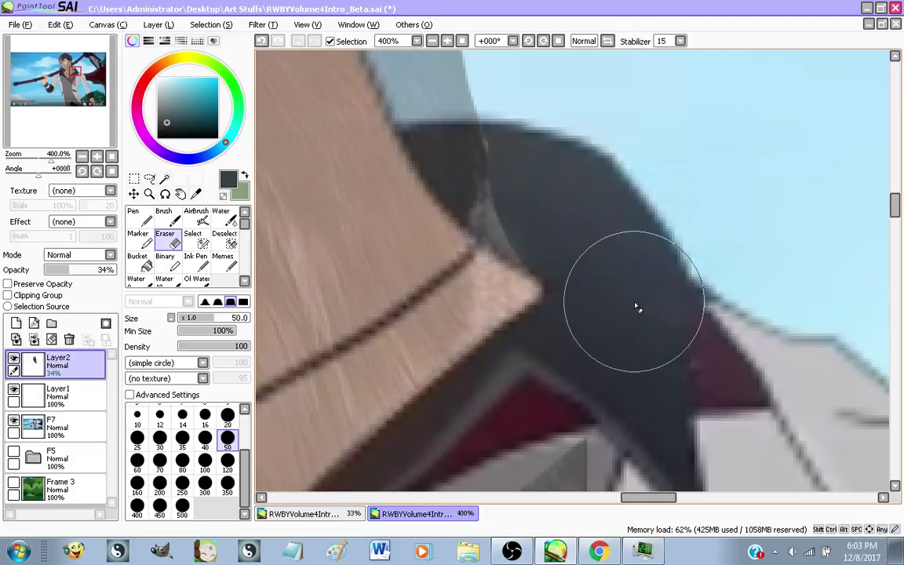
{"action": "scroll", "coordinate": [637, 307], "scroll_direction": "down", "scroll_amount": 3}
{"action": "scroll", "coordinate": [618, 229], "scroll_direction": "up", "scroll_amount": 1}
{"action": "scroll", "coordinate": [628, 383], "scroll_direction": "down", "scroll_amount": 1}
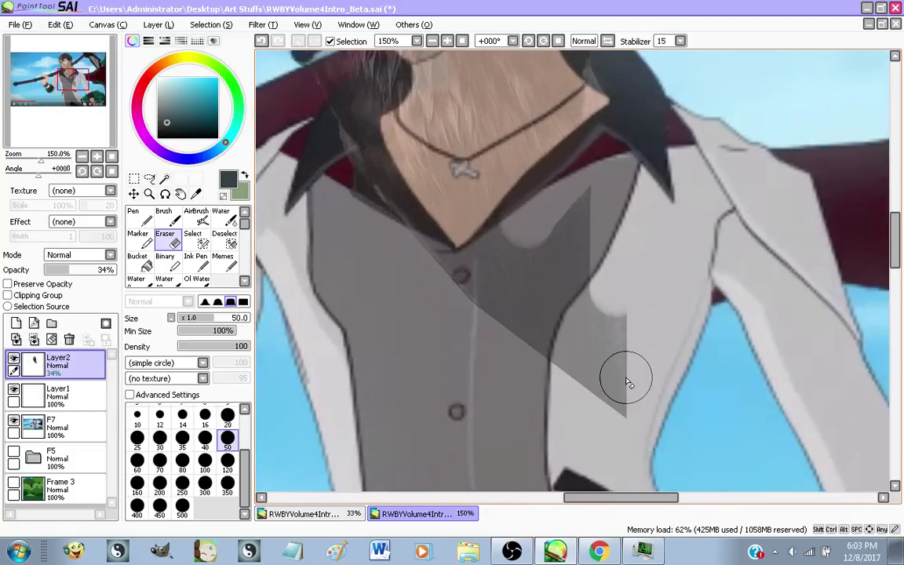
{"action": "scroll", "coordinate": [626, 378], "scroll_direction": "up", "scroll_amount": 1}
{"action": "mouse_move", "coordinate": [625, 322]}
{"action": "left_mouse_down"}
{"action": "mouse_move", "coordinate": [621, 474]}
{"action": "mouse_move", "coordinate": [545, 379]}
{"action": "mouse_move", "coordinate": [437, 300]}
{"action": "mouse_move", "coordinate": [386, 247]}
{"action": "mouse_move", "coordinate": [454, 202]}
{"action": "left_mouse_up"}
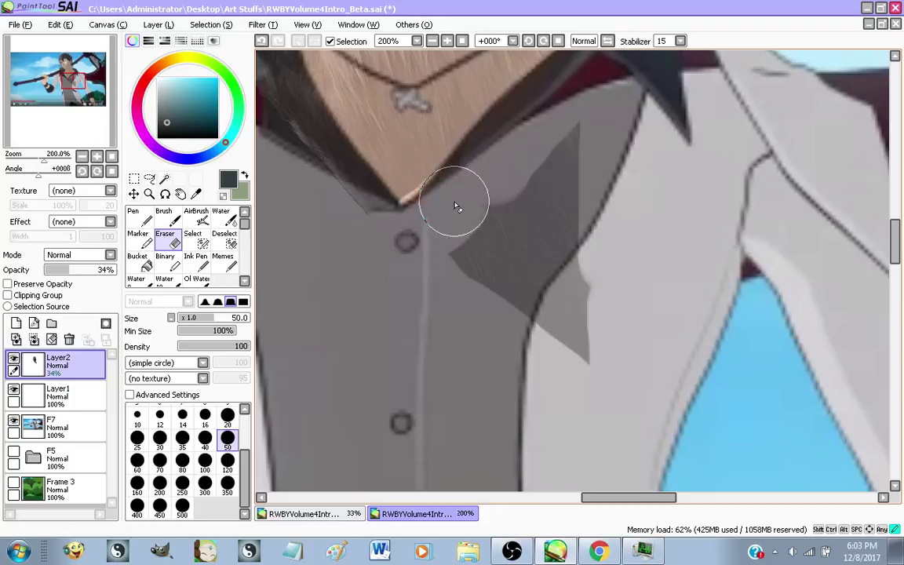
{"action": "key", "text": "ctrl+z"}
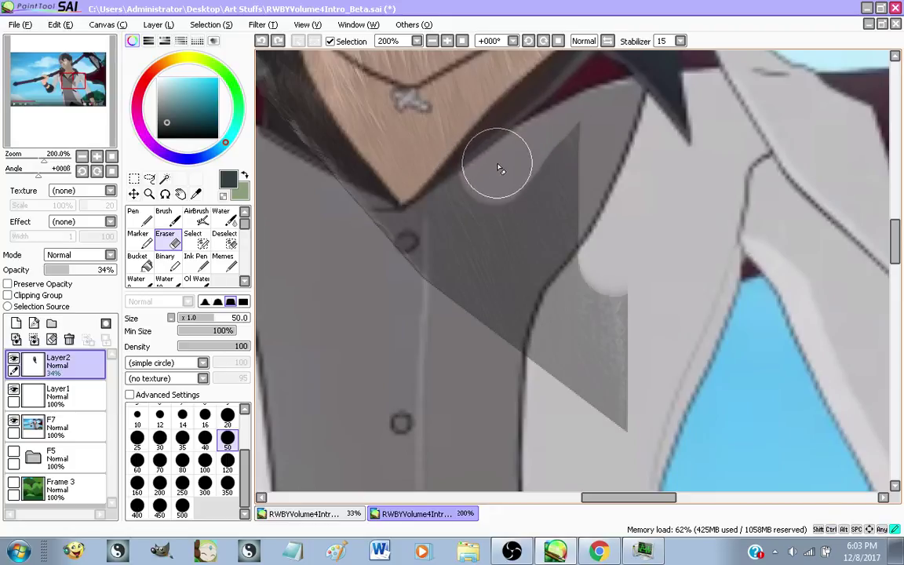
Erase the remaining crow overlap from the vest and collar edges, and restore the crow layer's opacity to 100%
{"action": "mouse_move", "coordinate": [498, 168]}
{"action": "left_mouse_down"}
{"action": "mouse_move", "coordinate": [399, 292]}
{"action": "mouse_move", "coordinate": [561, 374]}
{"action": "mouse_move", "coordinate": [642, 430]}
{"action": "mouse_move", "coordinate": [602, 164]}
{"action": "left_mouse_up"}
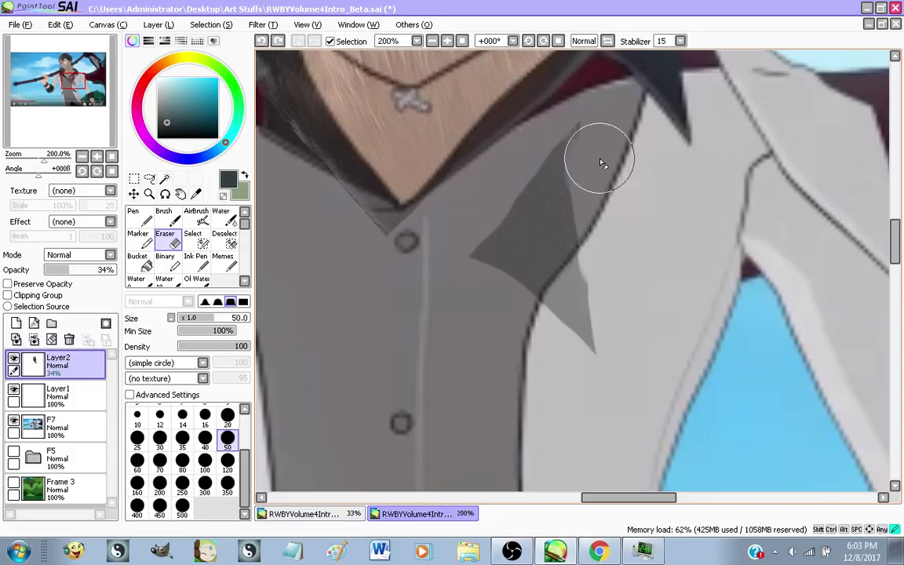
{"action": "scroll", "coordinate": [672, 411], "scroll_direction": "down", "scroll_amount": 2}
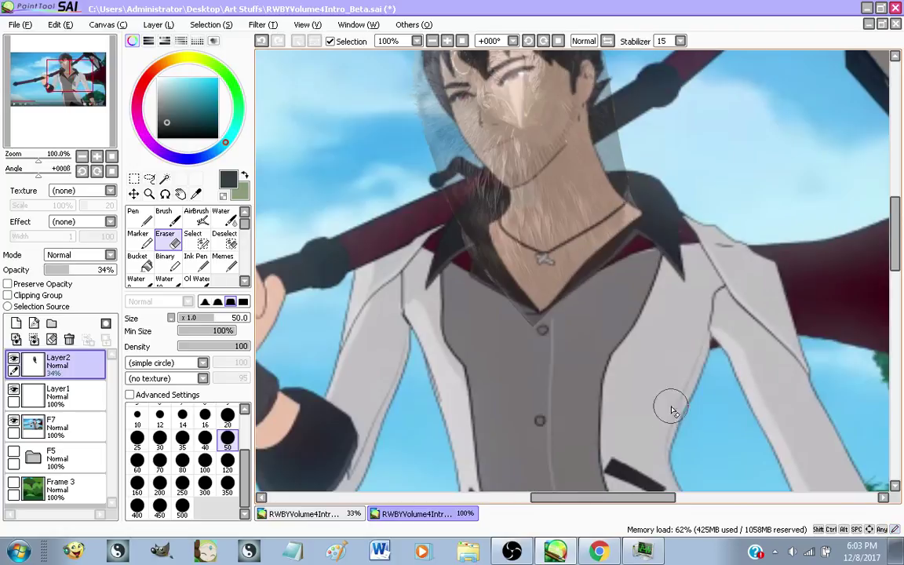
{"action": "scroll", "coordinate": [672, 411], "scroll_direction": "up", "scroll_amount": 3}
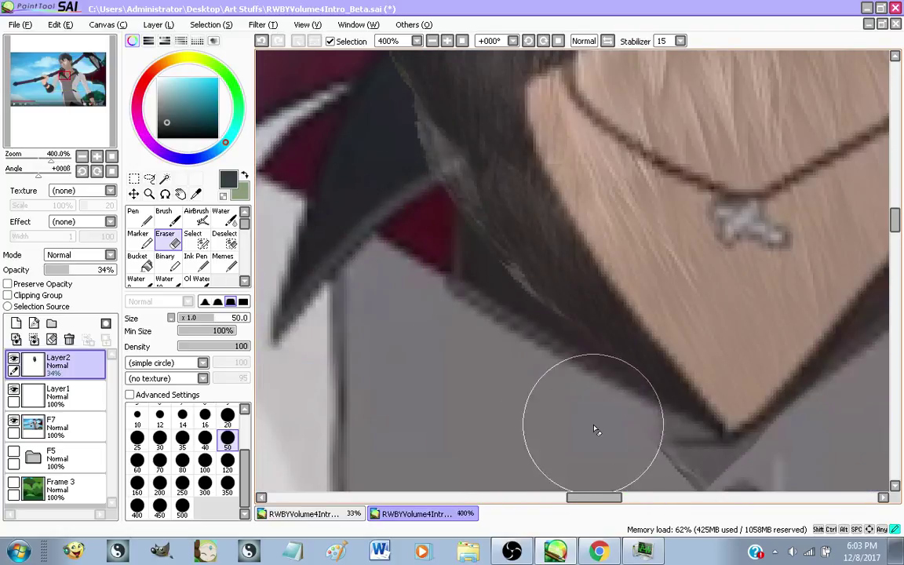
{"action": "scroll", "coordinate": [363, 302], "scroll_direction": "down", "scroll_amount": 3}
{"action": "scroll", "coordinate": [545, 418], "scroll_direction": "up", "scroll_amount": 2}
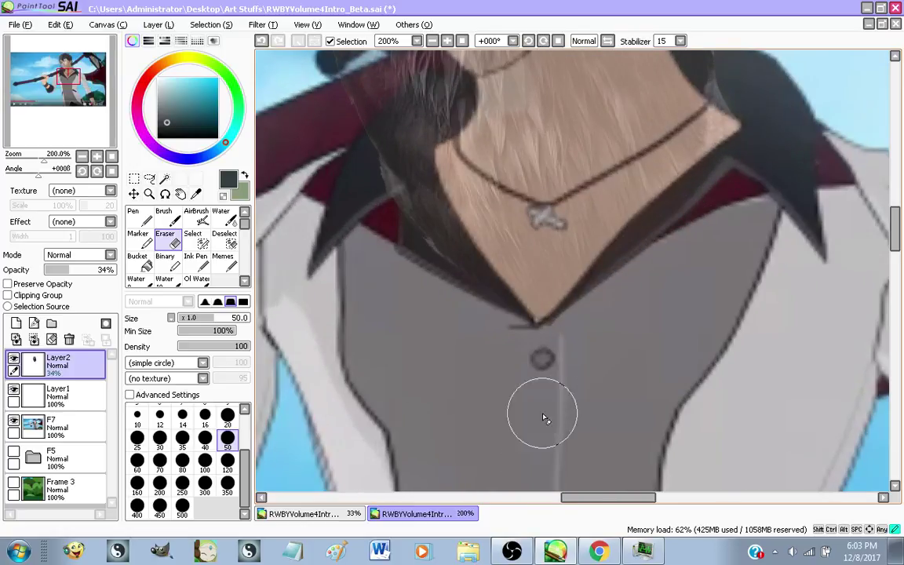
{"action": "scroll", "coordinate": [545, 418], "scroll_direction": "down", "scroll_amount": 3}
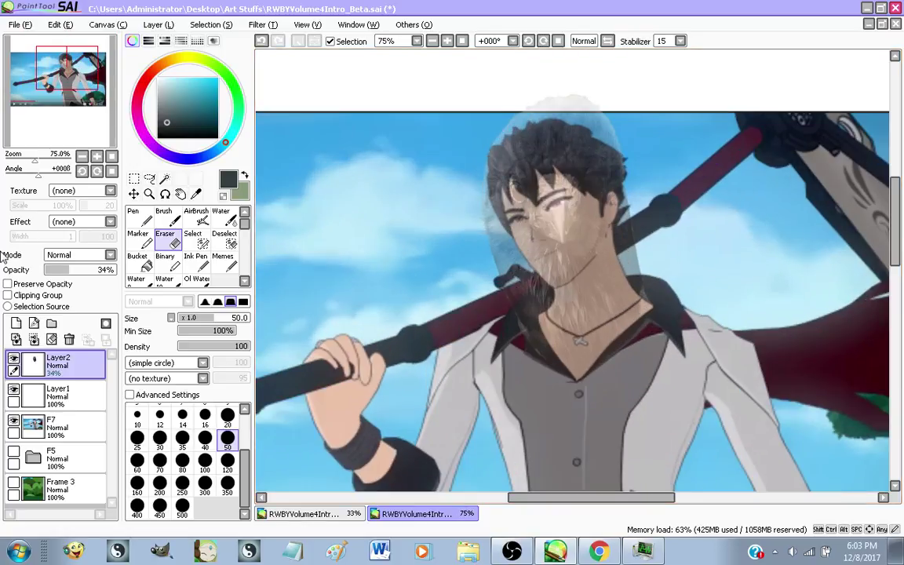
{"action": "left_click_drag", "start_coordinate": [84, 268], "coordinate": [116, 270]}
Examine how the crow head sits on the character's collar and shoulders at different zoom levels
{"action": "scroll", "coordinate": [343, 222], "scroll_direction": "down", "scroll_amount": 2}
{"action": "scroll", "coordinate": [347, 238], "scroll_direction": "up", "scroll_amount": 1}
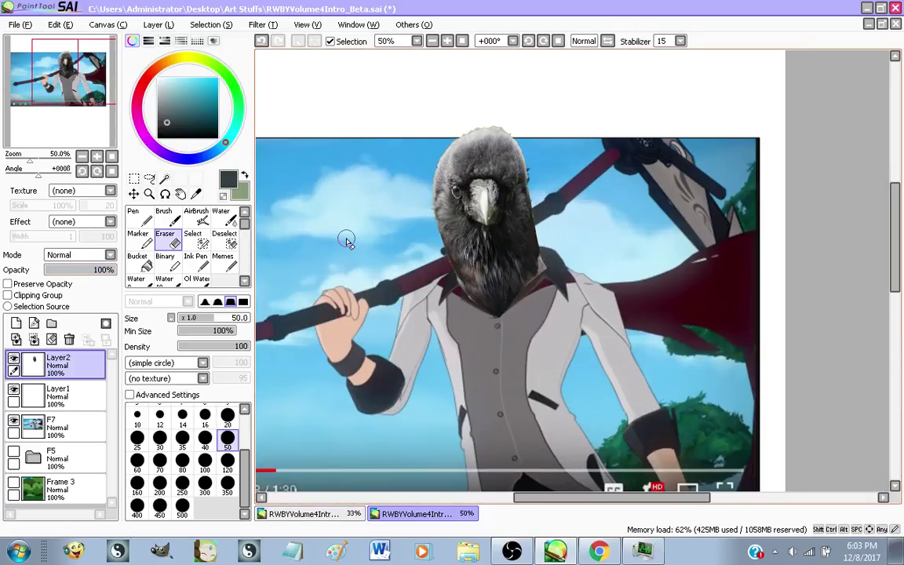
{"action": "scroll", "coordinate": [549, 299], "scroll_direction": "up", "scroll_amount": 1}
{"action": "scroll", "coordinate": [471, 298], "scroll_direction": "down", "scroll_amount": 2}
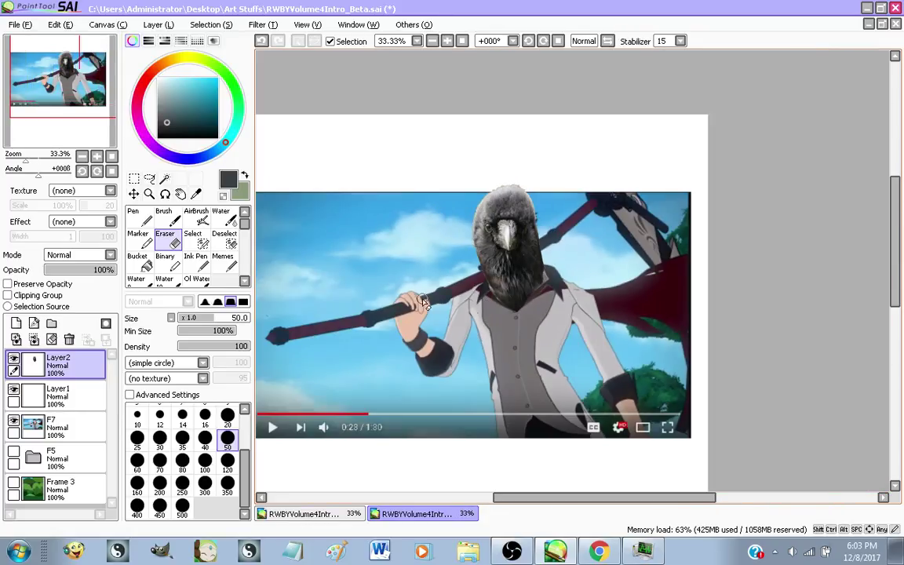
{"action": "scroll", "coordinate": [376, 297], "scroll_direction": "up", "scroll_amount": 1}
{"action": "scroll", "coordinate": [396, 292], "scroll_direction": "down", "scroll_amount": 1}
{"action": "scroll", "coordinate": [451, 286], "scroll_direction": "up", "scroll_amount": 1}
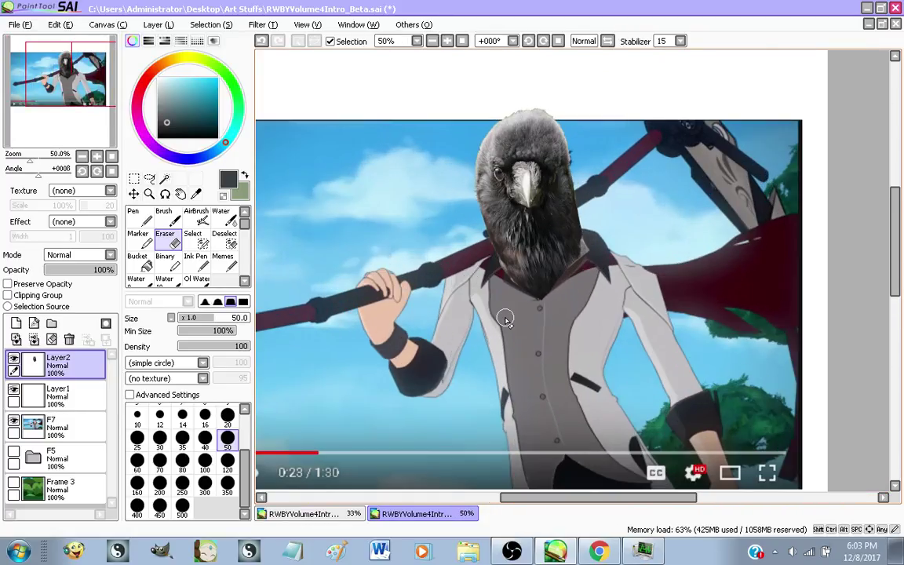
{"action": "scroll", "coordinate": [442, 280], "scroll_direction": "down", "scroll_amount": 1}
{"action": "scroll", "coordinate": [486, 302], "scroll_direction": "up", "scroll_amount": 1}
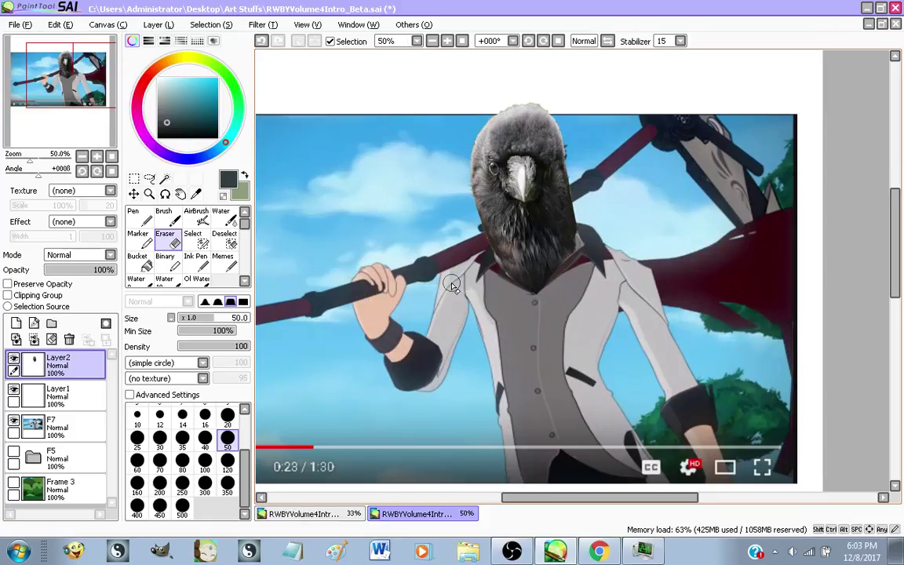
{"action": "scroll", "coordinate": [518, 314], "scroll_direction": "down", "scroll_amount": 1}
{"action": "scroll", "coordinate": [536, 326], "scroll_direction": "up", "scroll_amount": 1}
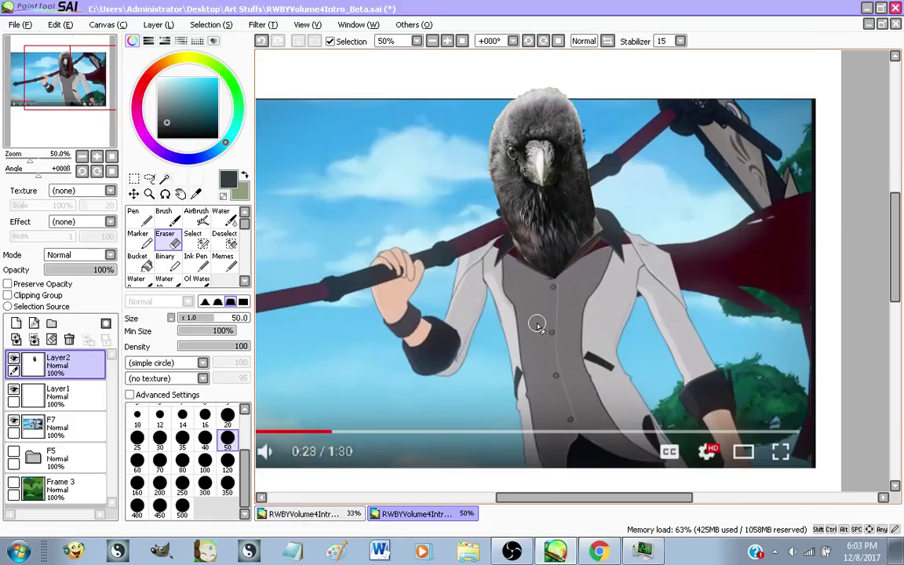
Add a new layer directly beneath the crow layer and delete the empty Layer1
{"action": "left_click", "coordinate": [17, 325]}
{"action": "left_click_drag", "start_coordinate": [88, 365], "coordinate": [85, 414]}
{"action": "left_click", "coordinate": [76, 420]}
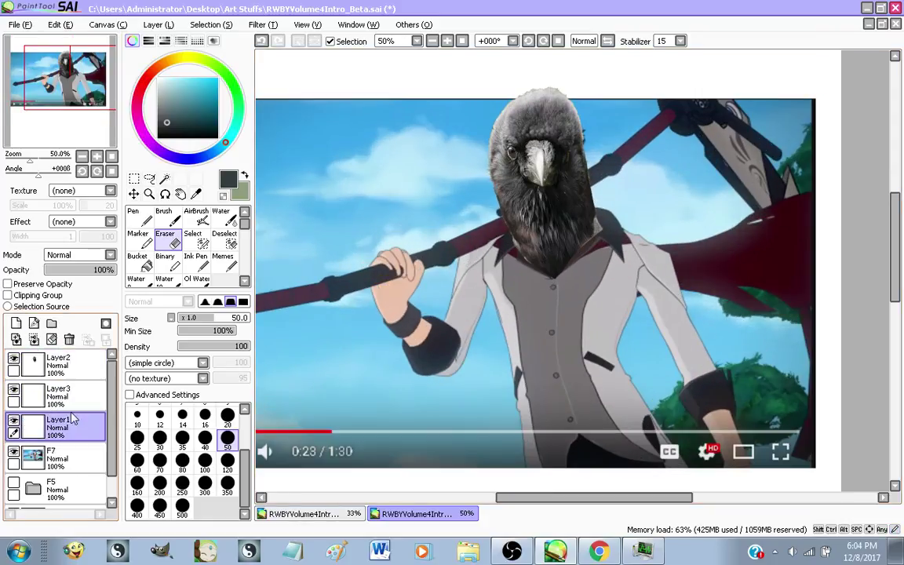
{"action": "left_click", "coordinate": [69, 339]}
Block in the torso with the Pen at size 350 in the grey sampled from the vest, extending below the screenshot
{"action": "scroll", "coordinate": [588, 325], "scroll_direction": "up", "scroll_amount": 1}
{"action": "left_click", "coordinate": [474, 273], "text": "alt"}
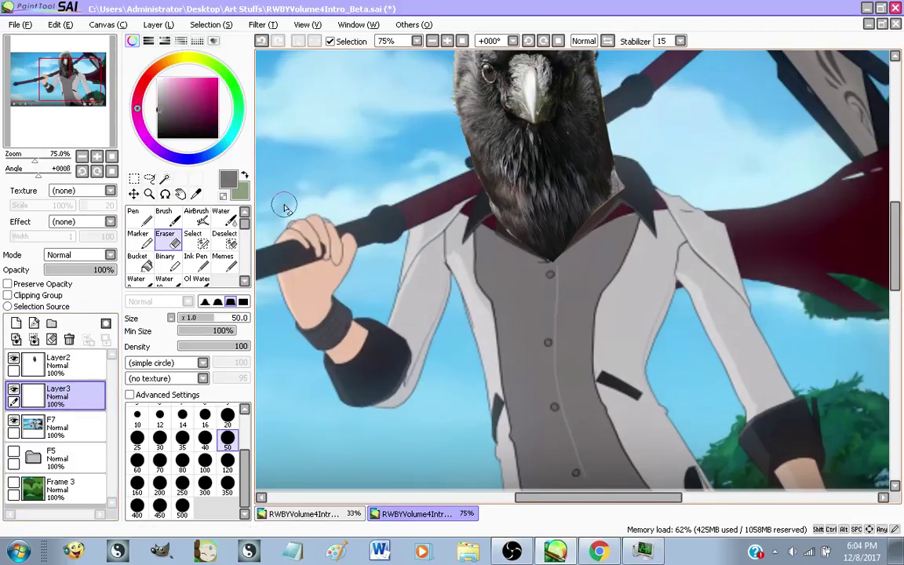
{"action": "scroll", "coordinate": [285, 207], "scroll_direction": "down", "scroll_amount": 1}
{"action": "left_click", "coordinate": [136, 216]}
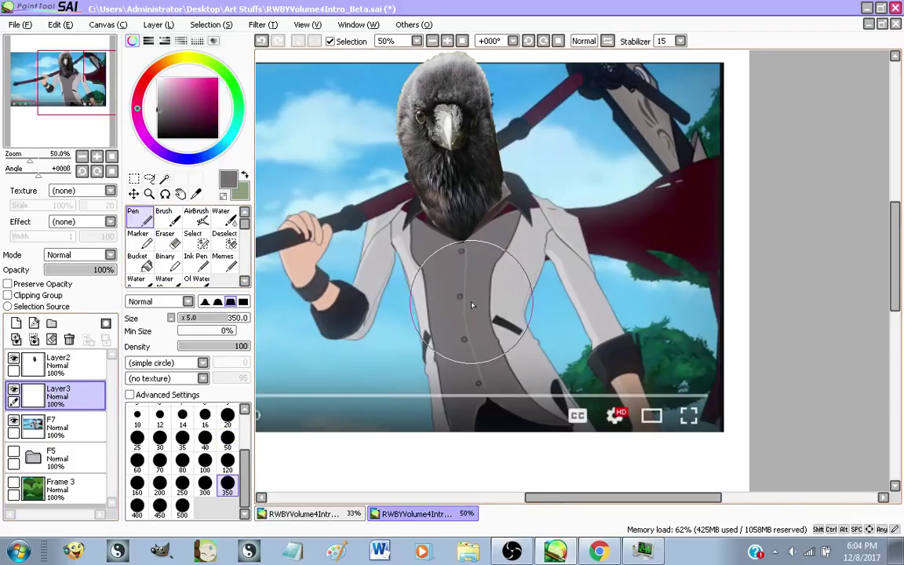
{"action": "mouse_move", "coordinate": [471, 304]}
{"action": "left_mouse_down"}
{"action": "mouse_move", "coordinate": [474, 371]}
{"action": "mouse_move", "coordinate": [538, 449]}
{"action": "mouse_move", "coordinate": [491, 349]}
{"action": "mouse_move", "coordinate": [483, 281]}
{"action": "mouse_move", "coordinate": [478, 356]}
{"action": "mouse_move", "coordinate": [535, 509]}
{"action": "mouse_move", "coordinate": [557, 530]}
{"action": "left_mouse_up"}
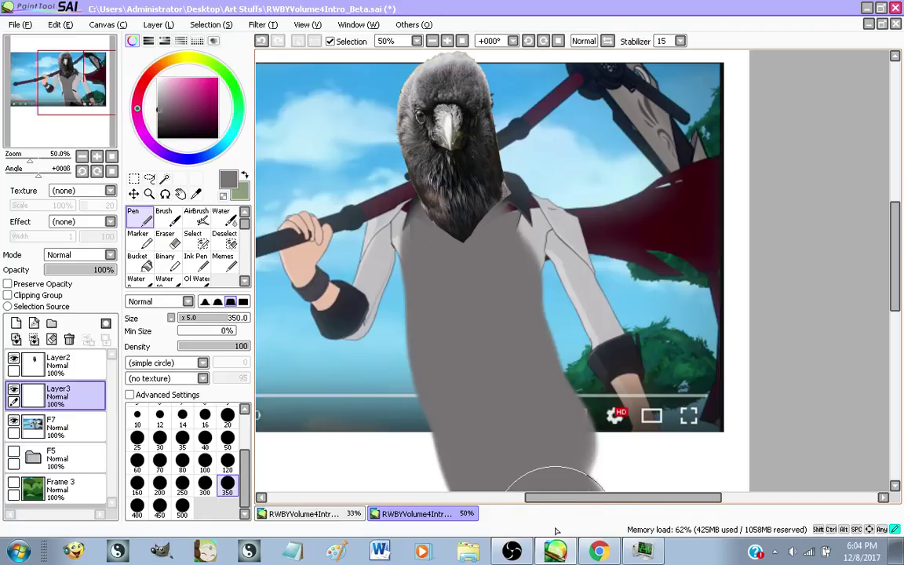
Block in the sleeve of the arm holding the scythe with the Pen at size 120 in light grey sampled from the jacket
{"action": "left_click", "coordinate": [385, 243], "text": "alt"}
{"action": "left_click", "coordinate": [227, 463]}
{"action": "scroll", "coordinate": [509, 296], "scroll_direction": "up", "scroll_amount": 2}
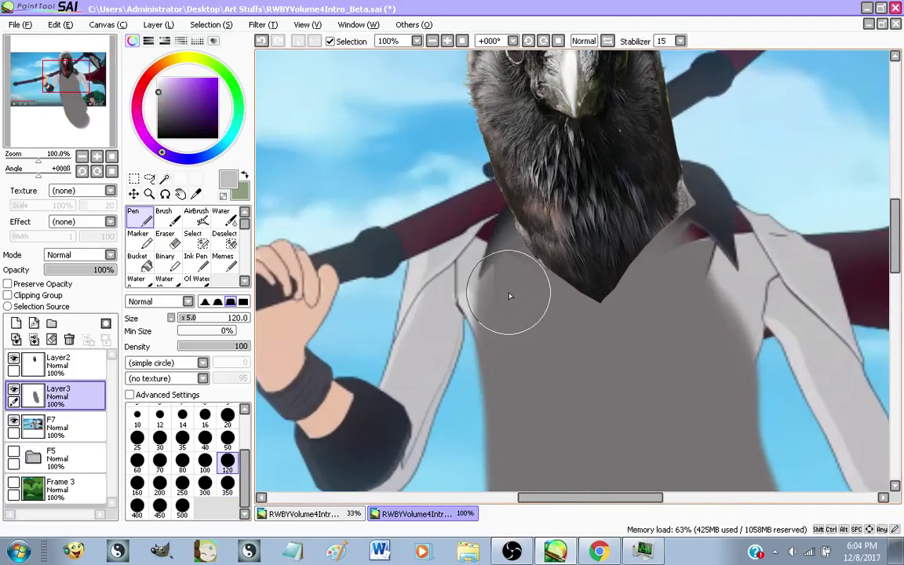
{"action": "mouse_move", "coordinate": [509, 296]}
{"action": "left_mouse_down"}
{"action": "mouse_move", "coordinate": [492, 244]}
{"action": "mouse_move", "coordinate": [482, 248]}
{"action": "mouse_move", "coordinate": [495, 288]}
{"action": "mouse_move", "coordinate": [462, 249]}
{"action": "mouse_move", "coordinate": [453, 261]}
{"action": "mouse_move", "coordinate": [431, 349]}
{"action": "mouse_move", "coordinate": [363, 470]}
{"action": "left_mouse_up"}
Paint the rolled cuff at that sleeve's elbow in the dark blue-grey sampled from the reference
{"action": "left_click", "coordinate": [380, 426], "text": "alt"}
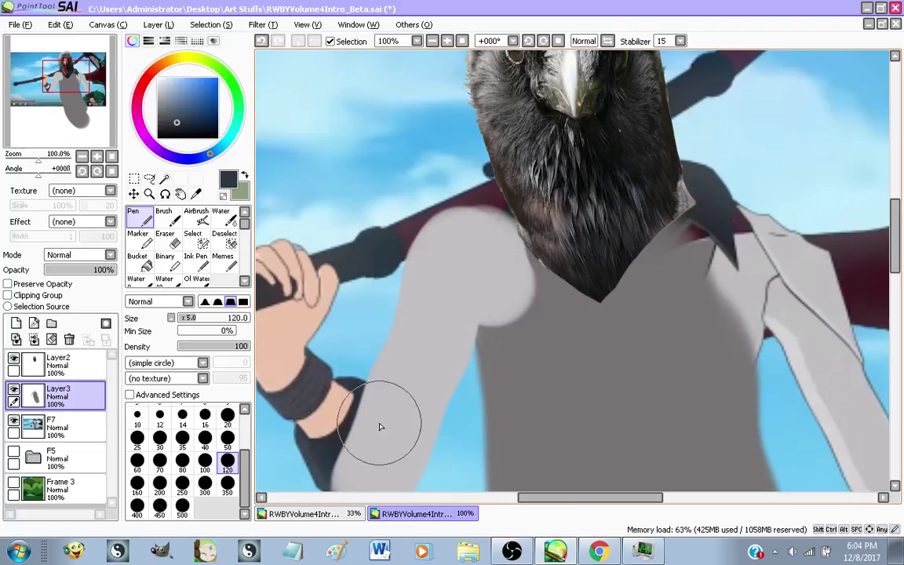
{"action": "mouse_move", "coordinate": [379, 426]}
{"action": "left_mouse_down"}
{"action": "mouse_move", "coordinate": [353, 403]}
{"action": "mouse_move", "coordinate": [338, 455]}
{"action": "mouse_move", "coordinate": [347, 418]}
{"action": "left_mouse_up"}
{"action": "scroll", "coordinate": [460, 378], "scroll_direction": "down", "scroll_amount": 2}
{"action": "scroll", "coordinate": [364, 296], "scroll_direction": "up", "scroll_amount": 1}
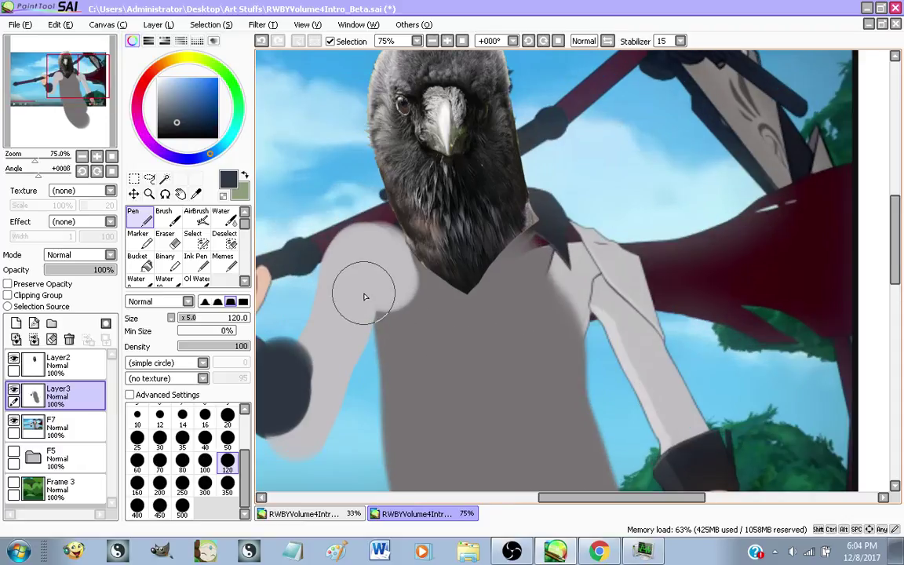
Block in the other sleeve in the light grey sampled from the jacket and undo all of the body's colour blocking
{"action": "left_click", "coordinate": [364, 297], "text": "alt"}
{"action": "scroll", "coordinate": [422, 292], "scroll_direction": "down", "scroll_amount": 1}
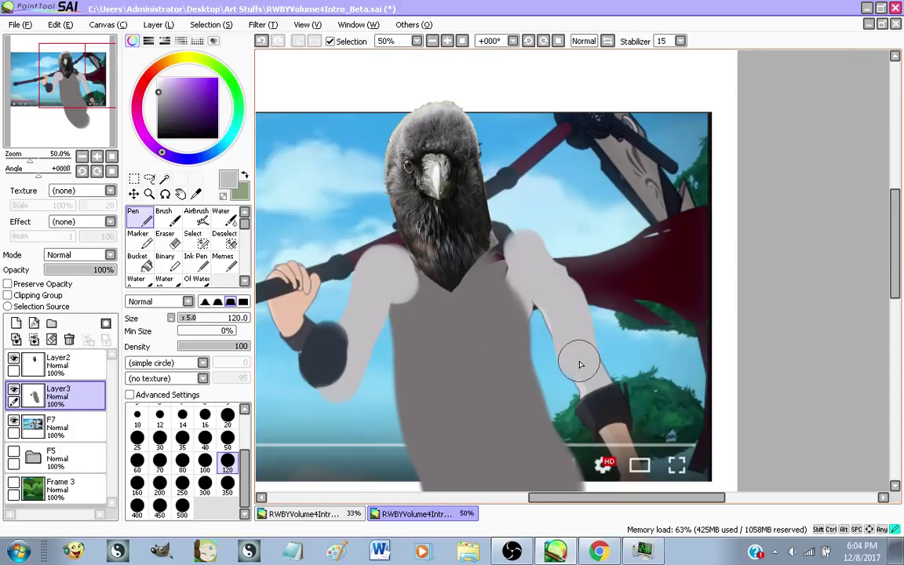
{"action": "scroll", "coordinate": [415, 334], "scroll_direction": "down", "scroll_amount": 1}
{"action": "key", "text": "ctrl+z"}
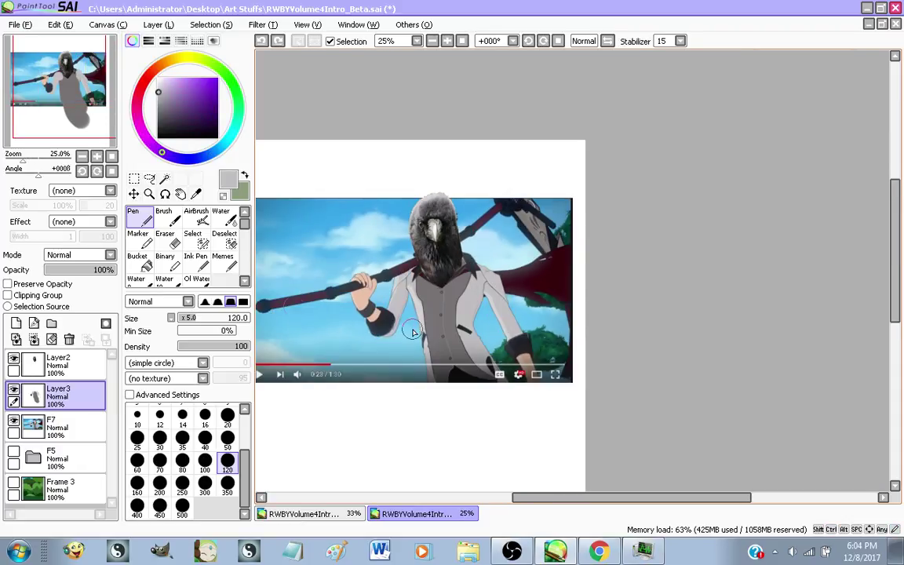
{"action": "scroll", "coordinate": [410, 329], "scroll_direction": "up", "scroll_amount": 1}
Outline a feathered wing over each side of the torso in black with the Memes brush at size 20
{"action": "left_click", "coordinate": [204, 119]}
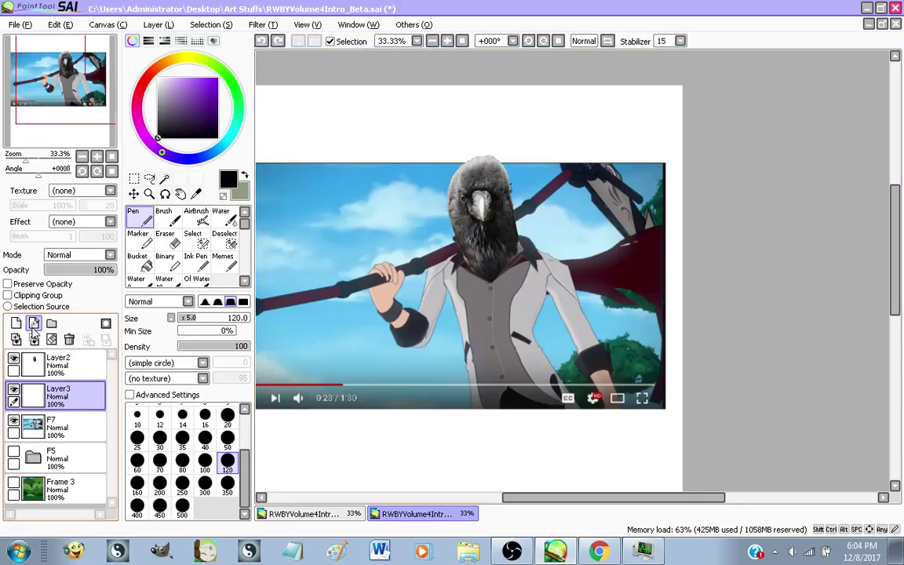
{"action": "left_click_drag", "start_coordinate": [416, 333], "coordinate": [432, 334]}
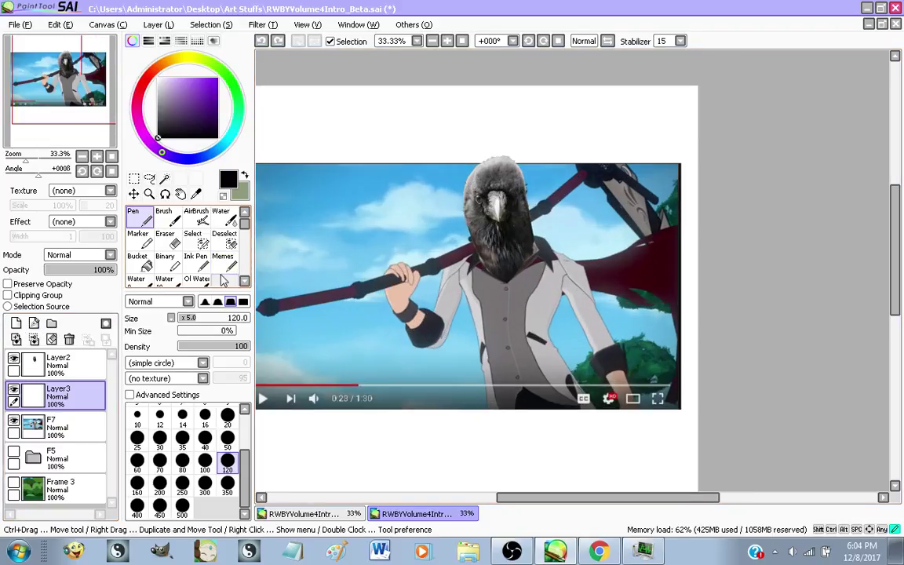
{"action": "left_click", "coordinate": [222, 262]}
{"action": "scroll", "coordinate": [480, 448], "scroll_direction": "down", "scroll_amount": 1}
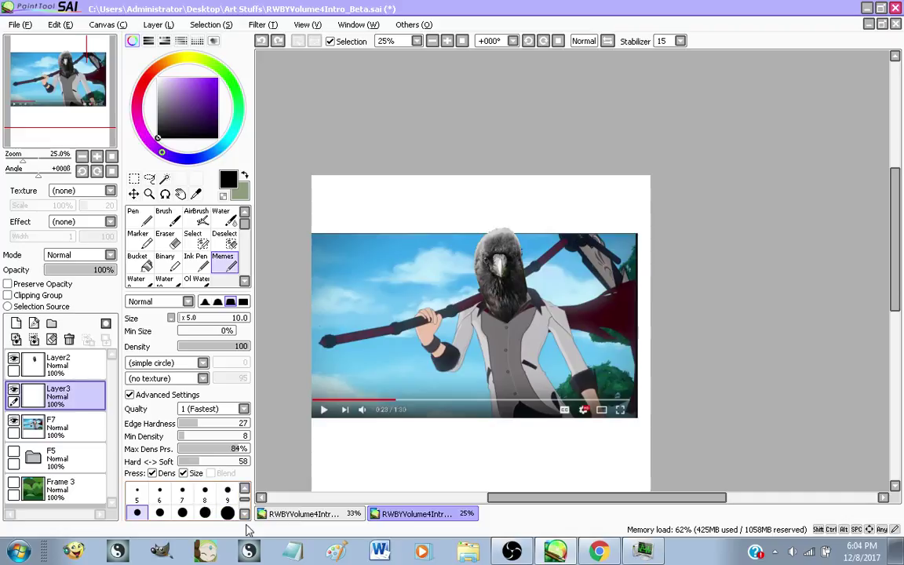
{"action": "scroll", "coordinate": [402, 349], "scroll_direction": "up", "scroll_amount": 2}
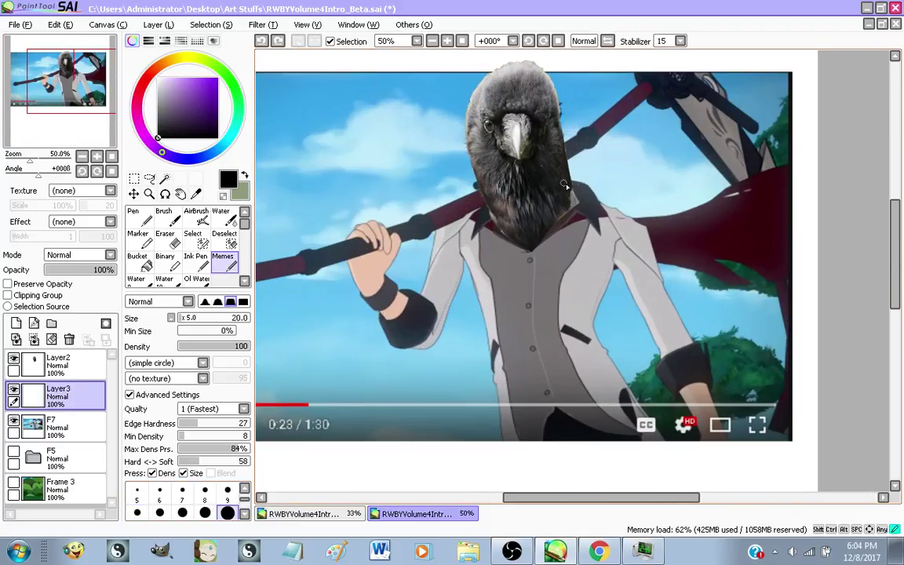
{"action": "left_click_drag", "start_coordinate": [564, 185], "coordinate": [738, 167]}
{"action": "left_click_drag", "start_coordinate": [738, 237], "coordinate": [615, 277]}
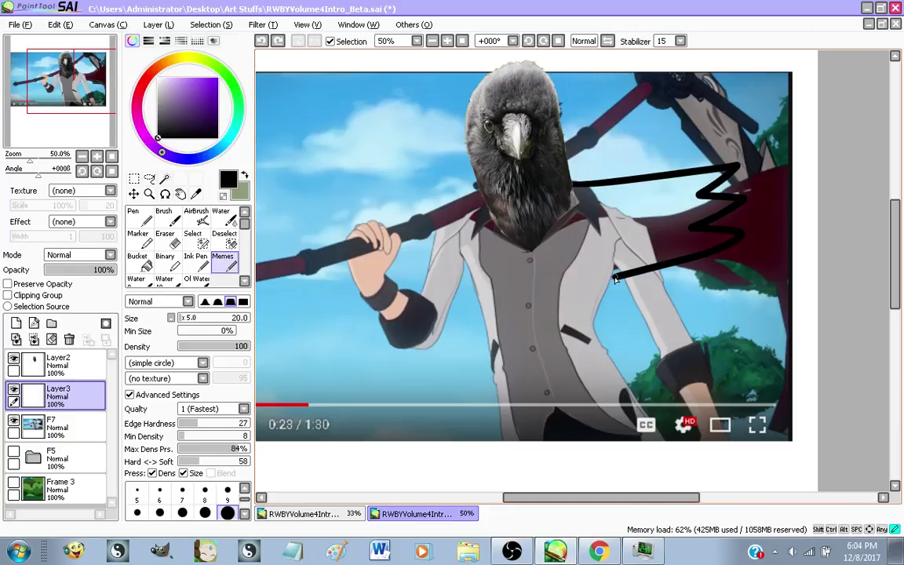
{"action": "mouse_move", "coordinate": [481, 201]}
{"action": "left_mouse_down"}
{"action": "mouse_move", "coordinate": [342, 307]}
{"action": "mouse_move", "coordinate": [383, 296]}
{"action": "mouse_move", "coordinate": [395, 318]}
{"action": "mouse_move", "coordinate": [373, 373]}
{"action": "left_mouse_up"}
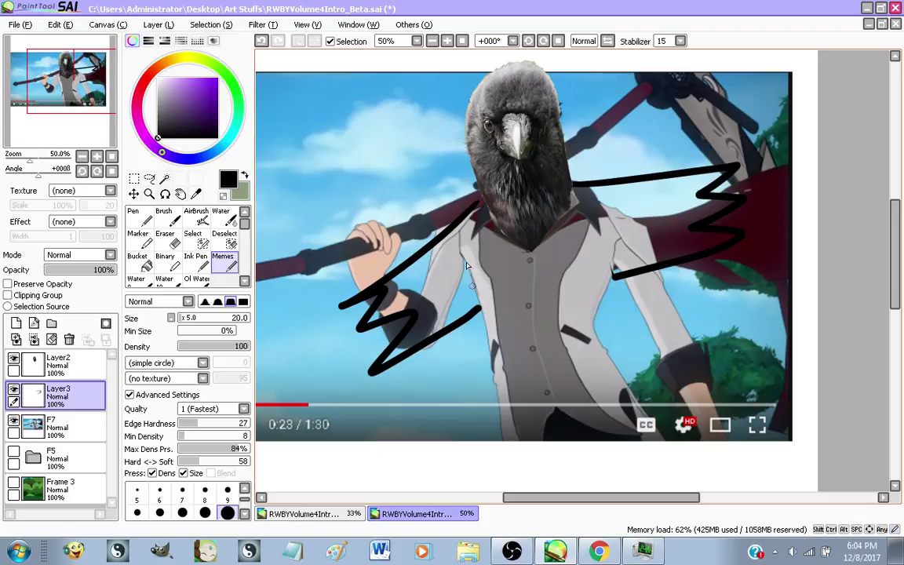
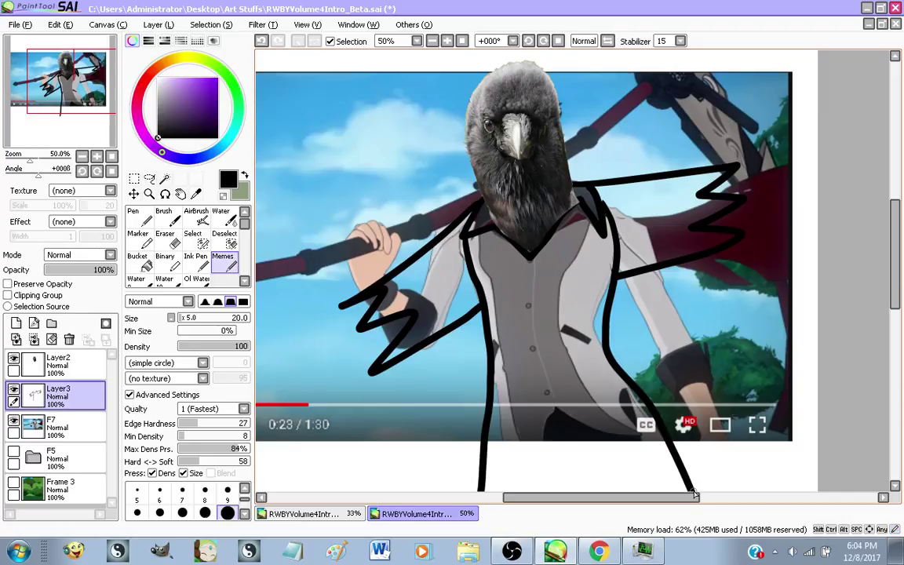
Outline the collar and the jacket body with pointed coat tails in black, adding a second feathered wing over the hanging arm
{"action": "scroll", "coordinate": [572, 299], "scroll_direction": "down", "scroll_amount": 1}
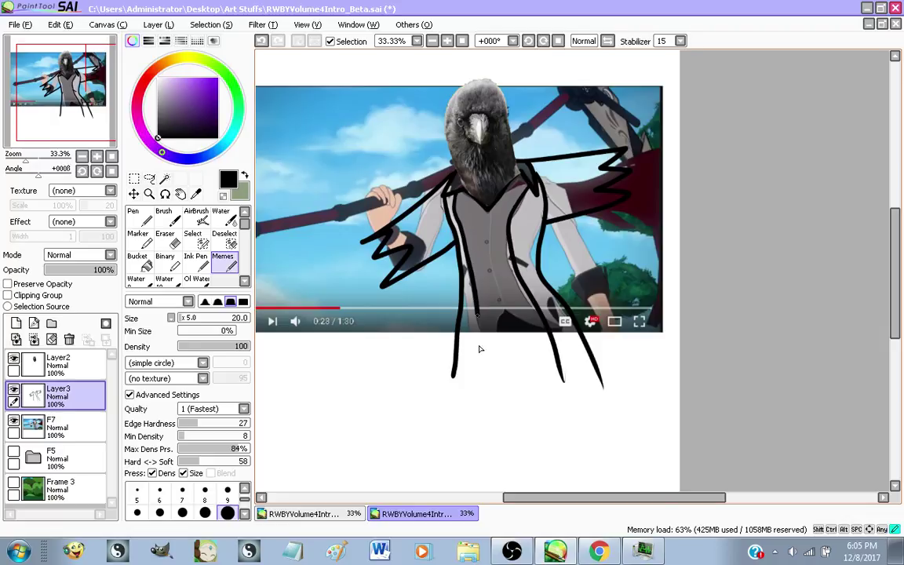
{"action": "left_click_drag", "start_coordinate": [475, 314], "coordinate": [480, 378]}
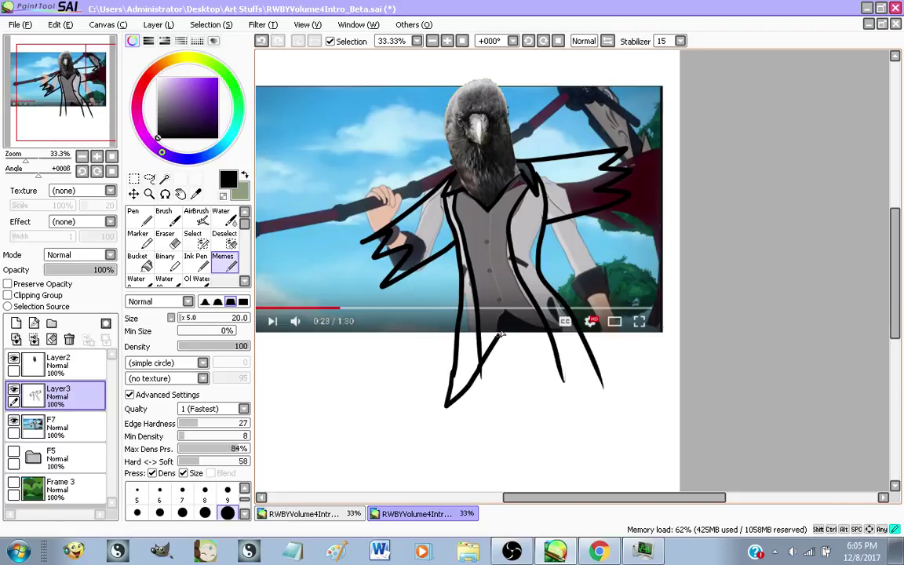
{"action": "left_click_drag", "start_coordinate": [602, 390], "coordinate": [612, 390]}
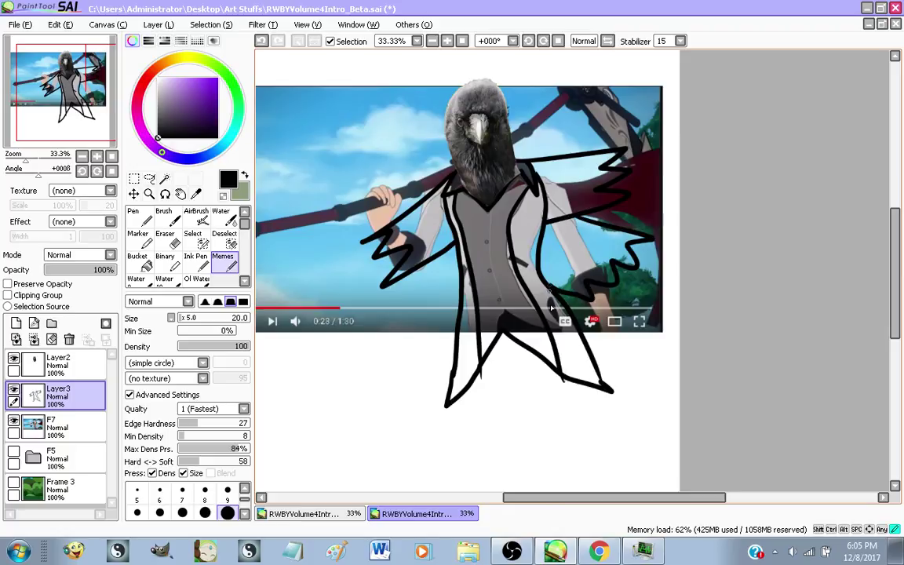
{"action": "scroll", "coordinate": [551, 306], "scroll_direction": "down", "scroll_amount": 1}
{"action": "scroll", "coordinate": [493, 186], "scroll_direction": "up", "scroll_amount": 2}
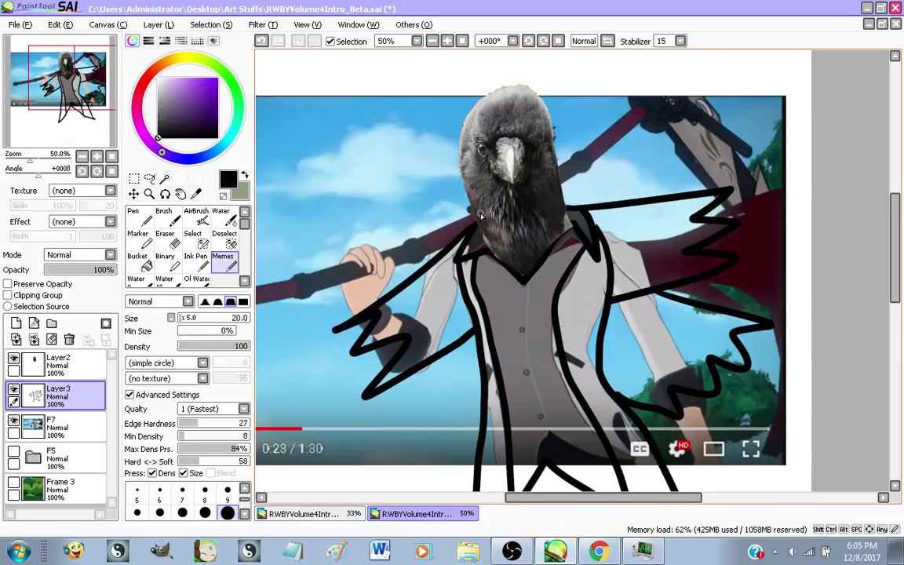
{"action": "scroll", "coordinate": [514, 236], "scroll_direction": "down", "scroll_amount": 2}
{"action": "scroll", "coordinate": [396, 240], "scroll_direction": "up", "scroll_amount": 1}
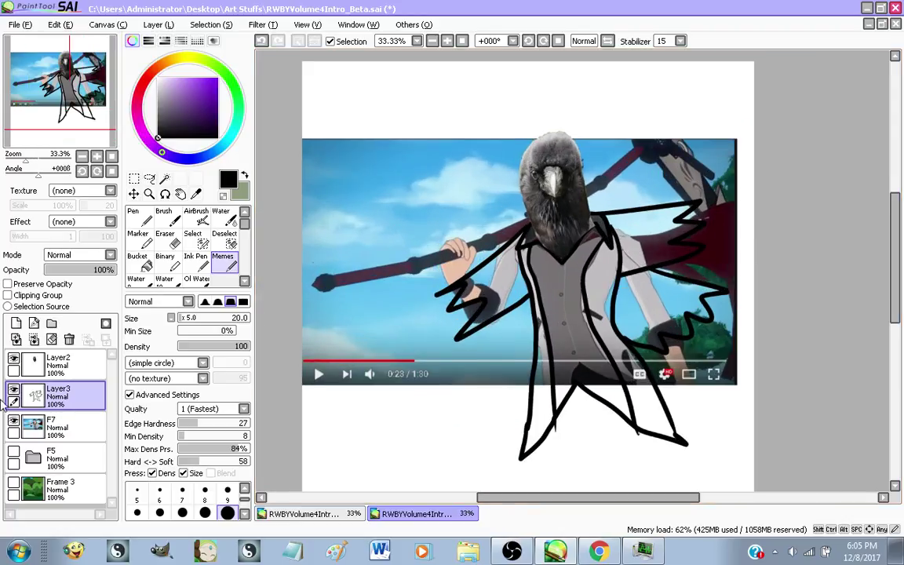
Add a new layer above the body outline and outline the fist gripping the scythe shaft in black
{"action": "left_click", "coordinate": [15, 323]}
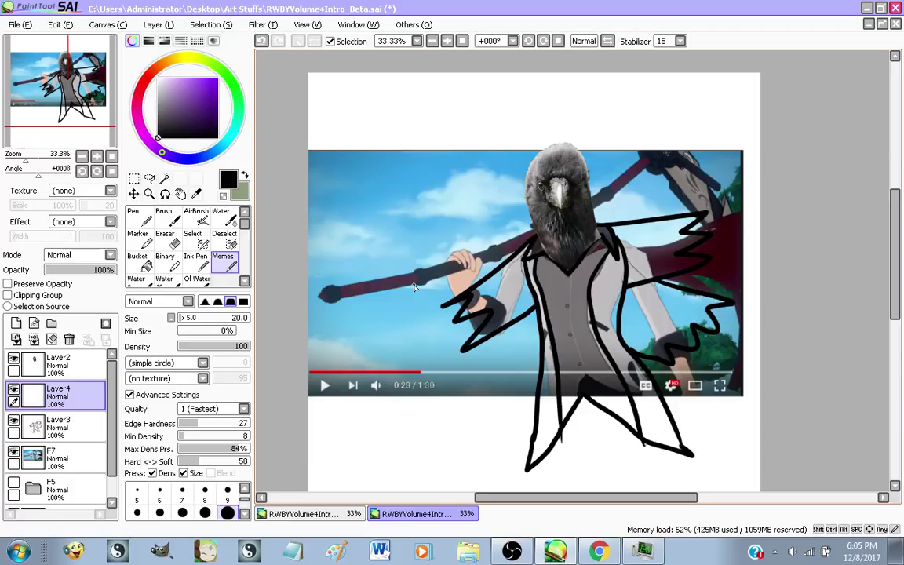
{"action": "left_click_drag", "start_coordinate": [326, 290], "coordinate": [712, 144]}
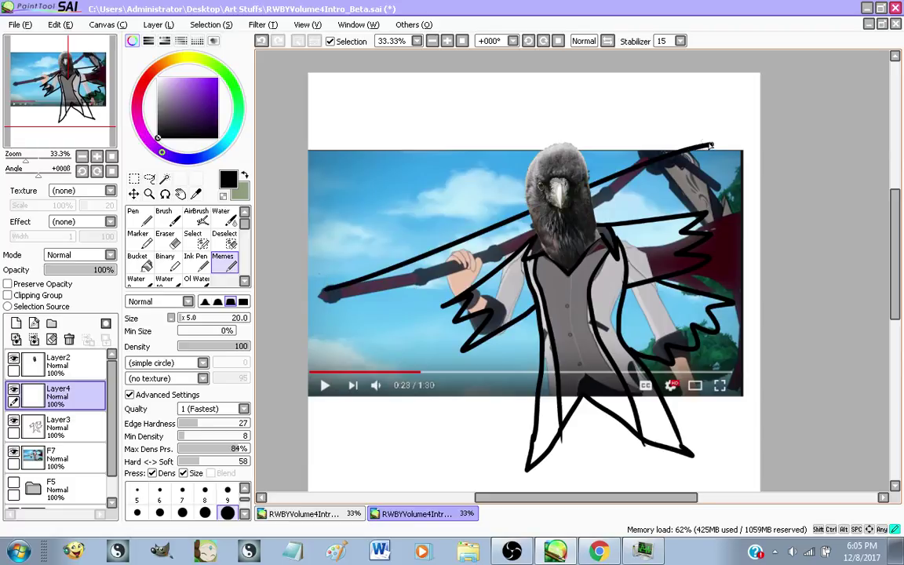
{"action": "key", "text": "ctrl+z"}
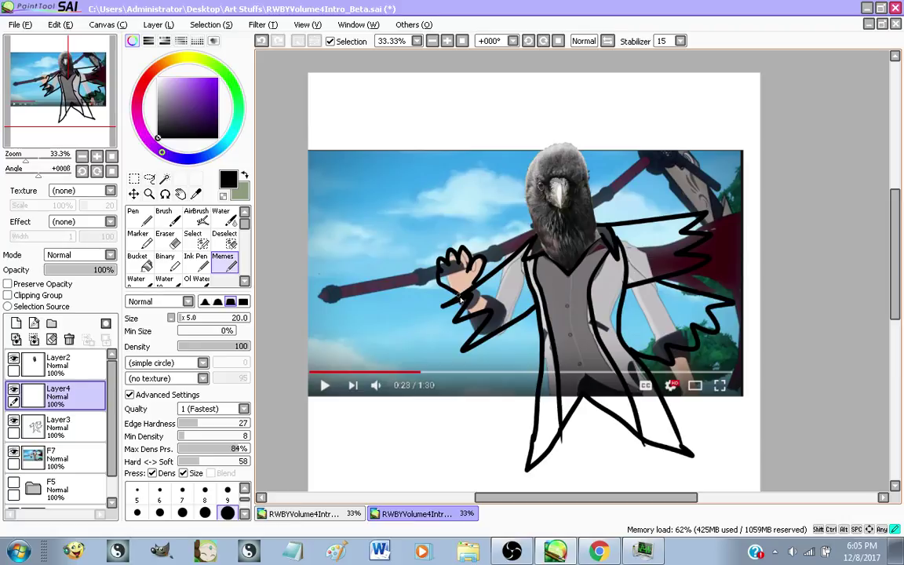
Add another layer above the hand and outline the scythe in black, with its long shaft and large curved blade behind the shoulder
{"action": "left_click", "coordinate": [16, 322]}
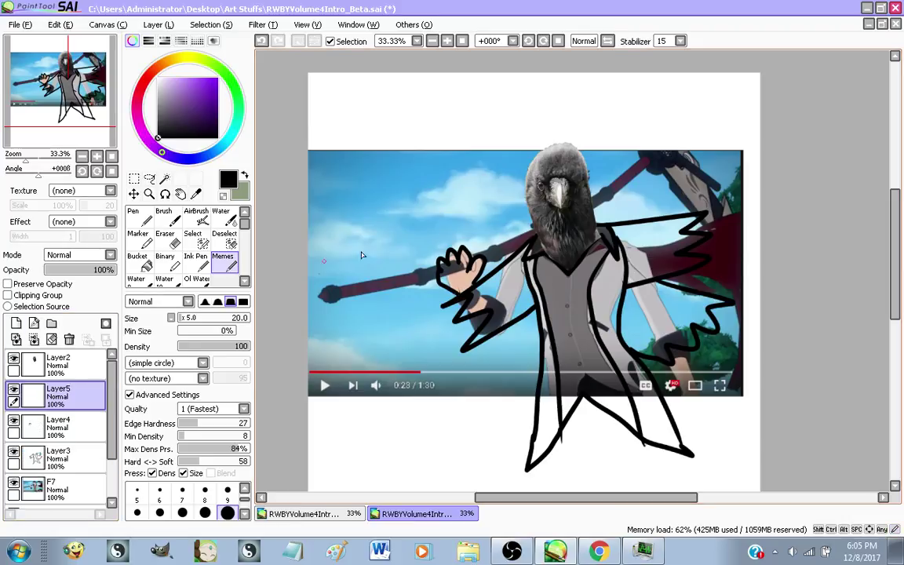
{"action": "left_click_drag", "start_coordinate": [328, 302], "coordinate": [619, 230]}
{"action": "key", "text": "ctrl+z"}
{"action": "left_click_drag", "start_coordinate": [318, 325], "coordinate": [657, 183]}
{"action": "mouse_move", "coordinate": [731, 351]}
{"action": "left_mouse_down"}
{"action": "mouse_move", "coordinate": [748, 307]}
{"action": "mouse_move", "coordinate": [751, 233]}
{"action": "mouse_move", "coordinate": [720, 140]}
{"action": "left_mouse_up"}
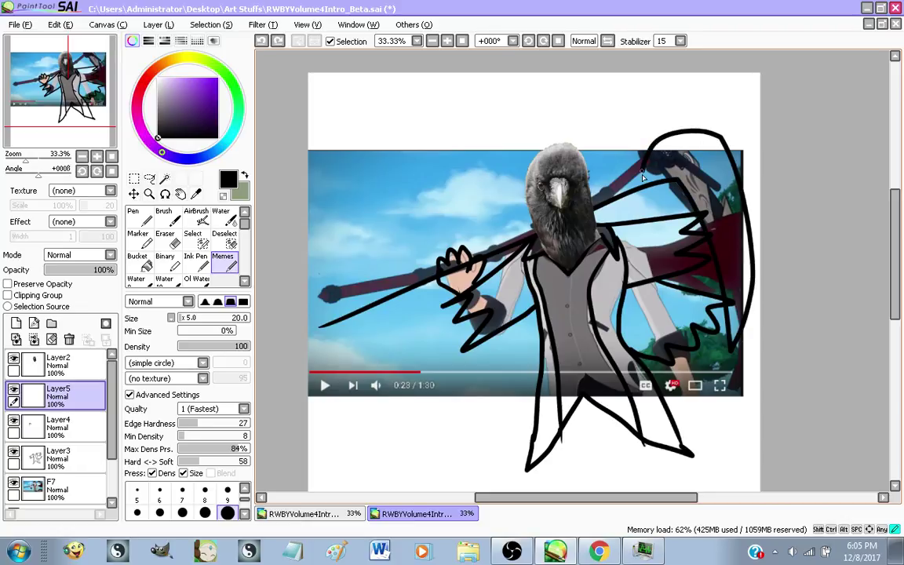
{"action": "mouse_move", "coordinate": [616, 188]}
{"action": "left_mouse_down"}
{"action": "mouse_move", "coordinate": [397, 236]}
{"action": "mouse_move", "coordinate": [321, 323]}
{"action": "left_mouse_up"}
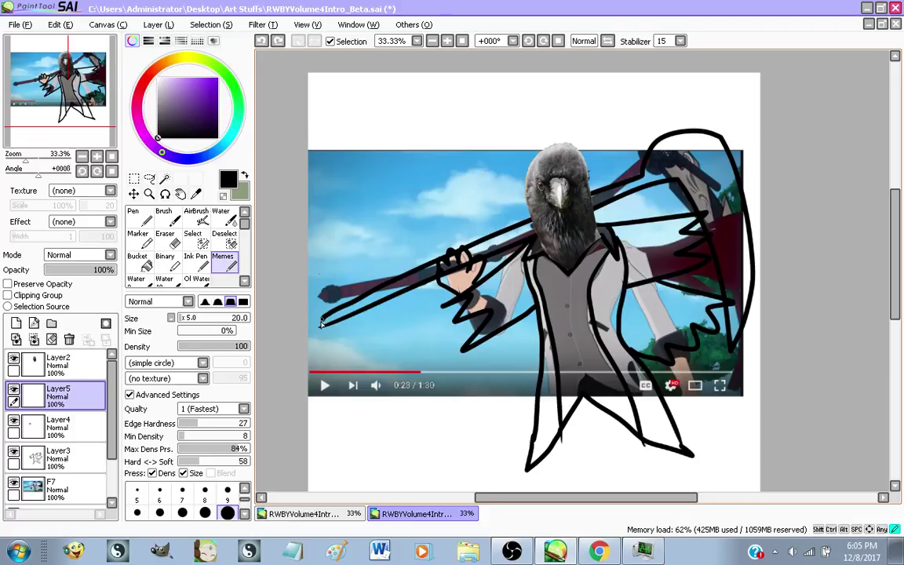
Hide the F7 reference screenshot layer so only the crow head and black line art show
{"action": "scroll", "coordinate": [516, 256], "scroll_direction": "down", "scroll_amount": 1}
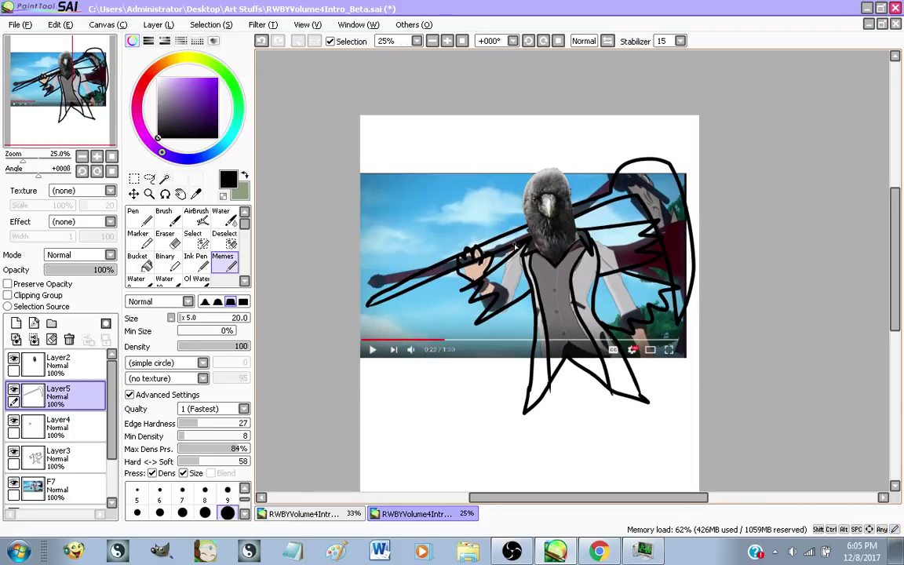
{"action": "scroll", "coordinate": [530, 259], "scroll_direction": "up", "scroll_amount": 1}
{"action": "scroll", "coordinate": [529, 272], "scroll_direction": "down", "scroll_amount": 1}
{"action": "scroll", "coordinate": [564, 302], "scroll_direction": "up", "scroll_amount": 1}
{"action": "scroll", "coordinate": [14, 439], "scroll_direction": "down", "scroll_amount": 2}
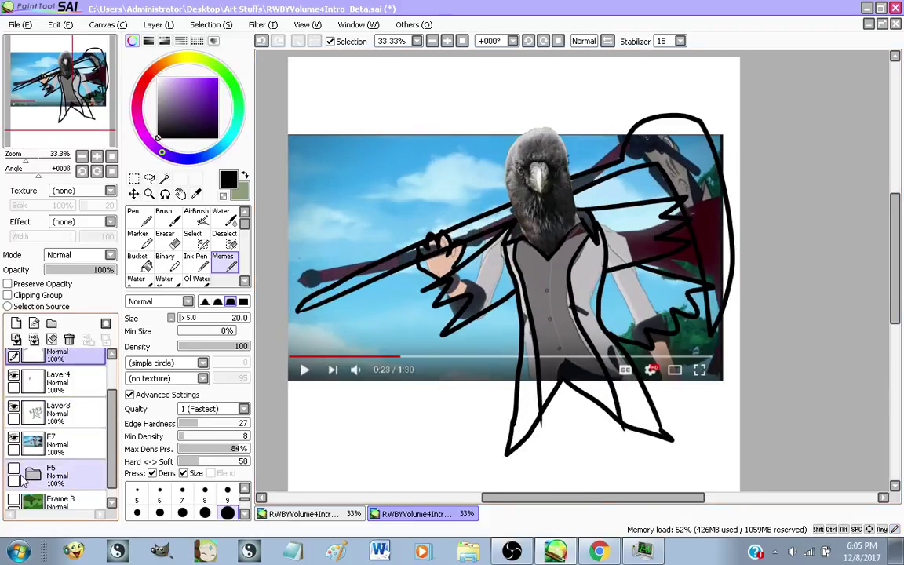
{"action": "left_click", "coordinate": [15, 438]}
{"action": "scroll", "coordinate": [366, 356], "scroll_direction": "down", "scroll_amount": 1}
{"action": "scroll", "coordinate": [425, 330], "scroll_direction": "up", "scroll_amount": 1}
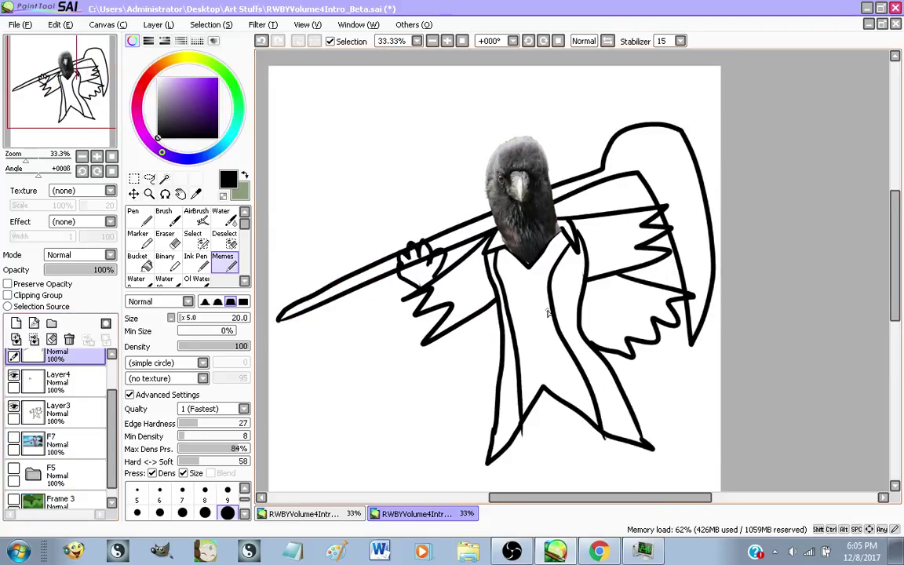
Switch to the YouTube live dashboard in Chrome and read through the recent live chat messages
{"action": "key", "text": "alt+Tab"}
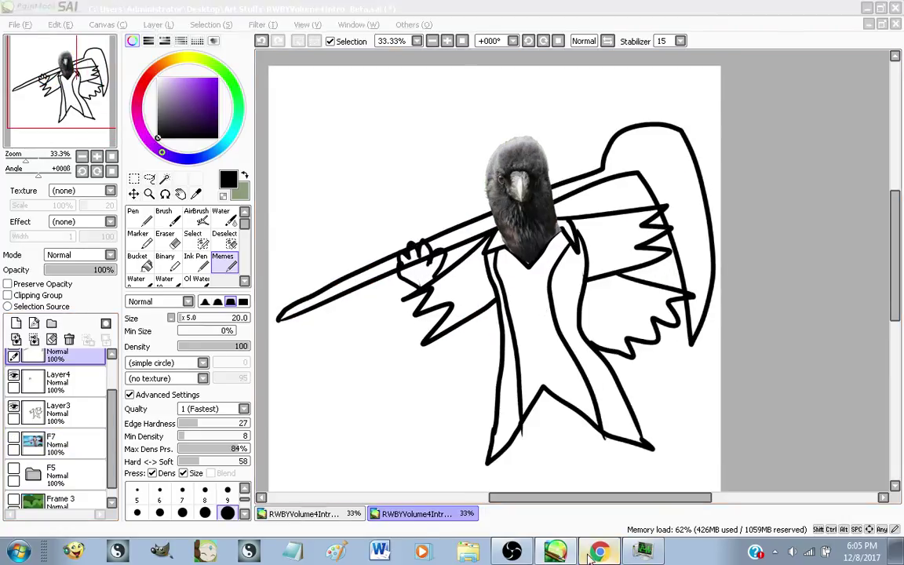
{"action": "left_click", "coordinate": [390, 6]}
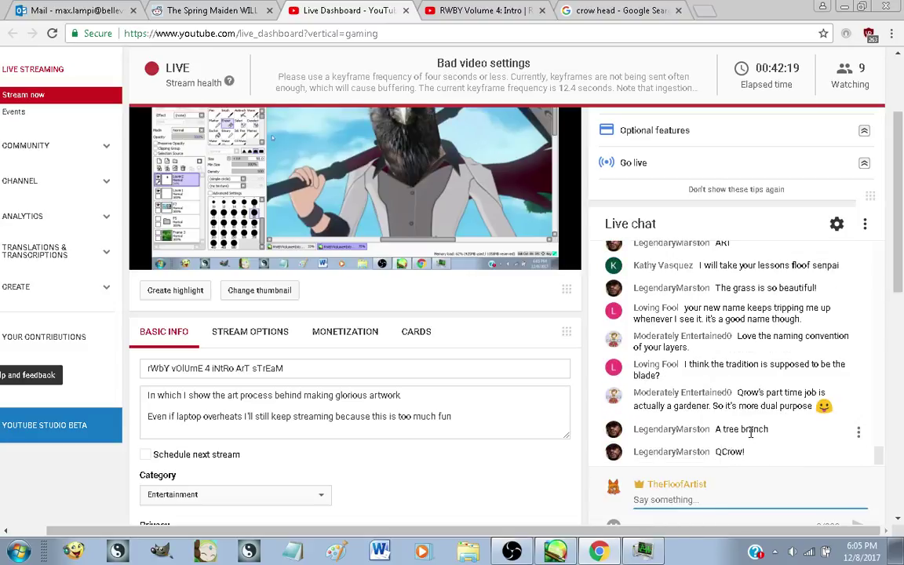
{"action": "scroll", "coordinate": [784, 431], "scroll_direction": "up", "scroll_amount": 3}
{"action": "scroll", "coordinate": [790, 419], "scroll_direction": "up", "scroll_amount": 2}
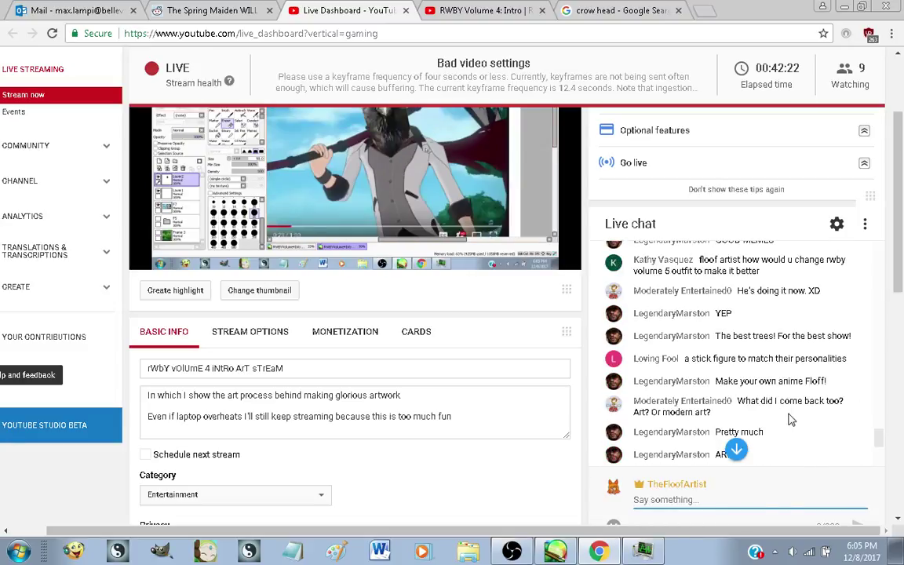
{"action": "scroll", "coordinate": [790, 419], "scroll_direction": "down", "scroll_amount": 5}
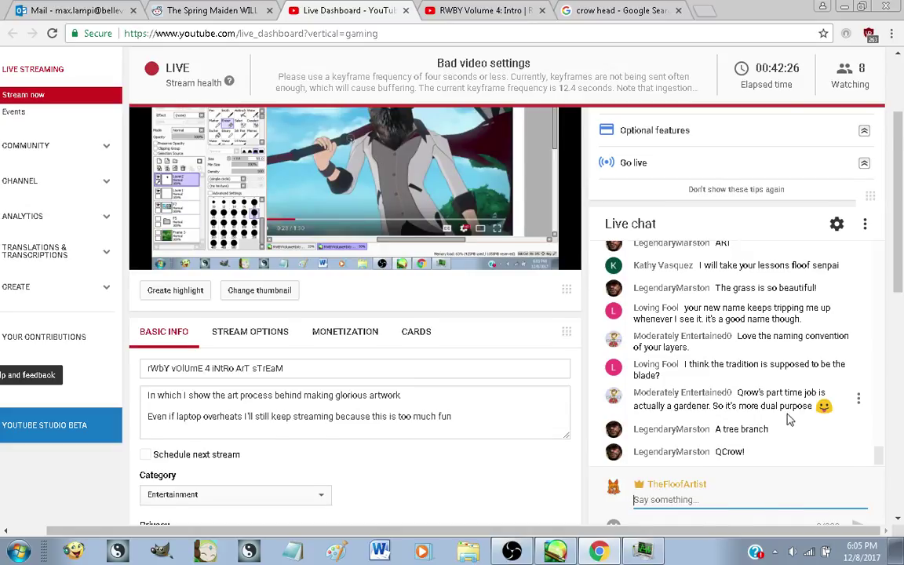
{"action": "scroll", "coordinate": [706, 438], "scroll_direction": "down", "scroll_amount": 2}
{"action": "scroll", "coordinate": [581, 448], "scroll_direction": "up", "scroll_amount": 2}
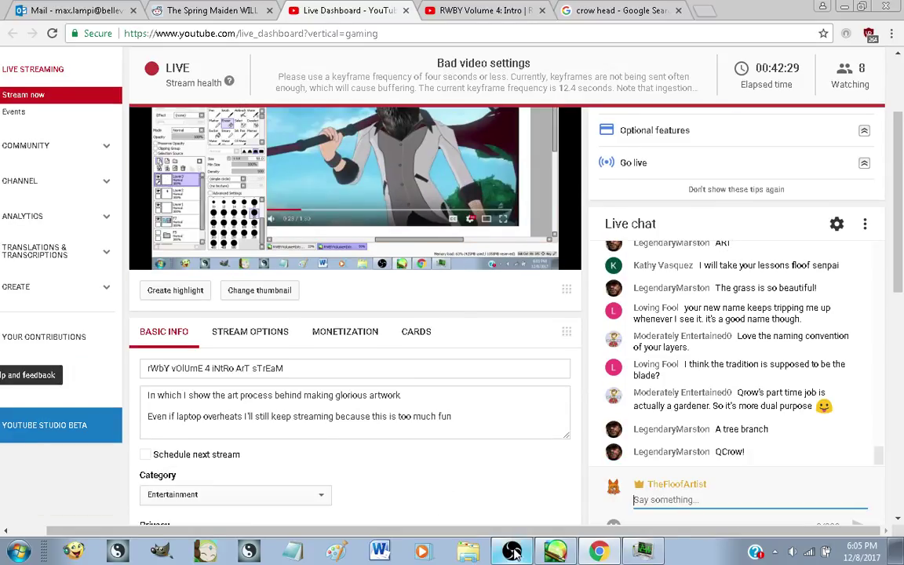
Return to PaintTool SAI and hide the crow head layer to expose the line art beneath it
{"action": "left_click", "coordinate": [511, 551]}
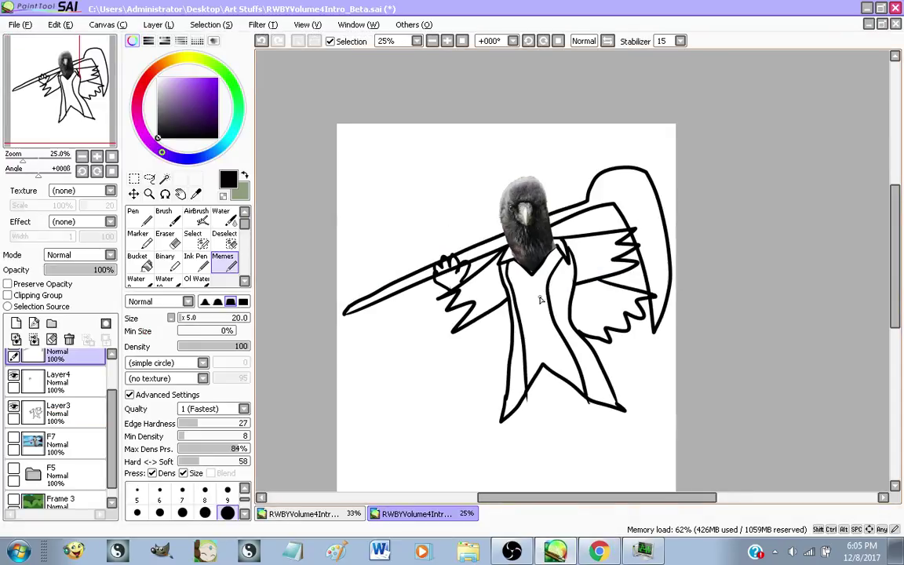
{"action": "scroll", "coordinate": [400, 262], "scroll_direction": "up", "scroll_amount": 3}
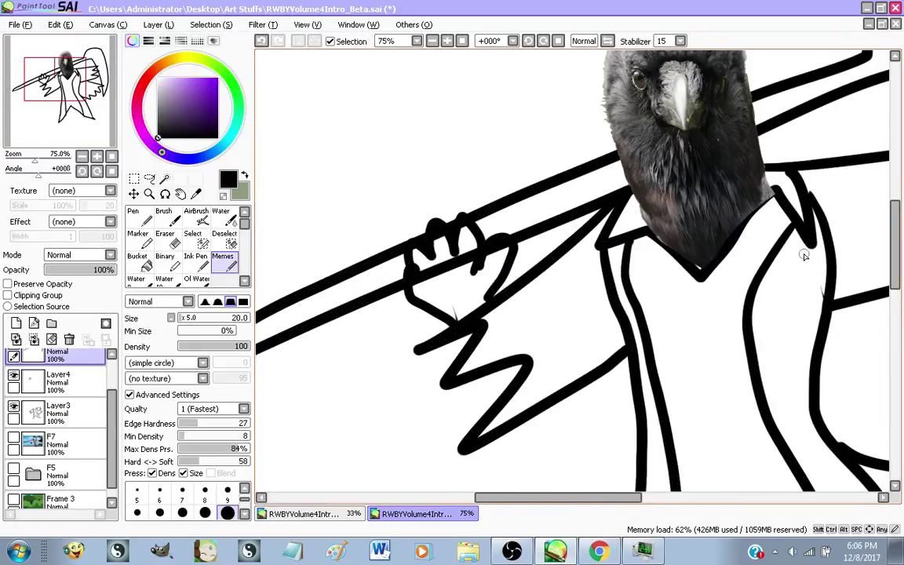
{"action": "scroll", "coordinate": [724, 264], "scroll_direction": "down", "scroll_amount": 4}
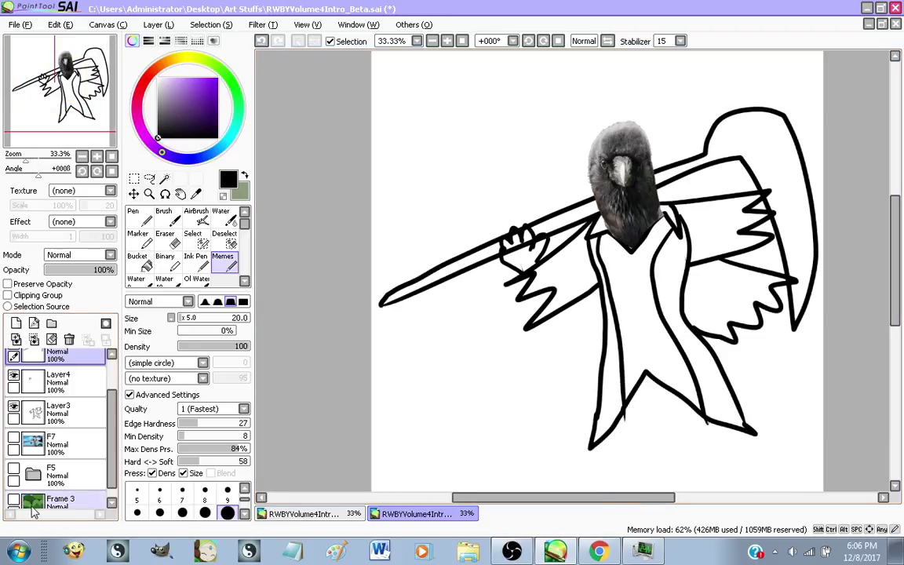
{"action": "scroll", "coordinate": [8, 415], "scroll_direction": "up", "scroll_amount": 1}
{"action": "scroll", "coordinate": [8, 416], "scroll_direction": "up", "scroll_amount": 1}
{"action": "left_click", "coordinate": [13, 363]}
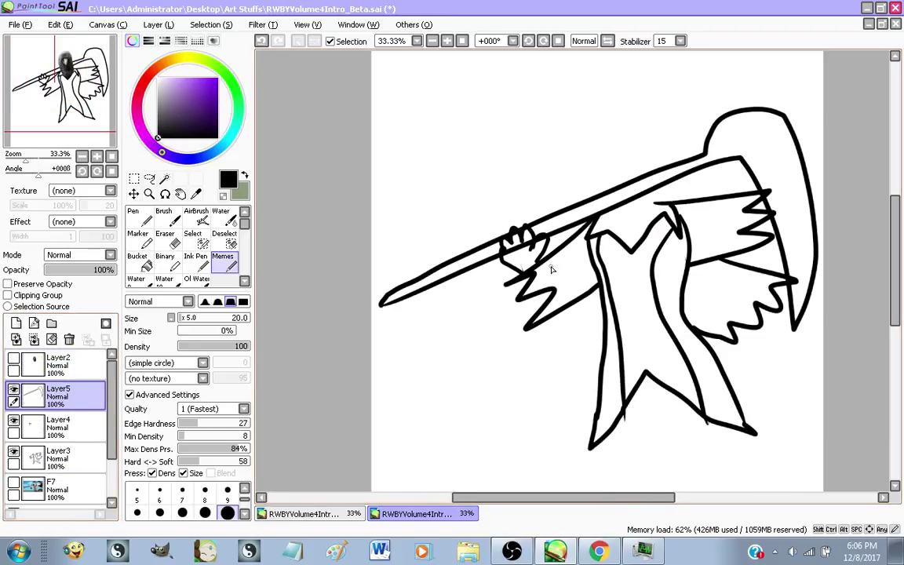
Extend the upper edge line of the wing behind the collar until it meets the scythe shaft, closing the gap
{"action": "scroll", "coordinate": [662, 194], "scroll_direction": "up", "scroll_amount": 1}
{"action": "scroll", "coordinate": [662, 193], "scroll_direction": "up", "scroll_amount": 2}
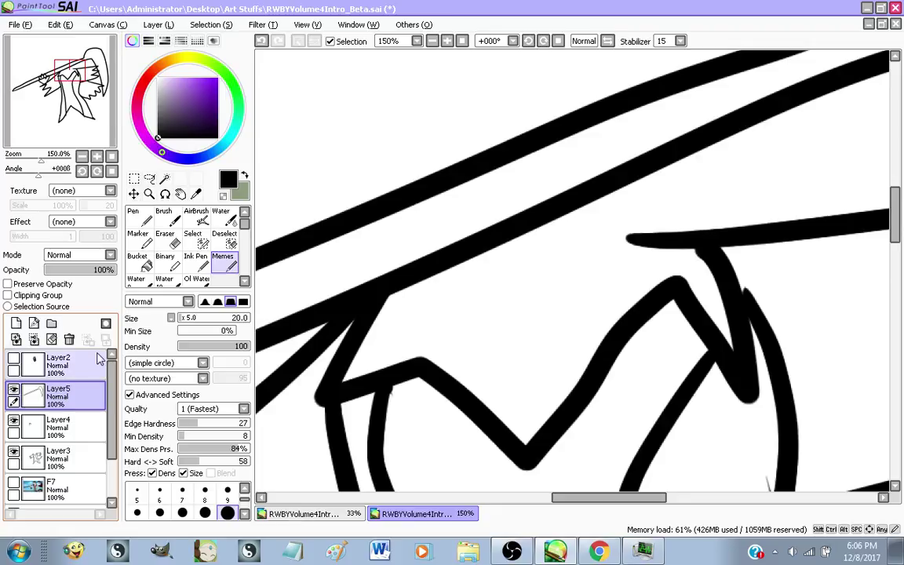
{"action": "left_click_drag", "start_coordinate": [542, 226], "coordinate": [652, 239]}
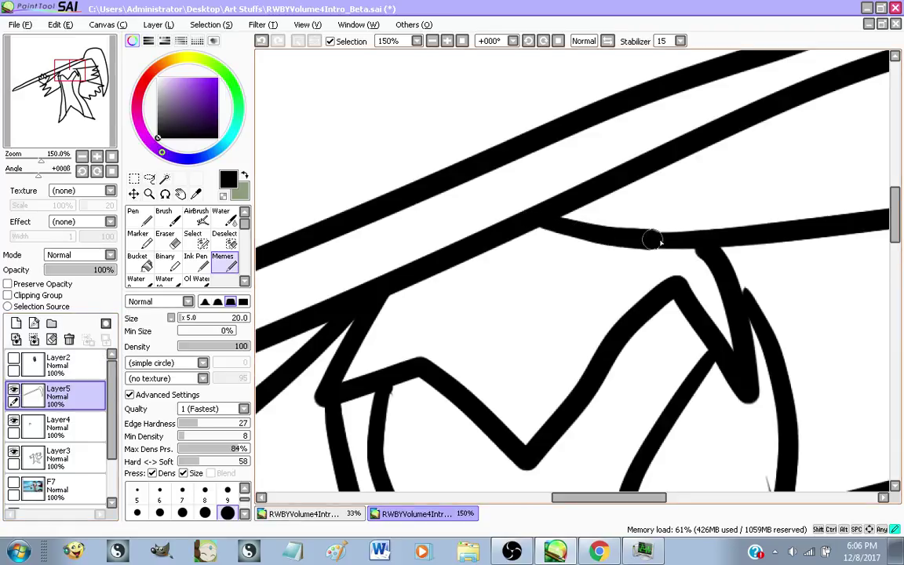
{"action": "scroll", "coordinate": [448, 388], "scroll_direction": "down", "scroll_amount": 5}
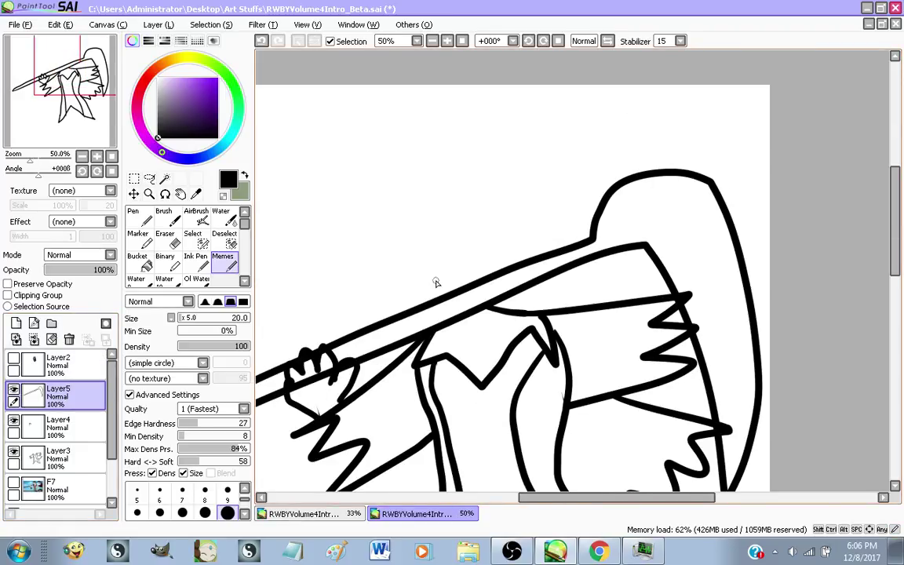
Erase the upper scythe shaft line where it shows between the fingers on Layer5, using a size 50 eraser
{"action": "scroll", "coordinate": [397, 363], "scroll_direction": "up", "scroll_amount": 1}
{"action": "left_click", "coordinate": [49, 419]}
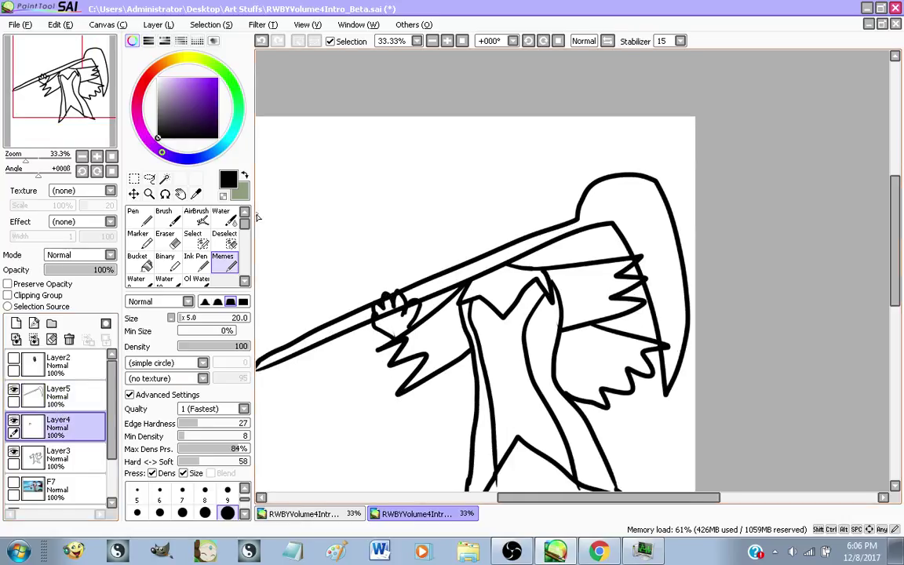
{"action": "left_click", "coordinate": [164, 237]}
{"action": "scroll", "coordinate": [384, 322], "scroll_direction": "up", "scroll_amount": 3}
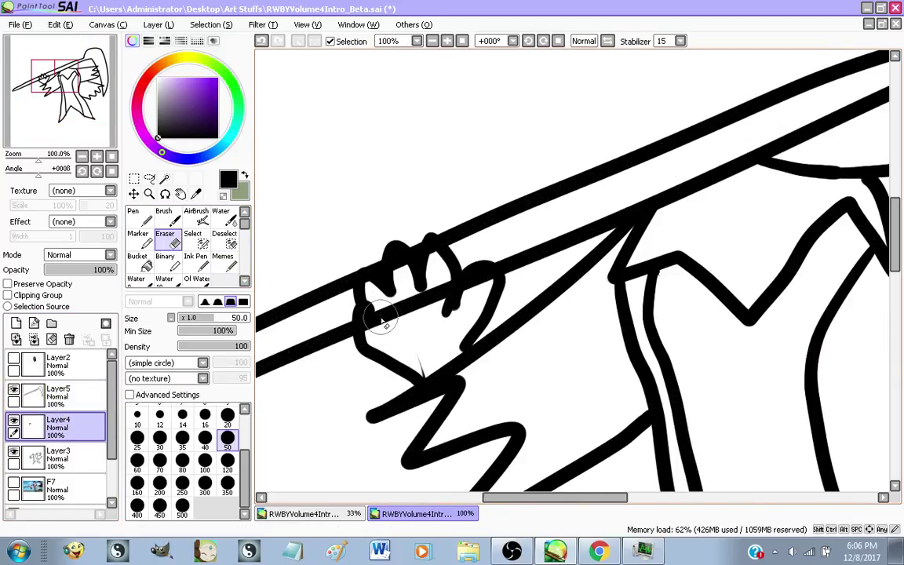
{"action": "left_click", "coordinate": [49, 395]}
{"action": "scroll", "coordinate": [363, 292], "scroll_direction": "up", "scroll_amount": 2}
{"action": "mouse_move", "coordinate": [442, 253]}
{"action": "left_mouse_down"}
{"action": "mouse_move", "coordinate": [451, 278]}
{"action": "mouse_move", "coordinate": [448, 250]}
{"action": "mouse_move", "coordinate": [518, 241]}
{"action": "left_mouse_up"}
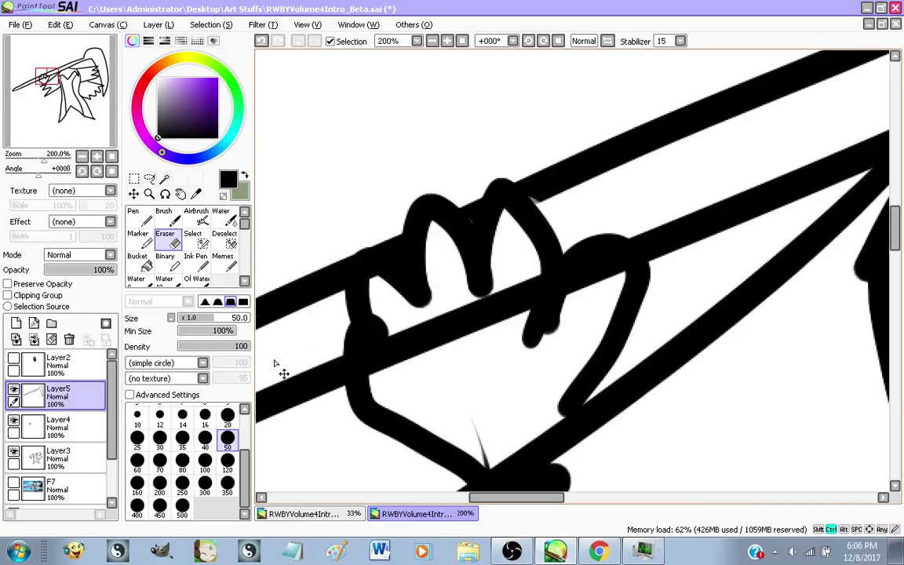
Erase the lower scythe shaft line crossing the palm and thumb on Layer5, using eraser sizes 20 and 120
{"action": "left_click", "coordinate": [228, 416]}
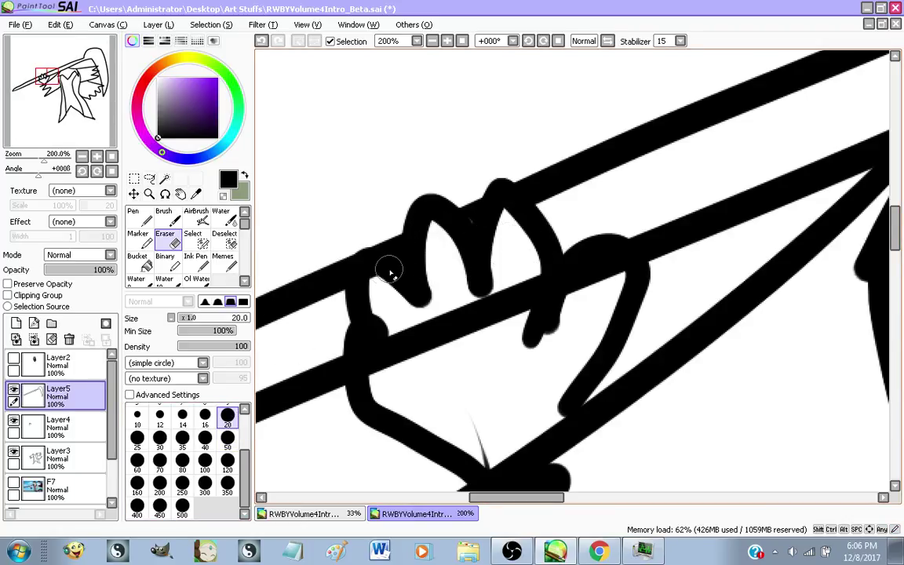
{"action": "left_click_drag", "start_coordinate": [368, 333], "coordinate": [370, 392]}
{"action": "left_click", "coordinate": [228, 463]}
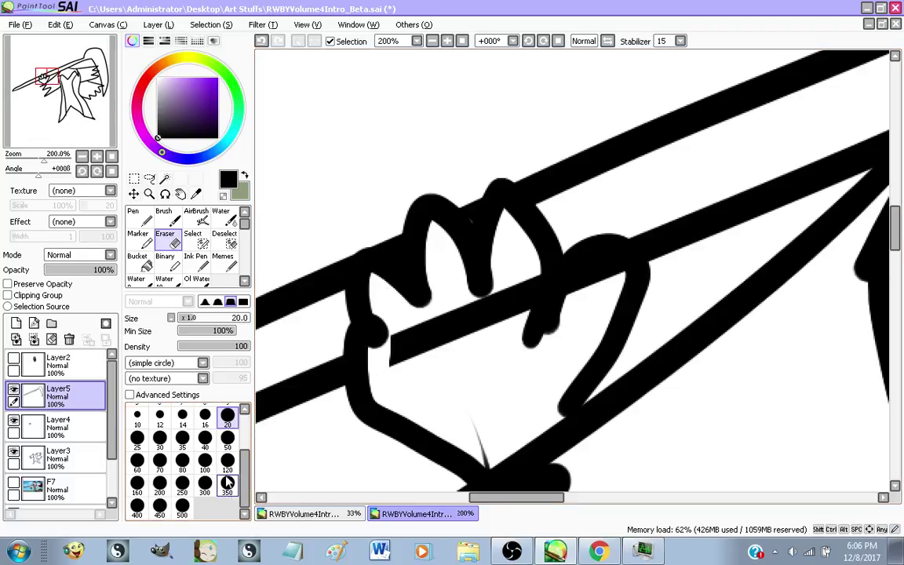
{"action": "mouse_move", "coordinate": [400, 359]}
{"action": "left_mouse_down"}
{"action": "mouse_move", "coordinate": [558, 339]}
{"action": "mouse_move", "coordinate": [600, 340]}
{"action": "mouse_move", "coordinate": [604, 350]}
{"action": "mouse_move", "coordinate": [579, 326]}
{"action": "mouse_move", "coordinate": [469, 372]}
{"action": "left_mouse_up"}
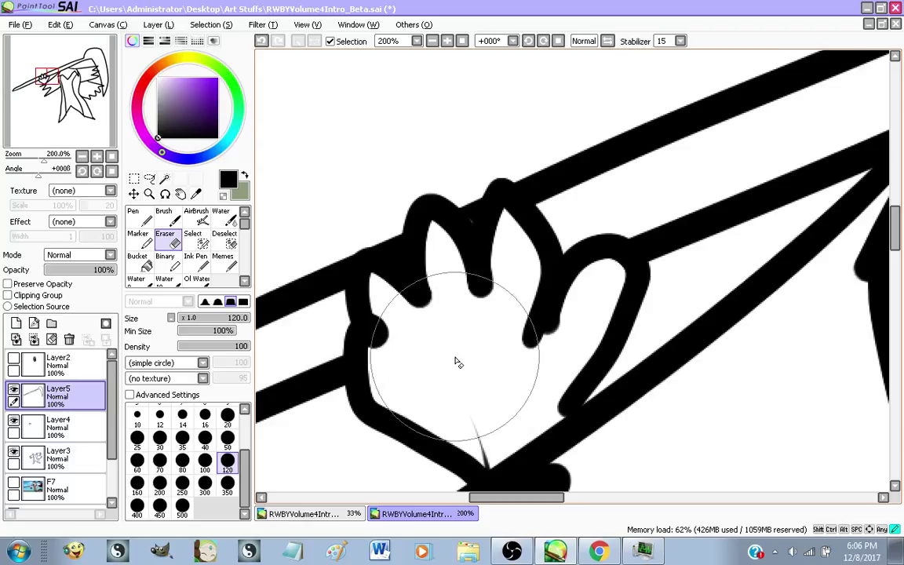
{"action": "scroll", "coordinate": [416, 314], "scroll_direction": "down", "scroll_amount": 3}
{"action": "scroll", "coordinate": [459, 236], "scroll_direction": "down", "scroll_amount": 2}
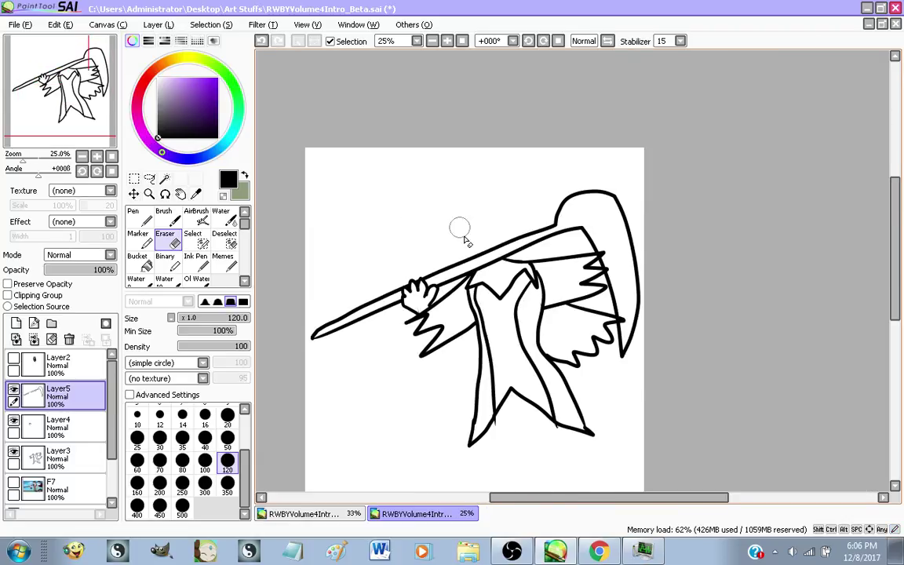
Erase the inner coat line ends that overshoot the coat's lower hem on Layer3 with the size 120 eraser
{"action": "scroll", "coordinate": [512, 322], "scroll_direction": "up", "scroll_amount": 5}
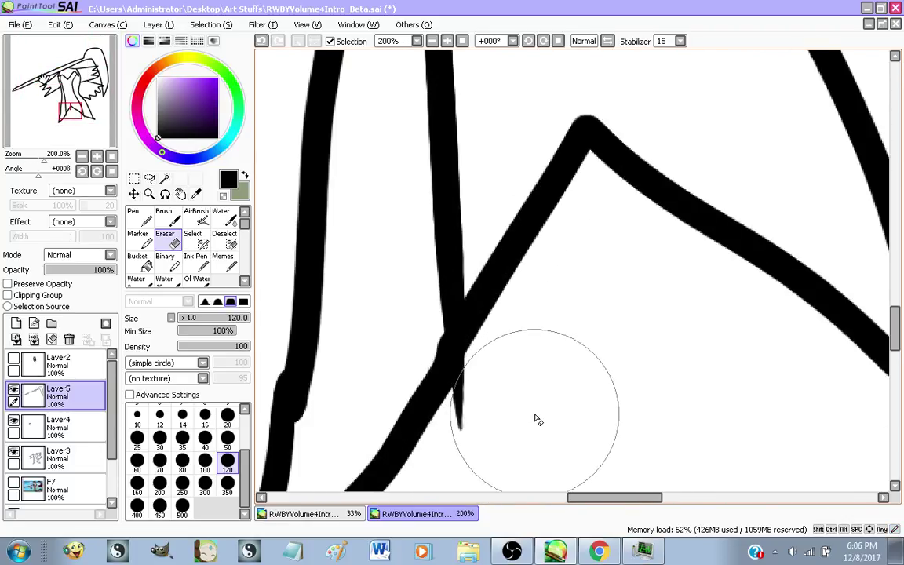
{"action": "left_click", "coordinate": [13, 423]}
{"action": "left_click", "coordinate": [57, 455]}
{"action": "left_click_drag", "start_coordinate": [527, 414], "coordinate": [527, 429]}
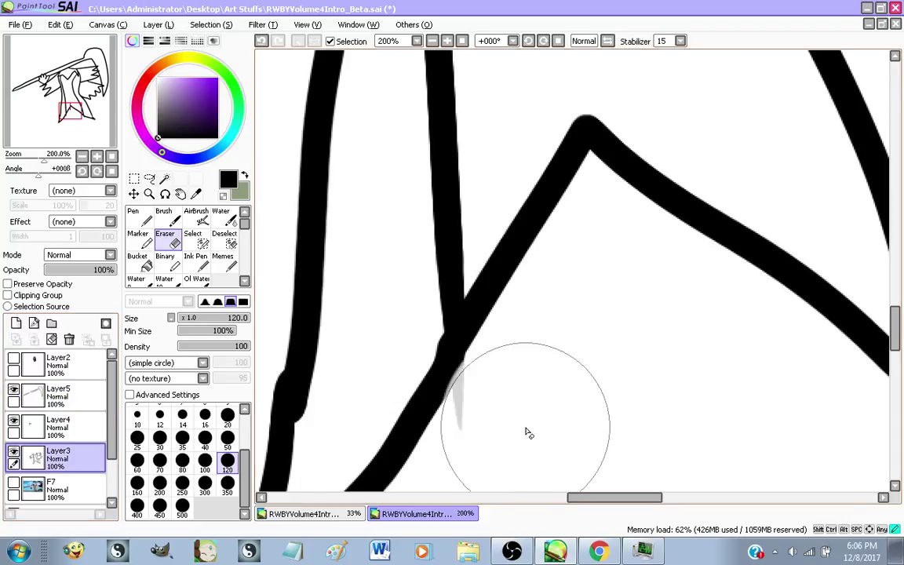
{"action": "scroll", "coordinate": [580, 376], "scroll_direction": "down", "scroll_amount": 3}
{"action": "scroll", "coordinate": [605, 370], "scroll_direction": "up", "scroll_amount": 2}
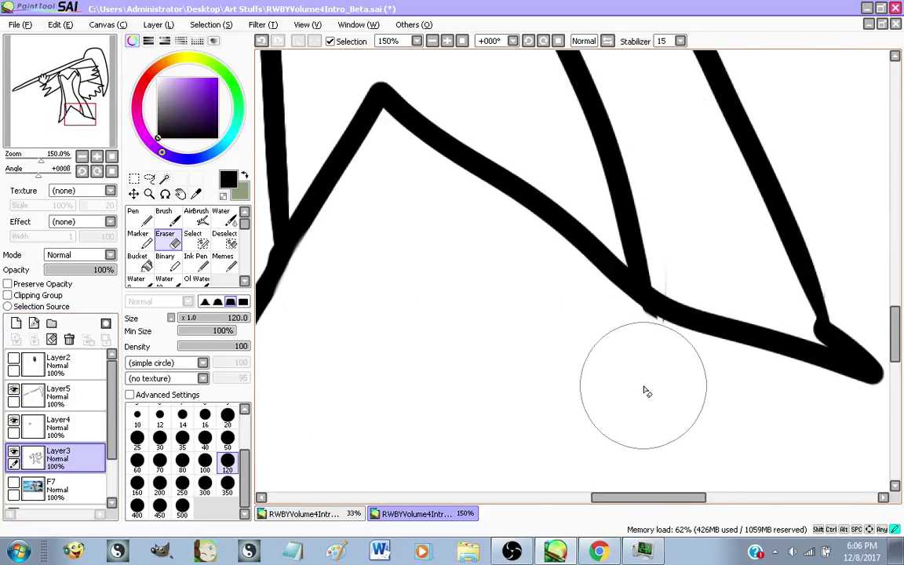
{"action": "scroll", "coordinate": [589, 374], "scroll_direction": "down", "scroll_amount": 4}
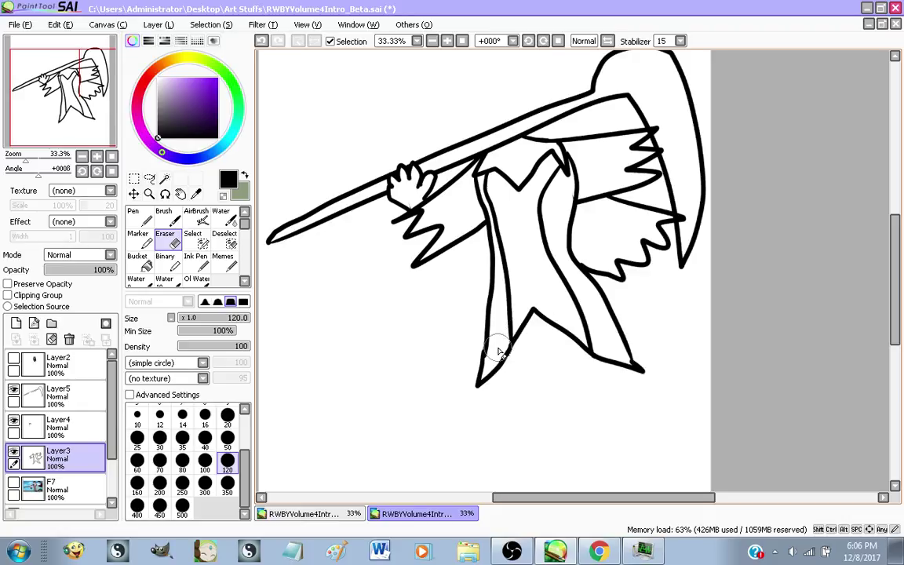
Erase the thin stray mark inside the hand near the wrist on Layer4 with a size 20 eraser
{"action": "scroll", "coordinate": [411, 167], "scroll_direction": "up", "scroll_amount": 4}
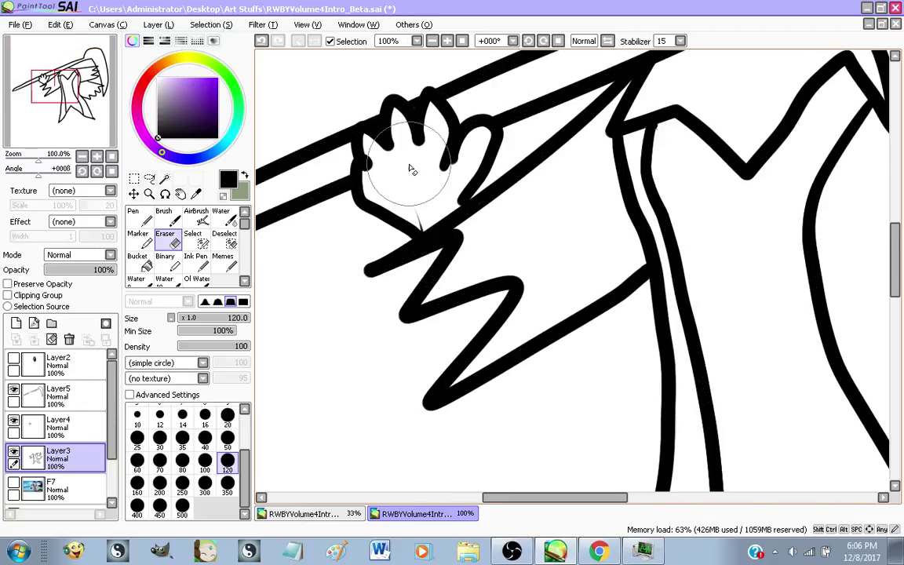
{"action": "left_click", "coordinate": [227, 437]}
{"action": "scroll", "coordinate": [414, 258], "scroll_direction": "up", "scroll_amount": 3}
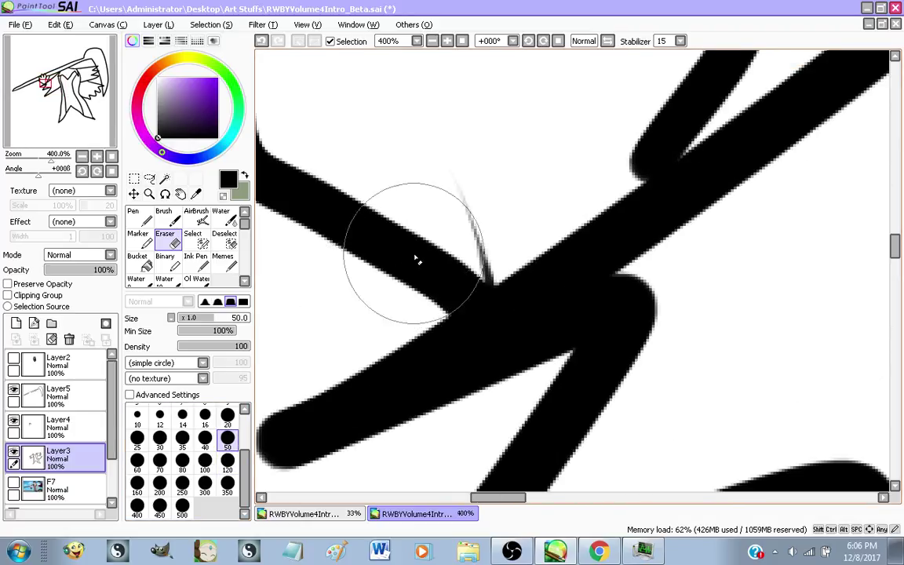
{"action": "left_click", "coordinate": [58, 427]}
{"action": "left_click", "coordinate": [227, 415]}
{"action": "scroll", "coordinate": [365, 288], "scroll_direction": "up", "scroll_amount": 1}
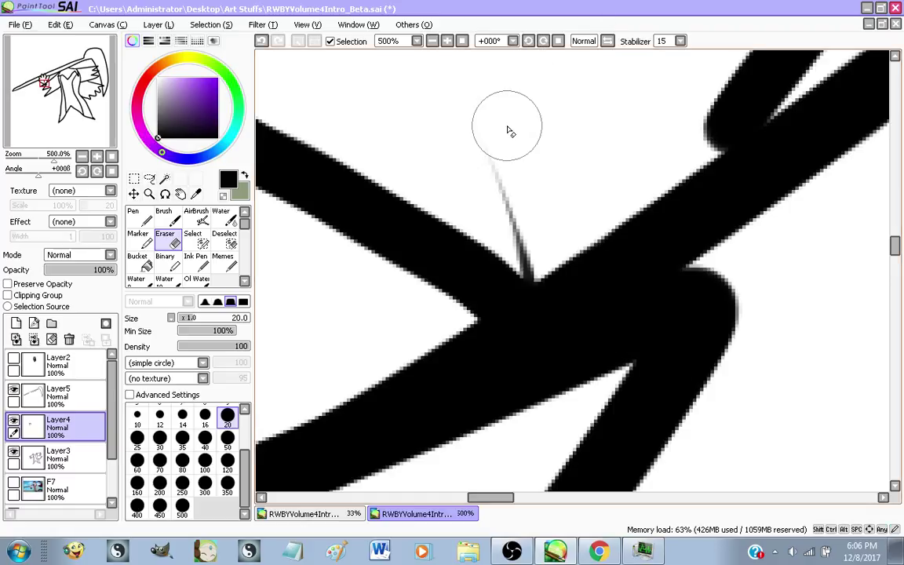
{"action": "mouse_move", "coordinate": [508, 134]}
{"action": "left_mouse_down"}
{"action": "mouse_move", "coordinate": [506, 191]}
{"action": "mouse_move", "coordinate": [548, 260]}
{"action": "left_mouse_up"}
{"action": "scroll", "coordinate": [548, 261], "scroll_direction": "down", "scroll_amount": 8}
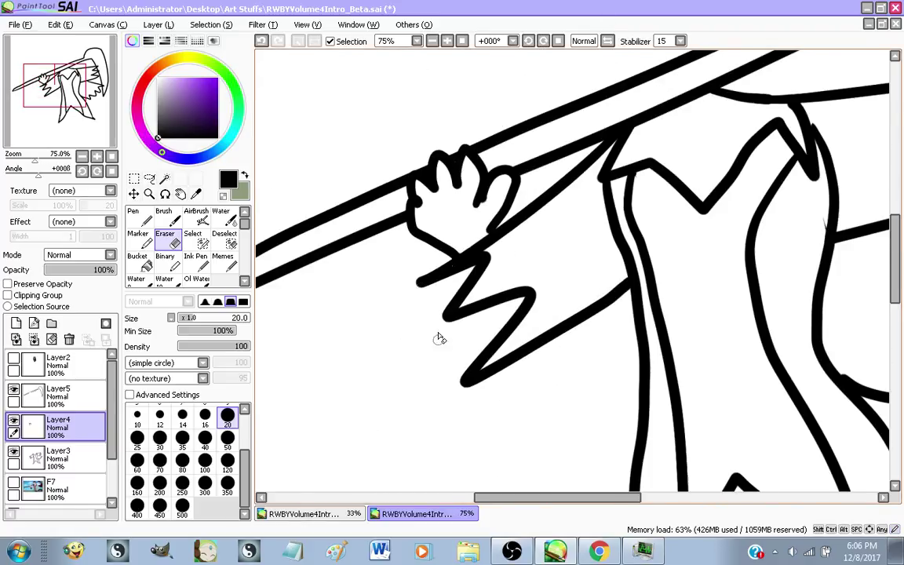
Erase the thin stray mark beside the coat edge where the wing's line joins it, working on Layer3
{"action": "scroll", "coordinate": [522, 283], "scroll_direction": "up", "scroll_amount": 6}
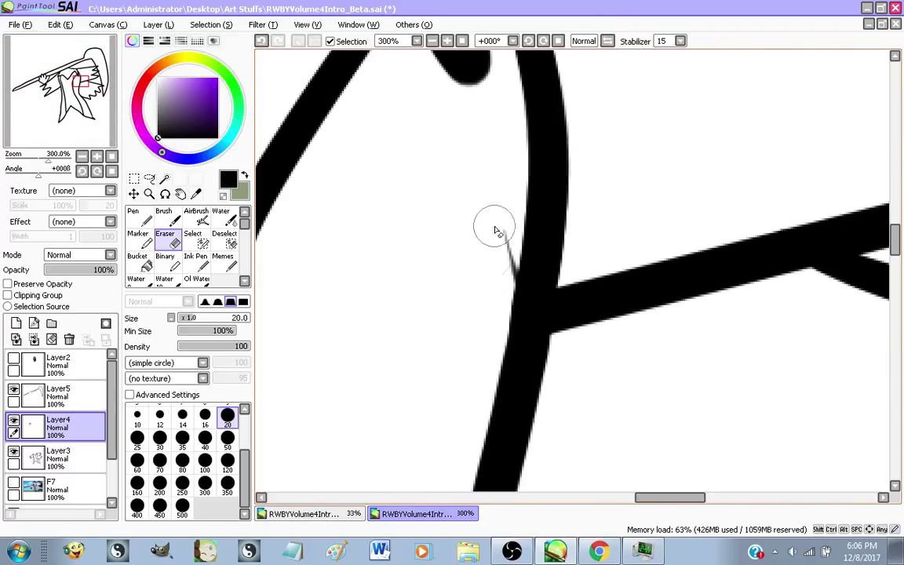
{"action": "left_click", "coordinate": [59, 457]}
{"action": "scroll", "coordinate": [529, 169], "scroll_direction": "up", "scroll_amount": 2}
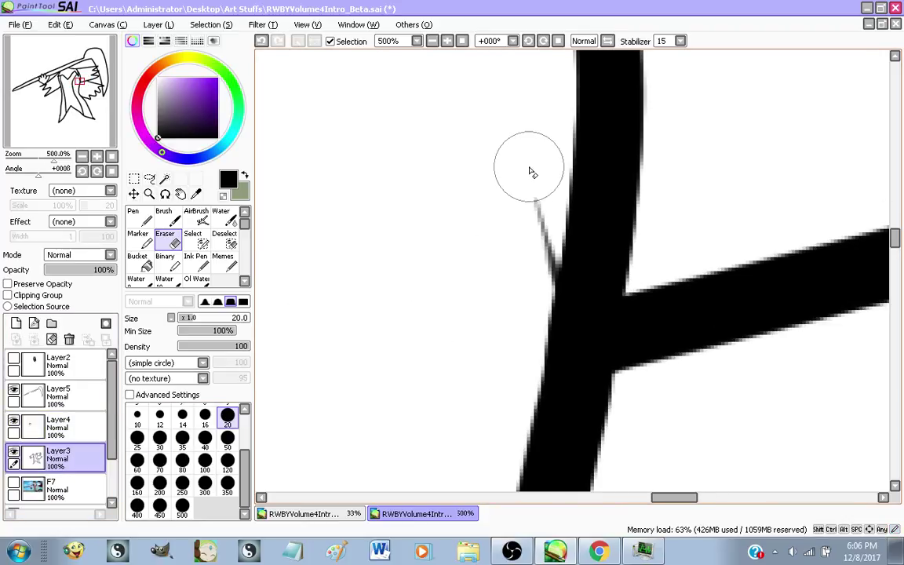
{"action": "left_click_drag", "start_coordinate": [529, 170], "coordinate": [520, 294]}
{"action": "scroll", "coordinate": [519, 294], "scroll_direction": "down", "scroll_amount": 8}
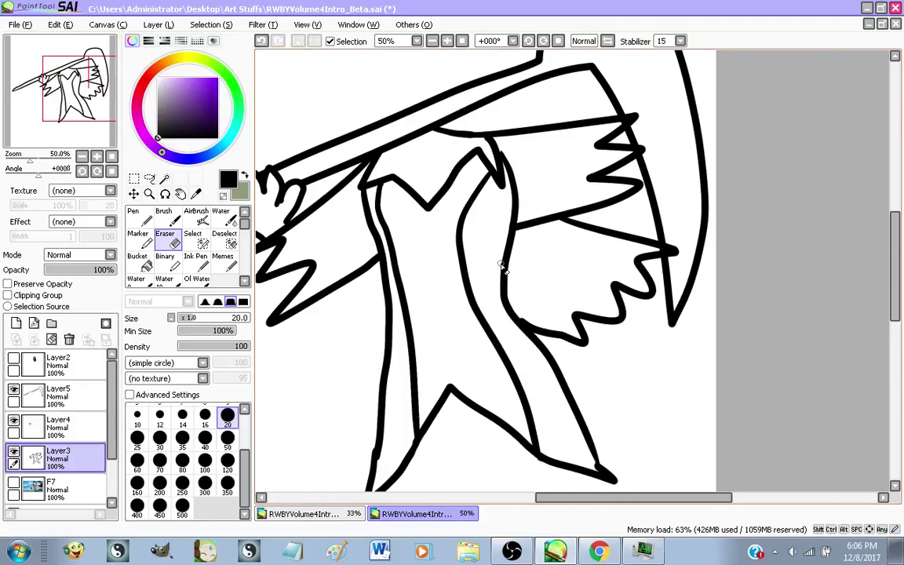
Try erasing the crossing lines at the lower wing's feather tip on Layer3, and undo the erasure
{"action": "scroll", "coordinate": [561, 280], "scroll_direction": "up", "scroll_amount": 8}
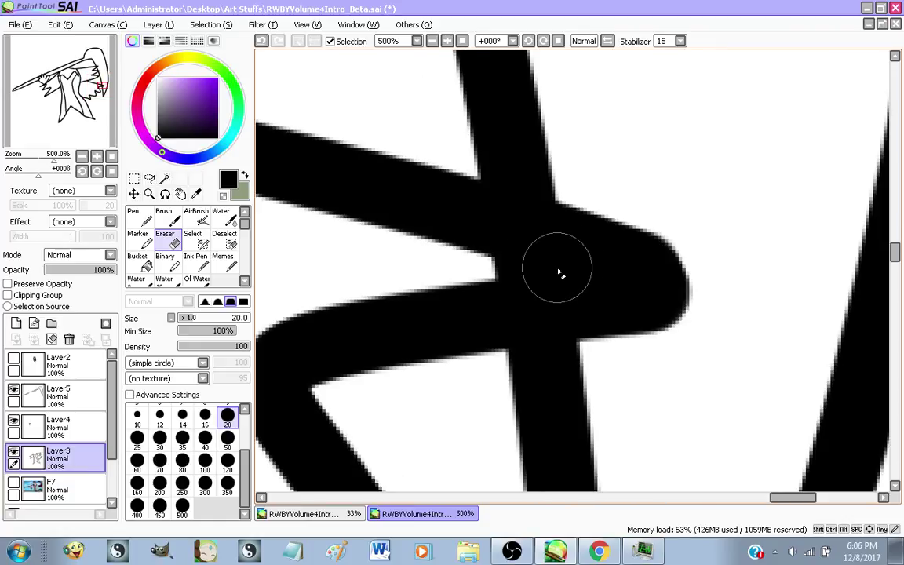
{"action": "left_click", "coordinate": [67, 431]}
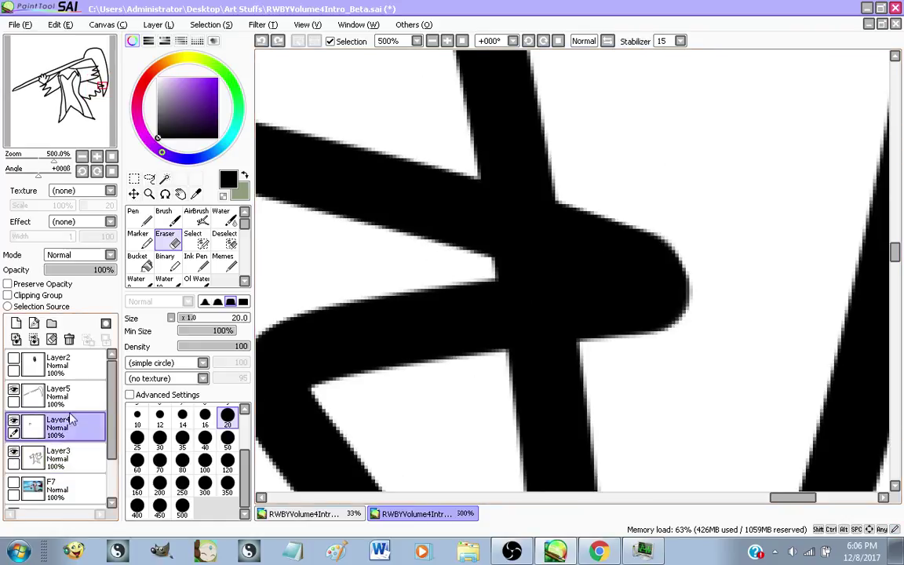
{"action": "left_click", "coordinate": [71, 456]}
{"action": "left_click_drag", "start_coordinate": [562, 269], "coordinate": [470, 264]}
{"action": "key", "text": "ctrl+z"}
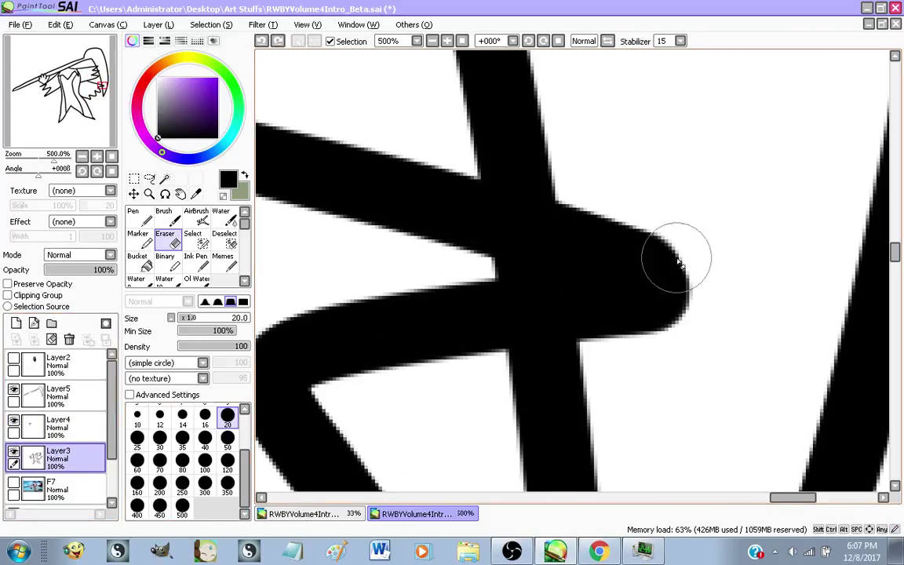
Erase the parts of the scythe blade's inner edge that show inside the wing's feather tips on Layer5
{"action": "scroll", "coordinate": [620, 243], "scroll_direction": "down", "scroll_amount": 2}
{"action": "left_click", "coordinate": [52, 394]}
{"action": "scroll", "coordinate": [601, 258], "scroll_direction": "up", "scroll_amount": 2}
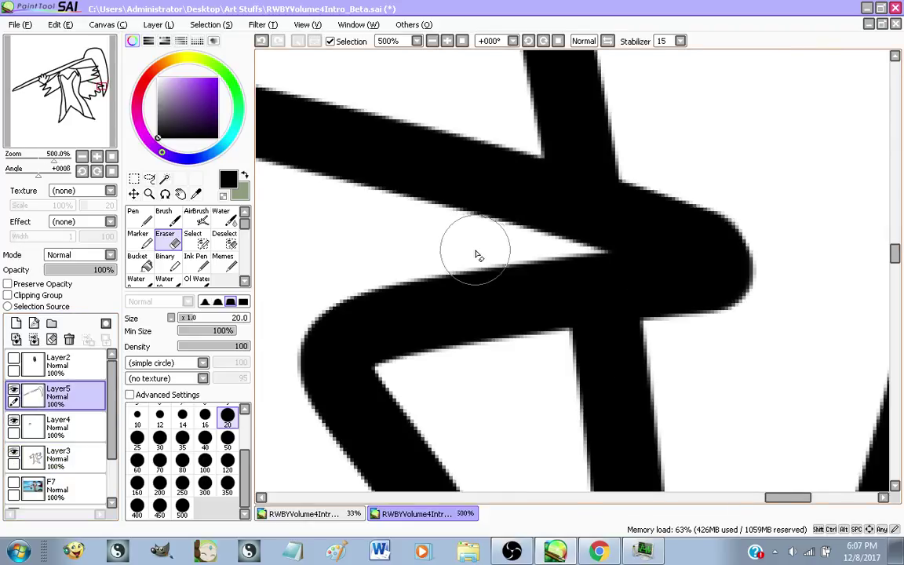
{"action": "scroll", "coordinate": [580, 242], "scroll_direction": "down", "scroll_amount": 9}
{"action": "scroll", "coordinate": [581, 244], "scroll_direction": "up", "scroll_amount": 8}
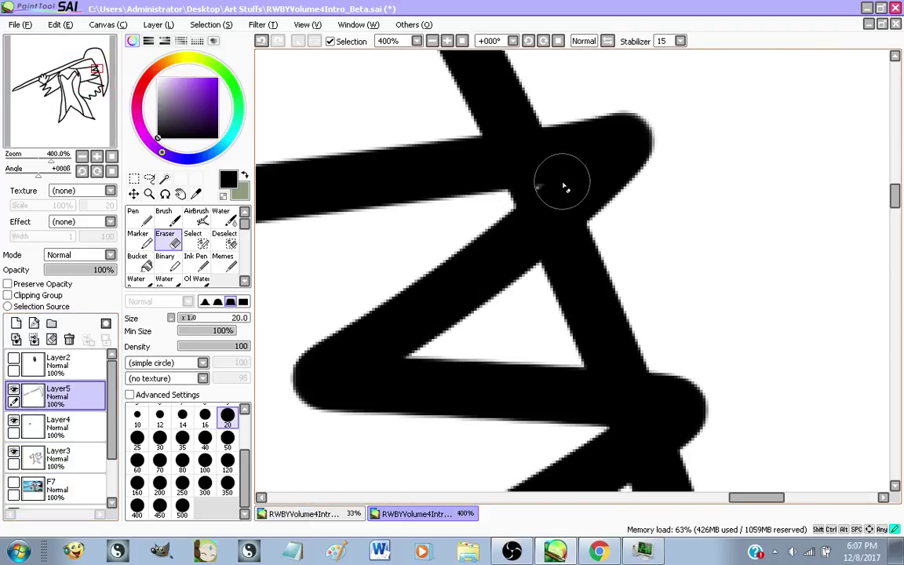
{"action": "scroll", "coordinate": [572, 329], "scroll_direction": "down", "scroll_amount": 2}
{"action": "scroll", "coordinate": [572, 329], "scroll_direction": "up", "scroll_amount": 2}
{"action": "scroll", "coordinate": [600, 327], "scroll_direction": "down", "scroll_amount": 8}
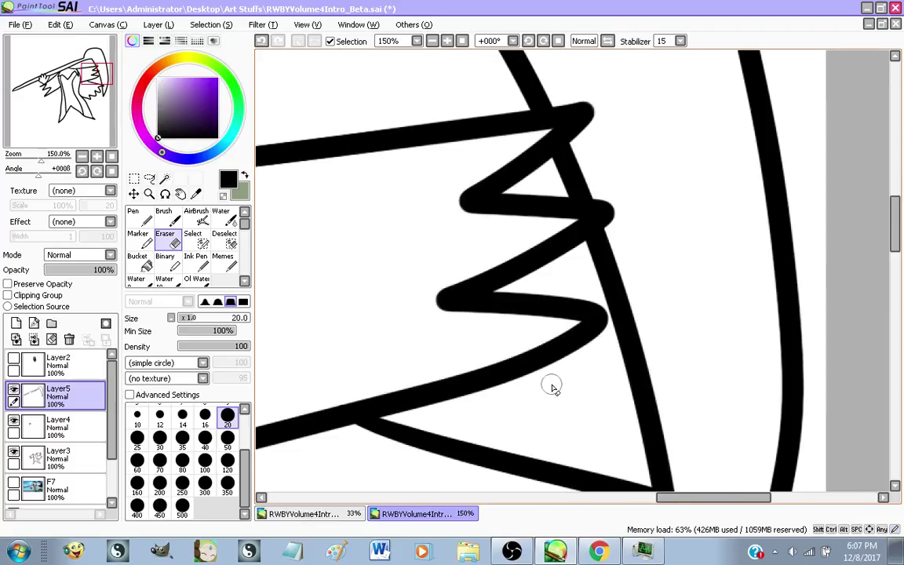
{"action": "scroll", "coordinate": [596, 298], "scroll_direction": "up", "scroll_amount": 2}
{"action": "scroll", "coordinate": [487, 343], "scroll_direction": "down", "scroll_amount": 1}
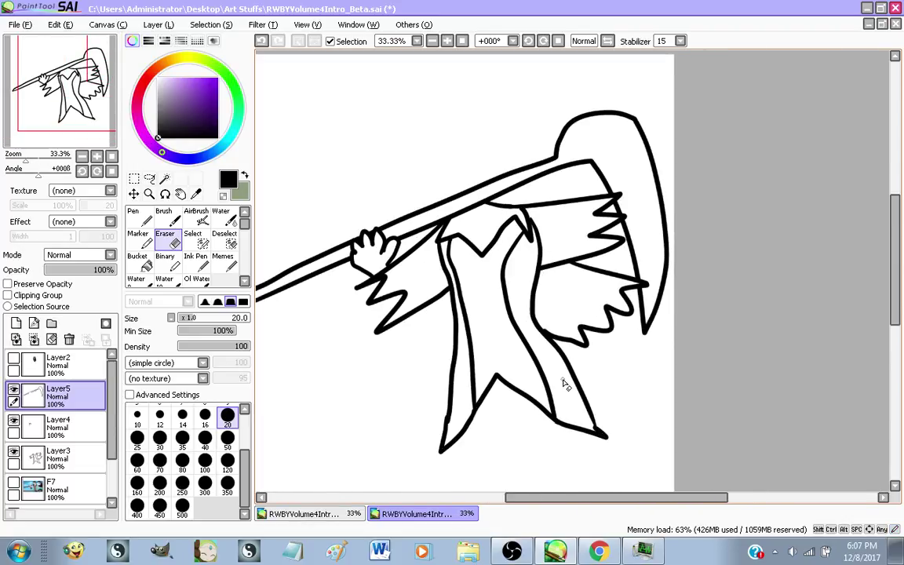
{"action": "scroll", "coordinate": [491, 329], "scroll_direction": "up", "scroll_amount": 1}
{"action": "scroll", "coordinate": [491, 330], "scroll_direction": "down", "scroll_amount": 1}
Show the F7 reference screenshot to compare it with the line art, and hide it again
{"action": "left_click", "coordinate": [67, 494]}
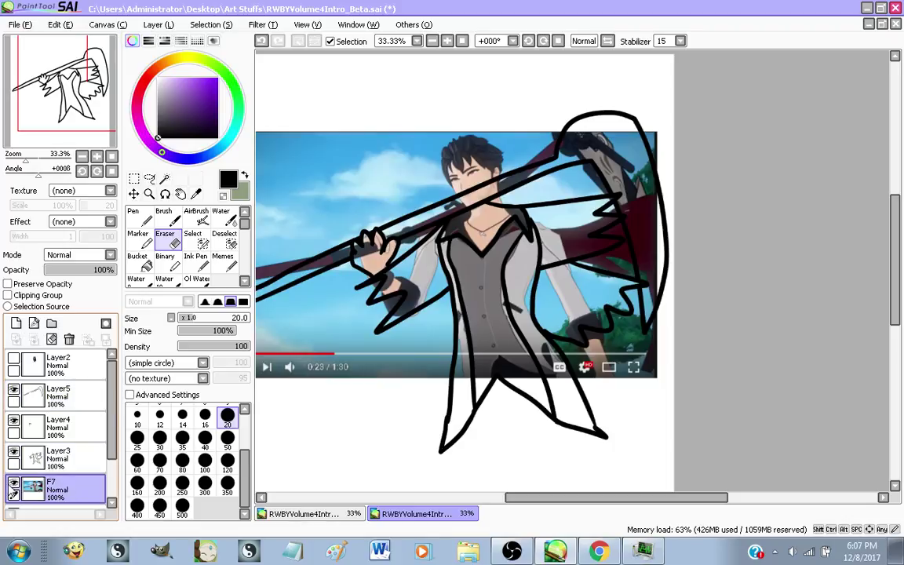
{"action": "left_click", "coordinate": [14, 486]}
{"action": "left_click", "coordinate": [13, 486]}
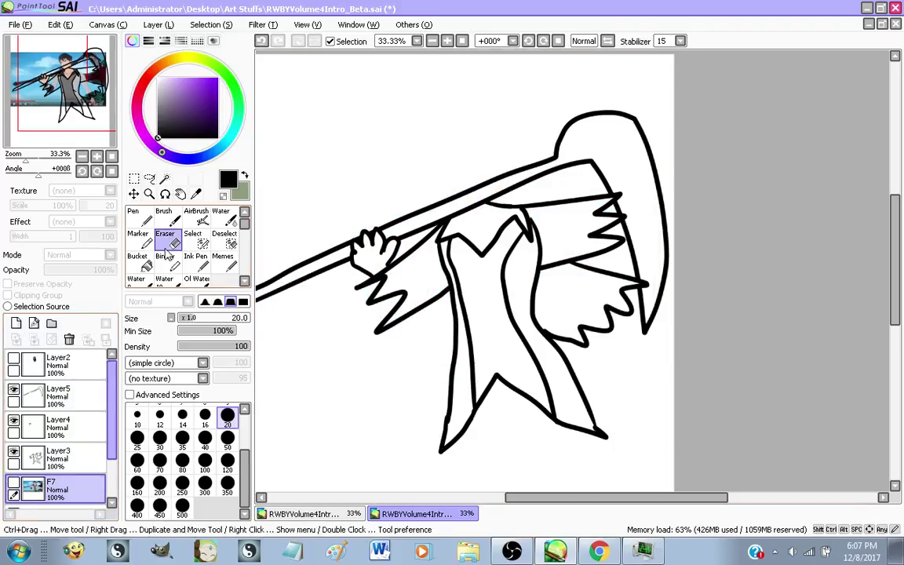
Draw two leg lines from the coat's hem down to the canvas edge on Layer3 with the size 20 Memes brush
{"action": "left_click", "coordinate": [226, 265]}
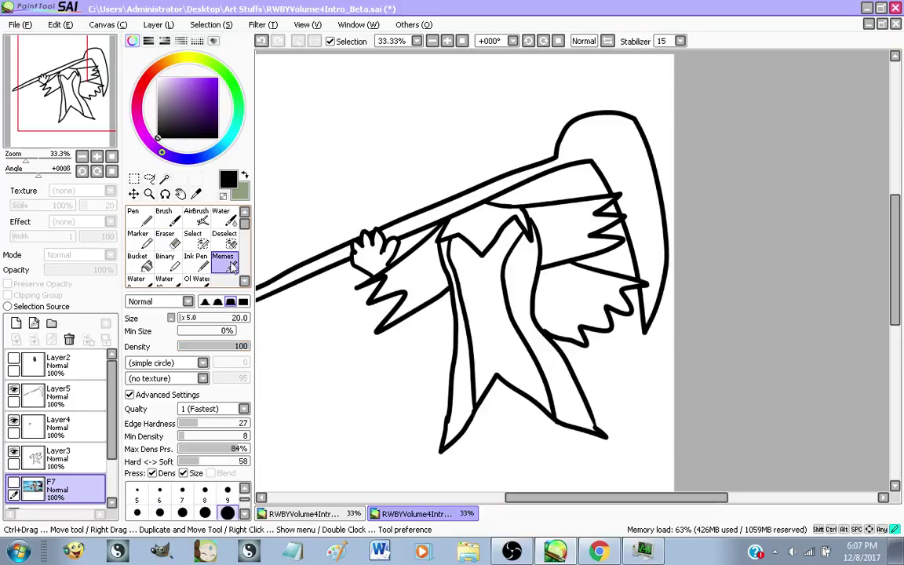
{"action": "scroll", "coordinate": [489, 186], "scroll_direction": "down", "scroll_amount": 1}
{"action": "left_click", "coordinate": [65, 467]}
{"action": "scroll", "coordinate": [592, 317], "scroll_direction": "up", "scroll_amount": 1}
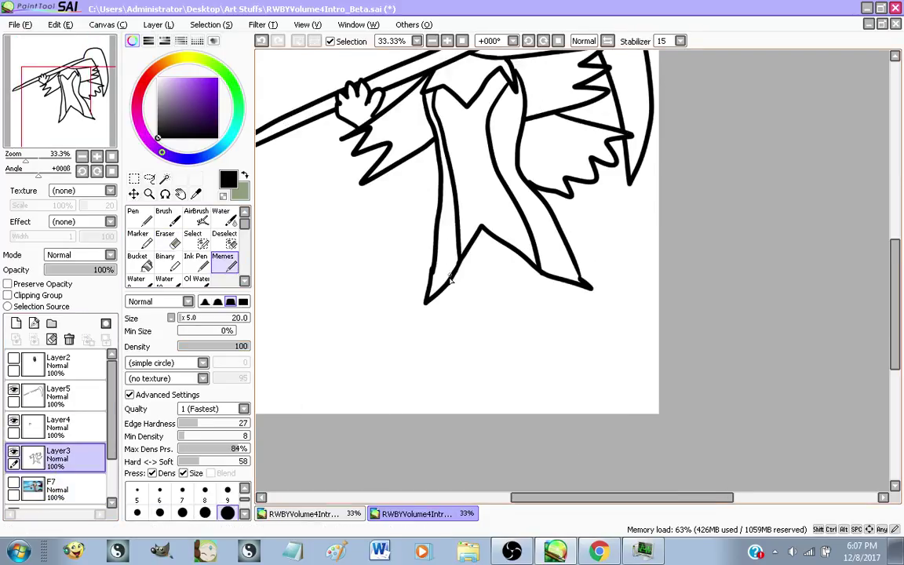
{"action": "left_click_drag", "start_coordinate": [449, 289], "coordinate": [493, 419]}
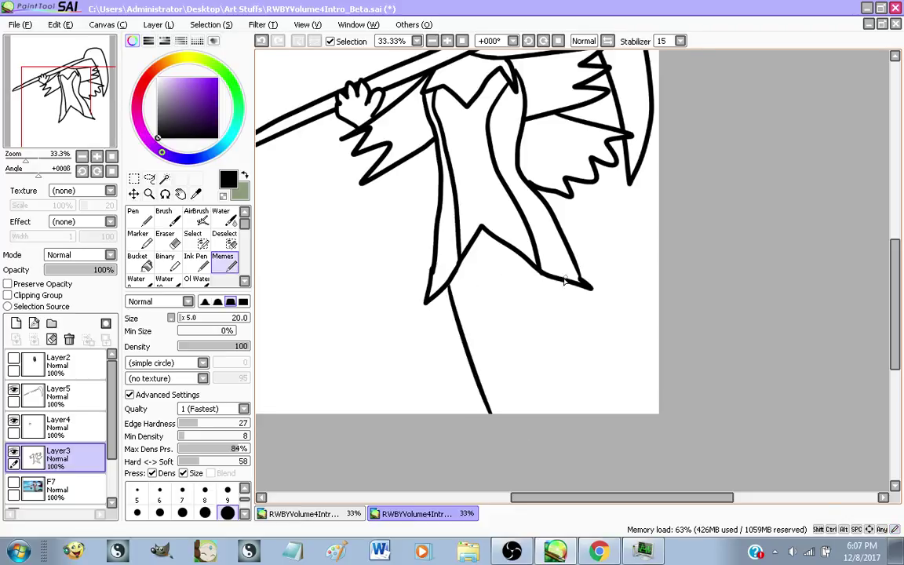
{"action": "left_click_drag", "start_coordinate": [561, 286], "coordinate": [623, 419]}
{"action": "mouse_move", "coordinate": [541, 312]}
{"action": "left_mouse_down"}
{"action": "mouse_move", "coordinate": [596, 341]}
{"action": "mouse_move", "coordinate": [375, 312]}
{"action": "mouse_move", "coordinate": [579, 351]}
{"action": "left_mouse_up"}
{"action": "key", "text": "ctrl+z"}
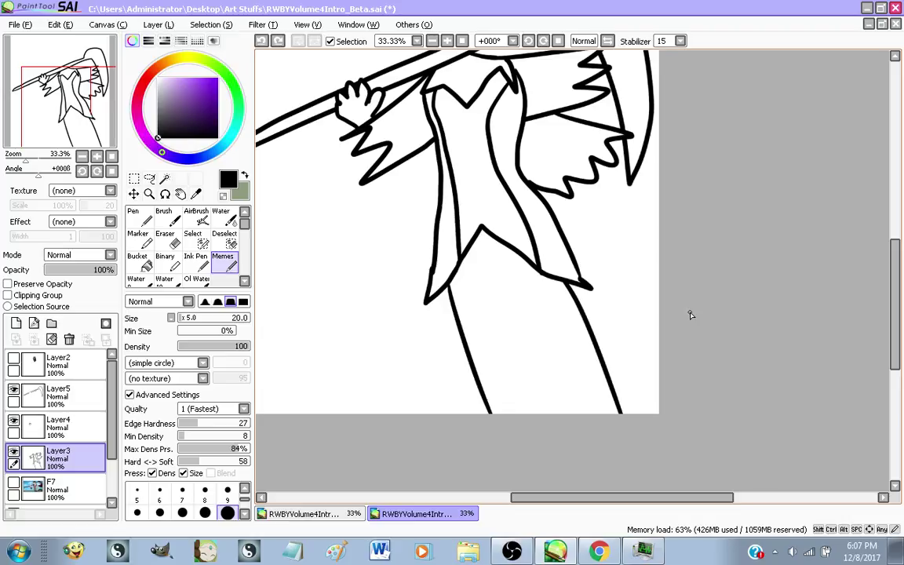
Draw a slightly tilted oval inside the rounded top of the scythe head on Layer3
{"action": "scroll", "coordinate": [579, 388], "scroll_direction": "down", "scroll_amount": 1}
{"action": "scroll", "coordinate": [576, 259], "scroll_direction": "up", "scroll_amount": 1}
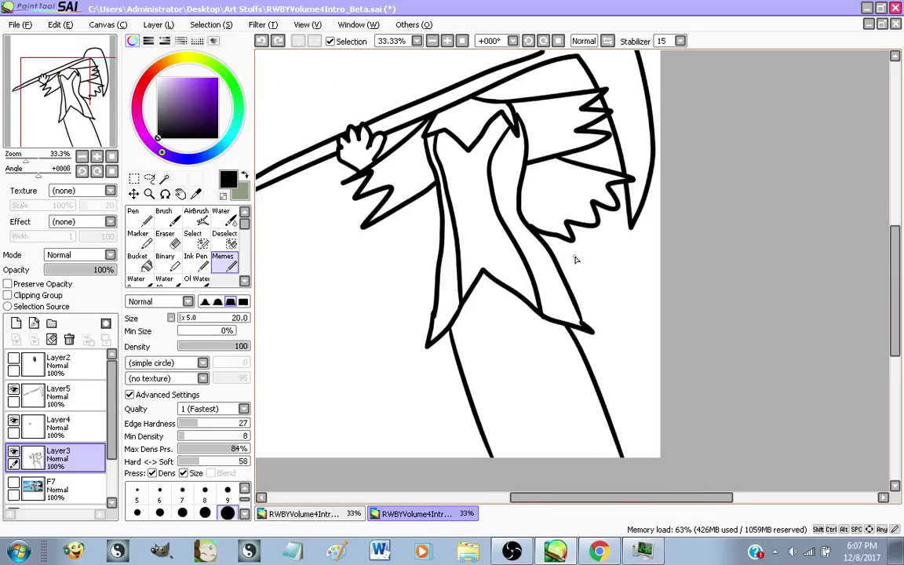
{"action": "scroll", "coordinate": [637, 228], "scroll_direction": "down", "scroll_amount": 1}
{"action": "scroll", "coordinate": [571, 113], "scroll_direction": "up", "scroll_amount": 4}
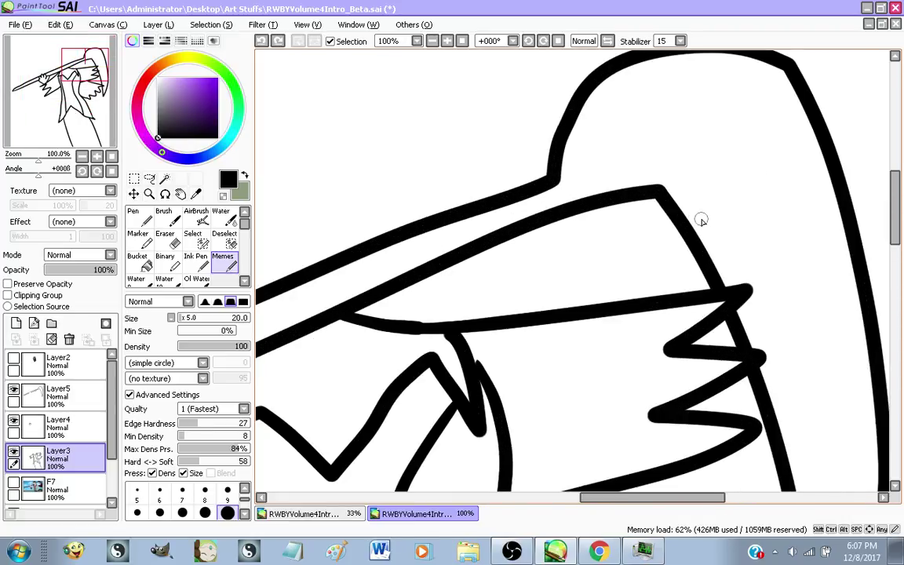
{"action": "scroll", "coordinate": [700, 221], "scroll_direction": "down", "scroll_amount": 2}
{"action": "scroll", "coordinate": [729, 119], "scroll_direction": "up", "scroll_amount": 1}
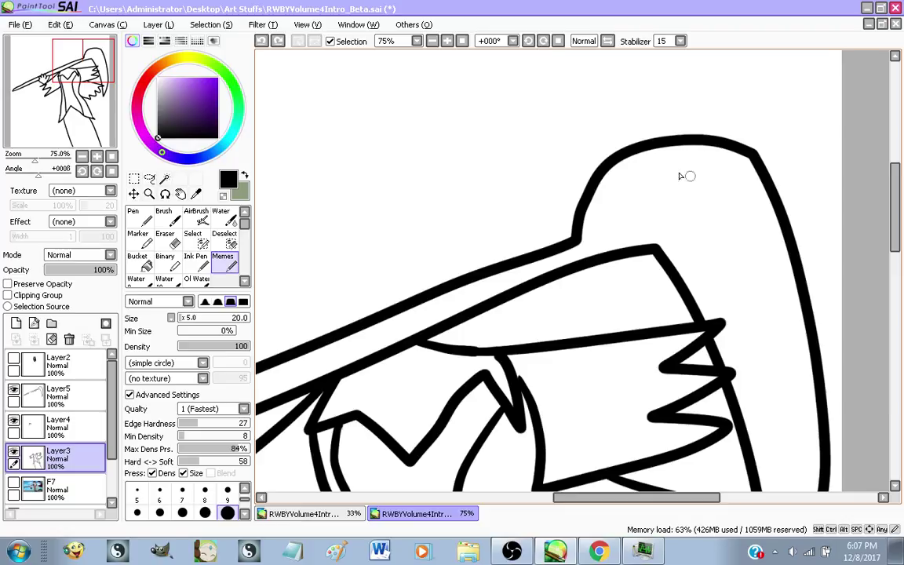
{"action": "mouse_move", "coordinate": [652, 173]}
{"action": "left_mouse_down"}
{"action": "mouse_move", "coordinate": [687, 207]}
{"action": "mouse_move", "coordinate": [710, 162]}
{"action": "mouse_move", "coordinate": [743, 189]}
{"action": "left_mouse_up"}
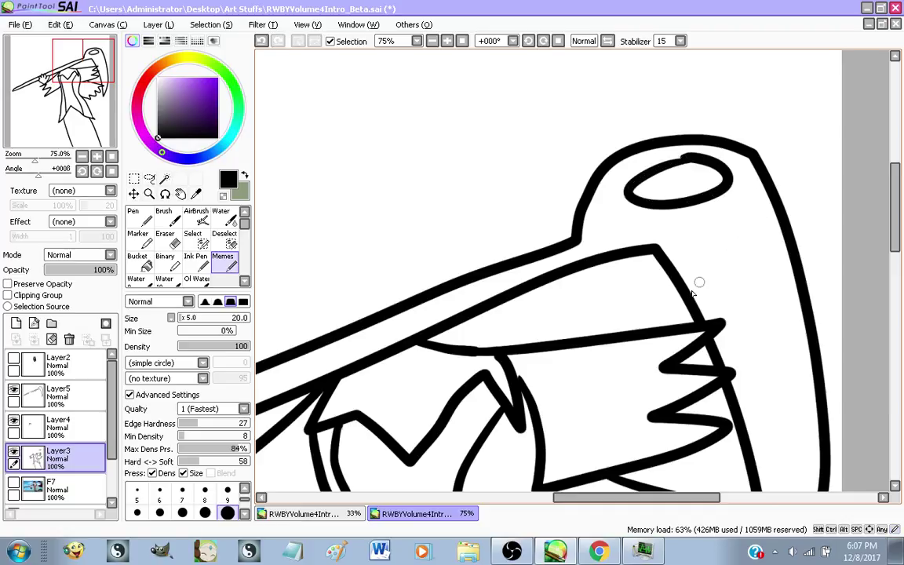
Draw two curved lines across the scythe blade on Layer3, dividing it into bands below the rounded head
{"action": "mouse_move", "coordinate": [692, 305]}
{"action": "left_mouse_down"}
{"action": "mouse_move", "coordinate": [774, 284]}
{"action": "mouse_move", "coordinate": [793, 271]}
{"action": "left_mouse_up"}
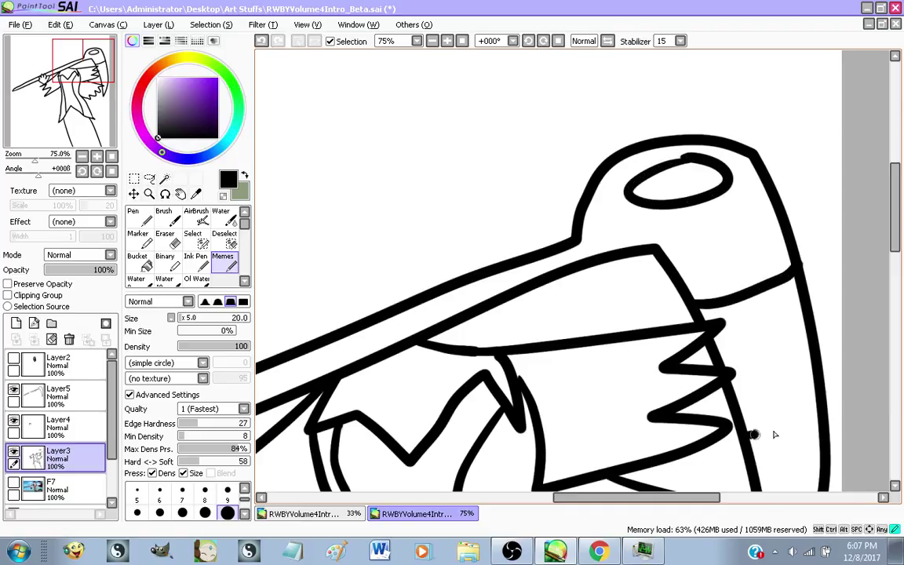
{"action": "left_click_drag", "start_coordinate": [753, 434], "coordinate": [817, 393]}
{"action": "scroll", "coordinate": [767, 377], "scroll_direction": "down", "scroll_amount": 6}
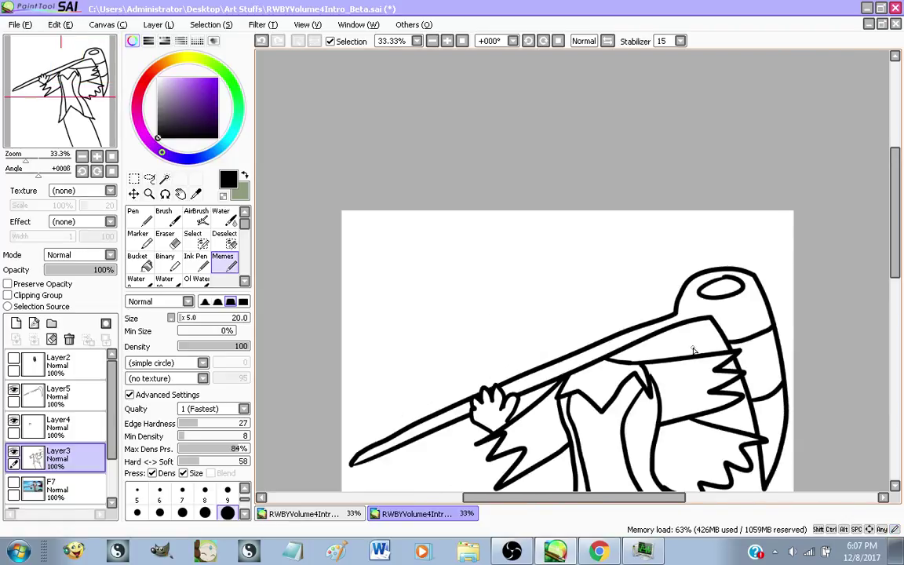
{"action": "scroll", "coordinate": [581, 340], "scroll_direction": "up", "scroll_amount": 1}
{"action": "scroll", "coordinate": [584, 341], "scroll_direction": "up", "scroll_amount": 1}
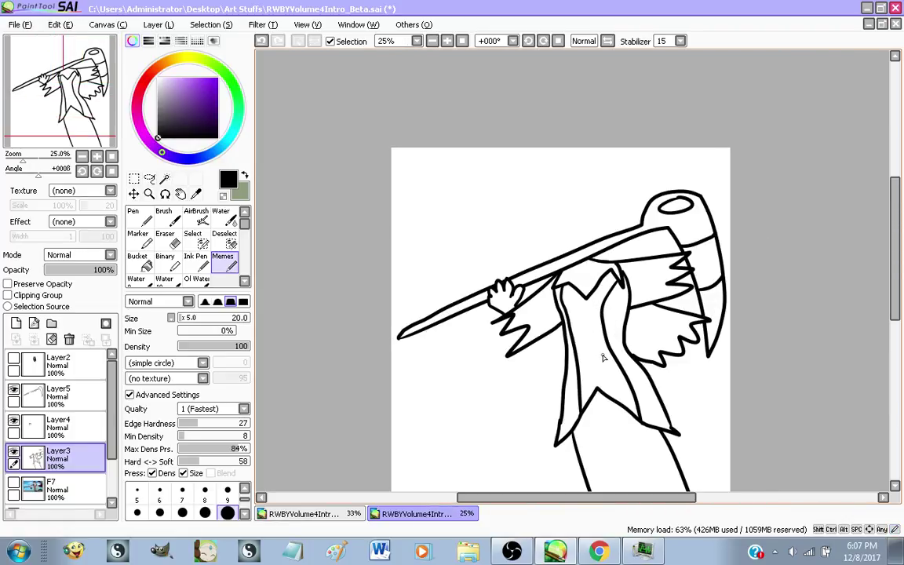
{"action": "scroll", "coordinate": [600, 353], "scroll_direction": "down", "scroll_amount": 1}
{"action": "scroll", "coordinate": [620, 345], "scroll_direction": "up", "scroll_amount": 2}
{"action": "scroll", "coordinate": [637, 328], "scroll_direction": "down", "scroll_amount": 1}
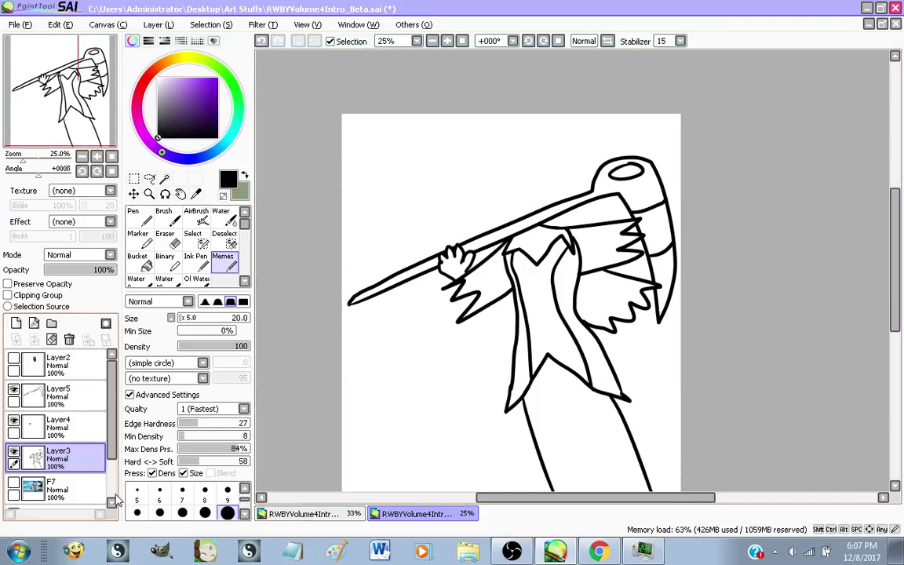
Show the F7 reference, sample the cape's dark red and the coat's light grey, and hide the reference again
{"action": "left_click", "coordinate": [13, 484]}
{"action": "scroll", "coordinate": [612, 232], "scroll_direction": "up", "scroll_amount": 2}
{"action": "scroll", "coordinate": [612, 232], "scroll_direction": "up", "scroll_amount": 2}
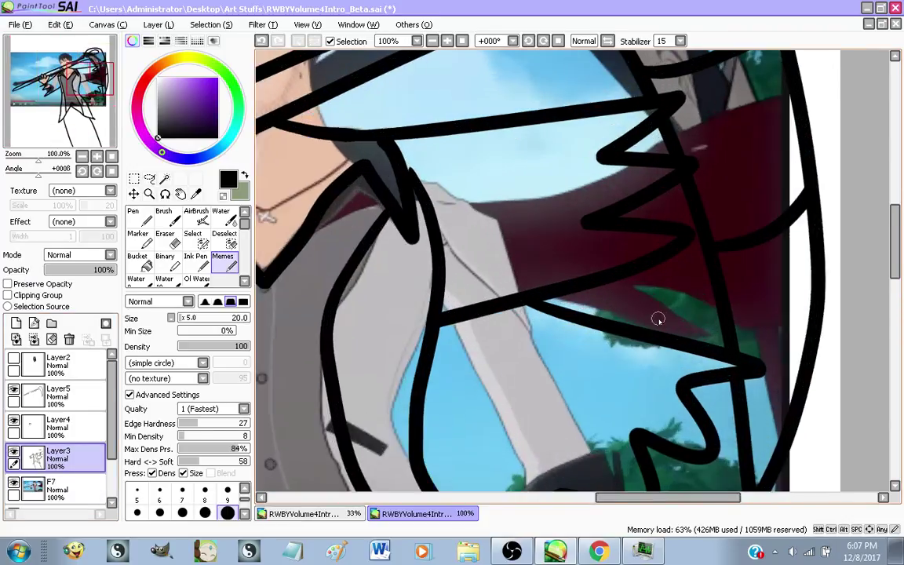
{"action": "scroll", "coordinate": [655, 317], "scroll_direction": "up", "scroll_amount": 1}
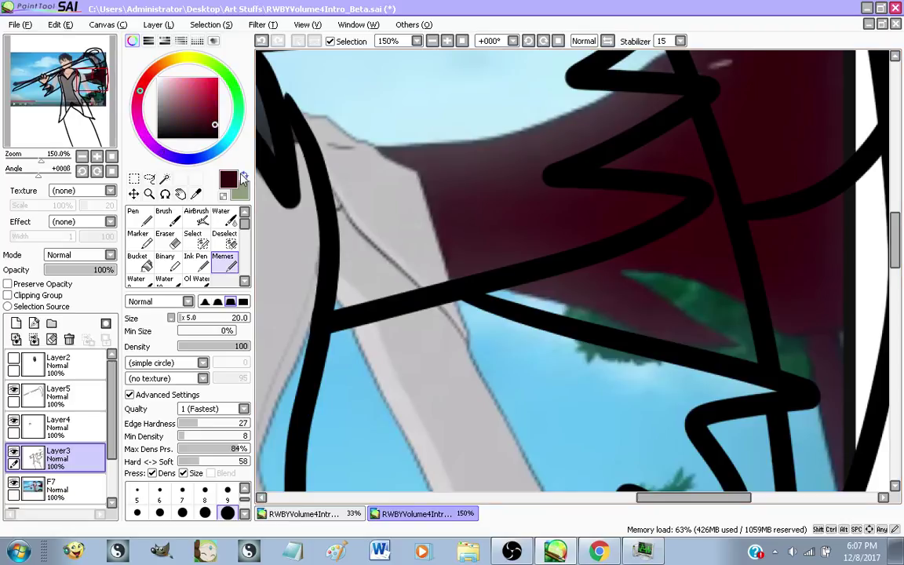
{"action": "left_click", "coordinate": [243, 177]}
{"action": "scroll", "coordinate": [442, 268], "scroll_direction": "down", "scroll_amount": 2}
{"action": "left_click", "coordinate": [453, 262], "text": "alt"}
{"action": "scroll", "coordinate": [454, 262], "scroll_direction": "down", "scroll_amount": 4}
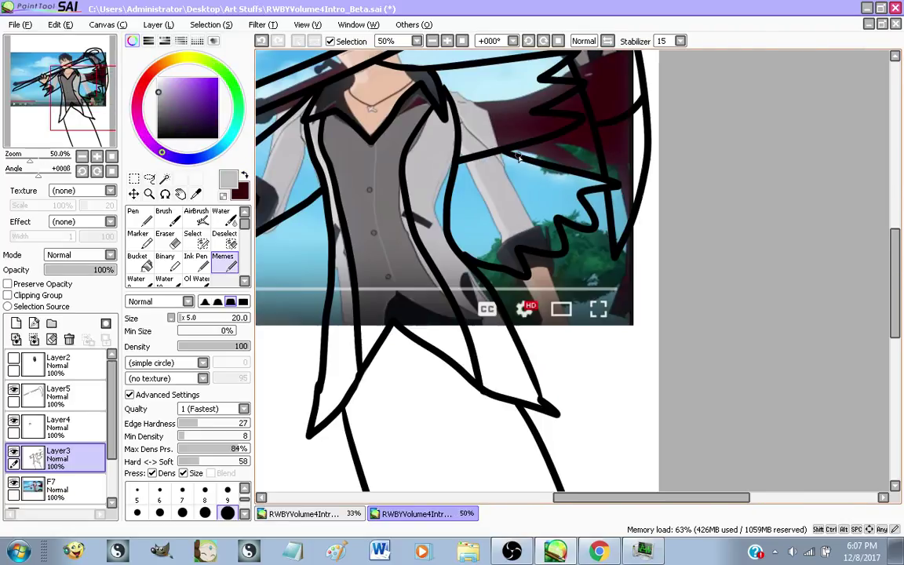
{"action": "scroll", "coordinate": [290, 99], "scroll_direction": "up", "scroll_amount": 2}
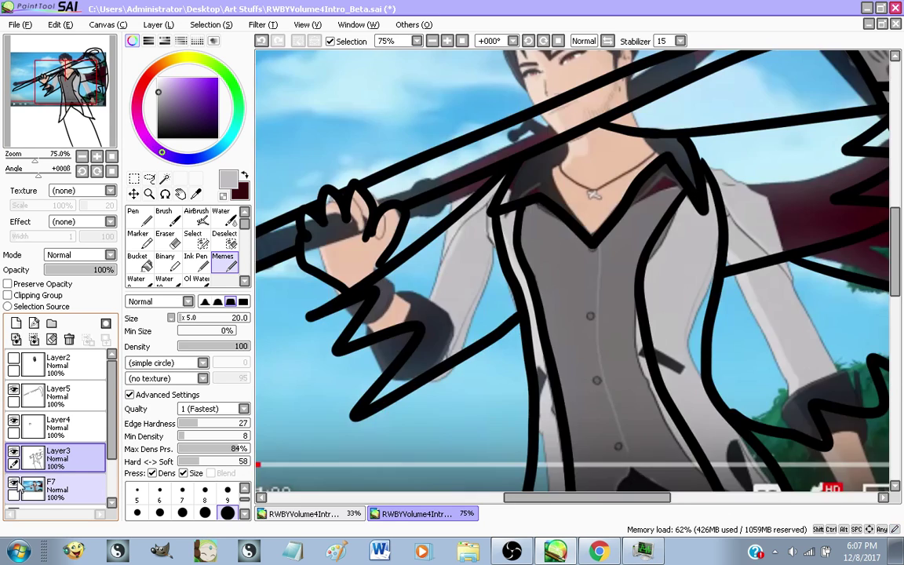
{"action": "left_click", "coordinate": [14, 483]}
Show the crow head on Layer2 and sample a dark grey from its feathers
{"action": "left_click", "coordinate": [13, 358]}
{"action": "scroll", "coordinate": [552, 191], "scroll_direction": "down", "scroll_amount": 2}
{"action": "scroll", "coordinate": [552, 192], "scroll_direction": "up", "scroll_amount": 6}
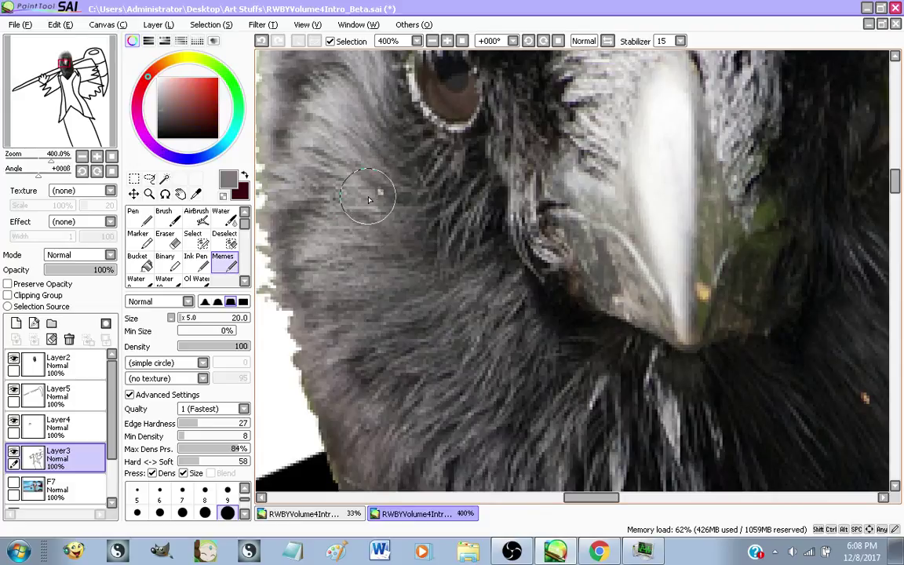
{"action": "left_click", "coordinate": [392, 195], "text": "alt"}
{"action": "scroll", "coordinate": [426, 203], "scroll_direction": "down", "scroll_amount": 5}
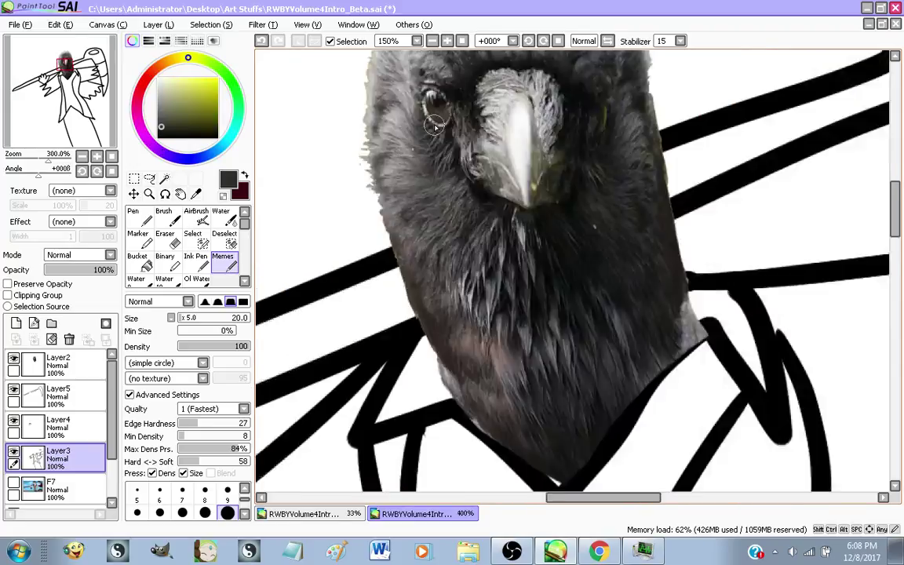
Add a new layer directly above F7 and bucket-fill both wings with the sampled dark grey
{"action": "left_click", "coordinate": [14, 451]}
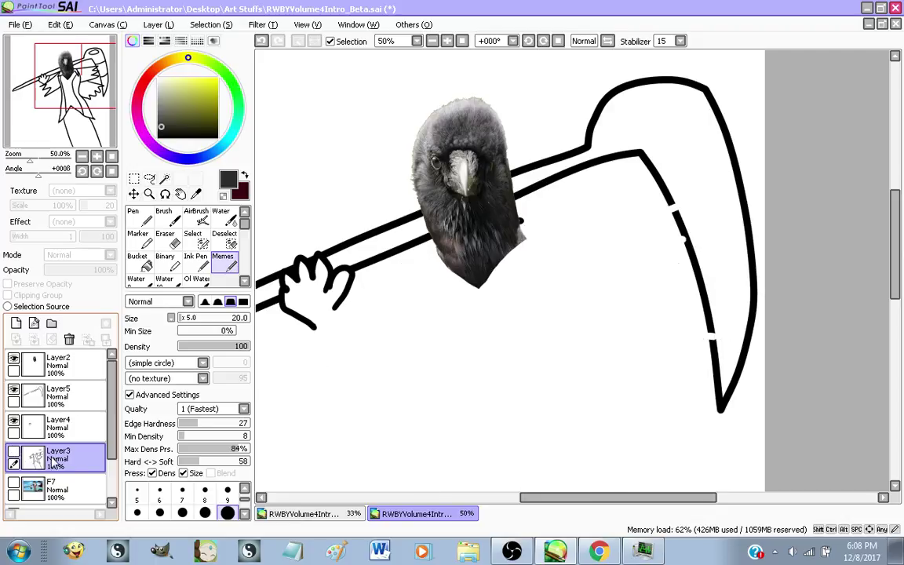
{"action": "left_click", "coordinate": [16, 451]}
{"action": "left_click", "coordinate": [88, 488]}
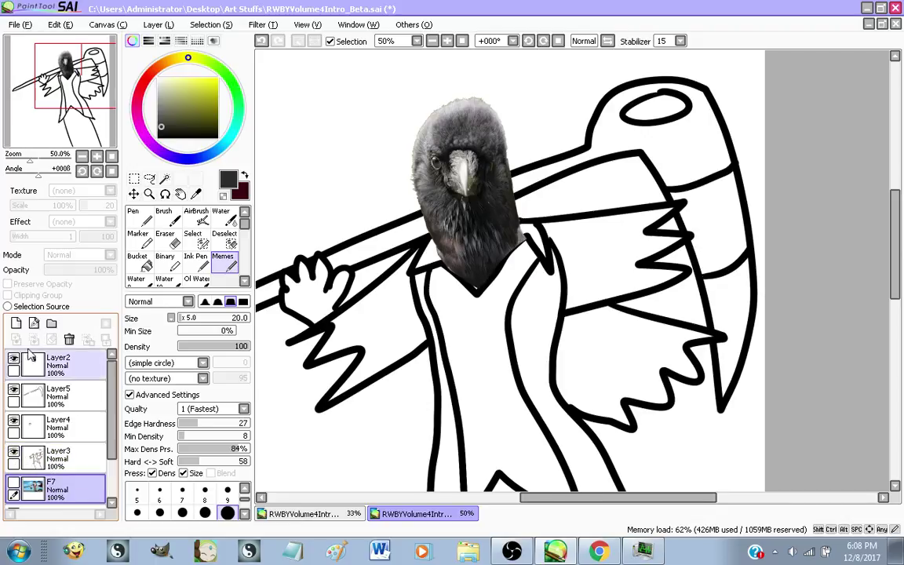
{"action": "left_click", "coordinate": [16, 324]}
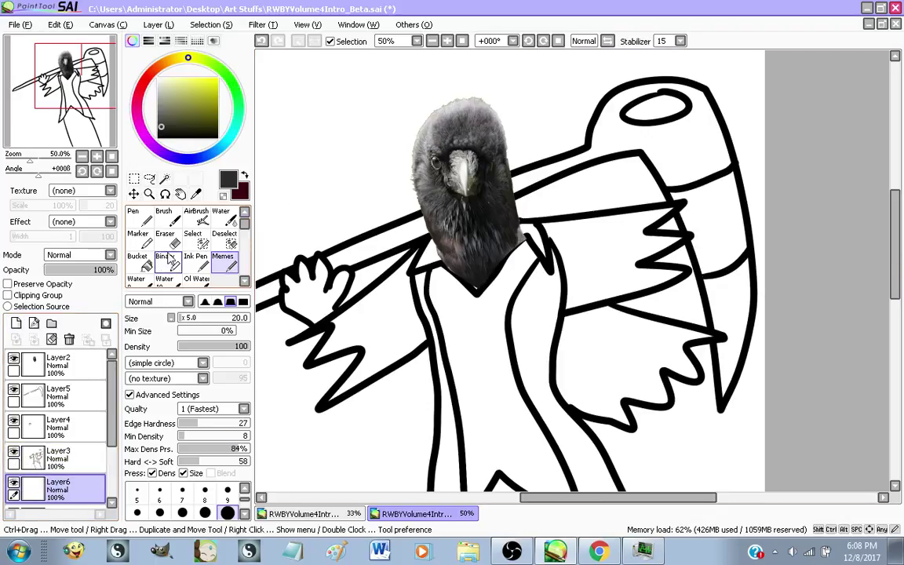
{"action": "left_click", "coordinate": [138, 258]}
{"action": "left_click", "coordinate": [392, 306]}
{"action": "left_click", "coordinate": [600, 265]}
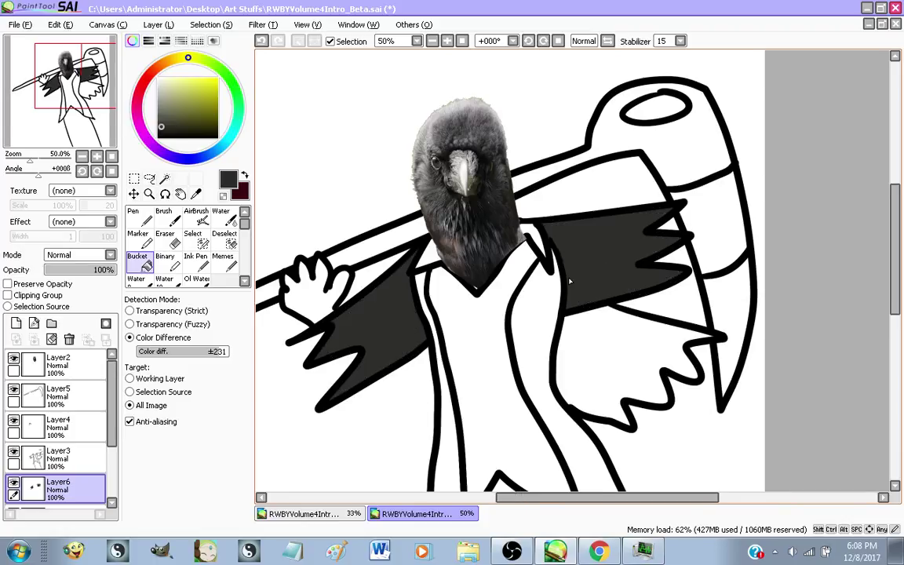
Choose a pale orange-yellow skin tone and bucket-fill the hand gripping the scythe handle on Layer6
{"action": "scroll", "coordinate": [444, 124], "scroll_direction": "down", "scroll_amount": 1}
{"action": "scroll", "coordinate": [391, 245], "scroll_direction": "up", "scroll_amount": 1}
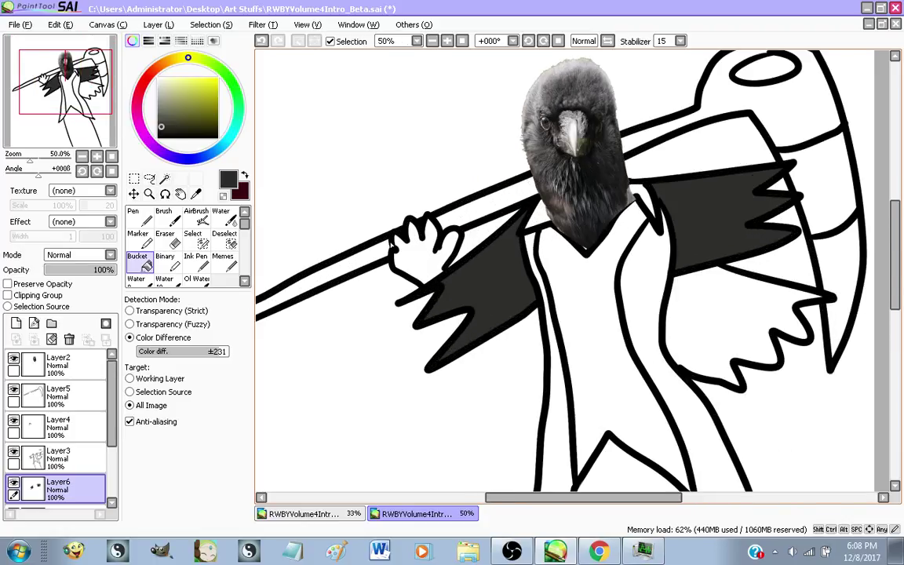
{"action": "left_click", "coordinate": [173, 60]}
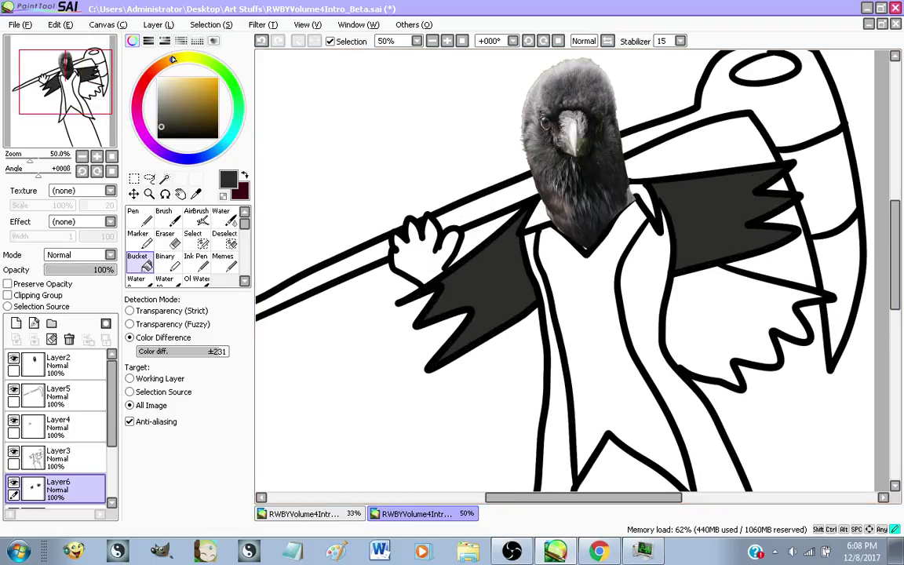
{"action": "left_click", "coordinate": [400, 243]}
{"action": "scroll", "coordinate": [353, 205], "scroll_direction": "down", "scroll_amount": 1}
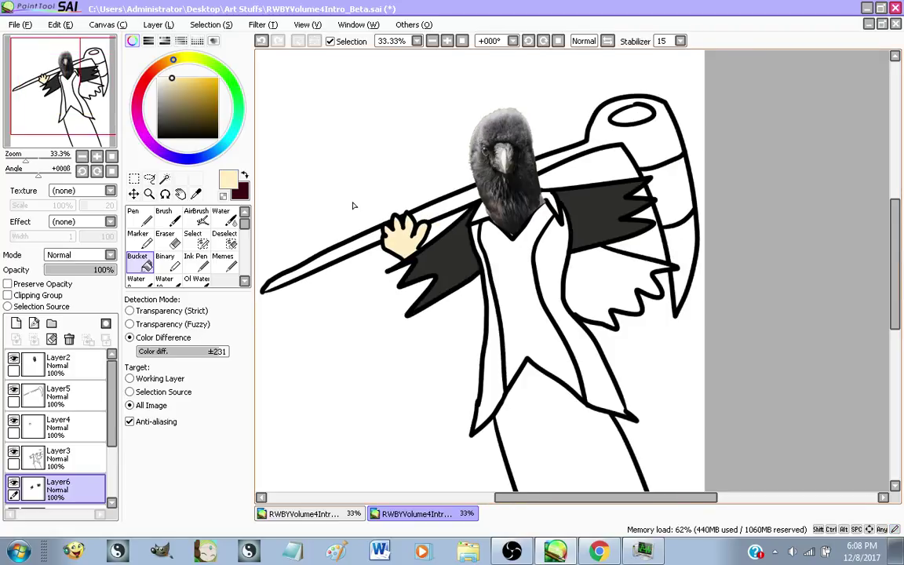
{"action": "scroll", "coordinate": [493, 266], "scroll_direction": "down", "scroll_amount": 1}
{"action": "scroll", "coordinate": [466, 269], "scroll_direction": "up", "scroll_amount": 1}
Sample the coat's light grey and the vest's mid grey from the F7 reference, hide it, and bucket-fill the vest mid grey
{"action": "scroll", "coordinate": [16, 451], "scroll_direction": "down", "scroll_amount": 3}
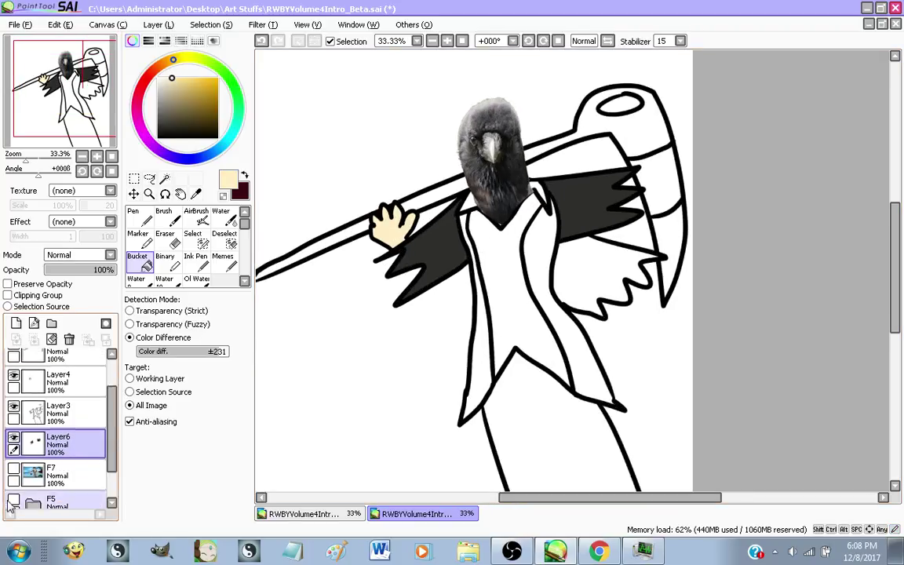
{"action": "left_click", "coordinate": [13, 426]}
{"action": "scroll", "coordinate": [543, 231], "scroll_direction": "up", "scroll_amount": 2}
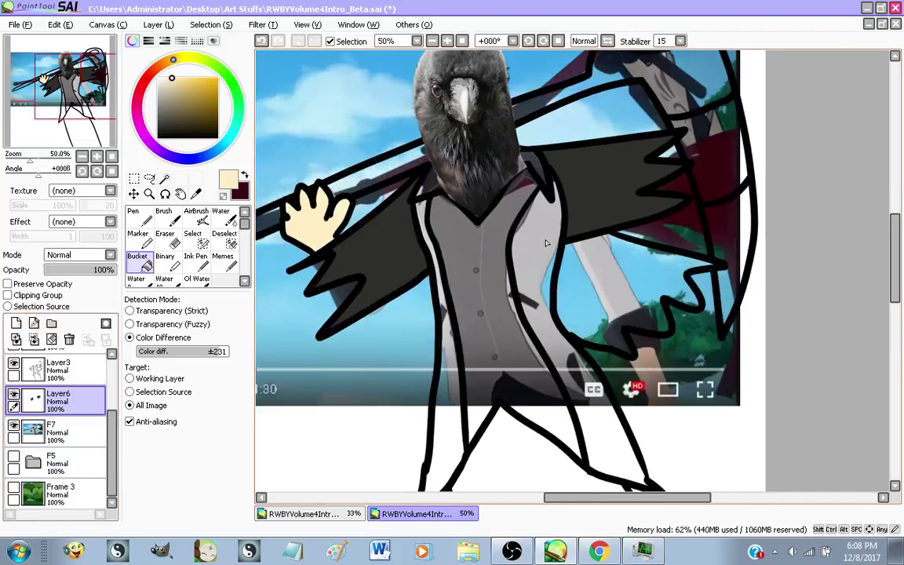
{"action": "left_click", "coordinate": [542, 220], "text": "alt"}
{"action": "left_click", "coordinate": [243, 175]}
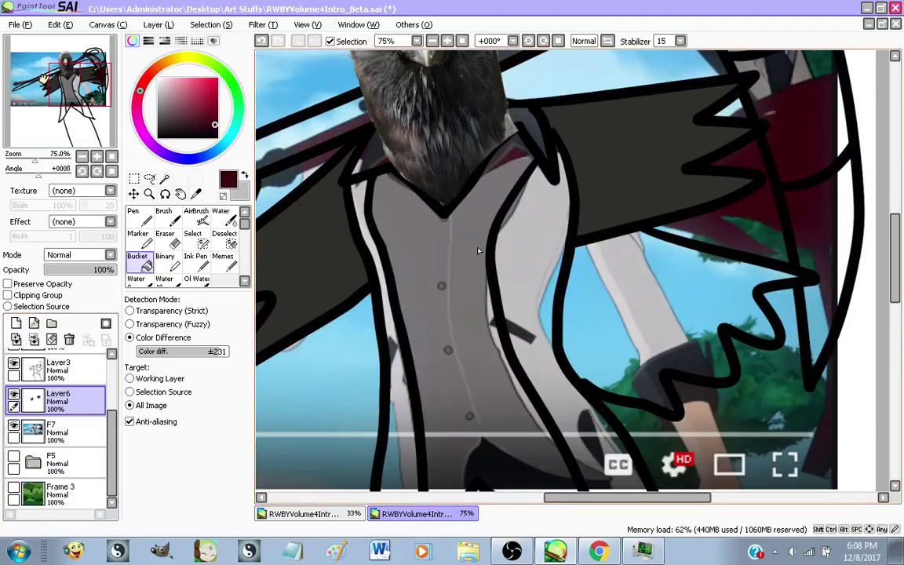
{"action": "scroll", "coordinate": [412, 237], "scroll_direction": "down", "scroll_amount": 2}
{"action": "left_click", "coordinate": [14, 426]}
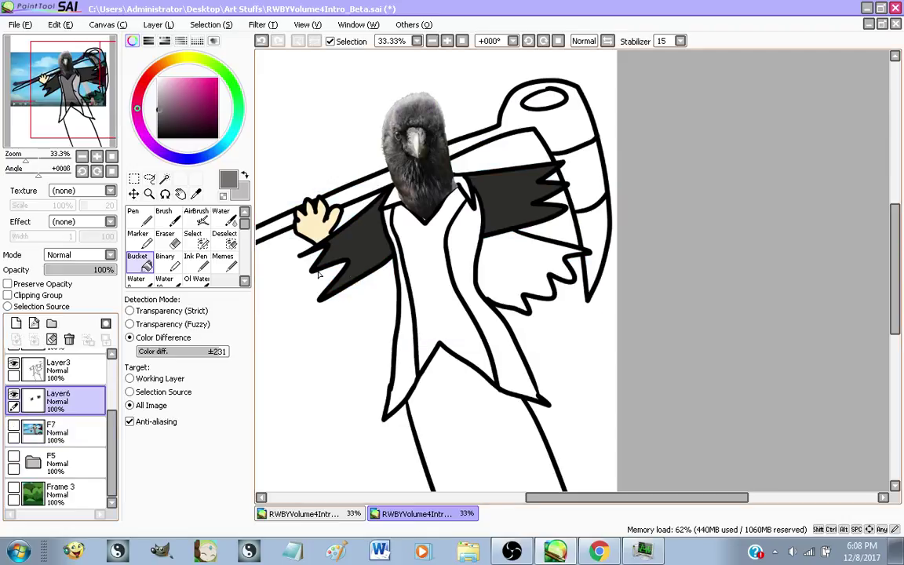
{"action": "left_click", "coordinate": [438, 281]}
{"action": "scroll", "coordinate": [399, 341], "scroll_direction": "up", "scroll_amount": 1}
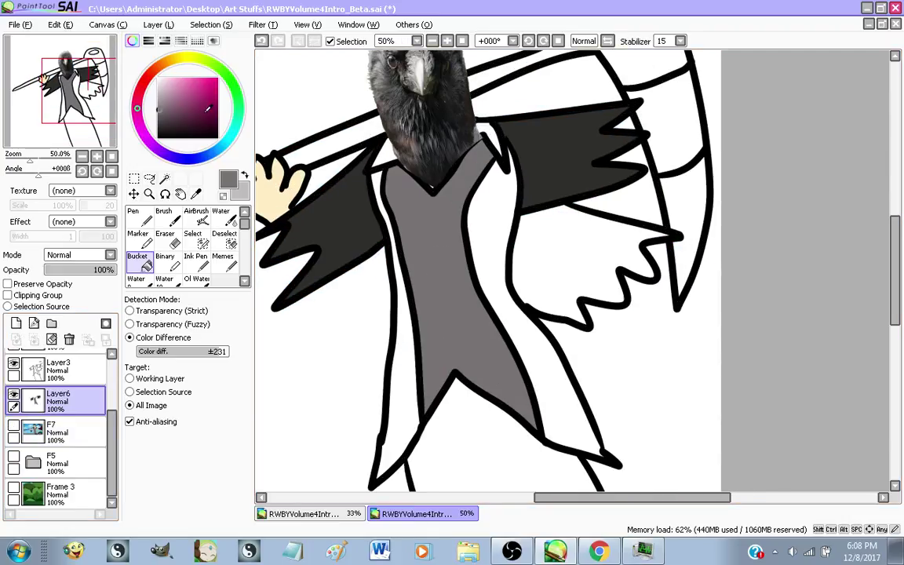
Switch to the sampled light grey and bucket-fill the coat panels on both sides of the vest
{"action": "left_click", "coordinate": [245, 175]}
{"action": "left_click", "coordinate": [361, 346]}
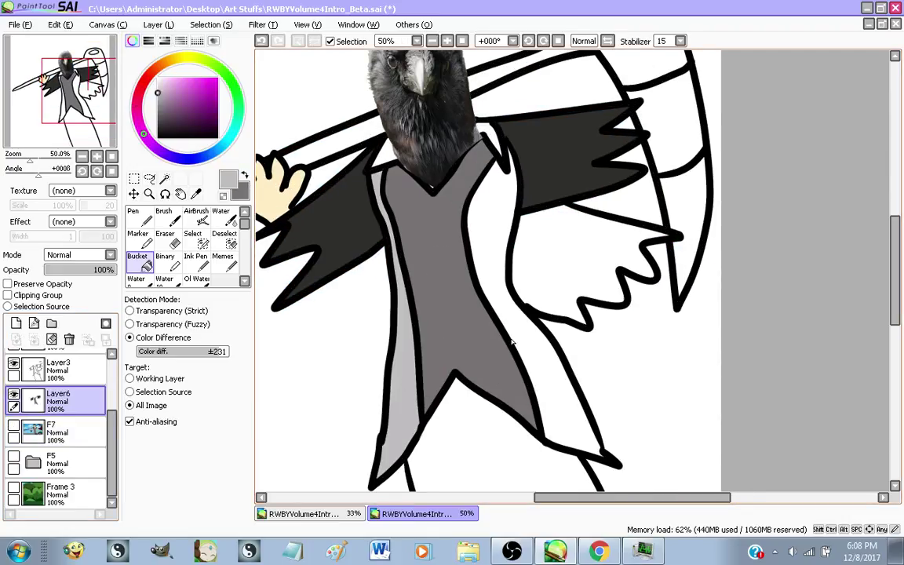
{"action": "left_click", "coordinate": [459, 281]}
Hide the crow head on Layer2, bucket-fill the collar and neck area light grey, and show the head again
{"action": "scroll", "coordinate": [493, 169], "scroll_direction": "up", "scroll_amount": 1}
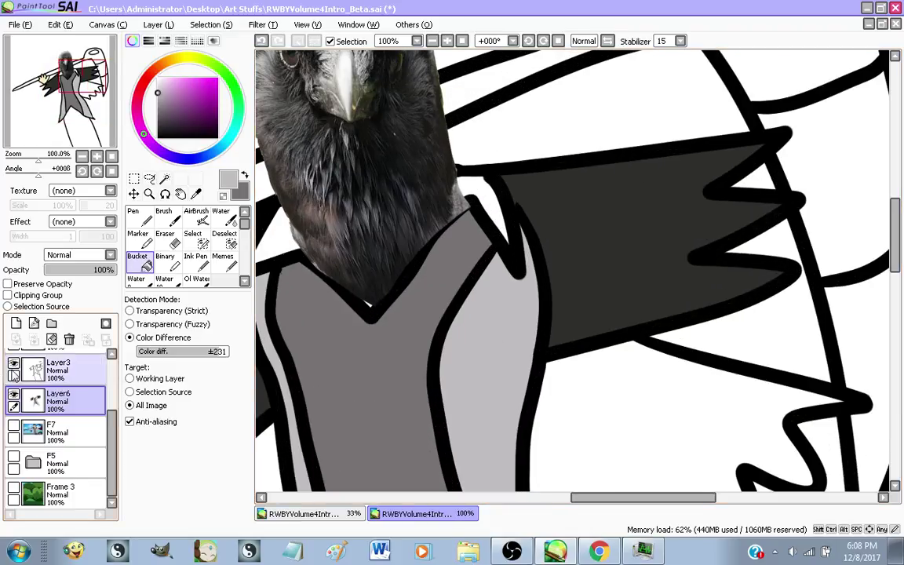
{"action": "scroll", "coordinate": [12, 375], "scroll_direction": "up", "scroll_amount": 3}
{"action": "left_click", "coordinate": [13, 358]}
{"action": "left_click", "coordinate": [363, 210]}
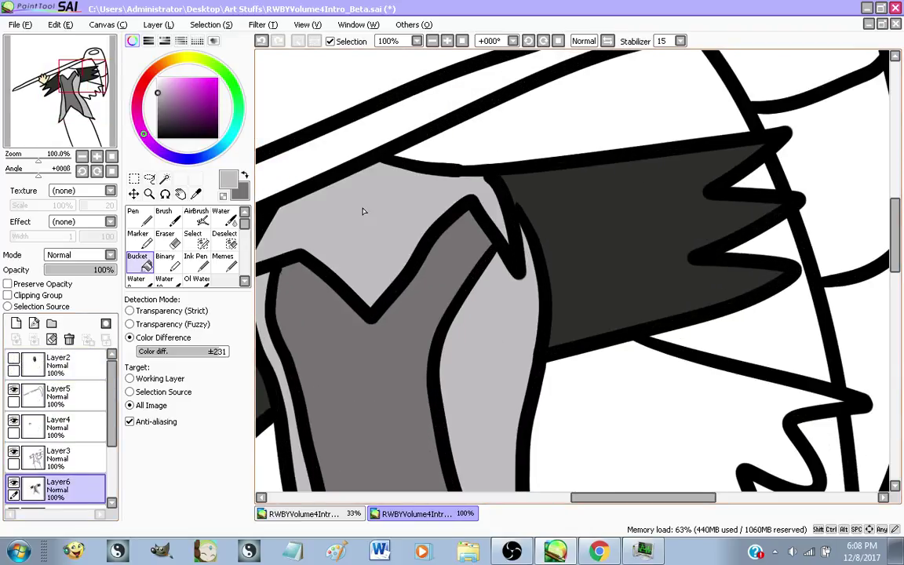
{"action": "scroll", "coordinate": [363, 210], "scroll_direction": "down", "scroll_amount": 3}
{"action": "left_click", "coordinate": [13, 359]}
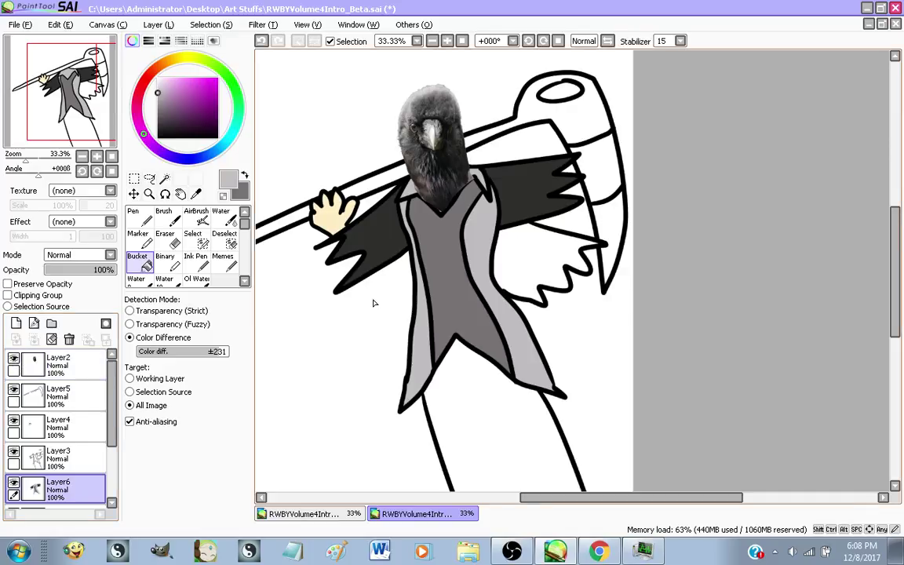
Choose a muted crimson red and bucket-fill the jagged cape shape beneath the wing on Layer6
{"action": "scroll", "coordinate": [536, 276], "scroll_direction": "up", "scroll_amount": 1}
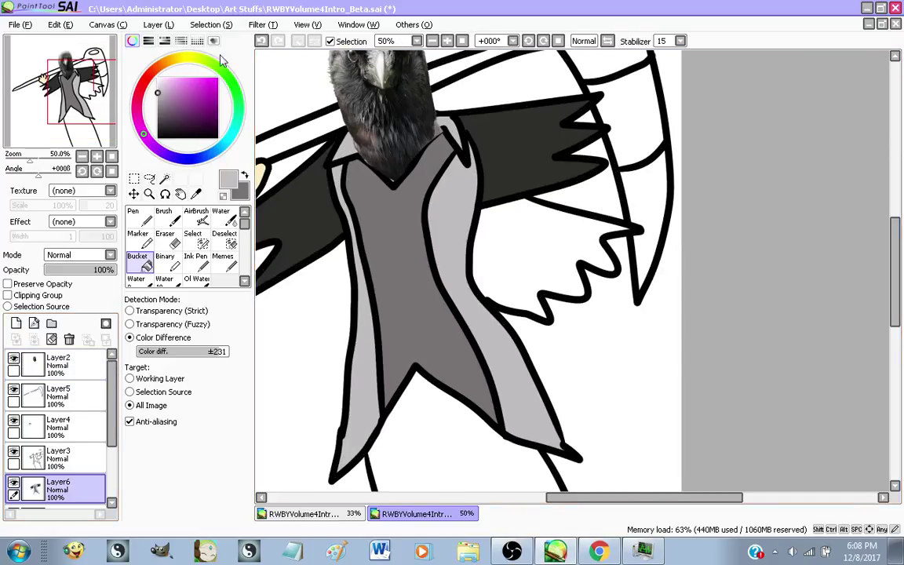
{"action": "left_click", "coordinate": [143, 87]}
{"action": "left_click", "coordinate": [201, 103]}
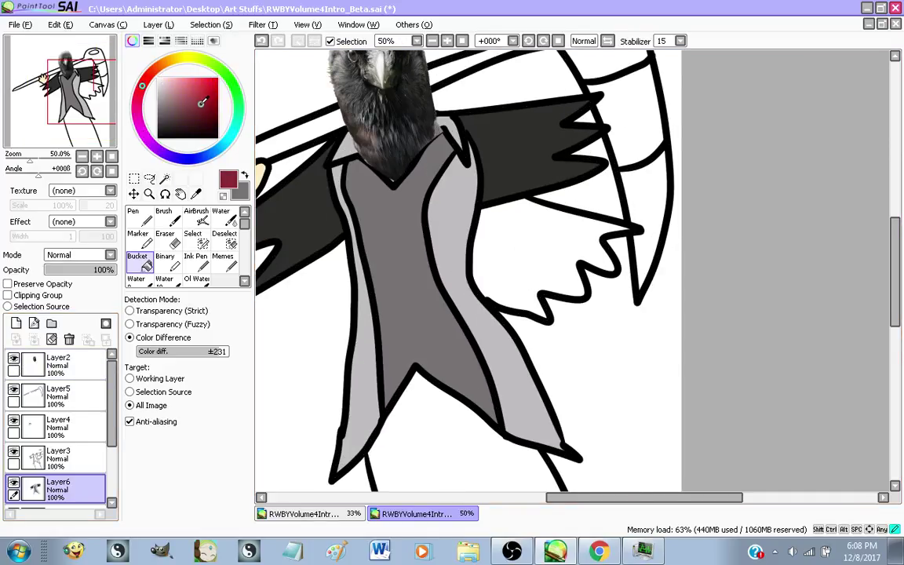
{"action": "left_click", "coordinate": [502, 234]}
{"action": "scroll", "coordinate": [554, 271], "scroll_direction": "down", "scroll_amount": 1}
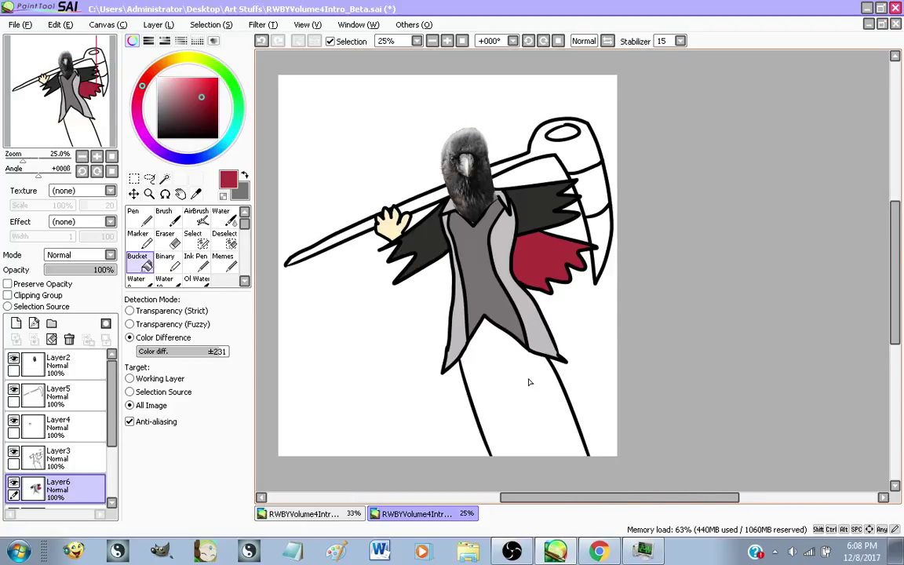
{"action": "scroll", "coordinate": [528, 382], "scroll_direction": "up", "scroll_amount": 1}
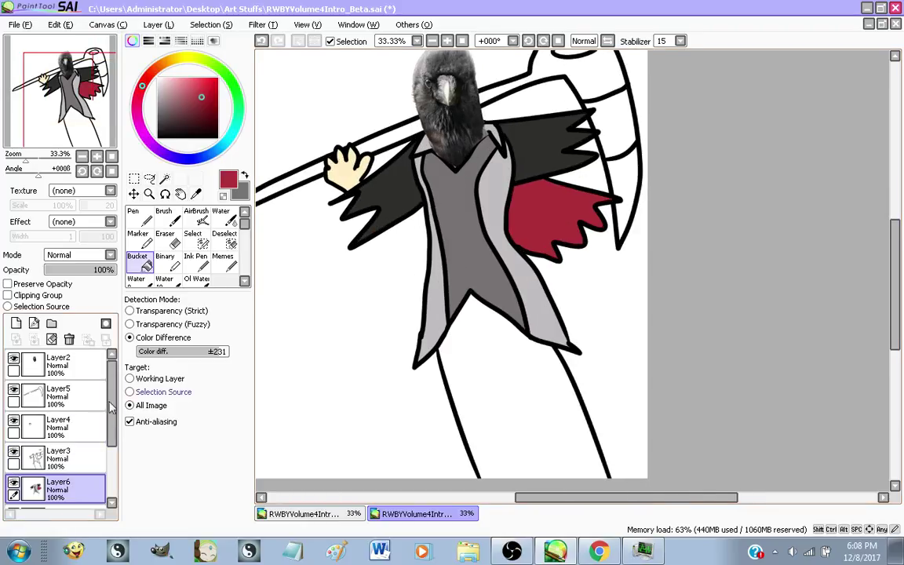
Show the F7 reference, hide Layer6, sample the trousers' near-black from the picture and lighten it slightly to a dark navy
{"action": "scroll", "coordinate": [109, 407], "scroll_direction": "down", "scroll_amount": 2}
{"action": "left_click", "coordinate": [13, 446]}
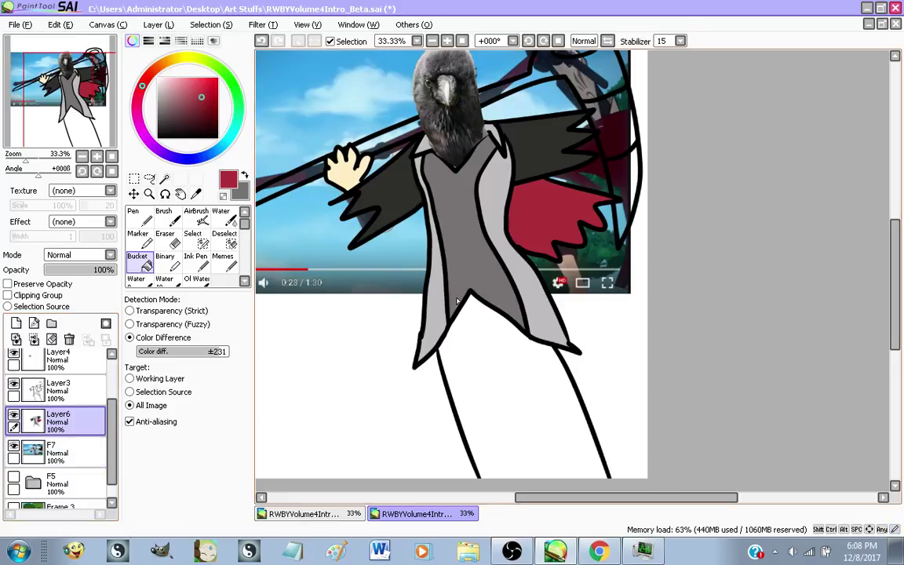
{"action": "left_click", "coordinate": [13, 414]}
{"action": "scroll", "coordinate": [499, 295], "scroll_direction": "up", "scroll_amount": 1}
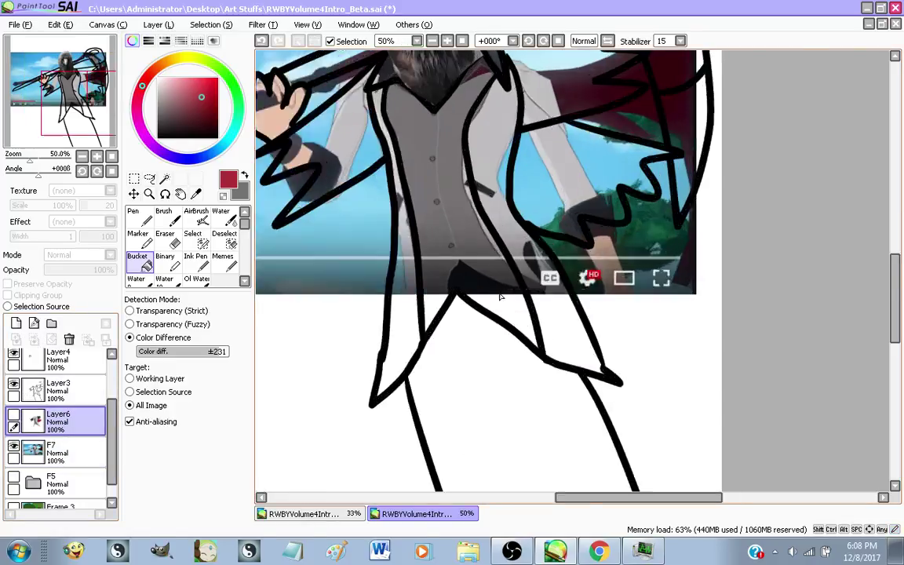
{"action": "scroll", "coordinate": [494, 288], "scroll_direction": "up", "scroll_amount": 3}
{"action": "left_click", "coordinate": [409, 246], "text": "alt"}
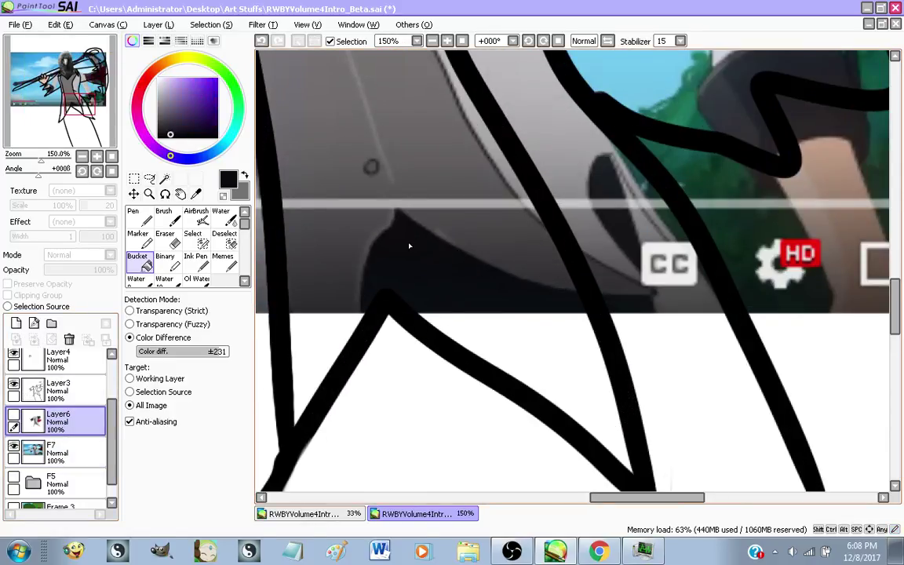
{"action": "left_click", "coordinate": [171, 127]}
{"action": "scroll", "coordinate": [518, 173], "scroll_direction": "down", "scroll_amount": 4}
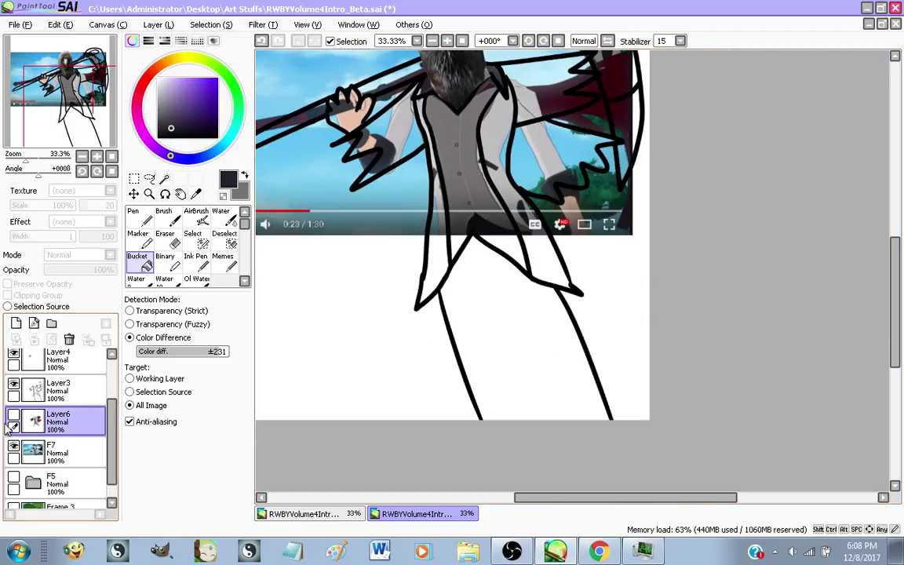
Hide the F7 reference, show Layer6 again and bucket-fill the trousers dark navy on it
{"action": "left_click", "coordinate": [13, 454]}
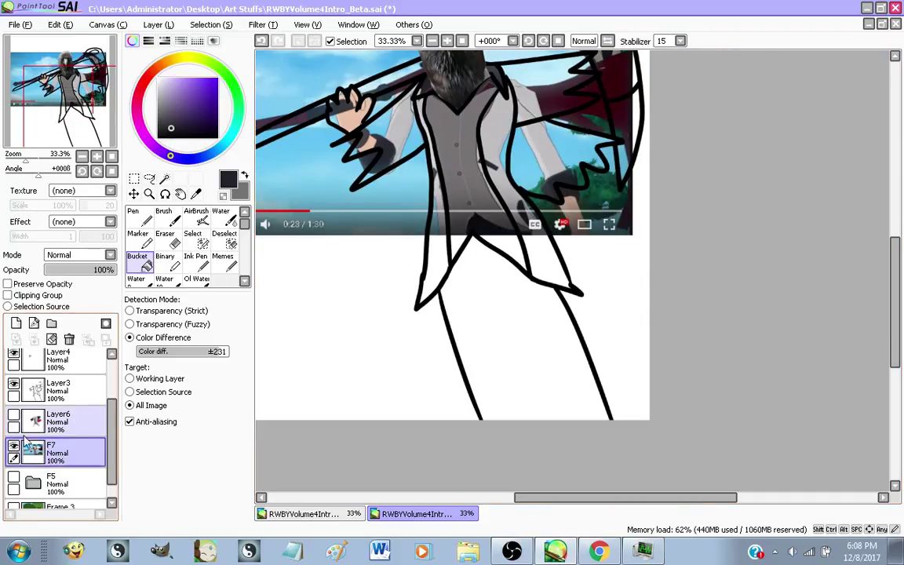
{"action": "double_click", "coordinate": [13, 453]}
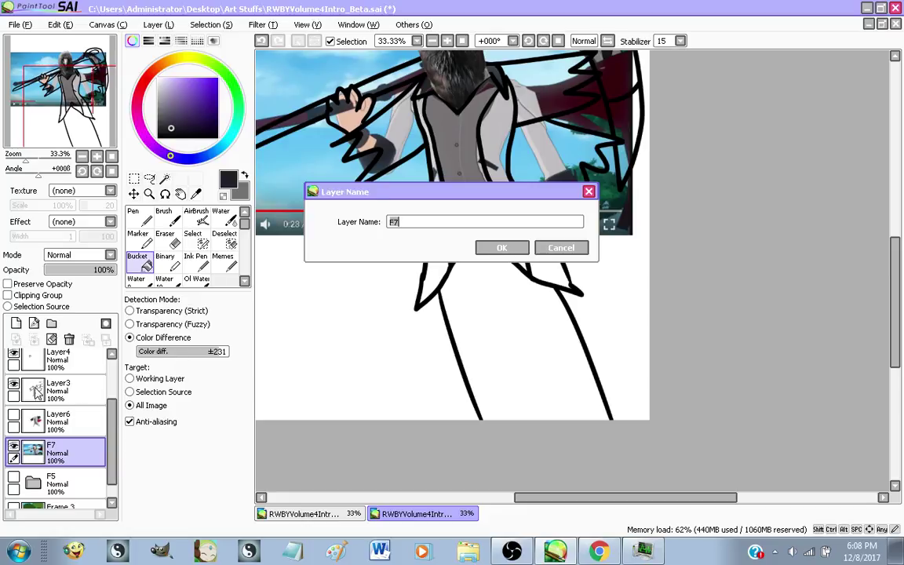
{"action": "key", "text": "Escape"}
{"action": "left_click", "coordinate": [14, 447]}
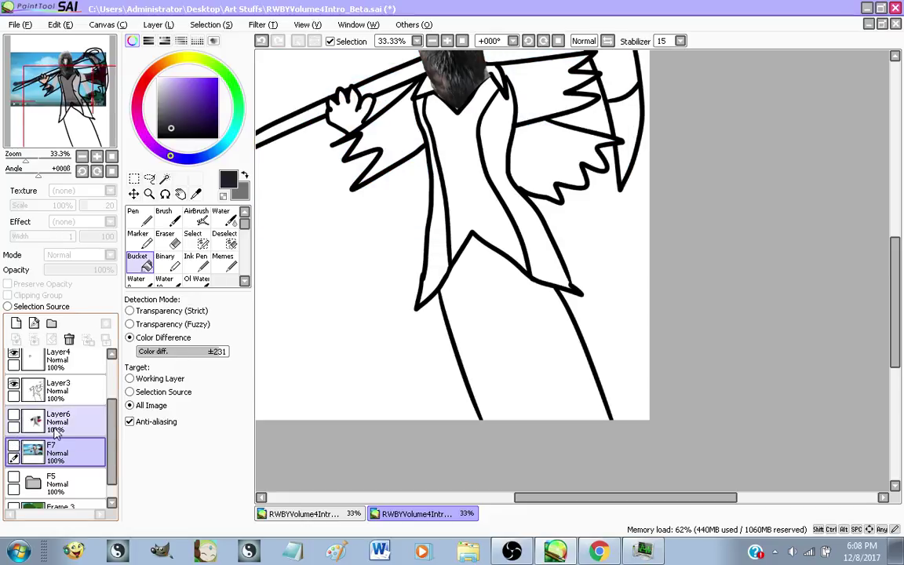
{"action": "left_click", "coordinate": [57, 426]}
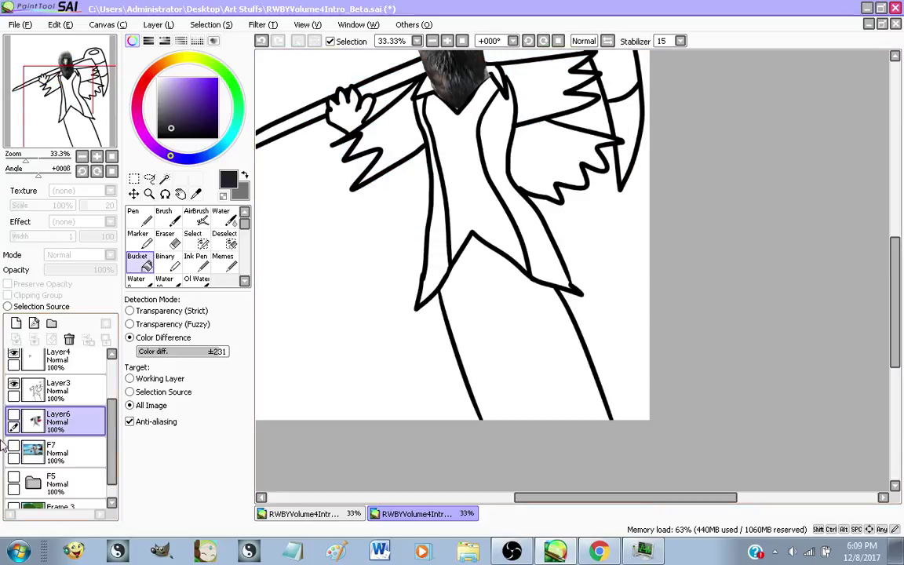
{"action": "left_click", "coordinate": [14, 416]}
{"action": "left_click", "coordinate": [503, 359]}
{"action": "scroll", "coordinate": [426, 338], "scroll_direction": "down", "scroll_amount": 2}
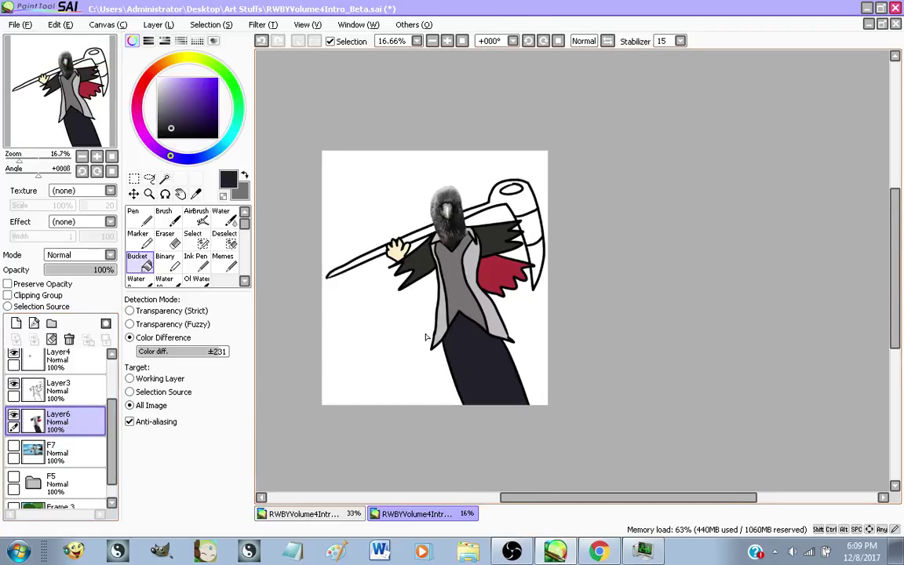
Show the F7 reference, sample the weapon's dark purple from it, and hide the reference again
{"action": "scroll", "coordinate": [426, 337], "scroll_direction": "up", "scroll_amount": 1}
{"action": "scroll", "coordinate": [506, 117], "scroll_direction": "up", "scroll_amount": 1}
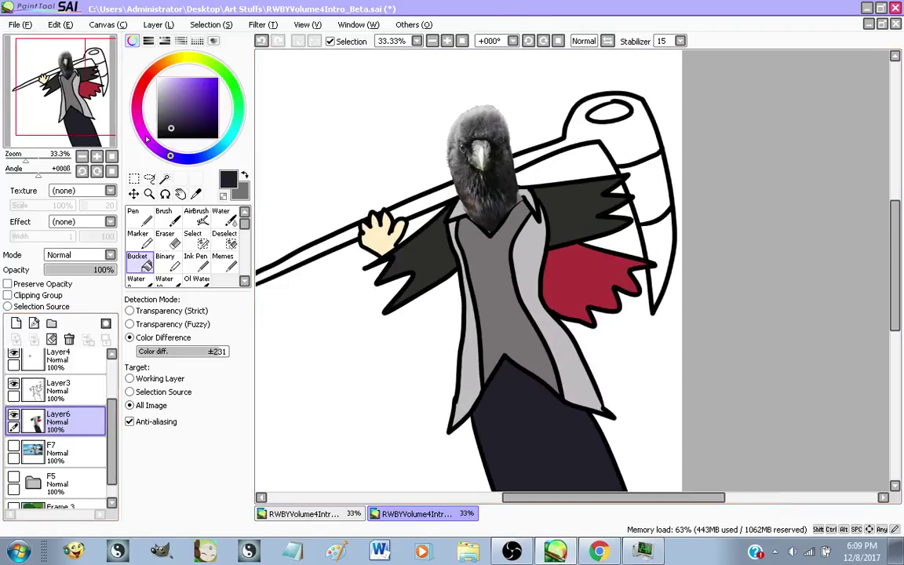
{"action": "left_click", "coordinate": [13, 447]}
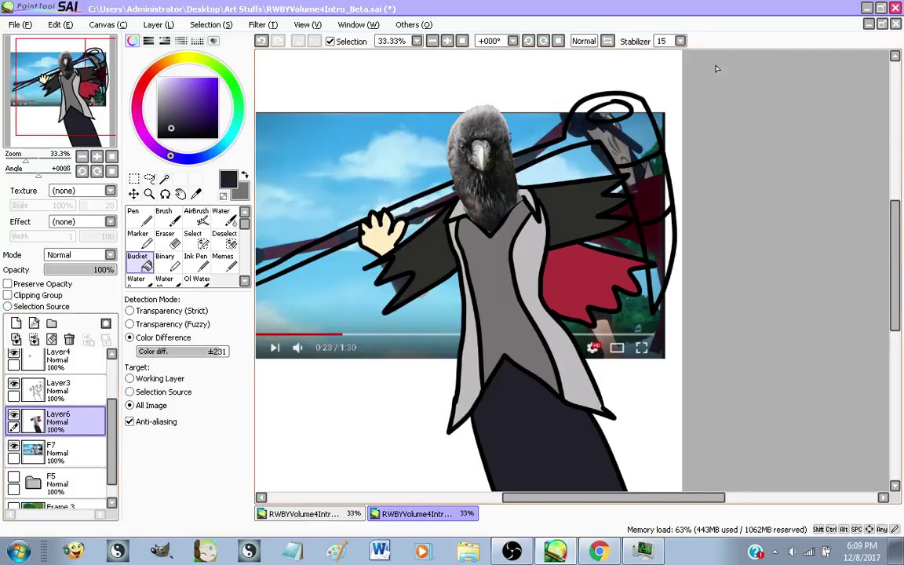
{"action": "scroll", "coordinate": [408, 205], "scroll_direction": "up", "scroll_amount": 5}
{"action": "left_click", "coordinate": [245, 177]}
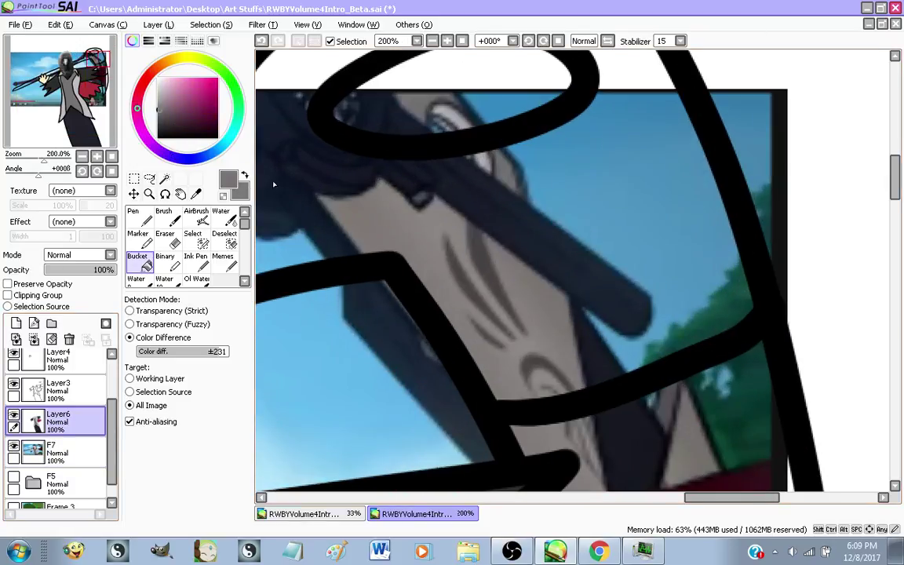
{"action": "scroll", "coordinate": [804, 277], "scroll_direction": "down", "scroll_amount": 3}
{"action": "scroll", "coordinate": [625, 269], "scroll_direction": "up", "scroll_amount": 4}
{"action": "right_click", "coordinate": [456, 231]}
{"action": "scroll", "coordinate": [456, 233], "scroll_direction": "down", "scroll_amount": 6}
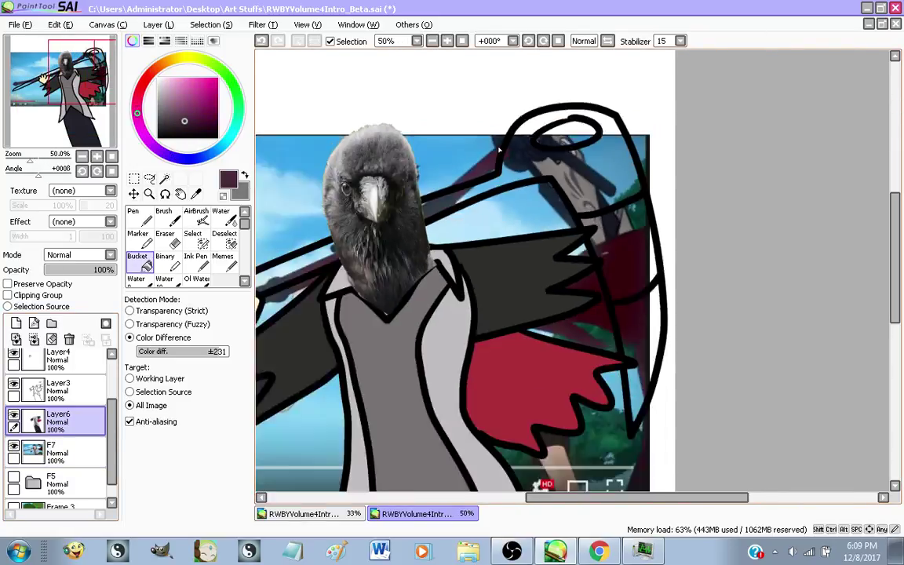
{"action": "left_click", "coordinate": [14, 447]}
Bucket-fill the scythe's handle on both sides of the hand and its head with the dark purple on Layer6
{"action": "scroll", "coordinate": [575, 303], "scroll_direction": "down", "scroll_amount": 2}
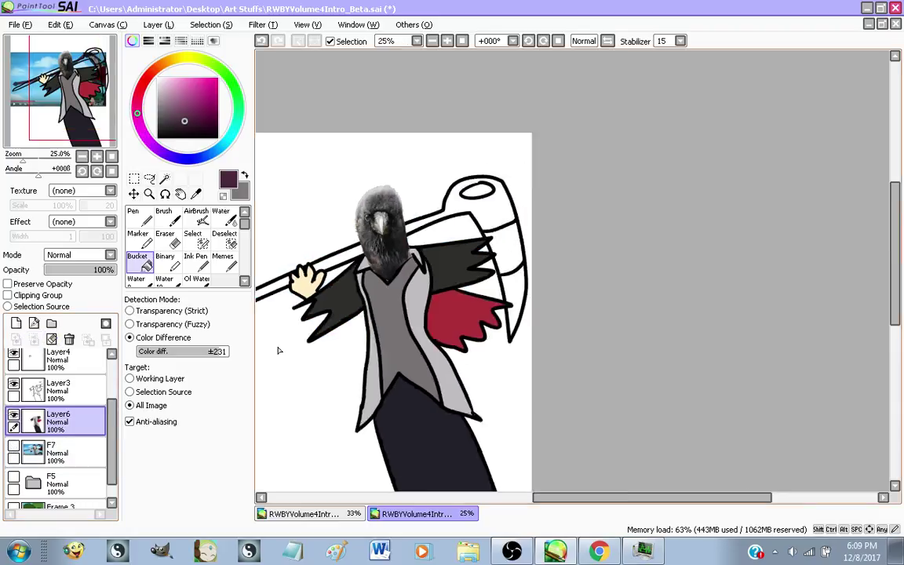
{"action": "scroll", "coordinate": [298, 309], "scroll_direction": "up", "scroll_amount": 1}
{"action": "scroll", "coordinate": [298, 310], "scroll_direction": "up", "scroll_amount": 1}
{"action": "left_click", "coordinate": [304, 324]}
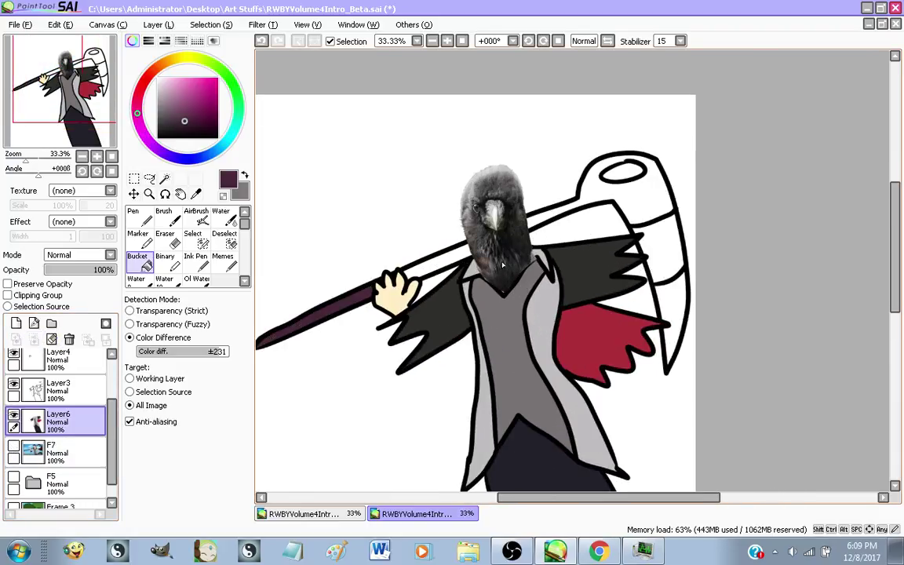
{"action": "left_click", "coordinate": [451, 260]}
{"action": "scroll", "coordinate": [536, 194], "scroll_direction": "up", "scroll_amount": 1}
{"action": "left_click", "coordinate": [552, 214]}
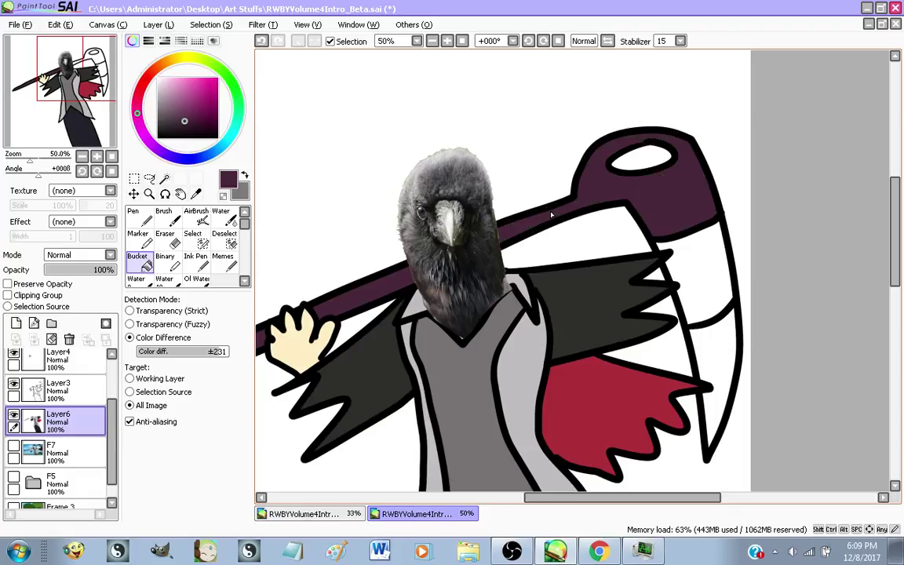
Bucket-fill the scythe's head and blade segments mid grey, and fill the oval in the head dark purple
{"action": "left_click", "coordinate": [245, 175]}
{"action": "left_click", "coordinate": [688, 298]}
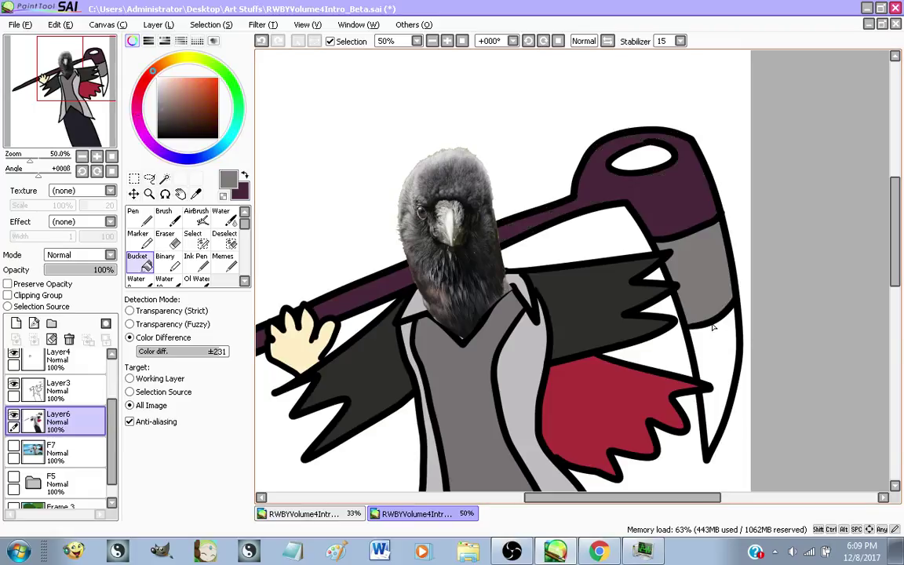
{"action": "left_click", "coordinate": [717, 343]}
{"action": "left_click", "coordinate": [684, 208]}
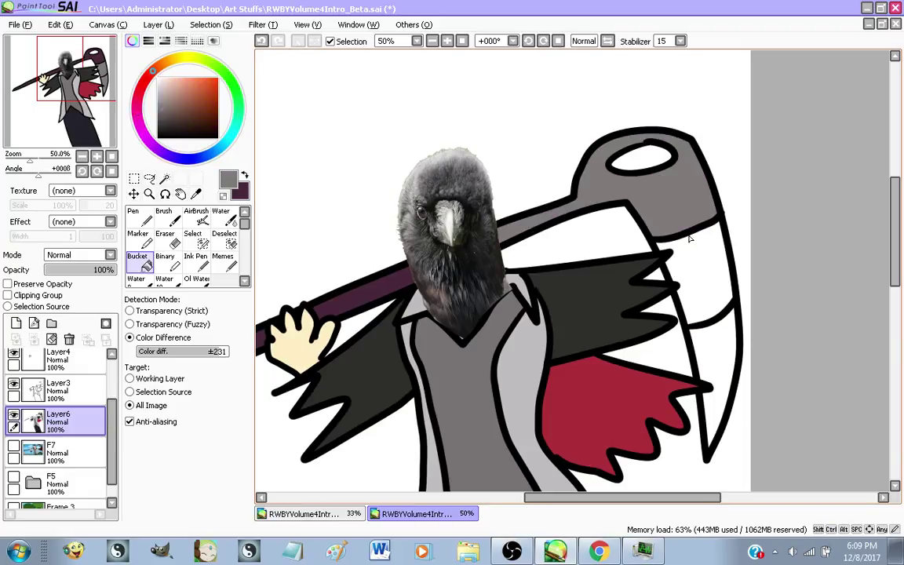
{"action": "left_click", "coordinate": [245, 175]}
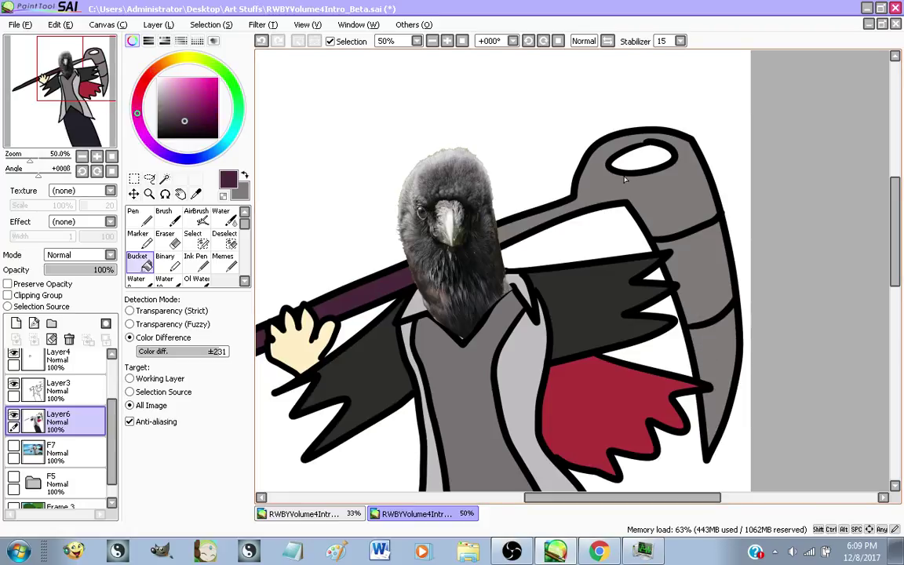
{"action": "left_click", "coordinate": [639, 157]}
{"action": "scroll", "coordinate": [404, 262], "scroll_direction": "down", "scroll_amount": 3}
{"action": "scroll", "coordinate": [397, 281], "scroll_direction": "up", "scroll_amount": 1}
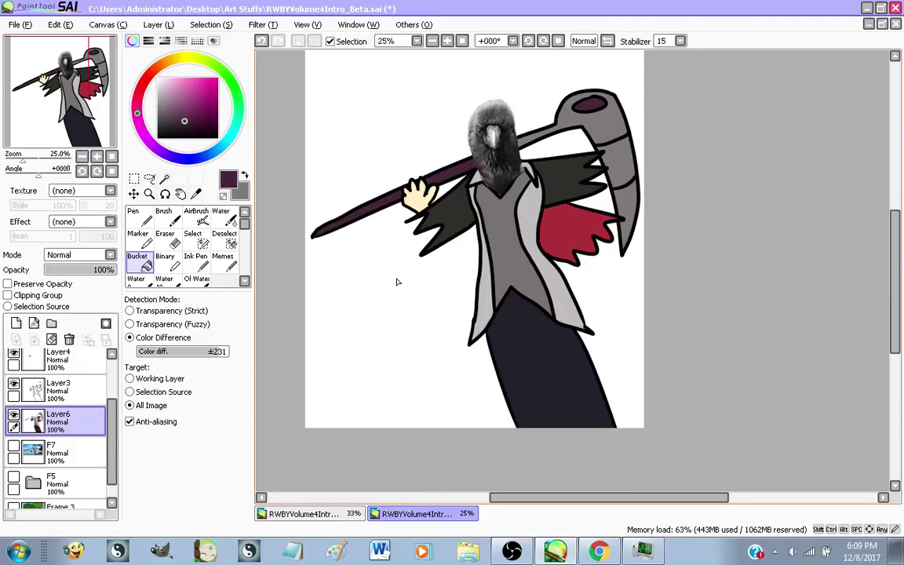
{"action": "scroll", "coordinate": [397, 281], "scroll_direction": "up", "scroll_amount": 1}
{"action": "scroll", "coordinate": [413, 276], "scroll_direction": "down", "scroll_amount": 1}
{"action": "scroll", "coordinate": [416, 272], "scroll_direction": "up", "scroll_amount": 1}
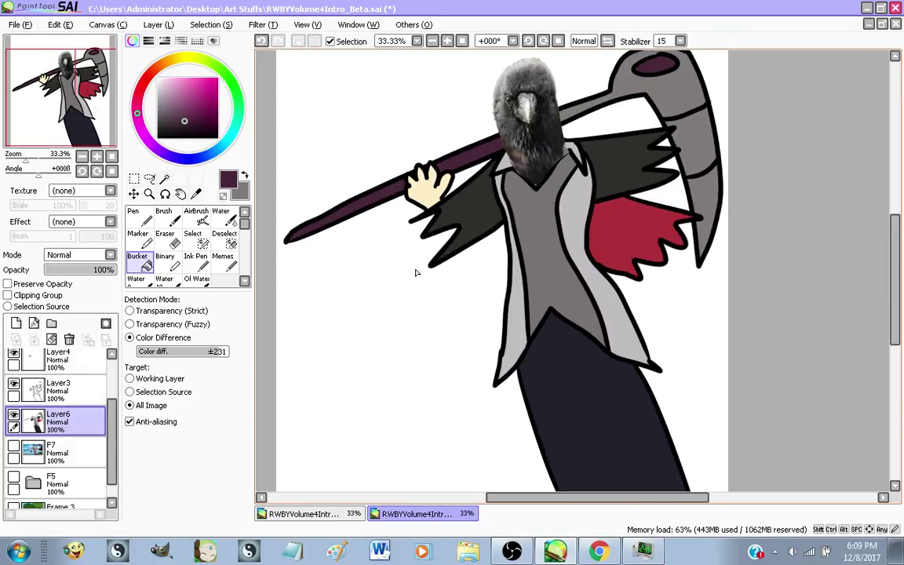
{"action": "scroll", "coordinate": [416, 273], "scroll_direction": "down", "scroll_amount": 1}
{"action": "scroll", "coordinate": [423, 291], "scroll_direction": "up", "scroll_amount": 1}
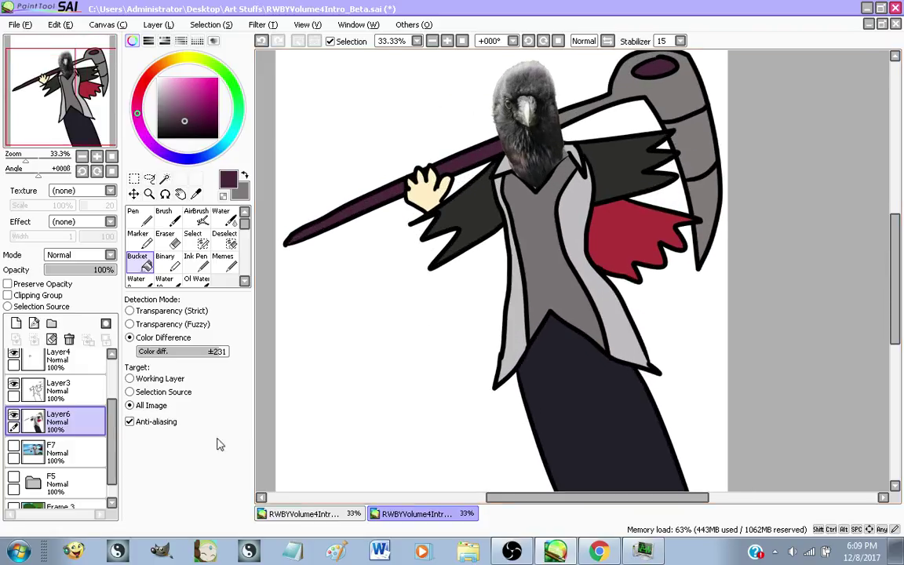
Show the F7 reference and merge the crow head on Layer2 and the line art layers down into Layer6
{"action": "left_click", "coordinate": [14, 445]}
{"action": "scroll", "coordinate": [448, 403], "scroll_direction": "down", "scroll_amount": 1}
{"action": "scroll", "coordinate": [426, 272], "scroll_direction": "up", "scroll_amount": 1}
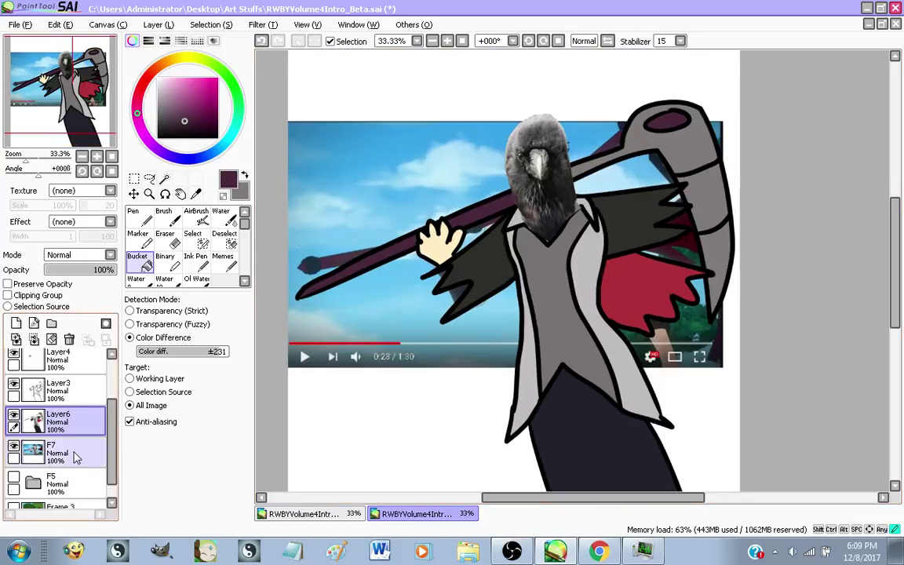
{"action": "left_click", "coordinate": [76, 386]}
{"action": "scroll", "coordinate": [76, 384], "scroll_direction": "up", "scroll_amount": 2}
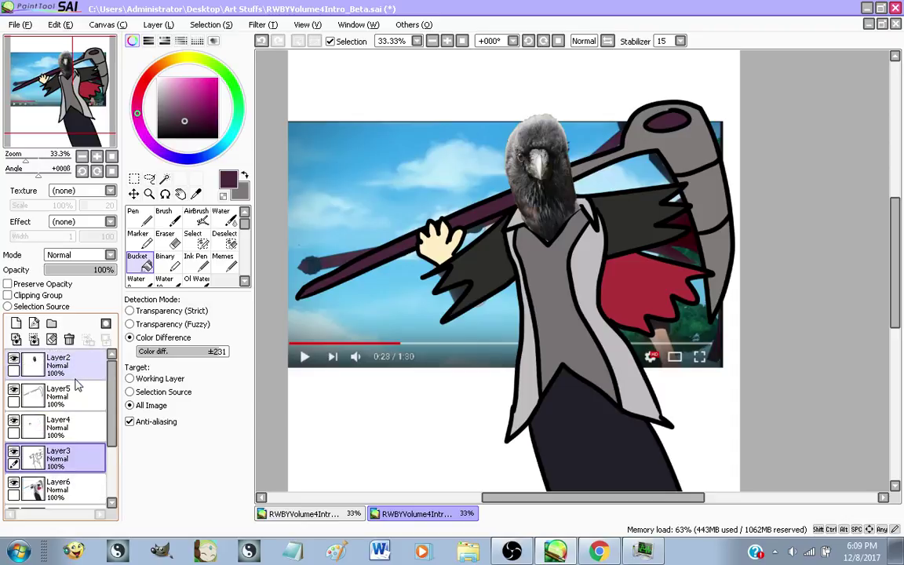
{"action": "left_click", "coordinate": [69, 387]}
{"action": "left_click", "coordinate": [65, 372]}
{"action": "left_click", "coordinate": [34, 339]}
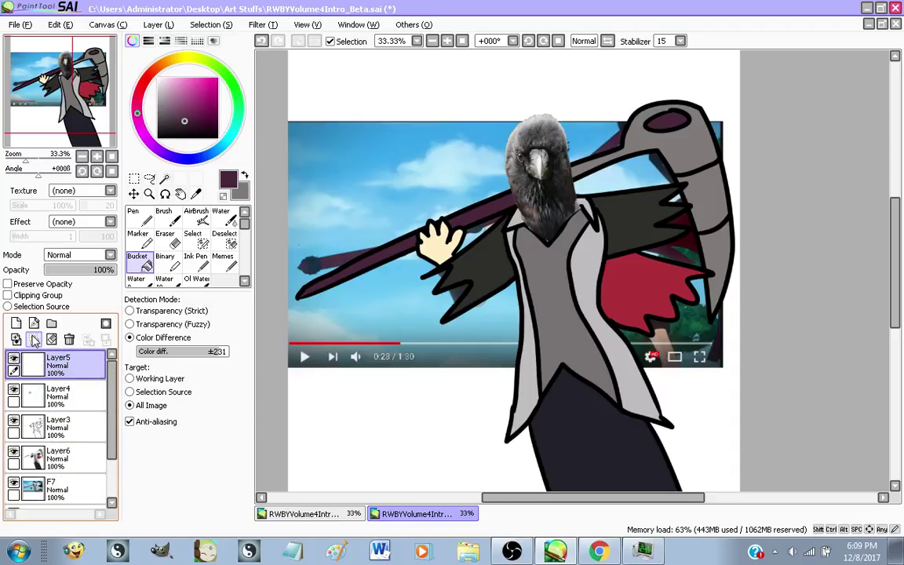
{"action": "left_click", "coordinate": [34, 339]}
{"action": "left_click", "coordinate": [34, 339]}
{"action": "left_click", "coordinate": [34, 338]}
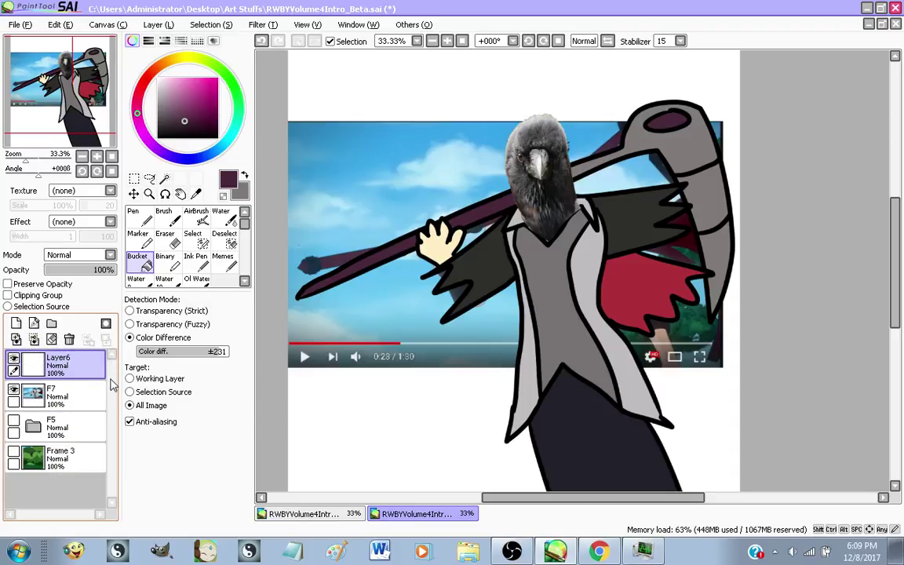
Rename the merged character layer as F7 Qrow
{"action": "double_click", "coordinate": [59, 359]}
{"action": "type", "text": "F7 Crow"}
{"action": "key", "text": "Return"}
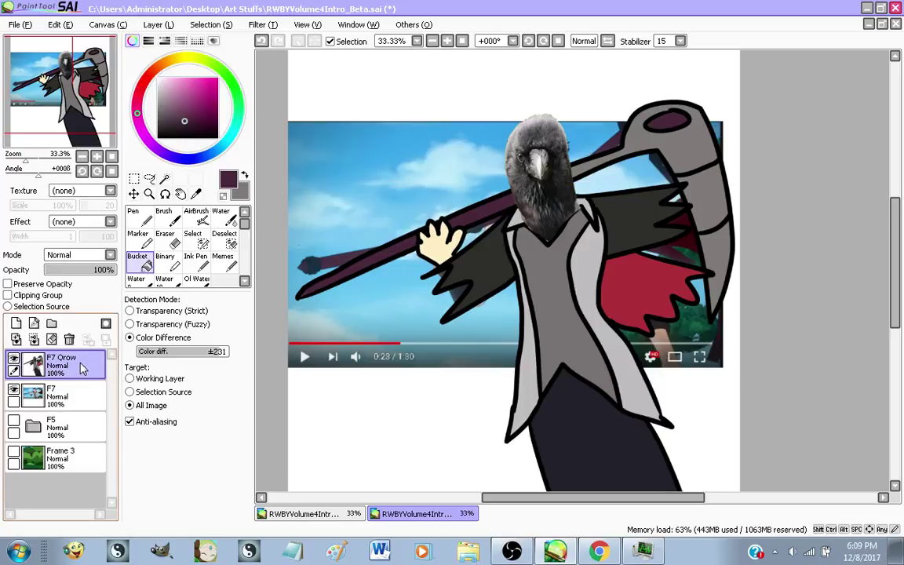
Add a new layer directly above the F7 reference and name it F7 BG
{"action": "left_click", "coordinate": [71, 398]}
{"action": "left_click", "coordinate": [16, 324]}
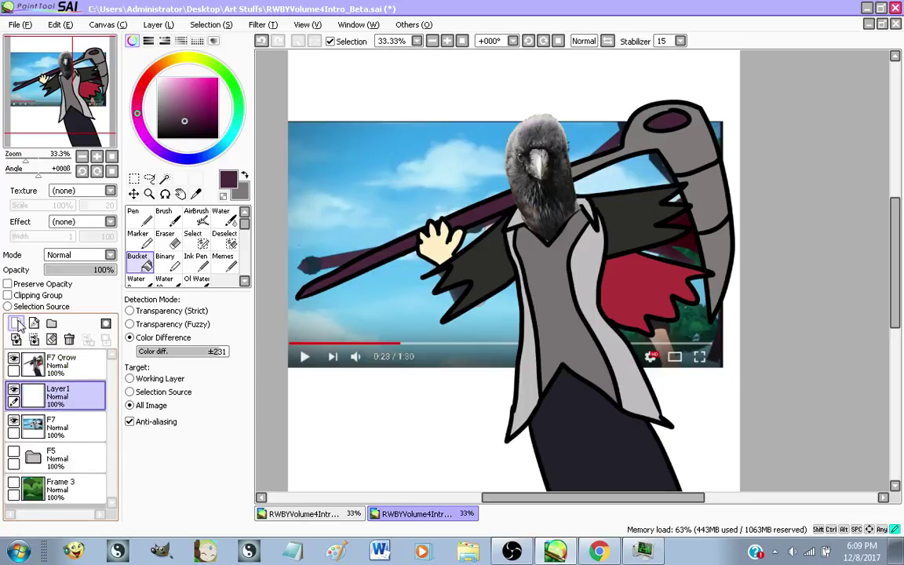
{"action": "double_click", "coordinate": [76, 396]}
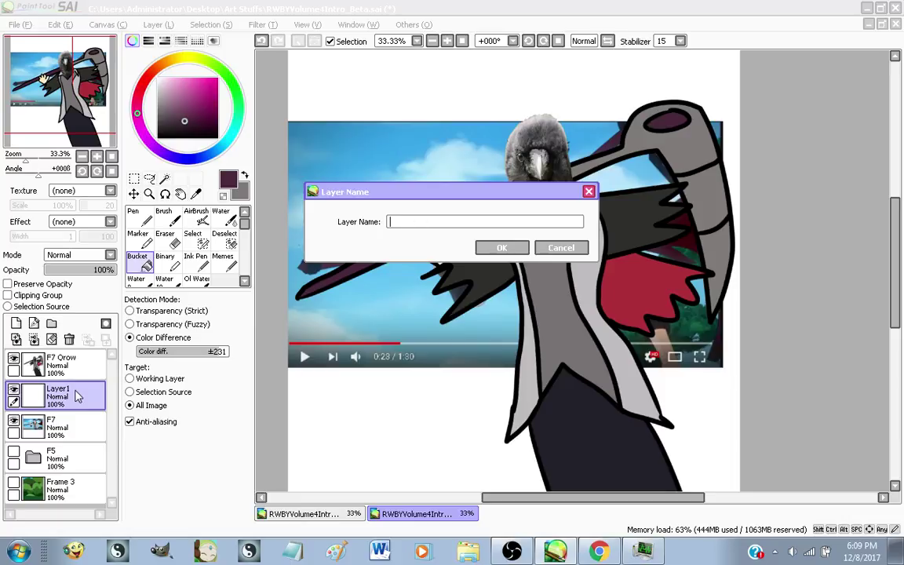
{"action": "type", "text": "F7 BG"}
{"action": "key", "text": "Return"}
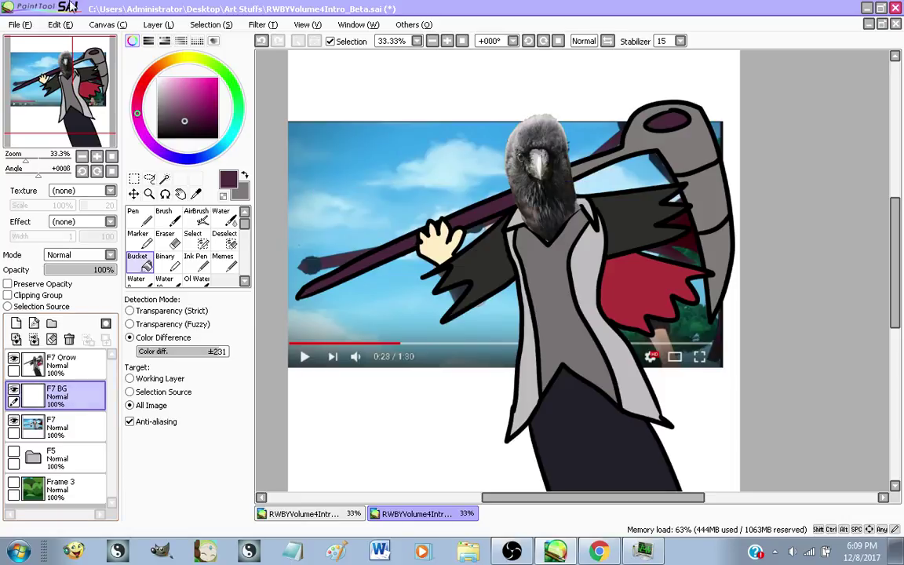
Sample the reference's sky blue and paint the sky across F7 BG with the Pen at size 350, leaving the bottom strip unpainted
{"action": "left_click", "coordinate": [372, 148], "text": "alt"}
{"action": "left_click", "coordinate": [138, 219]}
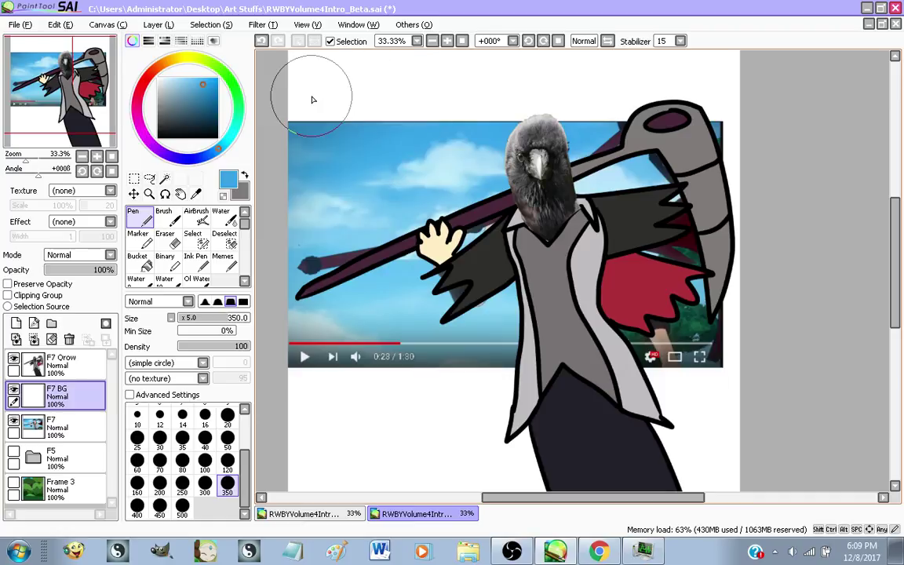
{"action": "mouse_move", "coordinate": [313, 100]}
{"action": "left_mouse_down"}
{"action": "mouse_move", "coordinate": [263, 376]}
{"action": "mouse_move", "coordinate": [369, 412]}
{"action": "mouse_move", "coordinate": [749, 424]}
{"action": "mouse_move", "coordinate": [506, 446]}
{"action": "mouse_move", "coordinate": [322, 427]}
{"action": "mouse_move", "coordinate": [282, 359]}
{"action": "mouse_move", "coordinate": [830, 339]}
{"action": "mouse_move", "coordinate": [267, 251]}
{"action": "left_mouse_up"}
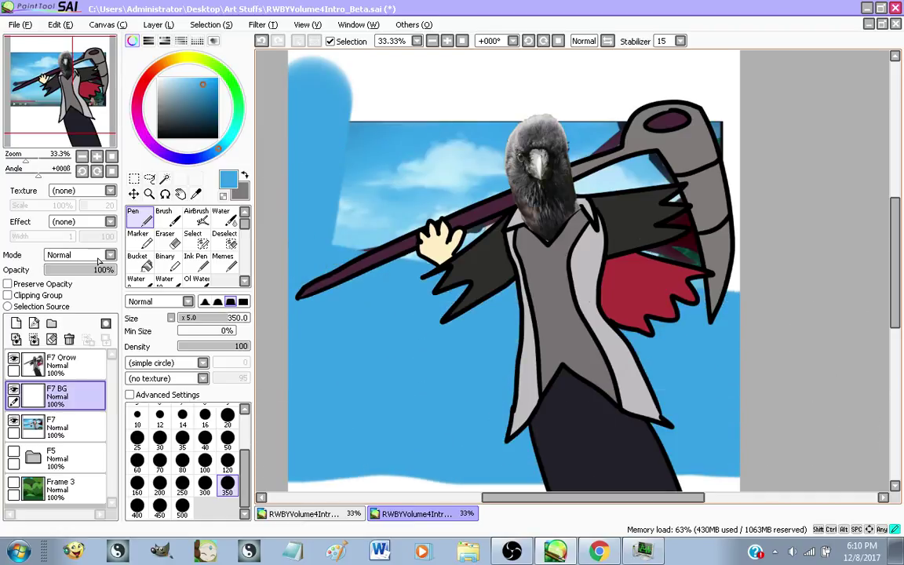
{"action": "mouse_move", "coordinate": [98, 261]}
{"action": "left_mouse_down"}
{"action": "mouse_move", "coordinate": [471, 245]}
{"action": "mouse_move", "coordinate": [892, 160]}
{"action": "mouse_move", "coordinate": [368, 195]}
{"action": "mouse_move", "coordinate": [624, 119]}
{"action": "mouse_move", "coordinate": [581, 85]}
{"action": "mouse_move", "coordinate": [467, 165]}
{"action": "left_mouse_up"}
{"action": "scroll", "coordinate": [471, 157], "scroll_direction": "down", "scroll_amount": 1}
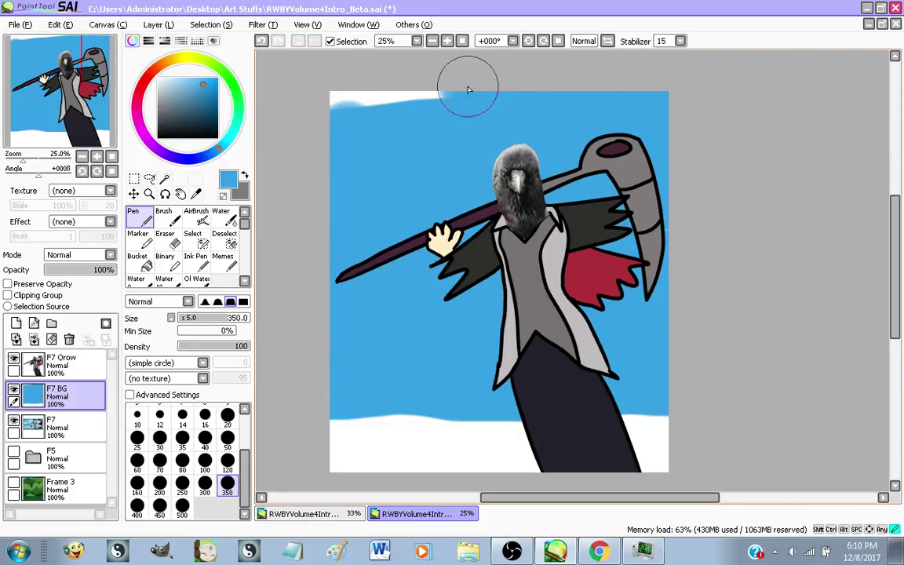
{"action": "left_click_drag", "start_coordinate": [468, 89], "coordinate": [353, 98]}
Choose a dark green and paint rounded foliage behind the scythe along the right edge of F7 BG
{"action": "left_click", "coordinate": [235, 92]}
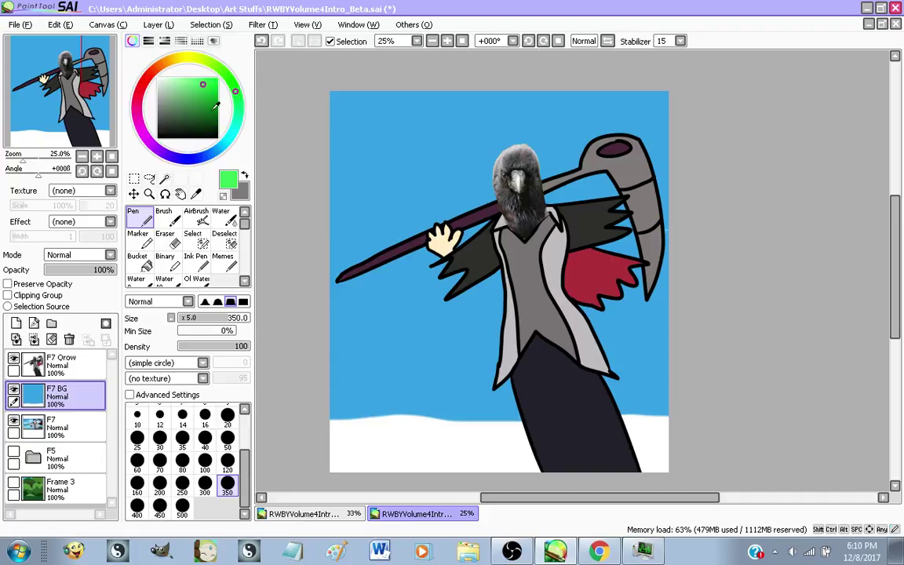
{"action": "mouse_move", "coordinate": [682, 169]}
{"action": "left_mouse_down"}
{"action": "mouse_move", "coordinate": [665, 191]}
{"action": "mouse_move", "coordinate": [549, 146]}
{"action": "mouse_move", "coordinate": [685, 174]}
{"action": "mouse_move", "coordinate": [685, 255]}
{"action": "mouse_move", "coordinate": [623, 278]}
{"action": "mouse_move", "coordinate": [708, 262]}
{"action": "mouse_move", "coordinate": [637, 263]}
{"action": "left_mouse_up"}
{"action": "scroll", "coordinate": [413, 387], "scroll_direction": "down", "scroll_amount": 1}
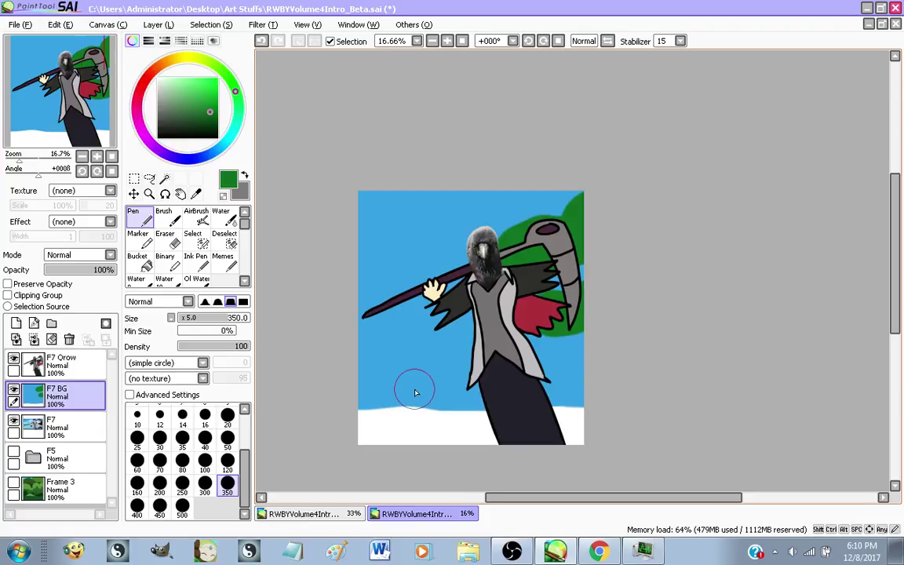
Sample the sky blue and paint over the remaining white strip along the lower edge of F7 BG
{"action": "left_click", "coordinate": [418, 385], "text": "alt"}
{"action": "mouse_move", "coordinate": [418, 384]}
{"action": "left_mouse_down"}
{"action": "mouse_move", "coordinate": [797, 428]}
{"action": "mouse_move", "coordinate": [303, 403]}
{"action": "mouse_move", "coordinate": [333, 444]}
{"action": "left_mouse_up"}
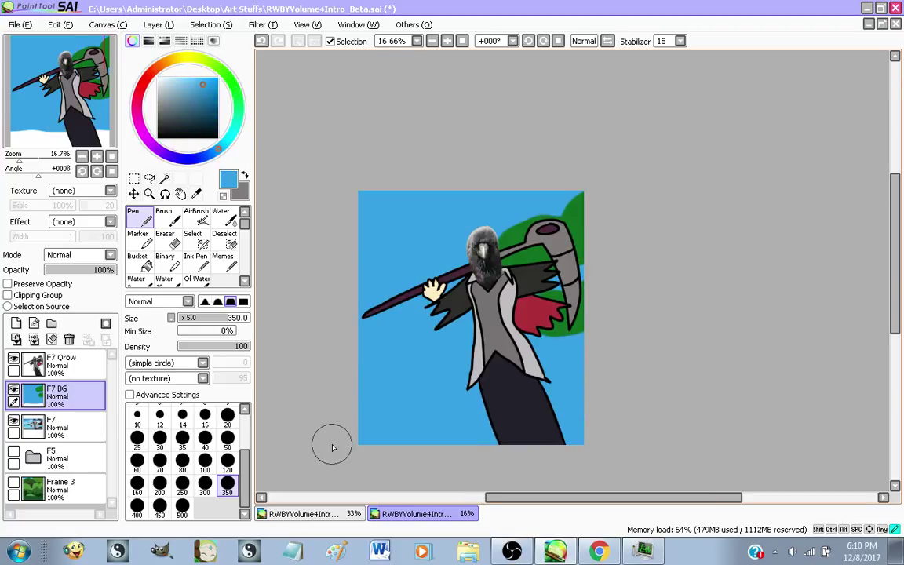
Switch to Chrome and read the recent live chat messages on the YouTube Live Dashboard
{"action": "left_click", "coordinate": [598, 551]}
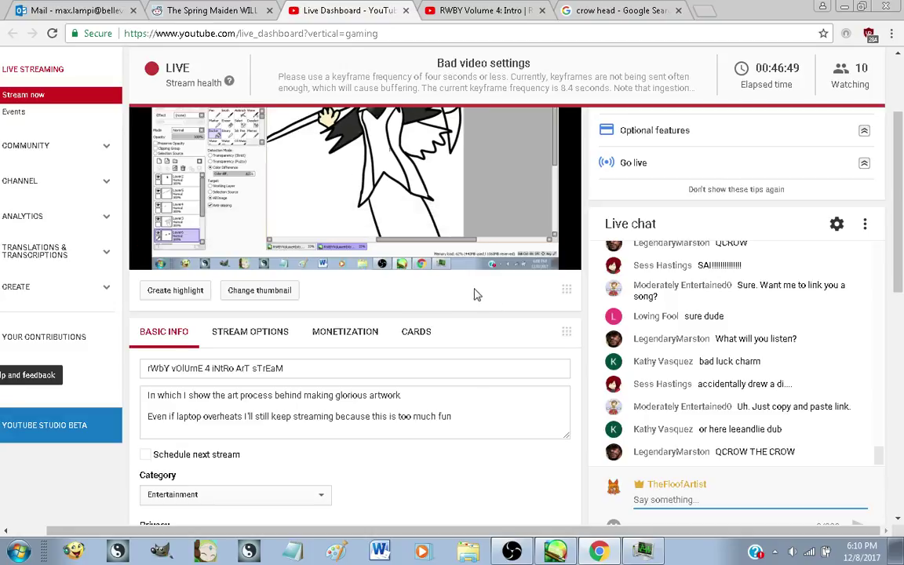
{"action": "scroll", "coordinate": [683, 359], "scroll_direction": "up", "scroll_amount": 3}
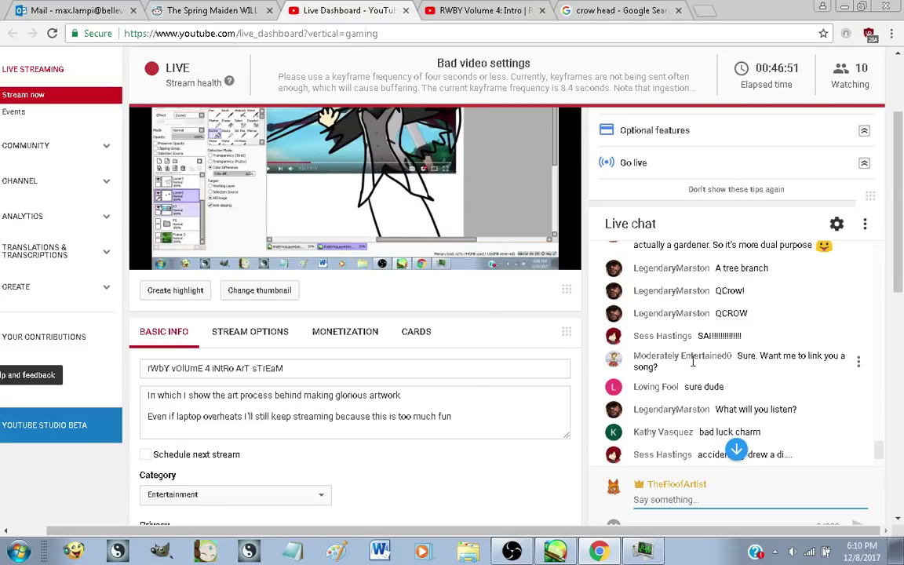
{"action": "scroll", "coordinate": [694, 360], "scroll_direction": "down", "scroll_amount": 4}
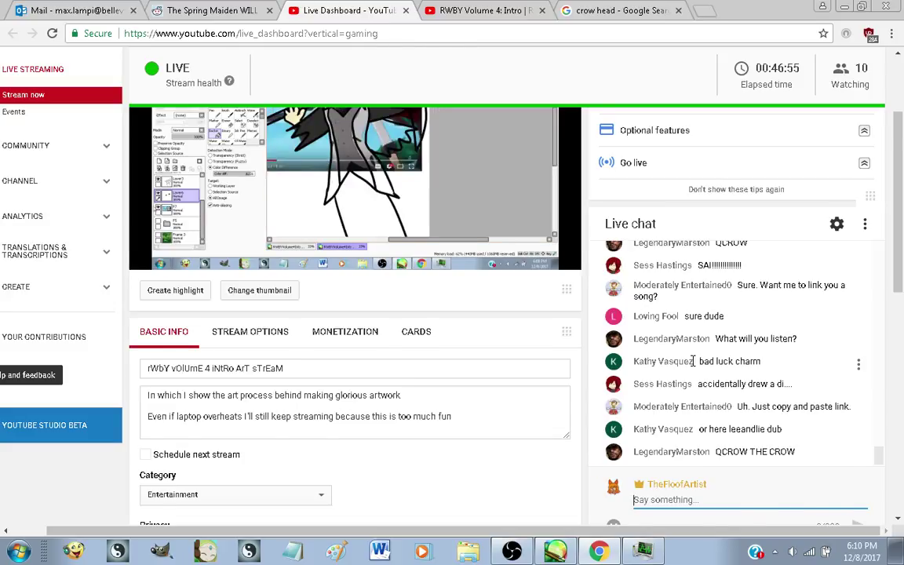
{"action": "scroll", "coordinate": [639, 382], "scroll_direction": "down", "scroll_amount": 1}
{"action": "scroll", "coordinate": [585, 403], "scroll_direction": "up", "scroll_amount": 1}
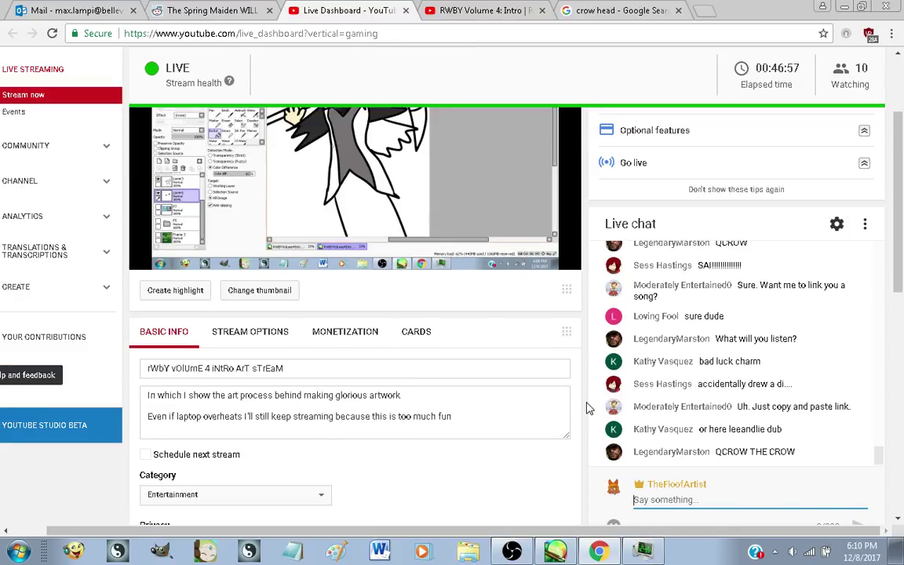
Close the enlarged crow picture and the crow head image search page
{"action": "left_click", "coordinate": [632, 7]}
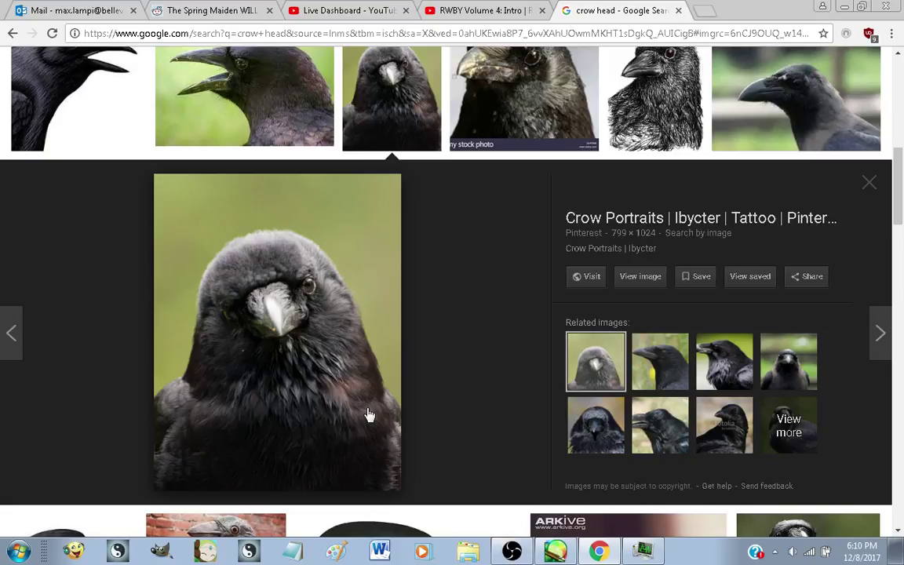
{"action": "left_click", "coordinate": [869, 183]}
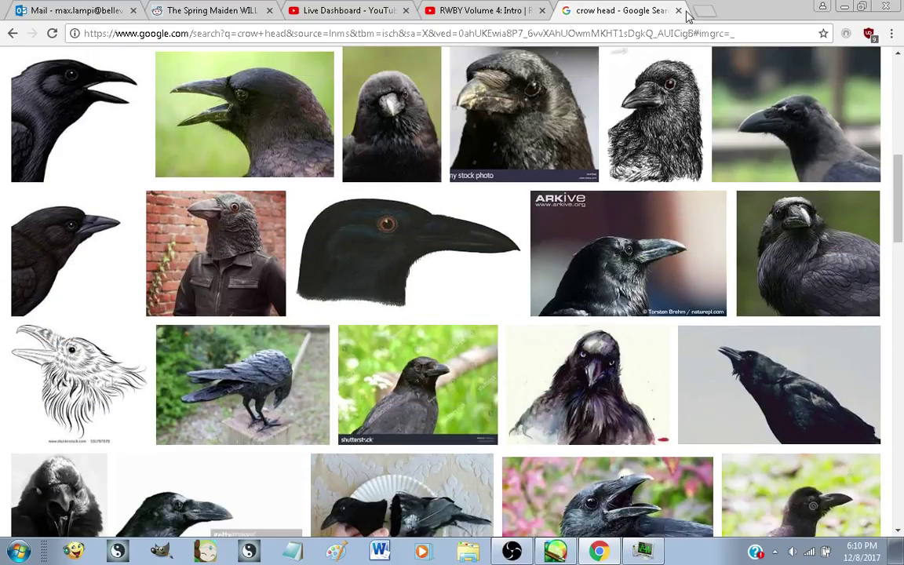
{"action": "left_click", "coordinate": [678, 11]}
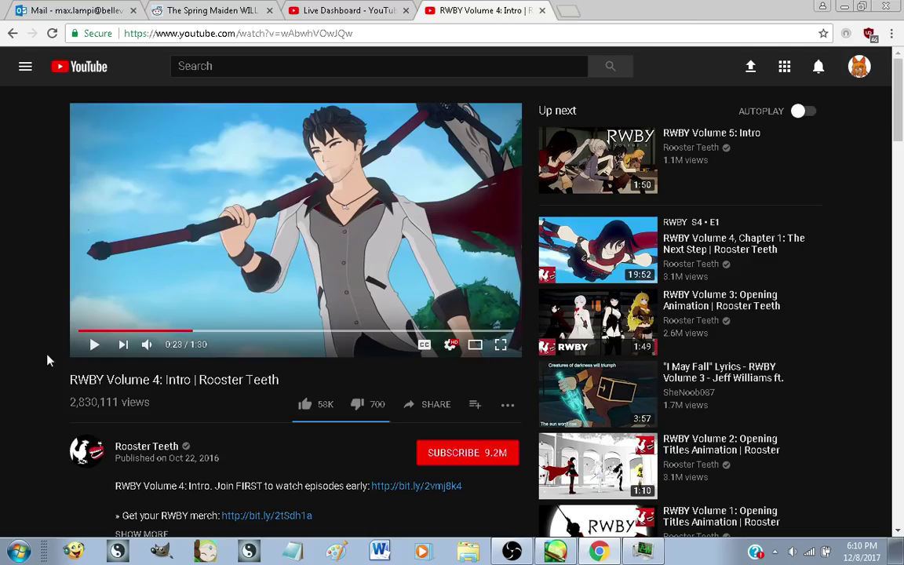
Advance the RWBY Volume 4 intro to 0:25, capture the paused frame in full screen, and leave full screen
{"action": "left_click", "coordinate": [88, 346]}
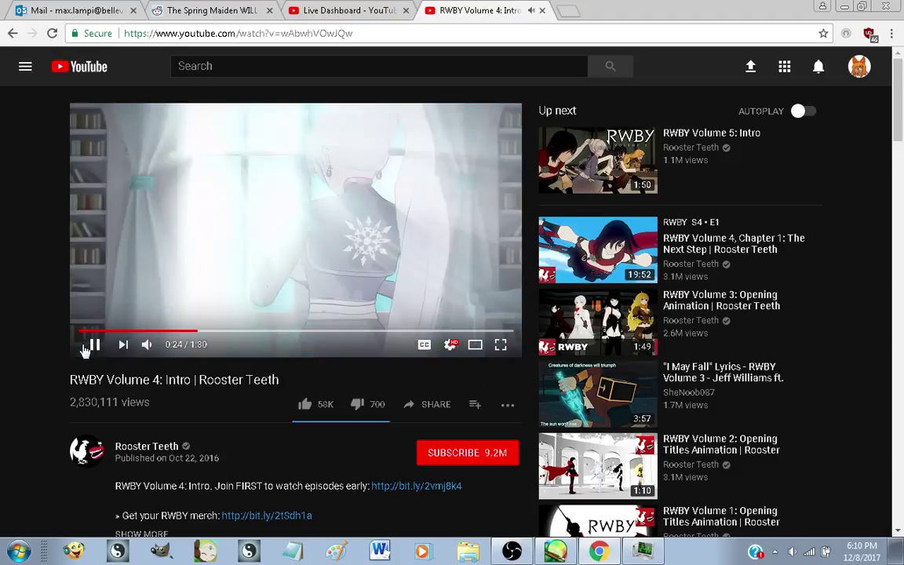
{"action": "left_click", "coordinate": [88, 345]}
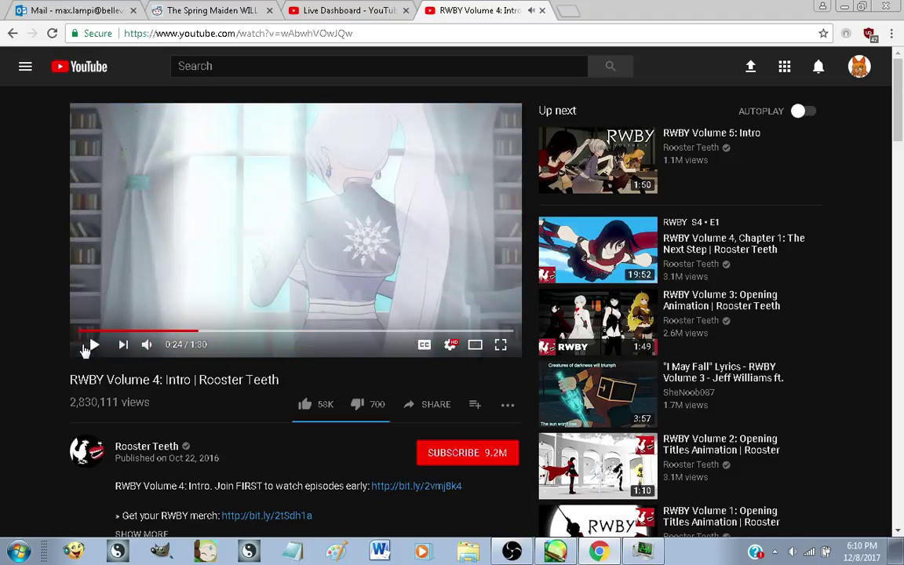
{"action": "left_click", "coordinate": [88, 346]}
{"action": "left_click", "coordinate": [88, 345]}
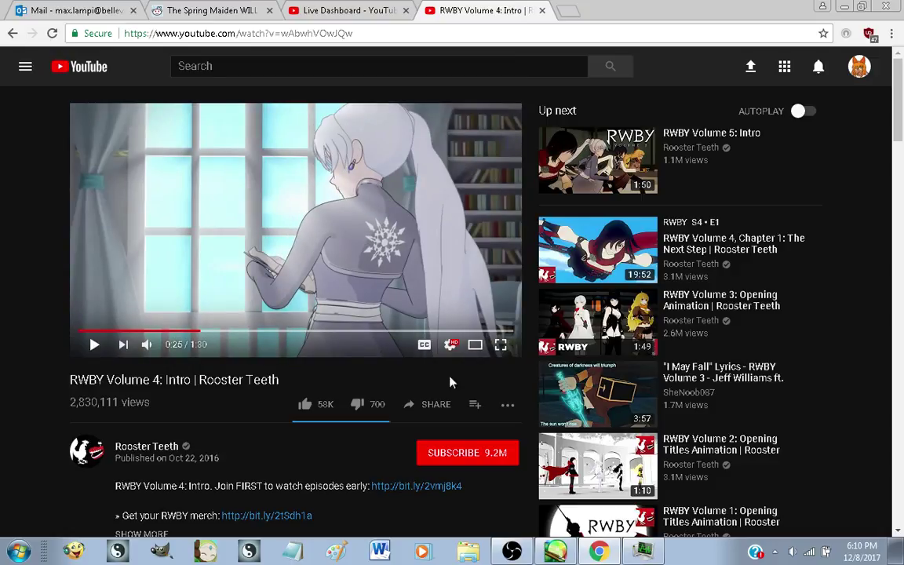
{"action": "left_click", "coordinate": [500, 344]}
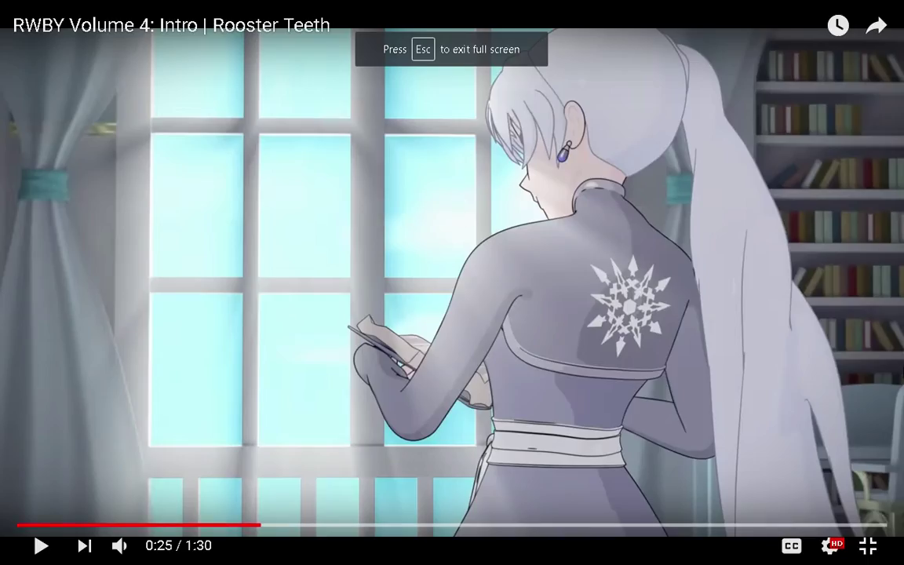
{"action": "key", "text": "Escape"}
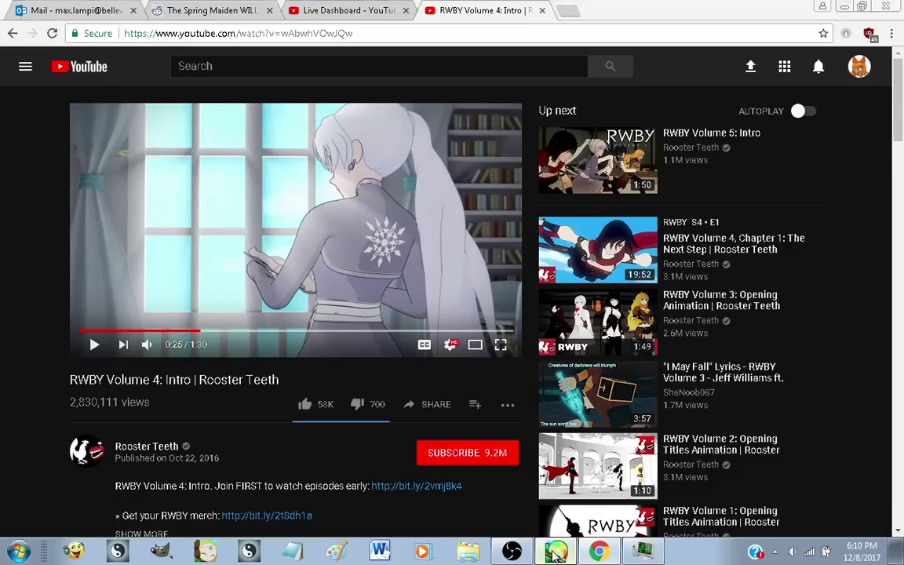
Switch to PaintTool SAI, delete the old reference Layer1 from RWBYVolume4Intro.sai, and collapse its Finished Frames folder
{"action": "left_click", "coordinate": [555, 551]}
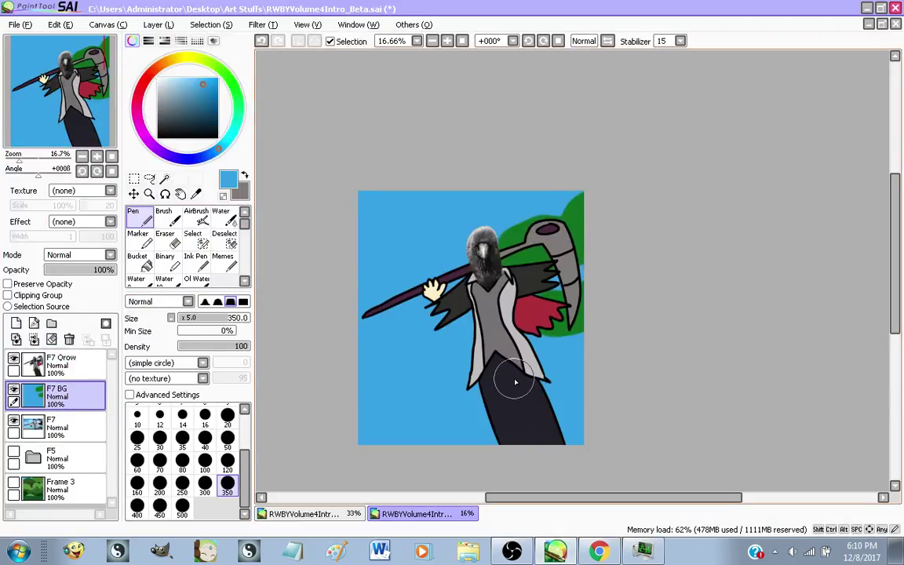
{"action": "scroll", "coordinate": [499, 324], "scroll_direction": "up", "scroll_amount": 1}
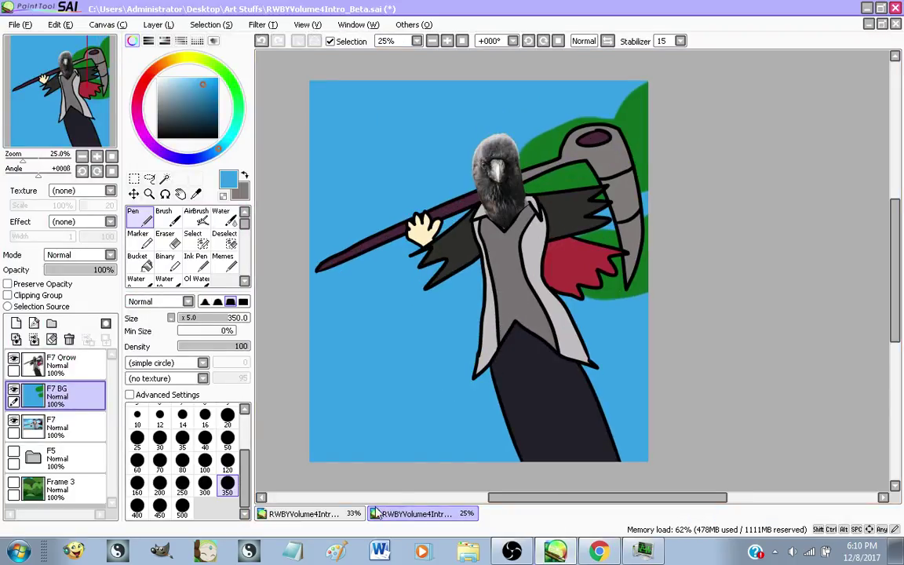
{"action": "left_click", "coordinate": [306, 514]}
{"action": "left_click", "coordinate": [69, 340]}
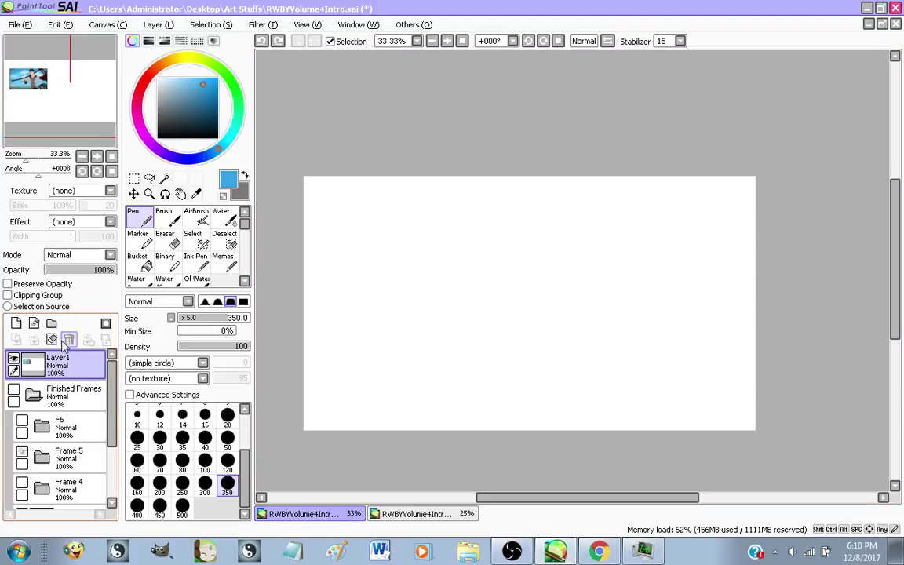
{"action": "left_click", "coordinate": [33, 364]}
In RWBYVolume4Intro_Beta.sai, create a layer folder named F7 and move F7 Qrow and F7 BG into it
{"action": "left_click", "coordinate": [380, 516]}
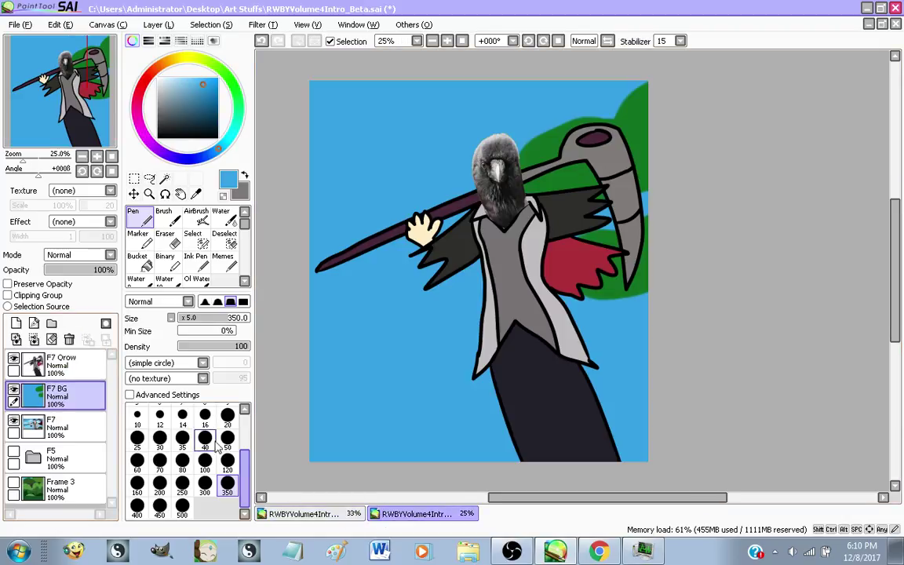
{"action": "left_click", "coordinate": [51, 323]}
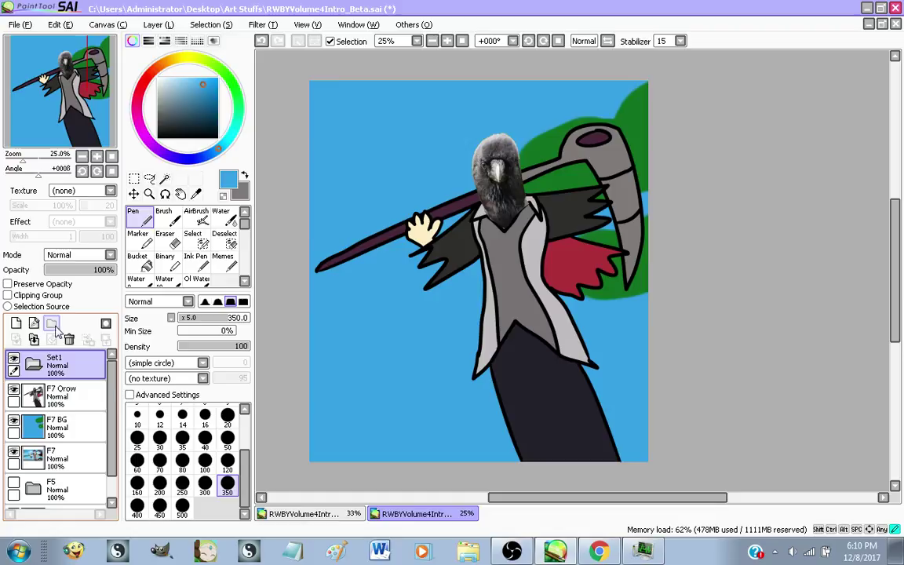
{"action": "double_click", "coordinate": [71, 366]}
{"action": "type", "text": "F7"}
{"action": "key", "text": "Return"}
{"action": "left_click_drag", "start_coordinate": [73, 402], "coordinate": [86, 370]}
{"action": "left_click_drag", "start_coordinate": [84, 426], "coordinate": [86, 404]}
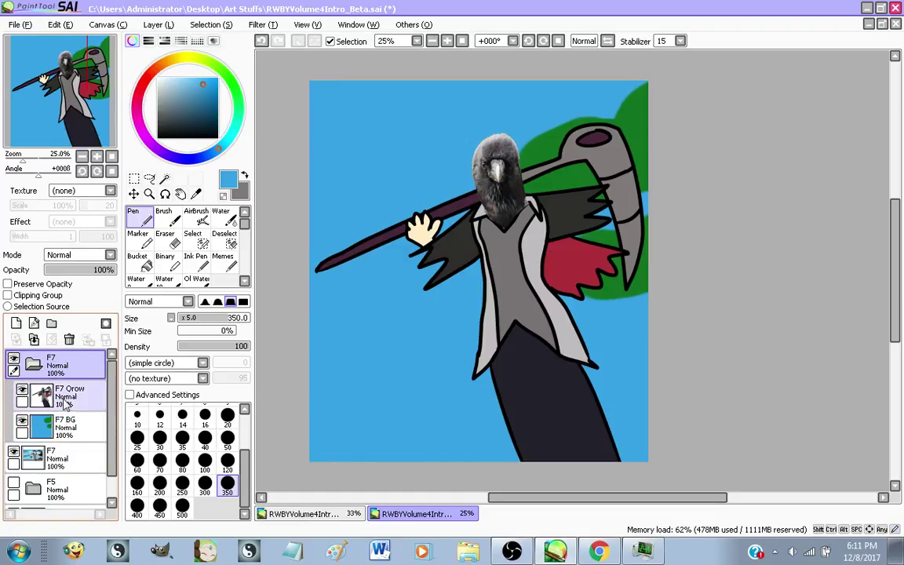
Collapse the F7 folder, delete the F7 reference layer beneath it, and hide the folder
{"action": "left_click", "coordinate": [35, 366]}
{"action": "left_click", "coordinate": [45, 388]}
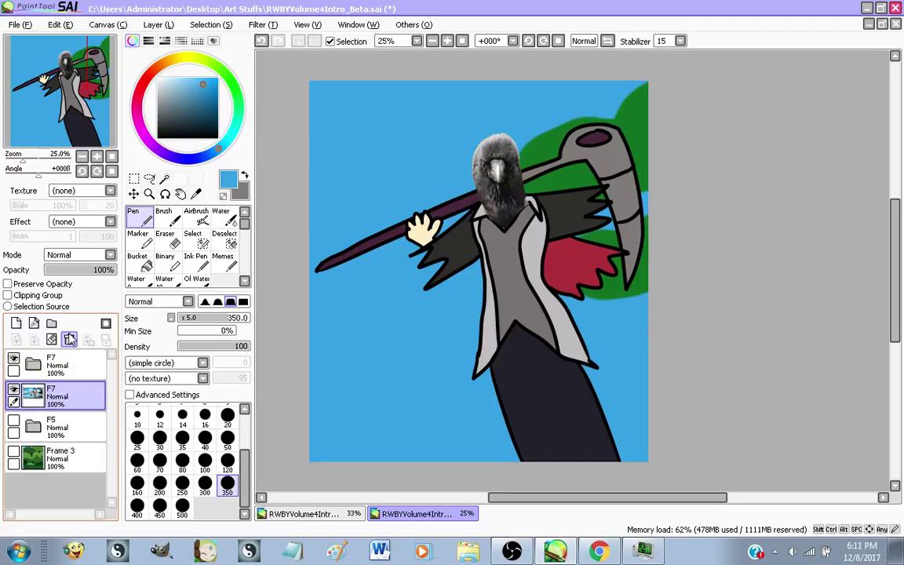
{"action": "left_click", "coordinate": [70, 340]}
{"action": "left_click", "coordinate": [73, 368]}
{"action": "left_click", "coordinate": [14, 359]}
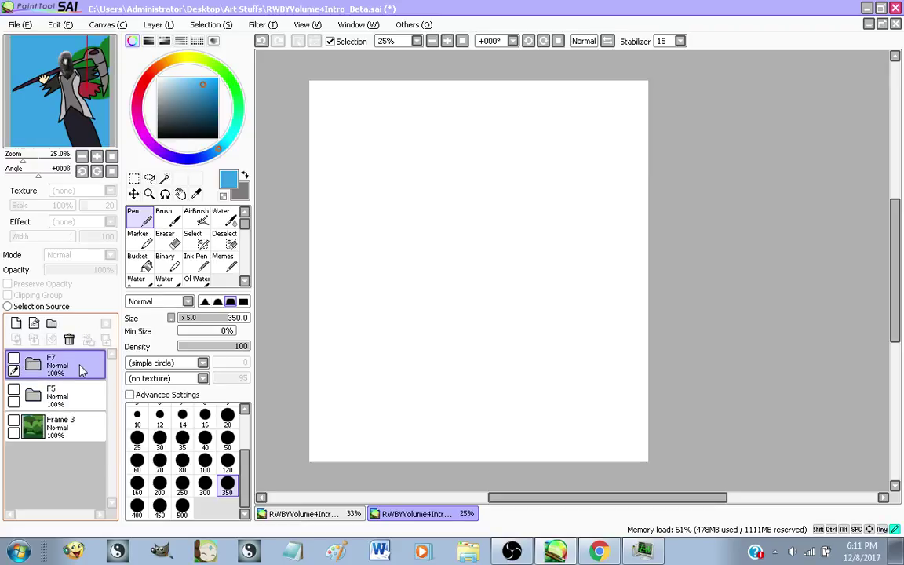
Create a folder named Finished Frames and move the F7 folder, the F5 folder and the Frame 3 layer into it
{"action": "left_click", "coordinate": [52, 323]}
{"action": "double_click", "coordinate": [74, 375]}
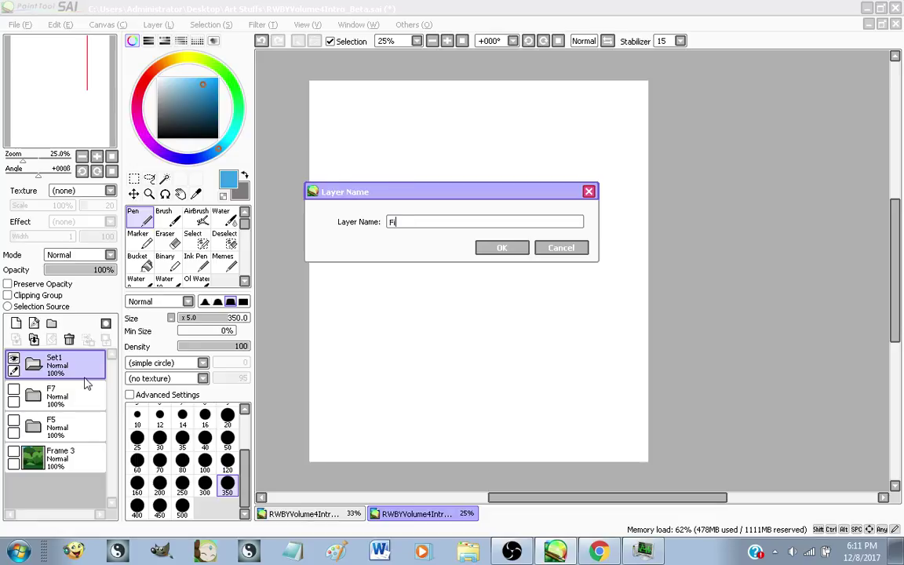
{"action": "type", "text": "Finished Frames"}
{"action": "key", "text": "Return"}
{"action": "left_click_drag", "start_coordinate": [72, 388], "coordinate": [73, 370]}
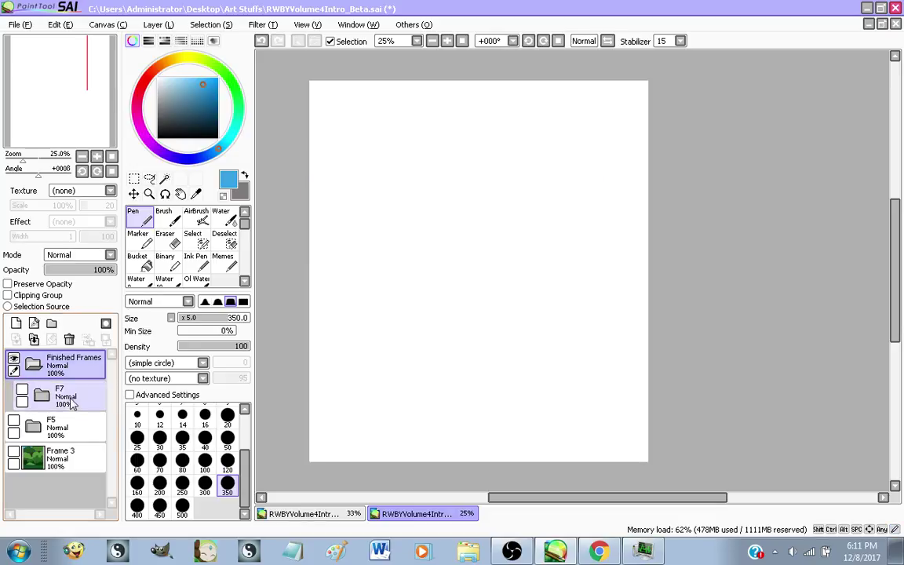
{"action": "left_click_drag", "start_coordinate": [76, 427], "coordinate": [82, 413]}
{"action": "left_click_drag", "start_coordinate": [74, 456], "coordinate": [78, 437]}
Show the Frame 3 layer, and hide and collapse the Finished Frames folder
{"action": "left_click", "coordinate": [22, 455]}
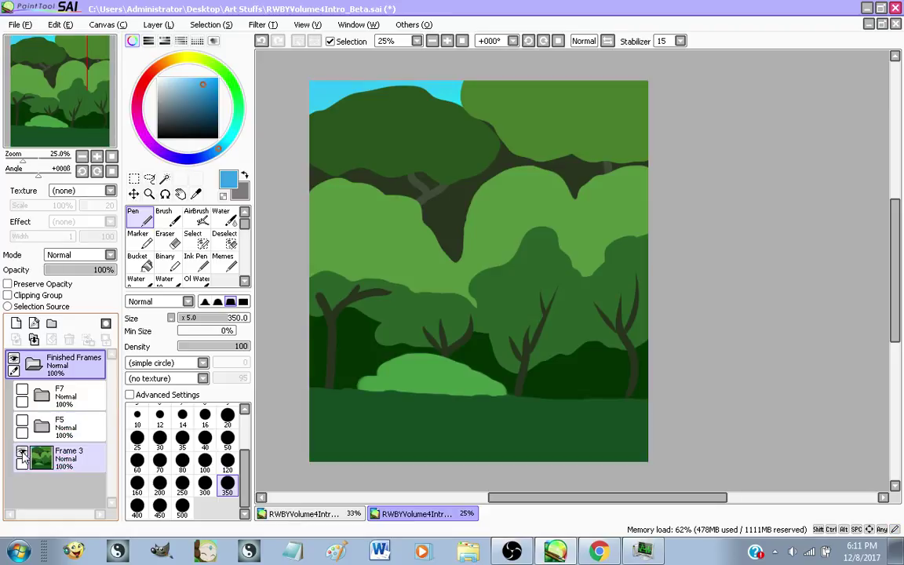
{"action": "left_click", "coordinate": [13, 358]}
{"action": "left_click", "coordinate": [33, 364]}
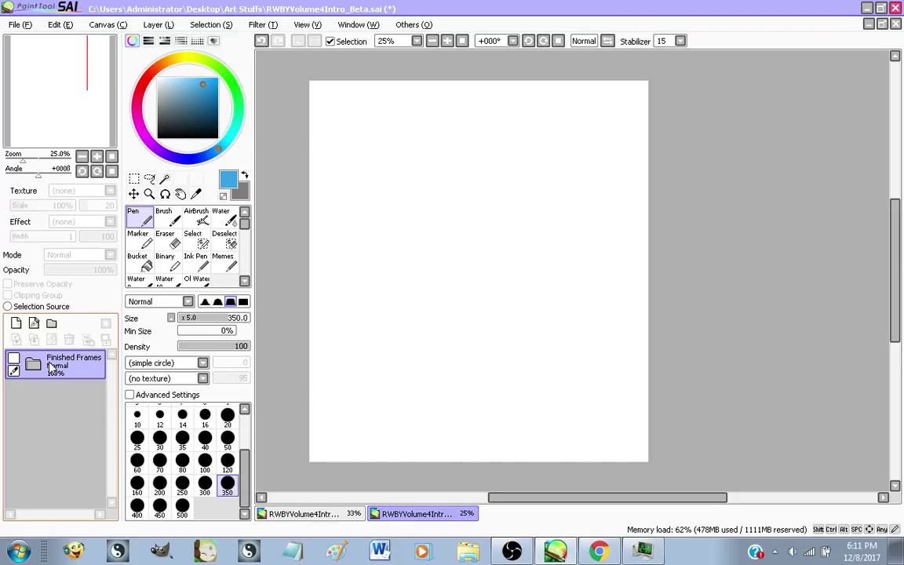
Paste the captured frame into RWBYVolume4Intro.sai and proportionally enlarge and position it to cover the canvas
{"action": "left_click", "coordinate": [304, 514]}
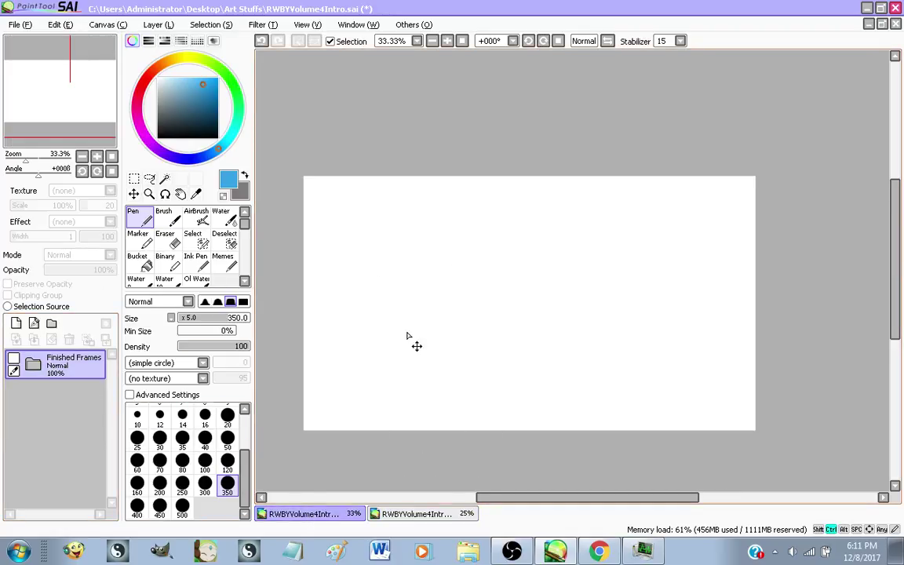
{"action": "key", "text": "ctrl+v"}
{"action": "key", "text": "ctrl+t"}
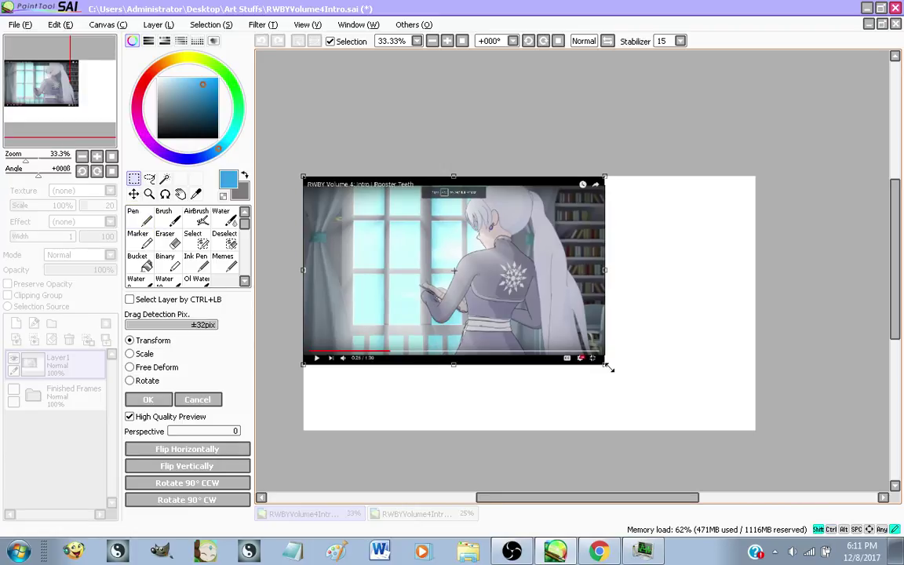
{"action": "left_click_drag", "start_coordinate": [607, 366], "coordinate": [764, 448]}
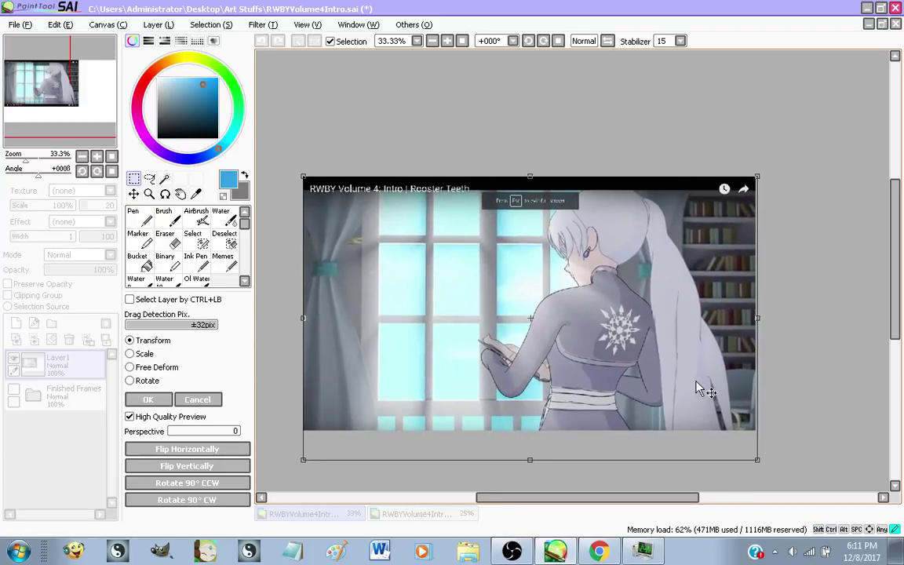
{"action": "left_click_drag", "start_coordinate": [696, 382], "coordinate": [691, 365]}
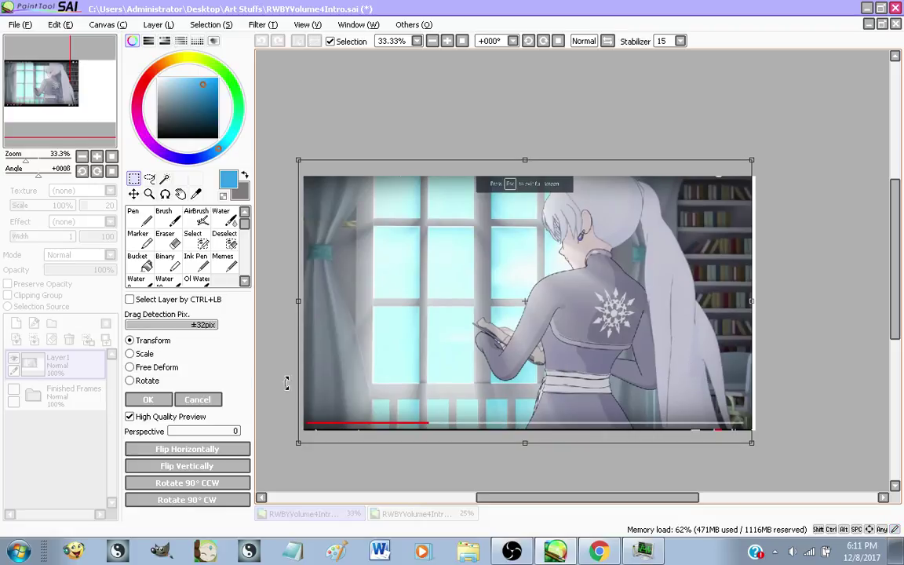
{"action": "left_click", "coordinate": [164, 399]}
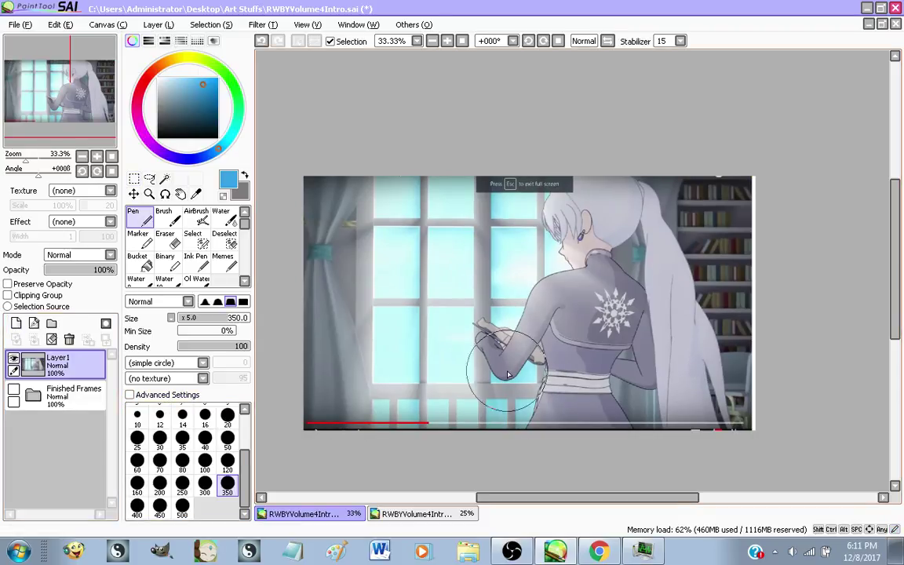
Add a new layer above the pasted reference and set up the Memes brush in black at size 20
{"action": "scroll", "coordinate": [471, 333], "scroll_direction": "up", "scroll_amount": 2}
{"action": "scroll", "coordinate": [518, 333], "scroll_direction": "down", "scroll_amount": 1}
{"action": "left_click", "coordinate": [15, 323]}
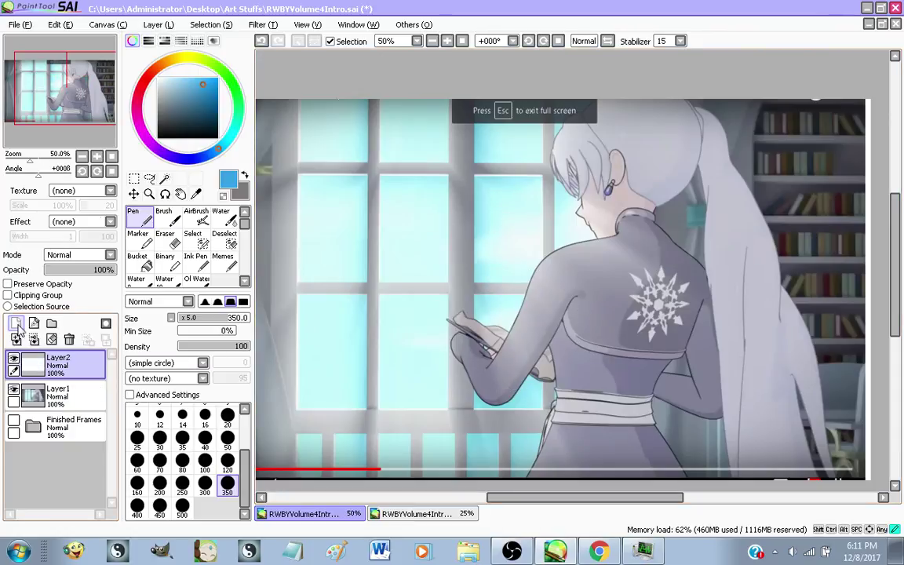
{"action": "left_click_drag", "start_coordinate": [212, 81], "coordinate": [156, 141]}
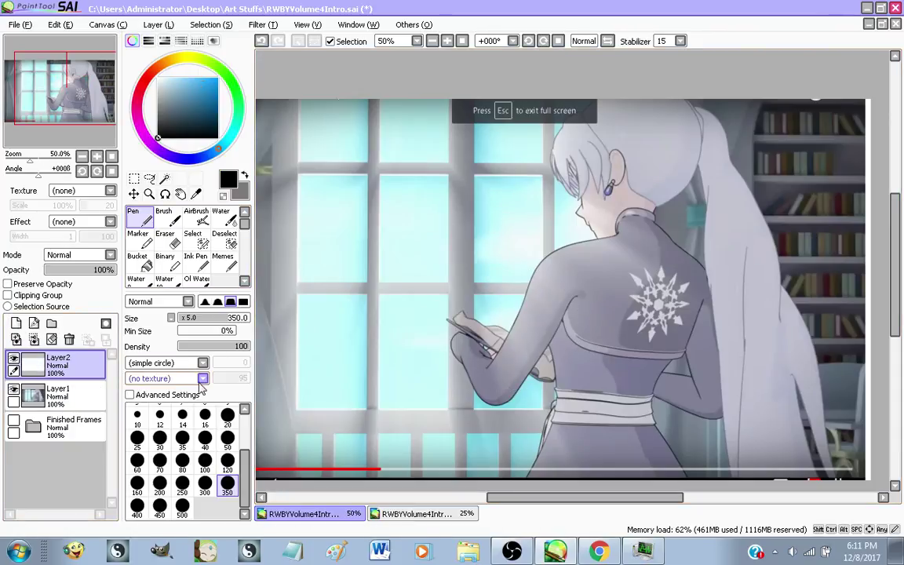
{"action": "left_click", "coordinate": [223, 415]}
{"action": "scroll", "coordinate": [420, 354], "scroll_direction": "down", "scroll_amount": 1}
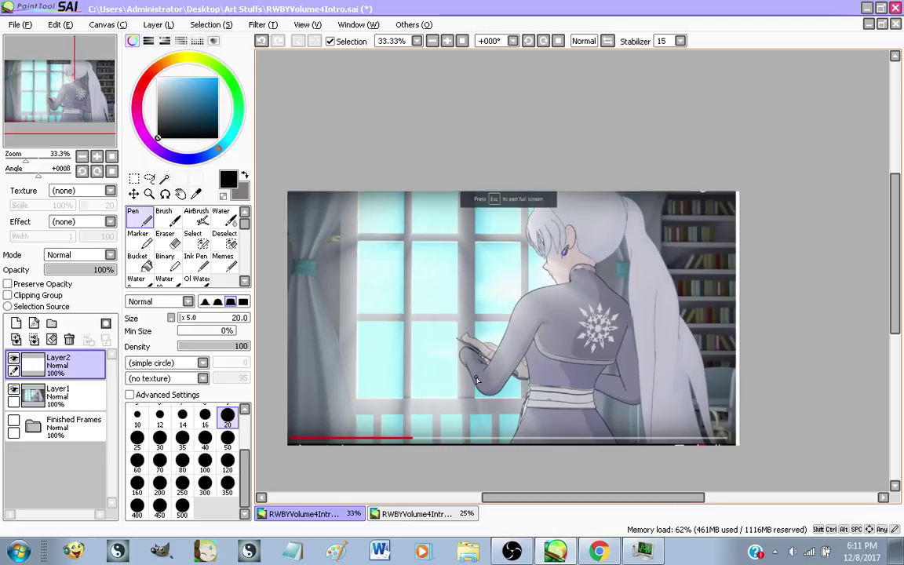
{"action": "left_click", "coordinate": [232, 265]}
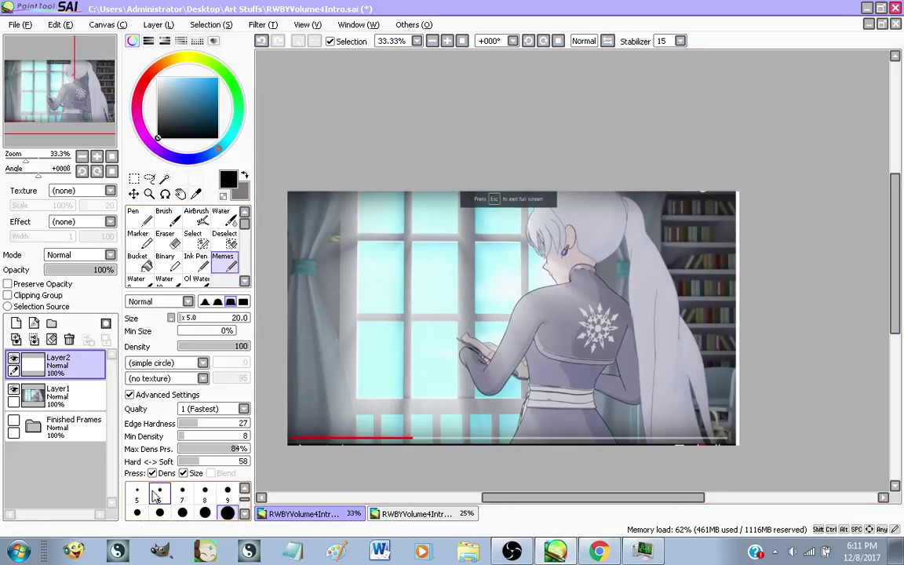
{"action": "scroll", "coordinate": [512, 391], "scroll_direction": "up", "scroll_amount": 1}
{"action": "scroll", "coordinate": [539, 424], "scroll_direction": "down", "scroll_amount": 1}
{"action": "scroll", "coordinate": [539, 423], "scroll_direction": "up", "scroll_amount": 1}
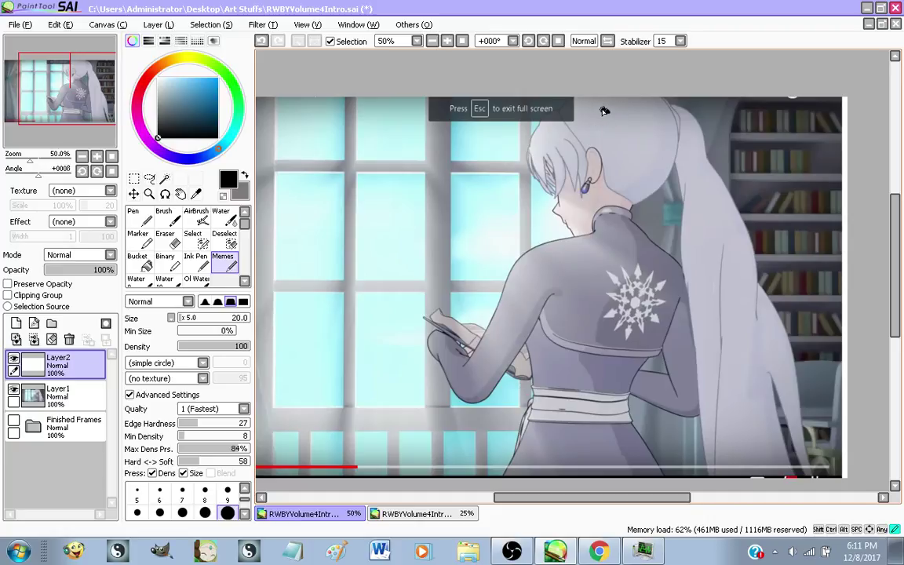
Outline the head as a wide oval over the reference and draw both long edges of the ponytail with a flared tip
{"action": "mouse_move", "coordinate": [549, 96]}
{"action": "left_mouse_down"}
{"action": "mouse_move", "coordinate": [488, 125]}
{"action": "mouse_move", "coordinate": [471, 178]}
{"action": "mouse_move", "coordinate": [498, 182]}
{"action": "mouse_move", "coordinate": [514, 157]}
{"action": "left_mouse_up"}
{"action": "key", "text": "ctrl+z"}
{"action": "mouse_move", "coordinate": [577, 115]}
{"action": "left_mouse_down"}
{"action": "mouse_move", "coordinate": [464, 161]}
{"action": "mouse_move", "coordinate": [485, 235]}
{"action": "mouse_move", "coordinate": [551, 246]}
{"action": "mouse_move", "coordinate": [655, 241]}
{"action": "mouse_move", "coordinate": [702, 174]}
{"action": "mouse_move", "coordinate": [585, 107]}
{"action": "mouse_move", "coordinate": [622, 127]}
{"action": "mouse_move", "coordinate": [682, 113]}
{"action": "mouse_move", "coordinate": [753, 145]}
{"action": "mouse_move", "coordinate": [745, 280]}
{"action": "mouse_move", "coordinate": [816, 371]}
{"action": "left_mouse_up"}
{"action": "left_click_drag", "start_coordinate": [672, 230], "coordinate": [691, 474]}
{"action": "left_click_drag", "start_coordinate": [772, 378], "coordinate": [785, 475]}
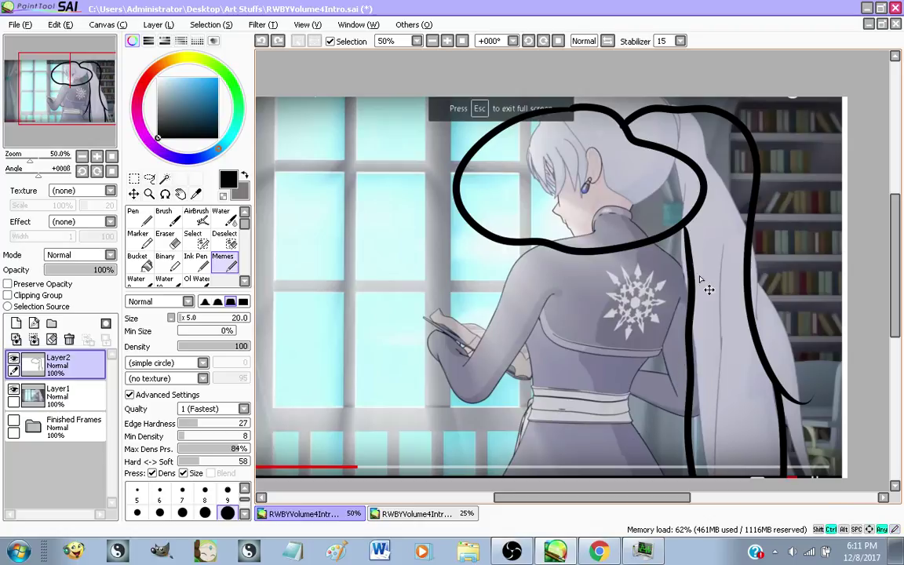
{"action": "left_click_drag", "start_coordinate": [686, 296], "coordinate": [666, 422]}
{"action": "key", "text": "ctrl+z"}
{"action": "key", "text": "ctrl+z"}
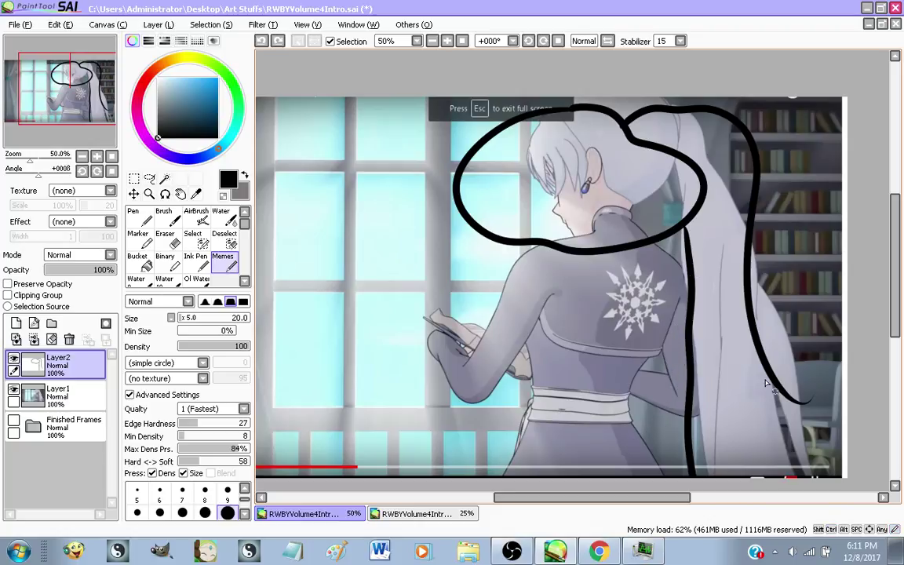
{"action": "mouse_move", "coordinate": [739, 354]}
{"action": "left_mouse_down"}
{"action": "mouse_move", "coordinate": [796, 400]}
{"action": "mouse_move", "coordinate": [755, 377]}
{"action": "mouse_move", "coordinate": [779, 512]}
{"action": "left_mouse_up"}
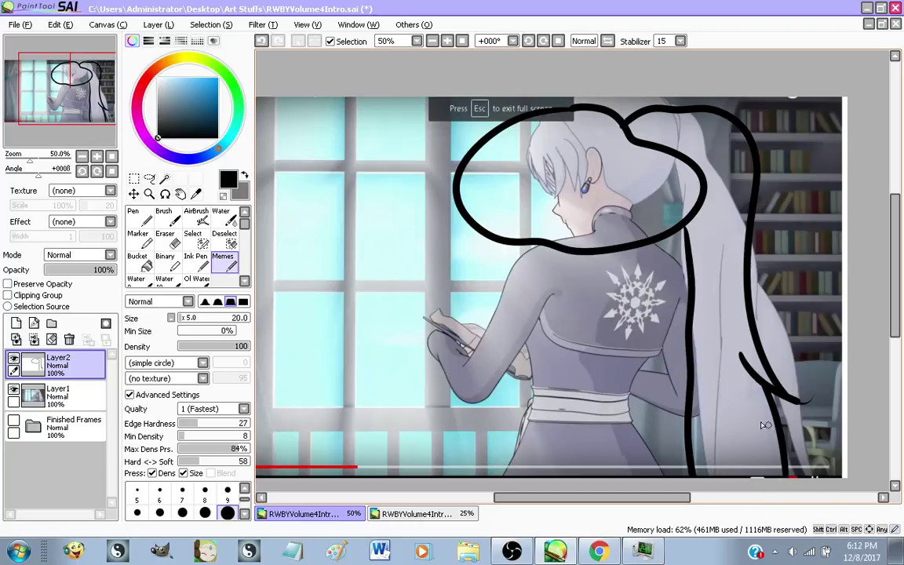
Draw the near arm as a long curved loop extending toward the window, and outline both sides of the torso and the far arm
{"action": "mouse_move", "coordinate": [540, 245]}
{"action": "left_mouse_down"}
{"action": "mouse_move", "coordinate": [309, 256]}
{"action": "mouse_move", "coordinate": [273, 319]}
{"action": "mouse_move", "coordinate": [339, 378]}
{"action": "mouse_move", "coordinate": [423, 389]}
{"action": "mouse_move", "coordinate": [465, 382]}
{"action": "left_mouse_up"}
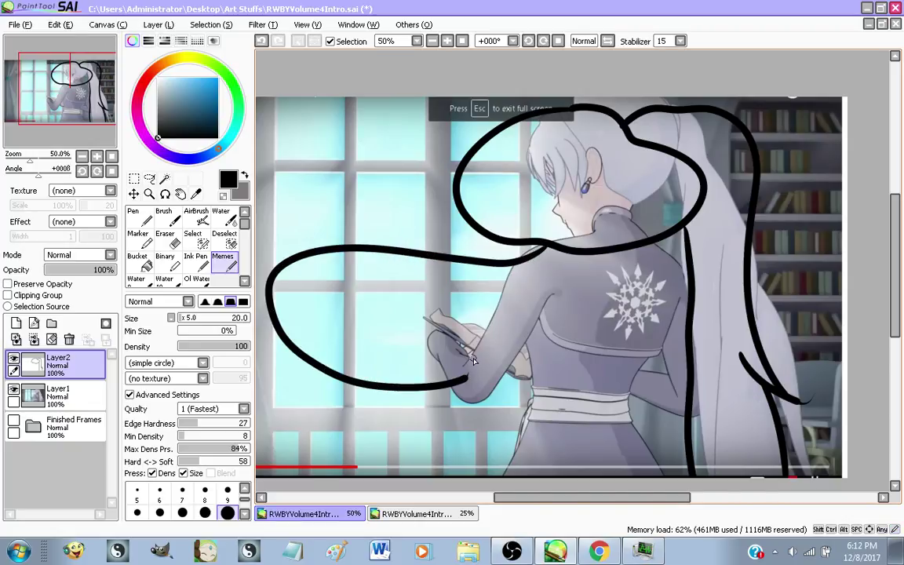
{"action": "mouse_move", "coordinate": [549, 283]}
{"action": "left_mouse_down"}
{"action": "mouse_move", "coordinate": [406, 280]}
{"action": "mouse_move", "coordinate": [345, 333]}
{"action": "mouse_move", "coordinate": [478, 347]}
{"action": "left_mouse_up"}
{"action": "mouse_move", "coordinate": [547, 289]}
{"action": "left_mouse_down"}
{"action": "mouse_move", "coordinate": [565, 345]}
{"action": "mouse_move", "coordinate": [502, 470]}
{"action": "left_mouse_up"}
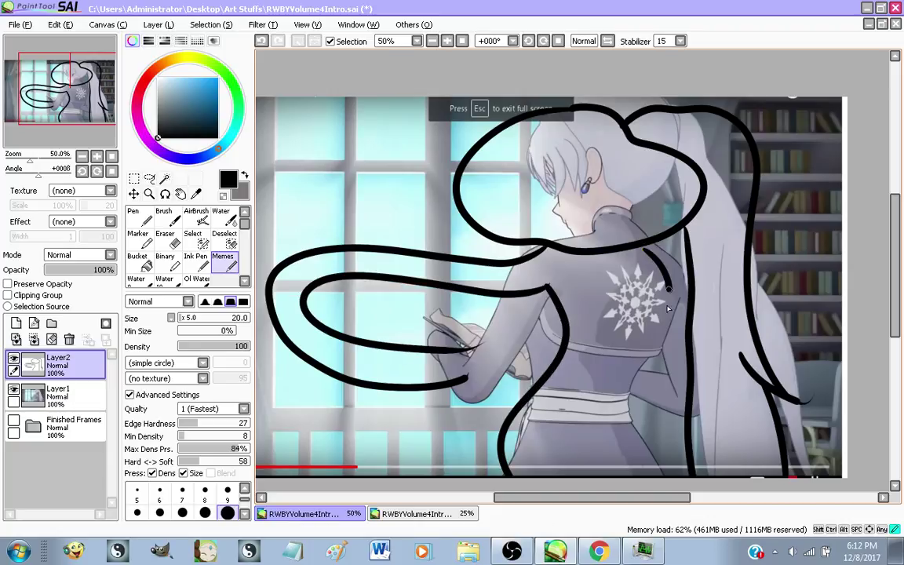
{"action": "left_click_drag", "start_coordinate": [669, 309], "coordinate": [616, 474]}
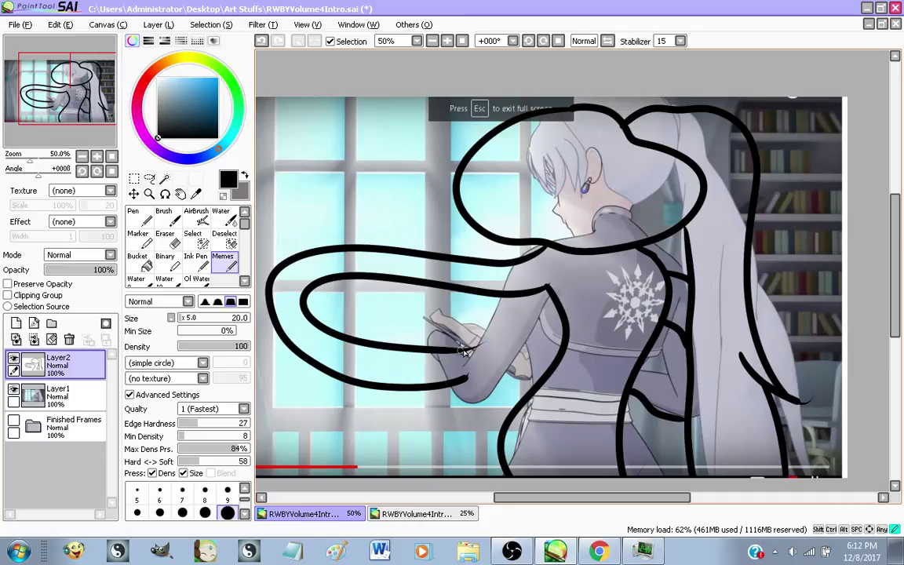
{"action": "left_click_drag", "start_coordinate": [497, 351], "coordinate": [470, 382]}
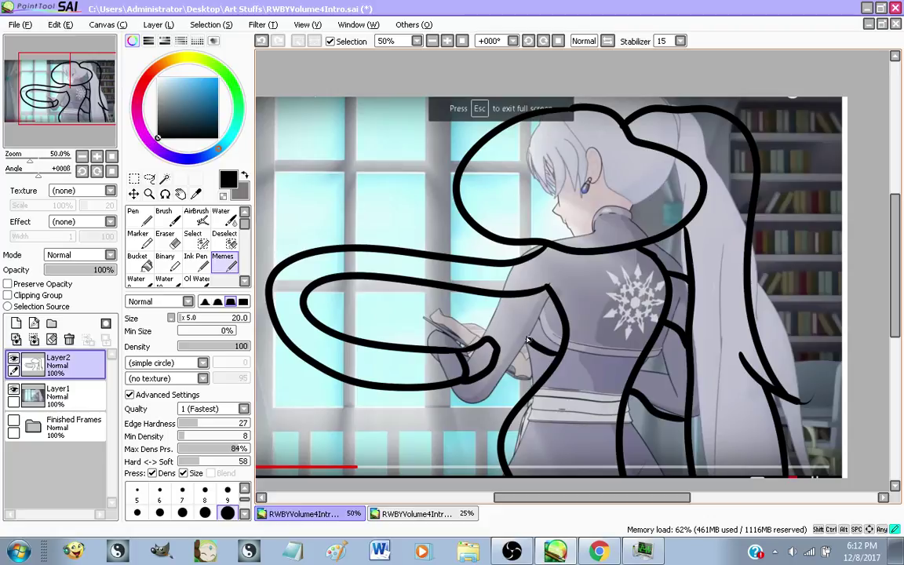
{"action": "mouse_move", "coordinate": [527, 339]}
{"action": "left_mouse_down"}
{"action": "mouse_move", "coordinate": [521, 365]}
{"action": "mouse_move", "coordinate": [537, 375]}
{"action": "left_mouse_up"}
{"action": "key", "text": "ctrl+z"}
{"action": "key", "text": "ctrl+z"}
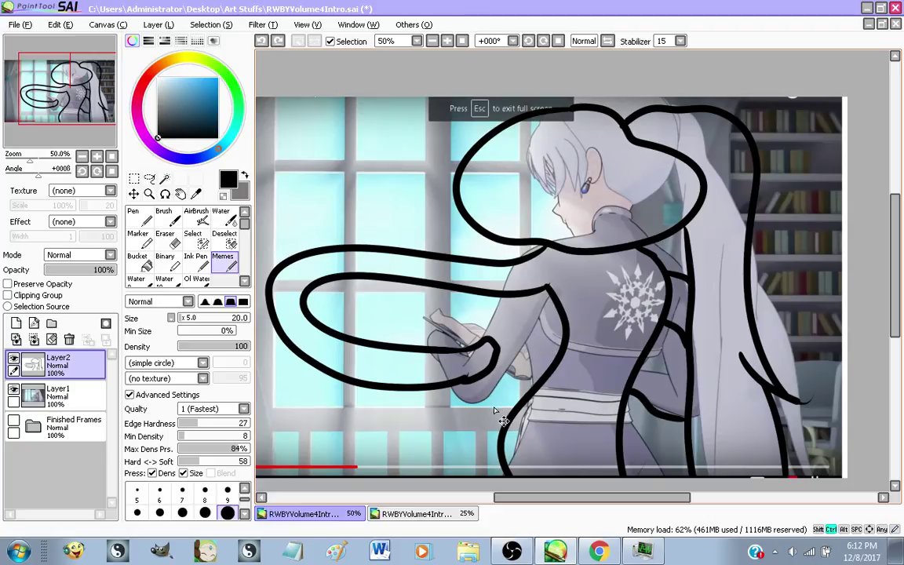
{"action": "key", "text": "ctrl+z"}
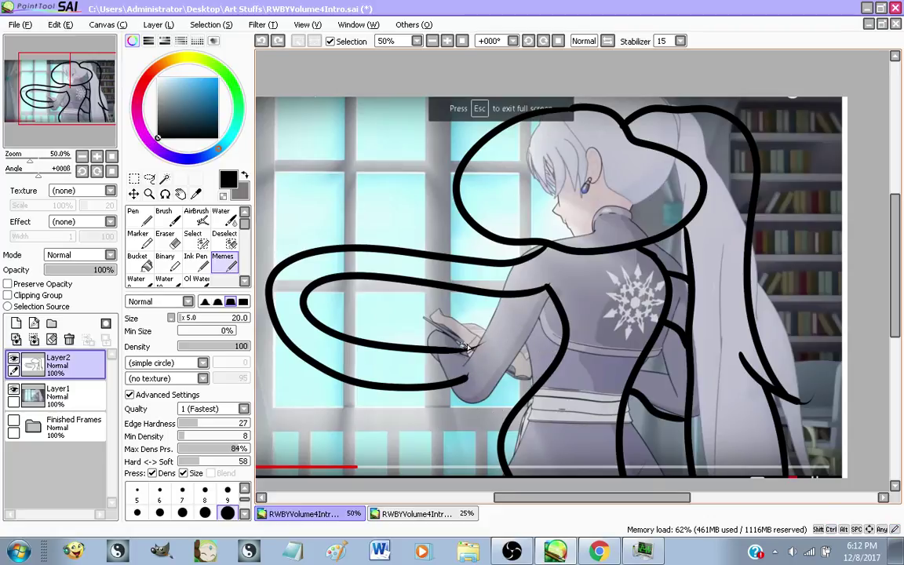
Draw fingers at the open end of the near arm and a second set of fingers against the torso edge
{"action": "scroll", "coordinate": [468, 345], "scroll_direction": "up", "scroll_amount": 2}
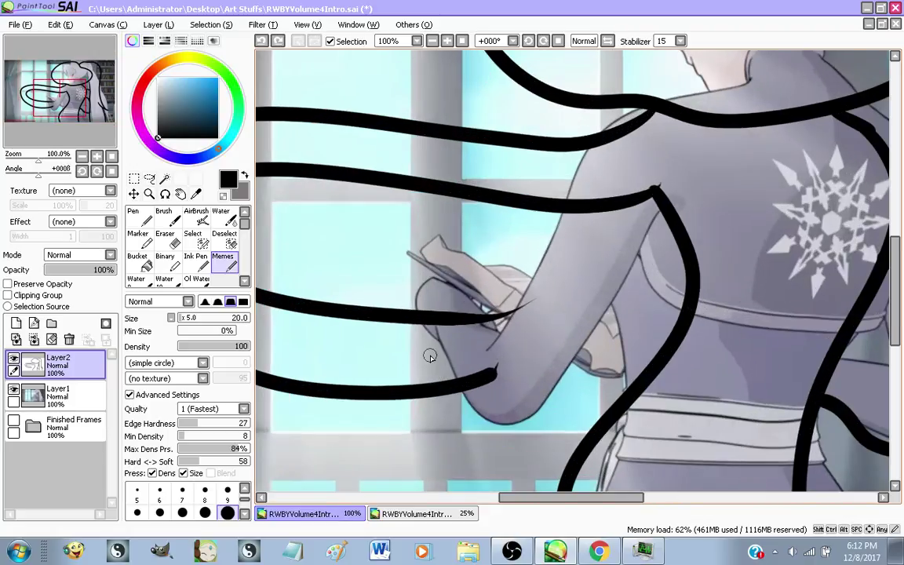
{"action": "mouse_move", "coordinate": [496, 367]}
{"action": "left_mouse_down"}
{"action": "mouse_move", "coordinate": [522, 355]}
{"action": "mouse_move", "coordinate": [586, 339]}
{"action": "mouse_move", "coordinate": [593, 318]}
{"action": "mouse_move", "coordinate": [548, 320]}
{"action": "mouse_move", "coordinate": [573, 291]}
{"action": "mouse_move", "coordinate": [474, 317]}
{"action": "mouse_move", "coordinate": [515, 282]}
{"action": "mouse_move", "coordinate": [510, 311]}
{"action": "left_mouse_up"}
{"action": "mouse_move", "coordinate": [684, 315]}
{"action": "left_mouse_down"}
{"action": "mouse_move", "coordinate": [594, 276]}
{"action": "mouse_move", "coordinate": [631, 324]}
{"action": "mouse_move", "coordinate": [632, 364]}
{"action": "mouse_move", "coordinate": [650, 342]}
{"action": "left_mouse_up"}
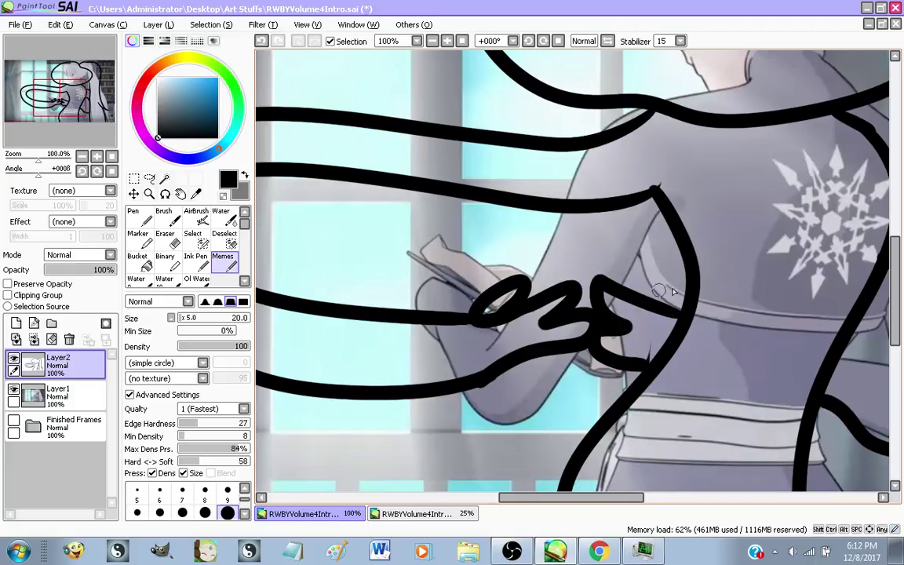
{"action": "mouse_move", "coordinate": [686, 296]}
{"action": "left_mouse_down"}
{"action": "mouse_move", "coordinate": [650, 279]}
{"action": "mouse_move", "coordinate": [658, 315]}
{"action": "left_mouse_up"}
{"action": "scroll", "coordinate": [658, 314], "scroll_direction": "down", "scroll_amount": 2}
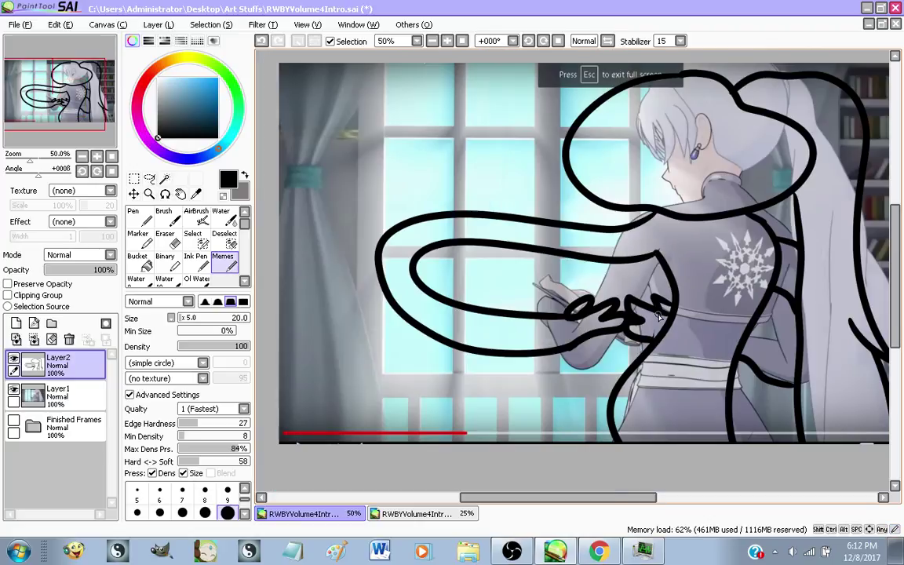
Refine the two hands by adding a finger line on the near hand and a lower line joining the other hand to the torso
{"action": "scroll", "coordinate": [659, 316], "scroll_direction": "up", "scroll_amount": 1}
{"action": "scroll", "coordinate": [643, 321], "scroll_direction": "down", "scroll_amount": 1}
{"action": "scroll", "coordinate": [618, 335], "scroll_direction": "up", "scroll_amount": 2}
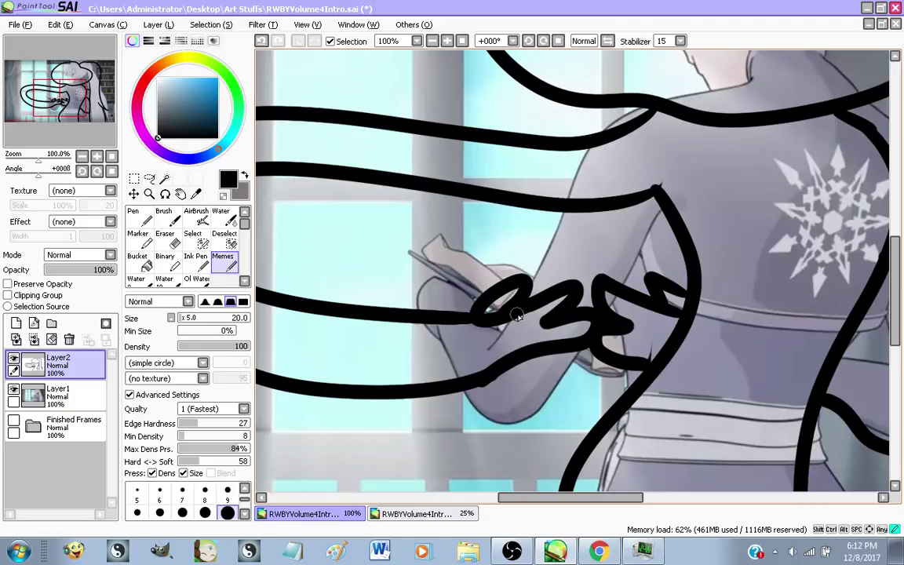
{"action": "left_click_drag", "start_coordinate": [548, 320], "coordinate": [519, 349]}
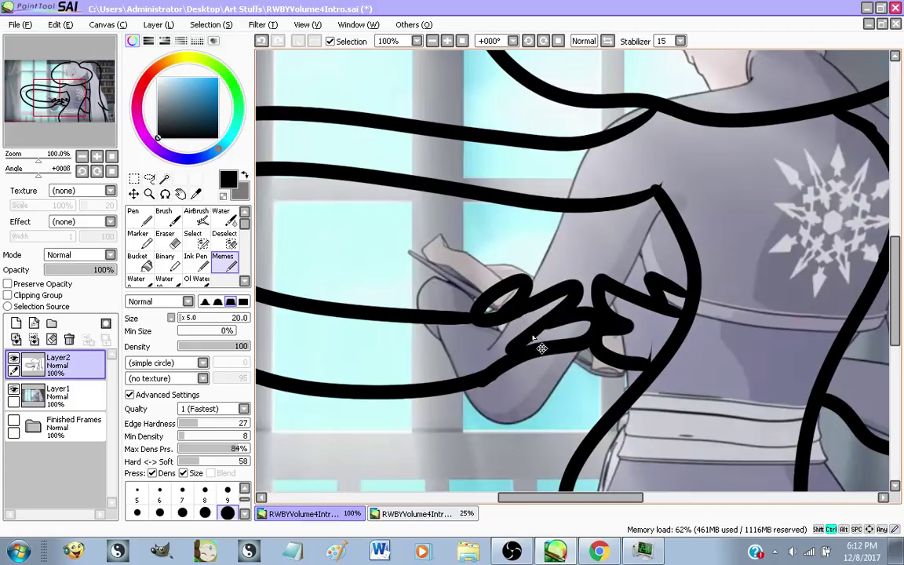
{"action": "key", "text": "ctrl+z"}
{"action": "left_click_drag", "start_coordinate": [550, 316], "coordinate": [518, 350]}
{"action": "key", "text": "ctrl+z"}
{"action": "left_click_drag", "start_coordinate": [552, 318], "coordinate": [521, 355]}
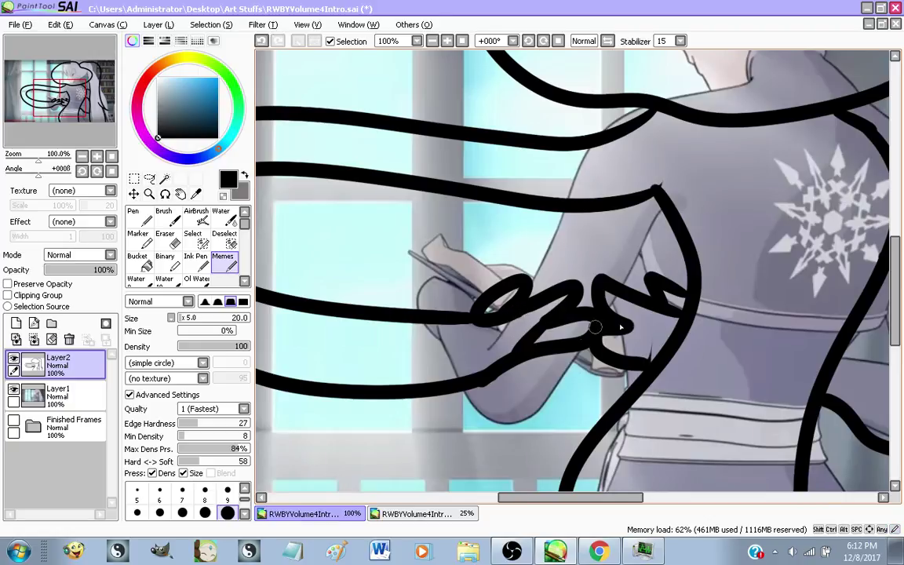
{"action": "left_click_drag", "start_coordinate": [626, 322], "coordinate": [672, 342]}
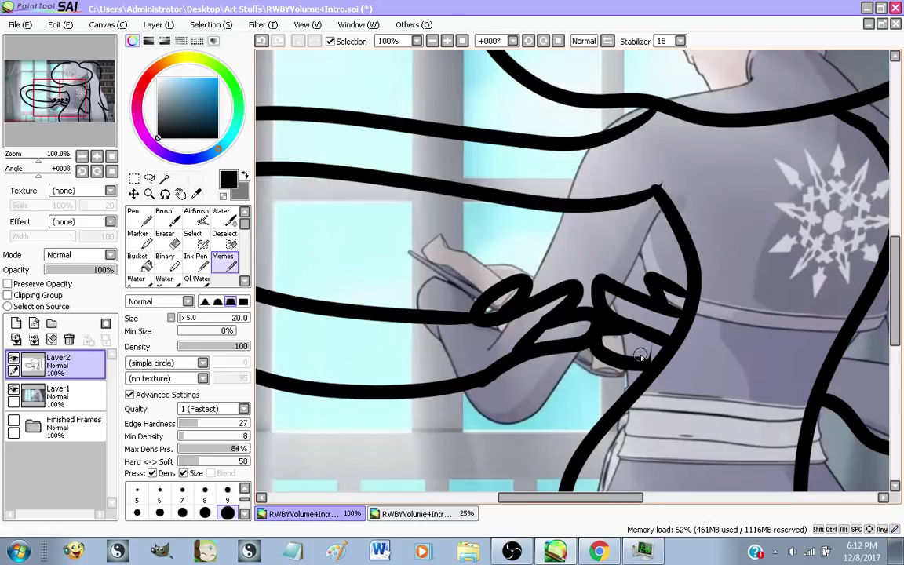
Draw the upper edge of the far forearm between the back and the ponytail
{"action": "scroll", "coordinate": [538, 161], "scroll_direction": "down", "scroll_amount": 2}
{"action": "scroll", "coordinate": [719, 269], "scroll_direction": "up", "scroll_amount": 2}
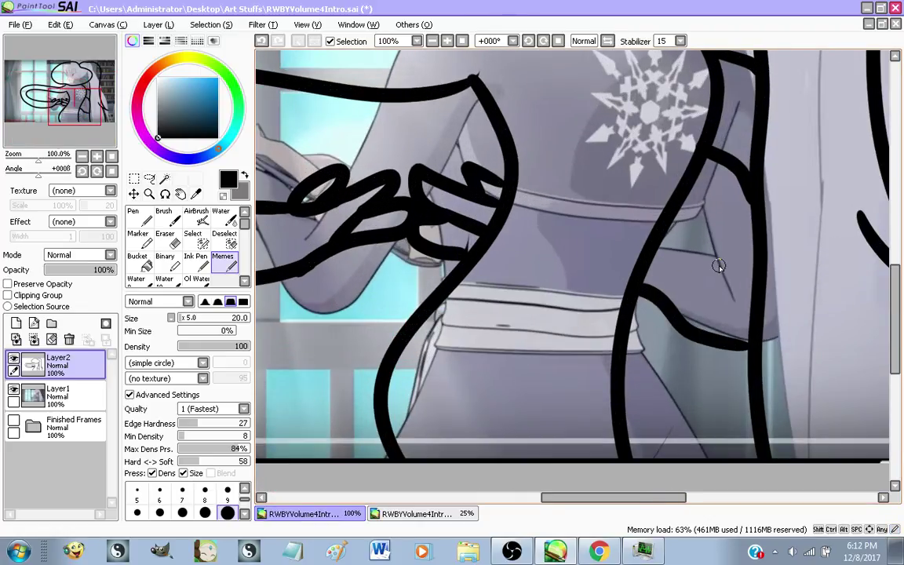
{"action": "mouse_move", "coordinate": [663, 245]}
{"action": "left_mouse_down"}
{"action": "mouse_move", "coordinate": [742, 262]}
{"action": "mouse_move", "coordinate": [759, 250]}
{"action": "left_mouse_up"}
{"action": "scroll", "coordinate": [745, 195], "scroll_direction": "down", "scroll_amount": 2}
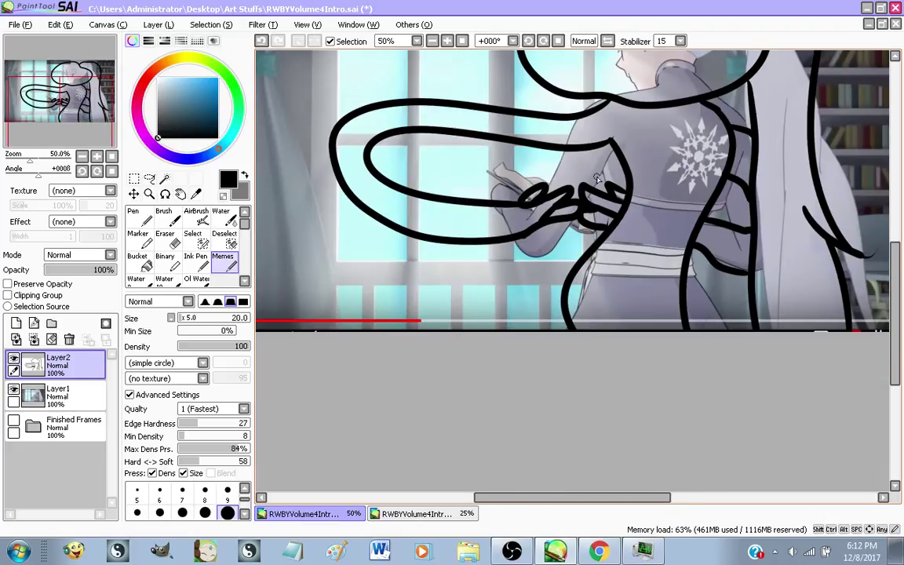
{"action": "scroll", "coordinate": [555, 106], "scroll_direction": "up", "scroll_amount": 1}
{"action": "scroll", "coordinate": [531, 274], "scroll_direction": "down", "scroll_amount": 2}
{"action": "scroll", "coordinate": [538, 182], "scroll_direction": "up", "scroll_amount": 1}
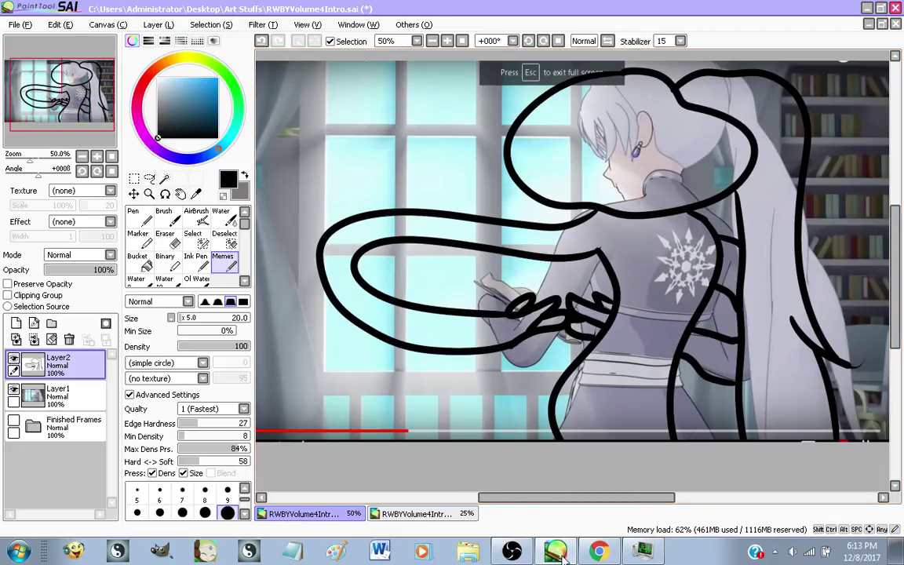
Switch to Chrome, search Google Images in a new tab for "doritos mlg transparent" and open the first Doritos bag result
{"action": "left_click", "coordinate": [598, 552]}
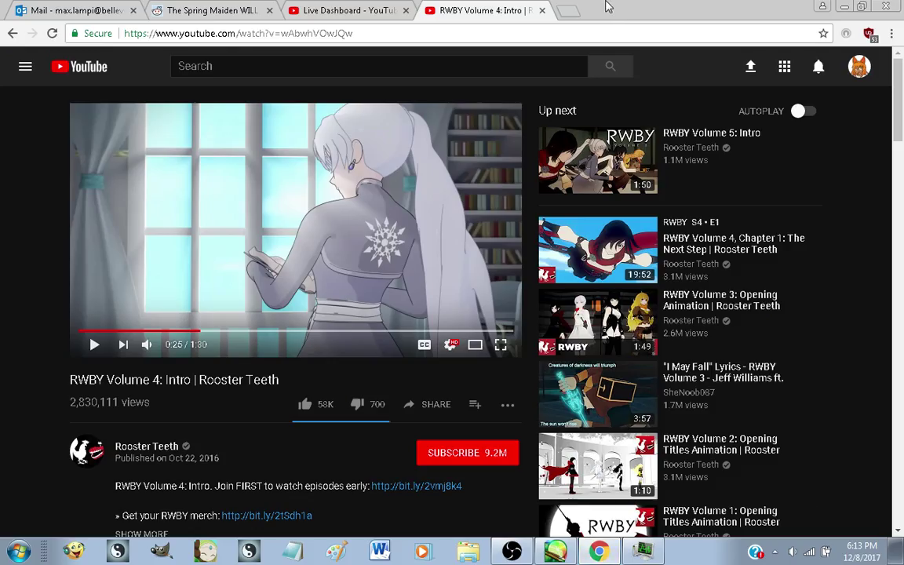
{"action": "left_click", "coordinate": [569, 10]}
{"action": "type", "text": "doritoes mlg transp"}
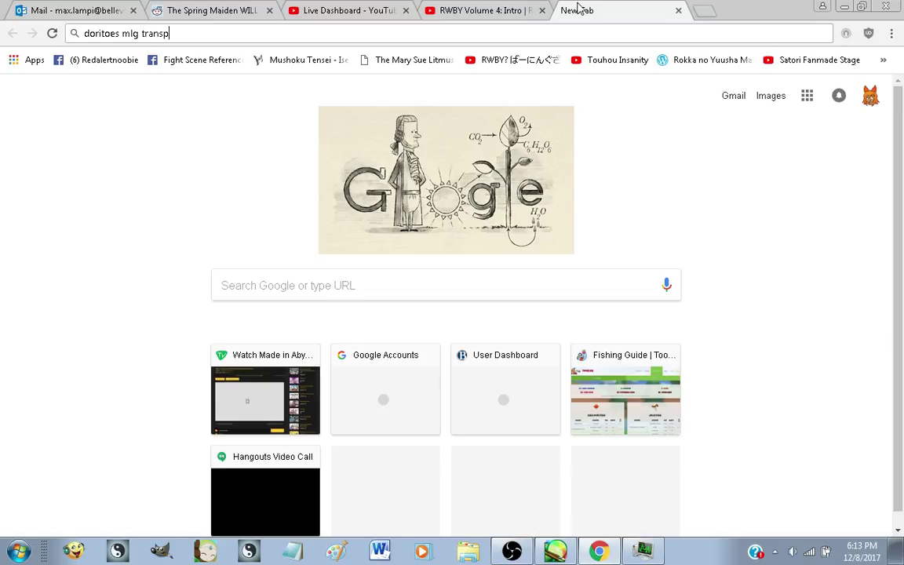
{"action": "key", "text": "Down"}
{"action": "key", "text": "Return"}
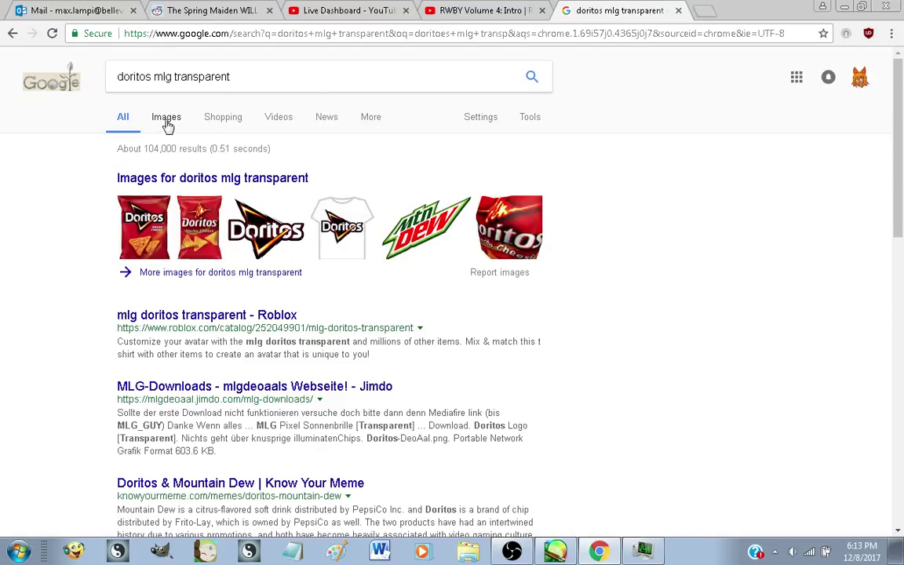
{"action": "left_click", "coordinate": [166, 118]}
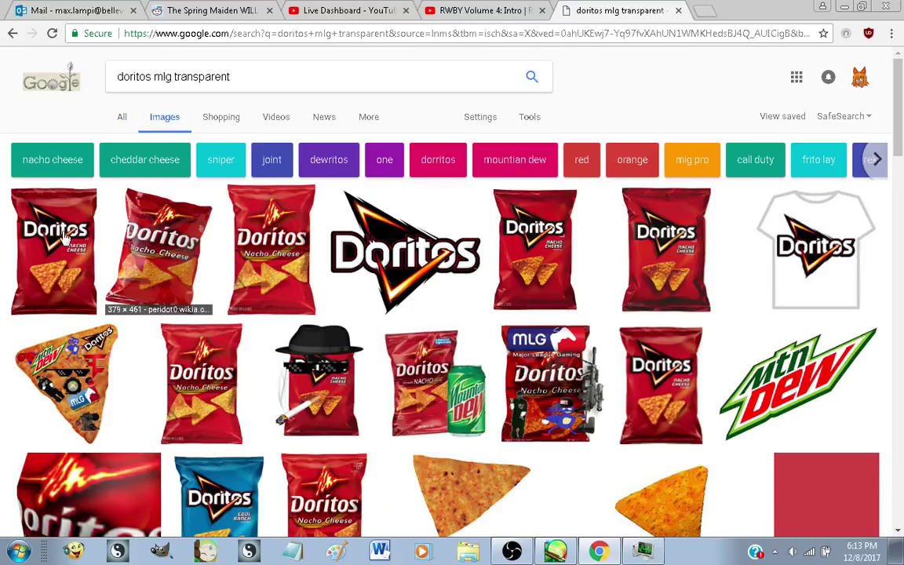
{"action": "left_click", "coordinate": [59, 239]}
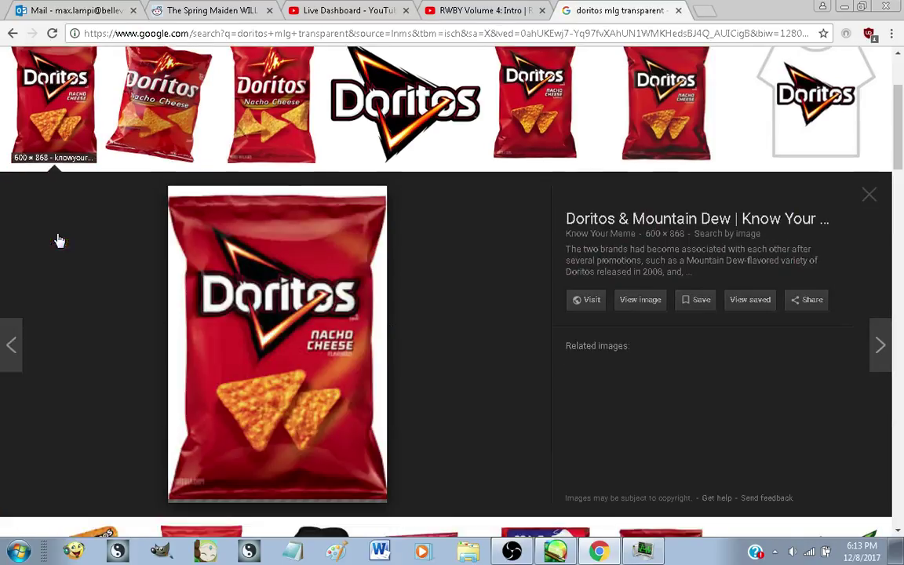
Start saving the Doritos bag image as a PNG in Downloads, and return to the drawing in PaintTool SAI
{"action": "right_click", "coordinate": [285, 267]}
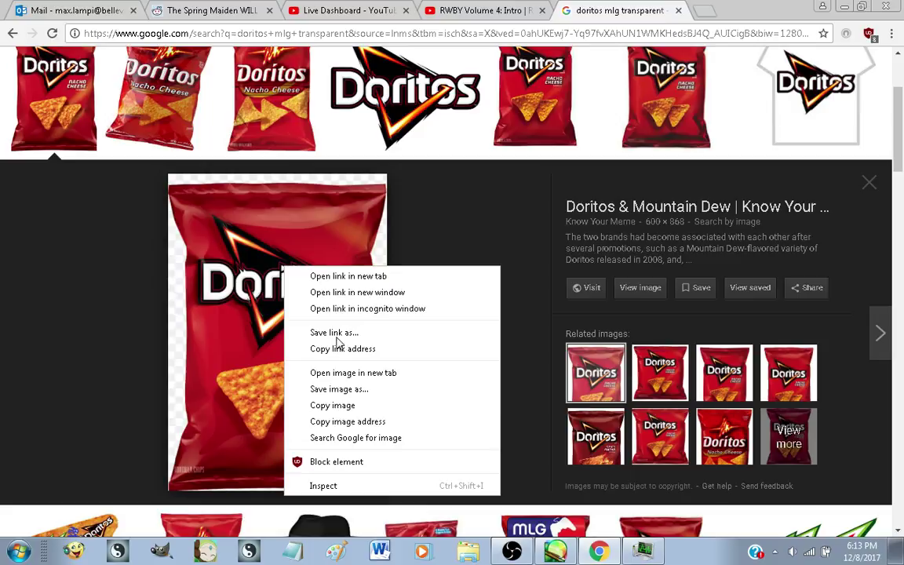
{"action": "left_click", "coordinate": [359, 392]}
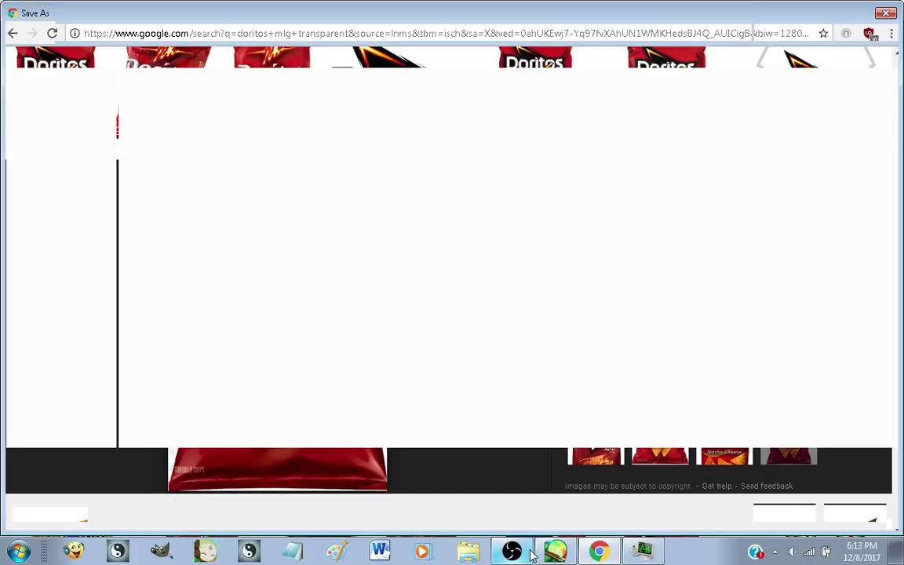
{"action": "left_click", "coordinate": [555, 552]}
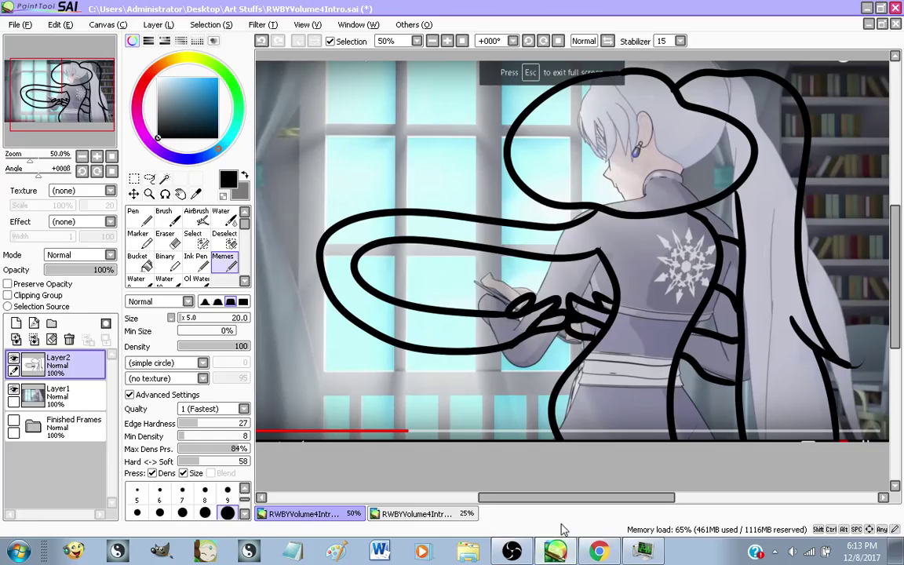
{"action": "left_click", "coordinate": [599, 552]}
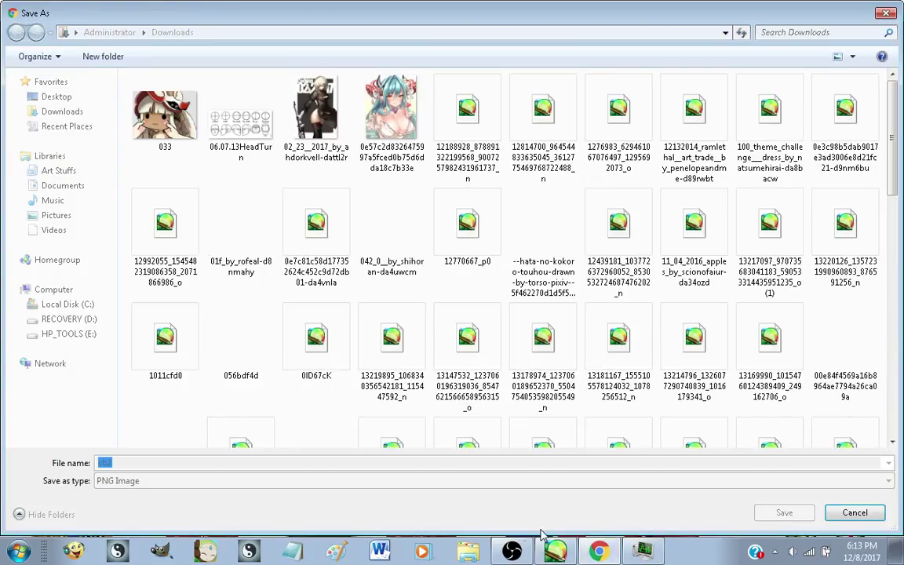
{"action": "left_click", "coordinate": [554, 551]}
{"action": "scroll", "coordinate": [523, 315], "scroll_direction": "down", "scroll_amount": 1}
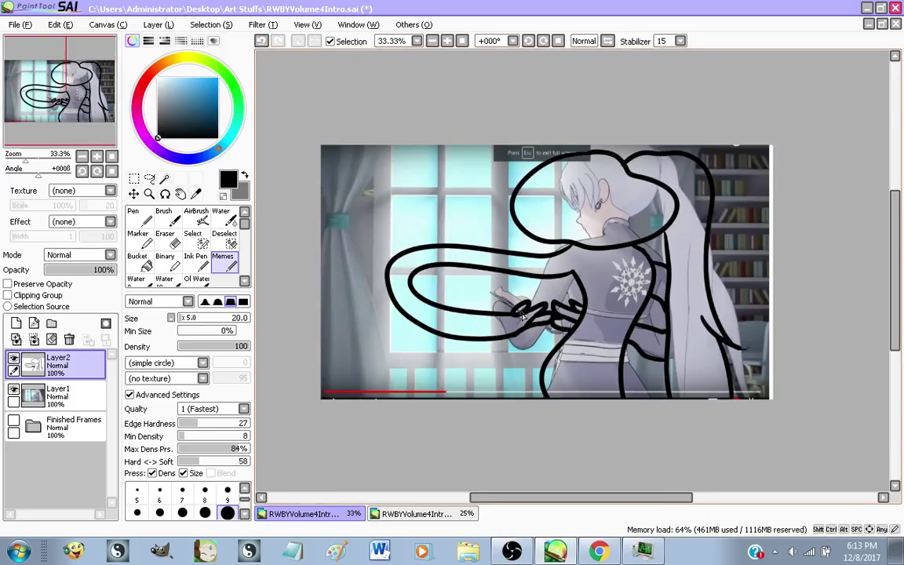
{"action": "scroll", "coordinate": [535, 271], "scroll_direction": "up", "scroll_amount": 1}
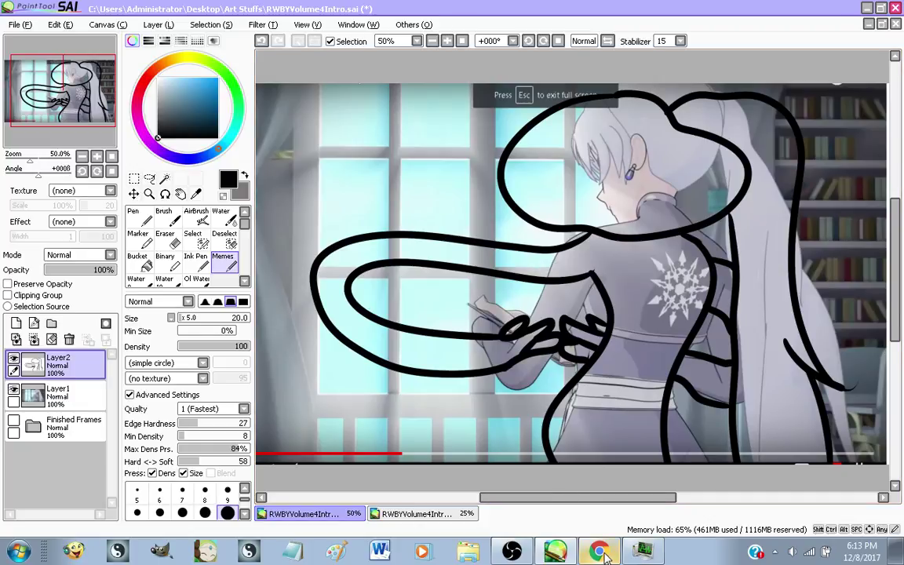
Check the performance graphs and the memory use of running processes in Windows Task Manager
{"action": "key", "text": "ctrl+shift+Escape"}
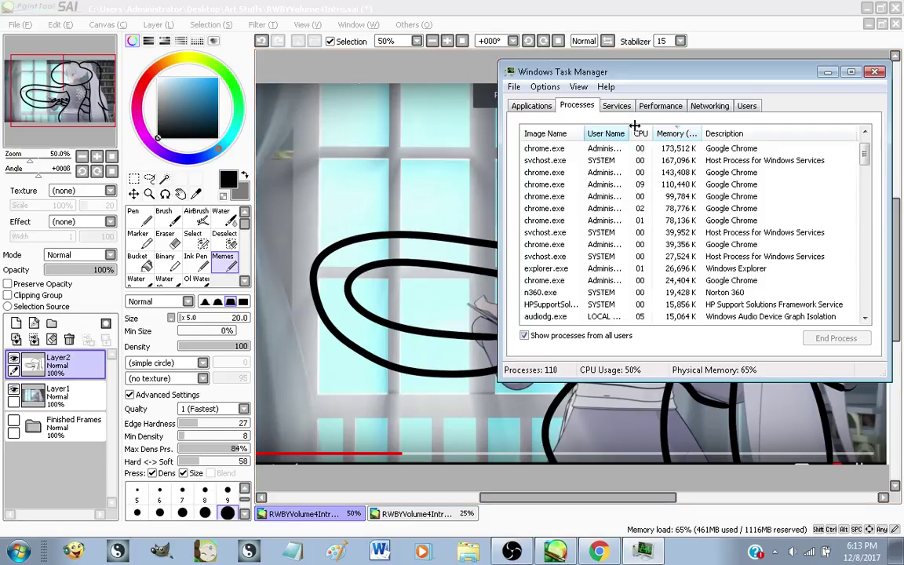
{"action": "left_click", "coordinate": [655, 107]}
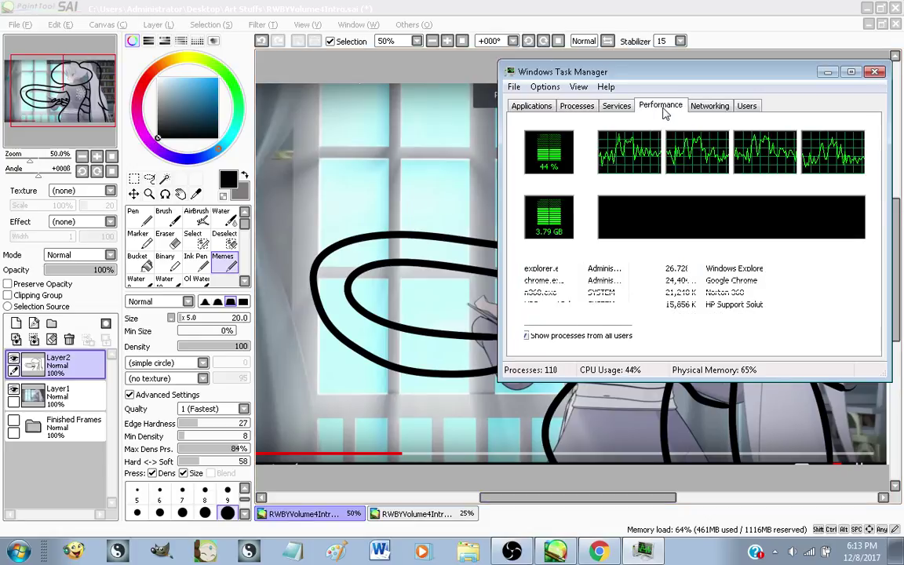
{"action": "left_click", "coordinate": [576, 106]}
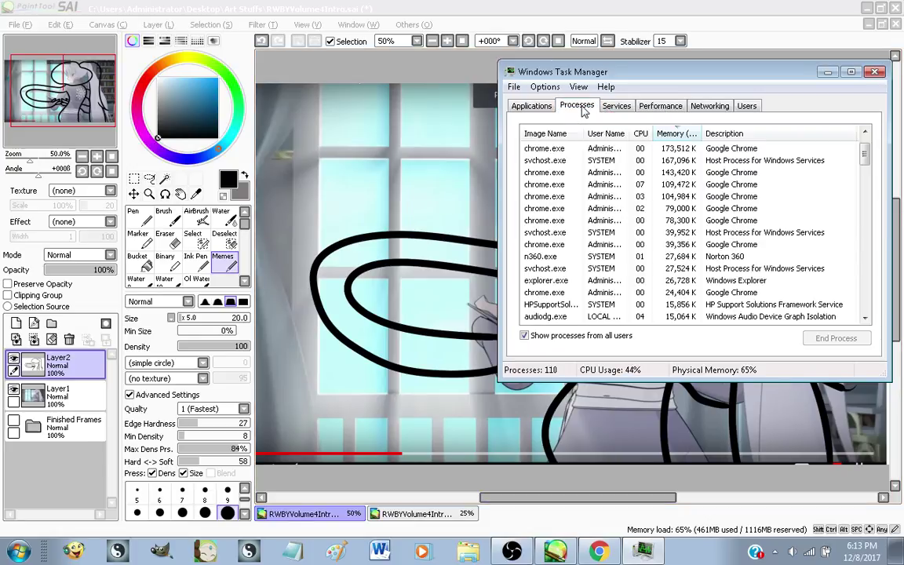
{"action": "left_click", "coordinate": [627, 209]}
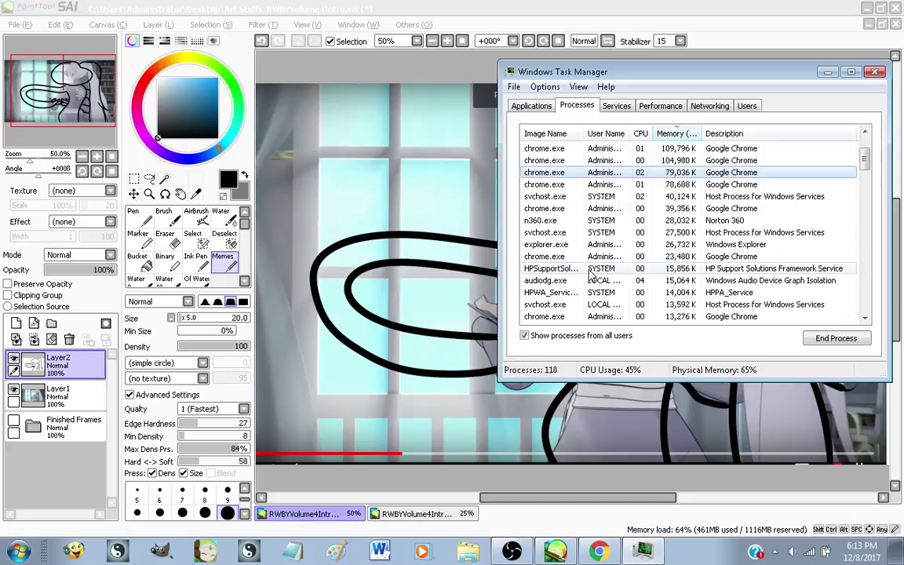
{"action": "scroll", "coordinate": [584, 292], "scroll_direction": "down", "scroll_amount": 3}
{"action": "scroll", "coordinate": [584, 292], "scroll_direction": "up", "scroll_amount": 5}
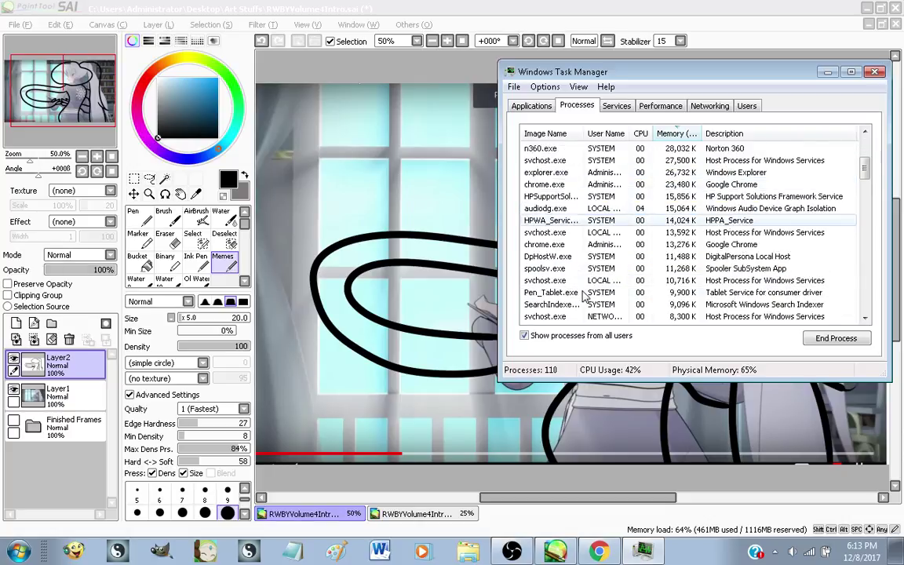
Switch to Chrome and open the downloaded cb2.png in PaintTool SAI
{"action": "left_click", "coordinate": [598, 6]}
{"action": "left_click", "coordinate": [599, 552]}
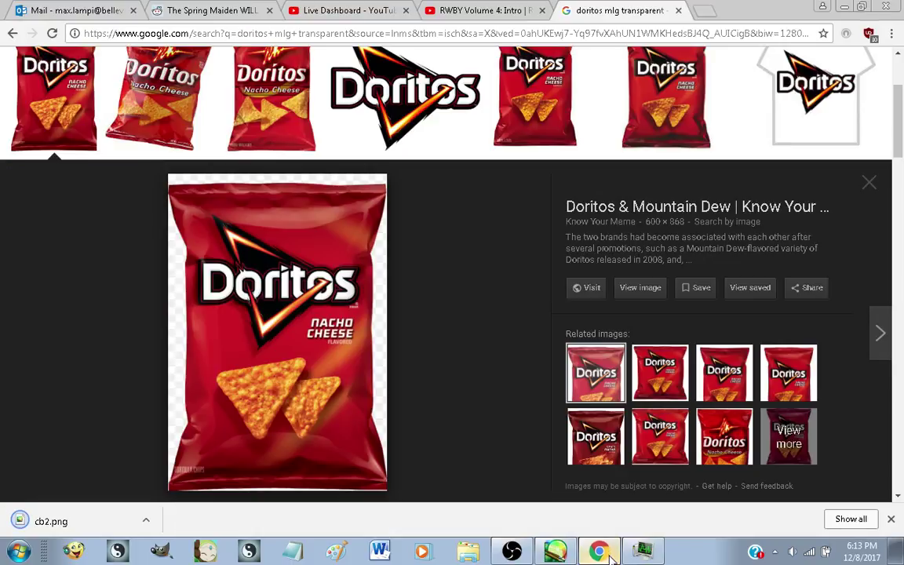
{"action": "left_click", "coordinate": [108, 510]}
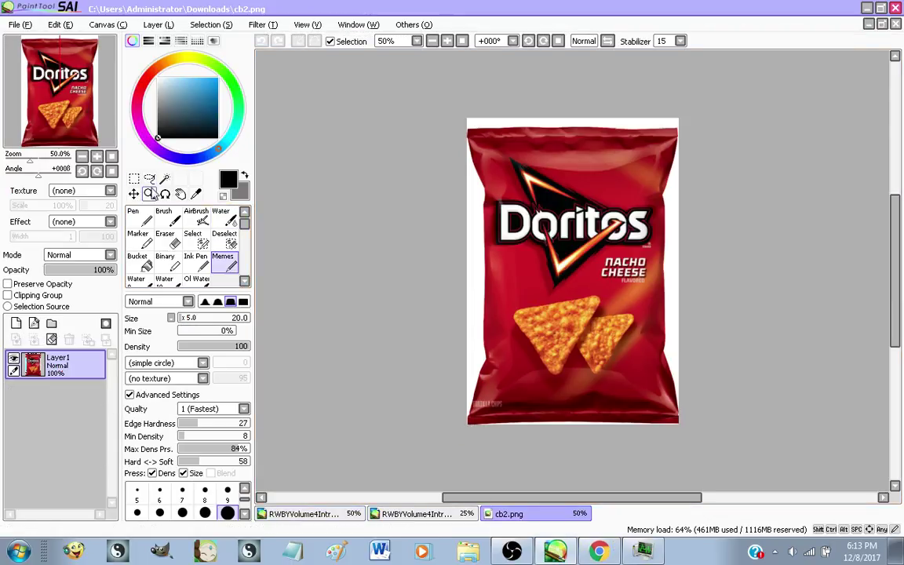
Select the whole Doritos bag in cb2.png, cut it and paste it into the RWBYVolume4Intro drawing
{"action": "left_click", "coordinate": [134, 179]}
{"action": "left_click_drag", "start_coordinate": [456, 72], "coordinate": [736, 488]}
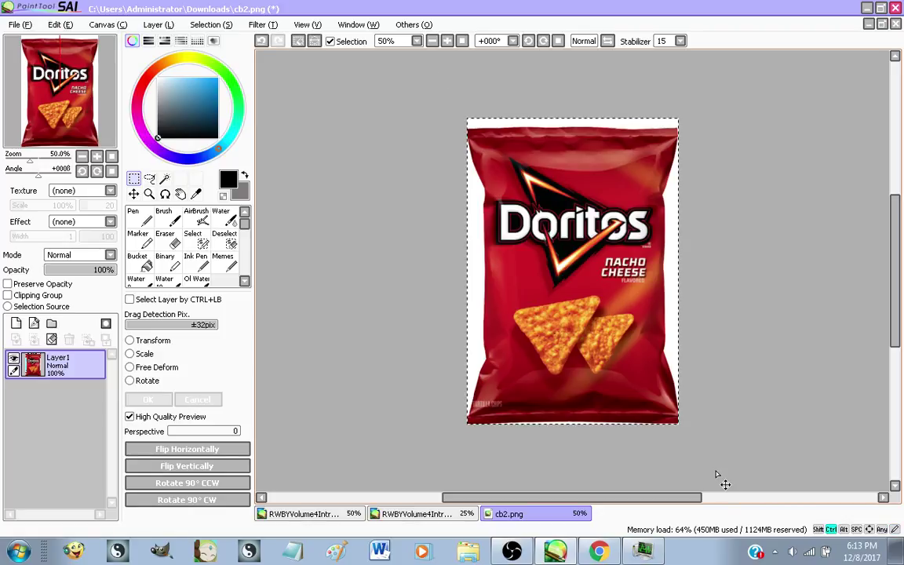
{"action": "key", "text": "ctrl+x"}
{"action": "left_click", "coordinate": [453, 512]}
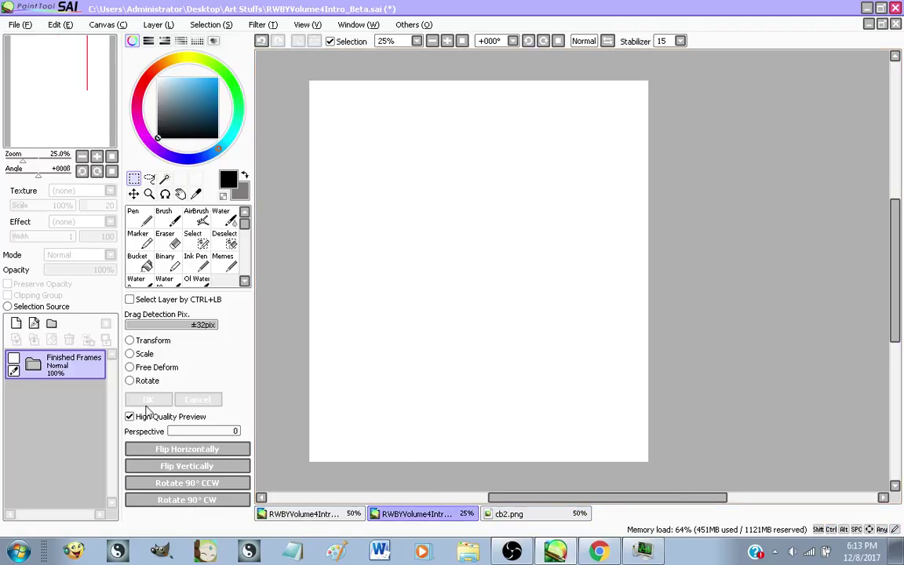
{"action": "left_click", "coordinate": [301, 513]}
{"action": "key", "text": "ctrl+v"}
{"action": "scroll", "coordinate": [488, 276], "scroll_direction": "down", "scroll_amount": 1}
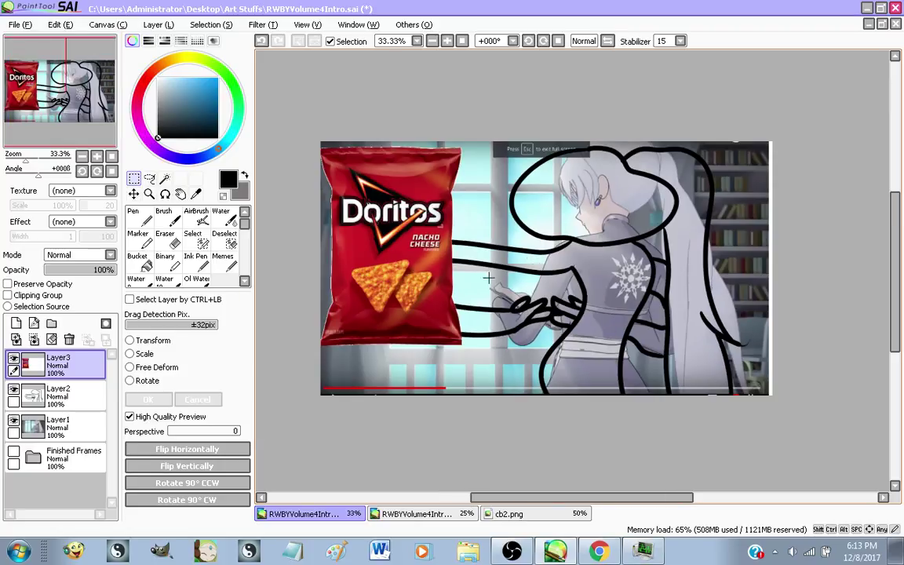
{"action": "scroll", "coordinate": [422, 305], "scroll_direction": "up", "scroll_amount": 1}
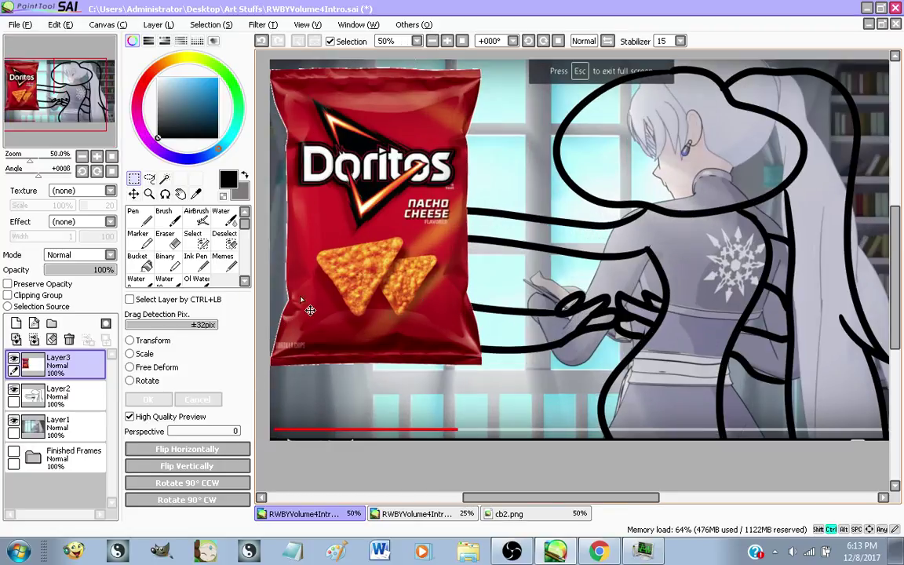
Shrink the Doritos bag, tilt it counterclockwise over the hands, and move its layer below the line art on Layer2
{"action": "key", "text": "ctrl+t"}
{"action": "left_click_drag", "start_coordinate": [376, 241], "coordinate": [485, 276]}
{"action": "left_click_drag", "start_coordinate": [378, 96], "coordinate": [525, 301]}
{"action": "left_click_drag", "start_coordinate": [550, 369], "coordinate": [591, 322]}
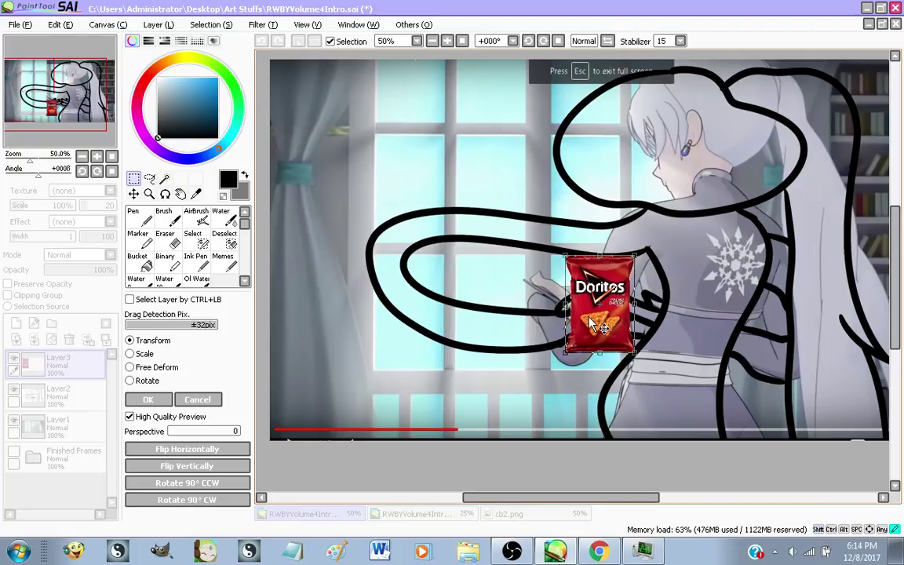
{"action": "left_click_drag", "start_coordinate": [564, 254], "coordinate": [544, 225]}
{"action": "left_click_drag", "start_coordinate": [535, 202], "coordinate": [494, 211]}
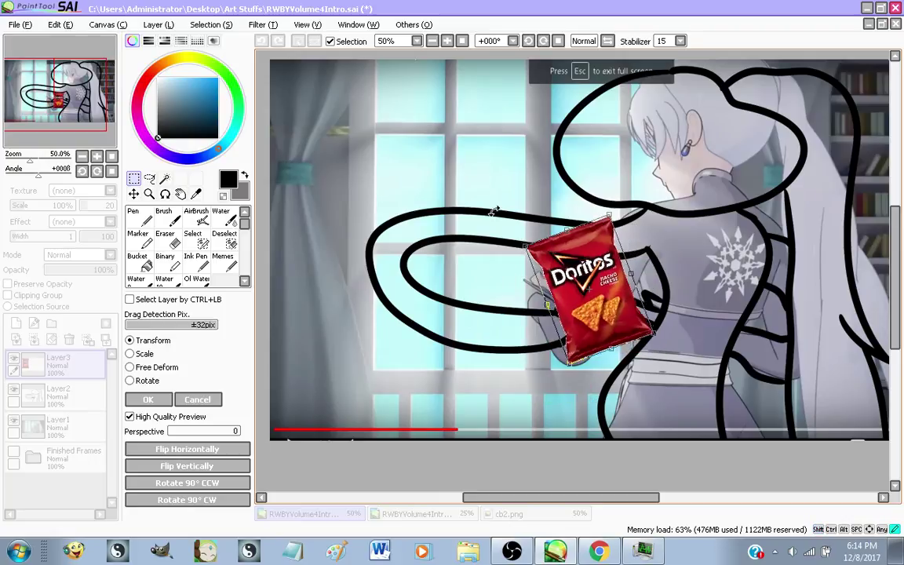
{"action": "left_click_drag", "start_coordinate": [539, 295], "coordinate": [554, 307]}
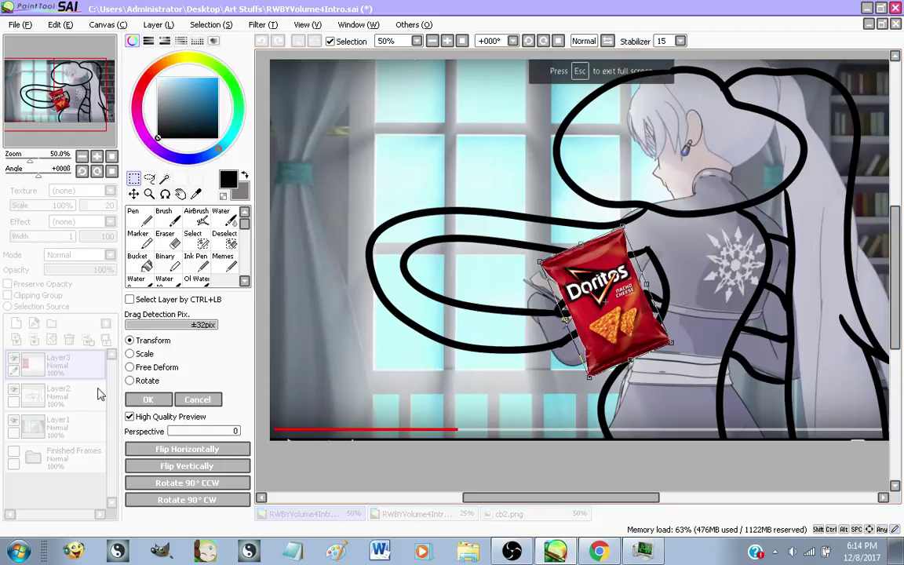
{"action": "left_click", "coordinate": [130, 401]}
{"action": "left_click_drag", "start_coordinate": [81, 365], "coordinate": [79, 403]}
Erase the corner of the bag above the near arm's inner line with a size 120 eraser
{"action": "scroll", "coordinate": [710, 266], "scroll_direction": "up", "scroll_amount": 1}
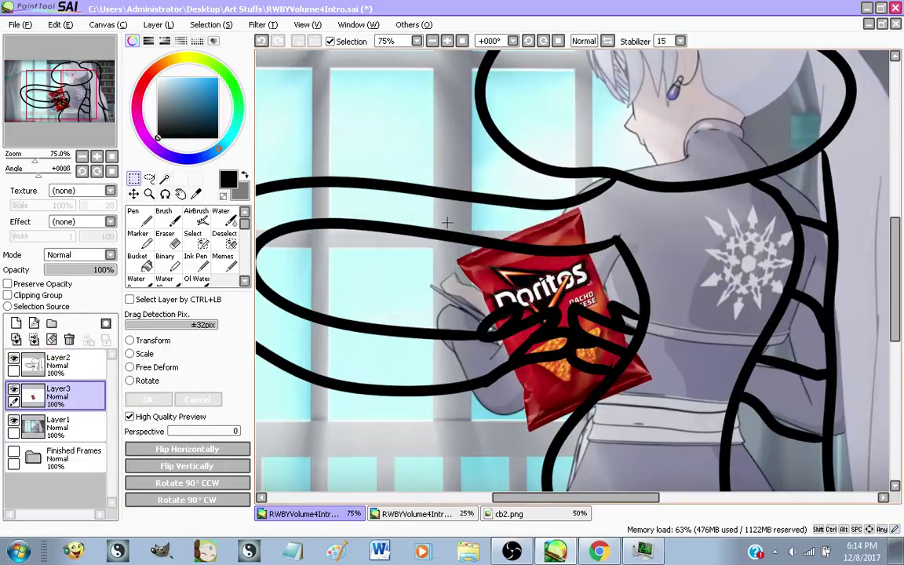
{"action": "left_click", "coordinate": [164, 238]}
{"action": "key", "text": "ctrl+plus"}
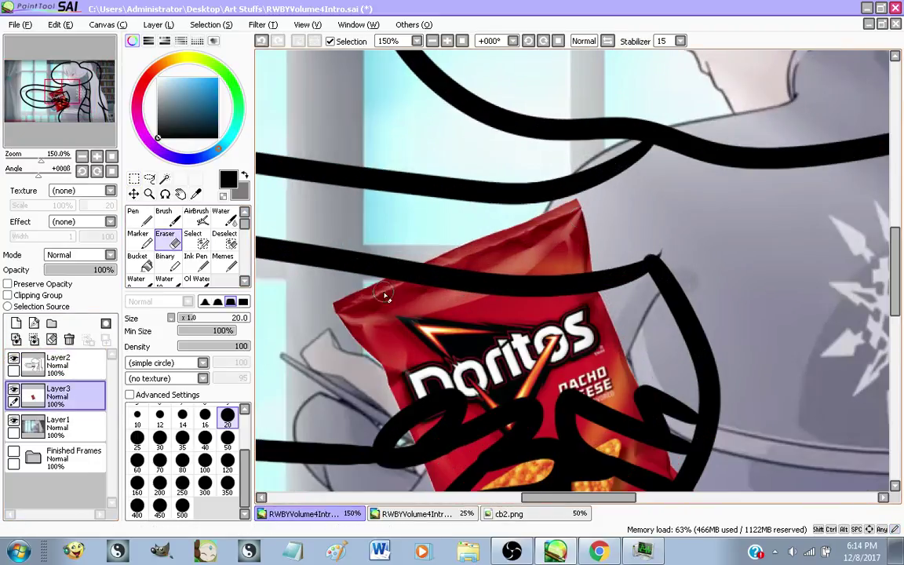
{"action": "left_click", "coordinate": [228, 469]}
{"action": "mouse_move", "coordinate": [515, 202]}
{"action": "left_mouse_down"}
{"action": "mouse_move", "coordinate": [593, 220]}
{"action": "mouse_move", "coordinate": [488, 212]}
{"action": "left_mouse_up"}
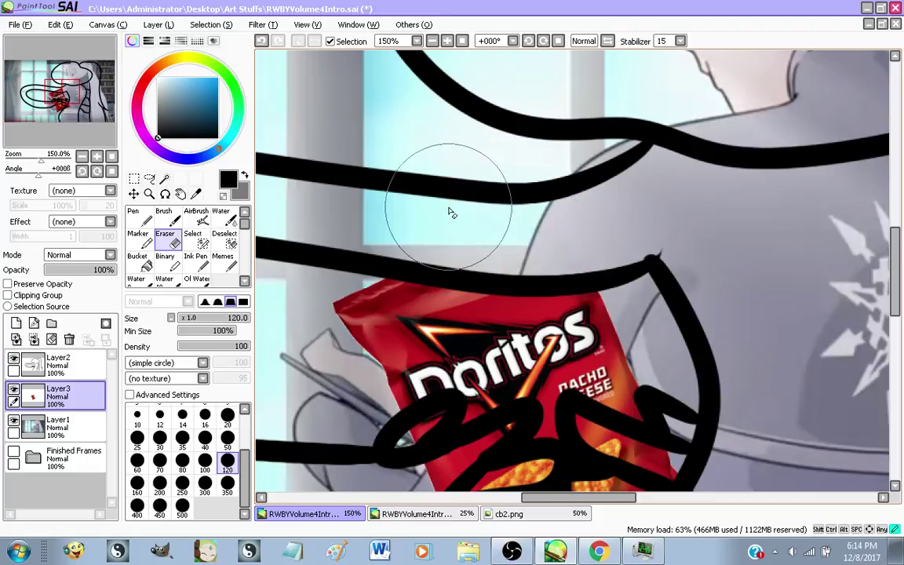
Erase the bag areas covering the near hand's fingers and palm with a size 30 eraser
{"action": "left_click_drag", "start_coordinate": [449, 373], "coordinate": [456, 294]}
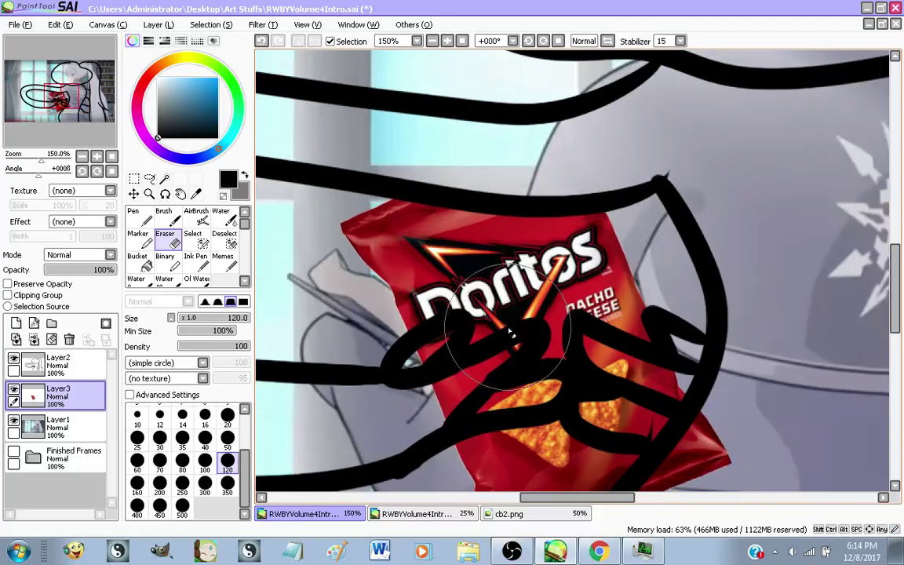
{"action": "left_click", "coordinate": [228, 438]}
{"action": "key", "text": "ctrl+plus"}
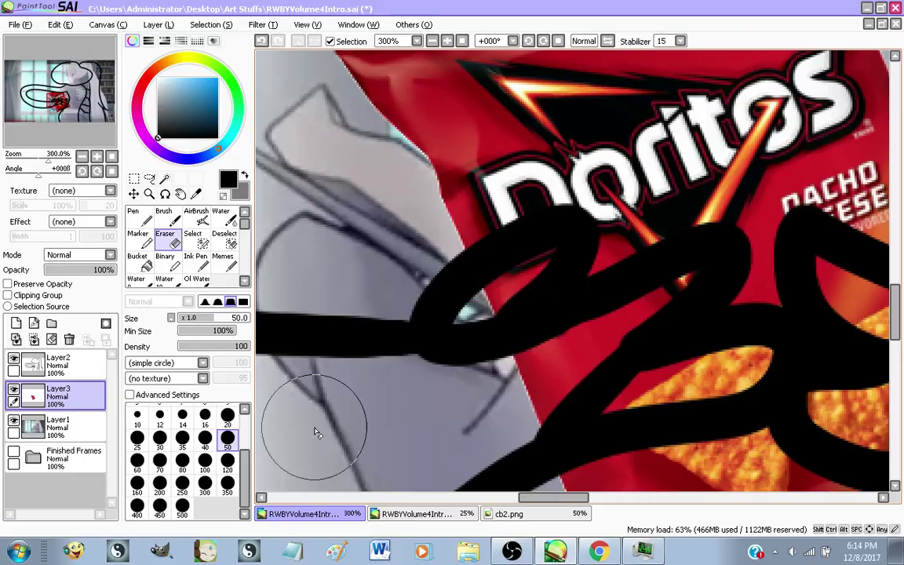
{"action": "left_click", "coordinate": [159, 436]}
{"action": "mouse_move", "coordinate": [551, 258]}
{"action": "left_mouse_down"}
{"action": "mouse_move", "coordinate": [495, 298]}
{"action": "mouse_move", "coordinate": [453, 342]}
{"action": "mouse_move", "coordinate": [596, 329]}
{"action": "mouse_move", "coordinate": [687, 291]}
{"action": "mouse_move", "coordinate": [578, 350]}
{"action": "mouse_move", "coordinate": [467, 343]}
{"action": "left_mouse_up"}
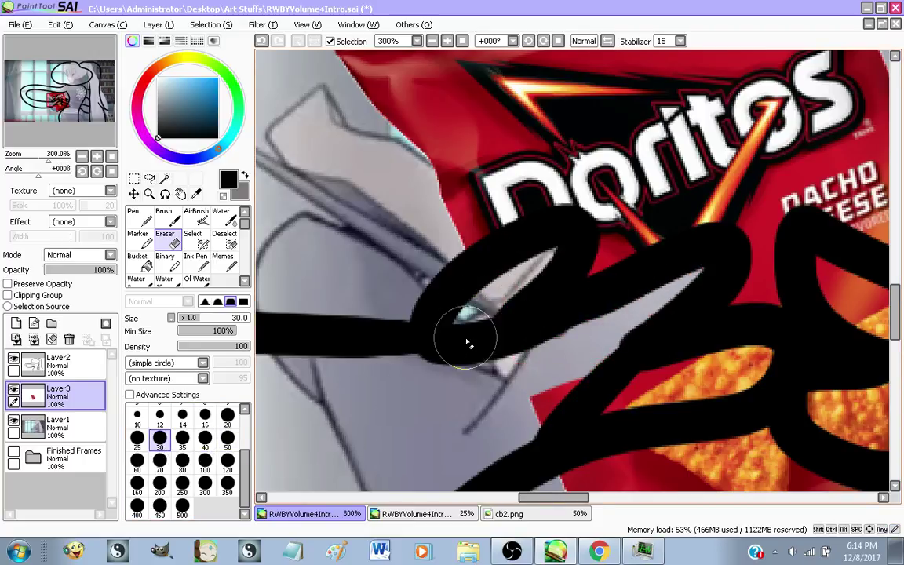
{"action": "scroll", "coordinate": [563, 283], "scroll_direction": "down", "scroll_amount": 2}
{"action": "scroll", "coordinate": [631, 304], "scroll_direction": "up", "scroll_amount": 2}
{"action": "mouse_move", "coordinate": [688, 328]}
{"action": "left_mouse_down"}
{"action": "mouse_move", "coordinate": [651, 360]}
{"action": "mouse_move", "coordinate": [547, 366]}
{"action": "mouse_move", "coordinate": [458, 395]}
{"action": "left_mouse_up"}
{"action": "scroll", "coordinate": [437, 260], "scroll_direction": "down", "scroll_amount": 2}
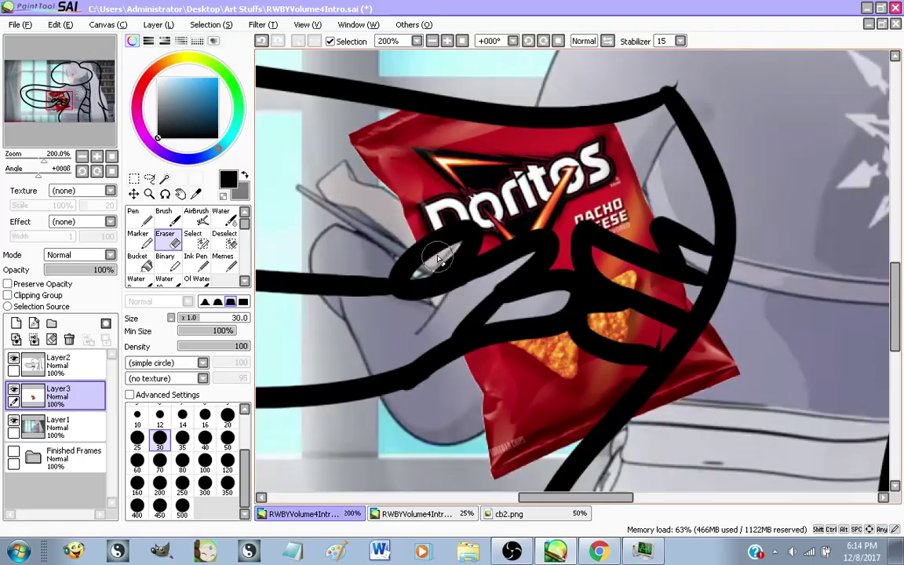
Erase the bag areas inside the fingers of the other hand beside the torso
{"action": "scroll", "coordinate": [439, 259], "scroll_direction": "up", "scroll_amount": 1}
{"action": "mouse_move", "coordinate": [605, 252]}
{"action": "left_mouse_down"}
{"action": "mouse_move", "coordinate": [689, 321]}
{"action": "mouse_move", "coordinate": [801, 333]}
{"action": "mouse_move", "coordinate": [756, 331]}
{"action": "left_mouse_up"}
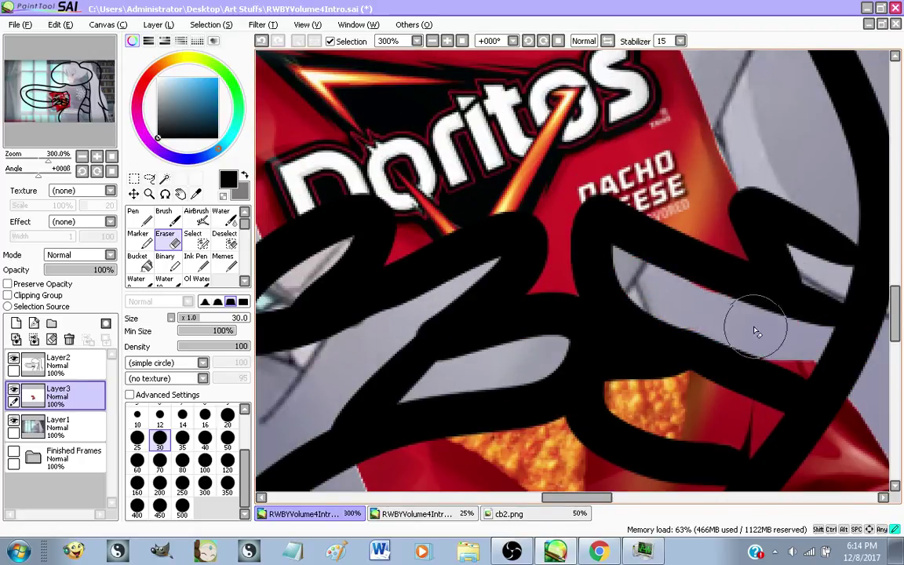
{"action": "scroll", "coordinate": [469, 159], "scroll_direction": "down", "scroll_amount": 2}
{"action": "scroll", "coordinate": [564, 267], "scroll_direction": "up", "scroll_amount": 2}
{"action": "mouse_move", "coordinate": [515, 240]}
{"action": "left_mouse_down"}
{"action": "mouse_move", "coordinate": [553, 279]}
{"action": "mouse_move", "coordinate": [620, 287]}
{"action": "mouse_move", "coordinate": [676, 220]}
{"action": "mouse_move", "coordinate": [559, 227]}
{"action": "mouse_move", "coordinate": [588, 251]}
{"action": "mouse_move", "coordinate": [616, 247]}
{"action": "left_mouse_up"}
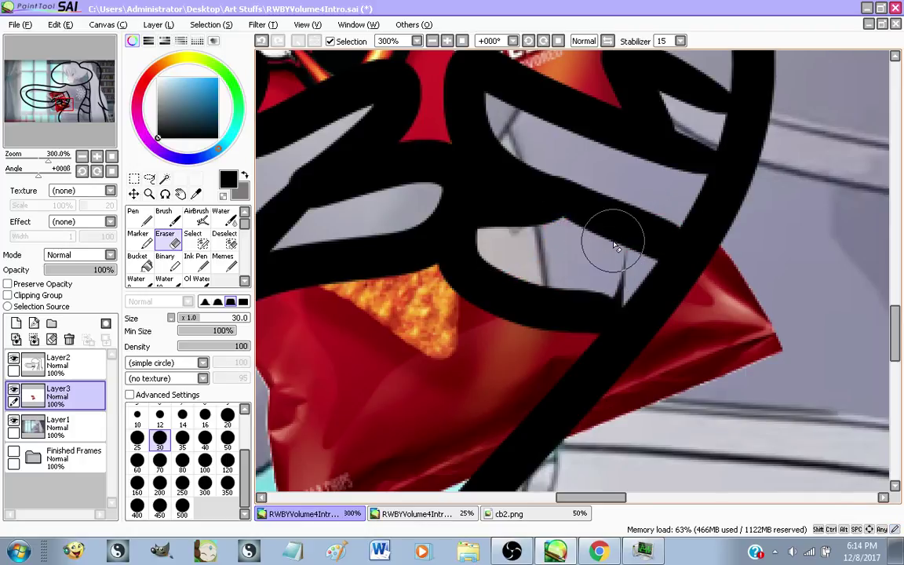
Erase the lower corner of the bag that extends past the torso line onto the back
{"action": "scroll", "coordinate": [627, 245], "scroll_direction": "down", "scroll_amount": 2}
{"action": "scroll", "coordinate": [650, 251], "scroll_direction": "up", "scroll_amount": 1}
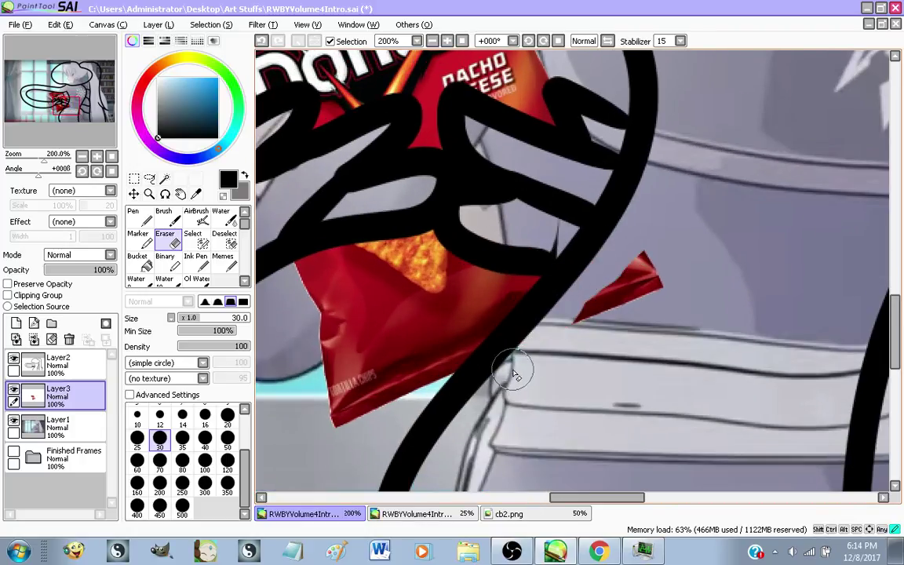
{"action": "scroll", "coordinate": [519, 276], "scroll_direction": "down", "scroll_amount": 3}
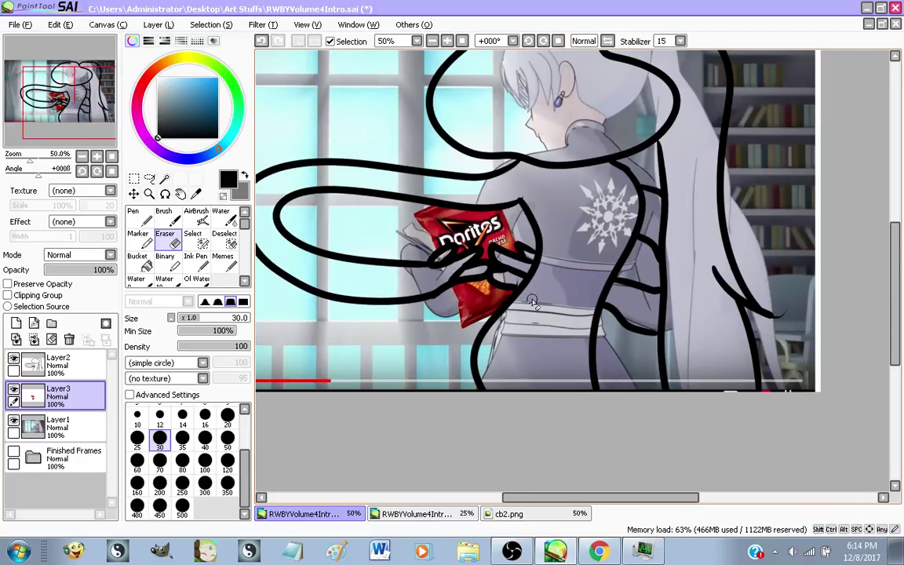
{"action": "scroll", "coordinate": [494, 224], "scroll_direction": "up", "scroll_amount": 1}
Draw a curved line across the back beneath the snowflake emblem on Layer2 with the size 20 Memes brush
{"action": "left_click", "coordinate": [70, 363]}
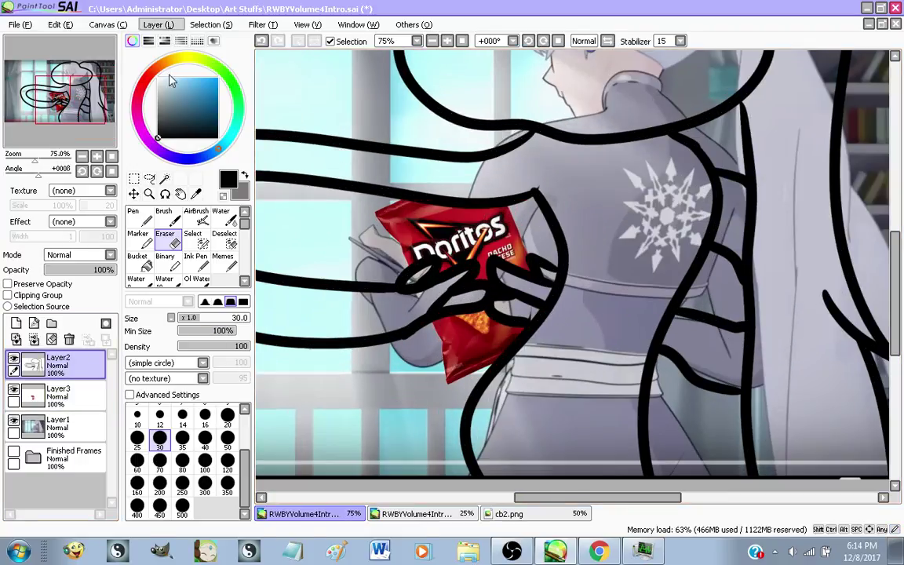
{"action": "left_click", "coordinate": [224, 261]}
{"action": "scroll", "coordinate": [489, 228], "scroll_direction": "down", "scroll_amount": 1}
{"action": "scroll", "coordinate": [490, 228], "scroll_direction": "up", "scroll_amount": 1}
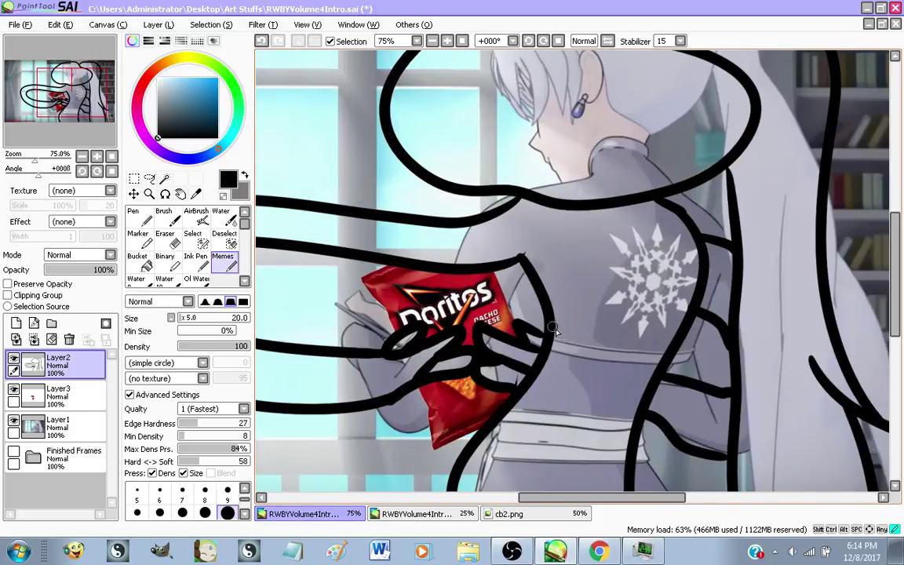
{"action": "mouse_move", "coordinate": [554, 331]}
{"action": "left_mouse_down"}
{"action": "mouse_move", "coordinate": [618, 344]}
{"action": "mouse_move", "coordinate": [676, 327]}
{"action": "left_mouse_up"}
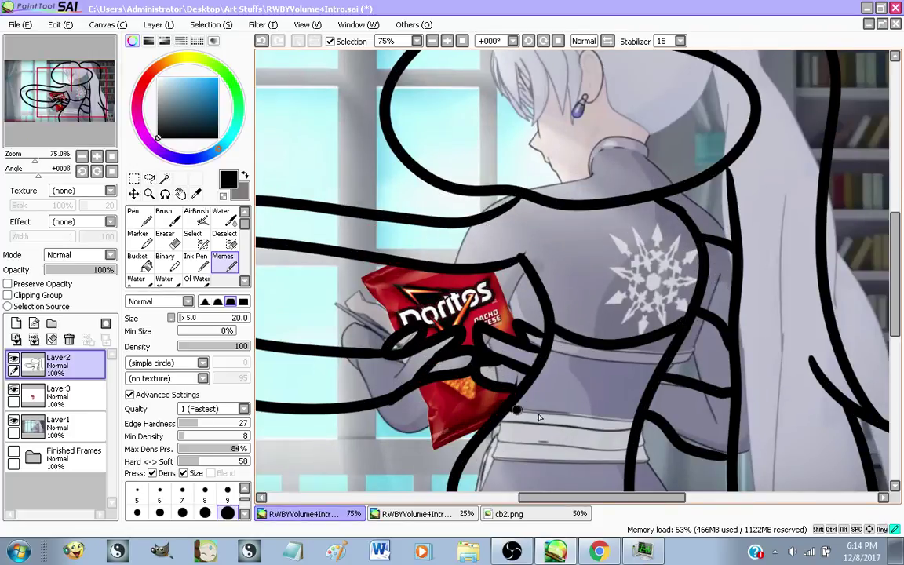
Draw the sash lines across the waist, including a middle line between its upper and lower edges
{"action": "left_click_drag", "start_coordinate": [480, 442], "coordinate": [628, 467]}
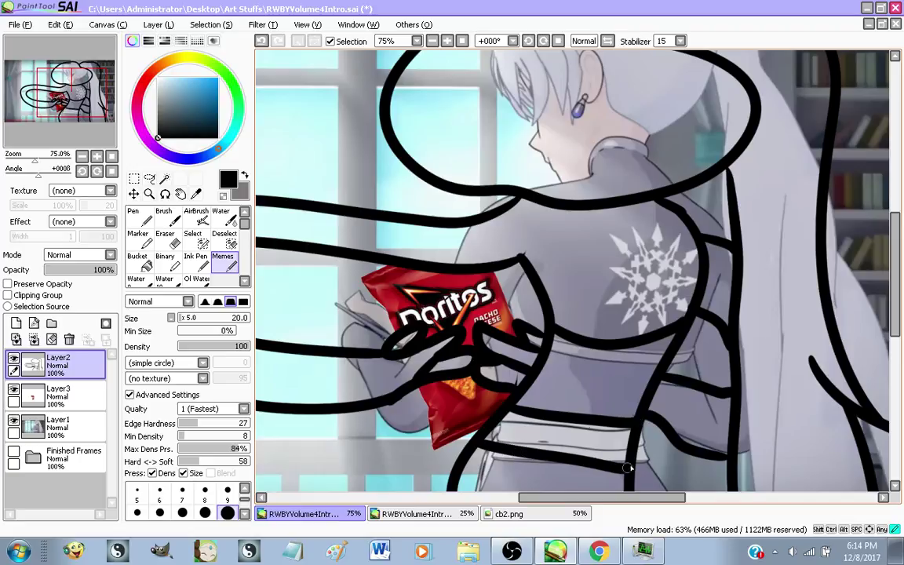
{"action": "left_click_drag", "start_coordinate": [503, 423], "coordinate": [628, 445]}
{"action": "key", "text": "ctrl+z"}
{"action": "left_click_drag", "start_coordinate": [502, 426], "coordinate": [633, 444]}
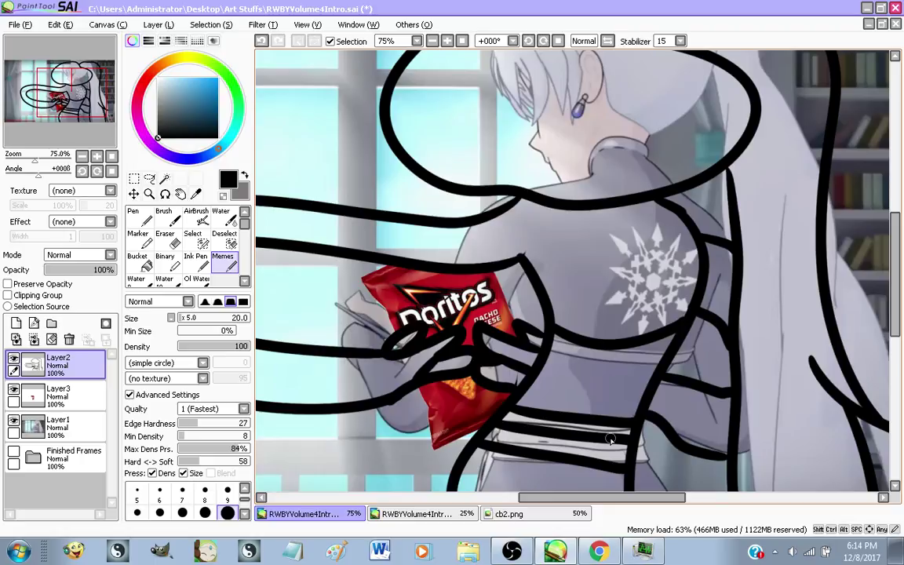
Draw a zigzag fringe and the adjoining side-of-face line inside the front of the head outline
{"action": "scroll", "coordinate": [574, 232], "scroll_direction": "down", "scroll_amount": 2}
{"action": "scroll", "coordinate": [567, 313], "scroll_direction": "up", "scroll_amount": 2}
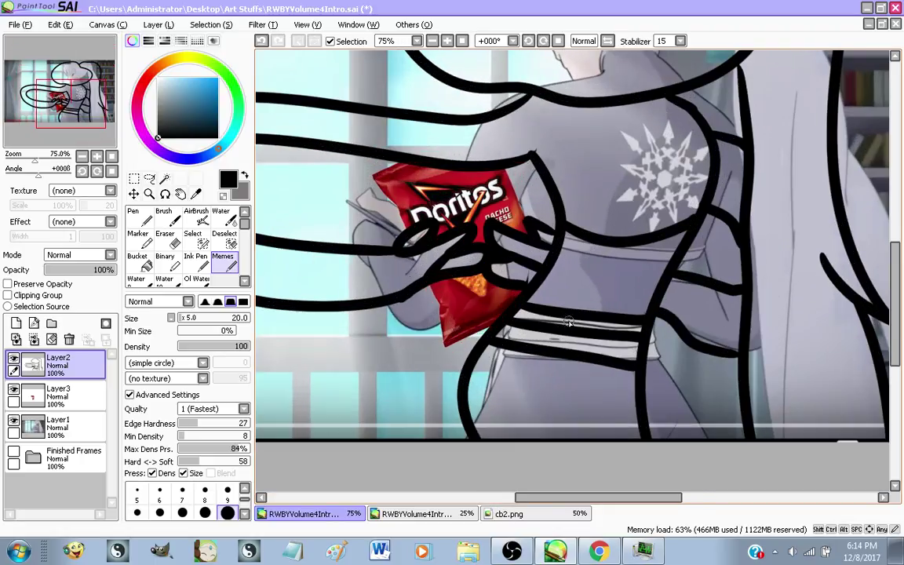
{"action": "scroll", "coordinate": [569, 337], "scroll_direction": "down", "scroll_amount": 2}
{"action": "scroll", "coordinate": [569, 346], "scroll_direction": "up", "scroll_amount": 1}
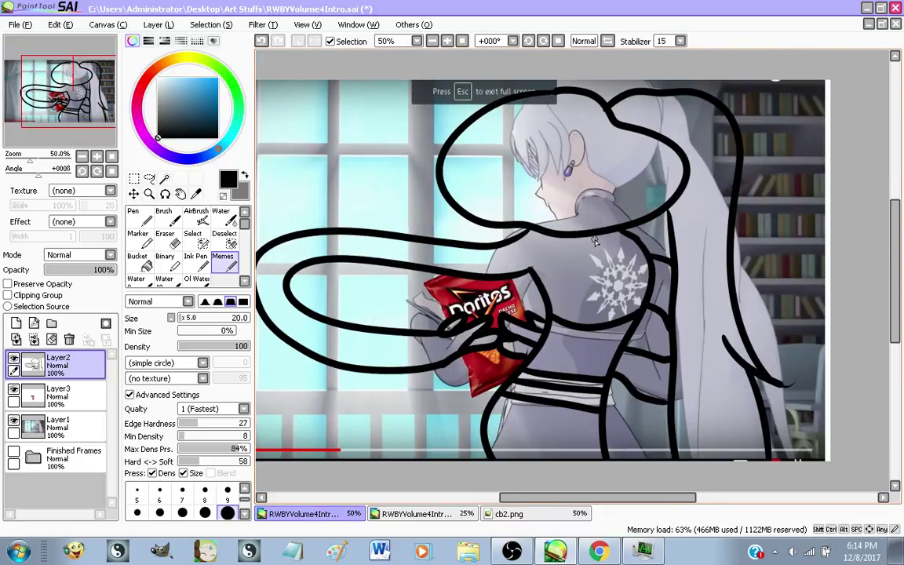
{"action": "scroll", "coordinate": [595, 241], "scroll_direction": "down", "scroll_amount": 1}
{"action": "scroll", "coordinate": [511, 141], "scroll_direction": "up", "scroll_amount": 3}
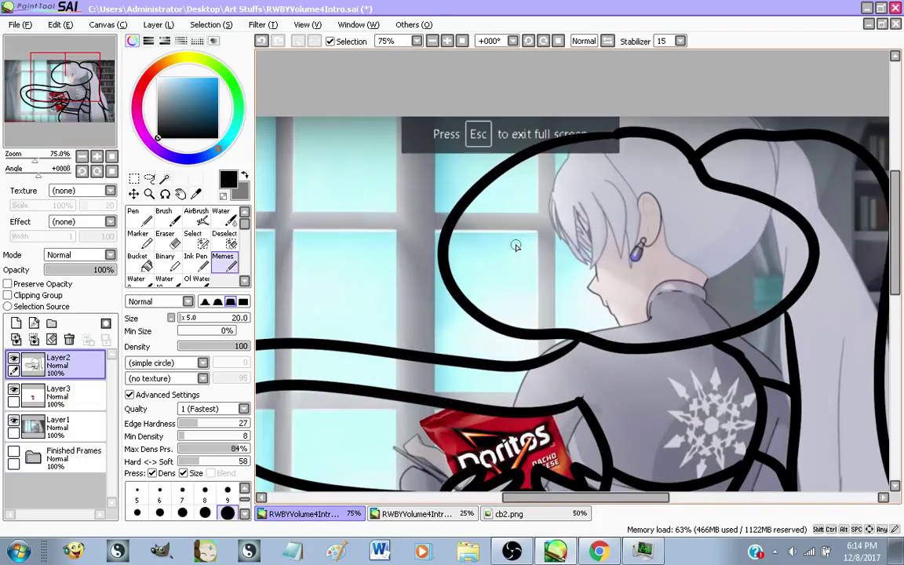
{"action": "mouse_move", "coordinate": [458, 220]}
{"action": "left_mouse_down"}
{"action": "mouse_move", "coordinate": [467, 269]}
{"action": "mouse_move", "coordinate": [484, 229]}
{"action": "mouse_move", "coordinate": [502, 275]}
{"action": "mouse_move", "coordinate": [528, 249]}
{"action": "mouse_move", "coordinate": [544, 327]}
{"action": "left_mouse_up"}
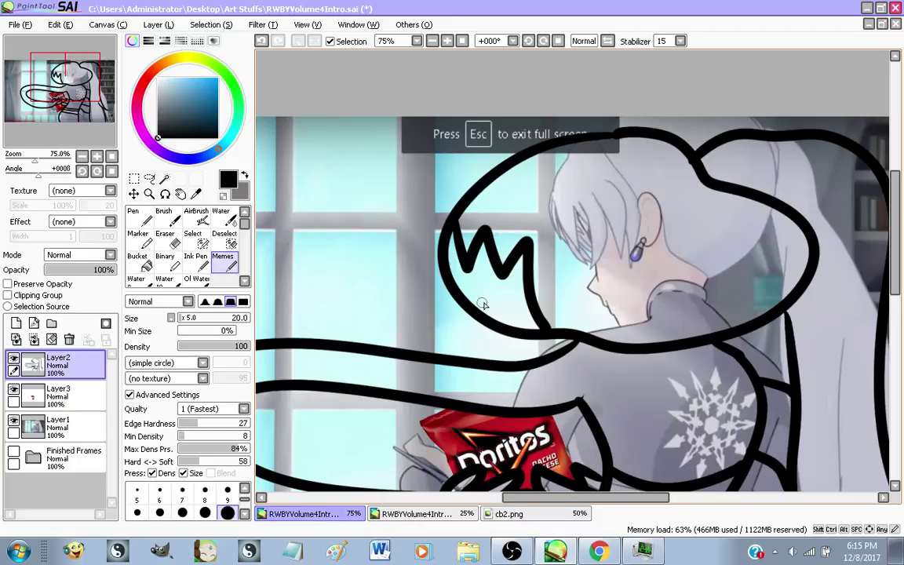
{"action": "key", "text": "ctrl+z"}
{"action": "left_click", "coordinate": [488, 306]}
{"action": "key", "text": "ctrl+z"}
{"action": "key", "text": "ctrl+z"}
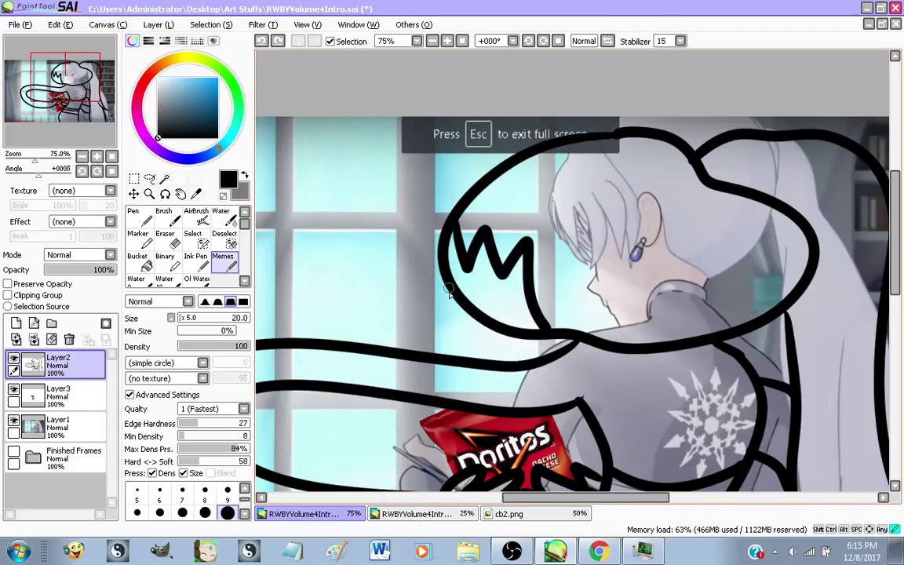
Draw a small nose bump on the front of the head and a curved line ending in an oval earring below the fringe
{"action": "left_click_drag", "start_coordinate": [446, 288], "coordinate": [462, 309]}
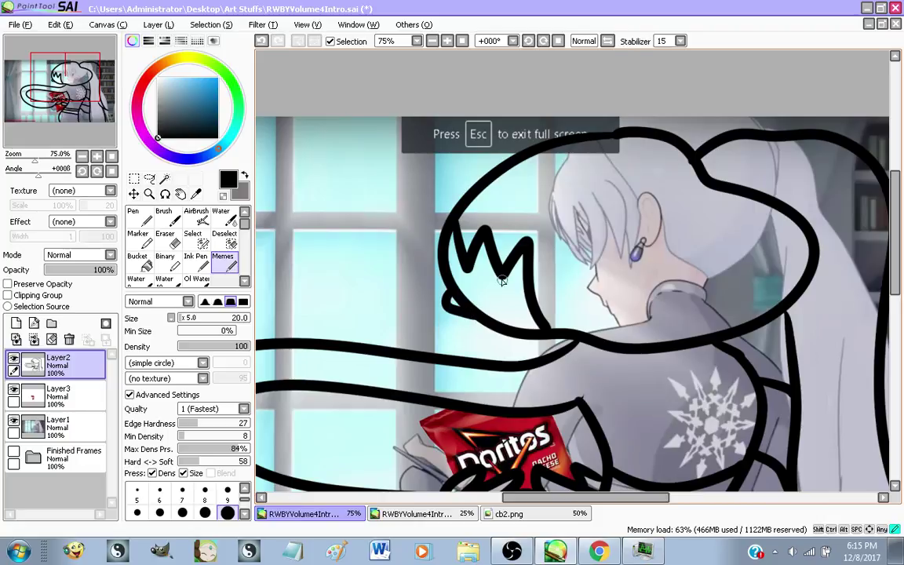
{"action": "mouse_move", "coordinate": [502, 280]}
{"action": "left_mouse_down"}
{"action": "mouse_move", "coordinate": [501, 303]}
{"action": "mouse_move", "coordinate": [508, 294]}
{"action": "mouse_move", "coordinate": [510, 310]}
{"action": "left_mouse_up"}
{"action": "key", "text": "ctrl+z"}
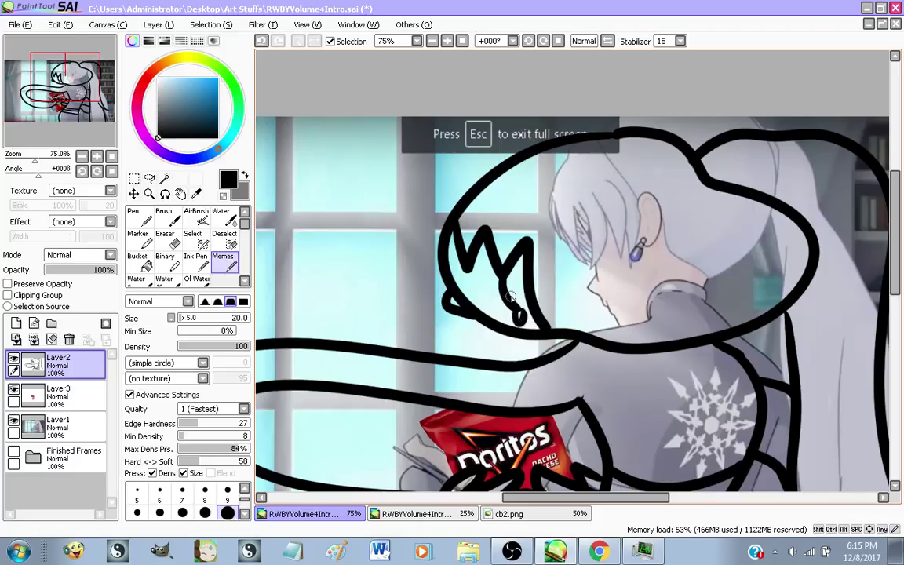
Sample the pale grey hair colour from the reference and bucket-fill the head and ponytail on Layer3 with Layer1 hidden
{"action": "scroll", "coordinate": [509, 297], "scroll_direction": "down", "scroll_amount": 2}
{"action": "scroll", "coordinate": [579, 307], "scroll_direction": "up", "scroll_amount": 2}
{"action": "scroll", "coordinate": [608, 181], "scroll_direction": "up", "scroll_amount": 2}
{"action": "right_click", "coordinate": [620, 185]}
{"action": "scroll", "coordinate": [590, 181], "scroll_direction": "down", "scroll_amount": 3}
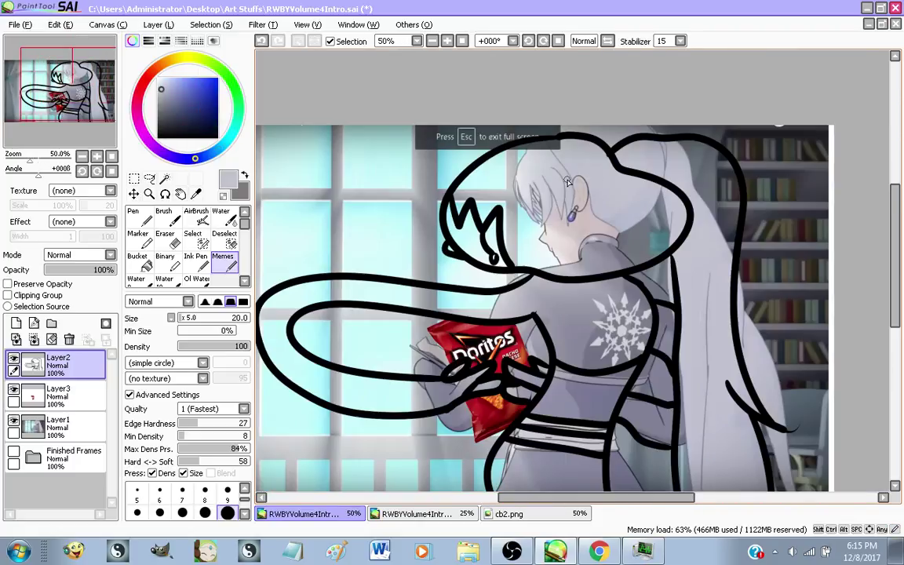
{"action": "scroll", "coordinate": [568, 182], "scroll_direction": "down", "scroll_amount": 1}
{"action": "scroll", "coordinate": [572, 202], "scroll_direction": "up", "scroll_amount": 1}
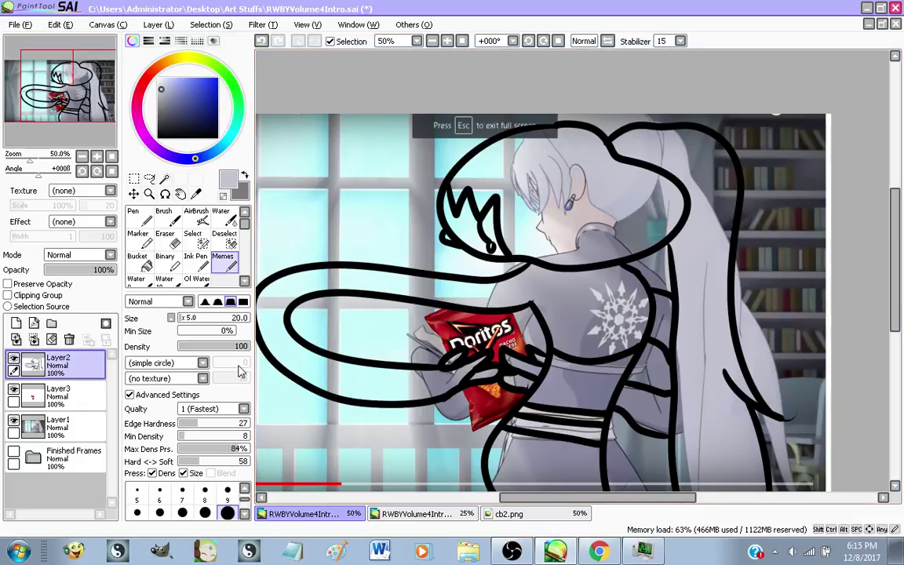
{"action": "left_click", "coordinate": [14, 421]}
{"action": "left_click", "coordinate": [98, 391]}
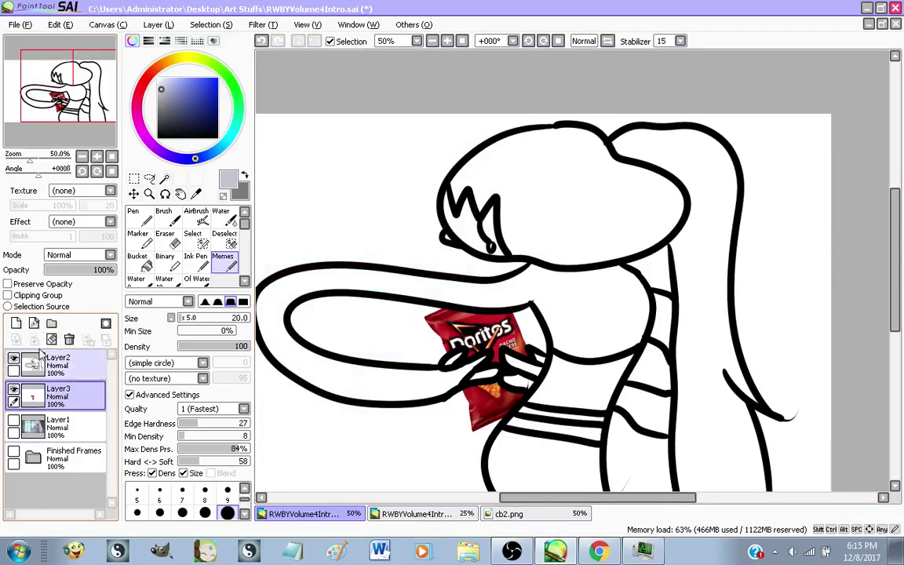
{"action": "left_click", "coordinate": [138, 261]}
{"action": "left_click", "coordinate": [589, 210]}
{"action": "left_click", "coordinate": [692, 154]}
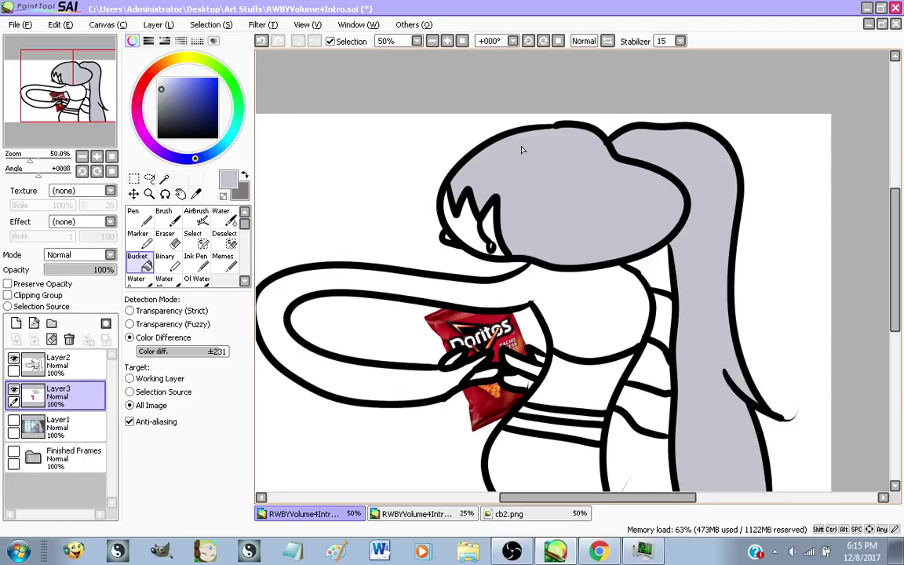
{"action": "scroll", "coordinate": [521, 148], "scroll_direction": "down", "scroll_amount": 1}
{"action": "scroll", "coordinate": [544, 251], "scroll_direction": "up", "scroll_amount": 1}
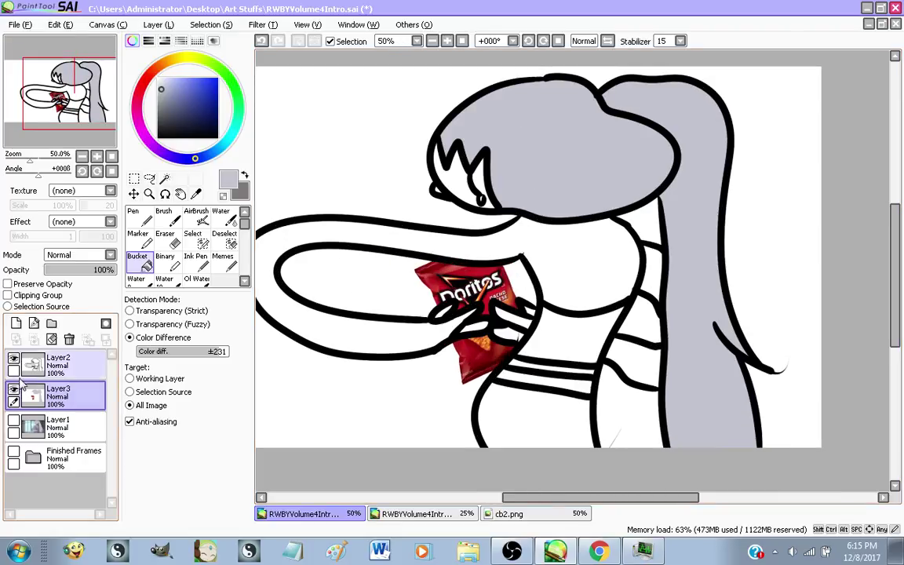
Compare the hair fill with the reference by showing Layer1 and repeatedly switching Layer3's visibility
{"action": "left_click", "coordinate": [13, 421]}
{"action": "left_click", "coordinate": [13, 390]}
{"action": "left_click", "coordinate": [14, 390]}
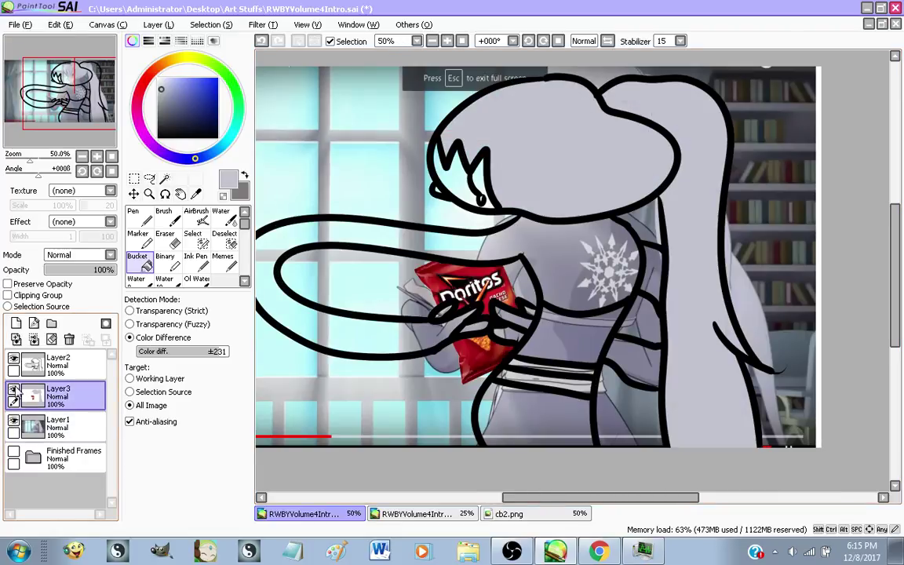
{"action": "left_click", "coordinate": [13, 390]}
{"action": "left_click", "coordinate": [13, 389]}
{"action": "left_click", "coordinate": [13, 390]}
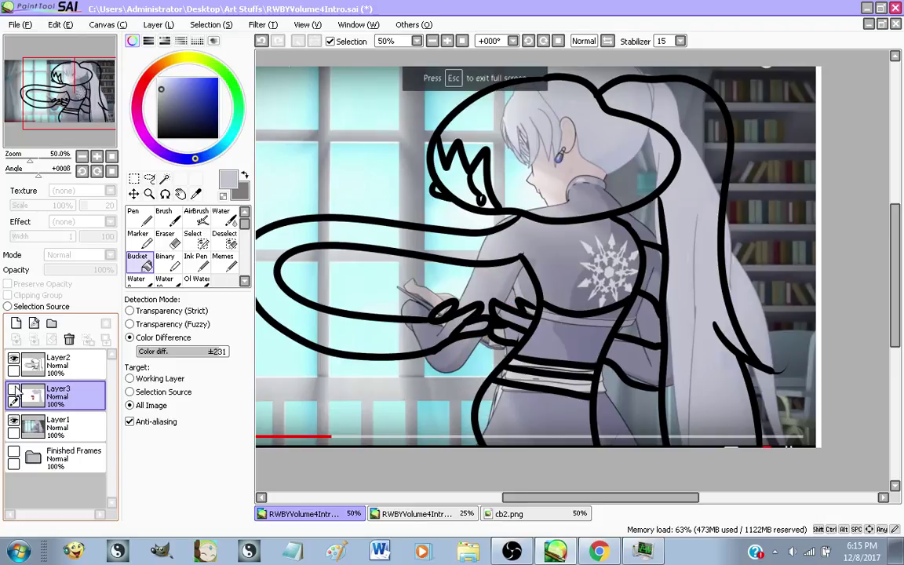
{"action": "left_click", "coordinate": [14, 390]}
{"action": "left_click", "coordinate": [14, 390]}
{"action": "left_click", "coordinate": [14, 390]}
{"action": "left_click", "coordinate": [13, 390]}
{"action": "left_click", "coordinate": [14, 390]}
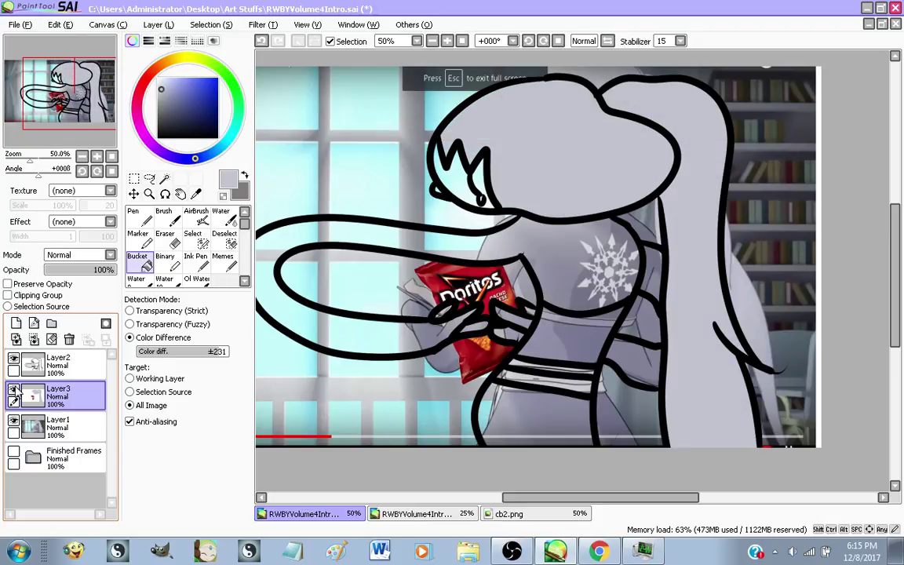
Sample the greyish purple of the reference dress and bucket-fill the torso, sleeves and skirt on Layer3 with Layer1 hidden
{"action": "left_click", "coordinate": [14, 390]}
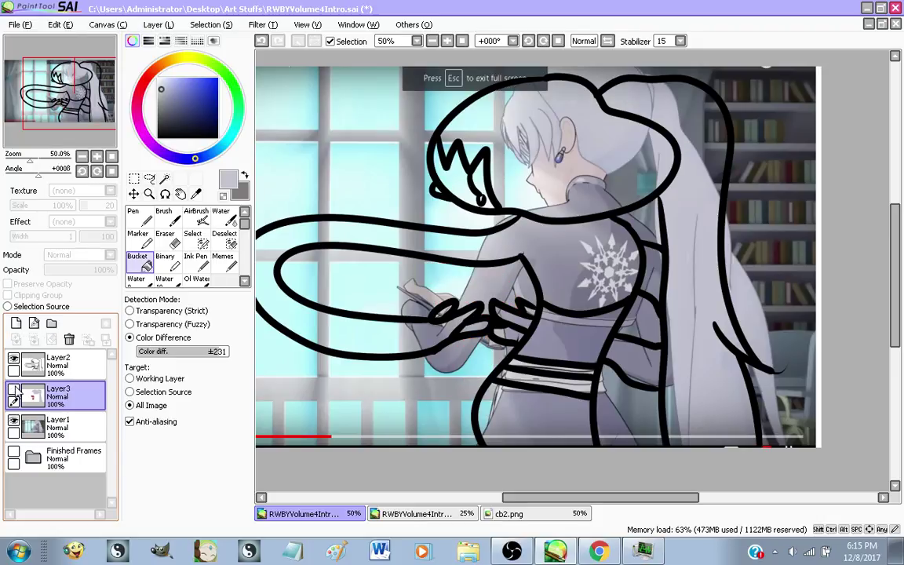
{"action": "left_click", "coordinate": [587, 343], "text": "alt"}
{"action": "left_click", "coordinate": [14, 390]}
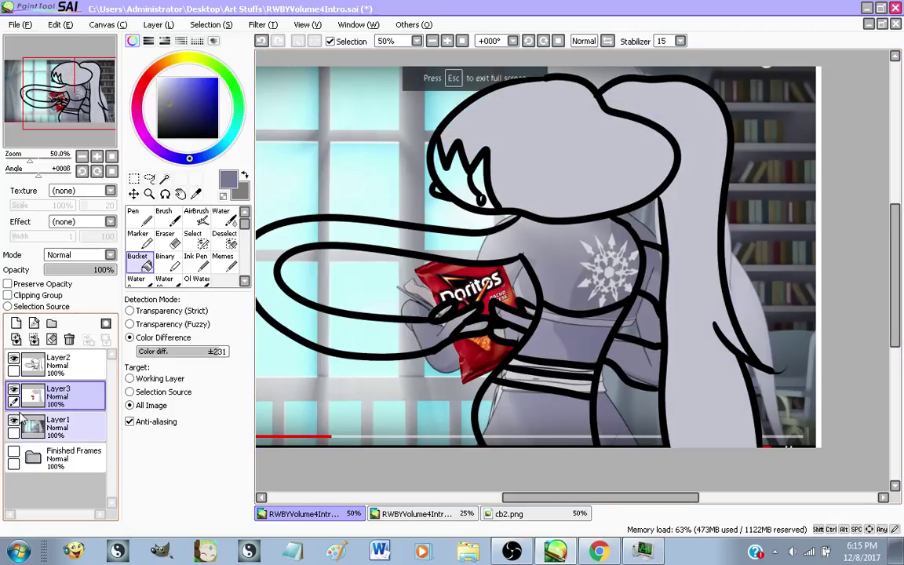
{"action": "left_click", "coordinate": [14, 421]}
{"action": "left_click", "coordinate": [538, 250]}
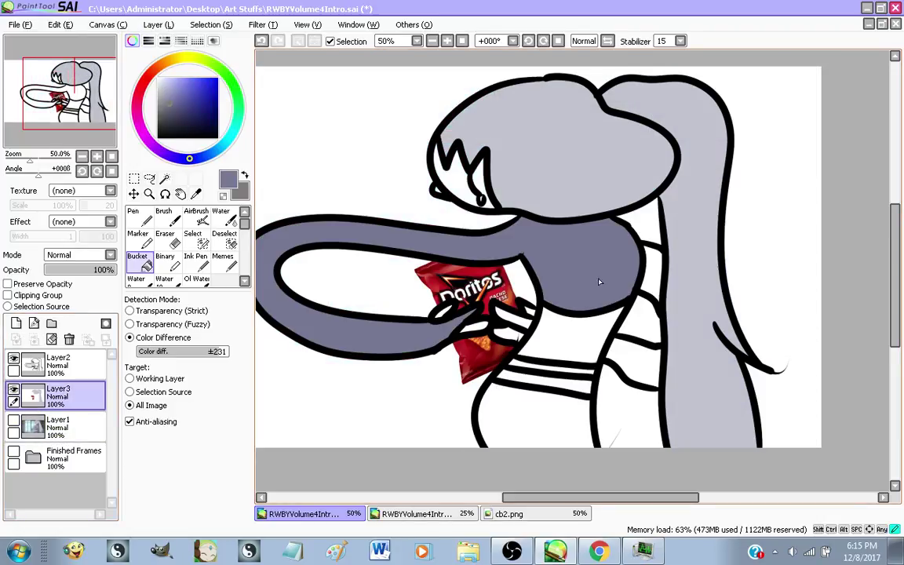
{"action": "left_click", "coordinate": [538, 430]}
{"action": "left_click", "coordinate": [550, 313]}
{"action": "left_click", "coordinate": [639, 365]}
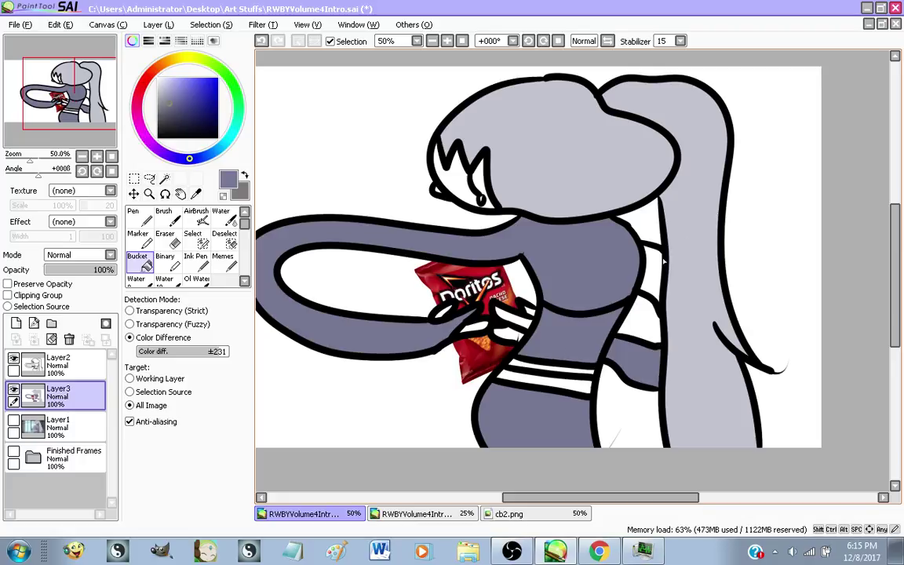
{"action": "scroll", "coordinate": [517, 322], "scroll_direction": "up", "scroll_amount": 3}
{"action": "scroll", "coordinate": [517, 322], "scroll_direction": "down", "scroll_amount": 3}
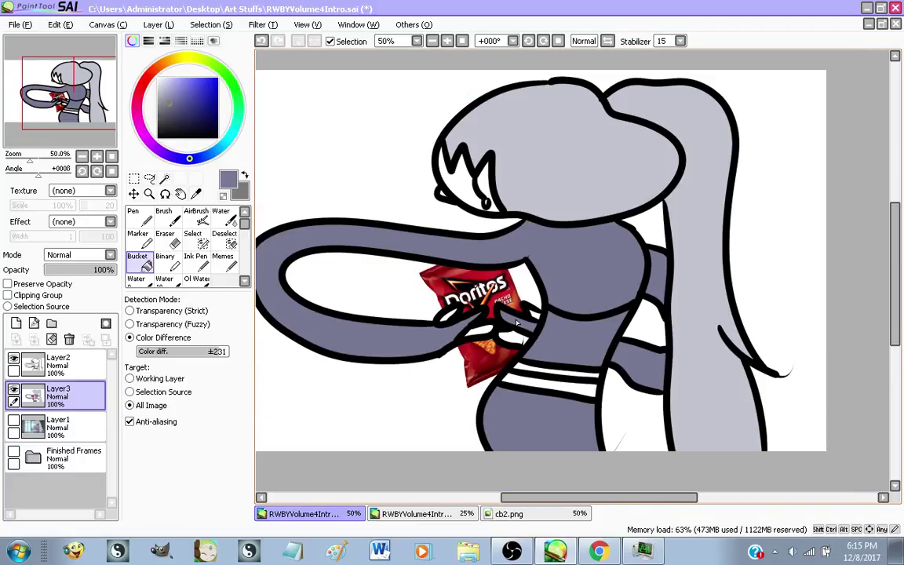
Sample the skin tone from the reference face and shift it to a light peach, with Layer3 selected for filling
{"action": "left_click", "coordinate": [24, 426]}
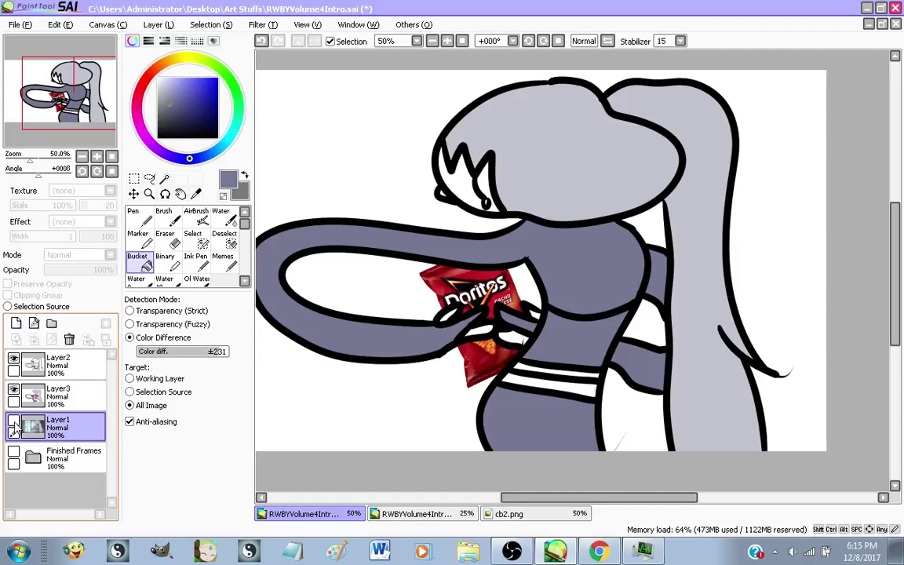
{"action": "left_click", "coordinate": [14, 421]}
{"action": "left_click", "coordinate": [13, 389]}
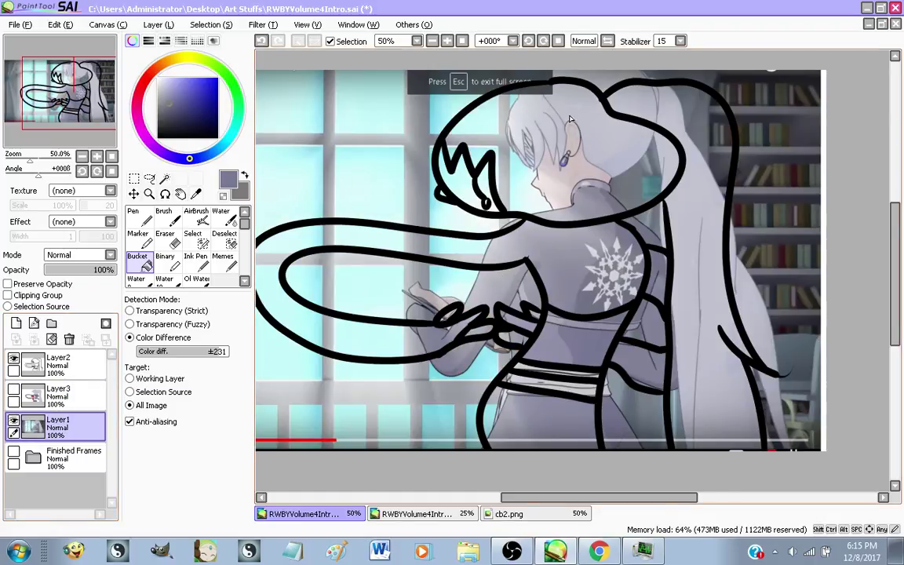
{"action": "scroll", "coordinate": [531, 277], "scroll_direction": "up", "scroll_amount": 4}
{"action": "left_click", "coordinate": [531, 277], "text": "alt"}
{"action": "scroll", "coordinate": [531, 276], "scroll_direction": "down", "scroll_amount": 4}
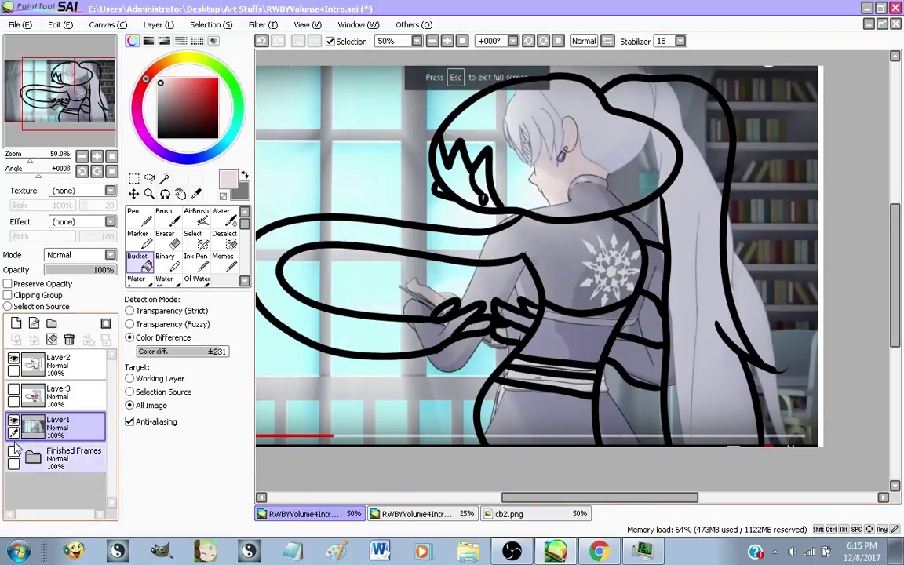
{"action": "left_click", "coordinate": [13, 420]}
{"action": "left_click", "coordinate": [59, 393]}
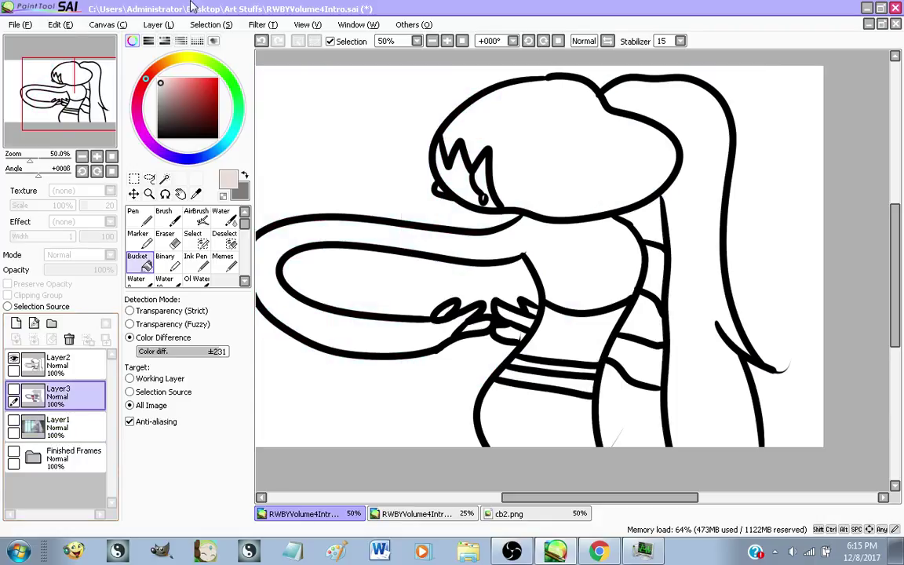
{"action": "left_click", "coordinate": [168, 65]}
{"action": "left_click_drag", "start_coordinate": [167, 81], "coordinate": [174, 70]}
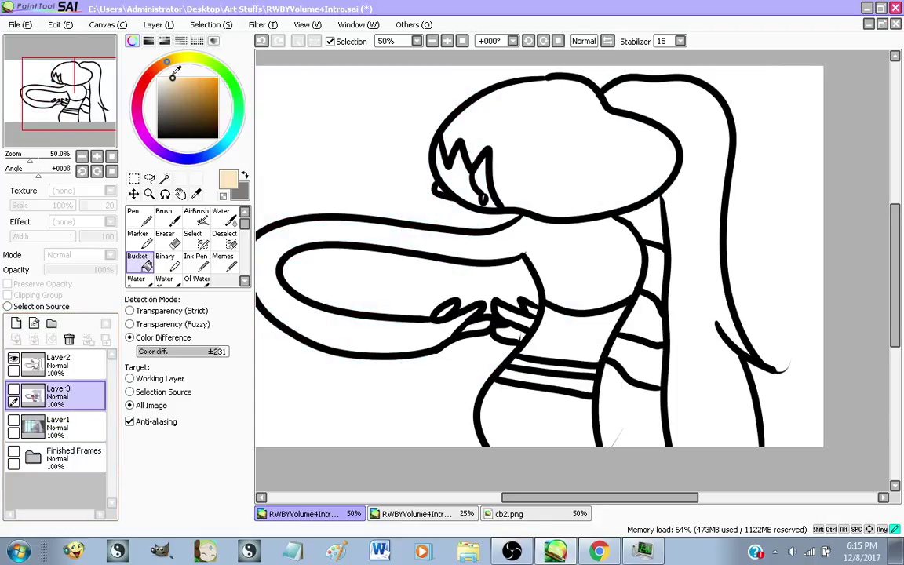
Fill the white finger areas around the Doritos bag with the light peach skin colour on Layer3
{"action": "scroll", "coordinate": [440, 304], "scroll_direction": "up", "scroll_amount": 3}
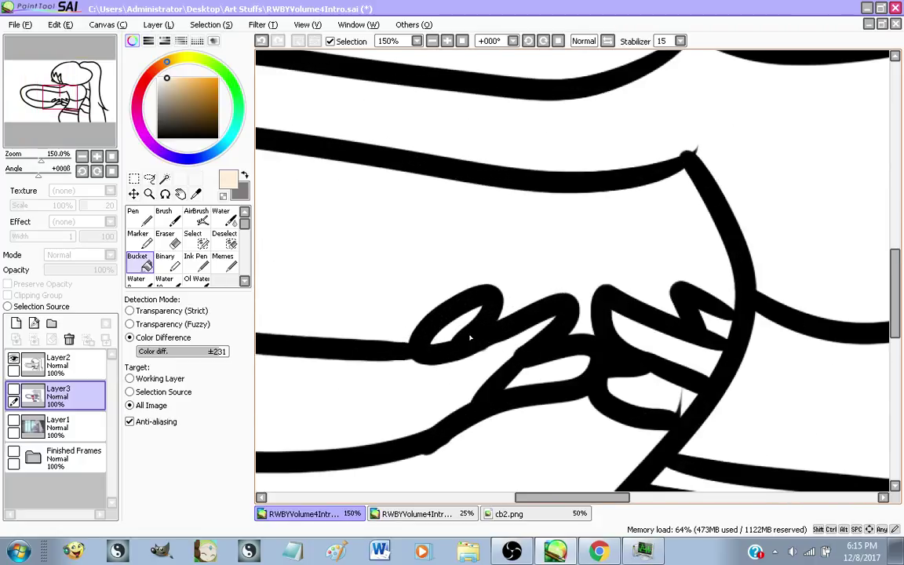
{"action": "left_click", "coordinate": [13, 389]}
{"action": "scroll", "coordinate": [374, 363], "scroll_direction": "up", "scroll_amount": 2}
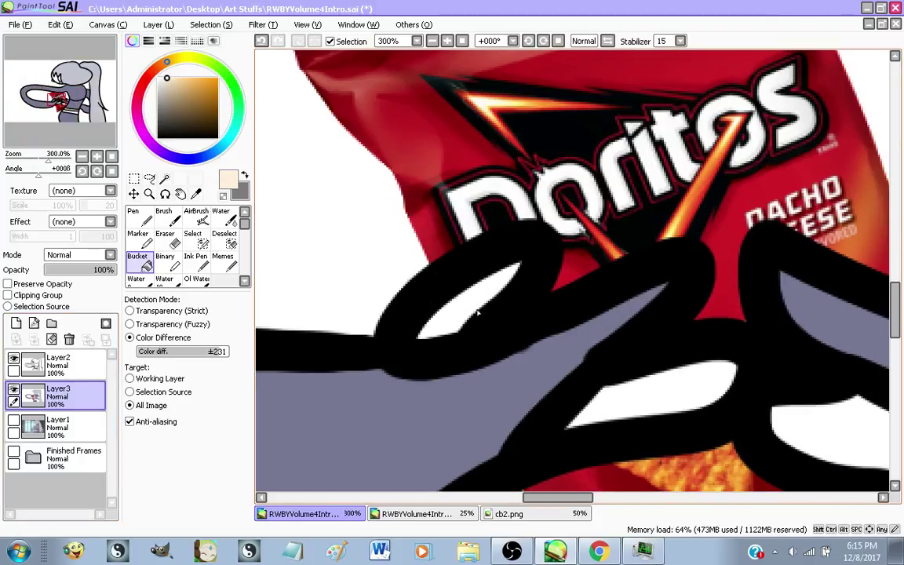
{"action": "left_click", "coordinate": [474, 314]}
{"action": "left_click", "coordinate": [707, 394]}
{"action": "left_click", "coordinate": [805, 425]}
{"action": "scroll", "coordinate": [625, 286], "scroll_direction": "down", "scroll_amount": 3}
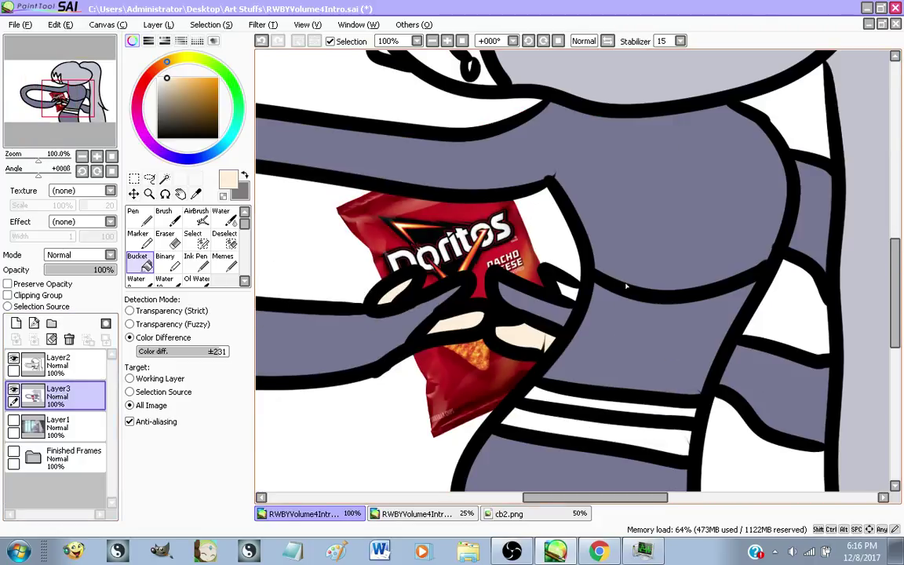
{"action": "scroll", "coordinate": [525, 309], "scroll_direction": "up", "scroll_amount": 4}
{"action": "left_click", "coordinate": [528, 279]}
{"action": "scroll", "coordinate": [546, 361], "scroll_direction": "down", "scroll_amount": 6}
Fill the face area below the zigzag fringe with the light peach skin colour
{"action": "scroll", "coordinate": [445, 199], "scroll_direction": "up", "scroll_amount": 2}
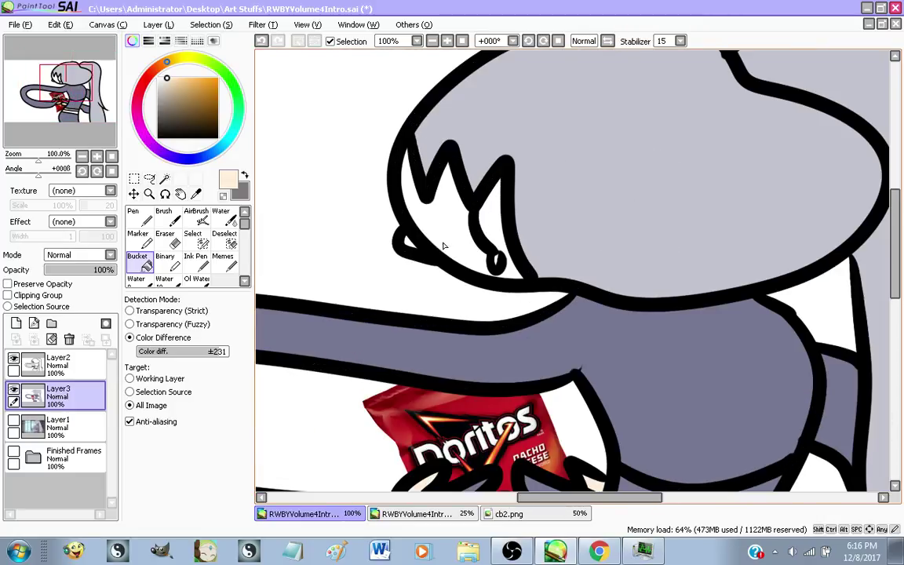
{"action": "left_click", "coordinate": [444, 208]}
{"action": "scroll", "coordinate": [380, 231], "scroll_direction": "up", "scroll_amount": 2}
{"action": "scroll", "coordinate": [388, 232], "scroll_direction": "down", "scroll_amount": 3}
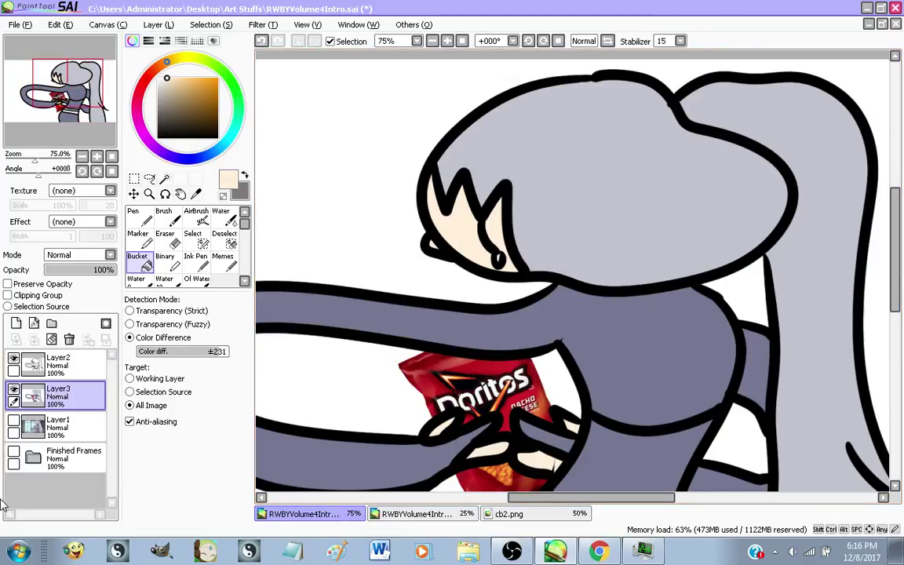
Sample the violet-blue of the reference earring and fill the inside of the drawn earring with it on Layer3
{"action": "left_click", "coordinate": [14, 389]}
{"action": "left_click", "coordinate": [15, 422]}
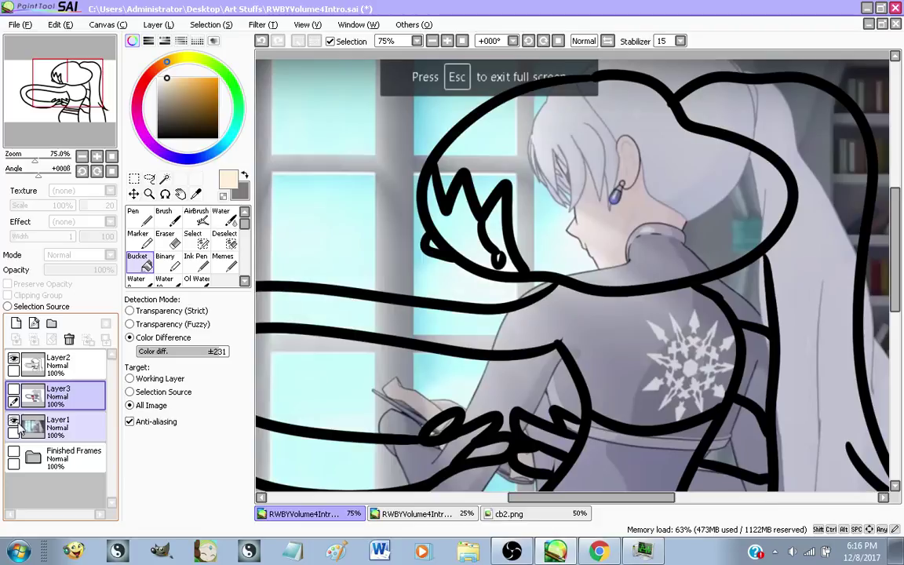
{"action": "scroll", "coordinate": [650, 149], "scroll_direction": "up", "scroll_amount": 7}
{"action": "right_click", "coordinate": [536, 383]}
{"action": "scroll", "coordinate": [606, 88], "scroll_direction": "down", "scroll_amount": 2}
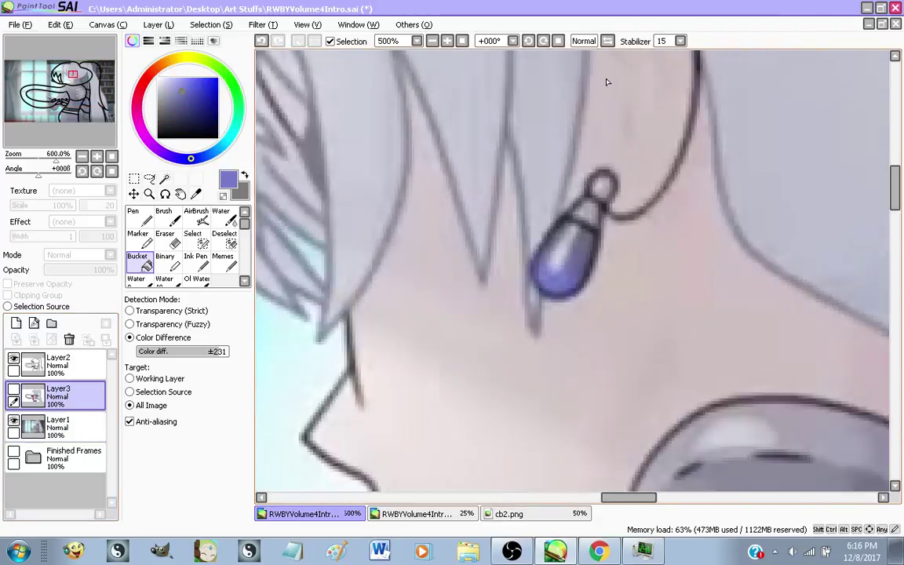
{"action": "scroll", "coordinate": [606, 82], "scroll_direction": "down", "scroll_amount": 5}
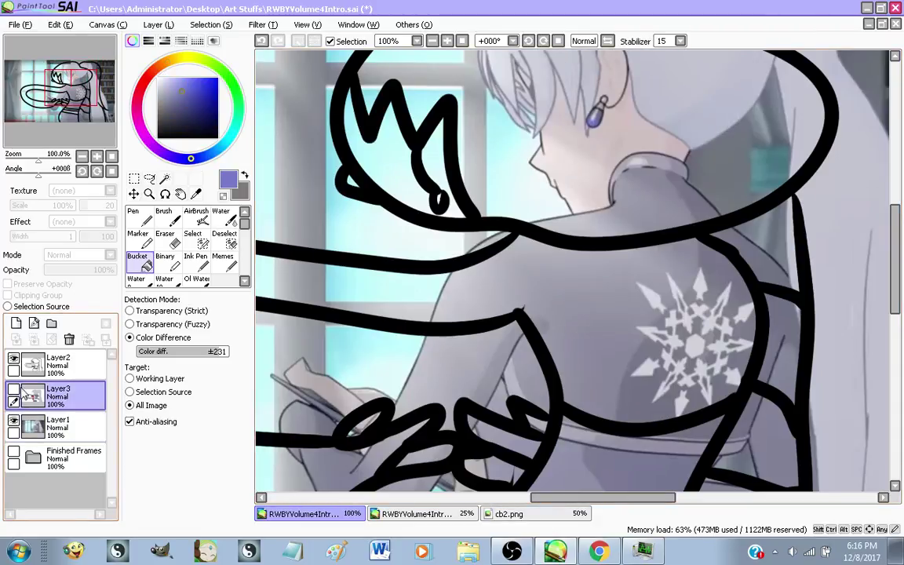
{"action": "left_click", "coordinate": [14, 390]}
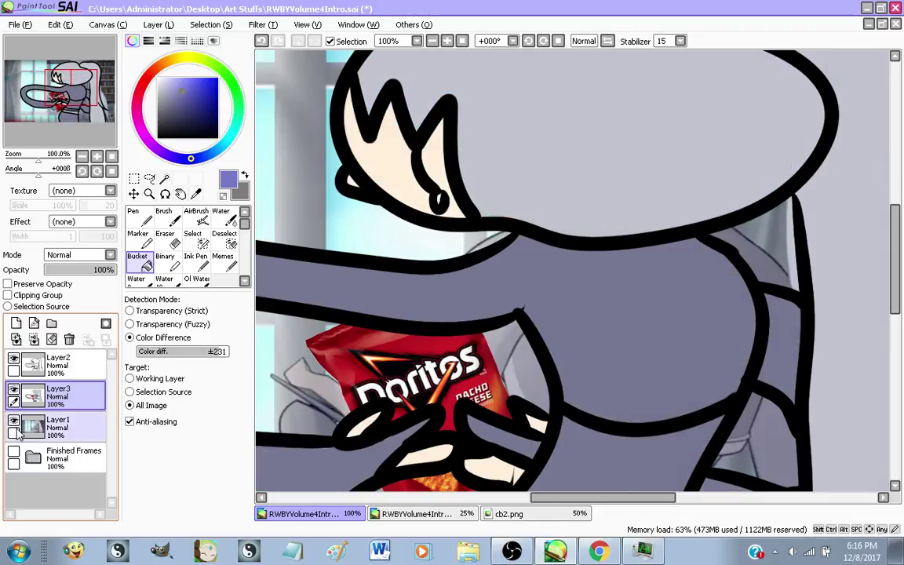
{"action": "left_click", "coordinate": [13, 421]}
{"action": "scroll", "coordinate": [432, 249], "scroll_direction": "up", "scroll_amount": 4}
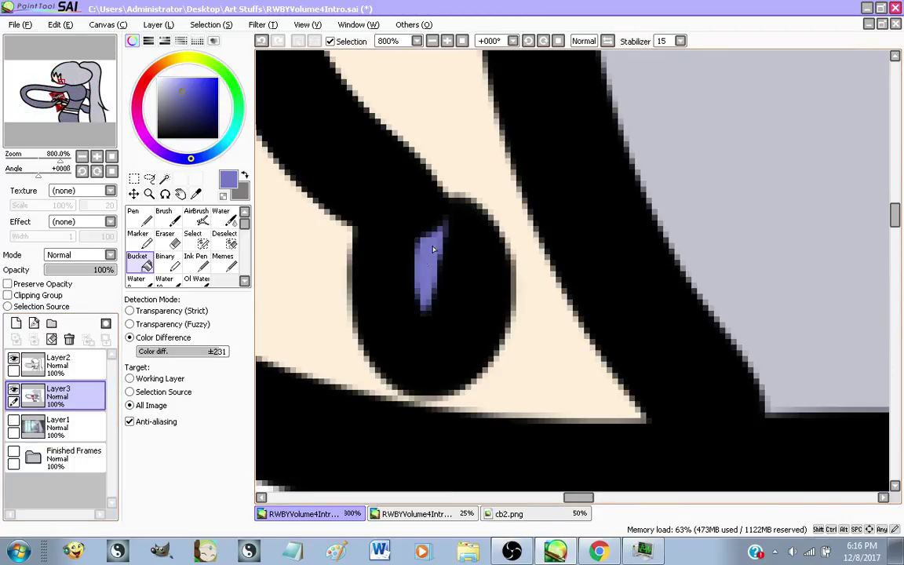
Sample the light grey of the reference sash and fill both sash bands across the waist on Layer3
{"action": "scroll", "coordinate": [432, 249], "scroll_direction": "down", "scroll_amount": 9}
{"action": "scroll", "coordinate": [476, 350], "scroll_direction": "up", "scroll_amount": 2}
{"action": "scroll", "coordinate": [476, 350], "scroll_direction": "down", "scroll_amount": 1}
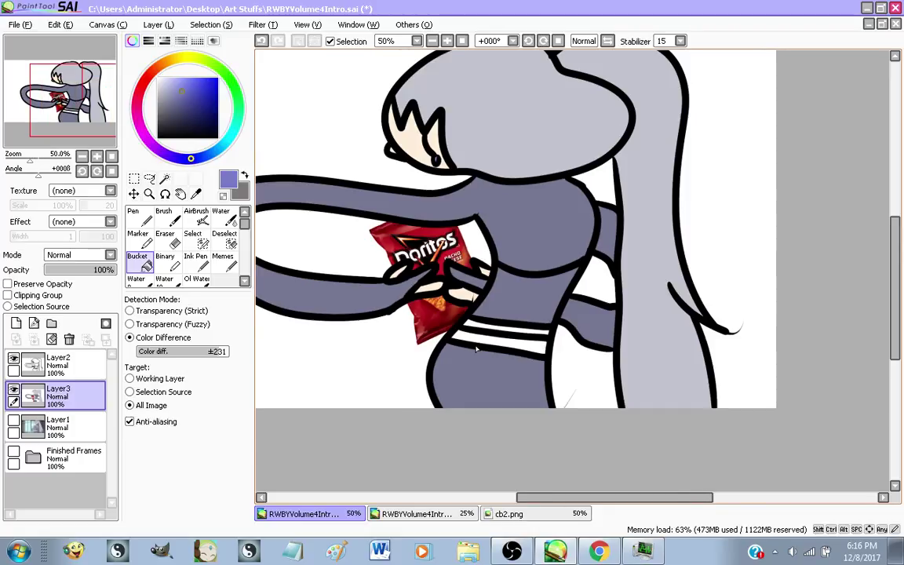
{"action": "scroll", "coordinate": [475, 349], "scroll_direction": "up", "scroll_amount": 1}
{"action": "left_click", "coordinate": [13, 422]}
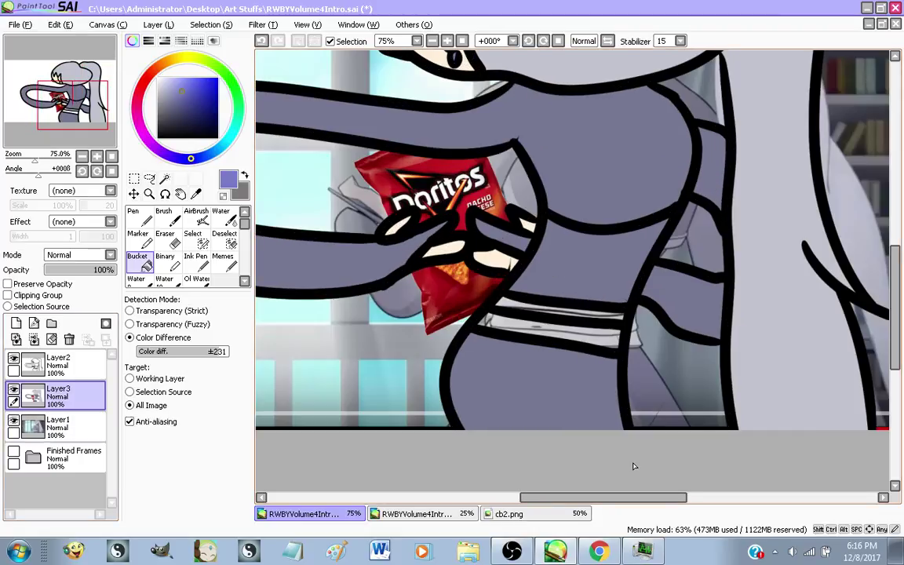
{"action": "scroll", "coordinate": [632, 451], "scroll_direction": "down", "scroll_amount": 2}
{"action": "scroll", "coordinate": [631, 451], "scroll_direction": "up", "scroll_amount": 2}
{"action": "scroll", "coordinate": [680, 343], "scroll_direction": "up", "scroll_amount": 5}
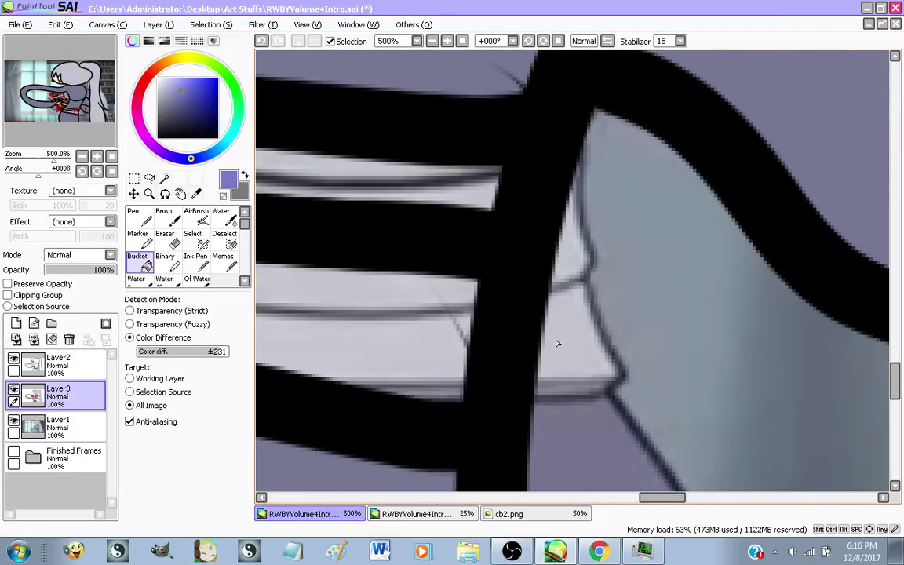
{"action": "scroll", "coordinate": [557, 343], "scroll_direction": "down", "scroll_amount": 5}
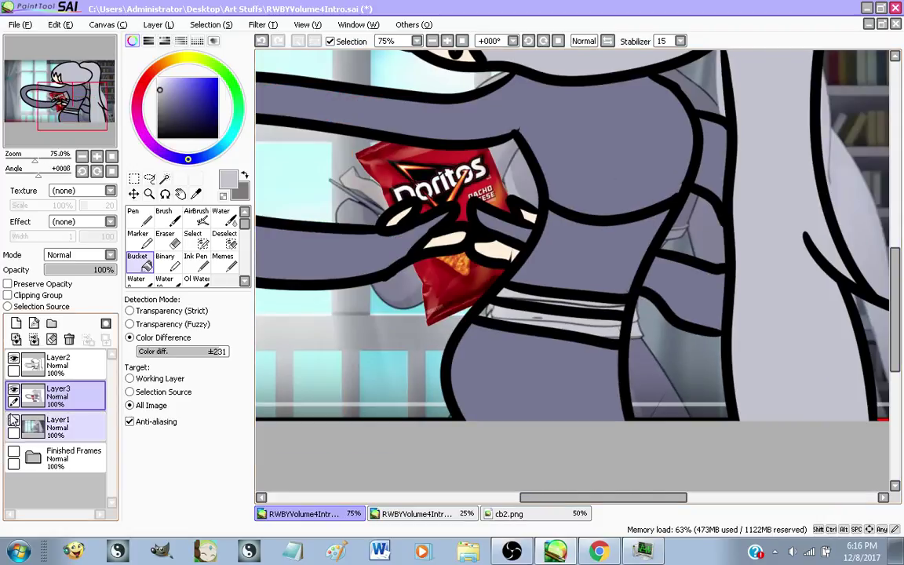
{"action": "left_click", "coordinate": [13, 421]}
{"action": "scroll", "coordinate": [582, 335], "scroll_direction": "up", "scroll_amount": 3}
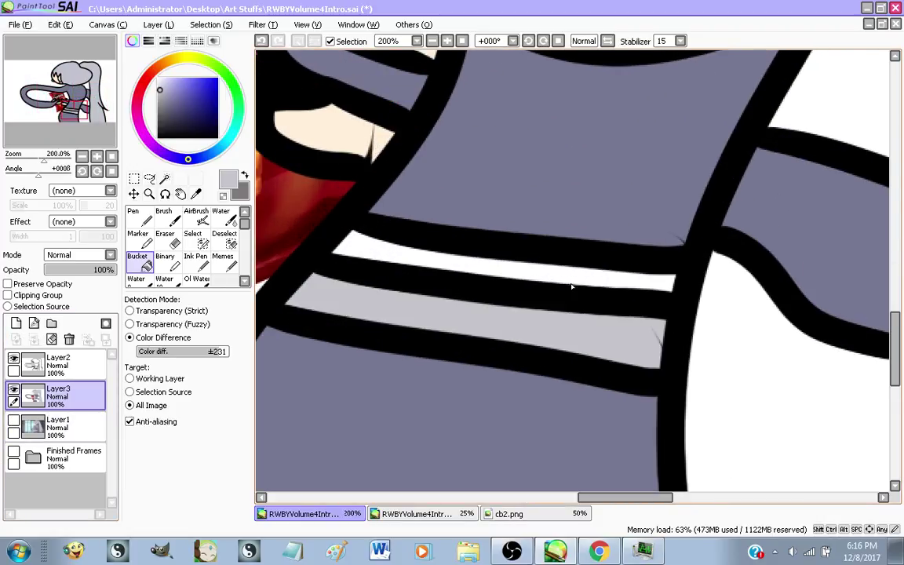
{"action": "scroll", "coordinate": [572, 287], "scroll_direction": "down", "scroll_amount": 5}
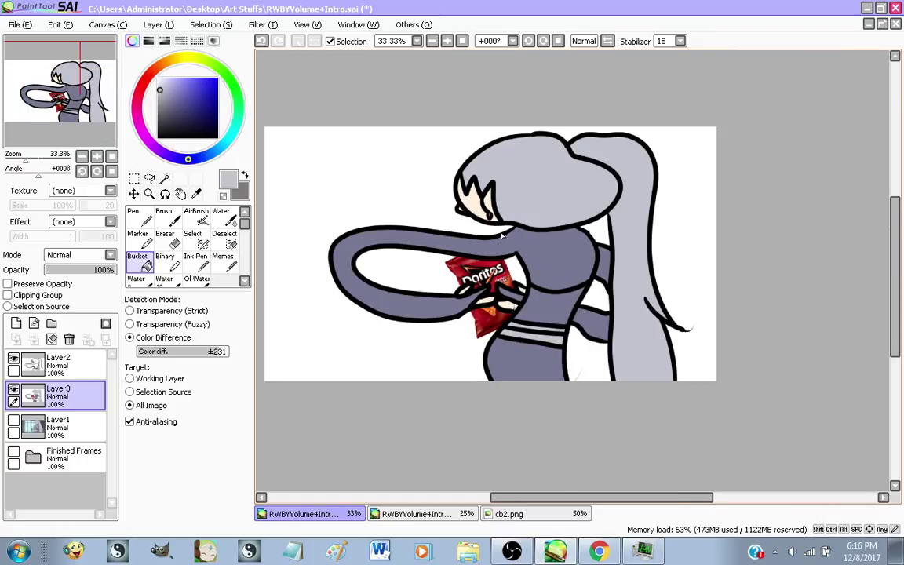
Show the reference picture on Layer1 and hide the colour fills on Layer3
{"action": "scroll", "coordinate": [502, 236], "scroll_direction": "up", "scroll_amount": 2}
{"action": "scroll", "coordinate": [510, 247], "scroll_direction": "down", "scroll_amount": 1}
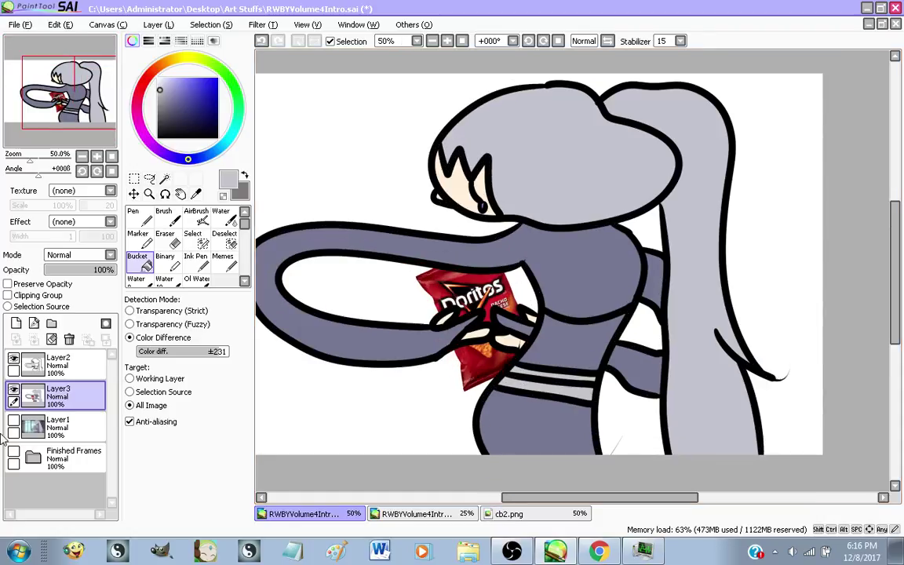
{"action": "left_click", "coordinate": [13, 421]}
{"action": "left_click", "coordinate": [13, 392]}
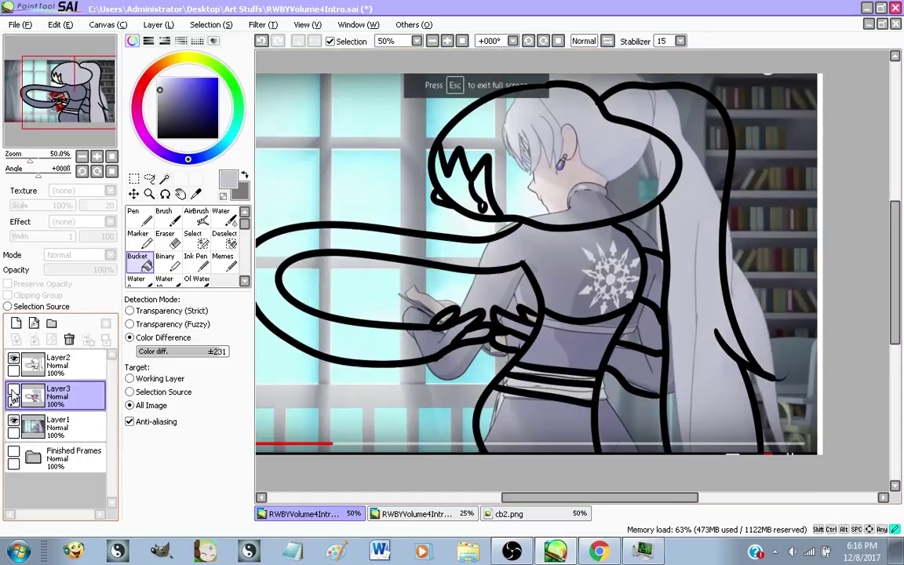
Show the colour layer Layer3, make Layer2 active, and close cb2.png without saving it
{"action": "left_click", "coordinate": [13, 392]}
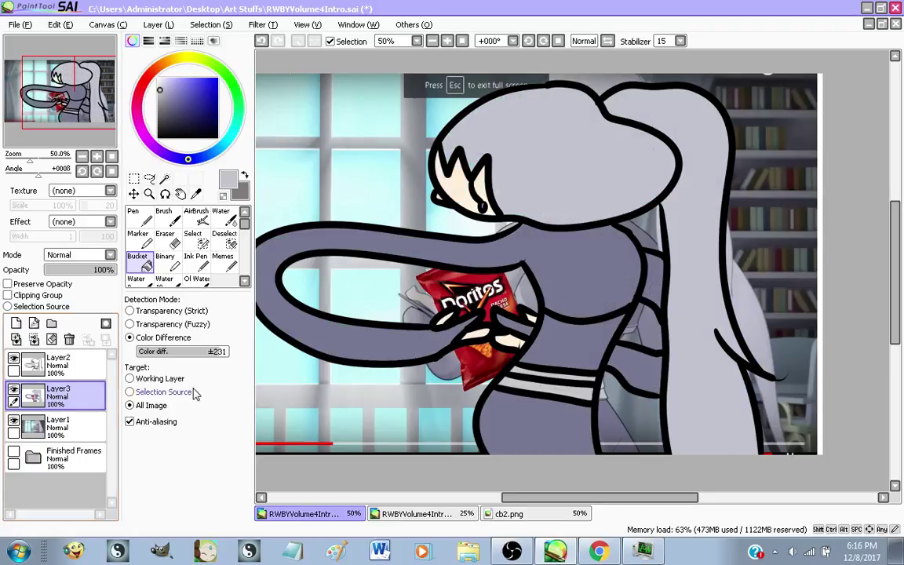
{"action": "left_click", "coordinate": [33, 364]}
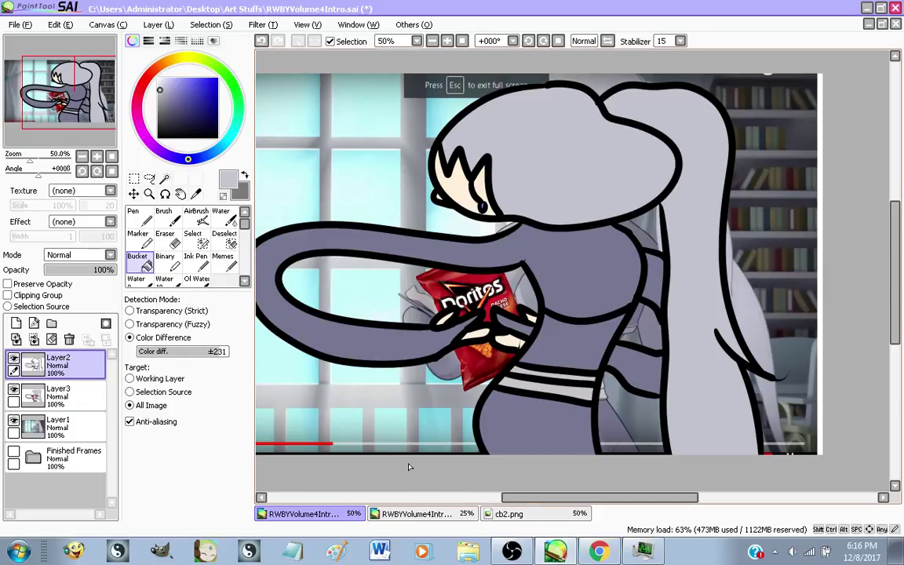
{"action": "left_click", "coordinate": [519, 515]}
{"action": "left_click", "coordinate": [895, 24]}
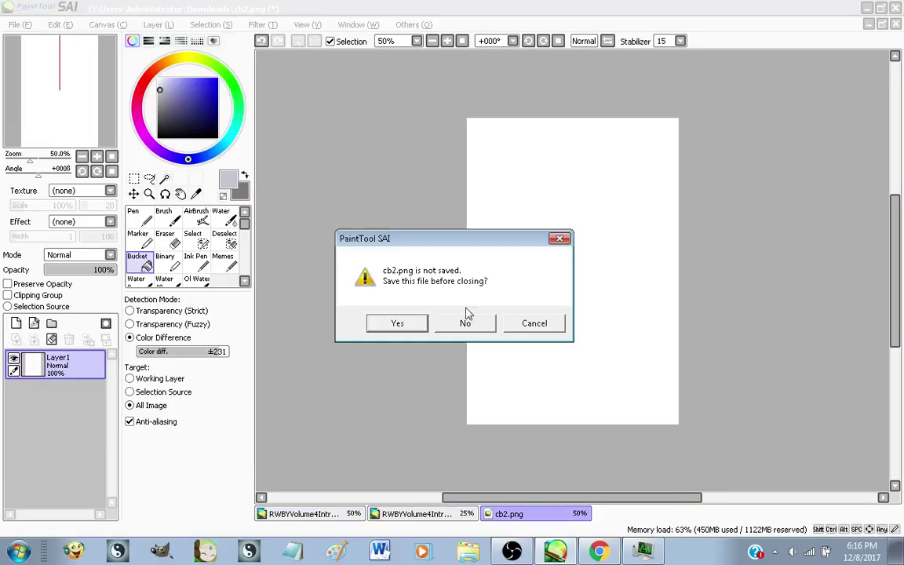
{"action": "left_click", "coordinate": [464, 320]}
Switch to Chrome and search Google Images for "weed"
{"action": "key", "text": "alt+Tab"}
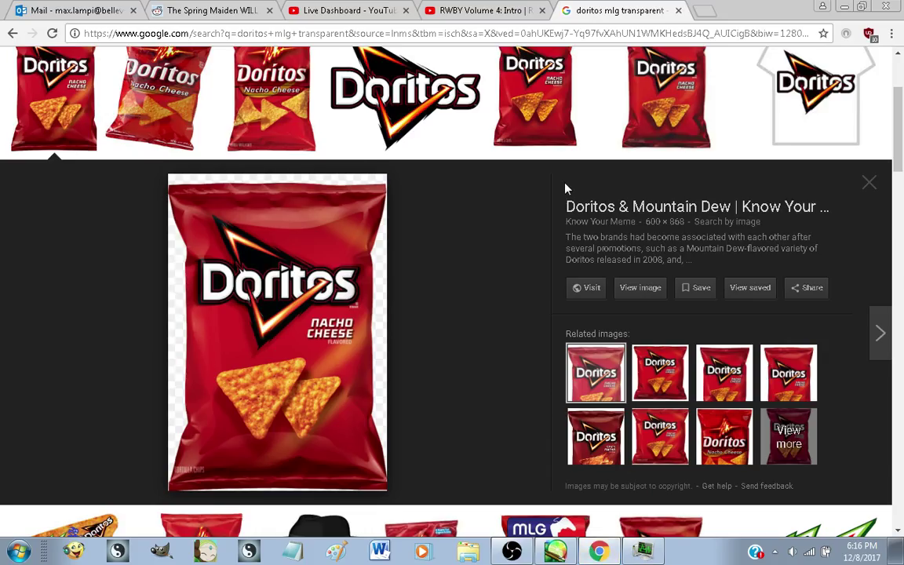
{"action": "scroll", "coordinate": [564, 184], "scroll_direction": "up", "scroll_amount": 3}
{"action": "left_click_drag", "start_coordinate": [242, 80], "coordinate": [2, 109]}
{"action": "type", "text": "weed"}
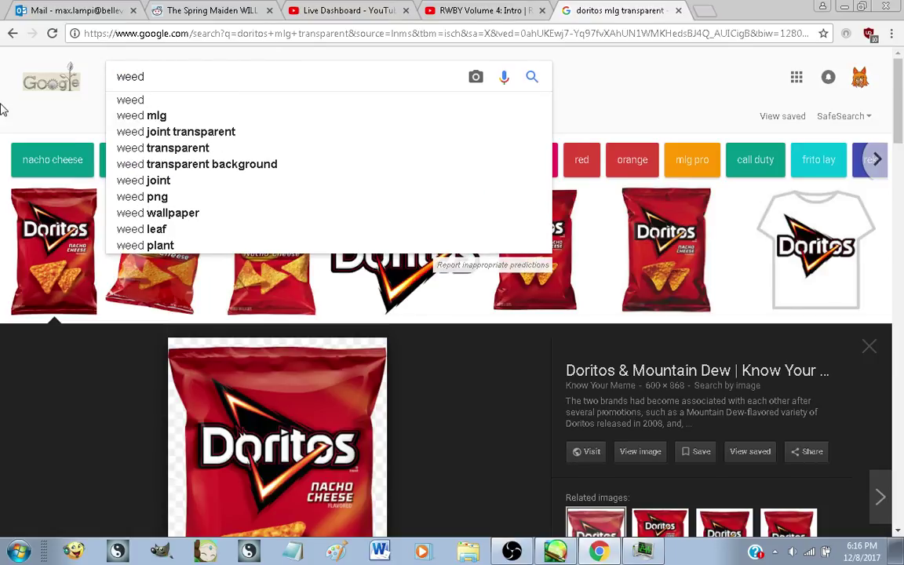
{"action": "key", "text": "Return"}
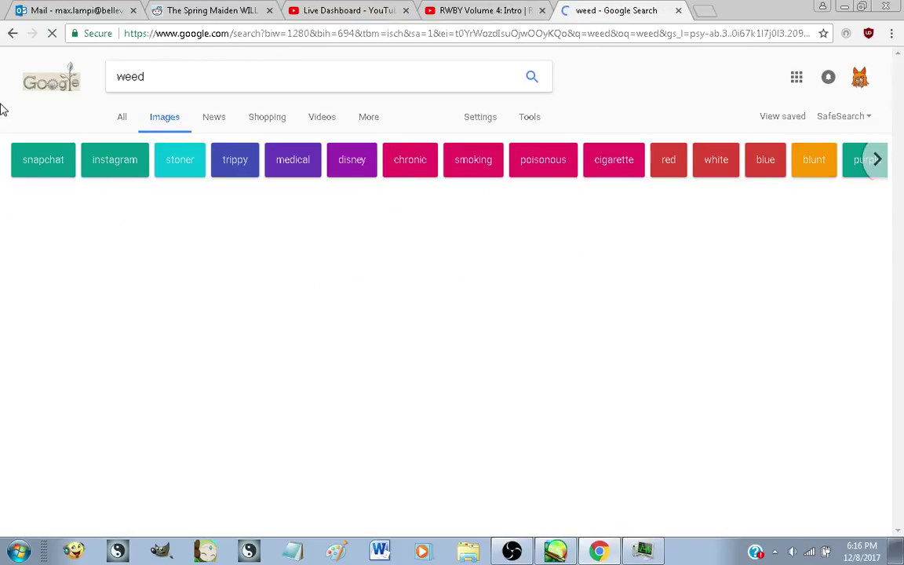
Open the image result of a single green leaf on a plain white background and copy the image
{"action": "scroll", "coordinate": [597, 279], "scroll_direction": "down", "scroll_amount": 4}
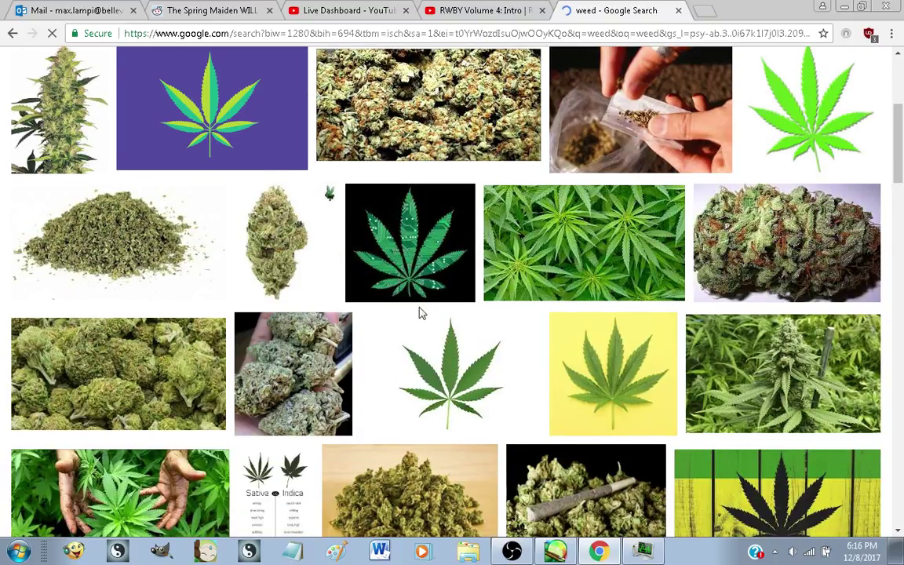
{"action": "left_click", "coordinate": [438, 357]}
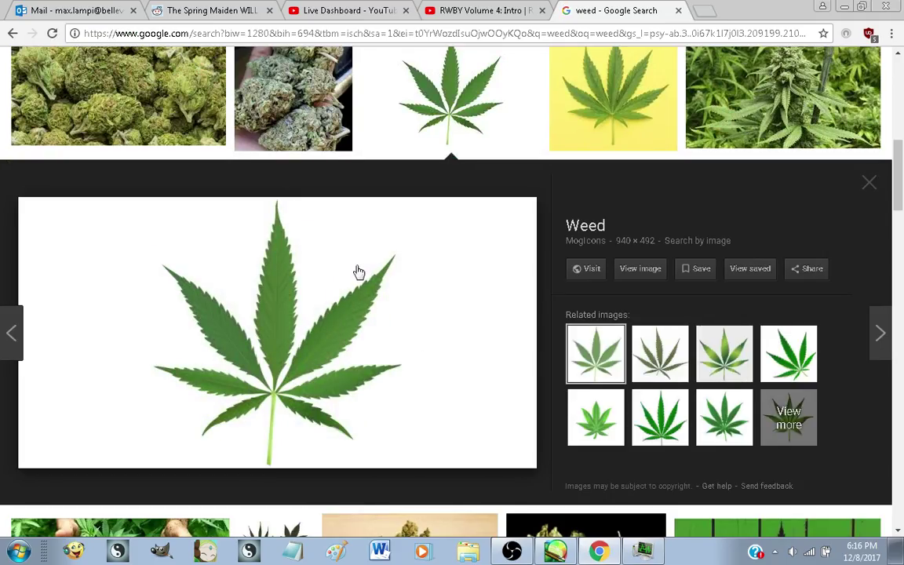
{"action": "right_click", "coordinate": [358, 272]}
{"action": "left_click", "coordinate": [418, 405]}
Return to PaintTool SAI, paste the leaf image into the drawing, and delete its white background using the Magic Wand
{"action": "left_click", "coordinate": [557, 547]}
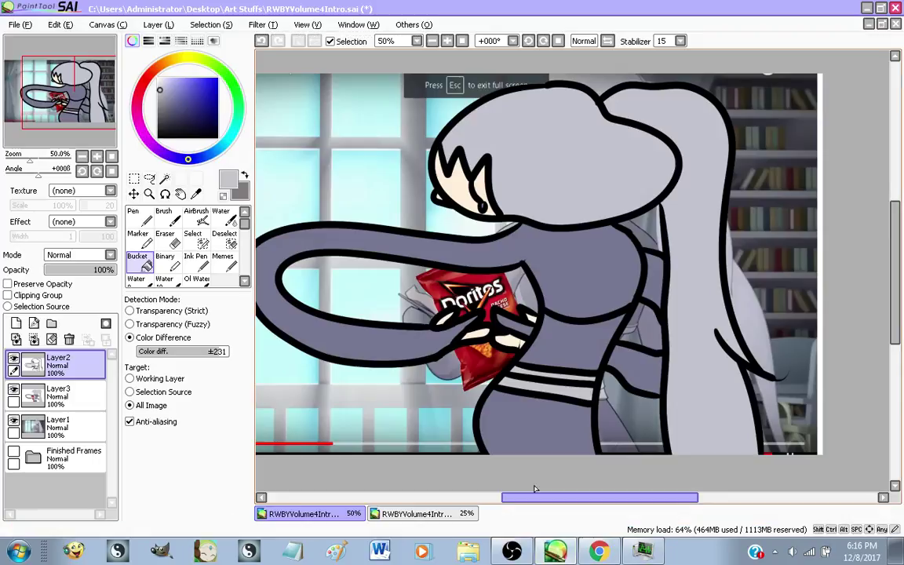
{"action": "scroll", "coordinate": [478, 382], "scroll_direction": "down", "scroll_amount": 1}
{"action": "key", "text": "ctrl+v"}
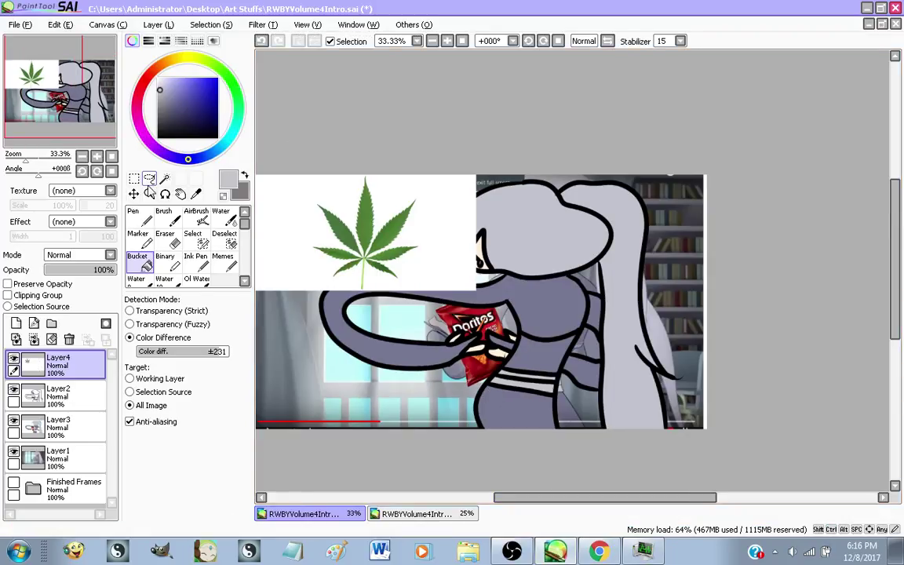
{"action": "left_click", "coordinate": [164, 179]}
{"action": "left_click", "coordinate": [308, 214]}
{"action": "scroll", "coordinate": [309, 213], "scroll_direction": "up", "scroll_amount": 2}
{"action": "key", "text": "Delete"}
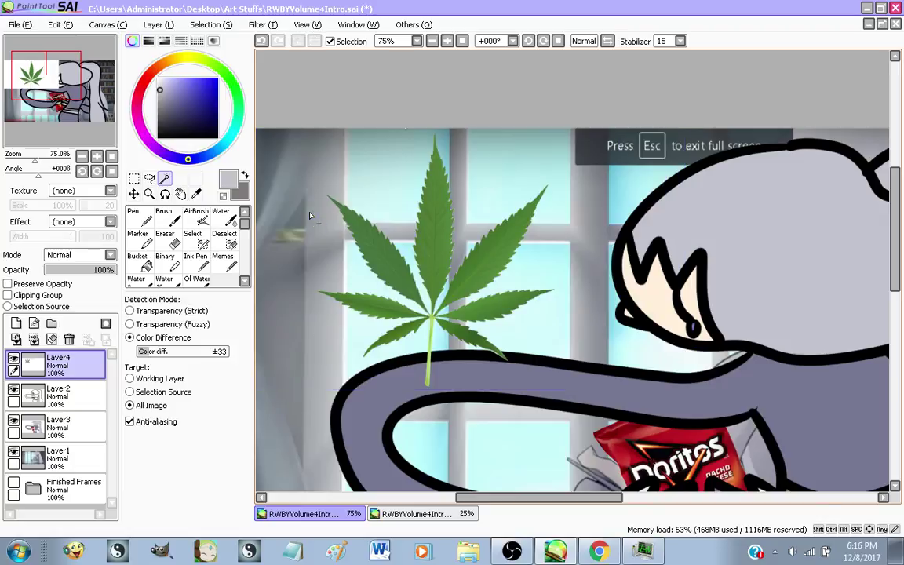
Transform the pasted leaf, shrinking it to about half size and tilting it slightly counter-clockwise on the back of the character's outfit
{"action": "scroll", "coordinate": [310, 215], "scroll_direction": "down", "scroll_amount": 2}
{"action": "scroll", "coordinate": [309, 215], "scroll_direction": "down", "scroll_amount": 1}
{"action": "key", "text": "ctrl+t"}
{"action": "scroll", "coordinate": [353, 245], "scroll_direction": "up", "scroll_amount": 1}
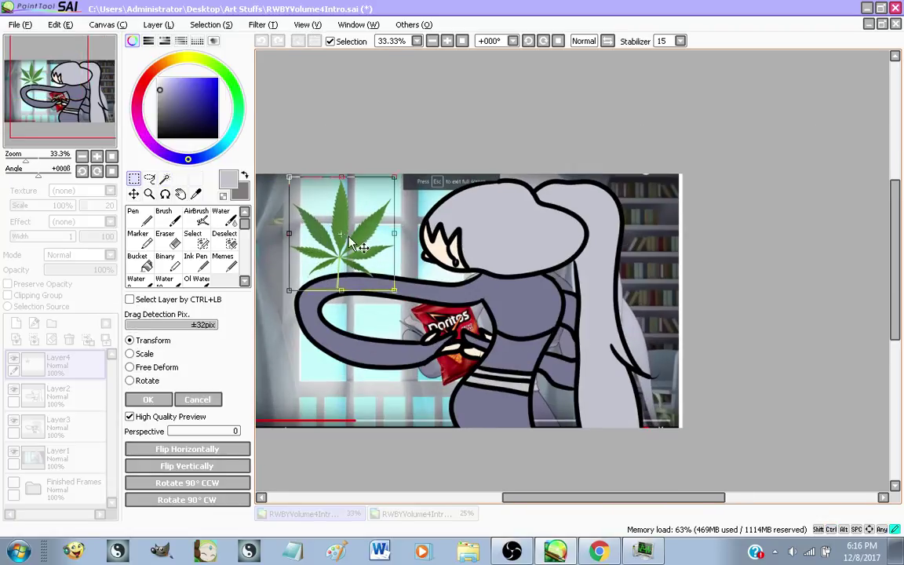
{"action": "left_click_drag", "start_coordinate": [350, 243], "coordinate": [542, 296]}
{"action": "left_click_drag", "start_coordinate": [480, 230], "coordinate": [532, 288]}
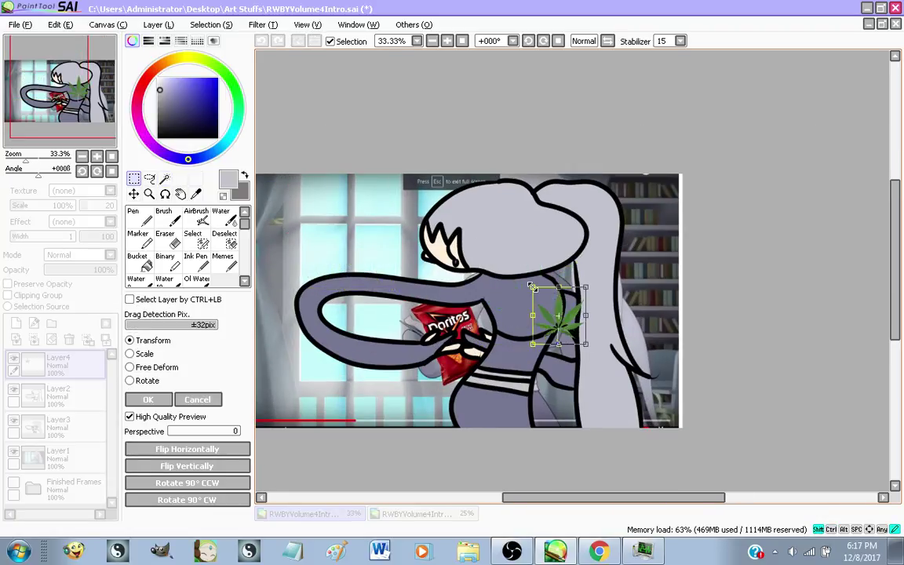
{"action": "scroll", "coordinate": [532, 287], "scroll_direction": "up", "scroll_amount": 2}
{"action": "left_click_drag", "start_coordinate": [557, 318], "coordinate": [492, 252]}
{"action": "left_click_drag", "start_coordinate": [563, 260], "coordinate": [587, 257]}
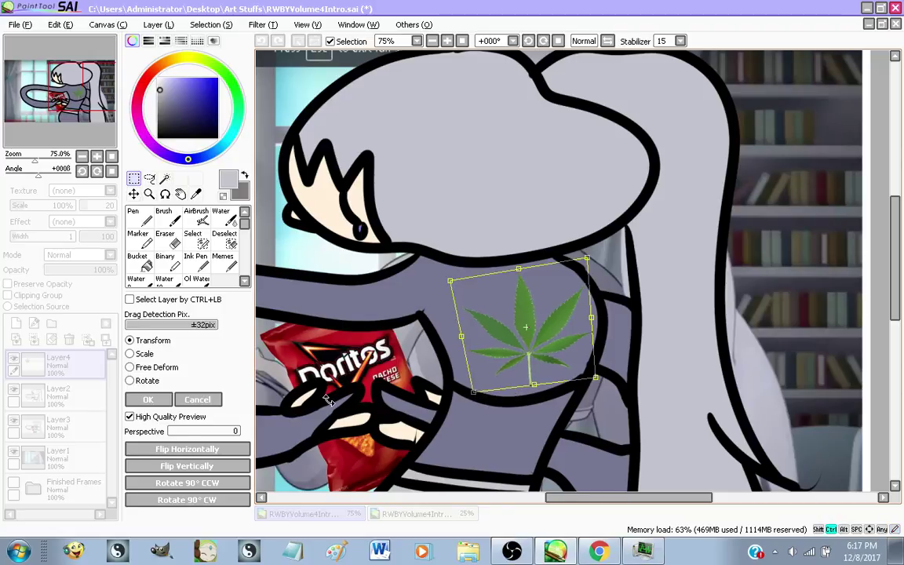
{"action": "left_click", "coordinate": [147, 400]}
Turn the leaf white by raising its luminance to +100 with the Hue and Saturation filter
{"action": "left_click", "coordinate": [259, 24]}
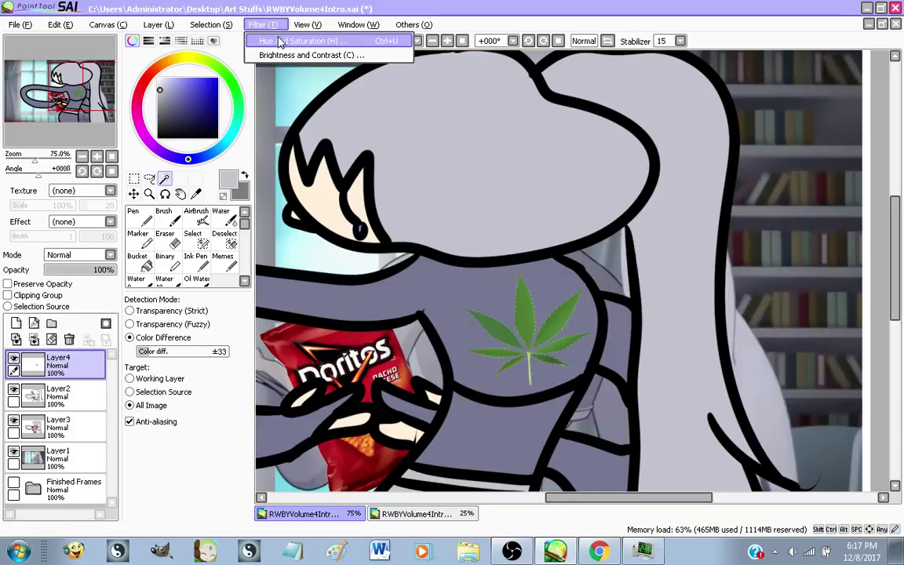
{"action": "left_click", "coordinate": [266, 43]}
{"action": "left_click_drag", "start_coordinate": [126, 161], "coordinate": [563, 238]}
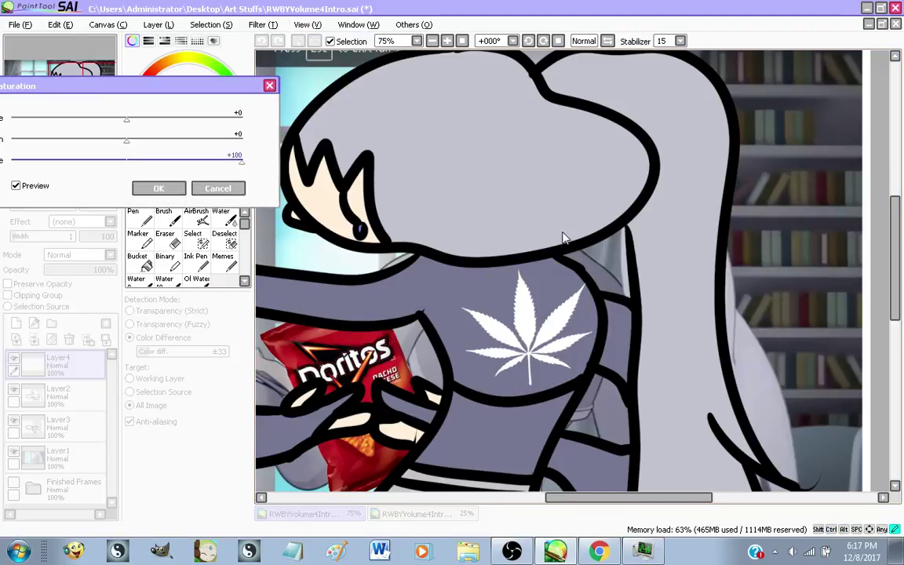
{"action": "key", "text": "Return"}
Distort the white leaf by pulling its lower-right corner inward to follow the curve of the character's back
{"action": "key", "text": "ctrl+t"}
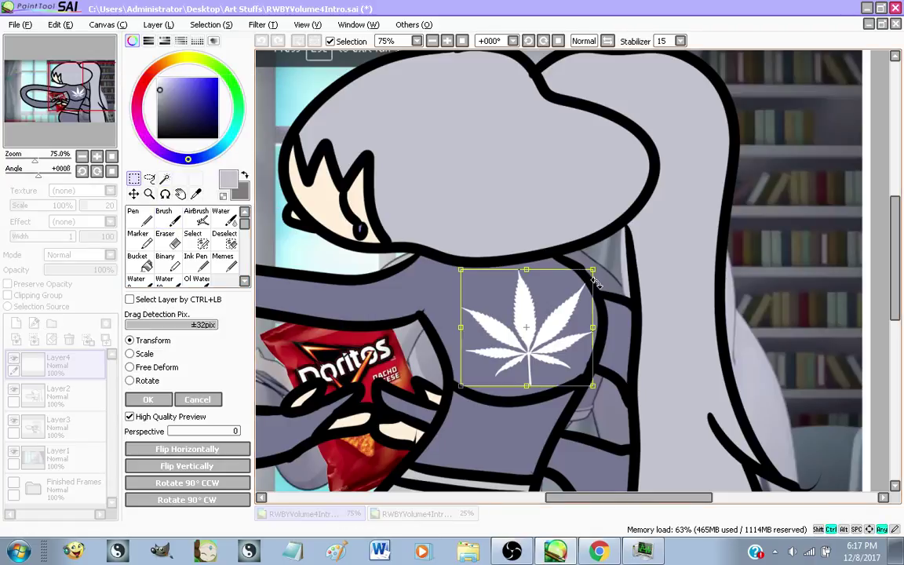
{"action": "left_click_drag", "start_coordinate": [596, 390], "coordinate": [569, 387]}
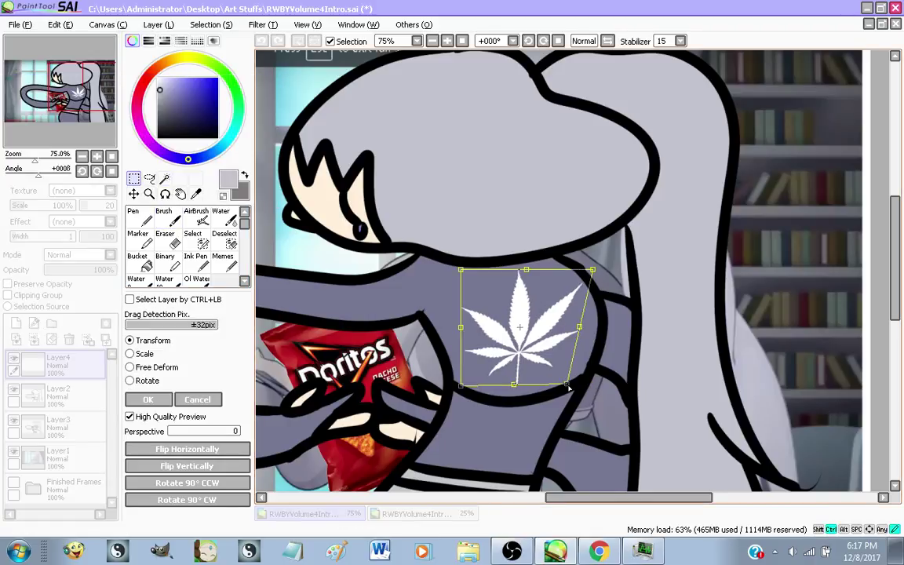
{"action": "left_click", "coordinate": [134, 398]}
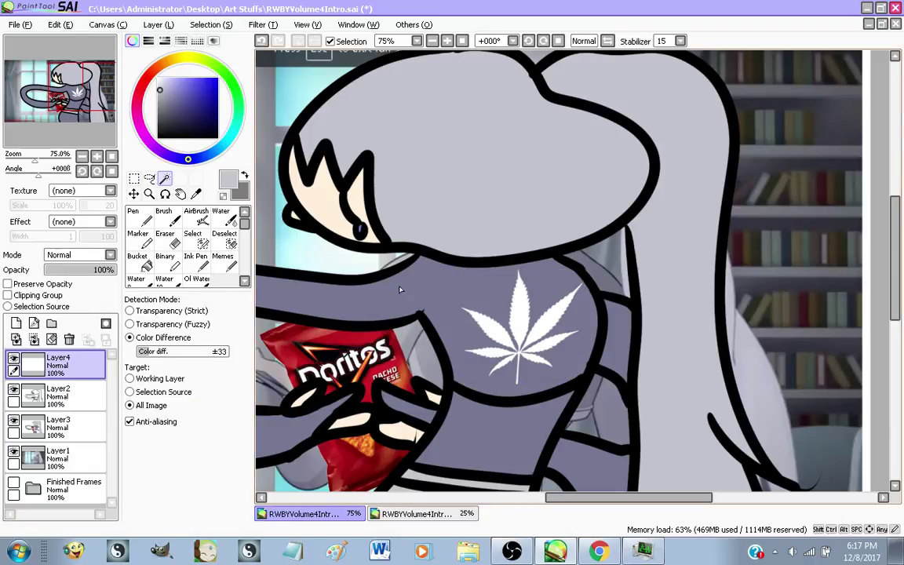
Merge the leaf layer and the line-art layer down into Layer3
{"action": "scroll", "coordinate": [645, 192], "scroll_direction": "down", "scroll_amount": 3}
{"action": "scroll", "coordinate": [598, 253], "scroll_direction": "up", "scroll_amount": 3}
{"action": "scroll", "coordinate": [598, 258], "scroll_direction": "down", "scroll_amount": 3}
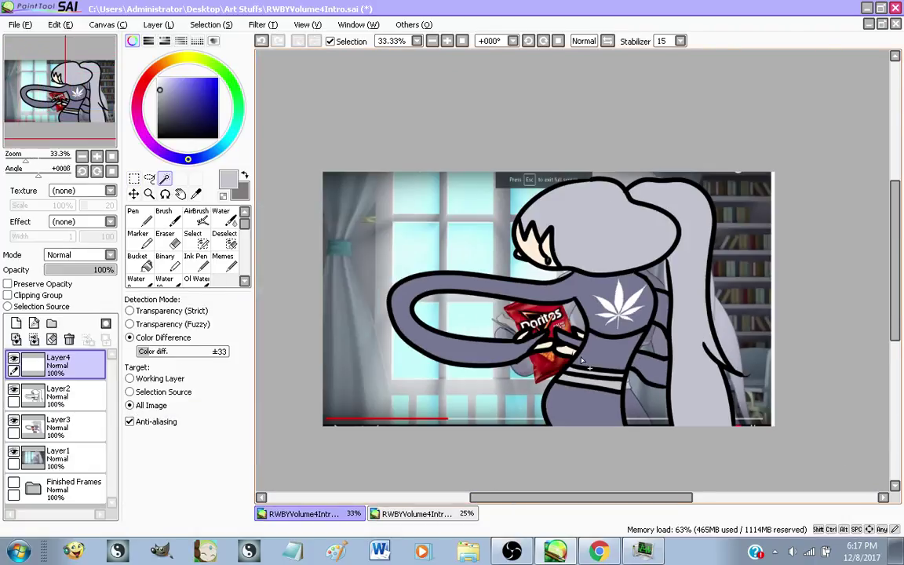
{"action": "scroll", "coordinate": [600, 424], "scroll_direction": "up", "scroll_amount": 1}
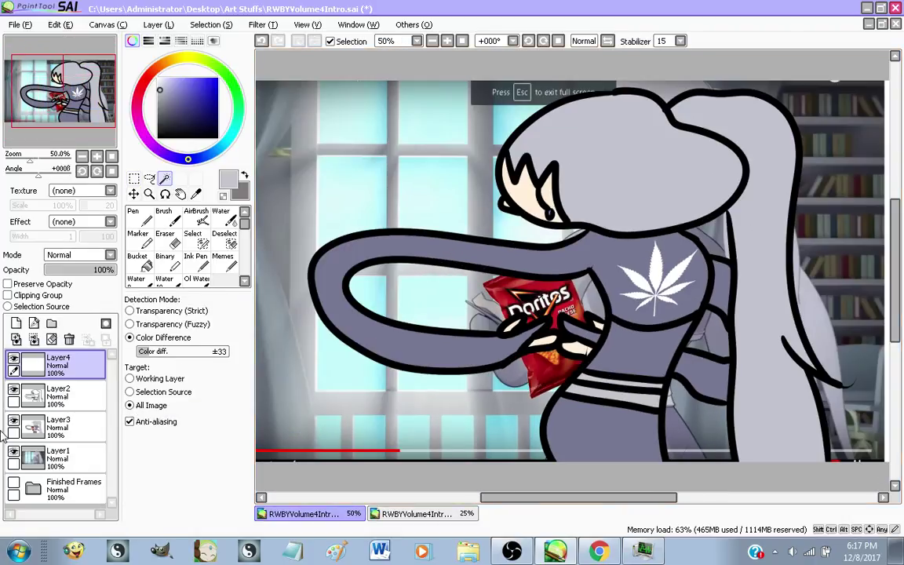
{"action": "left_click", "coordinate": [34, 339]}
{"action": "left_click", "coordinate": [34, 339]}
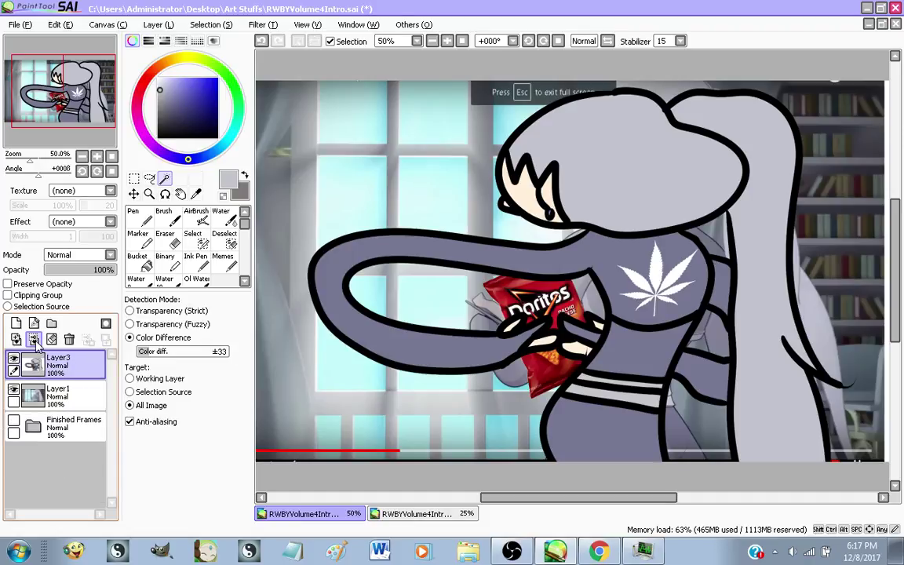
Compare the merged drawing with the reference frame by toggling Layer3's visibility off and on
{"action": "left_click", "coordinate": [14, 359]}
{"action": "left_click", "coordinate": [14, 360]}
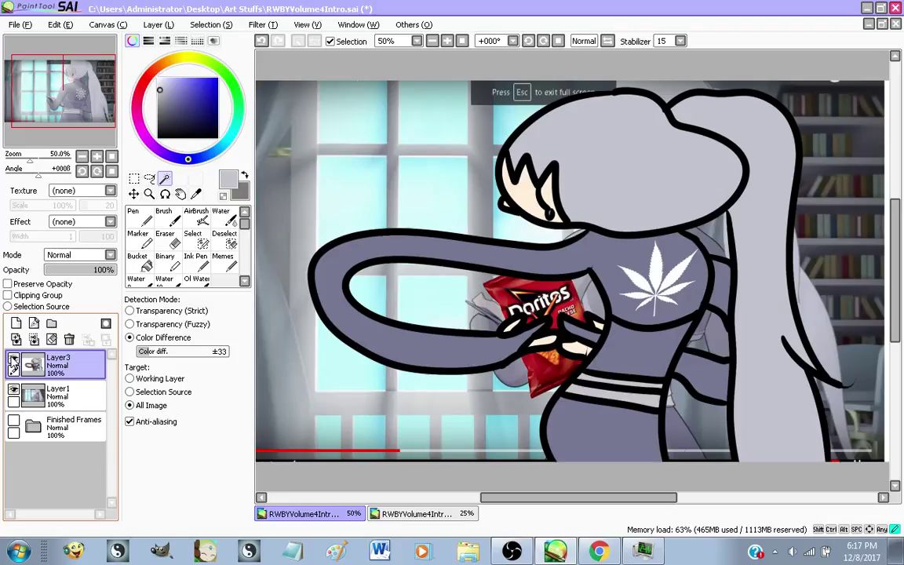
{"action": "scroll", "coordinate": [607, 337], "scroll_direction": "down", "scroll_amount": 1}
{"action": "scroll", "coordinate": [706, 276], "scroll_direction": "up", "scroll_amount": 1}
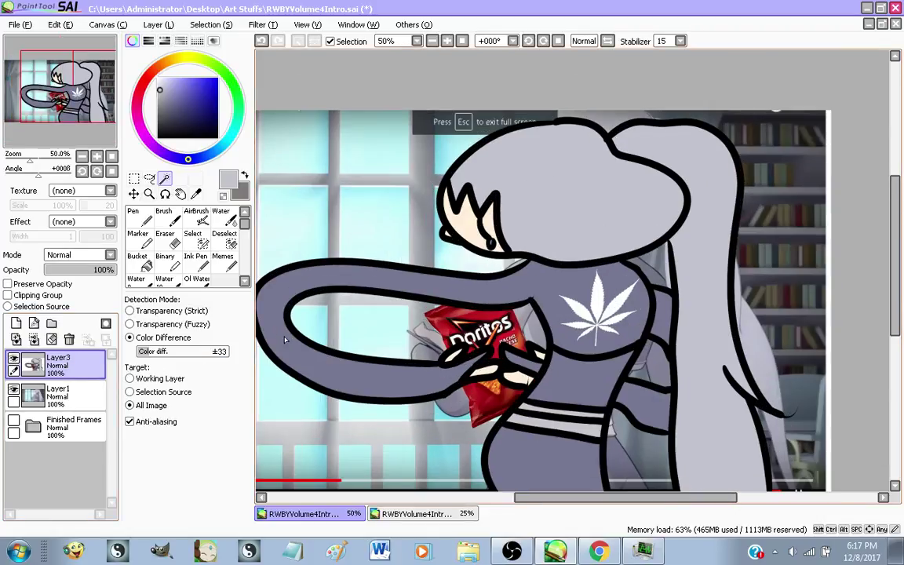
{"action": "scroll", "coordinate": [287, 337], "scroll_direction": "down", "scroll_amount": 1}
{"action": "left_click", "coordinate": [13, 358]}
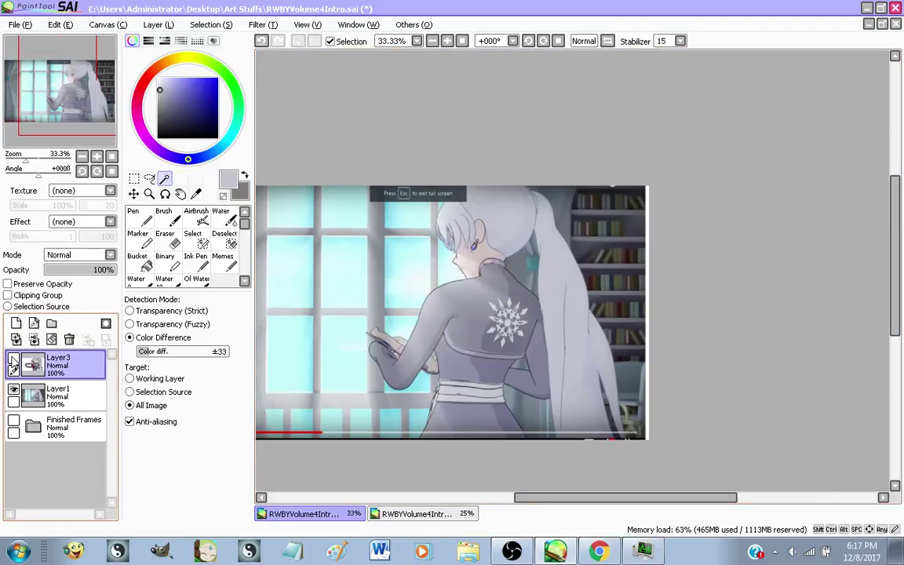
{"action": "left_click", "coordinate": [13, 358]}
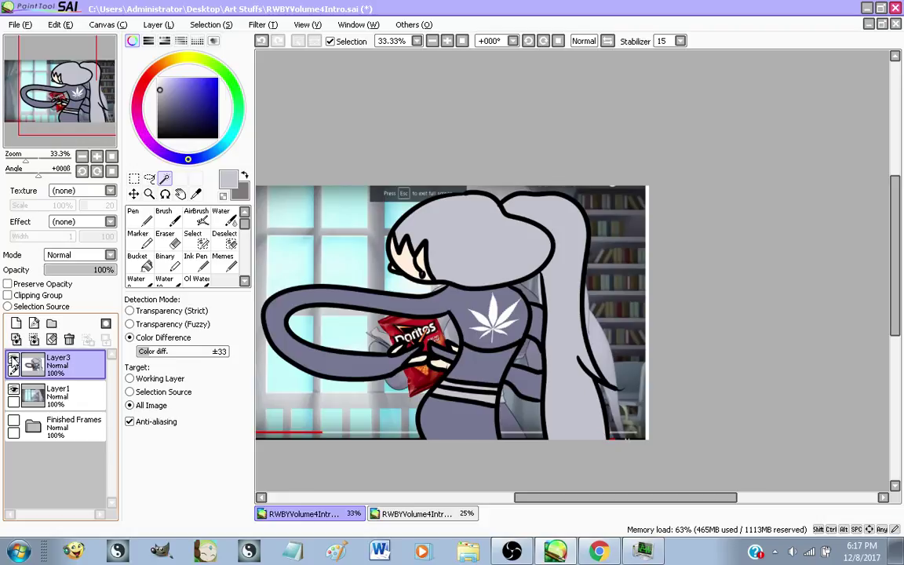
Hide the merged drawing layer and rename it "F8 Weiss", leaving Layer1 as the active layer
{"action": "left_click", "coordinate": [14, 359]}
{"action": "key", "text": "ctrl+plus"}
{"action": "double_click", "coordinate": [54, 363]}
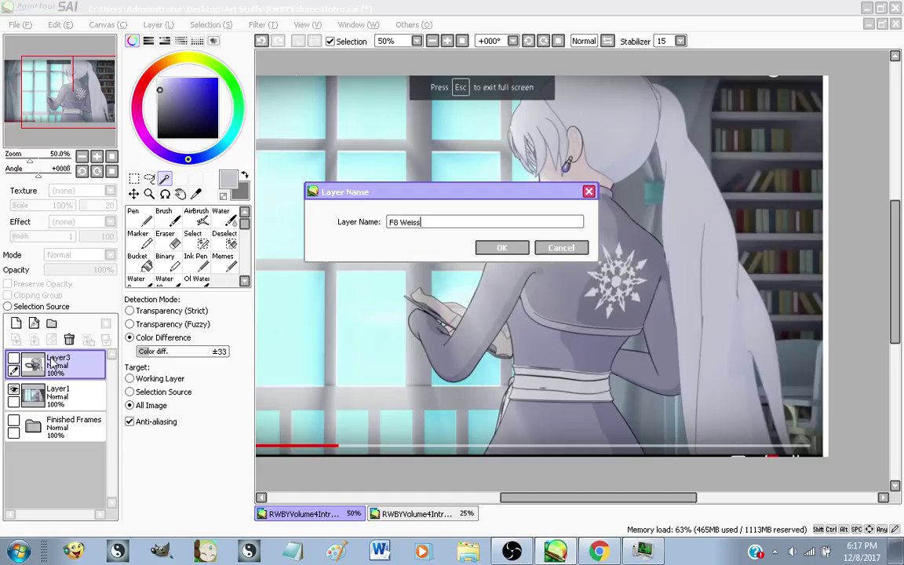
{"action": "key", "text": "Return"}
{"action": "left_click", "coordinate": [66, 394]}
{"action": "scroll", "coordinate": [520, 252], "scroll_direction": "down", "scroll_amount": 1}
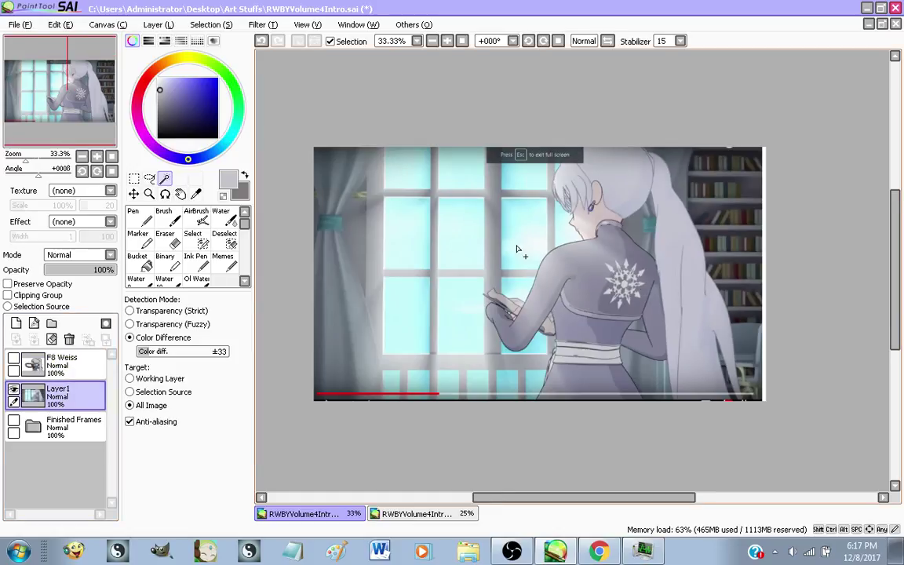
{"action": "scroll", "coordinate": [486, 251], "scroll_direction": "up", "scroll_amount": 1}
{"action": "scroll", "coordinate": [416, 261], "scroll_direction": "down", "scroll_amount": 1}
{"action": "scroll", "coordinate": [486, 263], "scroll_direction": "up", "scroll_amount": 1}
{"action": "scroll", "coordinate": [420, 272], "scroll_direction": "down", "scroll_amount": 1}
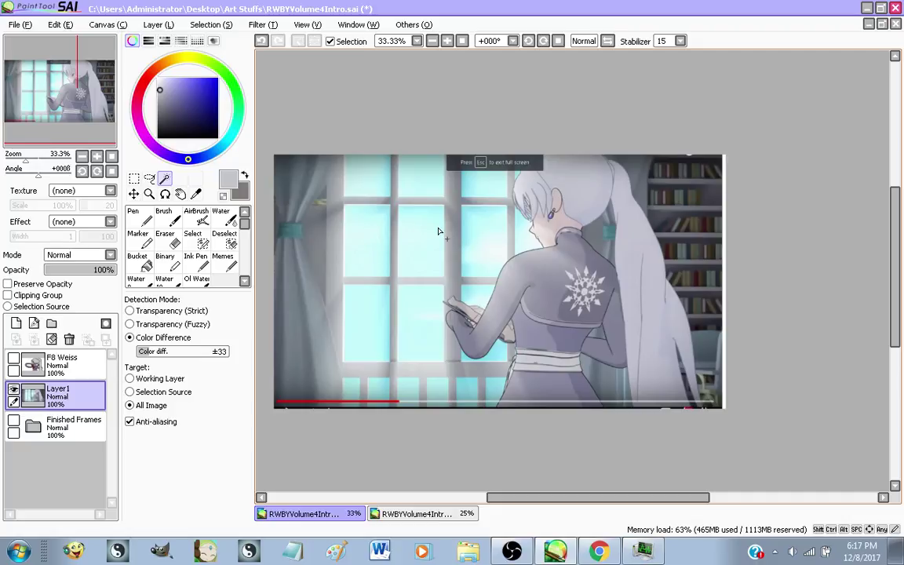
{"action": "scroll", "coordinate": [438, 231], "scroll_direction": "up", "scroll_amount": 1}
{"action": "scroll", "coordinate": [498, 267], "scroll_direction": "down", "scroll_amount": 1}
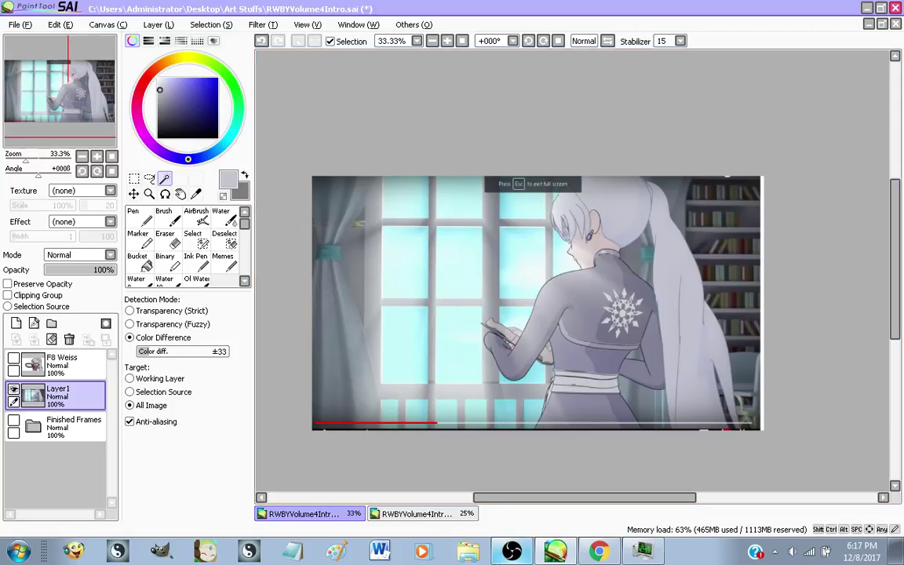
Switch to the YouTube Live Dashboard in Chrome and read back through the earlier live chat messages
{"action": "left_click", "coordinate": [599, 550]}
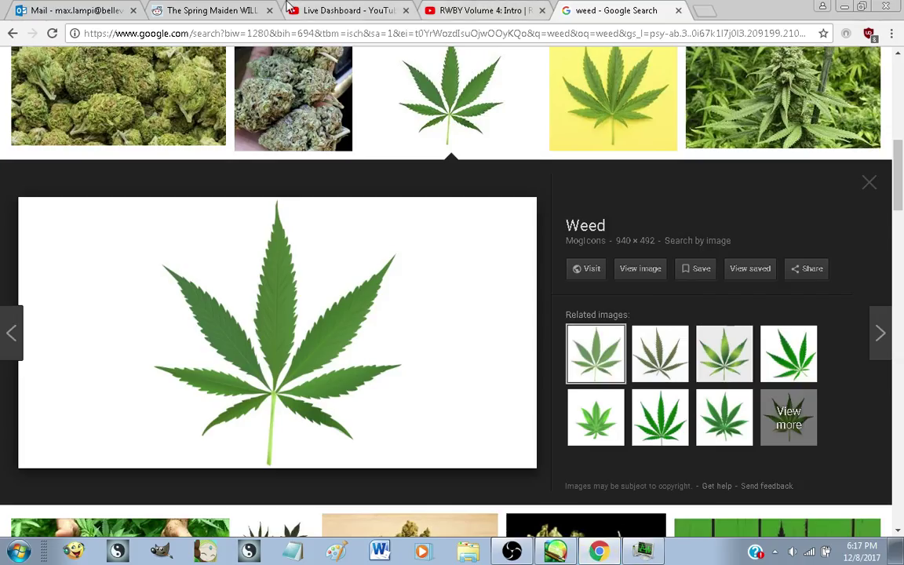
{"action": "left_click", "coordinate": [330, 10]}
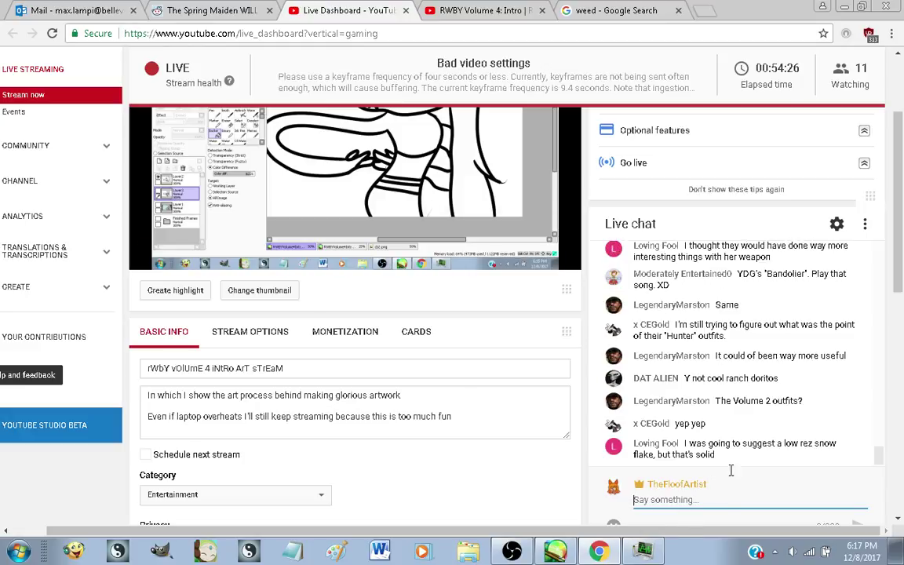
{"action": "scroll", "coordinate": [832, 346], "scroll_direction": "up", "scroll_amount": 3}
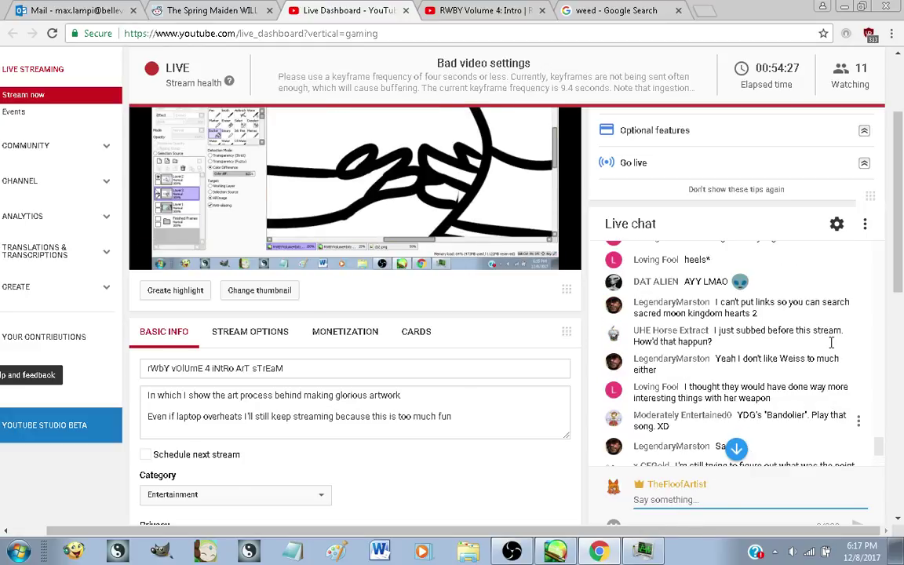
{"action": "scroll", "coordinate": [831, 343], "scroll_direction": "up", "scroll_amount": 1}
{"action": "scroll", "coordinate": [833, 348], "scroll_direction": "up", "scroll_amount": 1}
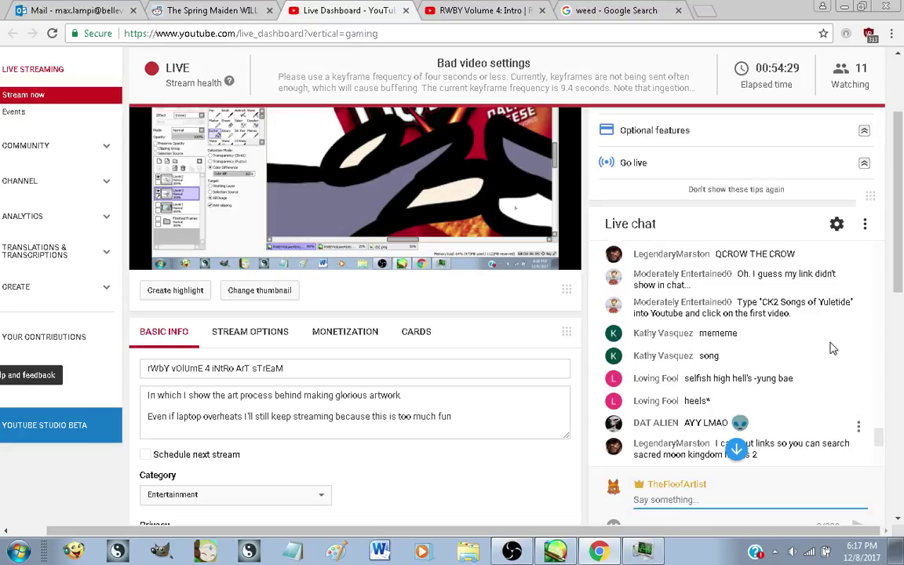
{"action": "scroll", "coordinate": [833, 348], "scroll_direction": "down", "scroll_amount": 2}
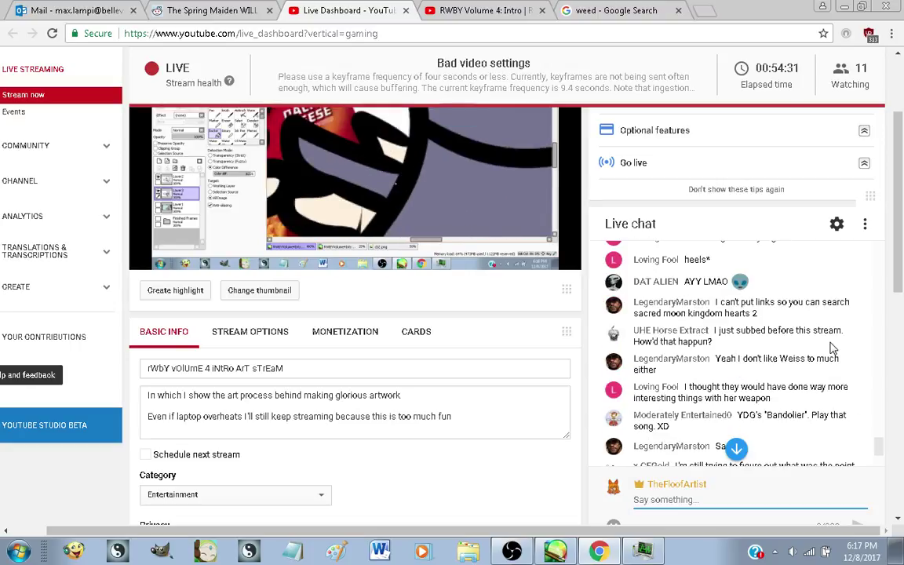
Read forward through the live chat messages to the newest ones at the end of the conversation
{"action": "scroll", "coordinate": [831, 346], "scroll_direction": "down", "scroll_amount": 1}
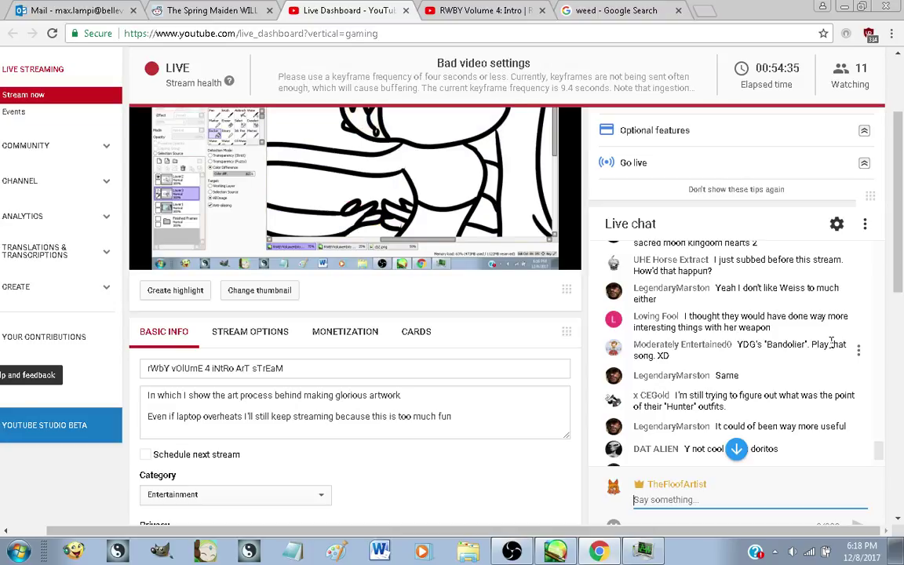
{"action": "scroll", "coordinate": [832, 344], "scroll_direction": "down", "scroll_amount": 1}
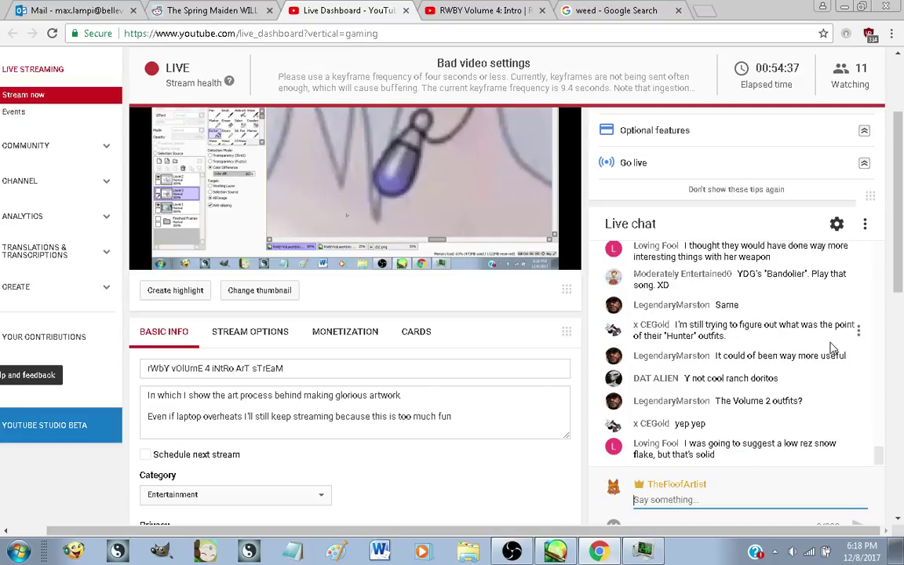
{"action": "scroll", "coordinate": [832, 345], "scroll_direction": "down", "scroll_amount": 1}
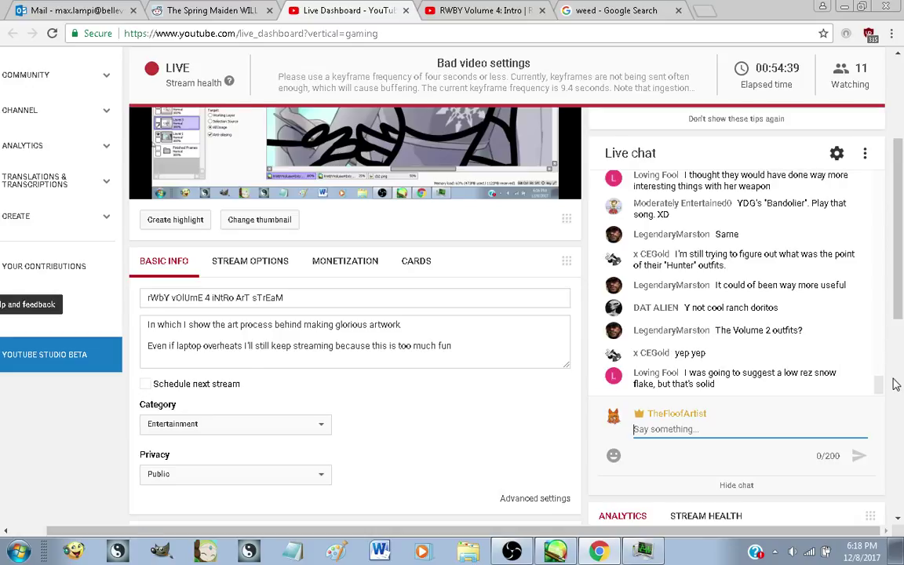
{"action": "scroll", "coordinate": [893, 380], "scroll_direction": "up", "scroll_amount": 1}
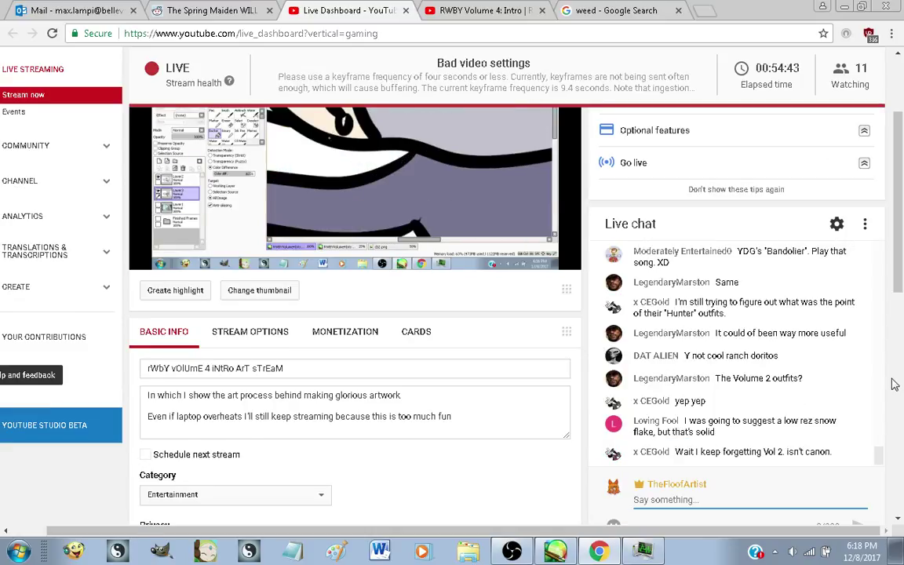
Switch to PaintTool SAI, add a layer above Layer1, sample the window's pale cyan and choose the Pen at size 500
{"action": "left_click", "coordinate": [554, 550]}
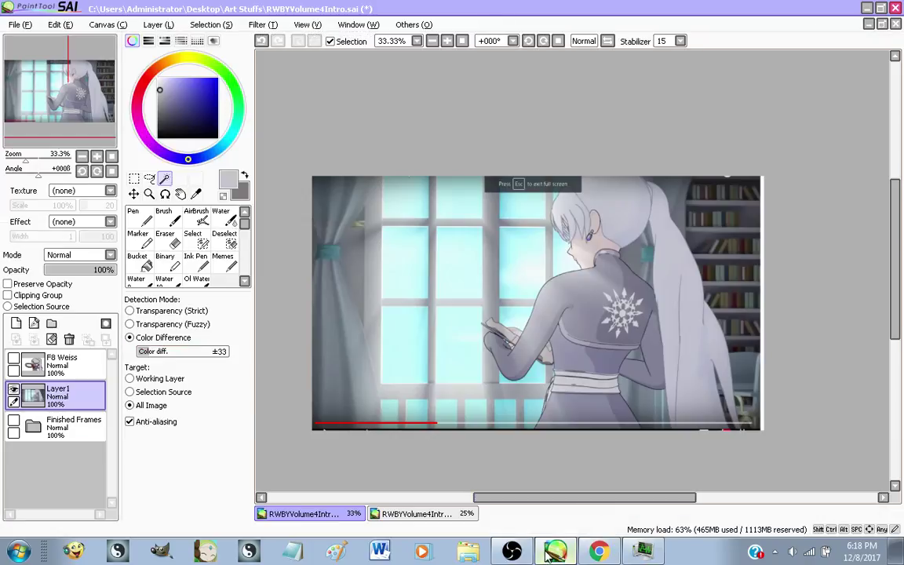
{"action": "scroll", "coordinate": [541, 386], "scroll_direction": "down", "scroll_amount": 1}
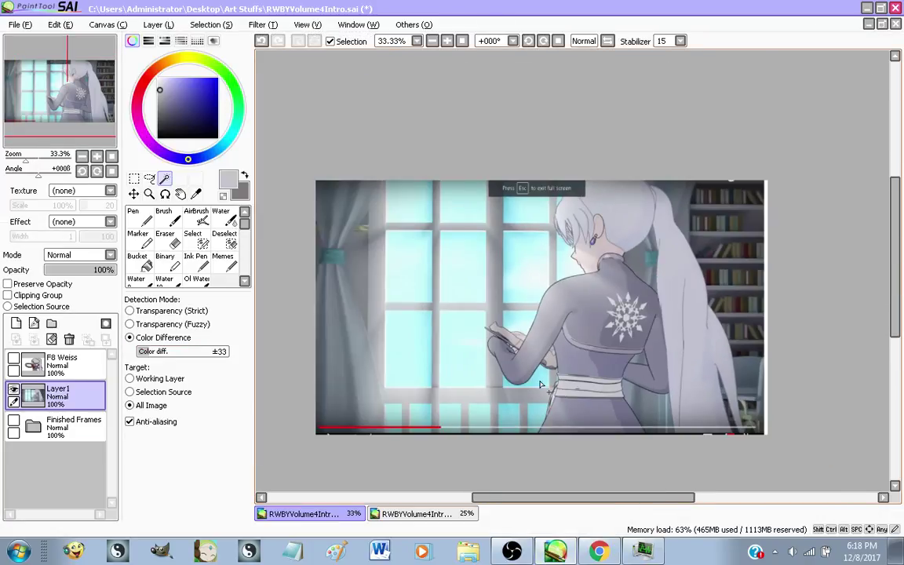
{"action": "left_click", "coordinate": [17, 339]}
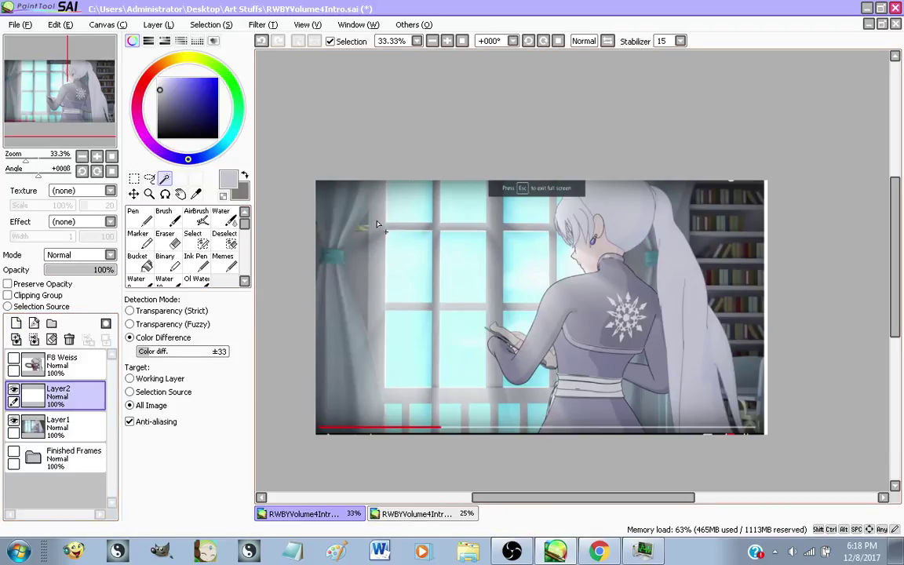
{"action": "left_click", "coordinate": [454, 272], "text": "alt"}
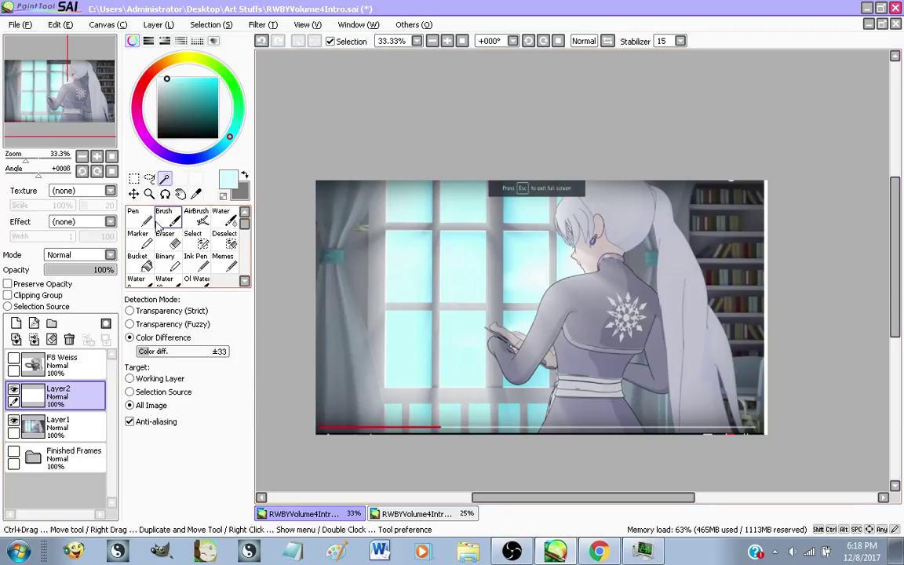
{"action": "left_click", "coordinate": [135, 216]}
{"action": "left_click", "coordinate": [182, 508]}
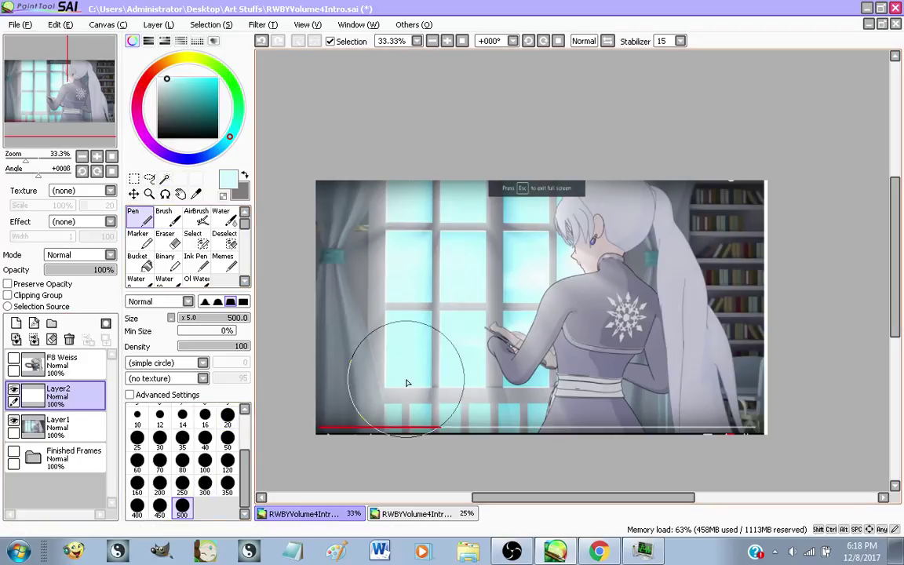
{"action": "left_click", "coordinate": [134, 178]}
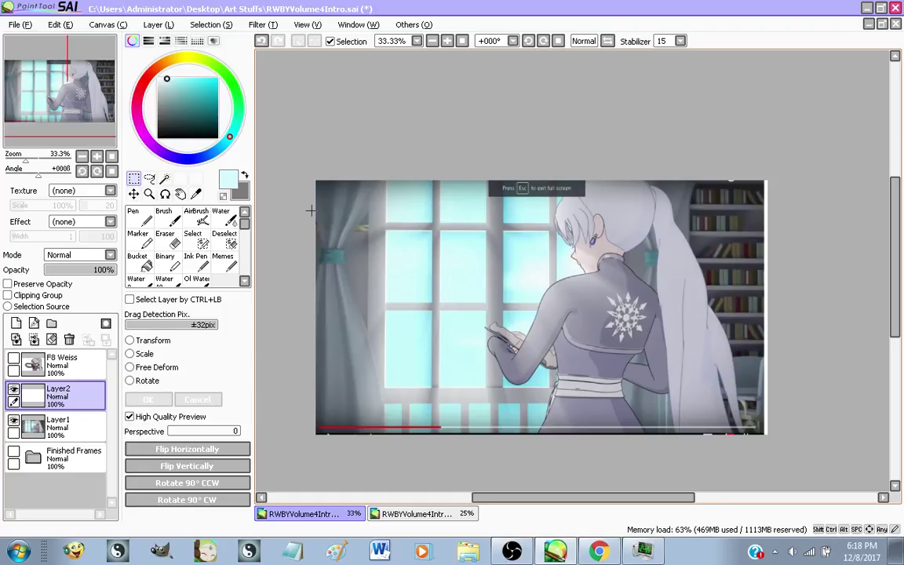
{"action": "left_click_drag", "start_coordinate": [312, 211], "coordinate": [674, 452]}
{"action": "scroll", "coordinate": [529, 356], "scroll_direction": "down", "scroll_amount": 1}
{"action": "scroll", "coordinate": [506, 334], "scroll_direction": "up", "scroll_amount": 1}
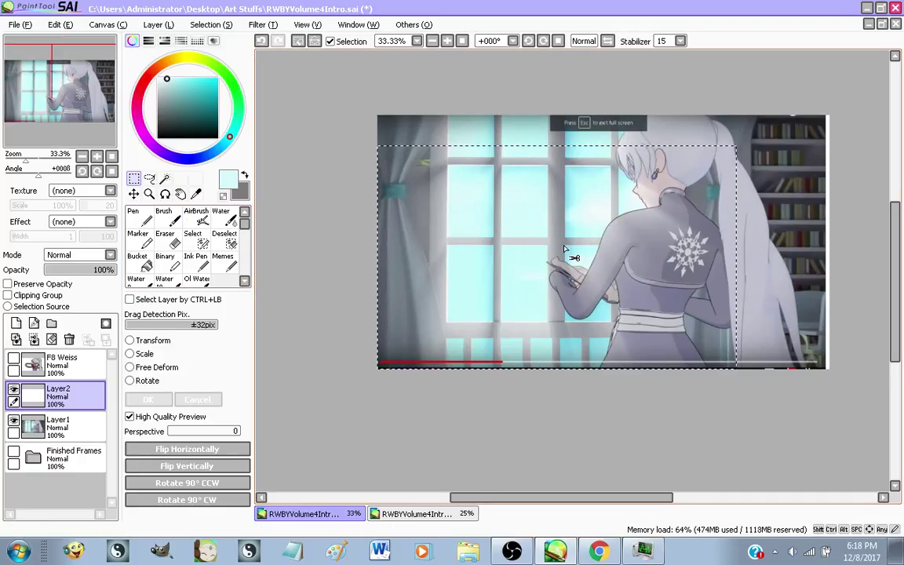
{"action": "left_click", "coordinate": [322, 191]}
{"action": "left_click_drag", "start_coordinate": [340, 172], "coordinate": [899, 408]}
{"action": "left_click", "coordinate": [143, 218]}
{"action": "scroll", "coordinate": [531, 271], "scroll_direction": "down", "scroll_amount": 1}
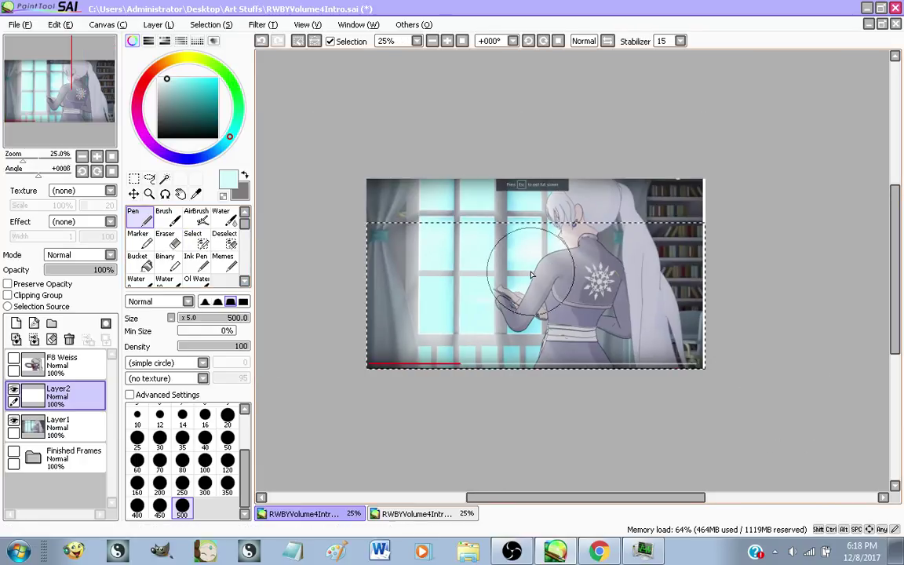
Clear the selection and squash the Layer1 reference image vertically into roughly the lower 60% of the canvas
{"action": "left_click", "coordinate": [76, 427]}
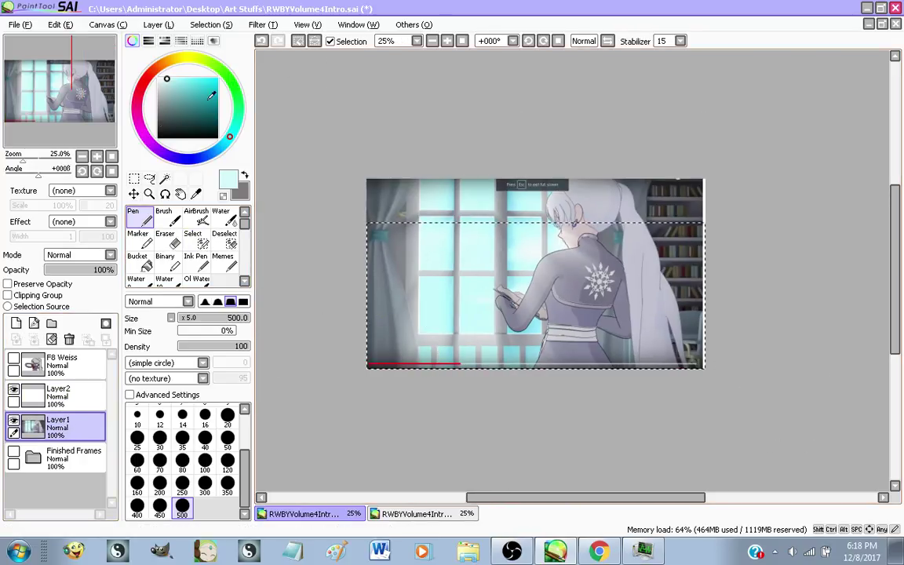
{"action": "key", "text": "ctrl+d"}
{"action": "key", "text": "ctrl+t"}
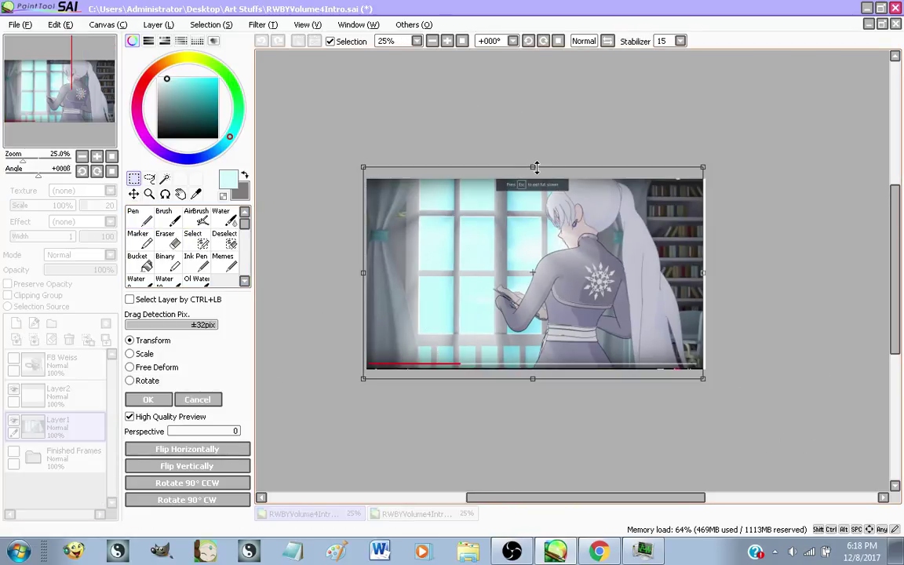
{"action": "left_click_drag", "start_coordinate": [531, 164], "coordinate": [510, 255]}
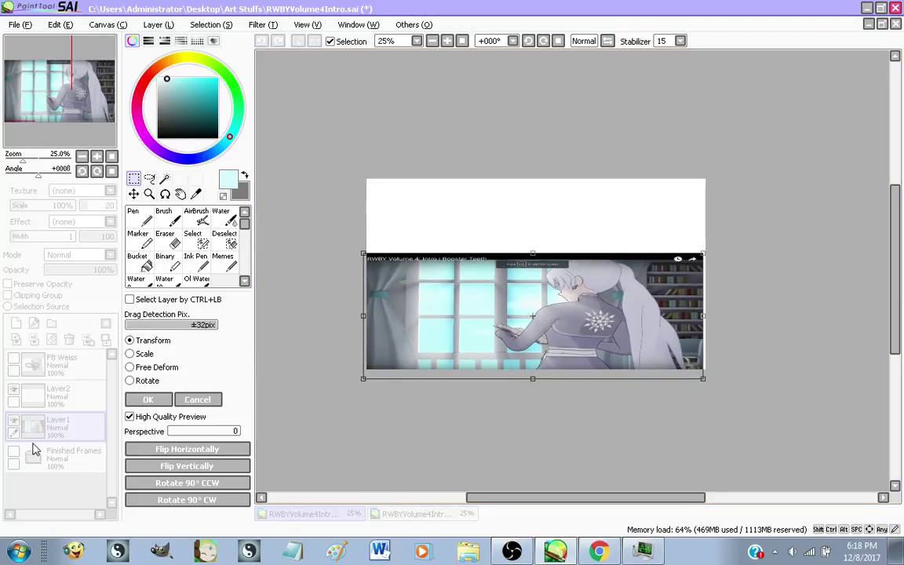
{"action": "left_click", "coordinate": [148, 400]}
{"action": "scroll", "coordinate": [461, 309], "scroll_direction": "up", "scroll_amount": 1}
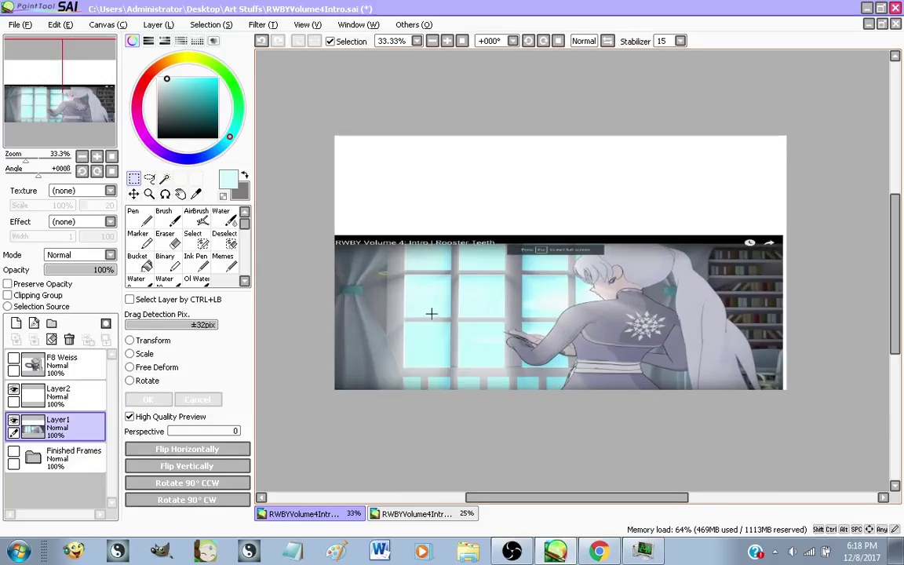
{"action": "left_click", "coordinate": [55, 386]}
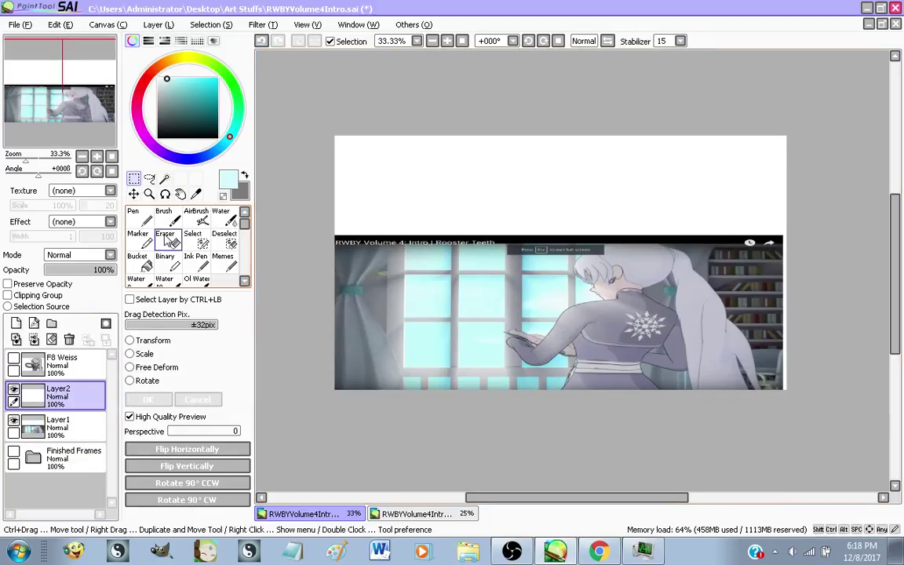
{"action": "left_click", "coordinate": [164, 179]}
{"action": "left_click", "coordinate": [504, 219]}
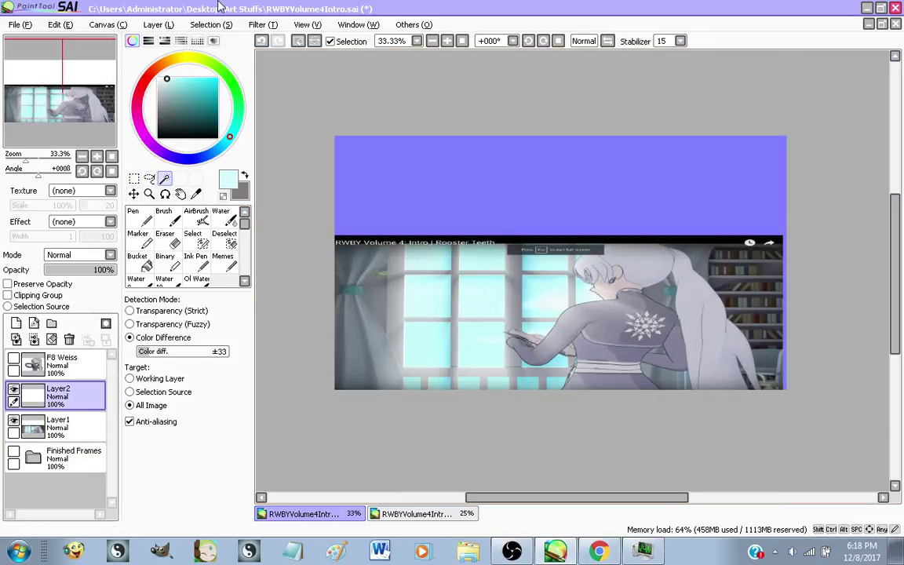
{"action": "left_click", "coordinate": [134, 178]}
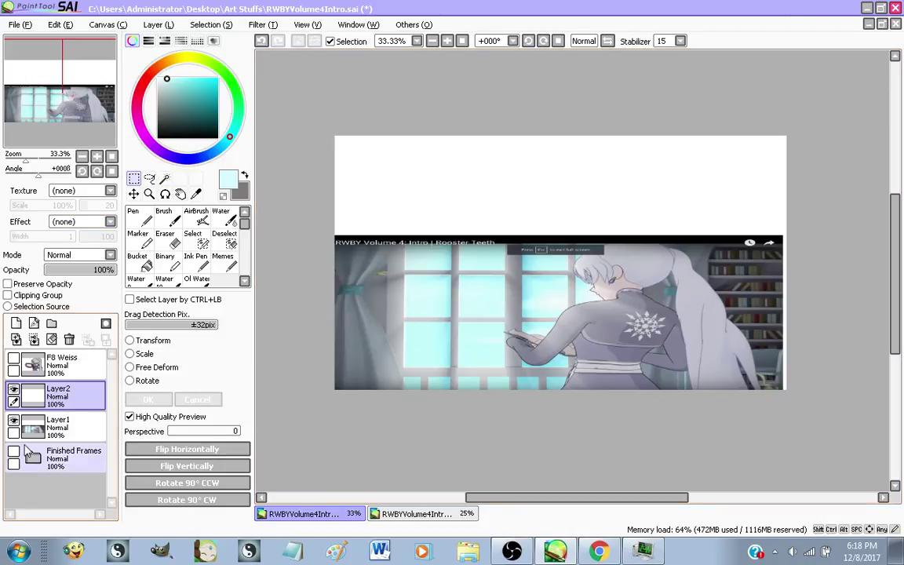
Stretch the Layer1 reference image horizontally so it reaches the canvas's right edge
{"action": "left_click", "coordinate": [55, 424]}
{"action": "key", "text": "ctrl+t"}
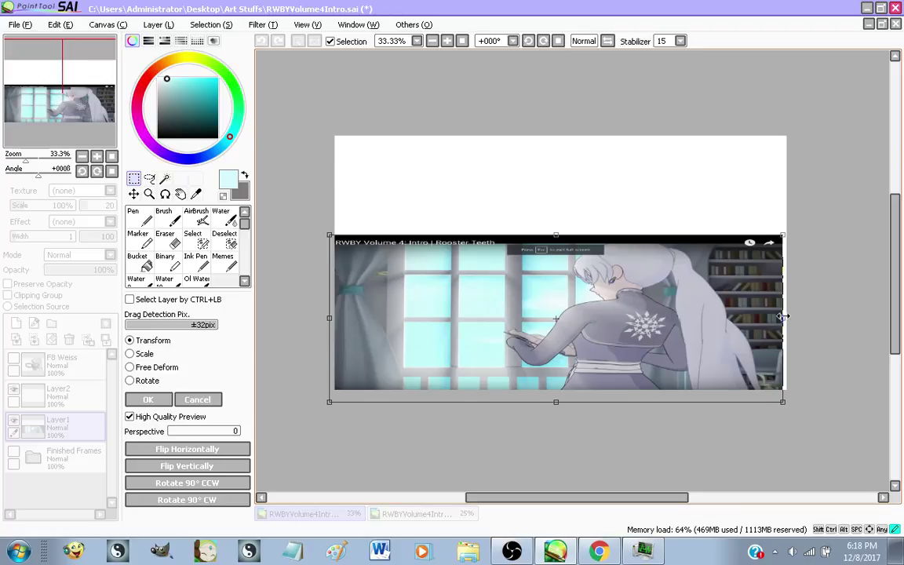
{"action": "left_click_drag", "start_coordinate": [783, 316], "coordinate": [788, 317]}
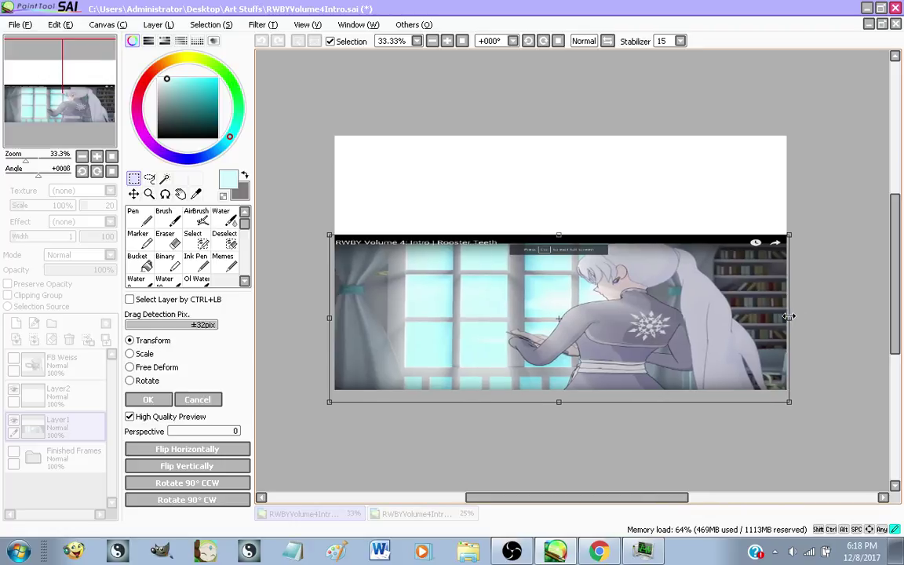
{"action": "left_click", "coordinate": [147, 399]}
On Layer2, select the blank white area above the reference image and invert the selection to cover only the image area
{"action": "left_click", "coordinate": [59, 394]}
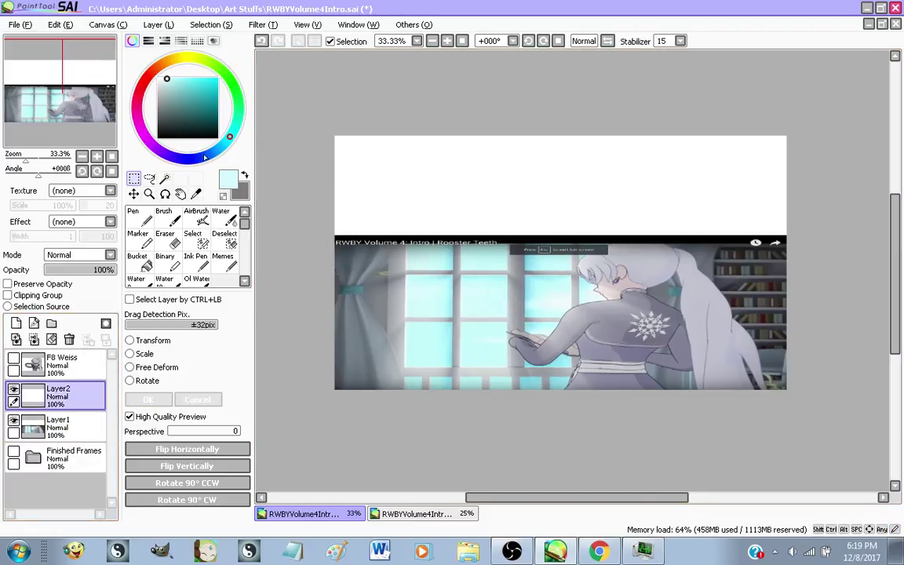
{"action": "left_click", "coordinate": [165, 179]}
{"action": "left_click", "coordinate": [490, 154]}
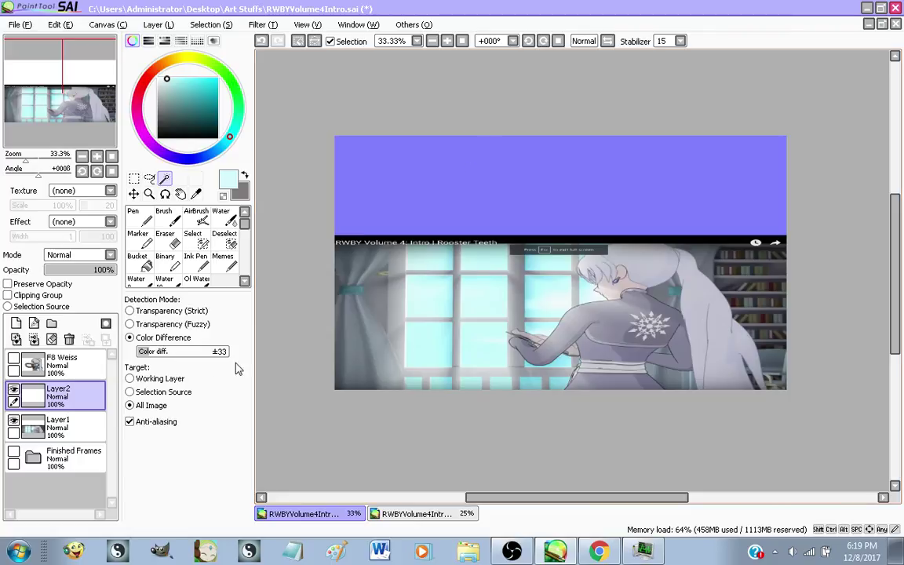
{"action": "left_click", "coordinate": [223, 28]}
{"action": "left_click", "coordinate": [232, 55]}
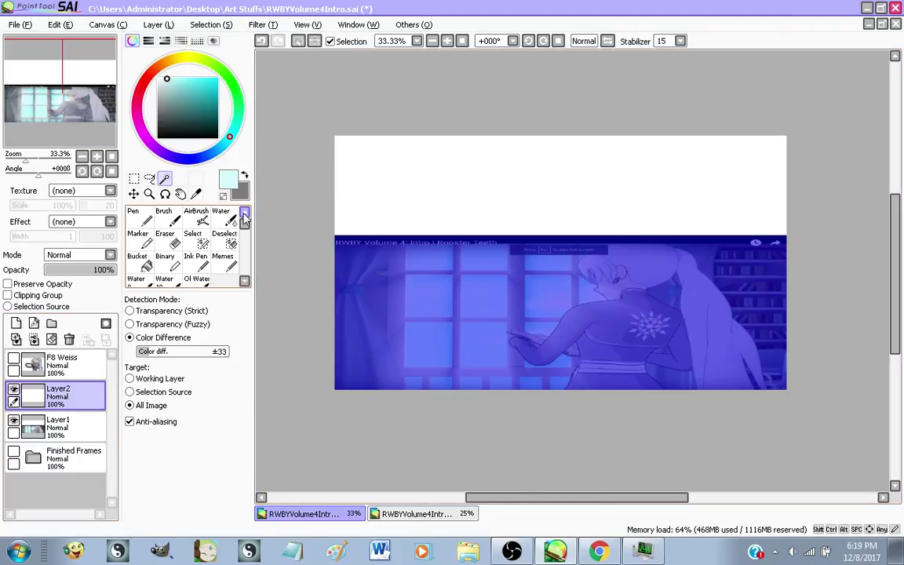
{"action": "left_click", "coordinate": [133, 193]}
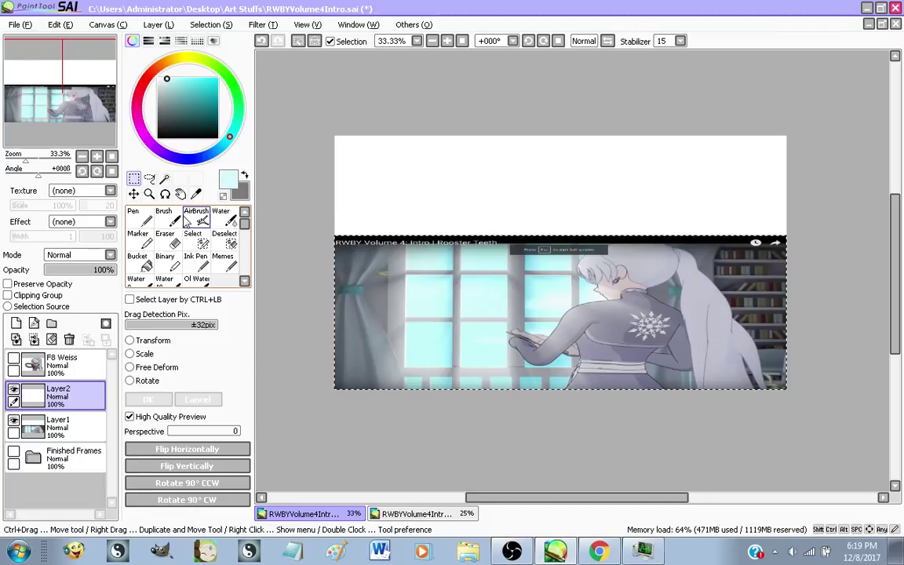
Paint the central window area of the selection pale cyan with the size 500 Pen on Layer2, undoing stray strokes
{"action": "left_click", "coordinate": [134, 216]}
{"action": "mouse_move", "coordinate": [473, 212]}
{"action": "left_mouse_down"}
{"action": "mouse_move", "coordinate": [458, 289]}
{"action": "mouse_move", "coordinate": [446, 455]}
{"action": "mouse_move", "coordinate": [448, 285]}
{"action": "mouse_move", "coordinate": [449, 431]}
{"action": "mouse_move", "coordinate": [477, 179]}
{"action": "mouse_move", "coordinate": [520, 461]}
{"action": "mouse_move", "coordinate": [559, 196]}
{"action": "mouse_move", "coordinate": [579, 416]}
{"action": "left_mouse_up"}
{"action": "key", "text": "ctrl+z"}
{"action": "key", "text": "ctrl+z"}
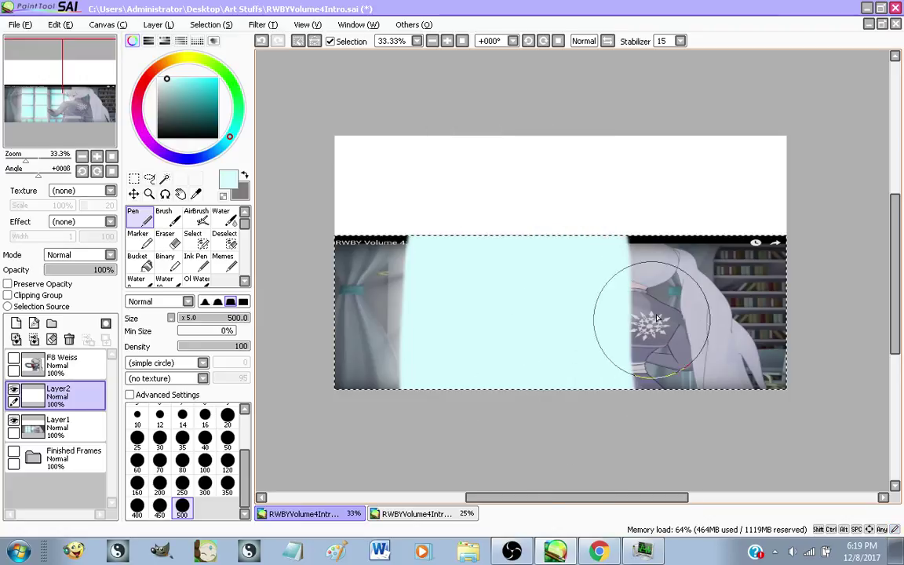
Fill the areas on both sides of the cyan window with dark slate grey sampled from the reference image
{"action": "left_click", "coordinate": [658, 317], "text": "alt"}
{"action": "mouse_move", "coordinate": [686, 226]}
{"action": "left_mouse_down"}
{"action": "mouse_move", "coordinate": [679, 476]}
{"action": "mouse_move", "coordinate": [772, 452]}
{"action": "left_mouse_up"}
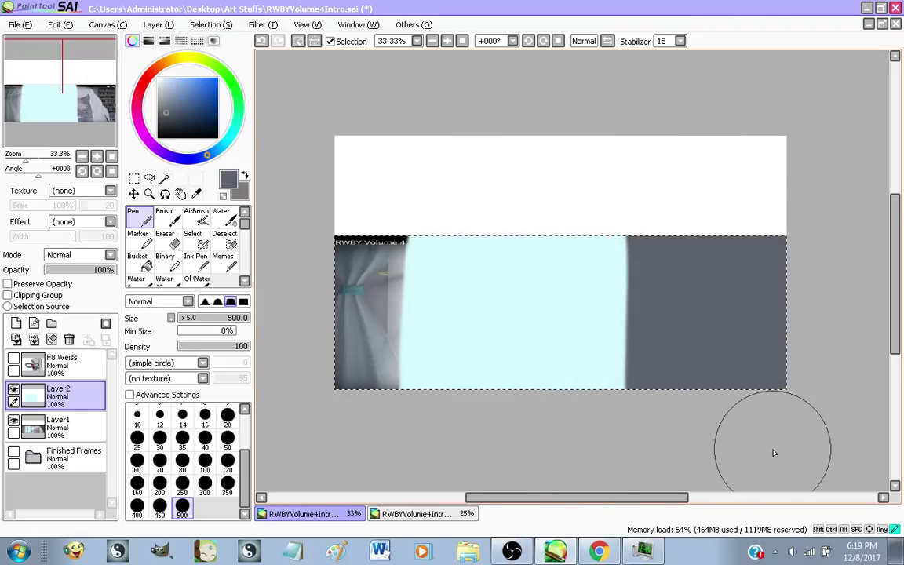
{"action": "mouse_move", "coordinate": [353, 177]}
{"action": "left_mouse_down"}
{"action": "mouse_move", "coordinate": [359, 229]}
{"action": "mouse_move", "coordinate": [340, 422]}
{"action": "left_mouse_up"}
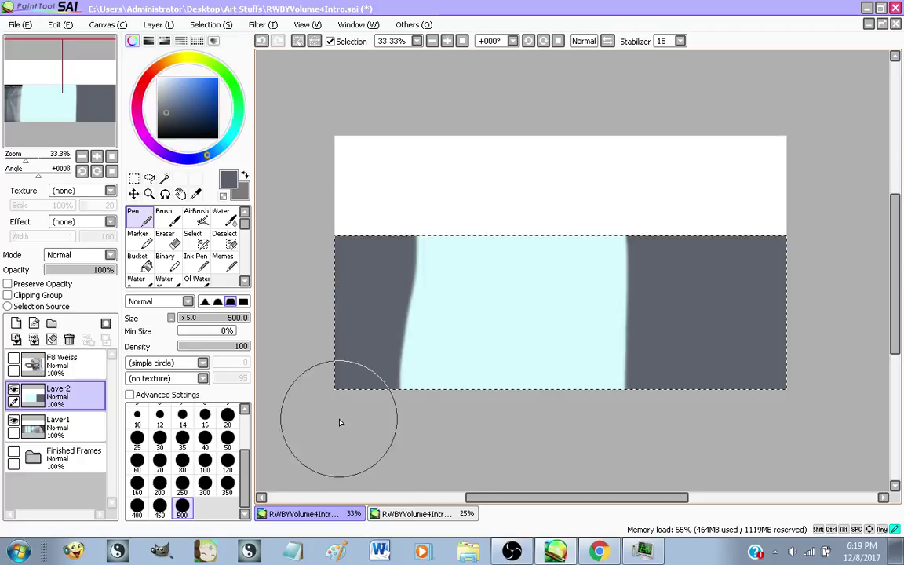
{"action": "key", "text": "ctrl+z"}
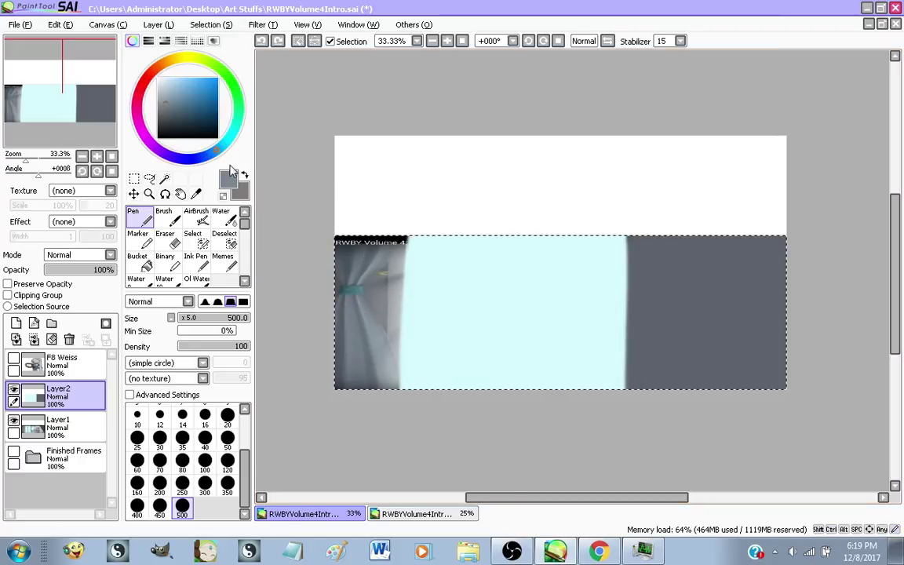
{"action": "left_click", "coordinate": [245, 175]}
{"action": "right_click", "coordinate": [758, 323]}
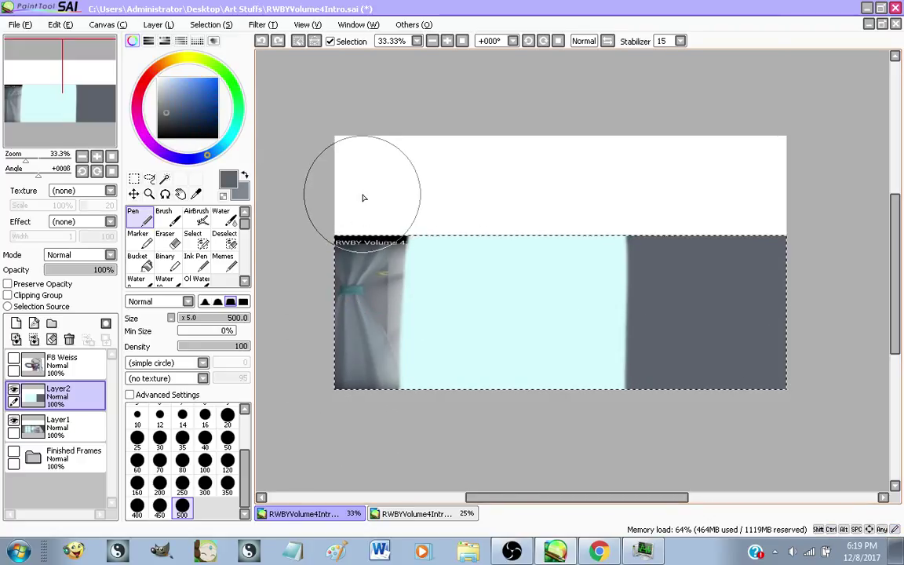
{"action": "left_click_drag", "start_coordinate": [363, 197], "coordinate": [353, 402]}
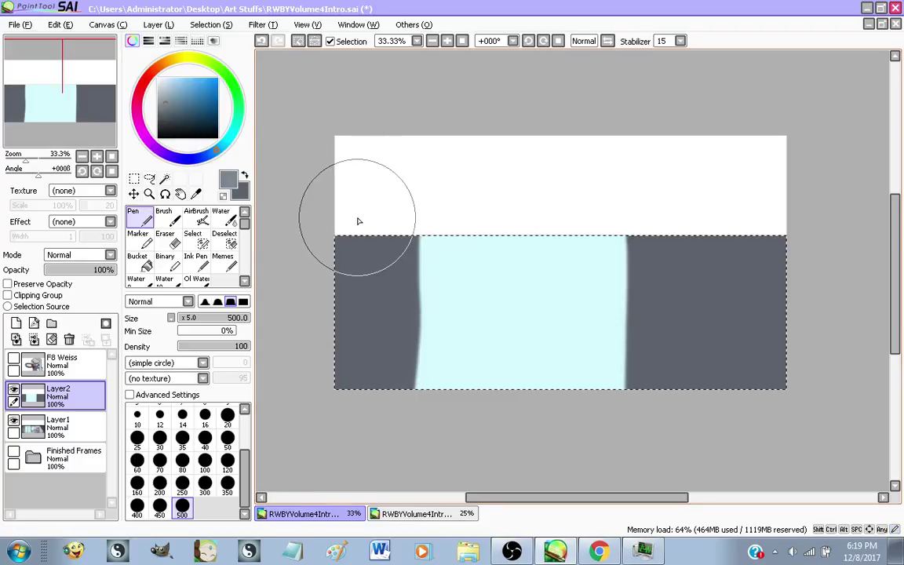
Paint two blue-grey rounded curtain shapes over the left dark area and pick a pale grey drawing colour
{"action": "mouse_move", "coordinate": [358, 221]}
{"action": "left_mouse_down"}
{"action": "mouse_move", "coordinate": [350, 243]}
{"action": "mouse_move", "coordinate": [359, 236]}
{"action": "left_mouse_up"}
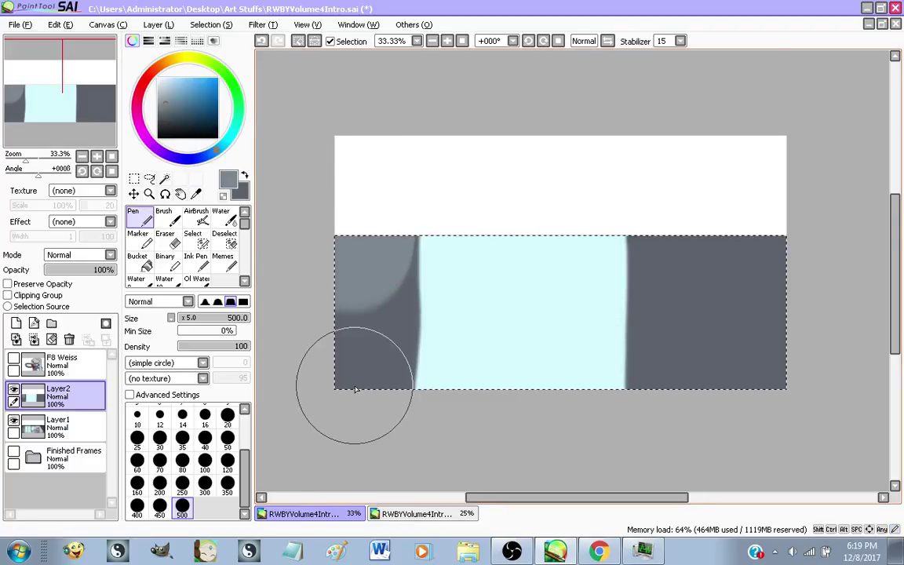
{"action": "mouse_move", "coordinate": [354, 389]}
{"action": "left_mouse_down"}
{"action": "mouse_move", "coordinate": [343, 374]}
{"action": "mouse_move", "coordinate": [343, 383]}
{"action": "left_mouse_up"}
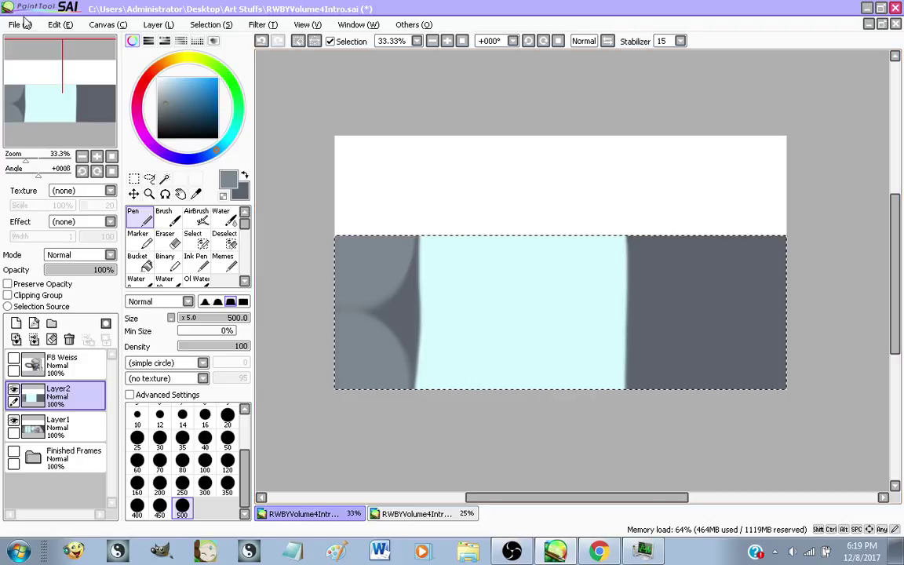
{"action": "left_click_drag", "start_coordinate": [172, 124], "coordinate": [170, 123]}
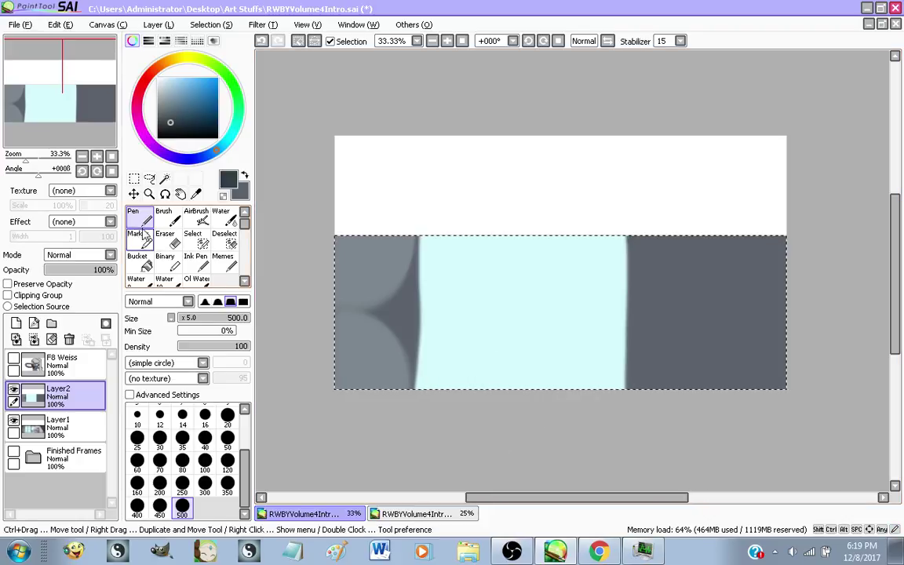
{"action": "left_click", "coordinate": [164, 89]}
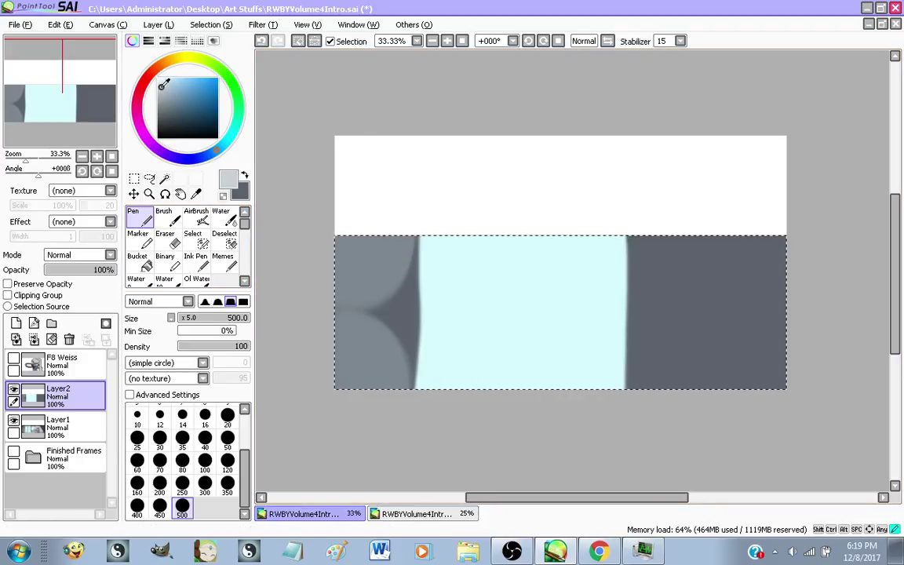
Draw the window's pale grey grid bars and far-side frame line over the cyan area with the size 20 Pen
{"action": "left_click", "coordinate": [227, 415]}
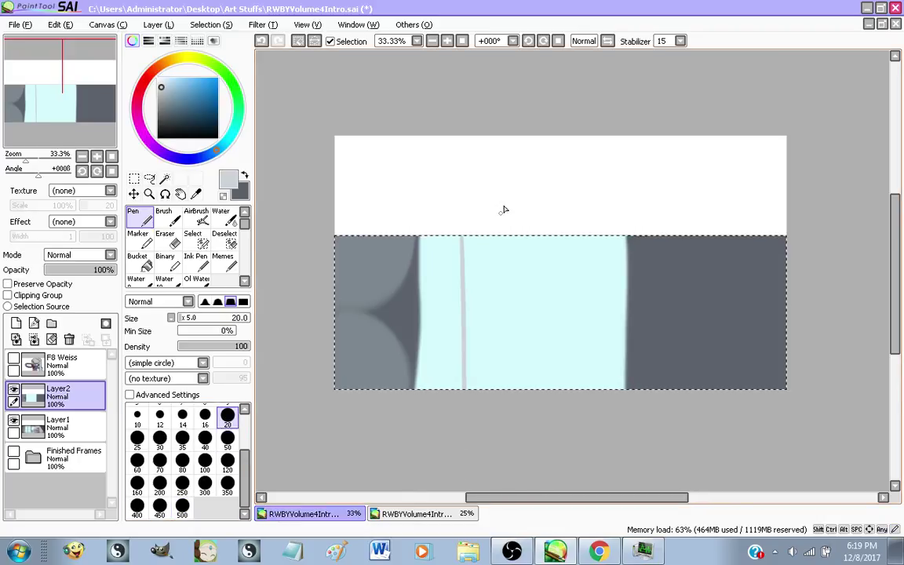
{"action": "left_click_drag", "start_coordinate": [514, 208], "coordinate": [517, 392]}
{"action": "left_click_drag", "start_coordinate": [577, 208], "coordinate": [577, 392]}
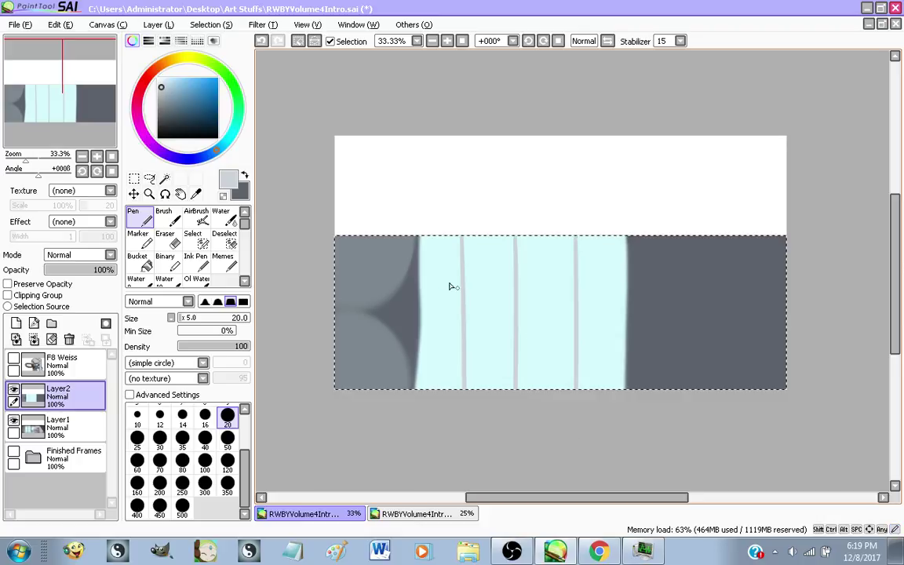
{"action": "key", "text": "ctrl+z"}
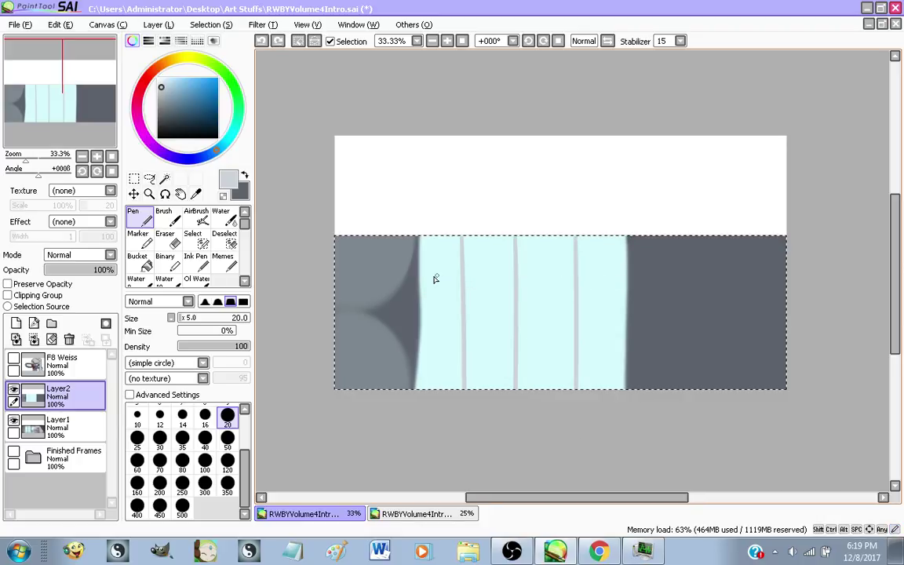
{"action": "left_click_drag", "start_coordinate": [422, 334], "coordinate": [630, 321]}
{"action": "left_click_drag", "start_coordinate": [627, 212], "coordinate": [630, 392]}
{"action": "scroll", "coordinate": [750, 379], "scroll_direction": "up", "scroll_amount": 2}
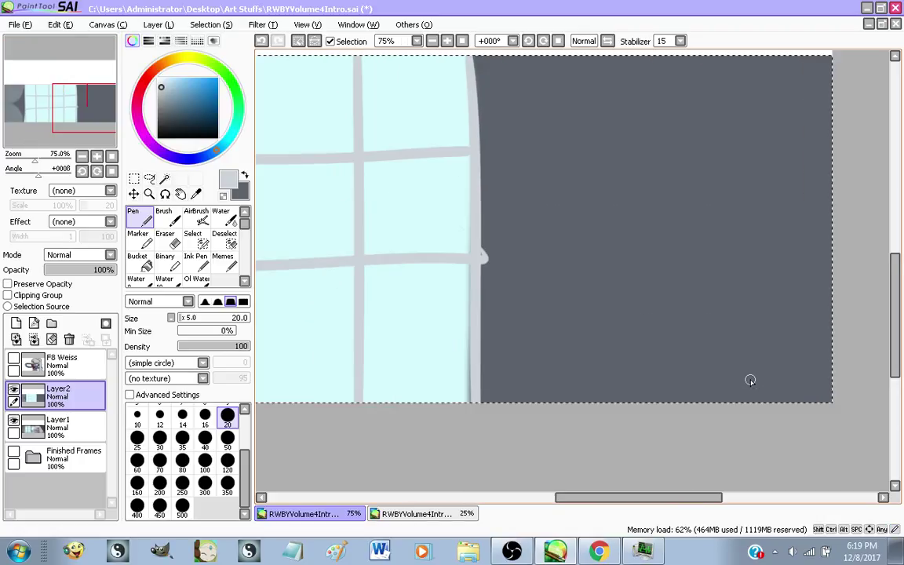
{"action": "scroll", "coordinate": [680, 345], "scroll_direction": "down", "scroll_amount": 1}
{"action": "scroll", "coordinate": [689, 308], "scroll_direction": "up", "scroll_amount": 1}
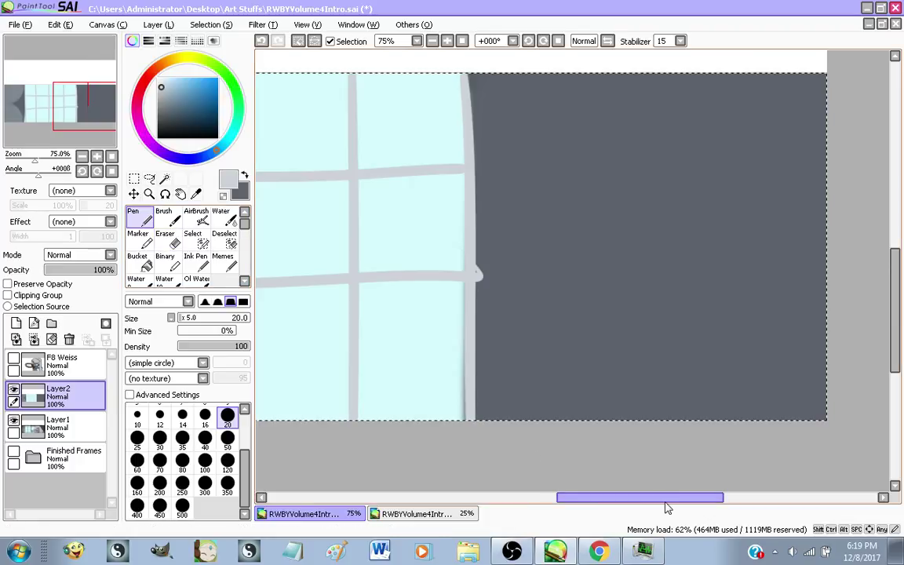
{"action": "scroll", "coordinate": [699, 414], "scroll_direction": "down", "scroll_amount": 2}
{"action": "scroll", "coordinate": [664, 269], "scroll_direction": "up", "scroll_amount": 1}
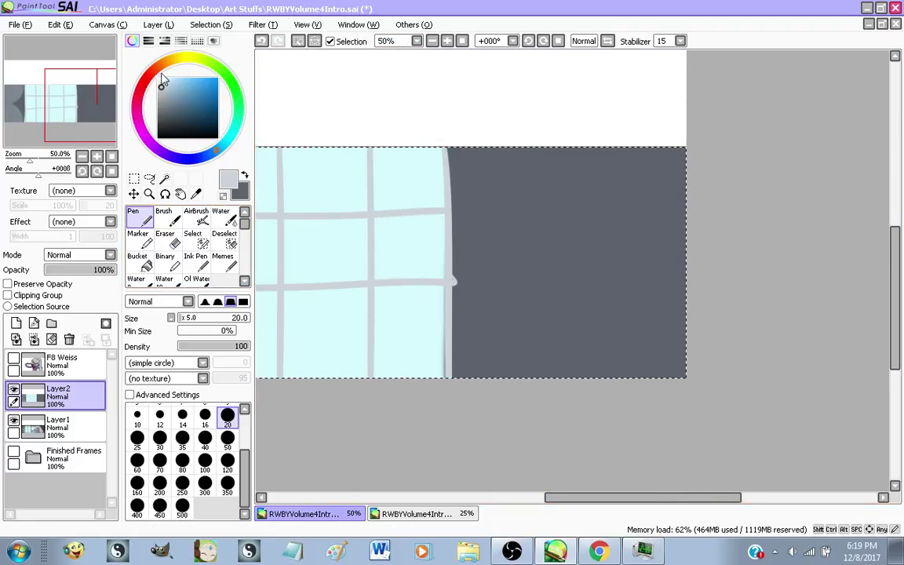
{"action": "left_click", "coordinate": [144, 82]}
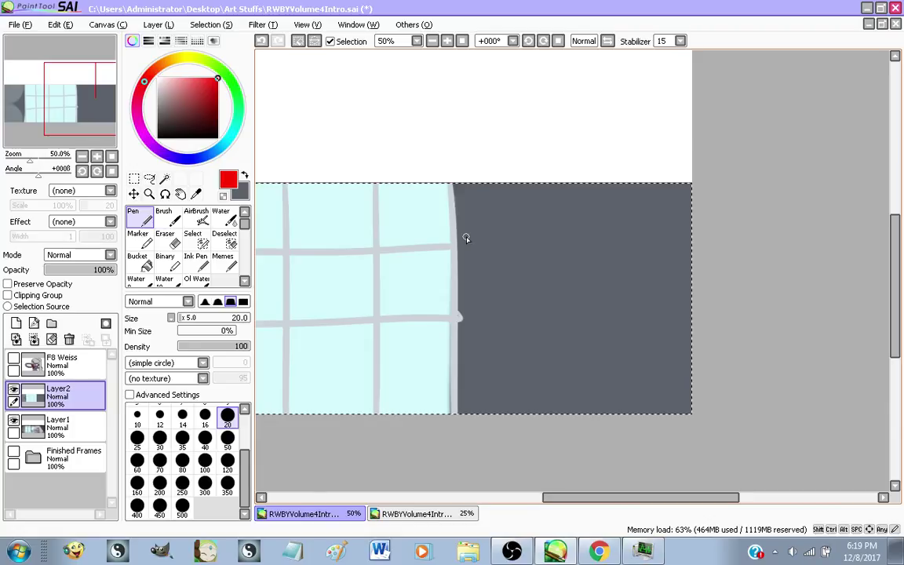
{"action": "left_click_drag", "start_coordinate": [488, 199], "coordinate": [489, 225]}
{"action": "key", "text": "ctrl+z"}
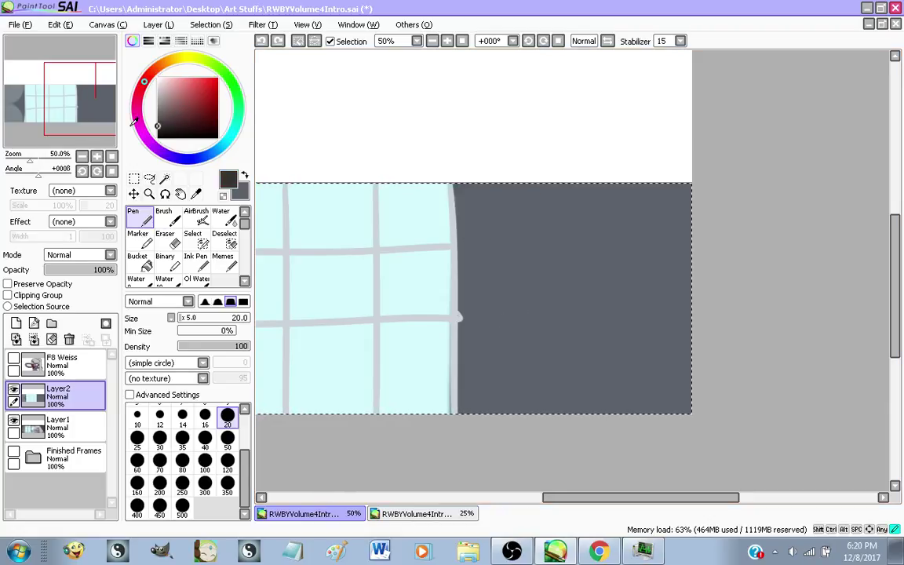
Try drawing a dark grey shelf frame with one vertical and three horizontal lines on Layer2, and undo it all
{"action": "key", "text": "ctrl+s"}
{"action": "left_click_drag", "start_coordinate": [493, 277], "coordinate": [489, 413]}
{"action": "key", "text": "ctrl+z"}
{"action": "left_click_drag", "start_coordinate": [503, 186], "coordinate": [510, 412]}
{"action": "key", "text": "ctrl+z"}
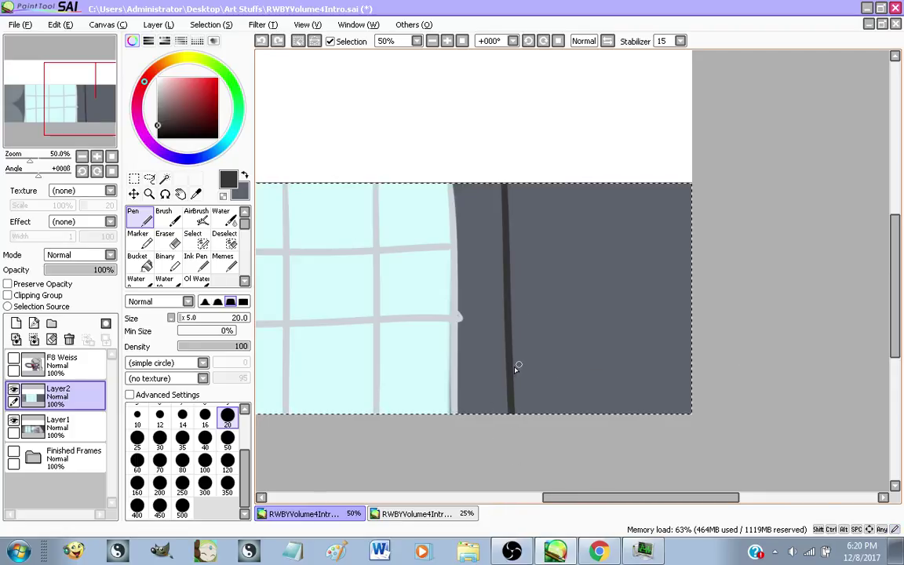
{"action": "left_click_drag", "start_coordinate": [515, 367], "coordinate": [779, 361]}
{"action": "left_click_drag", "start_coordinate": [511, 285], "coordinate": [768, 296]}
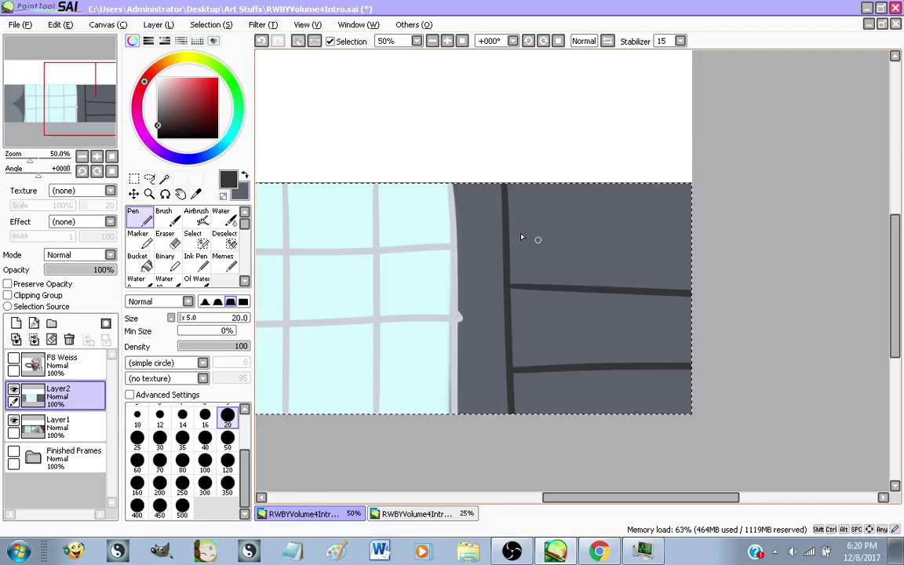
{"action": "left_click_drag", "start_coordinate": [511, 239], "coordinate": [790, 240]}
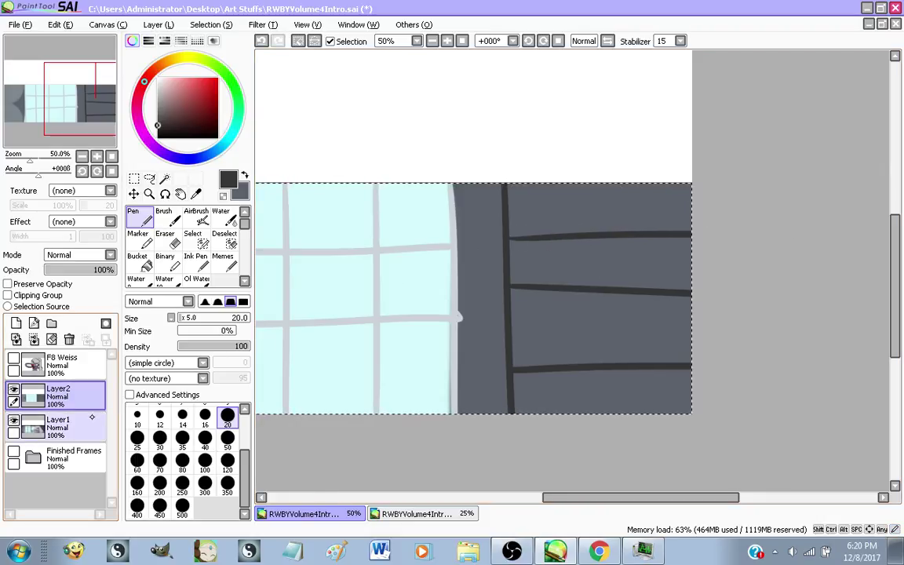
{"action": "key", "text": "ctrl+z"}
{"action": "key", "text": "ctrl+z"}
{"action": "key", "text": "ctrl+z"}
{"action": "key", "text": "ctrl+z"}
Add a new layer above Layer2 and draw a dark grey shelf frame with one vertical and four horizontal lines beside the window
{"action": "left_click", "coordinate": [15, 323]}
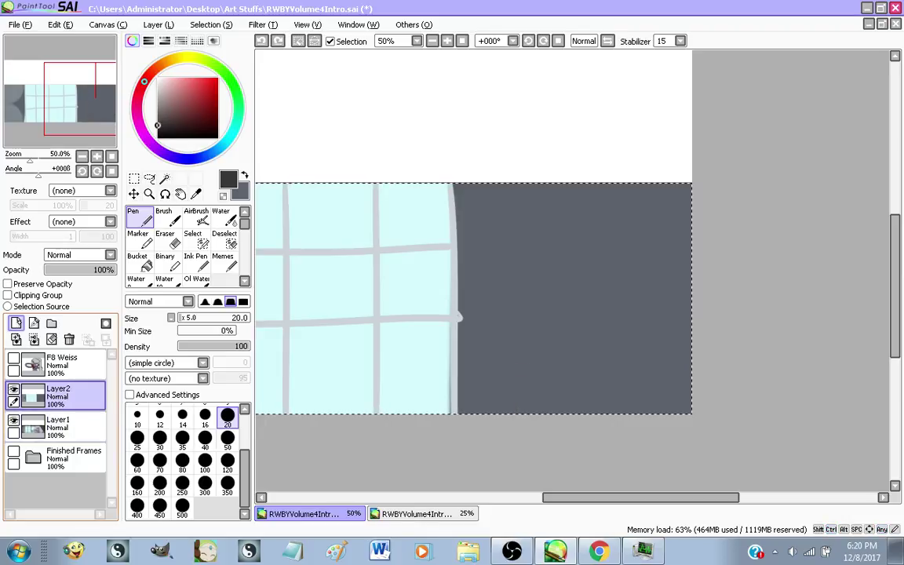
{"action": "left_click_drag", "start_coordinate": [507, 171], "coordinate": [518, 416]}
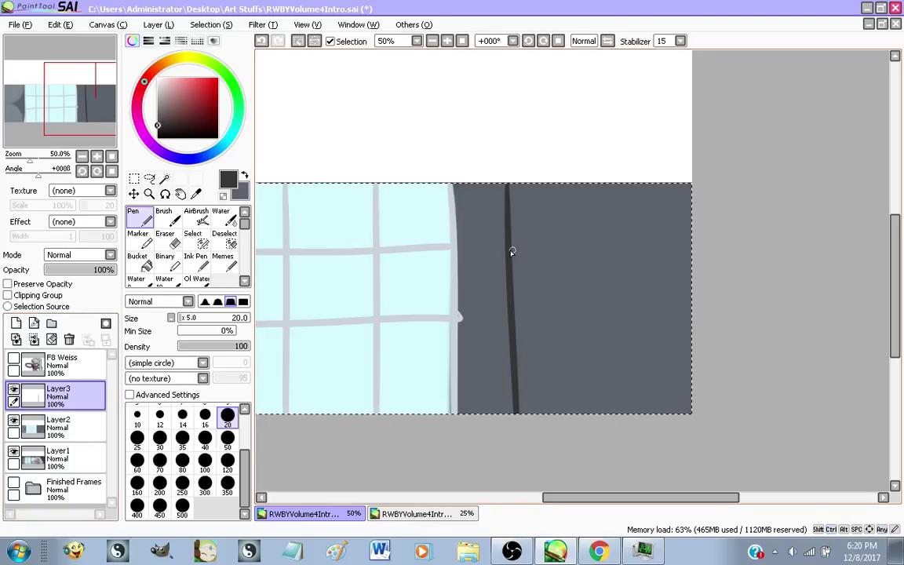
{"action": "left_click_drag", "start_coordinate": [514, 325], "coordinate": [817, 315]}
{"action": "key", "text": "ctrl+z"}
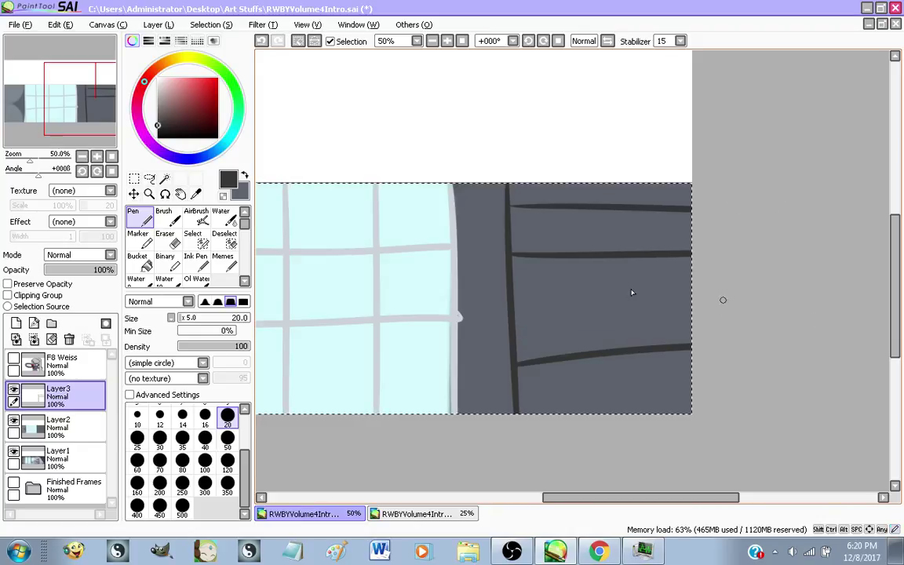
{"action": "key", "text": "ctrl+z"}
{"action": "left_click_drag", "start_coordinate": [514, 308], "coordinate": [787, 311]}
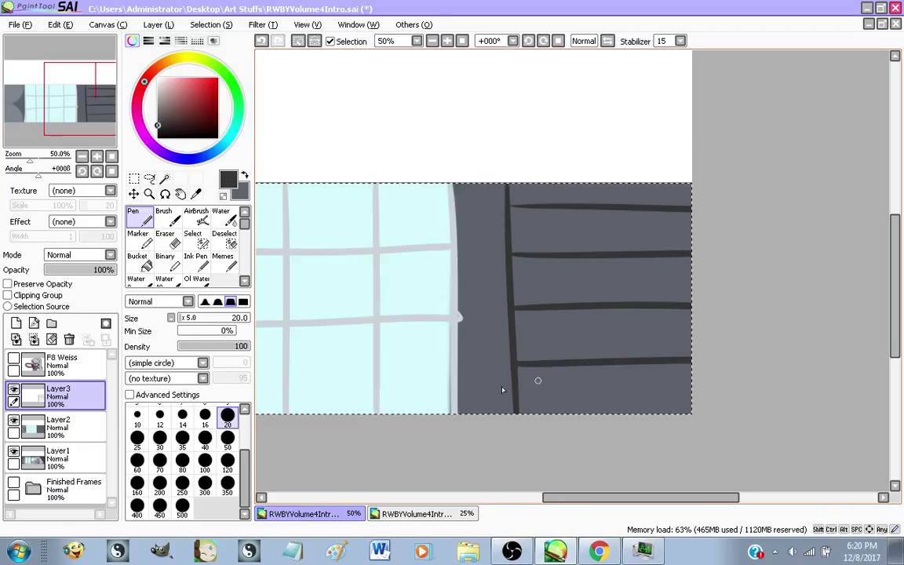
Add a new layer between Layer2 and Layer3 and paint a red vertical stripe behind the shelf lines with the size 120 Pen
{"action": "left_click", "coordinate": [63, 418]}
{"action": "left_click", "coordinate": [17, 323]}
{"action": "left_click_drag", "start_coordinate": [542, 169], "coordinate": [541, 363]}
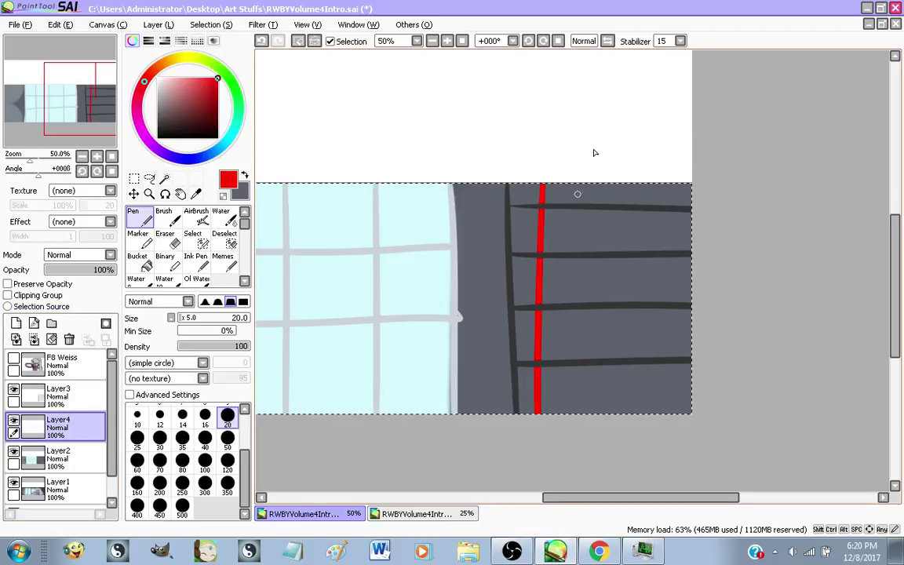
{"action": "key", "text": "ctrl+z"}
{"action": "left_click", "coordinate": [228, 469]}
{"action": "left_click_drag", "start_coordinate": [520, 139], "coordinate": [524, 373]}
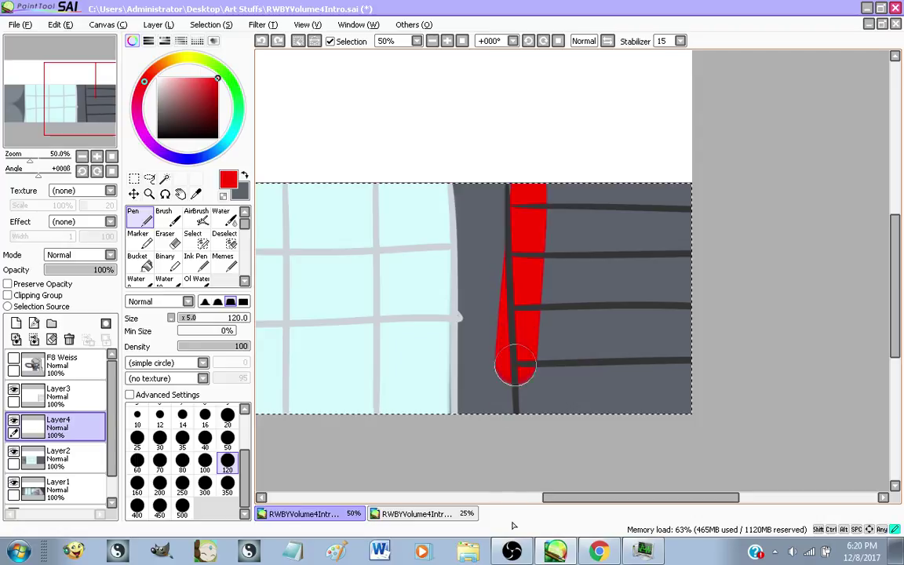
{"action": "key", "text": "ctrl+z"}
{"action": "left_click_drag", "start_coordinate": [529, 157], "coordinate": [549, 484]}
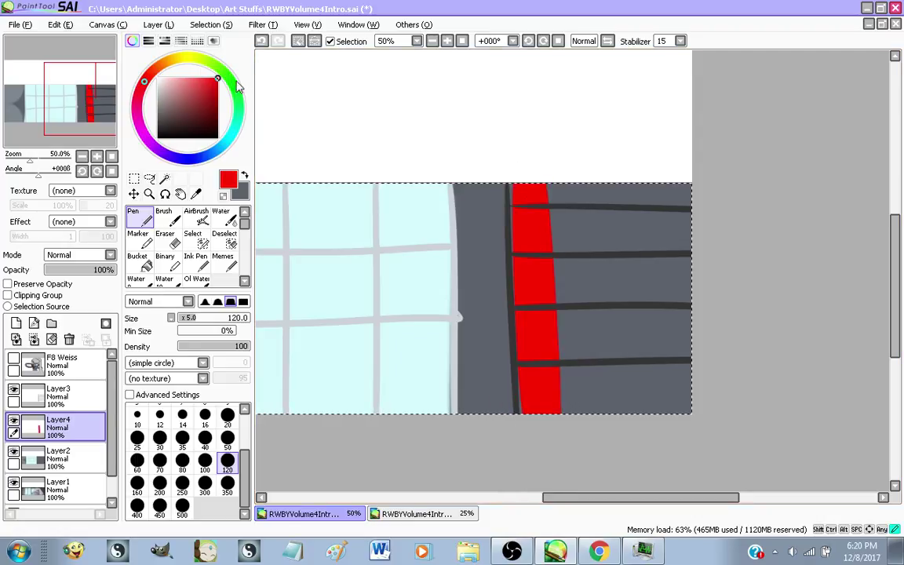
Paint a bright green and a cyan vertical stripe beside the red one on Layer4
{"action": "left_click", "coordinate": [229, 77]}
{"action": "key", "text": "ctrl+z"}
{"action": "left_click_drag", "start_coordinate": [555, 161], "coordinate": [575, 464]}
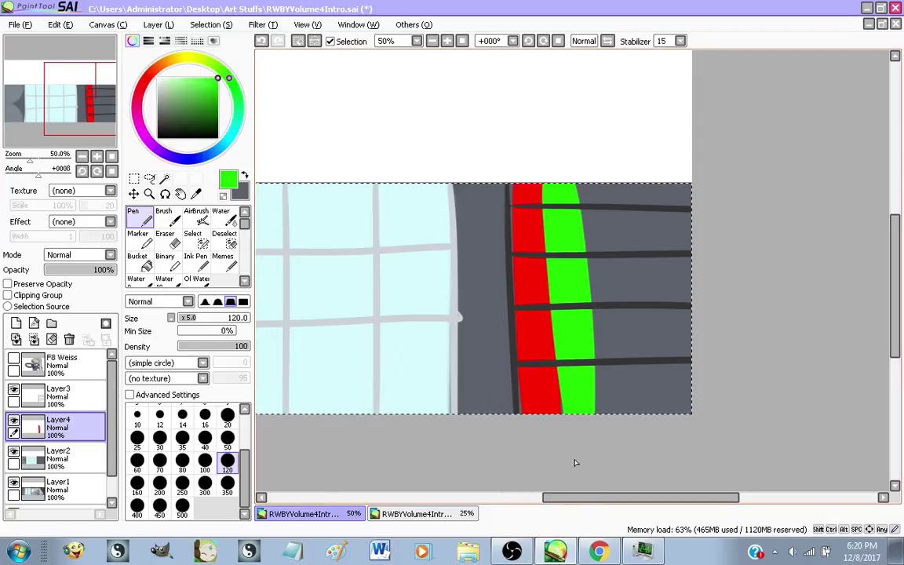
{"action": "key", "text": "ctrl+z"}
{"action": "left_click_drag", "start_coordinate": [561, 145], "coordinate": [569, 455]}
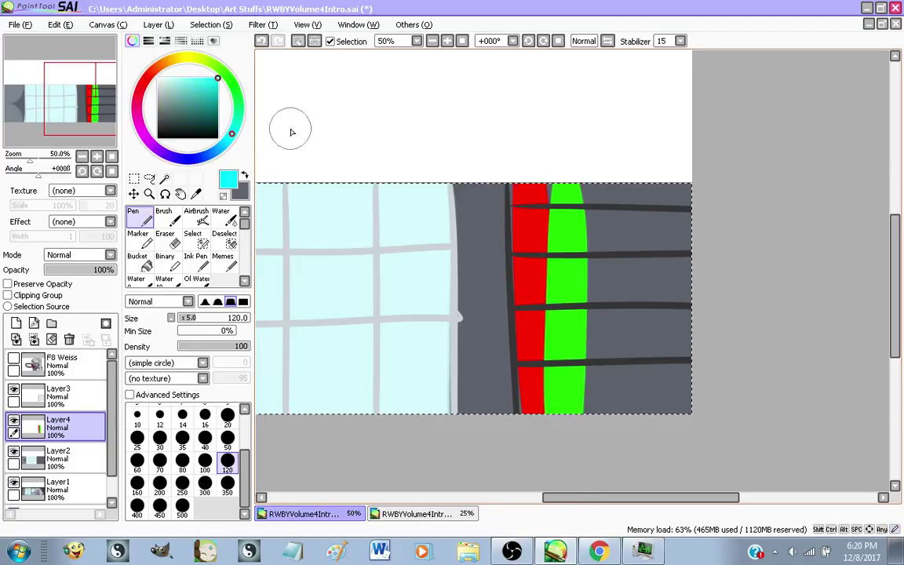
{"action": "mouse_move", "coordinate": [597, 165]}
{"action": "left_mouse_down"}
{"action": "mouse_move", "coordinate": [595, 385]}
{"action": "mouse_move", "coordinate": [579, 422]}
{"action": "left_mouse_up"}
Fill the rest of the shelf with blue, yellow and orange vertical stripes on Layer4
{"action": "left_click", "coordinate": [144, 81]}
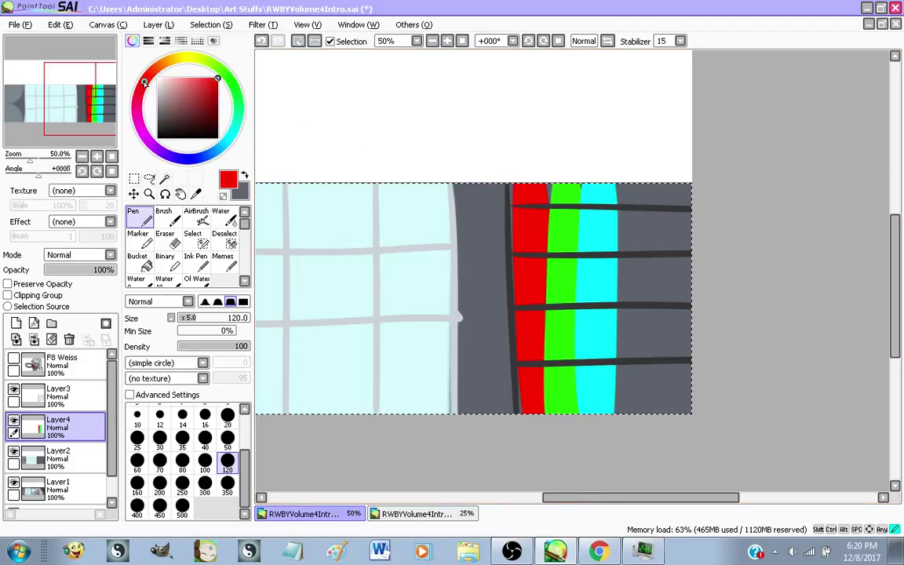
{"action": "left_click", "coordinate": [189, 159]}
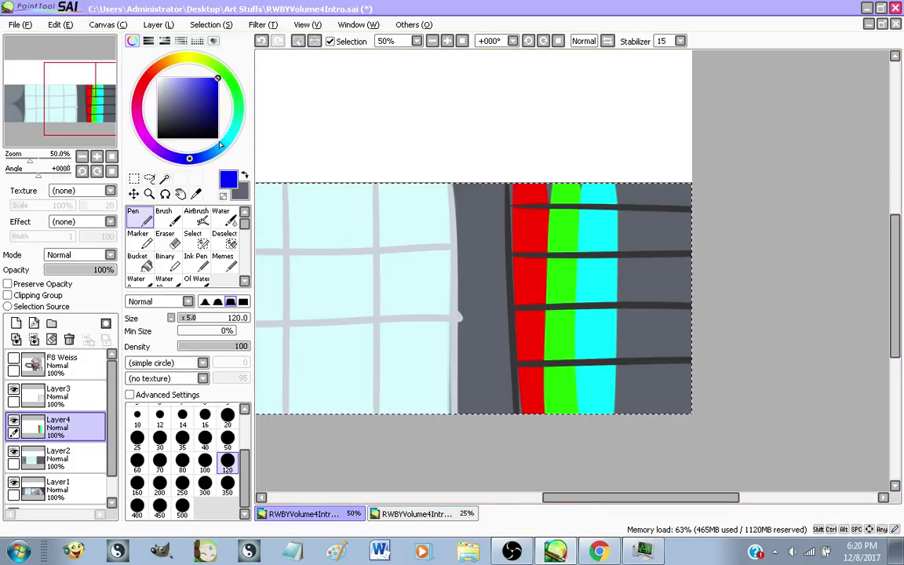
{"action": "left_click", "coordinate": [227, 76]}
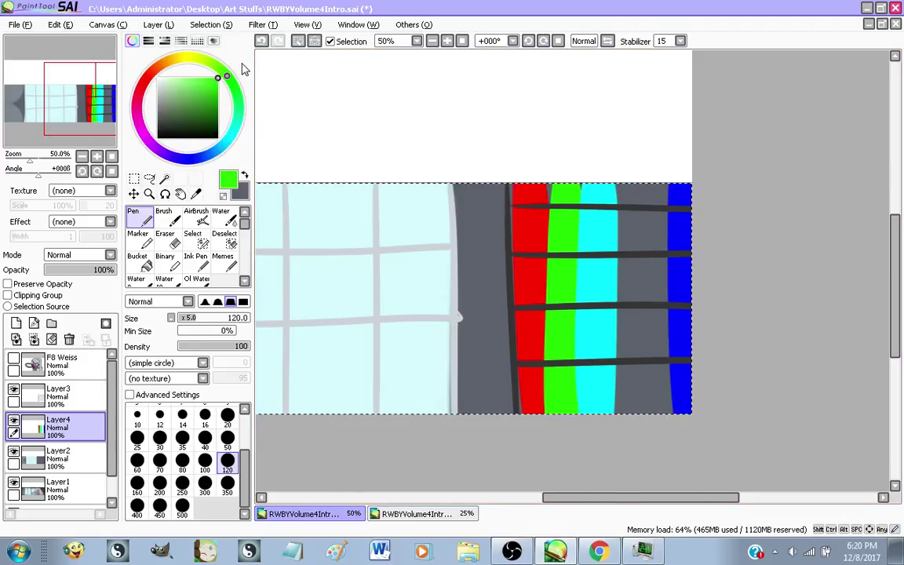
{"action": "left_click", "coordinate": [185, 58]}
{"action": "mouse_move", "coordinate": [657, 160]}
{"action": "left_mouse_down"}
{"action": "mouse_move", "coordinate": [656, 478]}
{"action": "mouse_move", "coordinate": [672, 297]}
{"action": "mouse_move", "coordinate": [663, 524]}
{"action": "left_mouse_up"}
{"action": "key", "text": "ctrl+z"}
{"action": "key", "text": "ctrl+z"}
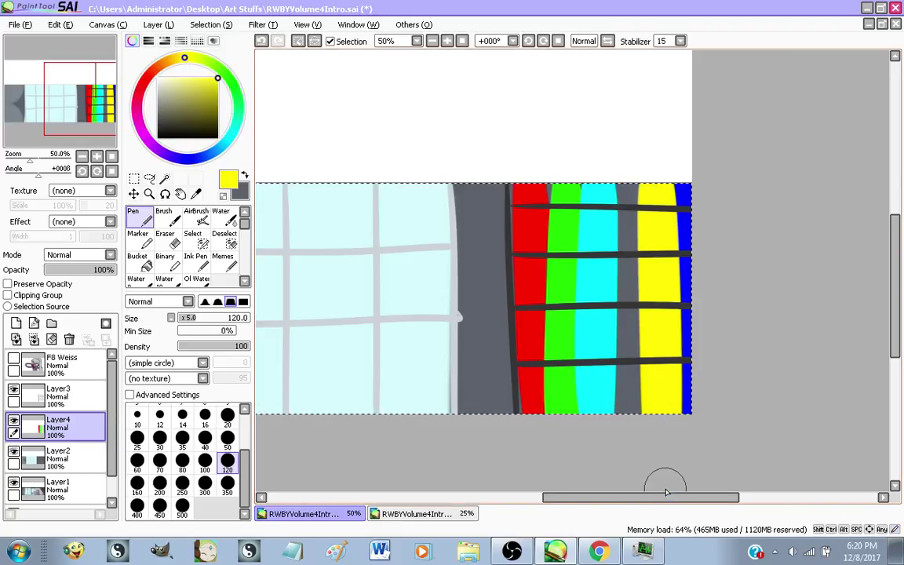
{"action": "left_click", "coordinate": [157, 67]}
{"action": "left_click_drag", "start_coordinate": [628, 167], "coordinate": [632, 426]}
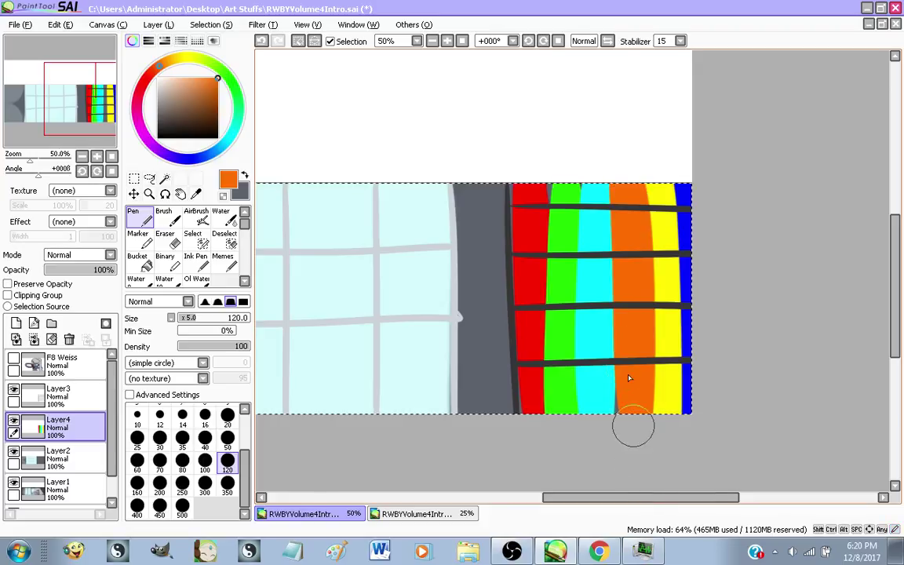
Clear the selection, and merge Layer3 and Layer4 down into Layer2
{"action": "scroll", "coordinate": [542, 342], "scroll_direction": "down", "scroll_amount": 1}
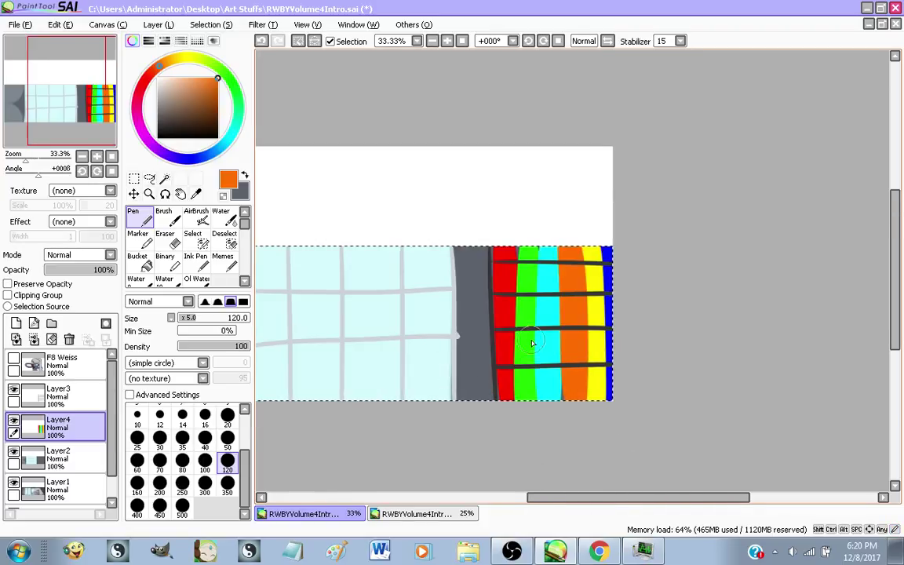
{"action": "scroll", "coordinate": [532, 343], "scroll_direction": "up", "scroll_amount": 1}
{"action": "left_click", "coordinate": [133, 178]}
{"action": "scroll", "coordinate": [480, 115], "scroll_direction": "down", "scroll_amount": 2}
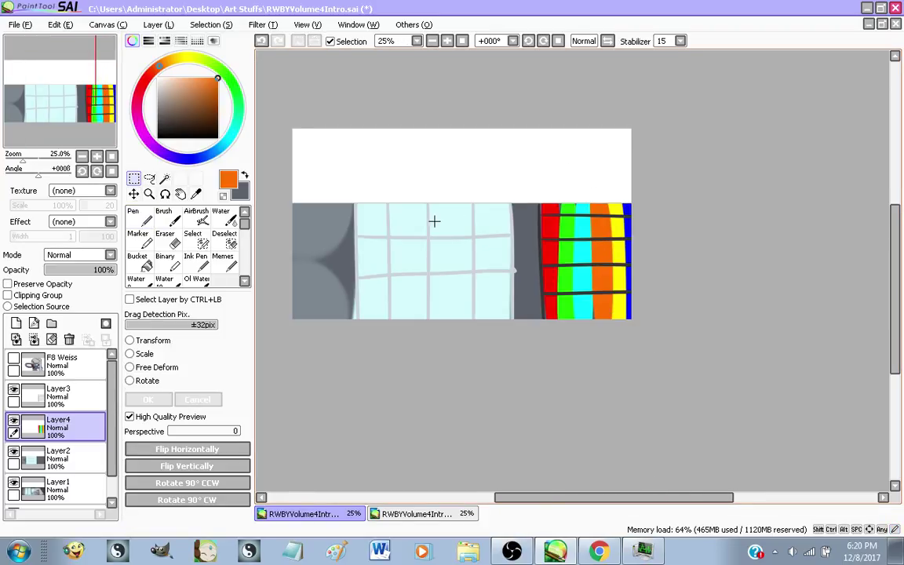
{"action": "scroll", "coordinate": [434, 218], "scroll_direction": "up", "scroll_amount": 1}
{"action": "left_click", "coordinate": [68, 389]}
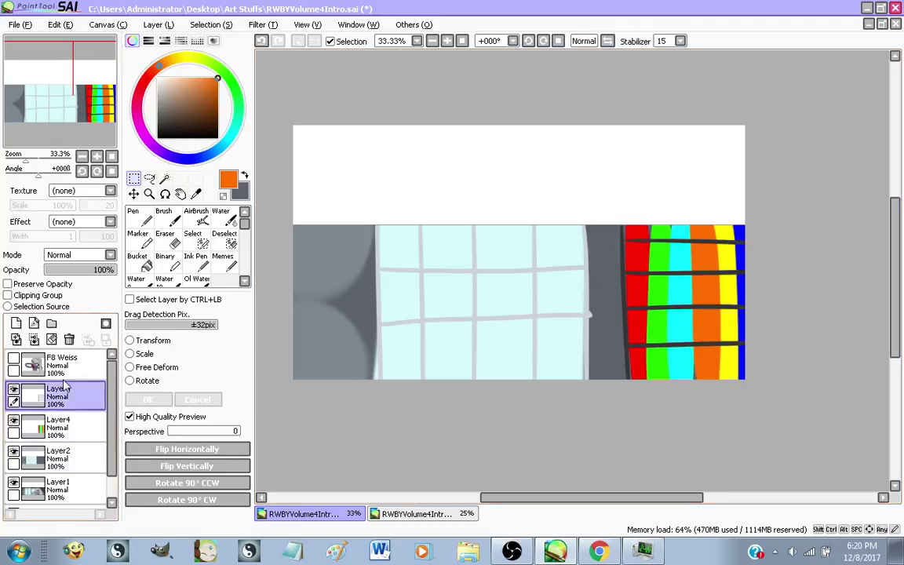
{"action": "left_click", "coordinate": [34, 339]}
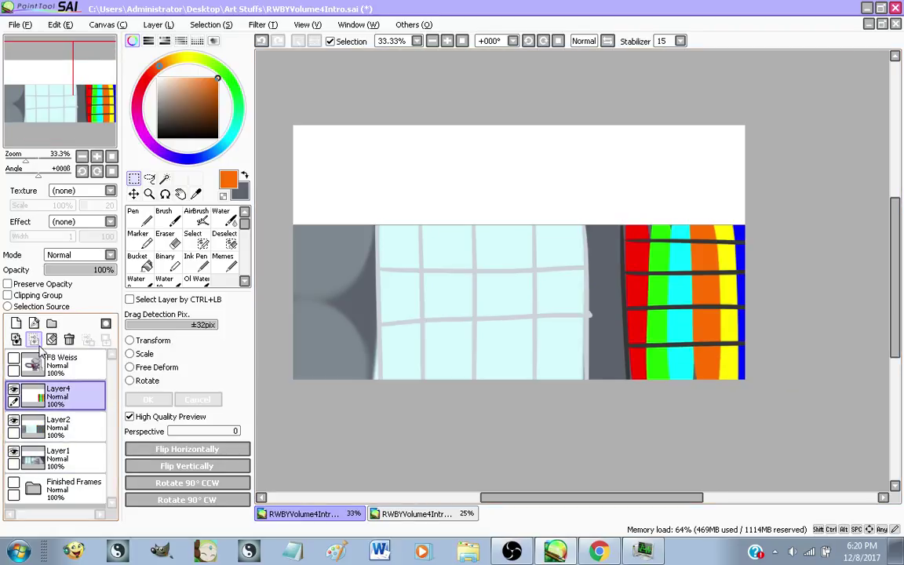
{"action": "left_click", "coordinate": [34, 339]}
Rename the merged background layer as weiss bg
{"action": "double_click", "coordinate": [71, 399]}
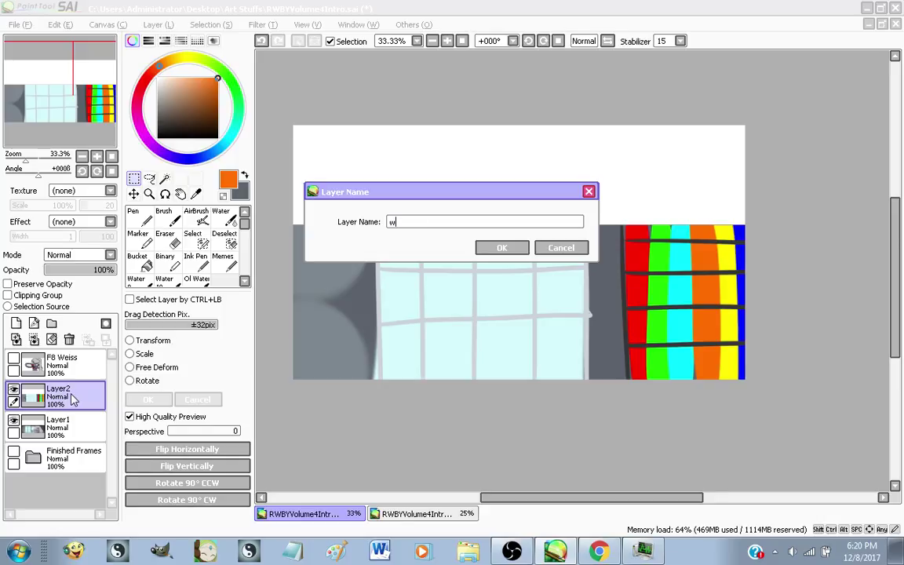
{"action": "type", "text": "weiss bg"}
{"action": "key", "text": "Return"}
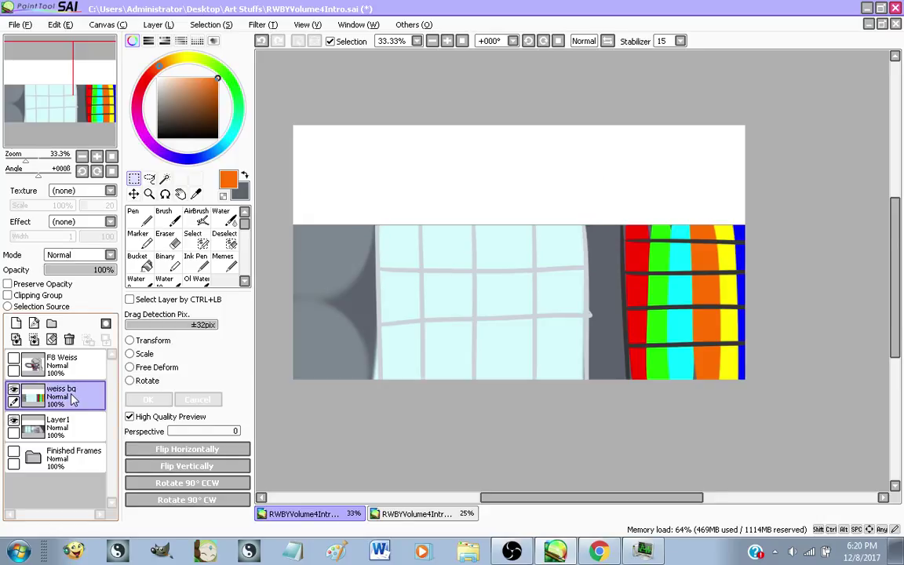
Show the F8 Weiss layer and check the character against the painted background
{"action": "left_click", "coordinate": [13, 361]}
{"action": "scroll", "coordinate": [580, 247], "scroll_direction": "up", "scroll_amount": 1}
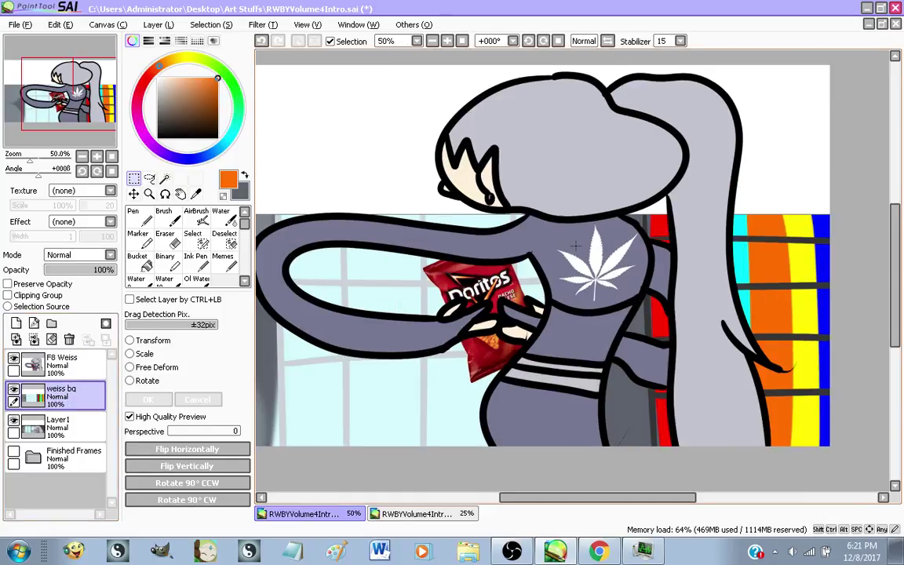
{"action": "scroll", "coordinate": [580, 248], "scroll_direction": "down", "scroll_amount": 1}
{"action": "scroll", "coordinate": [496, 239], "scroll_direction": "down", "scroll_amount": 1}
{"action": "scroll", "coordinate": [483, 243], "scroll_direction": "up", "scroll_amount": 1}
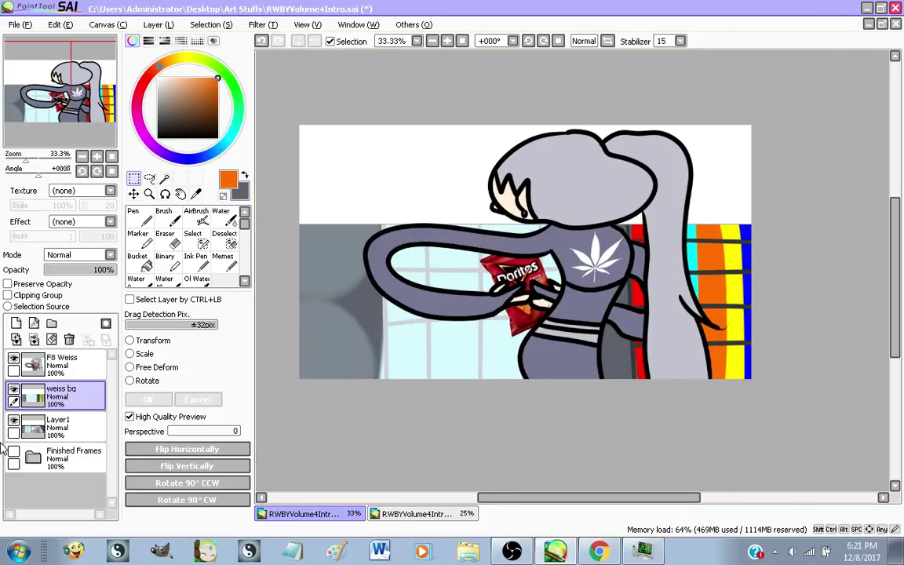
Delete the reference image layer, Layer1
{"action": "left_click", "coordinate": [57, 424]}
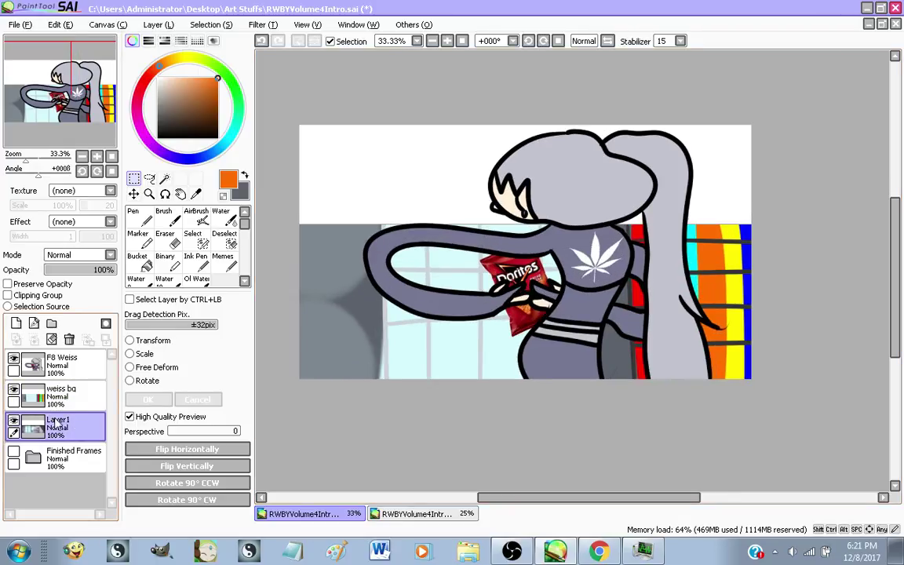
{"action": "left_click", "coordinate": [69, 338]}
{"action": "scroll", "coordinate": [474, 211], "scroll_direction": "up", "scroll_amount": 1}
{"action": "scroll", "coordinate": [317, 358], "scroll_direction": "down", "scroll_amount": 1}
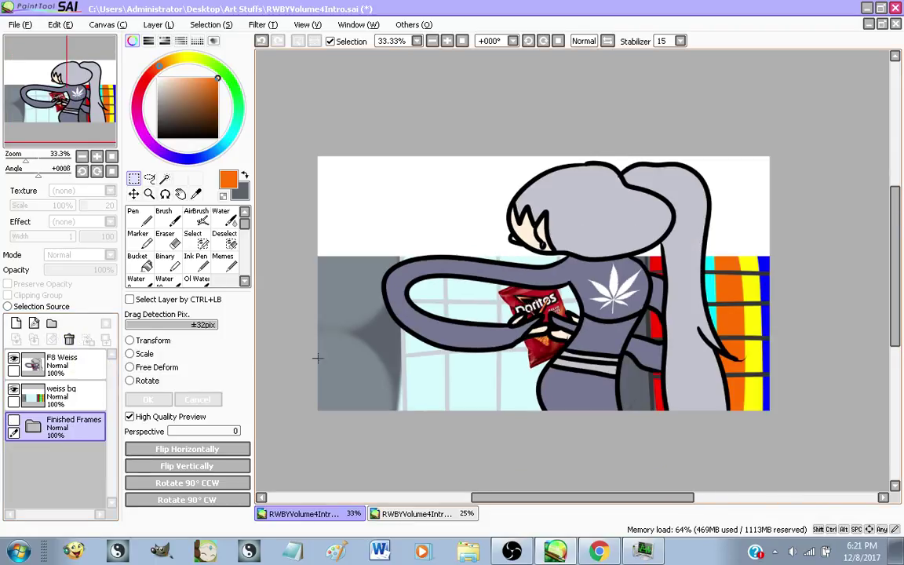
Create a new layer folder above the F8 Weiss layer and name it F8
{"action": "left_click", "coordinate": [71, 365]}
{"action": "left_click", "coordinate": [51, 323]}
{"action": "double_click", "coordinate": [93, 373]}
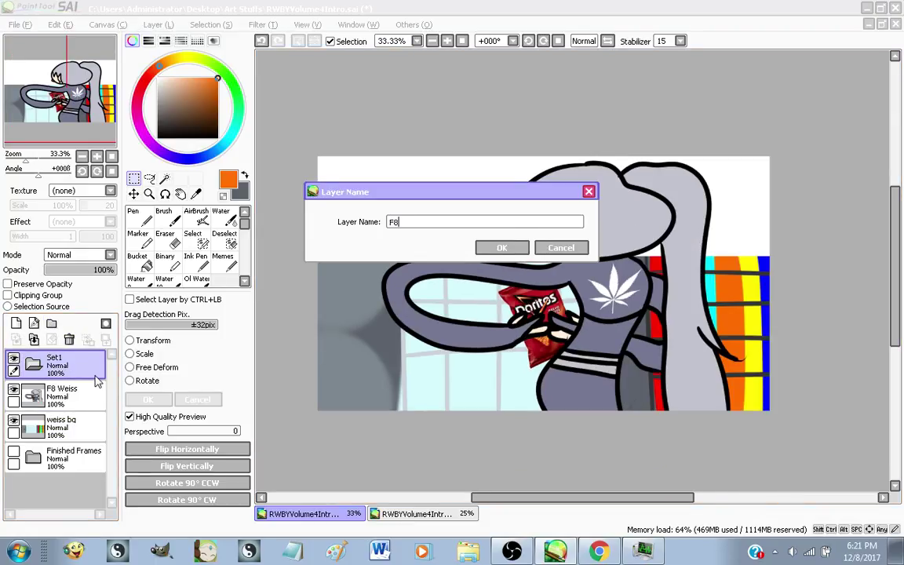
{"action": "key", "text": "Return"}
Switch to Chrome, show the held message in the live chat, and close the weed image search tab
{"action": "left_click", "coordinate": [599, 552]}
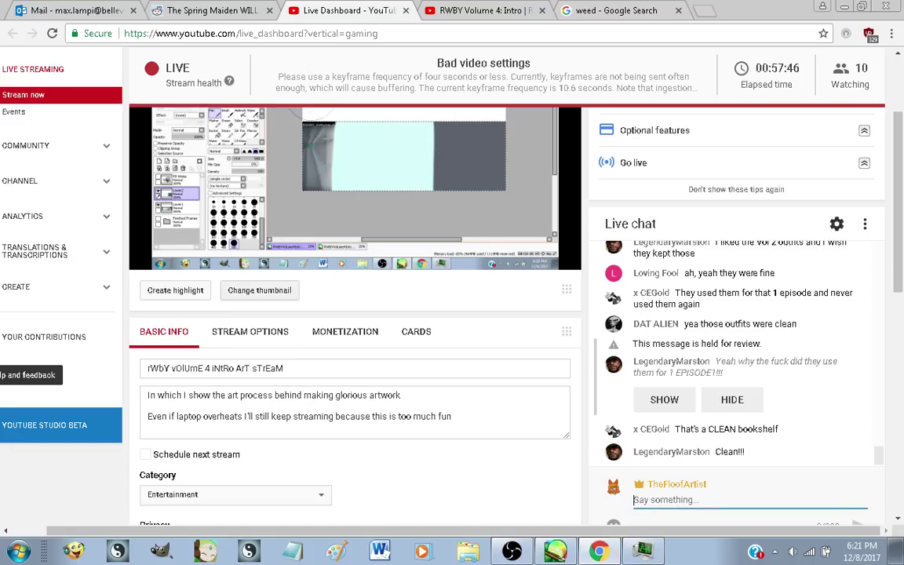
{"action": "left_click", "coordinate": [665, 402]}
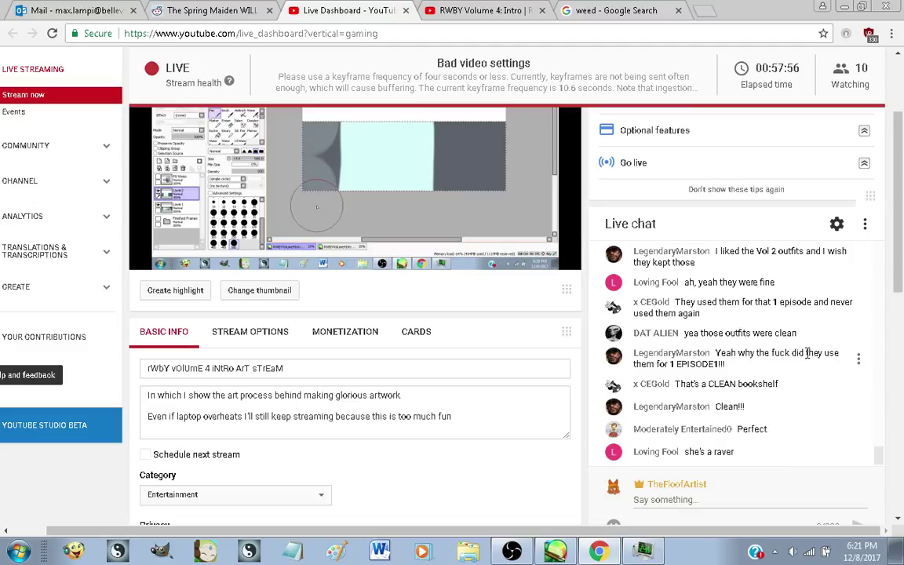
{"action": "left_click", "coordinate": [630, 7]}
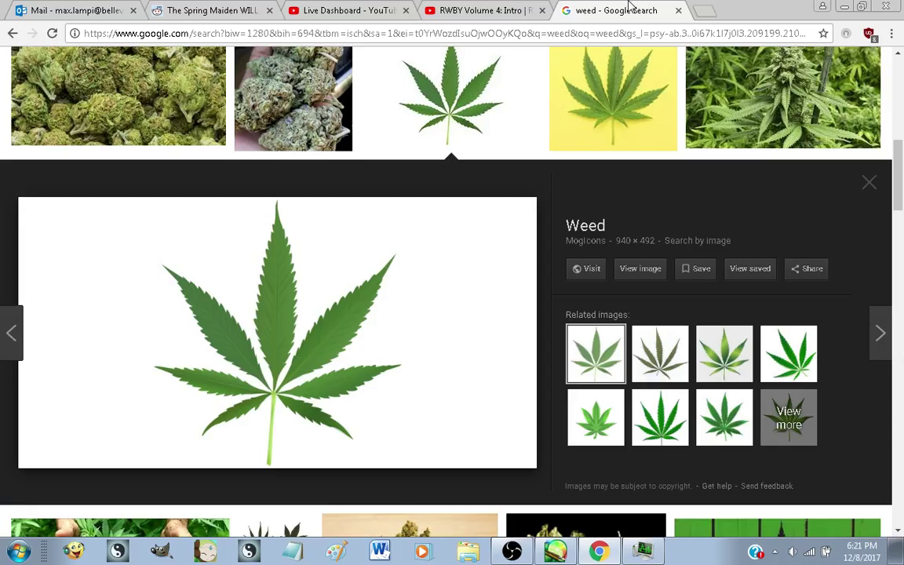
{"action": "left_click", "coordinate": [679, 10]}
Check the YouTube notifications, advance the RWBY Volume 4 intro to 0:26, and switch back to PaintTool SAI
{"action": "left_click", "coordinate": [820, 70]}
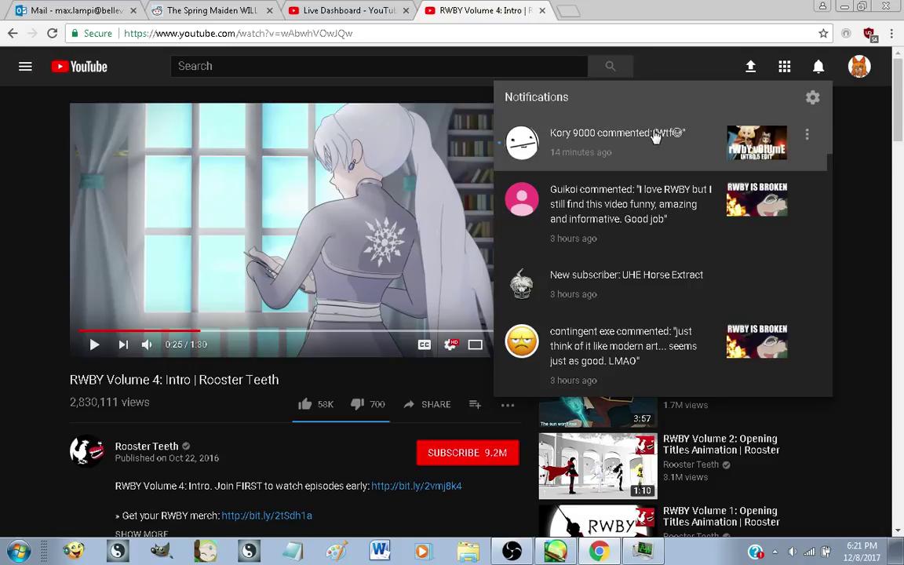
{"action": "left_click", "coordinate": [2, 305]}
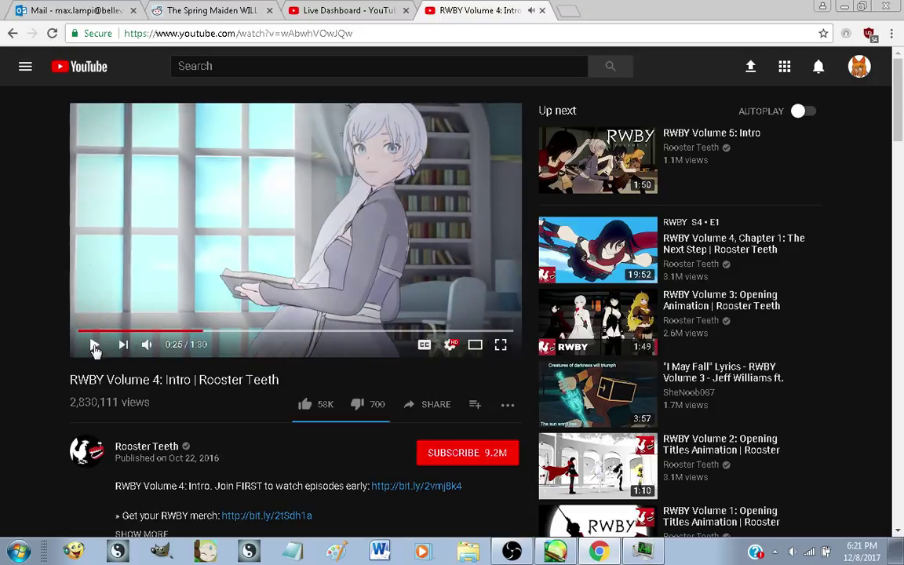
{"action": "left_click", "coordinate": [95, 345]}
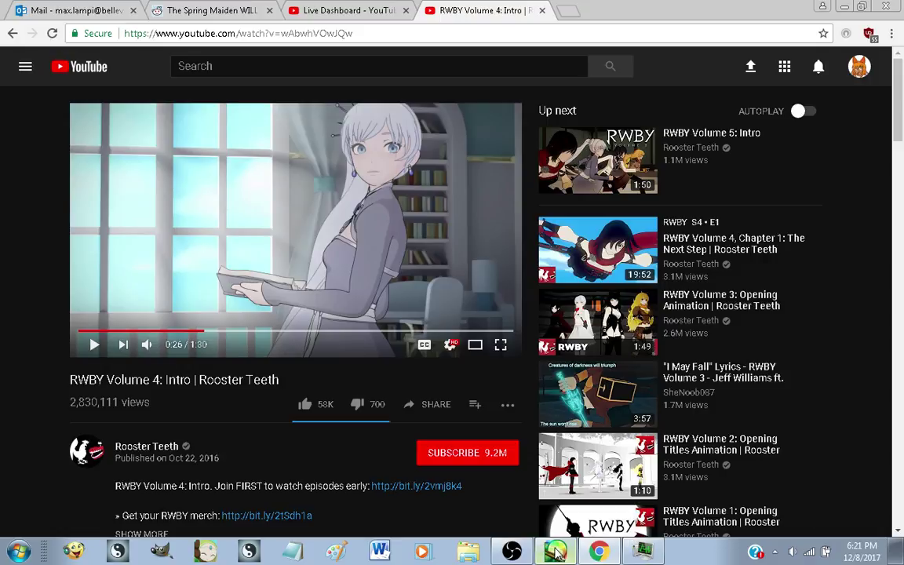
{"action": "key", "text": "alt+Tab"}
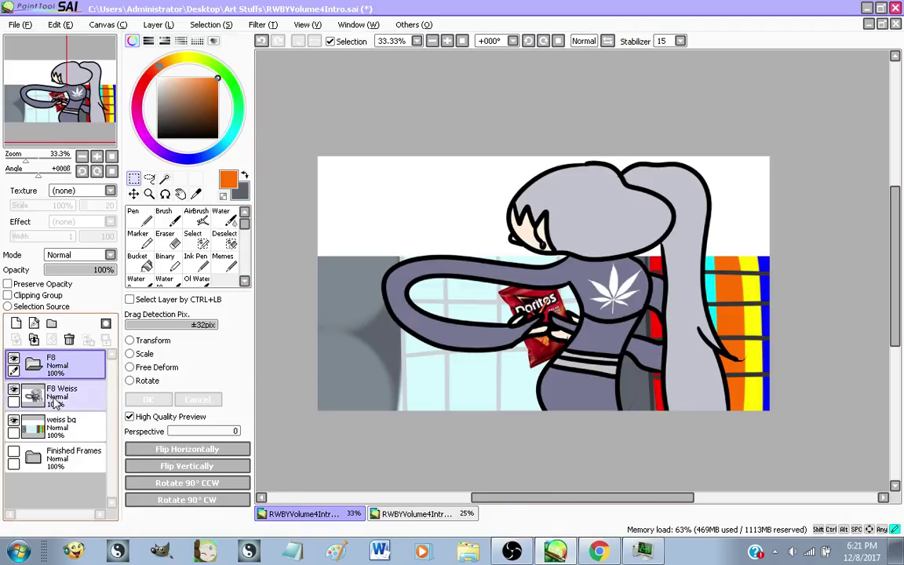
Move the F8 Weiss and weiss bg layers into the F8 folder, and collapse and hide the folder
{"action": "left_click_drag", "start_coordinate": [56, 399], "coordinate": [88, 366]}
{"action": "left_click_drag", "start_coordinate": [85, 426], "coordinate": [75, 368]}
{"action": "left_click", "coordinate": [30, 369]}
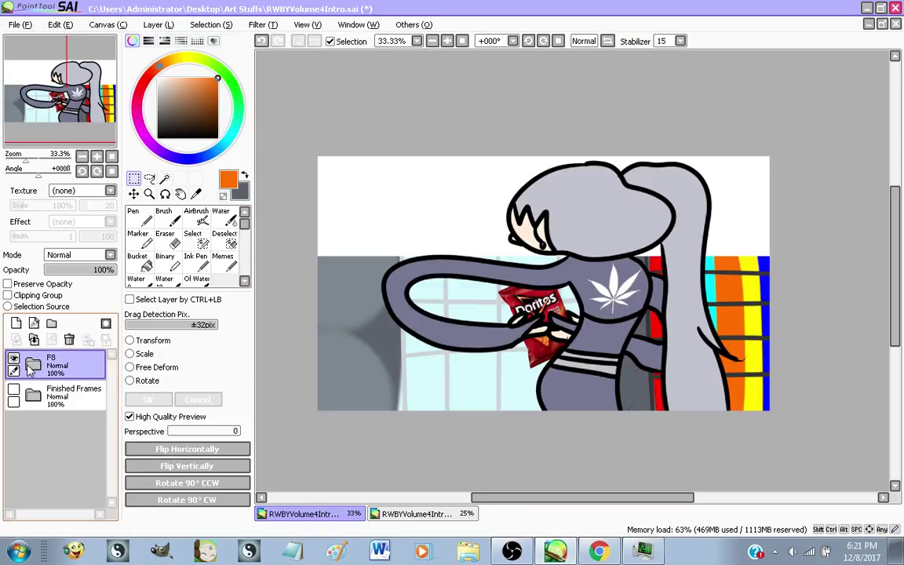
{"action": "left_click", "coordinate": [13, 357]}
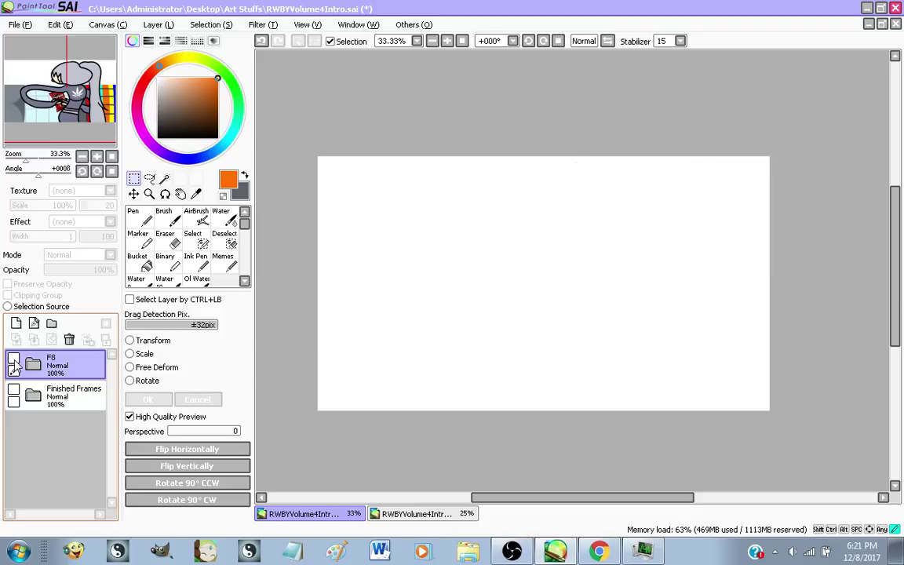
Create a new layer folder named F9 above the F8 folder
{"action": "left_click", "coordinate": [51, 323]}
{"action": "double_click", "coordinate": [77, 367]}
{"action": "key", "text": "Return"}
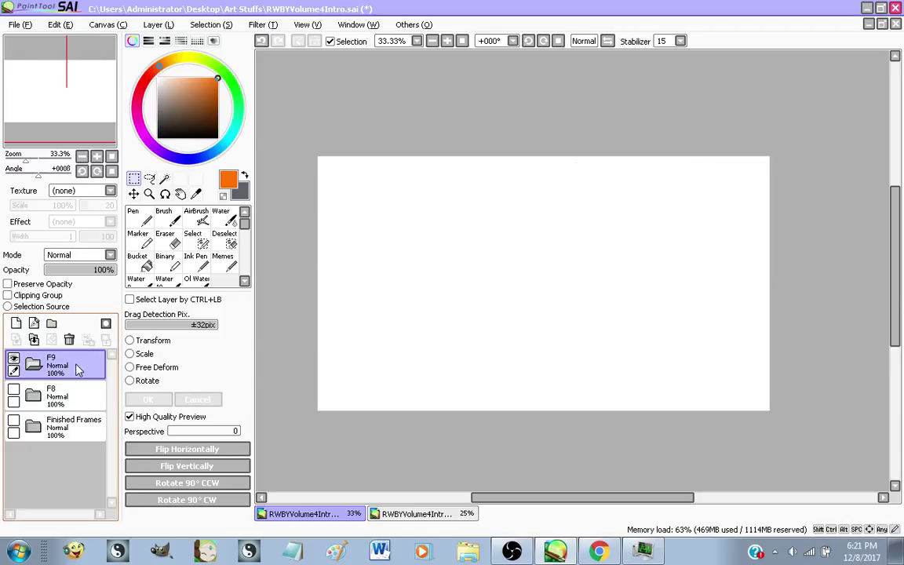
Paste the browser screenshot into the F9 folder, cut out the video frame, and replace the screenshot layer with the cut frame
{"action": "key", "text": "ctrl+v"}
{"action": "scroll", "coordinate": [382, 212], "scroll_direction": "up", "scroll_amount": 2}
{"action": "scroll", "coordinate": [382, 212], "scroll_direction": "up", "scroll_amount": 2}
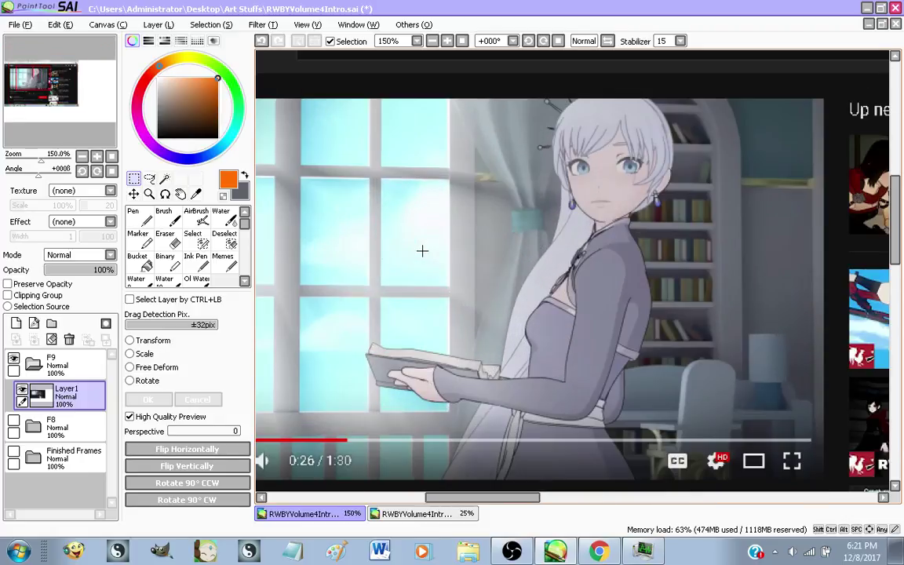
{"action": "scroll", "coordinate": [650, 253], "scroll_direction": "down", "scroll_amount": 1}
{"action": "scroll", "coordinate": [528, 265], "scroll_direction": "up", "scroll_amount": 1}
{"action": "scroll", "coordinate": [443, 235], "scroll_direction": "down", "scroll_amount": 1}
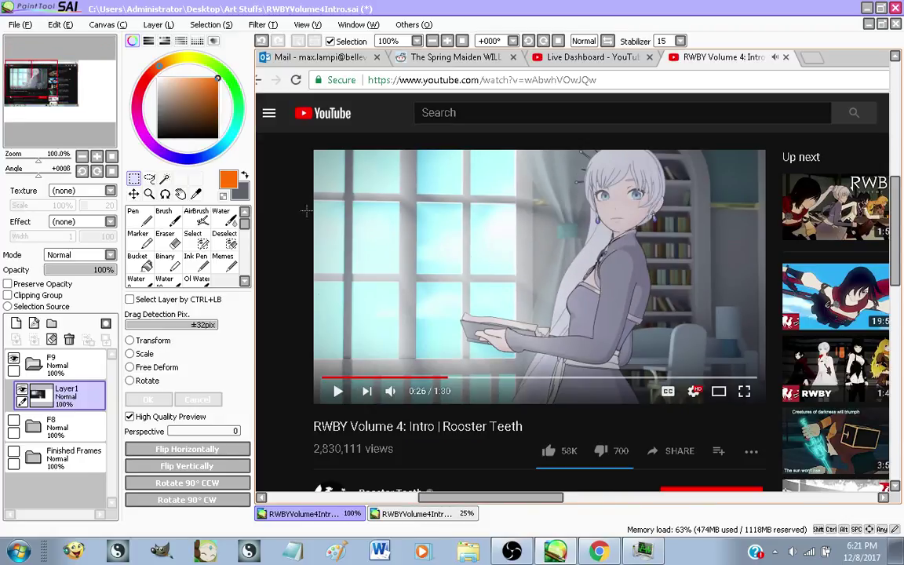
{"action": "left_click_drag", "start_coordinate": [312, 147], "coordinate": [765, 402]}
{"action": "key", "text": "Delete"}
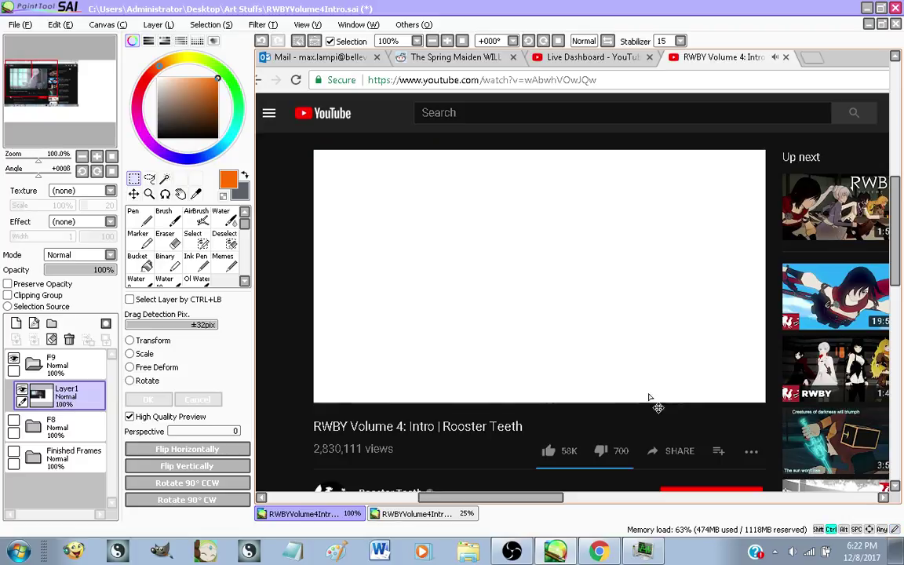
{"action": "left_click", "coordinate": [69, 339]}
{"action": "key", "text": "ctrl+v"}
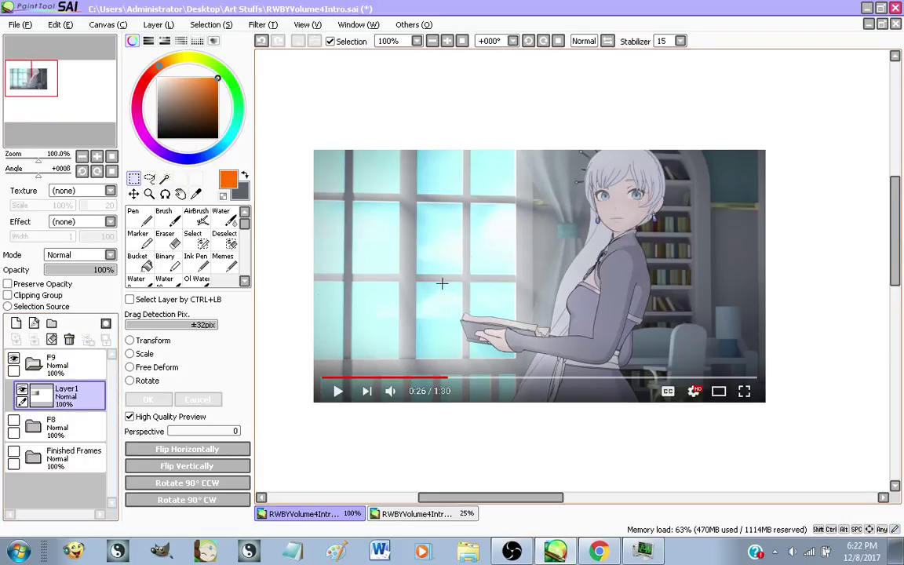
Move the pasted video frame to the canvas corner and enlarge it to fill the whole canvas
{"action": "scroll", "coordinate": [440, 259], "scroll_direction": "down", "scroll_amount": 1}
{"action": "key", "text": "ctrl+t"}
{"action": "left_click_drag", "start_coordinate": [454, 263], "coordinate": [418, 208]}
{"action": "scroll", "coordinate": [524, 257], "scroll_direction": "down", "scroll_amount": 1}
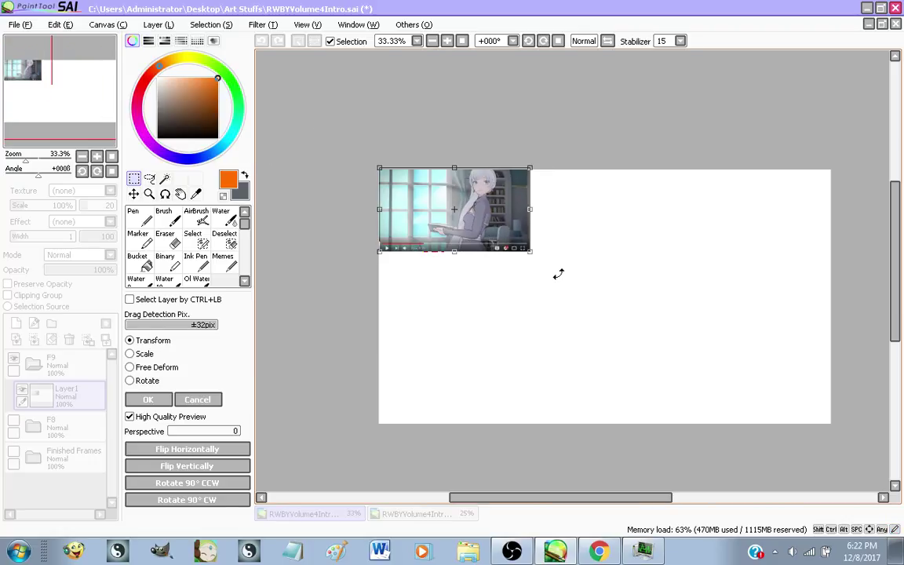
{"action": "left_click_drag", "start_coordinate": [534, 251], "coordinate": [830, 439]}
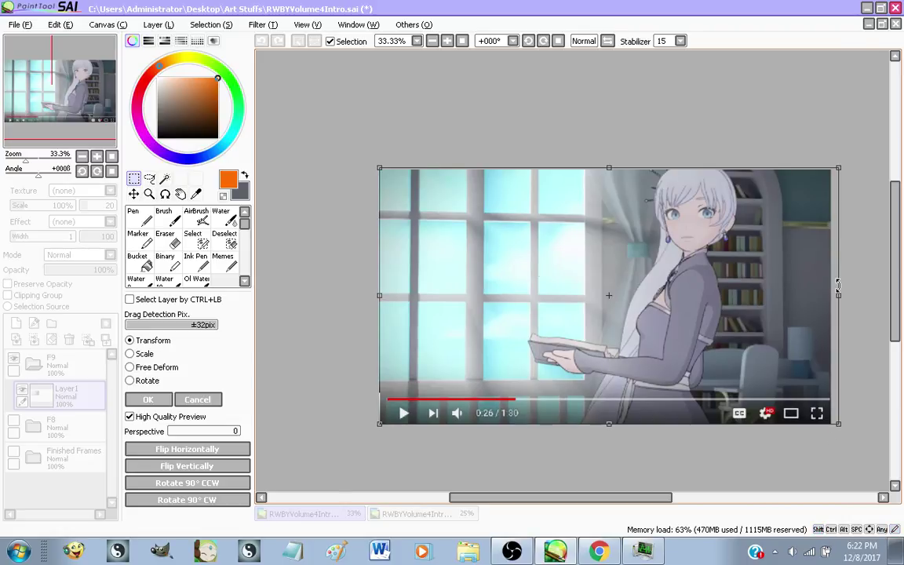
{"action": "left_click_drag", "start_coordinate": [781, 302], "coordinate": [776, 303]}
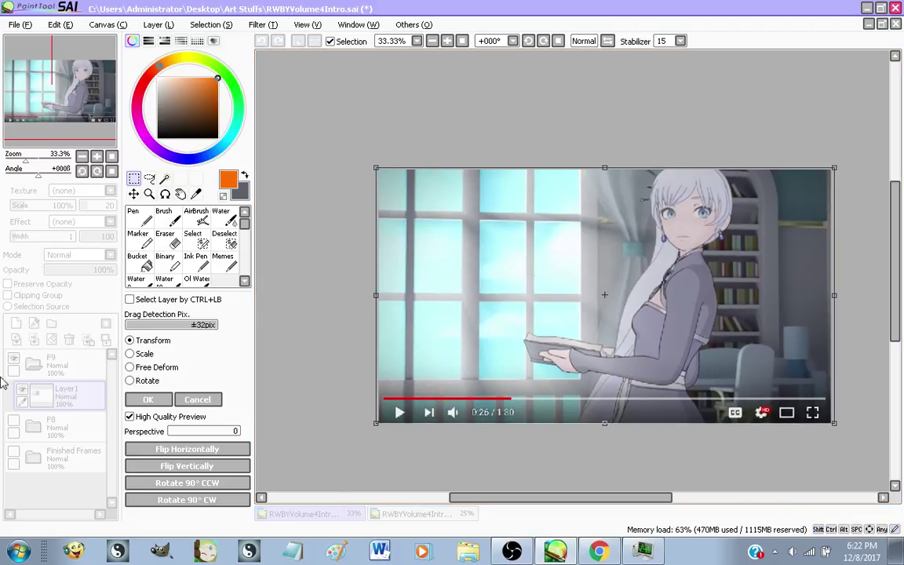
{"action": "left_click", "coordinate": [140, 401]}
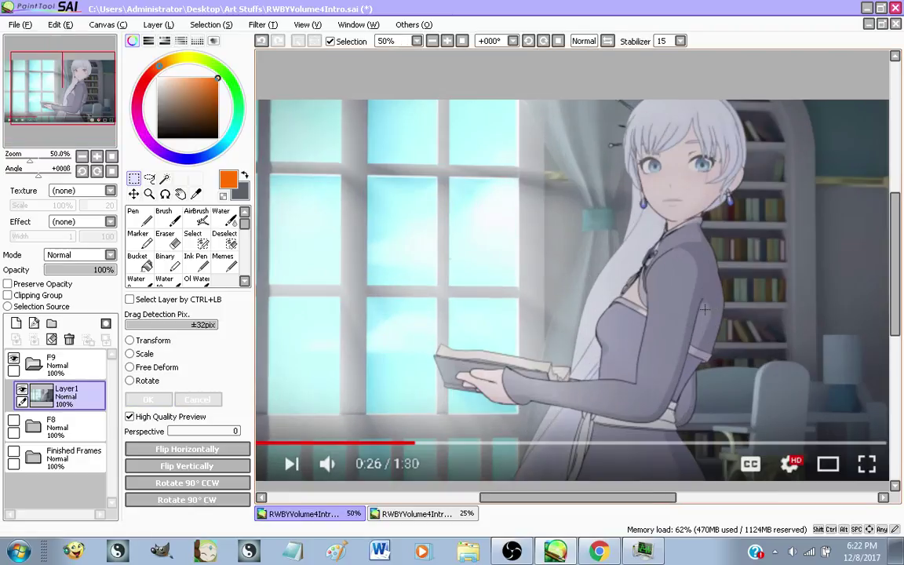
Open the recent file cb2.png with the Doritos bag, and return to the RWBYVolume4Intro.sai document
{"action": "scroll", "coordinate": [610, 361], "scroll_direction": "up", "scroll_amount": 1}
{"action": "scroll", "coordinate": [631, 326], "scroll_direction": "down", "scroll_amount": 1}
{"action": "scroll", "coordinate": [681, 212], "scroll_direction": "up", "scroll_amount": 1}
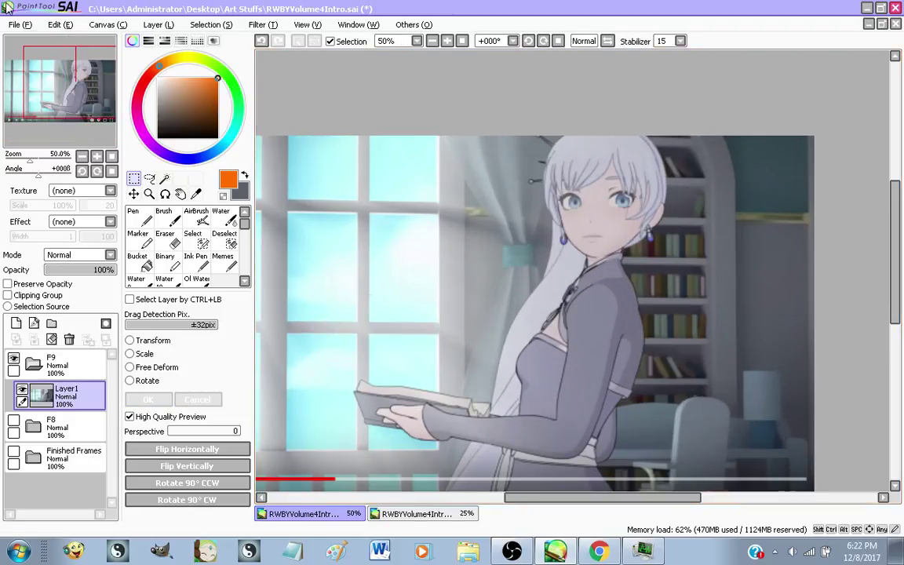
{"action": "left_click", "coordinate": [19, 23]}
{"action": "mouse_move", "coordinate": [118, 82]}
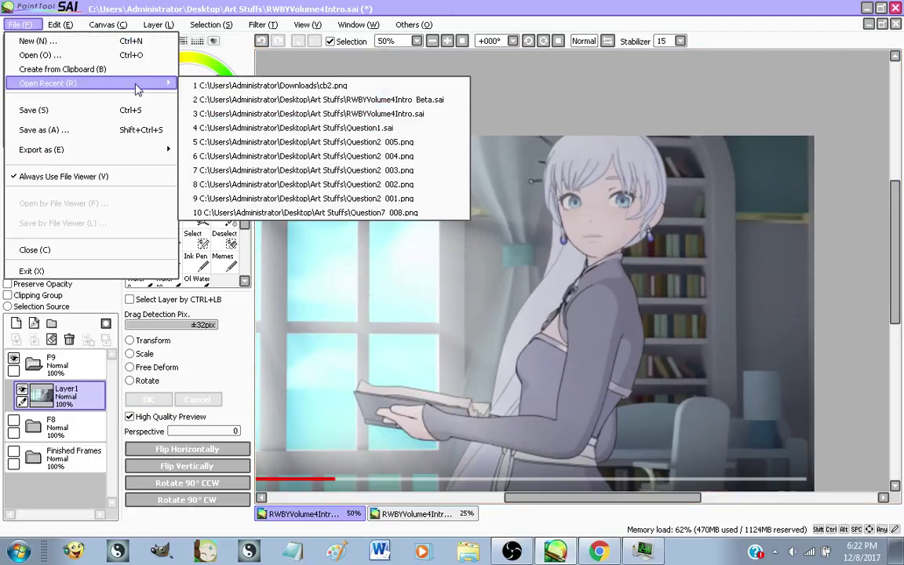
{"action": "left_click", "coordinate": [308, 88]}
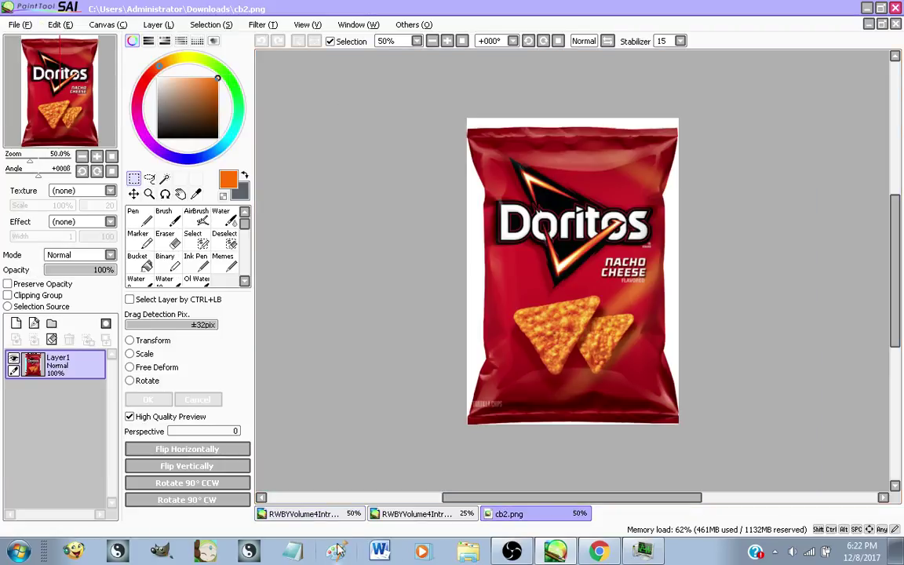
{"action": "left_click", "coordinate": [386, 513]}
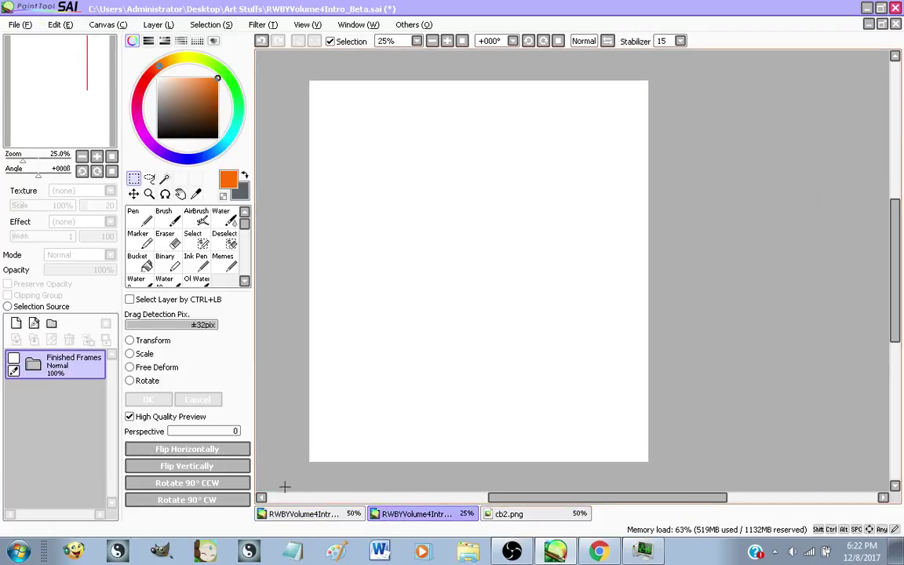
{"action": "left_click", "coordinate": [306, 514]}
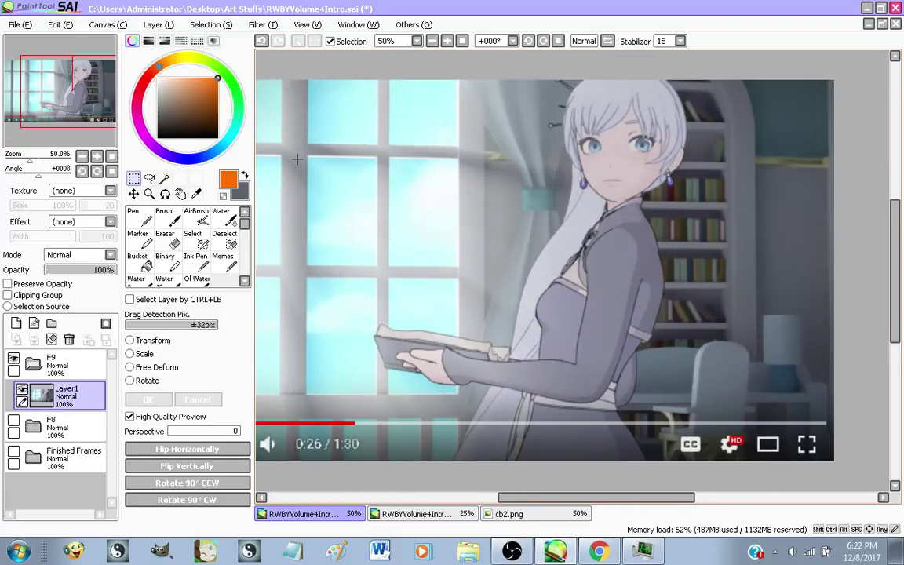
Add a new layer above the F9 reference and select black with the Memes brush for the line art
{"action": "left_click", "coordinate": [157, 138]}
{"action": "left_click", "coordinate": [16, 323]}
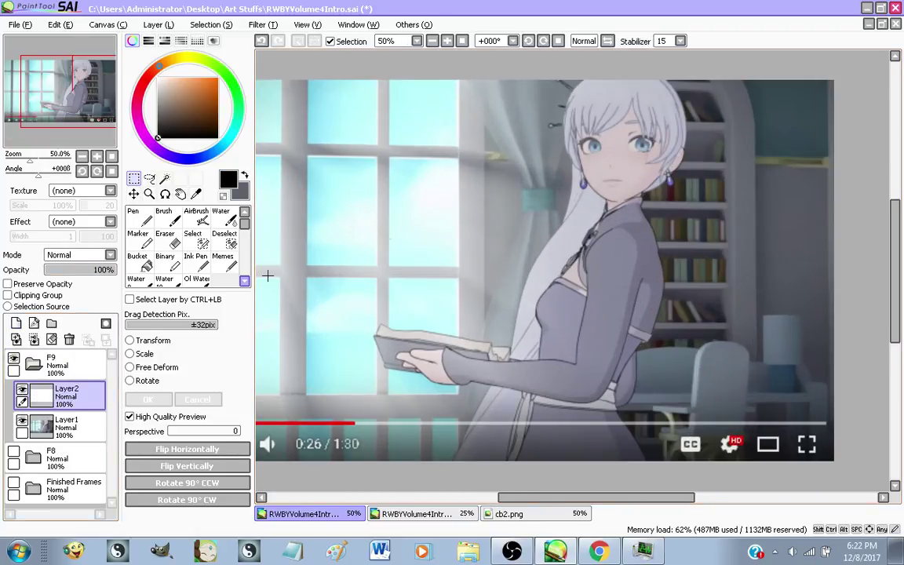
{"action": "left_click", "coordinate": [223, 258]}
{"action": "scroll", "coordinate": [466, 282], "scroll_direction": "down", "scroll_amount": 1}
{"action": "scroll", "coordinate": [495, 219], "scroll_direction": "up", "scroll_amount": 1}
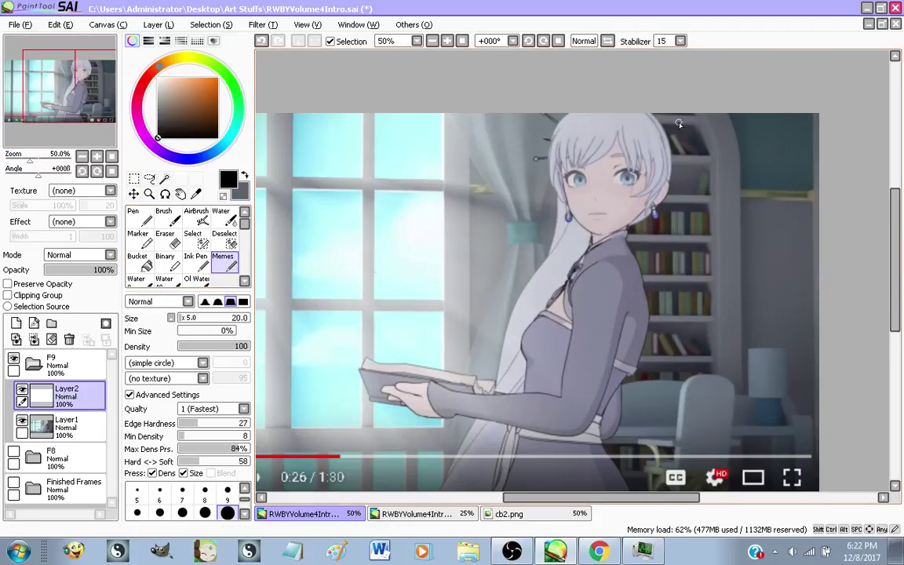
{"action": "scroll", "coordinate": [528, 133], "scroll_direction": "up", "scroll_amount": 1}
{"action": "scroll", "coordinate": [553, 264], "scroll_direction": "down", "scroll_amount": 1}
{"action": "scroll", "coordinate": [564, 270], "scroll_direction": "up", "scroll_amount": 1}
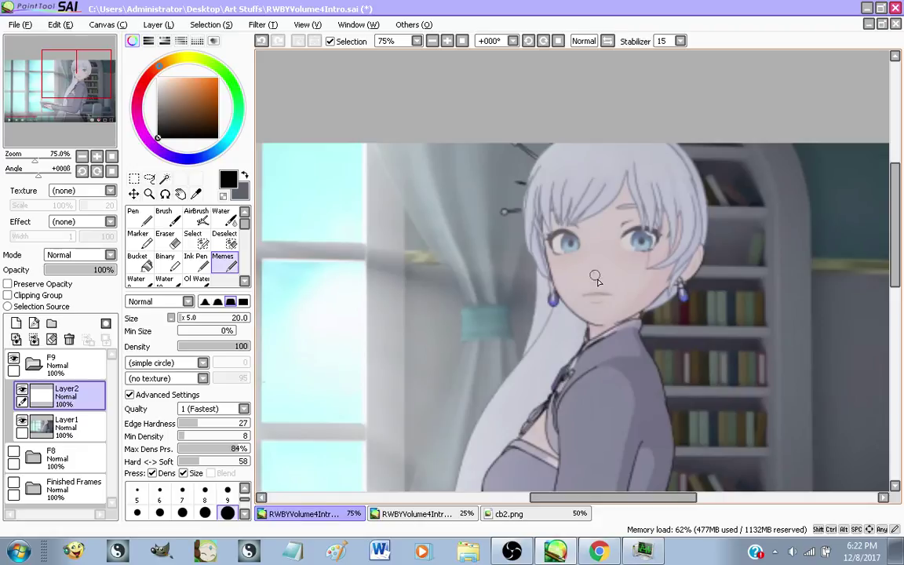
Draw crooked upper and lower rows of oversized teeth across the reference character's lower face and shoulders
{"action": "mouse_move", "coordinate": [504, 262]}
{"action": "left_mouse_down"}
{"action": "mouse_move", "coordinate": [509, 296]}
{"action": "mouse_move", "coordinate": [540, 265]}
{"action": "mouse_move", "coordinate": [516, 258]}
{"action": "mouse_move", "coordinate": [541, 262]}
{"action": "mouse_move", "coordinate": [540, 287]}
{"action": "mouse_move", "coordinate": [568, 304]}
{"action": "mouse_move", "coordinate": [595, 291]}
{"action": "mouse_move", "coordinate": [579, 264]}
{"action": "mouse_move", "coordinate": [543, 263]}
{"action": "mouse_move", "coordinate": [638, 281]}
{"action": "mouse_move", "coordinate": [639, 314]}
{"action": "mouse_move", "coordinate": [605, 304]}
{"action": "mouse_move", "coordinate": [644, 351]}
{"action": "mouse_move", "coordinate": [677, 321]}
{"action": "mouse_move", "coordinate": [666, 286]}
{"action": "mouse_move", "coordinate": [722, 311]}
{"action": "mouse_move", "coordinate": [710, 338]}
{"action": "mouse_move", "coordinate": [676, 343]}
{"action": "left_mouse_up"}
{"action": "mouse_move", "coordinate": [506, 345]}
{"action": "left_mouse_down"}
{"action": "mouse_move", "coordinate": [549, 341]}
{"action": "mouse_move", "coordinate": [614, 362]}
{"action": "mouse_move", "coordinate": [725, 367]}
{"action": "left_mouse_up"}
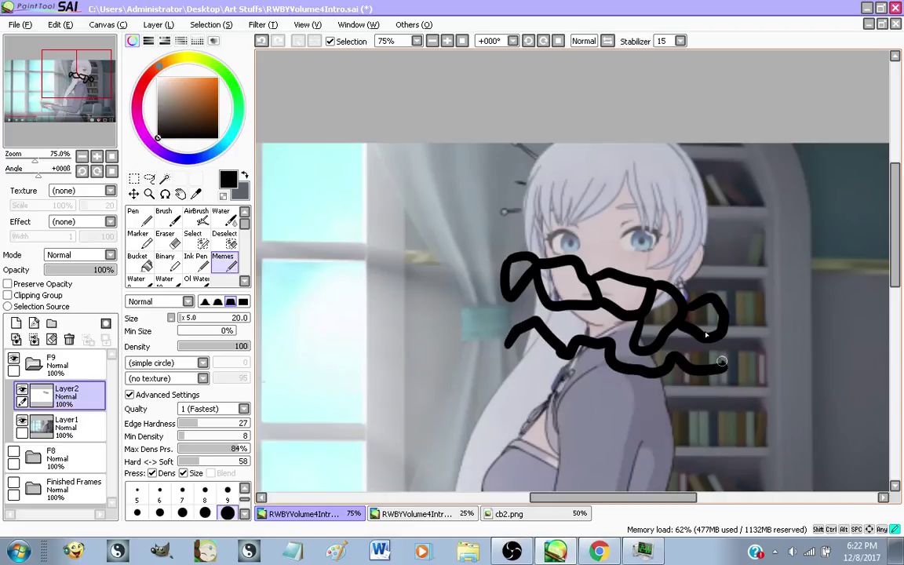
{"action": "mouse_move", "coordinate": [506, 344]}
{"action": "left_mouse_down"}
{"action": "mouse_move", "coordinate": [526, 376]}
{"action": "mouse_move", "coordinate": [561, 354]}
{"action": "mouse_move", "coordinate": [608, 390]}
{"action": "mouse_move", "coordinate": [624, 374]}
{"action": "mouse_move", "coordinate": [657, 408]}
{"action": "mouse_move", "coordinate": [703, 402]}
{"action": "mouse_move", "coordinate": [722, 379]}
{"action": "left_mouse_up"}
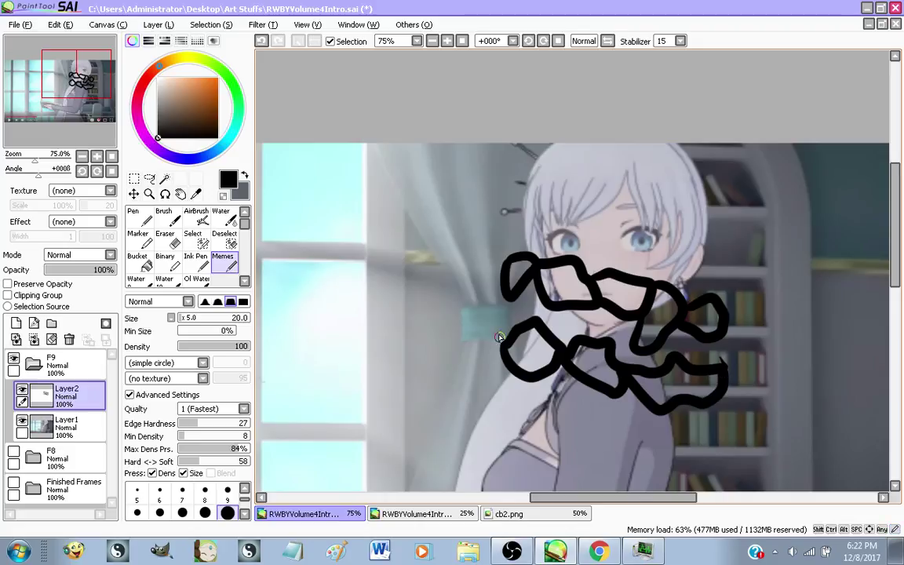
{"action": "mouse_move", "coordinate": [508, 308]}
{"action": "left_mouse_down"}
{"action": "mouse_move", "coordinate": [487, 333]}
{"action": "mouse_move", "coordinate": [499, 367]}
{"action": "left_mouse_up"}
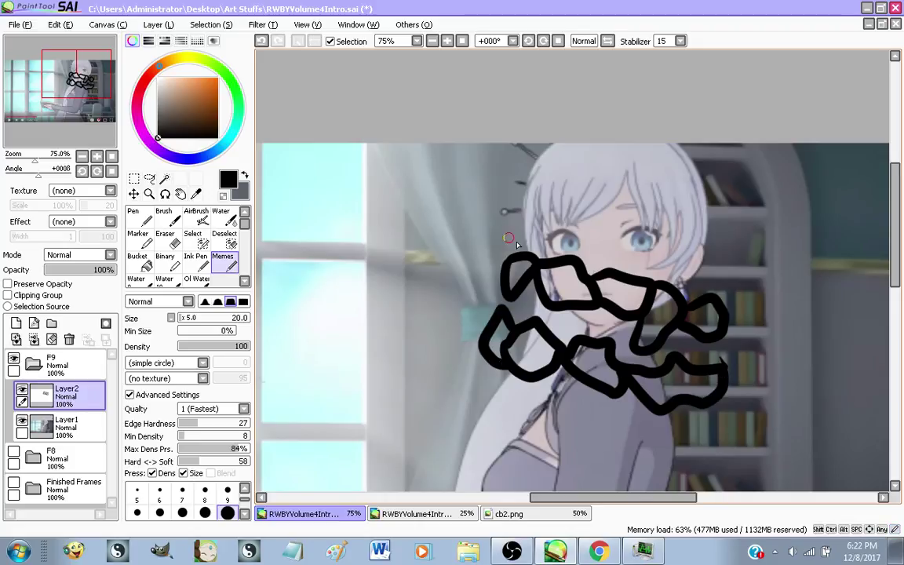
Outline the oversized face and jaw around the teeth, and add the hair contour over the head and down its back
{"action": "mouse_move", "coordinate": [510, 249]}
{"action": "left_mouse_down"}
{"action": "mouse_move", "coordinate": [482, 253]}
{"action": "mouse_move", "coordinate": [396, 227]}
{"action": "mouse_move", "coordinate": [528, 170]}
{"action": "mouse_move", "coordinate": [583, 189]}
{"action": "mouse_move", "coordinate": [617, 237]}
{"action": "mouse_move", "coordinate": [645, 187]}
{"action": "mouse_move", "coordinate": [692, 171]}
{"action": "mouse_move", "coordinate": [696, 229]}
{"action": "mouse_move", "coordinate": [830, 249]}
{"action": "mouse_move", "coordinate": [822, 337]}
{"action": "mouse_move", "coordinate": [762, 442]}
{"action": "mouse_move", "coordinate": [704, 453]}
{"action": "mouse_move", "coordinate": [614, 440]}
{"action": "mouse_move", "coordinate": [507, 443]}
{"action": "mouse_move", "coordinate": [481, 416]}
{"action": "mouse_move", "coordinate": [490, 367]}
{"action": "left_mouse_up"}
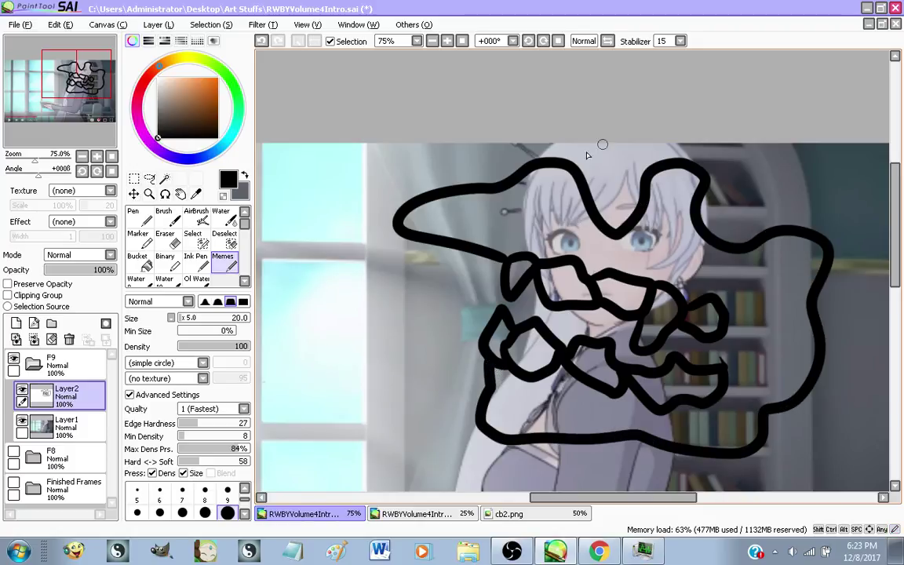
{"action": "mouse_move", "coordinate": [533, 164]}
{"action": "left_mouse_down"}
{"action": "mouse_move", "coordinate": [610, 122]}
{"action": "mouse_move", "coordinate": [684, 120]}
{"action": "left_mouse_up"}
{"action": "mouse_move", "coordinate": [784, 145]}
{"action": "left_mouse_down"}
{"action": "mouse_move", "coordinate": [851, 230]}
{"action": "mouse_move", "coordinate": [842, 393]}
{"action": "mouse_move", "coordinate": [810, 369]}
{"action": "left_mouse_up"}
{"action": "scroll", "coordinate": [597, 107], "scroll_direction": "down", "scroll_amount": 2}
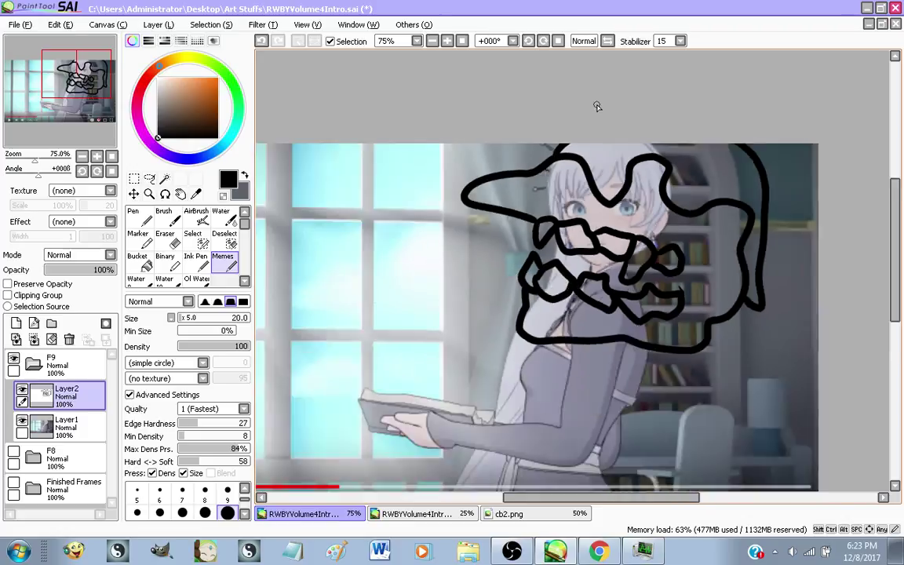
Add a small pointed front tooth to the lower row and a long wavy hair line falling behind the head
{"action": "scroll", "coordinate": [693, 204], "scroll_direction": "up", "scroll_amount": 1}
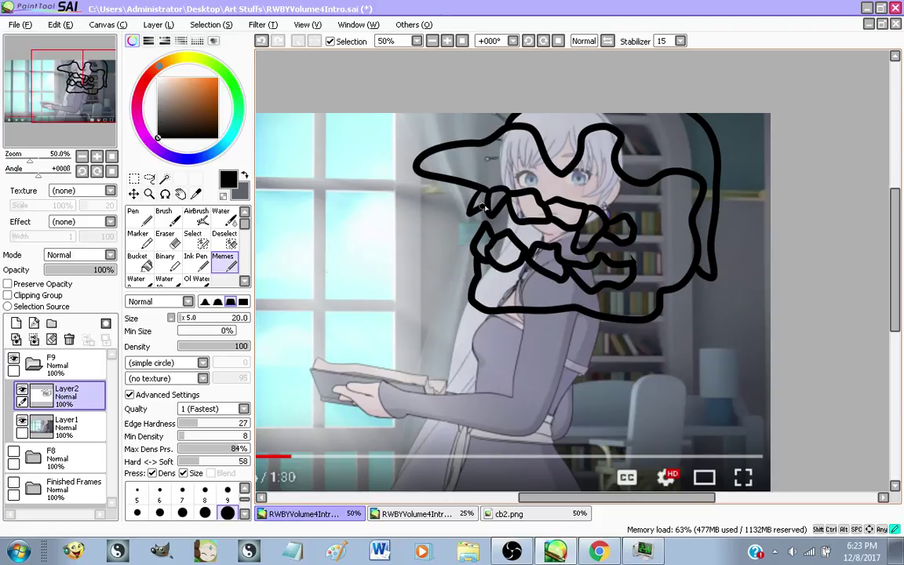
{"action": "left_click_drag", "start_coordinate": [462, 229], "coordinate": [470, 256]}
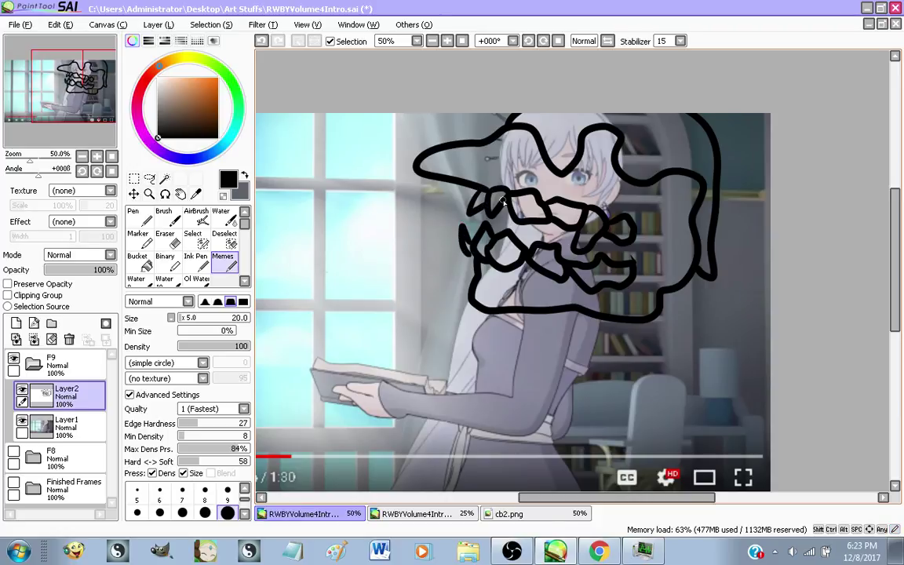
{"action": "mouse_move", "coordinate": [725, 116]}
{"action": "left_mouse_down"}
{"action": "mouse_move", "coordinate": [742, 250]}
{"action": "mouse_move", "coordinate": [734, 443]}
{"action": "left_mouse_up"}
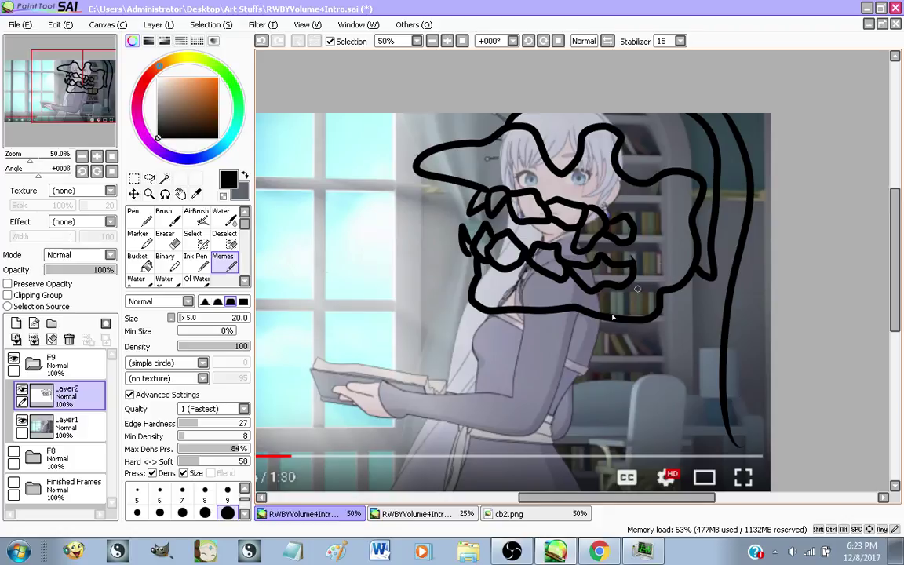
Outline the torso below the jaw with angular zigzag lines for the back and the front, down to the frame's lower edge
{"action": "mouse_move", "coordinate": [657, 321]}
{"action": "left_mouse_down"}
{"action": "mouse_move", "coordinate": [578, 414]}
{"action": "mouse_move", "coordinate": [586, 488]}
{"action": "left_mouse_up"}
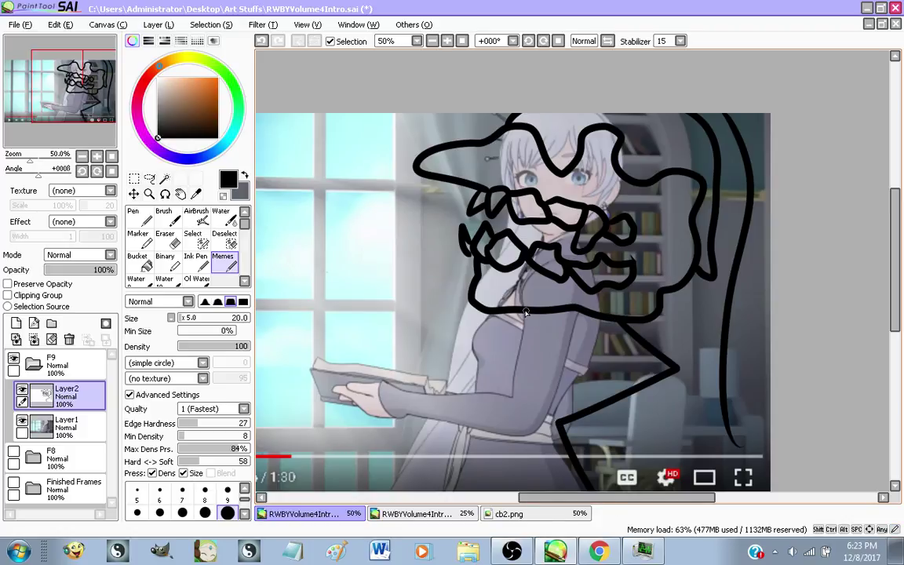
{"action": "mouse_move", "coordinate": [475, 280]}
{"action": "left_mouse_down"}
{"action": "mouse_move", "coordinate": [434, 351]}
{"action": "mouse_move", "coordinate": [492, 459]}
{"action": "left_mouse_up"}
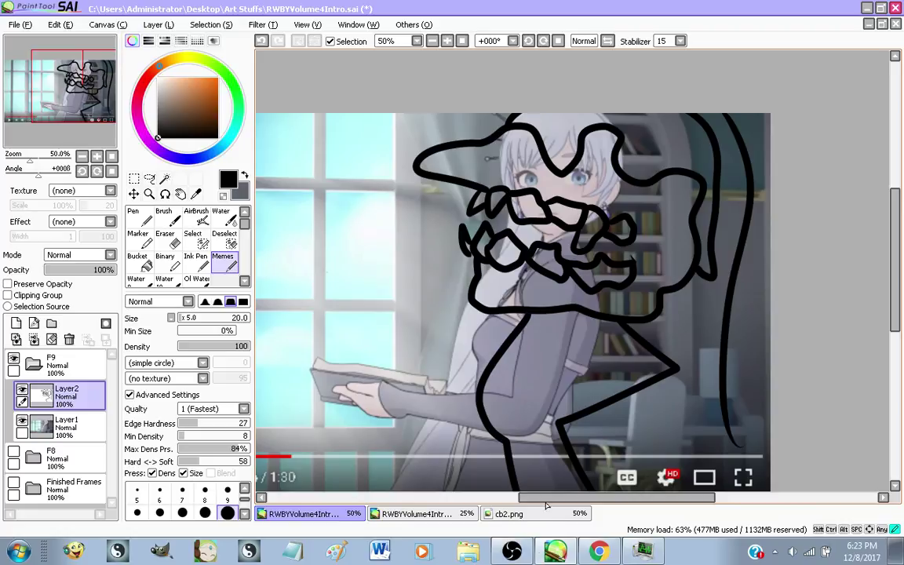
{"action": "key", "text": "ctrl+z"}
{"action": "mouse_move", "coordinate": [523, 321]}
{"action": "left_mouse_down"}
{"action": "mouse_move", "coordinate": [469, 379]}
{"action": "mouse_move", "coordinate": [501, 443]}
{"action": "mouse_move", "coordinate": [459, 516]}
{"action": "left_mouse_up"}
{"action": "key", "text": "ctrl+z"}
{"action": "mouse_move", "coordinate": [526, 317]}
{"action": "left_mouse_down"}
{"action": "mouse_move", "coordinate": [471, 381]}
{"action": "mouse_move", "coordinate": [488, 408]}
{"action": "mouse_move", "coordinate": [425, 529]}
{"action": "mouse_move", "coordinate": [444, 490]}
{"action": "left_mouse_up"}
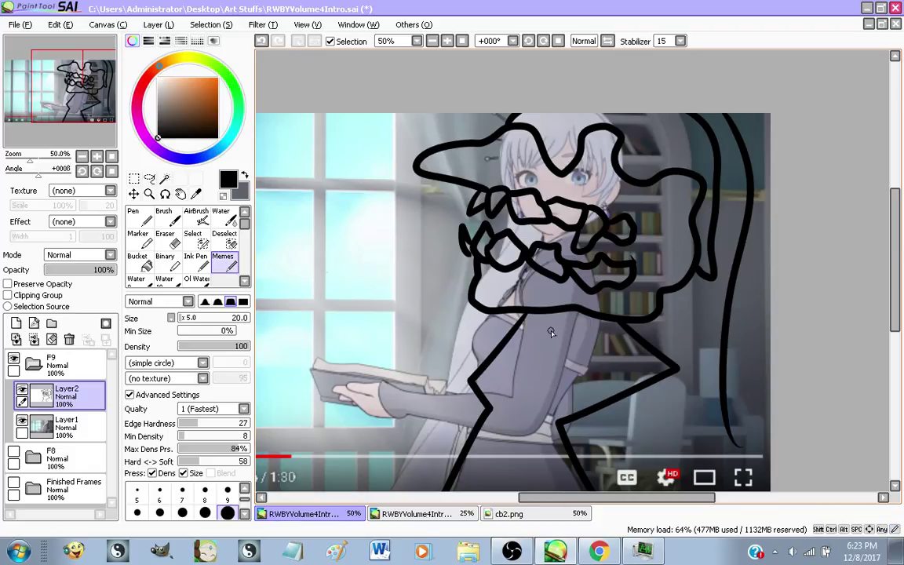
On a new layer, outline a bent near arm with a wide flared sleeve and the far arm behind it
{"action": "left_click", "coordinate": [16, 323]}
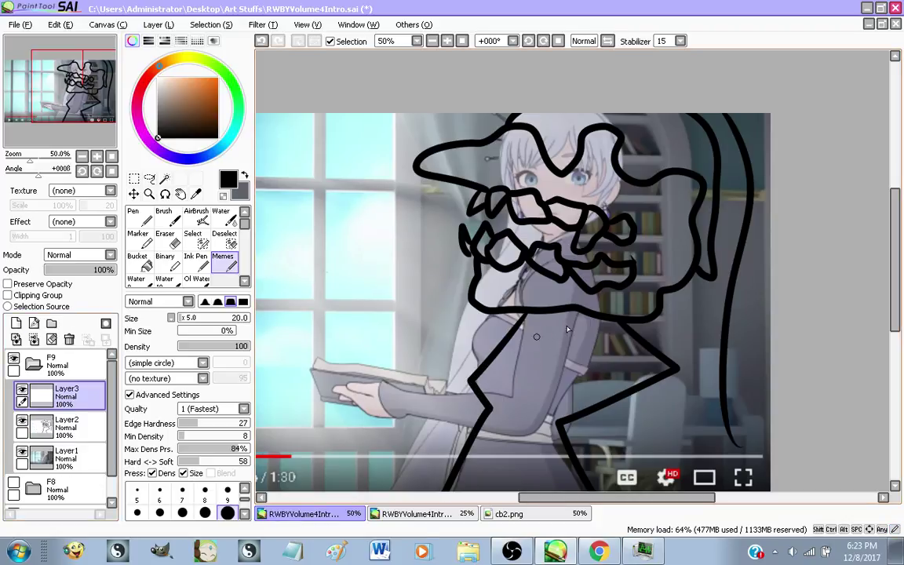
{"action": "mouse_move", "coordinate": [483, 404]}
{"action": "left_mouse_down"}
{"action": "mouse_move", "coordinate": [423, 393]}
{"action": "mouse_move", "coordinate": [347, 301]}
{"action": "mouse_move", "coordinate": [273, 302]}
{"action": "mouse_move", "coordinate": [280, 345]}
{"action": "mouse_move", "coordinate": [318, 367]}
{"action": "left_mouse_up"}
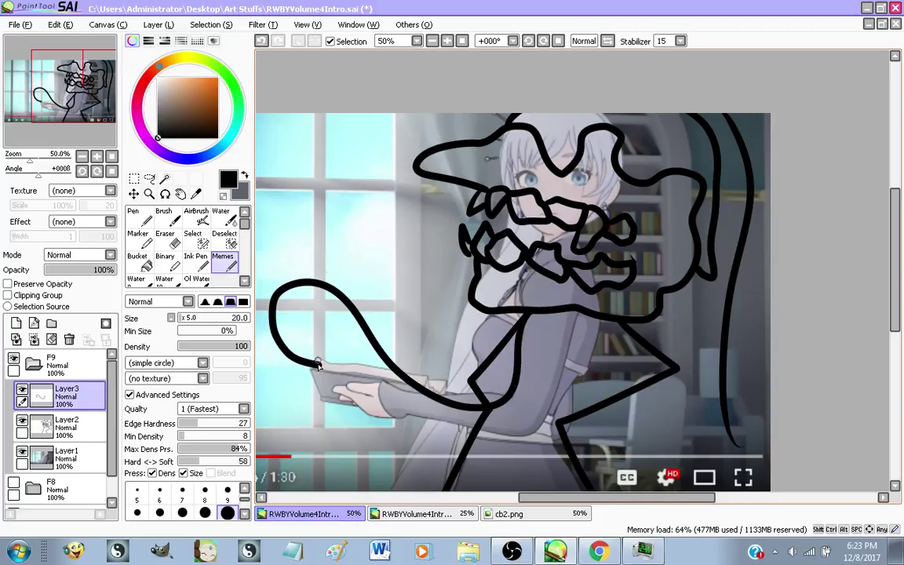
{"action": "key", "text": "ctrl+z"}
{"action": "key", "text": "ctrl+z"}
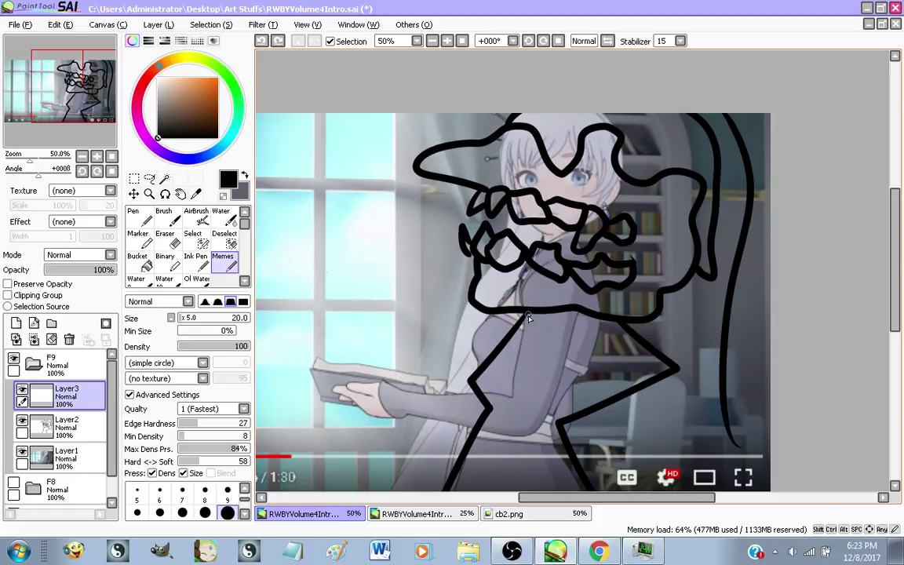
{"action": "mouse_move", "coordinate": [418, 367]}
{"action": "left_mouse_down"}
{"action": "mouse_move", "coordinate": [356, 304]}
{"action": "mouse_move", "coordinate": [341, 316]}
{"action": "mouse_move", "coordinate": [341, 412]}
{"action": "mouse_move", "coordinate": [414, 432]}
{"action": "mouse_move", "coordinate": [514, 437]}
{"action": "mouse_move", "coordinate": [579, 309]}
{"action": "left_mouse_up"}
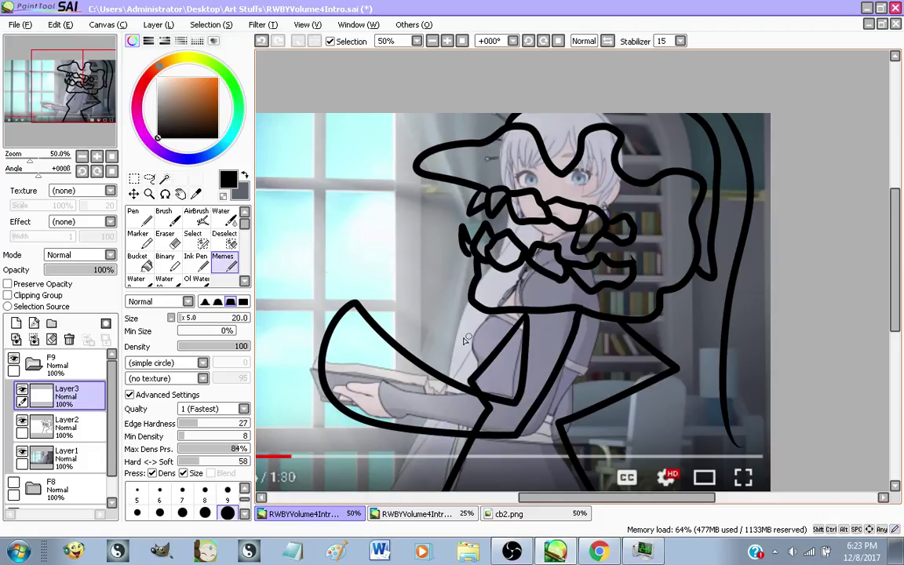
{"action": "left_click_drag", "start_coordinate": [492, 355], "coordinate": [395, 311]}
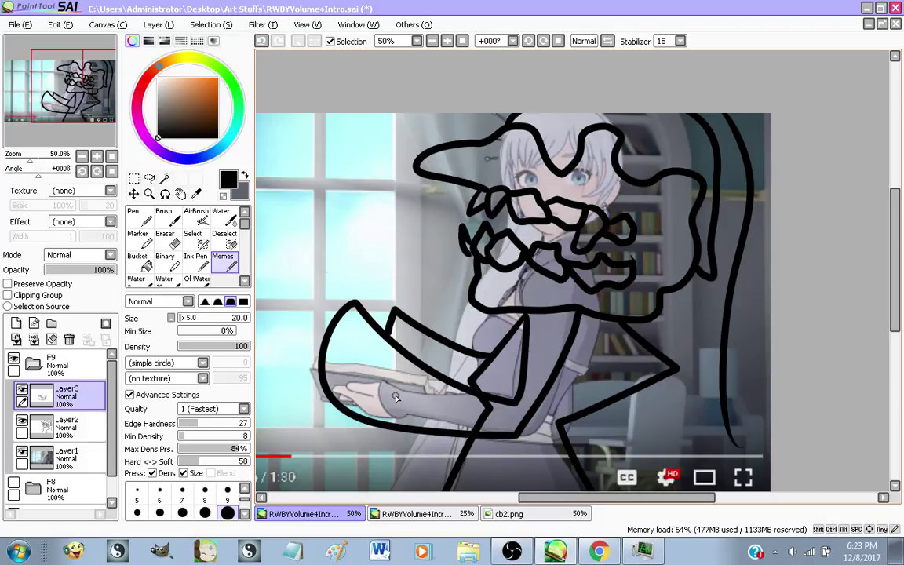
Erase the part of the front torso line on Layer2 that crosses inside the near arm
{"action": "left_click", "coordinate": [67, 424]}
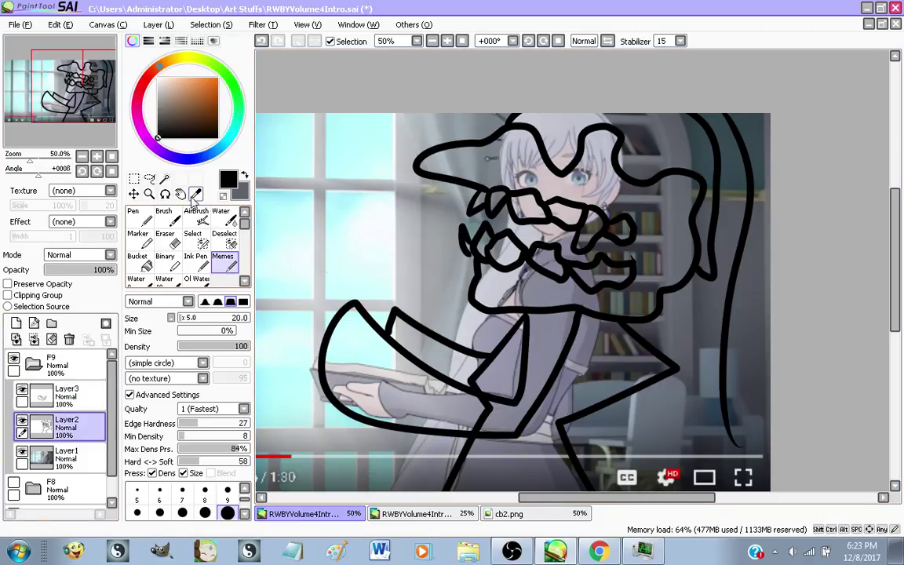
{"action": "left_click", "coordinate": [165, 235]}
{"action": "scroll", "coordinate": [471, 456], "scroll_direction": "up", "scroll_amount": 4}
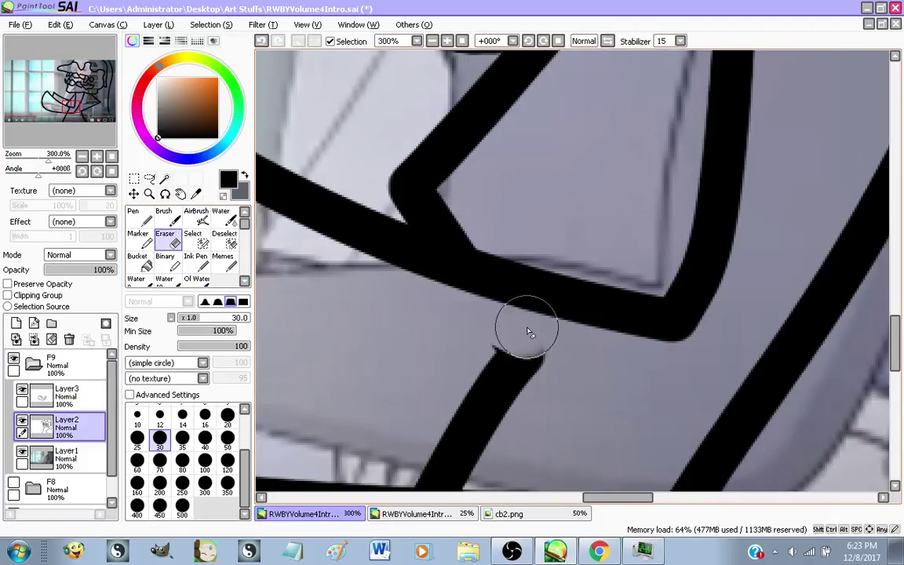
{"action": "scroll", "coordinate": [483, 390], "scroll_direction": "up", "scroll_amount": 1}
{"action": "mouse_move", "coordinate": [482, 390]}
{"action": "left_mouse_down"}
{"action": "mouse_move", "coordinate": [423, 374]}
{"action": "mouse_move", "coordinate": [562, 373]}
{"action": "mouse_move", "coordinate": [588, 242]}
{"action": "mouse_move", "coordinate": [503, 294]}
{"action": "mouse_move", "coordinate": [490, 329]}
{"action": "left_mouse_up"}
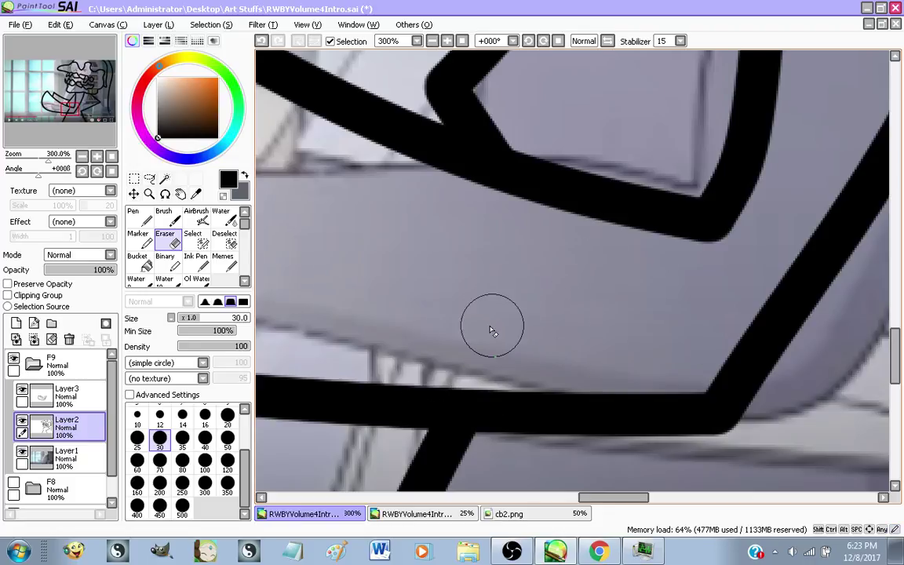
{"action": "scroll", "coordinate": [477, 328], "scroll_direction": "down", "scroll_amount": 3}
{"action": "scroll", "coordinate": [479, 322], "scroll_direction": "down", "scroll_amount": 3}
{"action": "scroll", "coordinate": [439, 314], "scroll_direction": "up", "scroll_amount": 2}
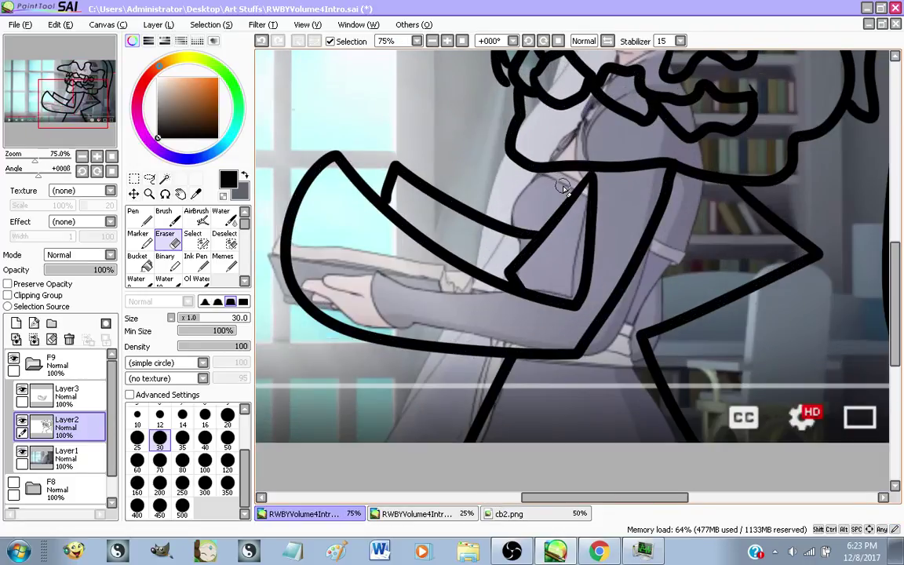
{"action": "scroll", "coordinate": [393, 312], "scroll_direction": "down", "scroll_amount": 1}
Merge the arm drawing on Layer3 down into Layer2
{"action": "left_click", "coordinate": [85, 398]}
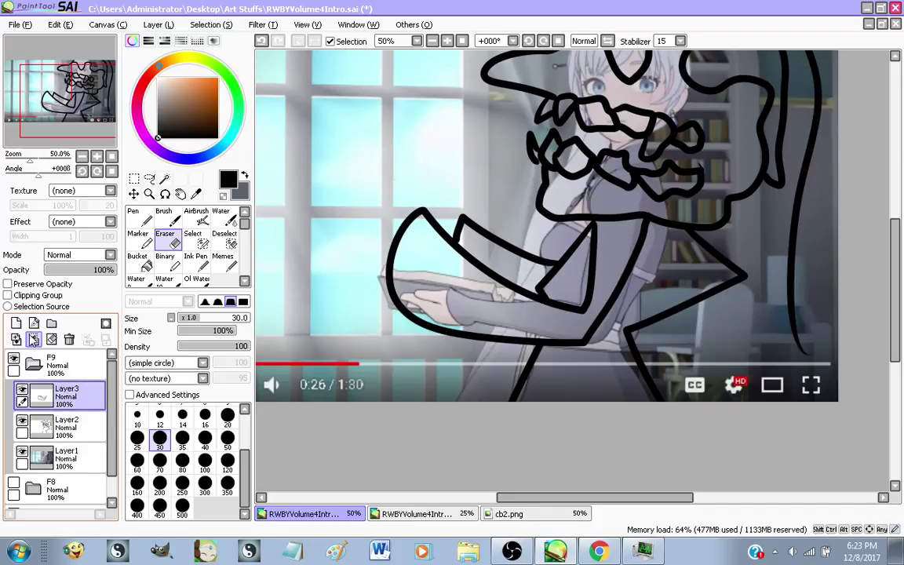
{"action": "left_click", "coordinate": [34, 338]}
{"action": "scroll", "coordinate": [358, 403], "scroll_direction": "down", "scroll_amount": 1}
{"action": "scroll", "coordinate": [550, 220], "scroll_direction": "up", "scroll_amount": 1}
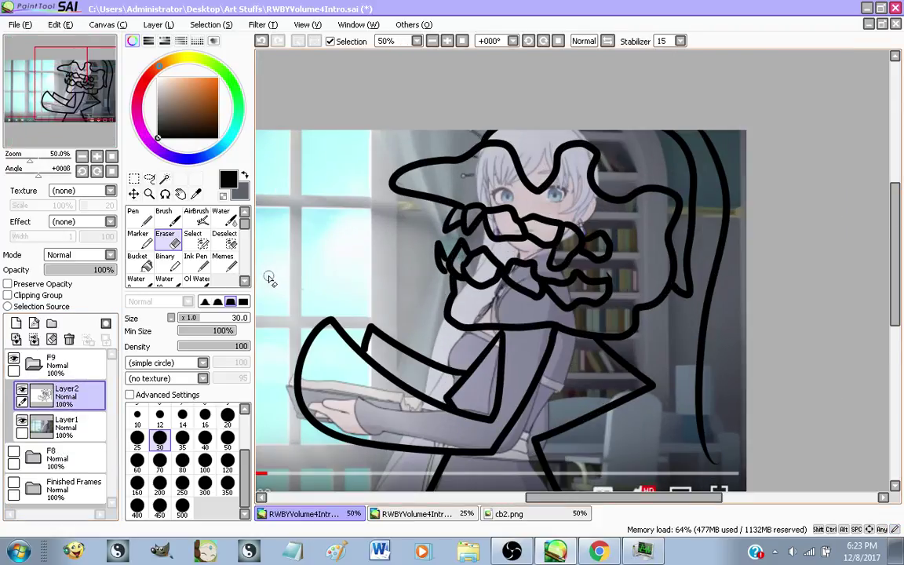
Complete the ponytail with the Memes brush, drawing its inner edge and a forked pointed end behind the back
{"action": "left_click", "coordinate": [222, 262]}
{"action": "scroll", "coordinate": [449, 314], "scroll_direction": "down", "scroll_amount": 1}
{"action": "scroll", "coordinate": [650, 418], "scroll_direction": "up", "scroll_amount": 1}
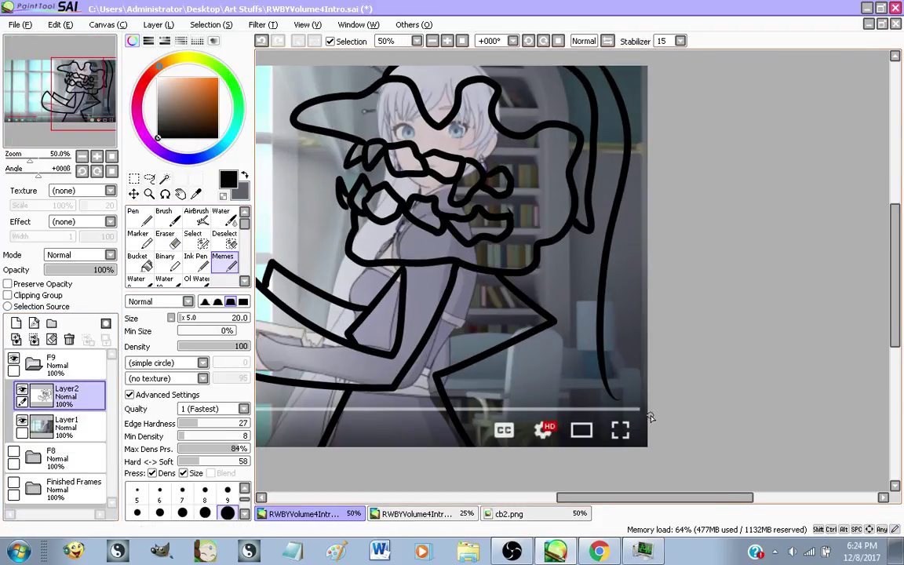
{"action": "mouse_move", "coordinate": [570, 278]}
{"action": "left_mouse_down"}
{"action": "mouse_move", "coordinate": [566, 386]}
{"action": "mouse_move", "coordinate": [632, 431]}
{"action": "mouse_move", "coordinate": [600, 338]}
{"action": "left_mouse_up"}
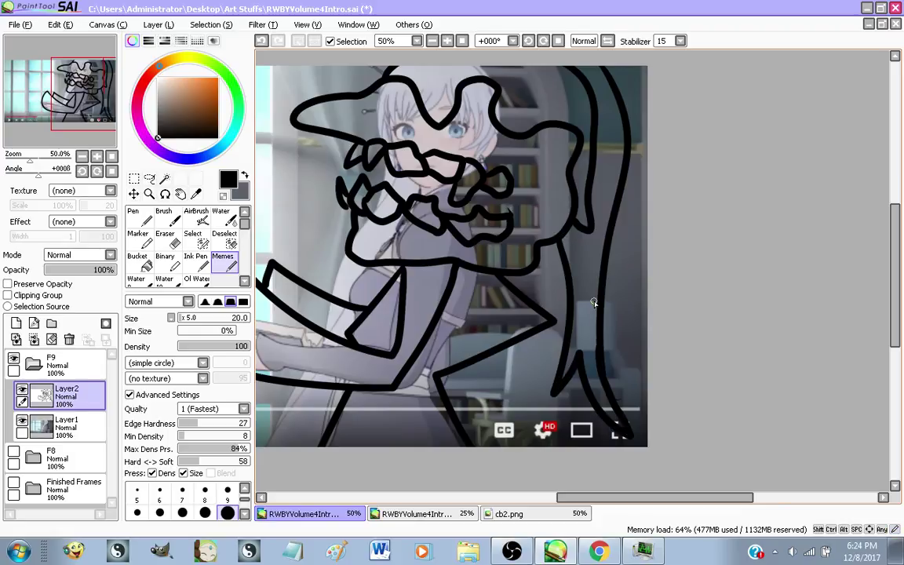
Hide the reference image on Layer1 so that only the black line art is shown
{"action": "scroll", "coordinate": [594, 302], "scroll_direction": "down", "scroll_amount": 1}
{"action": "scroll", "coordinate": [453, 117], "scroll_direction": "up", "scroll_amount": 2}
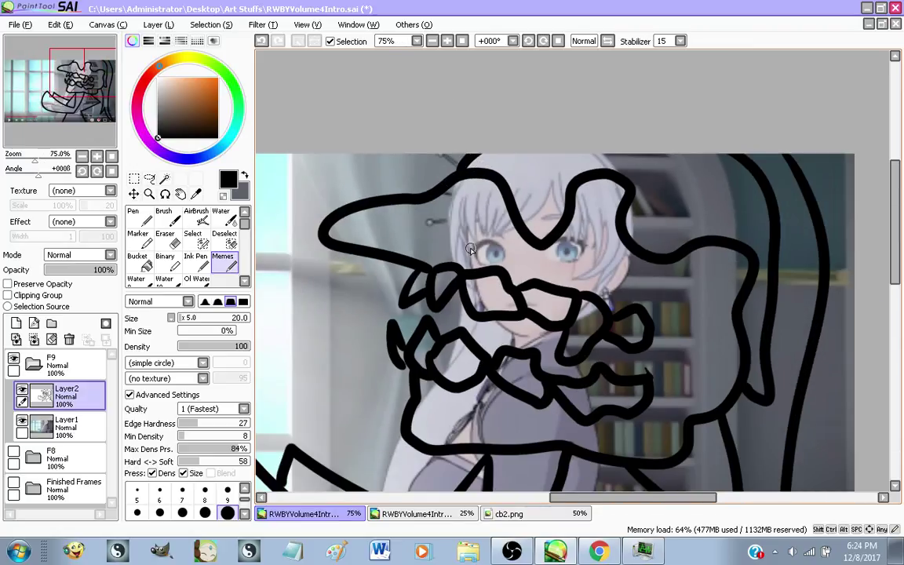
{"action": "left_click", "coordinate": [22, 420]}
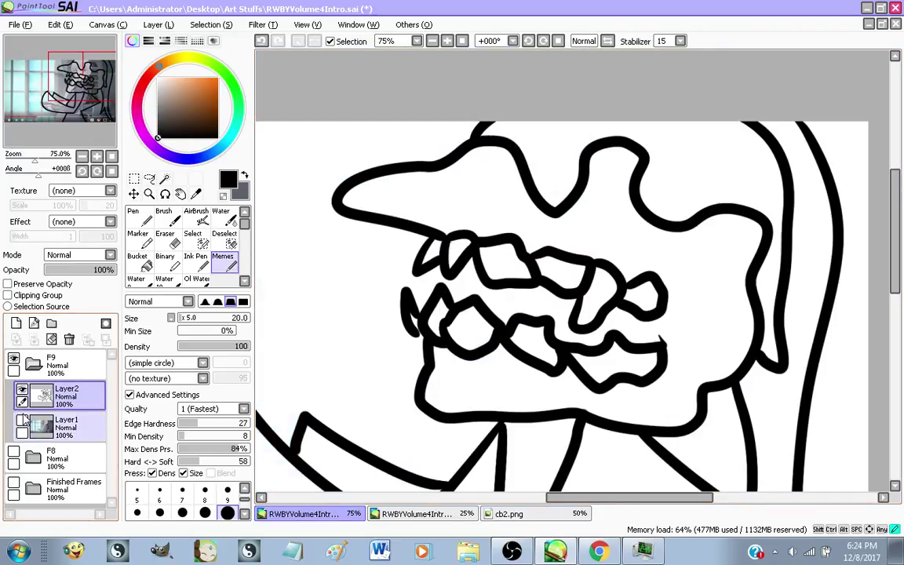
{"action": "scroll", "coordinate": [467, 173], "scroll_direction": "down", "scroll_amount": 2}
{"action": "scroll", "coordinate": [396, 320], "scroll_direction": "up", "scroll_amount": 1}
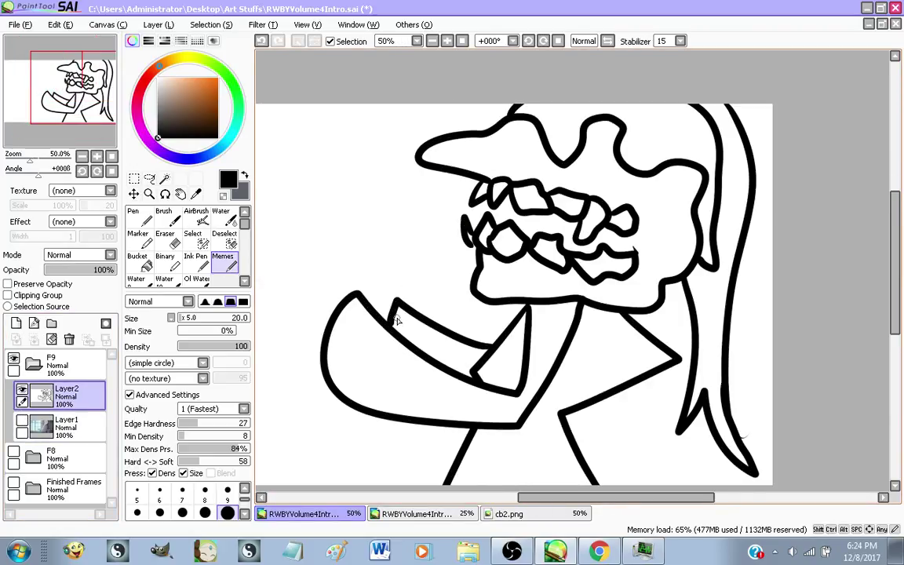
Switch to the YouTube Live Dashboard in Chrome, approve the chat message held for review and read the recent chat
{"action": "left_click", "coordinate": [599, 550]}
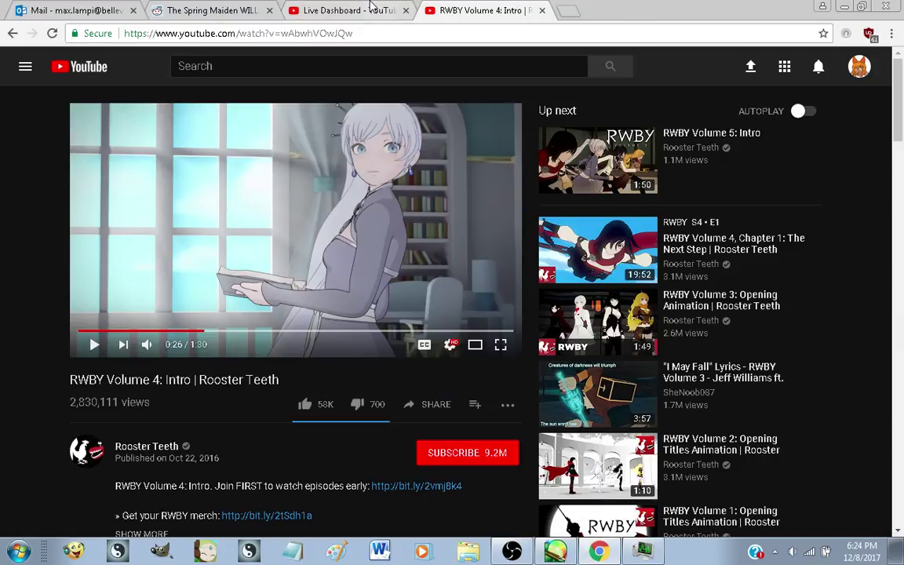
{"action": "left_click", "coordinate": [346, 10]}
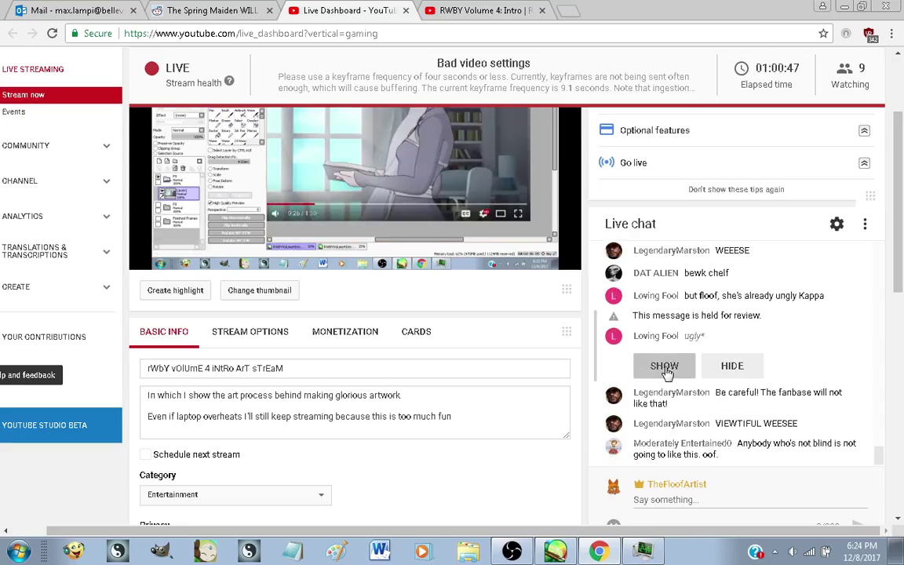
{"action": "left_click", "coordinate": [665, 367]}
{"action": "scroll", "coordinate": [812, 345], "scroll_direction": "up", "scroll_amount": 1}
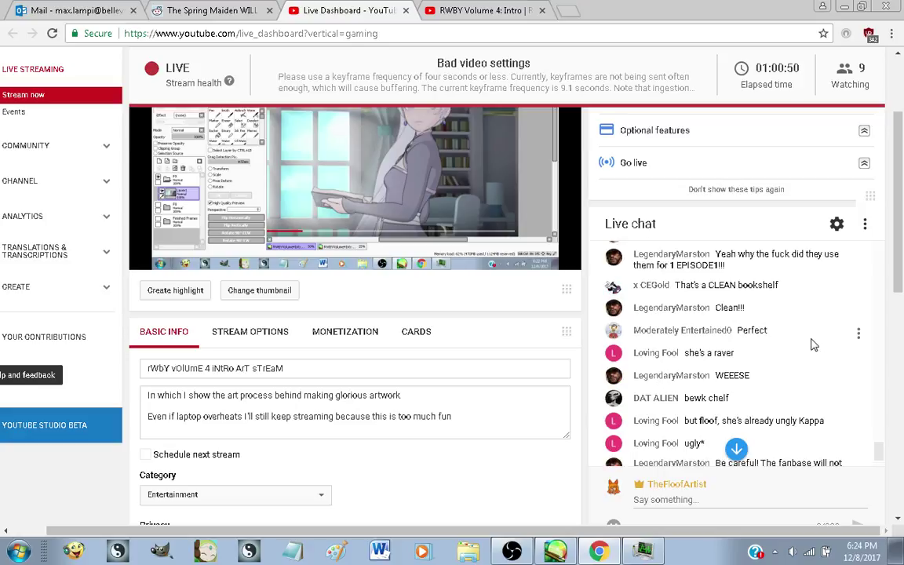
{"action": "scroll", "coordinate": [812, 345], "scroll_direction": "up", "scroll_amount": 1}
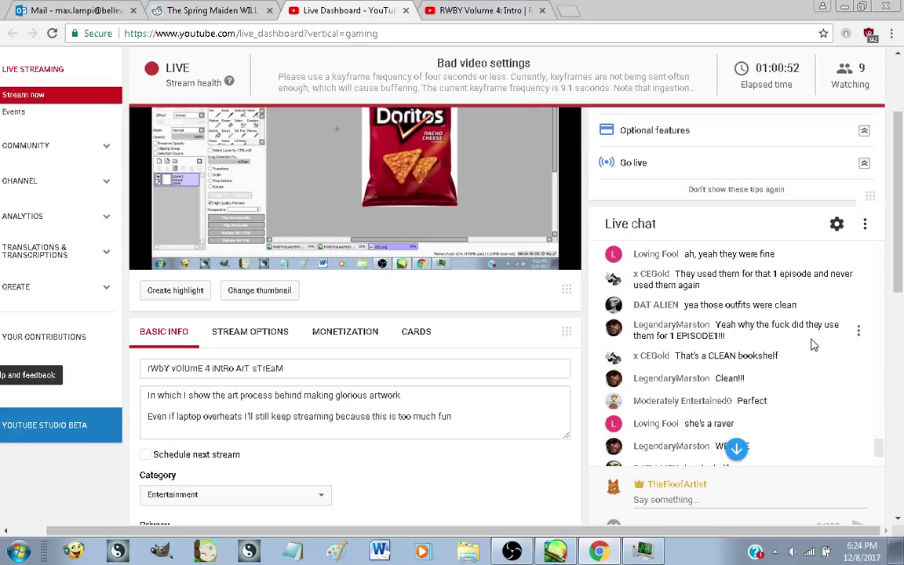
{"action": "scroll", "coordinate": [812, 345], "scroll_direction": "down", "scroll_amount": 2}
{"action": "scroll", "coordinate": [812, 340], "scroll_direction": "down", "scroll_amount": 1}
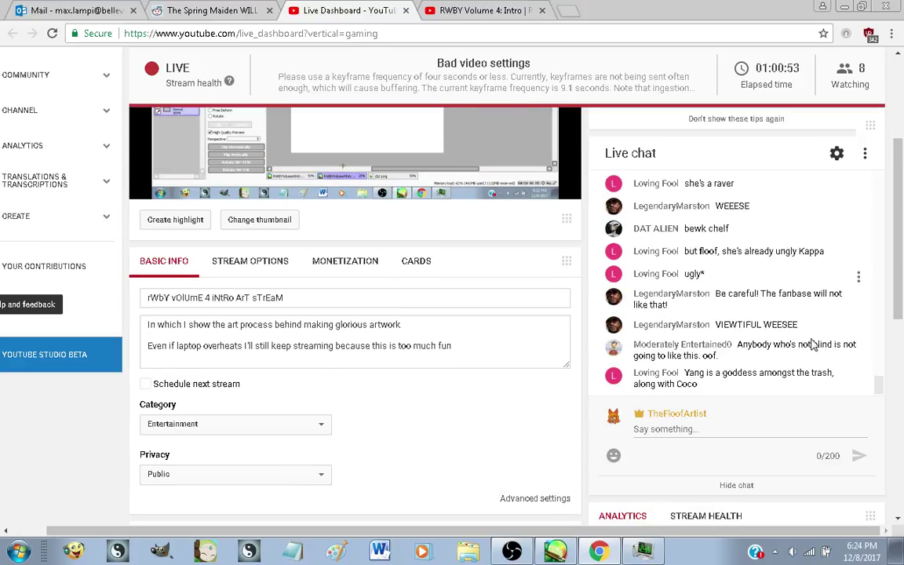
{"action": "scroll", "coordinate": [597, 441], "scroll_direction": "up", "scroll_amount": 1}
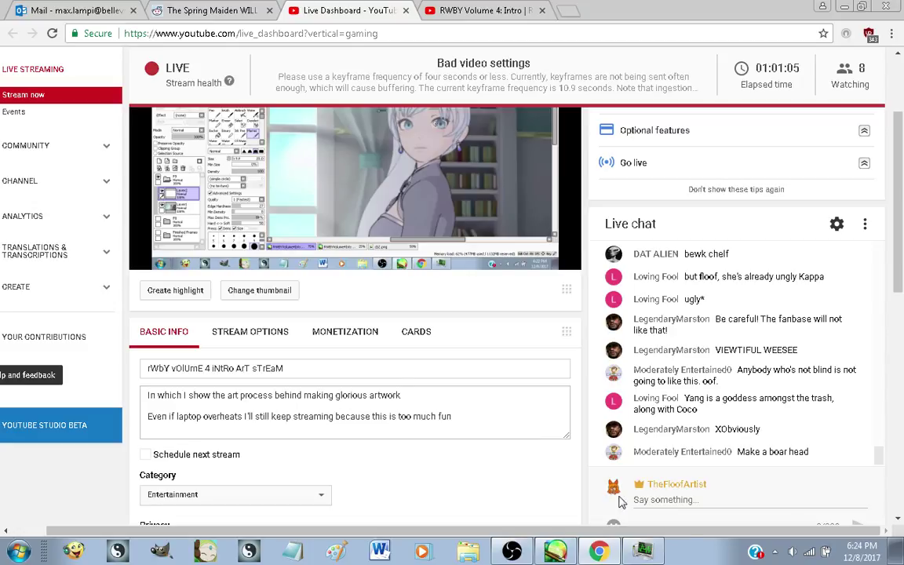
Post the live chat message "What should I do with Weiss"
{"action": "left_click", "coordinate": [716, 505]}
{"action": "type", "text": "What "}
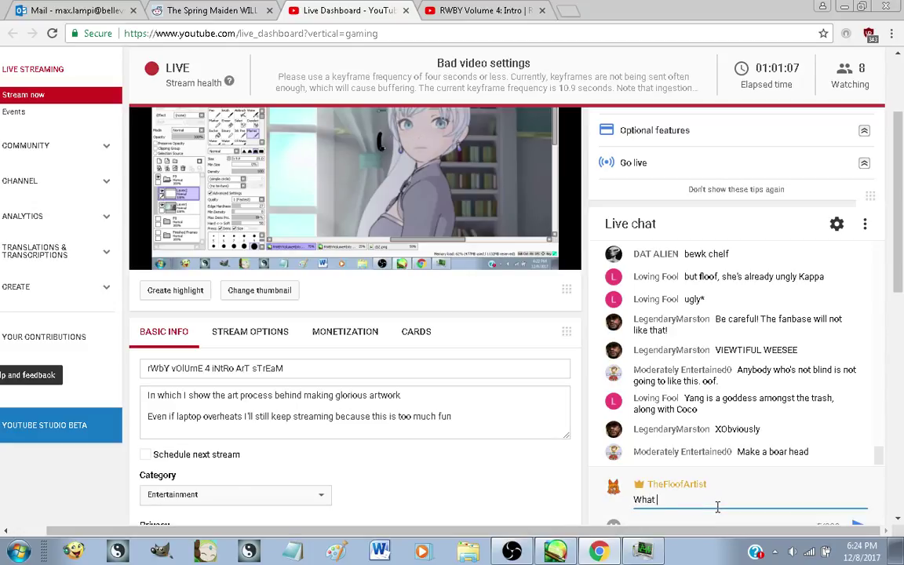
{"action": "type", "text": "should I do with Weiss"}
{"action": "key", "text": "Return"}
Post the follow-up chat message "Her face I mean"
{"action": "type", "text": "H"}
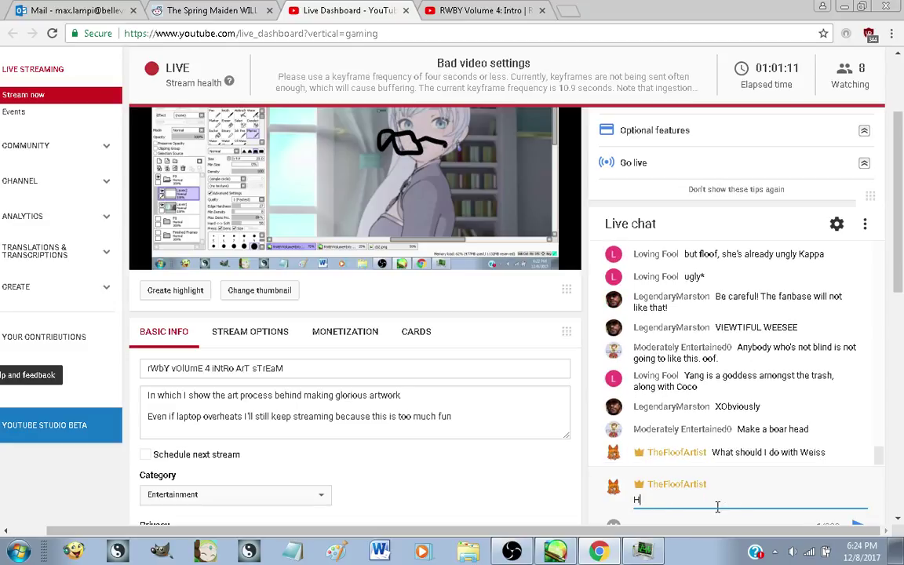
{"action": "type", "text": "er face I m"}
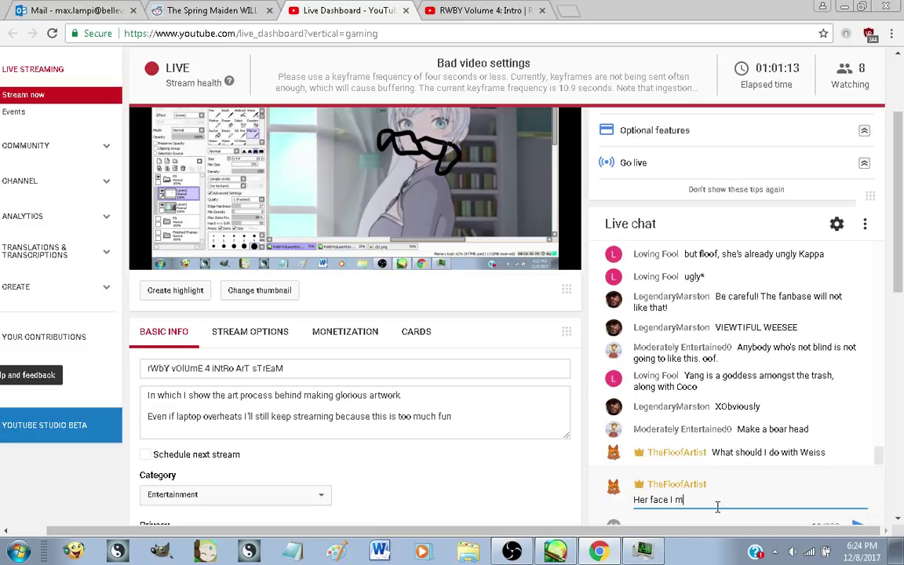
{"action": "type", "text": "ean"}
{"action": "key", "text": "Return"}
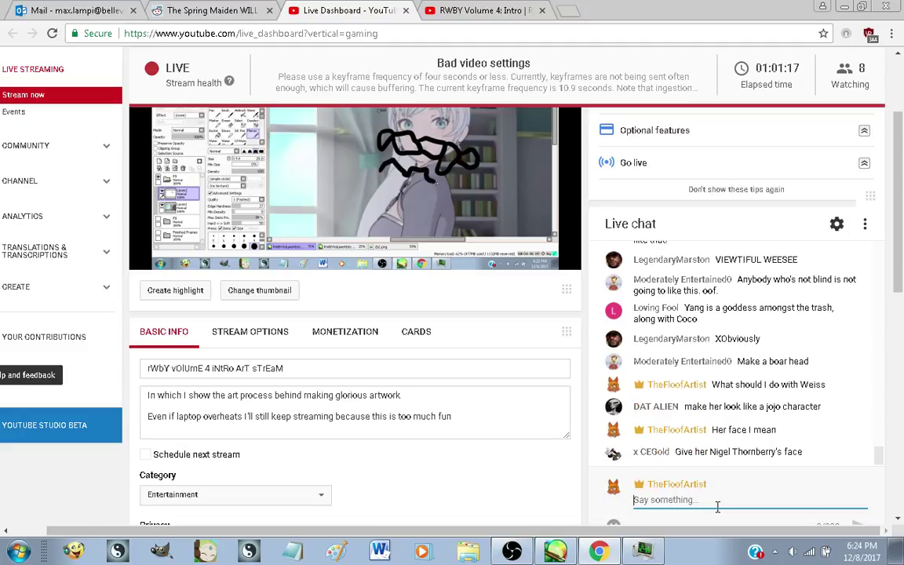
Post the live chat message "like the eyes, nose"
{"action": "type", "text": "like "}
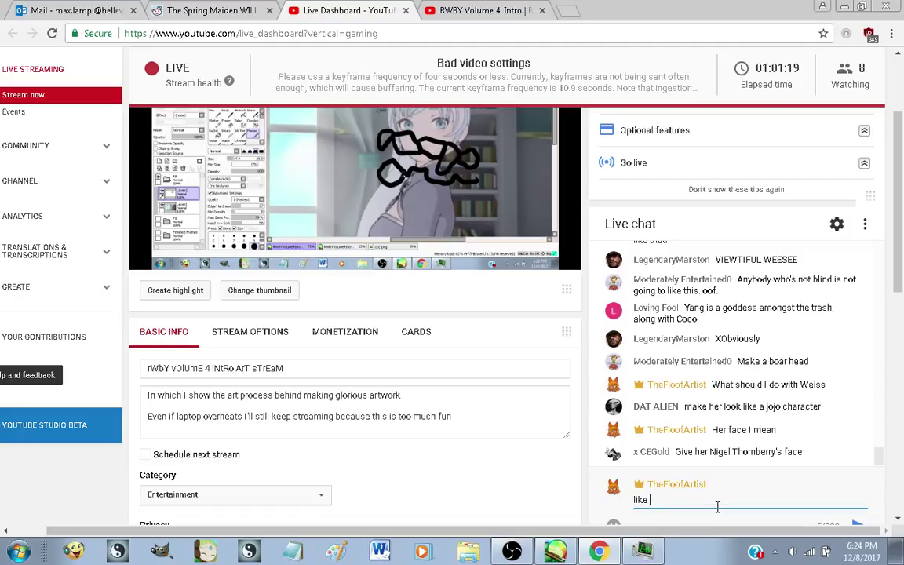
{"action": "type", "text": "the ey"}
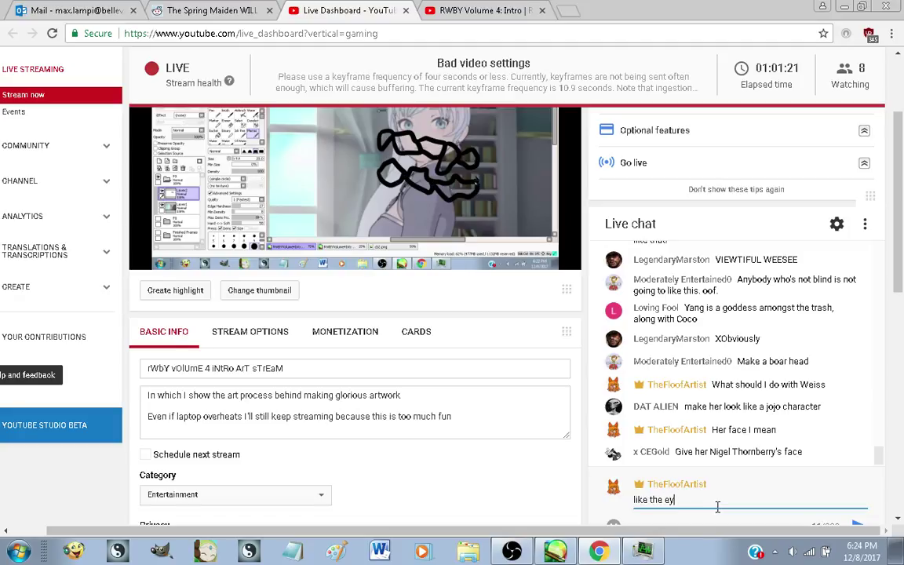
{"action": "type", "text": "es, nose"}
{"action": "key", "text": "BackSpace"}
{"action": "key", "text": "BackSpace"}
{"action": "key", "text": "BackSpace"}
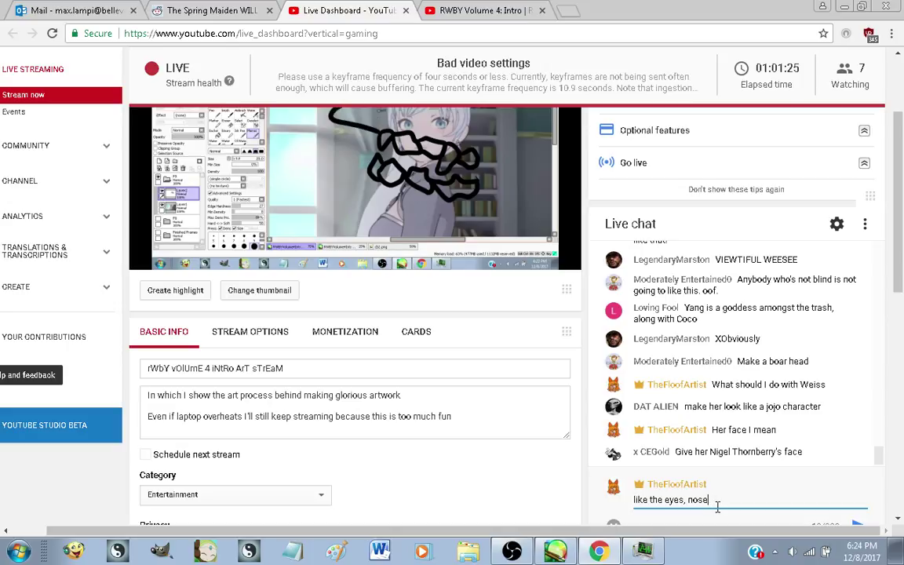
{"action": "key", "text": "Return"}
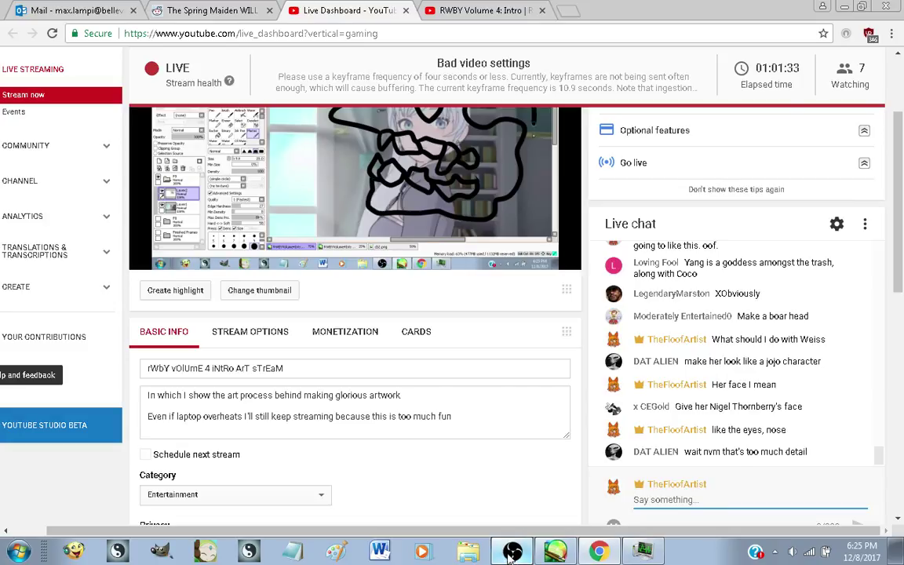
Switch back to PaintTool SAI and draw a black line joining the rearmost upper and lower teeth to close the mouth outline
{"action": "left_click", "coordinate": [541, 553]}
{"action": "left_click", "coordinate": [541, 558]}
{"action": "scroll", "coordinate": [494, 228], "scroll_direction": "down", "scroll_amount": 1}
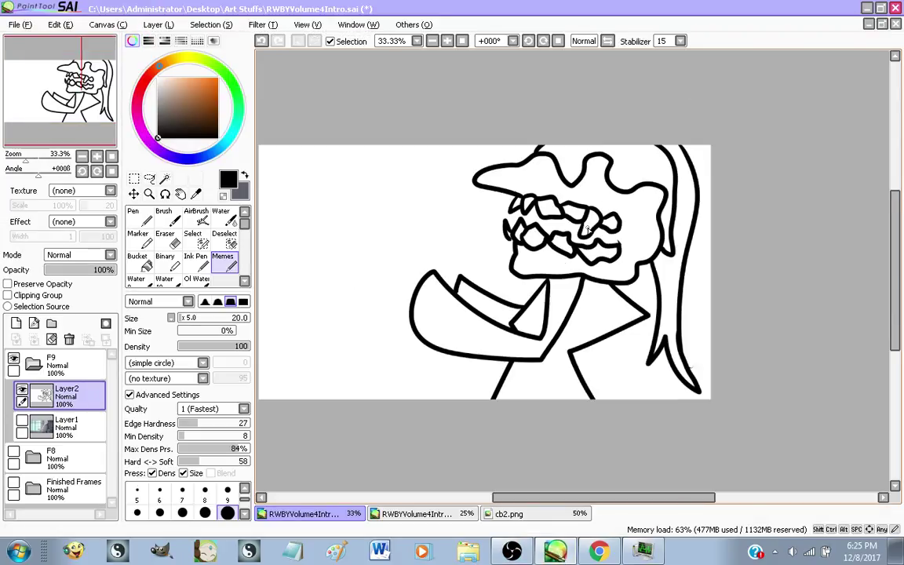
{"action": "scroll", "coordinate": [542, 227], "scroll_direction": "up", "scroll_amount": 1}
{"action": "scroll", "coordinate": [605, 227], "scroll_direction": "down", "scroll_amount": 1}
{"action": "scroll", "coordinate": [614, 290], "scroll_direction": "up", "scroll_amount": 1}
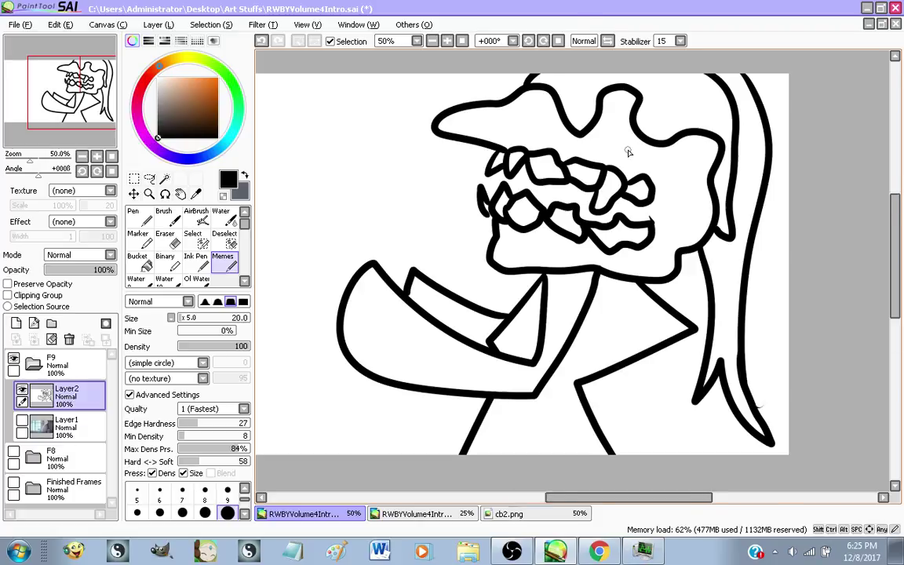
{"action": "scroll", "coordinate": [630, 149], "scroll_direction": "up", "scroll_amount": 3}
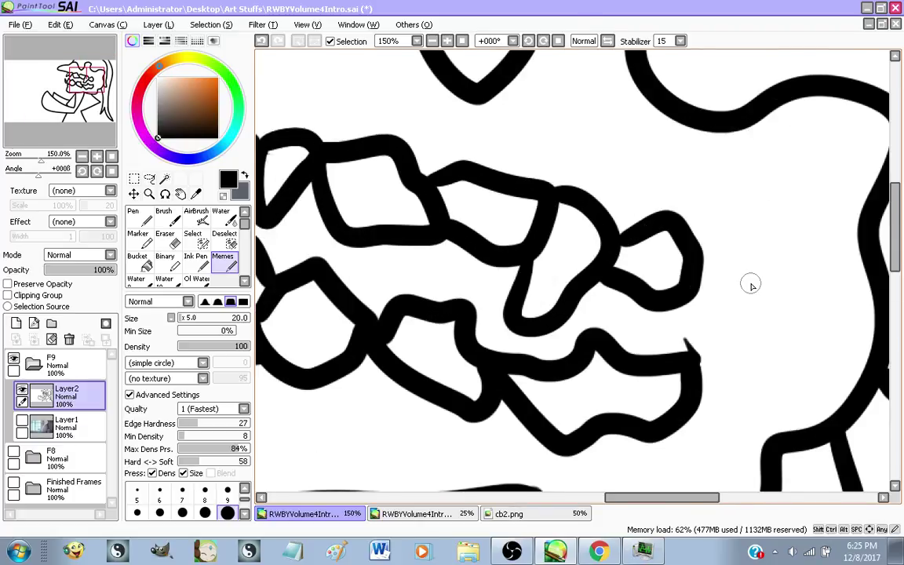
{"action": "left_click_drag", "start_coordinate": [687, 290], "coordinate": [691, 379]}
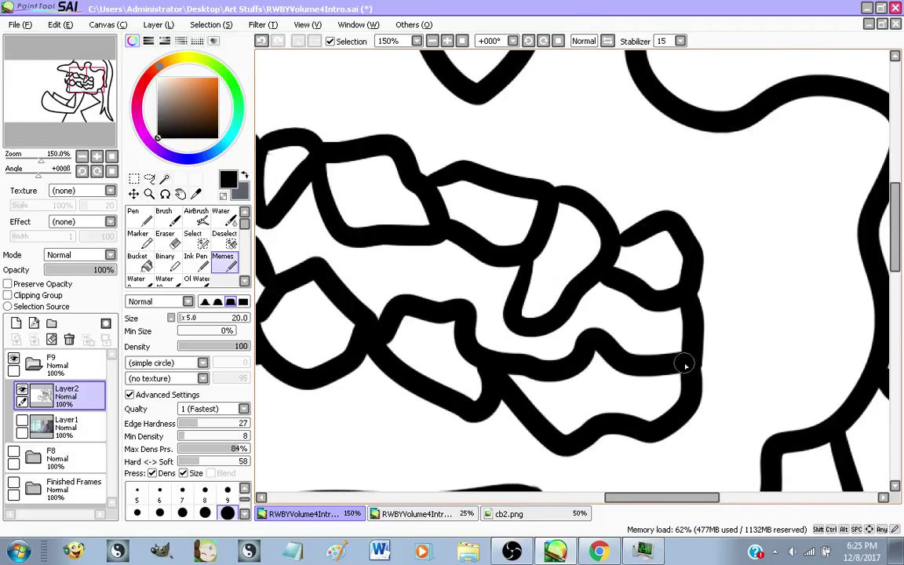
{"action": "scroll", "coordinate": [641, 197], "scroll_direction": "down", "scroll_amount": 4}
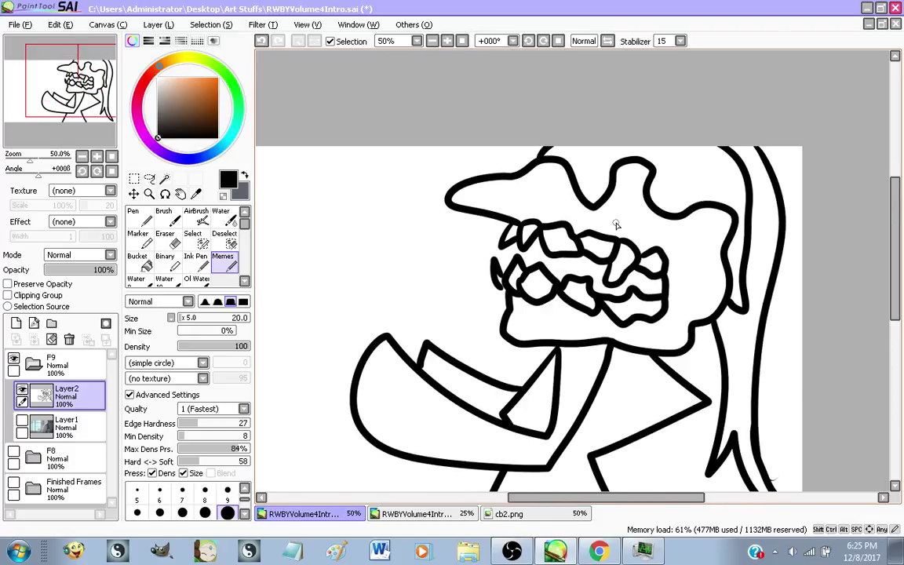
{"action": "scroll", "coordinate": [610, 292], "scroll_direction": "up", "scroll_amount": 1}
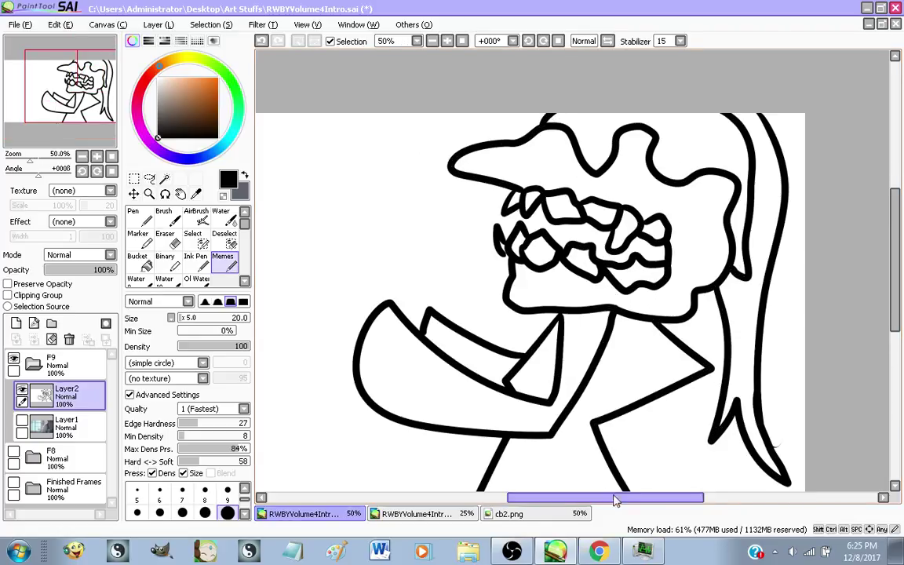
Switch to the YouTube Live Dashboard in Chrome and read the chat's suggestions for Weiss's face
{"action": "key", "text": "alt+Tab"}
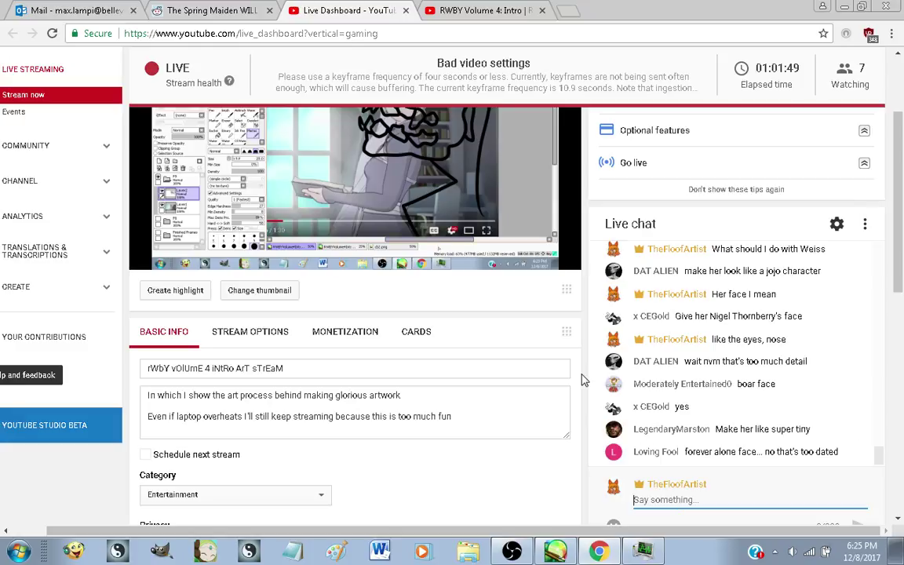
{"action": "scroll", "coordinate": [580, 362], "scroll_direction": "up", "scroll_amount": 1}
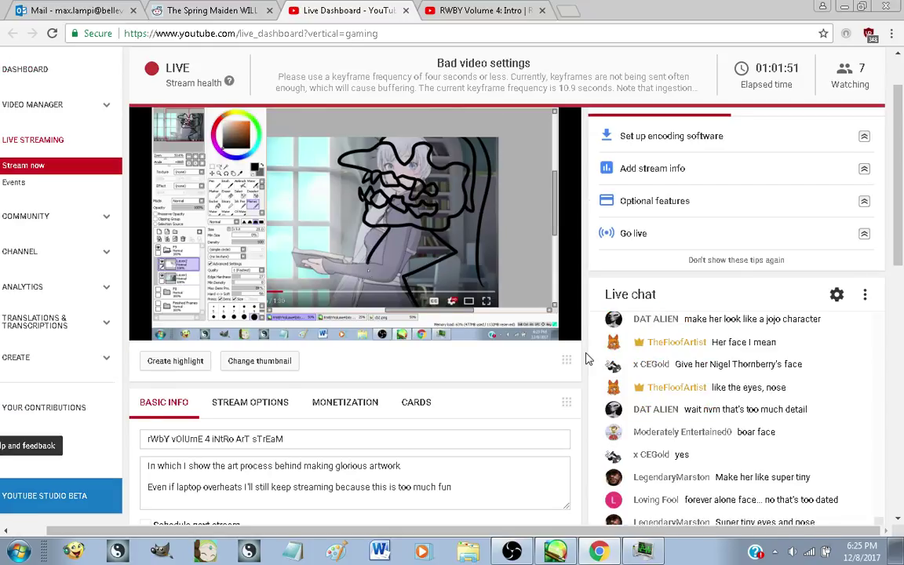
{"action": "scroll", "coordinate": [584, 359], "scroll_direction": "down", "scroll_amount": 2}
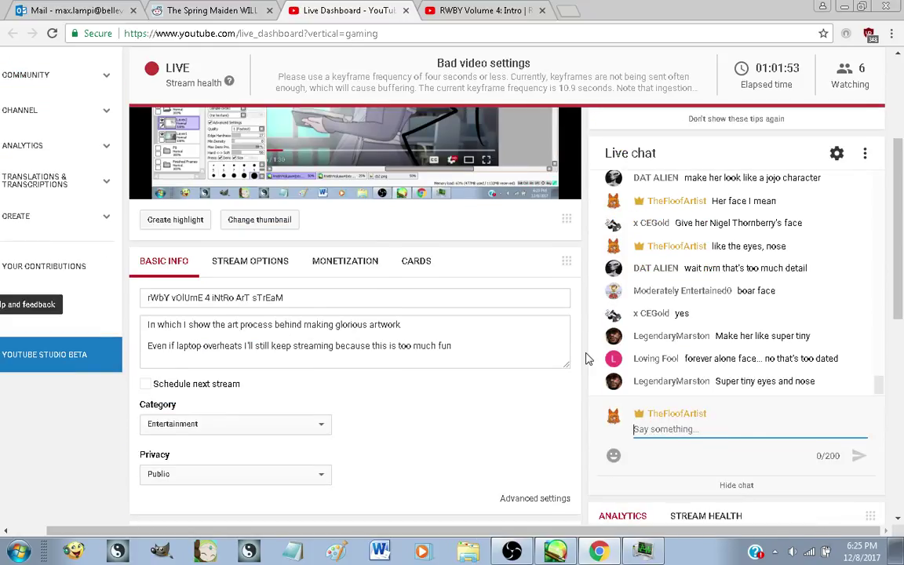
Return to PaintTool SAI, add a new layer above Layer1 and fill the teeth white with the Bucket
{"action": "key", "text": "alt+Tab"}
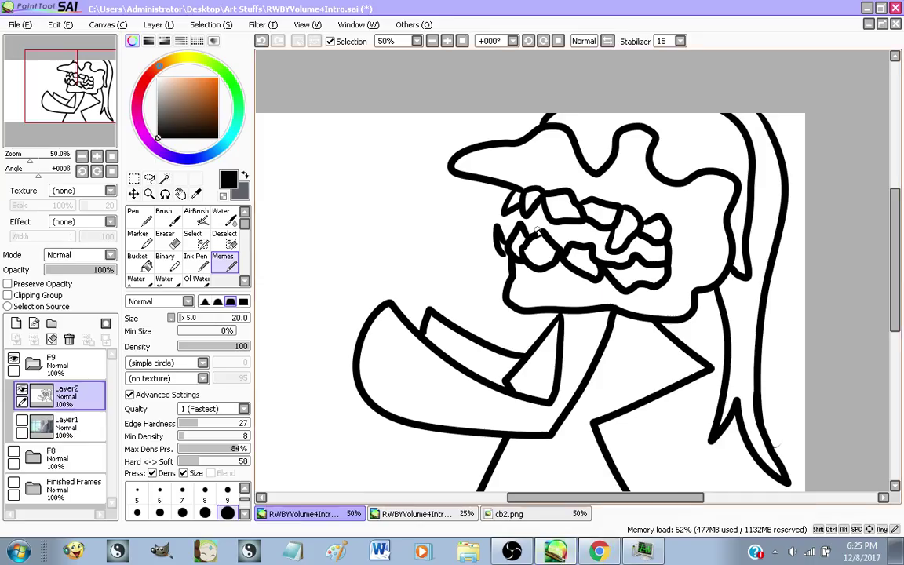
{"action": "left_click", "coordinate": [63, 425]}
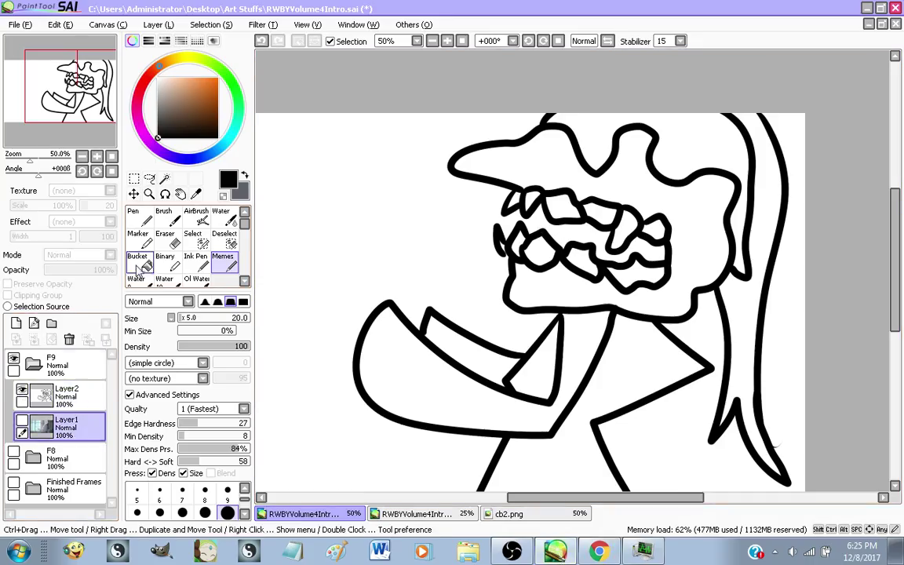
{"action": "left_click", "coordinate": [15, 323]}
{"action": "left_click", "coordinate": [158, 78]}
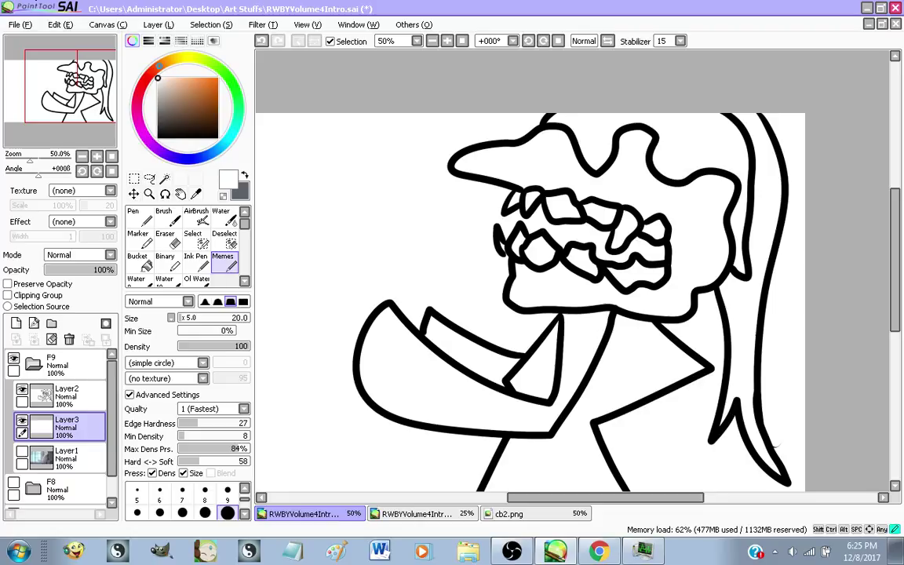
{"action": "left_click", "coordinate": [141, 265]}
{"action": "scroll", "coordinate": [559, 225], "scroll_direction": "up", "scroll_amount": 3}
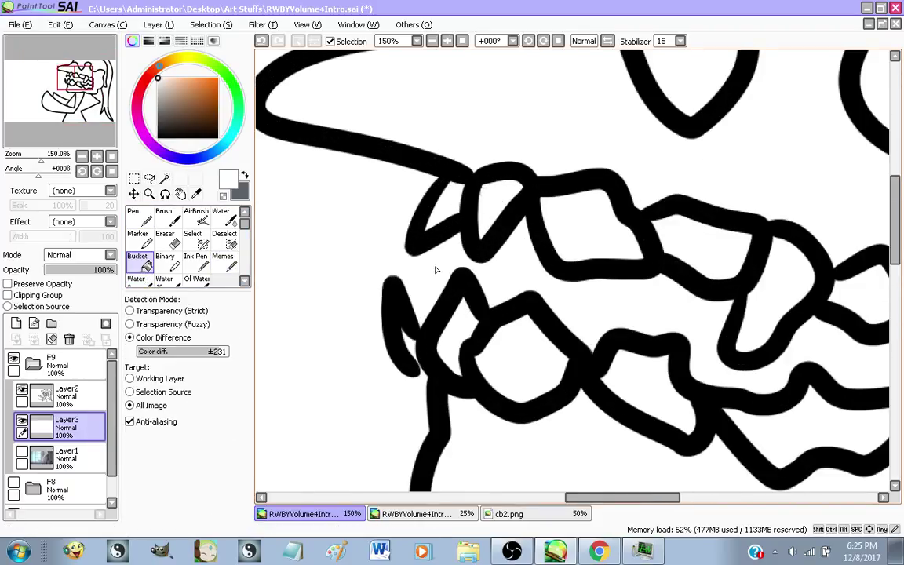
{"action": "scroll", "coordinate": [428, 349], "scroll_direction": "up", "scroll_amount": 2}
{"action": "scroll", "coordinate": [540, 268], "scroll_direction": "down", "scroll_amount": 2}
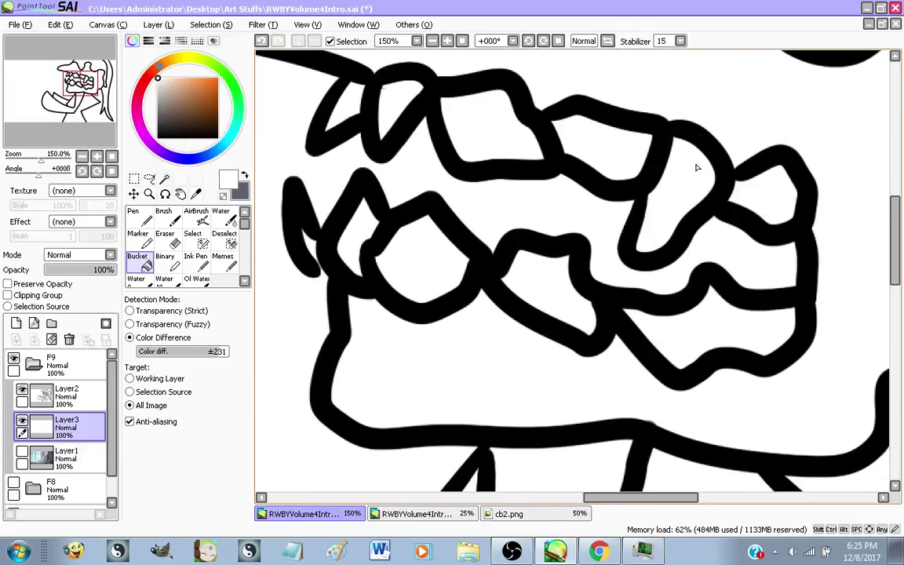
{"action": "scroll", "coordinate": [696, 167], "scroll_direction": "down", "scroll_amount": 2}
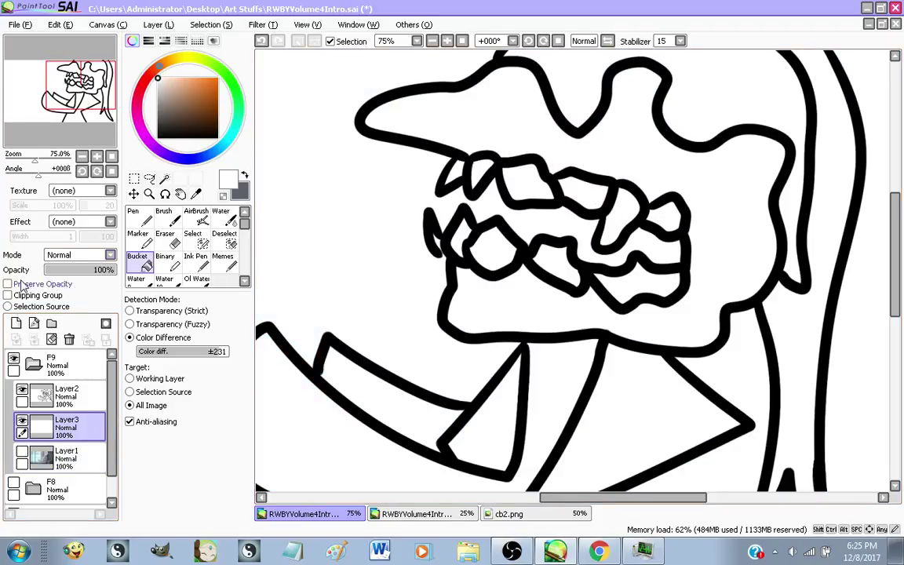
Touch up the small frontmost lower tooth in white with the Pen at size 20
{"action": "left_click", "coordinate": [133, 210]}
{"action": "scroll", "coordinate": [484, 283], "scroll_direction": "up", "scroll_amount": 3}
{"action": "left_click", "coordinate": [228, 414]}
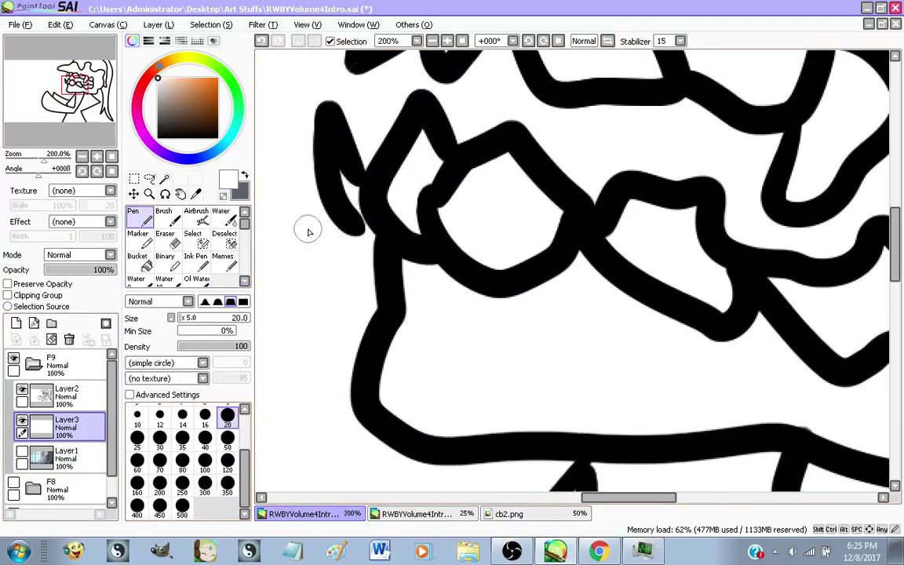
{"action": "scroll", "coordinate": [314, 204], "scroll_direction": "up", "scroll_amount": 3}
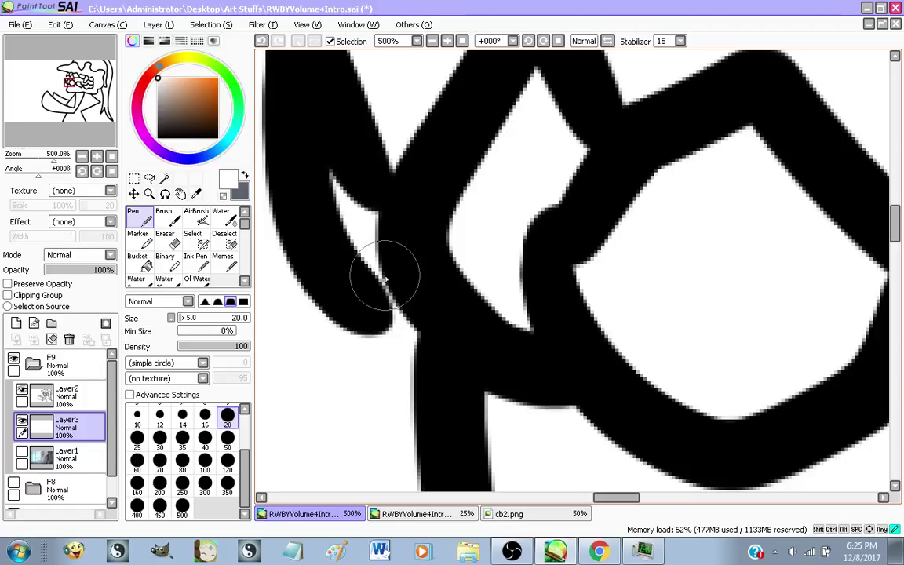
{"action": "scroll", "coordinate": [416, 207], "scroll_direction": "down", "scroll_amount": 6}
Sample Weiss's pale grey hair colour from the reference image and fill her hair and ponytail with it on Layer3
{"action": "left_click", "coordinate": [21, 455]}
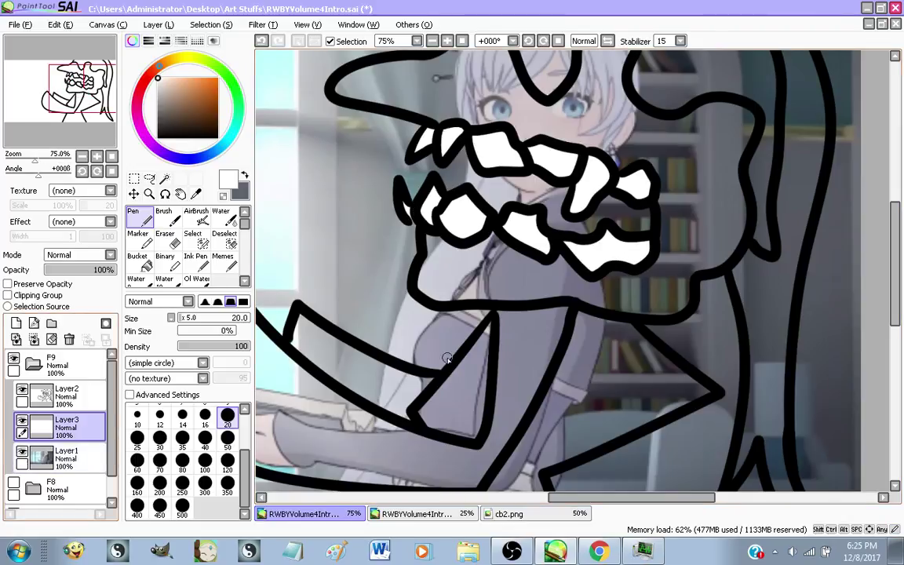
{"action": "scroll", "coordinate": [560, 165], "scroll_direction": "down", "scroll_amount": 2}
{"action": "scroll", "coordinate": [560, 165], "scroll_direction": "up", "scroll_amount": 1}
{"action": "scroll", "coordinate": [561, 165], "scroll_direction": "up", "scroll_amount": 4}
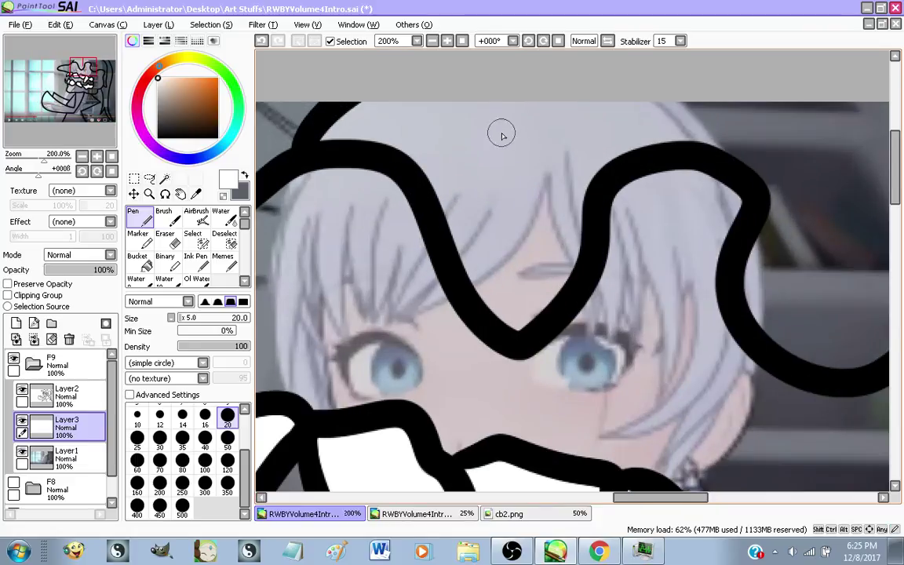
{"action": "scroll", "coordinate": [501, 133], "scroll_direction": "down", "scroll_amount": 3}
{"action": "left_click", "coordinate": [21, 454]}
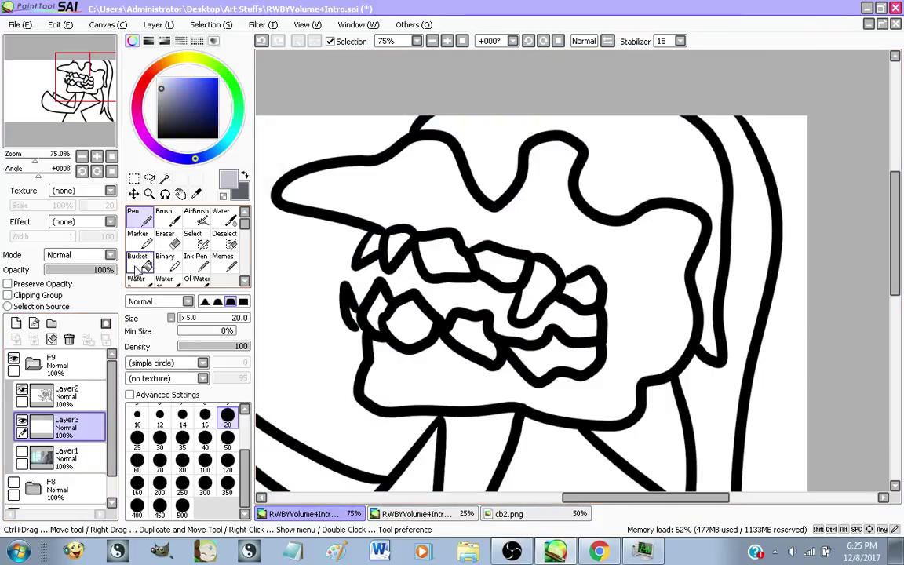
{"action": "left_click", "coordinate": [137, 261]}
{"action": "left_click", "coordinate": [595, 164]}
{"action": "left_click", "coordinate": [769, 226]}
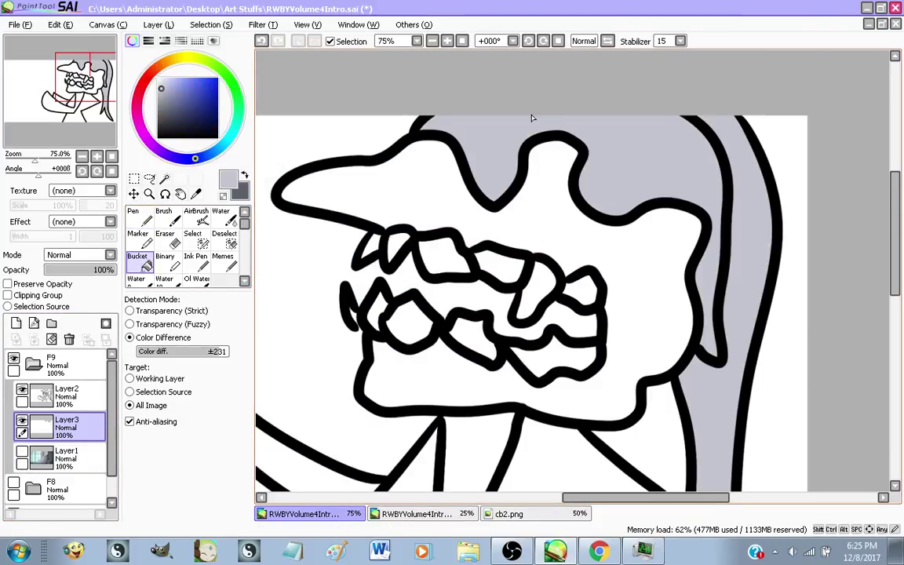
{"action": "scroll", "coordinate": [551, 234], "scroll_direction": "down", "scroll_amount": 2}
{"action": "scroll", "coordinate": [597, 282], "scroll_direction": "up", "scroll_amount": 1}
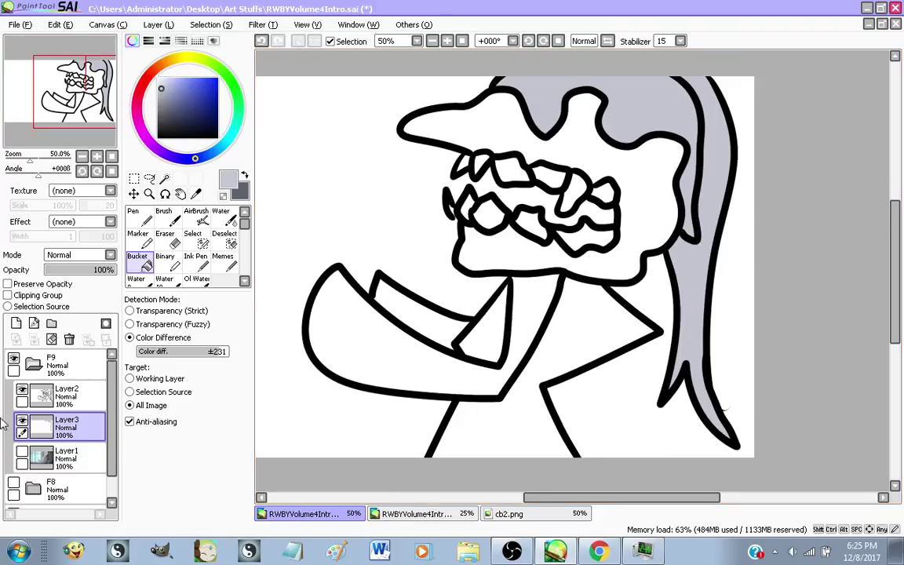
Sample the skin colour from the F8 frame, hide that frame again and fill Weiss's face with it
{"action": "left_click", "coordinate": [22, 453]}
{"action": "left_click", "coordinate": [22, 453]}
{"action": "left_click", "coordinate": [13, 484]}
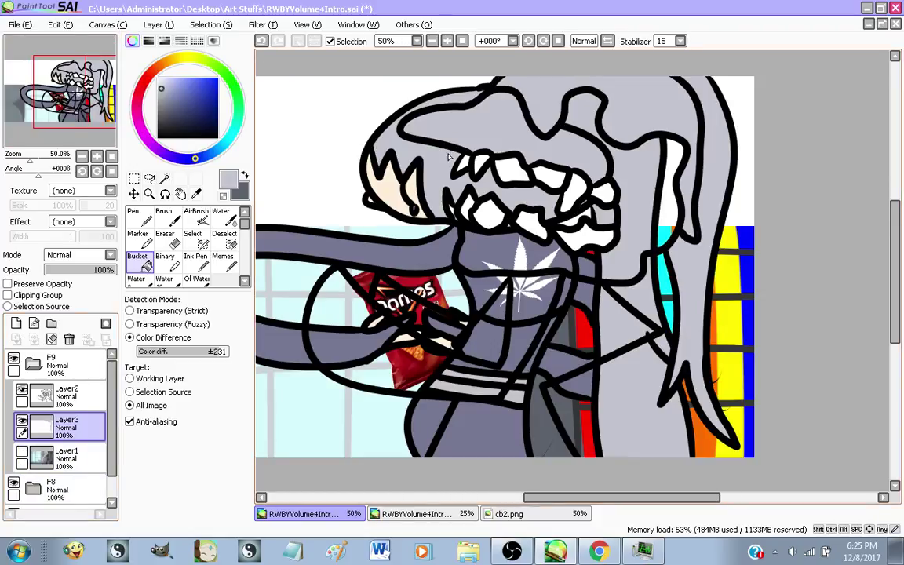
{"action": "scroll", "coordinate": [449, 157], "scroll_direction": "up", "scroll_amount": 2}
{"action": "left_click", "coordinate": [402, 205], "text": "alt"}
{"action": "scroll", "coordinate": [348, 241], "scroll_direction": "down", "scroll_amount": 1}
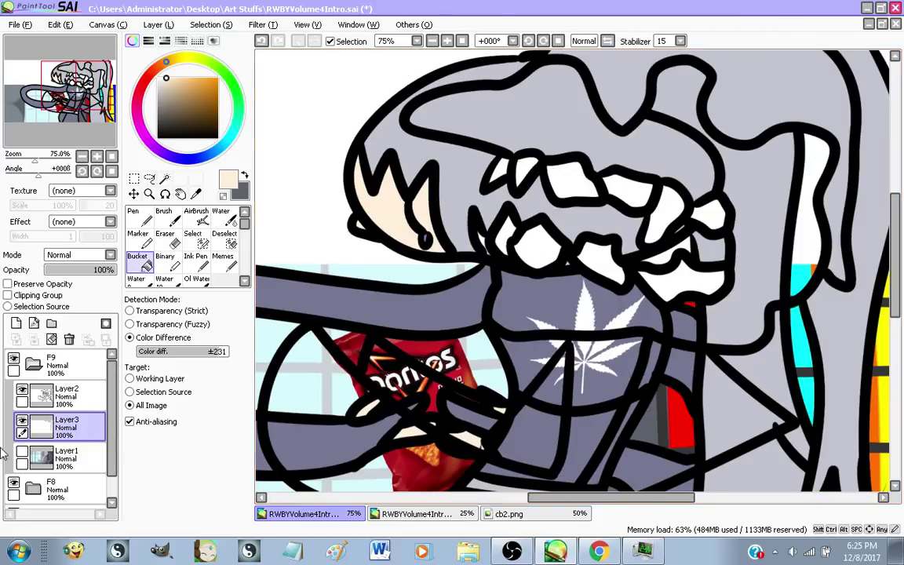
{"action": "left_click", "coordinate": [13, 481]}
{"action": "left_click", "coordinate": [597, 151]}
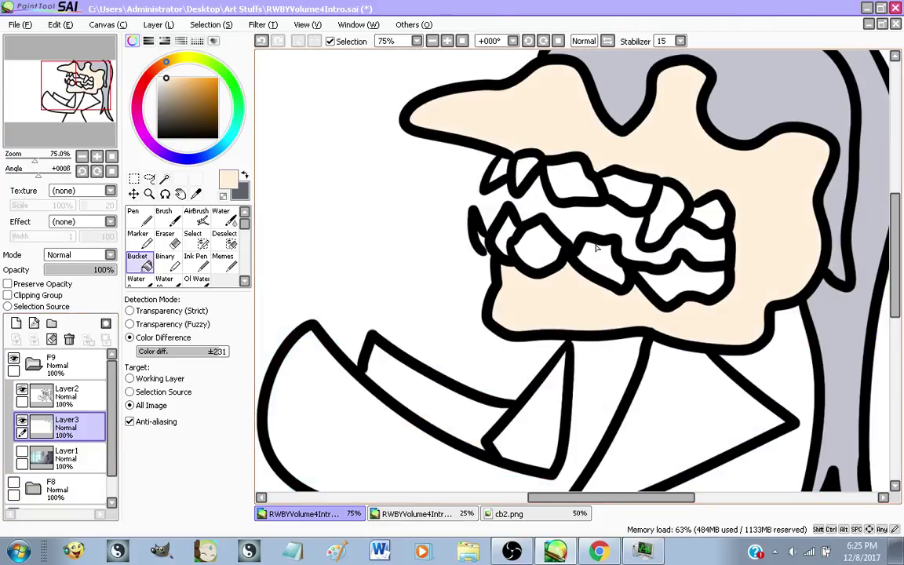
{"action": "scroll", "coordinate": [570, 281], "scroll_direction": "down", "scroll_amount": 2}
{"action": "scroll", "coordinate": [529, 365], "scroll_direction": "up", "scroll_amount": 1}
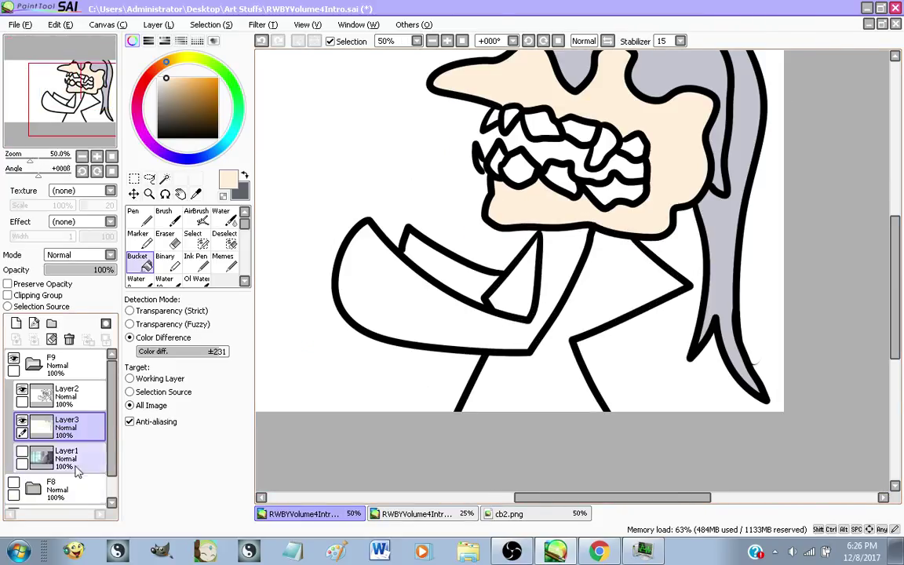
Sample the greyish purple clothing colour from the F8 frame and fill Weiss's dress, torso and both sleeves with it
{"action": "left_click", "coordinate": [22, 453]}
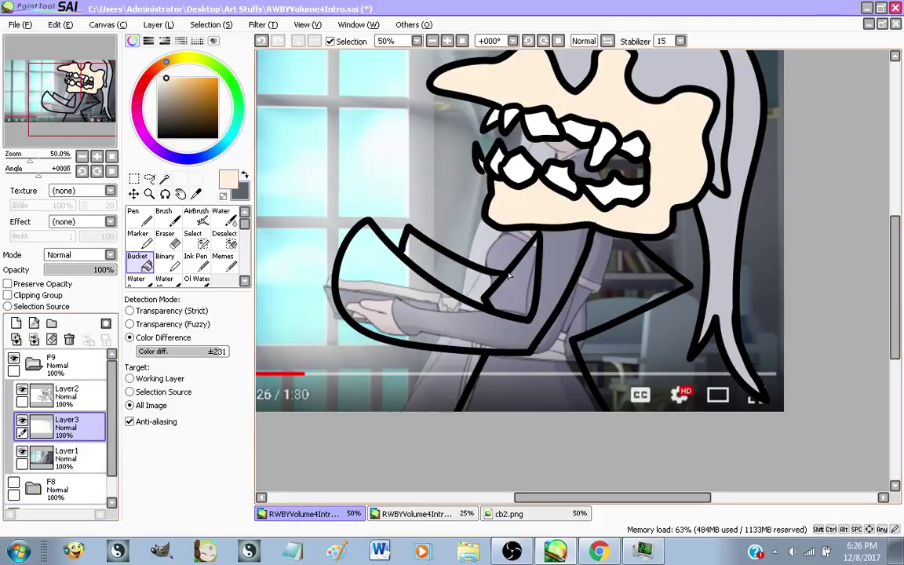
{"action": "left_click", "coordinate": [22, 453]}
{"action": "left_click", "coordinate": [13, 482]}
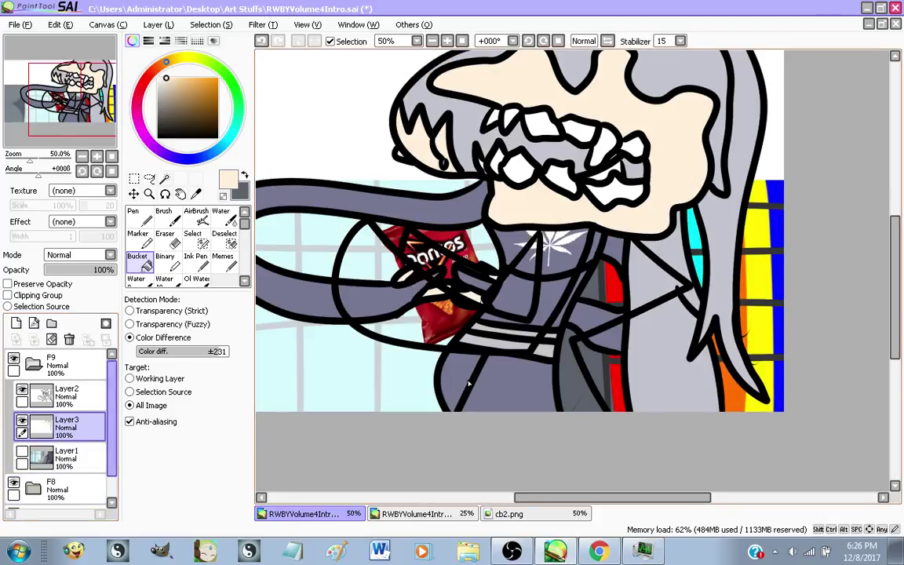
{"action": "left_click", "coordinate": [531, 390], "text": "alt"}
{"action": "left_click", "coordinate": [13, 482]}
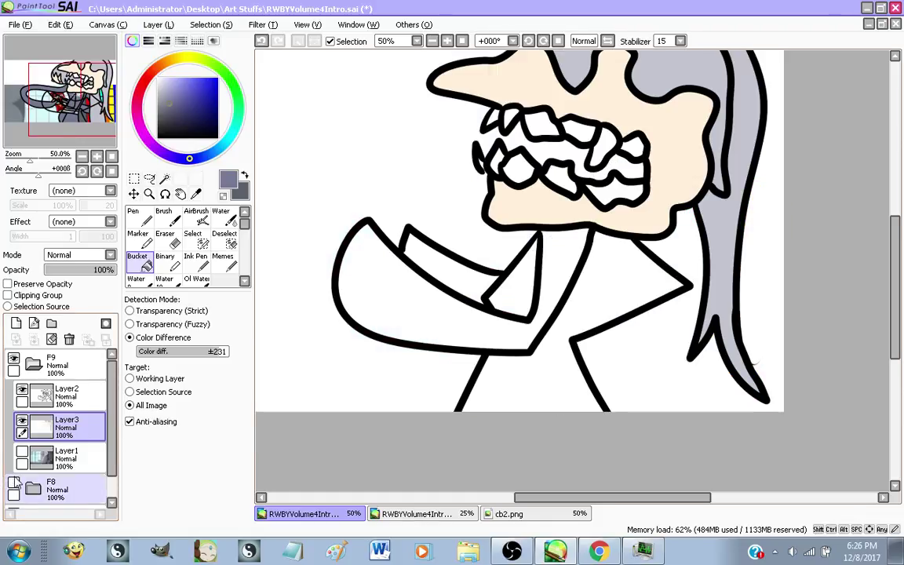
{"action": "left_click", "coordinate": [517, 342]}
{"action": "left_click", "coordinate": [480, 353]}
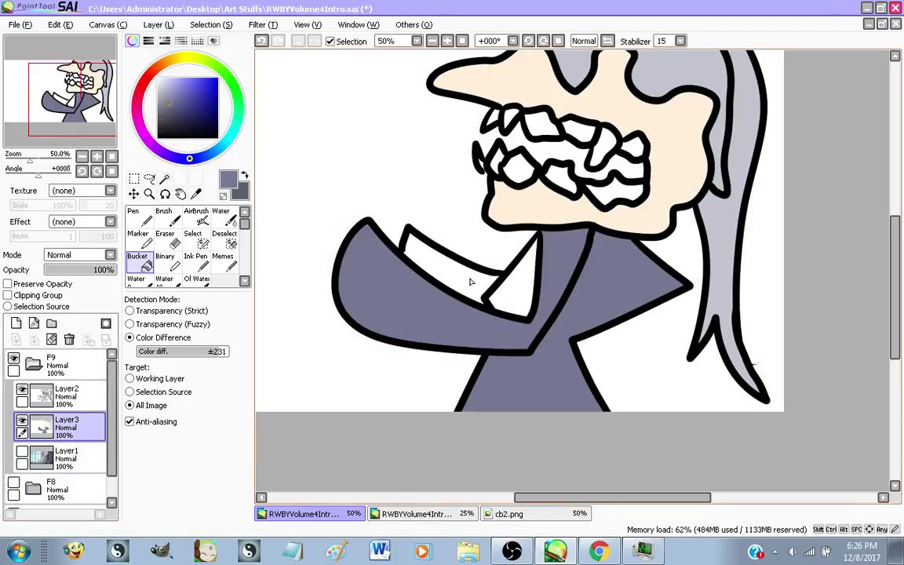
{"action": "left_click", "coordinate": [425, 254]}
{"action": "left_click", "coordinate": [512, 293]}
{"action": "scroll", "coordinate": [502, 302], "scroll_direction": "down", "scroll_amount": 2}
{"action": "scroll", "coordinate": [488, 312], "scroll_direction": "up", "scroll_amount": 2}
{"action": "scroll", "coordinate": [502, 318], "scroll_direction": "down", "scroll_amount": 1}
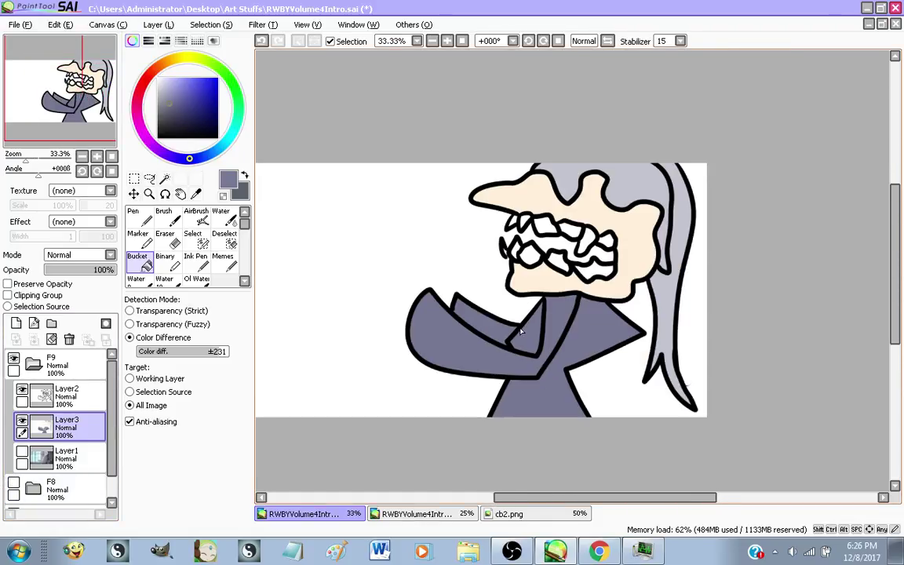
Set the drawing colour to pure white and select the Pen tool for lettering on Weiss's pointed elbow
{"action": "scroll", "coordinate": [518, 326], "scroll_direction": "up", "scroll_amount": 1}
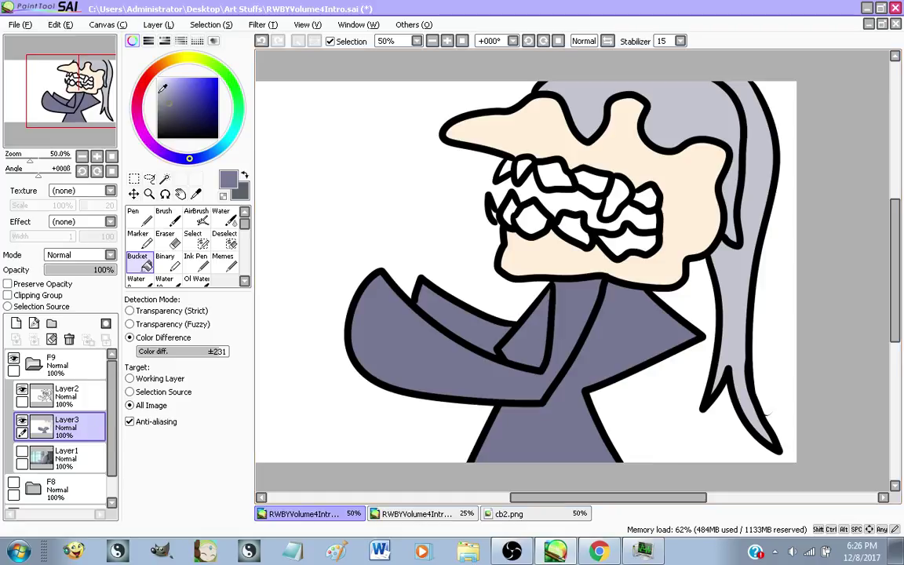
{"action": "left_click_drag", "start_coordinate": [162, 88], "coordinate": [157, 77]}
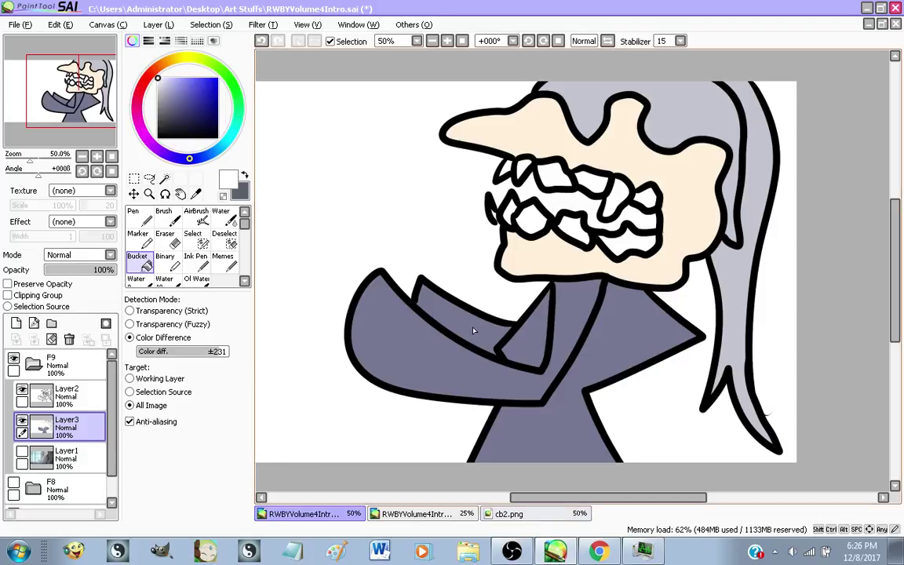
{"action": "left_click", "coordinate": [132, 216]}
{"action": "scroll", "coordinate": [615, 302], "scroll_direction": "up", "scroll_amount": 2}
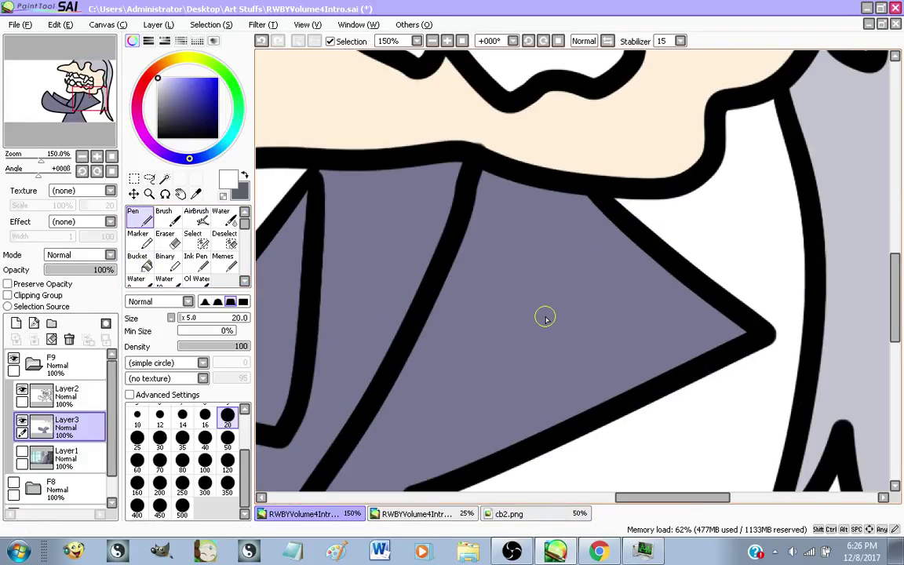
{"action": "left_click_drag", "start_coordinate": [576, 281], "coordinate": [577, 359]}
{"action": "left_click_drag", "start_coordinate": [573, 286], "coordinate": [620, 278]}
{"action": "left_click_drag", "start_coordinate": [580, 322], "coordinate": [655, 329]}
{"action": "key", "text": "ctrl+z"}
{"action": "key", "text": "ctrl+z"}
{"action": "key", "text": "ctrl+z"}
{"action": "key", "text": "ctrl+z"}
{"action": "mouse_move", "coordinate": [571, 280]}
{"action": "left_mouse_down"}
{"action": "mouse_move", "coordinate": [564, 339]}
{"action": "mouse_move", "coordinate": [581, 235]}
{"action": "left_mouse_up"}
{"action": "key", "text": "ctrl+z"}
{"action": "key", "text": "ctrl+z"}
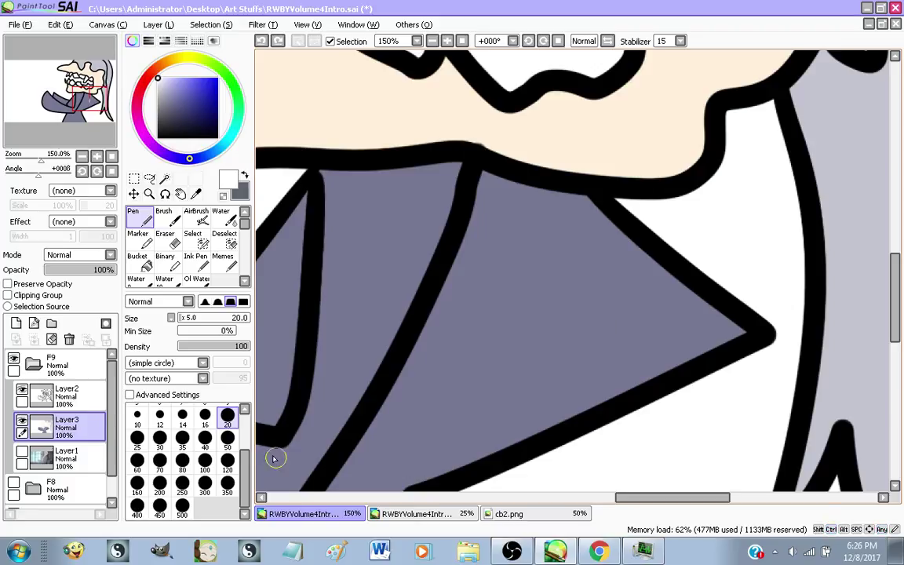
Write "Memes" in white on Weiss's pointed elbow with the Pen at size 12
{"action": "left_click", "coordinate": [159, 416]}
{"action": "mouse_move", "coordinate": [610, 332]}
{"action": "left_mouse_down"}
{"action": "mouse_move", "coordinate": [627, 280]}
{"action": "mouse_move", "coordinate": [648, 289]}
{"action": "mouse_move", "coordinate": [662, 321]}
{"action": "left_mouse_up"}
{"action": "key", "text": "ctrl+z"}
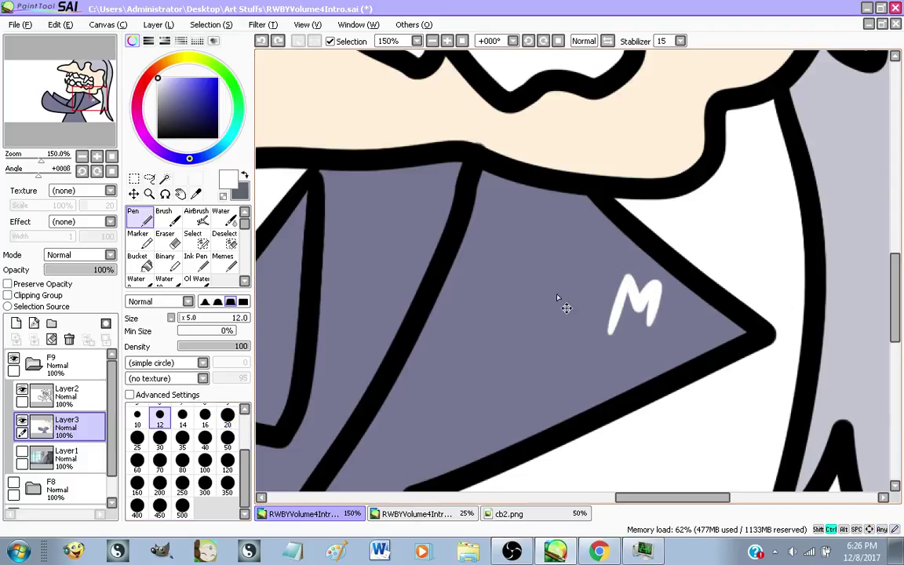
{"action": "key", "text": "ctrl+z"}
{"action": "key", "text": "ctrl+z"}
{"action": "left_click_drag", "start_coordinate": [581, 327], "coordinate": [594, 295]}
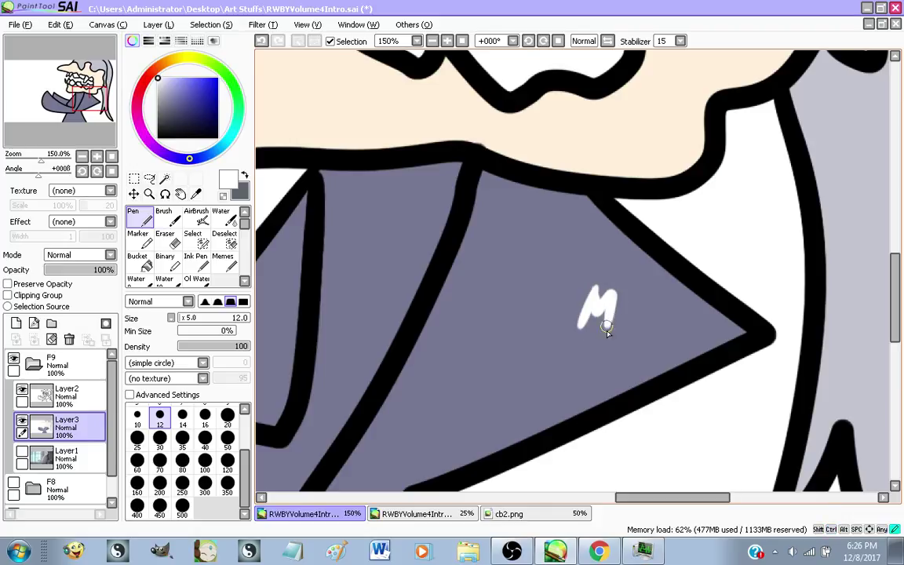
{"action": "mouse_move", "coordinate": [641, 336]}
{"action": "left_mouse_down"}
{"action": "mouse_move", "coordinate": [659, 315]}
{"action": "mouse_move", "coordinate": [677, 326]}
{"action": "mouse_move", "coordinate": [700, 333]}
{"action": "left_mouse_up"}
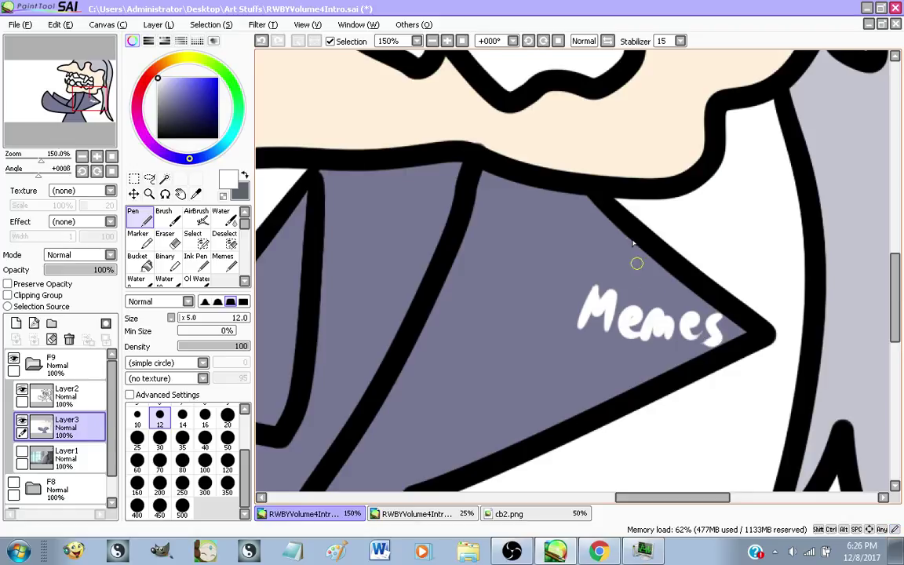
Draw a white arc around the "Memes" lettering and add short white rays radiating outward from it
{"action": "mouse_move", "coordinate": [629, 262]}
{"action": "left_mouse_down"}
{"action": "mouse_move", "coordinate": [554, 344]}
{"action": "mouse_move", "coordinate": [628, 367]}
{"action": "left_mouse_up"}
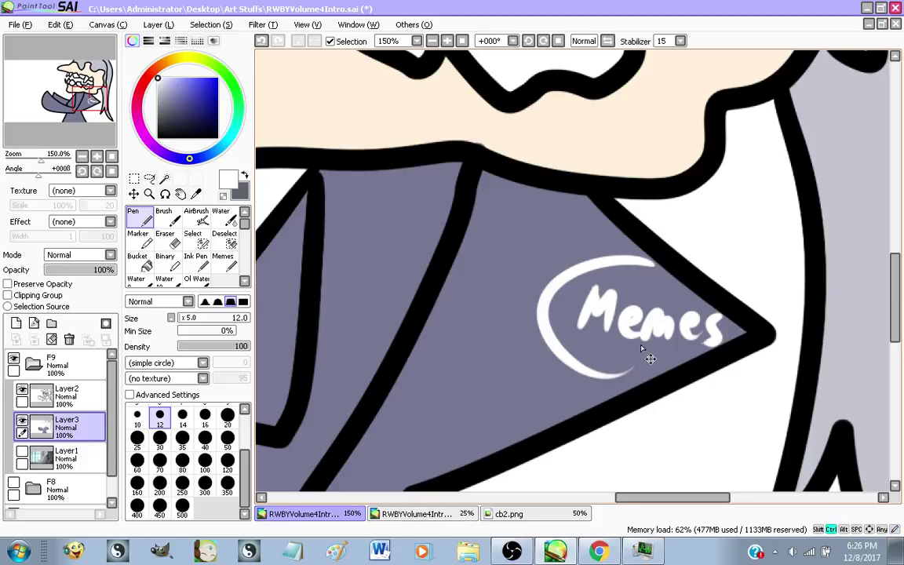
{"action": "key", "text": "ctrl+z"}
{"action": "mouse_move", "coordinate": [662, 262]}
{"action": "left_mouse_down"}
{"action": "mouse_move", "coordinate": [577, 262]}
{"action": "mouse_move", "coordinate": [580, 375]}
{"action": "mouse_move", "coordinate": [640, 383]}
{"action": "mouse_move", "coordinate": [514, 424]}
{"action": "left_mouse_up"}
{"action": "key", "text": "ctrl+z"}
{"action": "left_click_drag", "start_coordinate": [561, 400], "coordinate": [512, 427]}
{"action": "left_click_drag", "start_coordinate": [532, 382], "coordinate": [463, 401]}
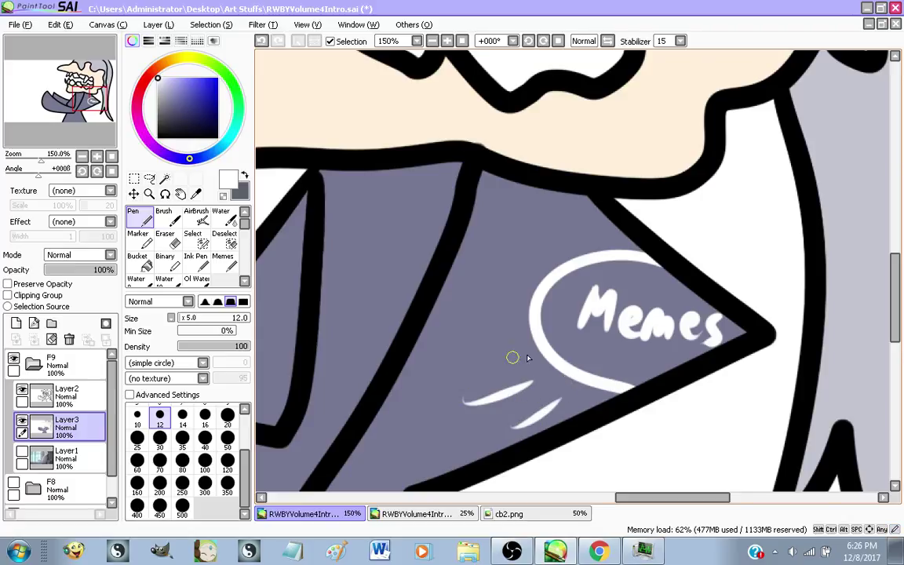
{"action": "left_click_drag", "start_coordinate": [462, 293], "coordinate": [509, 322]}
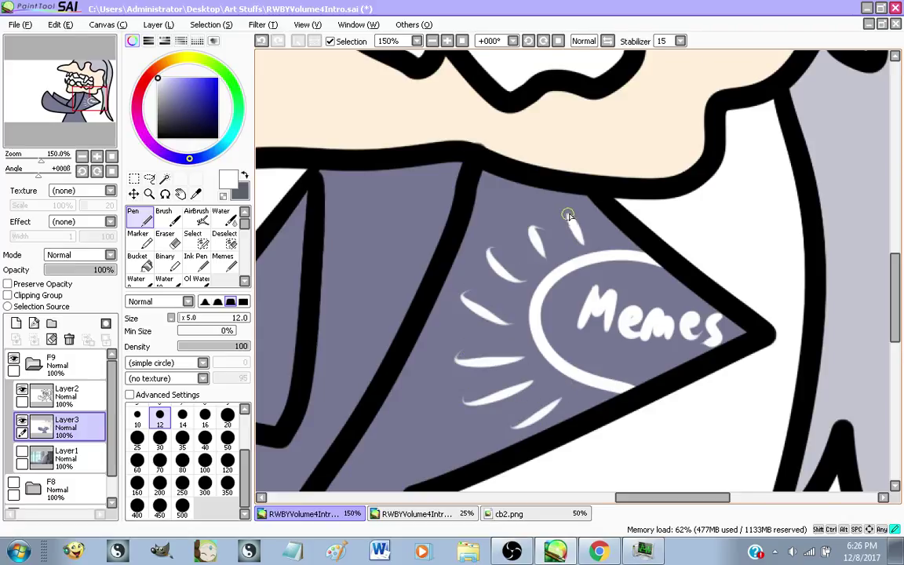
{"action": "scroll", "coordinate": [570, 220], "scroll_direction": "down", "scroll_amount": 5}
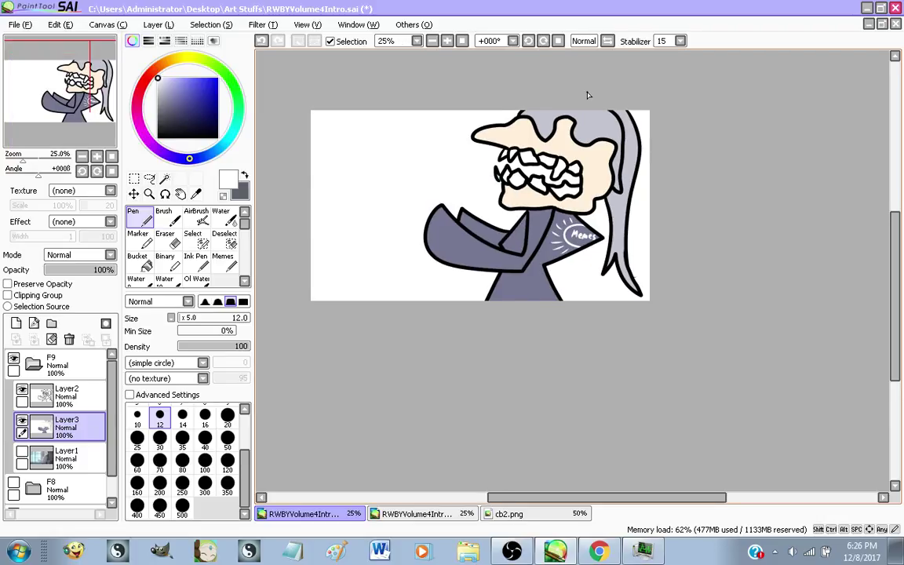
{"action": "scroll", "coordinate": [475, 232], "scroll_direction": "up", "scroll_amount": 1}
{"action": "scroll", "coordinate": [476, 233], "scroll_direction": "up", "scroll_amount": 1}
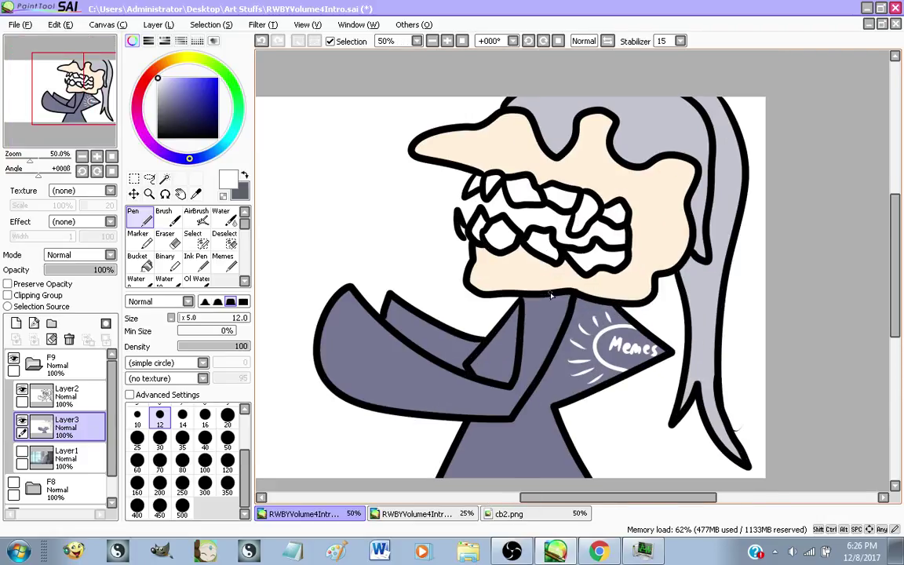
Copy the whole Doritos bag picture from cb2.png and return to the RWBYVolume4Intro drawing
{"action": "left_click_drag", "start_coordinate": [550, 295], "coordinate": [563, 252]}
{"action": "left_click", "coordinate": [526, 515]}
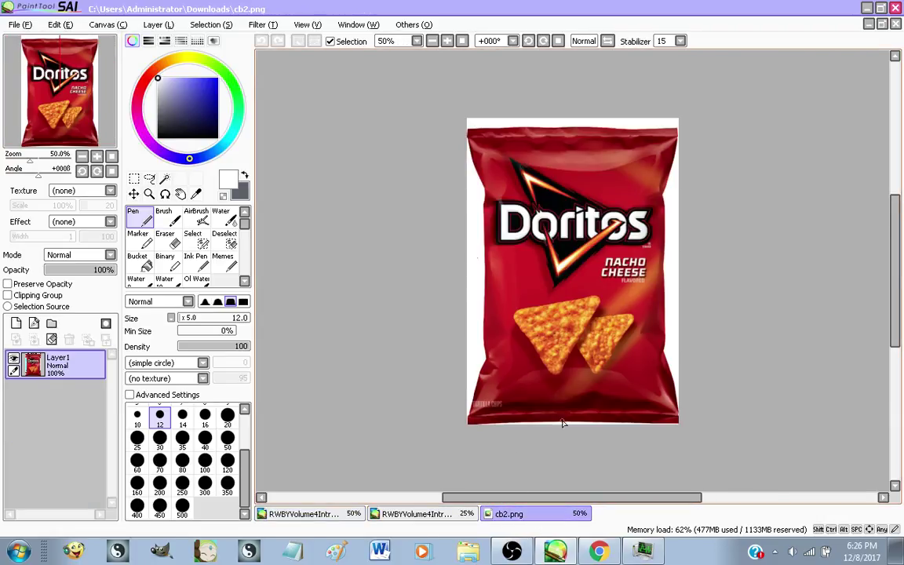
{"action": "left_click", "coordinate": [135, 179]}
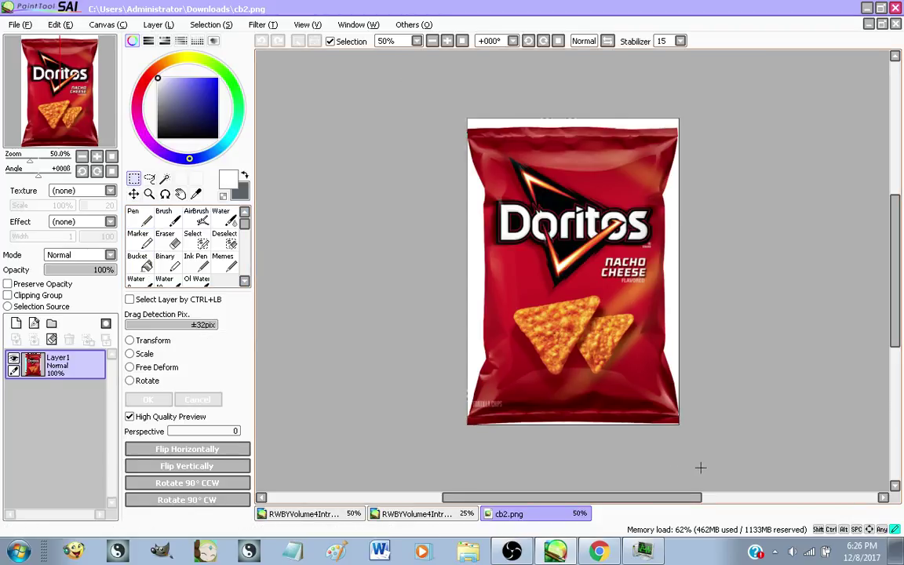
{"action": "left_click", "coordinate": [416, 514]}
{"action": "left_click", "coordinate": [298, 514]}
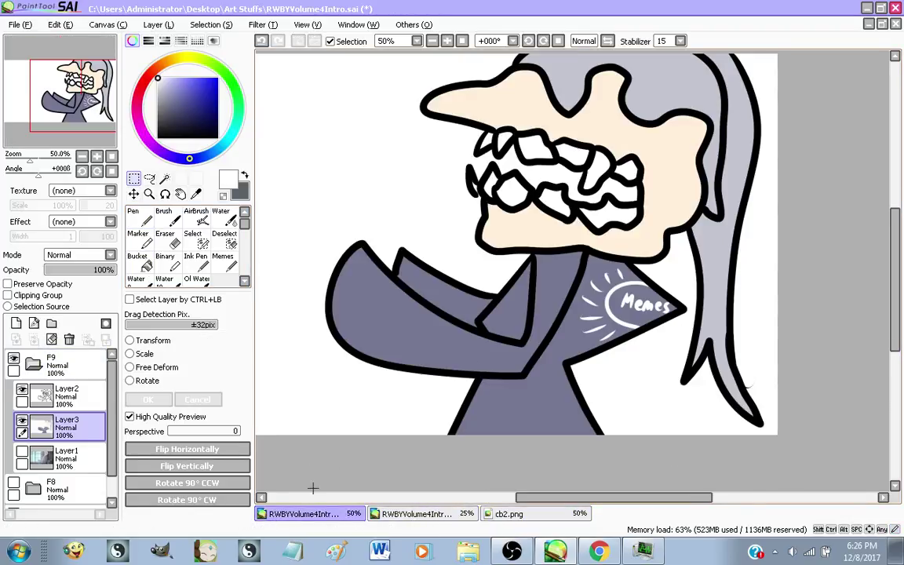
Paste the Doritos bag above Layer3, shrink and tilt it, and place it over the ends of Weiss's sleeves
{"action": "key", "text": "ctrl+v"}
{"action": "key", "text": "ctrl+t"}
{"action": "left_click_drag", "start_coordinate": [345, 308], "coordinate": [412, 310]}
{"action": "scroll", "coordinate": [398, 271], "scroll_direction": "up", "scroll_amount": 1}
{"action": "left_click_drag", "start_coordinate": [340, 191], "coordinate": [448, 264]}
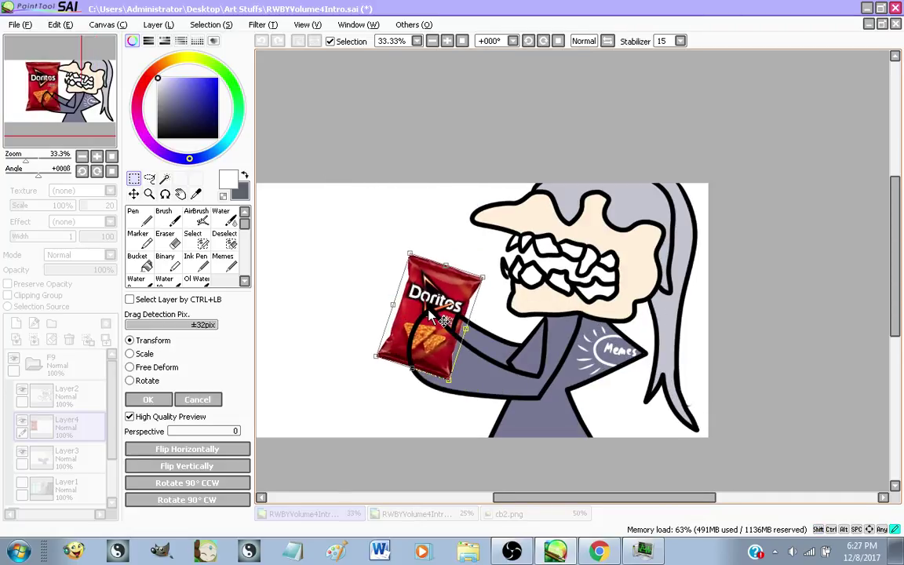
{"action": "left_click", "coordinate": [148, 400]}
Hide the Doritos bag layer and select the fill areas of both of Weiss's sleeves with the Magic Wand on Layer2
{"action": "scroll", "coordinate": [339, 373], "scroll_direction": "up", "scroll_amount": 1}
{"action": "scroll", "coordinate": [339, 374], "scroll_direction": "up", "scroll_amount": 1}
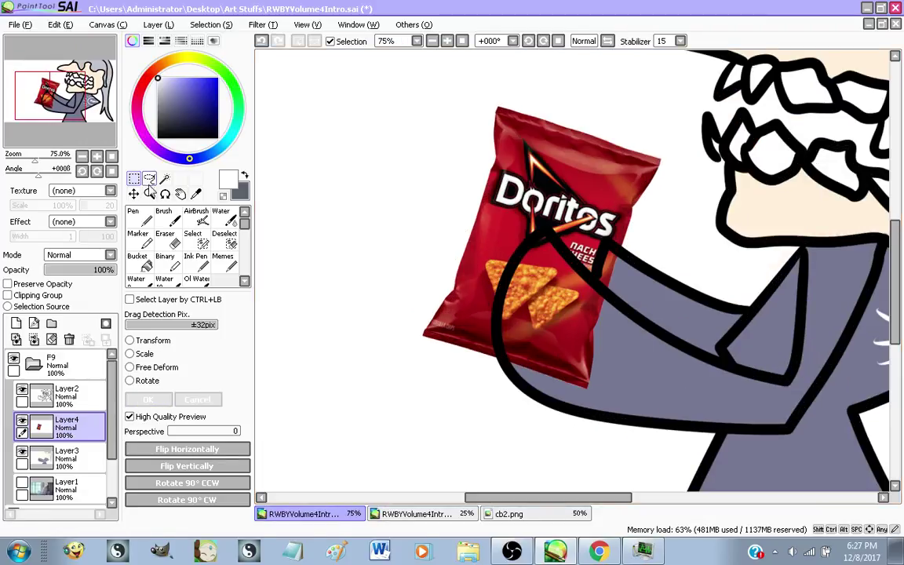
{"action": "left_click", "coordinate": [164, 179]}
{"action": "left_click", "coordinate": [67, 395]}
{"action": "left_click", "coordinate": [618, 371]}
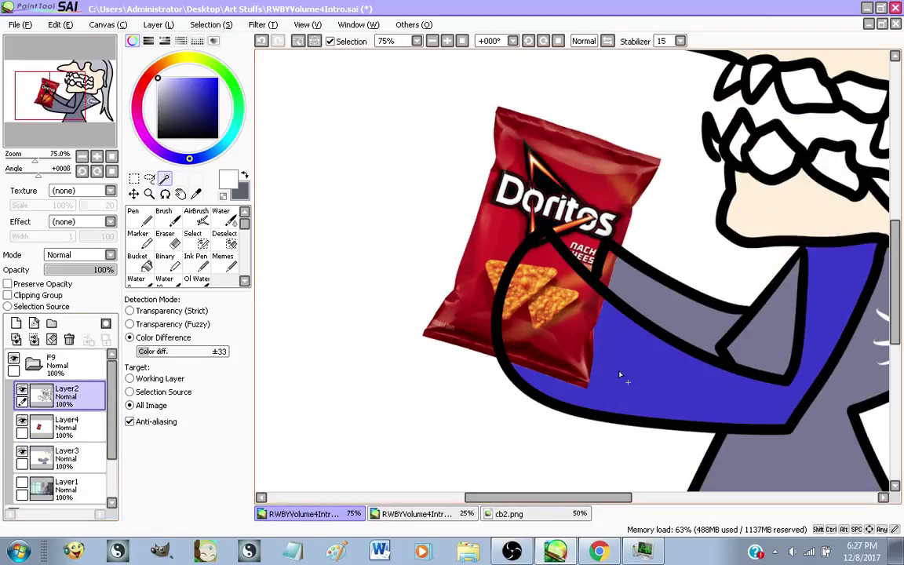
{"action": "key", "text": "ctrl+z"}
{"action": "left_click", "coordinate": [546, 321]}
{"action": "key", "text": "ctrl+z"}
{"action": "scroll", "coordinate": [590, 373], "scroll_direction": "up", "scroll_amount": 1}
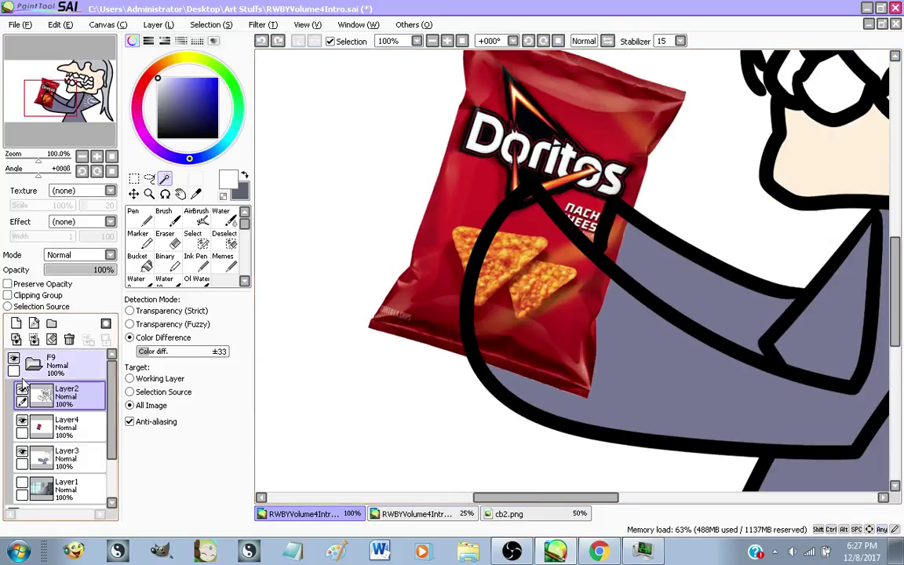
{"action": "left_click", "coordinate": [22, 420]}
{"action": "left_click", "coordinate": [513, 320]}
{"action": "left_click", "coordinate": [667, 295]}
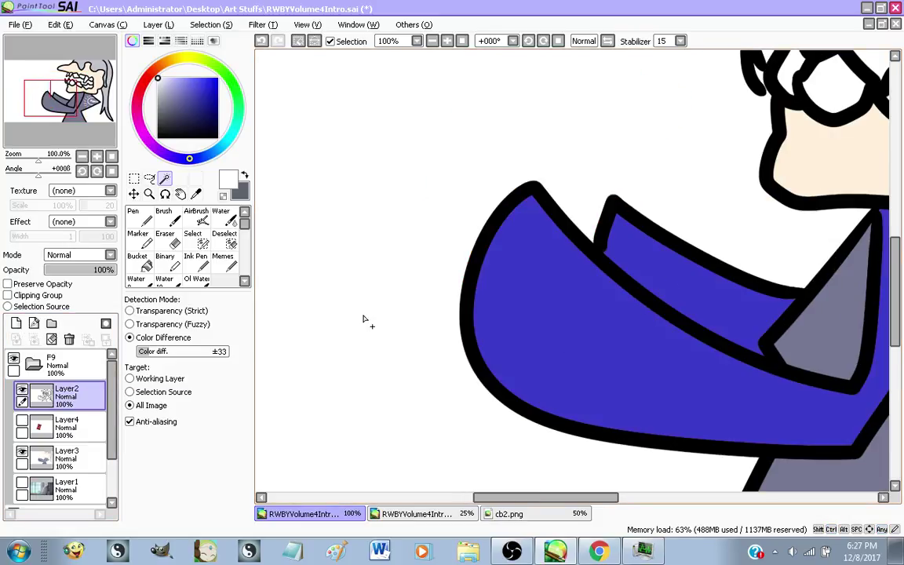
Show the Doritos bag on Layer4 again and extend the selection over the sleeve outlines with the Select brush at size 50
{"action": "left_click", "coordinate": [36, 424]}
{"action": "left_click", "coordinate": [22, 421]}
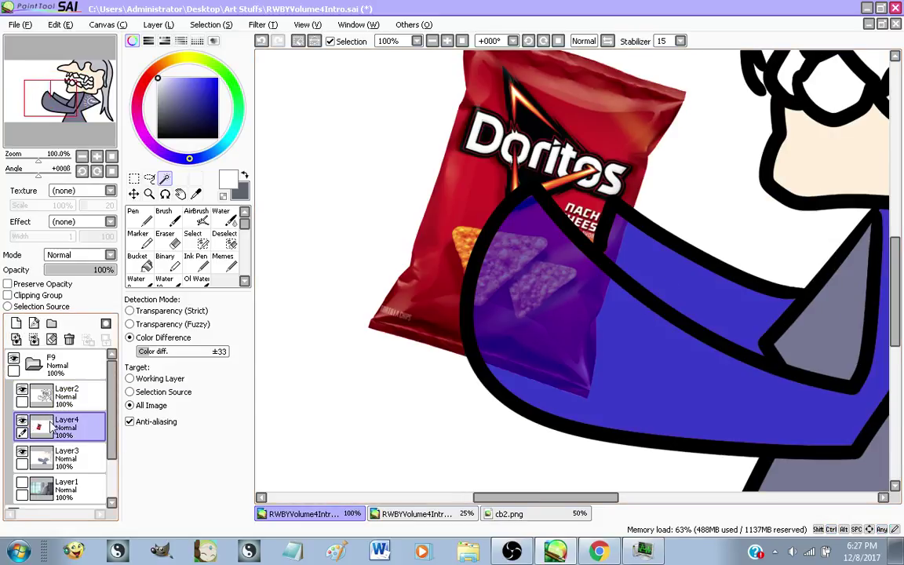
{"action": "left_click", "coordinate": [193, 237]}
{"action": "left_click", "coordinate": [226, 490]}
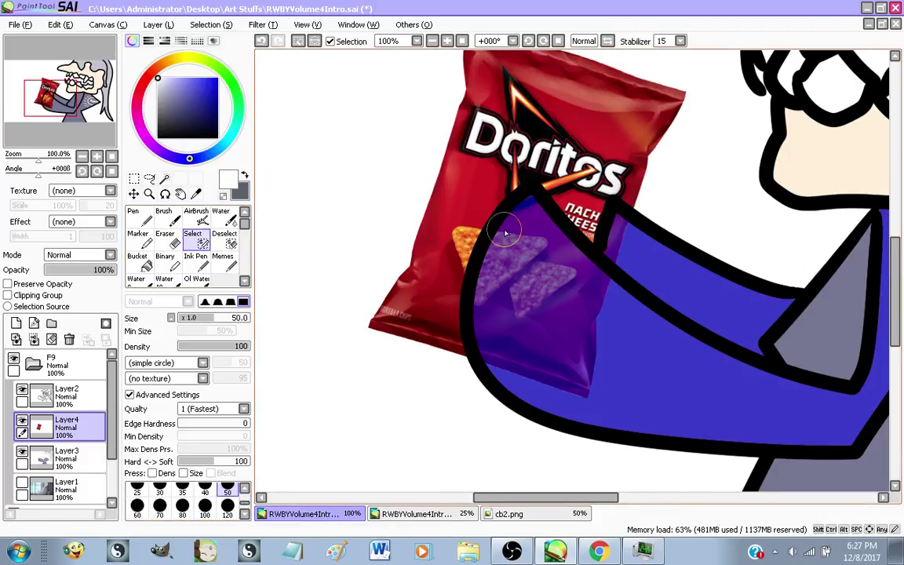
{"action": "scroll", "coordinate": [492, 234], "scroll_direction": "up", "scroll_amount": 2}
{"action": "mouse_move", "coordinate": [493, 288]}
{"action": "left_mouse_down"}
{"action": "mouse_move", "coordinate": [470, 377]}
{"action": "mouse_move", "coordinate": [486, 427]}
{"action": "left_mouse_up"}
{"action": "mouse_move", "coordinate": [581, 229]}
{"action": "left_mouse_down"}
{"action": "mouse_move", "coordinate": [604, 281]}
{"action": "mouse_move", "coordinate": [647, 305]}
{"action": "mouse_move", "coordinate": [571, 218]}
{"action": "mouse_move", "coordinate": [598, 259]}
{"action": "mouse_move", "coordinate": [641, 291]}
{"action": "mouse_move", "coordinate": [674, 294]}
{"action": "mouse_move", "coordinate": [693, 209]}
{"action": "mouse_move", "coordinate": [685, 260]}
{"action": "left_mouse_up"}
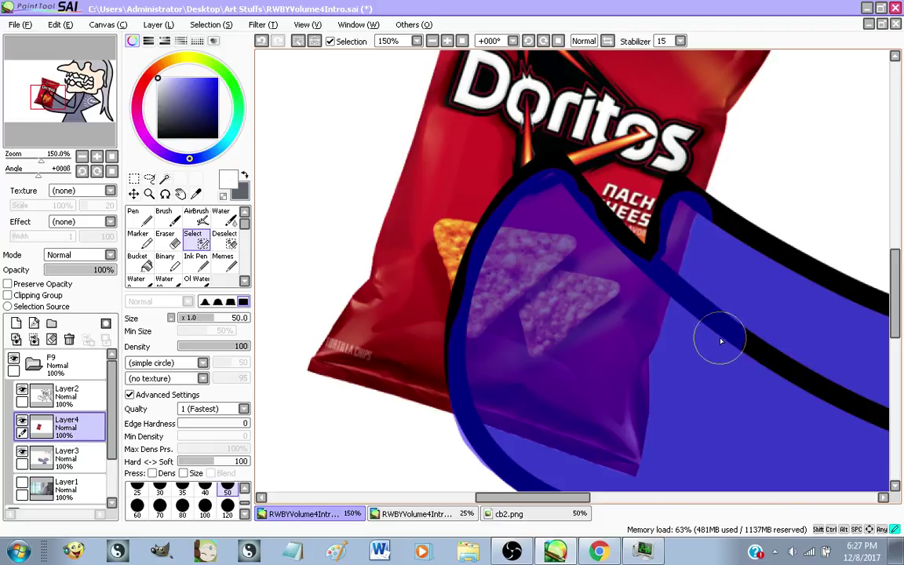
Delete the selected part of the Doritos bag so it sits behind the sleeves, and clear the selection
{"action": "scroll", "coordinate": [420, 110], "scroll_direction": "down", "scroll_amount": 2}
{"action": "scroll", "coordinate": [533, 309], "scroll_direction": "down", "scroll_amount": 1}
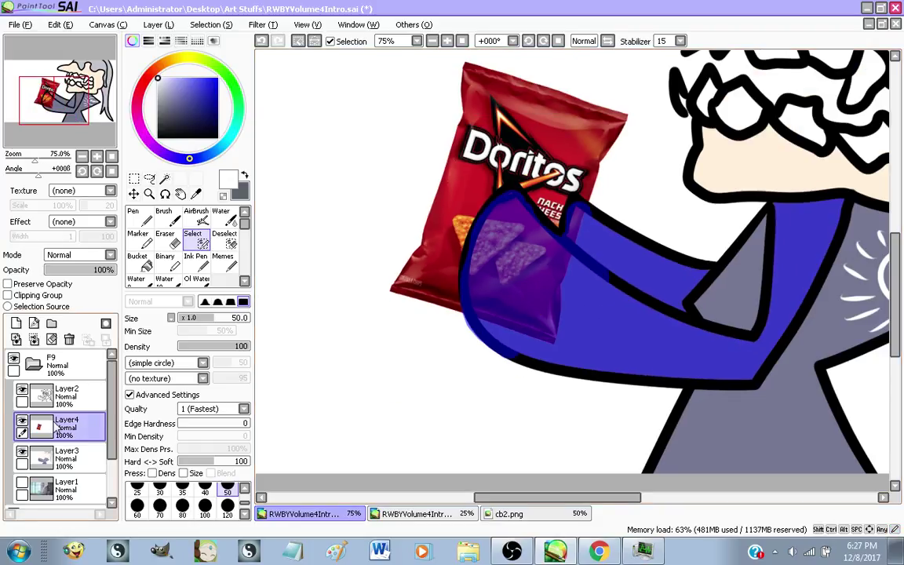
{"action": "key", "text": "ctrl+d"}
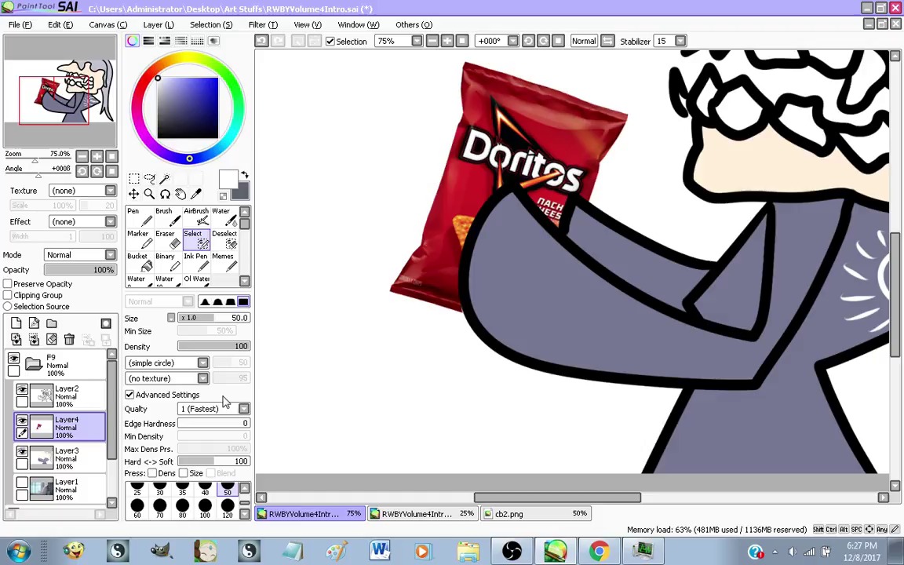
{"action": "left_click", "coordinate": [22, 421]}
{"action": "left_click", "coordinate": [22, 420]}
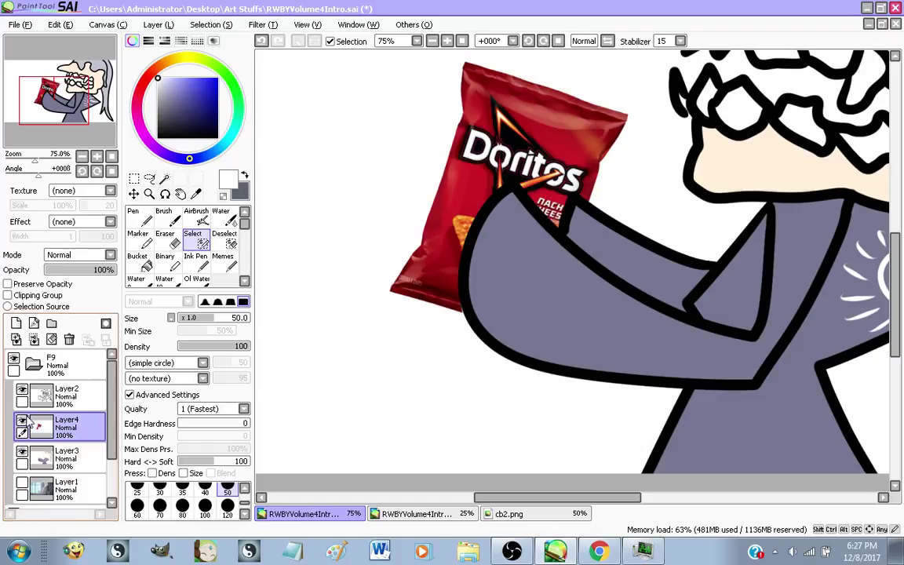
Merge the Doritos bag layer down into Layer3 and rename the merged layer "Colors"
{"action": "left_click", "coordinate": [31, 340]}
{"action": "double_click", "coordinate": [82, 438]}
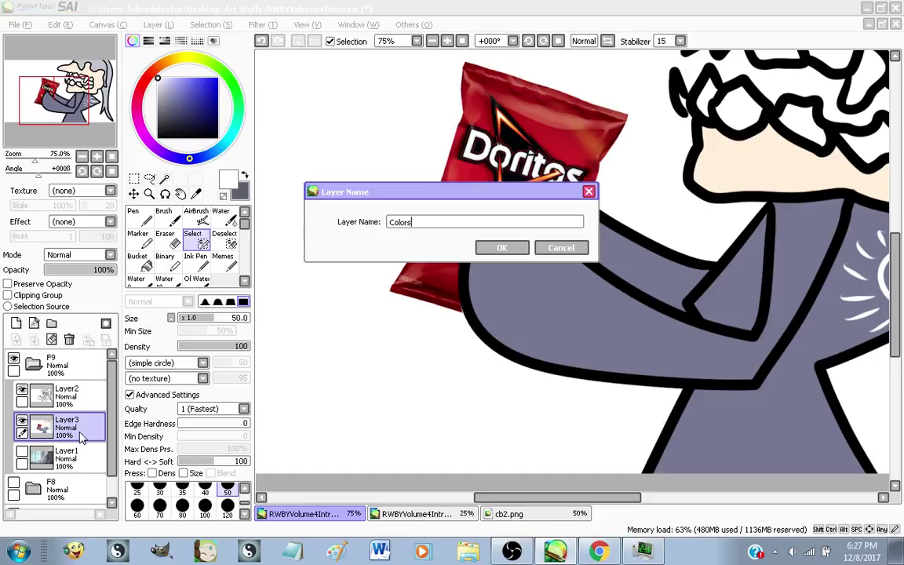
{"action": "key", "text": "Return"}
{"action": "scroll", "coordinate": [448, 430], "scroll_direction": "down", "scroll_amount": 4}
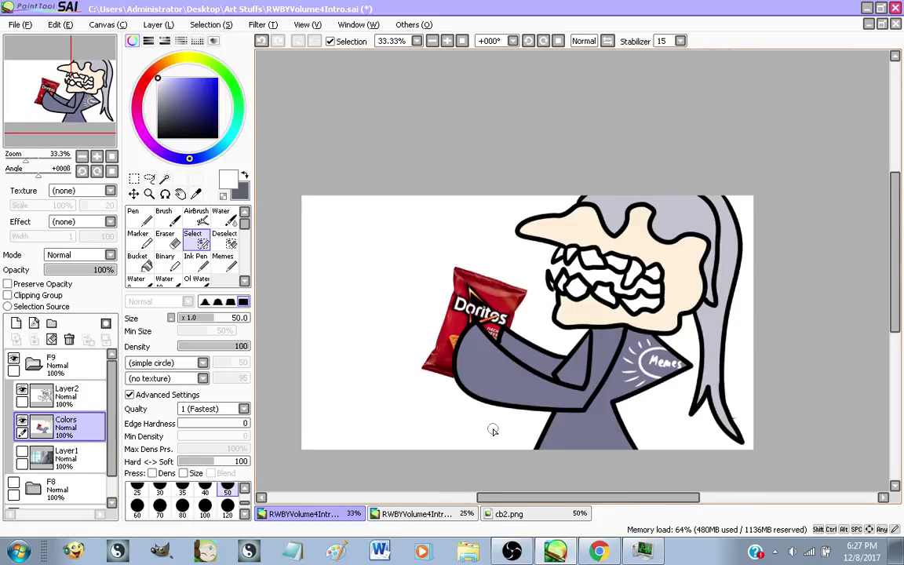
{"action": "scroll", "coordinate": [491, 428], "scroll_direction": "up", "scroll_amount": 2}
Switch to the YouTube Live Dashboard in Chrome and read the recent viewer messages in the live chat
{"action": "left_click", "coordinate": [608, 552]}
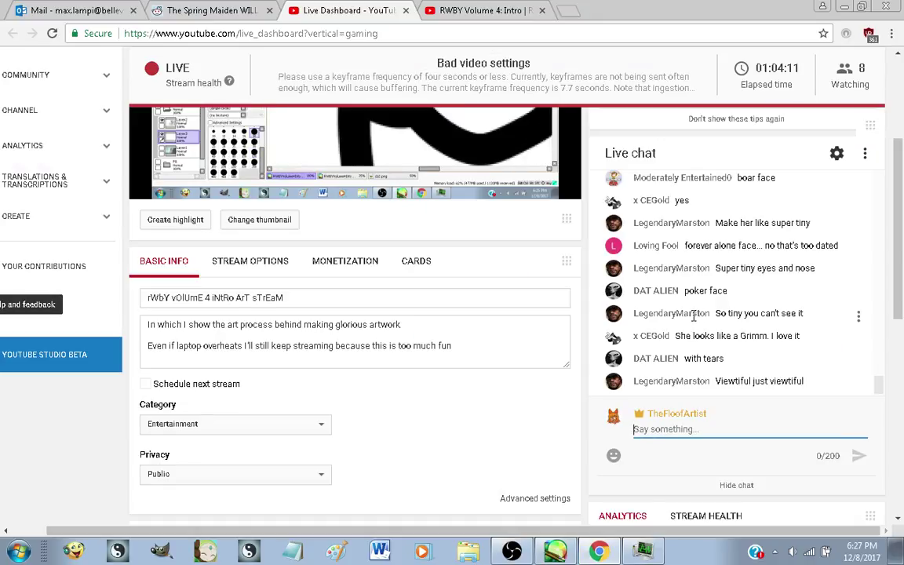
{"action": "scroll", "coordinate": [692, 316], "scroll_direction": "up", "scroll_amount": 2}
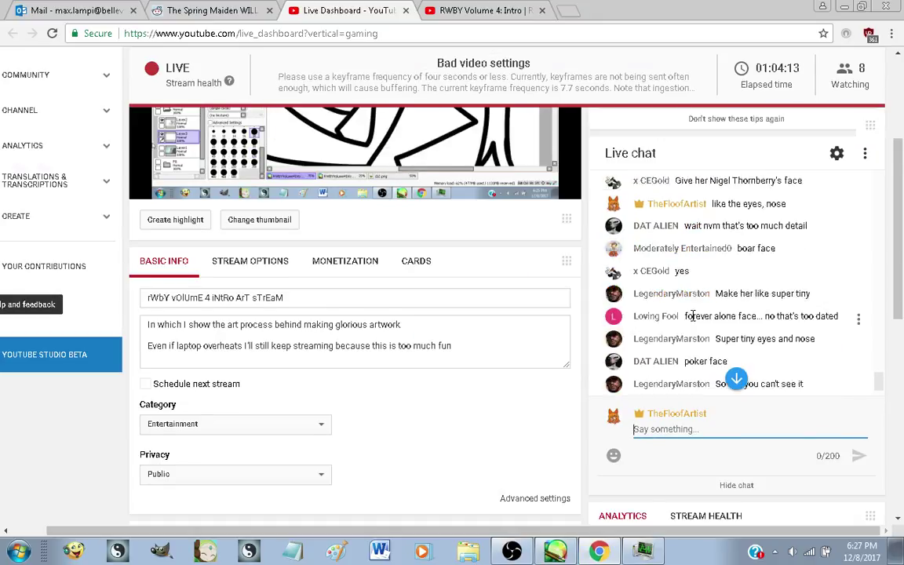
{"action": "scroll", "coordinate": [634, 321], "scroll_direction": "down", "scroll_amount": 4}
{"action": "scroll", "coordinate": [568, 340], "scroll_direction": "up", "scroll_amount": 1}
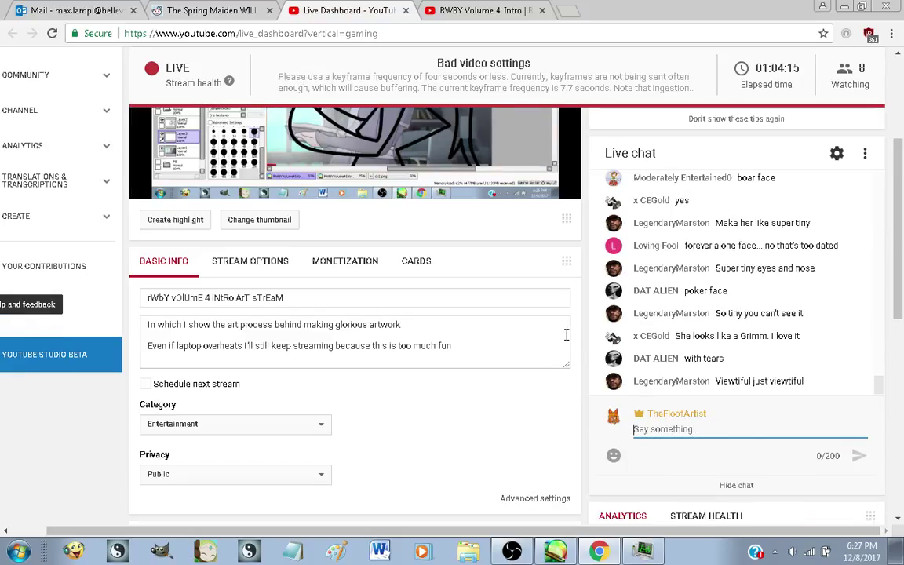
{"action": "scroll", "coordinate": [575, 333], "scroll_direction": "up", "scroll_amount": 1}
{"action": "scroll", "coordinate": [577, 336], "scroll_direction": "down", "scroll_amount": 1}
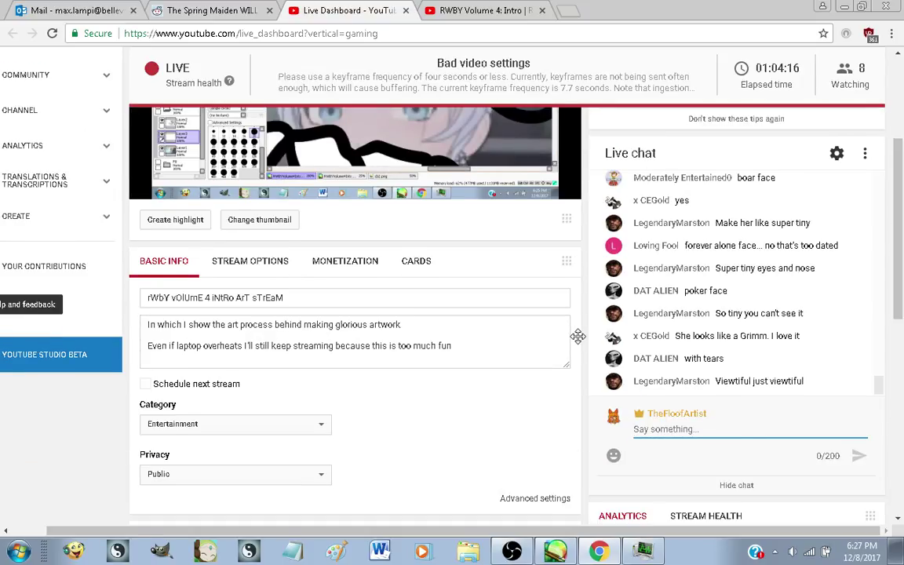
{"action": "left_click", "coordinate": [555, 550]}
{"action": "scroll", "coordinate": [572, 312], "scroll_direction": "up", "scroll_amount": 1}
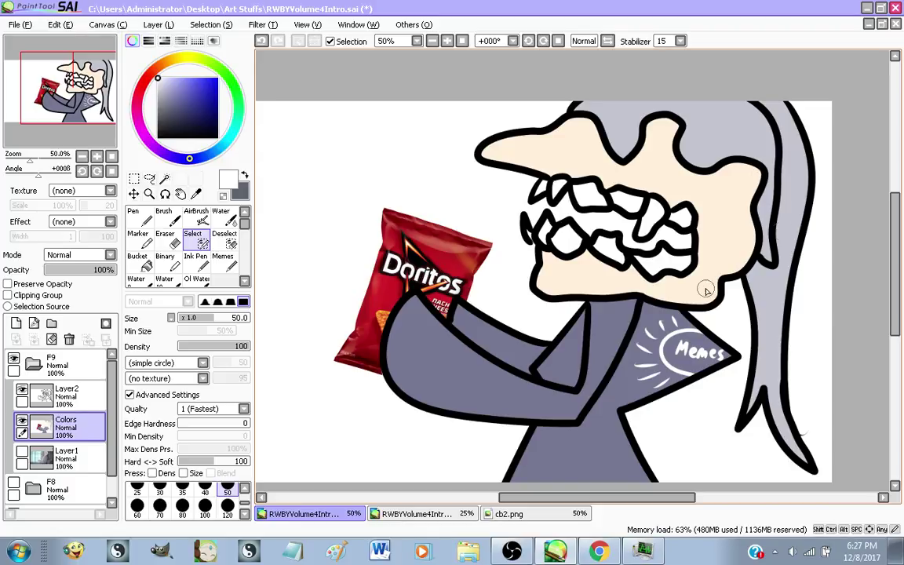
{"action": "key", "text": "alt+Tab"}
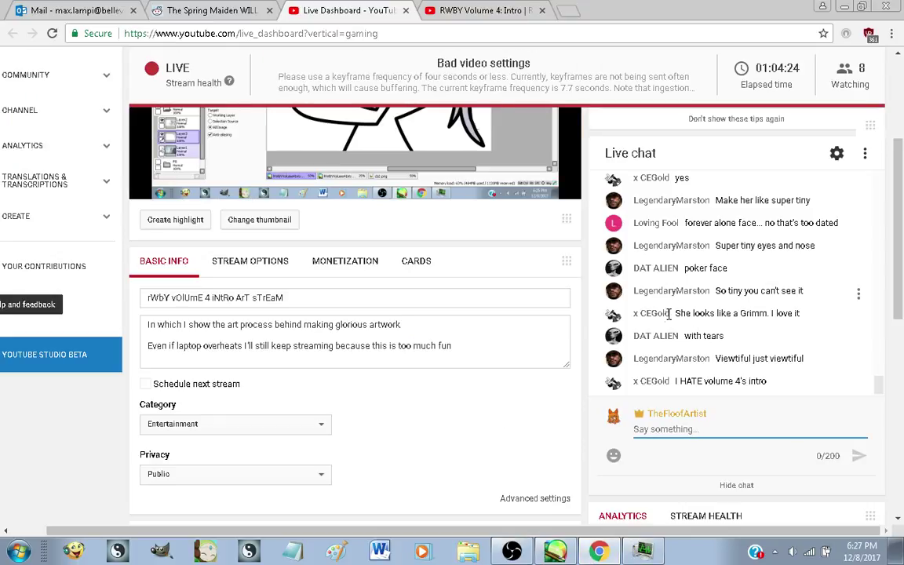
{"action": "scroll", "coordinate": [668, 313], "scroll_direction": "up", "scroll_amount": 1}
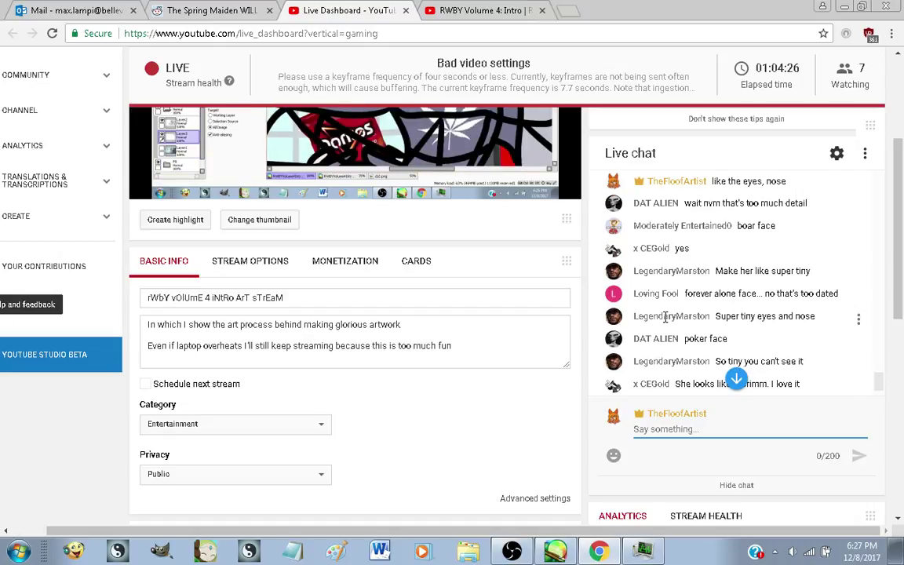
Catch up on the newest viewer messages at the end of the live chat
{"action": "scroll", "coordinate": [665, 317], "scroll_direction": "down", "scroll_amount": 3}
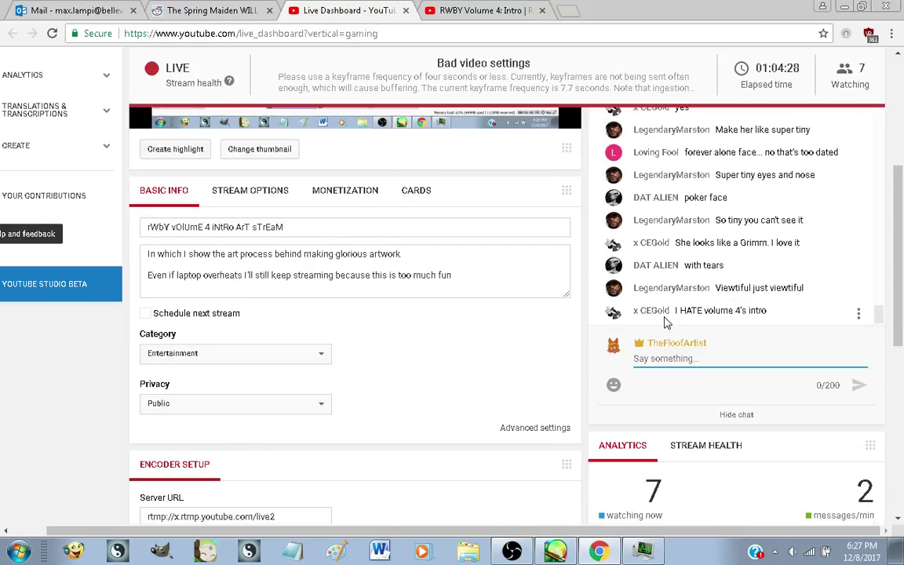
{"action": "scroll", "coordinate": [567, 375], "scroll_direction": "up", "scroll_amount": 2}
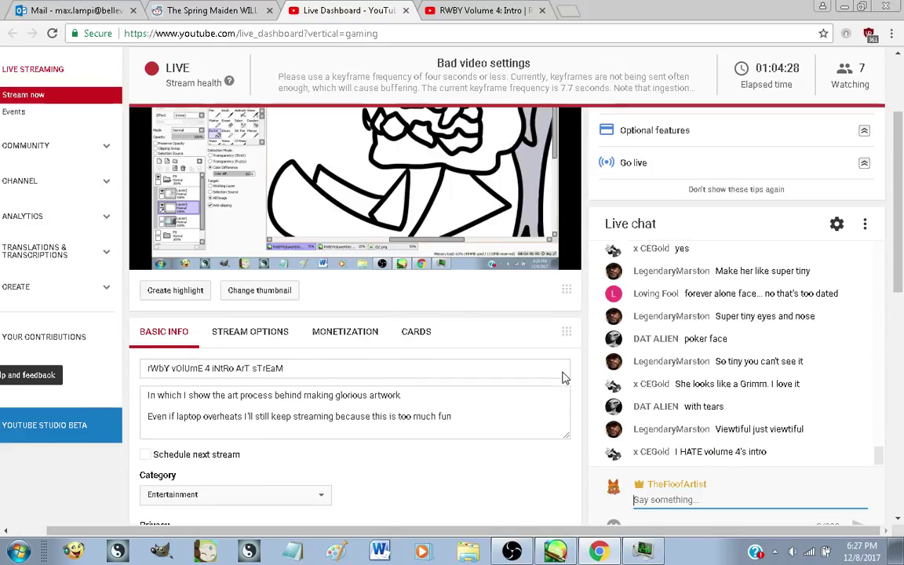
{"action": "left_click", "coordinate": [555, 552]}
{"action": "left_click", "coordinate": [598, 552]}
{"action": "scroll", "coordinate": [582, 438], "scroll_direction": "down", "scroll_amount": 1}
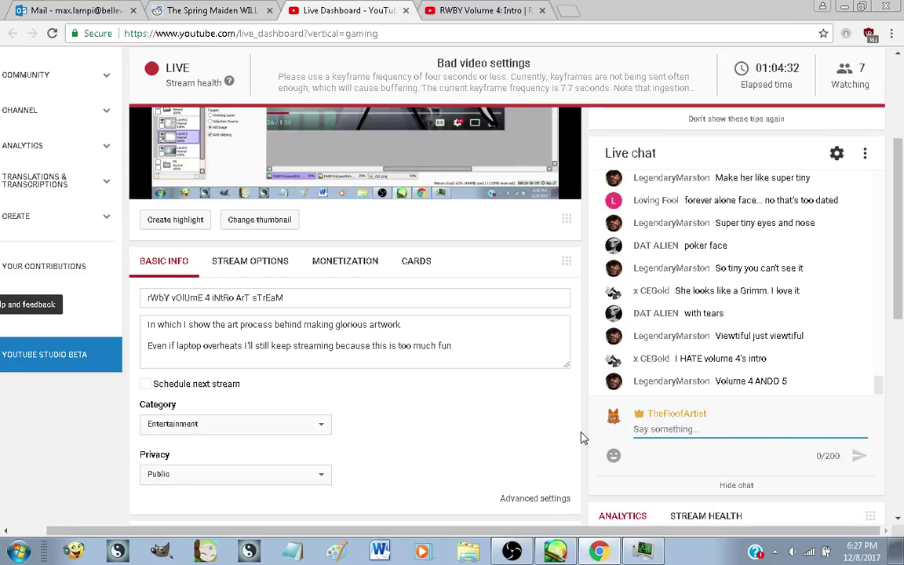
{"action": "scroll", "coordinate": [582, 438], "scroll_direction": "up", "scroll_amount": 1}
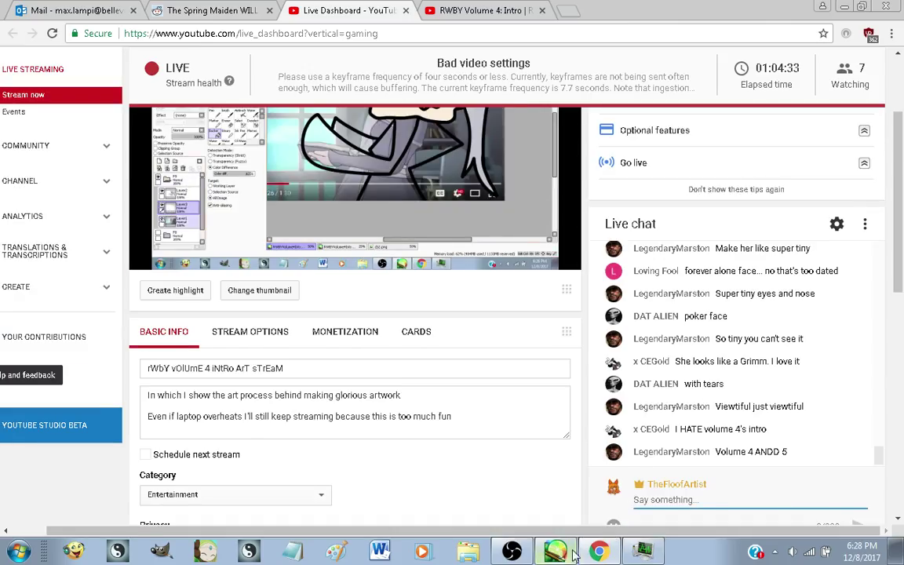
Switch to PaintTool SAI, add a new layer above Colors, and rename Layer2 to "k"
{"action": "key", "text": "alt+Tab"}
{"action": "scroll", "coordinate": [661, 227], "scroll_direction": "up", "scroll_amount": 1}
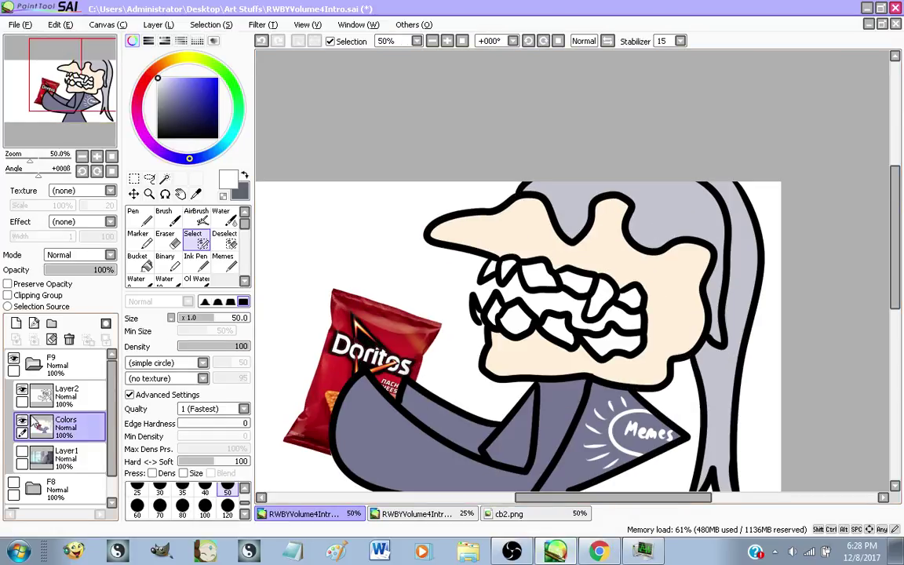
{"action": "left_click", "coordinate": [16, 329]}
{"action": "left_click", "coordinate": [72, 405]}
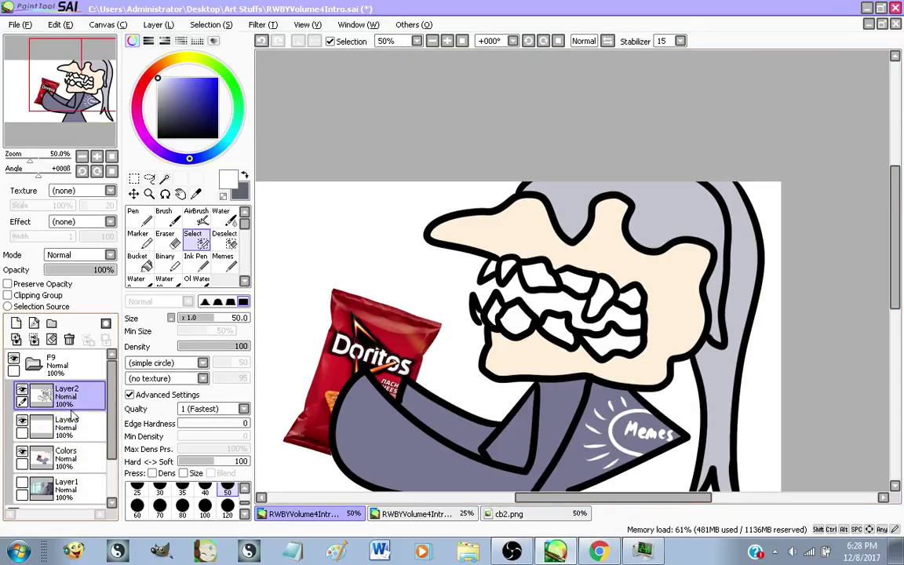
{"action": "double_click", "coordinate": [76, 398]}
{"action": "key", "text": "Return"}
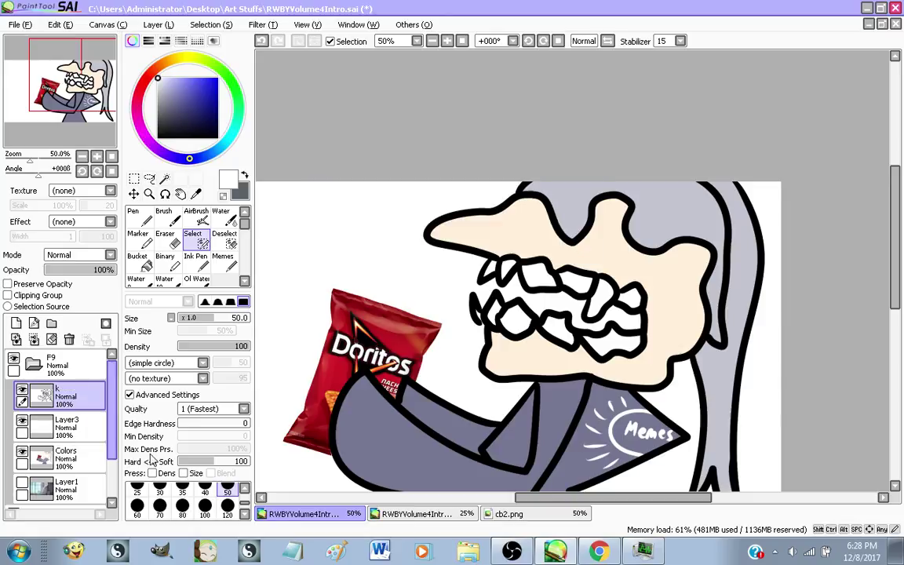
Make Layer3 the active layer and set the drawing colour to black
{"action": "left_click", "coordinate": [67, 427]}
{"action": "scroll", "coordinate": [464, 294], "scroll_direction": "up", "scroll_amount": 1}
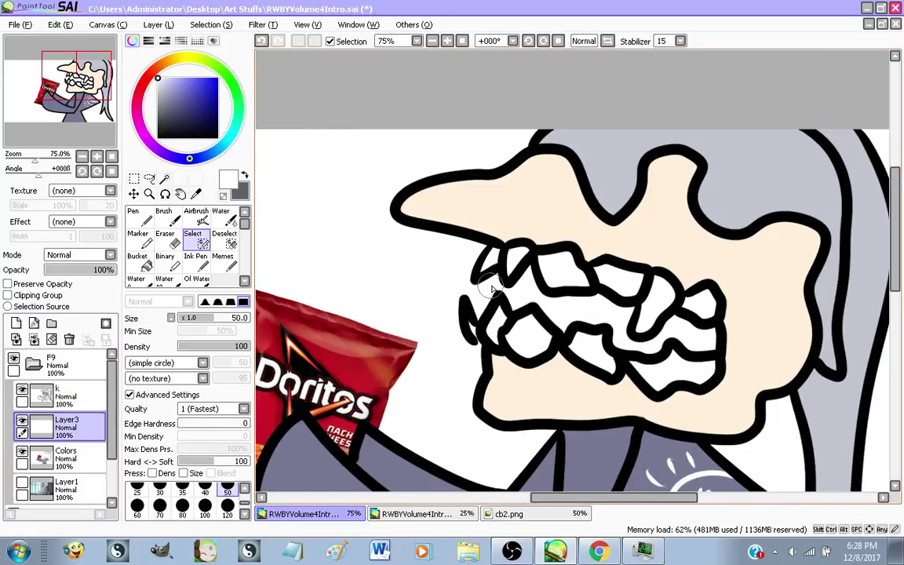
{"action": "left_click_drag", "start_coordinate": [196, 105], "coordinate": [67, 316]}
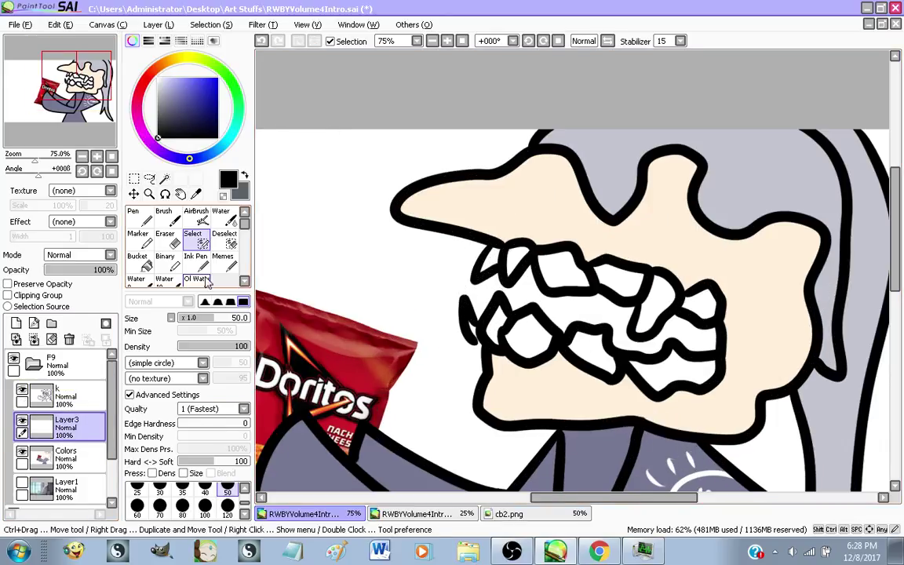
{"action": "scroll", "coordinate": [226, 512], "scroll_direction": "up", "scroll_amount": 2}
{"action": "left_click", "coordinate": [227, 506]}
{"action": "scroll", "coordinate": [524, 155], "scroll_direction": "up", "scroll_amount": 1}
{"action": "left_click_drag", "start_coordinate": [458, 193], "coordinate": [620, 337]}
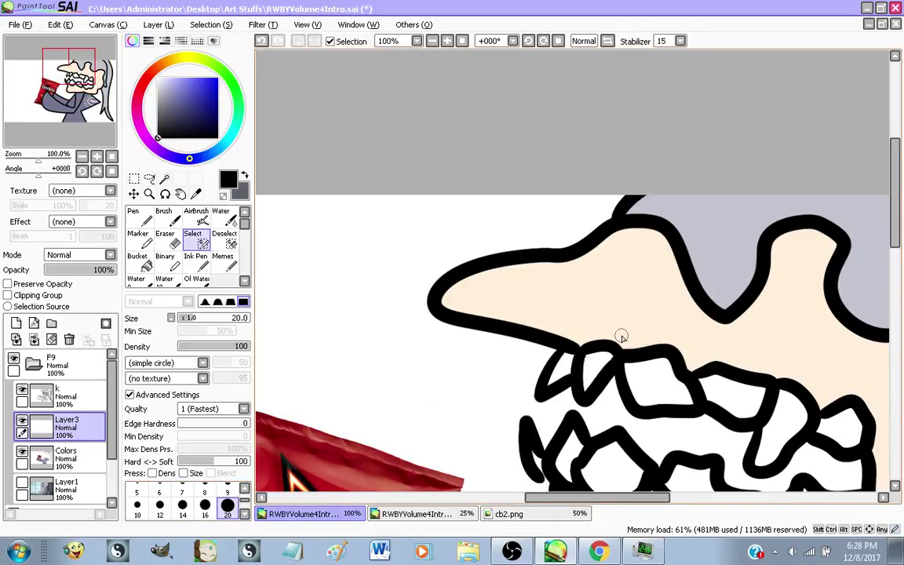
{"action": "scroll", "coordinate": [621, 337], "scroll_direction": "down", "scroll_amount": 2}
{"action": "scroll", "coordinate": [521, 251], "scroll_direction": "up", "scroll_amount": 2}
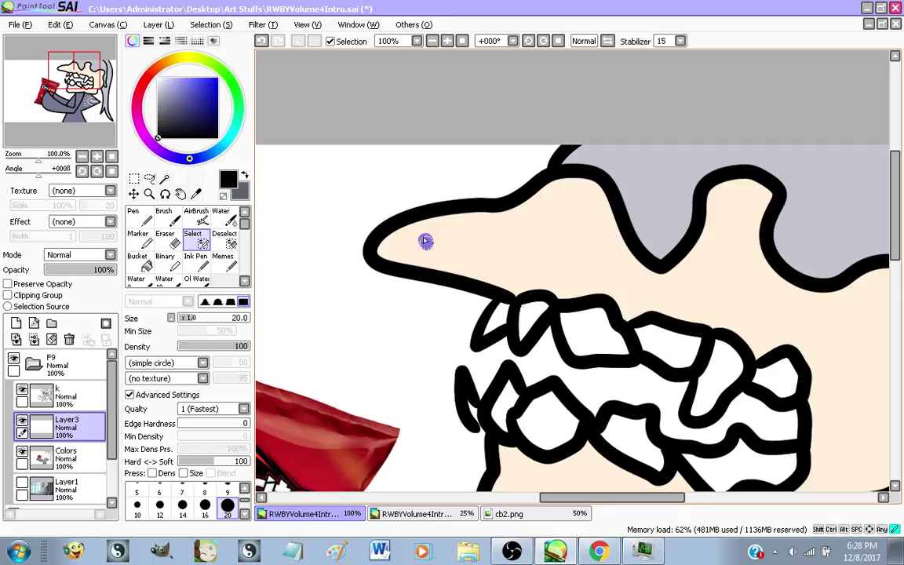
{"action": "key", "text": "ctrl+z"}
Dot a small black eye on the tip of the snout with the Pen at size 12, undoing the extra dot on the cheek
{"action": "key", "text": "n"}
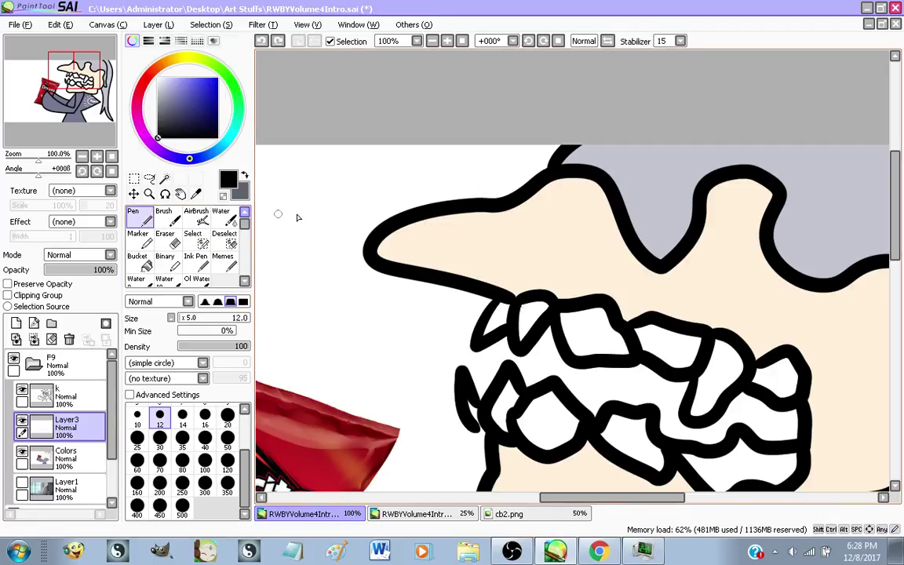
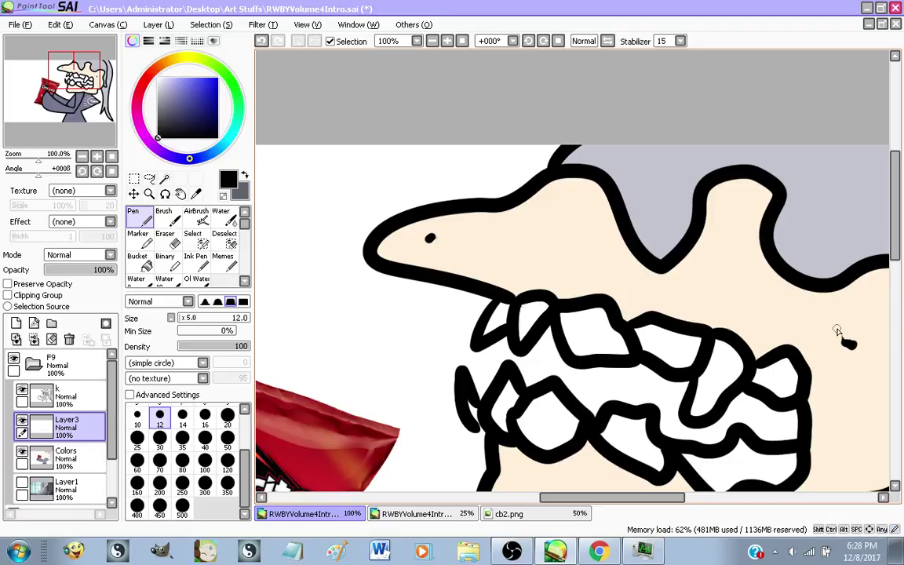
{"action": "scroll", "coordinate": [777, 204], "scroll_direction": "down", "scroll_amount": 2}
{"action": "scroll", "coordinate": [496, 329], "scroll_direction": "up", "scroll_amount": 2}
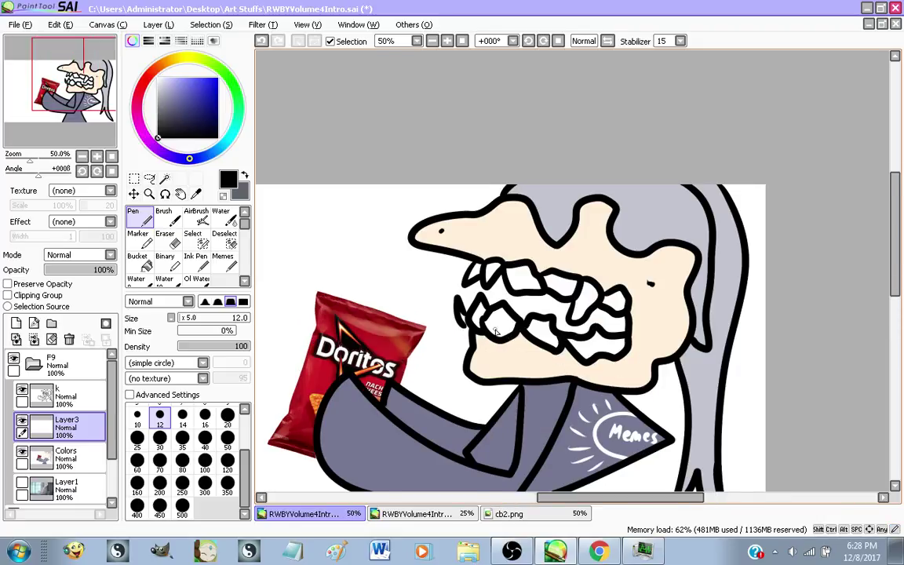
{"action": "key", "text": "ctrl+z"}
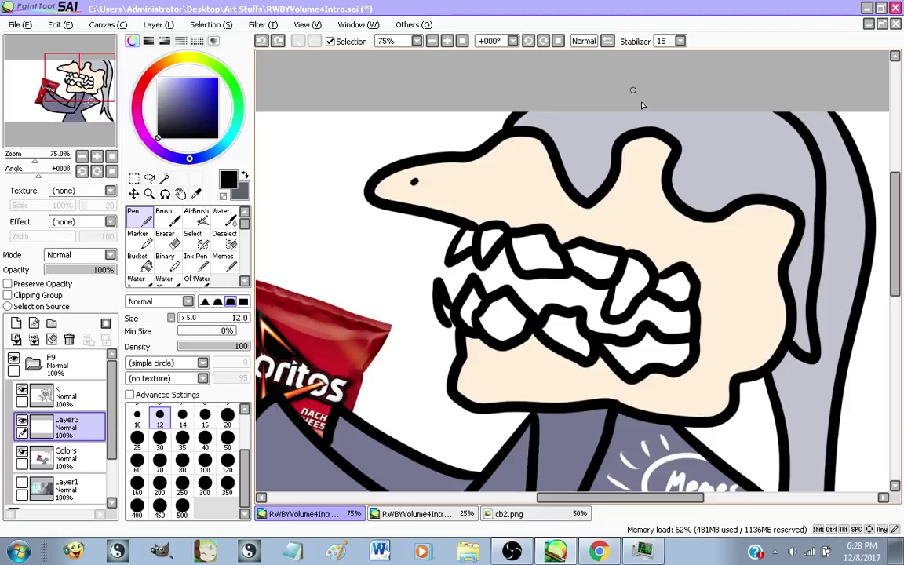
Dot the second small eye on the middle bump of the face and add a small nose stroke above the teeth
{"action": "left_click", "coordinate": [641, 155]}
{"action": "key", "text": "ctrl+z"}
{"action": "left_click", "coordinate": [641, 156]}
{"action": "key", "text": "ctrl+z"}
{"action": "left_click", "coordinate": [645, 159]}
{"action": "scroll", "coordinate": [515, 265], "scroll_direction": "down", "scroll_amount": 1}
{"action": "scroll", "coordinate": [676, 352], "scroll_direction": "up", "scroll_amount": 2}
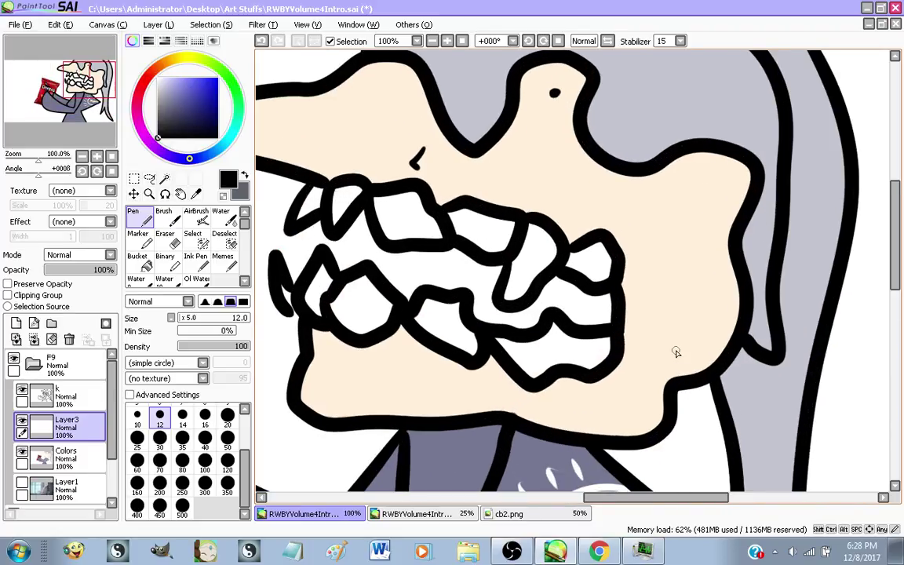
Draw a short ear curve at the back of the jaw and a small looped earring hanging below it
{"action": "mouse_move", "coordinate": [669, 382]}
{"action": "left_mouse_down"}
{"action": "mouse_move", "coordinate": [677, 360]}
{"action": "mouse_move", "coordinate": [663, 361]}
{"action": "mouse_move", "coordinate": [674, 359]}
{"action": "left_mouse_up"}
{"action": "key", "text": "ctrl+z"}
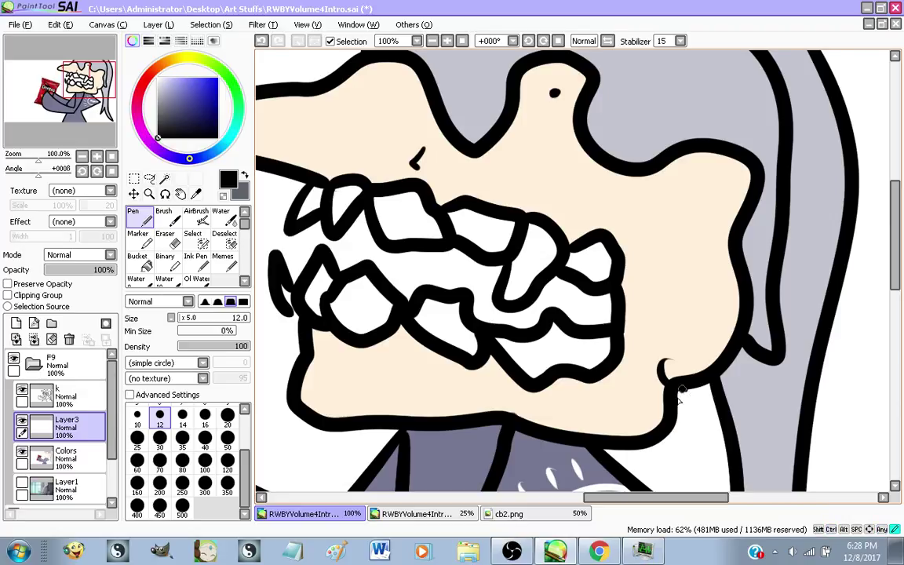
{"action": "mouse_move", "coordinate": [679, 399]}
{"action": "left_mouse_down"}
{"action": "mouse_move", "coordinate": [685, 415]}
{"action": "mouse_move", "coordinate": [691, 406]}
{"action": "left_mouse_up"}
{"action": "key", "text": "ctrl+z"}
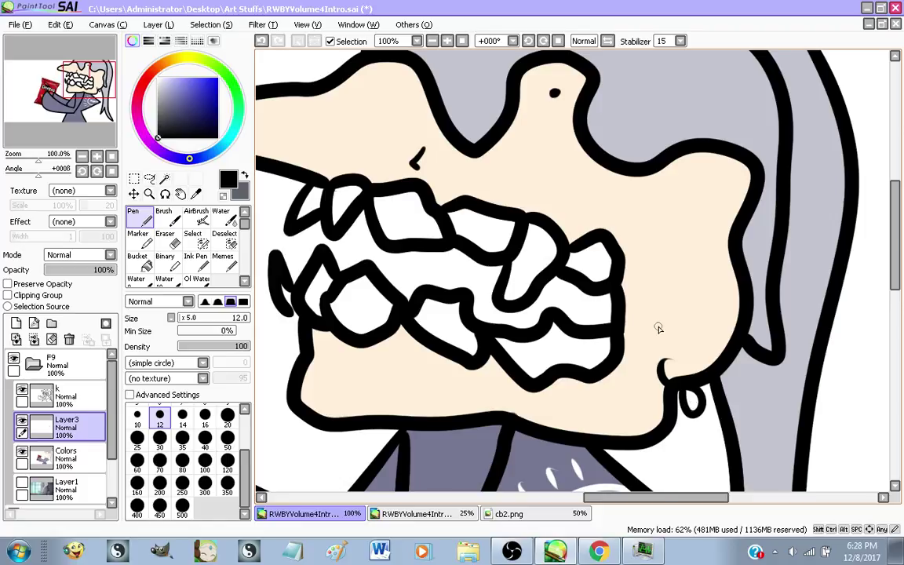
{"action": "scroll", "coordinate": [659, 328], "scroll_direction": "down", "scroll_amount": 2}
{"action": "scroll", "coordinate": [607, 385], "scroll_direction": "up", "scroll_amount": 5}
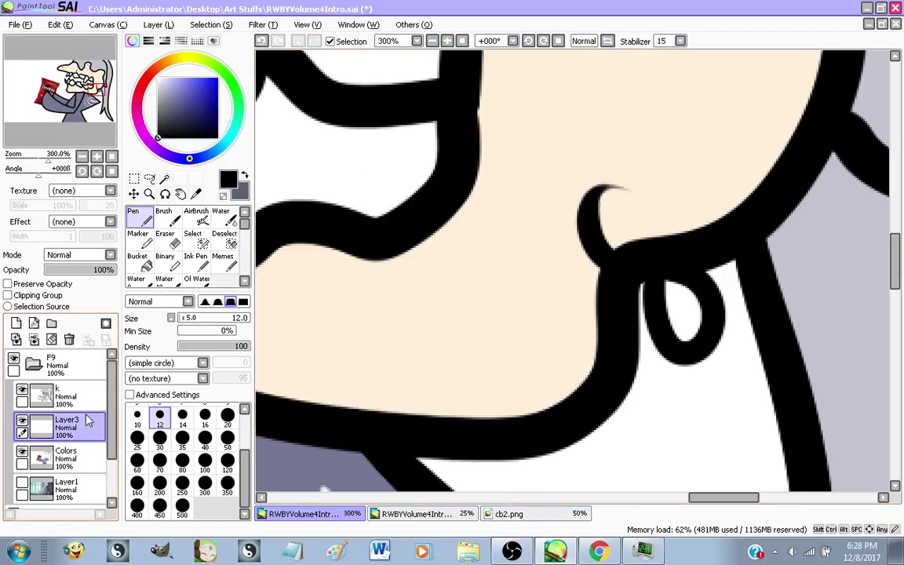
Show the F8 folder for reference and sample the purple from its earring
{"action": "scroll", "coordinate": [89, 421], "scroll_direction": "down", "scroll_amount": 2}
{"action": "scroll", "coordinate": [441, 338], "scroll_direction": "down", "scroll_amount": 5}
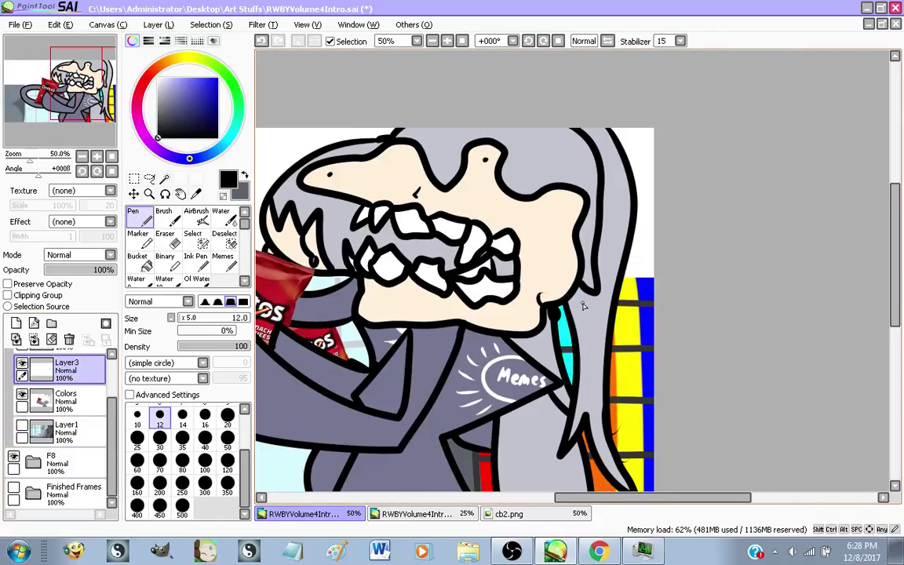
{"action": "scroll", "coordinate": [583, 306], "scroll_direction": "down", "scroll_amount": 1}
{"action": "scroll", "coordinate": [185, 243], "scroll_direction": "down", "scroll_amount": 1}
{"action": "scroll", "coordinate": [449, 332], "scroll_direction": "up", "scroll_amount": 7}
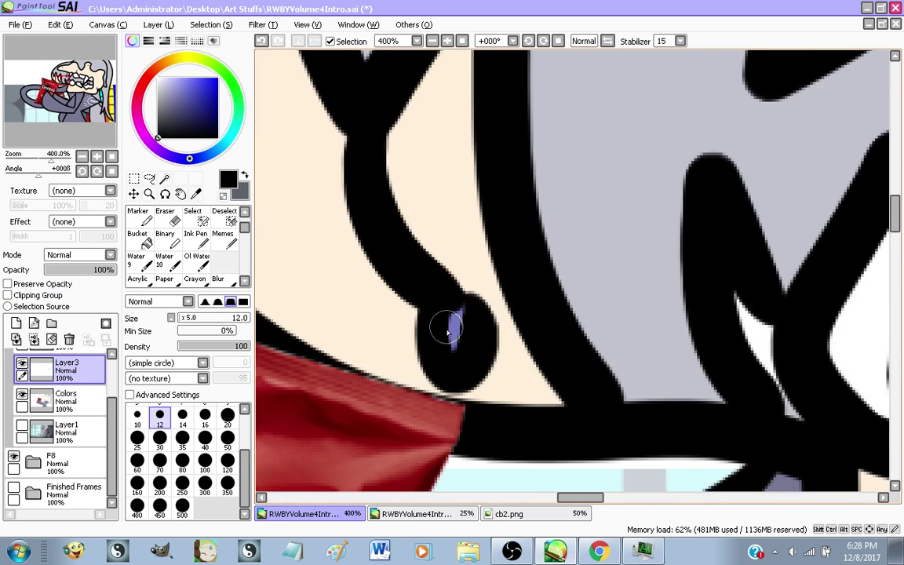
{"action": "scroll", "coordinate": [449, 333], "scroll_direction": "up", "scroll_amount": 1}
{"action": "left_click", "coordinate": [464, 327], "text": "alt"}
{"action": "scroll", "coordinate": [463, 327], "scroll_direction": "down", "scroll_amount": 5}
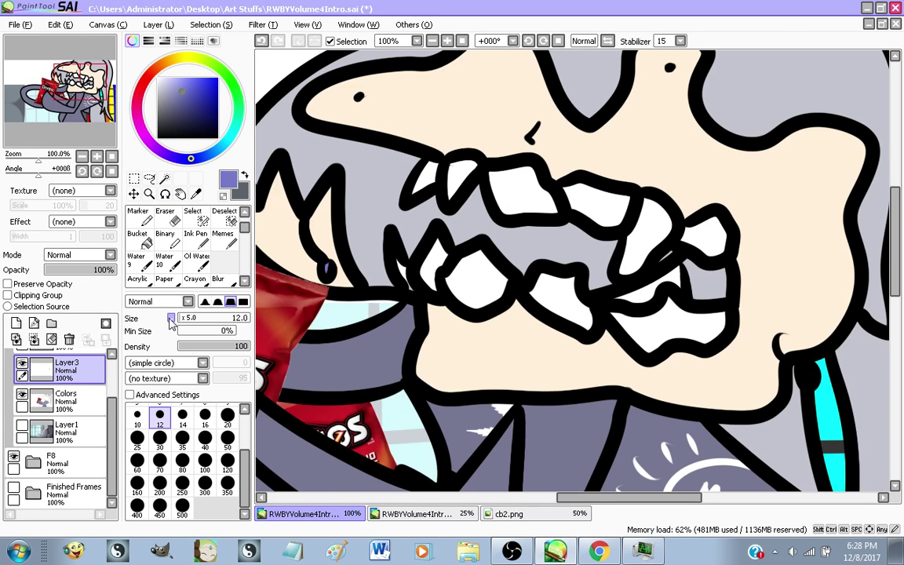
Hide the F8 folder and paint the inside of the F9 earring purple on the Colors layer
{"action": "left_click", "coordinate": [69, 396]}
{"action": "scroll", "coordinate": [619, 314], "scroll_direction": "down", "scroll_amount": 2}
{"action": "scroll", "coordinate": [650, 329], "scroll_direction": "up", "scroll_amount": 2}
{"action": "scroll", "coordinate": [619, 287], "scroll_direction": "up", "scroll_amount": 4}
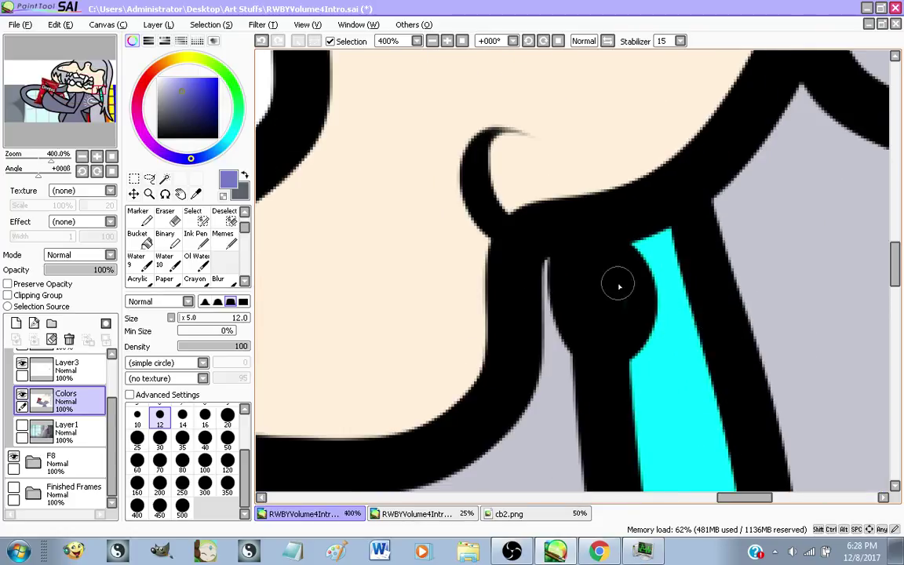
{"action": "left_click", "coordinate": [13, 457]}
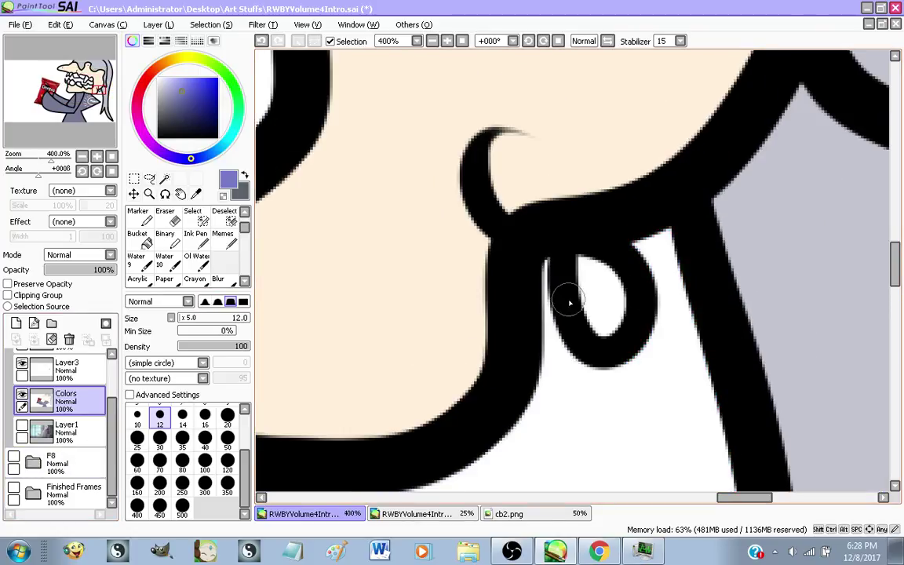
{"action": "scroll", "coordinate": [569, 303], "scroll_direction": "up", "scroll_amount": 1}
{"action": "mouse_move", "coordinate": [580, 245]}
{"action": "left_mouse_down"}
{"action": "mouse_move", "coordinate": [578, 291]}
{"action": "mouse_move", "coordinate": [594, 350]}
{"action": "mouse_move", "coordinate": [627, 371]}
{"action": "mouse_move", "coordinate": [645, 296]}
{"action": "mouse_move", "coordinate": [607, 255]}
{"action": "mouse_move", "coordinate": [618, 319]}
{"action": "left_mouse_up"}
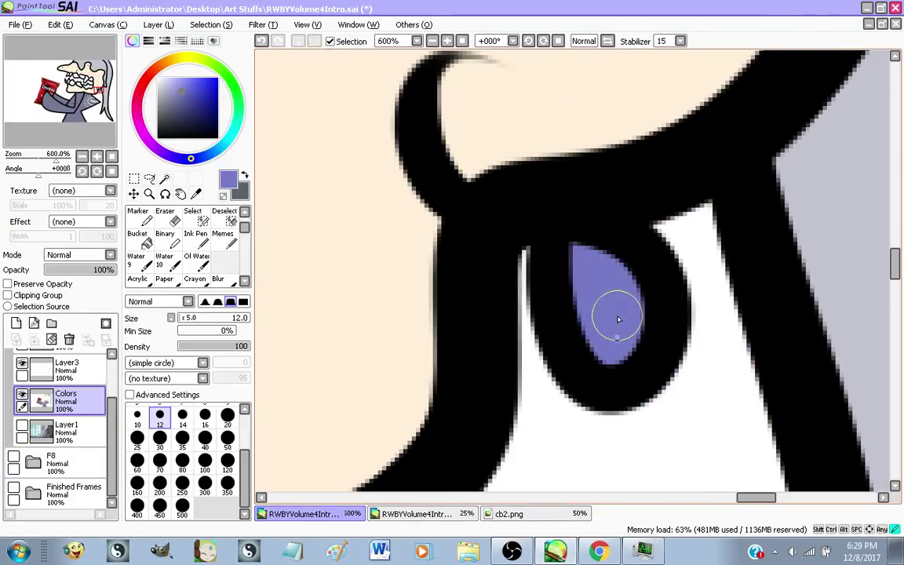
{"action": "scroll", "coordinate": [626, 275], "scroll_direction": "down", "scroll_amount": 8}
{"action": "scroll", "coordinate": [528, 265], "scroll_direction": "up", "scroll_amount": 1}
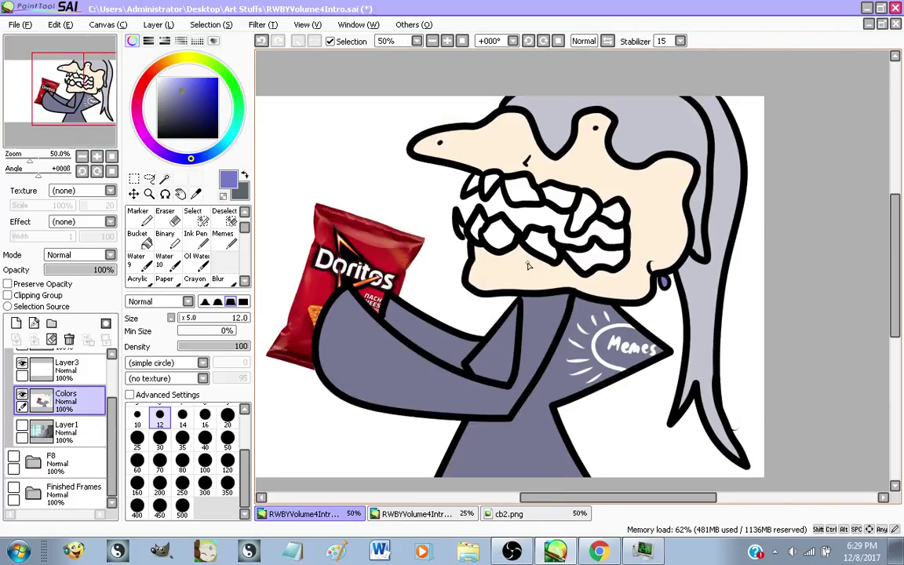
{"action": "scroll", "coordinate": [470, 244], "scroll_direction": "down", "scroll_amount": 1}
{"action": "scroll", "coordinate": [436, 271], "scroll_direction": "up", "scroll_amount": 1}
{"action": "scroll", "coordinate": [456, 288], "scroll_direction": "down", "scroll_amount": 1}
{"action": "scroll", "coordinate": [487, 294], "scroll_direction": "up", "scroll_amount": 1}
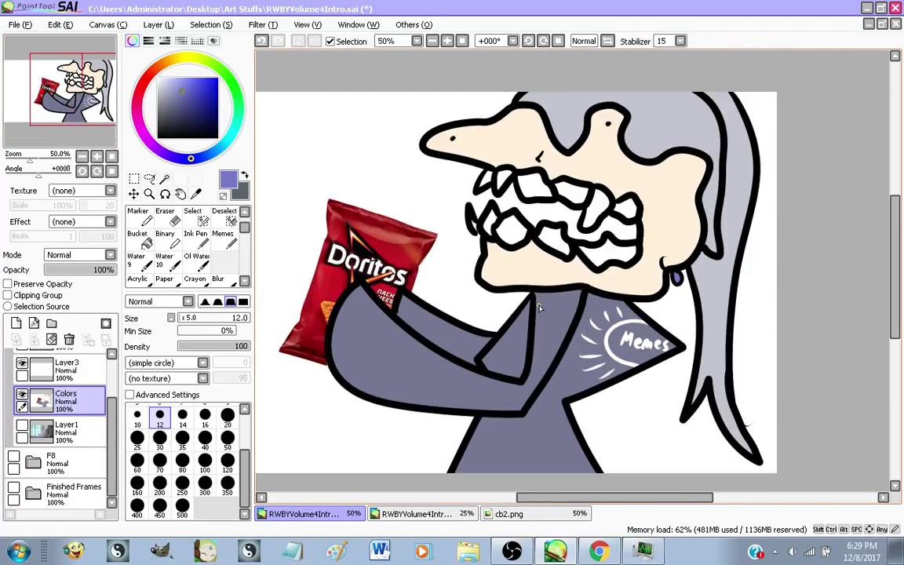
Switch to the YouTube Live Dashboard in Chrome and read viewers' reactions to the drawing in the live chat
{"action": "left_click", "coordinate": [598, 551]}
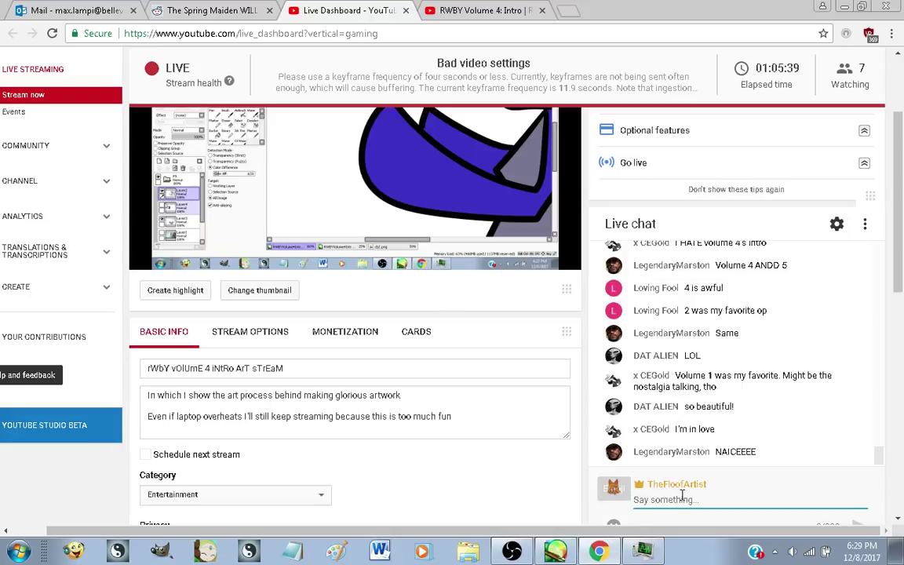
{"action": "scroll", "coordinate": [706, 353], "scroll_direction": "down", "scroll_amount": 1}
{"action": "scroll", "coordinate": [547, 399], "scroll_direction": "up", "scroll_amount": 2}
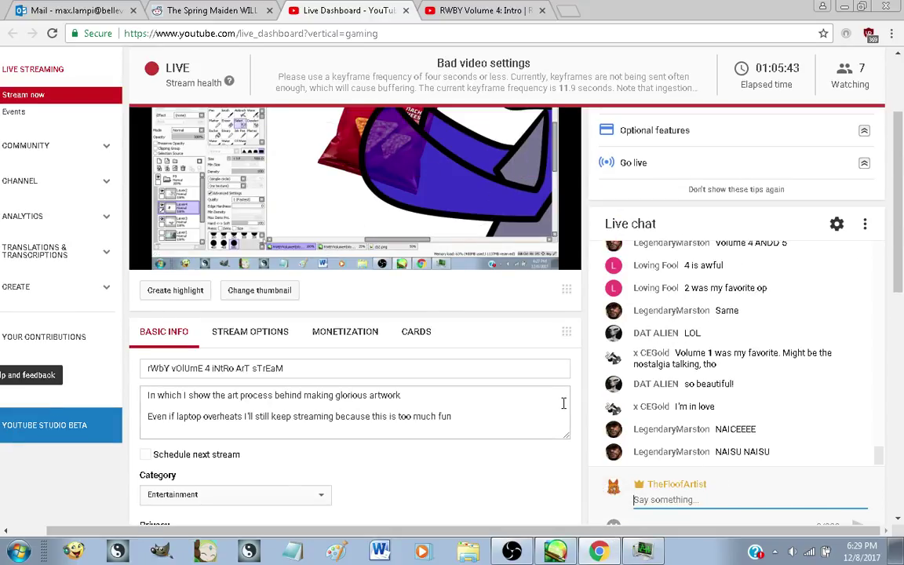
{"action": "scroll", "coordinate": [704, 398], "scroll_direction": "up", "scroll_amount": 1}
{"action": "scroll", "coordinate": [704, 399], "scroll_direction": "down", "scroll_amount": 2}
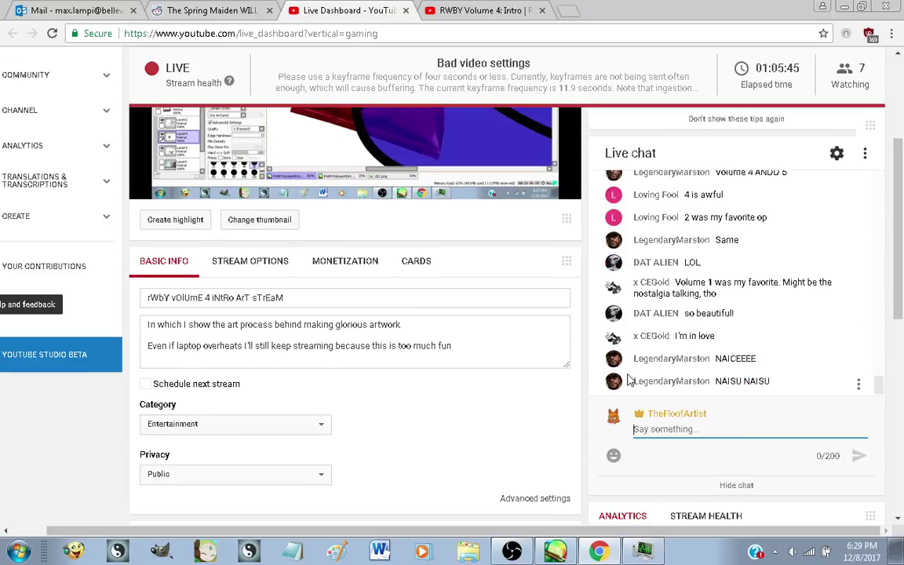
{"action": "scroll", "coordinate": [596, 392], "scroll_direction": "up", "scroll_amount": 1}
{"action": "left_click", "coordinate": [738, 373]}
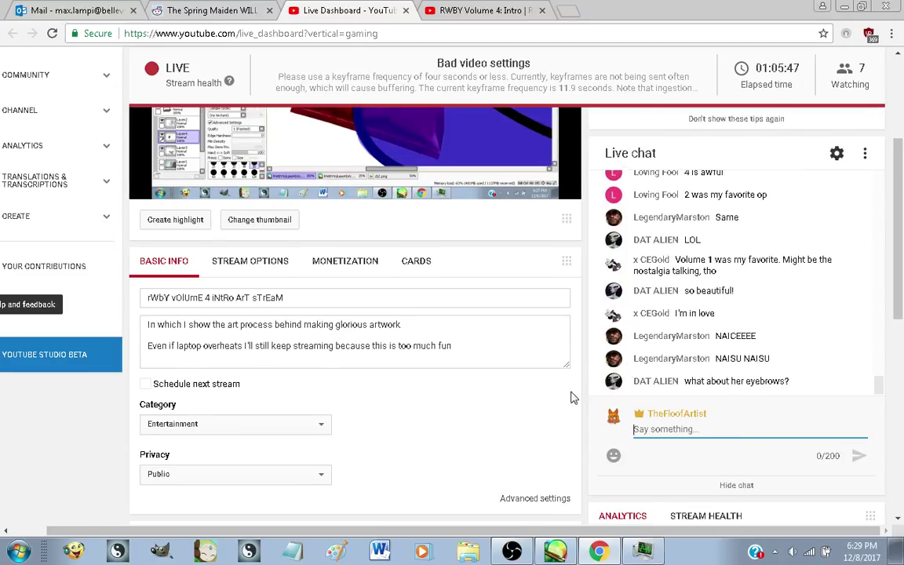
{"action": "scroll", "coordinate": [572, 397], "scroll_direction": "down", "scroll_amount": 1}
{"action": "scroll", "coordinate": [569, 379], "scroll_direction": "up", "scroll_amount": 1}
{"action": "scroll", "coordinate": [569, 381], "scroll_direction": "up", "scroll_amount": 2}
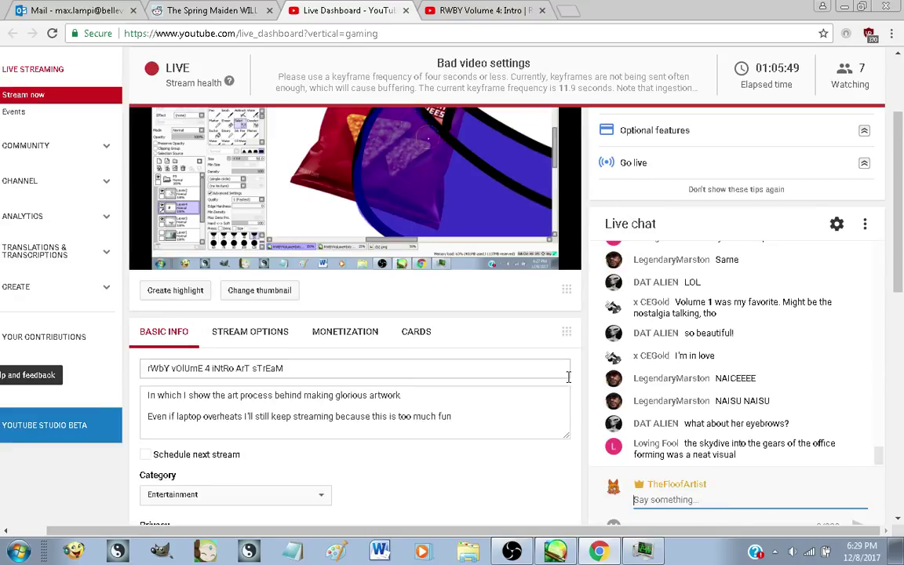
{"action": "scroll", "coordinate": [570, 383], "scroll_direction": "down", "scroll_amount": 2}
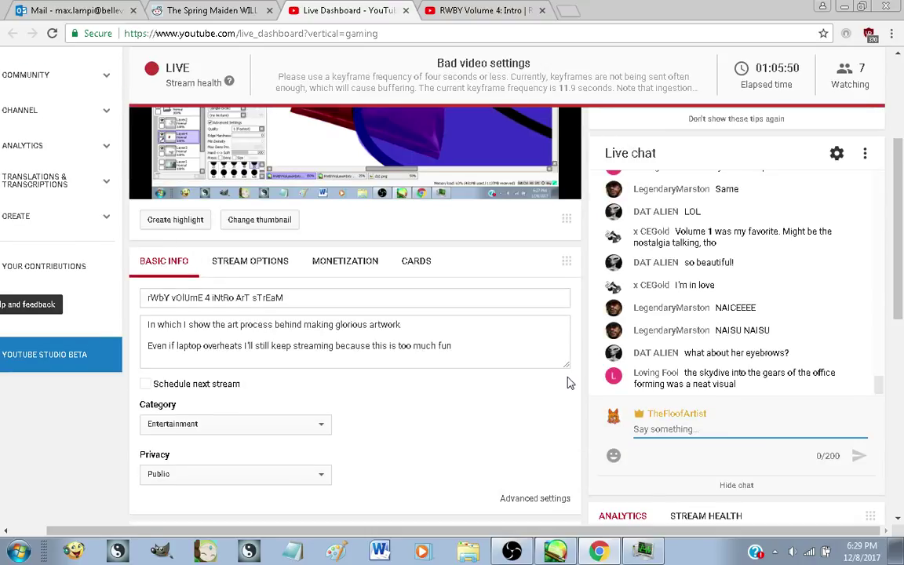
Switch back to PaintTool SAI, set the drawing colour to black and make Layer3 active with the Pen tool
{"action": "left_click", "coordinate": [558, 552]}
{"action": "left_click", "coordinate": [575, 554]}
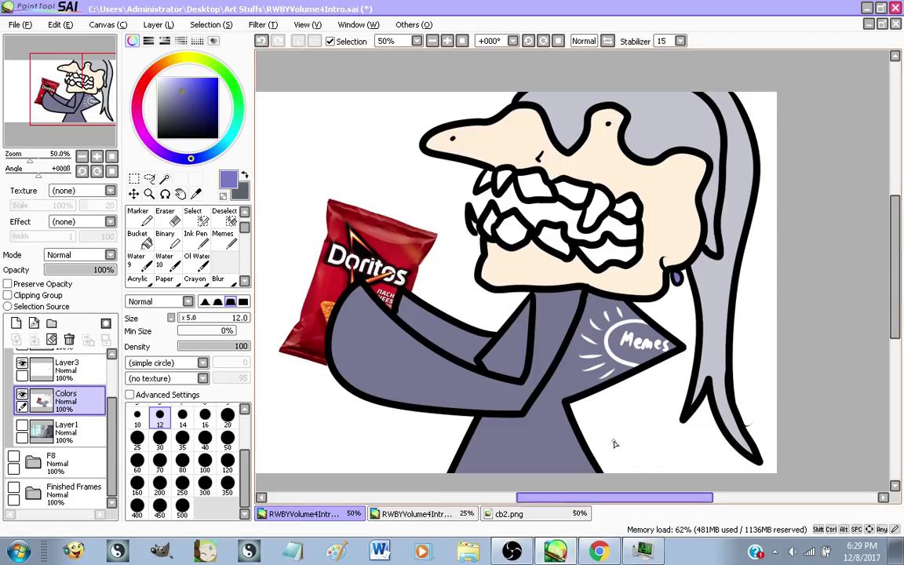
{"action": "scroll", "coordinate": [553, 202], "scroll_direction": "down", "scroll_amount": 2}
{"action": "scroll", "coordinate": [553, 202], "scroll_direction": "up", "scroll_amount": 5}
{"action": "scroll", "coordinate": [554, 203], "scroll_direction": "down", "scroll_amount": 2}
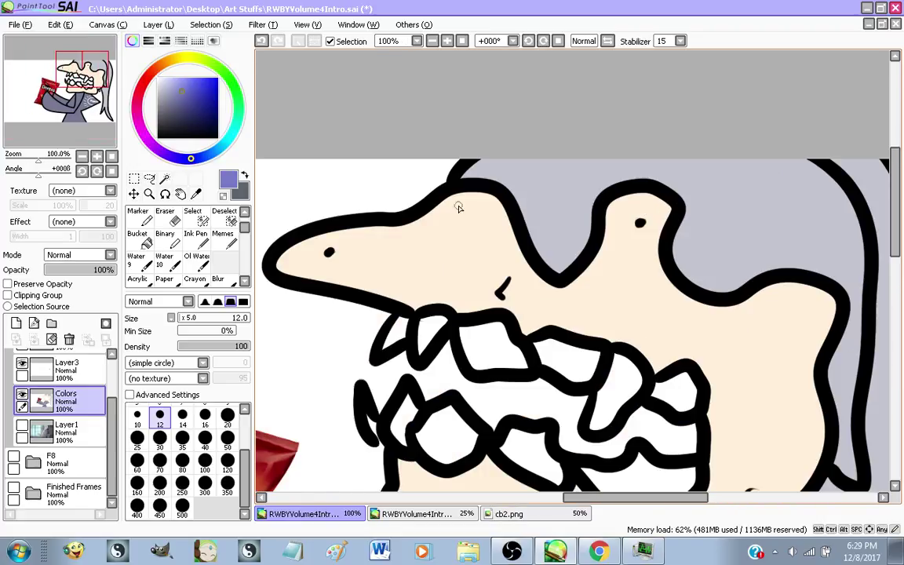
{"action": "left_click_drag", "start_coordinate": [183, 90], "coordinate": [158, 138]}
{"action": "scroll", "coordinate": [543, 224], "scroll_direction": "down", "scroll_amount": 2}
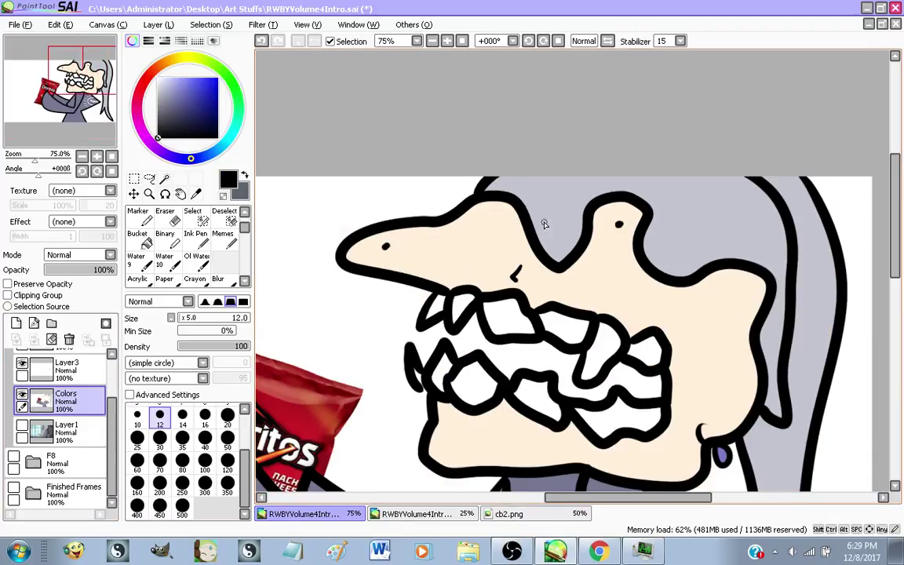
{"action": "scroll", "coordinate": [484, 296], "scroll_direction": "up", "scroll_amount": 1}
{"action": "scroll", "coordinate": [483, 295], "scroll_direction": "down", "scroll_amount": 1}
{"action": "scroll", "coordinate": [483, 294], "scroll_direction": "up", "scroll_amount": 1}
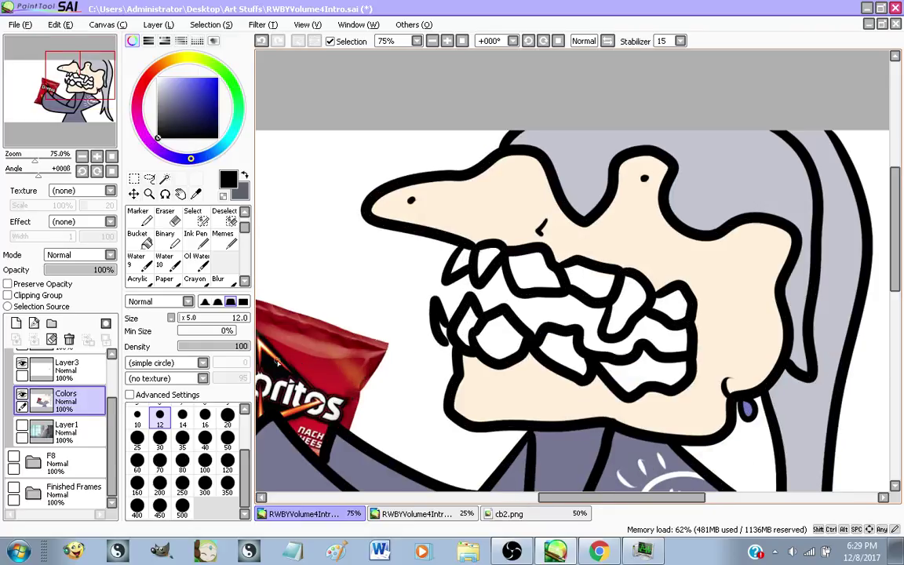
{"action": "scroll", "coordinate": [84, 415], "scroll_direction": "up", "scroll_amount": 1}
{"action": "left_click", "coordinate": [84, 415]}
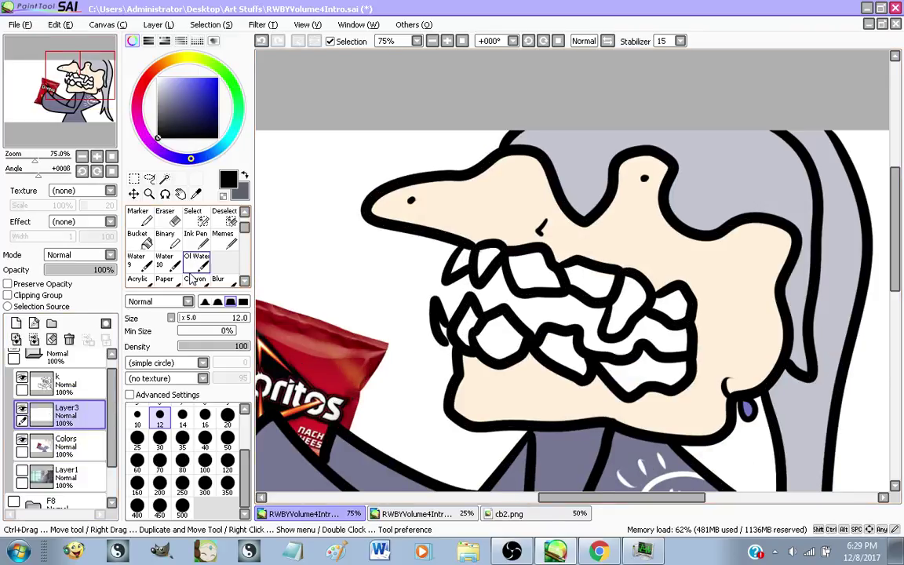
{"action": "scroll", "coordinate": [180, 235], "scroll_direction": "up", "scroll_amount": 1}
{"action": "scroll", "coordinate": [695, 220], "scroll_direction": "down", "scroll_amount": 1}
{"action": "scroll", "coordinate": [695, 220], "scroll_direction": "up", "scroll_amount": 2}
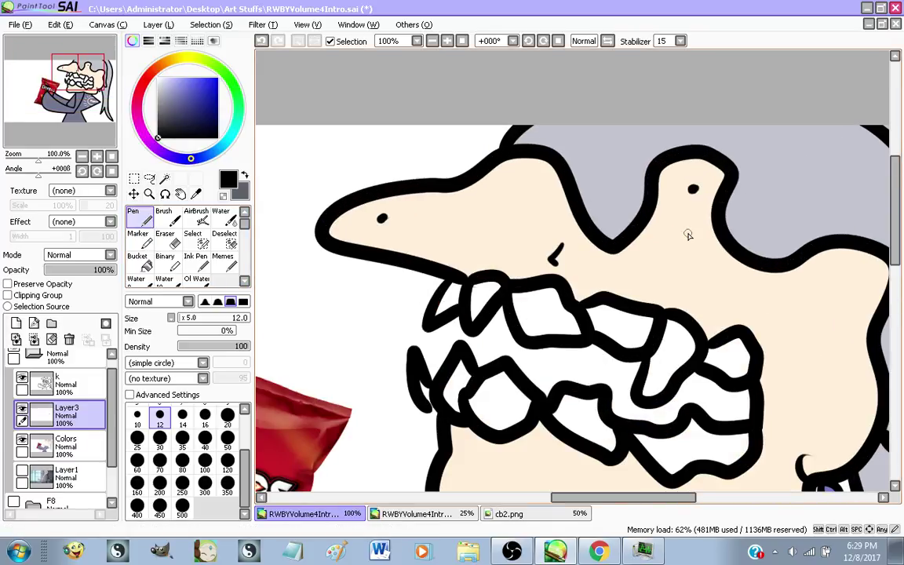
Try long slanted eyebrow strokes beside both eyes and undo them
{"action": "left_click_drag", "start_coordinate": [676, 172], "coordinate": [807, 136]}
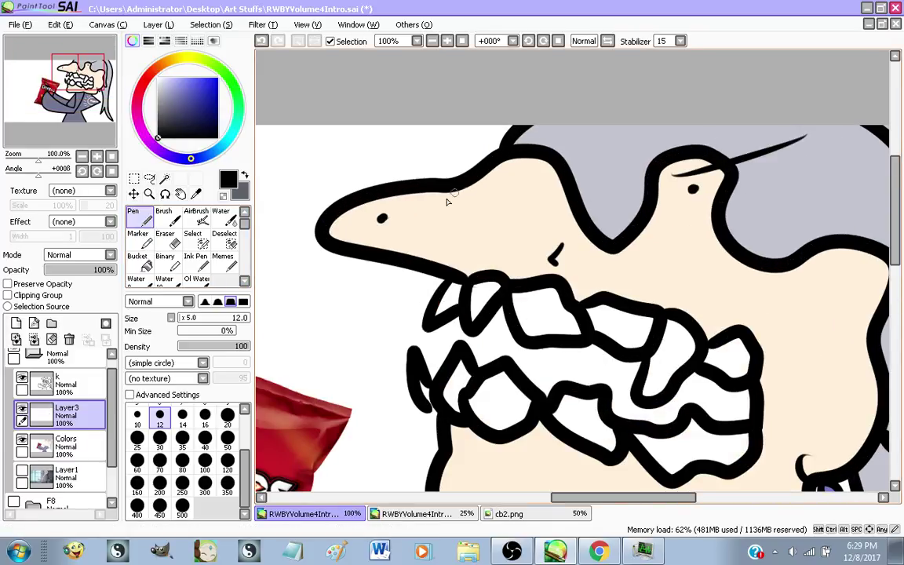
{"action": "left_click_drag", "start_coordinate": [444, 201], "coordinate": [271, 163]}
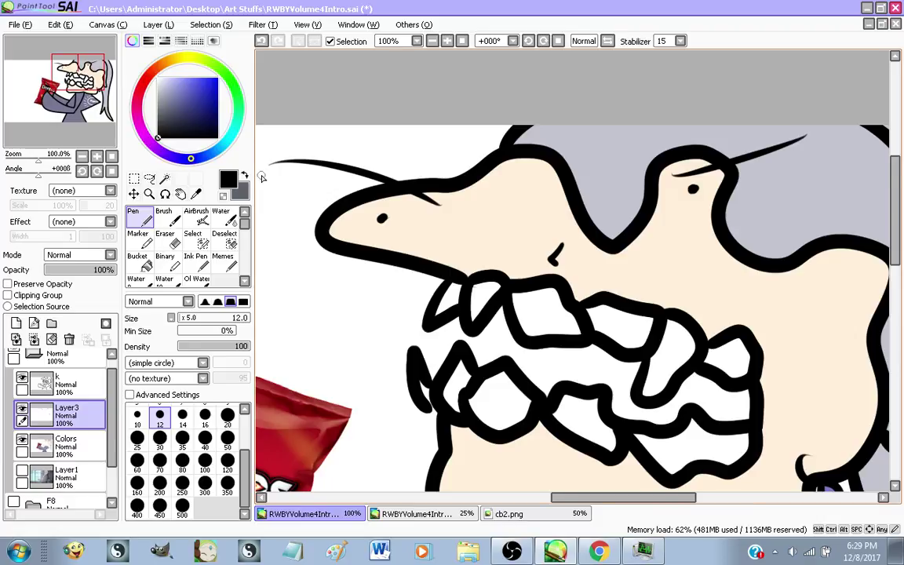
{"action": "scroll", "coordinate": [318, 166], "scroll_direction": "down", "scroll_amount": 2}
{"action": "scroll", "coordinate": [320, 188], "scroll_direction": "up", "scroll_amount": 1}
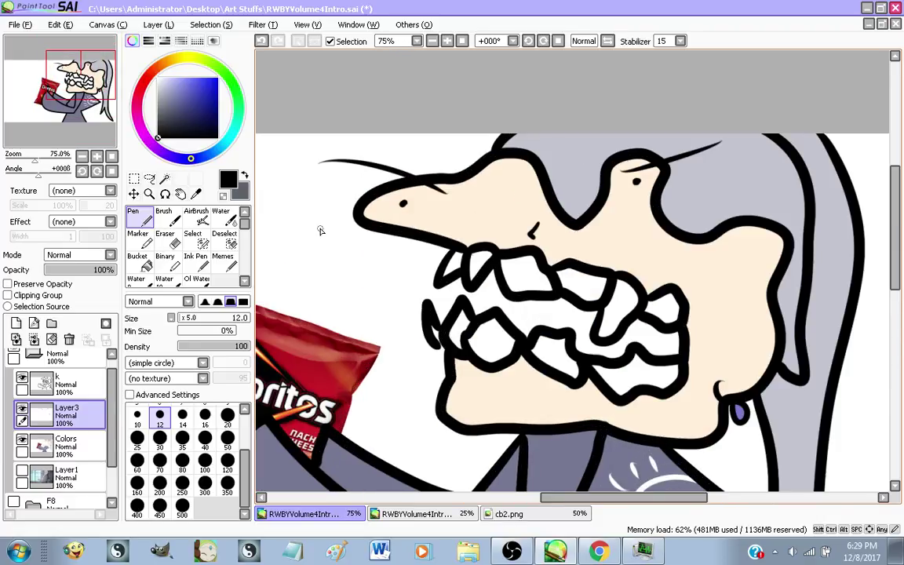
{"action": "key", "text": "ctrl+z"}
{"action": "key", "text": "ctrl+z"}
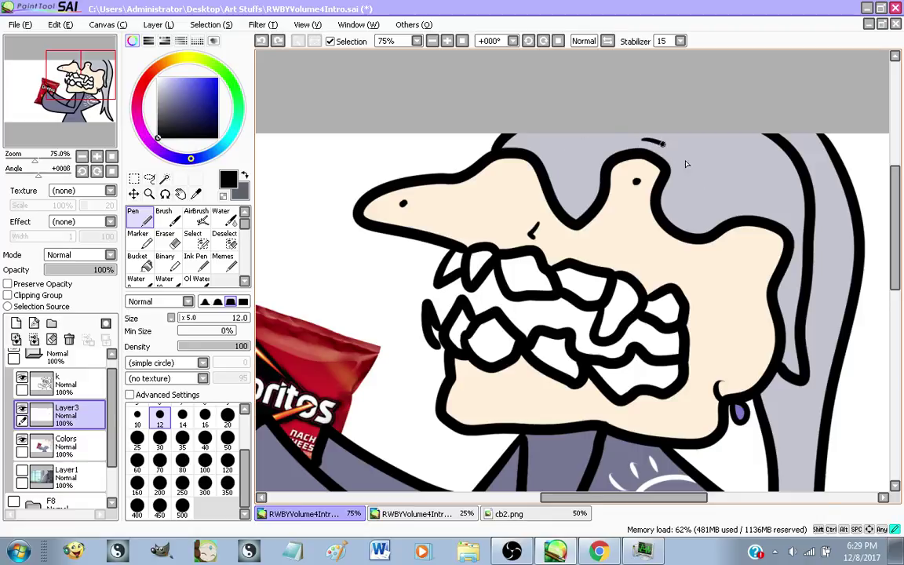
Try short curved eyebrows floating above both eye bumps and undo them
{"action": "left_click_drag", "start_coordinate": [686, 164], "coordinate": [684, 161]}
{"action": "left_click_drag", "start_coordinate": [438, 150], "coordinate": [366, 175]}
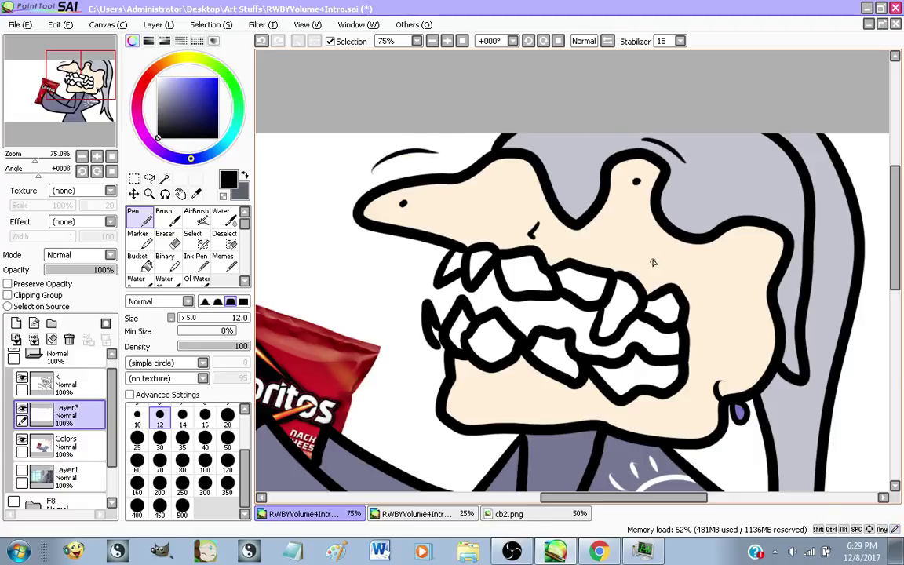
{"action": "key", "text": "ctrl+z"}
{"action": "key", "text": "ctrl+z"}
Draw thin concentric curved rings around both of Weiss's dot pupils on Layer3, redoing any stray strokes
{"action": "left_click_drag", "start_coordinate": [645, 185], "coordinate": [637, 194]}
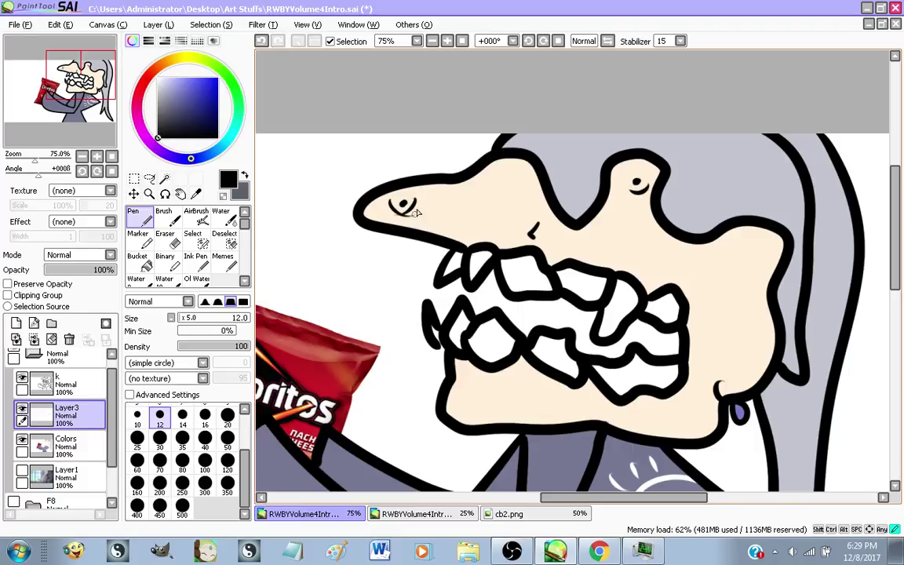
{"action": "left_click_drag", "start_coordinate": [390, 209], "coordinate": [428, 190]}
{"action": "left_click_drag", "start_coordinate": [617, 193], "coordinate": [658, 181]}
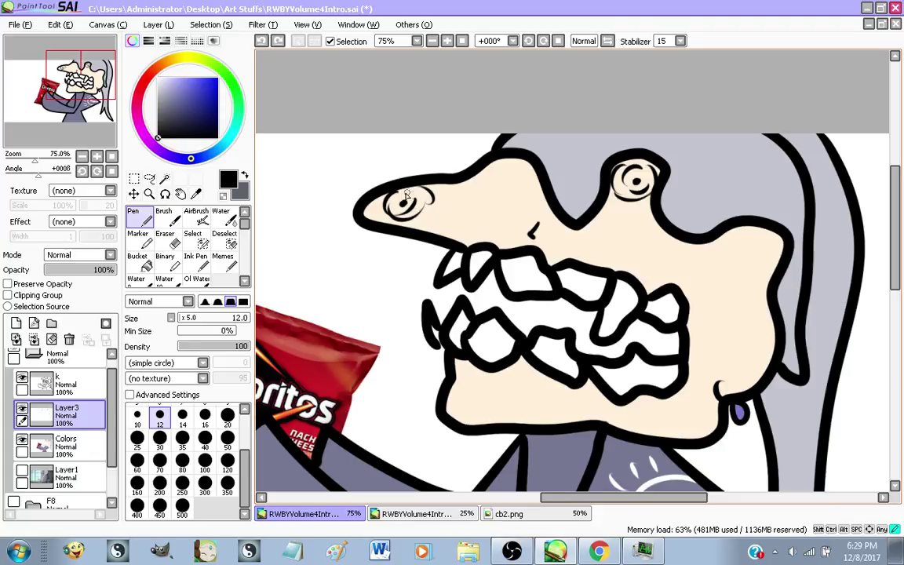
{"action": "left_click_drag", "start_coordinate": [417, 213], "coordinate": [432, 201]}
{"action": "key", "text": "ctrl+z"}
{"action": "mouse_move", "coordinate": [376, 204]}
{"action": "left_mouse_down"}
{"action": "mouse_move", "coordinate": [432, 196]}
{"action": "mouse_move", "coordinate": [442, 181]}
{"action": "mouse_move", "coordinate": [422, 225]}
{"action": "mouse_move", "coordinate": [447, 223]}
{"action": "mouse_move", "coordinate": [453, 203]}
{"action": "mouse_move", "coordinate": [445, 198]}
{"action": "mouse_move", "coordinate": [424, 221]}
{"action": "left_mouse_up"}
{"action": "key", "text": "ctrl+z"}
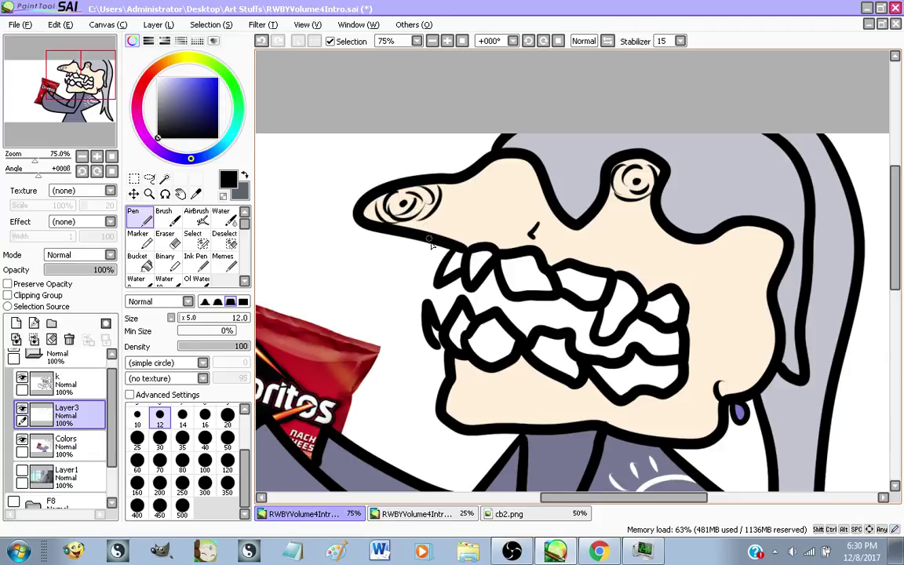
Look over the whole figure with the ringed eyes and switch to Chrome
{"action": "scroll", "coordinate": [419, 271], "scroll_direction": "down", "scroll_amount": 1}
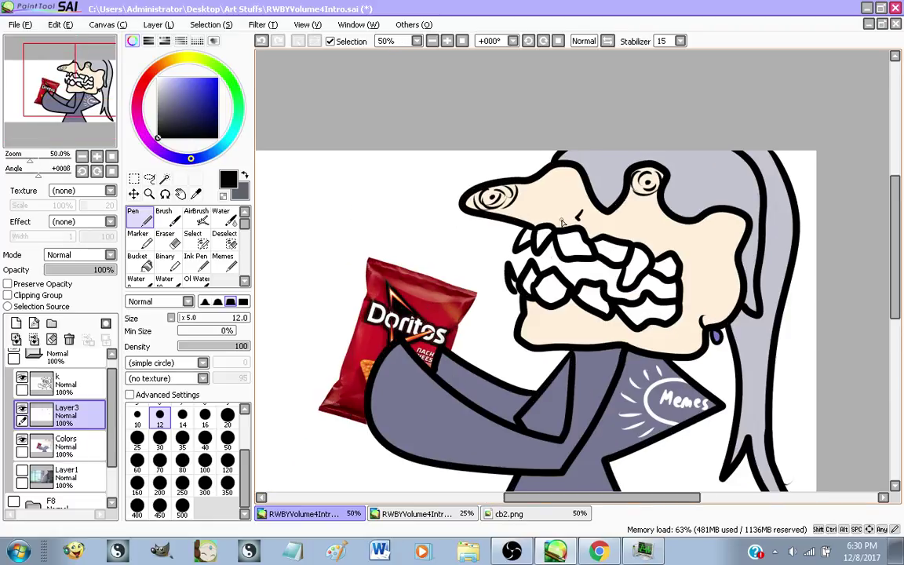
{"action": "scroll", "coordinate": [571, 333], "scroll_direction": "down", "scroll_amount": 1}
{"action": "scroll", "coordinate": [571, 332], "scroll_direction": "up", "scroll_amount": 1}
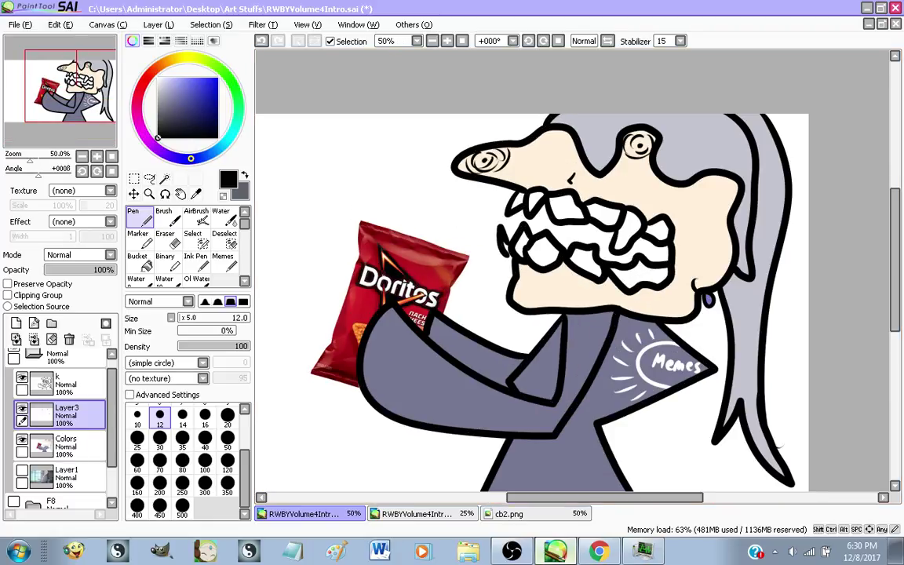
{"action": "left_click", "coordinate": [599, 550]}
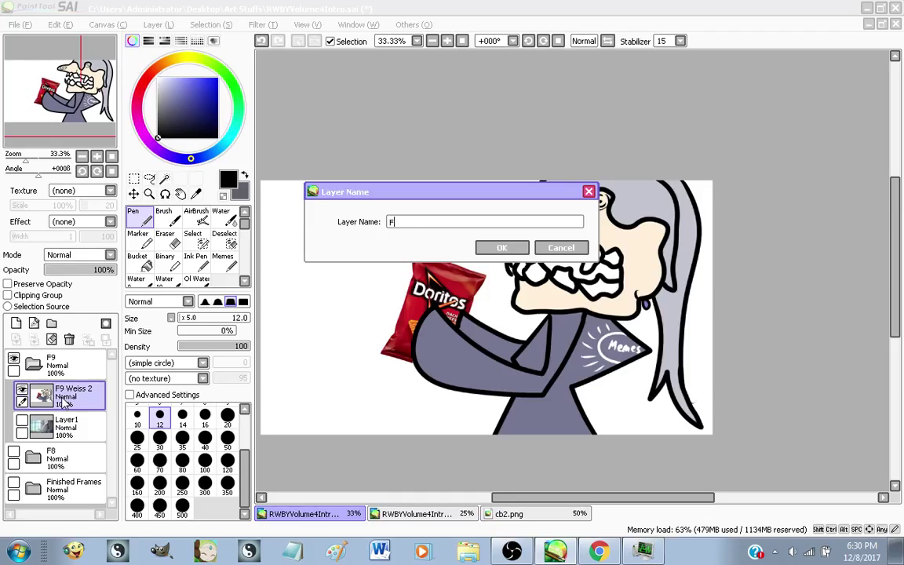
Rename the merged Weiss drawing layer as F8 Weiss 2 and move it into the F8 folder above F8 Weiss
{"action": "type", "text": "2"}
{"action": "key", "text": "Return"}
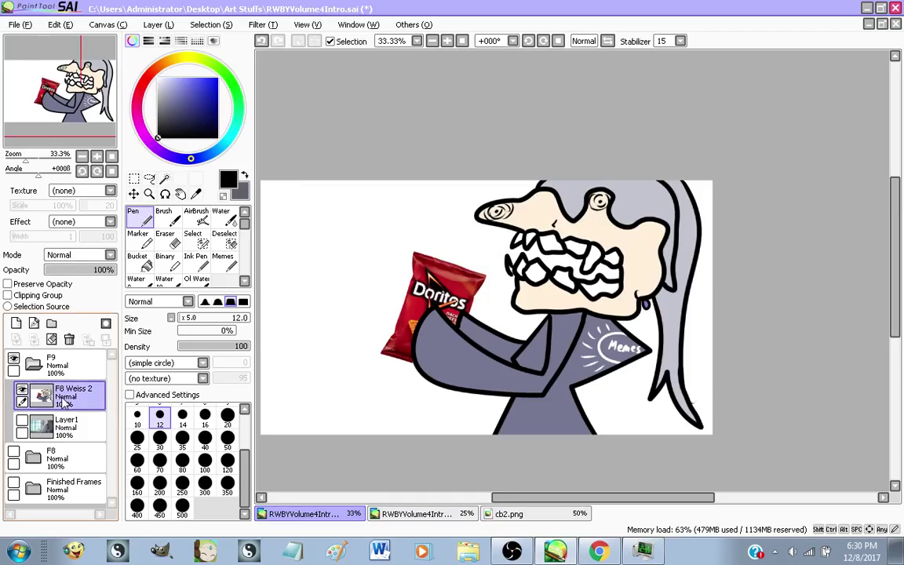
{"action": "left_click", "coordinate": [33, 456]}
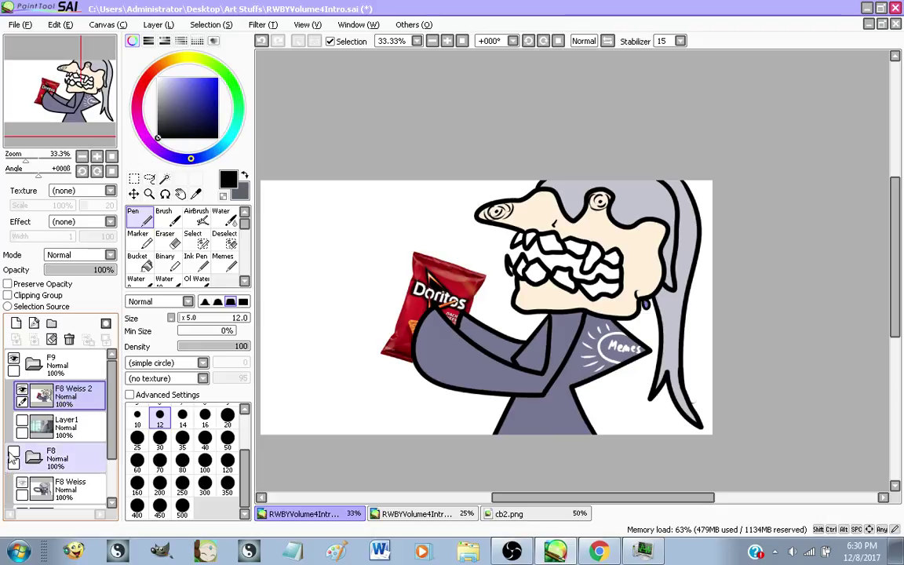
{"action": "scroll", "coordinate": [89, 384], "scroll_direction": "down", "scroll_amount": 1}
{"action": "left_click_drag", "start_coordinate": [89, 381], "coordinate": [84, 455]}
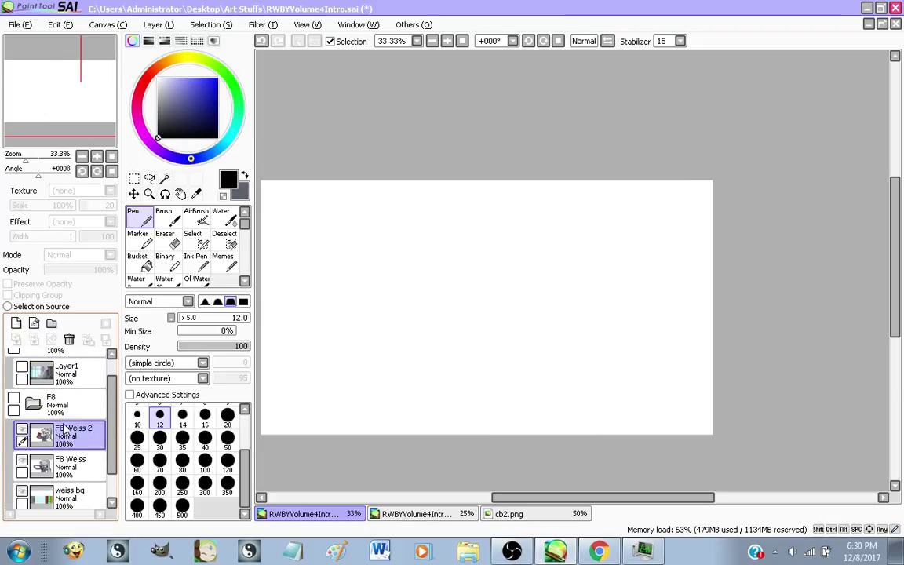
Show the leftover reference Layer1 and delete the F9 folder that contains it
{"action": "scroll", "coordinate": [66, 407], "scroll_direction": "up", "scroll_amount": 1}
{"action": "left_click", "coordinate": [66, 406]}
{"action": "left_click", "coordinate": [23, 389]}
{"action": "left_click", "coordinate": [62, 369]}
{"action": "left_click", "coordinate": [70, 340]}
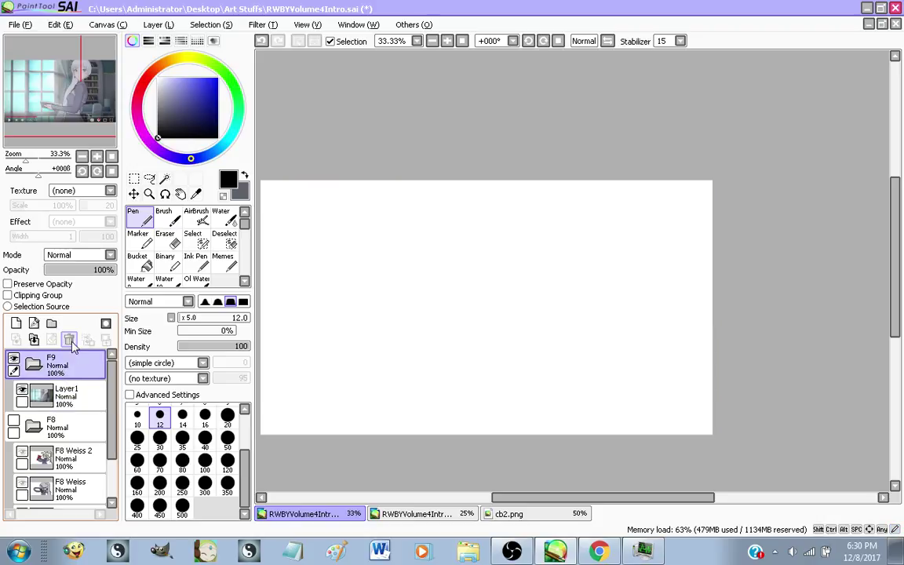
Collapse the F8 folder, show and hide it as a check, and move it into the Finished Frames folder
{"action": "left_click", "coordinate": [32, 365]}
{"action": "left_click", "coordinate": [14, 359]}
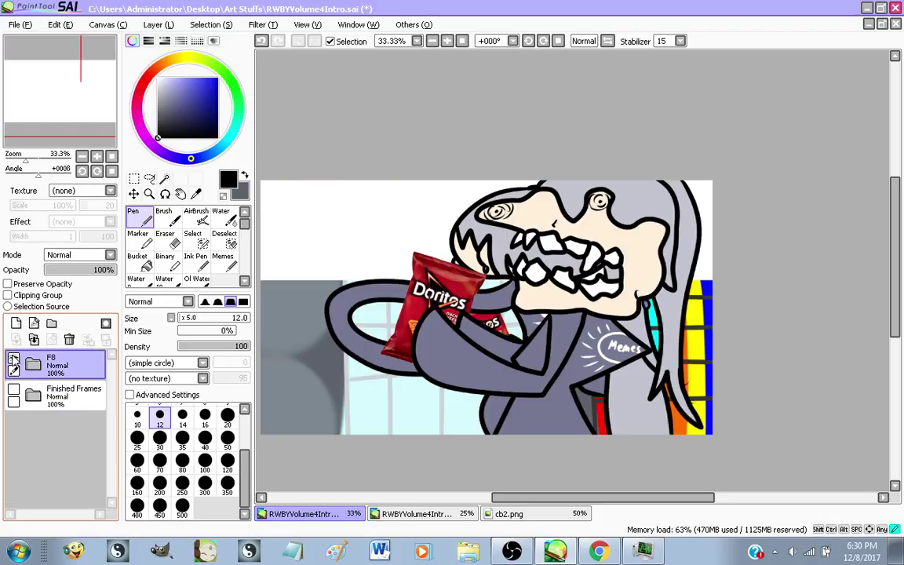
{"action": "left_click", "coordinate": [14, 358]}
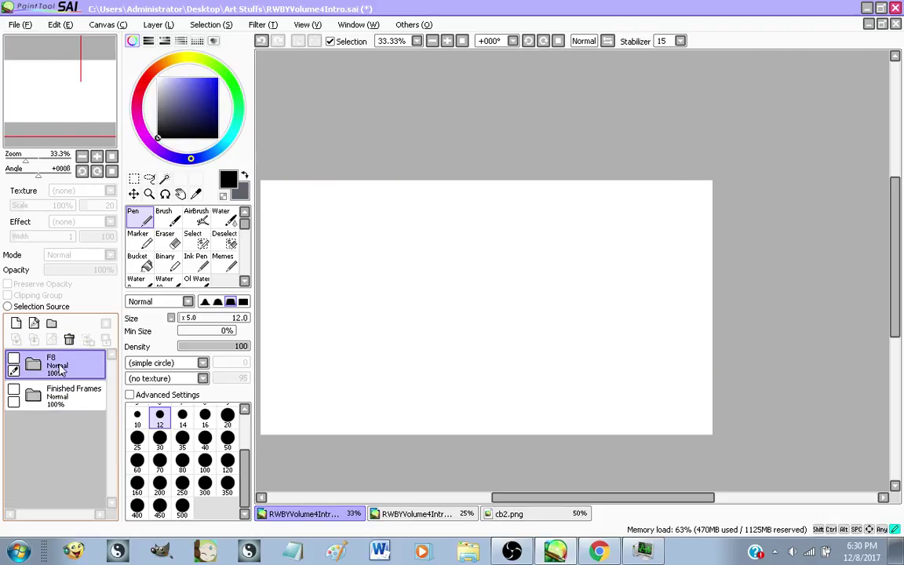
{"action": "left_click_drag", "start_coordinate": [61, 369], "coordinate": [61, 394]}
Create a layer folder named Frame 9 above Finished Frames and paste the copied intro screenshot into it
{"action": "left_click", "coordinate": [52, 356]}
{"action": "left_click", "coordinate": [52, 323]}
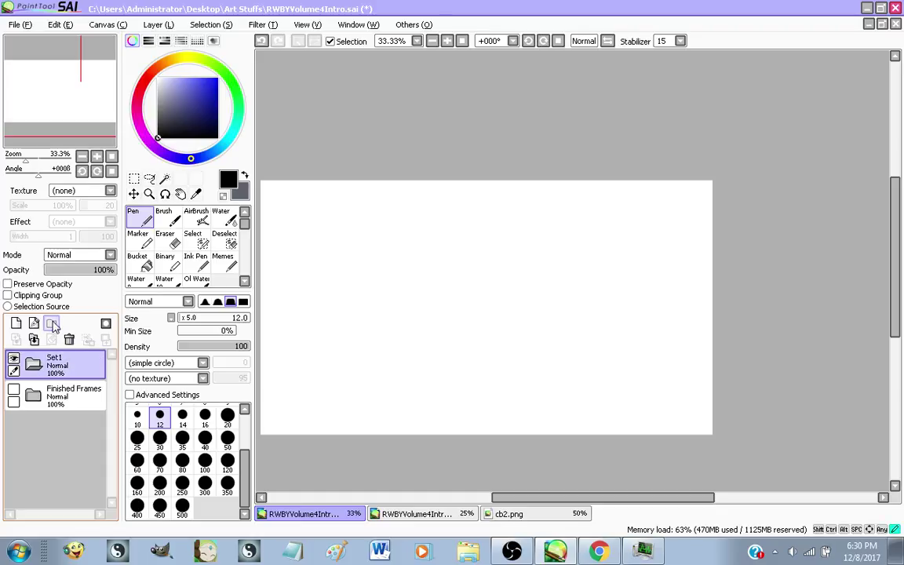
{"action": "double_click", "coordinate": [82, 377]}
{"action": "type", "text": "Frame"}
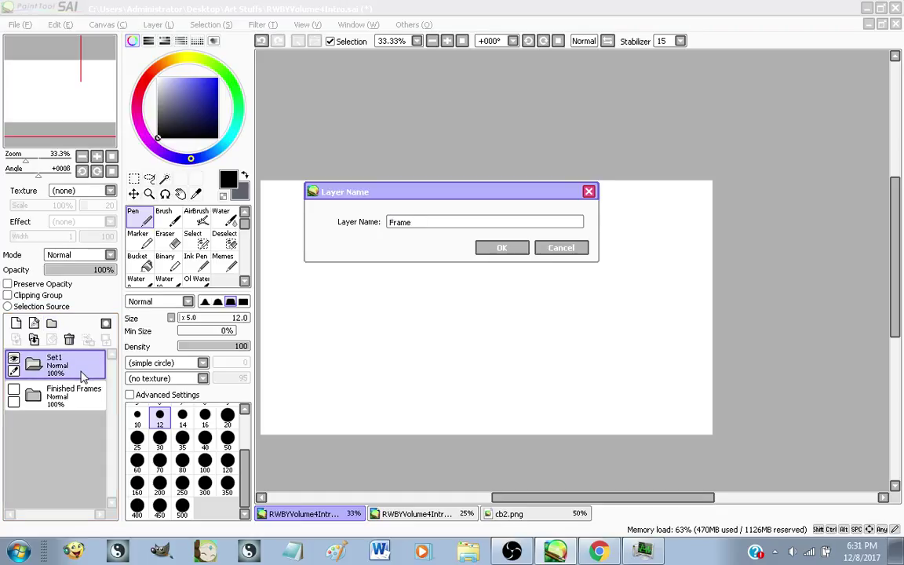
{"action": "type", "text": " 9"}
{"action": "key", "text": "Return"}
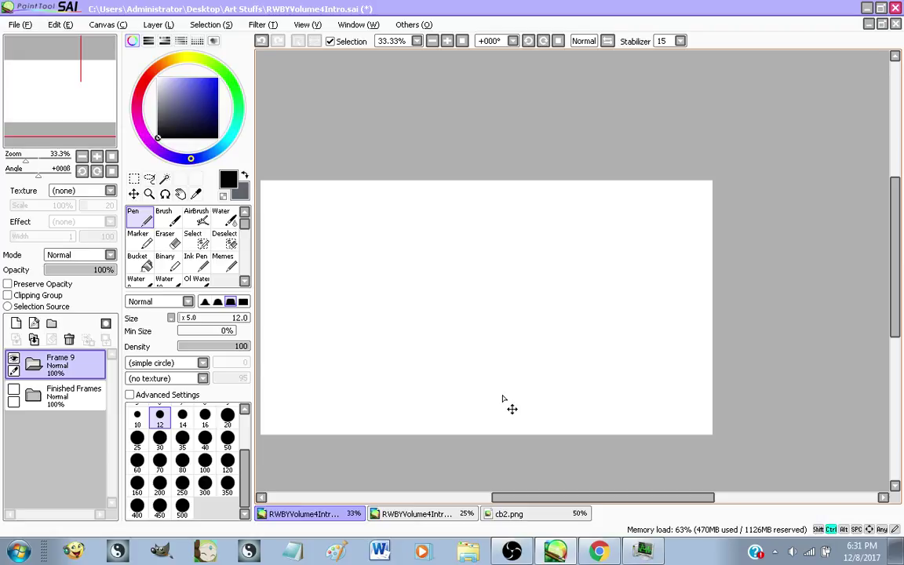
{"action": "key", "text": "ctrl+v"}
Examine the pasted reference up close and as a whole, including the man with the moustache and the white-haired boy
{"action": "scroll", "coordinate": [562, 339], "scroll_direction": "down", "scroll_amount": 1}
{"action": "scroll", "coordinate": [422, 315], "scroll_direction": "up", "scroll_amount": 2}
{"action": "scroll", "coordinate": [421, 315], "scroll_direction": "down", "scroll_amount": 1}
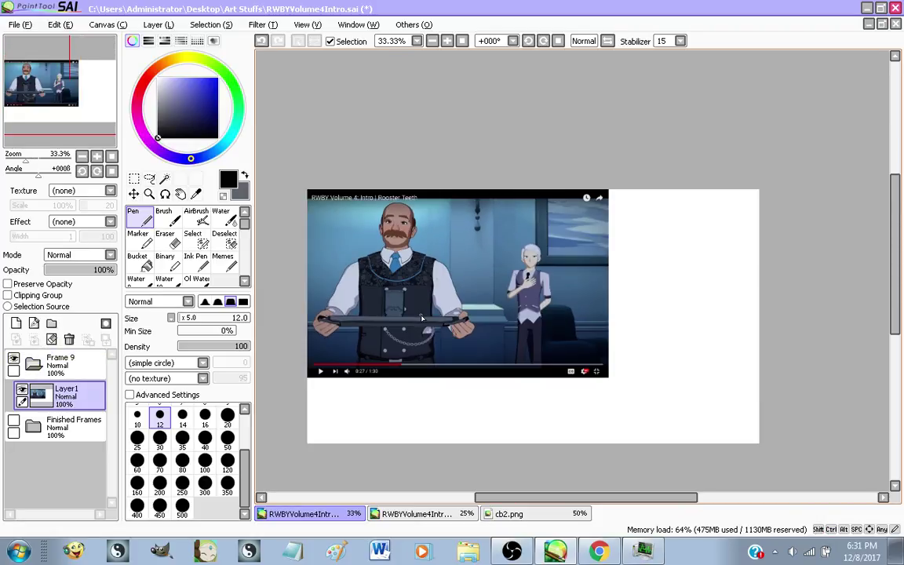
{"action": "scroll", "coordinate": [422, 317], "scroll_direction": "up", "scroll_amount": 1}
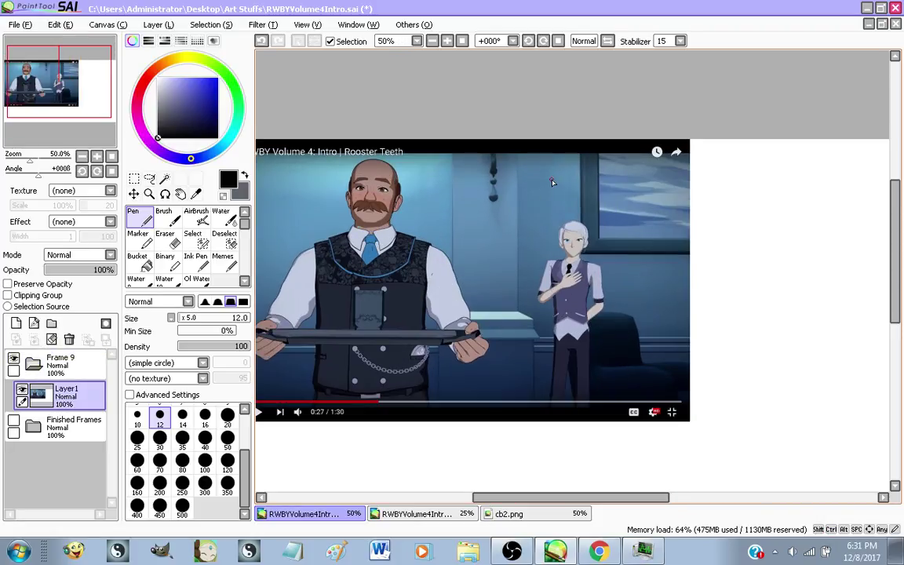
{"action": "scroll", "coordinate": [552, 182], "scroll_direction": "down", "scroll_amount": 1}
{"action": "scroll", "coordinate": [498, 162], "scroll_direction": "up", "scroll_amount": 3}
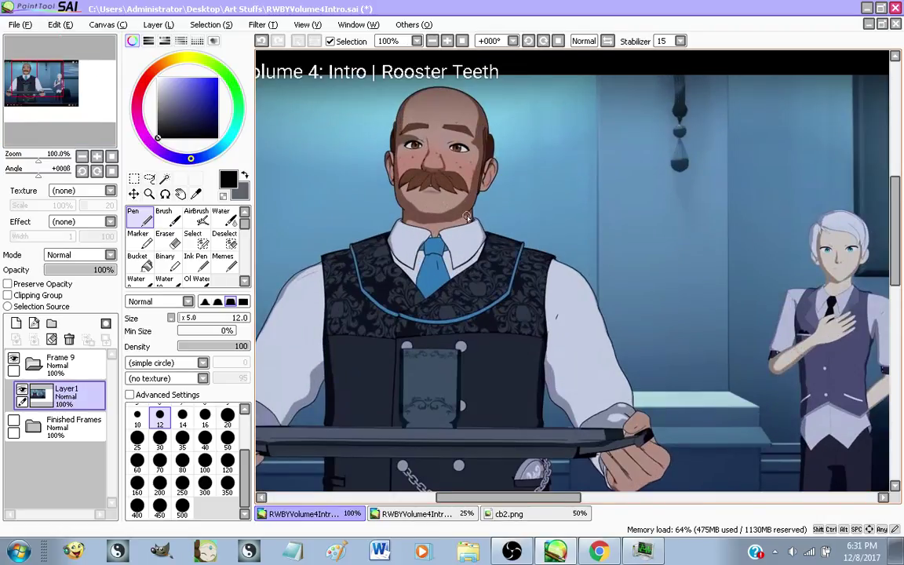
{"action": "scroll", "coordinate": [468, 218], "scroll_direction": "down", "scroll_amount": 2}
{"action": "scroll", "coordinate": [679, 327], "scroll_direction": "down", "scroll_amount": 1}
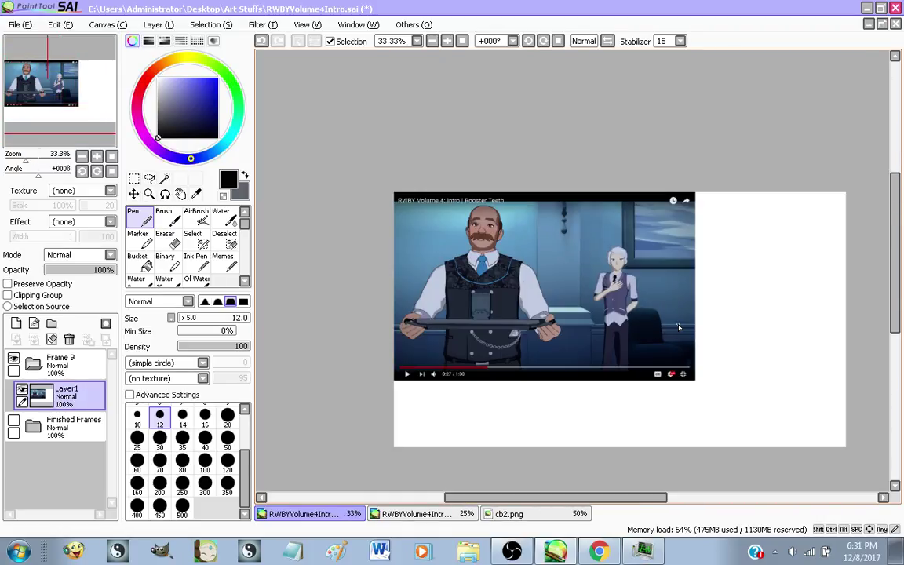
{"action": "scroll", "coordinate": [678, 327], "scroll_direction": "up", "scroll_amount": 2}
{"action": "scroll", "coordinate": [596, 284], "scroll_direction": "down", "scroll_amount": 2}
{"action": "scroll", "coordinate": [550, 259], "scroll_direction": "up", "scroll_amount": 2}
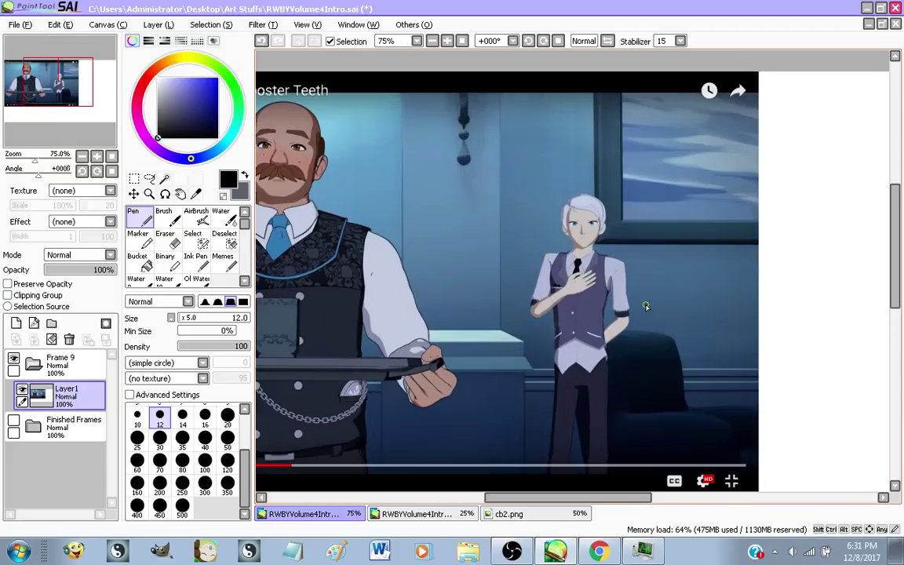
{"action": "scroll", "coordinate": [493, 237], "scroll_direction": "down", "scroll_amount": 1}
{"action": "scroll", "coordinate": [493, 237], "scroll_direction": "down", "scroll_amount": 1}
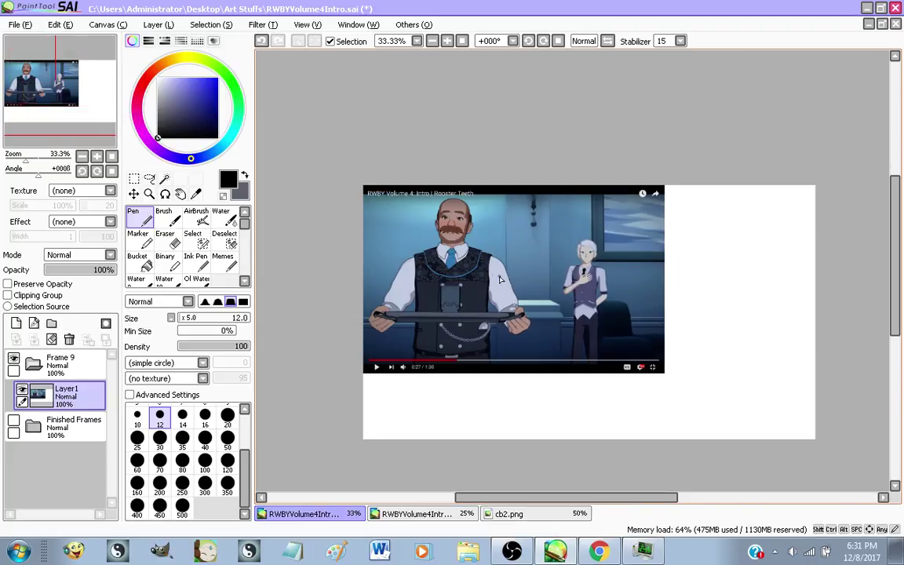
{"action": "scroll", "coordinate": [499, 279], "scroll_direction": "up", "scroll_amount": 1}
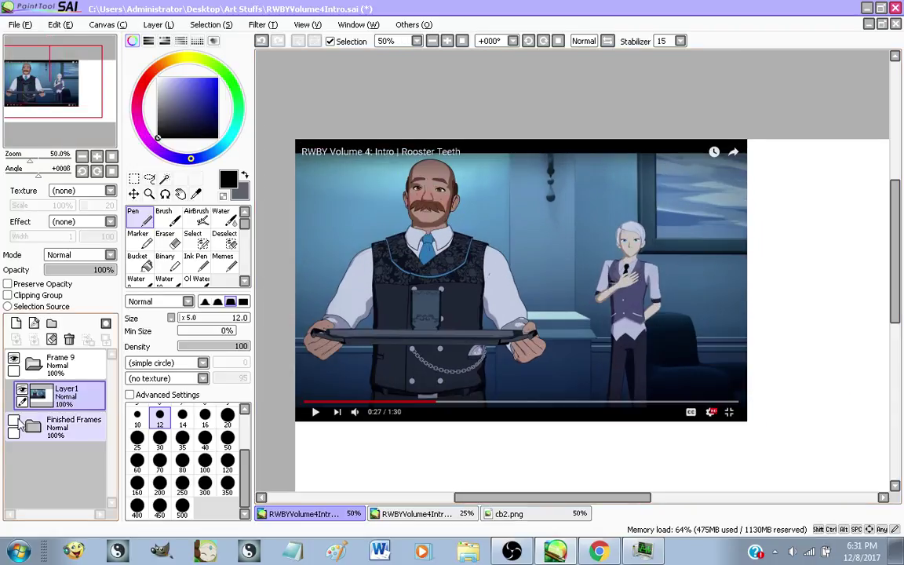
Add a new empty layer above the reference in the Frame 9 folder, ready for drawing the man's head
{"action": "left_click", "coordinate": [15, 323]}
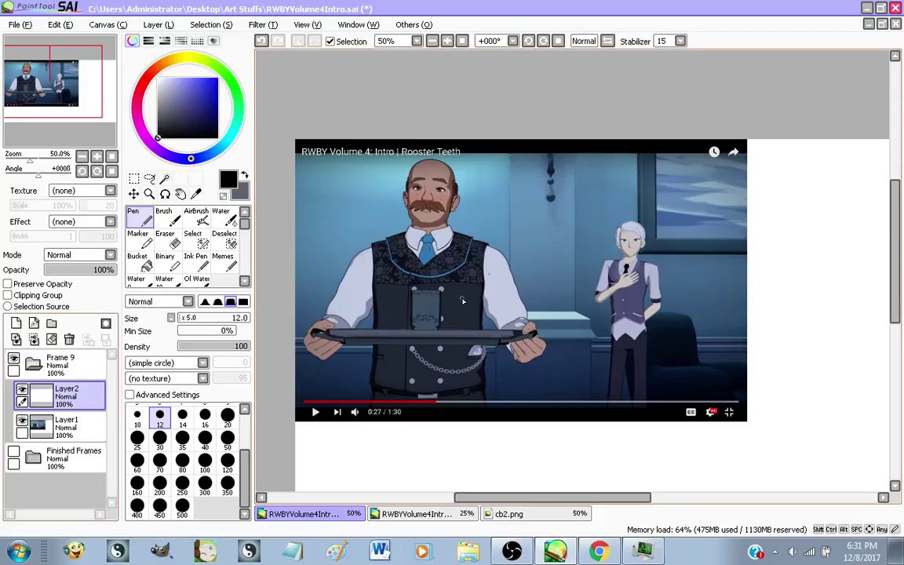
{"action": "scroll", "coordinate": [422, 178], "scroll_direction": "up", "scroll_amount": 3}
{"action": "scroll", "coordinate": [439, 186], "scroll_direction": "down", "scroll_amount": 2}
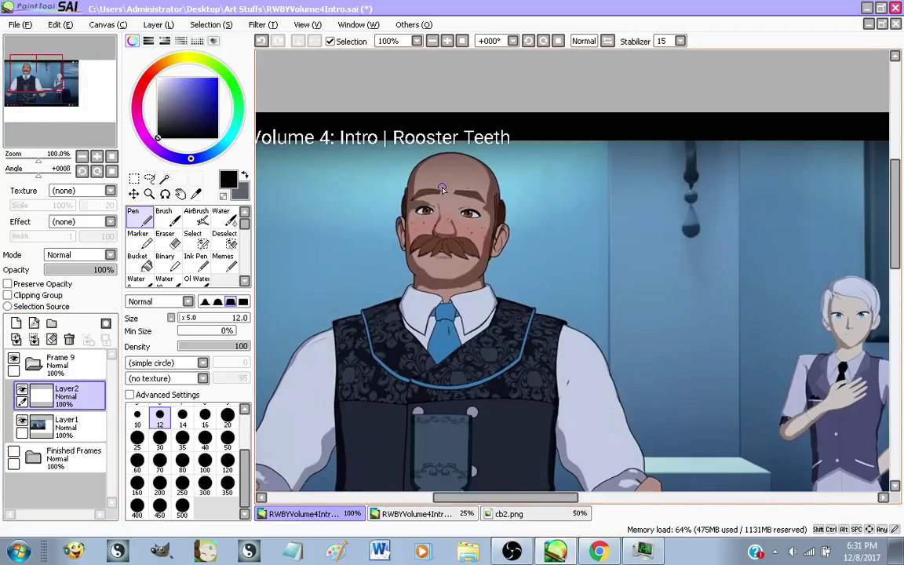
Select the moustached man's whole head, from crown to chin, with the Select brush at size 120
{"action": "left_click", "coordinate": [164, 179]}
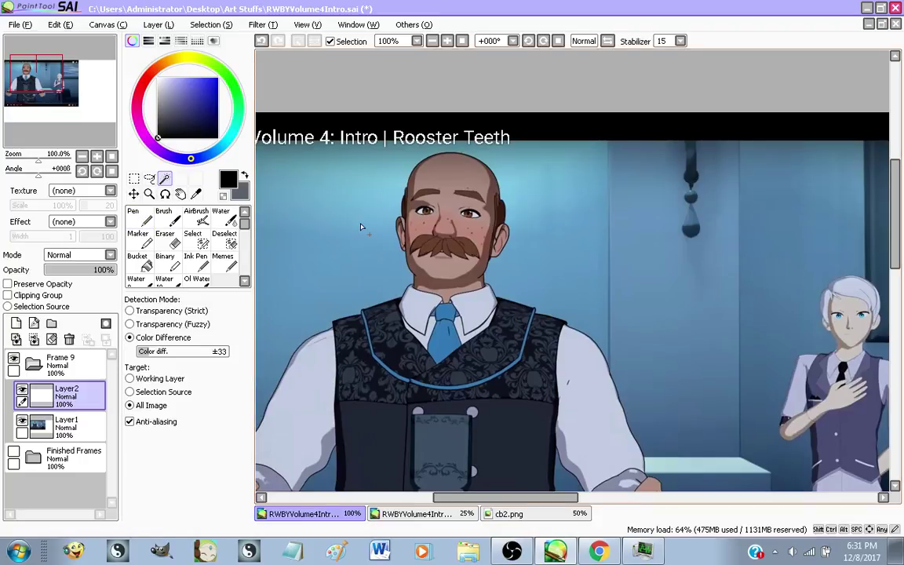
{"action": "scroll", "coordinate": [365, 225], "scroll_direction": "up", "scroll_amount": 1}
{"action": "left_click", "coordinate": [196, 235]}
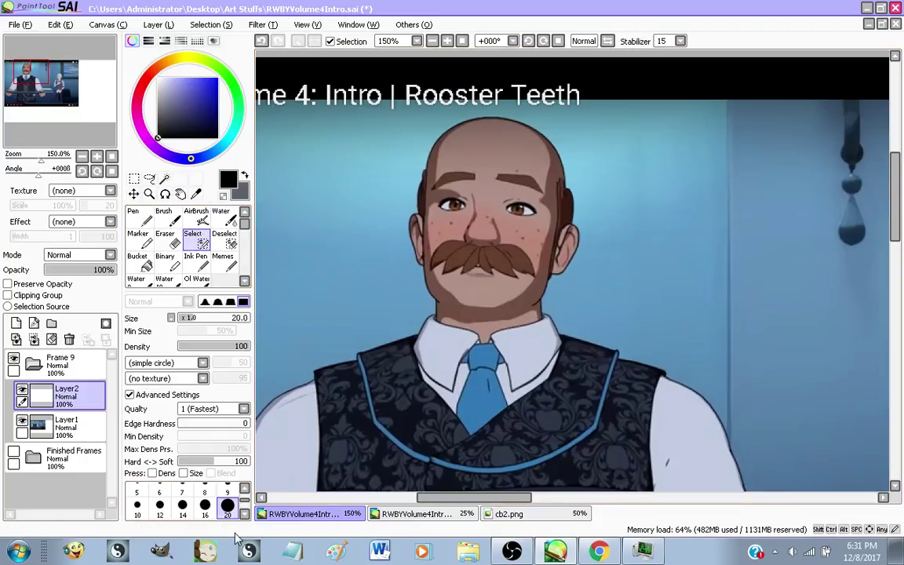
{"action": "scroll", "coordinate": [231, 514], "scroll_direction": "down", "scroll_amount": 2}
{"action": "left_click", "coordinate": [228, 508]}
{"action": "mouse_move", "coordinate": [492, 180]}
{"action": "left_mouse_down"}
{"action": "mouse_move", "coordinate": [425, 216]}
{"action": "mouse_move", "coordinate": [443, 239]}
{"action": "mouse_move", "coordinate": [463, 187]}
{"action": "mouse_move", "coordinate": [461, 137]}
{"action": "left_mouse_up"}
{"action": "scroll", "coordinate": [386, 180], "scroll_direction": "down", "scroll_amount": 1}
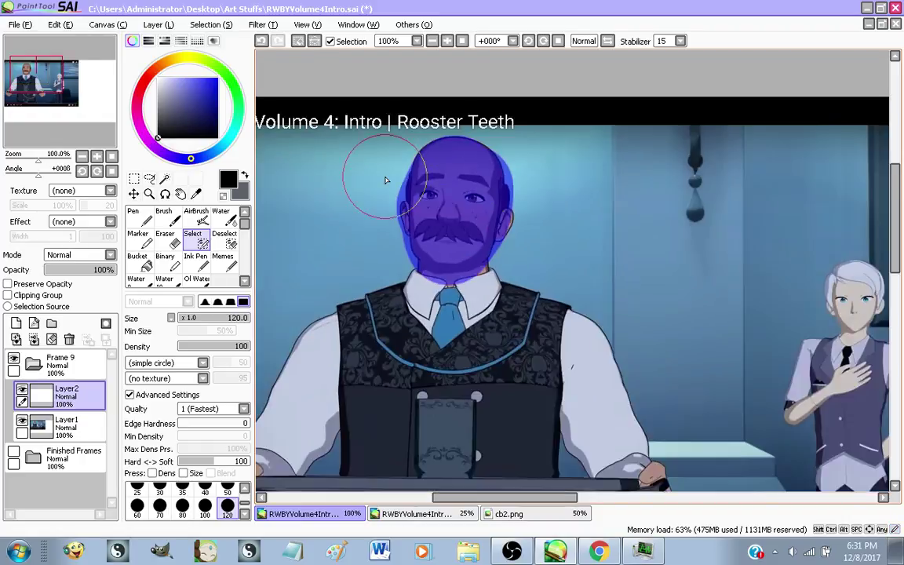
{"action": "scroll", "coordinate": [386, 181], "scroll_direction": "down", "scroll_amount": 1}
{"action": "key", "text": "m"}
{"action": "scroll", "coordinate": [530, 186], "scroll_direction": "up", "scroll_amount": 1}
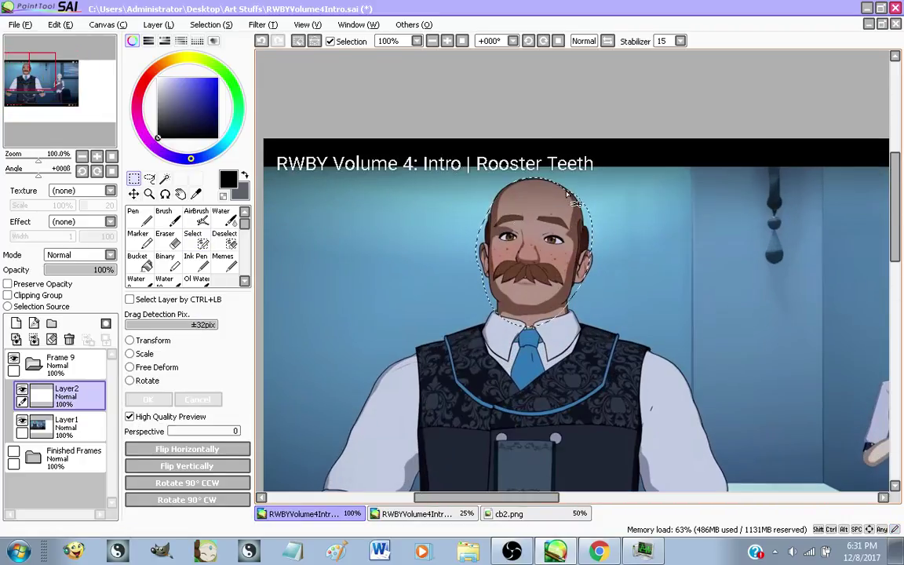
Transform the selected man's head on the reference screenshot layer, enlarging it greatly and placing it above his collar
{"action": "double_click", "coordinate": [78, 454]}
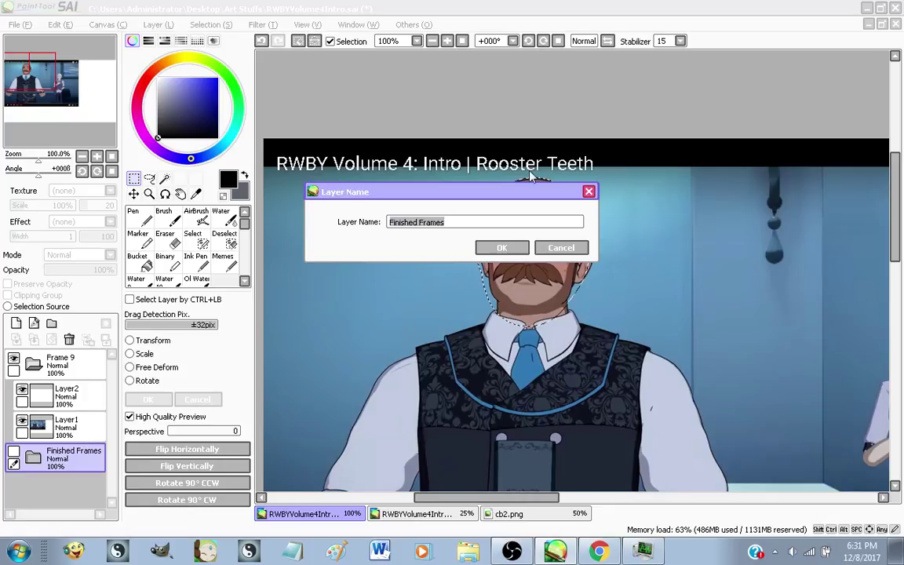
{"action": "key", "text": "Escape"}
{"action": "key", "text": "ctrl+t"}
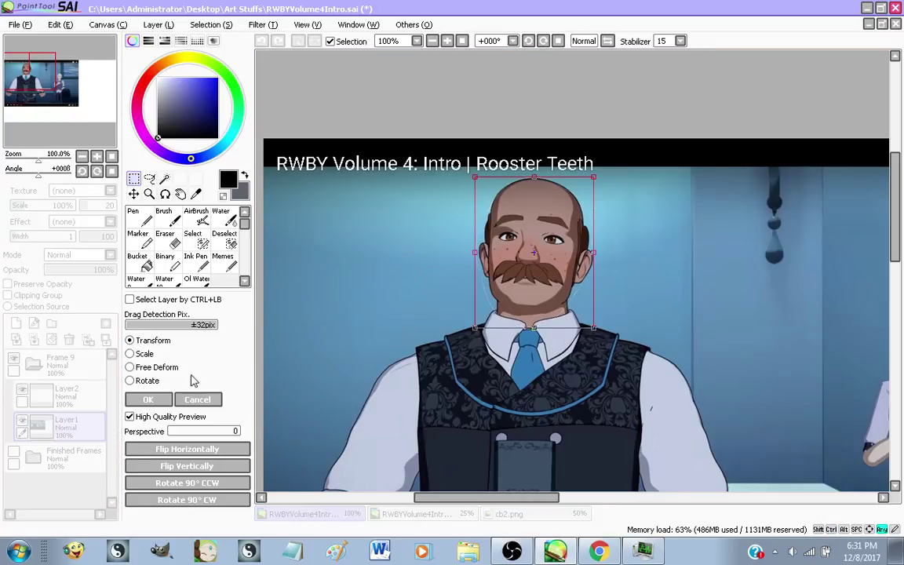
{"action": "scroll", "coordinate": [455, 163], "scroll_direction": "down", "scroll_amount": 1}
{"action": "left_click_drag", "start_coordinate": [473, 173], "coordinate": [299, 39]}
{"action": "left_click_drag", "start_coordinate": [435, 166], "coordinate": [506, 185]}
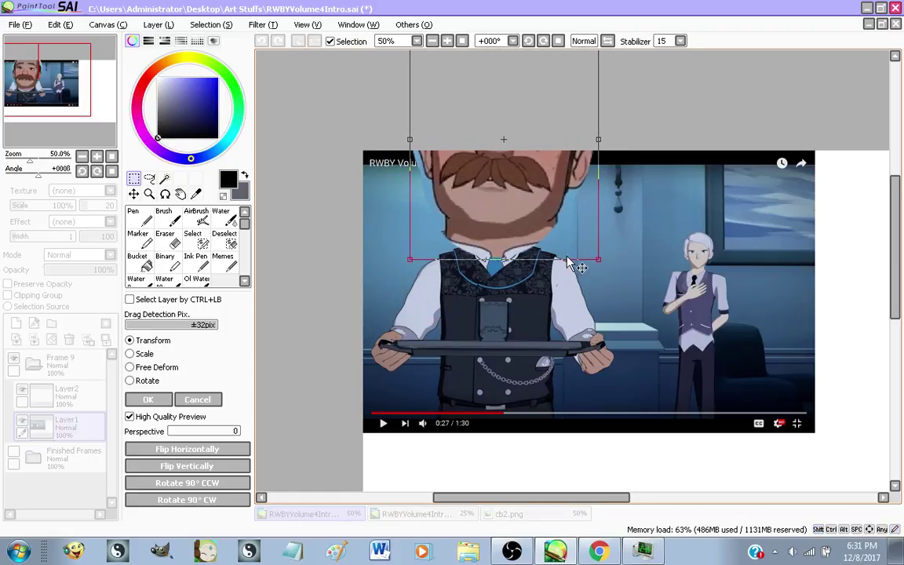
Taper the enlarged head's lower corners in to the collar and squash its top down to the frame's upper edge
{"action": "scroll", "coordinate": [496, 121], "scroll_direction": "down", "scroll_amount": 1}
{"action": "scroll", "coordinate": [496, 121], "scroll_direction": "up", "scroll_amount": 1}
{"action": "left_click_drag", "start_coordinate": [415, 284], "coordinate": [465, 292]}
{"action": "left_click_drag", "start_coordinate": [604, 287], "coordinate": [549, 296]}
{"action": "scroll", "coordinate": [493, 200], "scroll_direction": "down", "scroll_amount": 1}
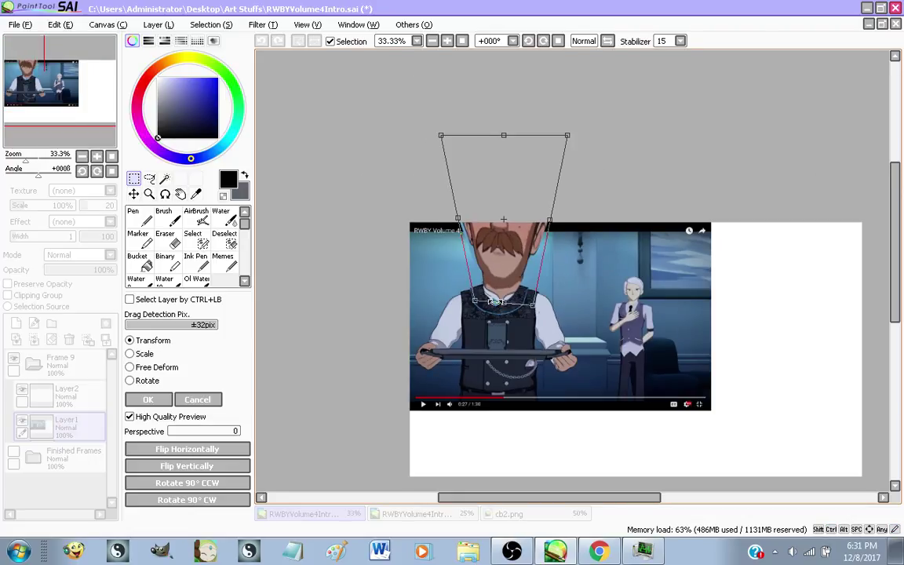
{"action": "left_click_drag", "start_coordinate": [503, 133], "coordinate": [498, 222]}
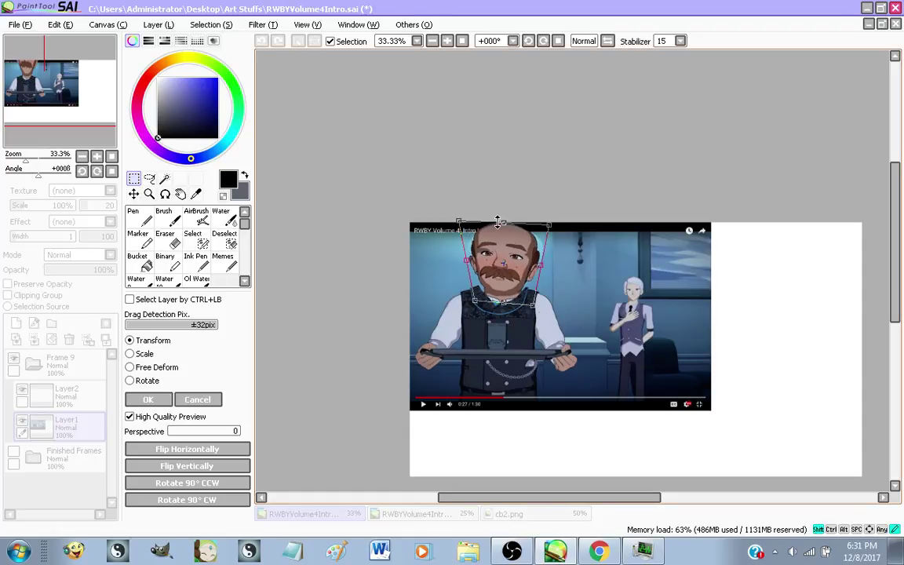
{"action": "scroll", "coordinate": [498, 222], "scroll_direction": "up", "scroll_amount": 4}
{"action": "scroll", "coordinate": [494, 251], "scroll_direction": "down", "scroll_amount": 1}
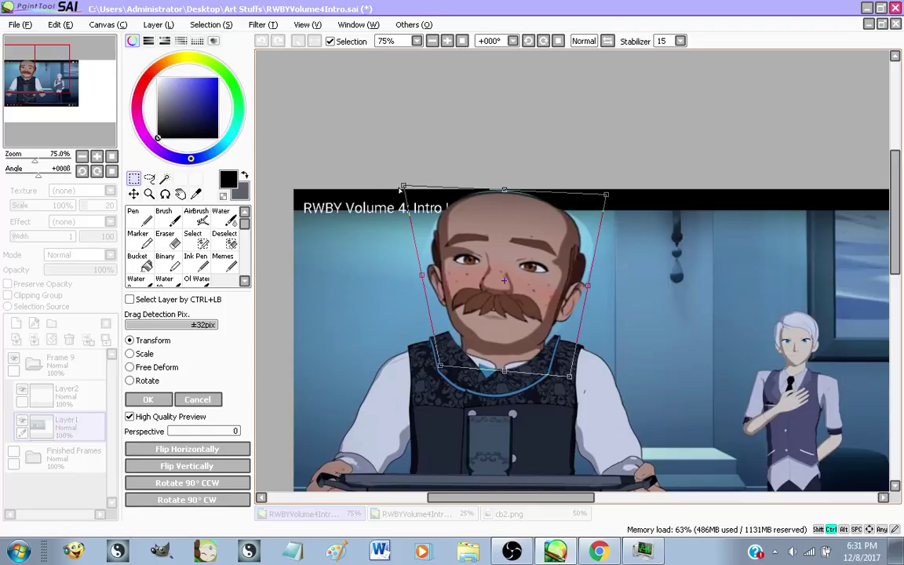
Pull the man's head's upper corners far outward for a wide forehead over a narrow chin, and apply the transformation
{"action": "left_click_drag", "start_coordinate": [402, 186], "coordinate": [207, 175]}
{"action": "left_click_drag", "start_coordinate": [613, 198], "coordinate": [765, 177]}
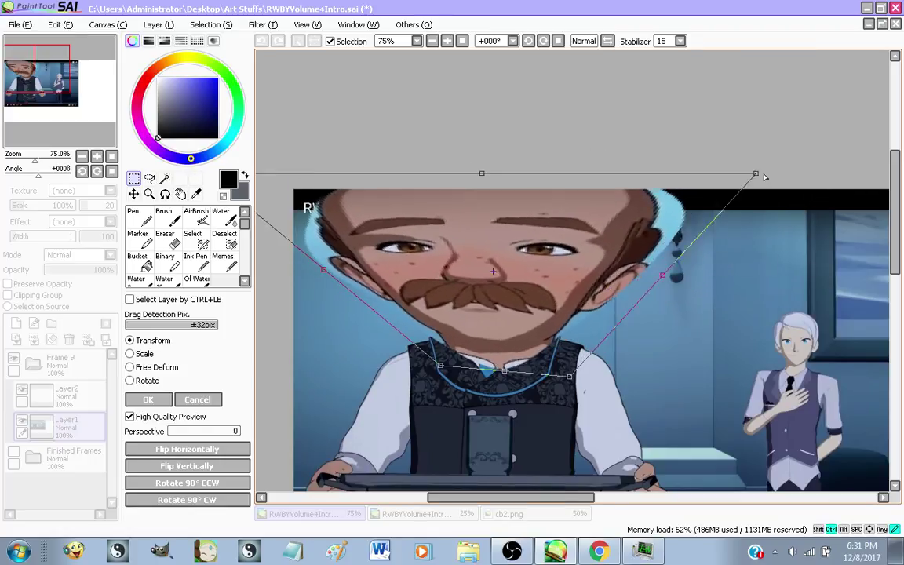
{"action": "scroll", "coordinate": [474, 167], "scroll_direction": "down", "scroll_amount": 2}
{"action": "scroll", "coordinate": [638, 328], "scroll_direction": "up", "scroll_amount": 1}
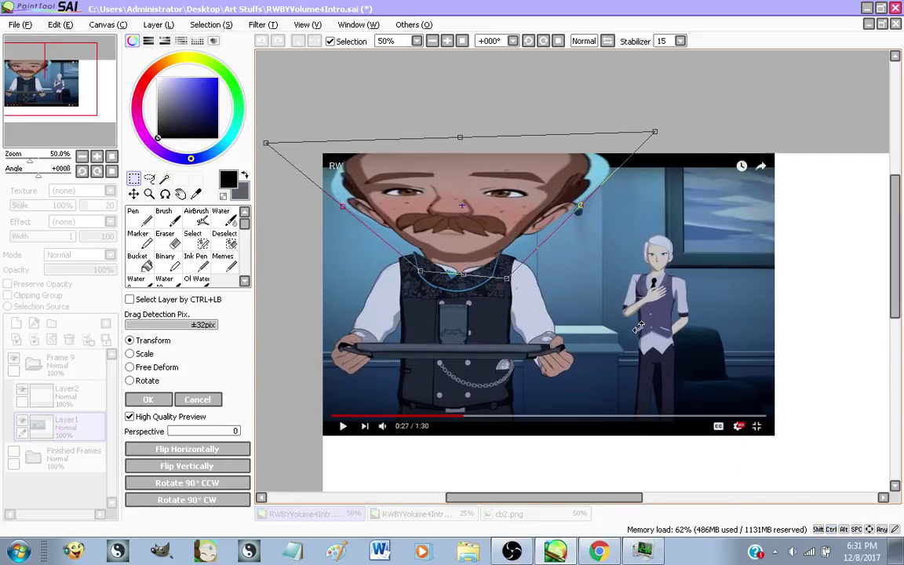
{"action": "scroll", "coordinate": [637, 328], "scroll_direction": "up", "scroll_amount": 1}
{"action": "scroll", "coordinate": [497, 277], "scroll_direction": "down", "scroll_amount": 1}
{"action": "scroll", "coordinate": [497, 277], "scroll_direction": "up", "scroll_amount": 3}
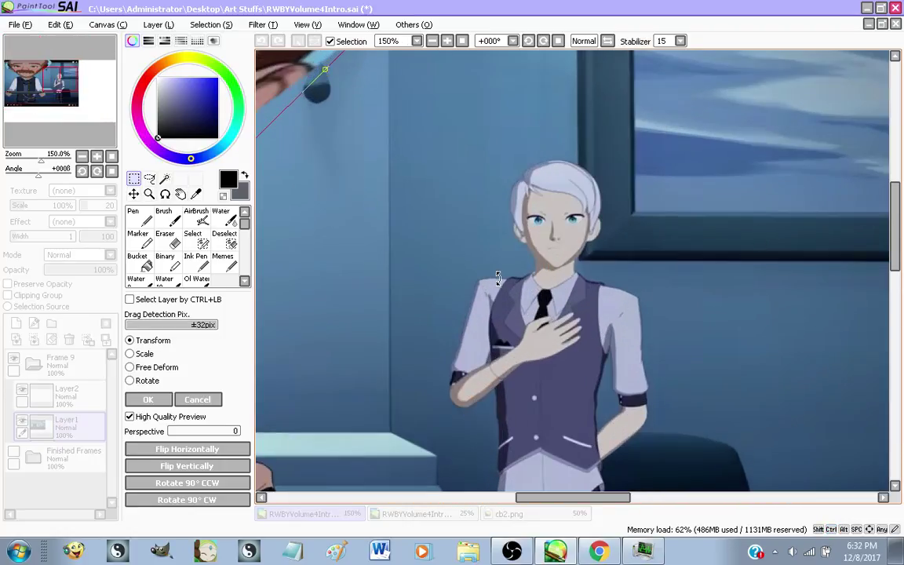
{"action": "left_click", "coordinate": [146, 402]}
Select the white-haired boy's head on the reference layer with the Select brush at size 80
{"action": "scroll", "coordinate": [495, 220], "scroll_direction": "up", "scroll_amount": 2}
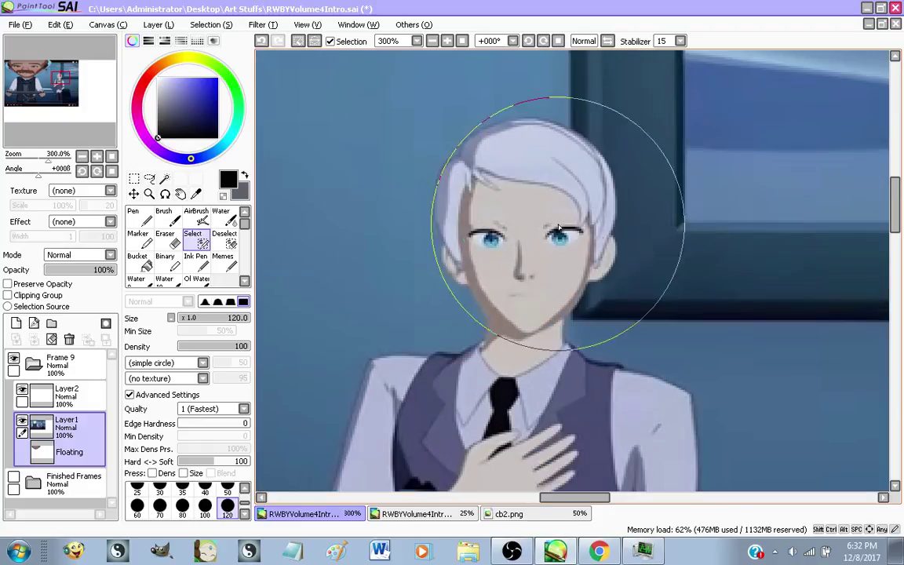
{"action": "left_click", "coordinate": [204, 506]}
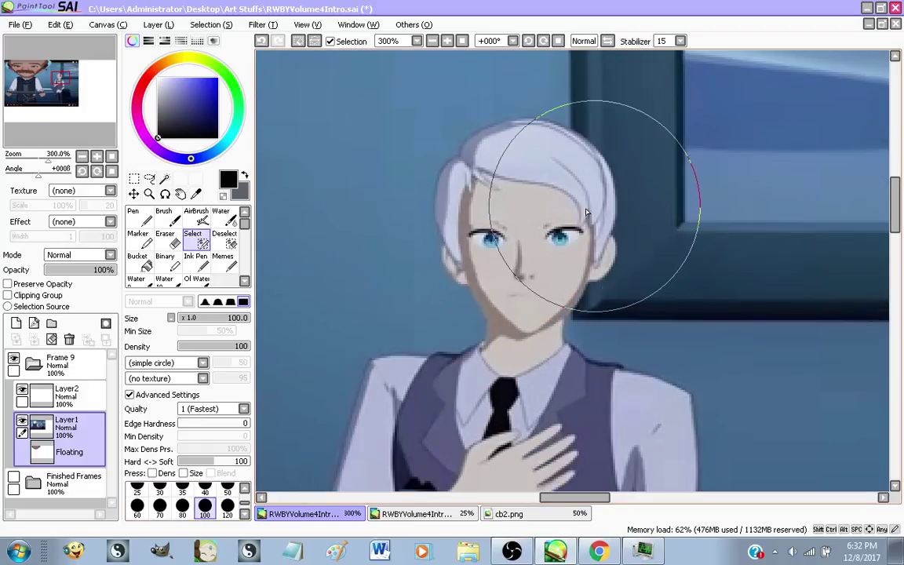
{"action": "left_click", "coordinate": [182, 506]}
{"action": "scroll", "coordinate": [520, 146], "scroll_direction": "up", "scroll_amount": 1}
{"action": "mouse_move", "coordinate": [531, 215]}
{"action": "left_mouse_down"}
{"action": "mouse_move", "coordinate": [535, 208]}
{"action": "mouse_move", "coordinate": [536, 251]}
{"action": "mouse_move", "coordinate": [512, 257]}
{"action": "mouse_move", "coordinate": [514, 202]}
{"action": "left_mouse_up"}
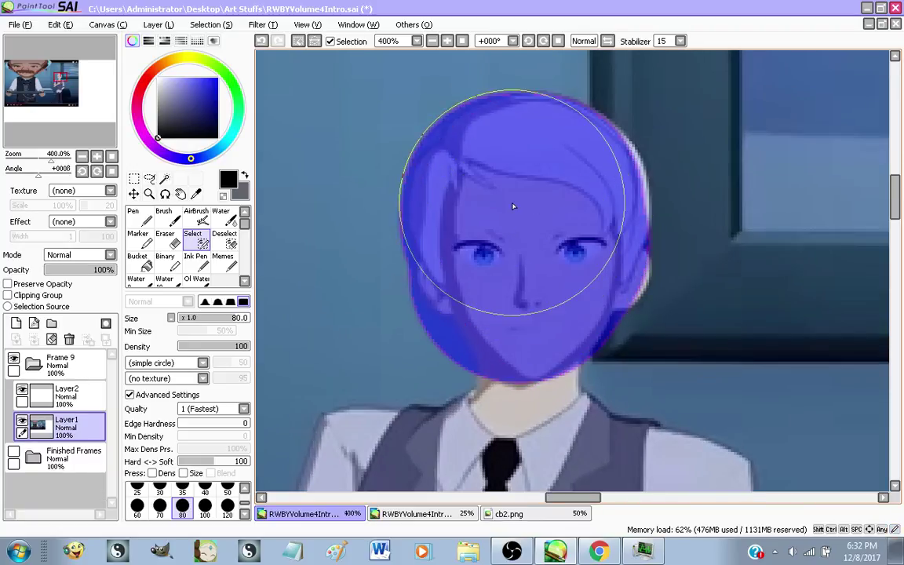
{"action": "scroll", "coordinate": [502, 216], "scroll_direction": "down", "scroll_amount": 3}
{"action": "scroll", "coordinate": [503, 216], "scroll_direction": "up", "scroll_amount": 2}
{"action": "left_click_drag", "start_coordinate": [427, 213], "coordinate": [423, 220]}
{"action": "scroll", "coordinate": [638, 228], "scroll_direction": "down", "scroll_amount": 2}
{"action": "key", "text": "ctrl+t"}
{"action": "scroll", "coordinate": [472, 175], "scroll_direction": "up", "scroll_amount": 1}
{"action": "scroll", "coordinate": [516, 237], "scroll_direction": "down", "scroll_amount": 2}
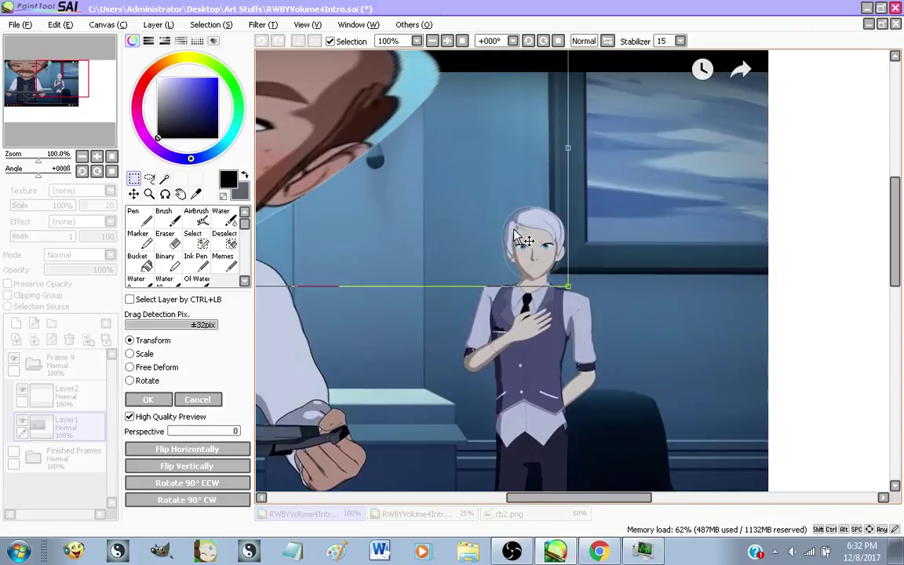
{"action": "left_click", "coordinate": [198, 401]}
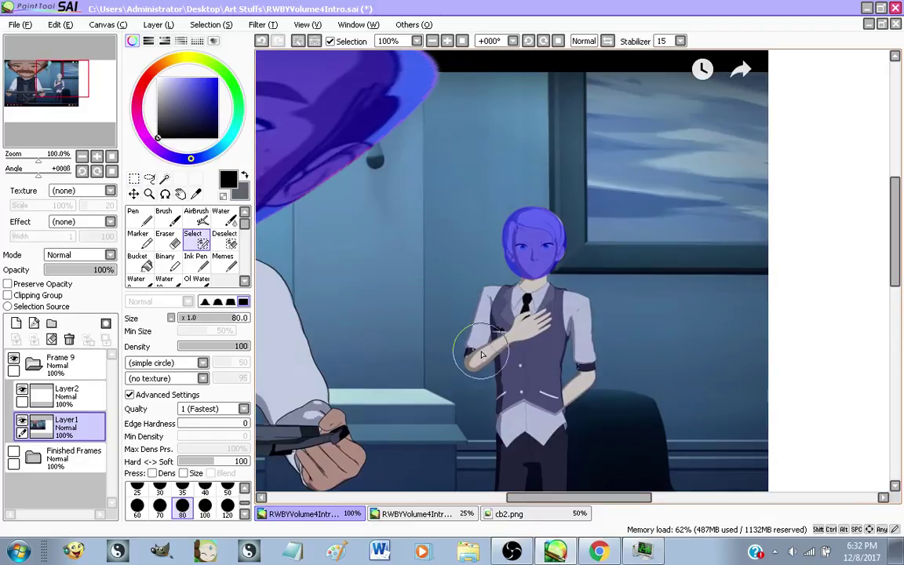
Remove the man's head from the selection with the Deselect brush at size 350, keeping only the boy's head selected
{"action": "scroll", "coordinate": [263, 251], "scroll_direction": "down", "scroll_amount": 2}
{"action": "left_click", "coordinate": [233, 246]}
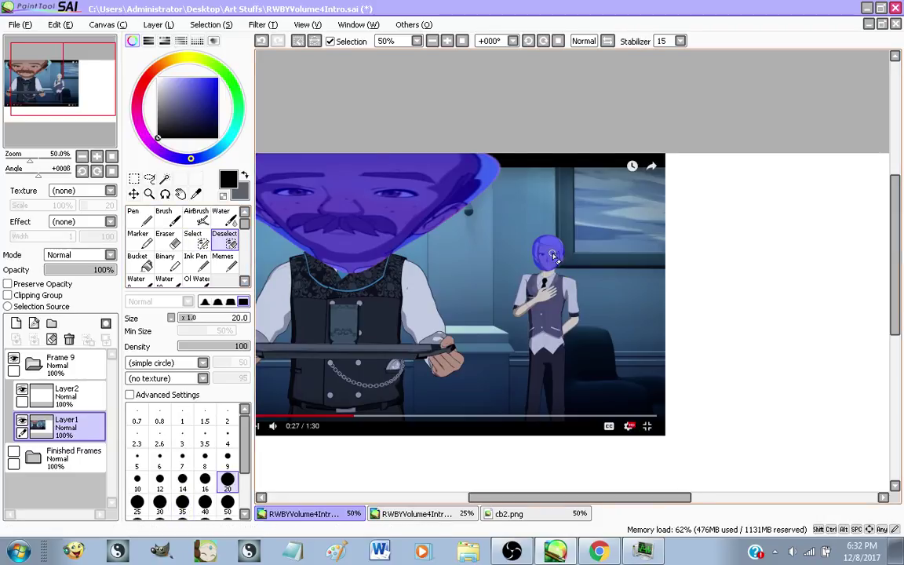
{"action": "left_click_drag", "start_coordinate": [552, 255], "coordinate": [650, 249]}
{"action": "scroll", "coordinate": [226, 504], "scroll_direction": "down", "scroll_amount": 1}
{"action": "left_click", "coordinate": [226, 505]}
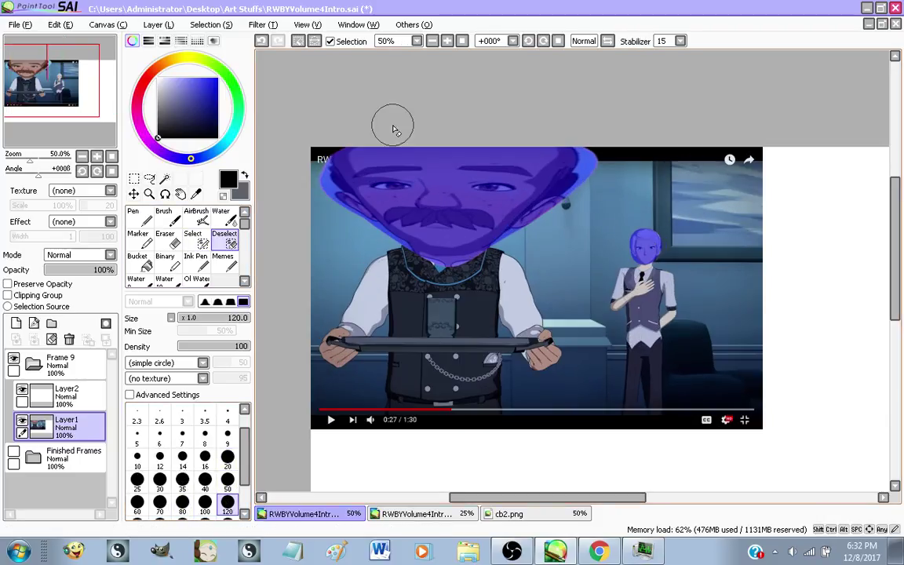
{"action": "scroll", "coordinate": [188, 440], "scroll_direction": "down", "scroll_amount": 2}
{"action": "left_click", "coordinate": [227, 491]}
{"action": "mouse_move", "coordinate": [350, 85]}
{"action": "left_mouse_down"}
{"action": "mouse_move", "coordinate": [333, 263]}
{"action": "mouse_move", "coordinate": [405, 287]}
{"action": "mouse_move", "coordinate": [455, 179]}
{"action": "mouse_move", "coordinate": [520, 118]}
{"action": "mouse_move", "coordinate": [542, 112]}
{"action": "mouse_move", "coordinate": [529, 179]}
{"action": "mouse_move", "coordinate": [492, 232]}
{"action": "left_mouse_up"}
{"action": "key", "text": "ctrl+t"}
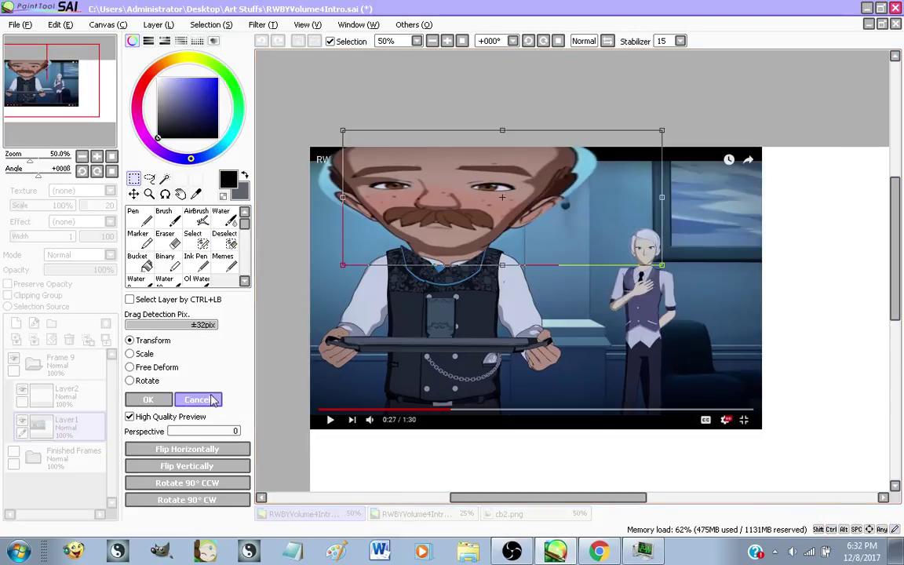
{"action": "left_click", "coordinate": [197, 400]}
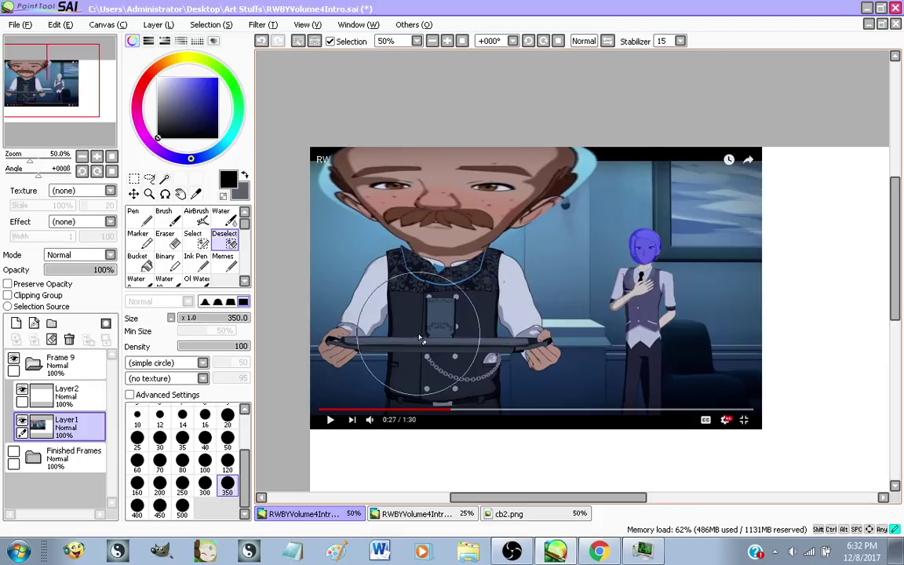
{"action": "key", "text": "ctrl+t"}
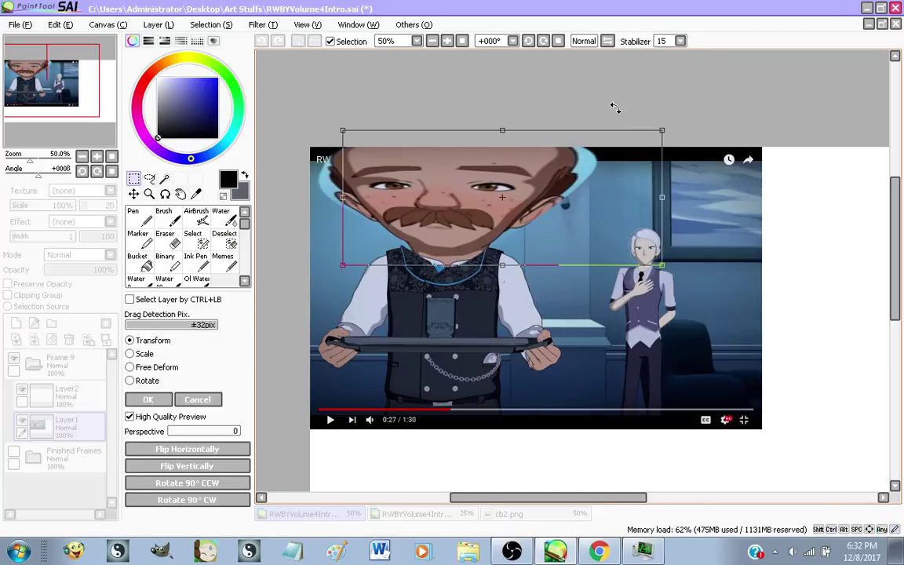
{"action": "left_click", "coordinate": [198, 401]}
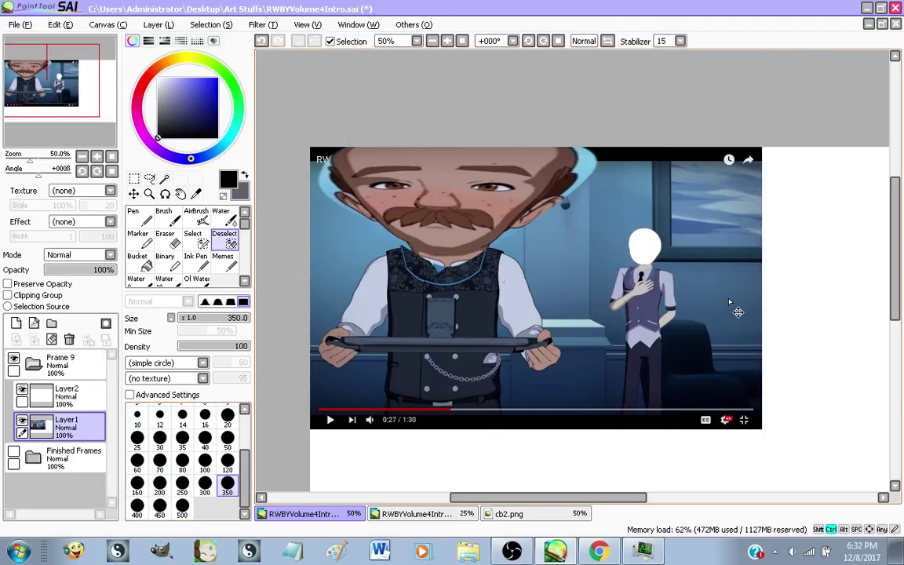
Undo the removal of the boy's head, paste the copied head into a new layer, and hide the reference layer
{"action": "key", "text": "ctrl+z"}
{"action": "key", "text": "ctrl+v"}
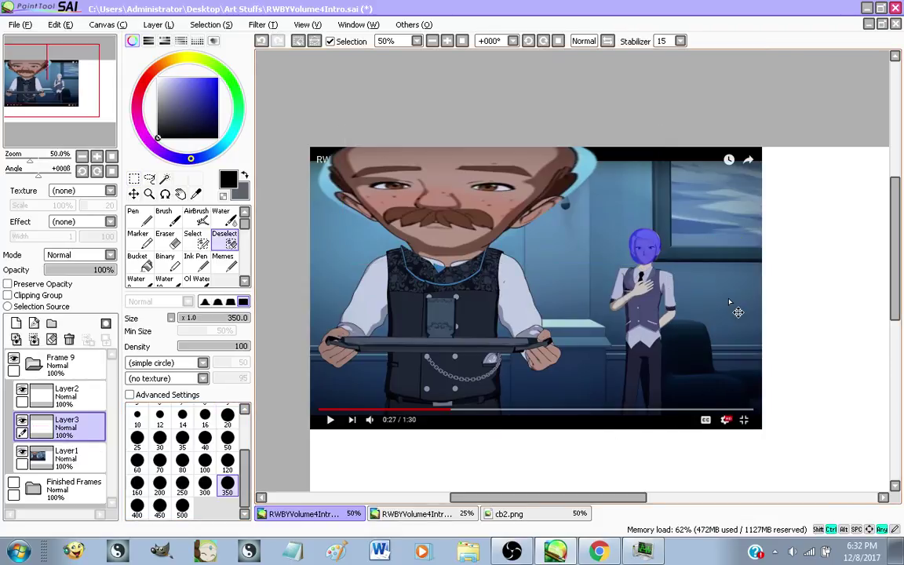
{"action": "left_click", "coordinate": [22, 452]}
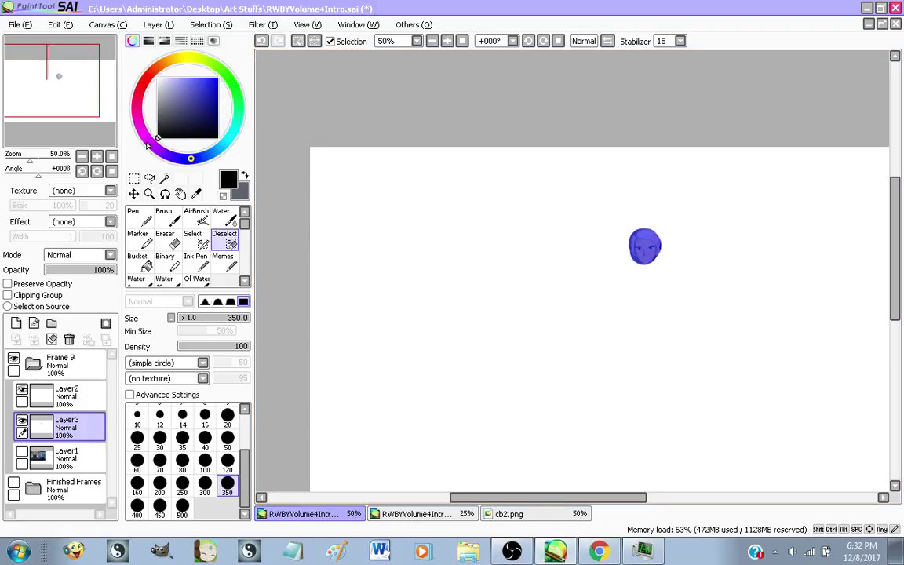
Shift the pasted layer's content slightly down to expose the leftover part of the man's head, and apply the move
{"action": "left_click", "coordinate": [146, 177]}
{"action": "left_click", "coordinate": [140, 178]}
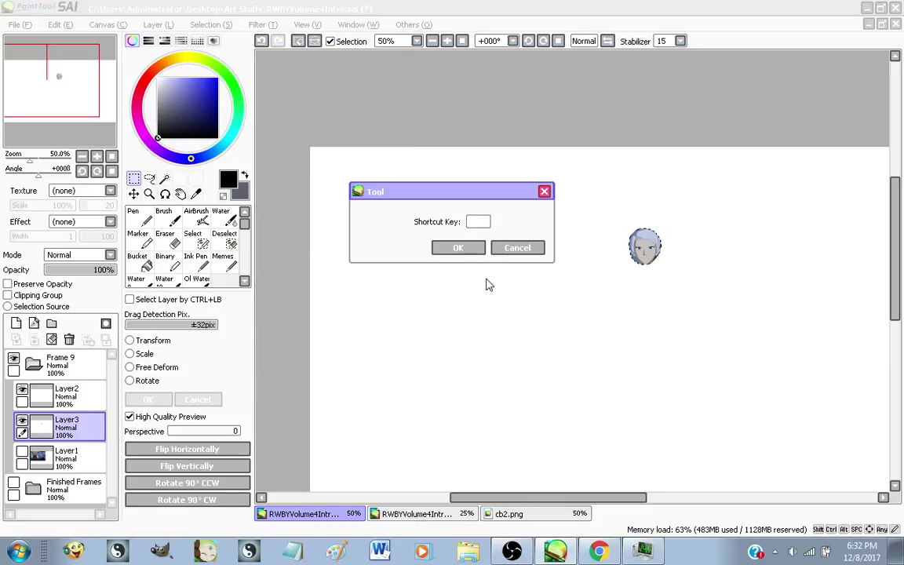
{"action": "left_click", "coordinate": [458, 248]}
{"action": "key", "text": "ctrl+t"}
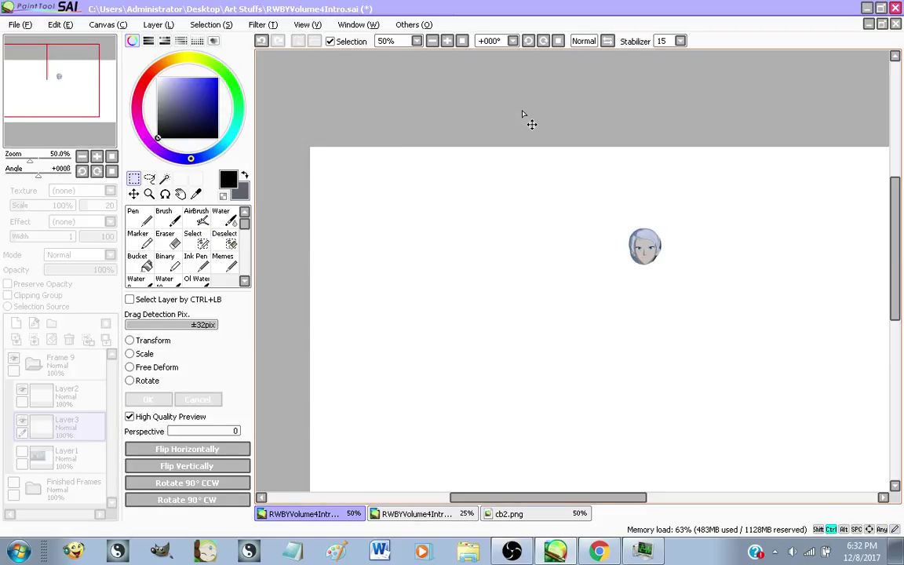
{"action": "left_click_drag", "start_coordinate": [512, 189], "coordinate": [515, 235]}
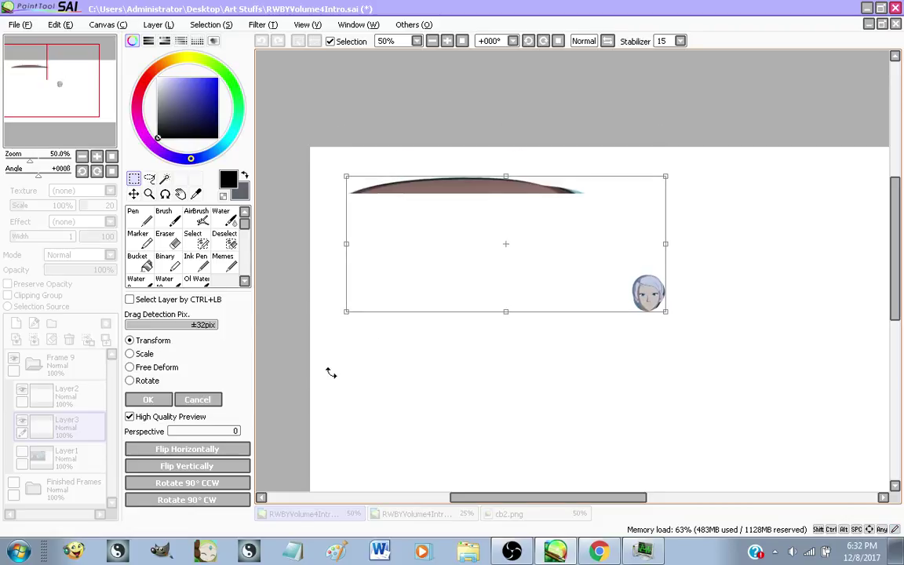
{"action": "left_click", "coordinate": [147, 399]}
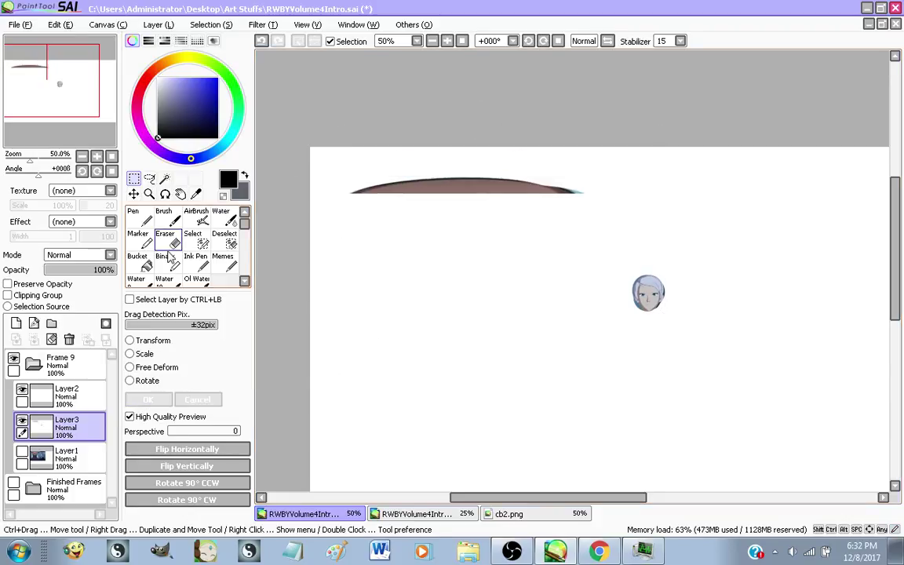
Erase the leftover strip of the man's head from the pasted layer with the Eraser at size 350
{"action": "left_click", "coordinate": [165, 237]}
{"action": "left_click", "coordinate": [227, 485]}
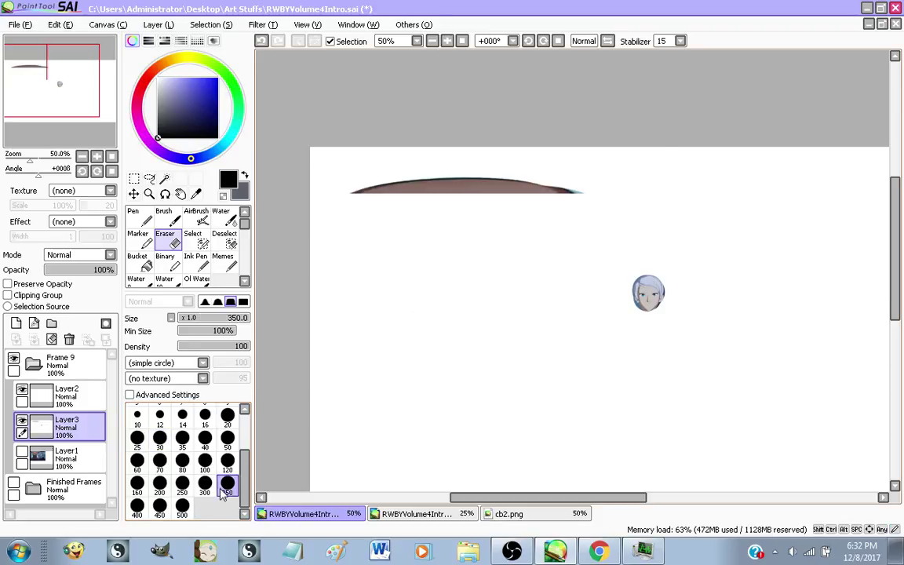
{"action": "left_click_drag", "start_coordinate": [647, 175], "coordinate": [618, 177]}
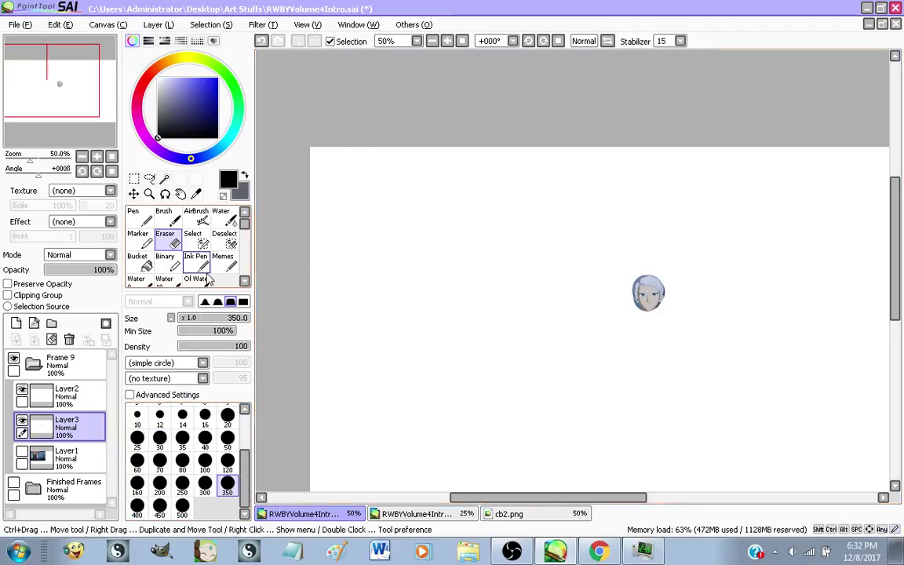
Show the Frame 9 reference layer and try enlarging the pasted boy's head above his body with Transform
{"action": "left_click", "coordinate": [22, 452]}
{"action": "key", "text": "ctrl+t"}
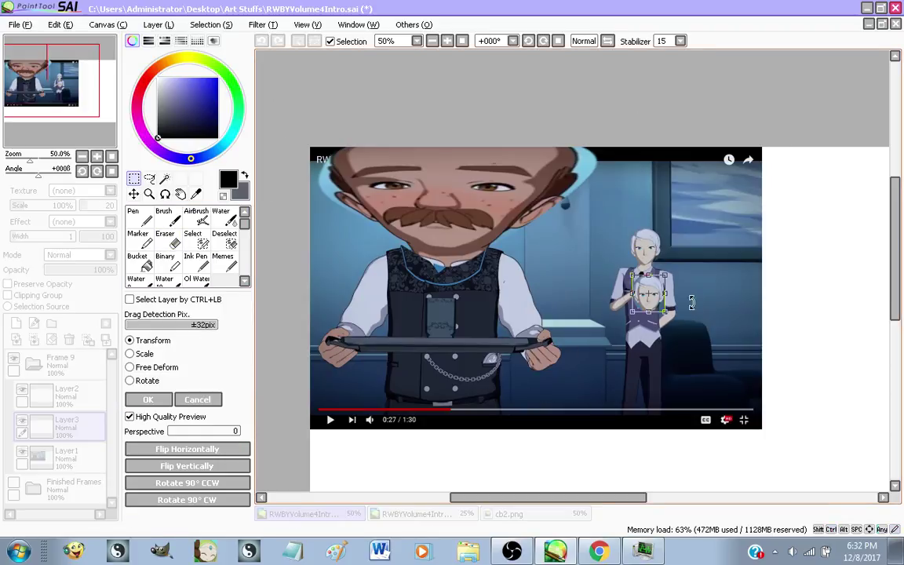
{"action": "scroll", "coordinate": [650, 308], "scroll_direction": "up", "scroll_amount": 5}
{"action": "mouse_move", "coordinate": [652, 256]}
{"action": "left_mouse_down"}
{"action": "mouse_move", "coordinate": [666, 259]}
{"action": "mouse_move", "coordinate": [634, 259]}
{"action": "mouse_move", "coordinate": [642, 260]}
{"action": "left_mouse_up"}
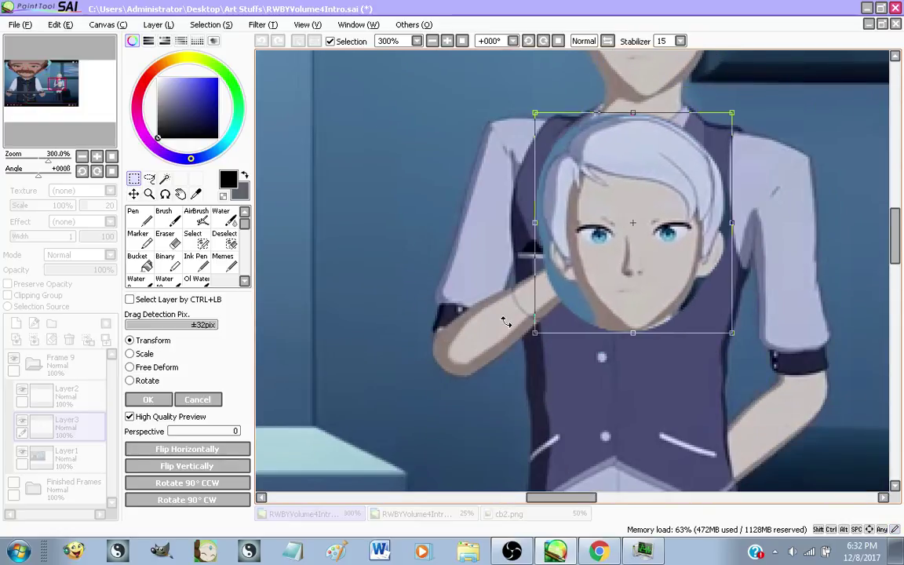
{"action": "scroll", "coordinate": [441, 408], "scroll_direction": "down", "scroll_amount": 2}
{"action": "scroll", "coordinate": [539, 318], "scroll_direction": "up", "scroll_amount": 1}
{"action": "left_click_drag", "start_coordinate": [540, 317], "coordinate": [543, 133]}
{"action": "scroll", "coordinate": [626, 399], "scroll_direction": "down", "scroll_amount": 2}
{"action": "scroll", "coordinate": [577, 282], "scroll_direction": "up", "scroll_amount": 2}
{"action": "left_click_drag", "start_coordinate": [656, 186], "coordinate": [859, 47]}
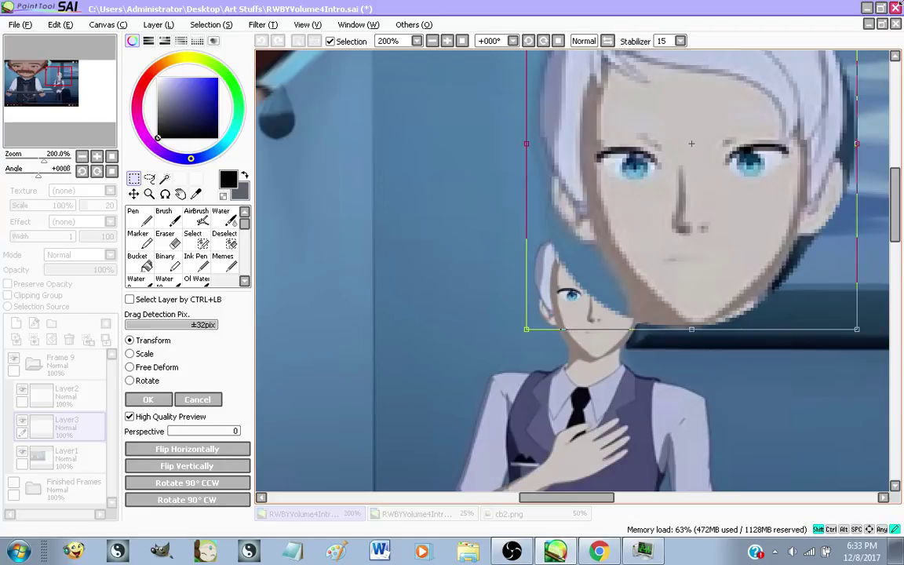
Shrink the pasted head to a tiny size over the boy's chin and neck, and apply the transform
{"action": "scroll", "coordinate": [688, 265], "scroll_direction": "down", "scroll_amount": 2}
{"action": "left_click_drag", "start_coordinate": [759, 140], "coordinate": [614, 309]}
{"action": "scroll", "coordinate": [614, 313], "scroll_direction": "up", "scroll_amount": 2}
{"action": "left_click_drag", "start_coordinate": [594, 373], "coordinate": [671, 403]}
{"action": "scroll", "coordinate": [669, 400], "scroll_direction": "down", "scroll_amount": 1}
{"action": "scroll", "coordinate": [637, 351], "scroll_direction": "up", "scroll_amount": 2}
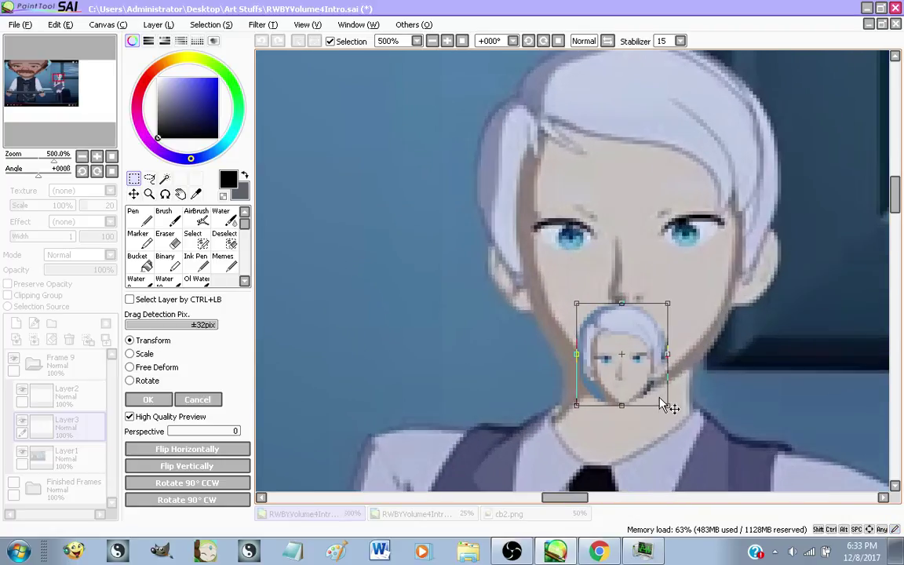
{"action": "left_click_drag", "start_coordinate": [665, 306], "coordinate": [702, 271]}
{"action": "left_click_drag", "start_coordinate": [657, 359], "coordinate": [643, 370]}
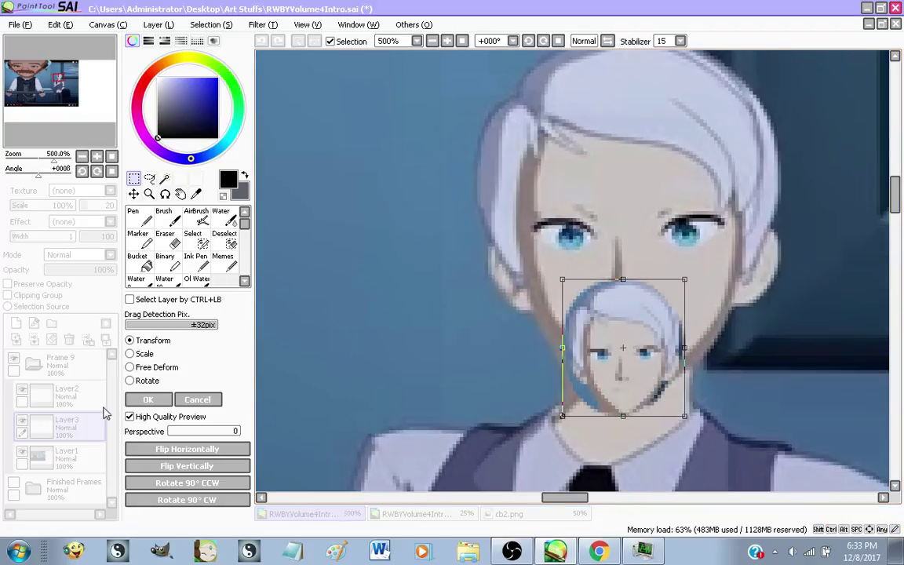
{"action": "left_click", "coordinate": [147, 400]}
On a new layer directly above the reference, paint wall blue over most of the boy's original head, using the Pen up to size 50
{"action": "left_click", "coordinate": [63, 458]}
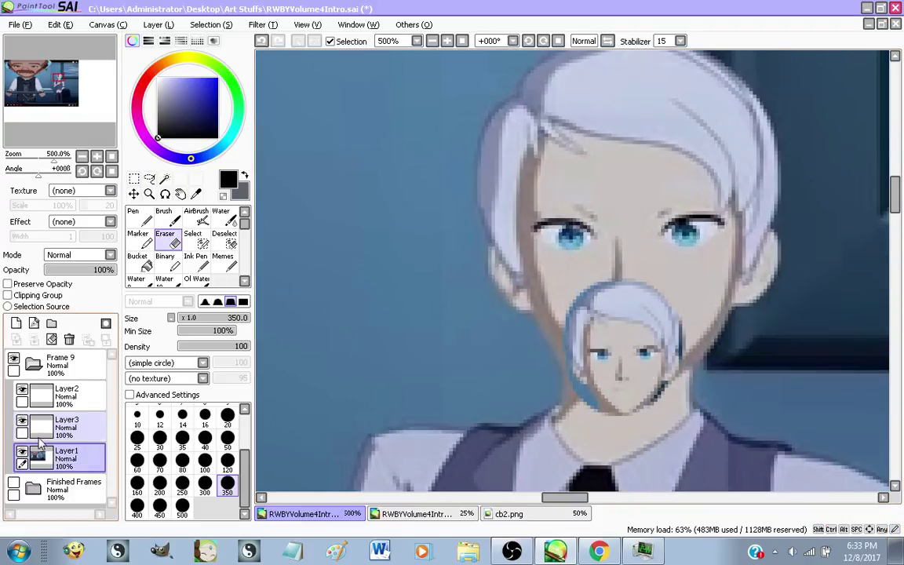
{"action": "left_click", "coordinate": [19, 327]}
{"action": "right_click", "coordinate": [463, 239]}
{"action": "left_click", "coordinate": [225, 441]}
{"action": "scroll", "coordinate": [573, 162], "scroll_direction": "down", "scroll_amount": 1}
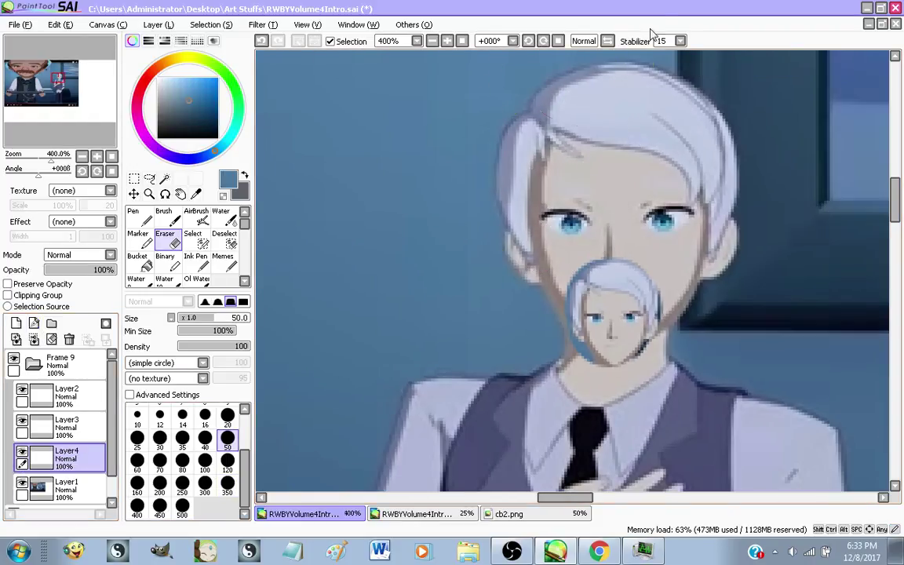
{"action": "key", "text": "n"}
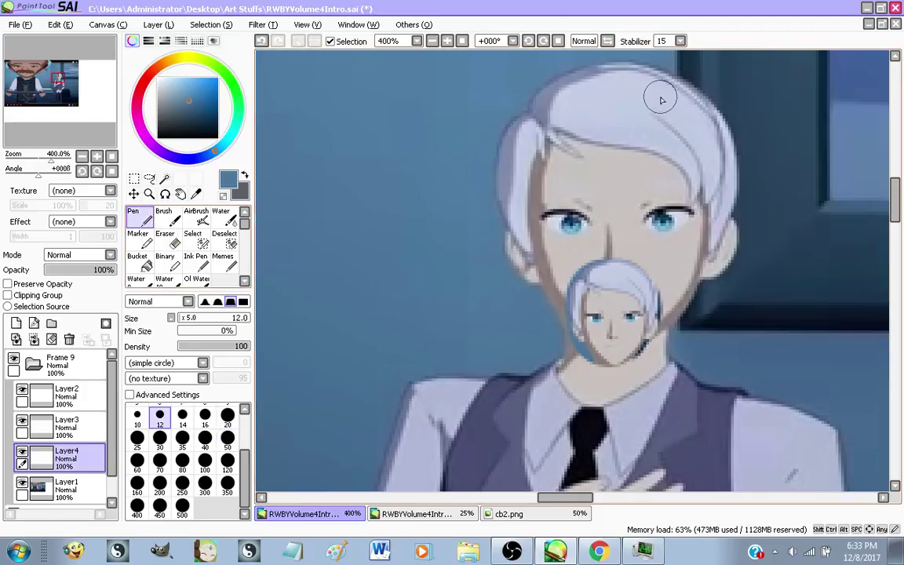
{"action": "mouse_move", "coordinate": [661, 72]}
{"action": "left_mouse_down"}
{"action": "mouse_move", "coordinate": [645, 242]}
{"action": "mouse_move", "coordinate": [628, 323]}
{"action": "mouse_move", "coordinate": [612, 325]}
{"action": "left_mouse_up"}
{"action": "left_click_drag", "start_coordinate": [555, 346], "coordinate": [564, 294]}
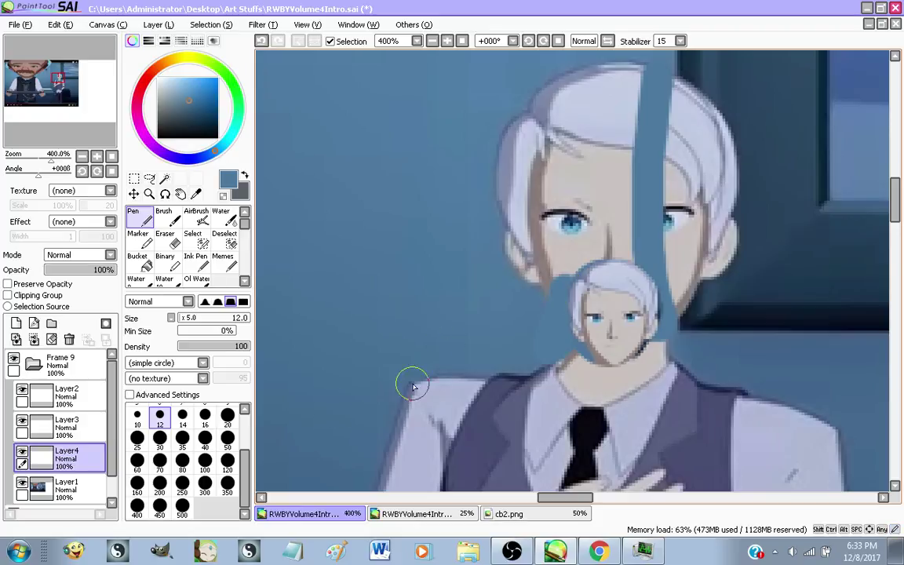
{"action": "left_click", "coordinate": [228, 441]}
{"action": "mouse_move", "coordinate": [540, 97]}
{"action": "left_mouse_down"}
{"action": "mouse_move", "coordinate": [568, 82]}
{"action": "mouse_move", "coordinate": [577, 134]}
{"action": "mouse_move", "coordinate": [589, 77]}
{"action": "mouse_move", "coordinate": [552, 175]}
{"action": "mouse_move", "coordinate": [558, 211]}
{"action": "mouse_move", "coordinate": [585, 242]}
{"action": "mouse_move", "coordinate": [560, 255]}
{"action": "mouse_move", "coordinate": [591, 159]}
{"action": "left_mouse_up"}
{"action": "left_click_drag", "start_coordinate": [458, 156], "coordinate": [326, 153]}
Cover the boy's ear and outer hair with dark blue sampled from the window frame, using the Pen at size 20
{"action": "right_click", "coordinate": [637, 120]}
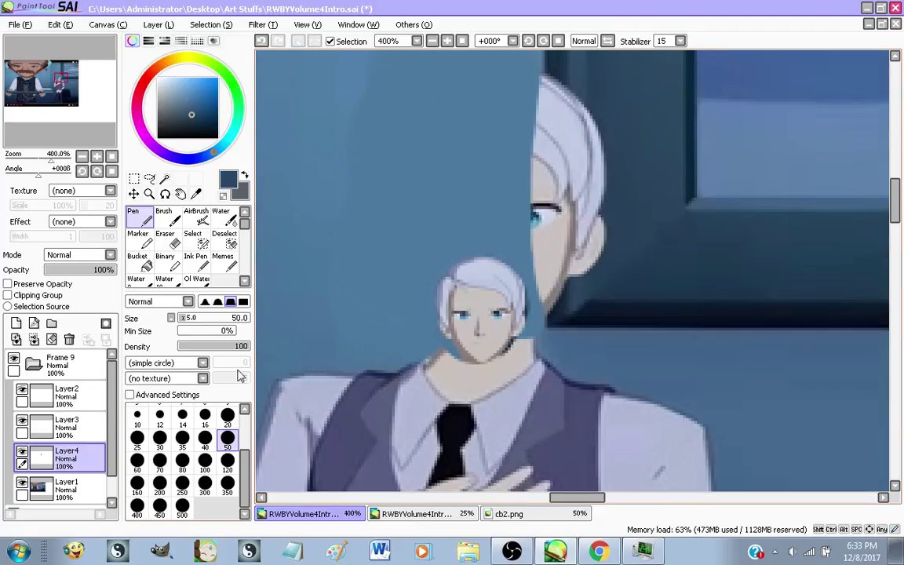
{"action": "left_click", "coordinate": [227, 419]}
{"action": "mouse_move", "coordinate": [592, 104]}
{"action": "left_mouse_down"}
{"action": "mouse_move", "coordinate": [588, 229]}
{"action": "mouse_move", "coordinate": [599, 220]}
{"action": "left_mouse_up"}
{"action": "key", "text": "ctrl+z"}
{"action": "left_click_drag", "start_coordinate": [595, 119], "coordinate": [591, 265]}
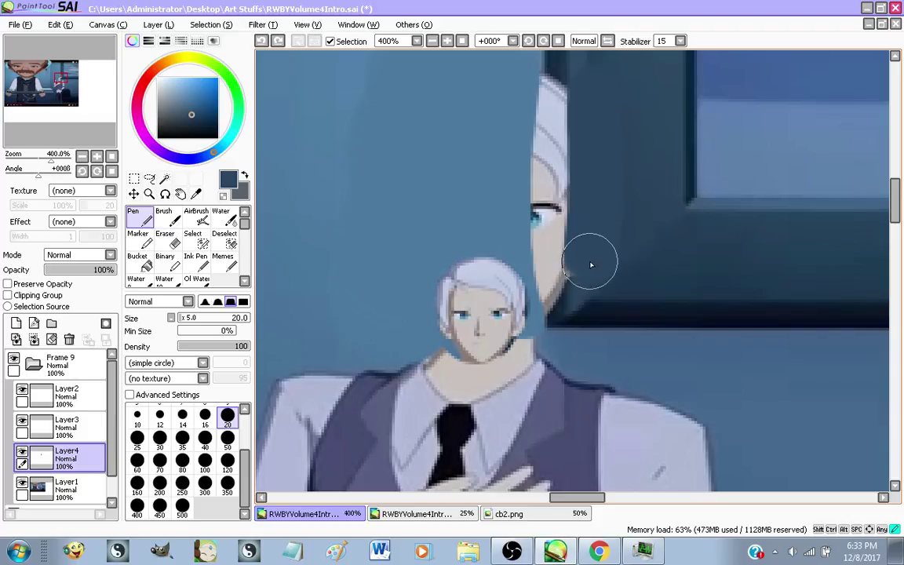
Paint out the remaining strip of the boy's head along the frame edge with sampled dark and wall blues, using the Pen at size 9
{"action": "right_click", "coordinate": [557, 66]}
{"action": "scroll", "coordinate": [192, 424], "scroll_direction": "up", "scroll_amount": 1}
{"action": "left_click", "coordinate": [226, 440]}
{"action": "scroll", "coordinate": [542, 319], "scroll_direction": "down", "scroll_amount": 1}
{"action": "scroll", "coordinate": [556, 189], "scroll_direction": "up", "scroll_amount": 2}
{"action": "mouse_move", "coordinate": [550, 59]}
{"action": "left_mouse_down"}
{"action": "mouse_move", "coordinate": [539, 360]}
{"action": "mouse_move", "coordinate": [558, 135]}
{"action": "left_mouse_up"}
{"action": "left_click", "coordinate": [519, 85], "text": "alt"}
{"action": "left_click_drag", "start_coordinate": [518, 85], "coordinate": [512, 323]}
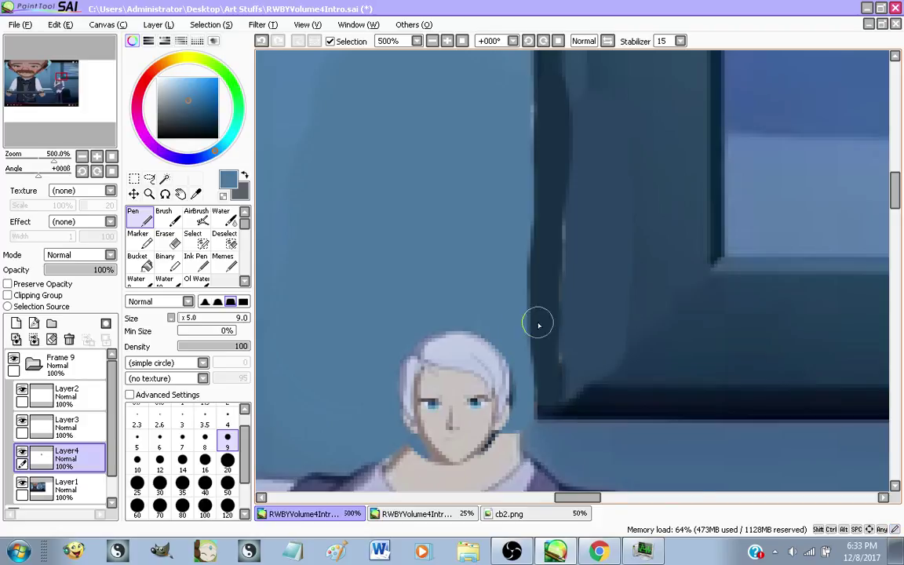
{"action": "scroll", "coordinate": [550, 235], "scroll_direction": "down", "scroll_amount": 7}
{"action": "scroll", "coordinate": [577, 239], "scroll_direction": "up", "scroll_amount": 2}
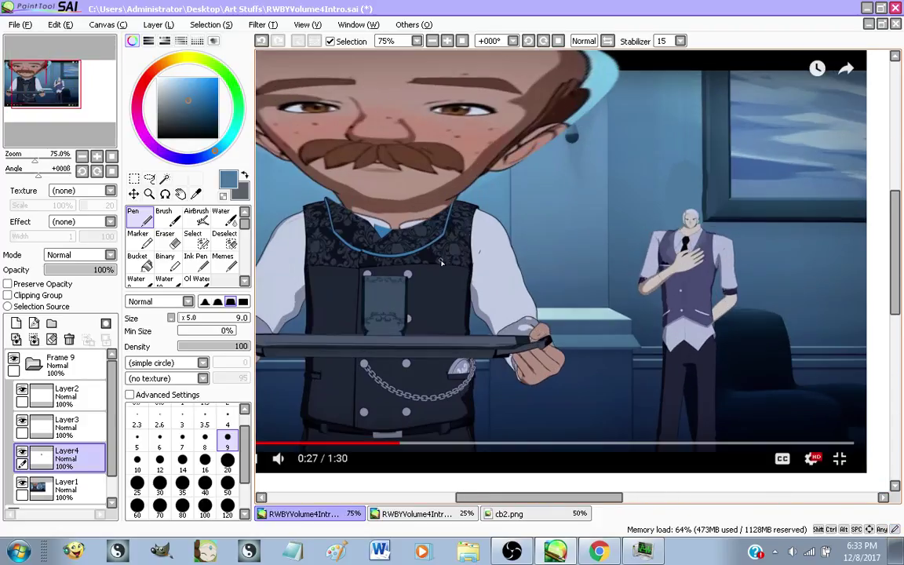
{"action": "left_click_drag", "start_coordinate": [539, 262], "coordinate": [616, 275]}
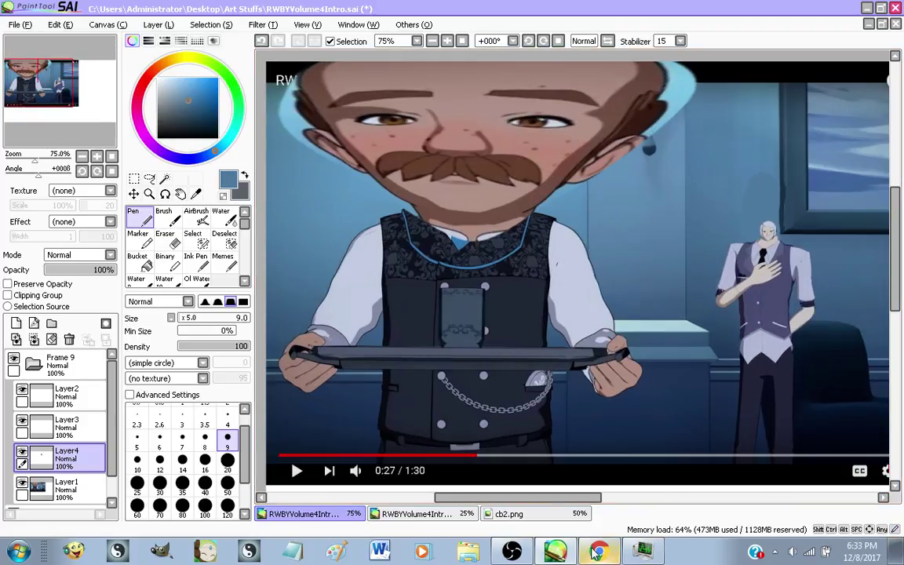
Switch to Chrome, read the recent live chat messages on the YouTube Live Dashboard, and return to PaintTool SAI
{"action": "key", "text": "alt+Tab"}
{"action": "left_click", "coordinate": [157, 9]}
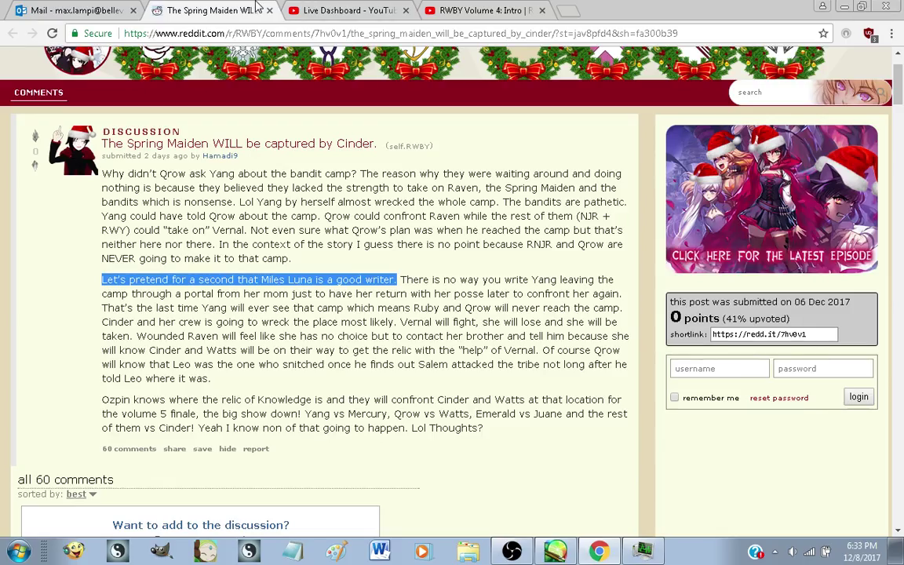
{"action": "left_click", "coordinate": [353, 9]}
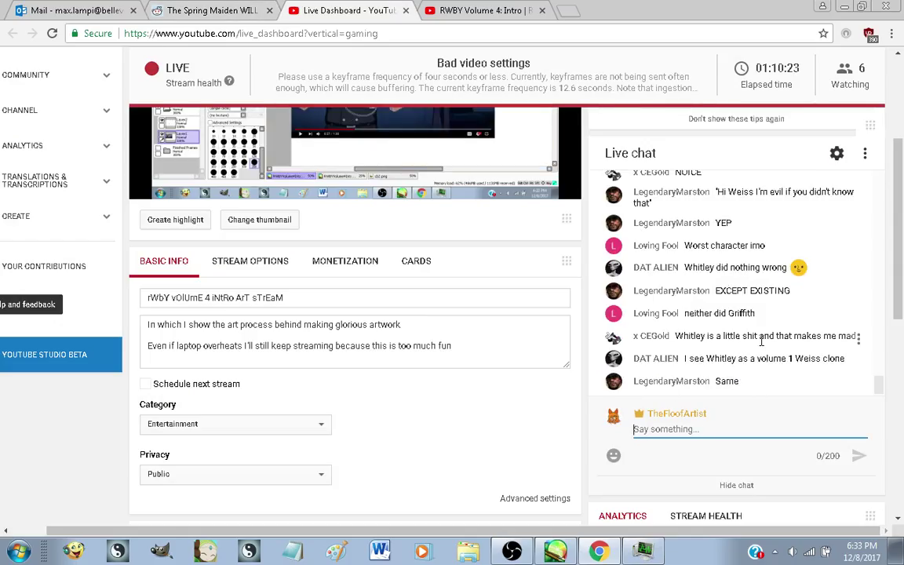
{"action": "scroll", "coordinate": [760, 341], "scroll_direction": "up", "scroll_amount": 1}
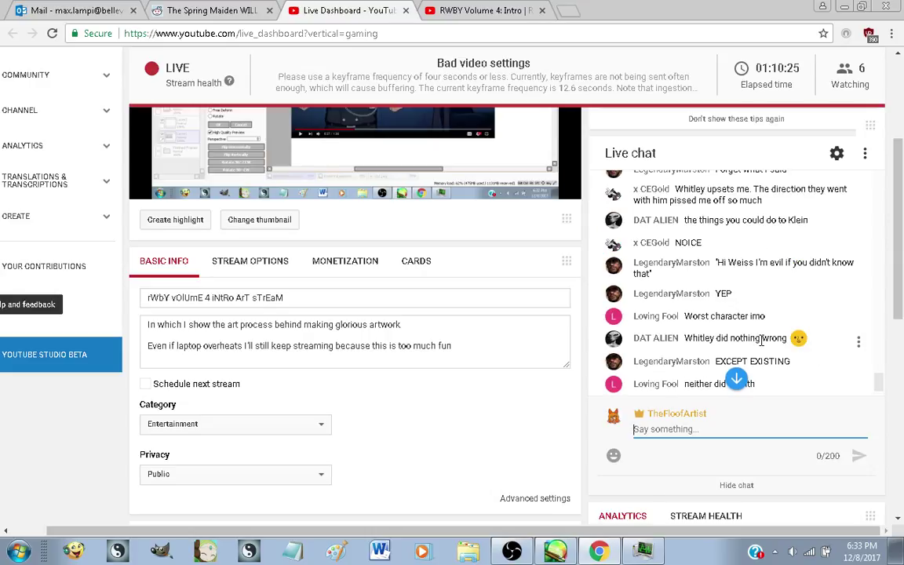
{"action": "scroll", "coordinate": [760, 341], "scroll_direction": "up", "scroll_amount": 1}
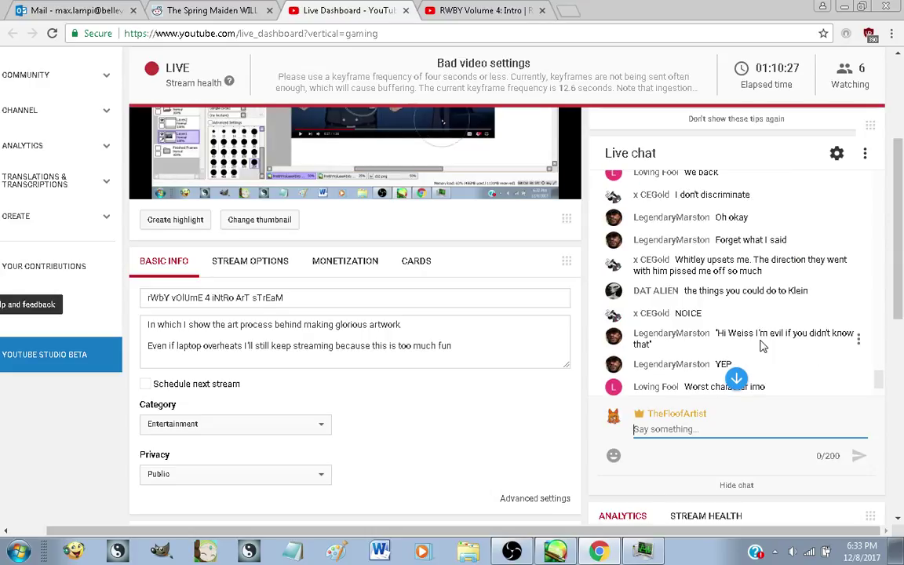
{"action": "scroll", "coordinate": [760, 346], "scroll_direction": "down", "scroll_amount": 4}
{"action": "scroll", "coordinate": [485, 336], "scroll_direction": "up", "scroll_amount": 3}
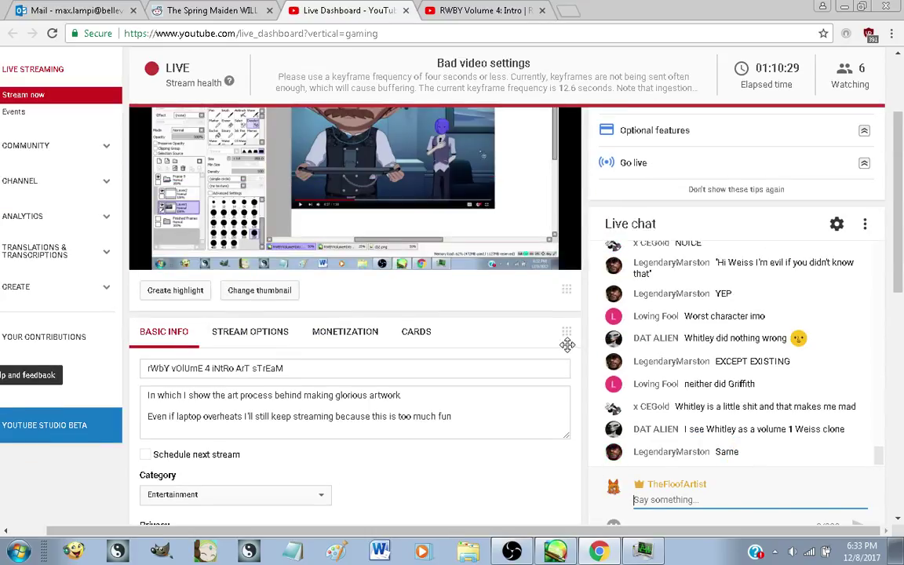
{"action": "scroll", "coordinate": [567, 345], "scroll_direction": "down", "scroll_amount": 1}
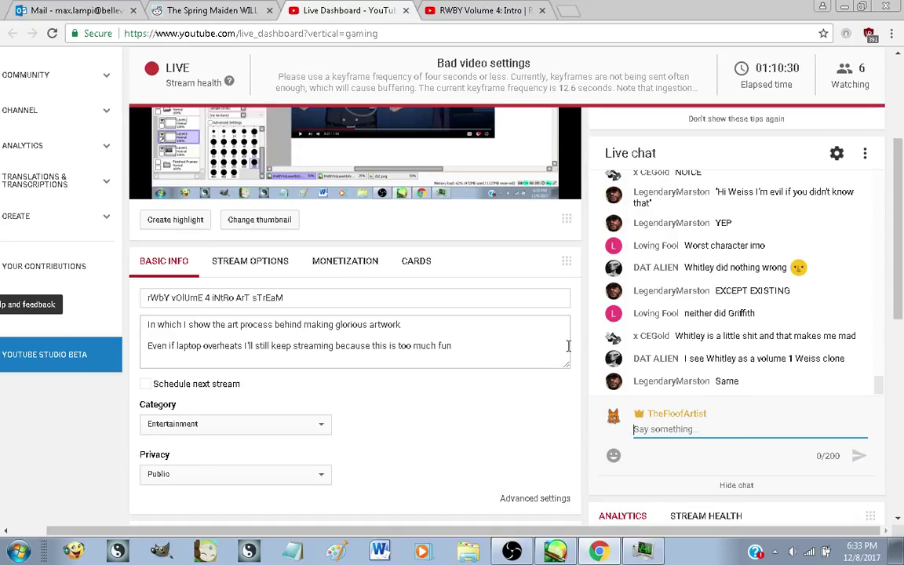
{"action": "left_click", "coordinate": [557, 550]}
{"action": "scroll", "coordinate": [529, 308], "scroll_direction": "down", "scroll_amount": 1}
{"action": "scroll", "coordinate": [529, 275], "scroll_direction": "up", "scroll_amount": 1}
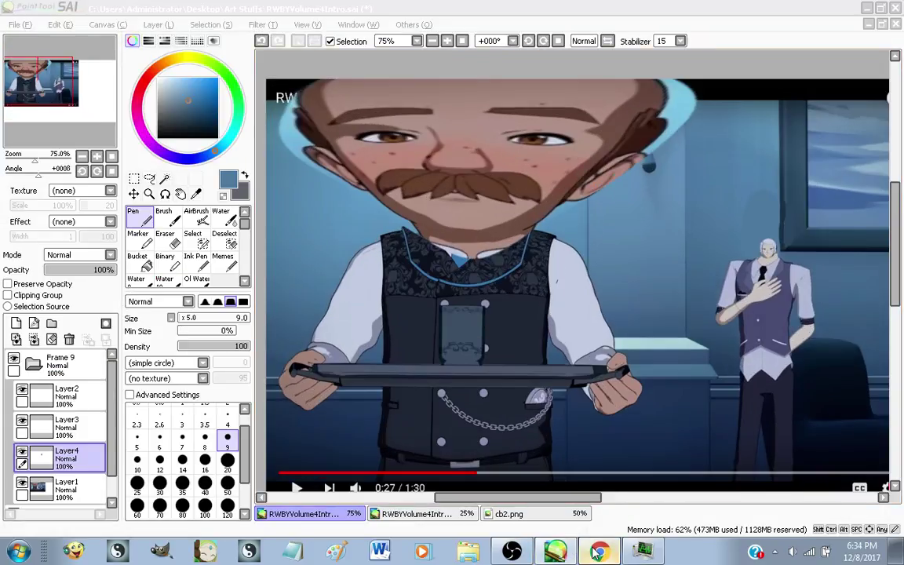
Switch to Chrome, search Google Images for "bondrewd" in a new tab, and preview the picture with the "TOP DAD" cap
{"action": "key", "text": "alt+Tab"}
{"action": "left_click", "coordinate": [572, 10]}
{"action": "type", "text": "bondrewd"}
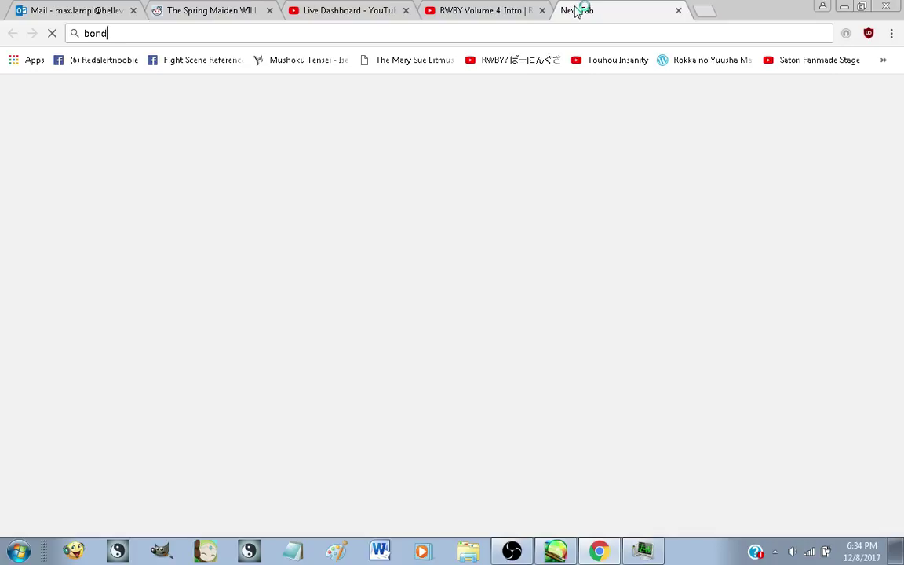
{"action": "key", "text": "Return"}
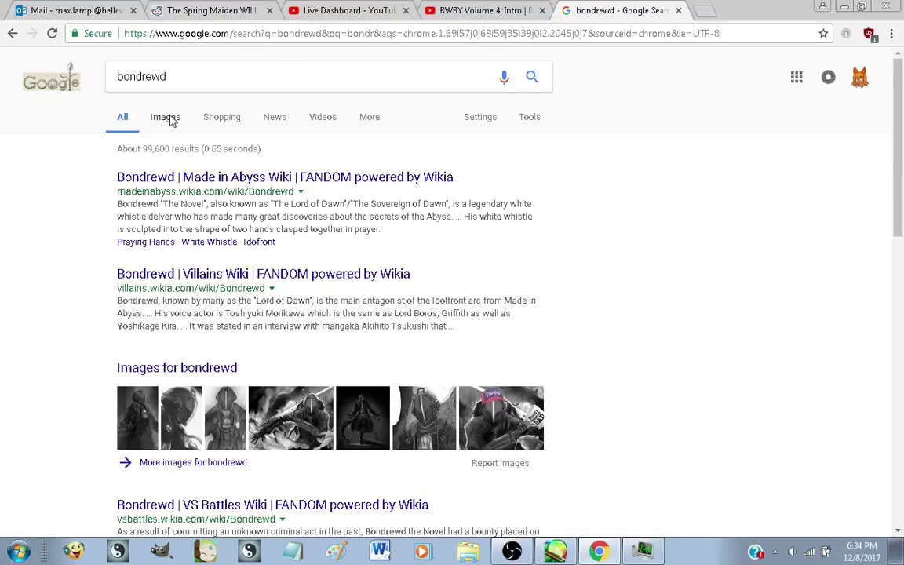
{"action": "left_click", "coordinate": [169, 117]}
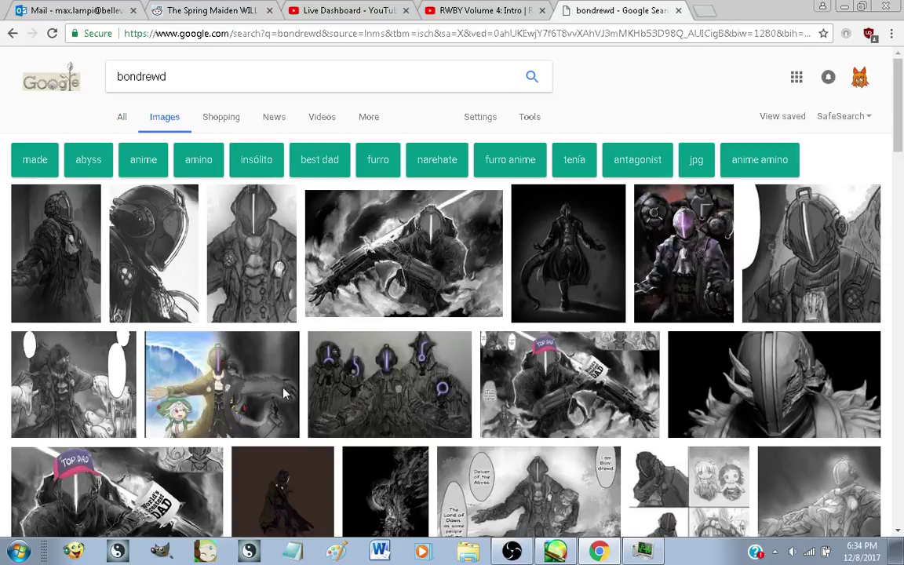
{"action": "left_click", "coordinate": [523, 434]}
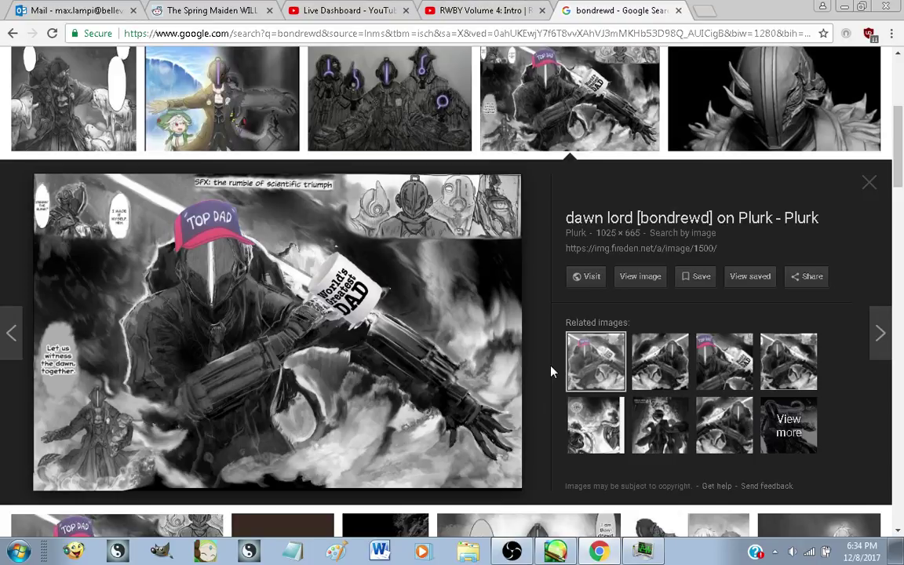
{"action": "scroll", "coordinate": [550, 370], "scroll_direction": "down", "scroll_amount": 2}
{"action": "scroll", "coordinate": [550, 370], "scroll_direction": "up", "scroll_amount": 2}
Post a "<3" heart and the message "Bondrewd best dad" in the YouTube live chat
{"action": "left_click", "coordinate": [372, 7]}
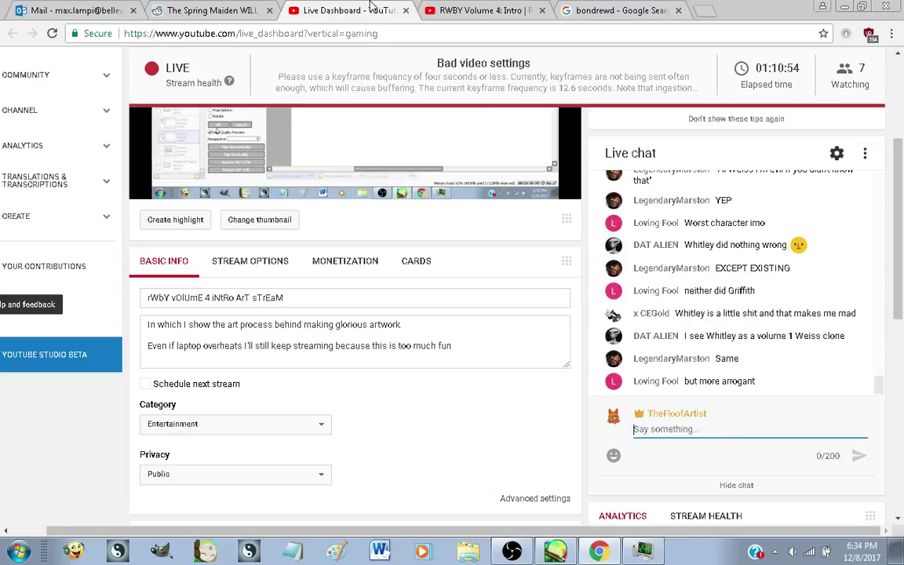
{"action": "type", "text": "<3"}
{"action": "key", "text": "Return"}
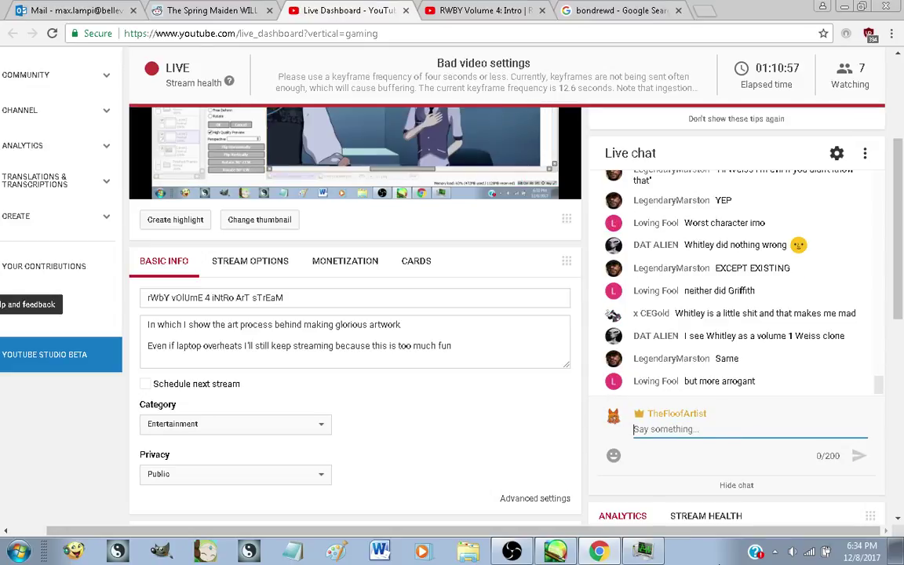
{"action": "type", "text": "B"}
{"action": "type", "text": "ondrewd"}
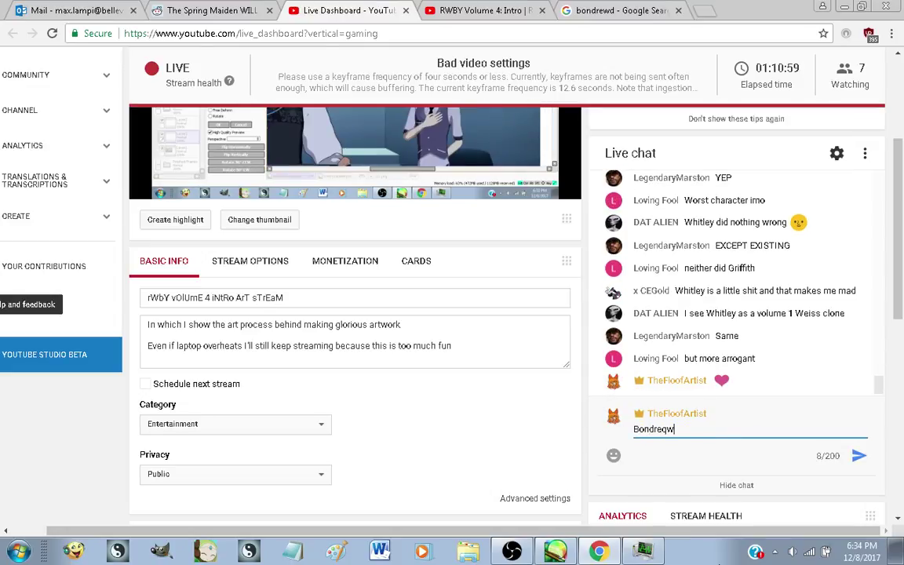
{"action": "type", "text": " best dad"}
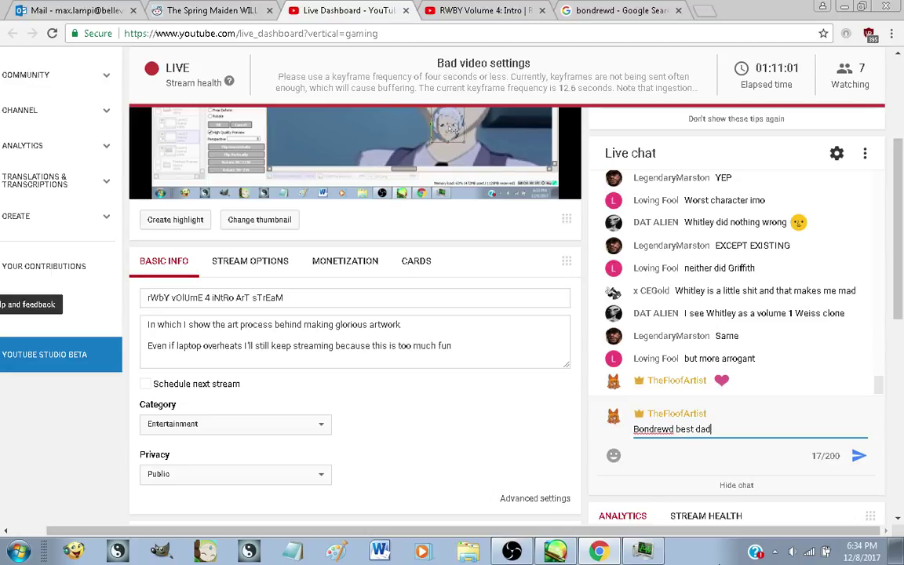
{"action": "key", "text": "Return"}
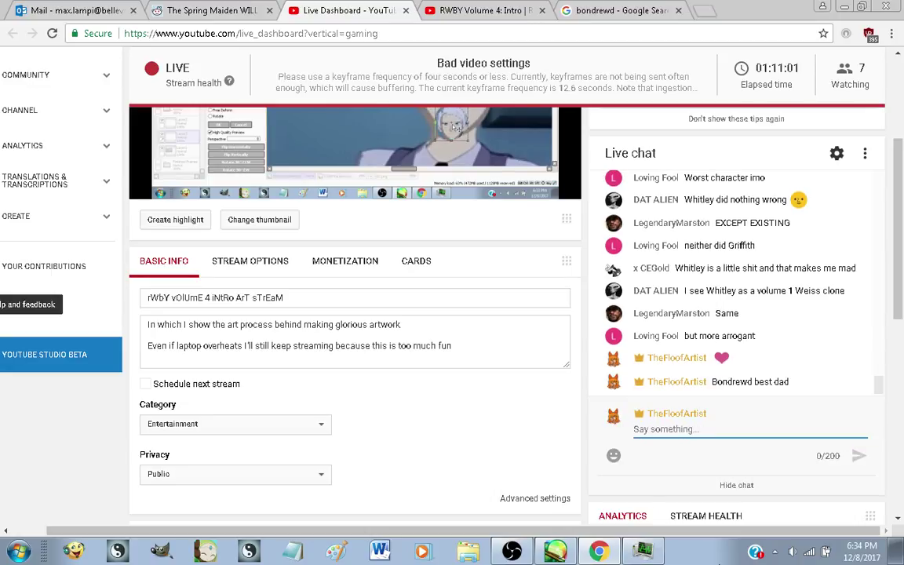
Switch to PaintTool SAI and undo the Frame 9 head edits back to the unedited reference on its single layer
{"action": "left_click", "coordinate": [553, 552]}
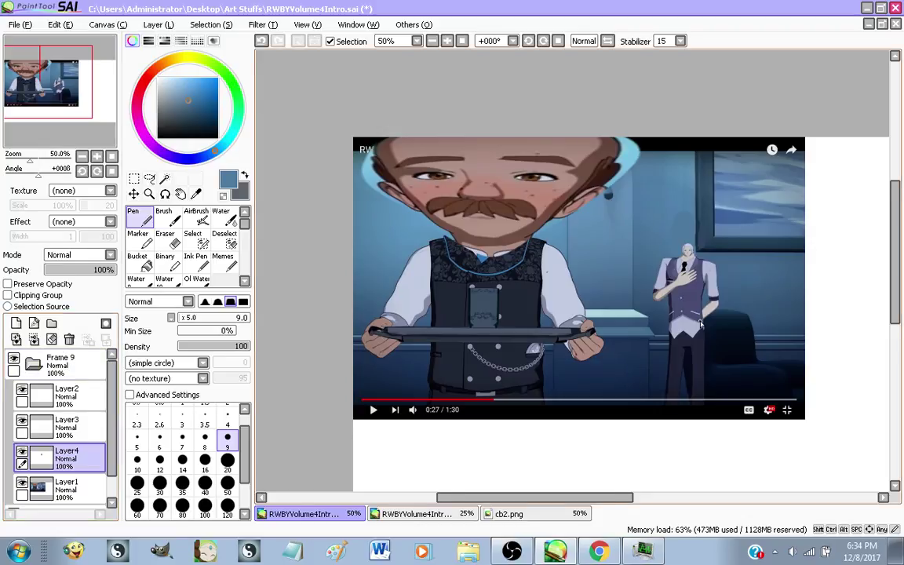
{"action": "scroll", "coordinate": [701, 321], "scroll_direction": "up", "scroll_amount": 1}
{"action": "scroll", "coordinate": [658, 324], "scroll_direction": "down", "scroll_amount": 1}
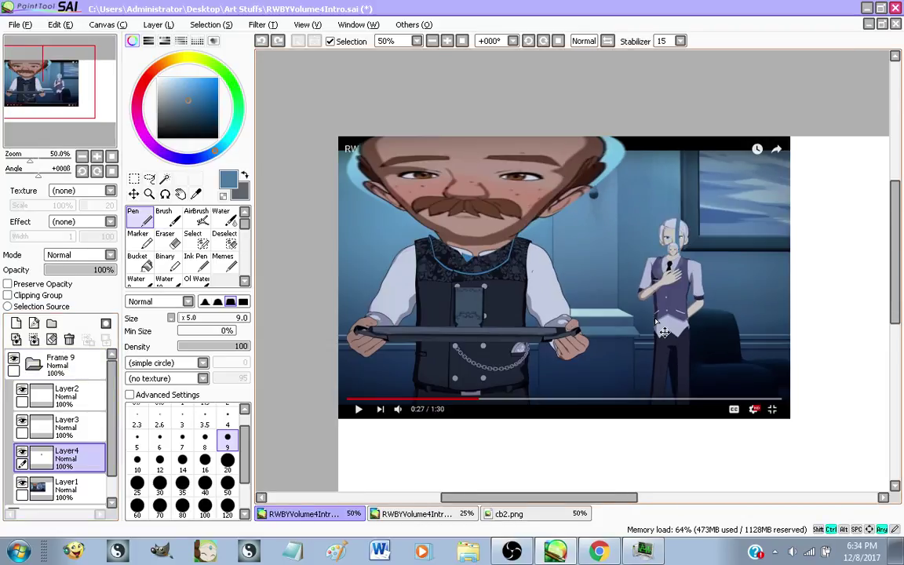
{"action": "key", "text": "ctrl+z"}
{"action": "key", "text": "ctrl+z"}
{"action": "key", "text": "ctrl+z"}
{"action": "key", "text": "ctrl+z"}
{"action": "key", "text": "ctrl+z"}
{"action": "key", "text": "ctrl+z"}
{"action": "key", "text": "ctrl+y"}
{"action": "key", "text": "ctrl+y"}
{"action": "key", "text": "ctrl+y"}
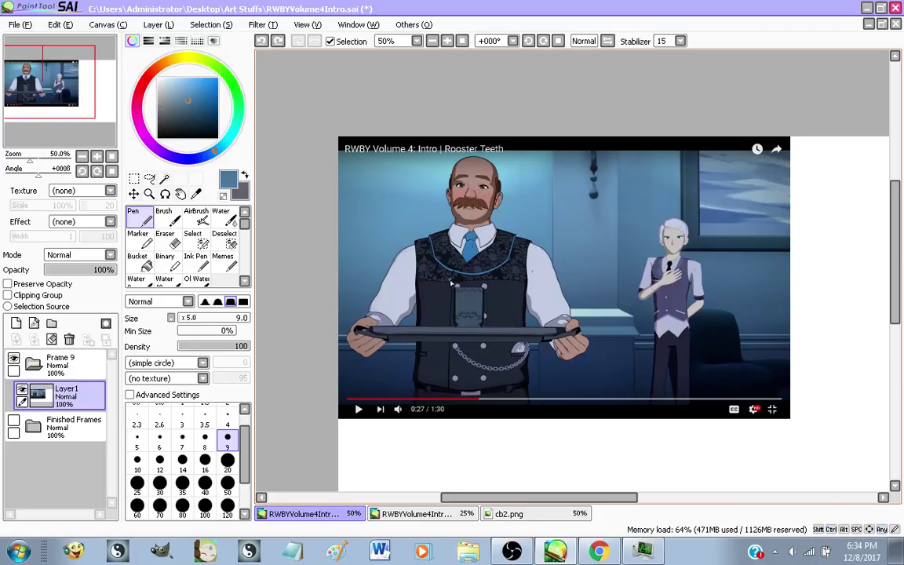
Add a new layer above the Frame 9 reference and choose black with the Memes brush for drawing
{"action": "scroll", "coordinate": [451, 283], "scroll_direction": "down", "scroll_amount": 1}
{"action": "left_click", "coordinate": [17, 324]}
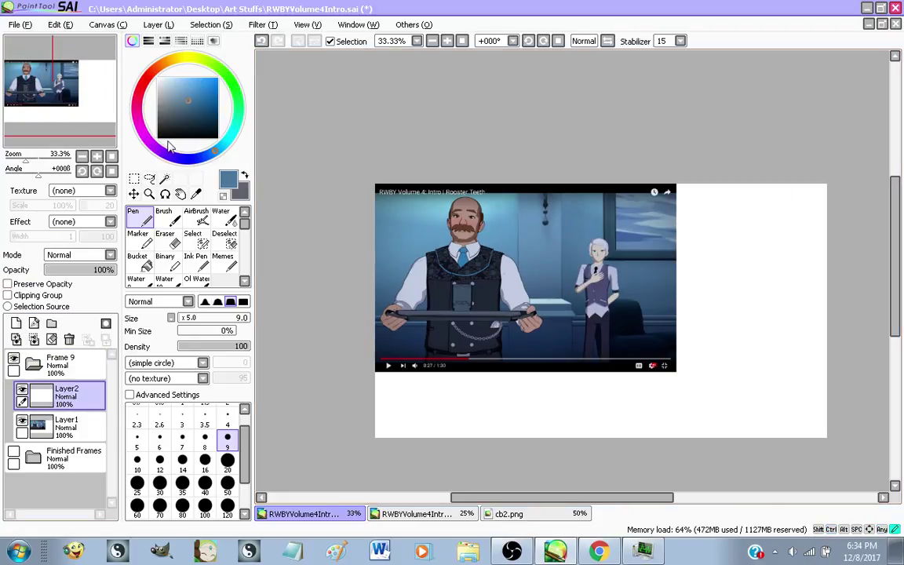
{"action": "left_click_drag", "start_coordinate": [202, 117], "coordinate": [156, 141]}
{"action": "left_click", "coordinate": [214, 273]}
{"action": "scroll", "coordinate": [546, 264], "scroll_direction": "up", "scroll_amount": 1}
{"action": "scroll", "coordinate": [481, 305], "scroll_direction": "down", "scroll_amount": 1}
{"action": "scroll", "coordinate": [480, 306], "scroll_direction": "up", "scroll_amount": 2}
{"action": "scroll", "coordinate": [373, 316], "scroll_direction": "down", "scroll_amount": 1}
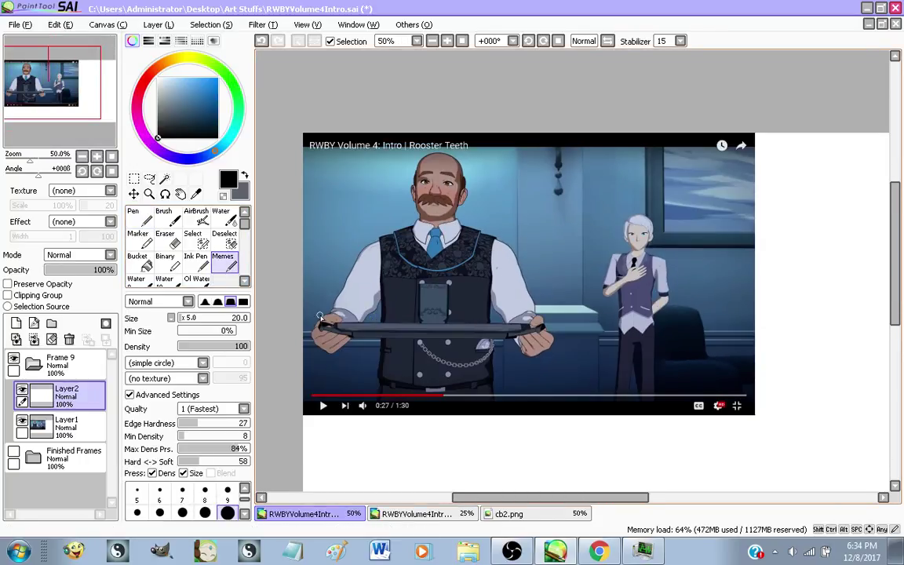
Draw a thick cartoon head outline widening over the chest of the moustached man, with a pointed ear on each side
{"action": "scroll", "coordinate": [319, 316], "scroll_direction": "up", "scroll_amount": 1}
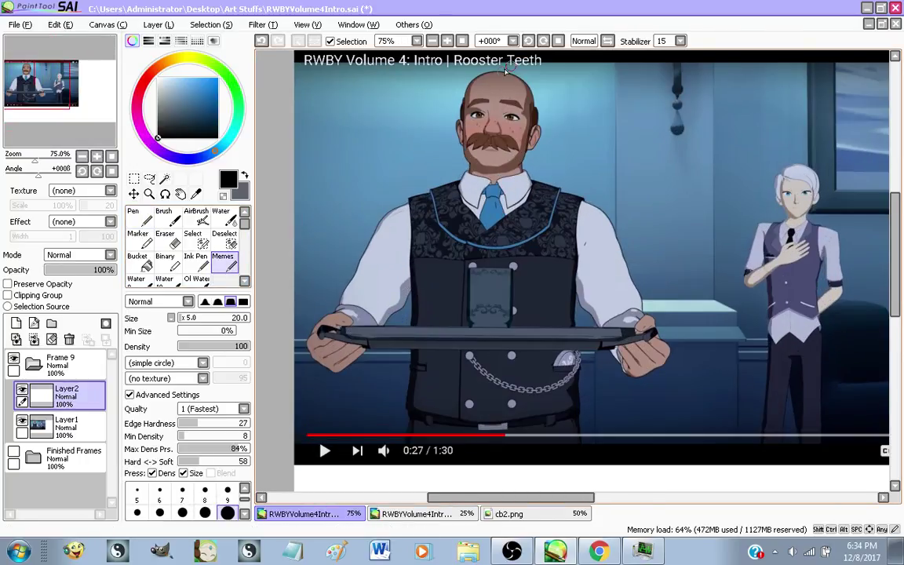
{"action": "mouse_move", "coordinate": [500, 71]}
{"action": "left_mouse_down"}
{"action": "mouse_move", "coordinate": [411, 100]}
{"action": "mouse_move", "coordinate": [407, 142]}
{"action": "left_mouse_up"}
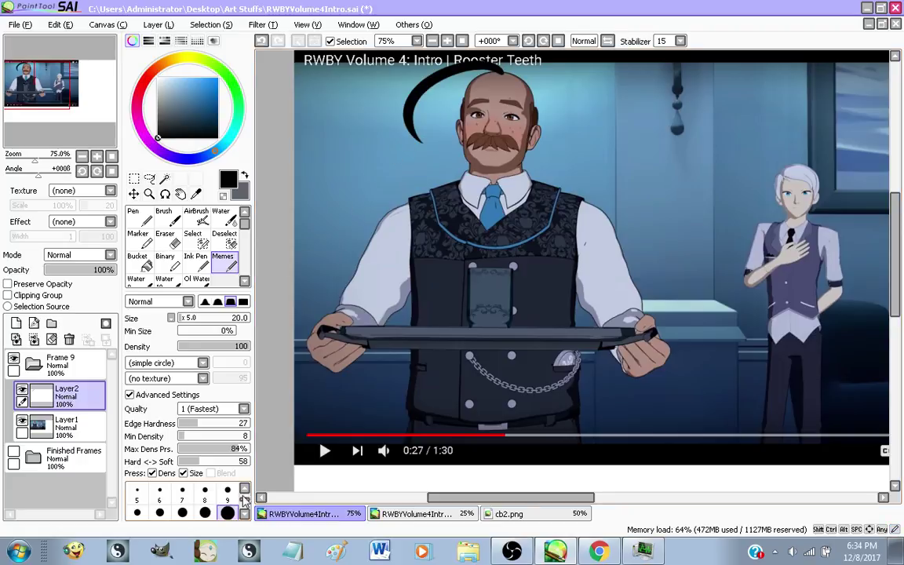
{"action": "key", "text": "ctrl+z"}
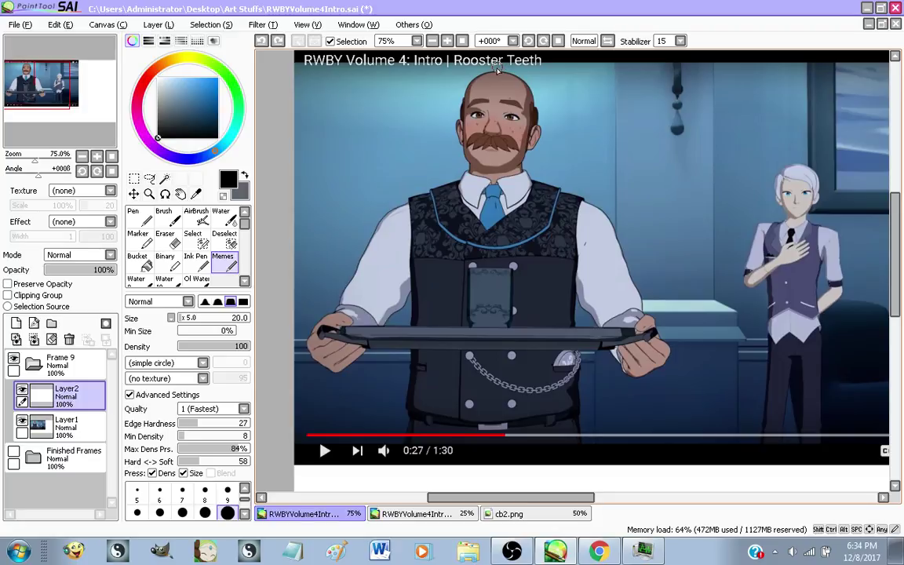
{"action": "mouse_move", "coordinate": [463, 79]}
{"action": "left_mouse_down"}
{"action": "mouse_move", "coordinate": [450, 161]}
{"action": "mouse_move", "coordinate": [458, 200]}
{"action": "mouse_move", "coordinate": [415, 276]}
{"action": "mouse_move", "coordinate": [519, 294]}
{"action": "mouse_move", "coordinate": [618, 281]}
{"action": "mouse_move", "coordinate": [610, 254]}
{"action": "mouse_move", "coordinate": [553, 212]}
{"action": "mouse_move", "coordinate": [569, 177]}
{"action": "mouse_move", "coordinate": [520, 86]}
{"action": "left_mouse_up"}
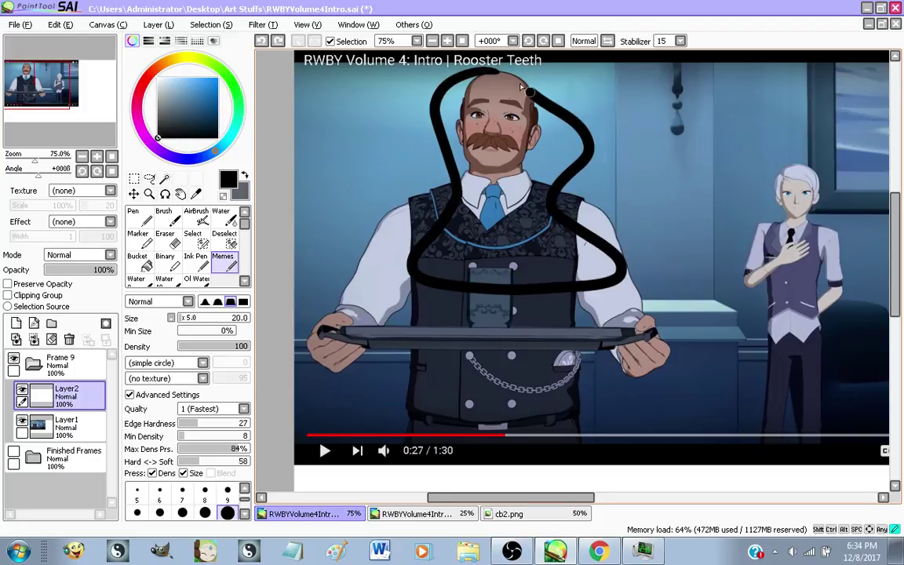
{"action": "mouse_move", "coordinate": [440, 155]}
{"action": "left_mouse_down"}
{"action": "mouse_move", "coordinate": [392, 147]}
{"action": "mouse_move", "coordinate": [435, 186]}
{"action": "left_mouse_up"}
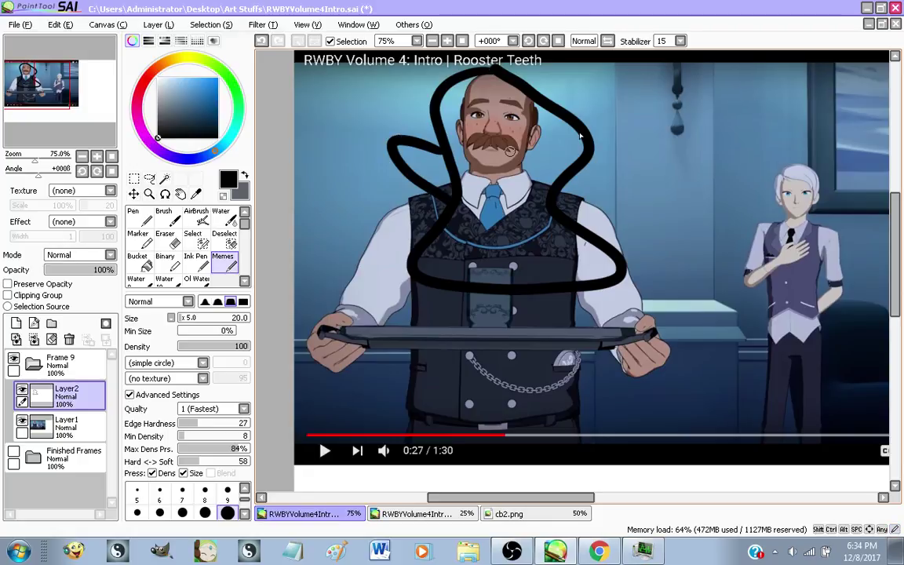
{"action": "mouse_move", "coordinate": [568, 182]}
{"action": "left_mouse_down"}
{"action": "mouse_move", "coordinate": [586, 202]}
{"action": "mouse_move", "coordinate": [560, 212]}
{"action": "mouse_move", "coordinate": [619, 175]}
{"action": "mouse_move", "coordinate": [562, 216]}
{"action": "left_mouse_up"}
{"action": "key", "text": "ctrl+z"}
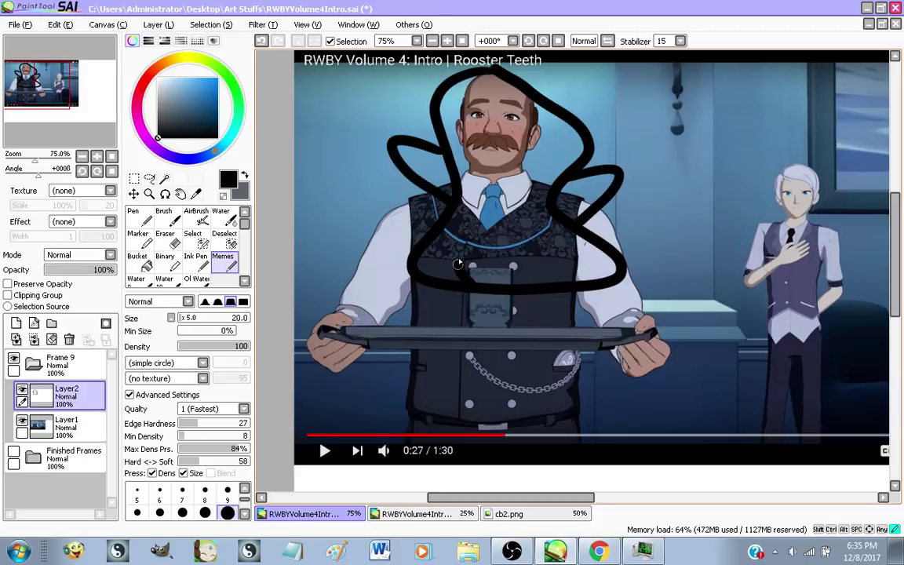
Draw an open mouth with a wavy inner line and an arched moustache above it in the lower part of the head
{"action": "mouse_move", "coordinate": [503, 245]}
{"action": "left_mouse_down"}
{"action": "mouse_move", "coordinate": [557, 246]}
{"action": "mouse_move", "coordinate": [563, 282]}
{"action": "left_mouse_up"}
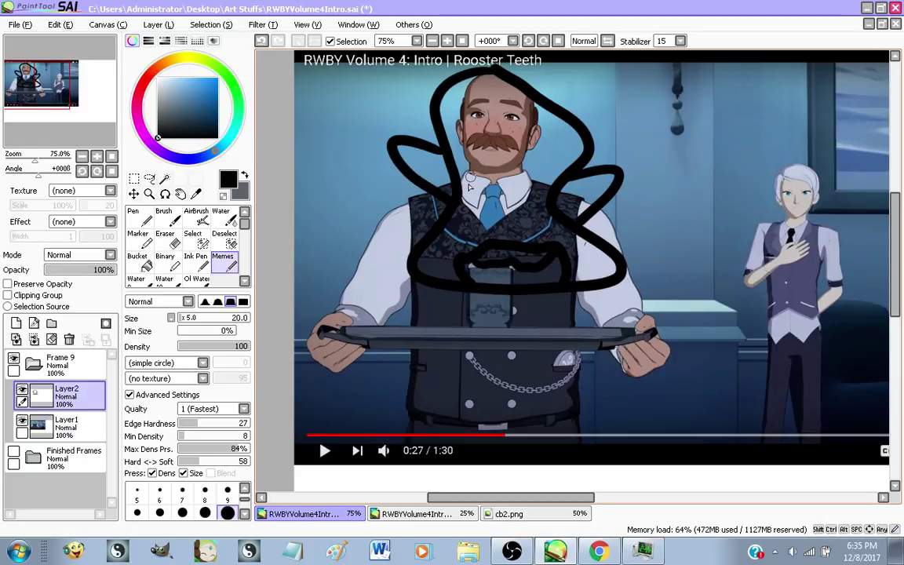
{"action": "mouse_move", "coordinate": [447, 255]}
{"action": "left_mouse_down"}
{"action": "mouse_move", "coordinate": [485, 212]}
{"action": "mouse_move", "coordinate": [528, 213]}
{"action": "mouse_move", "coordinate": [566, 250]}
{"action": "left_mouse_up"}
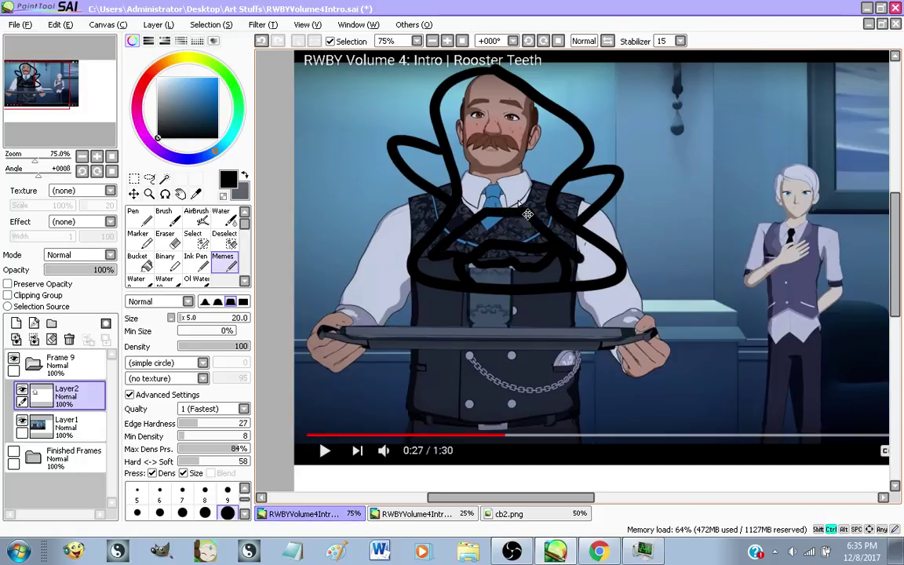
{"action": "key", "text": "ctrl+z"}
{"action": "key", "text": "ctrl+z"}
{"action": "mouse_move", "coordinate": [445, 249]}
{"action": "left_mouse_down"}
{"action": "mouse_move", "coordinate": [492, 210]}
{"action": "mouse_move", "coordinate": [548, 230]}
{"action": "left_mouse_up"}
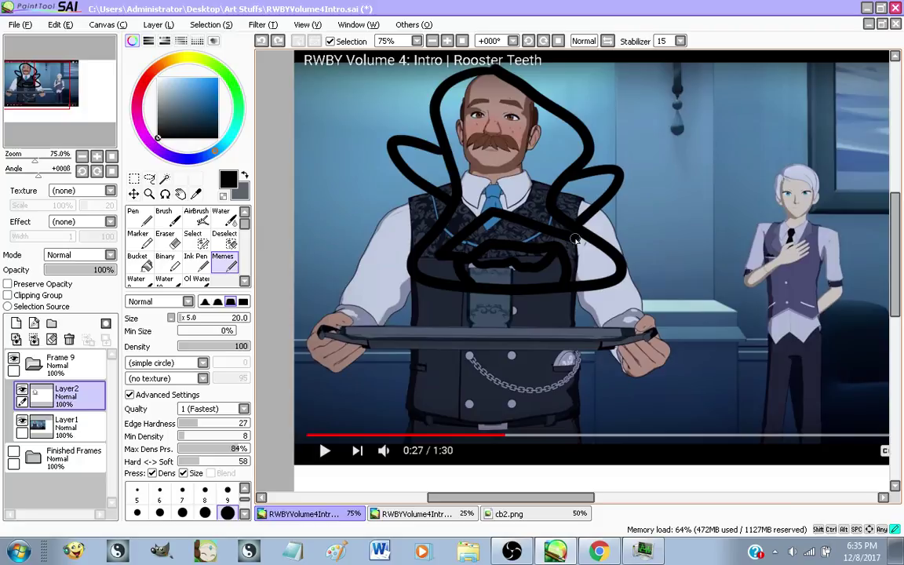
{"action": "key", "text": "ctrl+z"}
{"action": "left_click_drag", "start_coordinate": [451, 263], "coordinate": [480, 210]}
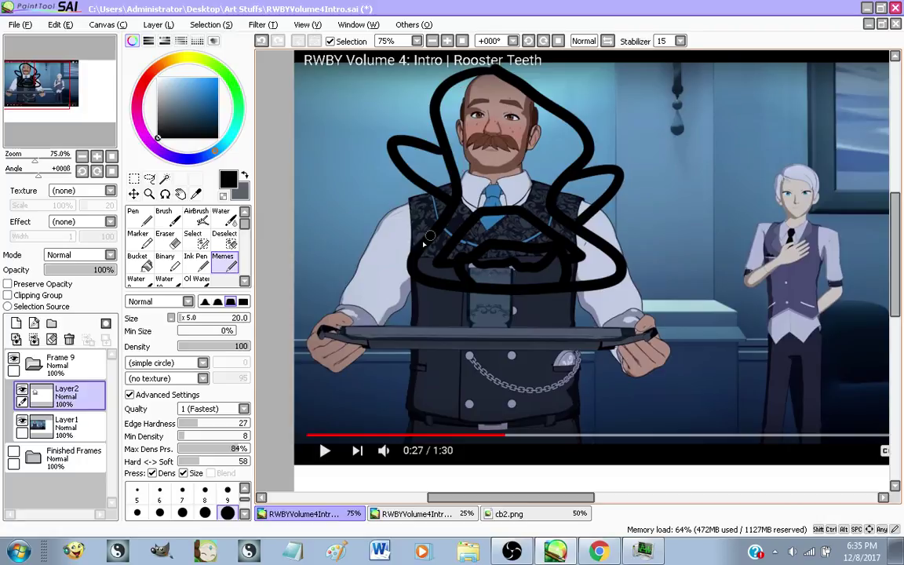
Outline the large man's torso and both arms, ending each arm in a rounded hand over the reference hands
{"action": "mouse_move", "coordinate": [395, 223]}
{"action": "left_mouse_down"}
{"action": "mouse_move", "coordinate": [387, 252]}
{"action": "mouse_move", "coordinate": [415, 298]}
{"action": "mouse_move", "coordinate": [420, 343]}
{"action": "mouse_move", "coordinate": [405, 396]}
{"action": "left_mouse_up"}
{"action": "mouse_move", "coordinate": [451, 424]}
{"action": "left_mouse_down"}
{"action": "mouse_move", "coordinate": [585, 411]}
{"action": "mouse_move", "coordinate": [595, 334]}
{"action": "left_mouse_up"}
{"action": "key", "text": "ctrl+z"}
{"action": "mouse_move", "coordinate": [438, 364]}
{"action": "left_mouse_down"}
{"action": "mouse_move", "coordinate": [432, 412]}
{"action": "mouse_move", "coordinate": [488, 411]}
{"action": "left_mouse_up"}
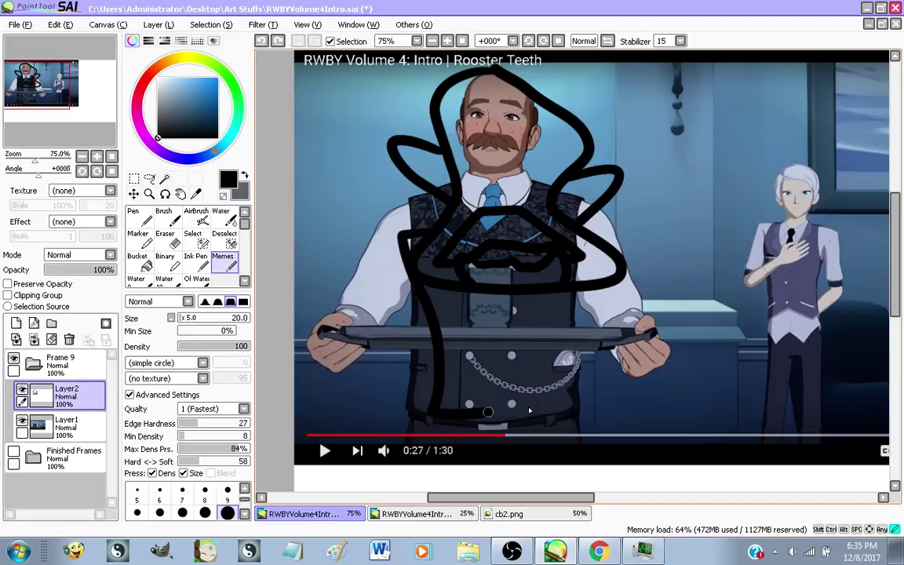
{"action": "left_click_drag", "start_coordinate": [580, 405], "coordinate": [586, 309]}
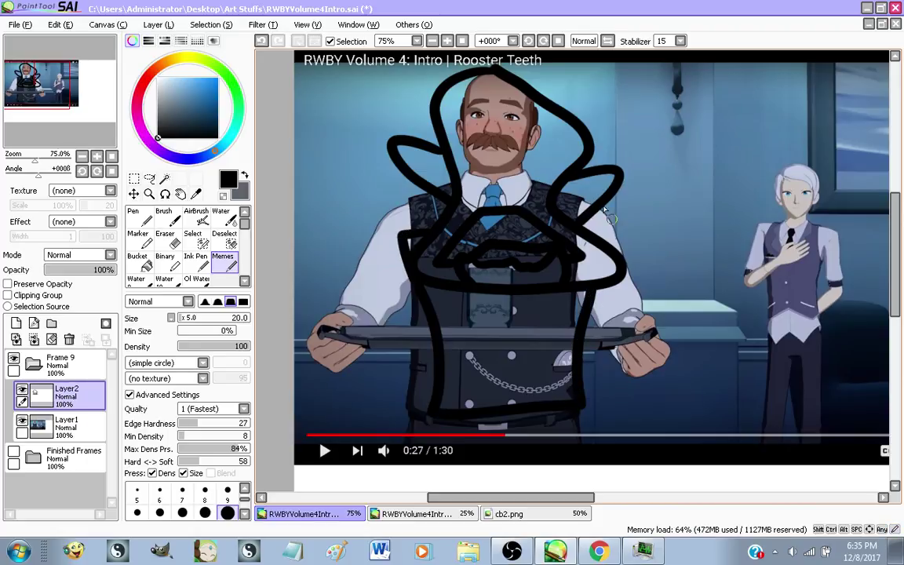
{"action": "mouse_move", "coordinate": [433, 239]}
{"action": "left_mouse_down"}
{"action": "mouse_move", "coordinate": [393, 259]}
{"action": "mouse_move", "coordinate": [314, 325]}
{"action": "mouse_move", "coordinate": [369, 398]}
{"action": "mouse_move", "coordinate": [314, 330]}
{"action": "mouse_move", "coordinate": [291, 326]}
{"action": "mouse_move", "coordinate": [317, 310]}
{"action": "mouse_move", "coordinate": [419, 291]}
{"action": "left_mouse_up"}
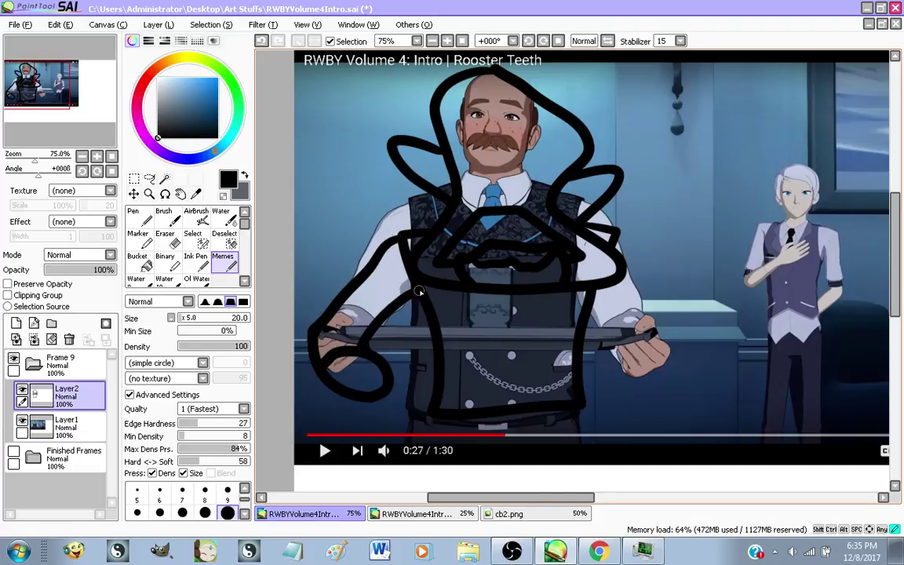
{"action": "mouse_move", "coordinate": [616, 236]}
{"action": "left_mouse_down"}
{"action": "mouse_move", "coordinate": [656, 335]}
{"action": "mouse_move", "coordinate": [619, 349]}
{"action": "mouse_move", "coordinate": [605, 370]}
{"action": "mouse_move", "coordinate": [654, 371]}
{"action": "mouse_move", "coordinate": [652, 334]}
{"action": "mouse_move", "coordinate": [596, 295]}
{"action": "left_mouse_up"}
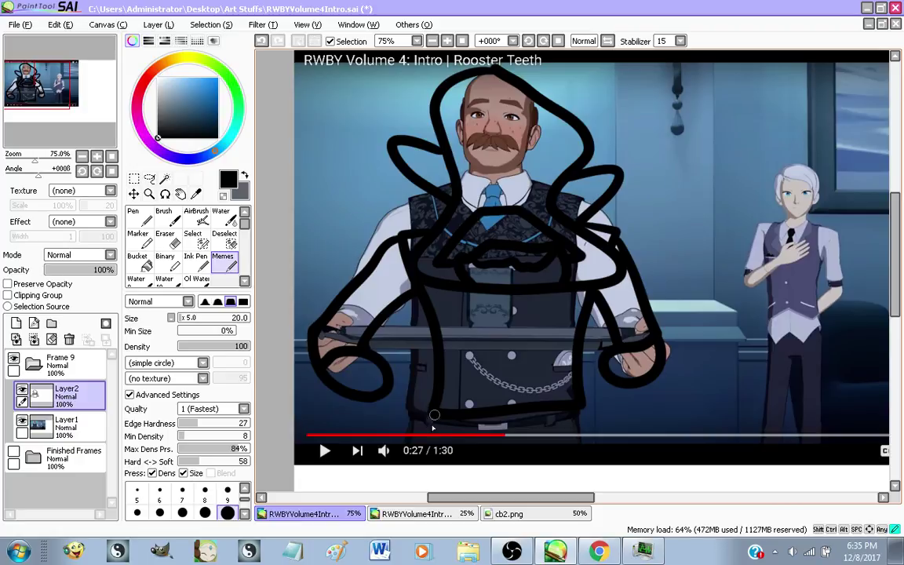
{"action": "left_click_drag", "start_coordinate": [434, 415], "coordinate": [420, 491]}
{"action": "left_click_drag", "start_coordinate": [576, 407], "coordinate": [582, 491]}
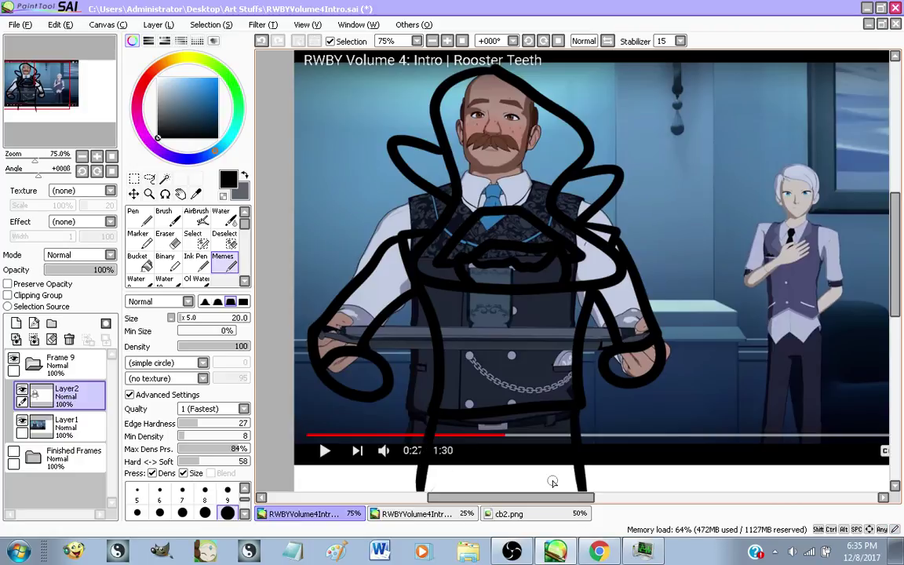
{"action": "scroll", "coordinate": [556, 371], "scroll_direction": "down", "scroll_amount": 2}
{"action": "scroll", "coordinate": [583, 378], "scroll_direction": "up", "scroll_amount": 2}
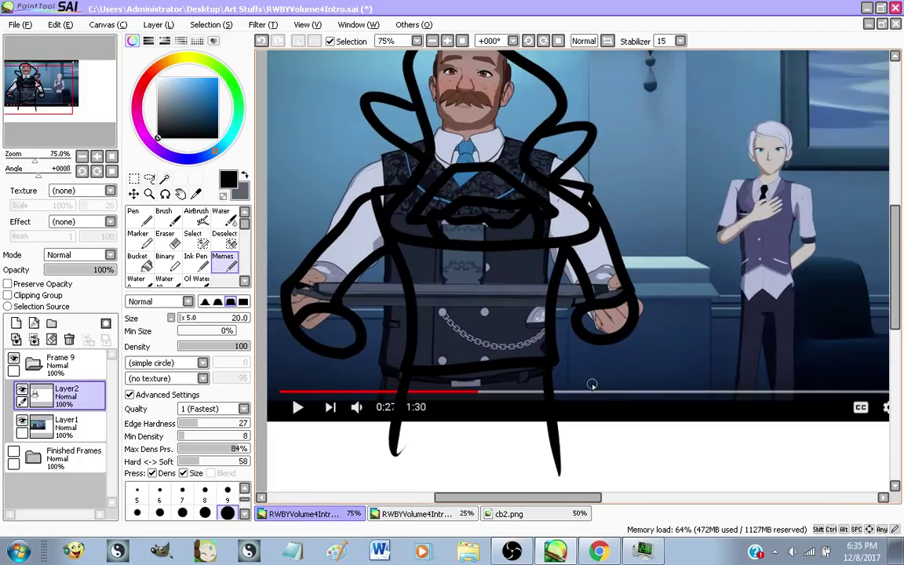
{"action": "key", "text": "ctrl+z"}
{"action": "key", "text": "ctrl+z"}
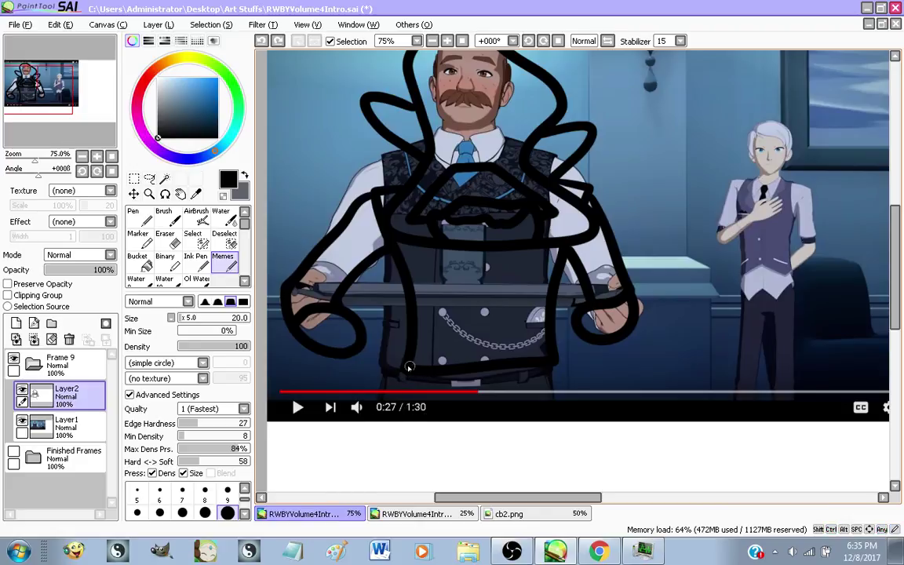
Draw two slightly flared leg lines from the man's waist onto the white area below the reference screenshot
{"action": "left_click_drag", "start_coordinate": [409, 368], "coordinate": [388, 490]}
{"action": "left_click_drag", "start_coordinate": [566, 370], "coordinate": [576, 490]}
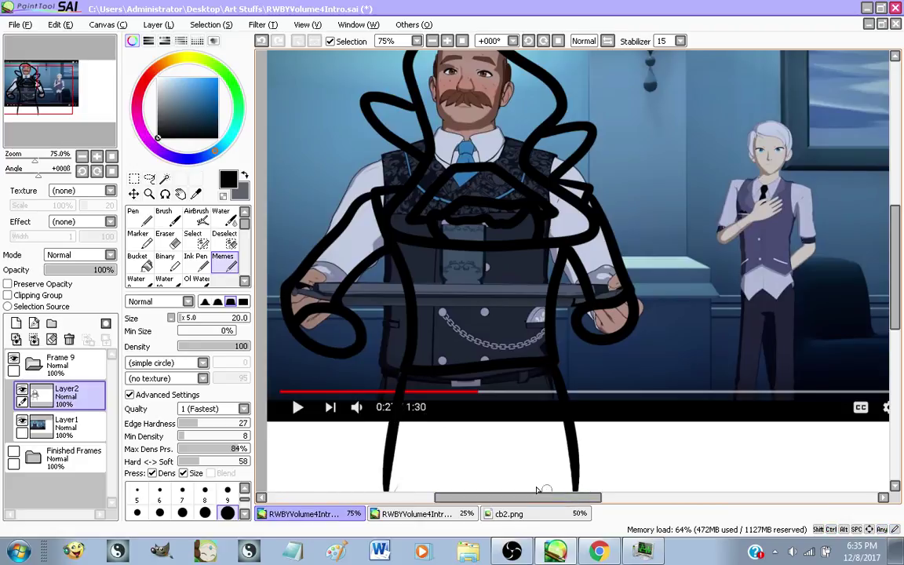
{"action": "scroll", "coordinate": [519, 445], "scroll_direction": "down", "scroll_amount": 2}
{"action": "scroll", "coordinate": [510, 427], "scroll_direction": "up", "scroll_amount": 2}
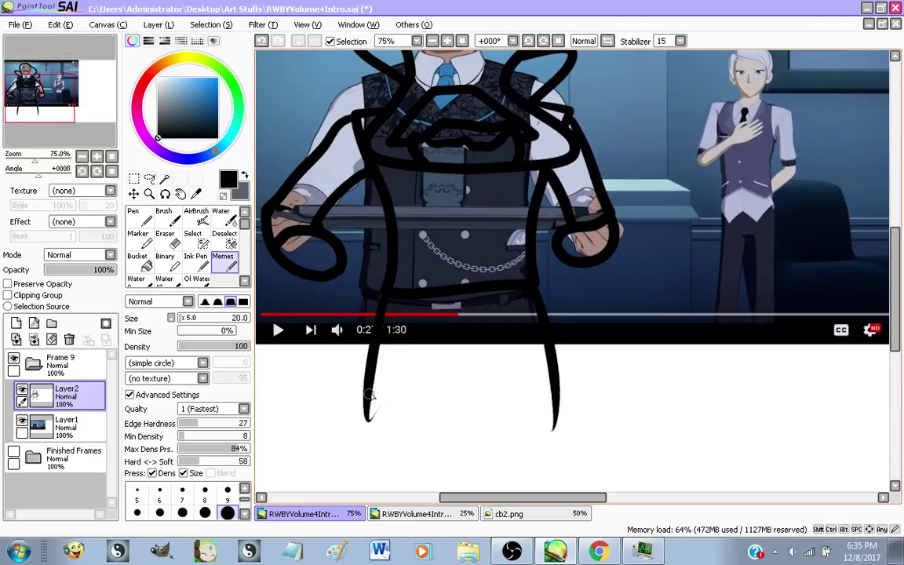
Draw a long horizontal ground line across the lower ends of the large man's leg lines
{"action": "mouse_move", "coordinate": [362, 413]}
{"action": "left_mouse_down"}
{"action": "mouse_move", "coordinate": [410, 421]}
{"action": "mouse_move", "coordinate": [585, 411]}
{"action": "left_mouse_up"}
{"action": "key", "text": "ctrl+z"}
{"action": "mouse_move", "coordinate": [329, 419]}
{"action": "left_mouse_down"}
{"action": "mouse_move", "coordinate": [462, 414]}
{"action": "mouse_move", "coordinate": [657, 430]}
{"action": "left_mouse_up"}
{"action": "key", "text": "ctrl+z"}
{"action": "left_click_drag", "start_coordinate": [292, 412], "coordinate": [661, 415]}
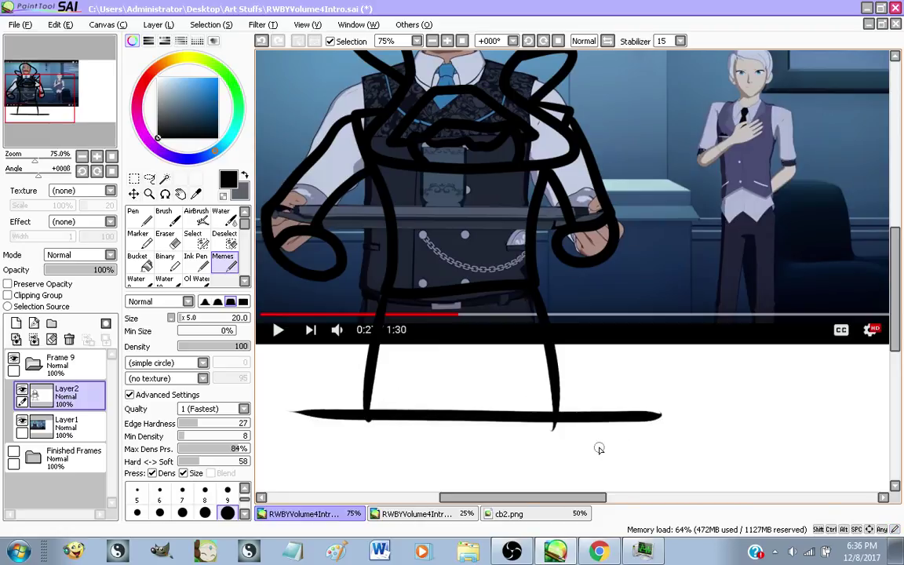
{"action": "scroll", "coordinate": [599, 448], "scroll_direction": "down", "scroll_amount": 1}
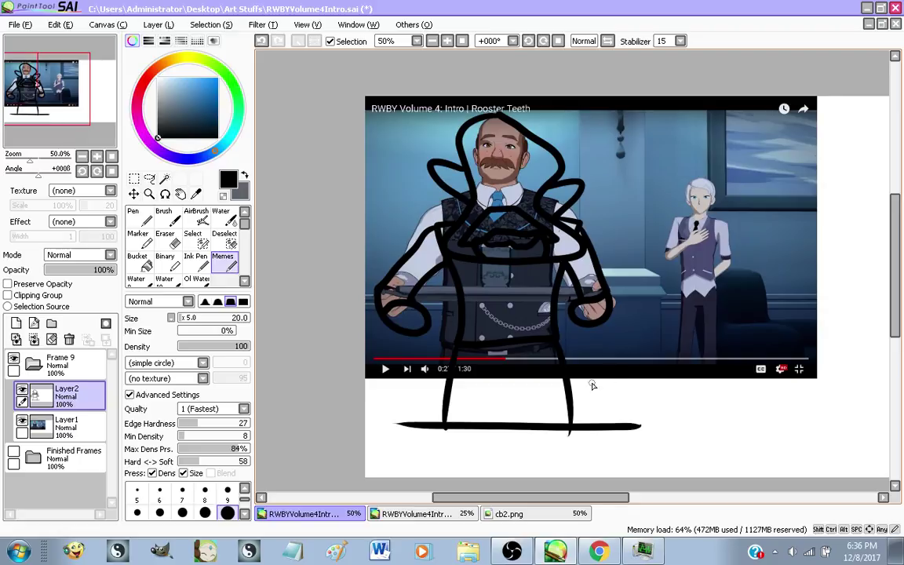
Reduce the Memes brush size to 9 for the white-haired figure and clear the test scribble beside it
{"action": "scroll", "coordinate": [592, 384], "scroll_direction": "up", "scroll_amount": 1}
{"action": "scroll", "coordinate": [784, 314], "scroll_direction": "down", "scroll_amount": 1}
{"action": "scroll", "coordinate": [785, 313], "scroll_direction": "up", "scroll_amount": 1}
{"action": "scroll", "coordinate": [785, 314], "scroll_direction": "down", "scroll_amount": 1}
{"action": "scroll", "coordinate": [686, 319], "scroll_direction": "up", "scroll_amount": 1}
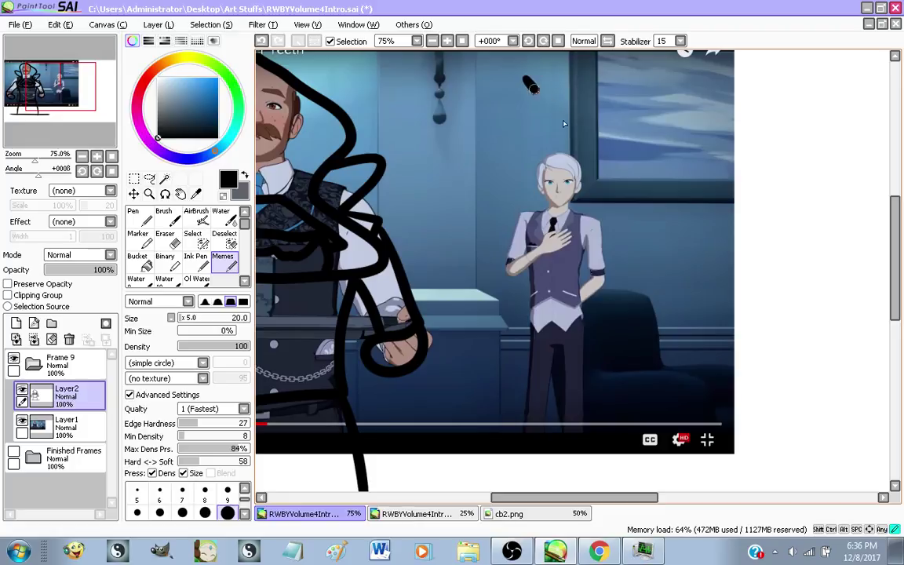
{"action": "scroll", "coordinate": [237, 504], "scroll_direction": "up", "scroll_amount": 1}
{"action": "left_click", "coordinate": [229, 511]}
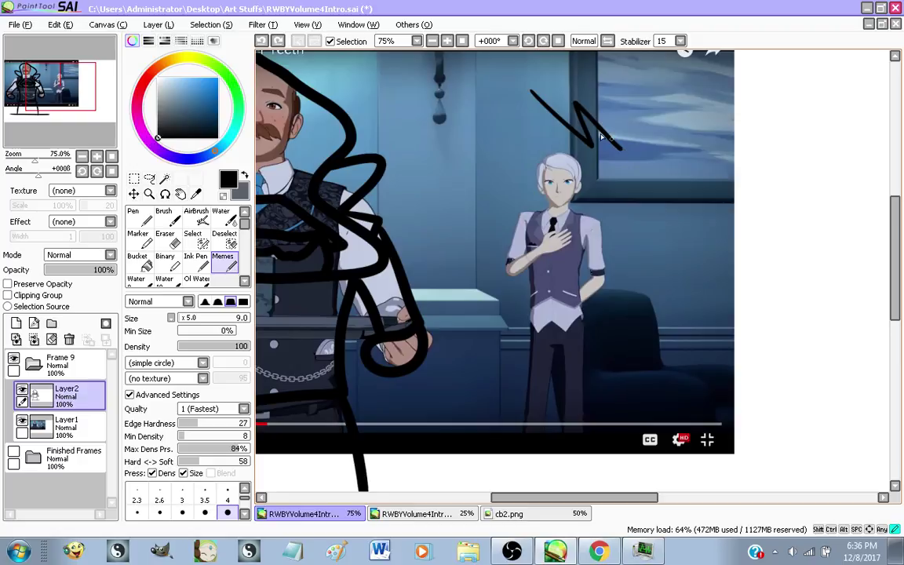
{"action": "key", "text": "ctrl+z"}
{"action": "mouse_move", "coordinate": [509, 78]}
{"action": "left_mouse_down"}
{"action": "mouse_move", "coordinate": [591, 117]}
{"action": "mouse_move", "coordinate": [621, 199]}
{"action": "mouse_move", "coordinate": [618, 173]}
{"action": "mouse_move", "coordinate": [611, 185]}
{"action": "mouse_move", "coordinate": [603, 169]}
{"action": "mouse_move", "coordinate": [614, 169]}
{"action": "mouse_move", "coordinate": [575, 177]}
{"action": "mouse_move", "coordinate": [649, 222]}
{"action": "mouse_move", "coordinate": [666, 129]}
{"action": "mouse_move", "coordinate": [543, 59]}
{"action": "mouse_move", "coordinate": [513, 81]}
{"action": "left_mouse_up"}
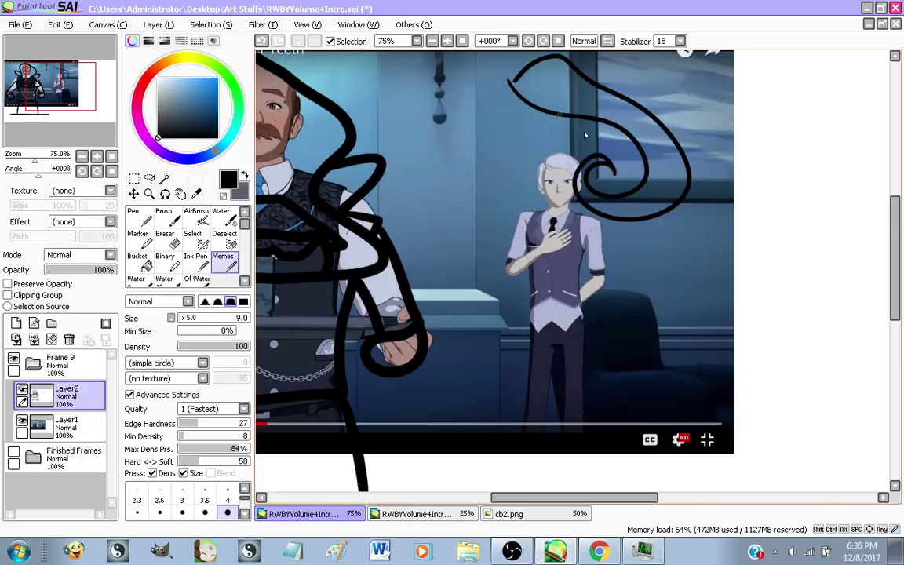
{"action": "key", "text": "ctrl+z"}
{"action": "mouse_move", "coordinate": [615, 173]}
{"action": "left_mouse_down"}
{"action": "mouse_move", "coordinate": [605, 224]}
{"action": "mouse_move", "coordinate": [640, 119]}
{"action": "mouse_move", "coordinate": [610, 80]}
{"action": "left_mouse_up"}
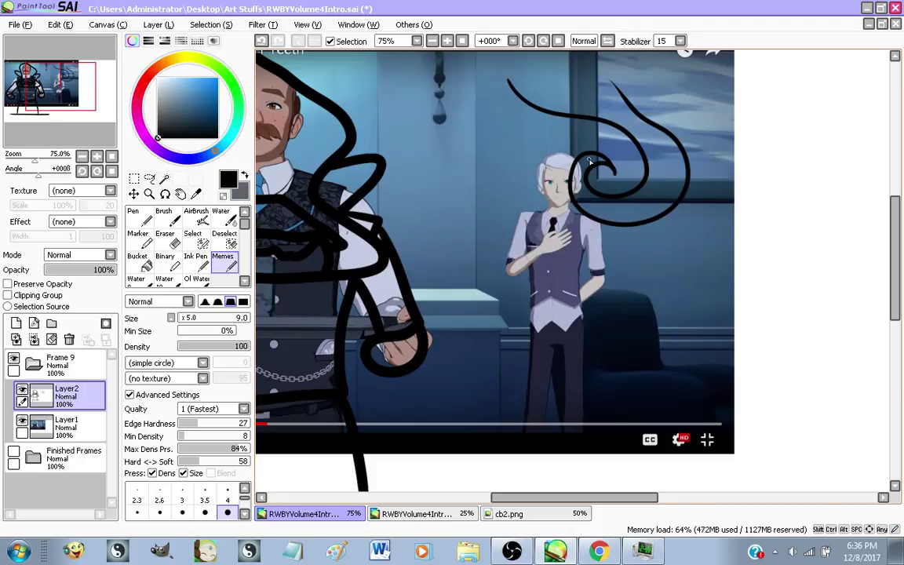
{"action": "scroll", "coordinate": [589, 160], "scroll_direction": "down", "scroll_amount": 2}
{"action": "scroll", "coordinate": [555, 326], "scroll_direction": "up", "scroll_amount": 2}
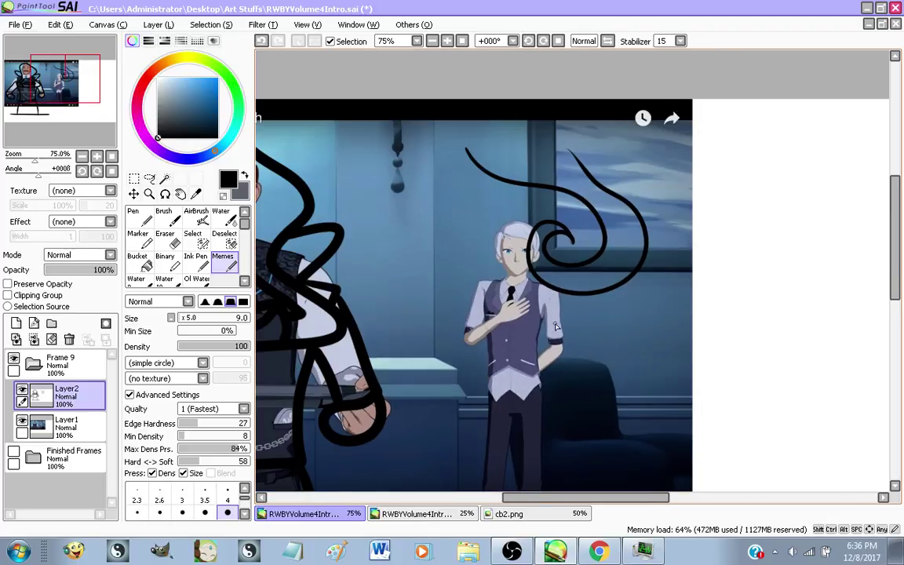
{"action": "scroll", "coordinate": [510, 231], "scroll_direction": "up", "scroll_amount": 2}
{"action": "key", "text": "ctrl+z"}
{"action": "key", "text": "ctrl+z"}
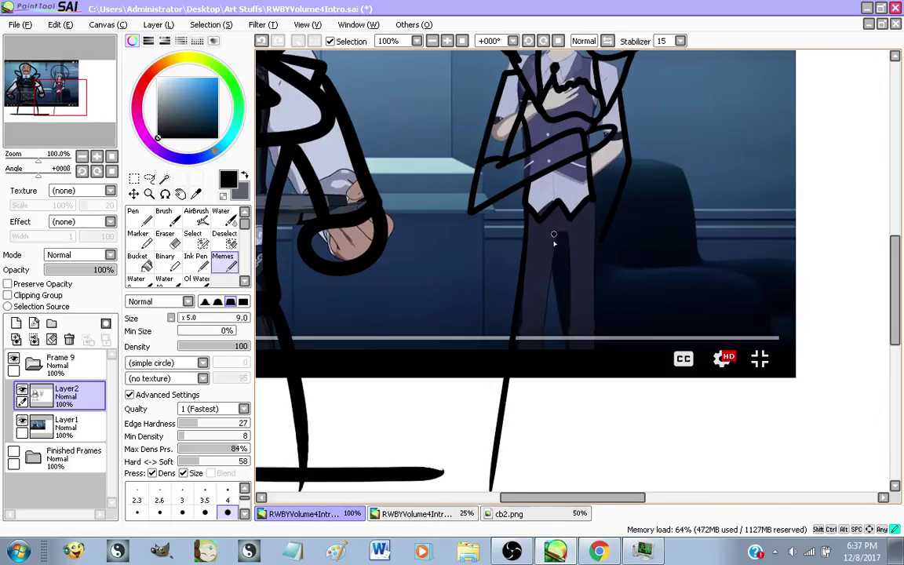
Draw the white-haired figure's inner leg lines and remaining outer leg line, extending them below the reference screenshot
{"action": "left_click_drag", "start_coordinate": [554, 235], "coordinate": [528, 487]}
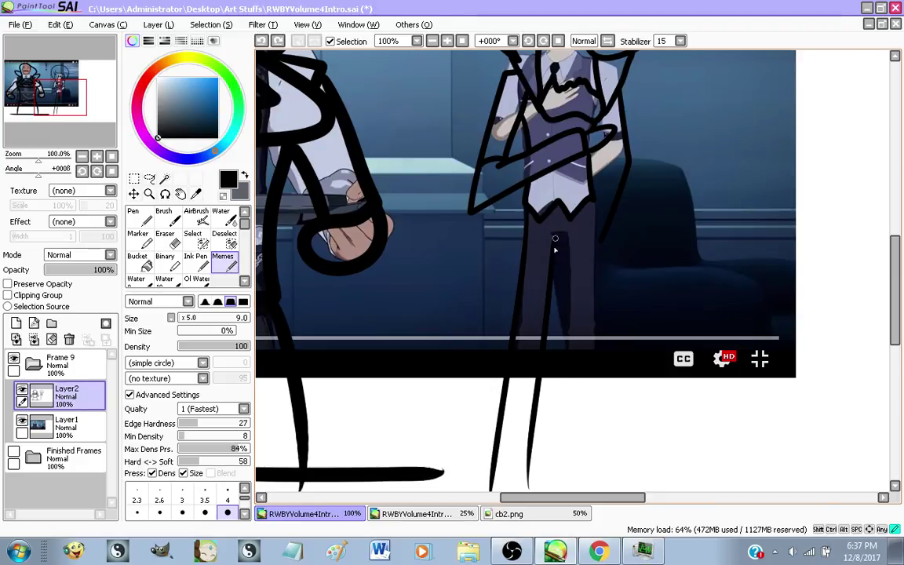
{"action": "left_click_drag", "start_coordinate": [566, 239], "coordinate": [580, 439]}
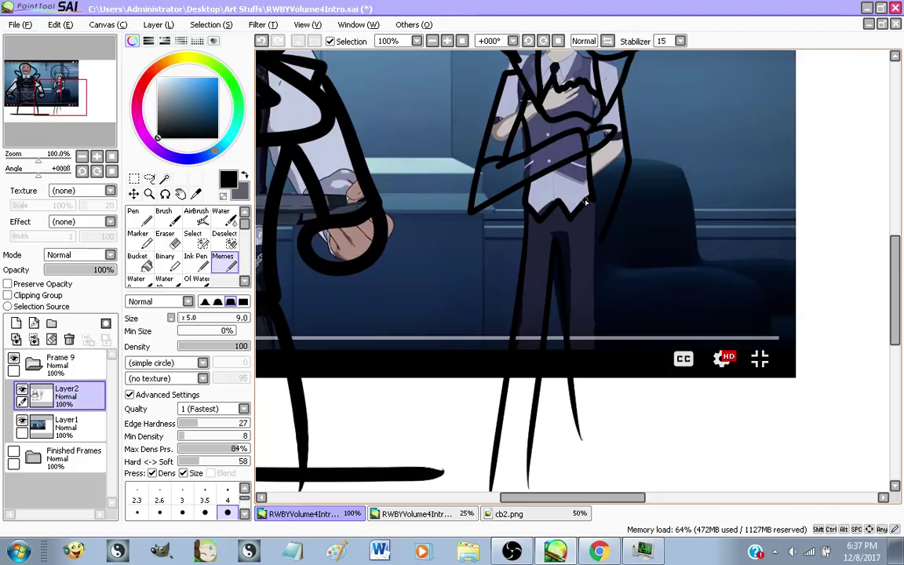
{"action": "left_click_drag", "start_coordinate": [599, 378], "coordinate": [611, 475]}
{"action": "left_click_drag", "start_coordinate": [574, 382], "coordinate": [594, 486]}
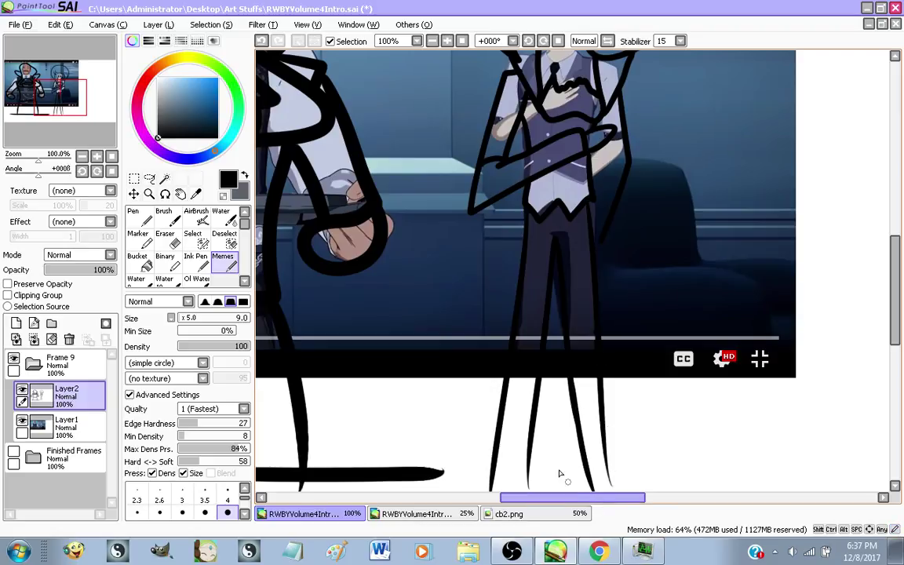
Complete the white-haired figure's lowered arm with an inner line, an extended tip and a short line across the elbow
{"action": "scroll", "coordinate": [535, 424], "scroll_direction": "down", "scroll_amount": 1}
{"action": "scroll", "coordinate": [580, 168], "scroll_direction": "up", "scroll_amount": 2}
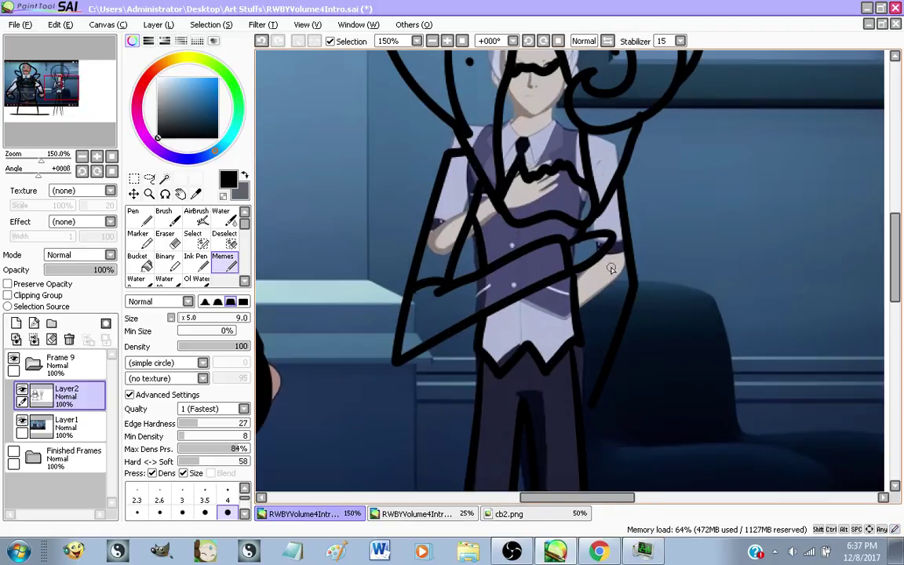
{"action": "scroll", "coordinate": [610, 268], "scroll_direction": "up", "scroll_amount": 1}
{"action": "left_click_drag", "start_coordinate": [589, 196], "coordinate": [604, 228]}
{"action": "key", "text": "ctrl+z"}
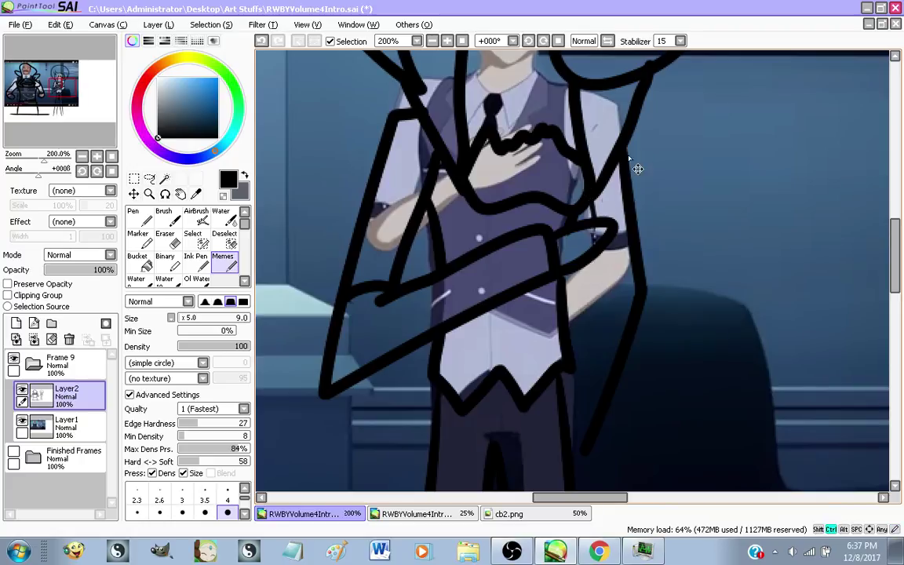
{"action": "left_click_drag", "start_coordinate": [593, 235], "coordinate": [568, 386]}
{"action": "left_click_drag", "start_coordinate": [586, 444], "coordinate": [575, 475]}
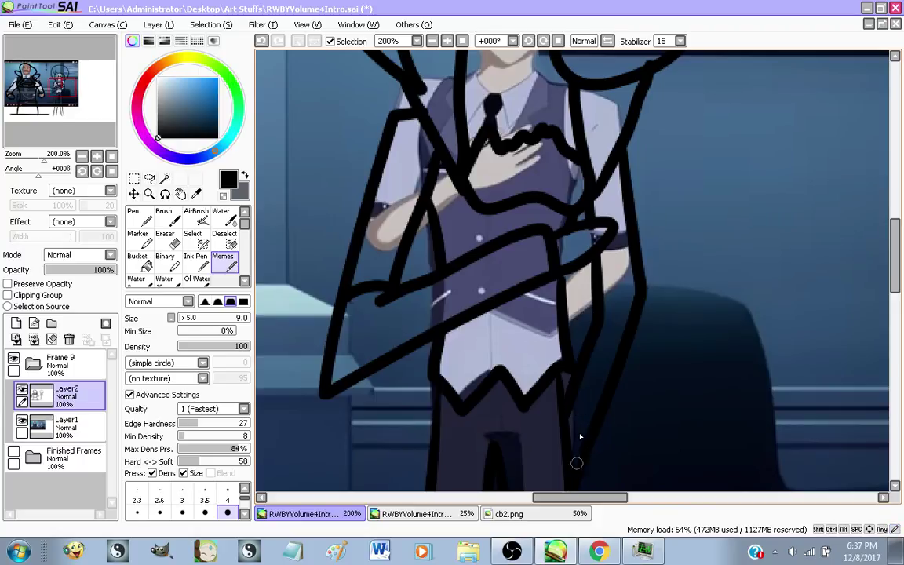
{"action": "left_click_drag", "start_coordinate": [606, 295], "coordinate": [622, 293]}
Hide Layer1 with the reference screenshot so only the line drawing shows
{"action": "scroll", "coordinate": [622, 292], "scroll_direction": "down", "scroll_amount": 5}
{"action": "scroll", "coordinate": [613, 243], "scroll_direction": "up", "scroll_amount": 1}
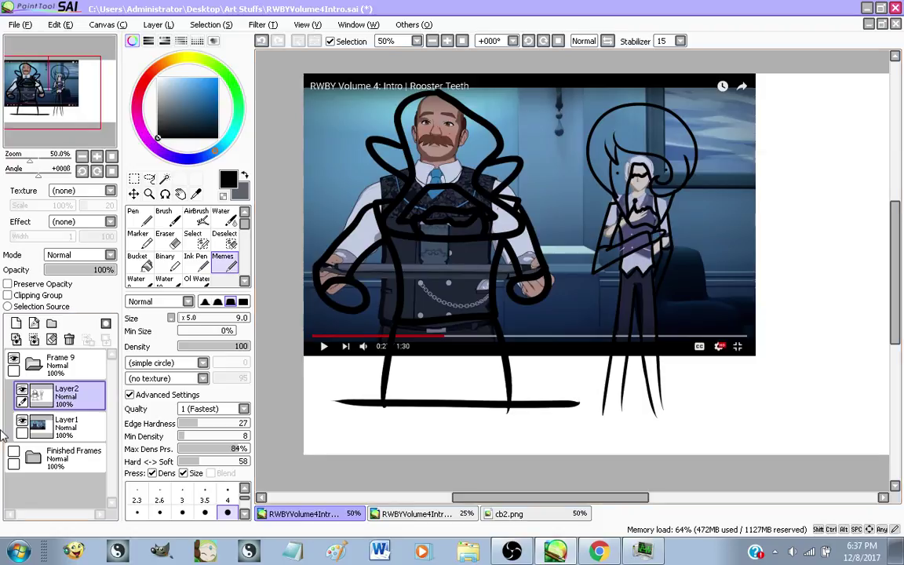
{"action": "left_click", "coordinate": [22, 421]}
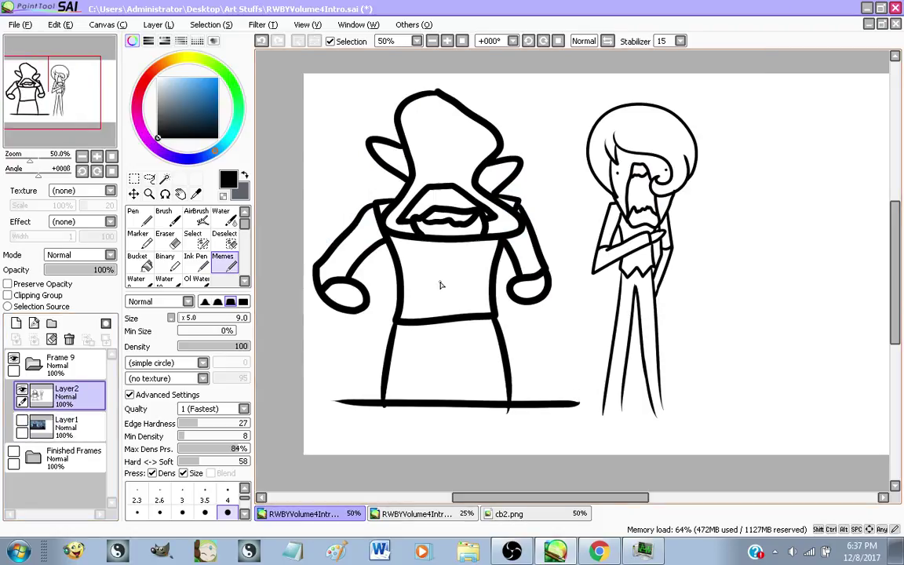
{"action": "scroll", "coordinate": [471, 251], "scroll_direction": "up", "scroll_amount": 1}
{"action": "scroll", "coordinate": [530, 278], "scroll_direction": "down", "scroll_amount": 1}
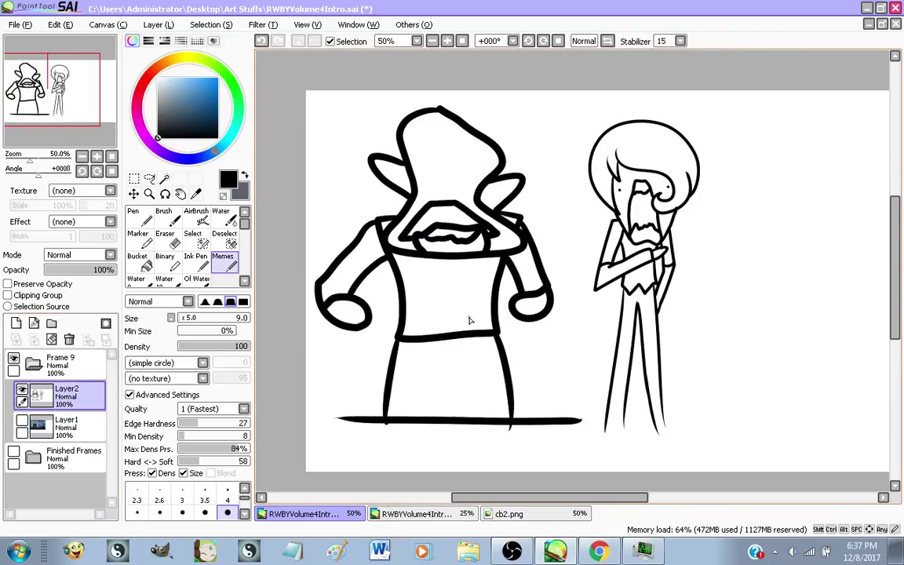
{"action": "scroll", "coordinate": [628, 164], "scroll_direction": "up", "scroll_amount": 1}
{"action": "scroll", "coordinate": [510, 212], "scroll_direction": "down", "scroll_amount": 1}
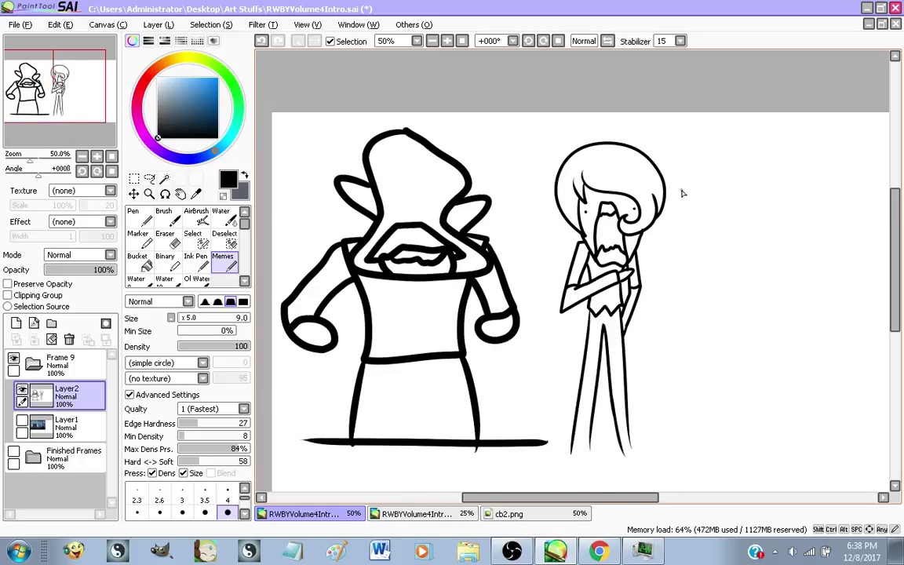
{"action": "scroll", "coordinate": [681, 193], "scroll_direction": "up", "scroll_amount": 1}
{"action": "scroll", "coordinate": [604, 177], "scroll_direction": "down", "scroll_amount": 2}
{"action": "scroll", "coordinate": [604, 177], "scroll_direction": "up", "scroll_amount": 2}
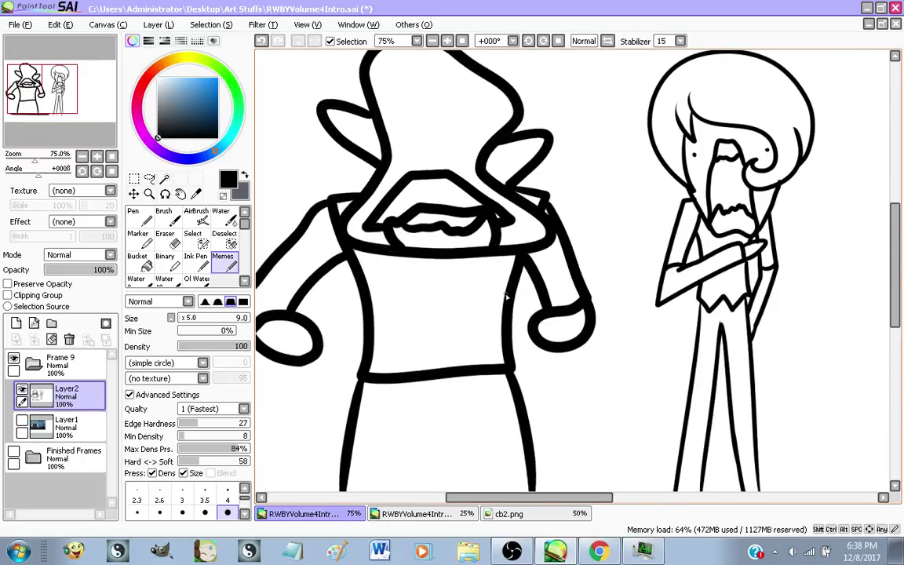
{"action": "scroll", "coordinate": [530, 266], "scroll_direction": "down", "scroll_amount": 1}
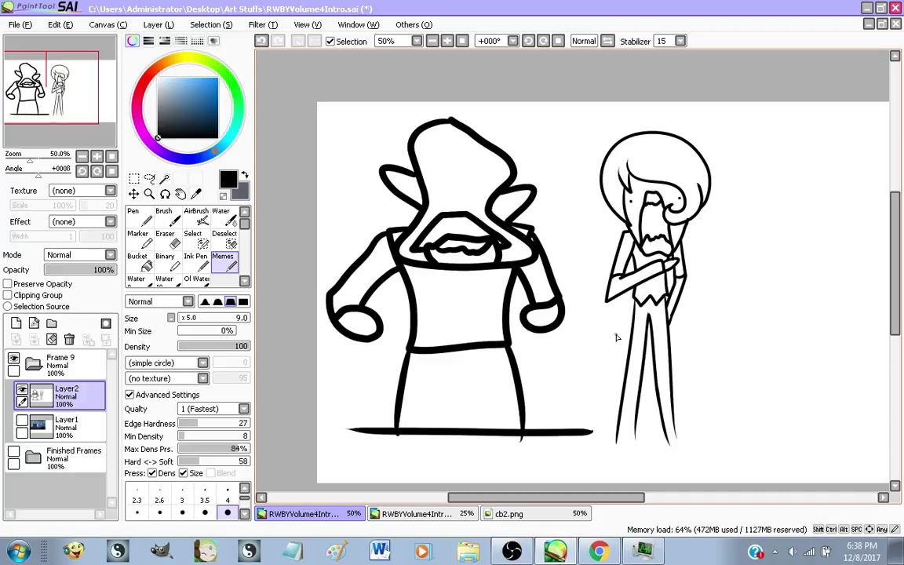
{"action": "scroll", "coordinate": [730, 151], "scroll_direction": "up", "scroll_amount": 4}
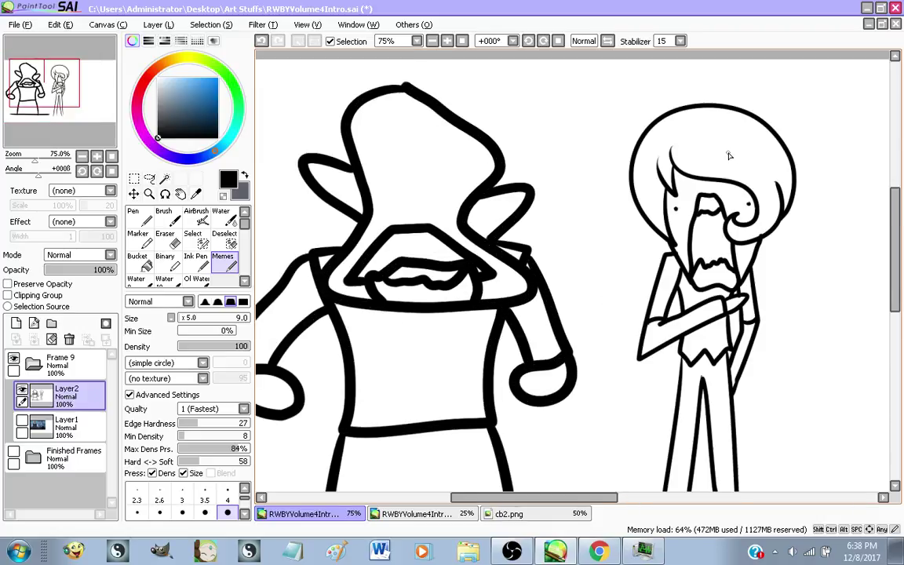
{"action": "scroll", "coordinate": [670, 262], "scroll_direction": "down", "scroll_amount": 3}
{"action": "scroll", "coordinate": [670, 262], "scroll_direction": "down", "scroll_amount": 1}
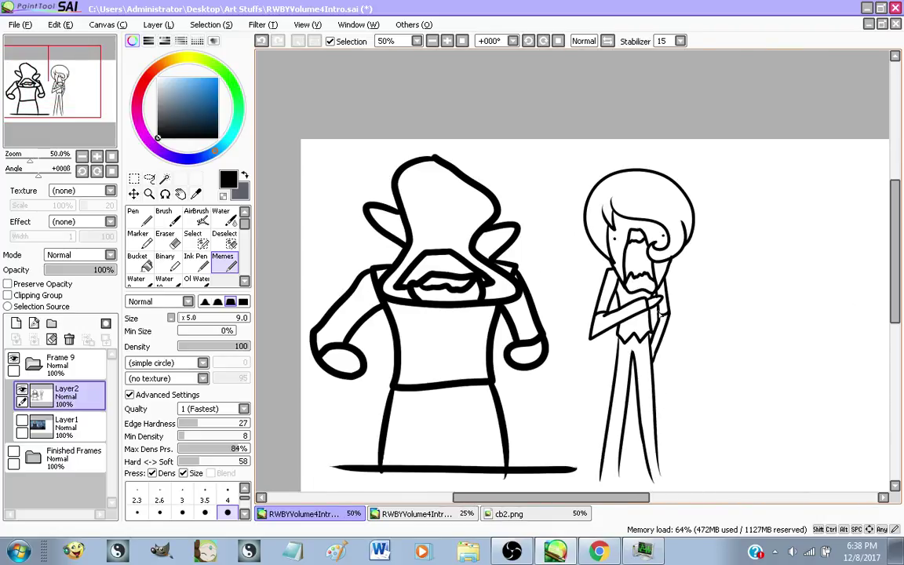
{"action": "scroll", "coordinate": [675, 333], "scroll_direction": "up", "scroll_amount": 1}
{"action": "scroll", "coordinate": [675, 333], "scroll_direction": "down", "scroll_amount": 1}
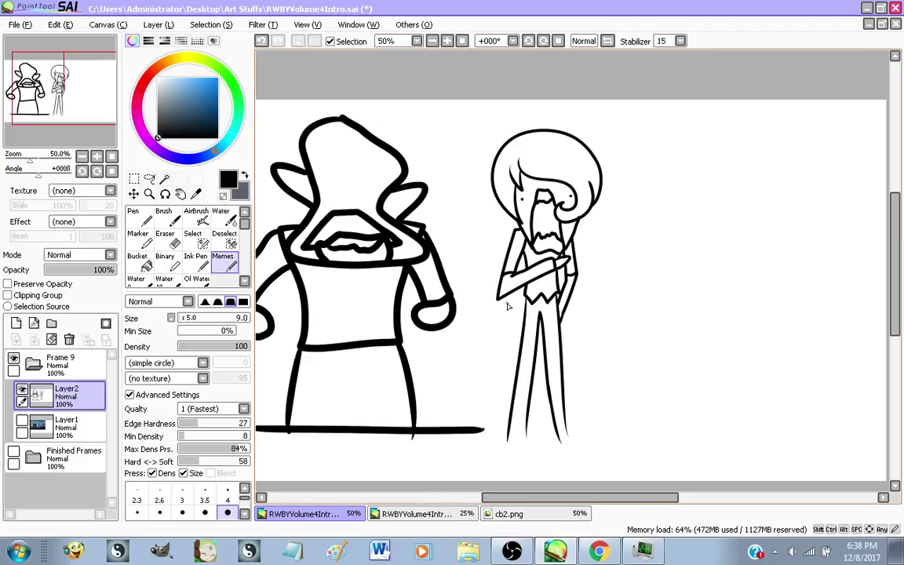
{"action": "scroll", "coordinate": [669, 248], "scroll_direction": "down", "scroll_amount": 1}
{"action": "scroll", "coordinate": [669, 248], "scroll_direction": "up", "scroll_amount": 1}
{"action": "scroll", "coordinate": [549, 259], "scroll_direction": "down", "scroll_amount": 1}
{"action": "scroll", "coordinate": [373, 273], "scroll_direction": "up", "scroll_amount": 2}
{"action": "scroll", "coordinate": [373, 273], "scroll_direction": "down", "scroll_amount": 2}
{"action": "scroll", "coordinate": [448, 266], "scroll_direction": "up", "scroll_amount": 2}
{"action": "scroll", "coordinate": [450, 269], "scroll_direction": "down", "scroll_amount": 1}
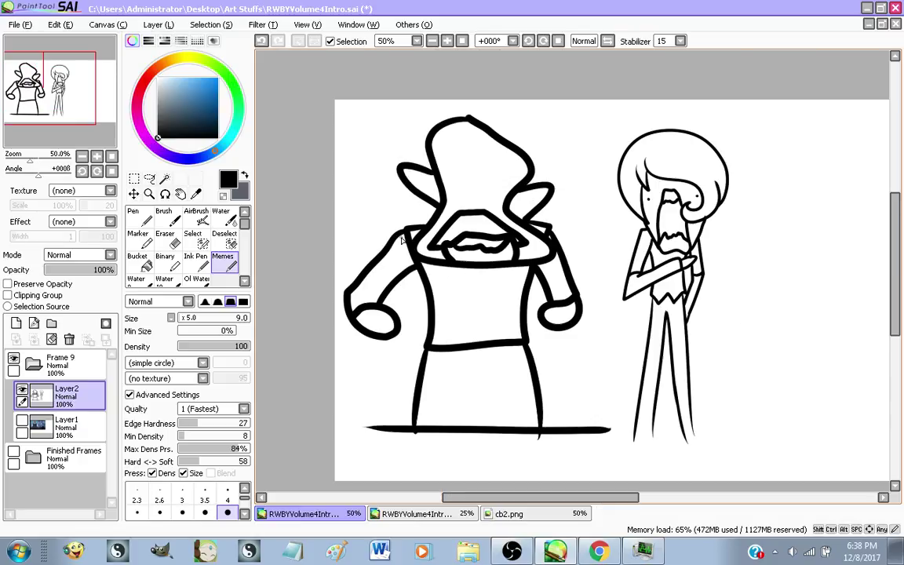
Switch to the YouTube Live Dashboard in Chrome and approve the live chat message held for review
{"action": "left_click", "coordinate": [598, 551]}
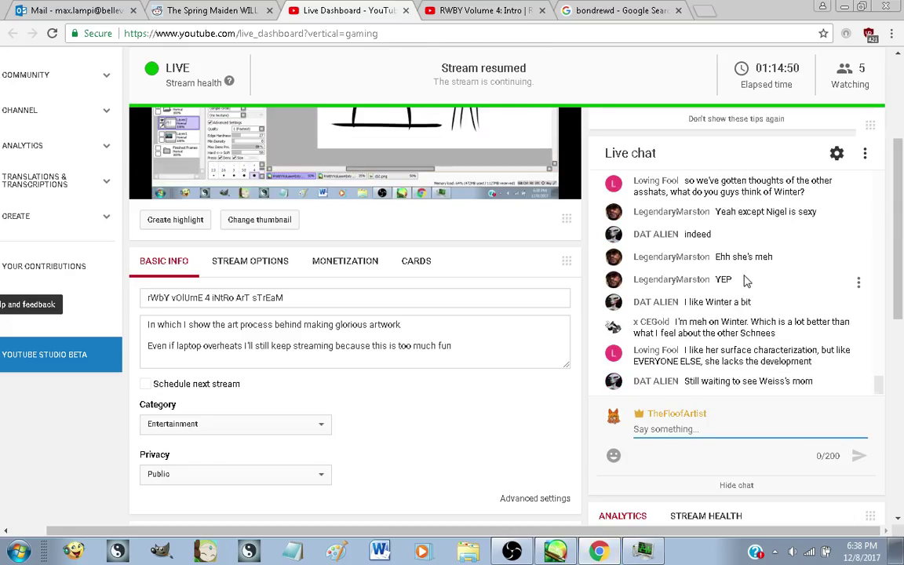
{"action": "scroll", "coordinate": [744, 284], "scroll_direction": "up", "scroll_amount": 3}
{"action": "left_click", "coordinate": [664, 266]}
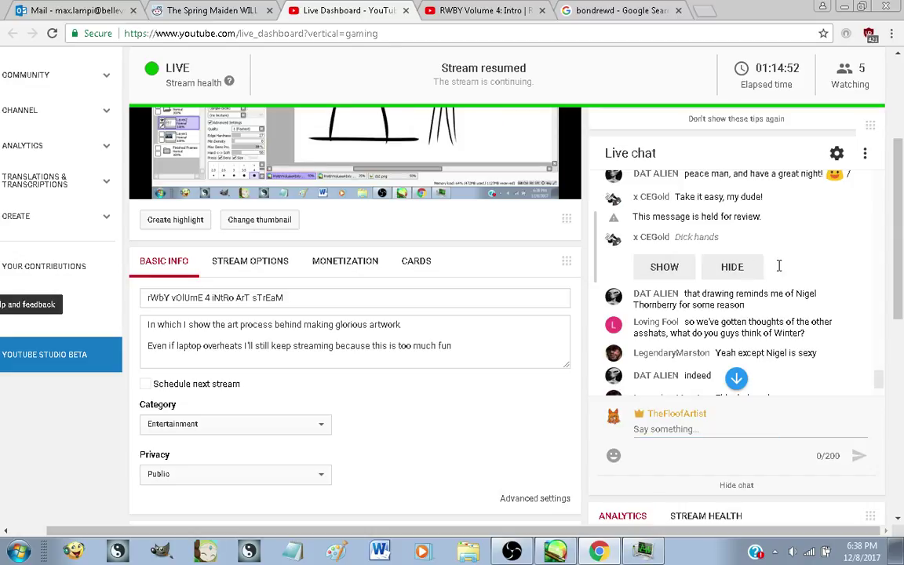
Read through the earlier and latest live chat messages, and return to the drawing in PaintTool SAI
{"action": "scroll", "coordinate": [779, 266], "scroll_direction": "up", "scroll_amount": 3}
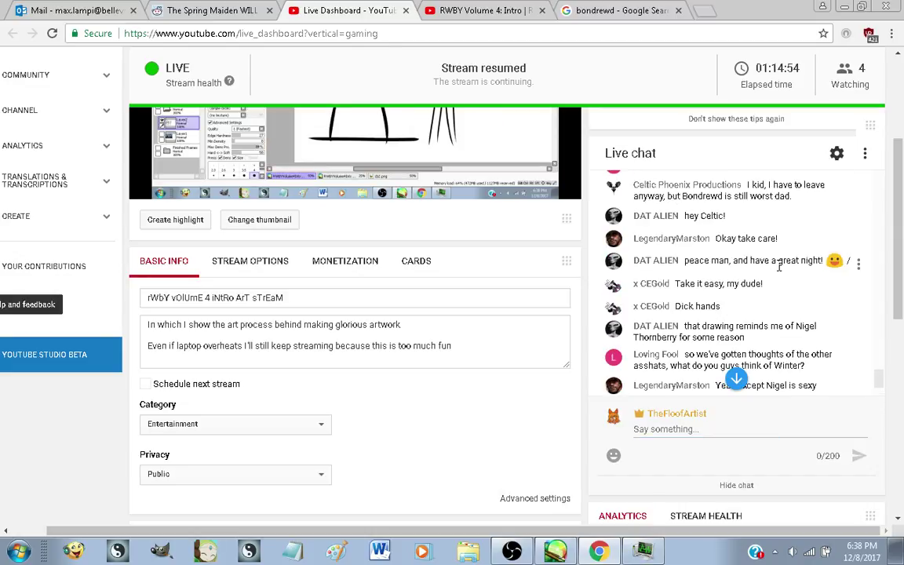
{"action": "scroll", "coordinate": [779, 268], "scroll_direction": "up", "scroll_amount": 3}
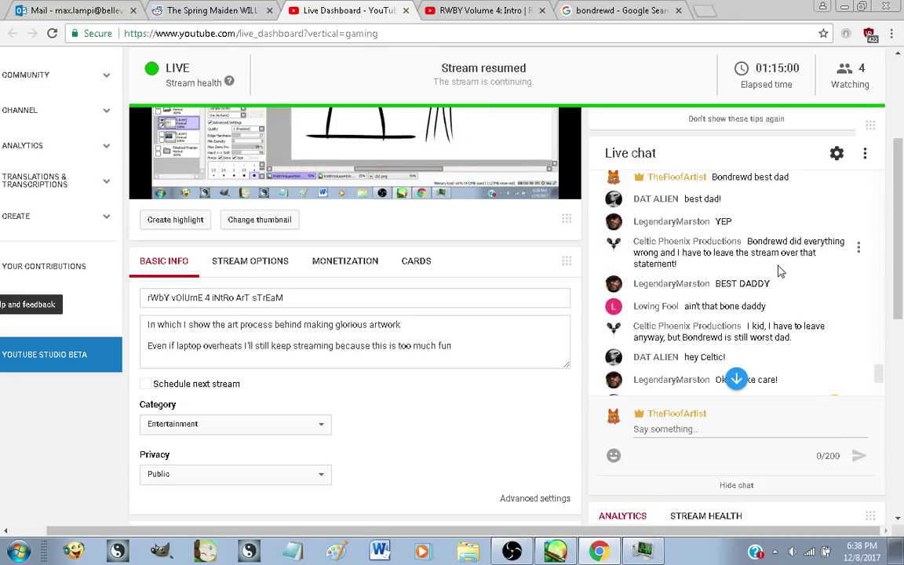
{"action": "scroll", "coordinate": [779, 271], "scroll_direction": "up", "scroll_amount": 1}
{"action": "scroll", "coordinate": [779, 271], "scroll_direction": "down", "scroll_amount": 3}
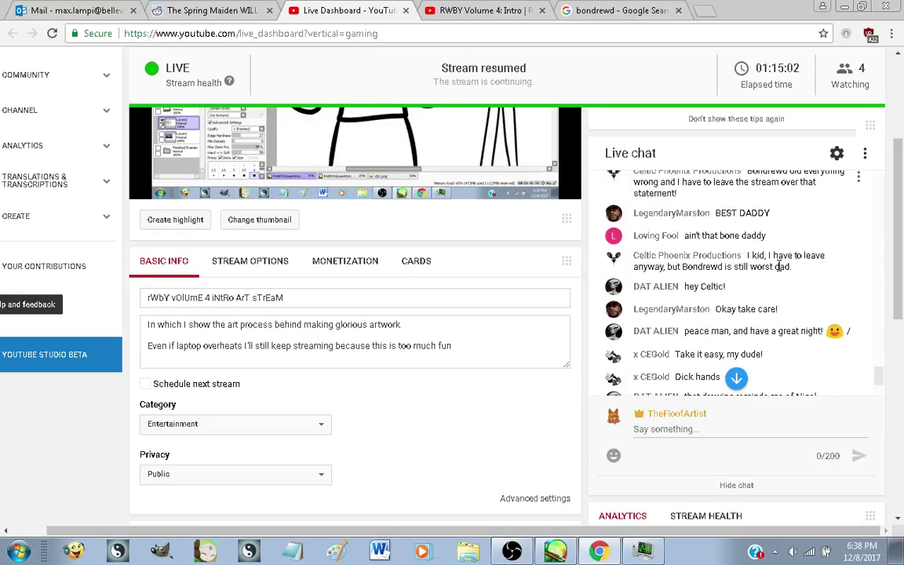
{"action": "scroll", "coordinate": [779, 266], "scroll_direction": "down", "scroll_amount": 5}
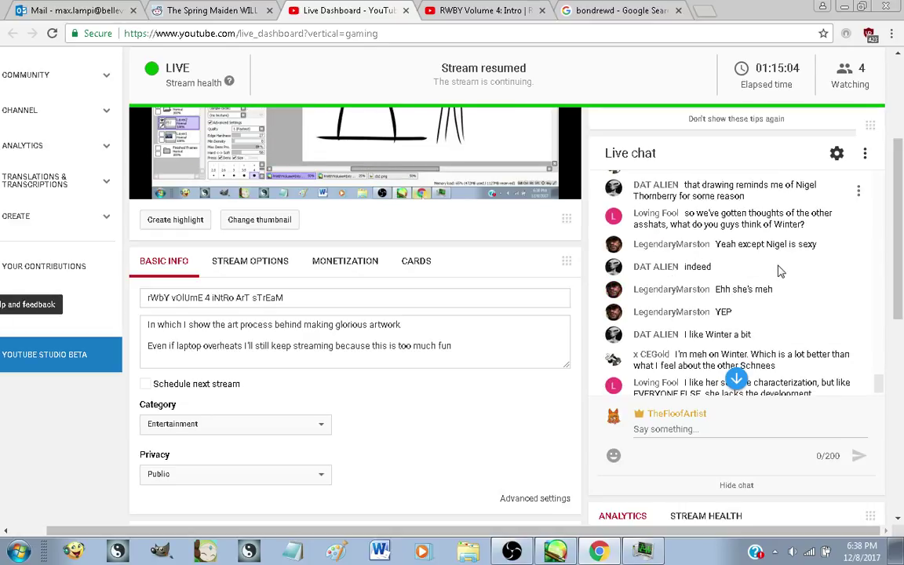
{"action": "scroll", "coordinate": [565, 365], "scroll_direction": "up", "scroll_amount": 2}
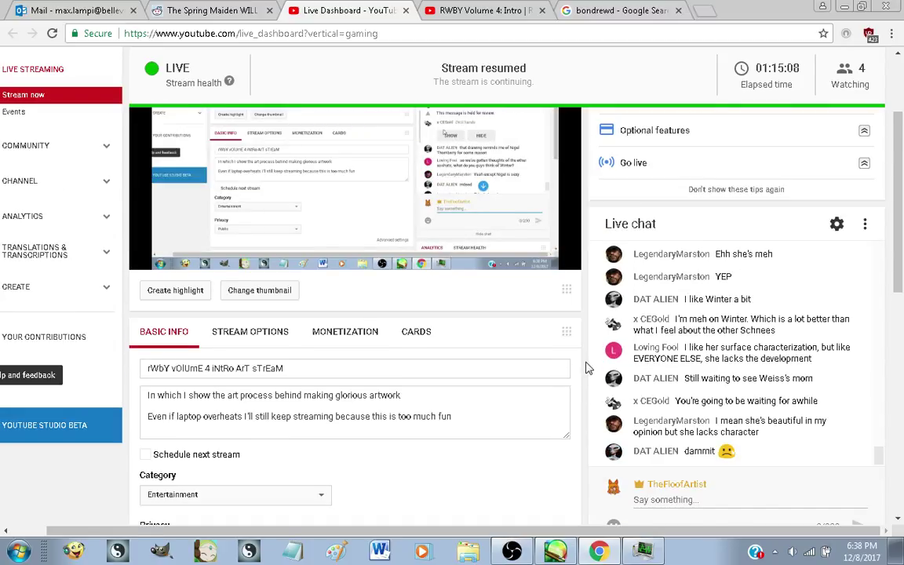
{"action": "scroll", "coordinate": [587, 367], "scroll_direction": "down", "scroll_amount": 1}
{"action": "left_click", "coordinate": [694, 424]}
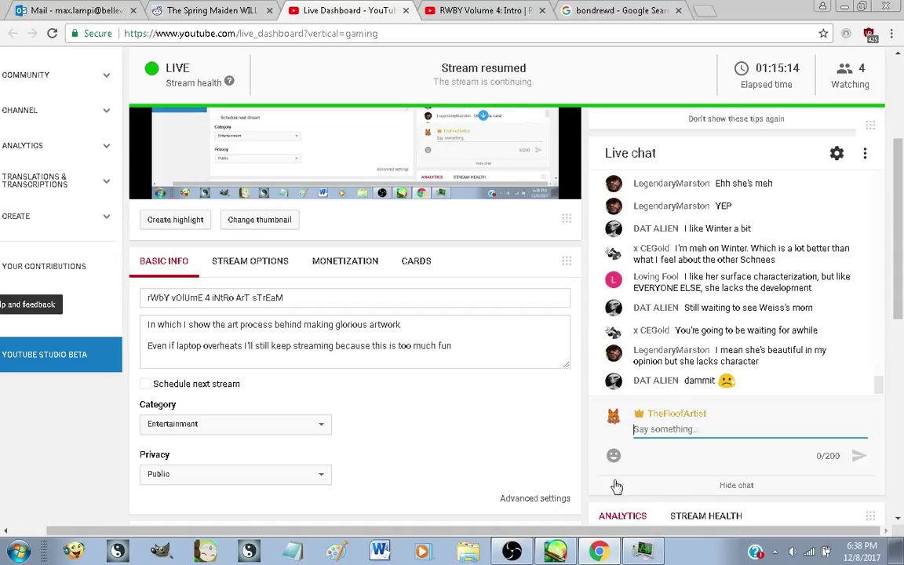
{"action": "left_click", "coordinate": [555, 549]}
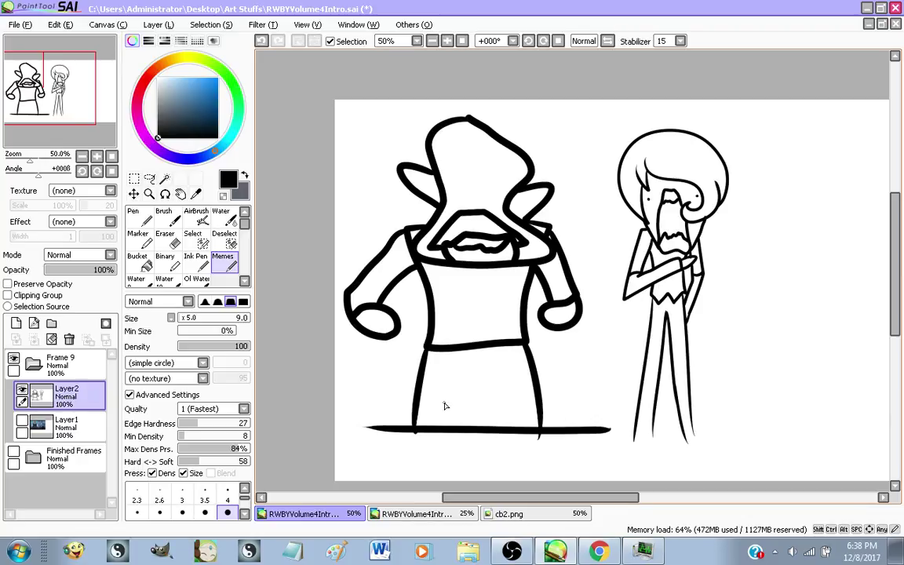
{"action": "scroll", "coordinate": [444, 405], "scroll_direction": "down", "scroll_amount": 2}
{"action": "scroll", "coordinate": [462, 401], "scroll_direction": "up", "scroll_amount": 2}
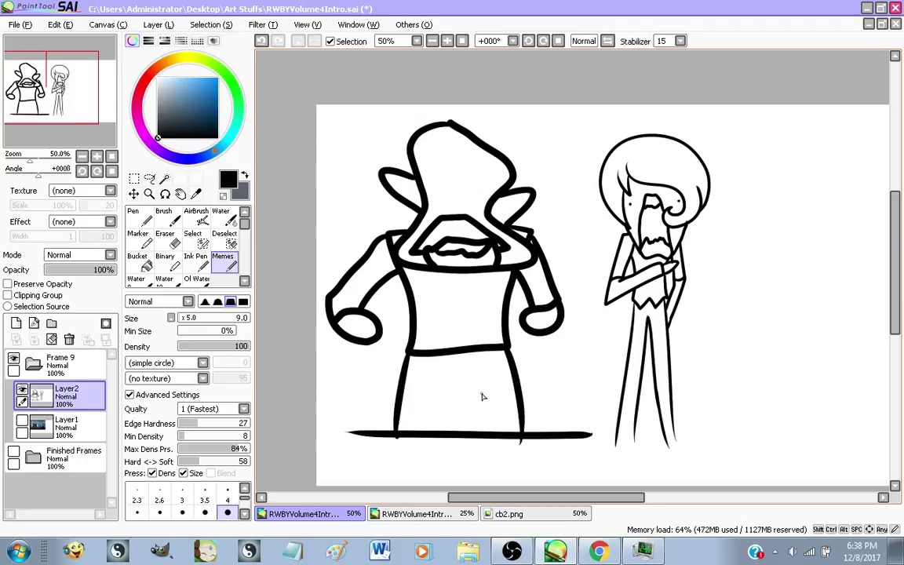
{"action": "scroll", "coordinate": [481, 404], "scroll_direction": "down", "scroll_amount": 2}
{"action": "scroll", "coordinate": [478, 411], "scroll_direction": "up", "scroll_amount": 2}
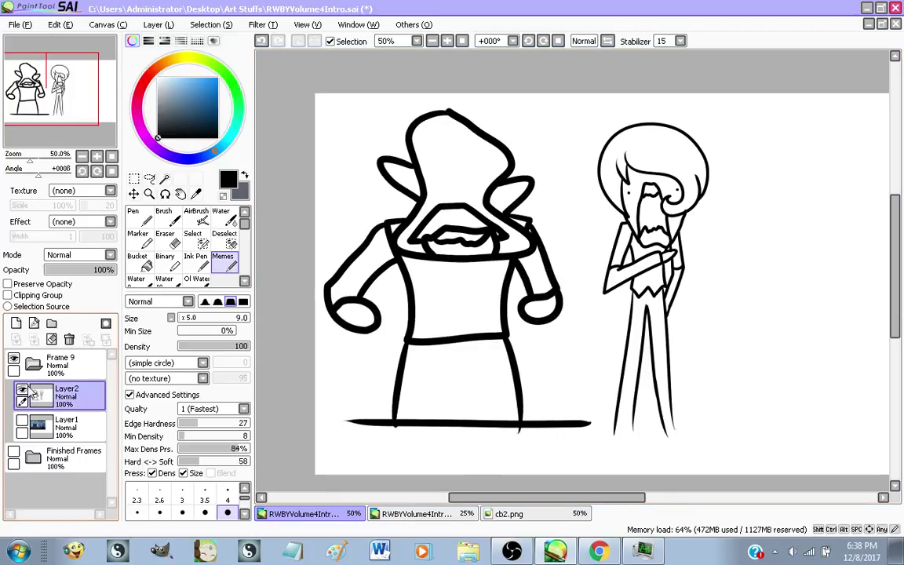
{"action": "scroll", "coordinate": [413, 218], "scroll_direction": "up", "scroll_amount": 3}
{"action": "scroll", "coordinate": [404, 233], "scroll_direction": "down", "scroll_amount": 1}
{"action": "scroll", "coordinate": [404, 237], "scroll_direction": "up", "scroll_amount": 1}
{"action": "scroll", "coordinate": [369, 274], "scroll_direction": "down", "scroll_amount": 2}
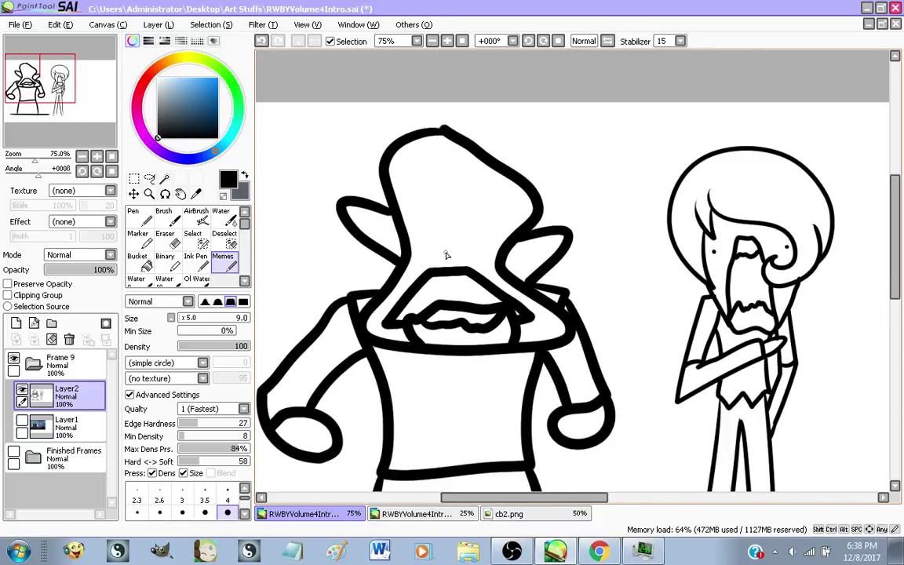
{"action": "scroll", "coordinate": [445, 255], "scroll_direction": "down", "scroll_amount": 2}
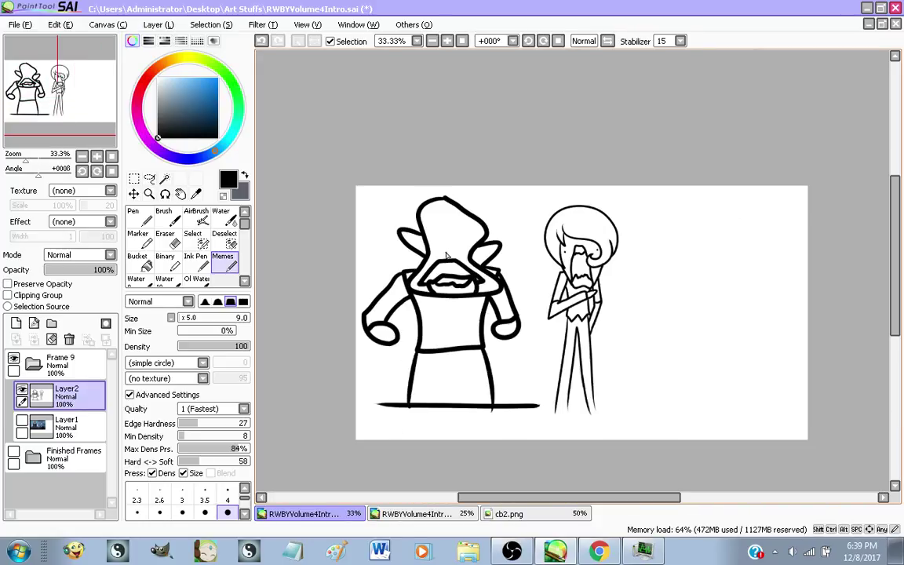
Draw two tall oval eyes with small dot pupils above the larger figure's mouth using the Memes brush at size 20
{"action": "scroll", "coordinate": [432, 263], "scroll_direction": "up", "scroll_amount": 1}
{"action": "scroll", "coordinate": [416, 209], "scroll_direction": "up", "scroll_amount": 2}
{"action": "left_click", "coordinate": [226, 513]}
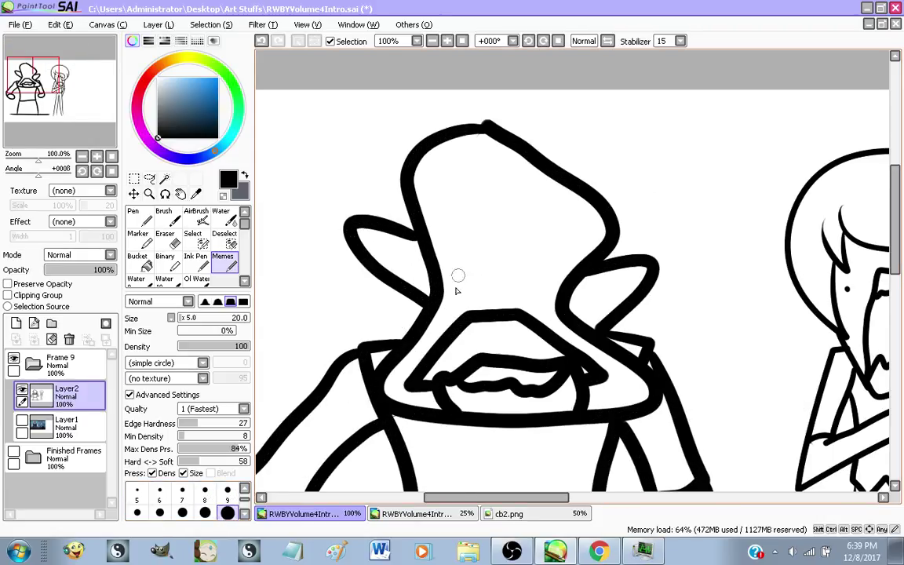
{"action": "mouse_move", "coordinate": [456, 307]}
{"action": "left_mouse_down"}
{"action": "mouse_move", "coordinate": [503, 256]}
{"action": "mouse_move", "coordinate": [502, 316]}
{"action": "mouse_move", "coordinate": [527, 235]}
{"action": "mouse_move", "coordinate": [561, 238]}
{"action": "mouse_move", "coordinate": [536, 312]}
{"action": "left_mouse_up"}
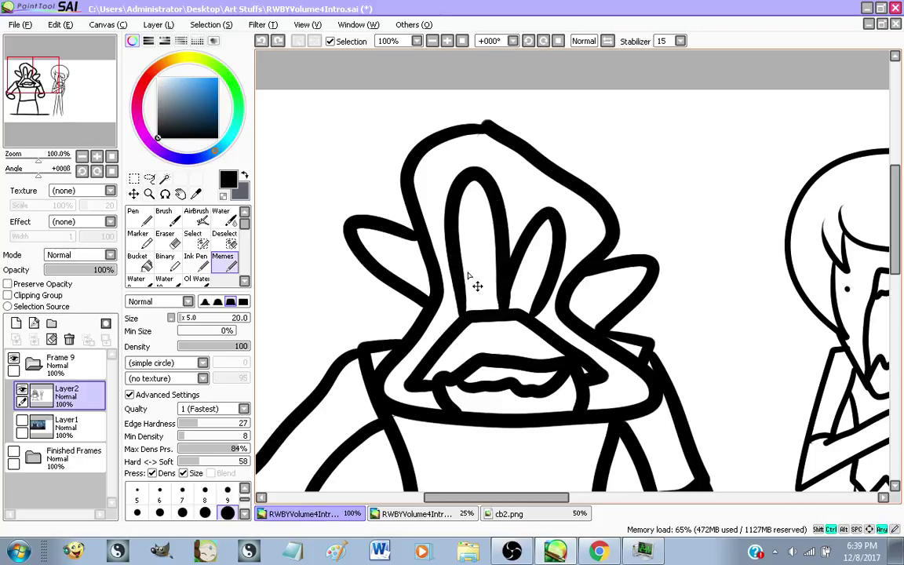
{"action": "left_click_drag", "start_coordinate": [465, 287], "coordinate": [478, 278]}
{"action": "left_click", "coordinate": [546, 246]}
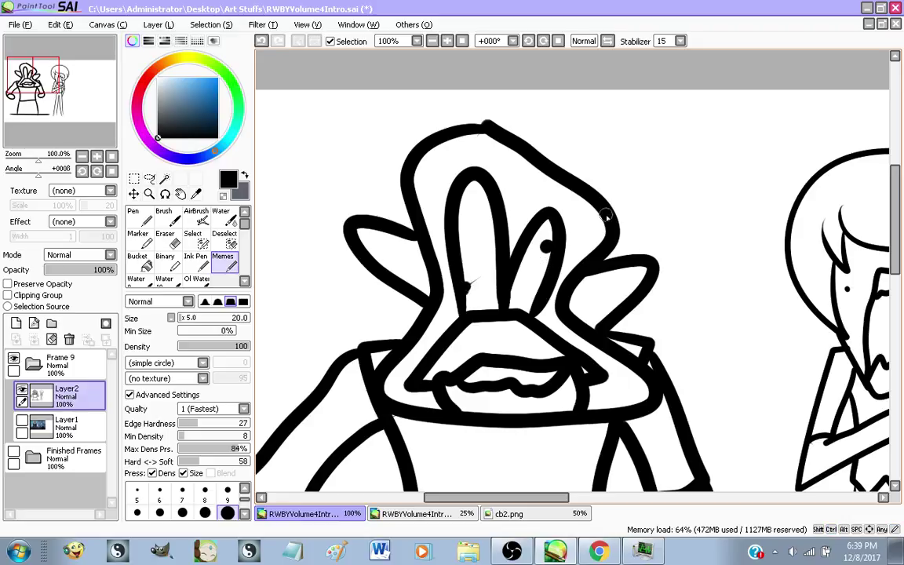
{"action": "scroll", "coordinate": [602, 157], "scroll_direction": "down", "scroll_amount": 3}
{"action": "scroll", "coordinate": [580, 204], "scroll_direction": "up", "scroll_amount": 2}
{"action": "scroll", "coordinate": [570, 248], "scroll_direction": "down", "scroll_amount": 1}
{"action": "scroll", "coordinate": [517, 257], "scroll_direction": "up", "scroll_amount": 1}
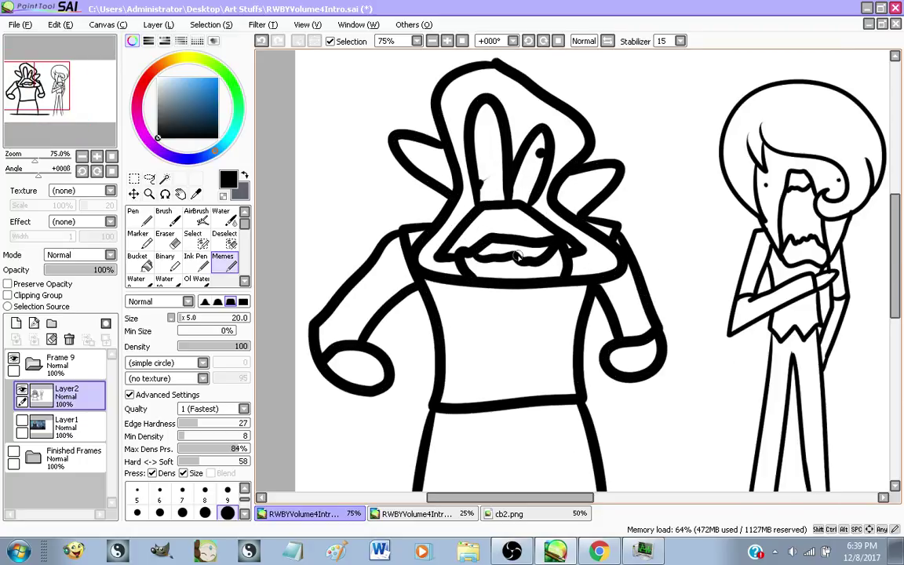
{"action": "scroll", "coordinate": [517, 256], "scroll_direction": "down", "scroll_amount": 1}
{"action": "scroll", "coordinate": [516, 257], "scroll_direction": "up", "scroll_amount": 1}
{"action": "scroll", "coordinate": [516, 256], "scroll_direction": "down", "scroll_amount": 1}
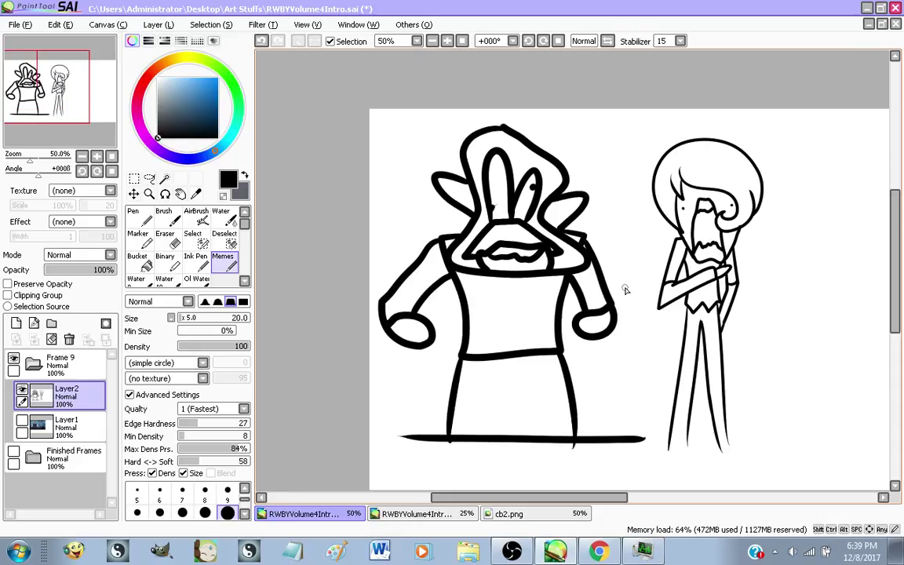
Check the new live chat messages on the YouTube Live Dashboard in Chrome and return to PaintTool SAI
{"action": "left_click", "coordinate": [598, 551]}
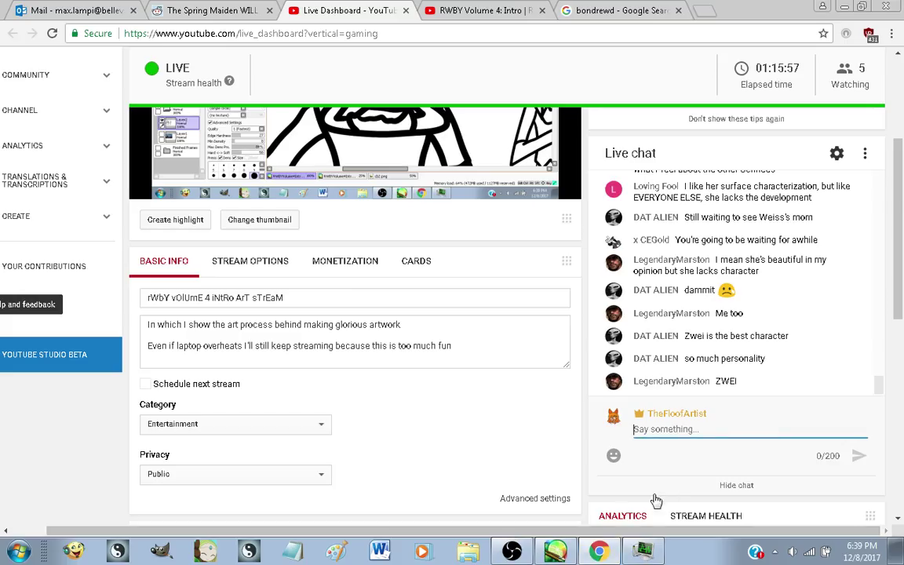
{"action": "left_click", "coordinate": [728, 401]}
{"action": "left_click", "coordinate": [723, 424]}
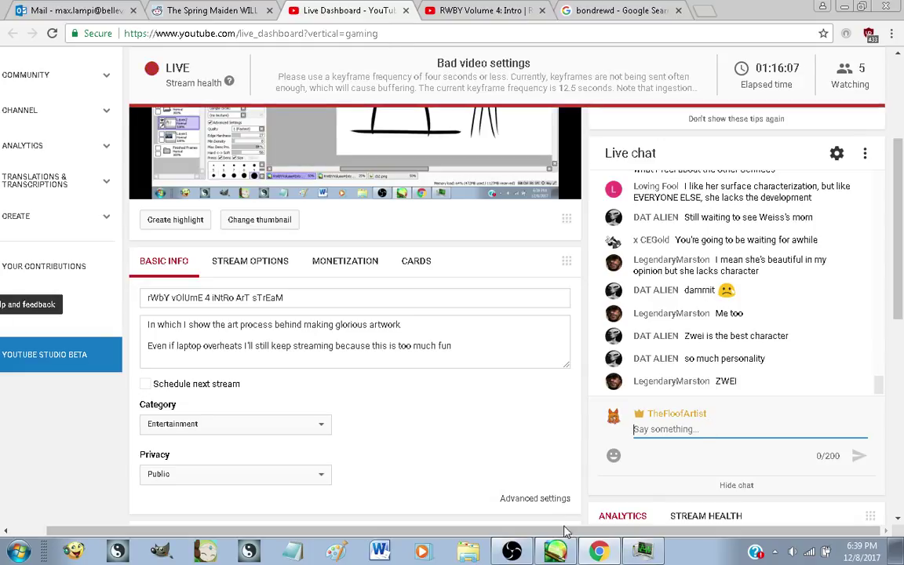
{"action": "left_click", "coordinate": [554, 552]}
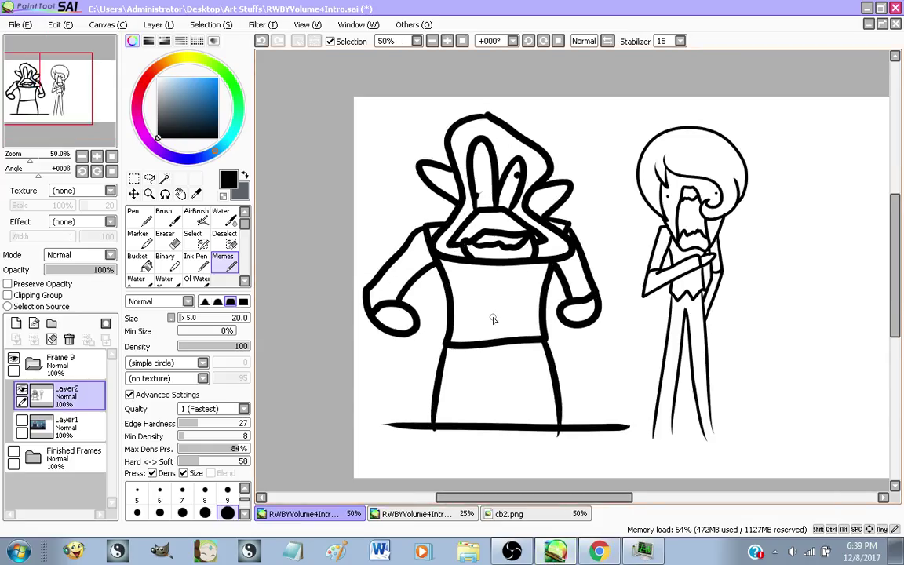
Add a new layer between Layer2 and Layer1 in the Frame 9 folder and name it c
{"action": "left_click", "coordinate": [59, 427]}
{"action": "left_click", "coordinate": [16, 323]}
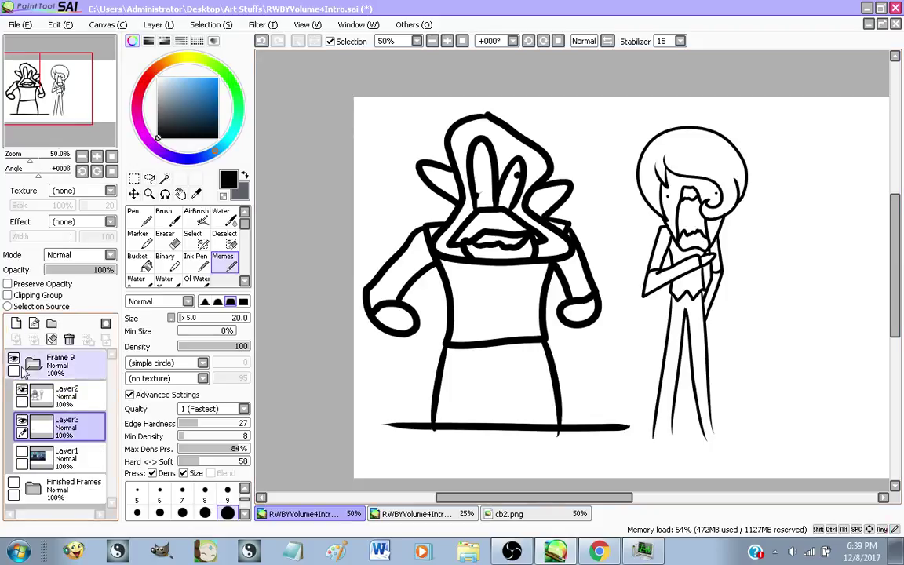
{"action": "double_click", "coordinate": [79, 421]}
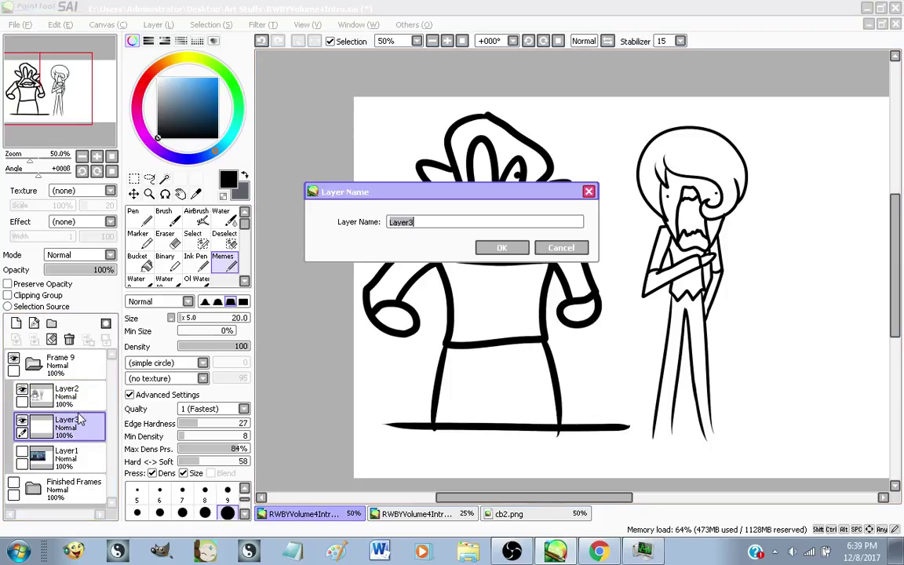
{"action": "type", "text": "c"}
{"action": "key", "text": "Return"}
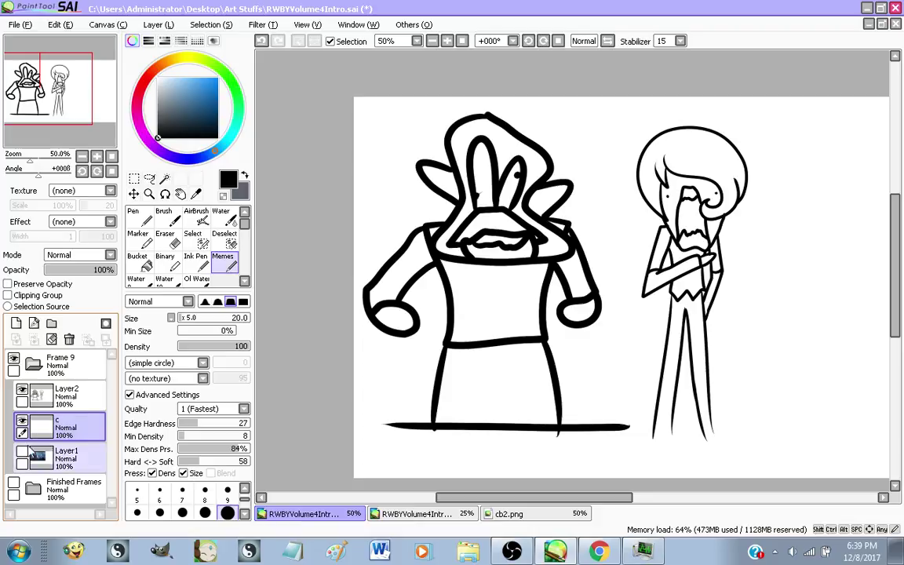
Show Layer1 to sample the larger man's light blue-grey sleeve colour, hide it again and select the Bucket tool
{"action": "left_click", "coordinate": [22, 452]}
{"action": "scroll", "coordinate": [363, 253], "scroll_direction": "up", "scroll_amount": 5}
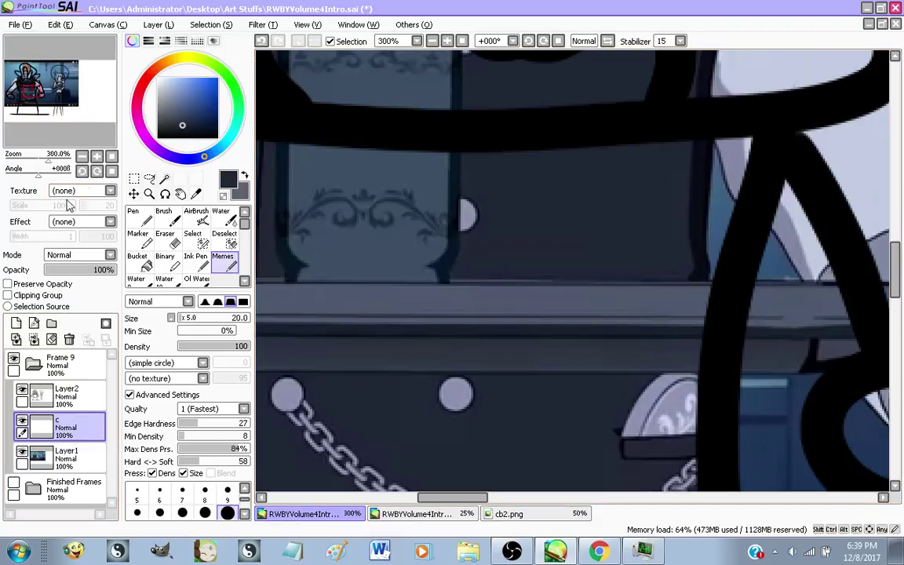
{"action": "scroll", "coordinate": [396, 253], "scroll_direction": "down", "scroll_amount": 4}
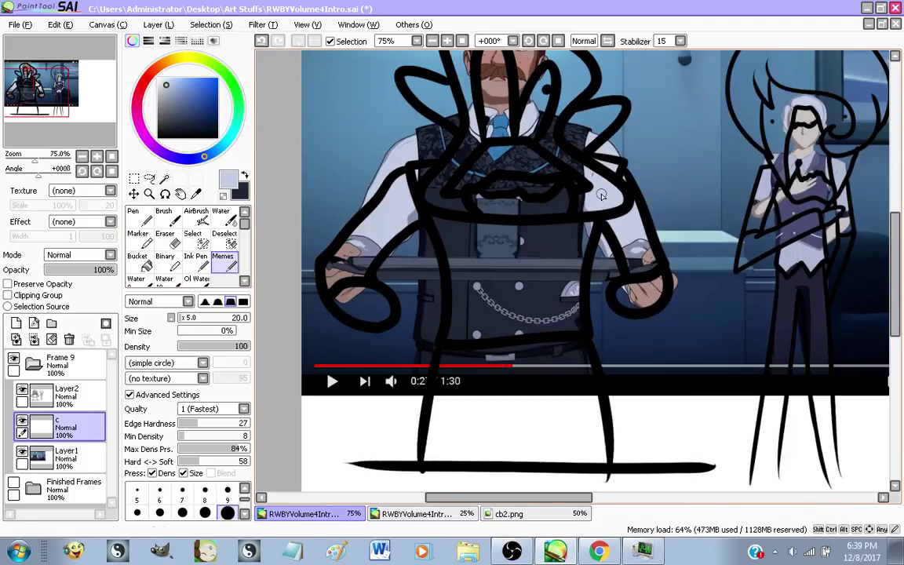
{"action": "left_click", "coordinate": [22, 452]}
{"action": "left_click", "coordinate": [138, 261]}
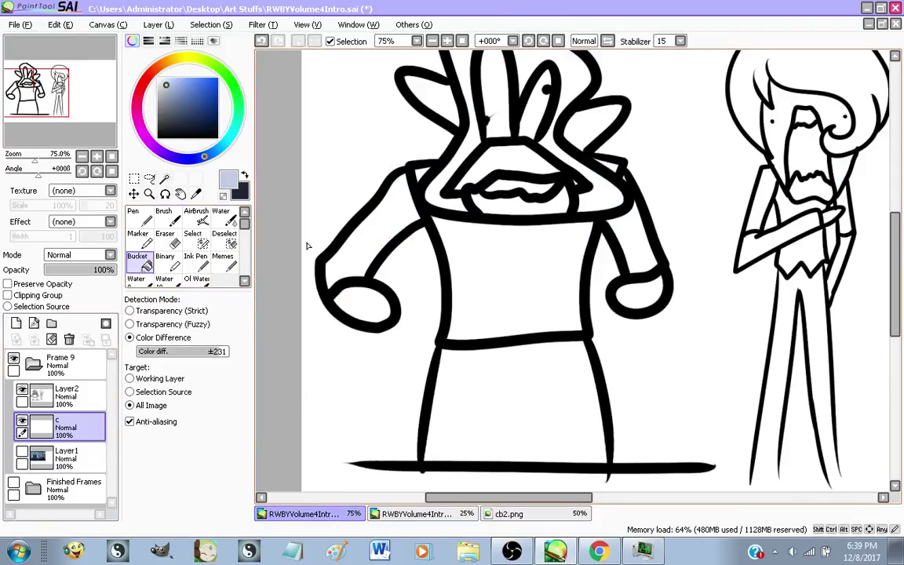
Fill both of the larger figure's sleeves with the light blue-grey on layer c
{"action": "left_click", "coordinate": [395, 234]}
{"action": "left_click", "coordinate": [636, 247]}
{"action": "scroll", "coordinate": [637, 149], "scroll_direction": "up", "scroll_amount": 5}
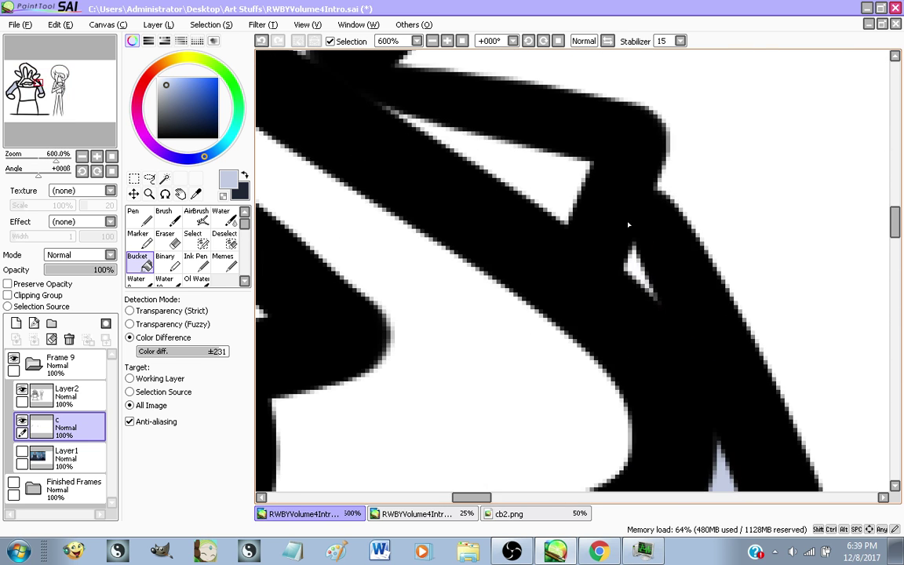
{"action": "scroll", "coordinate": [632, 227], "scroll_direction": "down", "scroll_amount": 3}
{"action": "scroll", "coordinate": [632, 227], "scroll_direction": "down", "scroll_amount": 2}
Switch to the dark navy colour and fill the larger figure's torso and shoulder areas
{"action": "left_click", "coordinate": [246, 174]}
{"action": "left_click", "coordinate": [503, 368]}
{"action": "scroll", "coordinate": [382, 225], "scroll_direction": "up", "scroll_amount": 4}
{"action": "scroll", "coordinate": [408, 273], "scroll_direction": "down", "scroll_amount": 4}
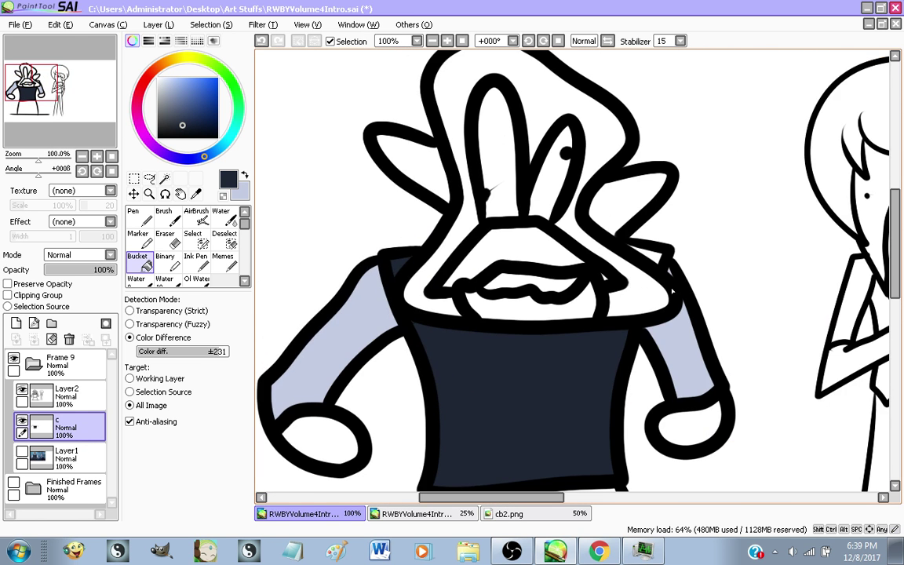
{"action": "scroll", "coordinate": [632, 250], "scroll_direction": "up", "scroll_amount": 4}
{"action": "left_click", "coordinate": [646, 276]}
{"action": "scroll", "coordinate": [586, 195], "scroll_direction": "down", "scroll_amount": 4}
{"action": "scroll", "coordinate": [585, 195], "scroll_direction": "down", "scroll_amount": 2}
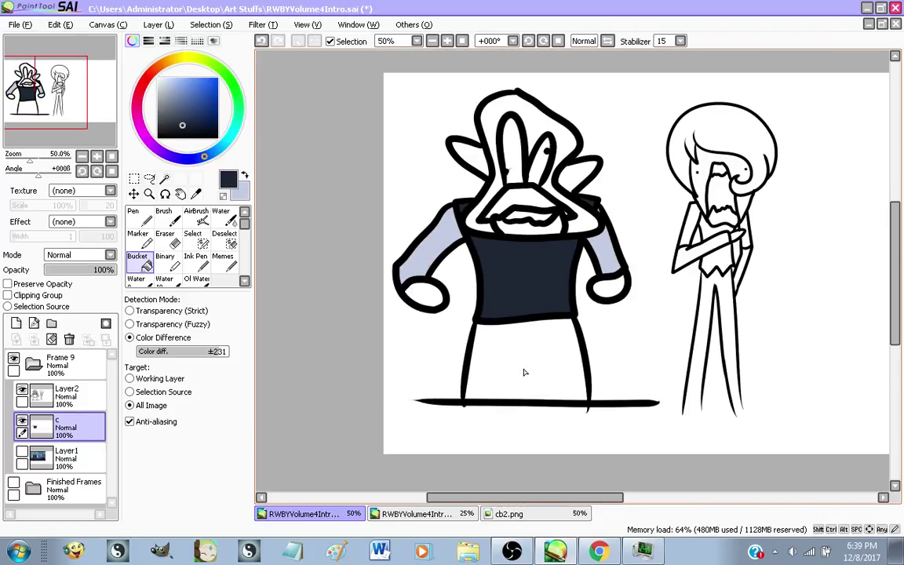
Check Layer1 for the clothing colour, hide it again and fill the larger figure's lower body with dark navy
{"action": "left_click", "coordinate": [524, 371]}
{"action": "key", "text": "ctrl+z"}
{"action": "left_click", "coordinate": [22, 451]}
{"action": "scroll", "coordinate": [521, 324], "scroll_direction": "up", "scroll_amount": 3}
{"action": "scroll", "coordinate": [518, 332], "scroll_direction": "down", "scroll_amount": 2}
{"action": "left_click", "coordinate": [22, 452]}
{"action": "left_click", "coordinate": [583, 357]}
{"action": "scroll", "coordinate": [393, 481], "scroll_direction": "down", "scroll_amount": 1}
{"action": "scroll", "coordinate": [470, 375], "scroll_direction": "up", "scroll_amount": 3}
{"action": "scroll", "coordinate": [459, 181], "scroll_direction": "down", "scroll_amount": 2}
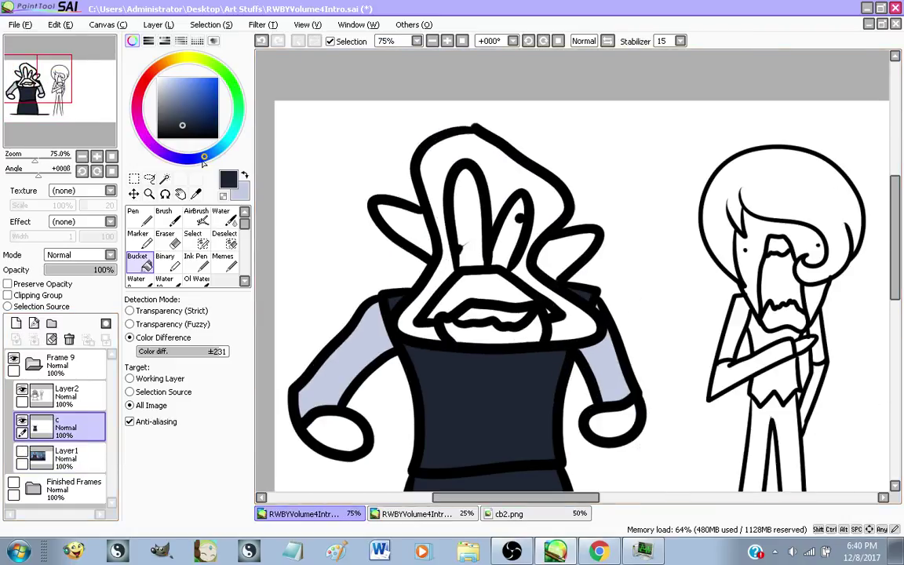
Show Layer1 and sample the moustached man's muted pink skin colour and his reddish-brown moustache colour
{"action": "left_click", "coordinate": [22, 453]}
{"action": "scroll", "coordinate": [456, 128], "scroll_direction": "up", "scroll_amount": 6}
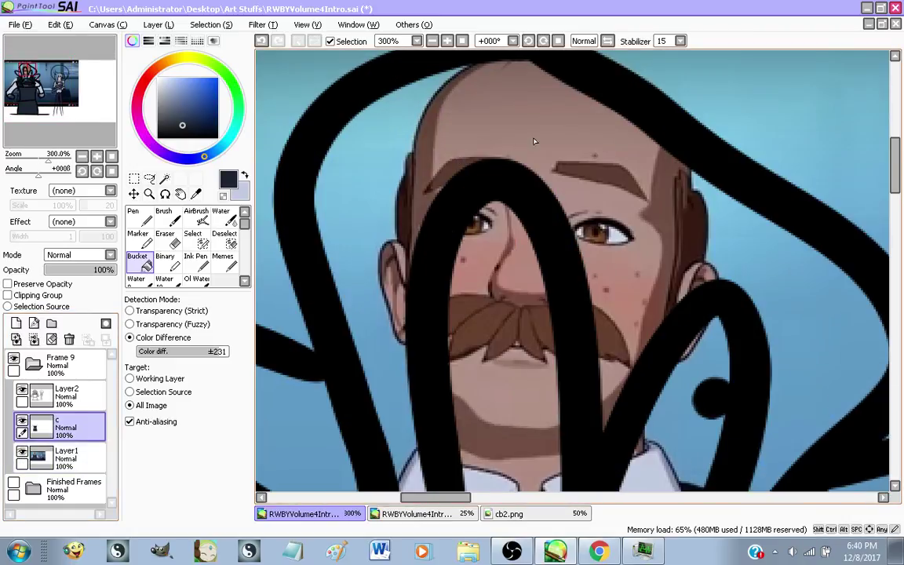
{"action": "left_click", "coordinate": [342, 195], "text": "alt"}
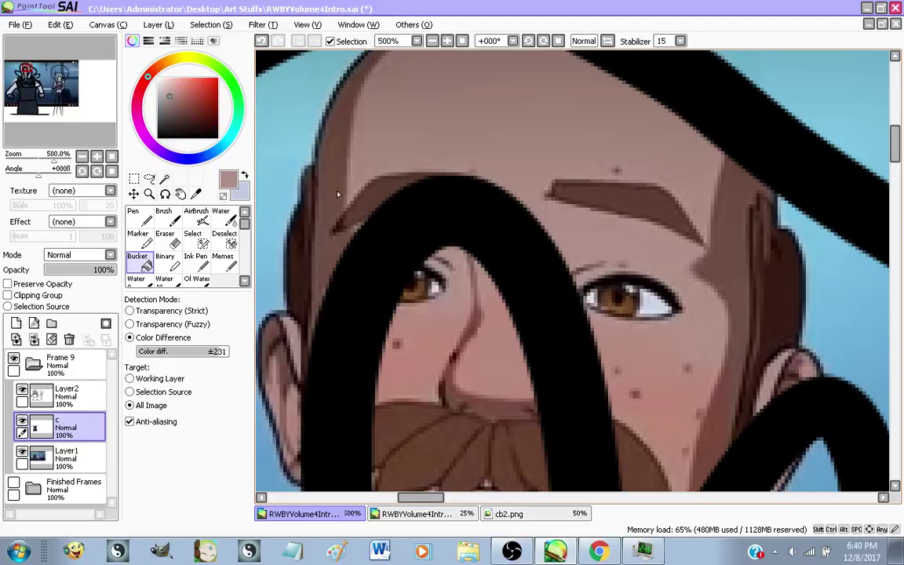
{"action": "left_click", "coordinate": [243, 176]}
{"action": "scroll", "coordinate": [506, 121], "scroll_direction": "down", "scroll_amount": 3}
{"action": "scroll", "coordinate": [441, 188], "scroll_direction": "up", "scroll_amount": 5}
{"action": "left_click", "coordinate": [427, 292], "text": "alt"}
{"action": "scroll", "coordinate": [427, 291], "scroll_direction": "down", "scroll_amount": 4}
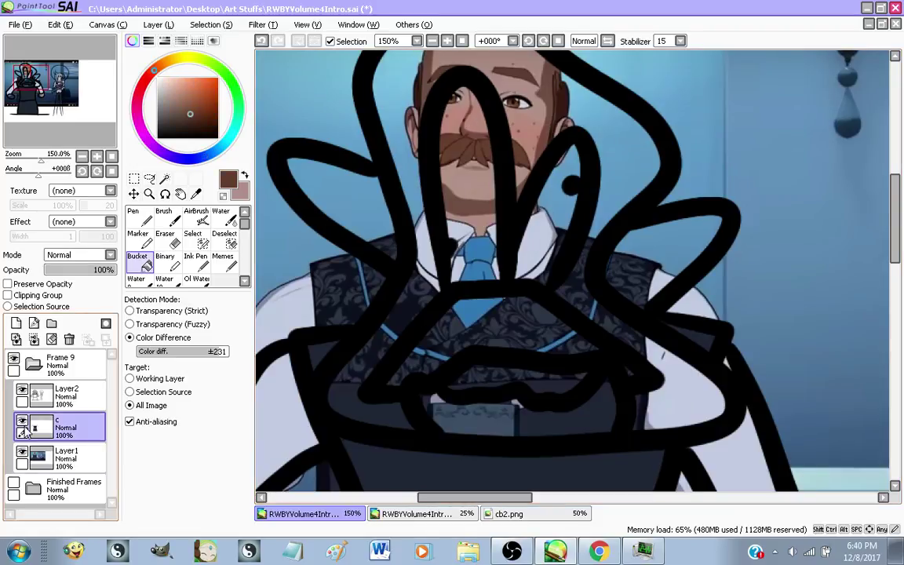
Hide Layer1, fill the larger figure's moustache with brown on layer c and switch back to the skin colour
{"action": "left_click", "coordinate": [29, 456]}
{"action": "left_click", "coordinate": [22, 453]}
{"action": "left_click", "coordinate": [66, 428]}
{"action": "left_click", "coordinate": [480, 324]}
{"action": "scroll", "coordinate": [485, 325], "scroll_direction": "down", "scroll_amount": 1}
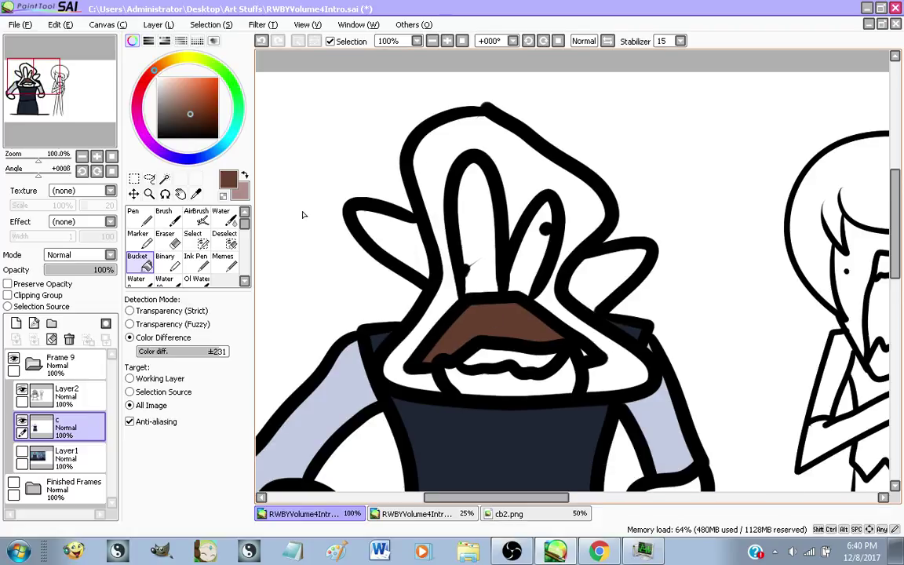
{"action": "left_click", "coordinate": [244, 175]}
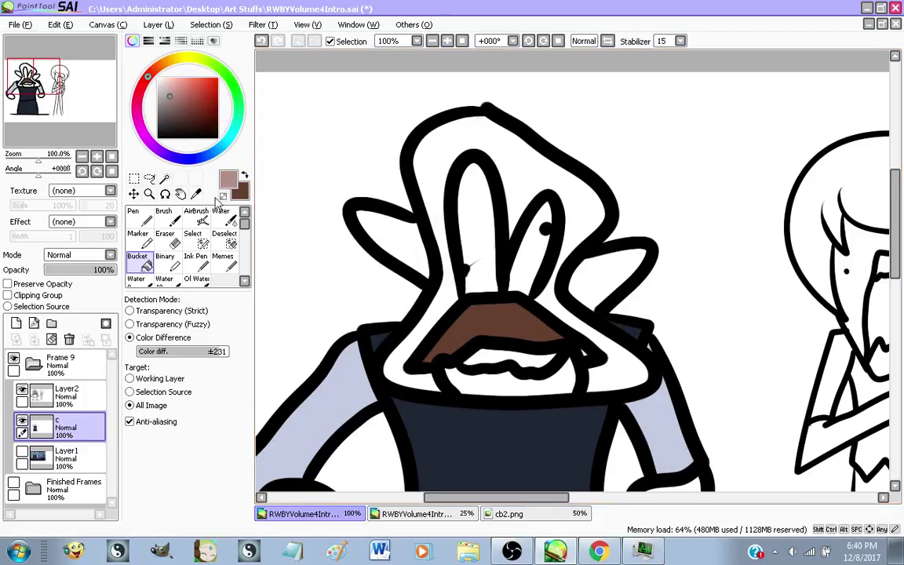
Try drawing a skin-coloured hairline across the larger figure's forehead with the Pen at size 9
{"action": "left_click", "coordinate": [133, 216]}
{"action": "scroll", "coordinate": [424, 134], "scroll_direction": "up", "scroll_amount": 2}
{"action": "mouse_move", "coordinate": [408, 182]}
{"action": "left_mouse_down"}
{"action": "mouse_move", "coordinate": [450, 138]}
{"action": "mouse_move", "coordinate": [531, 140]}
{"action": "mouse_move", "coordinate": [580, 126]}
{"action": "left_mouse_up"}
{"action": "scroll", "coordinate": [502, 139], "scroll_direction": "down", "scroll_amount": 1}
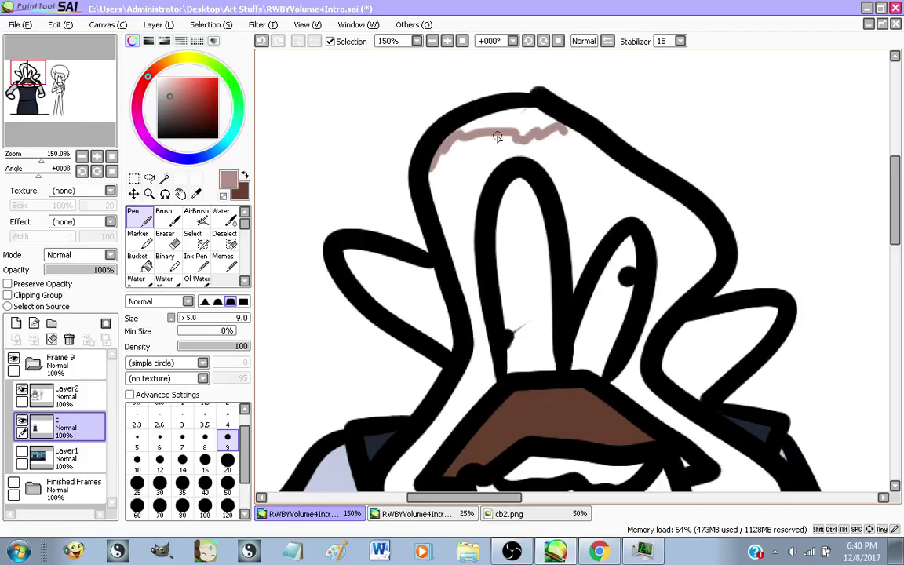
{"action": "scroll", "coordinate": [509, 132], "scroll_direction": "up", "scroll_amount": 3}
{"action": "key", "text": "ctrl+z"}
{"action": "scroll", "coordinate": [347, 152], "scroll_direction": "down", "scroll_amount": 2}
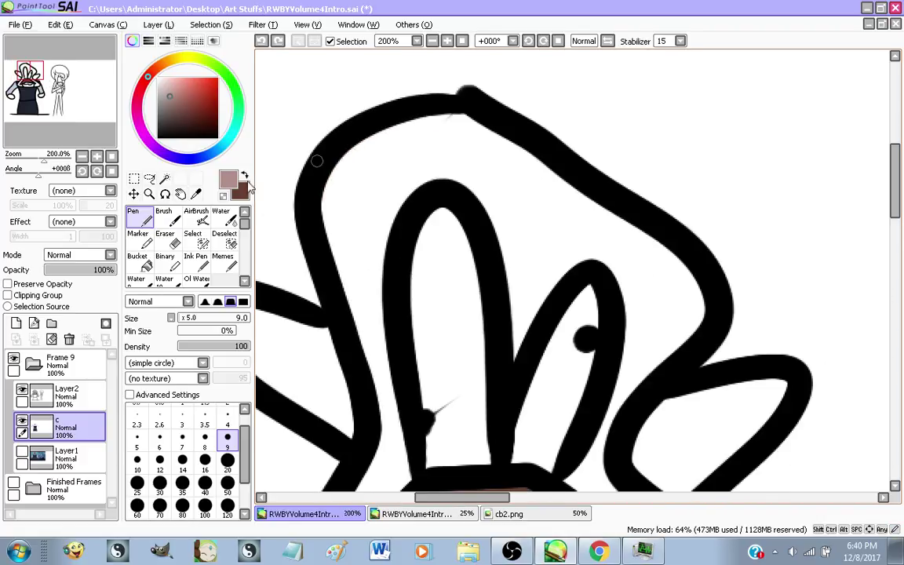
Fill the larger figure's head and both ears with the muted pink skin colour using the Bucket
{"action": "left_click", "coordinate": [143, 266]}
{"action": "left_click", "coordinate": [440, 173]}
{"action": "scroll", "coordinate": [375, 252], "scroll_direction": "down", "scroll_amount": 1}
{"action": "left_click", "coordinate": [375, 291]}
{"action": "left_click", "coordinate": [637, 323]}
{"action": "scroll", "coordinate": [398, 105], "scroll_direction": "down", "scroll_amount": 2}
{"action": "scroll", "coordinate": [406, 251], "scroll_direction": "up", "scroll_amount": 2}
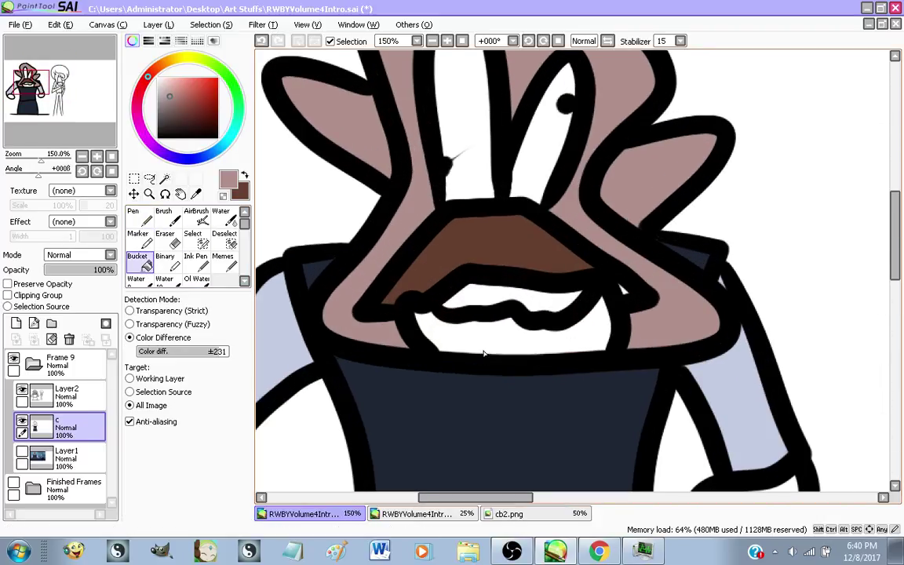
Fill both of the larger figure's hands with the muted pink skin colour
{"action": "scroll", "coordinate": [477, 328], "scroll_direction": "down", "scroll_amount": 4}
{"action": "scroll", "coordinate": [406, 380], "scroll_direction": "up", "scroll_amount": 2}
{"action": "left_click", "coordinate": [412, 370]}
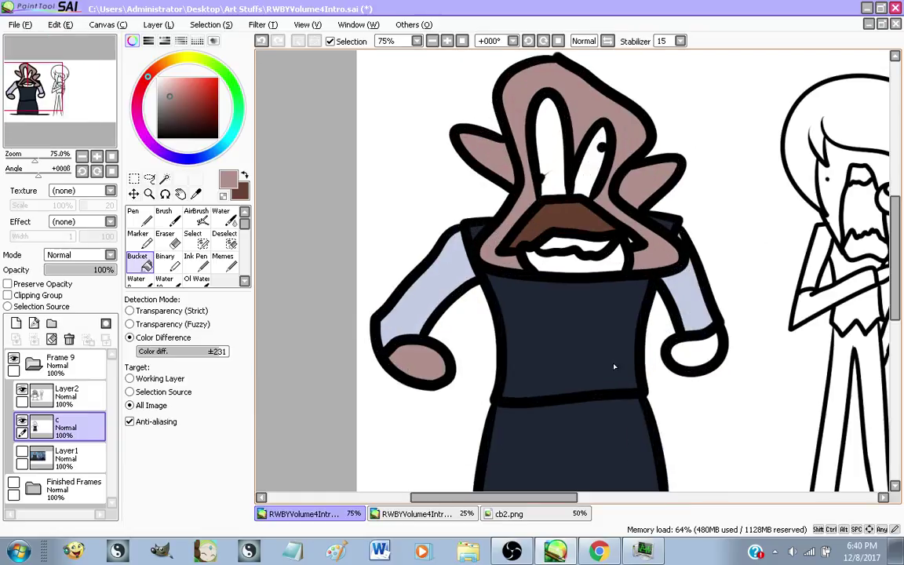
{"action": "left_click", "coordinate": [674, 354]}
{"action": "scroll", "coordinate": [514, 314], "scroll_direction": "down", "scroll_amount": 1}
{"action": "scroll", "coordinate": [589, 211], "scroll_direction": "up", "scroll_amount": 2}
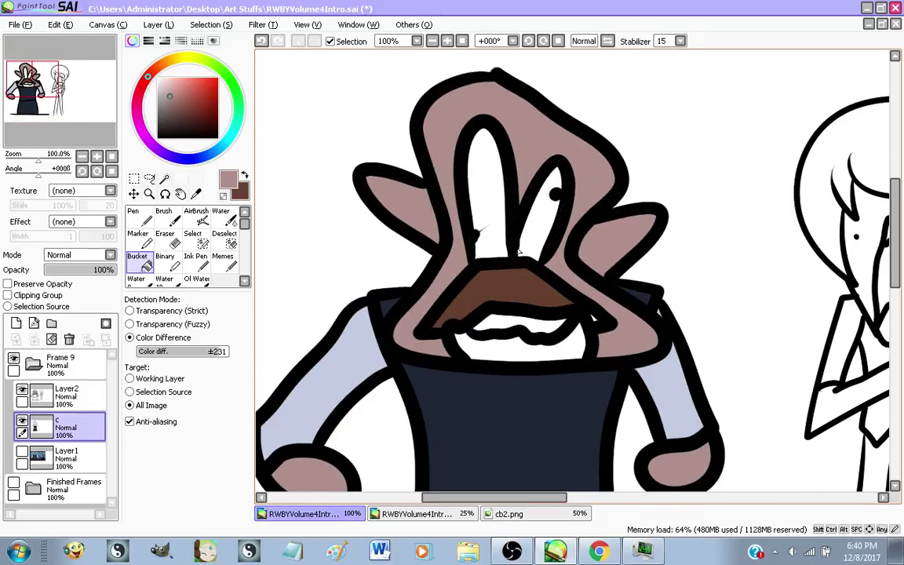
Set the colour to white and fill the larger figure's upper teeth
{"action": "scroll", "coordinate": [524, 248], "scroll_direction": "down", "scroll_amount": 2}
{"action": "scroll", "coordinate": [408, 263], "scroll_direction": "up", "scroll_amount": 1}
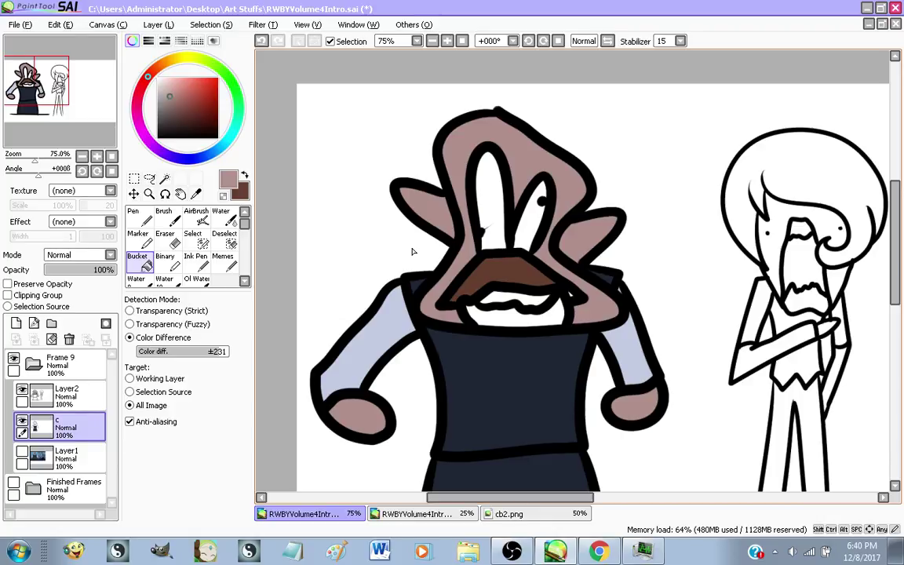
{"action": "scroll", "coordinate": [498, 264], "scroll_direction": "up", "scroll_amount": 1}
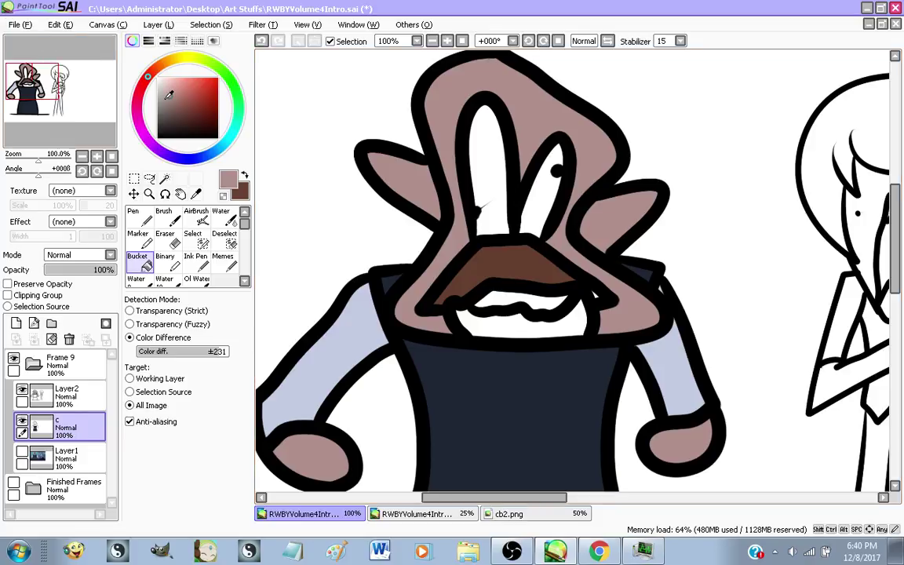
{"action": "left_click_drag", "start_coordinate": [167, 96], "coordinate": [157, 77]}
{"action": "scroll", "coordinate": [515, 292], "scroll_direction": "up", "scroll_amount": 3}
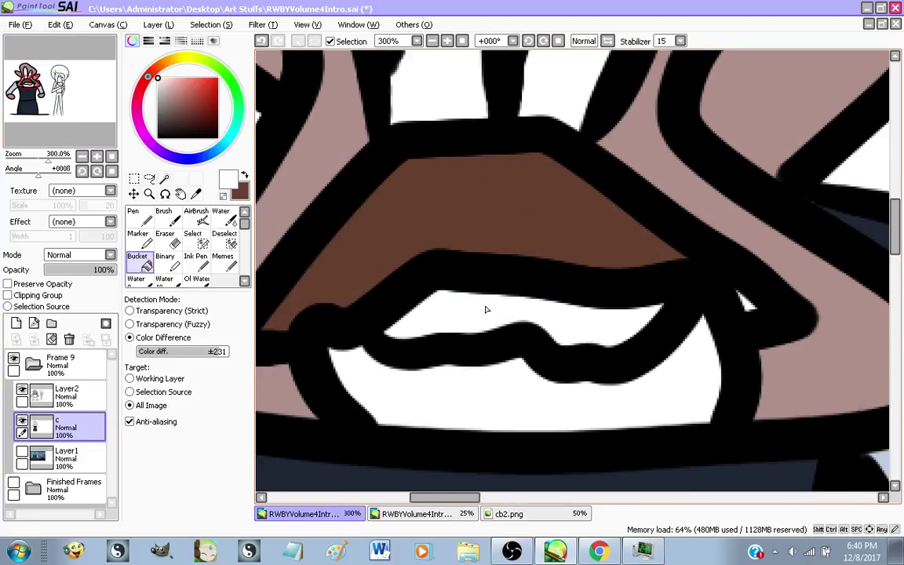
{"action": "scroll", "coordinate": [398, 192], "scroll_direction": "down", "scroll_amount": 3}
{"action": "scroll", "coordinate": [655, 307], "scroll_direction": "up", "scroll_amount": 2}
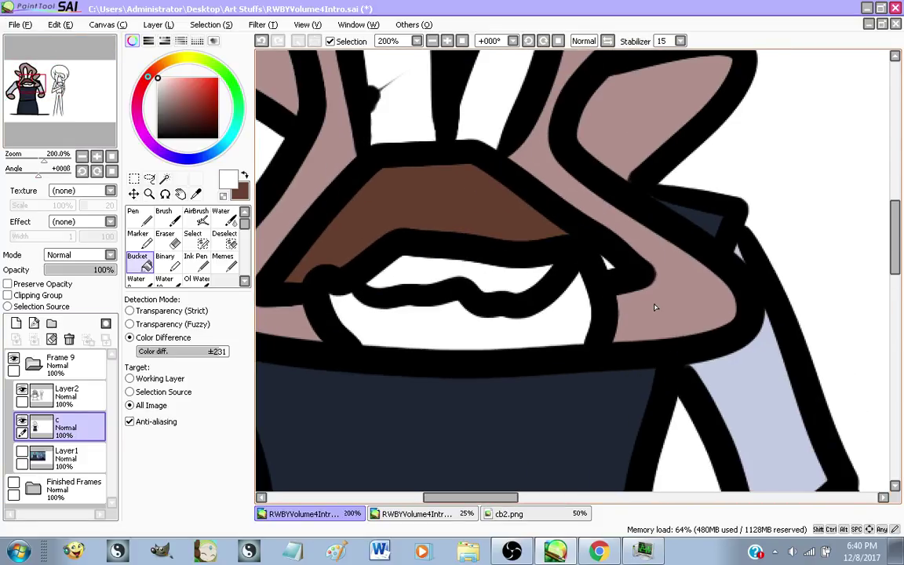
Sample the moustache brown and fill the small empty corner at the moustache's tip
{"action": "left_click", "coordinate": [496, 200], "text": "alt"}
{"action": "scroll", "coordinate": [605, 262], "scroll_direction": "up", "scroll_amount": 3}
{"action": "scroll", "coordinate": [619, 266], "scroll_direction": "down", "scroll_amount": 3}
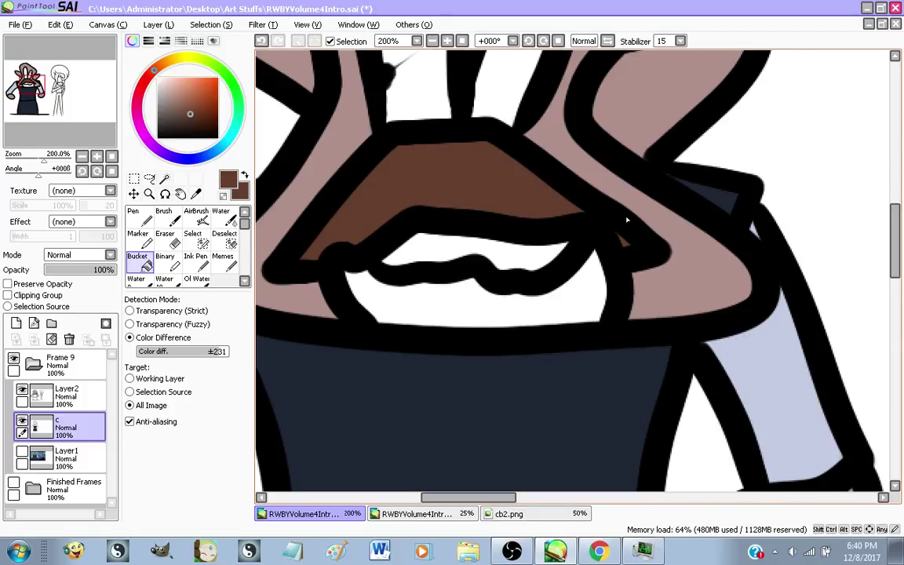
Mix a dark mauve-red and fill the larger figure's lower mouth area below the teeth with it
{"action": "mouse_move", "coordinate": [160, 79]}
{"action": "left_mouse_down"}
{"action": "mouse_move", "coordinate": [156, 92]}
{"action": "mouse_move", "coordinate": [183, 105]}
{"action": "left_mouse_up"}
{"action": "left_click", "coordinate": [140, 90]}
{"action": "left_click", "coordinate": [453, 284]}
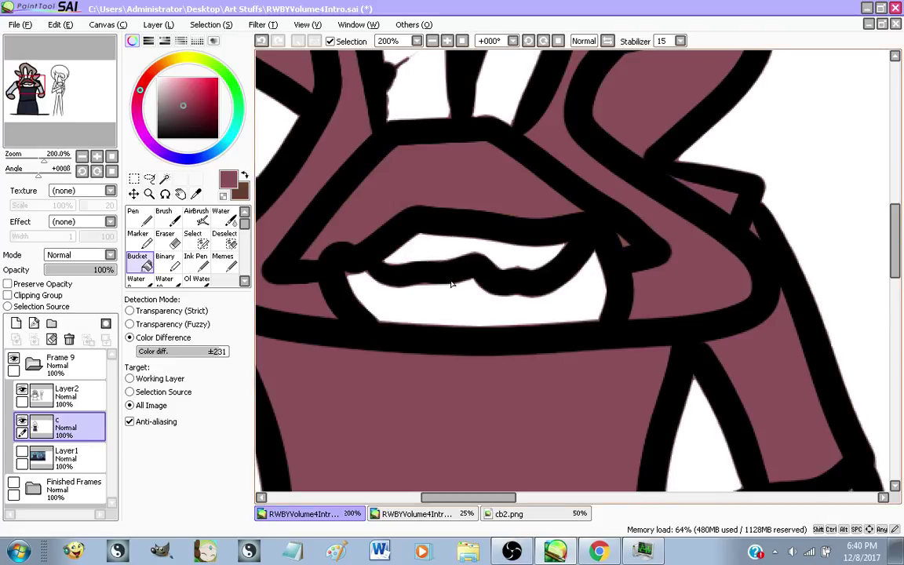
{"action": "key", "text": "ctrl+z"}
{"action": "left_click", "coordinate": [450, 300]}
{"action": "scroll", "coordinate": [490, 337], "scroll_direction": "down", "scroll_amount": 3}
{"action": "scroll", "coordinate": [489, 337], "scroll_direction": "down", "scroll_amount": 3}
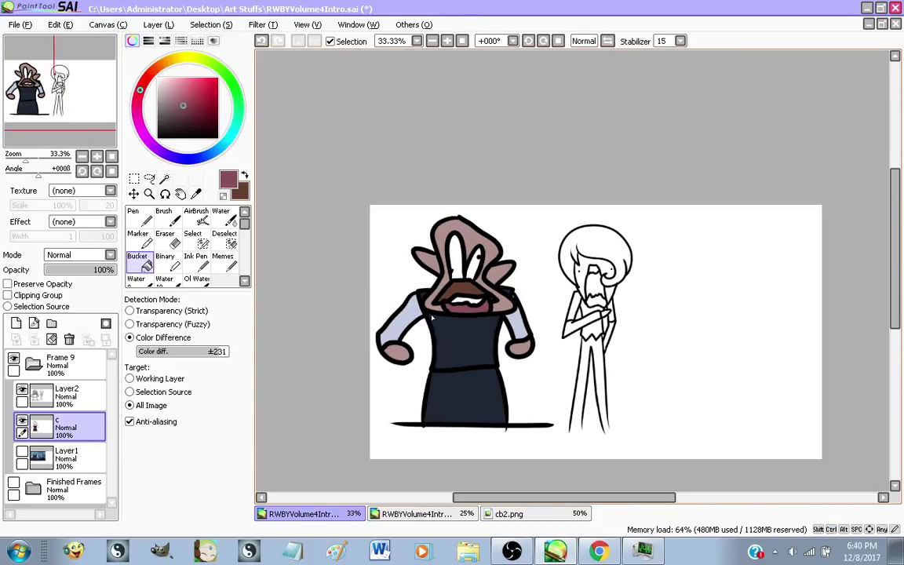
Draw a thick black horizontal bar between the larger figure's hands on Layer2 with the Memes brush at size 20
{"action": "scroll", "coordinate": [495, 271], "scroll_direction": "up", "scroll_amount": 3}
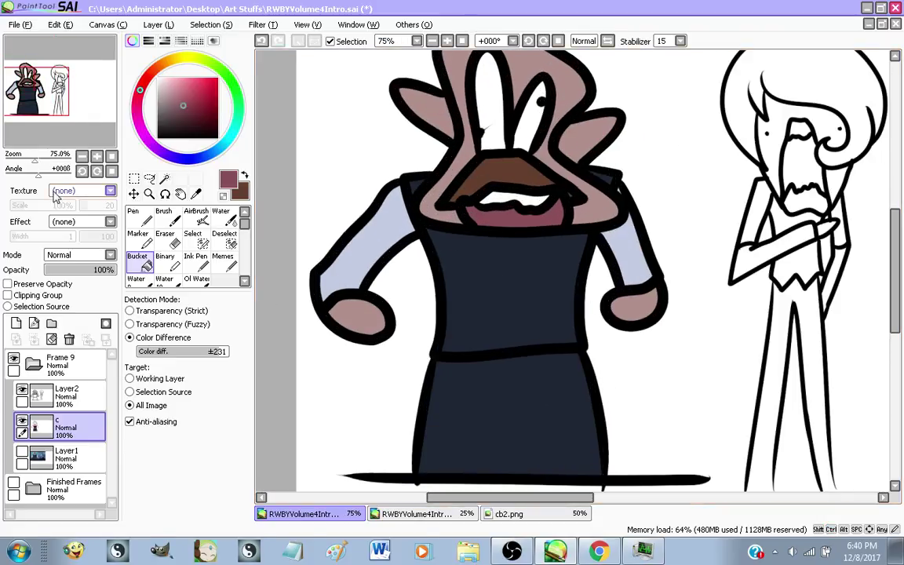
{"action": "left_click", "coordinate": [66, 395]}
{"action": "left_click", "coordinate": [157, 137]}
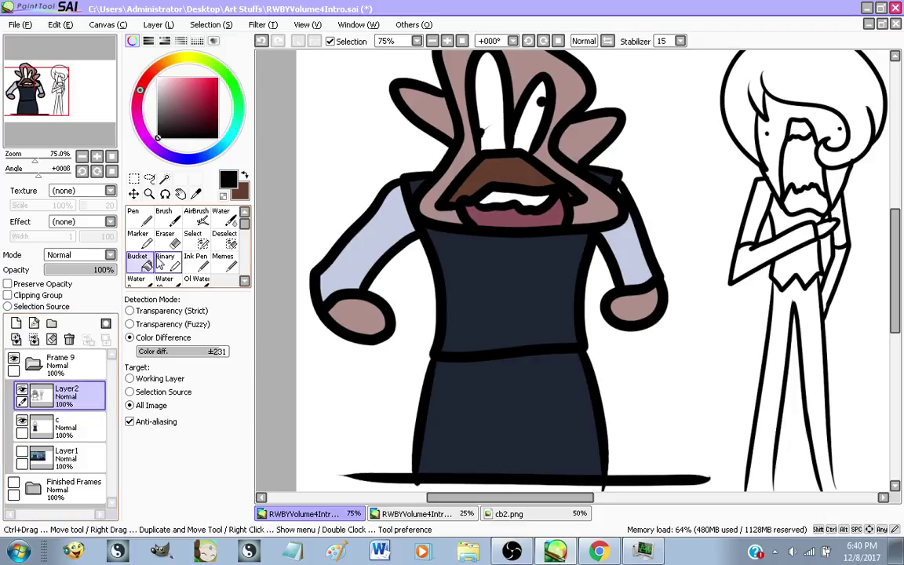
{"action": "left_click", "coordinate": [223, 261]}
{"action": "scroll", "coordinate": [396, 302], "scroll_direction": "up", "scroll_amount": 1}
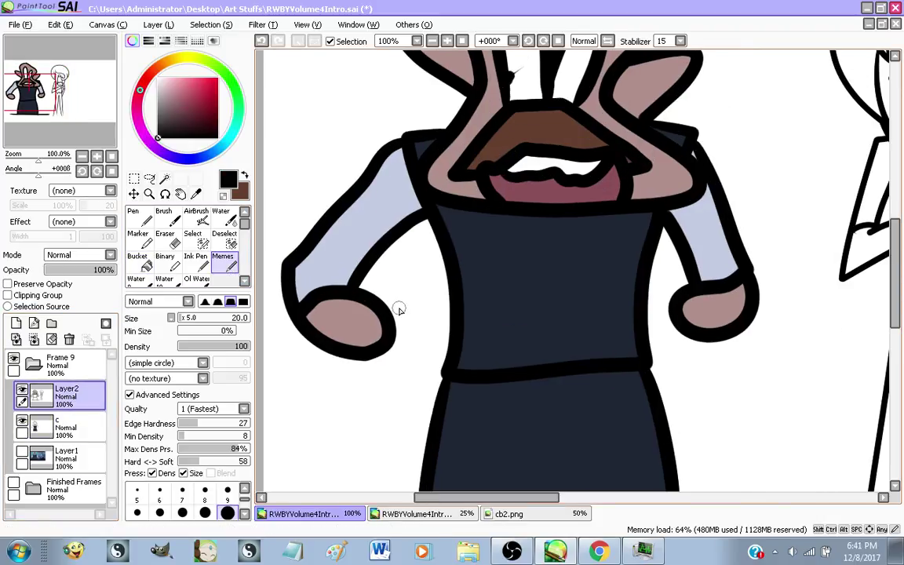
{"action": "left_click_drag", "start_coordinate": [393, 313], "coordinate": [681, 305]}
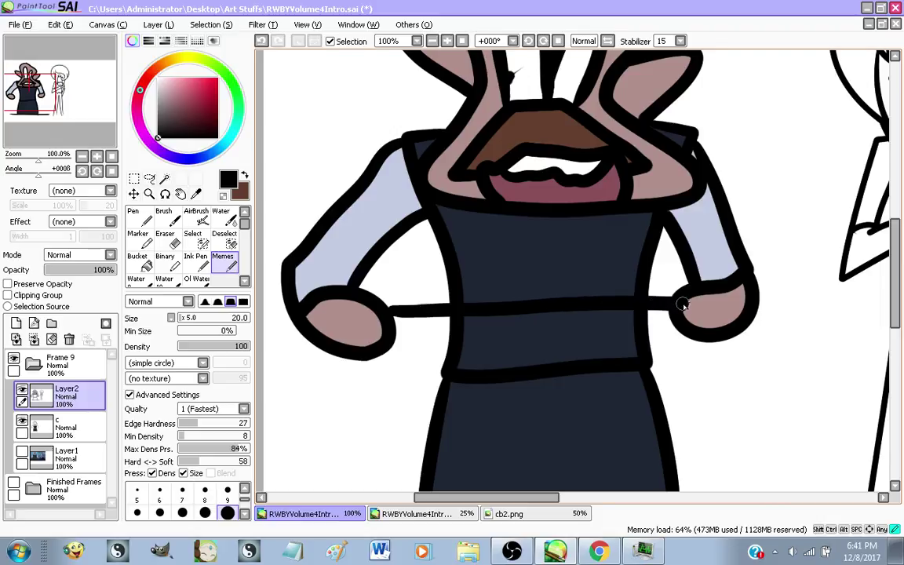
{"action": "key", "text": "ctrl+z"}
{"action": "mouse_move", "coordinate": [393, 314]}
{"action": "left_mouse_down"}
{"action": "mouse_move", "coordinate": [671, 305]}
{"action": "mouse_move", "coordinate": [670, 317]}
{"action": "mouse_move", "coordinate": [388, 324]}
{"action": "left_mouse_up"}
{"action": "left_click_drag", "start_coordinate": [582, 322], "coordinate": [670, 311]}
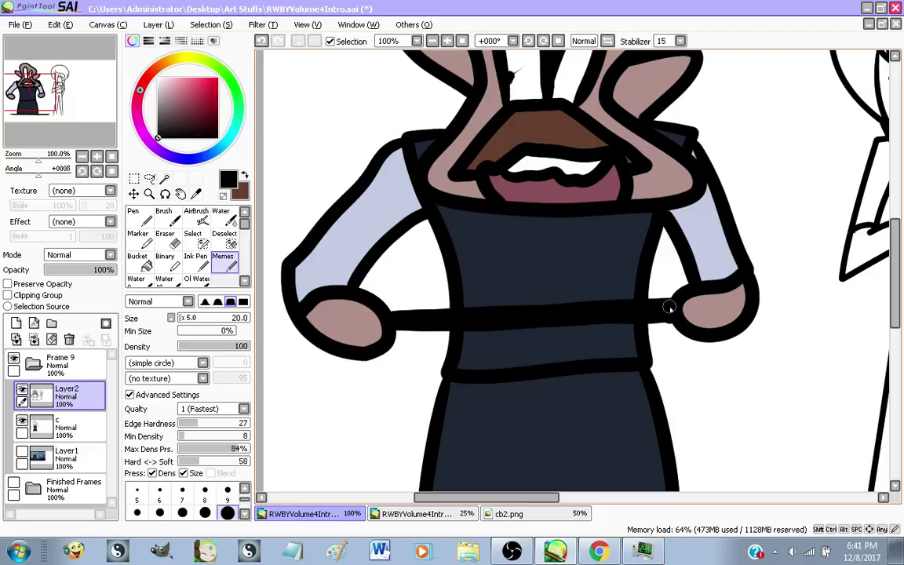
{"action": "scroll", "coordinate": [667, 308], "scroll_direction": "down", "scroll_amount": 4}
{"action": "scroll", "coordinate": [685, 285], "scroll_direction": "up", "scroll_amount": 4}
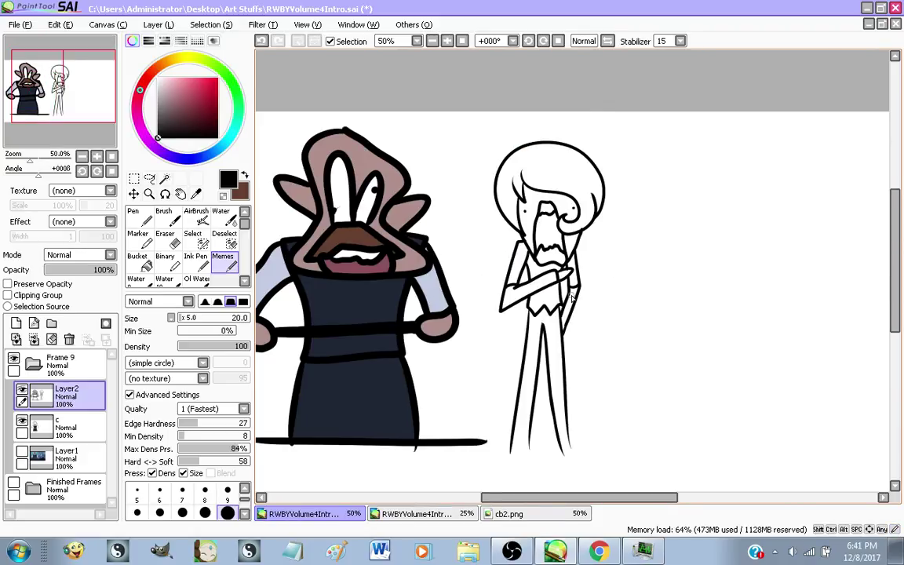
Return to layer c, set the colour to white and fill the larger figure's eyes with the Bucket
{"action": "scroll", "coordinate": [541, 308], "scroll_direction": "down", "scroll_amount": 1}
{"action": "left_click", "coordinate": [55, 427]}
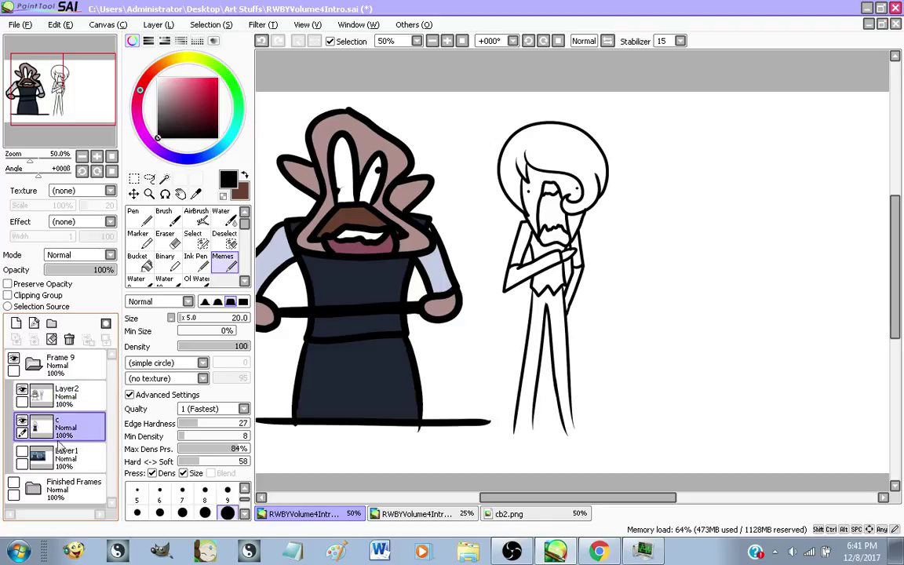
{"action": "left_click", "coordinate": [22, 452]}
{"action": "left_click", "coordinate": [22, 452]}
{"action": "left_click", "coordinate": [158, 78]}
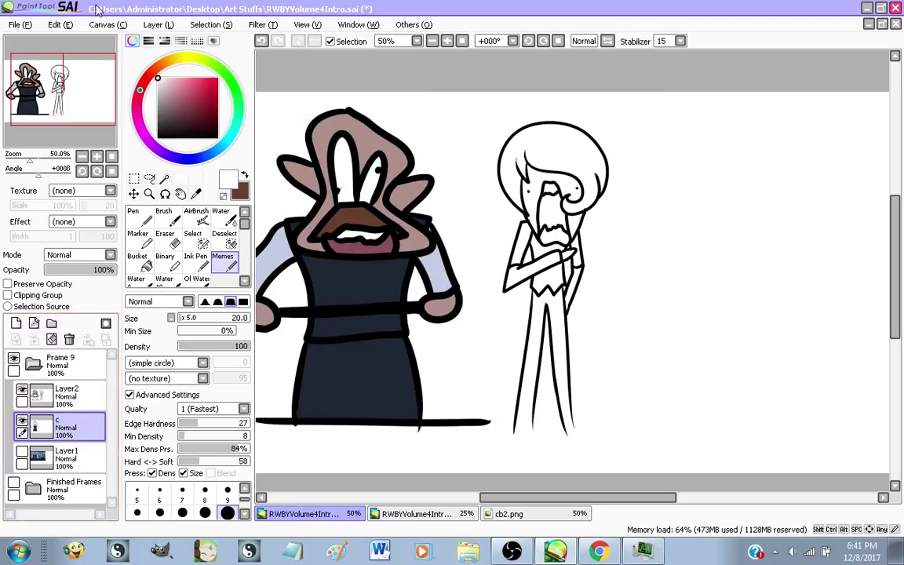
{"action": "left_click", "coordinate": [146, 265]}
{"action": "scroll", "coordinate": [337, 180], "scroll_direction": "up", "scroll_amount": 3}
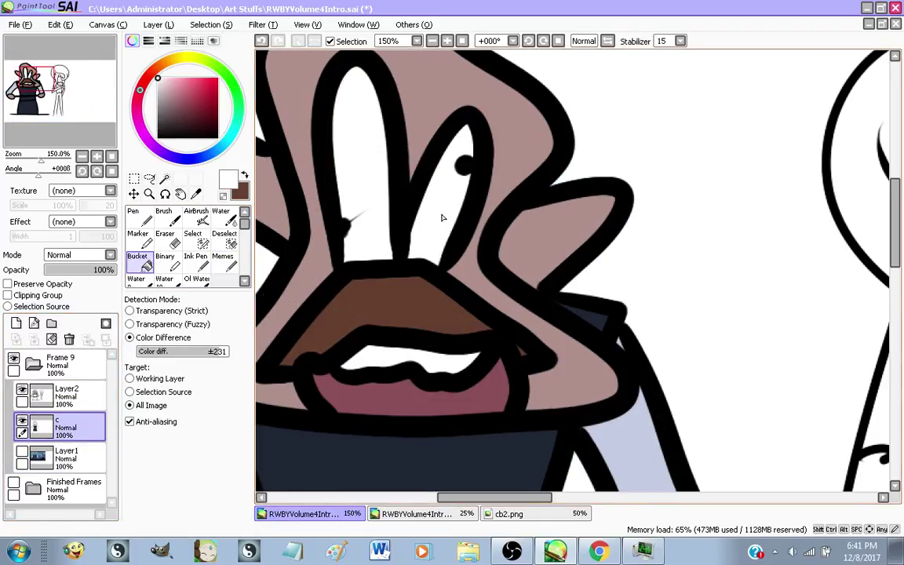
{"action": "scroll", "coordinate": [377, 172], "scroll_direction": "down", "scroll_amount": 3}
Fill the smaller figure's hair with white on layer c and check it against the Layer1 reference
{"action": "left_click", "coordinate": [40, 457]}
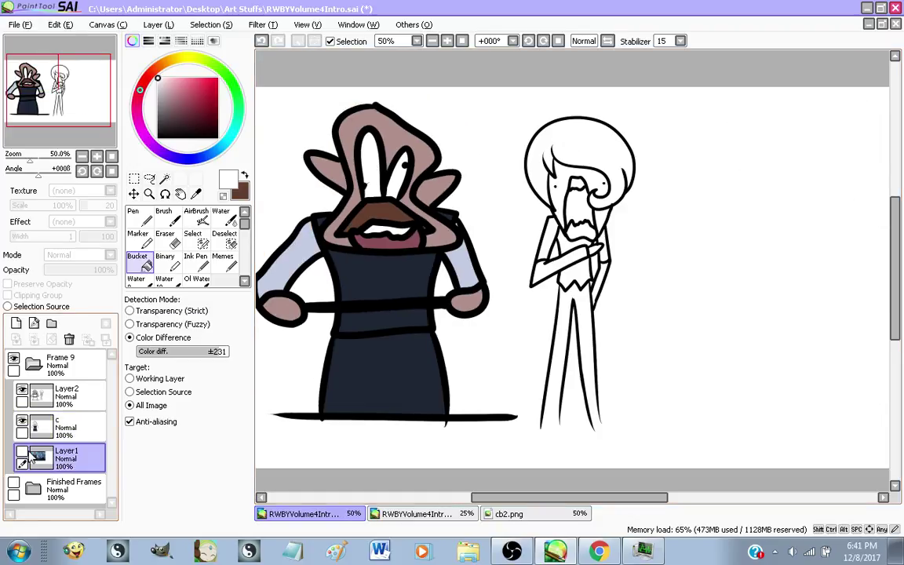
{"action": "left_click", "coordinate": [22, 452]}
{"action": "left_click", "coordinate": [22, 452]}
{"action": "scroll", "coordinate": [564, 151], "scroll_direction": "up", "scroll_amount": 3}
{"action": "scroll", "coordinate": [611, 213], "scroll_direction": "down", "scroll_amount": 1}
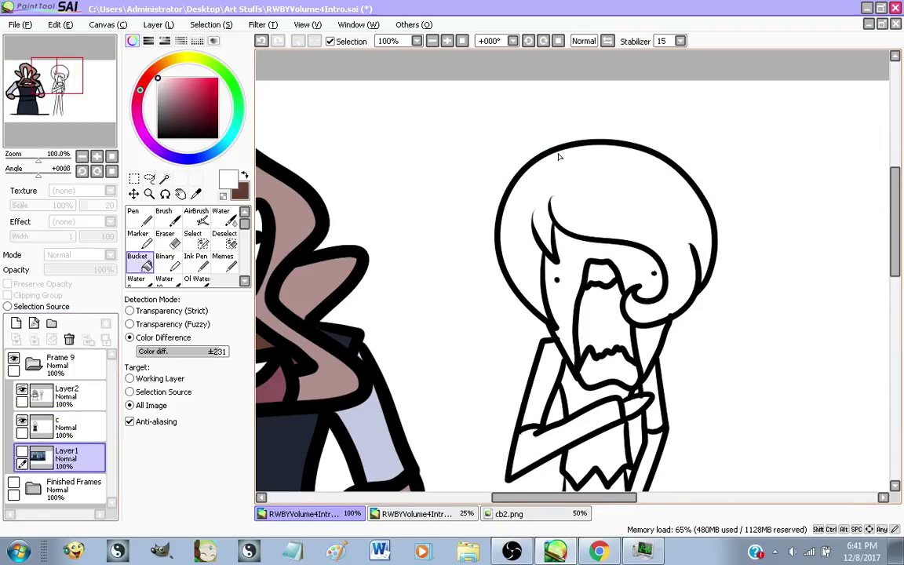
{"action": "left_click", "coordinate": [611, 213]}
{"action": "left_click", "coordinate": [66, 427]}
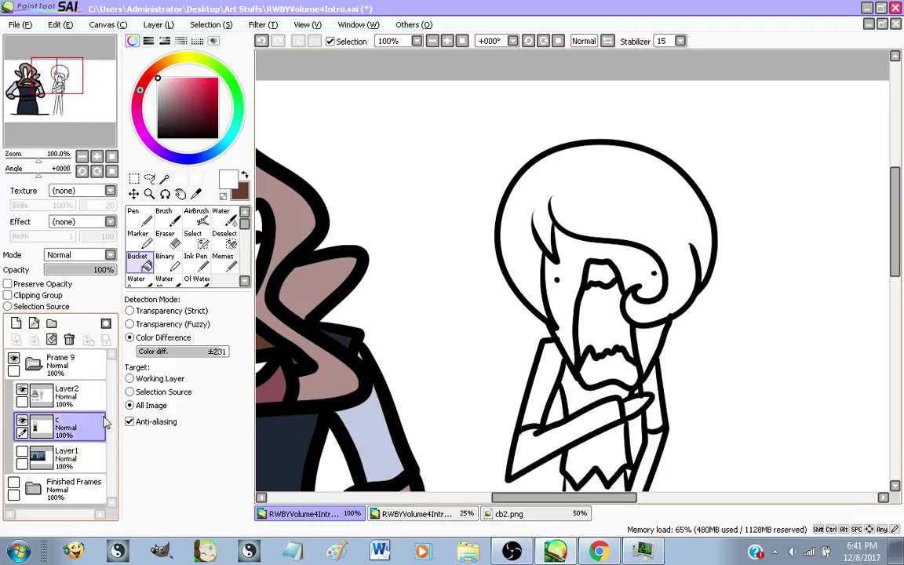
{"action": "left_click", "coordinate": [22, 453]}
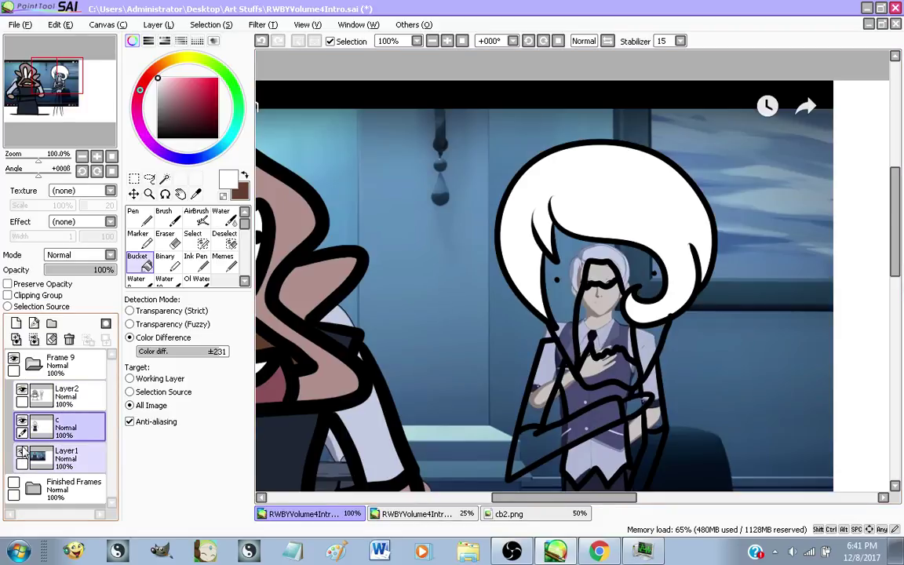
{"action": "left_click", "coordinate": [22, 453]}
{"action": "scroll", "coordinate": [607, 288], "scroll_direction": "up", "scroll_amount": 1}
{"action": "scroll", "coordinate": [606, 288], "scroll_direction": "up", "scroll_amount": 1}
{"action": "scroll", "coordinate": [565, 299], "scroll_direction": "down", "scroll_amount": 1}
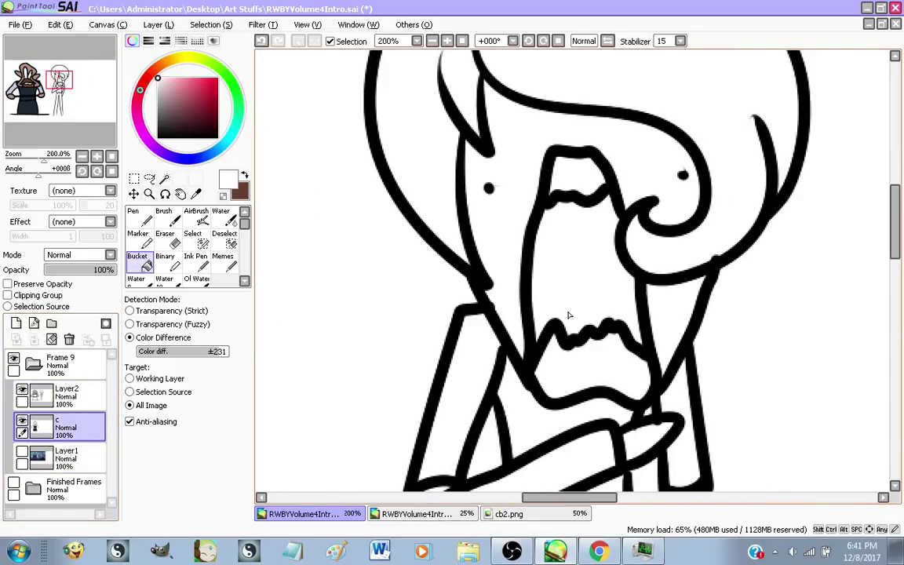
Sample the mauve-red from the larger figure's mouth and fill the inside of the smaller figure's open mouth with it
{"action": "scroll", "coordinate": [664, 176], "scroll_direction": "down", "scroll_amount": 1}
{"action": "scroll", "coordinate": [430, 205], "scroll_direction": "down", "scroll_amount": 1}
{"action": "scroll", "coordinate": [305, 210], "scroll_direction": "up", "scroll_amount": 1}
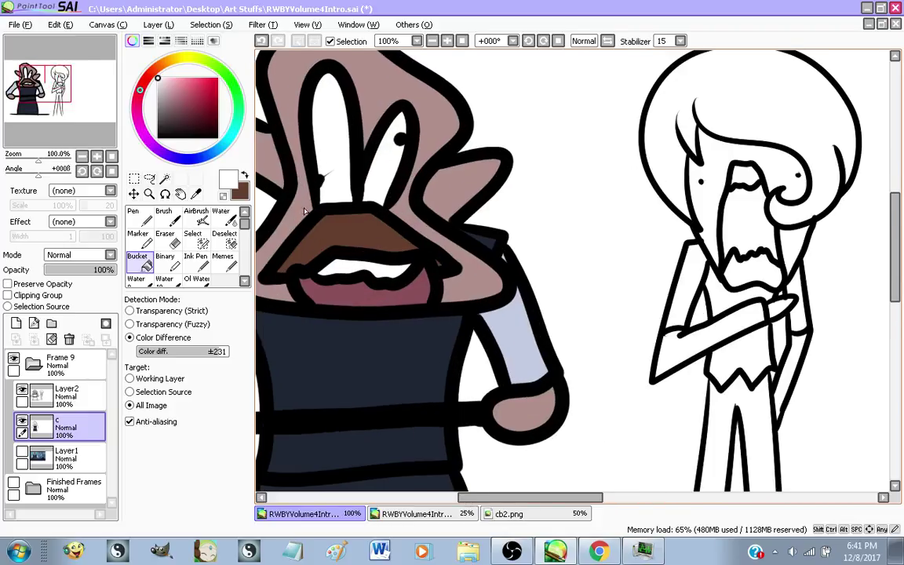
{"action": "left_click", "coordinate": [351, 300], "text": "alt"}
{"action": "left_click", "coordinate": [765, 235]}
{"action": "scroll", "coordinate": [765, 236], "scroll_direction": "up", "scroll_amount": 1}
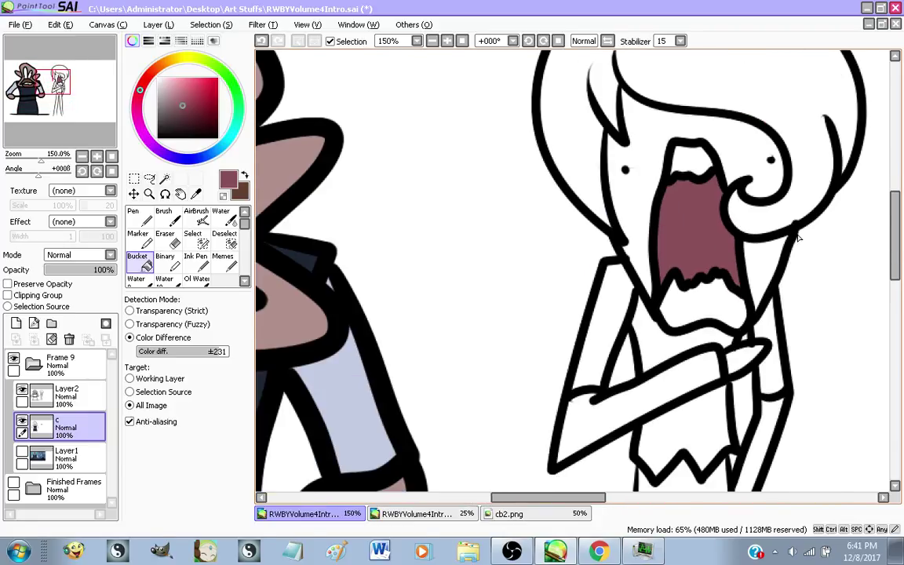
Try to fill the smaller figure's face with the greyish skin tone sampled from the Layer1 reference
{"action": "scroll", "coordinate": [717, 248], "scroll_direction": "down", "scroll_amount": 1}
{"action": "left_click", "coordinate": [22, 453]}
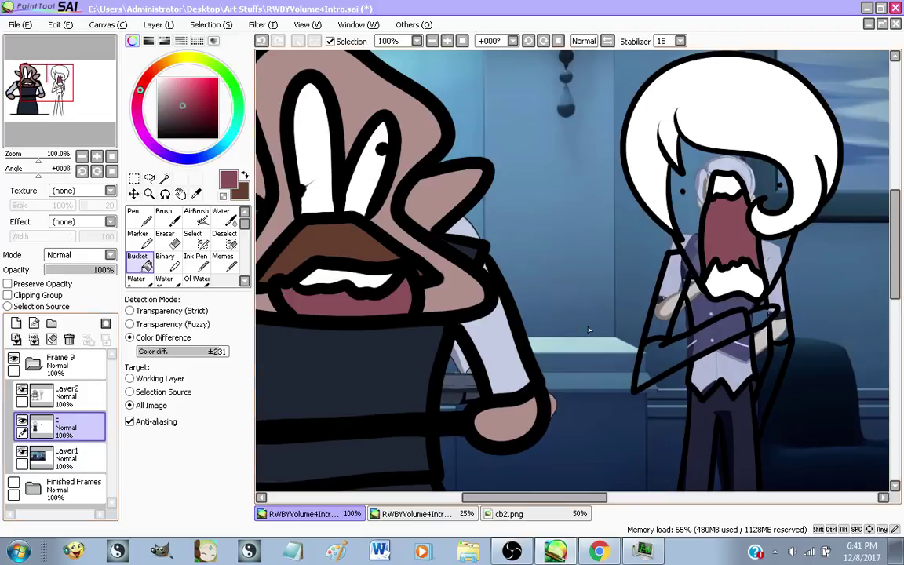
{"action": "scroll", "coordinate": [781, 169], "scroll_direction": "up", "scroll_amount": 3}
{"action": "scroll", "coordinate": [445, 236], "scroll_direction": "down", "scroll_amount": 1}
{"action": "scroll", "coordinate": [481, 418], "scroll_direction": "up", "scroll_amount": 3}
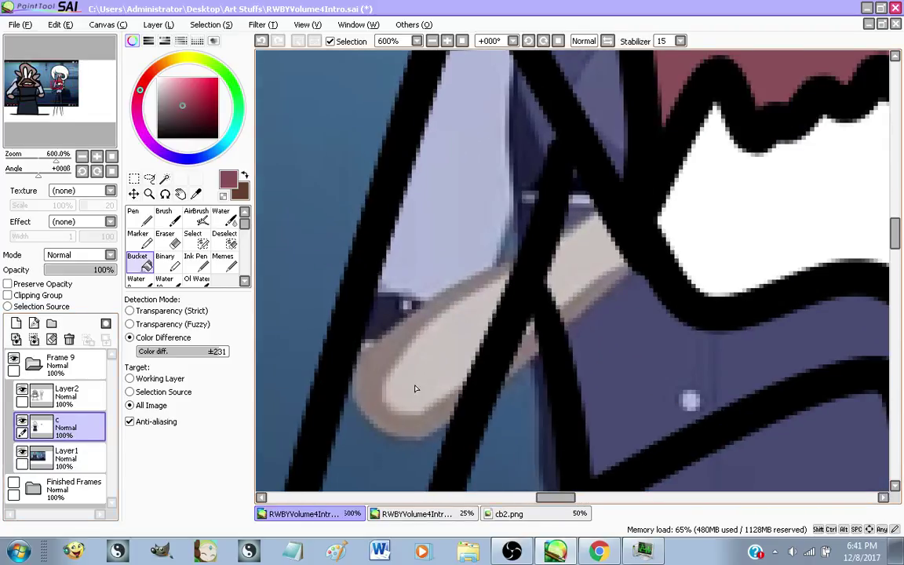
{"action": "scroll", "coordinate": [593, 256], "scroll_direction": "down", "scroll_amount": 3}
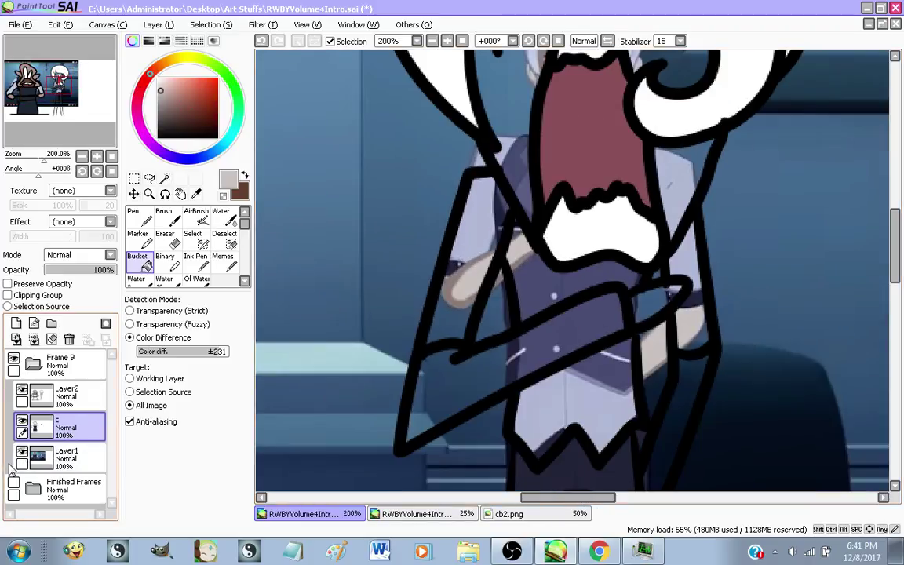
{"action": "left_click", "coordinate": [22, 453]}
{"action": "left_click", "coordinate": [526, 86]}
{"action": "scroll", "coordinate": [526, 87], "scroll_direction": "down", "scroll_amount": 2}
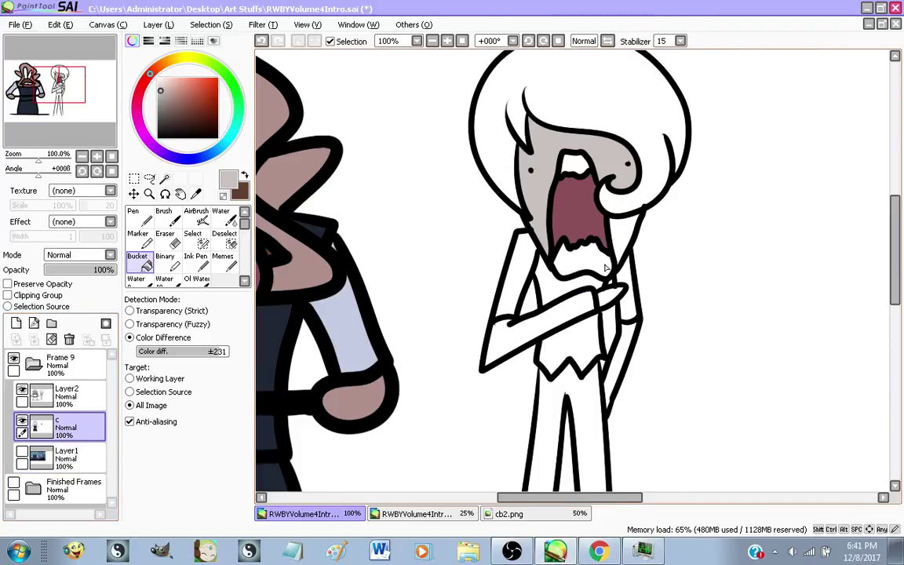
{"action": "scroll", "coordinate": [382, 149], "scroll_direction": "up", "scroll_amount": 1}
{"action": "key", "text": "ctrl+z"}
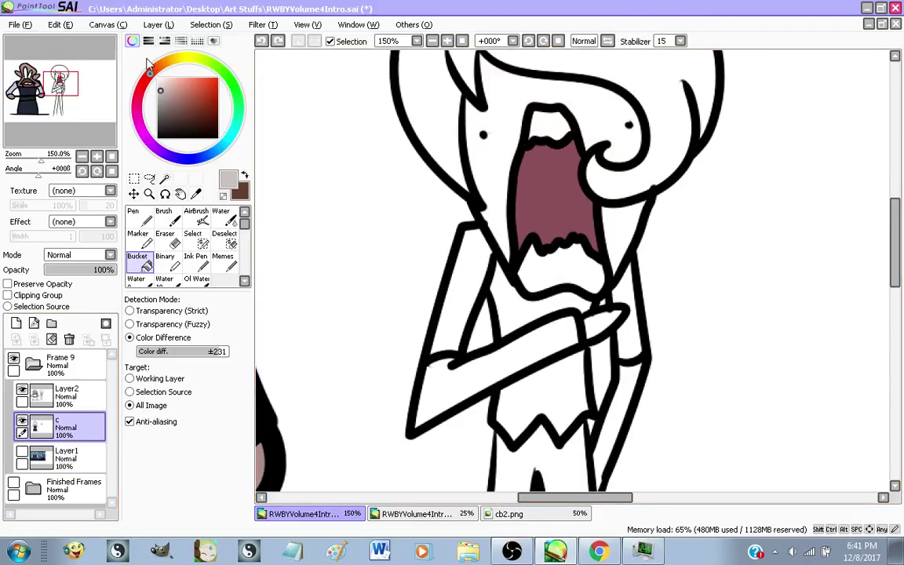
Mix a muted beige skin tone from an orange hue and fill both parts of the smaller figure's face with it
{"action": "left_click", "coordinate": [162, 66]}
{"action": "left_click", "coordinate": [172, 77]}
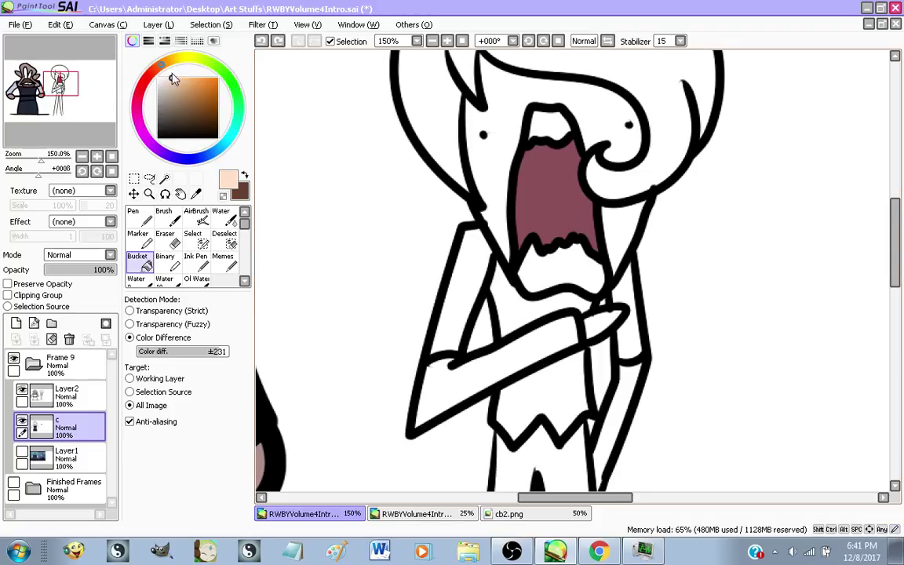
{"action": "left_click", "coordinate": [488, 177]}
{"action": "scroll", "coordinate": [600, 236], "scroll_direction": "down", "scroll_amount": 2}
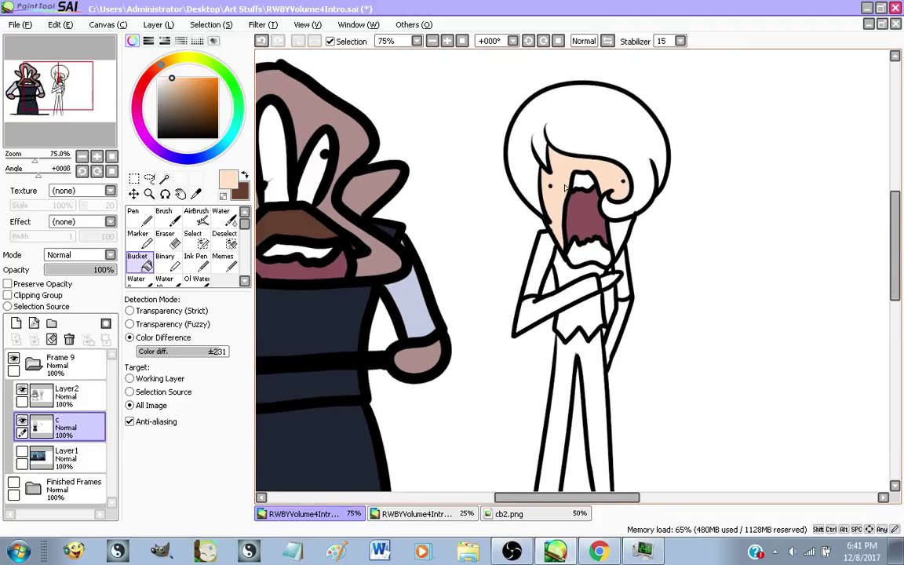
{"action": "scroll", "coordinate": [585, 204], "scroll_direction": "up", "scroll_amount": 2}
{"action": "key", "text": "ctrl+z"}
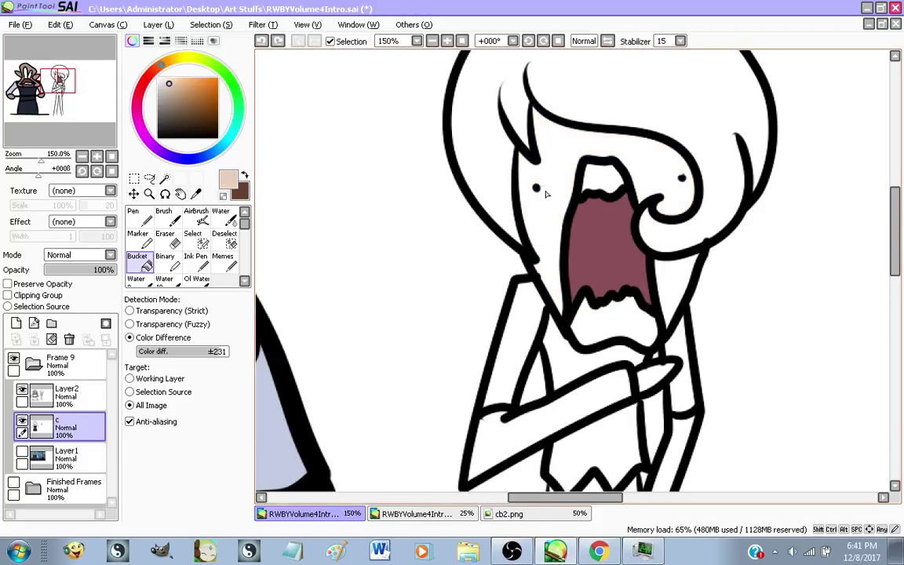
{"action": "left_click", "coordinate": [547, 193]}
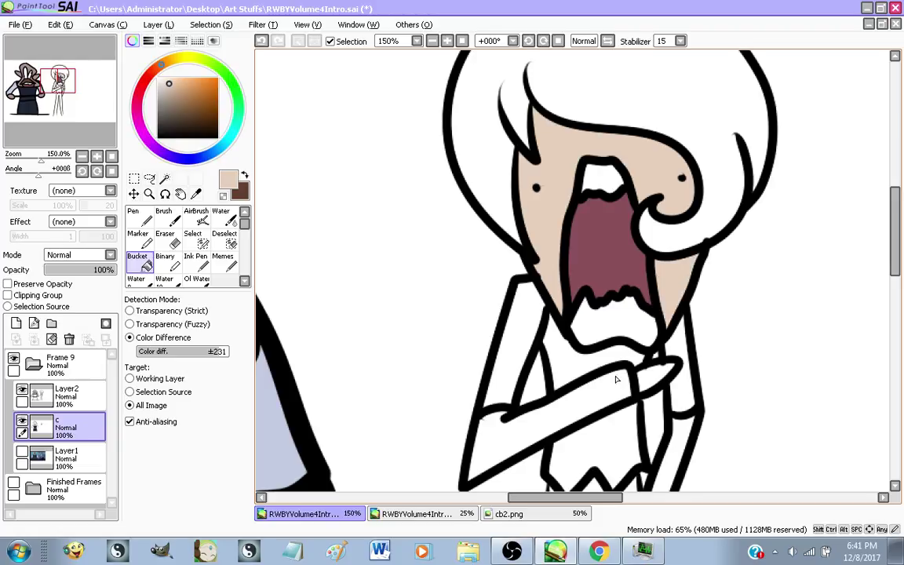
Check the arms against the Layer1 reference, hide it and fill the smaller figure's forearms and hand with the beige skin tone
{"action": "scroll", "coordinate": [639, 378], "scroll_direction": "down", "scroll_amount": 2}
{"action": "scroll", "coordinate": [540, 343], "scroll_direction": "up", "scroll_amount": 2}
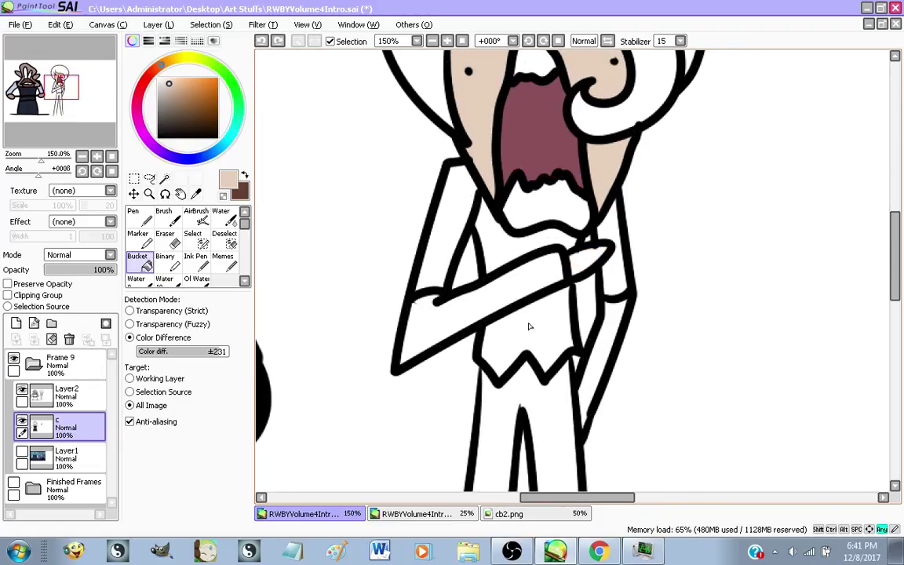
{"action": "left_click", "coordinate": [22, 453]}
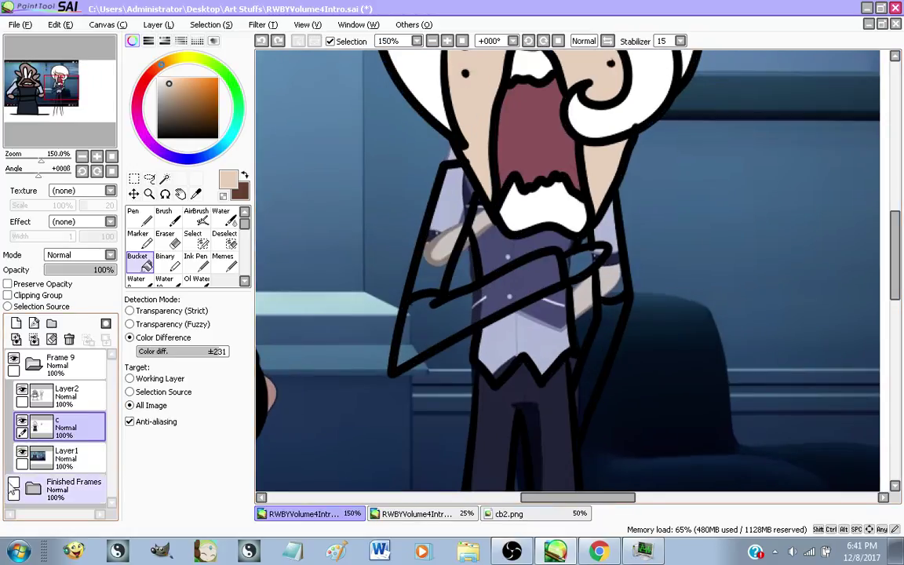
{"action": "left_click", "coordinate": [22, 454]}
{"action": "left_click", "coordinate": [439, 330]}
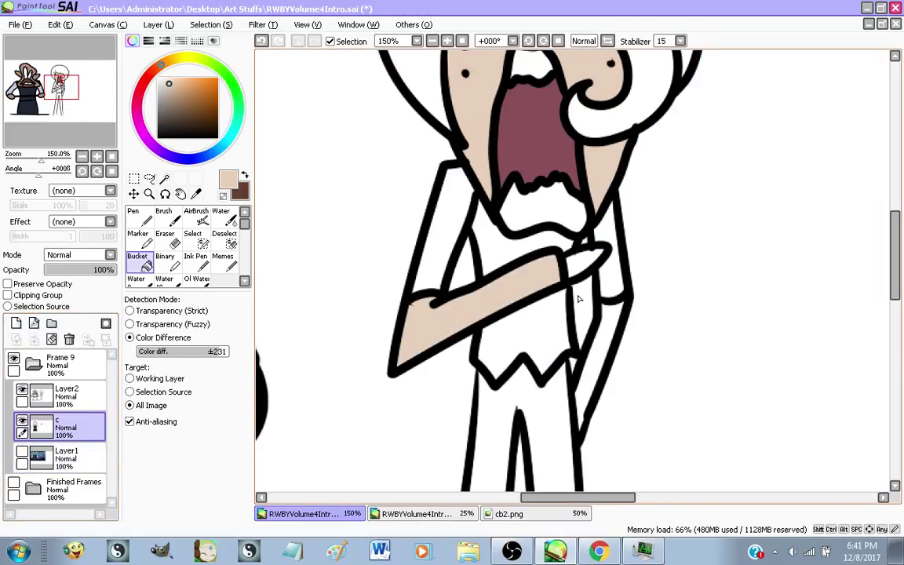
Sample the dark navy of the trousers as the secondary colour and the pale periwinkle of the sleeve as the main colour from Layer1
{"action": "scroll", "coordinate": [579, 266], "scroll_direction": "down", "scroll_amount": 1}
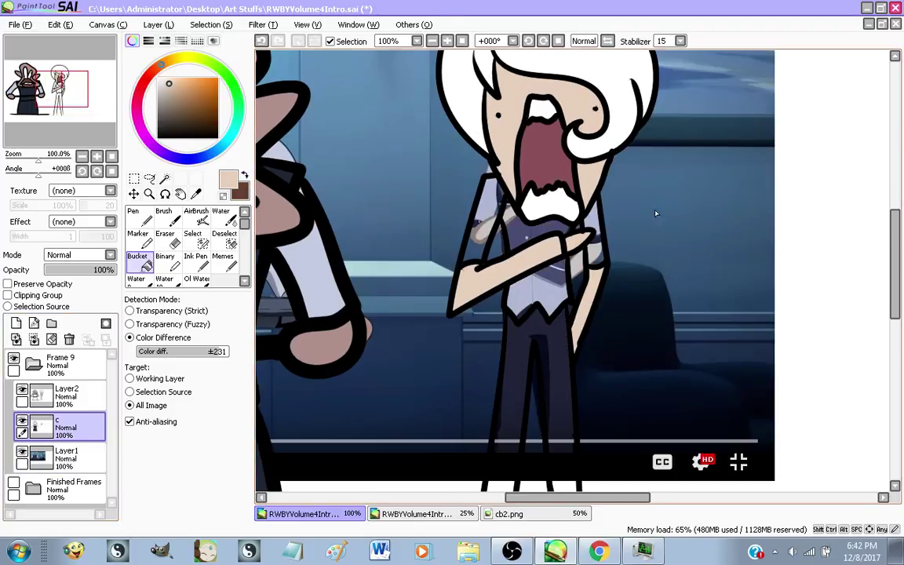
{"action": "scroll", "coordinate": [562, 315], "scroll_direction": "up", "scroll_amount": 2}
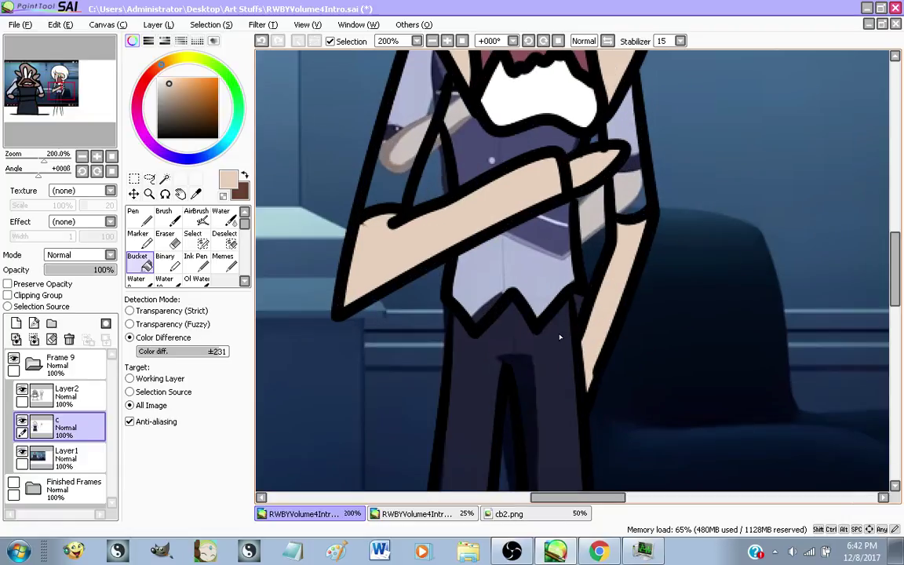
{"action": "right_click", "coordinate": [545, 337]}
{"action": "left_click", "coordinate": [246, 174]}
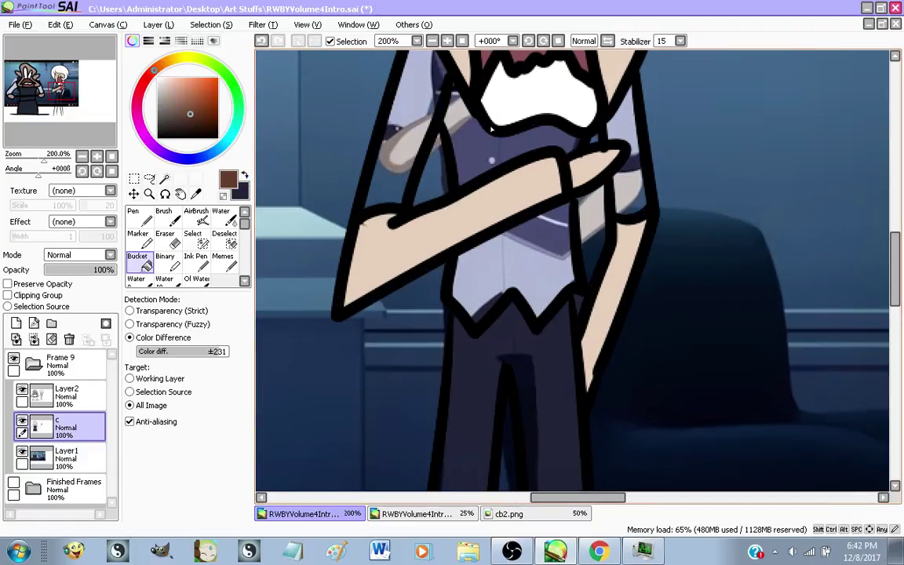
{"action": "scroll", "coordinate": [497, 148], "scroll_direction": "up", "scroll_amount": 2}
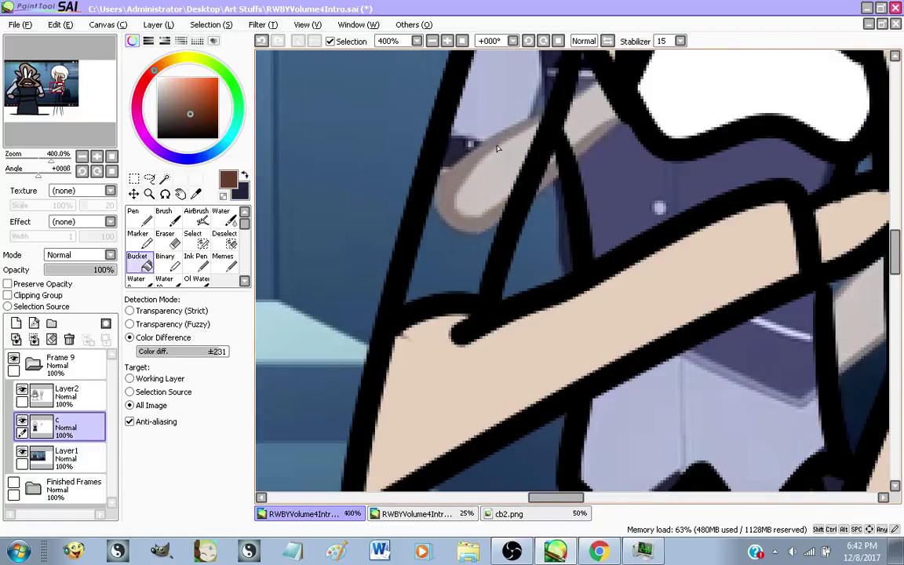
{"action": "left_click", "coordinate": [505, 75], "text": "alt"}
Hide Layer1 and fill the smaller figure's sleeves and shirt with the pale periwinkle on layer c
{"action": "scroll", "coordinate": [502, 77], "scroll_direction": "down", "scroll_amount": 6}
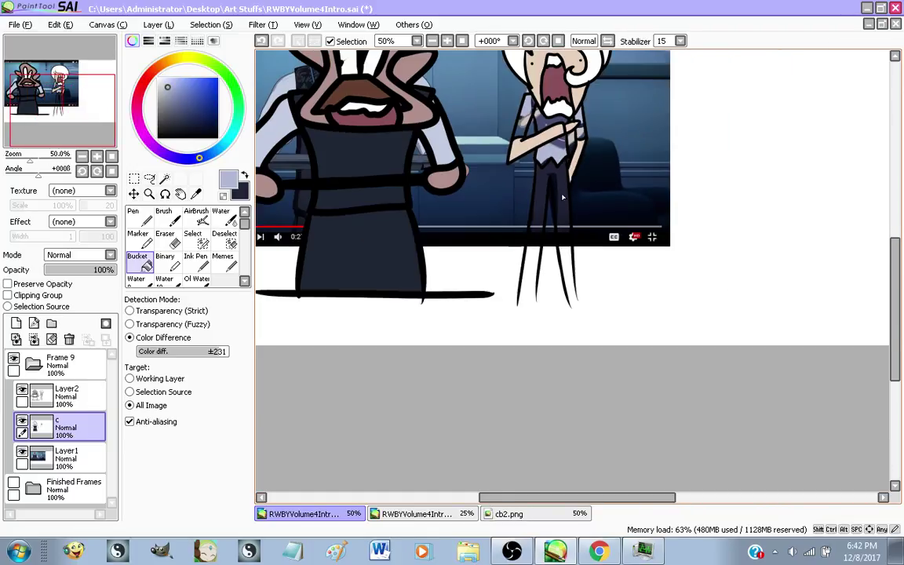
{"action": "scroll", "coordinate": [562, 192], "scroll_direction": "up", "scroll_amount": 2}
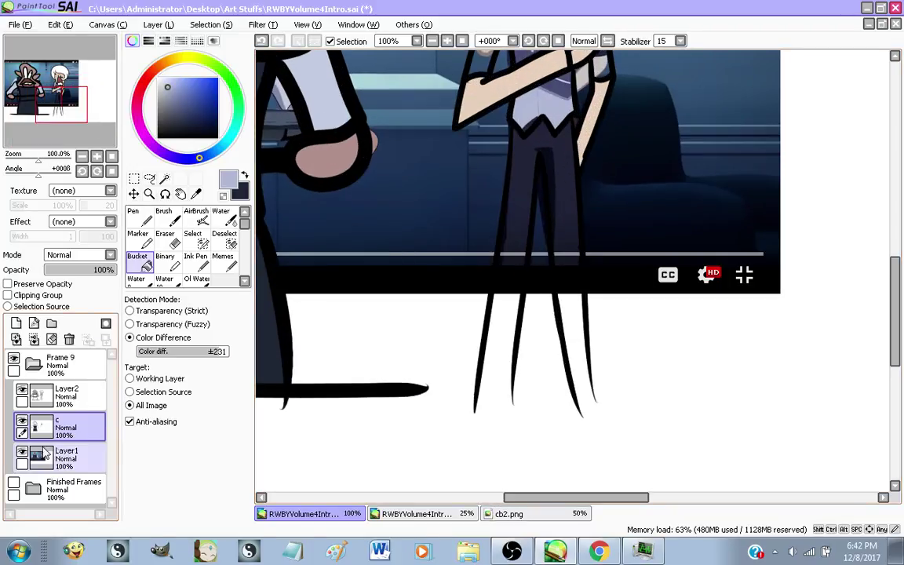
{"action": "left_click", "coordinate": [22, 453]}
{"action": "scroll", "coordinate": [494, 208], "scroll_direction": "up", "scroll_amount": 2}
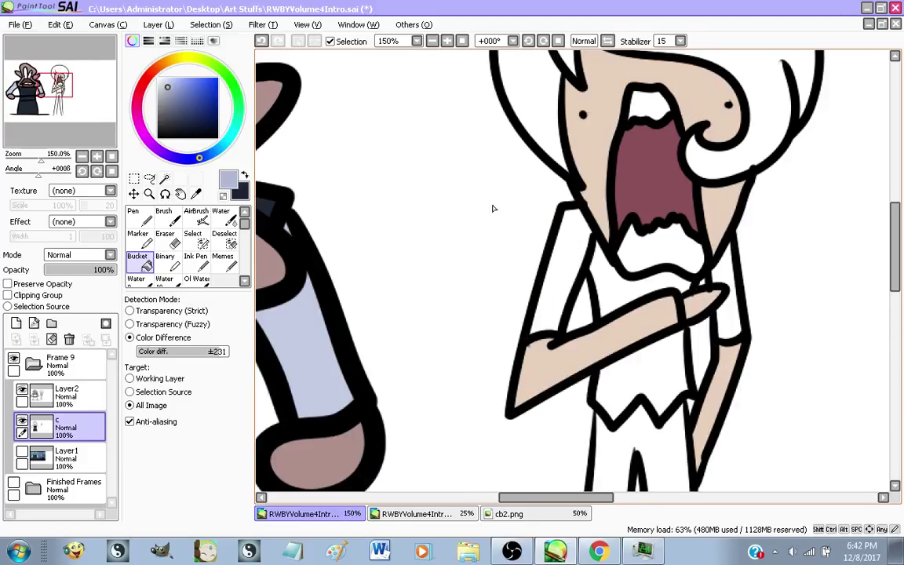
{"action": "left_click", "coordinate": [559, 276]}
{"action": "left_click", "coordinate": [604, 275]}
{"action": "left_click", "coordinate": [640, 361]}
{"action": "left_click", "coordinate": [737, 322]}
{"action": "scroll", "coordinate": [623, 253], "scroll_direction": "down", "scroll_amount": 3}
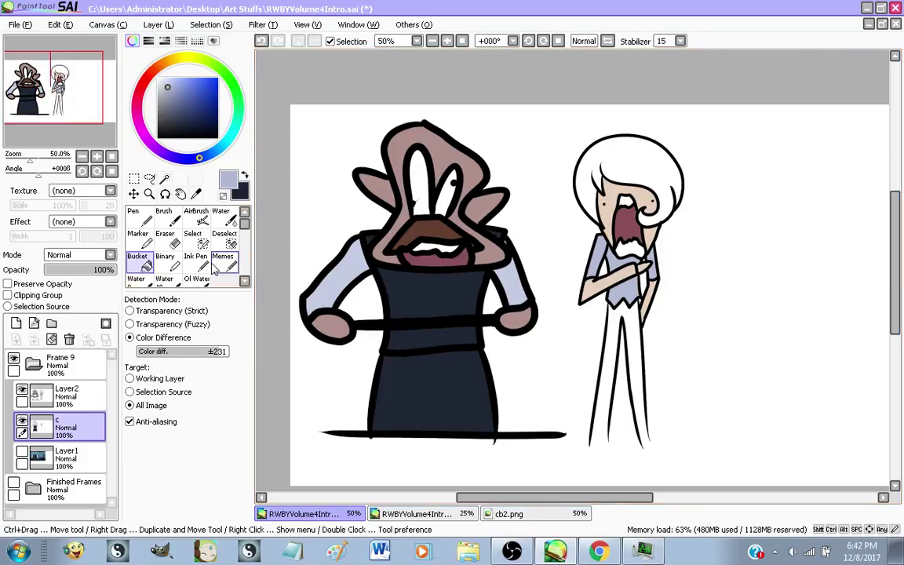
Close the open lower ends of both trouser legs with Binary brush lines at size 5, and return to the Bucket
{"action": "left_click", "coordinate": [163, 259]}
{"action": "scroll", "coordinate": [635, 469], "scroll_direction": "up", "scroll_amount": 5}
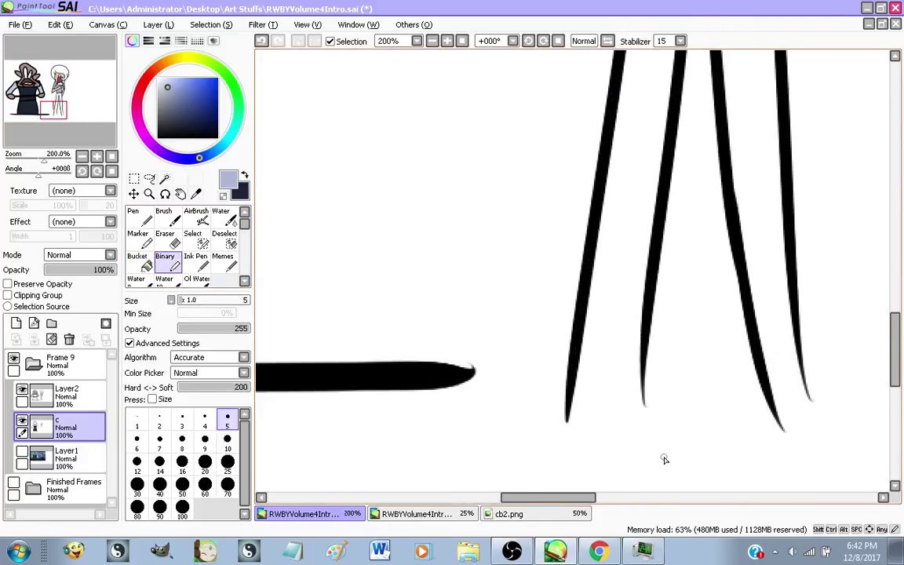
{"action": "left_click_drag", "start_coordinate": [524, 336], "coordinate": [632, 323]}
{"action": "scroll", "coordinate": [714, 312], "scroll_direction": "down", "scroll_amount": 1}
{"action": "left_click_drag", "start_coordinate": [689, 313], "coordinate": [757, 316]}
{"action": "scroll", "coordinate": [655, 308], "scroll_direction": "down", "scroll_amount": 1}
{"action": "left_click", "coordinate": [137, 261]}
Try to fill the smaller figure's trouser legs with the pale periwinkle
{"action": "left_click", "coordinate": [651, 313]}
{"action": "left_click", "coordinate": [519, 218]}
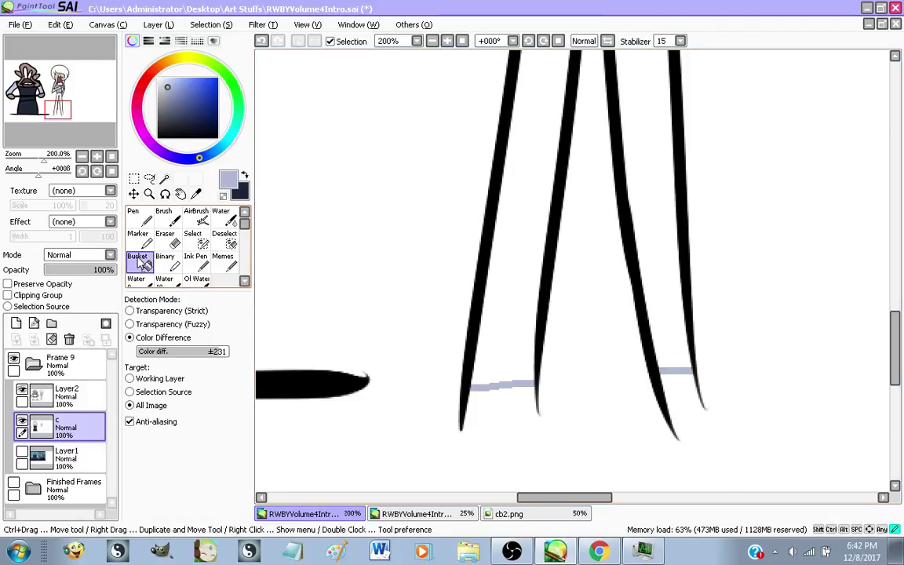
{"action": "scroll", "coordinate": [553, 336], "scroll_direction": "down", "scroll_amount": 3}
{"action": "scroll", "coordinate": [566, 241], "scroll_direction": "up", "scroll_amount": 2}
{"action": "key", "text": "ctrl+z"}
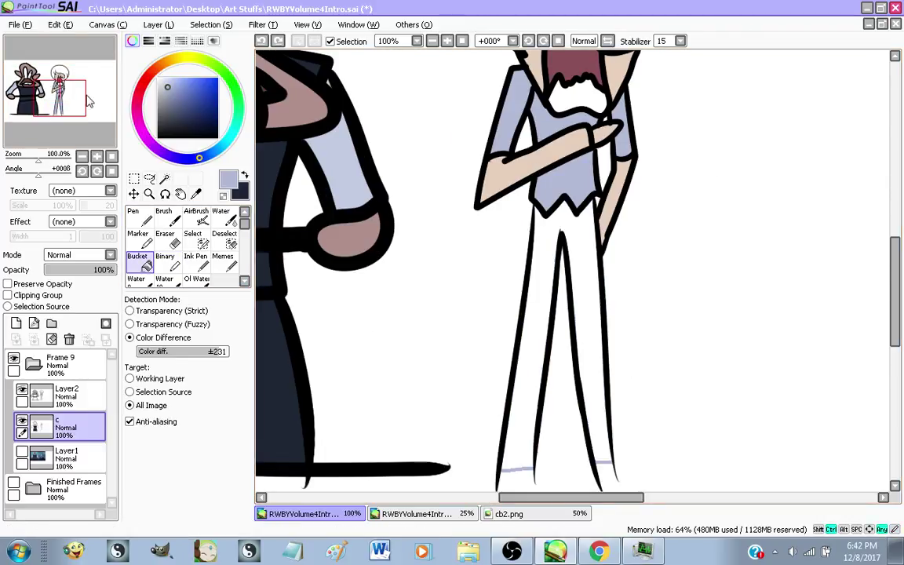
Swap to the dark navy and fill both of the smaller figure's trouser legs with it
{"action": "left_click", "coordinate": [245, 175]}
{"action": "scroll", "coordinate": [557, 200], "scroll_direction": "down", "scroll_amount": 1}
{"action": "scroll", "coordinate": [630, 291], "scroll_direction": "up", "scroll_amount": 1}
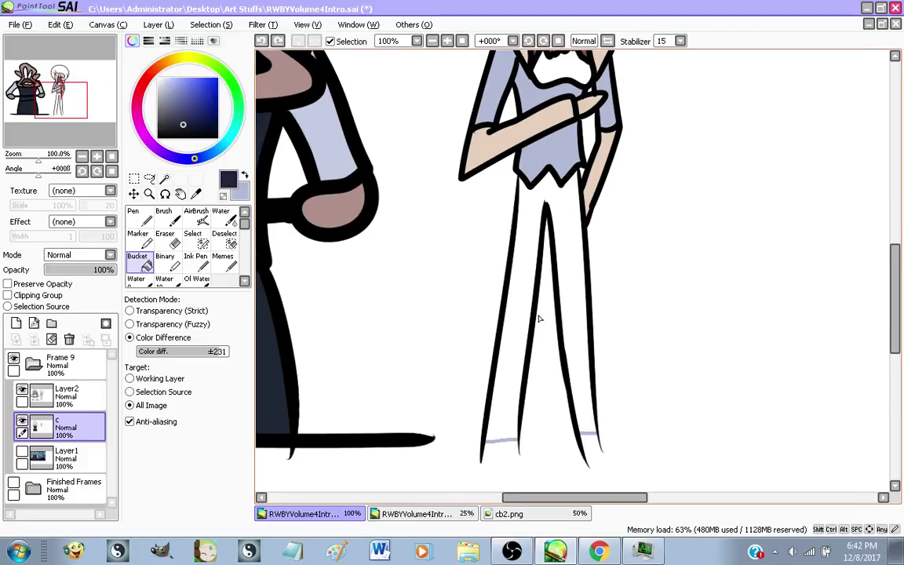
{"action": "left_click", "coordinate": [515, 329]}
{"action": "left_click", "coordinate": [566, 322]}
{"action": "scroll", "coordinate": [502, 345], "scroll_direction": "down", "scroll_amount": 2}
{"action": "scroll", "coordinate": [494, 372], "scroll_direction": "up", "scroll_amount": 1}
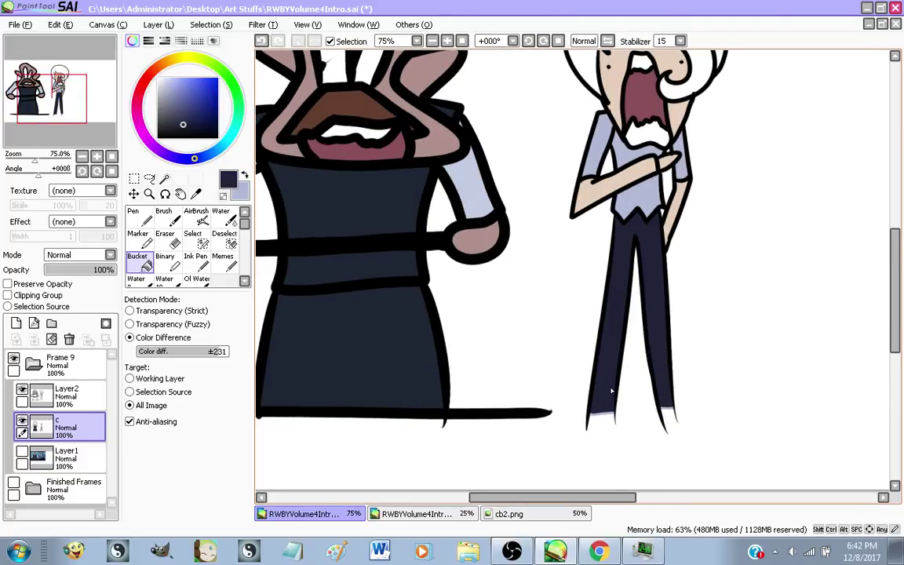
{"action": "scroll", "coordinate": [498, 373], "scroll_direction": "down", "scroll_amount": 1}
{"action": "scroll", "coordinate": [549, 357], "scroll_direction": "up", "scroll_amount": 1}
{"action": "scroll", "coordinate": [571, 363], "scroll_direction": "down", "scroll_amount": 1}
{"action": "scroll", "coordinate": [618, 365], "scroll_direction": "up", "scroll_amount": 1}
{"action": "scroll", "coordinate": [549, 383], "scroll_direction": "down", "scroll_amount": 1}
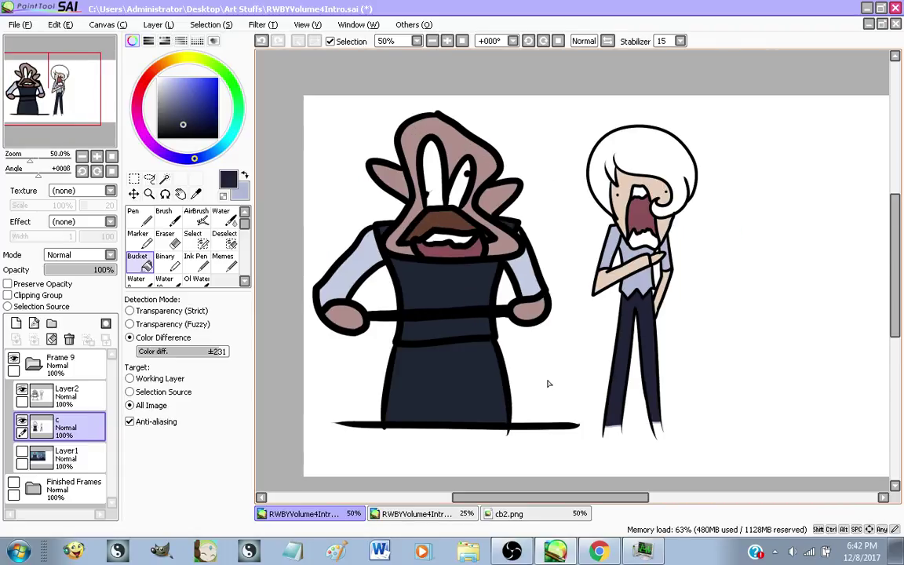
Show Layer1 again and compare both coloured figures with the reference frame
{"action": "left_click", "coordinate": [22, 455]}
{"action": "scroll", "coordinate": [560, 385], "scroll_direction": "down", "scroll_amount": 1}
{"action": "scroll", "coordinate": [548, 382], "scroll_direction": "up", "scroll_amount": 1}
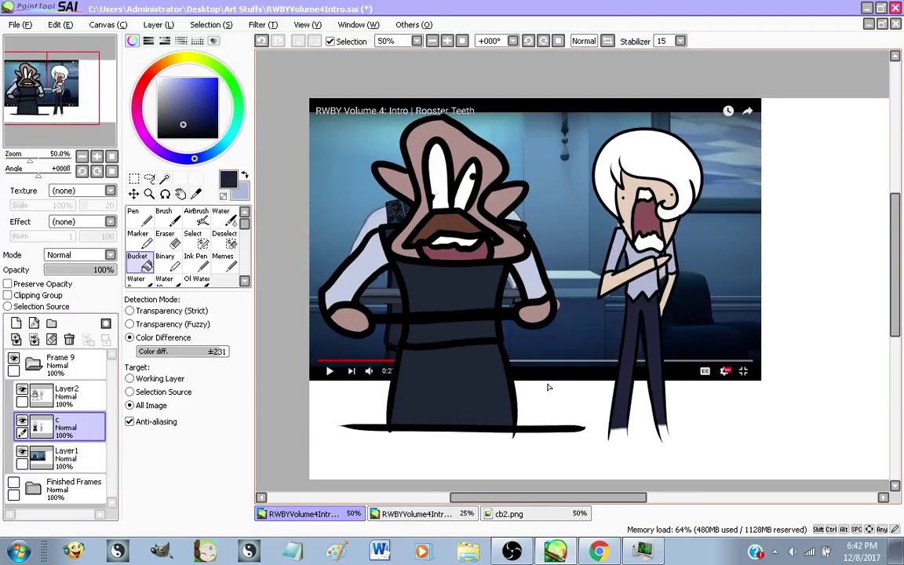
Switch to Chrome, read back through the stream's live chat on the YouTube Live Dashboard, and return to PaintTool SAI
{"action": "key", "text": "alt+Tab"}
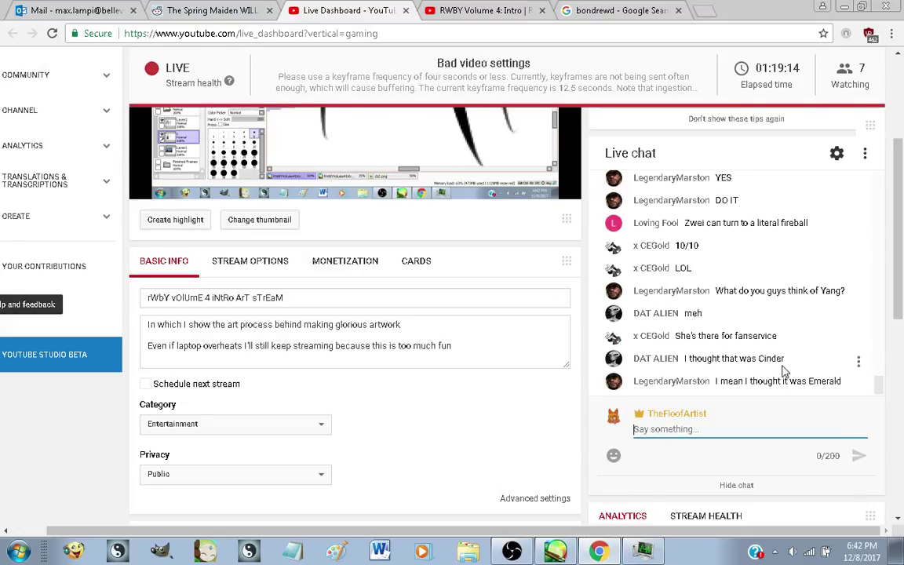
{"action": "scroll", "coordinate": [782, 369], "scroll_direction": "up", "scroll_amount": 1}
{"action": "scroll", "coordinate": [792, 365], "scroll_direction": "down", "scroll_amount": 1}
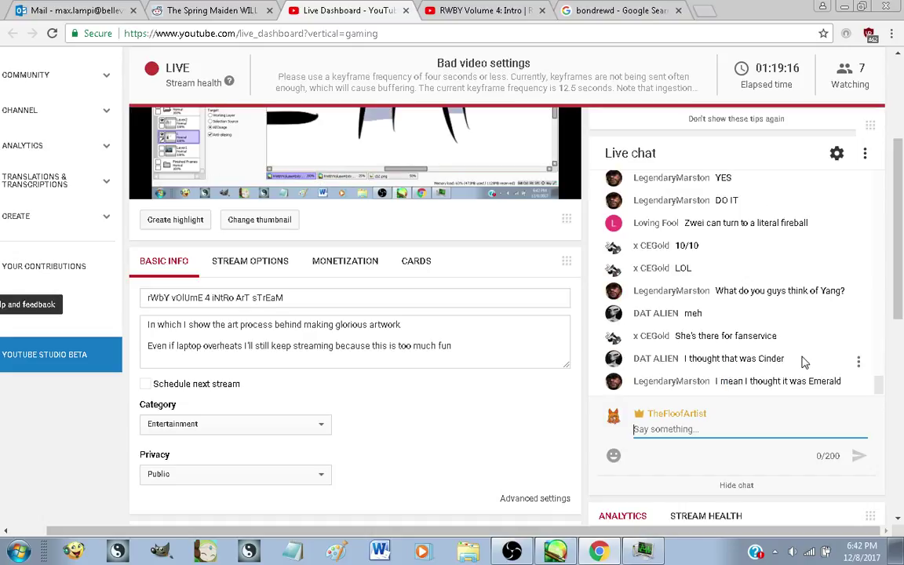
{"action": "scroll", "coordinate": [804, 361], "scroll_direction": "up", "scroll_amount": 2}
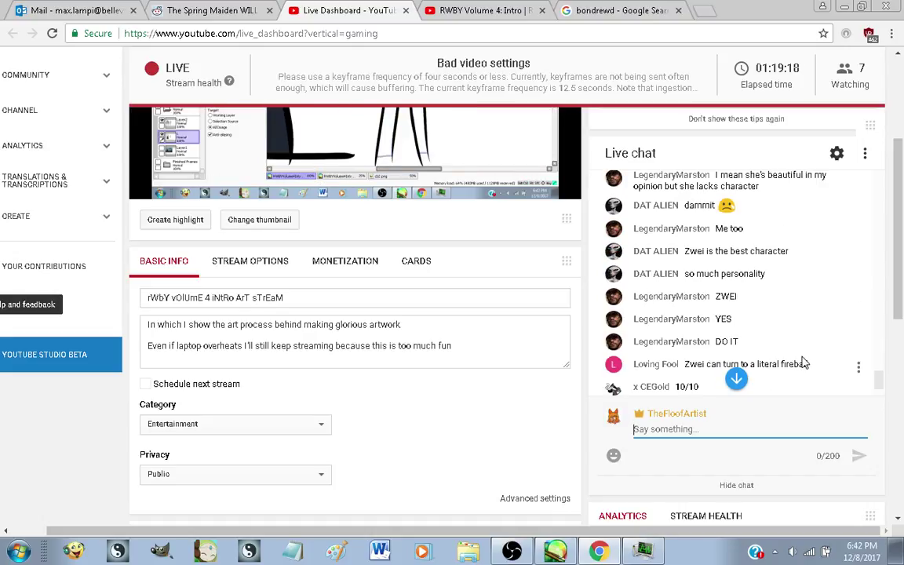
{"action": "scroll", "coordinate": [804, 361], "scroll_direction": "down", "scroll_amount": 1}
{"action": "scroll", "coordinate": [804, 362], "scroll_direction": "up", "scroll_amount": 3}
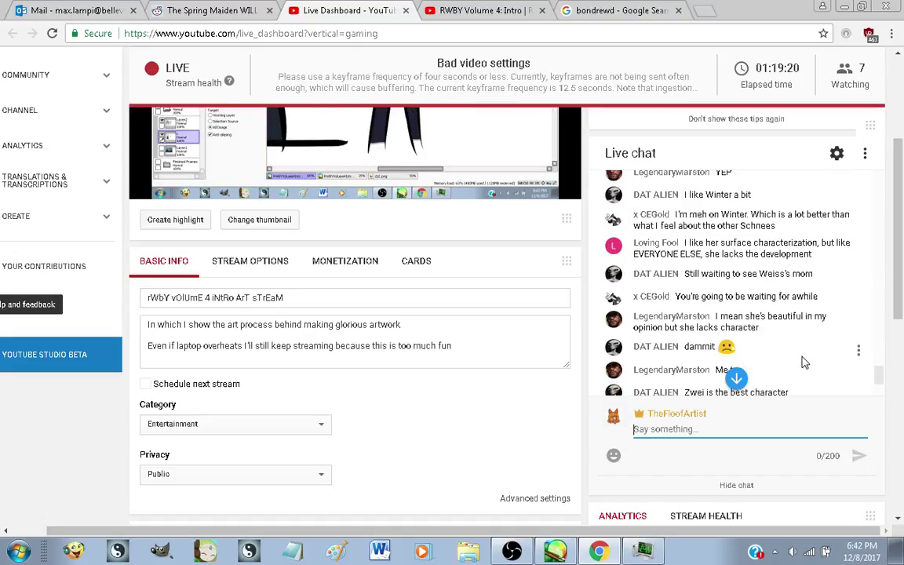
{"action": "scroll", "coordinate": [804, 362], "scroll_direction": "down", "scroll_amount": 5}
{"action": "scroll", "coordinate": [540, 292], "scroll_direction": "up", "scroll_amount": 3}
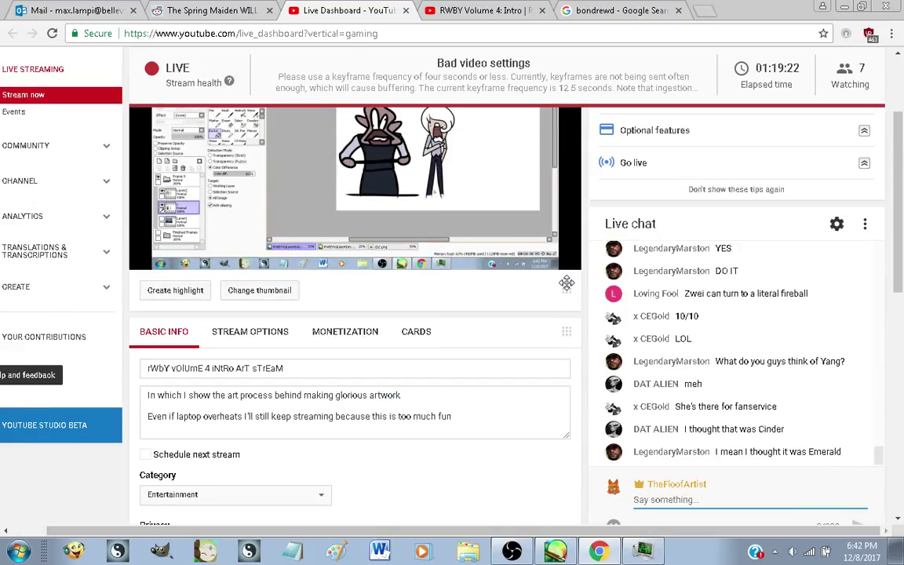
{"action": "left_click", "coordinate": [555, 552]}
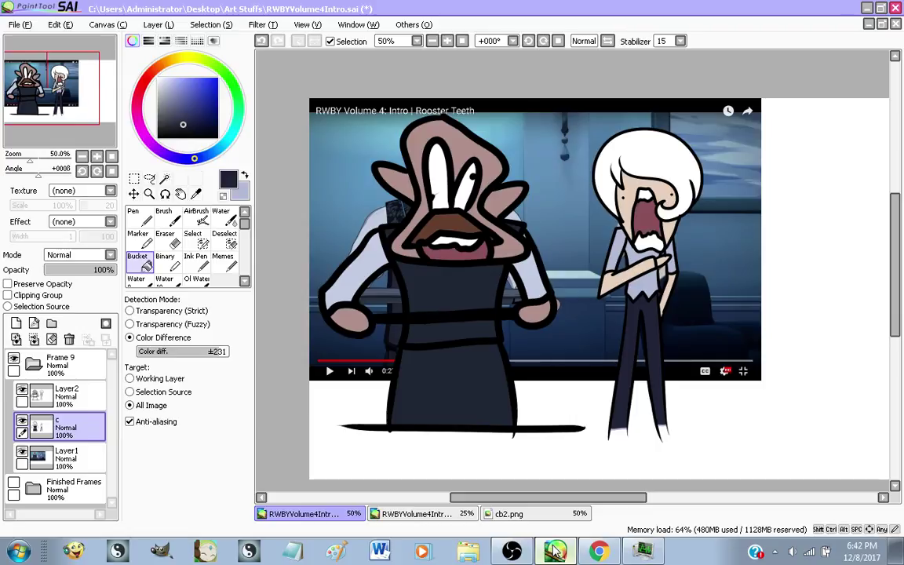
Merge the line-art layer Layer2 down into the colour layer c
{"action": "scroll", "coordinate": [585, 284], "scroll_direction": "down", "scroll_amount": 1}
{"action": "scroll", "coordinate": [585, 284], "scroll_direction": "up", "scroll_amount": 1}
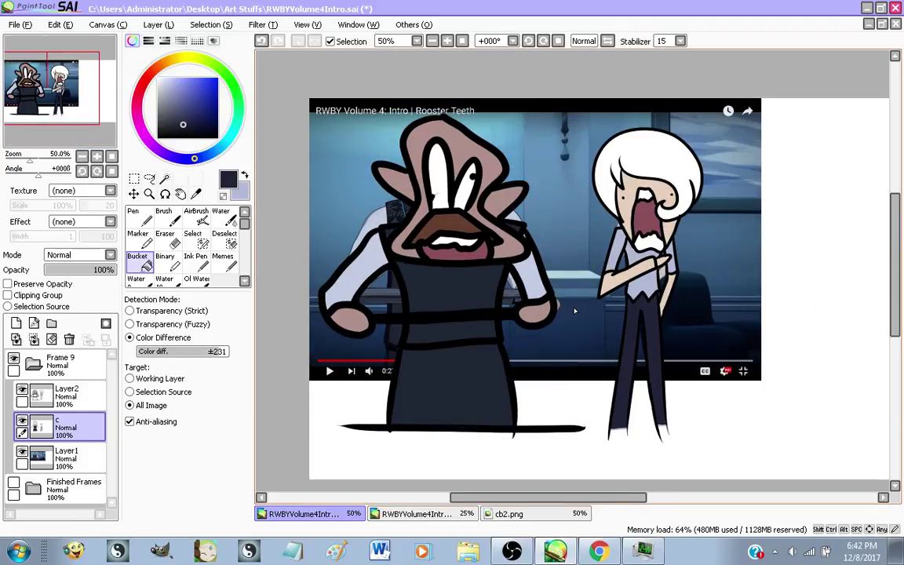
{"action": "left_click", "coordinate": [67, 394]}
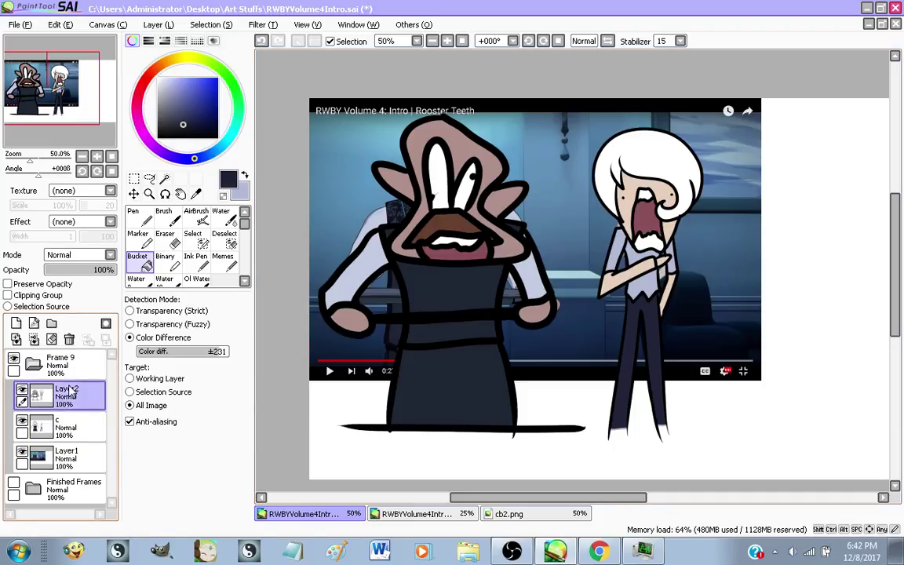
{"action": "left_click", "coordinate": [34, 340]}
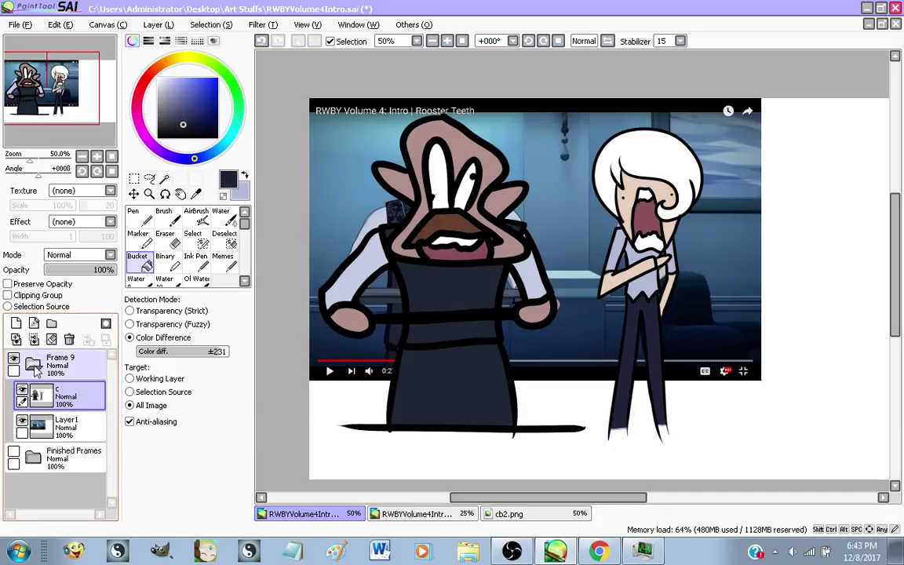
Toggle the visibility of layer c repeatedly to compare the merged drawing with the reference frame, leaving it shown
{"action": "left_click", "coordinate": [25, 387]}
{"action": "left_click", "coordinate": [26, 388]}
{"action": "left_click", "coordinate": [22, 389]}
{"action": "left_click", "coordinate": [22, 389]}
{"action": "left_click", "coordinate": [22, 389]}
{"action": "left_click", "coordinate": [22, 389]}
{"action": "left_click", "coordinate": [22, 389]}
{"action": "left_click", "coordinate": [24, 389]}
{"action": "left_click", "coordinate": [24, 390]}
{"action": "left_click", "coordinate": [23, 389]}
{"action": "left_click", "coordinate": [23, 389]}
{"action": "left_click", "coordinate": [23, 389]}
{"action": "left_click", "coordinate": [23, 389]}
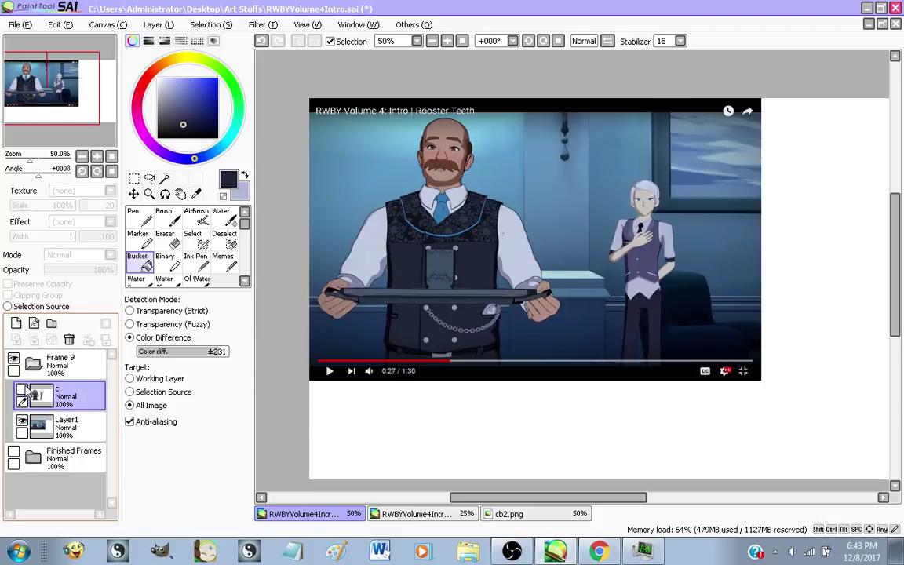
{"action": "left_click", "coordinate": [23, 390]}
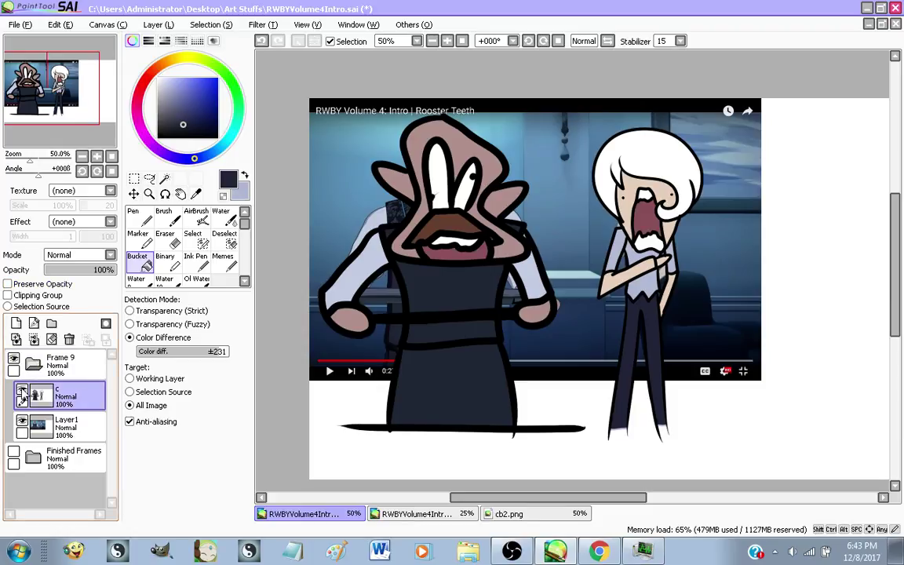
Select the smaller figure on layer c, cut it out and paste it onto its own layer
{"action": "left_click", "coordinate": [188, 179]}
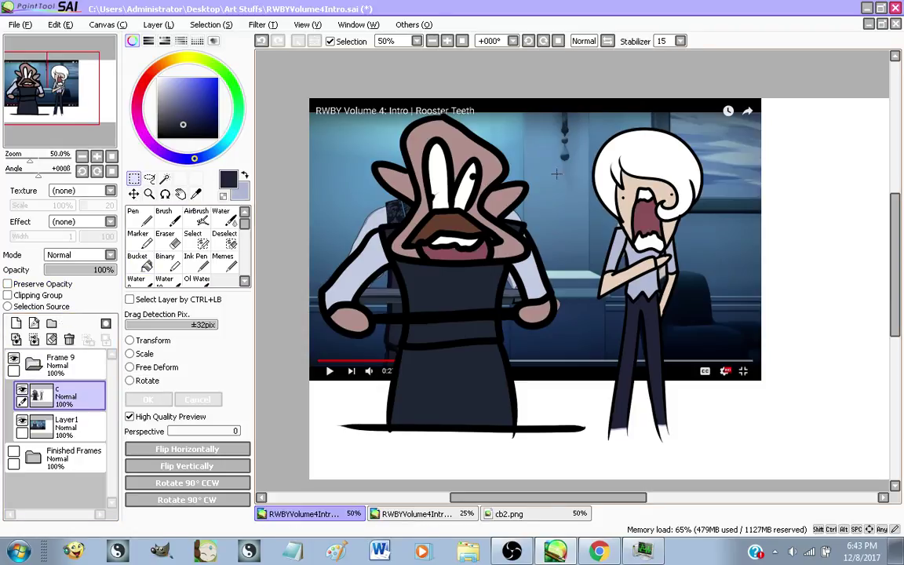
{"action": "left_click_drag", "start_coordinate": [624, 237], "coordinate": [590, 55]}
{"action": "left_click", "coordinate": [735, 450]}
{"action": "key", "text": "ctrl+x"}
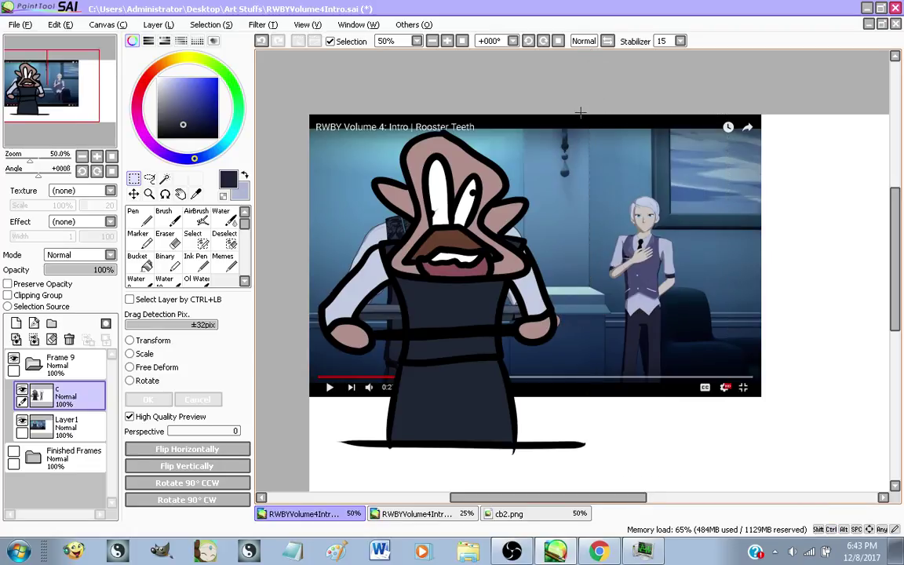
{"action": "key", "text": "ctrl+v"}
Rename the smaller figure's layer to shitley and the larger figure's layer to klein
{"action": "double_click", "coordinate": [67, 392]}
{"action": "type", "text": "s"}
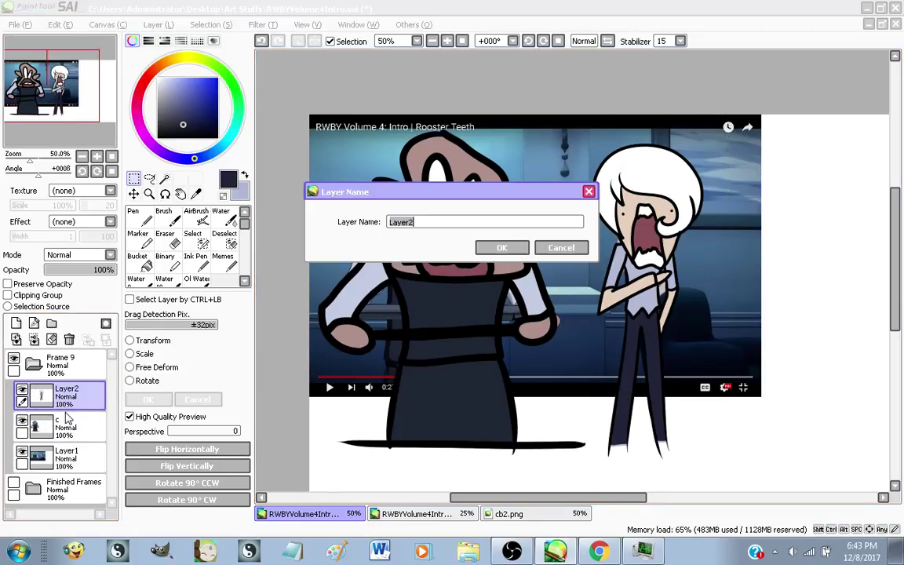
{"action": "type", "text": "hitley"}
{"action": "key", "text": "Return"}
{"action": "double_click", "coordinate": [100, 426]}
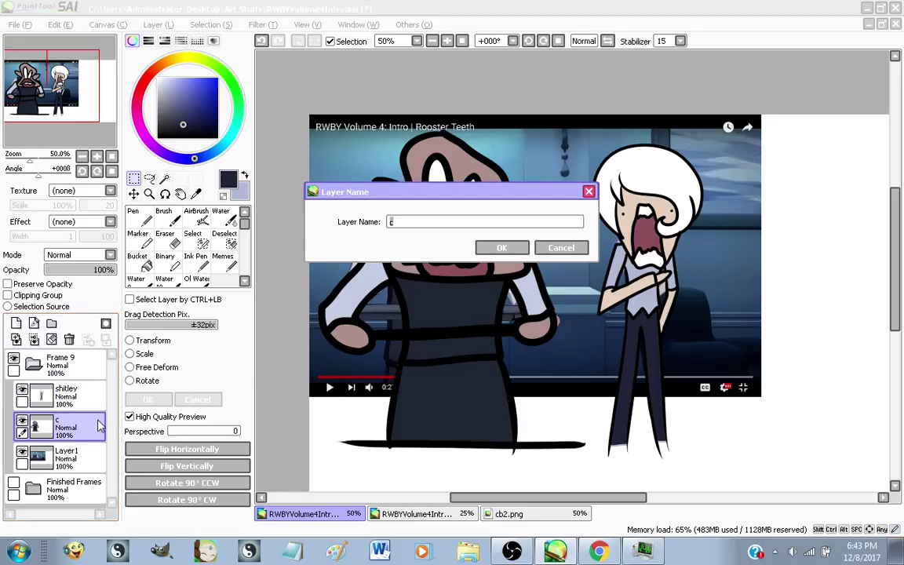
{"action": "type", "text": "klein"}
{"action": "key", "text": "Return"}
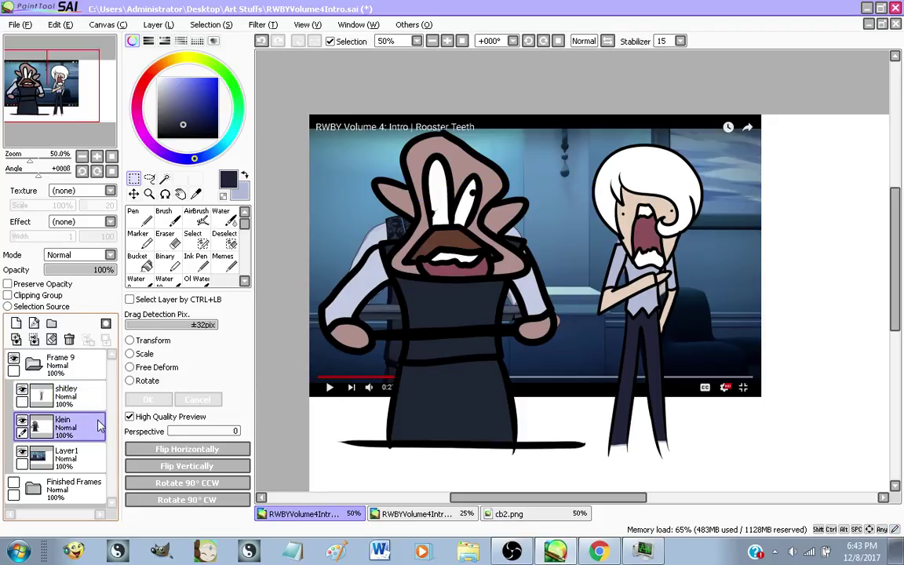
Add a new layer directly above Layer1 and name it BG
{"action": "left_click", "coordinate": [63, 457]}
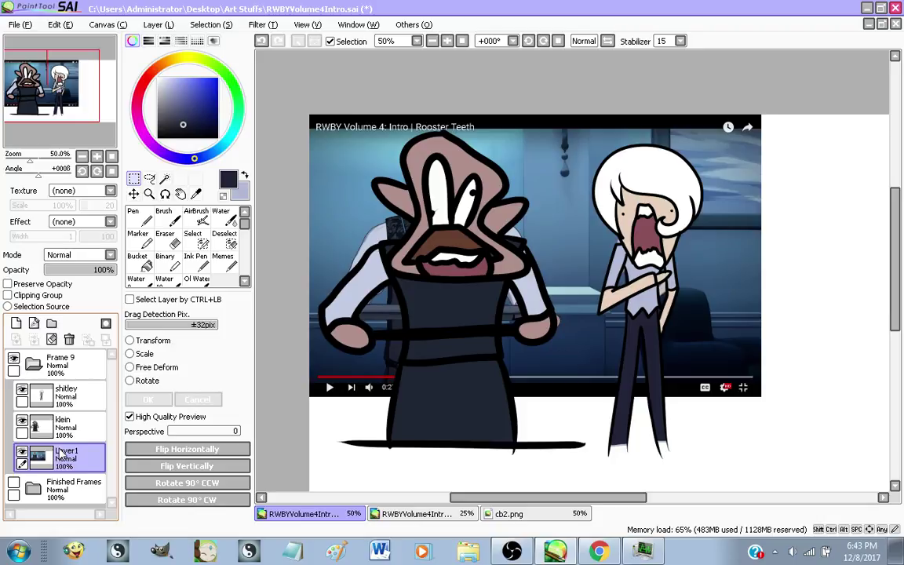
{"action": "left_click", "coordinate": [15, 323]}
{"action": "double_click", "coordinate": [88, 459]}
{"action": "type", "text": "BG"}
{"action": "key", "text": "Return"}
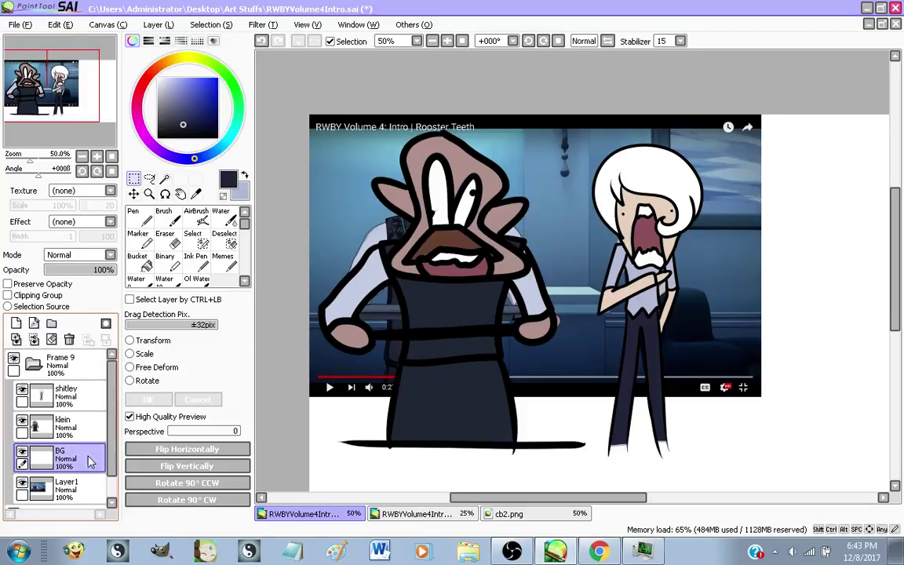
With a size 350 pen, paint sampled light blue around the larger figure and start a dark blue patch in the canvas's upper right
{"action": "left_click", "coordinate": [363, 207], "text": "alt"}
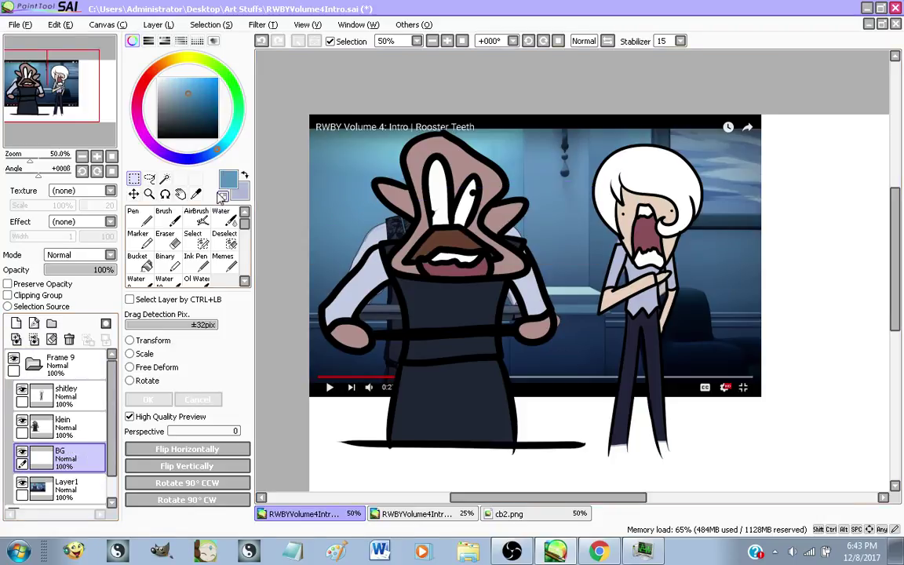
{"action": "left_click", "coordinate": [135, 217]}
{"action": "left_click", "coordinate": [227, 506]}
{"action": "mouse_move", "coordinate": [340, 90]}
{"action": "left_mouse_down"}
{"action": "mouse_move", "coordinate": [315, 321]}
{"action": "mouse_move", "coordinate": [318, 421]}
{"action": "mouse_move", "coordinate": [377, 255]}
{"action": "mouse_move", "coordinate": [412, 95]}
{"action": "mouse_move", "coordinate": [403, 446]}
{"action": "mouse_move", "coordinate": [501, 68]}
{"action": "mouse_move", "coordinate": [500, 459]}
{"action": "mouse_move", "coordinate": [559, 75]}
{"action": "mouse_move", "coordinate": [560, 449]}
{"action": "left_mouse_up"}
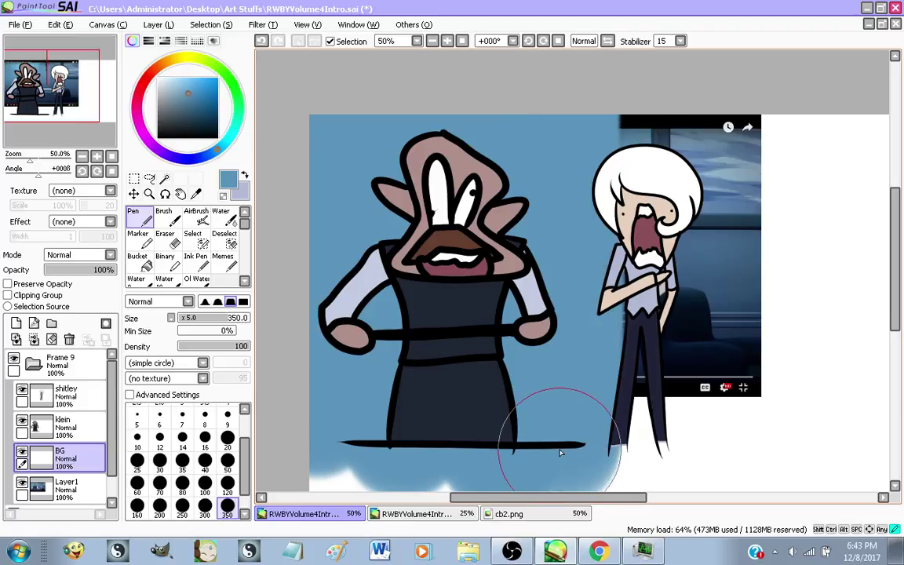
{"action": "right_click", "coordinate": [726, 215]}
{"action": "mouse_move", "coordinate": [713, 144]}
{"action": "left_mouse_down"}
{"action": "mouse_move", "coordinate": [710, 168]}
{"action": "mouse_move", "coordinate": [695, 122]}
{"action": "mouse_move", "coordinate": [704, 174]}
{"action": "mouse_move", "coordinate": [759, 179]}
{"action": "left_mouse_up"}
Add a layer beneath BG and paint the sampled light blue behind the smaller figure
{"action": "left_click", "coordinate": [554, 219], "text": "alt"}
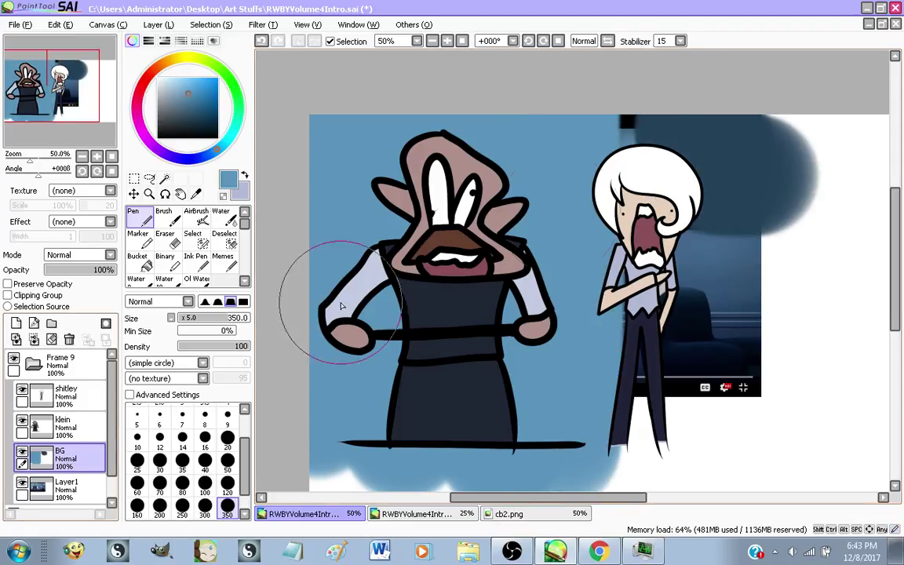
{"action": "left_click", "coordinate": [16, 323]}
{"action": "left_click_drag", "start_coordinate": [66, 461], "coordinate": [82, 487]}
{"action": "mouse_move", "coordinate": [522, 392]}
{"action": "left_mouse_down"}
{"action": "mouse_move", "coordinate": [816, 451]}
{"action": "mouse_move", "coordinate": [759, 276]}
{"action": "mouse_move", "coordinate": [652, 227]}
{"action": "mouse_move", "coordinate": [642, 382]}
{"action": "left_mouse_up"}
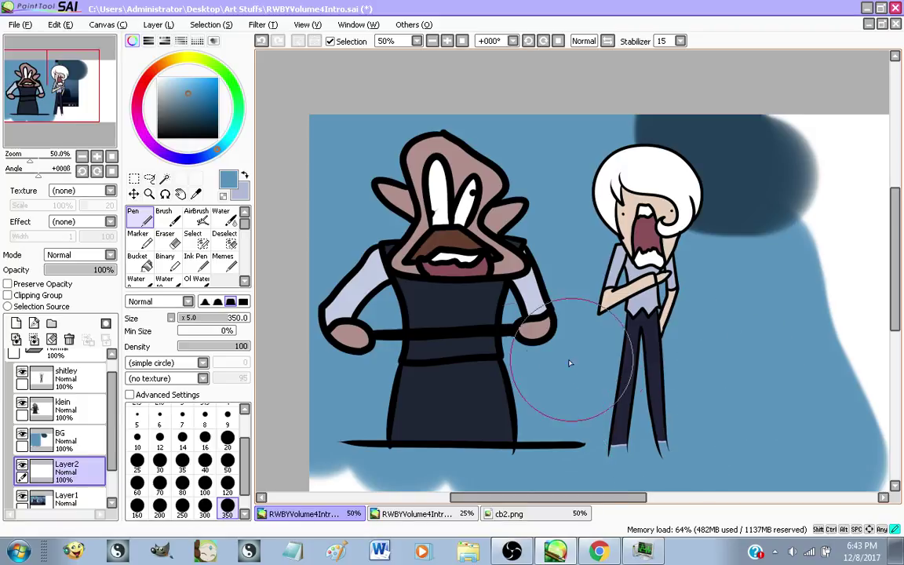
Extend the dark blue patch on the BG layer across the canvas's upper right, using the sampled dark blue
{"action": "left_click", "coordinate": [737, 155], "text": "alt"}
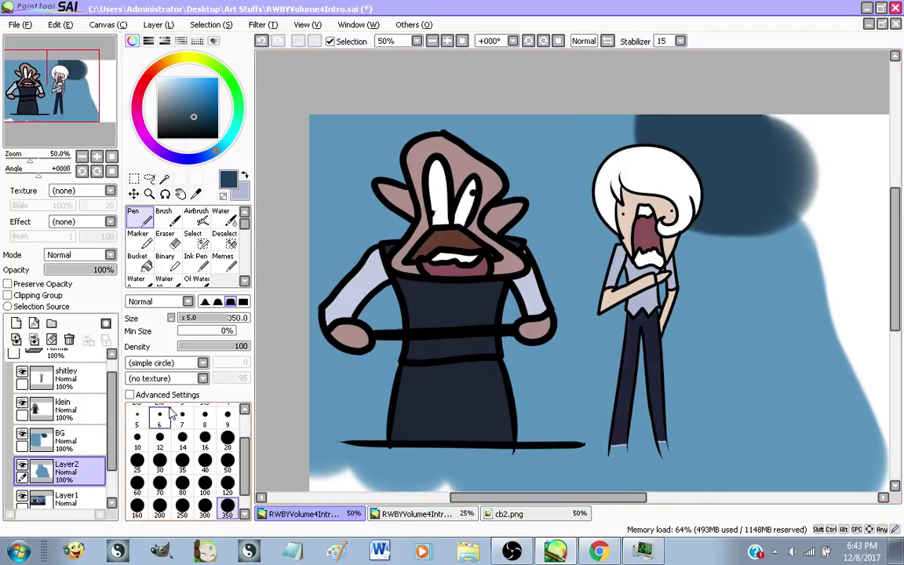
{"action": "left_click", "coordinate": [66, 441]}
{"action": "mouse_move", "coordinate": [784, 132]}
{"action": "left_mouse_down"}
{"action": "mouse_move", "coordinate": [761, 152]}
{"action": "mouse_move", "coordinate": [818, 164]}
{"action": "mouse_move", "coordinate": [786, 161]}
{"action": "mouse_move", "coordinate": [761, 177]}
{"action": "mouse_move", "coordinate": [837, 179]}
{"action": "mouse_move", "coordinate": [769, 163]}
{"action": "left_mouse_up"}
{"action": "scroll", "coordinate": [600, 159], "scroll_direction": "down", "scroll_amount": 2}
{"action": "scroll", "coordinate": [697, 172], "scroll_direction": "up", "scroll_amount": 2}
{"action": "mouse_move", "coordinate": [705, 170]}
{"action": "left_mouse_down"}
{"action": "mouse_move", "coordinate": [764, 159]}
{"action": "mouse_move", "coordinate": [772, 148]}
{"action": "mouse_move", "coordinate": [774, 87]}
{"action": "mouse_move", "coordinate": [774, 173]}
{"action": "mouse_move", "coordinate": [677, 167]}
{"action": "mouse_move", "coordinate": [797, 165]}
{"action": "left_mouse_up"}
{"action": "scroll", "coordinate": [660, 152], "scroll_direction": "down", "scroll_amount": 1}
{"action": "mouse_move", "coordinate": [739, 147]}
{"action": "left_mouse_down"}
{"action": "mouse_move", "coordinate": [753, 106]}
{"action": "mouse_move", "coordinate": [752, 157]}
{"action": "left_mouse_up"}
Cover the remaining white background on Layer2 with the sampled light blue
{"action": "right_click", "coordinate": [626, 302]}
{"action": "left_click", "coordinate": [93, 476]}
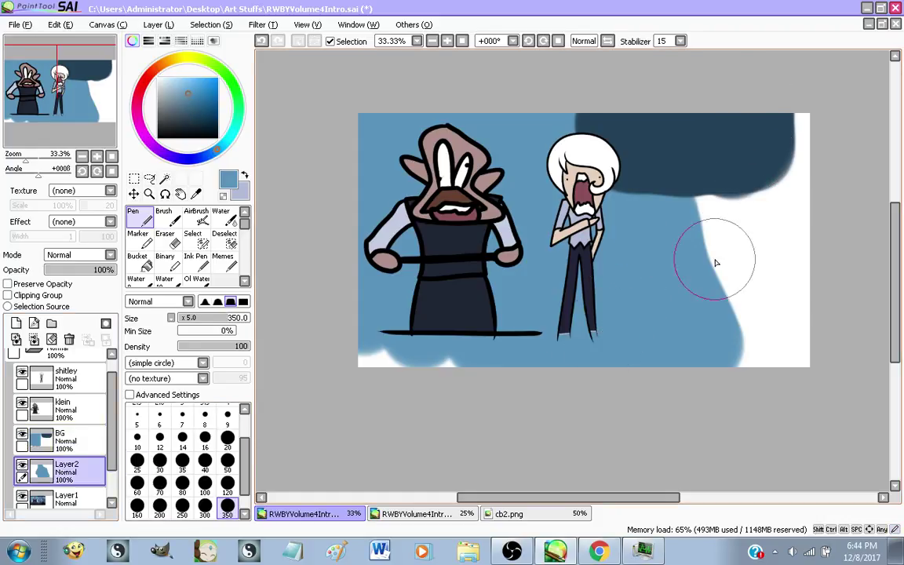
{"action": "mouse_move", "coordinate": [717, 206]}
{"action": "left_mouse_down"}
{"action": "mouse_move", "coordinate": [761, 194]}
{"action": "mouse_move", "coordinate": [780, 129]}
{"action": "mouse_move", "coordinate": [782, 309]}
{"action": "mouse_move", "coordinate": [702, 269]}
{"action": "mouse_move", "coordinate": [701, 277]}
{"action": "mouse_move", "coordinate": [717, 162]}
{"action": "mouse_move", "coordinate": [664, 375]}
{"action": "mouse_move", "coordinate": [499, 371]}
{"action": "mouse_move", "coordinate": [774, 359]}
{"action": "left_mouse_up"}
{"action": "scroll", "coordinate": [773, 360], "scroll_direction": "down", "scroll_amount": 1}
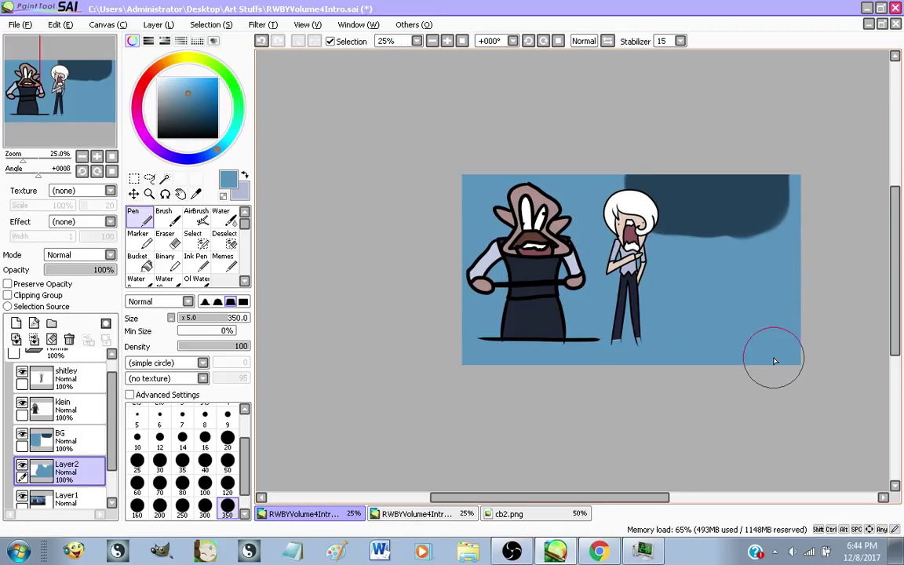
{"action": "scroll", "coordinate": [574, 253], "scroll_direction": "up", "scroll_amount": 1}
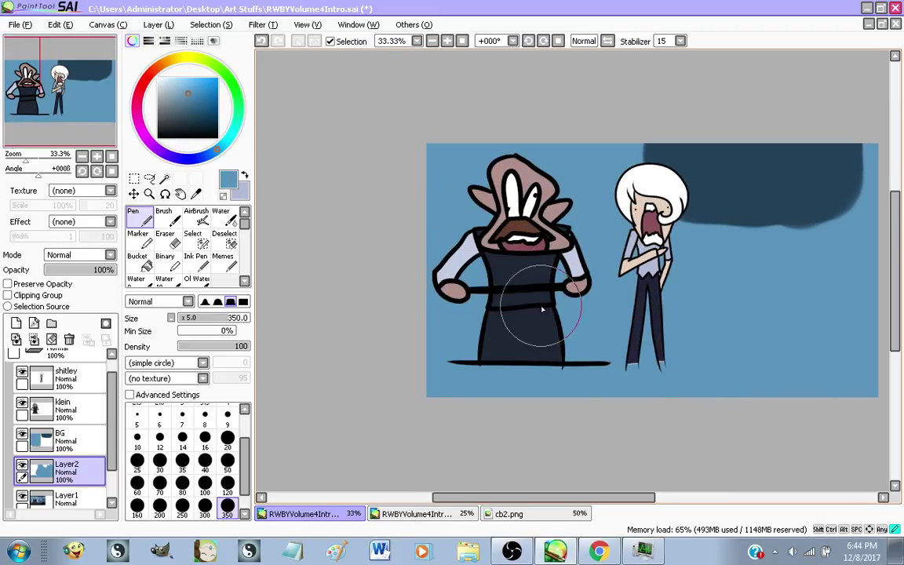
Extend the dark blue panel on BG to the canvas's right edge and straighten its borders
{"action": "left_click", "coordinate": [773, 191], "text": "alt"}
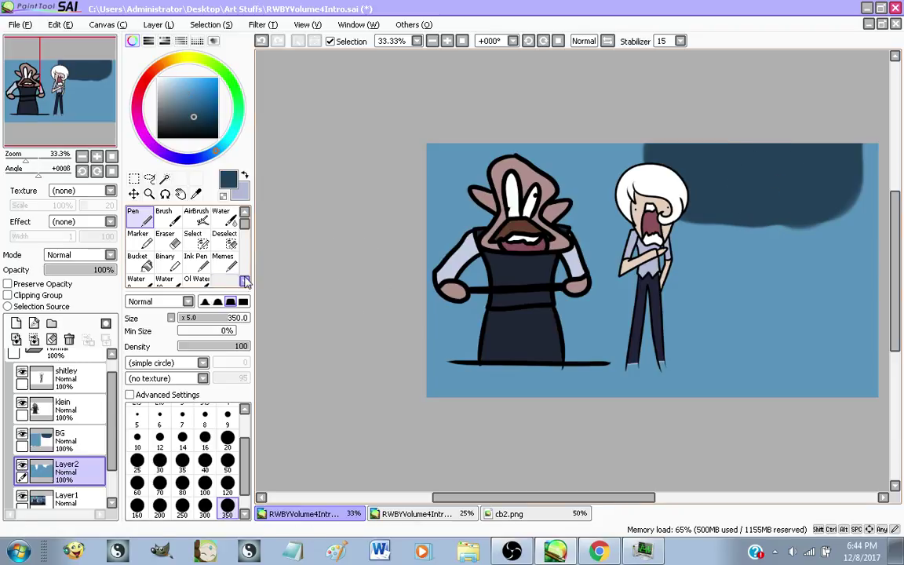
{"action": "left_click", "coordinate": [63, 440]}
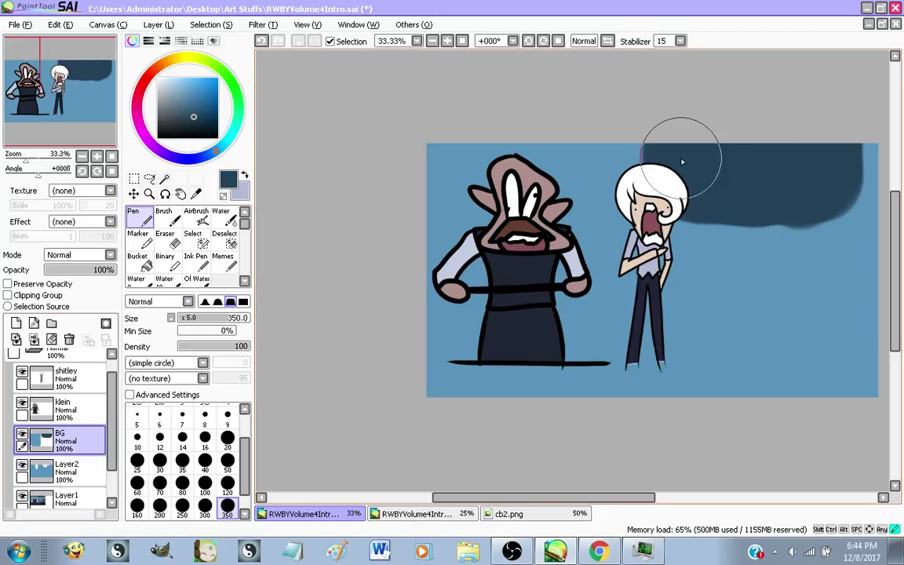
{"action": "mouse_move", "coordinate": [683, 184]}
{"action": "left_mouse_down"}
{"action": "mouse_move", "coordinate": [818, 196]}
{"action": "mouse_move", "coordinate": [837, 179]}
{"action": "mouse_move", "coordinate": [838, 143]}
{"action": "mouse_move", "coordinate": [863, 187]}
{"action": "left_mouse_up"}
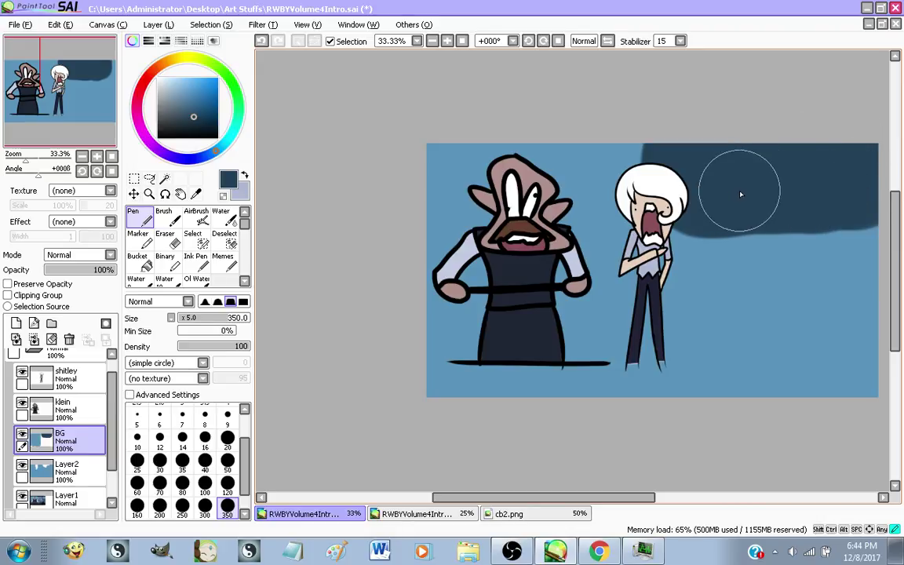
{"action": "left_click_drag", "start_coordinate": [632, 210], "coordinate": [614, 226]}
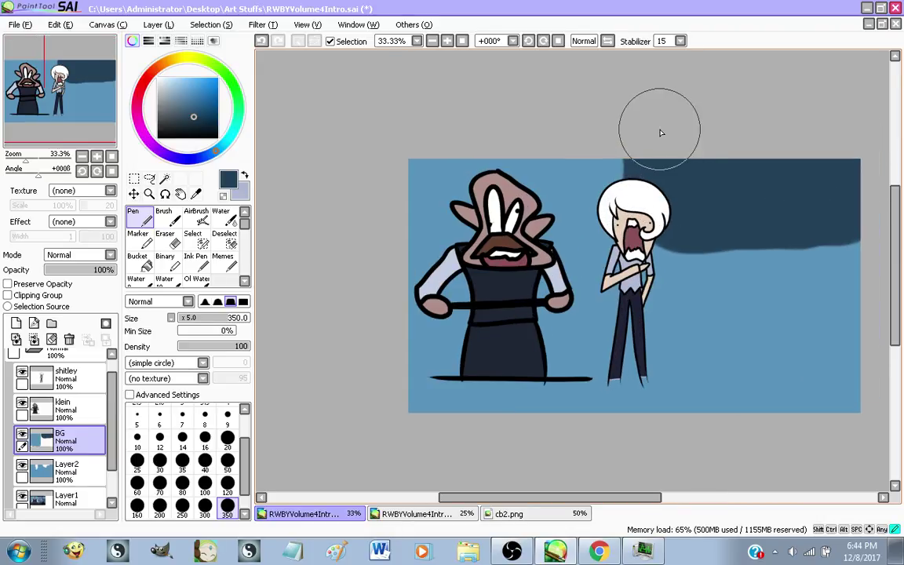
{"action": "scroll", "coordinate": [669, 188], "scroll_direction": "down", "scroll_amount": 1}
{"action": "scroll", "coordinate": [681, 222], "scroll_direction": "up", "scroll_amount": 1}
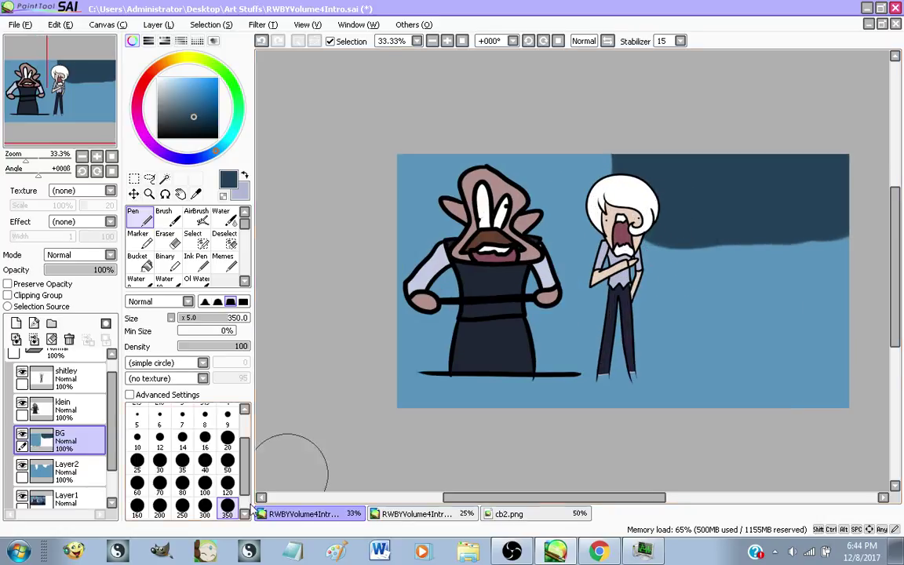
Set the pen size to 120 and hide the shitley layer to examine the dark panel's edges
{"action": "left_click", "coordinate": [228, 482]}
{"action": "scroll", "coordinate": [696, 242], "scroll_direction": "up", "scroll_amount": 3}
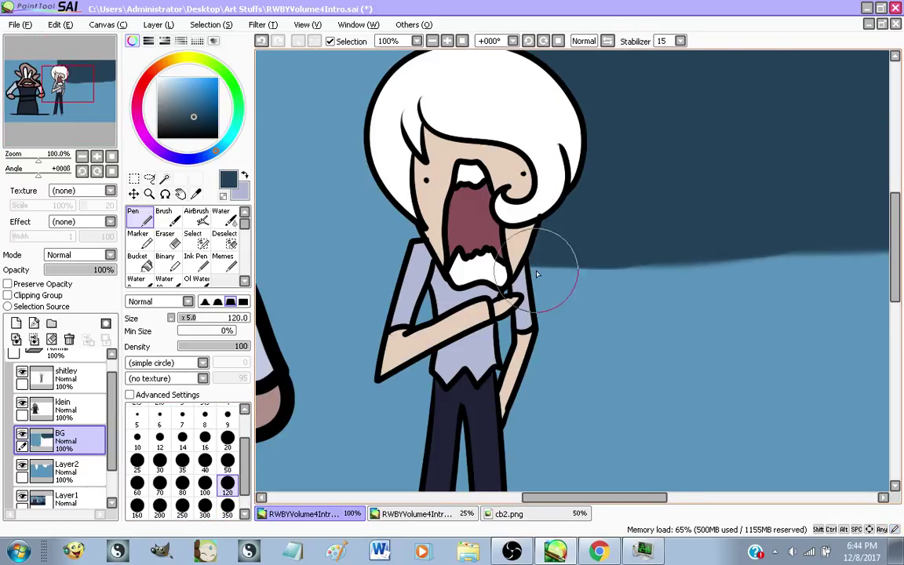
{"action": "scroll", "coordinate": [557, 242], "scroll_direction": "down", "scroll_amount": 3}
{"action": "scroll", "coordinate": [553, 238], "scroll_direction": "up", "scroll_amount": 1}
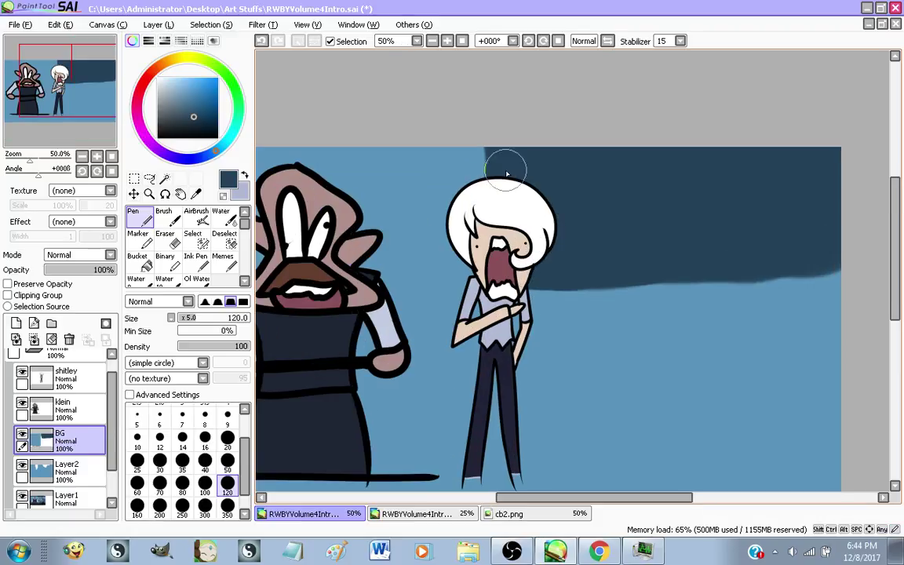
{"action": "left_click", "coordinate": [22, 373]}
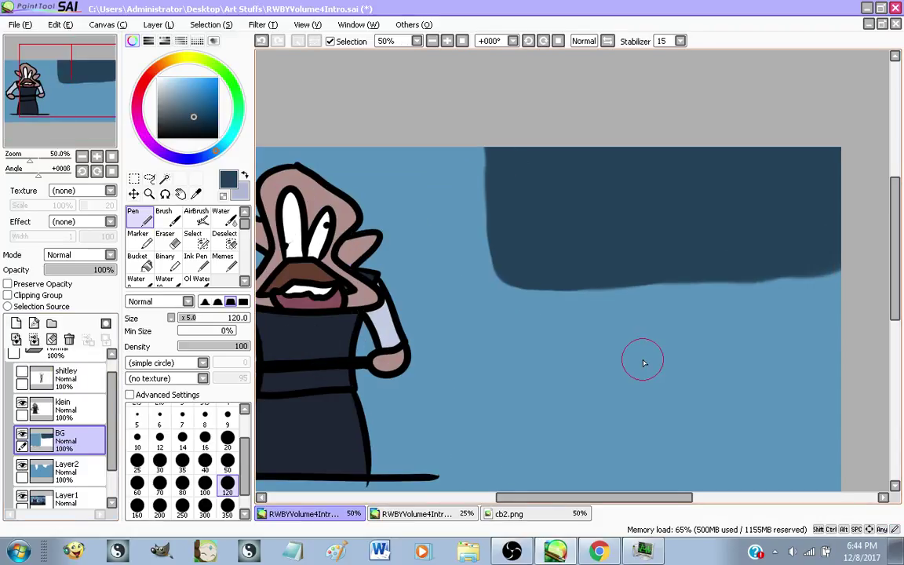
{"action": "scroll", "coordinate": [643, 363], "scroll_direction": "down", "scroll_amount": 2}
{"action": "scroll", "coordinate": [630, 223], "scroll_direction": "up", "scroll_amount": 2}
{"action": "scroll", "coordinate": [536, 190], "scroll_direction": "down", "scroll_amount": 2}
{"action": "scroll", "coordinate": [436, 303], "scroll_direction": "up", "scroll_amount": 2}
{"action": "scroll", "coordinate": [352, 397], "scroll_direction": "down", "scroll_amount": 2}
{"action": "scroll", "coordinate": [452, 341], "scroll_direction": "up", "scroll_amount": 2}
{"action": "scroll", "coordinate": [453, 344], "scroll_direction": "down", "scroll_amount": 1}
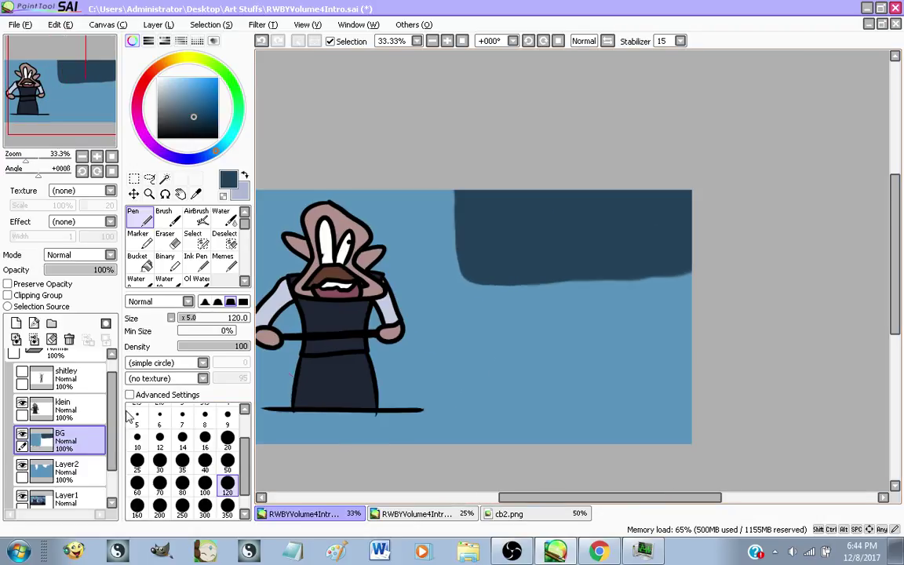
Merge BG down into Layer2, check it against the reference frame, and duplicate the merged layer
{"action": "left_click", "coordinate": [24, 433]}
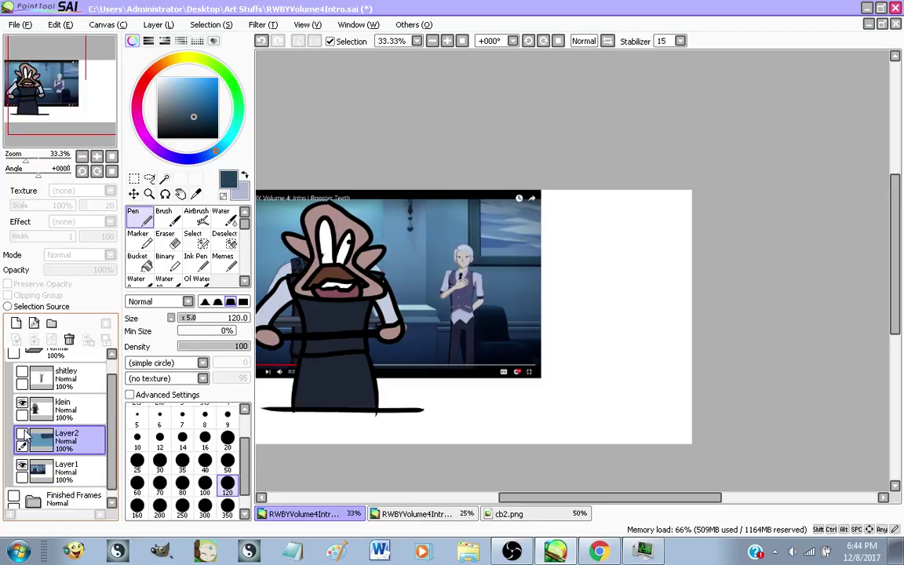
{"action": "left_click", "coordinate": [23, 434]}
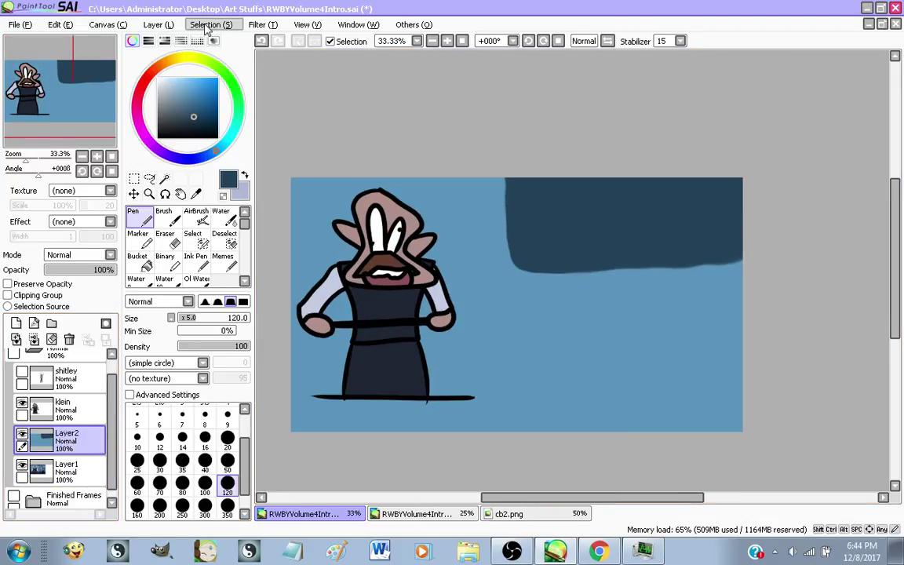
{"action": "left_click", "coordinate": [159, 24]}
{"action": "left_click", "coordinate": [196, 81]}
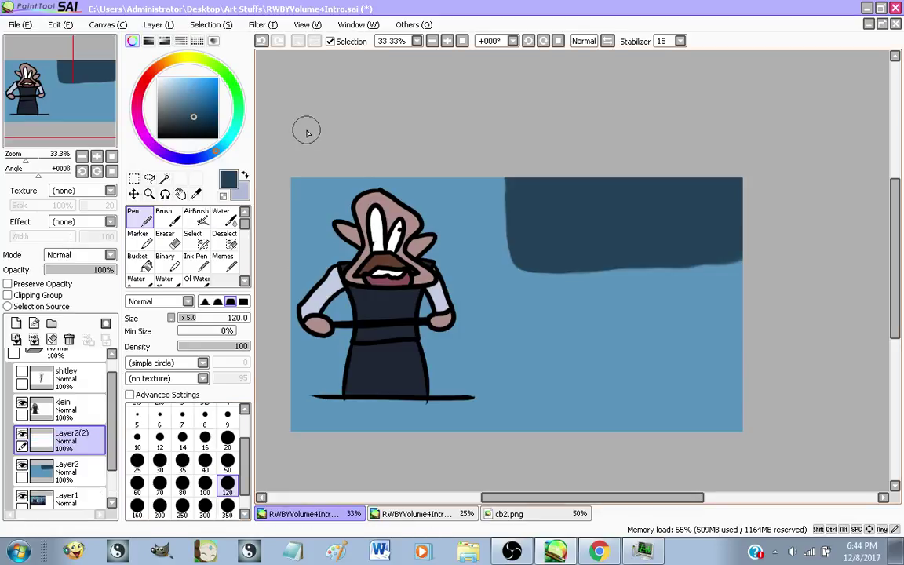
Darken the duplicated background layer with Hue and Saturation, setting the luminance to -59
{"action": "left_click", "coordinate": [263, 25]}
{"action": "left_click", "coordinate": [286, 40]}
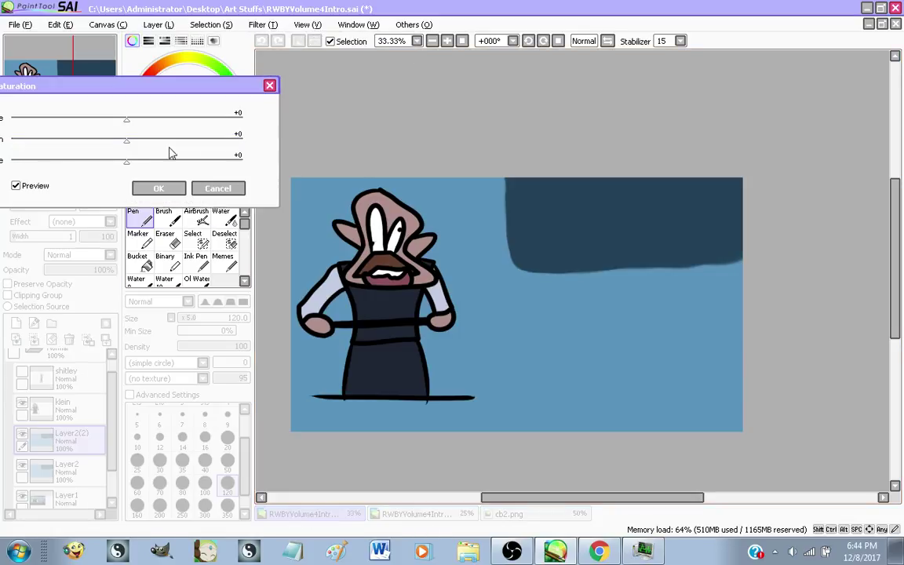
{"action": "left_click_drag", "start_coordinate": [127, 159], "coordinate": [59, 163]}
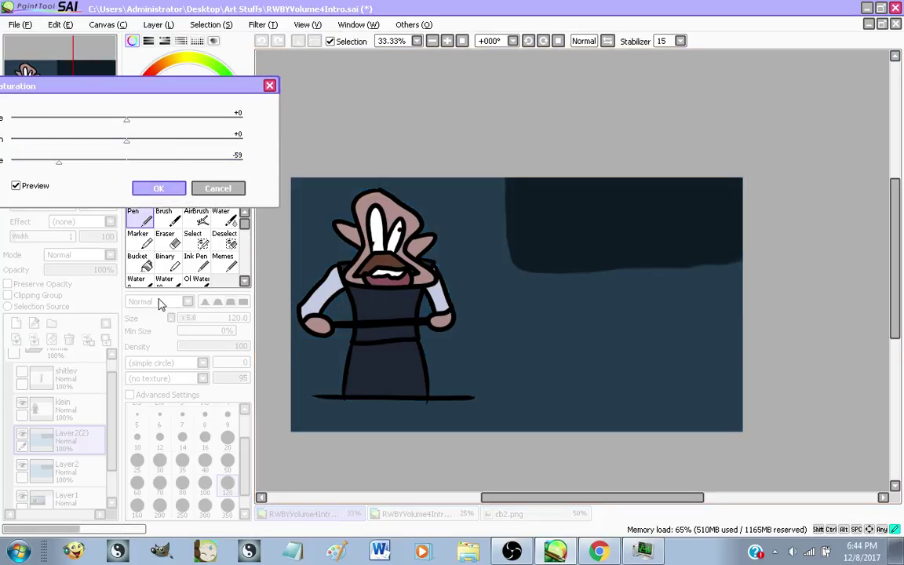
{"action": "left_click", "coordinate": [158, 188]}
Softly erase parts of the darkened Layer2(2) with a size 500, density 3 Eraser to create gradual background shading
{"action": "key", "text": "e"}
{"action": "left_click", "coordinate": [183, 509]}
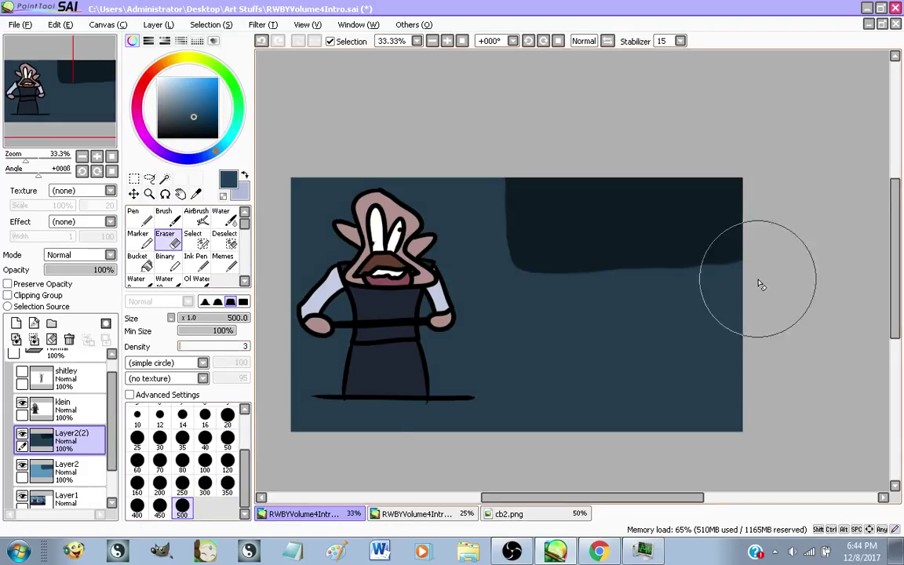
{"action": "scroll", "coordinate": [759, 284], "scroll_direction": "down", "scroll_amount": 1}
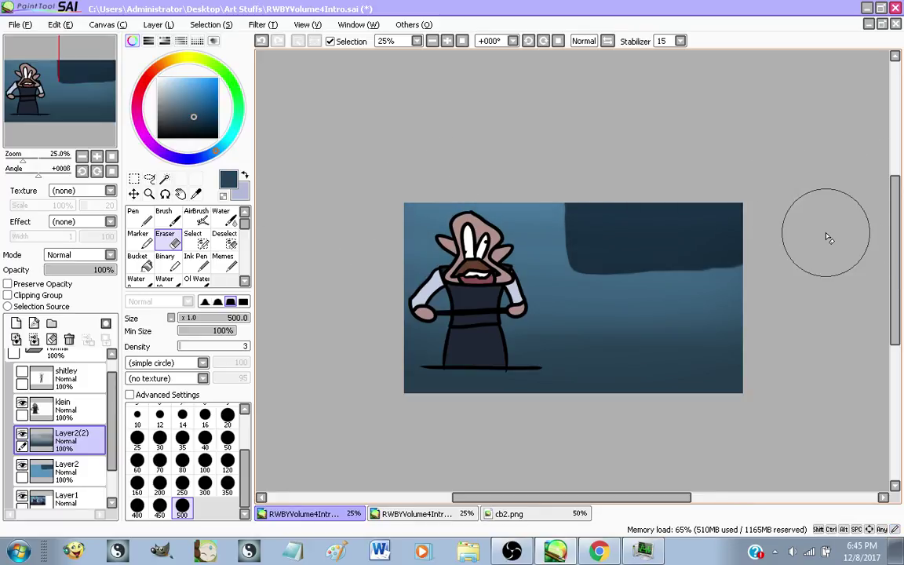
{"action": "scroll", "coordinate": [708, 282], "scroll_direction": "up", "scroll_amount": 1}
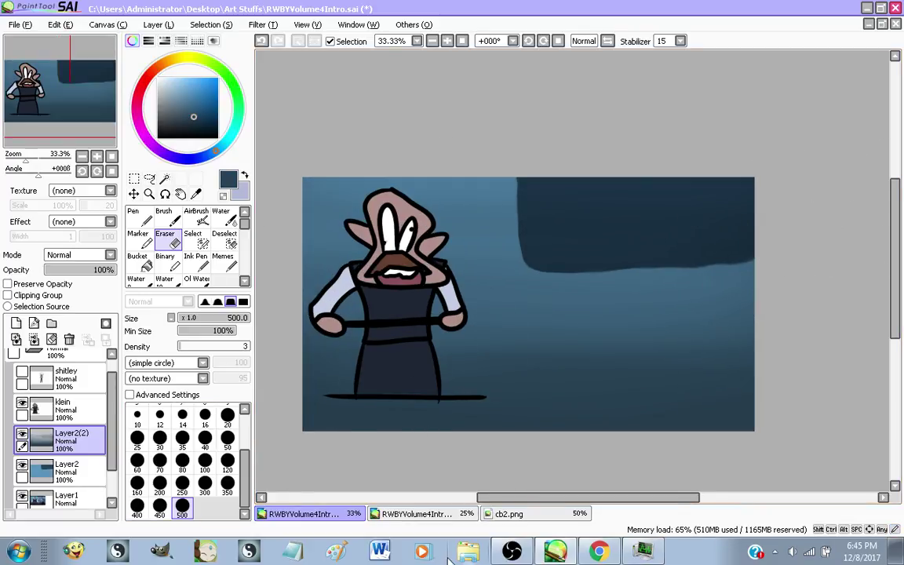
Switch to the YouTube live dashboard in Chrome and read the recent live chat messages
{"action": "left_click", "coordinate": [598, 552]}
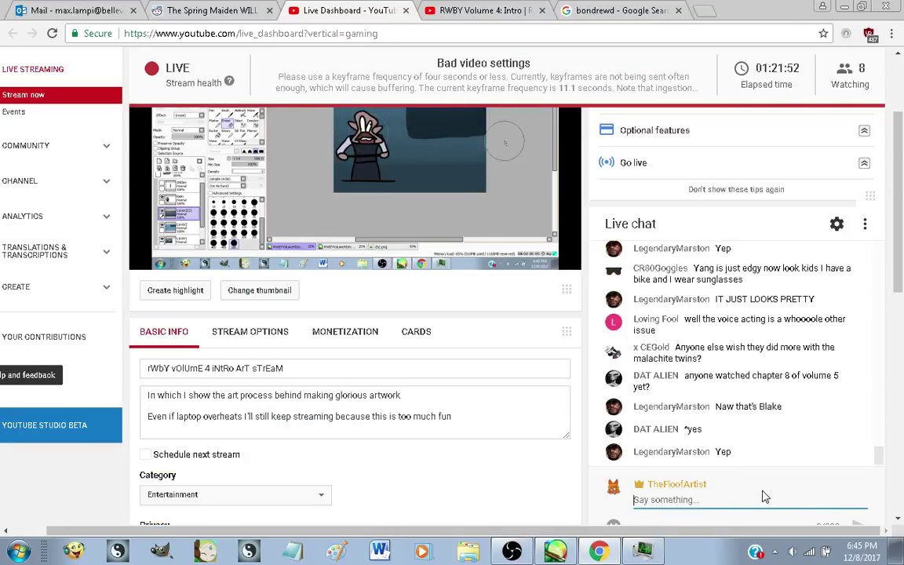
{"action": "scroll", "coordinate": [826, 366], "scroll_direction": "up", "scroll_amount": 1}
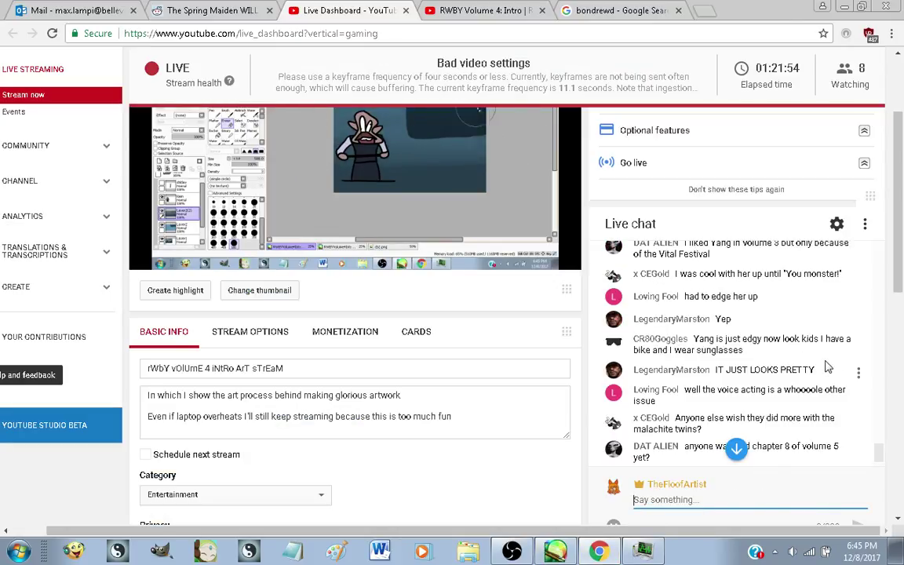
{"action": "scroll", "coordinate": [825, 366], "scroll_direction": "up", "scroll_amount": 1}
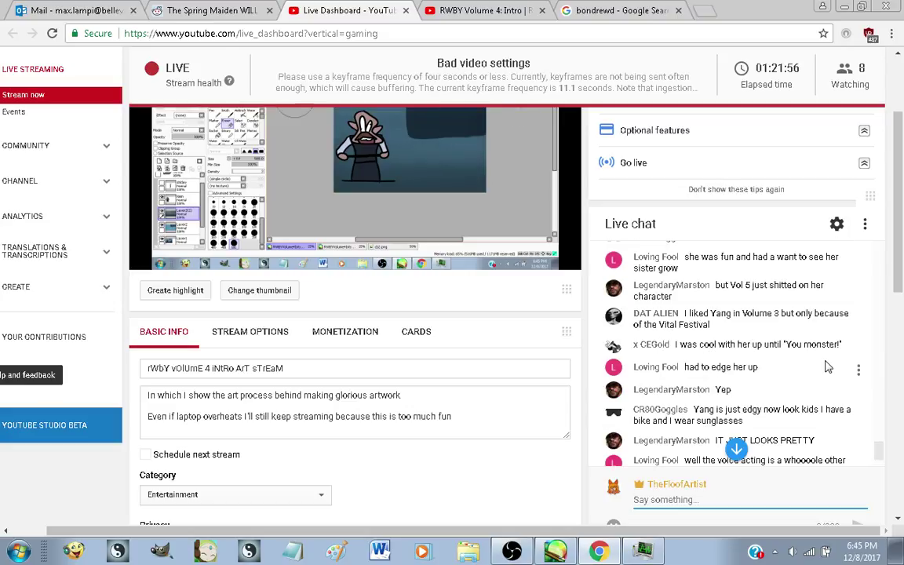
{"action": "scroll", "coordinate": [826, 367], "scroll_direction": "up", "scroll_amount": 2}
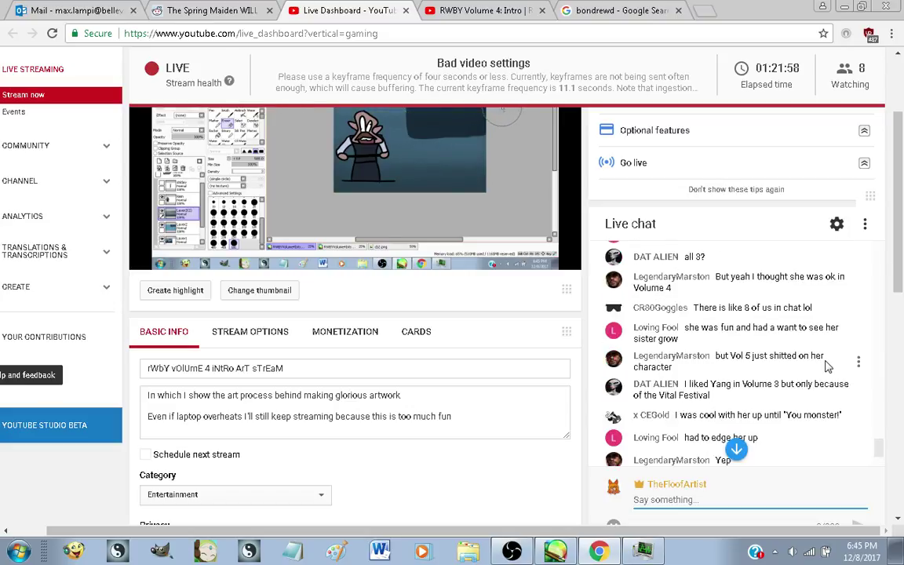
{"action": "scroll", "coordinate": [825, 366], "scroll_direction": "down", "scroll_amount": 3}
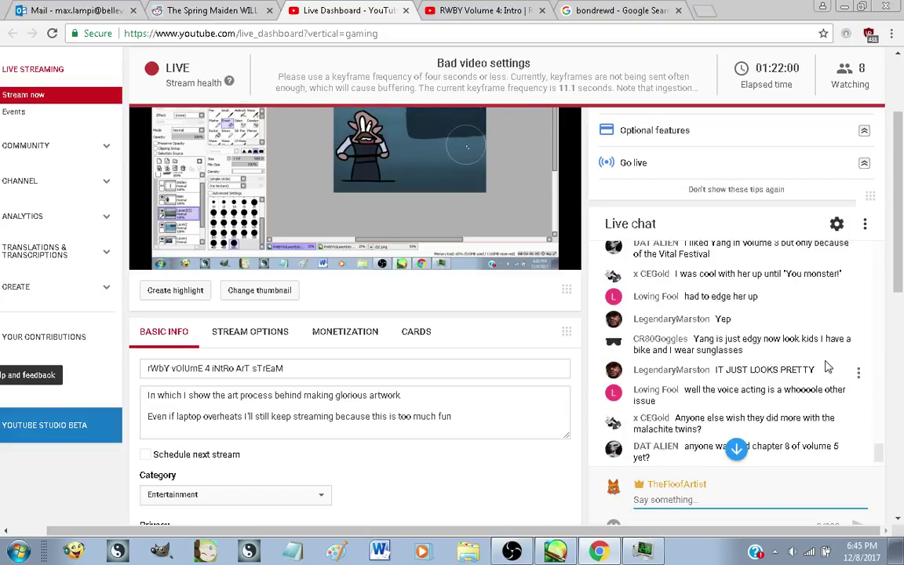
{"action": "scroll", "coordinate": [826, 366], "scroll_direction": "down", "scroll_amount": 2}
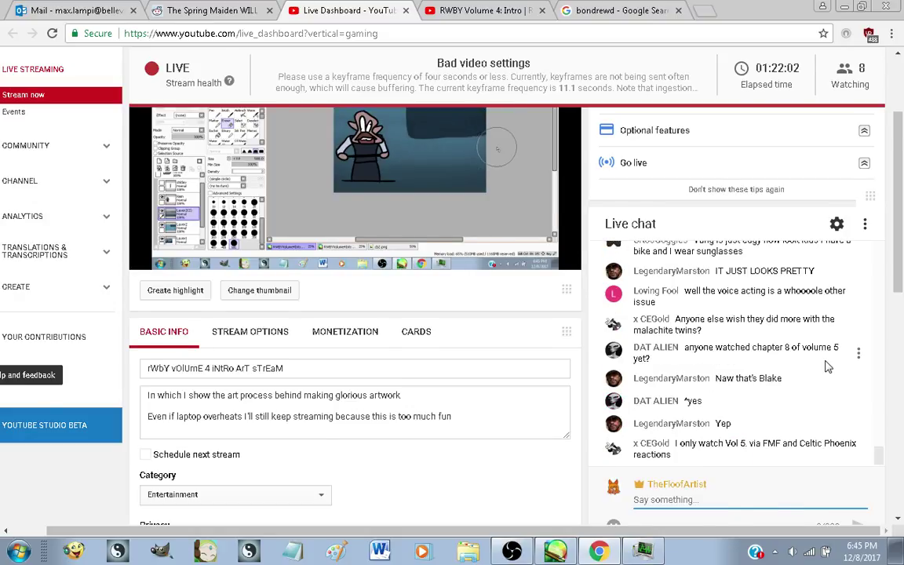
{"action": "scroll", "coordinate": [826, 366], "scroll_direction": "down", "scroll_amount": 1}
{"action": "scroll", "coordinate": [581, 391], "scroll_direction": "up", "scroll_amount": 1}
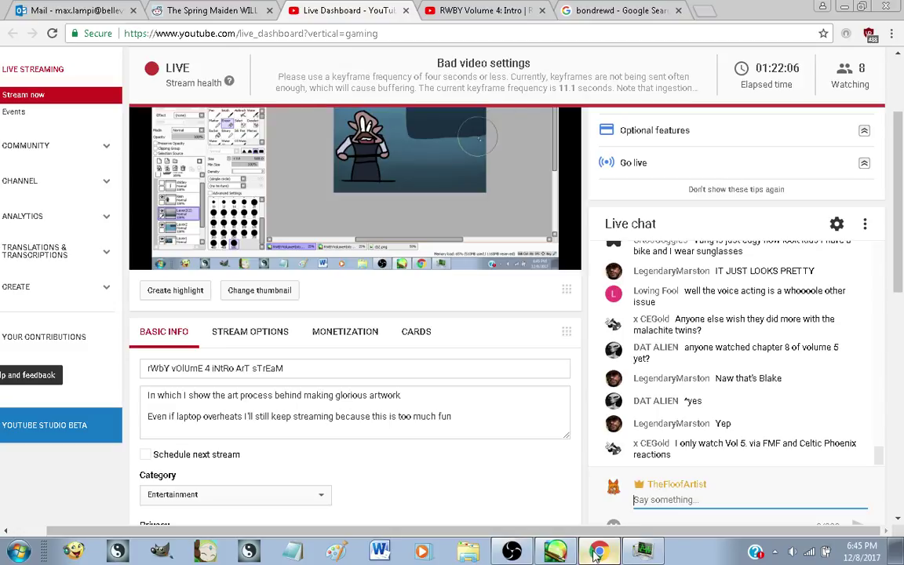
Return to PaintTool SAI, show the shitley layer again and choose the Ink Pen
{"action": "left_click", "coordinate": [550, 555]}
{"action": "scroll", "coordinate": [551, 386], "scroll_direction": "down", "scroll_amount": 1}
{"action": "scroll", "coordinate": [471, 386], "scroll_direction": "up", "scroll_amount": 1}
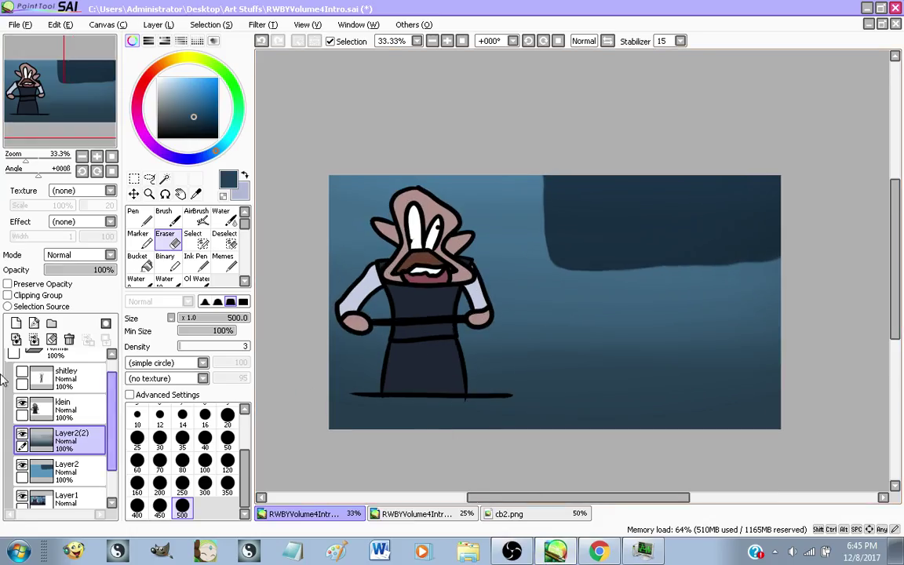
{"action": "left_click", "coordinate": [22, 373]}
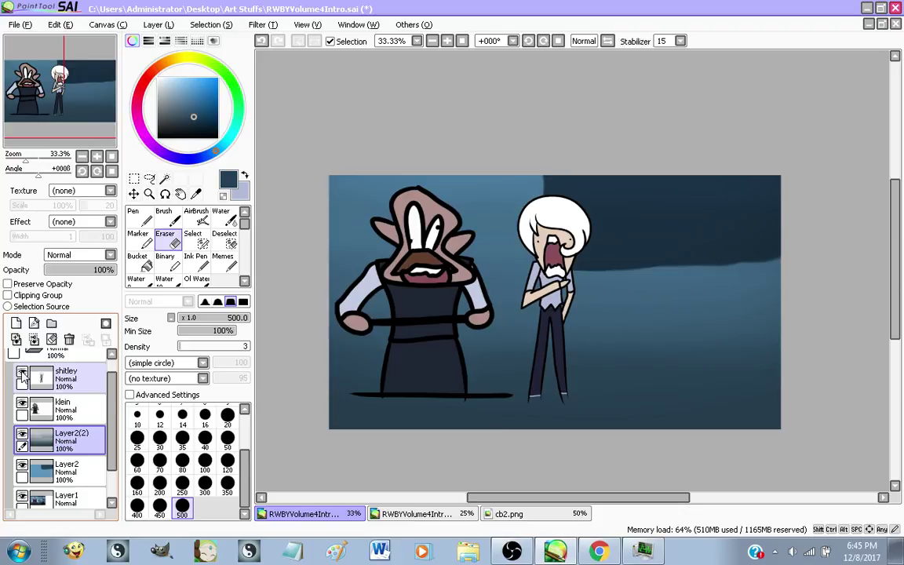
{"action": "scroll", "coordinate": [404, 373], "scroll_direction": "up", "scroll_amount": 1}
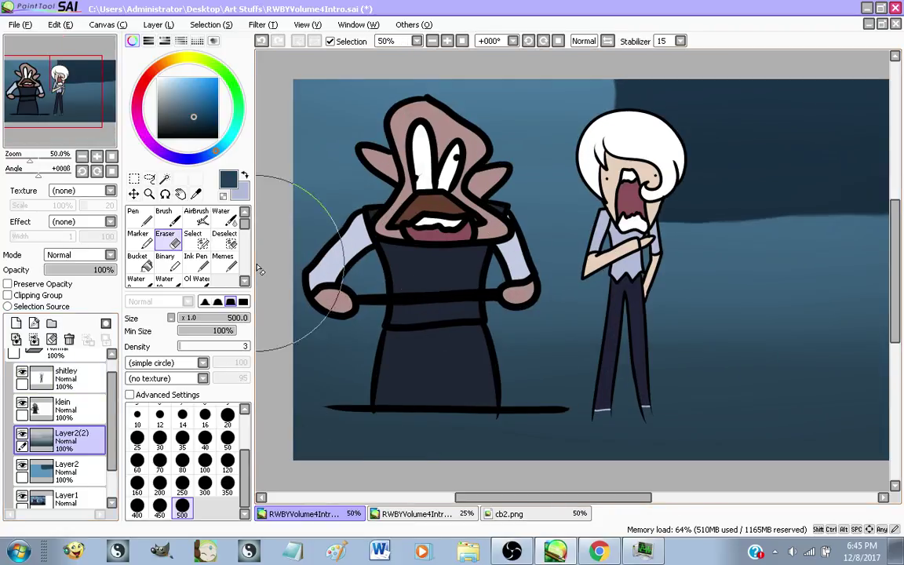
{"action": "left_click", "coordinate": [196, 263]}
{"action": "scroll", "coordinate": [424, 295], "scroll_direction": "down", "scroll_amount": 1}
{"action": "scroll", "coordinate": [440, 297], "scroll_direction": "up", "scroll_amount": 1}
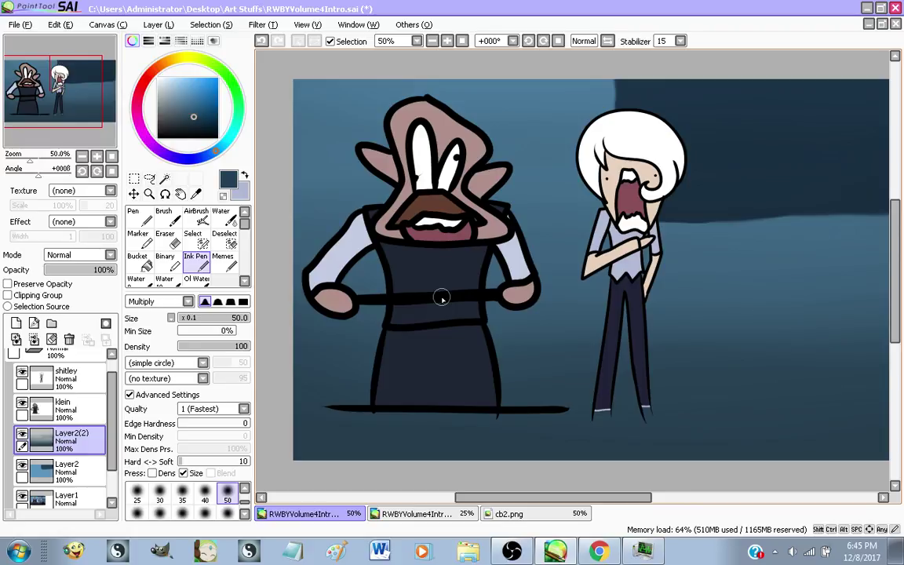
Merge the shading layer Layer2(2) down into Layer2 and rename the merged layer as BG
{"action": "scroll", "coordinate": [441, 297], "scroll_direction": "down", "scroll_amount": 1}
{"action": "scroll", "coordinate": [441, 297], "scroll_direction": "up", "scroll_amount": 1}
{"action": "left_click", "coordinate": [34, 339]}
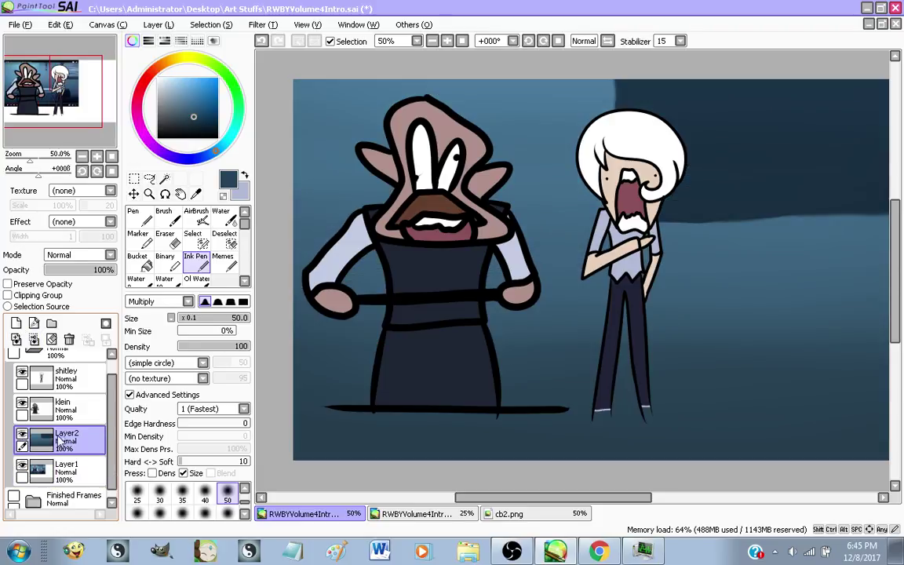
{"action": "double_click", "coordinate": [69, 441]}
{"action": "type", "text": "BG"}
{"action": "key", "text": "Return"}
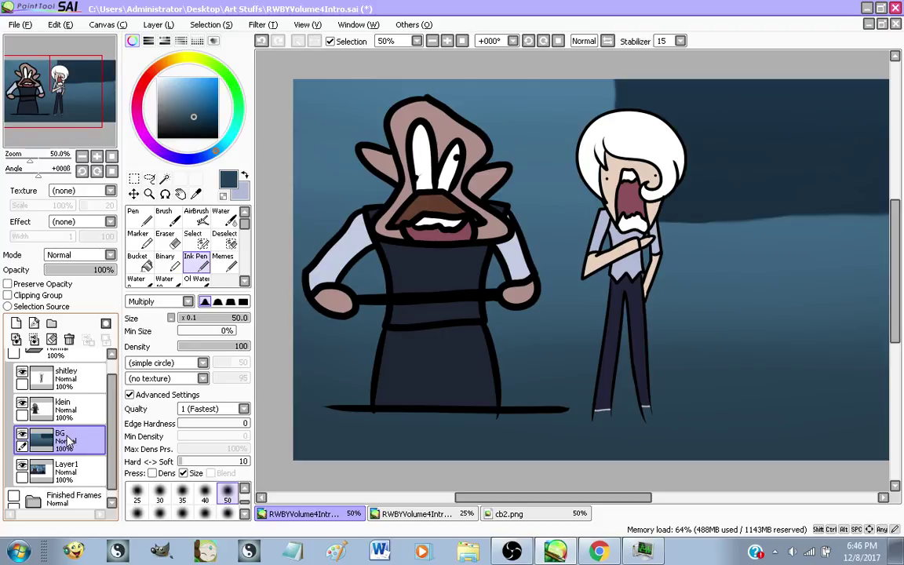
Select the shitley layer and examine both characters against the shaded background
{"action": "scroll", "coordinate": [69, 441], "scroll_direction": "up", "scroll_amount": 1}
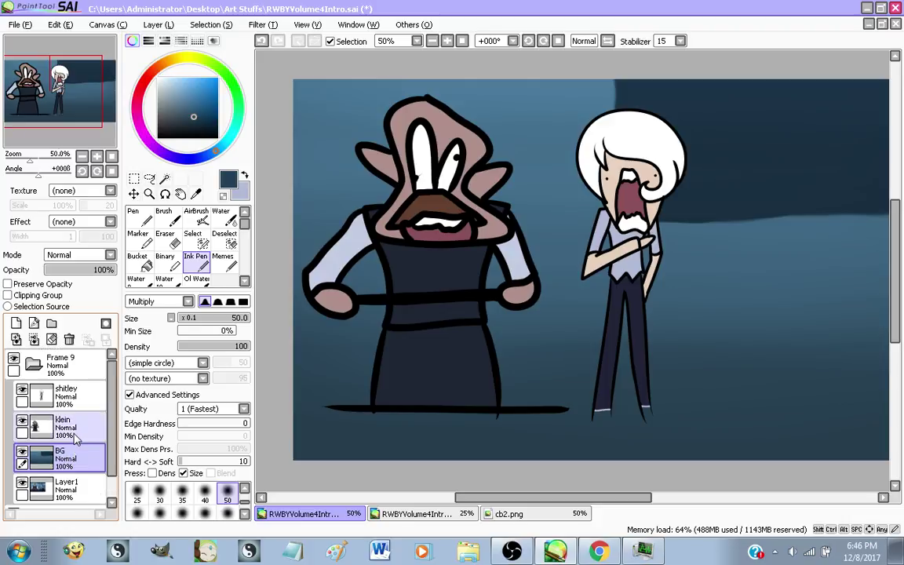
{"action": "left_click", "coordinate": [67, 394]}
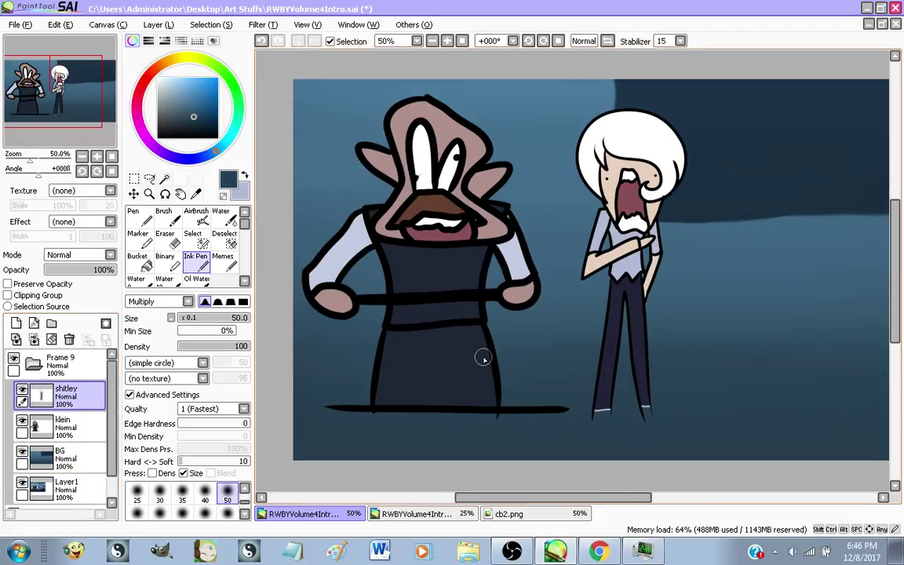
{"action": "scroll", "coordinate": [482, 358], "scroll_direction": "down", "scroll_amount": 1}
{"action": "scroll", "coordinate": [483, 358], "scroll_direction": "up", "scroll_amount": 1}
{"action": "scroll", "coordinate": [363, 367], "scroll_direction": "down", "scroll_amount": 1}
{"action": "scroll", "coordinate": [379, 368], "scroll_direction": "up", "scroll_amount": 2}
{"action": "scroll", "coordinate": [379, 368], "scroll_direction": "down", "scroll_amount": 2}
{"action": "scroll", "coordinate": [381, 371], "scroll_direction": "up", "scroll_amount": 1}
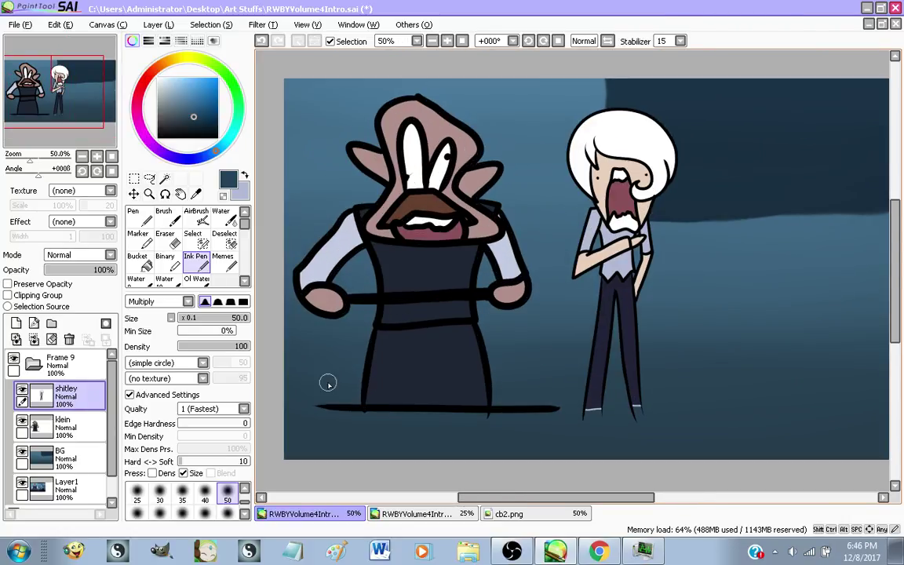
{"action": "scroll", "coordinate": [328, 382], "scroll_direction": "down", "scroll_amount": 1}
{"action": "scroll", "coordinate": [408, 396], "scroll_direction": "up", "scroll_amount": 1}
{"action": "scroll", "coordinate": [375, 390], "scroll_direction": "down", "scroll_amount": 1}
{"action": "scroll", "coordinate": [374, 389], "scroll_direction": "up", "scroll_amount": 1}
{"action": "scroll", "coordinate": [374, 389], "scroll_direction": "down", "scroll_amount": 1}
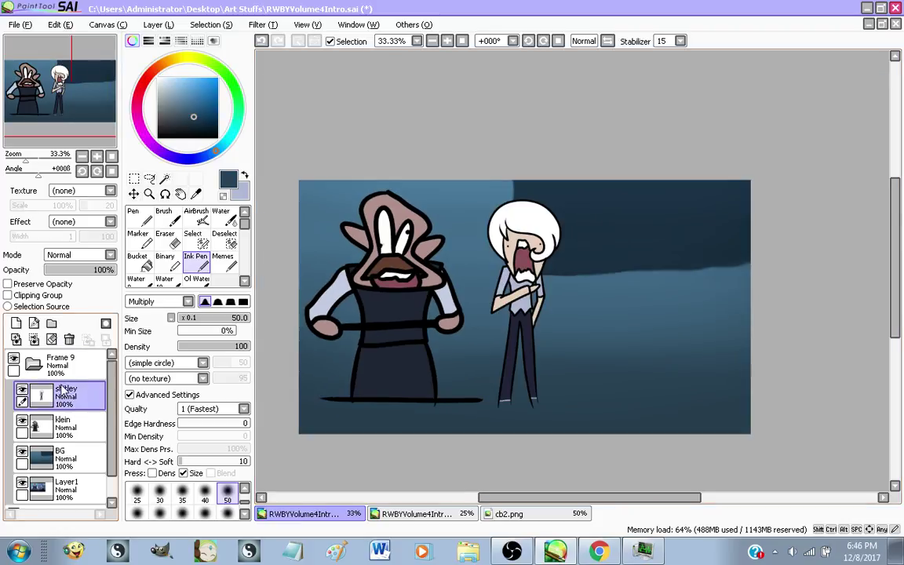
Select Layer1, hide BG and sample a blue from the cloudy wall picture in the reference frame
{"action": "left_click", "coordinate": [48, 488]}
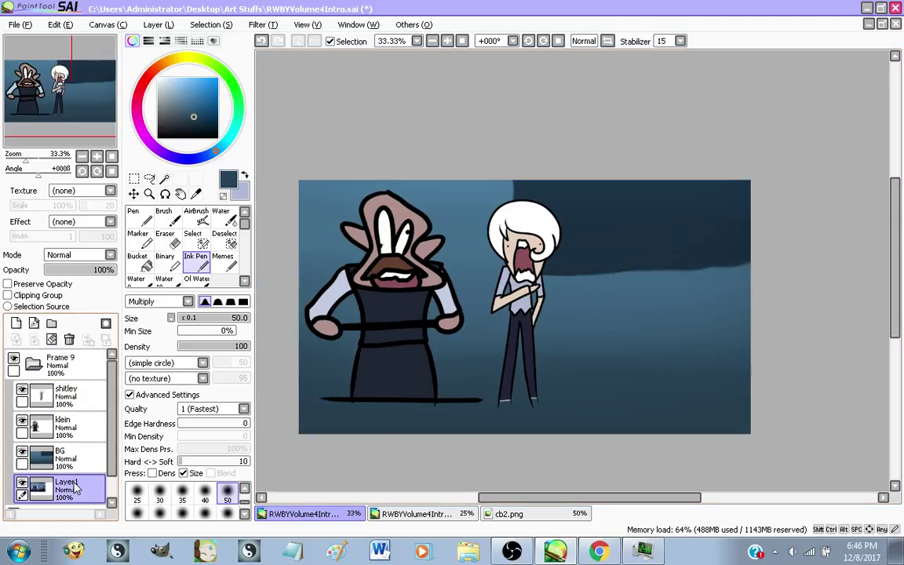
{"action": "left_click", "coordinate": [22, 453]}
{"action": "left_click", "coordinate": [22, 454]}
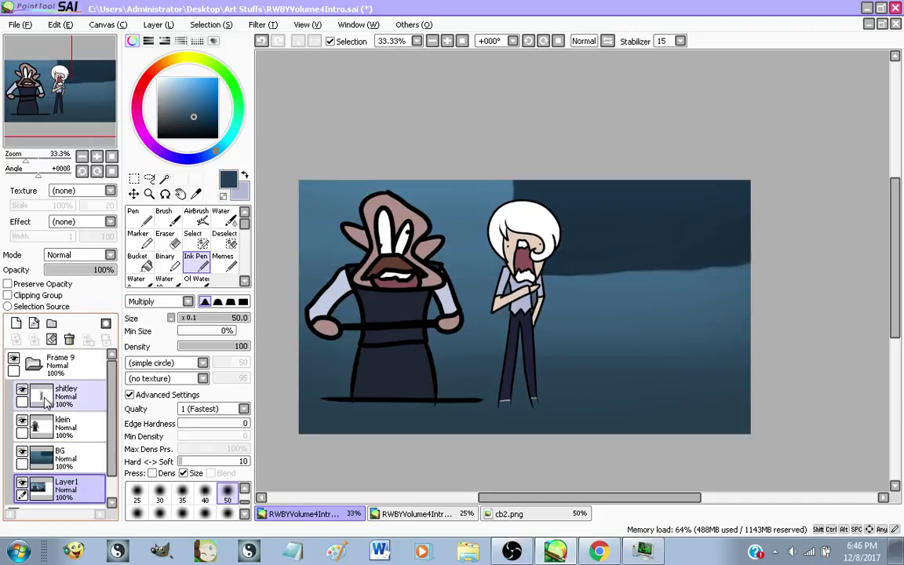
{"action": "left_click", "coordinate": [23, 453]}
{"action": "scroll", "coordinate": [571, 219], "scroll_direction": "up", "scroll_amount": 5}
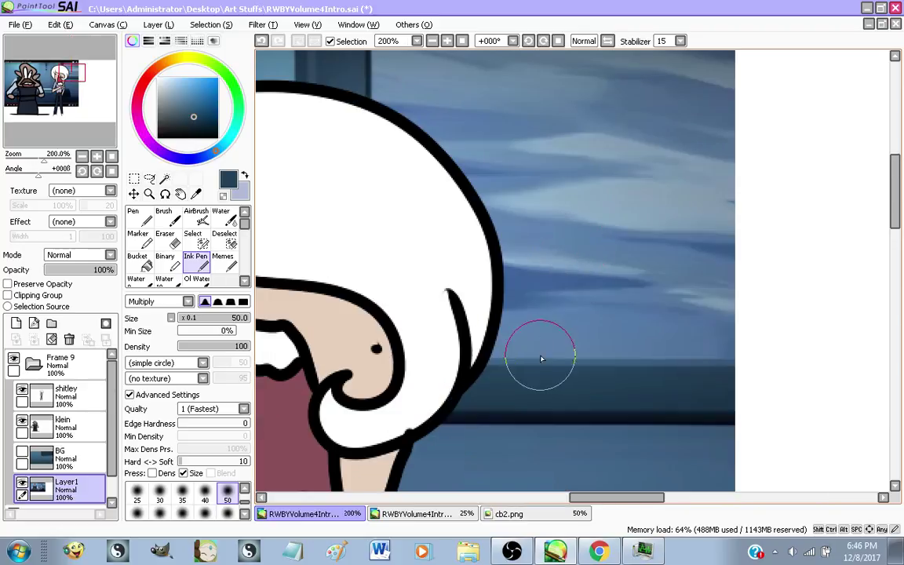
{"action": "right_click", "coordinate": [578, 330]}
{"action": "scroll", "coordinate": [547, 334], "scroll_direction": "down", "scroll_amount": 2}
{"action": "scroll", "coordinate": [627, 248], "scroll_direction": "up", "scroll_amount": 1}
{"action": "scroll", "coordinate": [562, 260], "scroll_direction": "down", "scroll_amount": 1}
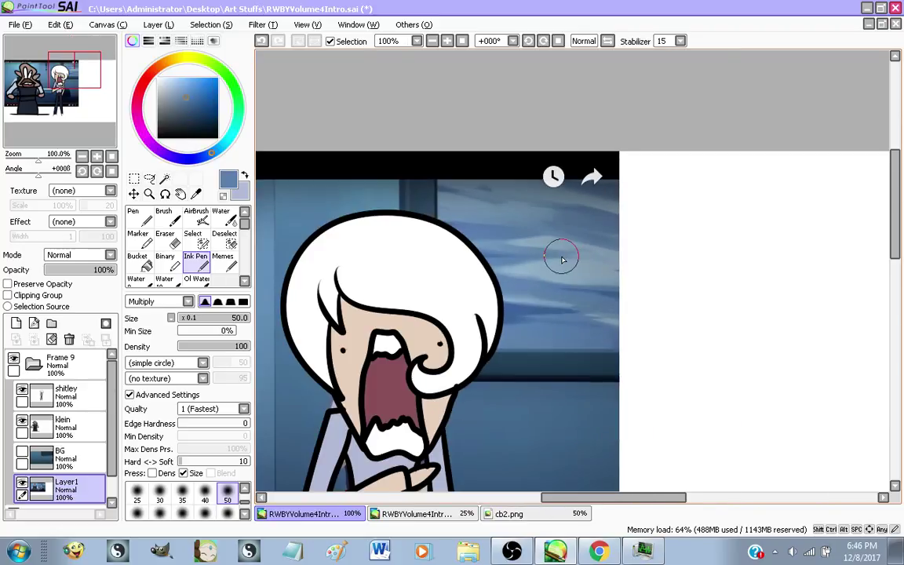
Switch to the RWBY Volume 4 intro video in Chrome and replay the two-character shot around 0:27
{"action": "left_click", "coordinate": [598, 551]}
{"action": "left_click", "coordinate": [482, 11]}
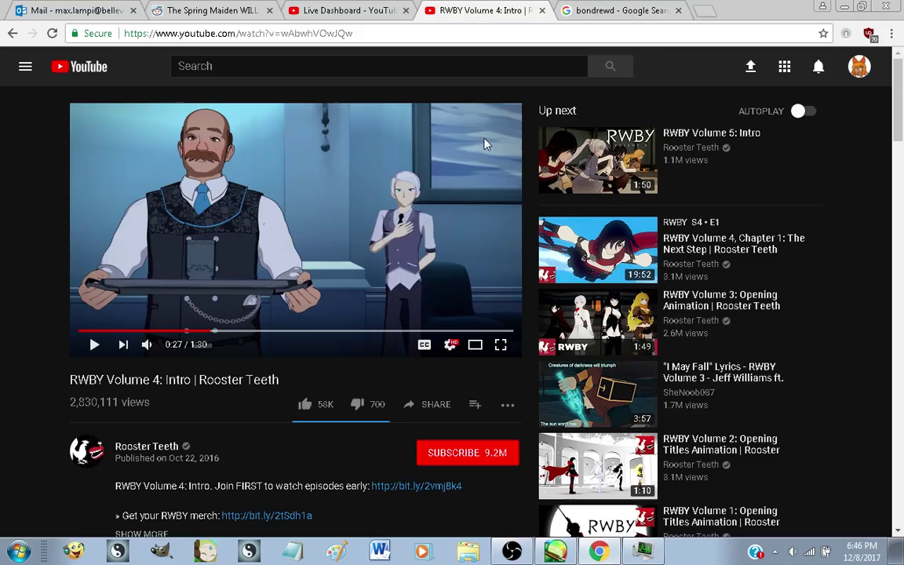
{"action": "left_click", "coordinate": [95, 345]}
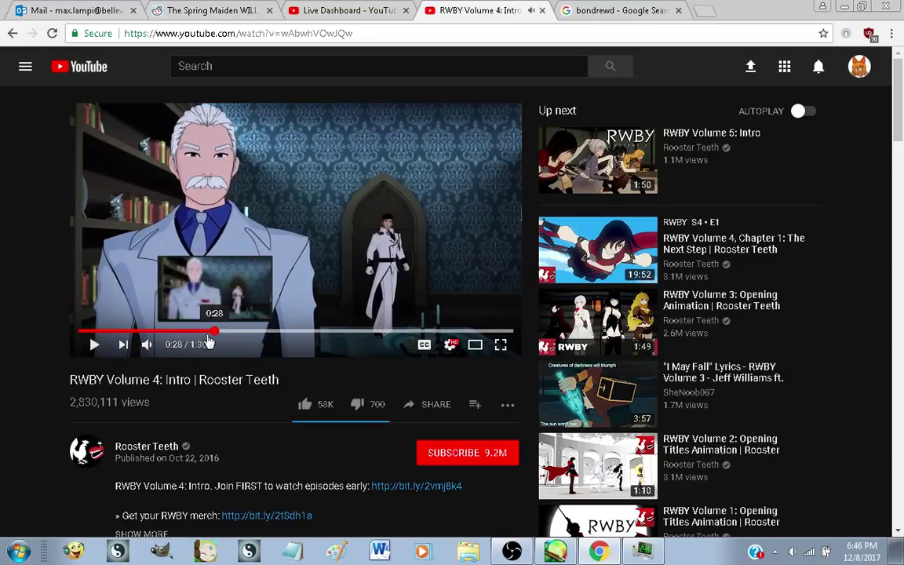
{"action": "left_click", "coordinate": [205, 333]}
{"action": "left_click", "coordinate": [89, 353]}
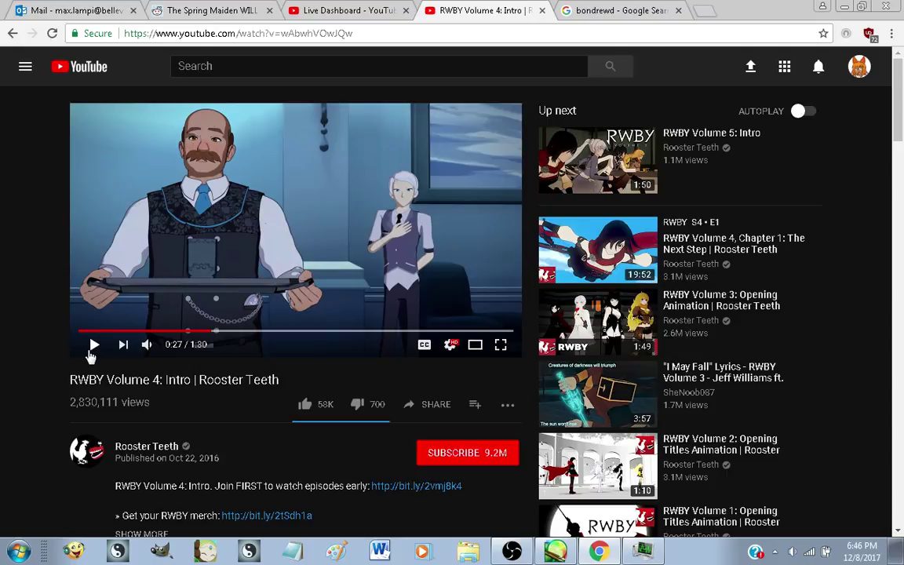
Return to PaintTool SAI, show BG again and set the drawing colour to a bright saturated blue
{"action": "left_click", "coordinate": [557, 550]}
{"action": "scroll", "coordinate": [440, 347], "scroll_direction": "down", "scroll_amount": 1}
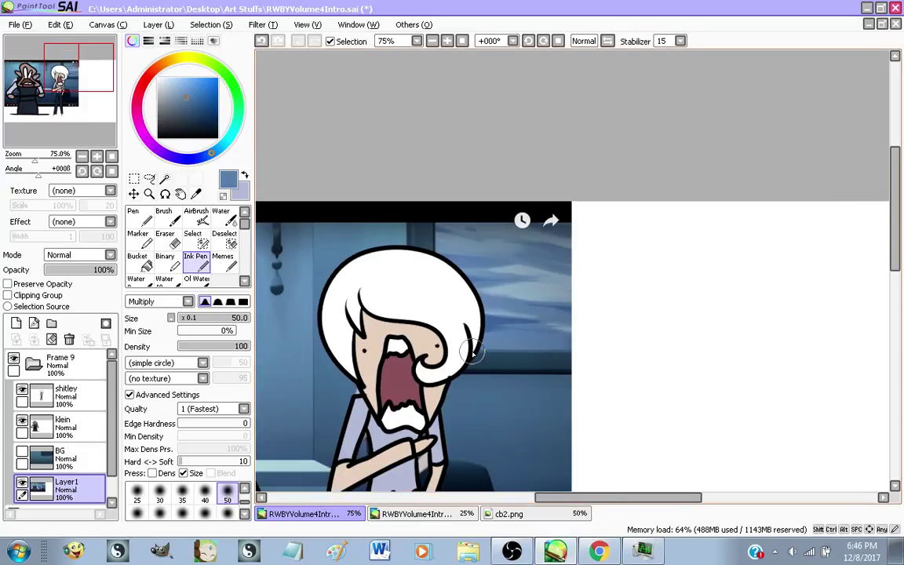
{"action": "scroll", "coordinate": [484, 345], "scroll_direction": "up", "scroll_amount": 1}
{"action": "scroll", "coordinate": [566, 159], "scroll_direction": "down", "scroll_amount": 2}
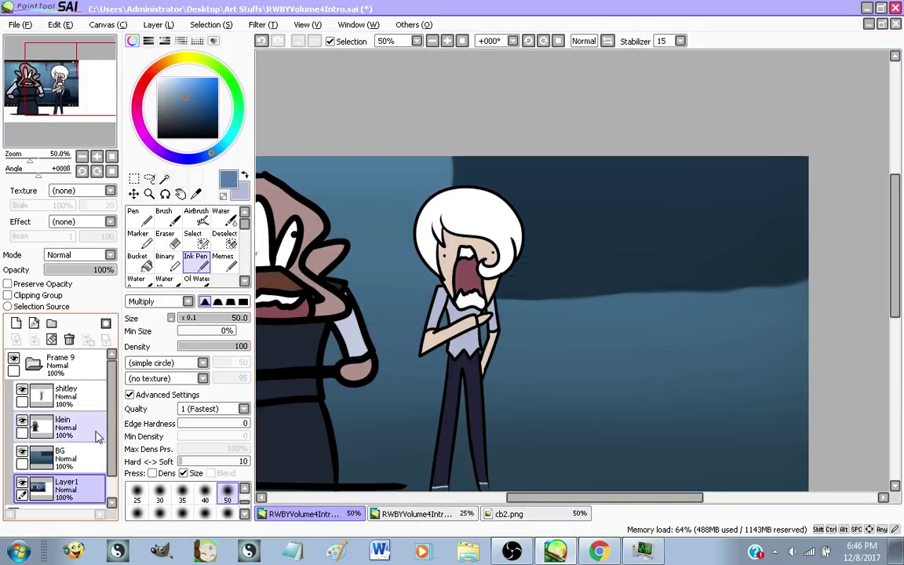
{"action": "key", "text": "minus"}
{"action": "key", "text": "plus"}
{"action": "key", "text": "plus"}
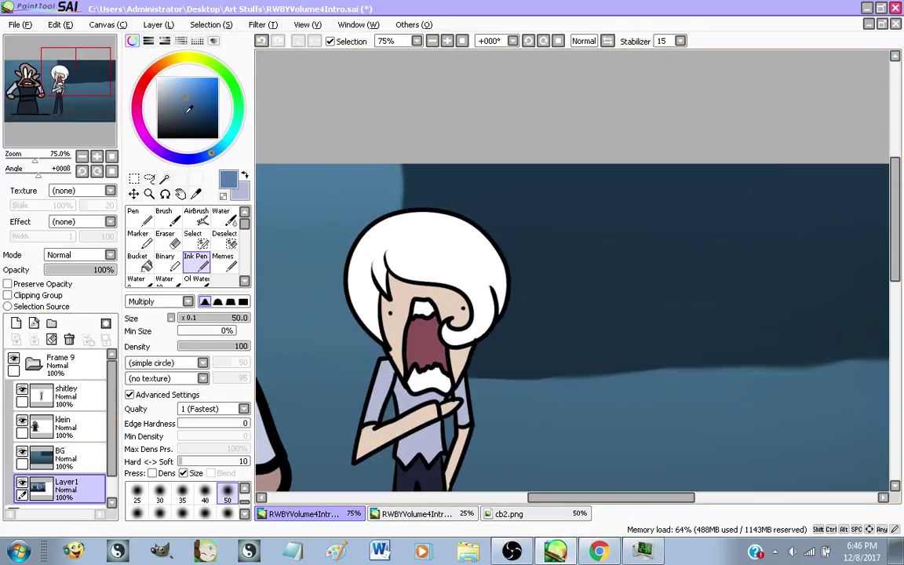
{"action": "scroll", "coordinate": [573, 329], "scroll_direction": "down", "scroll_amount": 1}
{"action": "scroll", "coordinate": [536, 306], "scroll_direction": "up", "scroll_amount": 1}
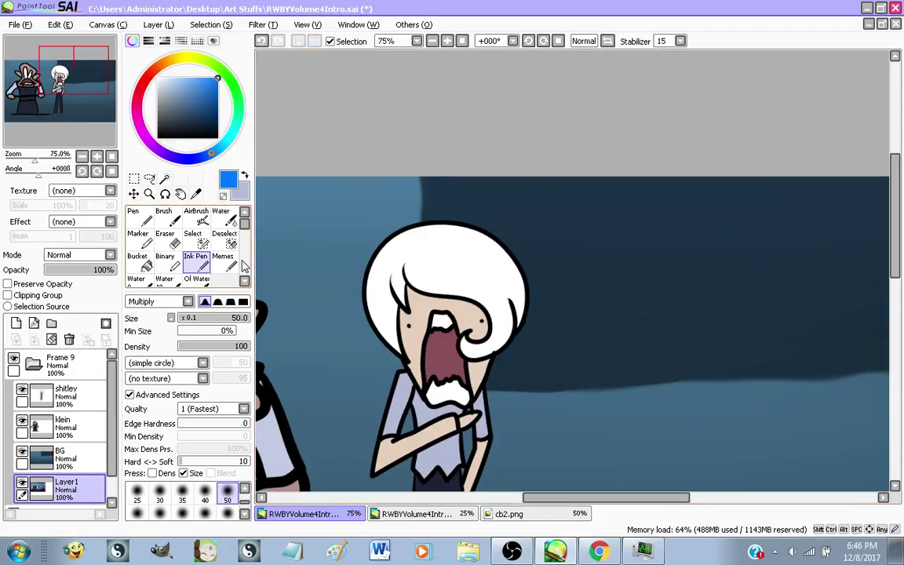
Add a layer above BG and paint the wall picture's frame edges in pale lavender with the size 50 Ink Pen
{"action": "left_click", "coordinate": [73, 459]}
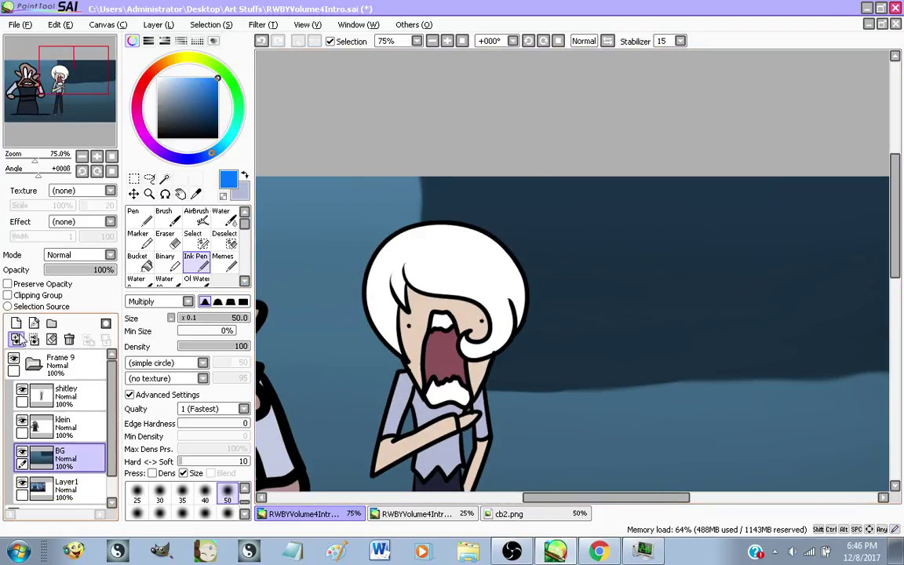
{"action": "left_click", "coordinate": [16, 324]}
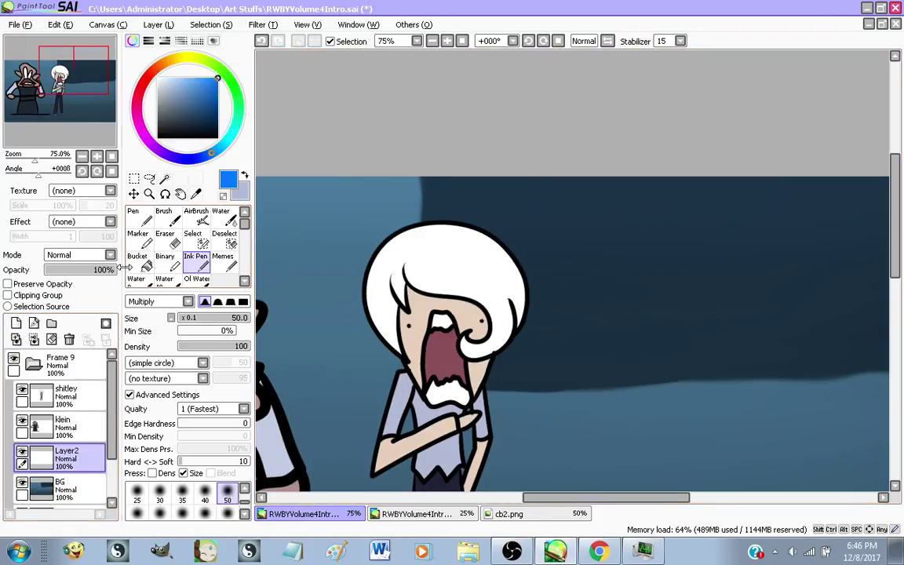
{"action": "left_click", "coordinate": [245, 174]}
{"action": "mouse_move", "coordinate": [483, 141]}
{"action": "left_mouse_down"}
{"action": "mouse_move", "coordinate": [477, 343]}
{"action": "mouse_move", "coordinate": [634, 343]}
{"action": "left_mouse_up"}
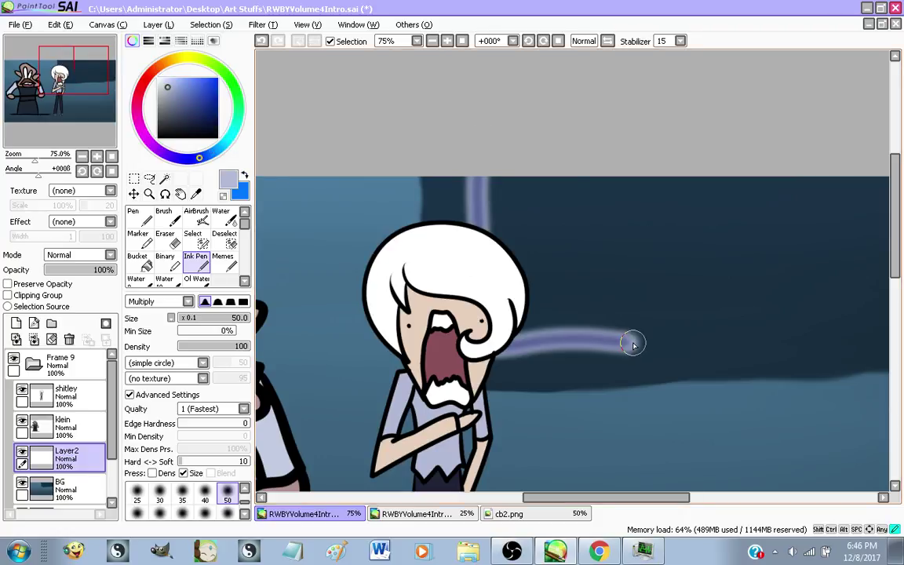
{"action": "scroll", "coordinate": [394, 259], "scroll_direction": "down", "scroll_amount": 1}
{"action": "scroll", "coordinate": [524, 319], "scroll_direction": "up", "scroll_amount": 1}
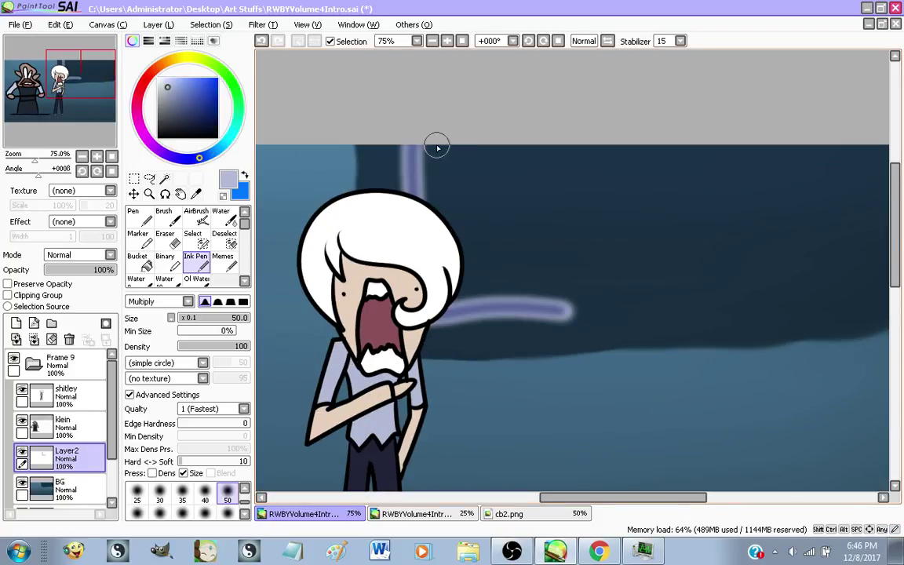
{"action": "key", "text": "ctrl+z"}
{"action": "mouse_move", "coordinate": [421, 327]}
{"action": "left_mouse_down"}
{"action": "mouse_move", "coordinate": [602, 322]}
{"action": "mouse_move", "coordinate": [656, 308]}
{"action": "left_mouse_up"}
{"action": "scroll", "coordinate": [710, 322], "scroll_direction": "down", "scroll_amount": 2}
{"action": "scroll", "coordinate": [611, 308], "scroll_direction": "up", "scroll_amount": 3}
{"action": "mouse_move", "coordinate": [518, 279]}
{"action": "left_mouse_down"}
{"action": "mouse_move", "coordinate": [642, 267]}
{"action": "mouse_move", "coordinate": [871, 268]}
{"action": "left_mouse_up"}
{"action": "key", "text": "ctrl+z"}
{"action": "scroll", "coordinate": [771, 283], "scroll_direction": "down", "scroll_amount": 2}
{"action": "key", "text": "ctrl+z"}
{"action": "left_click_drag", "start_coordinate": [801, 271], "coordinate": [463, 289]}
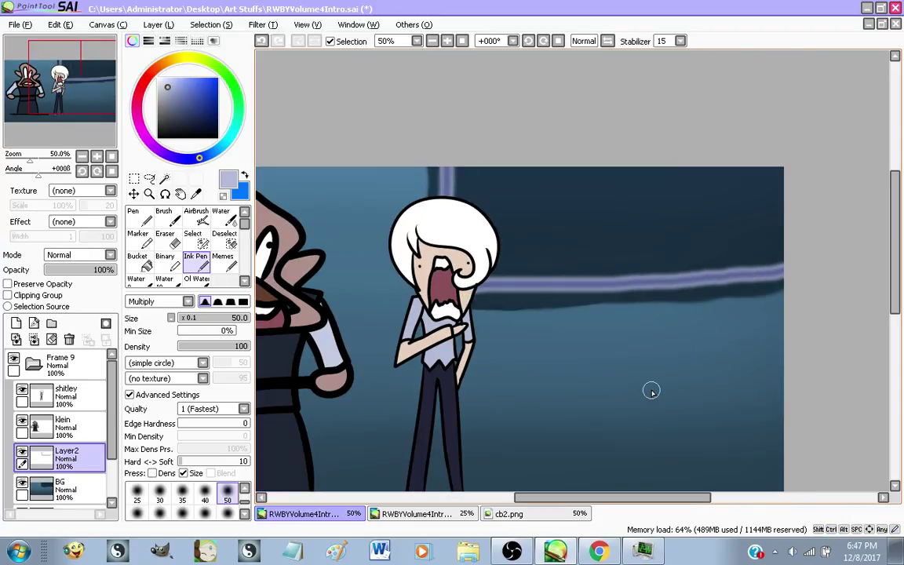
Set the drawing colour to pale teal and the Ink Pen size to 350, trying out strokes on the wall and undoing them
{"action": "scroll", "coordinate": [613, 328], "scroll_direction": "up", "scroll_amount": 5}
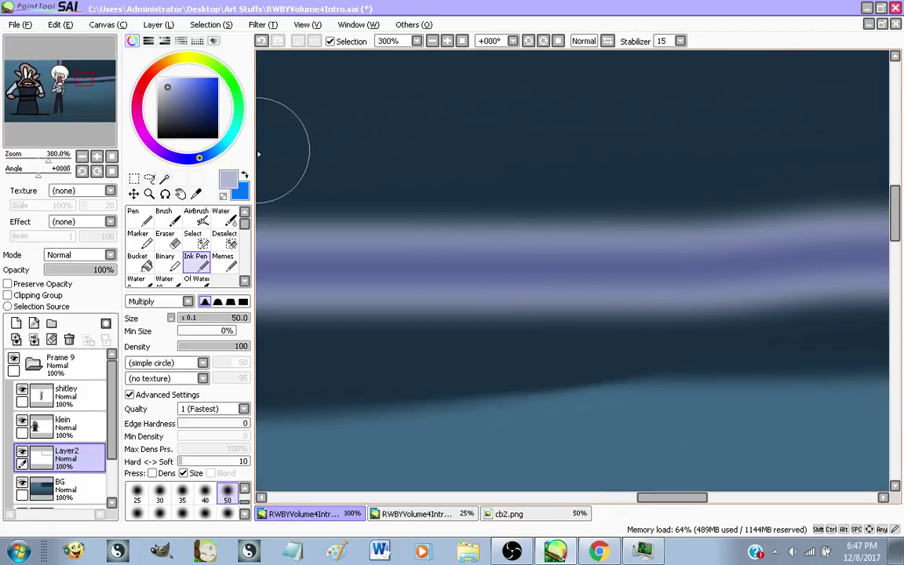
{"action": "left_click", "coordinate": [229, 140]}
{"action": "mouse_move", "coordinate": [317, 85]}
{"action": "left_mouse_down"}
{"action": "mouse_move", "coordinate": [446, 130]}
{"action": "mouse_move", "coordinate": [360, 108]}
{"action": "left_mouse_up"}
{"action": "scroll", "coordinate": [591, 324], "scroll_direction": "down", "scroll_amount": 2}
{"action": "scroll", "coordinate": [591, 324], "scroll_direction": "down", "scroll_amount": 2}
{"action": "mouse_move", "coordinate": [703, 355]}
{"action": "left_mouse_down"}
{"action": "mouse_move", "coordinate": [615, 440]}
{"action": "mouse_move", "coordinate": [741, 416]}
{"action": "mouse_move", "coordinate": [791, 426]}
{"action": "mouse_move", "coordinate": [657, 425]}
{"action": "mouse_move", "coordinate": [682, 388]}
{"action": "mouse_move", "coordinate": [667, 424]}
{"action": "left_mouse_up"}
{"action": "scroll", "coordinate": [726, 329], "scroll_direction": "down", "scroll_amount": 3}
{"action": "scroll", "coordinate": [726, 329], "scroll_direction": "up", "scroll_amount": 5}
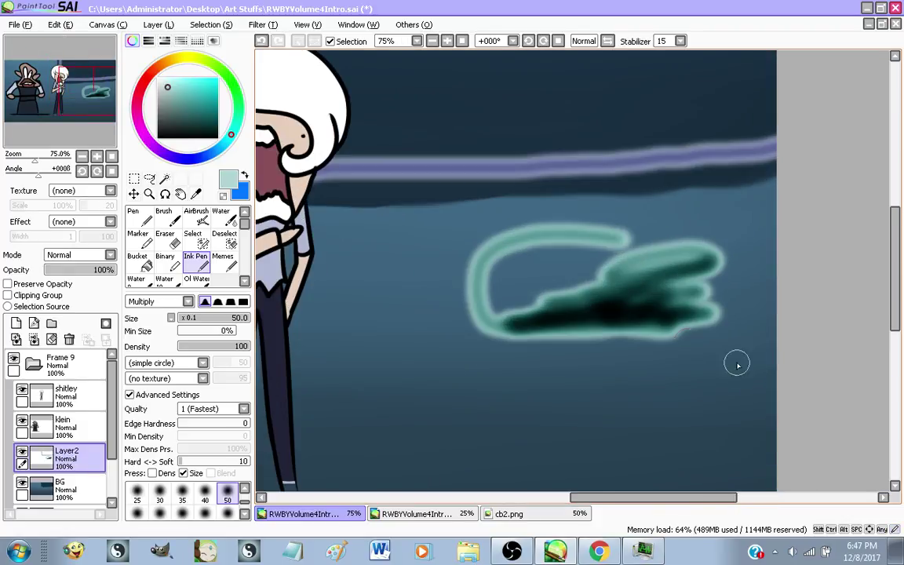
{"action": "scroll", "coordinate": [656, 332], "scroll_direction": "down", "scroll_amount": 1}
{"action": "key", "text": "ctrl+z"}
{"action": "mouse_move", "coordinate": [663, 343]}
{"action": "left_mouse_down"}
{"action": "mouse_move", "coordinate": [577, 308]}
{"action": "mouse_move", "coordinate": [603, 338]}
{"action": "mouse_move", "coordinate": [586, 352]}
{"action": "mouse_move", "coordinate": [499, 329]}
{"action": "mouse_move", "coordinate": [355, 339]}
{"action": "mouse_move", "coordinate": [618, 334]}
{"action": "left_mouse_up"}
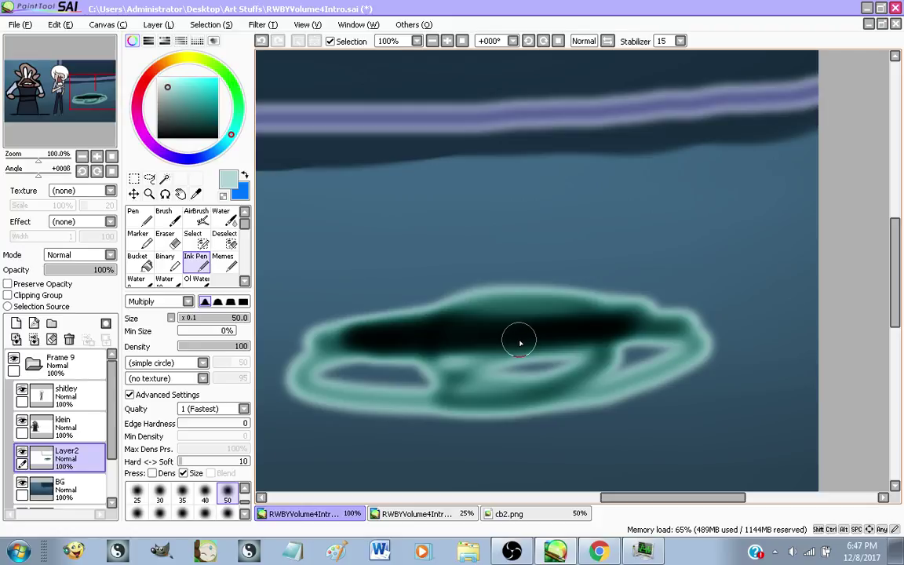
{"action": "scroll", "coordinate": [196, 506], "scroll_direction": "down", "scroll_amount": 2}
{"action": "left_click", "coordinate": [226, 495]}
{"action": "key", "text": "ctrl+z"}
Try covering the background on Layer2 with large soft teal blotches at brush size 350
{"action": "mouse_move", "coordinate": [584, 256]}
{"action": "left_mouse_down"}
{"action": "mouse_move", "coordinate": [527, 270]}
{"action": "mouse_move", "coordinate": [543, 301]}
{"action": "mouse_move", "coordinate": [573, 279]}
{"action": "mouse_move", "coordinate": [525, 275]}
{"action": "mouse_move", "coordinate": [512, 349]}
{"action": "left_mouse_up"}
{"action": "scroll", "coordinate": [652, 272], "scroll_direction": "down", "scroll_amount": 4}
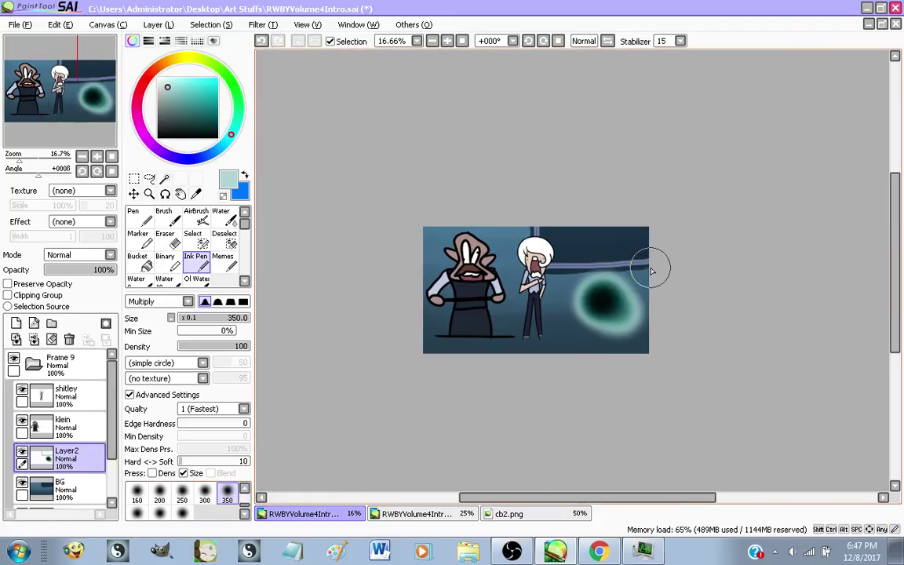
{"action": "scroll", "coordinate": [613, 332], "scroll_direction": "up", "scroll_amount": 2}
{"action": "mouse_move", "coordinate": [611, 318]}
{"action": "left_mouse_down"}
{"action": "mouse_move", "coordinate": [518, 350]}
{"action": "mouse_move", "coordinate": [494, 390]}
{"action": "mouse_move", "coordinate": [518, 192]}
{"action": "mouse_move", "coordinate": [698, 125]}
{"action": "mouse_move", "coordinate": [635, 149]}
{"action": "mouse_move", "coordinate": [565, 145]}
{"action": "mouse_move", "coordinate": [668, 385]}
{"action": "mouse_move", "coordinate": [636, 393]}
{"action": "mouse_move", "coordinate": [299, 306]}
{"action": "mouse_move", "coordinate": [310, 369]}
{"action": "mouse_move", "coordinate": [275, 353]}
{"action": "left_mouse_up"}
{"action": "scroll", "coordinate": [428, 413], "scroll_direction": "down", "scroll_amount": 2}
{"action": "scroll", "coordinate": [420, 403], "scroll_direction": "up", "scroll_amount": 2}
{"action": "scroll", "coordinate": [432, 369], "scroll_direction": "down", "scroll_amount": 1}
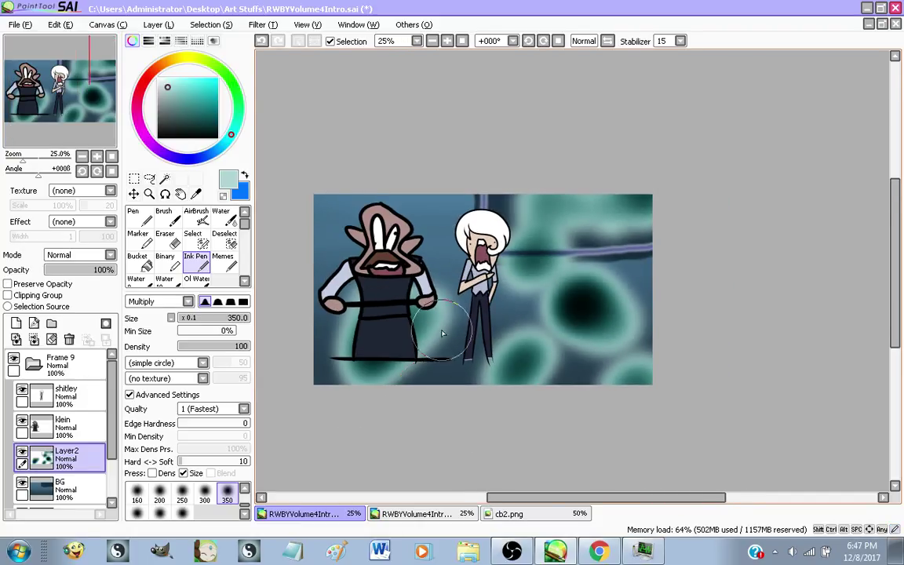
Undo all the teal blotches on Layer2 back to the bare lavender frame
{"action": "scroll", "coordinate": [444, 324], "scroll_direction": "up", "scroll_amount": 2}
{"action": "key", "text": "ctrl+z"}
{"action": "key", "text": "ctrl+z"}
{"action": "key", "text": "ctrl+z"}
{"action": "key", "text": "ctrl+z"}
{"action": "key", "text": "ctrl+z"}
{"action": "key", "text": "ctrl+z"}
{"action": "key", "text": "ctrl+z"}
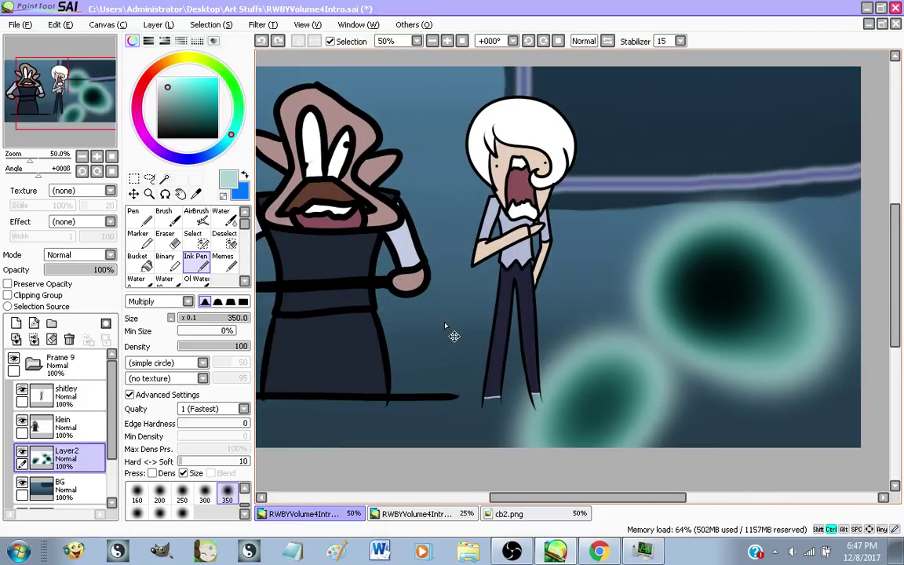
{"action": "scroll", "coordinate": [444, 326], "scroll_direction": "down", "scroll_amount": 1}
{"action": "scroll", "coordinate": [558, 144], "scroll_direction": "up", "scroll_amount": 1}
{"action": "mouse_move", "coordinate": [608, 154]}
{"action": "left_mouse_down"}
{"action": "mouse_move", "coordinate": [548, 195]}
{"action": "mouse_move", "coordinate": [731, 218]}
{"action": "mouse_move", "coordinate": [451, 256]}
{"action": "left_mouse_up"}
{"action": "key", "text": "ctrl+z"}
{"action": "key", "text": "ctrl+z"}
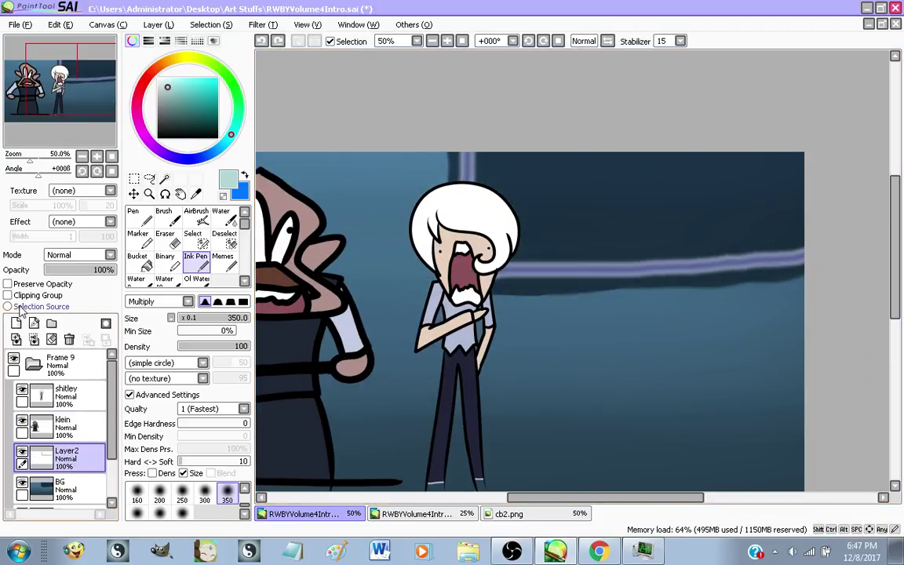
Add another layer above Layer2 and paint cloudy teal blotches over the dark picture area with the size 350 Ink Pen
{"action": "left_click", "coordinate": [15, 323]}
{"action": "left_click_drag", "start_coordinate": [533, 157], "coordinate": [540, 151]}
{"action": "mouse_move", "coordinate": [753, 228]}
{"action": "left_mouse_down"}
{"action": "mouse_move", "coordinate": [785, 257]}
{"action": "mouse_move", "coordinate": [687, 285]}
{"action": "mouse_move", "coordinate": [713, 186]}
{"action": "mouse_move", "coordinate": [753, 115]}
{"action": "mouse_move", "coordinate": [686, 208]}
{"action": "mouse_move", "coordinate": [537, 276]}
{"action": "left_mouse_up"}
{"action": "scroll", "coordinate": [604, 380], "scroll_direction": "down", "scroll_amount": 1}
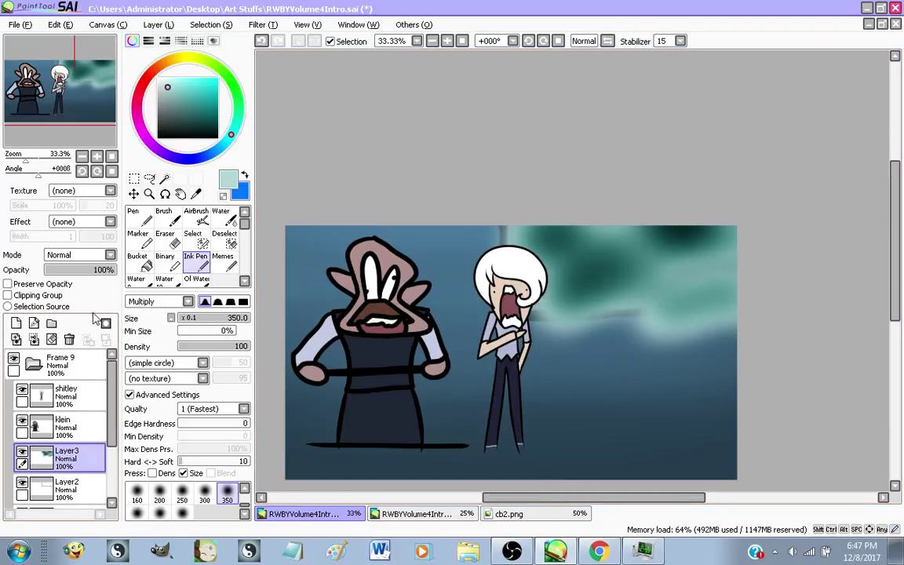
With BG active, select the wall around the picture using the Magic Wand at colour difference 33, undoing the stray selections
{"action": "left_click", "coordinate": [166, 179]}
{"action": "scroll", "coordinate": [63, 439], "scroll_direction": "down", "scroll_amount": 2}
{"action": "left_click", "coordinate": [67, 452]}
{"action": "left_click", "coordinate": [468, 346]}
{"action": "left_click", "coordinate": [582, 354]}
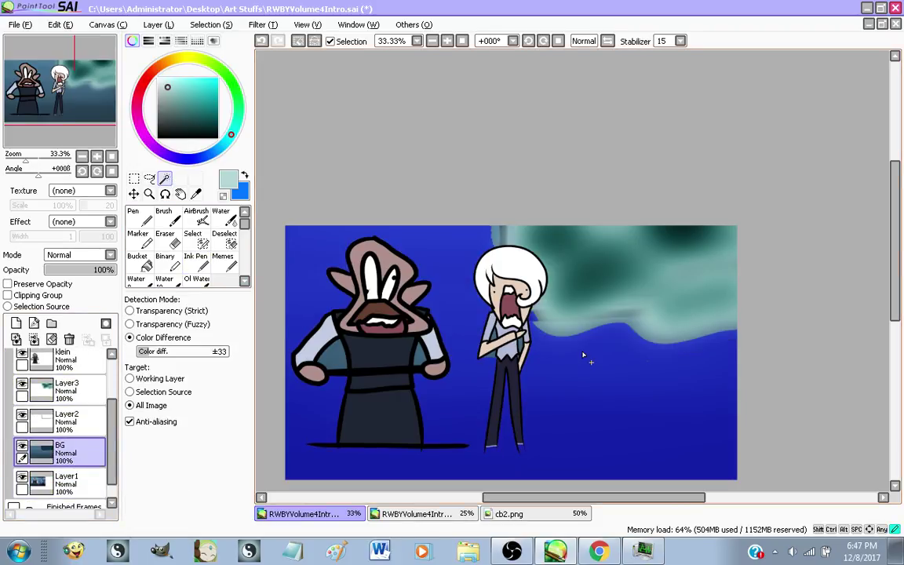
{"action": "left_click", "coordinate": [557, 331]}
{"action": "key", "text": "ctrl+z"}
{"action": "key", "text": "ctrl+z"}
{"action": "scroll", "coordinate": [583, 388], "scroll_direction": "up", "scroll_amount": 3}
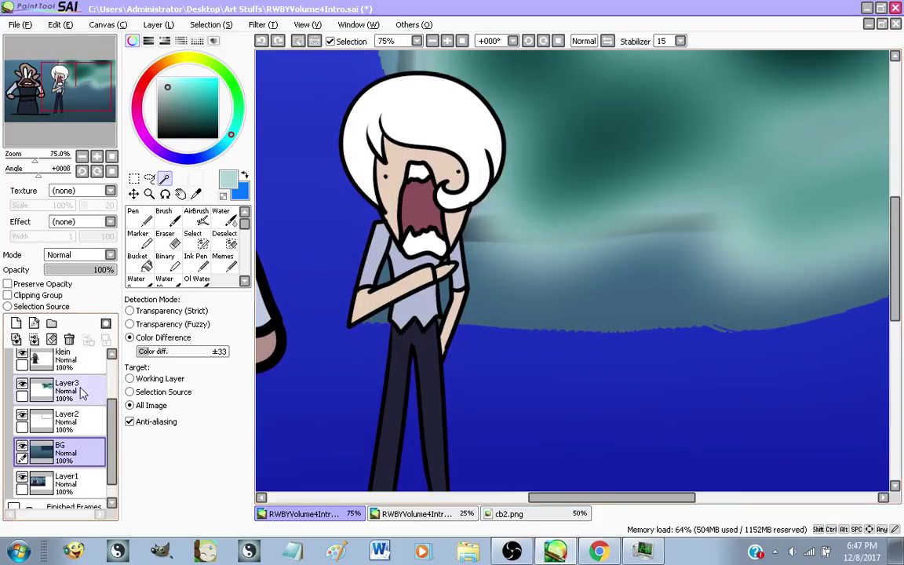
Hide Layer3 and add the picture frame's dark outer shadow and leftover wall patches to the selection
{"action": "left_click", "coordinate": [23, 386]}
{"action": "scroll", "coordinate": [539, 257], "scroll_direction": "down", "scroll_amount": 3}
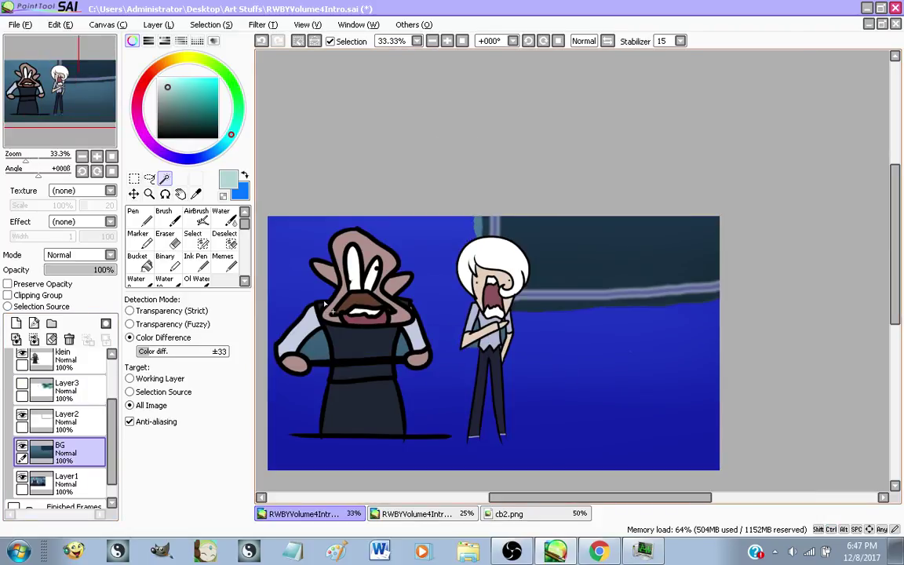
{"action": "scroll", "coordinate": [483, 219], "scroll_direction": "up", "scroll_amount": 4}
{"action": "left_click", "coordinate": [466, 244]}
{"action": "scroll", "coordinate": [408, 219], "scroll_direction": "down", "scroll_amount": 3}
{"action": "scroll", "coordinate": [414, 218], "scroll_direction": "up", "scroll_amount": 6}
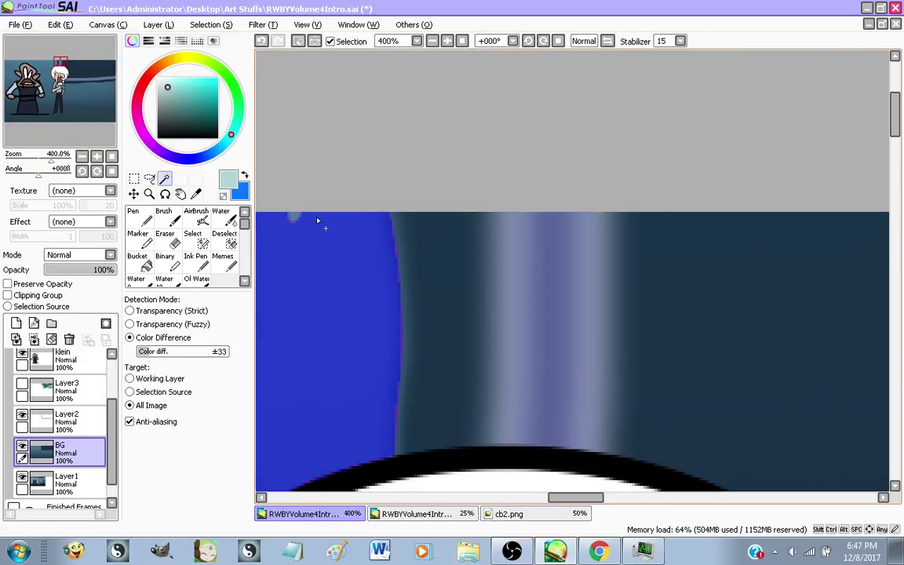
{"action": "scroll", "coordinate": [293, 218], "scroll_direction": "down", "scroll_amount": 5}
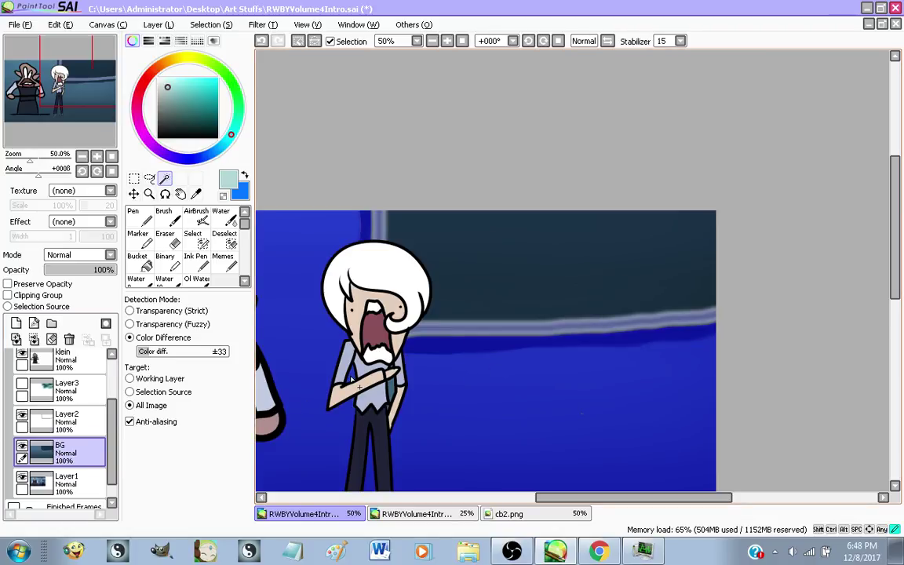
{"action": "scroll", "coordinate": [31, 376], "scroll_direction": "up", "scroll_amount": 3}
Hide the shitley layer and add the background area behind that character to the wall selection
{"action": "left_click", "coordinate": [22, 389]}
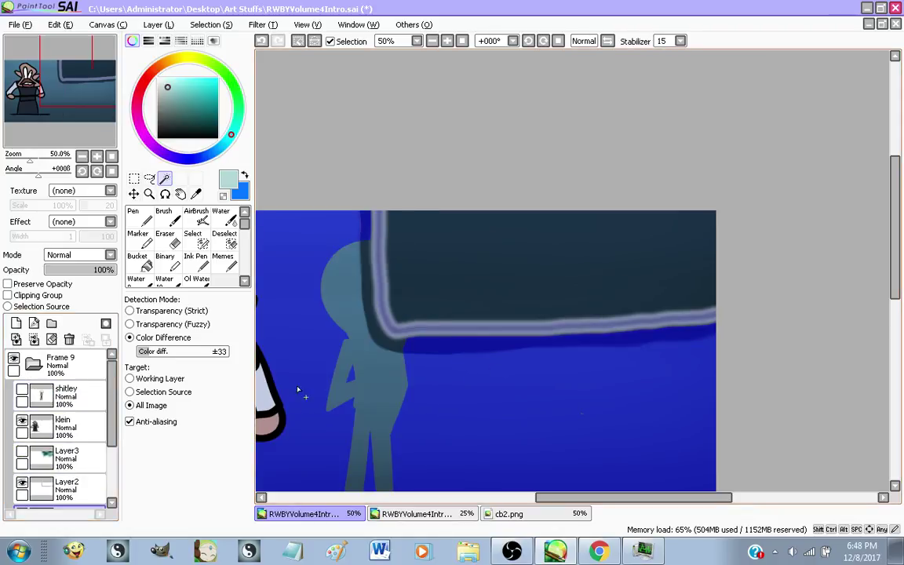
{"action": "left_click", "coordinate": [370, 326]}
{"action": "scroll", "coordinate": [401, 326], "scroll_direction": "down", "scroll_amount": 2}
{"action": "scroll", "coordinate": [379, 436], "scroll_direction": "up", "scroll_amount": 2}
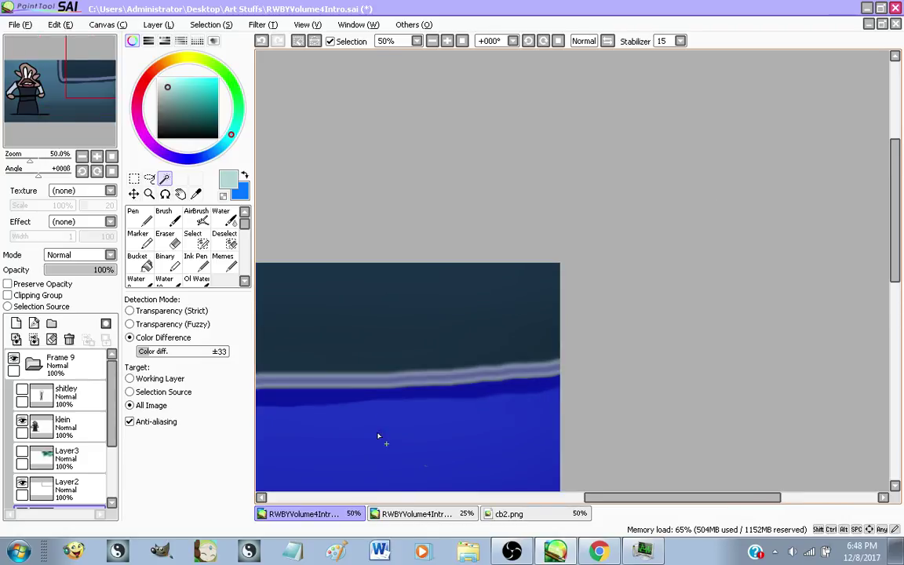
{"action": "scroll", "coordinate": [420, 330], "scroll_direction": "down", "scroll_amount": 3}
{"action": "scroll", "coordinate": [378, 353], "scroll_direction": "up", "scroll_amount": 2}
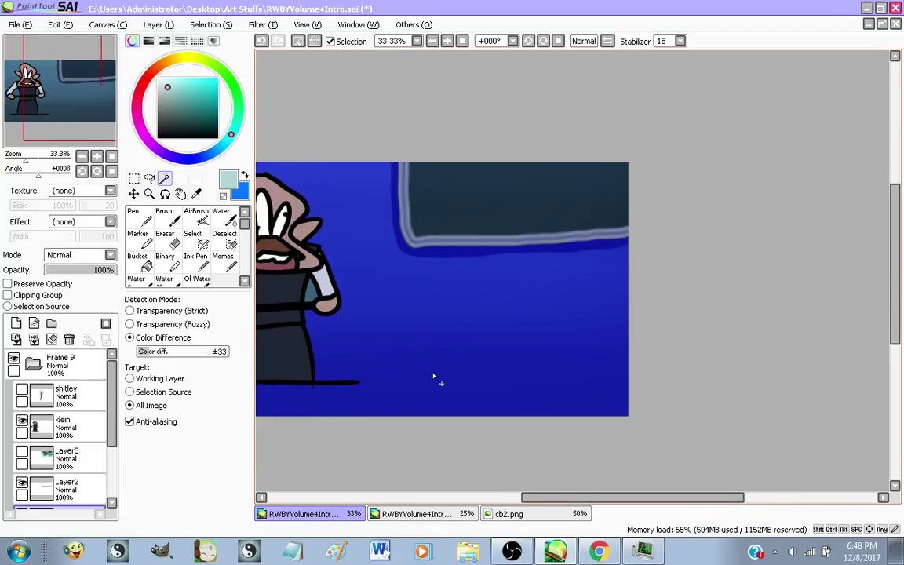
{"action": "scroll", "coordinate": [451, 386], "scroll_direction": "down", "scroll_amount": 1}
{"action": "scroll", "coordinate": [422, 298], "scroll_direction": "up", "scroll_amount": 1}
{"action": "scroll", "coordinate": [48, 459], "scroll_direction": "down", "scroll_amount": 1}
Show and select Layer3, erase its teal paint within the selected wall area and clear the selection
{"action": "left_click", "coordinate": [22, 428]}
{"action": "left_click", "coordinate": [70, 436]}
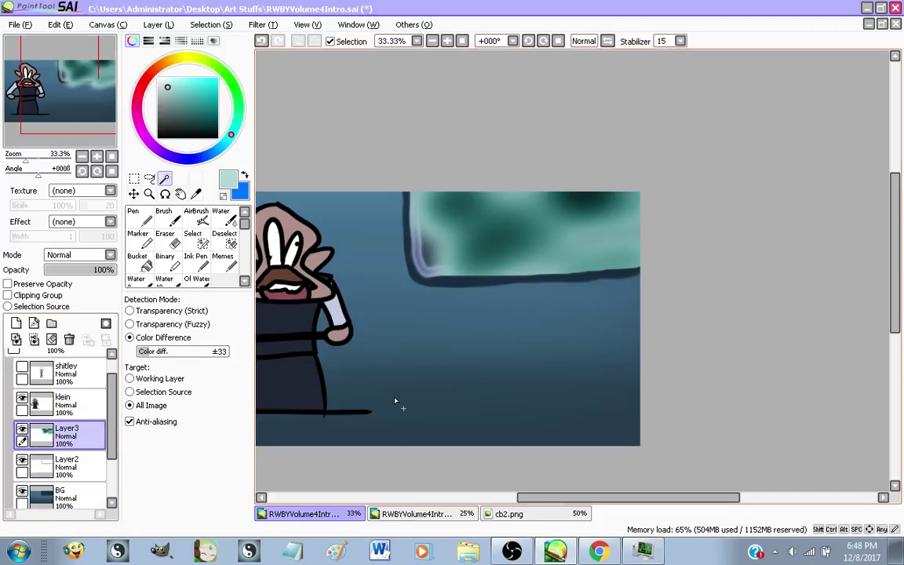
{"action": "scroll", "coordinate": [414, 392], "scroll_direction": "down", "scroll_amount": 2}
{"action": "scroll", "coordinate": [440, 345], "scroll_direction": "up", "scroll_amount": 2}
{"action": "scroll", "coordinate": [471, 329], "scroll_direction": "down", "scroll_amount": 1}
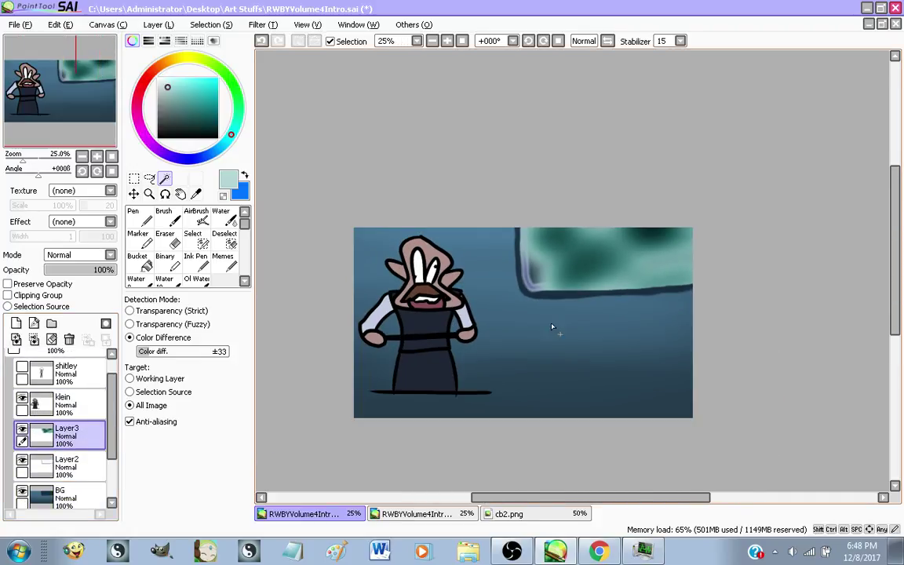
{"action": "scroll", "coordinate": [488, 323], "scroll_direction": "up", "scroll_amount": 1}
Show the shitley layer again and merge Layer3 and Layer2 down into BG
{"action": "left_click", "coordinate": [22, 365]}
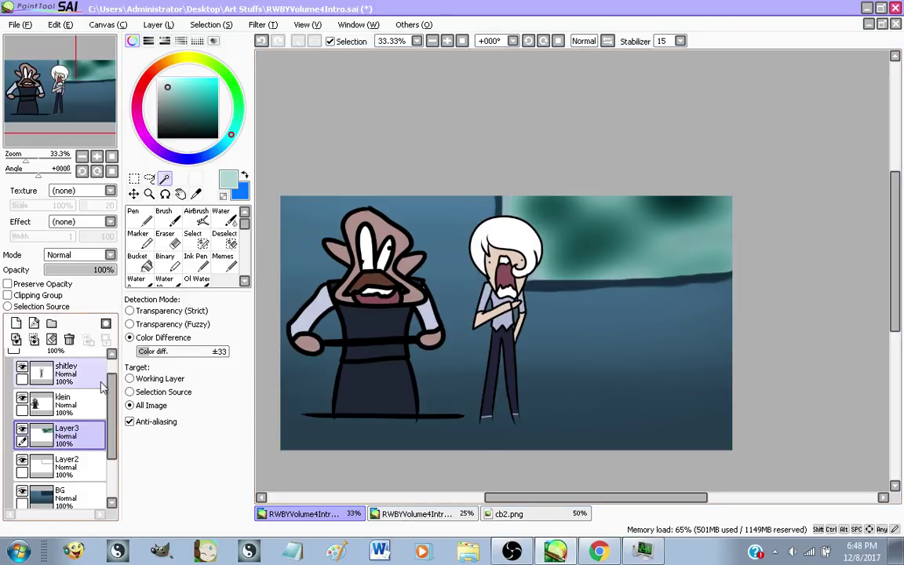
{"action": "left_click", "coordinate": [34, 339]}
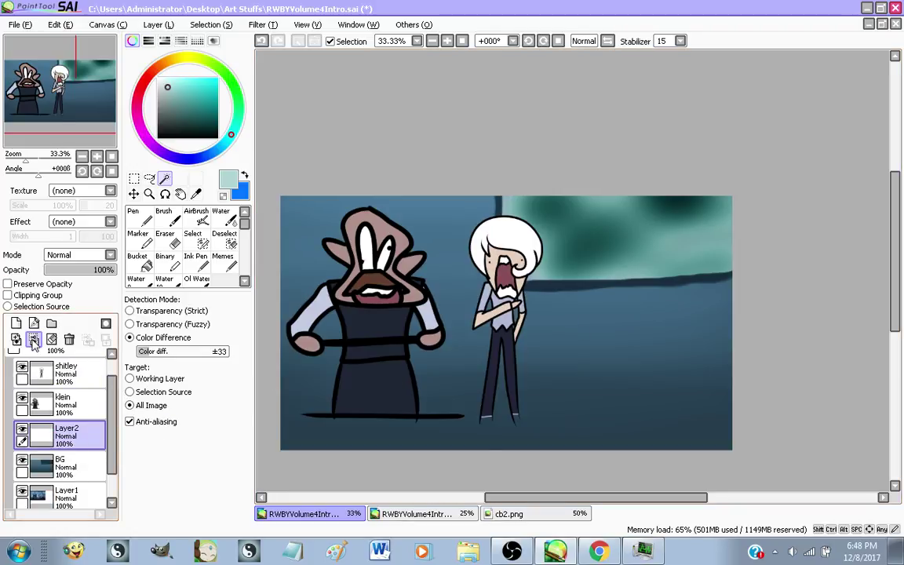
{"action": "left_click", "coordinate": [34, 339]}
{"action": "scroll", "coordinate": [534, 375], "scroll_direction": "down", "scroll_amount": 1}
{"action": "scroll", "coordinate": [460, 377], "scroll_direction": "up", "scroll_amount": 1}
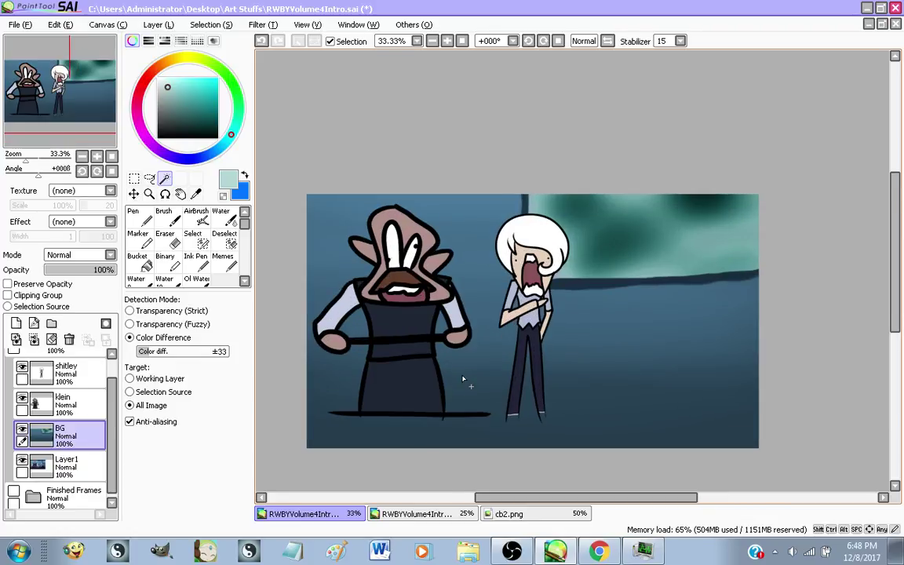
{"action": "scroll", "coordinate": [439, 381], "scroll_direction": "up", "scroll_amount": 1}
{"action": "scroll", "coordinate": [456, 409], "scroll_direction": "down", "scroll_amount": 1}
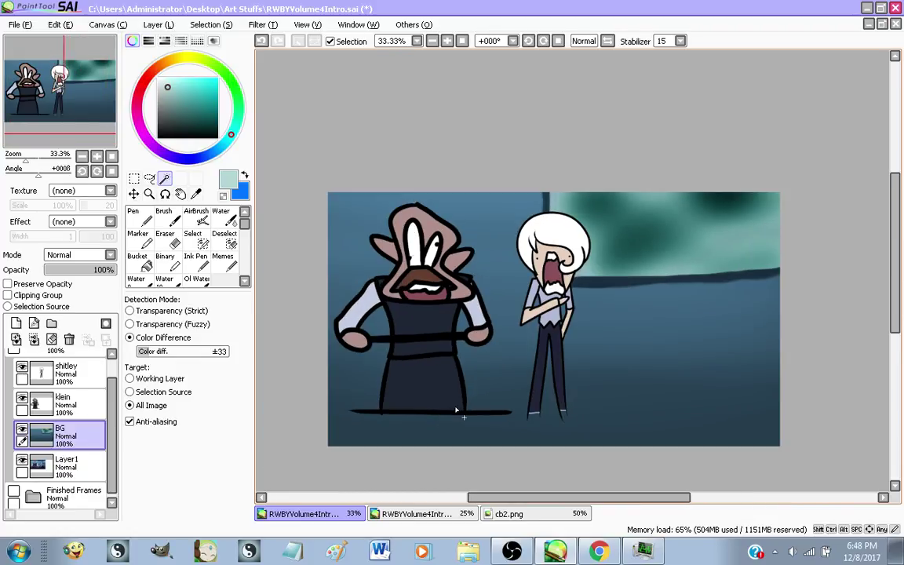
{"action": "scroll", "coordinate": [443, 407], "scroll_direction": "up", "scroll_amount": 1}
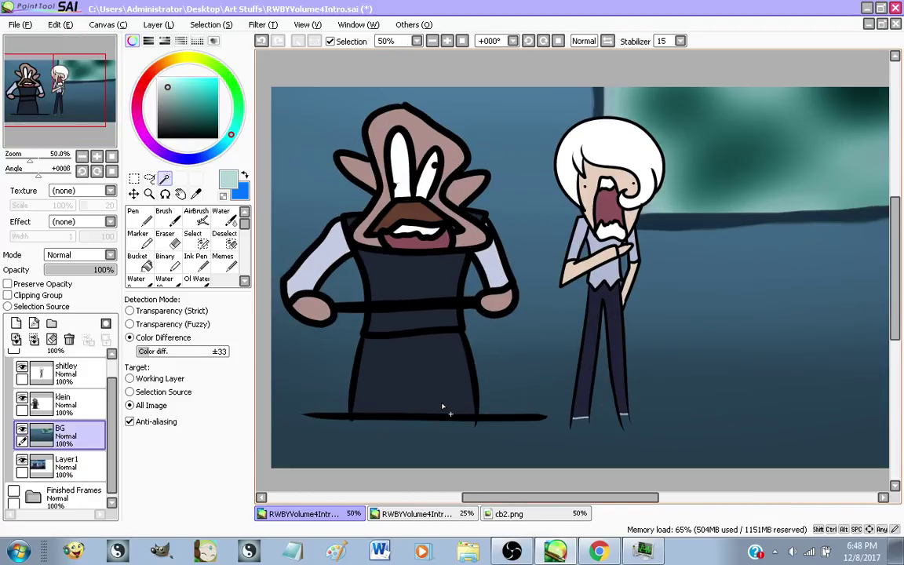
Delete the reference Layer1, collapse and hide the Frame 9 folder and file it under Finished Frames
{"action": "left_click", "coordinate": [88, 379]}
{"action": "left_click", "coordinate": [78, 462]}
{"action": "left_click", "coordinate": [67, 341]}
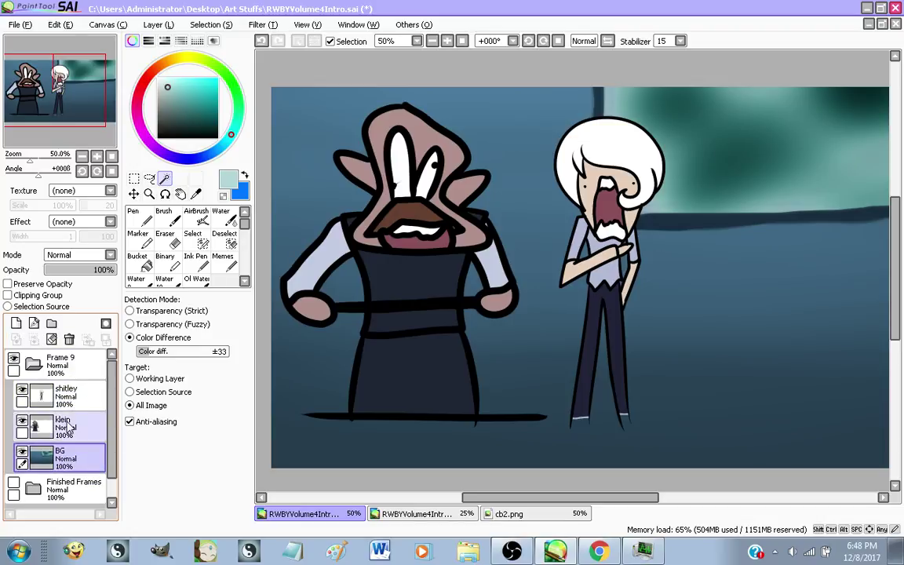
{"action": "left_click", "coordinate": [36, 363]}
{"action": "left_click", "coordinate": [14, 357]}
{"action": "left_click", "coordinate": [69, 339]}
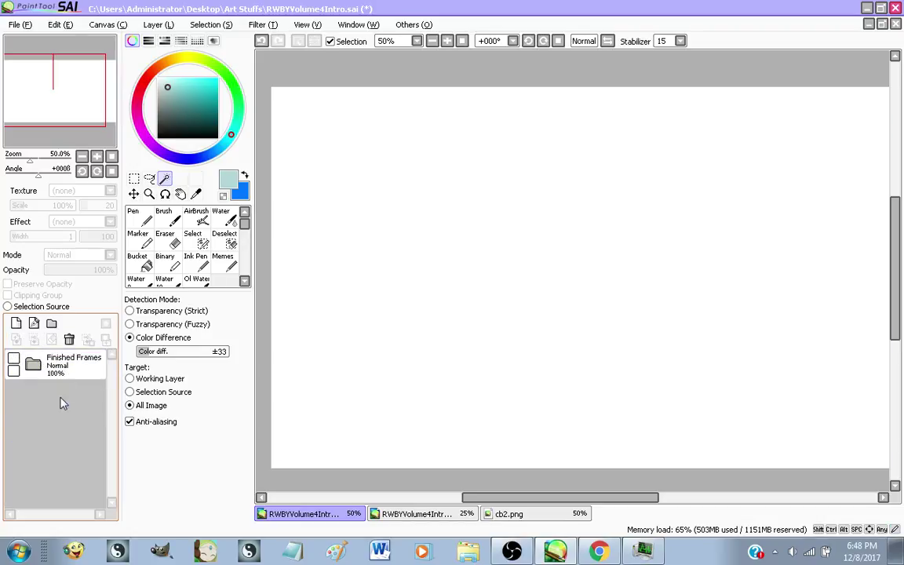
Switch to the RWBY Volume 4 intro in Chrome, play to the white-moustached man's shot at 0:28 and capture the screen
{"action": "left_click", "coordinate": [571, 547]}
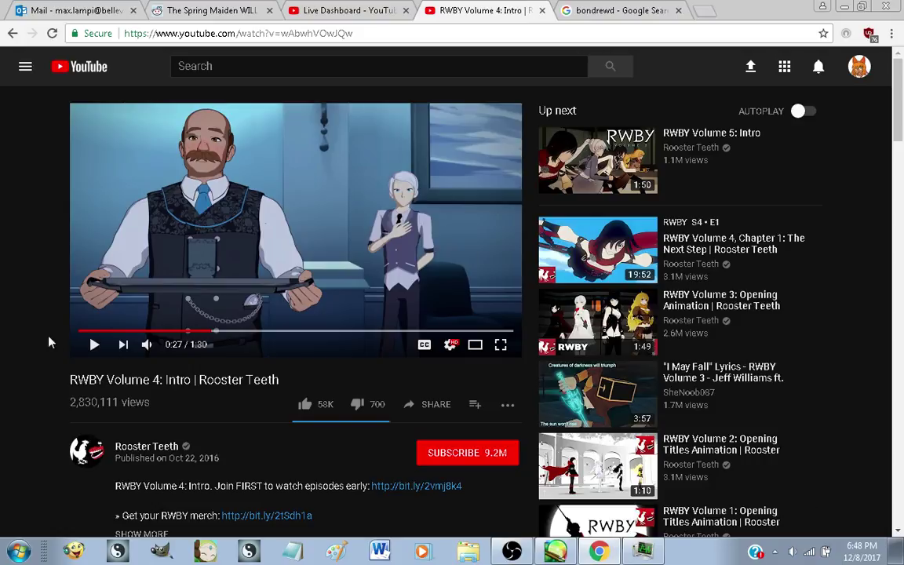
{"action": "left_click", "coordinate": [95, 346]}
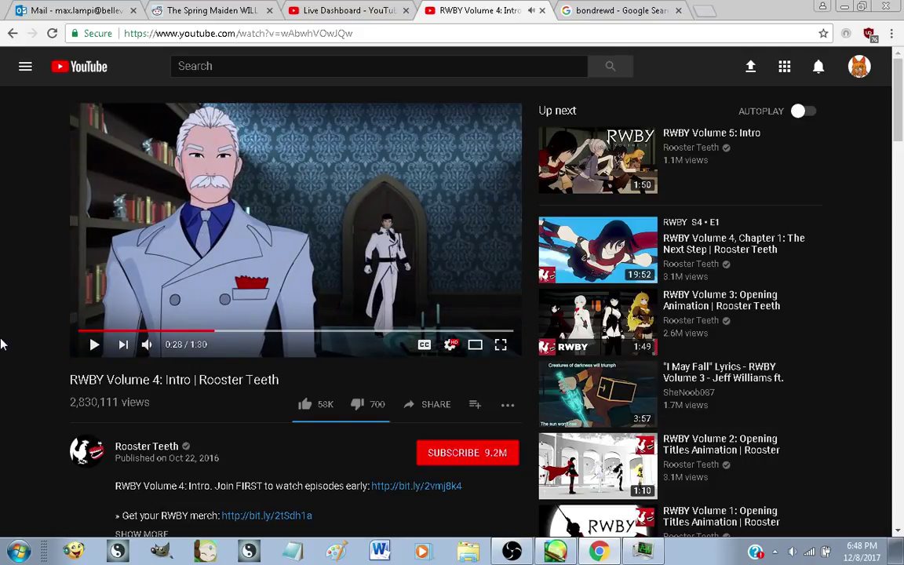
{"action": "left_click", "coordinate": [94, 346]}
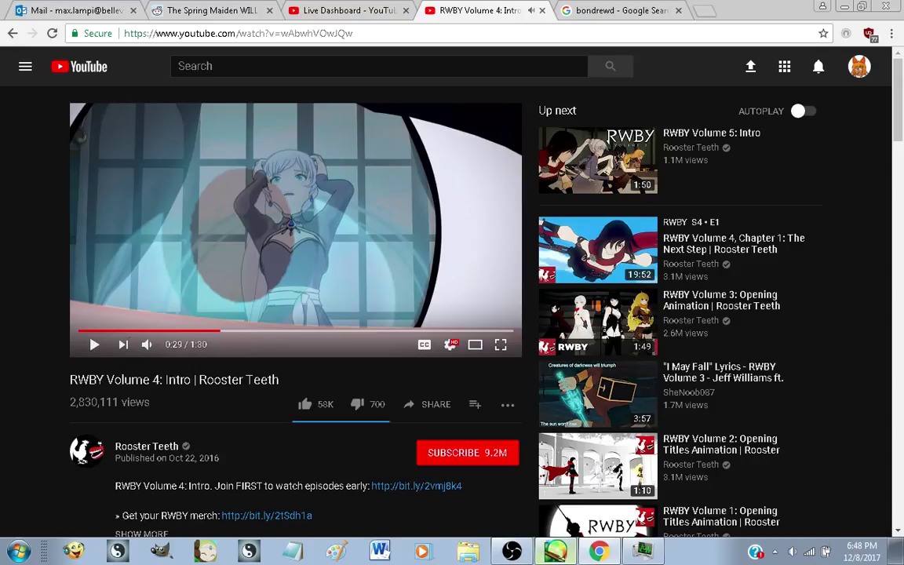
Return to PaintTool SAI and paste the captured 0:28 video frame as a new reference layer
{"action": "left_click", "coordinate": [555, 552]}
{"action": "key", "text": "ctrl+v"}
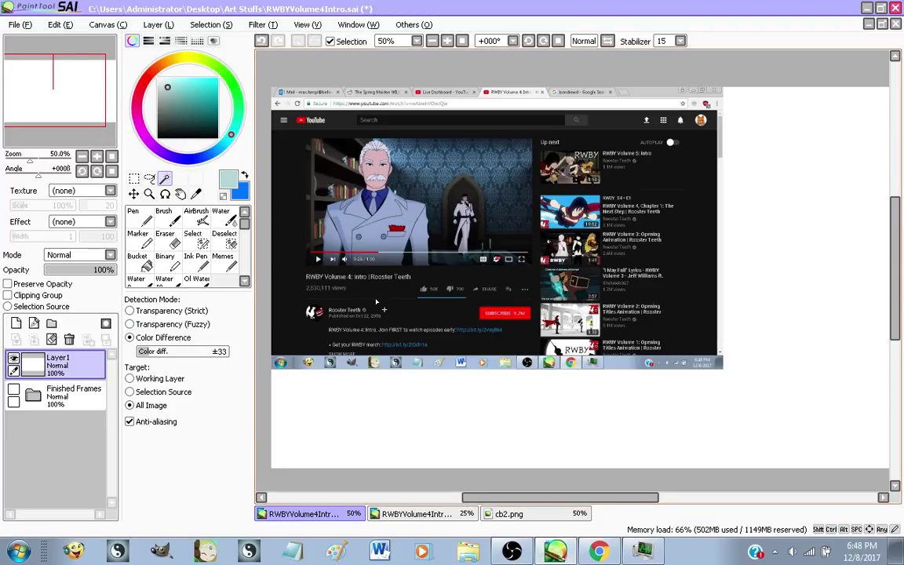
{"action": "scroll", "coordinate": [353, 137], "scroll_direction": "up", "scroll_amount": 2}
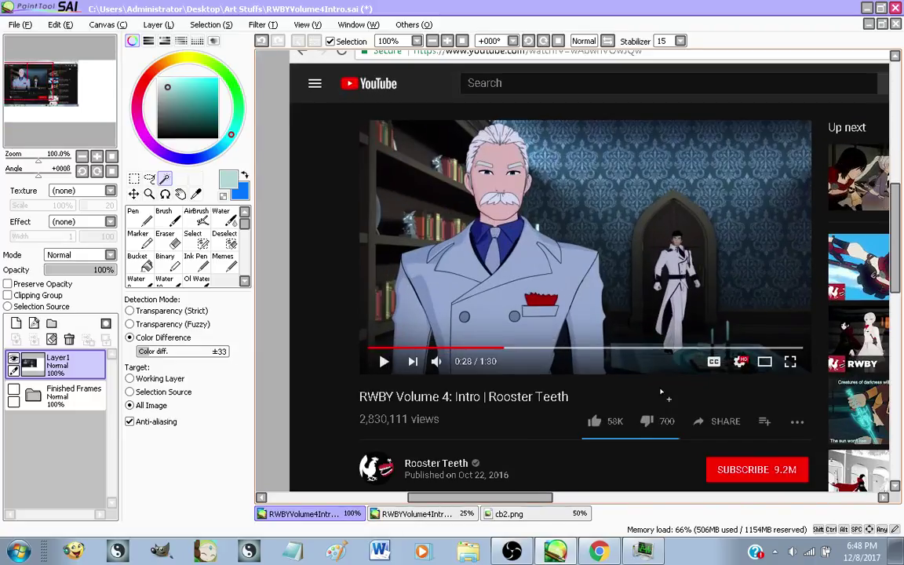
Cut the video frame out of the pasted screenshot, delete the leftover screenshot layer and paste the frame back as Layer1
{"action": "left_click", "coordinate": [135, 179]}
{"action": "scroll", "coordinate": [309, 204], "scroll_direction": "down", "scroll_amount": 1}
{"action": "scroll", "coordinate": [308, 193], "scroll_direction": "up", "scroll_amount": 1}
{"action": "left_click_drag", "start_coordinate": [324, 148], "coordinate": [779, 398]}
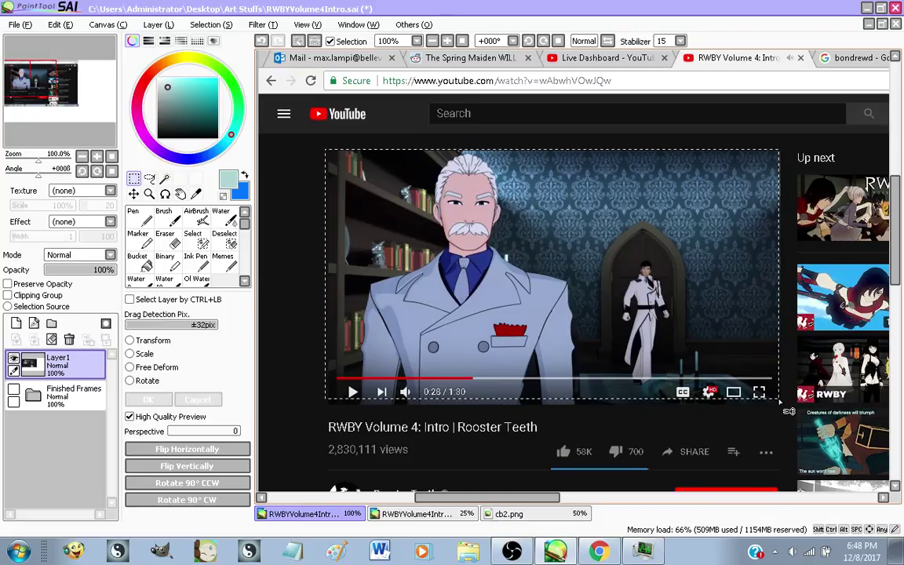
{"action": "key", "text": "Delete"}
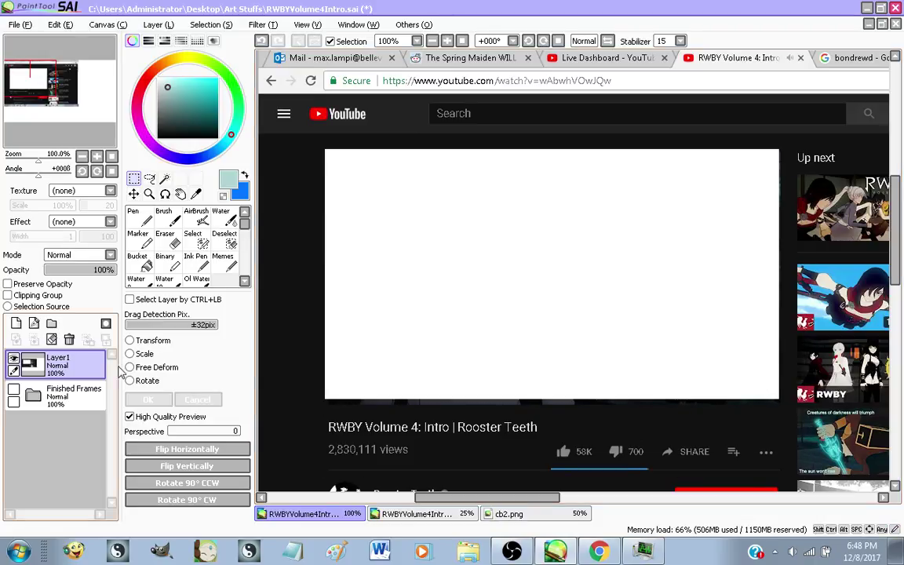
{"action": "left_click", "coordinate": [71, 340]}
{"action": "key", "text": "ctrl+v"}
Transform the pasted video frame, enlarging and positioning it to fill the whole canvas
{"action": "scroll", "coordinate": [374, 265], "scroll_direction": "down", "scroll_amount": 3}
{"action": "key", "text": "ctrl+t"}
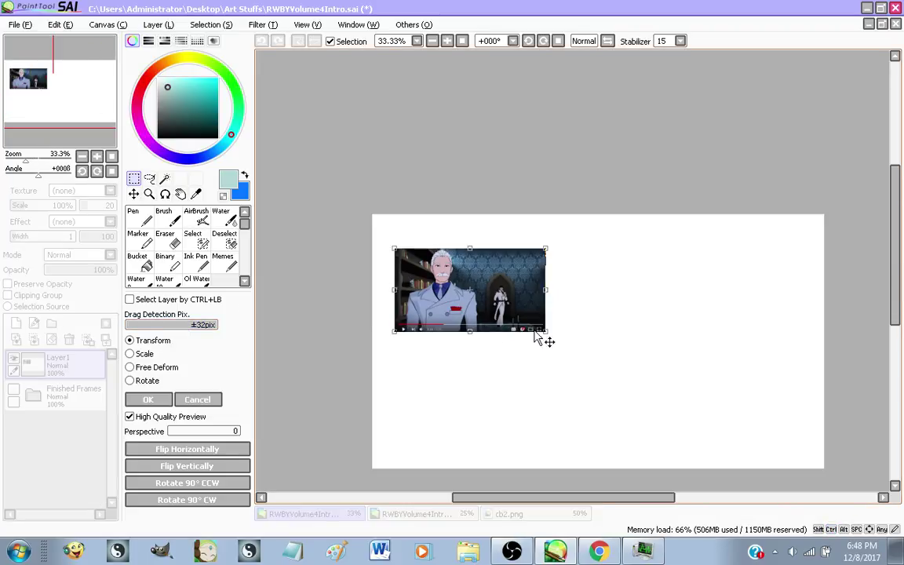
{"action": "left_click_drag", "start_coordinate": [545, 335], "coordinate": [804, 534]}
{"action": "left_click_drag", "start_coordinate": [703, 404], "coordinate": [678, 373]}
{"action": "left_click_drag", "start_coordinate": [804, 449], "coordinate": [830, 472]}
{"action": "left_click_drag", "start_coordinate": [728, 400], "coordinate": [720, 397]}
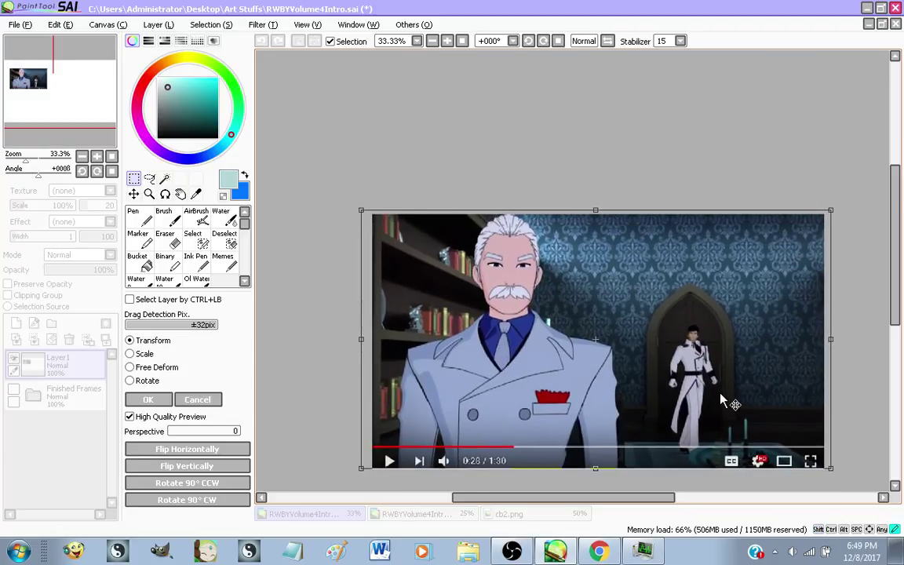
{"action": "left_click", "coordinate": [157, 401]}
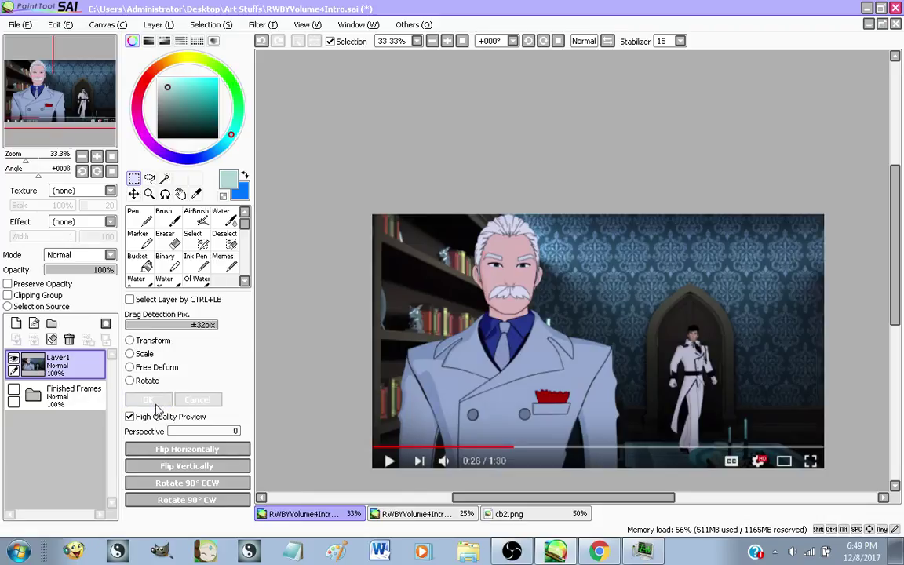
{"action": "scroll", "coordinate": [385, 397], "scroll_direction": "down", "scroll_amount": 1}
{"action": "scroll", "coordinate": [595, 470], "scroll_direction": "up", "scroll_amount": 1}
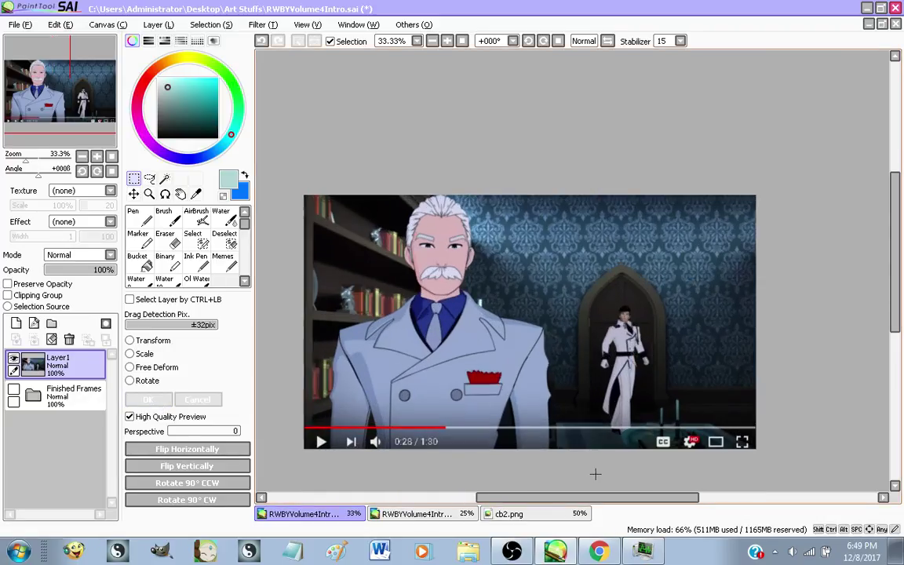
Add Layer2 above the reference and sample the wallpaper's dark blue background and light blue pattern as the two working colours
{"action": "left_click", "coordinate": [16, 323]}
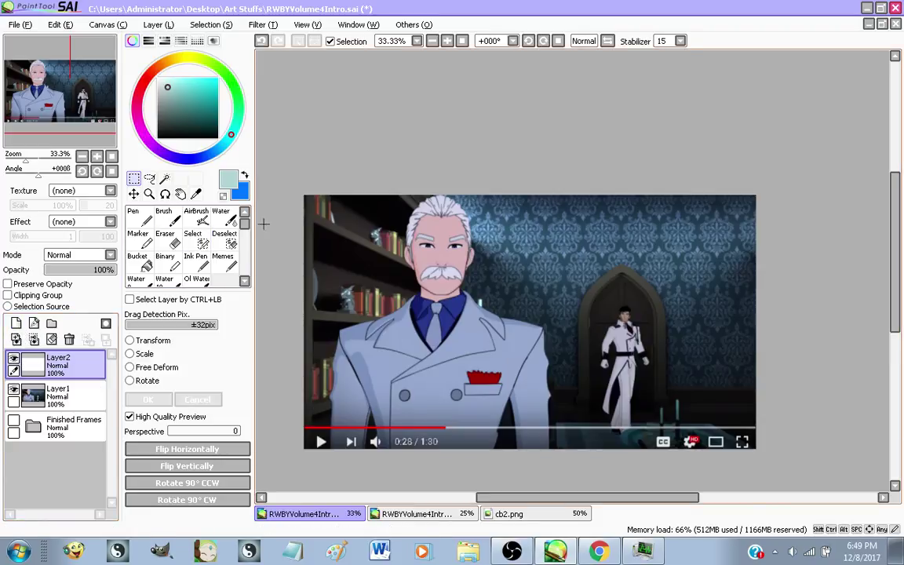
{"action": "scroll", "coordinate": [523, 241], "scroll_direction": "up", "scroll_amount": 6}
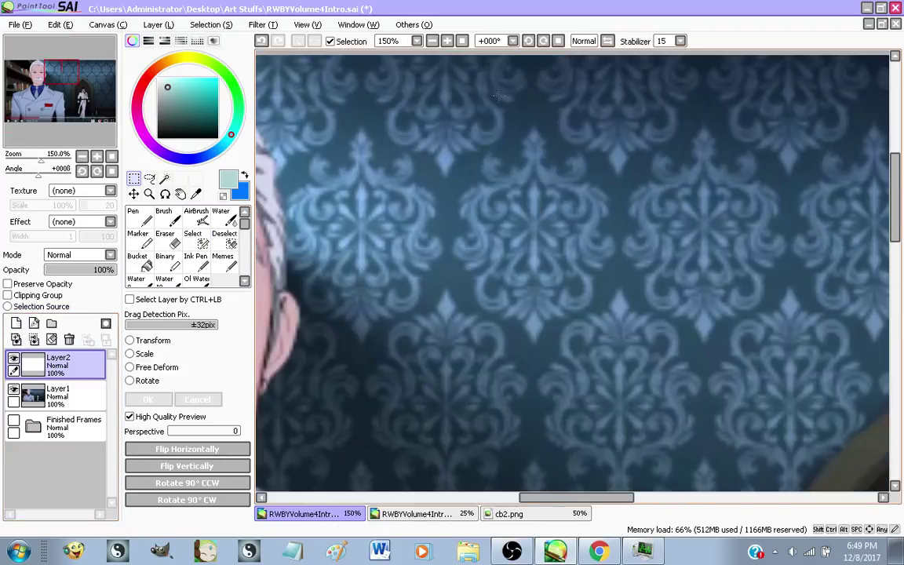
{"action": "right_click", "coordinate": [534, 141]}
{"action": "left_click", "coordinate": [244, 177]}
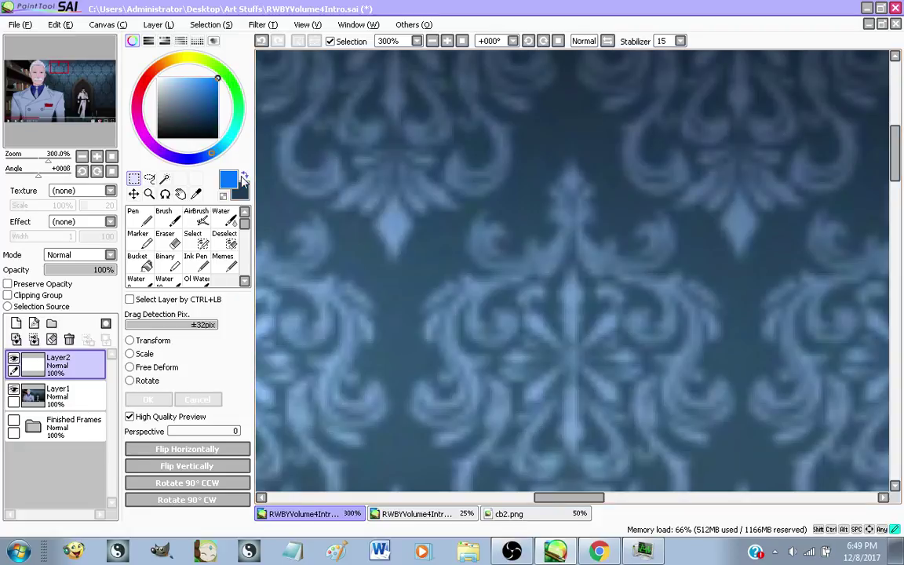
{"action": "scroll", "coordinate": [522, 332], "scroll_direction": "up", "scroll_amount": 2}
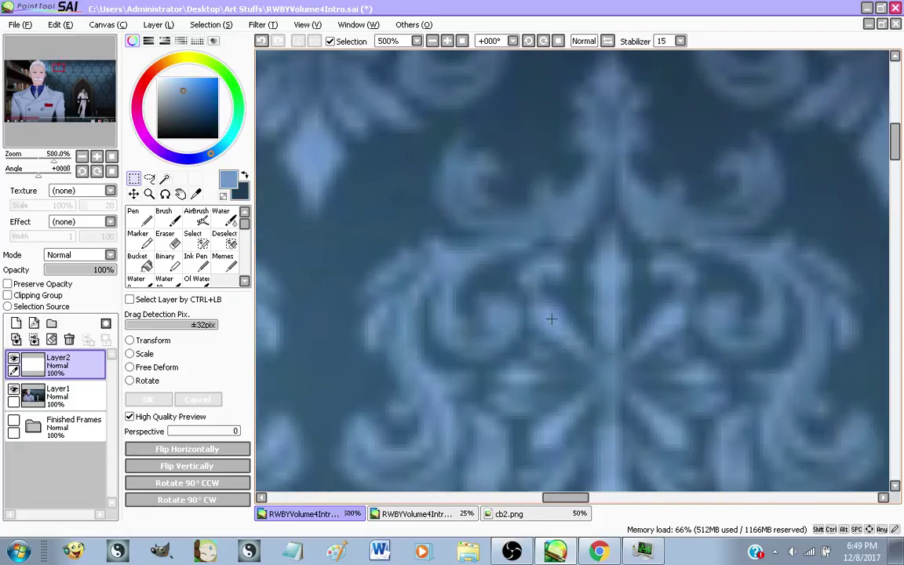
{"action": "scroll", "coordinate": [556, 314], "scroll_direction": "down", "scroll_amount": 8}
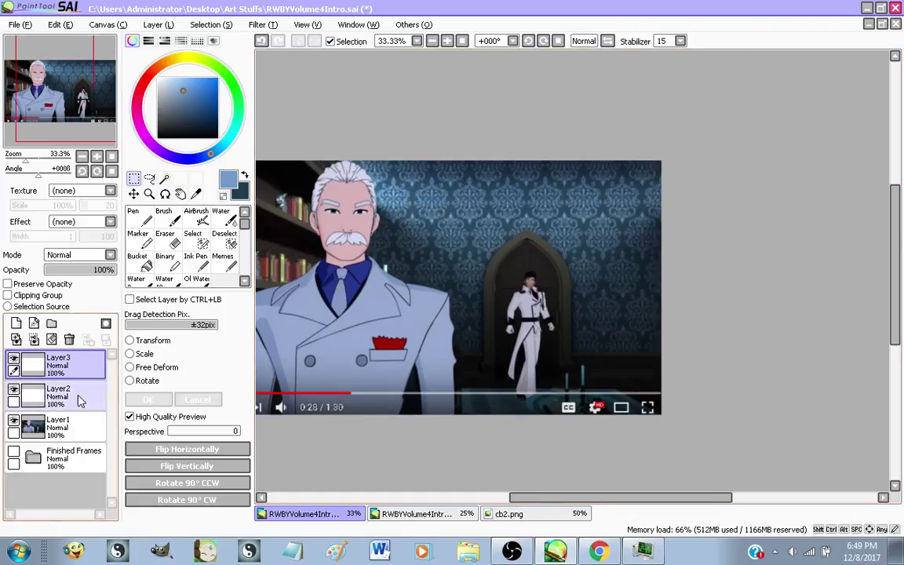
Cover the wall area on Layer2 in dark blue with the Pen at size 500, and ready the AirBrush with light blue
{"action": "left_click", "coordinate": [138, 236]}
{"action": "left_click", "coordinate": [143, 218]}
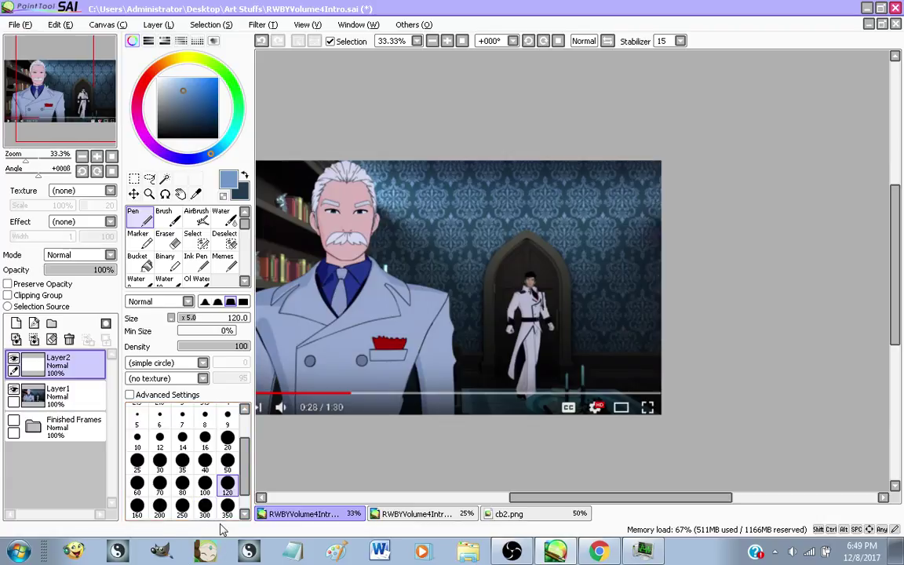
{"action": "scroll", "coordinate": [229, 502], "scroll_direction": "down", "scroll_amount": 1}
{"action": "left_click", "coordinate": [182, 508]}
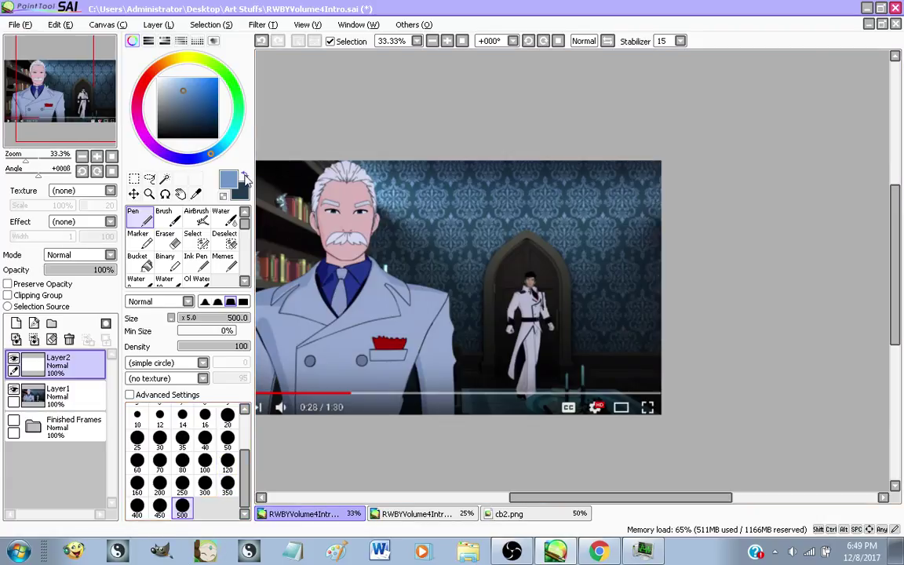
{"action": "left_click", "coordinate": [243, 177]}
{"action": "mouse_move", "coordinate": [377, 113]}
{"action": "left_mouse_down"}
{"action": "mouse_move", "coordinate": [340, 417]}
{"action": "mouse_move", "coordinate": [350, 478]}
{"action": "mouse_move", "coordinate": [379, 194]}
{"action": "mouse_move", "coordinate": [413, 262]}
{"action": "mouse_move", "coordinate": [422, 380]}
{"action": "mouse_move", "coordinate": [524, 164]}
{"action": "mouse_move", "coordinate": [606, 66]}
{"action": "mouse_move", "coordinate": [651, 116]}
{"action": "left_mouse_up"}
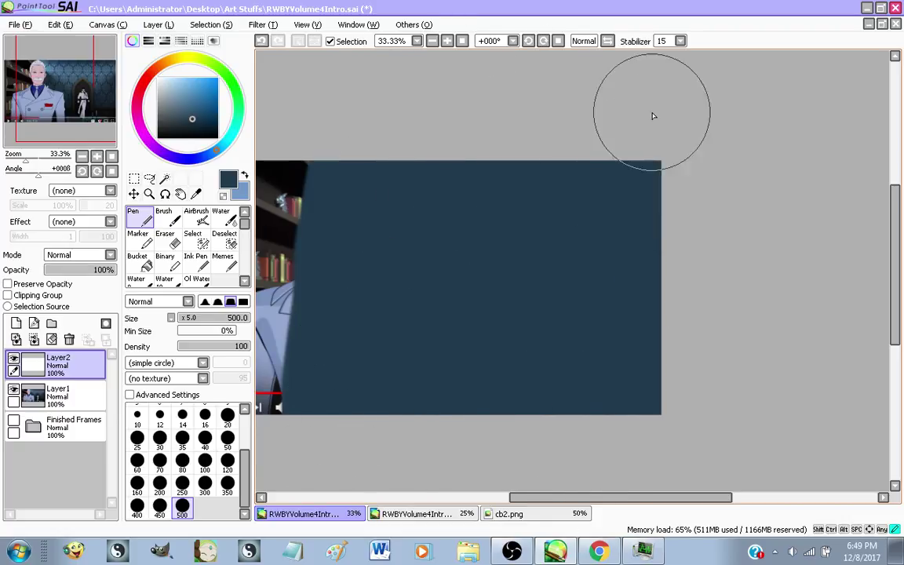
{"action": "left_click", "coordinate": [245, 176]}
{"action": "left_click", "coordinate": [200, 221]}
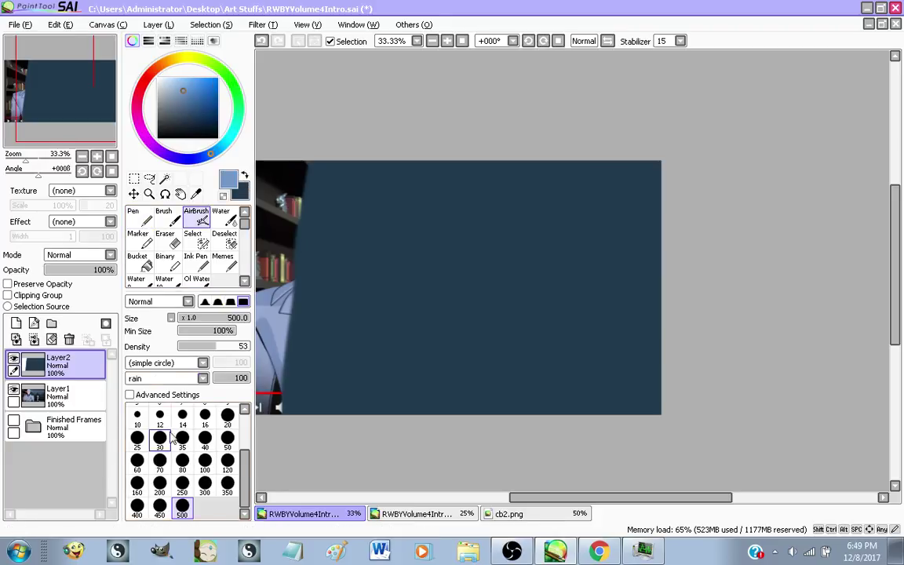
Try airbrushing a light blue wallpaper pattern over the wall with the Floral01 texture
{"action": "left_click", "coordinate": [186, 380]}
{"action": "scroll", "coordinate": [174, 502], "scroll_direction": "up", "scroll_amount": 10}
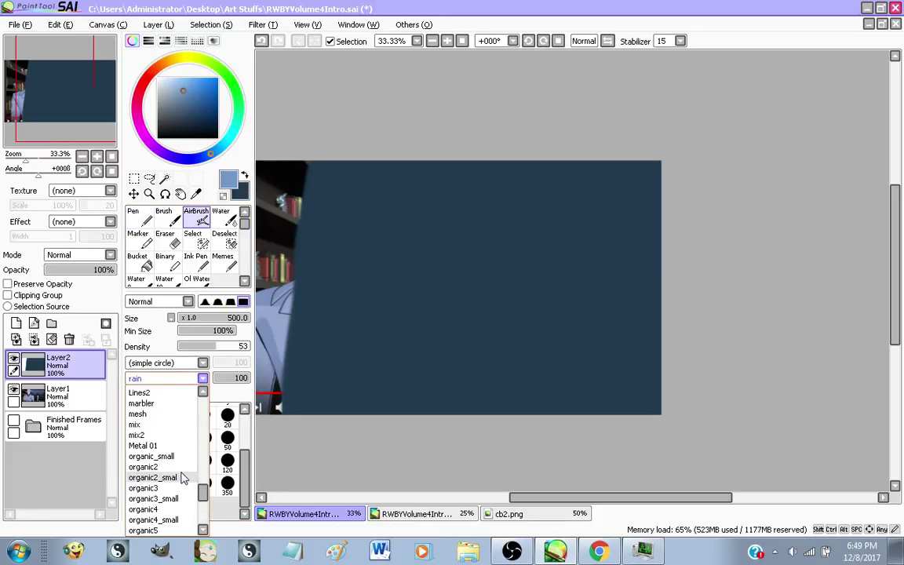
{"action": "scroll", "coordinate": [186, 485], "scroll_direction": "up", "scroll_amount": 6}
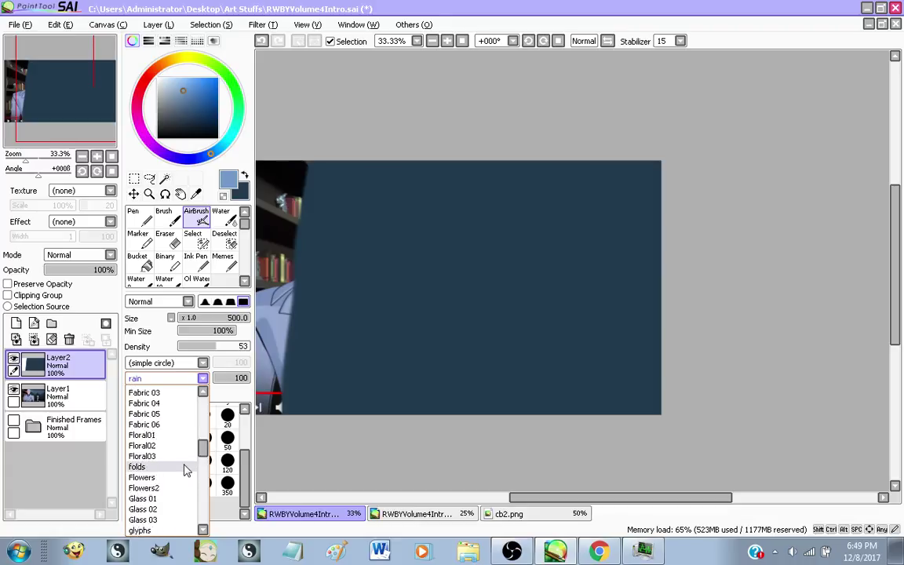
{"action": "left_click", "coordinate": [181, 468]}
{"action": "mouse_move", "coordinate": [296, 253]}
{"action": "left_mouse_down"}
{"action": "mouse_move", "coordinate": [376, 157]}
{"action": "mouse_move", "coordinate": [361, 408]}
{"action": "mouse_move", "coordinate": [425, 113]}
{"action": "left_mouse_up"}
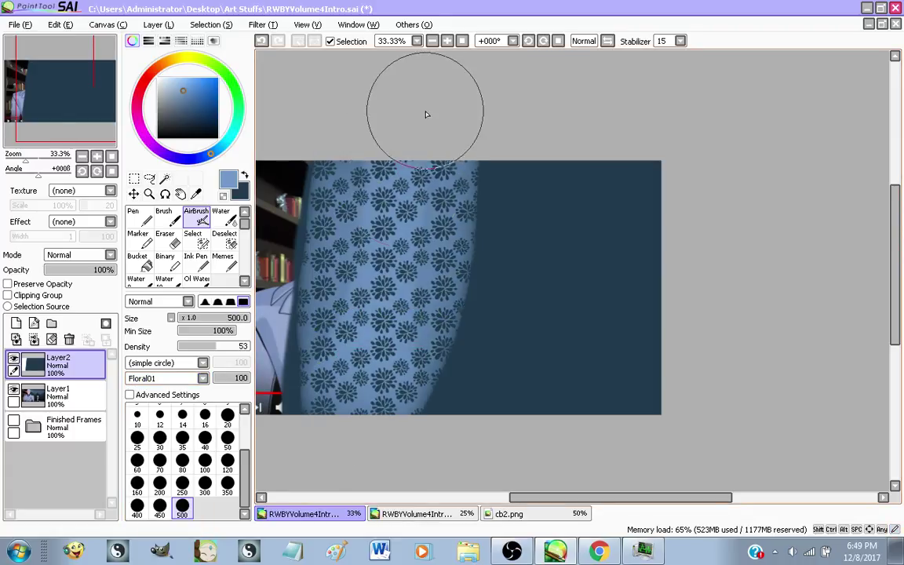
{"action": "key", "text": "ctrl+z"}
Try the Floral02 and Floral03 textures on the dark blue wall, undoing each test stroke
{"action": "left_click", "coordinate": [167, 379]}
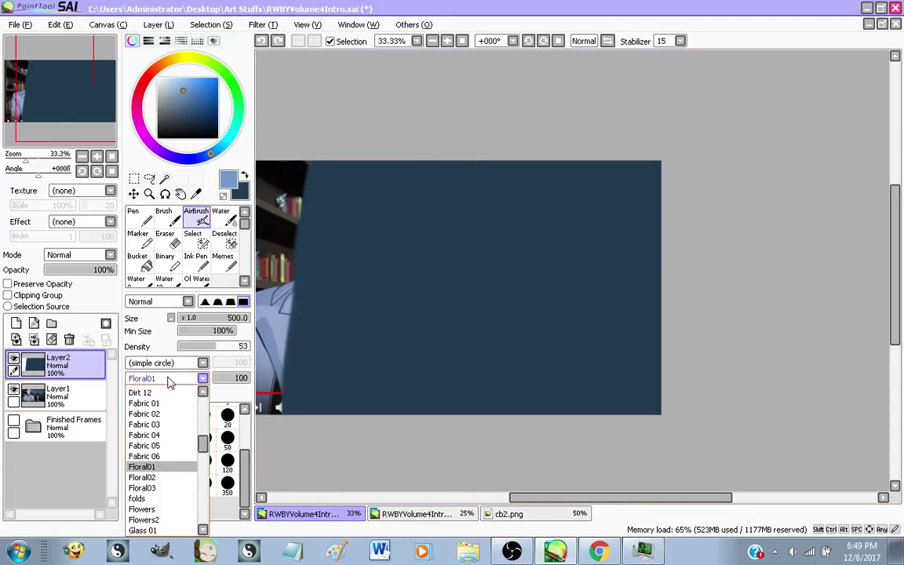
{"action": "left_click", "coordinate": [155, 478]}
{"action": "left_click_drag", "start_coordinate": [424, 231], "coordinate": [381, 410]}
{"action": "key", "text": "ctrl+z"}
{"action": "left_click", "coordinate": [149, 379]}
{"action": "left_click", "coordinate": [145, 444]}
{"action": "mouse_move", "coordinate": [451, 182]}
{"action": "left_mouse_down"}
{"action": "mouse_move", "coordinate": [428, 448]}
{"action": "mouse_move", "coordinate": [392, 432]}
{"action": "left_mouse_up"}
{"action": "key", "text": "ctrl+z"}
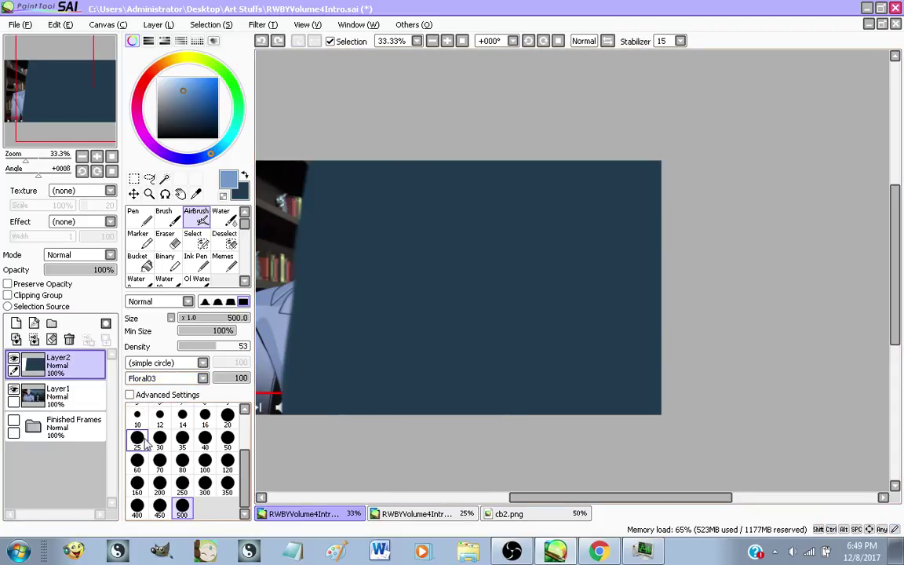
Try the Flowers texture on the wall, inspect the pattern up close and undo the stroke
{"action": "left_click", "coordinate": [167, 379]}
{"action": "left_click", "coordinate": [170, 480]}
{"action": "left_click_drag", "start_coordinate": [360, 274], "coordinate": [365, 412]}
{"action": "scroll", "coordinate": [349, 335], "scroll_direction": "up", "scroll_amount": 2}
{"action": "scroll", "coordinate": [464, 309], "scroll_direction": "down", "scroll_amount": 1}
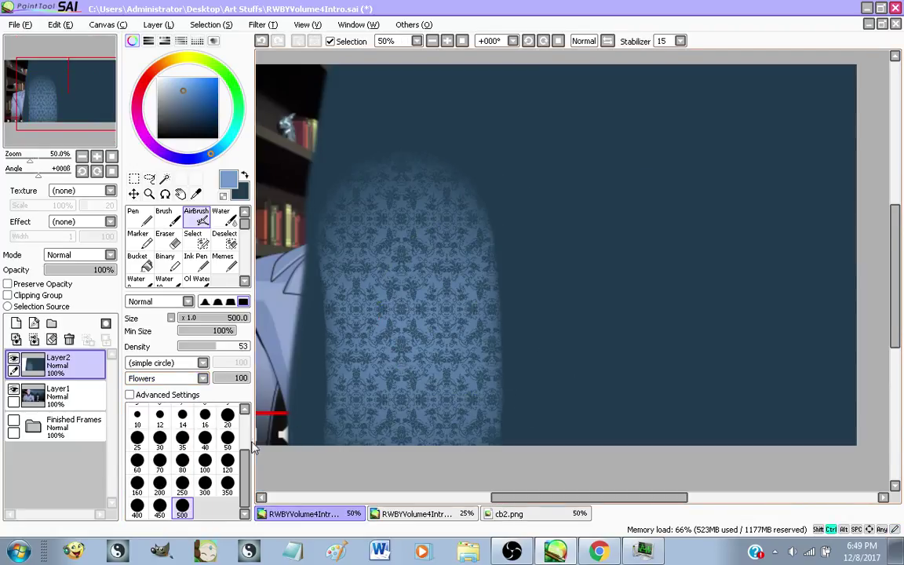
{"action": "key", "text": "ctrl+z"}
Try the Flowers2 texture on the wall and undo the test stroke
{"action": "left_click", "coordinate": [164, 497]}
{"action": "mouse_move", "coordinate": [501, 326]}
{"action": "left_mouse_down"}
{"action": "mouse_move", "coordinate": [508, 431]}
{"action": "mouse_move", "coordinate": [509, 278]}
{"action": "left_mouse_up"}
{"action": "scroll", "coordinate": [474, 389], "scroll_direction": "up", "scroll_amount": 3}
{"action": "scroll", "coordinate": [464, 310], "scroll_direction": "down", "scroll_amount": 1}
{"action": "key", "text": "ctrl+z"}
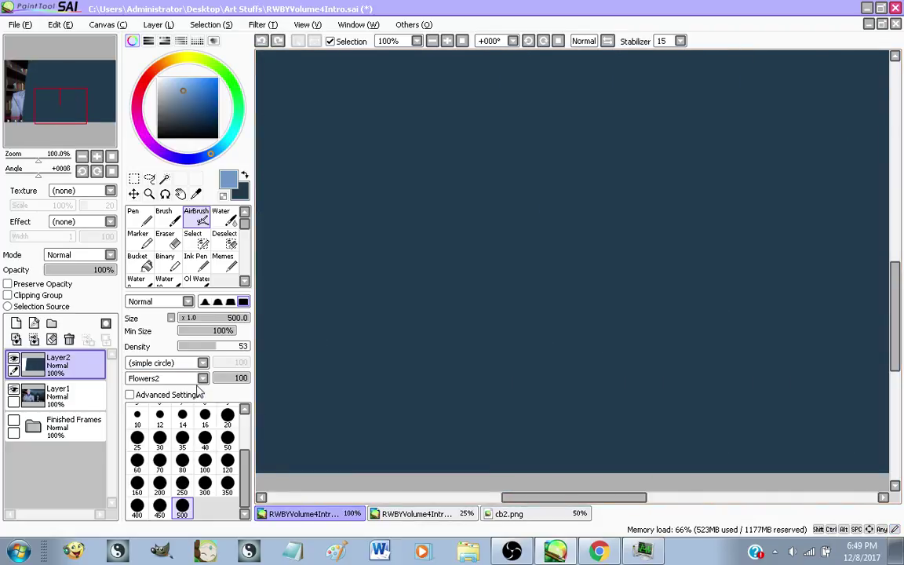
Airbrush the light blue pattern across the whole wall using the Flowers texture at size 500 and density 27
{"action": "left_click", "coordinate": [201, 378]}
{"action": "left_click", "coordinate": [167, 489]}
{"action": "scroll", "coordinate": [436, 280], "scroll_direction": "down", "scroll_amount": 2}
{"action": "mouse_move", "coordinate": [463, 314]}
{"action": "left_mouse_down"}
{"action": "mouse_move", "coordinate": [502, 389]}
{"action": "mouse_move", "coordinate": [490, 117]}
{"action": "mouse_move", "coordinate": [481, 428]}
{"action": "left_mouse_up"}
{"action": "scroll", "coordinate": [482, 428], "scroll_direction": "down", "scroll_amount": 1}
{"action": "key", "text": "ctrl+z"}
{"action": "key", "text": "ctrl+z"}
{"action": "mouse_move", "coordinate": [440, 140]}
{"action": "left_mouse_down"}
{"action": "mouse_move", "coordinate": [465, 492]}
{"action": "mouse_move", "coordinate": [629, 455]}
{"action": "mouse_move", "coordinate": [556, 194]}
{"action": "mouse_move", "coordinate": [574, 90]}
{"action": "mouse_move", "coordinate": [600, 468]}
{"action": "mouse_move", "coordinate": [640, 488]}
{"action": "mouse_move", "coordinate": [696, 28]}
{"action": "mouse_move", "coordinate": [782, 467]}
{"action": "mouse_move", "coordinate": [692, 95]}
{"action": "mouse_move", "coordinate": [664, 481]}
{"action": "mouse_move", "coordinate": [623, 456]}
{"action": "mouse_move", "coordinate": [506, 217]}
{"action": "mouse_move", "coordinate": [451, 345]}
{"action": "mouse_move", "coordinate": [526, 461]}
{"action": "left_mouse_up"}
{"action": "scroll", "coordinate": [470, 352], "scroll_direction": "up", "scroll_amount": 1}
{"action": "scroll", "coordinate": [450, 347], "scroll_direction": "down", "scroll_amount": 1}
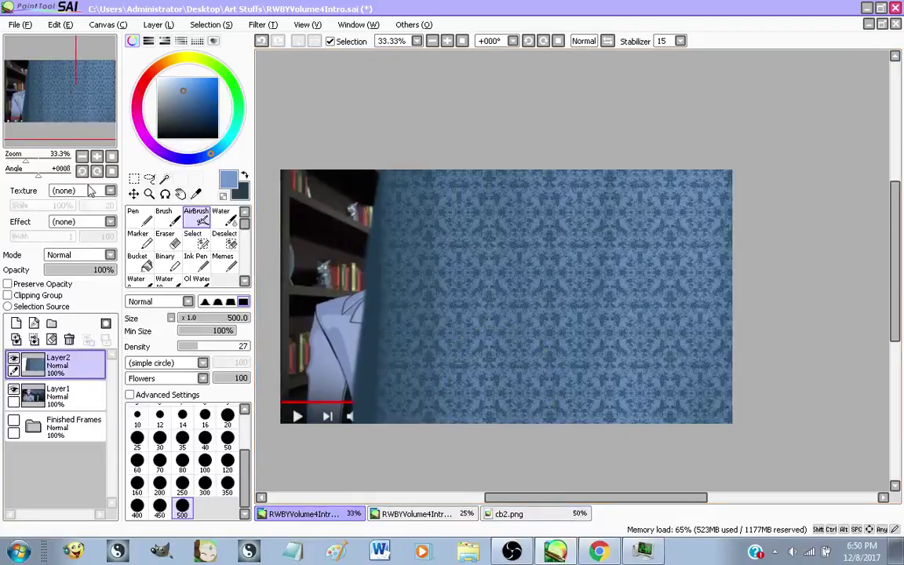
Compare the painted wallpaper with the reference frame by repeatedly hiding and showing Layer2
{"action": "left_click", "coordinate": [134, 178]}
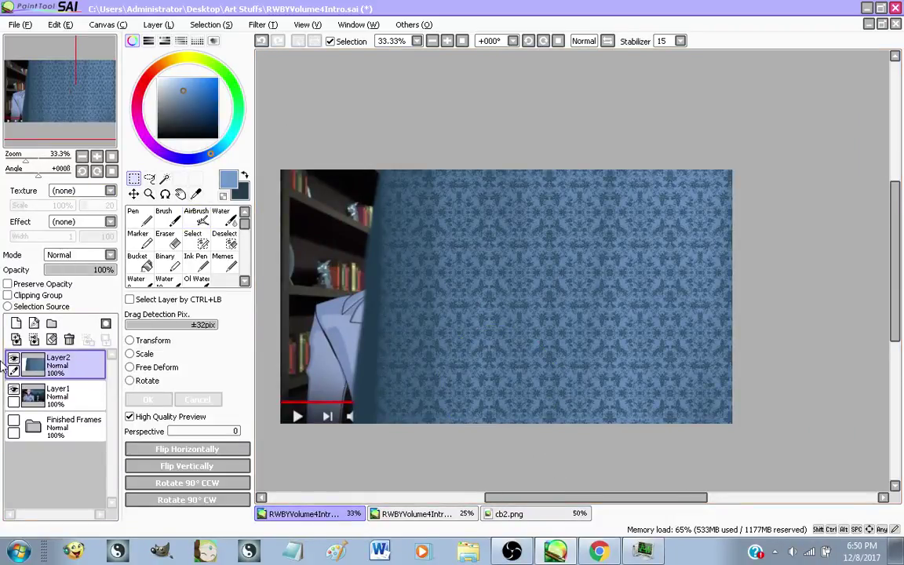
{"action": "left_click", "coordinate": [13, 361]}
{"action": "left_click", "coordinate": [13, 361]}
{"action": "left_click", "coordinate": [14, 361]}
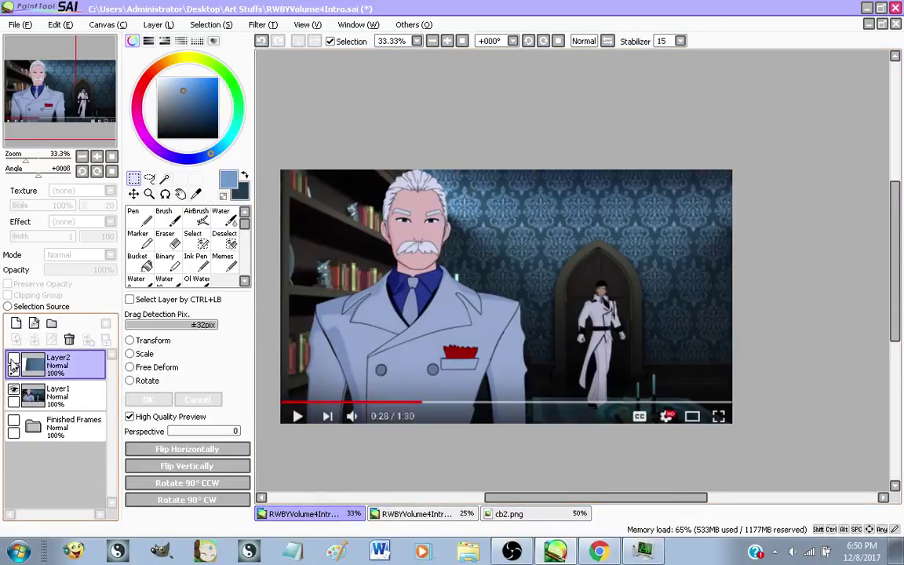
{"action": "left_click", "coordinate": [14, 363]}
{"action": "left_click", "coordinate": [13, 362]}
{"action": "left_click", "coordinate": [14, 362]}
{"action": "left_click", "coordinate": [14, 362]}
{"action": "left_click", "coordinate": [13, 363]}
{"action": "left_click", "coordinate": [13, 363]}
{"action": "left_click", "coordinate": [13, 362]}
{"action": "left_click", "coordinate": [13, 362]}
{"action": "left_click", "coordinate": [13, 362]}
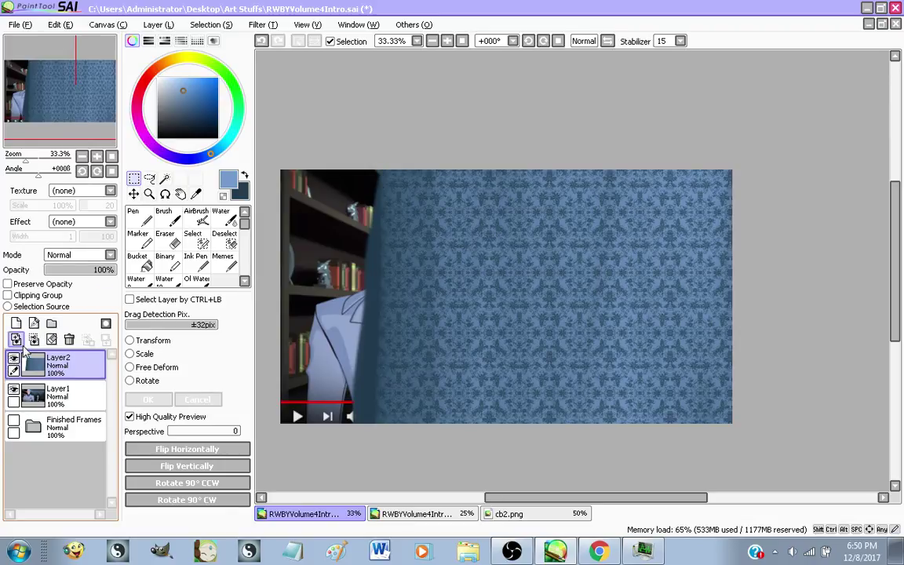
Lower Layer2's opacity to 29% so the reference shows through, and add Layer3 above it
{"action": "left_click", "coordinate": [65, 269]}
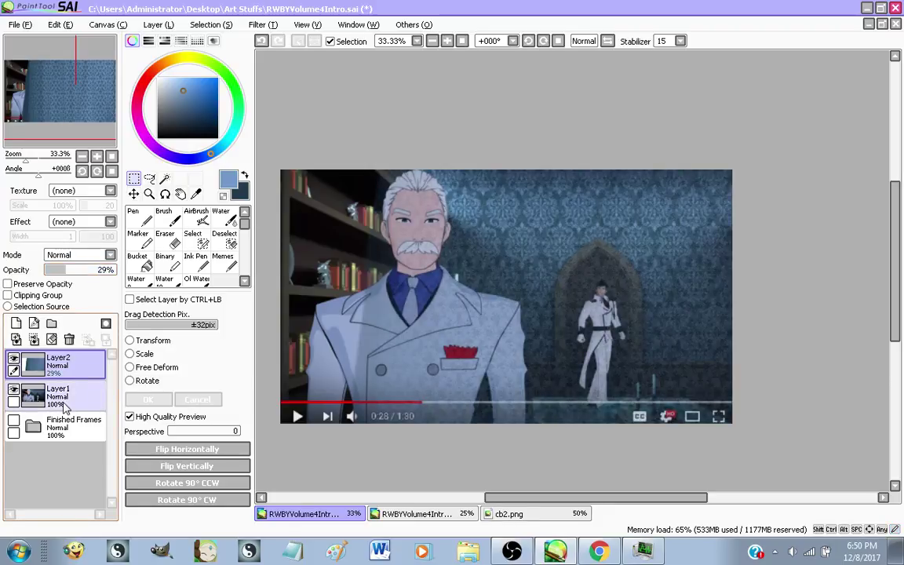
{"action": "left_click", "coordinate": [33, 323]}
{"action": "scroll", "coordinate": [651, 306], "scroll_direction": "up", "scroll_amount": 1}
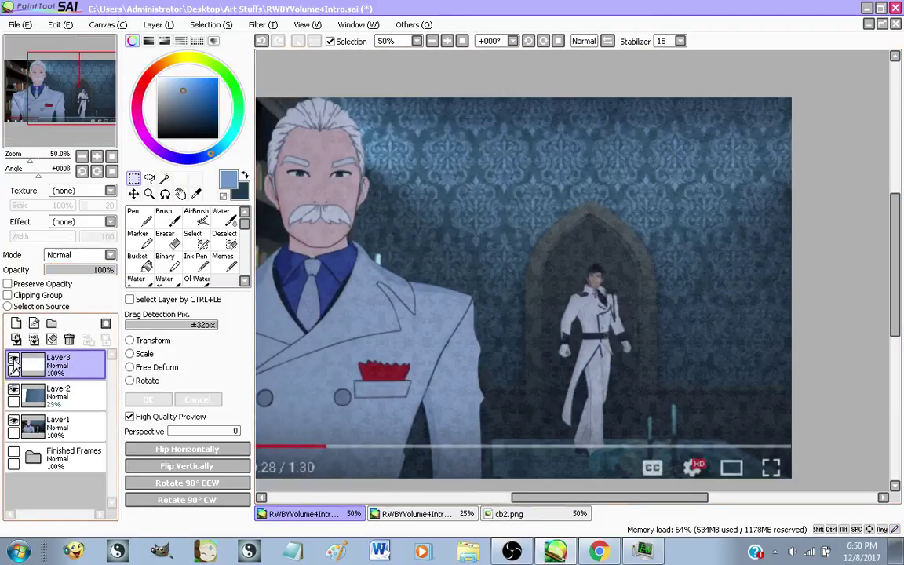
Hide Layer2 to sample dark colours from the doorway in the reference, show it again and make Layer3 active
{"action": "left_click", "coordinate": [31, 395]}
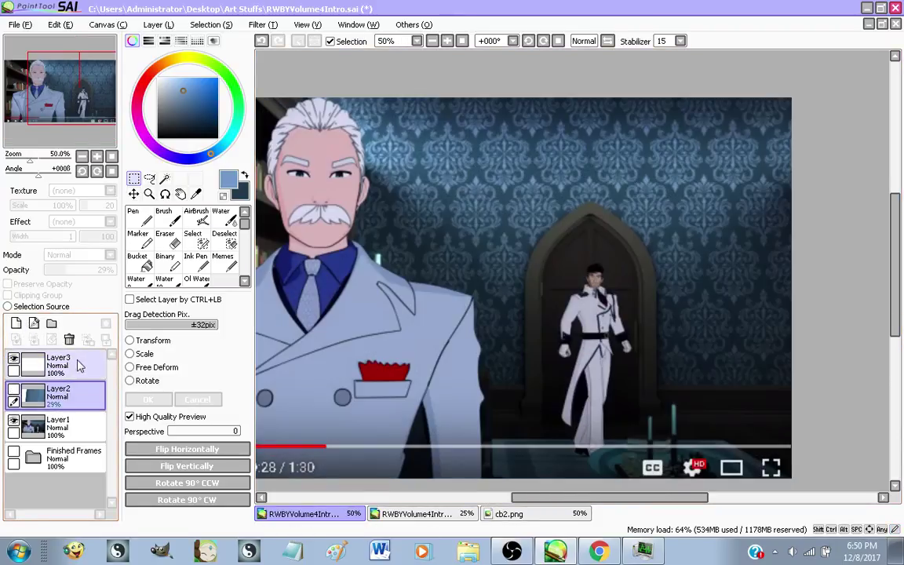
{"action": "scroll", "coordinate": [675, 228], "scroll_direction": "up", "scroll_amount": 3}
{"action": "right_click", "coordinate": [332, 264]}
{"action": "key", "text": "x"}
{"action": "scroll", "coordinate": [402, 352], "scroll_direction": "down", "scroll_amount": 3}
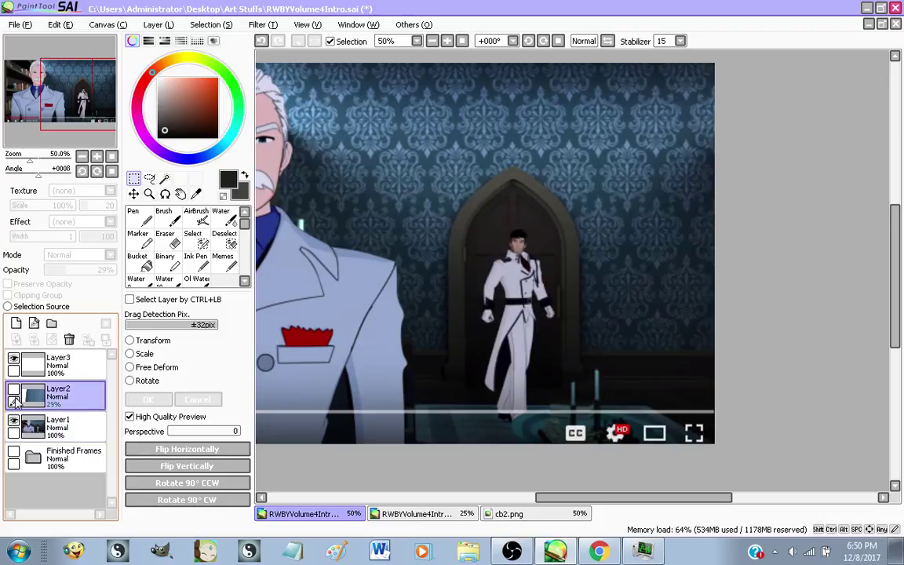
{"action": "left_click", "coordinate": [13, 392]}
{"action": "left_click", "coordinate": [54, 364]}
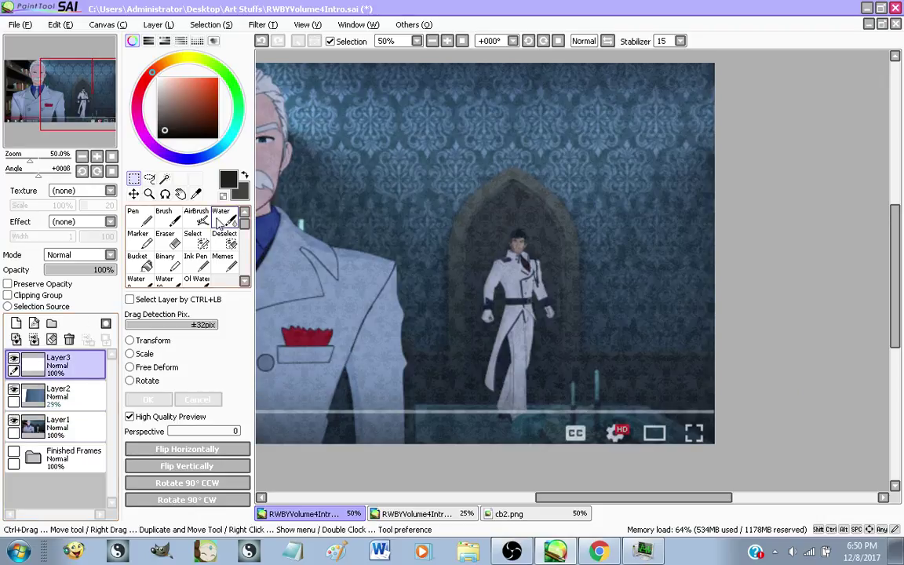
Paint the doorway's arch outline and a horizontal skirting line across the wall in dark brown-grey with the size 50 Pen on Layer3
{"action": "scroll", "coordinate": [617, 285], "scroll_direction": "down", "scroll_amount": 1}
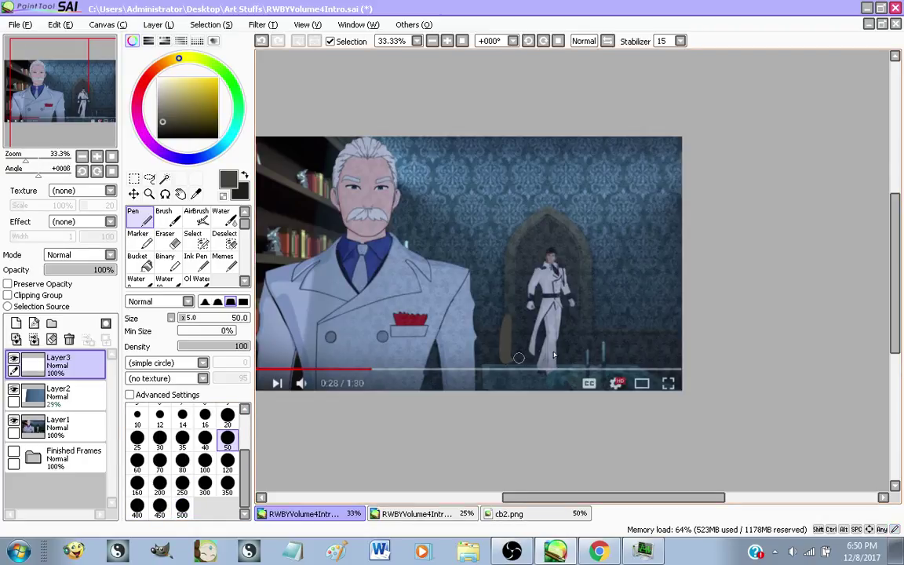
{"action": "left_click_drag", "start_coordinate": [684, 326], "coordinate": [318, 324]}
{"action": "key", "text": "ctrl+z"}
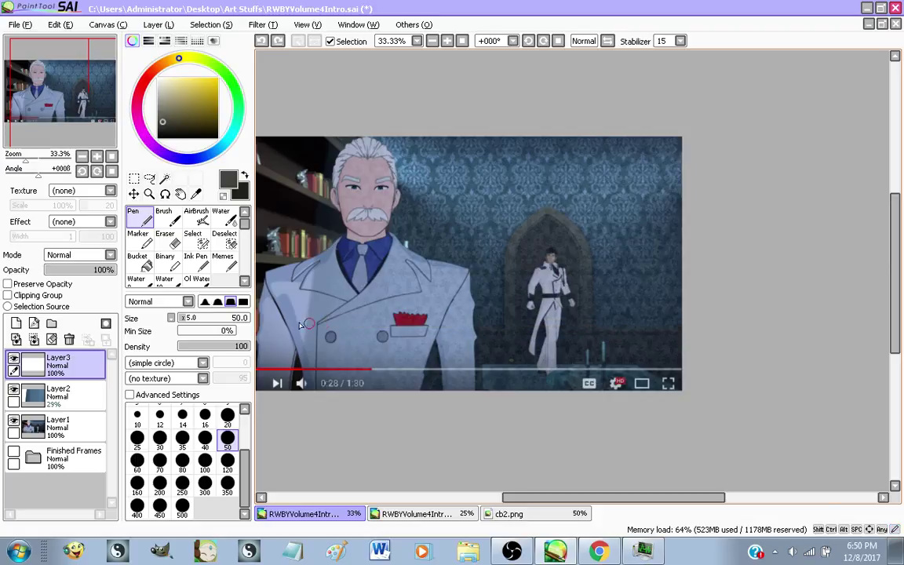
{"action": "left_click_drag", "start_coordinate": [398, 332], "coordinate": [769, 328]}
{"action": "key", "text": "ctrl+z"}
{"action": "left_click_drag", "start_coordinate": [320, 340], "coordinate": [727, 342]}
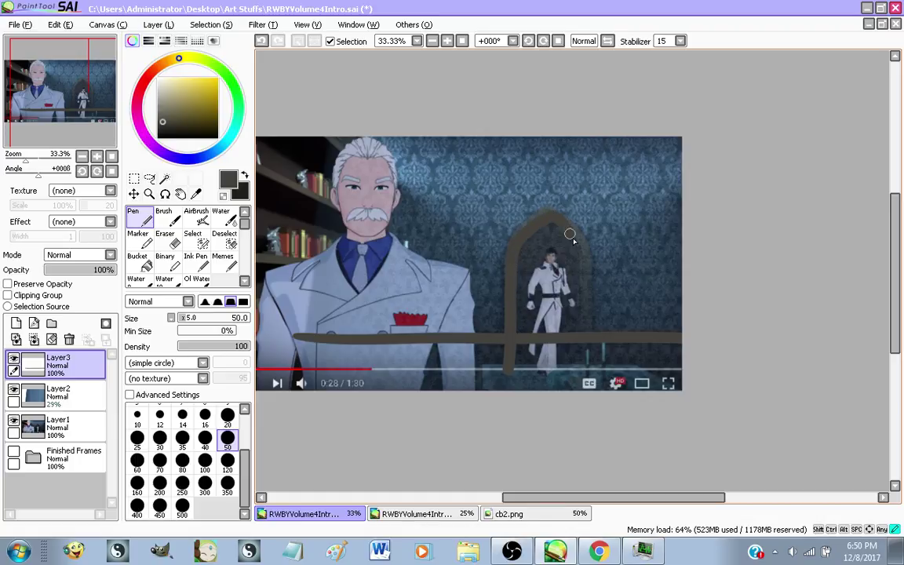
{"action": "key", "text": "ctrl+z"}
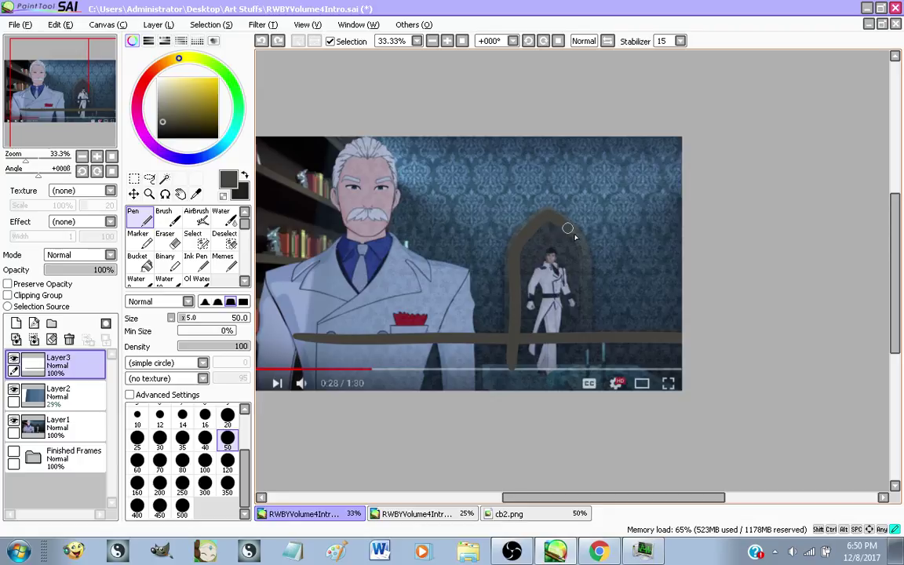
Bucket-fill the inside of the arch outline with the same dark brown-grey
{"action": "left_click", "coordinate": [144, 264]}
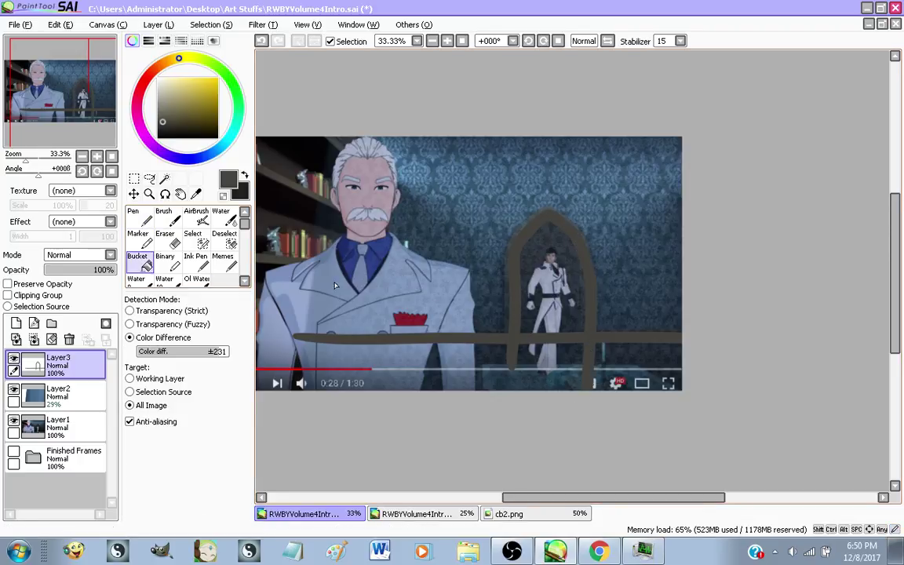
{"action": "left_click", "coordinate": [525, 298]}
{"action": "left_click", "coordinate": [534, 372]}
{"action": "key", "text": "ctrl+z"}
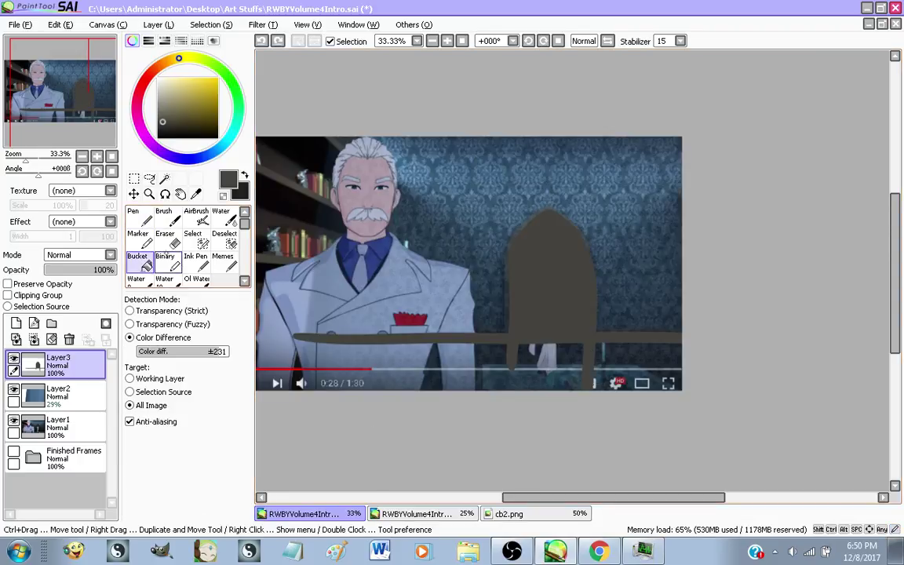
{"action": "left_click", "coordinate": [146, 242]}
{"action": "left_click", "coordinate": [222, 242]}
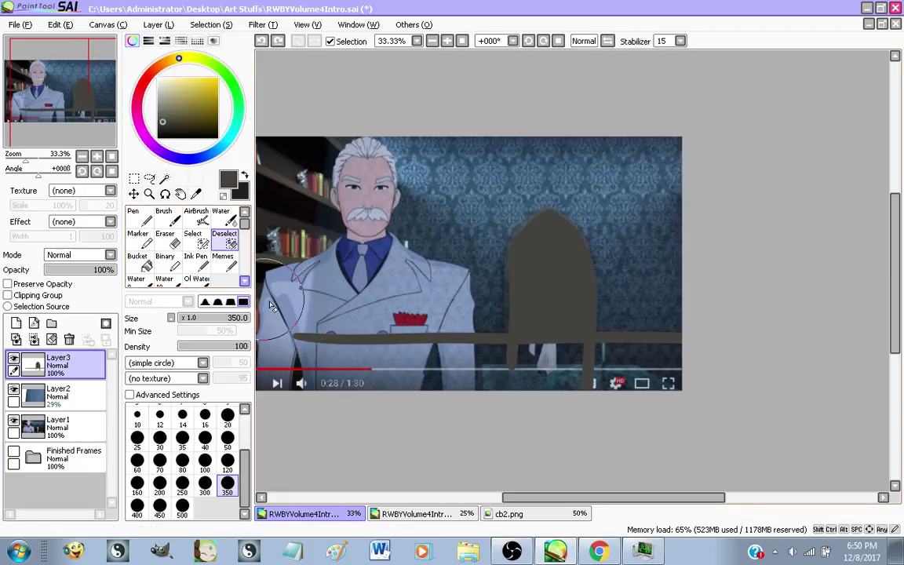
{"action": "scroll", "coordinate": [235, 267], "scroll_direction": "down", "scroll_amount": 3}
{"action": "left_click", "coordinate": [224, 232]}
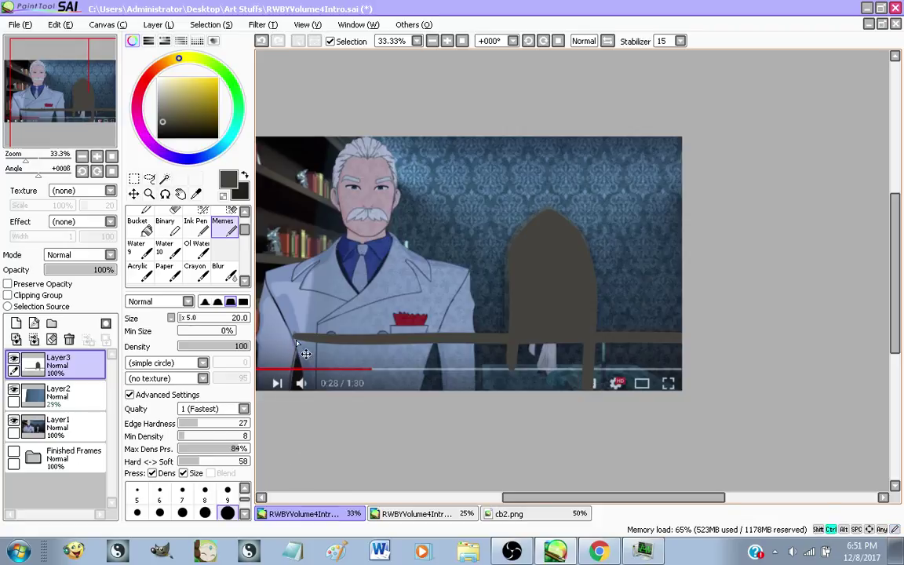
{"action": "left_click", "coordinate": [138, 223]}
{"action": "left_click", "coordinate": [322, 413]}
{"action": "key", "text": "ctrl+z"}
{"action": "left_click", "coordinate": [223, 227]}
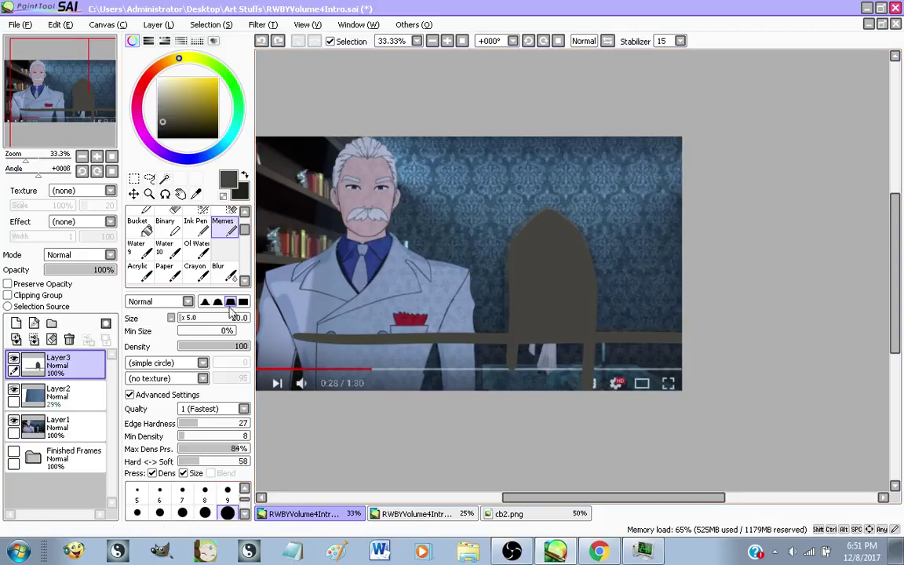
Close the open end of the skirting outline with the Pen and bucket-fill everything below the line dark brown-grey
{"action": "left_click", "coordinate": [146, 211]}
{"action": "left_click", "coordinate": [245, 211]}
{"action": "left_click", "coordinate": [245, 212]}
{"action": "left_click", "coordinate": [143, 219]}
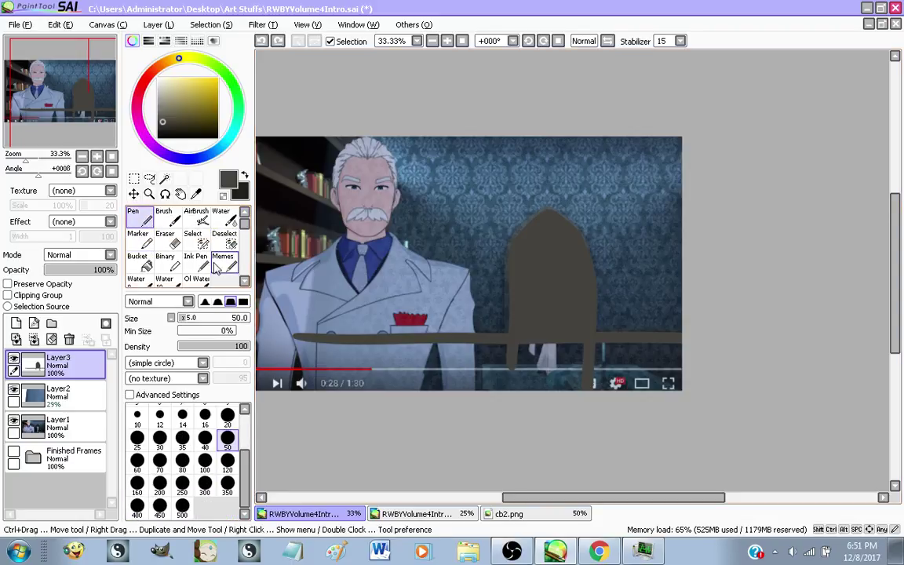
{"action": "left_click", "coordinate": [138, 259]}
{"action": "left_click", "coordinate": [360, 329]}
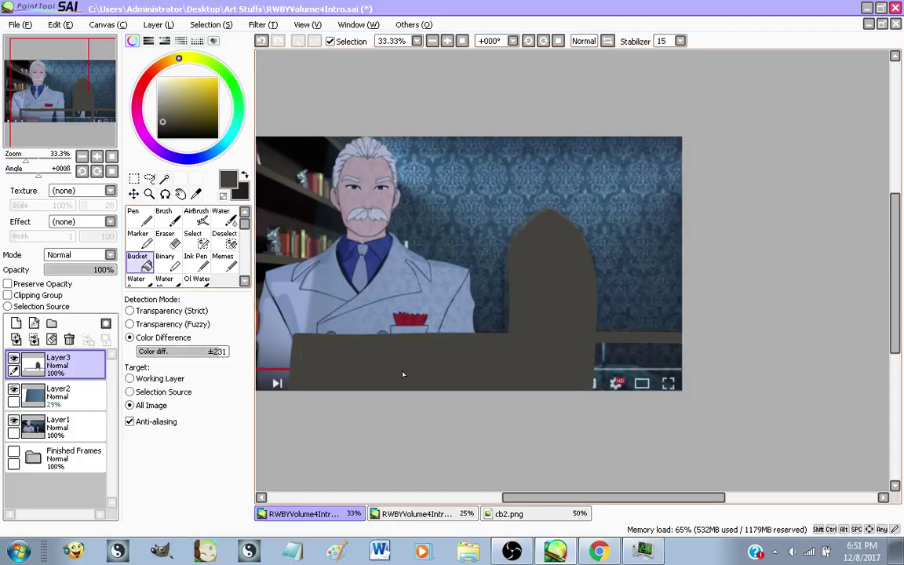
{"action": "left_click", "coordinate": [541, 361]}
{"action": "scroll", "coordinate": [593, 418], "scroll_direction": "down", "scroll_amount": 1}
{"action": "scroll", "coordinate": [585, 256], "scroll_direction": "up", "scroll_amount": 4}
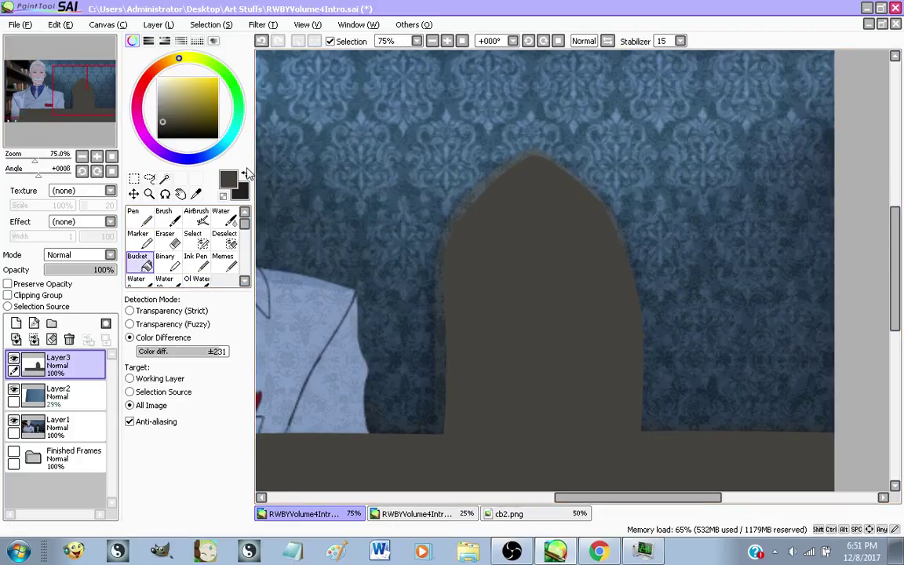
Outline the inner door opening in near-black with the size 20 Memes pen and bucket-fill its interior
{"action": "left_click", "coordinate": [246, 174]}
{"action": "scroll", "coordinate": [593, 259], "scroll_direction": "down", "scroll_amount": 1}
{"action": "scroll", "coordinate": [562, 317], "scroll_direction": "up", "scroll_amount": 1}
{"action": "scroll", "coordinate": [519, 271], "scroll_direction": "down", "scroll_amount": 1}
{"action": "scroll", "coordinate": [487, 348], "scroll_direction": "up", "scroll_amount": 1}
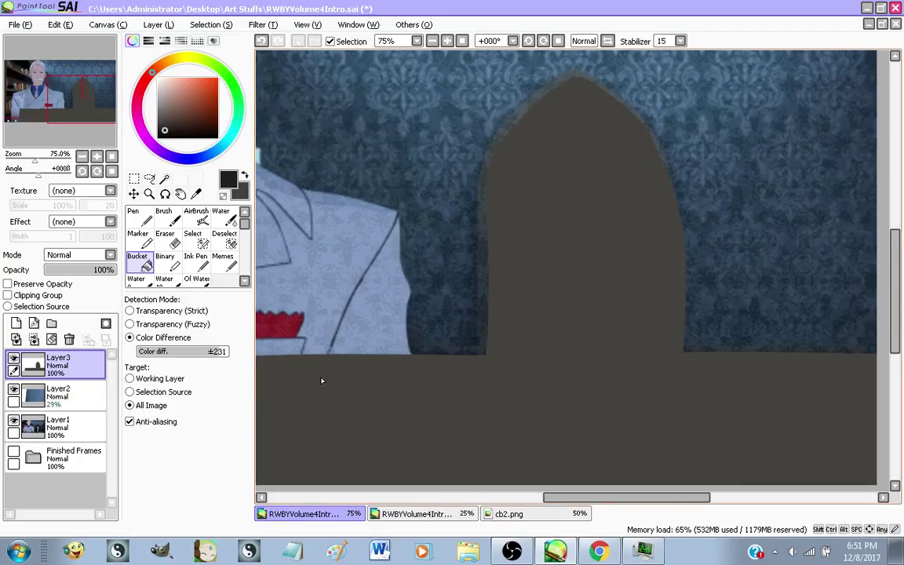
{"action": "left_click", "coordinate": [223, 261]}
{"action": "scroll", "coordinate": [600, 379], "scroll_direction": "down", "scroll_amount": 1}
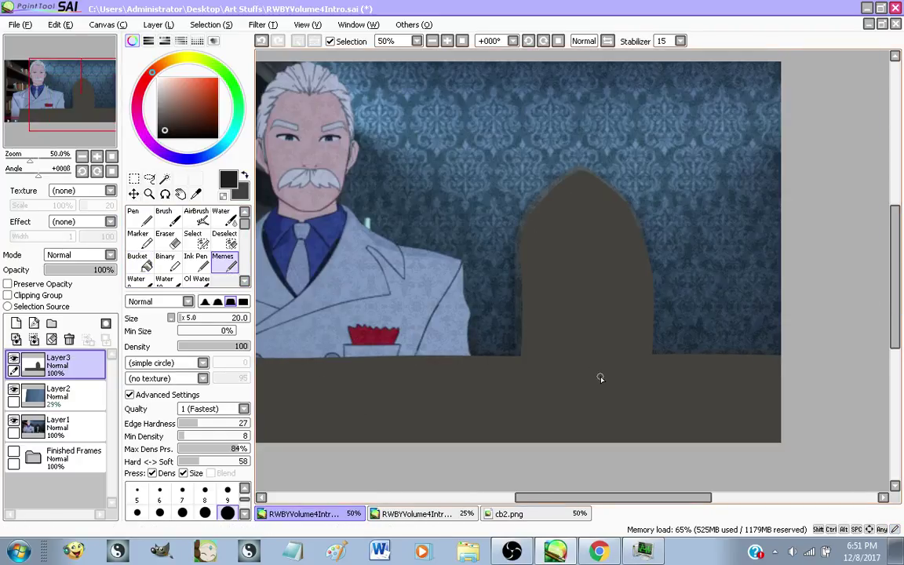
{"action": "left_click_drag", "start_coordinate": [529, 382], "coordinate": [558, 385]}
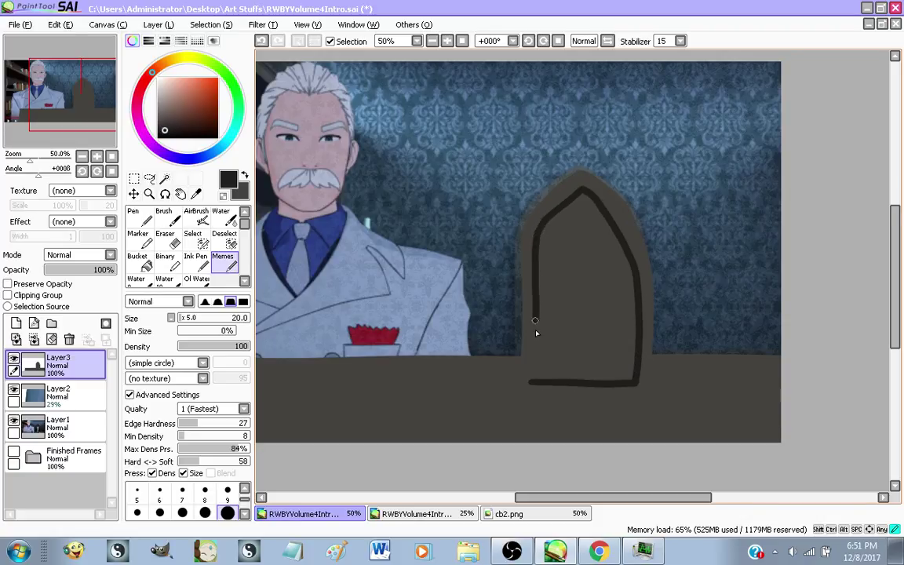
{"action": "left_click", "coordinate": [135, 262]}
{"action": "left_click", "coordinate": [597, 303]}
{"action": "scroll", "coordinate": [597, 303], "scroll_direction": "down", "scroll_amount": 1}
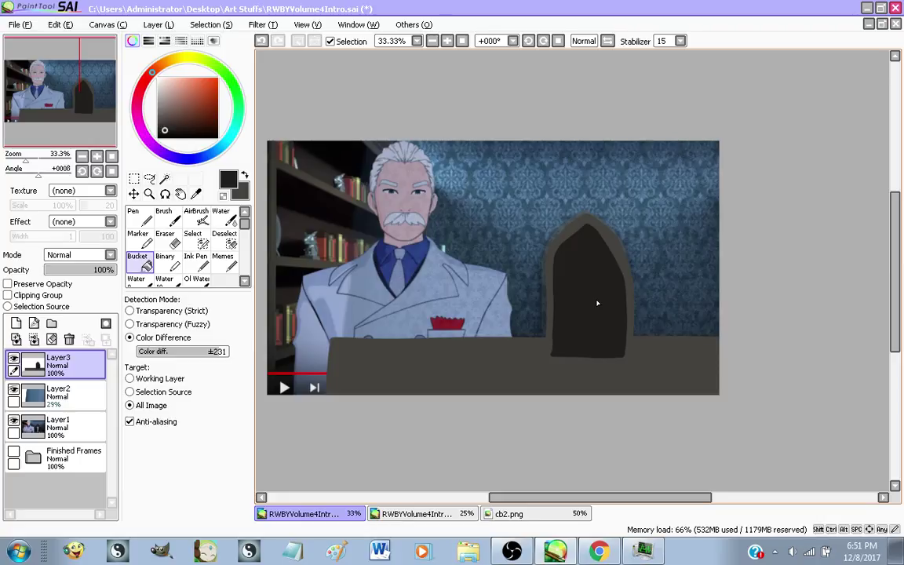
Restore Layer2's opacity to 100% and merge the doorway layer, Layer3, down into it
{"action": "left_click_drag", "start_coordinate": [597, 302], "coordinate": [619, 304]}
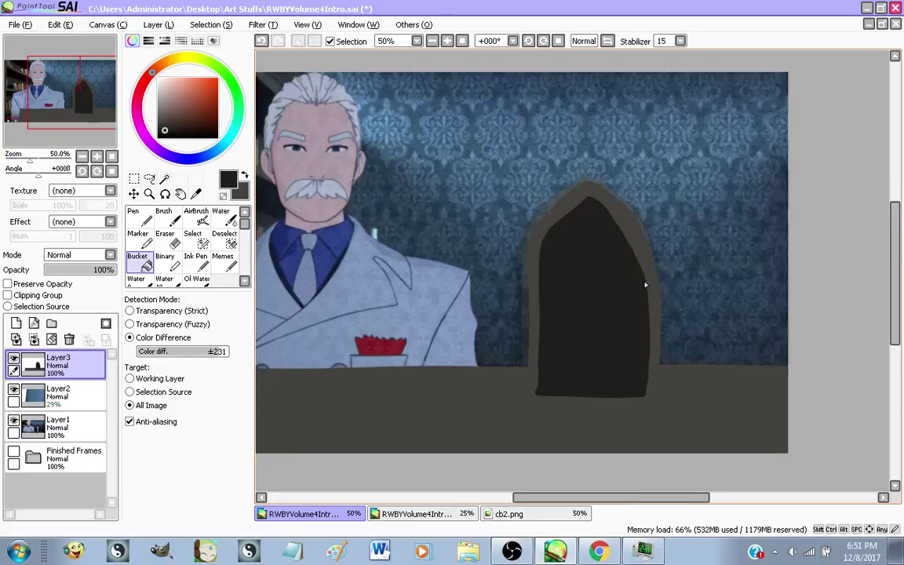
{"action": "left_click", "coordinate": [12, 394]}
{"action": "left_click", "coordinate": [11, 390]}
{"action": "left_click", "coordinate": [12, 391]}
{"action": "left_click_drag", "start_coordinate": [99, 271], "coordinate": [490, 300]}
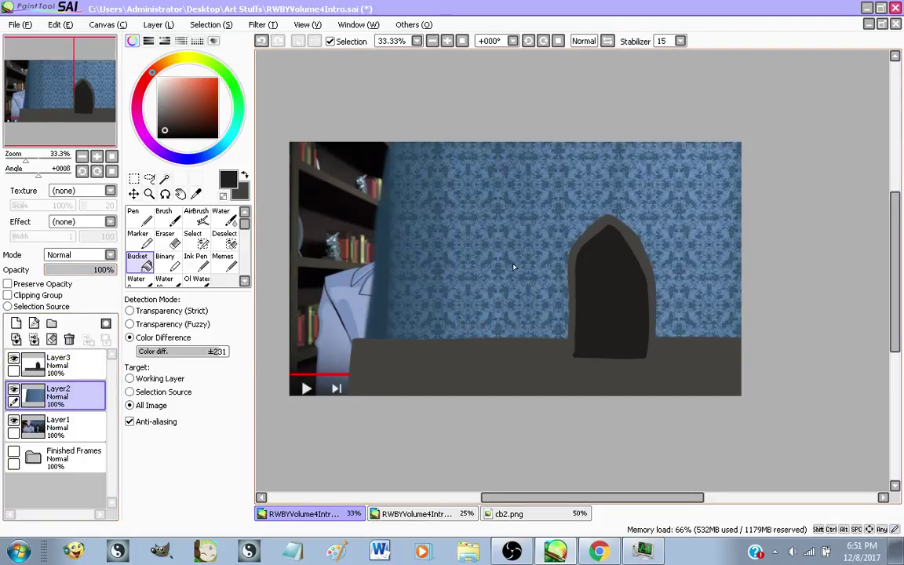
{"action": "left_click_drag", "start_coordinate": [514, 268], "coordinate": [724, 374]}
{"action": "scroll", "coordinate": [625, 371], "scroll_direction": "up", "scroll_amount": 1}
{"action": "scroll", "coordinate": [278, 314], "scroll_direction": "down", "scroll_amount": 1}
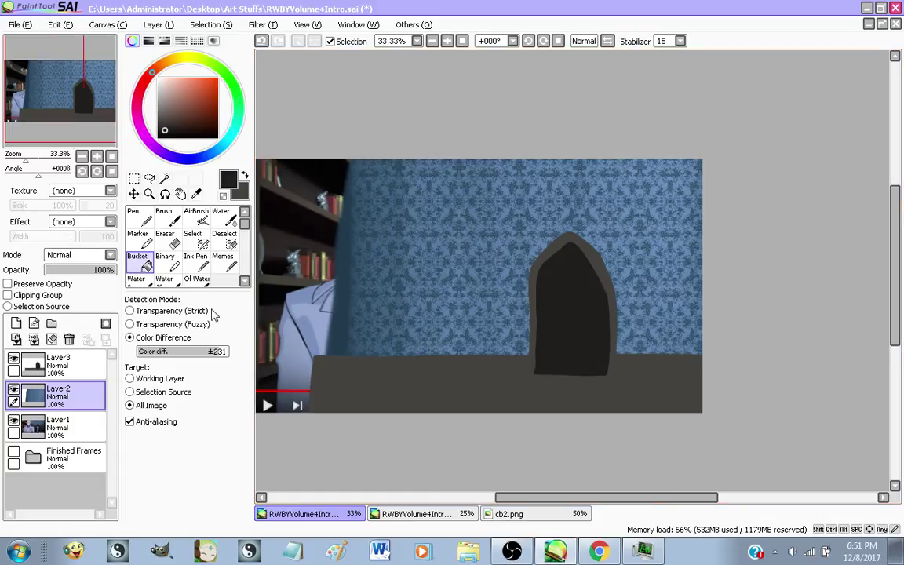
{"action": "left_click", "coordinate": [30, 359]}
{"action": "left_click", "coordinate": [33, 339]}
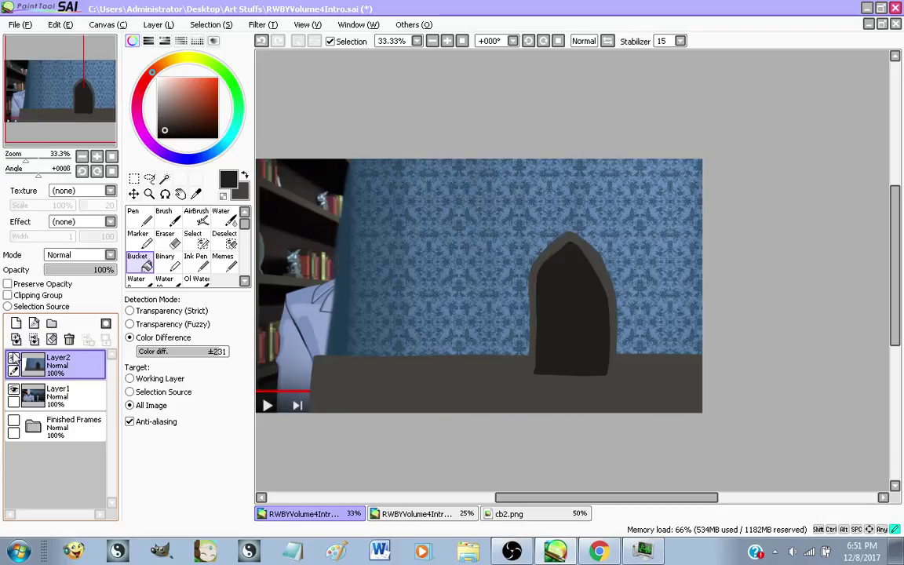
Compare the painted wall and doorway with the reference frame by repeatedly hiding and showing Layer2
{"action": "left_click", "coordinate": [14, 358]}
{"action": "left_click", "coordinate": [14, 357]}
{"action": "left_click", "coordinate": [14, 357]}
{"action": "left_click", "coordinate": [14, 357]}
{"action": "left_click", "coordinate": [15, 358]}
{"action": "left_click", "coordinate": [14, 358]}
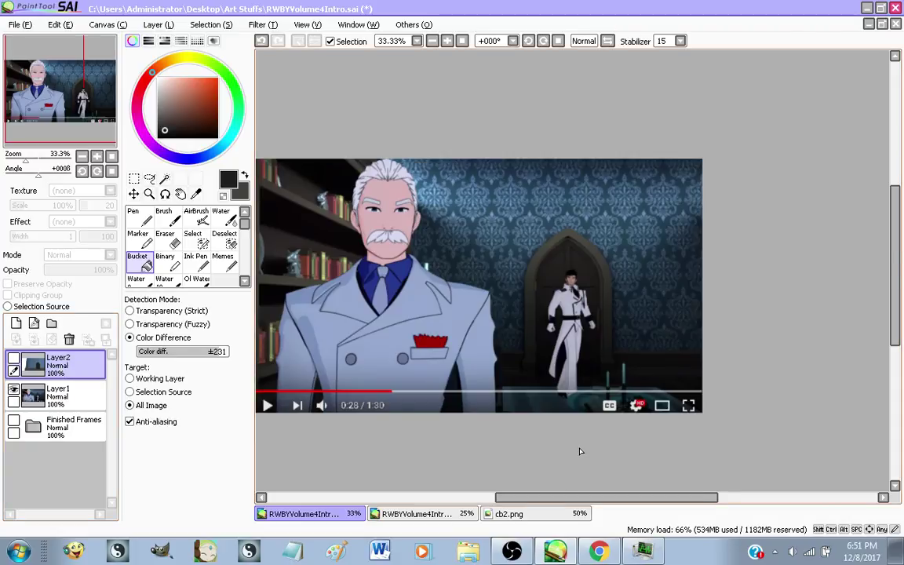
Sample the dark navy near the doorway's base in the reference, show Layer2 again and add Layer3 above it
{"action": "scroll", "coordinate": [580, 411], "scroll_direction": "up", "scroll_amount": 3}
{"action": "right_click", "coordinate": [528, 402]}
{"action": "scroll", "coordinate": [523, 401], "scroll_direction": "down", "scroll_amount": 2}
{"action": "left_click", "coordinate": [14, 357]}
{"action": "left_click", "coordinate": [16, 324]}
Select a rectangular strip along the canvas's lower edge below the doorway and bucket-fill it dark navy on Layer3
{"action": "scroll", "coordinate": [389, 327], "scroll_direction": "down", "scroll_amount": 1}
{"action": "left_click", "coordinate": [135, 184]}
{"action": "scroll", "coordinate": [238, 276], "scroll_direction": "down", "scroll_amount": 2}
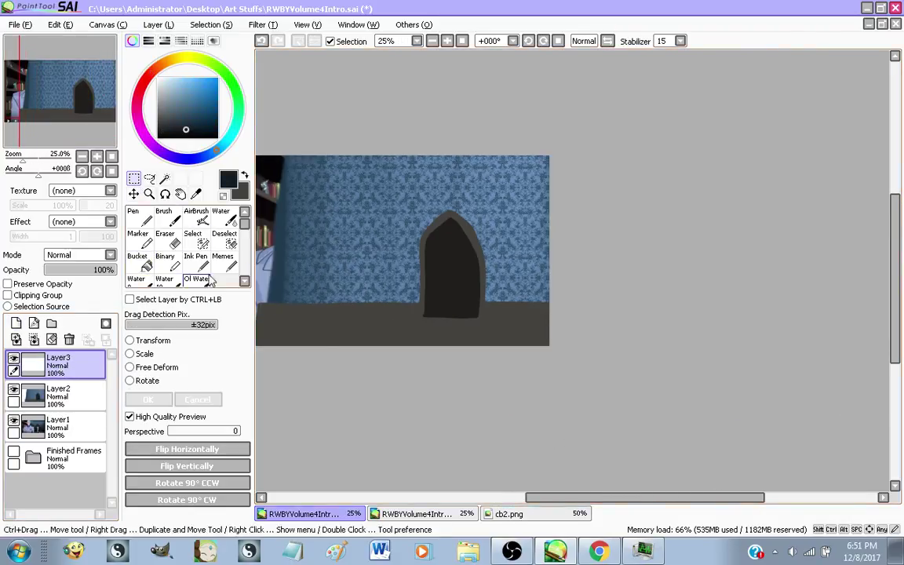
{"action": "scroll", "coordinate": [423, 306], "scroll_direction": "up", "scroll_amount": 2}
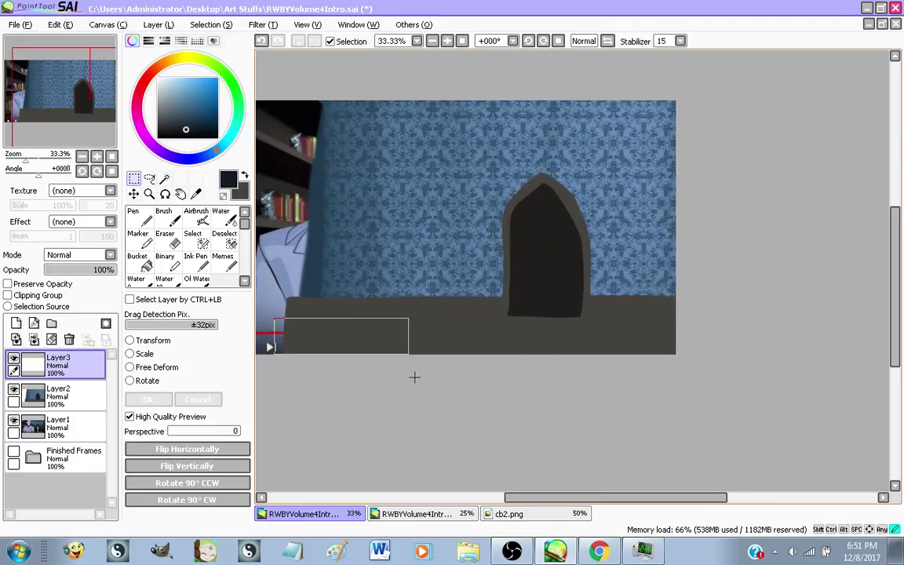
{"action": "scroll", "coordinate": [792, 471], "scroll_direction": "down", "scroll_amount": 1}
{"action": "left_click", "coordinate": [137, 261]}
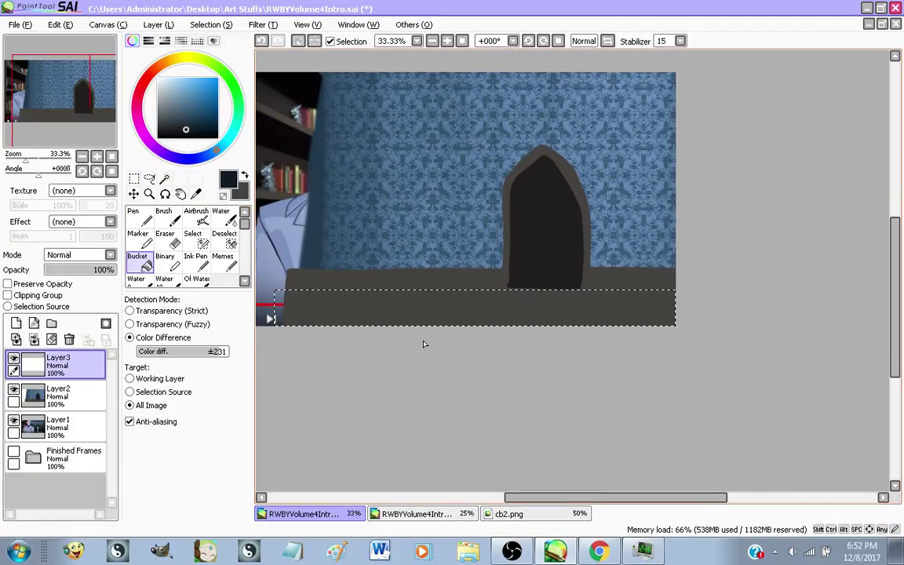
{"action": "left_click", "coordinate": [463, 315]}
{"action": "scroll", "coordinate": [451, 334], "scroll_direction": "down", "scroll_amount": 1}
{"action": "left_click", "coordinate": [96, 156]}
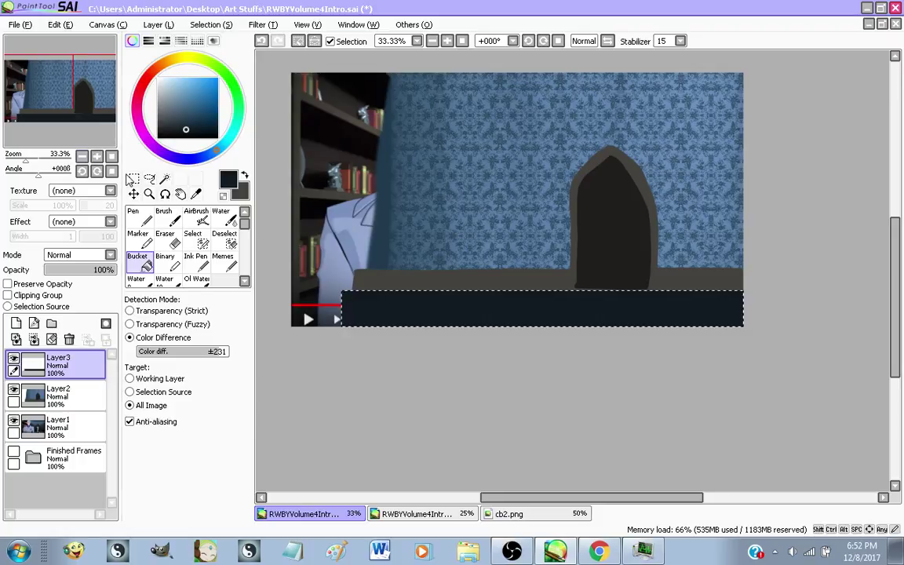
Clear the strip's selection and merge the navy floor layer, Layer3, down into Layer2
{"action": "left_click", "coordinate": [133, 178]}
{"action": "scroll", "coordinate": [457, 323], "scroll_direction": "down", "scroll_amount": 1}
{"action": "scroll", "coordinate": [482, 275], "scroll_direction": "up", "scroll_amount": 1}
{"action": "scroll", "coordinate": [522, 364], "scroll_direction": "down", "scroll_amount": 1}
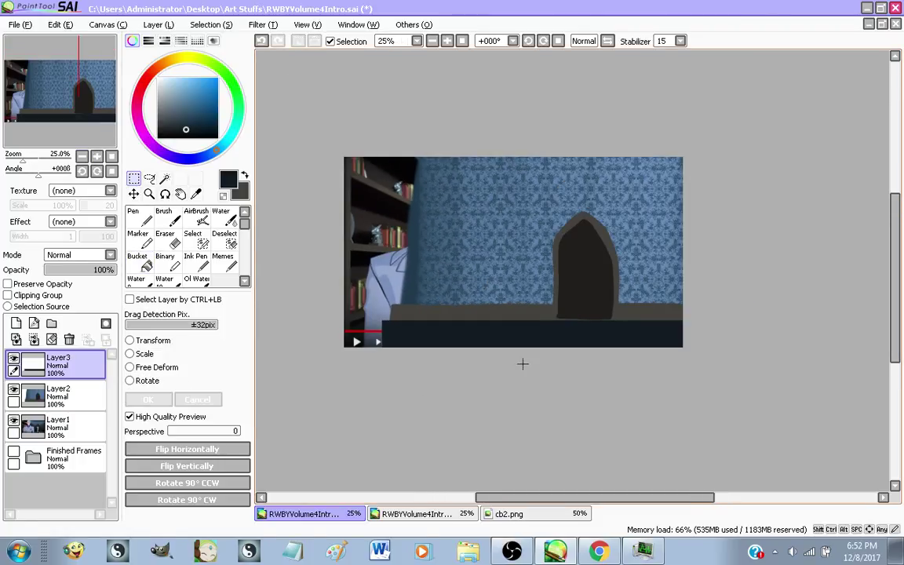
{"action": "scroll", "coordinate": [469, 198], "scroll_direction": "up", "scroll_amount": 1}
{"action": "left_click", "coordinate": [12, 357]}
{"action": "left_click", "coordinate": [12, 357]}
{"action": "left_click", "coordinate": [36, 338]}
Compare the background with its new navy floor against the reference by toggling Layer2's visibility
{"action": "left_click", "coordinate": [14, 360]}
{"action": "left_click", "coordinate": [13, 360]}
{"action": "left_click", "coordinate": [14, 360]}
{"action": "left_click", "coordinate": [14, 360]}
{"action": "left_click", "coordinate": [13, 360]}
{"action": "left_click", "coordinate": [13, 360]}
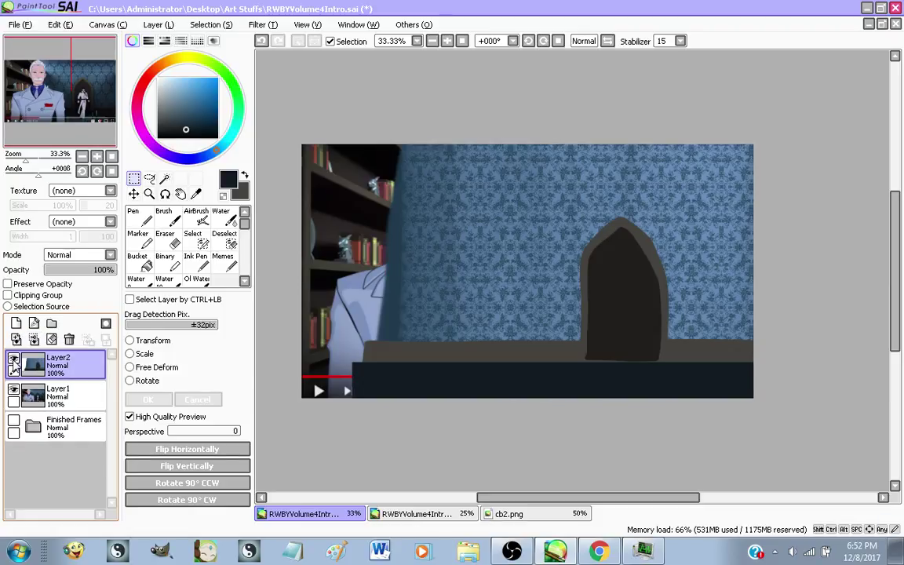
Hide Layer2 to sample the dark bookshelf colour from the reference frame, and show the layer again
{"action": "left_click", "coordinate": [13, 360]}
{"action": "scroll", "coordinate": [577, 383], "scroll_direction": "down", "scroll_amount": 1}
{"action": "scroll", "coordinate": [421, 288], "scroll_direction": "up", "scroll_amount": 1}
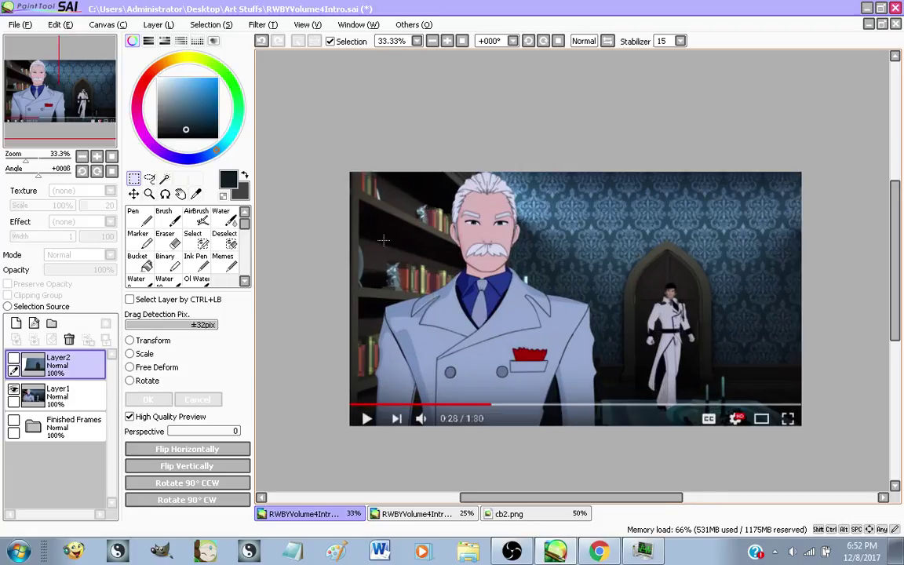
{"action": "right_click", "coordinate": [350, 225]}
{"action": "left_click", "coordinate": [14, 360]}
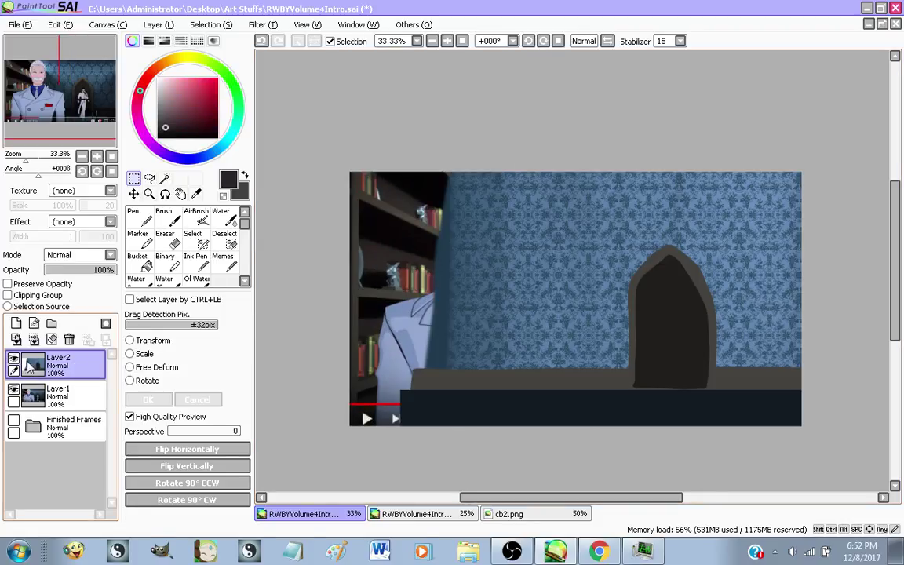
Set the Pen to size 350, lower Layer2's opacity to 71% and add Layer3 above it
{"action": "left_click", "coordinate": [128, 222]}
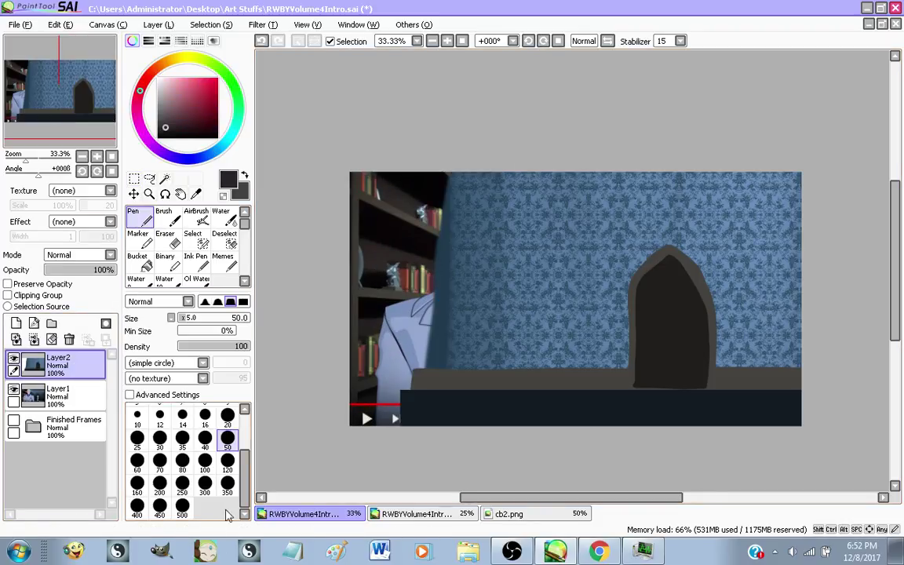
{"action": "left_click", "coordinate": [227, 484]}
{"action": "mouse_move", "coordinate": [60, 269]}
{"action": "left_mouse_down"}
{"action": "mouse_move", "coordinate": [45, 269]}
{"action": "mouse_move", "coordinate": [93, 271]}
{"action": "left_mouse_up"}
{"action": "left_click", "coordinate": [16, 323]}
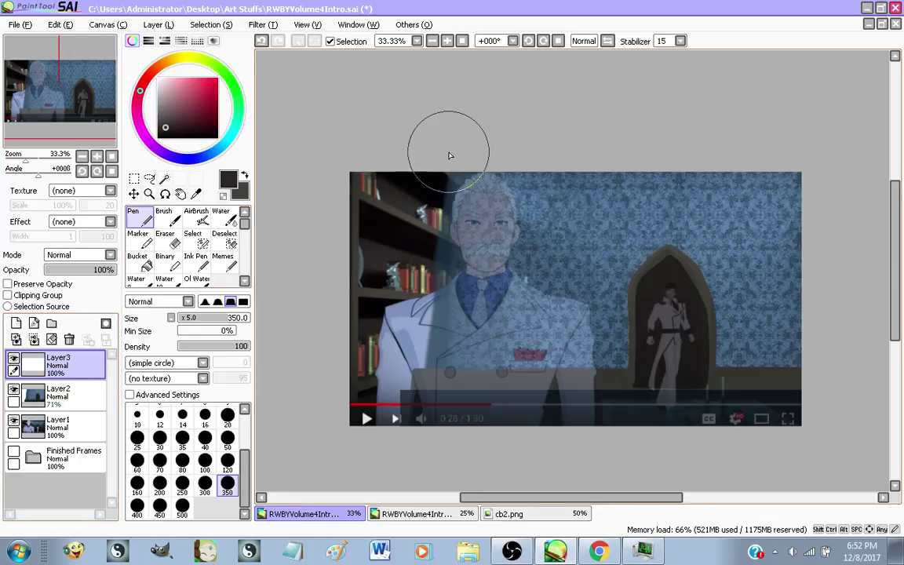
{"action": "mouse_move", "coordinate": [454, 155]}
{"action": "left_mouse_down"}
{"action": "mouse_move", "coordinate": [444, 295]}
{"action": "mouse_move", "coordinate": [449, 490]}
{"action": "mouse_move", "coordinate": [431, 364]}
{"action": "mouse_move", "coordinate": [430, 126]}
{"action": "mouse_move", "coordinate": [452, 196]}
{"action": "mouse_move", "coordinate": [441, 405]}
{"action": "left_mouse_up"}
{"action": "key", "text": "ctrl+z"}
{"action": "key", "text": "ctrl+z"}
{"action": "key", "text": "ctrl+z"}
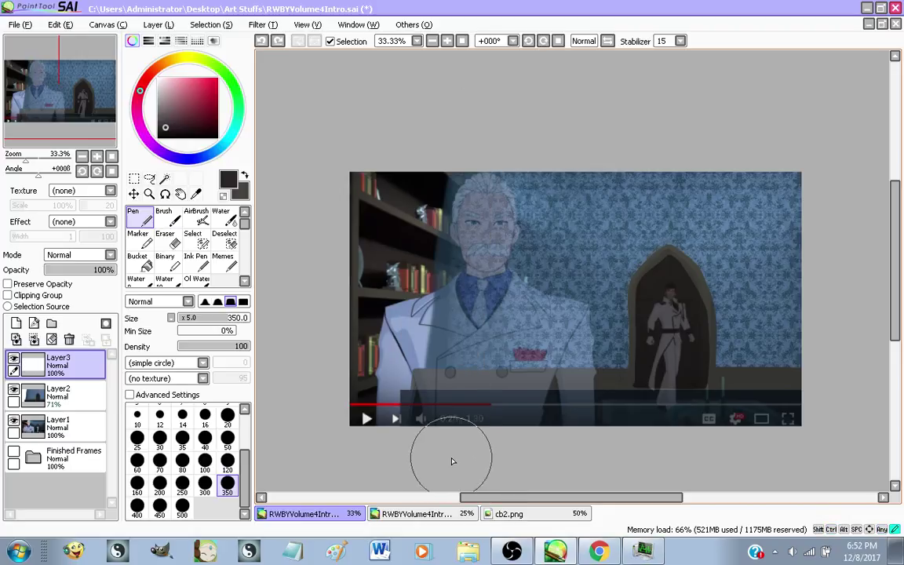
Paint the whole bookshelf area beside the blue wall solid dark grey on Layer3 with the size 350 Pen
{"action": "left_click_drag", "start_coordinate": [452, 469], "coordinate": [442, 149]}
{"action": "left_click_drag", "start_coordinate": [369, 157], "coordinate": [349, 400]}
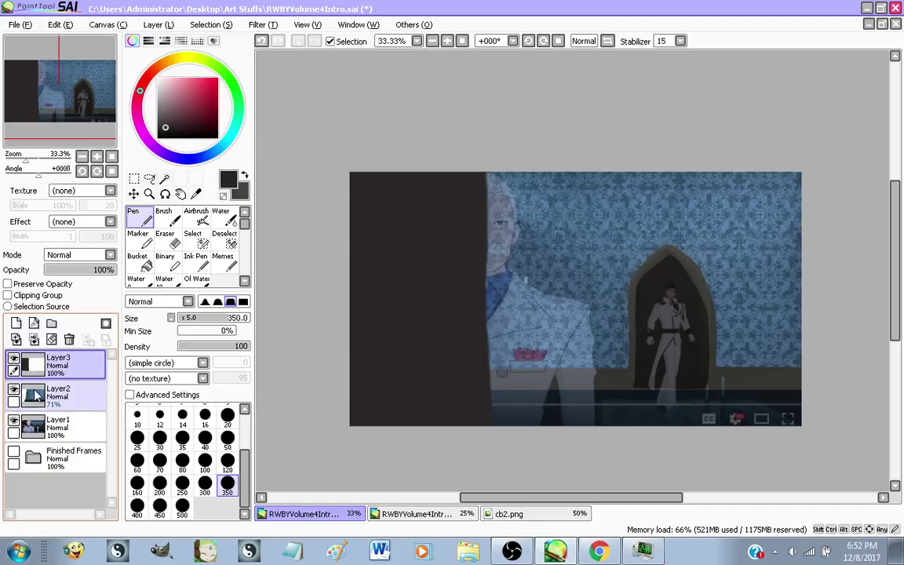
Restore Layer2's opacity to 100% and switch to the Eraser
{"action": "left_click", "coordinate": [68, 394]}
{"action": "left_click_drag", "start_coordinate": [86, 269], "coordinate": [113, 269]}
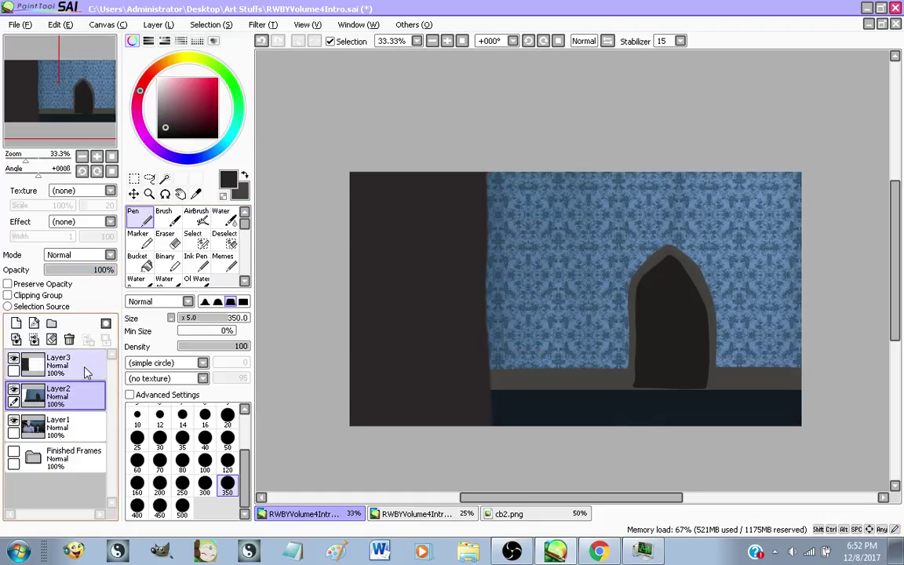
{"action": "left_click", "coordinate": [165, 235]}
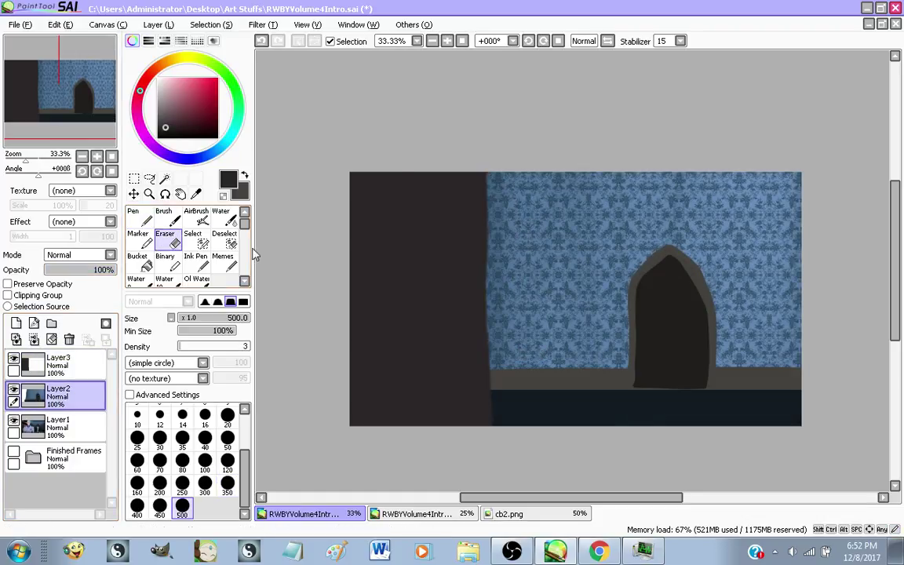
Merge Layer3 down into Layer2, compare the painted background with the reference frame, and leave Layer2 hidden
{"action": "left_click", "coordinate": [81, 371]}
{"action": "left_click", "coordinate": [34, 340]}
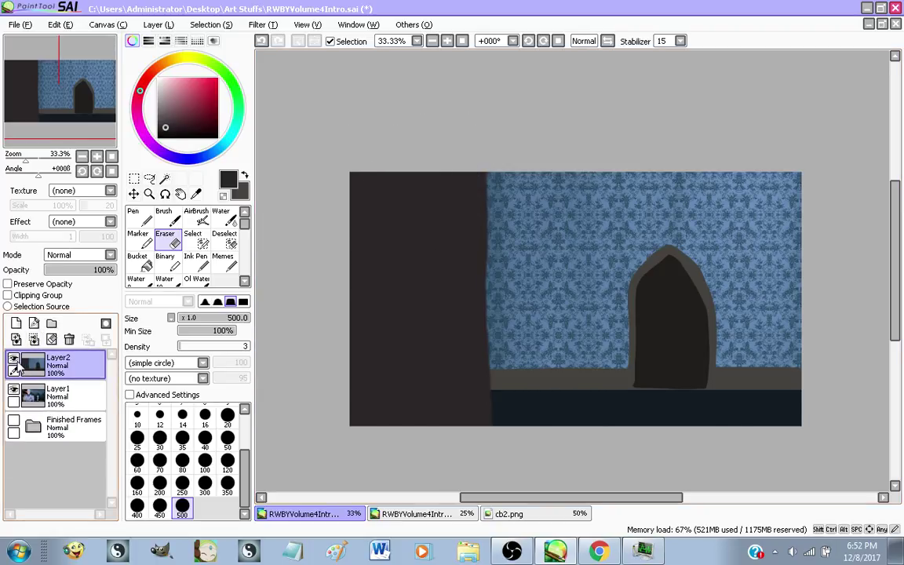
{"action": "left_click", "coordinate": [15, 363]}
{"action": "left_click", "coordinate": [14, 362]}
{"action": "left_click", "coordinate": [15, 362]}
{"action": "left_click", "coordinate": [14, 363]}
{"action": "left_click", "coordinate": [14, 362]}
{"action": "left_click", "coordinate": [14, 363]}
{"action": "left_click", "coordinate": [14, 363]}
{"action": "left_click", "coordinate": [14, 363]}
{"action": "left_click", "coordinate": [14, 364]}
Switch to Chrome and replay the RWBY Volume 4 intro from 0:25 to study the moustached man's shot
{"action": "left_click", "coordinate": [599, 551]}
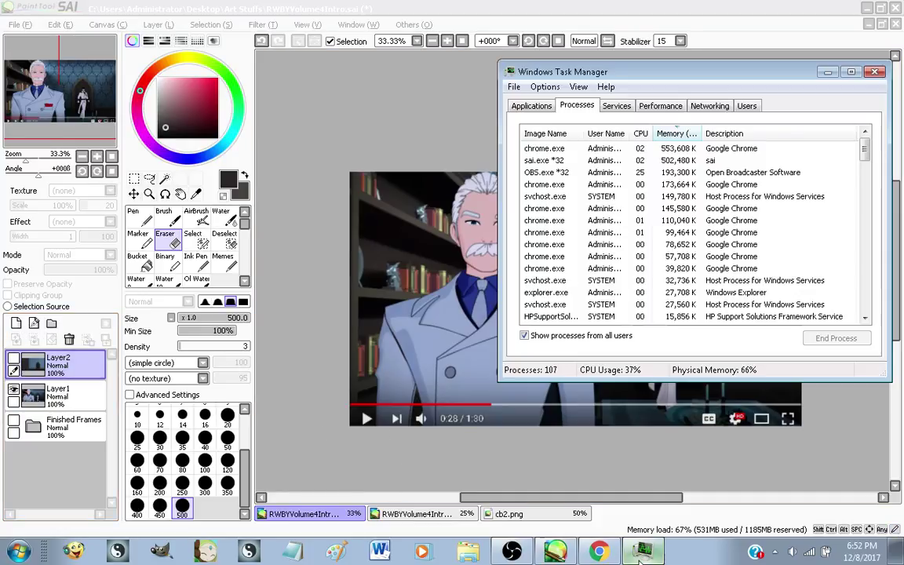
{"action": "left_click", "coordinate": [225, 318]}
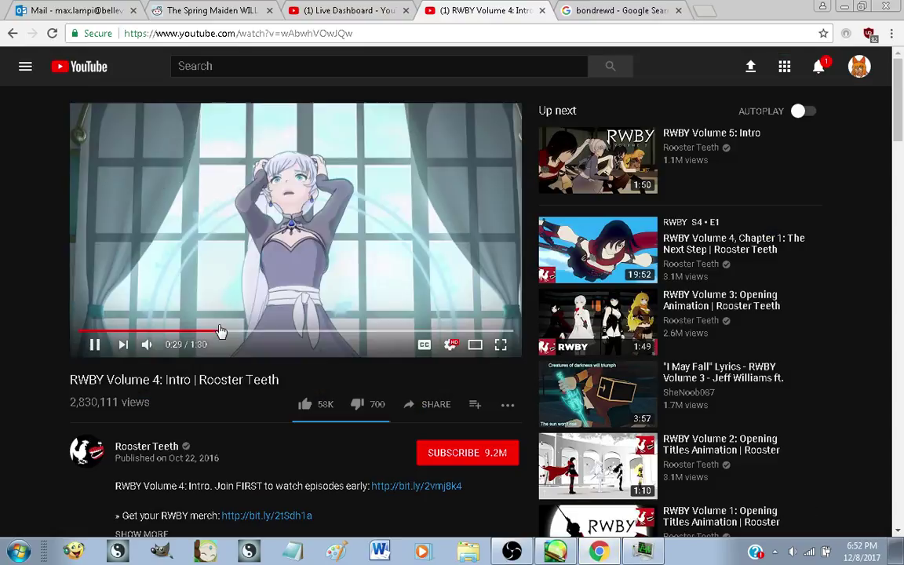
{"action": "left_click", "coordinate": [209, 330]}
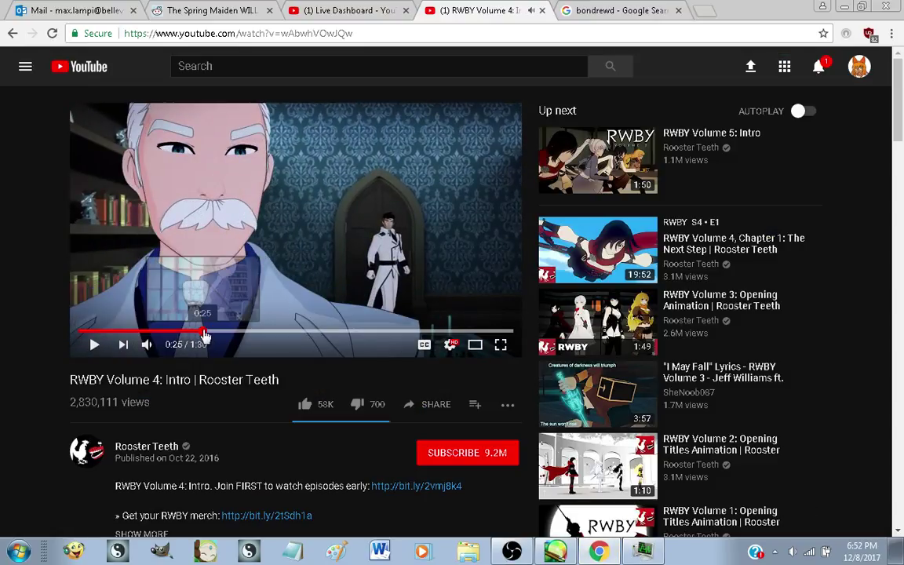
{"action": "left_click", "coordinate": [204, 333]}
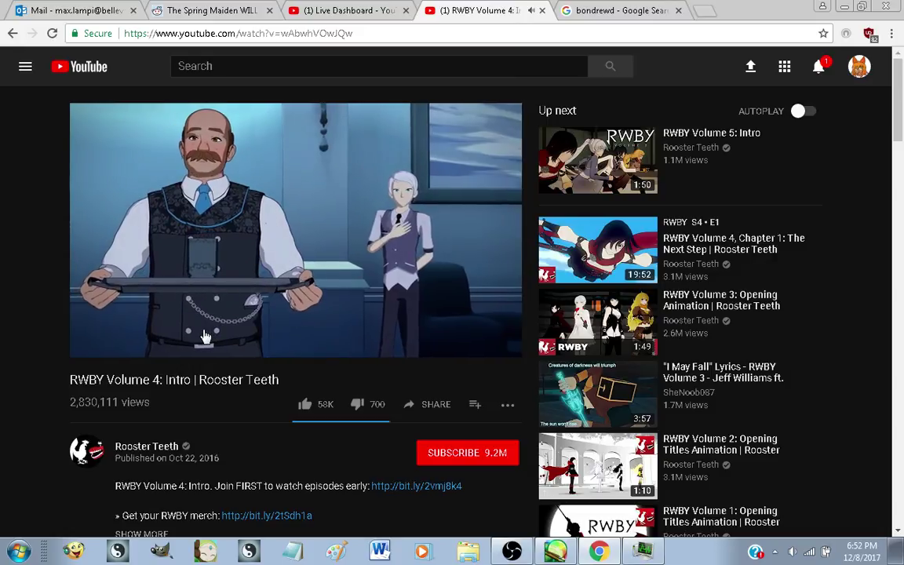
{"action": "left_click", "coordinate": [203, 332]}
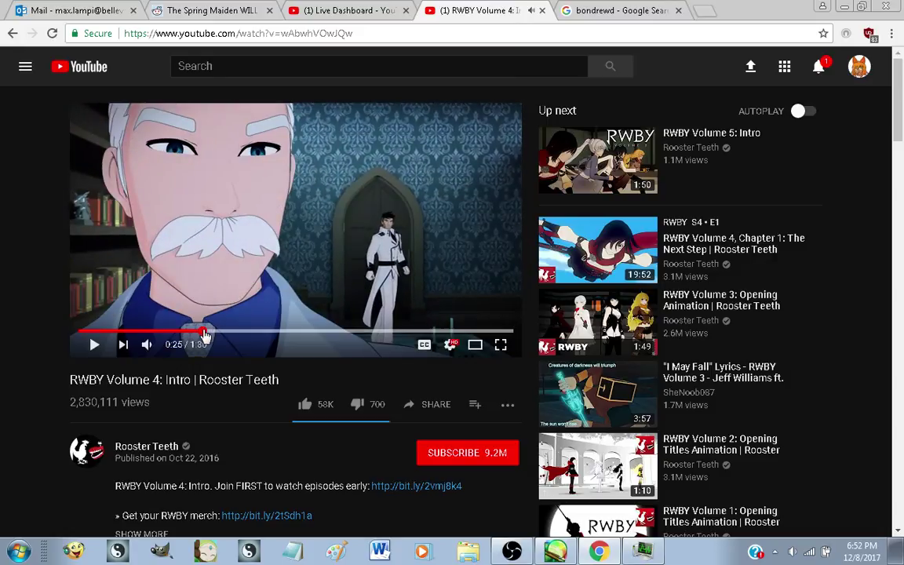
{"action": "left_click", "coordinate": [203, 332]}
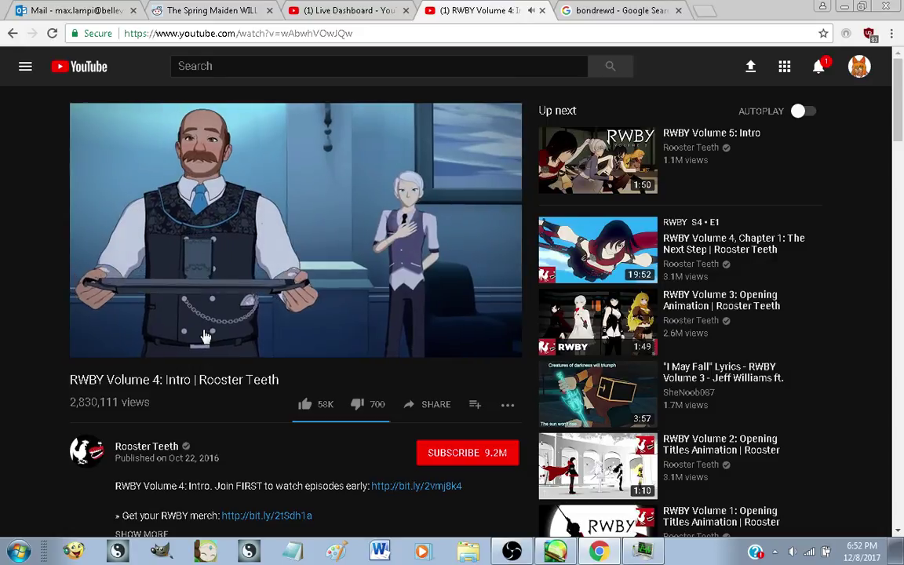
{"action": "left_click", "coordinate": [203, 335]}
{"action": "left_click", "coordinate": [204, 333]}
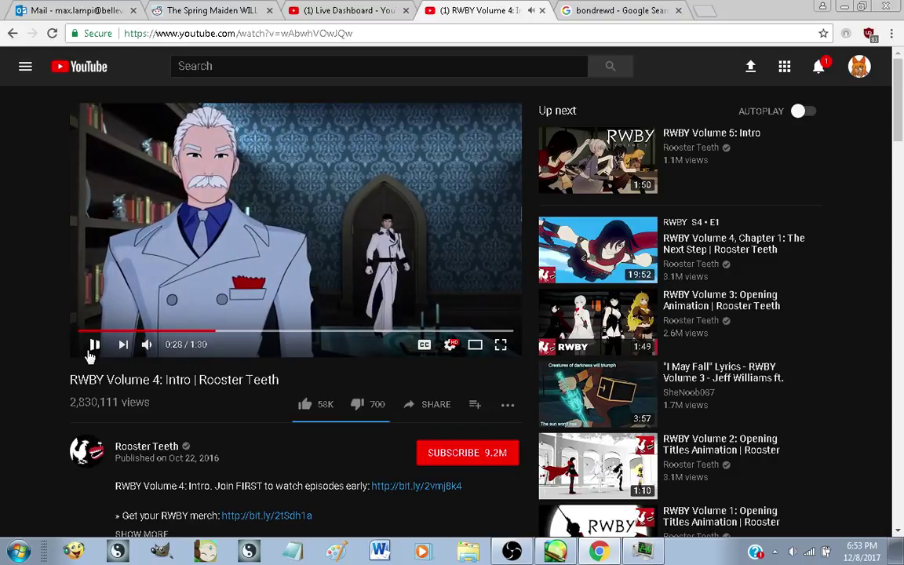
Switch back to PaintTool SAI and compare Layer2's painted background with the reference frame
{"action": "left_click", "coordinate": [556, 551]}
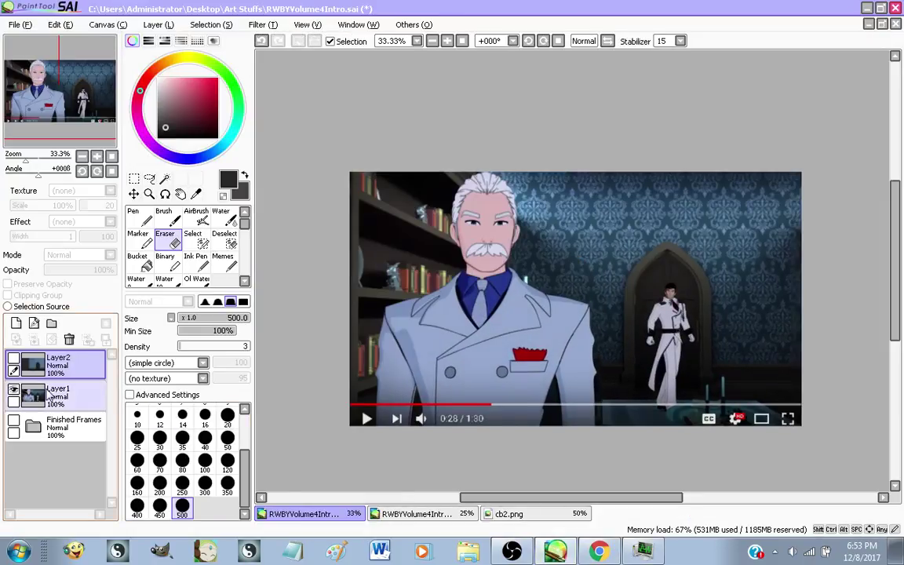
{"action": "left_click", "coordinate": [14, 359]}
{"action": "left_click", "coordinate": [14, 358]}
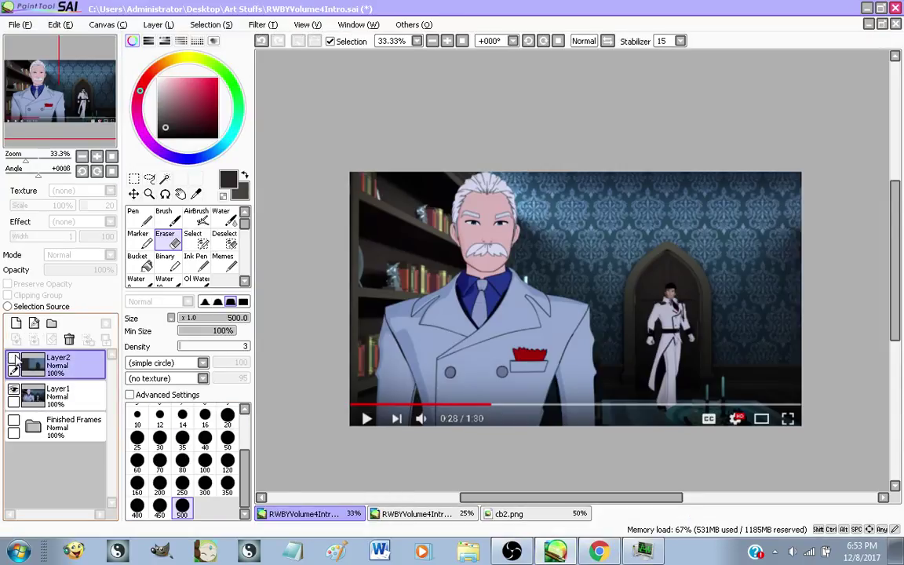
Return to the intro video in Chrome, replay it from 0:29, pause at 0:30 and check the YouTube notifications
{"action": "key", "text": "alt+Tab"}
{"action": "left_click", "coordinate": [80, 299]}
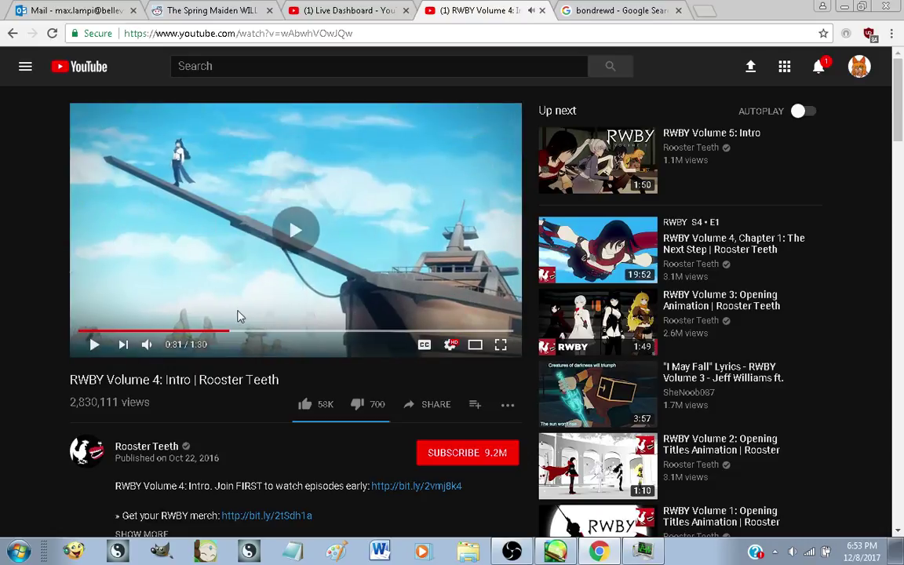
{"action": "left_click", "coordinate": [222, 336]}
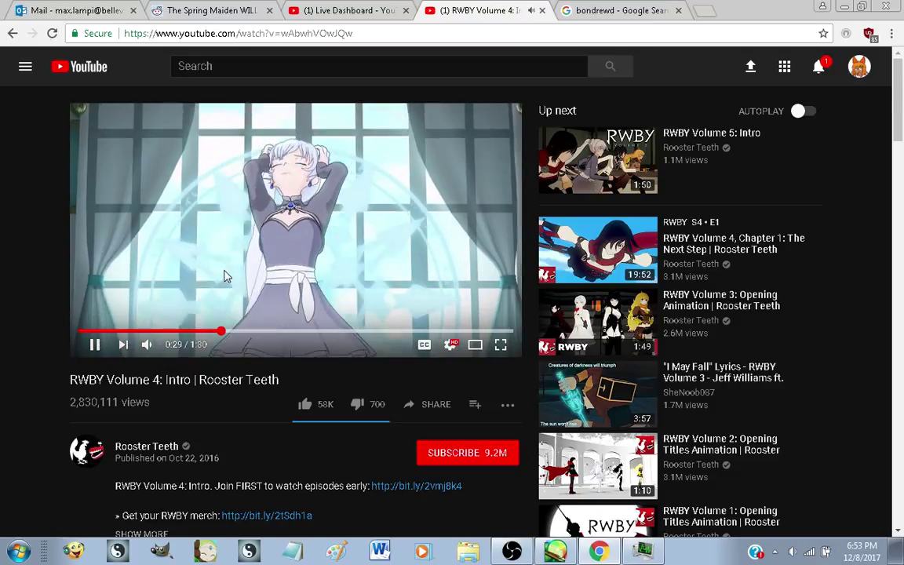
{"action": "left_click", "coordinate": [224, 276]}
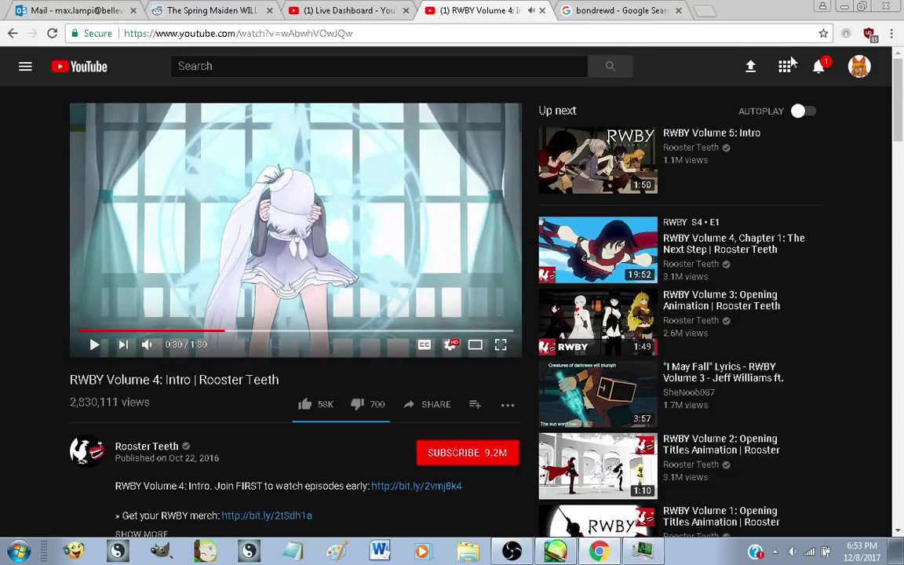
{"action": "left_click", "coordinate": [821, 69]}
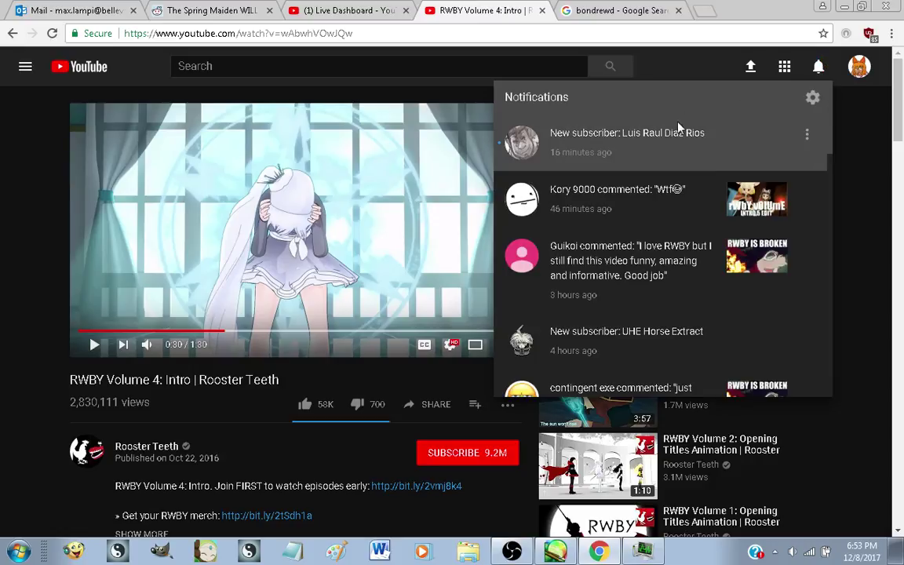
{"action": "left_click", "coordinate": [2, 234]}
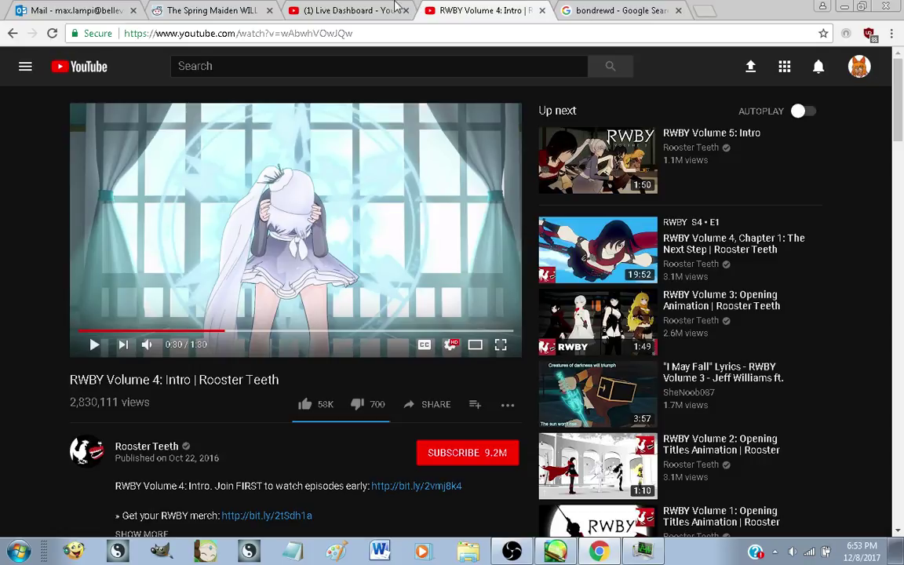
Open the YouTube Live Dashboard and read back through the earlier live chat messages up to the newest ones
{"action": "left_click", "coordinate": [350, 8]}
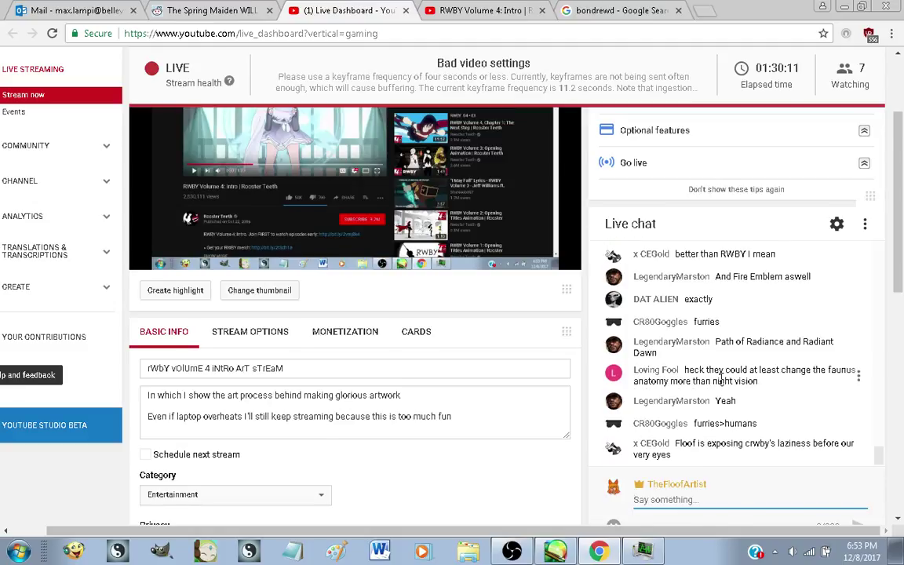
{"action": "scroll", "coordinate": [721, 379], "scroll_direction": "down", "scroll_amount": 1}
{"action": "scroll", "coordinate": [551, 452], "scroll_direction": "up", "scroll_amount": 1}
{"action": "scroll", "coordinate": [692, 405], "scroll_direction": "up", "scroll_amount": 1}
{"action": "scroll", "coordinate": [692, 404], "scroll_direction": "up", "scroll_amount": 3}
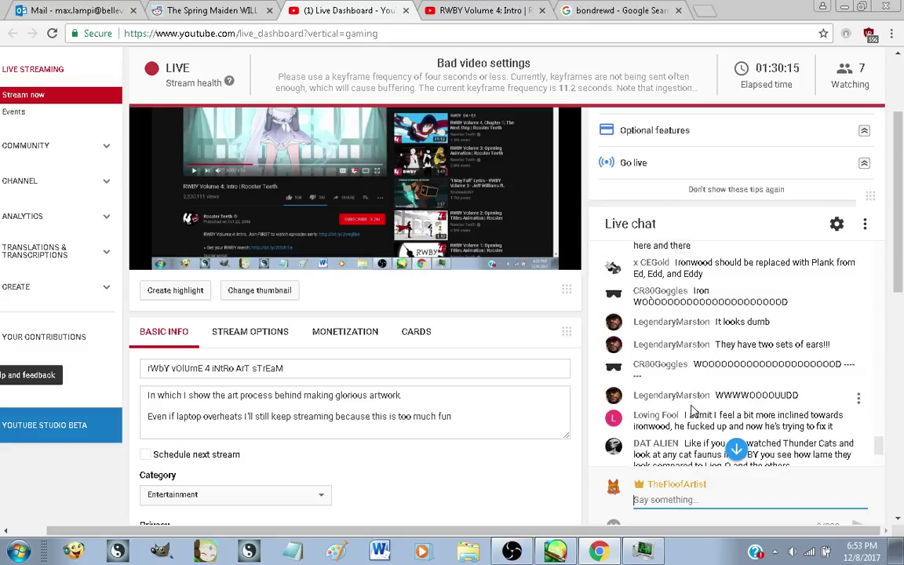
{"action": "scroll", "coordinate": [692, 408], "scroll_direction": "up", "scroll_amount": 4}
{"action": "scroll", "coordinate": [692, 406], "scroll_direction": "up", "scroll_amount": 4}
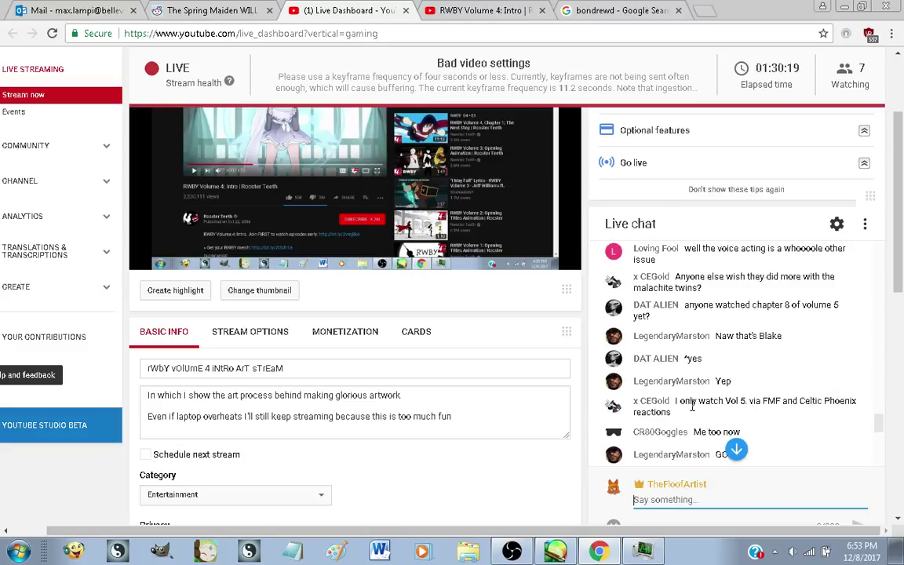
{"action": "scroll", "coordinate": [692, 407], "scroll_direction": "up", "scroll_amount": 1}
{"action": "scroll", "coordinate": [692, 406], "scroll_direction": "down", "scroll_amount": 1}
{"action": "scroll", "coordinate": [692, 406], "scroll_direction": "up", "scroll_amount": 1}
{"action": "scroll", "coordinate": [692, 406], "scroll_direction": "down", "scroll_amount": 1}
{"action": "scroll", "coordinate": [692, 407], "scroll_direction": "down", "scroll_amount": 2}
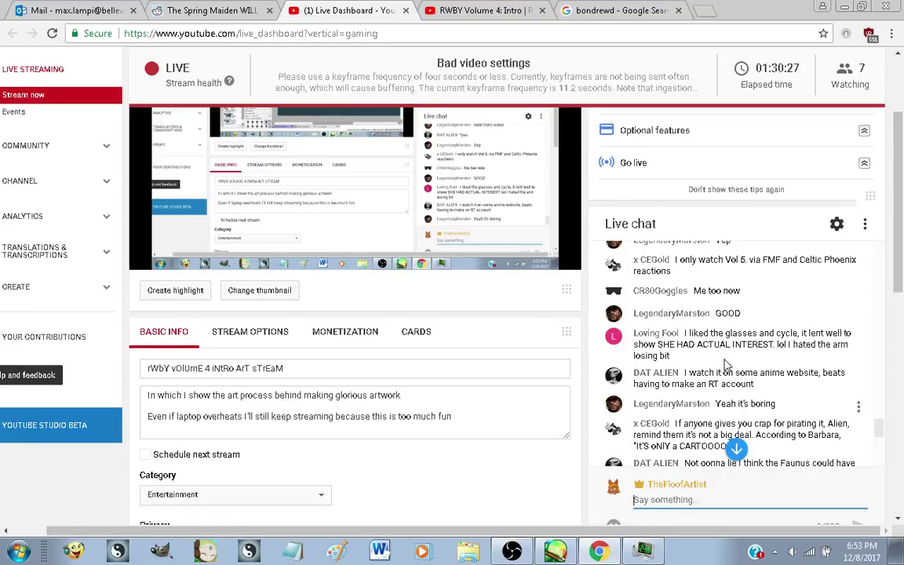
{"action": "scroll", "coordinate": [729, 366], "scroll_direction": "down", "scroll_amount": 1}
{"action": "scroll", "coordinate": [729, 367], "scroll_direction": "down", "scroll_amount": 1}
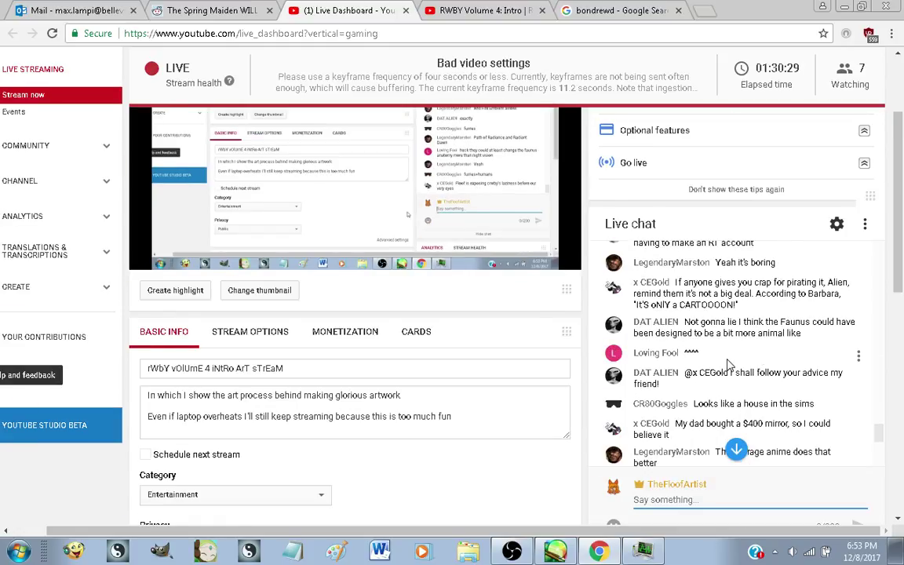
{"action": "scroll", "coordinate": [730, 367], "scroll_direction": "down", "scroll_amount": 2}
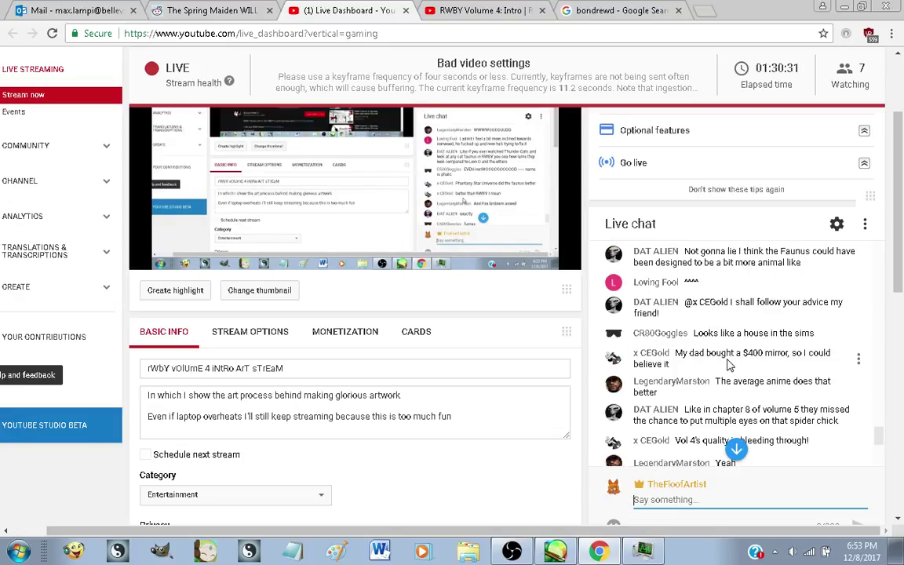
{"action": "scroll", "coordinate": [729, 366], "scroll_direction": "down", "scroll_amount": 1}
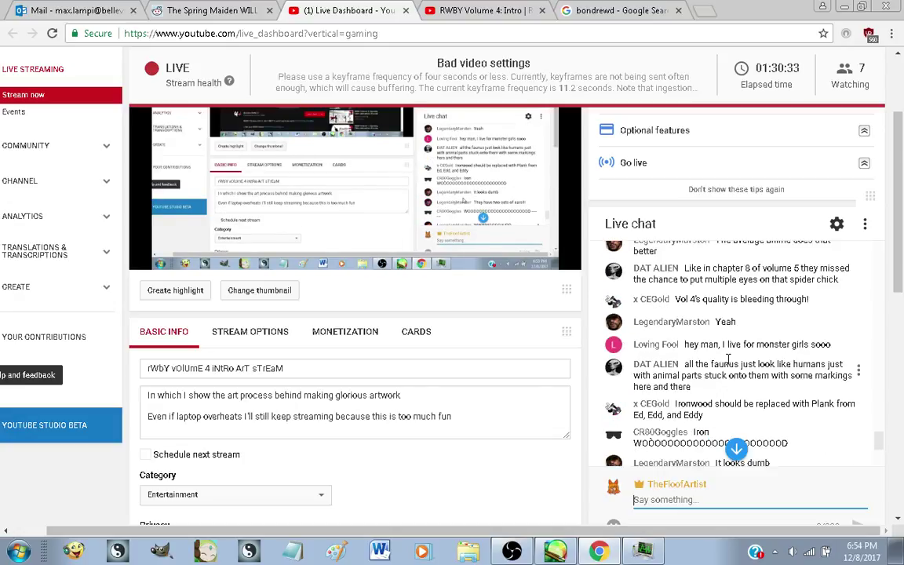
{"action": "scroll", "coordinate": [730, 366], "scroll_direction": "down", "scroll_amount": 1}
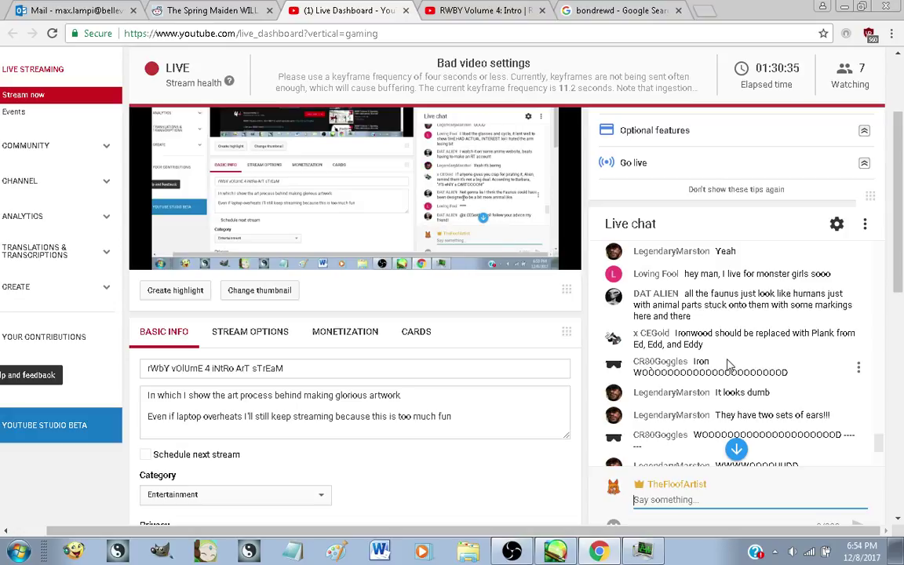
{"action": "scroll", "coordinate": [727, 363], "scroll_direction": "down", "scroll_amount": 1}
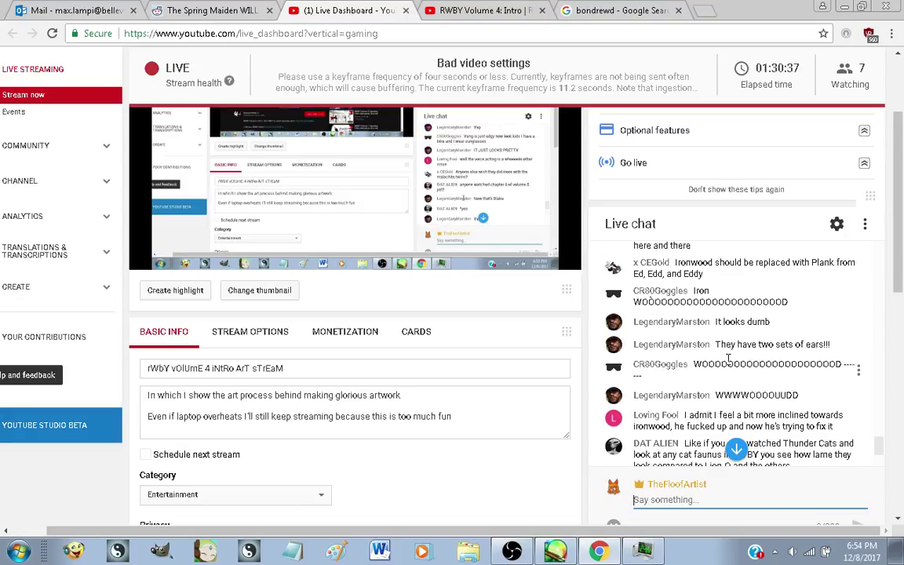
{"action": "scroll", "coordinate": [727, 358], "scroll_direction": "down", "scroll_amount": 1}
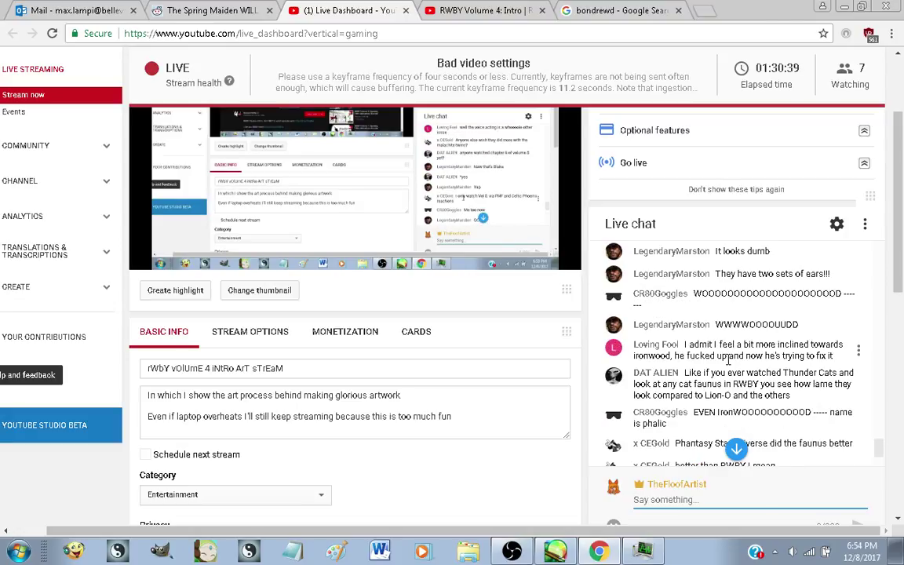
{"action": "scroll", "coordinate": [727, 361], "scroll_direction": "down", "scroll_amount": 1}
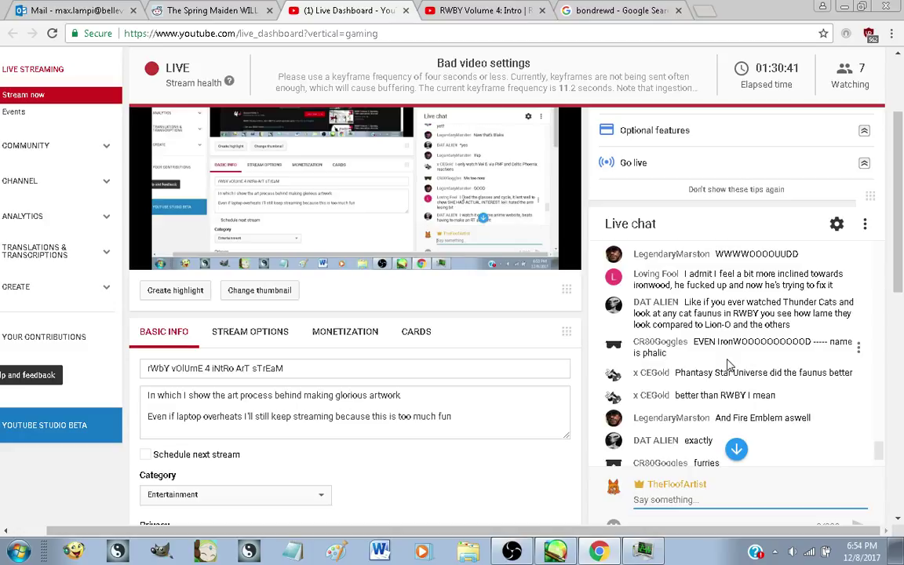
{"action": "scroll", "coordinate": [728, 363], "scroll_direction": "down", "scroll_amount": 1}
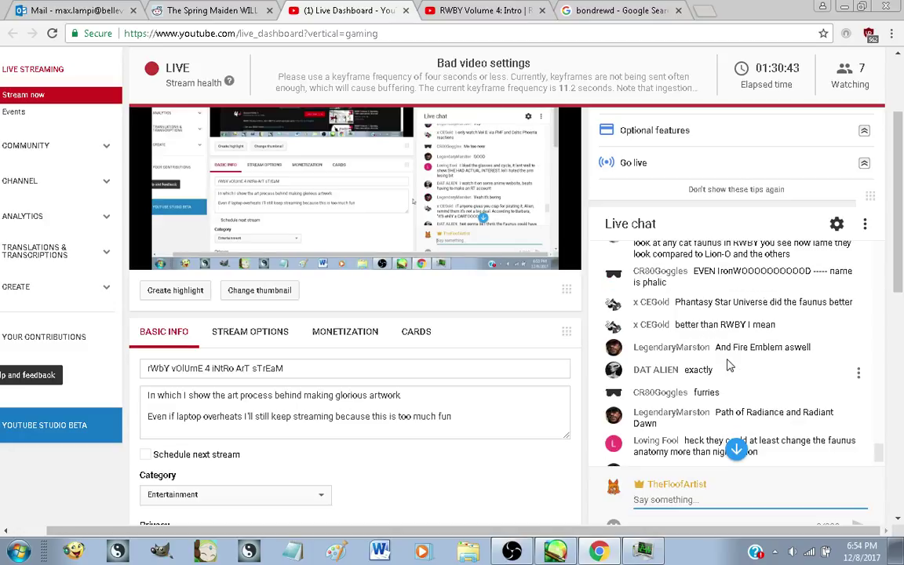
{"action": "scroll", "coordinate": [729, 363], "scroll_direction": "down", "scroll_amount": 2}
{"action": "scroll", "coordinate": [729, 364], "scroll_direction": "down", "scroll_amount": 1}
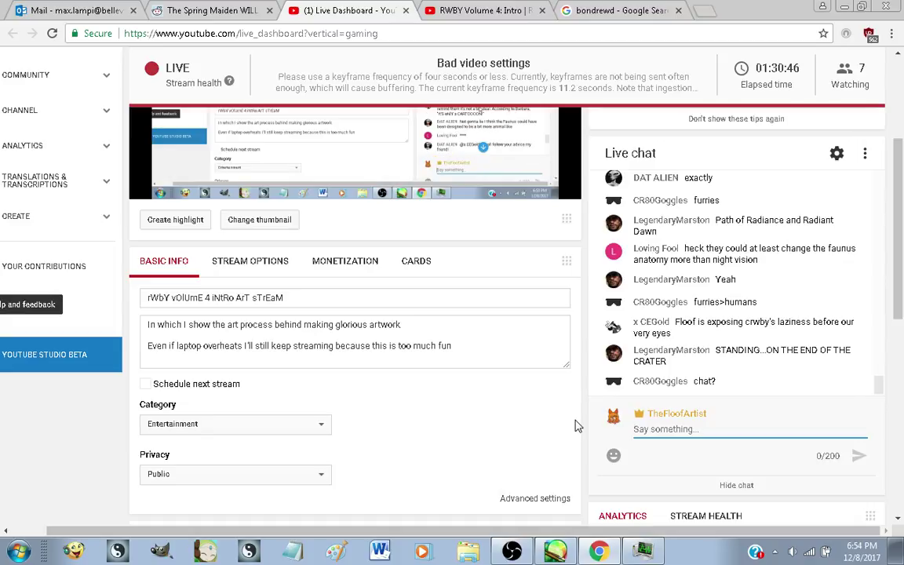
{"action": "scroll", "coordinate": [575, 426], "scroll_direction": "up", "scroll_amount": 1}
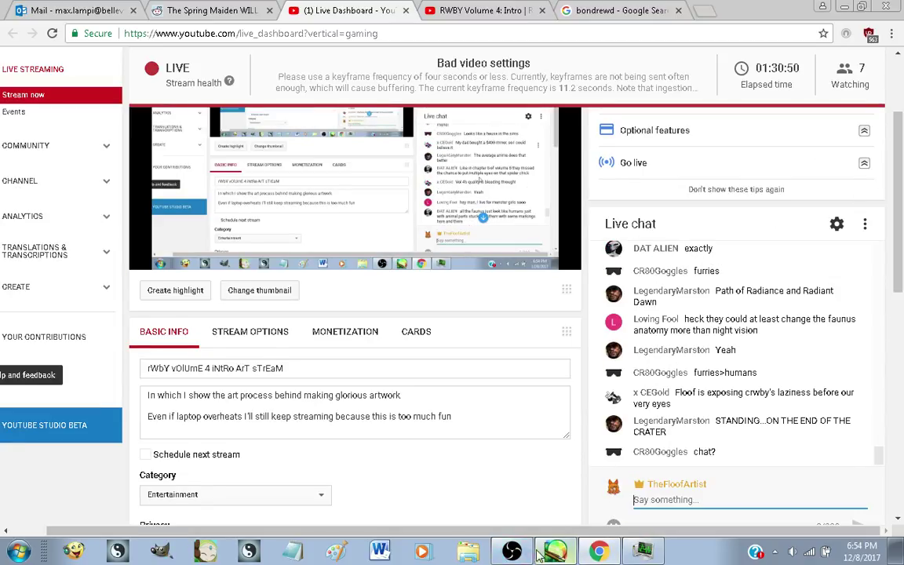
Switch back to PaintTool SAI, add a new layer above Layer2 and name it Ironic
{"action": "left_click", "coordinate": [641, 551]}
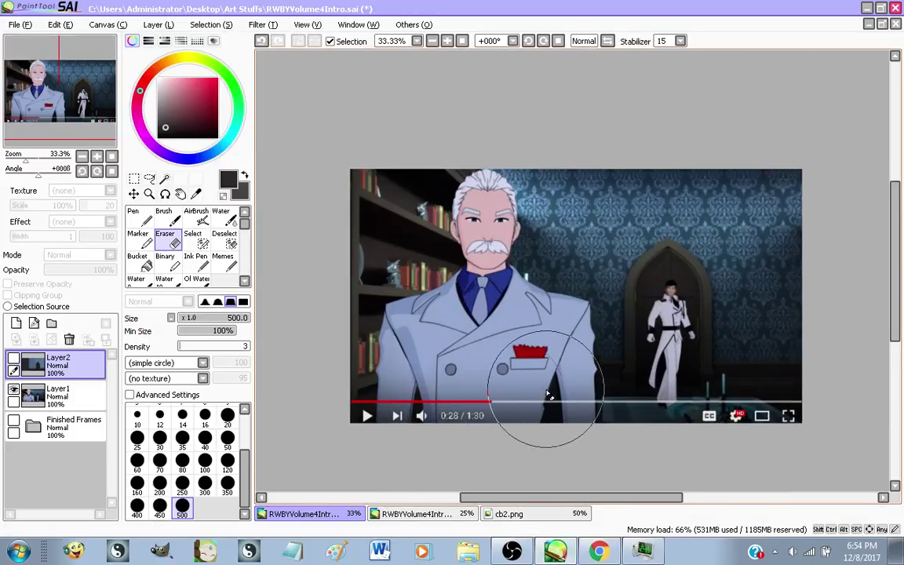
{"action": "scroll", "coordinate": [536, 397], "scroll_direction": "up", "scroll_amount": 2}
{"action": "scroll", "coordinate": [488, 409], "scroll_direction": "down", "scroll_amount": 2}
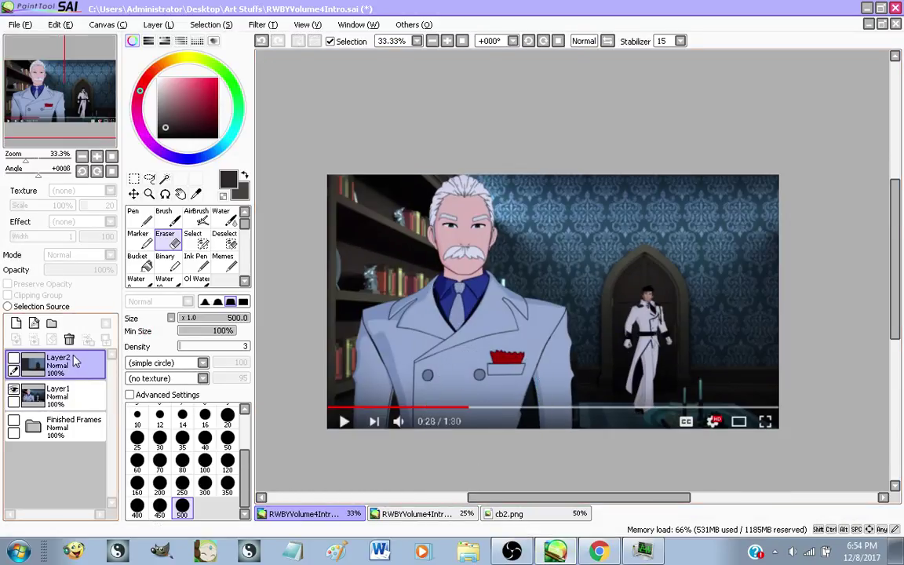
{"action": "scroll", "coordinate": [646, 391], "scroll_direction": "up", "scroll_amount": 2}
{"action": "scroll", "coordinate": [646, 391], "scroll_direction": "down", "scroll_amount": 2}
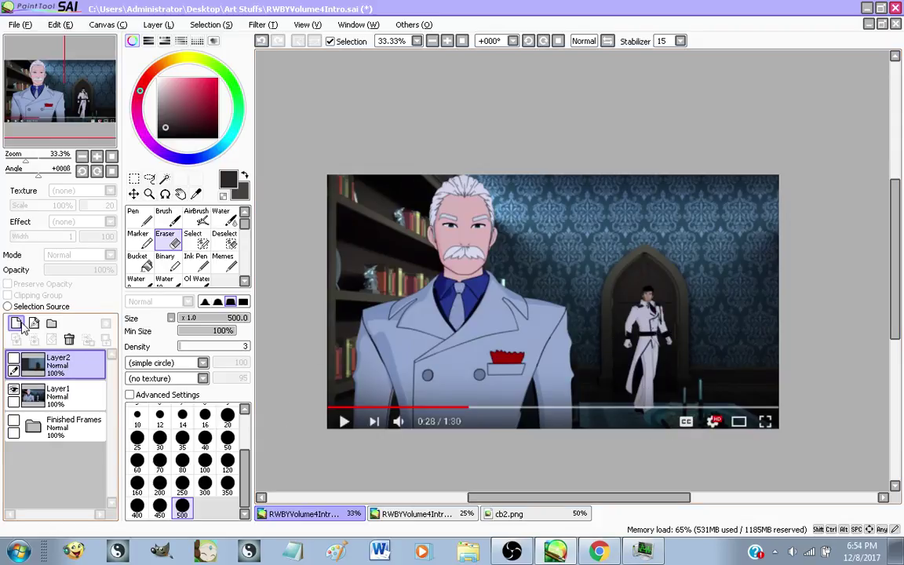
{"action": "left_click", "coordinate": [16, 322]}
{"action": "double_click", "coordinate": [69, 368]}
{"action": "type", "text": "1ronic"}
{"action": "key", "text": "Return"}
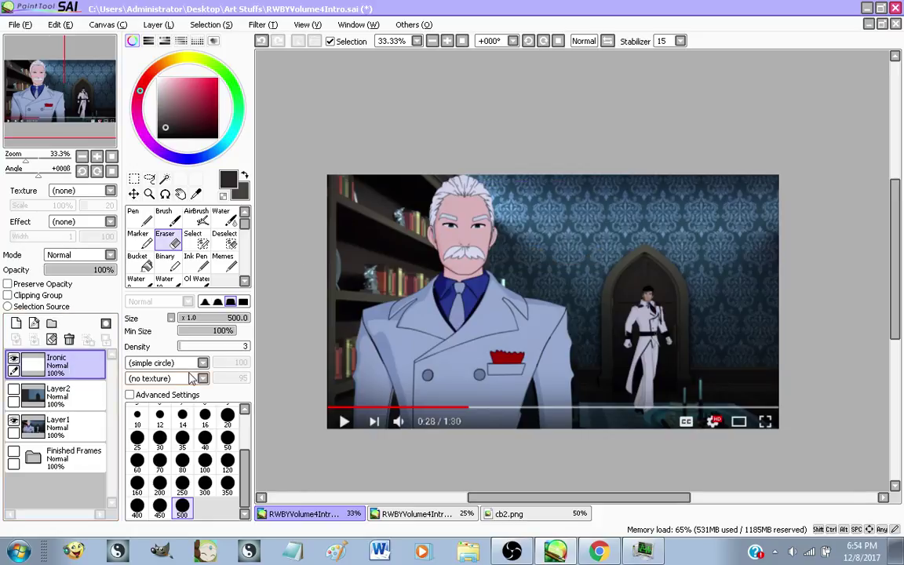
Choose a light grey colour and set the Pen to size 50 for drawing on the Ironic layer
{"action": "left_click", "coordinate": [200, 100]}
{"action": "left_click_drag", "start_coordinate": [199, 102], "coordinate": [140, 90]}
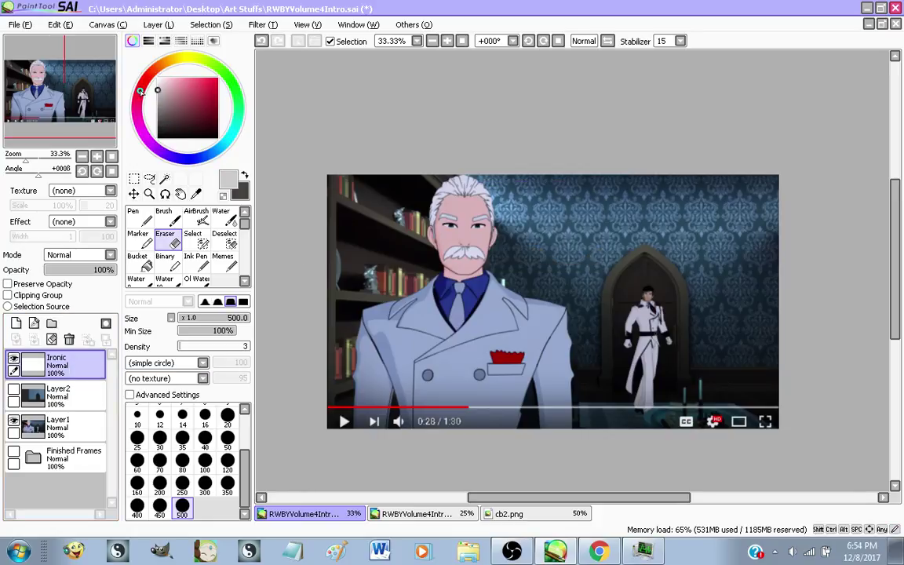
{"action": "left_click", "coordinate": [135, 217]}
{"action": "scroll", "coordinate": [602, 362], "scroll_direction": "up", "scroll_amount": 1}
{"action": "left_click", "coordinate": [227, 441]}
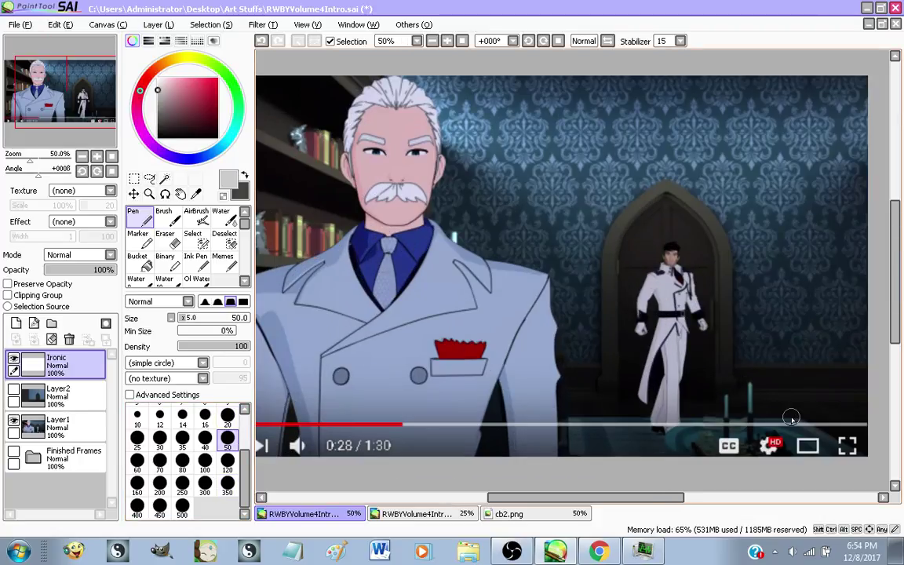
Paint a slanted light grey slab over the small figure in the doorway, then add white highlights down its right side
{"action": "mouse_move", "coordinate": [645, 244]}
{"action": "left_mouse_down"}
{"action": "mouse_move", "coordinate": [713, 261]}
{"action": "mouse_move", "coordinate": [660, 428]}
{"action": "mouse_move", "coordinate": [614, 369]}
{"action": "mouse_move", "coordinate": [648, 251]}
{"action": "mouse_move", "coordinate": [691, 265]}
{"action": "mouse_move", "coordinate": [653, 412]}
{"action": "mouse_move", "coordinate": [632, 375]}
{"action": "mouse_move", "coordinate": [632, 344]}
{"action": "mouse_move", "coordinate": [655, 272]}
{"action": "mouse_move", "coordinate": [695, 266]}
{"action": "mouse_move", "coordinate": [646, 387]}
{"action": "mouse_move", "coordinate": [645, 330]}
{"action": "mouse_move", "coordinate": [670, 282]}
{"action": "mouse_move", "coordinate": [642, 373]}
{"action": "mouse_move", "coordinate": [648, 397]}
{"action": "mouse_move", "coordinate": [630, 369]}
{"action": "mouse_move", "coordinate": [679, 272]}
{"action": "mouse_move", "coordinate": [651, 263]}
{"action": "mouse_move", "coordinate": [647, 248]}
{"action": "mouse_move", "coordinate": [637, 355]}
{"action": "left_mouse_up"}
{"action": "left_click_drag", "start_coordinate": [159, 83], "coordinate": [157, 69]}
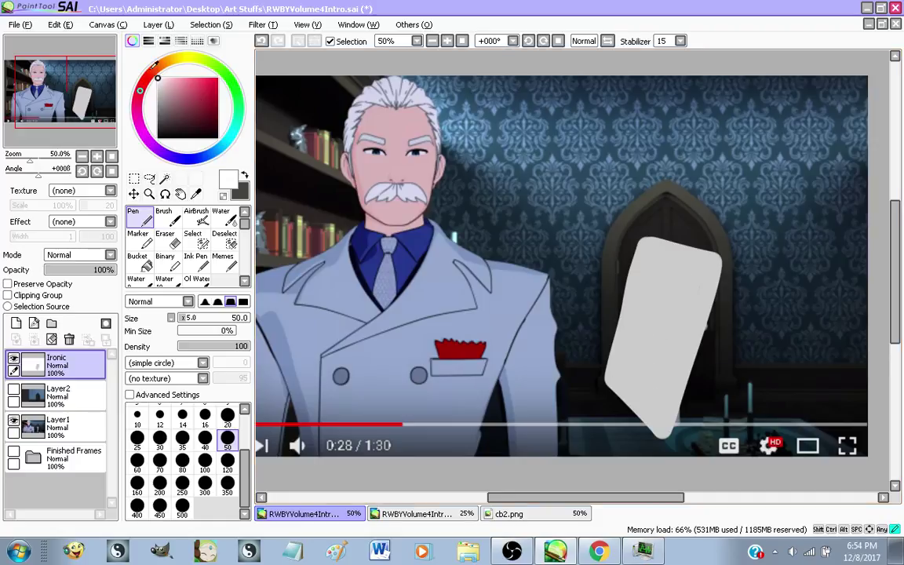
{"action": "left_click_drag", "start_coordinate": [704, 272], "coordinate": [692, 313]}
{"action": "left_click", "coordinate": [681, 346]}
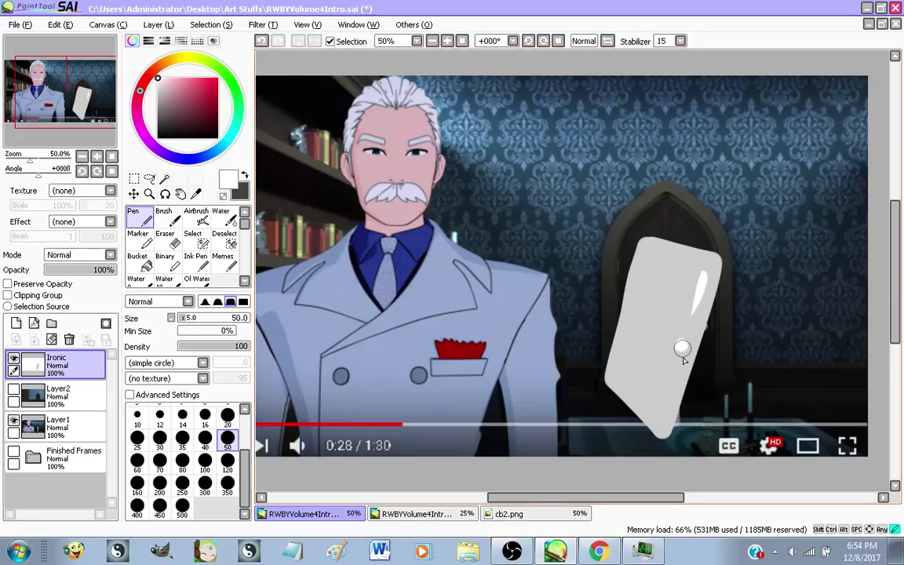
Add white highlight strokes along the grey slab's top edge, inner right edge, lower-left corner and lower-right corner
{"action": "left_click_drag", "start_coordinate": [694, 259], "coordinate": [680, 363]}
{"action": "key", "text": "ctrl+z"}
{"action": "left_click_drag", "start_coordinate": [682, 258], "coordinate": [663, 361]}
{"action": "left_click_drag", "start_coordinate": [614, 375], "coordinate": [646, 408]}
{"action": "left_click_drag", "start_coordinate": [644, 257], "coordinate": [705, 274]}
{"action": "left_click_drag", "start_coordinate": [643, 275], "coordinate": [619, 373]}
{"action": "key", "text": "ctrl+z"}
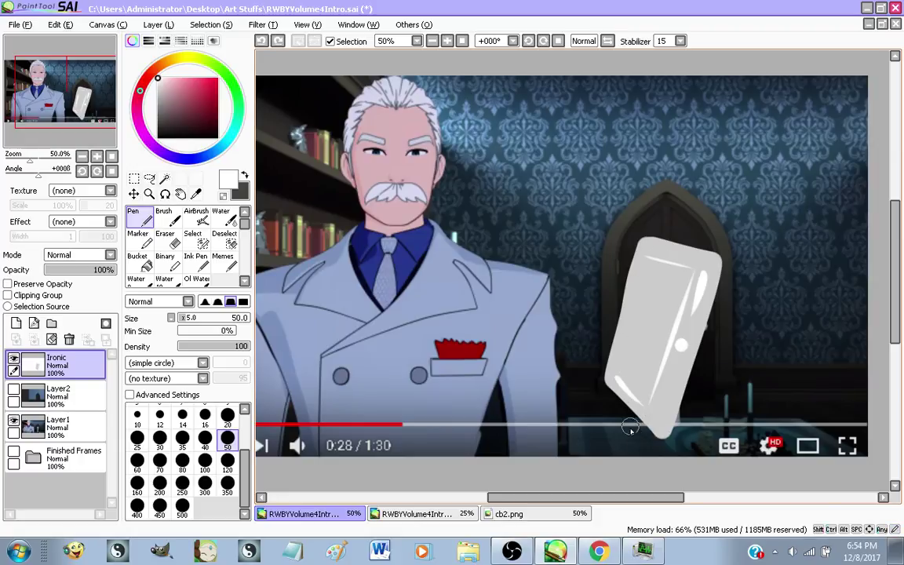
{"action": "left_click_drag", "start_coordinate": [659, 421], "coordinate": [666, 422]}
{"action": "key", "text": "ctrl+z"}
{"action": "left_click_drag", "start_coordinate": [679, 368], "coordinate": [662, 425]}
{"action": "scroll", "coordinate": [540, 404], "scroll_direction": "down", "scroll_amount": 1}
{"action": "scroll", "coordinate": [536, 329], "scroll_direction": "up", "scroll_amount": 1}
{"action": "scroll", "coordinate": [553, 247], "scroll_direction": "down", "scroll_amount": 1}
{"action": "scroll", "coordinate": [636, 310], "scroll_direction": "up", "scroll_amount": 1}
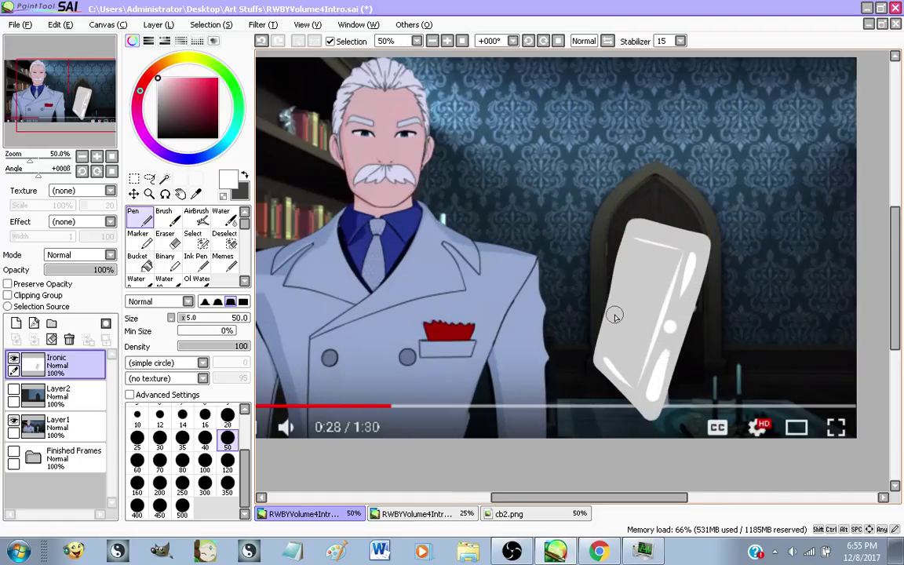
Add a new layer above Ironic and sample the light blue of the moustached man's coat
{"action": "left_click", "coordinate": [15, 322]}
{"action": "scroll", "coordinate": [353, 313], "scroll_direction": "up", "scroll_amount": 1}
{"action": "left_click", "coordinate": [478, 335], "text": "alt"}
{"action": "scroll", "coordinate": [478, 335], "scroll_direction": "down", "scroll_amount": 2}
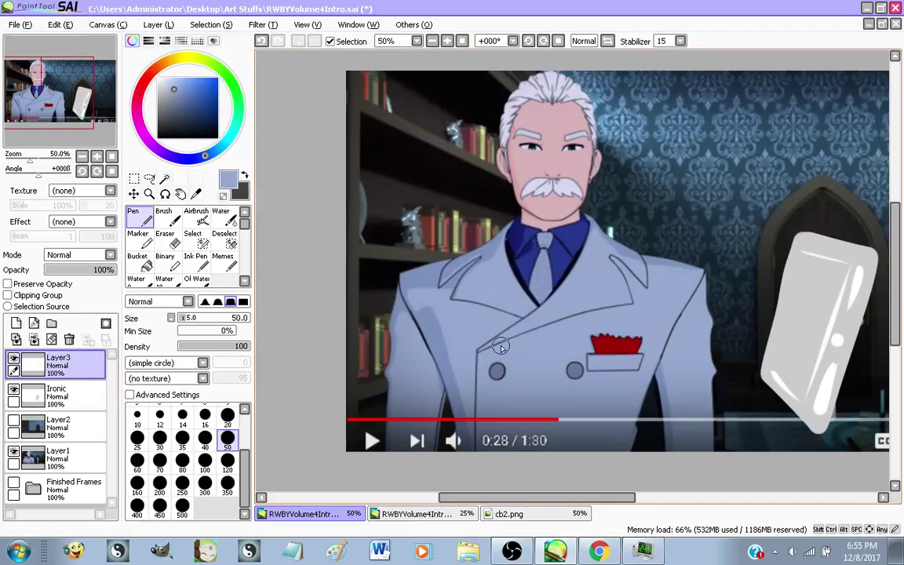
{"action": "scroll", "coordinate": [485, 328], "scroll_direction": "up", "scroll_amount": 1}
{"action": "scroll", "coordinate": [487, 326], "scroll_direction": "down", "scroll_amount": 1}
{"action": "scroll", "coordinate": [439, 292], "scroll_direction": "up", "scroll_amount": 1}
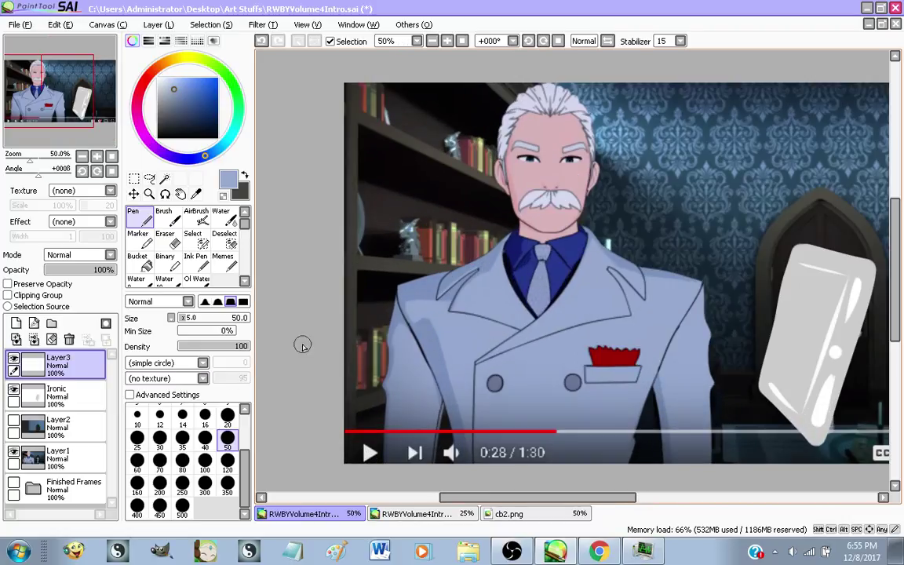
{"action": "scroll", "coordinate": [550, 301], "scroll_direction": "down", "scroll_amount": 1}
{"action": "scroll", "coordinate": [550, 300], "scroll_direction": "up", "scroll_amount": 1}
Set the drawing colour to black and choose the Memes brush at size 20 for outlining on the new layer
{"action": "left_click", "coordinate": [245, 177]}
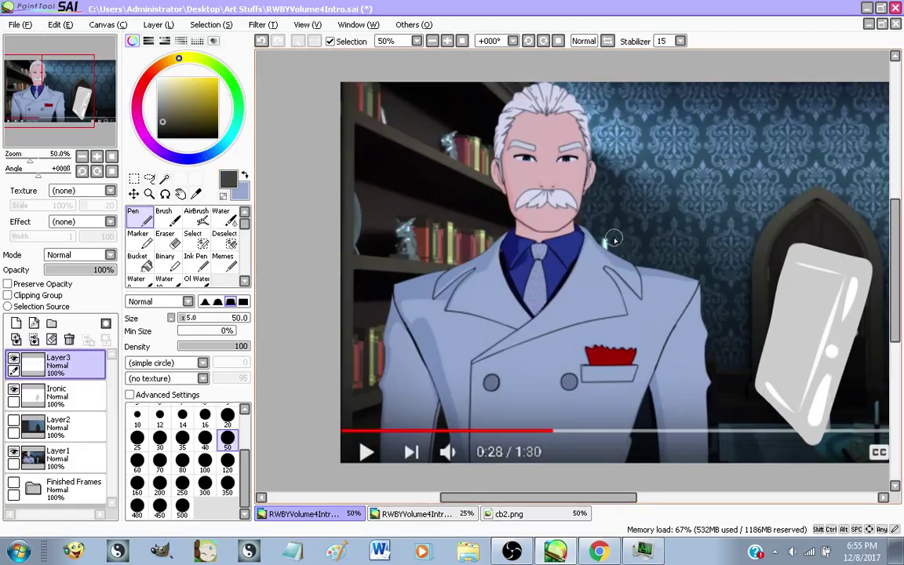
{"action": "right_click", "coordinate": [557, 262]}
{"action": "left_click", "coordinate": [228, 464]}
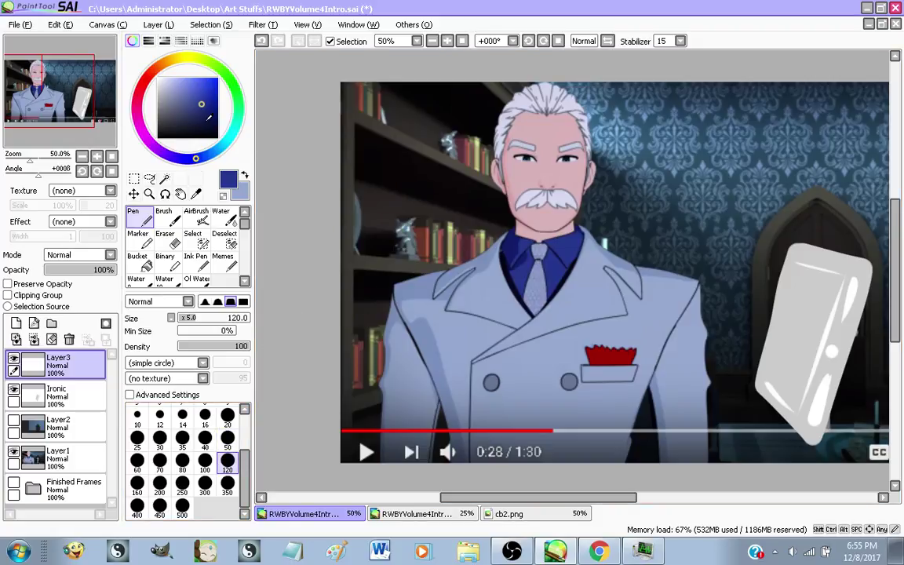
{"action": "left_click_drag", "start_coordinate": [208, 124], "coordinate": [144, 153]}
{"action": "left_click", "coordinate": [223, 262]}
{"action": "scroll", "coordinate": [560, 333], "scroll_direction": "down", "scroll_amount": 1}
{"action": "scroll", "coordinate": [560, 335], "scroll_direction": "up", "scroll_amount": 1}
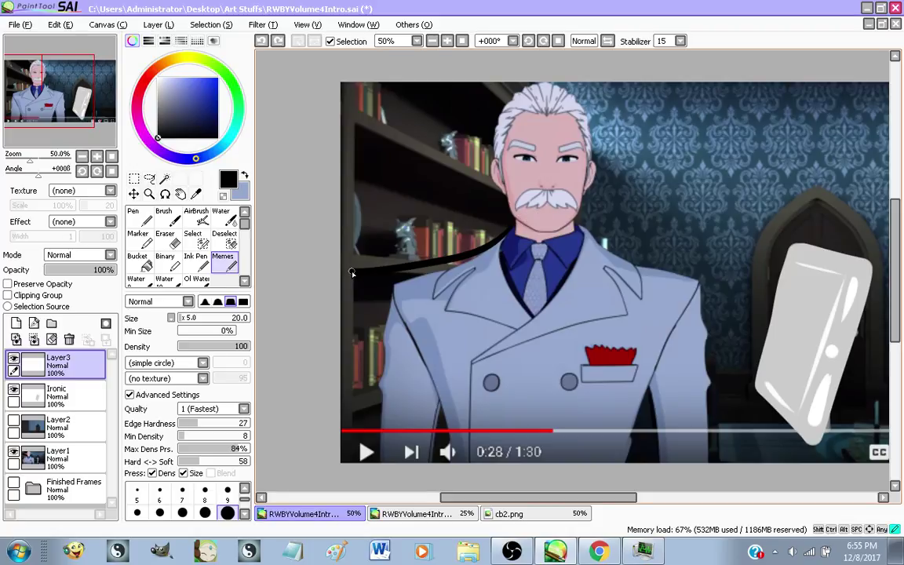
Outline the coat's two broad shoulders and outer sleeves in black, from the neck down to the frame's bottom edge
{"action": "mouse_move", "coordinate": [553, 223]}
{"action": "left_mouse_down"}
{"action": "mouse_move", "coordinate": [441, 229]}
{"action": "mouse_move", "coordinate": [393, 276]}
{"action": "mouse_move", "coordinate": [355, 462]}
{"action": "left_mouse_up"}
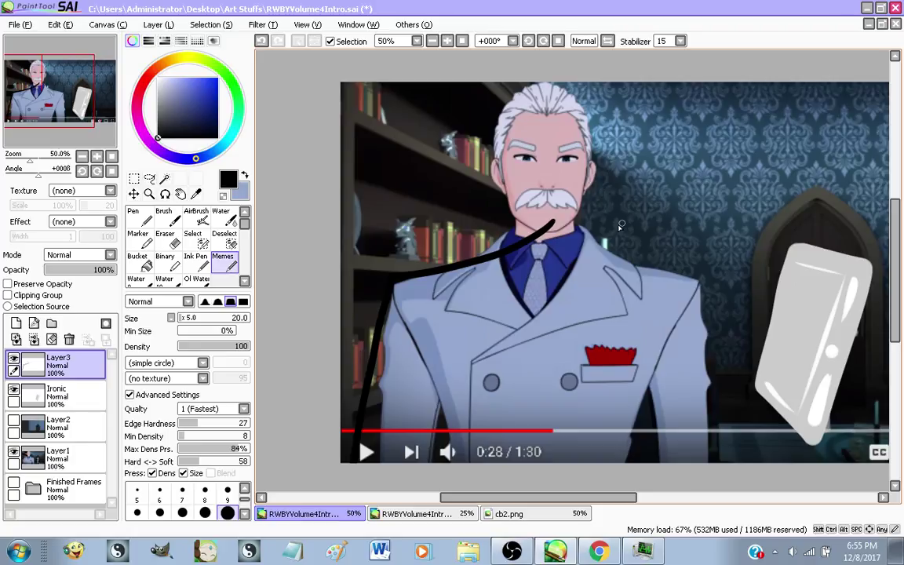
{"action": "mouse_move", "coordinate": [606, 227]}
{"action": "left_mouse_down"}
{"action": "mouse_move", "coordinate": [816, 278]}
{"action": "mouse_move", "coordinate": [901, 519]}
{"action": "left_mouse_up"}
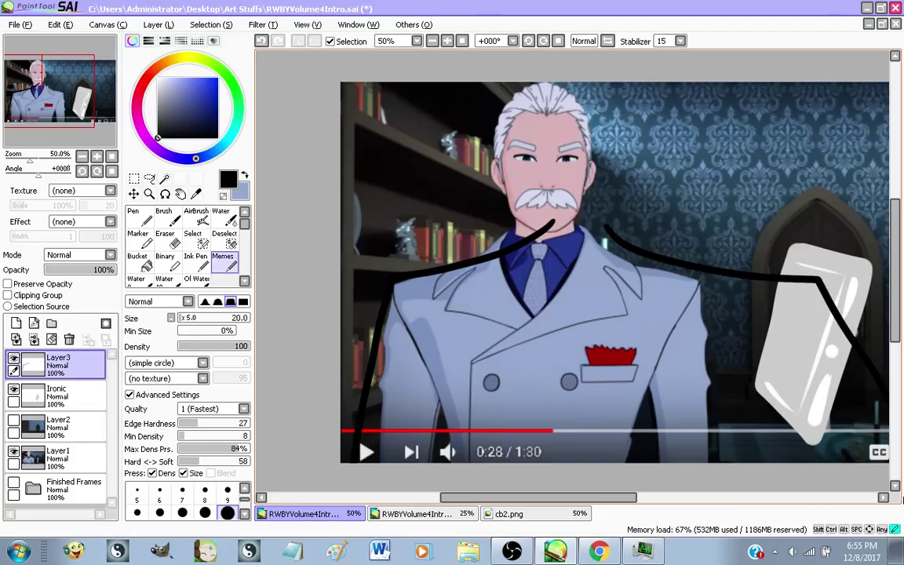
{"action": "key", "text": "ctrl+z"}
{"action": "mouse_move", "coordinate": [620, 222]}
{"action": "left_mouse_down"}
{"action": "mouse_move", "coordinate": [838, 280]}
{"action": "mouse_move", "coordinate": [863, 461]}
{"action": "left_mouse_up"}
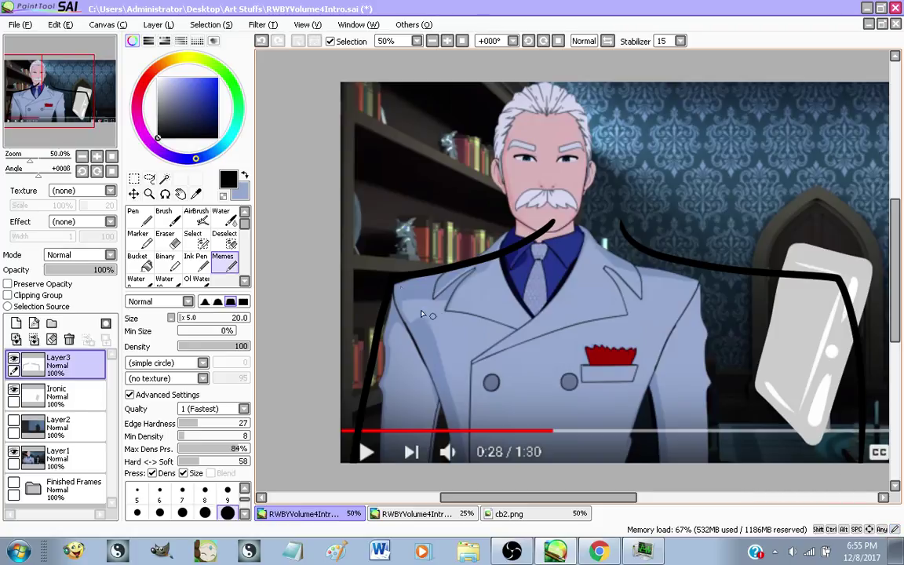
Draw the coat's chest sides and the inner edges of both sleeves down to the bottom of the frame
{"action": "left_click_drag", "start_coordinate": [357, 251], "coordinate": [486, 340]}
{"action": "key", "text": "ctrl+z"}
{"action": "left_click_drag", "start_coordinate": [491, 386], "coordinate": [504, 463]}
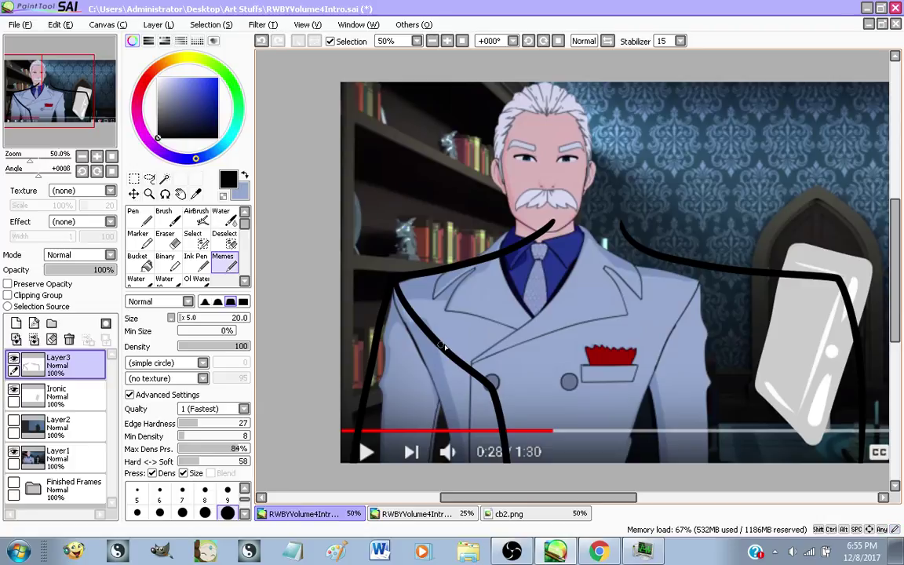
{"action": "left_click_drag", "start_coordinate": [434, 342], "coordinate": [413, 462]}
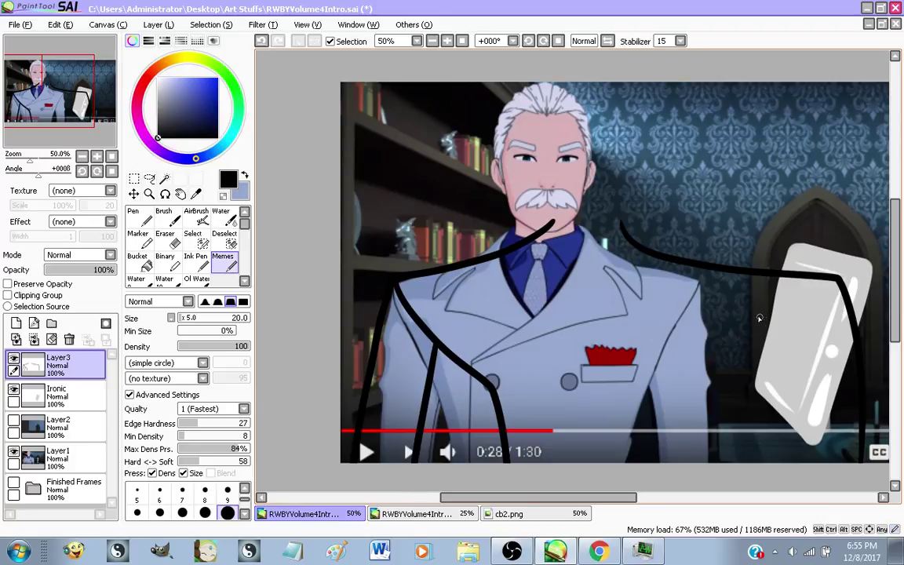
{"action": "left_click_drag", "start_coordinate": [752, 322], "coordinate": [656, 461]}
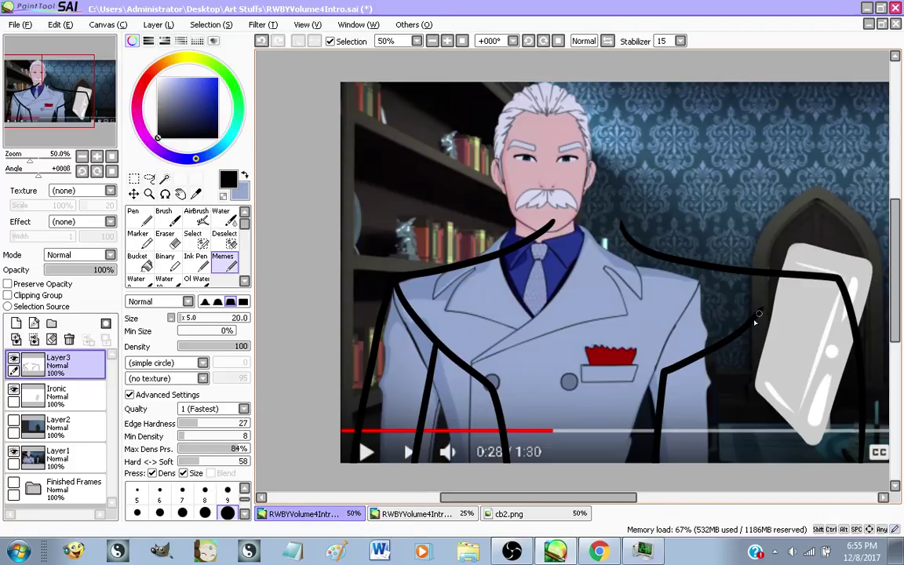
{"action": "left_click_drag", "start_coordinate": [754, 315], "coordinate": [784, 462]}
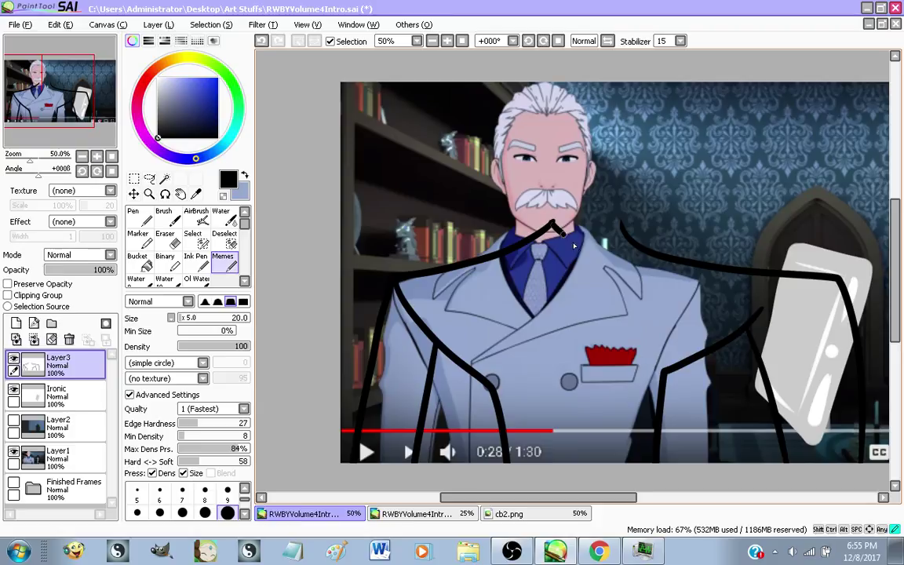
Draw the shirt collar between the shoulders with a small tie inside it
{"action": "key", "text": "ctrl+z"}
{"action": "mouse_move", "coordinate": [552, 225]}
{"action": "left_mouse_down"}
{"action": "mouse_move", "coordinate": [619, 254]}
{"action": "mouse_move", "coordinate": [621, 225]}
{"action": "mouse_move", "coordinate": [537, 236]}
{"action": "left_mouse_up"}
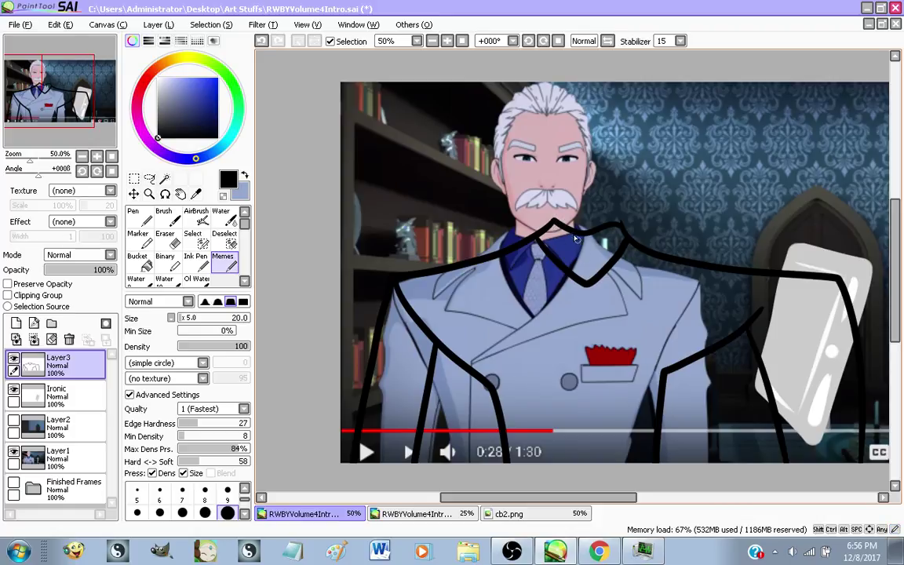
{"action": "mouse_move", "coordinate": [573, 254]}
{"action": "left_mouse_down"}
{"action": "mouse_move", "coordinate": [586, 282]}
{"action": "mouse_move", "coordinate": [593, 235]}
{"action": "mouse_move", "coordinate": [569, 274]}
{"action": "left_mouse_up"}
{"action": "key", "text": "ctrl+z"}
{"action": "left_click_drag", "start_coordinate": [589, 251], "coordinate": [602, 277]}
Draw the coat's notched lapels crossing over the chest, then add two buttons and the breast pocket
{"action": "mouse_move", "coordinate": [469, 266]}
{"action": "left_mouse_down"}
{"action": "mouse_move", "coordinate": [437, 291]}
{"action": "mouse_move", "coordinate": [534, 283]}
{"action": "mouse_move", "coordinate": [500, 303]}
{"action": "left_mouse_up"}
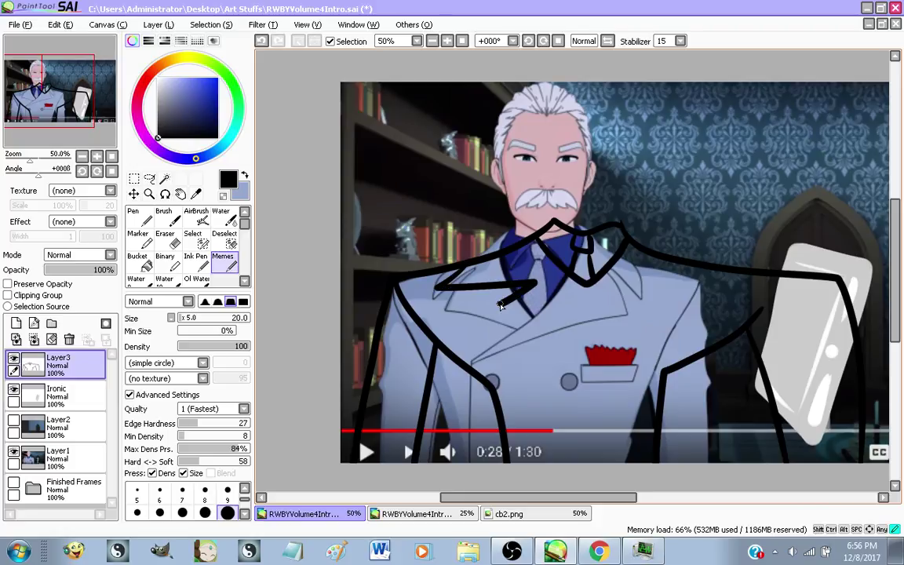
{"action": "key", "text": "ctrl+z"}
{"action": "mouse_move", "coordinate": [474, 266]}
{"action": "left_mouse_down"}
{"action": "mouse_move", "coordinate": [448, 297]}
{"action": "mouse_move", "coordinate": [490, 284]}
{"action": "mouse_move", "coordinate": [459, 303]}
{"action": "mouse_move", "coordinate": [555, 342]}
{"action": "left_mouse_up"}
{"action": "mouse_move", "coordinate": [663, 259]}
{"action": "left_mouse_down"}
{"action": "mouse_move", "coordinate": [584, 325]}
{"action": "mouse_move", "coordinate": [494, 384]}
{"action": "left_mouse_up"}
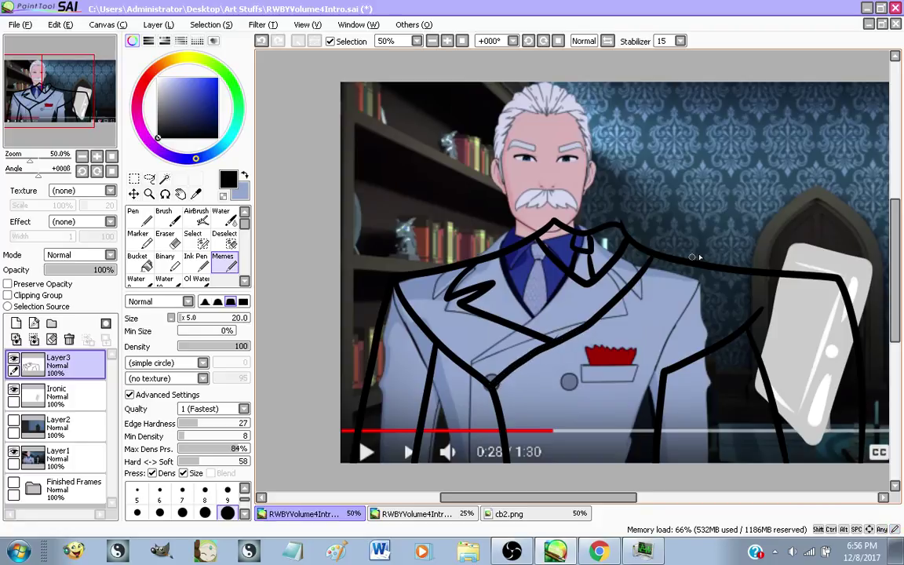
{"action": "mouse_move", "coordinate": [700, 282]}
{"action": "left_mouse_down"}
{"action": "mouse_move", "coordinate": [630, 333]}
{"action": "mouse_move", "coordinate": [493, 389]}
{"action": "mouse_move", "coordinate": [517, 393]}
{"action": "left_mouse_up"}
{"action": "mouse_move", "coordinate": [619, 397]}
{"action": "left_mouse_down"}
{"action": "mouse_move", "coordinate": [634, 366]}
{"action": "mouse_move", "coordinate": [593, 375]}
{"action": "left_mouse_up"}
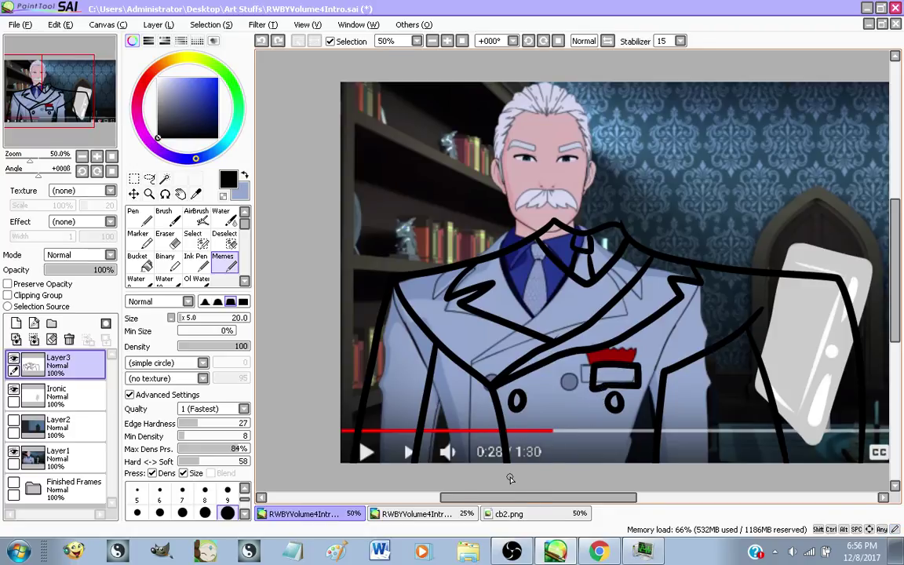
Hide Layer1 and the Ironic layer so only the coat outline shows on the white canvas
{"action": "scroll", "coordinate": [530, 439], "scroll_direction": "down", "scroll_amount": 1}
{"action": "scroll", "coordinate": [634, 433], "scroll_direction": "up", "scroll_amount": 1}
{"action": "scroll", "coordinate": [655, 371], "scroll_direction": "down", "scroll_amount": 1}
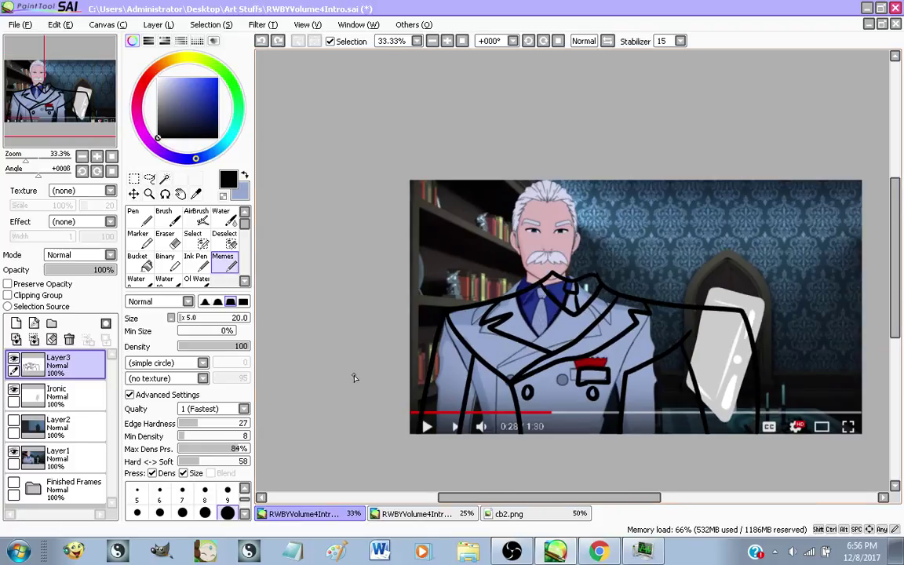
{"action": "left_click", "coordinate": [32, 455]}
{"action": "left_click", "coordinate": [13, 452]}
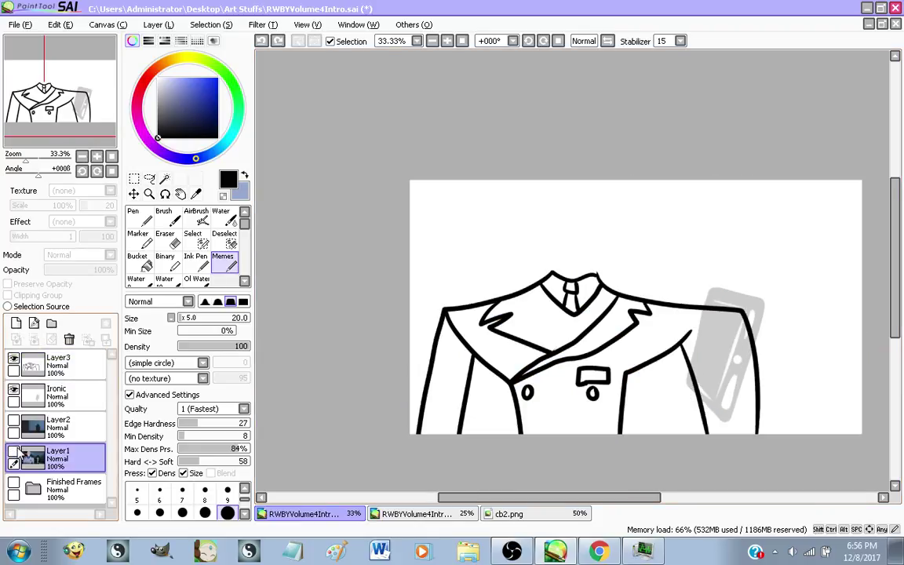
{"action": "left_click", "coordinate": [13, 389]}
{"action": "scroll", "coordinate": [544, 375], "scroll_direction": "up", "scroll_amount": 1}
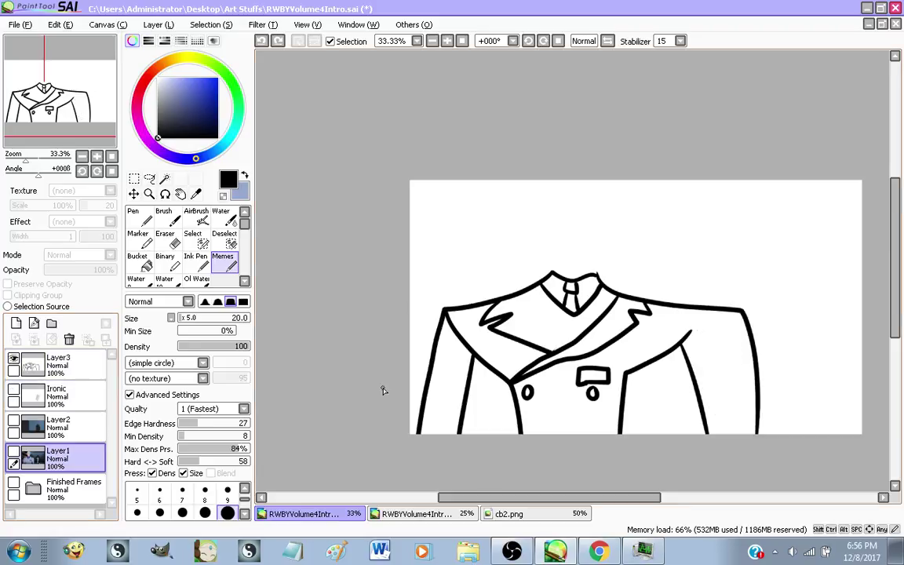
{"action": "scroll", "coordinate": [543, 376], "scroll_direction": "down", "scroll_amount": 1}
{"action": "scroll", "coordinate": [581, 407], "scroll_direction": "up", "scroll_amount": 1}
{"action": "scroll", "coordinate": [585, 408], "scroll_direction": "down", "scroll_amount": 1}
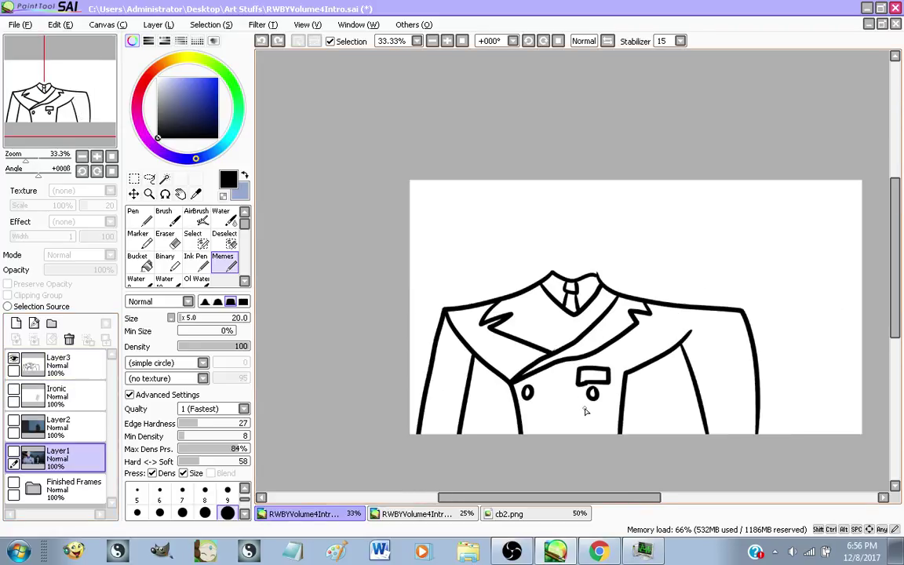
{"action": "scroll", "coordinate": [598, 405], "scroll_direction": "up", "scroll_amount": 1}
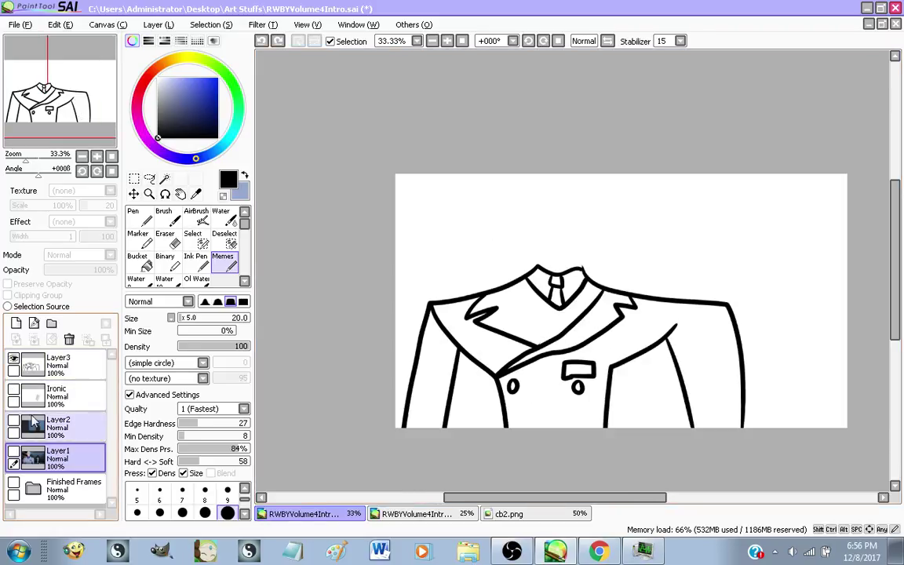
Switch to the YouTube Live Dashboard in Chrome and read through the recent live chat messages
{"action": "left_click", "coordinate": [598, 551]}
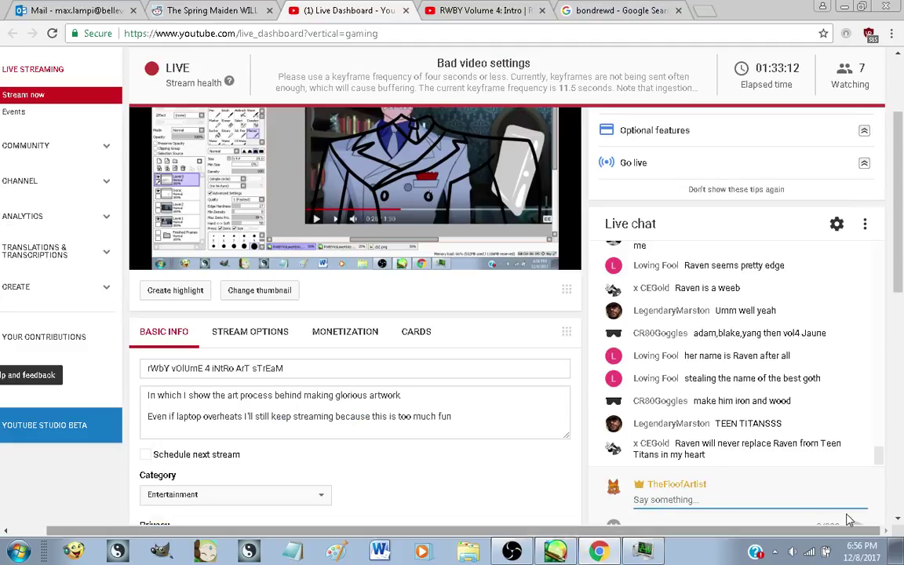
{"action": "scroll", "coordinate": [808, 414], "scroll_direction": "up", "scroll_amount": 3}
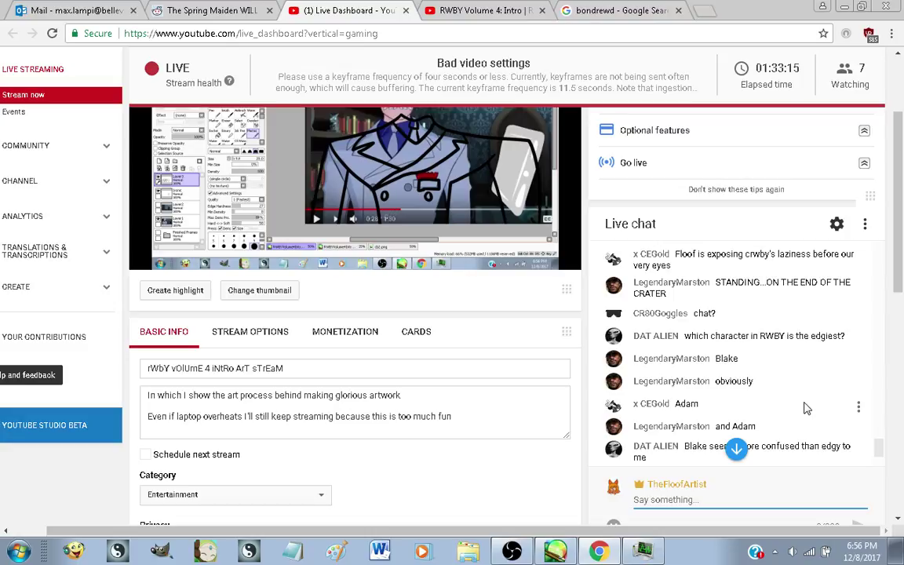
{"action": "scroll", "coordinate": [807, 408], "scroll_direction": "down", "scroll_amount": 2}
{"action": "scroll", "coordinate": [805, 403], "scroll_direction": "down", "scroll_amount": 2}
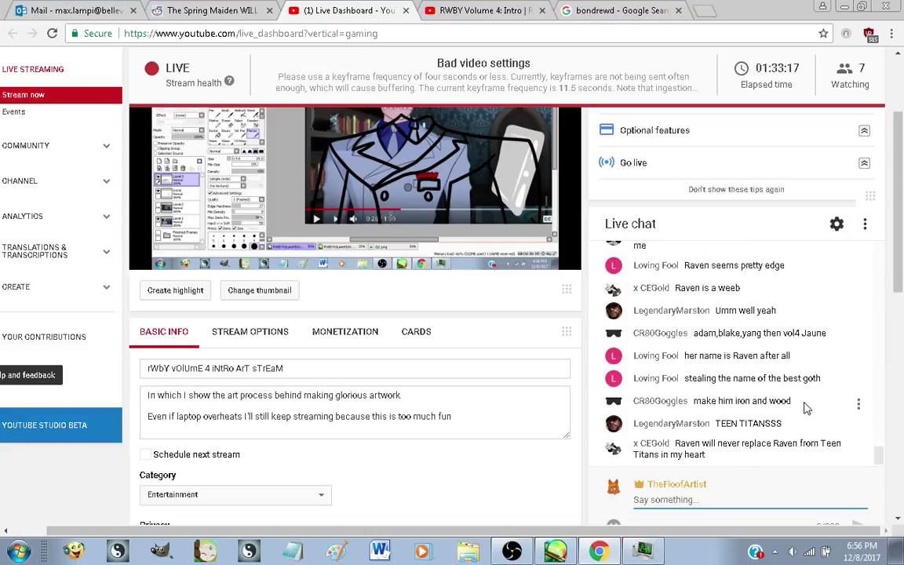
{"action": "scroll", "coordinate": [589, 439], "scroll_direction": "up", "scroll_amount": 2}
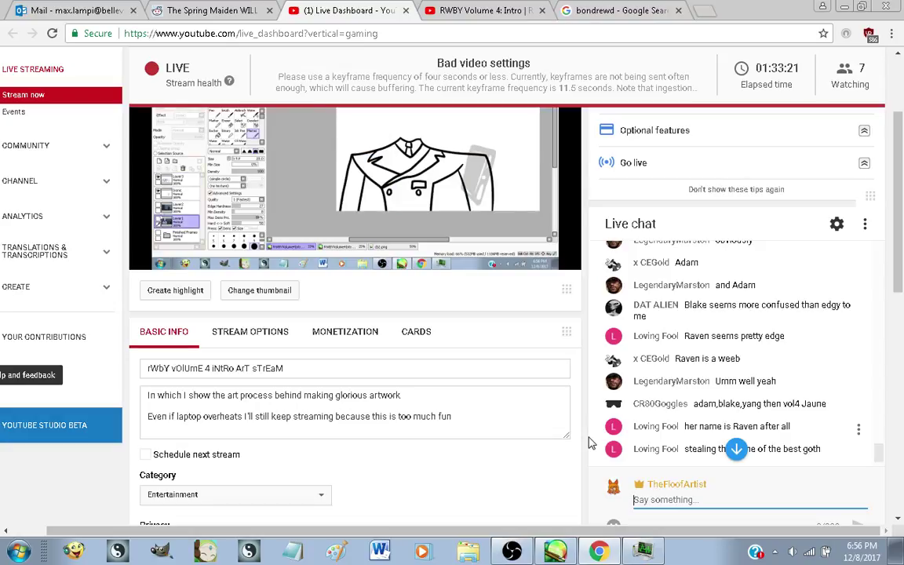
{"action": "scroll", "coordinate": [632, 448], "scroll_direction": "down", "scroll_amount": 1}
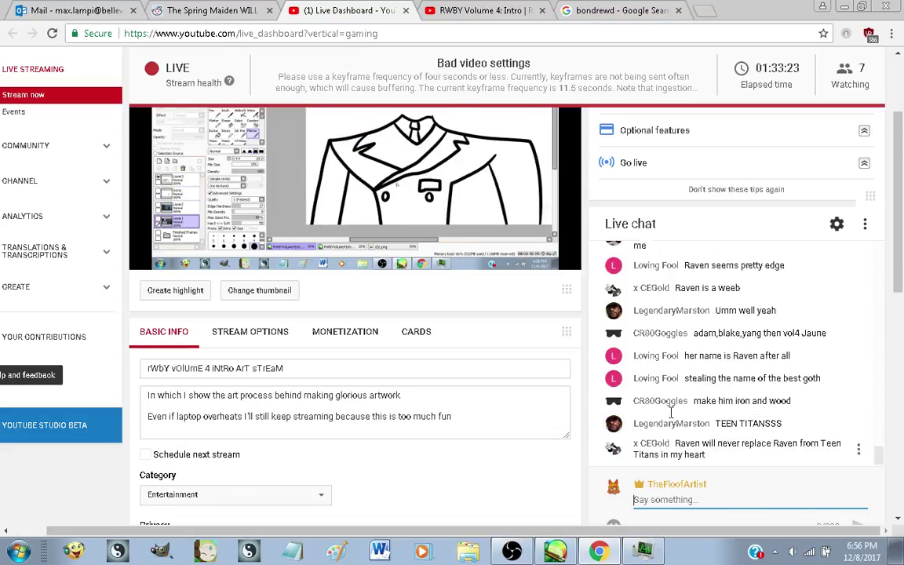
{"action": "scroll", "coordinate": [726, 383], "scroll_direction": "down", "scroll_amount": 2}
{"action": "scroll", "coordinate": [575, 414], "scroll_direction": "up", "scroll_amount": 2}
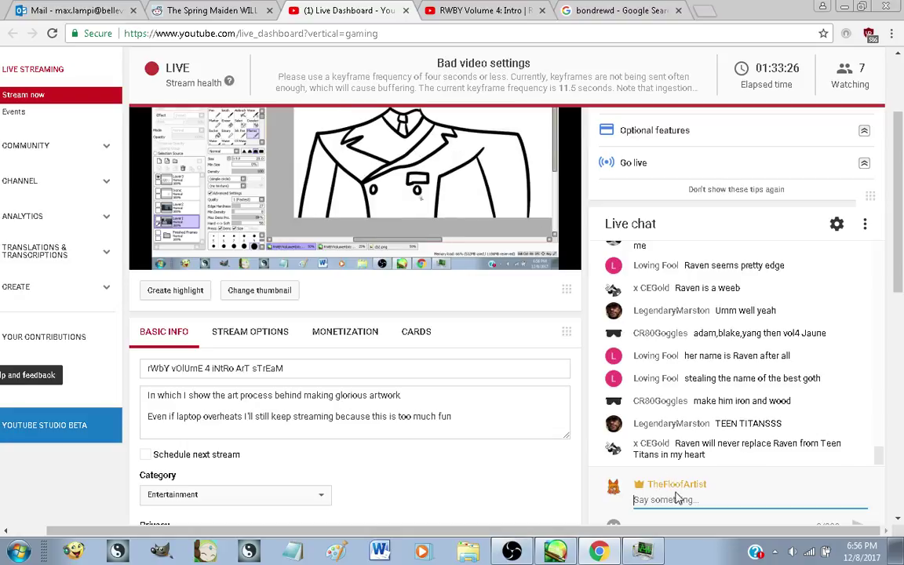
Write a live chat message beginning "what should"
{"action": "type", "text": "t should "}
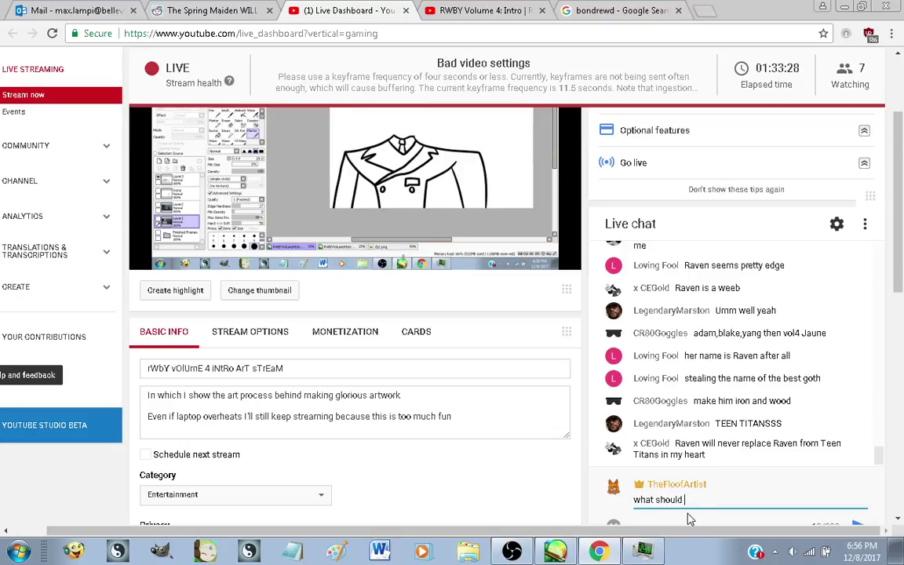
Finish and send the live chat message "what should I do with Jacques head", then check the drawing and return to the chat
{"action": "type", "text": "I do "}
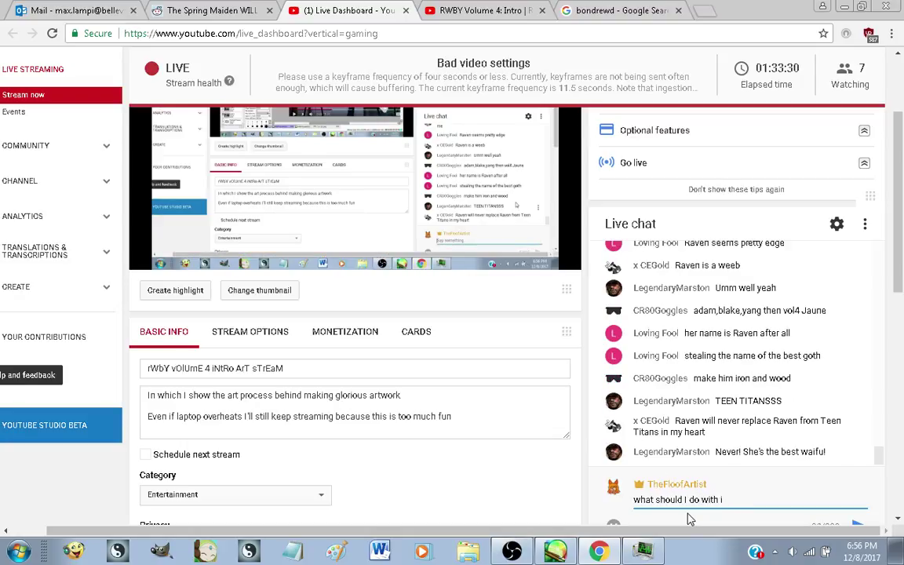
{"action": "type", "text": "with Jacques head"}
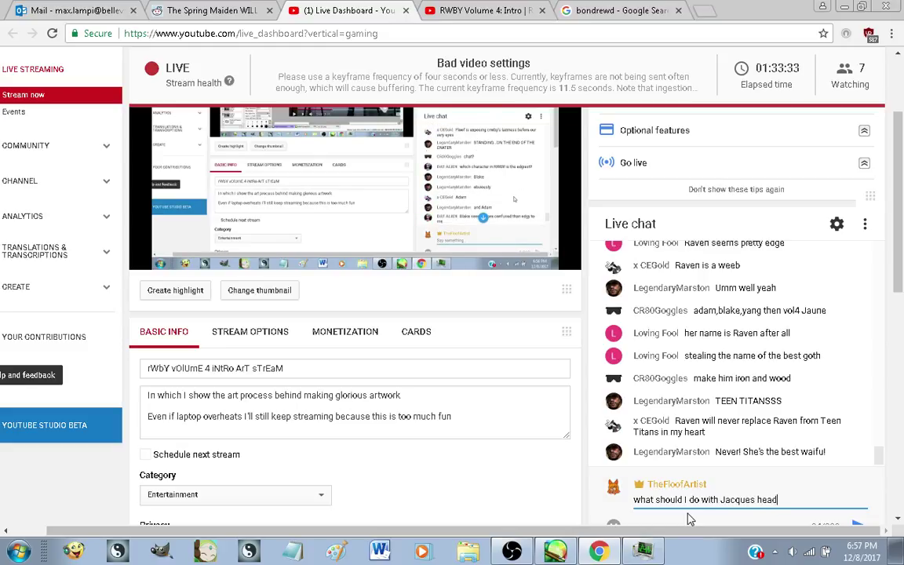
{"action": "key", "text": "Return"}
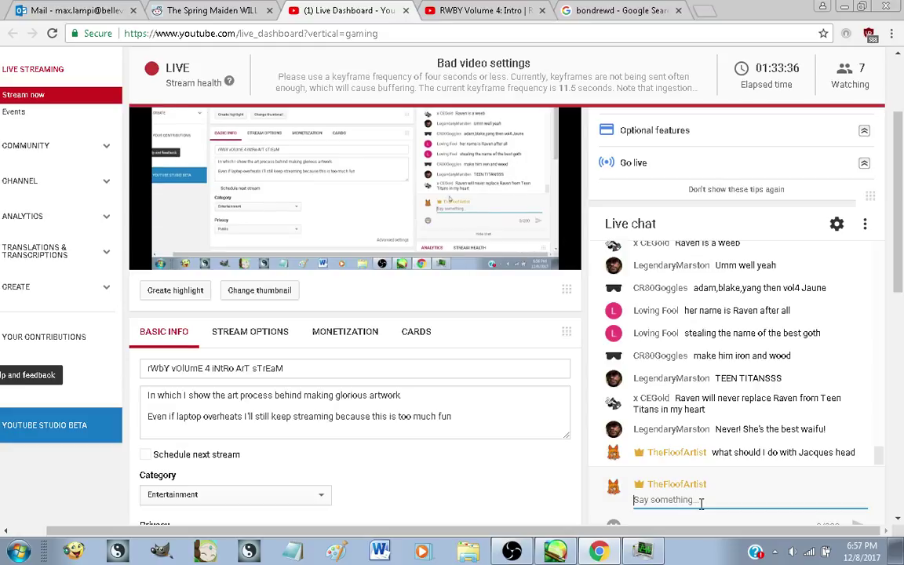
{"action": "left_click", "coordinate": [557, 551]}
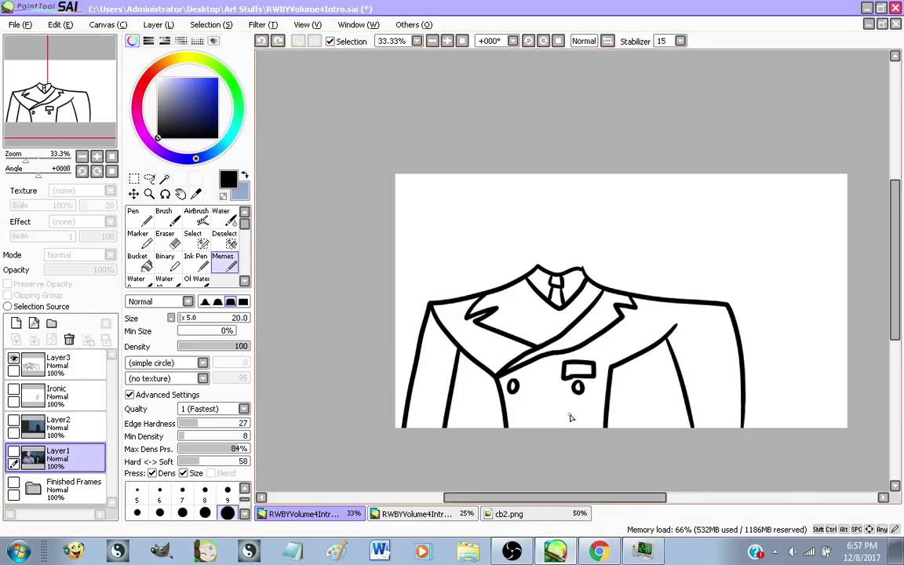
{"action": "left_click", "coordinate": [598, 551]}
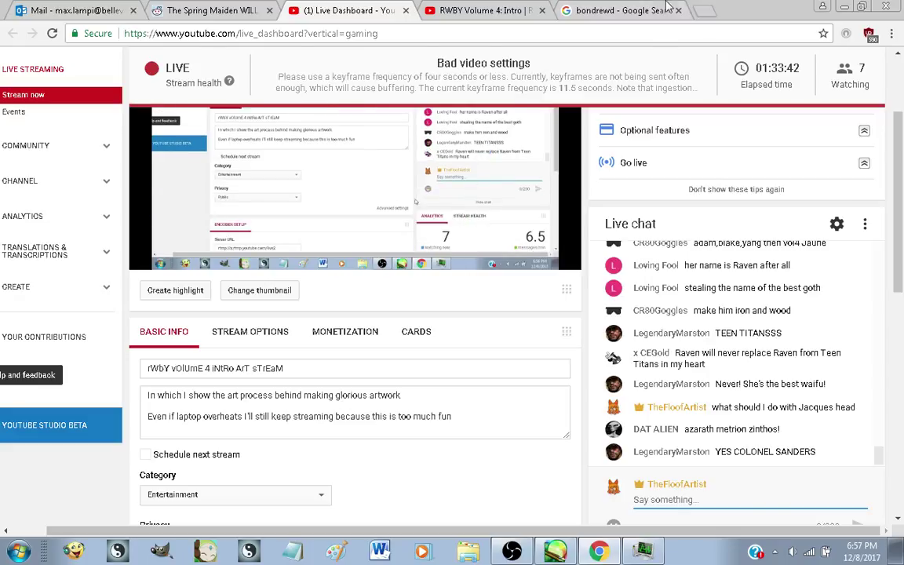
Search Google Images for colonel sanders in the browser tab holding the bondrewd search
{"action": "left_click", "coordinate": [619, 10]}
{"action": "left_click", "coordinate": [608, 33]}
{"action": "type", "text": "colo"}
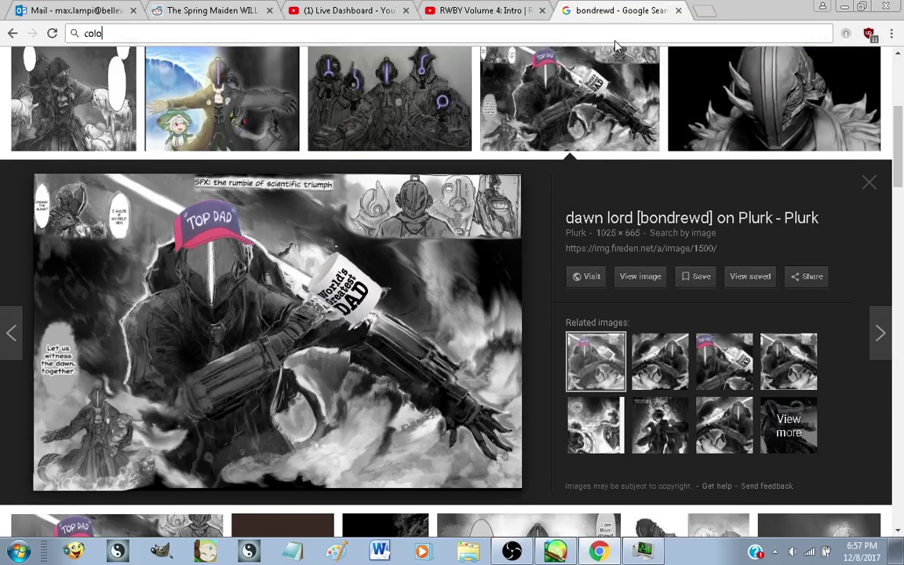
{"action": "type", "text": "no sanders"}
{"action": "key", "text": "Return"}
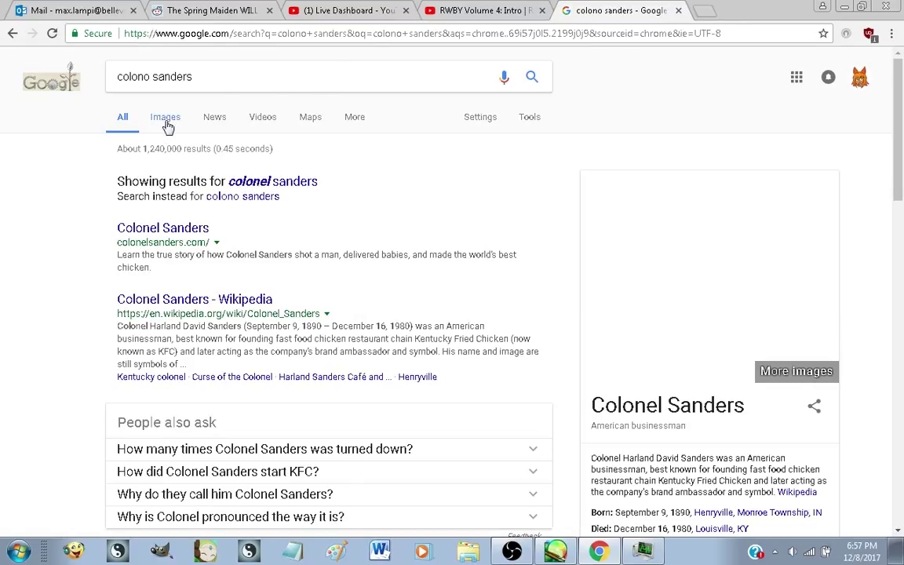
{"action": "left_click", "coordinate": [166, 123]}
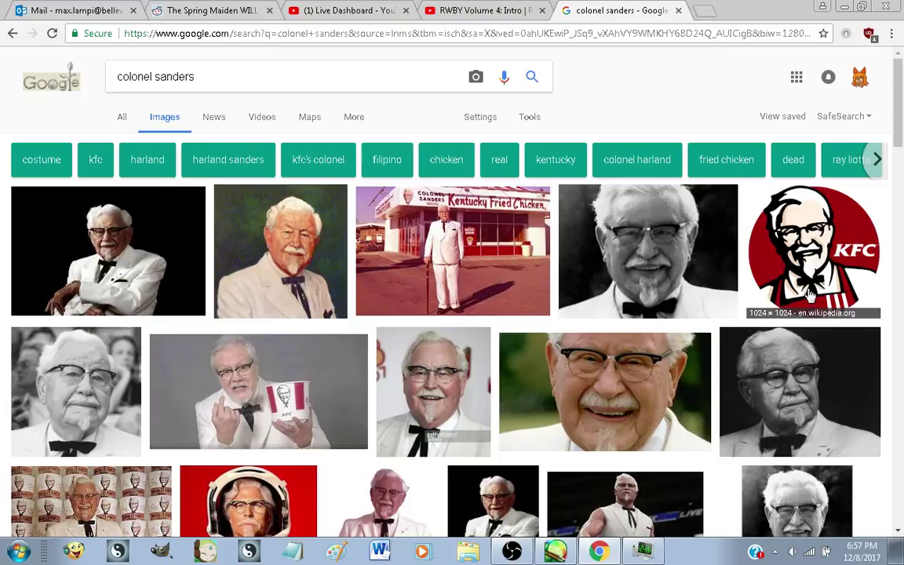
Open the KFC logo image result and save it as 1024px-KFC_logo.svg.png
{"action": "left_click", "coordinate": [808, 298]}
{"action": "right_click", "coordinate": [313, 248]}
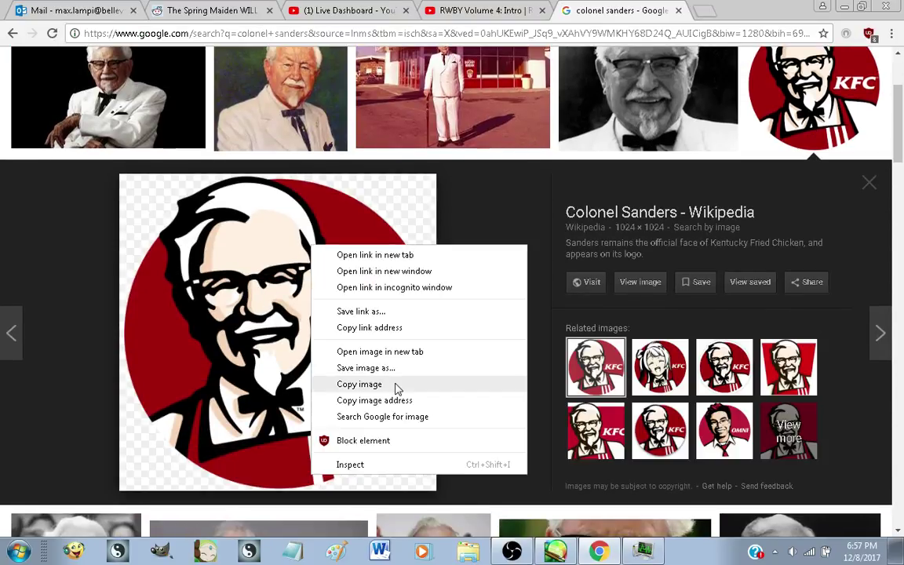
{"action": "left_click", "coordinate": [392, 369]}
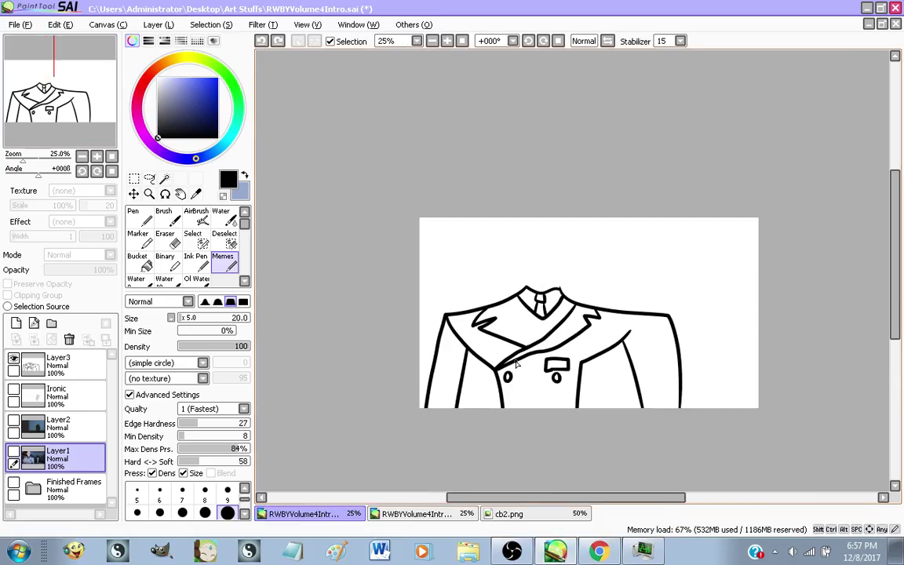
Switch to PaintTool SAI and show the reference screenshot on Layer1 behind the suit line art
{"action": "scroll", "coordinate": [586, 380], "scroll_direction": "up", "scroll_amount": 1}
{"action": "scroll", "coordinate": [535, 328], "scroll_direction": "up", "scroll_amount": 1}
{"action": "scroll", "coordinate": [486, 324], "scroll_direction": "down", "scroll_amount": 1}
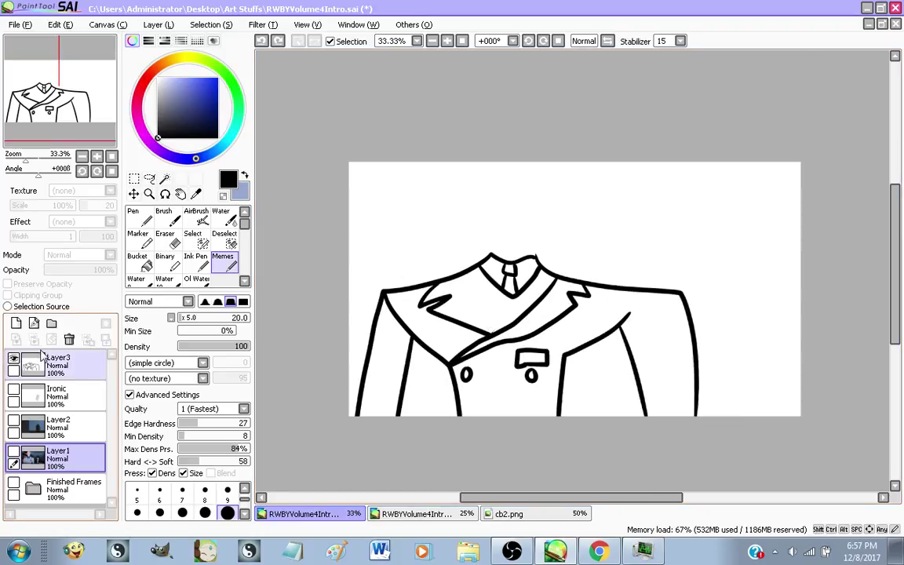
{"action": "scroll", "coordinate": [465, 332], "scroll_direction": "up", "scroll_amount": 1}
{"action": "scroll", "coordinate": [385, 306], "scroll_direction": "down", "scroll_amount": 1}
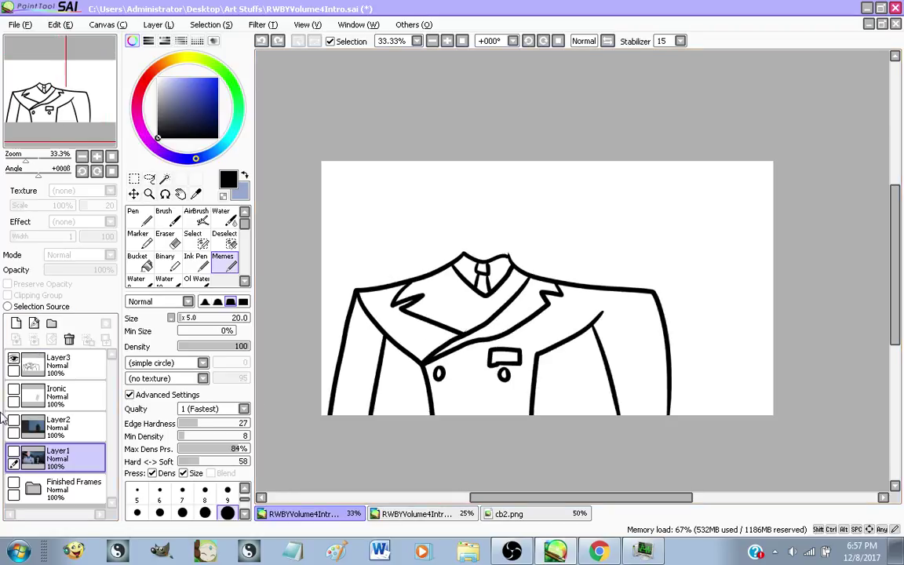
{"action": "left_click", "coordinate": [13, 453]}
{"action": "scroll", "coordinate": [426, 328], "scroll_direction": "up", "scroll_amount": 1}
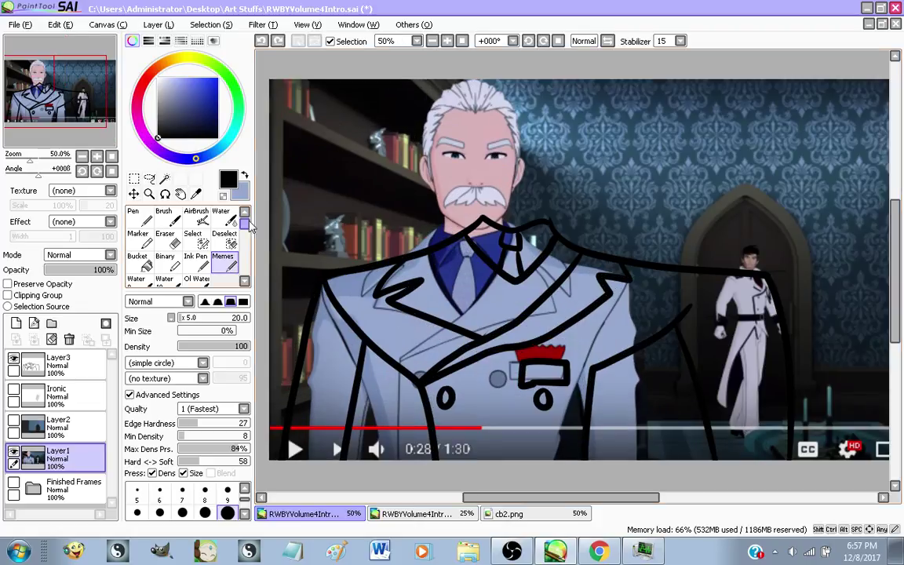
Make the light grey-blue the active color for the Bucket and add a new layer directly below the Layer3 line art
{"action": "left_click", "coordinate": [244, 175]}
{"action": "left_click", "coordinate": [137, 261]}
{"action": "left_click", "coordinate": [13, 421]}
{"action": "left_click", "coordinate": [13, 422]}
{"action": "left_click", "coordinate": [16, 326]}
{"action": "left_click_drag", "start_coordinate": [92, 464], "coordinate": [86, 385]}
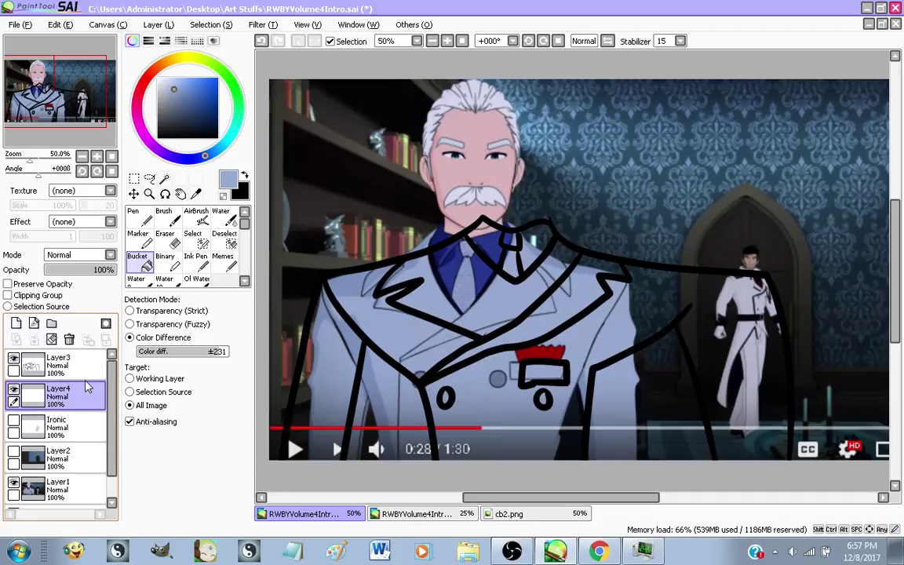
Hide the reference screenshot and fill the suit's sleeves, body and lapels with the light grey-blue on the new layer
{"action": "left_click", "coordinate": [13, 485]}
{"action": "left_click", "coordinate": [349, 339]}
{"action": "left_click", "coordinate": [373, 317]}
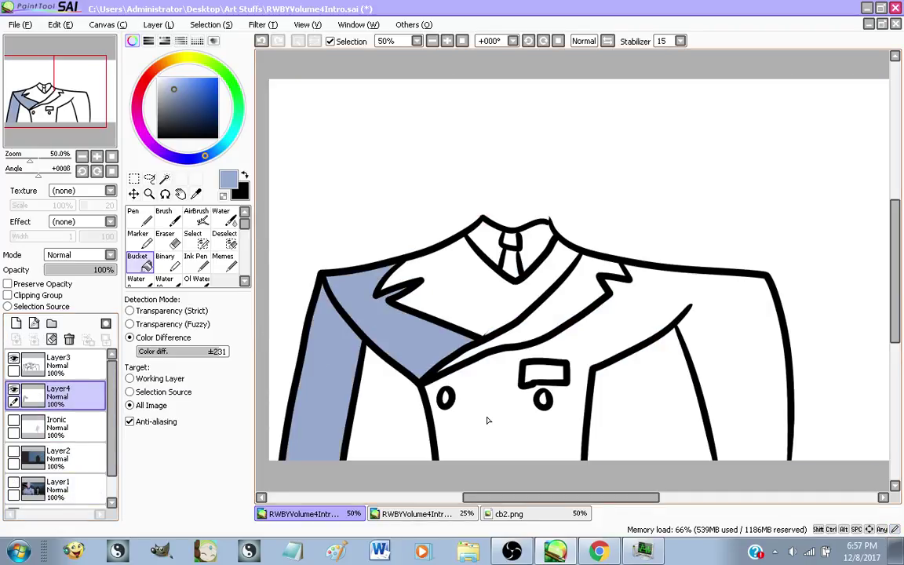
{"action": "left_click", "coordinate": [490, 419]}
{"action": "left_click", "coordinate": [542, 290]}
{"action": "left_click", "coordinate": [482, 292]}
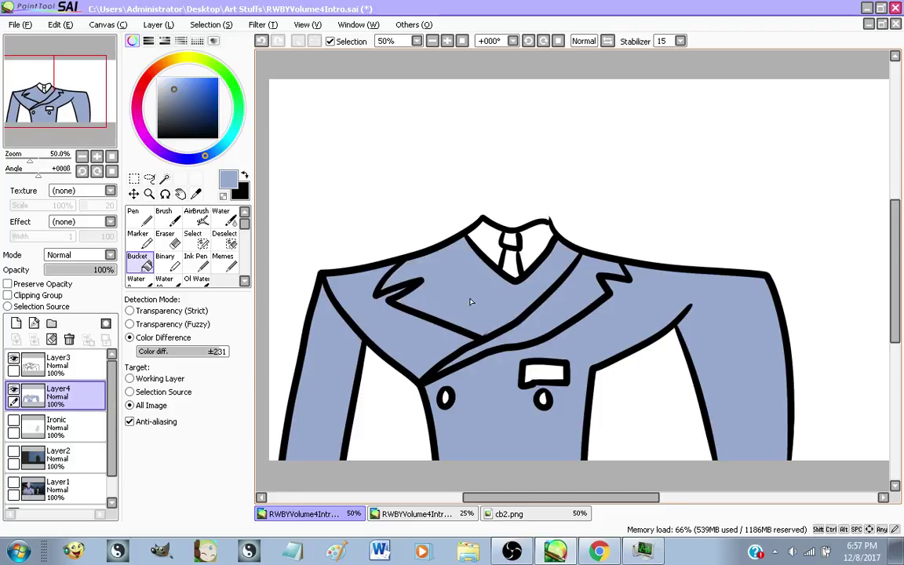
Sample the dark blue of the shirt from the reference and fill both shirt areas beside the tie on Layer4
{"action": "left_click", "coordinate": [14, 485]}
{"action": "right_click", "coordinate": [490, 247]}
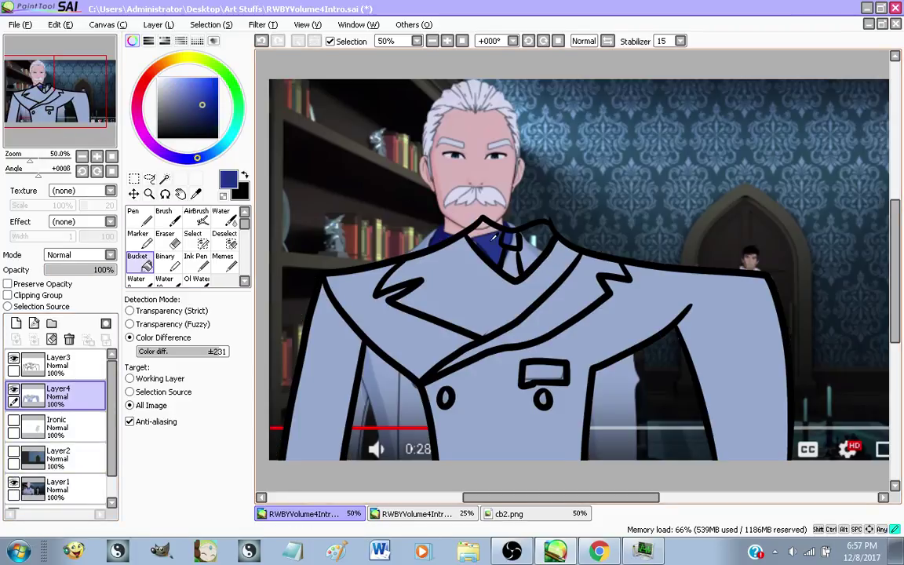
{"action": "left_click", "coordinate": [9, 482]}
{"action": "left_click", "coordinate": [13, 484]}
{"action": "scroll", "coordinate": [457, 245], "scroll_direction": "up", "scroll_amount": 2}
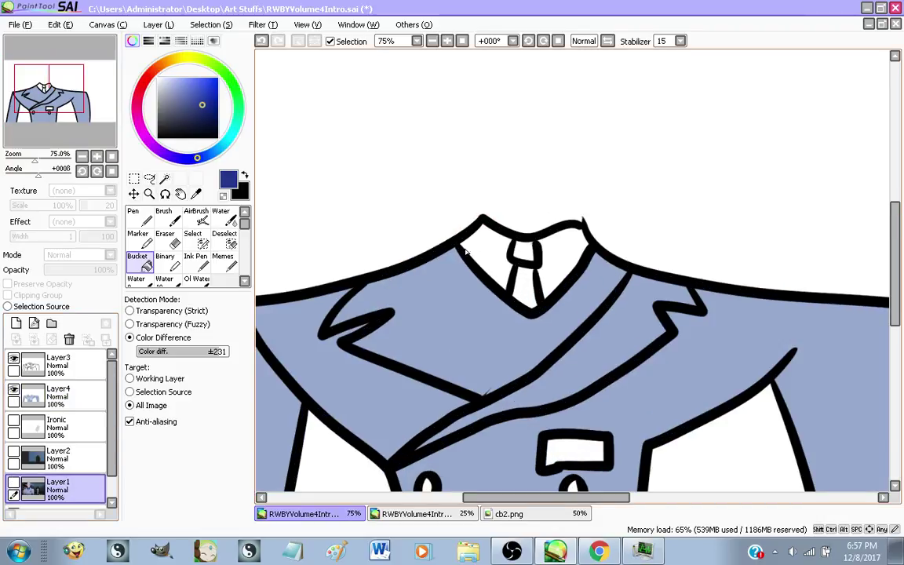
{"action": "left_click", "coordinate": [83, 398]}
{"action": "left_click", "coordinate": [500, 251]}
{"action": "left_click", "coordinate": [571, 251]}
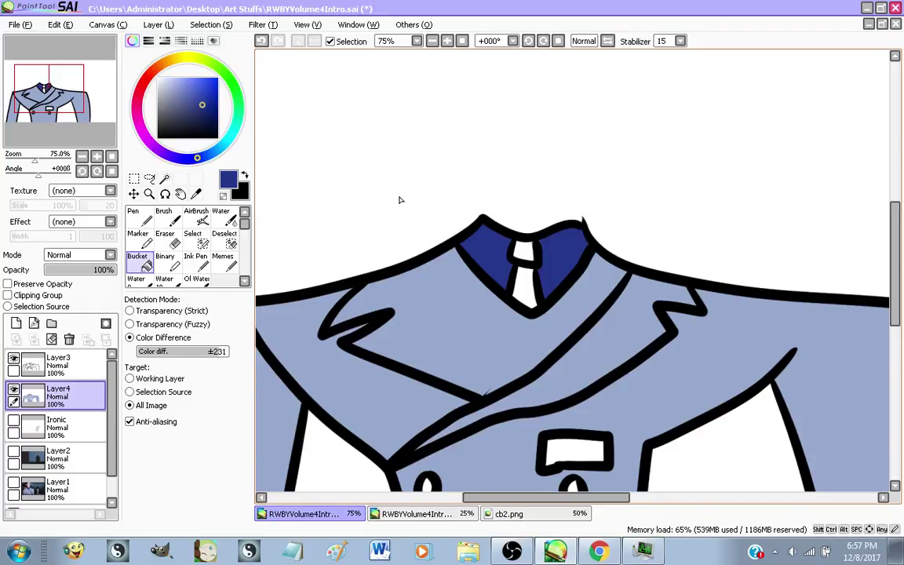
Show the reference without the flat colors, sample the tie's light blue, and keep it as the secondary color
{"action": "scroll", "coordinate": [444, 221], "scroll_direction": "down", "scroll_amount": 3}
{"action": "scroll", "coordinate": [452, 257], "scroll_direction": "up", "scroll_amount": 1}
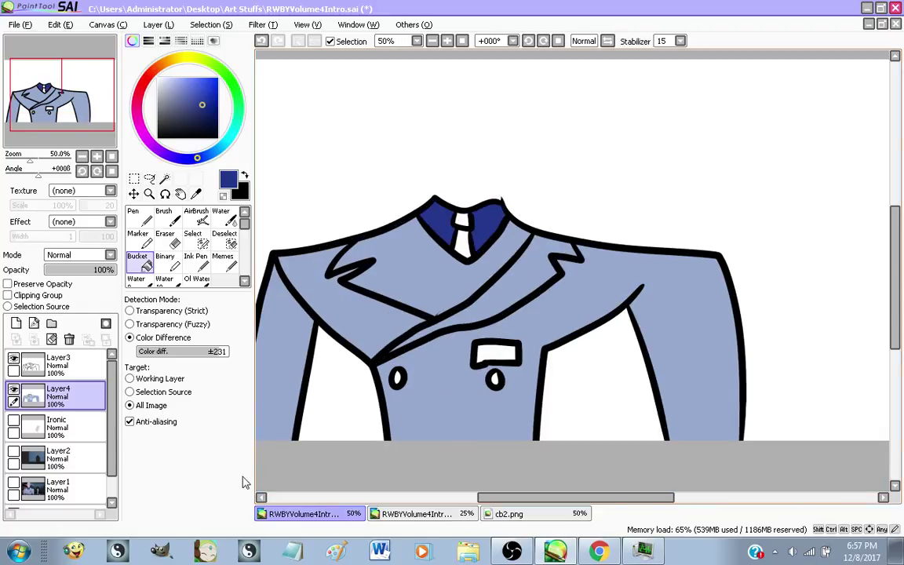
{"action": "left_click", "coordinate": [13, 484]}
{"action": "left_click", "coordinate": [14, 390]}
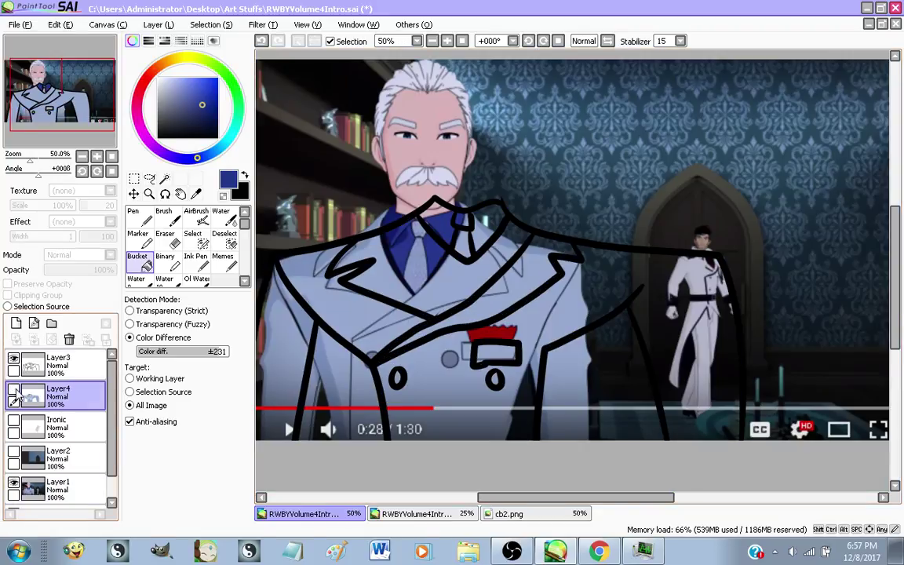
{"action": "scroll", "coordinate": [424, 279], "scroll_direction": "up", "scroll_amount": 5}
{"action": "left_click", "coordinate": [489, 235], "text": "alt"}
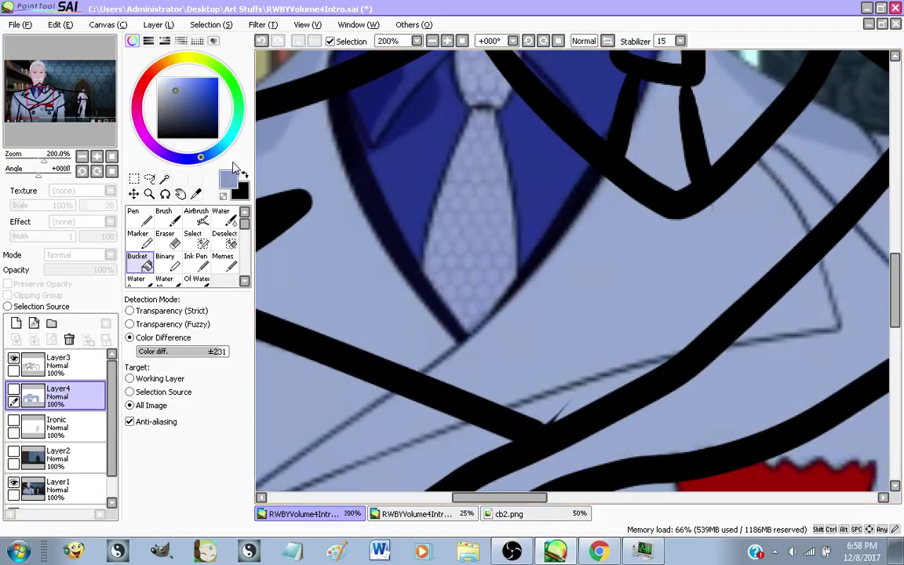
{"action": "left_click", "coordinate": [244, 175]}
Sample the pocket handkerchief's red from the reference and fill the suit's breast pocket with it on Layer4
{"action": "scroll", "coordinate": [373, 128], "scroll_direction": "down", "scroll_amount": 2}
{"action": "scroll", "coordinate": [585, 345], "scroll_direction": "up", "scroll_amount": 1}
{"action": "right_click", "coordinate": [593, 287]}
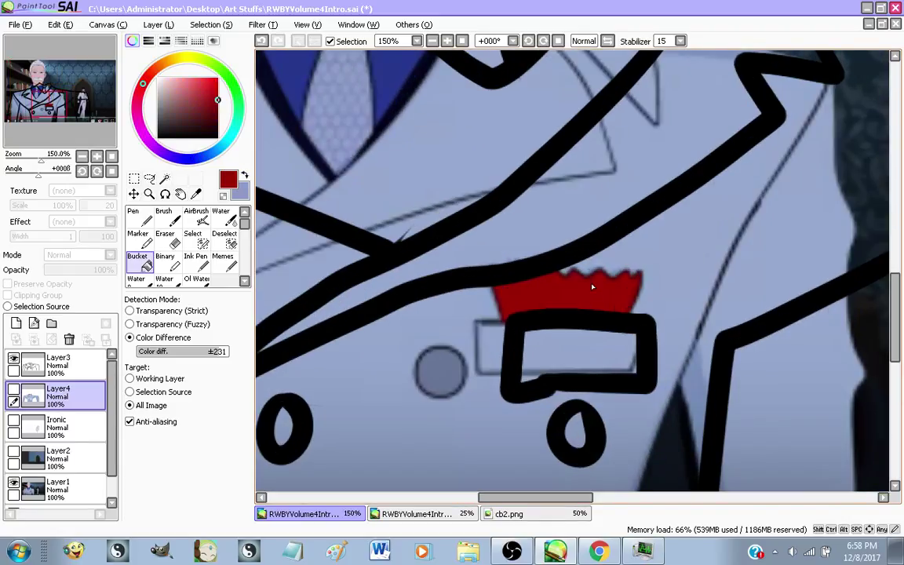
{"action": "scroll", "coordinate": [571, 275], "scroll_direction": "down", "scroll_amount": 2}
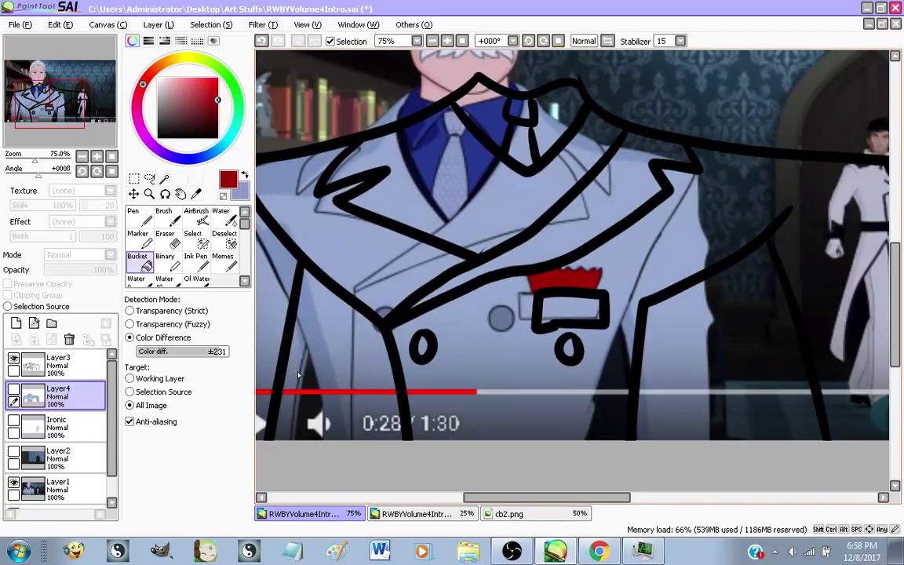
{"action": "left_click", "coordinate": [14, 484]}
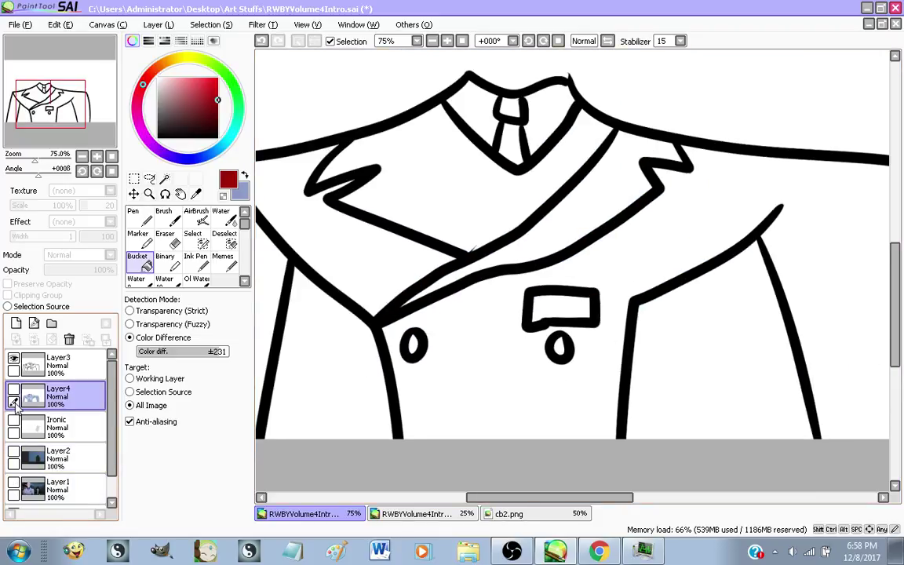
{"action": "left_click", "coordinate": [13, 389]}
{"action": "left_click", "coordinate": [575, 313]}
{"action": "scroll", "coordinate": [484, 332], "scroll_direction": "down", "scroll_amount": 1}
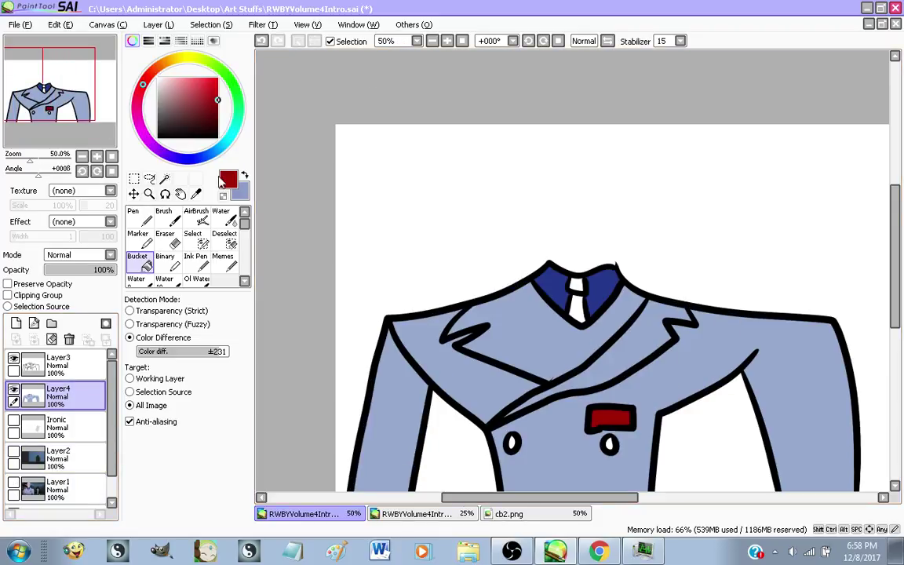
Swap back to the sampled light blue and fill the tie and its knot
{"action": "left_click", "coordinate": [244, 176]}
{"action": "scroll", "coordinate": [573, 328], "scroll_direction": "up", "scroll_amount": 1}
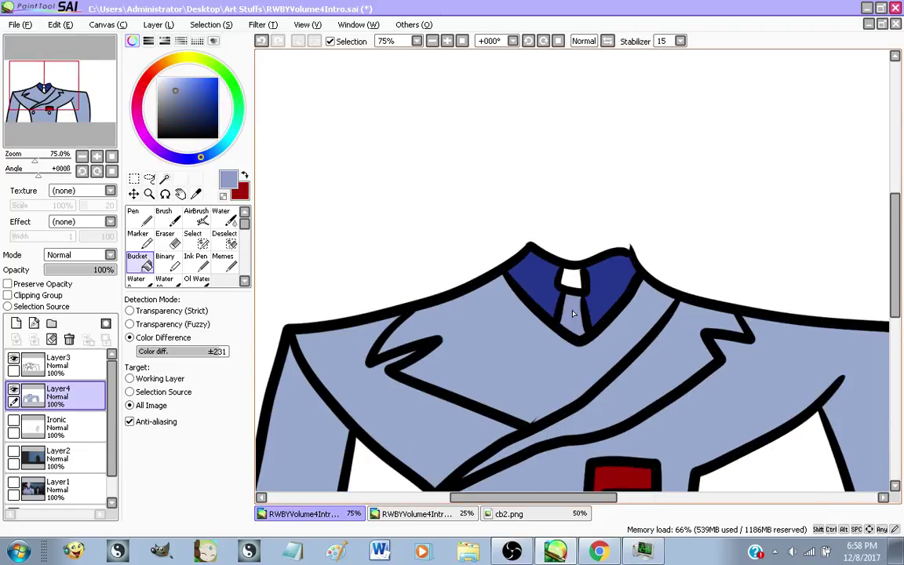
{"action": "scroll", "coordinate": [576, 284], "scroll_direction": "down", "scroll_amount": 3}
{"action": "scroll", "coordinate": [427, 291], "scroll_direction": "up", "scroll_amount": 1}
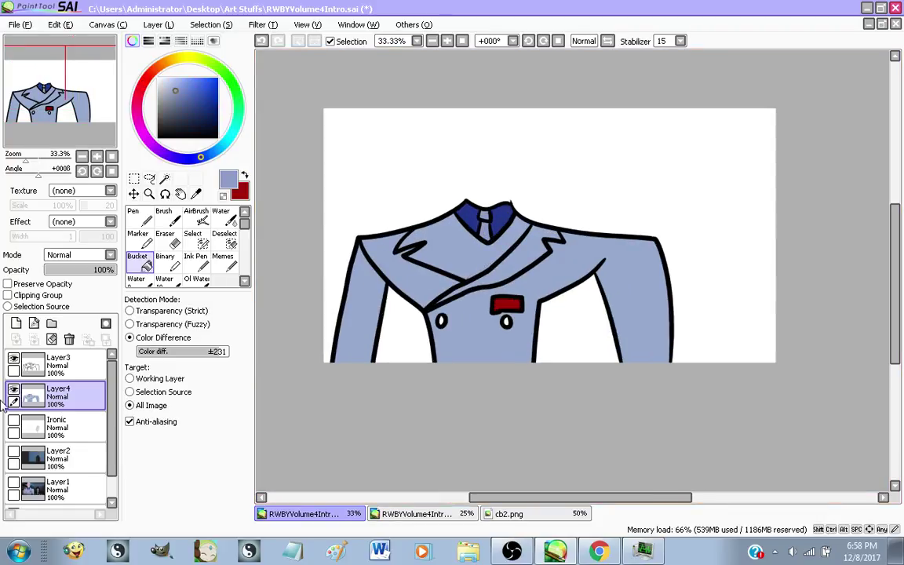
Sample the coat button's grey-blue from the reference and fill the suit button under the breast pocket on Layer4
{"action": "left_click", "coordinate": [13, 389]}
{"action": "left_click", "coordinate": [13, 482]}
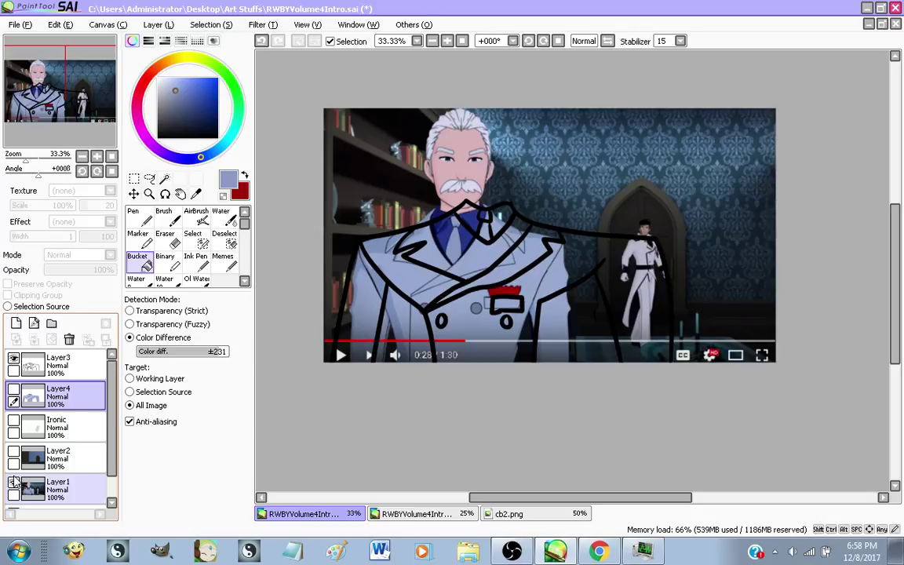
{"action": "scroll", "coordinate": [470, 270], "scroll_direction": "up", "scroll_amount": 5}
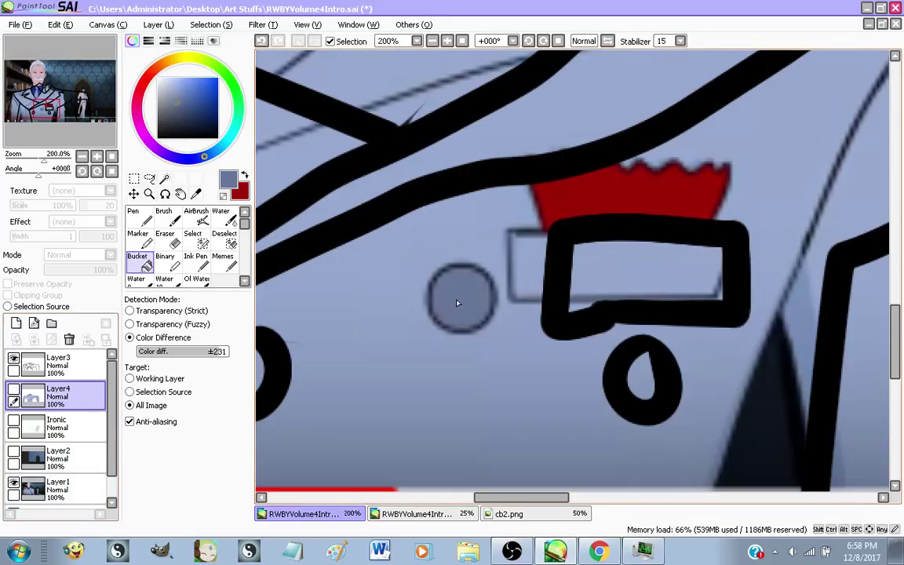
{"action": "scroll", "coordinate": [458, 302], "scroll_direction": "down", "scroll_amount": 3}
{"action": "left_click", "coordinate": [13, 482]}
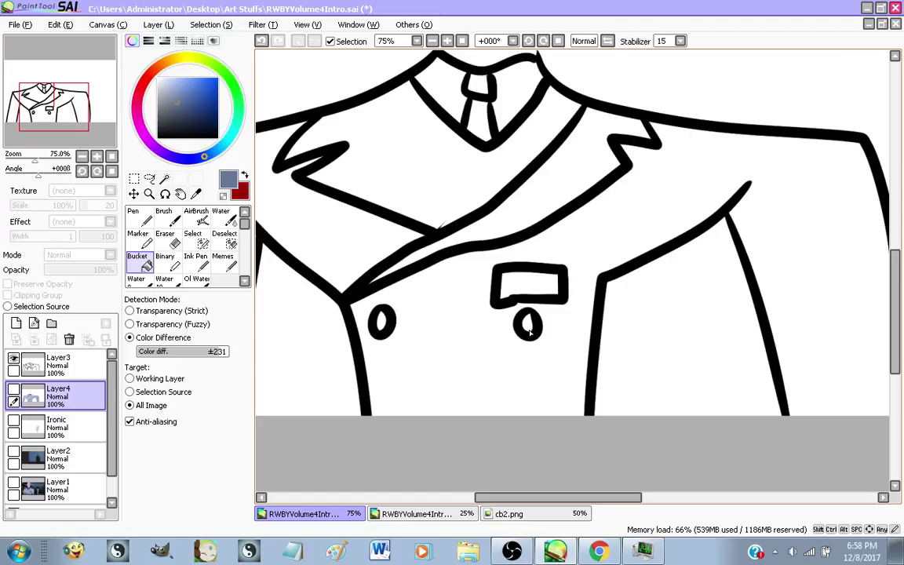
{"action": "left_click", "coordinate": [14, 389]}
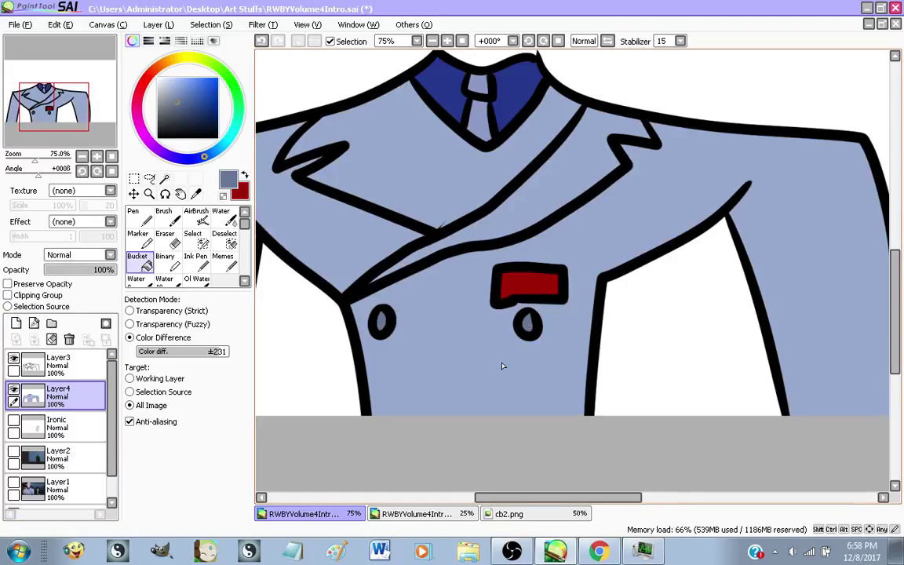
Undo the fill of the button under the pocket and color the other suit button a darker grey
{"action": "scroll", "coordinate": [474, 361], "scroll_direction": "down", "scroll_amount": 2}
{"action": "scroll", "coordinate": [449, 278], "scroll_direction": "up", "scroll_amount": 2}
{"action": "key", "text": "ctrl+z"}
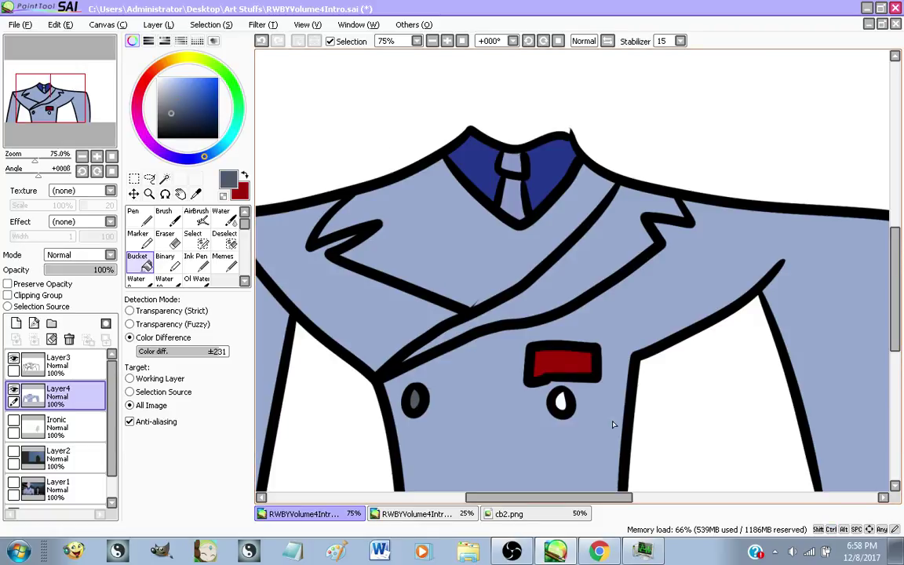
{"action": "scroll", "coordinate": [460, 330], "scroll_direction": "down", "scroll_amount": 2}
{"action": "scroll", "coordinate": [471, 322], "scroll_direction": "up", "scroll_amount": 1}
{"action": "scroll", "coordinate": [471, 322], "scroll_direction": "down", "scroll_amount": 1}
{"action": "scroll", "coordinate": [484, 316], "scroll_direction": "up", "scroll_amount": 2}
{"action": "scroll", "coordinate": [484, 317], "scroll_direction": "down", "scroll_amount": 2}
{"action": "scroll", "coordinate": [486, 330], "scroll_direction": "up", "scroll_amount": 1}
Switch to the browser and open the downloaded 1024px-KFC_logo.svg.png in PaintTool SAI
{"action": "left_click", "coordinate": [600, 552]}
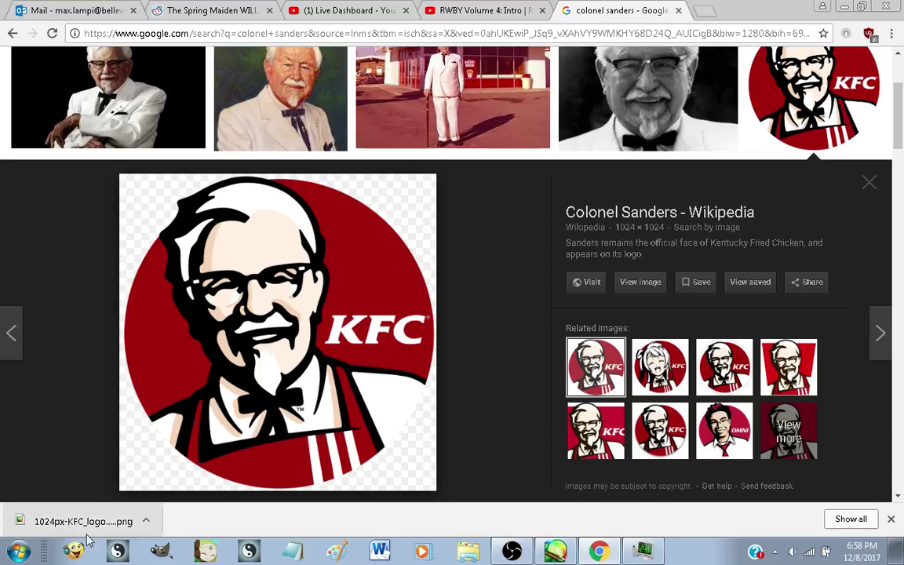
{"action": "left_click", "coordinate": [122, 531]}
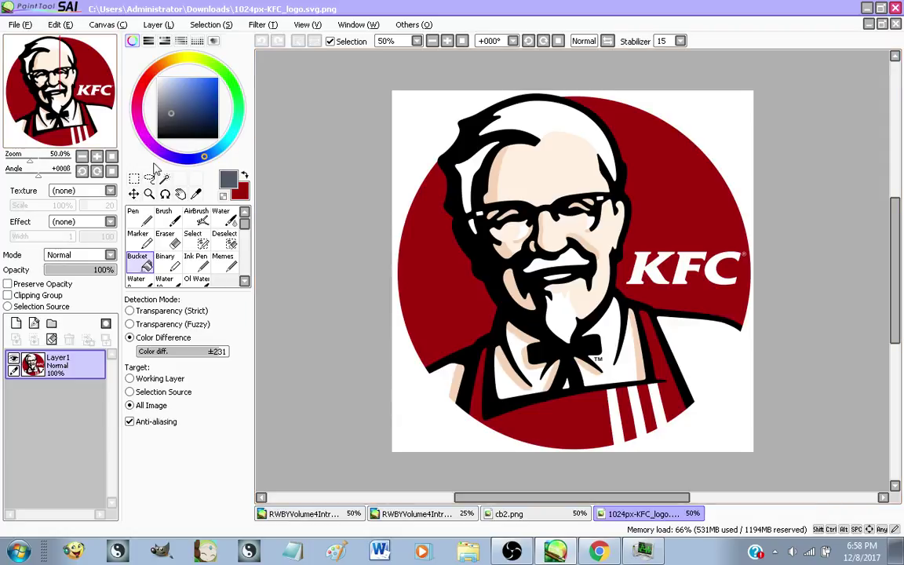
Cut the whole KFC logo, paste it into RWBYVolume4Intro.sai, and place its layer below Layer4
{"action": "left_click", "coordinate": [134, 179]}
{"action": "left_click_drag", "start_coordinate": [353, 66], "coordinate": [777, 484]}
{"action": "key", "text": "Delete"}
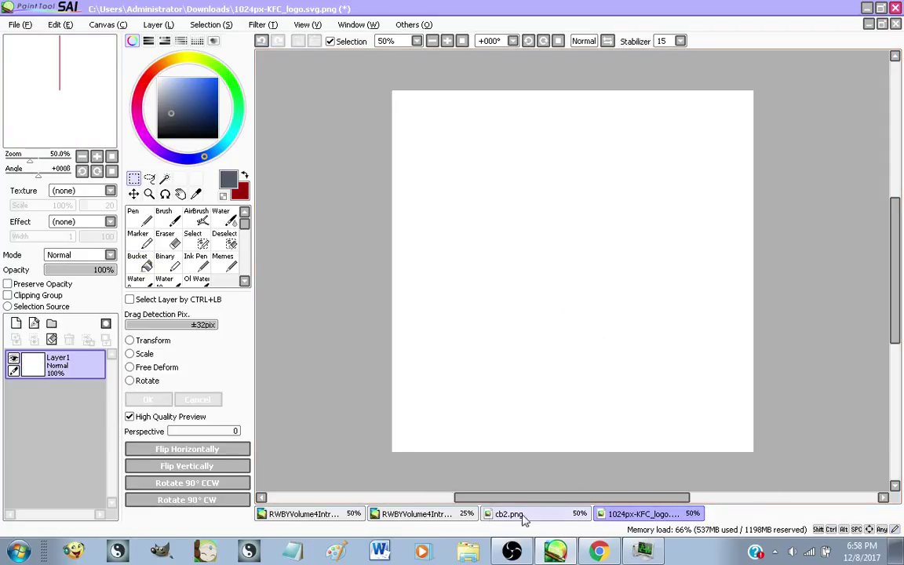
{"action": "left_click", "coordinate": [323, 514]}
{"action": "key", "text": "ctrl+v"}
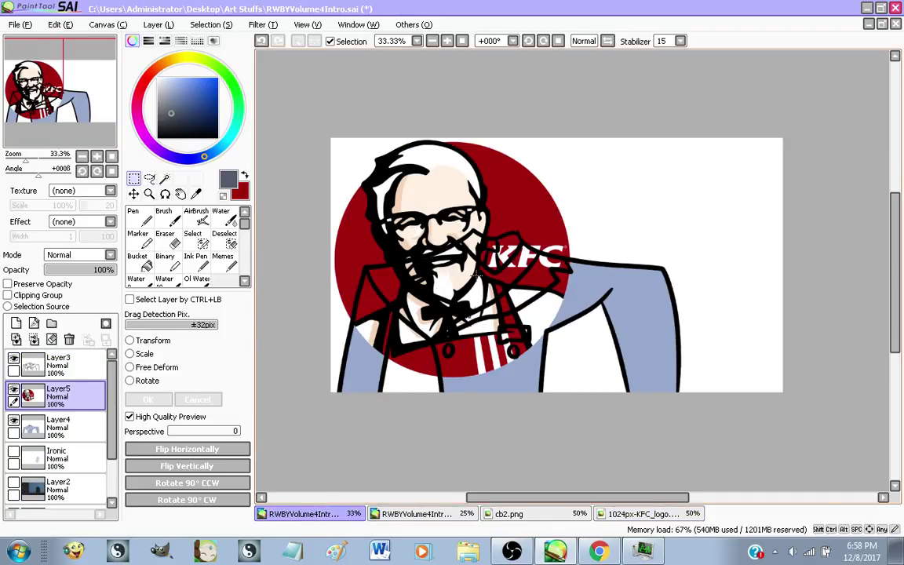
{"action": "left_click_drag", "start_coordinate": [55, 395], "coordinate": [69, 430]}
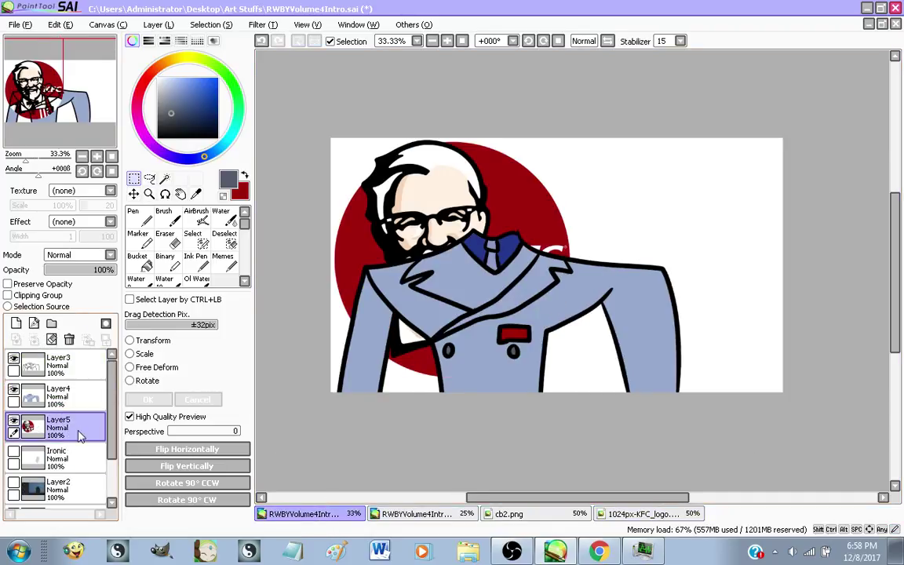
Transform the pasted KFC logo, scaling it down and positioning the Colonel's head directly above the suit's collar and tie
{"action": "key", "text": "ctrl+t"}
{"action": "left_click_drag", "start_coordinate": [427, 263], "coordinate": [492, 216]}
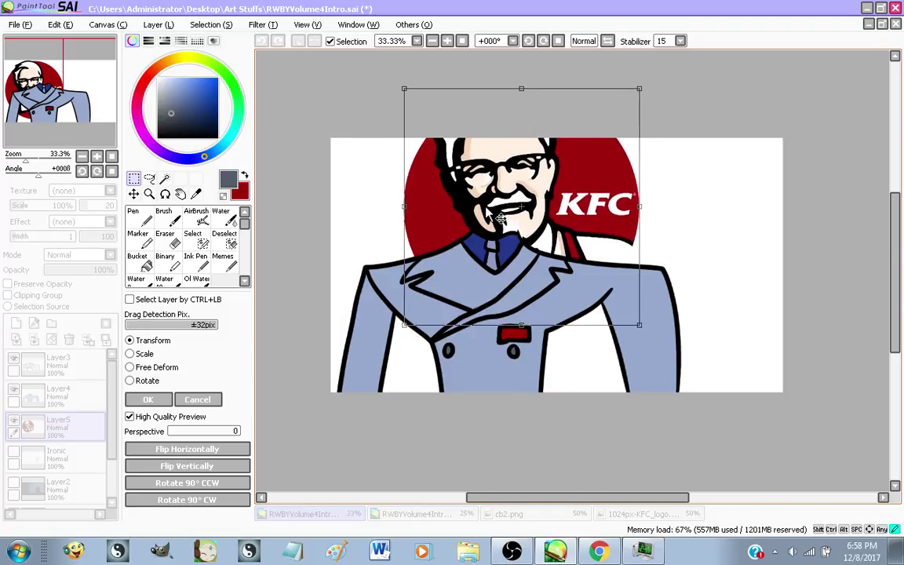
{"action": "left_click_drag", "start_coordinate": [401, 82], "coordinate": [470, 149]}
{"action": "left_click_drag", "start_coordinate": [543, 210], "coordinate": [488, 180]}
{"action": "left_click_drag", "start_coordinate": [417, 121], "coordinate": [447, 150]}
{"action": "scroll", "coordinate": [461, 155], "scroll_direction": "up", "scroll_amount": 1}
{"action": "left_click_drag", "start_coordinate": [513, 208], "coordinate": [485, 202]}
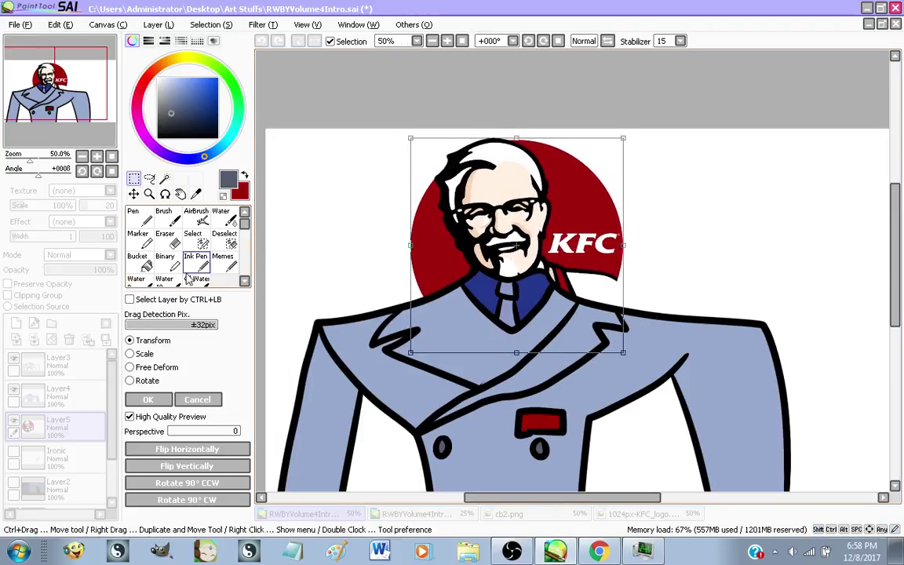
{"action": "left_click", "coordinate": [147, 399]}
{"action": "scroll", "coordinate": [514, 254], "scroll_direction": "up", "scroll_amount": 2}
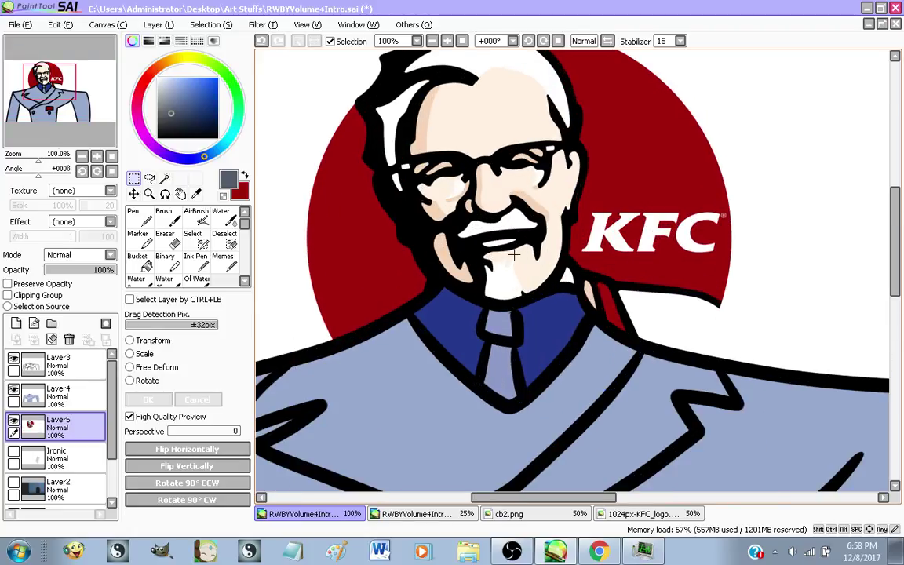
{"action": "scroll", "coordinate": [510, 255], "scroll_direction": "down", "scroll_amount": 3}
{"action": "scroll", "coordinate": [510, 225], "scroll_direction": "up", "scroll_amount": 1}
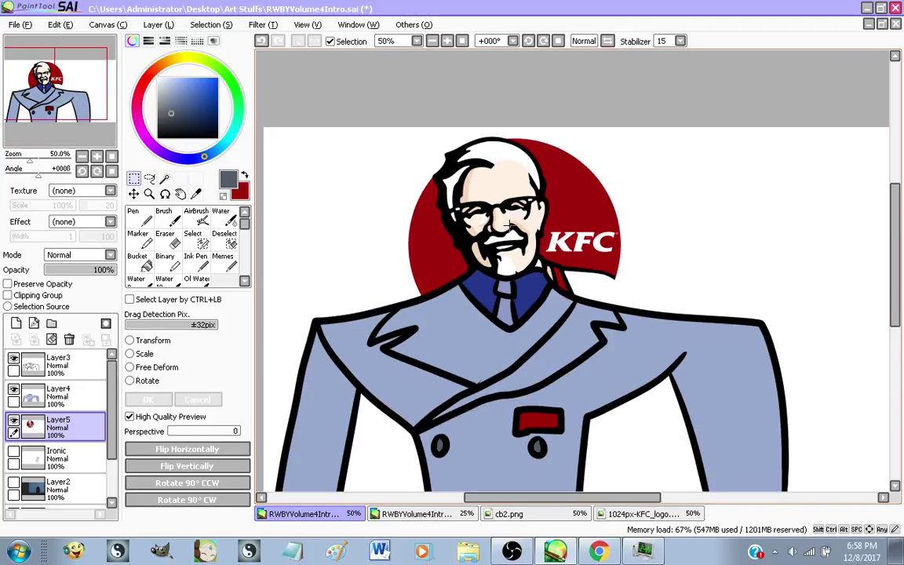
{"action": "scroll", "coordinate": [332, 301], "scroll_direction": "down", "scroll_amount": 1}
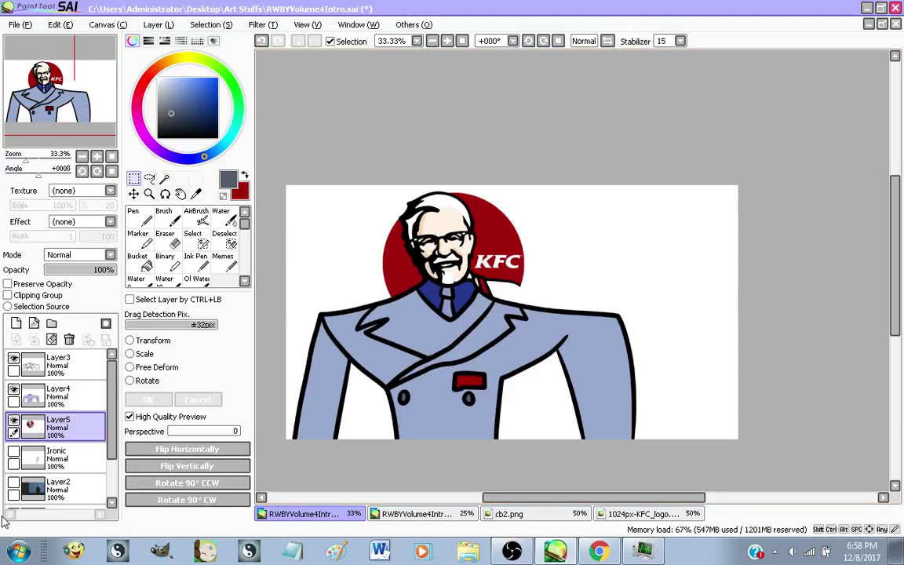
Show the Layer2 wallpaper background and the Ironic layer behind the suited figure
{"action": "left_click", "coordinate": [14, 482]}
{"action": "scroll", "coordinate": [675, 295], "scroll_direction": "up", "scroll_amount": 1}
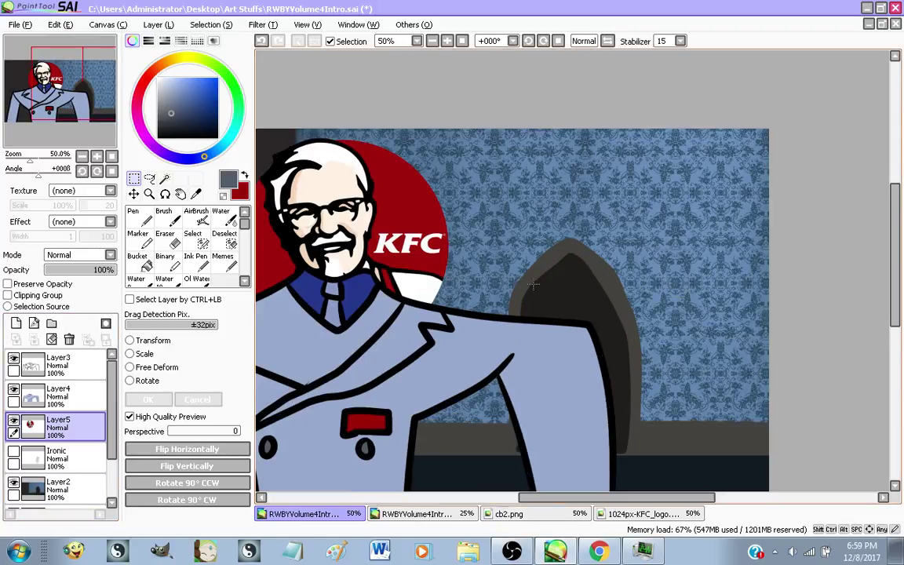
{"action": "scroll", "coordinate": [534, 281], "scroll_direction": "down", "scroll_amount": 1}
{"action": "left_click", "coordinate": [14, 453]}
{"action": "scroll", "coordinate": [460, 392], "scroll_direction": "up", "scroll_amount": 1}
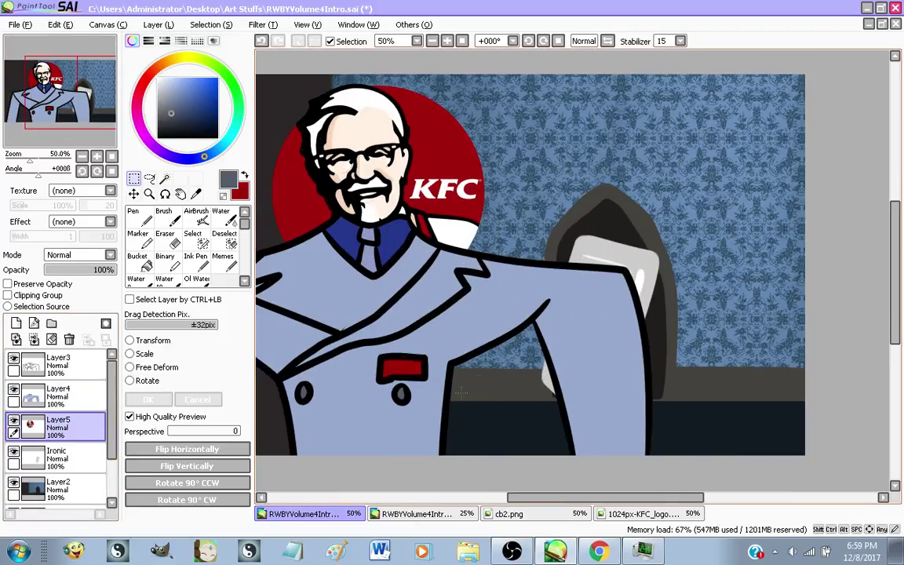
{"action": "scroll", "coordinate": [636, 338], "scroll_direction": "down", "scroll_amount": 1}
{"action": "scroll", "coordinate": [637, 339], "scroll_direction": "up", "scroll_amount": 1}
{"action": "scroll", "coordinate": [637, 339], "scroll_direction": "down", "scroll_amount": 1}
Merge the Layer3 line art into Layer4 and distort the sleeve beside the phone so its outer shoulder corner slants inward
{"action": "left_click", "coordinate": [69, 363]}
{"action": "left_click", "coordinate": [69, 339]}
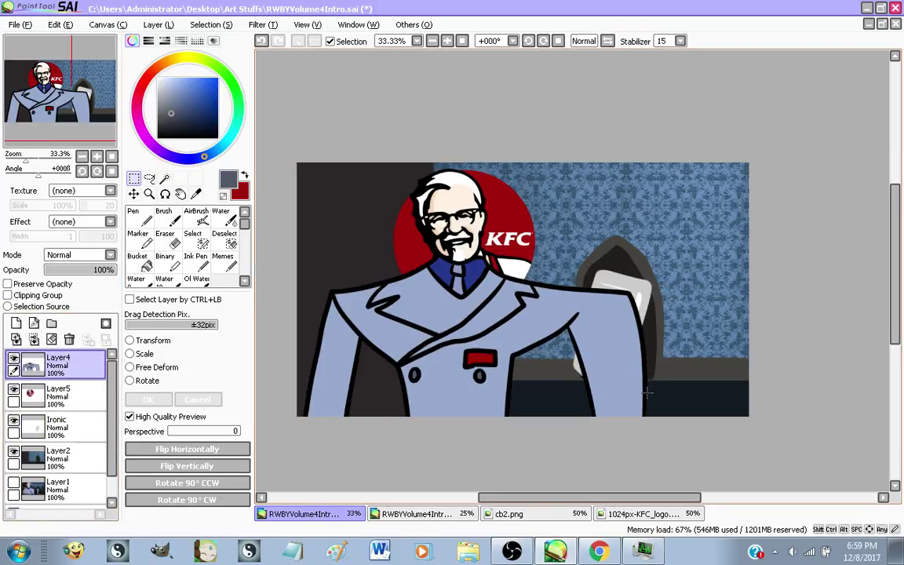
{"action": "scroll", "coordinate": [581, 316], "scroll_direction": "up", "scroll_amount": 1}
{"action": "left_click_drag", "start_coordinate": [511, 195], "coordinate": [690, 470]}
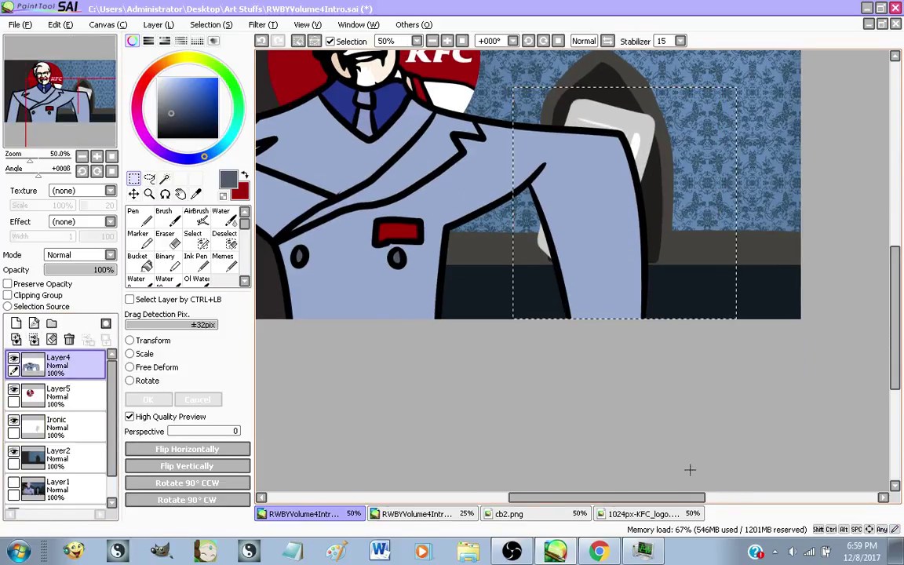
{"action": "key", "text": "ctrl+t"}
{"action": "scroll", "coordinate": [728, 221], "scroll_direction": "up", "scroll_amount": 2}
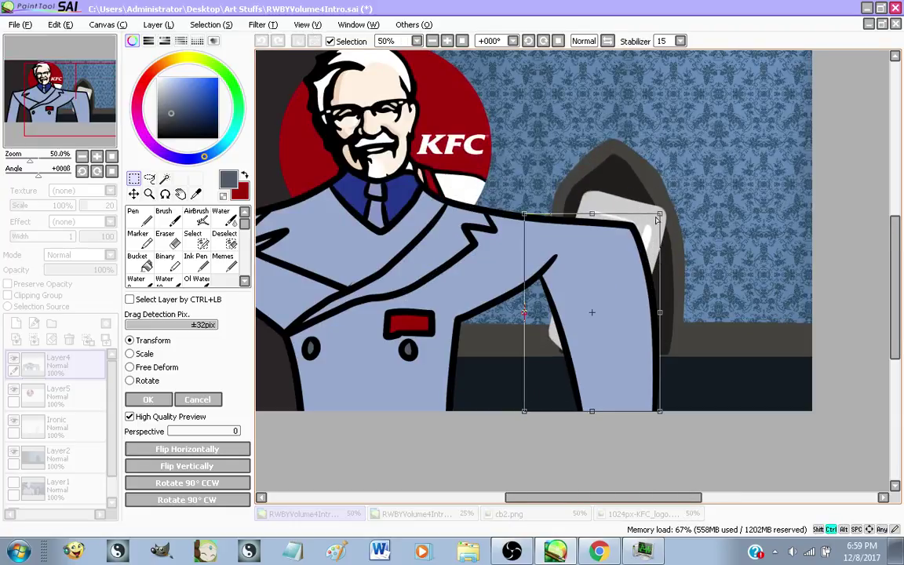
{"action": "left_click_drag", "start_coordinate": [659, 213], "coordinate": [560, 210]}
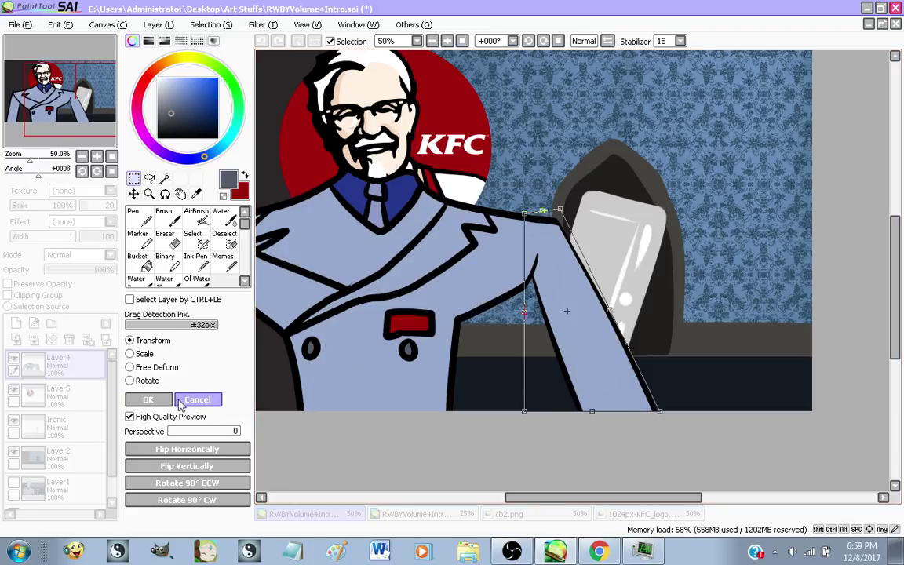
{"action": "left_click", "coordinate": [146, 400]}
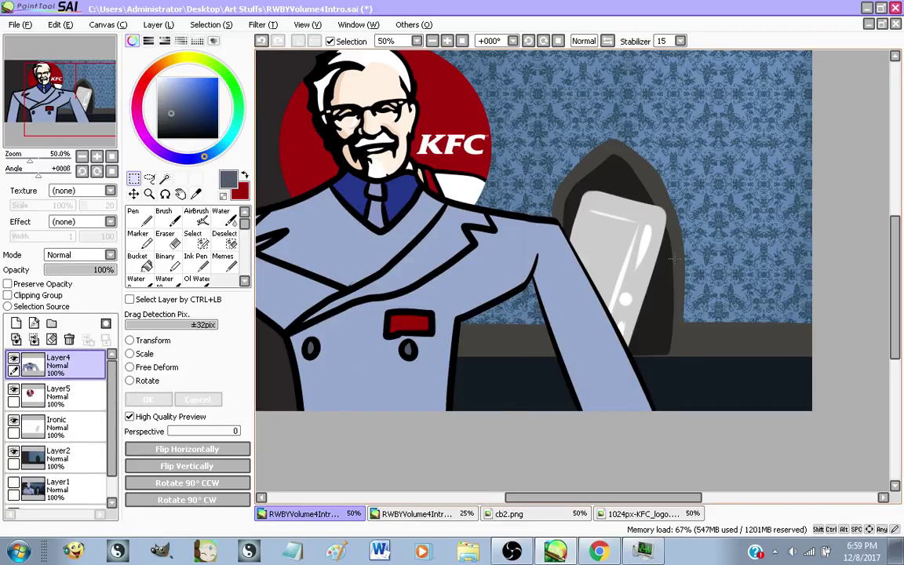
Examine the reshaped sleeve and the overall composition against the background
{"action": "key", "text": "minus"}
{"action": "scroll", "coordinate": [565, 259], "scroll_direction": "up", "scroll_amount": 1}
{"action": "scroll", "coordinate": [746, 426], "scroll_direction": "down", "scroll_amount": 1}
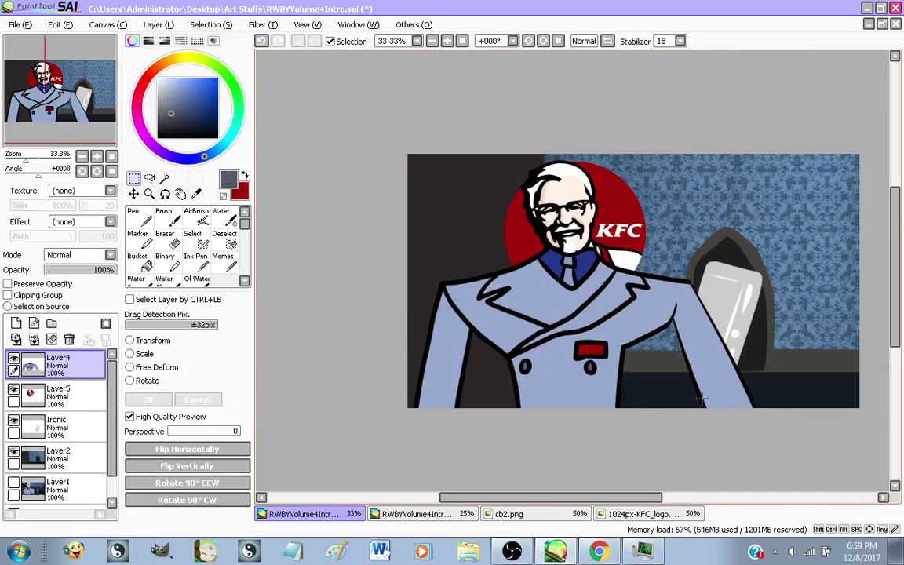
{"action": "scroll", "coordinate": [631, 360], "scroll_direction": "up", "scroll_amount": 1}
{"action": "scroll", "coordinate": [407, 342], "scroll_direction": "down", "scroll_amount": 1}
{"action": "scroll", "coordinate": [451, 244], "scroll_direction": "up", "scroll_amount": 1}
{"action": "scroll", "coordinate": [444, 271], "scroll_direction": "down", "scroll_amount": 1}
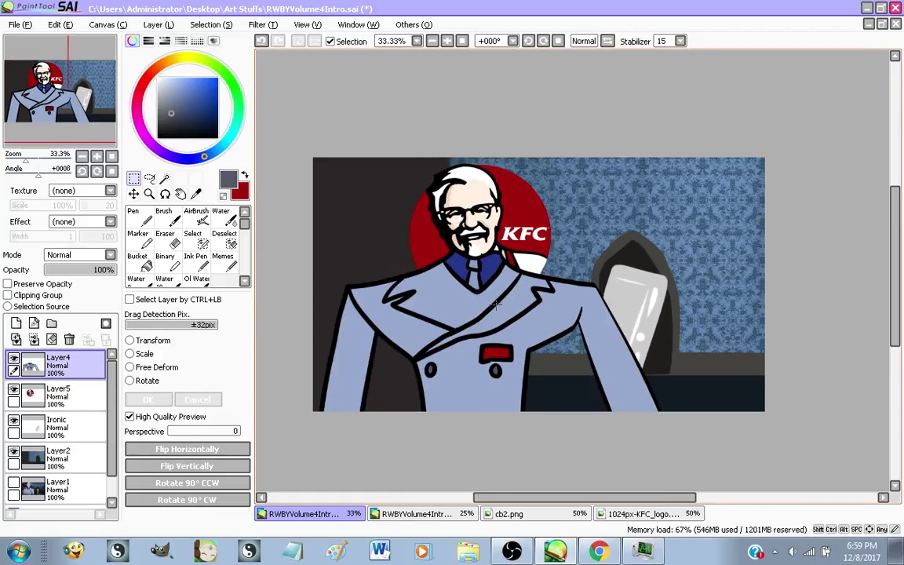
{"action": "scroll", "coordinate": [500, 304], "scroll_direction": "up", "scroll_amount": 1}
{"action": "scroll", "coordinate": [471, 314], "scroll_direction": "down", "scroll_amount": 1}
{"action": "scroll", "coordinate": [578, 445], "scroll_direction": "up", "scroll_amount": 1}
Switch to Chrome, close the Colonel Sanders image search, check the YouTube live chat, and try to return to PaintTool SAI
{"action": "left_click", "coordinate": [598, 549]}
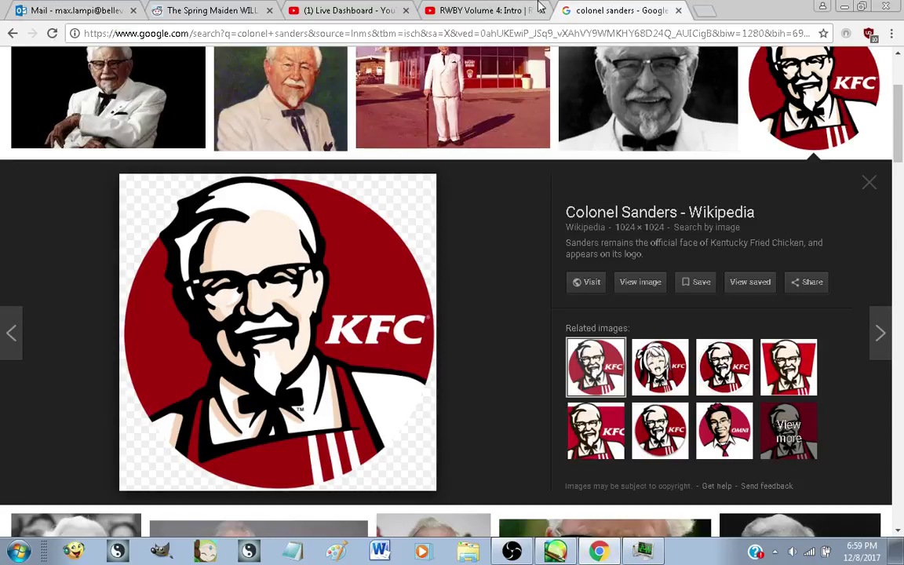
{"action": "left_click", "coordinate": [619, 11]}
{"action": "left_click", "coordinate": [347, 10]}
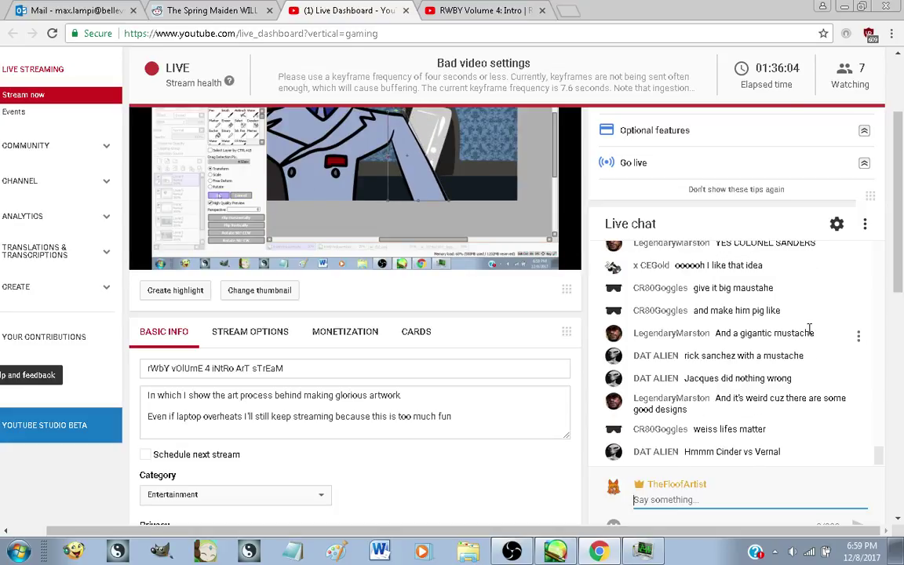
{"action": "left_click", "coordinate": [556, 551]}
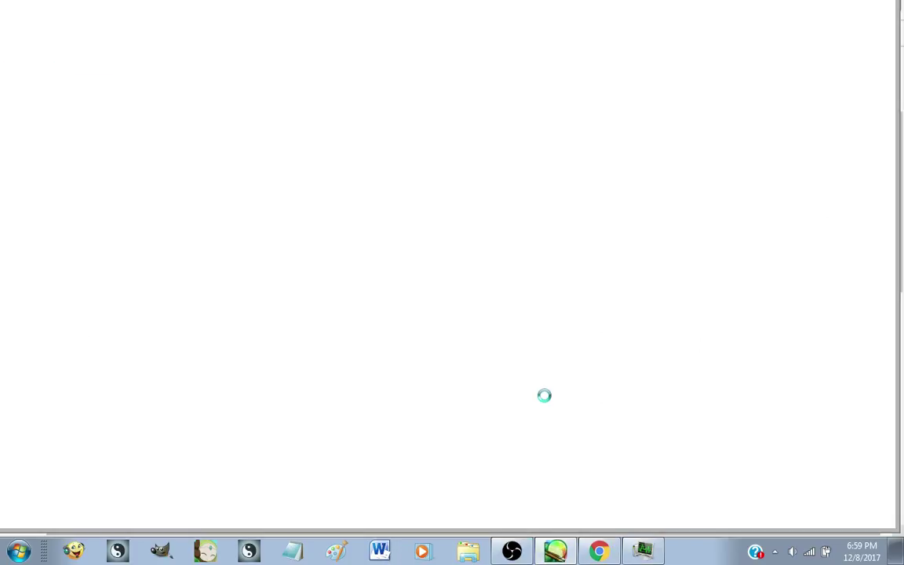
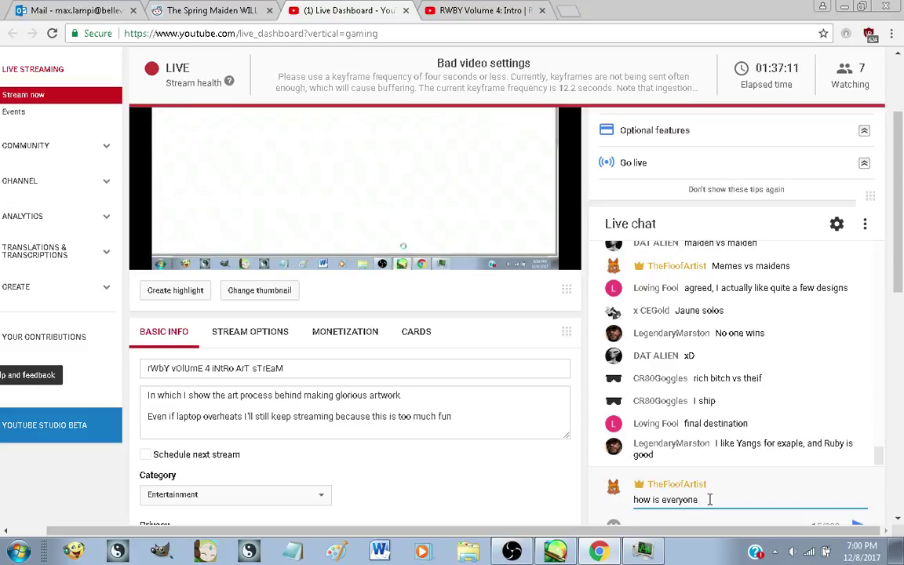
Post "how is everyone doing with the video?" in the live chat and try to return to PaintTool SAI
{"action": "type", "text": "doing with the video?"}
{"action": "key", "text": "Return"}
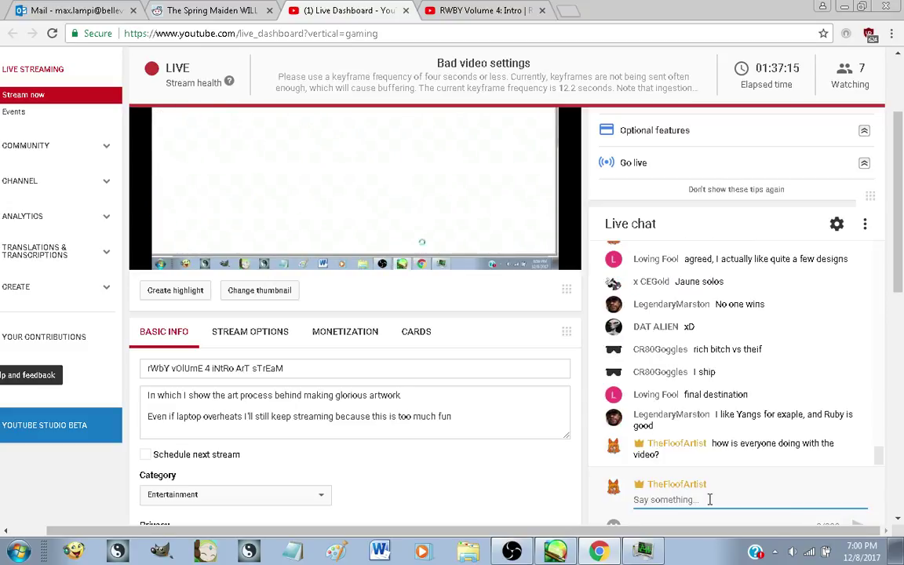
{"action": "left_click", "coordinate": [555, 551]}
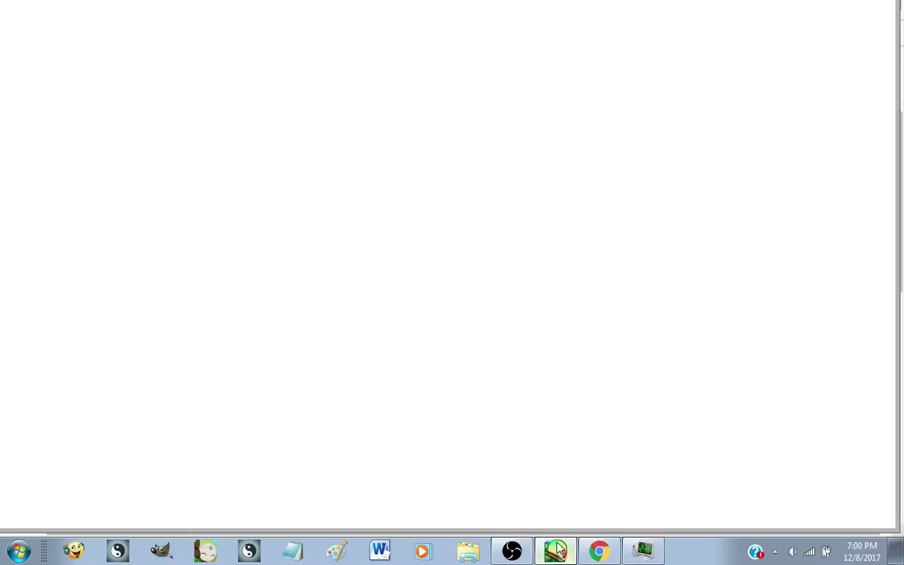
Switch back to Chrome and post "PTS froze lol" in the live chat
{"action": "left_click", "coordinate": [598, 551]}
{"action": "type", "text": "PTS fro"}
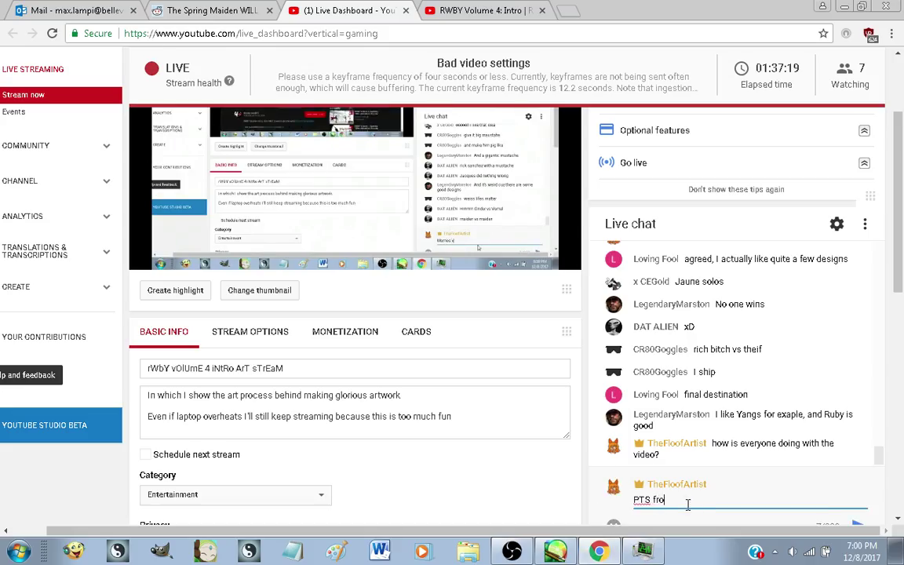
{"action": "type", "text": "ze lolo"}
{"action": "key", "text": "Return"}
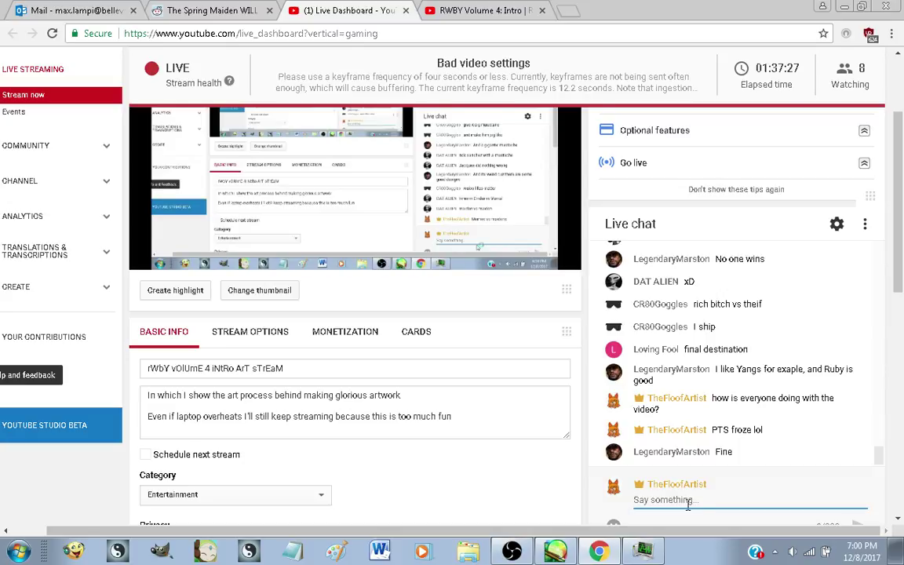
Post "it could not handle the glorious Colonel Schnee" in the live chat
{"action": "type", "text": "tht cou"}
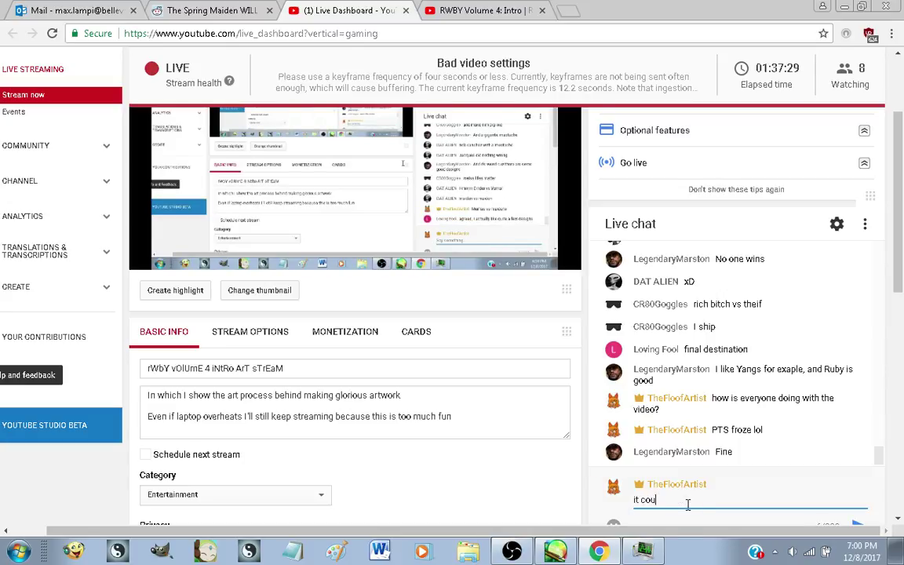
{"action": "type", "text": "ld not handle the glorious Co"}
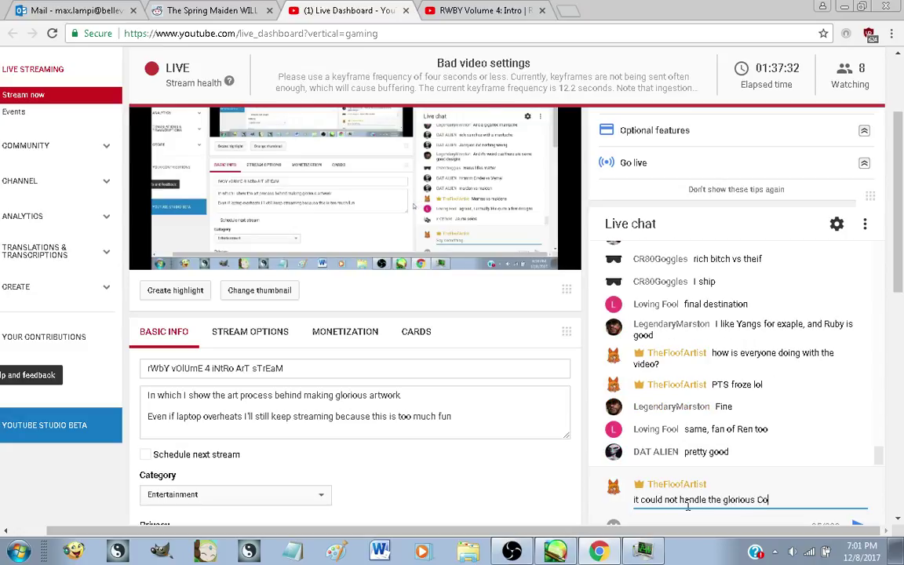
{"action": "type", "text": "lonel"}
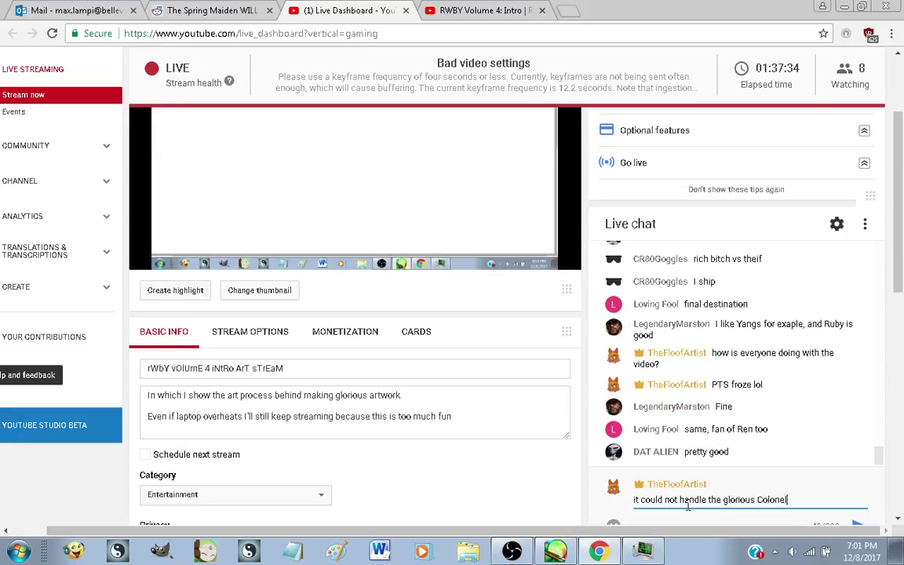
{"action": "type", "text": " Schnee"}
{"action": "key", "text": "Return"}
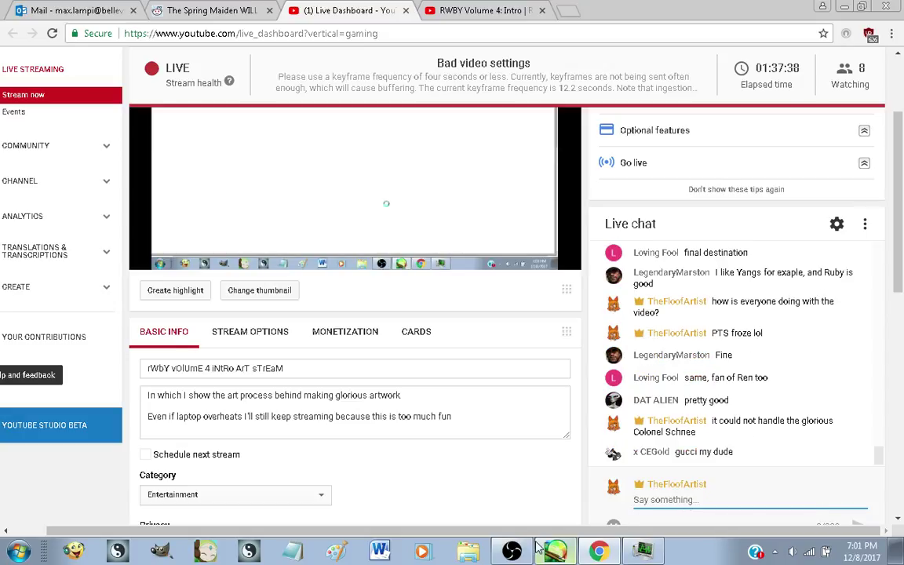
Switch to PaintTool SAI, close cb2.png and 1024px-KFC_logo.svg.png without saving, and return to RWBYVolume4Intro.sai
{"action": "key", "text": "alt+Tab"}
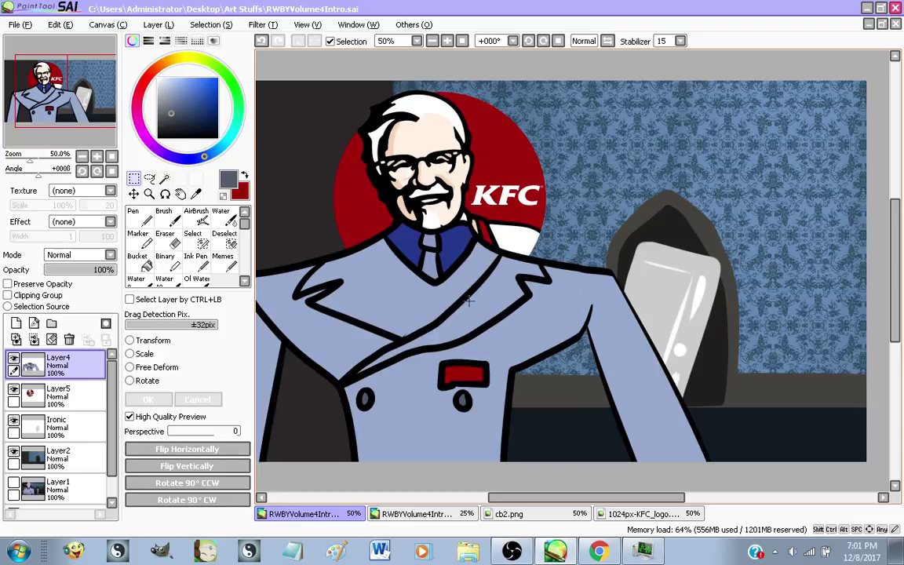
{"action": "left_click", "coordinate": [393, 513]}
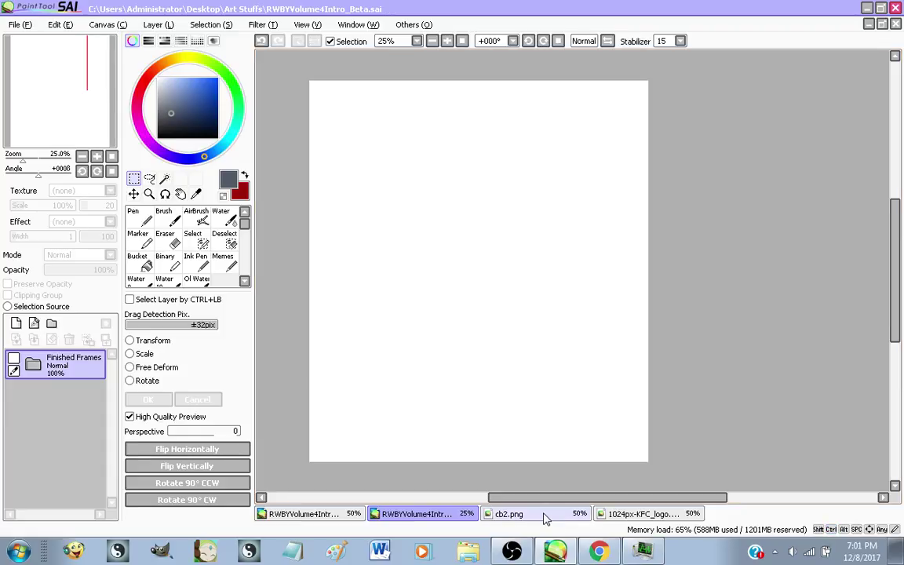
{"action": "left_click", "coordinate": [544, 515]}
{"action": "left_click", "coordinate": [895, 24]}
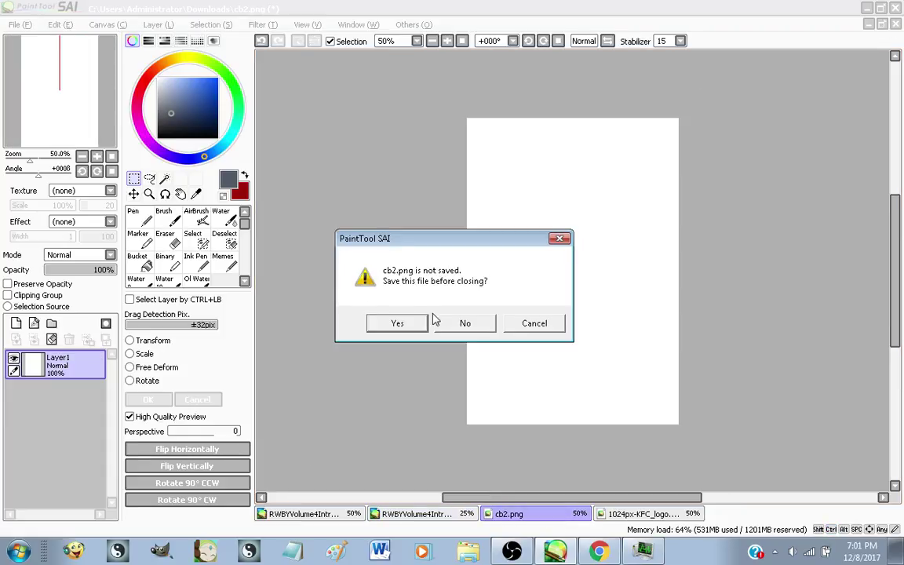
{"action": "left_click", "coordinate": [464, 322]}
{"action": "left_click", "coordinate": [528, 513]}
{"action": "left_click", "coordinate": [894, 24]}
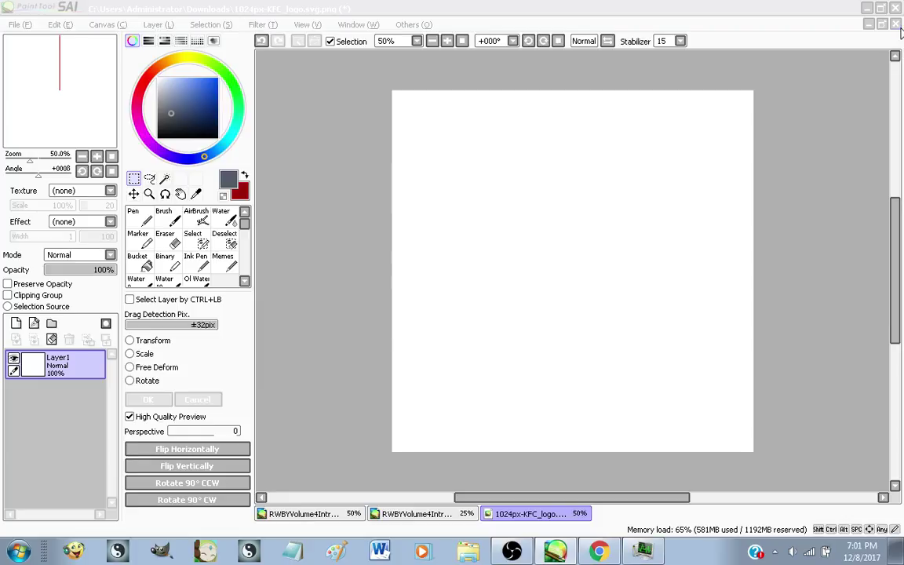
{"action": "left_click", "coordinate": [466, 323]}
{"action": "left_click", "coordinate": [289, 516]}
{"action": "scroll", "coordinate": [642, 300], "scroll_direction": "down", "scroll_amount": 1}
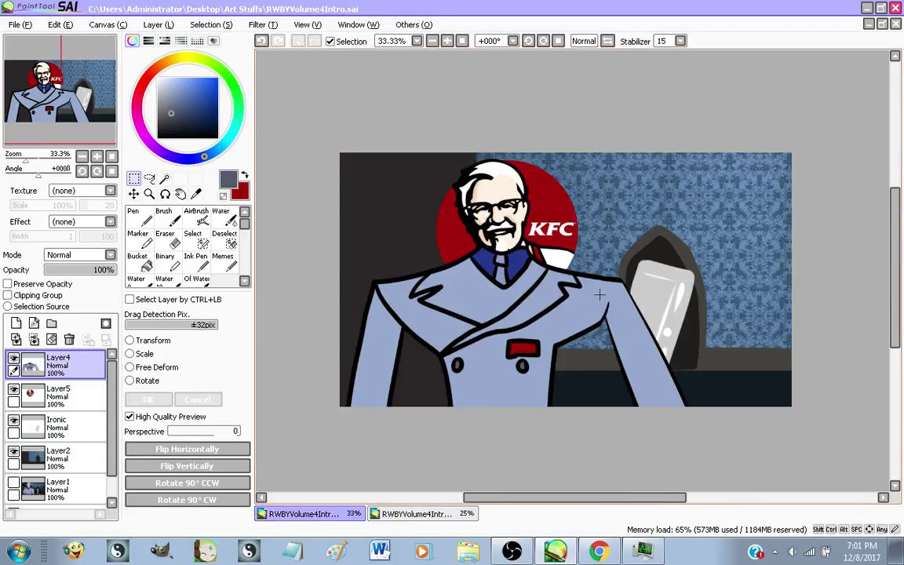
{"action": "scroll", "coordinate": [576, 293], "scroll_direction": "up", "scroll_amount": 1}
{"action": "scroll", "coordinate": [263, 324], "scroll_direction": "down", "scroll_amount": 1}
{"action": "scroll", "coordinate": [473, 333], "scroll_direction": "up", "scroll_amount": 1}
{"action": "scroll", "coordinate": [472, 332], "scroll_direction": "up", "scroll_amount": 1}
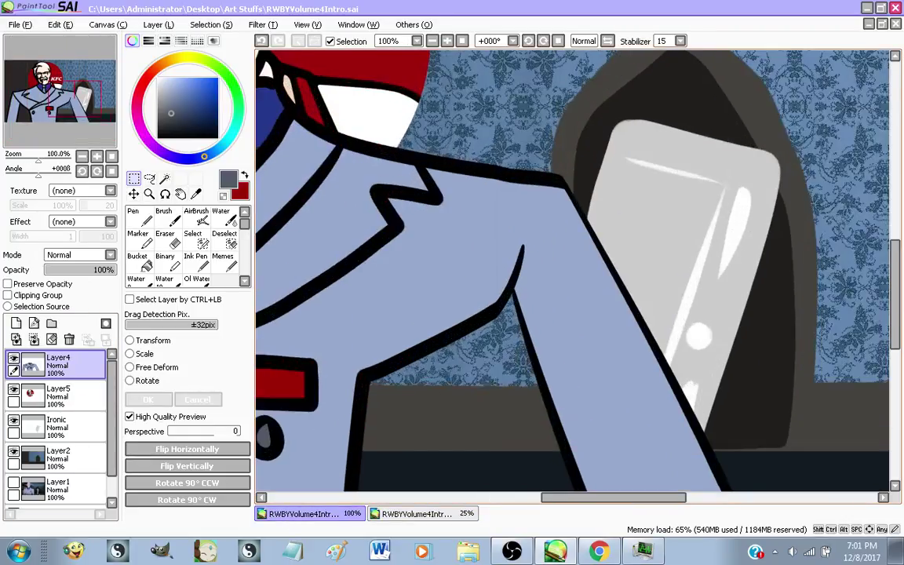
Check the suit on Layer4 by toggling its visibility, and merge it down into Layer5
{"action": "scroll", "coordinate": [583, 326], "scroll_direction": "down", "scroll_amount": 1}
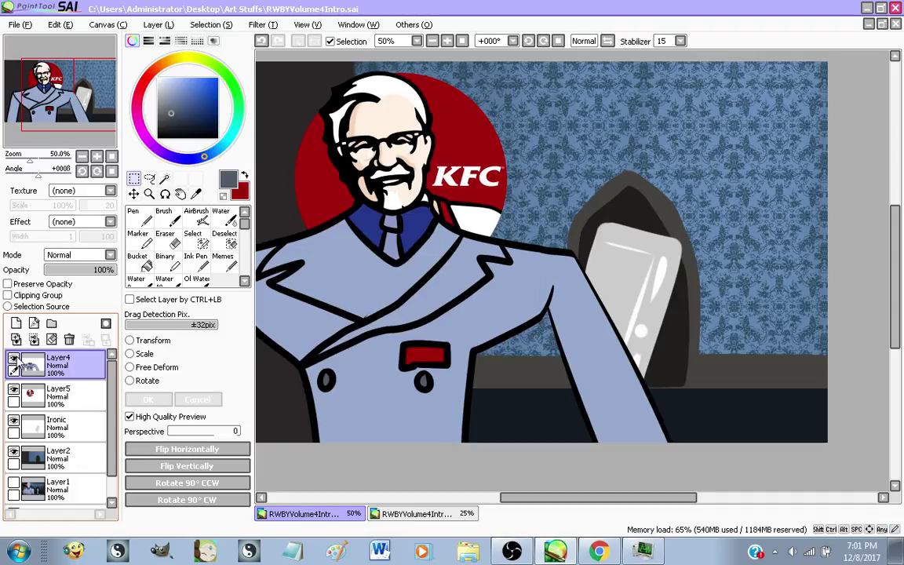
{"action": "left_click", "coordinate": [14, 359]}
{"action": "left_click", "coordinate": [14, 359]}
{"action": "left_click", "coordinate": [34, 340]}
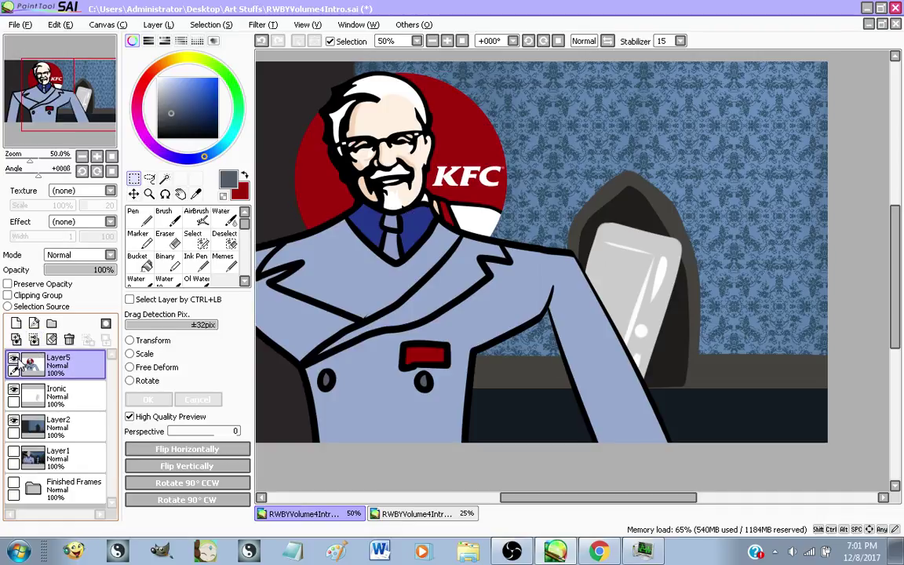
Hide Layer5 and, on the Ironic layer, fill a small upright rectangle on the wallpaper above the grey object with muted brown
{"action": "left_click", "coordinate": [13, 359]}
{"action": "left_click", "coordinate": [55, 395]}
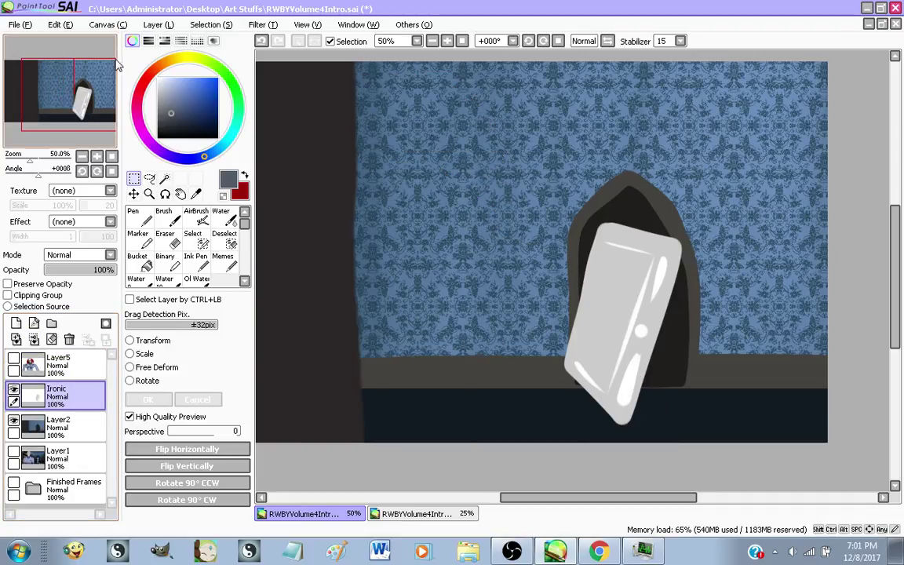
{"action": "left_click", "coordinate": [161, 63]}
{"action": "left_click", "coordinate": [195, 110]}
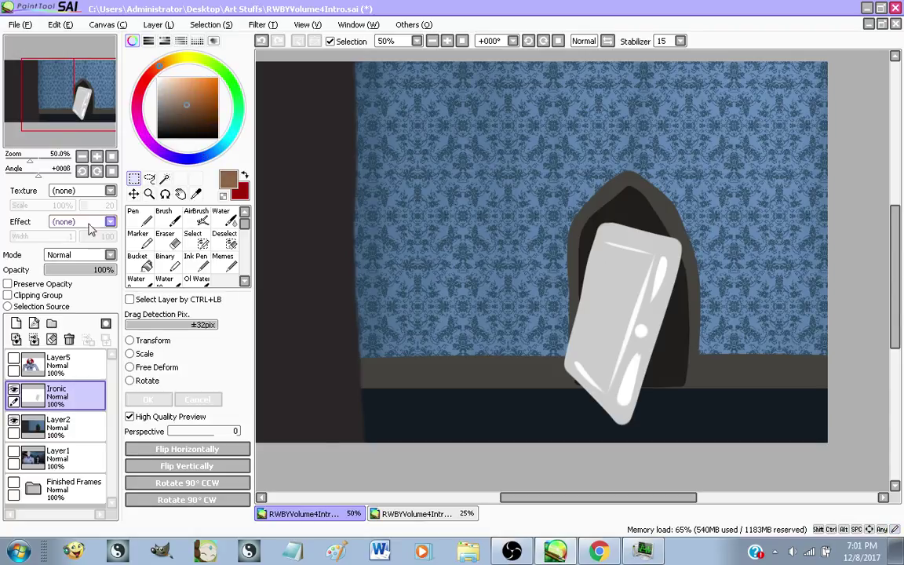
{"action": "left_click_drag", "start_coordinate": [525, 101], "coordinate": [555, 170]}
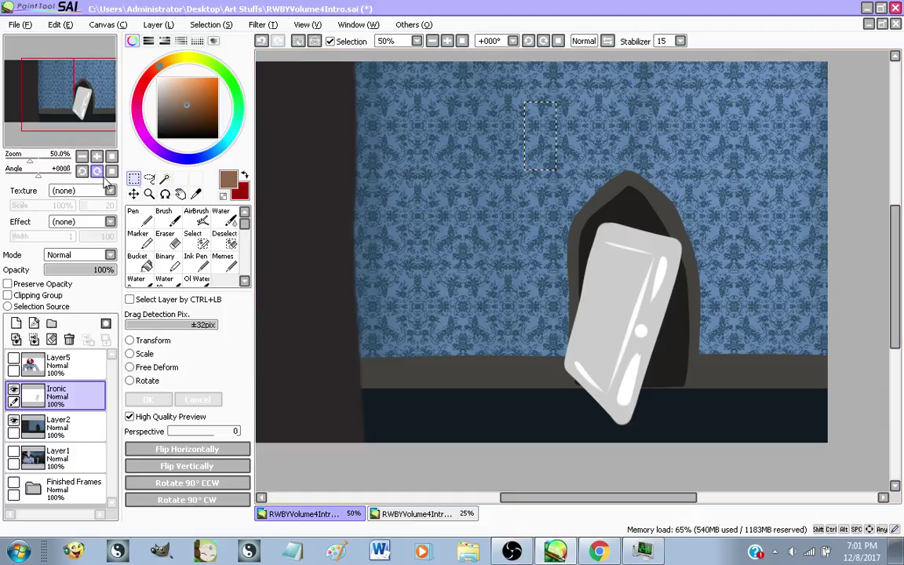
{"action": "left_click", "coordinate": [137, 262]}
{"action": "left_click", "coordinate": [541, 149]}
{"action": "scroll", "coordinate": [583, 122], "scroll_direction": "up", "scroll_amount": 1}
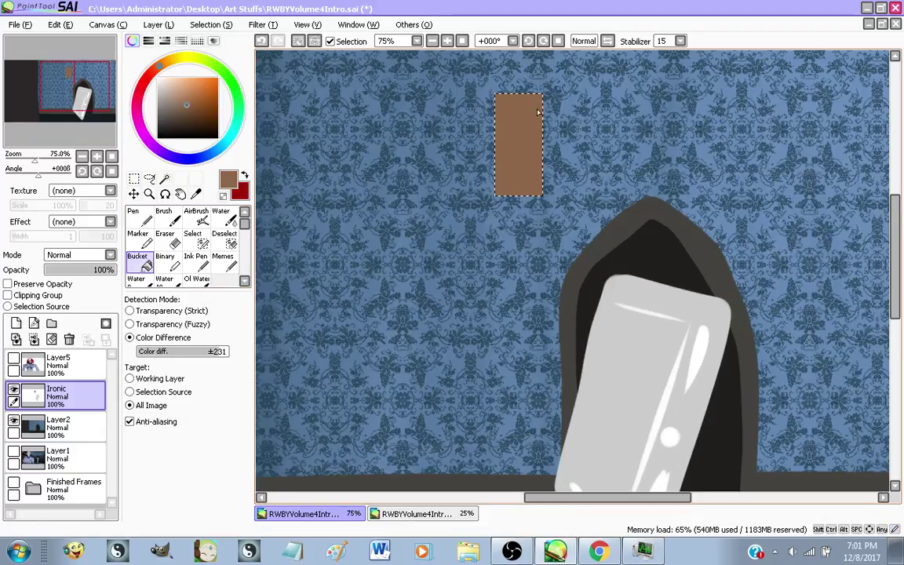
Transform the brown rectangle: turn it sideways, enlarge it, tilt it slightly, and place it across the upper end of the grey object
{"action": "key", "text": "ctrl+t"}
{"action": "left_click_drag", "start_coordinate": [514, 145], "coordinate": [597, 279]}
{"action": "left_click_drag", "start_coordinate": [649, 269], "coordinate": [675, 274]}
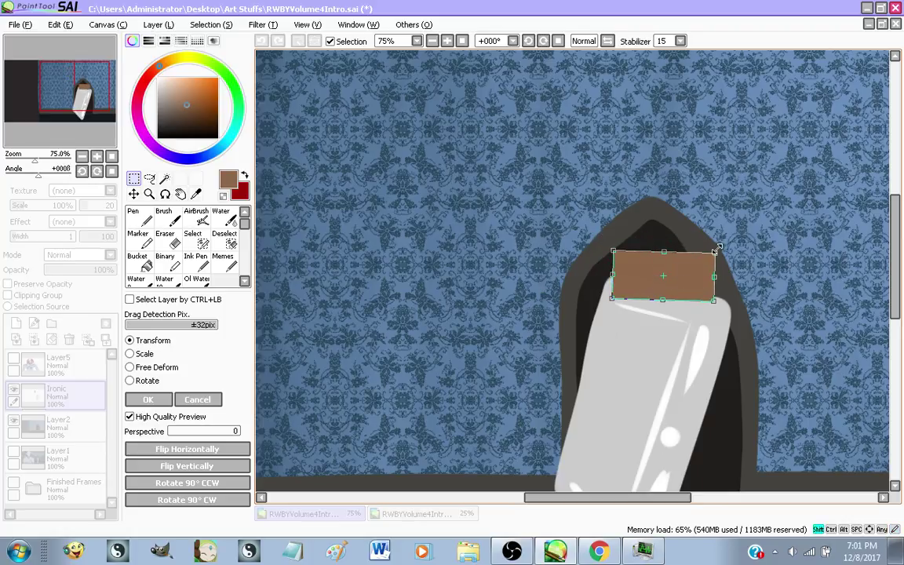
{"action": "left_click_drag", "start_coordinate": [715, 251], "coordinate": [688, 254]}
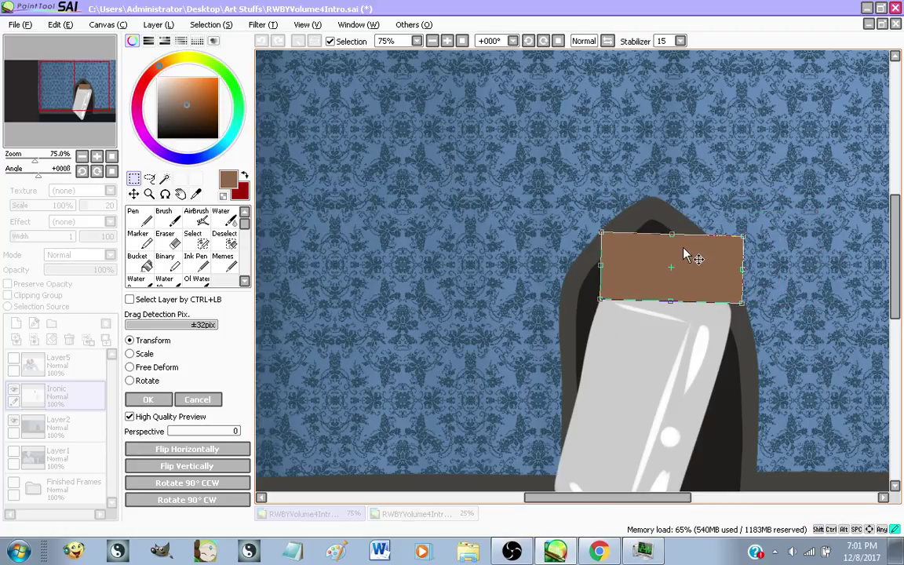
{"action": "left_click_drag", "start_coordinate": [743, 234], "coordinate": [738, 238]}
{"action": "mouse_move", "coordinate": [665, 200]}
{"action": "left_mouse_down"}
{"action": "mouse_move", "coordinate": [648, 196]}
{"action": "mouse_move", "coordinate": [646, 207]}
{"action": "mouse_move", "coordinate": [658, 207]}
{"action": "left_mouse_up"}
{"action": "left_click_drag", "start_coordinate": [691, 248], "coordinate": [691, 251]}
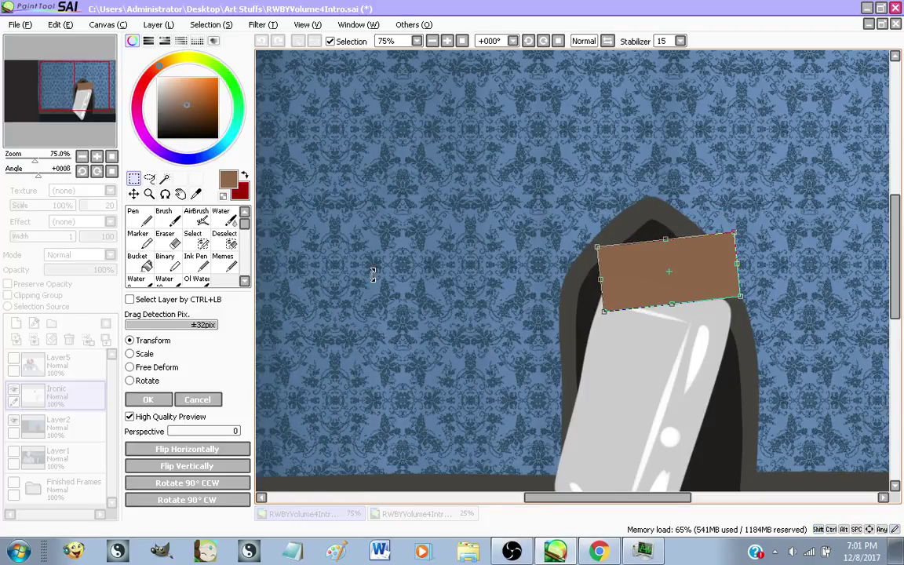
{"action": "left_click", "coordinate": [147, 400]}
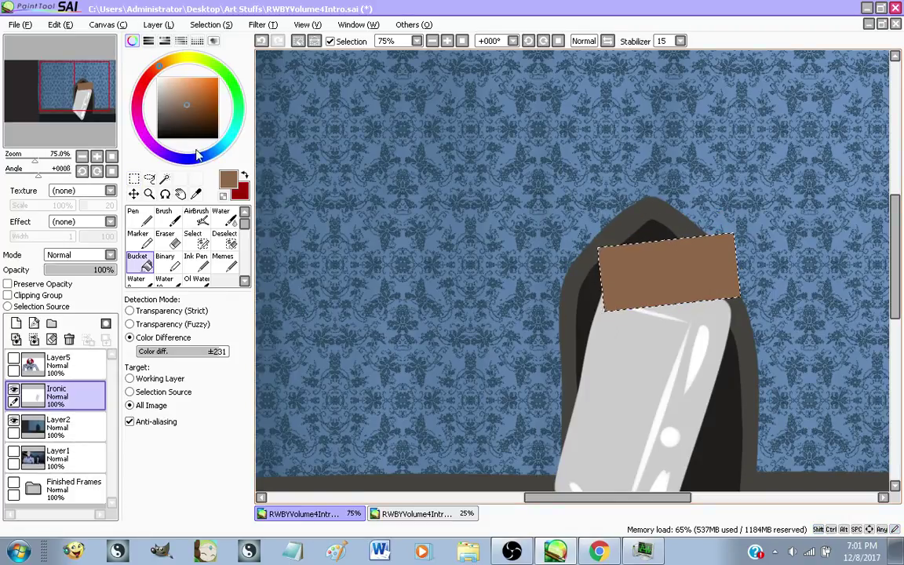
Deselect the brown block and show Layer5 again to see the whole frame
{"action": "left_click", "coordinate": [134, 179]}
{"action": "left_click", "coordinate": [619, 307]}
{"action": "scroll", "coordinate": [618, 308], "scroll_direction": "up", "scroll_amount": 3}
{"action": "scroll", "coordinate": [617, 308], "scroll_direction": "down", "scroll_amount": 2}
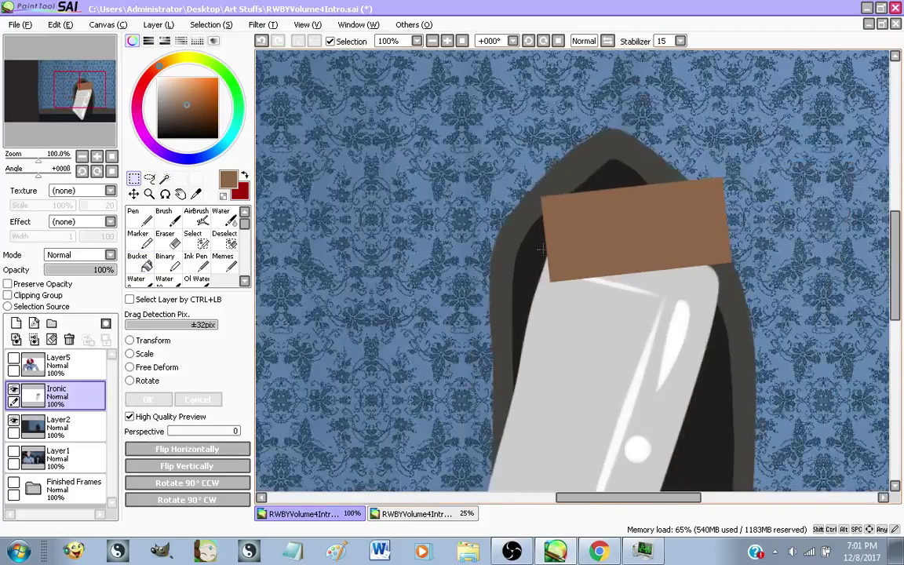
{"action": "scroll", "coordinate": [617, 308], "scroll_direction": "up", "scroll_amount": 2}
{"action": "scroll", "coordinate": [596, 236], "scroll_direction": "down", "scroll_amount": 3}
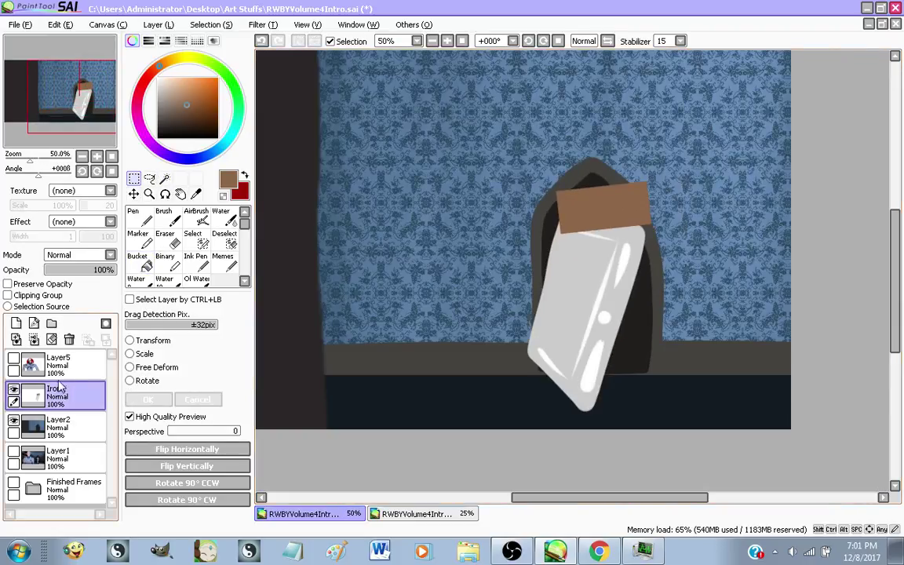
{"action": "left_click", "coordinate": [14, 358]}
{"action": "scroll", "coordinate": [763, 219], "scroll_direction": "down", "scroll_amount": 1}
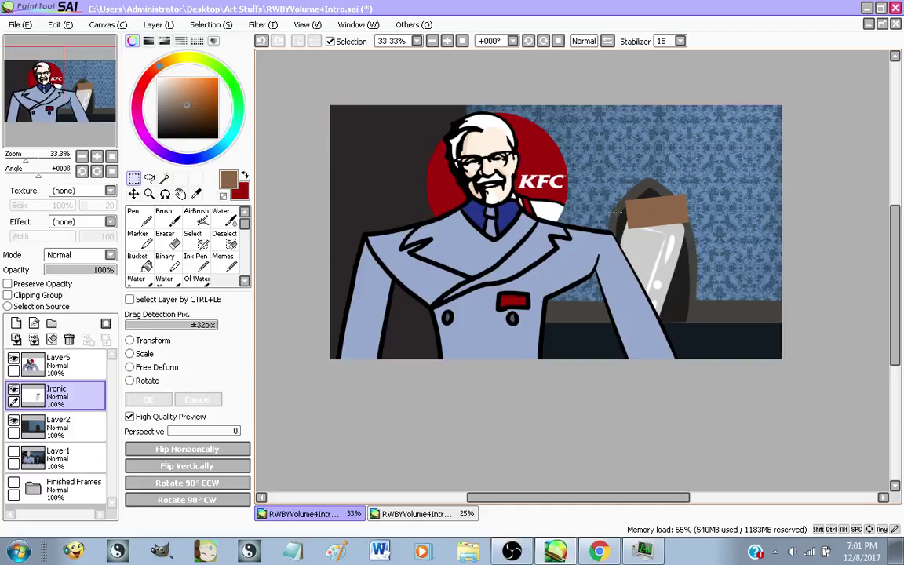
Switch to Open Broadcaster Software, unmute the microphone, and return to PaintTool SAI
{"action": "left_click", "coordinate": [512, 552]}
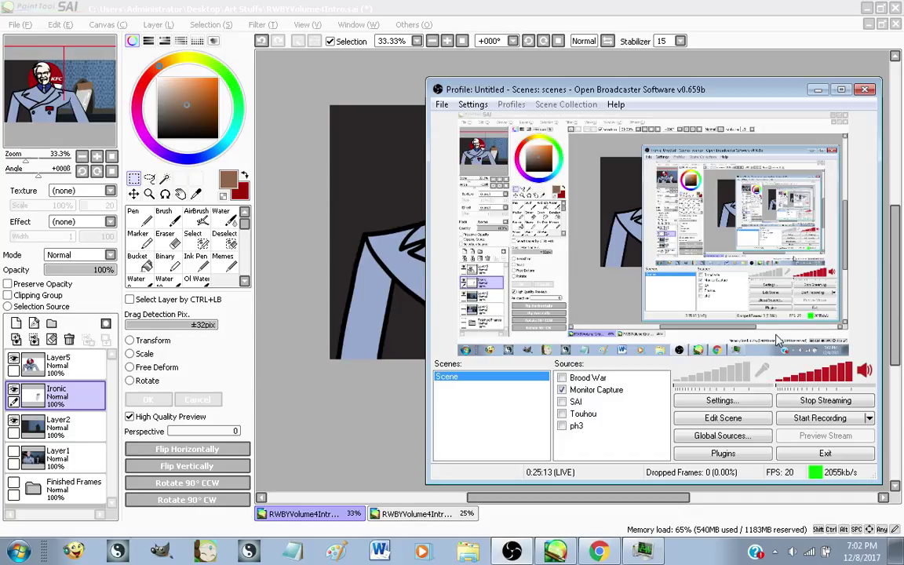
{"action": "left_click", "coordinate": [764, 370]}
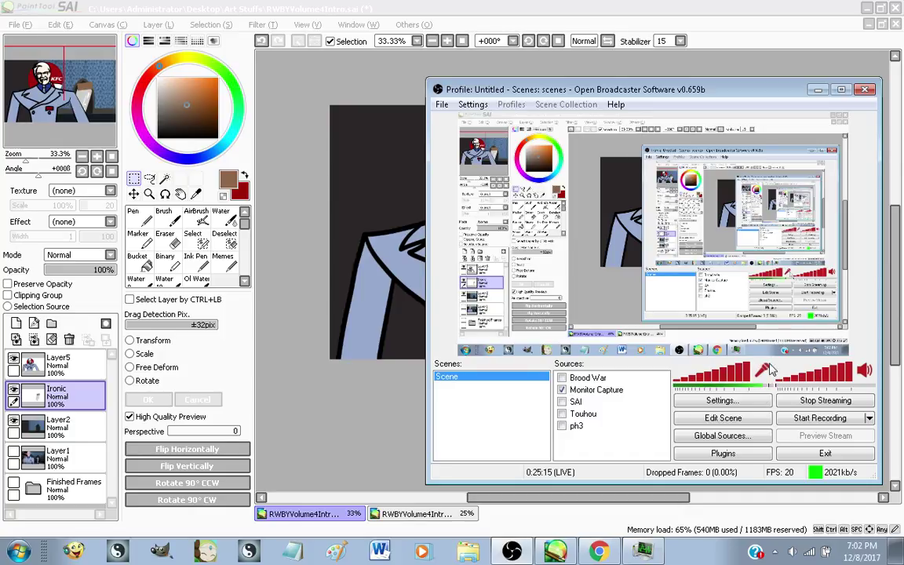
{"action": "left_click", "coordinate": [317, 7]}
{"action": "scroll", "coordinate": [565, 243], "scroll_direction": "down", "scroll_amount": 1}
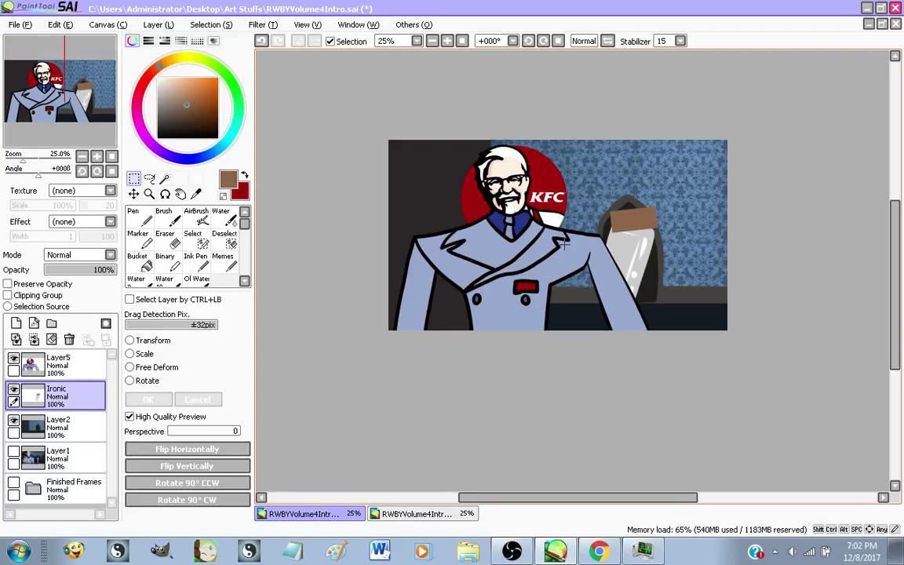
{"action": "scroll", "coordinate": [564, 243], "scroll_direction": "up", "scroll_amount": 1}
Switch to Chrome to read the stream's live chat, and return to PaintTool SAI
{"action": "left_click", "coordinate": [599, 551]}
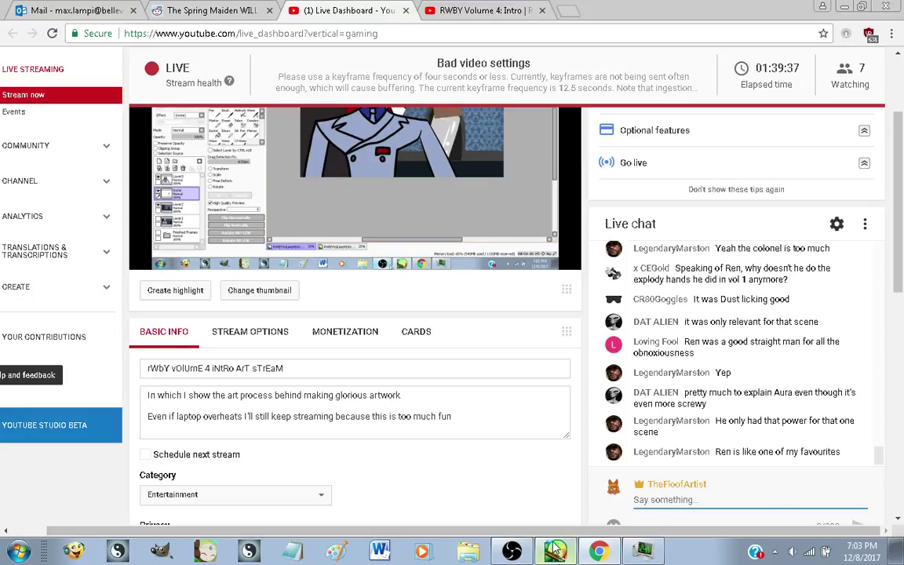
{"action": "key", "text": "alt+Tab"}
{"action": "scroll", "coordinate": [559, 302], "scroll_direction": "up", "scroll_amount": 2}
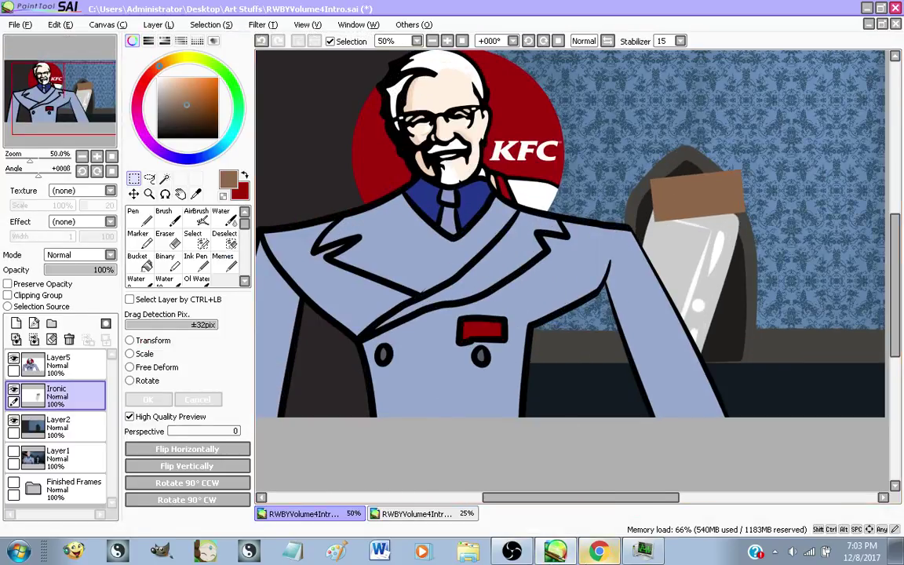
In Chrome, play the RWBY Volume 4 intro video, go back to the window scene, and pause at 0:29
{"action": "left_click", "coordinate": [599, 552]}
{"action": "left_click", "coordinate": [481, 11]}
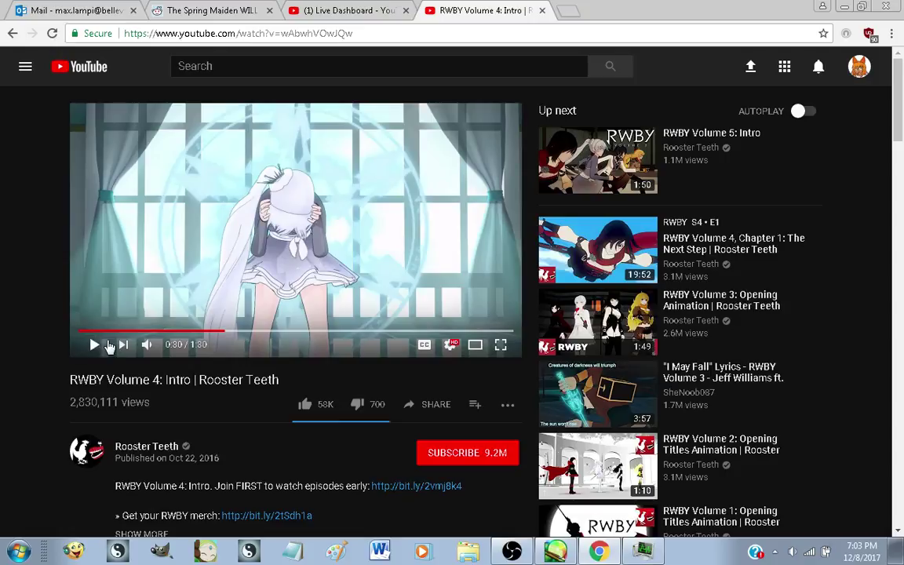
{"action": "left_click", "coordinate": [91, 347]}
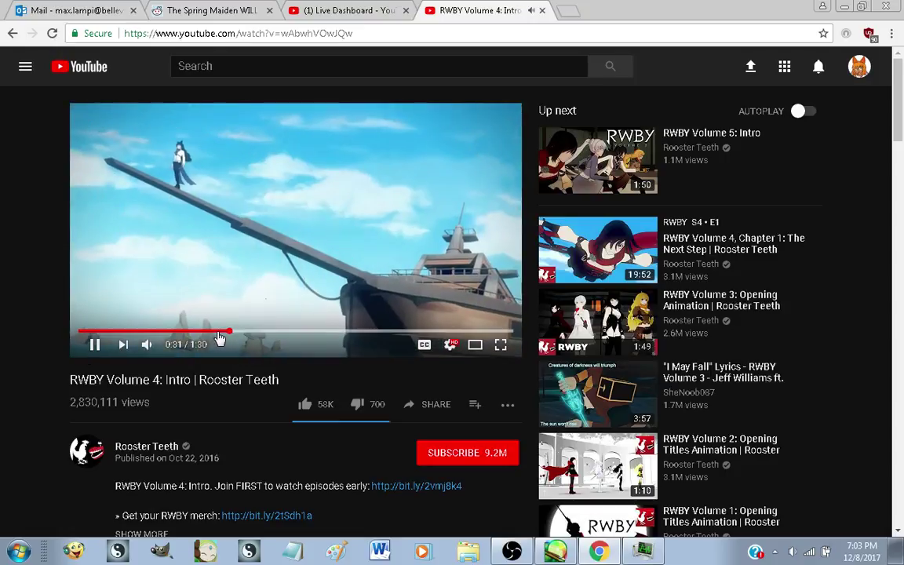
{"action": "left_click", "coordinate": [211, 332]}
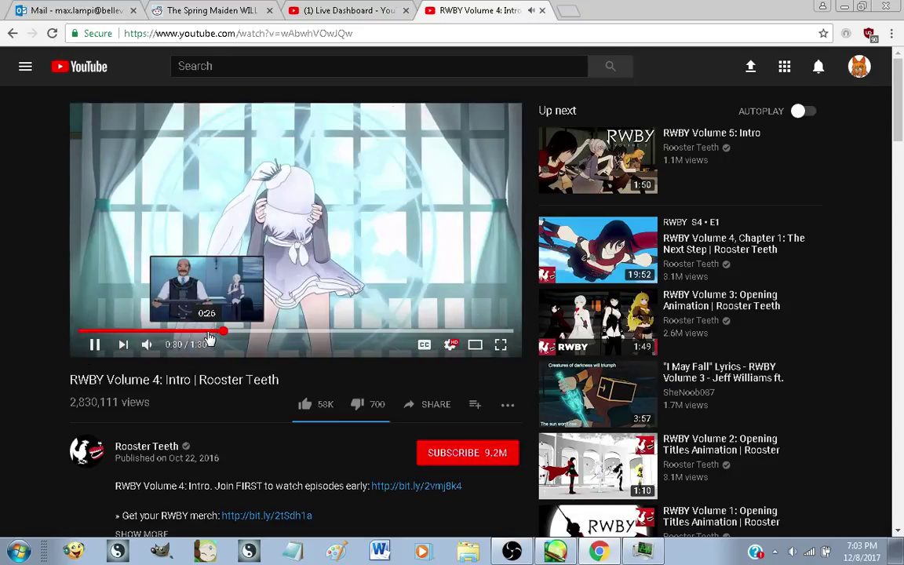
{"action": "left_click", "coordinate": [209, 332]}
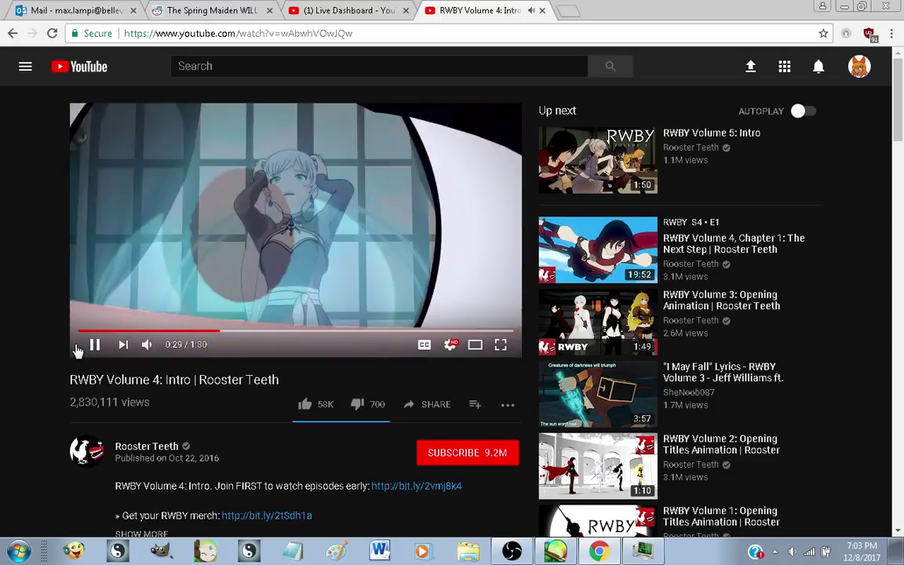
{"action": "left_click", "coordinate": [80, 348]}
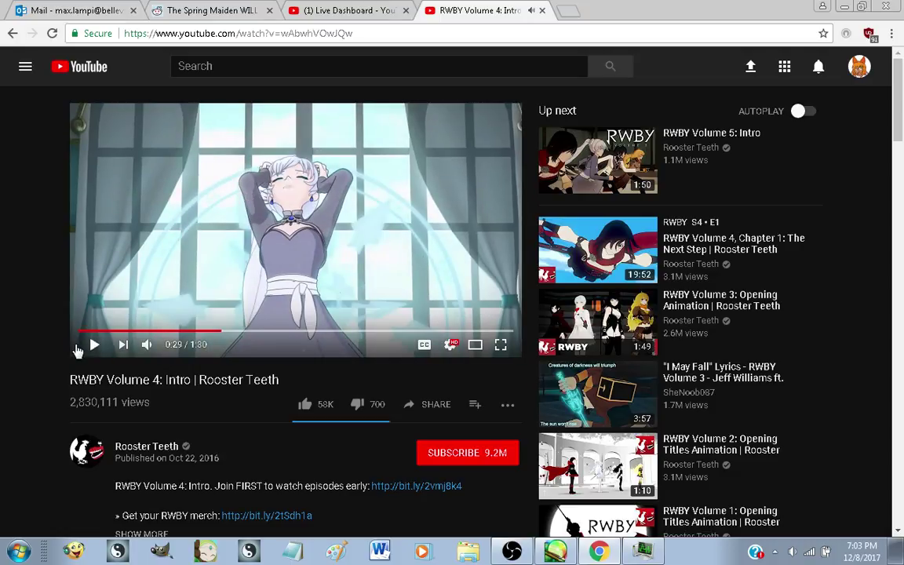
Capture the paused intro frame in full screen and paste it into RWBYVolume4Intro.sai in PaintTool SAI as a new layer
{"action": "left_click", "coordinate": [555, 551]}
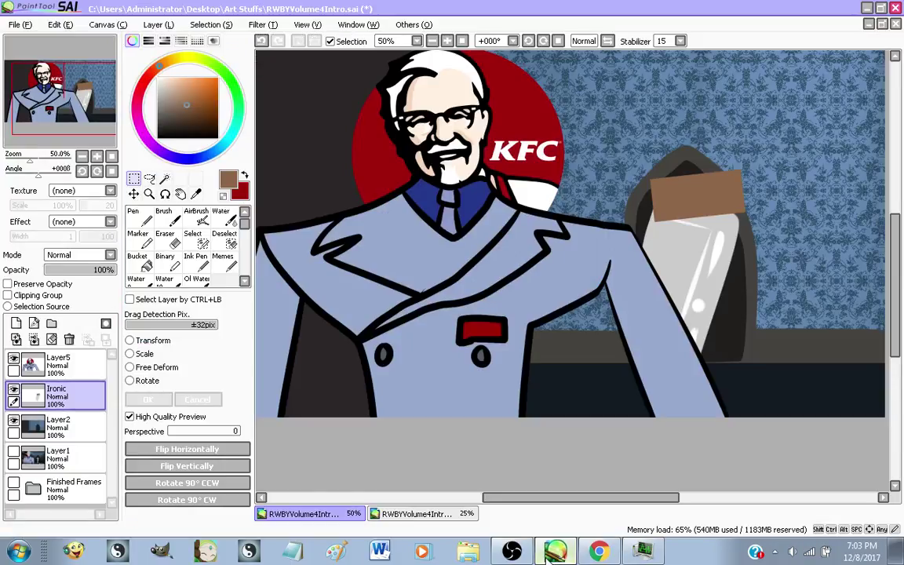
{"action": "left_click", "coordinate": [594, 552]}
{"action": "left_click", "coordinate": [500, 346]}
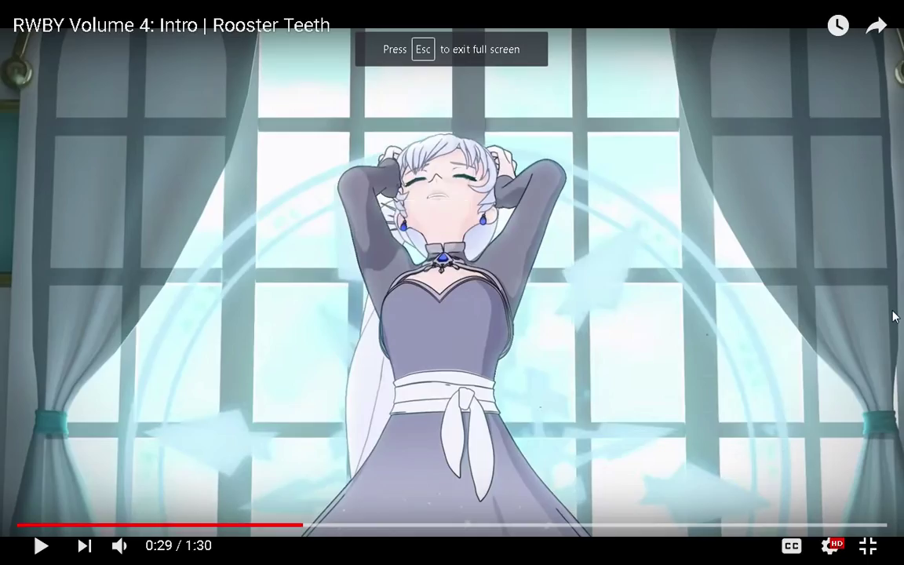
{"action": "key", "text": "Escape"}
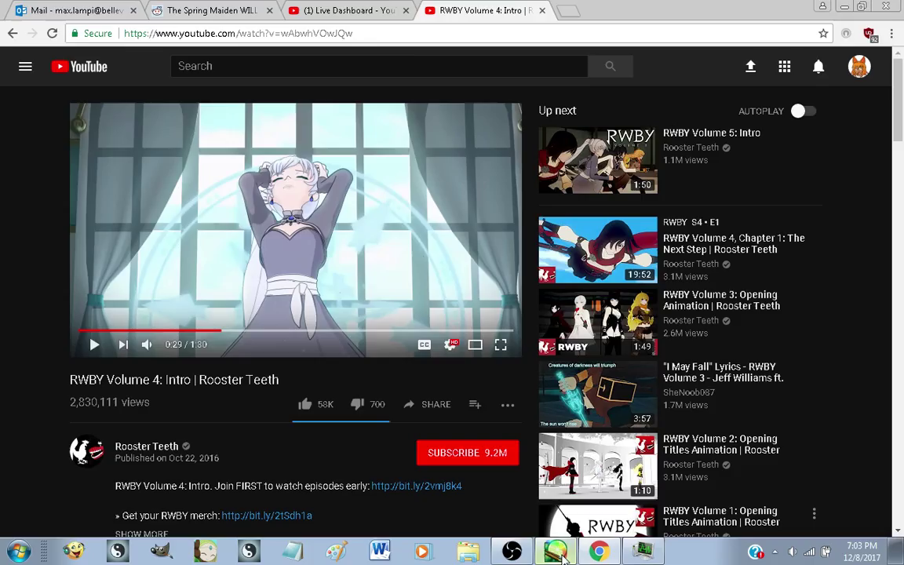
{"action": "left_click", "coordinate": [556, 551]}
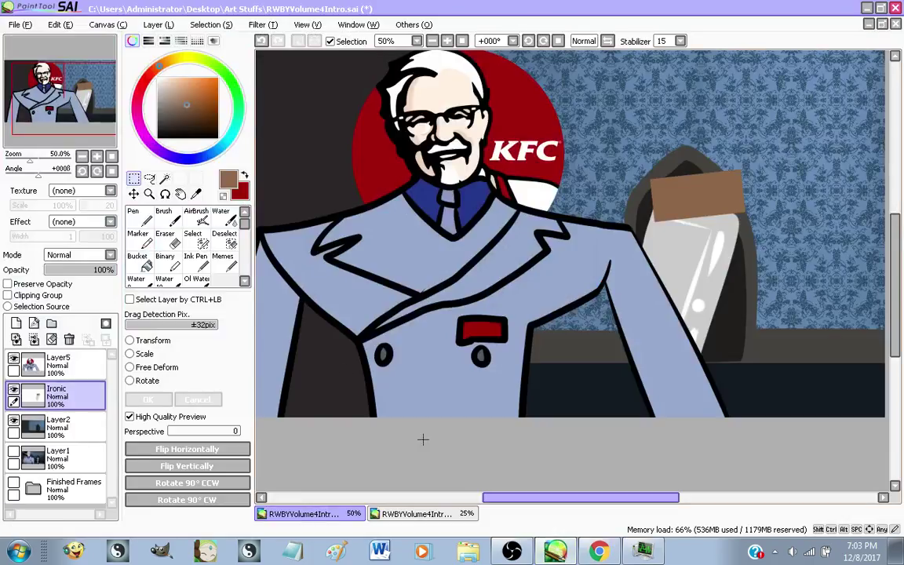
{"action": "scroll", "coordinate": [559, 297], "scroll_direction": "down", "scroll_amount": 1}
{"action": "key", "text": "ctrl+v"}
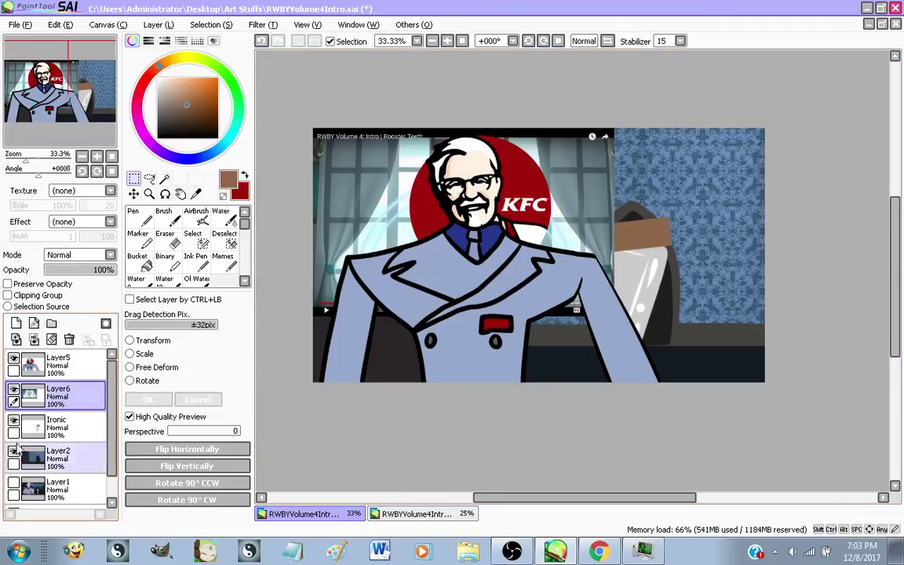
Move the pasted screenshot layer above Layer5 and create a layer set named F10 between them
{"action": "left_click_drag", "start_coordinate": [66, 396], "coordinate": [78, 363]}
{"action": "left_click", "coordinate": [93, 394]}
{"action": "left_click", "coordinate": [52, 324]}
{"action": "double_click", "coordinate": [102, 400]}
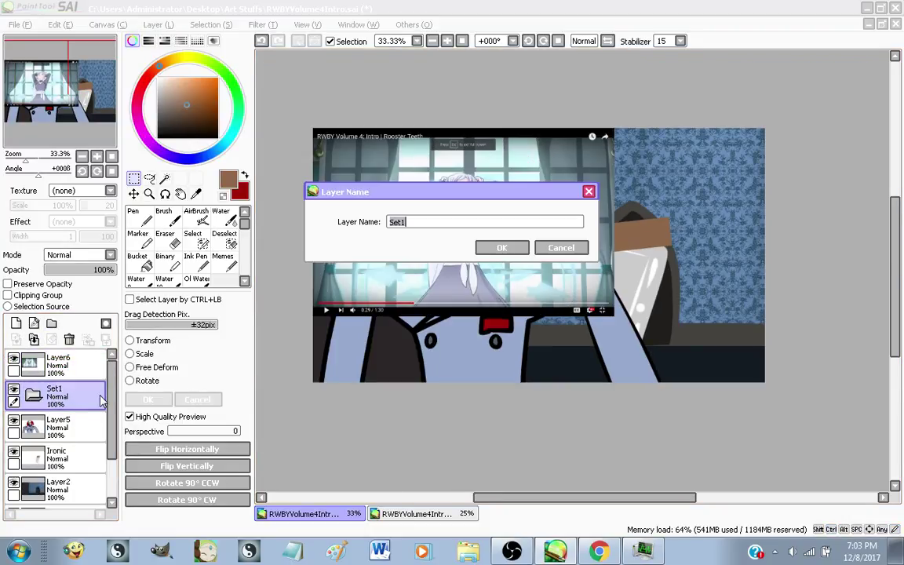
{"action": "type", "text": "F10"}
{"action": "key", "text": "Return"}
Move Layer5 into the F10 set and rename it "fuck u weiss"
{"action": "left_click_drag", "start_coordinate": [67, 428], "coordinate": [83, 399]}
{"action": "double_click", "coordinate": [79, 434]}
{"action": "type", "text": "fuck"}
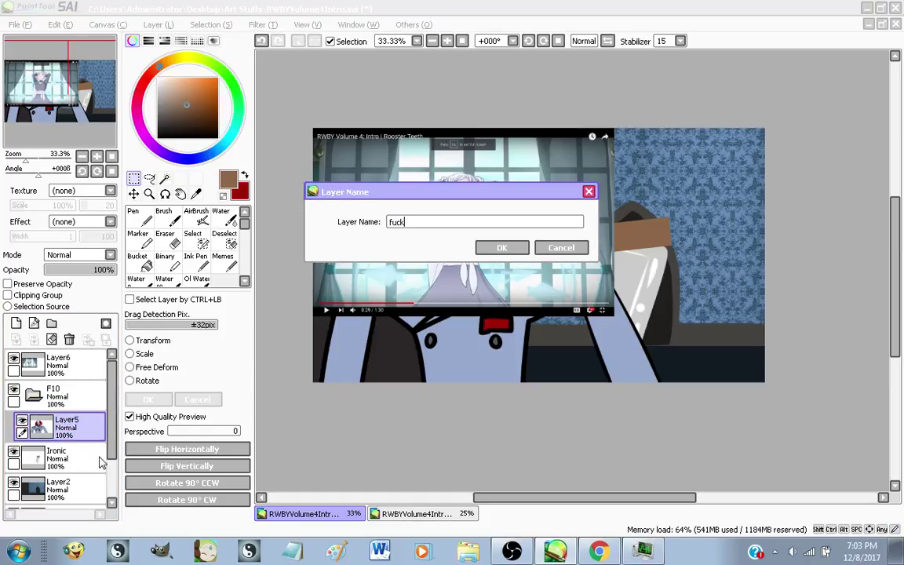
{"action": "type", "text": " u weiss"}
{"action": "key", "text": "Return"}
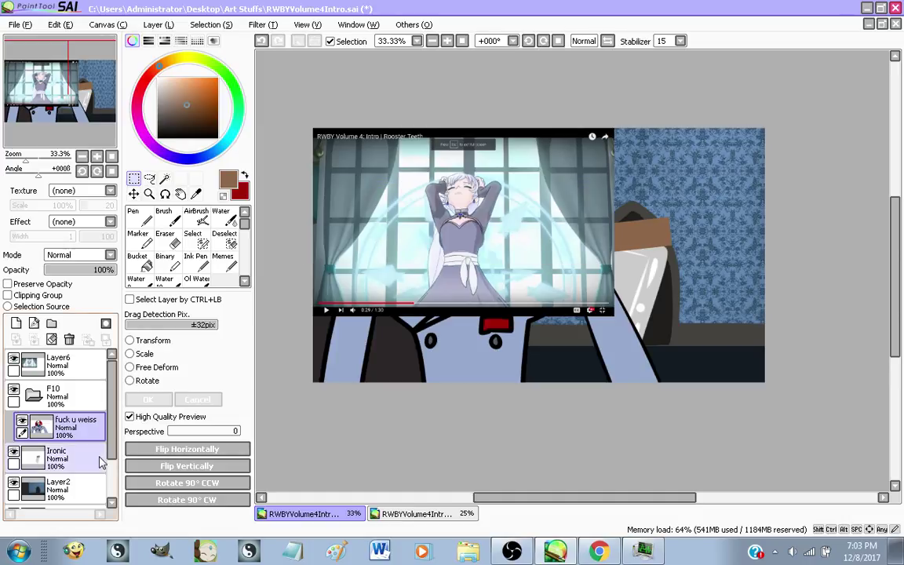
Move the Ironic layer into F10, then rename Layer2 as BG and move it into the same set
{"action": "left_click_drag", "start_coordinate": [76, 462], "coordinate": [80, 429]}
{"action": "scroll", "coordinate": [71, 462], "scroll_direction": "down", "scroll_amount": 1}
{"action": "left_click", "coordinate": [69, 465]}
{"action": "double_click", "coordinate": [69, 468]}
{"action": "type", "text": "BG"}
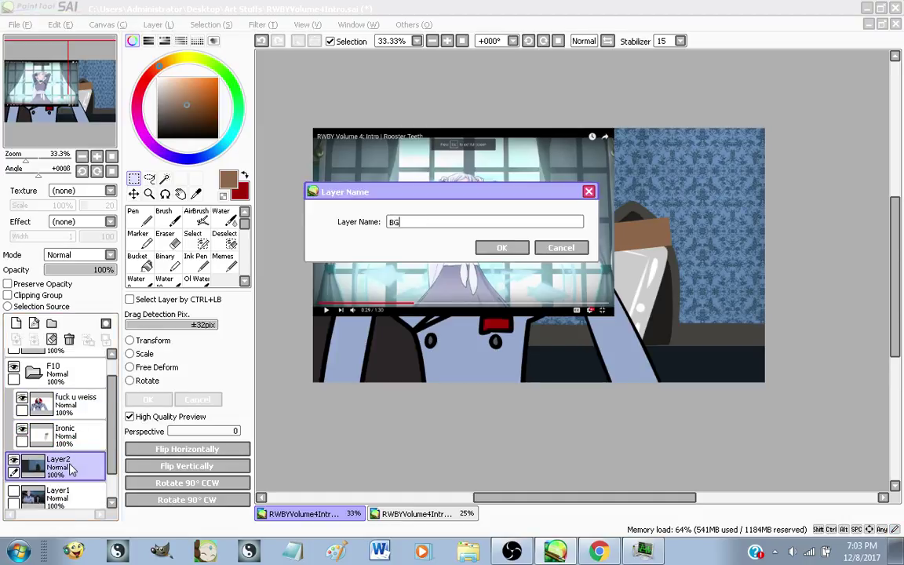
{"action": "key", "text": "Return"}
{"action": "mouse_move", "coordinate": [75, 464]}
{"action": "left_mouse_down"}
{"action": "mouse_move", "coordinate": [86, 459]}
{"action": "mouse_move", "coordinate": [82, 449]}
{"action": "left_mouse_up"}
Collapse the F10 set, select Layer1, and hide both the pasted Layer6 and F10
{"action": "left_click", "coordinate": [34, 373]}
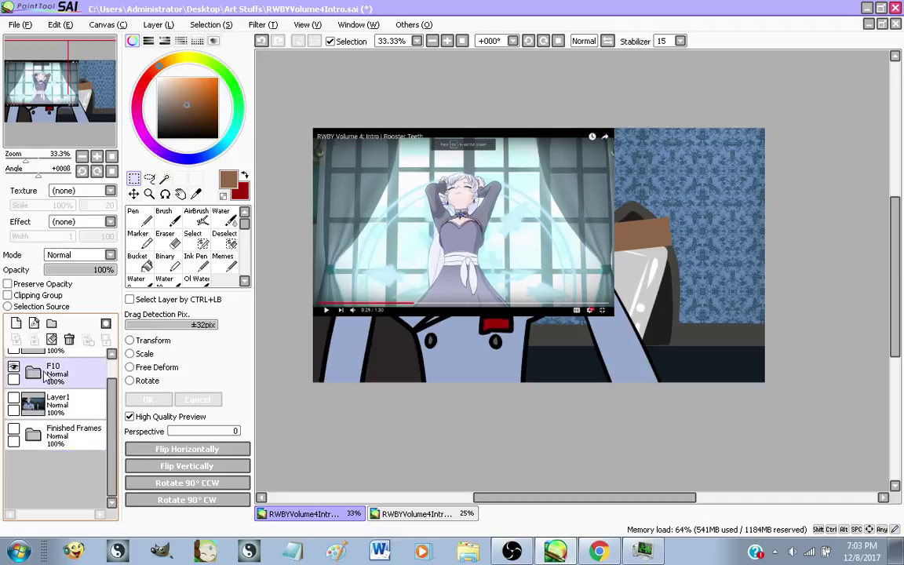
{"action": "left_click", "coordinate": [79, 397]}
{"action": "scroll", "coordinate": [30, 370], "scroll_direction": "up", "scroll_amount": 1}
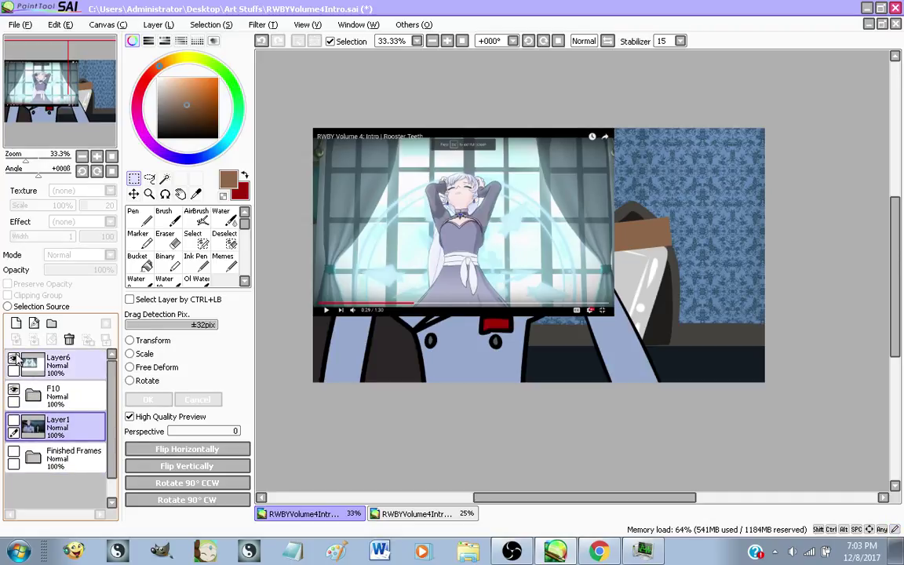
{"action": "left_click", "coordinate": [15, 358]}
{"action": "left_click", "coordinate": [14, 389]}
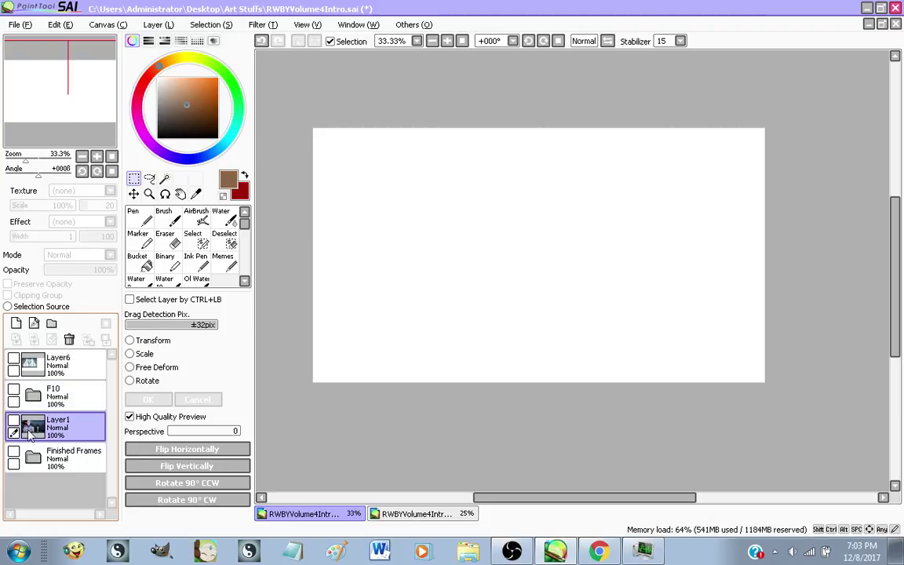
Delete Layer1, the old reference screenshot layer, from the layer stack
{"action": "left_click", "coordinate": [13, 421]}
{"action": "left_click", "coordinate": [69, 339]}
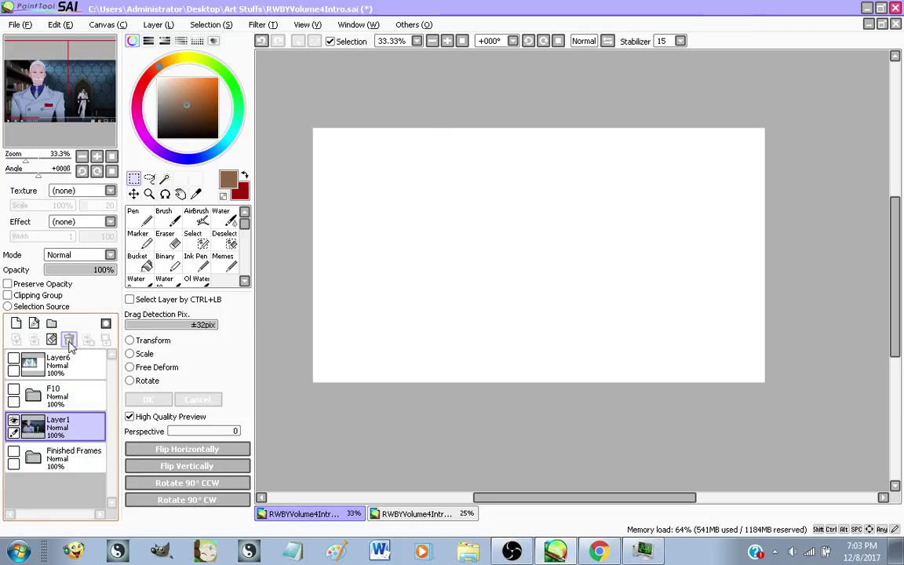
{"action": "double_click", "coordinate": [32, 365]}
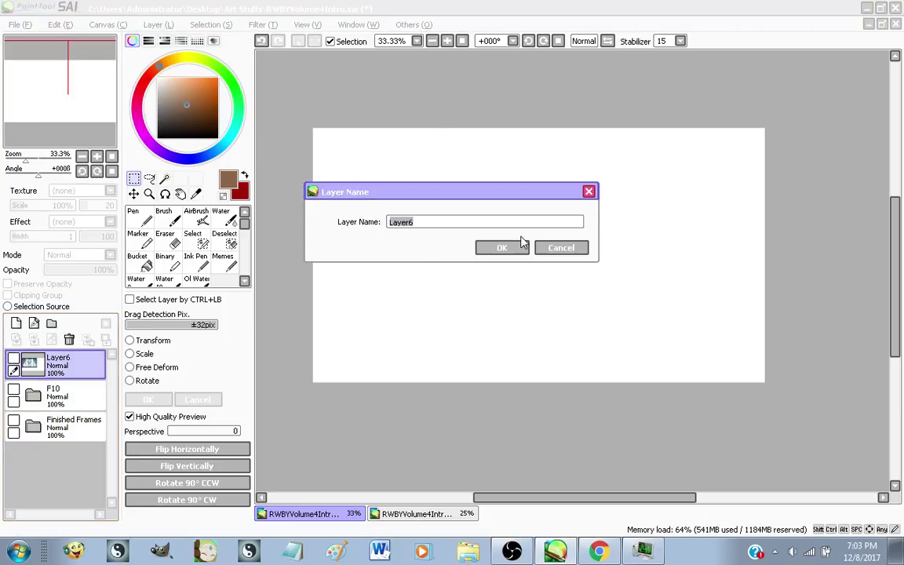
{"action": "key", "text": "Escape"}
Turn on the F10 set's visibility and move the collapsed set into the Finished Frames set
{"action": "left_click", "coordinate": [28, 396]}
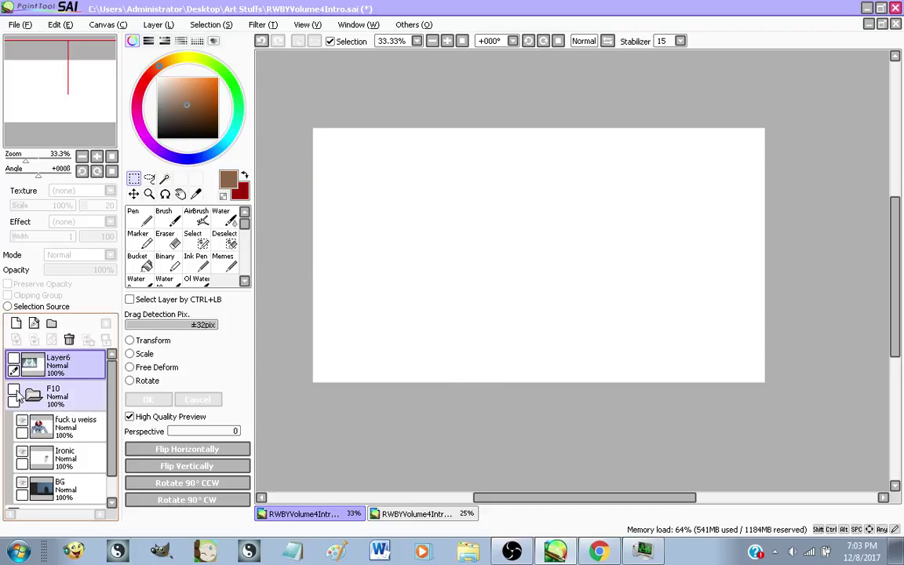
{"action": "left_click", "coordinate": [14, 392]}
{"action": "left_click", "coordinate": [34, 394]}
{"action": "left_click_drag", "start_coordinate": [69, 396], "coordinate": [57, 425]}
Show Layer6 and scale the pasted Weiss screenshot up to span the full canvas width, centred on the canvas
{"action": "left_click", "coordinate": [15, 359]}
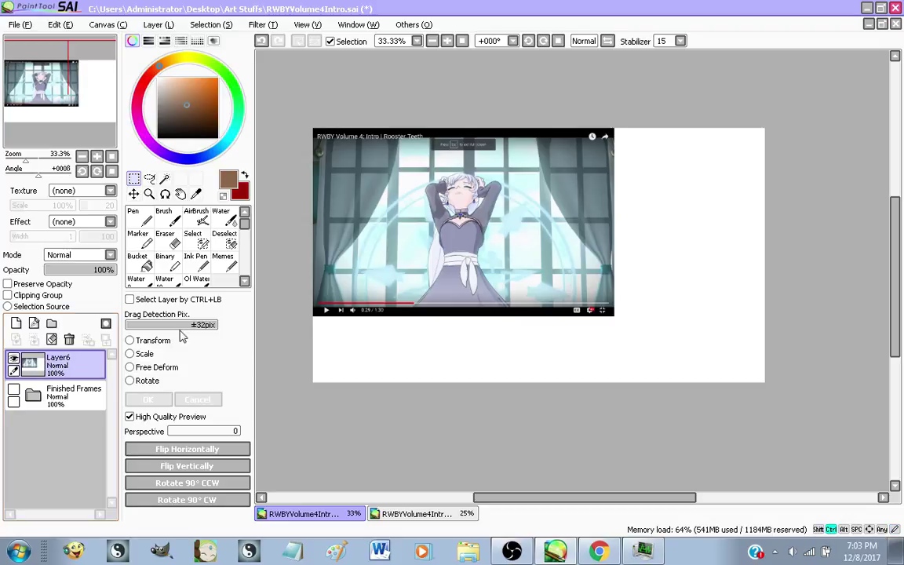
{"action": "key", "text": "ctrl+t"}
{"action": "left_click_drag", "start_coordinate": [613, 316], "coordinate": [758, 412]}
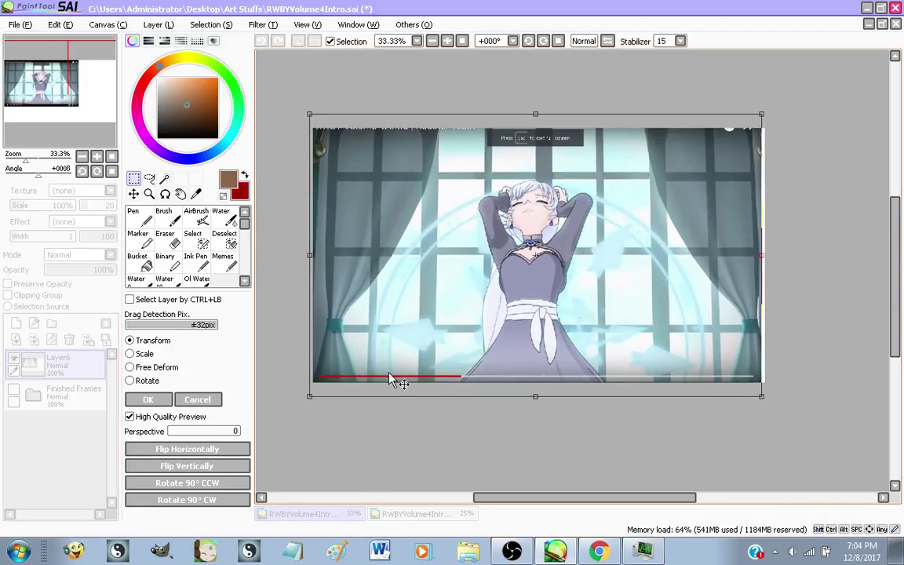
{"action": "left_click_drag", "start_coordinate": [538, 341], "coordinate": [541, 341]}
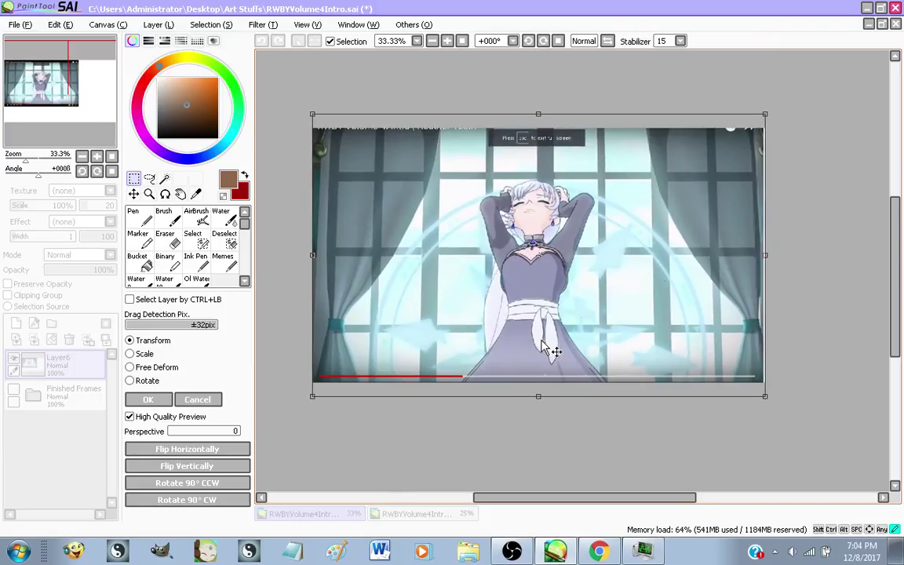
{"action": "left_click", "coordinate": [147, 399]}
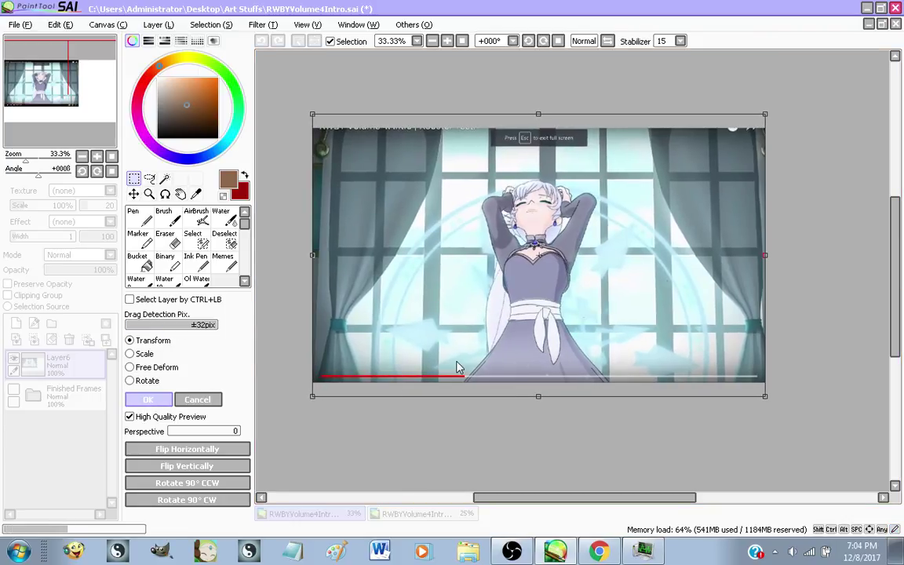
Add a layer above the screenshot and paint the left curtain in its grey-blue colour with the Pen at size 500
{"action": "scroll", "coordinate": [475, 328], "scroll_direction": "up", "scroll_amount": 1}
{"action": "scroll", "coordinate": [470, 410], "scroll_direction": "down", "scroll_amount": 1}
{"action": "scroll", "coordinate": [521, 289], "scroll_direction": "up", "scroll_amount": 1}
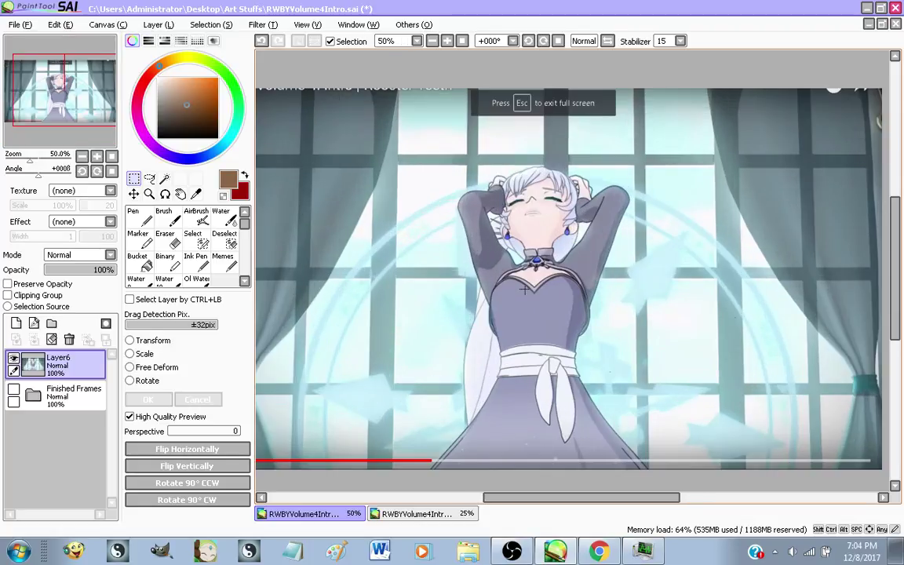
{"action": "scroll", "coordinate": [504, 302], "scroll_direction": "down", "scroll_amount": 1}
{"action": "left_click", "coordinate": [15, 323]}
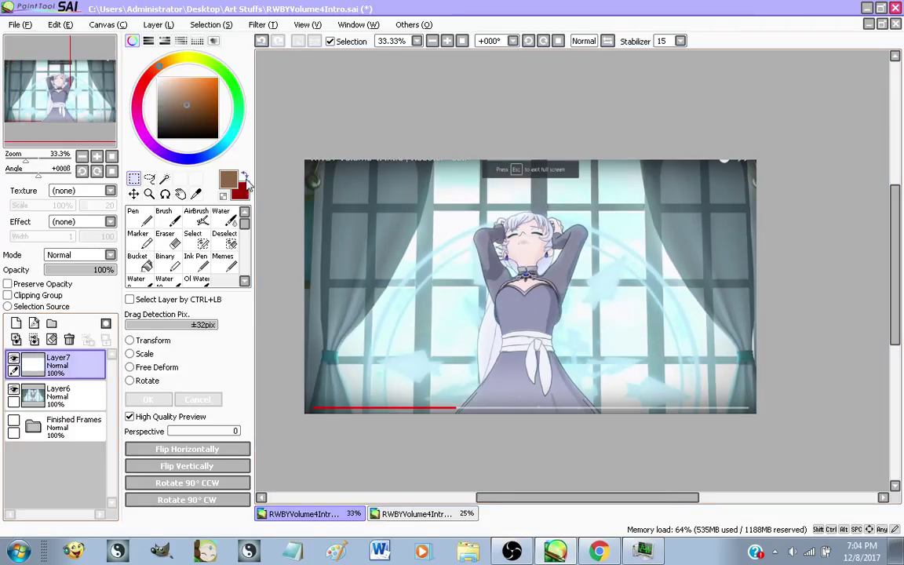
{"action": "left_click", "coordinate": [135, 213]}
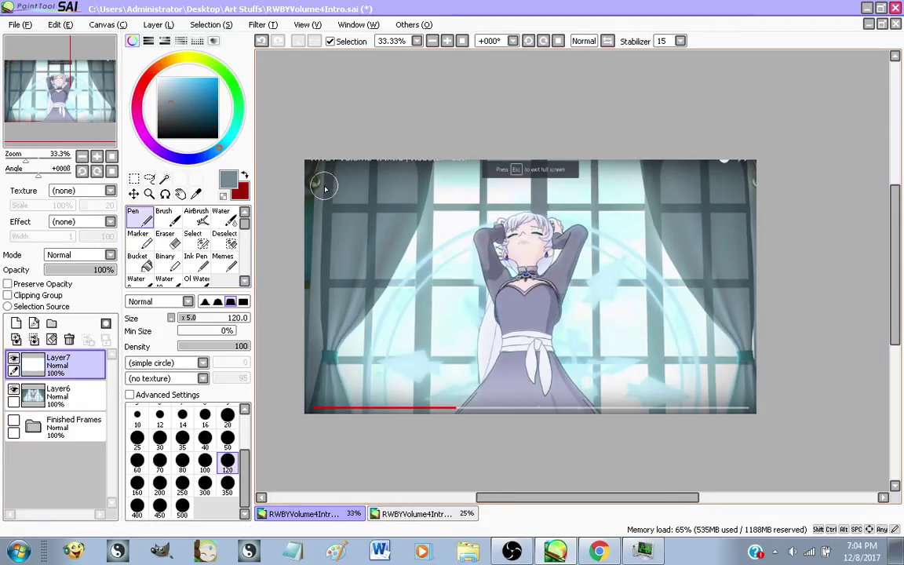
{"action": "left_click", "coordinate": [182, 506]}
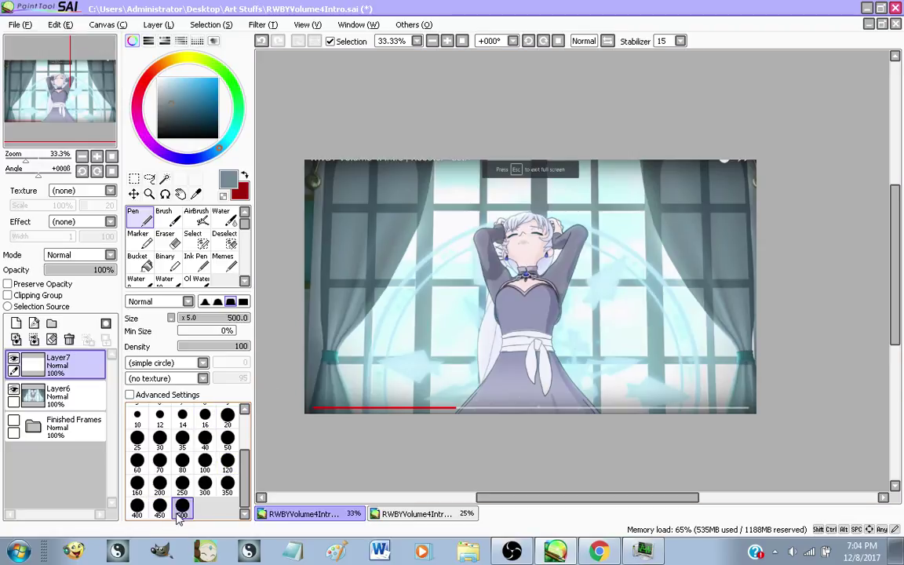
{"action": "mouse_move", "coordinate": [366, 190]}
{"action": "left_mouse_down"}
{"action": "mouse_move", "coordinate": [319, 275]}
{"action": "mouse_move", "coordinate": [288, 407]}
{"action": "mouse_move", "coordinate": [294, 349]}
{"action": "left_mouse_up"}
{"action": "key", "text": "ctrl+z"}
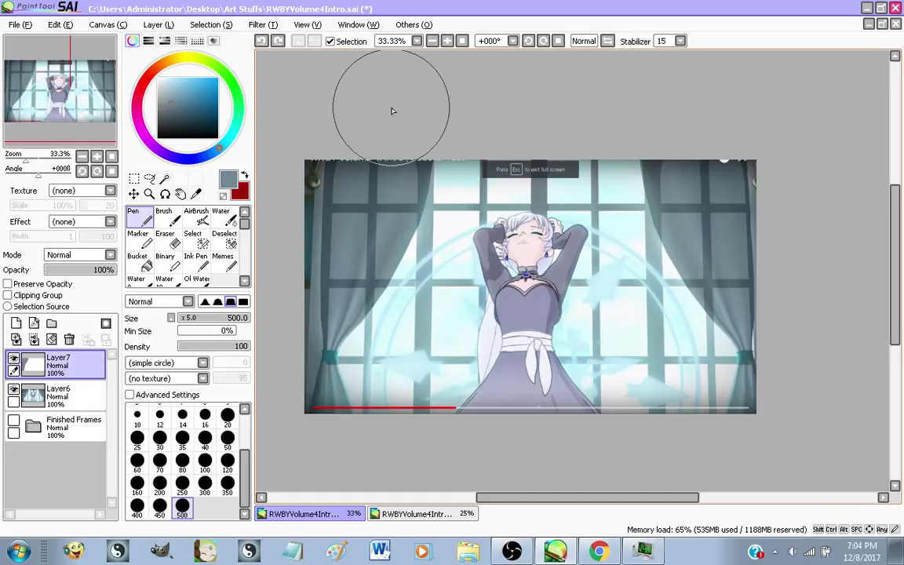
{"action": "mouse_move", "coordinate": [367, 176]}
{"action": "left_mouse_down"}
{"action": "mouse_move", "coordinate": [301, 343]}
{"action": "mouse_move", "coordinate": [309, 442]}
{"action": "mouse_move", "coordinate": [320, 124]}
{"action": "left_mouse_up"}
{"action": "left_click_drag", "start_coordinate": [392, 120], "coordinate": [322, 285]}
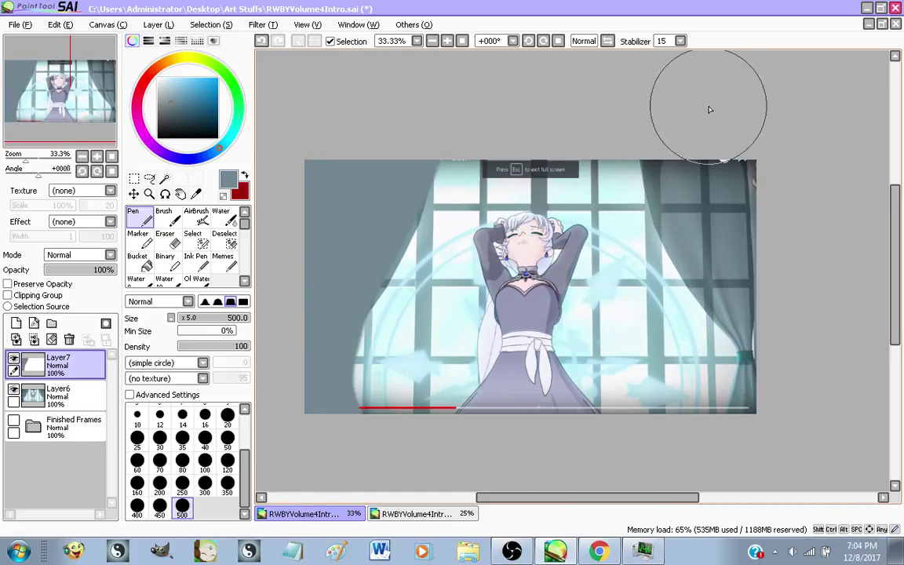
Paint the right curtain down to the lower canvas edge in the same grey-blue on Layer7
{"action": "key", "text": "ctrl+z"}
{"action": "mouse_move", "coordinate": [748, 304]}
{"action": "left_mouse_down"}
{"action": "mouse_move", "coordinate": [756, 300]}
{"action": "mouse_move", "coordinate": [700, 163]}
{"action": "left_mouse_up"}
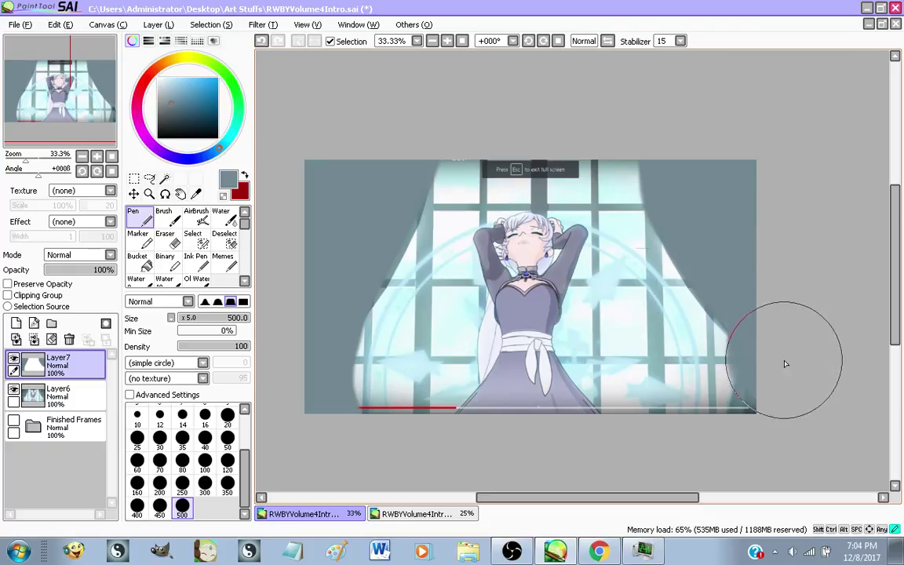
{"action": "mouse_move", "coordinate": [770, 280]}
{"action": "left_mouse_down"}
{"action": "mouse_move", "coordinate": [787, 308]}
{"action": "mouse_move", "coordinate": [801, 389]}
{"action": "mouse_move", "coordinate": [773, 446]}
{"action": "mouse_move", "coordinate": [796, 273]}
{"action": "mouse_move", "coordinate": [789, 376]}
{"action": "mouse_move", "coordinate": [738, 448]}
{"action": "left_mouse_up"}
{"action": "key", "text": "ctrl+z"}
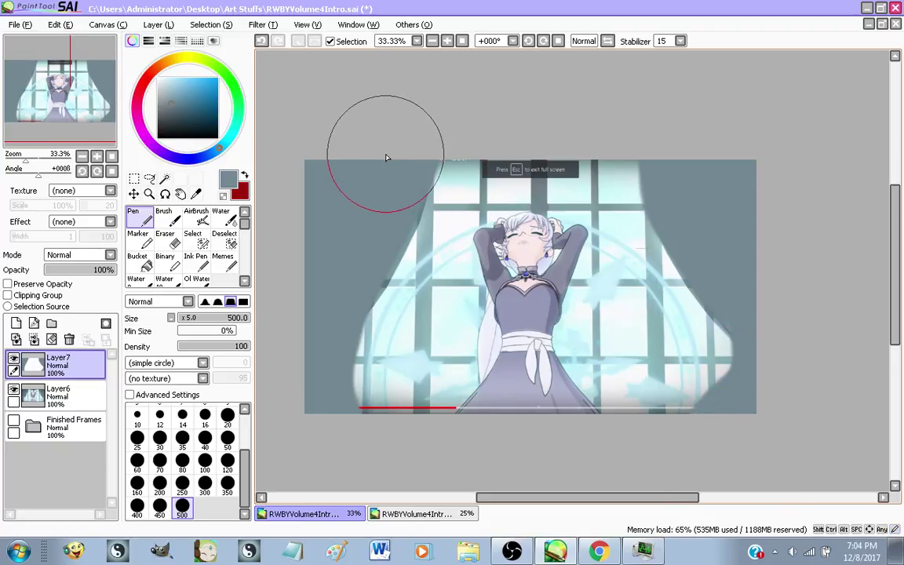
Create a new layer and place it between the curtain layer and the screenshot layer
{"action": "right_click", "coordinate": [448, 229]}
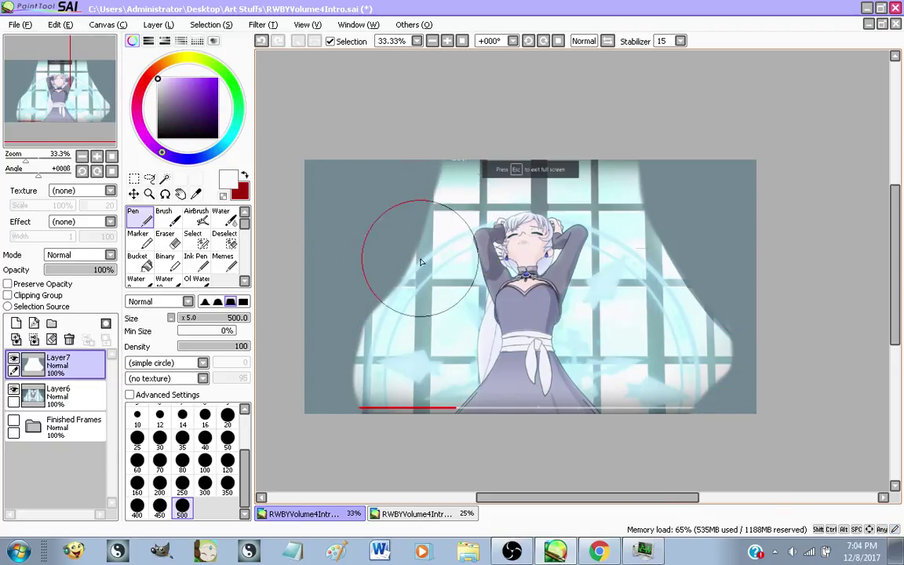
{"action": "left_click", "coordinate": [16, 323]}
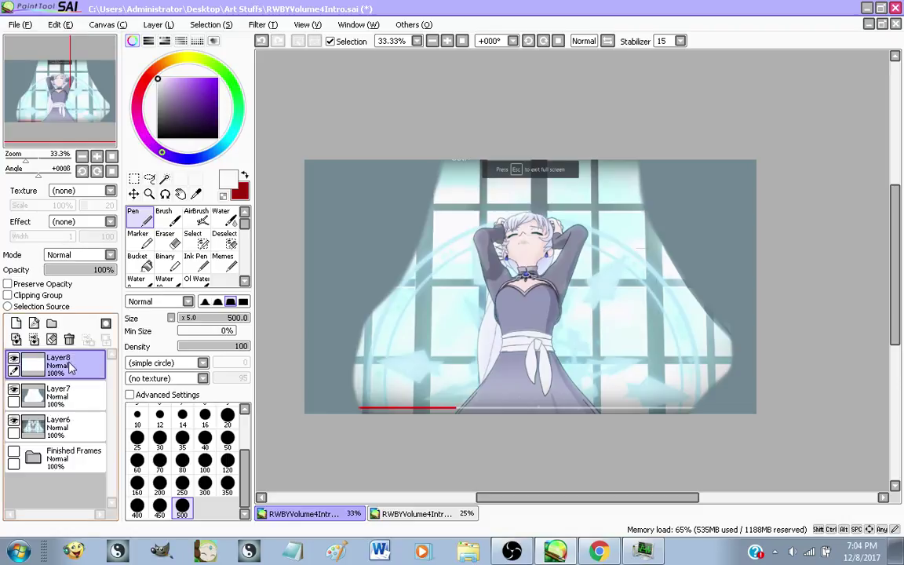
{"action": "left_click_drag", "start_coordinate": [59, 362], "coordinate": [59, 393]}
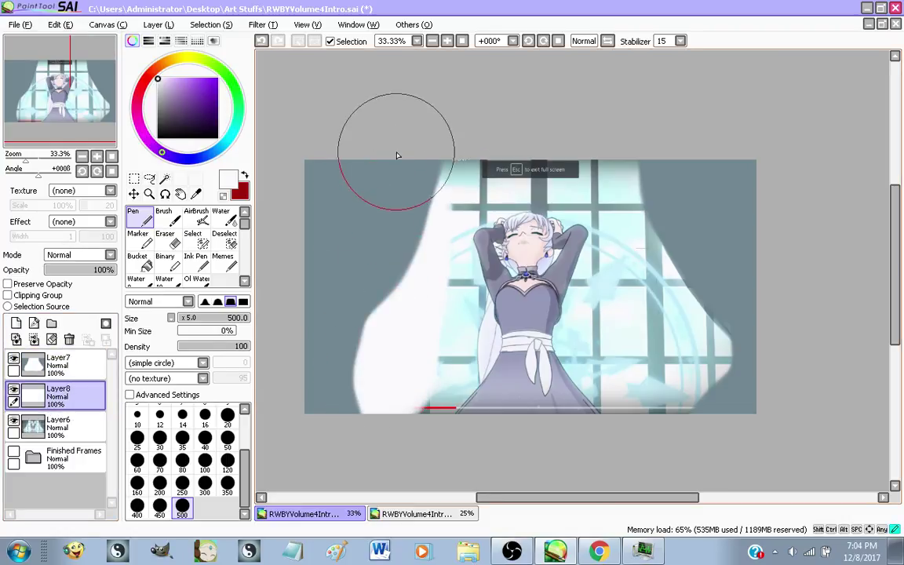
Cover the window area on Layer8 with pale cyan sampled from the screenshot's window and set the layer's opacity to 71%
{"action": "scroll", "coordinate": [455, 228], "scroll_direction": "up", "scroll_amount": 4}
{"action": "left_click", "coordinate": [487, 263], "text": "alt"}
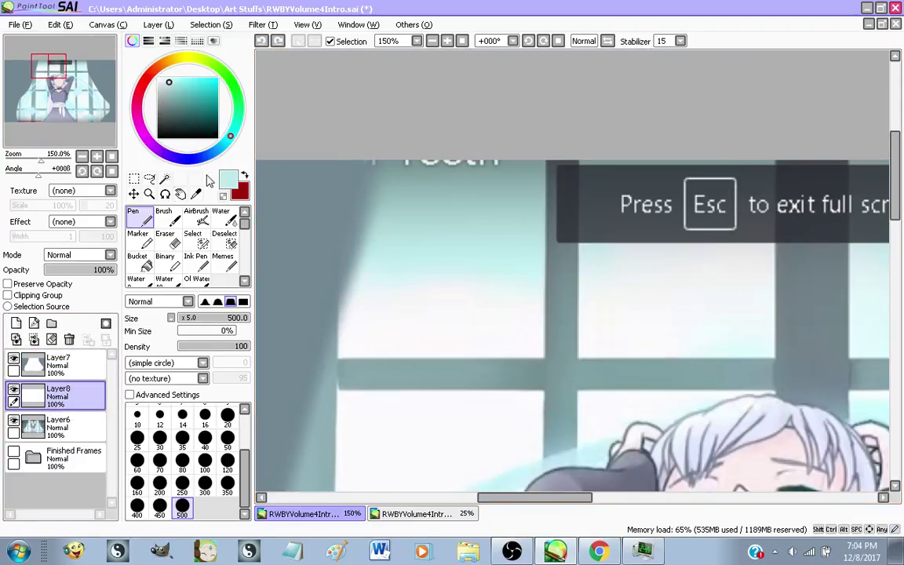
{"action": "scroll", "coordinate": [420, 81], "scroll_direction": "down", "scroll_amount": 4}
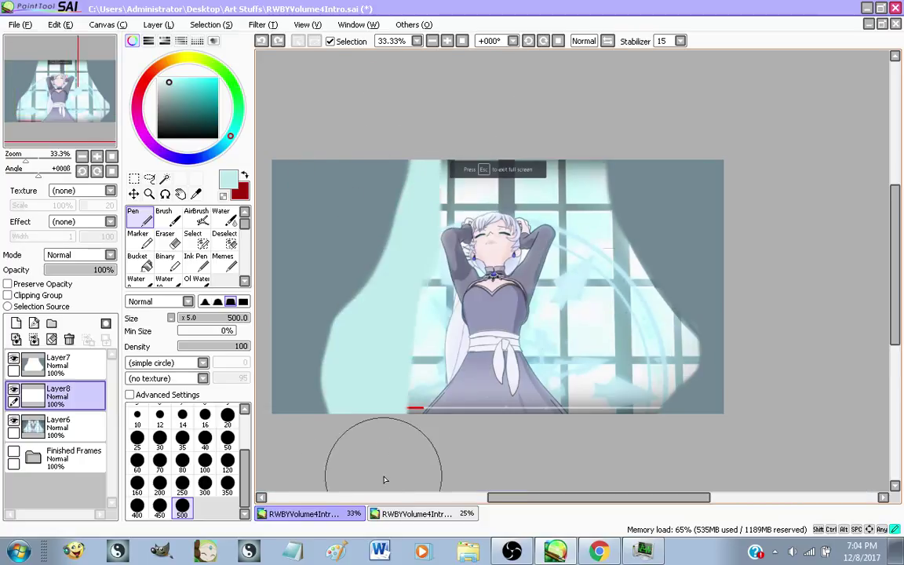
{"action": "mouse_move", "coordinate": [384, 478]}
{"action": "left_mouse_down"}
{"action": "mouse_move", "coordinate": [524, 561]}
{"action": "mouse_move", "coordinate": [555, 2]}
{"action": "mouse_move", "coordinate": [624, 366]}
{"action": "mouse_move", "coordinate": [680, 478]}
{"action": "left_mouse_up"}
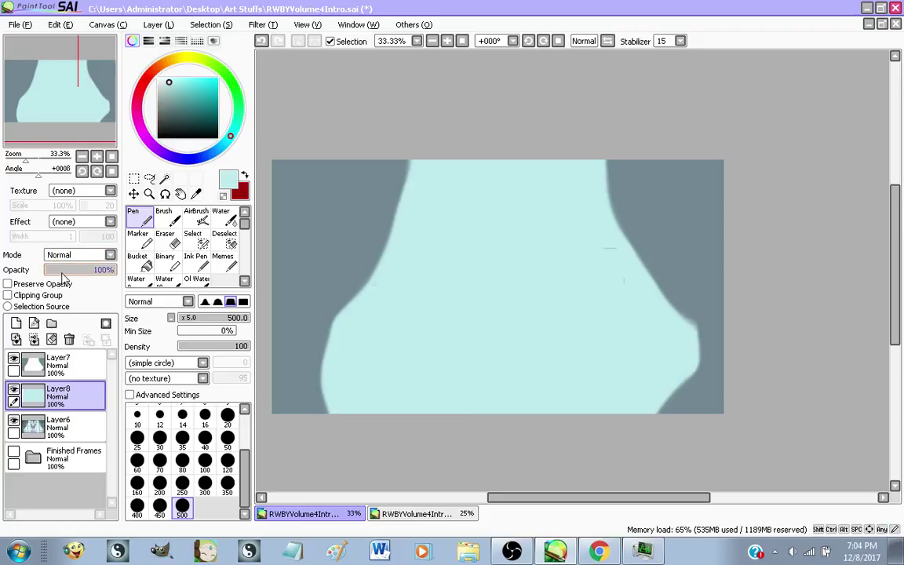
{"action": "left_click_drag", "start_coordinate": [63, 270], "coordinate": [95, 270]}
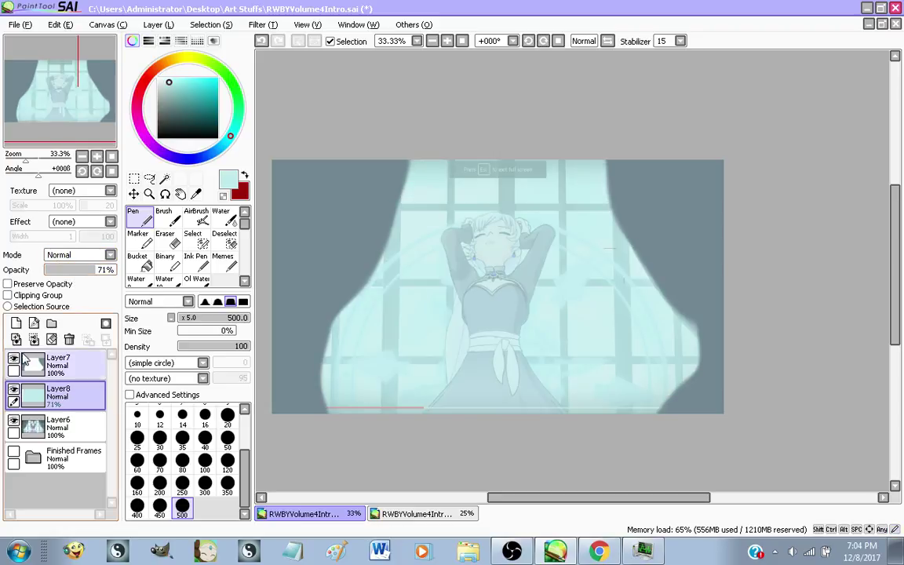
Add a layer above Layer8 and sample the window bars' grey-blue from the screenshot, hiding Layer8 only while sampling
{"action": "left_click", "coordinate": [15, 323]}
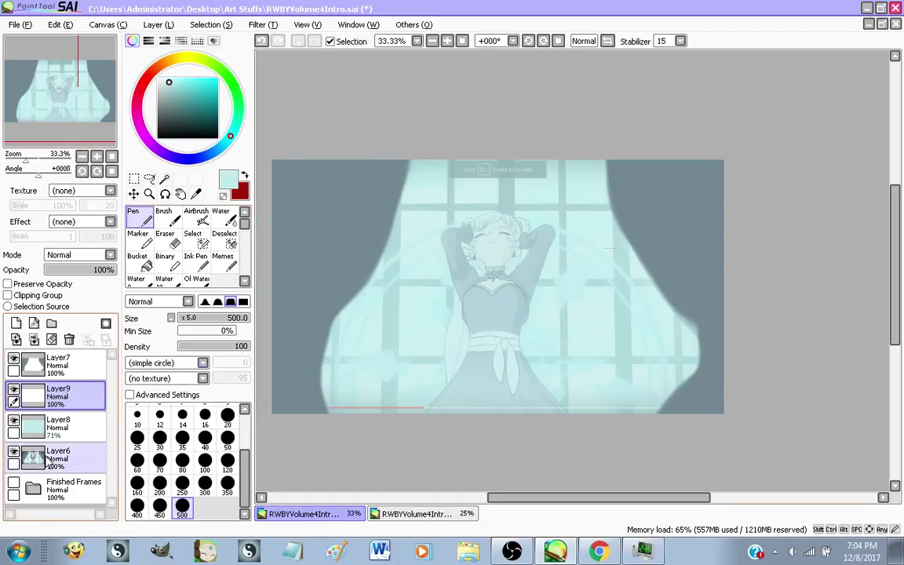
{"action": "left_click", "coordinate": [13, 420]}
{"action": "scroll", "coordinate": [449, 233], "scroll_direction": "up", "scroll_amount": 3}
{"action": "scroll", "coordinate": [445, 242], "scroll_direction": "up", "scroll_amount": 4}
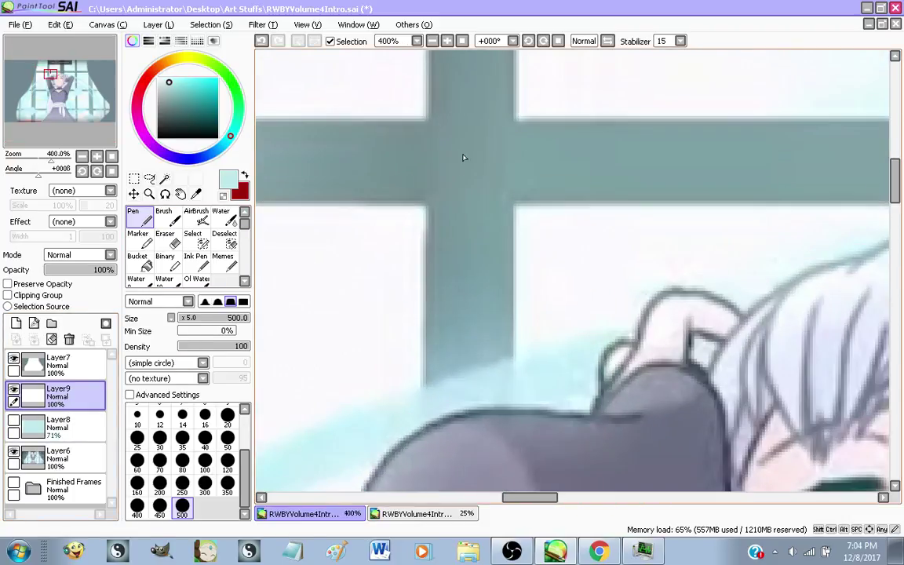
{"action": "scroll", "coordinate": [428, 189], "scroll_direction": "down", "scroll_amount": 7}
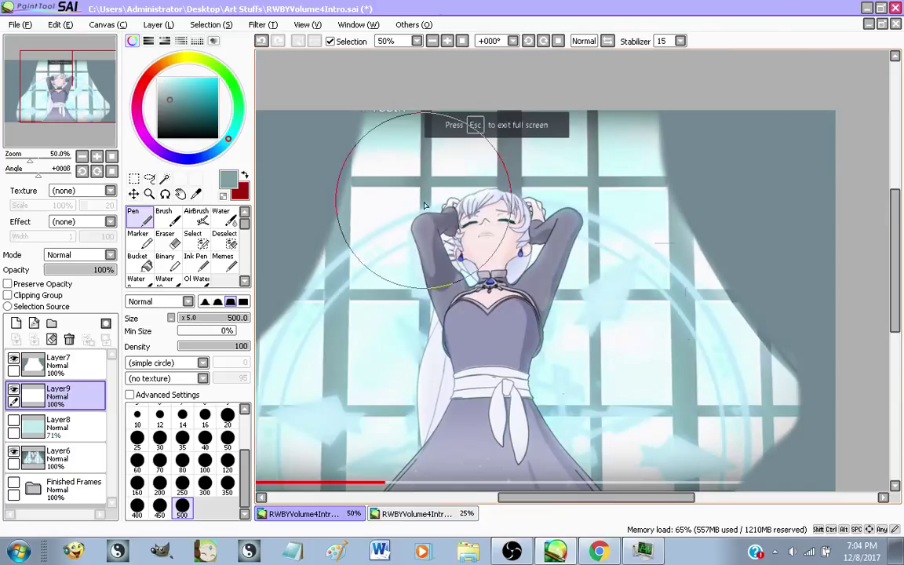
{"action": "scroll", "coordinate": [430, 193], "scroll_direction": "up", "scroll_amount": 5}
{"action": "scroll", "coordinate": [429, 193], "scroll_direction": "up", "scroll_amount": 1}
{"action": "scroll", "coordinate": [432, 196], "scroll_direction": "down", "scroll_amount": 6}
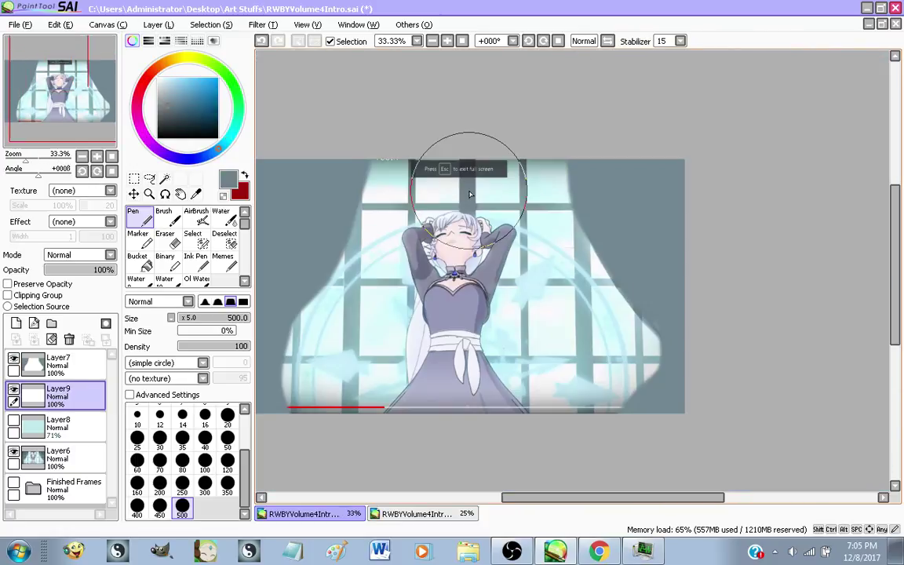
{"action": "left_click", "coordinate": [14, 426]}
{"action": "left_click", "coordinate": [55, 427]}
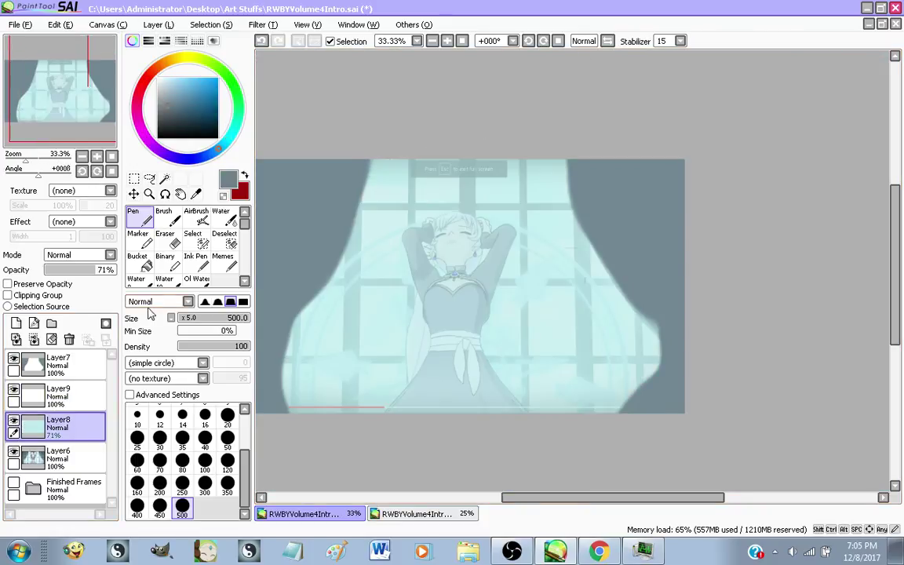
{"action": "left_click", "coordinate": [93, 396]}
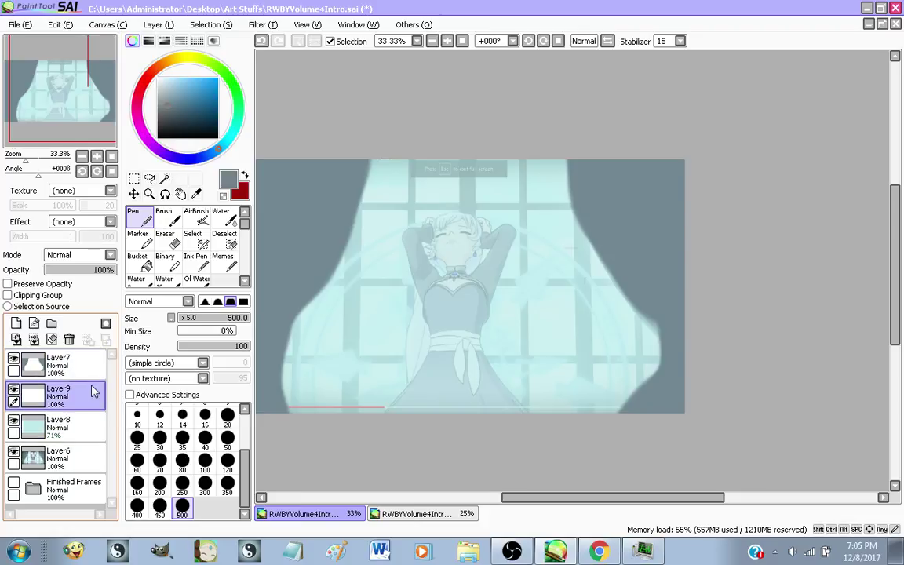
Try to draw the upper horizontal window bar on Layer9 with the Pen at size 20
{"action": "left_click", "coordinate": [227, 415]}
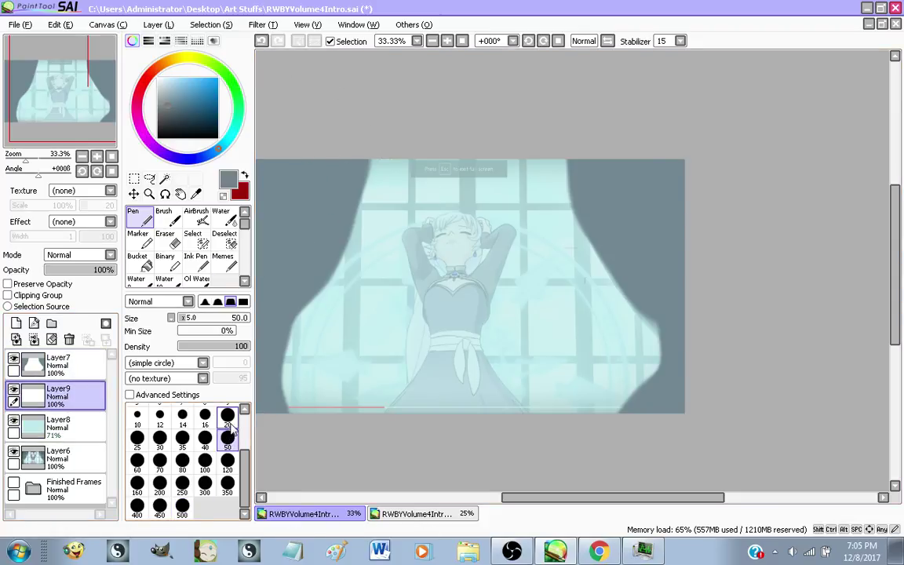
{"action": "scroll", "coordinate": [476, 343], "scroll_direction": "down", "scroll_amount": 1}
{"action": "scroll", "coordinate": [466, 356], "scroll_direction": "up", "scroll_amount": 1}
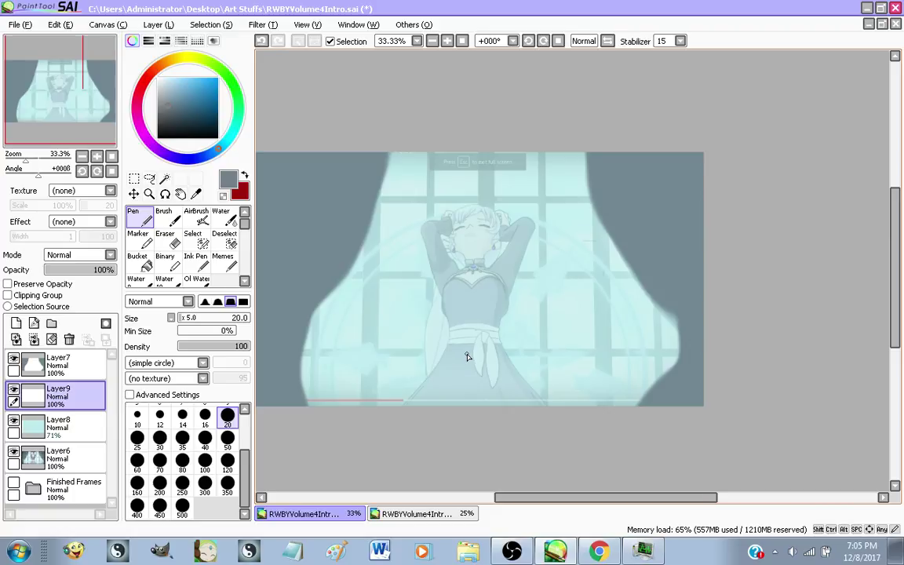
{"action": "left_click_drag", "start_coordinate": [375, 188], "coordinate": [591, 210]}
{"action": "key", "text": "ctrl+z"}
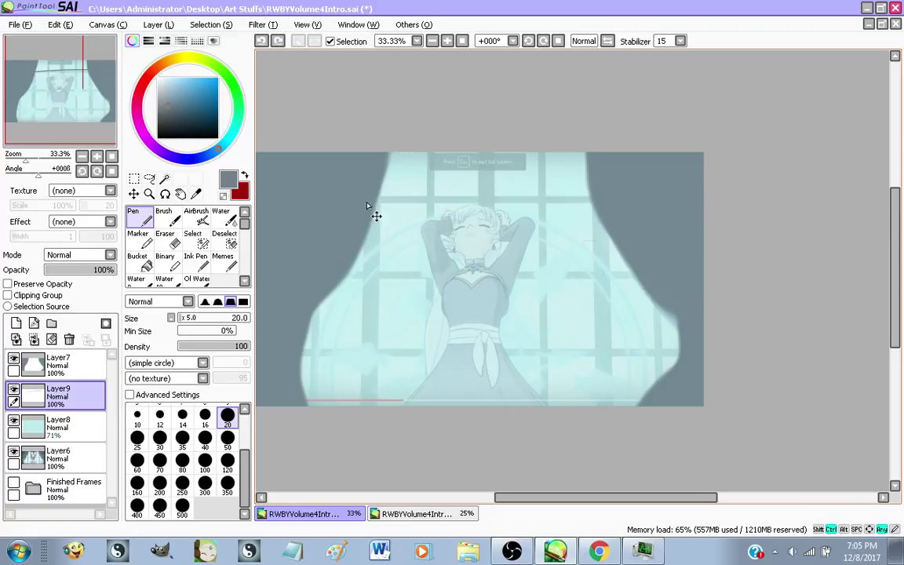
{"action": "left_click_drag", "start_coordinate": [378, 196], "coordinate": [684, 185]}
{"action": "key", "text": "ctrl+z"}
Draw the upper horizontal window bar between the curtains with the Pen at size 50, redoing the stroke until it fits
{"action": "left_click", "coordinate": [229, 440]}
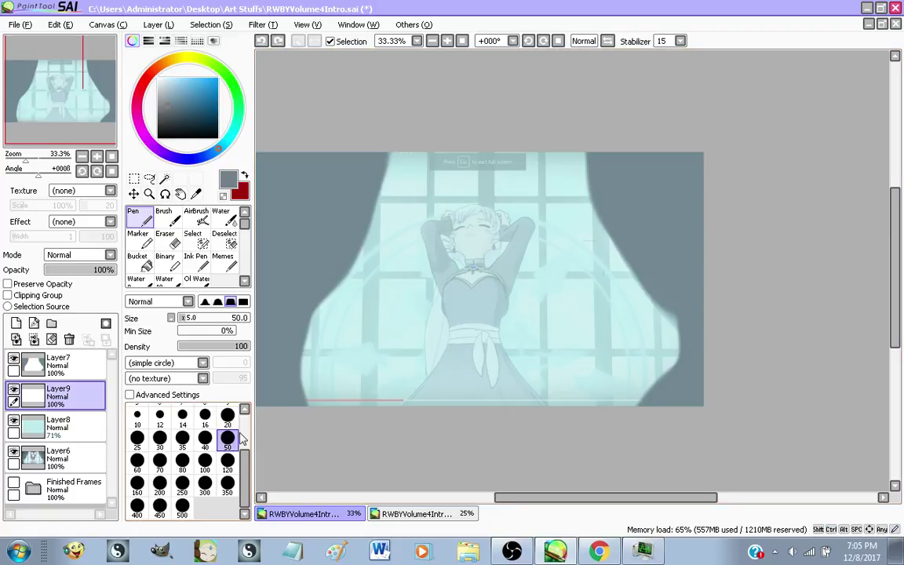
{"action": "left_click_drag", "start_coordinate": [339, 200], "coordinate": [714, 198]}
{"action": "key", "text": "ctrl+z"}
{"action": "left_click_drag", "start_coordinate": [325, 197], "coordinate": [695, 195]}
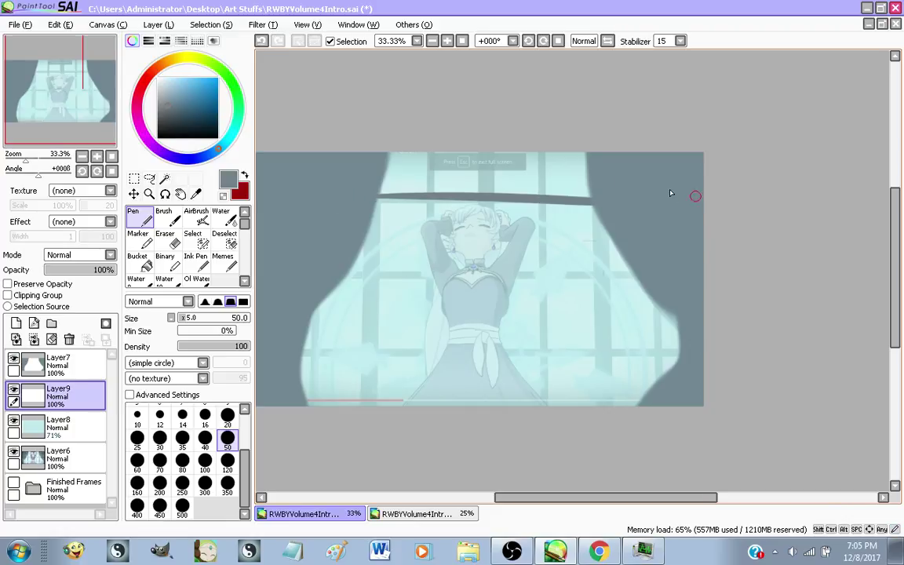
{"action": "key", "text": "ctrl+z"}
{"action": "left_click_drag", "start_coordinate": [379, 196], "coordinate": [594, 202]}
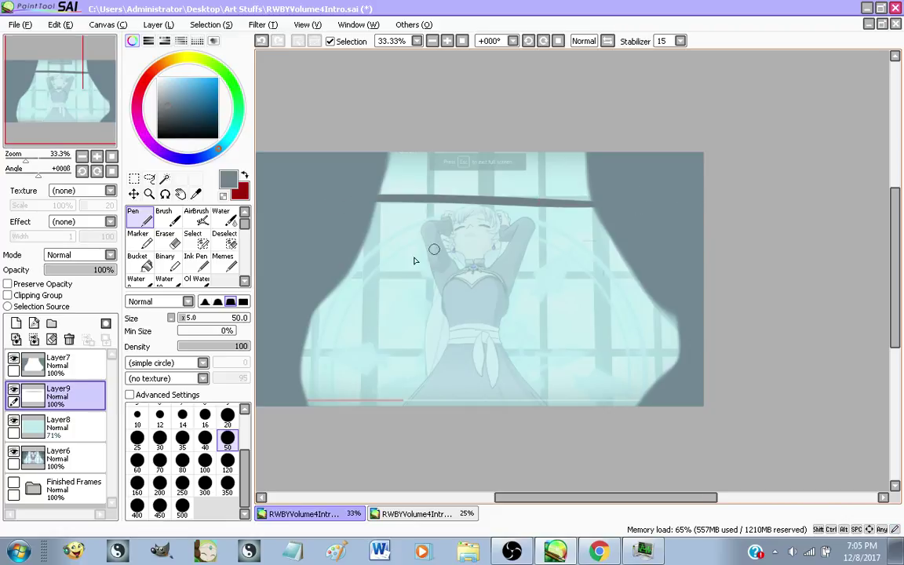
{"action": "key", "text": "ctrl+z"}
{"action": "left_click_drag", "start_coordinate": [374, 203], "coordinate": [596, 193]}
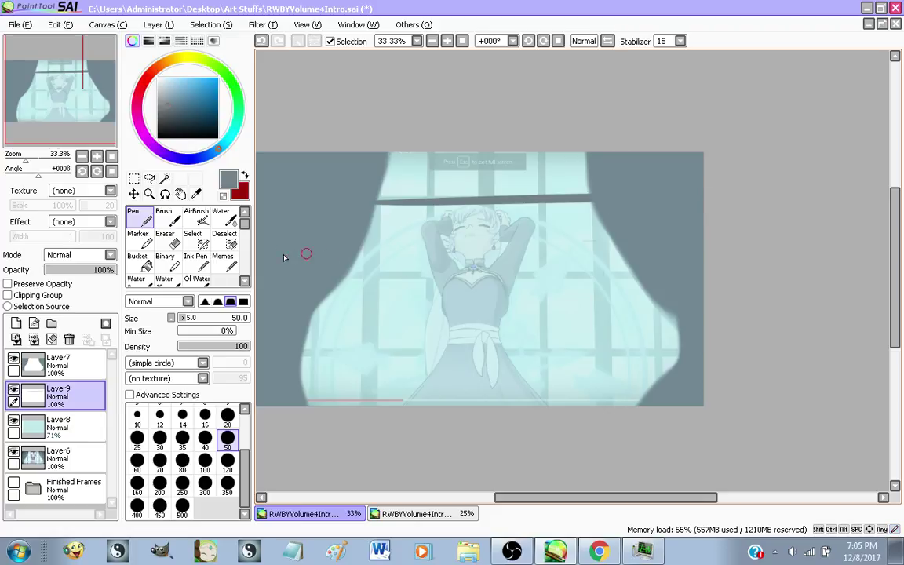
Redraw the upper horizontal window bar on Layer9 with the Pen at size 50 and add the middle and lower horizontal bars
{"action": "key", "text": "ctrl+z"}
{"action": "left_click_drag", "start_coordinate": [374, 200], "coordinate": [590, 193]}
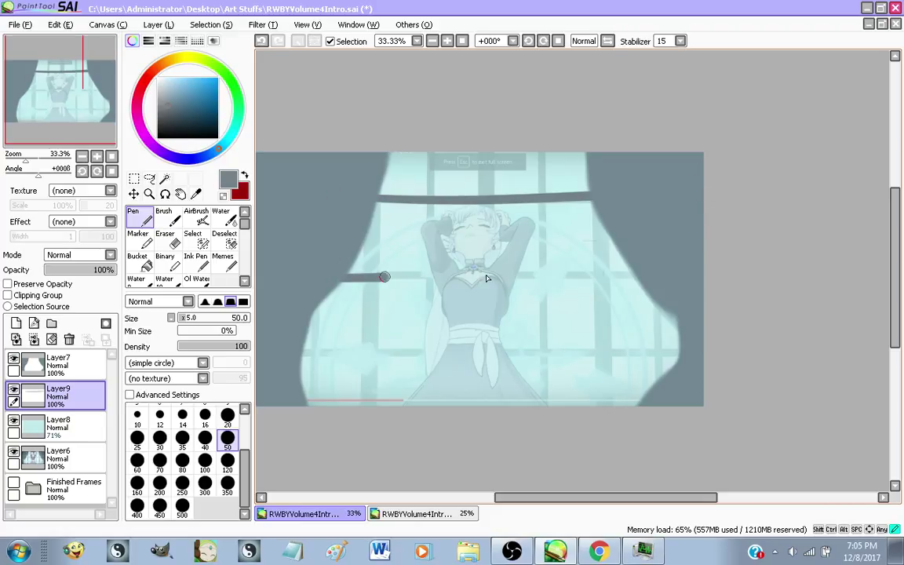
{"action": "left_click_drag", "start_coordinate": [487, 279], "coordinate": [634, 269]}
{"action": "left_click_drag", "start_coordinate": [412, 357], "coordinate": [658, 349]}
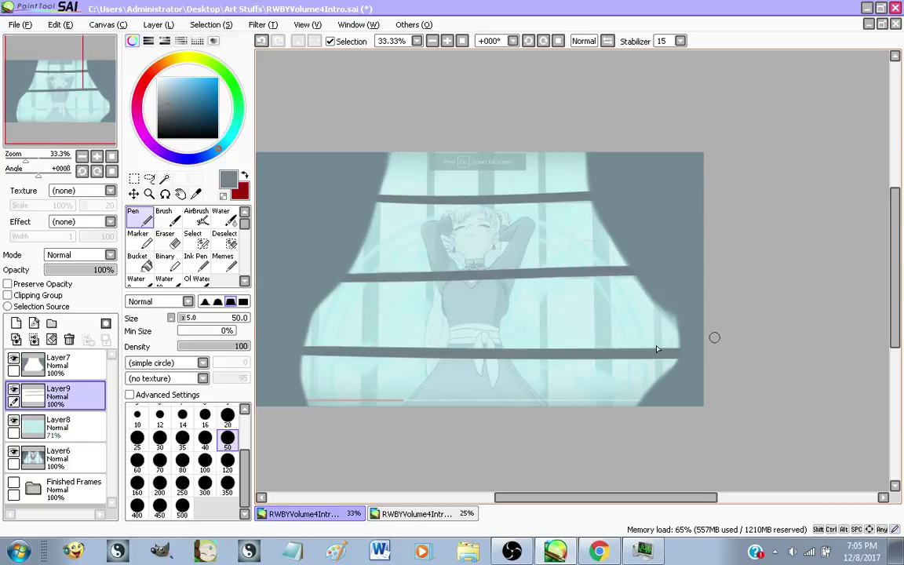
Draw a thick vertical bar along the left curtain's edge with the Pen at size 120, replacing the thinner stroke
{"action": "left_click_drag", "start_coordinate": [380, 128], "coordinate": [373, 453]}
{"action": "key", "text": "ctrl+z"}
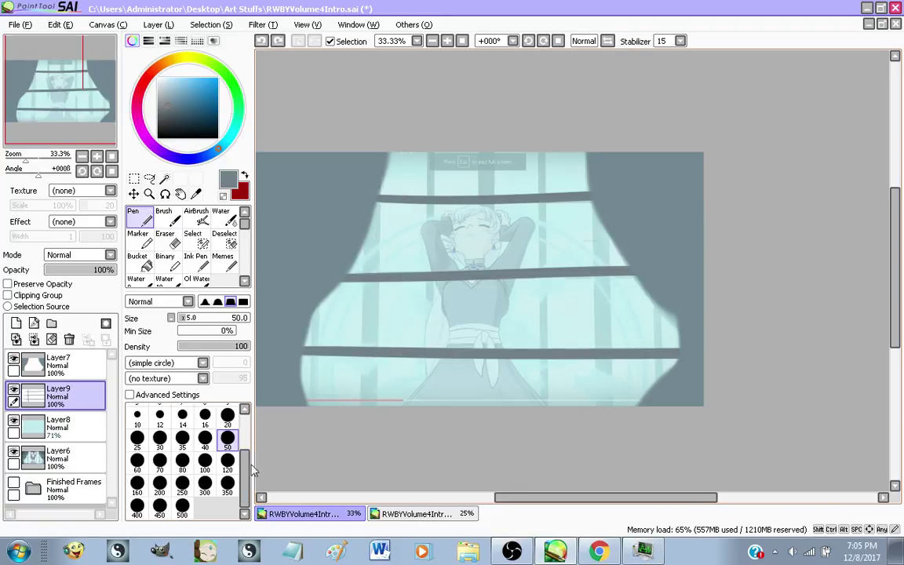
{"action": "left_click", "coordinate": [228, 462]}
{"action": "left_click_drag", "start_coordinate": [368, 99], "coordinate": [377, 410]}
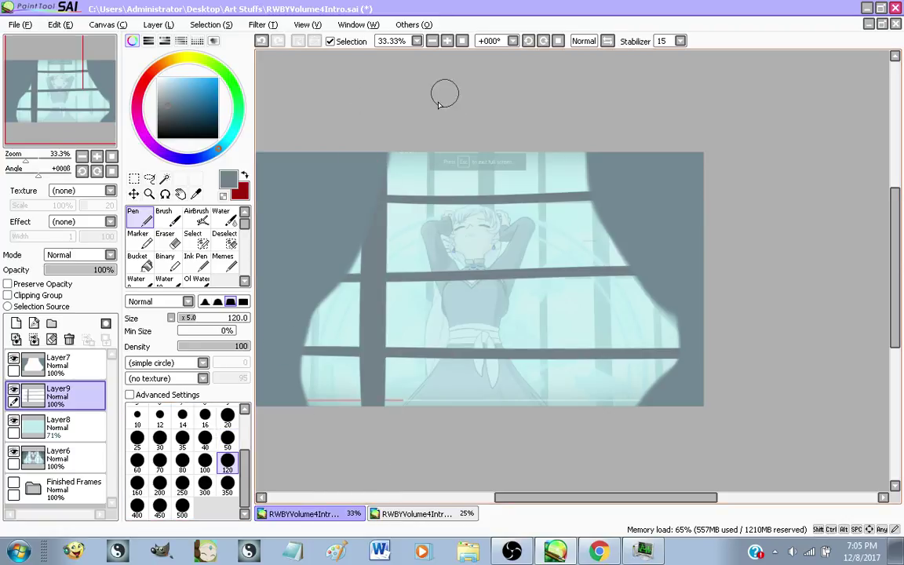
Draw the vertical window bar just left of the figure's head with the Pen at size 50, discarding the size 120 attempts
{"action": "left_click_drag", "start_coordinate": [439, 106], "coordinate": [437, 493]}
{"action": "key", "text": "ctrl+z"}
{"action": "left_click_drag", "start_coordinate": [426, 120], "coordinate": [433, 474]}
{"action": "key", "text": "ctrl+z"}
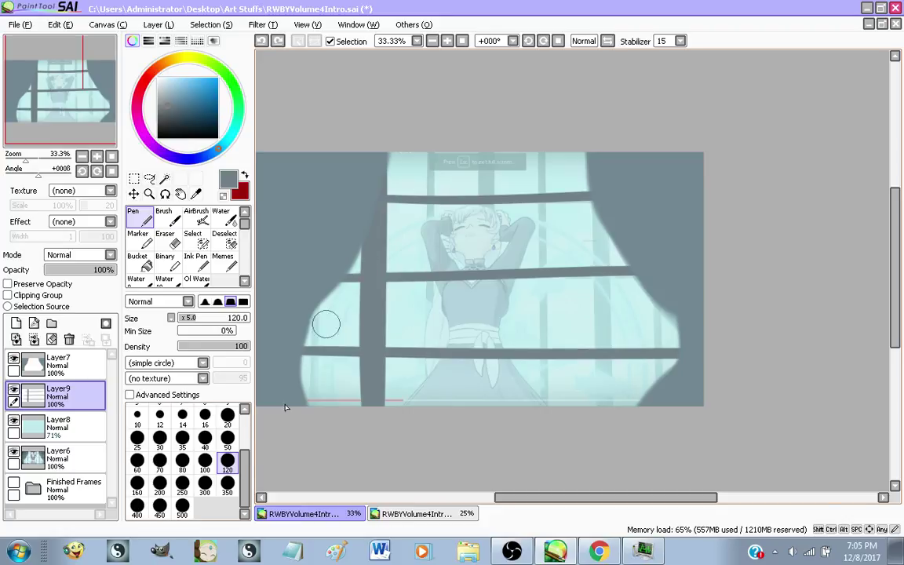
{"action": "key", "text": "bracketleft"}
{"action": "key", "text": "bracketleft"}
{"action": "key", "text": "bracketleft"}
{"action": "key", "text": "bracketleft"}
{"action": "key", "text": "bracketleft"}
{"action": "left_click_drag", "start_coordinate": [426, 126], "coordinate": [430, 486]}
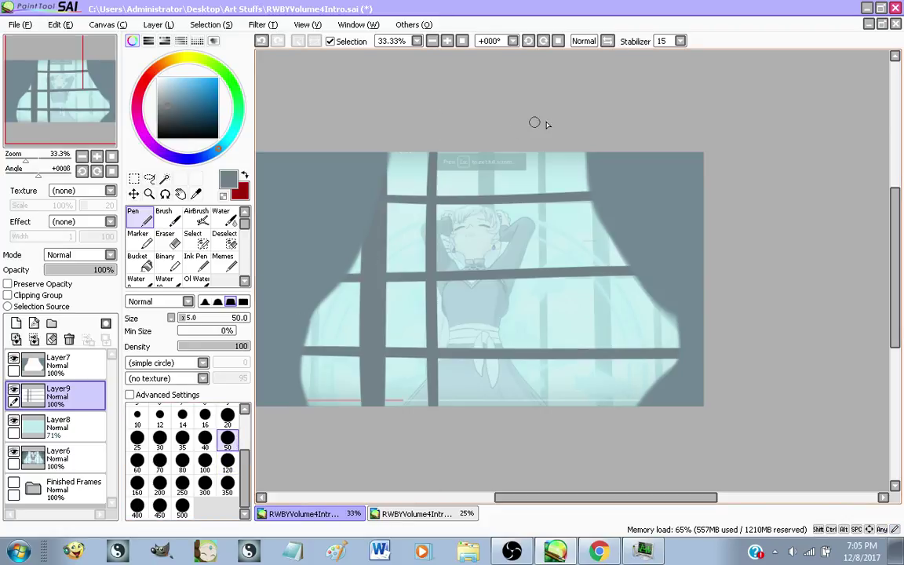
Draw the thin vertical bar right of the figure and short ones at the window's outer right and left ends
{"action": "left_click_drag", "start_coordinate": [543, 125], "coordinate": [547, 478]}
{"action": "key", "text": "ctrl+z"}
{"action": "left_click_drag", "start_coordinate": [543, 128], "coordinate": [553, 489]}
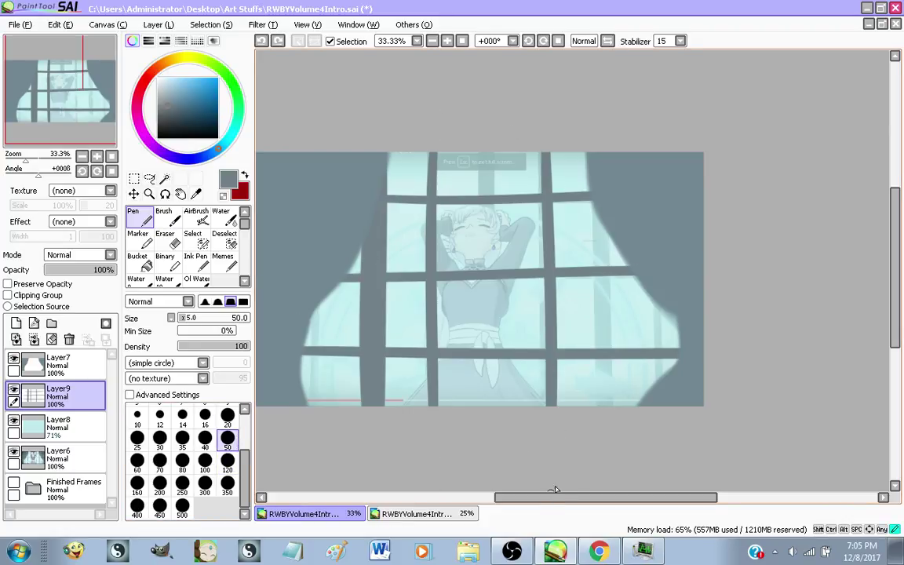
{"action": "left_click_drag", "start_coordinate": [651, 271], "coordinate": [654, 392]}
{"action": "mouse_move", "coordinate": [312, 276]}
{"action": "left_mouse_down"}
{"action": "mouse_move", "coordinate": [321, 292]}
{"action": "mouse_move", "coordinate": [320, 496]}
{"action": "left_mouse_up"}
Draw thick vertical bars down the window's centre and near the right curtain with the Pen at size 120
{"action": "left_click", "coordinate": [228, 463]}
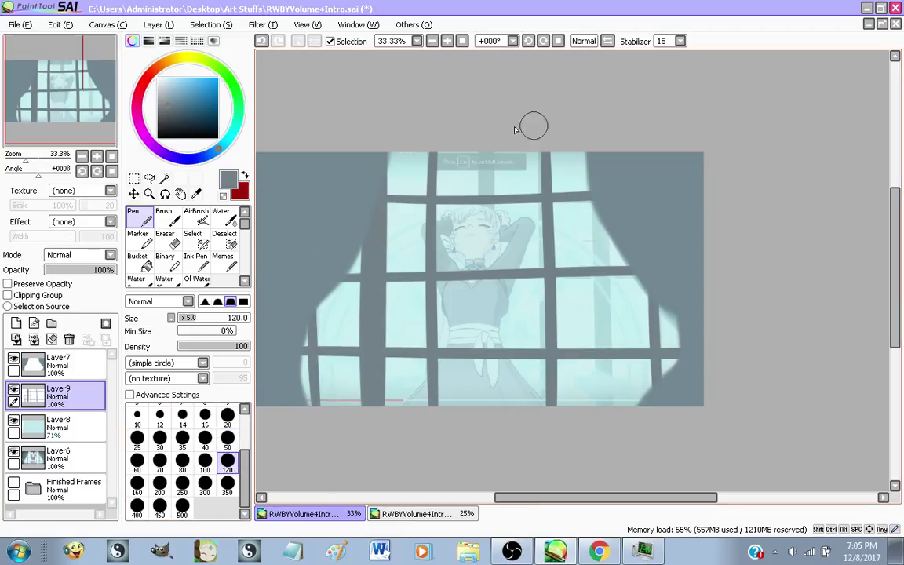
{"action": "left_click_drag", "start_coordinate": [494, 198], "coordinate": [504, 408]}
{"action": "key", "text": "ctrl+z"}
{"action": "left_click_drag", "start_coordinate": [490, 138], "coordinate": [488, 443]}
{"action": "key", "text": "ctrl+z"}
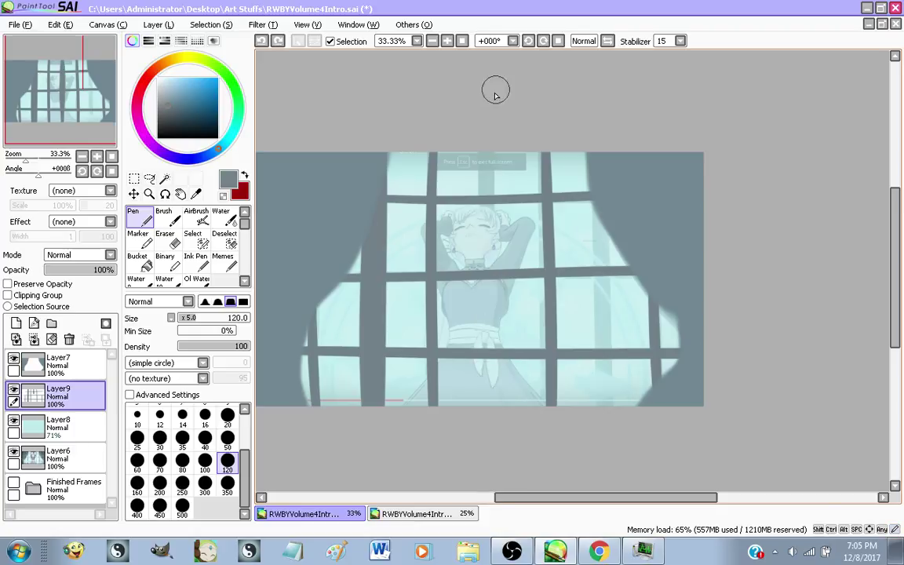
{"action": "left_click_drag", "start_coordinate": [491, 117], "coordinate": [490, 366]}
{"action": "left_click_drag", "start_coordinate": [488, 267], "coordinate": [488, 414]}
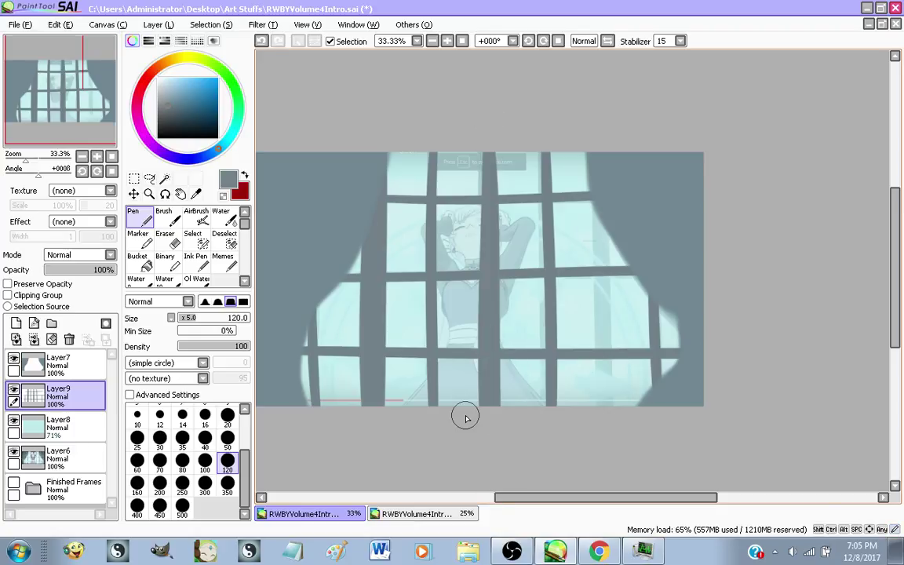
{"action": "left_click_drag", "start_coordinate": [598, 128], "coordinate": [603, 421]}
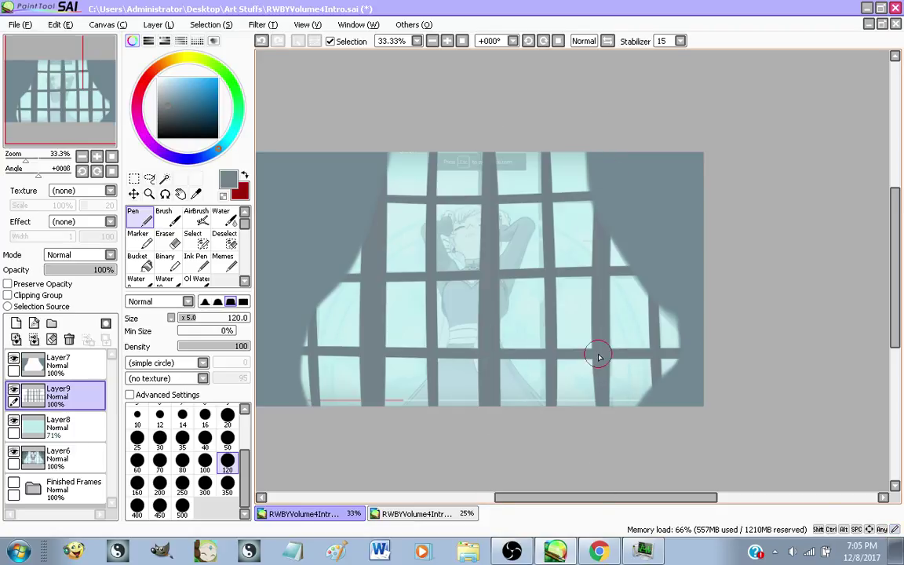
Set Layer8's opacity to 100% and merge Layer7 and Layer9 down into it
{"action": "scroll", "coordinate": [599, 357], "scroll_direction": "down", "scroll_amount": 1}
{"action": "scroll", "coordinate": [625, 318], "scroll_direction": "up", "scroll_amount": 1}
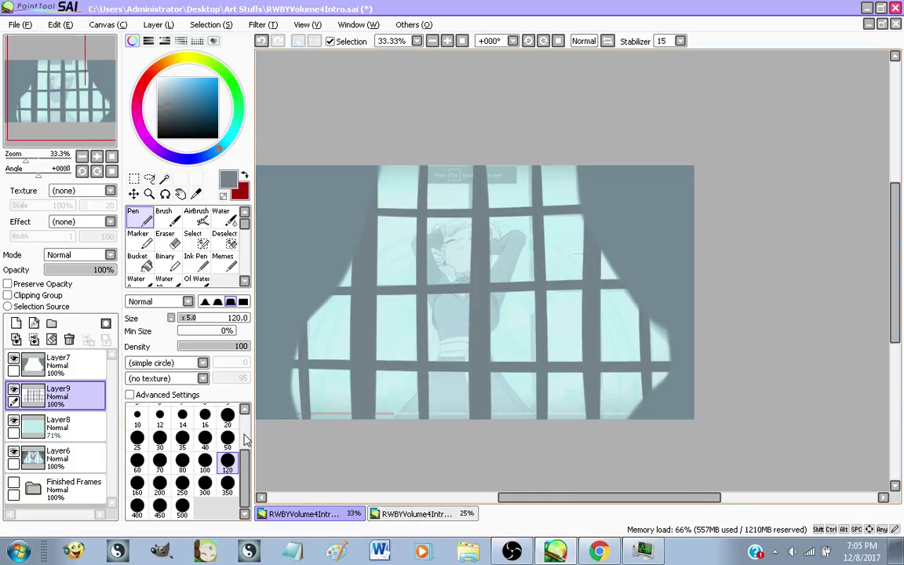
{"action": "left_click", "coordinate": [74, 425]}
{"action": "left_click_drag", "start_coordinate": [100, 274], "coordinate": [116, 270]}
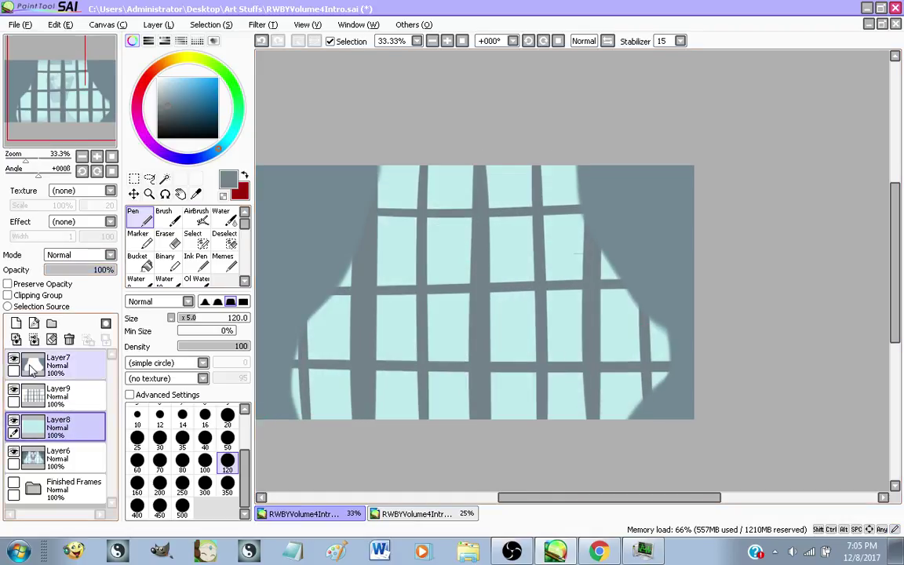
{"action": "left_click", "coordinate": [60, 376]}
{"action": "left_click", "coordinate": [35, 338]}
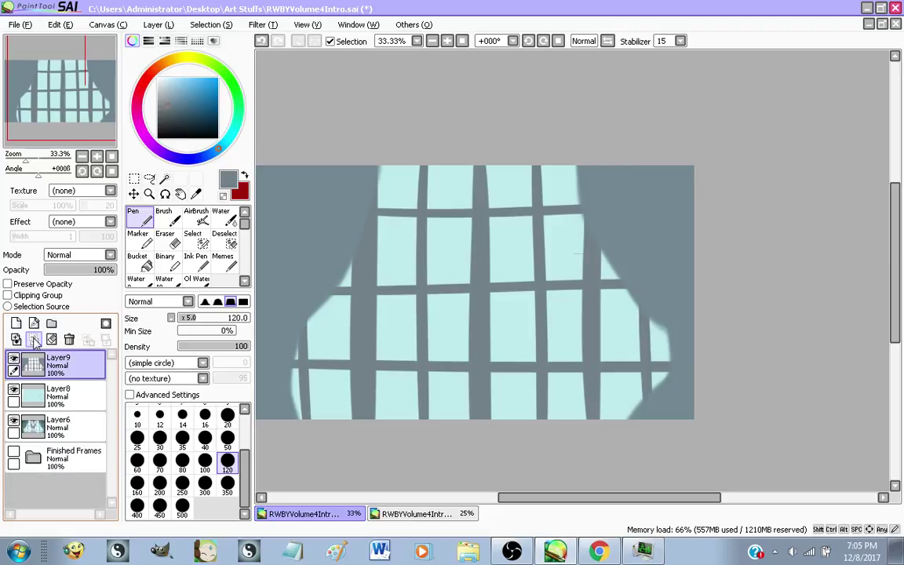
{"action": "left_click", "coordinate": [35, 339]}
Switch to the RWBY Volume 4 intro on YouTube in Chrome and replay the Weiss scene from 0:29 to find the next pose
{"action": "left_click", "coordinate": [596, 551]}
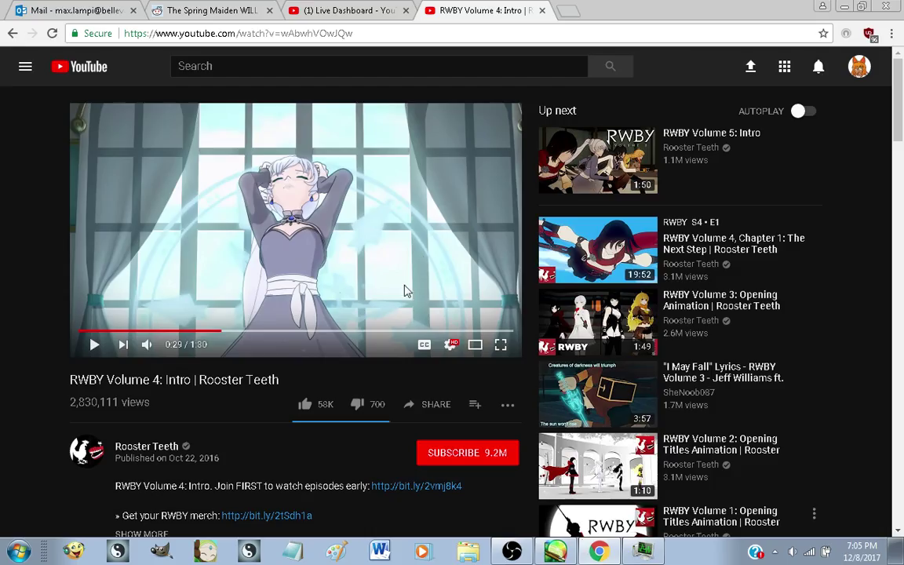
{"action": "left_click", "coordinate": [80, 300]}
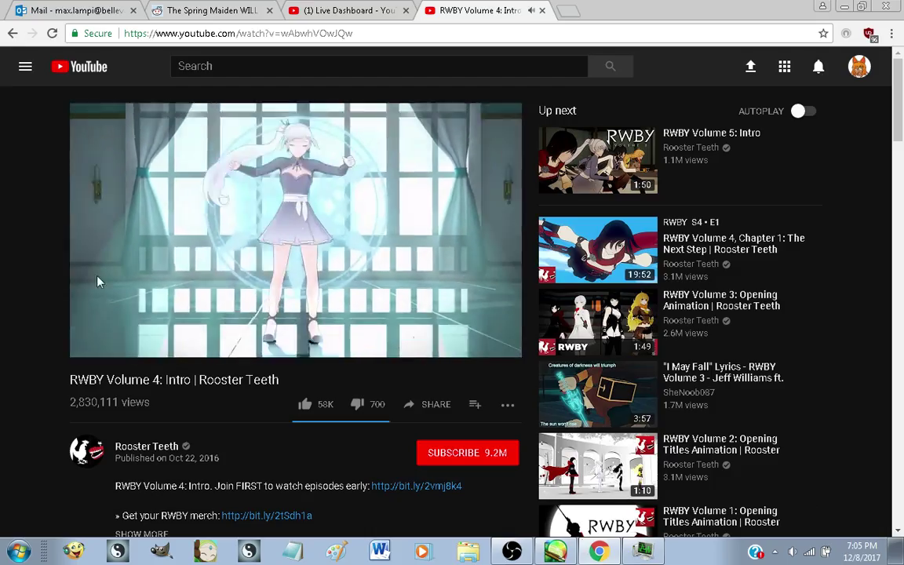
{"action": "left_click", "coordinate": [149, 272]}
{"action": "left_click", "coordinate": [224, 336]}
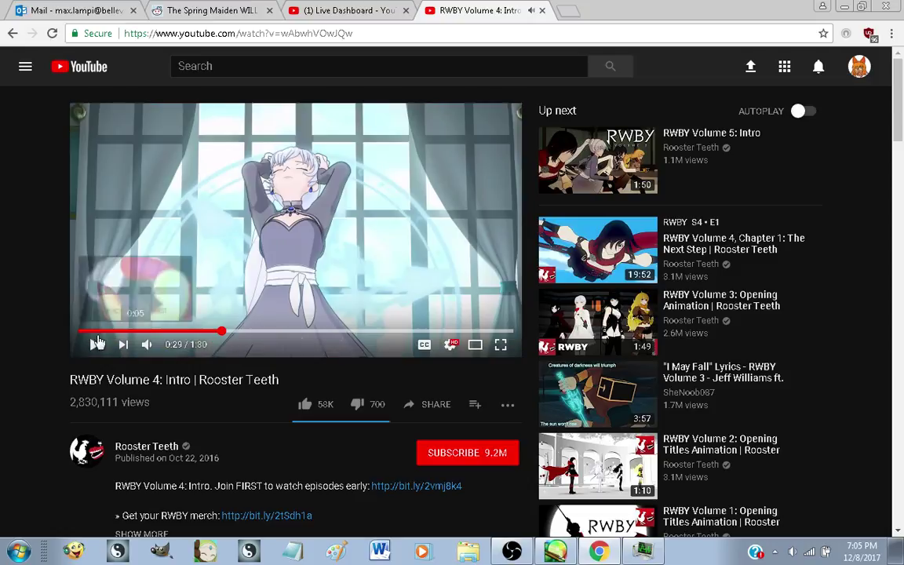
{"action": "left_click", "coordinate": [93, 343]}
{"action": "left_click", "coordinate": [93, 352]}
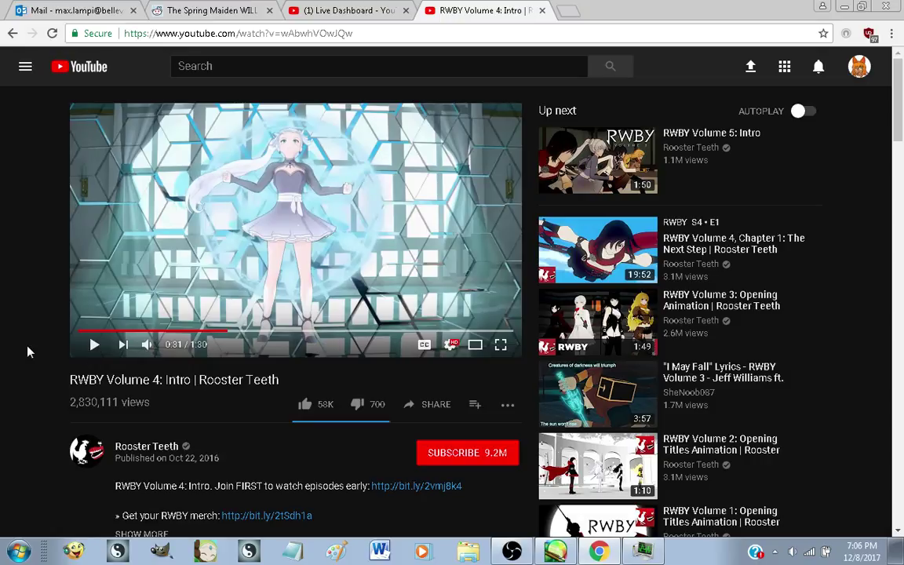
Pause the intro at 0:31 on Weiss standing with her arms out and capture that frame in full screen
{"action": "left_click", "coordinate": [93, 345]}
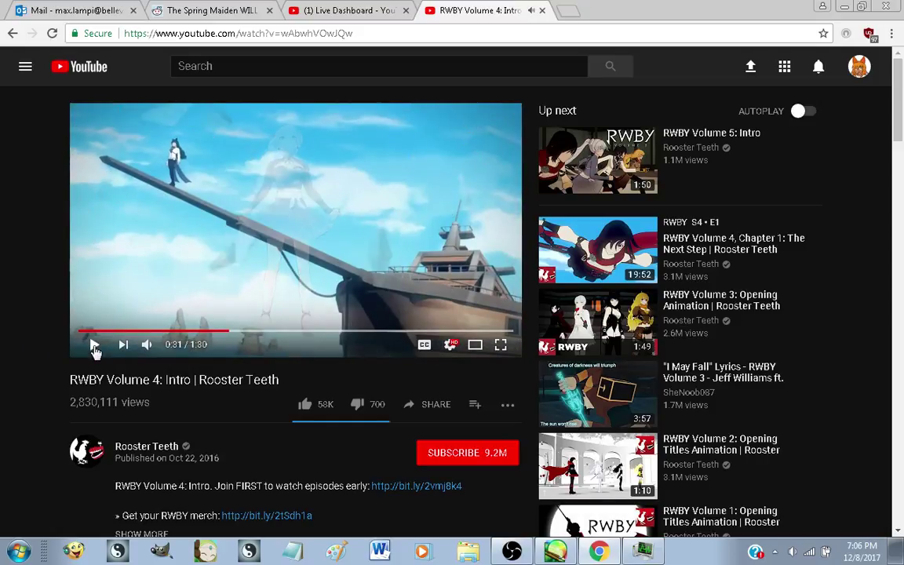
{"action": "left_click", "coordinate": [94, 346]}
{"action": "left_click", "coordinate": [226, 331]}
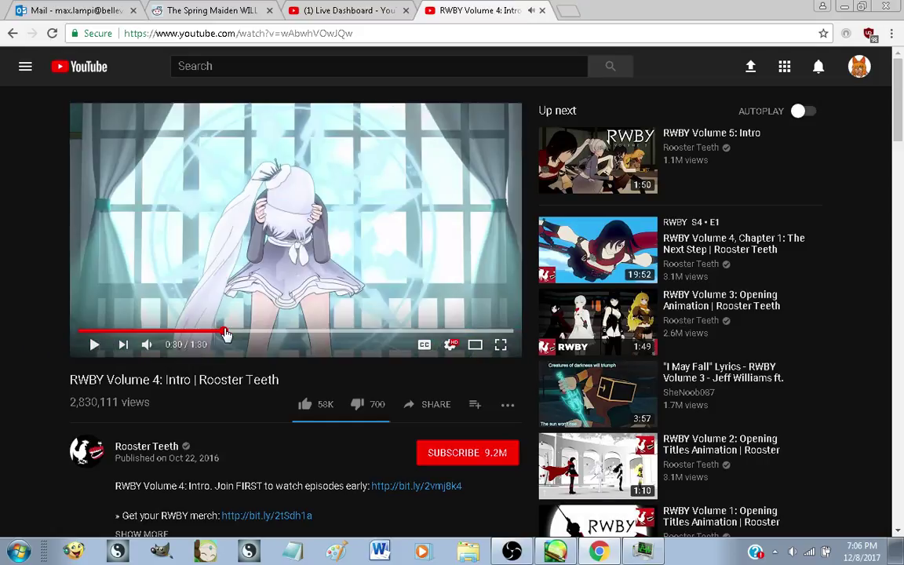
{"action": "left_click_drag", "start_coordinate": [225, 333], "coordinate": [226, 333]}
{"action": "left_click", "coordinate": [94, 345]}
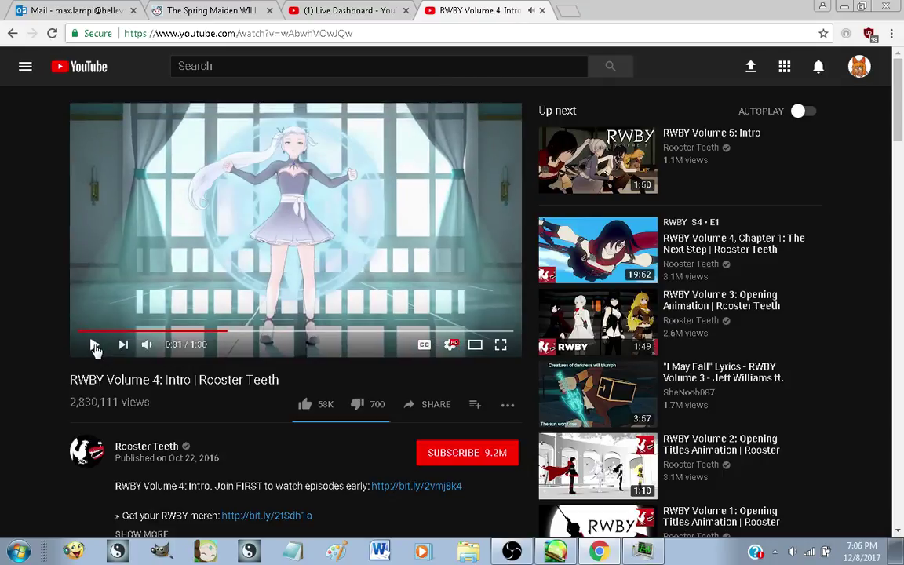
{"action": "left_click", "coordinate": [501, 344]}
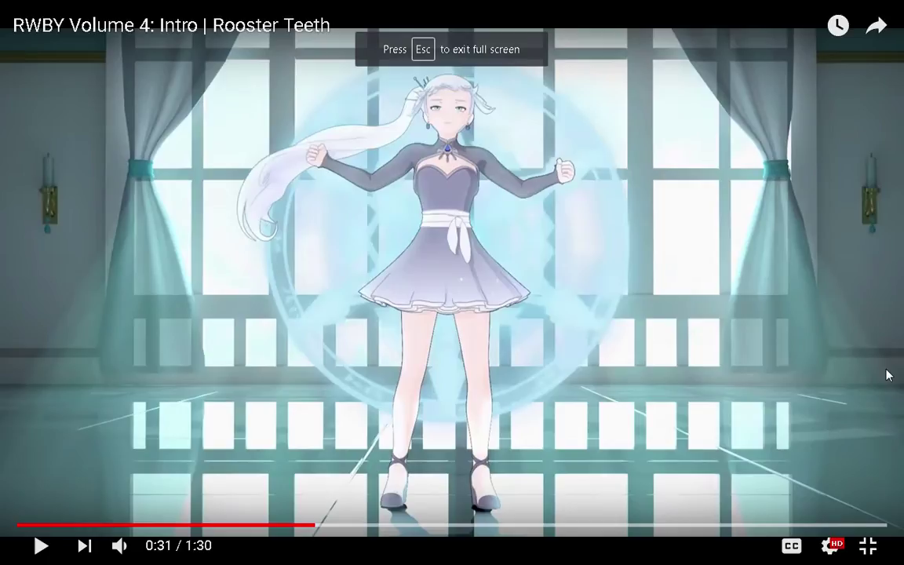
{"action": "key", "text": "Escape"}
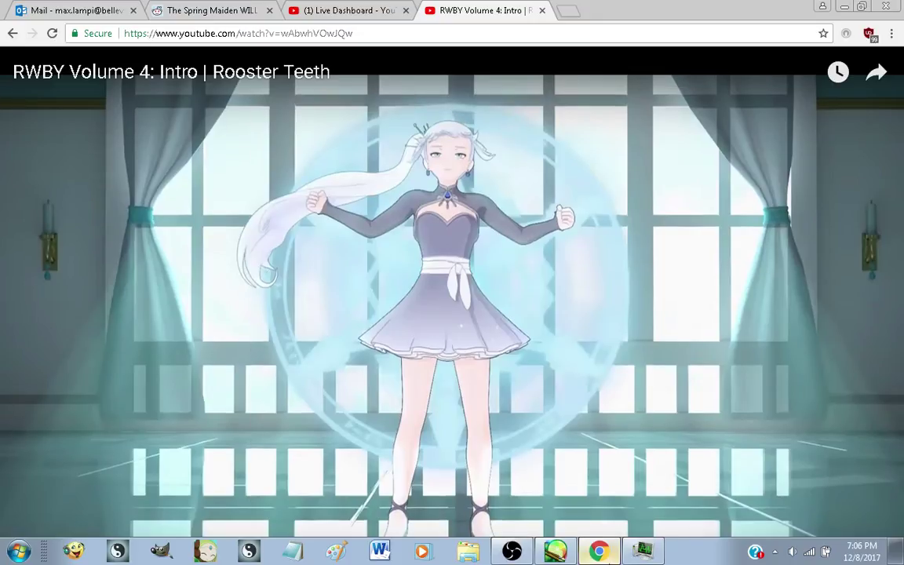
Return to PaintTool SAI and delete the merged curtain and window painting on Layer8
{"action": "left_click", "coordinate": [556, 552]}
{"action": "scroll", "coordinate": [484, 343], "scroll_direction": "down", "scroll_amount": 1}
{"action": "scroll", "coordinate": [484, 343], "scroll_direction": "up", "scroll_amount": 1}
{"action": "left_click", "coordinate": [71, 423]}
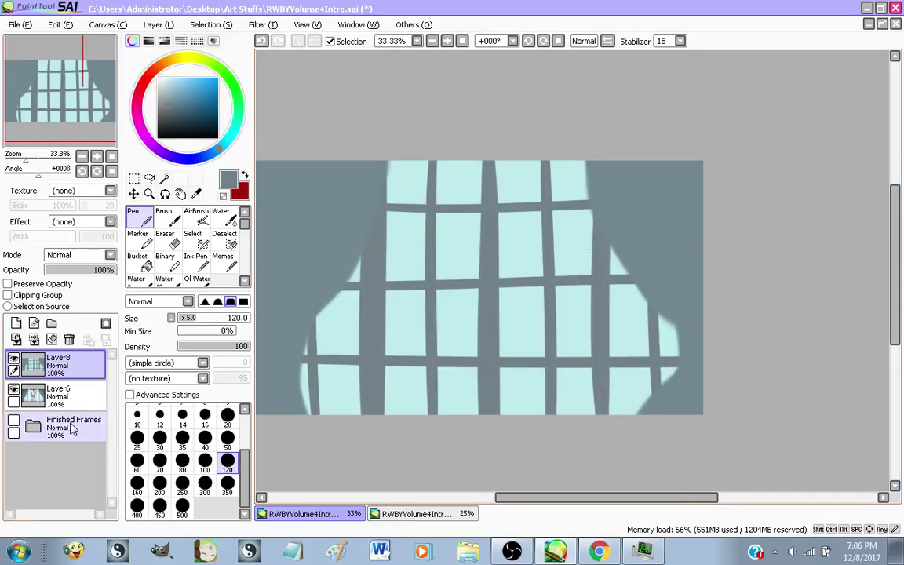
{"action": "left_click", "coordinate": [84, 359]}
{"action": "left_click", "coordinate": [70, 339]}
Paste the captured Weiss frame as a layer above Layer6 and transform it to cover the whole canvas
{"action": "scroll", "coordinate": [345, 278], "scroll_direction": "down", "scroll_amount": 1}
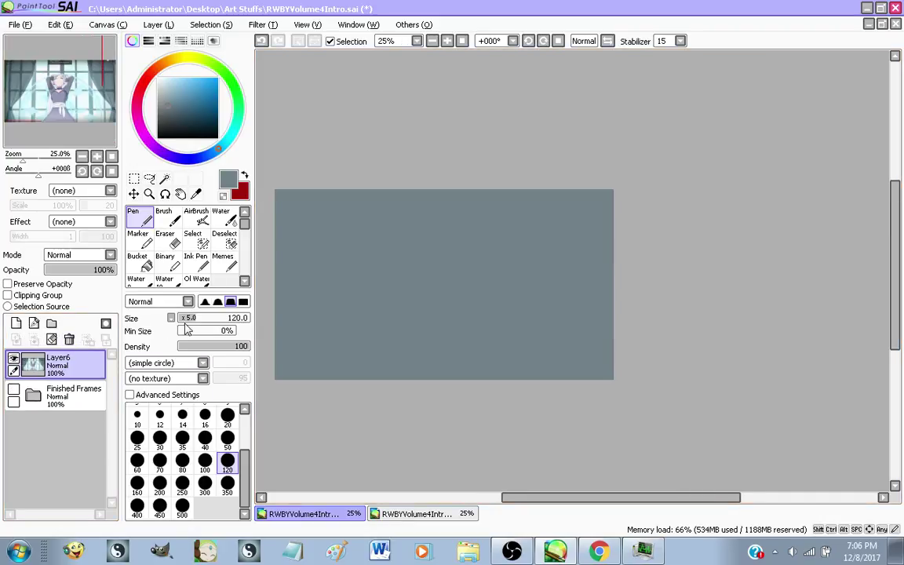
{"action": "key", "text": "ctrl+v"}
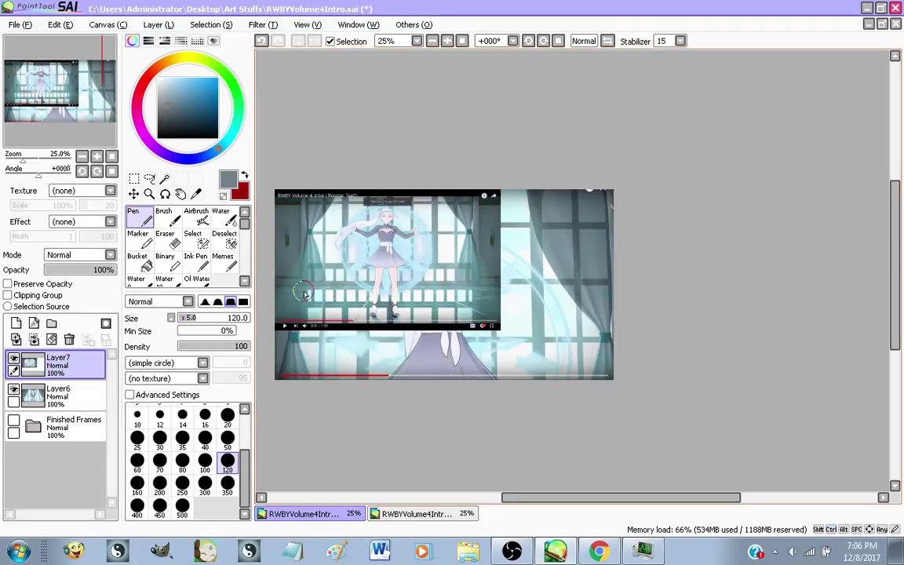
{"action": "key", "text": "ctrl+t"}
{"action": "left_click_drag", "start_coordinate": [498, 328], "coordinate": [614, 399]}
{"action": "scroll", "coordinate": [583, 351], "scroll_direction": "down", "scroll_amount": 1}
{"action": "scroll", "coordinate": [478, 365], "scroll_direction": "up", "scroll_amount": 2}
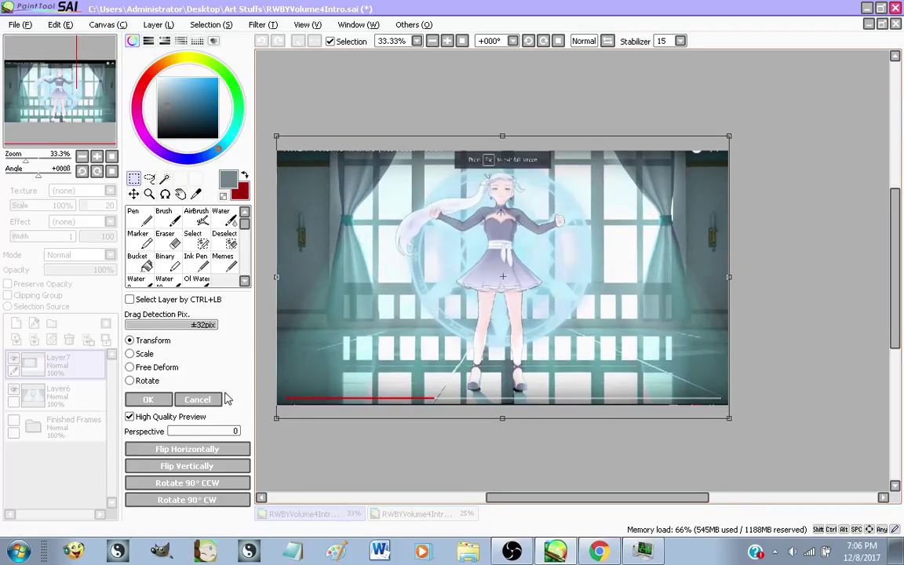
{"action": "left_click", "coordinate": [158, 401]}
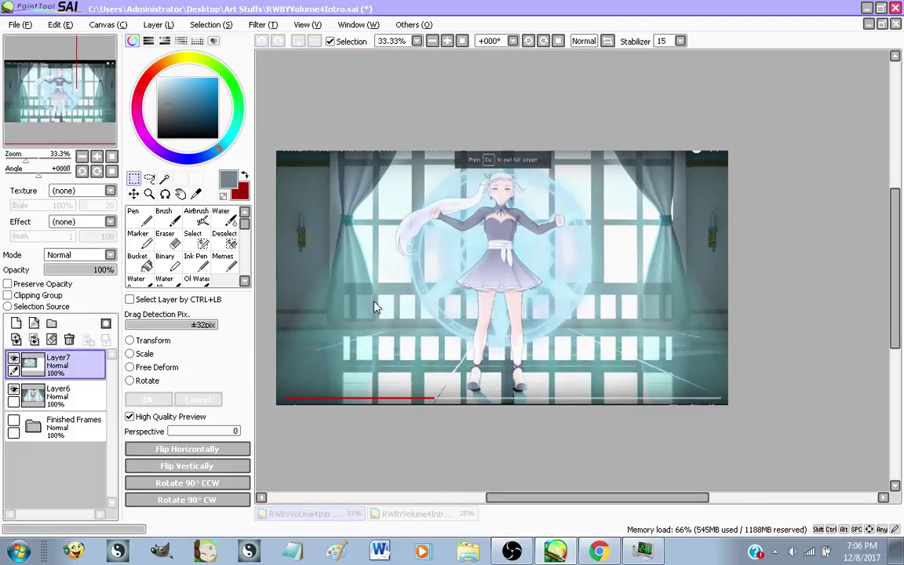
Examine the curtains, window bars and wall in the pasted Weiss screenshot with the Pen selected
{"action": "key", "text": "n"}
{"action": "scroll", "coordinate": [398, 149], "scroll_direction": "up", "scroll_amount": 3}
{"action": "scroll", "coordinate": [398, 149], "scroll_direction": "down", "scroll_amount": 2}
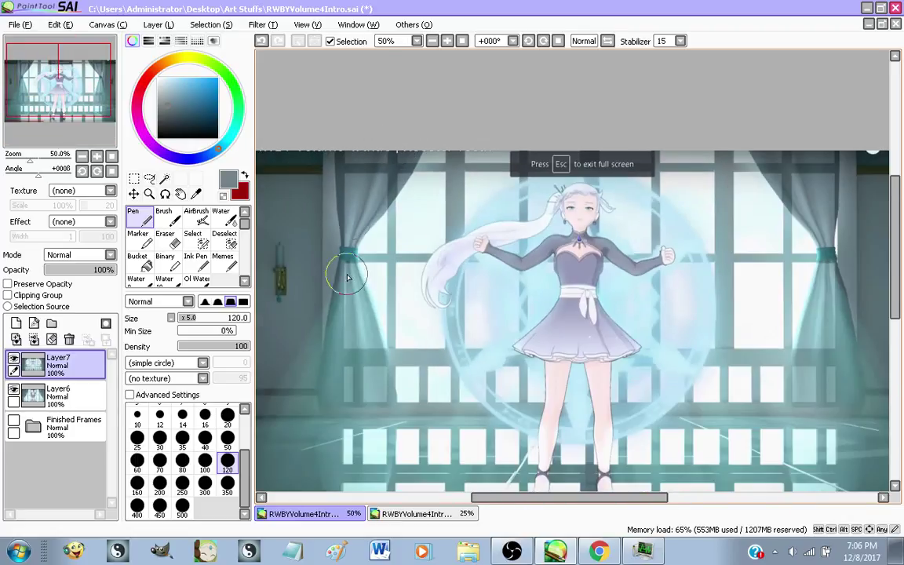
{"action": "scroll", "coordinate": [326, 292], "scroll_direction": "up", "scroll_amount": 1}
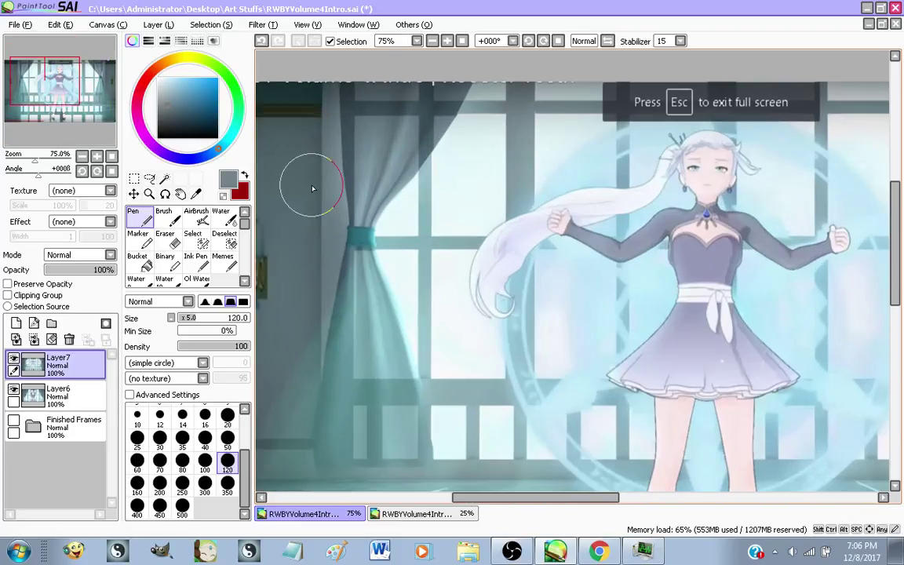
{"action": "scroll", "coordinate": [347, 131], "scroll_direction": "down", "scroll_amount": 1}
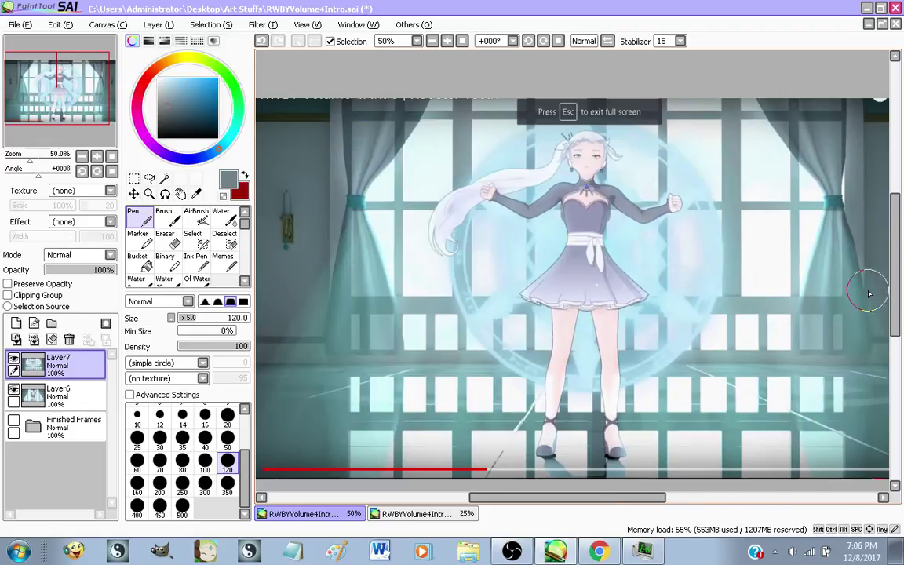
{"action": "scroll", "coordinate": [706, 343], "scroll_direction": "up", "scroll_amount": 3}
{"action": "scroll", "coordinate": [615, 357], "scroll_direction": "down", "scroll_amount": 3}
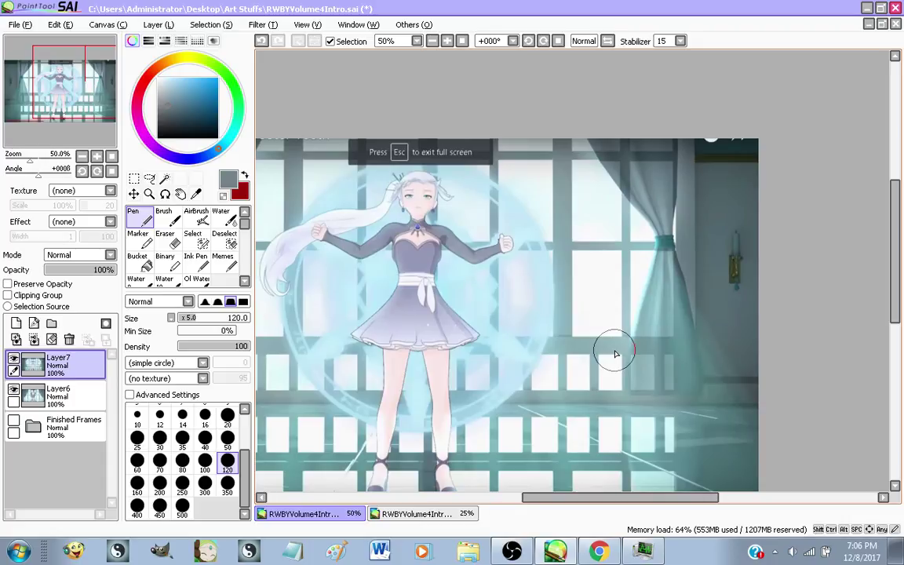
{"action": "scroll", "coordinate": [628, 337], "scroll_direction": "up", "scroll_amount": 3}
{"action": "scroll", "coordinate": [605, 346], "scroll_direction": "down", "scroll_amount": 3}
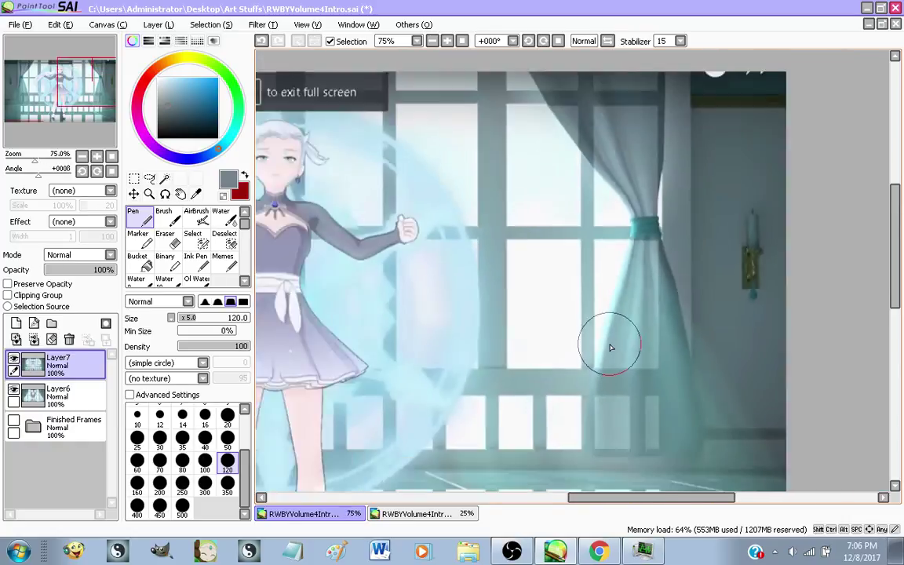
{"action": "scroll", "coordinate": [637, 355], "scroll_direction": "up", "scroll_amount": 1}
{"action": "scroll", "coordinate": [637, 362], "scroll_direction": "down", "scroll_amount": 3}
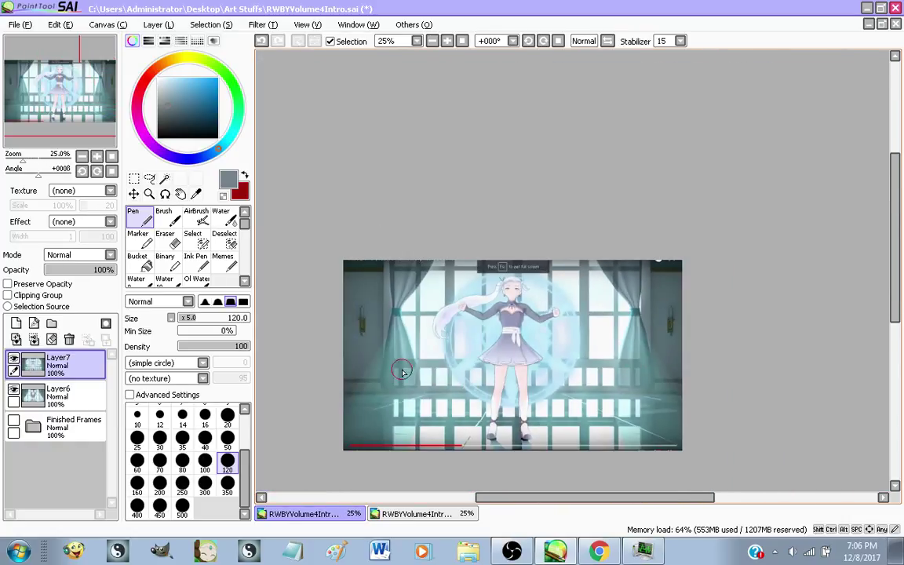
{"action": "scroll", "coordinate": [393, 368], "scroll_direction": "up", "scroll_amount": 3}
{"action": "scroll", "coordinate": [429, 363], "scroll_direction": "down", "scroll_amount": 3}
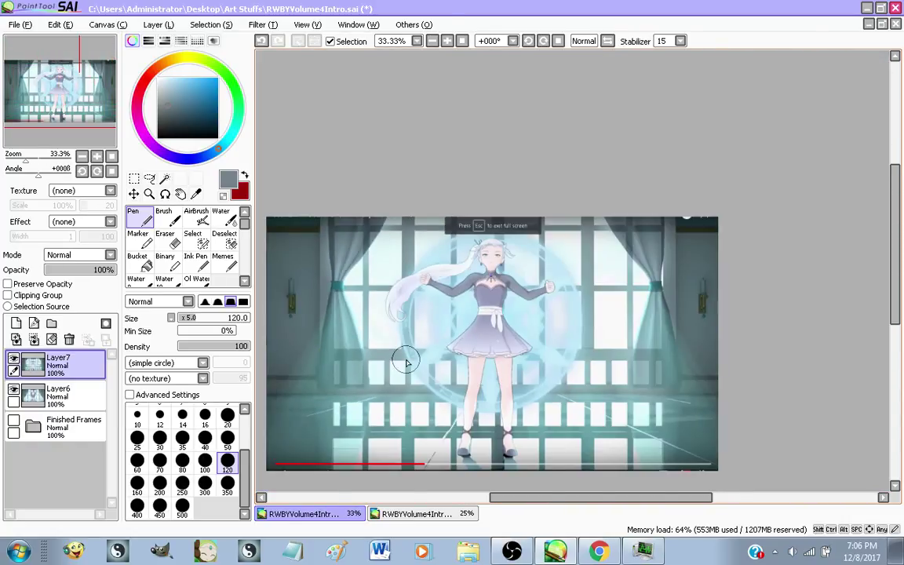
{"action": "scroll", "coordinate": [408, 364], "scroll_direction": "up", "scroll_amount": 1}
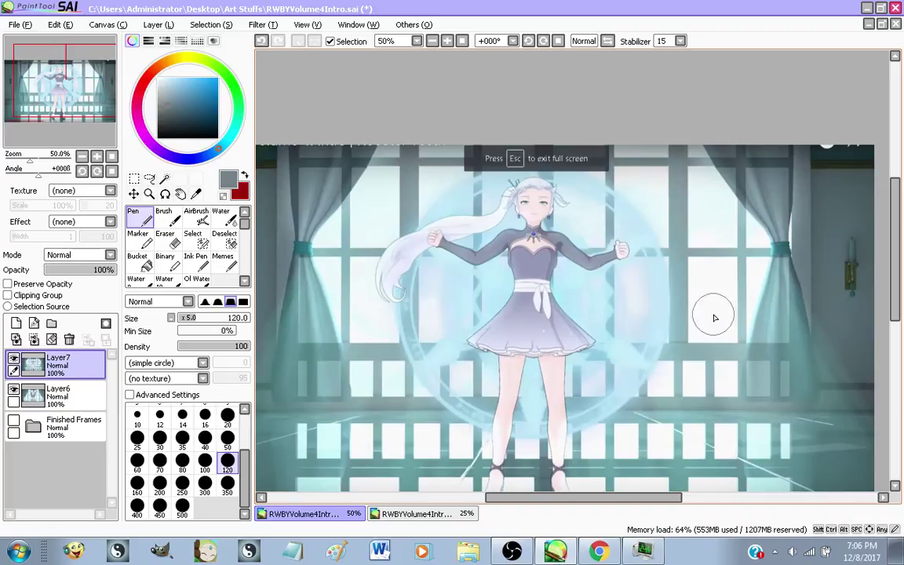
{"action": "scroll", "coordinate": [738, 308], "scroll_direction": "up", "scroll_amount": 3}
{"action": "scroll", "coordinate": [737, 306], "scroll_direction": "down", "scroll_amount": 2}
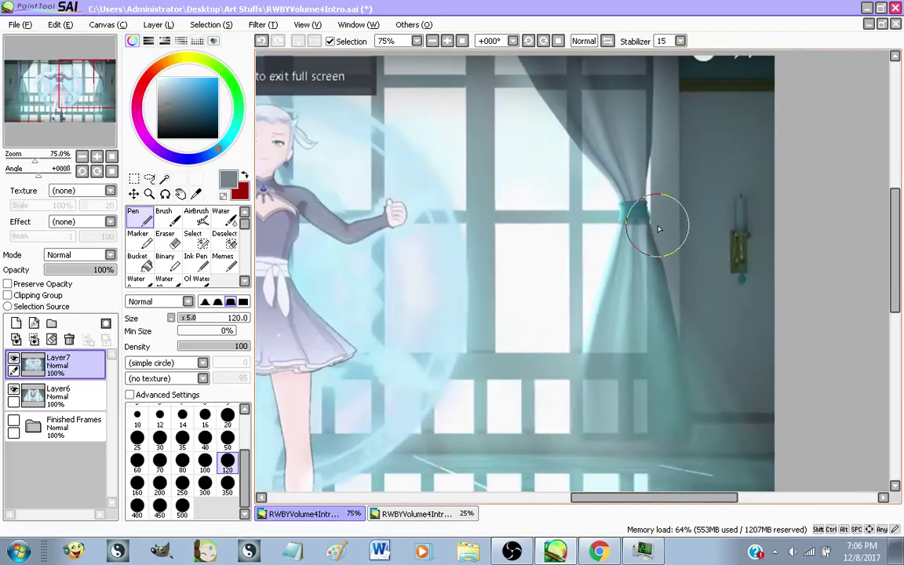
{"action": "scroll", "coordinate": [659, 228], "scroll_direction": "down", "scroll_amount": 1}
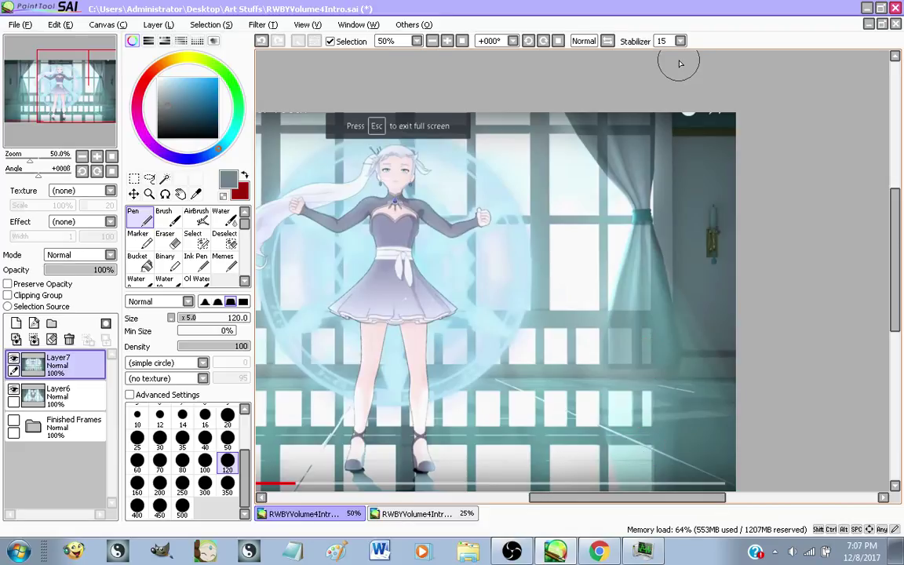
Switch to the YouTube live dashboard in Chrome and post "WHAT IS THE POINT OF SEE THROUGH CURTAINS" in the live chat
{"action": "left_click", "coordinate": [599, 551]}
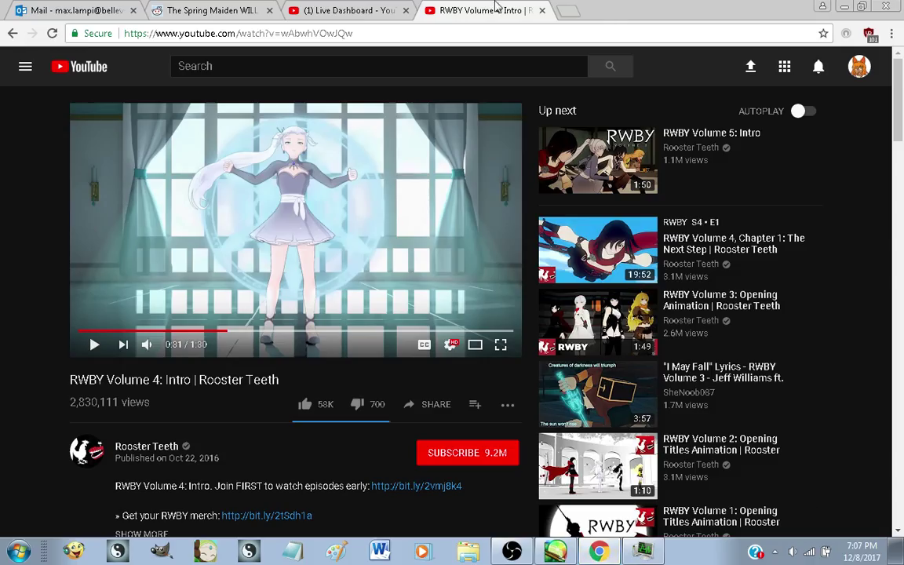
{"action": "left_click", "coordinate": [337, 11]}
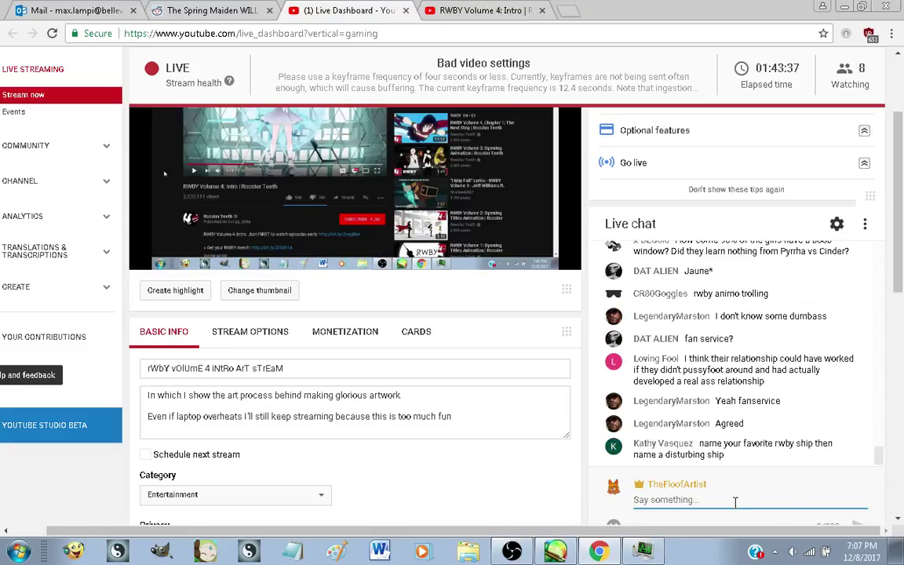
{"action": "scroll", "coordinate": [767, 400], "scroll_direction": "up", "scroll_amount": 10}
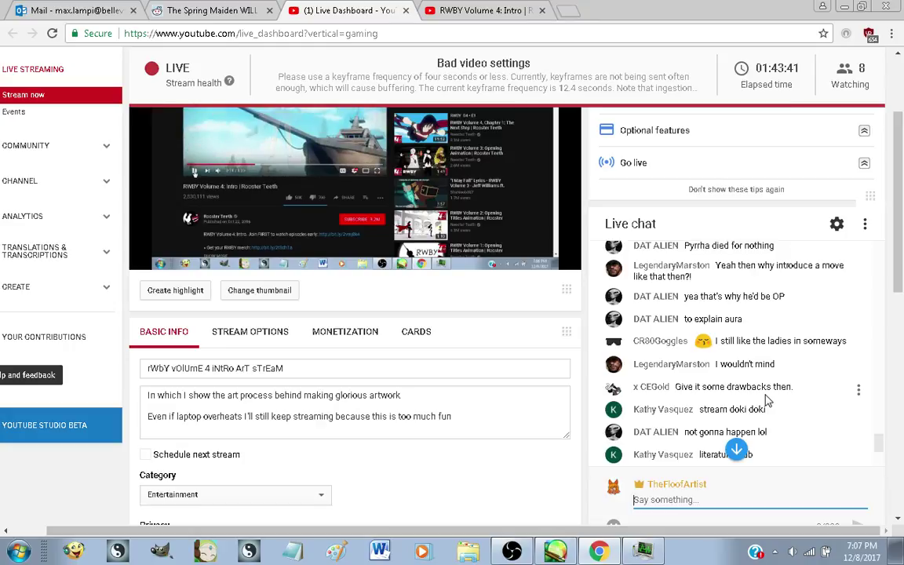
{"action": "scroll", "coordinate": [768, 400], "scroll_direction": "up", "scroll_amount": 6}
{"action": "scroll", "coordinate": [767, 400], "scroll_direction": "down", "scroll_amount": 10}
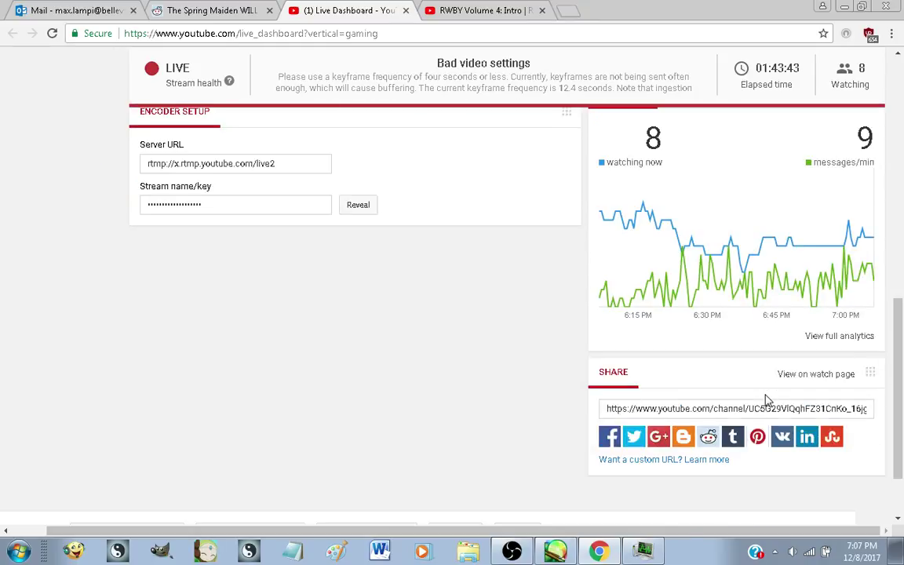
{"action": "scroll", "coordinate": [608, 413], "scroll_direction": "up", "scroll_amount": 6}
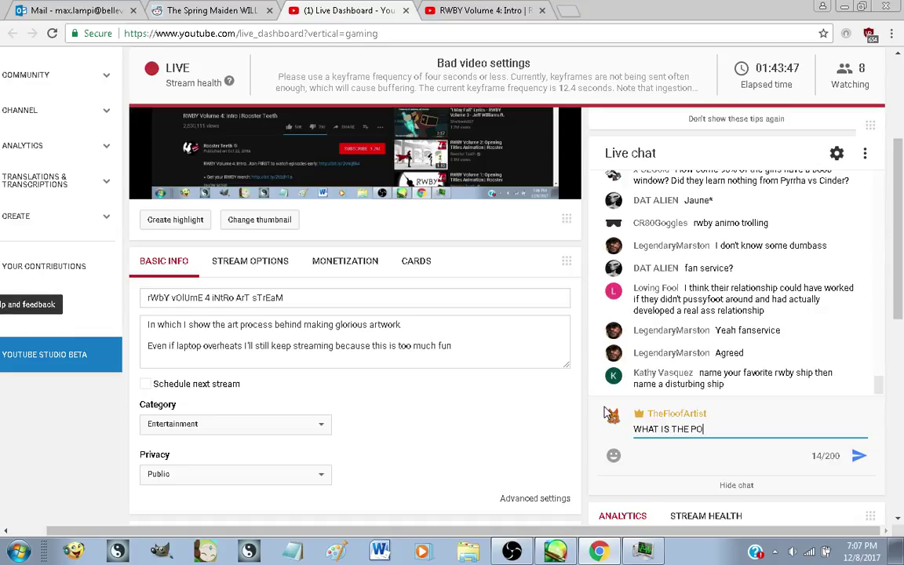
{"action": "type", "text": "F SEE THRO"}
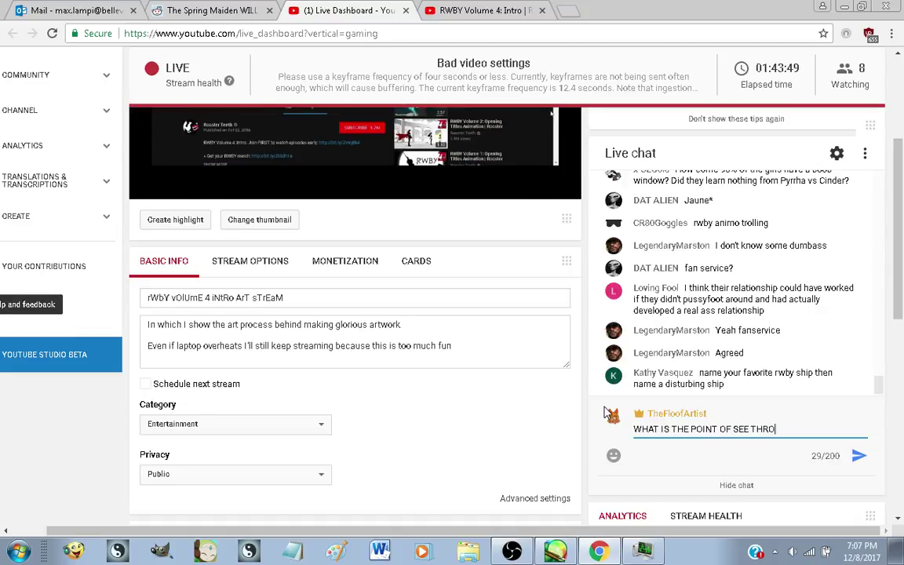
{"action": "type", "text": "UGH CURTAINS"}
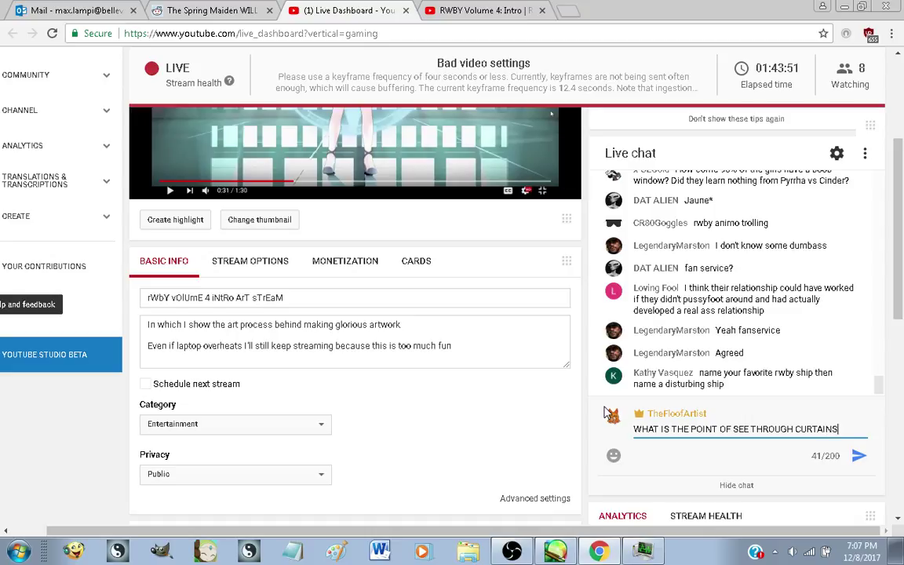
{"action": "key", "text": "Return"}
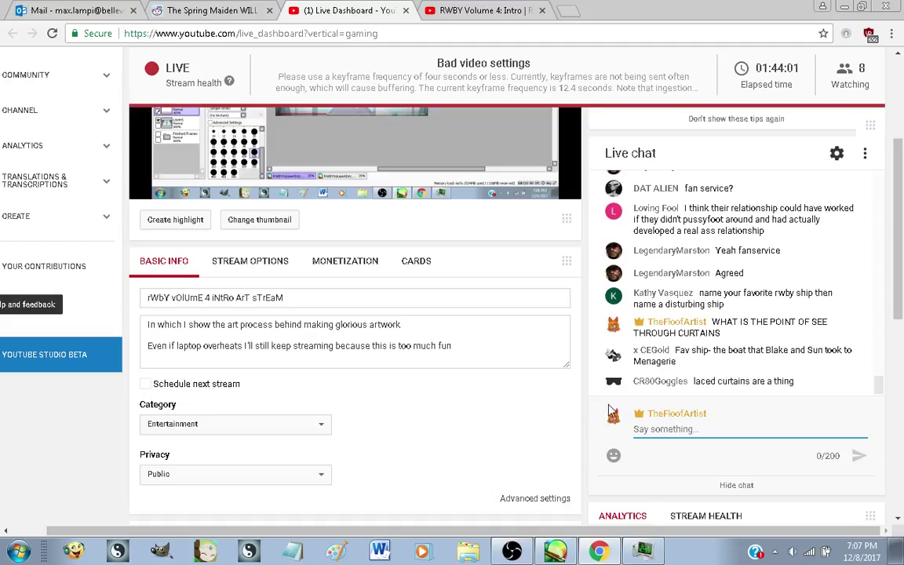
Return to PaintTool SAI and add a new layer above the pasted Weiss screenshot
{"action": "left_click", "coordinate": [642, 550]}
{"action": "scroll", "coordinate": [419, 351], "scroll_direction": "down", "scroll_amount": 2}
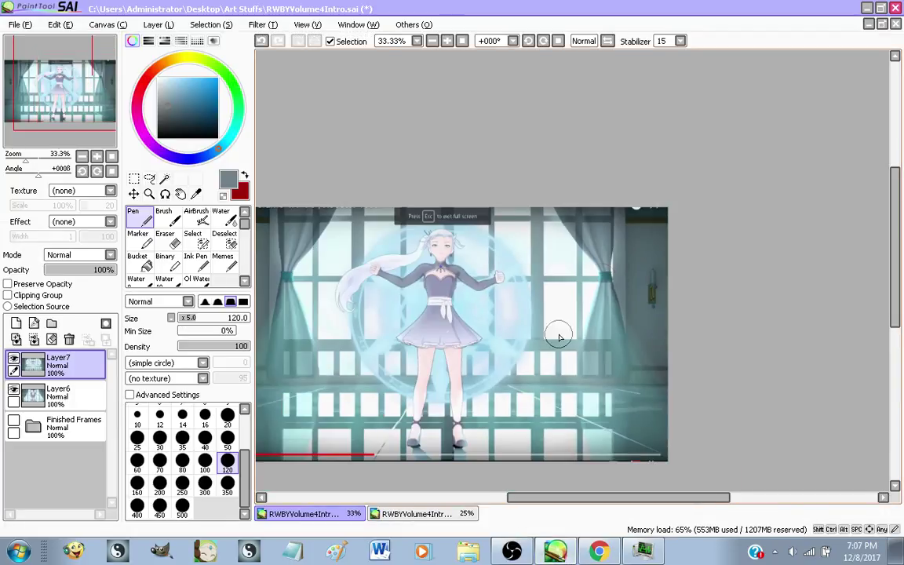
{"action": "scroll", "coordinate": [420, 350], "scroll_direction": "up", "scroll_amount": 1}
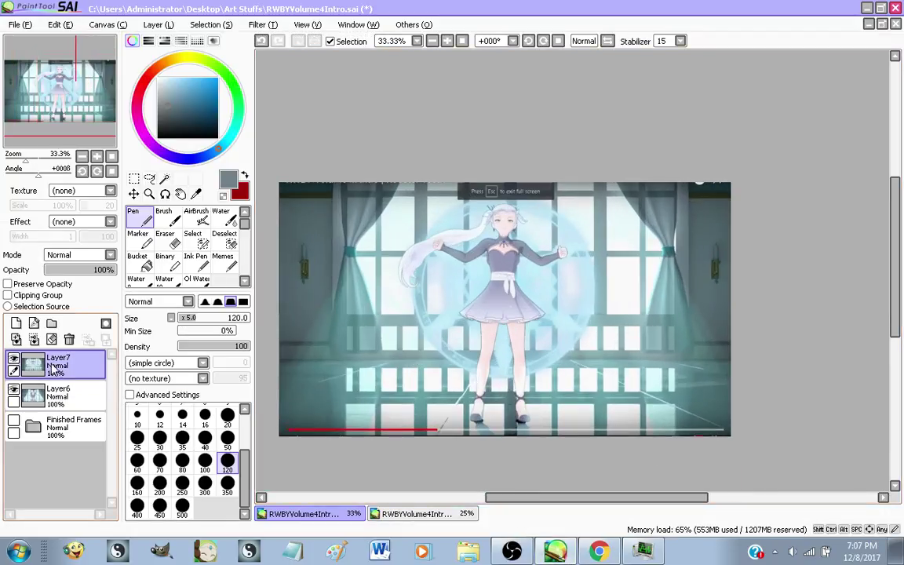
{"action": "left_click", "coordinate": [16, 323]}
Paint the left wall of the frame in dark grey-teal from top to bottom with the Pen at size 500
{"action": "scroll", "coordinate": [343, 156], "scroll_direction": "down", "scroll_amount": 1}
{"action": "scroll", "coordinate": [395, 228], "scroll_direction": "up", "scroll_amount": 6}
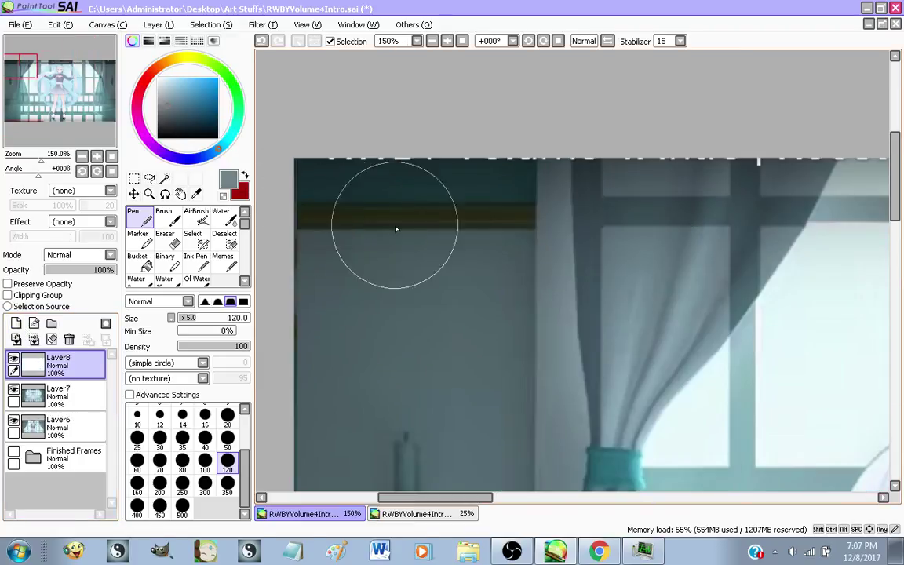
{"action": "scroll", "coordinate": [637, 258], "scroll_direction": "down", "scroll_amount": 4}
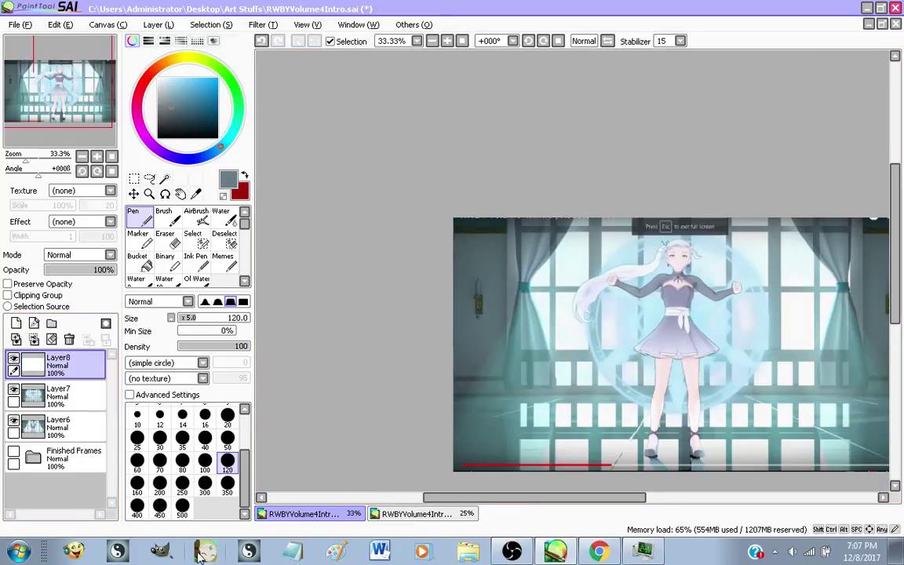
{"action": "scroll", "coordinate": [422, 245], "scroll_direction": "up", "scroll_amount": 2}
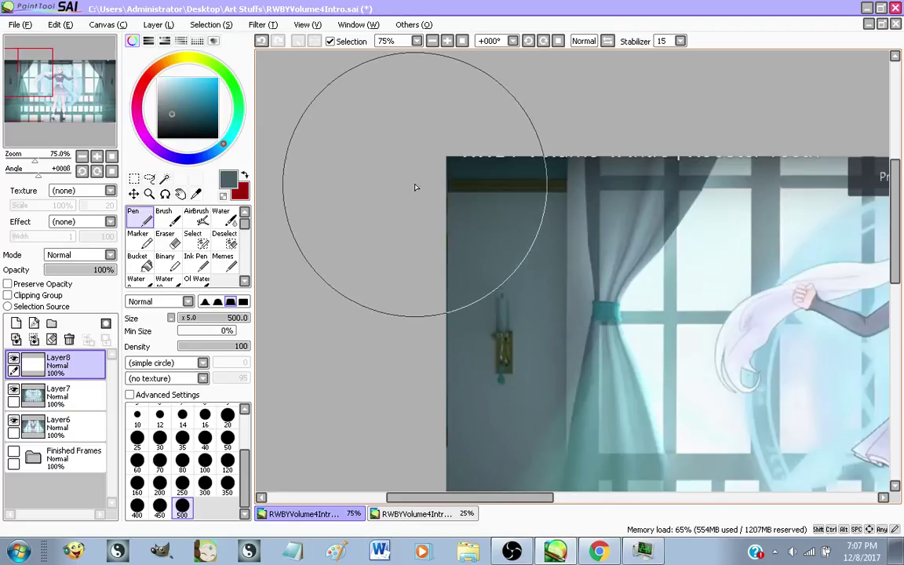
{"action": "scroll", "coordinate": [416, 184], "scroll_direction": "down", "scroll_amount": 1}
{"action": "left_click_drag", "start_coordinate": [440, 167], "coordinate": [437, 508]}
{"action": "scroll", "coordinate": [523, 411], "scroll_direction": "down", "scroll_amount": 2}
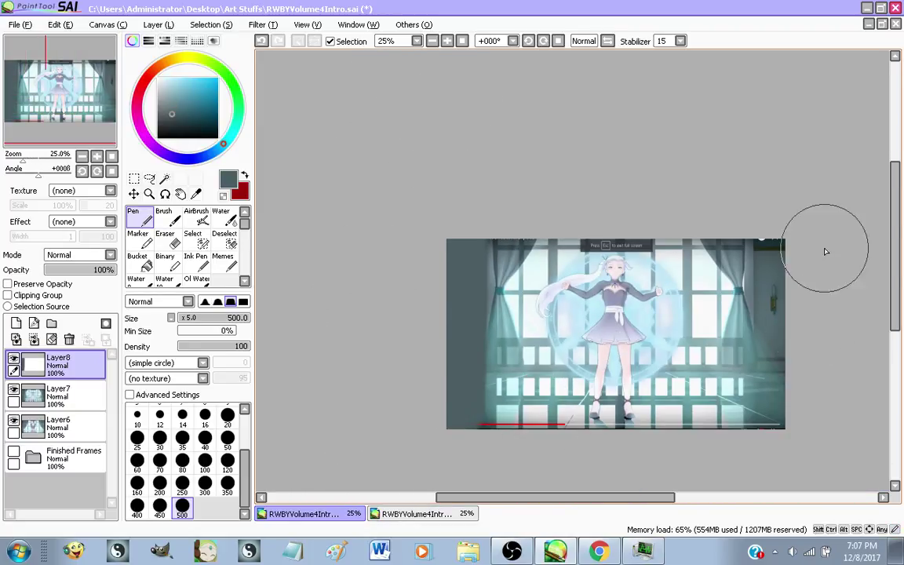
Paint the right wall of the frame beside the curtain in the same dark grey-teal
{"action": "scroll", "coordinate": [816, 244], "scroll_direction": "up", "scroll_amount": 3}
{"action": "scroll", "coordinate": [736, 222], "scroll_direction": "down", "scroll_amount": 2}
{"action": "scroll", "coordinate": [758, 226], "scroll_direction": "up", "scroll_amount": 1}
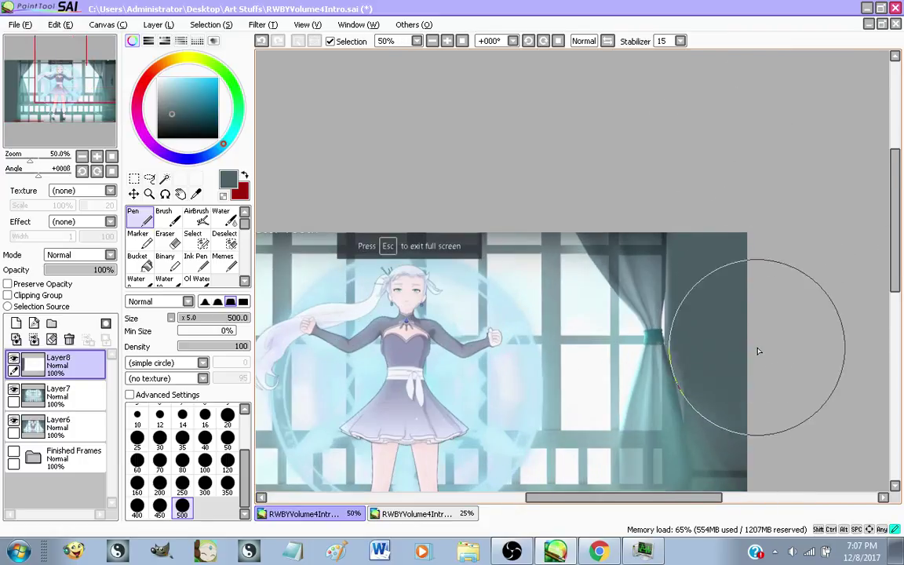
{"action": "scroll", "coordinate": [729, 322], "scroll_direction": "down", "scroll_amount": 2}
{"action": "scroll", "coordinate": [620, 424], "scroll_direction": "up", "scroll_amount": 2}
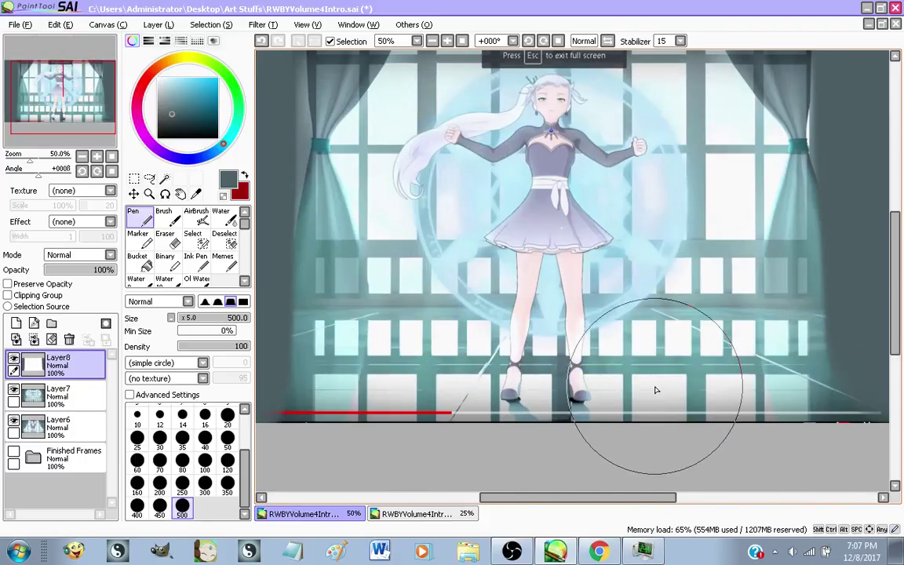
{"action": "left_click", "coordinate": [656, 390], "text": "alt"}
{"action": "scroll", "coordinate": [736, 387], "scroll_direction": "down", "scroll_amount": 1}
{"action": "mouse_move", "coordinate": [801, 395]}
{"action": "left_mouse_down"}
{"action": "mouse_move", "coordinate": [560, 397]}
{"action": "mouse_move", "coordinate": [506, 450]}
{"action": "left_mouse_up"}
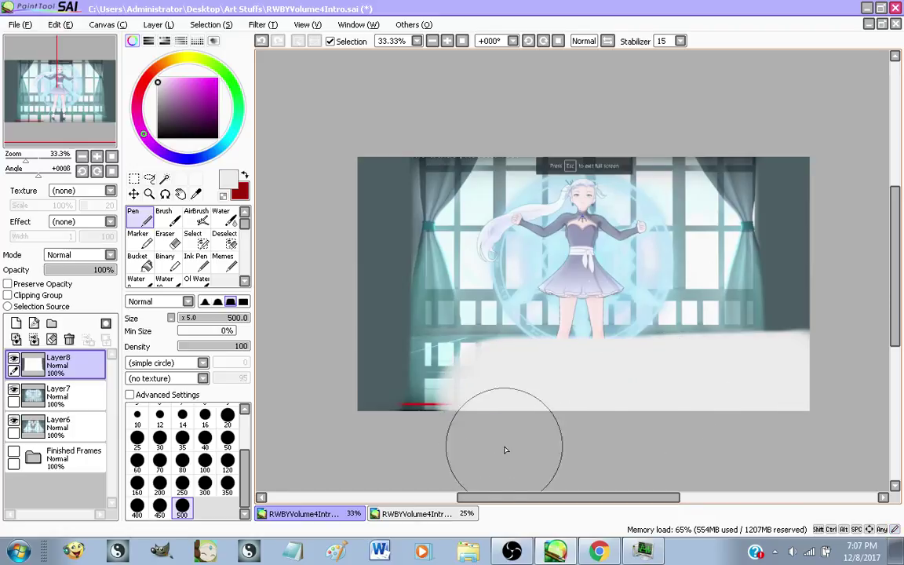
{"action": "key", "text": "ctrl+z"}
{"action": "left_click", "coordinate": [470, 398], "text": "alt"}
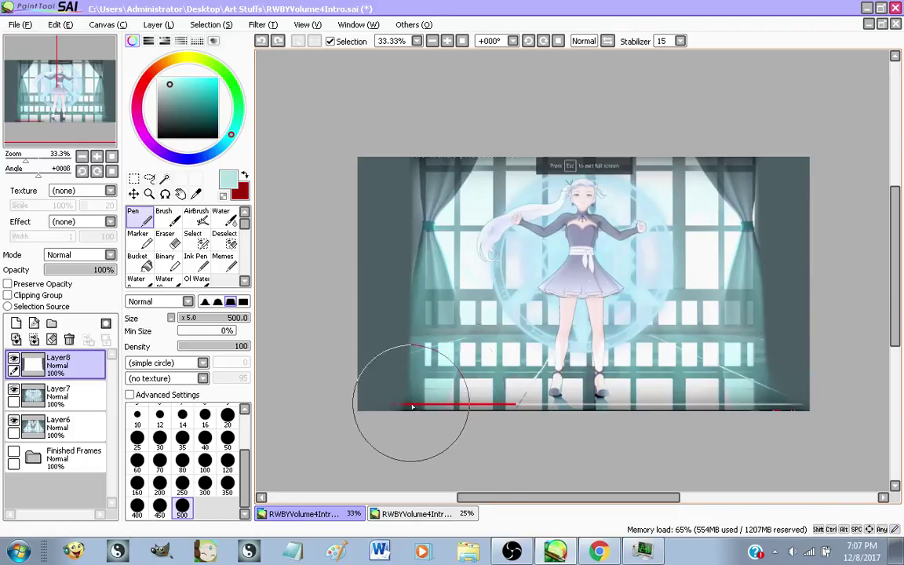
{"action": "mouse_move", "coordinate": [412, 406]}
{"action": "left_mouse_down"}
{"action": "mouse_move", "coordinate": [420, 397]}
{"action": "mouse_move", "coordinate": [762, 389]}
{"action": "left_mouse_up"}
{"action": "key", "text": "ctrl+z"}
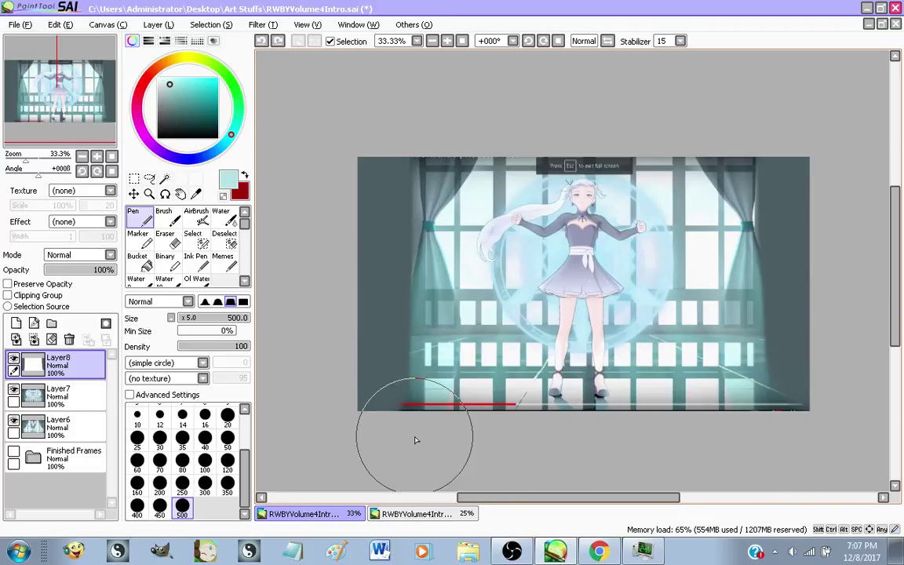
Sample a light grey from the floor reflections and cover the whole floor below the window with it
{"action": "left_click", "coordinate": [475, 394], "text": "alt"}
{"action": "mouse_move", "coordinate": [345, 387]}
{"action": "left_mouse_down"}
{"action": "mouse_move", "coordinate": [570, 392]}
{"action": "mouse_move", "coordinate": [765, 382]}
{"action": "mouse_move", "coordinate": [815, 391]}
{"action": "mouse_move", "coordinate": [335, 394]}
{"action": "mouse_move", "coordinate": [369, 400]}
{"action": "left_mouse_up"}
{"action": "key", "text": "ctrl+z"}
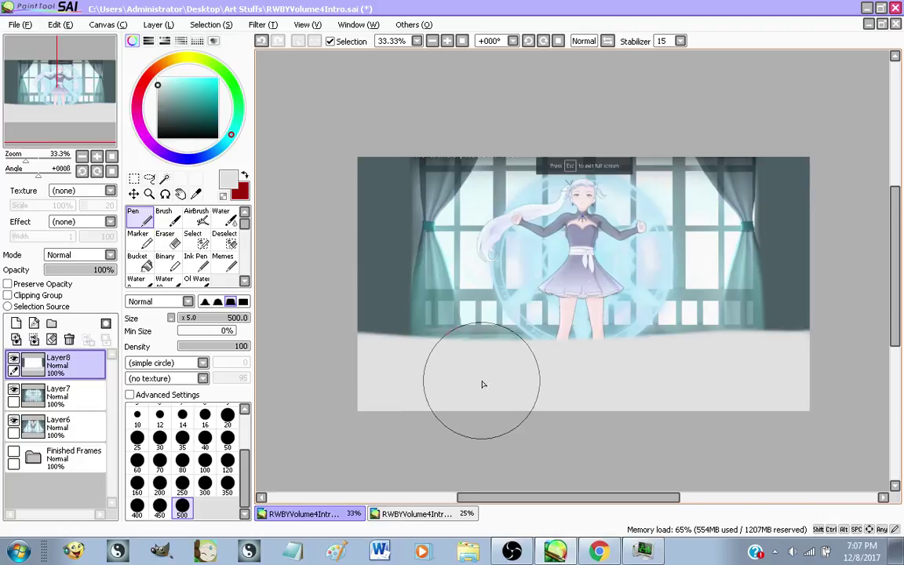
Sample the pale cyan of the window and paint the entire window area on a new layer between Layer7 and Layer8
{"action": "scroll", "coordinate": [483, 380], "scroll_direction": "up", "scroll_amount": 2}
{"action": "scroll", "coordinate": [514, 365], "scroll_direction": "down", "scroll_amount": 2}
{"action": "scroll", "coordinate": [500, 239], "scroll_direction": "up", "scroll_amount": 2}
{"action": "right_click", "coordinate": [464, 237]}
{"action": "scroll", "coordinate": [463, 240], "scroll_direction": "down", "scroll_amount": 1}
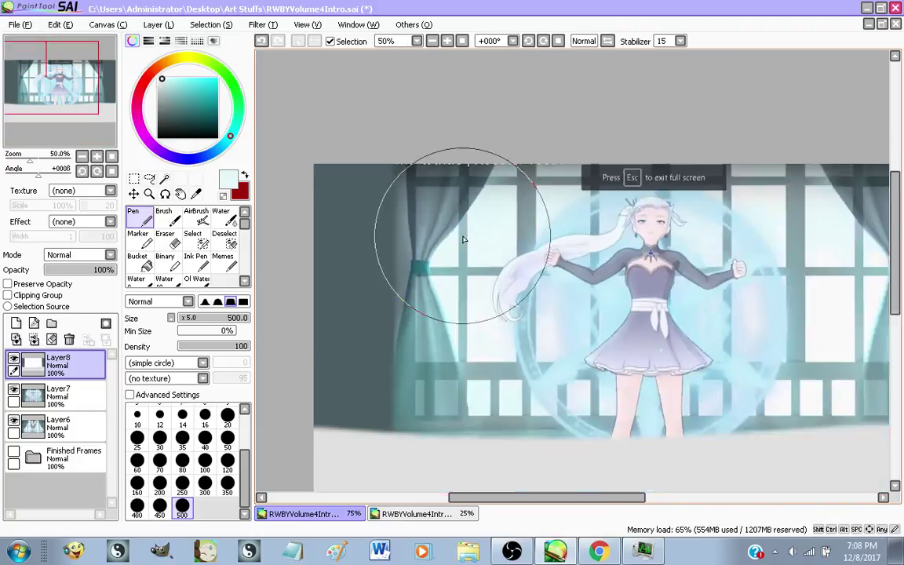
{"action": "scroll", "coordinate": [463, 240], "scroll_direction": "down", "scroll_amount": 1}
{"action": "left_click", "coordinate": [73, 395]}
{"action": "left_click", "coordinate": [16, 324]}
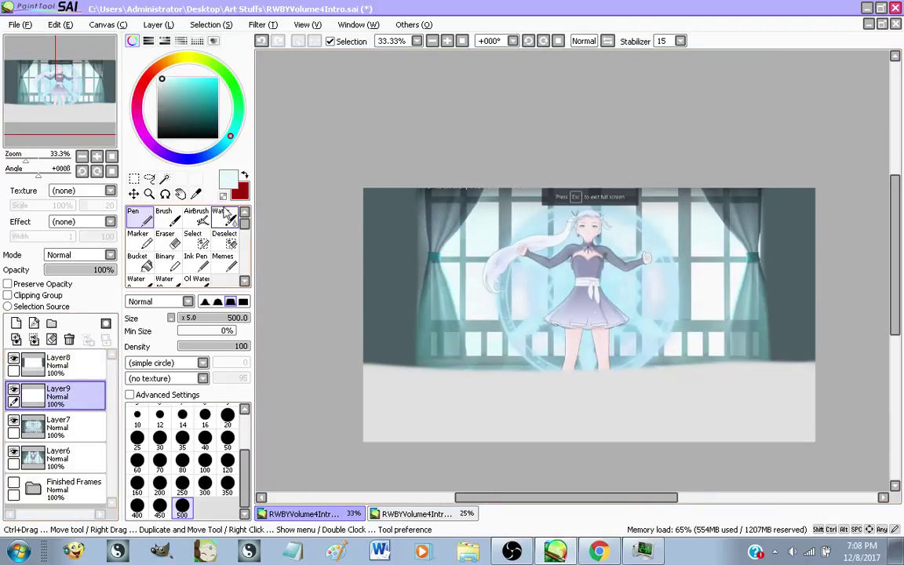
{"action": "mouse_move", "coordinate": [470, 181]}
{"action": "left_mouse_down"}
{"action": "mouse_move", "coordinate": [486, 443]}
{"action": "mouse_move", "coordinate": [524, 385]}
{"action": "mouse_move", "coordinate": [658, 343]}
{"action": "mouse_move", "coordinate": [698, 145]}
{"action": "mouse_move", "coordinate": [760, 371]}
{"action": "left_mouse_up"}
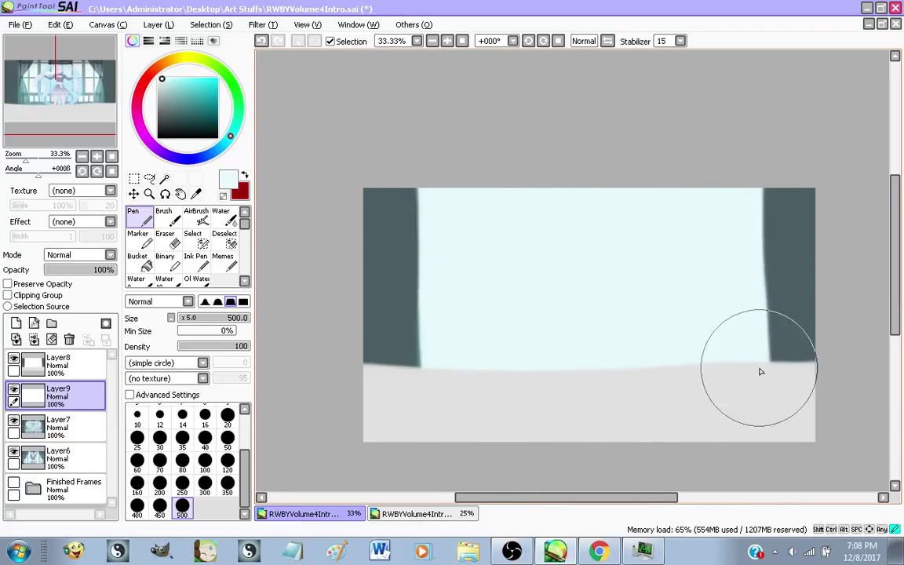
Hide the pale window layer and add a new layer above Layer8
{"action": "left_click", "coordinate": [14, 389]}
{"action": "left_click", "coordinate": [76, 375]}
{"action": "left_click", "coordinate": [16, 323]}
Paint the left curtain in its sampled blue-grey down to the floor on the new layer, with the Pen at size 120
{"action": "scroll", "coordinate": [451, 204], "scroll_direction": "up", "scroll_amount": 3}
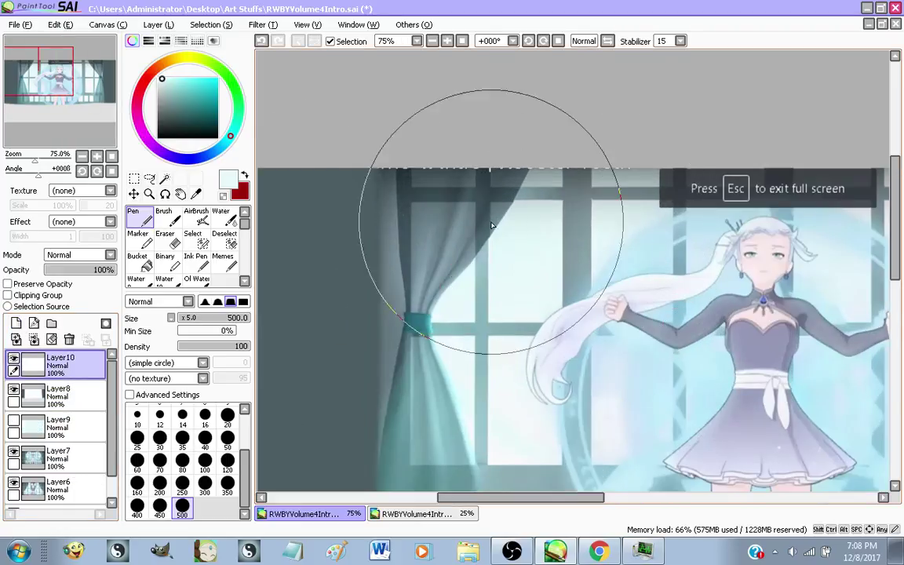
{"action": "left_click", "coordinate": [228, 463]}
{"action": "scroll", "coordinate": [447, 167], "scroll_direction": "up", "scroll_amount": 1}
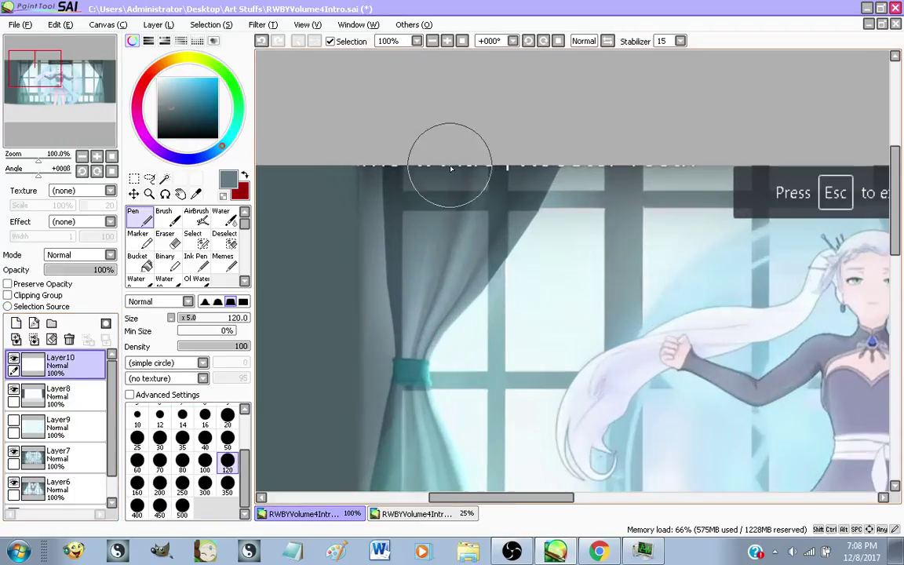
{"action": "mouse_move", "coordinate": [418, 326]}
{"action": "left_mouse_down"}
{"action": "mouse_move", "coordinate": [415, 202]}
{"action": "mouse_move", "coordinate": [431, 148]}
{"action": "left_mouse_up"}
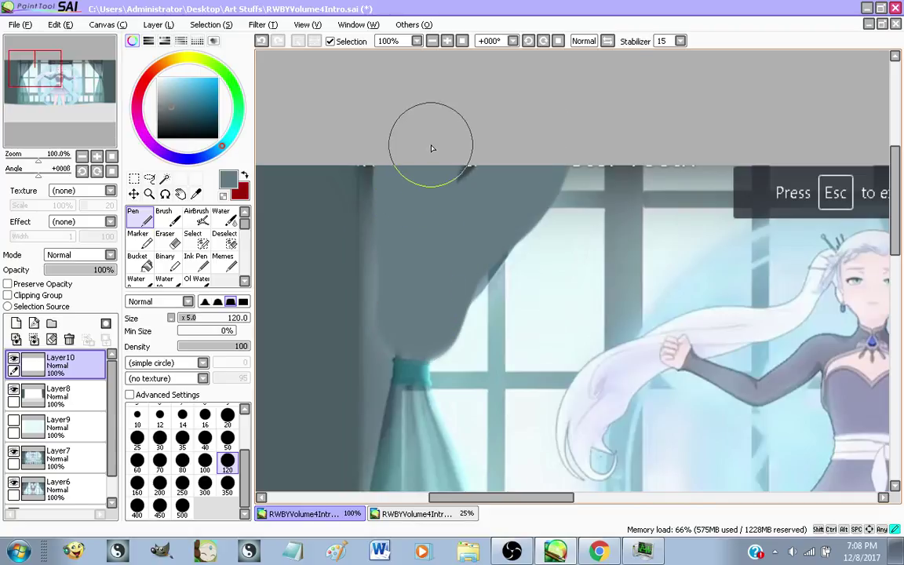
{"action": "scroll", "coordinate": [446, 227], "scroll_direction": "down", "scroll_amount": 2}
{"action": "scroll", "coordinate": [414, 268], "scroll_direction": "up", "scroll_amount": 1}
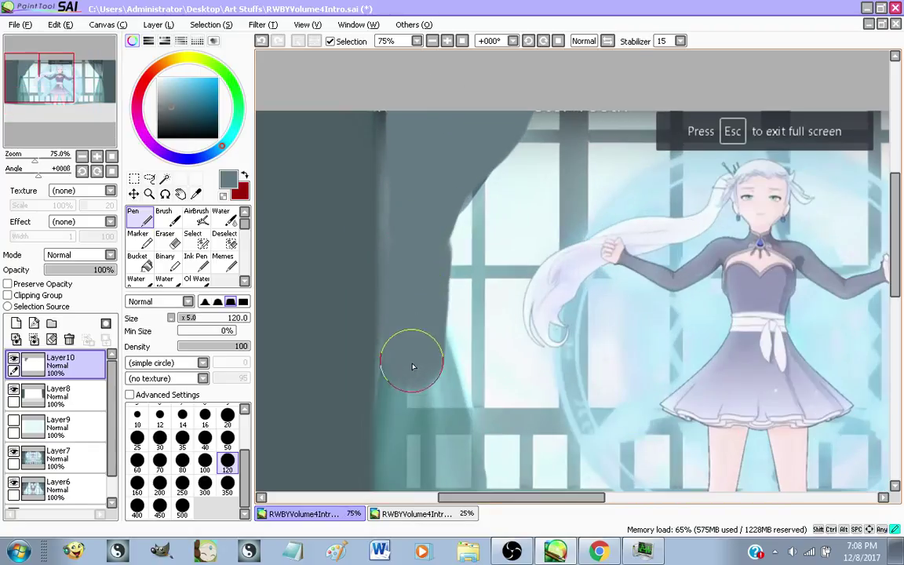
{"action": "scroll", "coordinate": [420, 353], "scroll_direction": "down", "scroll_amount": 3}
{"action": "mouse_move", "coordinate": [414, 247]}
{"action": "left_mouse_down"}
{"action": "mouse_move", "coordinate": [443, 381]}
{"action": "mouse_move", "coordinate": [427, 415]}
{"action": "mouse_move", "coordinate": [428, 238]}
{"action": "left_mouse_up"}
Paint the right curtain in the same blue-grey from the frame's top edge down over the floor
{"action": "scroll", "coordinate": [336, 322], "scroll_direction": "down", "scroll_amount": 2}
{"action": "scroll", "coordinate": [472, 216], "scroll_direction": "up", "scroll_amount": 1}
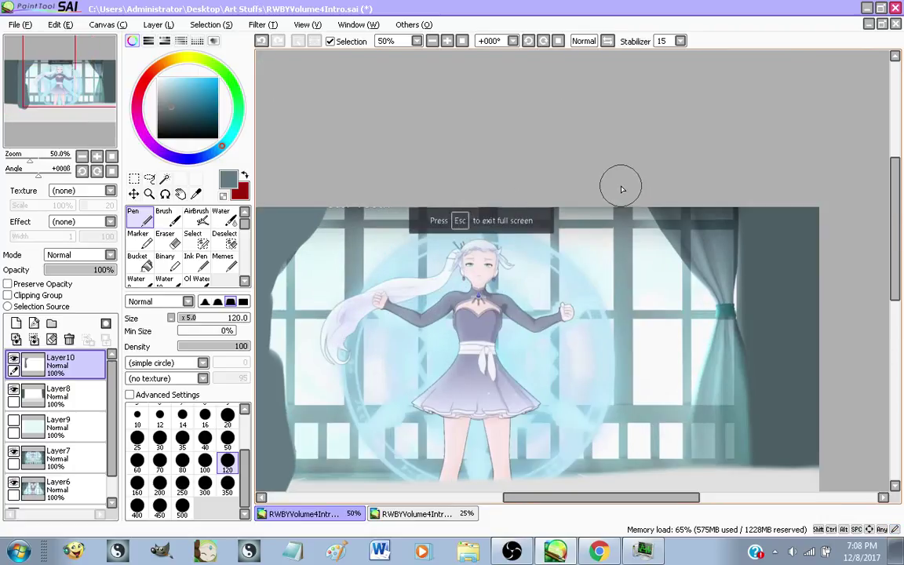
{"action": "scroll", "coordinate": [689, 206], "scroll_direction": "down", "scroll_amount": 1}
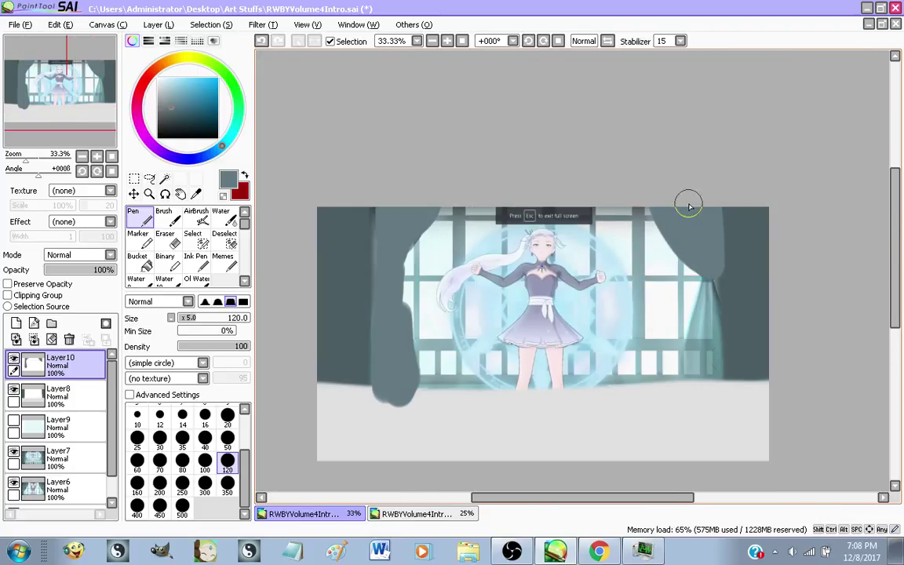
{"action": "scroll", "coordinate": [689, 207], "scroll_direction": "up", "scroll_amount": 1}
{"action": "mouse_move", "coordinate": [720, 242]}
{"action": "left_mouse_down"}
{"action": "mouse_move", "coordinate": [696, 360]}
{"action": "mouse_move", "coordinate": [678, 347]}
{"action": "mouse_move", "coordinate": [693, 251]}
{"action": "mouse_move", "coordinate": [688, 298]}
{"action": "mouse_move", "coordinate": [702, 398]}
{"action": "mouse_move", "coordinate": [700, 270]}
{"action": "left_mouse_up"}
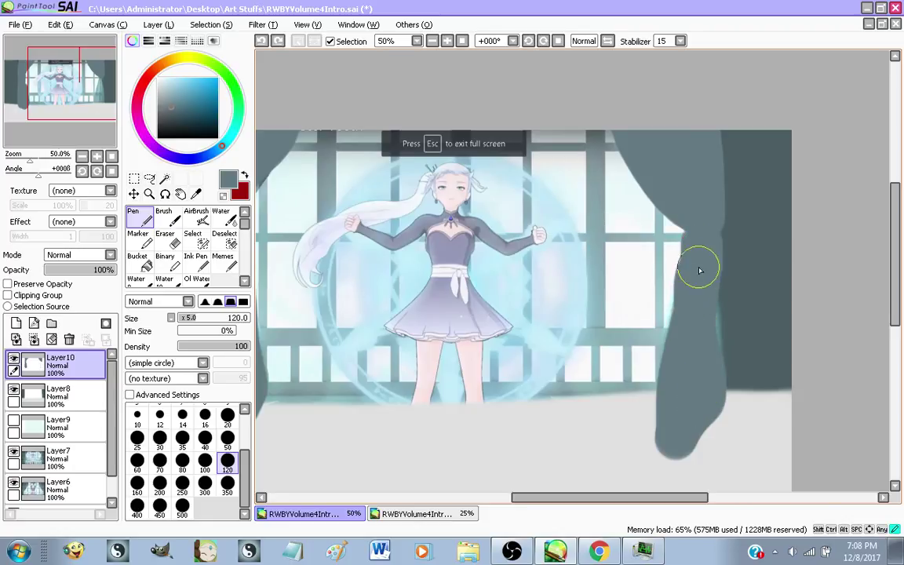
Sample the grey of the window bars, set the Pen to size 50, and add a new layer directly beneath the curtain layer
{"action": "scroll", "coordinate": [723, 377], "scroll_direction": "down", "scroll_amount": 1}
{"action": "scroll", "coordinate": [533, 342], "scroll_direction": "up", "scroll_amount": 1}
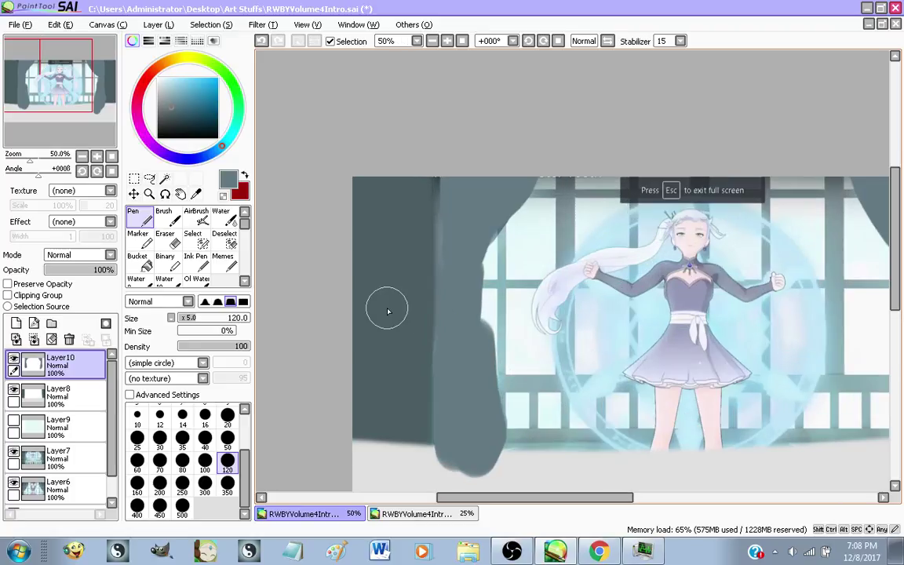
{"action": "scroll", "coordinate": [502, 226], "scroll_direction": "up", "scroll_amount": 3}
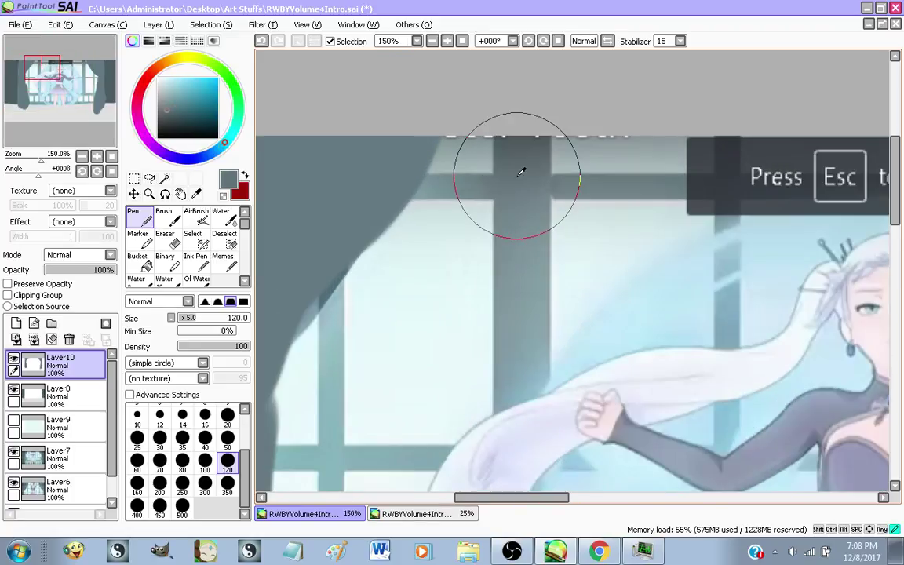
{"action": "scroll", "coordinate": [327, 417], "scroll_direction": "down", "scroll_amount": 4}
{"action": "scroll", "coordinate": [340, 373], "scroll_direction": "down", "scroll_amount": 1}
{"action": "scroll", "coordinate": [420, 391], "scroll_direction": "up", "scroll_amount": 1}
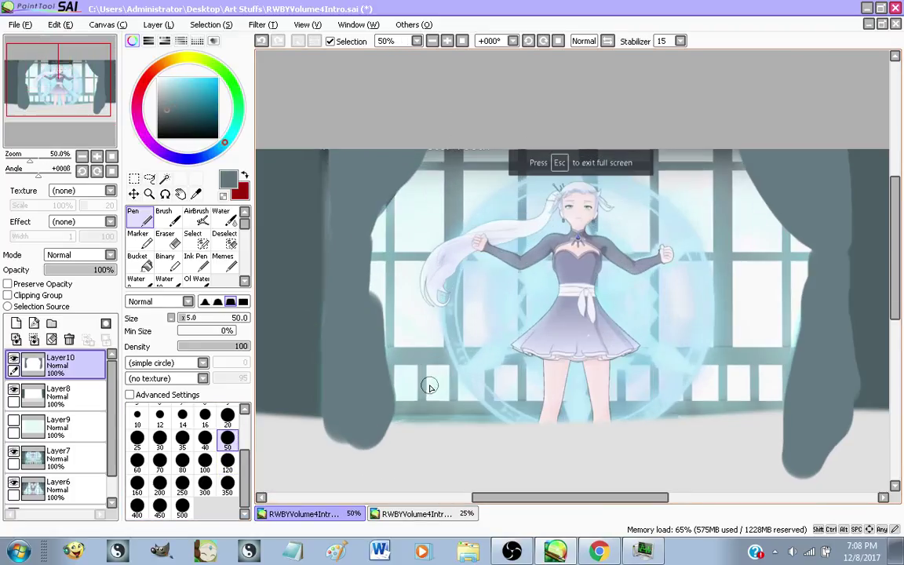
{"action": "left_click", "coordinate": [15, 324]}
{"action": "left_click_drag", "start_coordinate": [74, 367], "coordinate": [90, 401]}
{"action": "scroll", "coordinate": [409, 390], "scroll_direction": "down", "scroll_amount": 1}
{"action": "scroll", "coordinate": [446, 415], "scroll_direction": "up", "scroll_amount": 1}
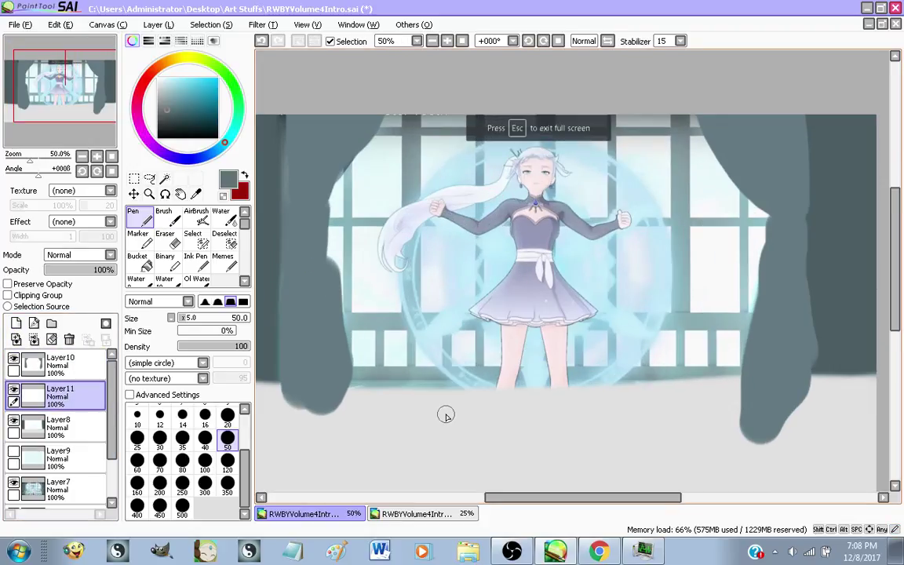
Paint three vertical window bars in grey from the frame's top edge down over the floor, the third in front of the character
{"action": "left_click_drag", "start_coordinate": [414, 80], "coordinate": [412, 470]}
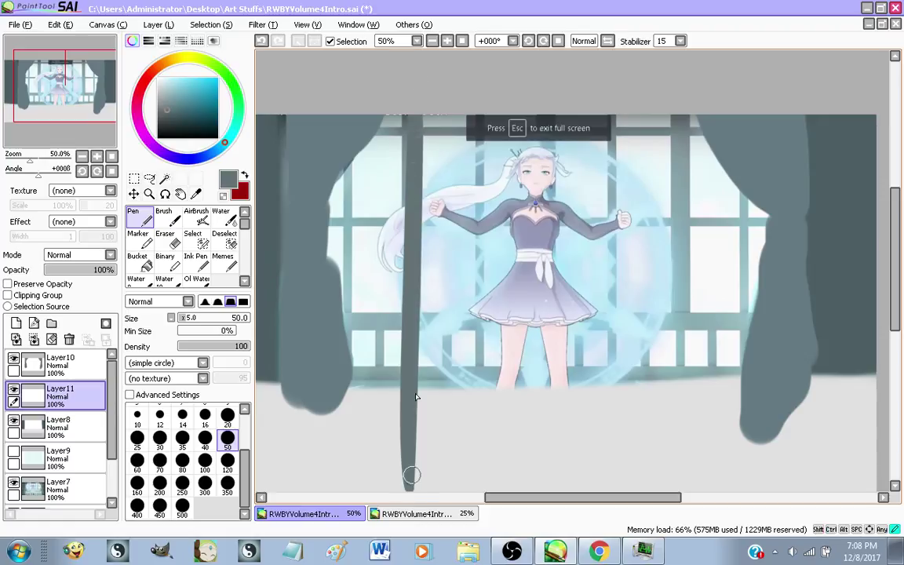
{"action": "key", "text": "ctrl+z"}
{"action": "left_click_drag", "start_coordinate": [399, 91], "coordinate": [416, 439]}
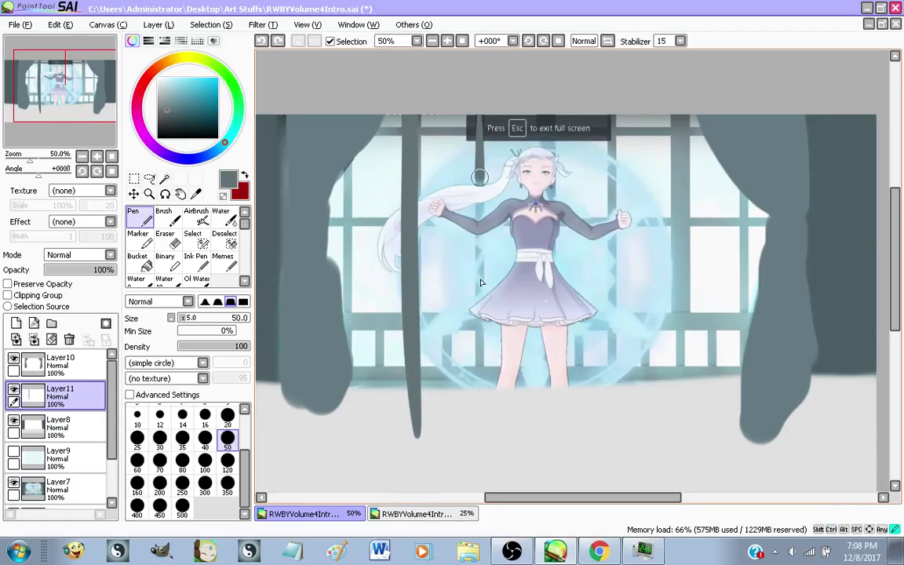
{"action": "left_click_drag", "start_coordinate": [479, 177], "coordinate": [487, 443]}
{"action": "left_click_drag", "start_coordinate": [543, 93], "coordinate": [552, 485]}
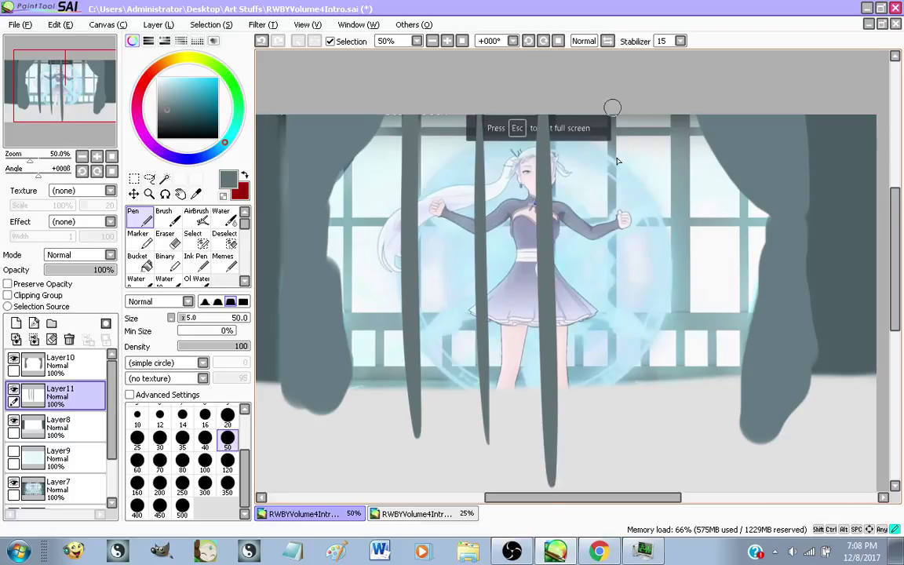
Paint two more vertical window bars between the character and the right curtain, running from the top edge past the floor line
{"action": "left_click_drag", "start_coordinate": [612, 108], "coordinate": [617, 400]}
{"action": "key", "text": "ctrl+z"}
{"action": "left_click_drag", "start_coordinate": [610, 94], "coordinate": [617, 409]}
{"action": "key", "text": "ctrl+z"}
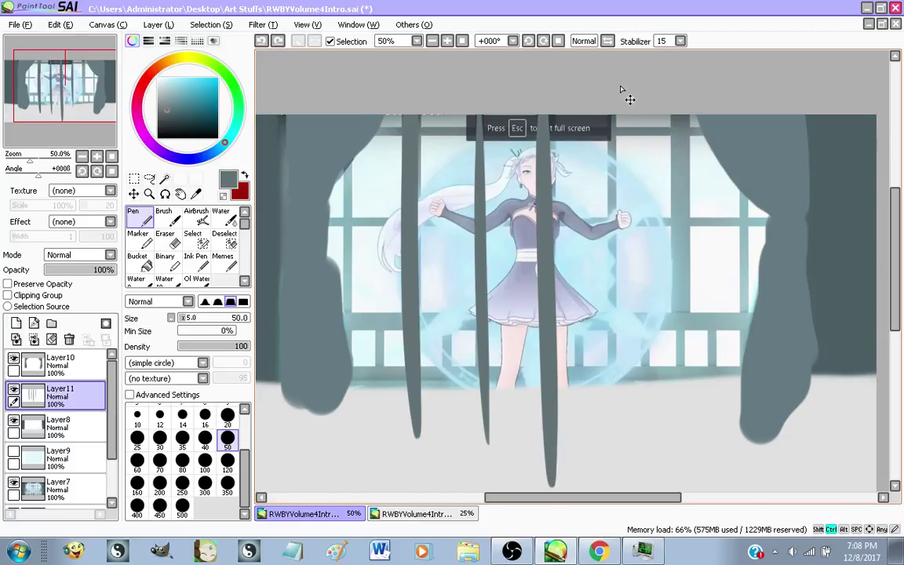
{"action": "left_click_drag", "start_coordinate": [615, 88], "coordinate": [619, 449]}
{"action": "left_click_drag", "start_coordinate": [678, 96], "coordinate": [666, 480]}
{"action": "key", "text": "ctrl+z"}
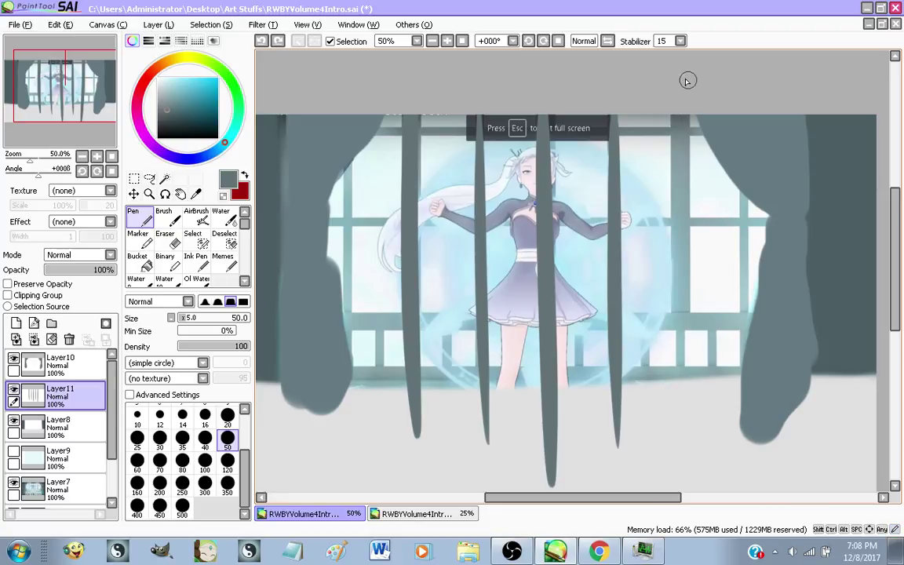
{"action": "left_click_drag", "start_coordinate": [688, 81], "coordinate": [677, 478]}
Paint the lower horizontal window bar at the character's skirt hem, running from the left curtain to the right curtain
{"action": "left_click_drag", "start_coordinate": [303, 322], "coordinate": [791, 321]}
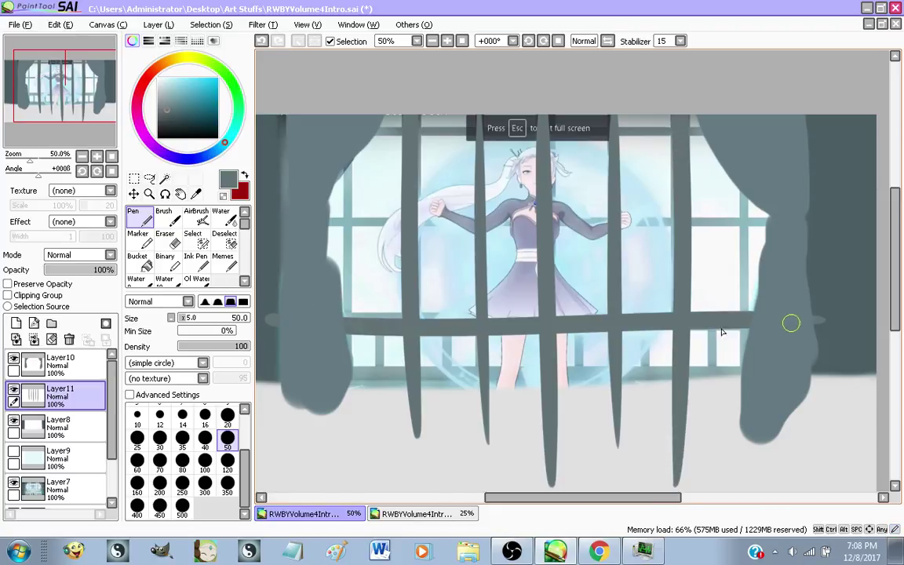
{"action": "key", "text": "ctrl+z"}
{"action": "left_click_drag", "start_coordinate": [307, 318], "coordinate": [772, 328]}
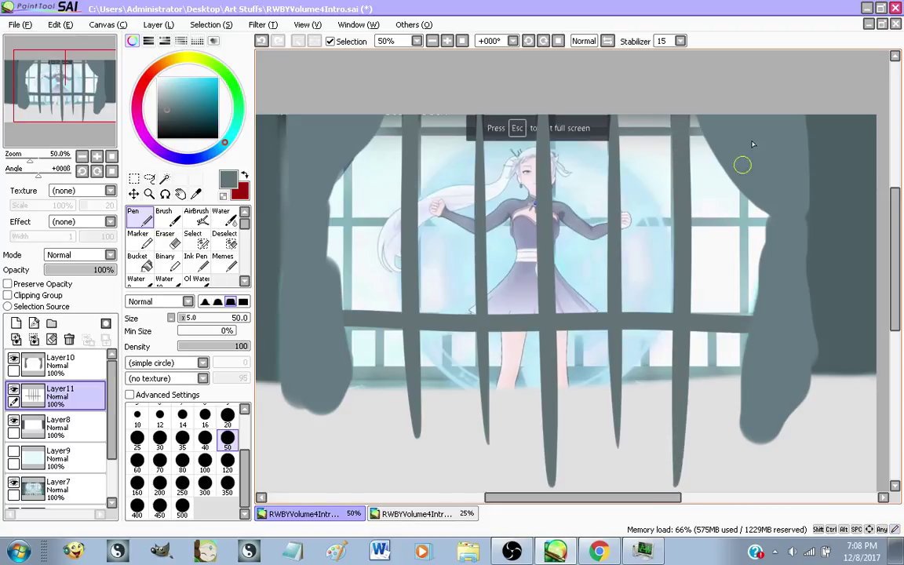
Paint the two outermost vertical bars along the inner edges of the right and left curtains
{"action": "left_click_drag", "start_coordinate": [752, 106], "coordinate": [751, 482]}
{"action": "key", "text": "ctrl+z"}
{"action": "left_click_drag", "start_coordinate": [743, 180], "coordinate": [718, 383]}
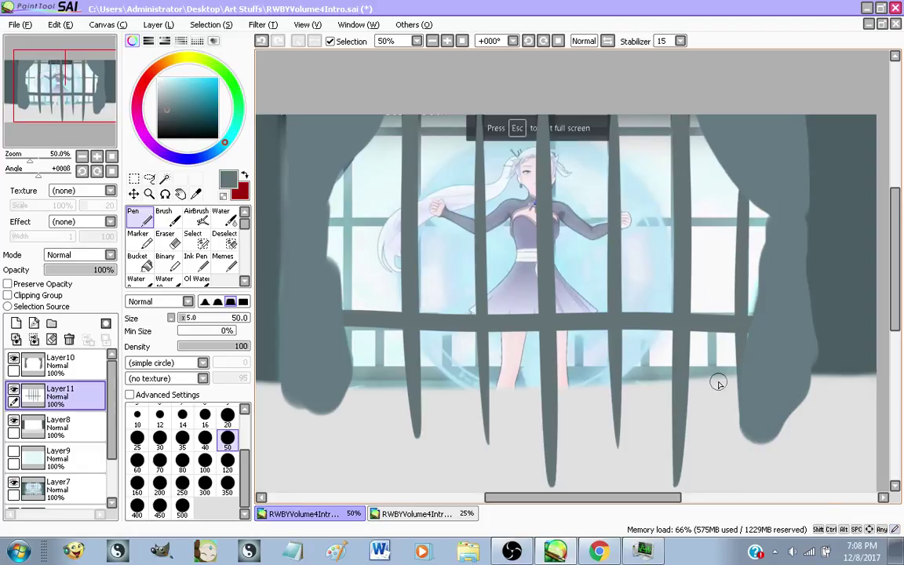
{"action": "mouse_move", "coordinate": [345, 133]}
{"action": "left_mouse_down"}
{"action": "mouse_move", "coordinate": [353, 235]}
{"action": "mouse_move", "coordinate": [353, 414]}
{"action": "left_mouse_up"}
{"action": "key", "text": "ctrl+z"}
{"action": "left_click_drag", "start_coordinate": [352, 125], "coordinate": [347, 434]}
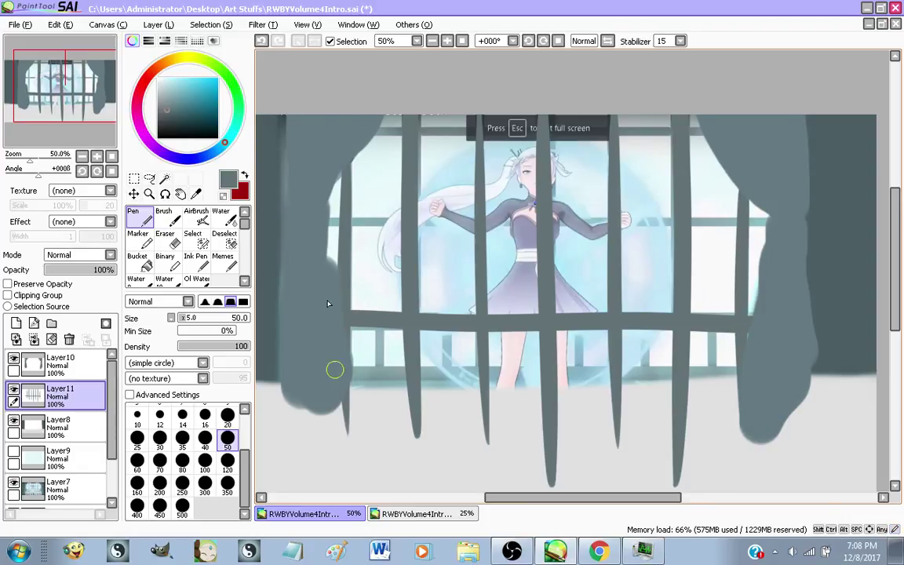
Paint the upper horizontal window bar across the character's chest from the left curtain to the right curtain
{"action": "left_click_drag", "start_coordinate": [328, 210], "coordinate": [790, 204]}
{"action": "key", "text": "ctrl+z"}
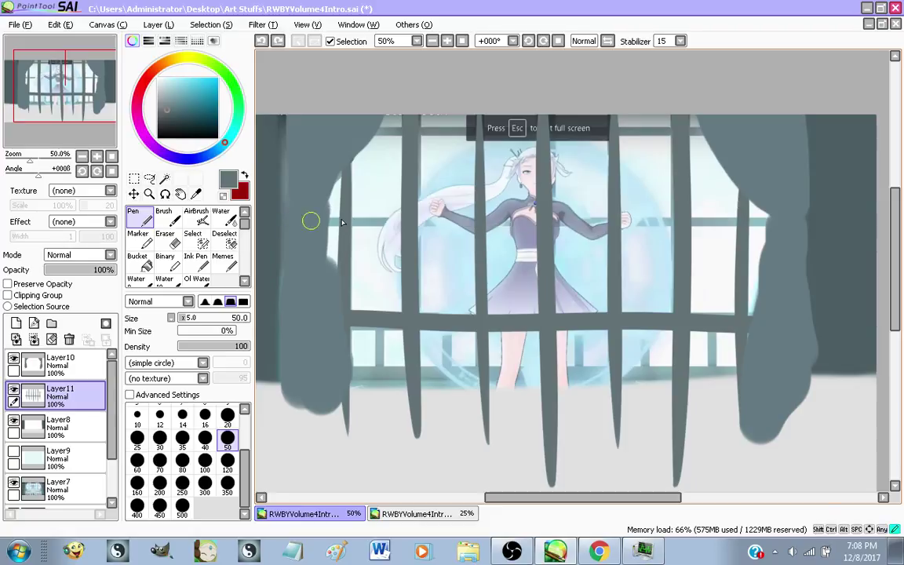
{"action": "left_click_drag", "start_coordinate": [308, 218], "coordinate": [802, 216]}
{"action": "key", "text": "ctrl+z"}
{"action": "mouse_move", "coordinate": [317, 216]}
{"action": "left_mouse_down"}
{"action": "mouse_move", "coordinate": [718, 221]}
{"action": "mouse_move", "coordinate": [769, 214]}
{"action": "left_mouse_up"}
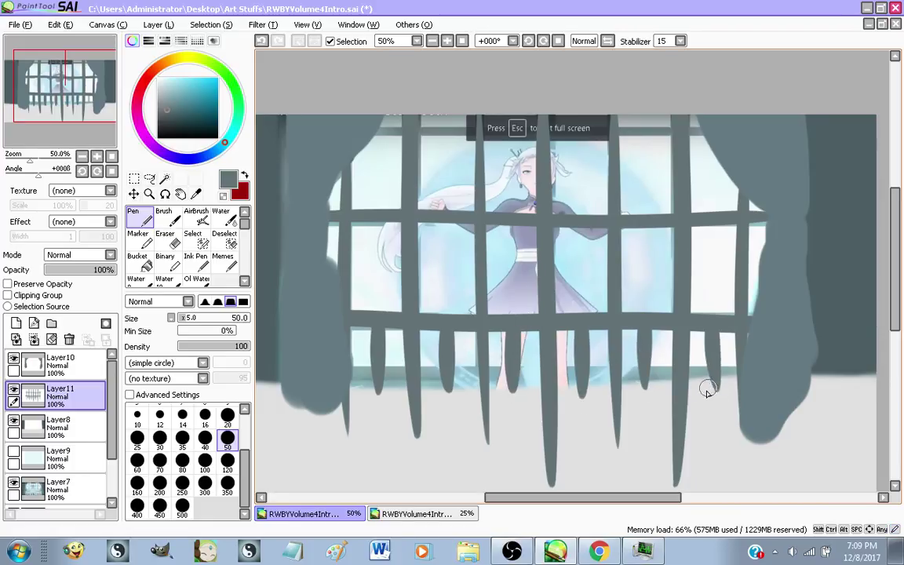
{"action": "left_click_drag", "start_coordinate": [339, 378], "coordinate": [841, 366]}
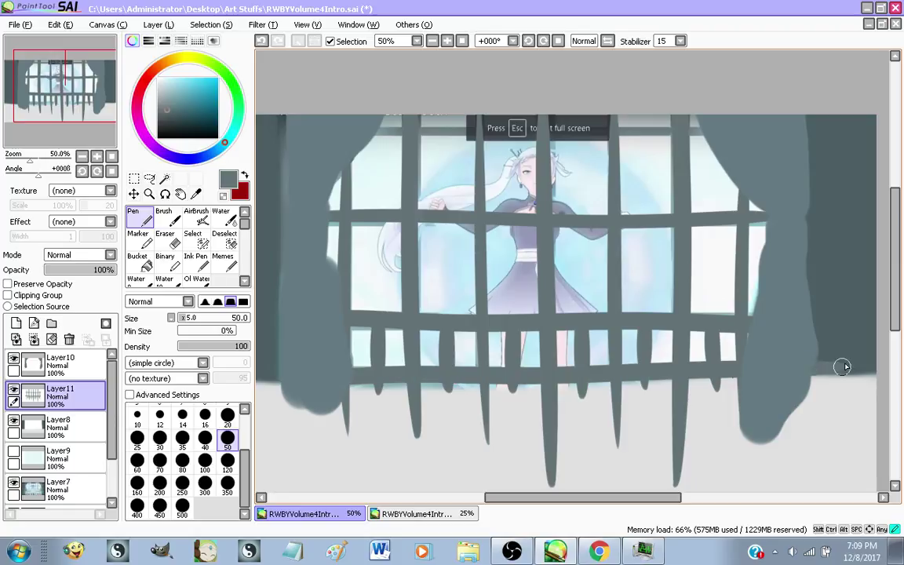
{"action": "key", "text": "ctrl+z"}
{"action": "mouse_move", "coordinate": [305, 374]}
{"action": "left_mouse_down"}
{"action": "mouse_move", "coordinate": [582, 392]}
{"action": "mouse_move", "coordinate": [847, 382]}
{"action": "left_mouse_up"}
{"action": "key", "text": "ctrl+z"}
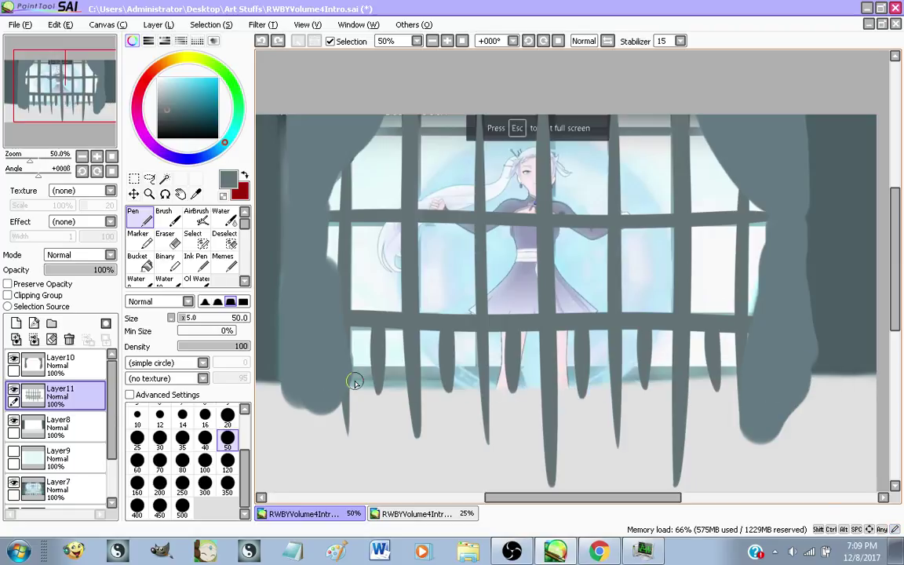
{"action": "scroll", "coordinate": [370, 370], "scroll_direction": "down", "scroll_amount": 2}
{"action": "scroll", "coordinate": [401, 392], "scroll_direction": "up", "scroll_amount": 1}
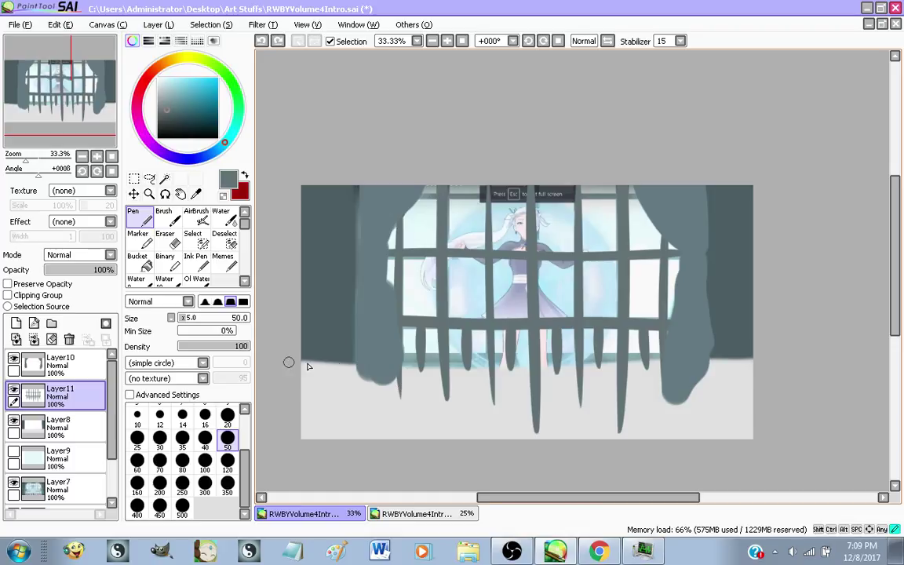
{"action": "left_click_drag", "start_coordinate": [289, 362], "coordinate": [828, 364]}
{"action": "key", "text": "ctrl+z"}
{"action": "left_click_drag", "start_coordinate": [293, 365], "coordinate": [743, 369]}
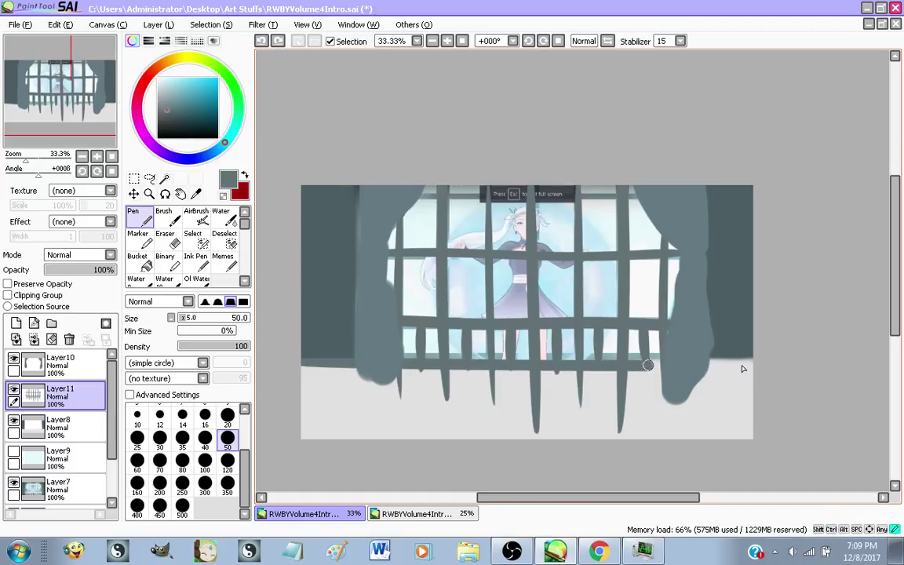
{"action": "key", "text": "ctrl+z"}
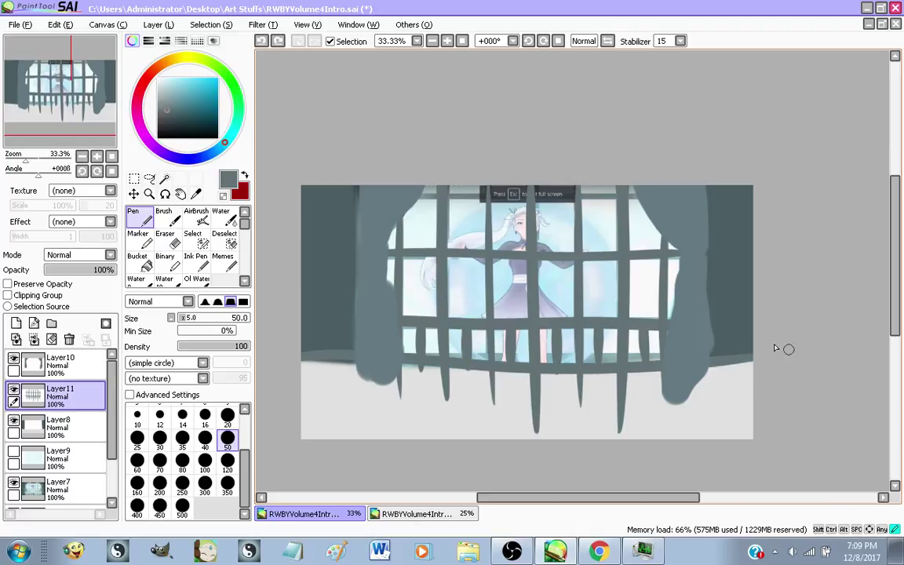
{"action": "left_click_drag", "start_coordinate": [452, 367], "coordinate": [775, 373]}
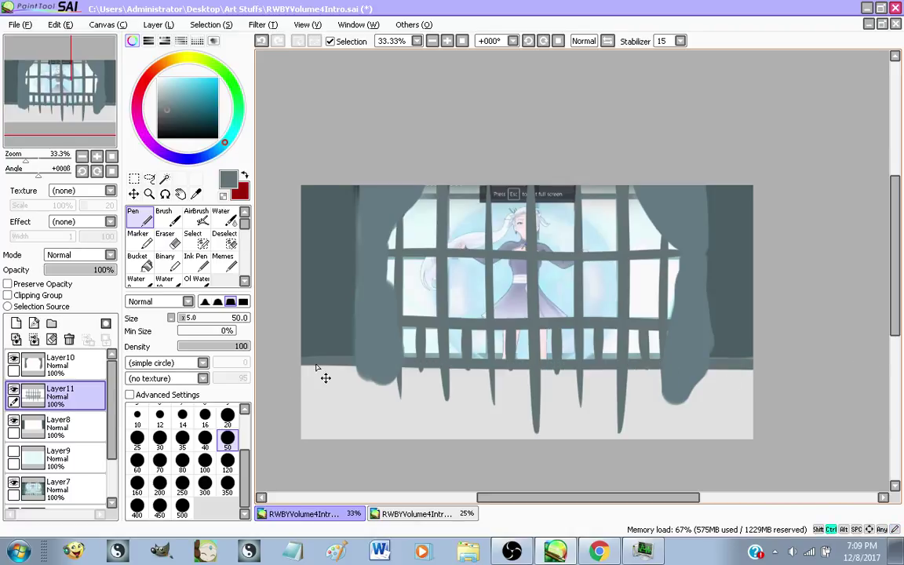
{"action": "key", "text": "ctrl+z"}
{"action": "left_click_drag", "start_coordinate": [272, 362], "coordinate": [852, 372]}
{"action": "key", "text": "ctrl+z"}
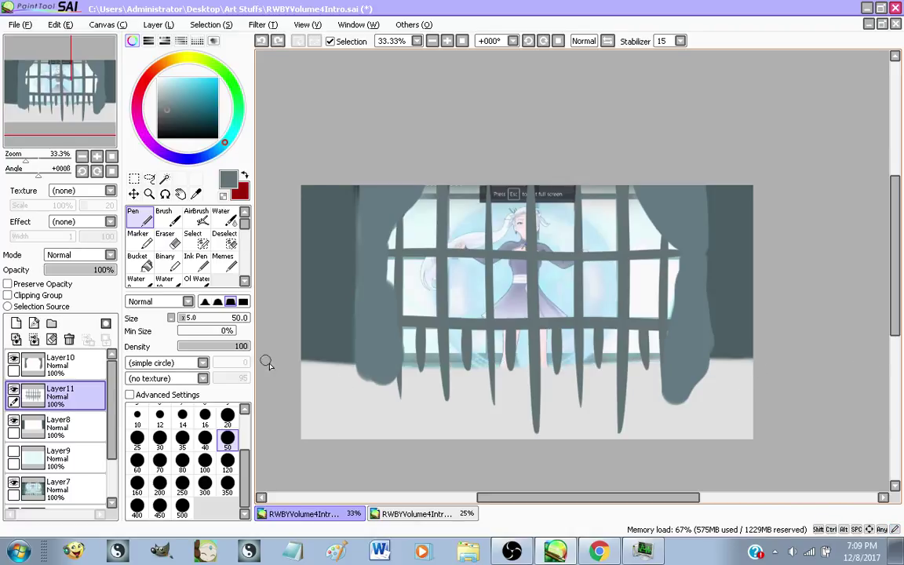
{"action": "left_click_drag", "start_coordinate": [267, 363], "coordinate": [768, 371]}
{"action": "key", "text": "ctrl+z"}
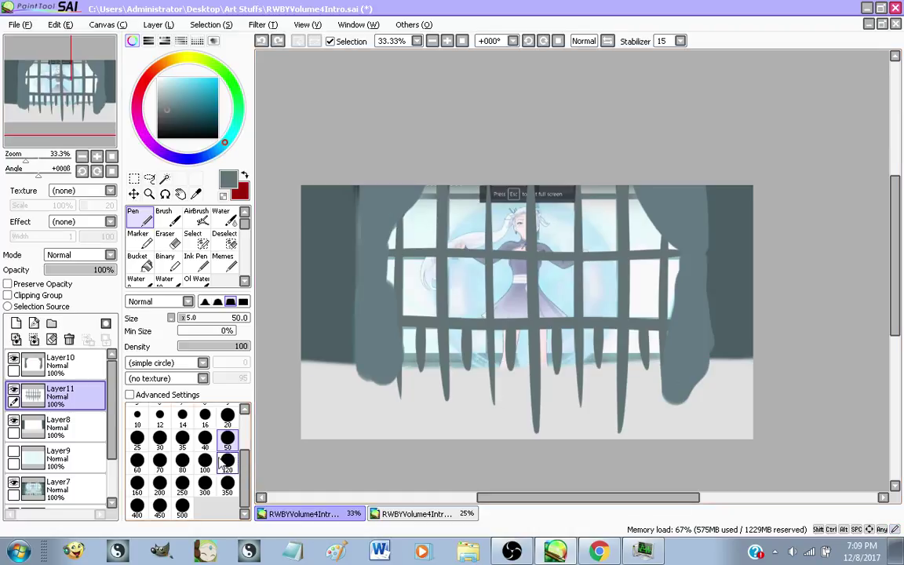
Paint a thick base rail along the floor line across the full frame width with the Pen at size 120
{"action": "left_click_drag", "start_coordinate": [292, 370], "coordinate": [811, 363]}
{"action": "key", "text": "ctrl+z"}
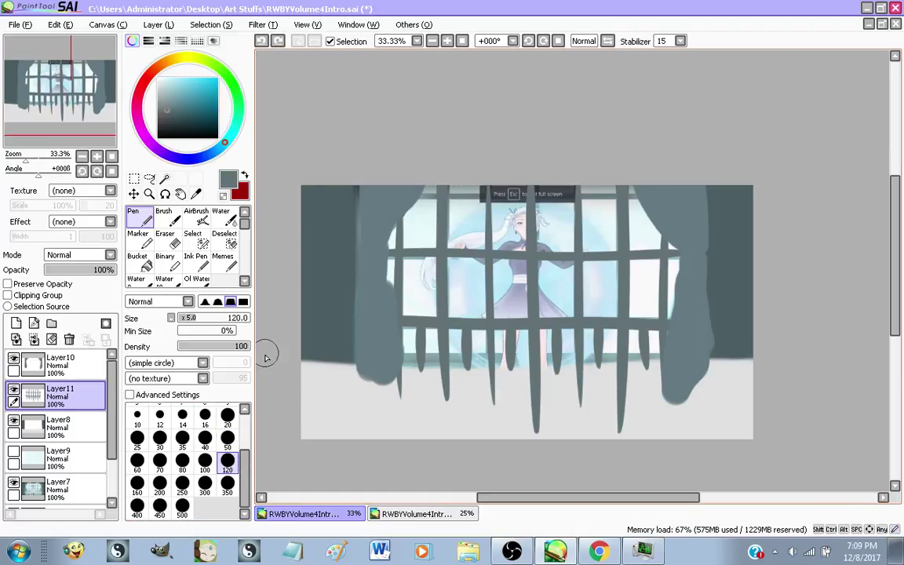
{"action": "left_click_drag", "start_coordinate": [271, 367], "coordinate": [842, 376]}
{"action": "key", "text": "ctrl+z"}
{"action": "left_click_drag", "start_coordinate": [278, 359], "coordinate": [835, 358]}
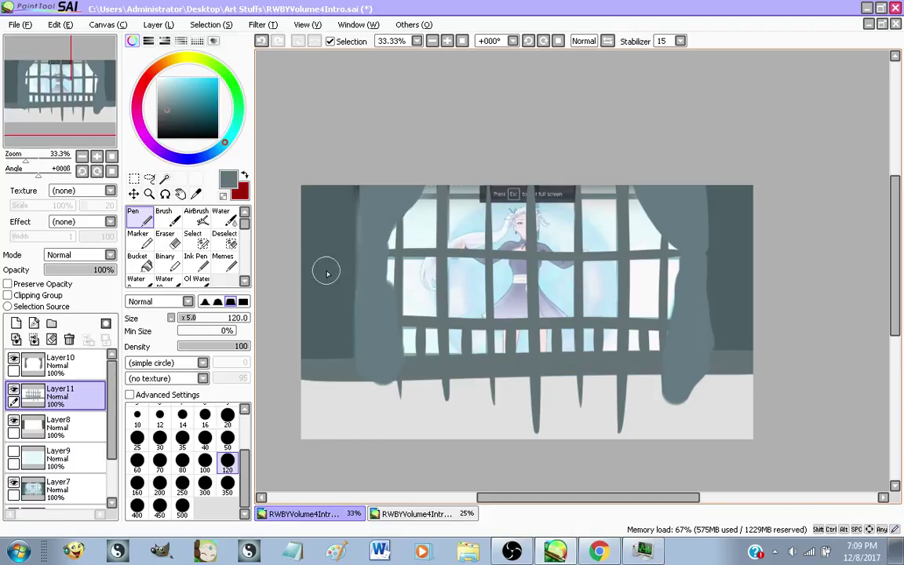
Erase the bar ends that hang over the floor below the base rail, using the Eraser at size 500 and density 100
{"action": "left_click", "coordinate": [164, 235]}
{"action": "scroll", "coordinate": [430, 468], "scroll_direction": "up", "scroll_amount": 3}
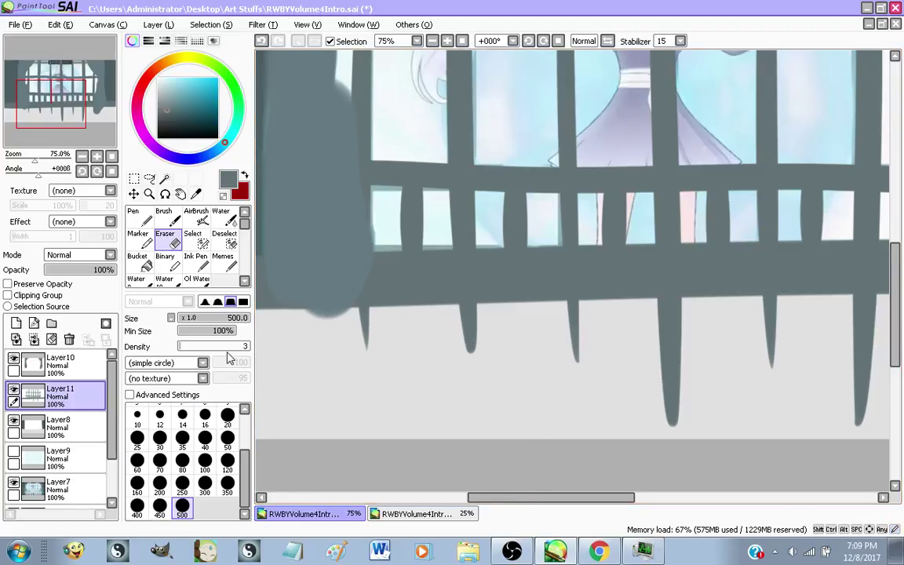
{"action": "scroll", "coordinate": [439, 306], "scroll_direction": "down", "scroll_amount": 3}
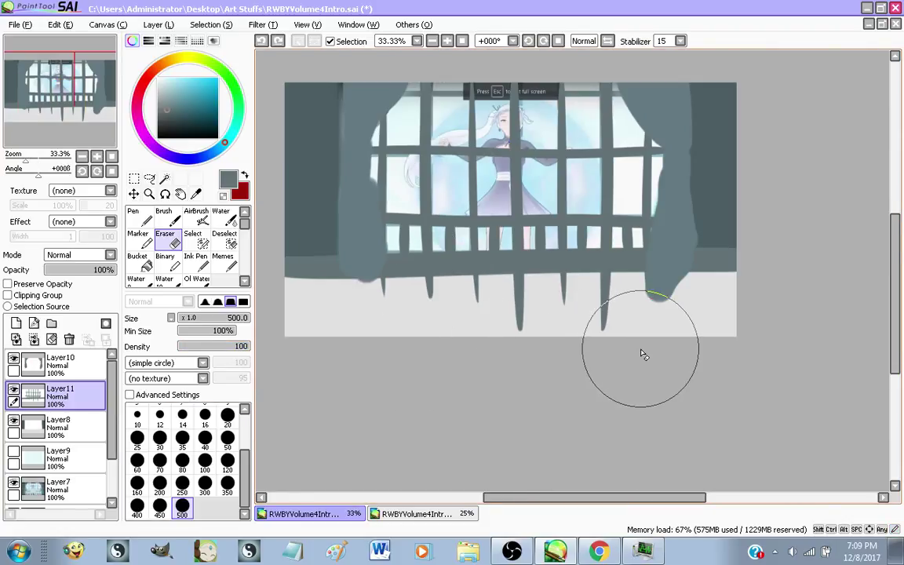
{"action": "scroll", "coordinate": [605, 343], "scroll_direction": "up", "scroll_amount": 1}
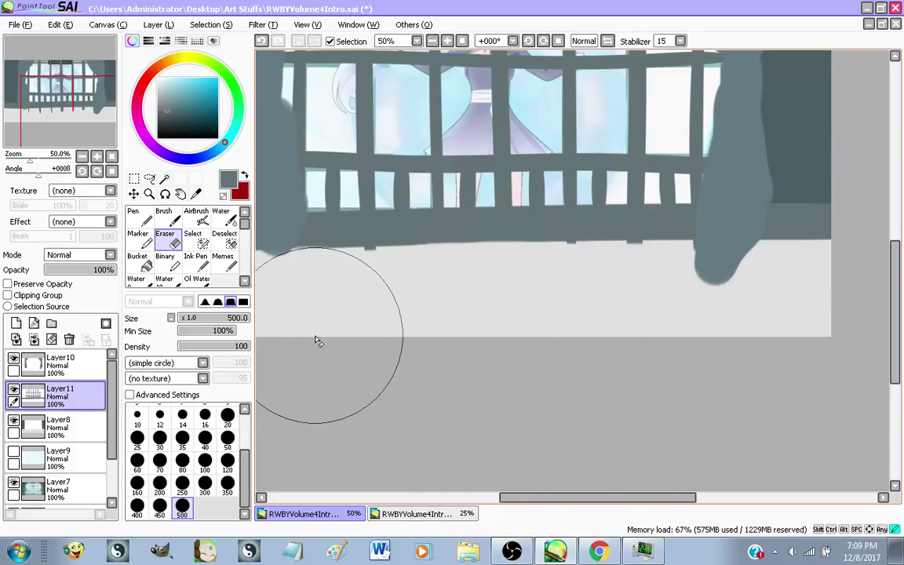
{"action": "mouse_move", "coordinate": [316, 337]}
{"action": "left_mouse_down"}
{"action": "mouse_move", "coordinate": [688, 340]}
{"action": "mouse_move", "coordinate": [541, 330]}
{"action": "mouse_move", "coordinate": [679, 326]}
{"action": "mouse_move", "coordinate": [837, 338]}
{"action": "left_mouse_up"}
{"action": "scroll", "coordinate": [838, 339], "scroll_direction": "down", "scroll_amount": 2}
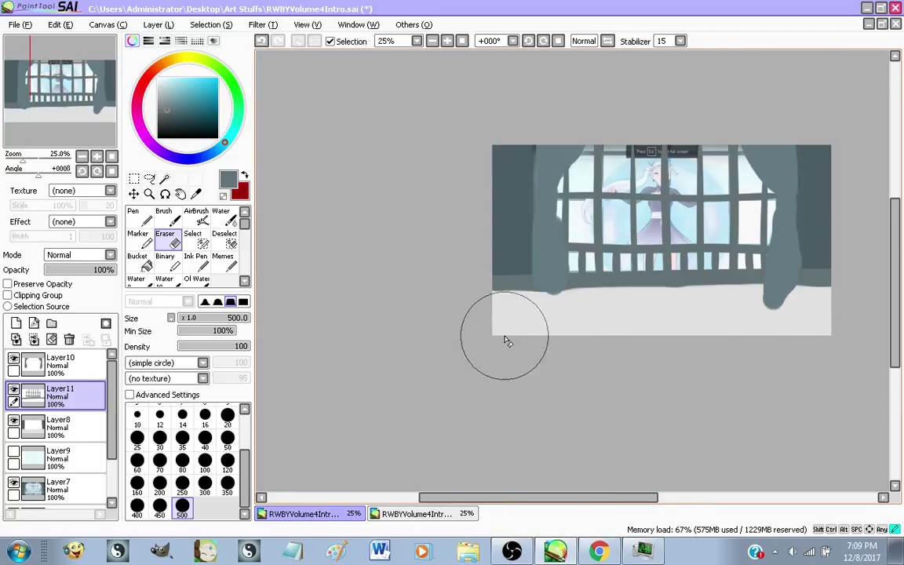
{"action": "scroll", "coordinate": [471, 349], "scroll_direction": "down", "scroll_amount": 1}
{"action": "scroll", "coordinate": [592, 341], "scroll_direction": "up", "scroll_amount": 2}
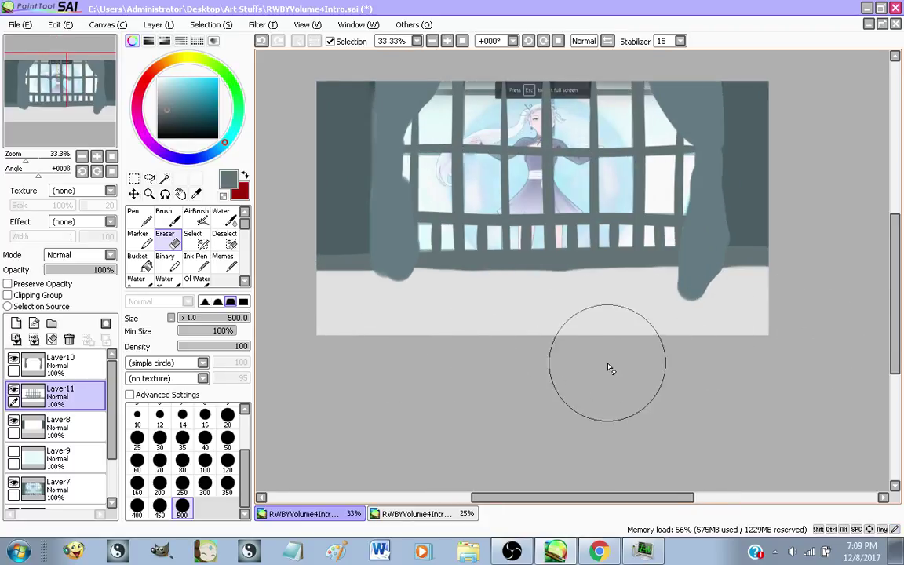
{"action": "scroll", "coordinate": [604, 292], "scroll_direction": "down", "scroll_amount": 1}
{"action": "scroll", "coordinate": [575, 335], "scroll_direction": "up", "scroll_amount": 2}
{"action": "scroll", "coordinate": [542, 306], "scroll_direction": "down", "scroll_amount": 2}
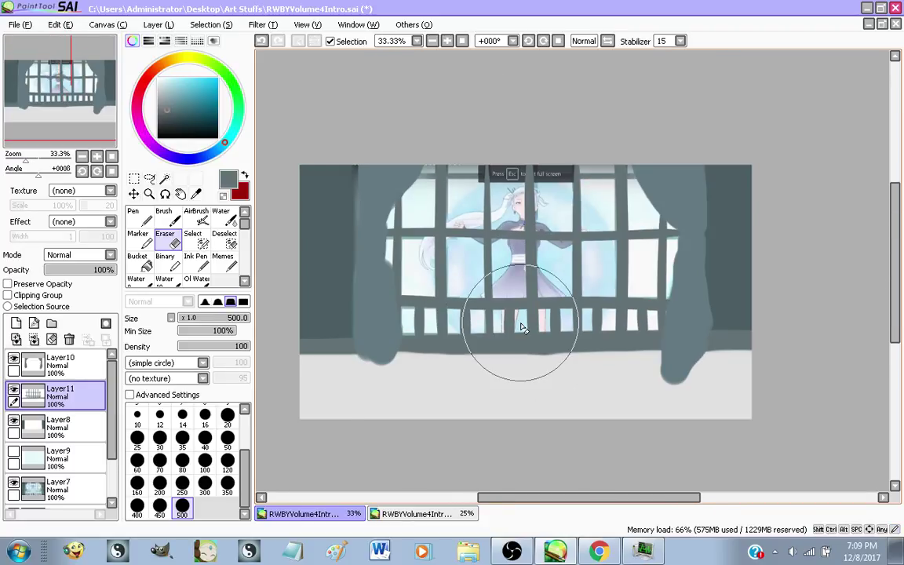
Paint over the left curtain's outer edge from the top down to the hem on Layer10, using the Pen at size 120
{"action": "scroll", "coordinate": [423, 220], "scroll_direction": "up", "scroll_amount": 3}
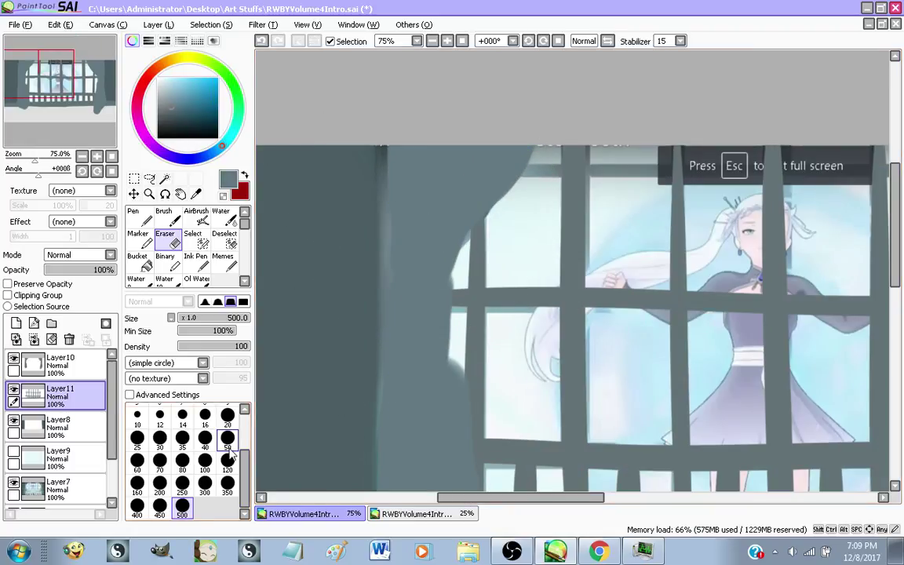
{"action": "left_click", "coordinate": [74, 363]}
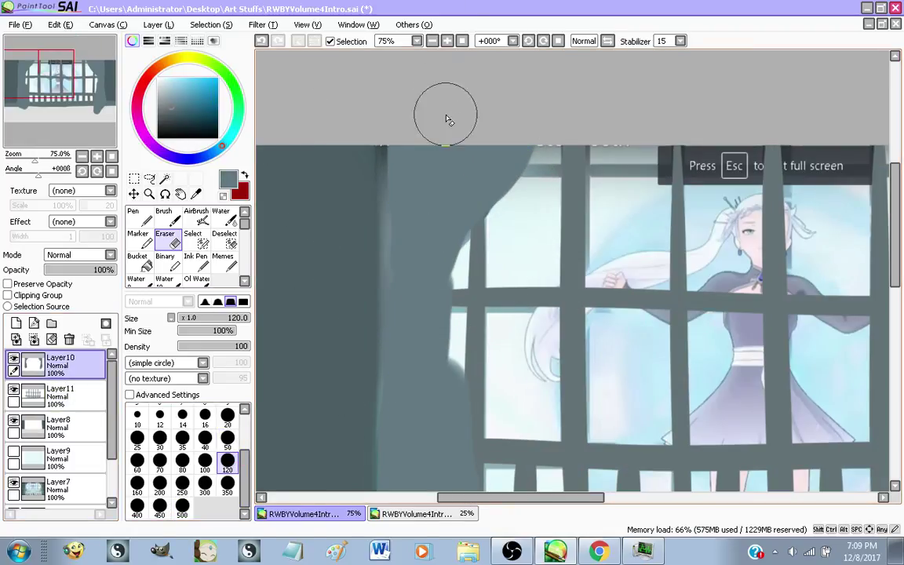
{"action": "left_click_drag", "start_coordinate": [414, 150], "coordinate": [409, 204]}
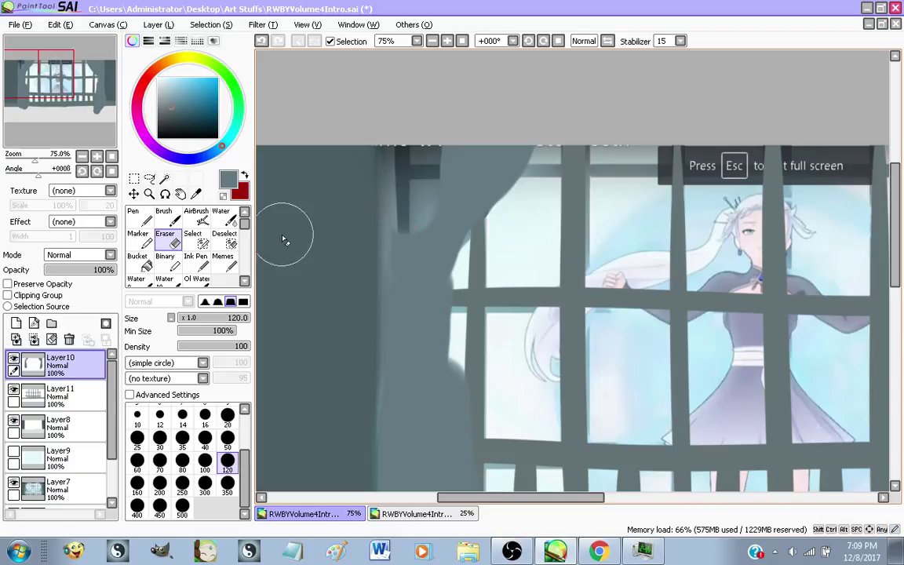
{"action": "key", "text": "ctrl+z"}
{"action": "key", "text": "n"}
{"action": "left_click_drag", "start_coordinate": [406, 140], "coordinate": [407, 223]}
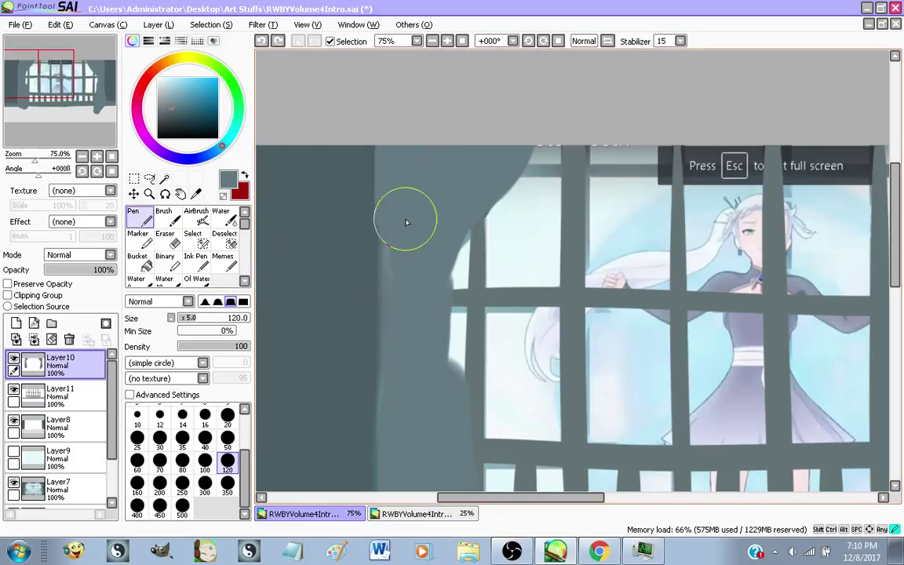
{"action": "scroll", "coordinate": [370, 145], "scroll_direction": "down", "scroll_amount": 3}
{"action": "scroll", "coordinate": [384, 256], "scroll_direction": "up", "scroll_amount": 3}
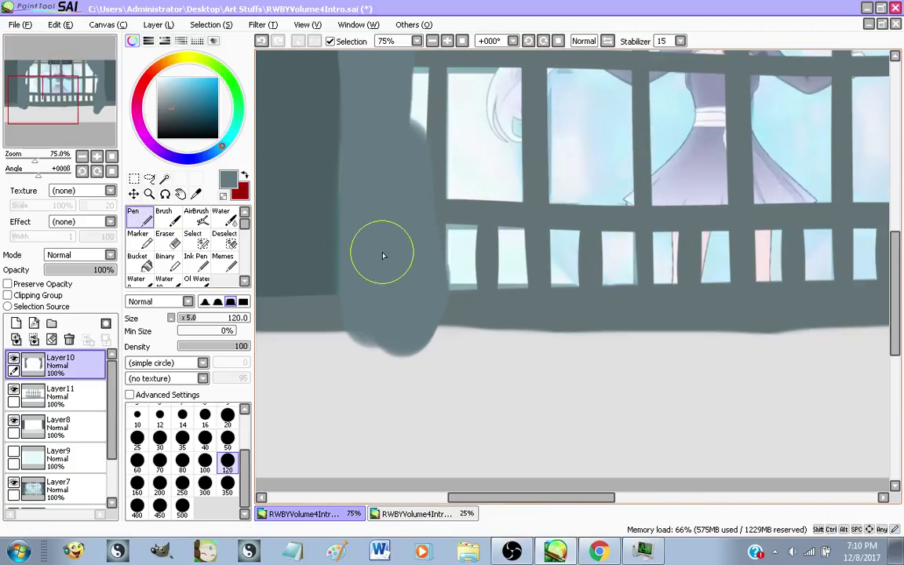
{"action": "mouse_move", "coordinate": [367, 213]}
{"action": "left_mouse_down"}
{"action": "mouse_move", "coordinate": [355, 344]}
{"action": "mouse_move", "coordinate": [388, 313]}
{"action": "left_mouse_up"}
{"action": "scroll", "coordinate": [387, 313], "scroll_direction": "down", "scroll_amount": 3}
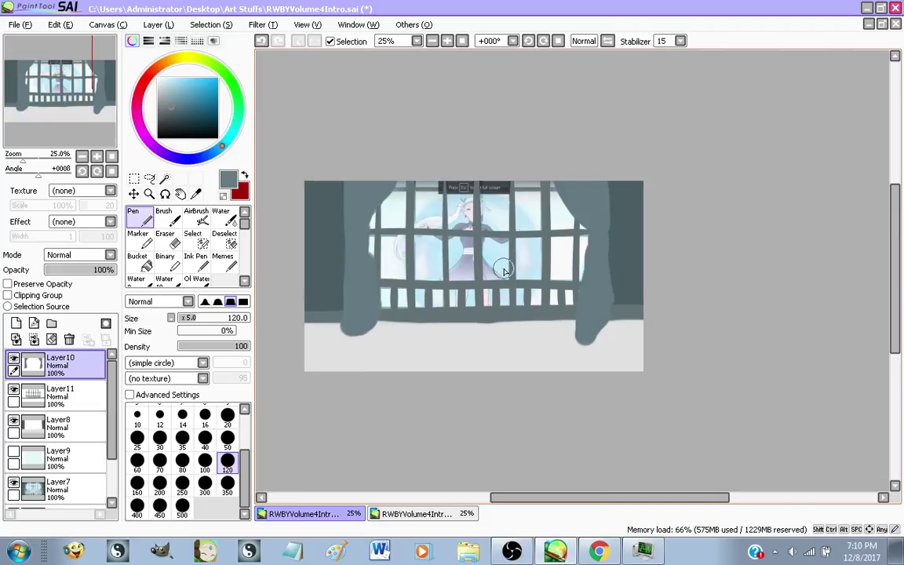
Fill out the right curtain's outer edge with a second rounded lobe at its hem, and check it against the Layer9 window fill
{"action": "scroll", "coordinate": [630, 283], "scroll_direction": "up", "scroll_amount": 2}
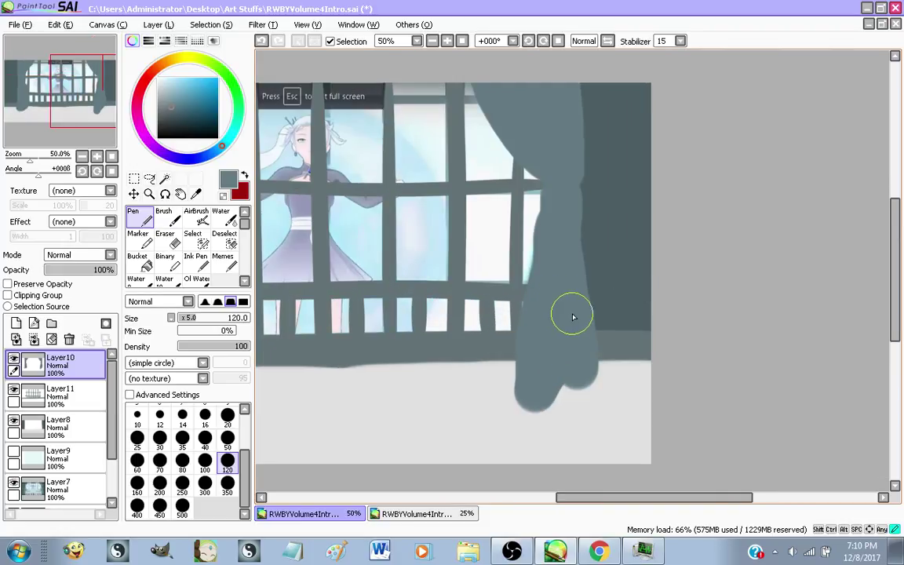
{"action": "scroll", "coordinate": [560, 329], "scroll_direction": "down", "scroll_amount": 2}
{"action": "scroll", "coordinate": [547, 183], "scroll_direction": "up", "scroll_amount": 1}
{"action": "scroll", "coordinate": [571, 179], "scroll_direction": "down", "scroll_amount": 1}
{"action": "scroll", "coordinate": [369, 301], "scroll_direction": "up", "scroll_amount": 1}
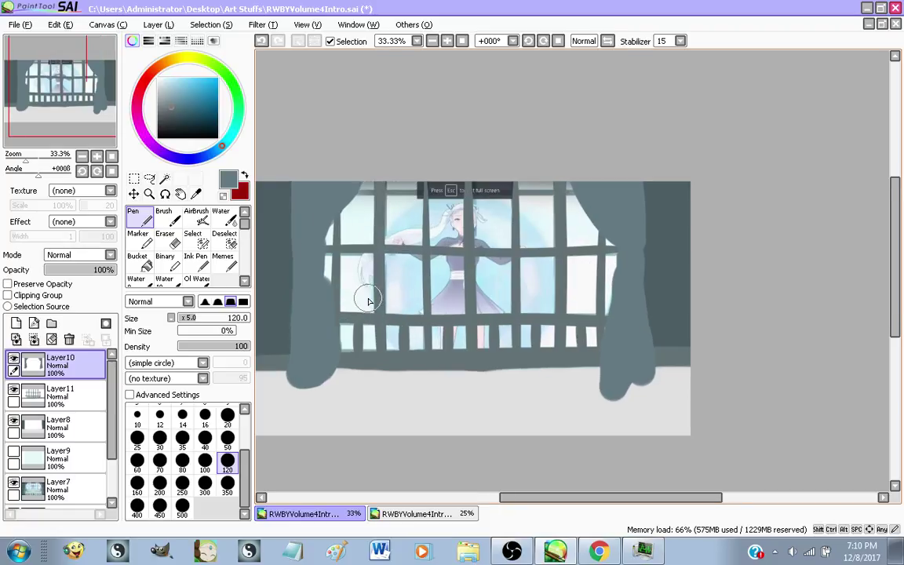
{"action": "left_click", "coordinate": [14, 452]}
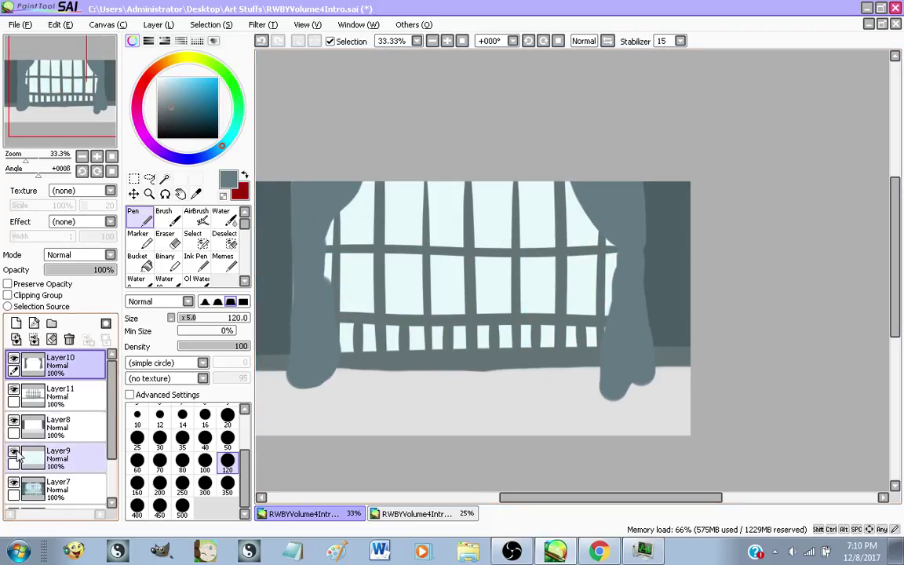
{"action": "left_click", "coordinate": [14, 453]}
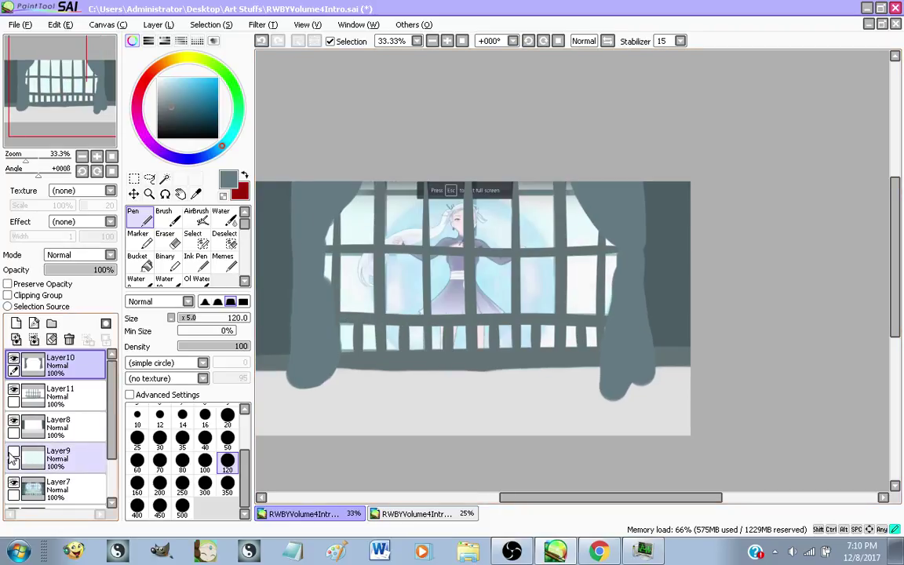
Paint a horizontal bar across the top of the window on Layer11 with the Pen at size 50
{"action": "scroll", "coordinate": [287, 201], "scroll_direction": "up", "scroll_amount": 3}
{"action": "scroll", "coordinate": [487, 377], "scroll_direction": "up", "scroll_amount": 2}
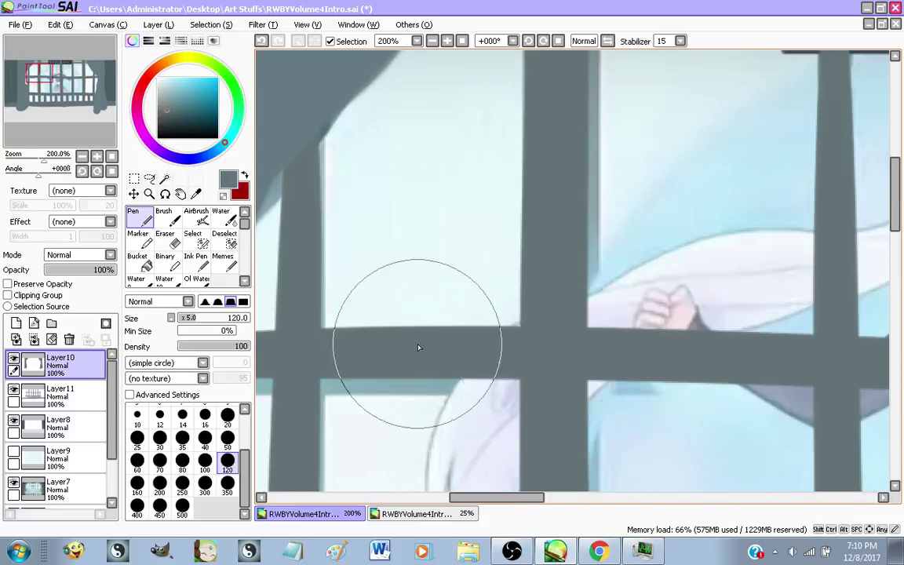
{"action": "scroll", "coordinate": [417, 347], "scroll_direction": "down", "scroll_amount": 3}
{"action": "left_click", "coordinate": [84, 396]}
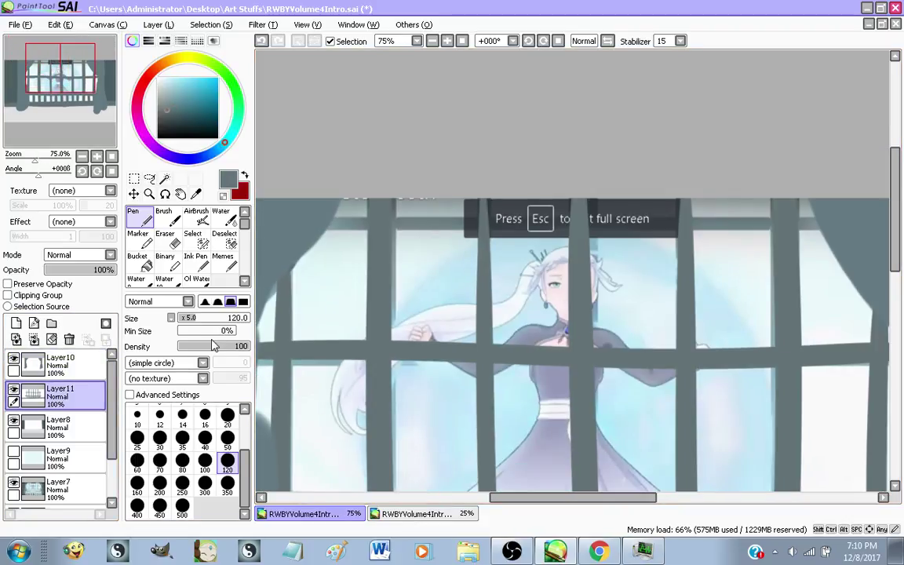
{"action": "scroll", "coordinate": [430, 303], "scroll_direction": "down", "scroll_amount": 2}
{"action": "scroll", "coordinate": [353, 320], "scroll_direction": "up", "scroll_amount": 1}
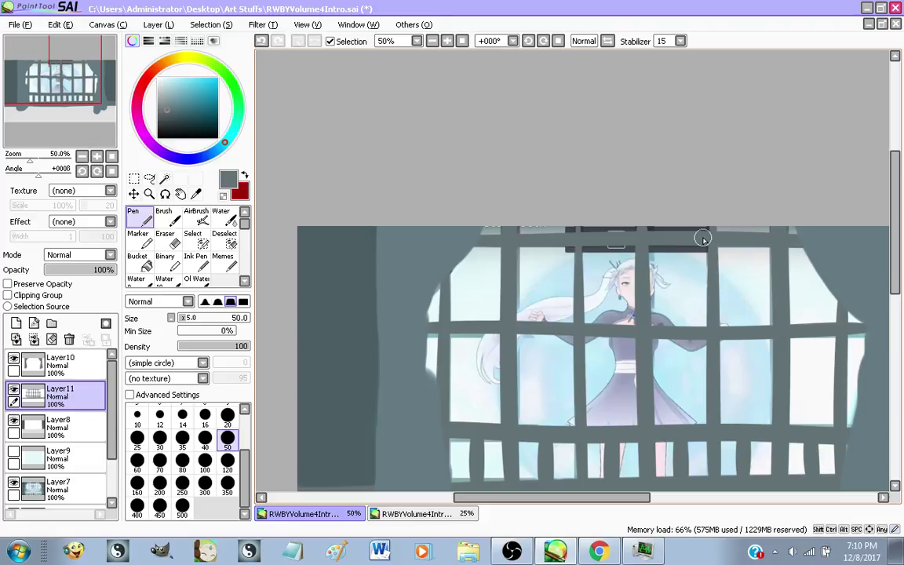
{"action": "scroll", "coordinate": [757, 357], "scroll_direction": "down", "scroll_amount": 2}
{"action": "scroll", "coordinate": [736, 285], "scroll_direction": "up", "scroll_amount": 1}
{"action": "scroll", "coordinate": [638, 412], "scroll_direction": "down", "scroll_amount": 2}
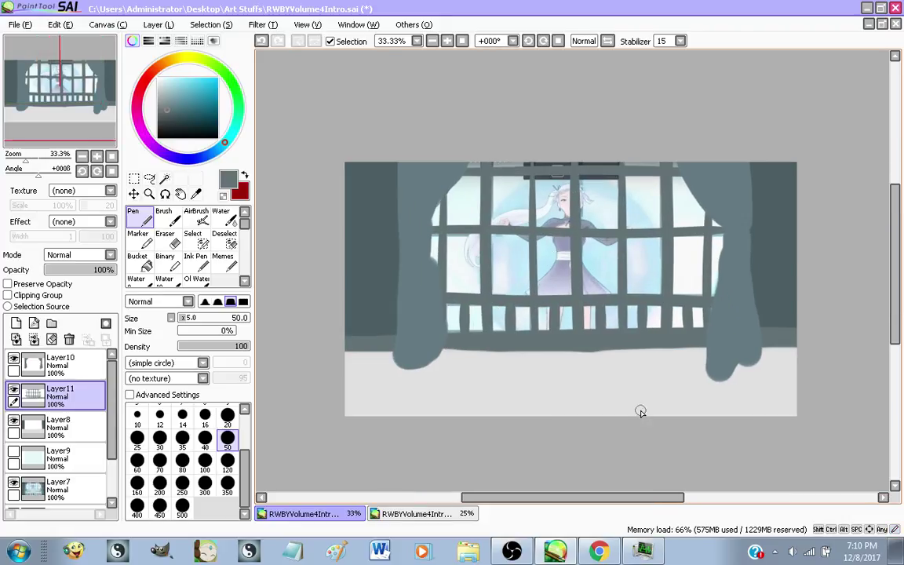
Merge the curtain layer Layer10 down through Layer11 and Layer8 into the visible Layer9
{"action": "scroll", "coordinate": [601, 249], "scroll_direction": "up", "scroll_amount": 1}
{"action": "left_click", "coordinate": [59, 362]}
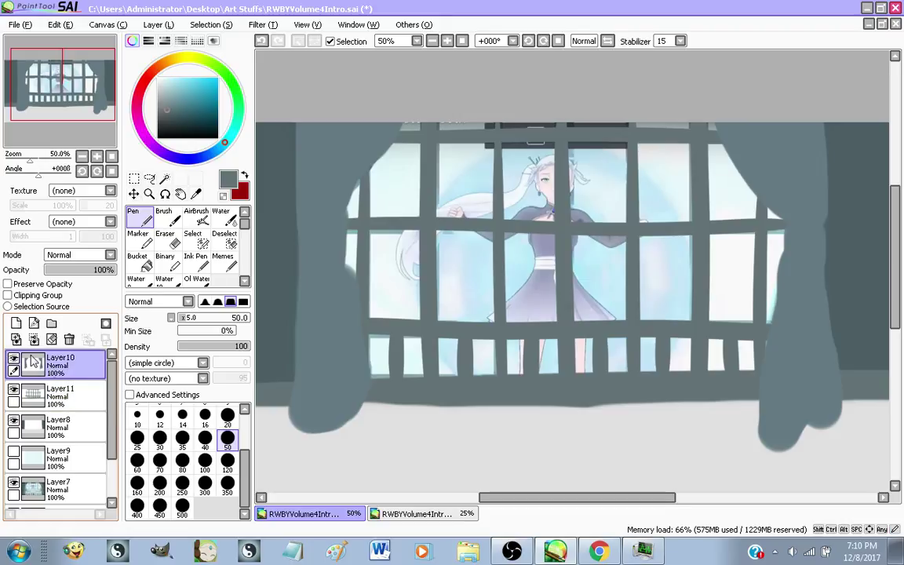
{"action": "left_click", "coordinate": [34, 340]}
{"action": "left_click", "coordinate": [35, 341]}
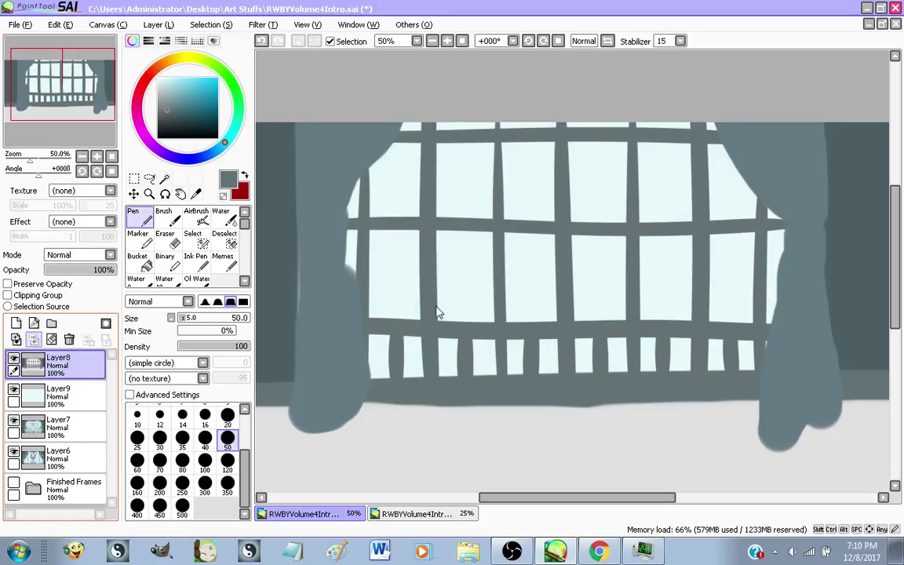
{"action": "key", "text": "ctrl+e"}
{"action": "scroll", "coordinate": [431, 293], "scroll_direction": "down", "scroll_amount": 2}
{"action": "scroll", "coordinate": [431, 297], "scroll_direction": "up", "scroll_amount": 2}
{"action": "scroll", "coordinate": [365, 312], "scroll_direction": "down", "scroll_amount": 1}
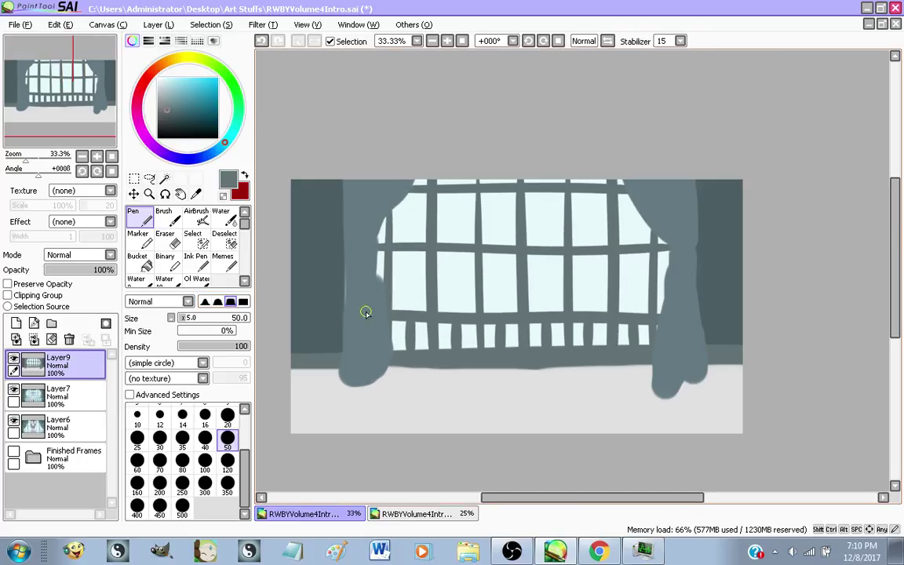
Hide the merged Layer9 and sample the dark olive colour of the left wall sconce in the reference screenshot
{"action": "left_click", "coordinate": [14, 359]}
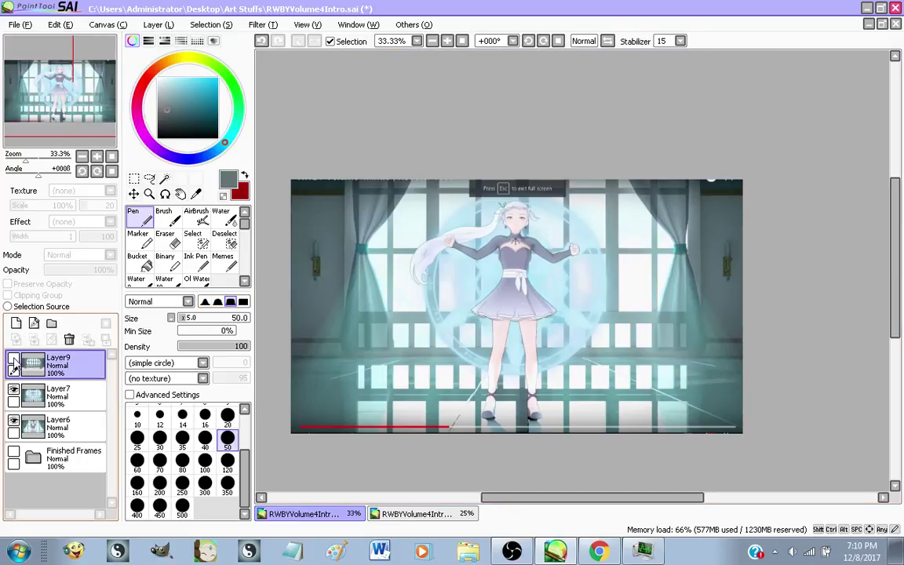
{"action": "left_click", "coordinate": [13, 359]}
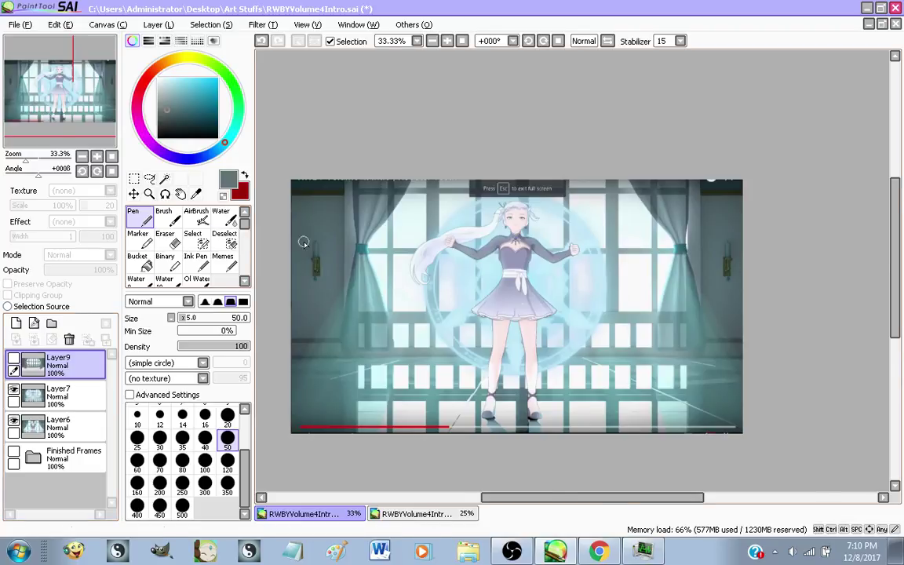
{"action": "scroll", "coordinate": [309, 243], "scroll_direction": "up", "scroll_amount": 4}
{"action": "right_click", "coordinate": [329, 322]}
{"action": "scroll", "coordinate": [320, 309], "scroll_direction": "down", "scroll_amount": 3}
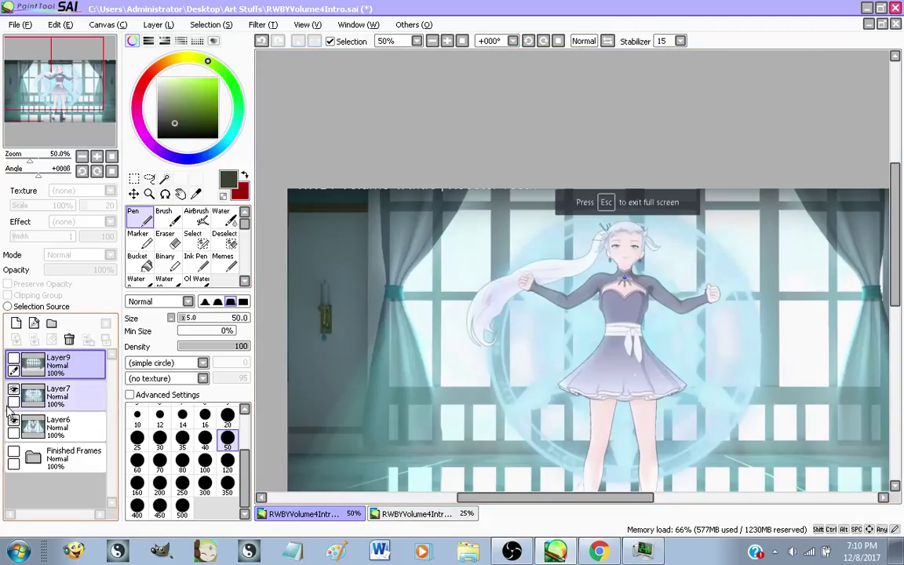
Show Layer9 again and paint a short vertical olive sconce on each side wall with the Pen at size 50
{"action": "left_click", "coordinate": [13, 360]}
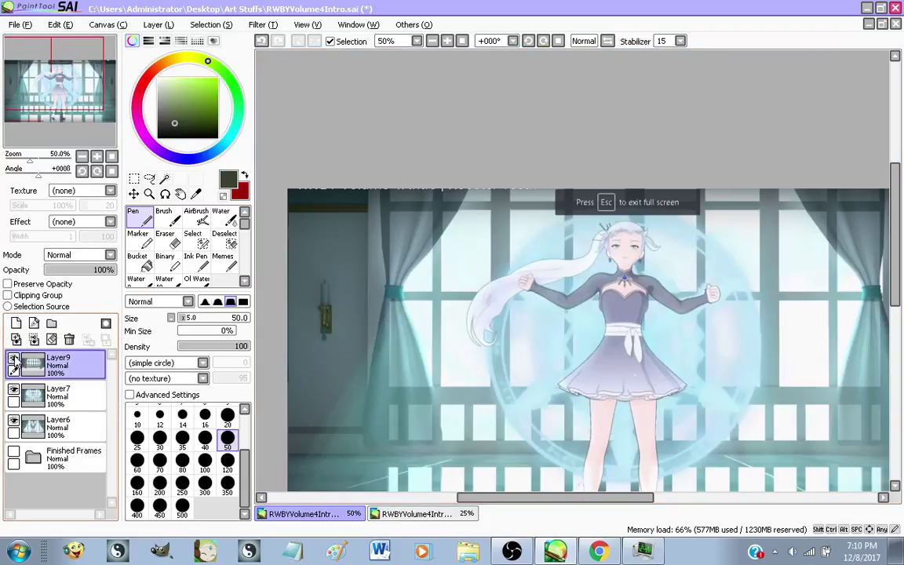
{"action": "left_click", "coordinate": [14, 360]}
{"action": "scroll", "coordinate": [322, 323], "scroll_direction": "down", "scroll_amount": 1}
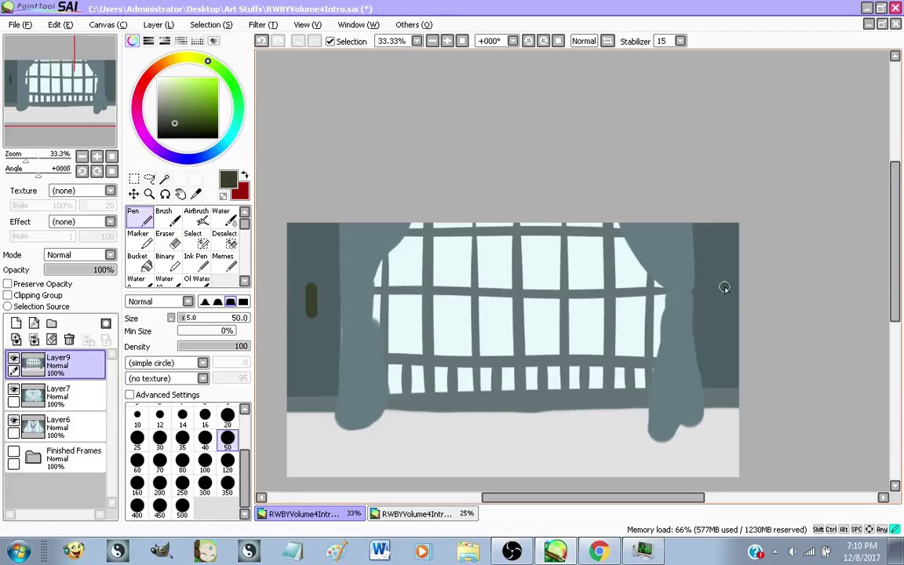
{"action": "left_click_drag", "start_coordinate": [724, 288], "coordinate": [722, 314]}
{"action": "scroll", "coordinate": [722, 312], "scroll_direction": "down", "scroll_amount": 1}
{"action": "scroll", "coordinate": [551, 296], "scroll_direction": "up", "scroll_amount": 1}
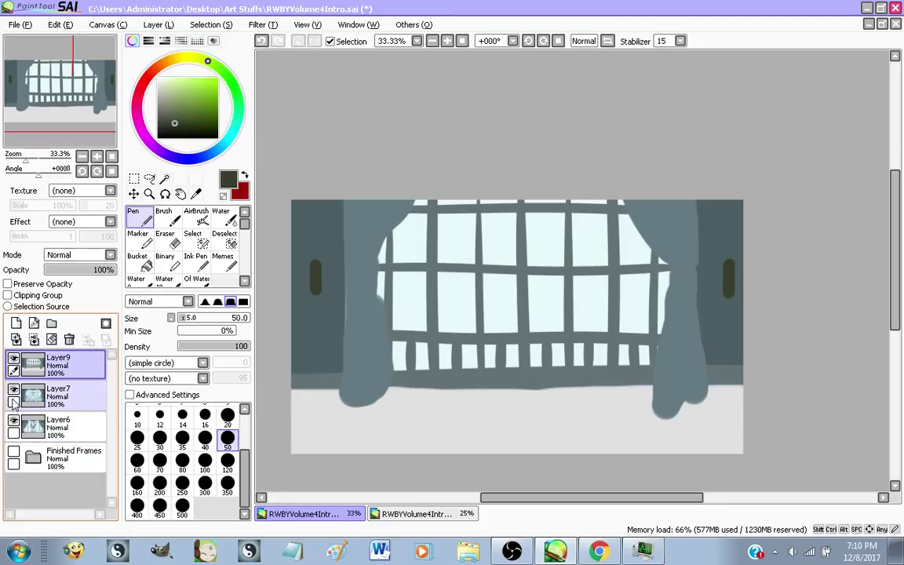
Hide the merged Layer9 to reveal the full reference screenshot
{"action": "left_click", "coordinate": [13, 360]}
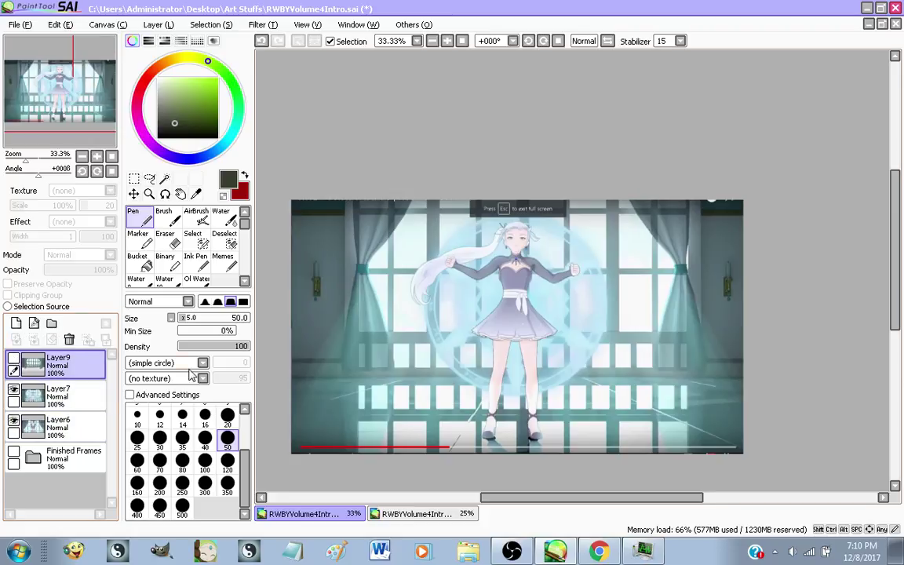
{"action": "scroll", "coordinate": [483, 292], "scroll_direction": "down", "scroll_amount": 1}
{"action": "scroll", "coordinate": [483, 292], "scroll_direction": "up", "scroll_amount": 2}
{"action": "scroll", "coordinate": [484, 291], "scroll_direction": "down", "scroll_amount": 1}
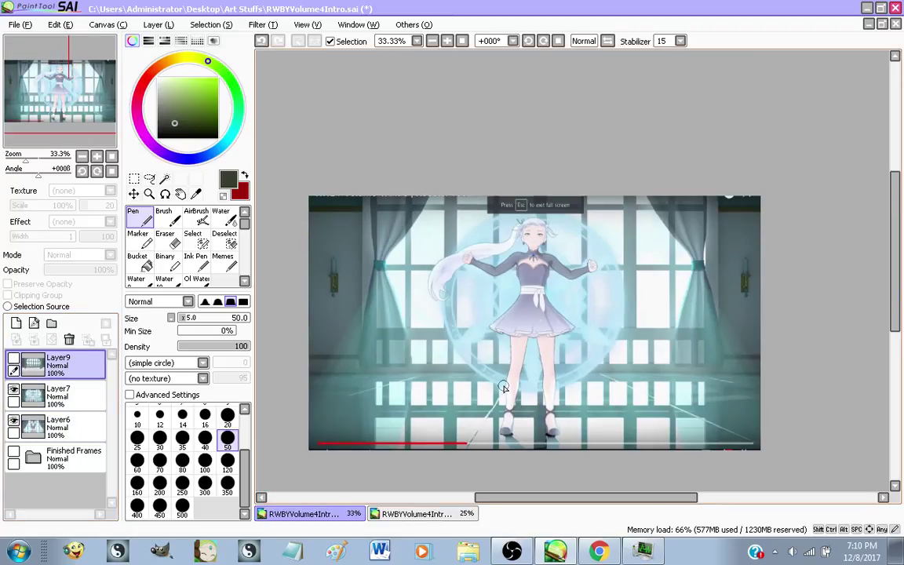
Switch to the YouTube Live Dashboard in Chrome and read through the recent live chat messages
{"action": "left_click", "coordinate": [598, 552]}
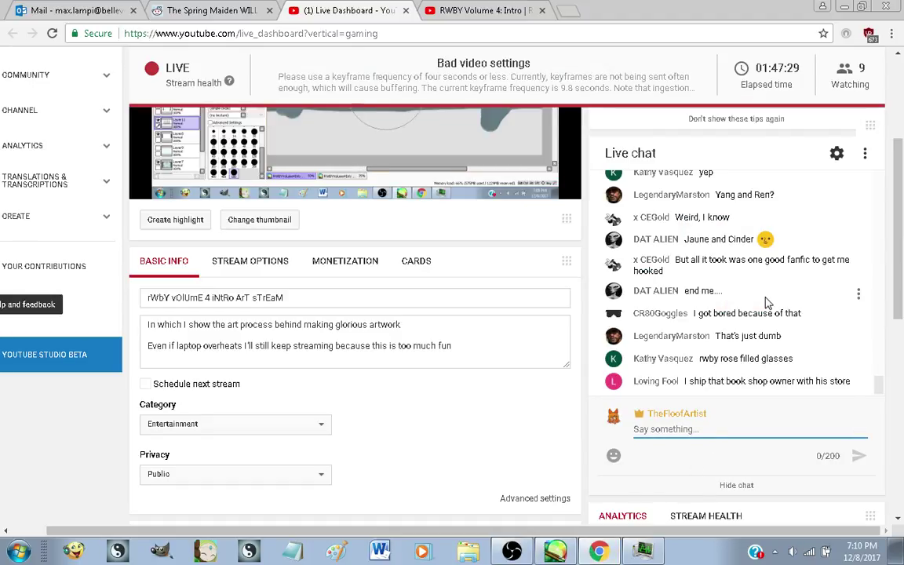
{"action": "scroll", "coordinate": [767, 303], "scroll_direction": "up", "scroll_amount": 2}
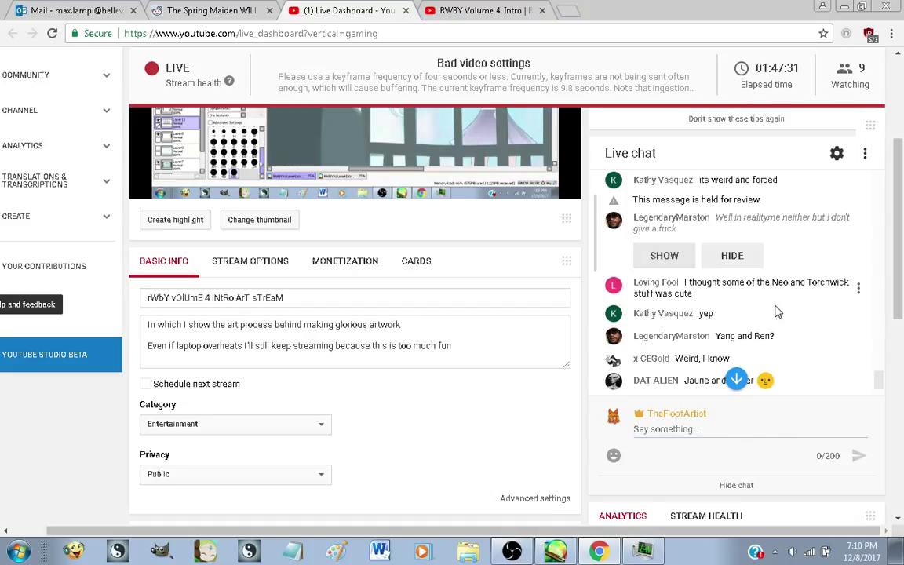
{"action": "scroll", "coordinate": [777, 312], "scroll_direction": "down", "scroll_amount": 5}
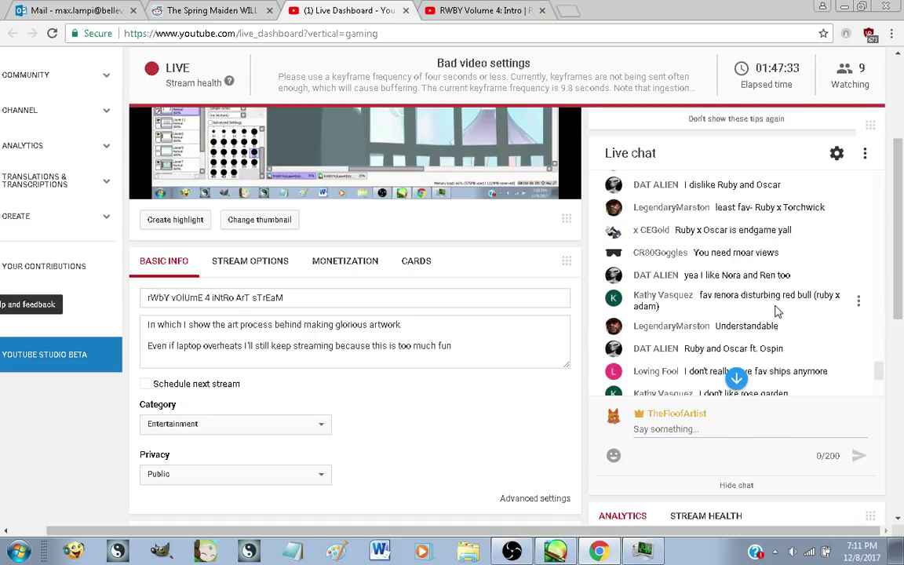
{"action": "scroll", "coordinate": [776, 310], "scroll_direction": "up", "scroll_amount": 1}
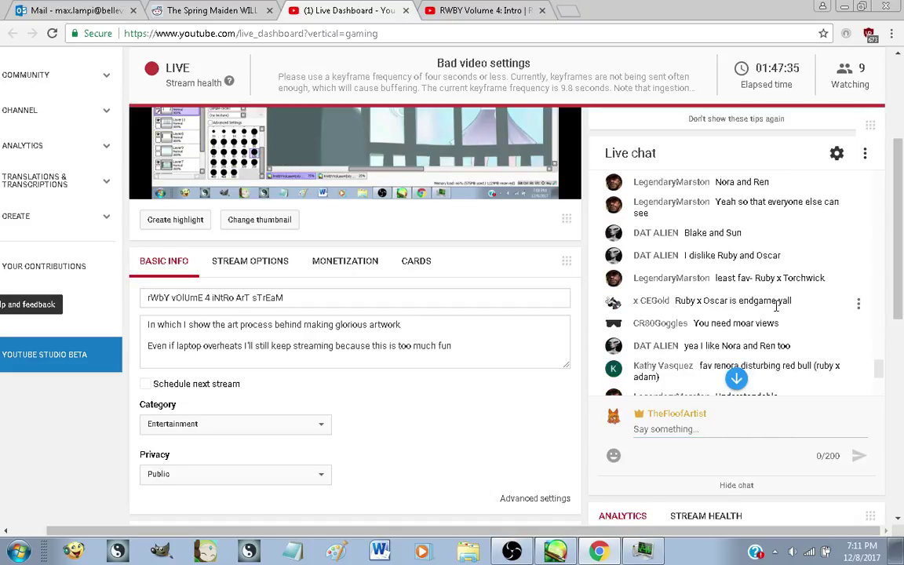
{"action": "scroll", "coordinate": [777, 310], "scroll_direction": "up", "scroll_amount": 1}
{"action": "scroll", "coordinate": [776, 312], "scroll_direction": "down", "scroll_amount": 5}
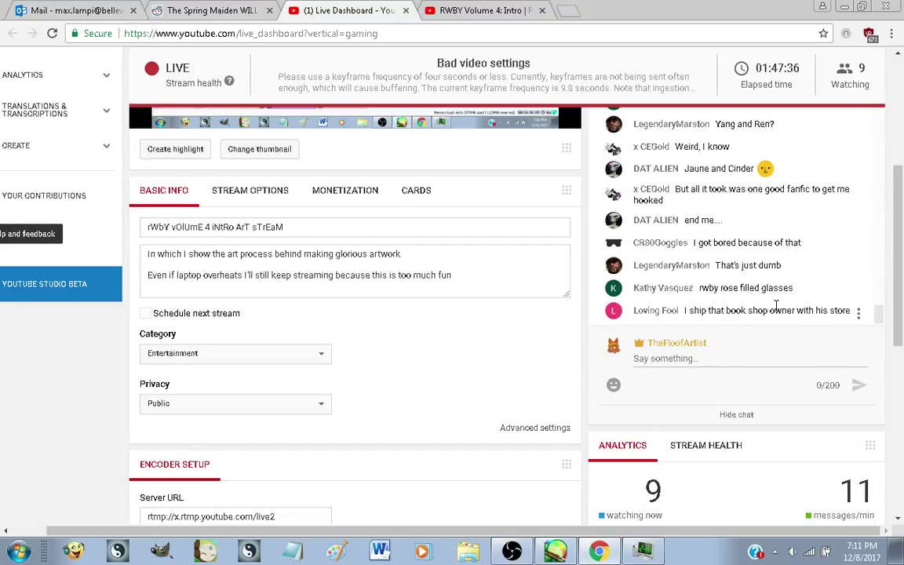
{"action": "scroll", "coordinate": [593, 442], "scroll_direction": "up", "scroll_amount": 2}
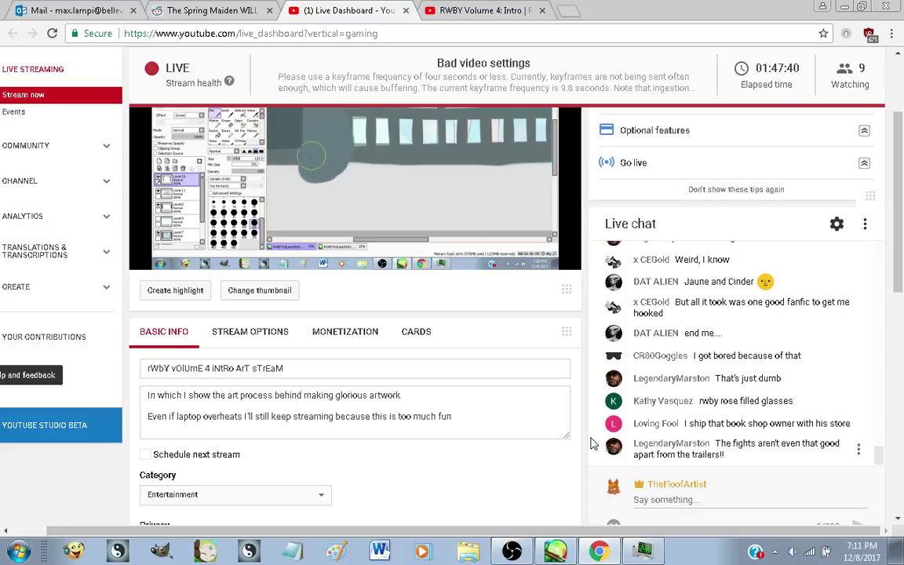
Switch back to PaintTool SAI and rename the merged Layer9 as Frame 11 BG
{"action": "left_click", "coordinate": [556, 551]}
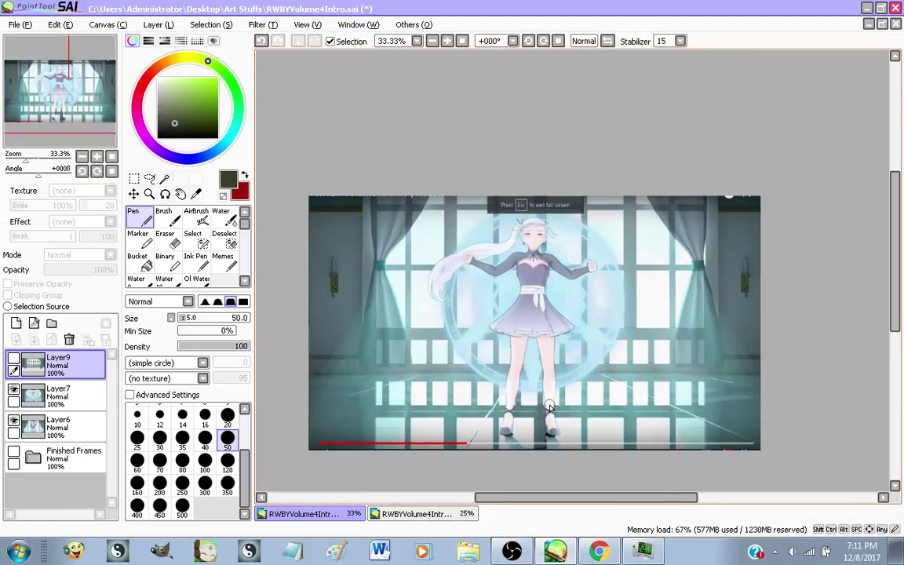
{"action": "scroll", "coordinate": [508, 411], "scroll_direction": "up", "scroll_amount": 1}
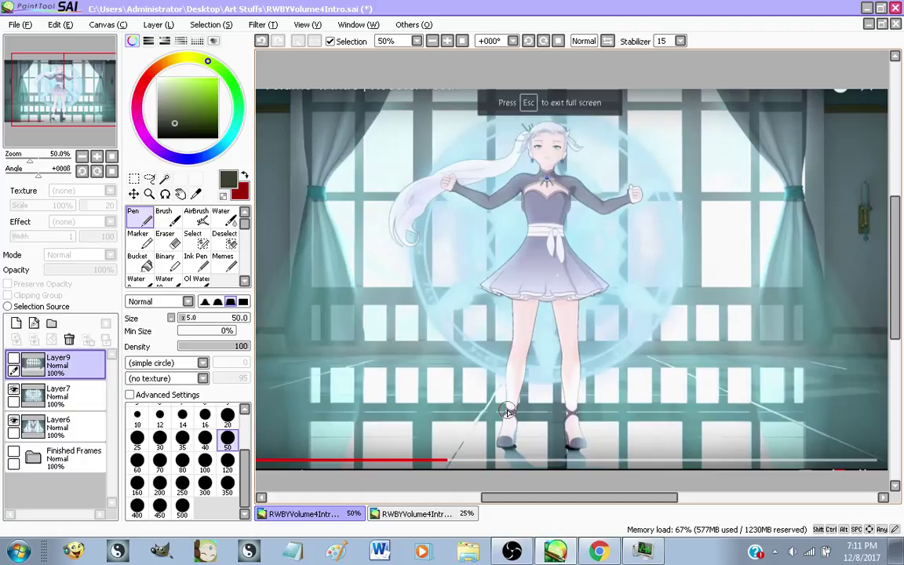
{"action": "scroll", "coordinate": [435, 212], "scroll_direction": "down", "scroll_amount": 1}
{"action": "scroll", "coordinate": [439, 240], "scroll_direction": "up", "scroll_amount": 1}
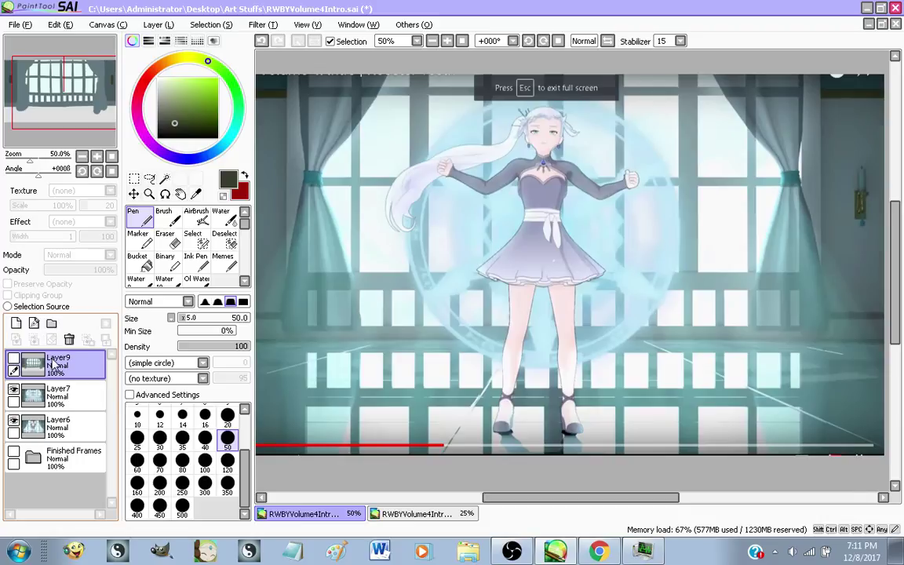
{"action": "double_click", "coordinate": [57, 360]}
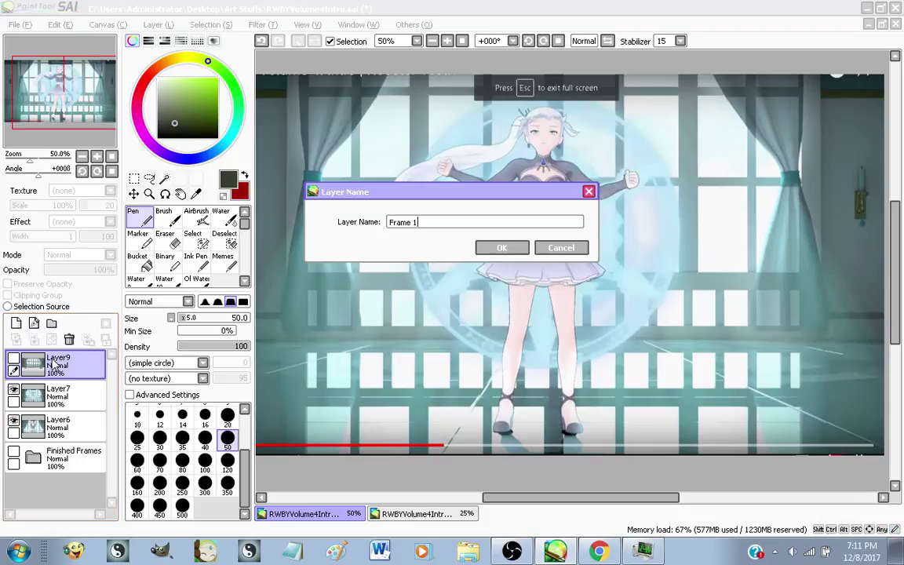
{"action": "type", "text": "Frame 11 BG"}
{"action": "key", "text": "Return"}
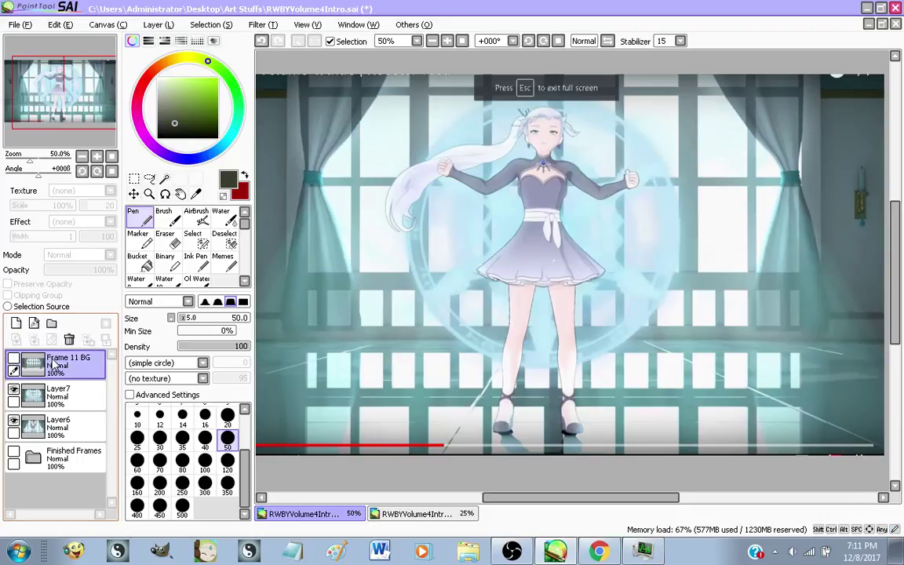
Create a new layer folder above Frame 11 BG and name it F11
{"action": "left_click", "coordinate": [51, 323]}
{"action": "double_click", "coordinate": [66, 374]}
{"action": "type", "text": "F11"}
{"action": "key", "text": "Return"}
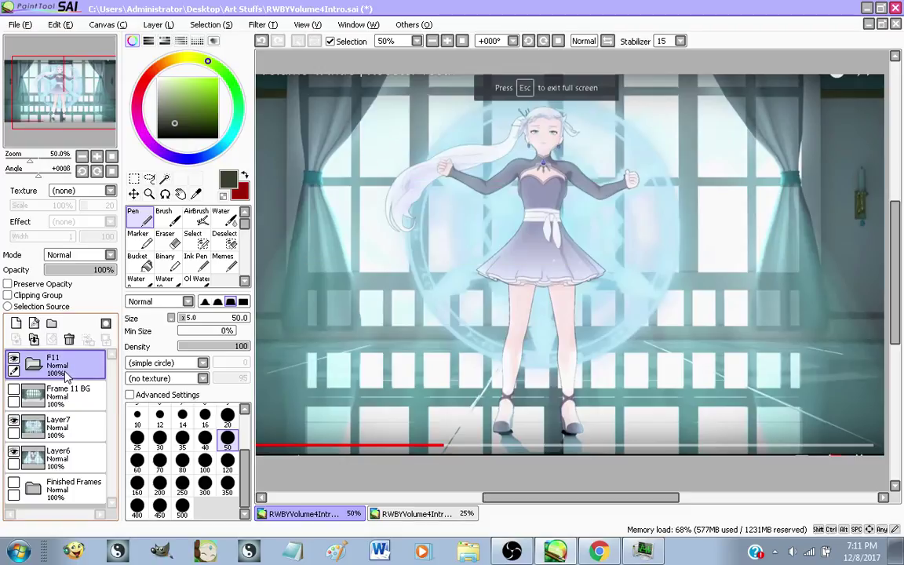
Move the Frame 11 BG layer into the F11 folder and make the layer visible
{"action": "left_click", "coordinate": [34, 490]}
{"action": "scroll", "coordinate": [33, 490], "scroll_direction": "down", "scroll_amount": 2}
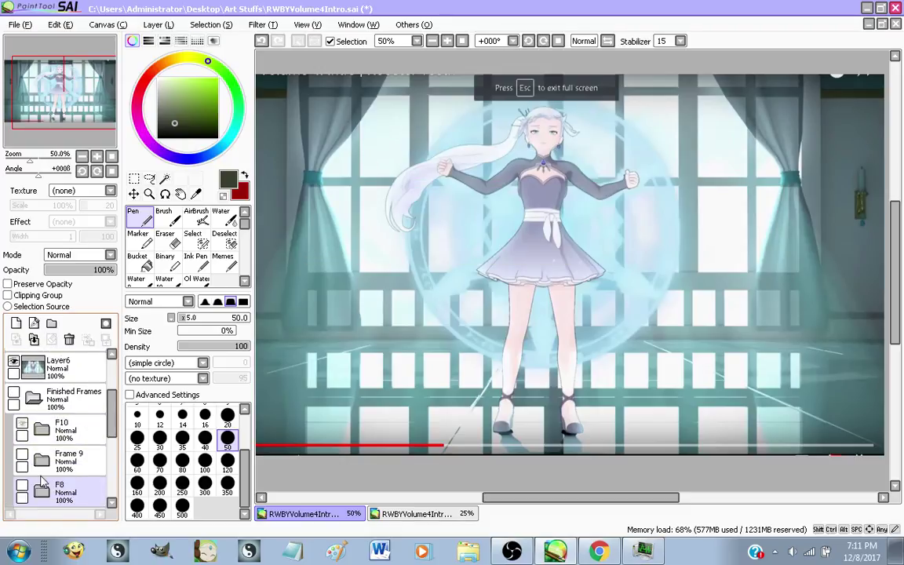
{"action": "left_click_drag", "start_coordinate": [34, 410], "coordinate": [64, 383]}
{"action": "scroll", "coordinate": [307, 288], "scroll_direction": "down", "scroll_amount": 1}
{"action": "left_click", "coordinate": [22, 389]}
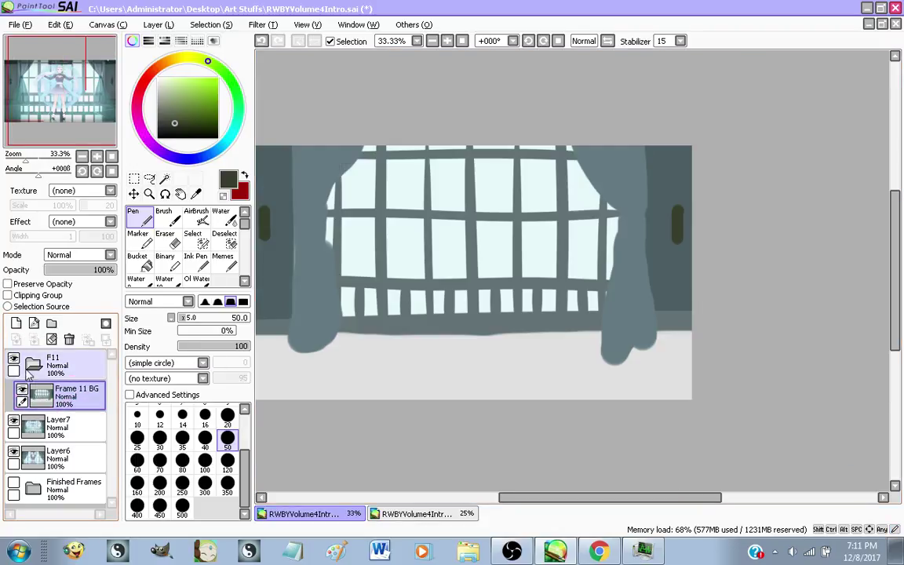
Collapse and hide the F11 folder, leaving Layer7 selected
{"action": "left_click", "coordinate": [33, 365]}
{"action": "left_click", "coordinate": [14, 359]}
{"action": "left_click", "coordinate": [57, 388]}
{"action": "scroll", "coordinate": [316, 279], "scroll_direction": "down", "scroll_amount": 1}
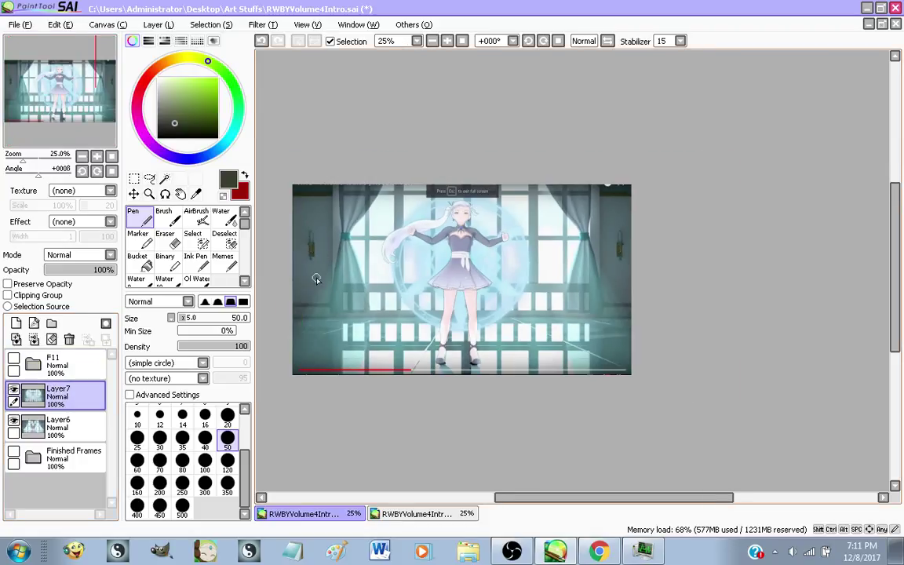
{"action": "scroll", "coordinate": [316, 279], "scroll_direction": "up", "scroll_amount": 1}
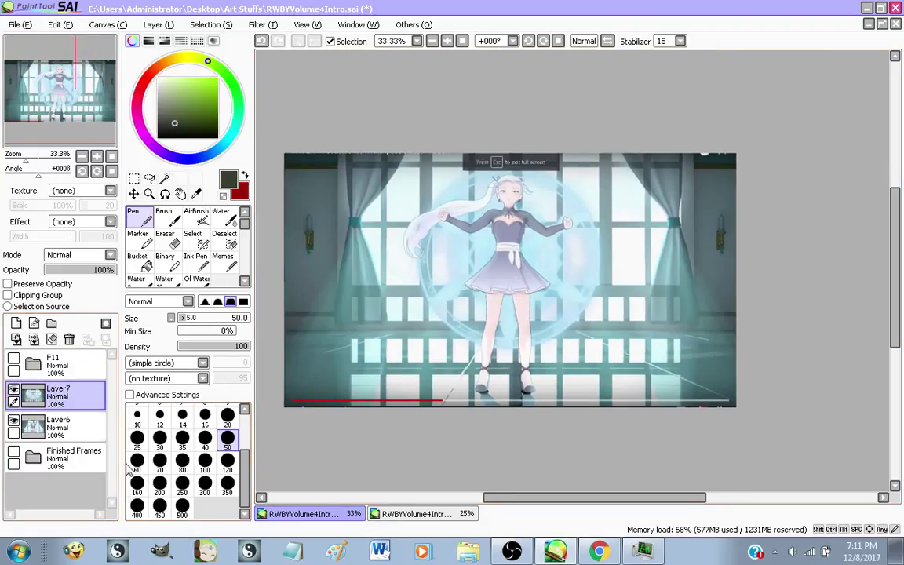
Toggle Layer7's visibility to compare its full-body Weiss screenshot with the one on Layer6
{"action": "left_click", "coordinate": [14, 390]}
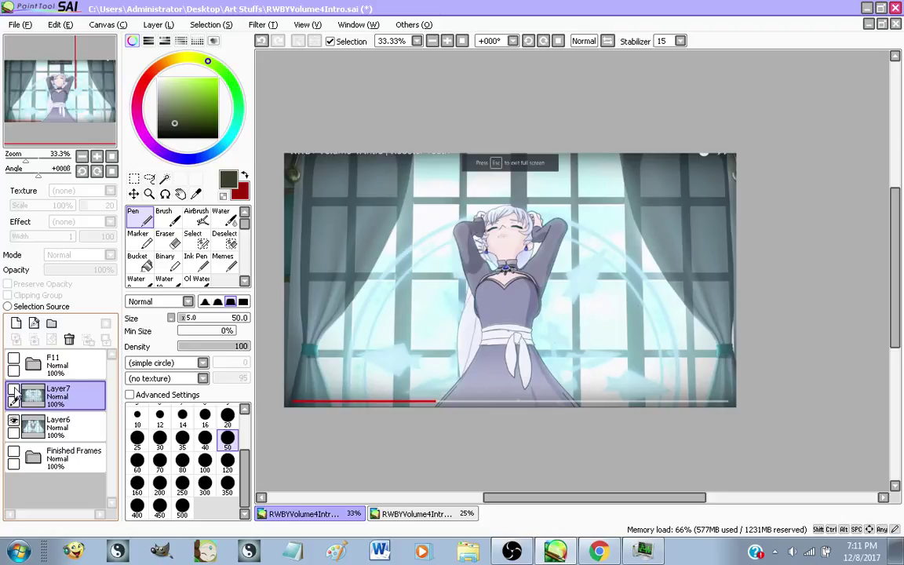
{"action": "left_click", "coordinate": [13, 390]}
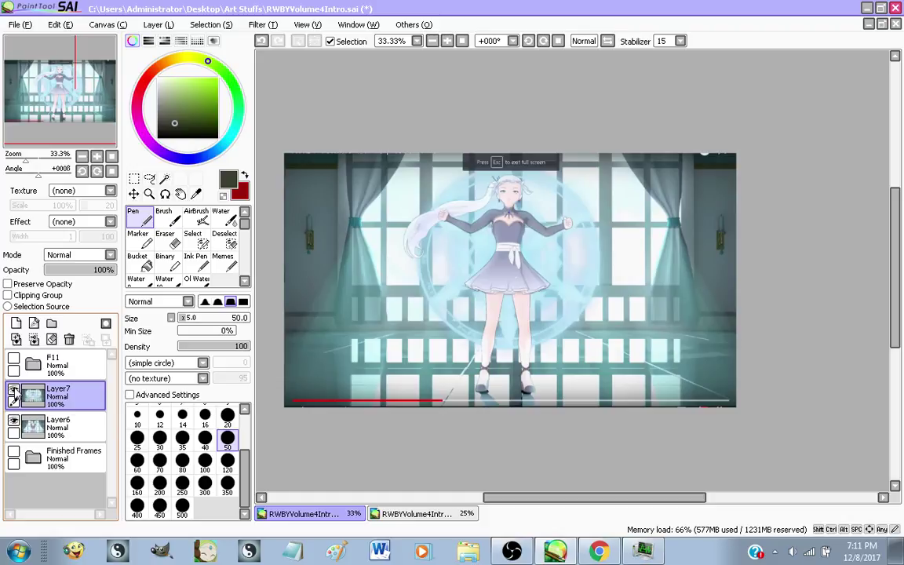
{"action": "left_click", "coordinate": [13, 390]}
{"action": "left_click", "coordinate": [13, 390]}
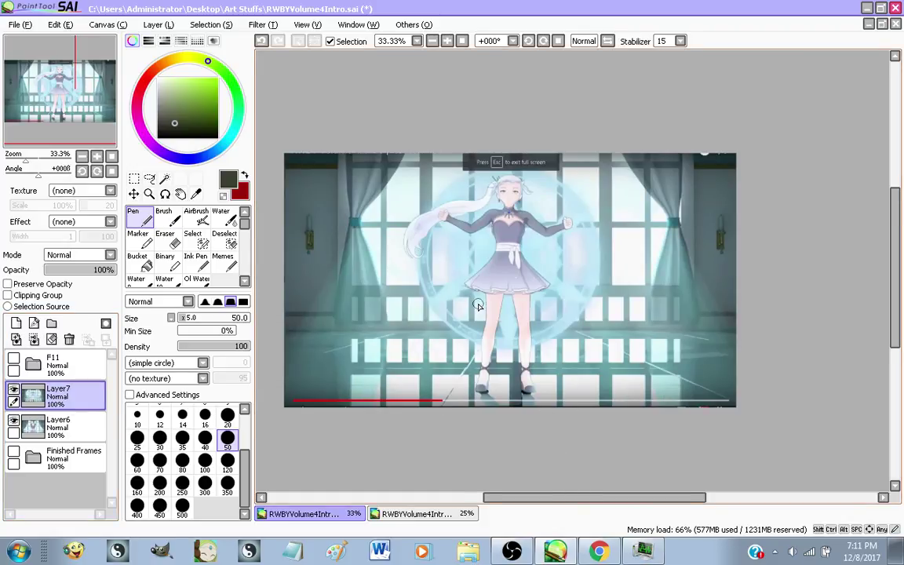
{"action": "scroll", "coordinate": [477, 304], "scroll_direction": "up", "scroll_amount": 1}
{"action": "scroll", "coordinate": [503, 340], "scroll_direction": "down", "scroll_amount": 1}
{"action": "scroll", "coordinate": [503, 339], "scroll_direction": "up", "scroll_amount": 1}
{"action": "scroll", "coordinate": [502, 340], "scroll_direction": "down", "scroll_amount": 1}
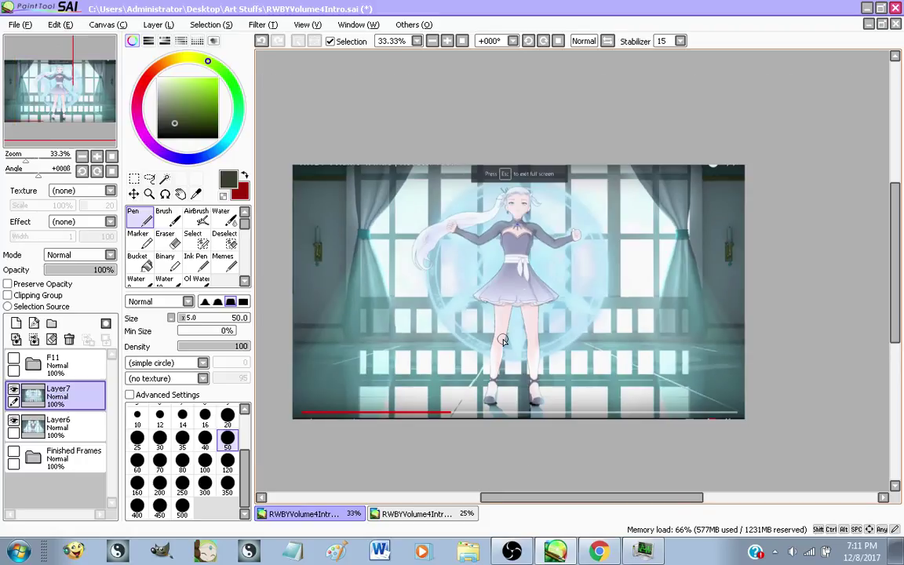
{"action": "scroll", "coordinate": [524, 279], "scroll_direction": "up", "scroll_amount": 1}
Switch to the RWBY Volume 4: Intro video in Chrome and play the Weiss scene to capture the bent-forward pose
{"action": "left_click", "coordinate": [600, 551]}
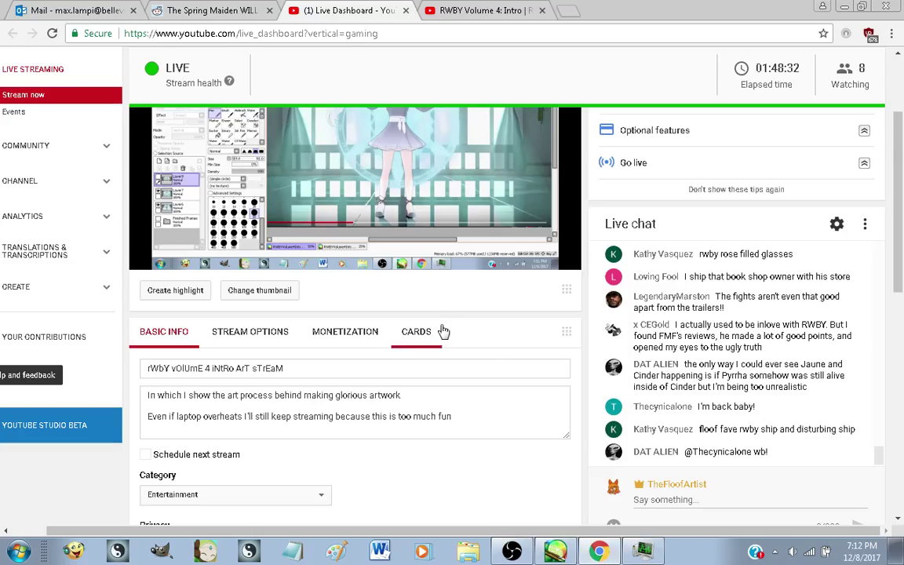
{"action": "scroll", "coordinate": [443, 331], "scroll_direction": "up", "scroll_amount": 3}
{"action": "left_click", "coordinate": [471, 10]}
{"action": "left_click", "coordinate": [418, 269]}
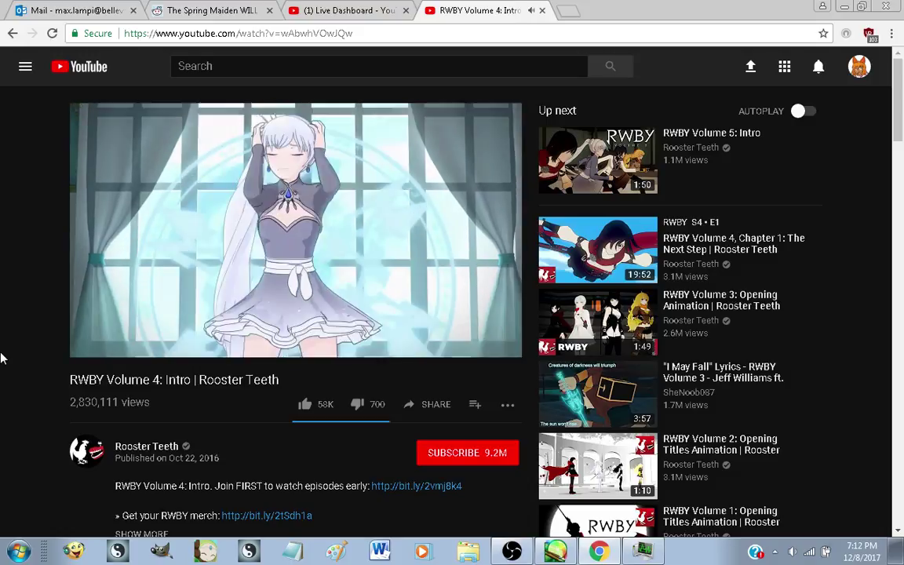
{"action": "left_click", "coordinate": [268, 191]}
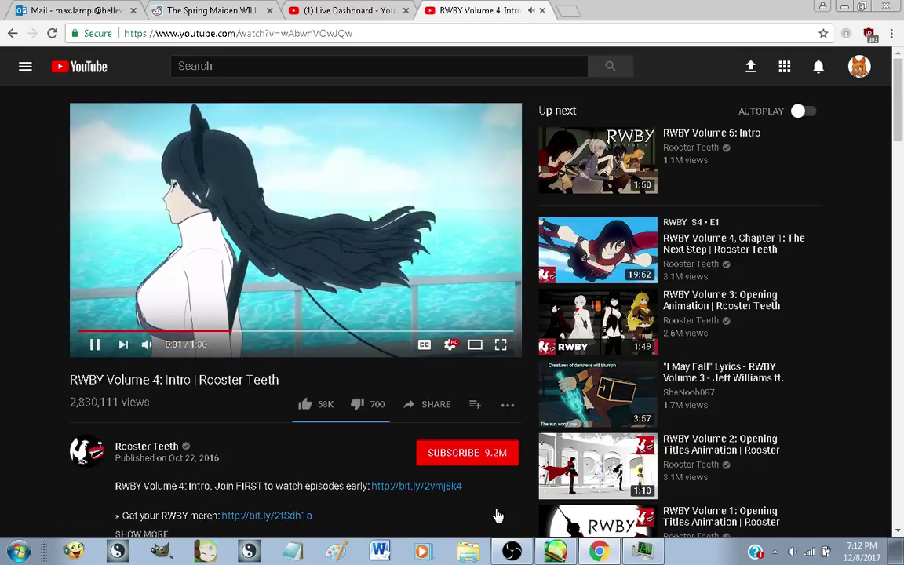
Return to PaintTool SAI and paste the captured browser screenshot as a new layer above Layer7
{"action": "left_click", "coordinate": [555, 551]}
{"action": "scroll", "coordinate": [297, 271], "scroll_direction": "down", "scroll_amount": 2}
{"action": "key", "text": "ctrl+v"}
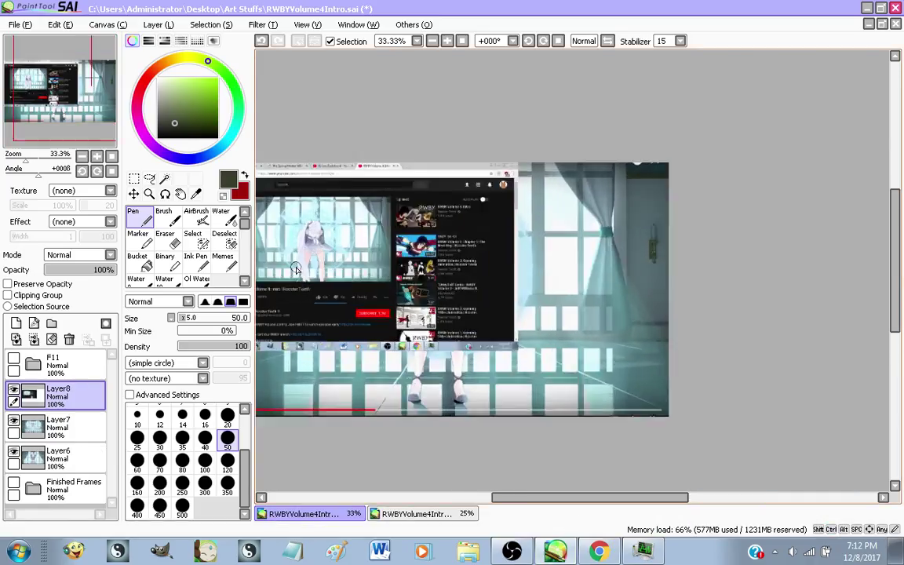
{"action": "scroll", "coordinate": [297, 270], "scroll_direction": "up", "scroll_amount": 3}
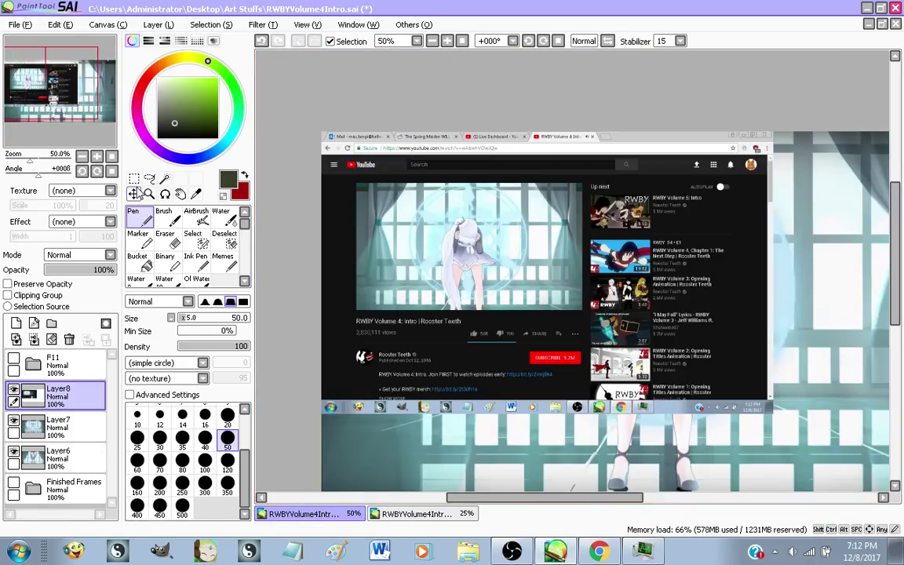
Select and cut the video picture out of the pasted browser screenshot, and delete the leftover layer
{"action": "left_click", "coordinate": [134, 193]}
{"action": "scroll", "coordinate": [380, 179], "scroll_direction": "up", "scroll_amount": 2}
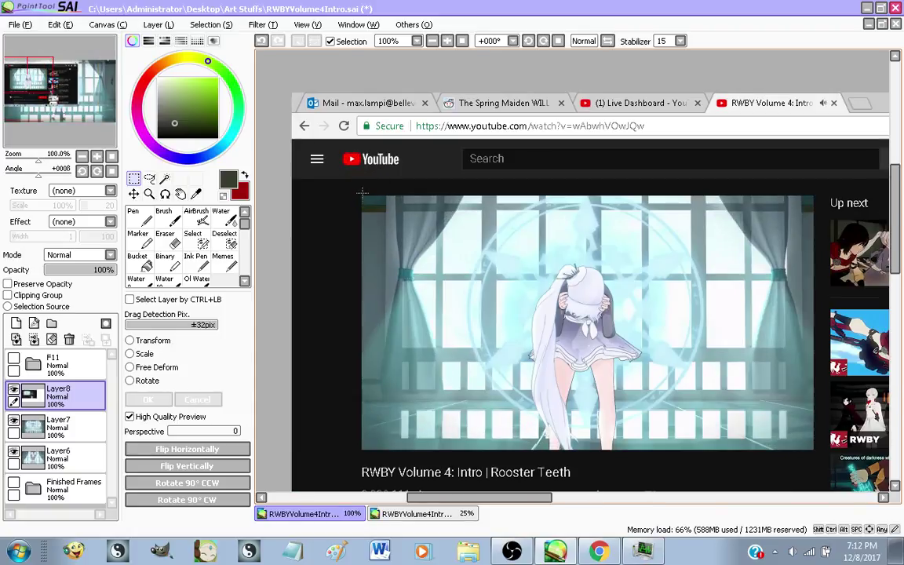
{"action": "left_click_drag", "start_coordinate": [362, 196], "coordinate": [816, 450]}
{"action": "key", "text": "ctrl+x"}
{"action": "scroll", "coordinate": [437, 293], "scroll_direction": "down", "scroll_amount": 5}
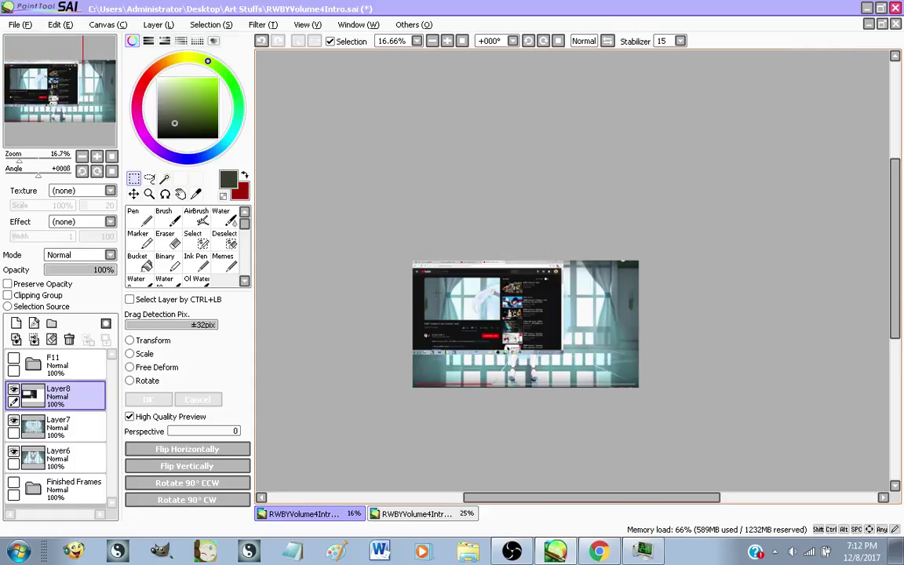
{"action": "scroll", "coordinate": [436, 292], "scroll_direction": "up", "scroll_amount": 2}
{"action": "left_click", "coordinate": [70, 338]}
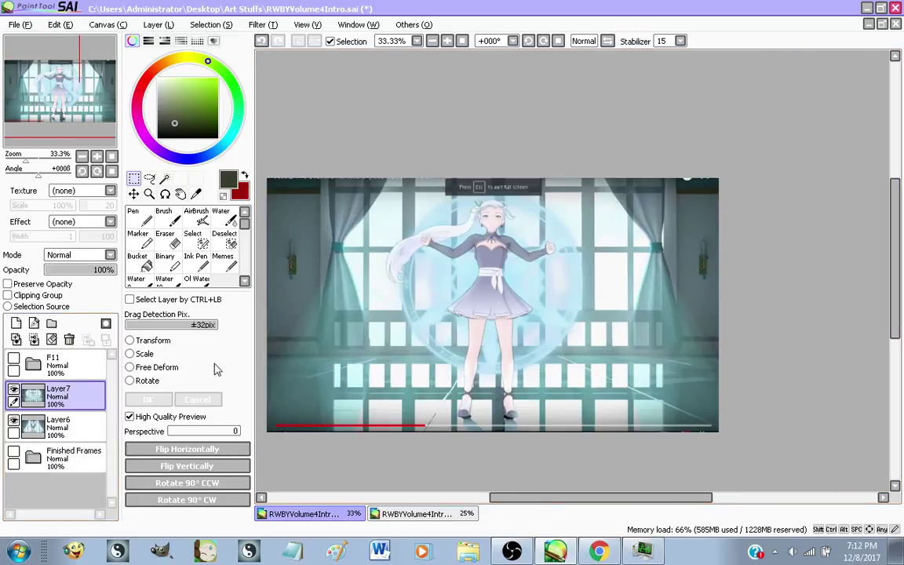
Paste the cut video picture as a new layer and transform it to cover the whole canvas
{"action": "key", "text": "ctrl+v"}
{"action": "scroll", "coordinate": [471, 318], "scroll_direction": "down", "scroll_amount": 1}
{"action": "scroll", "coordinate": [439, 298], "scroll_direction": "up", "scroll_amount": 2}
{"action": "key", "text": "ctrl+t"}
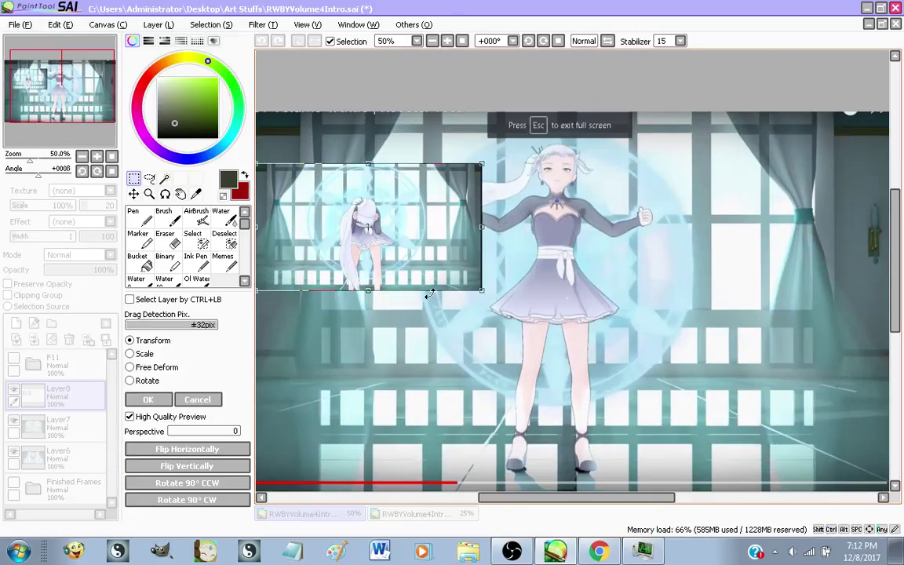
{"action": "left_click_drag", "start_coordinate": [474, 288], "coordinate": [789, 438]}
{"action": "scroll", "coordinate": [629, 359], "scroll_direction": "down", "scroll_amount": 2}
{"action": "scroll", "coordinate": [695, 413], "scroll_direction": "up", "scroll_amount": 1}
{"action": "left_click_drag", "start_coordinate": [730, 412], "coordinate": [698, 369]}
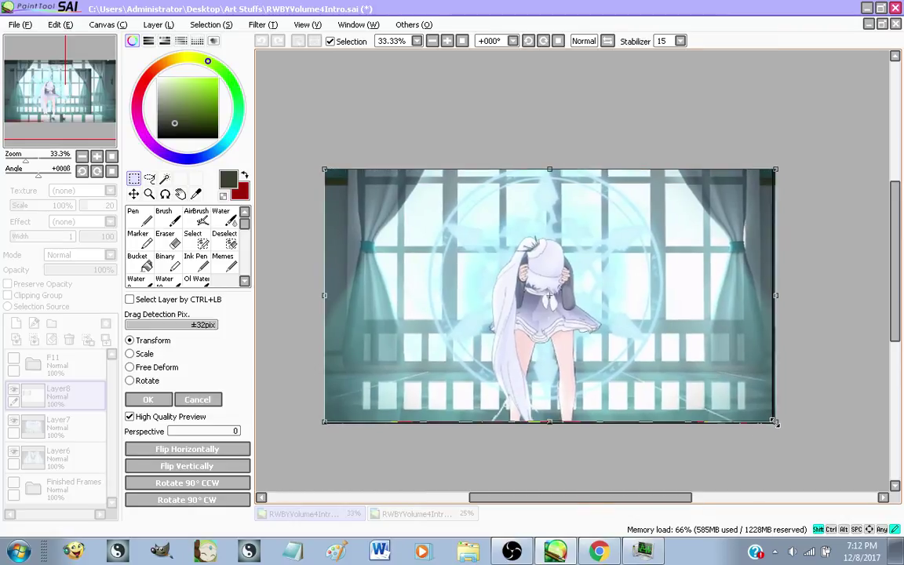
{"action": "left_click_drag", "start_coordinate": [773, 420], "coordinate": [783, 426]}
{"action": "left_click", "coordinate": [147, 400]}
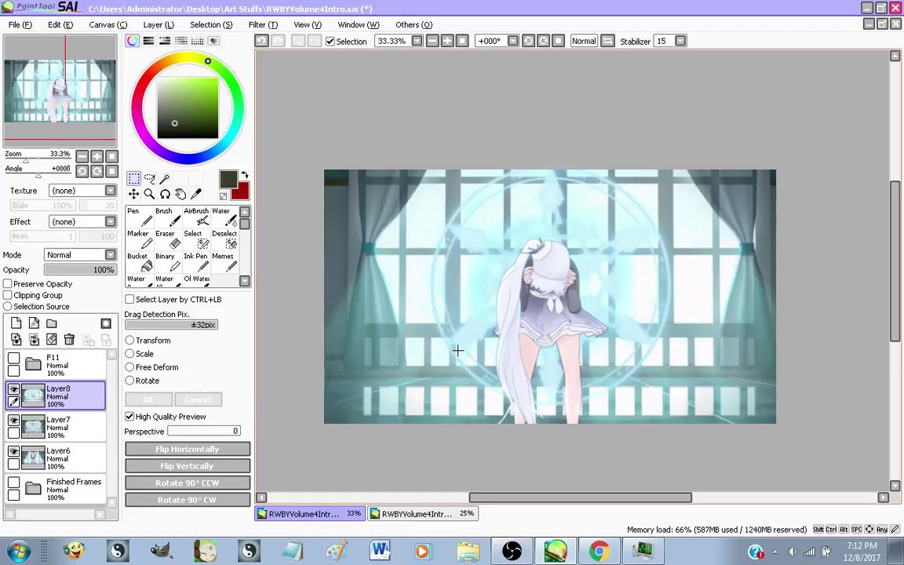
Move Layer8 below Layer7 and hide both, with Layer6 selected and its Weiss screenshot showing
{"action": "left_click_drag", "start_coordinate": [59, 396], "coordinate": [77, 453]}
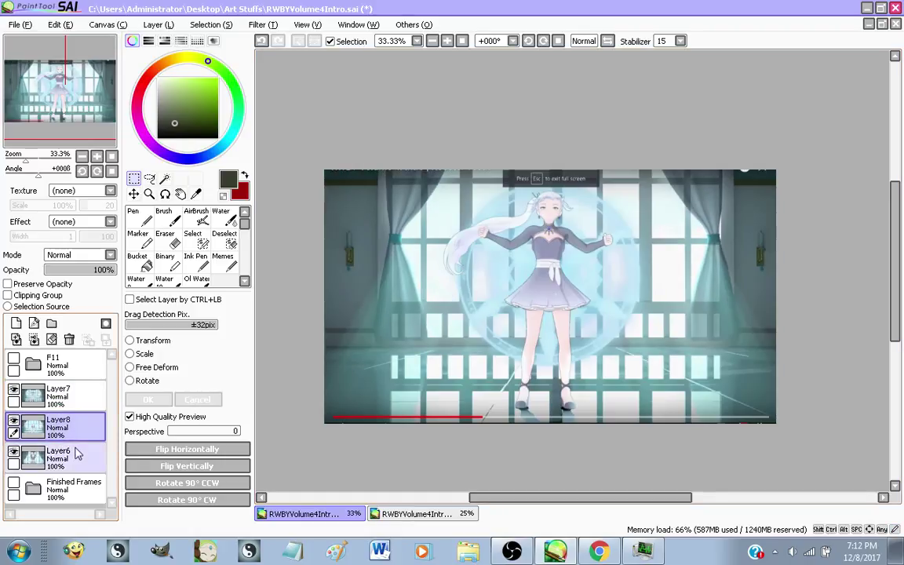
{"action": "left_click", "coordinate": [77, 459]}
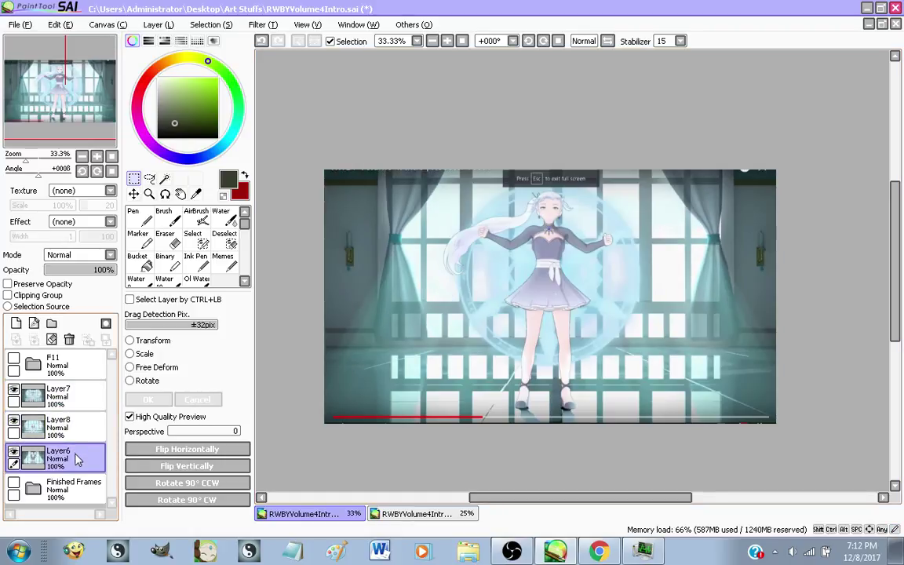
{"action": "left_click", "coordinate": [13, 388]}
{"action": "left_click", "coordinate": [15, 421]}
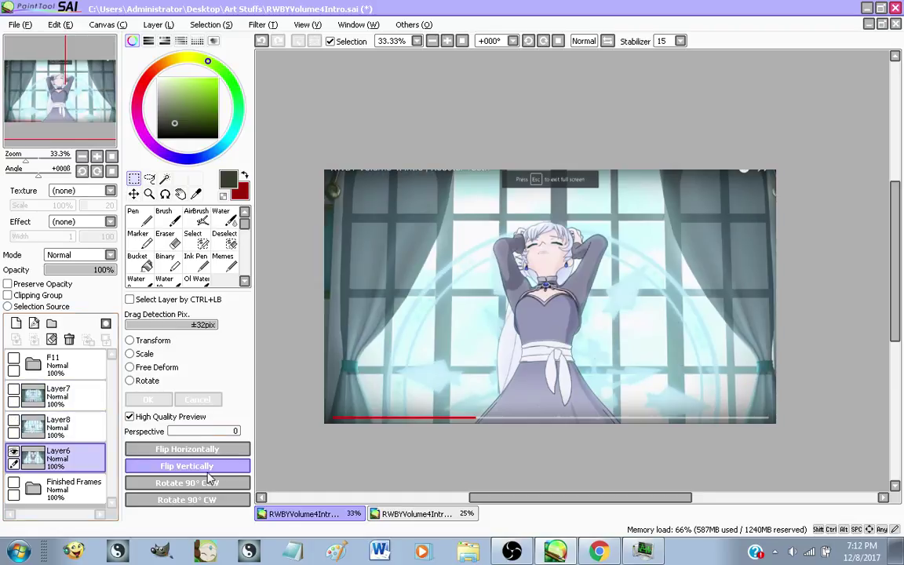
With the Pen in black at size 9, draw a cigarette from Weiss's mouth with wavy smoke lines above it on Layer6
{"action": "scroll", "coordinate": [529, 264], "scroll_direction": "up", "scroll_amount": 5}
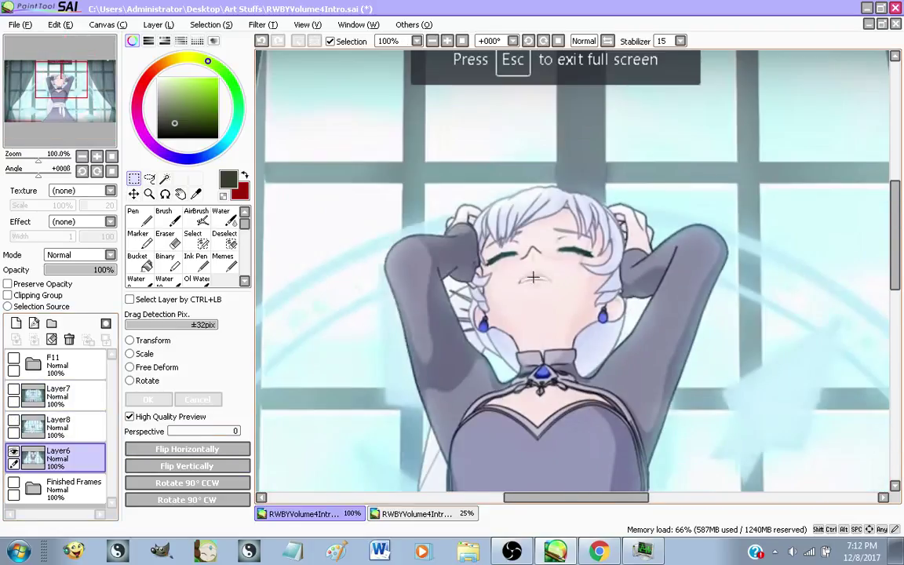
{"action": "scroll", "coordinate": [494, 259], "scroll_direction": "up", "scroll_amount": 1}
{"action": "scroll", "coordinate": [495, 260], "scroll_direction": "down", "scroll_amount": 1}
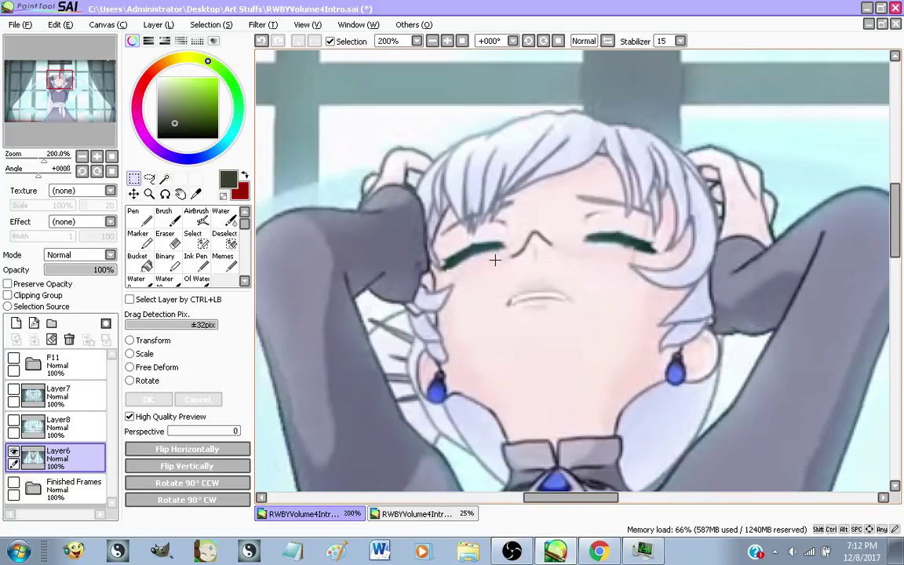
{"action": "scroll", "coordinate": [542, 279], "scroll_direction": "up", "scroll_amount": 1}
{"action": "scroll", "coordinate": [542, 279], "scroll_direction": "down", "scroll_amount": 1}
{"action": "scroll", "coordinate": [488, 222], "scroll_direction": "down", "scroll_amount": 2}
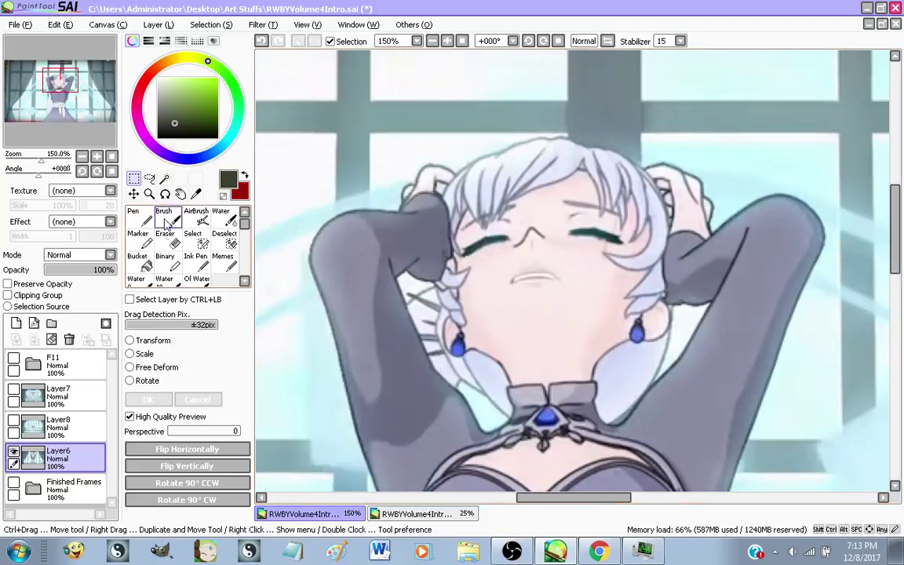
{"action": "left_click", "coordinate": [133, 217]}
{"action": "scroll", "coordinate": [513, 220], "scroll_direction": "up", "scroll_amount": 1}
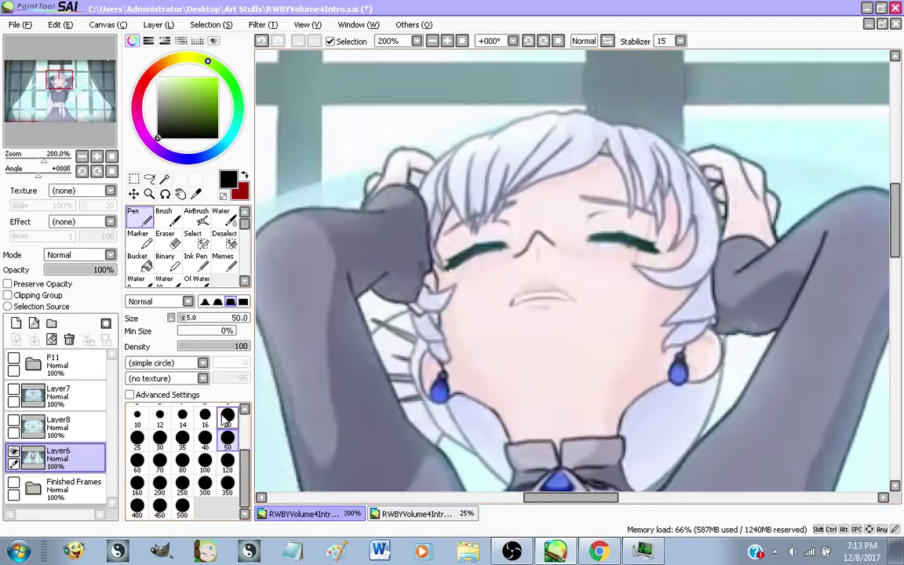
{"action": "scroll", "coordinate": [226, 422], "scroll_direction": "up", "scroll_amount": 1}
{"action": "left_click", "coordinate": [227, 440]}
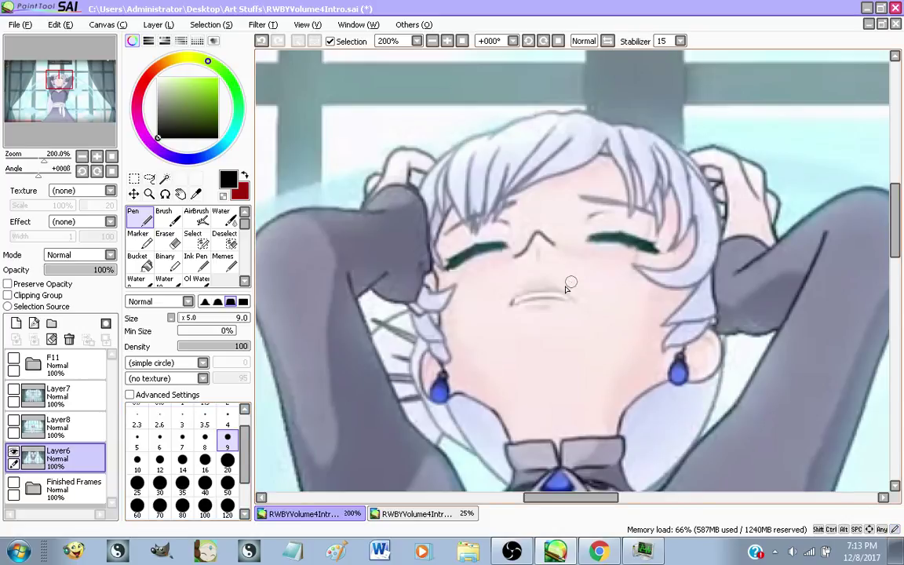
{"action": "mouse_move", "coordinate": [513, 300]}
{"action": "left_mouse_down"}
{"action": "mouse_move", "coordinate": [405, 252]}
{"action": "mouse_move", "coordinate": [386, 219]}
{"action": "mouse_move", "coordinate": [387, 130]}
{"action": "left_mouse_up"}
{"action": "left_click_drag", "start_coordinate": [402, 221], "coordinate": [410, 126]}
Draw black sunglasses over Weiss's eyes, slanted eyebrows above them and an angular frown at her mouth on Layer6
{"action": "mouse_move", "coordinate": [444, 238]}
{"action": "left_mouse_down"}
{"action": "mouse_move", "coordinate": [491, 257]}
{"action": "mouse_move", "coordinate": [500, 229]}
{"action": "mouse_move", "coordinate": [432, 235]}
{"action": "mouse_move", "coordinate": [501, 240]}
{"action": "mouse_move", "coordinate": [447, 240]}
{"action": "mouse_move", "coordinate": [439, 250]}
{"action": "mouse_move", "coordinate": [589, 233]}
{"action": "mouse_move", "coordinate": [657, 243]}
{"action": "mouse_move", "coordinate": [595, 236]}
{"action": "mouse_move", "coordinate": [646, 238]}
{"action": "left_mouse_up"}
{"action": "key", "text": "ctrl+z"}
{"action": "key", "text": "ctrl+z"}
{"action": "left_click_drag", "start_coordinate": [476, 239], "coordinate": [481, 243]}
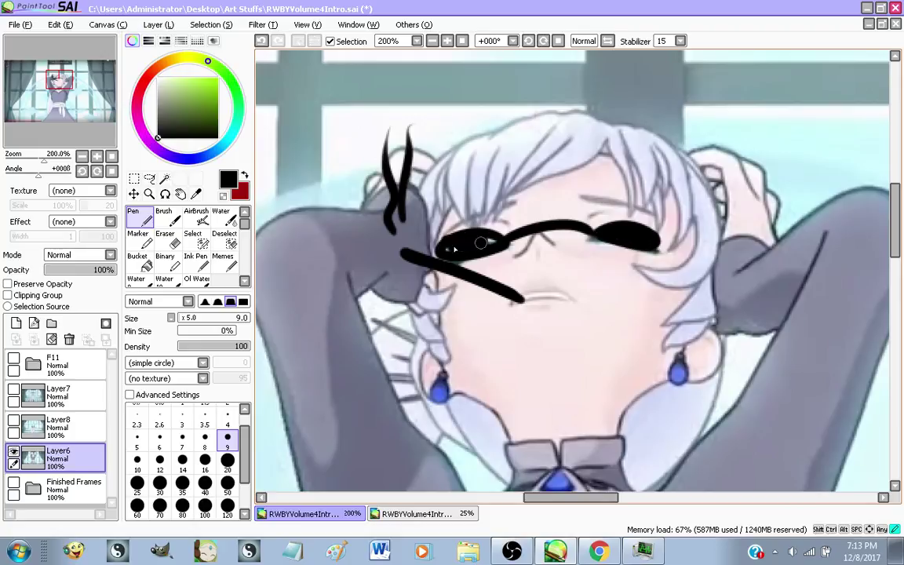
{"action": "left_click_drag", "start_coordinate": [597, 210], "coordinate": [722, 186]}
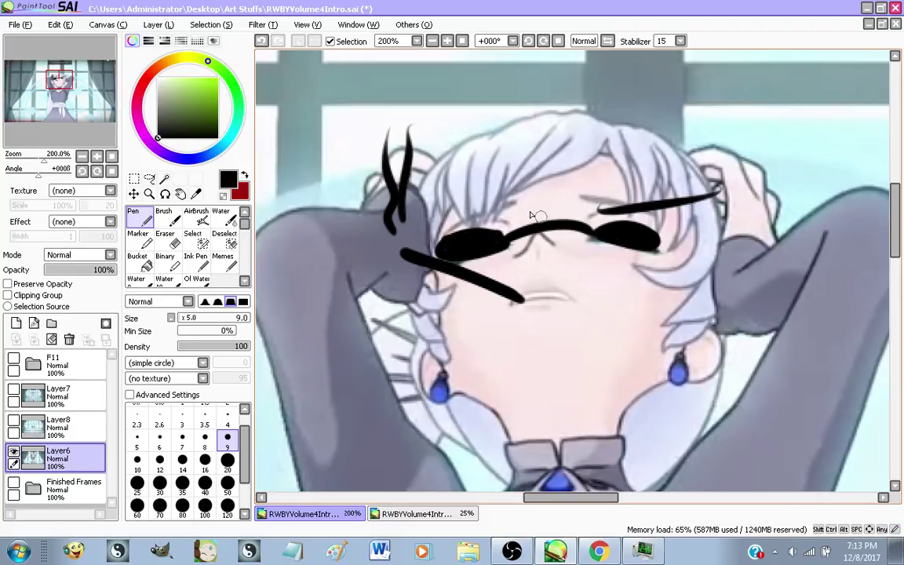
{"action": "left_click_drag", "start_coordinate": [430, 178], "coordinate": [506, 213]}
{"action": "mouse_move", "coordinate": [506, 306]}
{"action": "left_mouse_down"}
{"action": "mouse_move", "coordinate": [565, 278]}
{"action": "mouse_move", "coordinate": [608, 323]}
{"action": "left_mouse_up"}
{"action": "scroll", "coordinate": [569, 408], "scroll_direction": "down", "scroll_amount": 5}
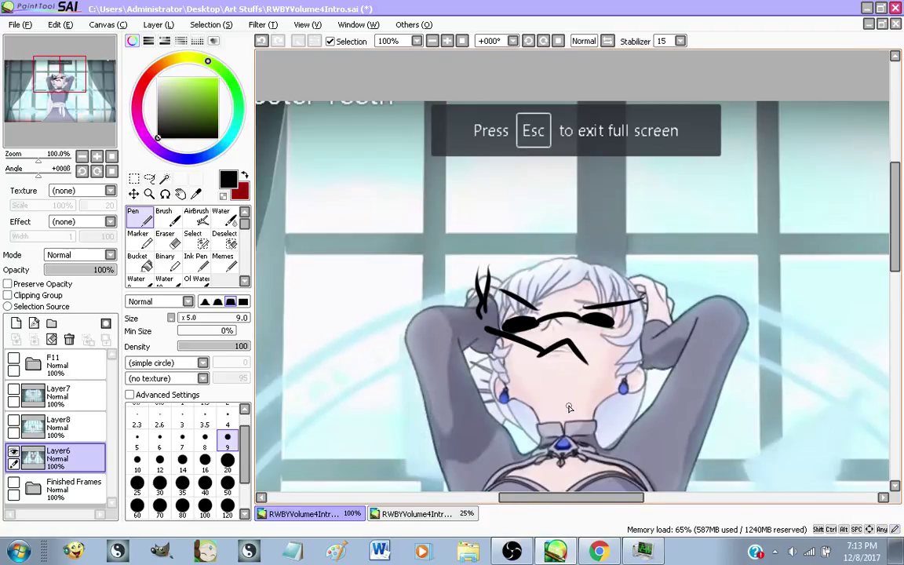
{"action": "scroll", "coordinate": [598, 402], "scroll_direction": "up", "scroll_amount": 4}
{"action": "scroll", "coordinate": [479, 240], "scroll_direction": "up", "scroll_amount": 1}
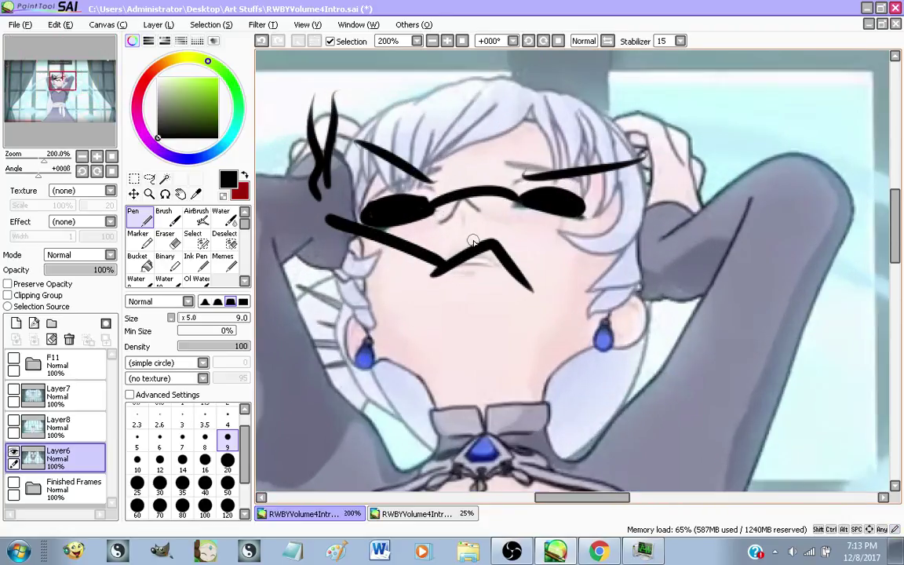
{"action": "scroll", "coordinate": [474, 240], "scroll_direction": "down", "scroll_amount": 1}
{"action": "scroll", "coordinate": [365, 208], "scroll_direction": "up", "scroll_amount": 1}
{"action": "scroll", "coordinate": [420, 217], "scroll_direction": "down", "scroll_amount": 1}
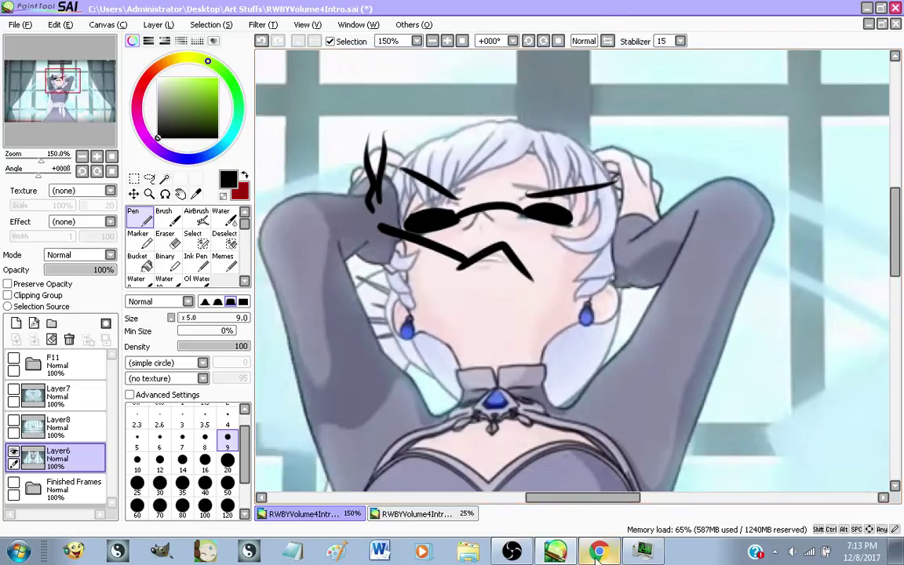
Switch to the YouTube Live Dashboard in Chrome, show the live chat message held for review and read the chat
{"action": "key", "text": "alt+Tab"}
{"action": "left_click", "coordinate": [248, 8]}
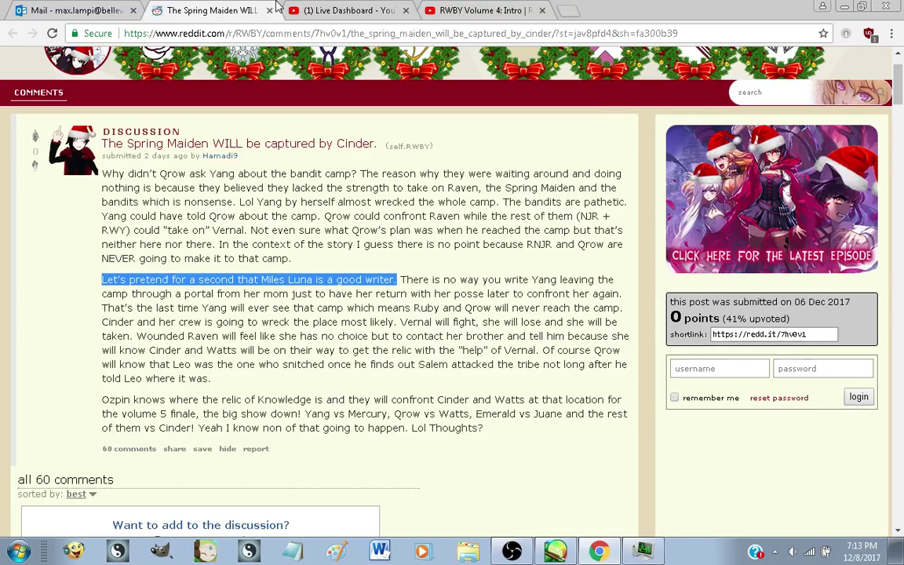
{"action": "left_click", "coordinate": [318, 11]}
{"action": "scroll", "coordinate": [765, 436], "scroll_direction": "down", "scroll_amount": 2}
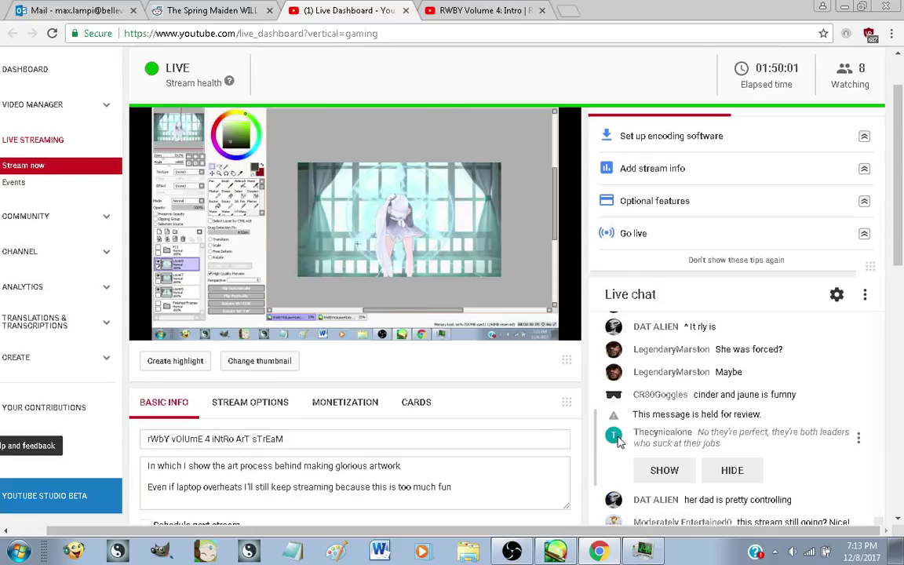
{"action": "left_click", "coordinate": [663, 474]}
{"action": "scroll", "coordinate": [583, 452], "scroll_direction": "down", "scroll_amount": 2}
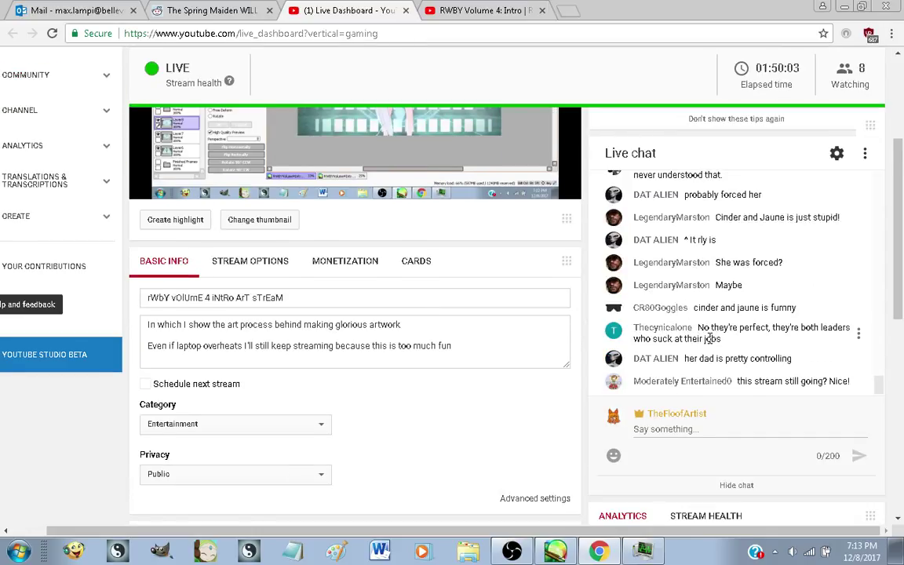
{"action": "scroll", "coordinate": [550, 345], "scroll_direction": "up", "scroll_amount": 1}
{"action": "scroll", "coordinate": [571, 420], "scroll_direction": "up", "scroll_amount": 1}
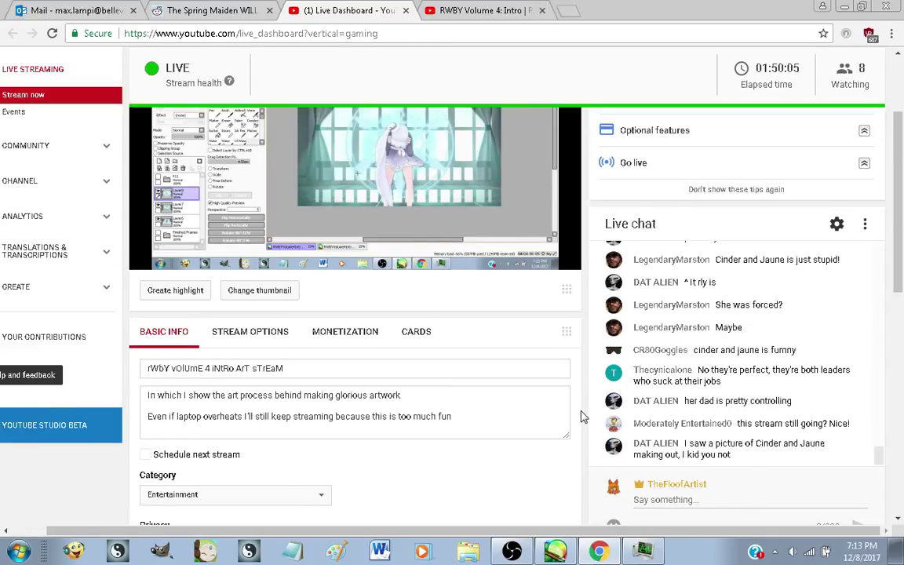
{"action": "scroll", "coordinate": [580, 420], "scroll_direction": "down", "scroll_amount": 1}
{"action": "scroll", "coordinate": [592, 431], "scroll_direction": "up", "scroll_amount": 1}
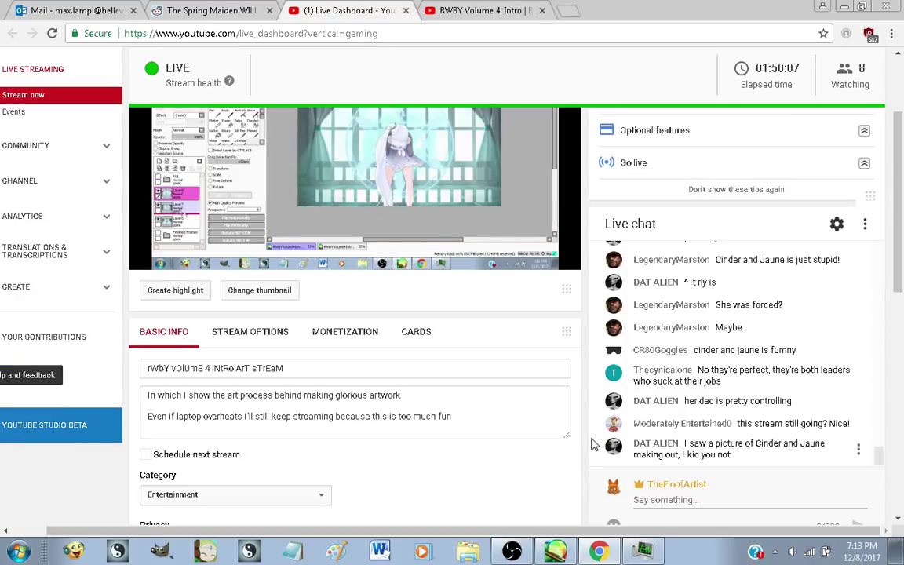
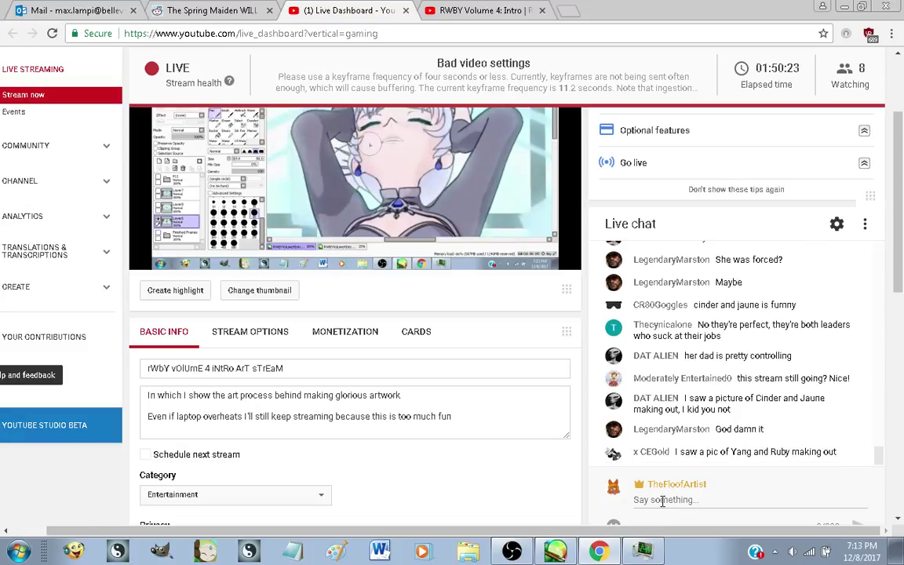
Send the live chat message "I saw a pic of Ruby and Ruby making out"
{"action": "left_click", "coordinate": [662, 501]}
{"action": "type", "text": "I saw a p"}
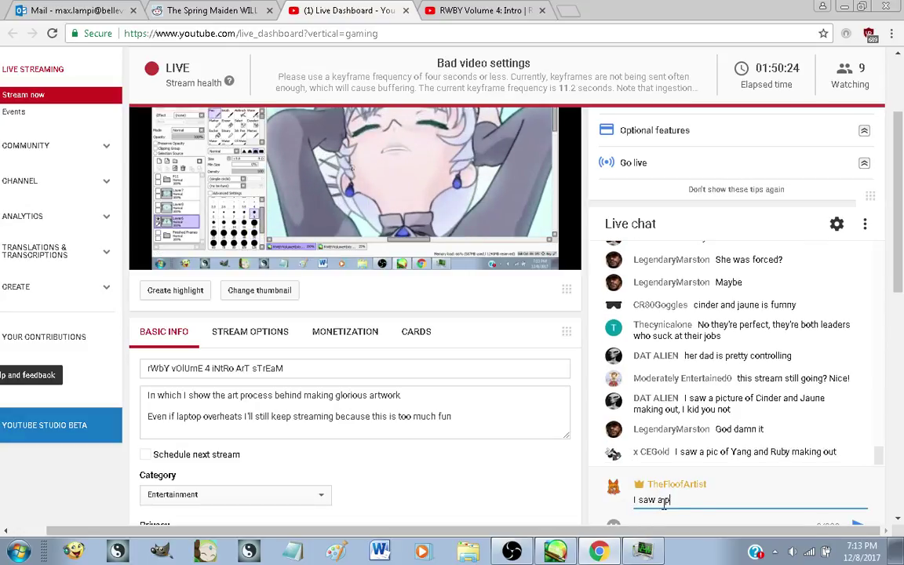
{"action": "type", "text": "ic of Ruby"}
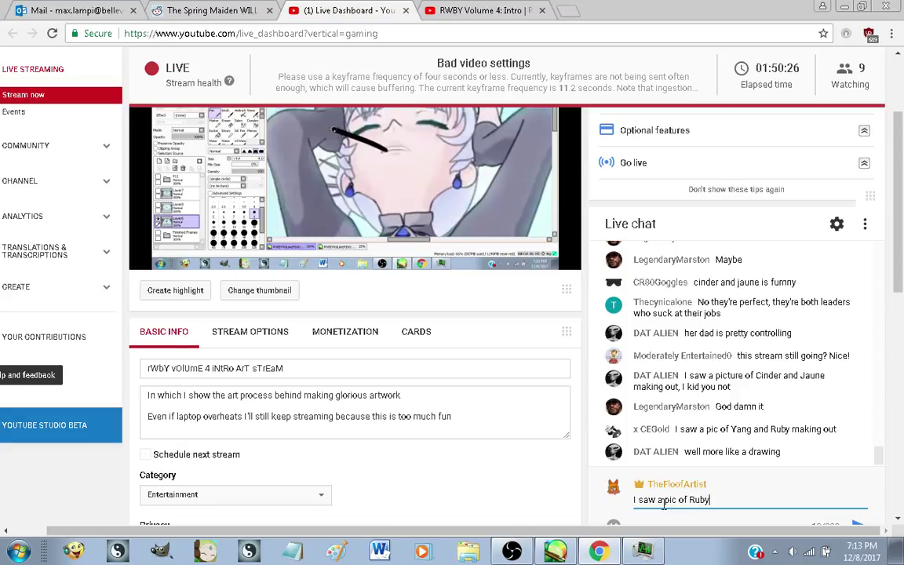
{"action": "type", "text": " and Ruby making o"}
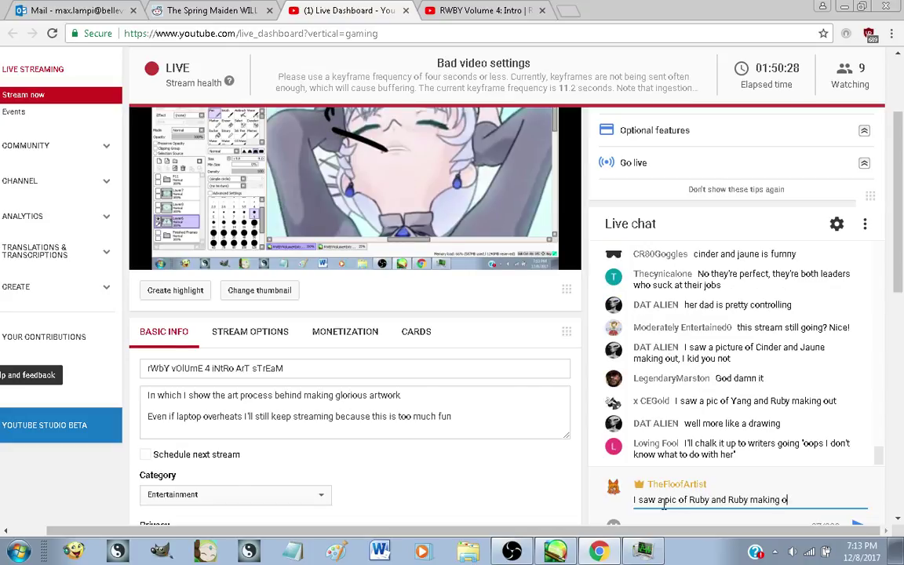
{"action": "type", "text": "ut"}
{"action": "key", "text": "Return"}
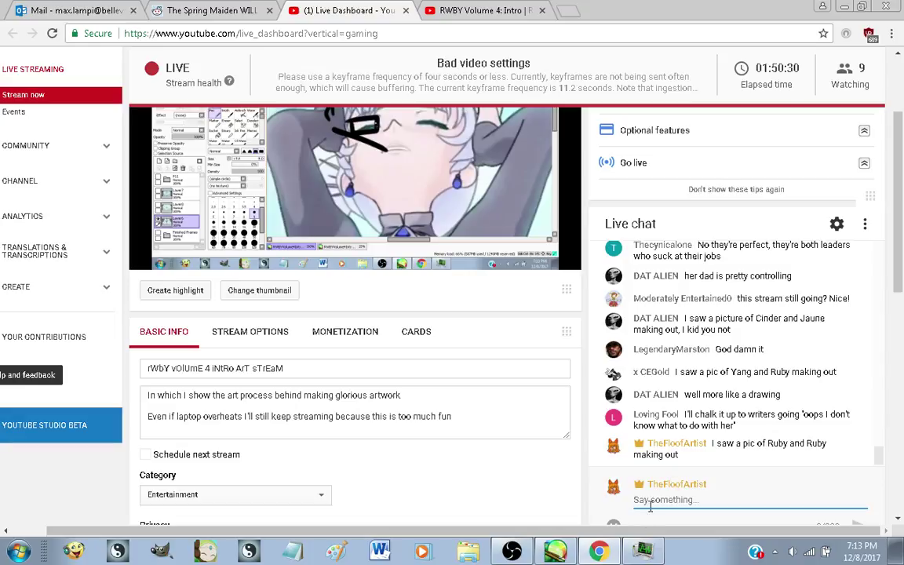
Switch back to PaintTool SAI and undo all the black doodles on Layer6, including the cigarette and smoke
{"action": "key", "text": "alt+Tab"}
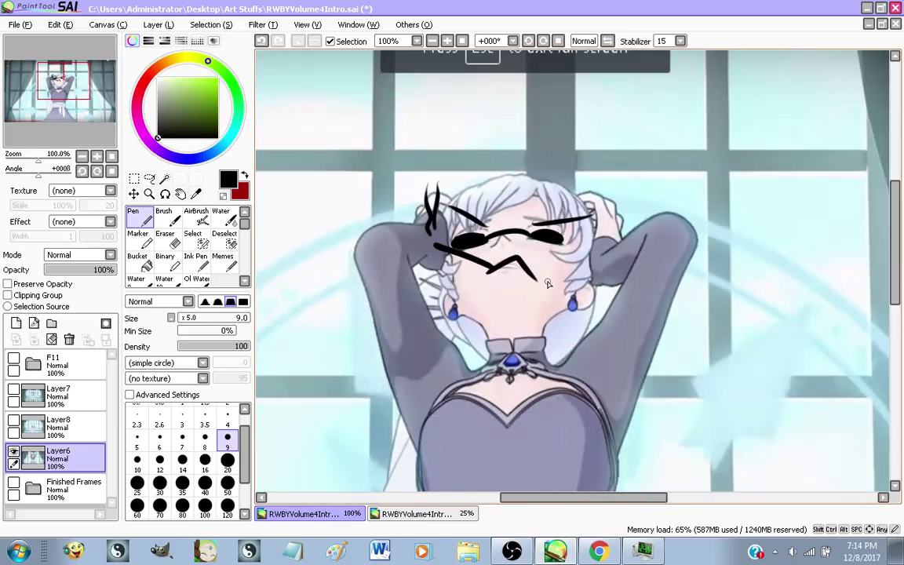
{"action": "scroll", "coordinate": [547, 284], "scroll_direction": "up", "scroll_amount": 4}
{"action": "scroll", "coordinate": [543, 252], "scroll_direction": "down", "scroll_amount": 5}
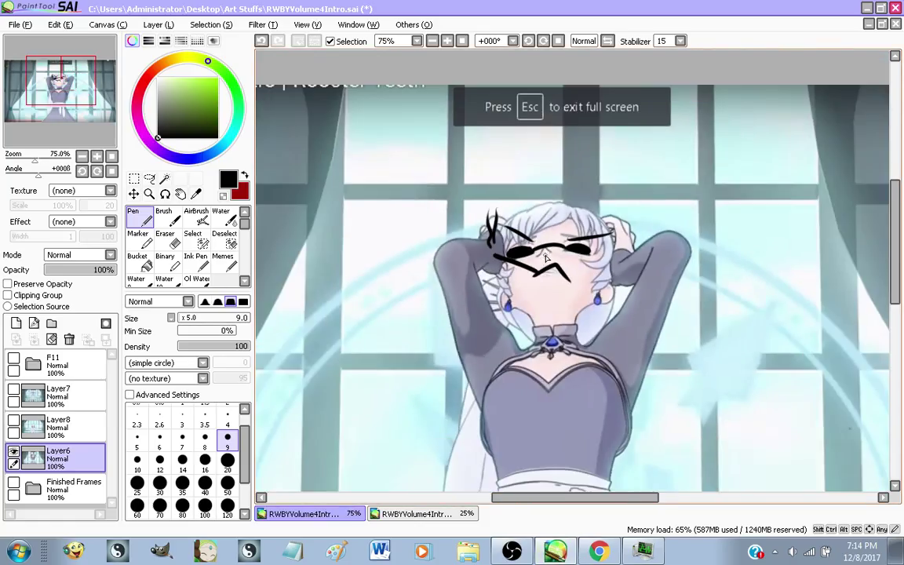
{"action": "key", "text": "ctrl+z"}
{"action": "key", "text": "ctrl+z"}
{"action": "key", "text": "ctrl+z"}
{"action": "key", "text": "ctrl+z"}
{"action": "key", "text": "ctrl+z"}
{"action": "key", "text": "ctrl+z"}
{"action": "key", "text": "ctrl+z"}
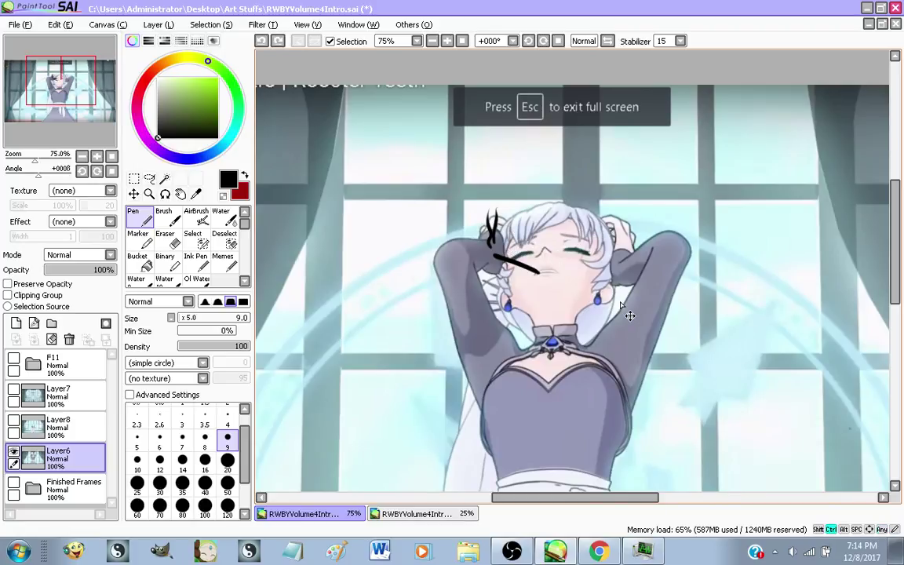
{"action": "key", "text": "ctrl+z"}
{"action": "key", "text": "ctrl+z"}
Add a new layer above Layer6 and choose the Memes brush at size 20 in black
{"action": "scroll", "coordinate": [502, 272], "scroll_direction": "down", "scroll_amount": 1}
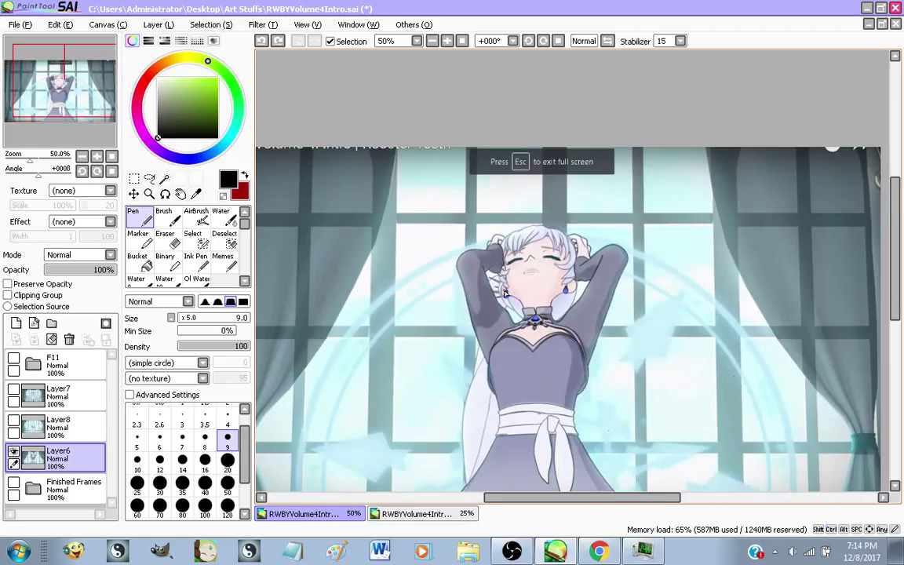
{"action": "scroll", "coordinate": [505, 293], "scroll_direction": "up", "scroll_amount": 1}
{"action": "left_click", "coordinate": [16, 323]}
{"action": "scroll", "coordinate": [479, 202], "scroll_direction": "down", "scroll_amount": 1}
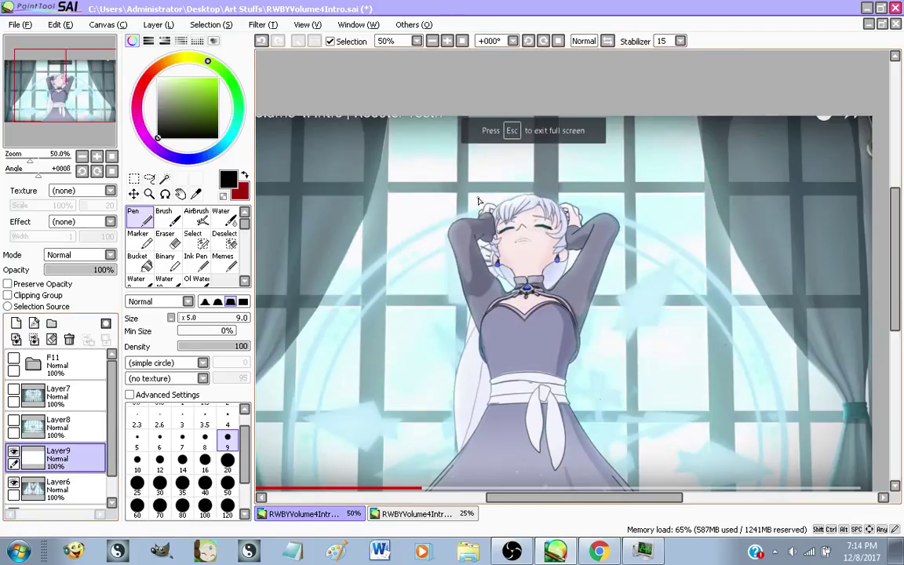
{"action": "left_click", "coordinate": [223, 260]}
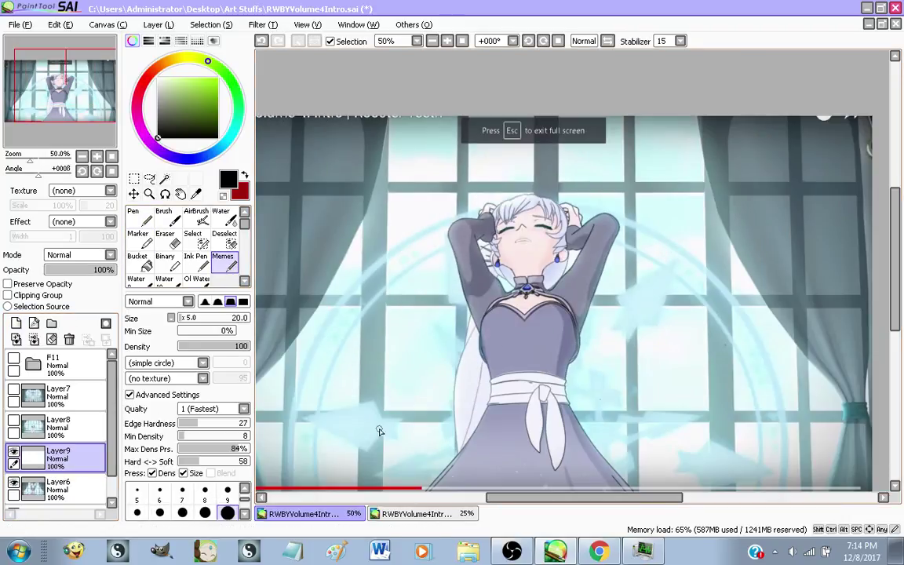
{"action": "scroll", "coordinate": [562, 246], "scroll_direction": "up", "scroll_amount": 1}
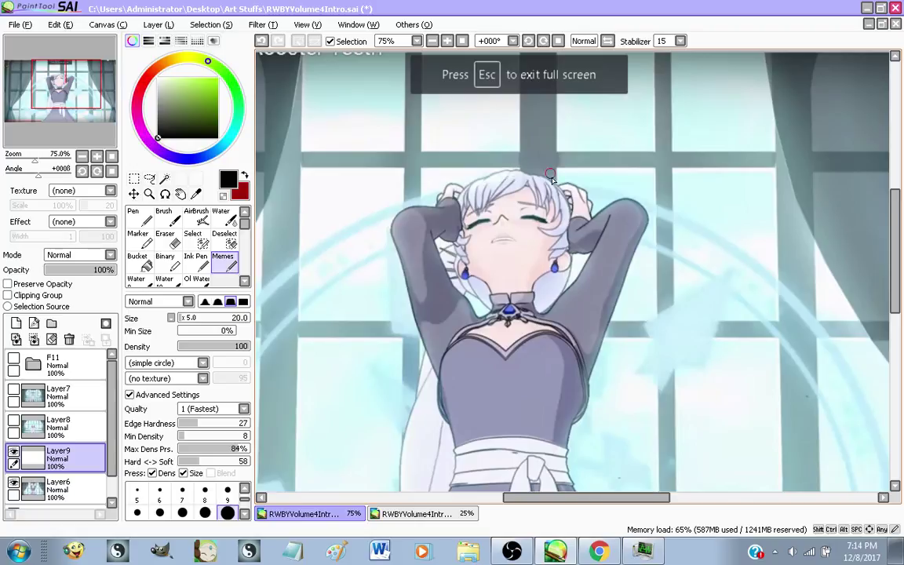
Draw a creature's bulb-shaped head with two dot eyes above Weiss's hair and a large open mouth outline framing her face
{"action": "mouse_move", "coordinate": [558, 190]}
{"action": "left_mouse_down"}
{"action": "mouse_move", "coordinate": [532, 174]}
{"action": "mouse_move", "coordinate": [536, 134]}
{"action": "mouse_move", "coordinate": [500, 91]}
{"action": "mouse_move", "coordinate": [471, 136]}
{"action": "mouse_move", "coordinate": [485, 171]}
{"action": "mouse_move", "coordinate": [465, 202]}
{"action": "left_mouse_up"}
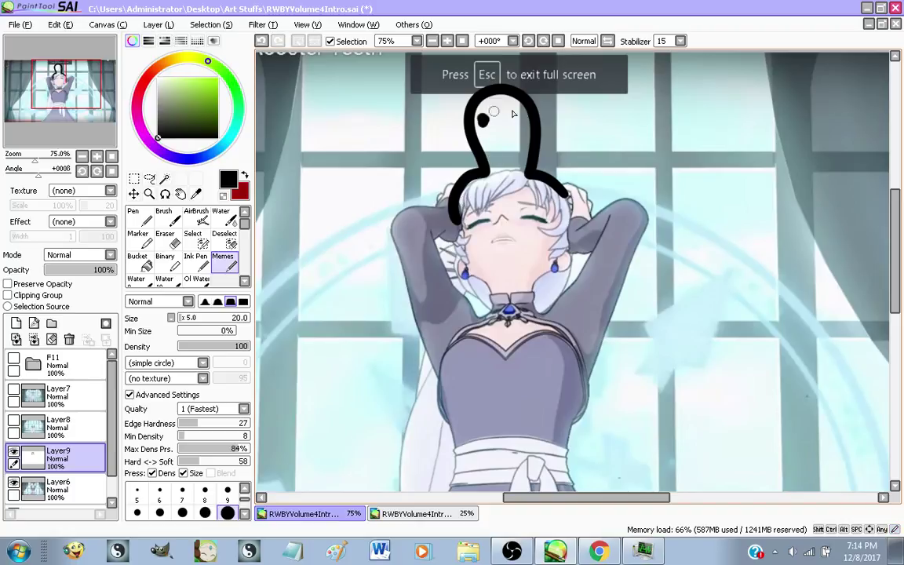
{"action": "left_click", "coordinate": [482, 119]}
{"action": "left_click", "coordinate": [514, 118]}
{"action": "mouse_move", "coordinate": [393, 185]}
{"action": "left_mouse_down"}
{"action": "mouse_move", "coordinate": [413, 169]}
{"action": "mouse_move", "coordinate": [426, 201]}
{"action": "mouse_move", "coordinate": [502, 186]}
{"action": "mouse_move", "coordinate": [547, 221]}
{"action": "mouse_move", "coordinate": [558, 284]}
{"action": "mouse_move", "coordinate": [464, 284]}
{"action": "mouse_move", "coordinate": [469, 221]}
{"action": "mouse_move", "coordinate": [466, 289]}
{"action": "left_mouse_up"}
{"action": "key", "text": "ctrl+z"}
{"action": "key", "text": "ctrl+z"}
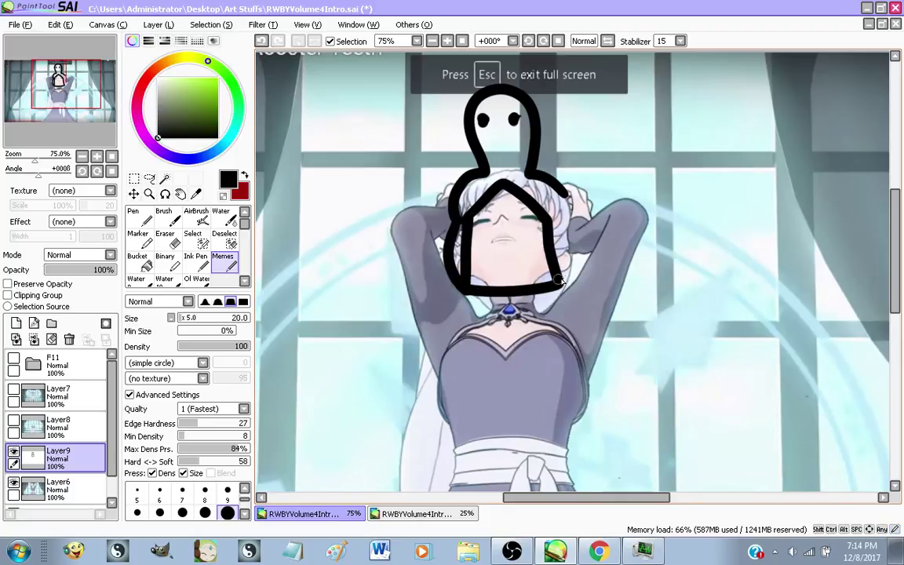
{"action": "left_click_drag", "start_coordinate": [564, 282], "coordinate": [566, 193]}
Draw the creature's two raised, pointed arms over Weiss's arms and jagged upper and lower teeth inside its mouth
{"action": "mouse_move", "coordinate": [463, 174]}
{"action": "left_mouse_down"}
{"action": "mouse_move", "coordinate": [343, 82]}
{"action": "mouse_move", "coordinate": [372, 218]}
{"action": "mouse_move", "coordinate": [426, 362]}
{"action": "left_mouse_up"}
{"action": "mouse_move", "coordinate": [579, 200]}
{"action": "left_mouse_down"}
{"action": "mouse_move", "coordinate": [655, 81]}
{"action": "mouse_move", "coordinate": [626, 274]}
{"action": "mouse_move", "coordinate": [582, 367]}
{"action": "left_mouse_up"}
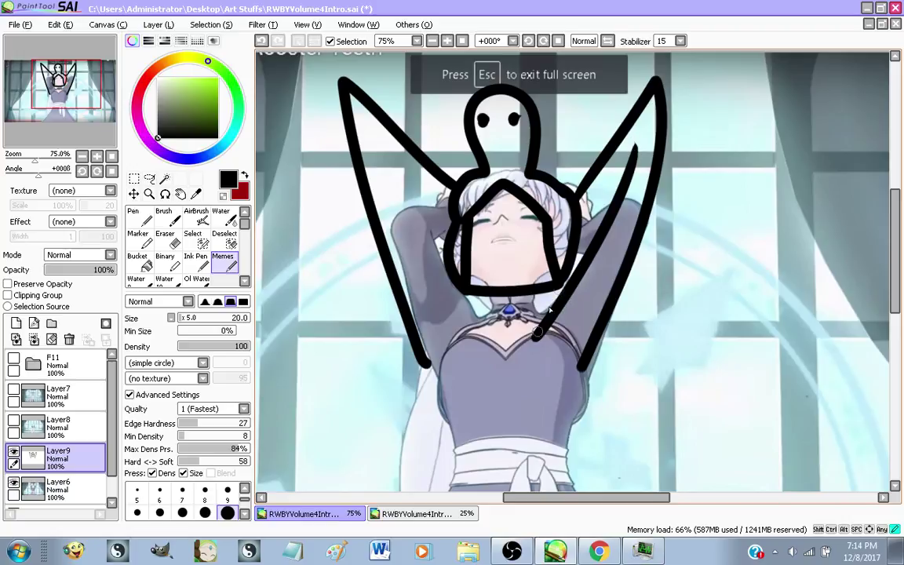
{"action": "left_click_drag", "start_coordinate": [628, 163], "coordinate": [550, 311]}
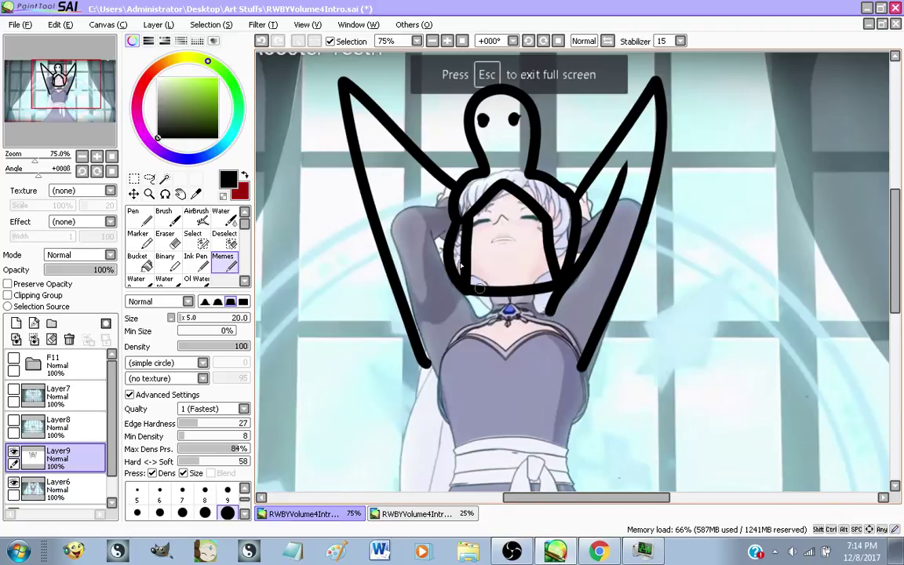
{"action": "left_click_drag", "start_coordinate": [385, 157], "coordinate": [478, 318]}
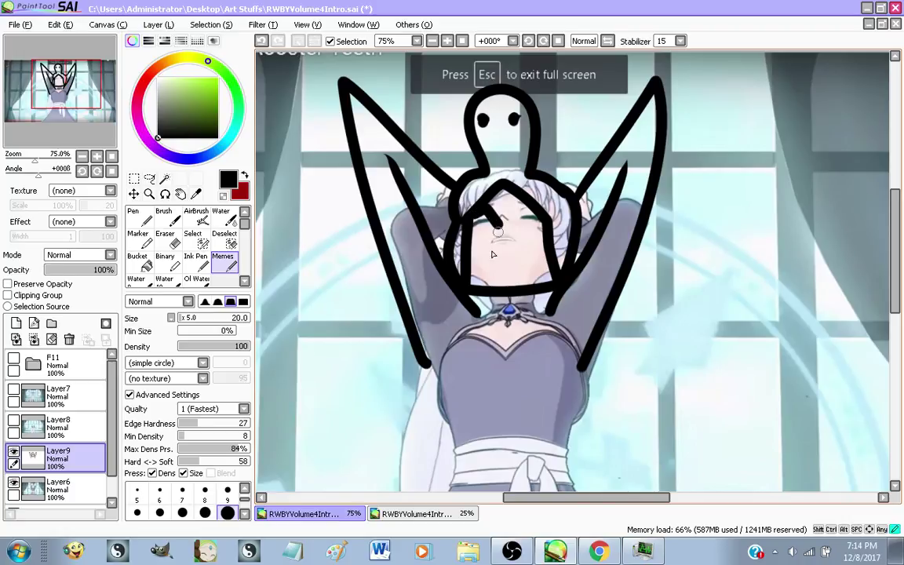
{"action": "mouse_move", "coordinate": [473, 216]}
{"action": "left_mouse_down"}
{"action": "mouse_move", "coordinate": [503, 232]}
{"action": "mouse_move", "coordinate": [540, 214]}
{"action": "left_mouse_up"}
{"action": "left_click_drag", "start_coordinate": [476, 278], "coordinate": [553, 271]}
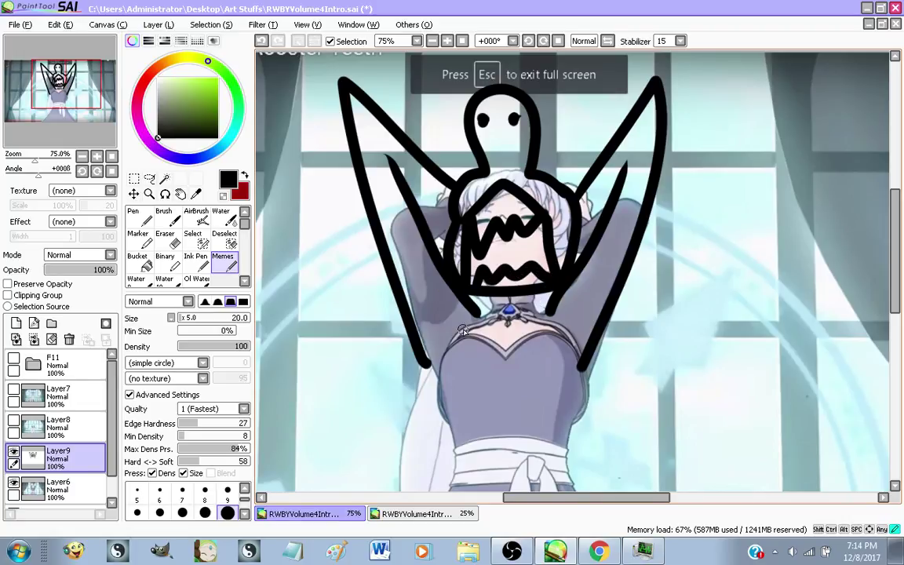
Try curved side lines and a boxy torso outline below the creature's arms, undoing each attempt
{"action": "mouse_move", "coordinate": [463, 331]}
{"action": "left_mouse_down"}
{"action": "mouse_move", "coordinate": [422, 376]}
{"action": "mouse_move", "coordinate": [475, 432]}
{"action": "left_mouse_up"}
{"action": "mouse_move", "coordinate": [552, 338]}
{"action": "left_mouse_down"}
{"action": "mouse_move", "coordinate": [580, 368]}
{"action": "mouse_move", "coordinate": [579, 446]}
{"action": "left_mouse_up"}
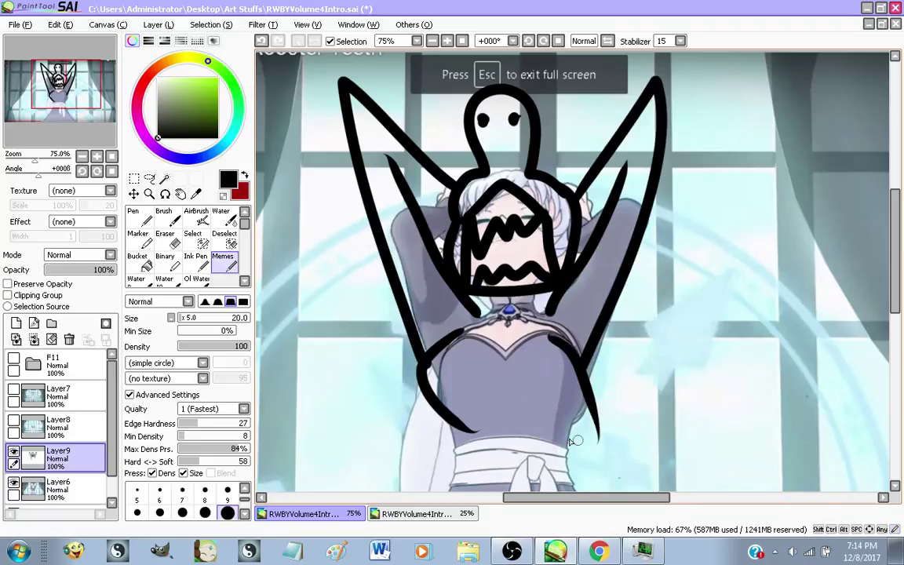
{"action": "key", "text": "ctrl+z"}
{"action": "key", "text": "ctrl+z"}
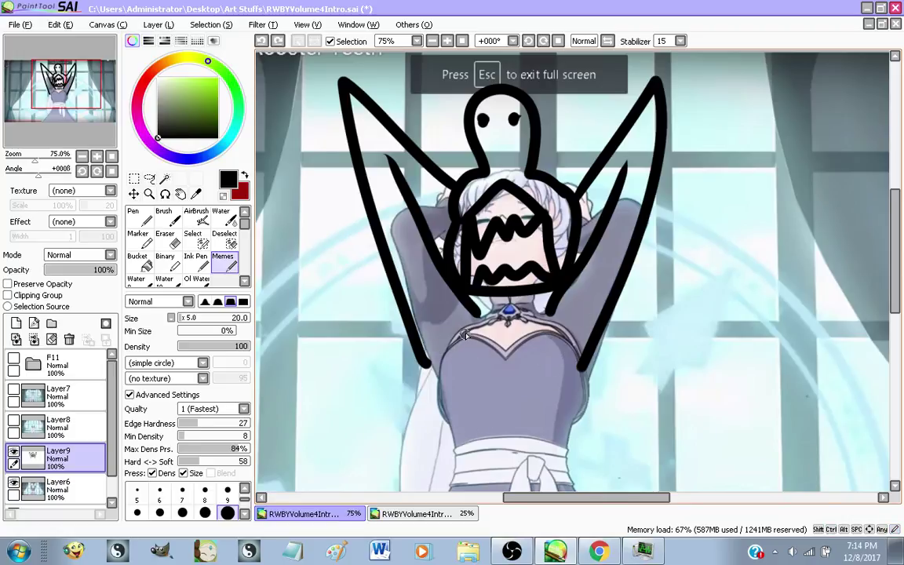
{"action": "left_click_drag", "start_coordinate": [448, 339], "coordinate": [476, 461]}
{"action": "key", "text": "ctrl+z"}
{"action": "mouse_move", "coordinate": [425, 364]}
{"action": "left_mouse_down"}
{"action": "mouse_move", "coordinate": [463, 453]}
{"action": "mouse_move", "coordinate": [568, 451]}
{"action": "mouse_move", "coordinate": [574, 333]}
{"action": "mouse_move", "coordinate": [481, 332]}
{"action": "mouse_move", "coordinate": [457, 347]}
{"action": "mouse_move", "coordinate": [461, 427]}
{"action": "left_mouse_up"}
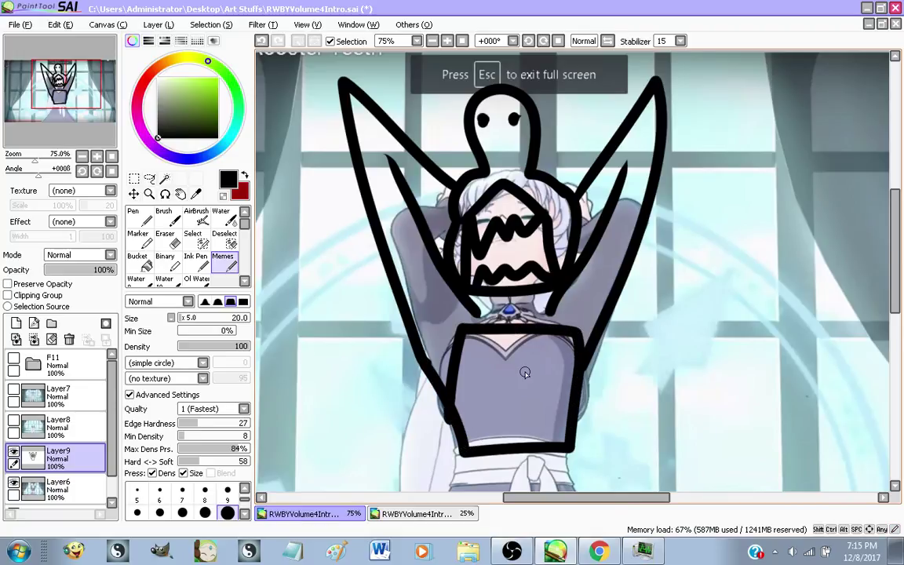
{"action": "key", "text": "ctrl+z"}
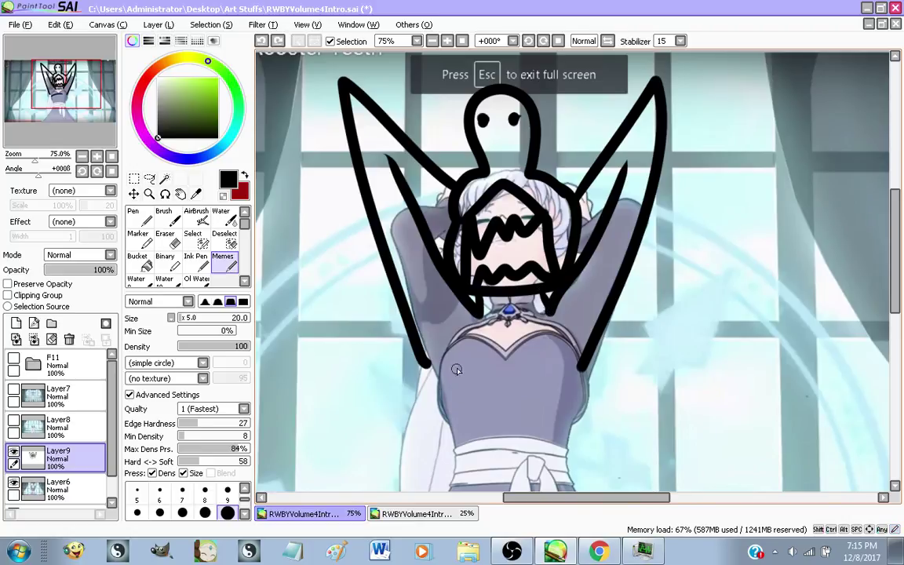
Try several rounded chest outlines over Weiss's bodice on Layer9, undoing each attempt
{"action": "left_click_drag", "start_coordinate": [441, 365], "coordinate": [519, 385]}
{"action": "key", "text": "ctrl+z"}
{"action": "mouse_move", "coordinate": [451, 359]}
{"action": "left_mouse_down"}
{"action": "mouse_move", "coordinate": [346, 360]}
{"action": "mouse_move", "coordinate": [503, 382]}
{"action": "left_mouse_up"}
{"action": "mouse_move", "coordinate": [542, 359]}
{"action": "left_mouse_down"}
{"action": "mouse_move", "coordinate": [731, 319]}
{"action": "mouse_move", "coordinate": [506, 402]}
{"action": "left_mouse_up"}
{"action": "key", "text": "ctrl+z"}
{"action": "key", "text": "ctrl+z"}
{"action": "mouse_move", "coordinate": [474, 328]}
{"action": "left_mouse_down"}
{"action": "mouse_move", "coordinate": [430, 398]}
{"action": "mouse_move", "coordinate": [528, 397]}
{"action": "mouse_move", "coordinate": [473, 326]}
{"action": "left_mouse_up"}
{"action": "key", "text": "ctrl+z"}
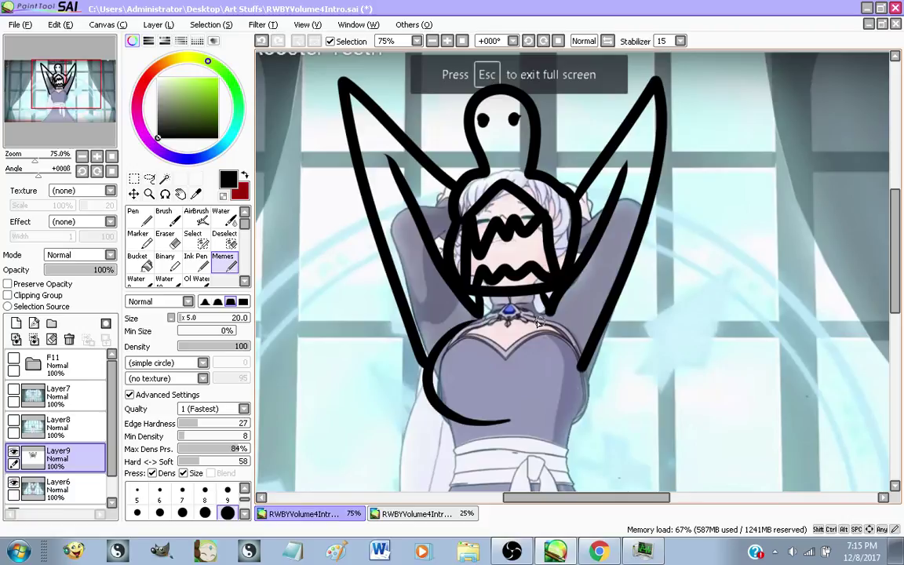
{"action": "mouse_move", "coordinate": [558, 320]}
{"action": "left_mouse_down"}
{"action": "mouse_move", "coordinate": [572, 336]}
{"action": "mouse_move", "coordinate": [545, 427]}
{"action": "left_mouse_up"}
{"action": "key", "text": "ctrl+z"}
{"action": "key", "text": "ctrl+z"}
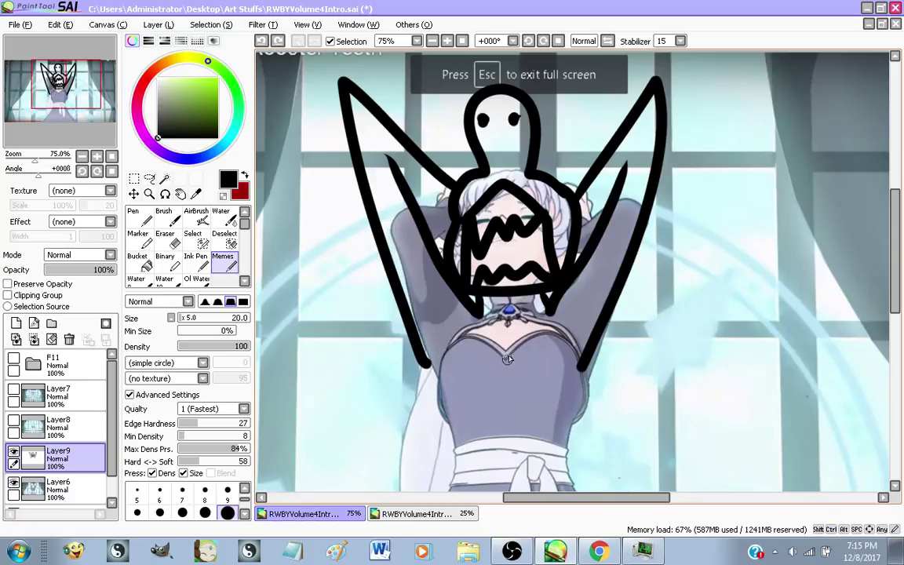
Try a vertical centre line with rounded chest curves on both sides of Weiss's bodice, undoing them all
{"action": "left_click_drag", "start_coordinate": [505, 357], "coordinate": [508, 407]}
{"action": "left_click_drag", "start_coordinate": [444, 351], "coordinate": [491, 424]}
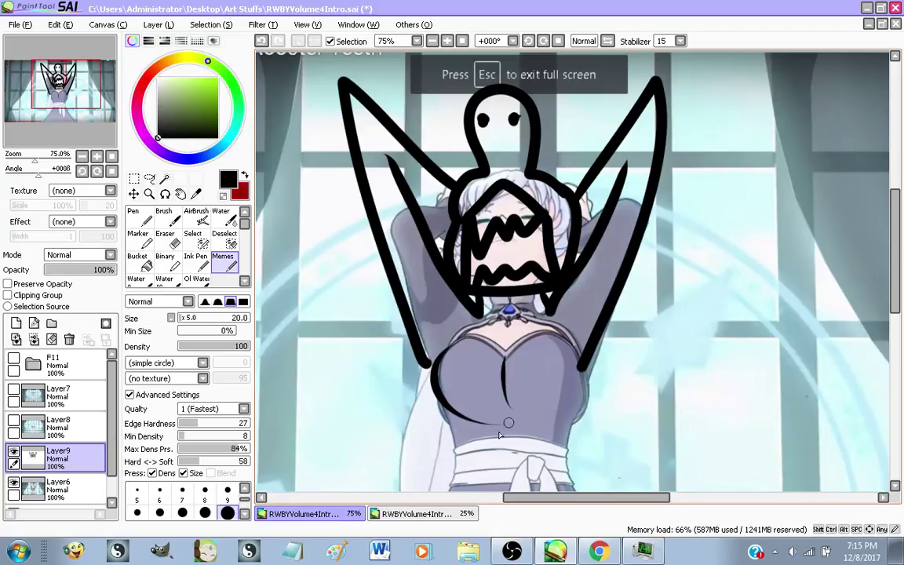
{"action": "mouse_move", "coordinate": [576, 355]}
{"action": "left_mouse_down"}
{"action": "mouse_move", "coordinate": [562, 419]}
{"action": "mouse_move", "coordinate": [538, 424]}
{"action": "left_mouse_up"}
{"action": "key", "text": "ctrl+z"}
{"action": "key", "text": "ctrl+z"}
{"action": "key", "text": "ctrl+z"}
{"action": "key", "text": "ctrl+z"}
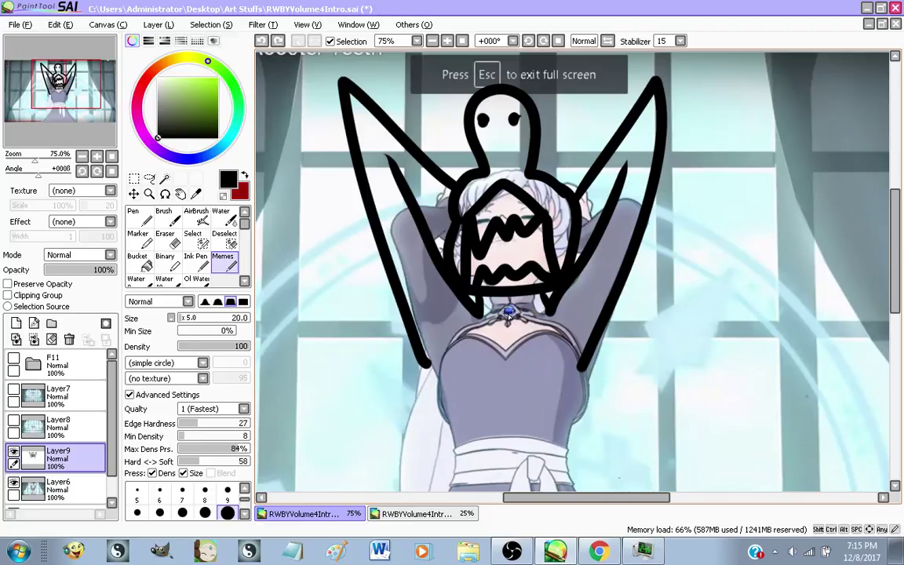
Draw the creature's neckline with an arched upper edge and V-shaped lower edge, plus a small loop over the collar gem
{"action": "mouse_move", "coordinate": [510, 315]}
{"action": "left_mouse_down"}
{"action": "mouse_move", "coordinate": [458, 327]}
{"action": "mouse_move", "coordinate": [511, 343]}
{"action": "mouse_move", "coordinate": [547, 326]}
{"action": "left_mouse_up"}
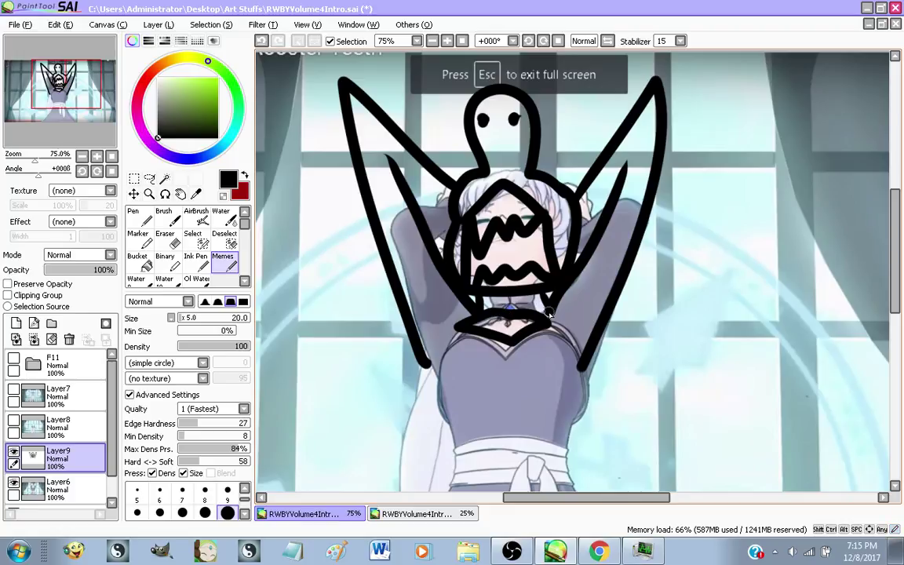
{"action": "key", "text": "ctrl+z"}
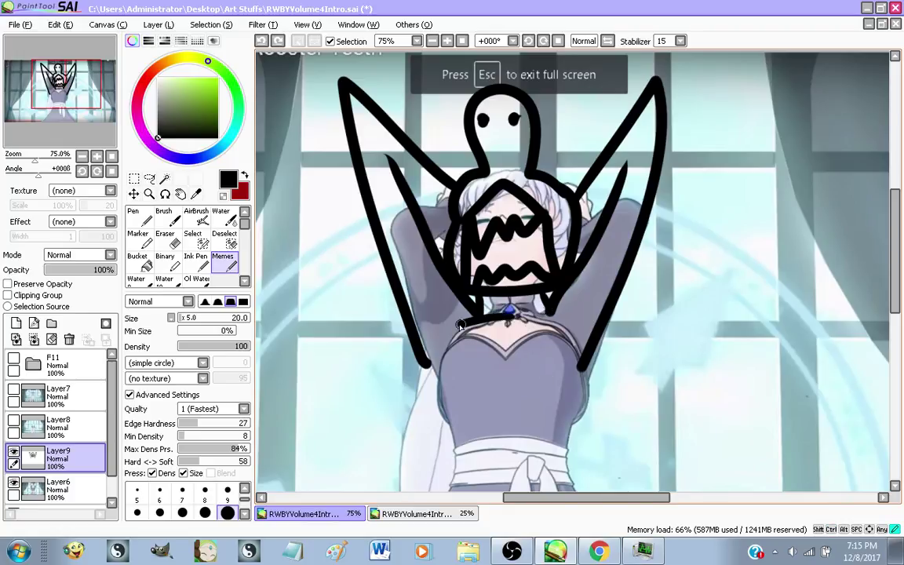
{"action": "mouse_move", "coordinate": [449, 327]}
{"action": "left_mouse_down"}
{"action": "mouse_move", "coordinate": [510, 353]}
{"action": "mouse_move", "coordinate": [548, 335]}
{"action": "left_mouse_up"}
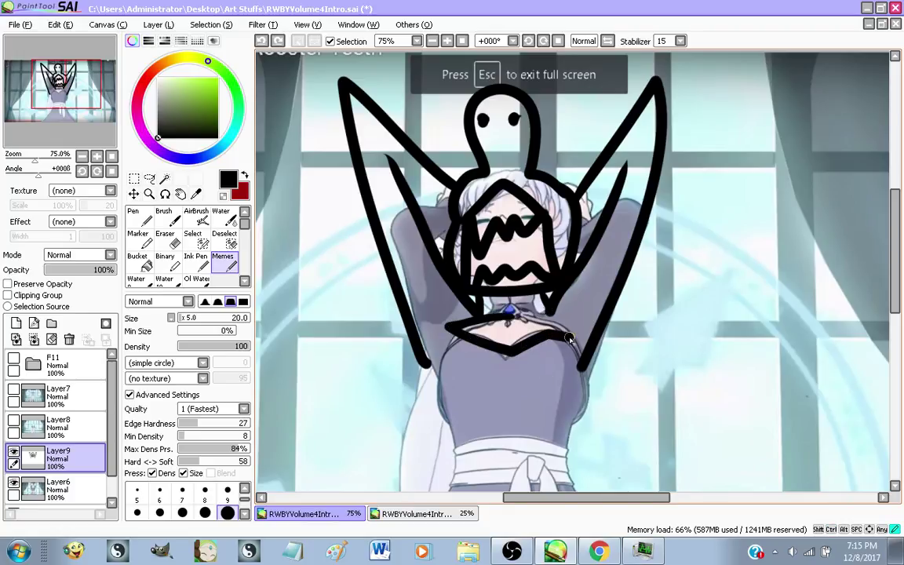
{"action": "key", "text": "ctrl+z"}
{"action": "mouse_move", "coordinate": [445, 328]}
{"action": "left_mouse_down"}
{"action": "mouse_move", "coordinate": [499, 345]}
{"action": "mouse_move", "coordinate": [508, 343]}
{"action": "mouse_move", "coordinate": [510, 323]}
{"action": "mouse_move", "coordinate": [464, 319]}
{"action": "mouse_move", "coordinate": [467, 339]}
{"action": "mouse_move", "coordinate": [506, 356]}
{"action": "mouse_move", "coordinate": [568, 339]}
{"action": "mouse_move", "coordinate": [498, 316]}
{"action": "left_mouse_up"}
{"action": "key", "text": "ctrl+z"}
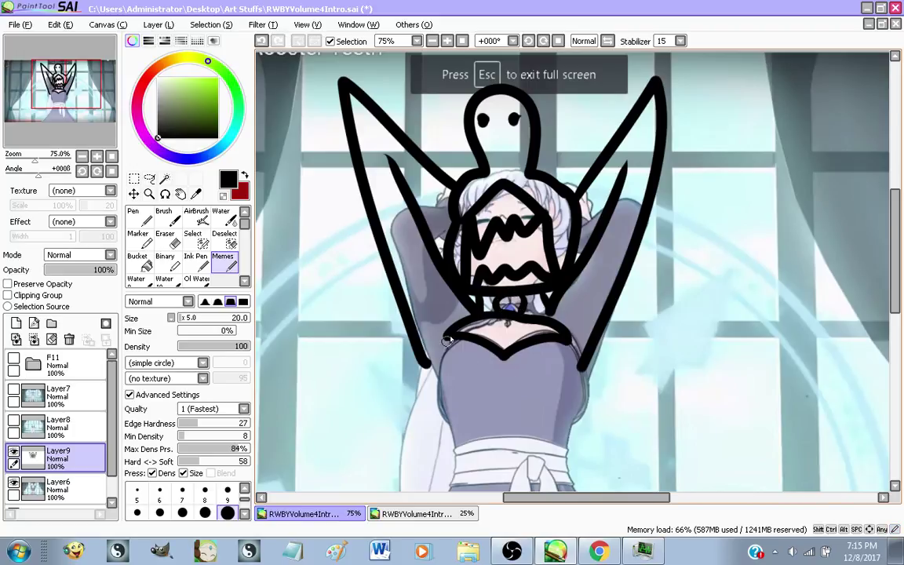
Draw bodice sides tapering to the waist and bent outer lines below the ends of both arms
{"action": "mouse_move", "coordinate": [427, 363]}
{"action": "left_mouse_down"}
{"action": "mouse_move", "coordinate": [437, 420]}
{"action": "mouse_move", "coordinate": [421, 457]}
{"action": "mouse_move", "coordinate": [426, 365]}
{"action": "mouse_move", "coordinate": [420, 439]}
{"action": "mouse_move", "coordinate": [444, 459]}
{"action": "left_mouse_up"}
{"action": "key", "text": "ctrl+z"}
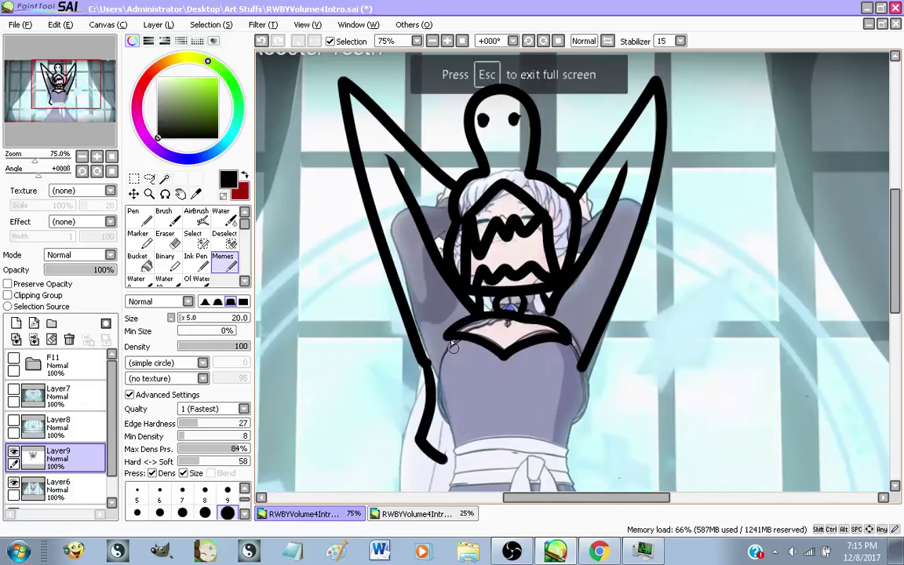
{"action": "mouse_move", "coordinate": [453, 344]}
{"action": "left_mouse_down"}
{"action": "mouse_move", "coordinate": [449, 423]}
{"action": "mouse_move", "coordinate": [440, 371]}
{"action": "mouse_move", "coordinate": [463, 443]}
{"action": "left_mouse_up"}
{"action": "key", "text": "ctrl+z"}
{"action": "key", "text": "ctrl+z"}
{"action": "left_click_drag", "start_coordinate": [427, 363], "coordinate": [458, 441]}
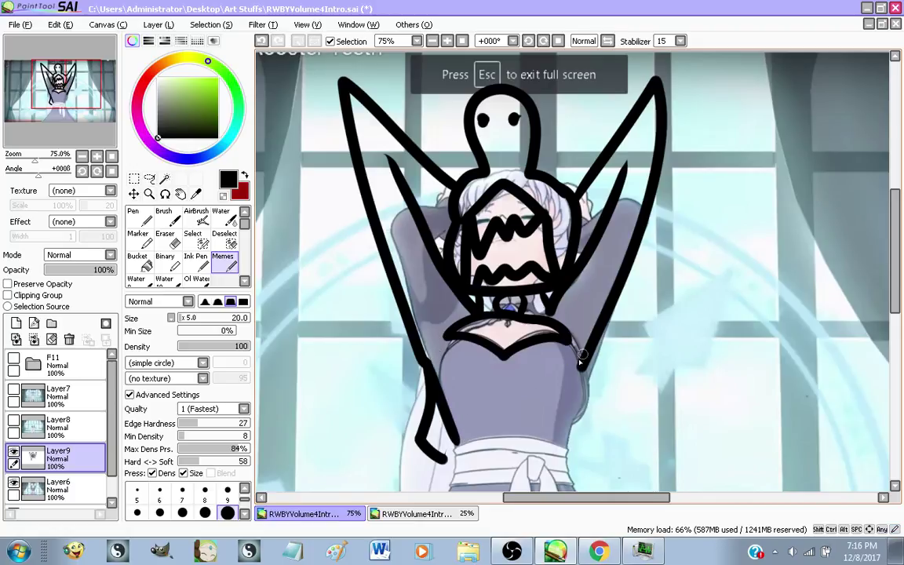
{"action": "mouse_move", "coordinate": [581, 360]}
{"action": "left_mouse_down"}
{"action": "mouse_move", "coordinate": [570, 428]}
{"action": "mouse_move", "coordinate": [594, 444]}
{"action": "mouse_move", "coordinate": [562, 465]}
{"action": "left_mouse_up"}
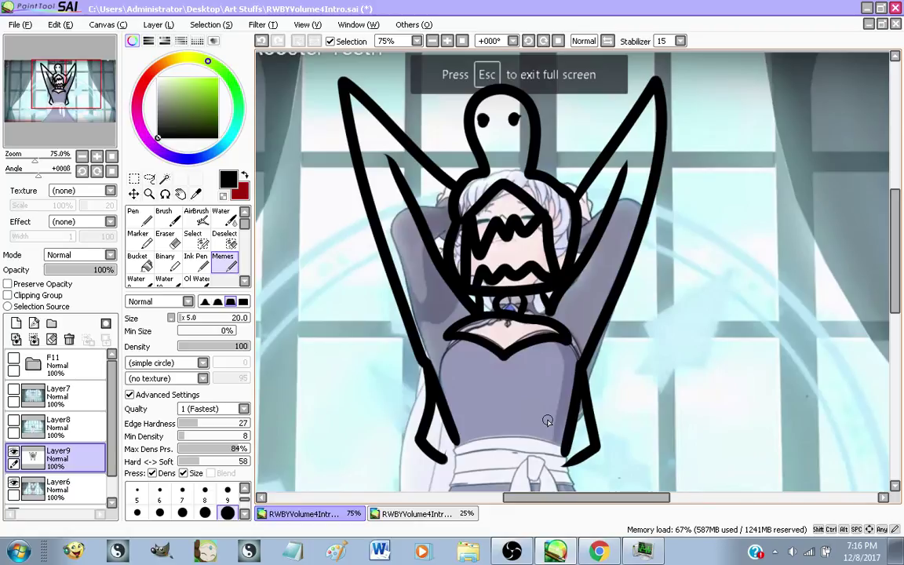
Connect both ends of the neckline to the bodice sides with short curved lines
{"action": "scroll", "coordinate": [497, 379], "scroll_direction": "down", "scroll_amount": 3}
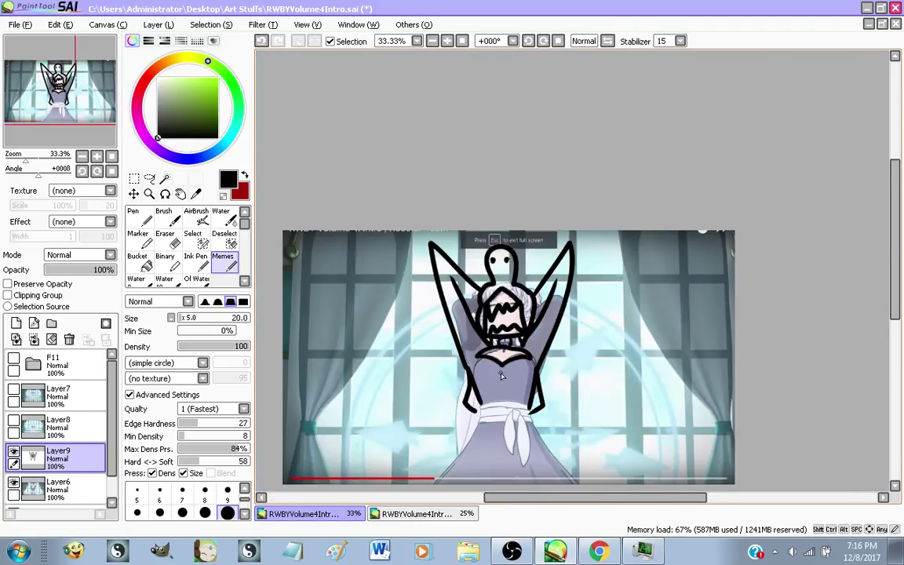
{"action": "scroll", "coordinate": [504, 428], "scroll_direction": "up", "scroll_amount": 3}
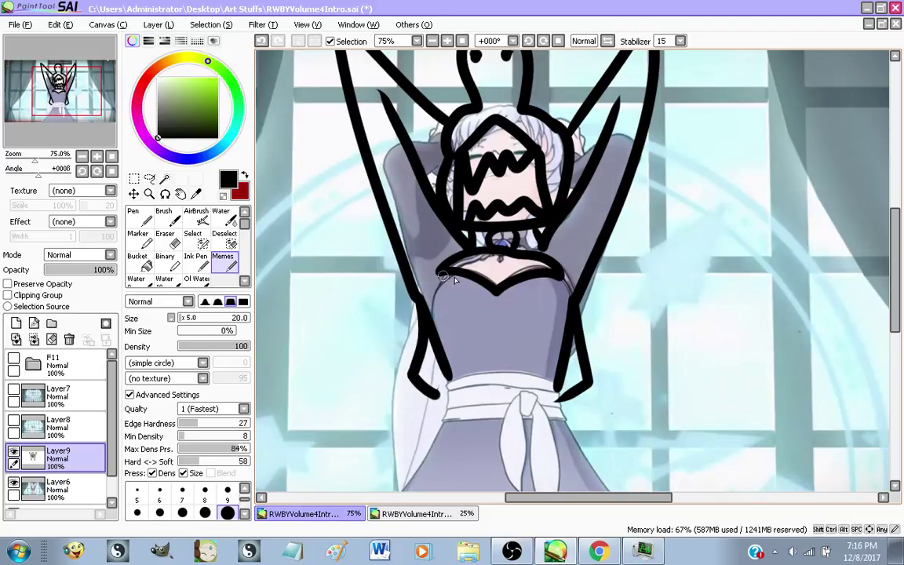
{"action": "left_click_drag", "start_coordinate": [445, 274], "coordinate": [422, 299]}
{"action": "key", "text": "ctrl+z"}
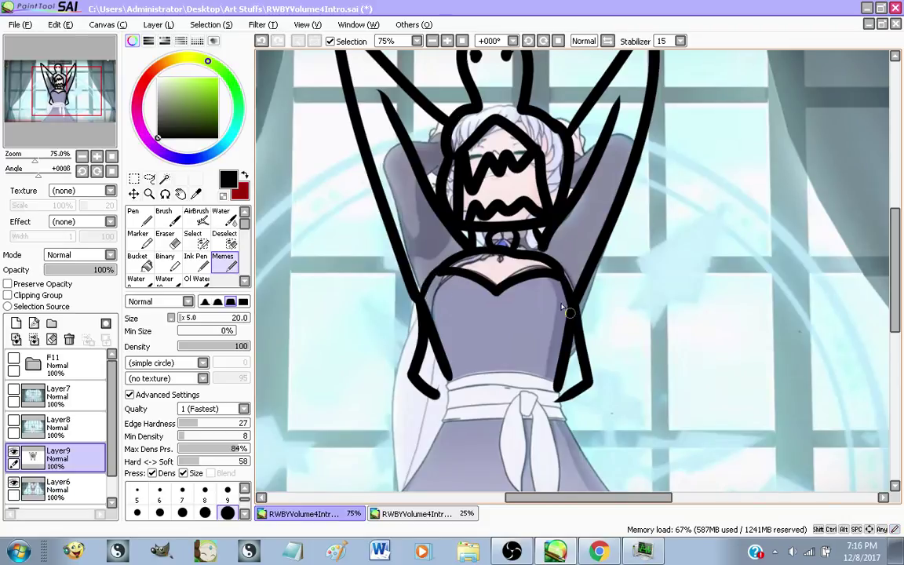
Draw the waist sash as a horizontal band with two pointed tails hanging over the skirt
{"action": "scroll", "coordinate": [552, 297], "scroll_direction": "down", "scroll_amount": 5}
{"action": "scroll", "coordinate": [567, 347], "scroll_direction": "up", "scroll_amount": 3}
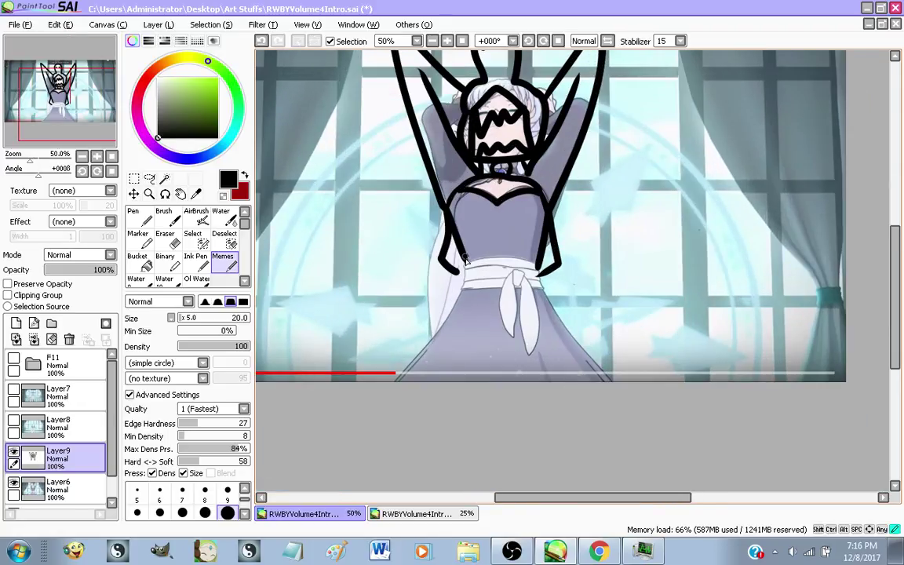
{"action": "mouse_move", "coordinate": [465, 261]}
{"action": "left_mouse_down"}
{"action": "mouse_move", "coordinate": [539, 262]}
{"action": "mouse_move", "coordinate": [528, 264]}
{"action": "mouse_move", "coordinate": [546, 285]}
{"action": "mouse_move", "coordinate": [458, 287]}
{"action": "mouse_move", "coordinate": [541, 275]}
{"action": "left_mouse_up"}
{"action": "key", "text": "ctrl+z"}
{"action": "mouse_move", "coordinate": [464, 271]}
{"action": "left_mouse_down"}
{"action": "mouse_move", "coordinate": [542, 276]}
{"action": "mouse_move", "coordinate": [478, 276]}
{"action": "mouse_move", "coordinate": [542, 277]}
{"action": "mouse_move", "coordinate": [511, 338]}
{"action": "mouse_move", "coordinate": [516, 289]}
{"action": "mouse_move", "coordinate": [523, 300]}
{"action": "mouse_move", "coordinate": [537, 294]}
{"action": "left_mouse_up"}
{"action": "key", "text": "ctrl+z"}
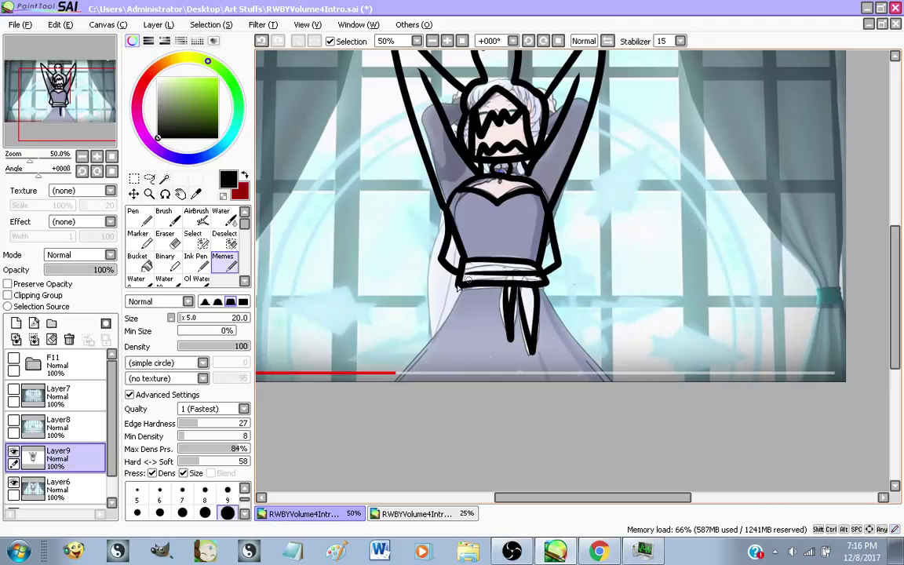
Draw the skirt's two flaring side lines from the sash down to the canvas edge
{"action": "left_click_drag", "start_coordinate": [464, 286], "coordinate": [393, 380]}
{"action": "mouse_move", "coordinate": [543, 289]}
{"action": "left_mouse_down"}
{"action": "mouse_move", "coordinate": [606, 385]}
{"action": "mouse_move", "coordinate": [610, 420]}
{"action": "left_mouse_up"}
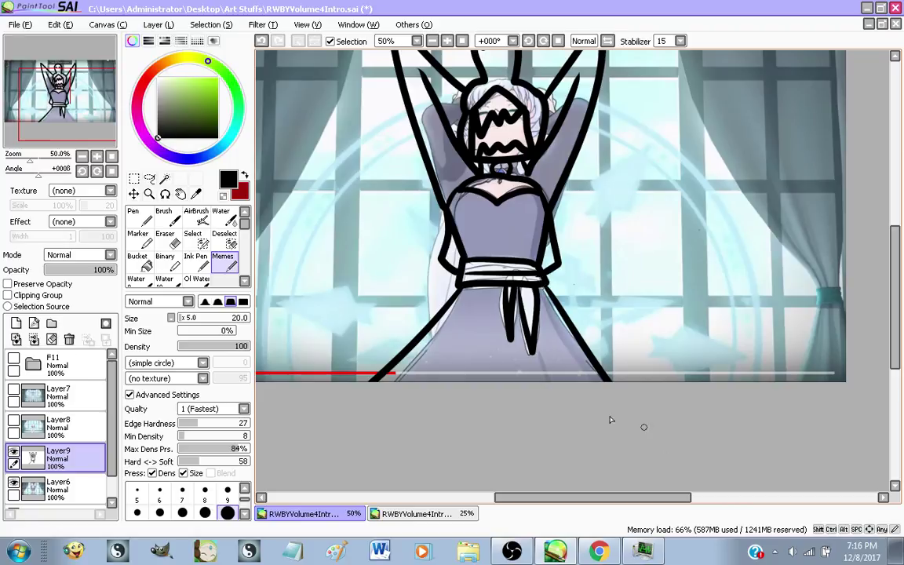
{"action": "scroll", "coordinate": [607, 346], "scroll_direction": "down", "scroll_amount": 2}
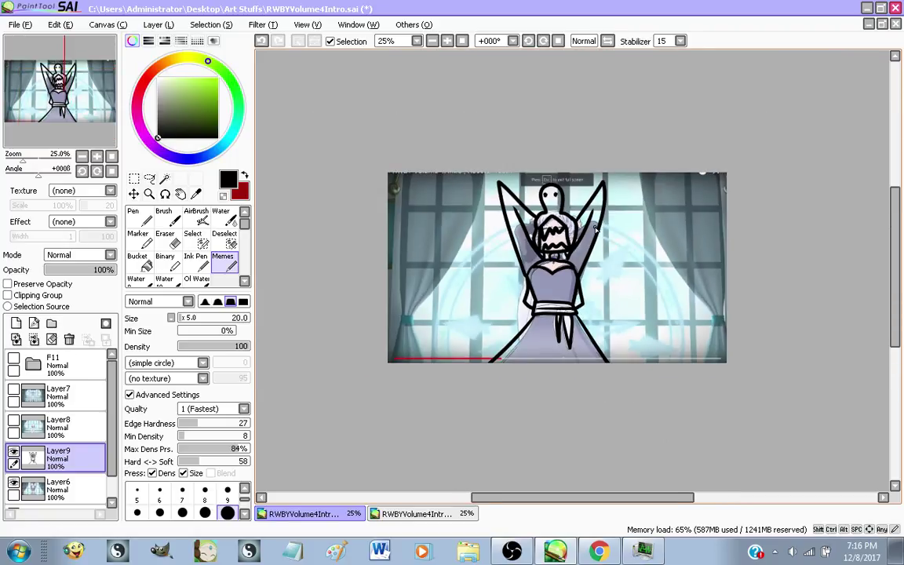
{"action": "scroll", "coordinate": [591, 277], "scroll_direction": "up", "scroll_amount": 2}
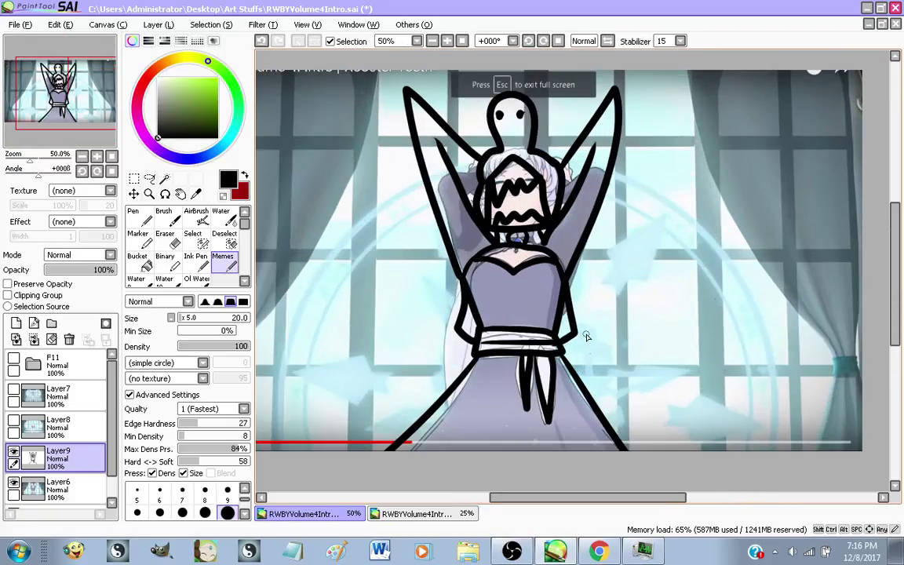
Hide Layer9 and Layer6, and show and select Layer8 with the bent-over Weiss frame
{"action": "left_click", "coordinate": [14, 452]}
{"action": "left_click", "coordinate": [15, 482]}
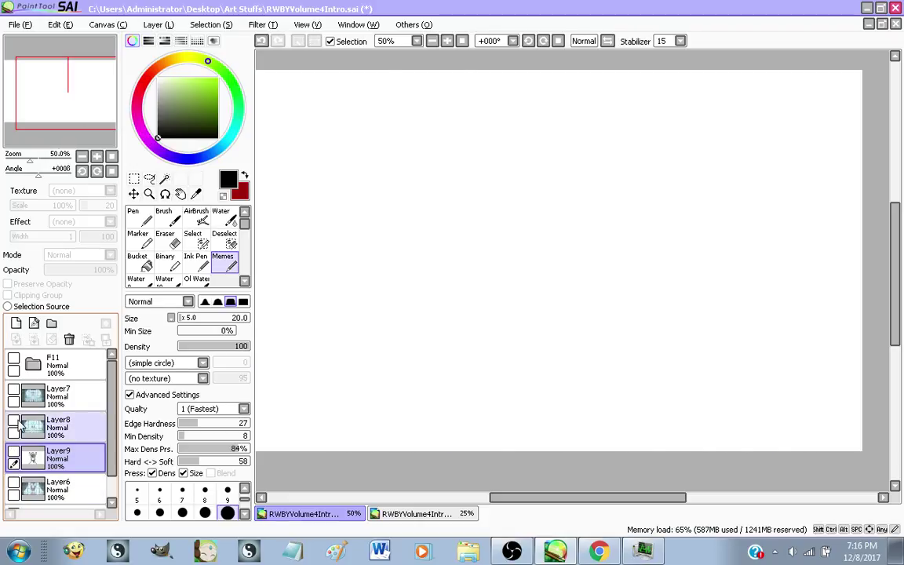
{"action": "left_click", "coordinate": [15, 422]}
{"action": "left_click", "coordinate": [63, 426]}
{"action": "scroll", "coordinate": [428, 389], "scroll_direction": "down", "scroll_amount": 1}
{"action": "scroll", "coordinate": [423, 356], "scroll_direction": "up", "scroll_amount": 1}
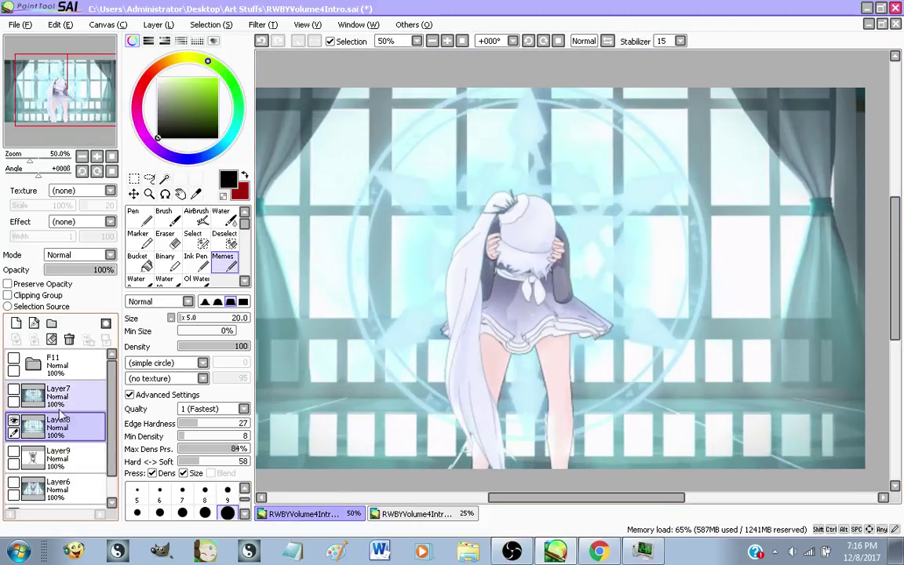
Examine Weiss's standing pose on Layer7 in place of Layer8, and switch back to Layer8
{"action": "left_click", "coordinate": [14, 421]}
{"action": "left_click", "coordinate": [14, 390]}
{"action": "scroll", "coordinate": [478, 233], "scroll_direction": "up", "scroll_amount": 1}
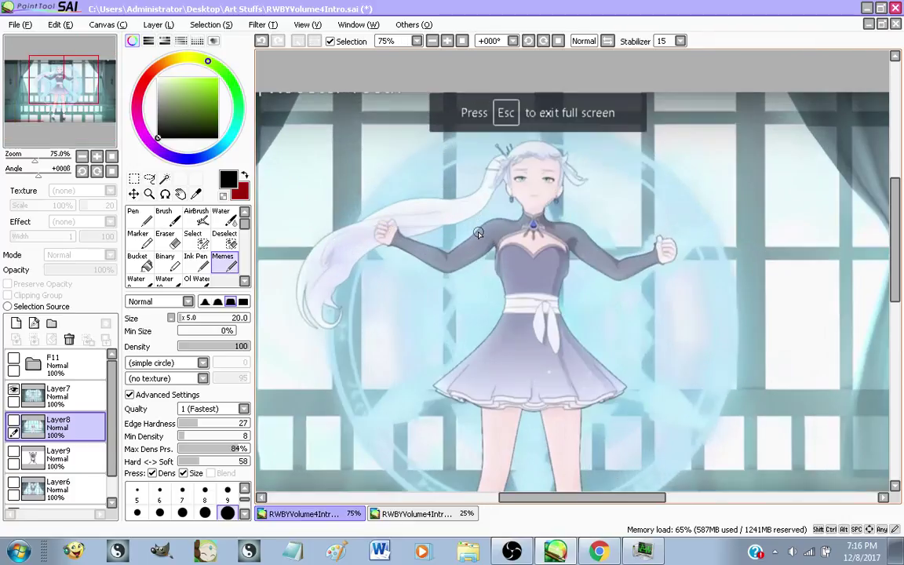
{"action": "scroll", "coordinate": [479, 233], "scroll_direction": "down", "scroll_amount": 2}
{"action": "scroll", "coordinate": [486, 220], "scroll_direction": "up", "scroll_amount": 2}
{"action": "scroll", "coordinate": [504, 189], "scroll_direction": "down", "scroll_amount": 1}
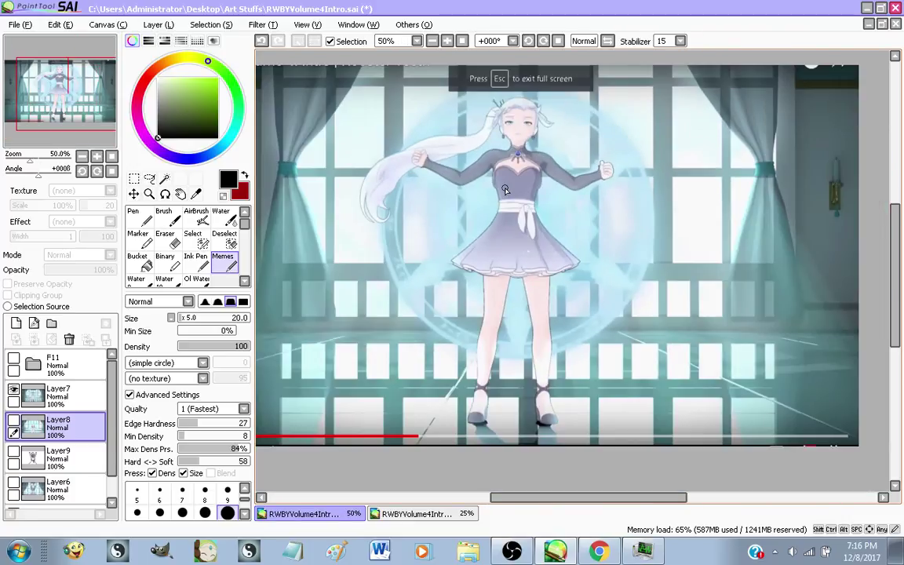
{"action": "scroll", "coordinate": [504, 189], "scroll_direction": "down", "scroll_amount": 1}
{"action": "scroll", "coordinate": [510, 200], "scroll_direction": "up", "scroll_amount": 2}
{"action": "scroll", "coordinate": [482, 226], "scroll_direction": "down", "scroll_amount": 1}
{"action": "scroll", "coordinate": [536, 251], "scroll_direction": "up", "scroll_amount": 1}
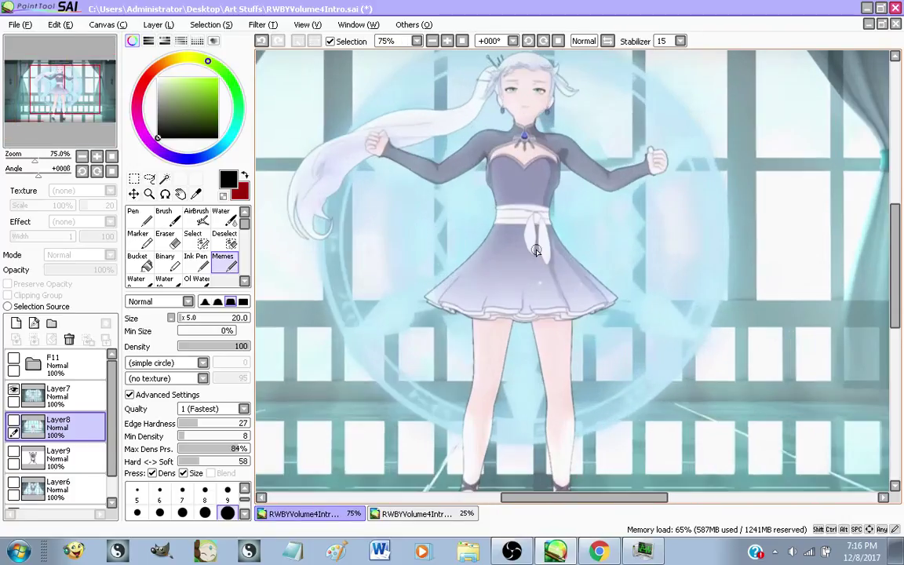
{"action": "scroll", "coordinate": [535, 251], "scroll_direction": "down", "scroll_amount": 1}
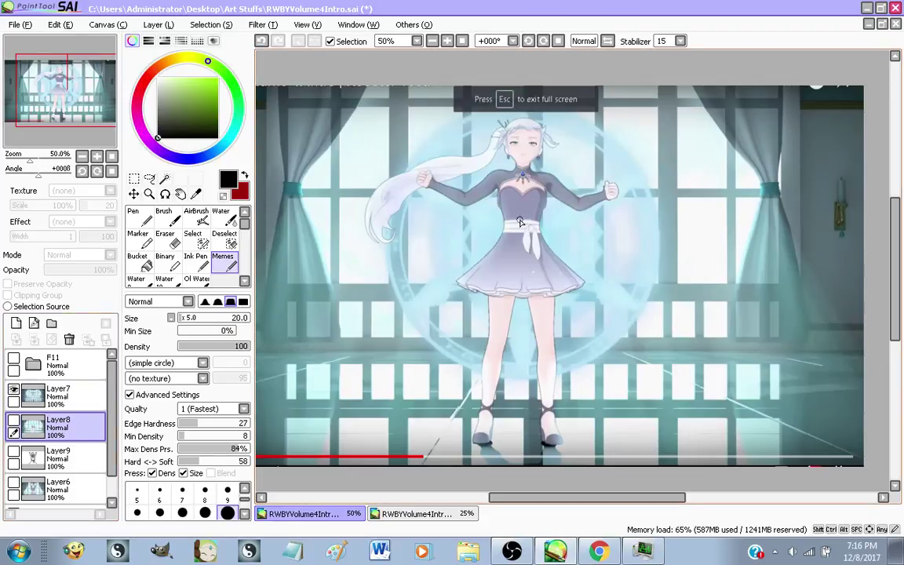
{"action": "left_click", "coordinate": [13, 389]}
{"action": "left_click", "coordinate": [13, 420]}
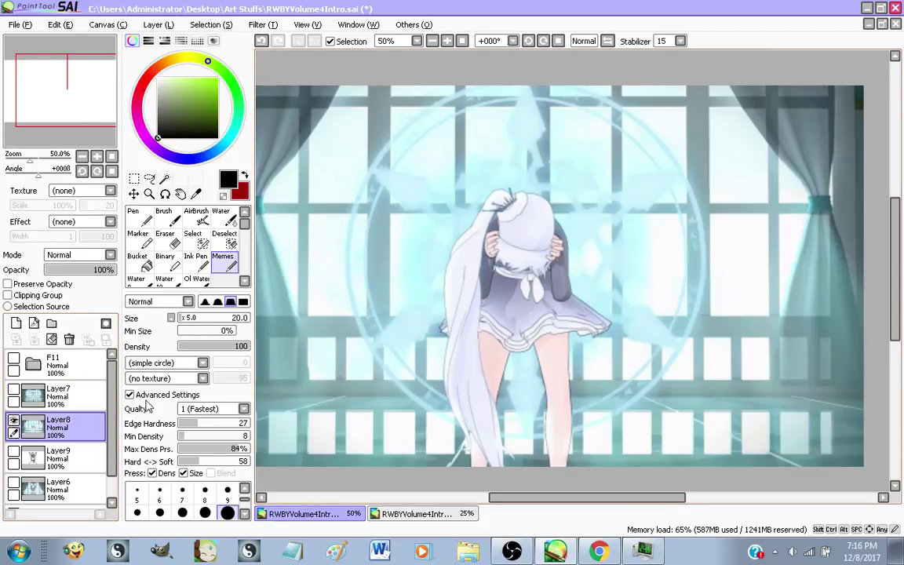
On Layer8, draw curved hand outlines beside Weiss's head and an oversized jagged ponytail sweeping from its rounded crown
{"action": "scroll", "coordinate": [538, 385], "scroll_direction": "down", "scroll_amount": 3}
{"action": "scroll", "coordinate": [537, 385], "scroll_direction": "up", "scroll_amount": 3}
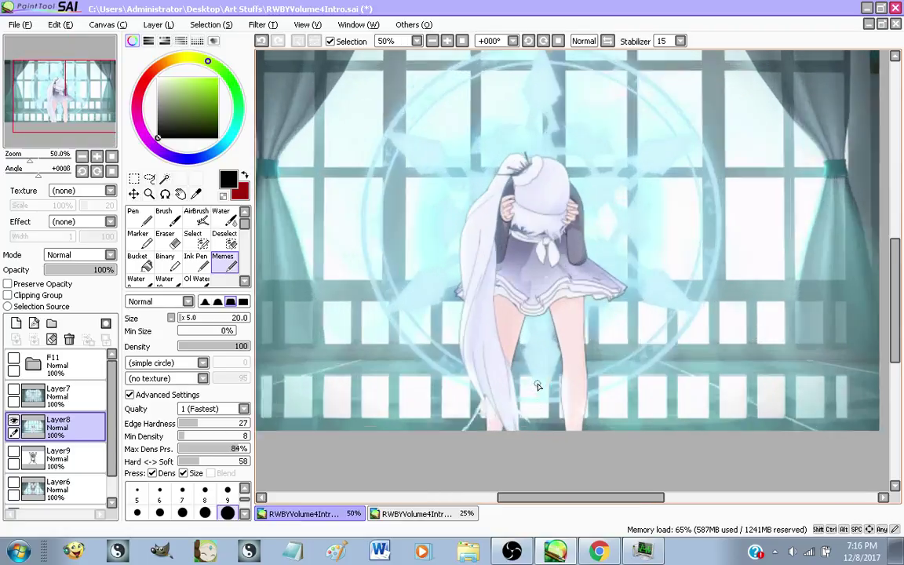
{"action": "scroll", "coordinate": [537, 385], "scroll_direction": "down", "scroll_amount": 2}
{"action": "scroll", "coordinate": [535, 399], "scroll_direction": "up", "scroll_amount": 2}
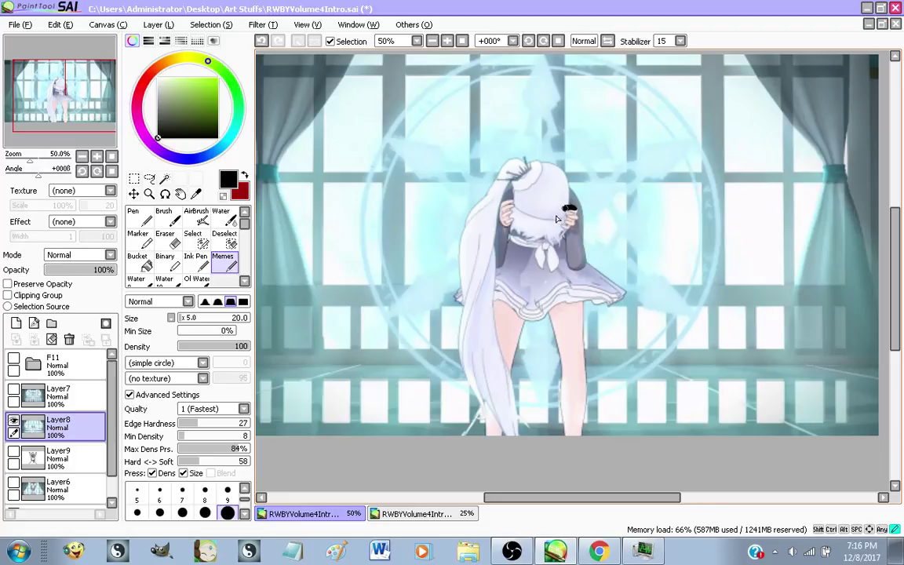
{"action": "left_click_drag", "start_coordinate": [556, 219], "coordinate": [569, 212]}
{"action": "left_click_drag", "start_coordinate": [503, 202], "coordinate": [503, 235]}
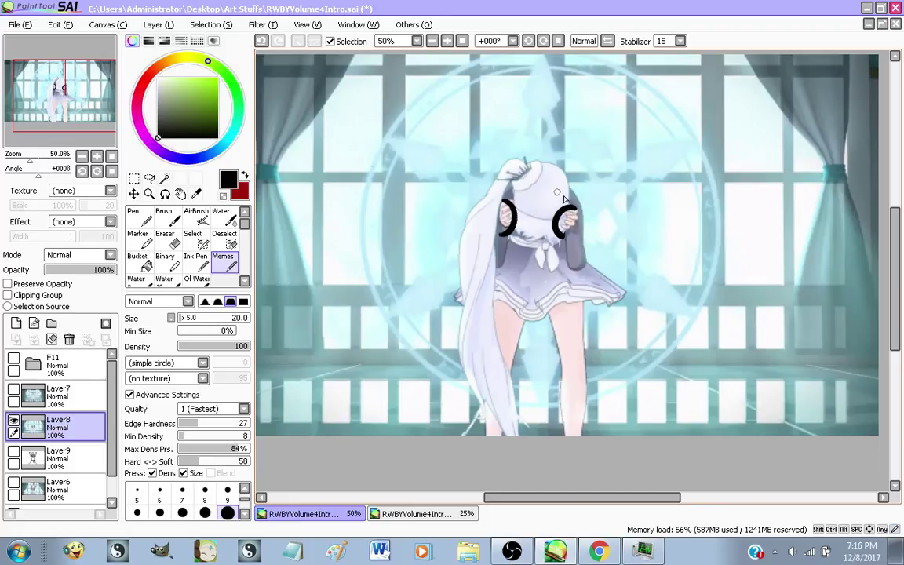
{"action": "mouse_move", "coordinate": [566, 206]}
{"action": "left_mouse_down"}
{"action": "mouse_move", "coordinate": [379, 66]}
{"action": "mouse_move", "coordinate": [346, 174]}
{"action": "mouse_move", "coordinate": [253, 335]}
{"action": "mouse_move", "coordinate": [265, 420]}
{"action": "left_mouse_up"}
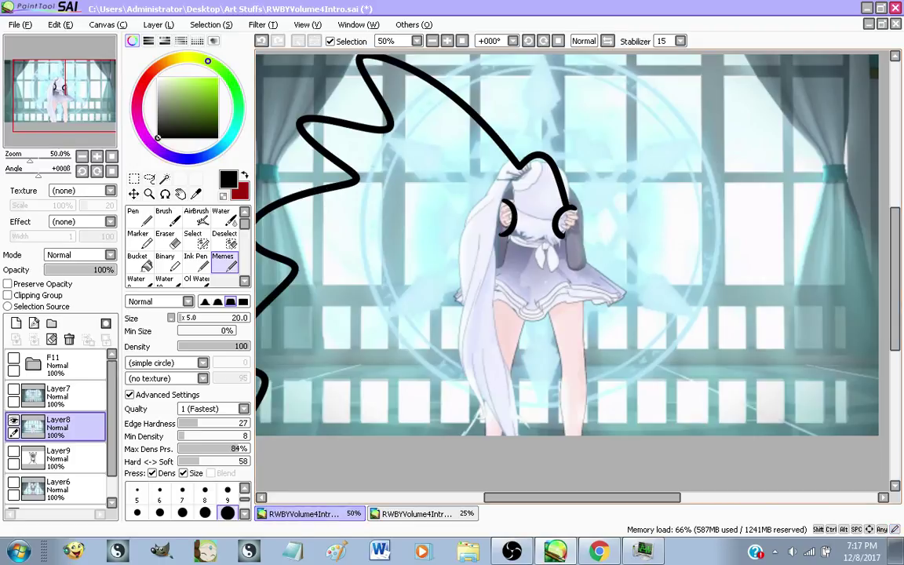
{"action": "mouse_move", "coordinate": [514, 187]}
{"action": "left_mouse_down"}
{"action": "mouse_move", "coordinate": [447, 214]}
{"action": "mouse_move", "coordinate": [360, 294]}
{"action": "mouse_move", "coordinate": [390, 394]}
{"action": "mouse_move", "coordinate": [379, 489]}
{"action": "left_mouse_up"}
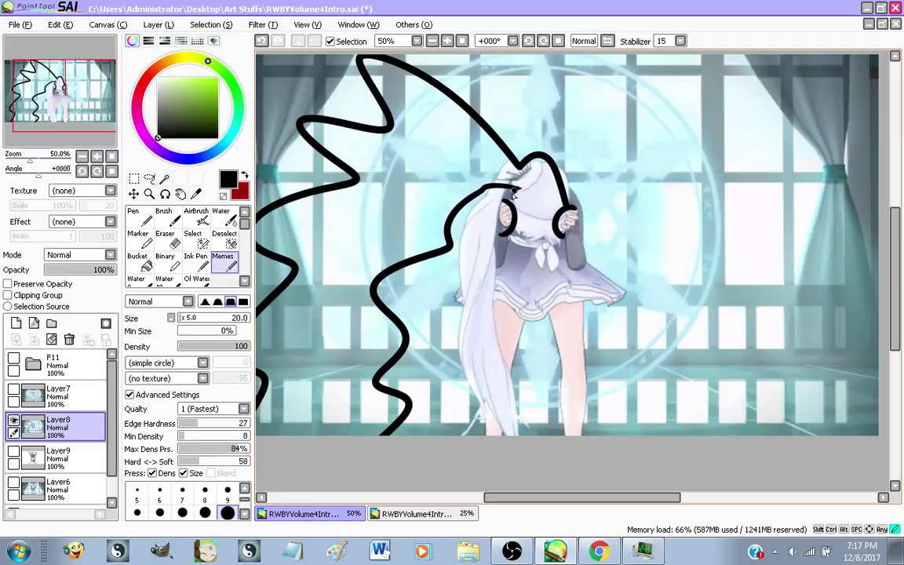
Outline the lower edge of the head, two drooping looped arms and a flared skirt with a zigzag hem over Weiss
{"action": "left_click_drag", "start_coordinate": [514, 229], "coordinate": [551, 243]}
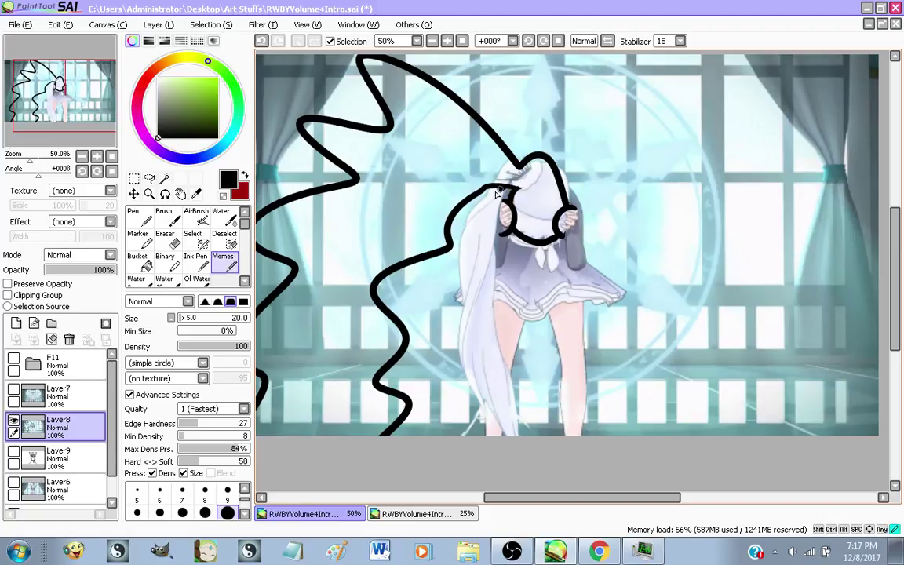
{"action": "mouse_move", "coordinate": [496, 194]}
{"action": "left_mouse_down"}
{"action": "mouse_move", "coordinate": [481, 246]}
{"action": "mouse_move", "coordinate": [486, 272]}
{"action": "mouse_move", "coordinate": [508, 238]}
{"action": "left_mouse_up"}
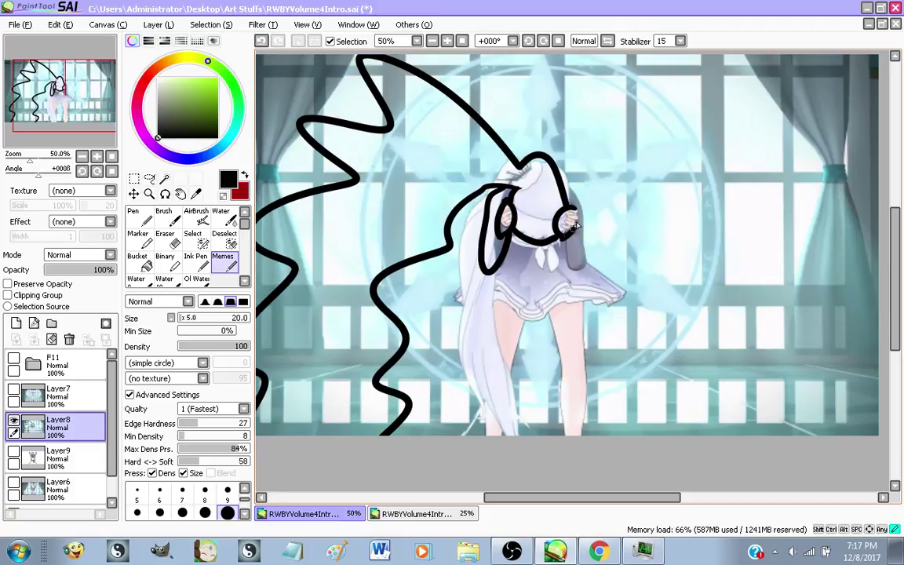
{"action": "mouse_move", "coordinate": [566, 241]}
{"action": "left_mouse_down"}
{"action": "mouse_move", "coordinate": [572, 272]}
{"action": "mouse_move", "coordinate": [587, 252]}
{"action": "mouse_move", "coordinate": [564, 188]}
{"action": "left_mouse_up"}
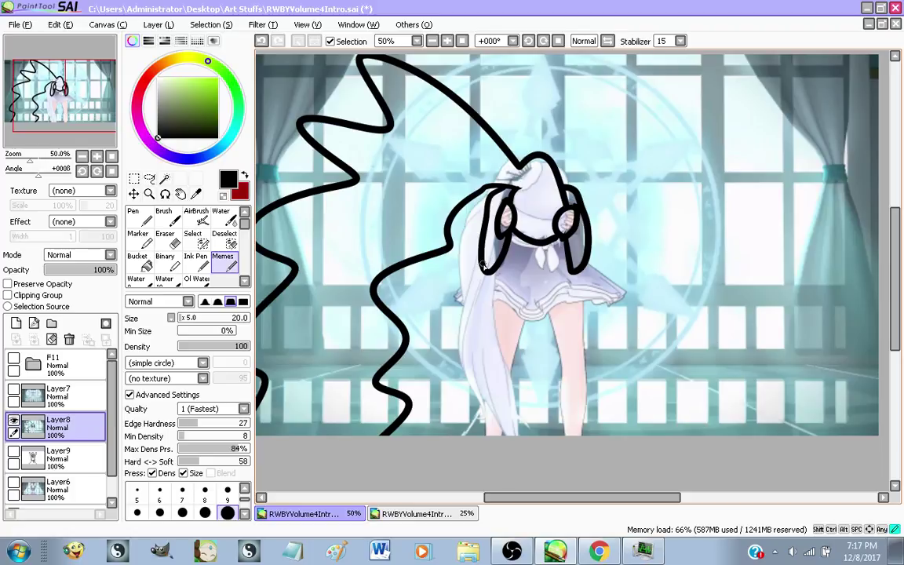
{"action": "mouse_move", "coordinate": [483, 265]}
{"action": "left_mouse_down"}
{"action": "mouse_move", "coordinate": [441, 300]}
{"action": "mouse_move", "coordinate": [475, 292]}
{"action": "mouse_move", "coordinate": [528, 318]}
{"action": "mouse_move", "coordinate": [574, 296]}
{"action": "mouse_move", "coordinate": [623, 306]}
{"action": "mouse_move", "coordinate": [587, 258]}
{"action": "left_mouse_up"}
{"action": "mouse_move", "coordinate": [460, 295]}
{"action": "left_mouse_down"}
{"action": "mouse_move", "coordinate": [528, 334]}
{"action": "mouse_move", "coordinate": [580, 313]}
{"action": "mouse_move", "coordinate": [627, 312]}
{"action": "left_mouse_up"}
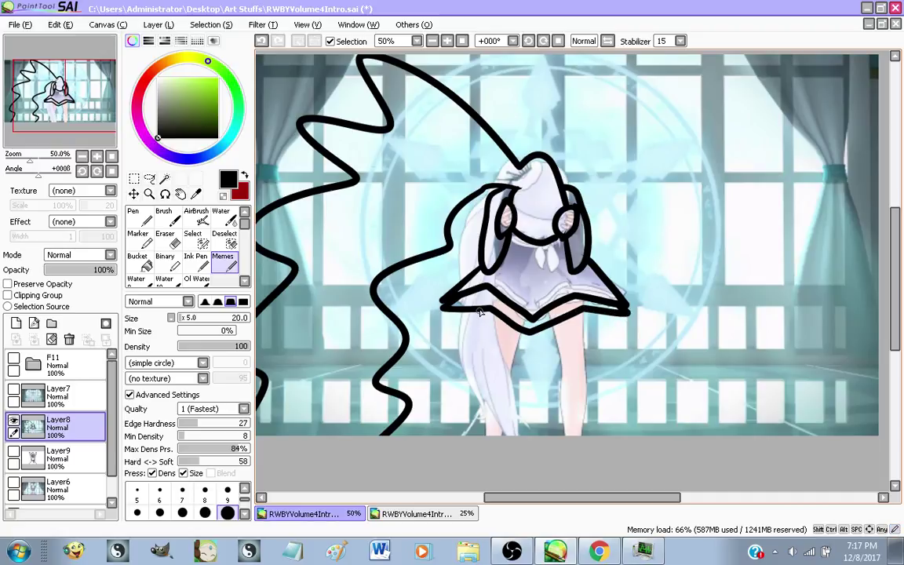
Try a zigzag line and single leg lines below the skirt hem, undoing each attempt
{"action": "mouse_move", "coordinate": [488, 312]}
{"action": "left_mouse_down"}
{"action": "mouse_move", "coordinate": [464, 350]}
{"action": "mouse_move", "coordinate": [513, 393]}
{"action": "mouse_move", "coordinate": [472, 411]}
{"action": "left_mouse_up"}
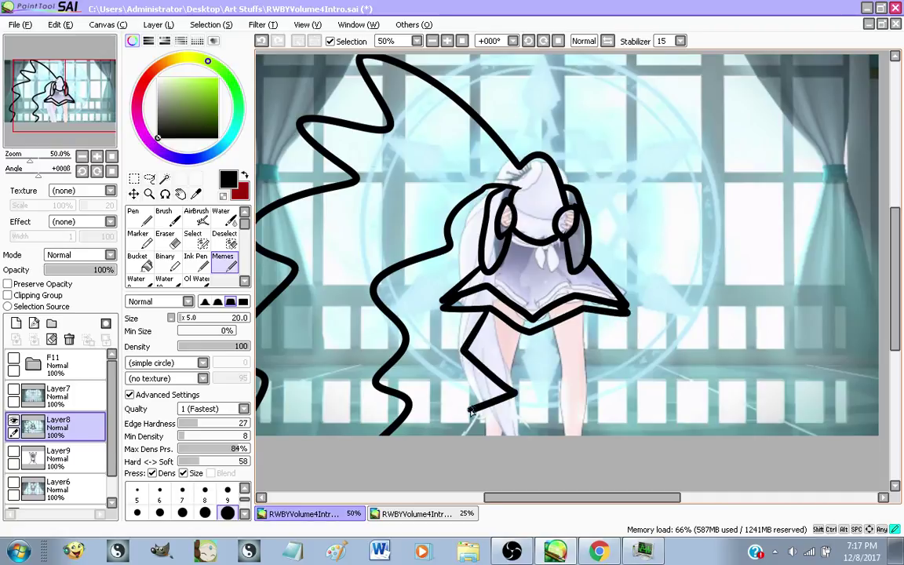
{"action": "key", "text": "ctrl+z"}
{"action": "left_click_drag", "start_coordinate": [492, 310], "coordinate": [506, 439]}
{"action": "key", "text": "ctrl+z"}
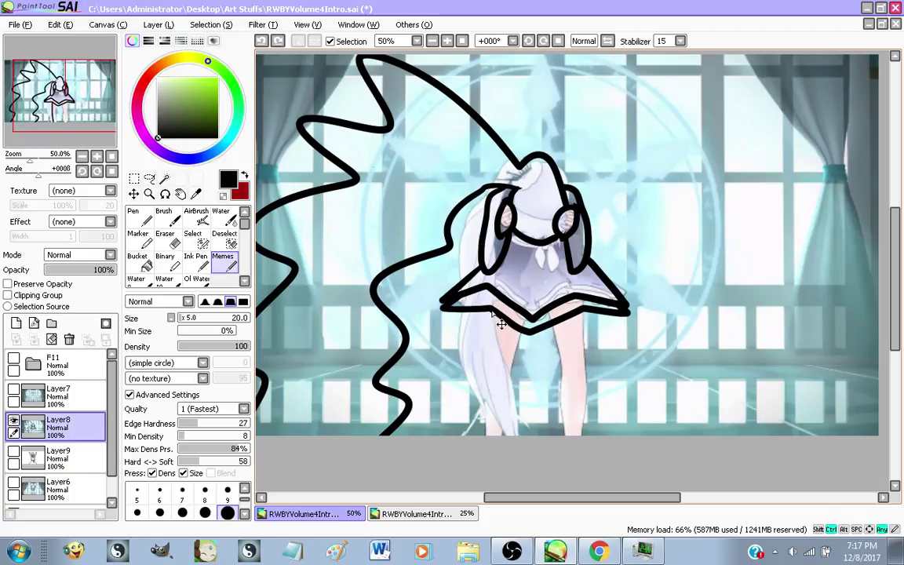
{"action": "mouse_move", "coordinate": [491, 312]}
{"action": "left_mouse_down"}
{"action": "mouse_move", "coordinate": [496, 453]}
{"action": "mouse_move", "coordinate": [506, 457]}
{"action": "left_mouse_up"}
{"action": "key", "text": "ctrl+z"}
Draw two legs bowed outward from the skirt hem, curving toward each other at the canvas edge
{"action": "left_click_drag", "start_coordinate": [487, 313], "coordinate": [522, 451]}
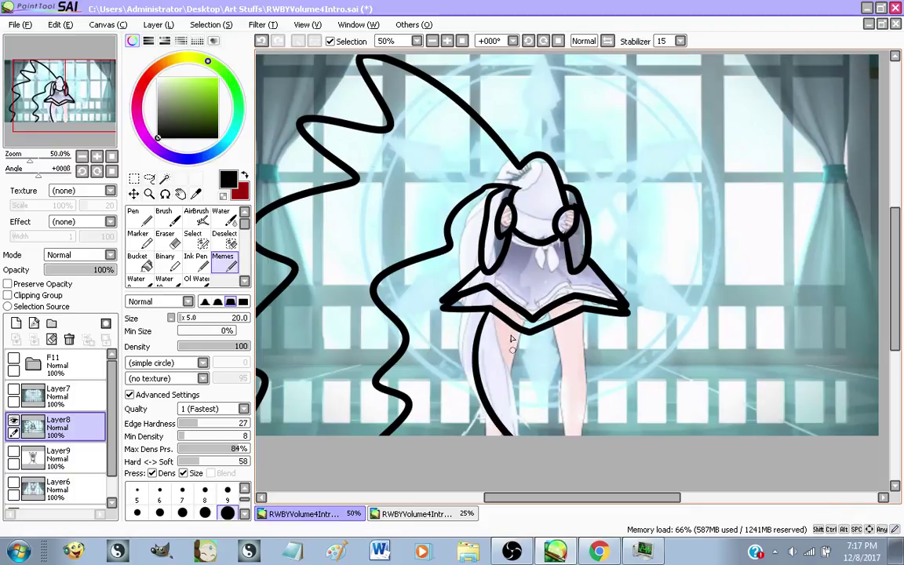
{"action": "mouse_move", "coordinate": [509, 325]}
{"action": "left_mouse_down"}
{"action": "mouse_move", "coordinate": [506, 413]}
{"action": "mouse_move", "coordinate": [540, 453]}
{"action": "left_mouse_up"}
{"action": "mouse_move", "coordinate": [567, 321]}
{"action": "left_mouse_down"}
{"action": "mouse_move", "coordinate": [588, 422]}
{"action": "mouse_move", "coordinate": [568, 412]}
{"action": "mouse_move", "coordinate": [542, 456]}
{"action": "mouse_move", "coordinate": [579, 365]}
{"action": "mouse_move", "coordinate": [609, 369]}
{"action": "mouse_move", "coordinate": [554, 462]}
{"action": "left_mouse_up"}
{"action": "key", "text": "ctrl+z"}
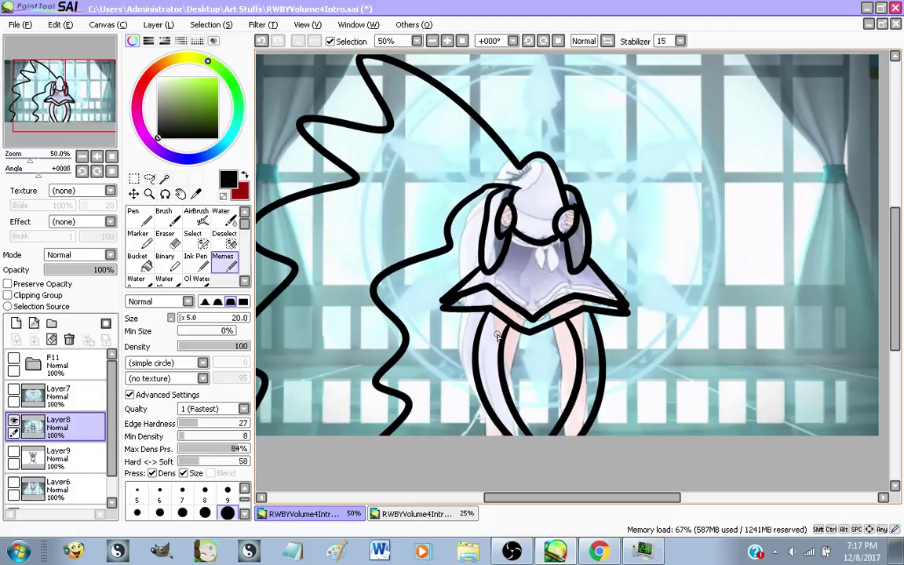
Draw the curved waist sash and its two pointed hanging bow tails on the traced character with thick black strokes
{"action": "scroll", "coordinate": [502, 248], "scroll_direction": "up", "scroll_amount": 3}
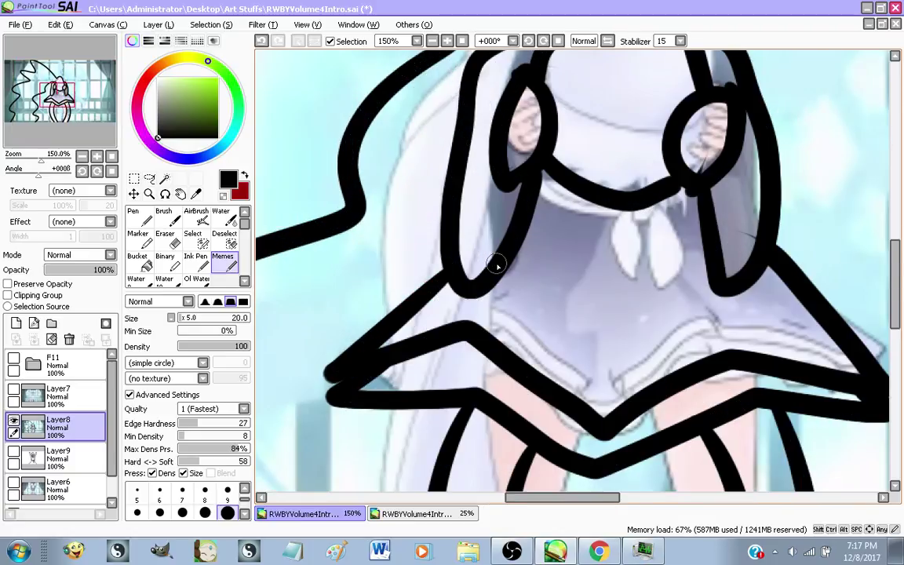
{"action": "mouse_move", "coordinate": [538, 191]}
{"action": "left_mouse_down"}
{"action": "mouse_move", "coordinate": [592, 230]}
{"action": "mouse_move", "coordinate": [694, 195]}
{"action": "left_mouse_up"}
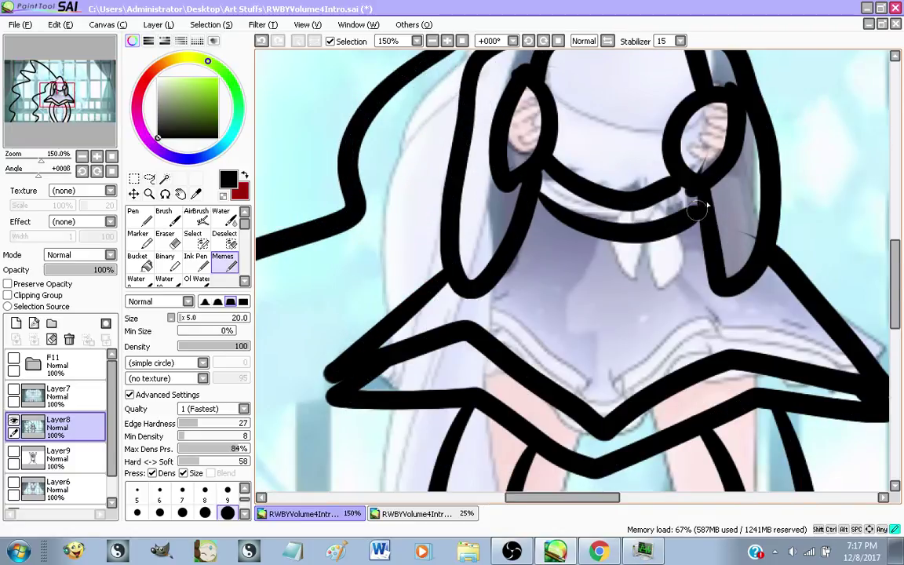
{"action": "mouse_move", "coordinate": [617, 245]}
{"action": "left_mouse_down"}
{"action": "mouse_move", "coordinate": [614, 294]}
{"action": "mouse_move", "coordinate": [644, 256]}
{"action": "mouse_move", "coordinate": [684, 294]}
{"action": "mouse_move", "coordinate": [680, 235]}
{"action": "left_mouse_up"}
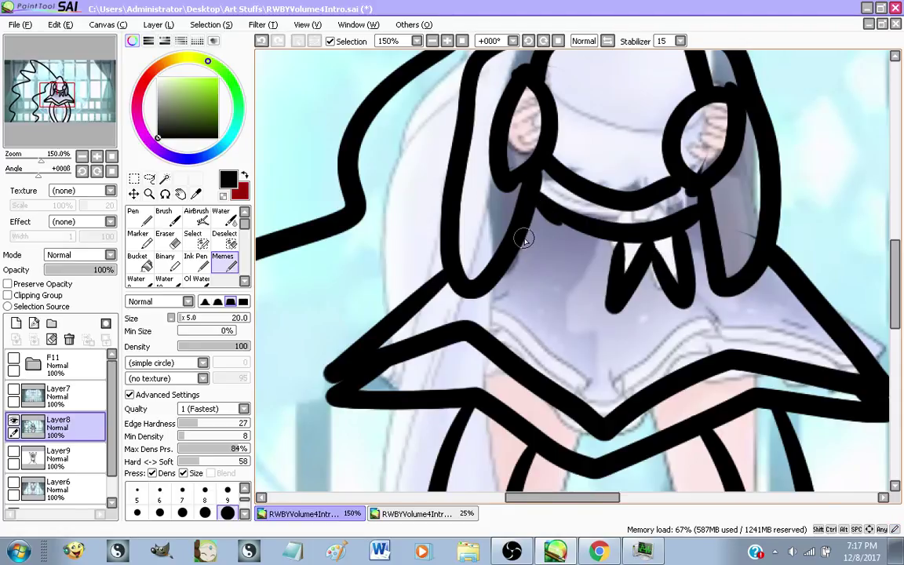
{"action": "scroll", "coordinate": [525, 239], "scroll_direction": "down", "scroll_amount": 4}
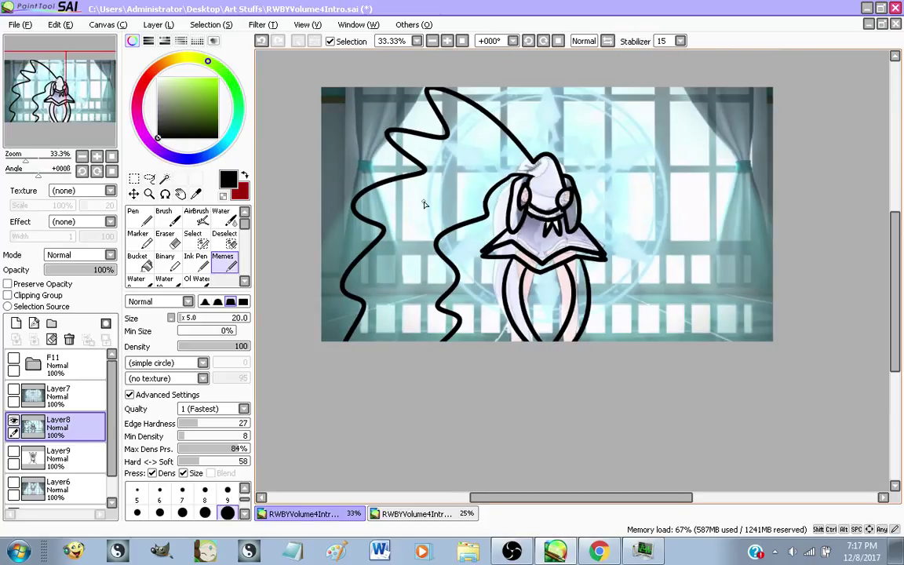
{"action": "scroll", "coordinate": [584, 244], "scroll_direction": "up", "scroll_amount": 1}
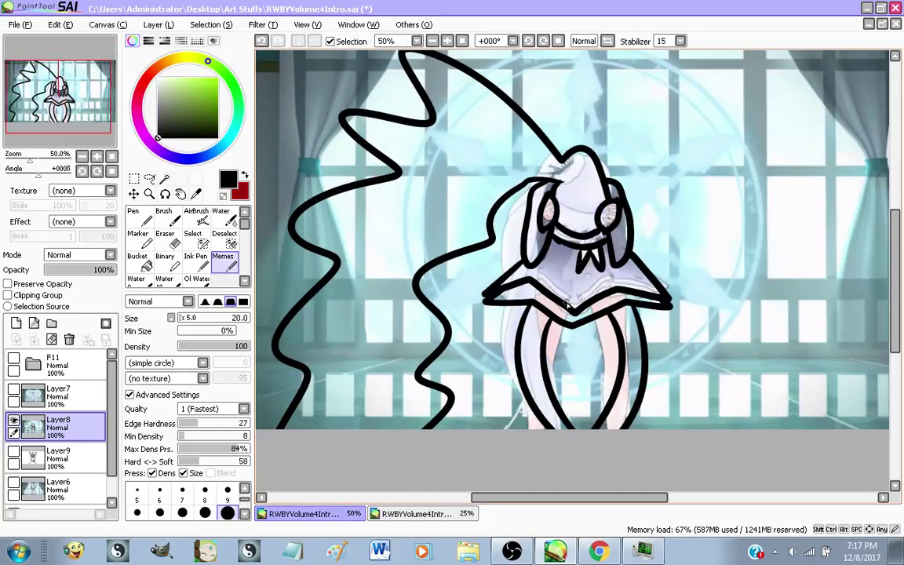
Hide Layer8, show the Layer7 reference frame and add a new empty layer above it
{"action": "left_click", "coordinate": [13, 421]}
{"action": "left_click", "coordinate": [57, 393]}
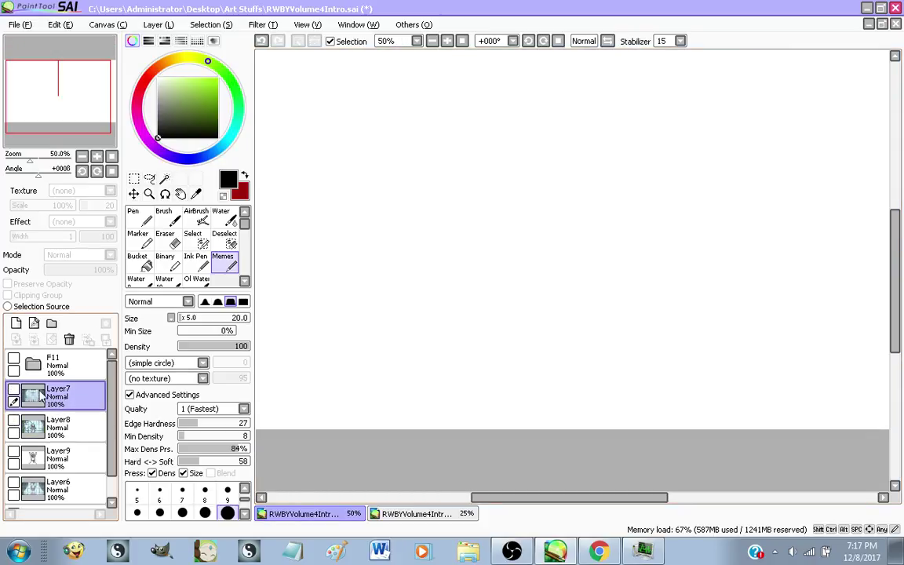
{"action": "left_click", "coordinate": [14, 391]}
{"action": "left_click", "coordinate": [15, 323]}
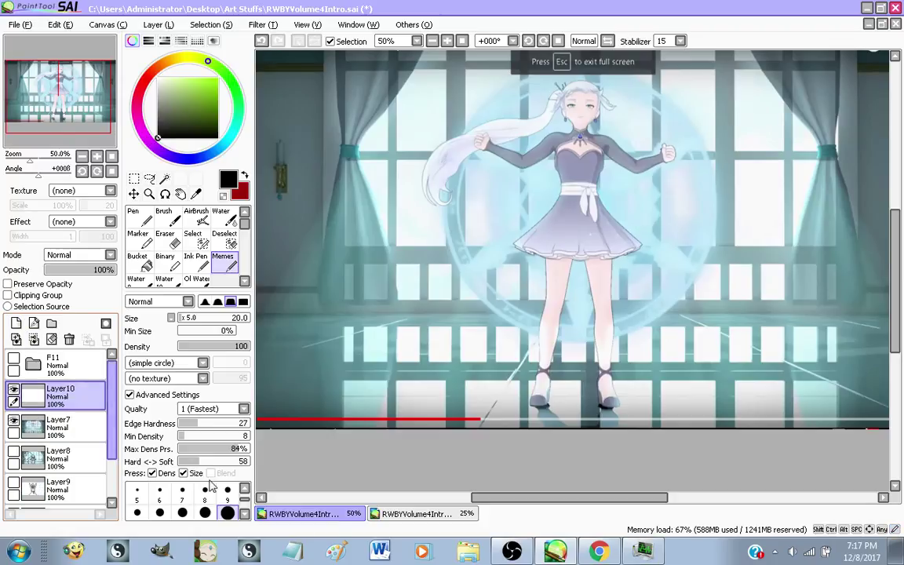
Switch to the YouTube Live Dashboard in Chrome and approve the chat message held for review just above "Wait what?"
{"action": "left_click", "coordinate": [601, 549]}
{"action": "scroll", "coordinate": [802, 372], "scroll_direction": "up", "scroll_amount": 1}
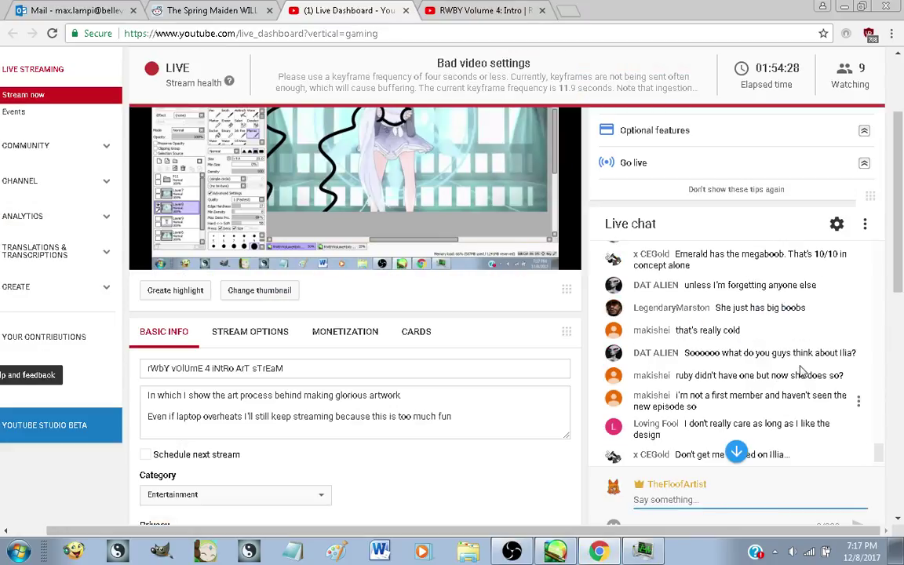
{"action": "scroll", "coordinate": [802, 372], "scroll_direction": "up", "scroll_amount": 3}
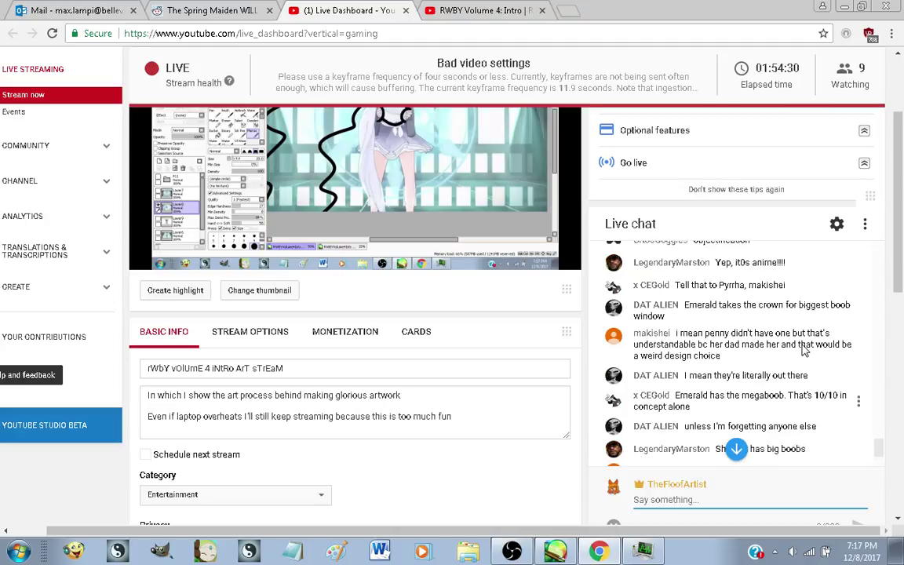
{"action": "scroll", "coordinate": [802, 350], "scroll_direction": "up", "scroll_amount": 2}
{"action": "scroll", "coordinate": [803, 350], "scroll_direction": "up", "scroll_amount": 4}
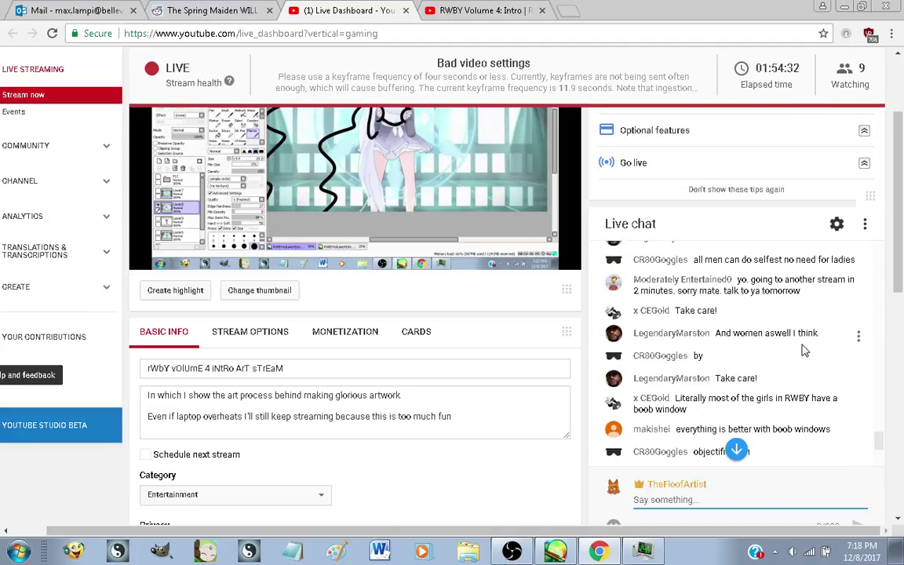
{"action": "scroll", "coordinate": [802, 351], "scroll_direction": "down", "scroll_amount": 2}
{"action": "scroll", "coordinate": [802, 350], "scroll_direction": "down", "scroll_amount": 2}
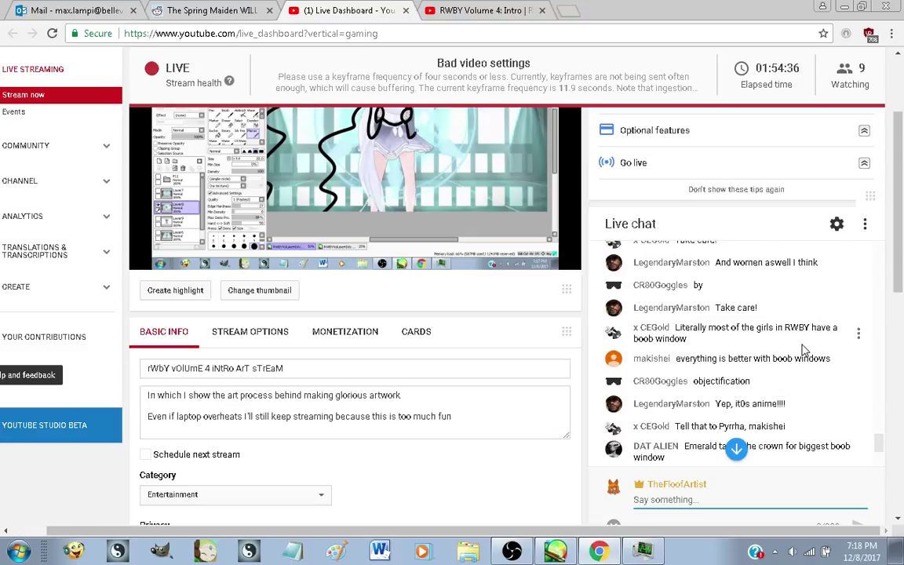
{"action": "scroll", "coordinate": [801, 349], "scroll_direction": "down", "scroll_amount": 8}
{"action": "scroll", "coordinate": [800, 347], "scroll_direction": "up", "scroll_amount": 2}
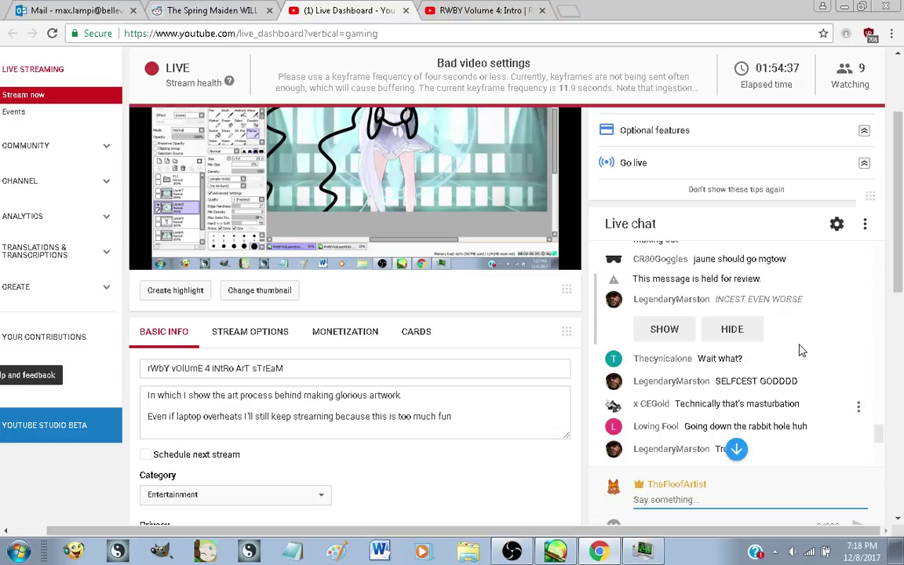
{"action": "left_click", "coordinate": [664, 330]}
{"action": "scroll", "coordinate": [758, 351], "scroll_direction": "up", "scroll_amount": 2}
{"action": "scroll", "coordinate": [758, 349], "scroll_direction": "down", "scroll_amount": 2}
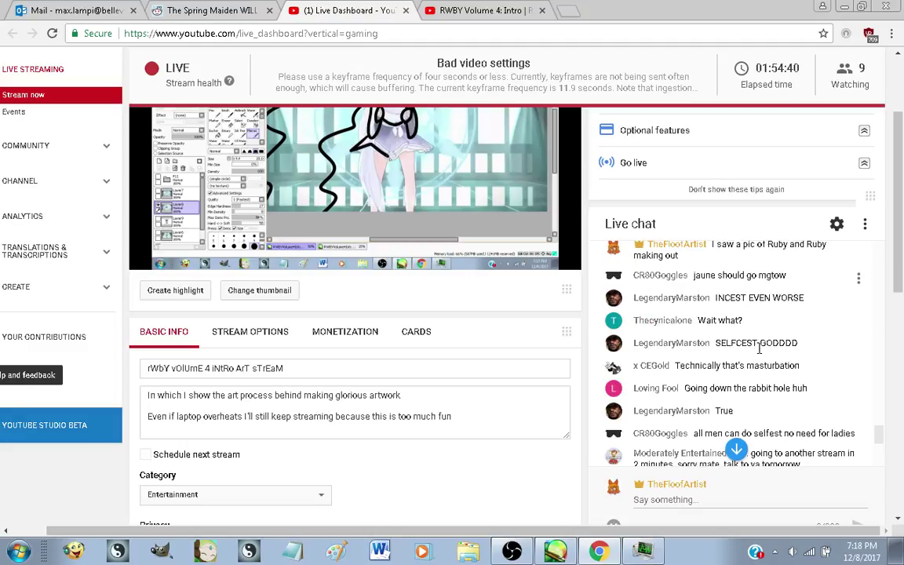
Catch up on the live chat and approve the message held for review just above "I don't remember her"
{"action": "scroll", "coordinate": [759, 351], "scroll_direction": "down", "scroll_amount": 2}
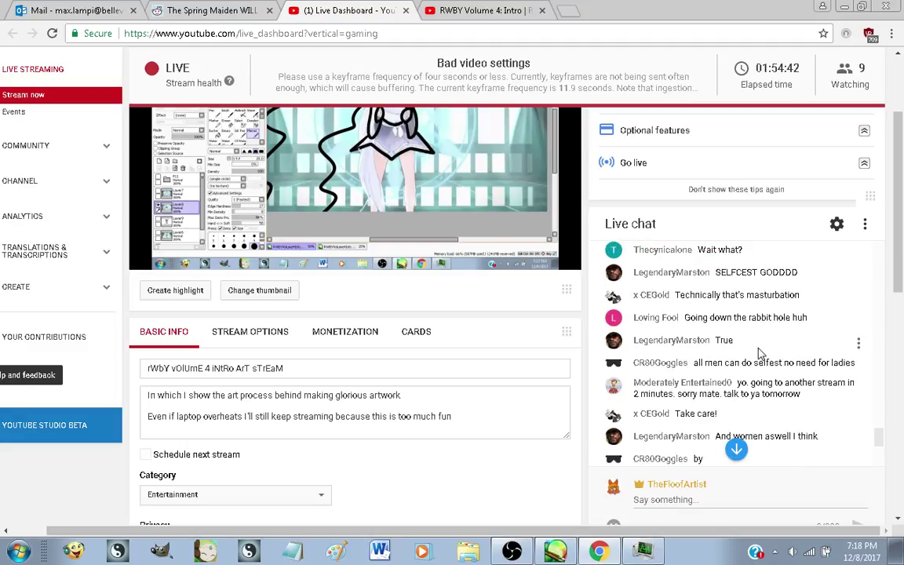
{"action": "scroll", "coordinate": [758, 353], "scroll_direction": "down", "scroll_amount": 6}
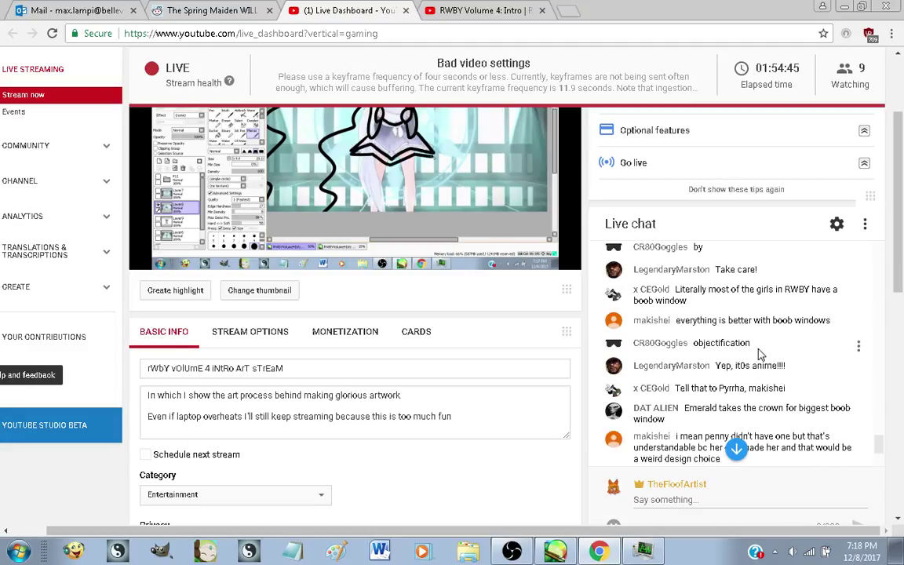
{"action": "scroll", "coordinate": [759, 355], "scroll_direction": "down", "scroll_amount": 2}
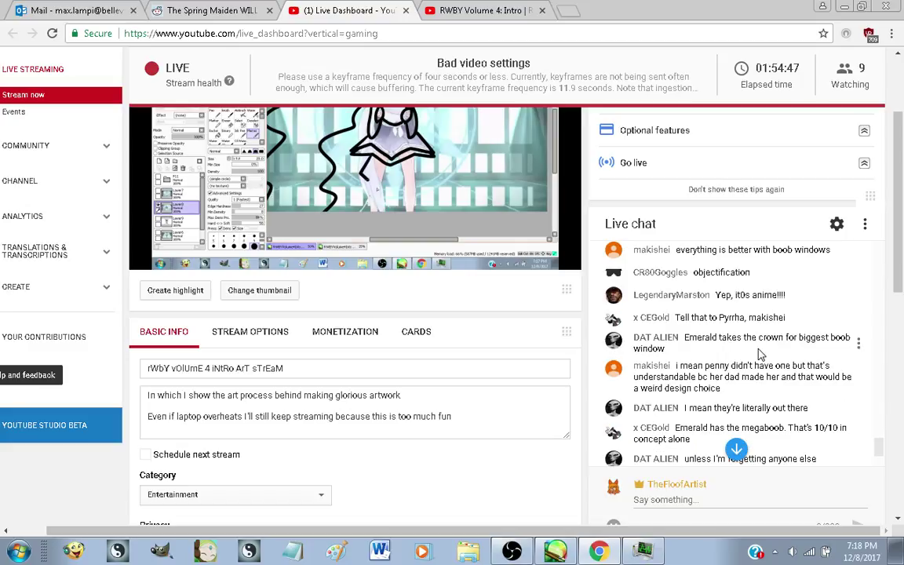
{"action": "scroll", "coordinate": [758, 355], "scroll_direction": "down", "scroll_amount": 2}
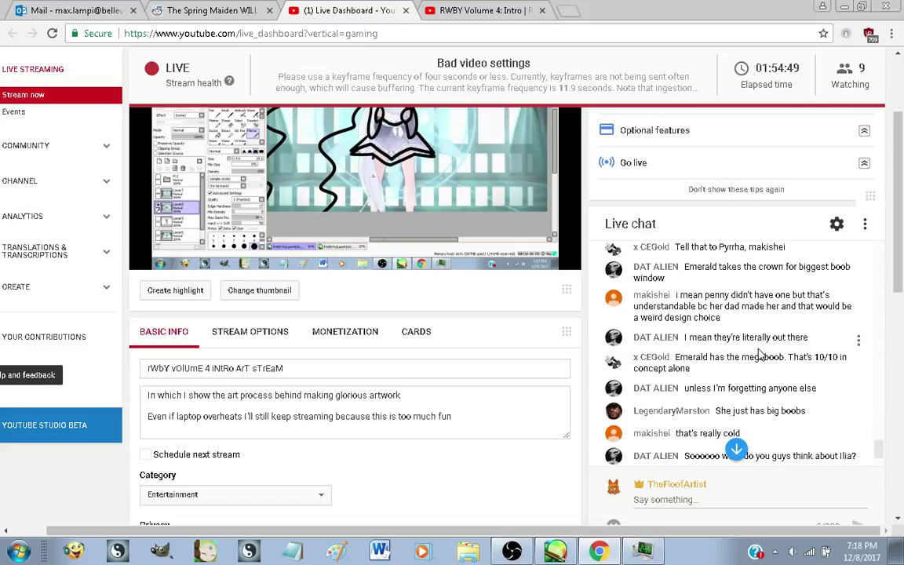
{"action": "scroll", "coordinate": [758, 355], "scroll_direction": "down", "scroll_amount": 2}
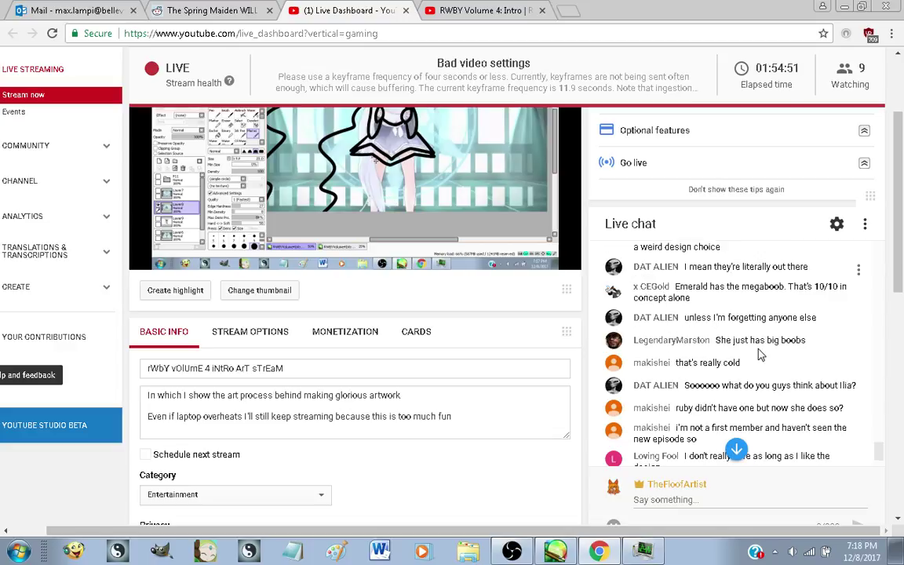
{"action": "scroll", "coordinate": [759, 354], "scroll_direction": "down", "scroll_amount": 2}
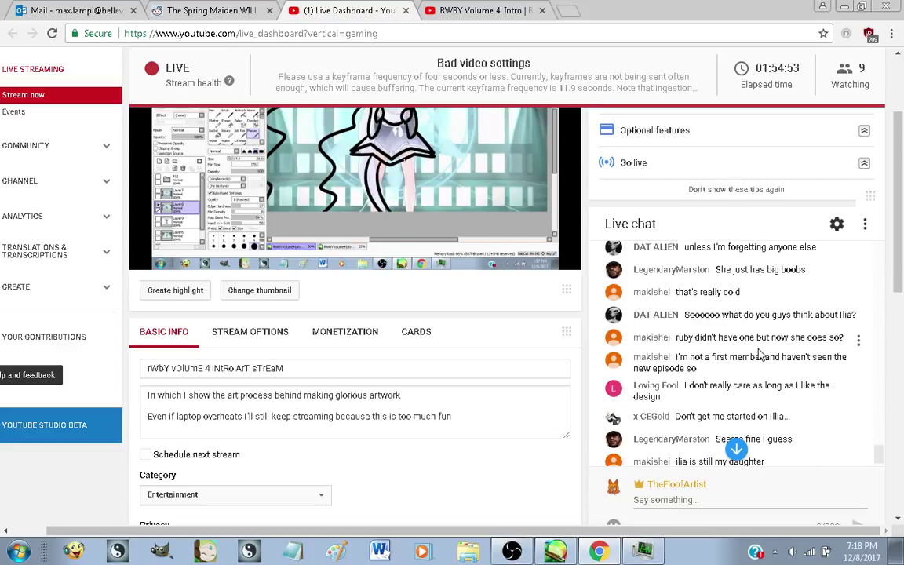
{"action": "scroll", "coordinate": [758, 354], "scroll_direction": "down", "scroll_amount": 3}
{"action": "scroll", "coordinate": [706, 361], "scroll_direction": "down", "scroll_amount": 1}
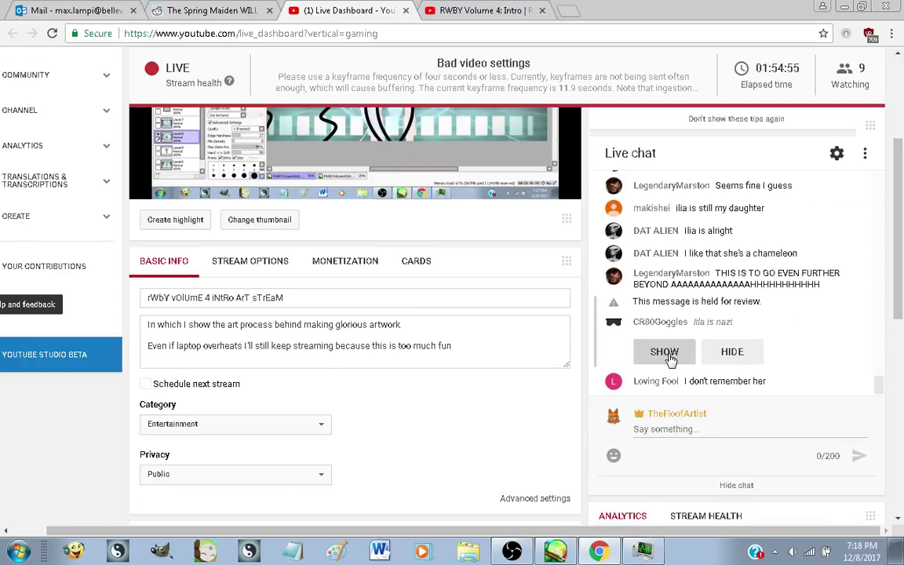
{"action": "left_click", "coordinate": [668, 354]}
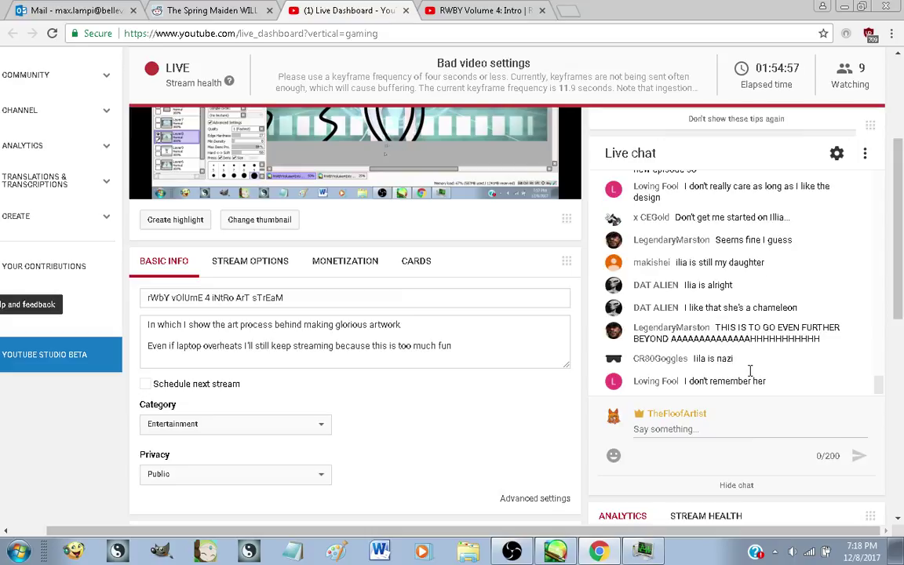
{"action": "scroll", "coordinate": [542, 399], "scroll_direction": "up", "scroll_amount": 1}
{"action": "scroll", "coordinate": [556, 388], "scroll_direction": "down", "scroll_amount": 1}
{"action": "scroll", "coordinate": [579, 430], "scroll_direction": "up", "scroll_amount": 1}
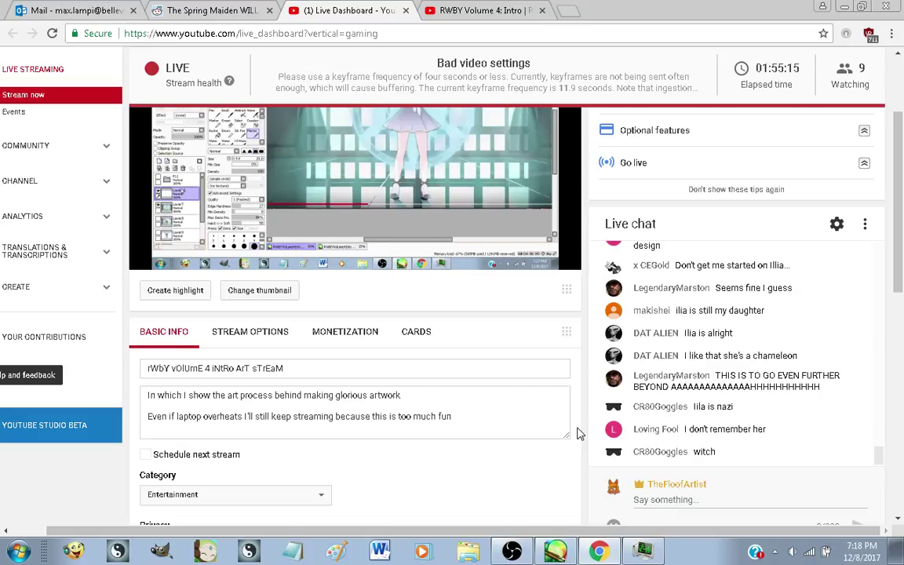
Post "what should I do for Weiss's head" in the live chat
{"action": "left_click", "coordinate": [706, 502]}
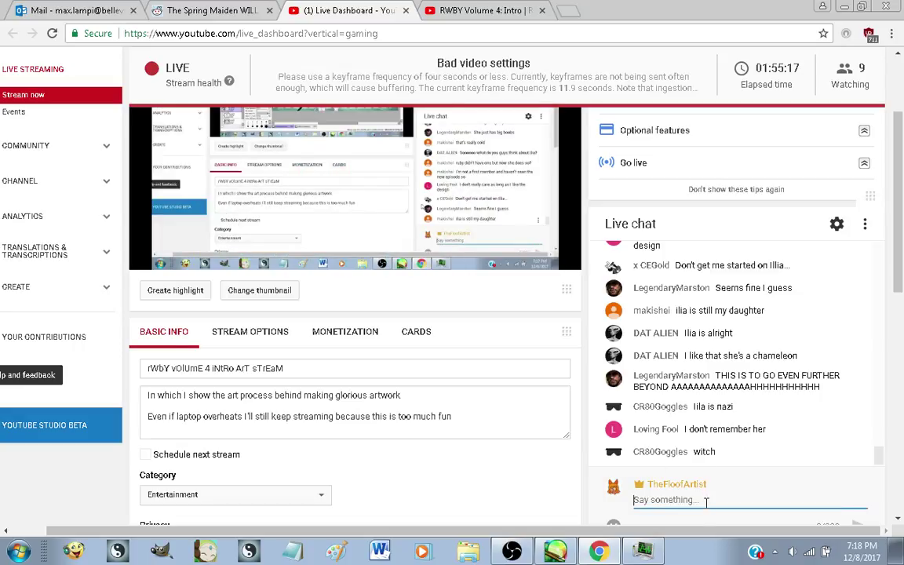
{"action": "type", "text": "what should I d"}
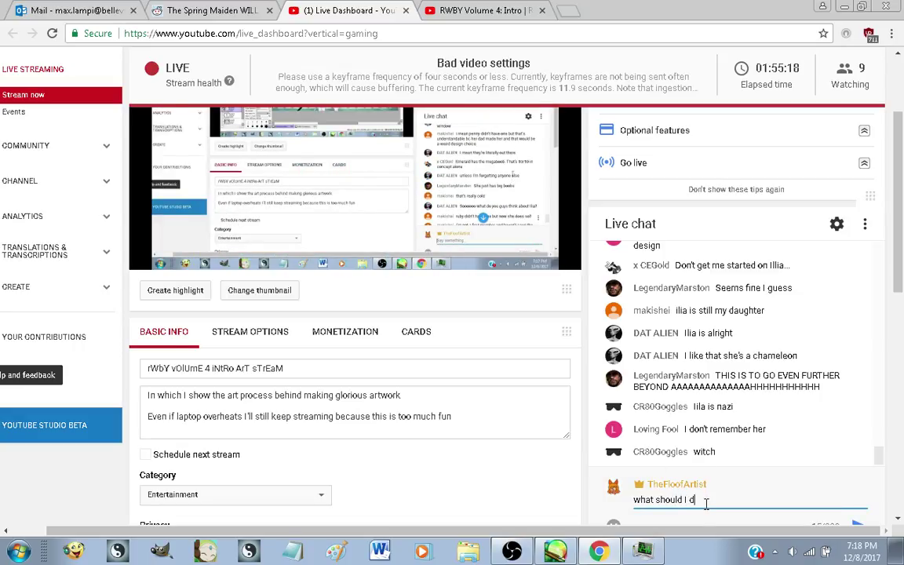
{"action": "type", "text": "o for "}
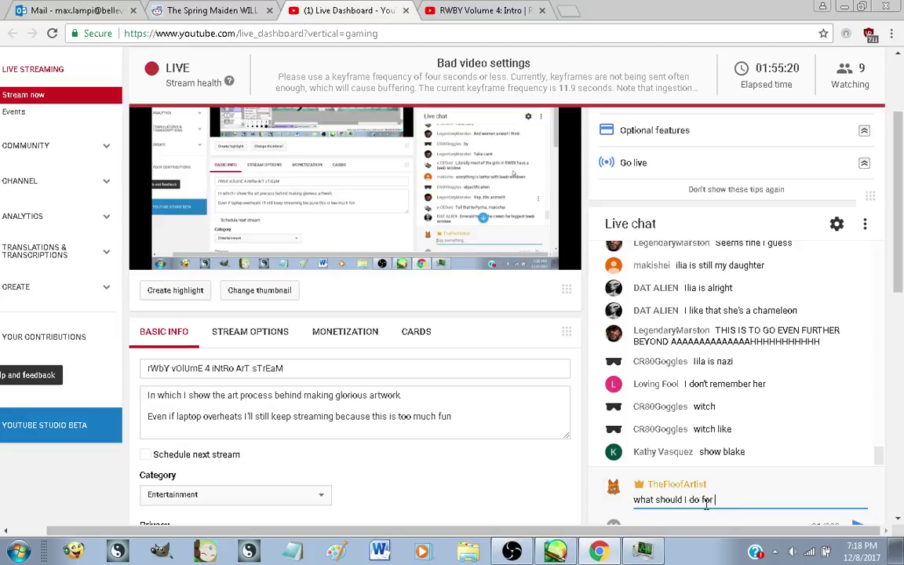
{"action": "type", "text": "Weiss's he"}
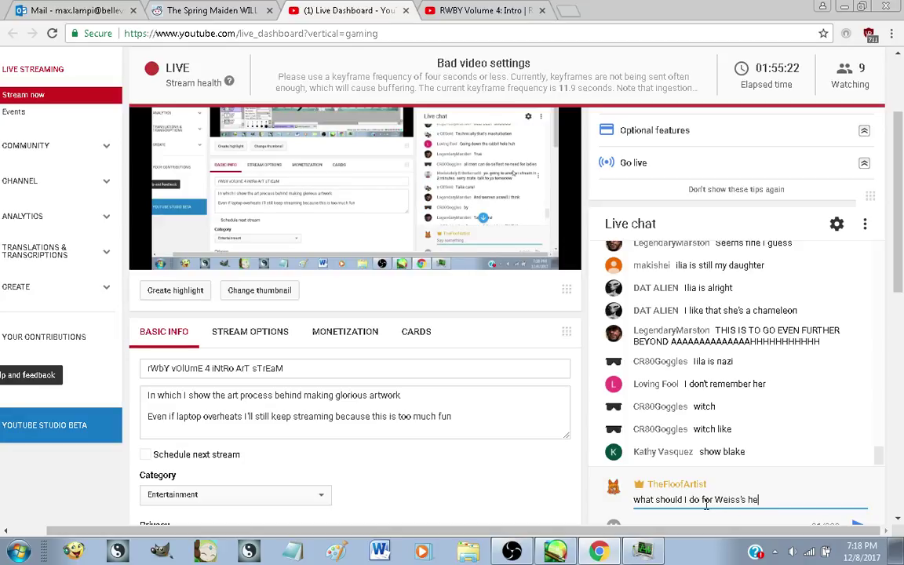
{"action": "type", "text": "ad"}
{"action": "key", "text": "Return"}
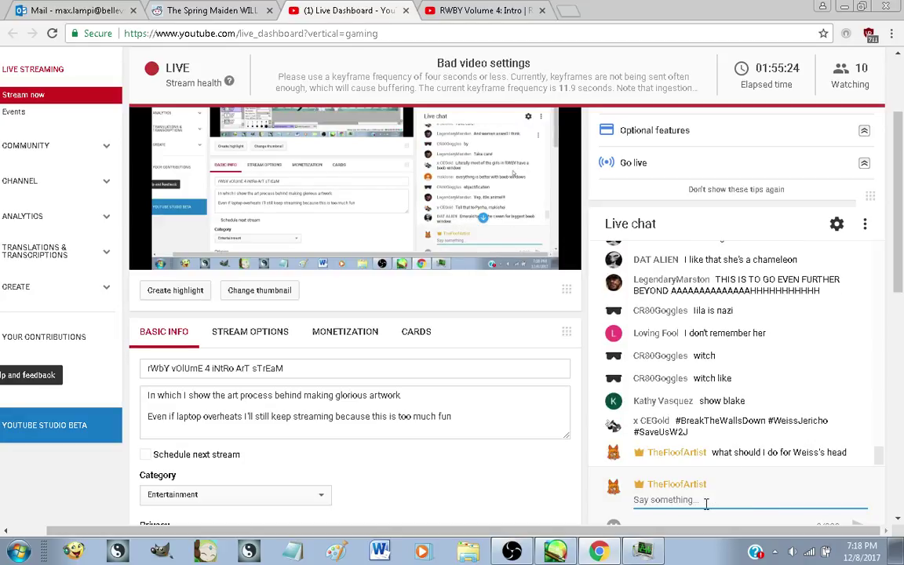
Post "Or weiss for that one shot" and then "ok" in the live chat
{"action": "type", "text": "Or weiss for t"}
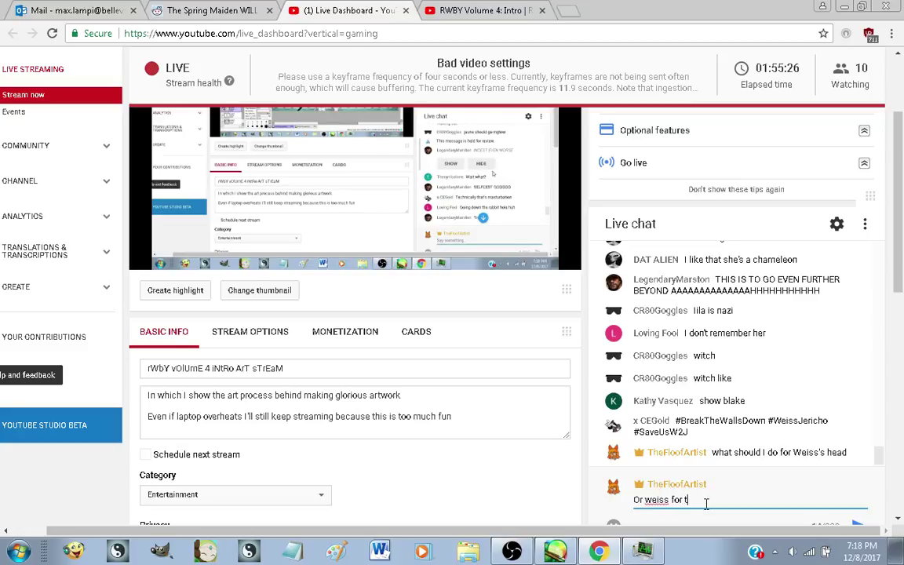
{"action": "type", "text": "hat one shot"}
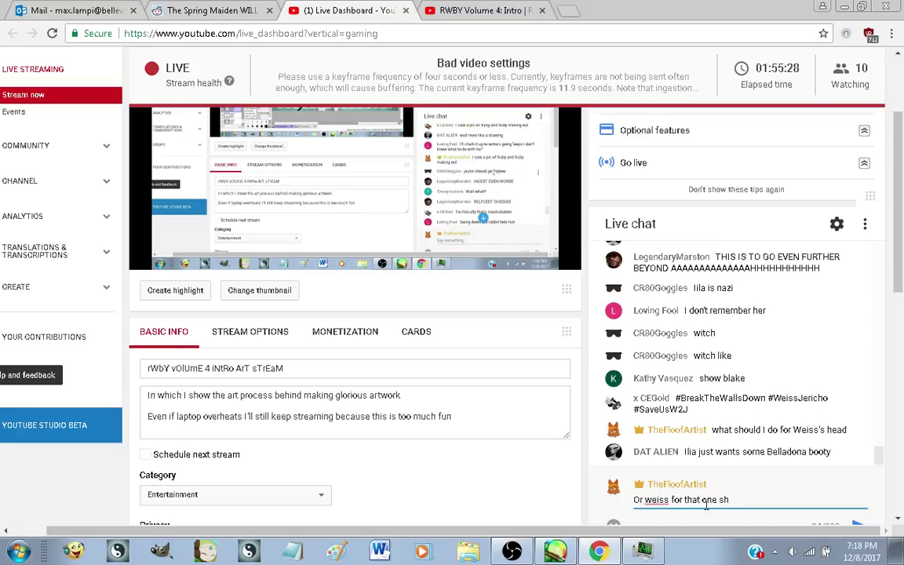
{"action": "key", "text": "Return"}
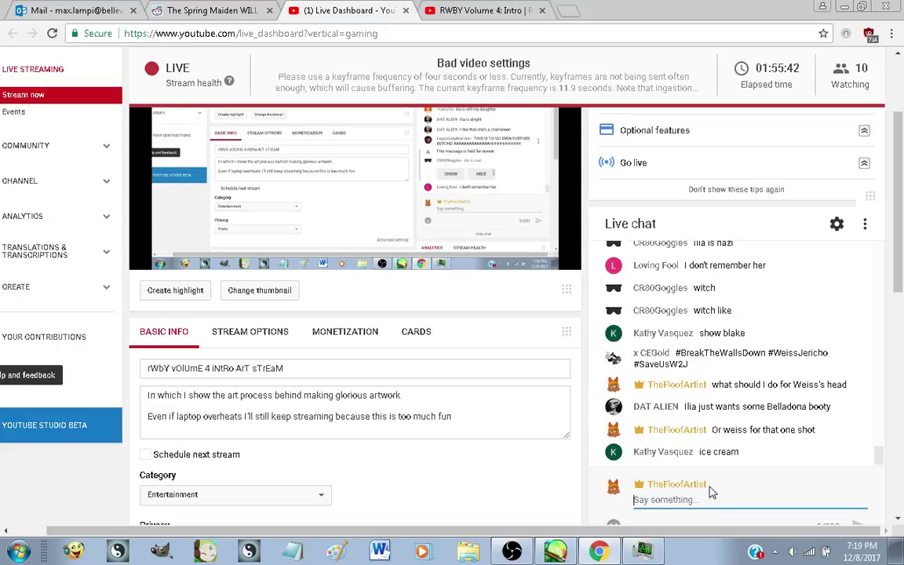
{"action": "type", "text": "ok"}
{"action": "key", "text": "Return"}
Switch back to PaintTool SAI and draw a large swirled soft-serve ice cream in a rimmed cup over the character on Layer10
{"action": "left_click", "coordinate": [560, 551]}
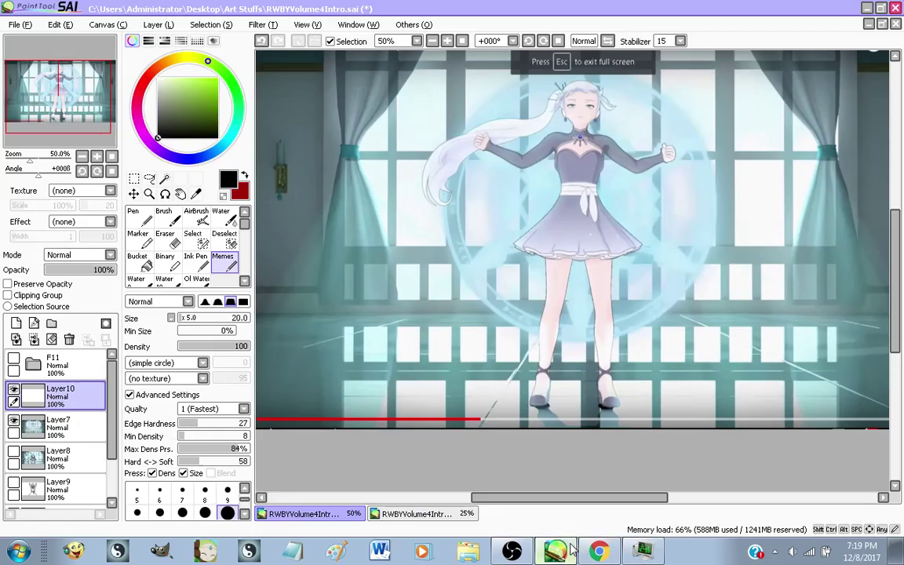
{"action": "scroll", "coordinate": [487, 347], "scroll_direction": "down", "scroll_amount": 1}
{"action": "scroll", "coordinate": [492, 192], "scroll_direction": "up", "scroll_amount": 1}
{"action": "scroll", "coordinate": [578, 214], "scroll_direction": "up", "scroll_amount": 1}
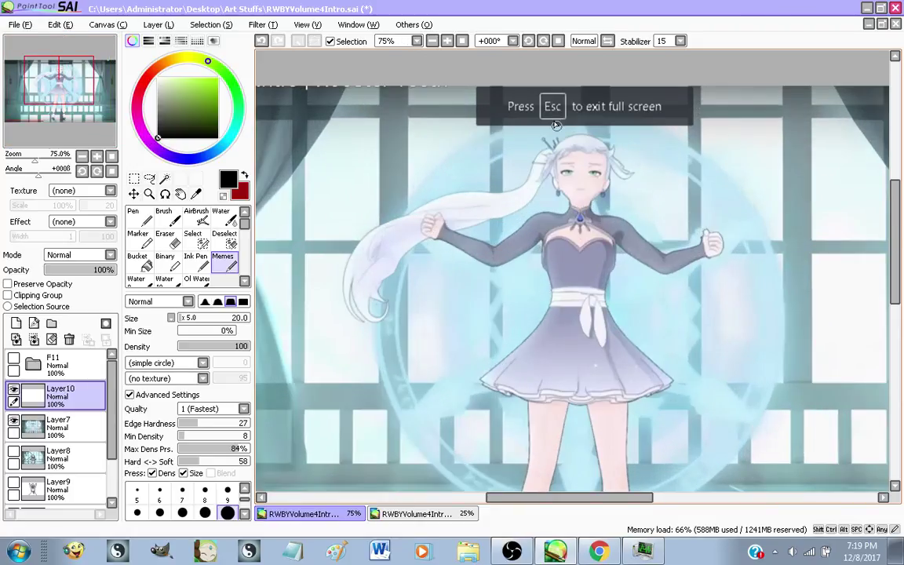
{"action": "mouse_move", "coordinate": [509, 248]}
{"action": "left_mouse_down"}
{"action": "mouse_move", "coordinate": [514, 202]}
{"action": "mouse_move", "coordinate": [644, 195]}
{"action": "left_mouse_up"}
{"action": "mouse_move", "coordinate": [522, 179]}
{"action": "left_mouse_down"}
{"action": "mouse_move", "coordinate": [565, 137]}
{"action": "mouse_move", "coordinate": [694, 96]}
{"action": "mouse_move", "coordinate": [657, 145]}
{"action": "mouse_move", "coordinate": [678, 161]}
{"action": "mouse_move", "coordinate": [651, 195]}
{"action": "mouse_move", "coordinate": [627, 251]}
{"action": "mouse_move", "coordinate": [506, 249]}
{"action": "mouse_move", "coordinate": [495, 268]}
{"action": "mouse_move", "coordinate": [584, 274]}
{"action": "mouse_move", "coordinate": [654, 253]}
{"action": "left_mouse_up"}
{"action": "mouse_move", "coordinate": [523, 284]}
{"action": "left_mouse_down"}
{"action": "mouse_move", "coordinate": [553, 415]}
{"action": "mouse_move", "coordinate": [641, 420]}
{"action": "mouse_move", "coordinate": [645, 280]}
{"action": "left_mouse_up"}
Draw a face on the cup with two slanted angry eyebrows, dot eyes and a round open mouth
{"action": "mouse_move", "coordinate": [556, 325]}
{"action": "left_mouse_down"}
{"action": "mouse_move", "coordinate": [560, 341]}
{"action": "mouse_move", "coordinate": [537, 292]}
{"action": "left_mouse_up"}
{"action": "key", "text": "ctrl+z"}
{"action": "left_click_drag", "start_coordinate": [610, 321], "coordinate": [637, 296]}
{"action": "left_click_drag", "start_coordinate": [558, 340], "coordinate": [566, 342]}
{"action": "left_click", "coordinate": [623, 344]}
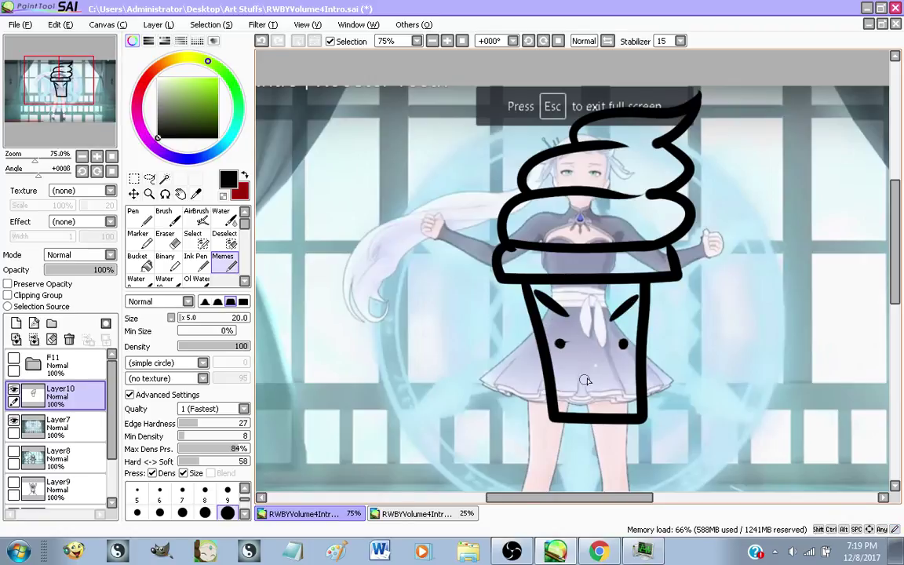
{"action": "mouse_move", "coordinate": [606, 376]}
{"action": "left_mouse_down"}
{"action": "mouse_move", "coordinate": [593, 371]}
{"action": "mouse_move", "coordinate": [600, 392]}
{"action": "mouse_move", "coordinate": [616, 376]}
{"action": "mouse_move", "coordinate": [596, 375]}
{"action": "left_mouse_up"}
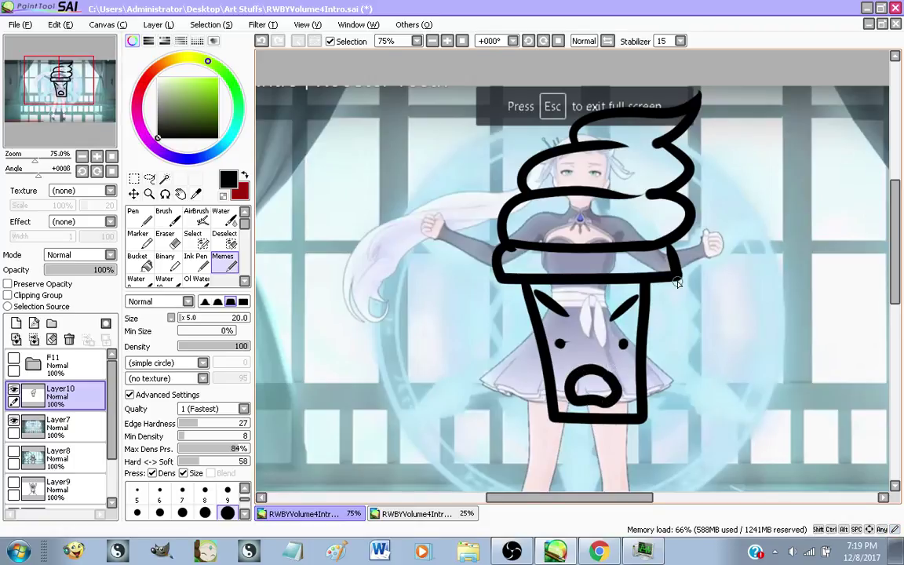
Draw a long thick-lined ponytail with a curled end, sweeping from the ice cream swirl down past the character's hair, redoing unsatisfactory strokes
{"action": "mouse_move", "coordinate": [523, 167]}
{"action": "left_mouse_down"}
{"action": "mouse_move", "coordinate": [396, 205]}
{"action": "mouse_move", "coordinate": [236, 374]}
{"action": "mouse_move", "coordinate": [366, 448]}
{"action": "mouse_move", "coordinate": [338, 384]}
{"action": "mouse_move", "coordinate": [312, 403]}
{"action": "left_mouse_up"}
{"action": "key", "text": "ctrl+z"}
{"action": "mouse_move", "coordinate": [514, 166]}
{"action": "left_mouse_down"}
{"action": "mouse_move", "coordinate": [392, 174]}
{"action": "mouse_move", "coordinate": [292, 443]}
{"action": "mouse_move", "coordinate": [396, 414]}
{"action": "left_mouse_up"}
{"action": "key", "text": "ctrl+z"}
{"action": "left_click_drag", "start_coordinate": [461, 157], "coordinate": [236, 333]}
{"action": "key", "text": "ctrl+z"}
{"action": "mouse_move", "coordinate": [516, 173]}
{"action": "left_mouse_down"}
{"action": "mouse_move", "coordinate": [364, 216]}
{"action": "mouse_move", "coordinate": [327, 434]}
{"action": "mouse_move", "coordinate": [391, 331]}
{"action": "left_mouse_up"}
{"action": "mouse_move", "coordinate": [309, 409]}
{"action": "left_mouse_down"}
{"action": "mouse_move", "coordinate": [319, 316]}
{"action": "mouse_move", "coordinate": [468, 202]}
{"action": "mouse_move", "coordinate": [512, 211]}
{"action": "mouse_move", "coordinate": [386, 255]}
{"action": "mouse_move", "coordinate": [289, 348]}
{"action": "mouse_move", "coordinate": [343, 401]}
{"action": "left_mouse_up"}
{"action": "key", "text": "ctrl+z"}
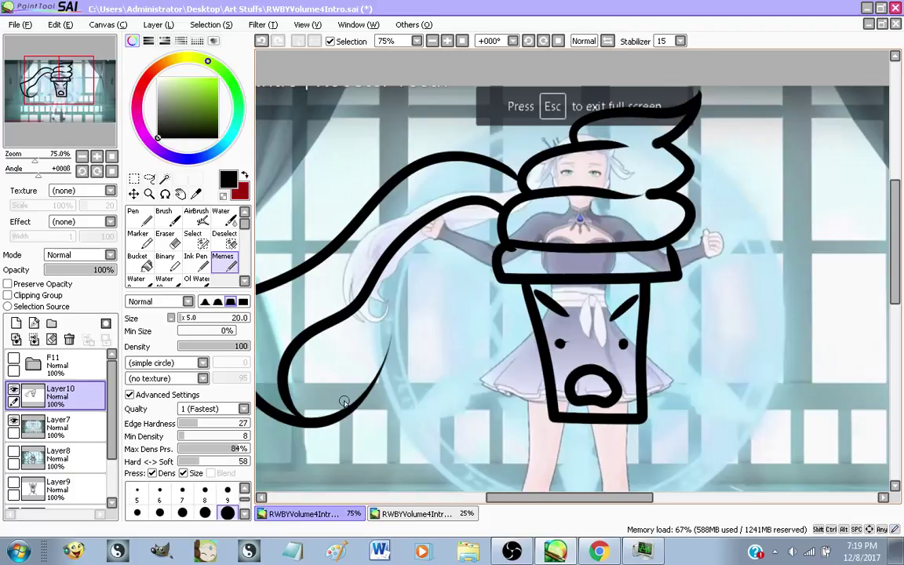
Draw a thin vertical scar line through the cup face's dot eye on the right
{"action": "scroll", "coordinate": [357, 380], "scroll_direction": "down", "scroll_amount": 3}
{"action": "scroll", "coordinate": [396, 297], "scroll_direction": "up", "scroll_amount": 2}
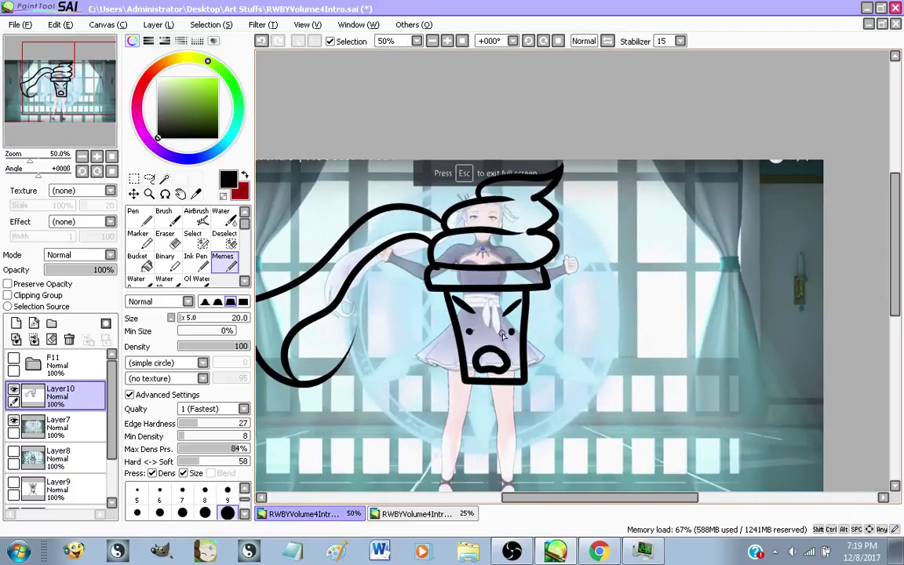
{"action": "scroll", "coordinate": [367, 316], "scroll_direction": "up", "scroll_amount": 1}
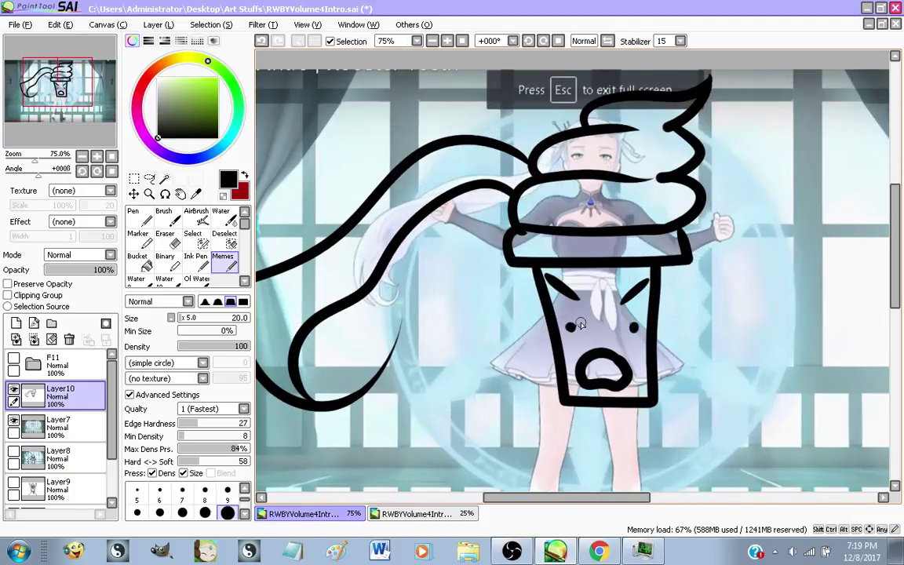
{"action": "scroll", "coordinate": [617, 379], "scroll_direction": "up", "scroll_amount": 3}
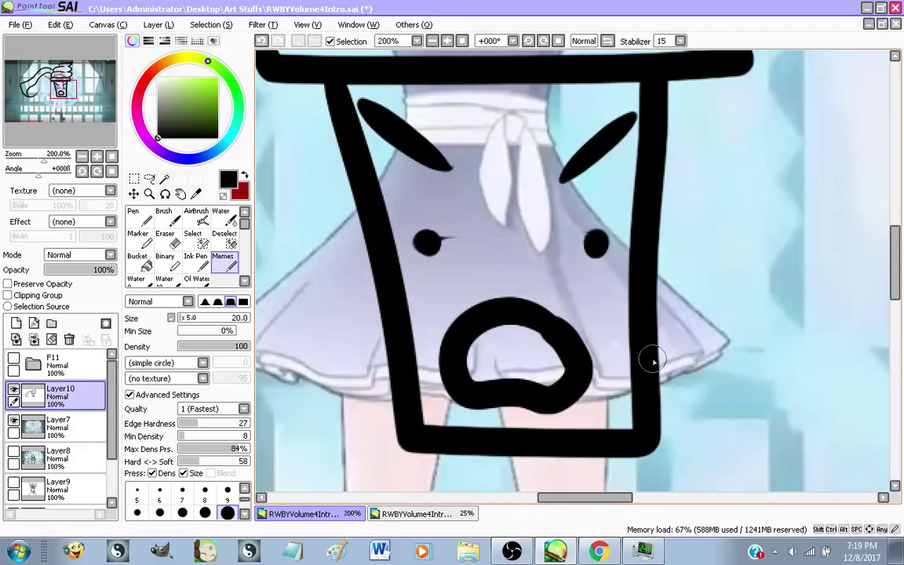
{"action": "left_click_drag", "start_coordinate": [598, 205], "coordinate": [598, 278]}
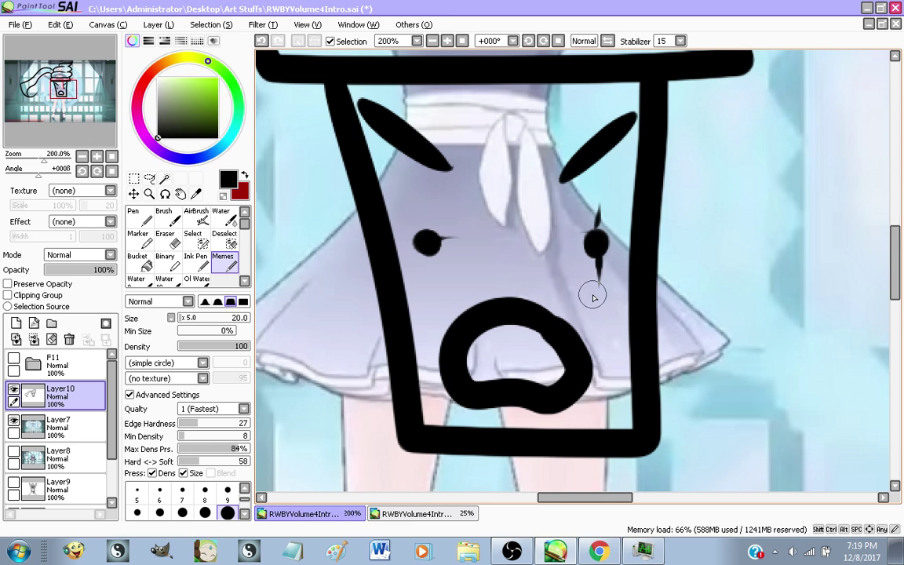
{"action": "scroll", "coordinate": [593, 296], "scroll_direction": "down", "scroll_amount": 3}
{"action": "scroll", "coordinate": [429, 253], "scroll_direction": "down", "scroll_amount": 1}
{"action": "scroll", "coordinate": [429, 252], "scroll_direction": "up", "scroll_amount": 1}
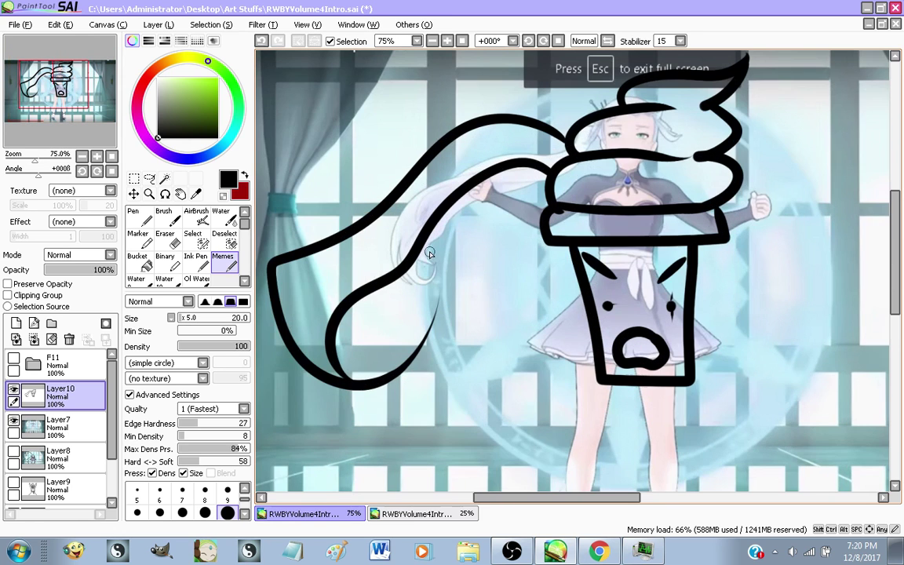
{"action": "scroll", "coordinate": [639, 190], "scroll_direction": "up", "scroll_amount": 3}
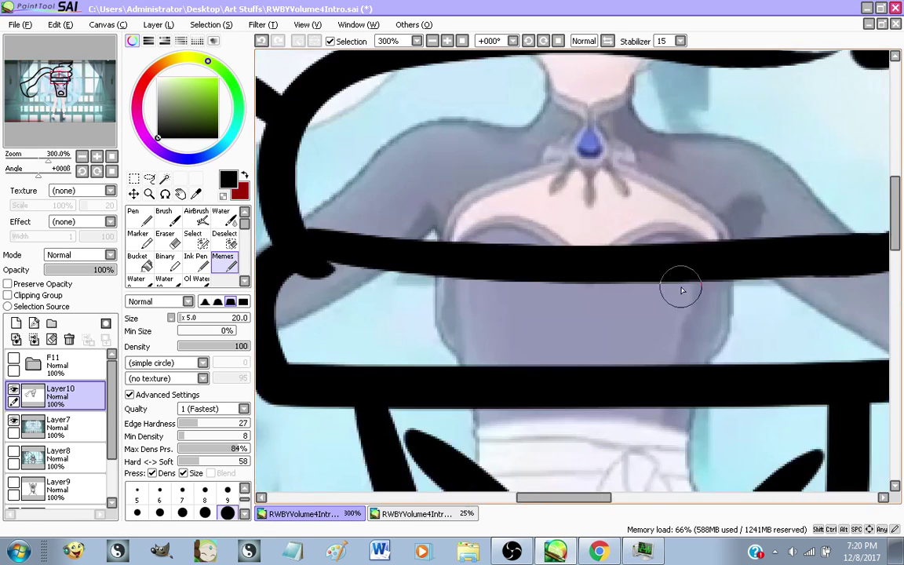
{"action": "scroll", "coordinate": [686, 232], "scroll_direction": "up", "scroll_amount": 1}
{"action": "scroll", "coordinate": [696, 353], "scroll_direction": "up", "scroll_amount": 2}
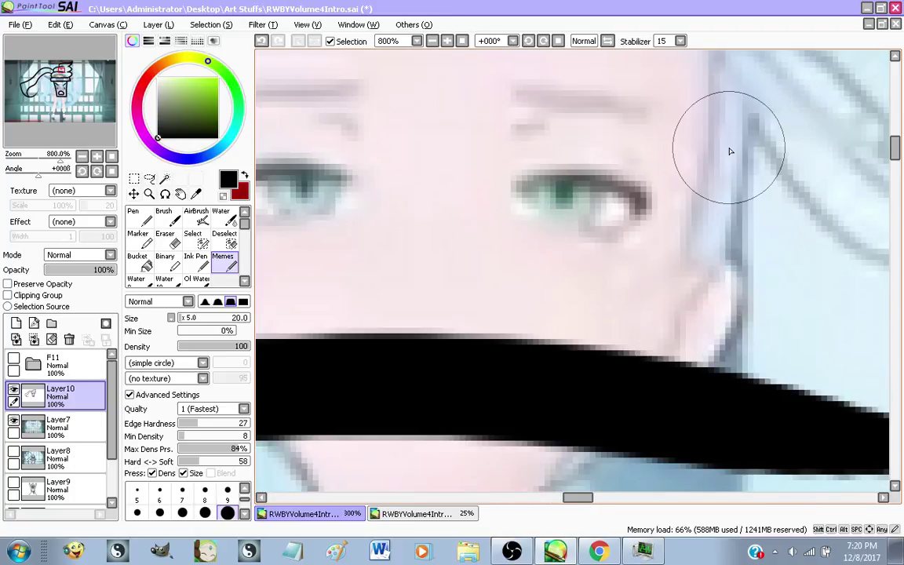
{"action": "scroll", "coordinate": [690, 157], "scroll_direction": "down", "scroll_amount": 5}
Switch to Chrome, show the RWBY Volume 4 intro video in full screen and jump back to 0:29
{"action": "left_click", "coordinate": [616, 554]}
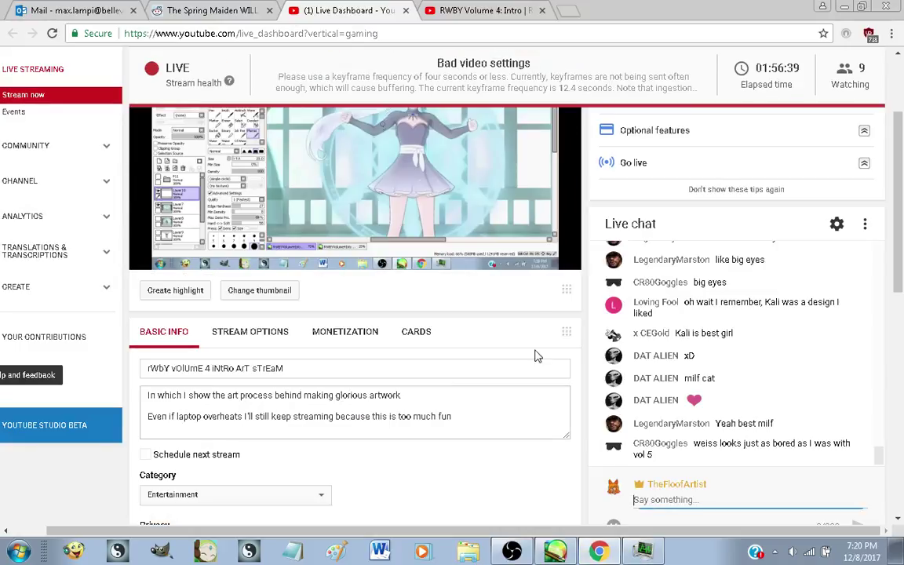
{"action": "left_click", "coordinate": [429, 7]}
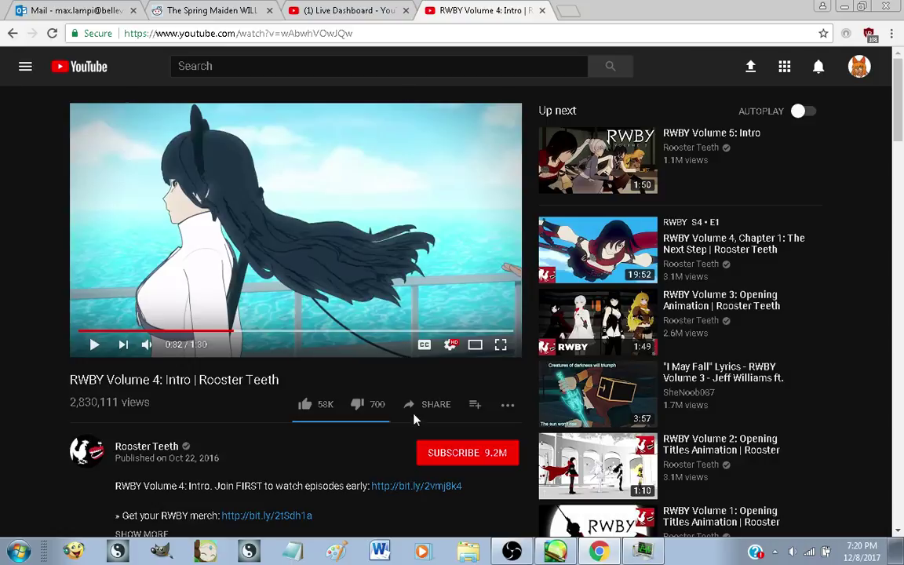
{"action": "left_click", "coordinate": [492, 350]}
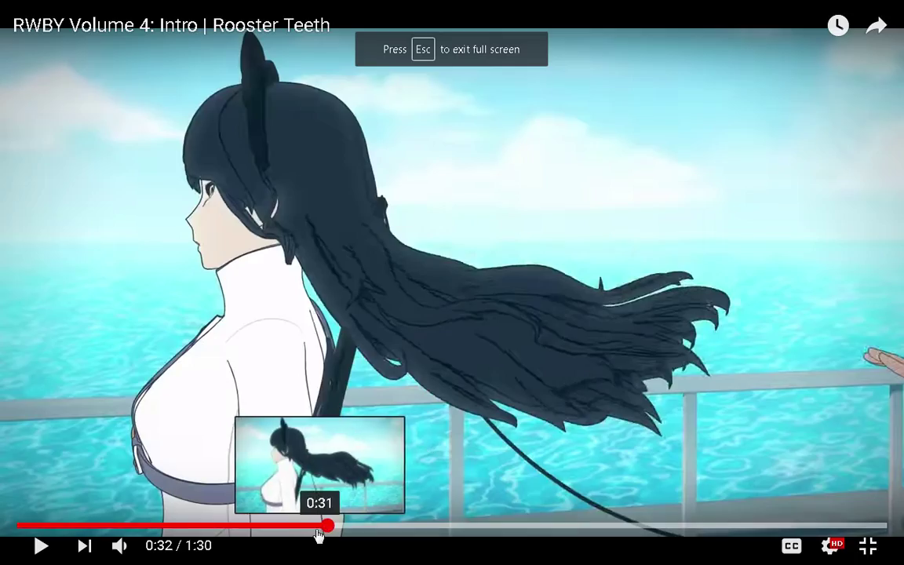
{"action": "left_click", "coordinate": [296, 525]}
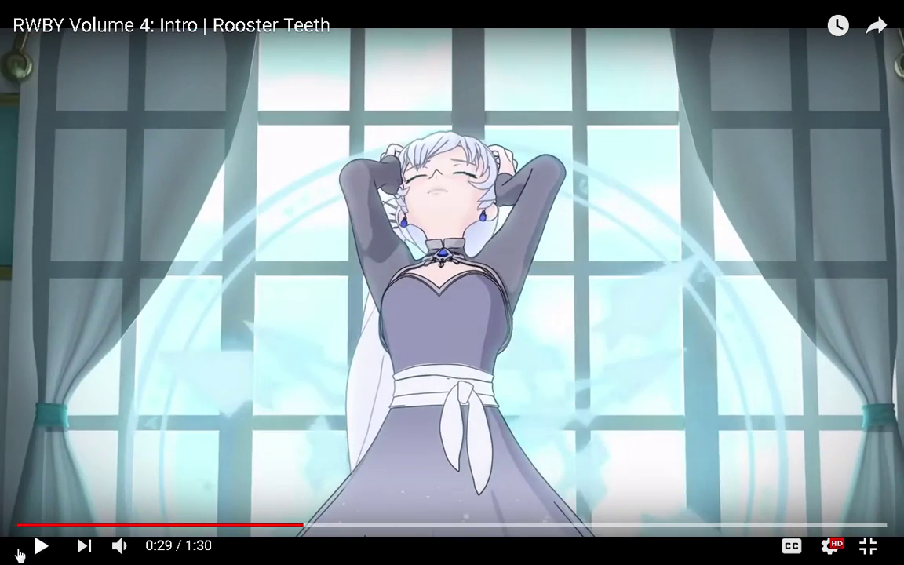
Play the intro in short stretches up to the family group shot at 0:35, capture that frame and leave full screen
{"action": "left_click", "coordinate": [19, 555]}
{"action": "left_click", "coordinate": [20, 554]}
{"action": "left_click", "coordinate": [20, 554]}
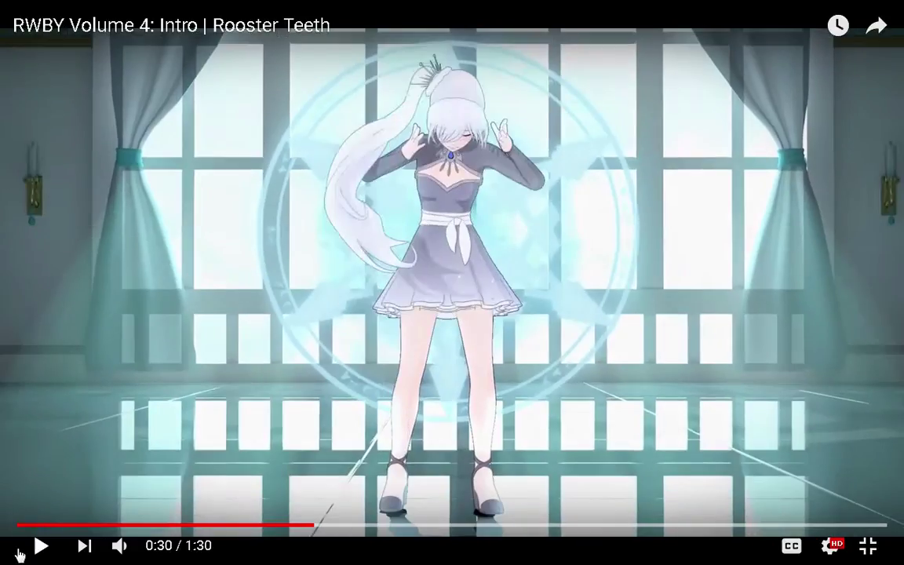
{"action": "left_click", "coordinate": [20, 554]}
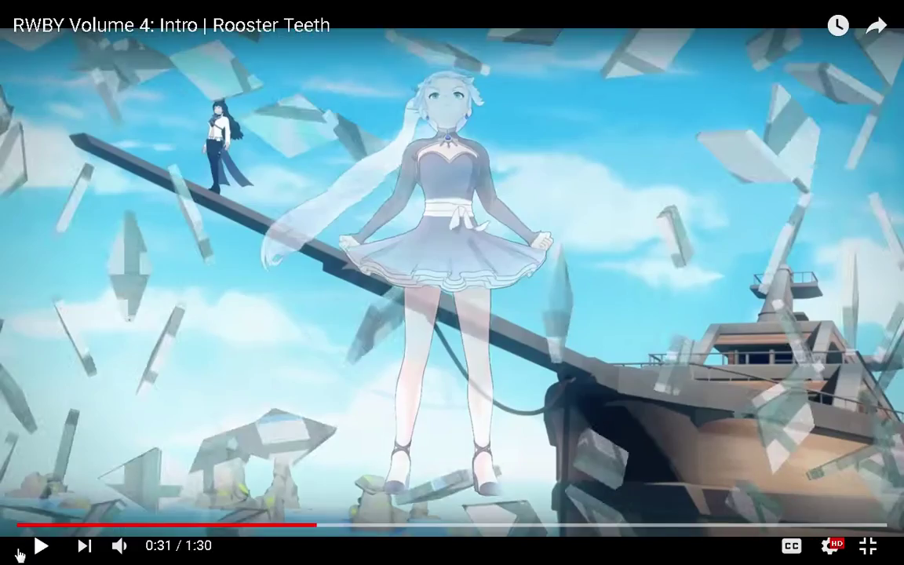
{"action": "left_click", "coordinate": [20, 554]}
{"action": "left_click", "coordinate": [19, 554]}
{"action": "left_click", "coordinate": [20, 555]}
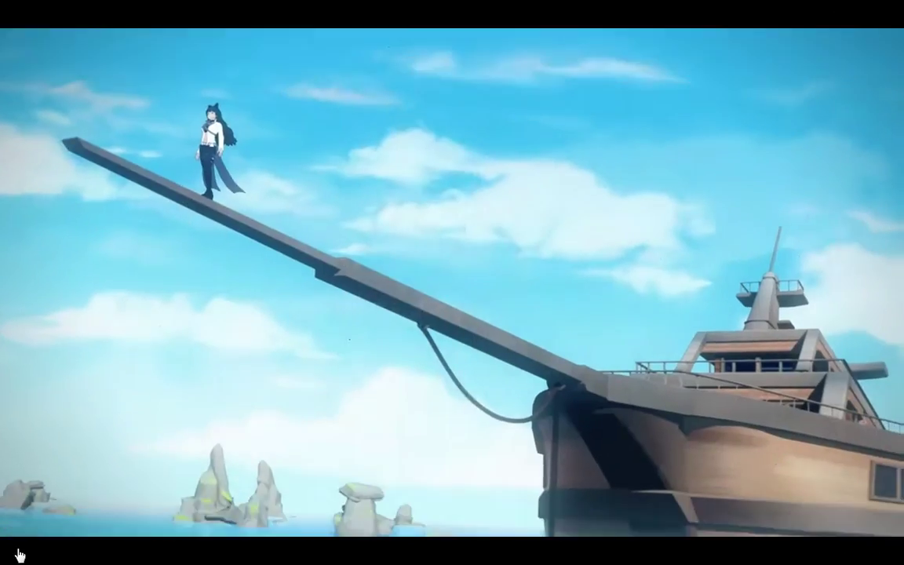
{"action": "left_click", "coordinate": [19, 555]}
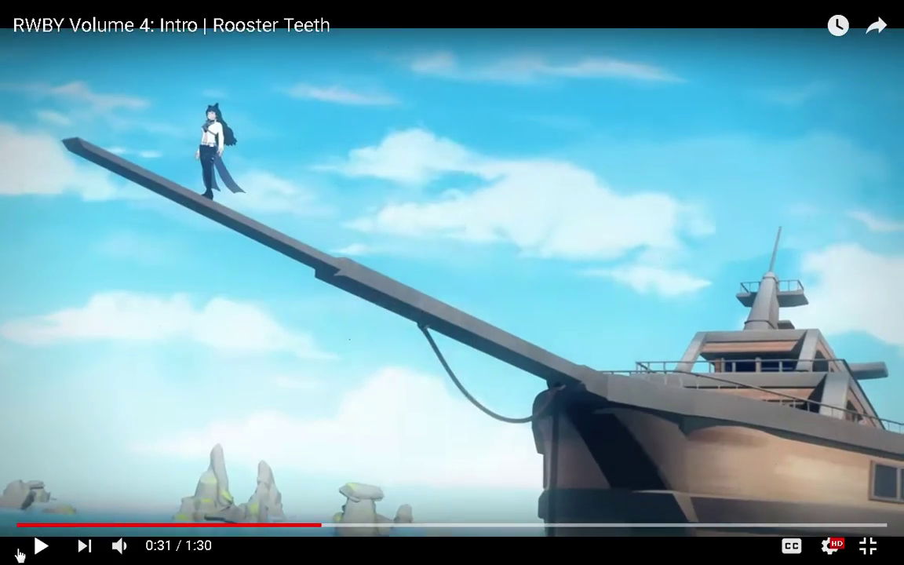
{"action": "left_click", "coordinate": [20, 555]}
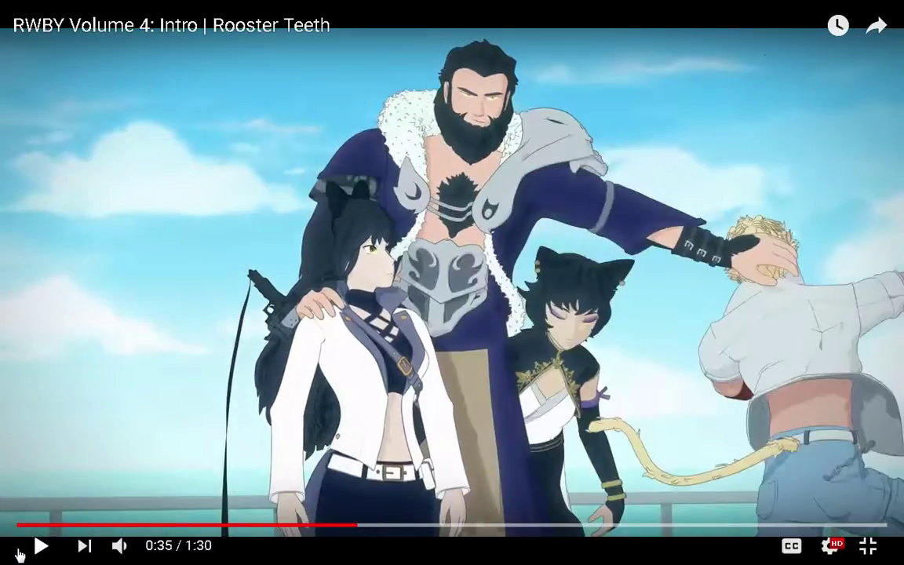
{"action": "left_click", "coordinate": [19, 555]}
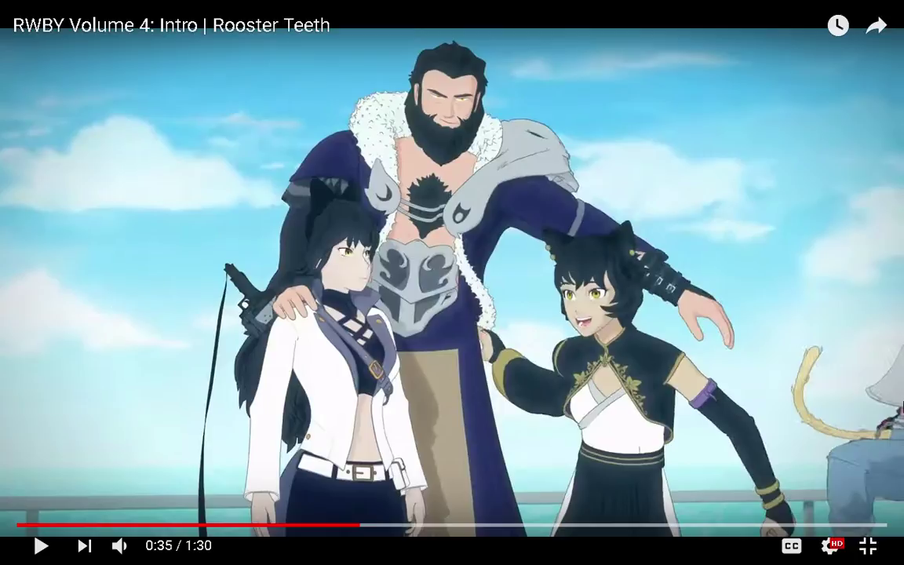
{"action": "key", "text": "Escape"}
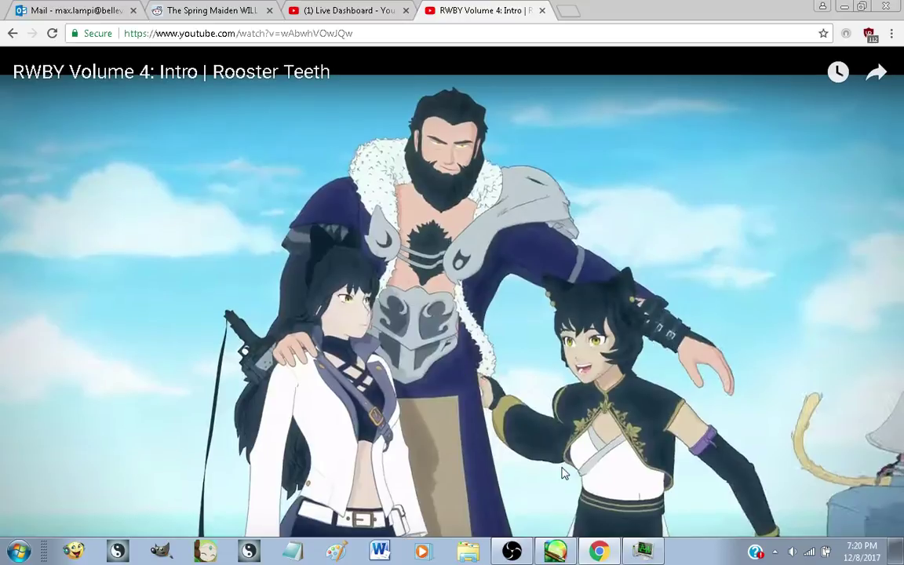
Switch back to PaintTool SAI, create a new 1280 x 800 pixel canvas and paste the captured family frame into it
{"action": "left_click", "coordinate": [556, 550]}
{"action": "scroll", "coordinate": [476, 329], "scroll_direction": "down", "scroll_amount": 2}
{"action": "scroll", "coordinate": [451, 295], "scroll_direction": "down", "scroll_amount": 2}
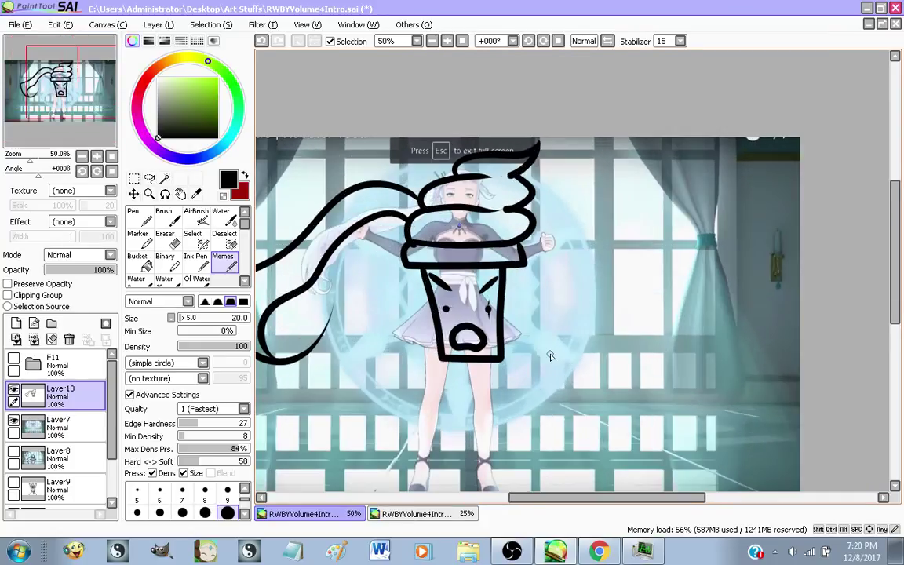
{"action": "left_click", "coordinate": [20, 24]}
{"action": "left_click", "coordinate": [47, 44]}
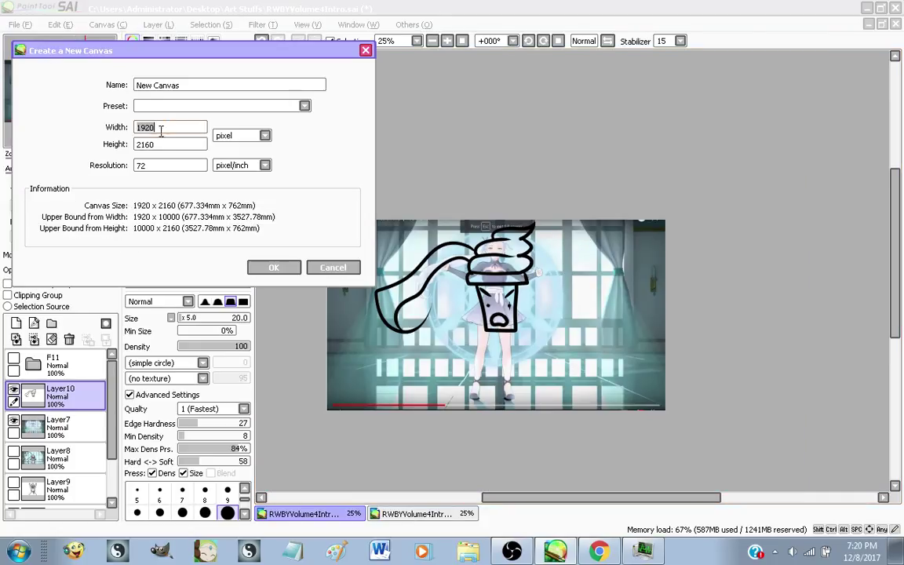
{"action": "type", "text": "1280"}
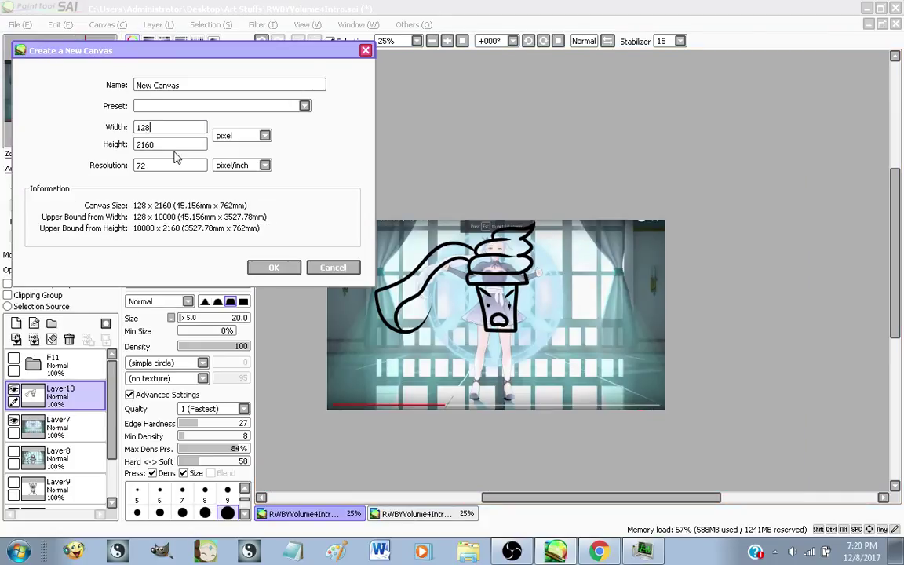
{"action": "key", "text": "Tab"}
{"action": "type", "text": "800"}
{"action": "key", "text": "Return"}
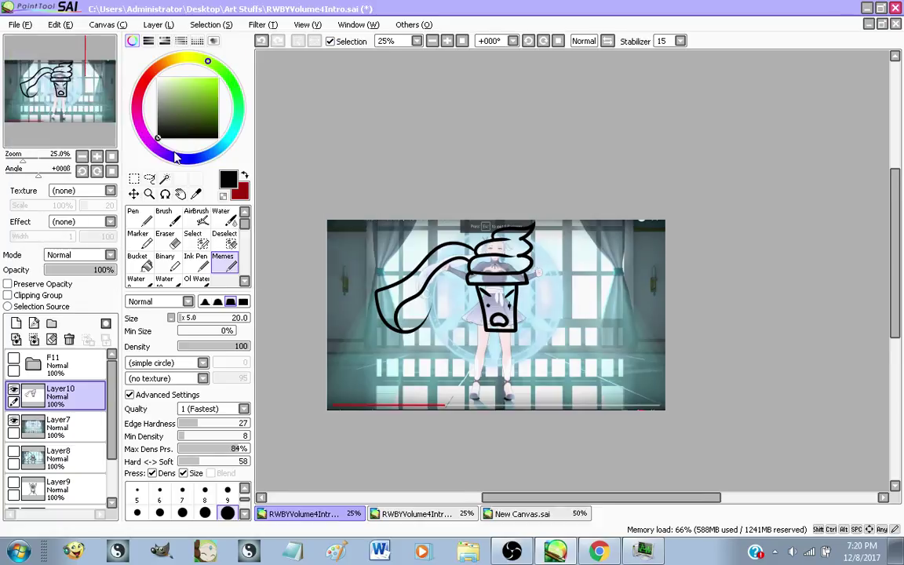
{"action": "key", "text": "ctrl+v"}
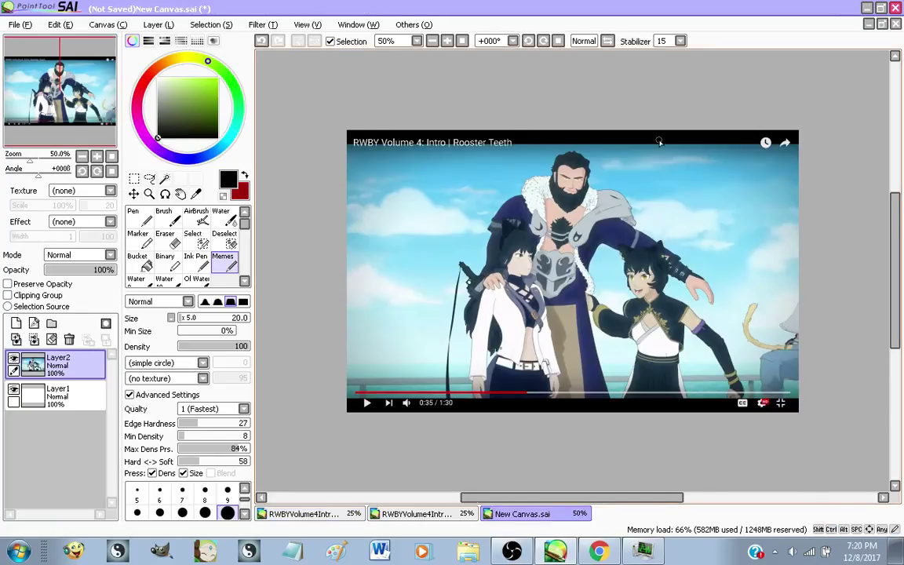
Try thick black V-shaped eyebrows and a mouth stroke on the bearded man's face, and undo them
{"action": "scroll", "coordinate": [555, 125], "scroll_direction": "up", "scroll_amount": 4}
{"action": "scroll", "coordinate": [555, 126], "scroll_direction": "up", "scroll_amount": 1}
{"action": "scroll", "coordinate": [529, 344], "scroll_direction": "down", "scroll_amount": 1}
{"action": "scroll", "coordinate": [539, 271], "scroll_direction": "up", "scroll_amount": 1}
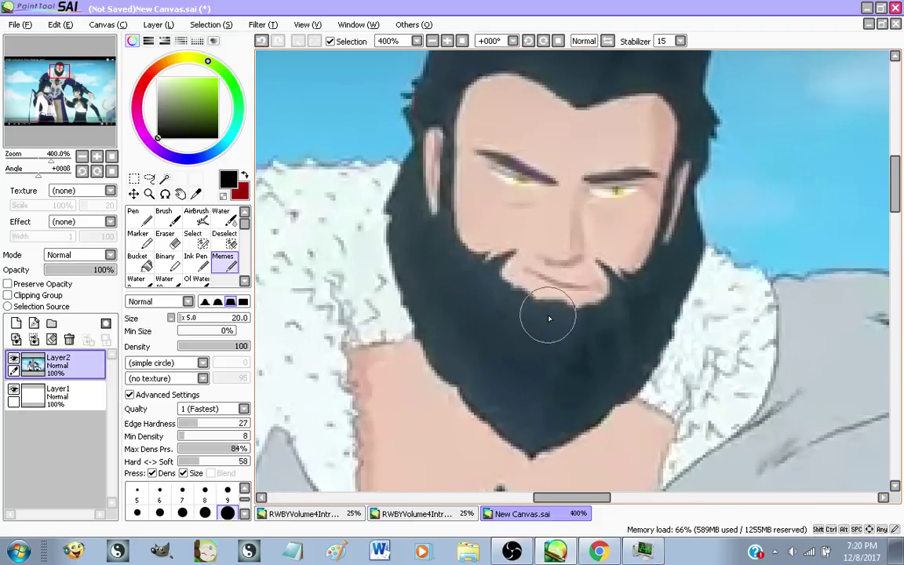
{"action": "scroll", "coordinate": [622, 440], "scroll_direction": "down", "scroll_amount": 1}
{"action": "scroll", "coordinate": [666, 322], "scroll_direction": "up", "scroll_amount": 1}
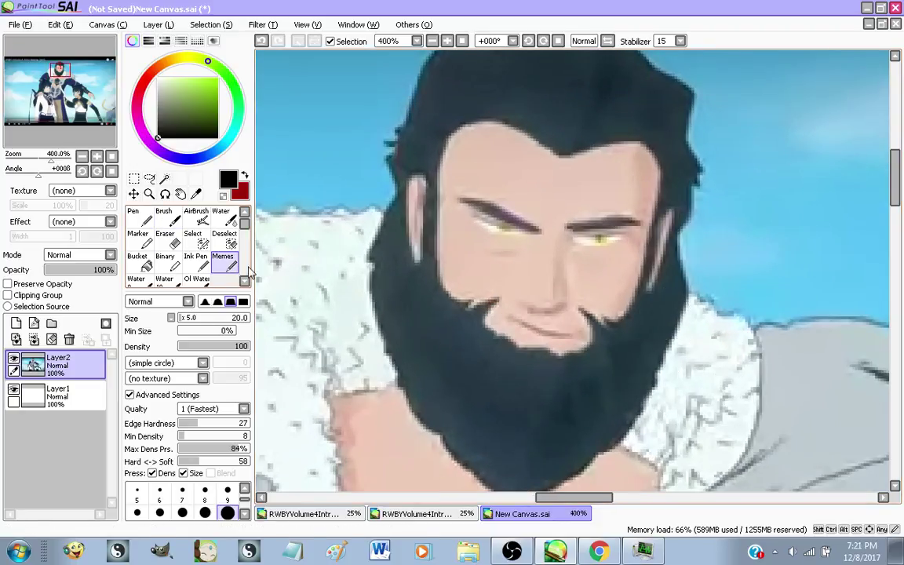
{"action": "mouse_move", "coordinate": [510, 205]}
{"action": "left_mouse_down"}
{"action": "mouse_move", "coordinate": [691, 174]}
{"action": "mouse_move", "coordinate": [488, 193]}
{"action": "mouse_move", "coordinate": [394, 146]}
{"action": "left_mouse_up"}
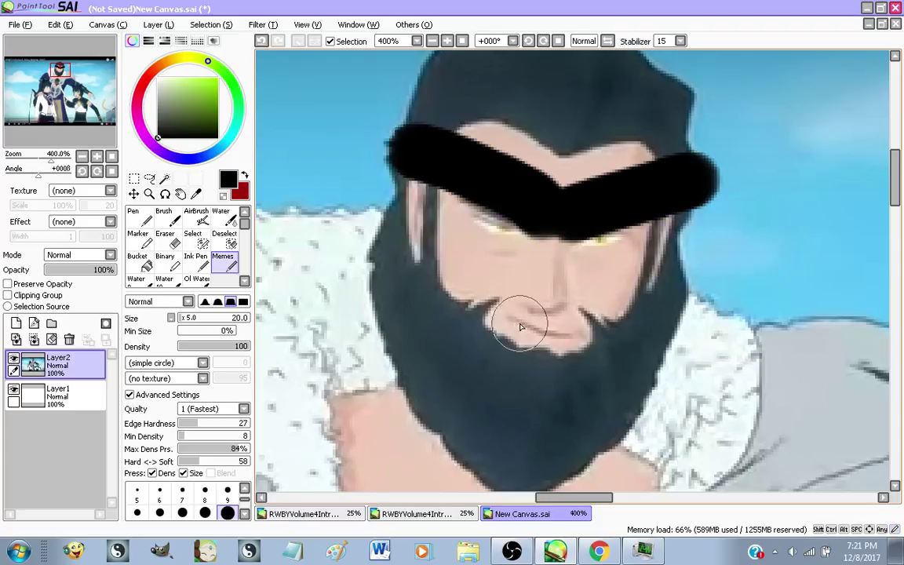
{"action": "left_click_drag", "start_coordinate": [521, 326], "coordinate": [470, 287]}
{"action": "key", "text": "ctrl+z"}
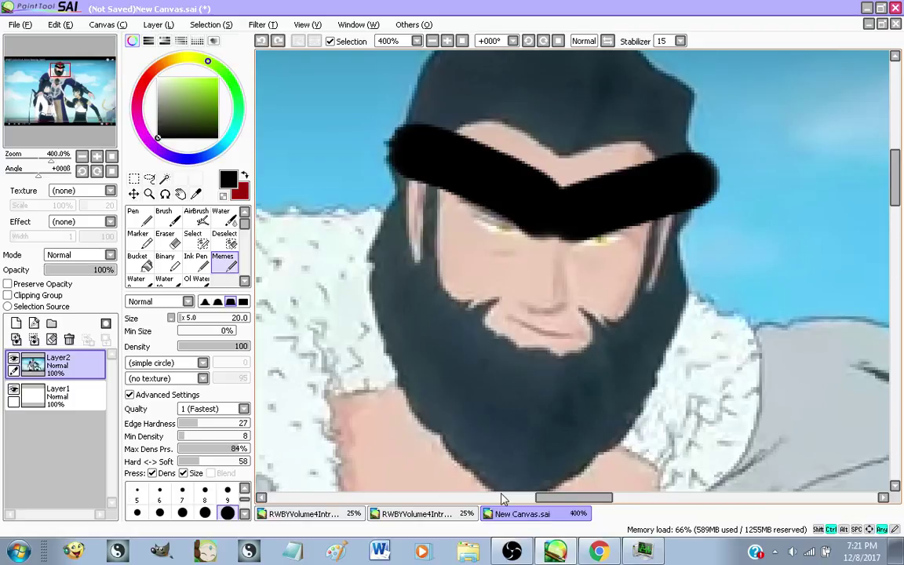
{"action": "key", "text": "ctrl+z"}
{"action": "key", "text": "ctrl+z"}
{"action": "scroll", "coordinate": [519, 378], "scroll_direction": "down", "scroll_amount": 6}
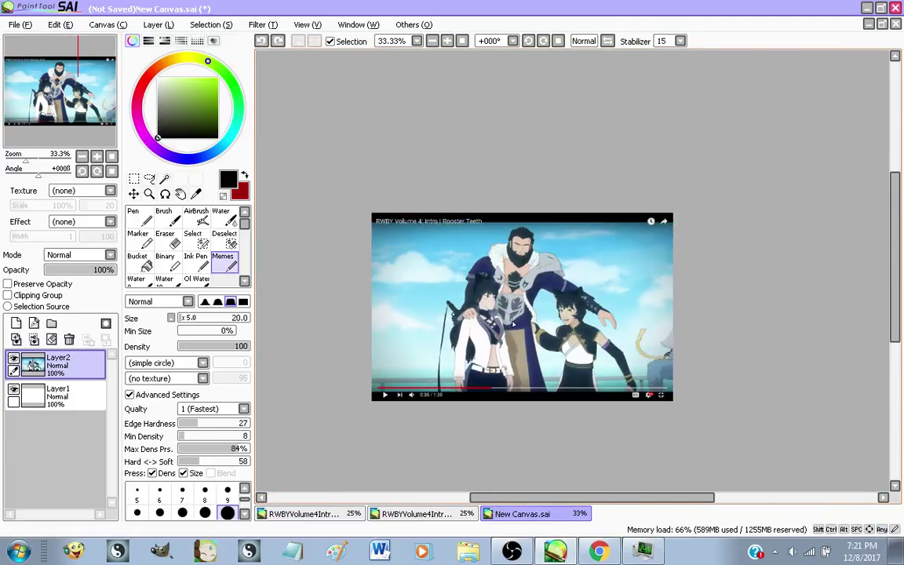
Lasso the eyes of the smiling cat-eared woman, distort them into a long slanted shape extending beyond her face, and deselect
{"action": "scroll", "coordinate": [512, 324], "scroll_direction": "up", "scroll_amount": 5}
{"action": "scroll", "coordinate": [477, 265], "scroll_direction": "down", "scroll_amount": 1}
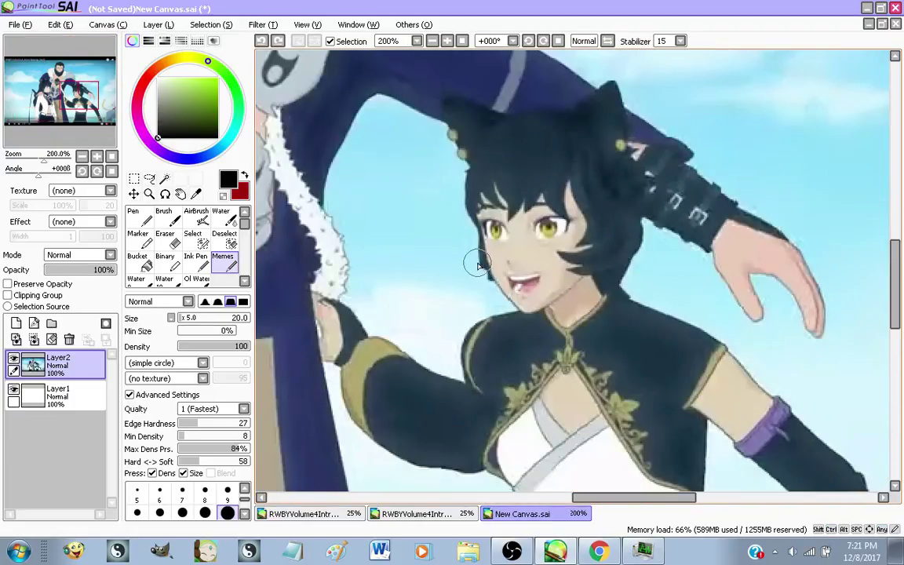
{"action": "scroll", "coordinate": [477, 265], "scroll_direction": "up", "scroll_amount": 1}
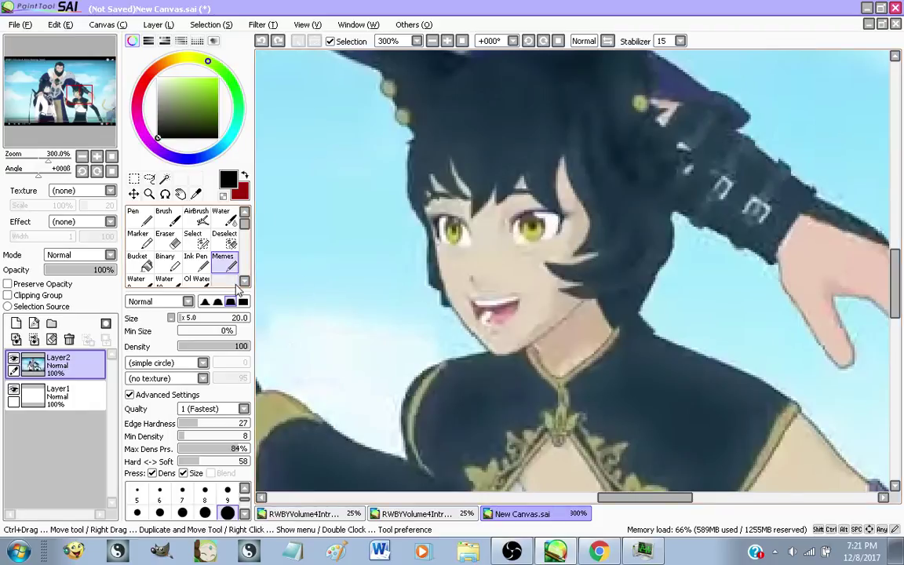
{"action": "left_click", "coordinate": [149, 179]}
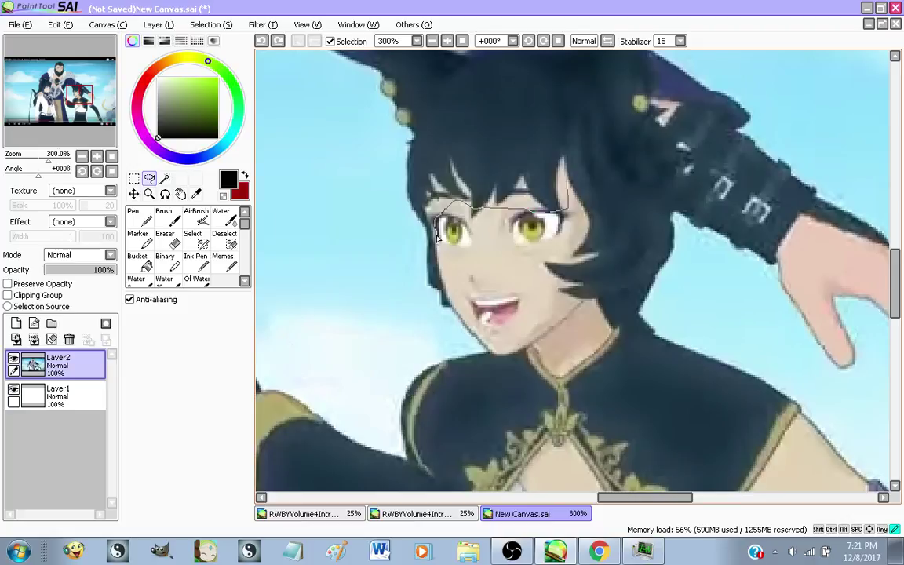
{"action": "mouse_move", "coordinate": [437, 235]}
{"action": "left_mouse_down"}
{"action": "mouse_move", "coordinate": [546, 251]}
{"action": "mouse_move", "coordinate": [571, 218]}
{"action": "left_mouse_up"}
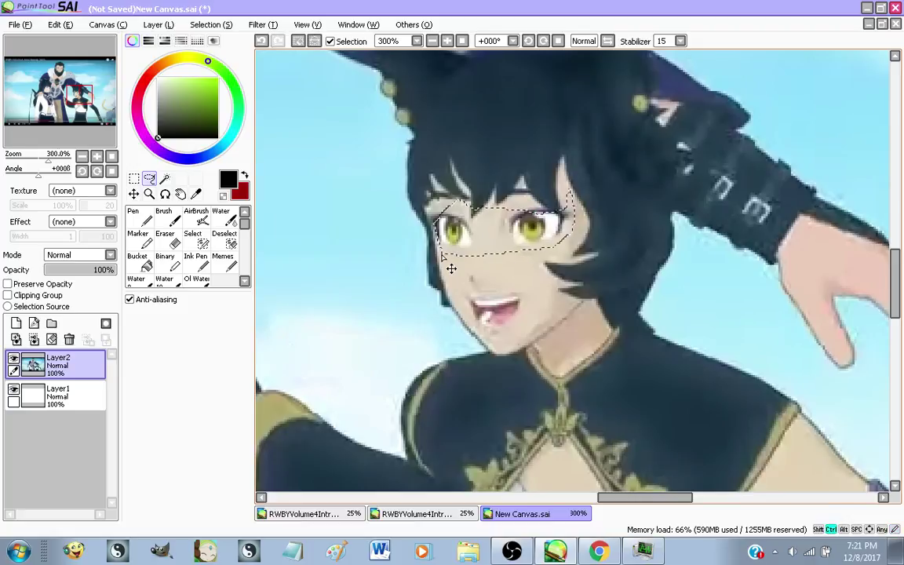
{"action": "key", "text": "ctrl+t"}
{"action": "mouse_move", "coordinate": [452, 260]}
{"action": "left_mouse_down"}
{"action": "mouse_move", "coordinate": [198, 343]}
{"action": "mouse_move", "coordinate": [225, 281]}
{"action": "left_mouse_up"}
{"action": "left_click", "coordinate": [147, 399]}
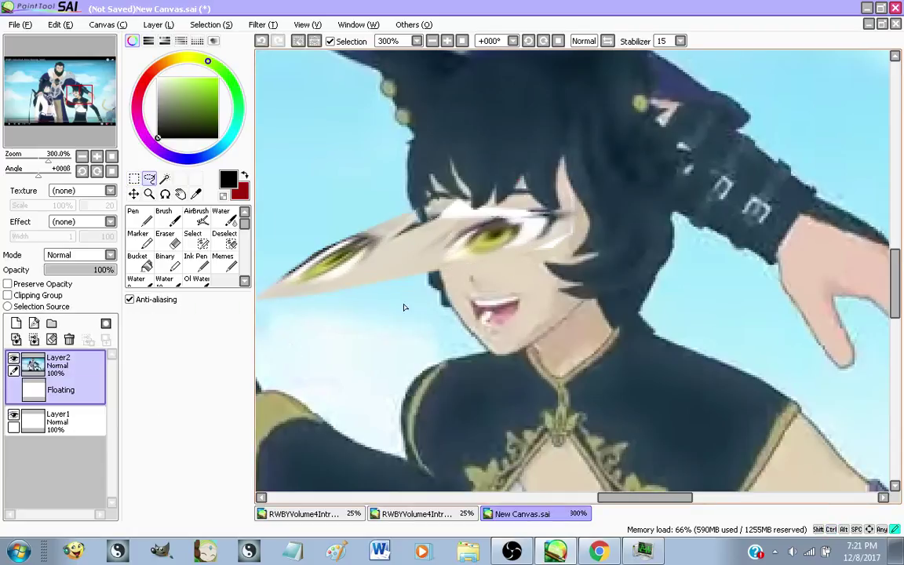
{"action": "key", "text": "ctrl+d"}
Lasso the smiling cat-eared woman's mouth and distort it into a huge gaping mouth that hangs down over her chest
{"action": "mouse_move", "coordinate": [524, 291]}
{"action": "left_mouse_down"}
{"action": "mouse_move", "coordinate": [467, 304]}
{"action": "mouse_move", "coordinate": [499, 330]}
{"action": "mouse_move", "coordinate": [526, 289]}
{"action": "left_mouse_up"}
{"action": "key", "text": "ctrl+t"}
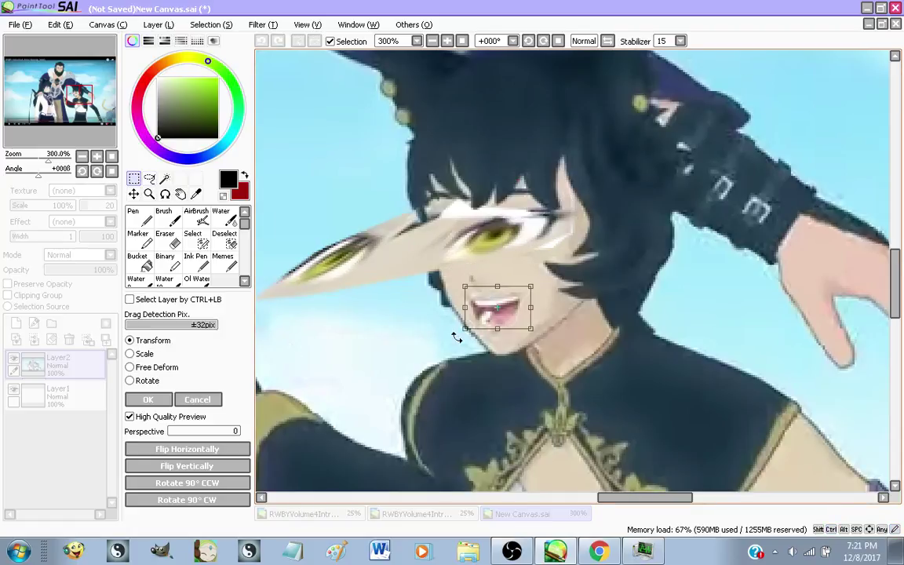
{"action": "left_click_drag", "start_coordinate": [530, 330], "coordinate": [734, 553]}
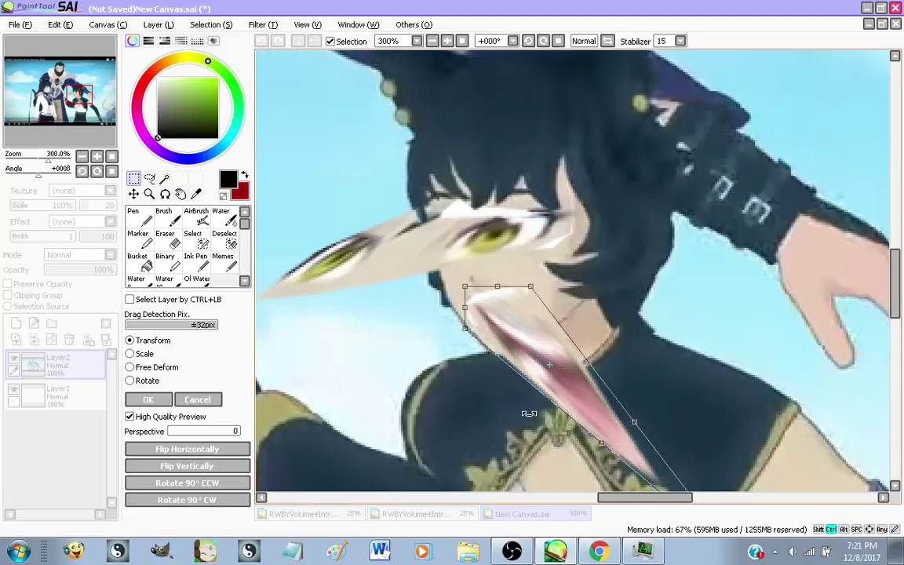
{"action": "left_click_drag", "start_coordinate": [465, 329], "coordinate": [366, 455]}
{"action": "left_click_drag", "start_coordinate": [575, 386], "coordinate": [566, 325]}
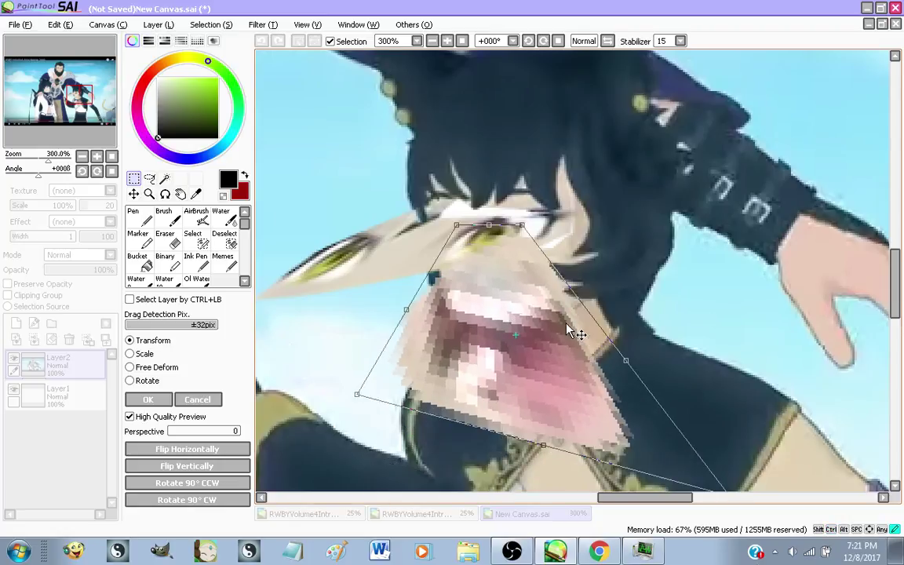
{"action": "left_click", "coordinate": [147, 400]}
Lasso the near eye of the black-haired girl in the white coat and stretch it into a long spike up across her hair
{"action": "scroll", "coordinate": [471, 210], "scroll_direction": "down", "scroll_amount": 5}
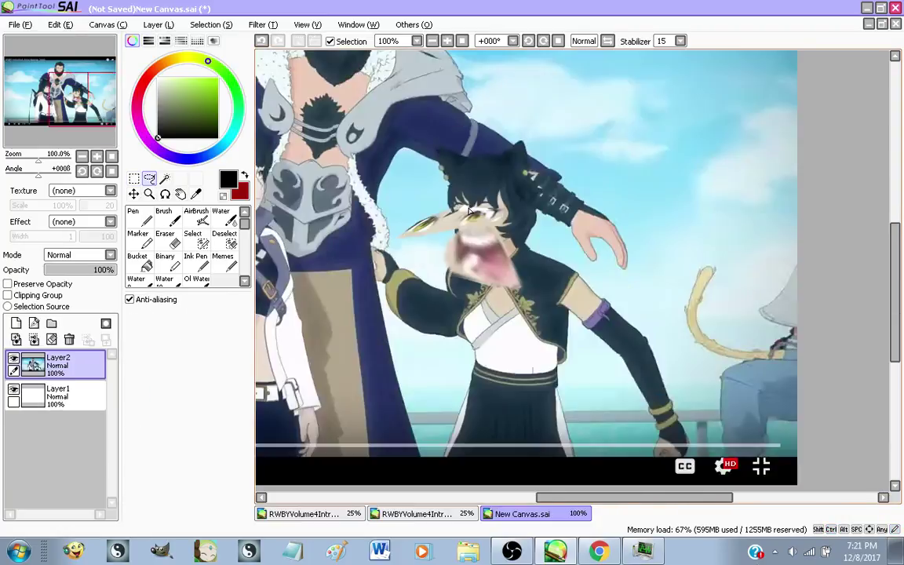
{"action": "scroll", "coordinate": [471, 210], "scroll_direction": "up", "scroll_amount": 4}
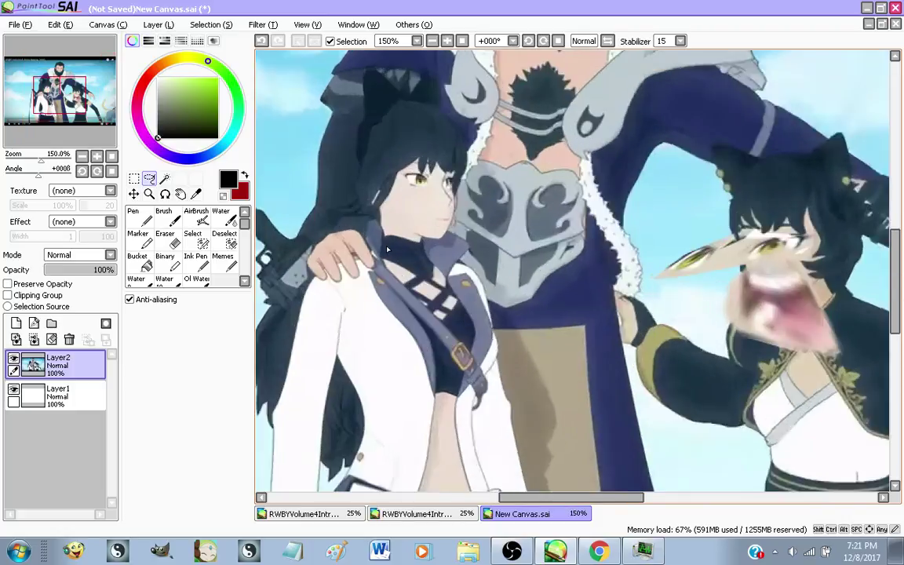
{"action": "scroll", "coordinate": [393, 204], "scroll_direction": "up", "scroll_amount": 2}
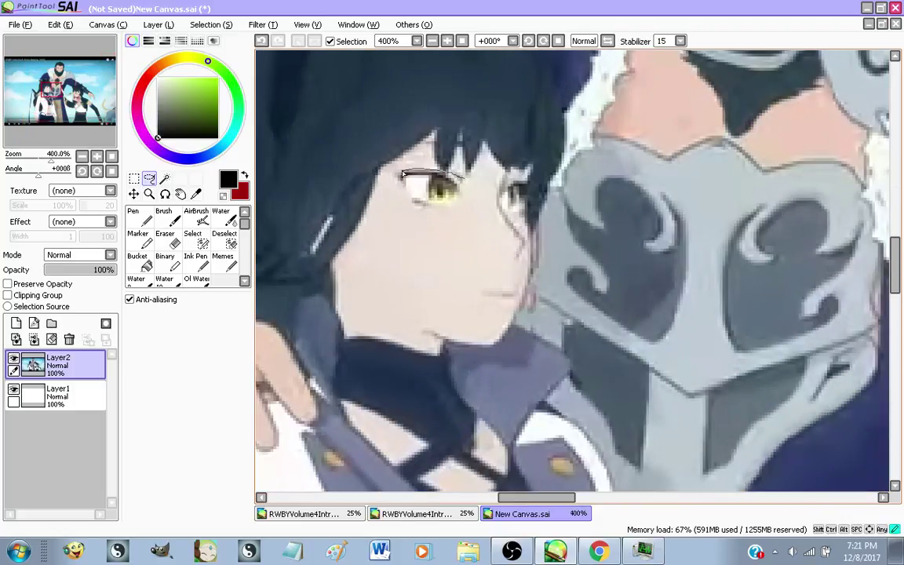
{"action": "left_click_drag", "start_coordinate": [436, 204], "coordinate": [424, 202]}
{"action": "key", "text": "ctrl+t"}
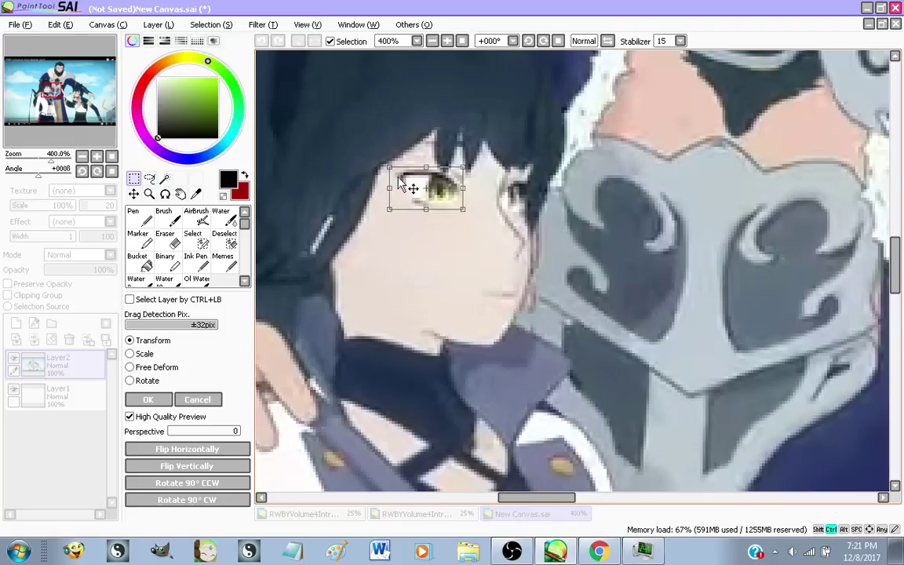
{"action": "left_click_drag", "start_coordinate": [391, 168], "coordinate": [224, 4]}
{"action": "left_click_drag", "start_coordinate": [343, 144], "coordinate": [363, 162]}
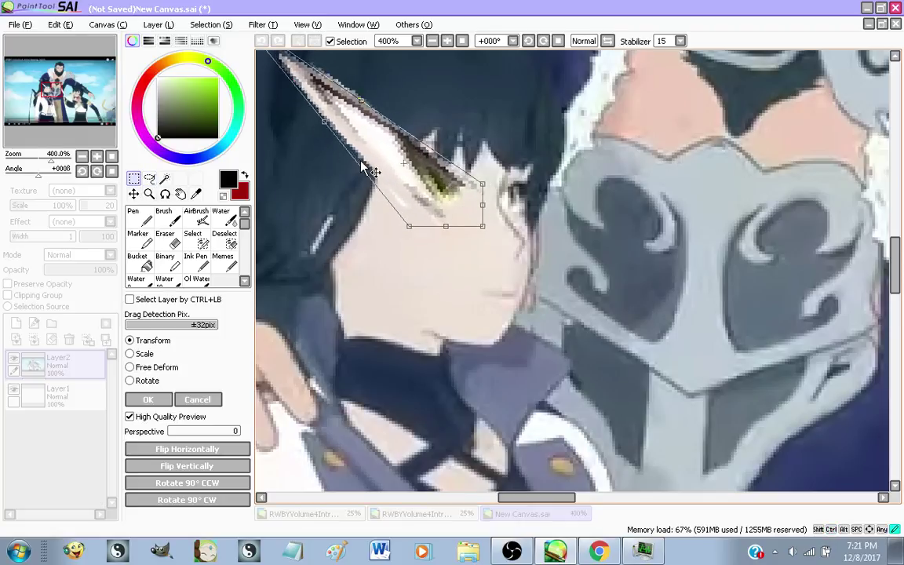
{"action": "left_click", "coordinate": [147, 399]}
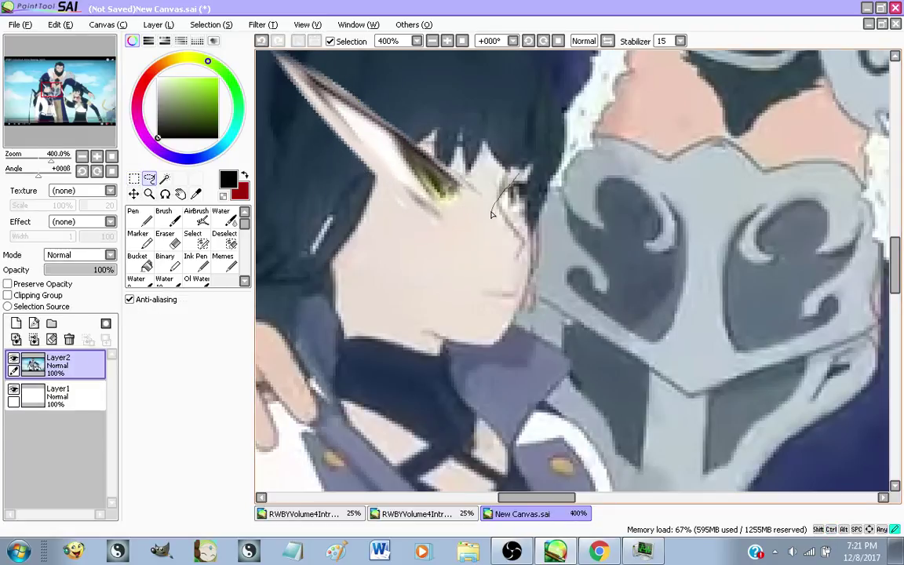
Lasso the white-coated girl's far eye and stretch it into a long point across the man's belt armour
{"action": "key", "text": "ctrl+t"}
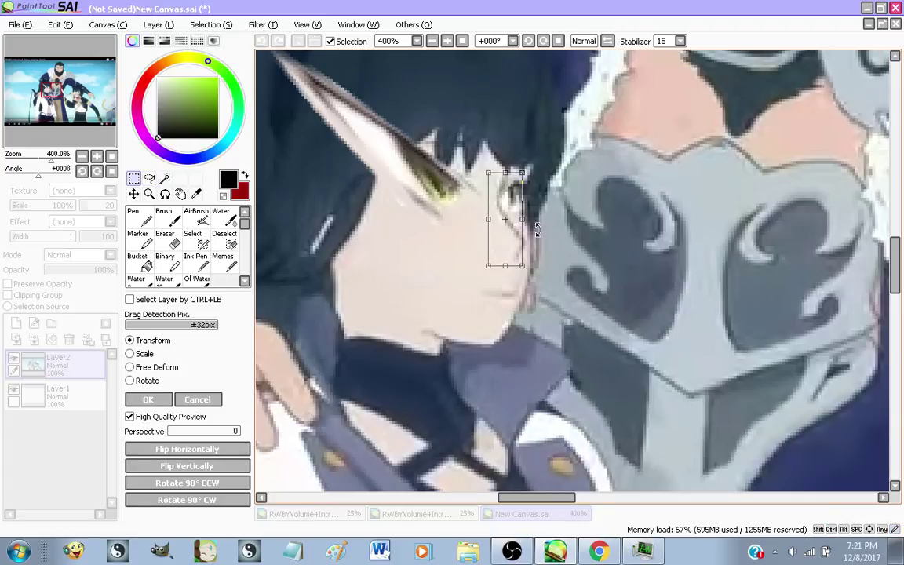
{"action": "mouse_move", "coordinate": [527, 269]}
{"action": "left_mouse_down"}
{"action": "mouse_move", "coordinate": [615, 294]}
{"action": "mouse_move", "coordinate": [831, 328]}
{"action": "left_mouse_up"}
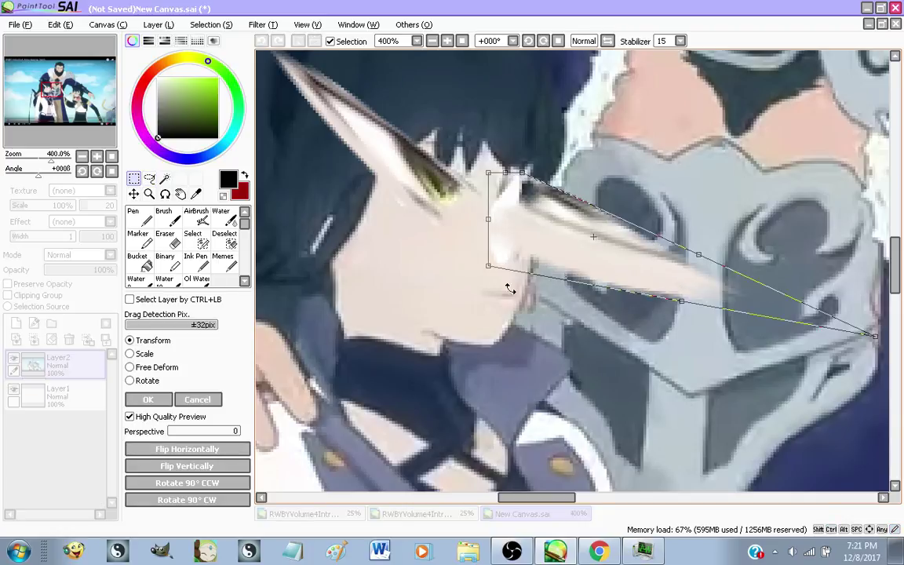
{"action": "key", "text": "Return"}
Lasso the white-coated girl's mouth and chin, and distort them diagonally downward into a pointed shape over her collar
{"action": "left_click_drag", "start_coordinate": [518, 280], "coordinate": [454, 288]}
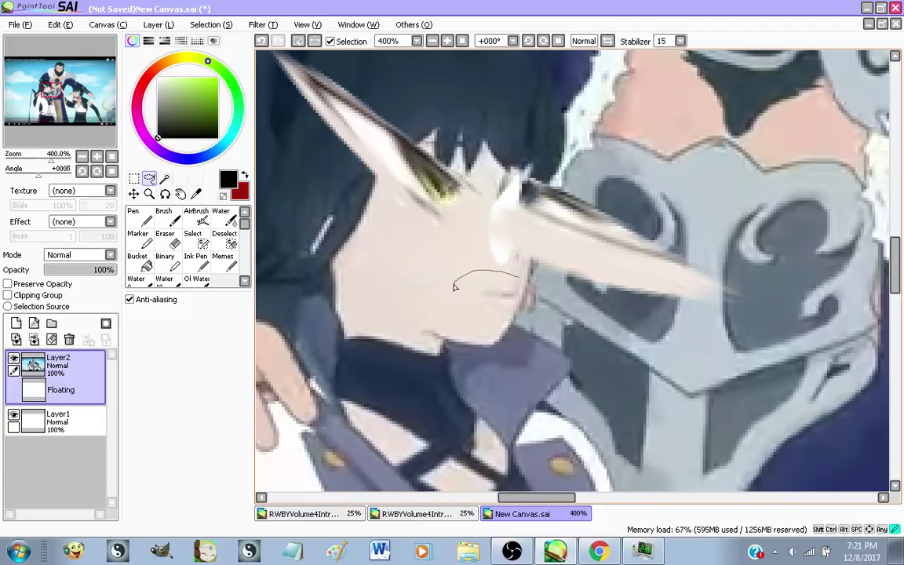
{"action": "left_click_drag", "start_coordinate": [500, 268], "coordinate": [503, 272]}
{"action": "key", "text": "ctrl+t"}
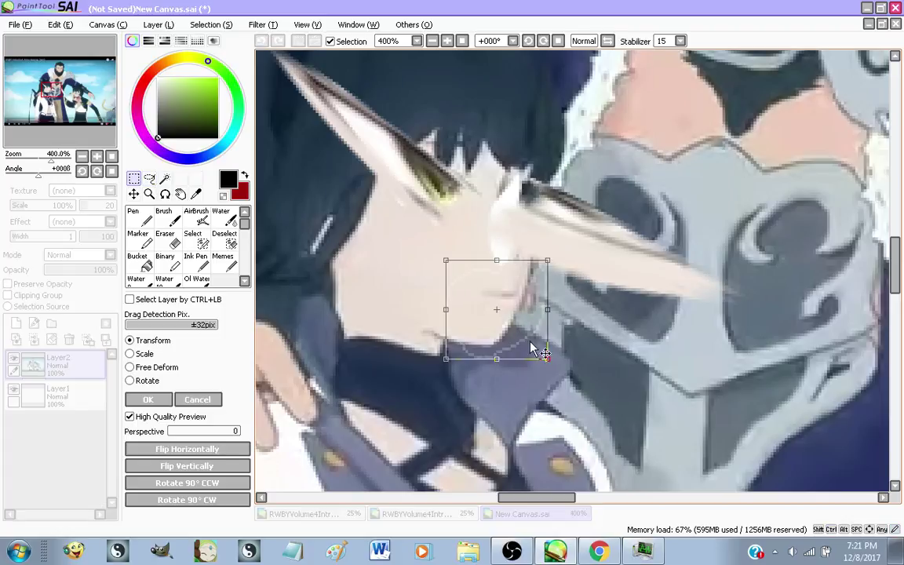
{"action": "left_click_drag", "start_coordinate": [549, 357], "coordinate": [667, 532]}
{"action": "scroll", "coordinate": [400, 148], "scroll_direction": "down", "scroll_amount": 5}
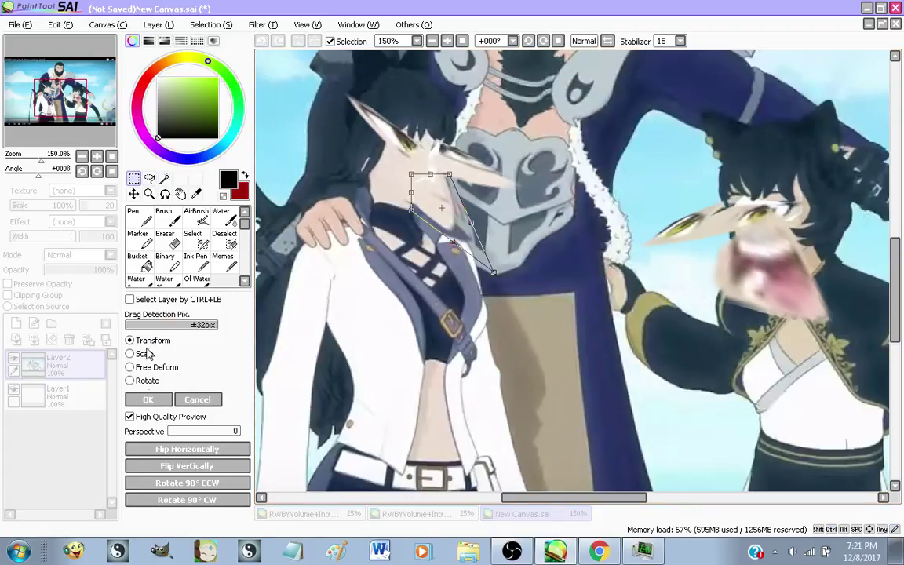
{"action": "left_click", "coordinate": [148, 399]}
{"action": "scroll", "coordinate": [557, 133], "scroll_direction": "down", "scroll_amount": 4}
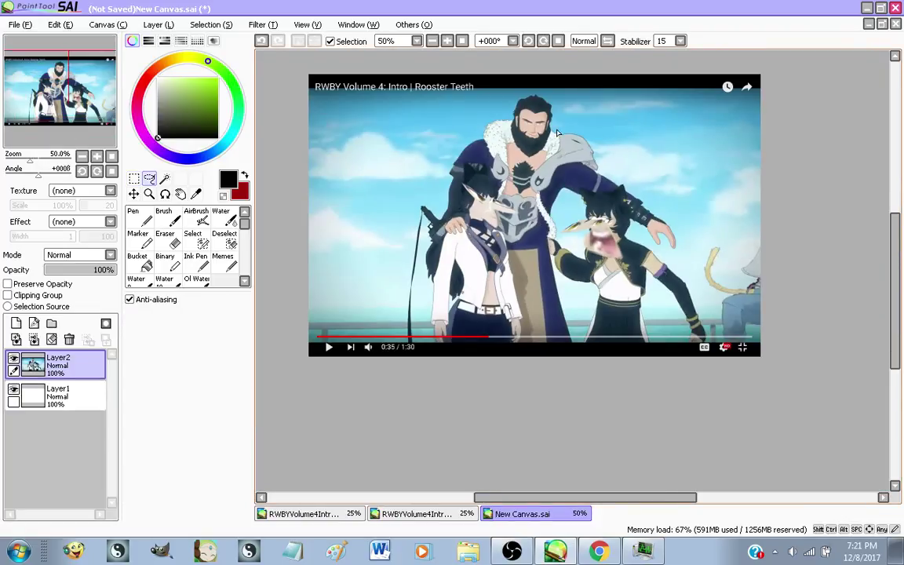
{"action": "scroll", "coordinate": [557, 134], "scroll_direction": "up", "scroll_amount": 2}
{"action": "scroll", "coordinate": [534, 376], "scroll_direction": "up", "scroll_amount": 2}
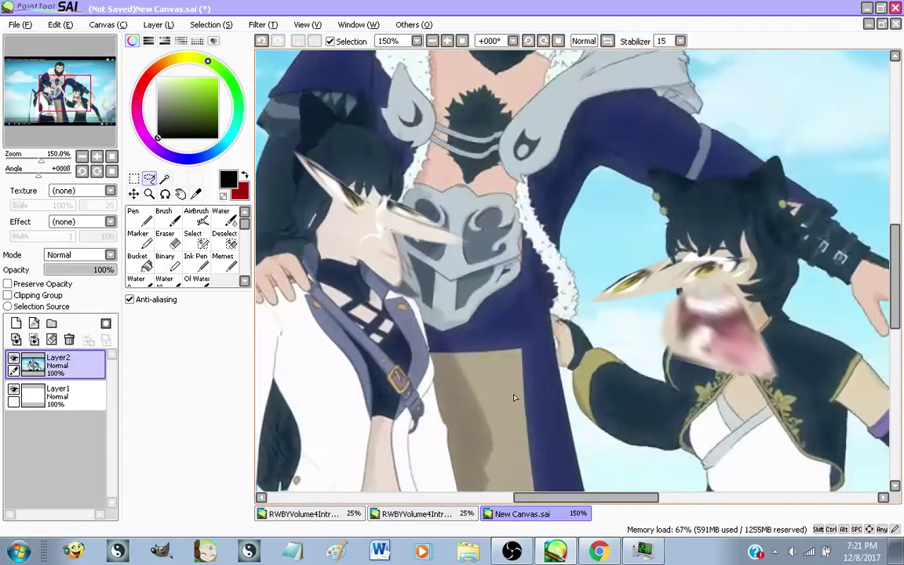
Switch to Chrome, open the YouTube Live Dashboard and read the recent live chat messages
{"action": "left_click", "coordinate": [598, 552]}
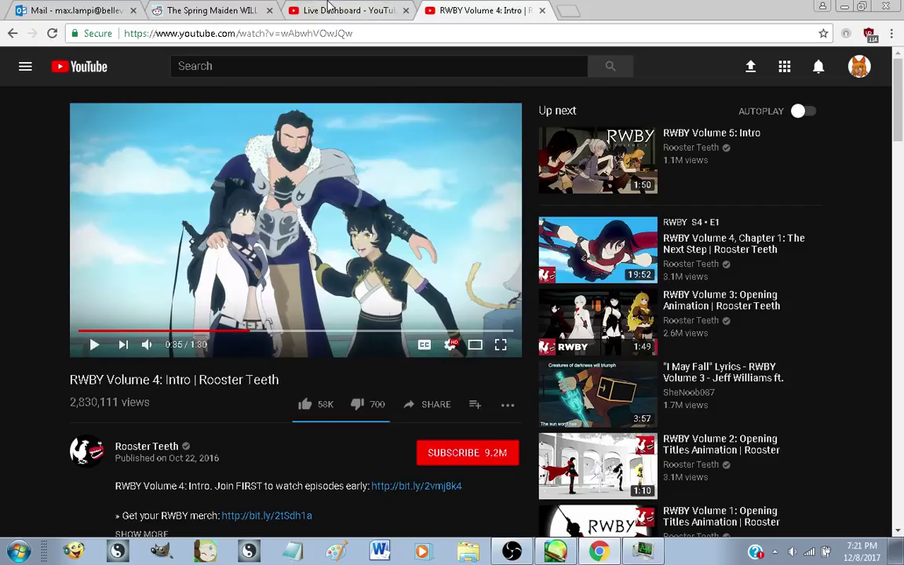
{"action": "left_click", "coordinate": [327, 9]}
{"action": "scroll", "coordinate": [544, 455], "scroll_direction": "down", "scroll_amount": 2}
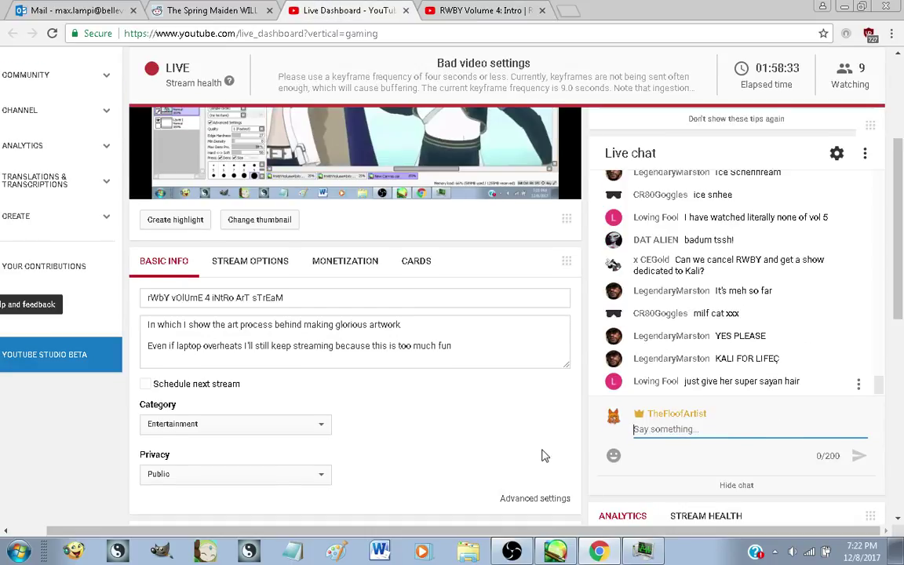
{"action": "scroll", "coordinate": [544, 455], "scroll_direction": "up", "scroll_amount": 1}
{"action": "scroll", "coordinate": [561, 477], "scroll_direction": "down", "scroll_amount": 1}
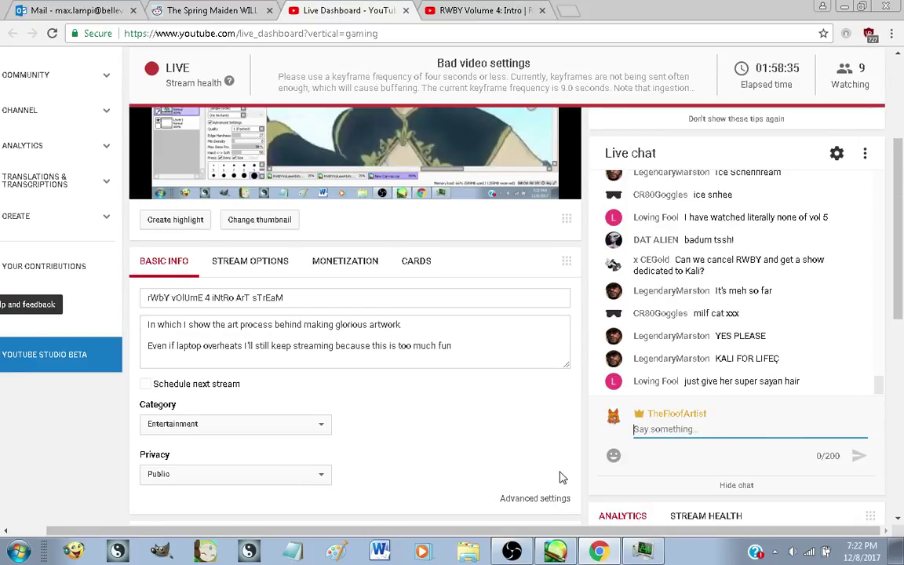
{"action": "scroll", "coordinate": [562, 477], "scroll_direction": "up", "scroll_amount": 1}
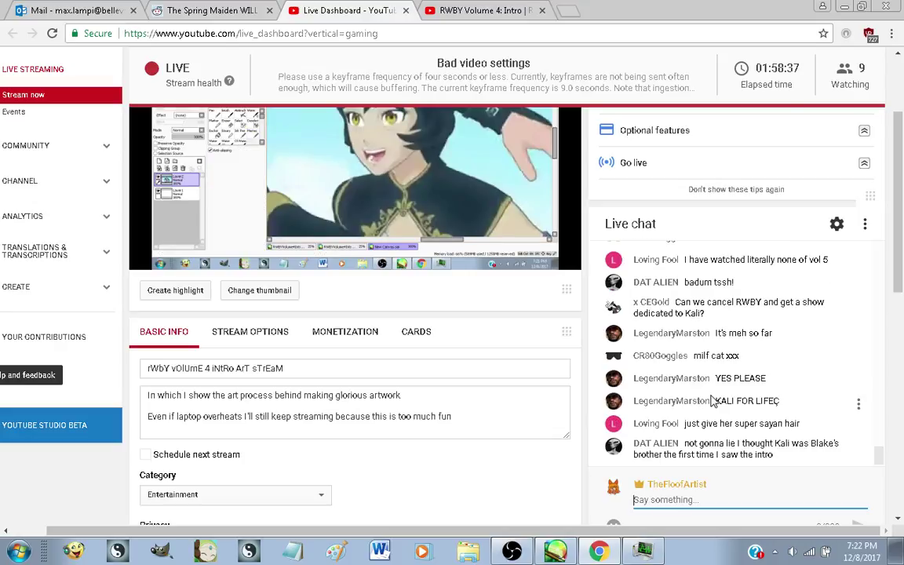
{"action": "scroll", "coordinate": [712, 400], "scroll_direction": "up", "scroll_amount": 5}
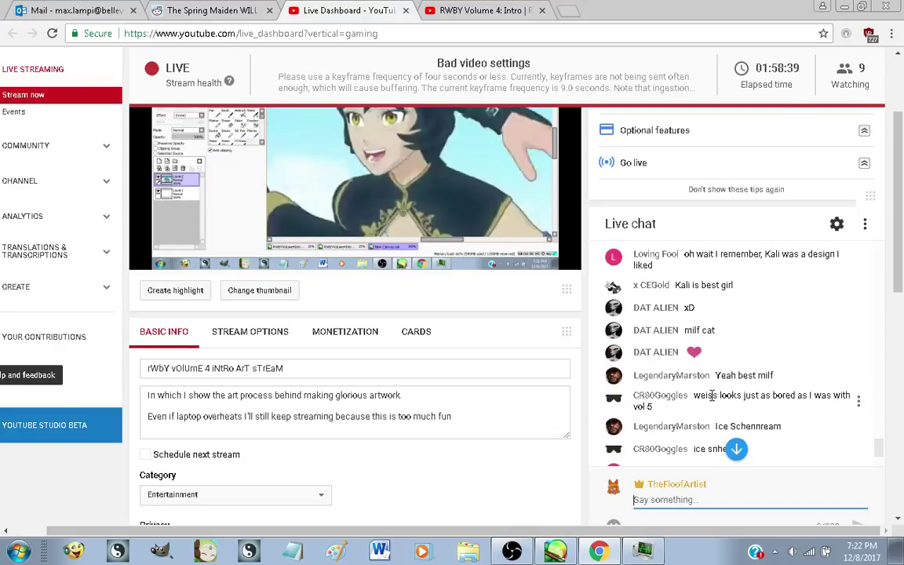
{"action": "scroll", "coordinate": [712, 396], "scroll_direction": "down", "scroll_amount": 5}
{"action": "scroll", "coordinate": [712, 400], "scroll_direction": "down", "scroll_amount": 1}
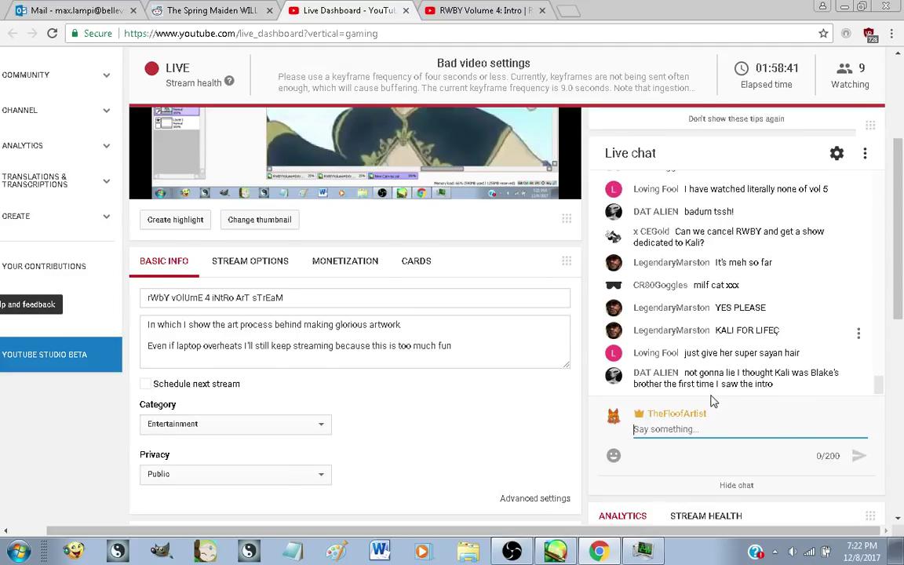
{"action": "scroll", "coordinate": [601, 454], "scroll_direction": "up", "scroll_amount": 1}
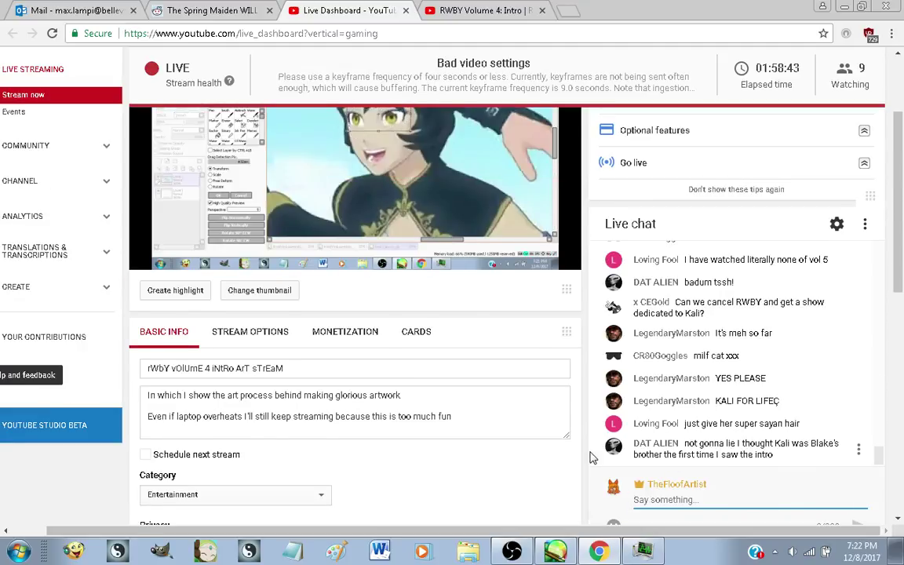
Switch back to PaintTool SAI and look over the whole distorted family frame
{"action": "left_click", "coordinate": [554, 552]}
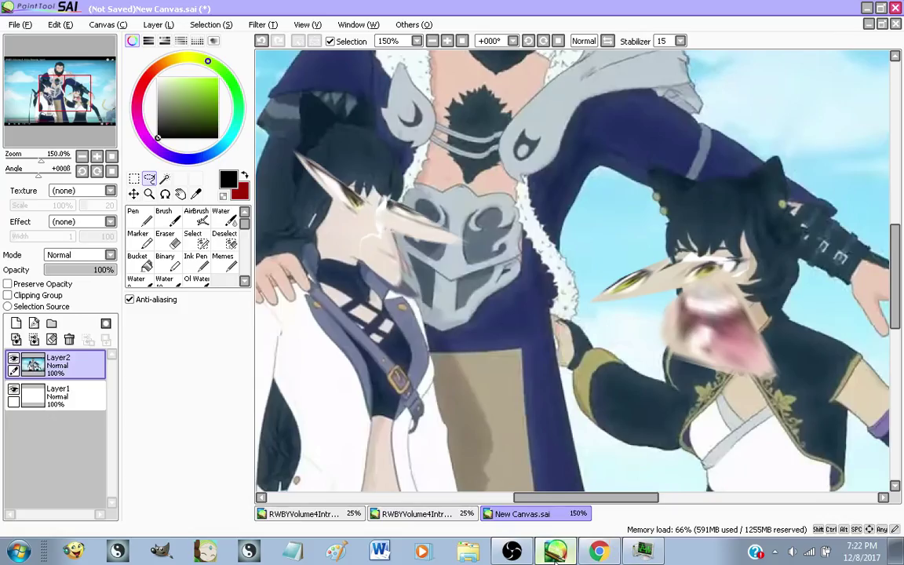
{"action": "scroll", "coordinate": [535, 298], "scroll_direction": "down", "scroll_amount": 2}
{"action": "scroll", "coordinate": [534, 298], "scroll_direction": "down", "scroll_amount": 1}
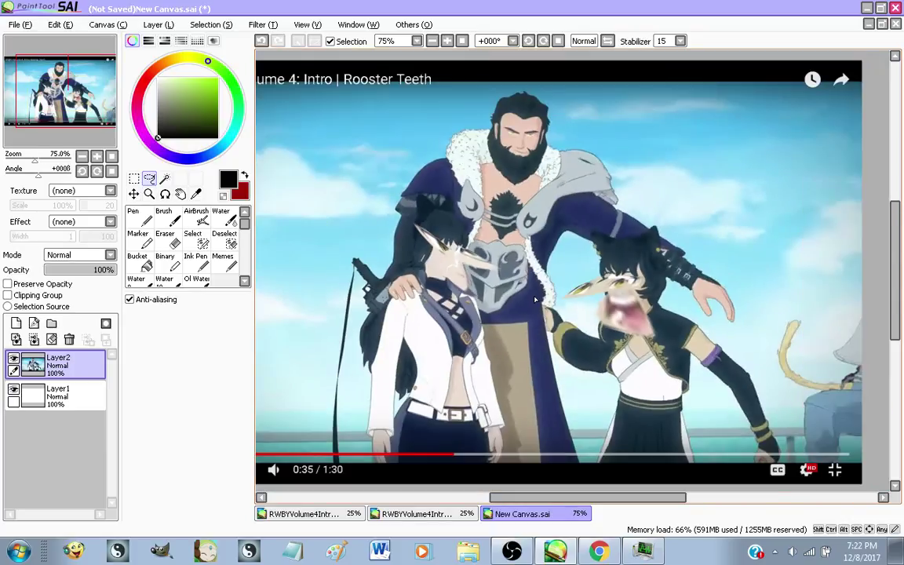
{"action": "scroll", "coordinate": [535, 298], "scroll_direction": "up", "scroll_amount": 1}
{"action": "scroll", "coordinate": [534, 298], "scroll_direction": "down", "scroll_amount": 1}
{"action": "scroll", "coordinate": [496, 455], "scroll_direction": "down", "scroll_amount": 1}
{"action": "scroll", "coordinate": [540, 306], "scroll_direction": "up", "scroll_amount": 2}
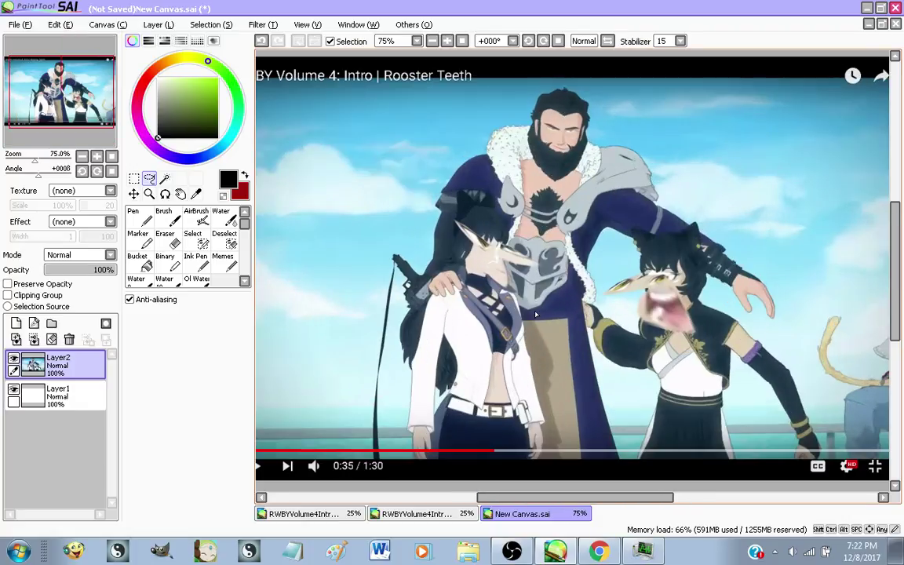
Switch to the RWBYVolume4Intro drawing with the ice-cream cup and toggle the background frame on Layer7 off and on
{"action": "left_click", "coordinate": [338, 517]}
{"action": "scroll", "coordinate": [477, 299], "scroll_direction": "up", "scroll_amount": 1}
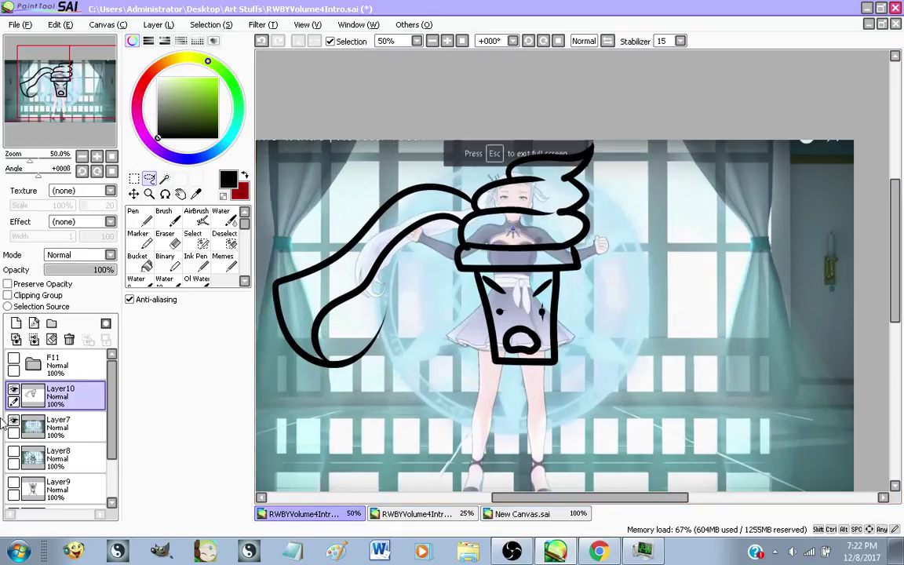
{"action": "left_click", "coordinate": [13, 420]}
{"action": "left_click", "coordinate": [14, 420]}
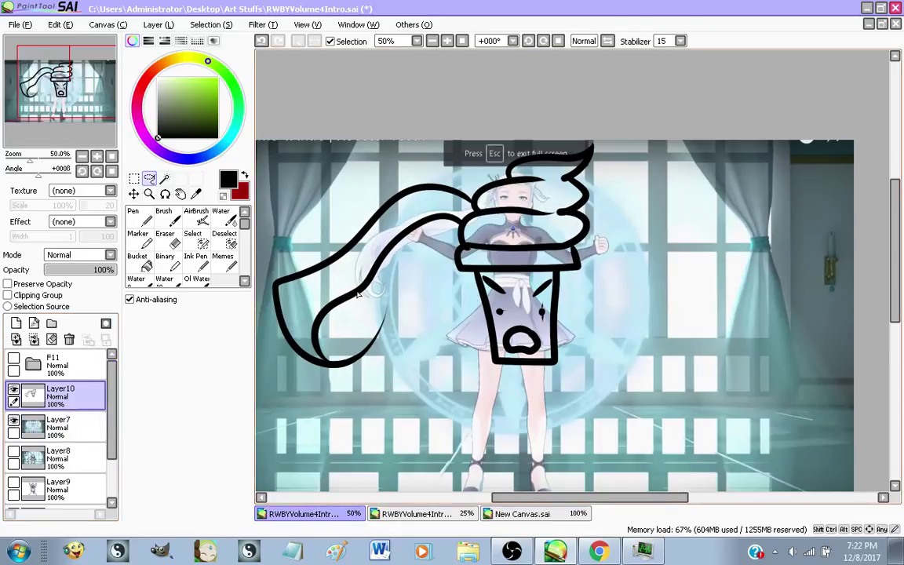
{"action": "scroll", "coordinate": [358, 294], "scroll_direction": "up", "scroll_amount": 1}
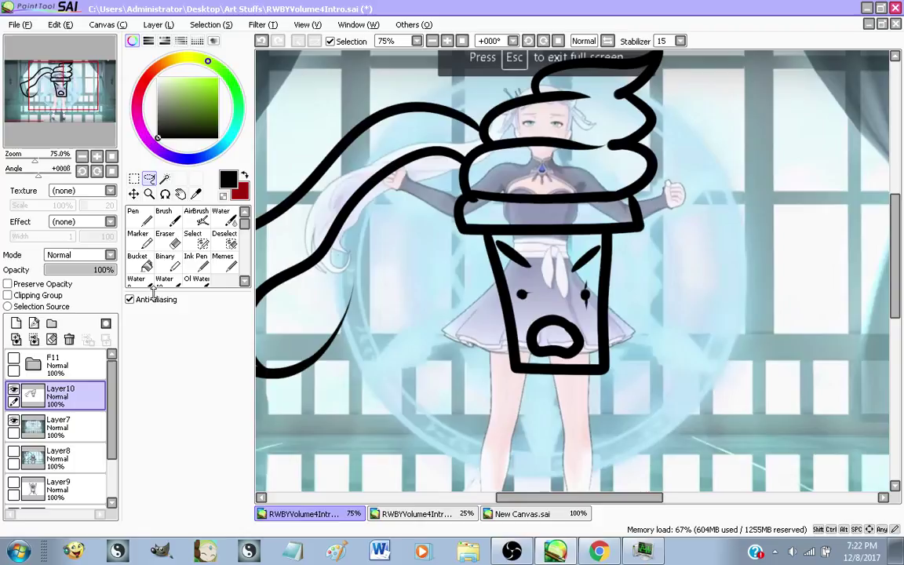
With the size 20 Memes brush in black, draw two bent legs spreading from the cup's lower corners and join their inner lines
{"action": "left_click", "coordinate": [223, 261]}
{"action": "scroll", "coordinate": [601, 327], "scroll_direction": "down", "scroll_amount": 1}
{"action": "scroll", "coordinate": [602, 327], "scroll_direction": "up", "scroll_amount": 1}
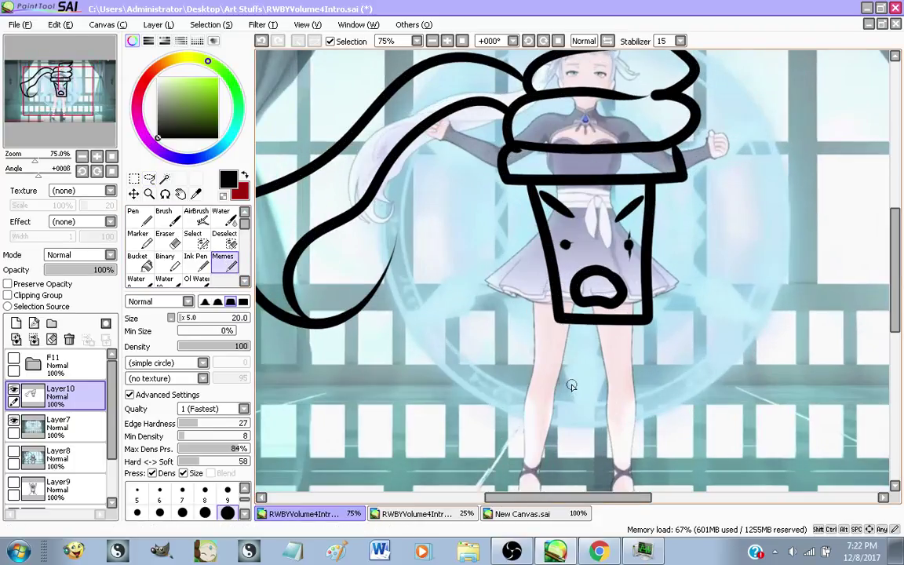
{"action": "mouse_move", "coordinate": [554, 307]}
{"action": "left_mouse_down"}
{"action": "mouse_move", "coordinate": [466, 386]}
{"action": "mouse_move", "coordinate": [293, 365]}
{"action": "mouse_move", "coordinate": [314, 399]}
{"action": "mouse_move", "coordinate": [326, 387]}
{"action": "mouse_move", "coordinate": [313, 407]}
{"action": "mouse_move", "coordinate": [483, 433]}
{"action": "mouse_move", "coordinate": [533, 390]}
{"action": "left_mouse_up"}
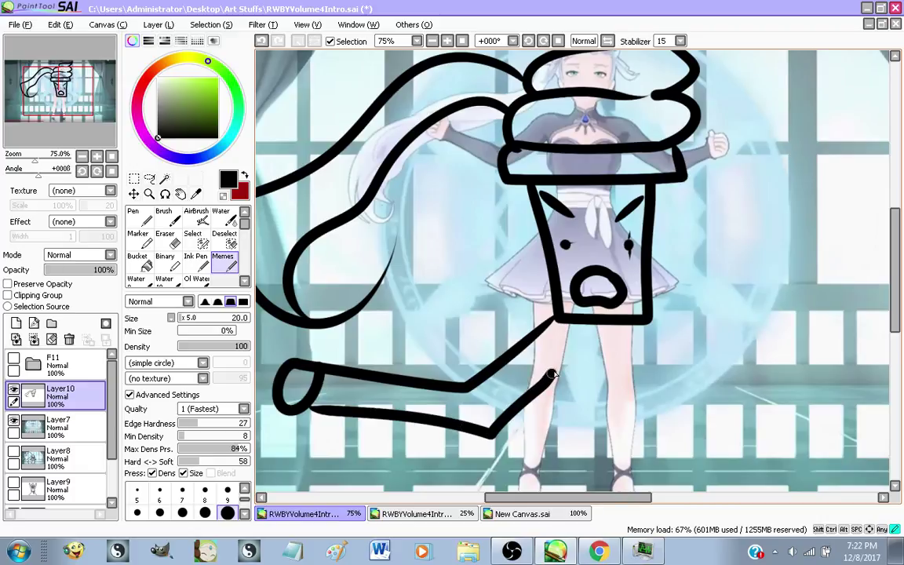
{"action": "mouse_move", "coordinate": [649, 320]}
{"action": "left_mouse_down"}
{"action": "mouse_move", "coordinate": [777, 392]}
{"action": "mouse_move", "coordinate": [885, 354]}
{"action": "mouse_move", "coordinate": [847, 372]}
{"action": "mouse_move", "coordinate": [855, 375]}
{"action": "mouse_move", "coordinate": [720, 420]}
{"action": "mouse_move", "coordinate": [658, 383]}
{"action": "left_mouse_up"}
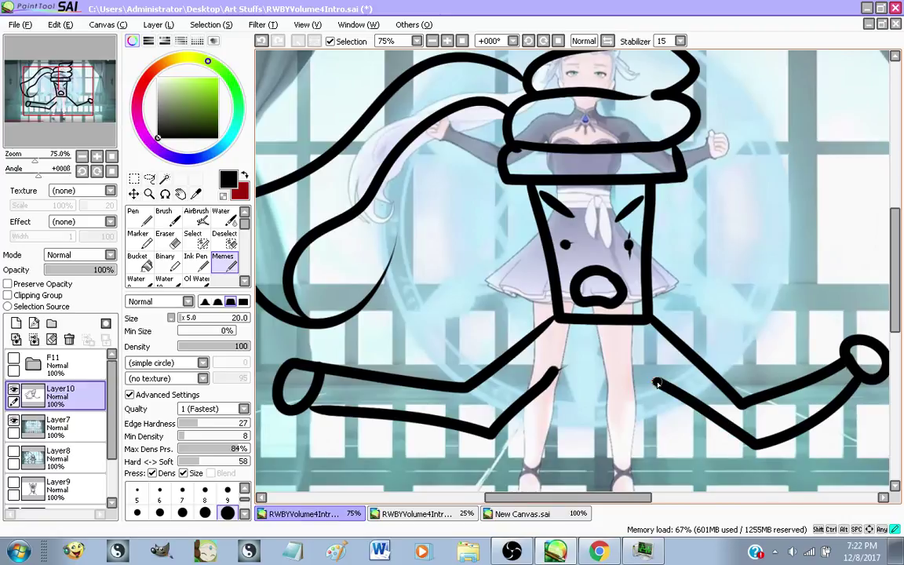
{"action": "left_click_drag", "start_coordinate": [553, 372], "coordinate": [603, 351]}
{"action": "key", "text": "ctrl+z"}
{"action": "mouse_move", "coordinate": [555, 371]}
{"action": "left_mouse_down"}
{"action": "mouse_move", "coordinate": [595, 352]}
{"action": "mouse_move", "coordinate": [665, 385]}
{"action": "left_mouse_up"}
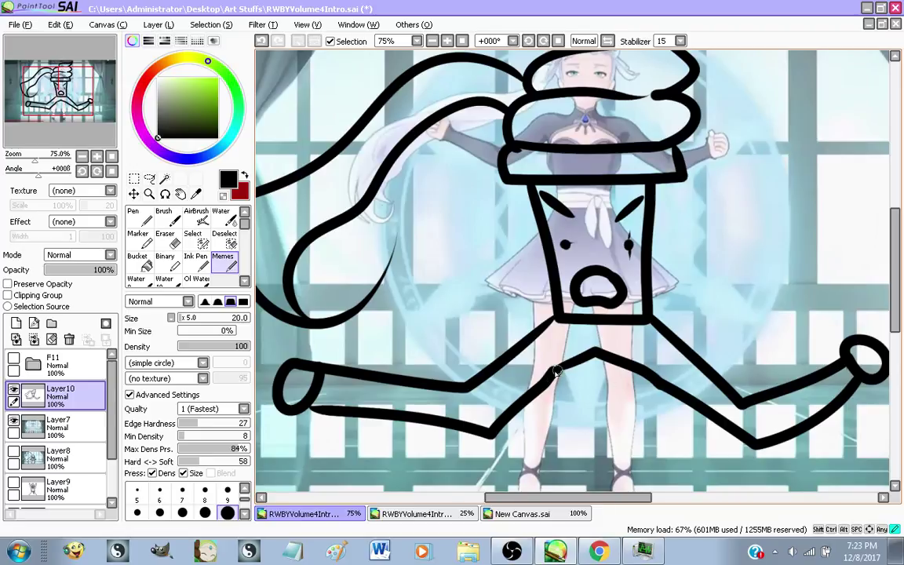
Try two rounded thick outlines below the join of the cup's legs, and undo both strokes
{"action": "mouse_move", "coordinate": [553, 370]}
{"action": "left_mouse_down"}
{"action": "mouse_move", "coordinate": [519, 416]}
{"action": "mouse_move", "coordinate": [550, 454]}
{"action": "mouse_move", "coordinate": [631, 432]}
{"action": "left_mouse_up"}
{"action": "mouse_move", "coordinate": [665, 386]}
{"action": "left_mouse_down"}
{"action": "mouse_move", "coordinate": [670, 448]}
{"action": "mouse_move", "coordinate": [604, 455]}
{"action": "left_mouse_up"}
{"action": "scroll", "coordinate": [584, 384], "scroll_direction": "down", "scroll_amount": 3}
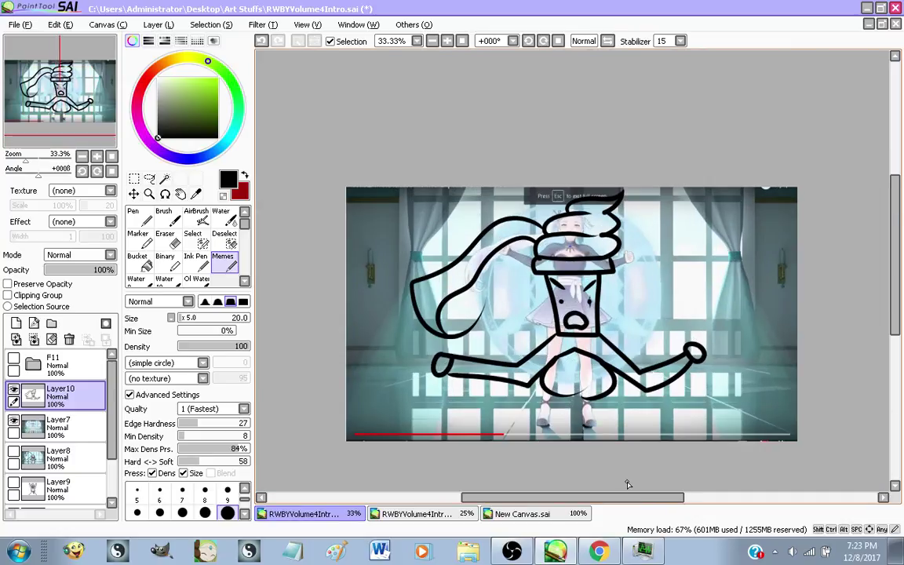
{"action": "scroll", "coordinate": [620, 471], "scroll_direction": "up", "scroll_amount": 1}
{"action": "key", "text": "ctrl+z"}
{"action": "key", "text": "ctrl+z"}
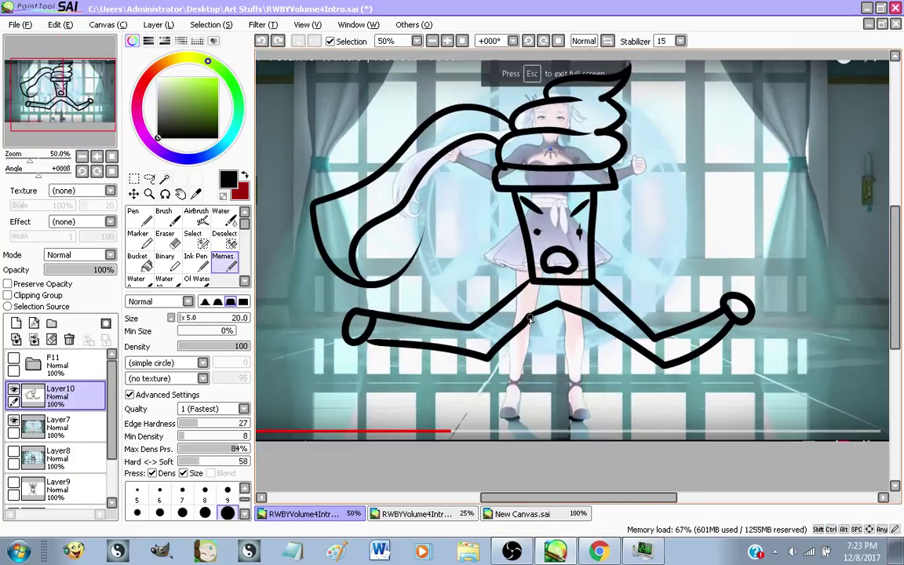
Undo the rounded outlines below the limbs and shrink the Layer10 cup drawing, placing it over the girl's head and torso
{"action": "mouse_move", "coordinate": [530, 321]}
{"action": "left_mouse_down"}
{"action": "mouse_move", "coordinate": [416, 408]}
{"action": "mouse_move", "coordinate": [549, 306]}
{"action": "left_mouse_up"}
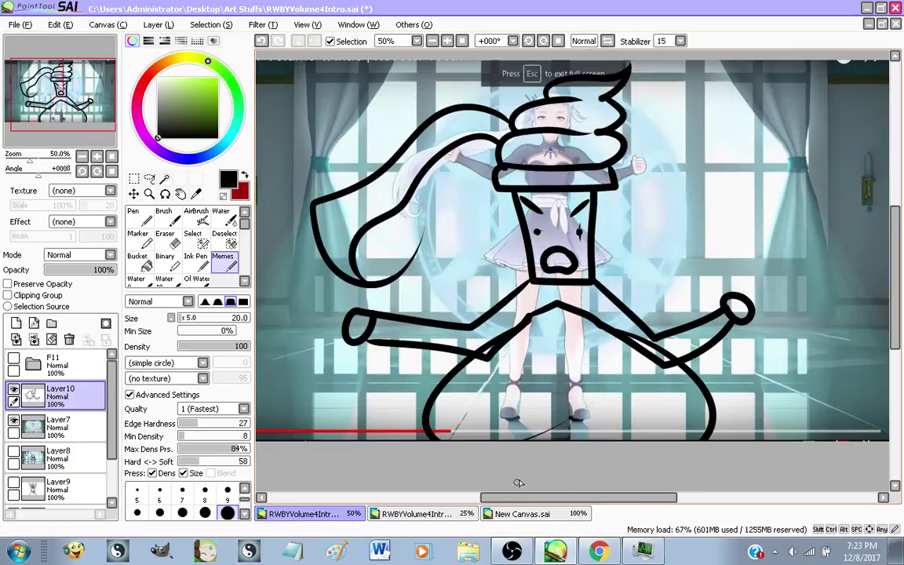
{"action": "key", "text": "ctrl+z"}
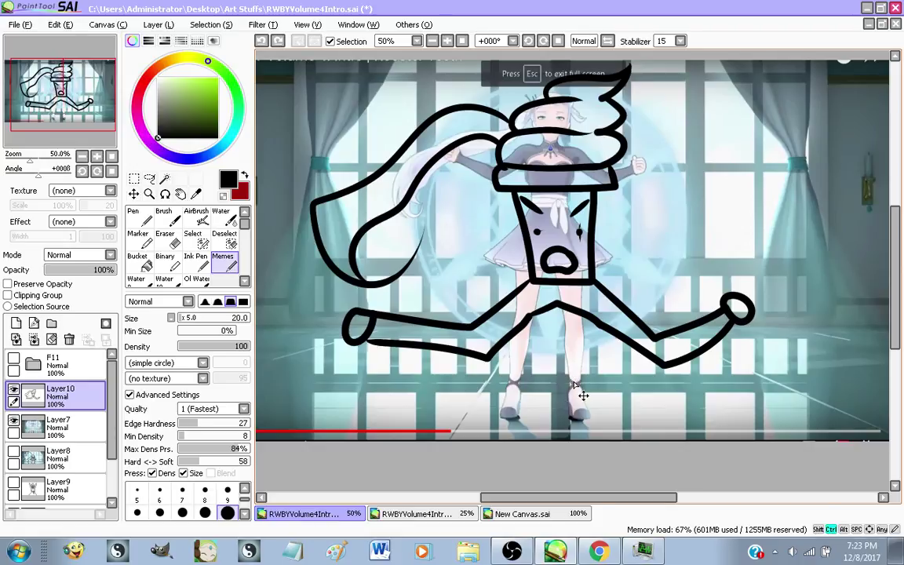
{"action": "key", "text": "ctrl+t"}
{"action": "scroll", "coordinate": [602, 328], "scroll_direction": "down", "scroll_amount": 1}
{"action": "scroll", "coordinate": [710, 387], "scroll_direction": "up", "scroll_amount": 1}
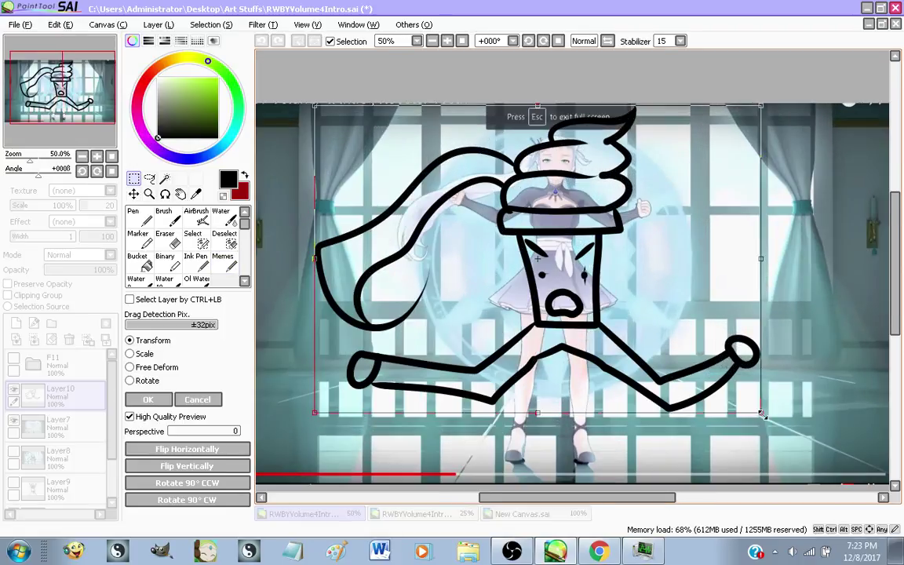
{"action": "left_click_drag", "start_coordinate": [763, 413], "coordinate": [614, 288]}
{"action": "mouse_move", "coordinate": [546, 288]}
{"action": "left_mouse_down"}
{"action": "mouse_move", "coordinate": [633, 277]}
{"action": "mouse_move", "coordinate": [624, 288]}
{"action": "left_mouse_up"}
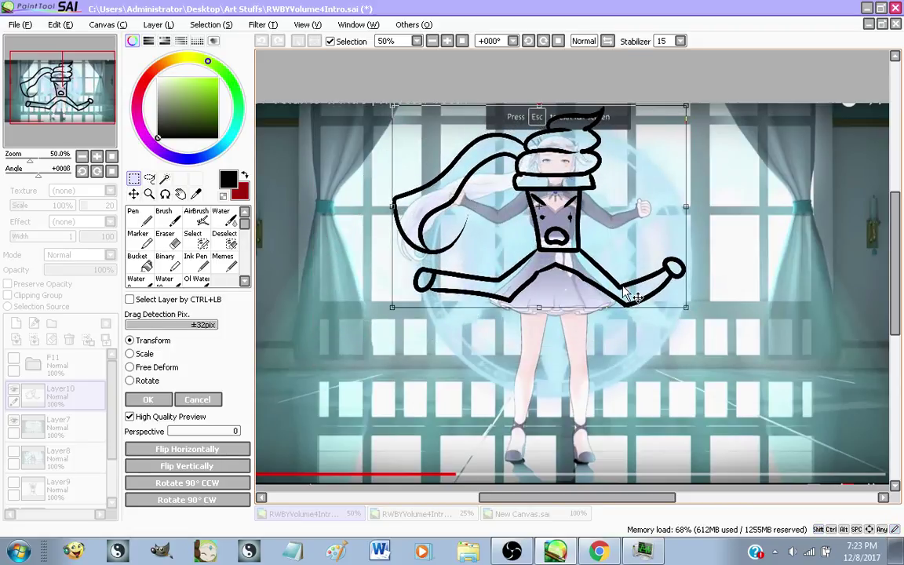
{"action": "left_click_drag", "start_coordinate": [686, 306], "coordinate": [699, 316]}
{"action": "left_click_drag", "start_coordinate": [613, 282], "coordinate": [615, 289]}
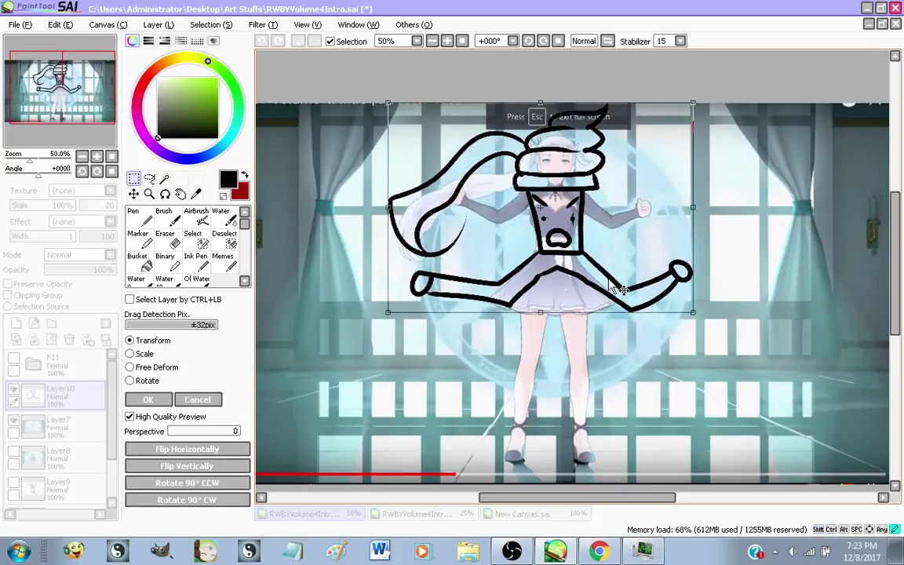
{"action": "left_click", "coordinate": [159, 401]}
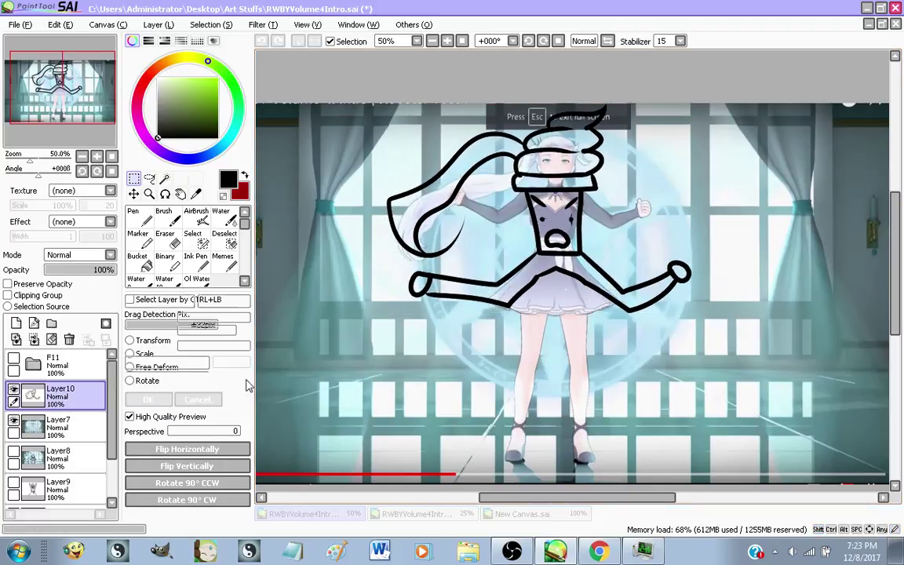
Try strokes running down from the limbs' lower line for the body's side, and undo them along with the shrinking and the limb join
{"action": "left_click_drag", "start_coordinate": [543, 203], "coordinate": [512, 241]}
{"action": "scroll", "coordinate": [543, 153], "scroll_direction": "up", "scroll_amount": 4}
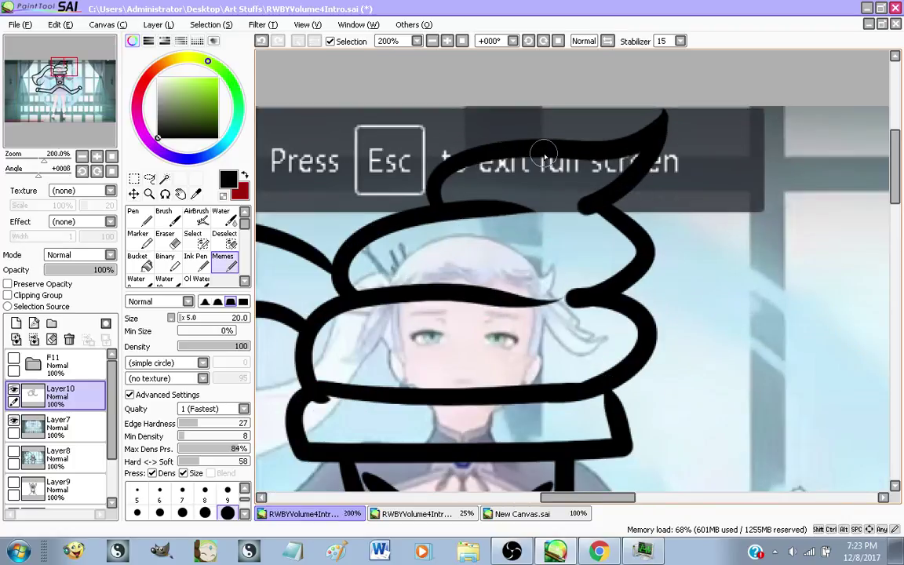
{"action": "scroll", "coordinate": [543, 154], "scroll_direction": "down", "scroll_amount": 4}
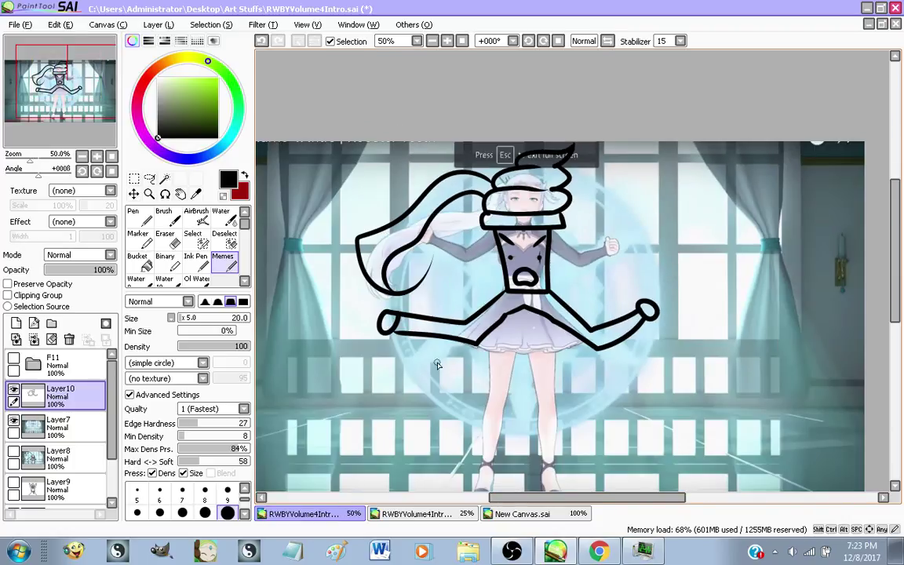
{"action": "scroll", "coordinate": [506, 414], "scroll_direction": "down", "scroll_amount": 1}
{"action": "scroll", "coordinate": [530, 446], "scroll_direction": "up", "scroll_amount": 2}
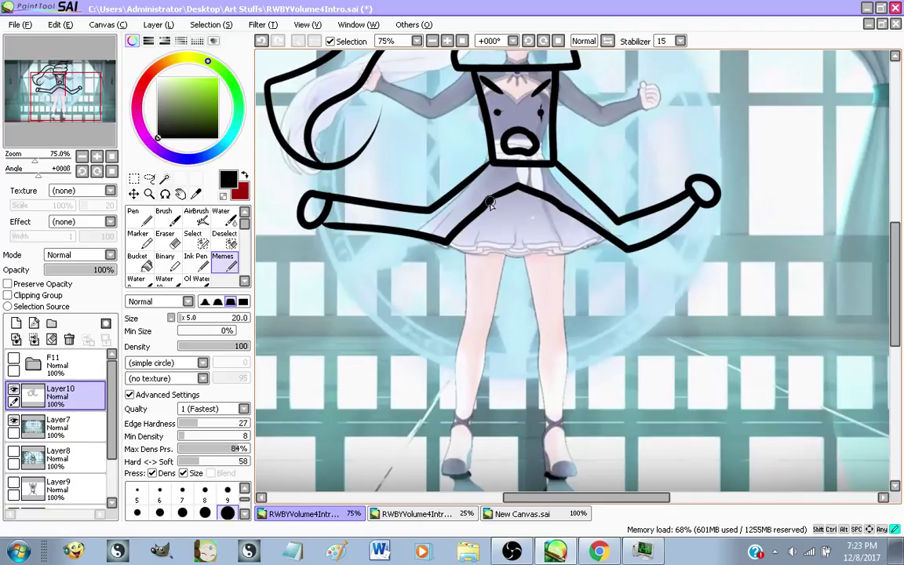
{"action": "left_click_drag", "start_coordinate": [489, 203], "coordinate": [507, 249]}
{"action": "key", "text": "ctrl+z"}
{"action": "left_click_drag", "start_coordinate": [492, 199], "coordinate": [481, 253]}
{"action": "key", "text": "ctrl+z"}
{"action": "left_click_drag", "start_coordinate": [492, 200], "coordinate": [494, 235]}
{"action": "key", "text": "ctrl+z"}
{"action": "key", "text": "ctrl+z"}
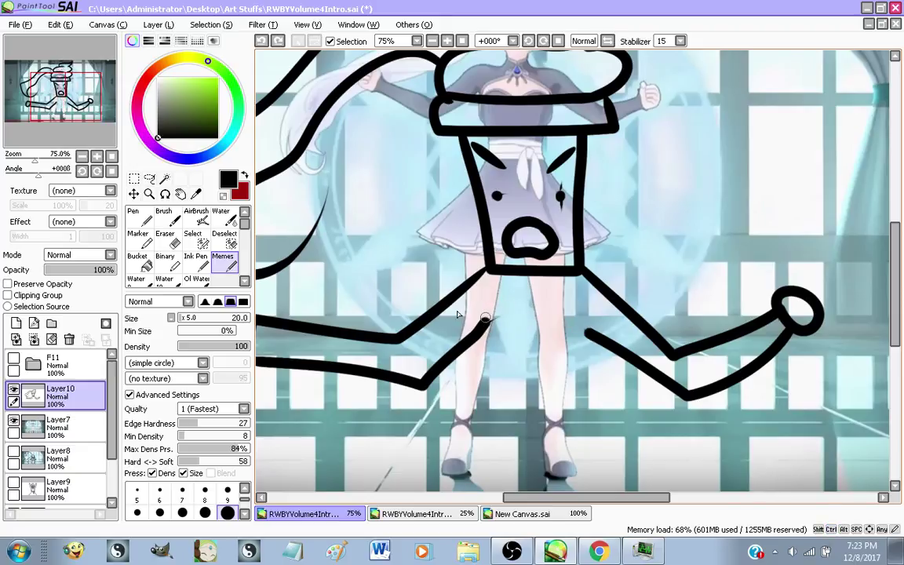
With the size 20 Memes brush, rejoin the lower lines of the two limbs with a pointed peak below the cup
{"action": "key", "text": "e"}
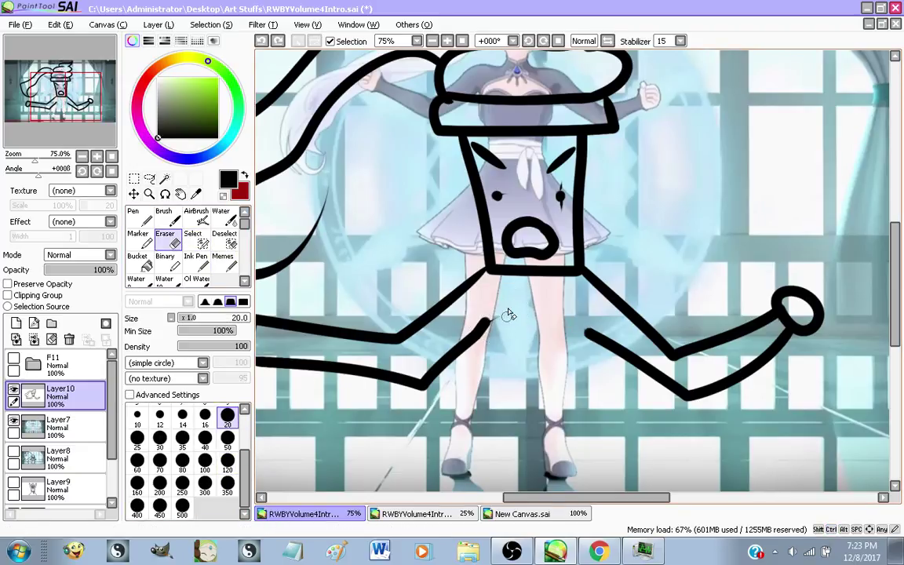
{"action": "left_click", "coordinate": [492, 319]}
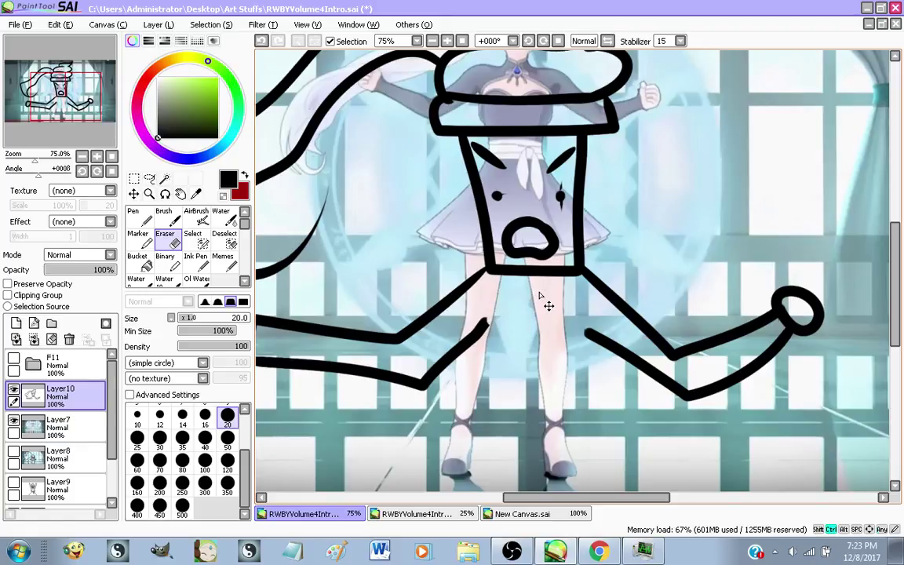
{"action": "key", "text": "ctrl+z"}
{"action": "key", "text": "ctrl+z"}
{"action": "key", "text": "ctrl+y"}
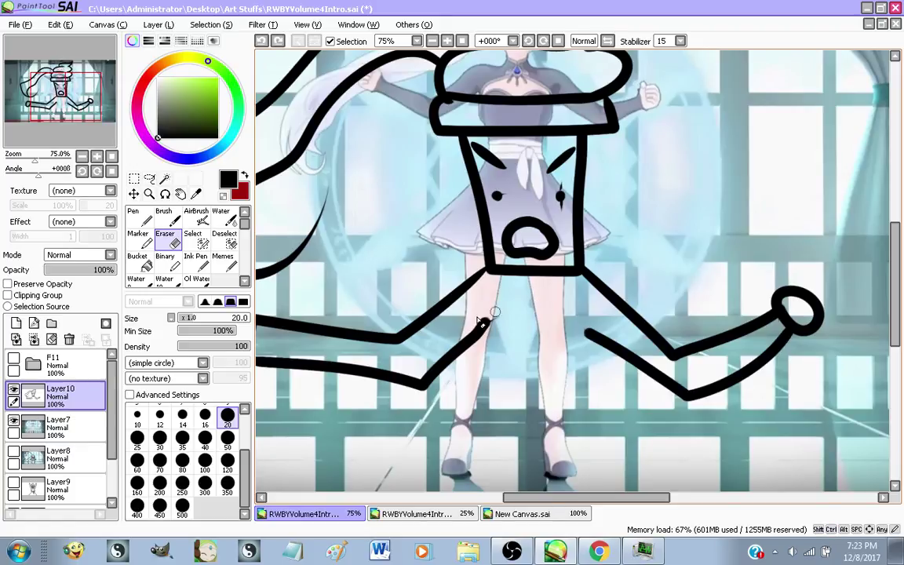
{"action": "left_click", "coordinate": [224, 261]}
{"action": "mouse_move", "coordinate": [490, 320]}
{"action": "left_mouse_down"}
{"action": "mouse_move", "coordinate": [519, 305]}
{"action": "mouse_move", "coordinate": [568, 315]}
{"action": "mouse_move", "coordinate": [591, 332]}
{"action": "left_mouse_up"}
{"action": "key", "text": "ctrl+z"}
{"action": "key", "text": "ctrl+z"}
{"action": "mouse_move", "coordinate": [483, 325]}
{"action": "left_mouse_down"}
{"action": "mouse_move", "coordinate": [531, 293]}
{"action": "mouse_move", "coordinate": [568, 323]}
{"action": "left_mouse_up"}
{"action": "left_click_drag", "start_coordinate": [593, 339], "coordinate": [592, 338]}
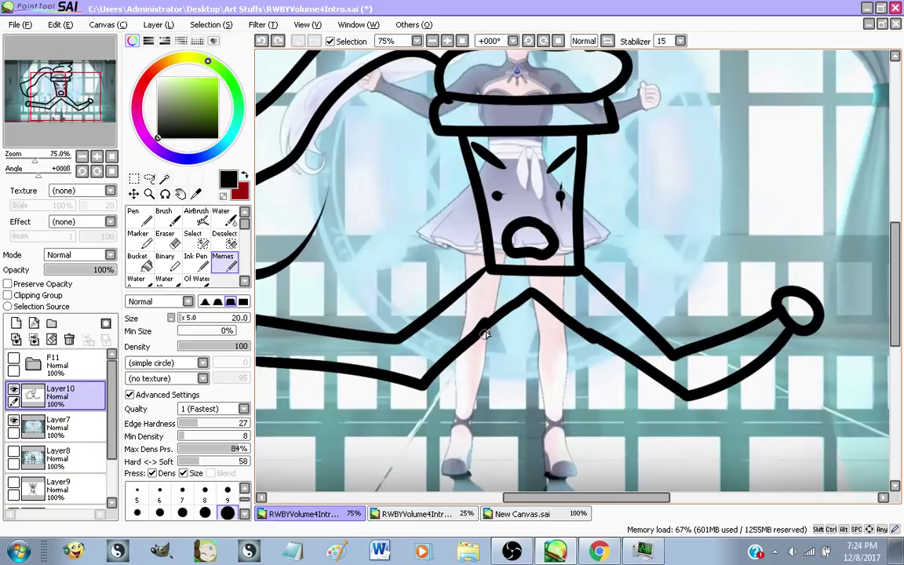
Draw two torso sides down from the inner corners of the limbs and connect them with a curved line near their lower ends
{"action": "left_click_drag", "start_coordinate": [487, 324], "coordinate": [492, 462]}
{"action": "left_click_drag", "start_coordinate": [592, 338], "coordinate": [588, 469]}
{"action": "key", "text": "ctrl+z"}
{"action": "left_click_drag", "start_coordinate": [588, 339], "coordinate": [603, 460]}
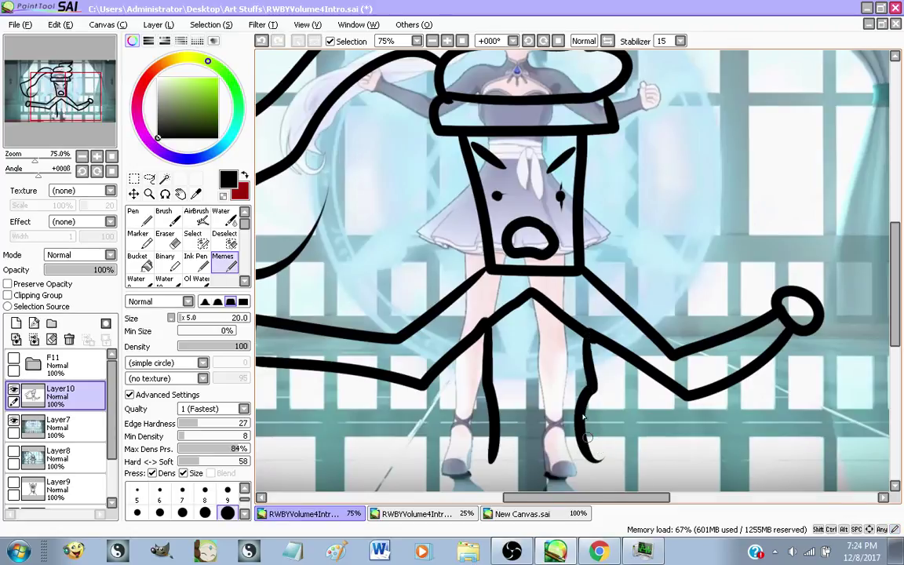
{"action": "key", "text": "ctrl+z"}
{"action": "left_click_drag", "start_coordinate": [587, 336], "coordinate": [577, 451]}
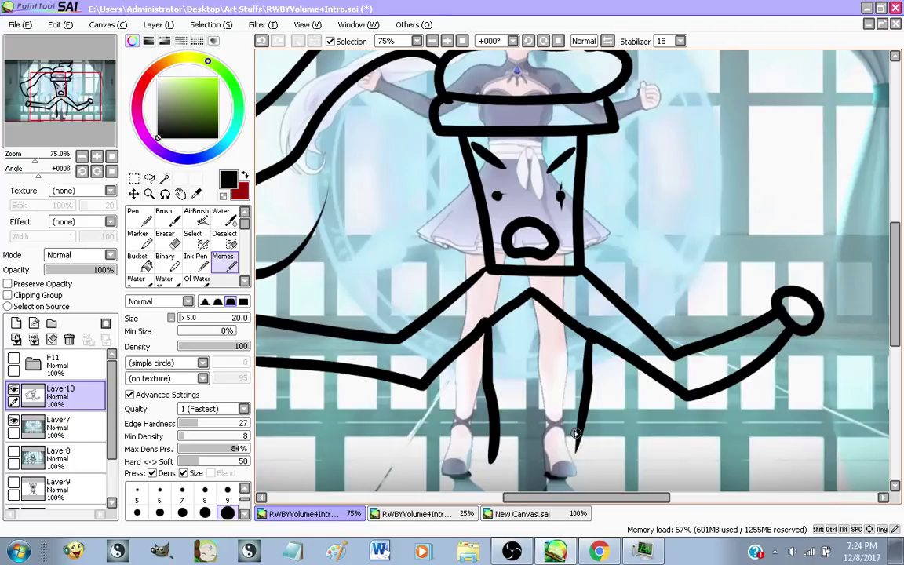
{"action": "left_click_drag", "start_coordinate": [494, 430], "coordinate": [584, 427]}
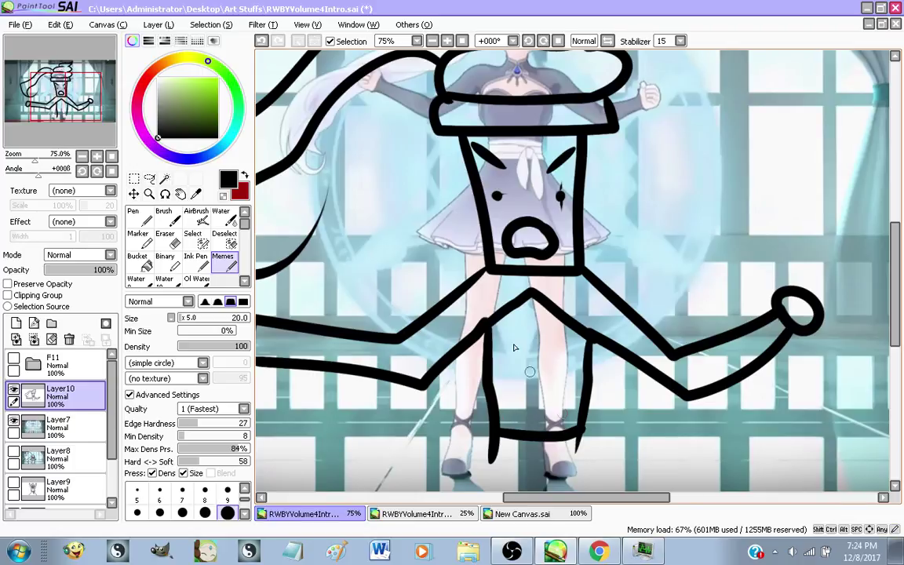
Close the upper end of the torso with a slightly arched line between the two limbs, redrawing it until the curve fits
{"action": "left_click_drag", "start_coordinate": [490, 343], "coordinate": [589, 343]}
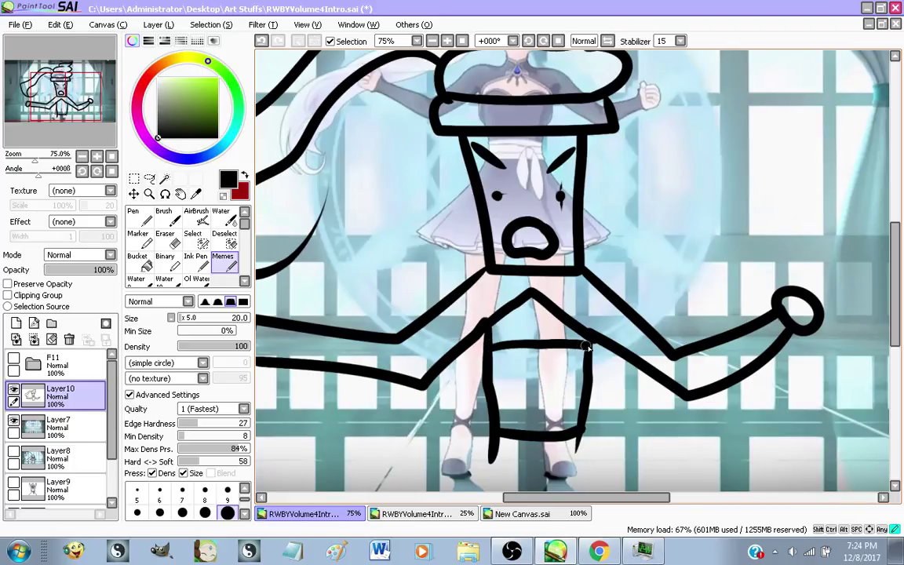
{"action": "key", "text": "ctrl+z"}
{"action": "left_click_drag", "start_coordinate": [492, 337], "coordinate": [587, 335]}
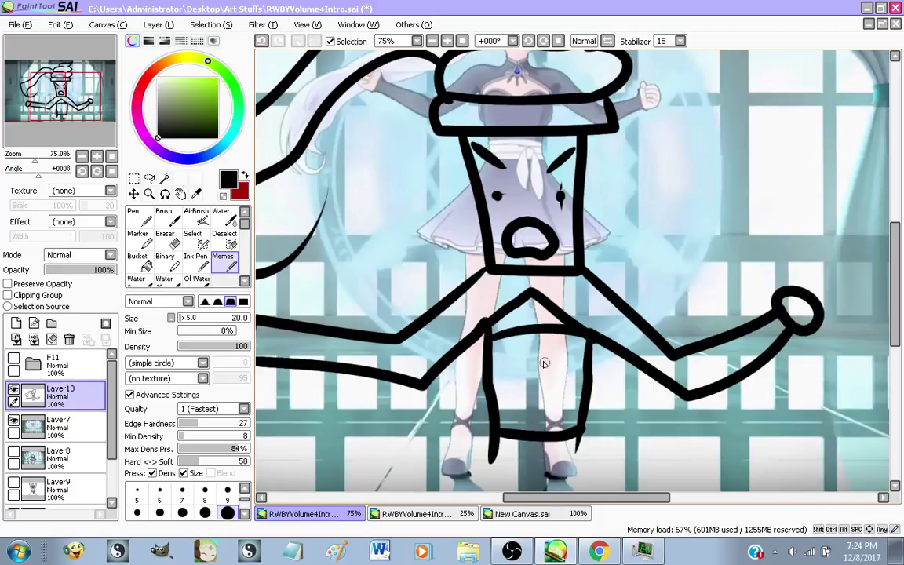
{"action": "key", "text": "ctrl+z"}
{"action": "left_click_drag", "start_coordinate": [492, 333], "coordinate": [583, 337]}
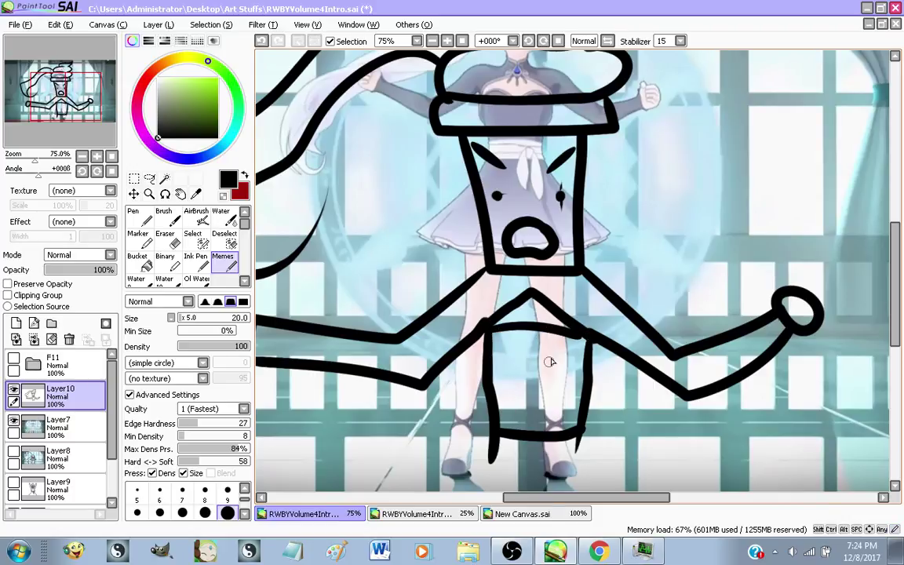
{"action": "key", "text": "ctrl+z"}
{"action": "left_click_drag", "start_coordinate": [491, 326], "coordinate": [577, 334]}
{"action": "key", "text": "ctrl+z"}
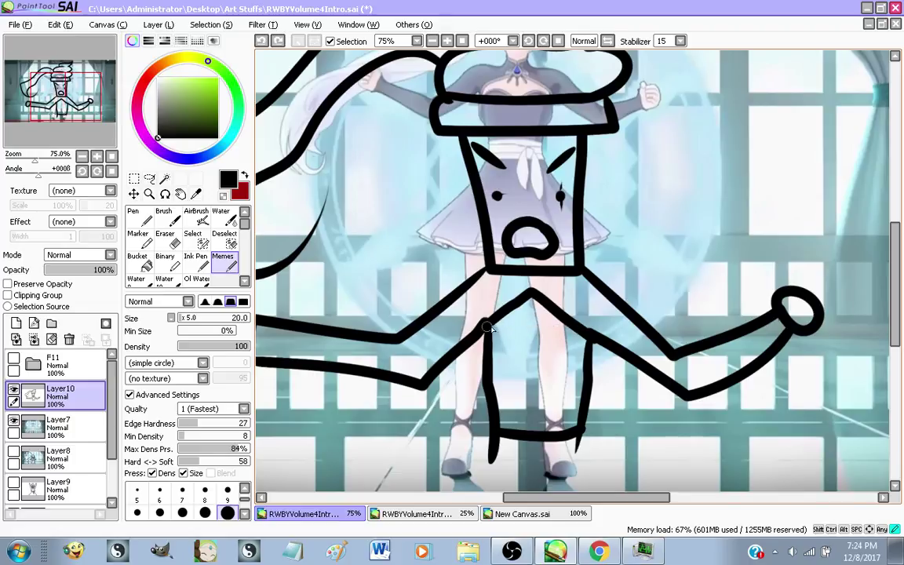
{"action": "left_click_drag", "start_coordinate": [490, 325], "coordinate": [574, 330]}
Scale the Layer10 figure down and place it over the girl's upper body, with its torso over her skirt
{"action": "scroll", "coordinate": [500, 366], "scroll_direction": "down", "scroll_amount": 3}
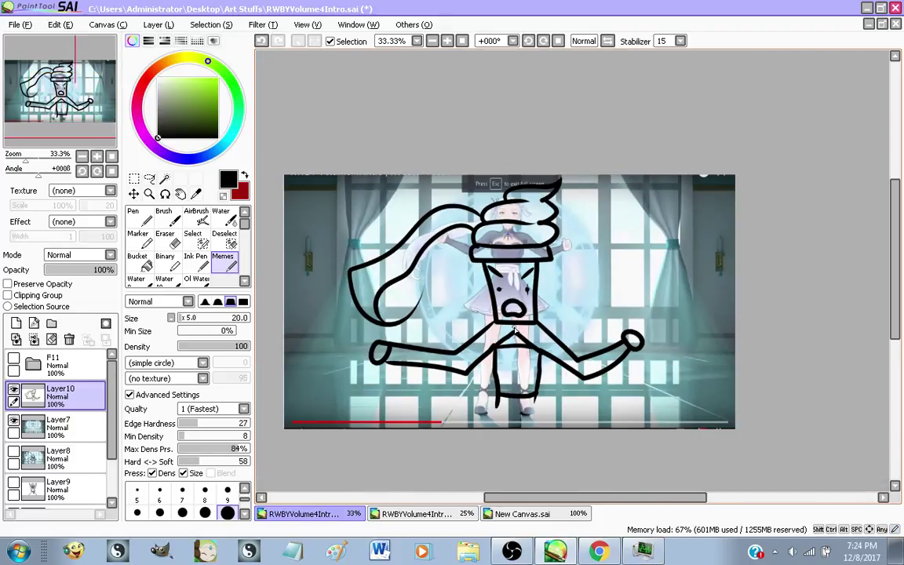
{"action": "scroll", "coordinate": [500, 366], "scroll_direction": "up", "scroll_amount": 1}
{"action": "key", "text": "ctrl+t"}
{"action": "mouse_move", "coordinate": [714, 437]}
{"action": "left_mouse_down"}
{"action": "mouse_move", "coordinate": [639, 408]}
{"action": "mouse_move", "coordinate": [520, 300]}
{"action": "left_mouse_up"}
{"action": "left_click_drag", "start_coordinate": [452, 258], "coordinate": [549, 261]}
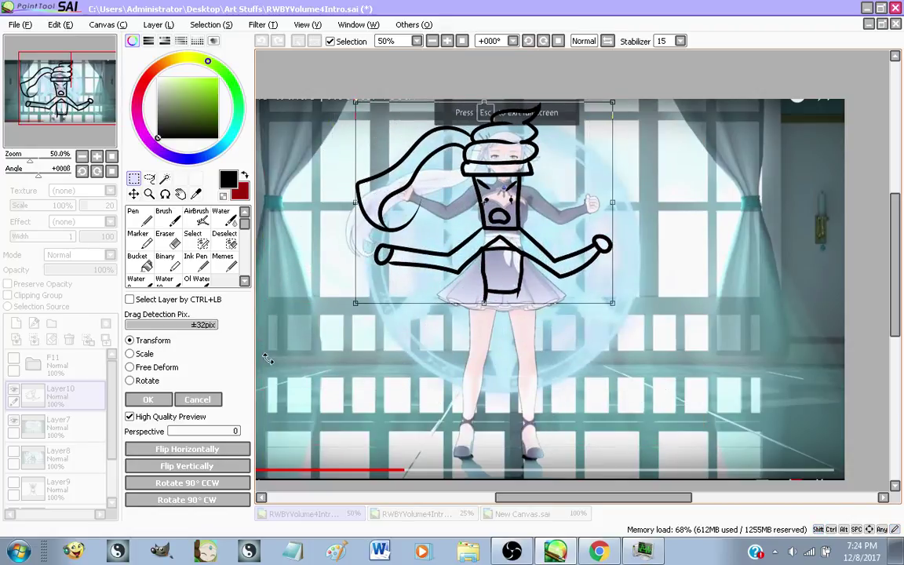
{"action": "left_click", "coordinate": [148, 399]}
With the Memes brush at size 12, draw a waistband below the torso and a flared skirt under it
{"action": "scroll", "coordinate": [509, 288], "scroll_direction": "up", "scroll_amount": 2}
{"action": "scroll", "coordinate": [508, 287], "scroll_direction": "up", "scroll_amount": 2}
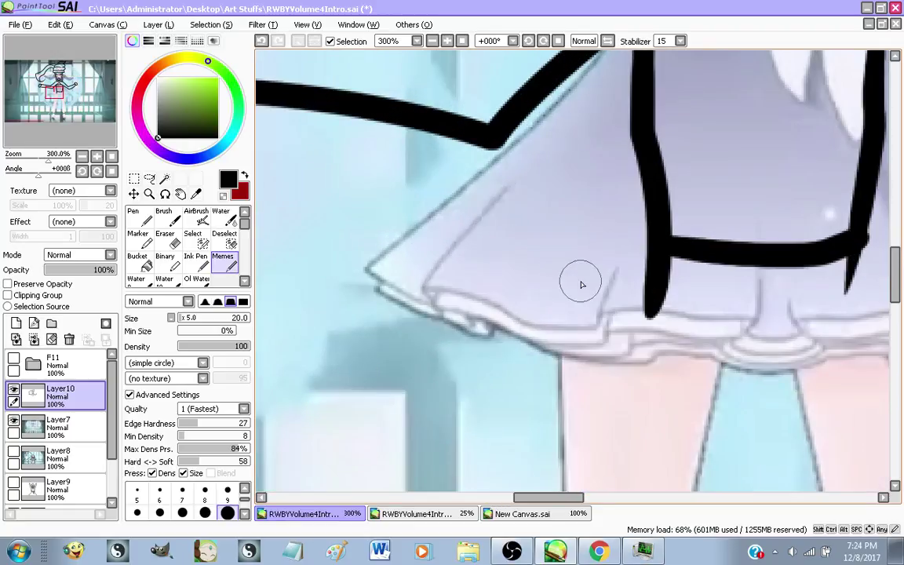
{"action": "left_click", "coordinate": [182, 512]}
{"action": "left_click", "coordinate": [227, 489]}
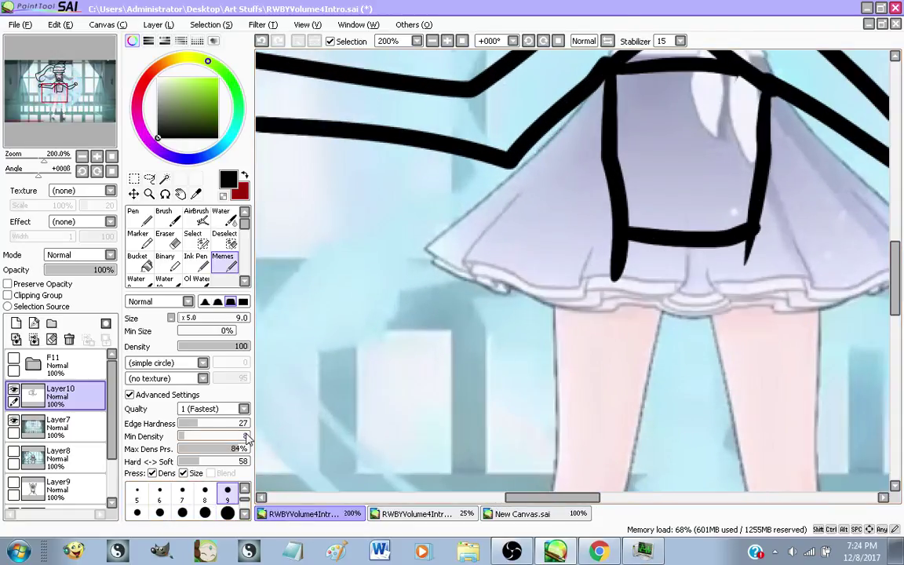
{"action": "left_click", "coordinate": [160, 512]}
{"action": "scroll", "coordinate": [497, 330], "scroll_direction": "down", "scroll_amount": 3}
{"action": "scroll", "coordinate": [497, 330], "scroll_direction": "up", "scroll_amount": 1}
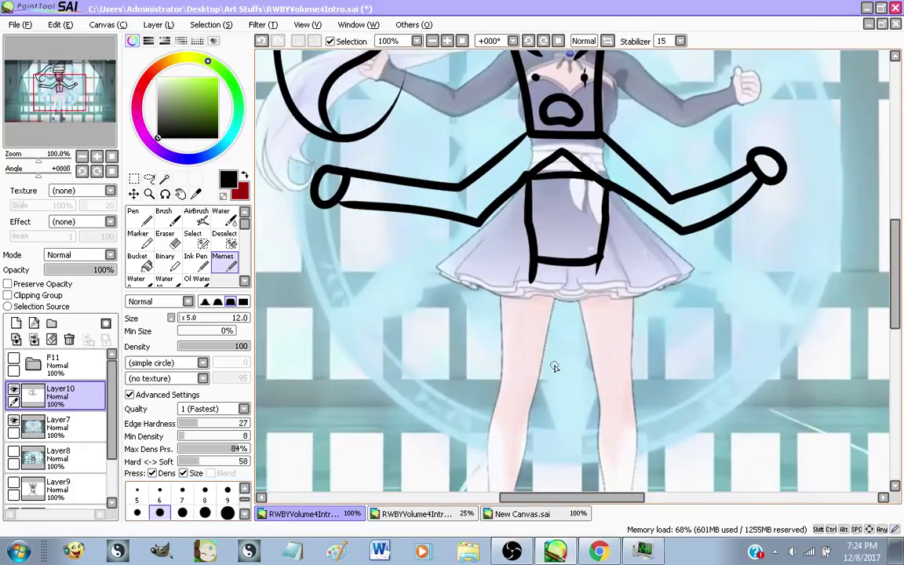
{"action": "mouse_move", "coordinate": [598, 257]}
{"action": "left_mouse_down"}
{"action": "mouse_move", "coordinate": [600, 290]}
{"action": "mouse_move", "coordinate": [532, 288]}
{"action": "left_mouse_up"}
{"action": "key", "text": "ctrl+z"}
{"action": "mouse_move", "coordinate": [530, 262]}
{"action": "left_mouse_down"}
{"action": "mouse_move", "coordinate": [532, 295]}
{"action": "mouse_move", "coordinate": [597, 292]}
{"action": "mouse_move", "coordinate": [600, 259]}
{"action": "left_mouse_up"}
{"action": "mouse_move", "coordinate": [530, 297]}
{"action": "left_mouse_down"}
{"action": "mouse_move", "coordinate": [449, 393]}
{"action": "mouse_move", "coordinate": [512, 417]}
{"action": "mouse_move", "coordinate": [675, 404]}
{"action": "mouse_move", "coordinate": [604, 294]}
{"action": "left_mouse_up"}
{"action": "scroll", "coordinate": [585, 291], "scroll_direction": "down", "scroll_amount": 3}
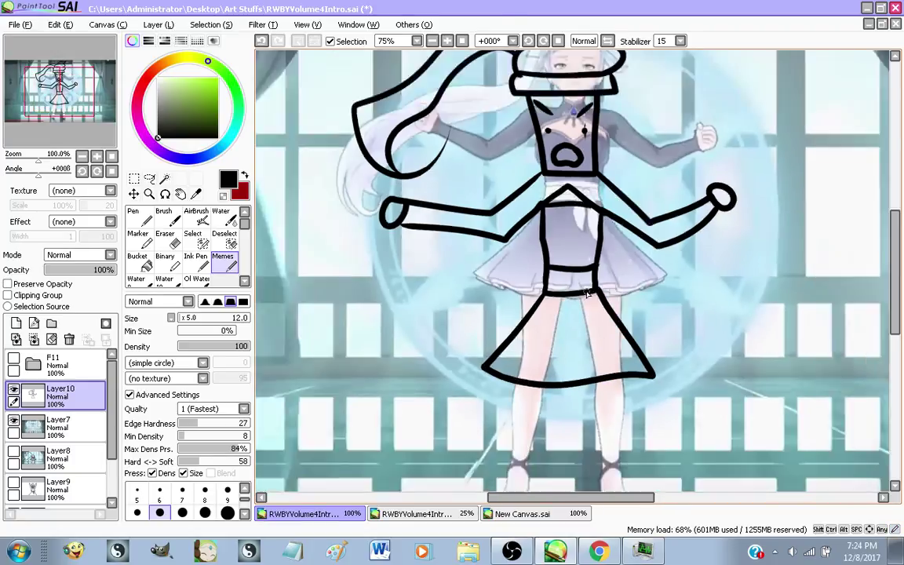
Draw two slim legs down from the skirt's hem and add pointed high-heeled feet, undoing the strokes that miss
{"action": "scroll", "coordinate": [627, 337], "scroll_direction": "up", "scroll_amount": 1}
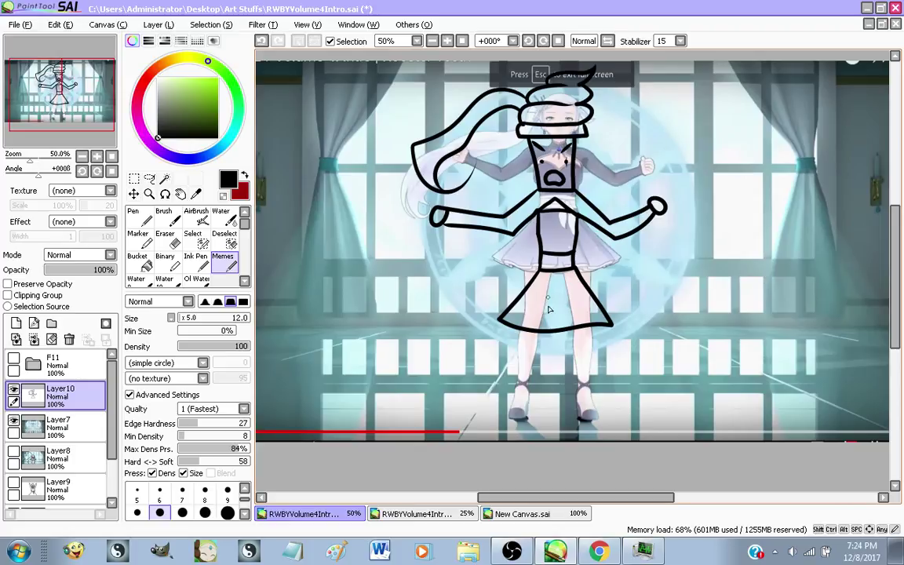
{"action": "mouse_move", "coordinate": [526, 333]}
{"action": "left_mouse_down"}
{"action": "mouse_move", "coordinate": [508, 426]}
{"action": "mouse_move", "coordinate": [539, 337]}
{"action": "mouse_move", "coordinate": [597, 427]}
{"action": "mouse_move", "coordinate": [589, 331]}
{"action": "left_mouse_up"}
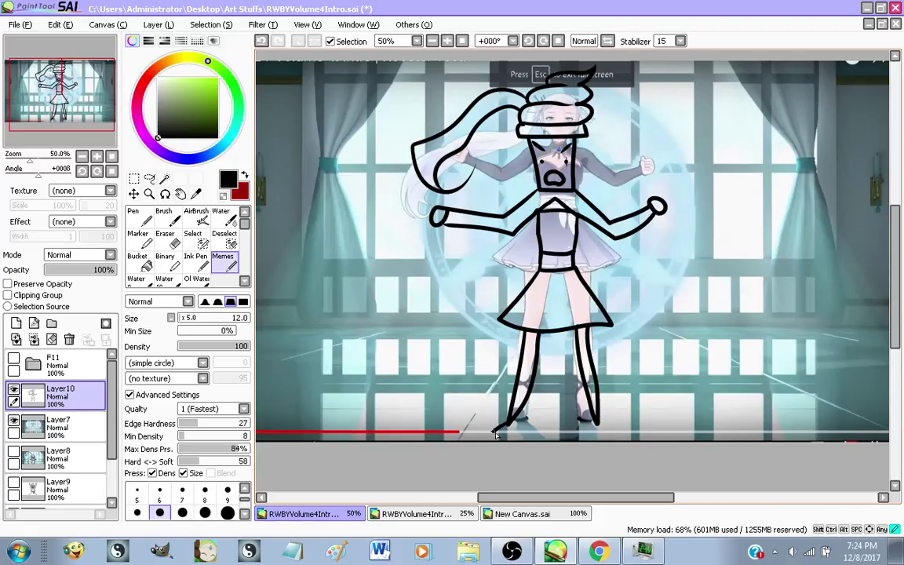
{"action": "key", "text": "ctrl+z"}
{"action": "key", "text": "ctrl+z"}
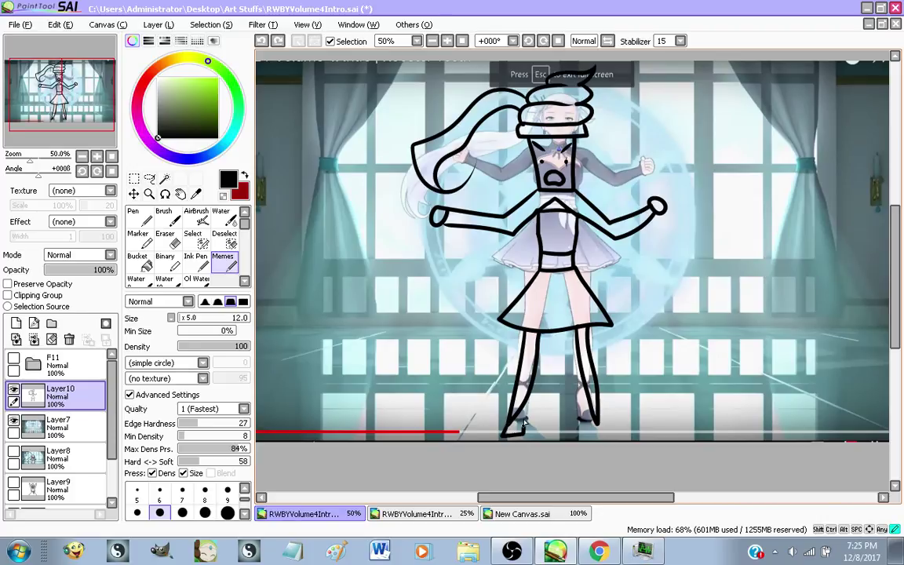
{"action": "mouse_move", "coordinate": [524, 422]}
{"action": "left_mouse_down"}
{"action": "mouse_move", "coordinate": [557, 425]}
{"action": "mouse_move", "coordinate": [583, 409]}
{"action": "mouse_move", "coordinate": [565, 389]}
{"action": "mouse_move", "coordinate": [527, 394]}
{"action": "mouse_move", "coordinate": [511, 422]}
{"action": "left_mouse_up"}
{"action": "key", "text": "ctrl+z"}
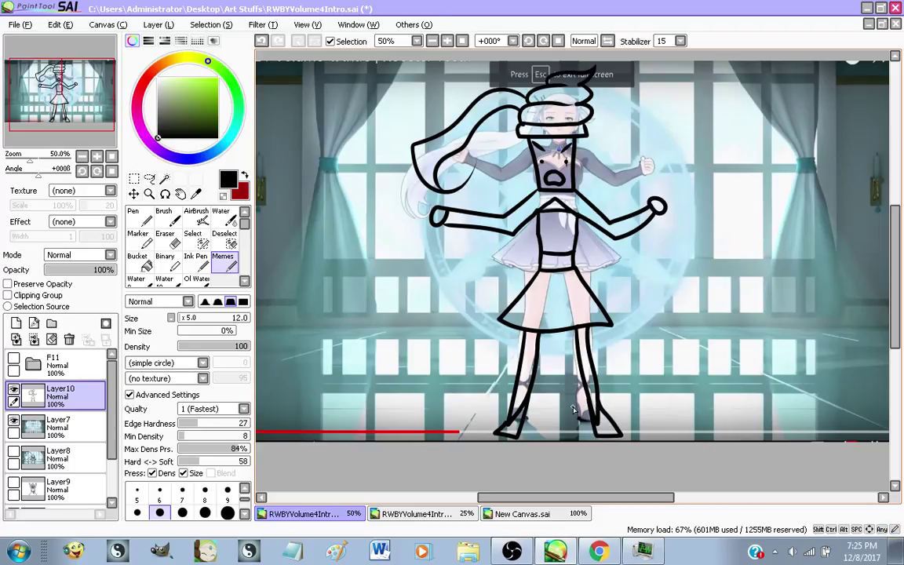
Hide the background frame on Layer7 and look over the whole figure on white
{"action": "scroll", "coordinate": [573, 410], "scroll_direction": "down", "scroll_amount": 1}
{"action": "scroll", "coordinate": [589, 339], "scroll_direction": "up", "scroll_amount": 1}
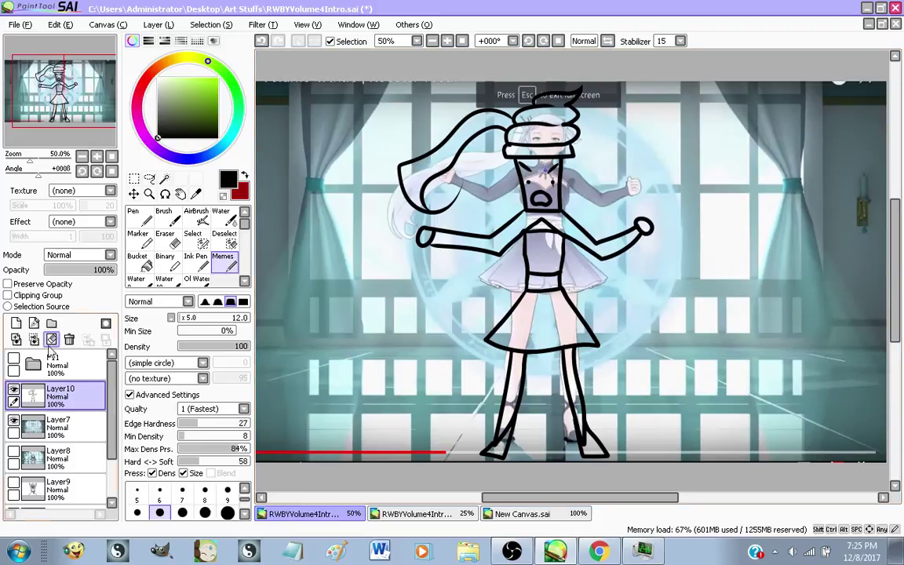
{"action": "left_click", "coordinate": [13, 420]}
{"action": "scroll", "coordinate": [466, 339], "scroll_direction": "down", "scroll_amount": 1}
{"action": "scroll", "coordinate": [517, 318], "scroll_direction": "up", "scroll_amount": 1}
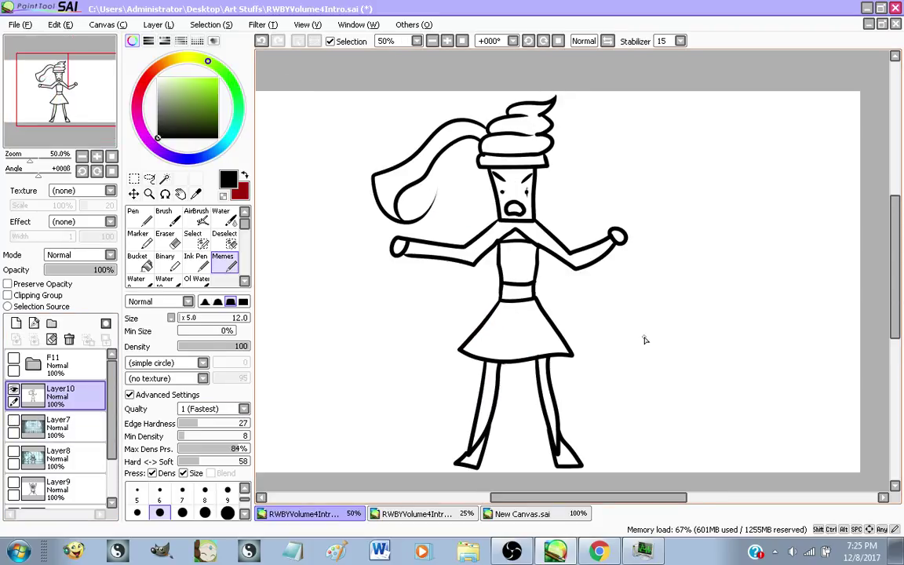
{"action": "scroll", "coordinate": [464, 239], "scroll_direction": "up", "scroll_amount": 3}
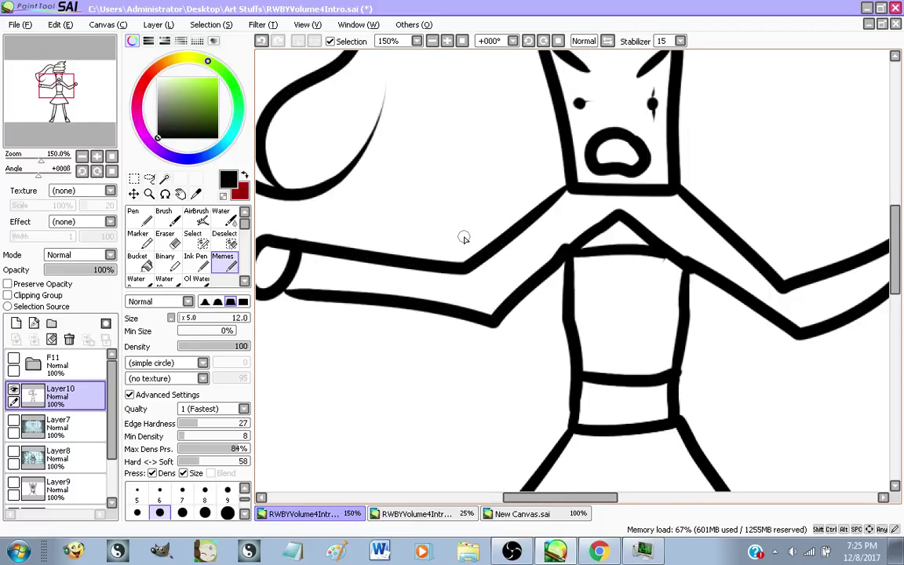
{"action": "scroll", "coordinate": [534, 397], "scroll_direction": "down", "scroll_amount": 2}
{"action": "scroll", "coordinate": [541, 259], "scroll_direction": "up", "scroll_amount": 1}
{"action": "scroll", "coordinate": [536, 402], "scroll_direction": "down", "scroll_amount": 2}
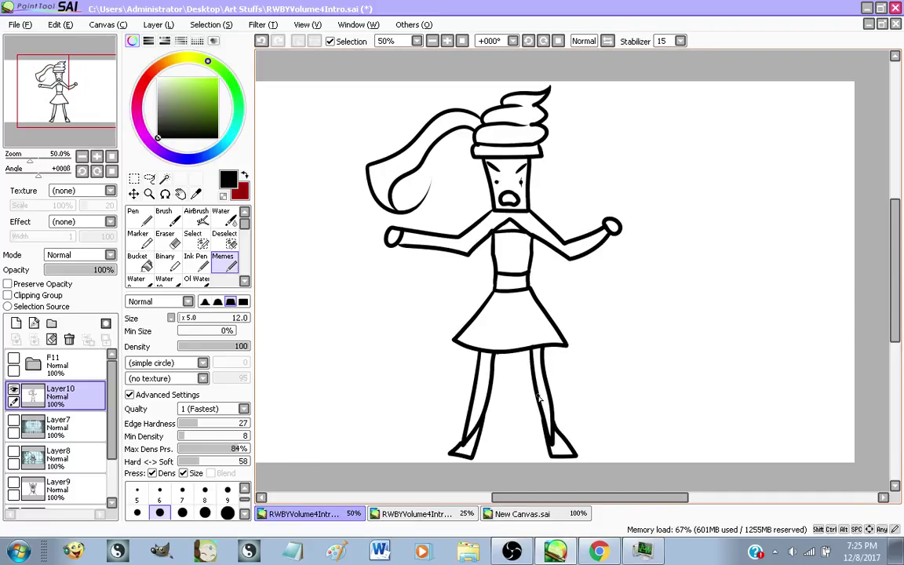
{"action": "scroll", "coordinate": [513, 385], "scroll_direction": "up", "scroll_amount": 1}
{"action": "scroll", "coordinate": [515, 385], "scroll_direction": "down", "scroll_amount": 1}
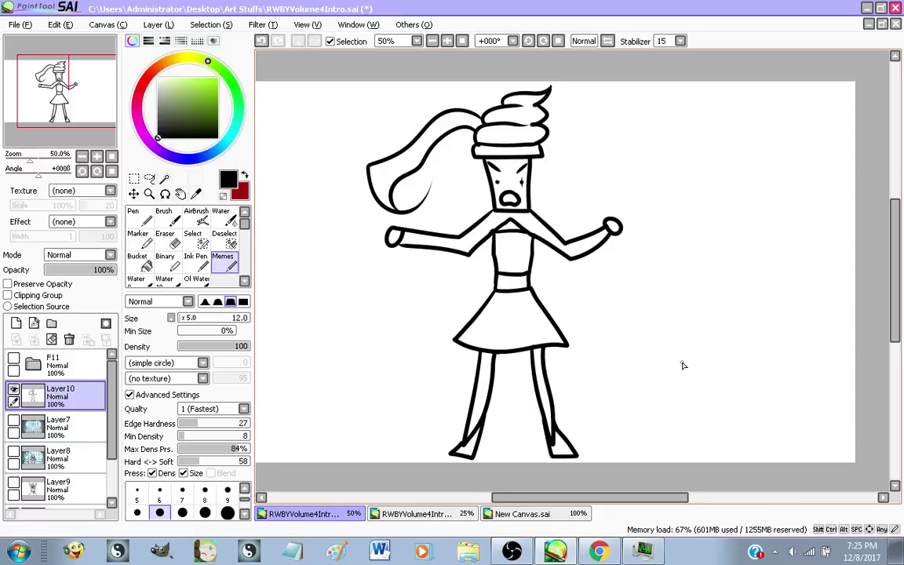
{"action": "scroll", "coordinate": [682, 364], "scroll_direction": "down", "scroll_amount": 1}
{"action": "scroll", "coordinate": [601, 374], "scroll_direction": "up", "scroll_amount": 1}
{"action": "scroll", "coordinate": [465, 337], "scroll_direction": "down", "scroll_amount": 1}
{"action": "scroll", "coordinate": [481, 319], "scroll_direction": "up", "scroll_amount": 1}
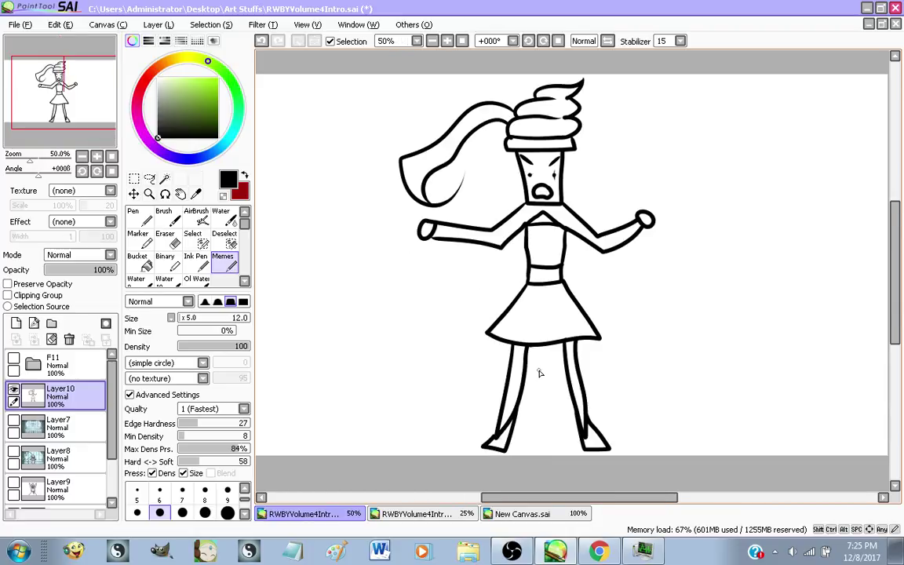
{"action": "scroll", "coordinate": [540, 312], "scroll_direction": "up", "scroll_amount": 1}
{"action": "scroll", "coordinate": [454, 300], "scroll_direction": "down", "scroll_amount": 2}
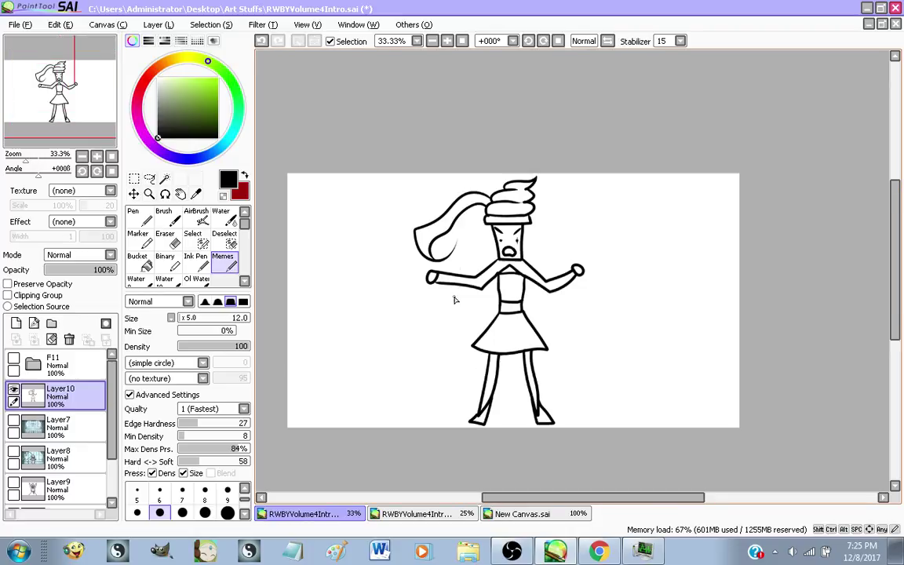
{"action": "scroll", "coordinate": [466, 351], "scroll_direction": "up", "scroll_amount": 1}
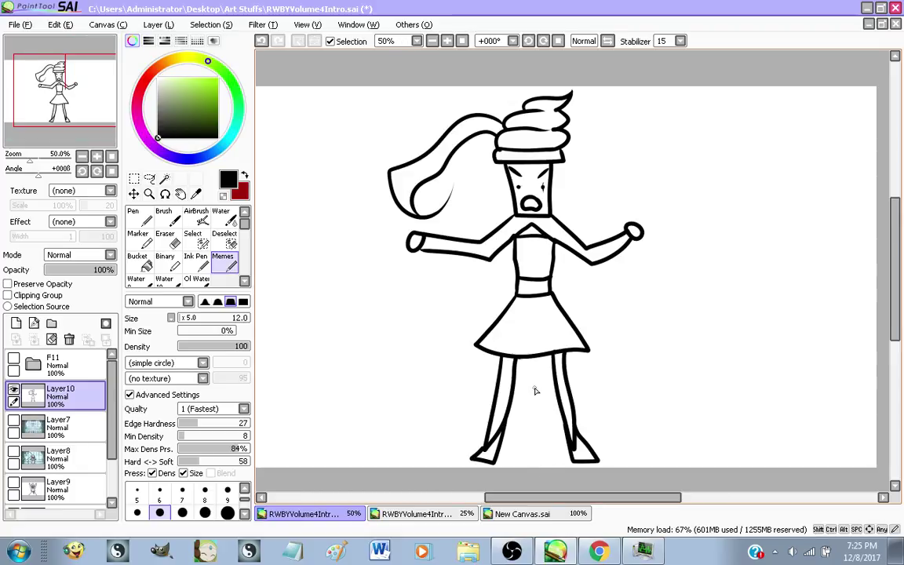
Switch to the YouTube live dashboard in Chrome and post "Gen:Lock will be partially written by Miles" in the live chat
{"action": "left_click", "coordinate": [598, 552]}
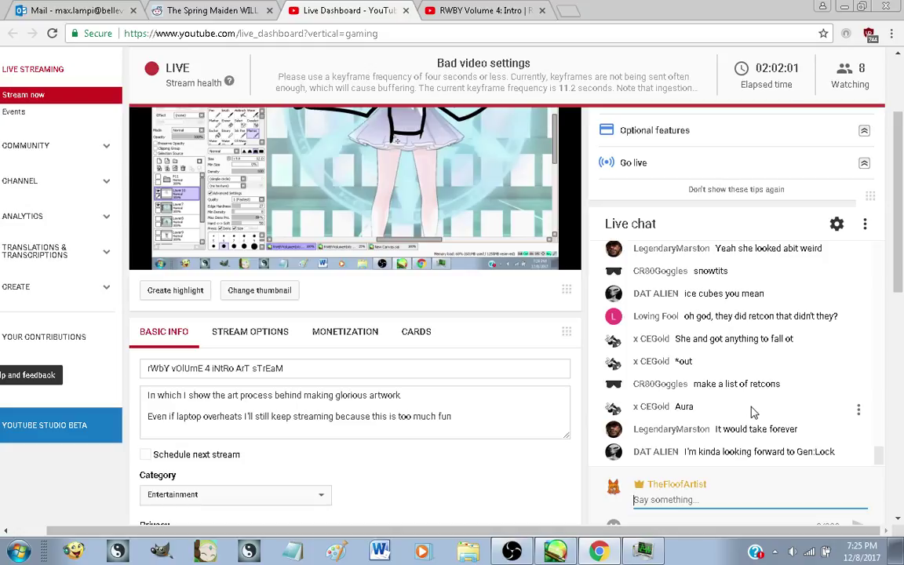
{"action": "type", "text": "Gen:L"}
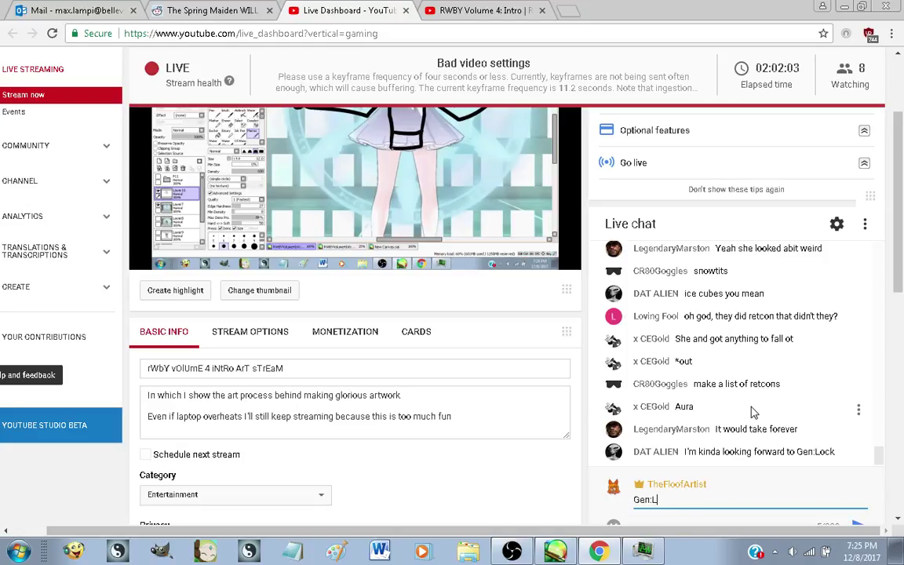
{"action": "type", "text": "ock will be pa"}
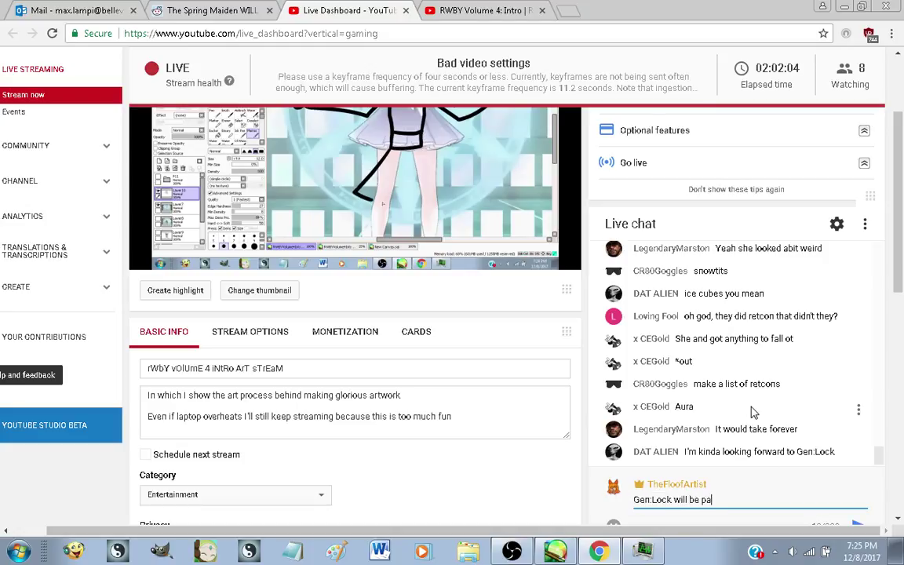
{"action": "type", "text": "rtially writte"}
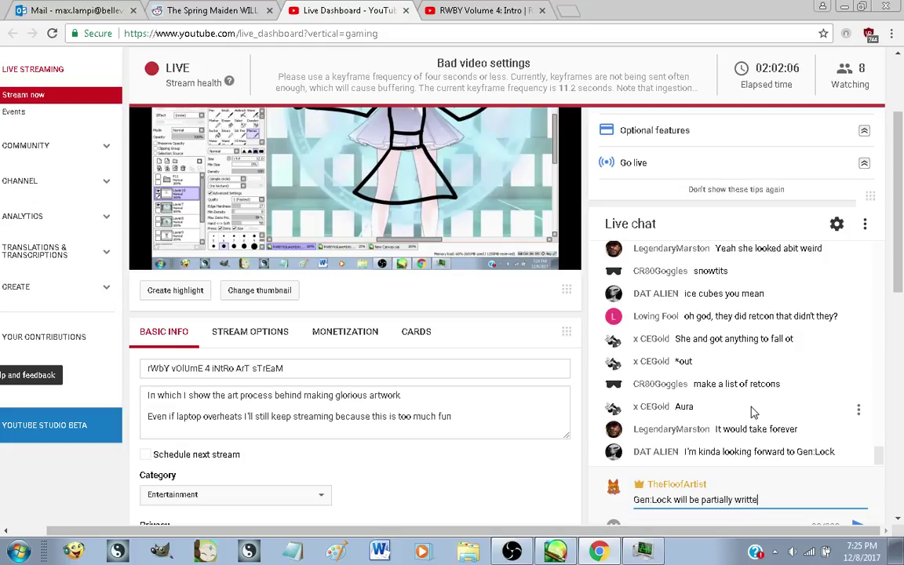
{"action": "type", "text": "b n"}
{"action": "key", "text": "BackSpace"}
{"action": "key", "text": "BackSpace"}
{"action": "key", "text": "BackSpace"}
{"action": "type", "text": "n by Miles"}
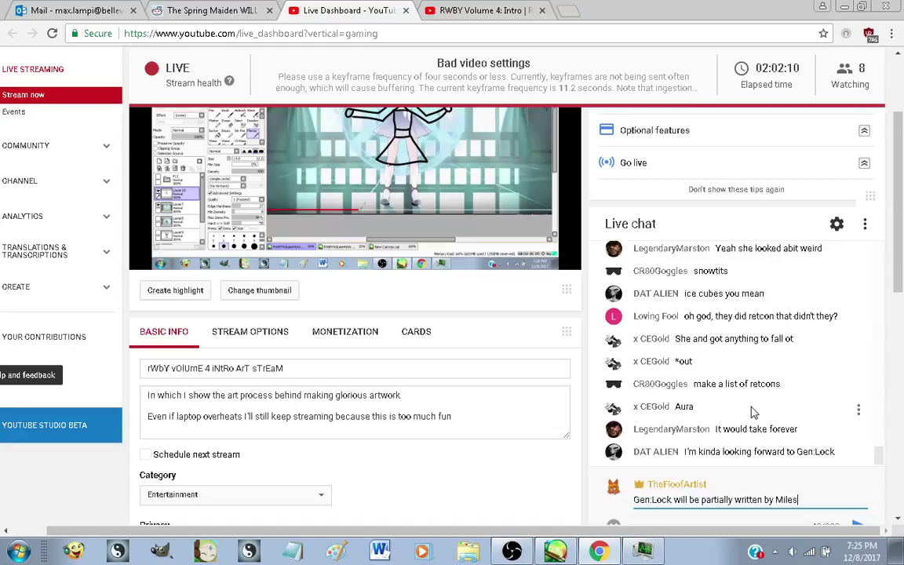
{"action": "key", "text": "Return"}
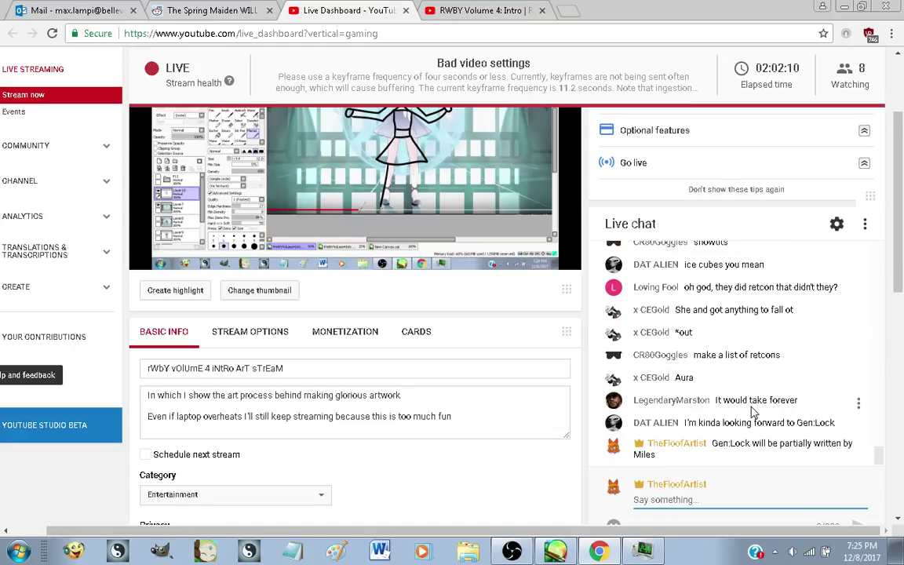
Discard the started chat reply and post "In the sense that he goes over it" instead
{"action": "type", "text": "so f"}
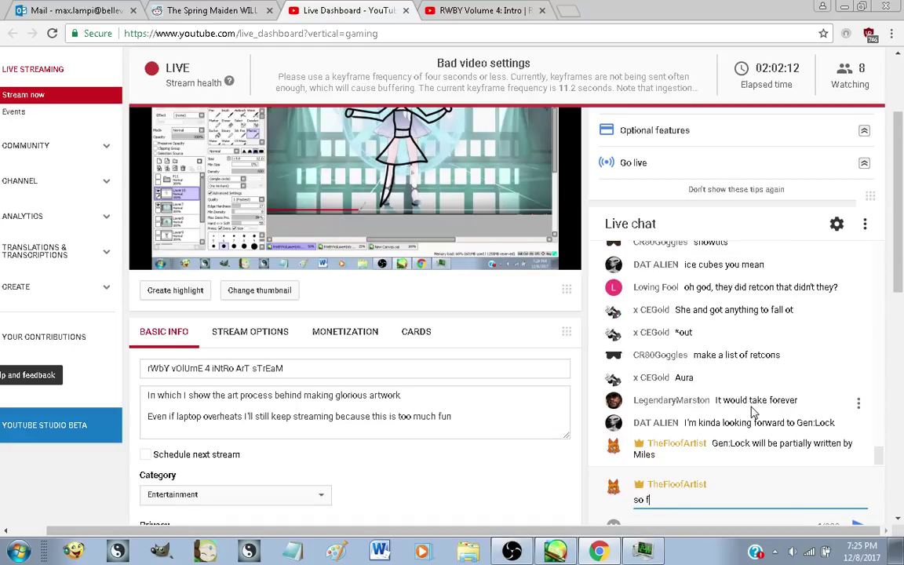
{"action": "type", "text": "uck"}
{"action": "key", "text": "BackSpace"}
{"action": "key", "text": "BackSpace"}
{"action": "key", "text": "BackSpace"}
{"action": "key", "text": "BackSpace"}
{"action": "key", "text": "BackSpace"}
{"action": "key", "text": "BackSpace"}
{"action": "type", "text": "In "}
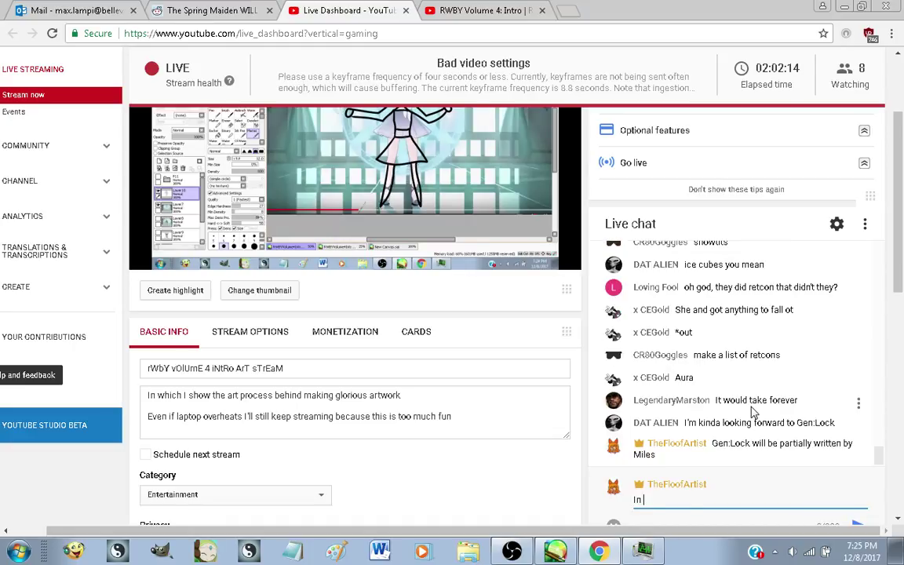
{"action": "type", "text": "the sense that he goes ov"}
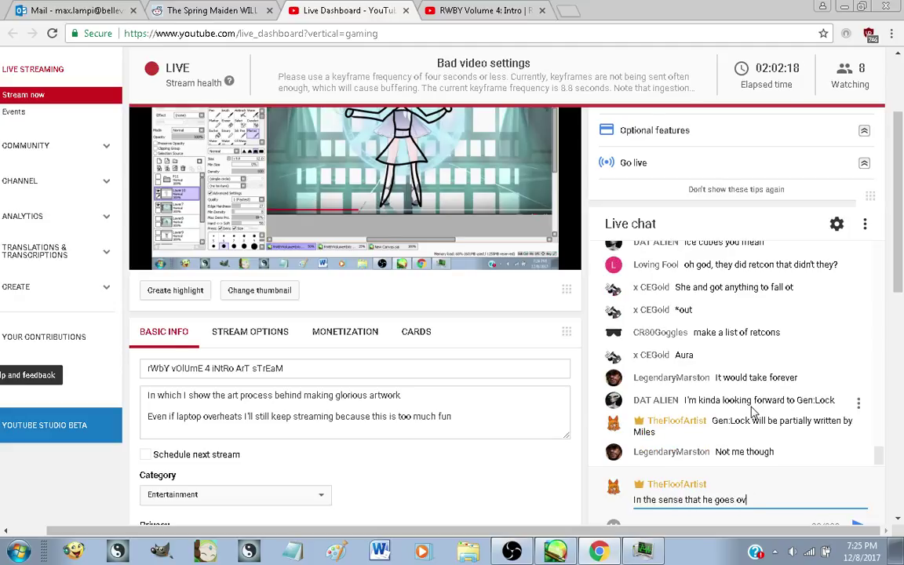
{"action": "type", "text": "er it"}
{"action": "key", "text": "Return"}
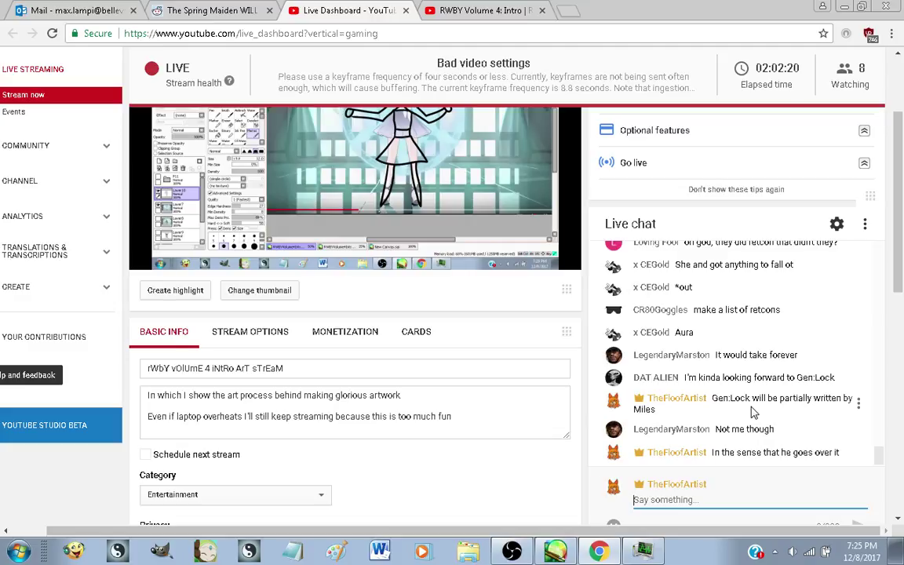
Post "So it's guaranteed to be fucked lopl" in the live chat, followed by "lel"
{"action": "type", "text": "So it's guaranteed to be fucked"}
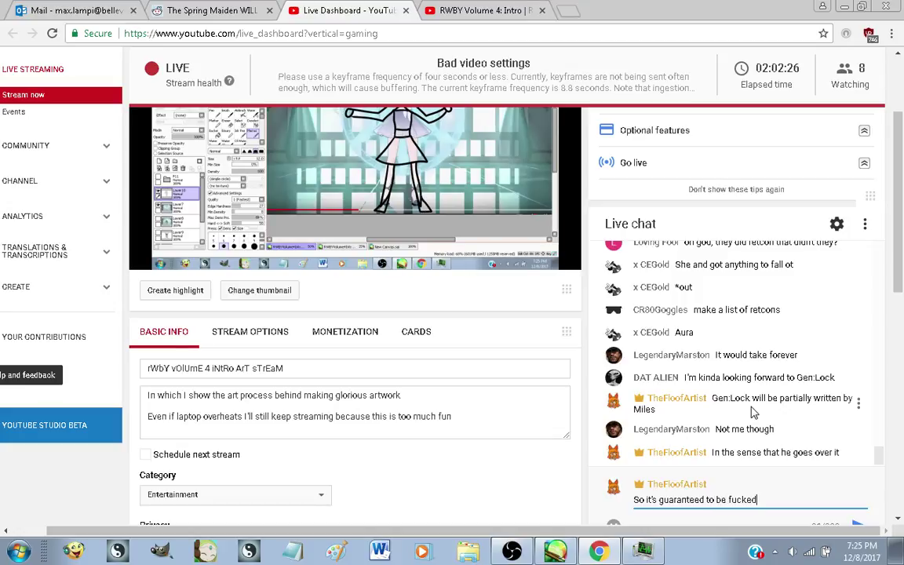
{"action": "type", "text": " lopl"}
{"action": "key", "text": "Return"}
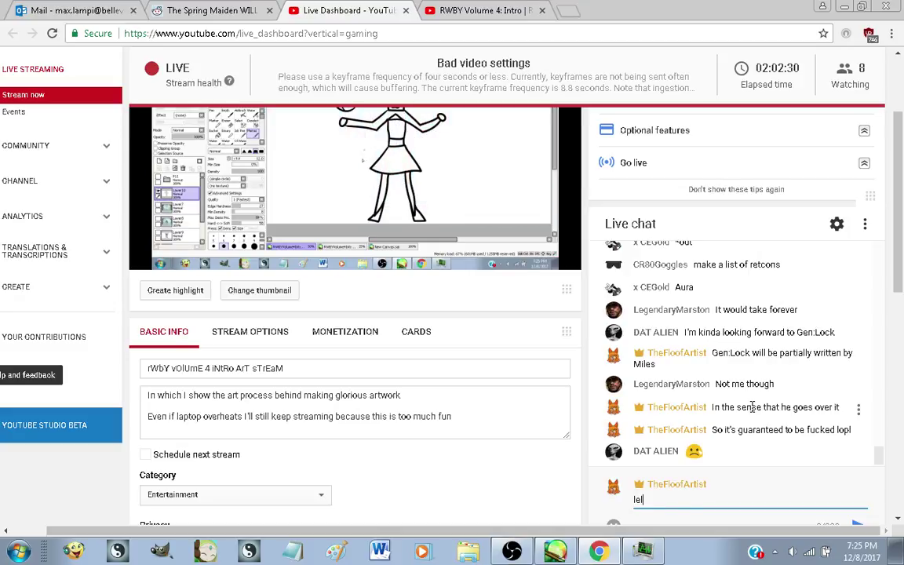
Read back through the earlier live chat messages and return to the newest ones
{"action": "scroll", "coordinate": [751, 407], "scroll_direction": "up", "scroll_amount": 10}
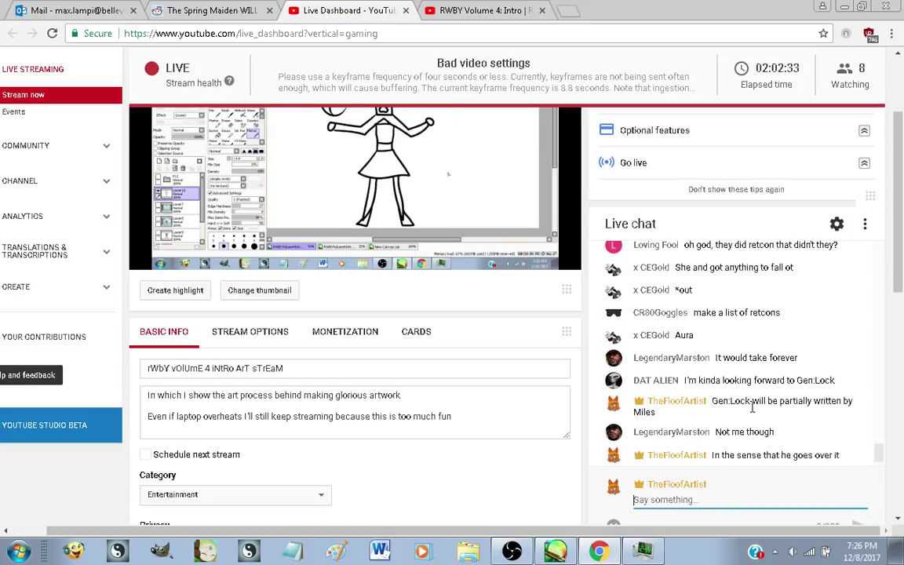
{"action": "scroll", "coordinate": [751, 413], "scroll_direction": "up", "scroll_amount": 4}
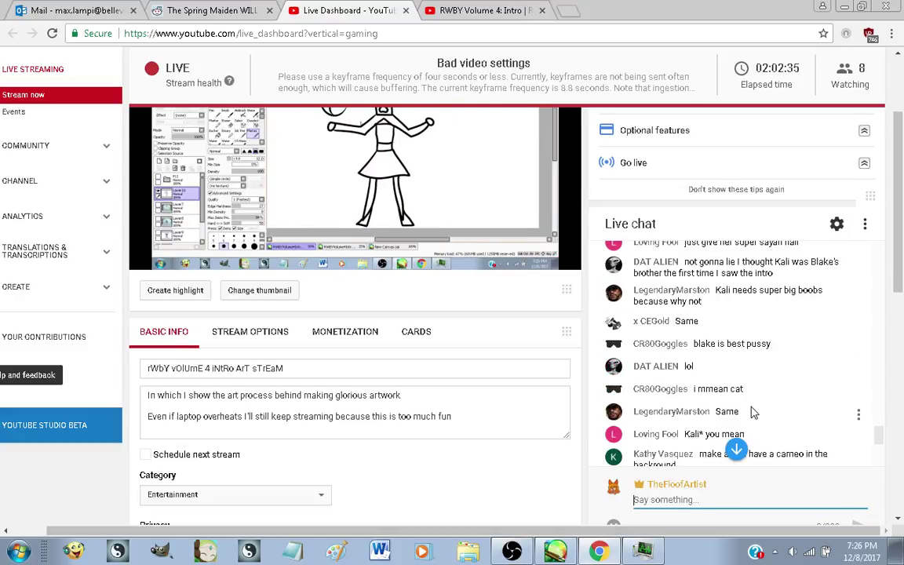
{"action": "scroll", "coordinate": [752, 411], "scroll_direction": "down", "scroll_amount": 10}
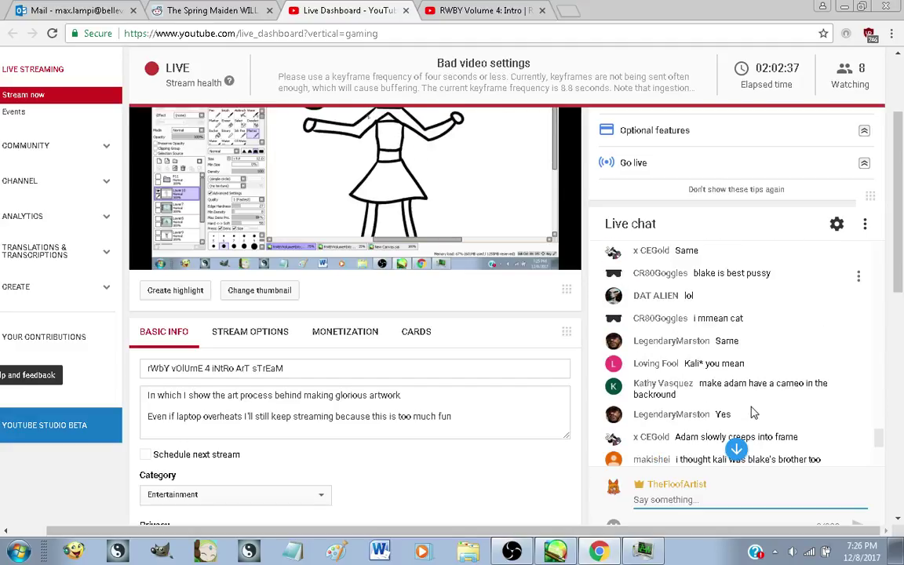
{"action": "scroll", "coordinate": [752, 407], "scroll_direction": "down", "scroll_amount": 10}
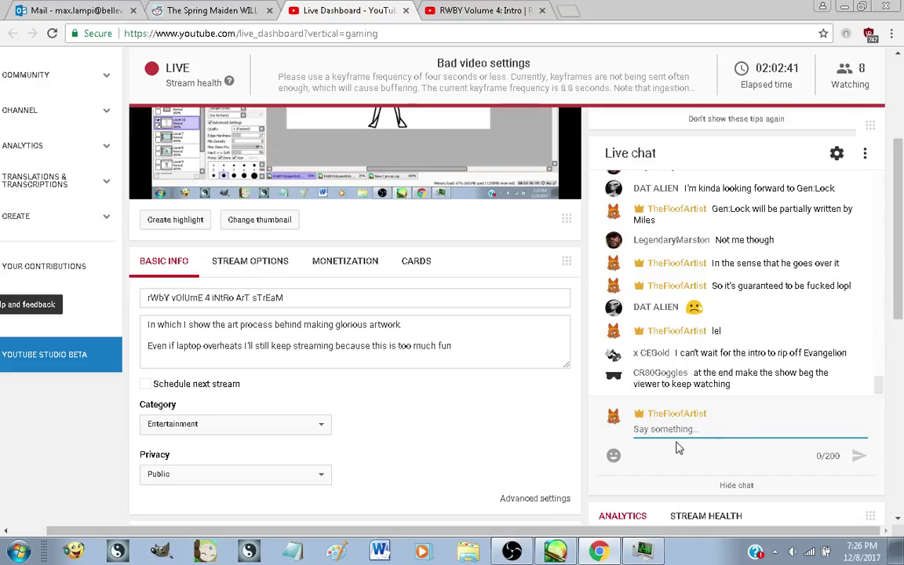
{"action": "scroll", "coordinate": [599, 459], "scroll_direction": "up", "scroll_amount": 1}
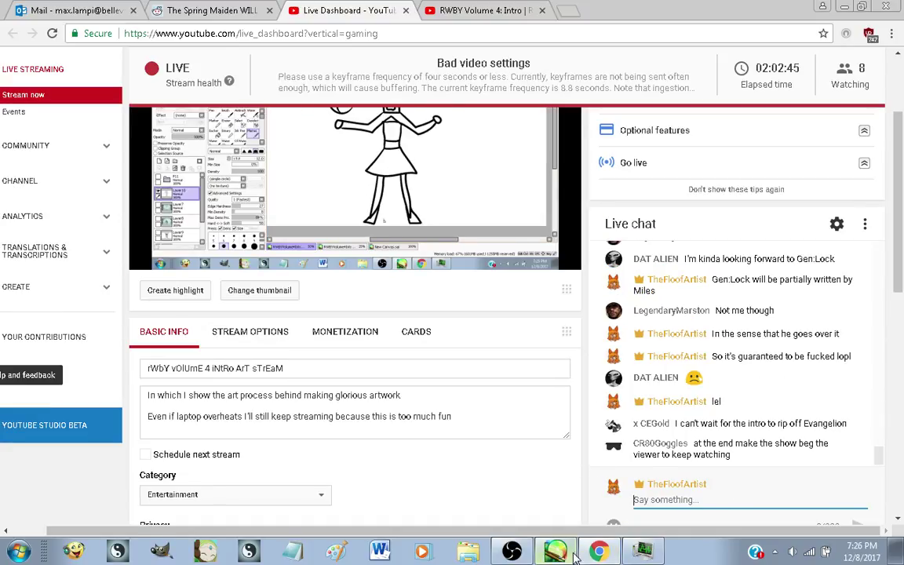
Switch back to PaintTool SAI and look over the ice-cream-headed figure
{"action": "key", "text": "alt+Tab"}
{"action": "scroll", "coordinate": [533, 321], "scroll_direction": "down", "scroll_amount": 1}
{"action": "scroll", "coordinate": [533, 322], "scroll_direction": "up", "scroll_amount": 1}
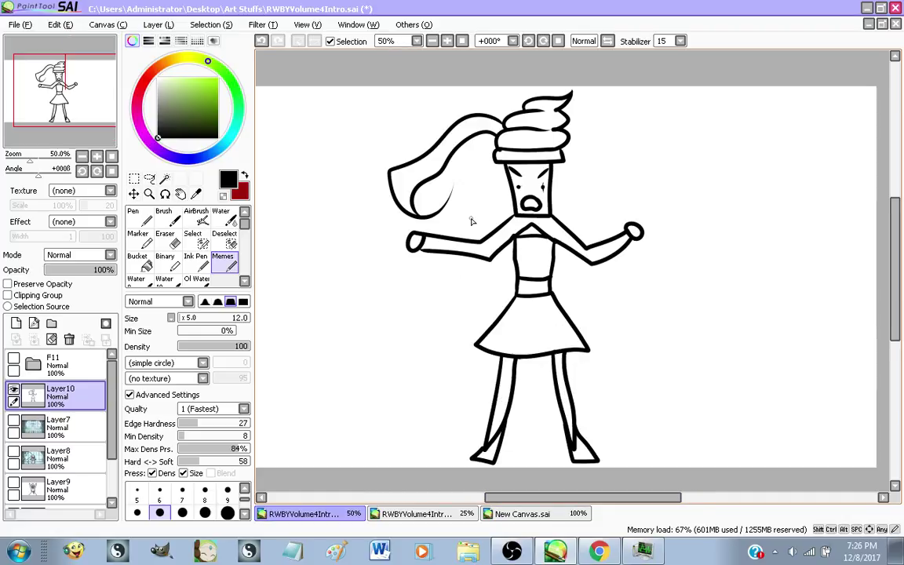
{"action": "scroll", "coordinate": [510, 439], "scroll_direction": "up", "scroll_amount": 1}
{"action": "scroll", "coordinate": [460, 402], "scroll_direction": "down", "scroll_amount": 1}
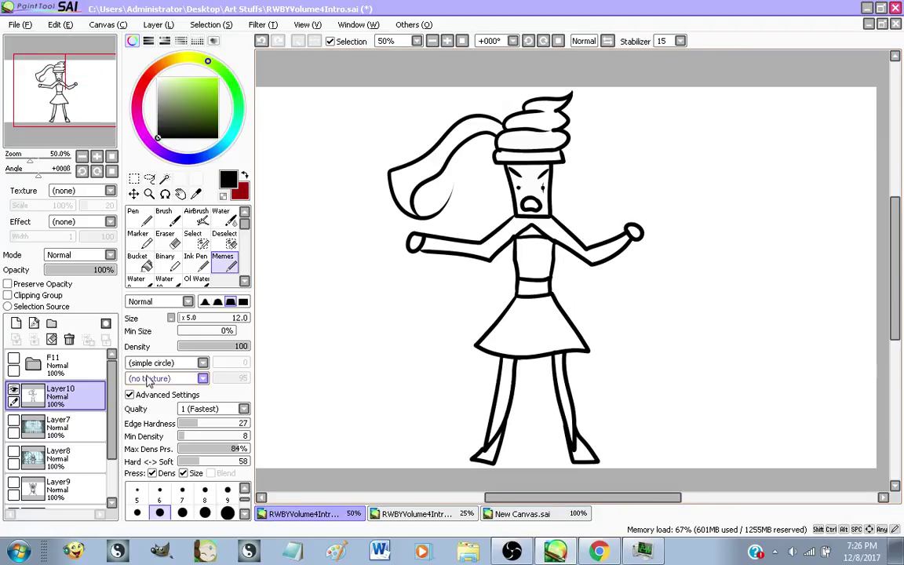
{"action": "scroll", "coordinate": [369, 195], "scroll_direction": "up", "scroll_amount": 1}
{"action": "left_click", "coordinate": [151, 239]}
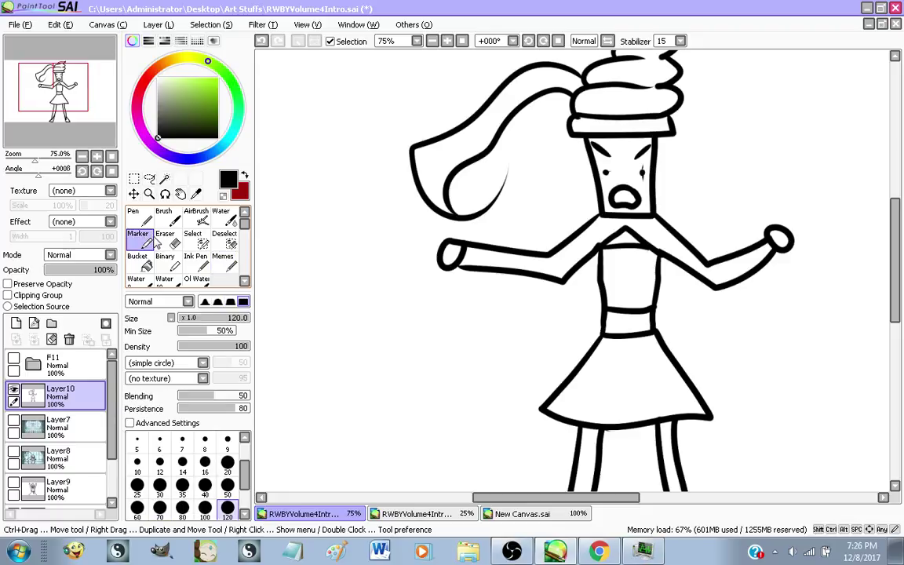
{"action": "scroll", "coordinate": [585, 288], "scroll_direction": "up", "scroll_amount": 4}
{"action": "left_click", "coordinate": [232, 466]}
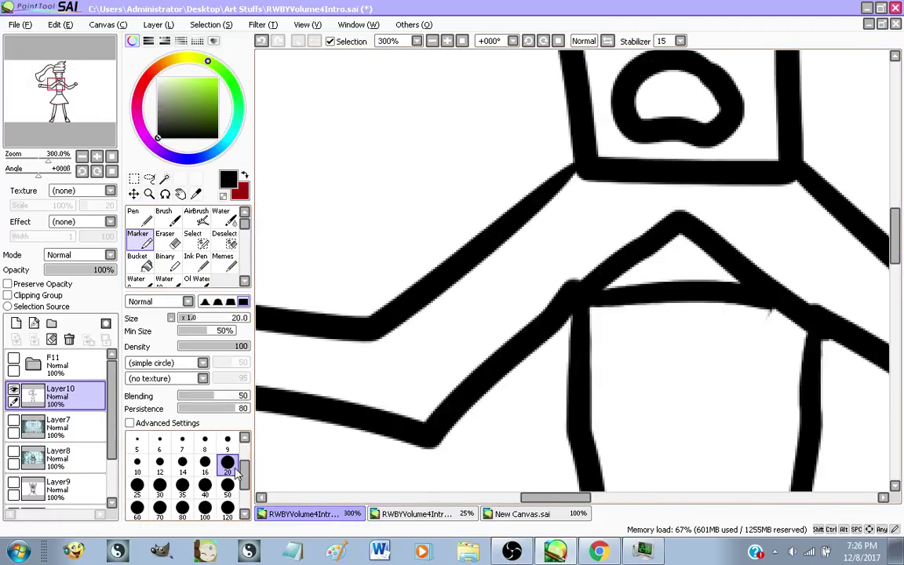
{"action": "scroll", "coordinate": [521, 327], "scroll_direction": "up", "scroll_amount": 2}
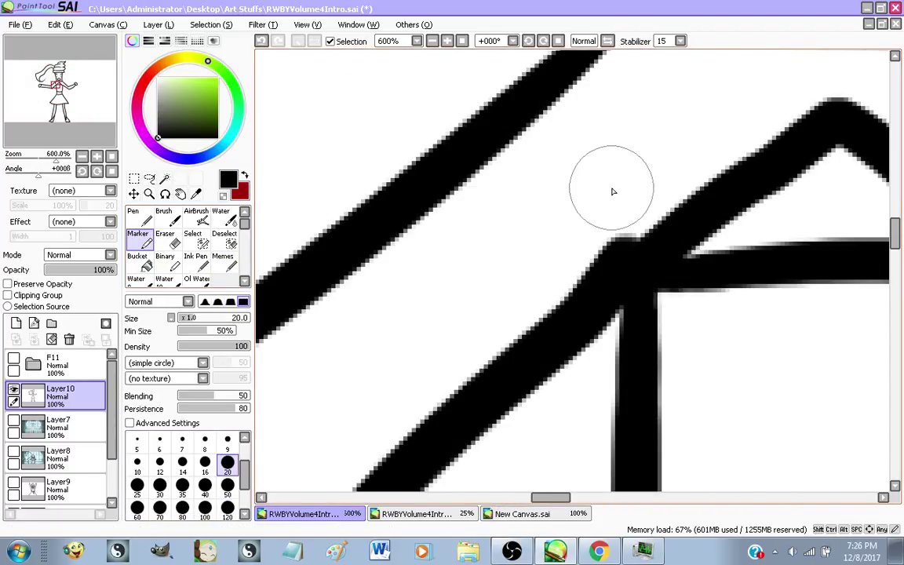
{"action": "left_click", "coordinate": [605, 203]}
{"action": "key", "text": "ctrl+z"}
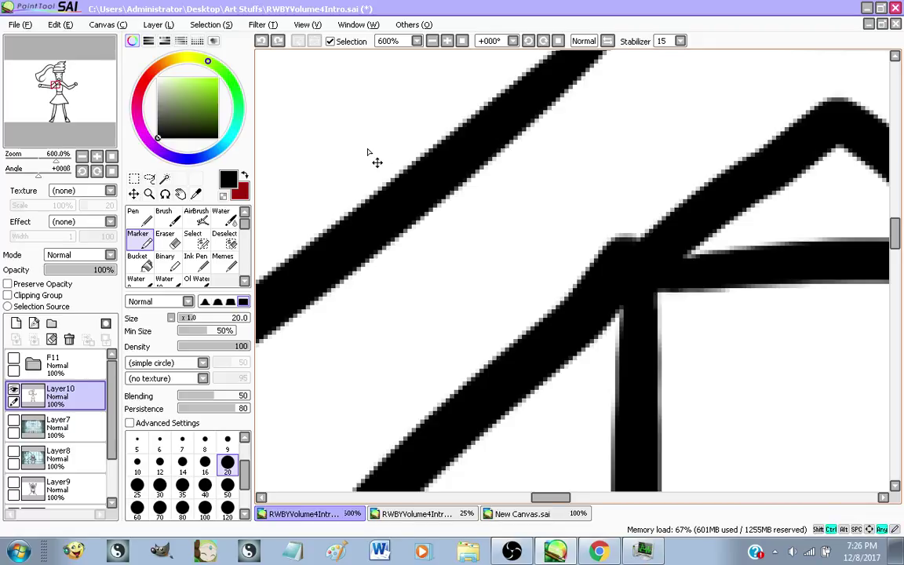
With the Eraser at size 20, clean up the stray mark where the torso's upper edge meets the arm line
{"action": "left_click", "coordinate": [165, 235]}
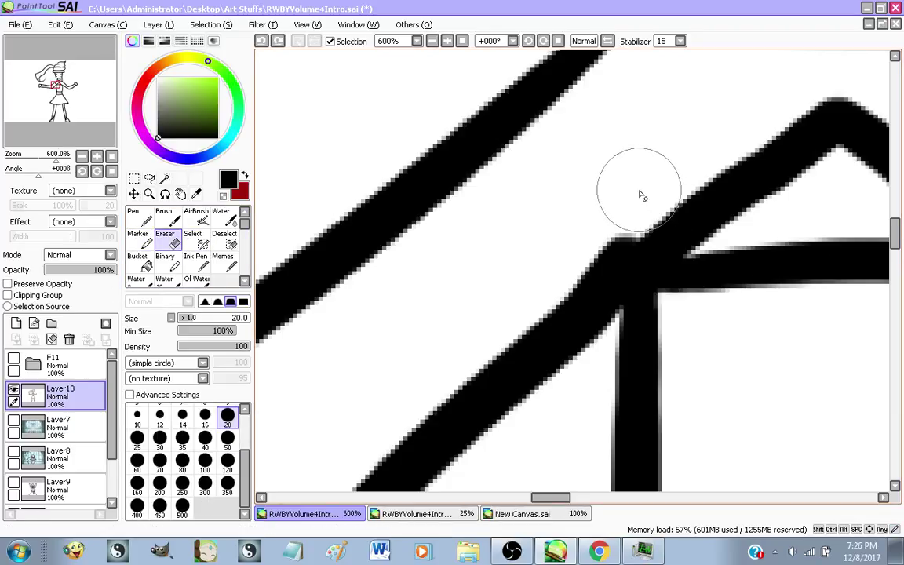
{"action": "scroll", "coordinate": [499, 219], "scroll_direction": "down", "scroll_amount": 2}
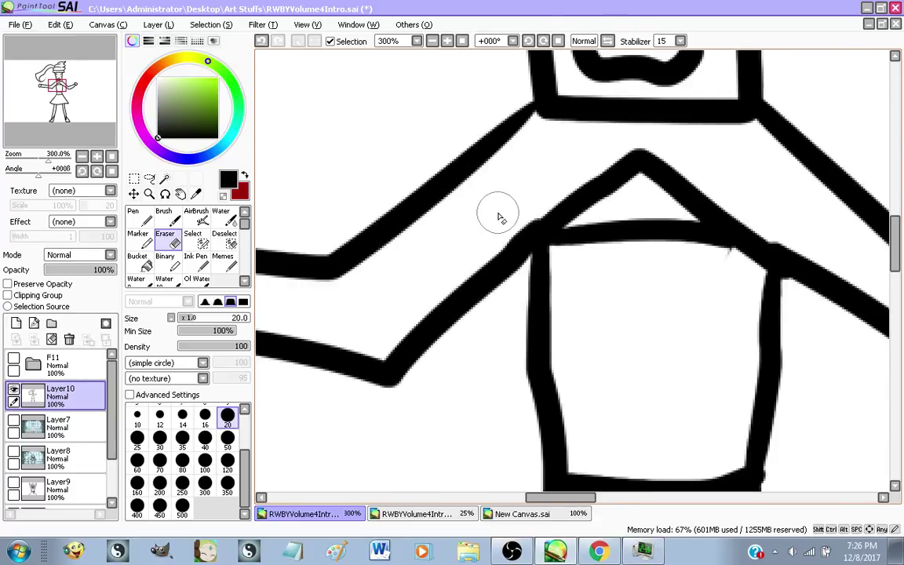
{"action": "scroll", "coordinate": [499, 219], "scroll_direction": "down", "scroll_amount": 1}
{"action": "scroll", "coordinate": [480, 200], "scroll_direction": "up", "scroll_amount": 3}
{"action": "scroll", "coordinate": [473, 175], "scroll_direction": "down", "scroll_amount": 3}
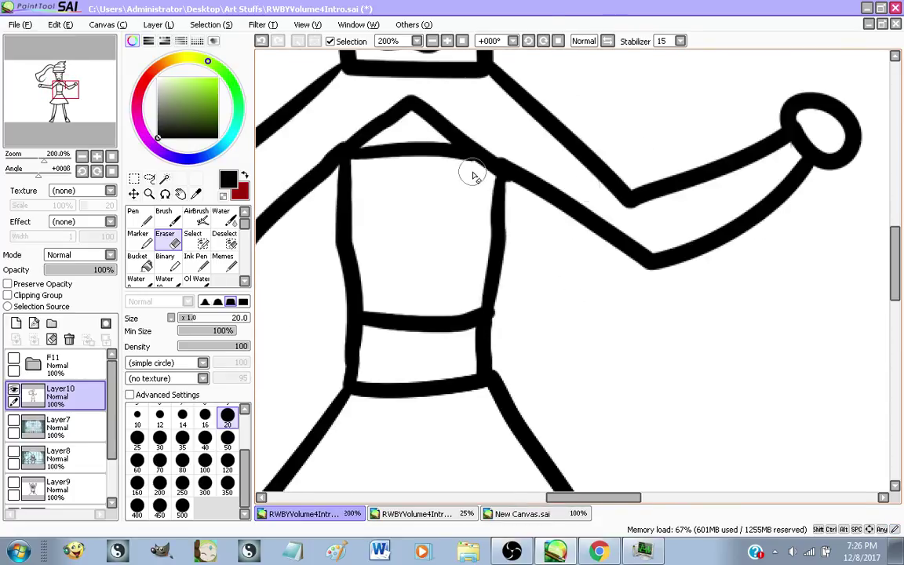
{"action": "scroll", "coordinate": [473, 176], "scroll_direction": "down", "scroll_amount": 2}
{"action": "scroll", "coordinate": [562, 259], "scroll_direction": "down", "scroll_amount": 2}
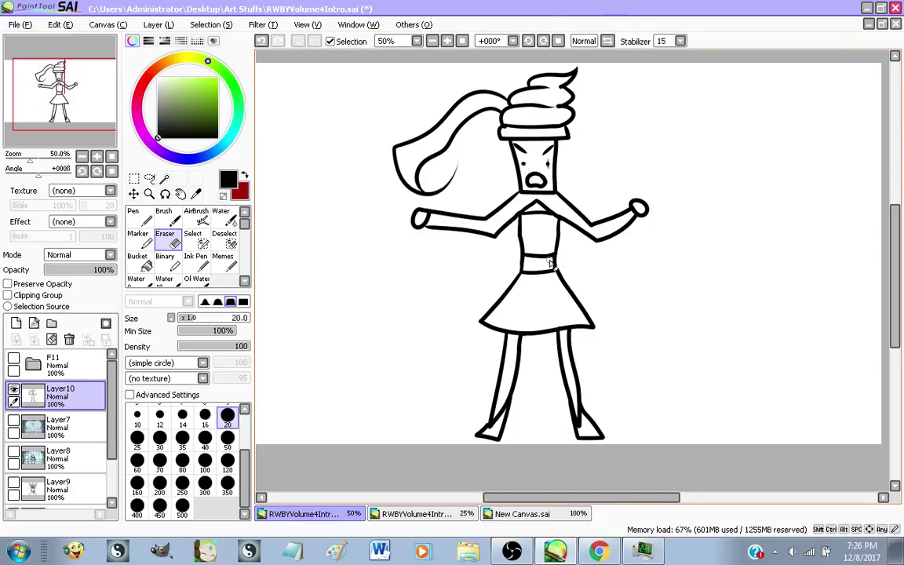
{"action": "scroll", "coordinate": [530, 427], "scroll_direction": "up", "scroll_amount": 3}
{"action": "scroll", "coordinate": [442, 448], "scroll_direction": "down", "scroll_amount": 2}
{"action": "scroll", "coordinate": [523, 322], "scroll_direction": "down", "scroll_amount": 2}
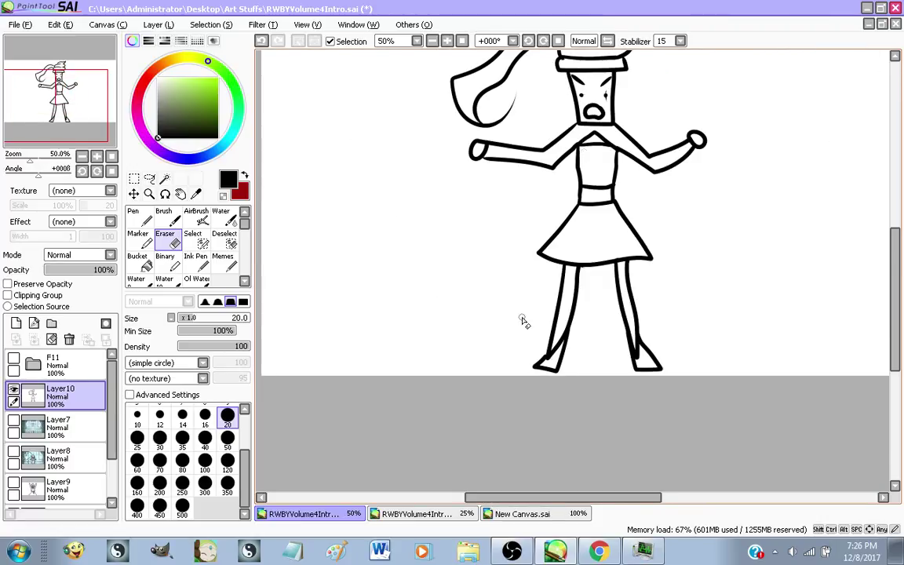
Erase the overshooting leg line and faint stray stroke inside the figure's left foot, and check the right foot
{"action": "scroll", "coordinate": [523, 321], "scroll_direction": "up", "scroll_amount": 7}
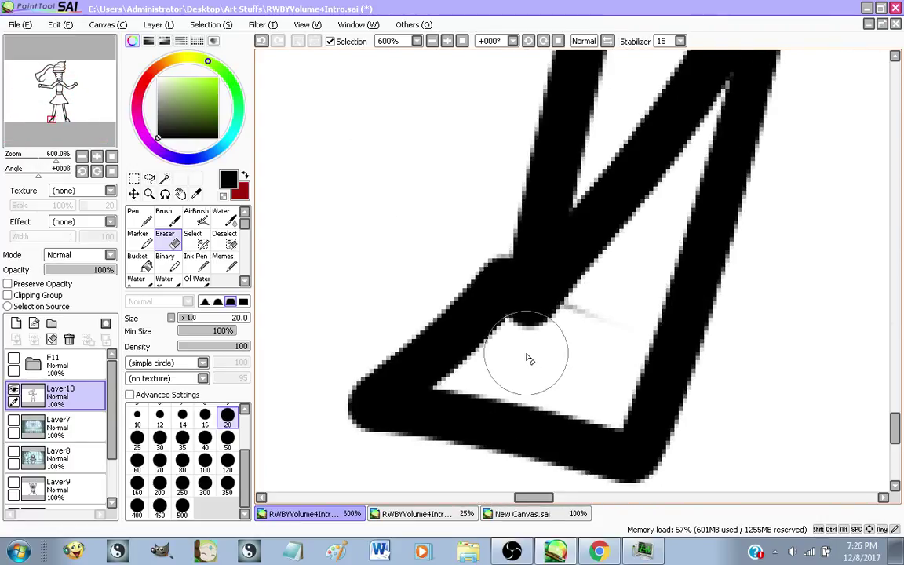
{"action": "left_click_drag", "start_coordinate": [526, 353], "coordinate": [611, 287]}
{"action": "scroll", "coordinate": [364, 271], "scroll_direction": "down", "scroll_amount": 6}
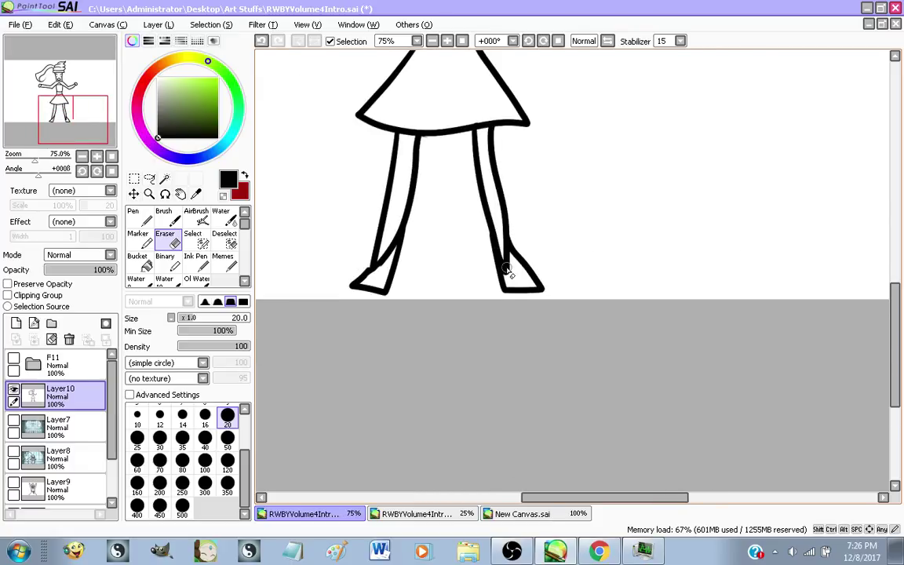
{"action": "scroll", "coordinate": [508, 269], "scroll_direction": "up", "scroll_amount": 6}
{"action": "scroll", "coordinate": [521, 346], "scroll_direction": "down", "scroll_amount": 4}
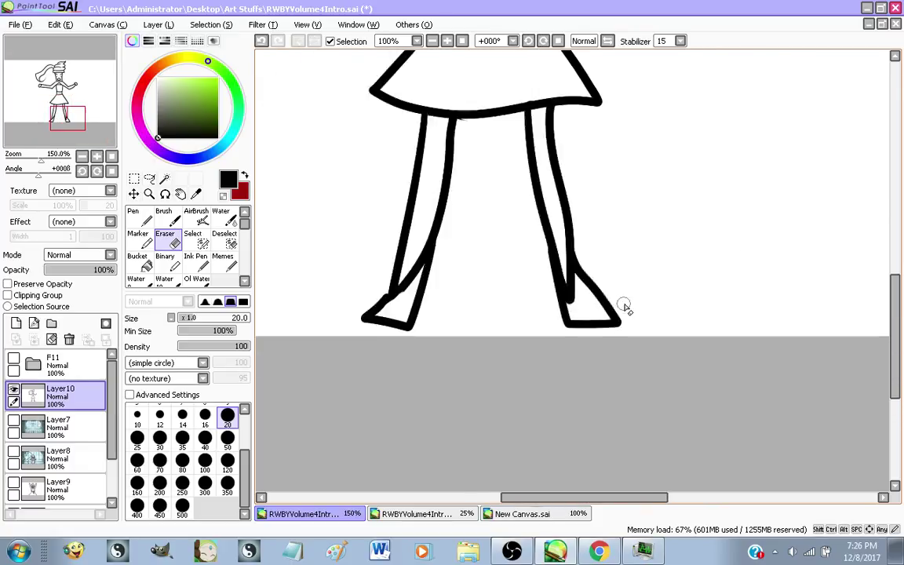
Rename the ice-cream-headed figure's Layer10 as w3 and the Layer9 drawing as w2
{"action": "scroll", "coordinate": [510, 307], "scroll_direction": "down", "scroll_amount": 4}
{"action": "scroll", "coordinate": [571, 262], "scroll_direction": "up", "scroll_amount": 3}
{"action": "scroll", "coordinate": [551, 262], "scroll_direction": "down", "scroll_amount": 3}
{"action": "scroll", "coordinate": [440, 269], "scroll_direction": "up", "scroll_amount": 1}
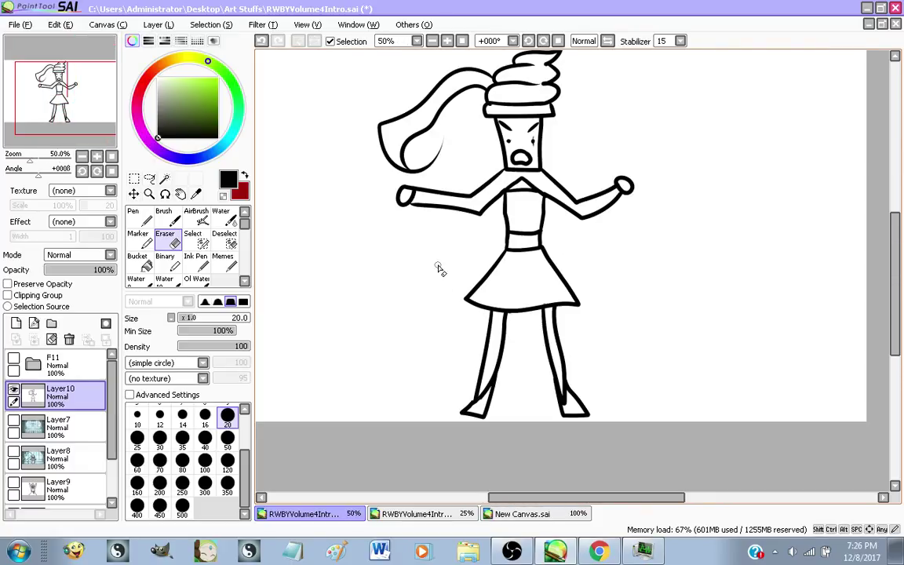
{"action": "left_click", "coordinate": [86, 420]}
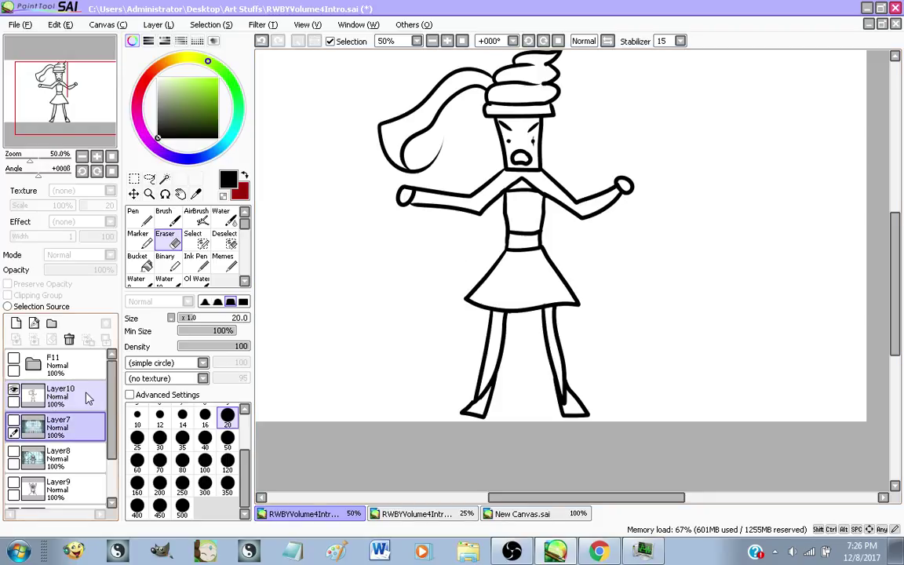
{"action": "double_click", "coordinate": [88, 399]}
{"action": "type", "text": "h"}
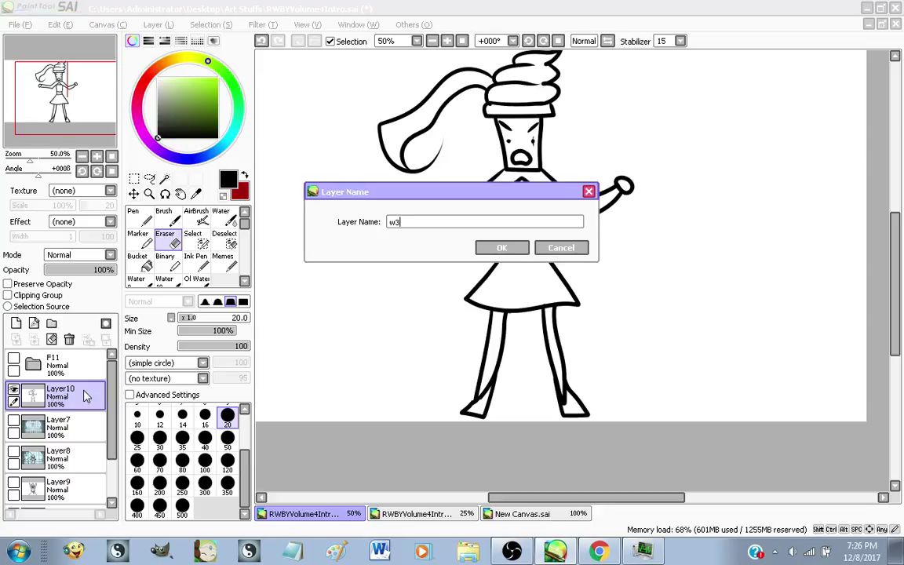
{"action": "key", "text": "Escape"}
{"action": "scroll", "coordinate": [82, 400], "scroll_direction": "down", "scroll_amount": 2}
{"action": "double_click", "coordinate": [76, 431]}
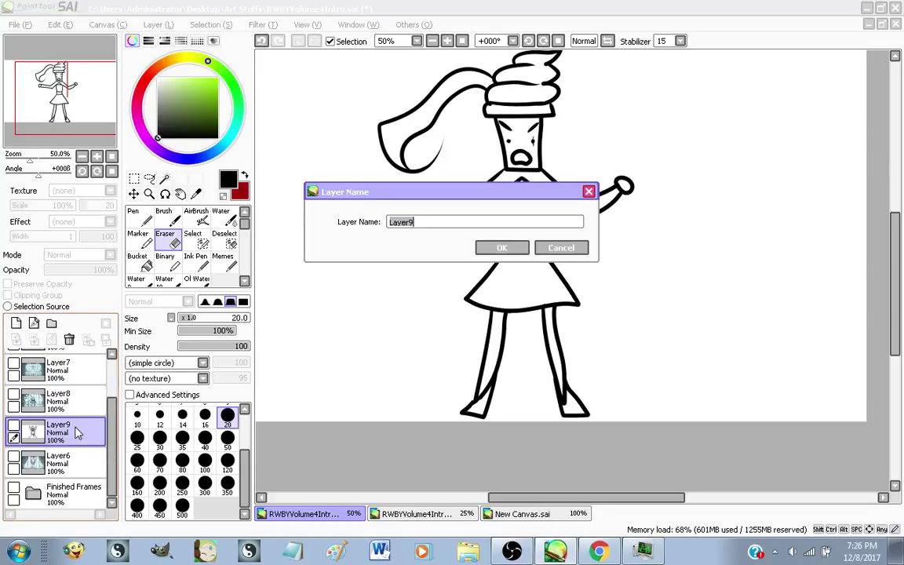
{"action": "type", "text": "w2"}
{"action": "key", "text": "Return"}
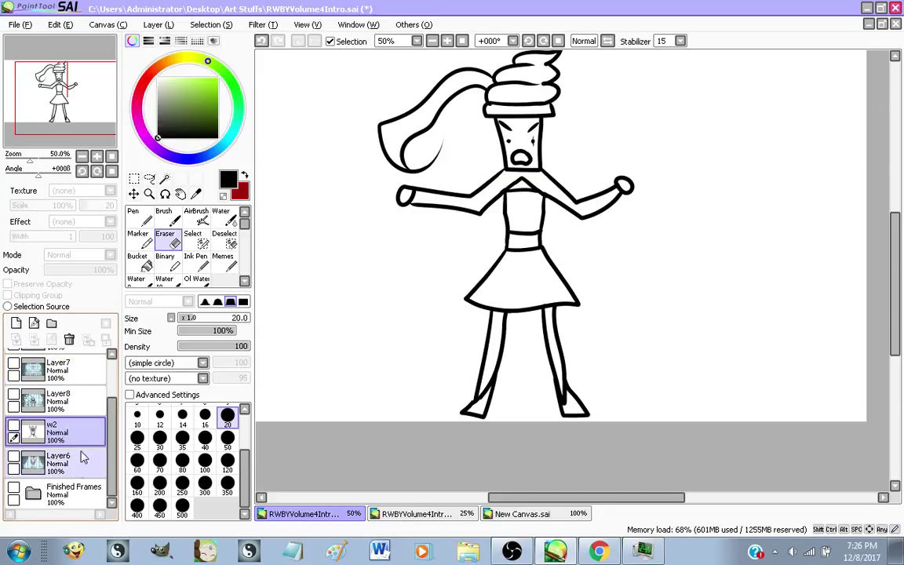
Show Layer8 to compare its drawing with the ice-cream-headed figure, and hide it again
{"action": "scroll", "coordinate": [86, 422], "scroll_direction": "up", "scroll_amount": 1}
{"action": "left_click", "coordinate": [23, 416]}
{"action": "left_click", "coordinate": [13, 423]}
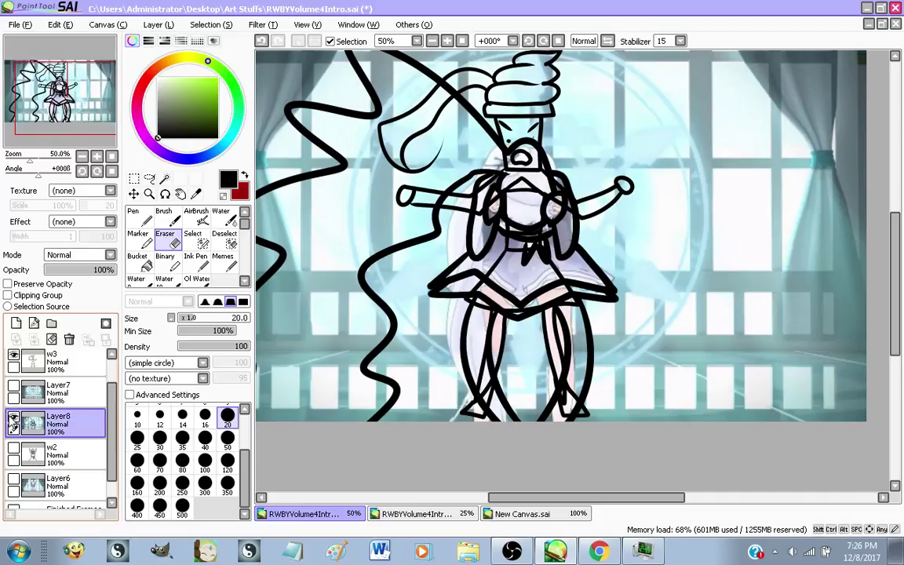
{"action": "left_click", "coordinate": [13, 424]}
{"action": "left_click", "coordinate": [14, 423]}
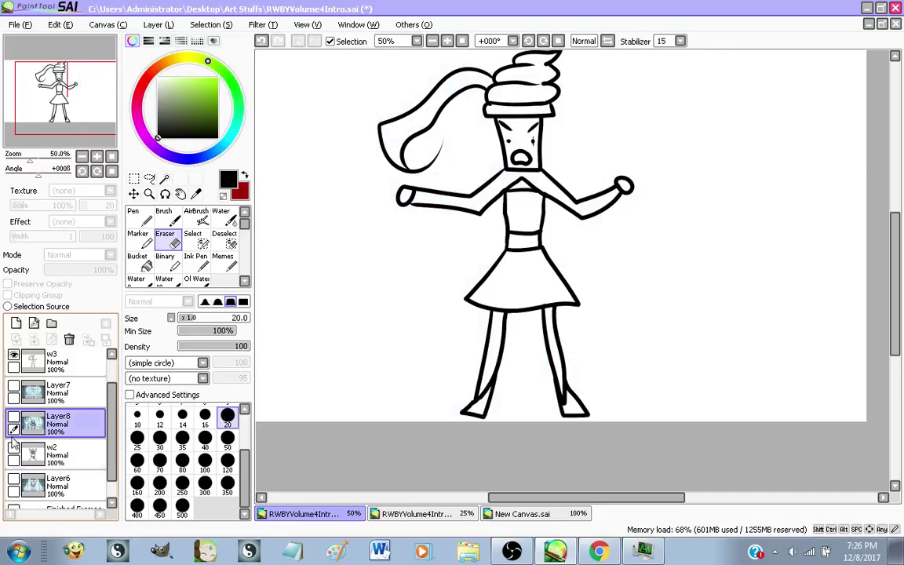
{"action": "left_click", "coordinate": [14, 424]}
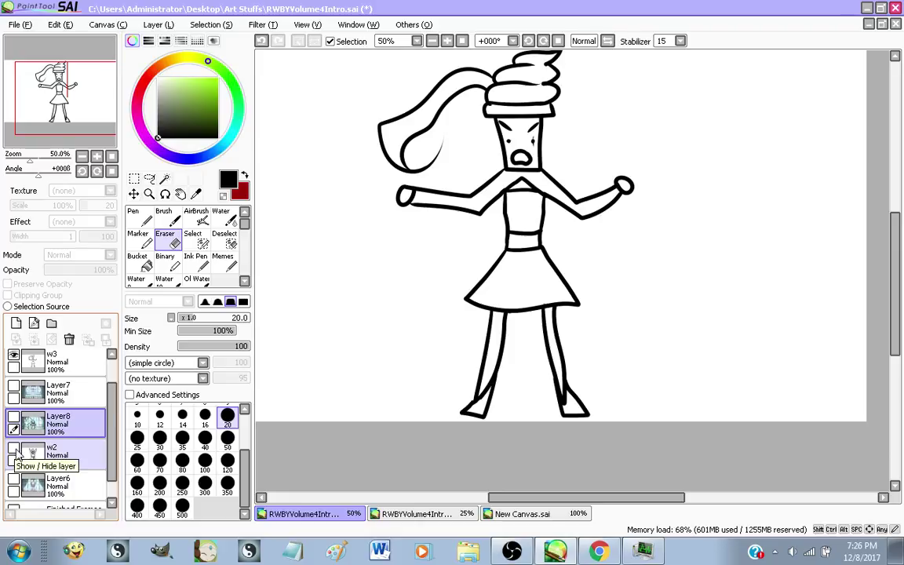
Select the whole ice-cream-headed figure on the w3 layer with a rectangular selection and cut it to the clipboard
{"action": "left_click", "coordinate": [59, 361]}
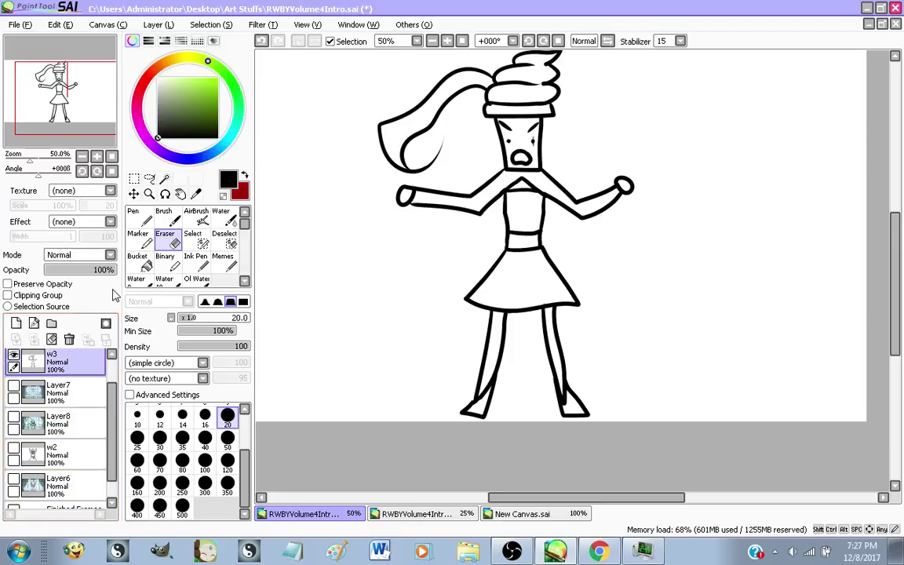
{"action": "left_click", "coordinate": [134, 178]}
{"action": "scroll", "coordinate": [341, 276], "scroll_direction": "down", "scroll_amount": 2}
{"action": "left_click_drag", "start_coordinate": [308, 115], "coordinate": [517, 406]}
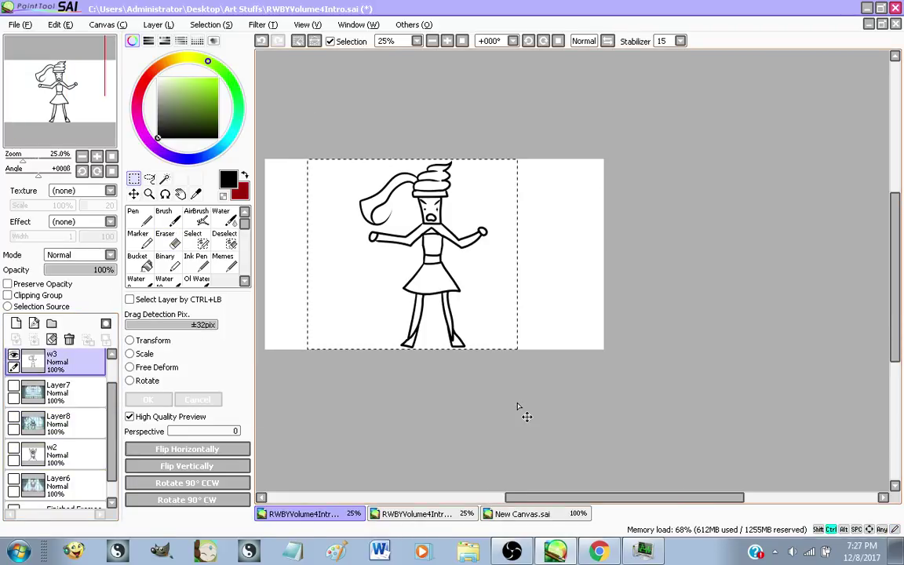
{"action": "key", "text": "ctrl+x"}
Undo the layer renames and all of the ice-cream-headed figure's strokes until its layer is blank
{"action": "key", "text": "ctrl+z"}
{"action": "key", "text": "ctrl+z"}
{"action": "key", "text": "ctrl+z"}
{"action": "key", "text": "ctrl+z"}
{"action": "key", "text": "ctrl+z"}
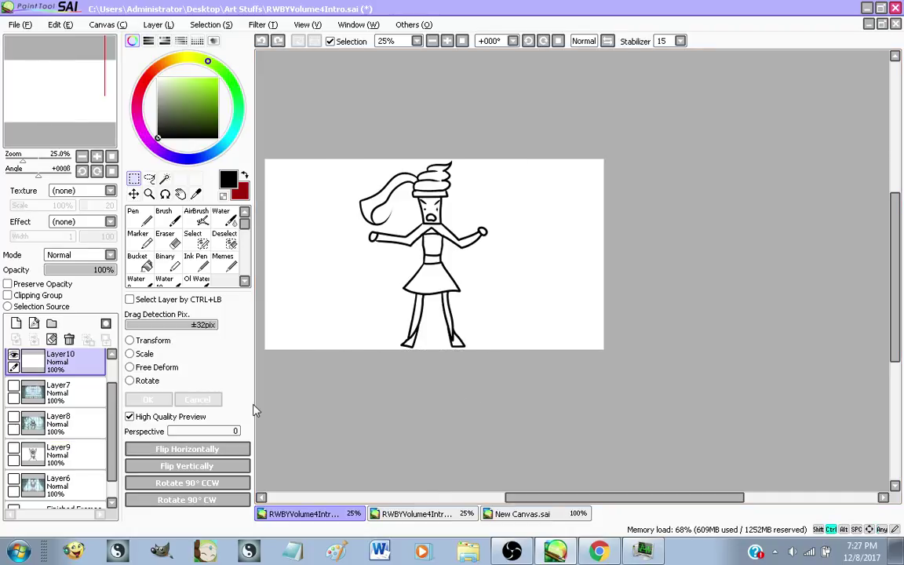
{"action": "key", "text": "ctrl+z"}
{"action": "key", "text": "ctrl+z"}
{"action": "key", "text": "ctrl+z"}
{"action": "key", "text": "ctrl+z"}
{"action": "key", "text": "ctrl+z"}
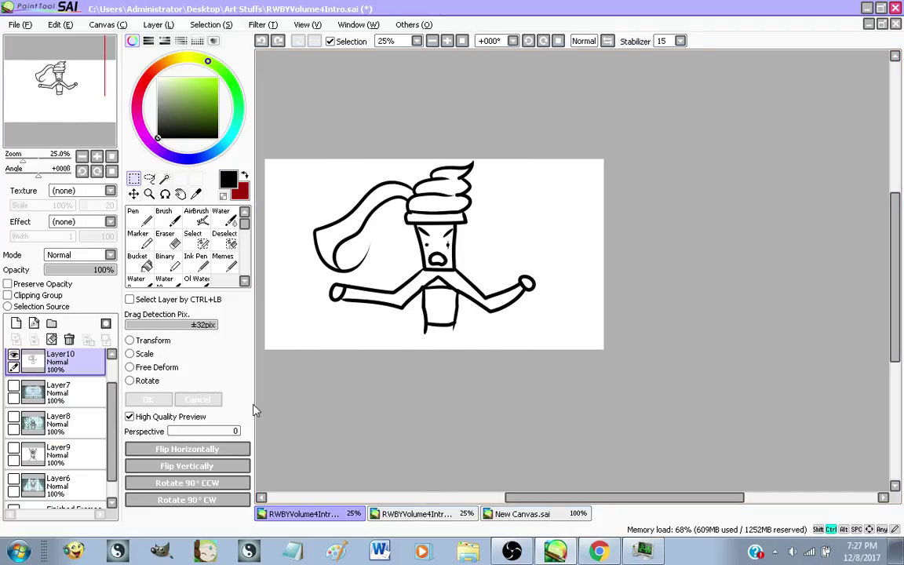
{"action": "key", "text": "ctrl+z"}
{"action": "key", "text": "ctrl+z"}
{"action": "key", "text": "ctrl+z"}
{"action": "key", "text": "ctrl+z"}
{"action": "key", "text": "ctrl+z"}
{"action": "key", "text": "ctrl+z"}
{"action": "key", "text": "ctrl+z"}
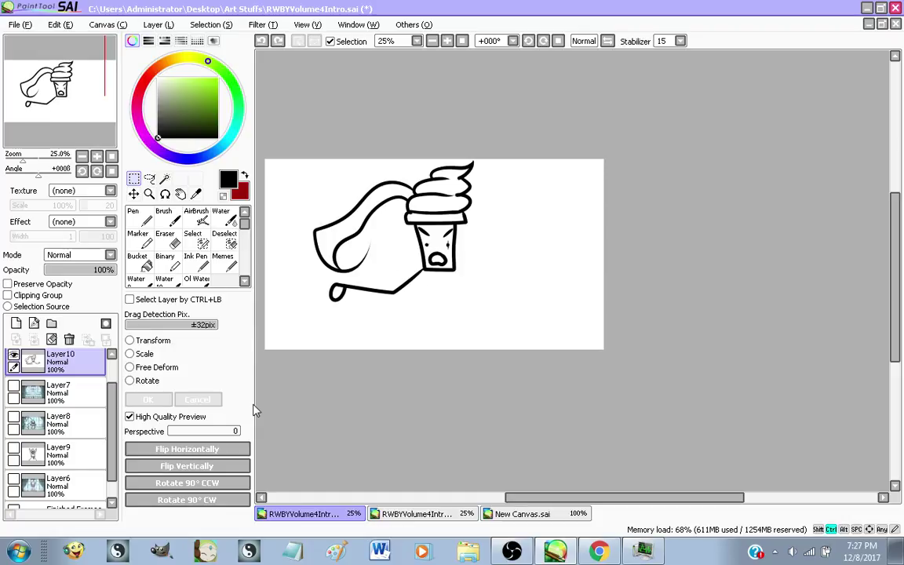
{"action": "key", "text": "ctrl+z"}
{"action": "key", "text": "ctrl+z"}
{"action": "key", "text": "ctrl+z"}
{"action": "key", "text": "ctrl+z"}
{"action": "key", "text": "ctrl+z"}
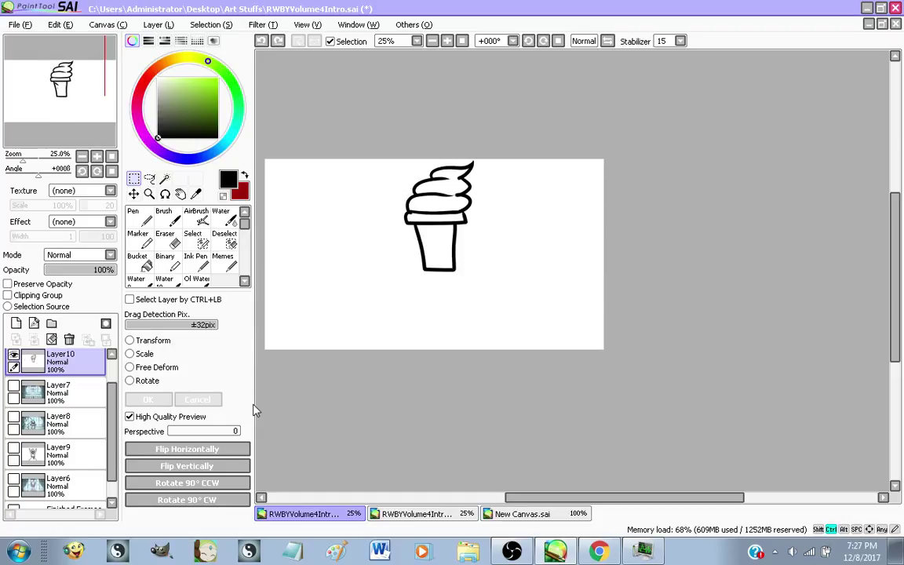
{"action": "key", "text": "ctrl+z"}
{"action": "key", "text": "ctrl+z"}
{"action": "key", "text": "ctrl+z"}
{"action": "key", "text": "ctrl+z"}
{"action": "key", "text": "ctrl+z"}
{"action": "key", "text": "ctrl+z"}
{"action": "key", "text": "ctrl+z"}
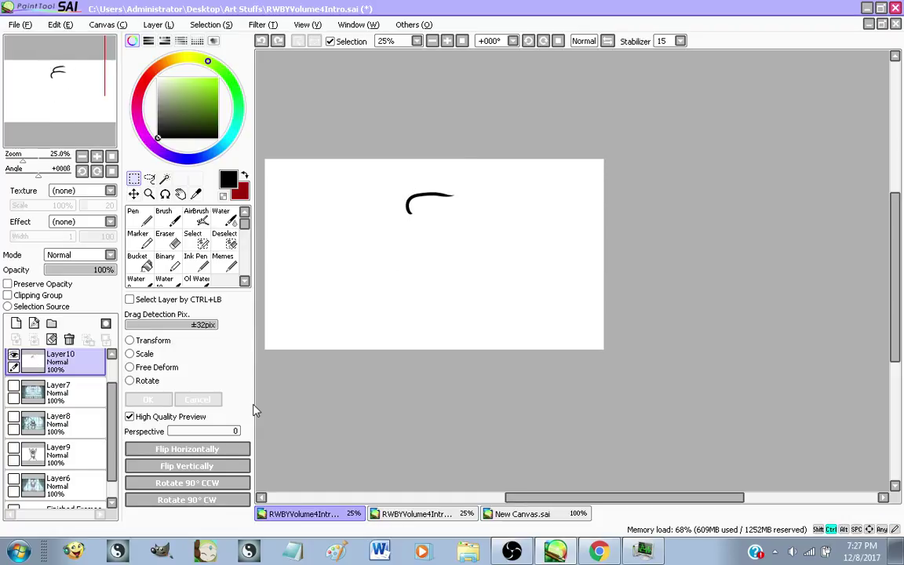
{"action": "key", "text": "ctrl+z"}
With Layer8 shown, paste the ice-cream-headed figure onto its own new layer and delete the blank Layer10
{"action": "left_click", "coordinate": [15, 417]}
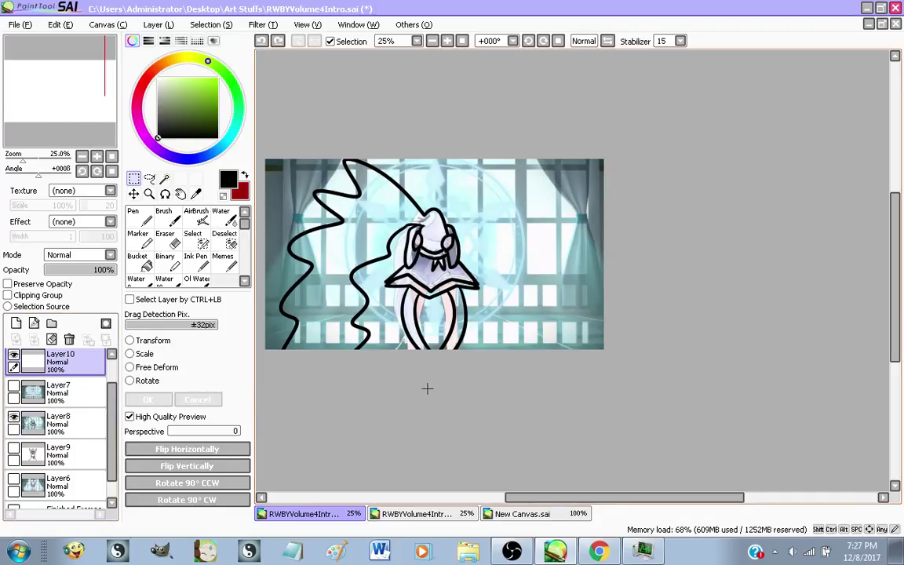
{"action": "key", "text": "ctrl+z"}
{"action": "key", "text": "ctrl+z"}
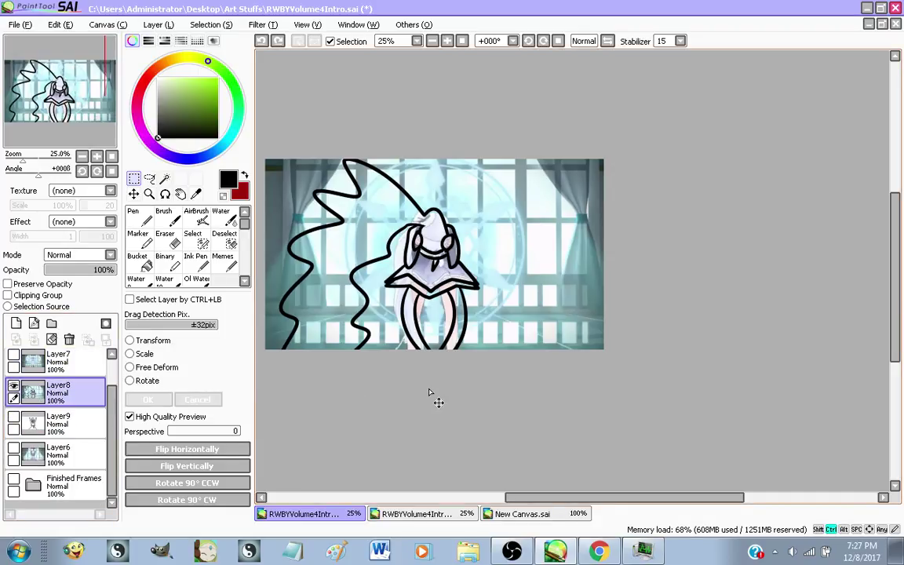
{"action": "key", "text": "ctrl+y"}
{"action": "key", "text": "ctrl+y"}
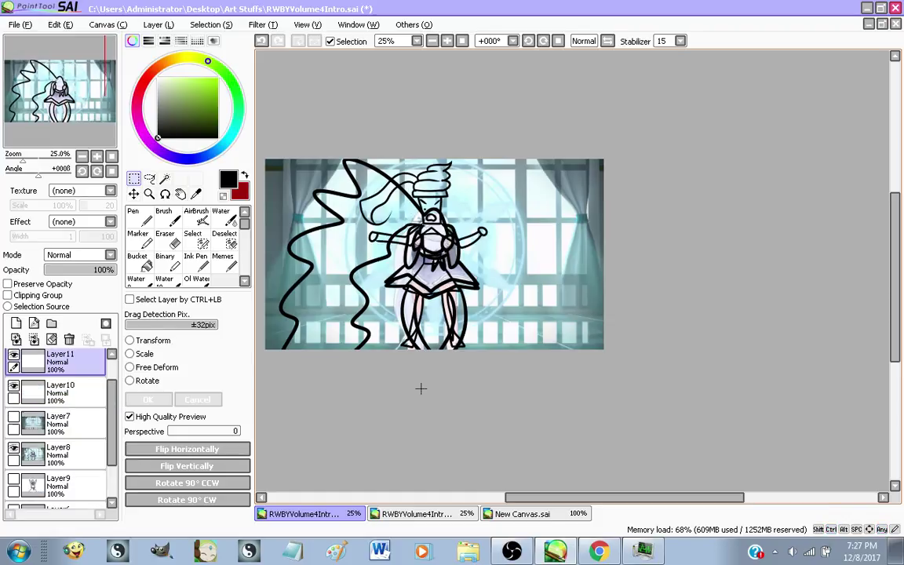
{"action": "scroll", "coordinate": [377, 281], "scroll_direction": "up", "scroll_amount": 2}
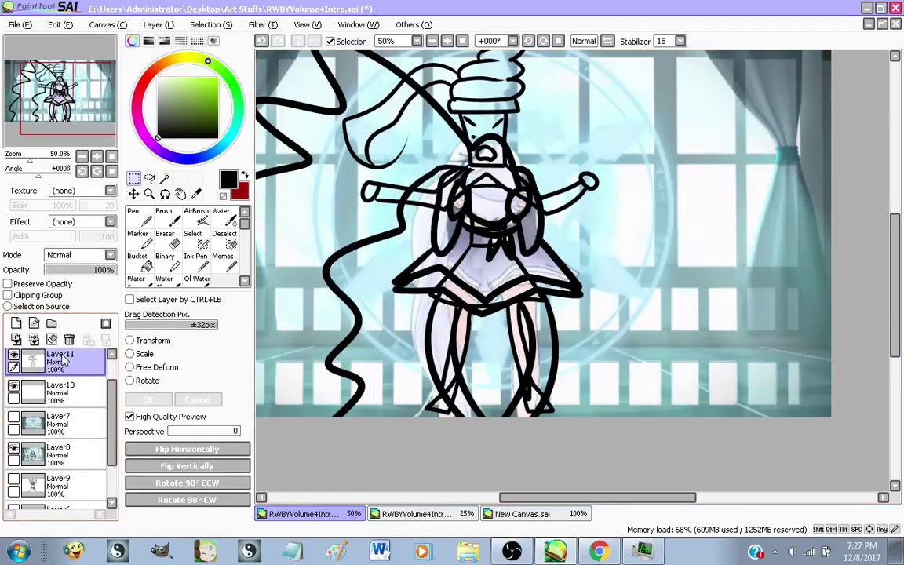
{"action": "left_click", "coordinate": [62, 390]}
{"action": "left_click", "coordinate": [70, 340]}
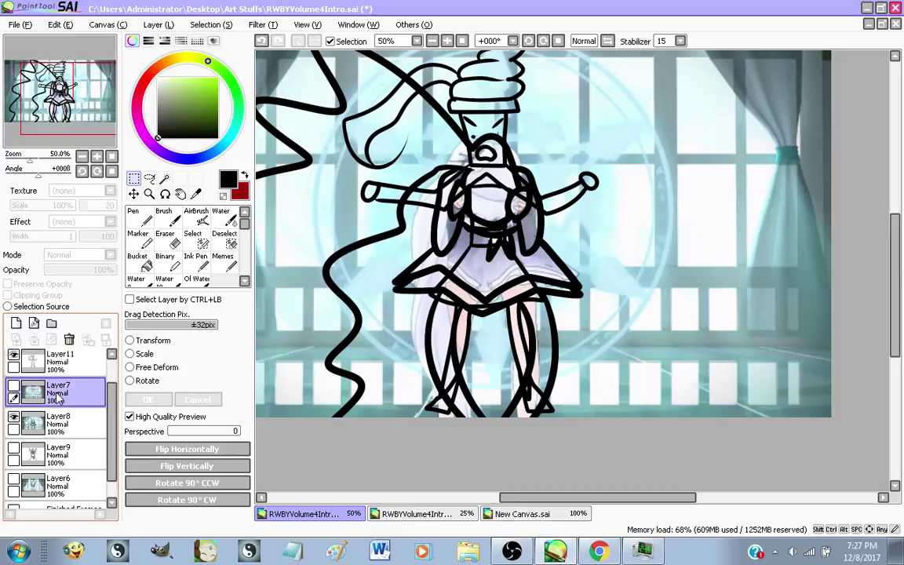
Add a new layer directly above Layer8 and hide the pasted figure's layer
{"action": "left_click", "coordinate": [60, 417]}
{"action": "left_click", "coordinate": [17, 323]}
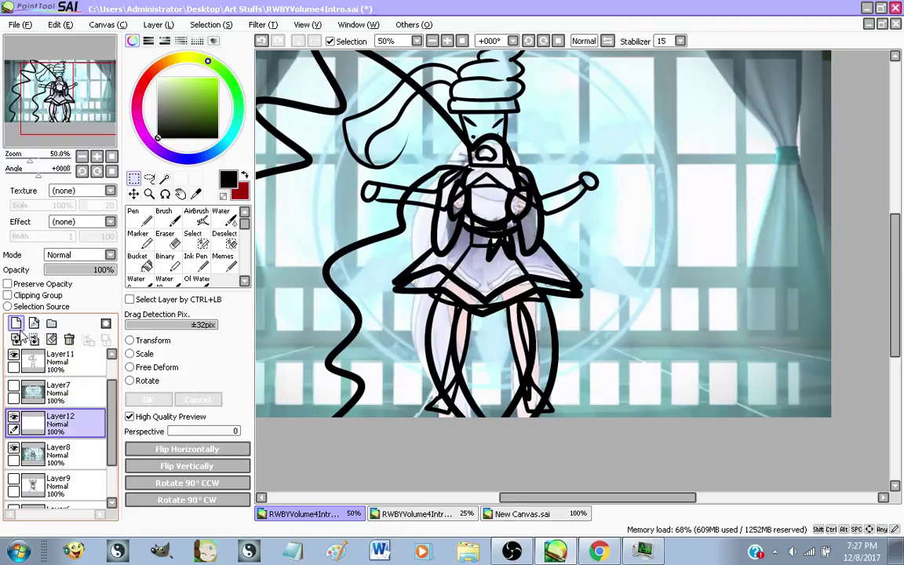
{"action": "left_click", "coordinate": [13, 356]}
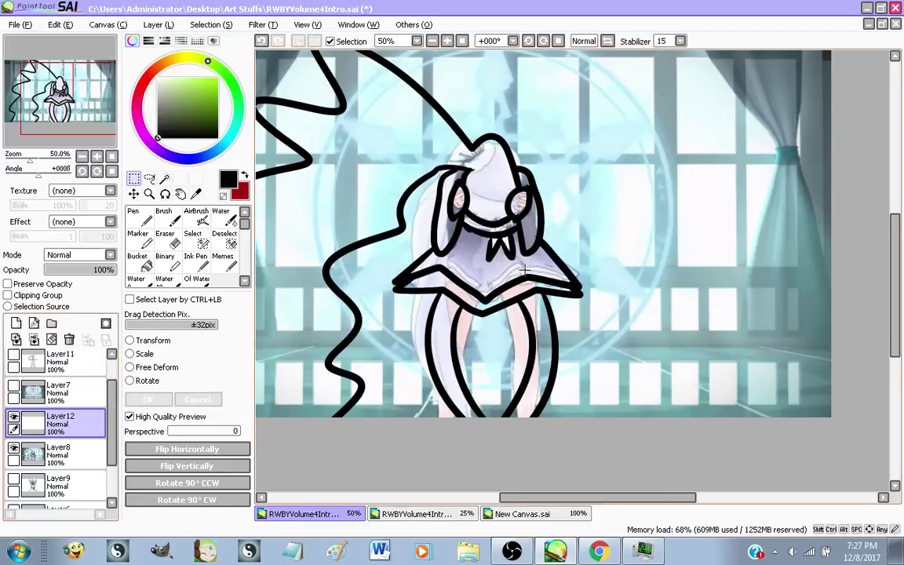
{"action": "scroll", "coordinate": [494, 259], "scroll_direction": "down", "scroll_amount": 1}
{"action": "scroll", "coordinate": [434, 233], "scroll_direction": "up", "scroll_amount": 1}
{"action": "scroll", "coordinate": [434, 234], "scroll_direction": "down", "scroll_amount": 1}
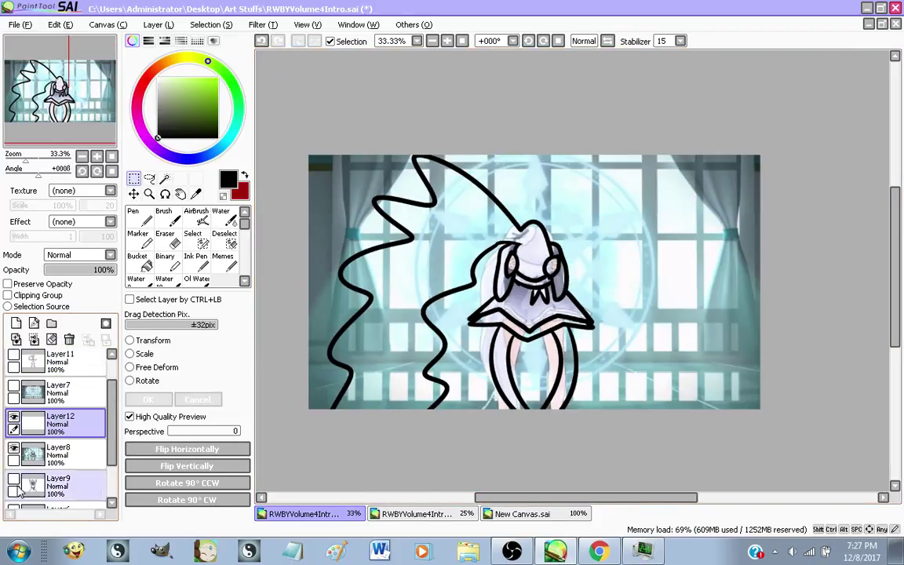
Choose the Memes brush, lower Layer8's opacity to 26% as a tracing guide, and make the blank layer above it active
{"action": "left_click", "coordinate": [223, 263]}
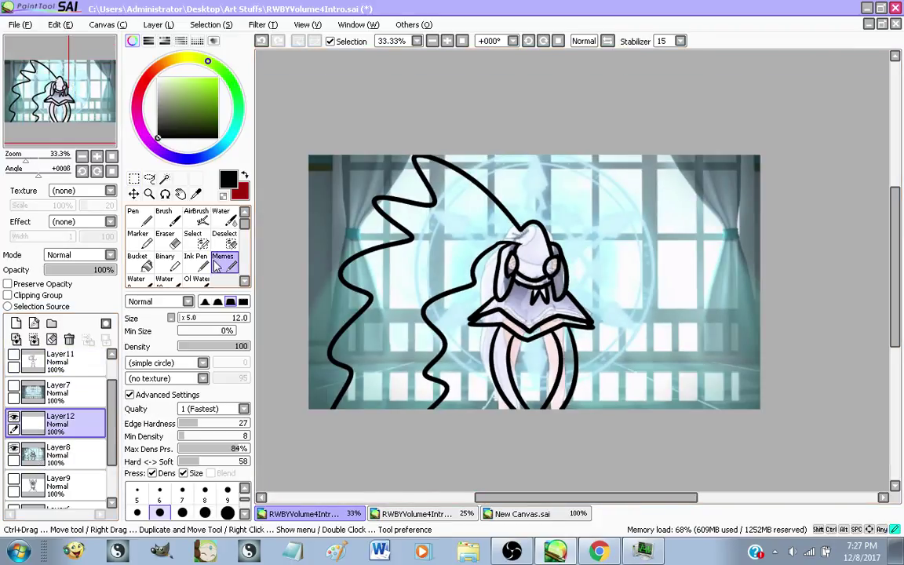
{"action": "scroll", "coordinate": [601, 350], "scroll_direction": "up", "scroll_amount": 1}
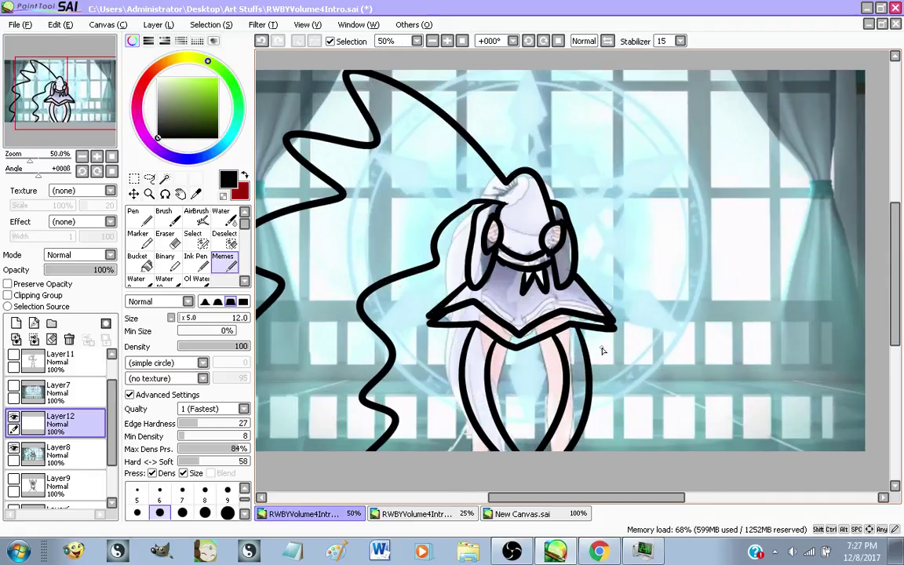
{"action": "left_click", "coordinate": [82, 463]}
{"action": "left_click_drag", "start_coordinate": [104, 270], "coordinate": [63, 270]}
{"action": "left_click", "coordinate": [87, 424]}
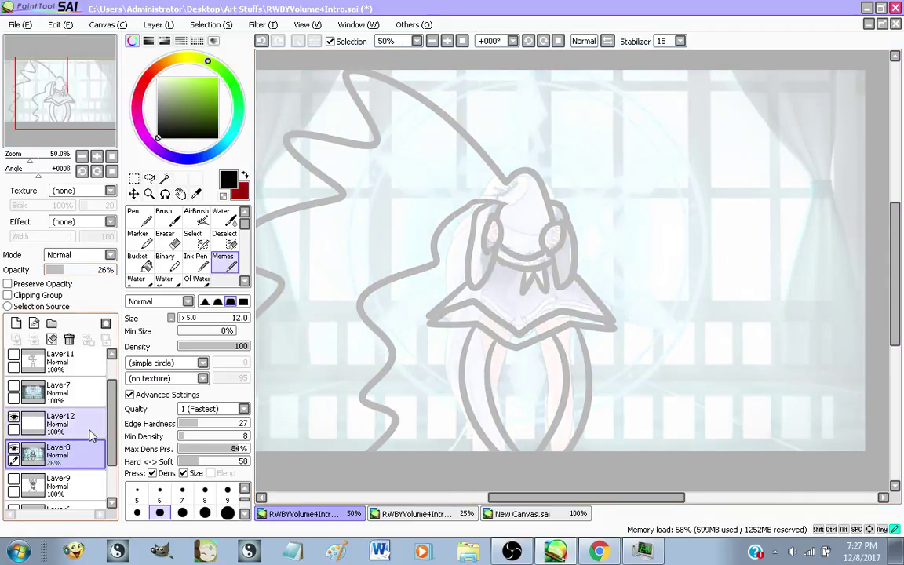
{"action": "scroll", "coordinate": [650, 388], "scroll_direction": "down", "scroll_amount": 2}
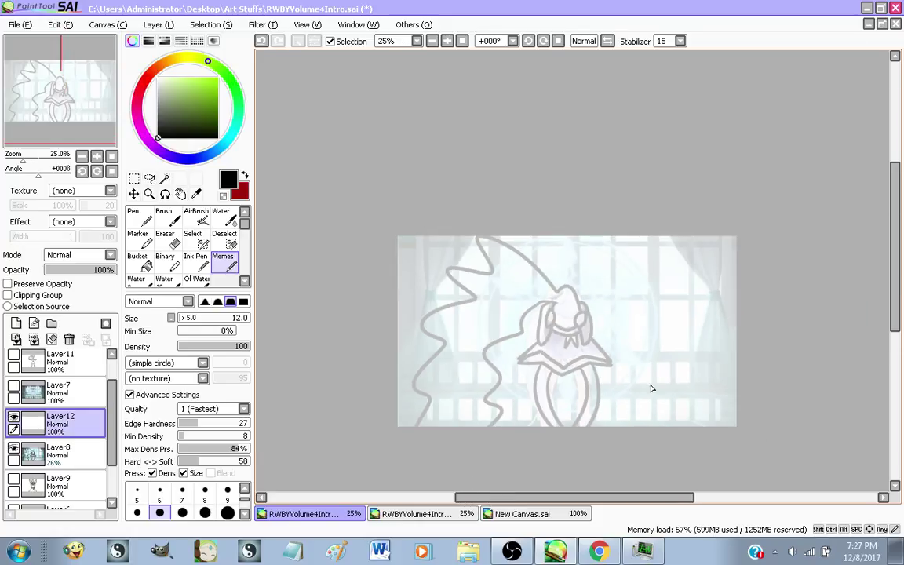
{"action": "scroll", "coordinate": [478, 451], "scroll_direction": "up", "scroll_amount": 1}
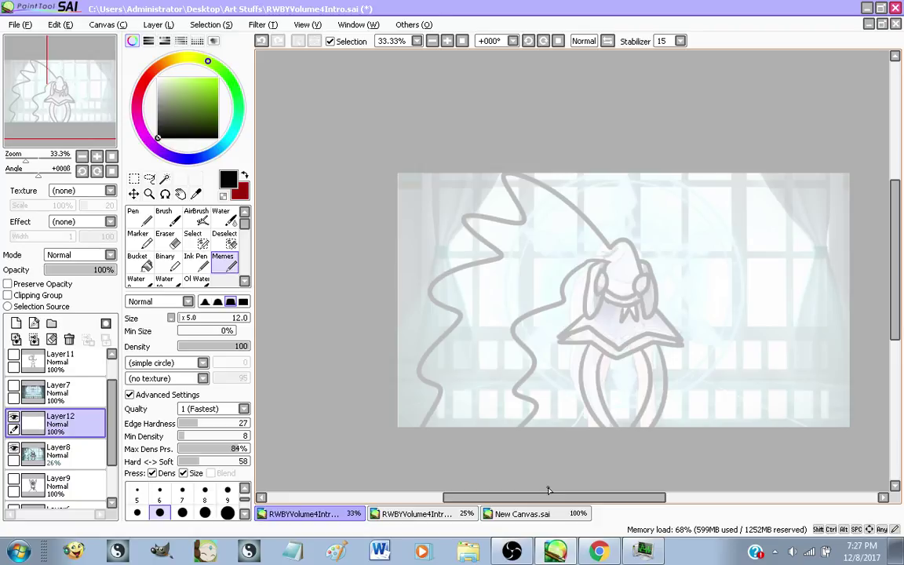
With the Memes brush at size 20, trace the two oval eyes of the faded Layer8 figure in black
{"action": "left_click_drag", "start_coordinate": [481, 357], "coordinate": [509, 371]}
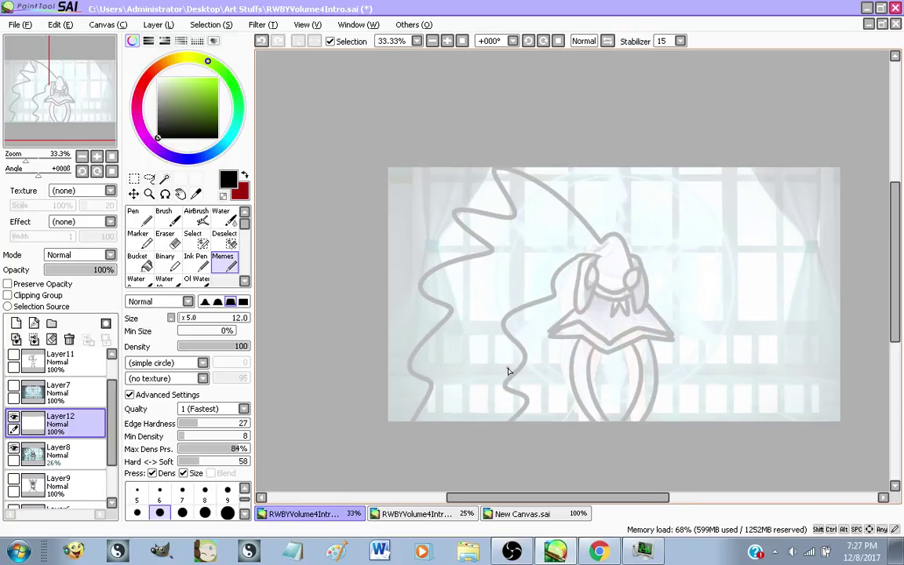
{"action": "scroll", "coordinate": [568, 380], "scroll_direction": "up", "scroll_amount": 1}
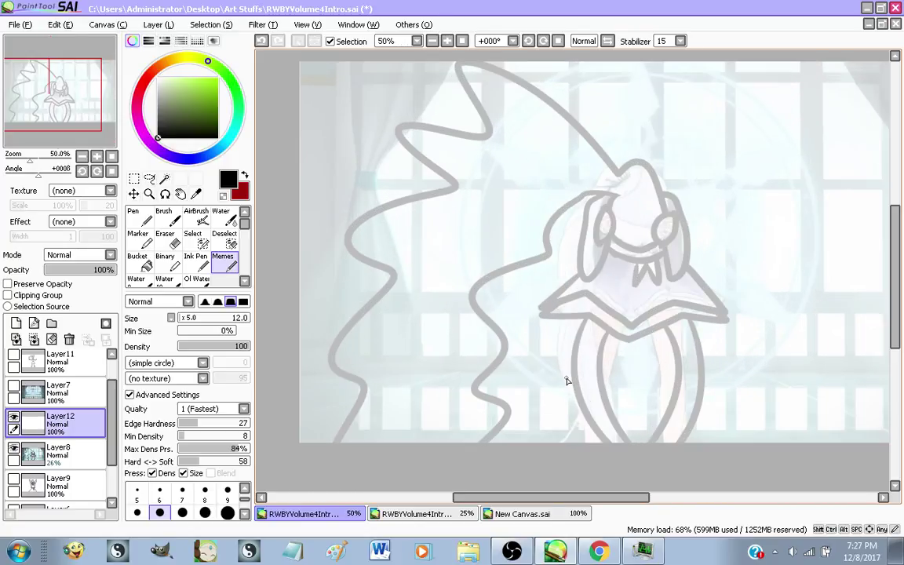
{"action": "left_click", "coordinate": [227, 513]}
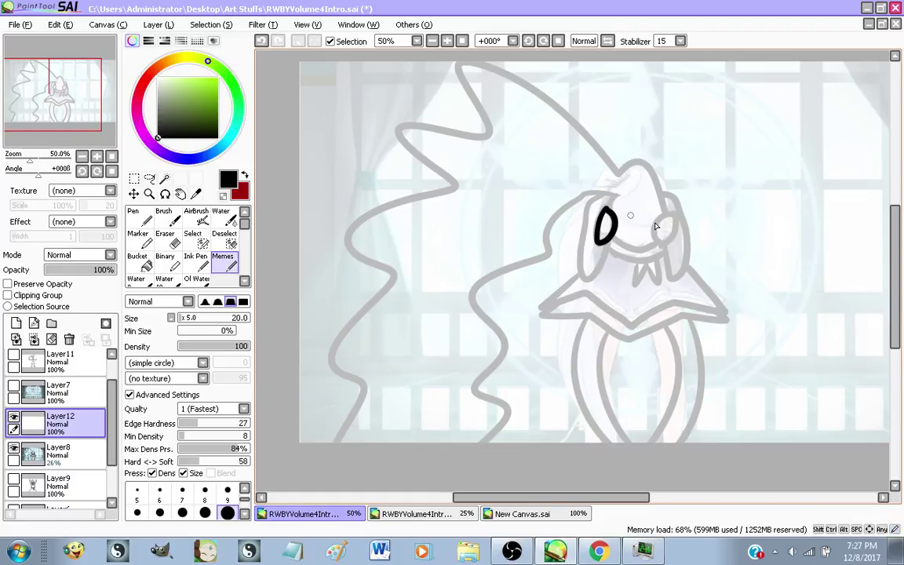
{"action": "left_click_drag", "start_coordinate": [672, 217], "coordinate": [670, 215]}
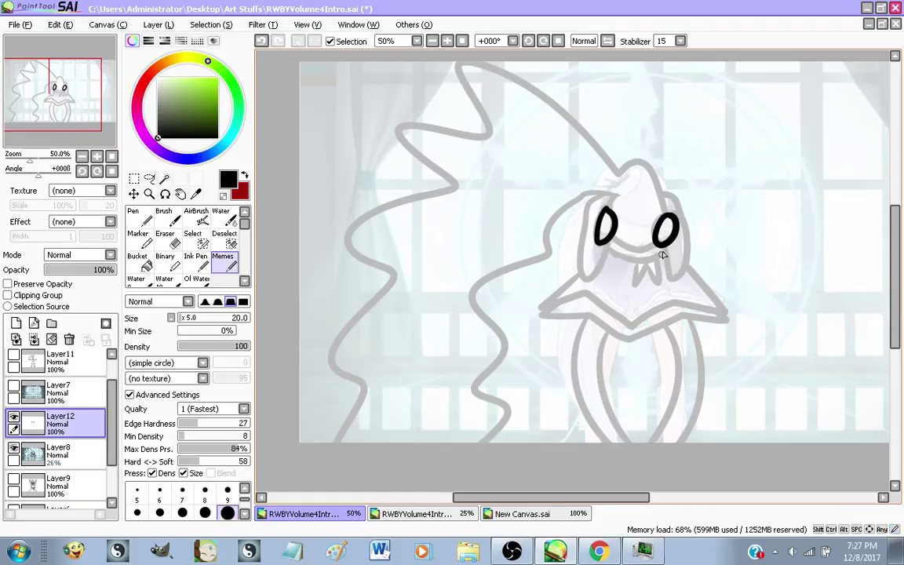
Trace the long loops beside both eyes and the inner wavy hair line down to the canvas's lower edge
{"action": "mouse_move", "coordinate": [661, 255]}
{"action": "left_mouse_down"}
{"action": "mouse_move", "coordinate": [667, 279]}
{"action": "mouse_move", "coordinate": [687, 271]}
{"action": "mouse_move", "coordinate": [690, 231]}
{"action": "mouse_move", "coordinate": [669, 194]}
{"action": "left_mouse_up"}
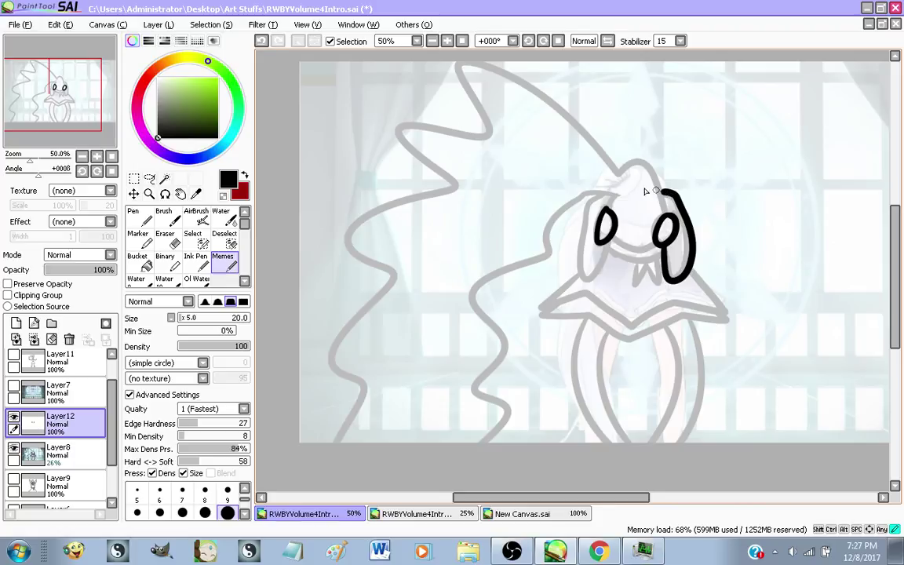
{"action": "left_click_drag", "start_coordinate": [584, 242], "coordinate": [589, 278]}
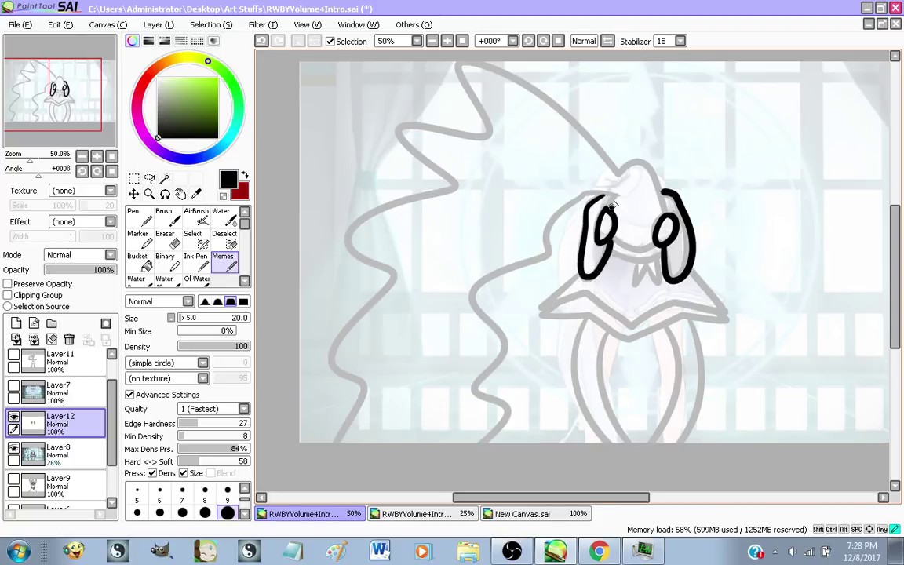
{"action": "mouse_move", "coordinate": [590, 194]}
{"action": "left_mouse_down"}
{"action": "mouse_move", "coordinate": [548, 231]}
{"action": "mouse_move", "coordinate": [546, 252]}
{"action": "mouse_move", "coordinate": [477, 284]}
{"action": "mouse_move", "coordinate": [481, 309]}
{"action": "mouse_move", "coordinate": [504, 337]}
{"action": "mouse_move", "coordinate": [477, 393]}
{"action": "mouse_move", "coordinate": [503, 408]}
{"action": "mouse_move", "coordinate": [461, 435]}
{"action": "left_mouse_up"}
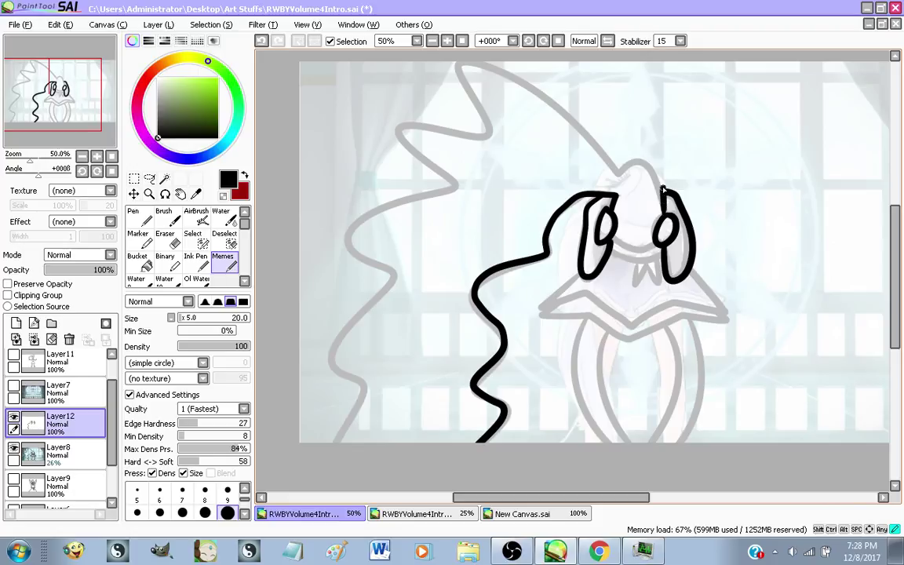
Trace the outer wavy hair line with the rounded head top, and the two curved mouth lines between the eyes
{"action": "mouse_move", "coordinate": [614, 173]}
{"action": "left_mouse_down"}
{"action": "mouse_move", "coordinate": [533, 93]}
{"action": "mouse_move", "coordinate": [466, 70]}
{"action": "mouse_move", "coordinate": [444, 81]}
{"action": "mouse_move", "coordinate": [480, 112]}
{"action": "mouse_move", "coordinate": [466, 133]}
{"action": "mouse_move", "coordinate": [382, 121]}
{"action": "mouse_move", "coordinate": [454, 185]}
{"action": "mouse_move", "coordinate": [395, 209]}
{"action": "mouse_move", "coordinate": [343, 246]}
{"action": "mouse_move", "coordinate": [396, 268]}
{"action": "mouse_move", "coordinate": [324, 364]}
{"action": "mouse_move", "coordinate": [370, 382]}
{"action": "mouse_move", "coordinate": [328, 441]}
{"action": "mouse_move", "coordinate": [313, 502]}
{"action": "left_mouse_up"}
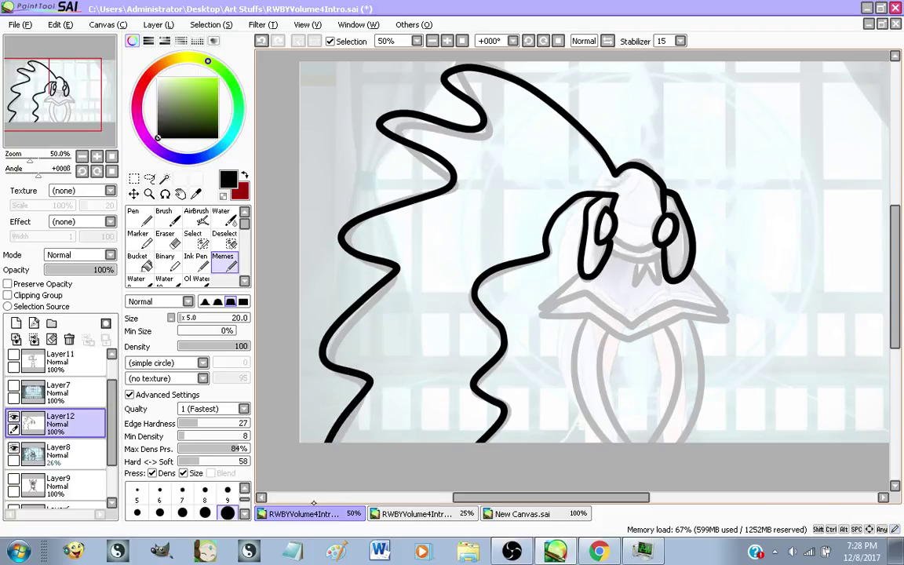
{"action": "scroll", "coordinate": [576, 446], "scroll_direction": "up", "scroll_amount": 1}
{"action": "scroll", "coordinate": [522, 211], "scroll_direction": "up", "scroll_amount": 3}
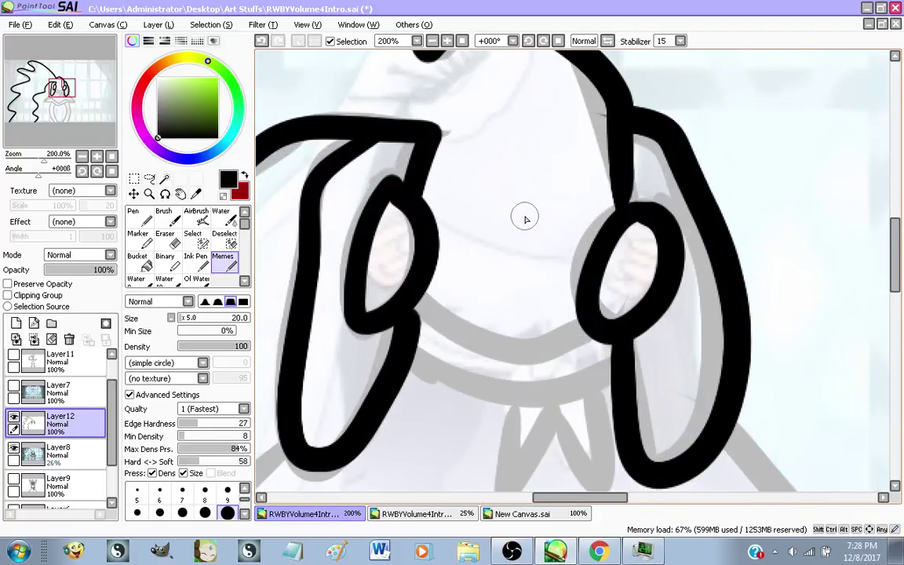
{"action": "mouse_move", "coordinate": [430, 317]}
{"action": "left_mouse_down"}
{"action": "mouse_move", "coordinate": [521, 343]}
{"action": "mouse_move", "coordinate": [589, 331]}
{"action": "mouse_move", "coordinate": [612, 342]}
{"action": "left_mouse_up"}
{"action": "mouse_move", "coordinate": [418, 359]}
{"action": "left_mouse_down"}
{"action": "mouse_move", "coordinate": [464, 381]}
{"action": "mouse_move", "coordinate": [575, 381]}
{"action": "mouse_move", "coordinate": [617, 359]}
{"action": "left_mouse_up"}
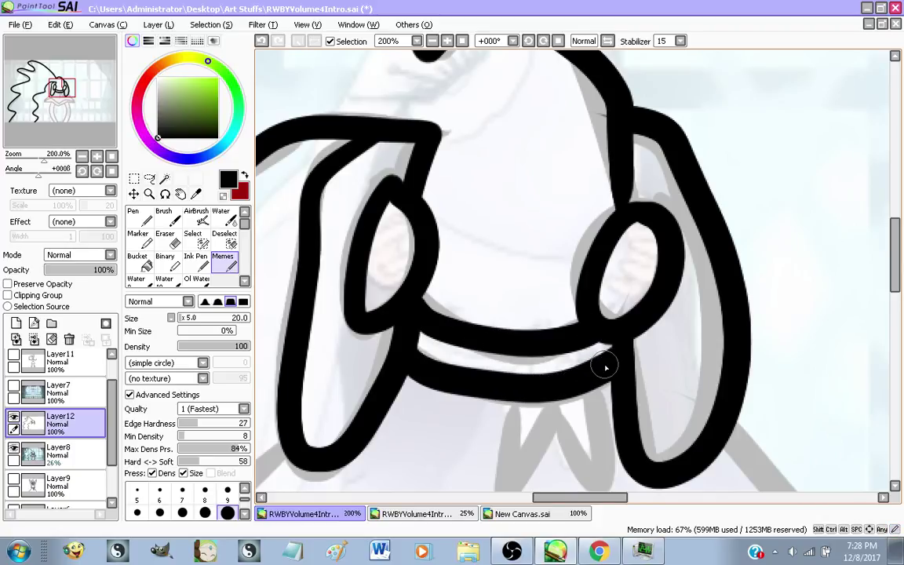
Trace the pointed teeth below the mouth and the jagged double outline of the skirt
{"action": "scroll", "coordinate": [600, 363], "scroll_direction": "down", "scroll_amount": 5}
{"action": "scroll", "coordinate": [570, 353], "scroll_direction": "up", "scroll_amount": 2}
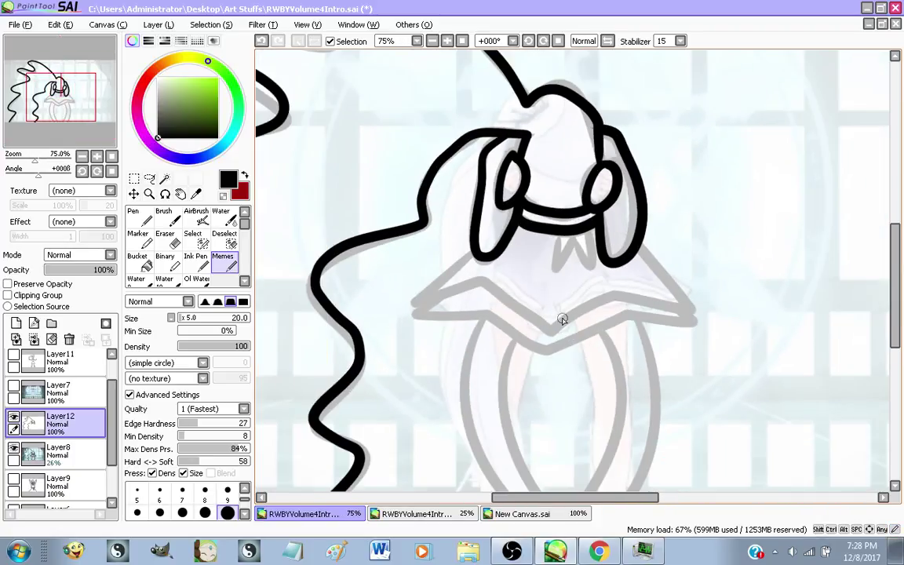
{"action": "scroll", "coordinate": [562, 319], "scroll_direction": "down", "scroll_amount": 1}
{"action": "scroll", "coordinate": [586, 489], "scroll_direction": "up", "scroll_amount": 1}
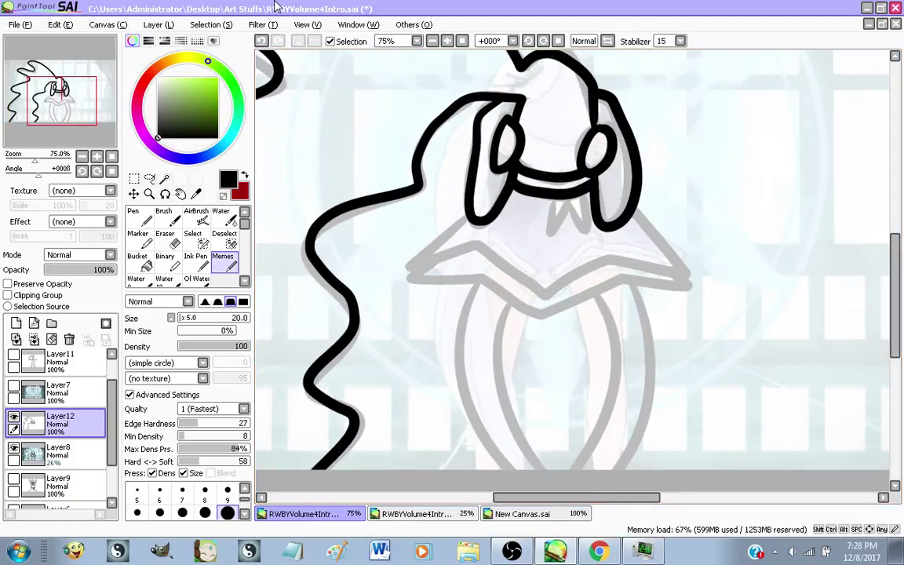
{"action": "mouse_move", "coordinate": [554, 196]}
{"action": "left_mouse_down"}
{"action": "mouse_move", "coordinate": [548, 226]}
{"action": "mouse_move", "coordinate": [557, 214]}
{"action": "mouse_move", "coordinate": [586, 227]}
{"action": "mouse_move", "coordinate": [554, 230]}
{"action": "left_mouse_up"}
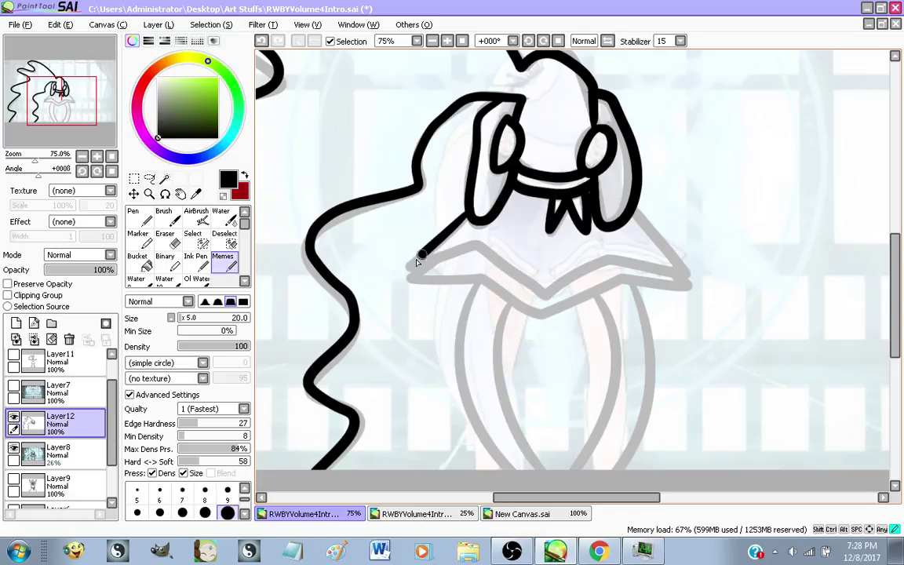
{"action": "mouse_move", "coordinate": [405, 267]}
{"action": "left_mouse_down"}
{"action": "mouse_move", "coordinate": [475, 246]}
{"action": "mouse_move", "coordinate": [533, 282]}
{"action": "mouse_move", "coordinate": [619, 260]}
{"action": "mouse_move", "coordinate": [677, 273]}
{"action": "mouse_move", "coordinate": [636, 211]}
{"action": "left_mouse_up"}
{"action": "mouse_move", "coordinate": [405, 286]}
{"action": "left_mouse_down"}
{"action": "mouse_move", "coordinate": [489, 276]}
{"action": "mouse_move", "coordinate": [547, 314]}
{"action": "mouse_move", "coordinate": [628, 281]}
{"action": "mouse_move", "coordinate": [672, 274]}
{"action": "left_mouse_up"}
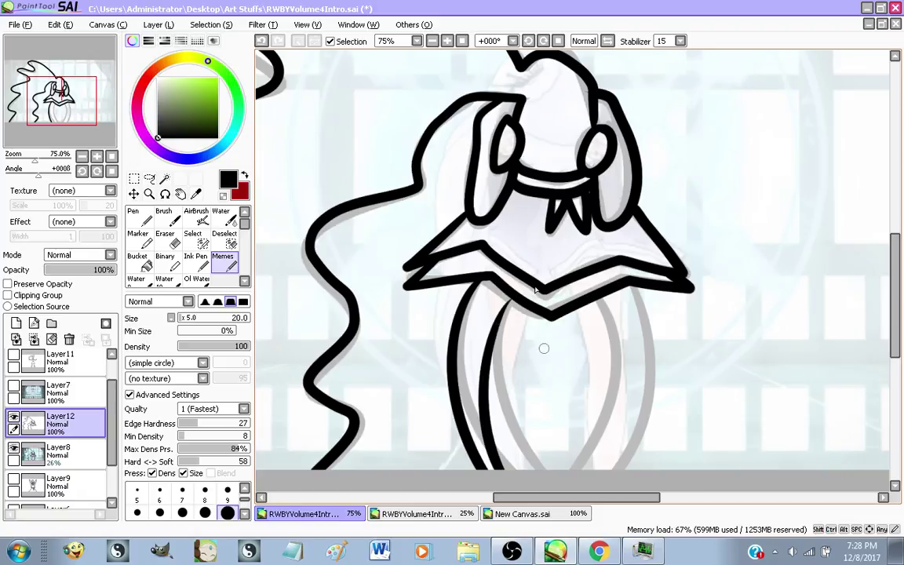
{"action": "mouse_move", "coordinate": [482, 277]}
{"action": "left_mouse_down"}
{"action": "mouse_move", "coordinate": [575, 495]}
{"action": "mouse_move", "coordinate": [560, 470]}
{"action": "mouse_move", "coordinate": [567, 480]}
{"action": "mouse_move", "coordinate": [540, 498]}
{"action": "left_mouse_up"}
{"action": "key", "text": "ctrl+z"}
{"action": "key", "text": "ctrl+z"}
{"action": "key", "text": "ctrl+z"}
Trace the four curved leg lines from the skirt to the canvas edge and try a longer, wavy-hemmed skirt across them
{"action": "mouse_move", "coordinate": [482, 279]}
{"action": "left_mouse_down"}
{"action": "mouse_move", "coordinate": [462, 411]}
{"action": "mouse_move", "coordinate": [549, 490]}
{"action": "left_mouse_up"}
{"action": "left_click_drag", "start_coordinate": [513, 303], "coordinate": [577, 521]}
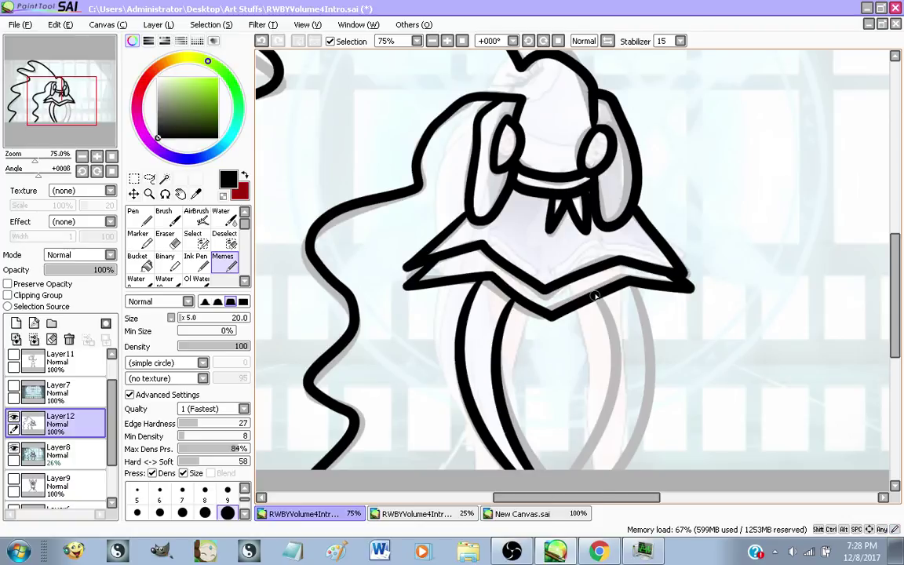
{"action": "left_click_drag", "start_coordinate": [594, 295], "coordinate": [578, 467]}
{"action": "mouse_move", "coordinate": [631, 287]}
{"action": "left_mouse_down"}
{"action": "mouse_move", "coordinate": [656, 339]}
{"action": "mouse_move", "coordinate": [596, 483]}
{"action": "left_mouse_up"}
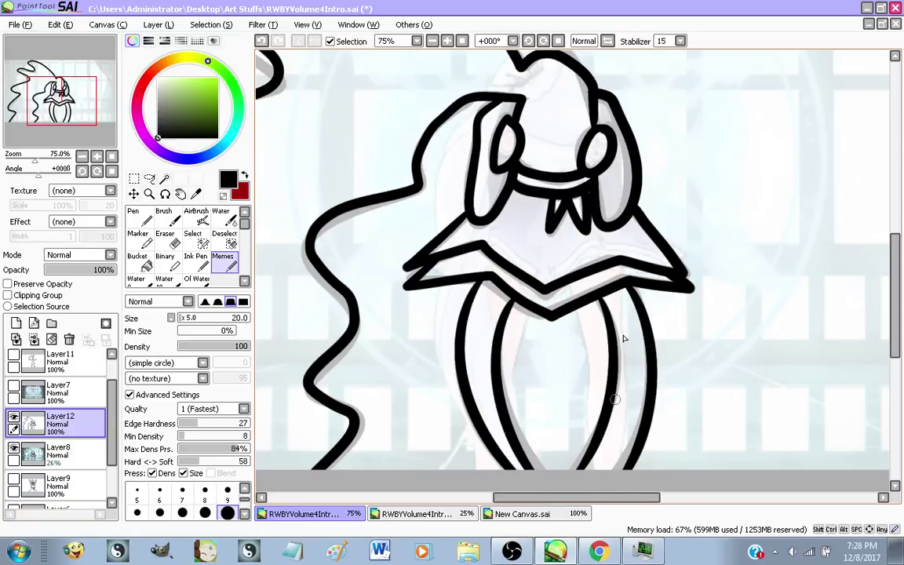
{"action": "key", "text": "ctrl+z"}
{"action": "left_click_drag", "start_coordinate": [633, 285], "coordinate": [593, 521]}
{"action": "key", "text": "ctrl+z"}
{"action": "mouse_move", "coordinate": [633, 285]}
{"action": "left_mouse_down"}
{"action": "mouse_move", "coordinate": [647, 306]}
{"action": "mouse_move", "coordinate": [575, 499]}
{"action": "left_mouse_up"}
{"action": "mouse_move", "coordinate": [438, 306]}
{"action": "left_mouse_down"}
{"action": "mouse_move", "coordinate": [428, 396]}
{"action": "mouse_move", "coordinate": [620, 355]}
{"action": "left_mouse_up"}
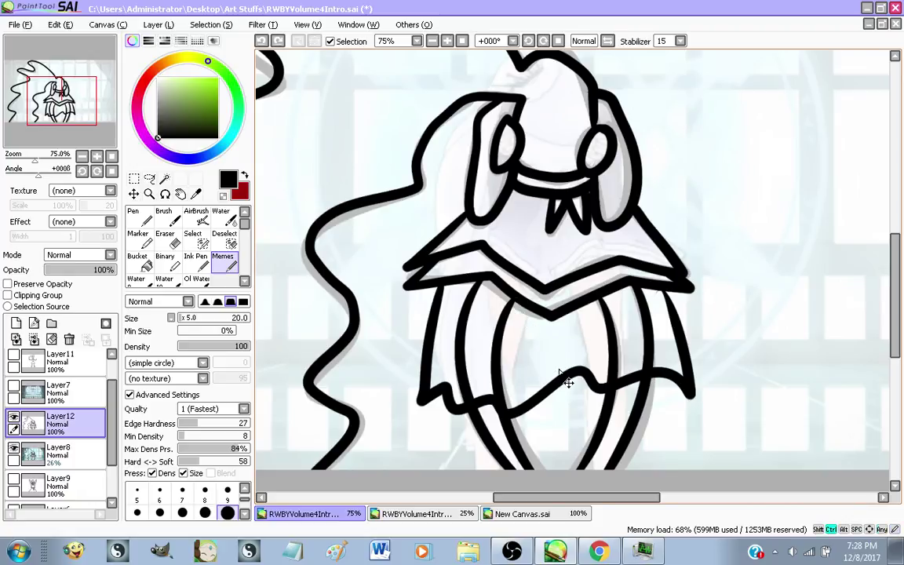
{"action": "key", "text": "ctrl+z"}
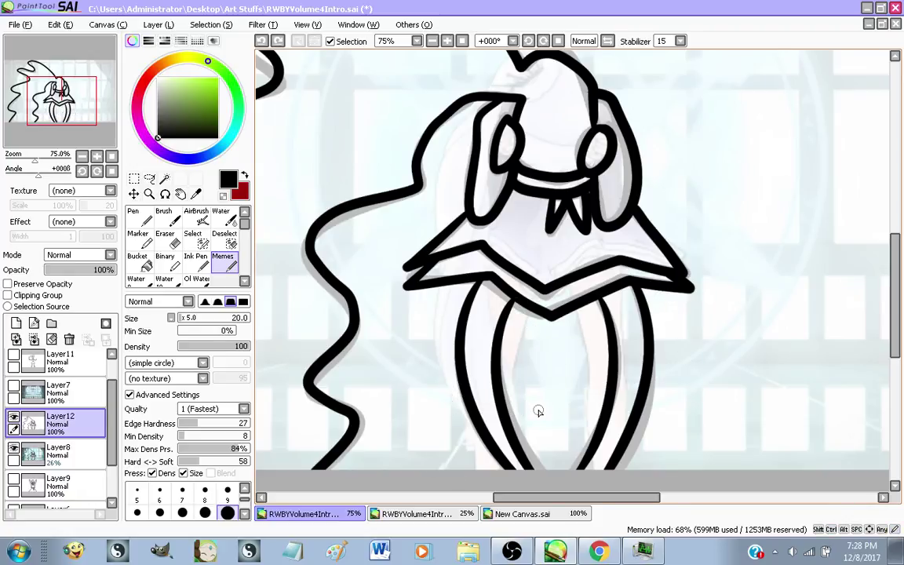
Examine the traced figure as a whole and the line work around its head up close
{"action": "scroll", "coordinate": [538, 412], "scroll_direction": "down", "scroll_amount": 1}
{"action": "scroll", "coordinate": [541, 407], "scroll_direction": "down", "scroll_amount": 1}
{"action": "scroll", "coordinate": [541, 407], "scroll_direction": "up", "scroll_amount": 1}
{"action": "scroll", "coordinate": [541, 337], "scroll_direction": "down", "scroll_amount": 1}
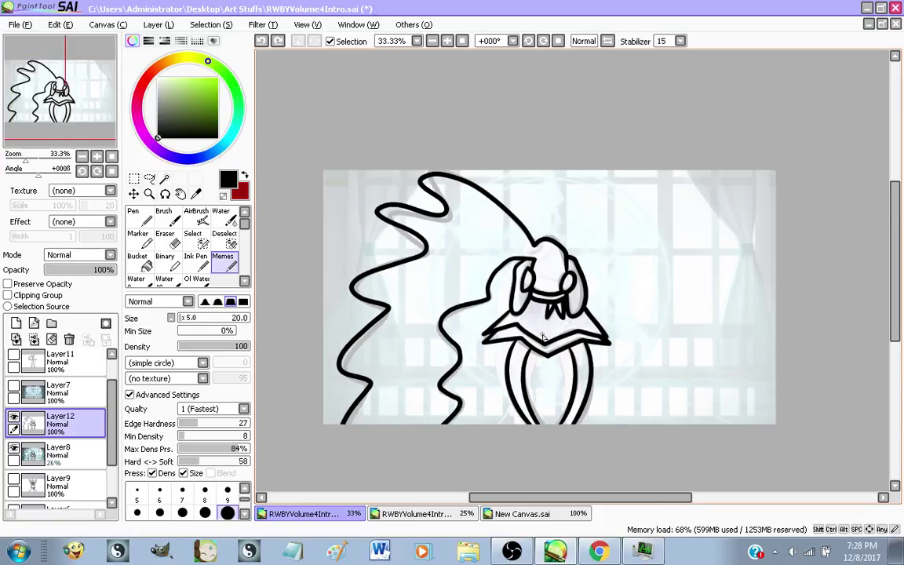
{"action": "scroll", "coordinate": [523, 366], "scroll_direction": "up", "scroll_amount": 1}
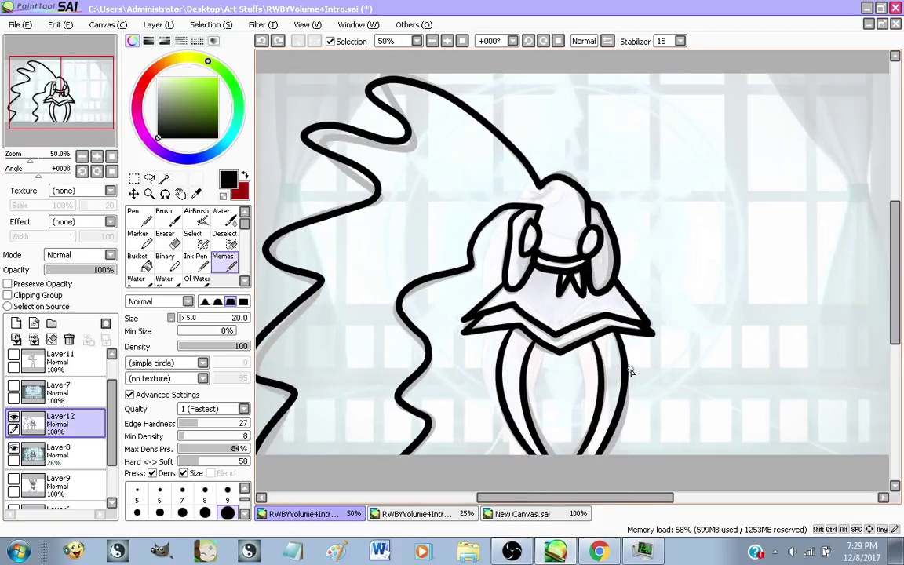
{"action": "scroll", "coordinate": [630, 371], "scroll_direction": "down", "scroll_amount": 1}
{"action": "scroll", "coordinate": [522, 145], "scroll_direction": "up", "scroll_amount": 5}
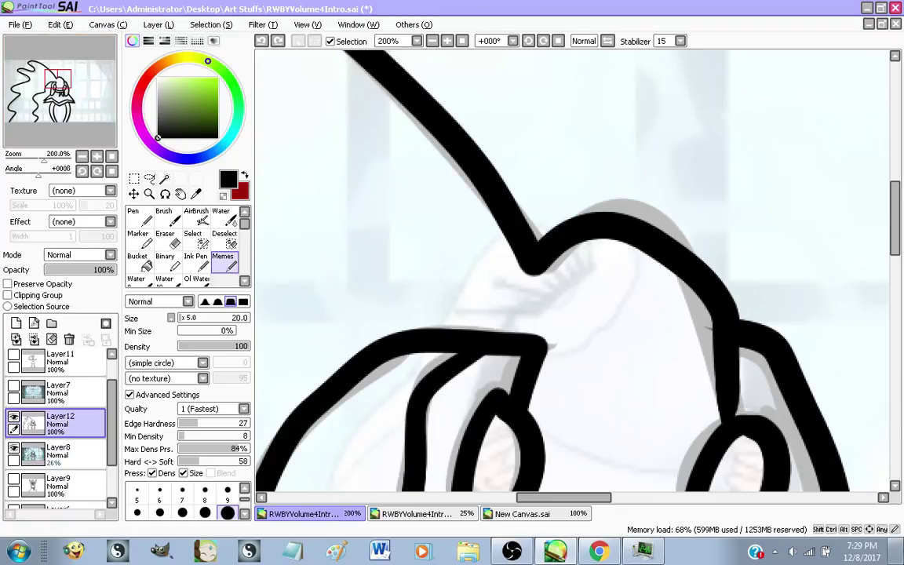
{"action": "scroll", "coordinate": [539, 141], "scroll_direction": "down", "scroll_amount": 6}
{"action": "scroll", "coordinate": [541, 222], "scroll_direction": "up", "scroll_amount": 1}
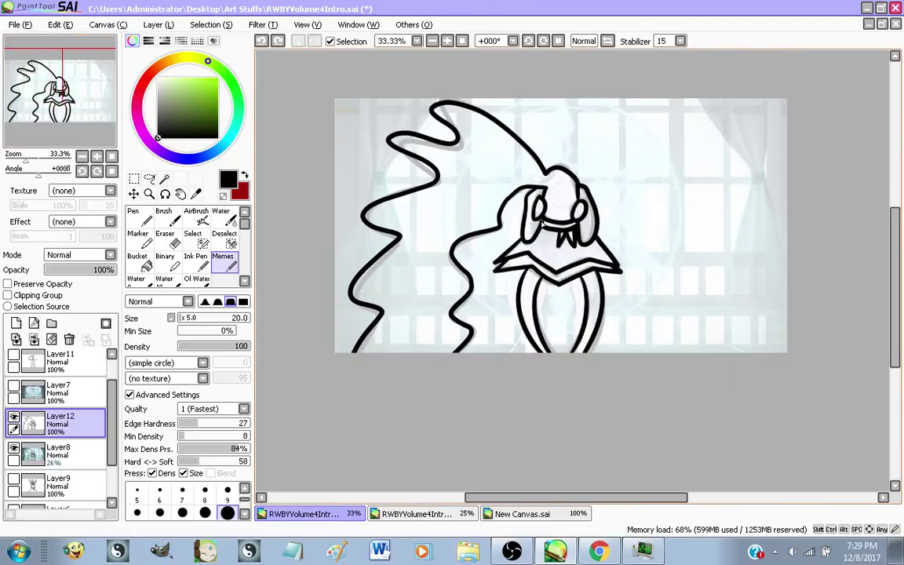
Delete the faded reference Layer8 and the hidden reference Layer7
{"action": "left_click", "coordinate": [76, 449]}
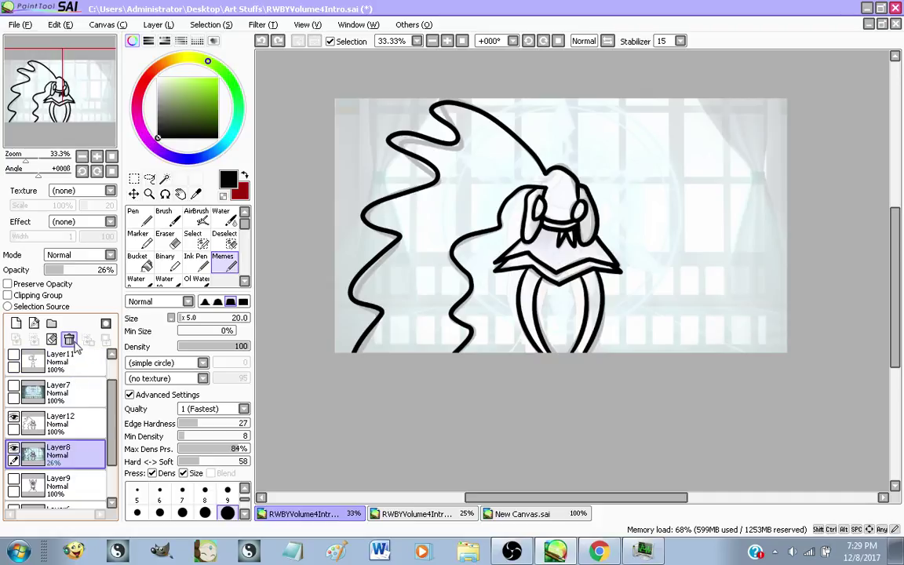
{"action": "left_click", "coordinate": [71, 340]}
{"action": "left_click", "coordinate": [76, 386]}
{"action": "left_click", "coordinate": [69, 338]}
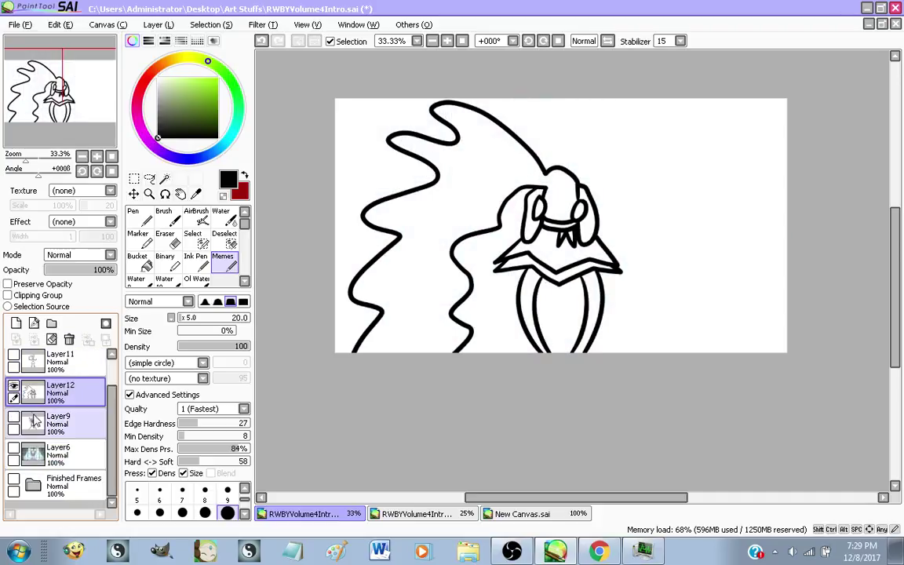
Check the contents of Layer9 and Layer6, hide Layer12, and view Layer9's winged figure on its own
{"action": "left_click", "coordinate": [14, 421]}
{"action": "left_click", "coordinate": [13, 421]}
{"action": "left_click", "coordinate": [14, 448]}
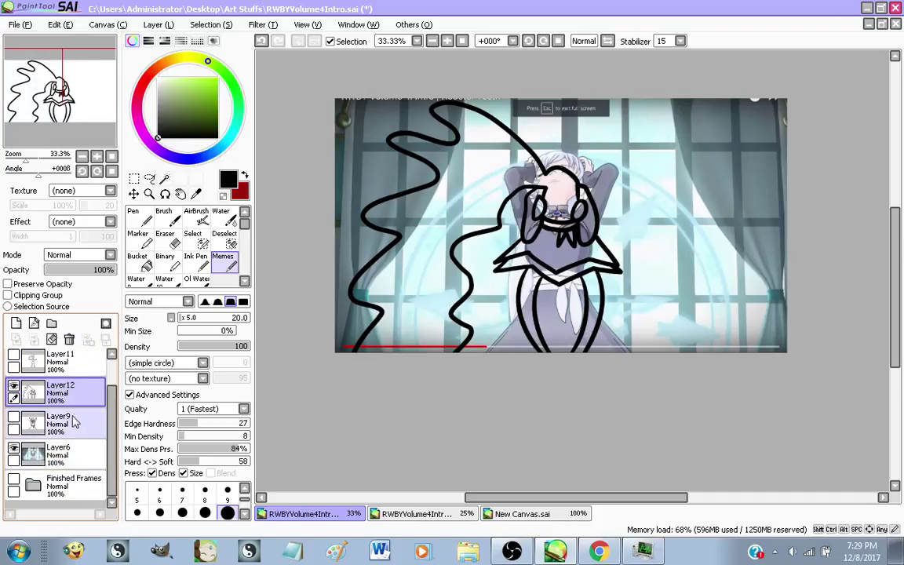
{"action": "left_click", "coordinate": [13, 448]}
{"action": "left_click", "coordinate": [14, 385]}
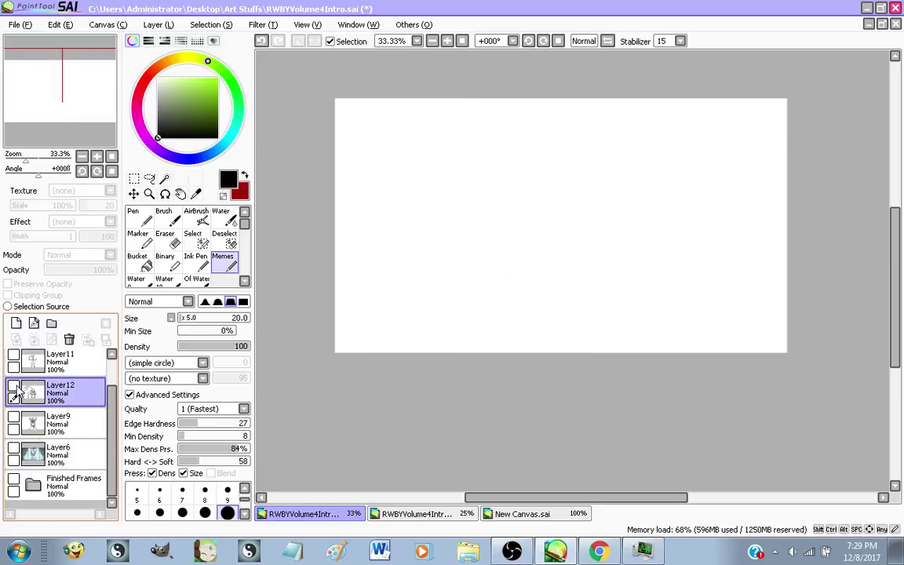
{"action": "left_click", "coordinate": [14, 411]}
{"action": "left_click", "coordinate": [14, 418]}
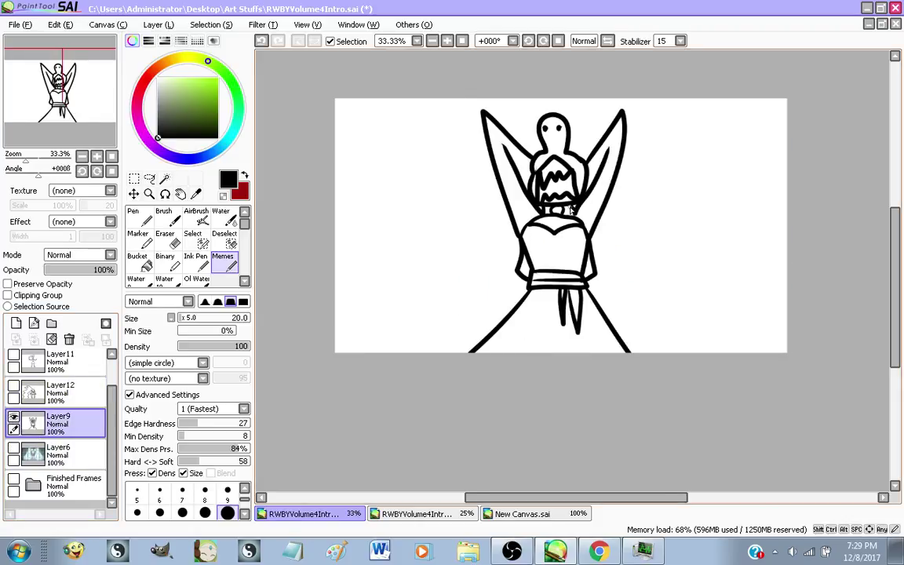
{"action": "scroll", "coordinate": [568, 206], "scroll_direction": "up", "scroll_amount": 1}
{"action": "key", "text": "ctrl+minus"}
{"action": "key", "text": "ctrl+plus"}
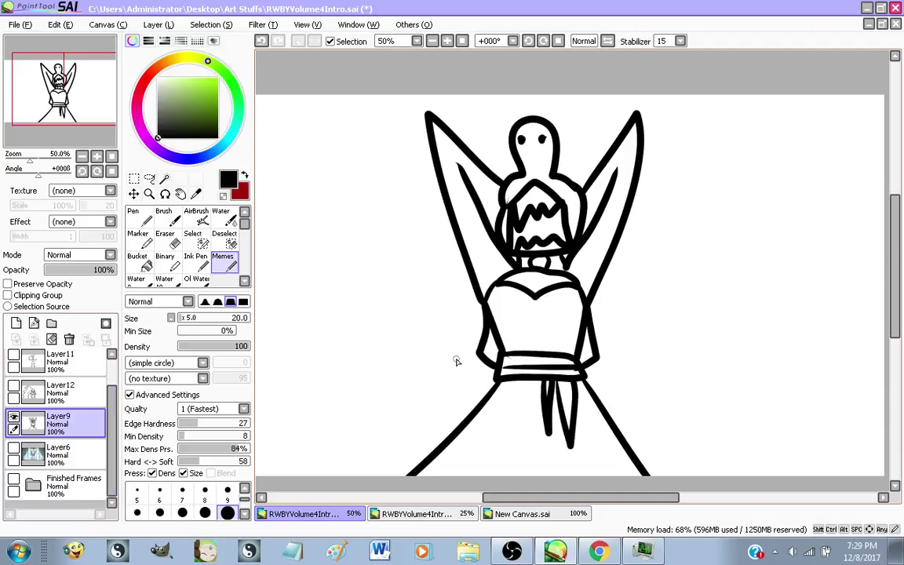
Hide Layer9, review Layer12's drawing alone, and leave only Layer11's ice-cream-headed figure visible
{"action": "left_click", "coordinate": [13, 417]}
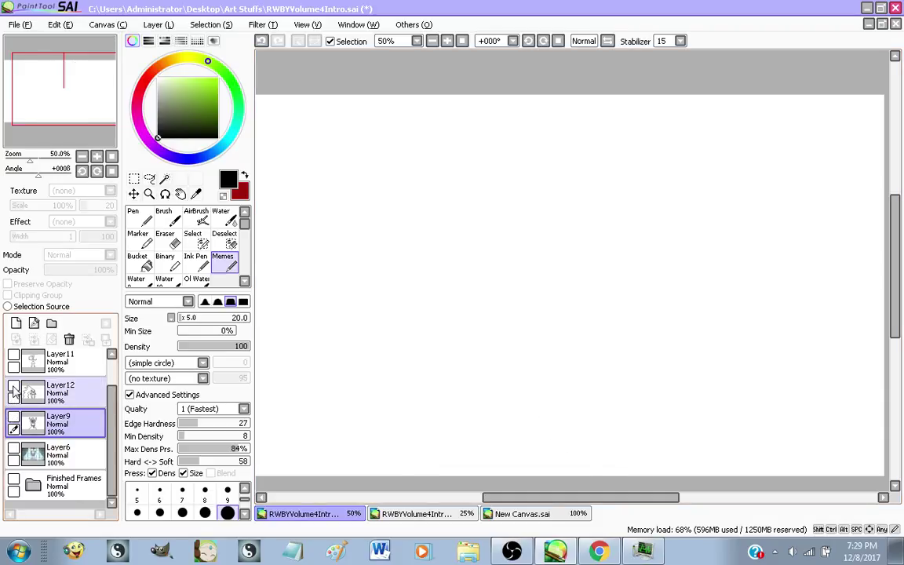
{"action": "left_click", "coordinate": [14, 386]}
{"action": "scroll", "coordinate": [29, 420], "scroll_direction": "up", "scroll_amount": 1}
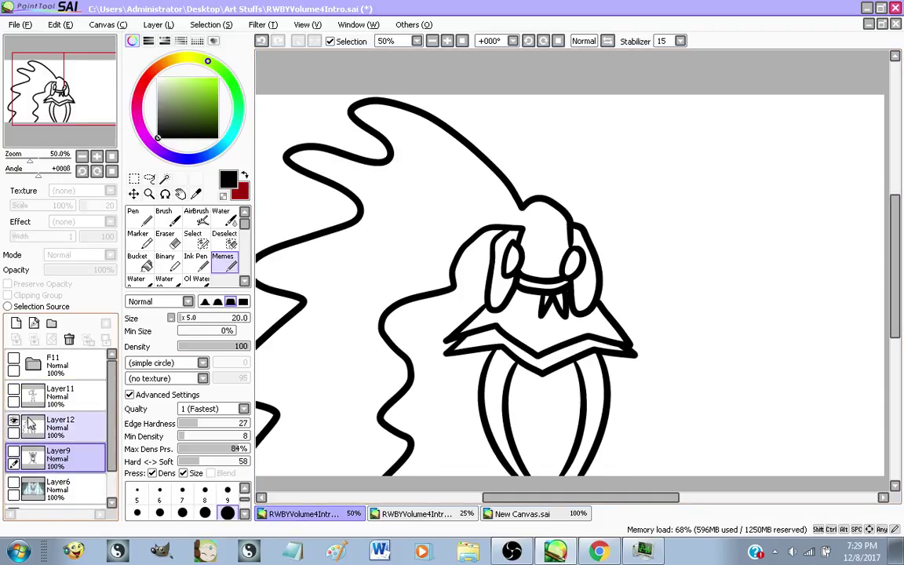
{"action": "left_click", "coordinate": [14, 420]}
{"action": "left_click", "coordinate": [13, 389]}
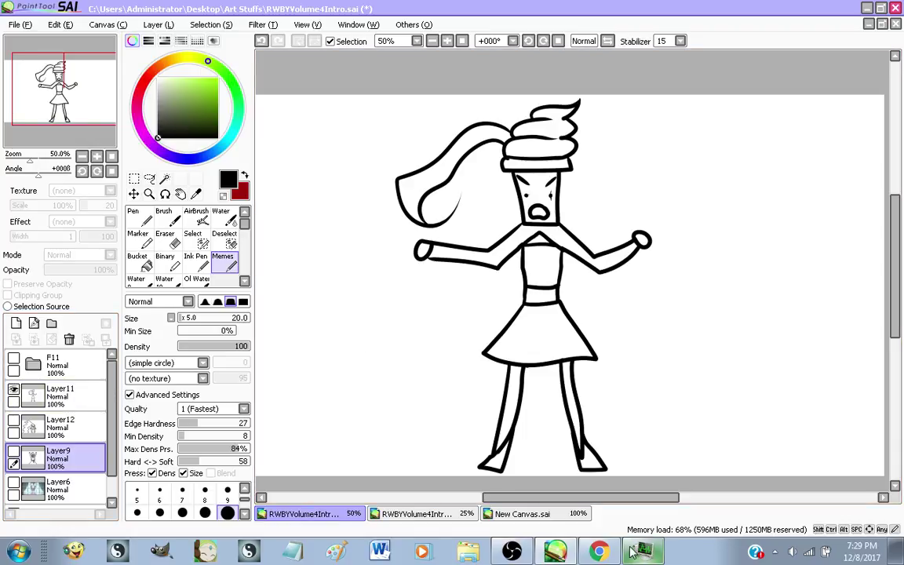
Switch to Chrome, read the recent messages in the YouTube live chat, and return to PaintTool SAI
{"action": "left_click", "coordinate": [598, 551]}
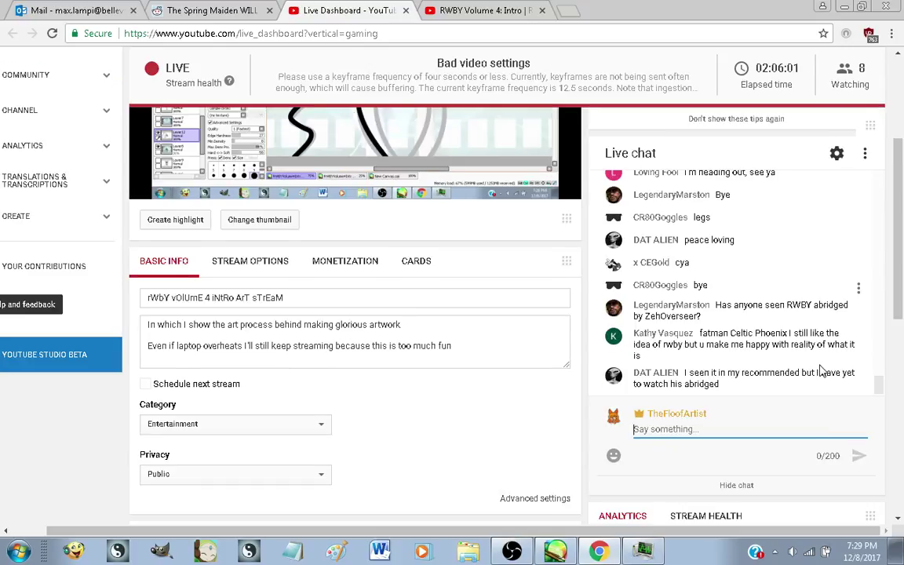
{"action": "scroll", "coordinate": [700, 418], "scroll_direction": "up", "scroll_amount": 1}
{"action": "scroll", "coordinate": [701, 416], "scroll_direction": "up", "scroll_amount": 3}
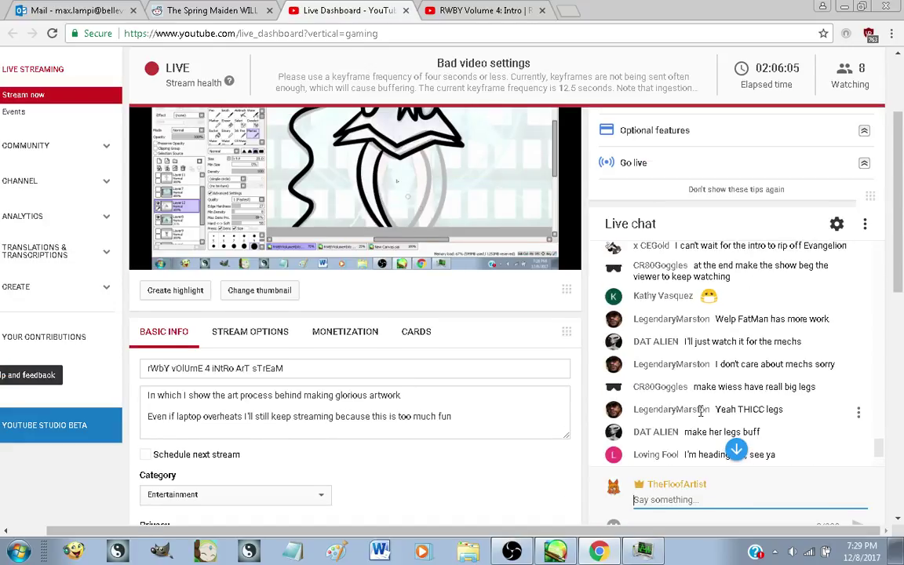
{"action": "scroll", "coordinate": [700, 410], "scroll_direction": "up", "scroll_amount": 1}
{"action": "scroll", "coordinate": [700, 410], "scroll_direction": "down", "scroll_amount": 2}
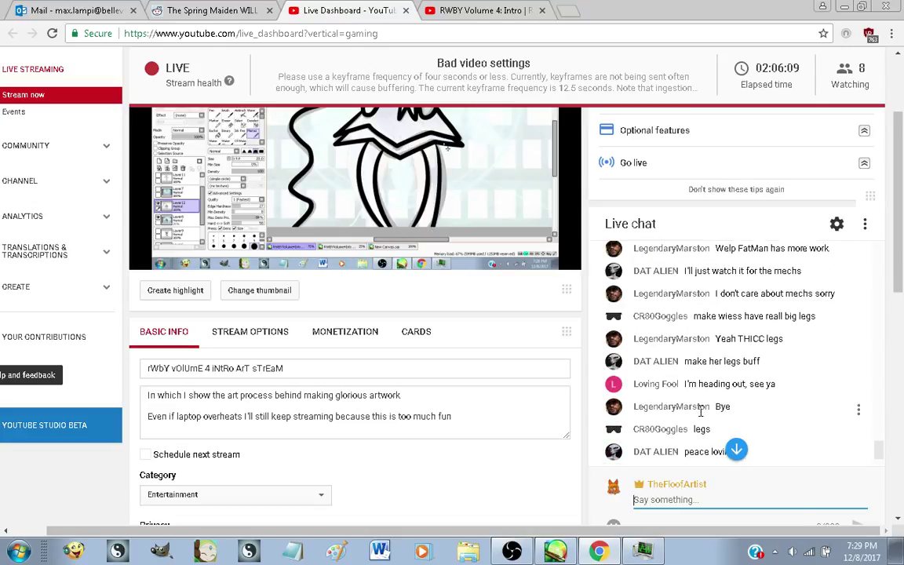
{"action": "scroll", "coordinate": [700, 410], "scroll_direction": "down", "scroll_amount": 3}
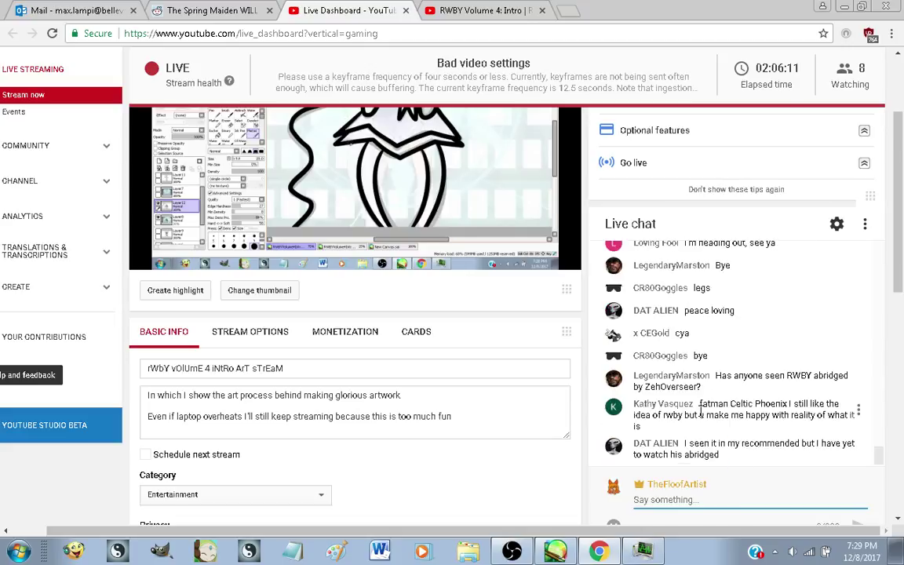
{"action": "scroll", "coordinate": [701, 410], "scroll_direction": "down", "scroll_amount": 1}
{"action": "scroll", "coordinate": [589, 437], "scroll_direction": "up", "scroll_amount": 1}
{"action": "left_click", "coordinate": [555, 551]}
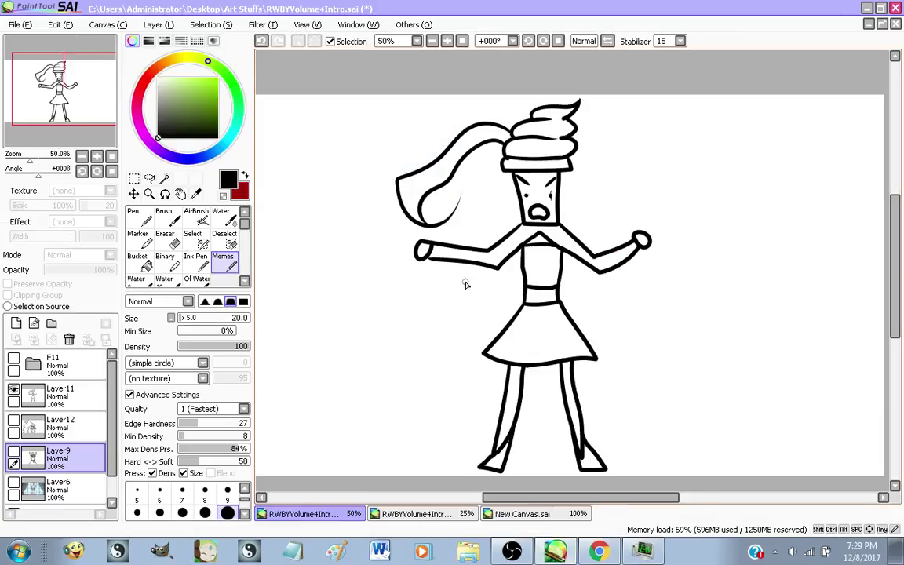
Show Layer12, undo the deletions of Layer7 and Layer8, and undo all of Layer12's leg strokes
{"action": "scroll", "coordinate": [461, 254], "scroll_direction": "down", "scroll_amount": 1}
{"action": "scroll", "coordinate": [410, 403], "scroll_direction": "up", "scroll_amount": 1}
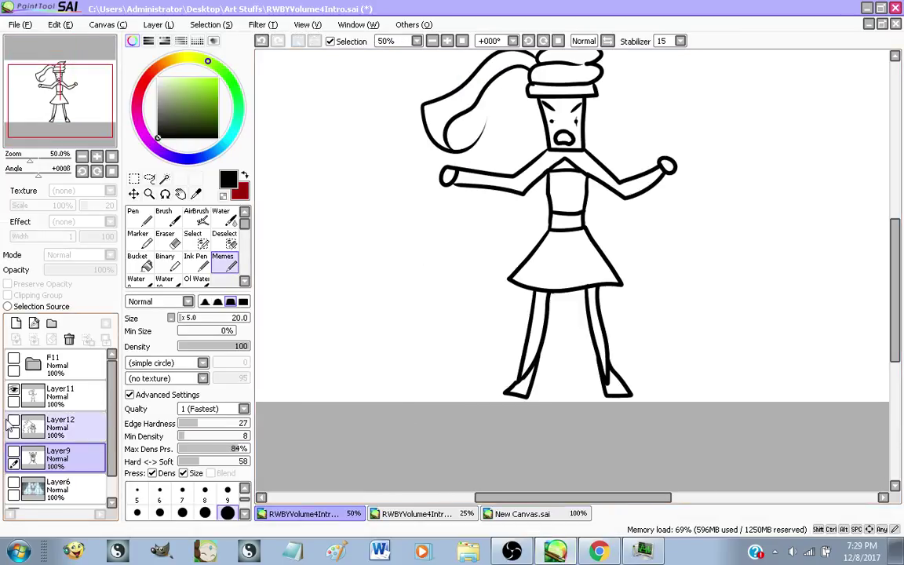
{"action": "left_click", "coordinate": [13, 421]}
{"action": "key", "text": "ctrl+z"}
{"action": "key", "text": "ctrl+z"}
{"action": "key", "text": "ctrl+z"}
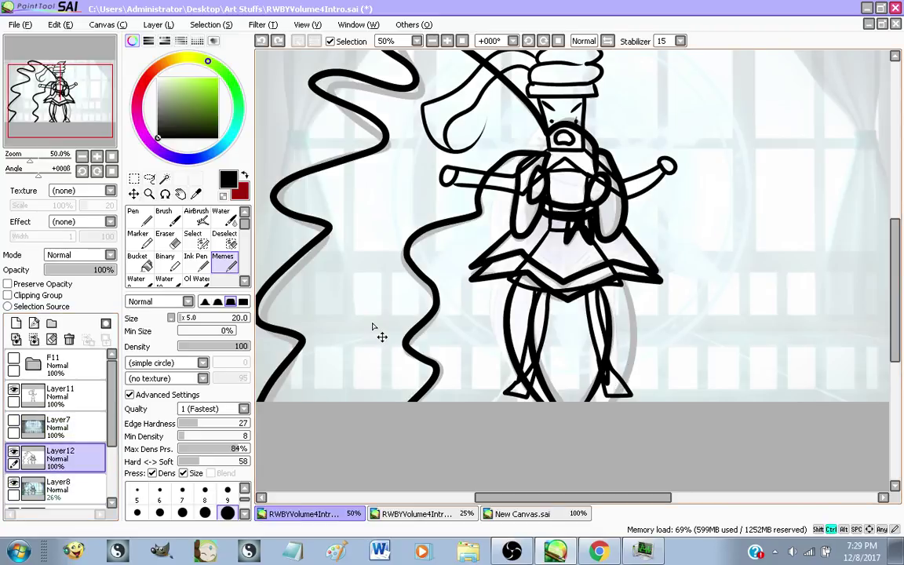
{"action": "key", "text": "ctrl+z"}
{"action": "key", "text": "ctrl+z"}
{"action": "key", "text": "ctrl+z"}
{"action": "key", "text": "ctrl+y"}
{"action": "key", "text": "ctrl+y"}
{"action": "key", "text": "ctrl+y"}
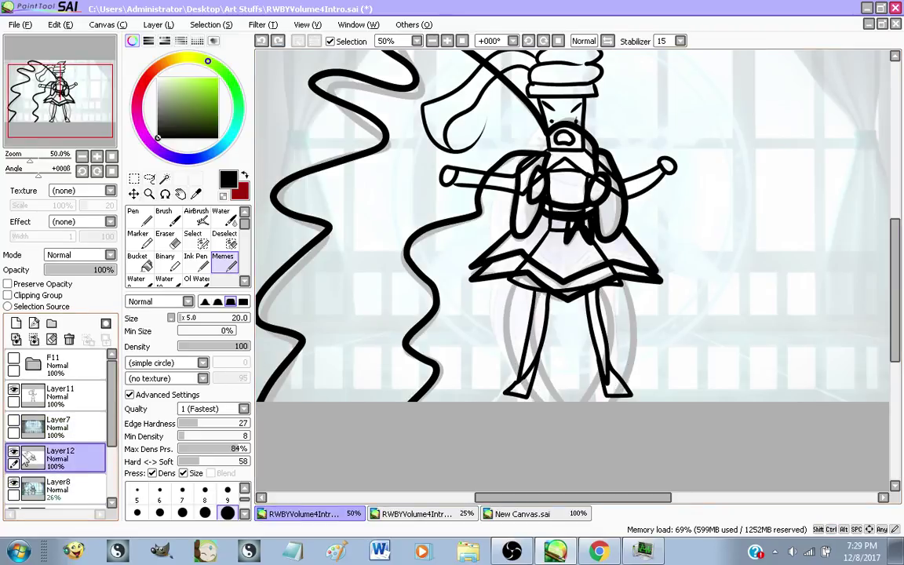
Check Layer9's contents, hide Layer8 and Layer11 so only Layer12's wavy-haired figure shows, and make Layer12 the active layer
{"action": "scroll", "coordinate": [28, 469], "scroll_direction": "down", "scroll_amount": 2}
{"action": "left_click", "coordinate": [14, 468]}
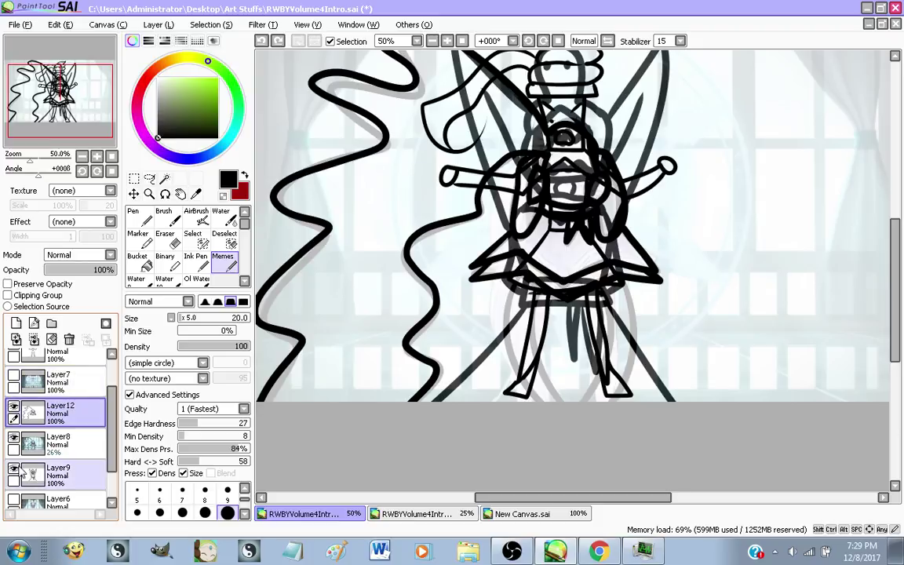
{"action": "left_click", "coordinate": [14, 468]}
{"action": "left_click", "coordinate": [14, 437]}
{"action": "left_click", "coordinate": [59, 383]}
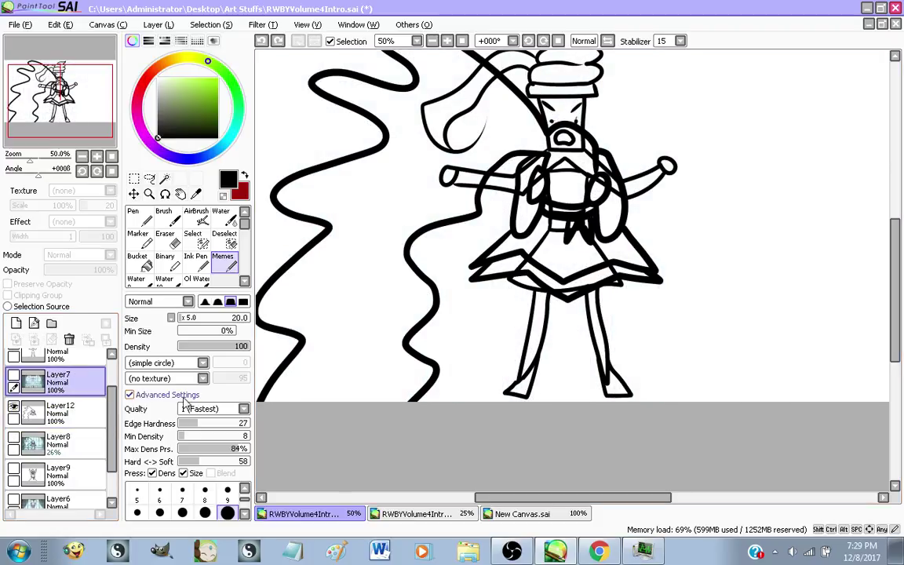
{"action": "left_click", "coordinate": [14, 406]}
{"action": "left_click", "coordinate": [13, 407]}
{"action": "scroll", "coordinate": [14, 383], "scroll_direction": "up", "scroll_amount": 2}
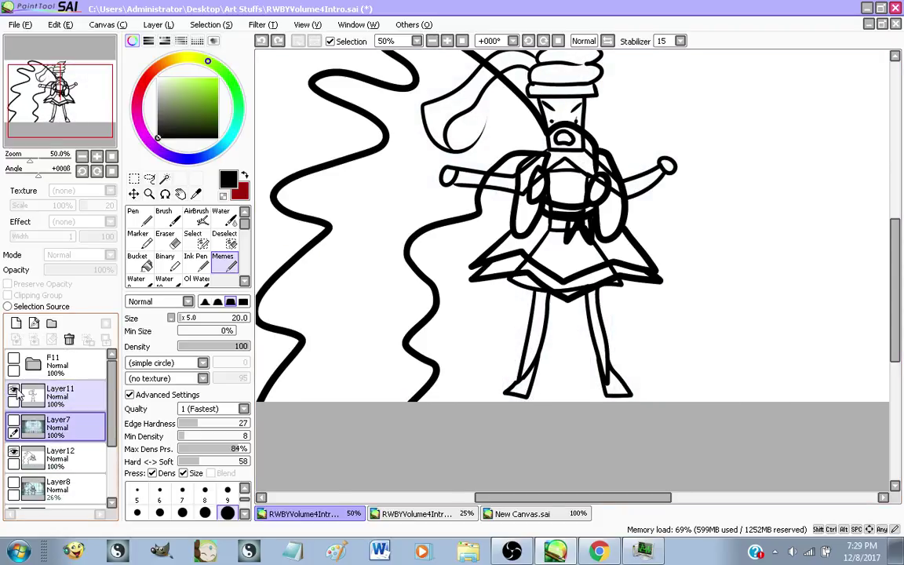
{"action": "left_click", "coordinate": [15, 390]}
{"action": "left_click", "coordinate": [78, 459]}
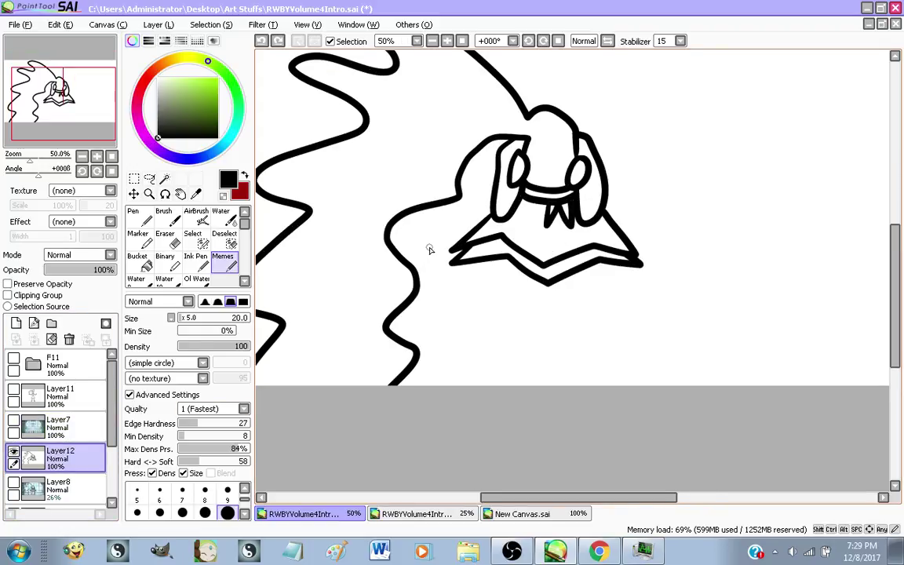
Show Layer8's faint reference and draw two thick, bulging legs on Layer12, running from the skirt hem to the canvas's lower edge
{"action": "left_click", "coordinate": [16, 483]}
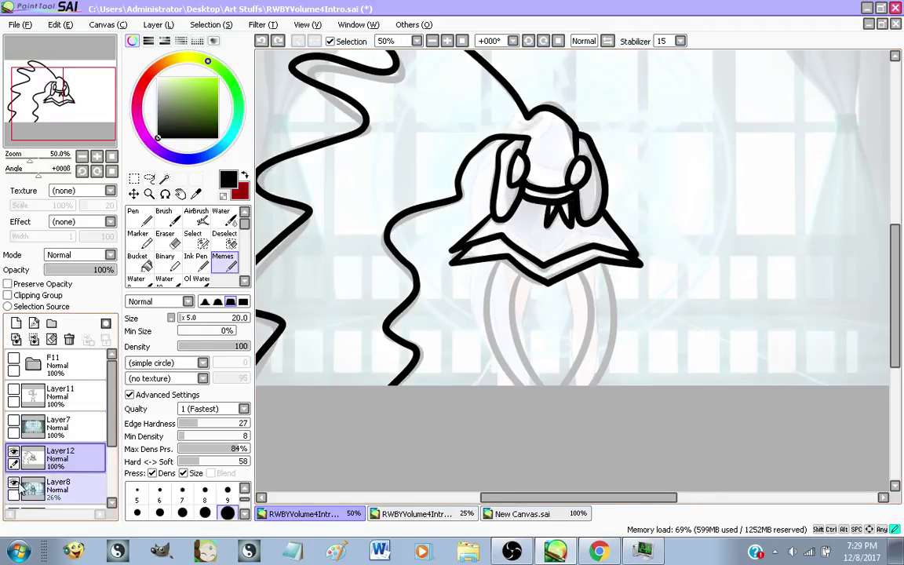
{"action": "left_click", "coordinate": [16, 483]}
{"action": "left_click", "coordinate": [14, 488]}
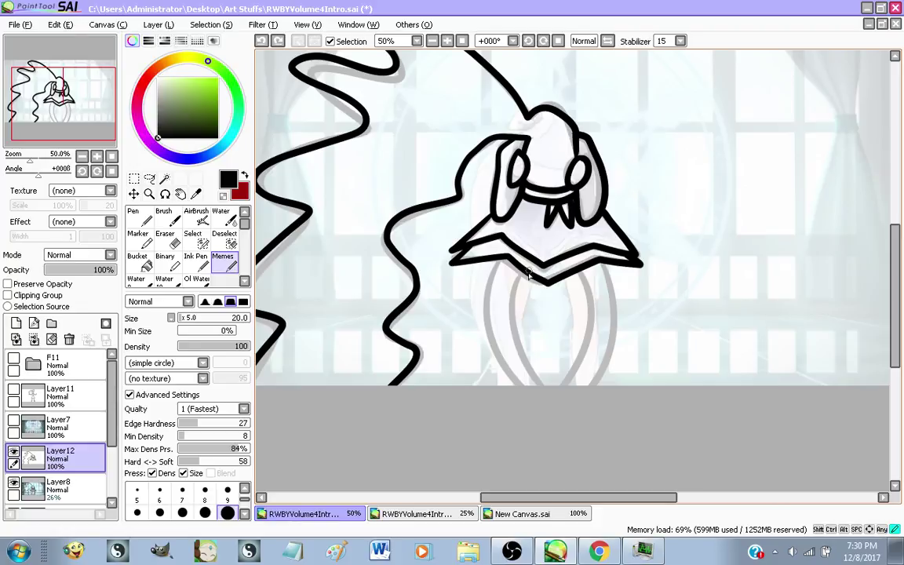
{"action": "mouse_move", "coordinate": [529, 273]}
{"action": "left_mouse_down"}
{"action": "mouse_move", "coordinate": [518, 337]}
{"action": "mouse_move", "coordinate": [525, 369]}
{"action": "left_mouse_up"}
{"action": "key", "text": "ctrl+z"}
{"action": "left_click_drag", "start_coordinate": [469, 288], "coordinate": [480, 386]}
{"action": "mouse_move", "coordinate": [533, 275]}
{"action": "left_mouse_down"}
{"action": "mouse_move", "coordinate": [521, 340]}
{"action": "mouse_move", "coordinate": [536, 386]}
{"action": "left_mouse_up"}
{"action": "left_click_drag", "start_coordinate": [558, 281], "coordinate": [564, 384]}
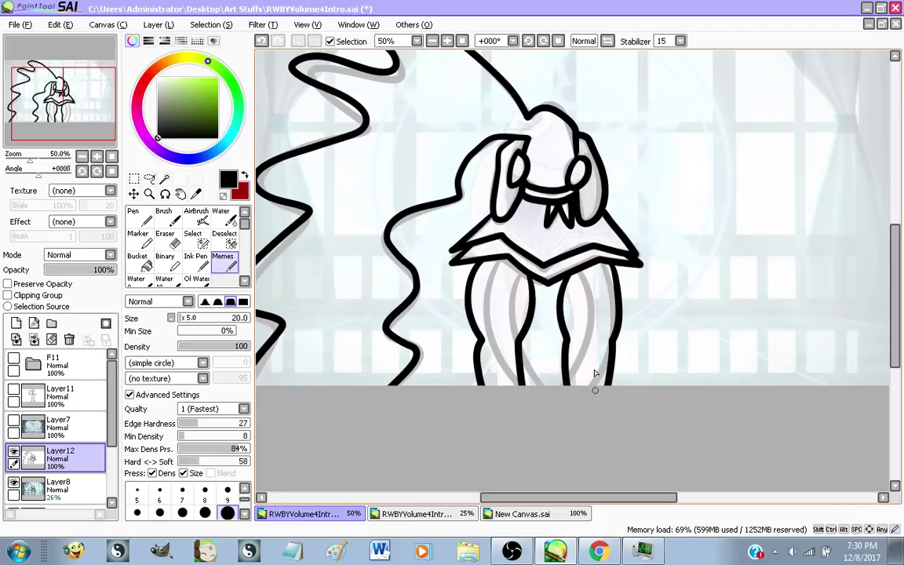
{"action": "left_click_drag", "start_coordinate": [609, 271], "coordinate": [612, 388]}
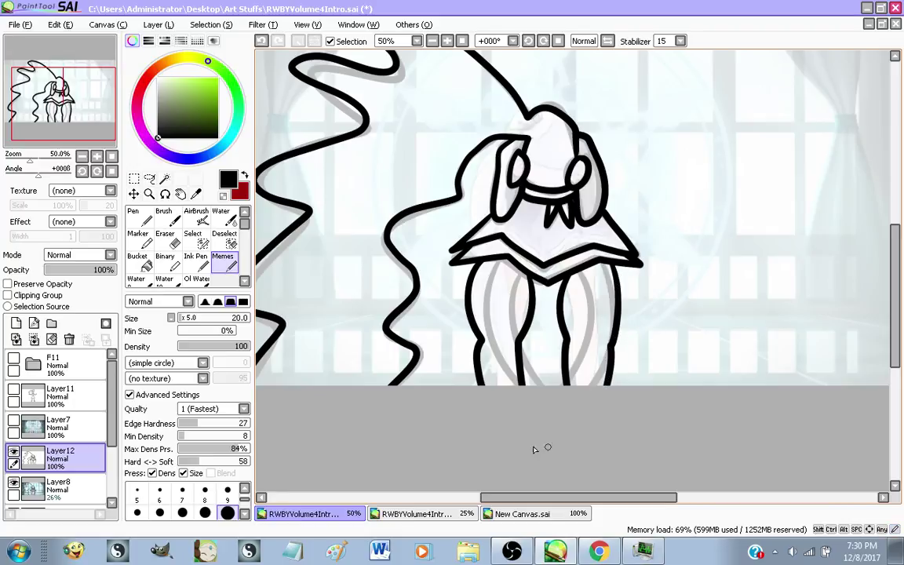
Examine the new legs up close and against the whole wavy-haired figure
{"action": "scroll", "coordinate": [522, 400], "scroll_direction": "up", "scroll_amount": 1}
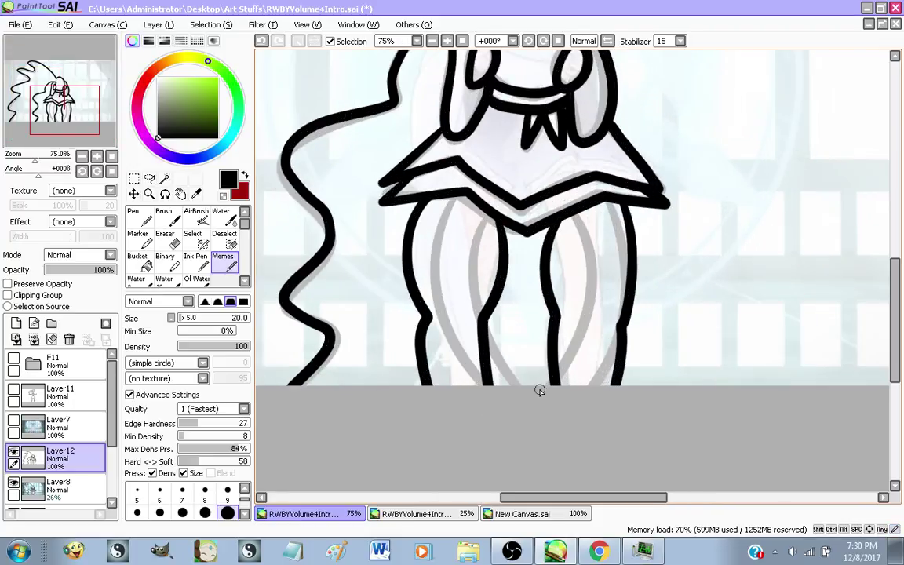
{"action": "scroll", "coordinate": [540, 390], "scroll_direction": "down", "scroll_amount": 1}
{"action": "scroll", "coordinate": [542, 358], "scroll_direction": "down", "scroll_amount": 1}
{"action": "scroll", "coordinate": [524, 328], "scroll_direction": "up", "scroll_amount": 1}
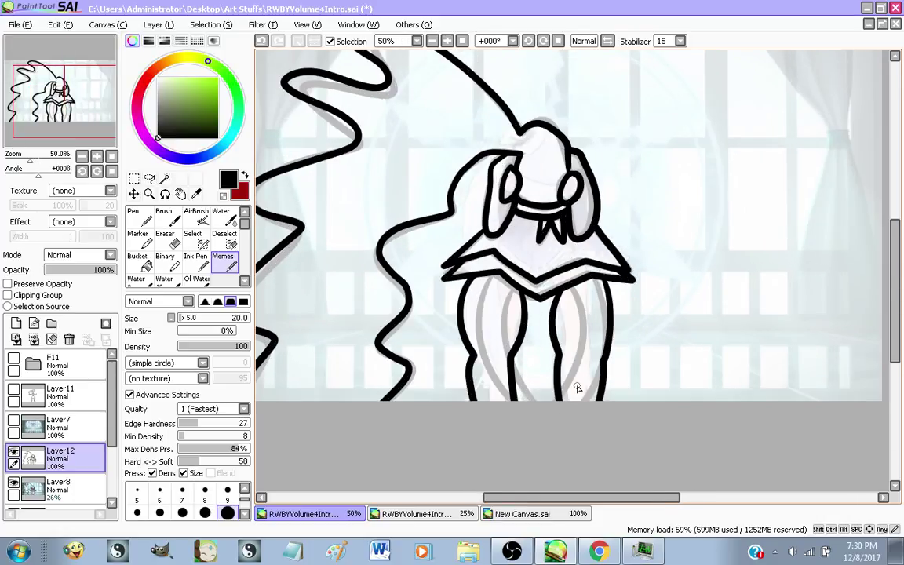
{"action": "scroll", "coordinate": [576, 388], "scroll_direction": "down", "scroll_amount": 1}
{"action": "scroll", "coordinate": [541, 351], "scroll_direction": "up", "scroll_amount": 1}
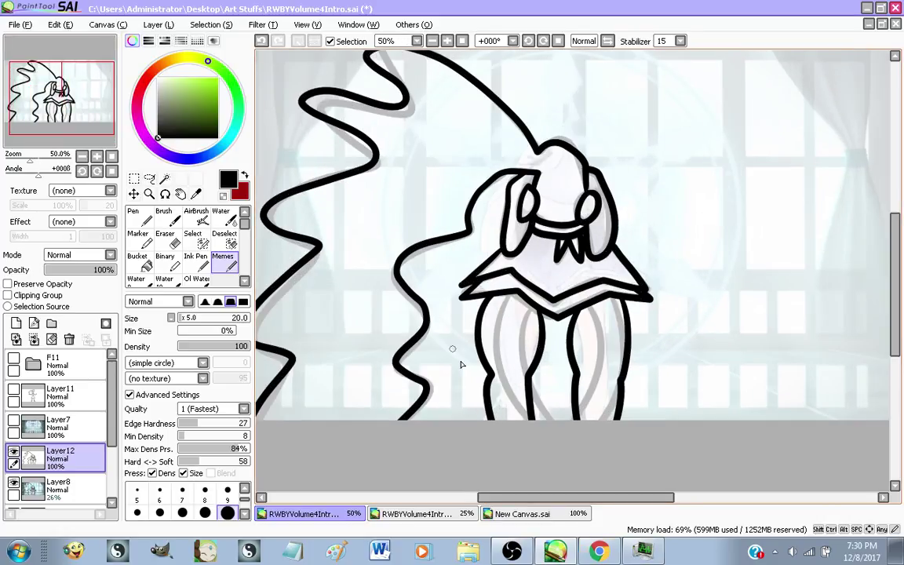
{"action": "scroll", "coordinate": [463, 337], "scroll_direction": "down", "scroll_amount": 1}
{"action": "scroll", "coordinate": [486, 376], "scroll_direction": "up", "scroll_amount": 1}
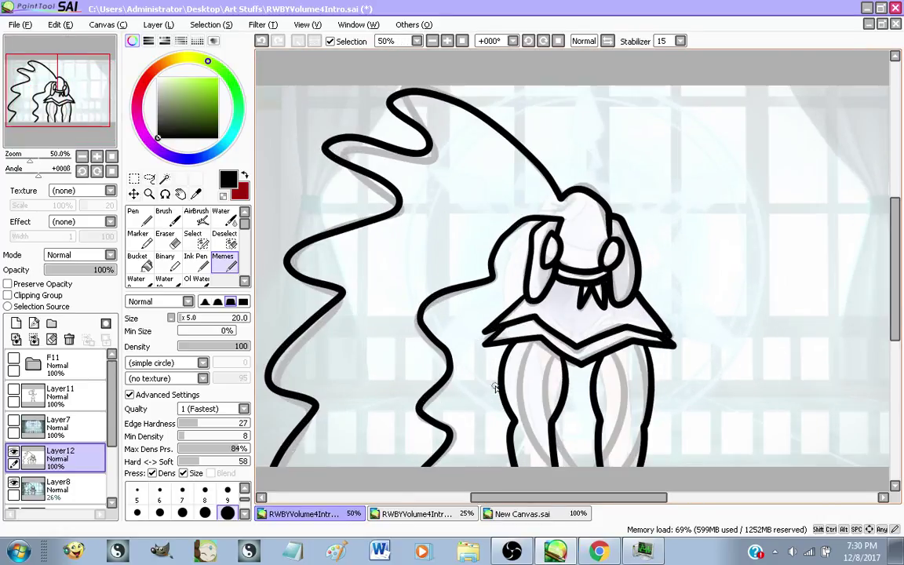
Switch to Chrome, read the YouTube live chat, post "Extra THICC", and return to PaintTool SAI
{"action": "left_click", "coordinate": [598, 552]}
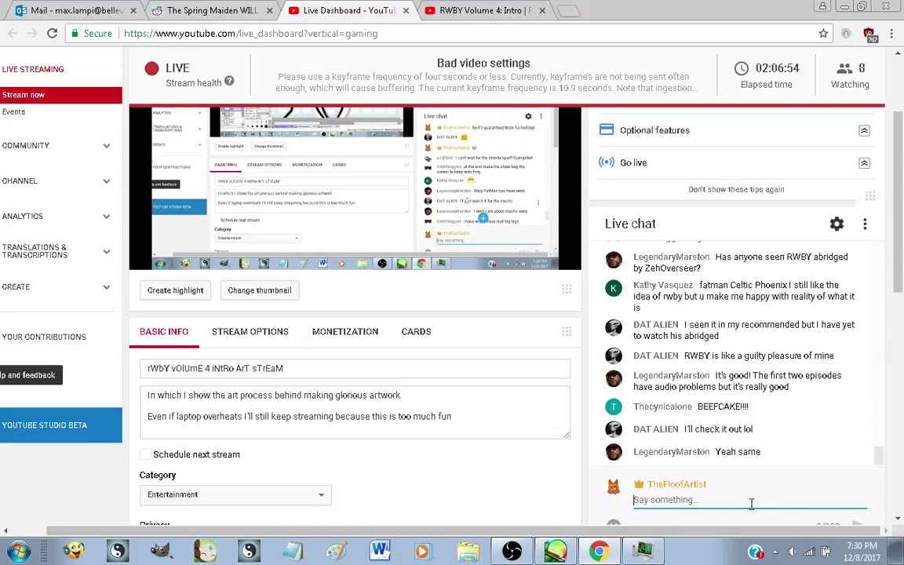
{"action": "key", "text": "alt+Tab"}
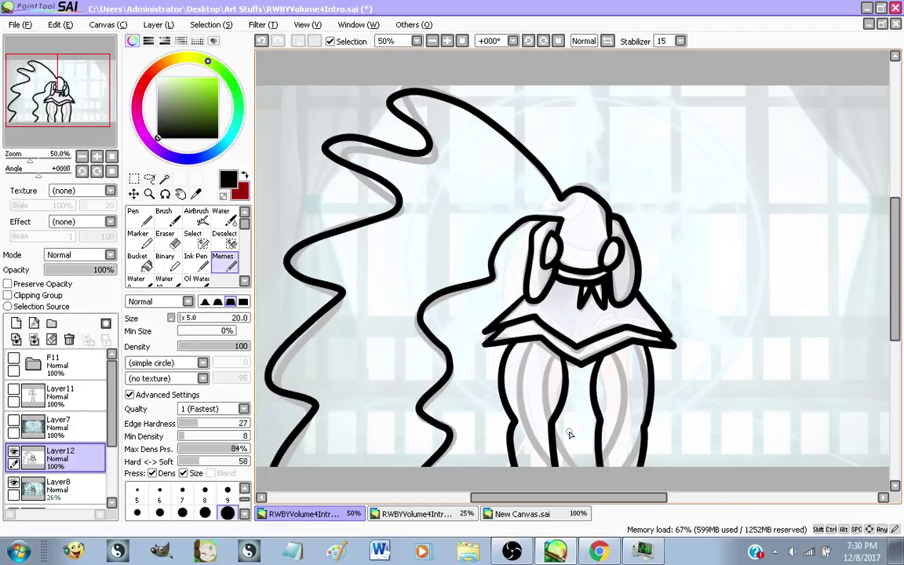
{"action": "left_click", "coordinate": [596, 552]}
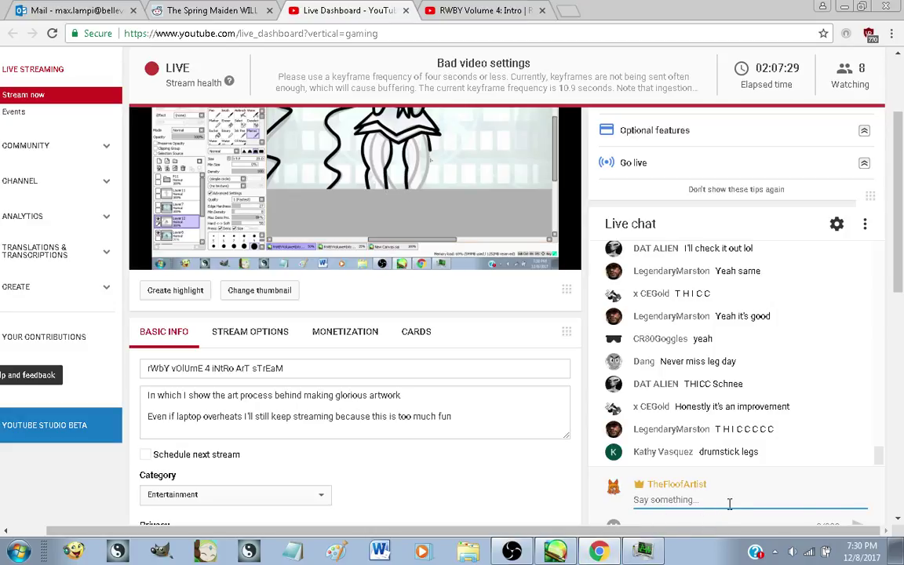
{"action": "type", "text": "Extra THICC"}
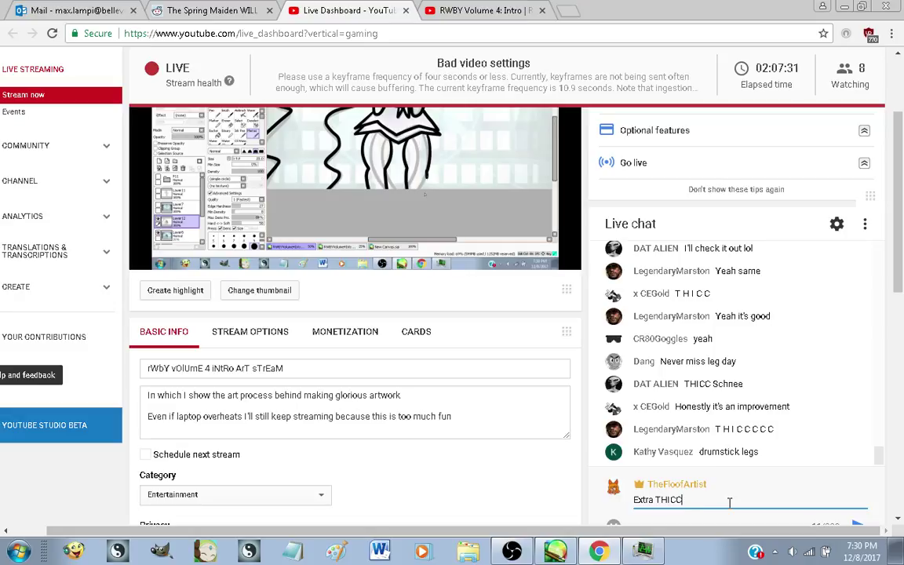
{"action": "key", "text": "Return"}
{"action": "scroll", "coordinate": [794, 389], "scroll_direction": "up", "scroll_amount": 3}
{"action": "scroll", "coordinate": [797, 384], "scroll_direction": "down", "scroll_amount": 6}
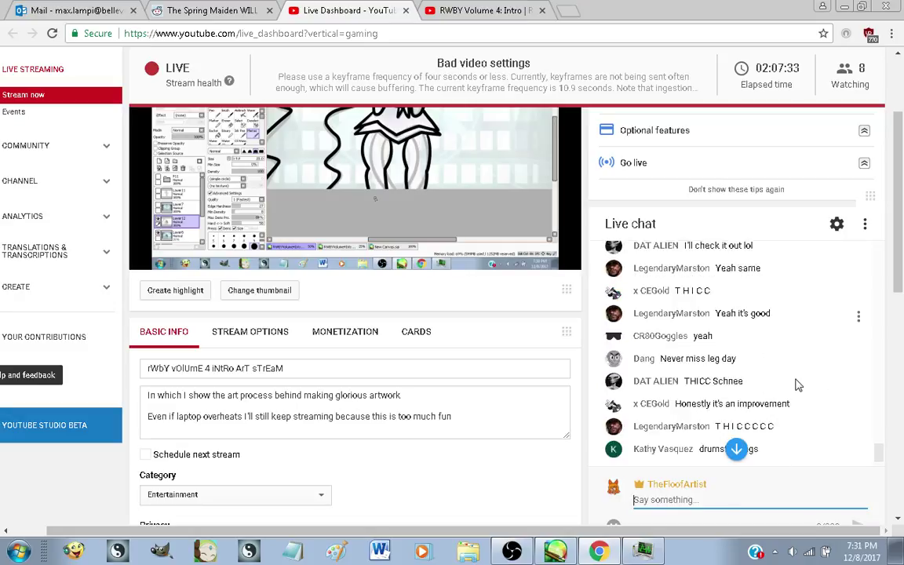
{"action": "scroll", "coordinate": [584, 357], "scroll_direction": "up", "scroll_amount": 2}
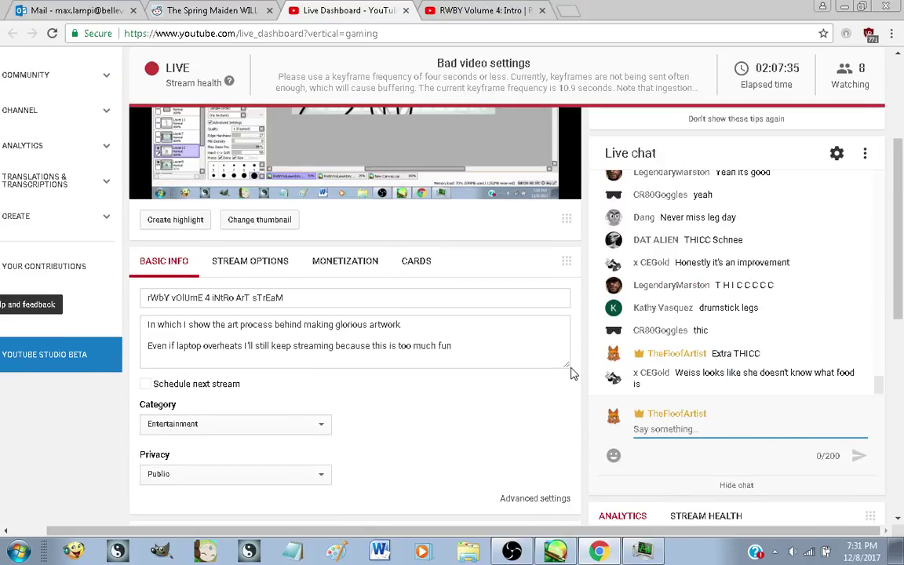
{"action": "left_click", "coordinate": [555, 552]}
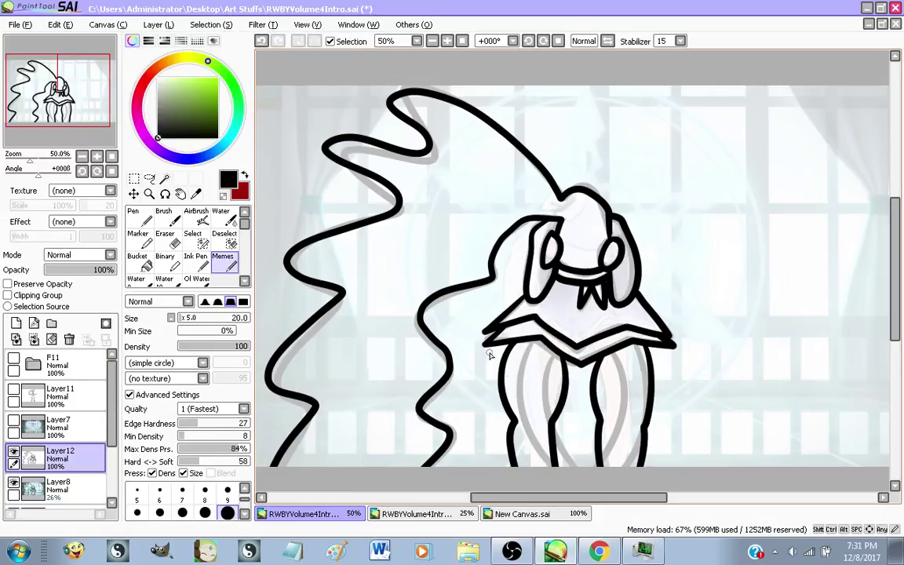
Delete Layer7 and Layer8, and look over Layer12's finished line drawing without the reference
{"action": "scroll", "coordinate": [487, 347], "scroll_direction": "down", "scroll_amount": 1}
{"action": "scroll", "coordinate": [514, 353], "scroll_direction": "up", "scroll_amount": 1}
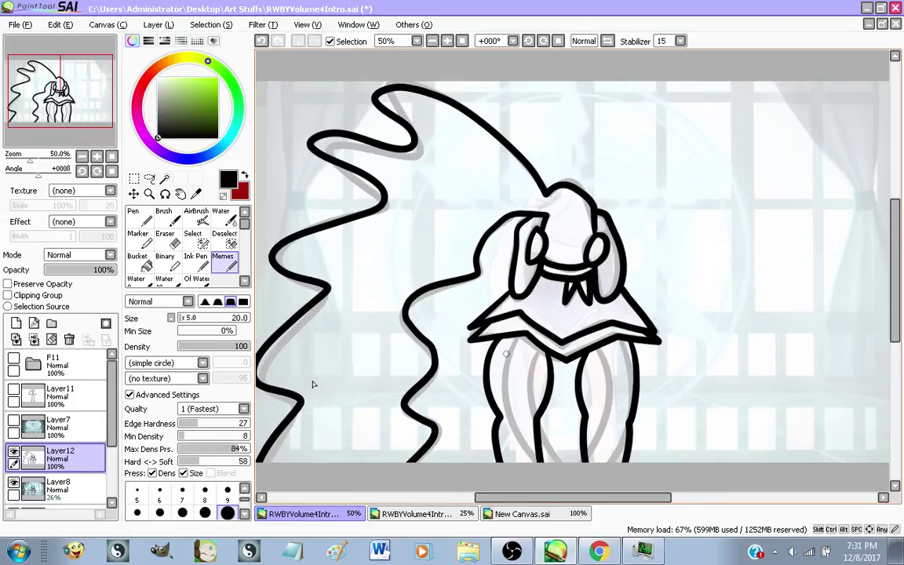
{"action": "left_click", "coordinate": [87, 436]}
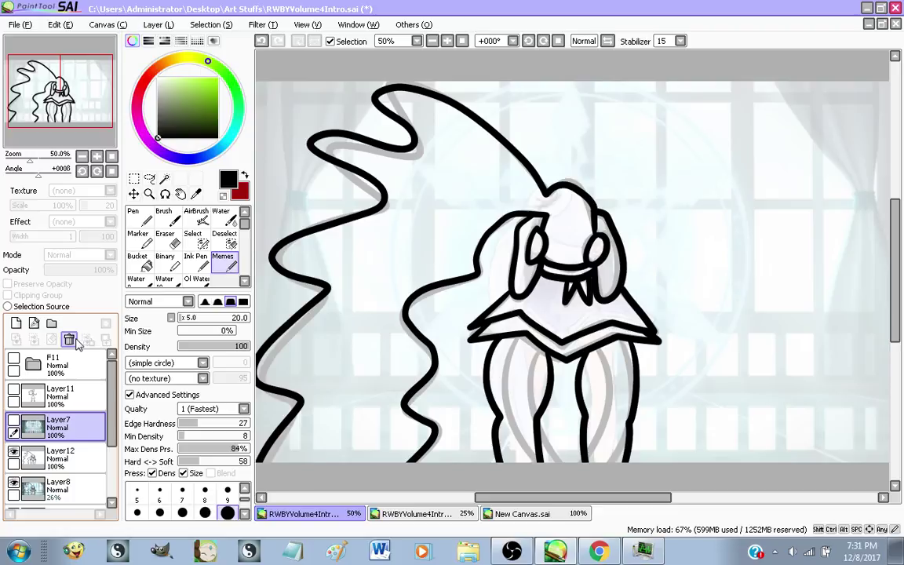
{"action": "left_click", "coordinate": [73, 339]}
{"action": "left_click", "coordinate": [77, 461]}
{"action": "left_click", "coordinate": [66, 341]}
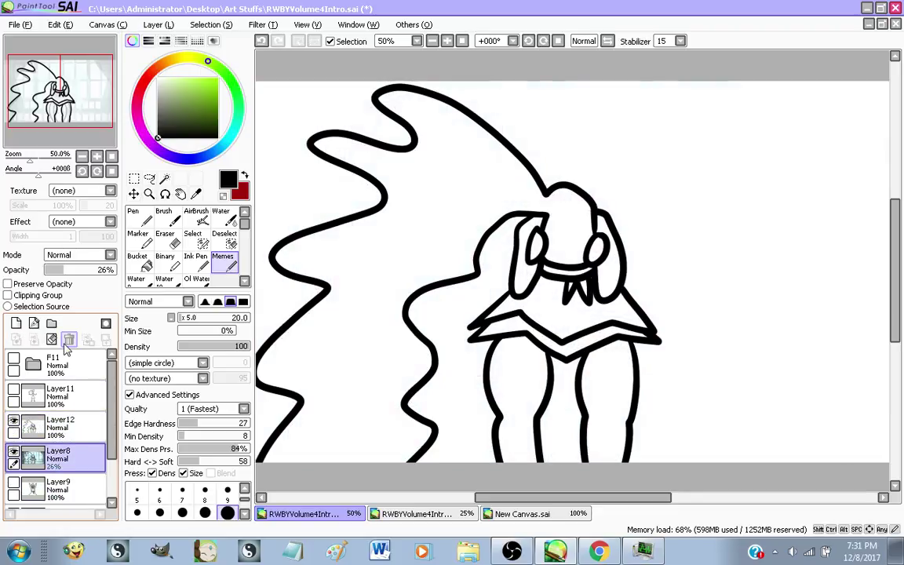
{"action": "scroll", "coordinate": [510, 339], "scroll_direction": "down", "scroll_amount": 1}
{"action": "scroll", "coordinate": [426, 317], "scroll_direction": "up", "scroll_amount": 1}
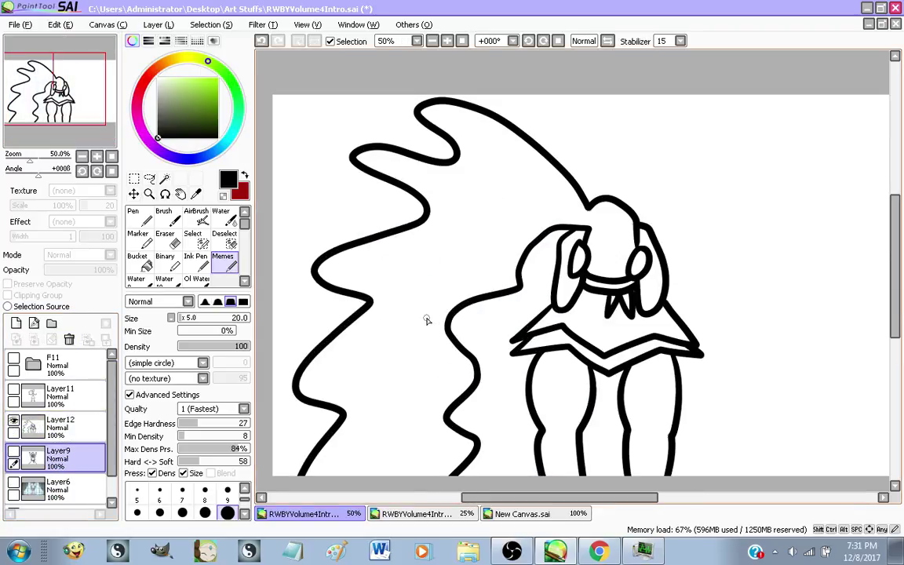
{"action": "scroll", "coordinate": [494, 405], "scroll_direction": "down", "scroll_amount": 1}
{"action": "scroll", "coordinate": [495, 404], "scroll_direction": "up", "scroll_amount": 1}
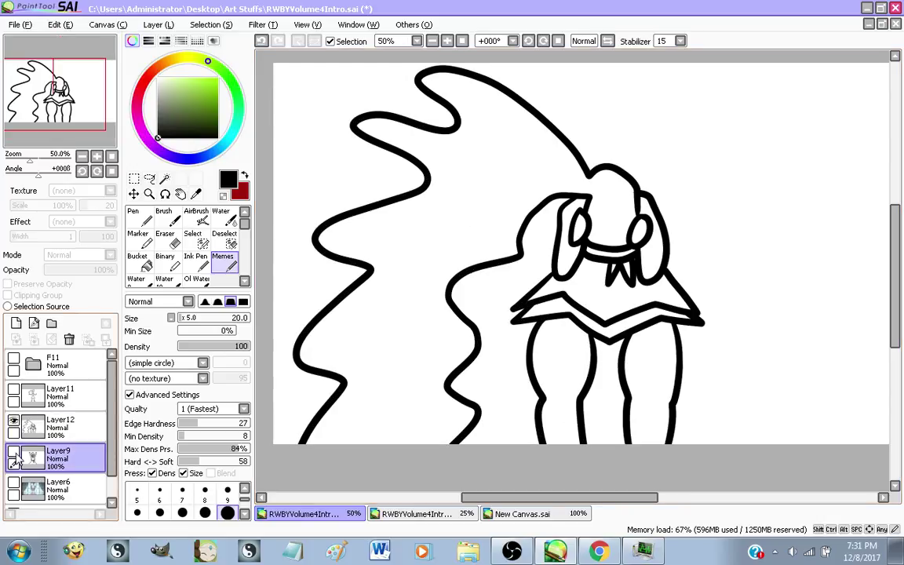
Hide Layer12 and show Layer9's winged figure together with Layer6's reference frame
{"action": "left_click", "coordinate": [13, 454]}
{"action": "left_click", "coordinate": [13, 421]}
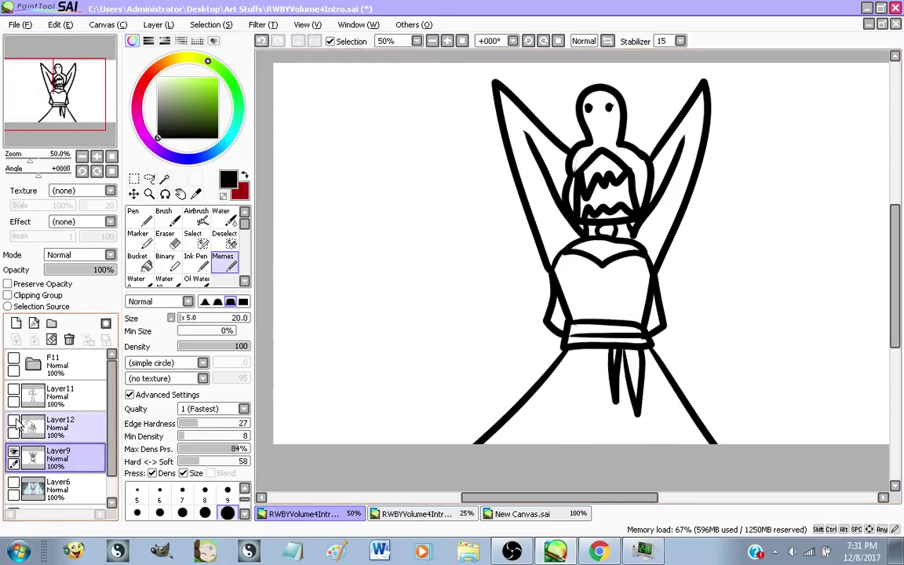
{"action": "scroll", "coordinate": [24, 459], "scroll_direction": "down", "scroll_amount": 1}
{"action": "scroll", "coordinate": [24, 459], "scroll_direction": "up", "scroll_amount": 1}
{"action": "left_click", "coordinate": [32, 483]}
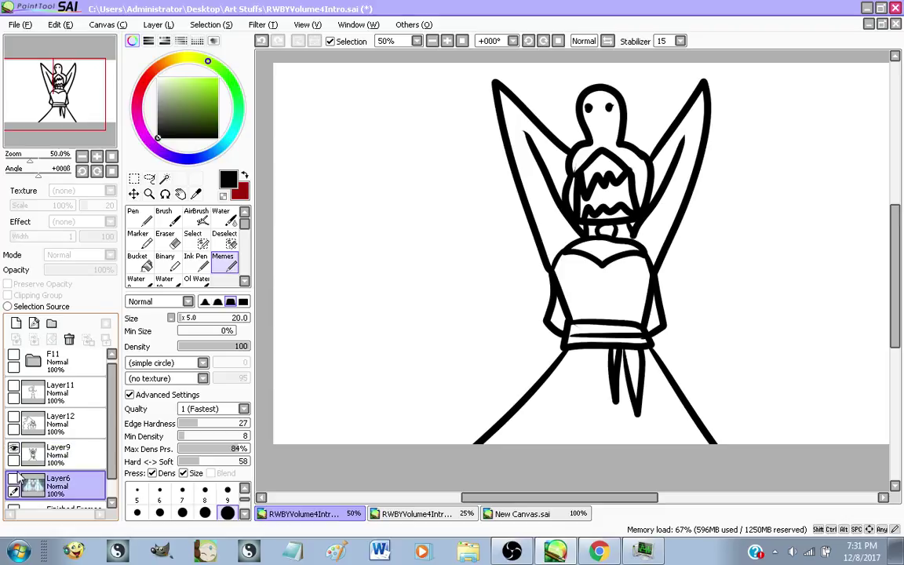
{"action": "left_click", "coordinate": [13, 479]}
Sample the dress's greyish blue and the face's pale skin tone from Layer6 into the two colour slots, and hide Layer6
{"action": "scroll", "coordinate": [561, 263], "scroll_direction": "up", "scroll_amount": 1}
{"action": "right_click", "coordinate": [525, 272]}
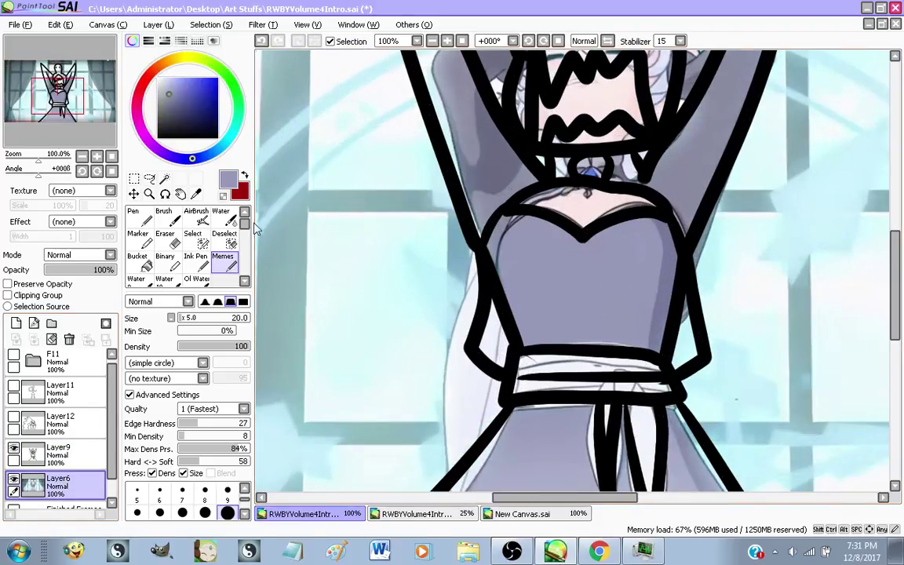
{"action": "left_click", "coordinate": [245, 177]}
{"action": "scroll", "coordinate": [459, 301], "scroll_direction": "down", "scroll_amount": 1}
{"action": "scroll", "coordinate": [514, 188], "scroll_direction": "up", "scroll_amount": 3}
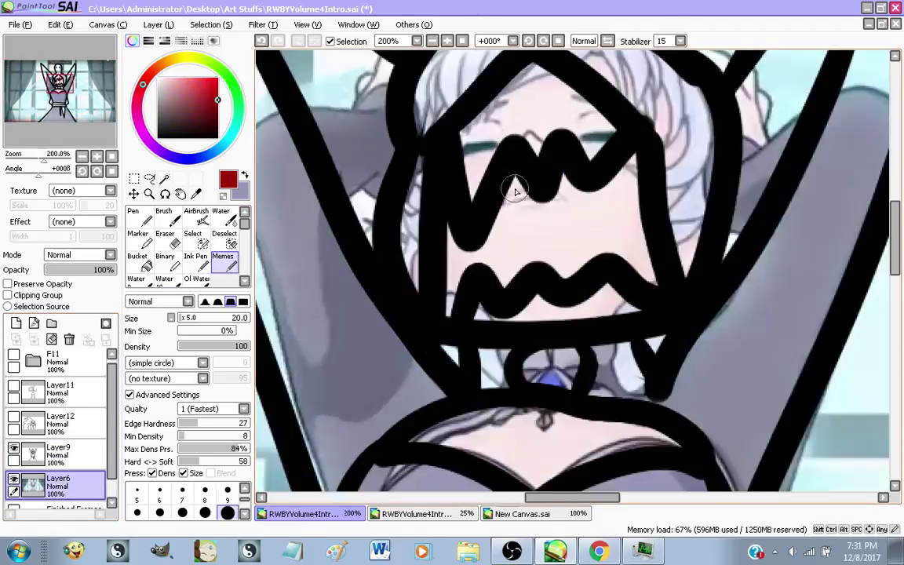
{"action": "right_click", "coordinate": [561, 272]}
{"action": "scroll", "coordinate": [435, 200], "scroll_direction": "down", "scroll_amount": 6}
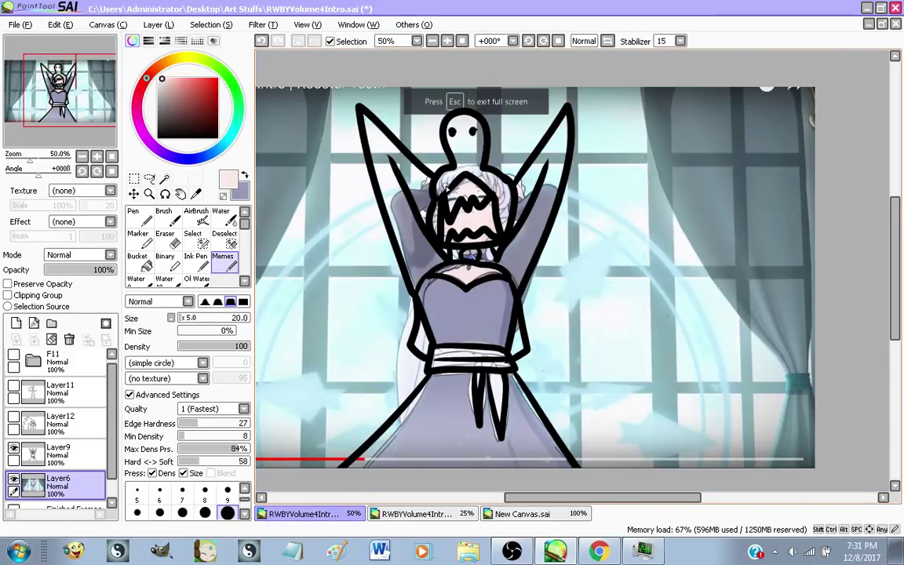
{"action": "left_click", "coordinate": [14, 478]}
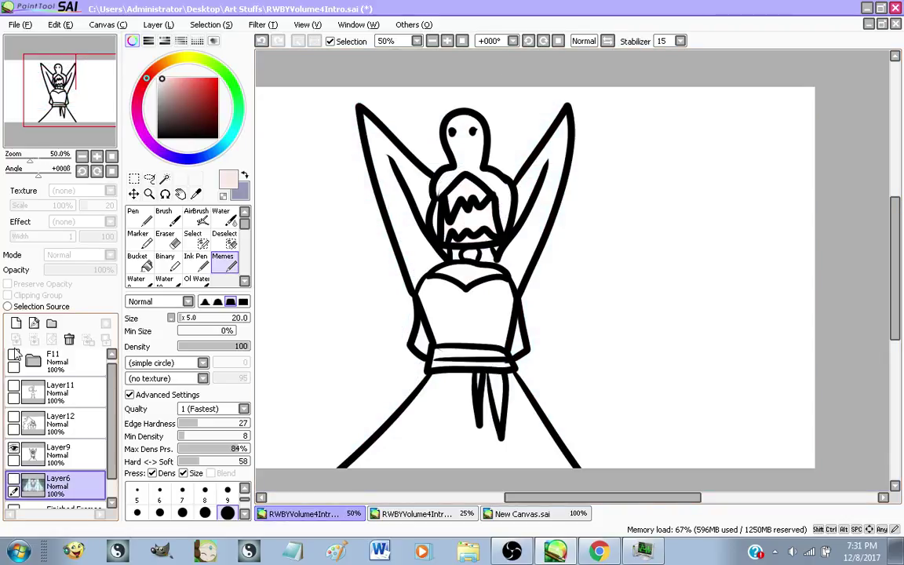
Add a new layer between Layer9 and Layer6 and fill the figure's left wing with the greyish blue using the Bucket
{"action": "left_click", "coordinate": [16, 322]}
{"action": "left_click", "coordinate": [243, 175]}
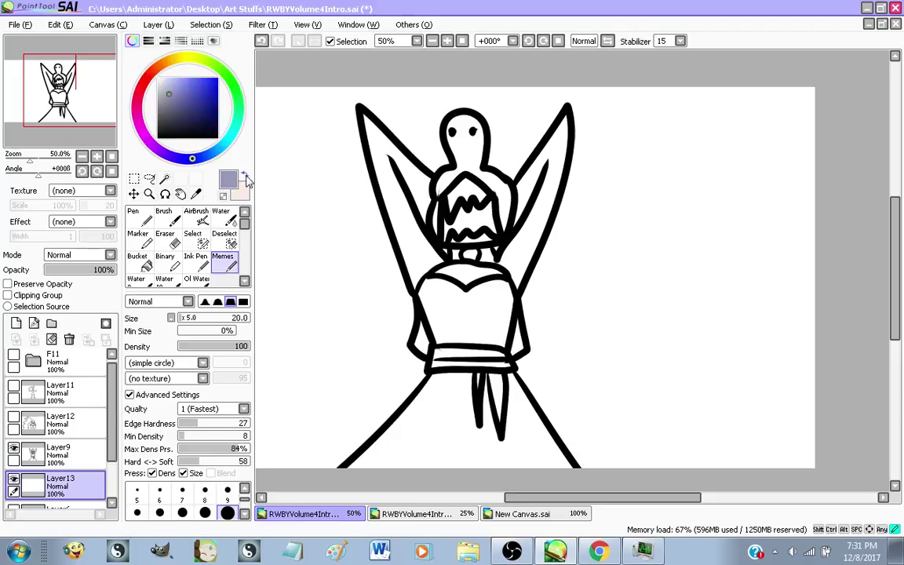
{"action": "left_click", "coordinate": [160, 269]}
{"action": "left_click", "coordinate": [148, 266]}
{"action": "left_click", "coordinate": [415, 252]}
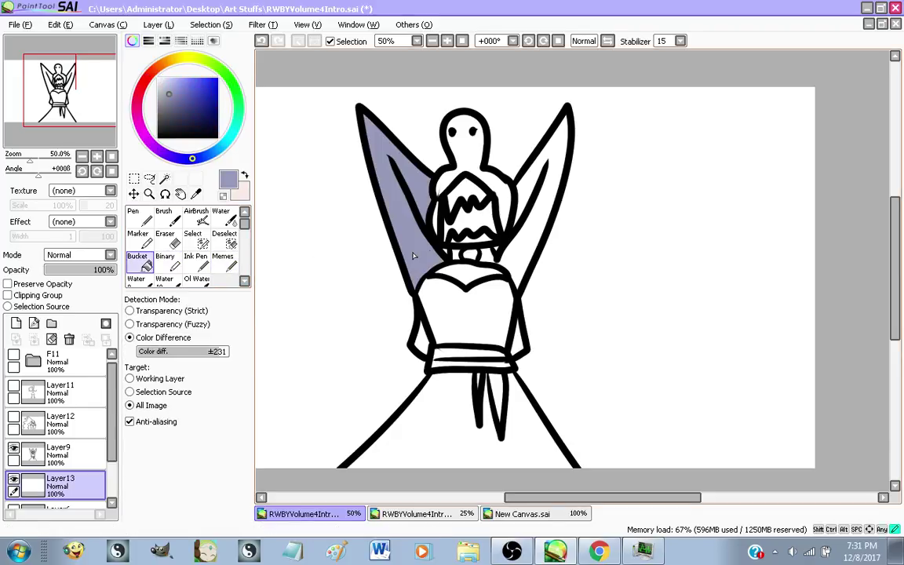
Try to fill the figure's right wing with the same greyish blue, inspect the neck area, and undo that fill
{"action": "left_click", "coordinate": [512, 254]}
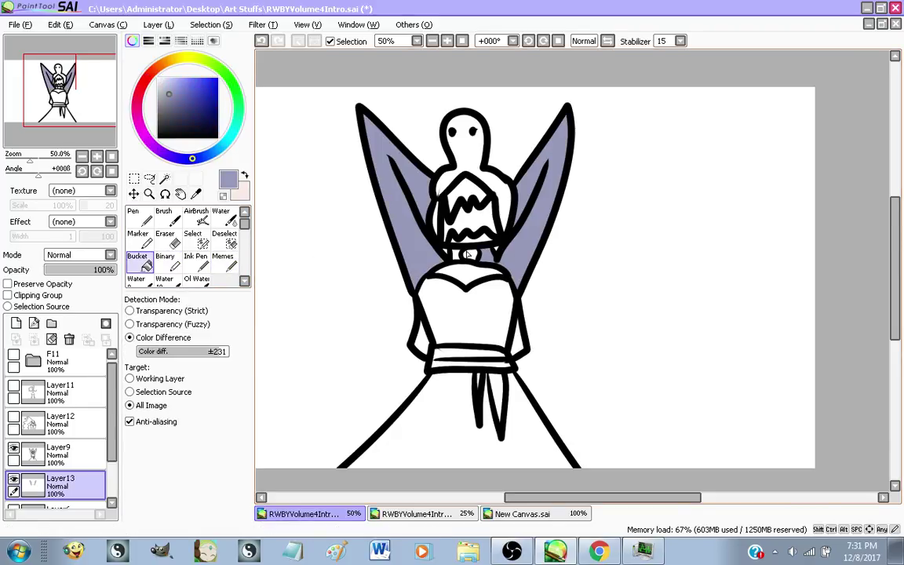
{"action": "scroll", "coordinate": [468, 255], "scroll_direction": "up", "scroll_amount": 4}
{"action": "scroll", "coordinate": [471, 259], "scroll_direction": "down", "scroll_amount": 2}
{"action": "key", "text": "ctrl+z"}
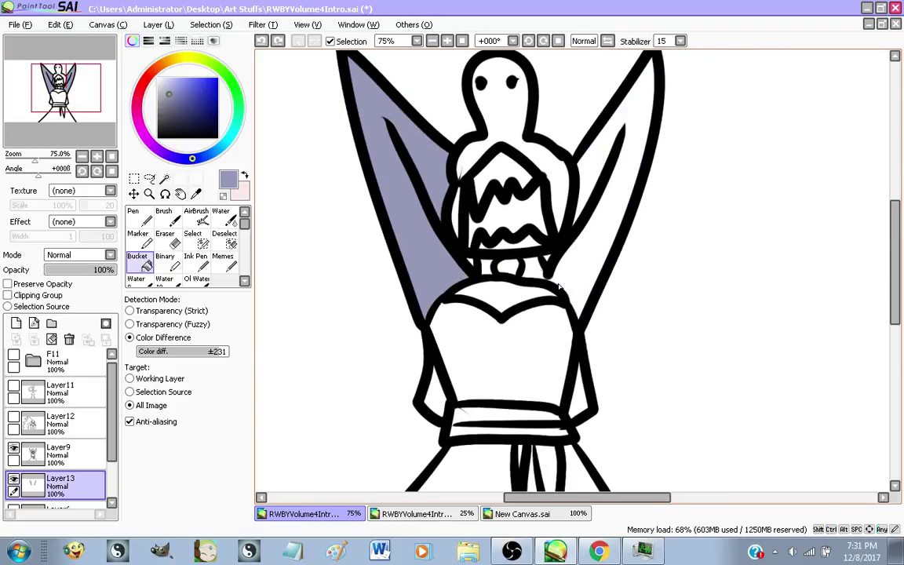
Bridge the line gap beside the neck with the Binary tool and fill the figure's right wing with greyish blue
{"action": "scroll", "coordinate": [558, 287], "scroll_direction": "up", "scroll_amount": 4}
{"action": "left_click", "coordinate": [165, 262]}
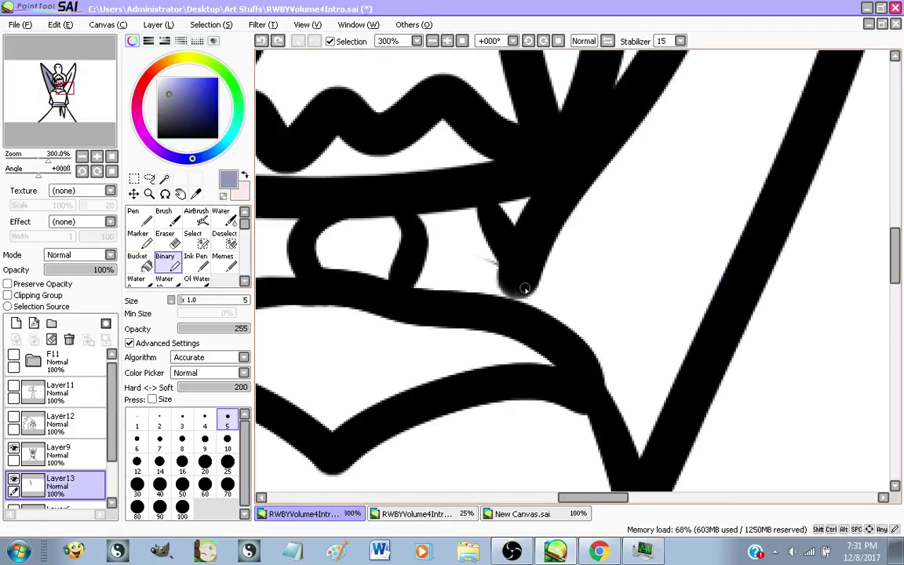
{"action": "left_click", "coordinate": [141, 262]}
{"action": "left_click", "coordinate": [587, 283]}
{"action": "scroll", "coordinate": [576, 293], "scroll_direction": "down", "scroll_amount": 1}
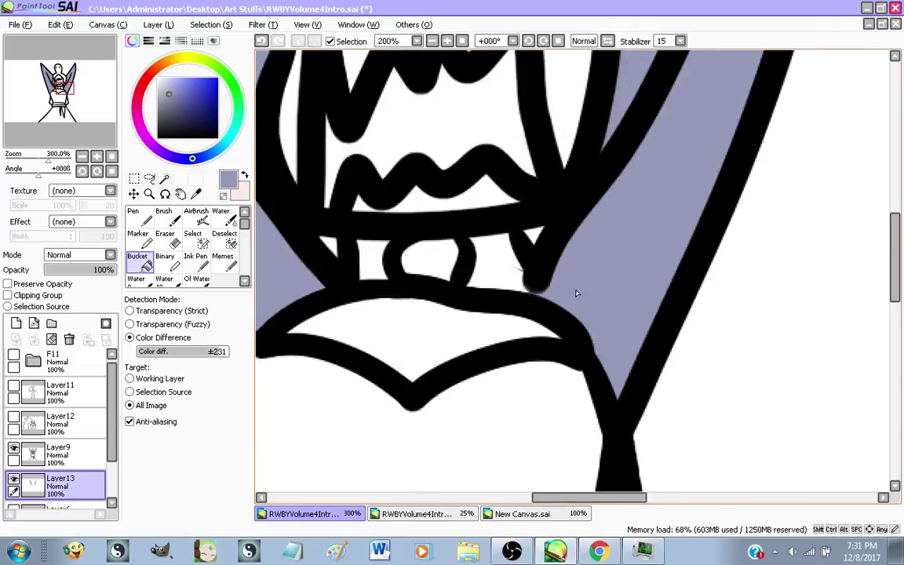
Fill the bodice, the skirt and the narrow areas on both sides of the waist with the same greyish blue
{"action": "scroll", "coordinate": [576, 293], "scroll_direction": "down", "scroll_amount": 3}
{"action": "scroll", "coordinate": [522, 282], "scroll_direction": "down", "scroll_amount": 1}
{"action": "scroll", "coordinate": [522, 282], "scroll_direction": "up", "scroll_amount": 1}
{"action": "left_click", "coordinate": [523, 282]}
{"action": "left_click", "coordinate": [463, 446]}
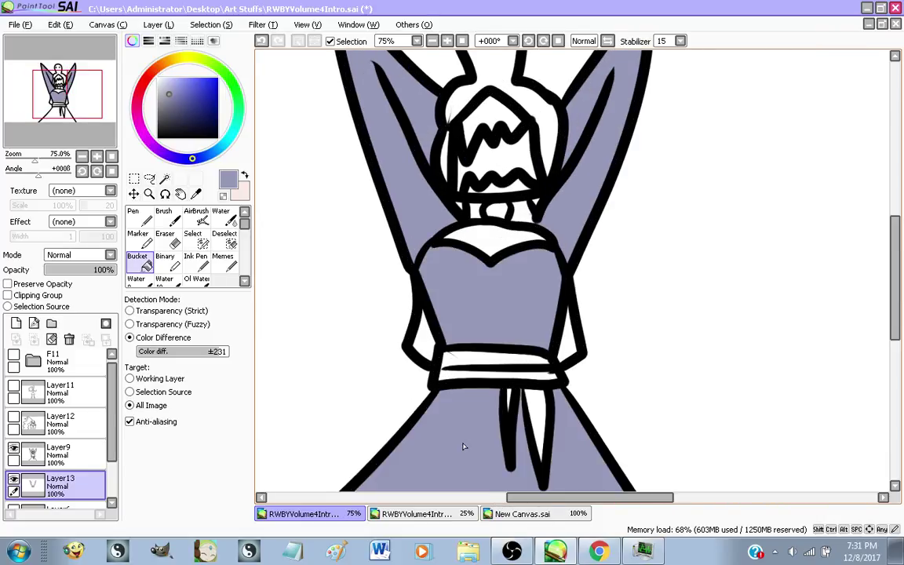
{"action": "scroll", "coordinate": [463, 447], "scroll_direction": "down", "scroll_amount": 1}
{"action": "scroll", "coordinate": [453, 333], "scroll_direction": "up", "scroll_amount": 2}
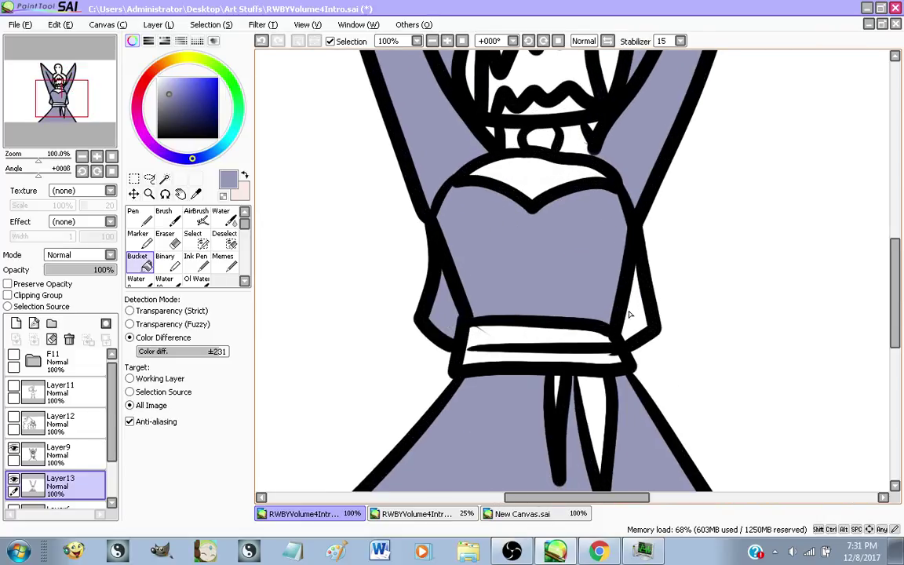
{"action": "scroll", "coordinate": [596, 298], "scroll_direction": "down", "scroll_amount": 1}
Fill the chest above the neckline and the octopus-shaped head with the pale skin tone, checking the colours against Layer6's reference
{"action": "left_click", "coordinate": [244, 175]}
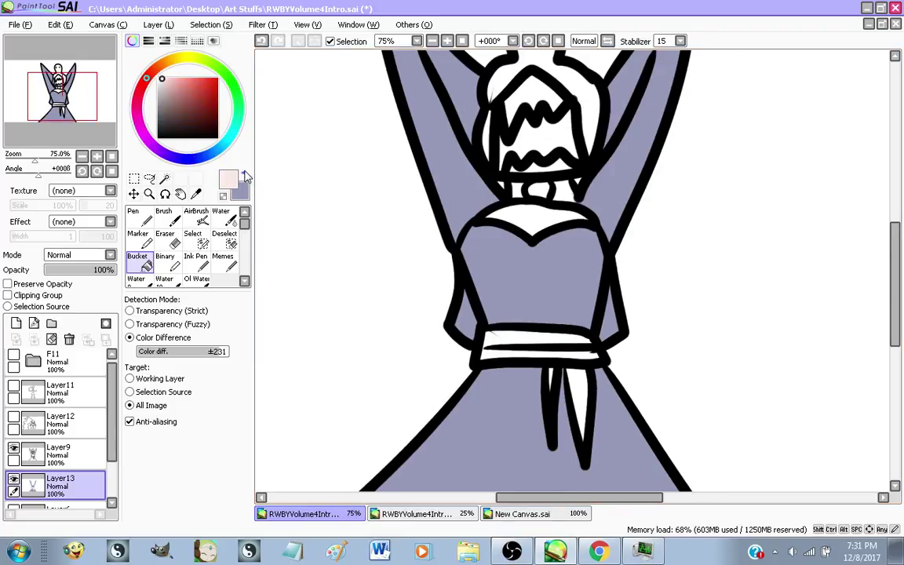
{"action": "left_click", "coordinate": [541, 213]}
{"action": "scroll", "coordinate": [534, 205], "scroll_direction": "up", "scroll_amount": 3}
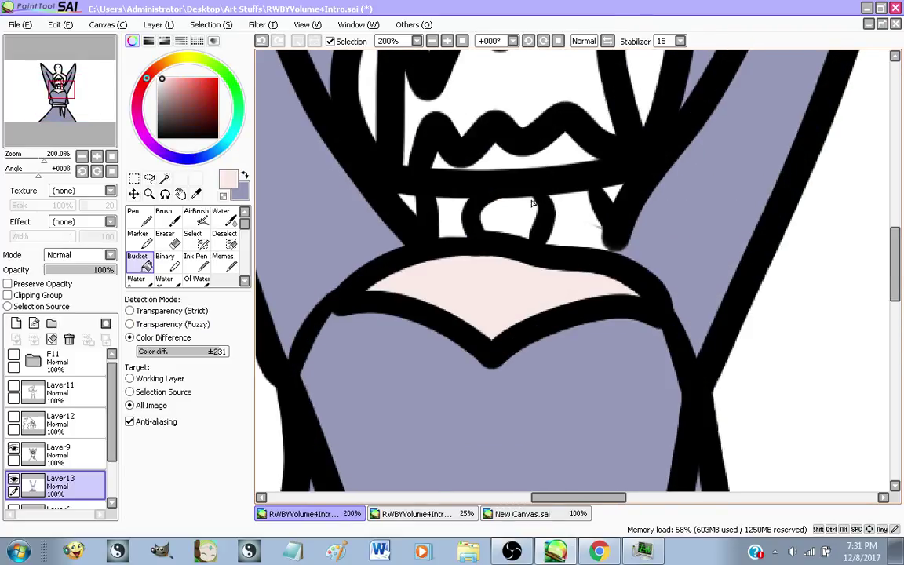
{"action": "scroll", "coordinate": [8, 416], "scroll_direction": "down", "scroll_amount": 2}
{"action": "left_click", "coordinate": [13, 458]}
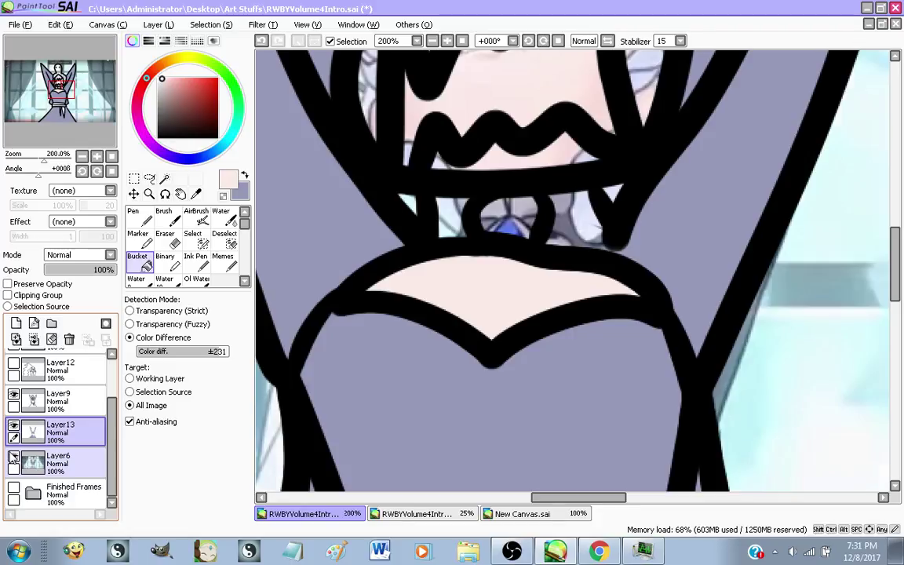
{"action": "left_click", "coordinate": [13, 457]}
{"action": "scroll", "coordinate": [448, 373], "scroll_direction": "down", "scroll_amount": 3}
{"action": "scroll", "coordinate": [499, 192], "scroll_direction": "up", "scroll_amount": 1}
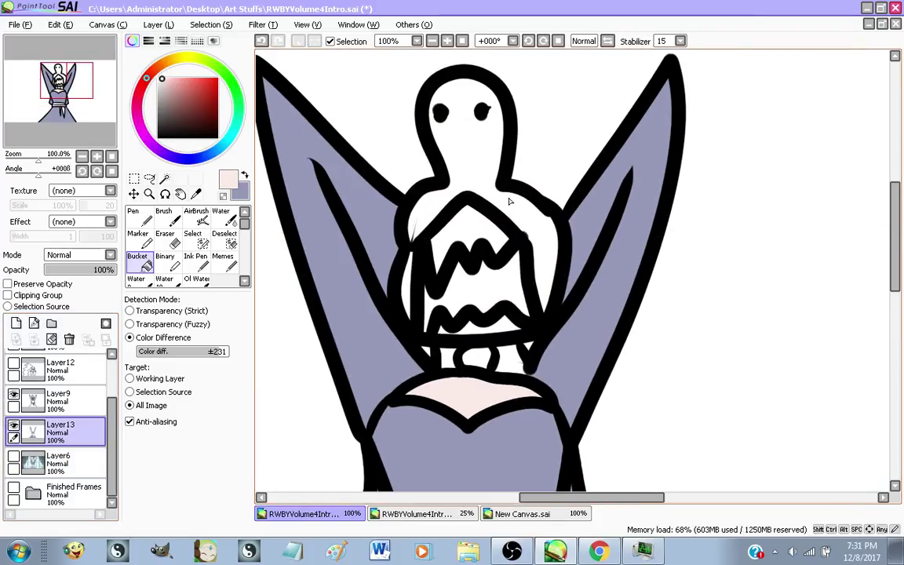
{"action": "left_click", "coordinate": [509, 202]}
{"action": "scroll", "coordinate": [481, 347], "scroll_direction": "up", "scroll_amount": 1}
{"action": "scroll", "coordinate": [481, 347], "scroll_direction": "down", "scroll_amount": 1}
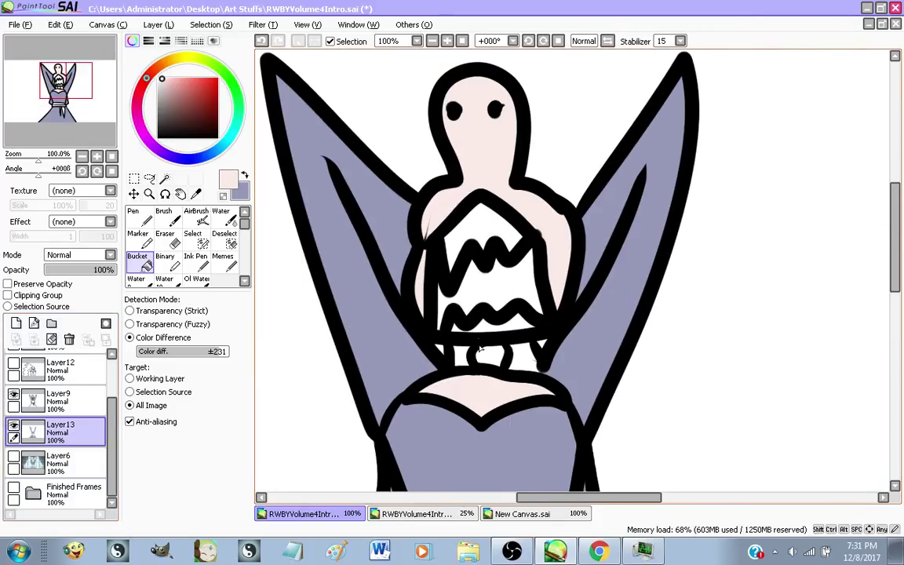
Sample the wing's greyish blue and fill both parts of the choker band with it
{"action": "scroll", "coordinate": [480, 349], "scroll_direction": "up", "scroll_amount": 1}
{"action": "scroll", "coordinate": [434, 272], "scroll_direction": "down", "scroll_amount": 1}
{"action": "left_click", "coordinate": [296, 191], "text": "alt"}
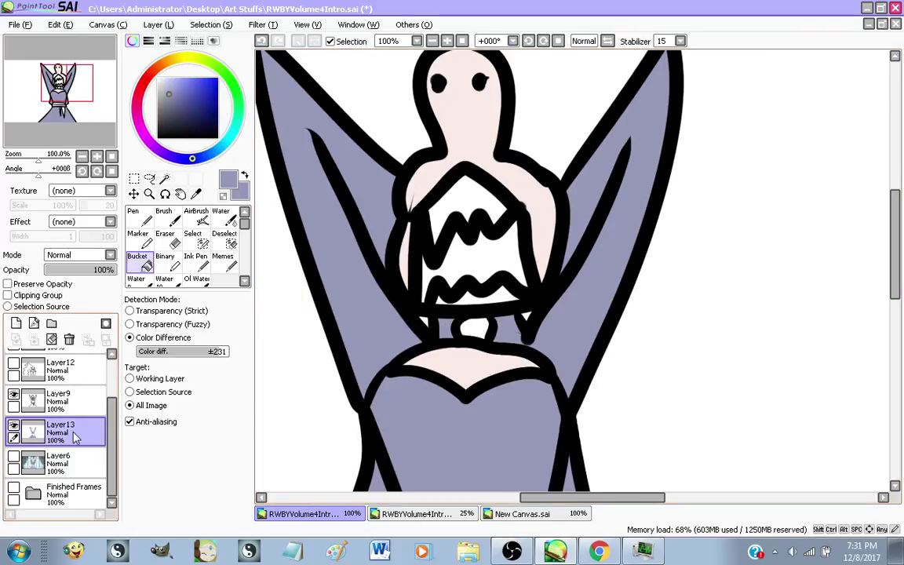
Sample the gem's bright blue from Layer6's reference, hide Layer6, and fill the choker's round gem
{"action": "left_click", "coordinate": [14, 461]}
{"action": "scroll", "coordinate": [557, 319], "scroll_direction": "up", "scroll_amount": 4}
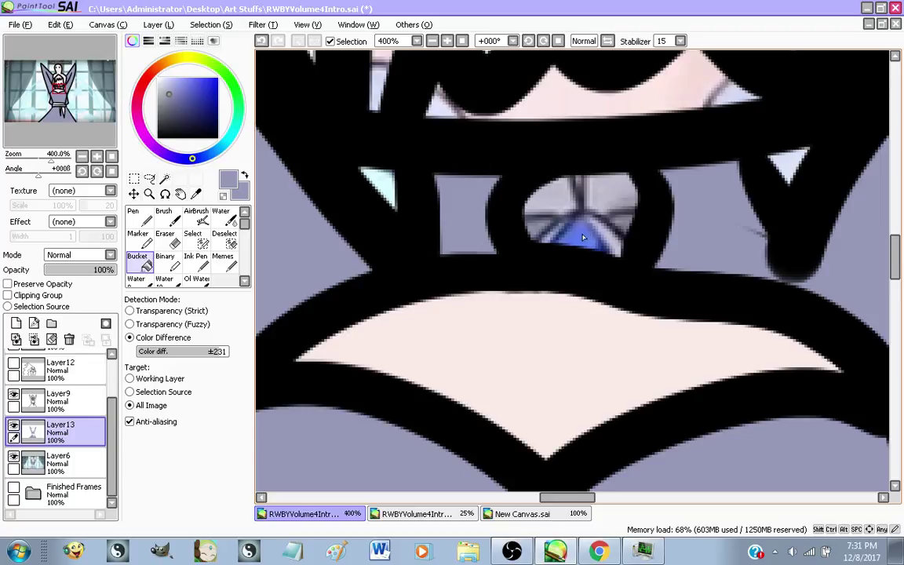
{"action": "left_click", "coordinate": [583, 236], "text": "alt"}
{"action": "scroll", "coordinate": [583, 237], "scroll_direction": "down", "scroll_amount": 2}
{"action": "left_click", "coordinate": [13, 461]}
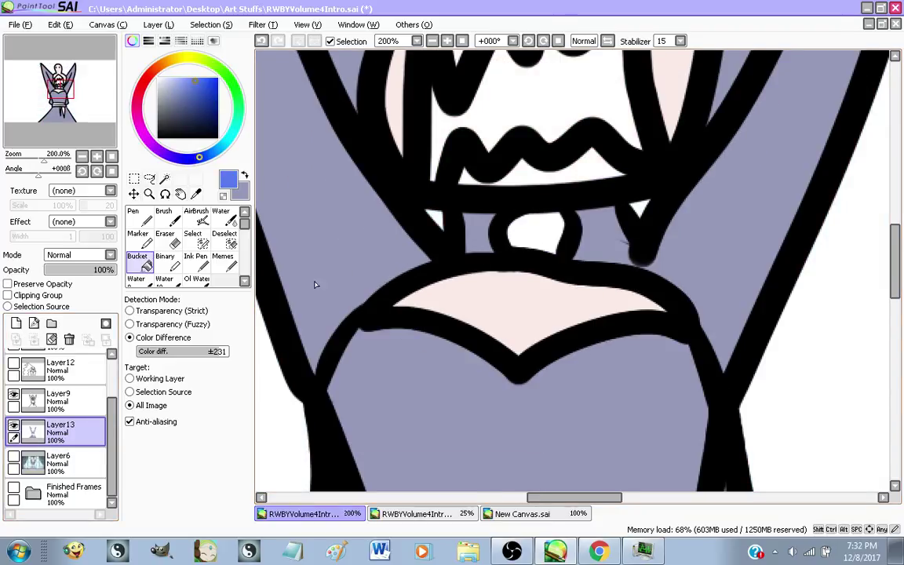
{"action": "left_click", "coordinate": [529, 234]}
{"action": "scroll", "coordinate": [520, 266], "scroll_direction": "down", "scroll_amount": 3}
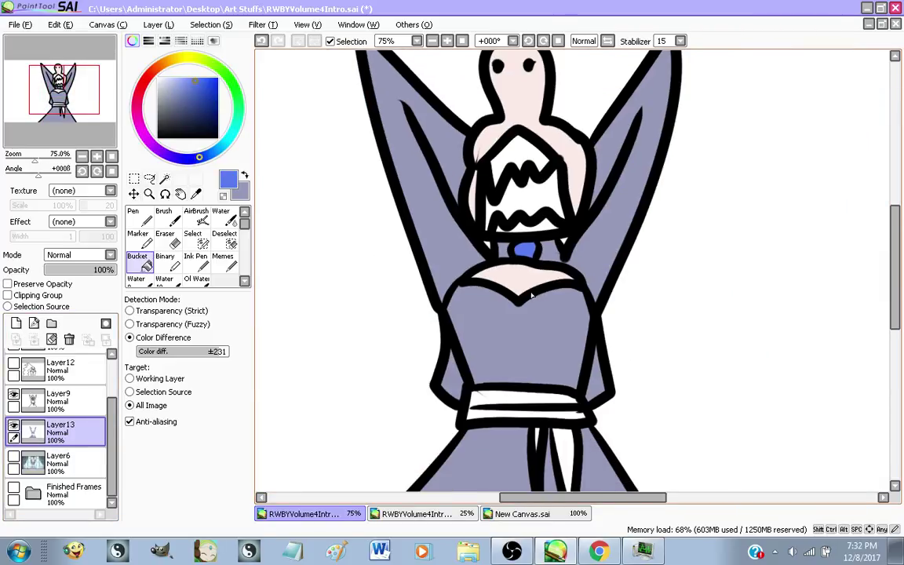
Sample the pale skin tone from the drawing and fill the two small gaps on either side of the choker
{"action": "scroll", "coordinate": [536, 251], "scroll_direction": "up", "scroll_amount": 1}
{"action": "scroll", "coordinate": [453, 244], "scroll_direction": "down", "scroll_amount": 1}
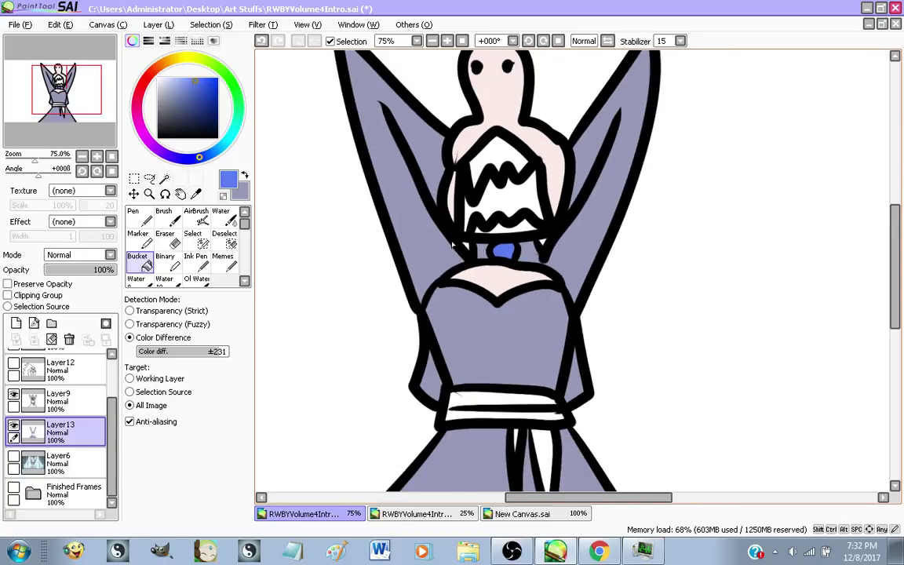
{"action": "scroll", "coordinate": [537, 199], "scroll_direction": "up", "scroll_amount": 2}
{"action": "left_click", "coordinate": [579, 149], "text": "alt"}
{"action": "scroll", "coordinate": [374, 317], "scroll_direction": "up", "scroll_amount": 2}
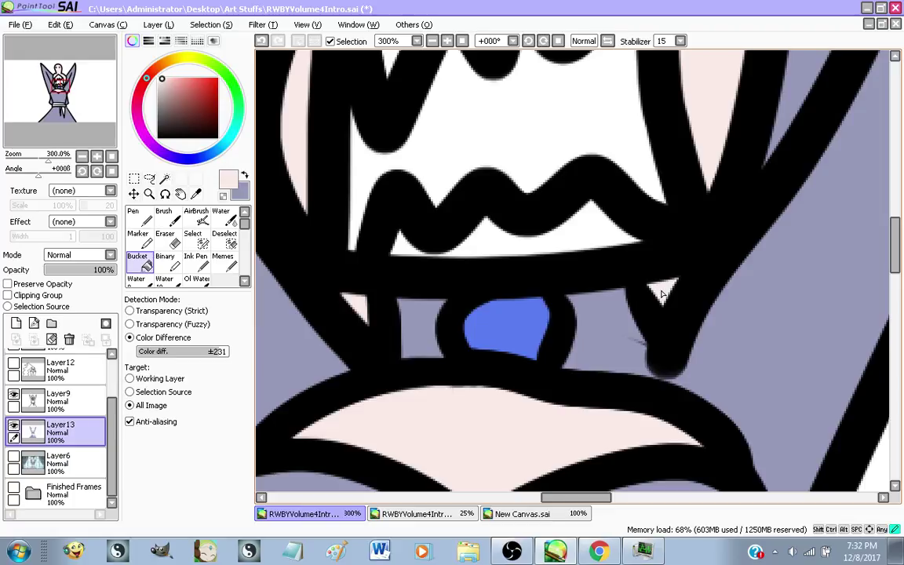
Choose a muted reddish brown and fill the area between the two jagged lines of the face
{"action": "scroll", "coordinate": [657, 298], "scroll_direction": "down", "scroll_amount": 4}
{"action": "scroll", "coordinate": [605, 262], "scroll_direction": "up", "scroll_amount": 2}
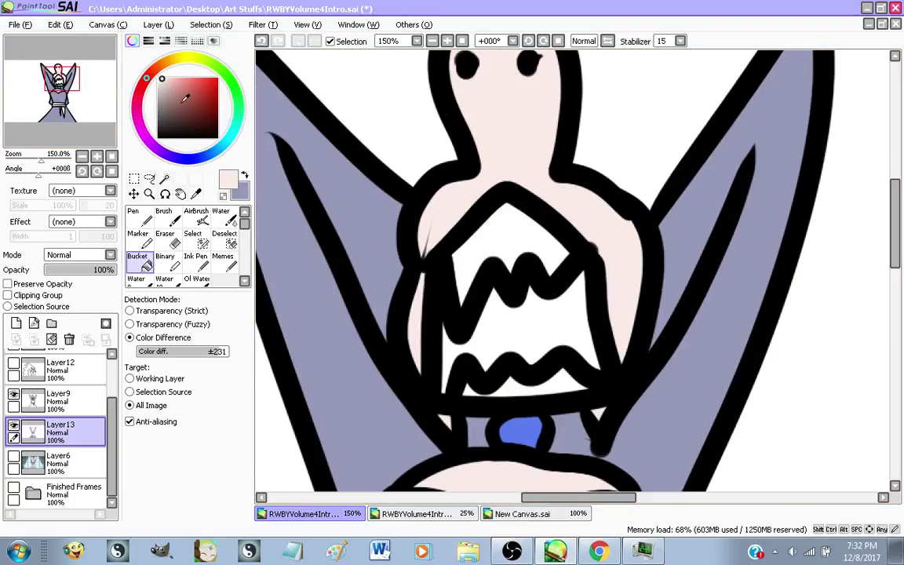
{"action": "left_click", "coordinate": [484, 222], "text": "alt"}
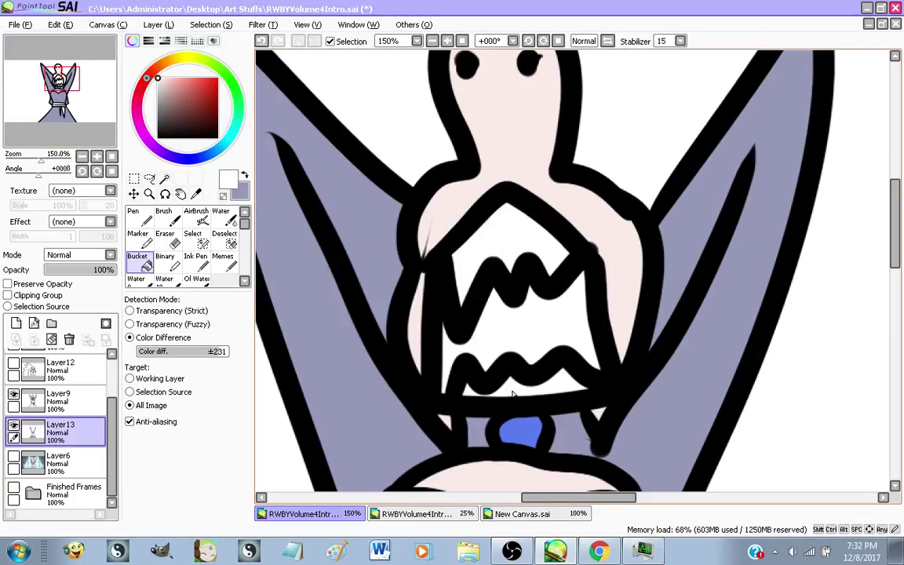
{"action": "left_click_drag", "start_coordinate": [192, 108], "coordinate": [167, 106]}
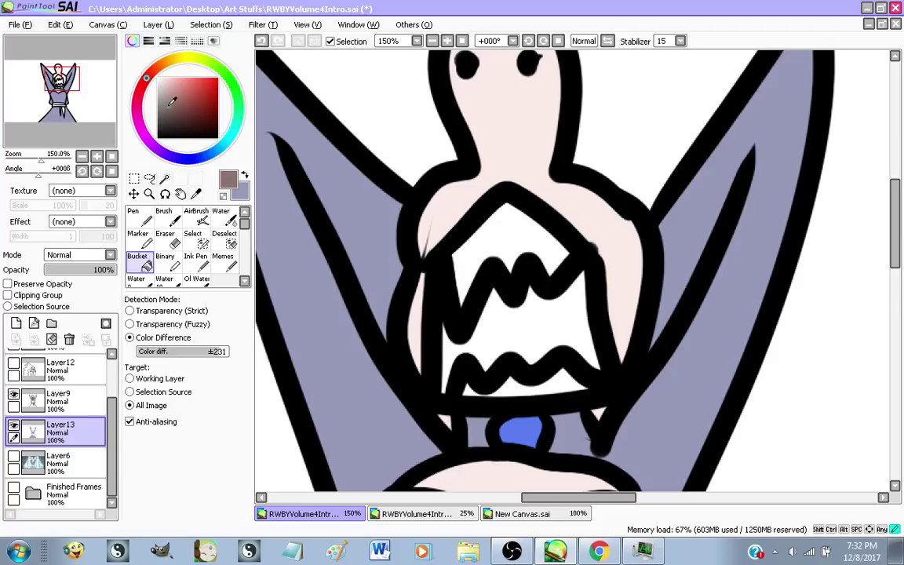
{"action": "left_click", "coordinate": [465, 317]}
{"action": "scroll", "coordinate": [464, 317], "scroll_direction": "down", "scroll_amount": 4}
{"action": "scroll", "coordinate": [496, 322], "scroll_direction": "up", "scroll_amount": 2}
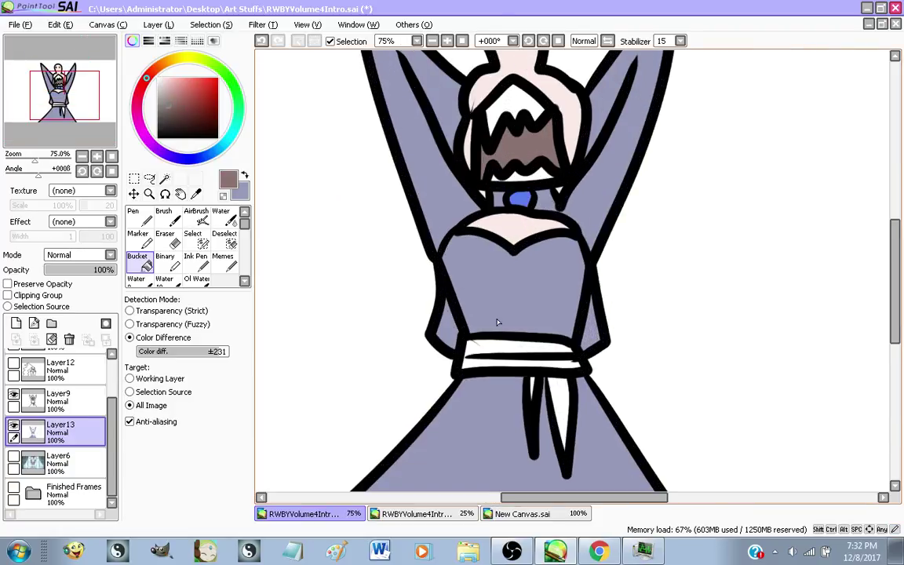
Sample the sash's very pale blue from Layer6's reference and hide Layer6 again
{"action": "left_click", "coordinate": [14, 456]}
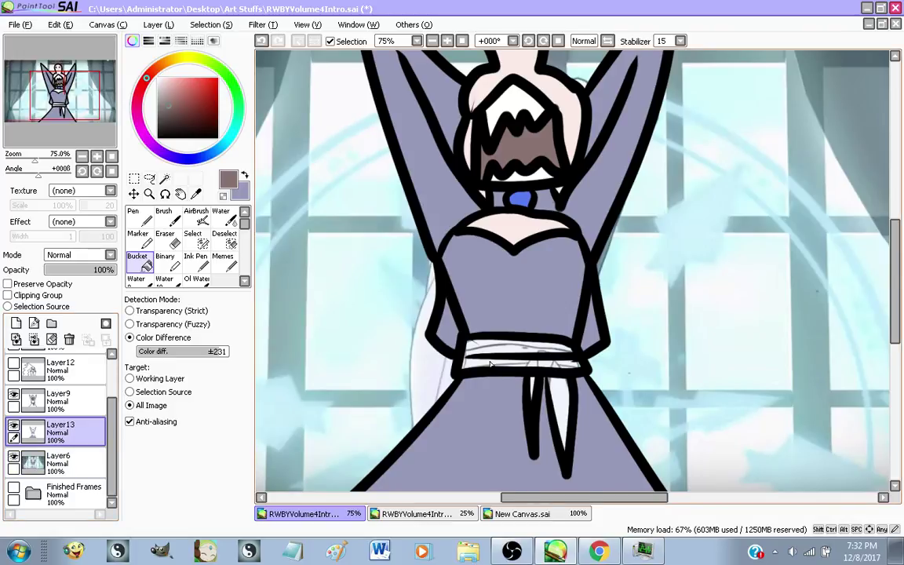
{"action": "scroll", "coordinate": [490, 363], "scroll_direction": "up", "scroll_amount": 4}
{"action": "right_click", "coordinate": [545, 319]}
{"action": "scroll", "coordinate": [455, 300], "scroll_direction": "down", "scroll_amount": 3}
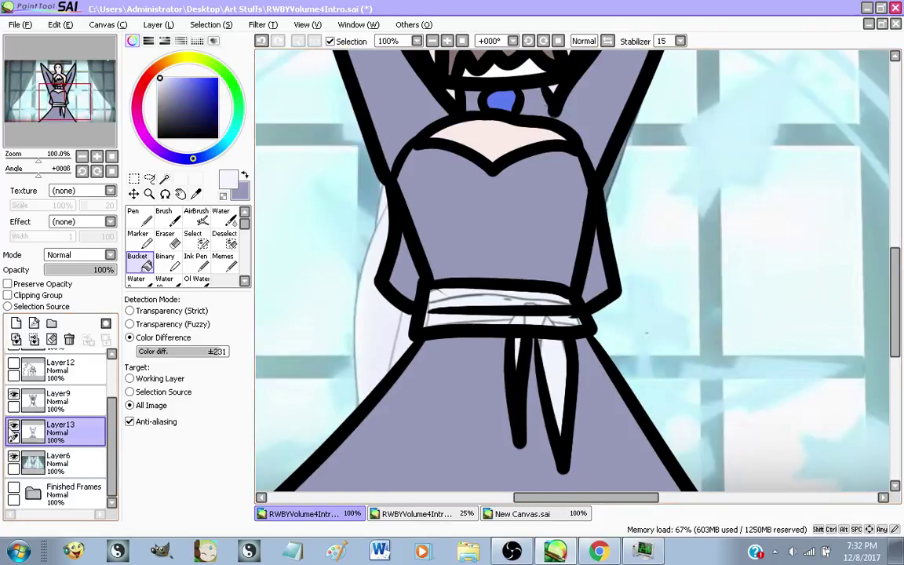
{"action": "left_click", "coordinate": [13, 426]}
{"action": "left_click", "coordinate": [14, 426]}
{"action": "left_click", "coordinate": [13, 459]}
Fill the waist sash and its two hanging ends with the very pale blue
{"action": "scroll", "coordinate": [466, 297], "scroll_direction": "up", "scroll_amount": 1}
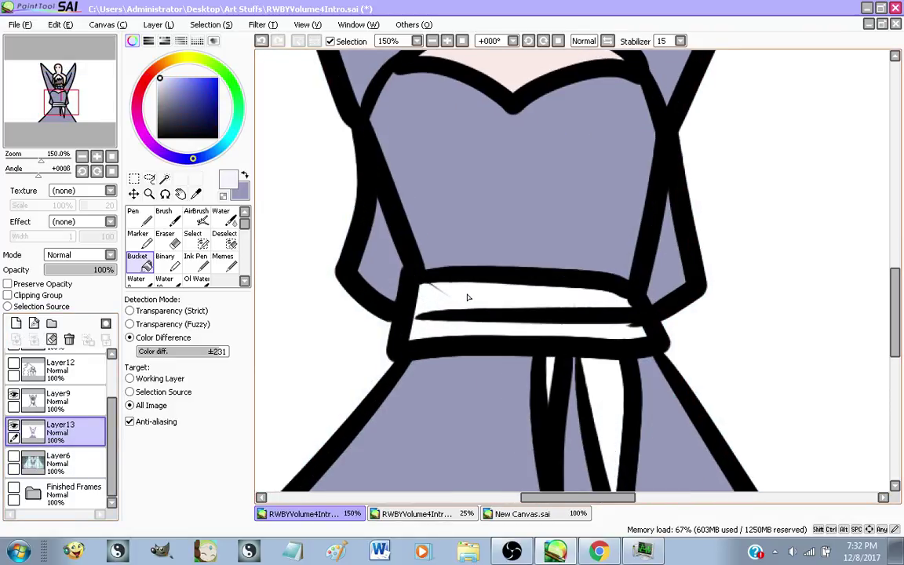
{"action": "left_click", "coordinate": [461, 295]}
{"action": "left_click", "coordinate": [579, 365]}
{"action": "scroll", "coordinate": [543, 351], "scroll_direction": "up", "scroll_amount": 3}
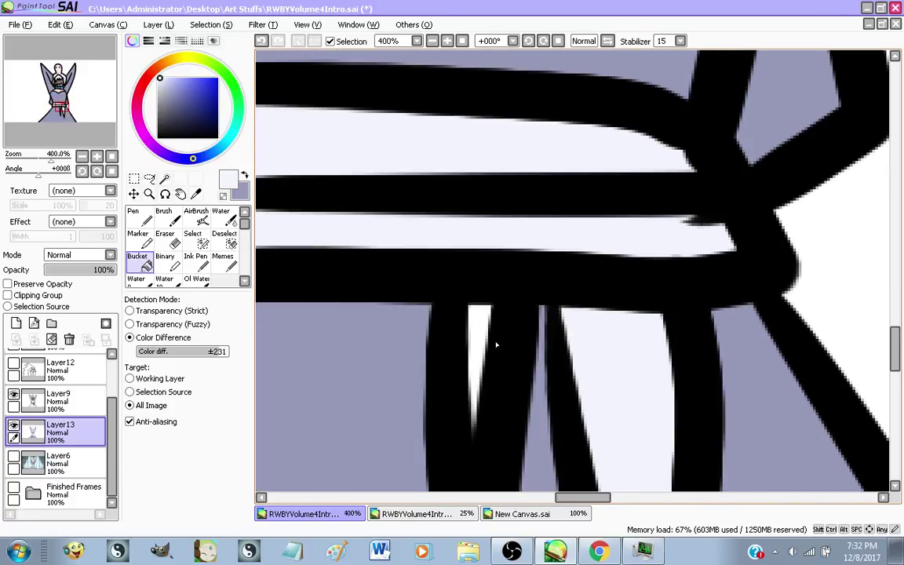
{"action": "left_click", "coordinate": [480, 337]}
{"action": "scroll", "coordinate": [481, 336], "scroll_direction": "down", "scroll_amount": 4}
{"action": "scroll", "coordinate": [481, 335], "scroll_direction": "down", "scroll_amount": 1}
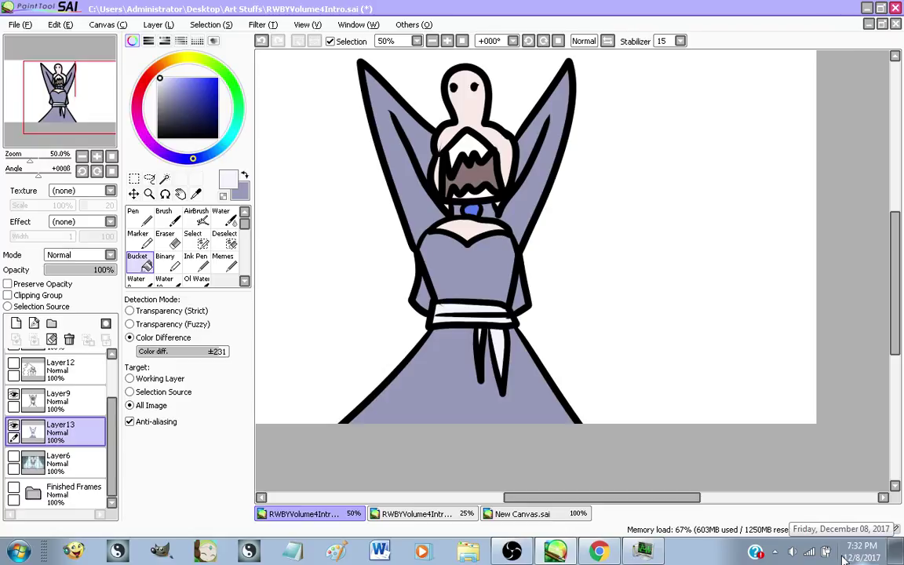
{"action": "left_click_drag", "start_coordinate": [643, 229], "coordinate": [576, 206]}
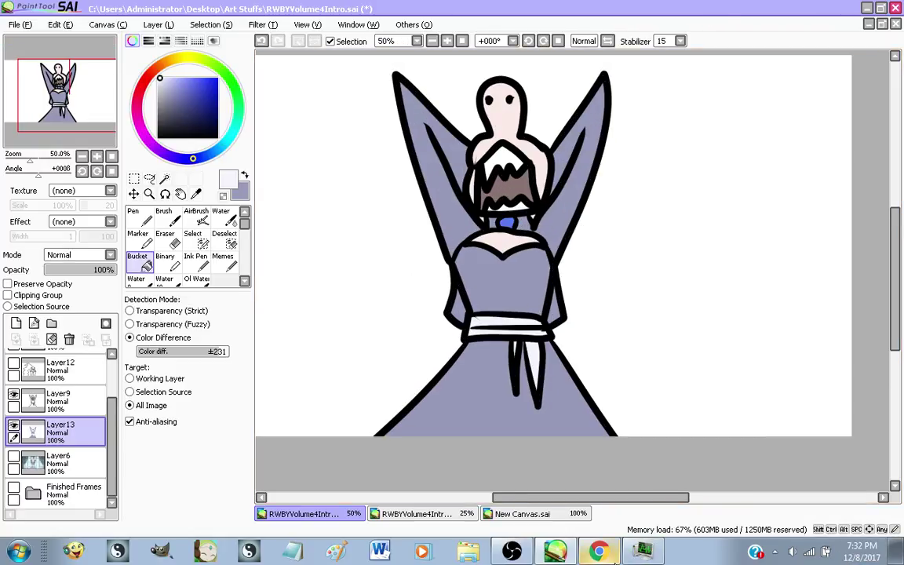
Switch to the YouTube live dashboard in Chrome and read the recent live chat messages
{"action": "left_click", "coordinate": [598, 552]}
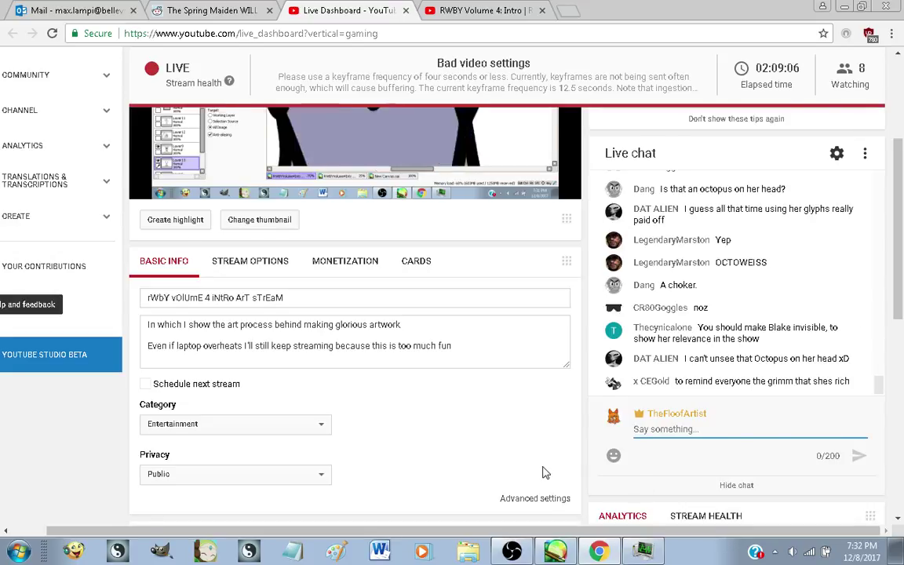
{"action": "scroll", "coordinate": [561, 468], "scroll_direction": "up", "scroll_amount": 1}
{"action": "scroll", "coordinate": [562, 469], "scroll_direction": "down", "scroll_amount": 1}
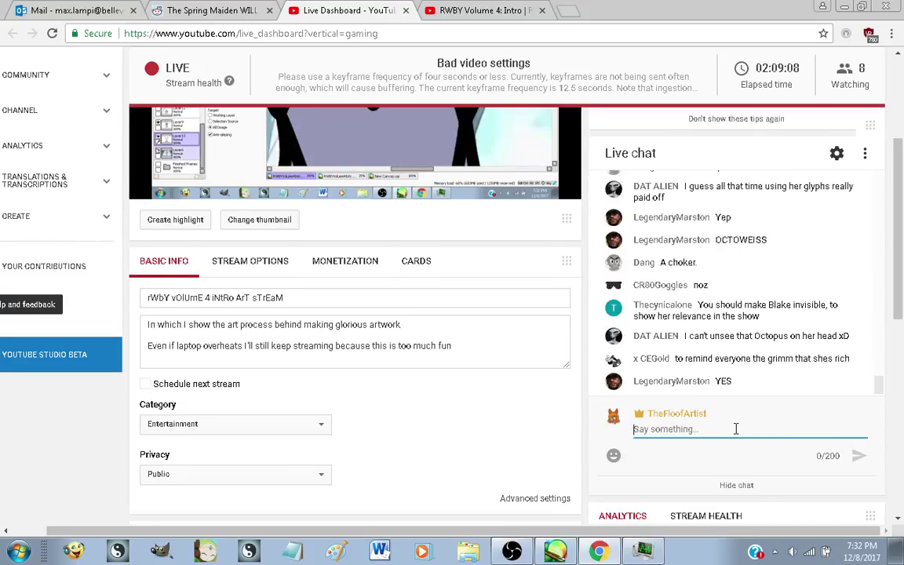
{"action": "scroll", "coordinate": [773, 293], "scroll_direction": "up", "scroll_amount": 3}
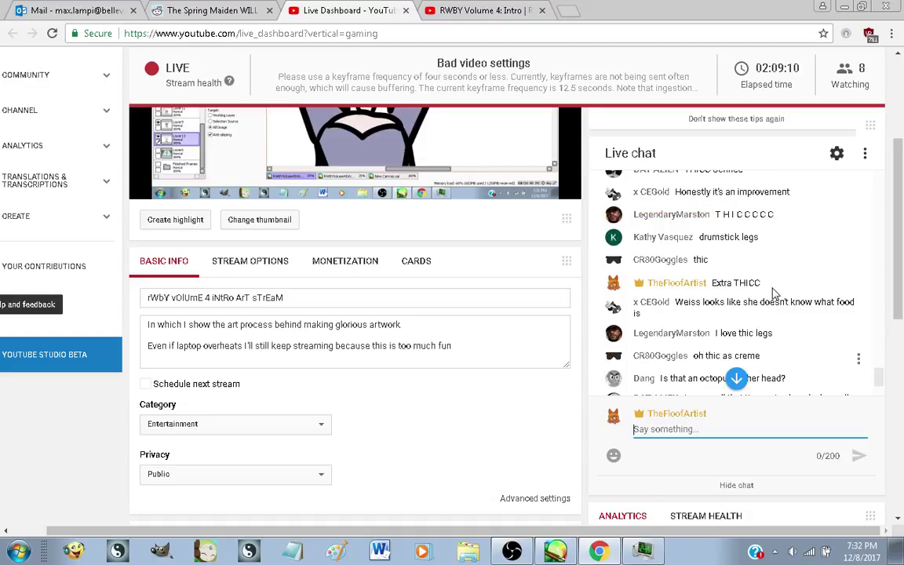
{"action": "scroll", "coordinate": [773, 293], "scroll_direction": "down", "scroll_amount": 2}
{"action": "scroll", "coordinate": [745, 314], "scroll_direction": "down", "scroll_amount": 2}
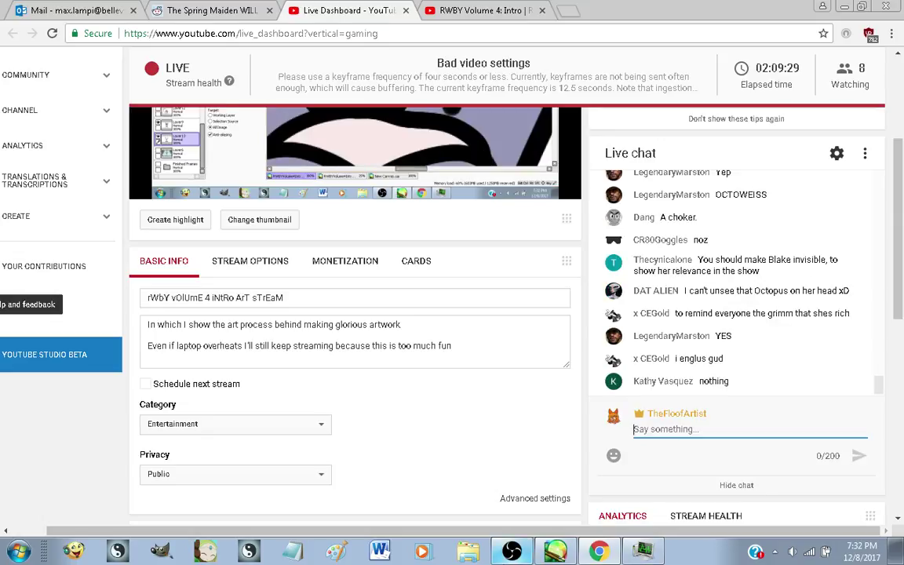
Return to PaintTool SAI and merge Layer9's line art down into the Layer13 colours
{"action": "key", "text": "alt+Tab"}
{"action": "scroll", "coordinate": [561, 452], "scroll_direction": "down", "scroll_amount": 1}
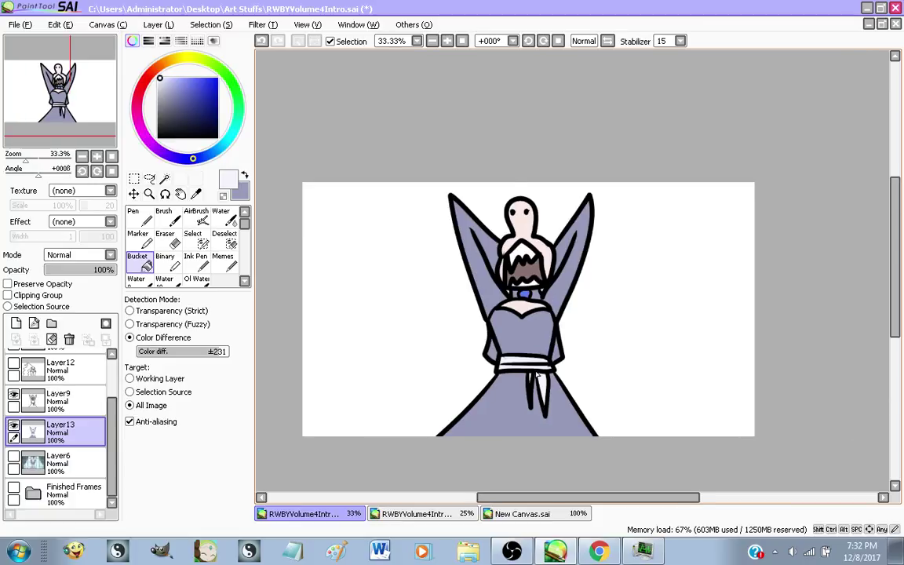
{"action": "scroll", "coordinate": [536, 371], "scroll_direction": "up", "scroll_amount": 1}
{"action": "scroll", "coordinate": [519, 325], "scroll_direction": "down", "scroll_amount": 1}
{"action": "scroll", "coordinate": [530, 386], "scroll_direction": "up", "scroll_amount": 1}
{"action": "left_click", "coordinate": [58, 400]}
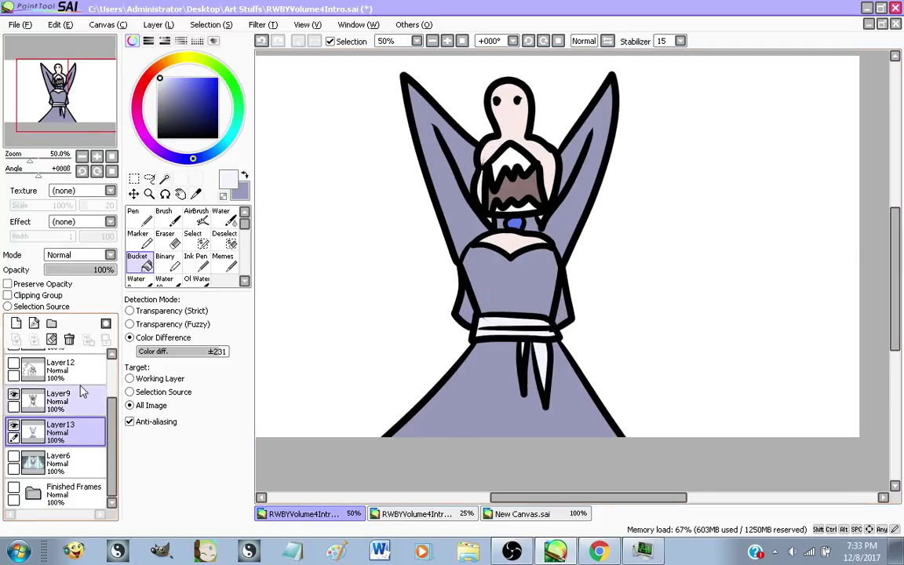
{"action": "key", "text": "ctrl+e"}
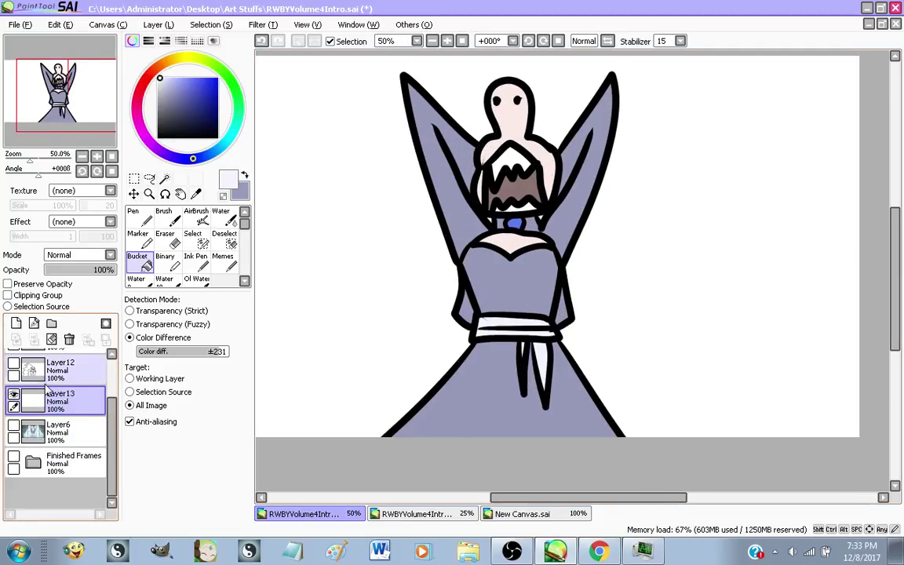
Rename the merged figure layer as w1
{"action": "double_click", "coordinate": [63, 400]}
{"action": "type", "text": "w1"}
{"action": "key", "text": "Return"}
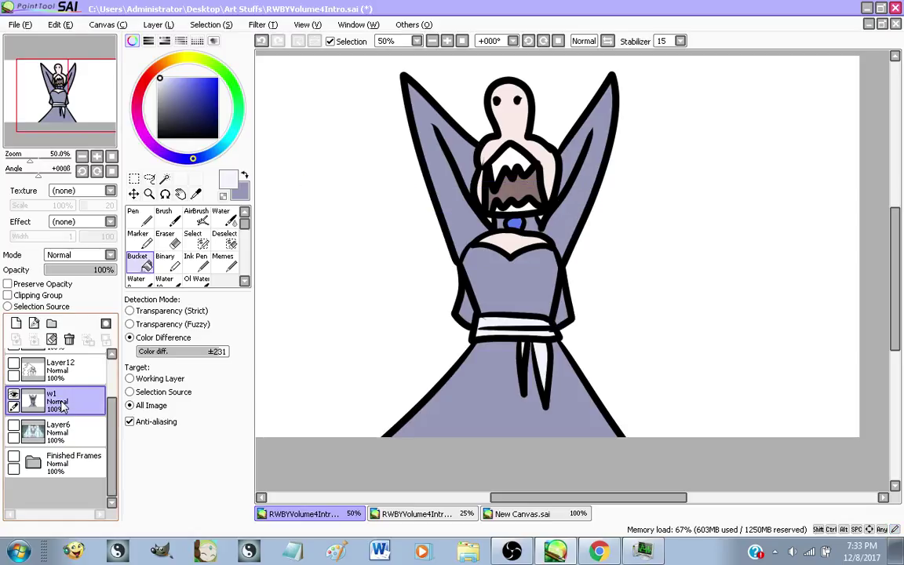
Show Layer12's long-haired figure, toggling w1 off and back on so both drawings are displayed together
{"action": "left_click", "coordinate": [14, 395]}
{"action": "left_click", "coordinate": [13, 363]}
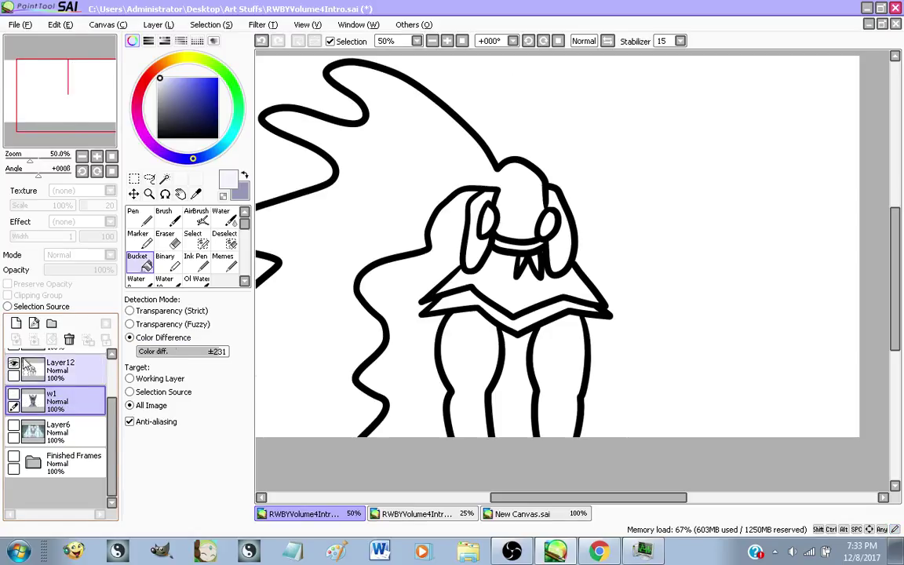
{"action": "left_click", "coordinate": [14, 394]}
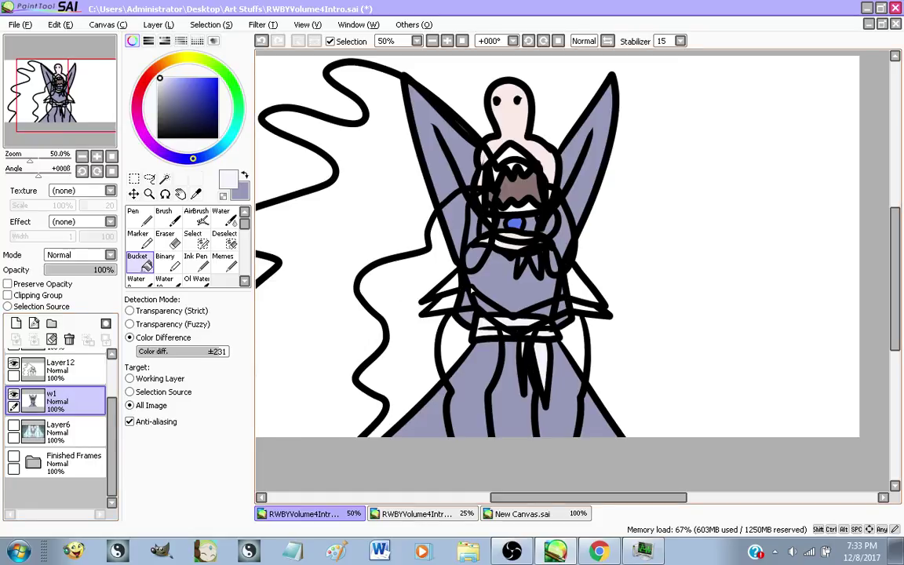
Sample the pale pink skin colour from w1's figure, hide w1 and add a new layer directly above it
{"action": "scroll", "coordinate": [499, 295], "scroll_direction": "up", "scroll_amount": 2}
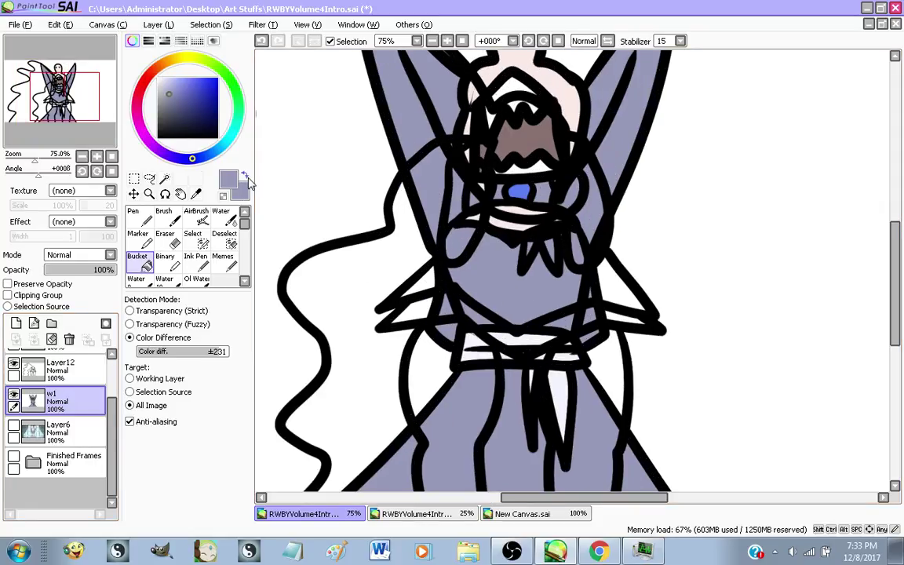
{"action": "scroll", "coordinate": [591, 293], "scroll_direction": "down", "scroll_amount": 2}
{"action": "scroll", "coordinate": [553, 112], "scroll_direction": "up", "scroll_amount": 2}
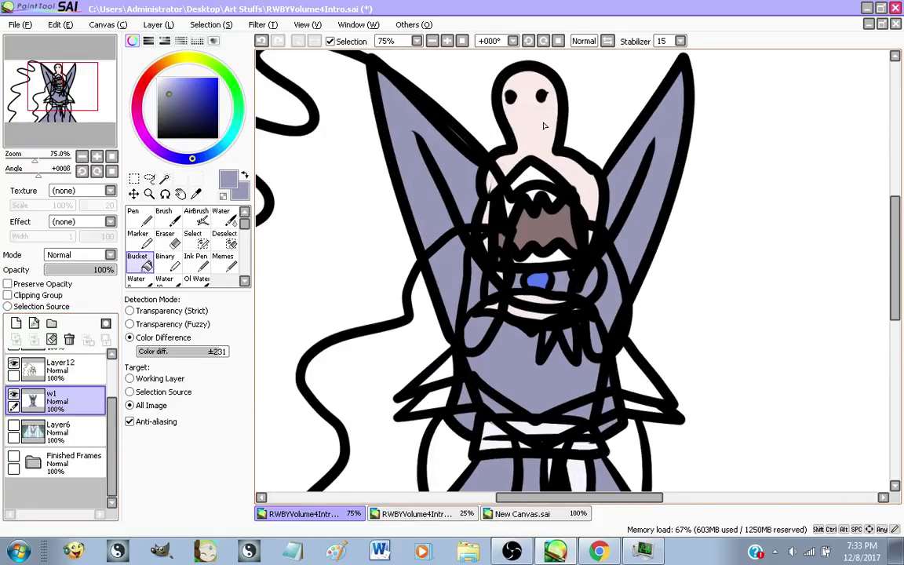
{"action": "left_click", "coordinate": [543, 125], "text": "alt"}
{"action": "scroll", "coordinate": [544, 125], "scroll_direction": "down", "scroll_amount": 3}
{"action": "left_click", "coordinate": [13, 394]}
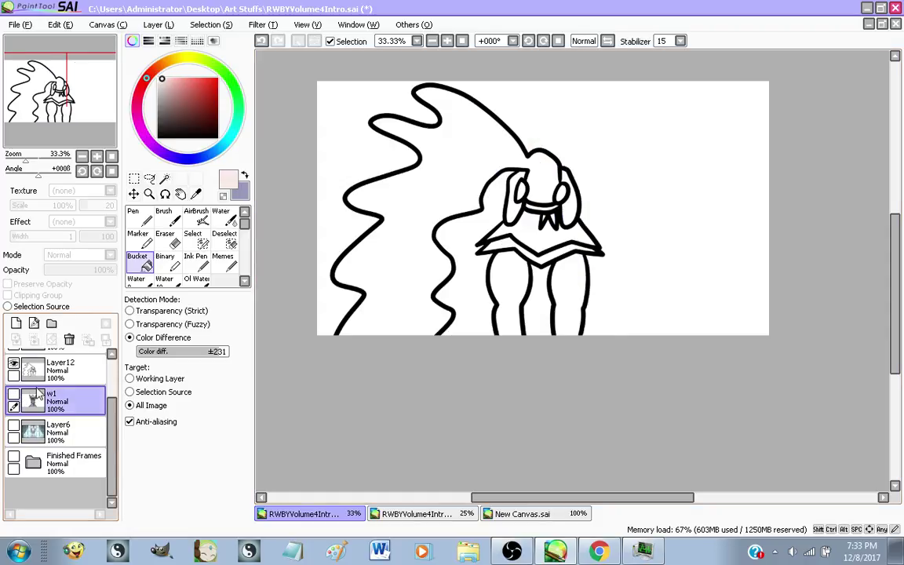
{"action": "left_click", "coordinate": [16, 322]}
Fill both legs and both hands of the long-haired figure with the pale pink skin colour
{"action": "scroll", "coordinate": [475, 252], "scroll_direction": "up", "scroll_amount": 1}
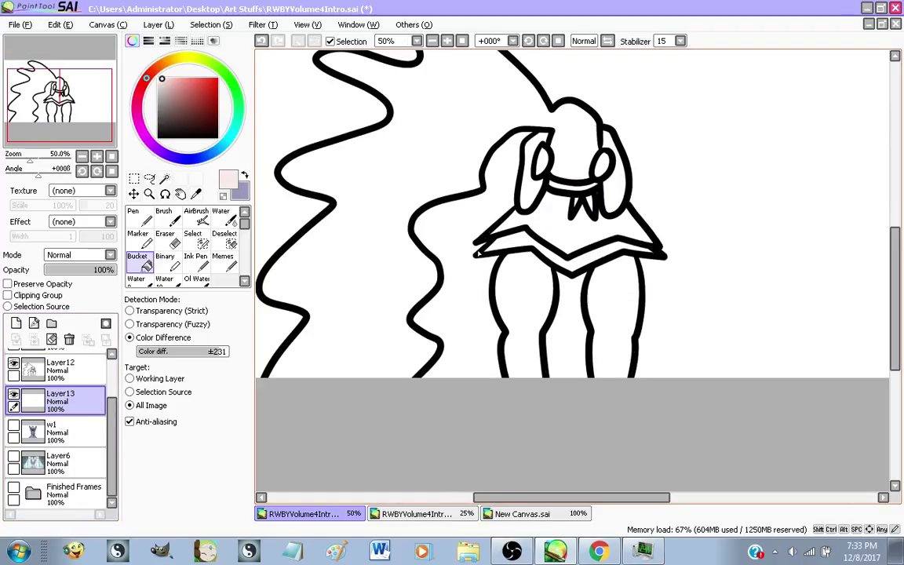
{"action": "scroll", "coordinate": [484, 282], "scroll_direction": "up", "scroll_amount": 1}
{"action": "left_click", "coordinate": [493, 275]}
{"action": "left_click", "coordinate": [620, 285]}
{"action": "scroll", "coordinate": [551, 205], "scroll_direction": "down", "scroll_amount": 1}
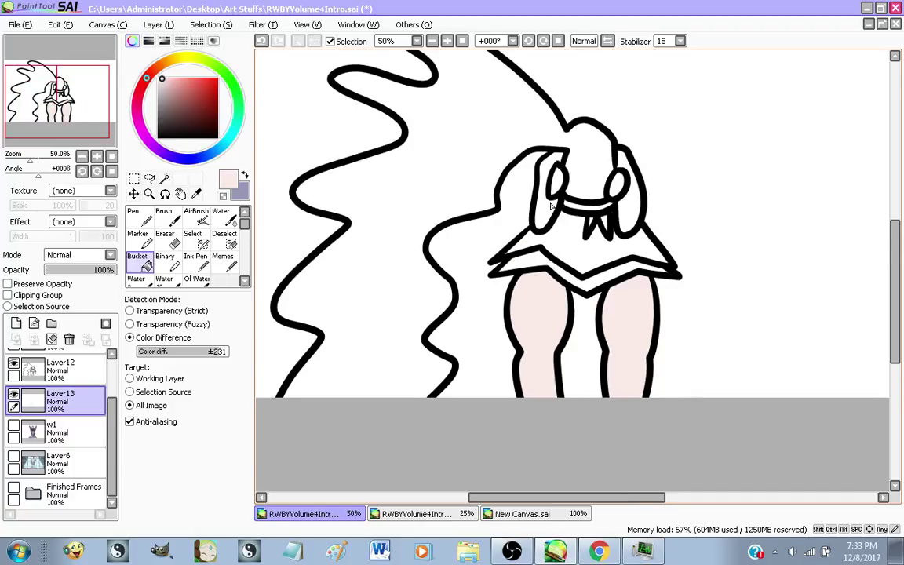
{"action": "scroll", "coordinate": [552, 205], "scroll_direction": "up", "scroll_amount": 3}
{"action": "left_click", "coordinate": [553, 239]}
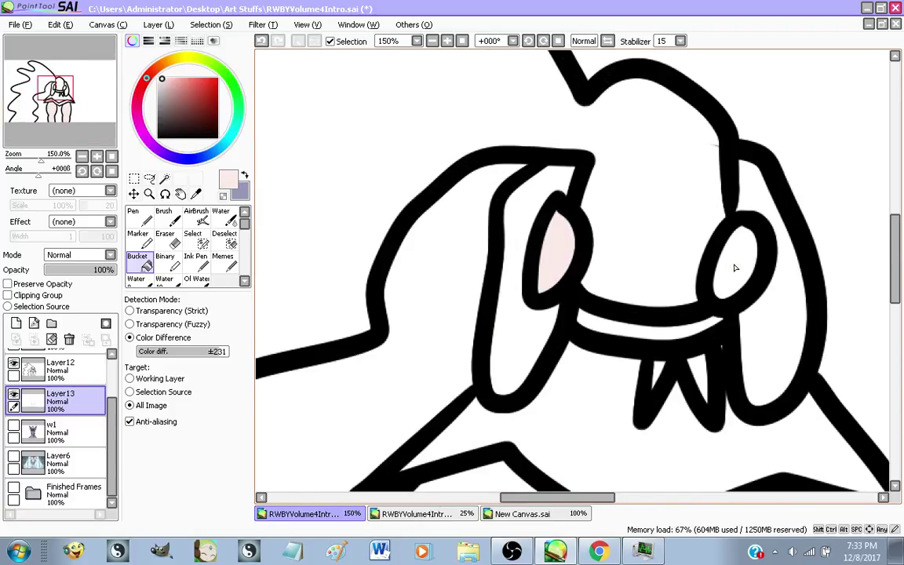
{"action": "left_click", "coordinate": [735, 269]}
Fill the long-haired figure's dress and both sleeves with the greyish purple
{"action": "scroll", "coordinate": [404, 228], "scroll_direction": "down", "scroll_amount": 2}
{"action": "left_click", "coordinate": [246, 177]}
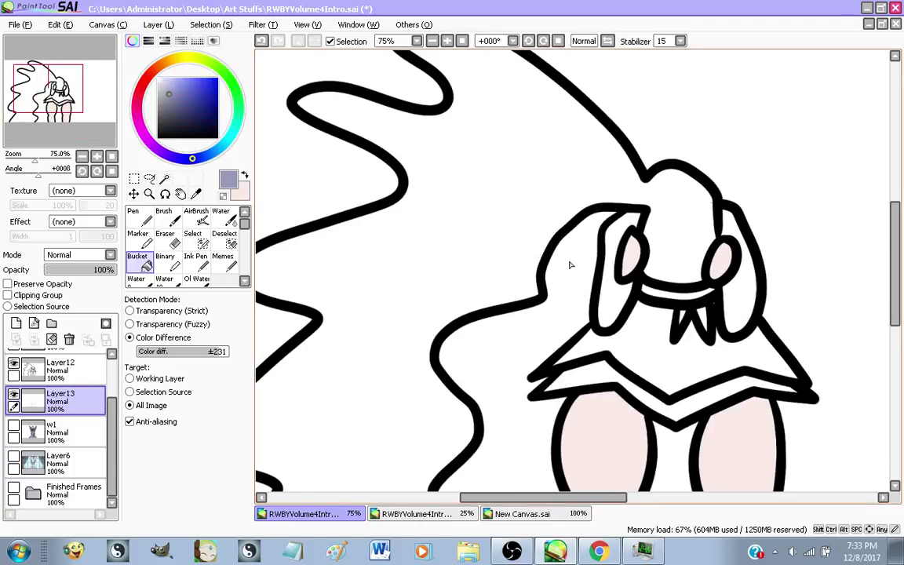
{"action": "scroll", "coordinate": [608, 268], "scroll_direction": "down", "scroll_amount": 1}
{"action": "scroll", "coordinate": [648, 318], "scroll_direction": "up", "scroll_amount": 1}
{"action": "left_click", "coordinate": [647, 321]}
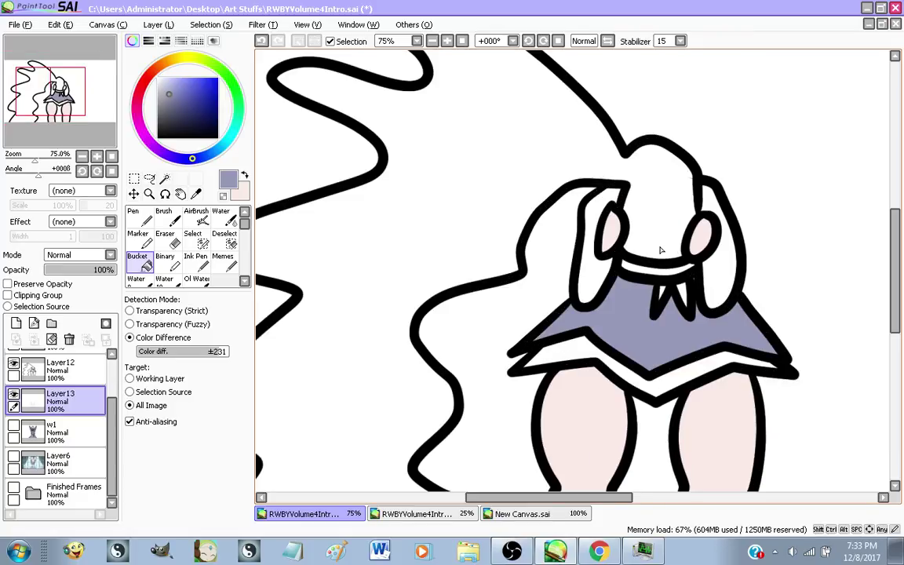
{"action": "left_click", "coordinate": [706, 270]}
{"action": "left_click", "coordinate": [588, 274]}
{"action": "scroll", "coordinate": [408, 246], "scroll_direction": "down", "scroll_amount": 1}
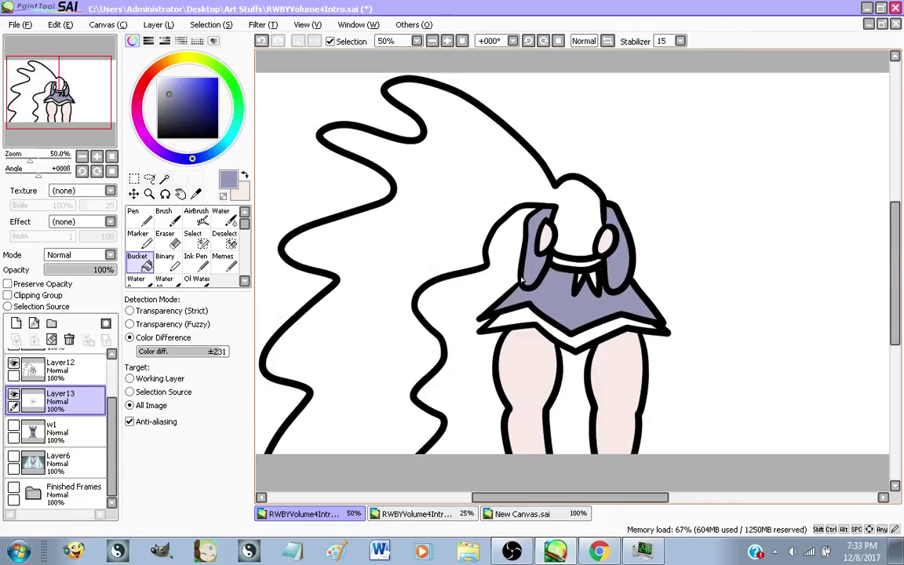
Display w1 to sample the pale lavender-white of its trim, checking Layer13's visibility, and hide w1 again
{"action": "scroll", "coordinate": [471, 259], "scroll_direction": "up", "scroll_amount": 1}
{"action": "scroll", "coordinate": [518, 271], "scroll_direction": "up", "scroll_amount": 1}
{"action": "scroll", "coordinate": [518, 270], "scroll_direction": "down", "scroll_amount": 1}
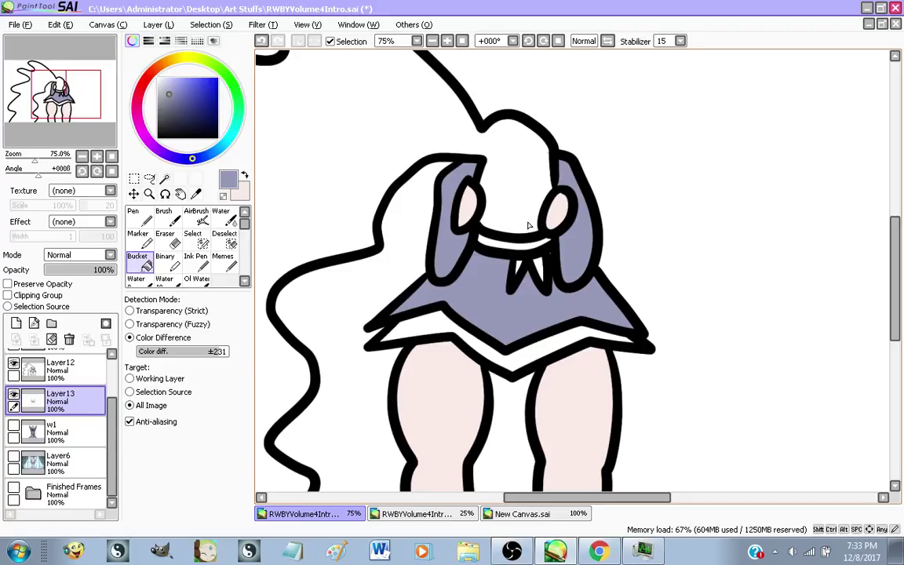
{"action": "scroll", "coordinate": [527, 227], "scroll_direction": "up", "scroll_amount": 2}
{"action": "scroll", "coordinate": [524, 229], "scroll_direction": "down", "scroll_amount": 1}
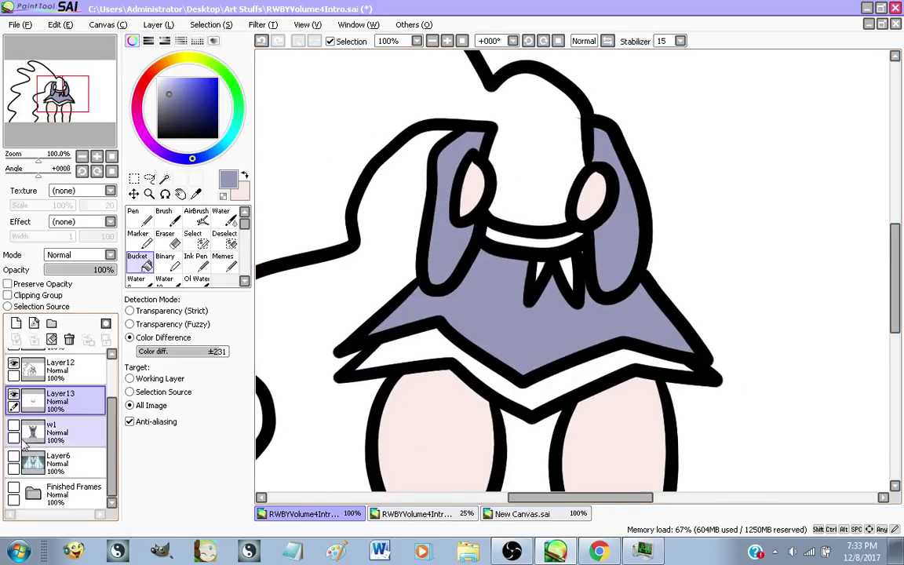
{"action": "left_click", "coordinate": [17, 426]}
{"action": "left_click", "coordinate": [17, 426]}
{"action": "left_click", "coordinate": [16, 426]}
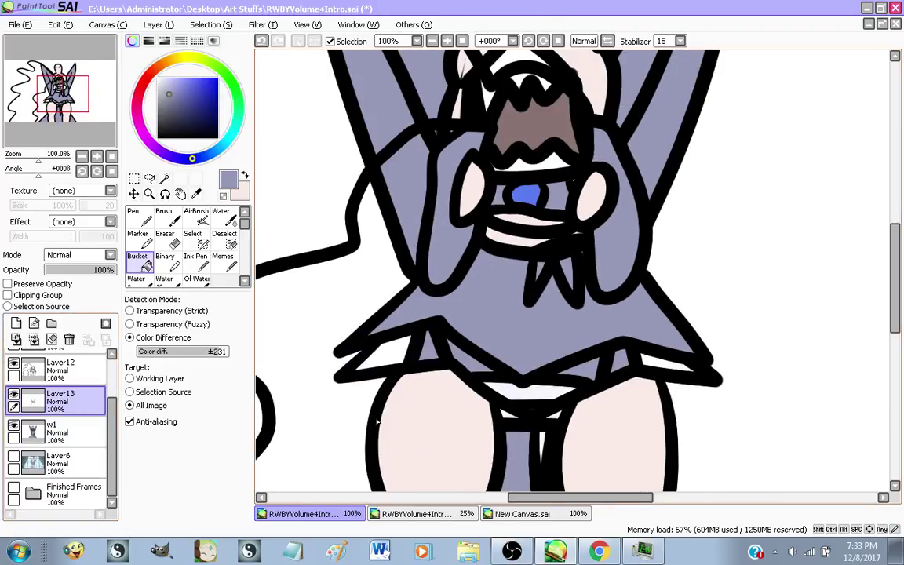
{"action": "left_click", "coordinate": [520, 398], "text": "alt"}
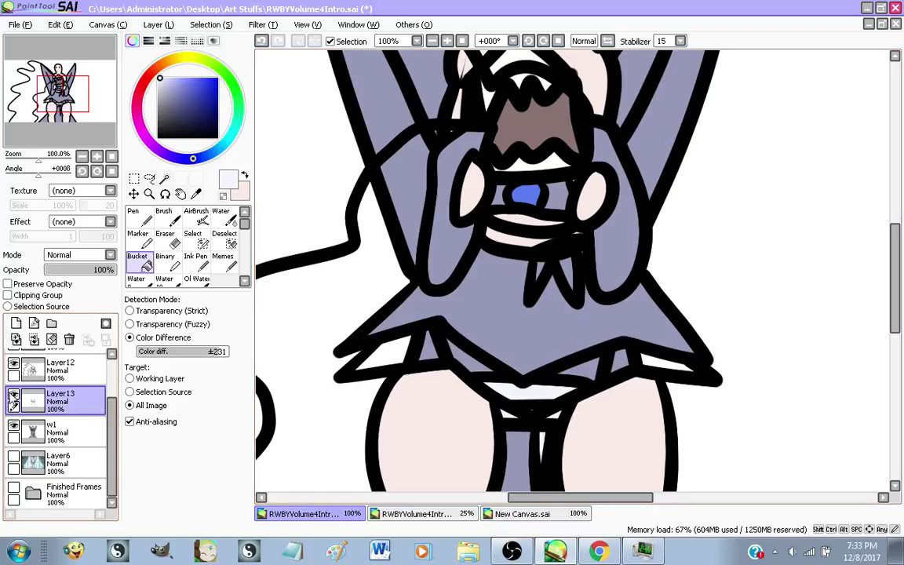
{"action": "left_click", "coordinate": [12, 395]}
{"action": "left_click", "coordinate": [11, 395]}
{"action": "left_click", "coordinate": [14, 425]}
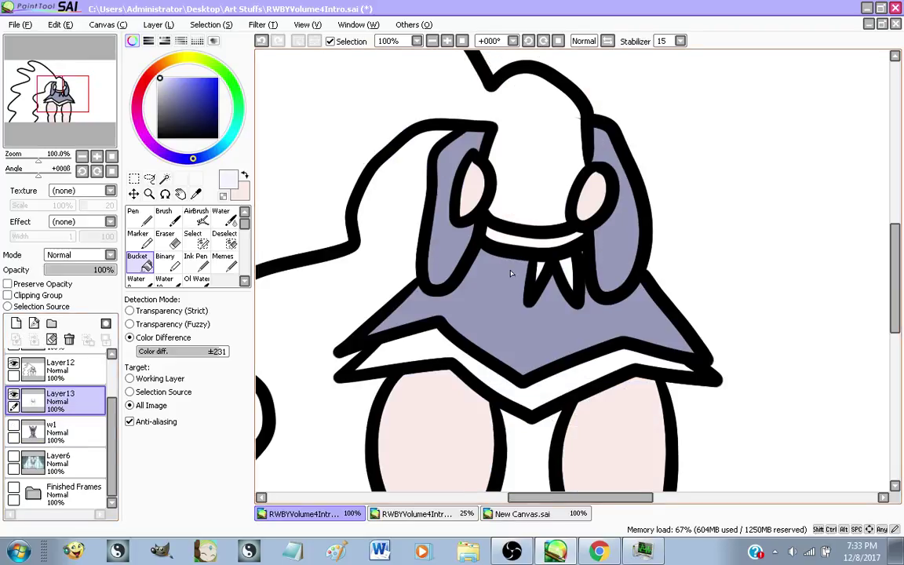
Fill the collar, tie and skirt trim with pale lavender-white and the long hair and head with near-white
{"action": "scroll", "coordinate": [553, 242], "scroll_direction": "up", "scroll_amount": 1}
{"action": "scroll", "coordinate": [525, 244], "scroll_direction": "up", "scroll_amount": 1}
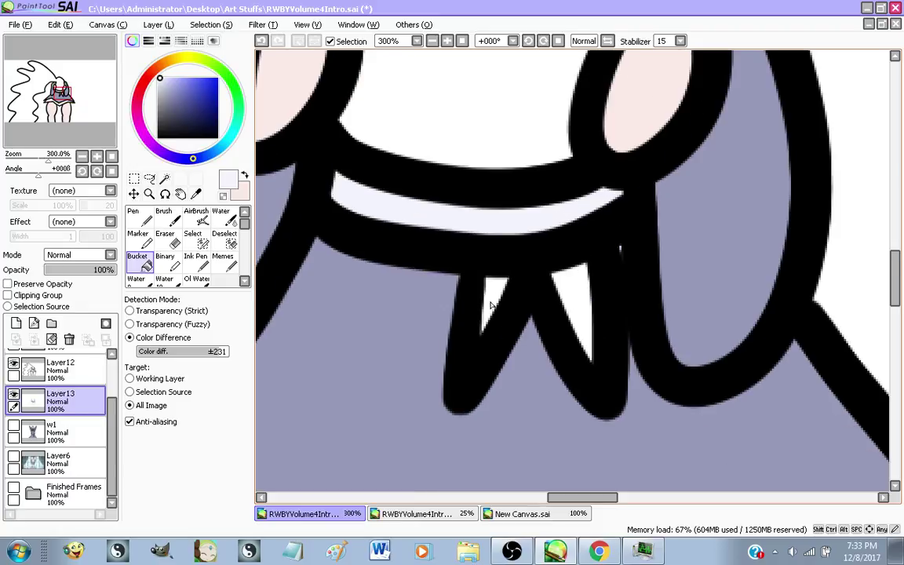
{"action": "scroll", "coordinate": [494, 219], "scroll_direction": "down", "scroll_amount": 4}
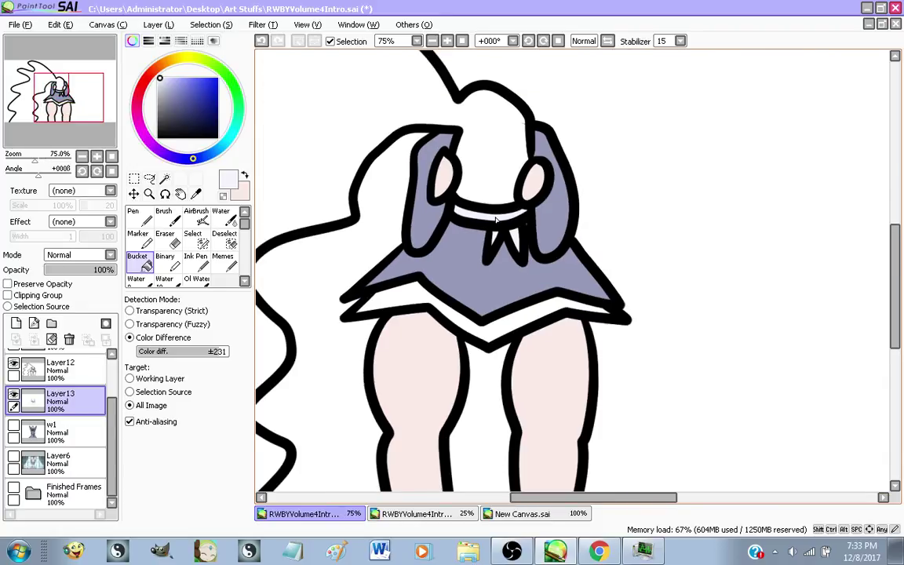
{"action": "scroll", "coordinate": [497, 303], "scroll_direction": "up", "scroll_amount": 2}
{"action": "scroll", "coordinate": [497, 303], "scroll_direction": "down", "scroll_amount": 2}
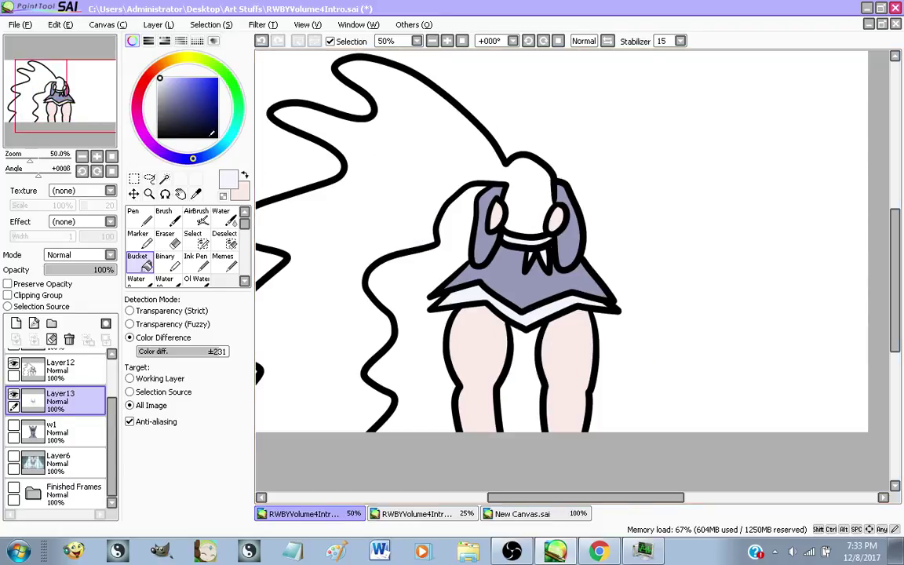
{"action": "scroll", "coordinate": [455, 235], "scroll_direction": "down", "scroll_amount": 1}
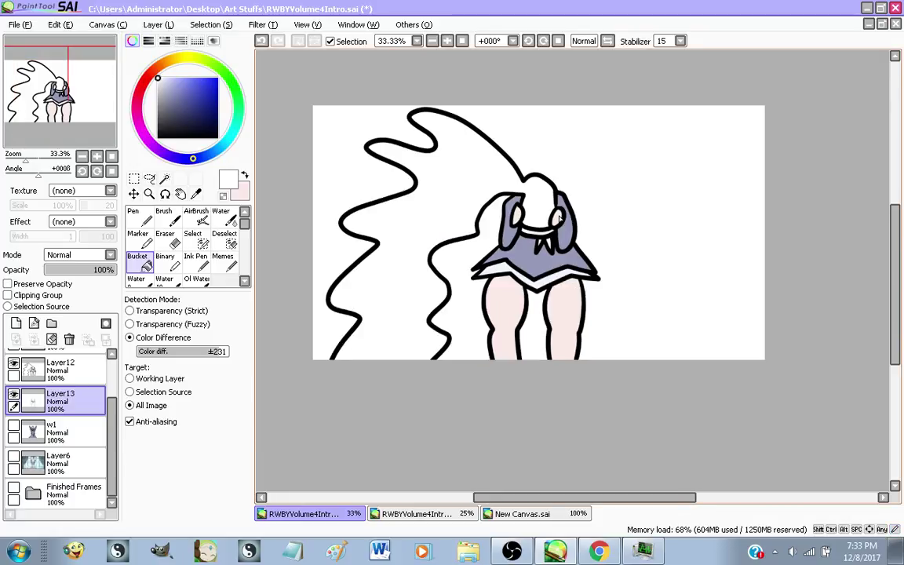
{"action": "scroll", "coordinate": [402, 293], "scroll_direction": "up", "scroll_amount": 1}
Show Layer6's reference frame behind the coloured figure to check the fills, and hide it again
{"action": "left_click", "coordinate": [13, 456]}
{"action": "scroll", "coordinate": [357, 349], "scroll_direction": "up", "scroll_amount": 1}
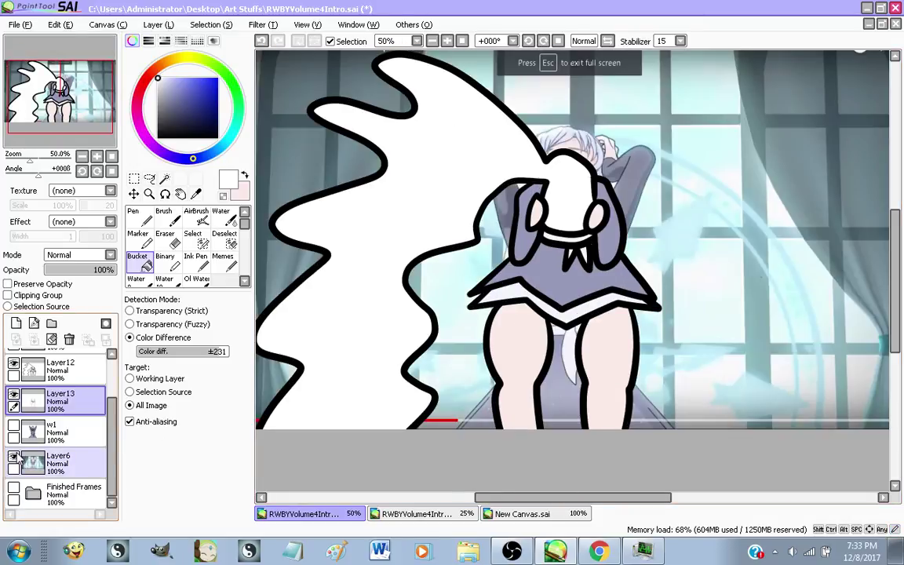
{"action": "scroll", "coordinate": [356, 349], "scroll_direction": "down", "scroll_amount": 2}
{"action": "scroll", "coordinate": [373, 371], "scroll_direction": "up", "scroll_amount": 1}
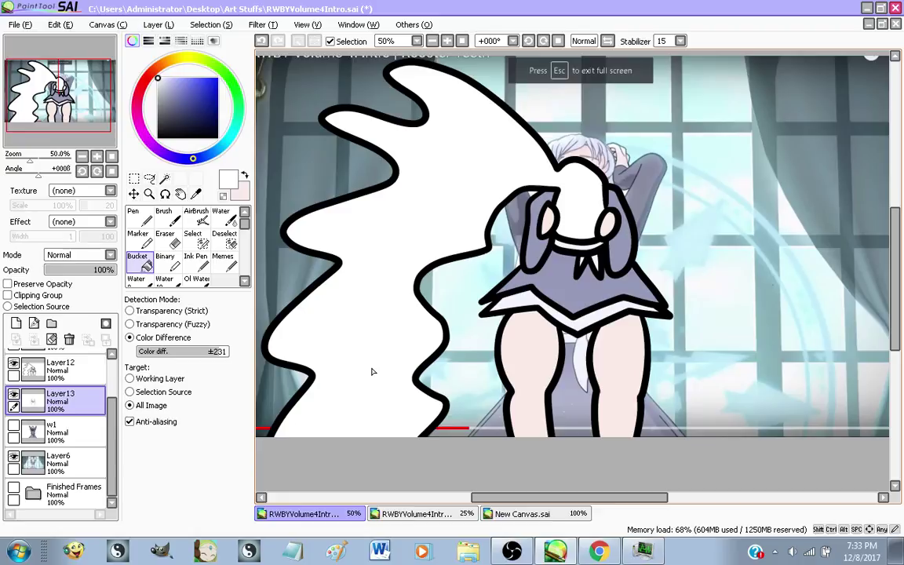
{"action": "scroll", "coordinate": [373, 371], "scroll_direction": "down", "scroll_amount": 1}
{"action": "scroll", "coordinate": [540, 327], "scroll_direction": "down", "scroll_amount": 1}
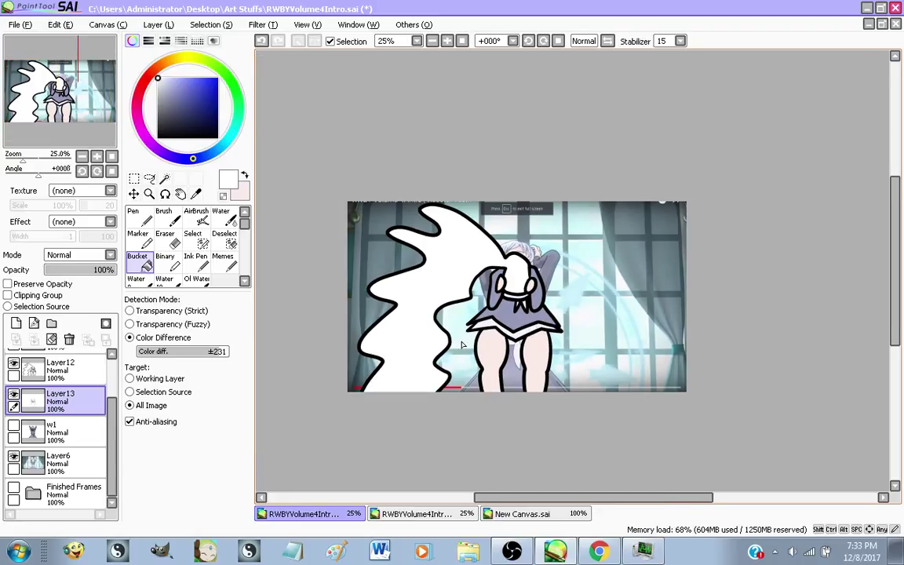
{"action": "scroll", "coordinate": [461, 347], "scroll_direction": "up", "scroll_amount": 2}
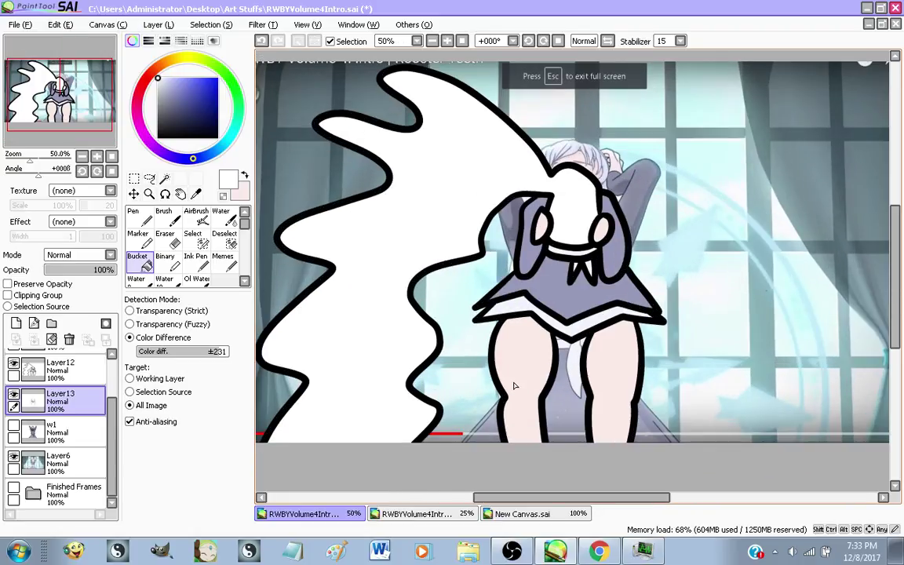
{"action": "left_click", "coordinate": [14, 455]}
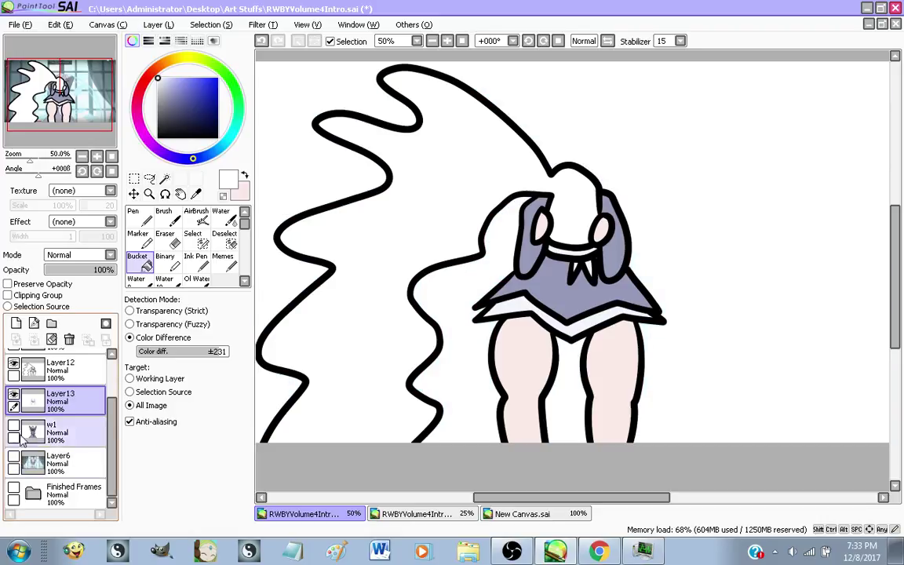
Merge Layer12's line art down into the Layer13 colours and rename the merged layer as w2
{"action": "scroll", "coordinate": [22, 416], "scroll_direction": "up", "scroll_amount": 1}
{"action": "left_click", "coordinate": [30, 390]}
{"action": "left_click", "coordinate": [36, 340]}
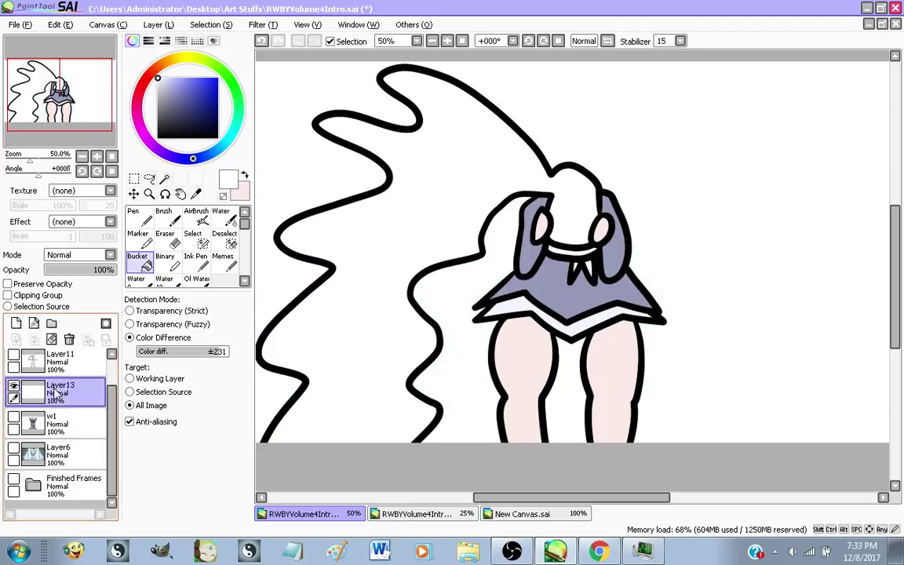
{"action": "double_click", "coordinate": [60, 398]}
{"action": "type", "text": "2"}
{"action": "key", "text": "Return"}
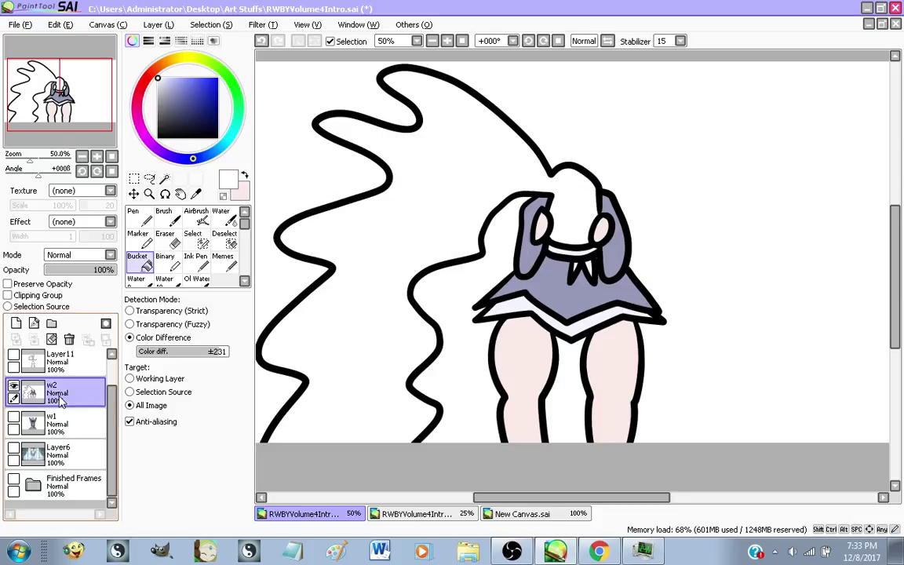
Hide w2, show Layer11's ice-cream-headed figure and add a new layer between the two
{"action": "left_click", "coordinate": [17, 388]}
{"action": "left_click", "coordinate": [17, 388]}
{"action": "left_click", "coordinate": [14, 386]}
{"action": "scroll", "coordinate": [15, 384], "scroll_direction": "up", "scroll_amount": 1}
{"action": "left_click", "coordinate": [15, 376]}
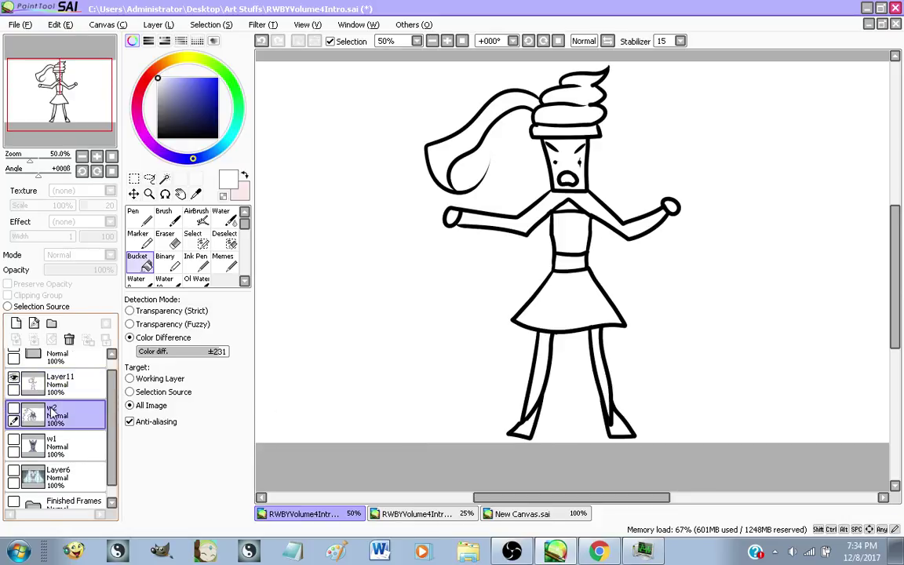
{"action": "left_click", "coordinate": [16, 322]}
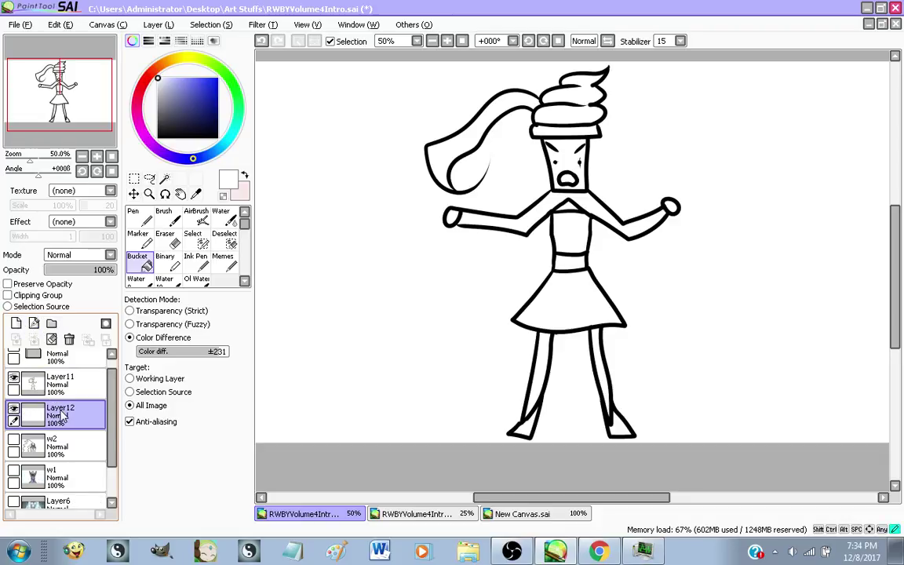
Compare w2 with Layer11's figure by briefly displaying both, and make the empty Layer12 active again
{"action": "left_click", "coordinate": [62, 385]}
{"action": "left_click", "coordinate": [76, 440]}
{"action": "left_click", "coordinate": [18, 441]}
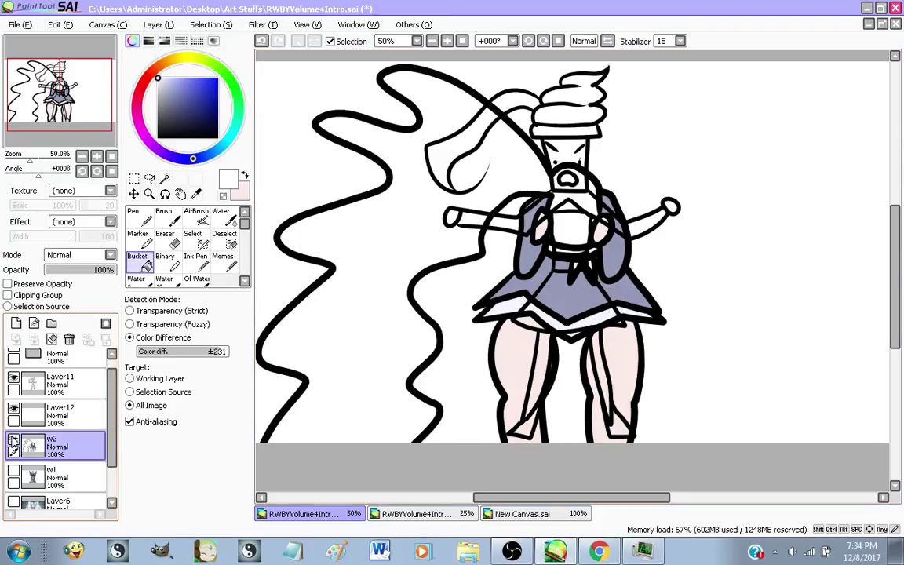
{"action": "left_click", "coordinate": [14, 440]}
{"action": "left_click", "coordinate": [86, 414]}
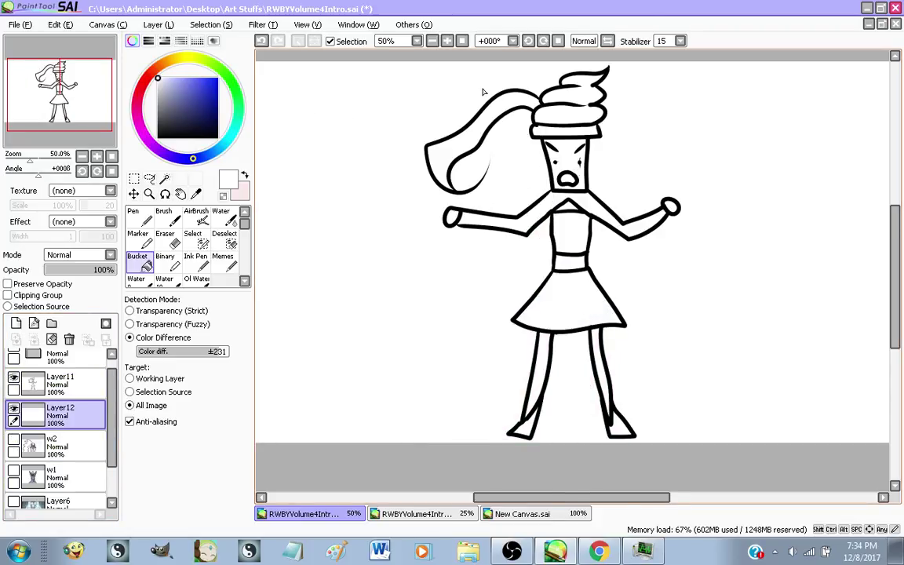
Display w2 to sample its pale pink leg colour while Layer12 is active, and hide w2 again
{"action": "scroll", "coordinate": [481, 90], "scroll_direction": "up", "scroll_amount": 3}
{"action": "scroll", "coordinate": [498, 165], "scroll_direction": "down", "scroll_amount": 2}
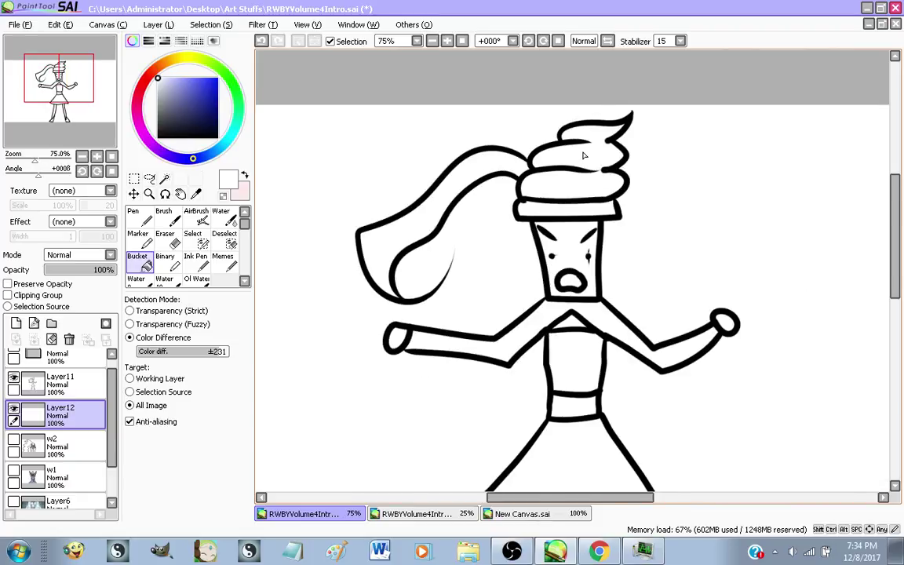
{"action": "scroll", "coordinate": [572, 165], "scroll_direction": "up", "scroll_amount": 4}
{"action": "scroll", "coordinate": [502, 149], "scroll_direction": "down", "scroll_amount": 3}
{"action": "scroll", "coordinate": [487, 172], "scroll_direction": "up", "scroll_amount": 2}
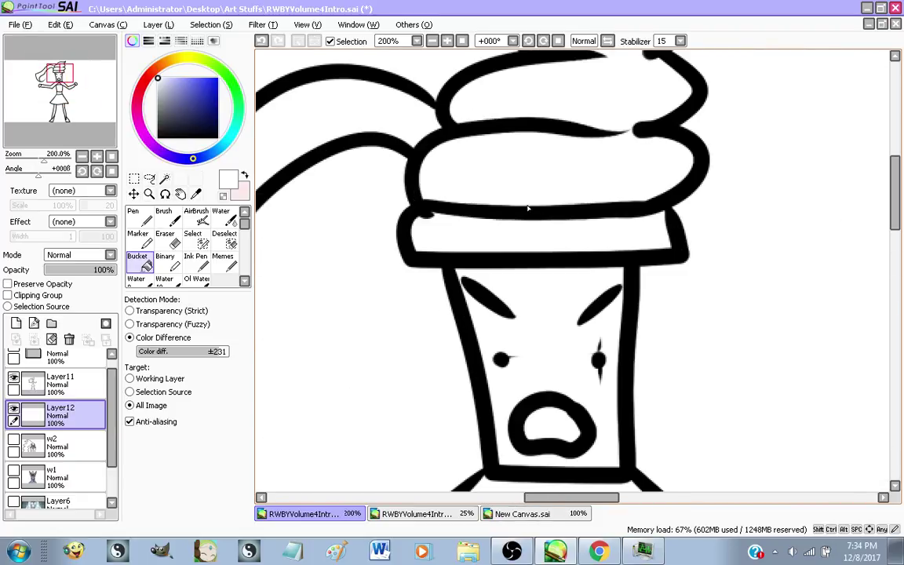
{"action": "scroll", "coordinate": [471, 196], "scroll_direction": "down", "scroll_amount": 2}
{"action": "scroll", "coordinate": [396, 195], "scroll_direction": "up", "scroll_amount": 1}
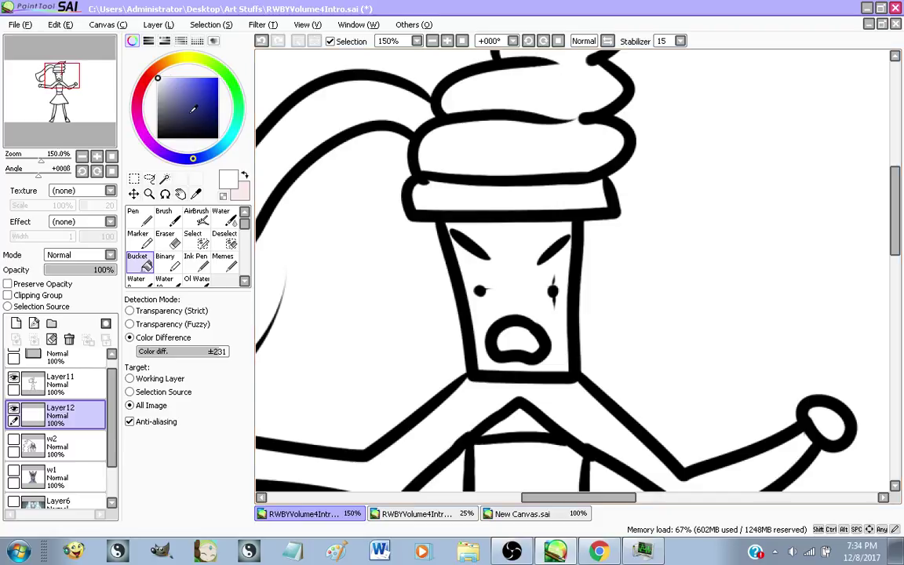
{"action": "left_click", "coordinate": [13, 439]}
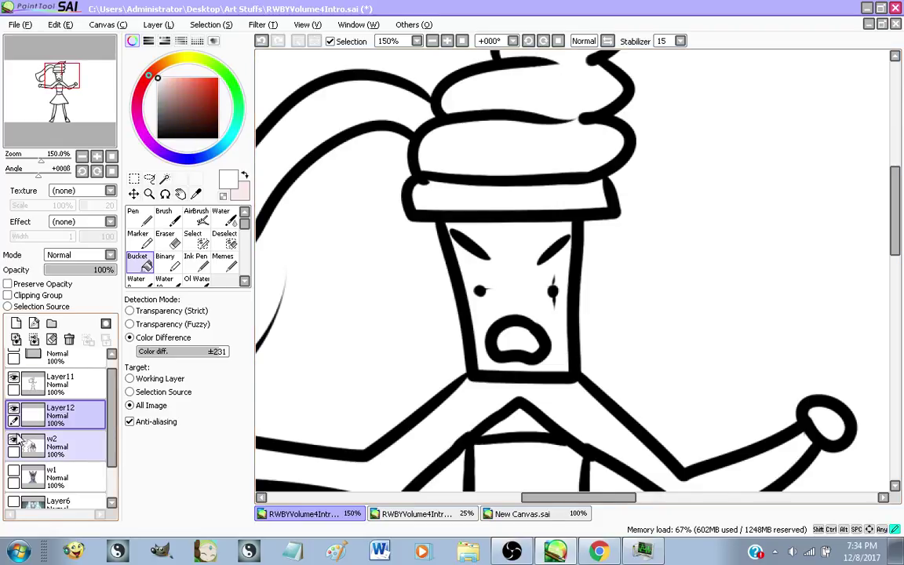
{"action": "scroll", "coordinate": [393, 306], "scroll_direction": "down", "scroll_amount": 3}
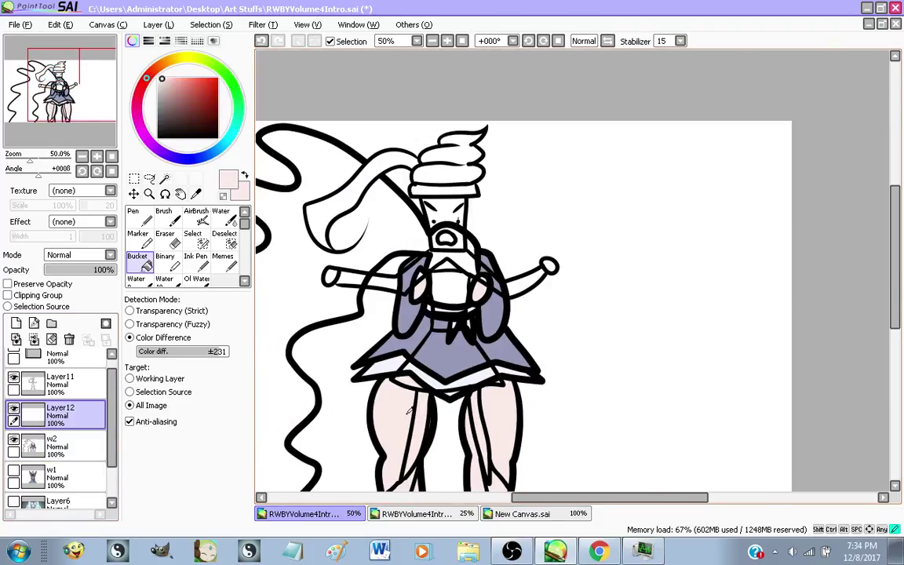
{"action": "left_click", "coordinate": [13, 441]}
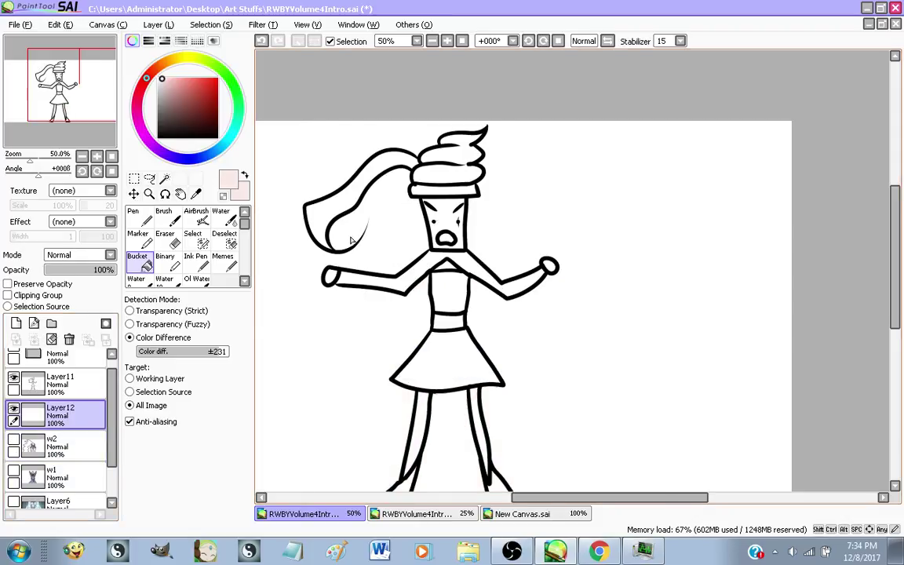
Fill the ice-cream-headed figure's face, neck triangle and both hands with the pale pink skin colour on Layer12
{"action": "scroll", "coordinate": [452, 196], "scroll_direction": "up", "scroll_amount": 2}
{"action": "scroll", "coordinate": [642, 307], "scroll_direction": "up", "scroll_amount": 1}
{"action": "left_click", "coordinate": [641, 293]}
{"action": "scroll", "coordinate": [641, 293], "scroll_direction": "down", "scroll_amount": 2}
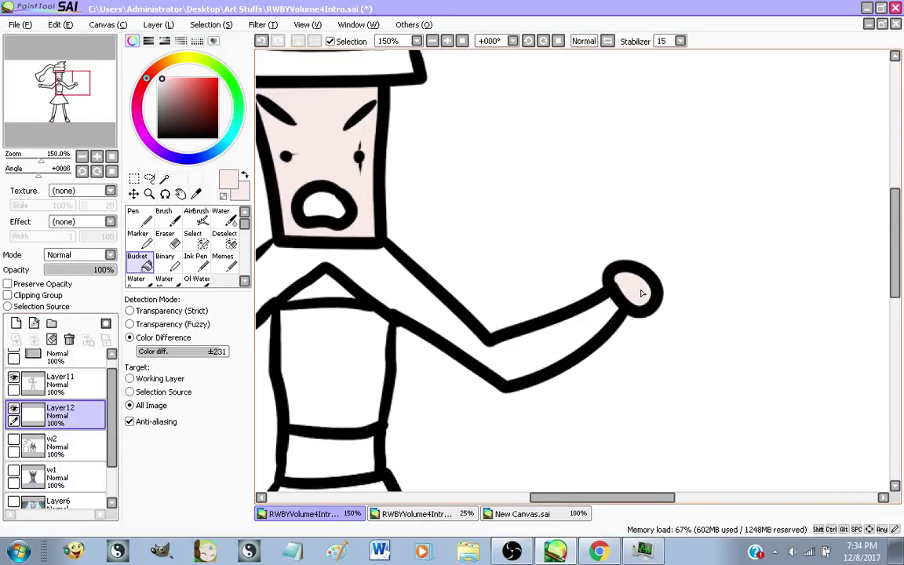
{"action": "scroll", "coordinate": [549, 293], "scroll_direction": "up", "scroll_amount": 2}
{"action": "scroll", "coordinate": [425, 287], "scroll_direction": "down", "scroll_amount": 2}
{"action": "scroll", "coordinate": [403, 313], "scroll_direction": "up", "scroll_amount": 2}
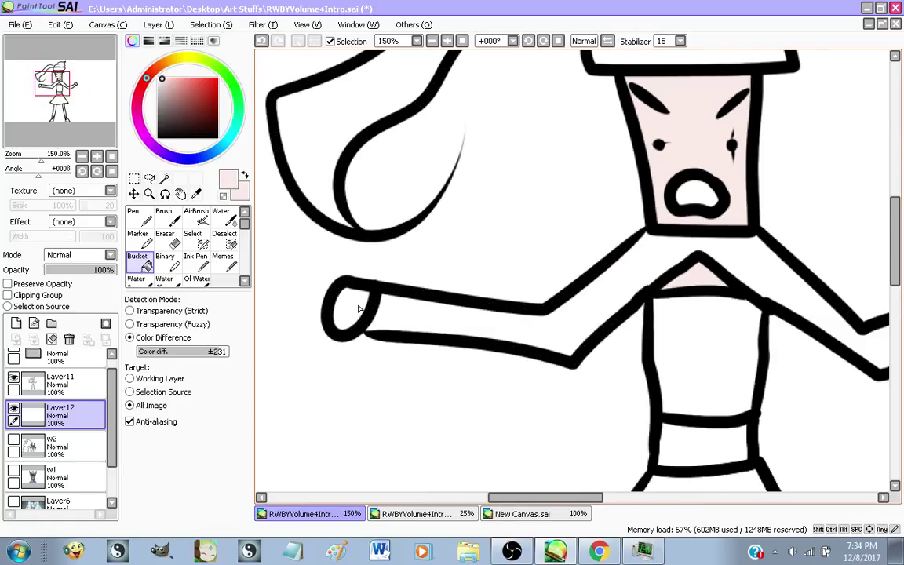
{"action": "scroll", "coordinate": [329, 262], "scroll_direction": "down", "scroll_amount": 4}
Fill both of the figure's legs with the same pale pink using the Bucket
{"action": "scroll", "coordinate": [411, 320], "scroll_direction": "up", "scroll_amount": 2}
{"action": "left_click", "coordinate": [436, 306]}
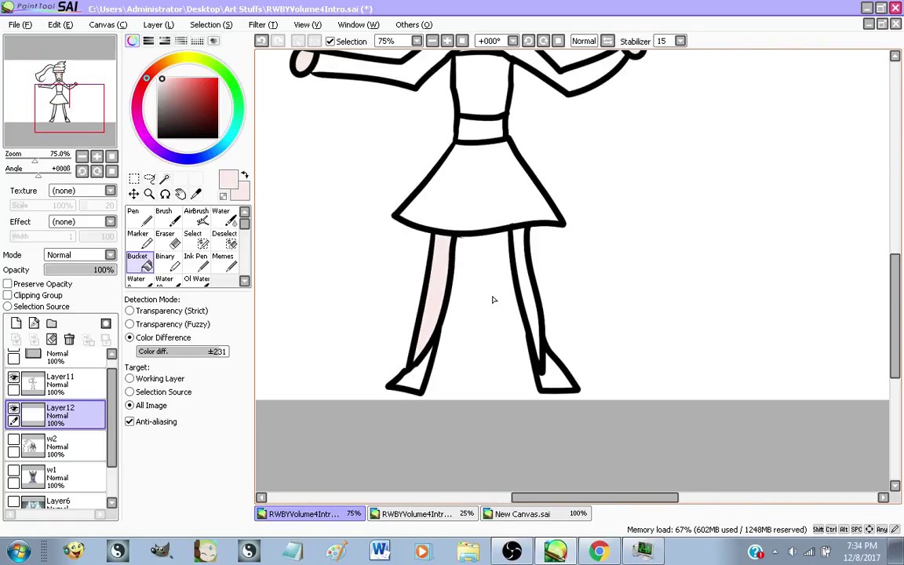
{"action": "left_click", "coordinate": [524, 297]}
{"action": "scroll", "coordinate": [506, 388], "scroll_direction": "down", "scroll_amount": 2}
{"action": "scroll", "coordinate": [506, 387], "scroll_direction": "up", "scroll_amount": 1}
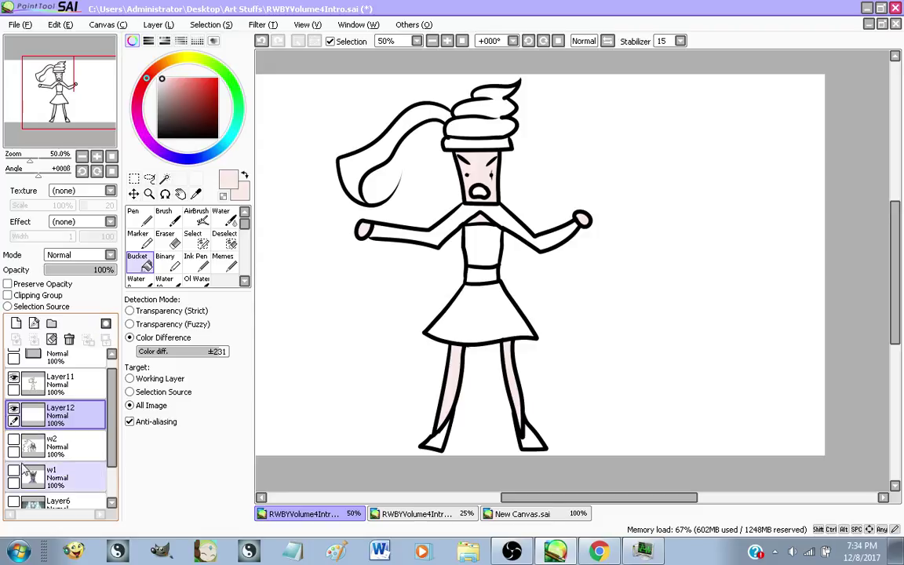
Sample the blue-grey dress colour from w1, hide w1 again, and fill the figure's skirt, bodice and sleeves with it
{"action": "left_click", "coordinate": [14, 471]}
{"action": "left_click", "coordinate": [473, 308], "text": "alt"}
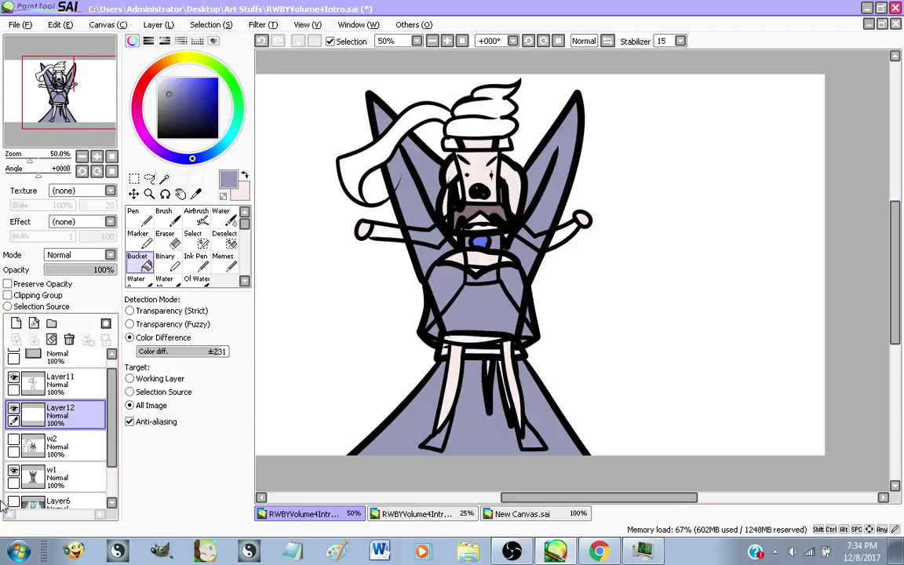
{"action": "left_click", "coordinate": [14, 471]}
{"action": "left_click", "coordinate": [467, 323]}
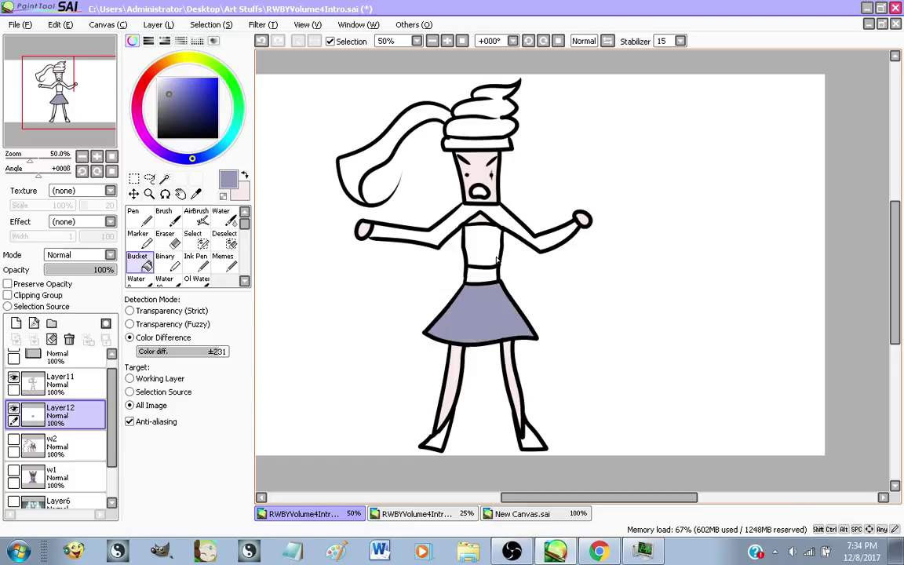
{"action": "left_click", "coordinate": [477, 242]}
{"action": "left_click", "coordinate": [466, 209]}
{"action": "scroll", "coordinate": [488, 99], "scroll_direction": "up", "scroll_amount": 2}
{"action": "scroll", "coordinate": [487, 99], "scroll_direction": "down", "scroll_amount": 3}
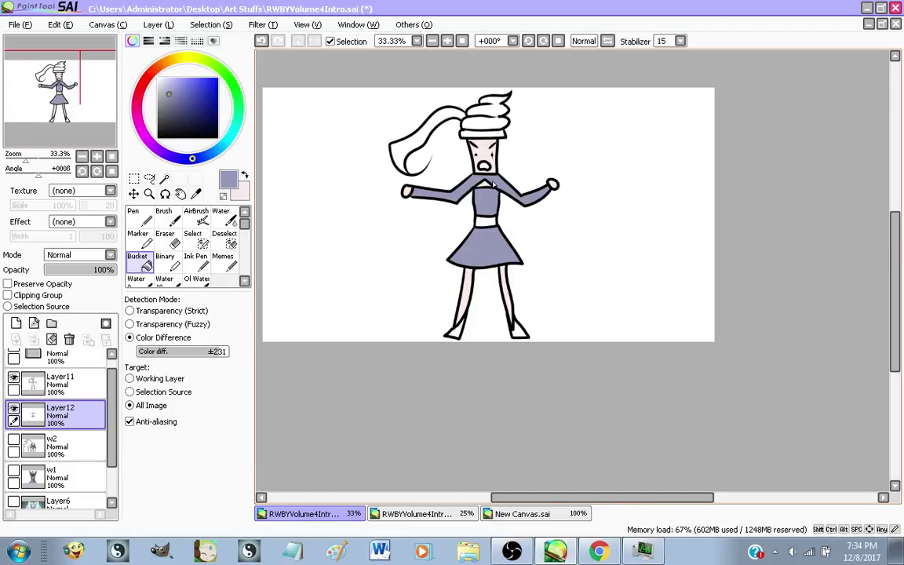
Briefly display the Layer6 reference image to check the outfit and hide it again
{"action": "scroll", "coordinate": [475, 307], "scroll_direction": "up", "scroll_amount": 2}
{"action": "scroll", "coordinate": [306, 437], "scroll_direction": "down", "scroll_amount": 1}
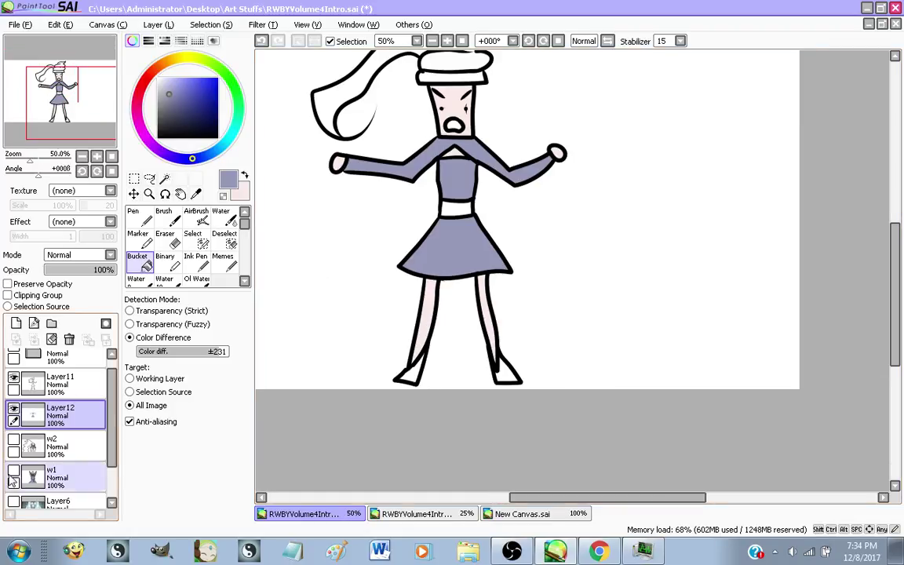
{"action": "scroll", "coordinate": [14, 463], "scroll_direction": "down", "scroll_amount": 1}
{"action": "left_click", "coordinate": [14, 459]}
{"action": "left_click", "coordinate": [14, 459]}
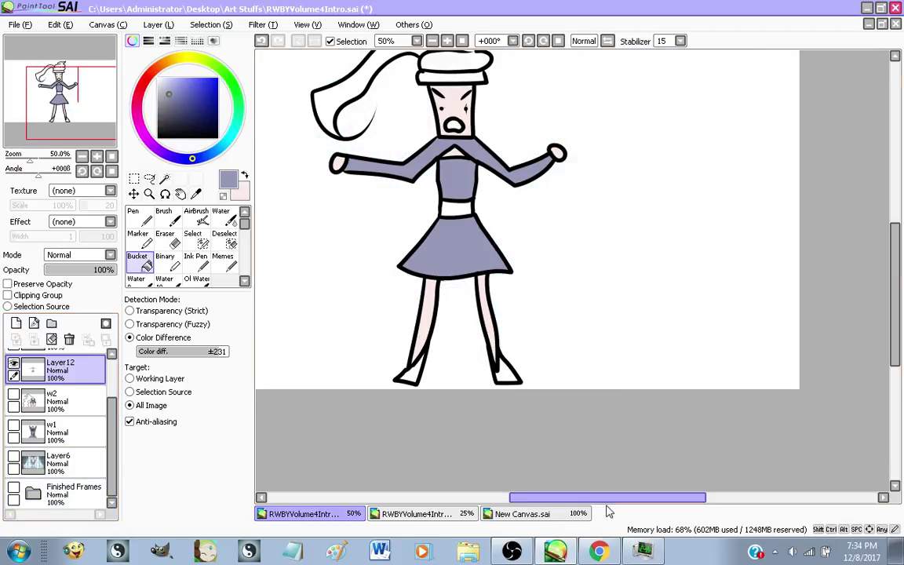
Switch to the RWBY Volume 4 Intro video in Chrome and review the dress and shoes between about 0:27 and 0:31
{"action": "key", "text": "alt+Tab"}
{"action": "left_click", "coordinate": [444, 8]}
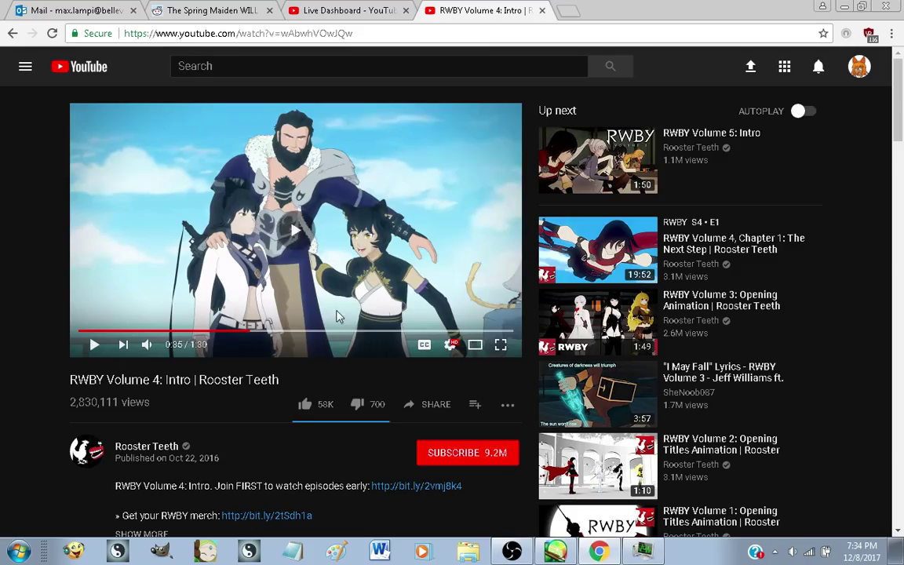
{"action": "left_click", "coordinate": [219, 332]}
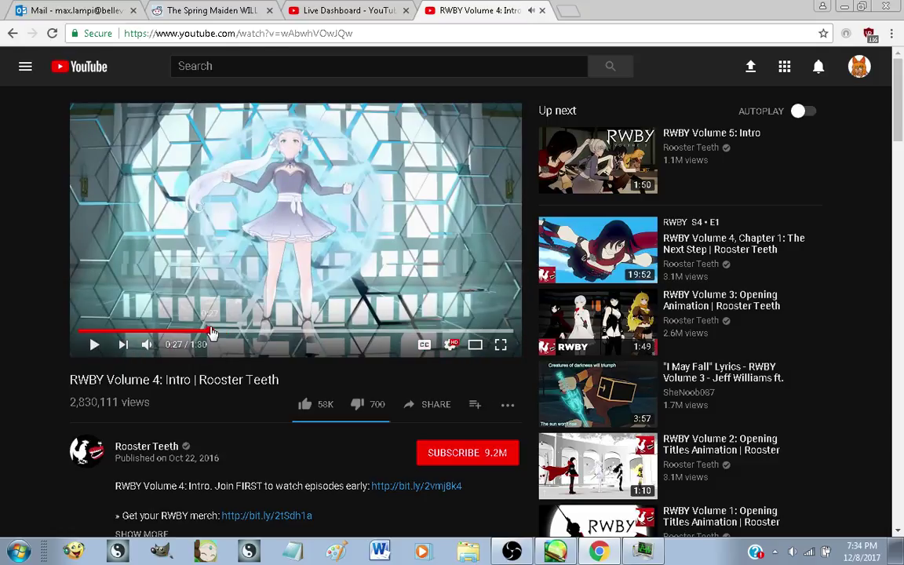
{"action": "left_click", "coordinate": [211, 331]}
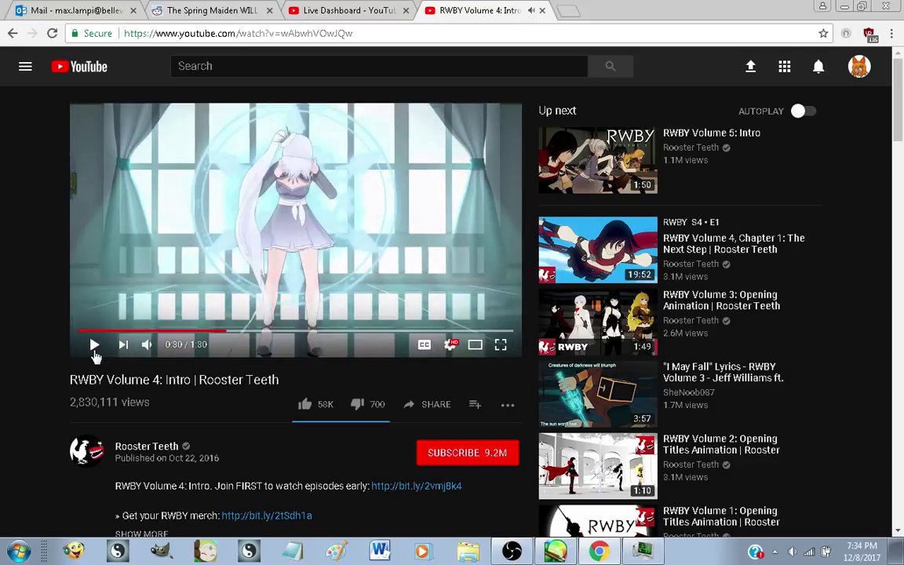
{"action": "left_click", "coordinate": [94, 355]}
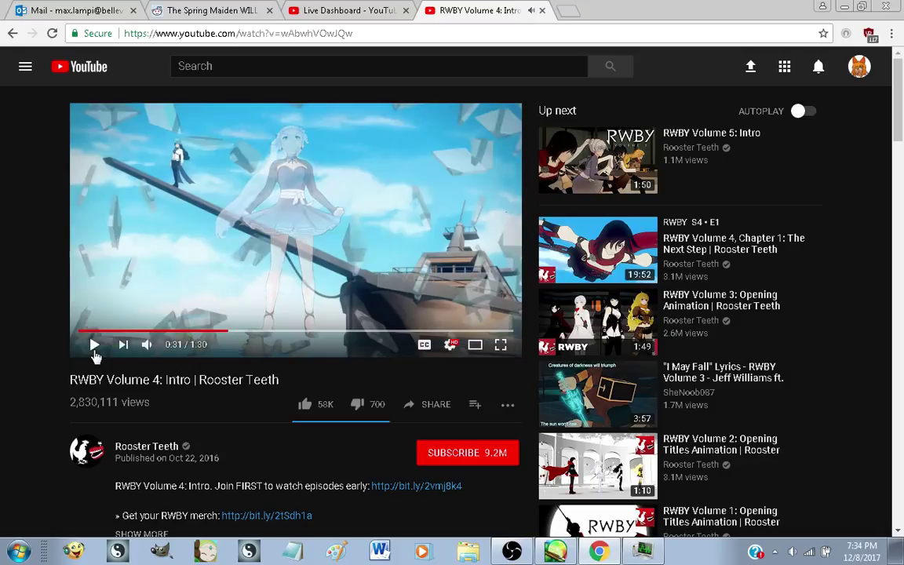
Go to the YouTube Live Dashboard and allow the two chat messages held for review to be shown
{"action": "left_click", "coordinate": [357, 10]}
{"action": "scroll", "coordinate": [753, 302], "scroll_direction": "up", "scroll_amount": 1}
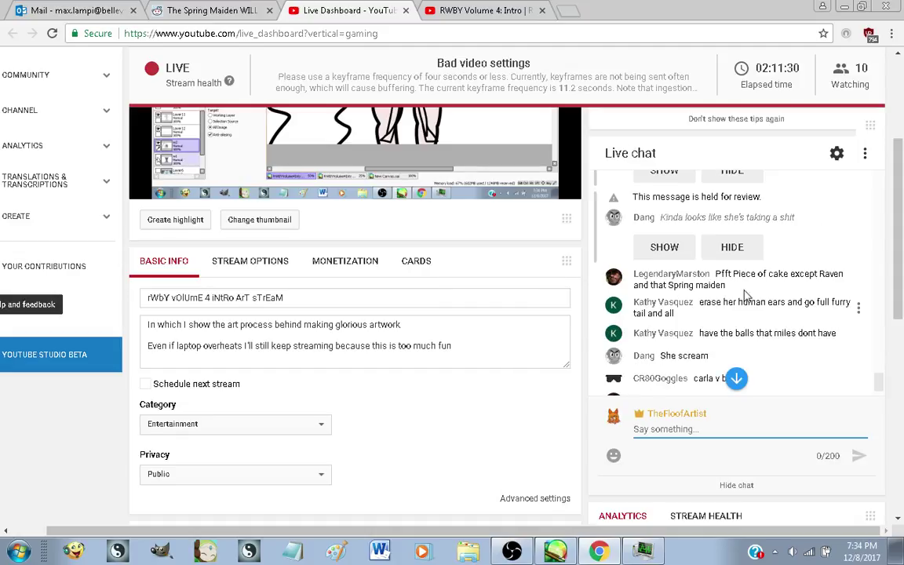
{"action": "left_click", "coordinate": [675, 247]}
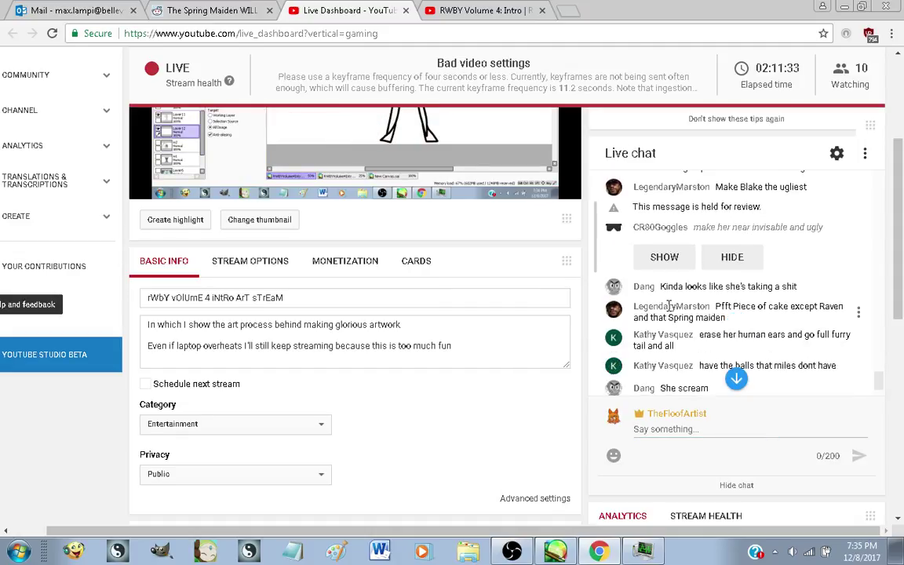
{"action": "left_click", "coordinate": [664, 256]}
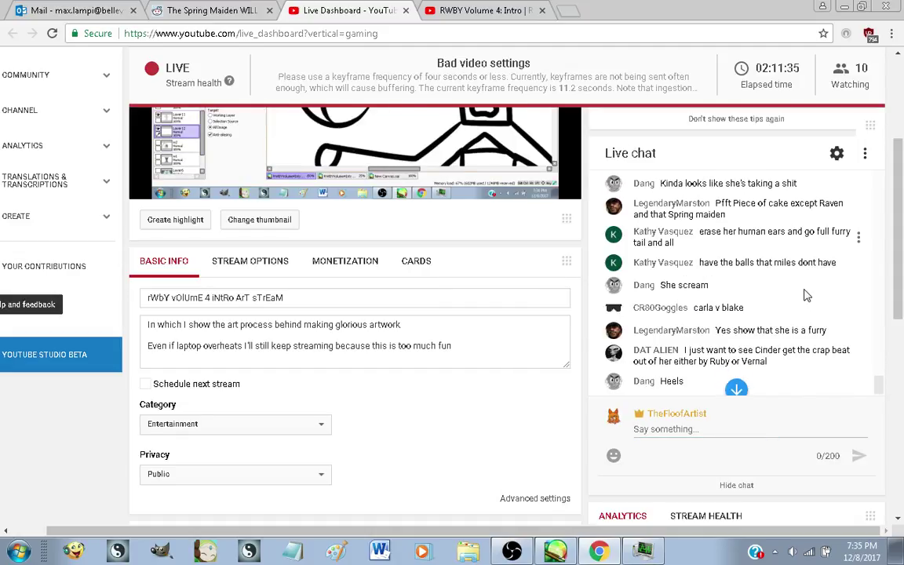
Read through the older and newest viewer messages in the stream's live chat
{"action": "scroll", "coordinate": [806, 295], "scroll_direction": "up", "scroll_amount": 3}
{"action": "scroll", "coordinate": [806, 294], "scroll_direction": "up", "scroll_amount": 1}
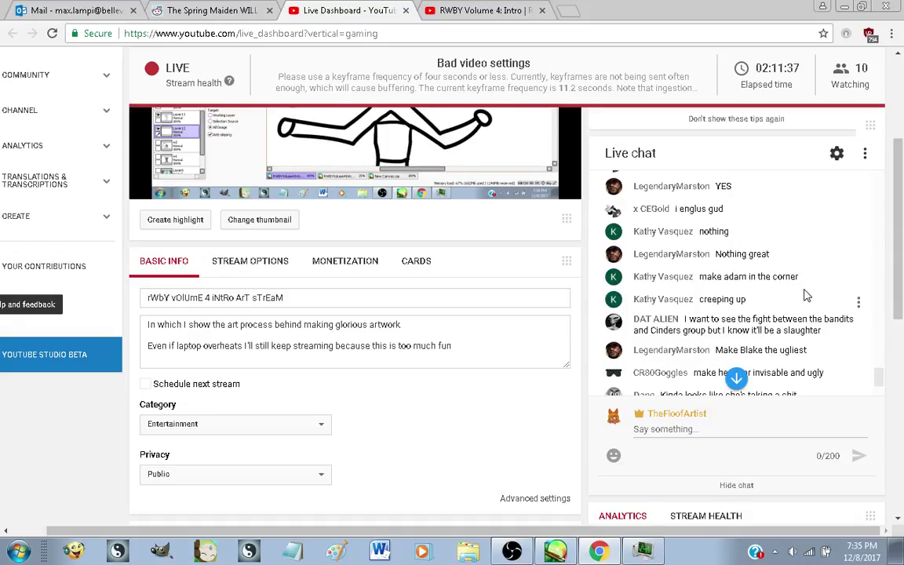
{"action": "scroll", "coordinate": [806, 294], "scroll_direction": "down", "scroll_amount": 2}
{"action": "scroll", "coordinate": [806, 294], "scroll_direction": "down", "scroll_amount": 1}
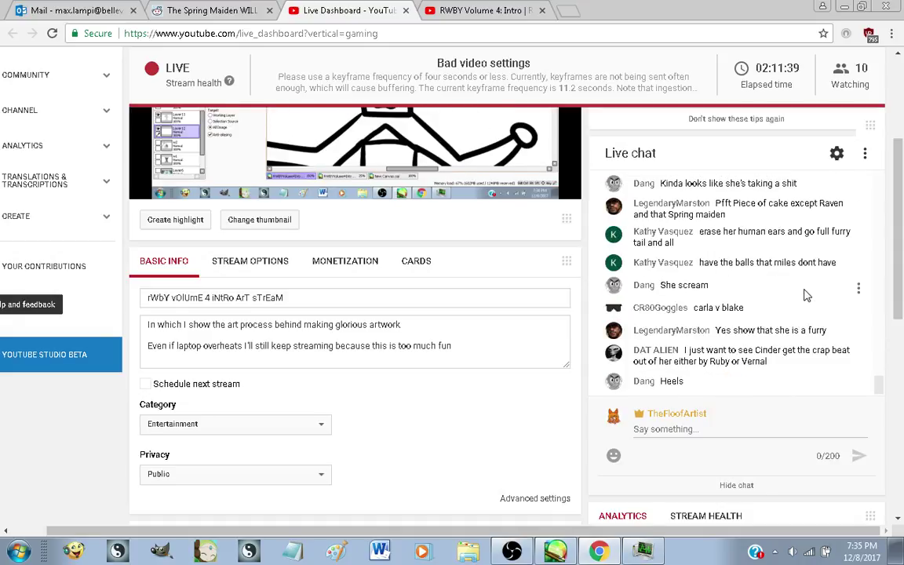
{"action": "scroll", "coordinate": [806, 294], "scroll_direction": "down", "scroll_amount": 1}
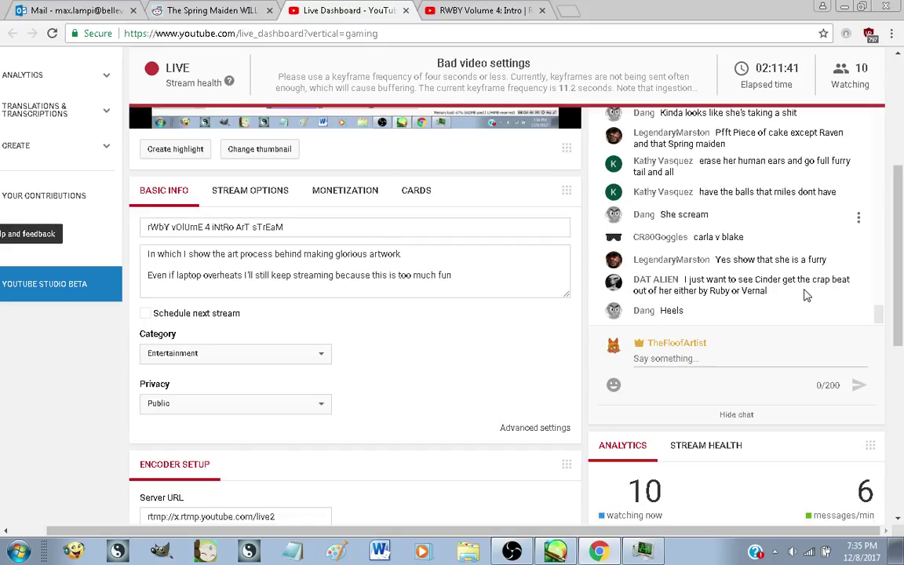
{"action": "scroll", "coordinate": [614, 376], "scroll_direction": "up", "scroll_amount": 1}
{"action": "scroll", "coordinate": [620, 362], "scroll_direction": "up", "scroll_amount": 1}
{"action": "scroll", "coordinate": [677, 312], "scroll_direction": "down", "scroll_amount": 1}
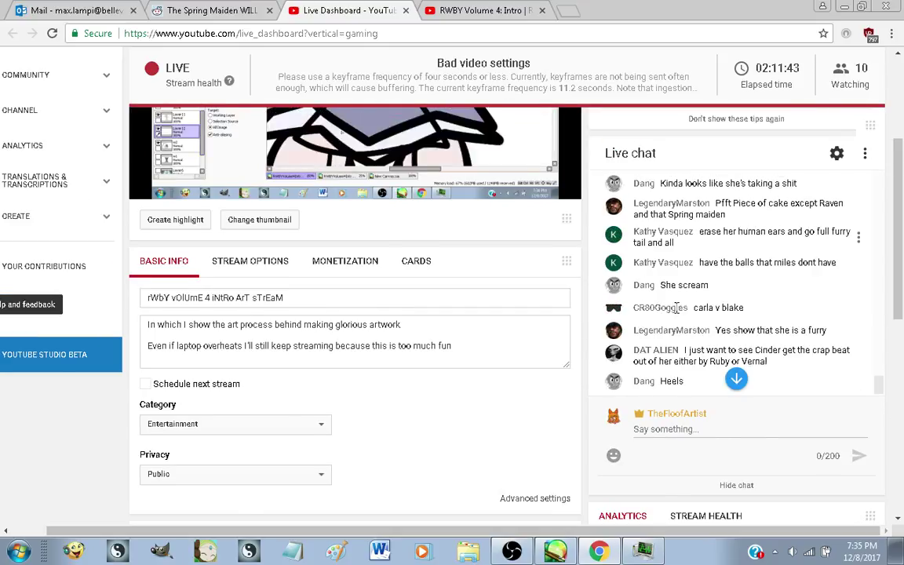
{"action": "scroll", "coordinate": [522, 460], "scroll_direction": "down", "scroll_amount": 2}
{"action": "scroll", "coordinate": [554, 431], "scroll_direction": "up", "scroll_amount": 3}
{"action": "scroll", "coordinate": [583, 397], "scroll_direction": "down", "scroll_amount": 1}
{"action": "scroll", "coordinate": [583, 398], "scroll_direction": "up", "scroll_amount": 1}
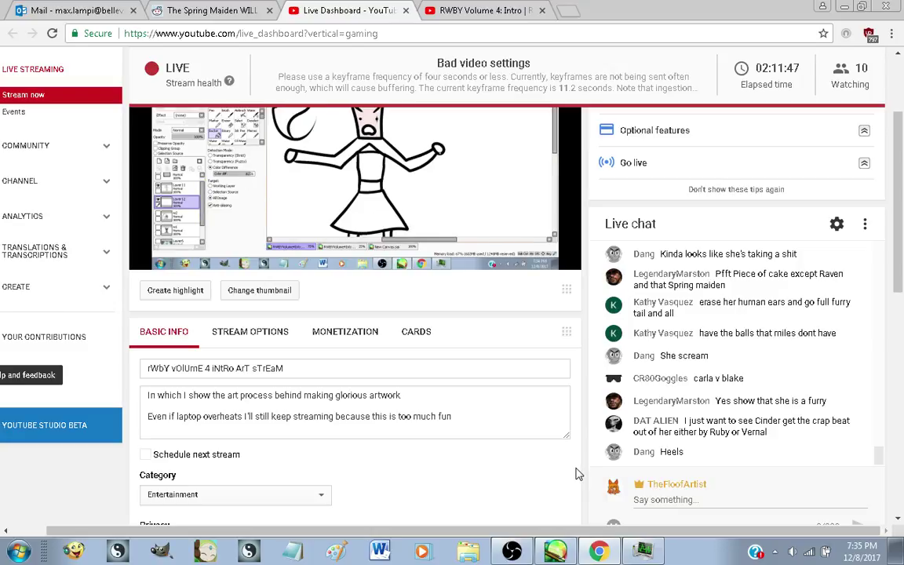
Return to PaintTool SAI, view w2 alone with Layer11 and Layer12 hidden, and restore the ice-cream-headed figure's layers with w2 hidden
{"action": "key", "text": "alt+Tab"}
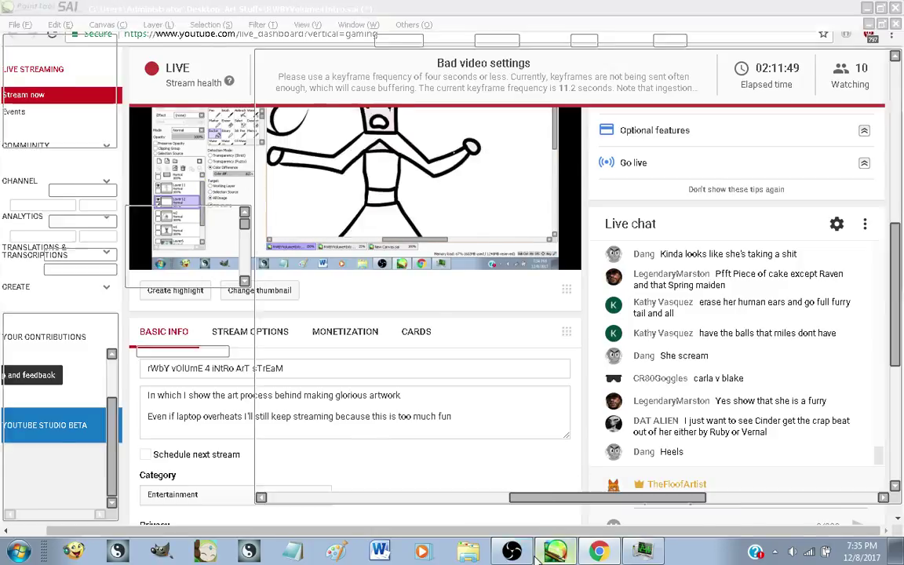
{"action": "scroll", "coordinate": [513, 342], "scroll_direction": "down", "scroll_amount": 2}
{"action": "scroll", "coordinate": [476, 288], "scroll_direction": "up", "scroll_amount": 1}
{"action": "left_click", "coordinate": [14, 394]}
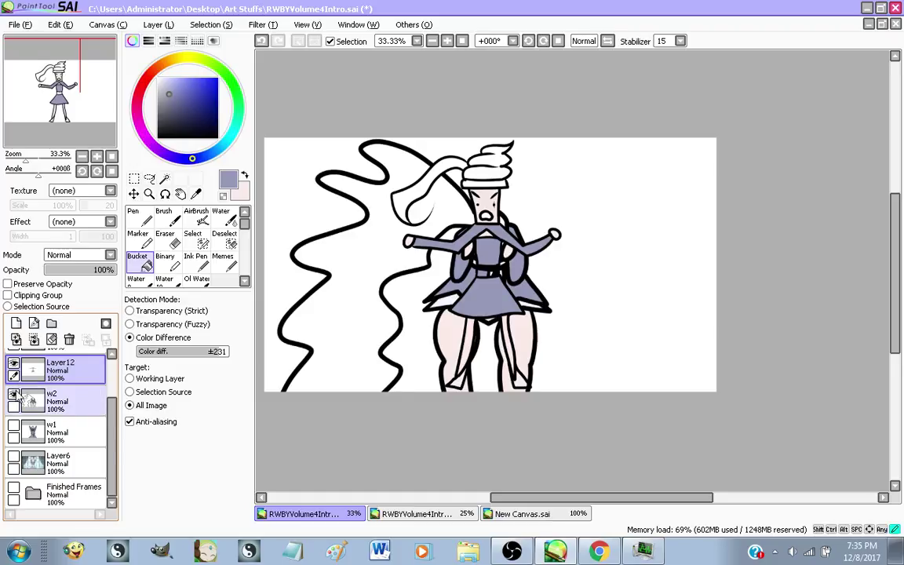
{"action": "scroll", "coordinate": [16, 384], "scroll_direction": "up", "scroll_amount": 1}
{"action": "left_click", "coordinate": [13, 386]}
{"action": "left_click", "coordinate": [14, 386]}
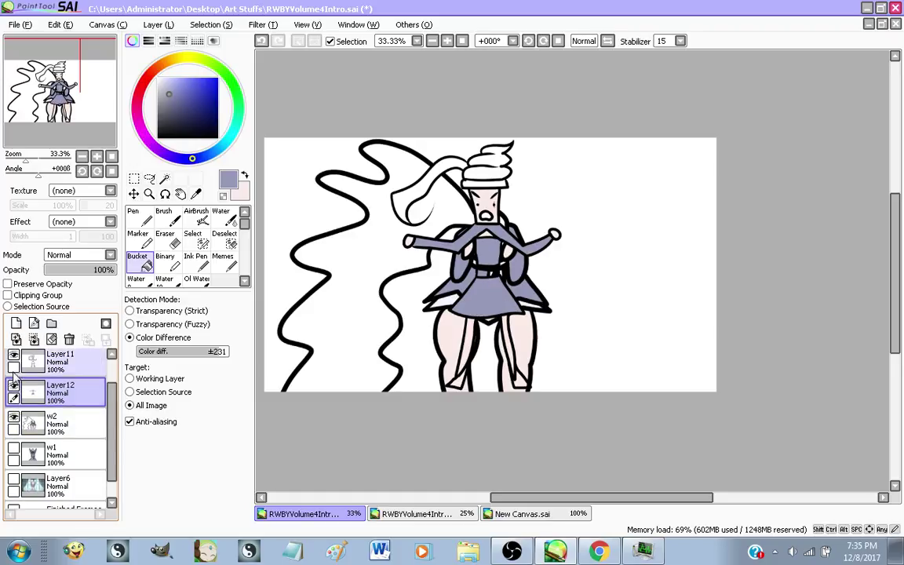
{"action": "left_click", "coordinate": [14, 356]}
{"action": "left_click", "coordinate": [14, 386]}
{"action": "scroll", "coordinate": [446, 286], "scroll_direction": "up", "scroll_amount": 1}
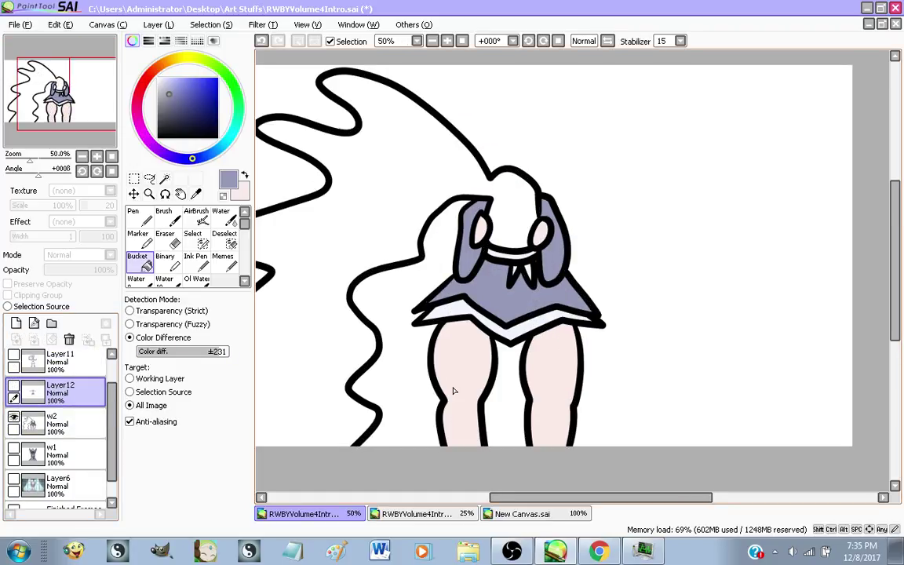
{"action": "scroll", "coordinate": [453, 392], "scroll_direction": "down", "scroll_amount": 1}
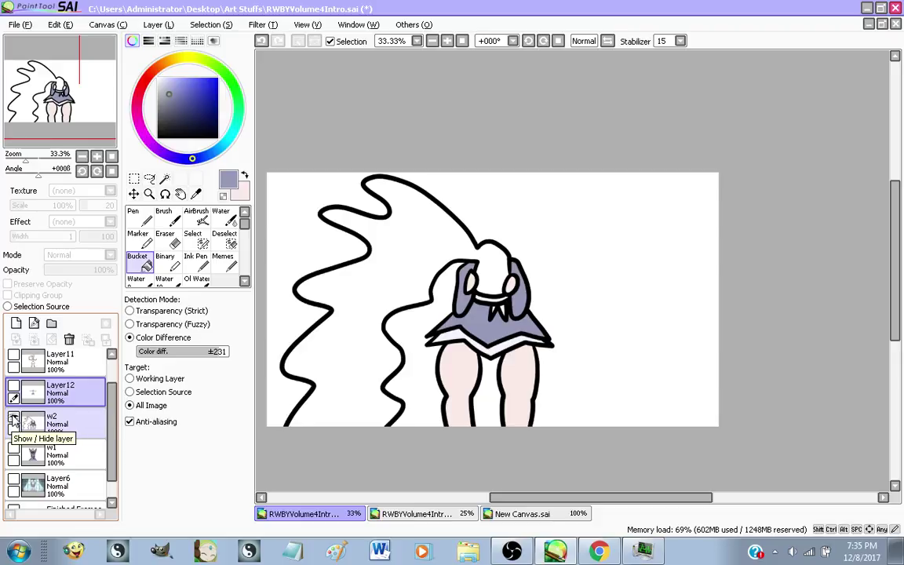
{"action": "left_click", "coordinate": [14, 420]}
{"action": "left_click", "coordinate": [14, 354]}
{"action": "left_click", "coordinate": [13, 385]}
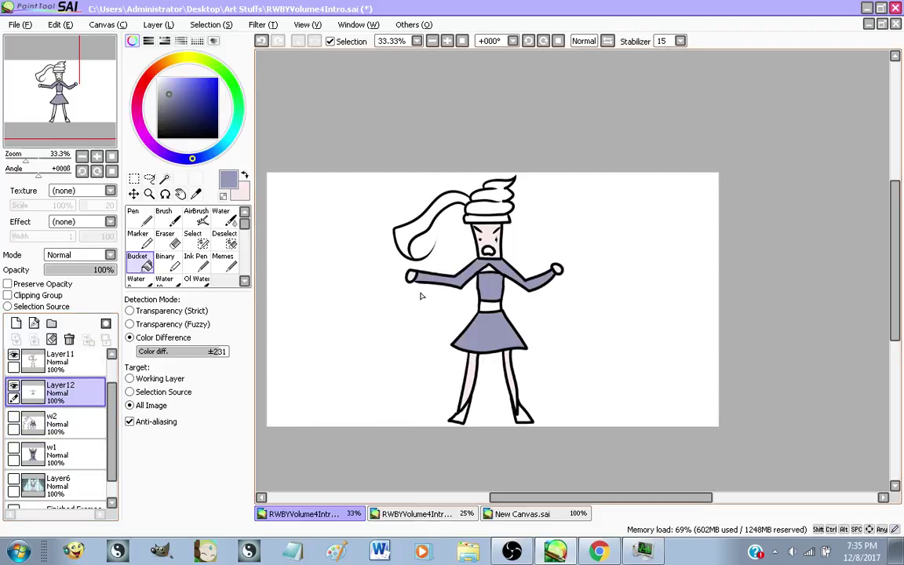
Fill both of the figure's shoes with the blue-grey dress colour on Layer12
{"action": "scroll", "coordinate": [420, 296], "scroll_direction": "up", "scroll_amount": 4}
{"action": "scroll", "coordinate": [483, 195], "scroll_direction": "down", "scroll_amount": 3}
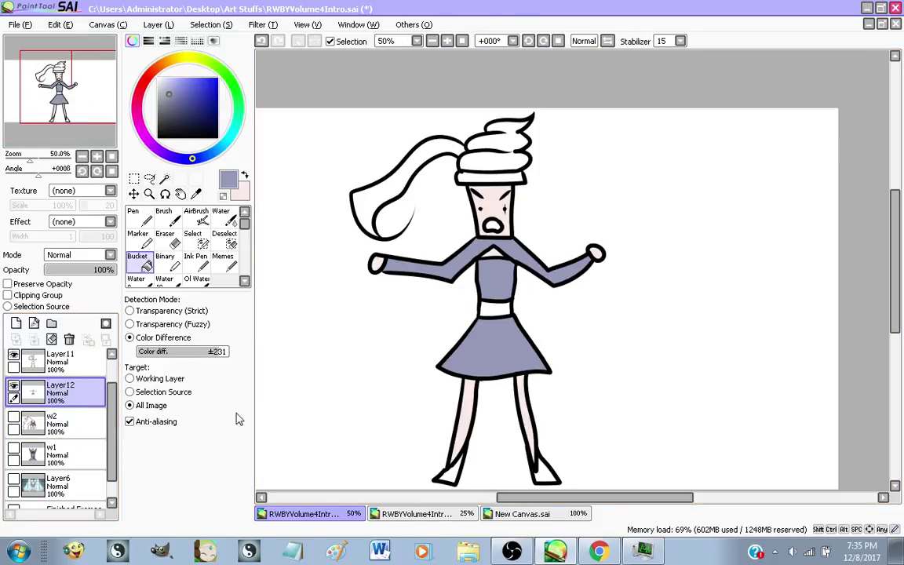
{"action": "scroll", "coordinate": [383, 347], "scroll_direction": "down", "scroll_amount": 1}
{"action": "scroll", "coordinate": [385, 353], "scroll_direction": "up", "scroll_amount": 5}
{"action": "left_click", "coordinate": [386, 367]}
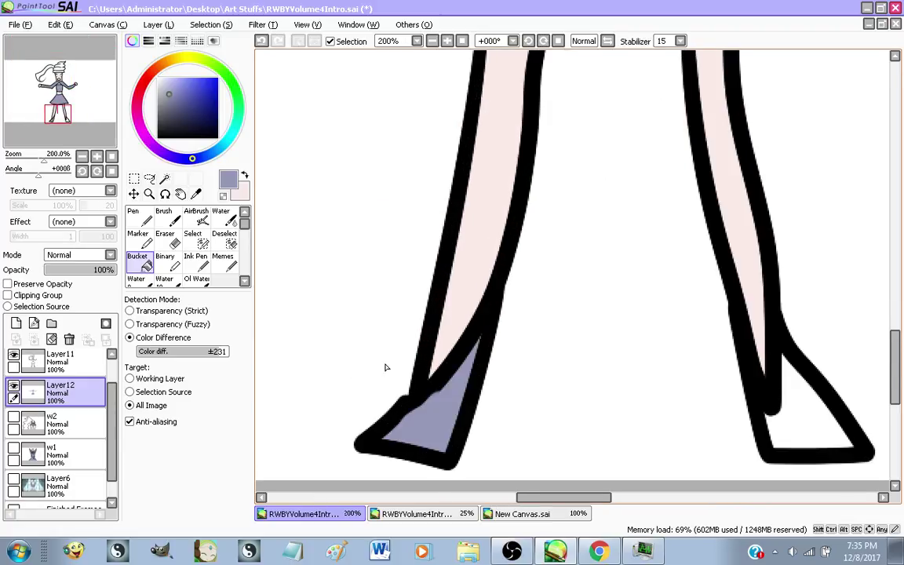
{"action": "scroll", "coordinate": [613, 401], "scroll_direction": "down", "scroll_amount": 1}
{"action": "left_click", "coordinate": [612, 401]}
{"action": "scroll", "coordinate": [542, 354], "scroll_direction": "down", "scroll_amount": 4}
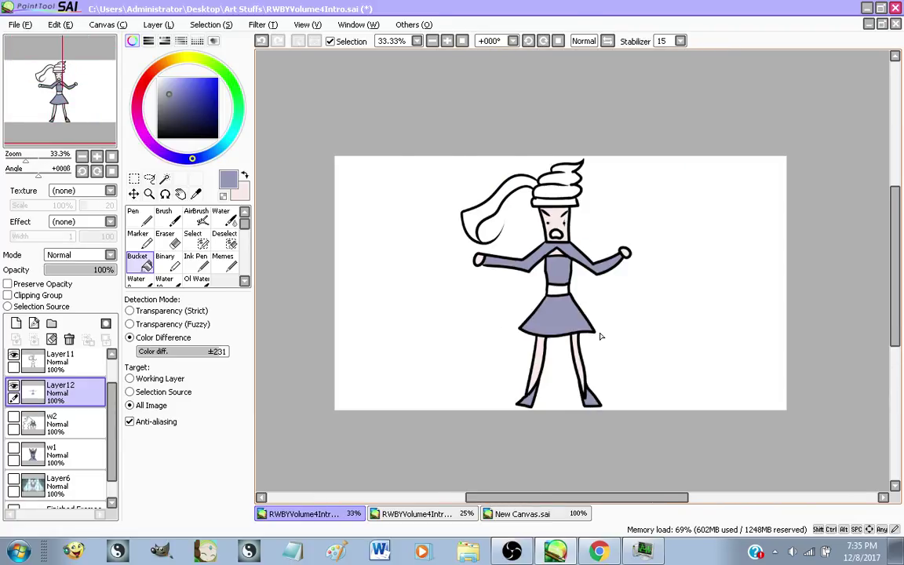
Fill the bare waist area between the character's top and skirt with light grey
{"action": "scroll", "coordinate": [568, 366], "scroll_direction": "up", "scroll_amount": 1}
{"action": "scroll", "coordinate": [510, 227], "scroll_direction": "up", "scroll_amount": 4}
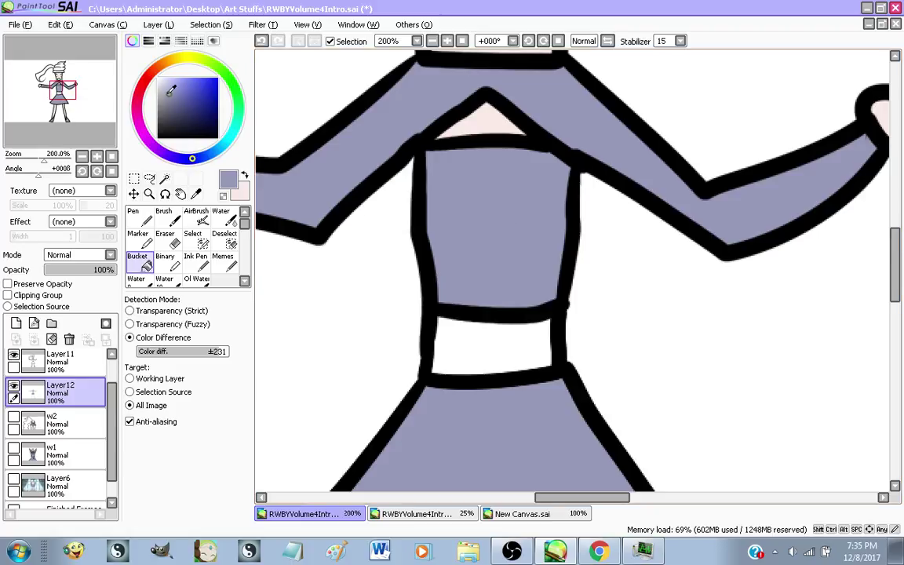
{"action": "left_click_drag", "start_coordinate": [170, 90], "coordinate": [149, 76]}
{"action": "scroll", "coordinate": [471, 338], "scroll_direction": "down", "scroll_amount": 4}
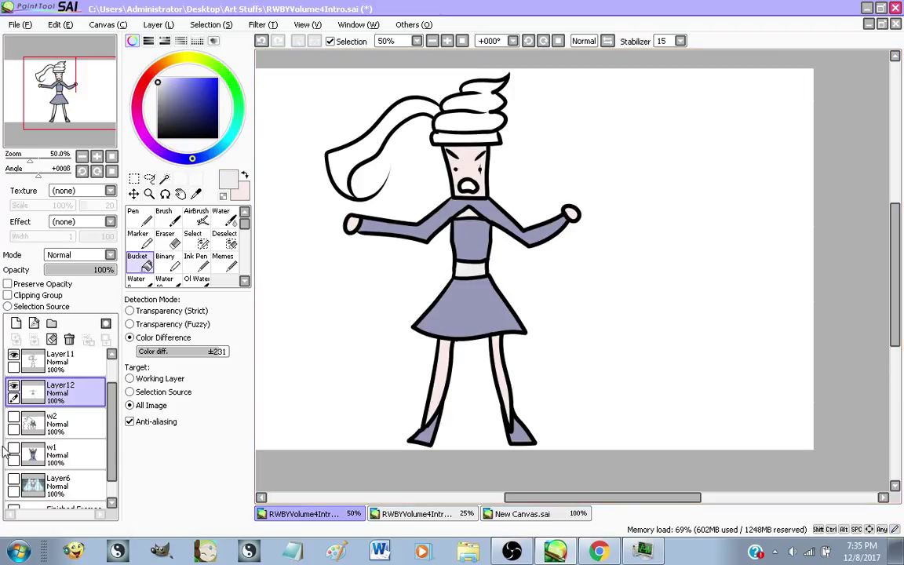
Show and hide the Layer6 reference image to compare it with the coloured drawing
{"action": "left_click", "coordinate": [13, 482]}
{"action": "left_click", "coordinate": [13, 482]}
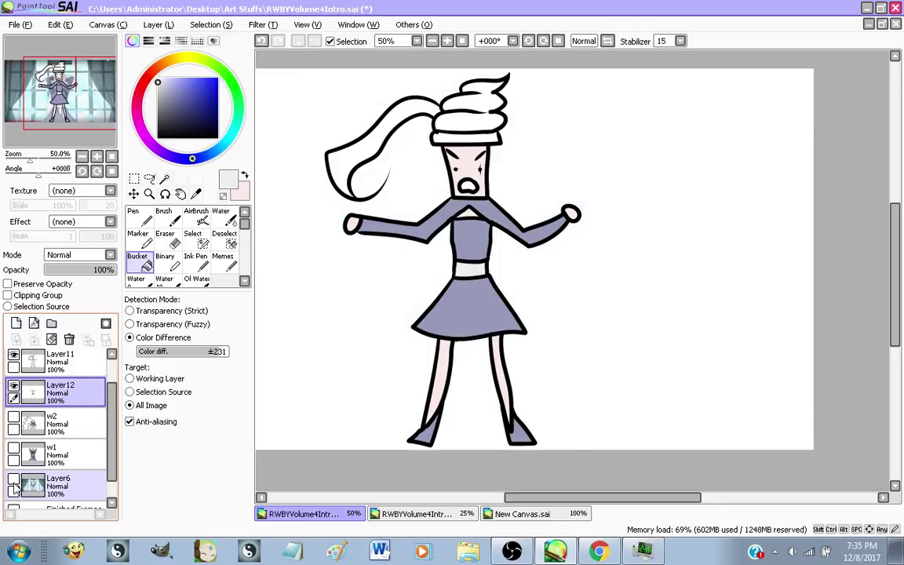
{"action": "left_click", "coordinate": [14, 482]}
{"action": "left_click", "coordinate": [13, 482]}
Sample the pale pink from the character's face and fill the cup rim below the swirl hair with it
{"action": "scroll", "coordinate": [467, 328], "scroll_direction": "up", "scroll_amount": 4}
{"action": "left_click", "coordinate": [496, 331], "text": "alt"}
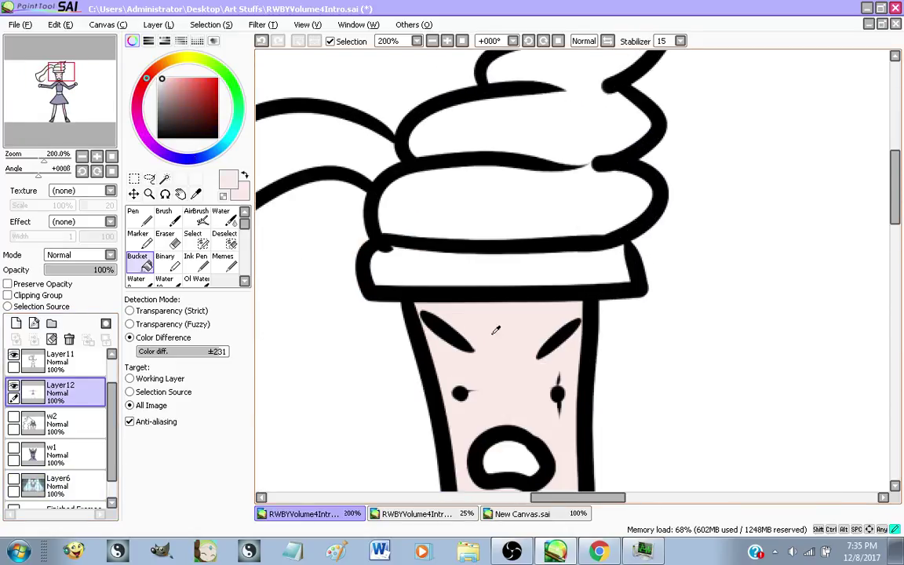
{"action": "scroll", "coordinate": [105, 416], "scroll_direction": "up", "scroll_amount": 2}
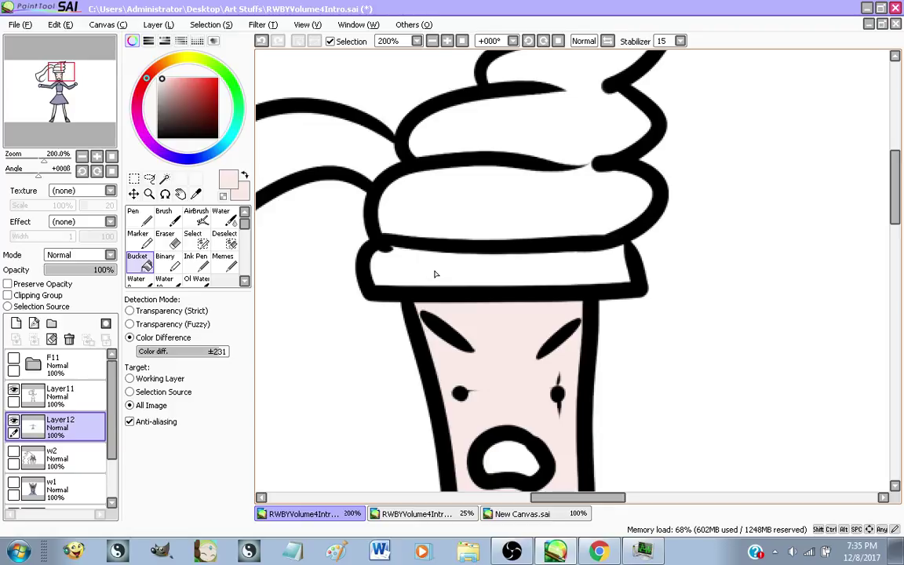
{"action": "left_click", "coordinate": [436, 273]}
Merge the Layer11 line art down into the Layer12 colours and rename the merged layer as w3
{"action": "left_click", "coordinate": [95, 398]}
{"action": "left_click", "coordinate": [35, 339]}
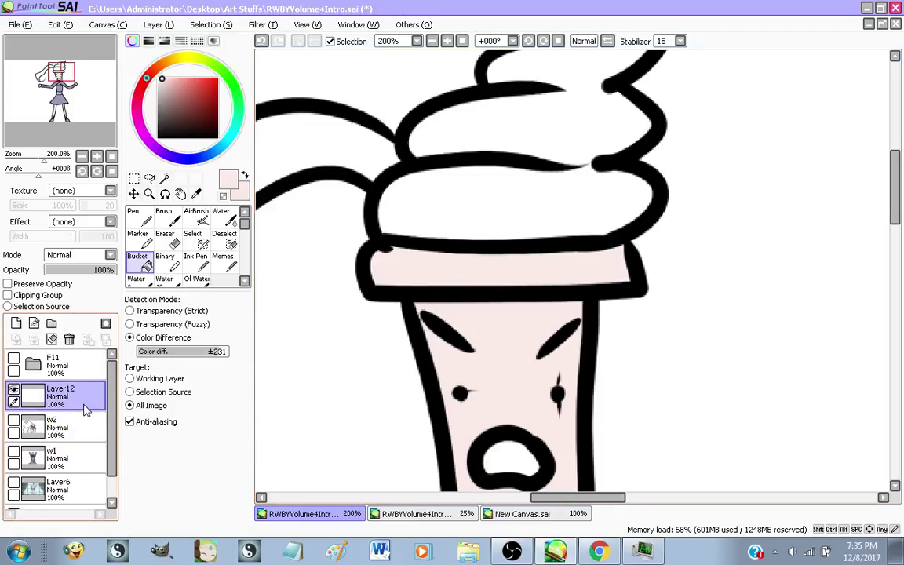
{"action": "double_click", "coordinate": [86, 410]}
{"action": "type", "text": "w3"}
{"action": "key", "text": "Return"}
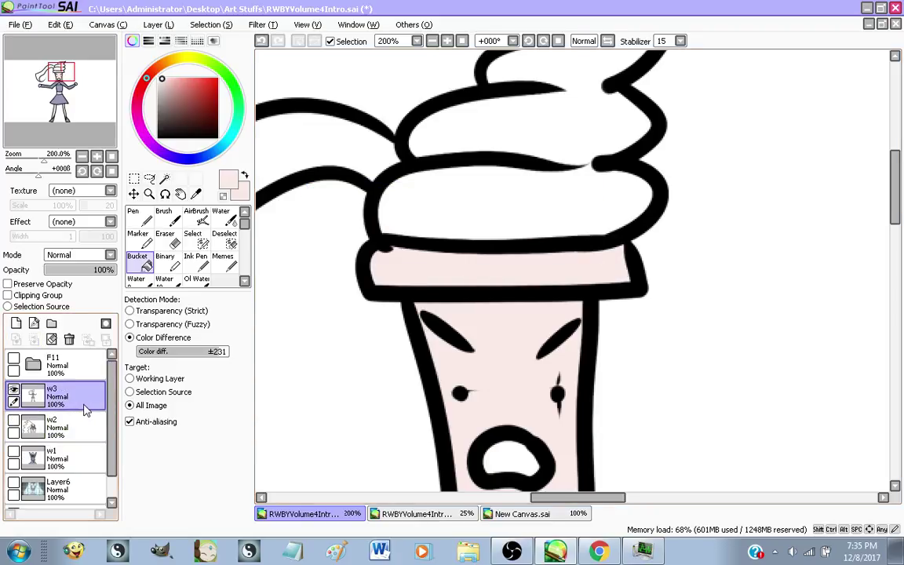
Show and expand the F11 folder, and place the w3, w2 and w1 layers inside it above Frame 11 BG
{"action": "left_click", "coordinate": [33, 366]}
{"action": "left_click", "coordinate": [15, 359]}
{"action": "scroll", "coordinate": [66, 402], "scroll_direction": "down", "scroll_amount": 1}
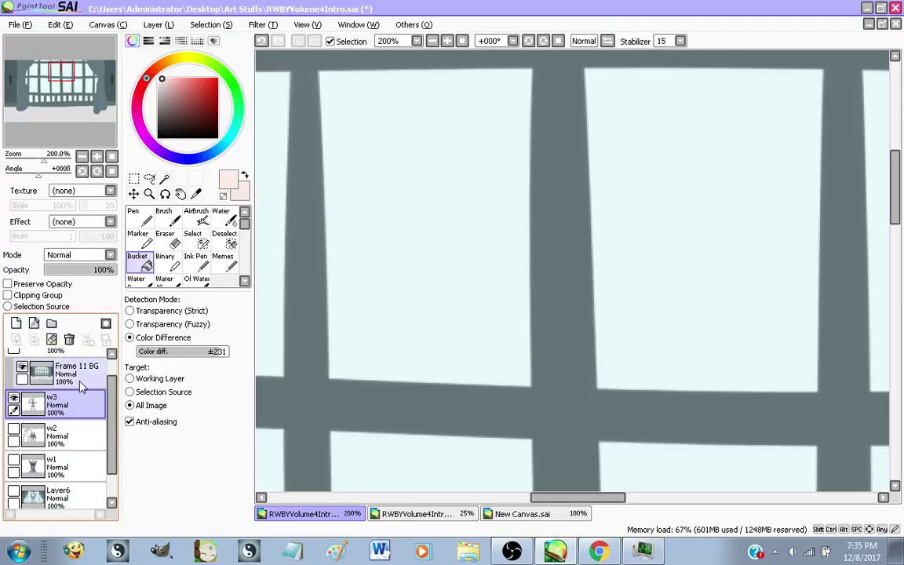
{"action": "left_click_drag", "start_coordinate": [75, 403], "coordinate": [89, 430]}
{"action": "scroll", "coordinate": [411, 371], "scroll_direction": "down", "scroll_amount": 5}
{"action": "scroll", "coordinate": [411, 371], "scroll_direction": "up", "scroll_amount": 1}
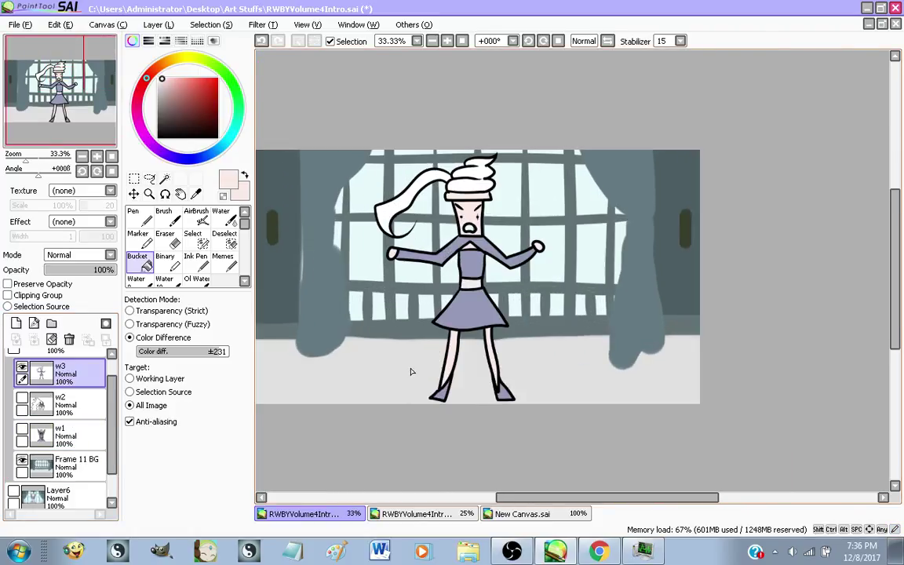
{"action": "scroll", "coordinate": [411, 371], "scroll_direction": "up", "scroll_amount": 2}
{"action": "scroll", "coordinate": [471, 377], "scroll_direction": "down", "scroll_amount": 2}
{"action": "scroll", "coordinate": [484, 332], "scroll_direction": "up", "scroll_amount": 1}
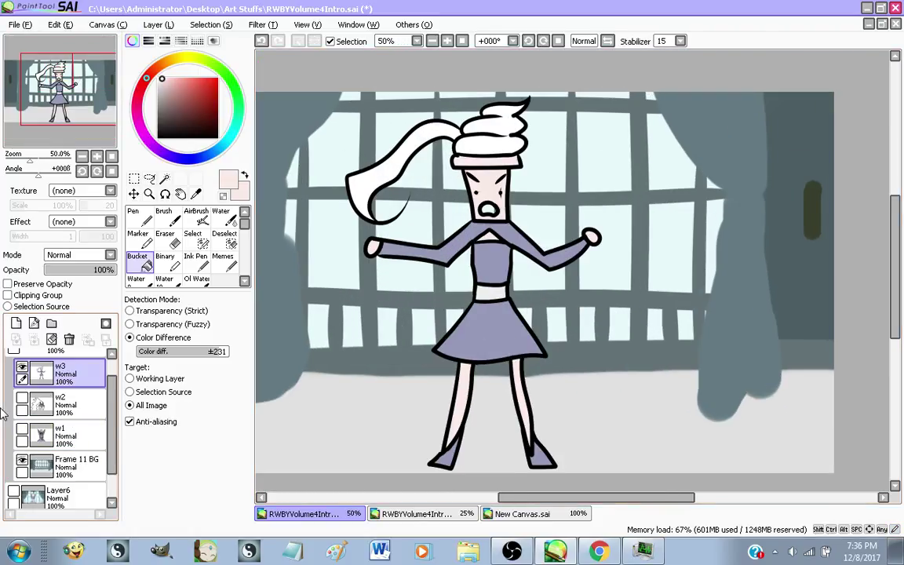
Add a new layer below w3 and paint the inside of the character's open mouth dark mauve with the size 9 Pen
{"action": "scroll", "coordinate": [514, 230], "scroll_direction": "up", "scroll_amount": 2}
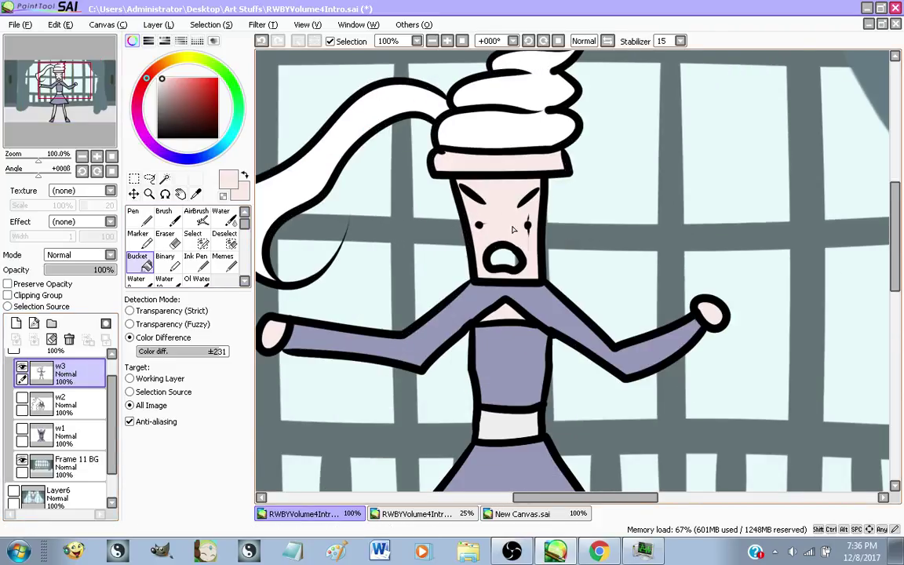
{"action": "scroll", "coordinate": [514, 229], "scroll_direction": "up", "scroll_amount": 3}
{"action": "left_click", "coordinate": [78, 404]}
{"action": "left_click", "coordinate": [15, 323]}
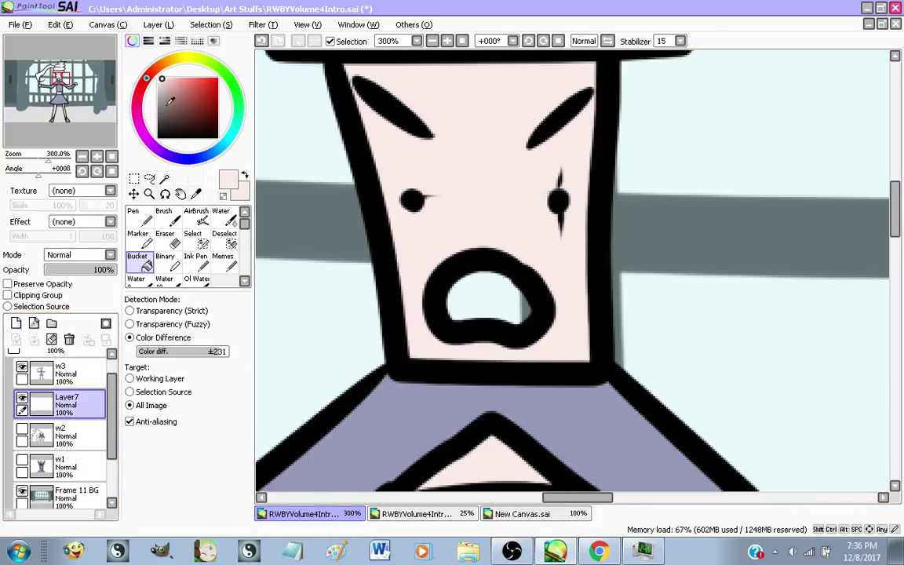
{"action": "left_click", "coordinate": [184, 98]}
{"action": "left_click", "coordinate": [138, 215]}
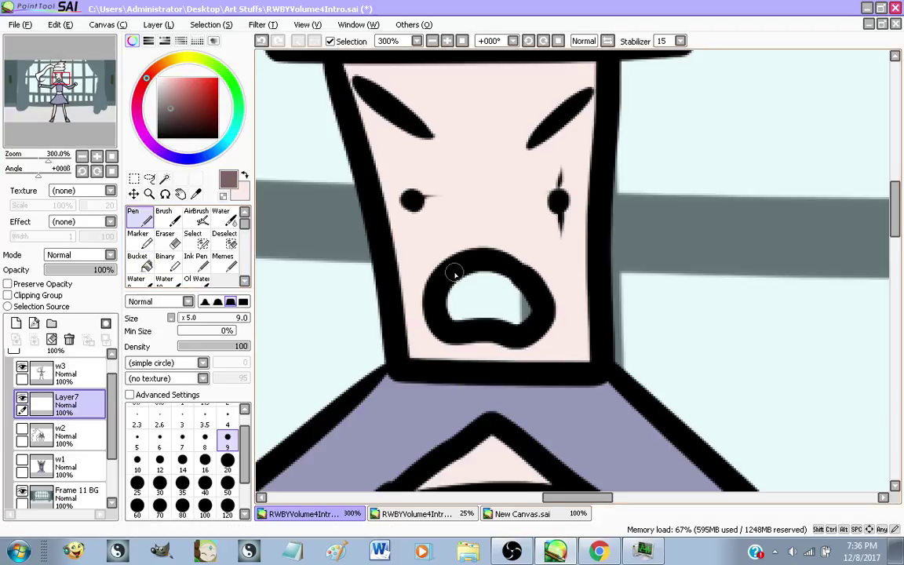
{"action": "scroll", "coordinate": [463, 263], "scroll_direction": "up", "scroll_amount": 2}
{"action": "mouse_move", "coordinate": [484, 251]}
{"action": "left_mouse_down"}
{"action": "mouse_move", "coordinate": [436, 313]}
{"action": "mouse_move", "coordinate": [427, 354]}
{"action": "mouse_move", "coordinate": [556, 376]}
{"action": "mouse_move", "coordinate": [571, 328]}
{"action": "mouse_move", "coordinate": [519, 269]}
{"action": "mouse_move", "coordinate": [456, 301]}
{"action": "mouse_move", "coordinate": [427, 334]}
{"action": "mouse_move", "coordinate": [437, 288]}
{"action": "mouse_move", "coordinate": [430, 372]}
{"action": "mouse_move", "coordinate": [523, 359]}
{"action": "mouse_move", "coordinate": [546, 339]}
{"action": "mouse_move", "coordinate": [468, 267]}
{"action": "mouse_move", "coordinate": [470, 361]}
{"action": "mouse_move", "coordinate": [450, 334]}
{"action": "mouse_move", "coordinate": [447, 353]}
{"action": "mouse_move", "coordinate": [488, 294]}
{"action": "mouse_move", "coordinate": [522, 353]}
{"action": "mouse_move", "coordinate": [478, 291]}
{"action": "mouse_move", "coordinate": [539, 294]}
{"action": "mouse_move", "coordinate": [552, 352]}
{"action": "mouse_move", "coordinate": [575, 332]}
{"action": "mouse_move", "coordinate": [562, 363]}
{"action": "left_mouse_up"}
{"action": "scroll", "coordinate": [455, 273], "scroll_direction": "down", "scroll_amount": 2}
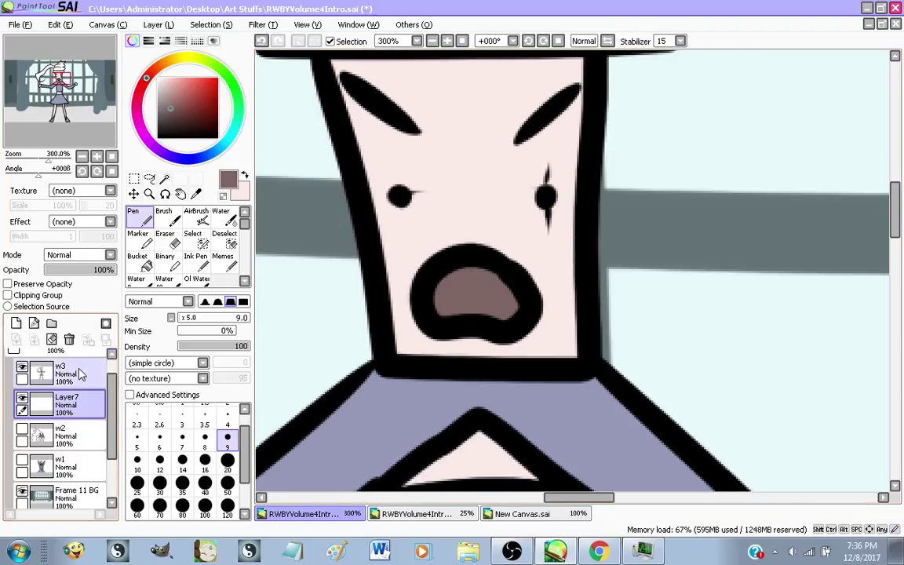
Merge the w3 drawing into the mouth colour layer and name the merged layer w3
{"action": "scroll", "coordinate": [55, 376], "scroll_direction": "down", "scroll_amount": 1}
{"action": "double_click", "coordinate": [65, 374]}
{"action": "type", "text": "w3"}
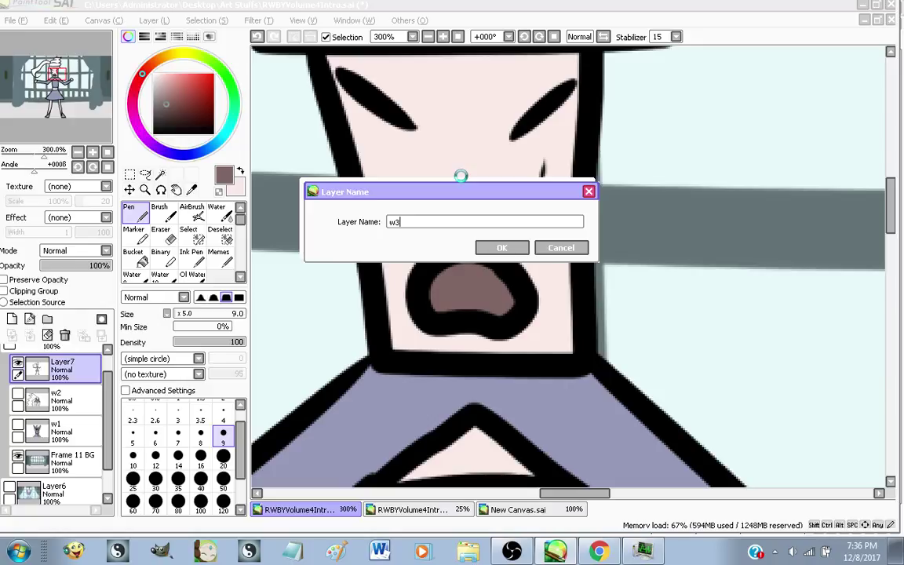
Switch to Chrome to check the live chat on the YouTube dashboard, and return to PaintTool SAI
{"action": "key", "text": "alt+Tab"}
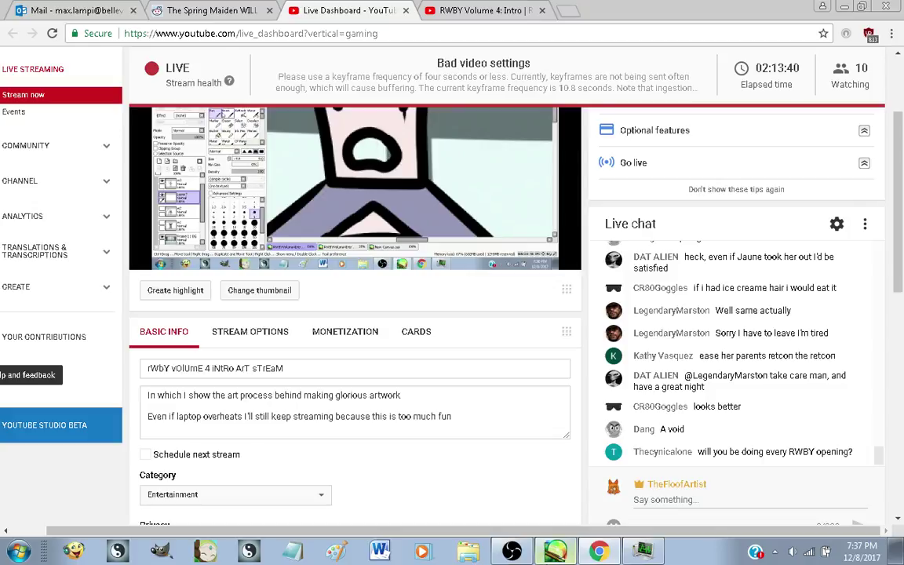
{"action": "key", "text": "alt+Tab"}
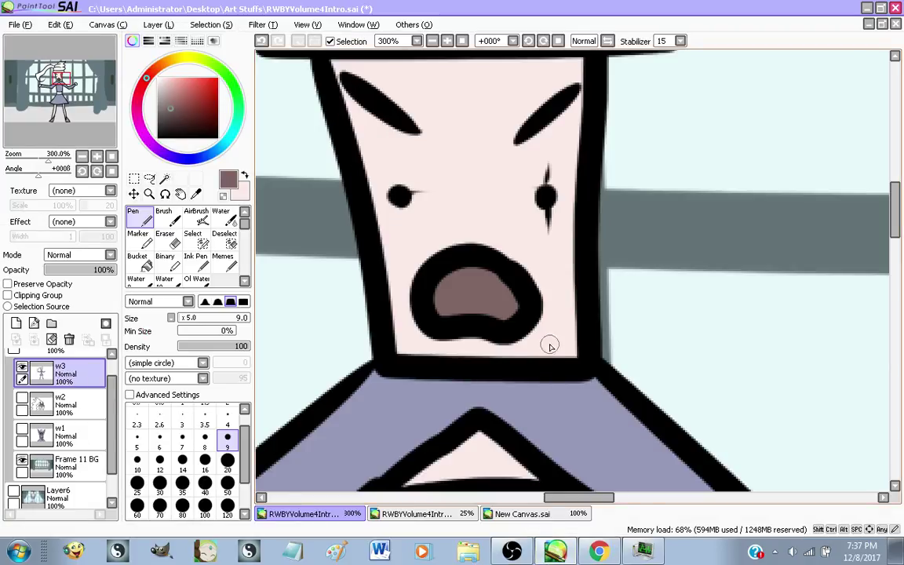
Toggle the visibility of w3, w2 and w1 to compare the three character poses over the Frame 11 background
{"action": "scroll", "coordinate": [549, 343], "scroll_direction": "down", "scroll_amount": 5}
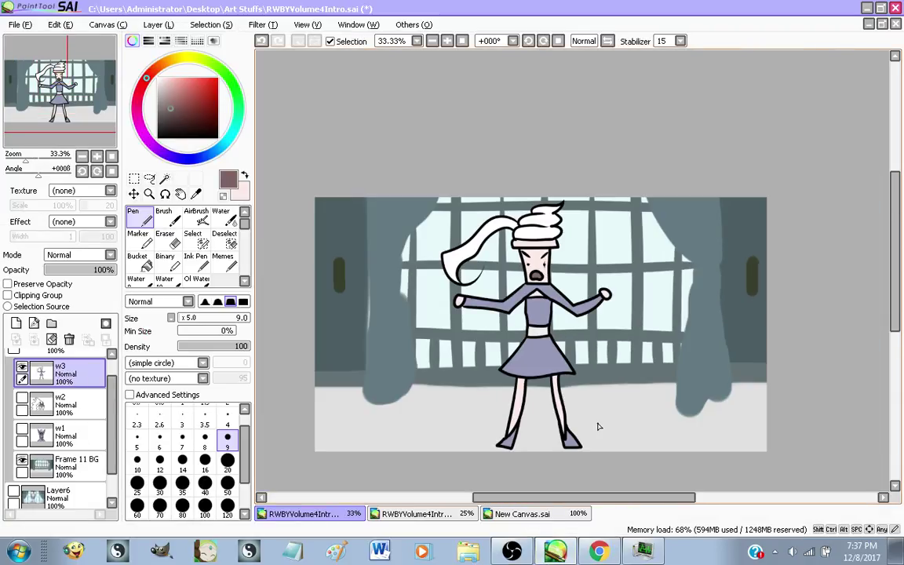
{"action": "scroll", "coordinate": [597, 426], "scroll_direction": "up", "scroll_amount": 1}
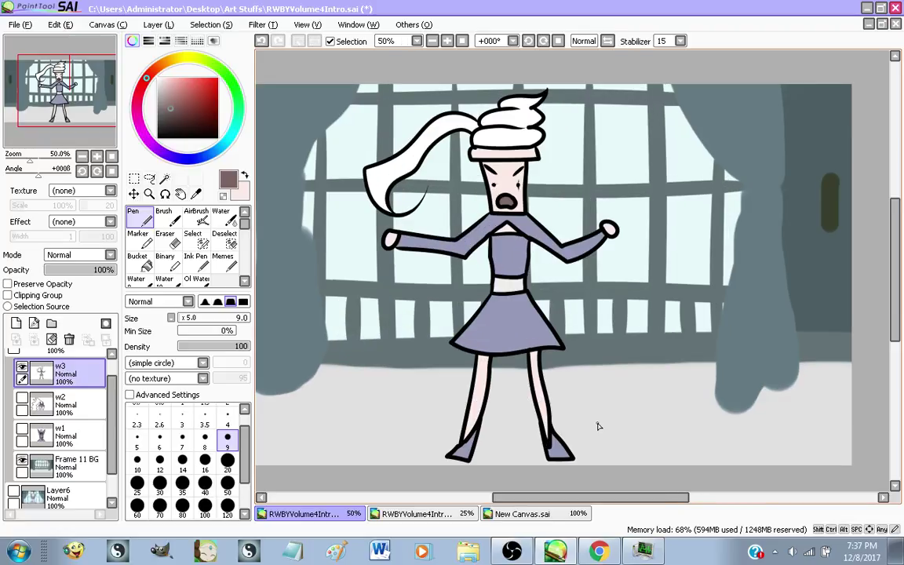
{"action": "scroll", "coordinate": [597, 426], "scroll_direction": "down", "scroll_amount": 1}
{"action": "scroll", "coordinate": [549, 428], "scroll_direction": "up", "scroll_amount": 1}
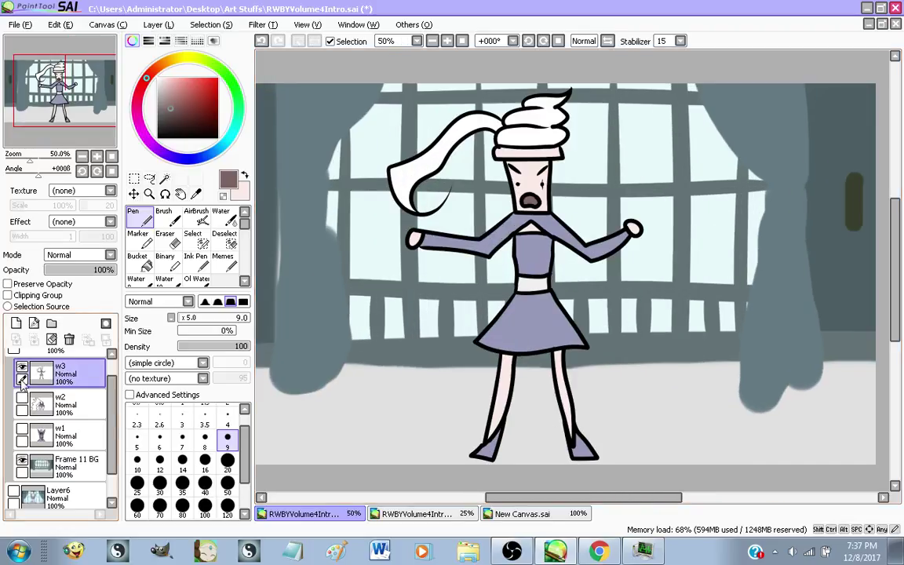
{"action": "left_click", "coordinate": [22, 368]}
{"action": "left_click", "coordinate": [21, 368]}
{"action": "left_click", "coordinate": [22, 368]}
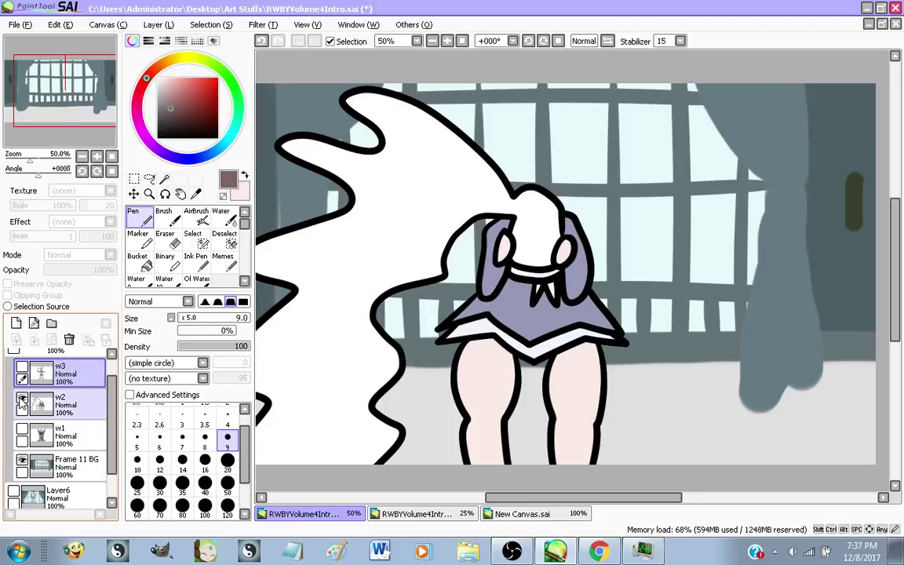
{"action": "left_click", "coordinate": [22, 369]}
{"action": "left_click", "coordinate": [22, 432]}
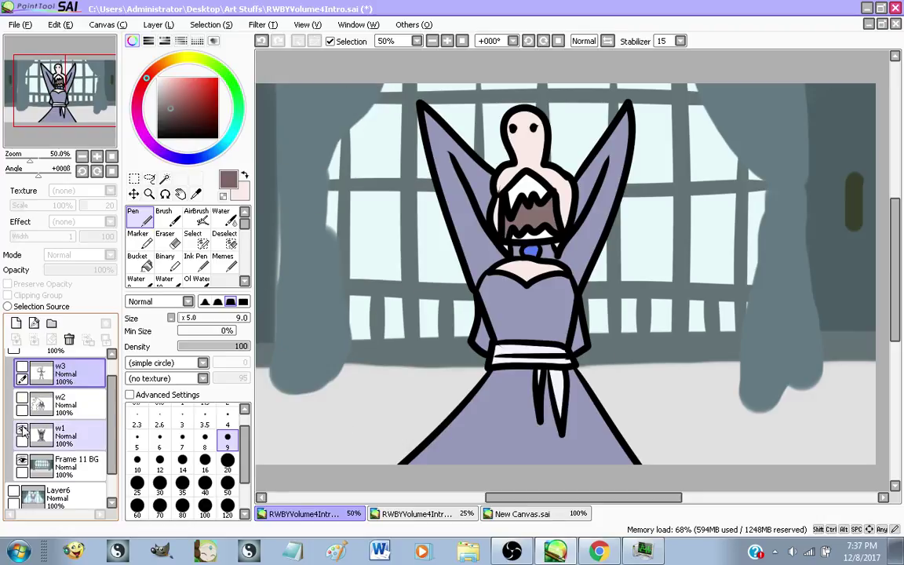
{"action": "left_click", "coordinate": [22, 432]}
{"action": "left_click", "coordinate": [20, 357]}
{"action": "left_click", "coordinate": [20, 357]}
{"action": "left_click", "coordinate": [22, 370]}
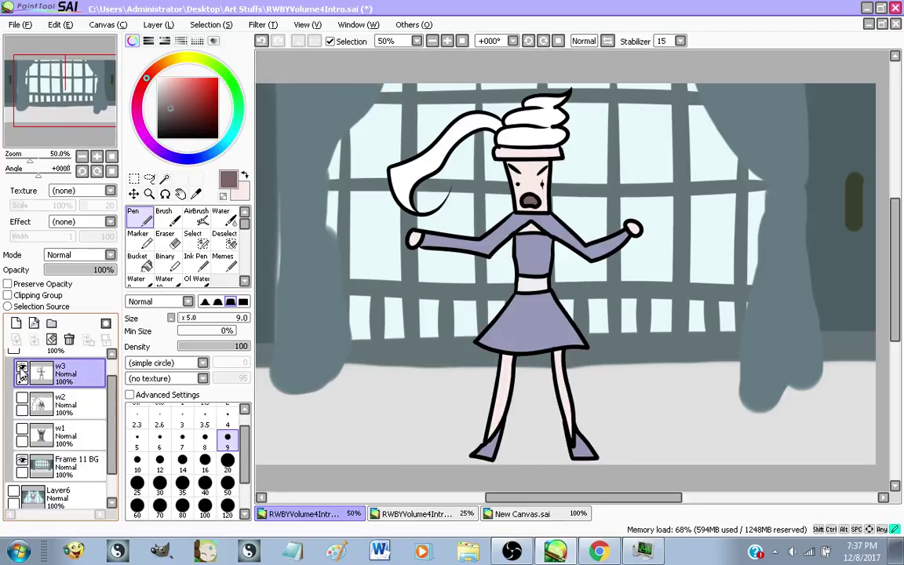
{"action": "left_click", "coordinate": [22, 371]}
{"action": "left_click", "coordinate": [22, 371]}
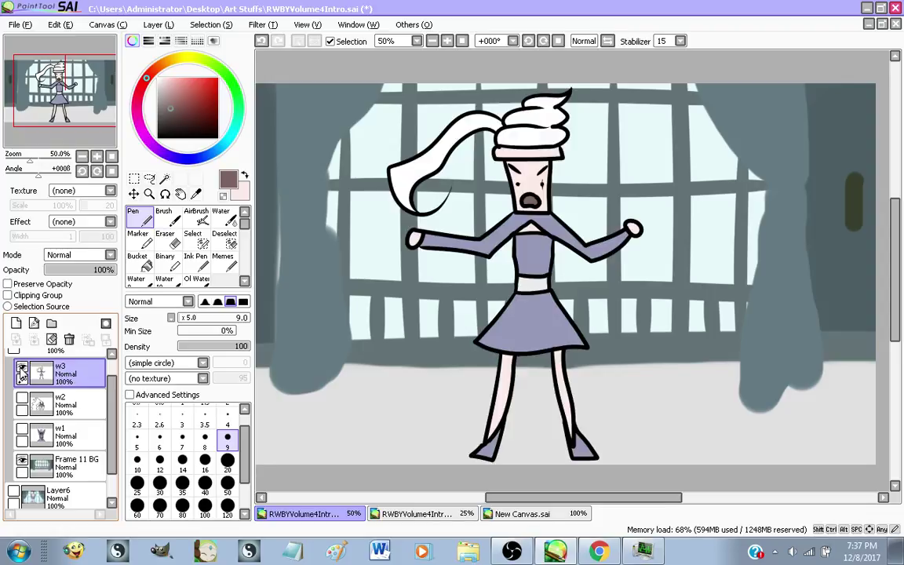
Hide the w3 layer and collapse the F11 folder
{"action": "left_click", "coordinate": [22, 371]}
{"action": "scroll", "coordinate": [28, 368], "scroll_direction": "up", "scroll_amount": 1}
{"action": "left_click", "coordinate": [30, 366]}
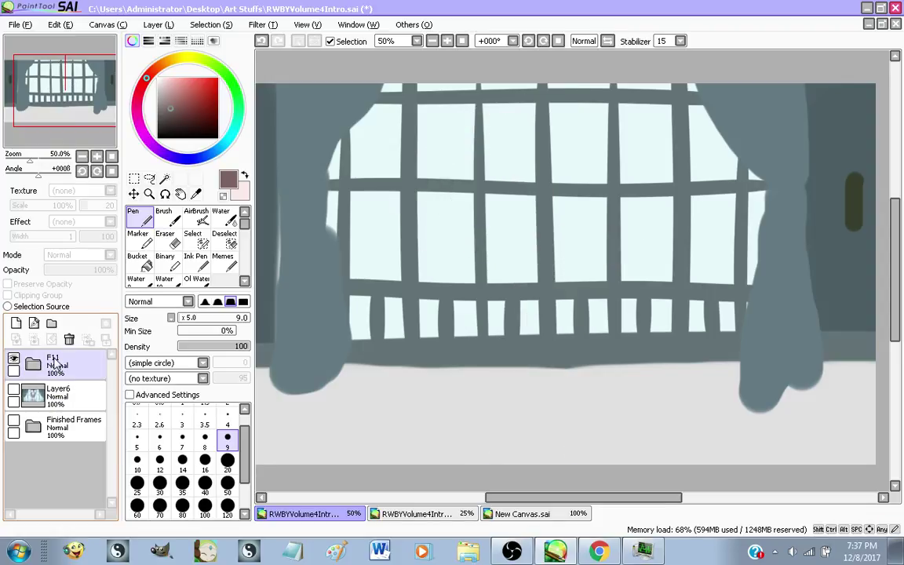
Hide the F11 folder and delete the Layer6 reference image layer
{"action": "left_click", "coordinate": [55, 393]}
{"action": "left_click", "coordinate": [13, 358]}
{"action": "left_click", "coordinate": [14, 388]}
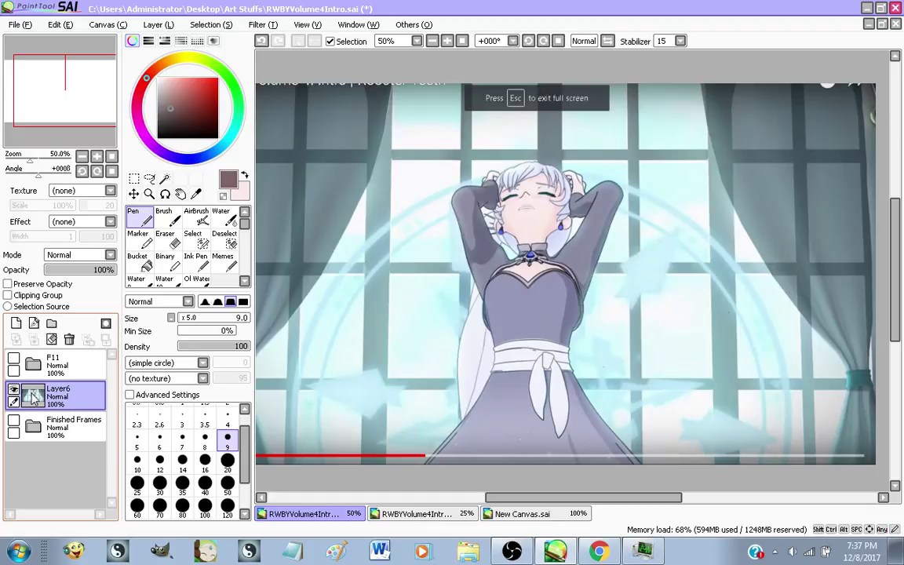
{"action": "left_click", "coordinate": [69, 339]}
Make the F11 folder visible and move it into the Finished Frames folder
{"action": "left_click", "coordinate": [14, 358]}
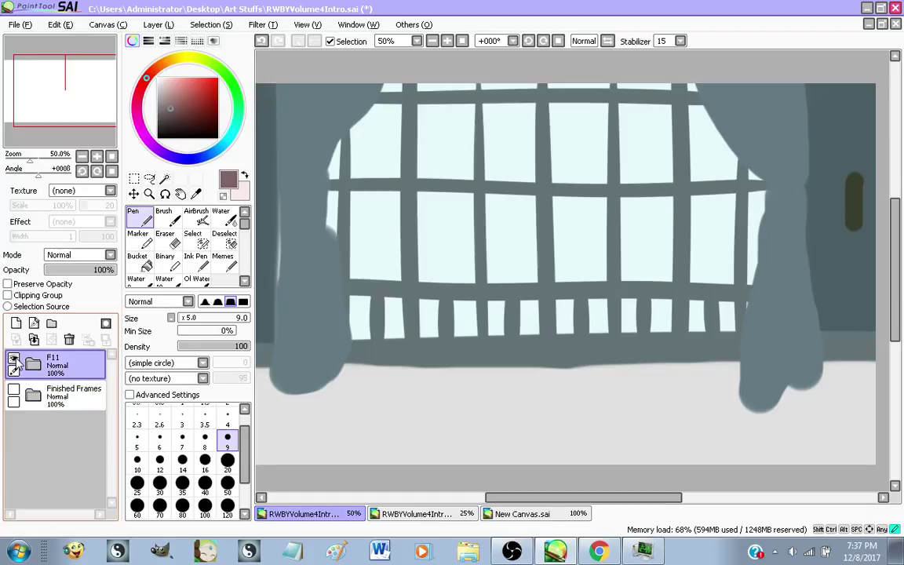
{"action": "left_click_drag", "start_coordinate": [63, 361], "coordinate": [62, 395]}
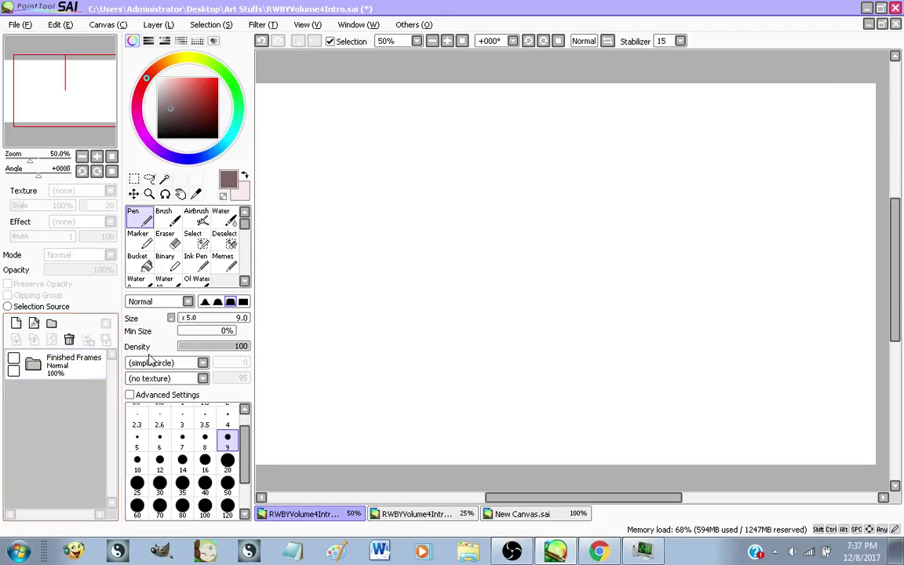
Switch to Chrome and capture the ship frame at 0:31 of the RWBY Volume 4: Intro video in full screen
{"action": "left_click", "coordinate": [598, 551]}
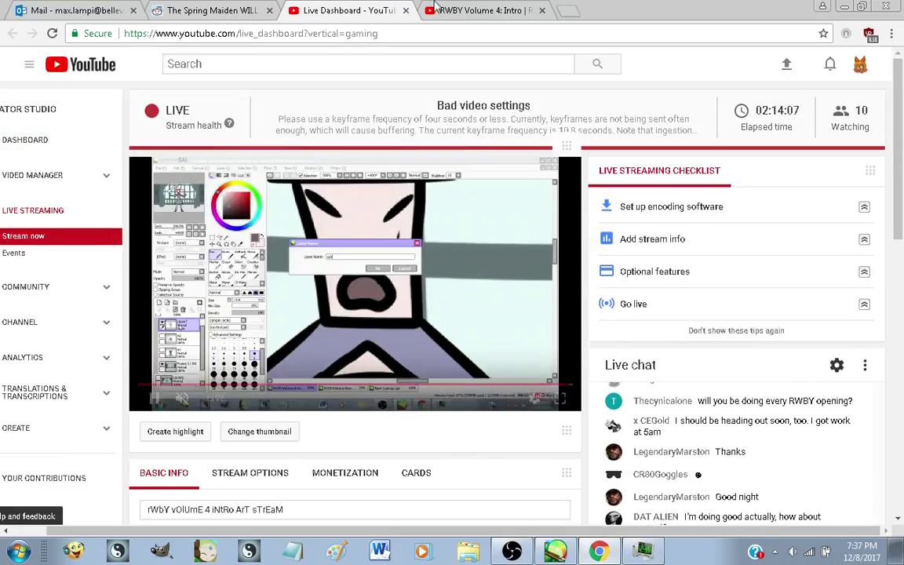
{"action": "left_click", "coordinate": [436, 9]}
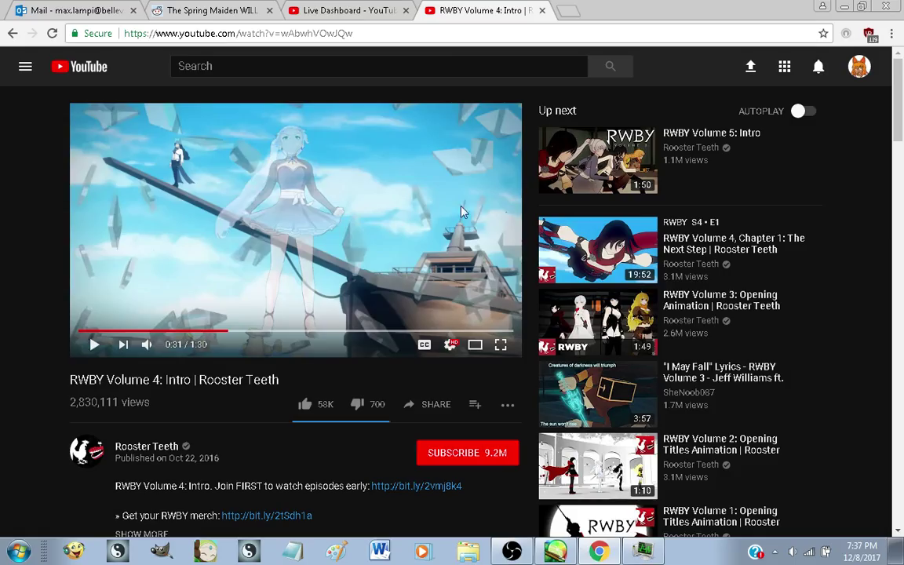
{"action": "left_click", "coordinate": [500, 344]}
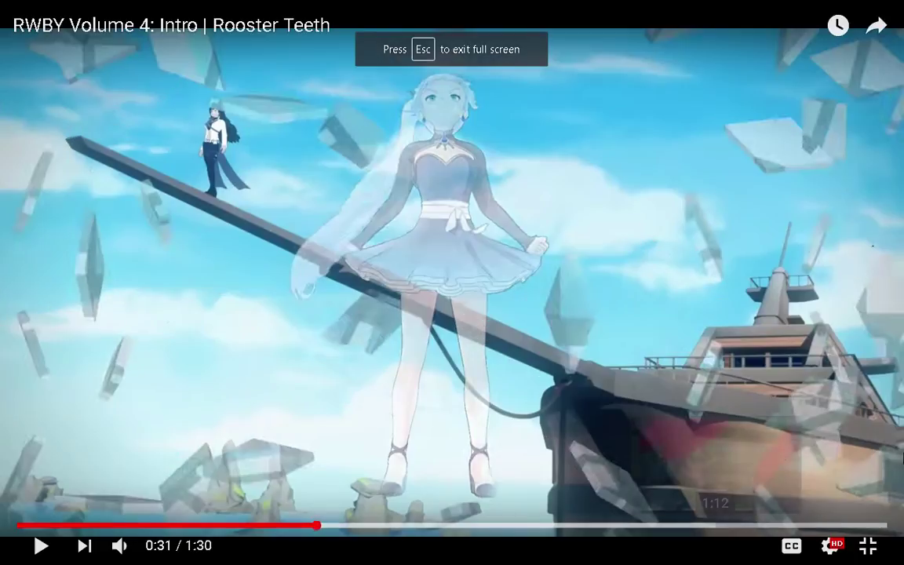
{"action": "left_click", "coordinate": [24, 551]}
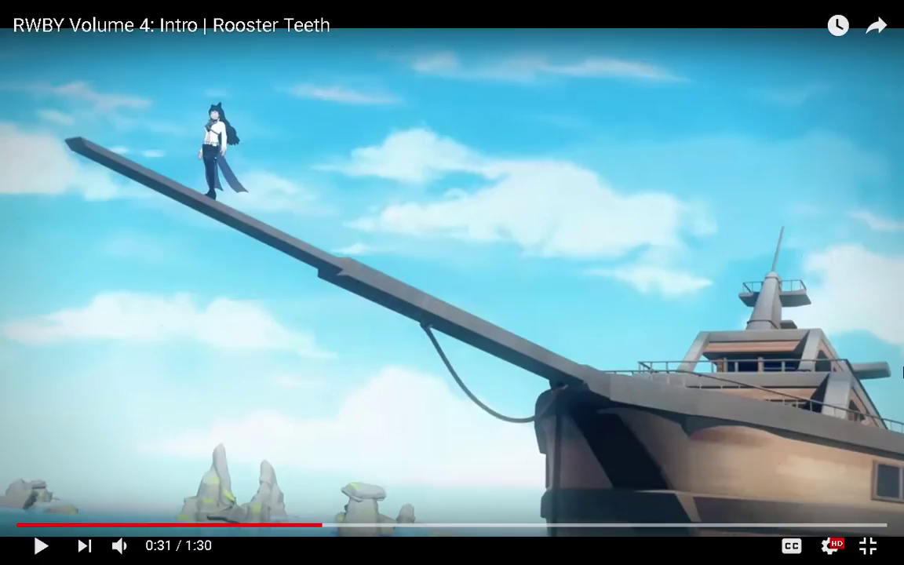
{"action": "key", "text": "Escape"}
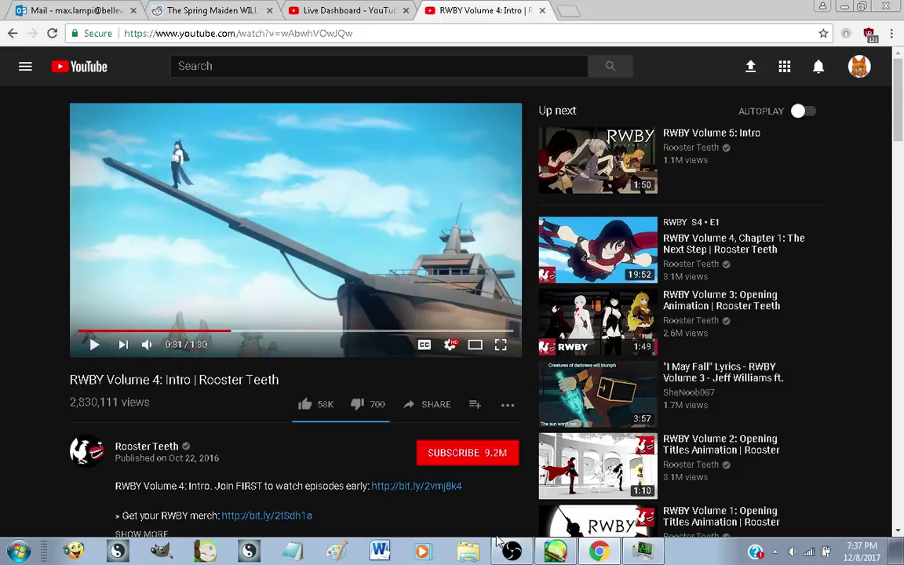
Switch to PaintTool SAI, paste the captured ship frame as a layer, and name that layer "fuck u"
{"action": "key", "text": "alt+Tab"}
{"action": "scroll", "coordinate": [471, 298], "scroll_direction": "down", "scroll_amount": 2}
{"action": "scroll", "coordinate": [430, 315], "scroll_direction": "up", "scroll_amount": 1}
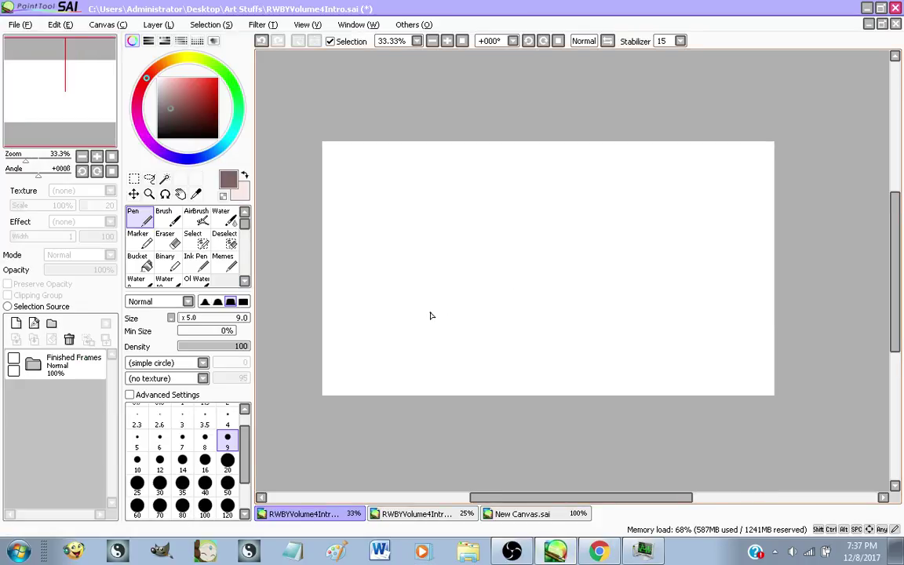
{"action": "key", "text": "ctrl+v"}
{"action": "left_click_drag", "start_coordinate": [91, 396], "coordinate": [53, 366]}
{"action": "double_click", "coordinate": [71, 362]}
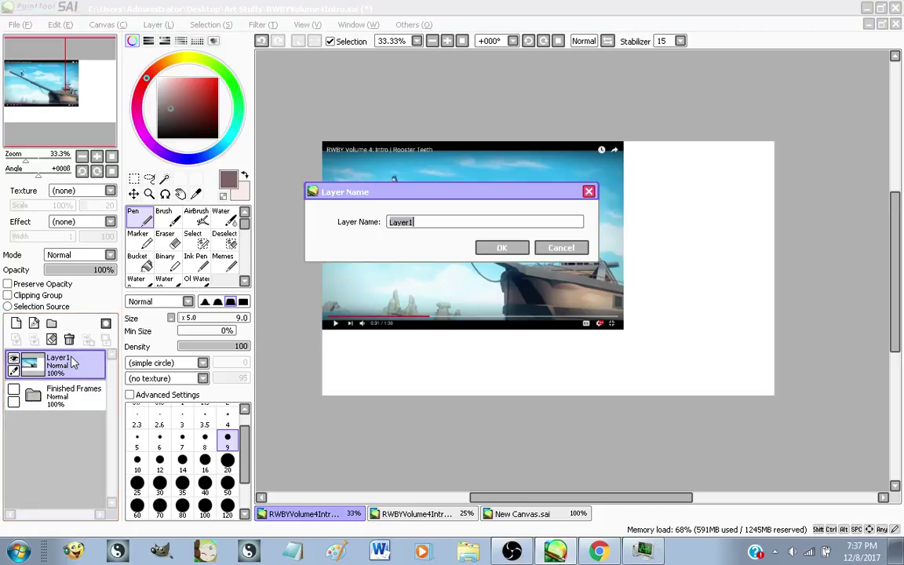
{"action": "type", "text": "fuck u"}
{"action": "key", "text": "Return"}
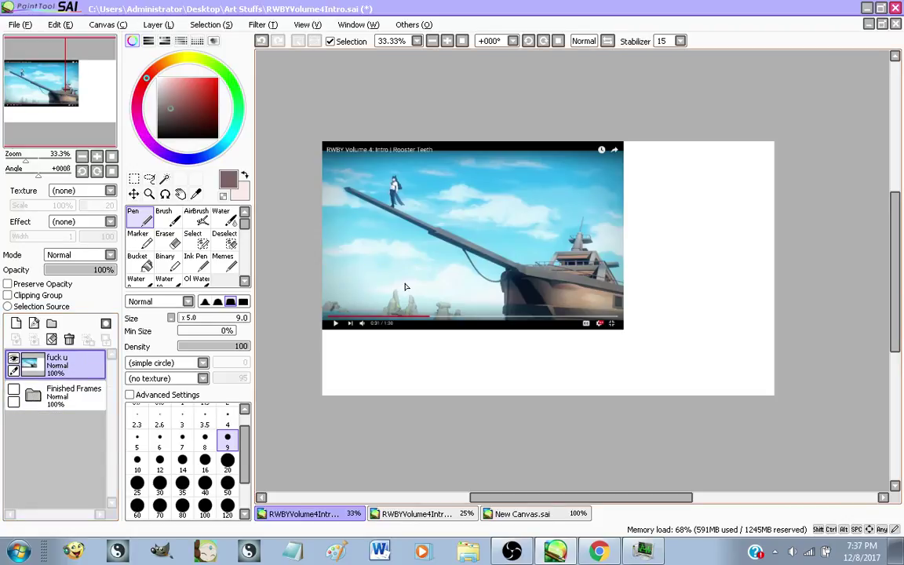
Enlarge the pasted ship reference to the canvas width and shift it up so the image fills the canvas
{"action": "key", "text": "ctrl+t"}
{"action": "left_click_drag", "start_coordinate": [623, 328], "coordinate": [769, 439]}
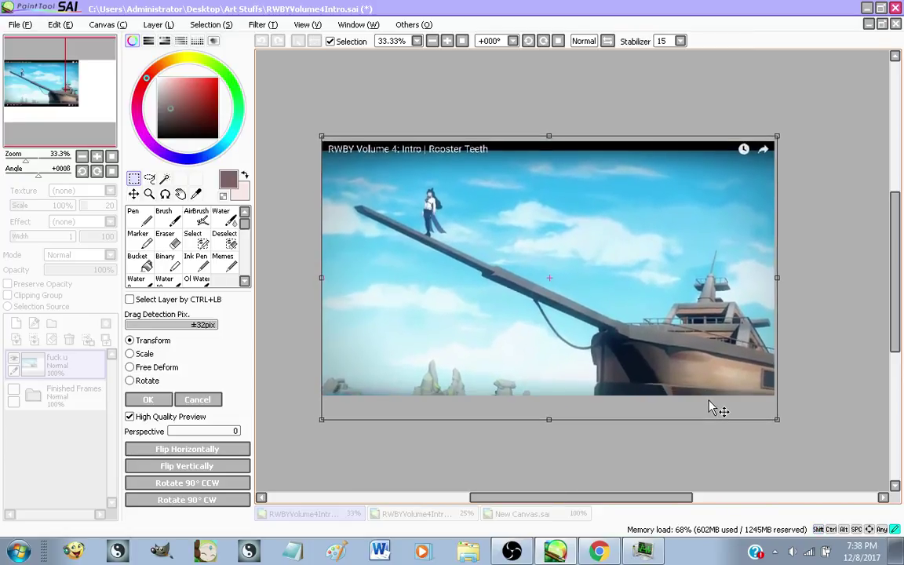
{"action": "left_click_drag", "start_coordinate": [714, 412], "coordinate": [710, 398]}
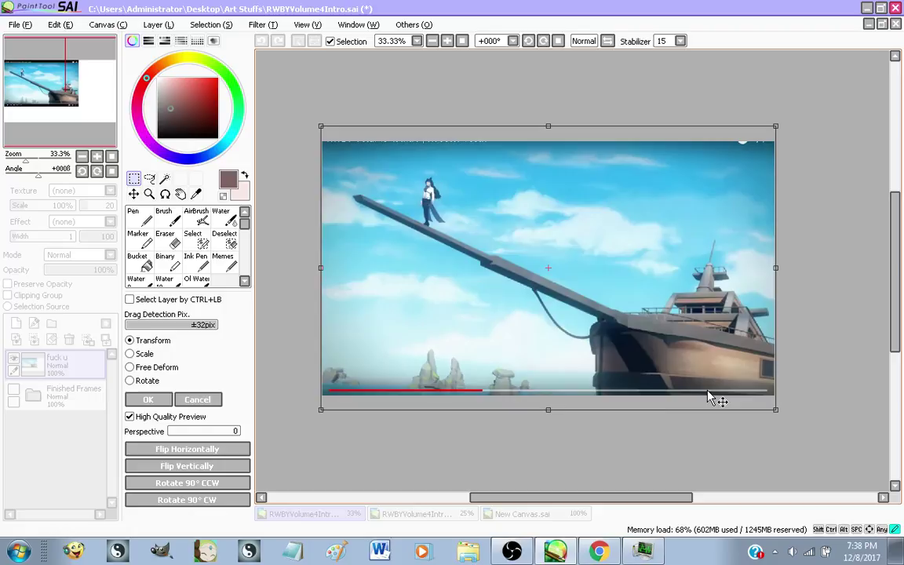
{"action": "left_click", "coordinate": [147, 400]}
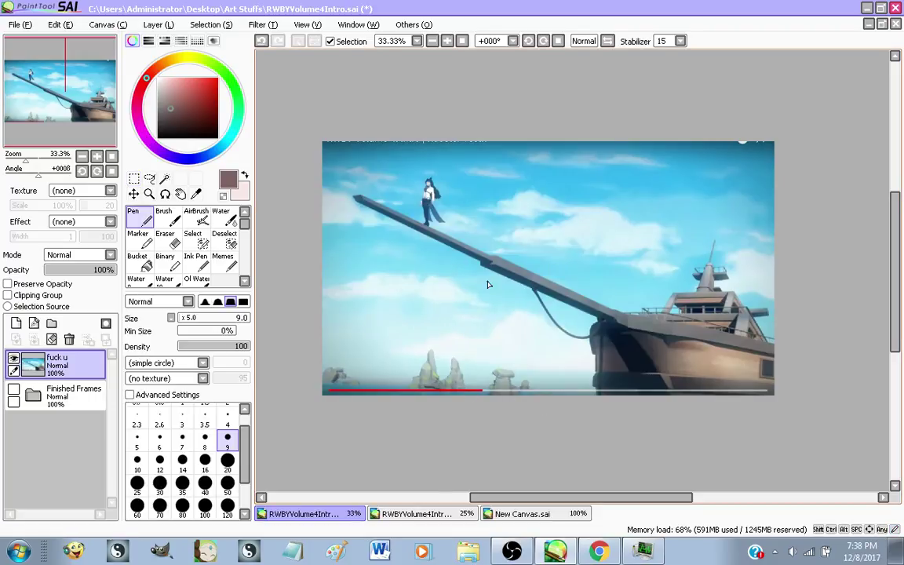
Add a new layer above the ship reference and set the Pen to black at size 20
{"action": "scroll", "coordinate": [550, 310], "scroll_direction": "up", "scroll_amount": 3}
{"action": "scroll", "coordinate": [647, 391], "scroll_direction": "down", "scroll_amount": 2}
{"action": "scroll", "coordinate": [749, 368], "scroll_direction": "up", "scroll_amount": 2}
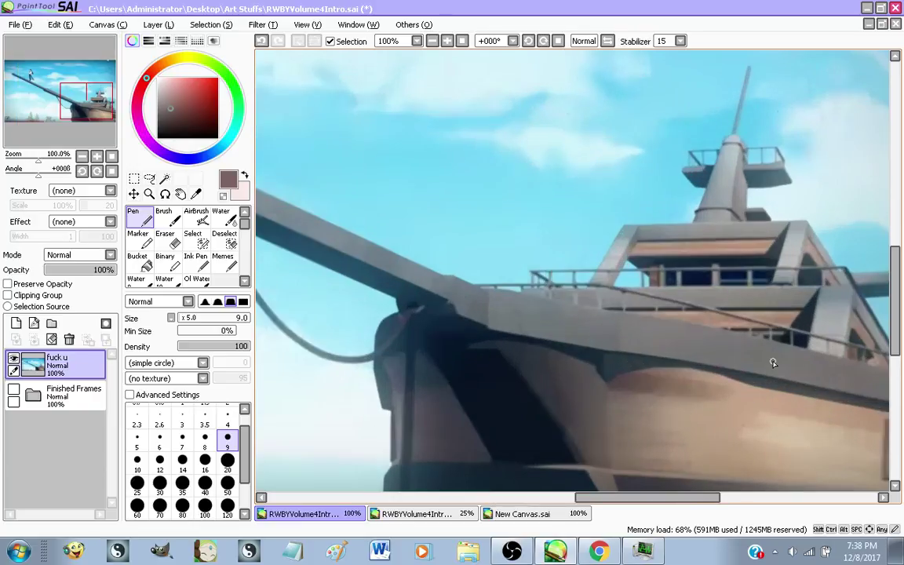
{"action": "scroll", "coordinate": [772, 363], "scroll_direction": "down", "scroll_amount": 2}
{"action": "left_click", "coordinate": [16, 324]}
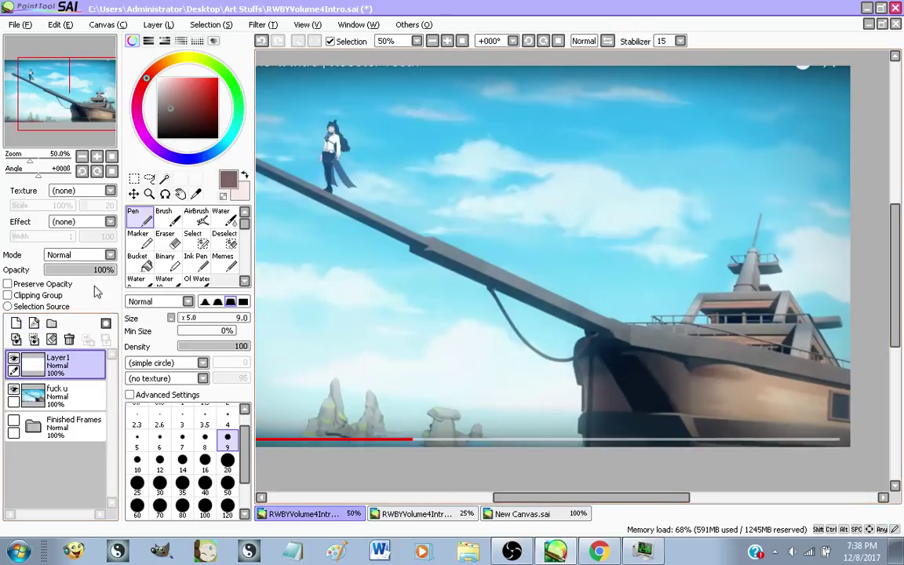
{"action": "scroll", "coordinate": [579, 247], "scroll_direction": "down", "scroll_amount": 1}
{"action": "left_click_drag", "start_coordinate": [165, 114], "coordinate": [158, 139]}
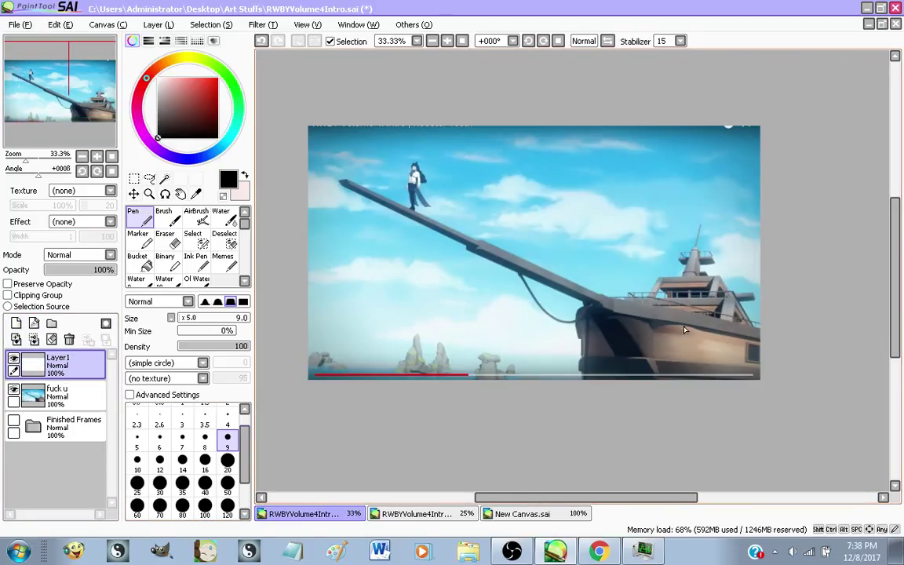
{"action": "key", "text": "plus"}
{"action": "left_click", "coordinate": [228, 461]}
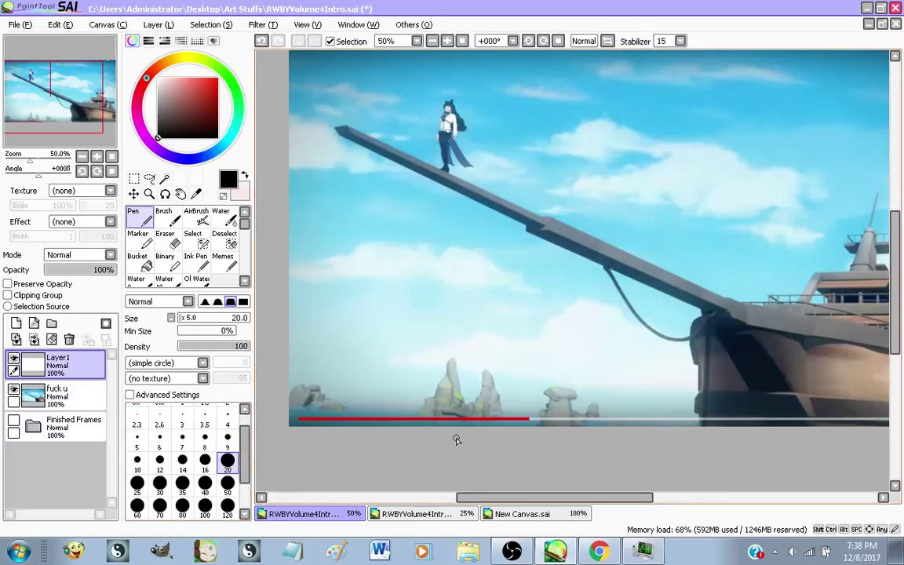
{"action": "key", "text": "minus"}
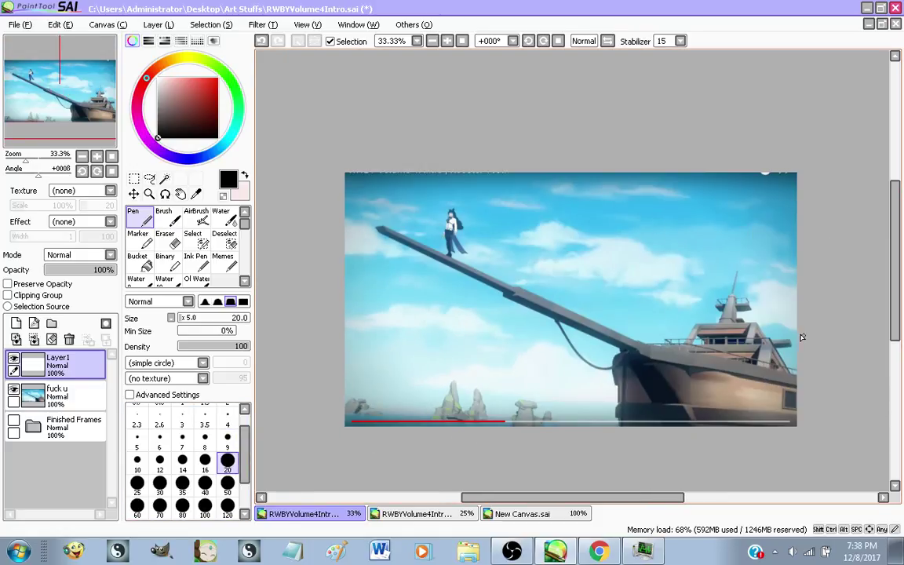
Draw a rough, thick black outline of the ship on Layer1 with a simple smiling face near the bowsprit's tip
{"action": "left_click_drag", "start_coordinate": [802, 337], "coordinate": [724, 336]}
{"action": "mouse_move", "coordinate": [665, 335]}
{"action": "left_mouse_down"}
{"action": "mouse_move", "coordinate": [367, 229]}
{"action": "mouse_move", "coordinate": [390, 262]}
{"action": "mouse_move", "coordinate": [537, 344]}
{"action": "mouse_move", "coordinate": [633, 381]}
{"action": "mouse_move", "coordinate": [618, 422]}
{"action": "mouse_move", "coordinate": [668, 444]}
{"action": "mouse_move", "coordinate": [618, 461]}
{"action": "left_mouse_up"}
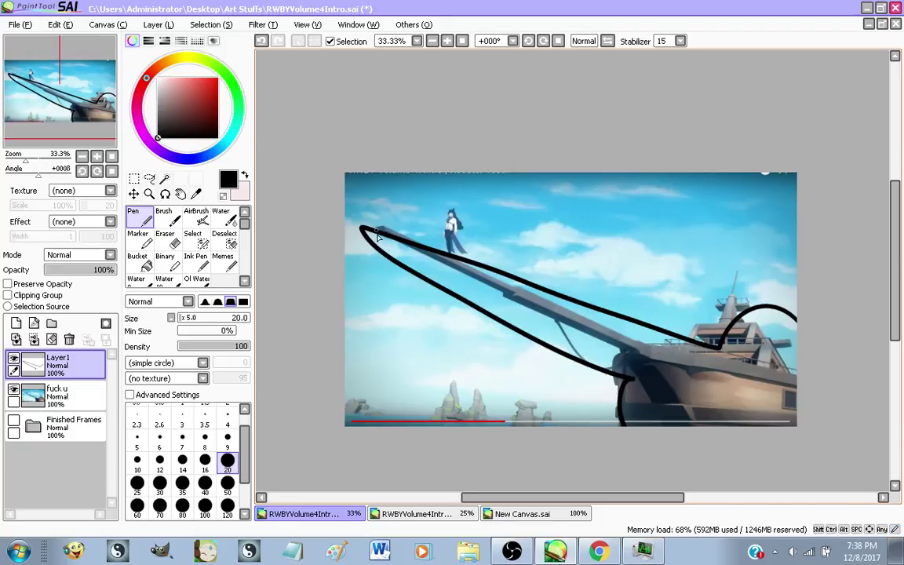
{"action": "key", "text": "ctrl+z"}
{"action": "left_click_drag", "start_coordinate": [401, 249], "coordinate": [400, 251]}
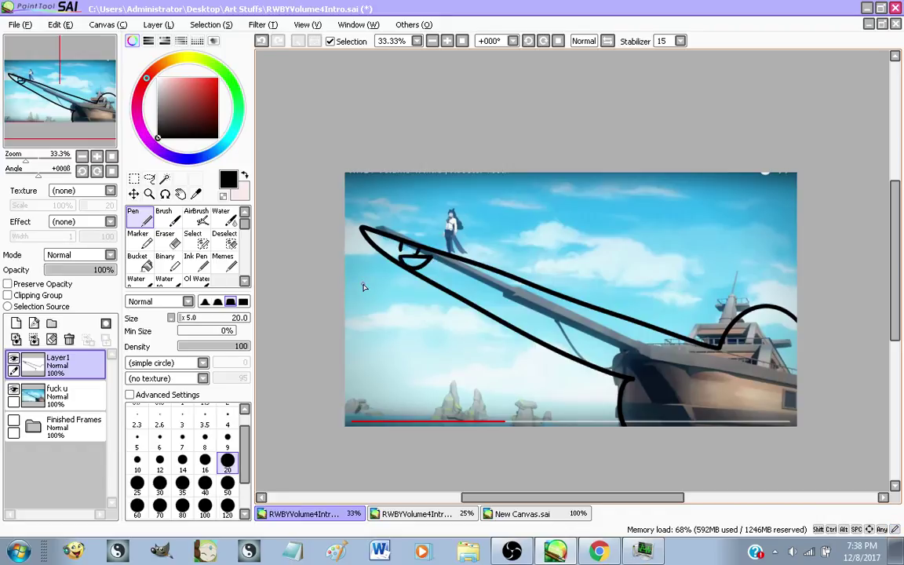
{"action": "scroll", "coordinate": [399, 226], "scroll_direction": "up", "scroll_amount": 2}
{"action": "scroll", "coordinate": [399, 226], "scroll_direction": "down", "scroll_amount": 2}
{"action": "scroll", "coordinate": [399, 226], "scroll_direction": "up", "scroll_amount": 1}
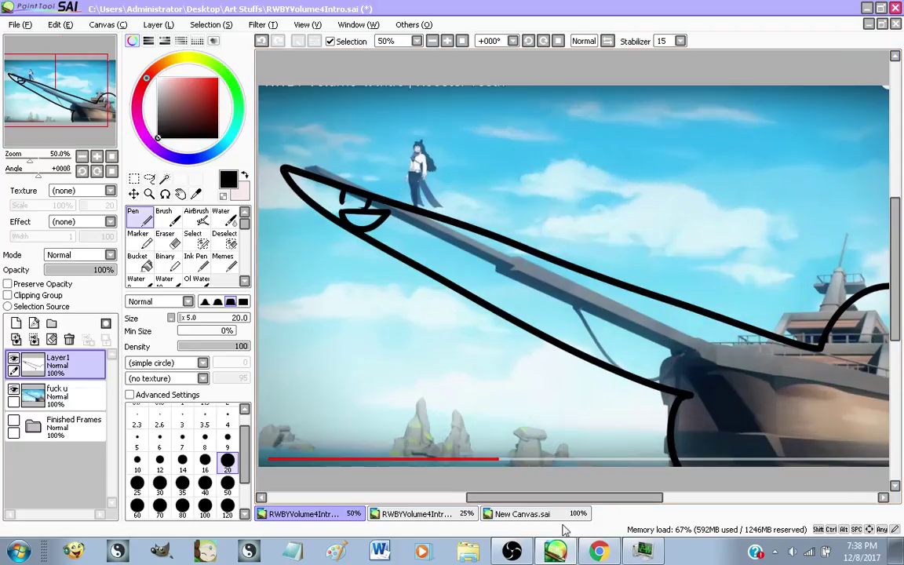
Switch to the YouTube Live Dashboard in Chrome, reveal the chat message held for review, and read back through the live chat
{"action": "left_click", "coordinate": [598, 552]}
{"action": "left_click", "coordinate": [396, 9]}
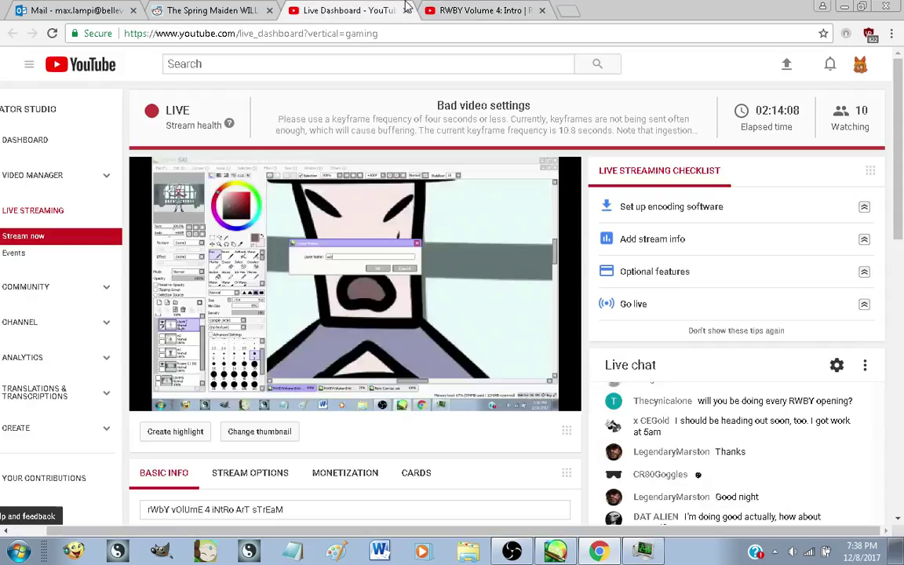
{"action": "scroll", "coordinate": [548, 462], "scroll_direction": "down", "scroll_amount": 2}
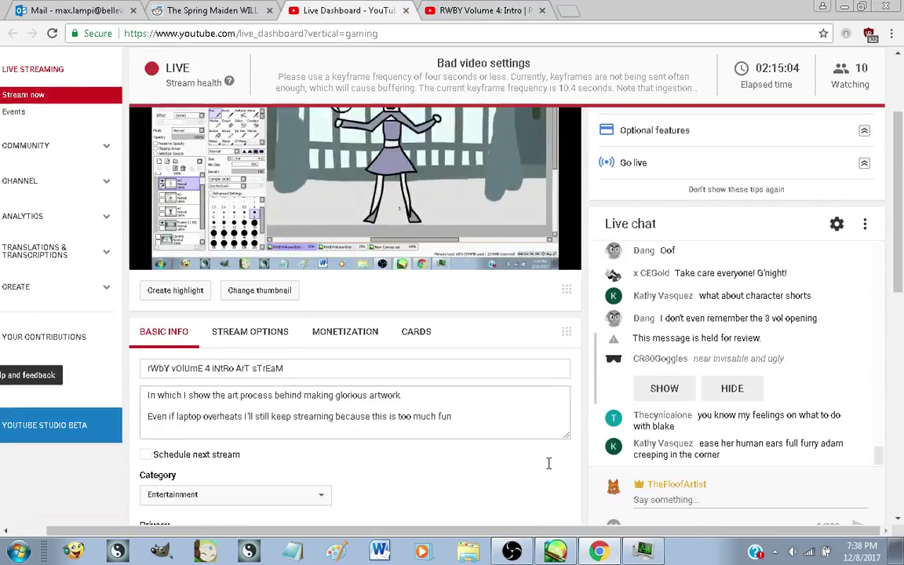
{"action": "left_click", "coordinate": [670, 396]}
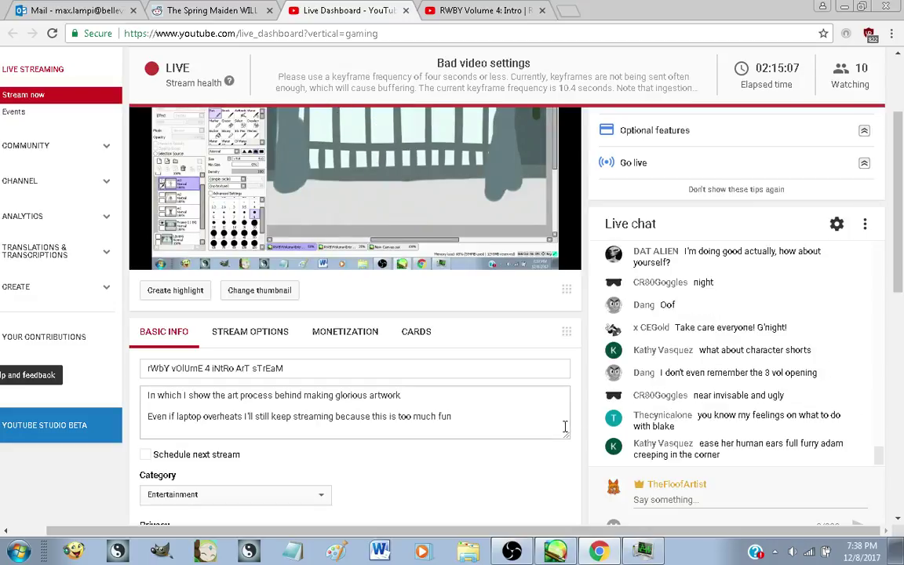
{"action": "scroll", "coordinate": [589, 420], "scroll_direction": "down", "scroll_amount": 2}
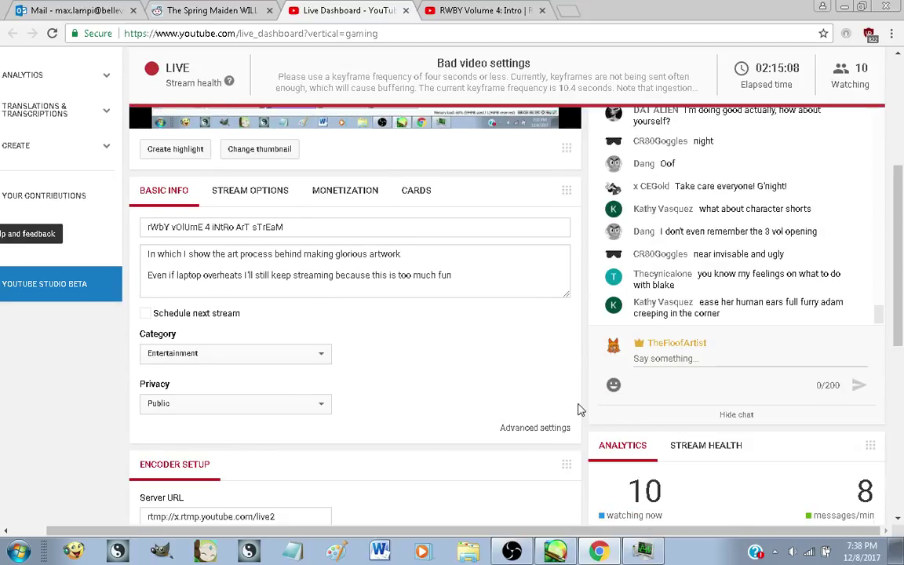
{"action": "scroll", "coordinate": [577, 409], "scroll_direction": "up", "scroll_amount": 2}
{"action": "scroll", "coordinate": [706, 372], "scroll_direction": "up", "scroll_amount": 3}
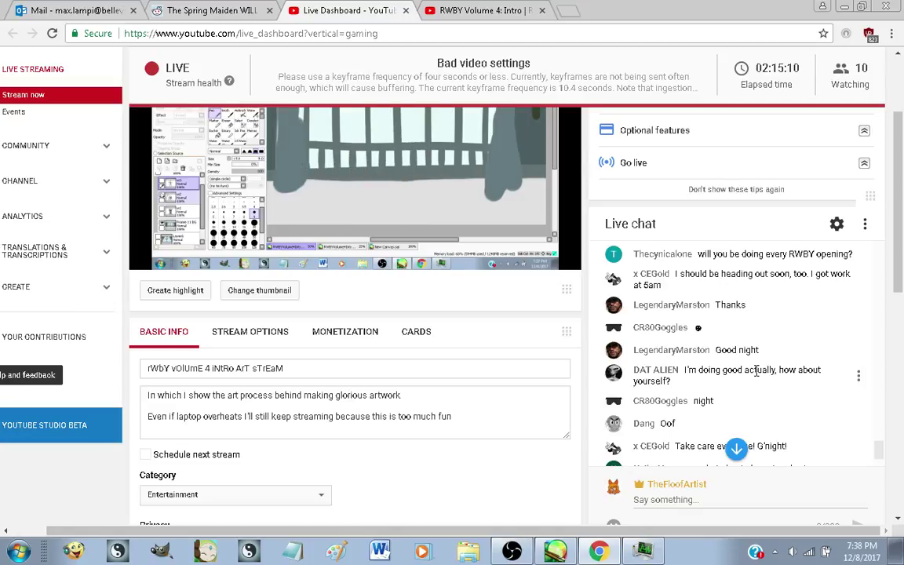
{"action": "scroll", "coordinate": [755, 373], "scroll_direction": "up", "scroll_amount": 1}
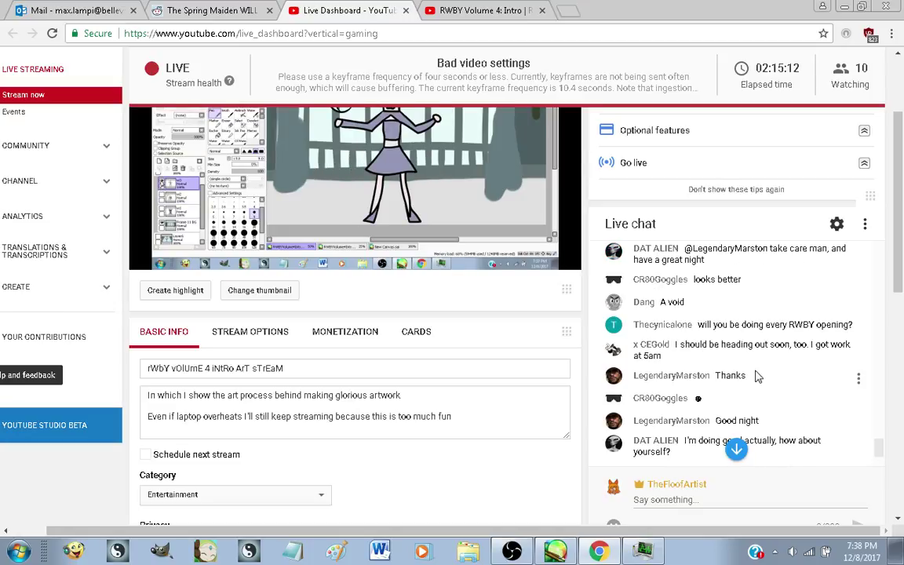
Post two live chat messages: "Im sad that snek is dead ;w;" and "But otherwise I'm good"
{"action": "scroll", "coordinate": [755, 375], "scroll_direction": "down", "scroll_amount": 2}
{"action": "left_click", "coordinate": [743, 502]}
{"action": "type", "text": "I"}
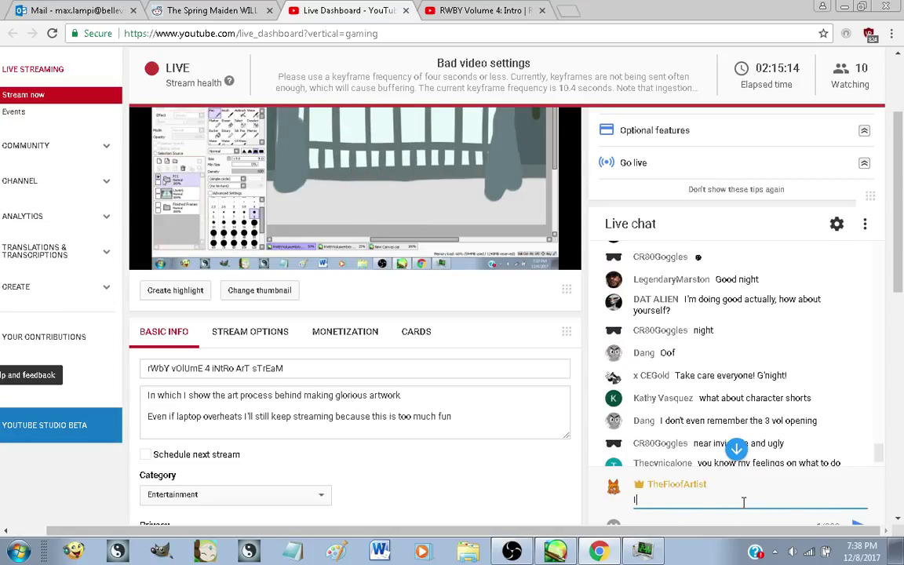
{"action": "type", "text": "m sad that sn"}
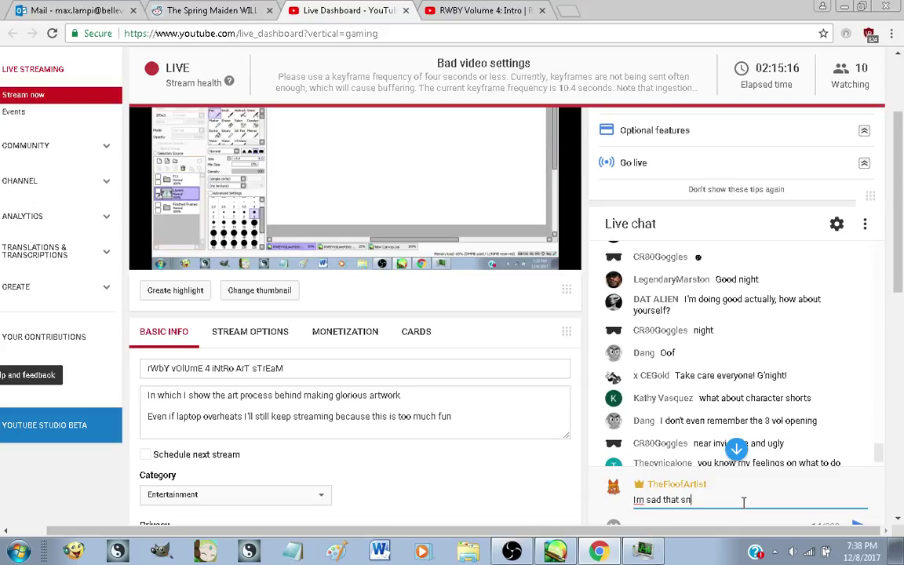
{"action": "type", "text": "ek is s"}
{"action": "key", "text": "BackSpace"}
{"action": "type", "text": "d"}
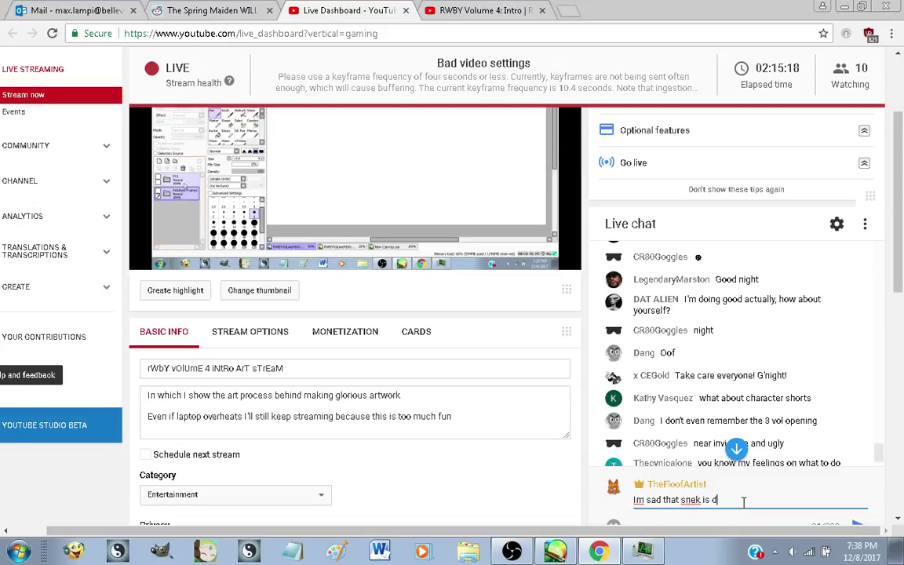
{"action": "type", "text": "ead :("}
{"action": "key", "text": "Return"}
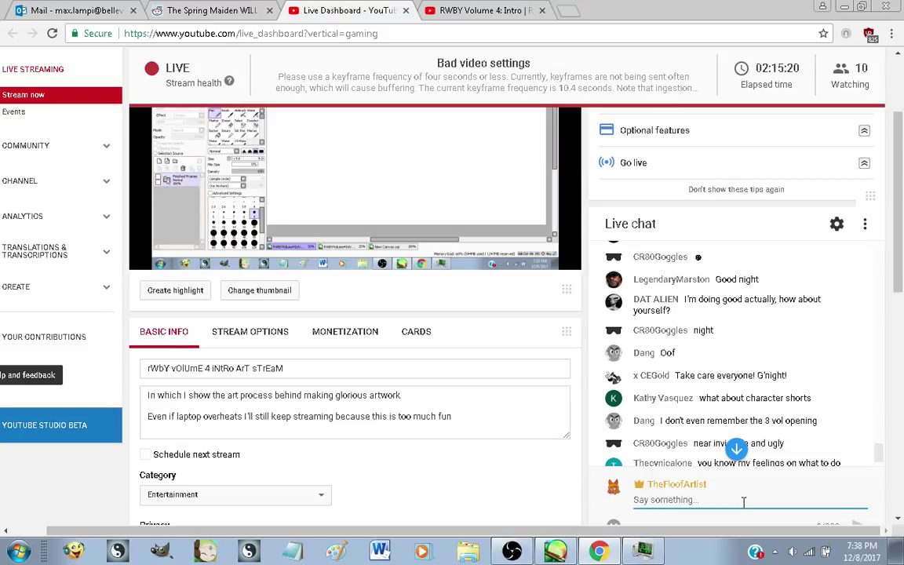
{"action": "type", "text": "But otherwis"}
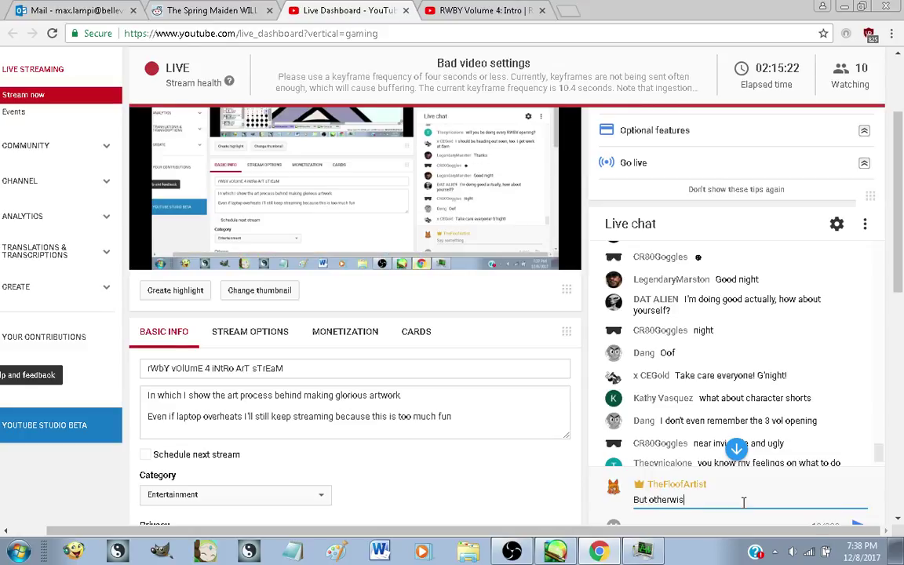
{"action": "type", "text": "e Im good"}
{"action": "key", "text": "Return"}
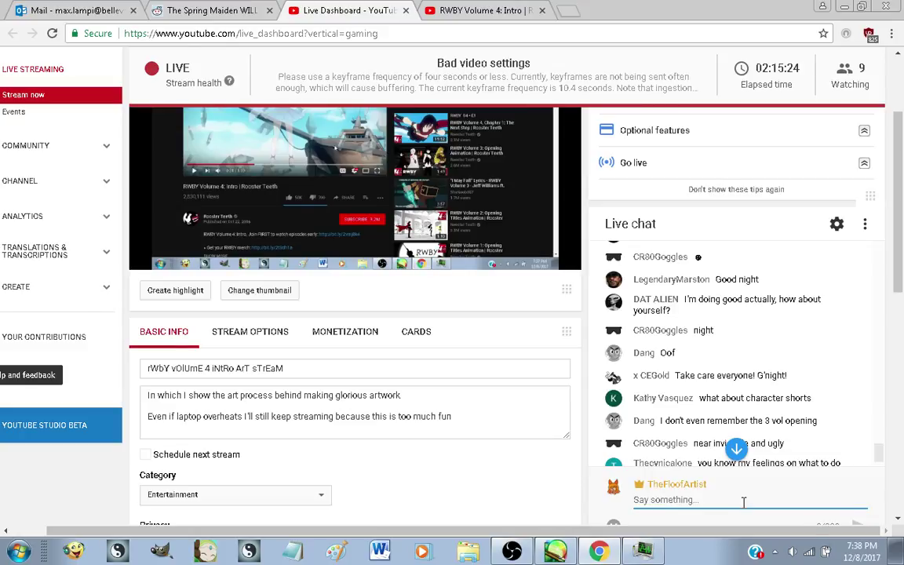
Catch up on the newest live chat messages and reveal the latest one held for review
{"action": "scroll", "coordinate": [744, 358], "scroll_direction": "up", "scroll_amount": 3}
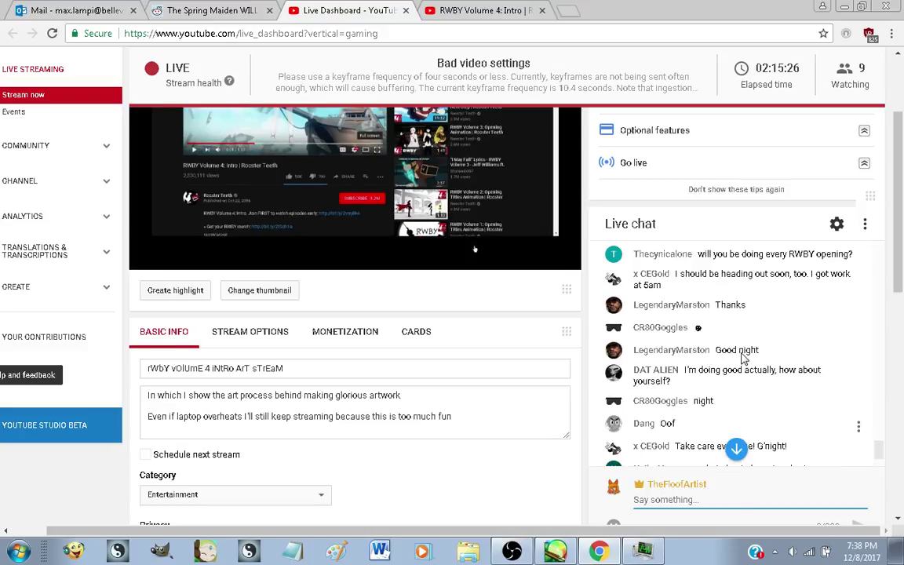
{"action": "scroll", "coordinate": [742, 366], "scroll_direction": "down", "scroll_amount": 2}
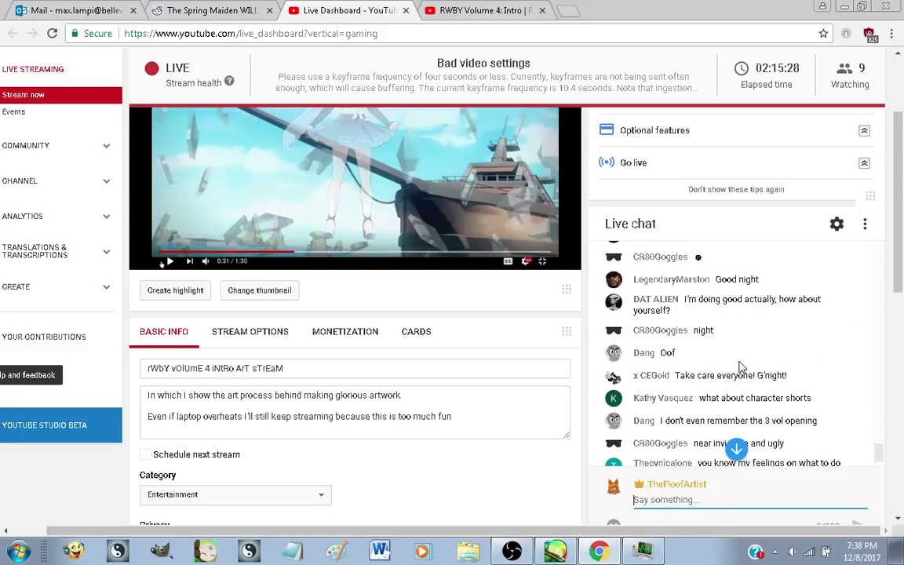
{"action": "scroll", "coordinate": [742, 366], "scroll_direction": "down", "scroll_amount": 5}
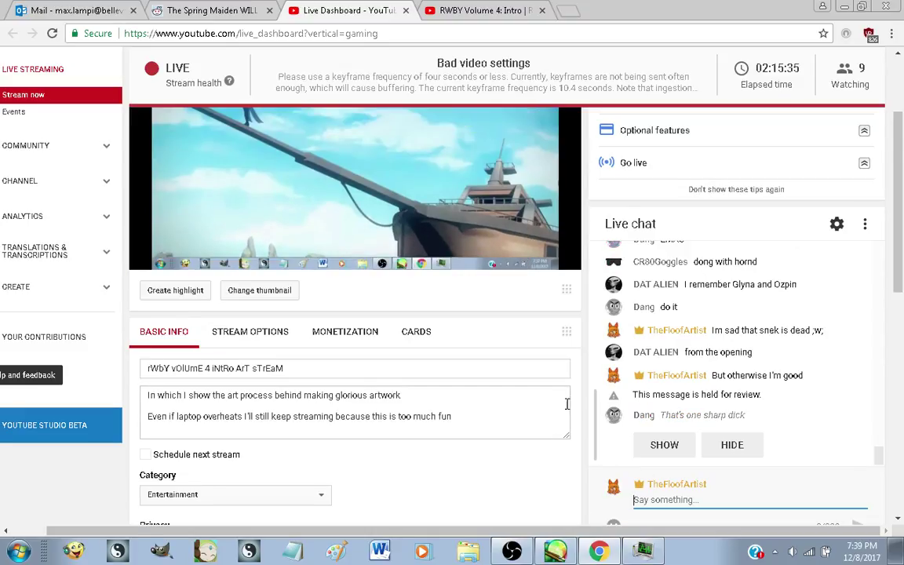
{"action": "left_click", "coordinate": [673, 452]}
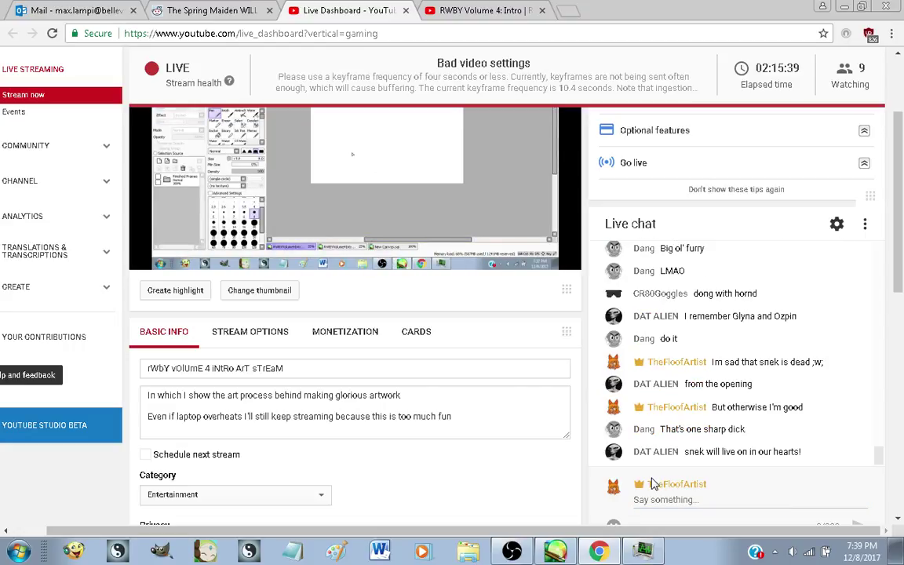
Switch back to PaintTool SAI and clear the rough ship outline from Layer1
{"action": "left_click", "coordinate": [555, 552]}
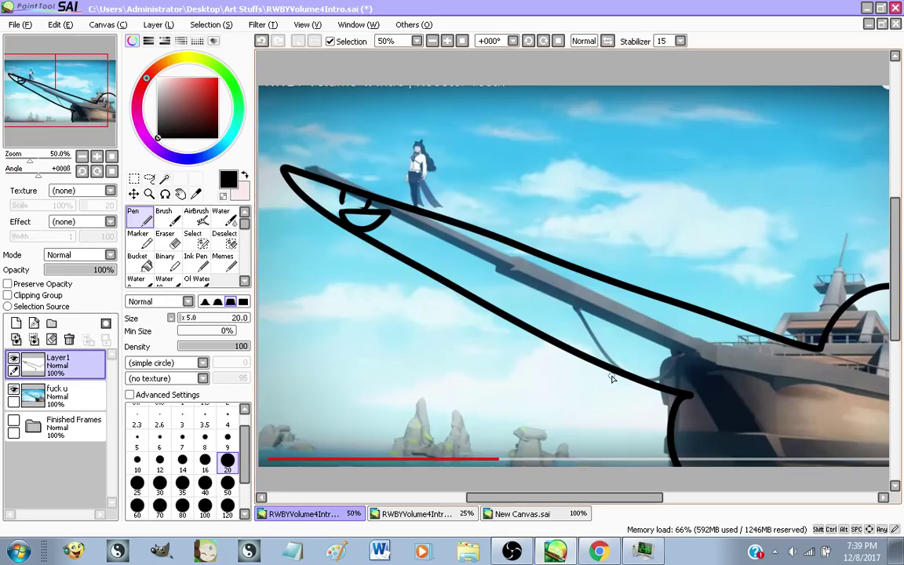
{"action": "scroll", "coordinate": [608, 323], "scroll_direction": "down", "scroll_amount": 2}
{"action": "scroll", "coordinate": [608, 323], "scroll_direction": "up", "scroll_amount": 1}
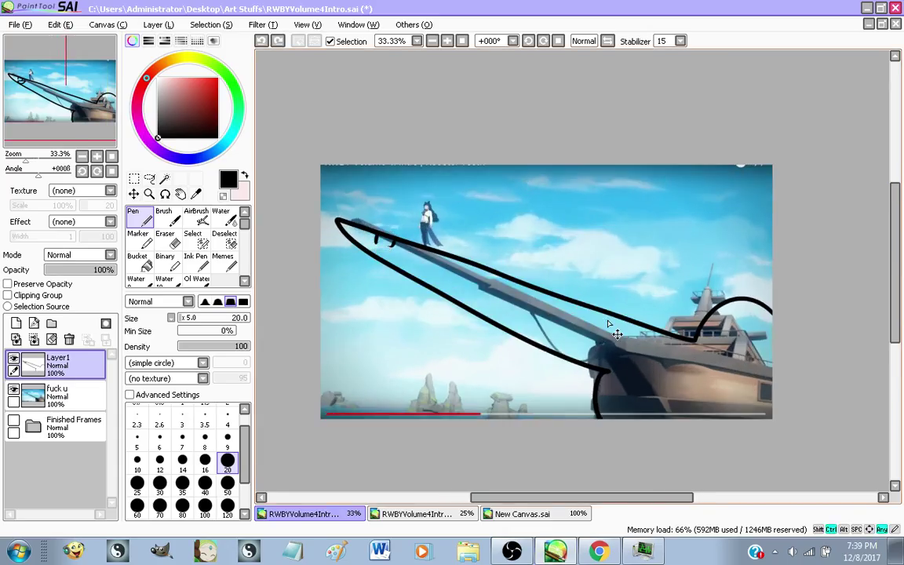
{"action": "key", "text": "Delete"}
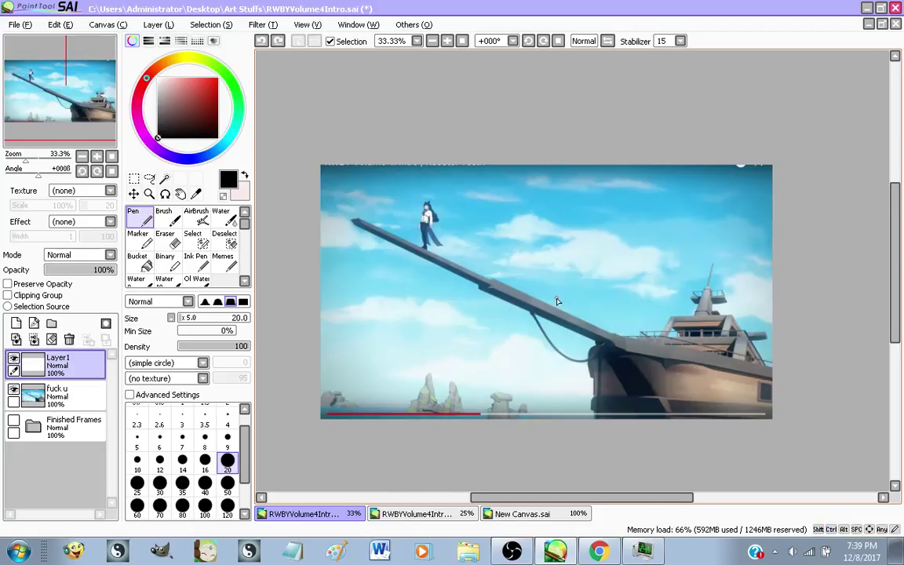
Trace the ship's cabin, deck, long bow beam and hull in black on Layer1 with the size 20 pen
{"action": "scroll", "coordinate": [557, 301], "scroll_direction": "up", "scroll_amount": 1}
{"action": "scroll", "coordinate": [548, 354], "scroll_direction": "down", "scroll_amount": 1}
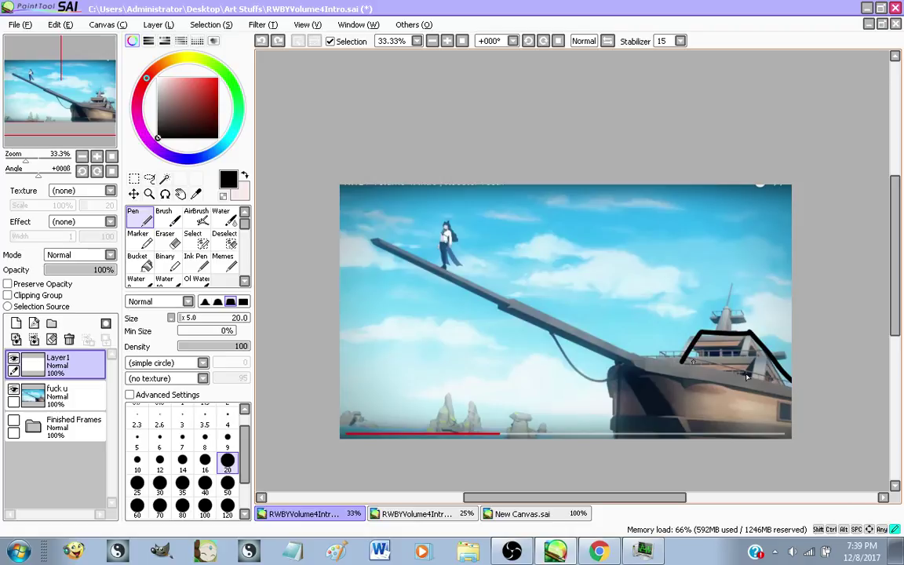
{"action": "mouse_move", "coordinate": [798, 389]}
{"action": "left_mouse_down"}
{"action": "mouse_move", "coordinate": [694, 367]}
{"action": "mouse_move", "coordinate": [616, 367]}
{"action": "left_mouse_up"}
{"action": "key", "text": "ctrl+z"}
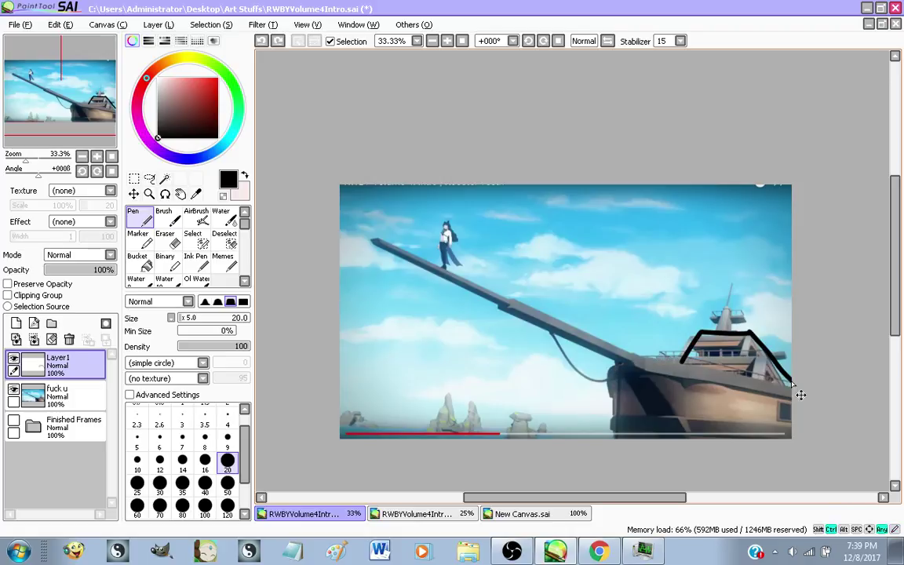
{"action": "mouse_move", "coordinate": [791, 382]}
{"action": "left_mouse_down"}
{"action": "mouse_move", "coordinate": [666, 361]}
{"action": "mouse_move", "coordinate": [459, 283]}
{"action": "left_mouse_up"}
{"action": "left_click_drag", "start_coordinate": [378, 258], "coordinate": [601, 357]}
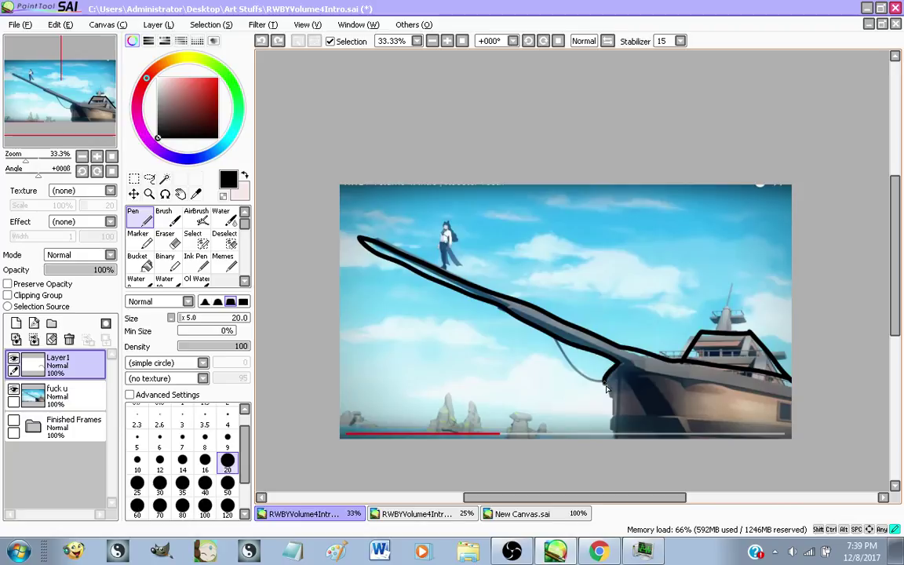
{"action": "left_click_drag", "start_coordinate": [688, 380], "coordinate": [795, 402]}
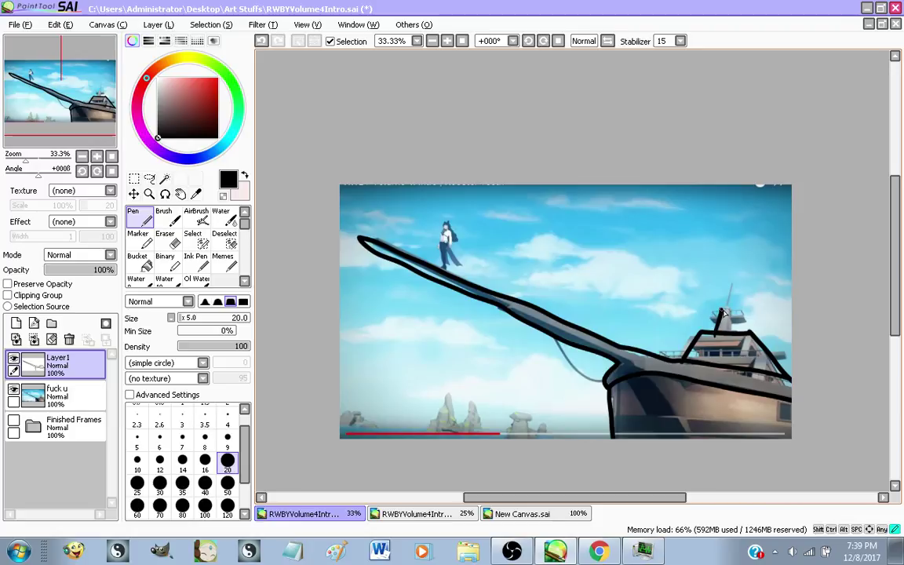
Outline the cross-shaped tower and its antenna on top of the ship's cabin
{"action": "key", "text": "ctrl+z"}
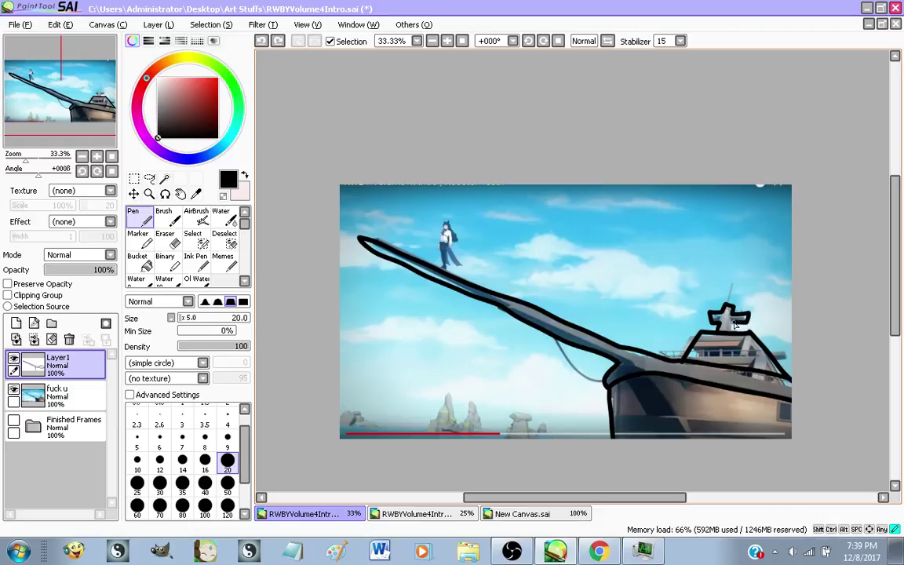
{"action": "left_click_drag", "start_coordinate": [733, 321], "coordinate": [732, 330]}
{"action": "key", "text": "ctrl+z"}
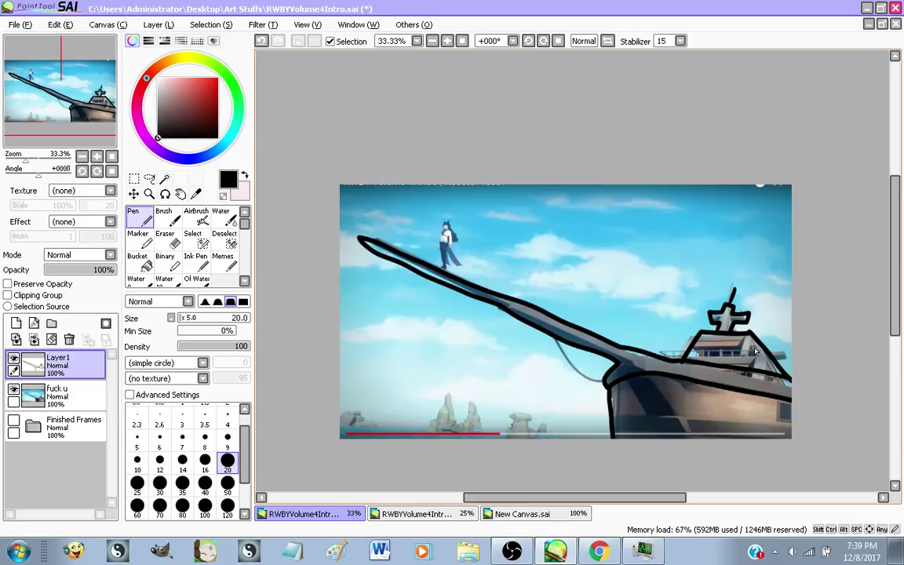
Draw the two legs of the character standing on the beam as a solid black silhouette
{"action": "scroll", "coordinate": [445, 241], "scroll_direction": "up", "scroll_amount": 5}
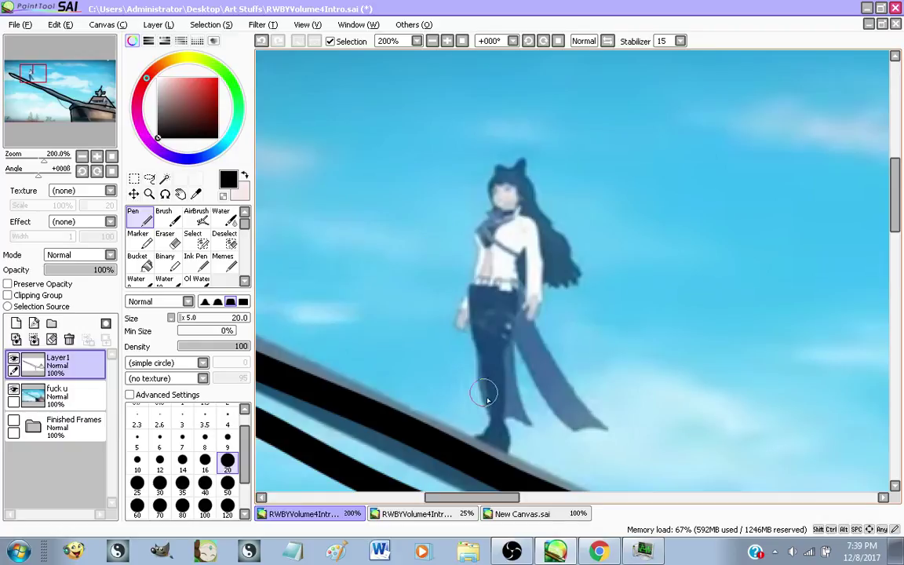
{"action": "left_click_drag", "start_coordinate": [486, 462], "coordinate": [498, 312]}
{"action": "key", "text": "ctrl+z"}
{"action": "left_click_drag", "start_coordinate": [487, 448], "coordinate": [487, 290]}
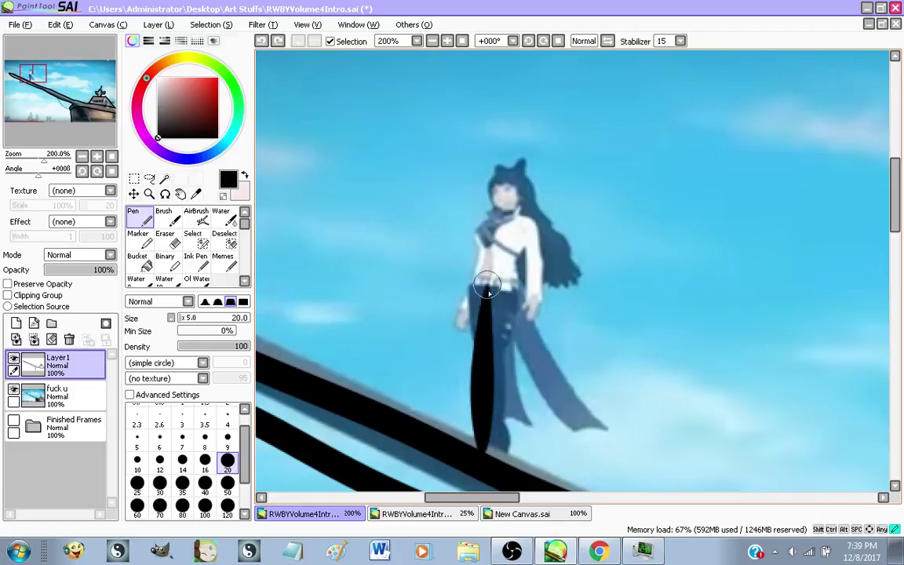
{"action": "left_click_drag", "start_coordinate": [508, 476], "coordinate": [503, 311]}
{"action": "key", "text": "ctrl+z"}
{"action": "key", "text": "ctrl+z"}
{"action": "mouse_move", "coordinate": [514, 463]}
{"action": "left_mouse_down"}
{"action": "mouse_move", "coordinate": [506, 309]}
{"action": "mouse_move", "coordinate": [524, 465]}
{"action": "left_mouse_up"}
Add the torso, both arms and the head to the character's black silhouette
{"action": "mouse_move", "coordinate": [487, 307]}
{"action": "left_mouse_down"}
{"action": "mouse_move", "coordinate": [492, 240]}
{"action": "mouse_move", "coordinate": [496, 290]}
{"action": "mouse_move", "coordinate": [508, 197]}
{"action": "mouse_move", "coordinate": [499, 190]}
{"action": "mouse_move", "coordinate": [495, 215]}
{"action": "left_mouse_up"}
{"action": "mouse_move", "coordinate": [488, 254]}
{"action": "left_mouse_down"}
{"action": "mouse_move", "coordinate": [450, 304]}
{"action": "mouse_move", "coordinate": [475, 276]}
{"action": "mouse_move", "coordinate": [466, 324]}
{"action": "mouse_move", "coordinate": [516, 334]}
{"action": "left_mouse_up"}
{"action": "key", "text": "ctrl+z"}
{"action": "mouse_move", "coordinate": [516, 191]}
{"action": "left_mouse_down"}
{"action": "mouse_move", "coordinate": [527, 181]}
{"action": "mouse_move", "coordinate": [489, 173]}
{"action": "mouse_move", "coordinate": [515, 180]}
{"action": "left_mouse_up"}
{"action": "key", "text": "ctrl+z"}
{"action": "key", "text": "ctrl+z"}
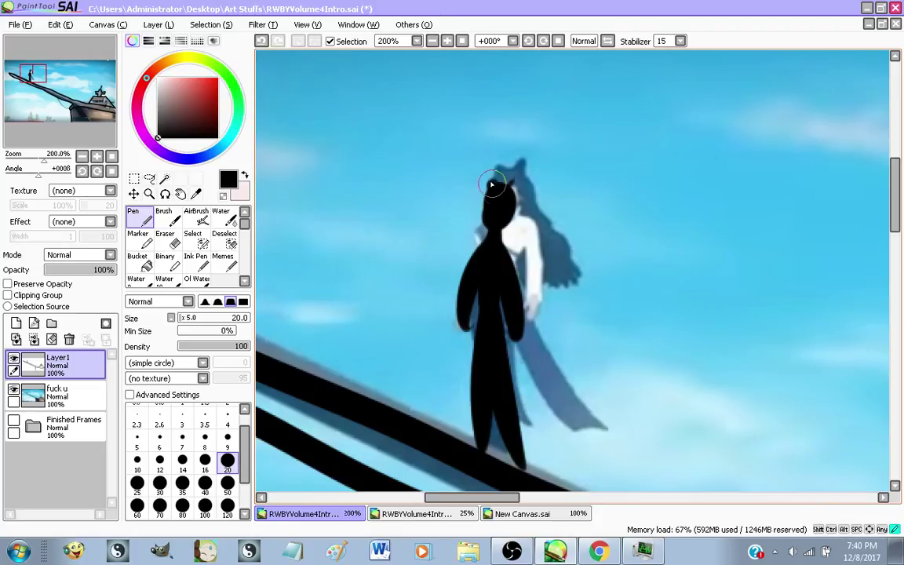
Draw the character's cat ears and thin hair strands flowing behind the head
{"action": "left_click_drag", "start_coordinate": [513, 206], "coordinate": [527, 255]}
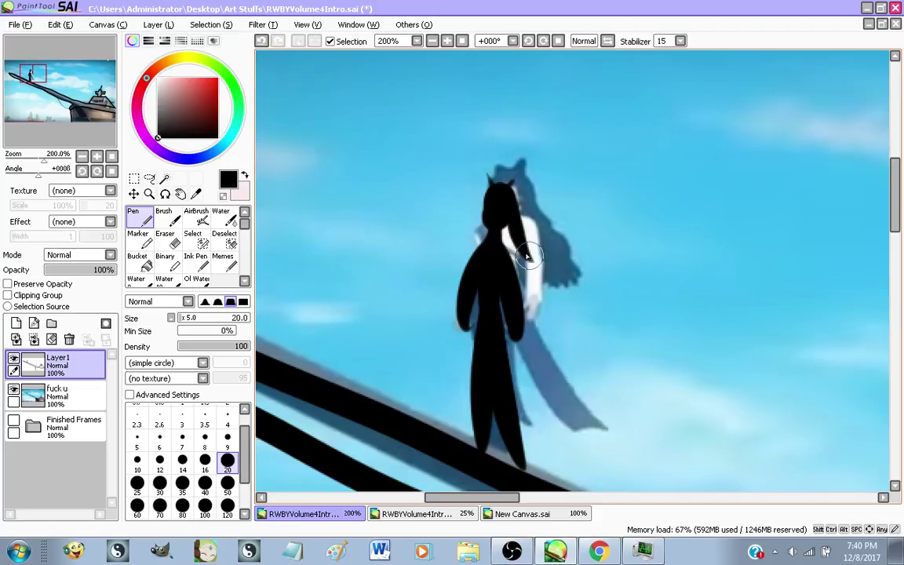
{"action": "key", "text": "ctrl+z"}
{"action": "mouse_move", "coordinate": [512, 210]}
{"action": "left_mouse_down"}
{"action": "mouse_move", "coordinate": [528, 264]}
{"action": "mouse_move", "coordinate": [521, 210]}
{"action": "mouse_move", "coordinate": [531, 293]}
{"action": "mouse_move", "coordinate": [498, 247]}
{"action": "mouse_move", "coordinate": [513, 207]}
{"action": "mouse_move", "coordinate": [521, 269]}
{"action": "left_mouse_up"}
{"action": "mouse_move", "coordinate": [508, 234]}
{"action": "left_mouse_down"}
{"action": "mouse_move", "coordinate": [533, 302]}
{"action": "mouse_move", "coordinate": [508, 207]}
{"action": "mouse_move", "coordinate": [574, 260]}
{"action": "mouse_move", "coordinate": [512, 207]}
{"action": "mouse_move", "coordinate": [563, 241]}
{"action": "mouse_move", "coordinate": [531, 242]}
{"action": "mouse_move", "coordinate": [547, 206]}
{"action": "mouse_move", "coordinate": [512, 245]}
{"action": "mouse_move", "coordinate": [537, 214]}
{"action": "mouse_move", "coordinate": [532, 282]}
{"action": "left_mouse_up"}
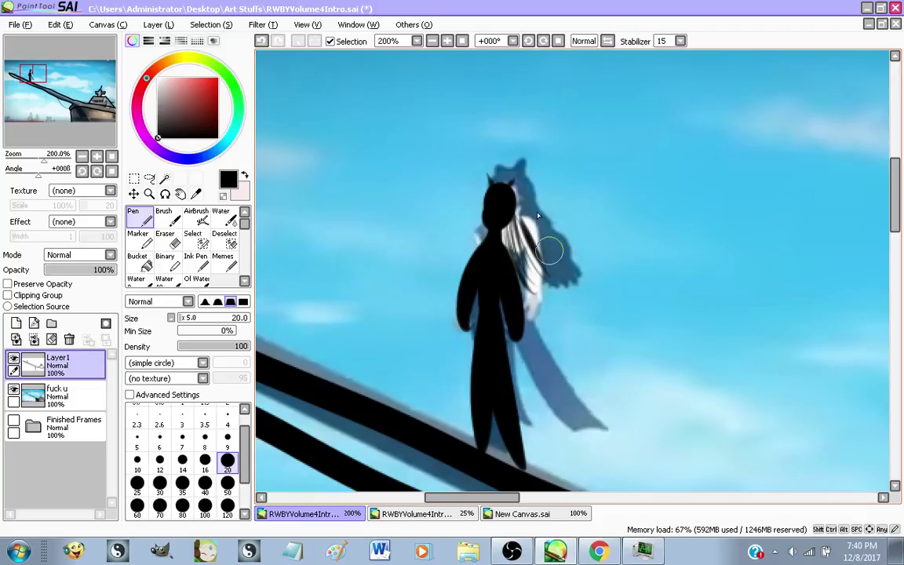
{"action": "left_click_drag", "start_coordinate": [518, 196], "coordinate": [524, 220]}
Review the ship and character line art with the reference screenshot layer hidden, and show that layer again
{"action": "scroll", "coordinate": [560, 256], "scroll_direction": "down", "scroll_amount": 5}
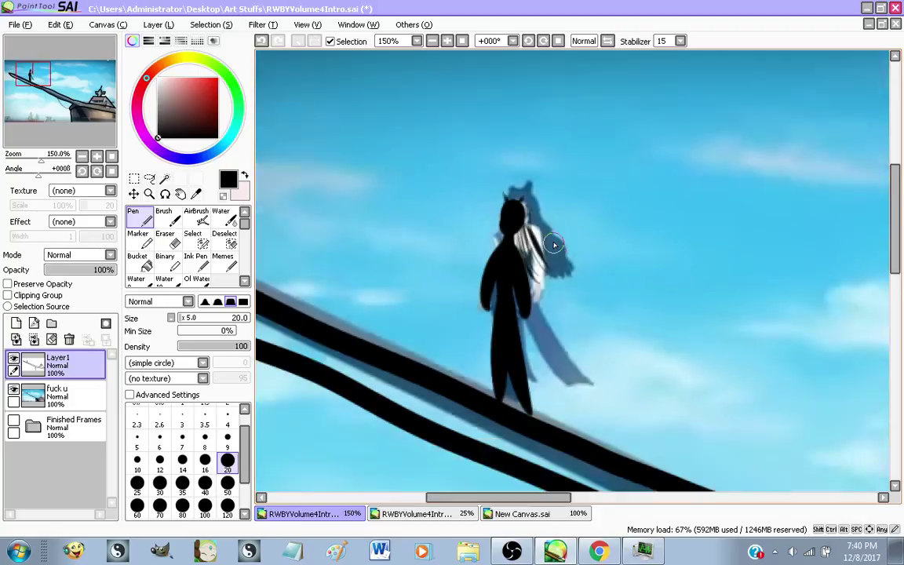
{"action": "scroll", "coordinate": [542, 339], "scroll_direction": "up", "scroll_amount": 1}
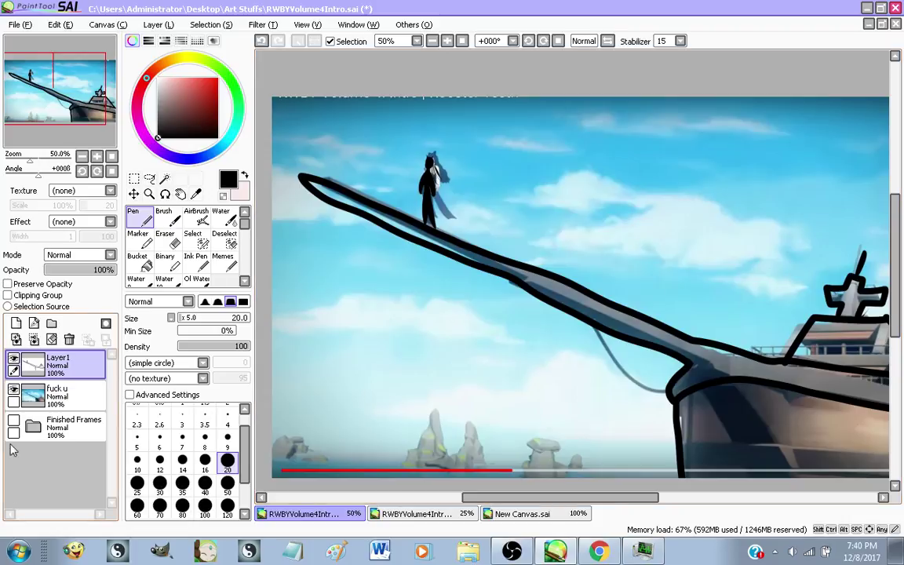
{"action": "left_click", "coordinate": [14, 388]}
{"action": "scroll", "coordinate": [517, 209], "scroll_direction": "down", "scroll_amount": 1}
{"action": "scroll", "coordinate": [588, 233], "scroll_direction": "up", "scroll_amount": 1}
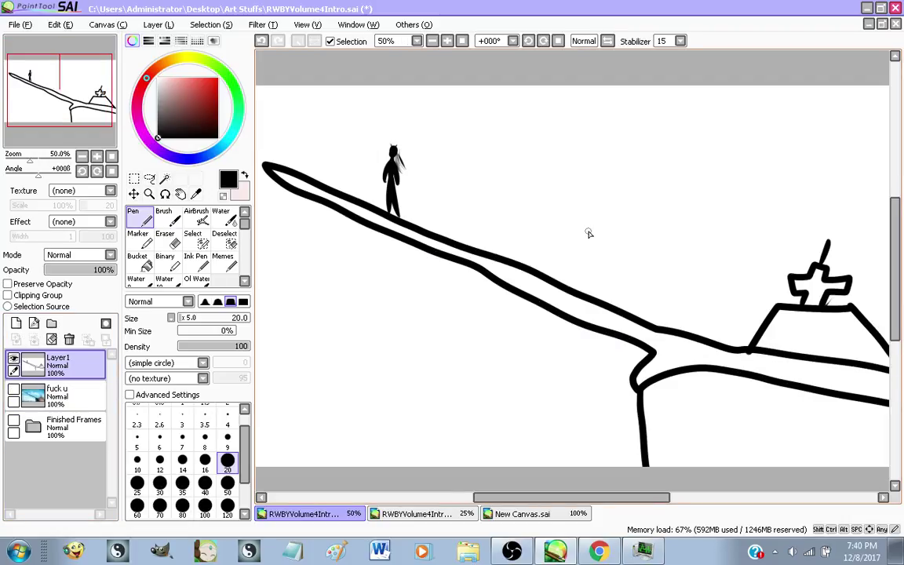
{"action": "scroll", "coordinate": [498, 251], "scroll_direction": "down", "scroll_amount": 1}
{"action": "scroll", "coordinate": [596, 302], "scroll_direction": "up", "scroll_amount": 1}
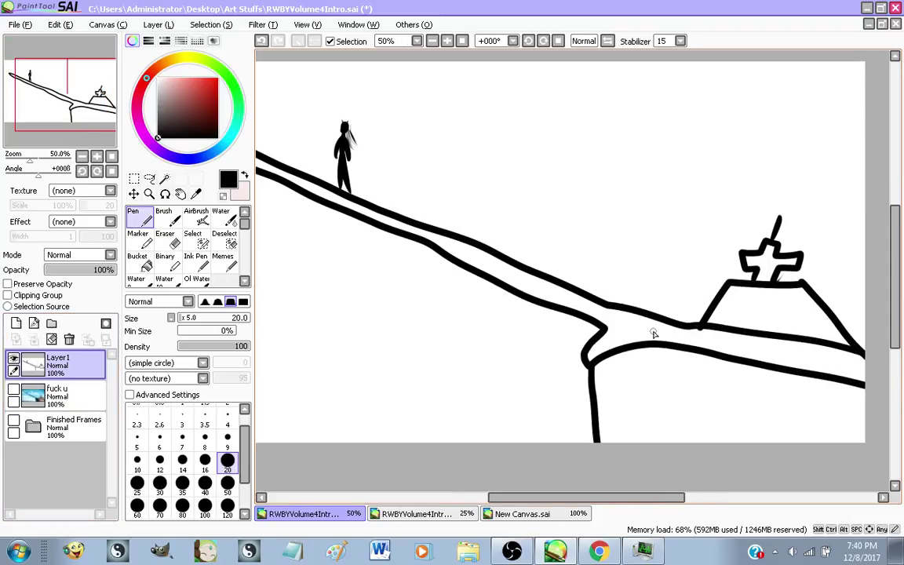
{"action": "scroll", "coordinate": [653, 333], "scroll_direction": "down", "scroll_amount": 1}
{"action": "left_click", "coordinate": [13, 388]}
Add a new layer between Layer1 and the reference and cover it with sampled sky blue using a size 500 pen
{"action": "left_click", "coordinate": [49, 390]}
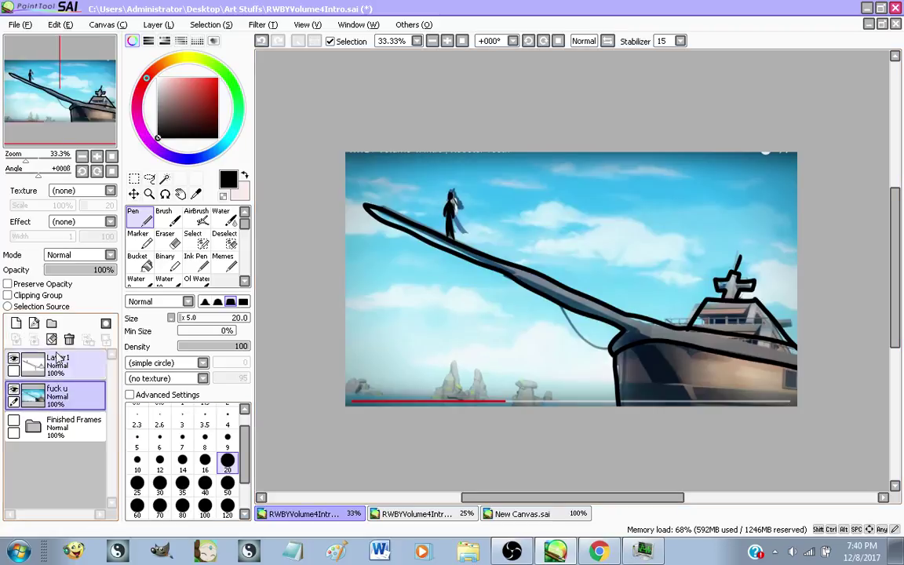
{"action": "left_click", "coordinate": [16, 323]}
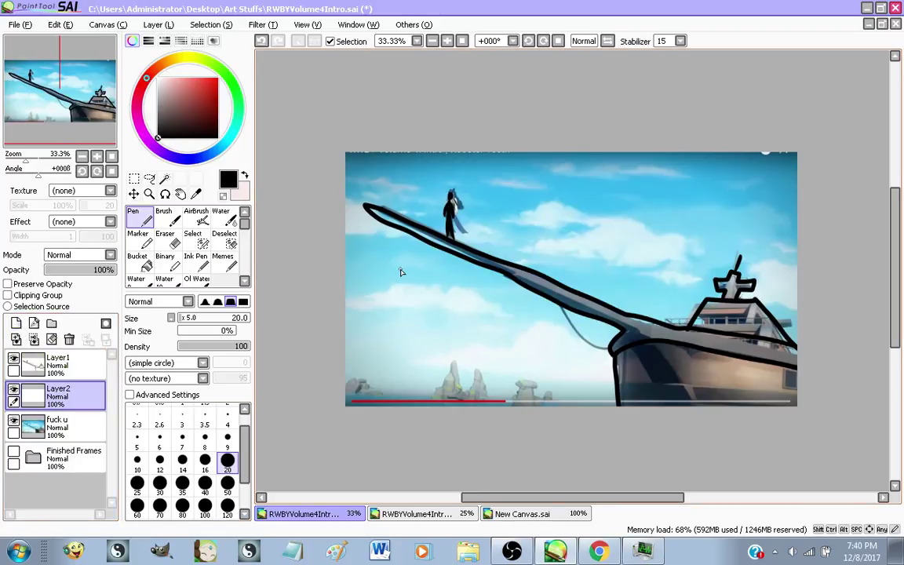
{"action": "left_click", "coordinate": [400, 272], "text": "alt"}
{"action": "scroll", "coordinate": [182, 471], "scroll_direction": "down", "scroll_amount": 3}
{"action": "left_click", "coordinate": [182, 508]}
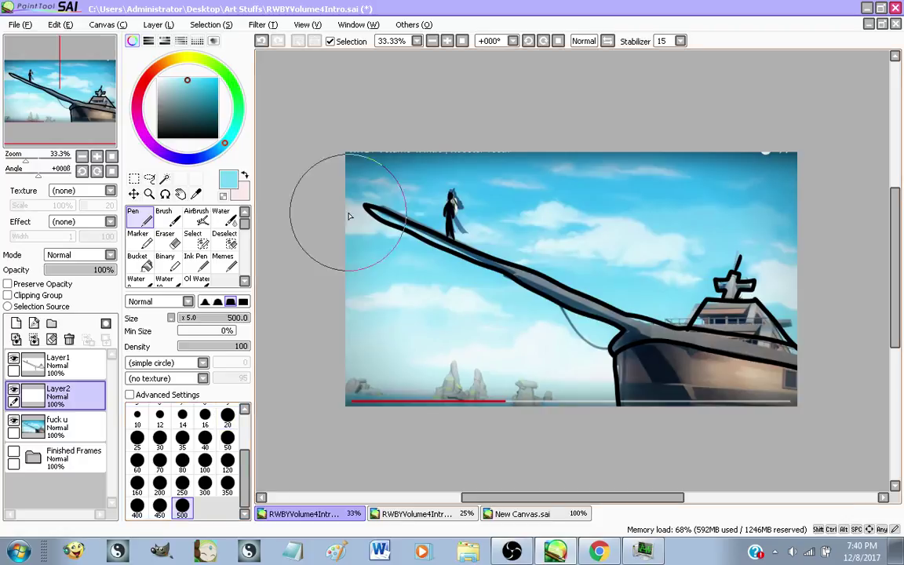
{"action": "mouse_move", "coordinate": [350, 216]}
{"action": "left_mouse_down"}
{"action": "mouse_move", "coordinate": [389, 148]}
{"action": "mouse_move", "coordinate": [370, 349]}
{"action": "mouse_move", "coordinate": [480, 63]}
{"action": "mouse_move", "coordinate": [481, 440]}
{"action": "mouse_move", "coordinate": [618, 424]}
{"action": "mouse_move", "coordinate": [731, 534]}
{"action": "mouse_move", "coordinate": [779, 363]}
{"action": "mouse_move", "coordinate": [782, 531]}
{"action": "left_mouse_up"}
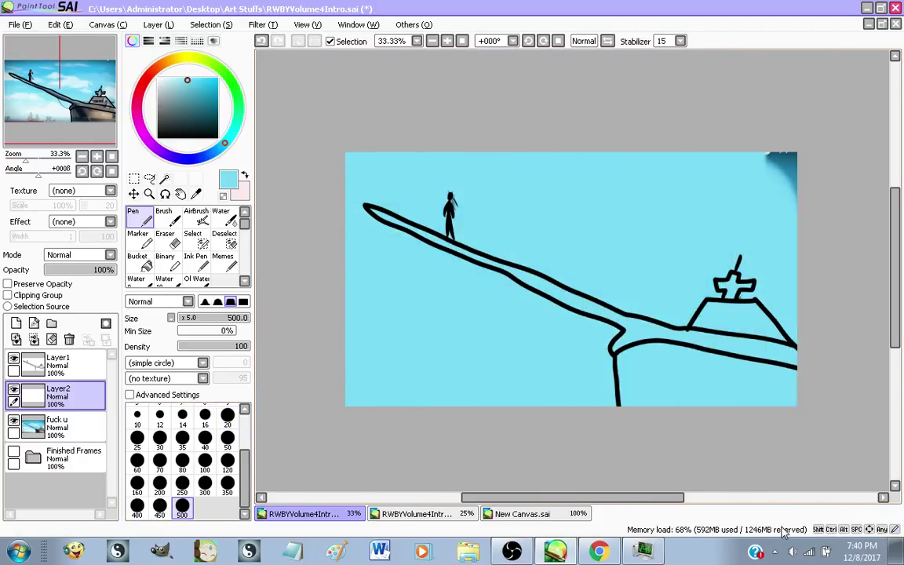
Paint the distant rocks along the horizon on a new layer above Layer2, using gray sampled from the reference and pen size 20
{"action": "left_click", "coordinate": [13, 389]}
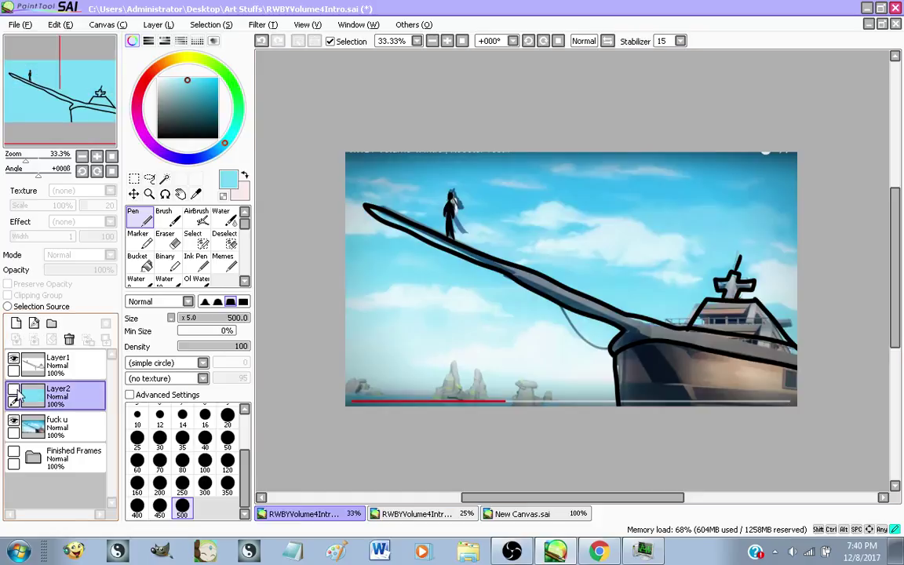
{"action": "right_click", "coordinate": [447, 386]}
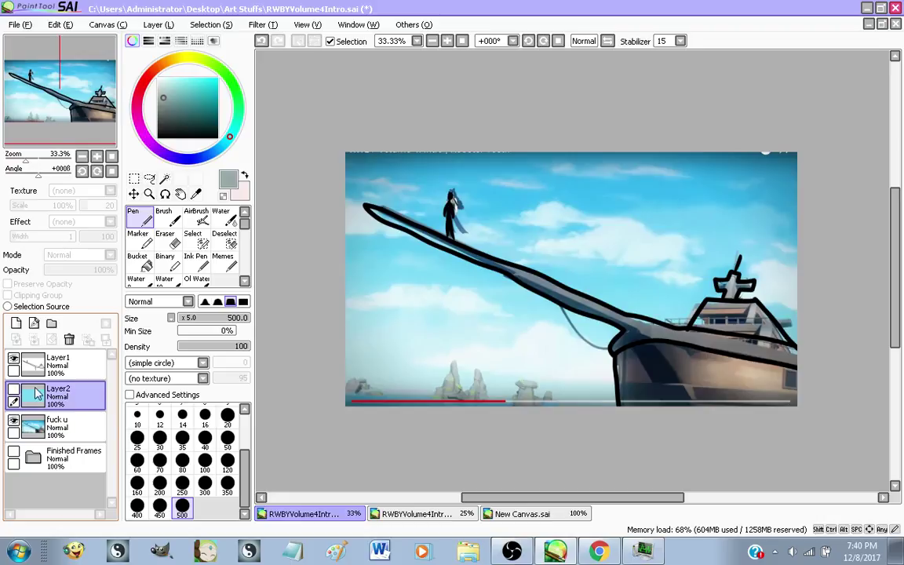
{"action": "left_click", "coordinate": [13, 390]}
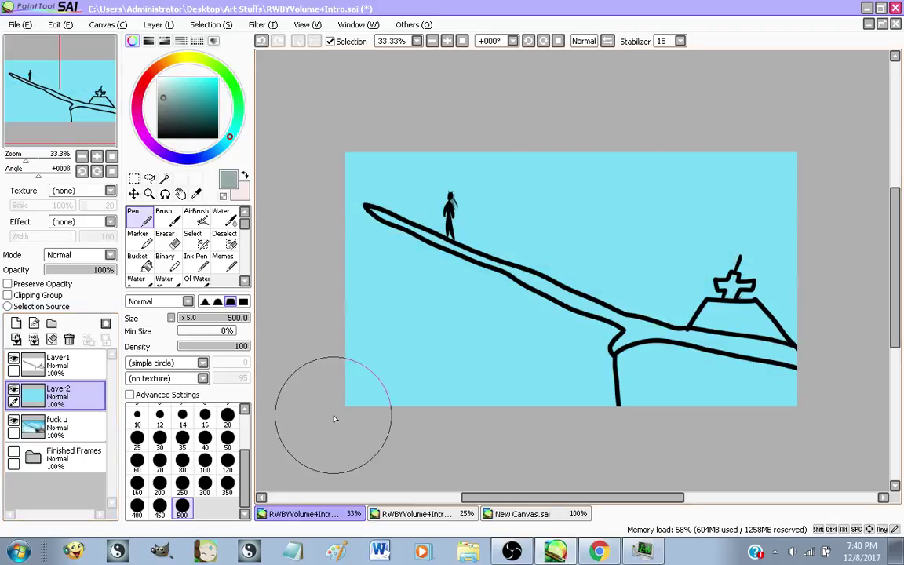
{"action": "left_click", "coordinate": [227, 415]}
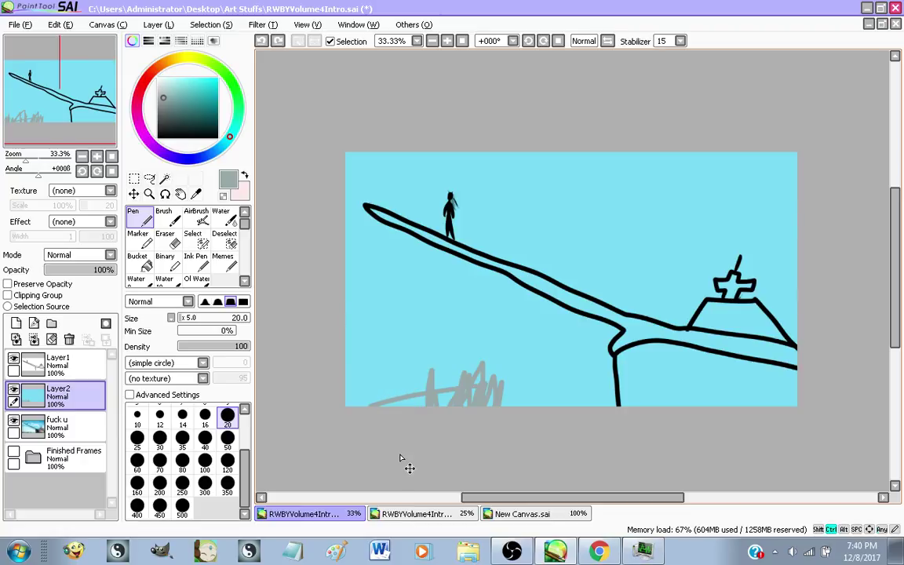
{"action": "left_click", "coordinate": [16, 323]}
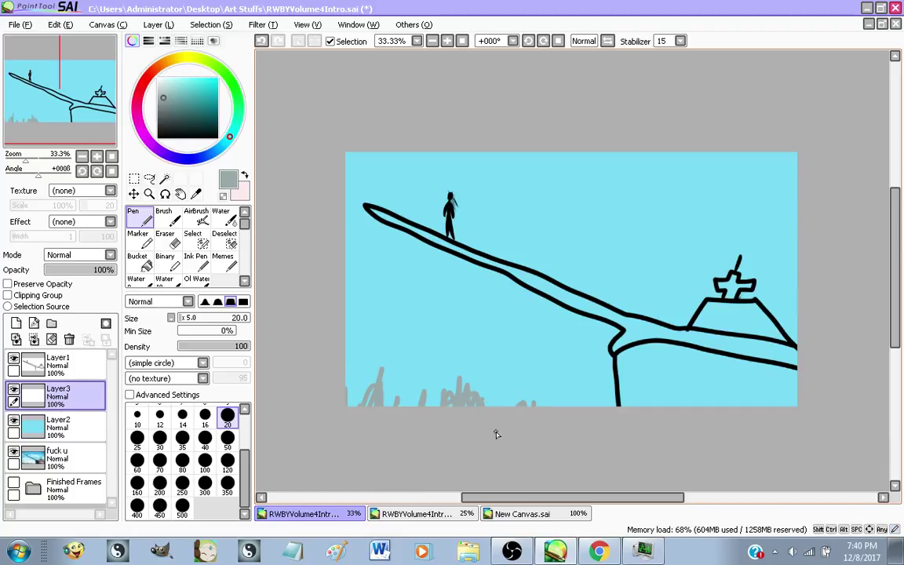
{"action": "left_click", "coordinate": [14, 424]}
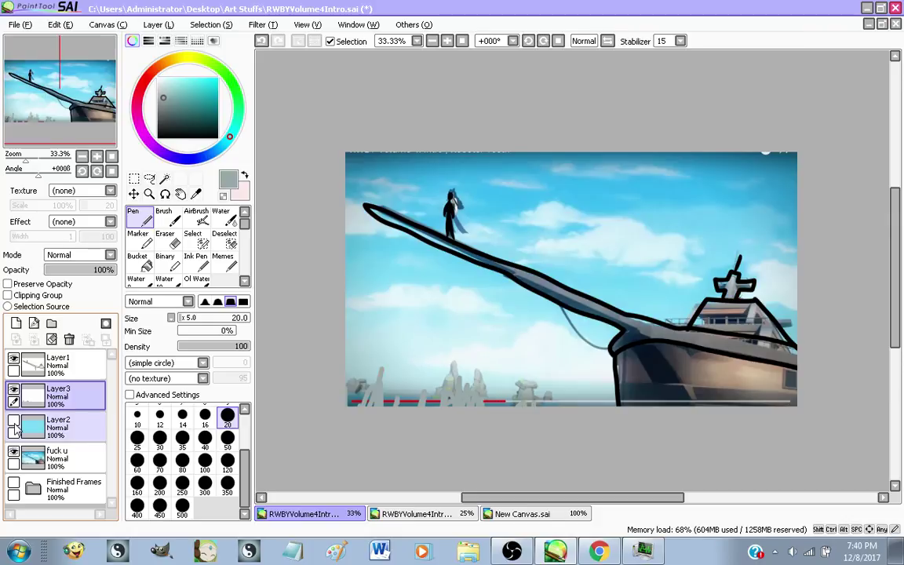
{"action": "left_click", "coordinate": [14, 425]}
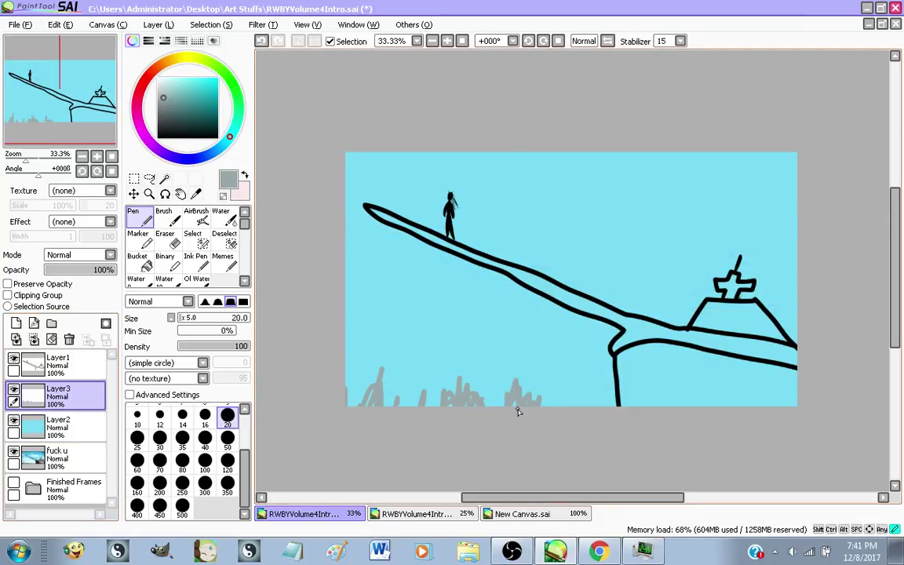
Bucket-fill the ship's hull on Layer3 with tan sampled from the reference, keeping the sky and reference layers hidden
{"action": "left_click", "coordinate": [14, 424]}
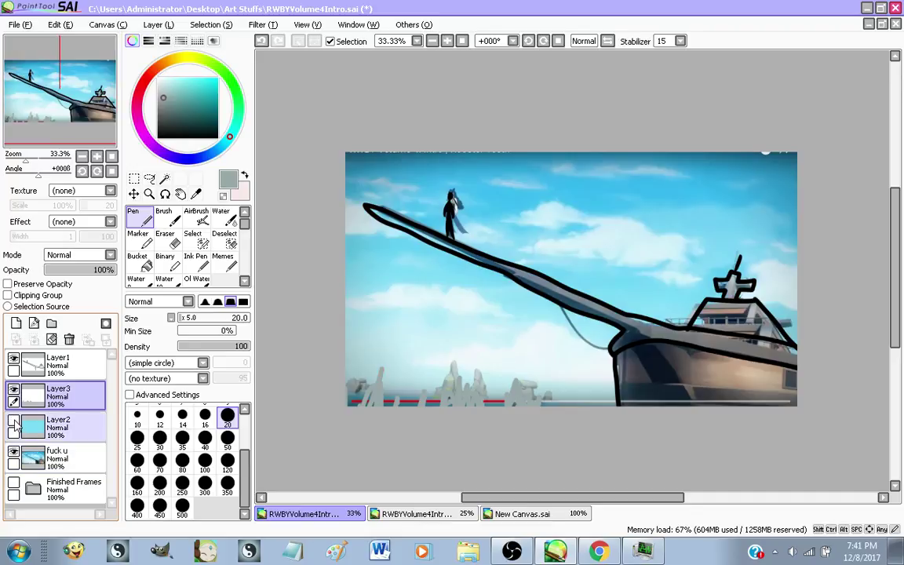
{"action": "left_click", "coordinate": [741, 380], "text": "alt"}
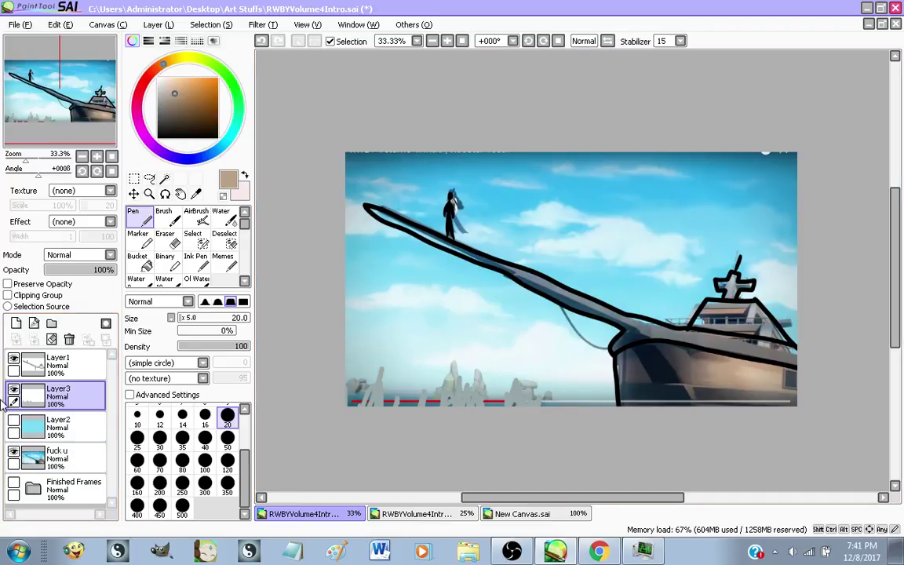
{"action": "left_click", "coordinate": [24, 462]}
{"action": "left_click", "coordinate": [14, 451]}
{"action": "left_click", "coordinate": [137, 262]}
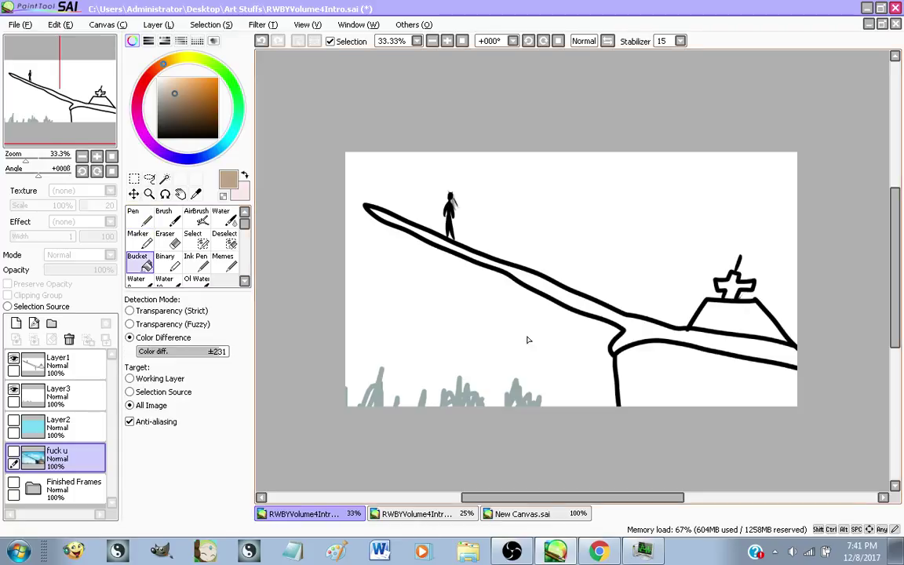
{"action": "left_click", "coordinate": [63, 396]}
{"action": "left_click", "coordinate": [645, 392]}
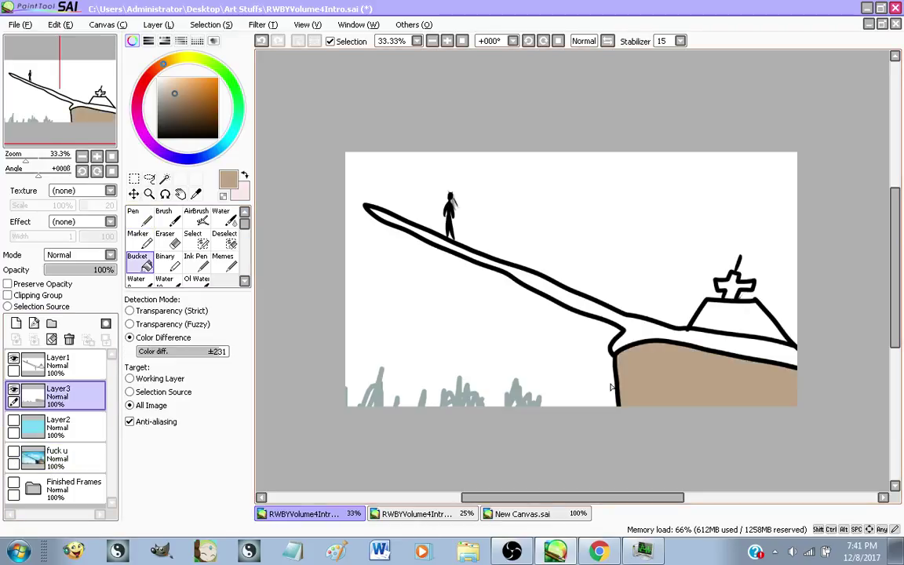
Fill the ship's deck and bow beam on Layer3 with dark gray sampled from the reference
{"action": "left_click", "coordinate": [13, 451]}
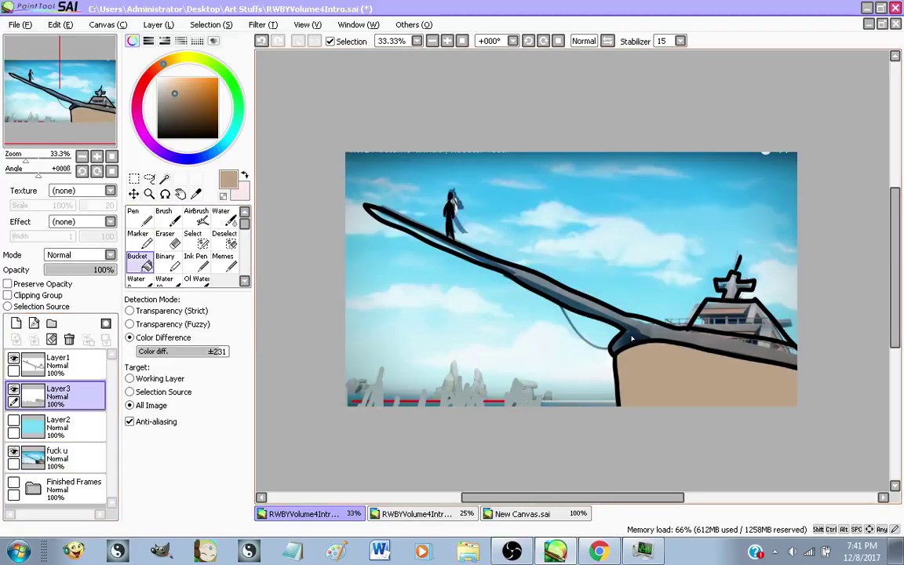
{"action": "right_click", "coordinate": [658, 334]}
{"action": "left_click", "coordinate": [13, 451]}
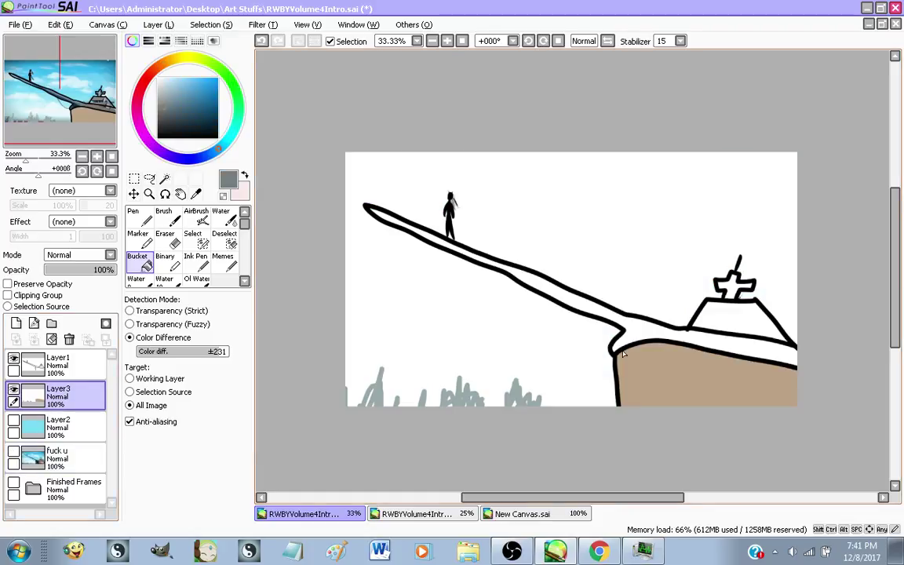
{"action": "left_click", "coordinate": [655, 323]}
Fill the ship's cabin with blue-gray while the reference is hidden, and show the reference layer again
{"action": "left_click", "coordinate": [13, 451]}
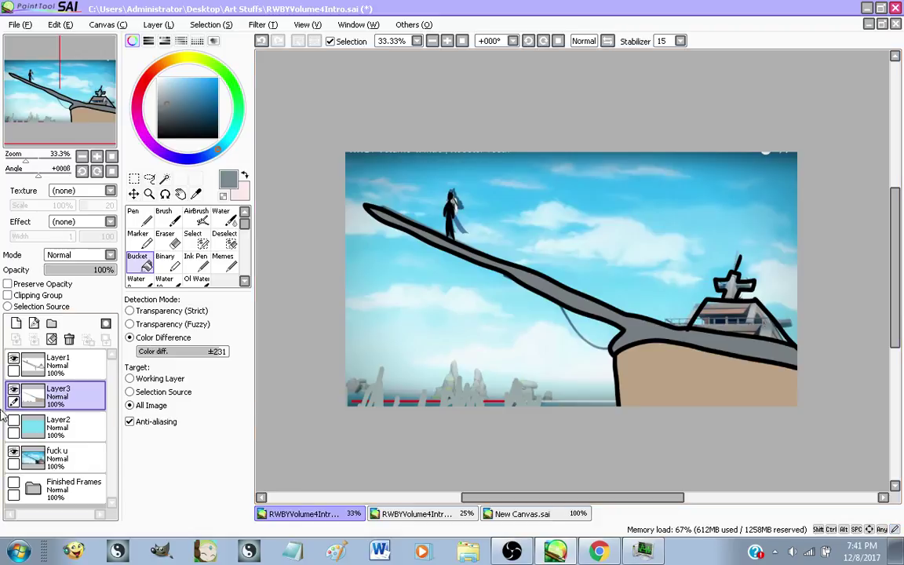
{"action": "left_click", "coordinate": [14, 451]}
{"action": "left_click", "coordinate": [706, 314]}
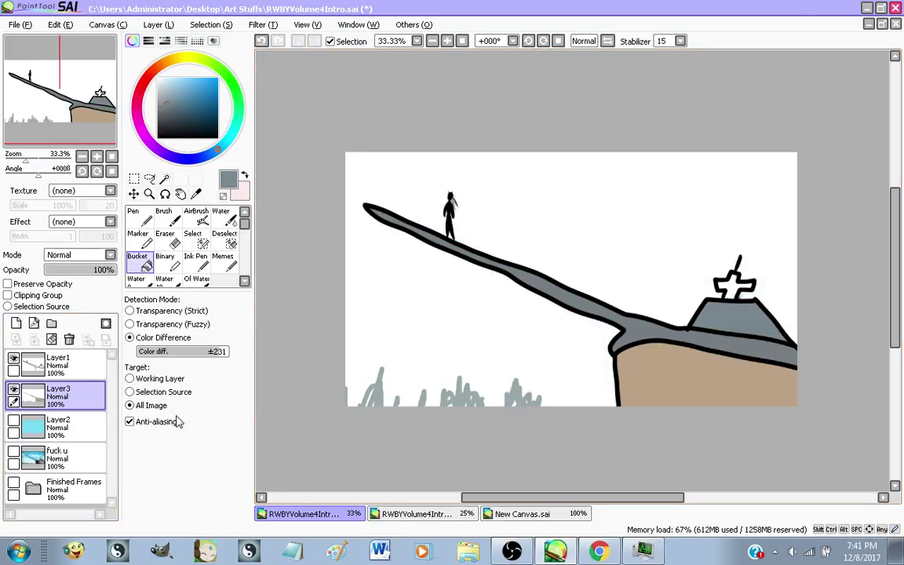
{"action": "left_click", "coordinate": [13, 451]}
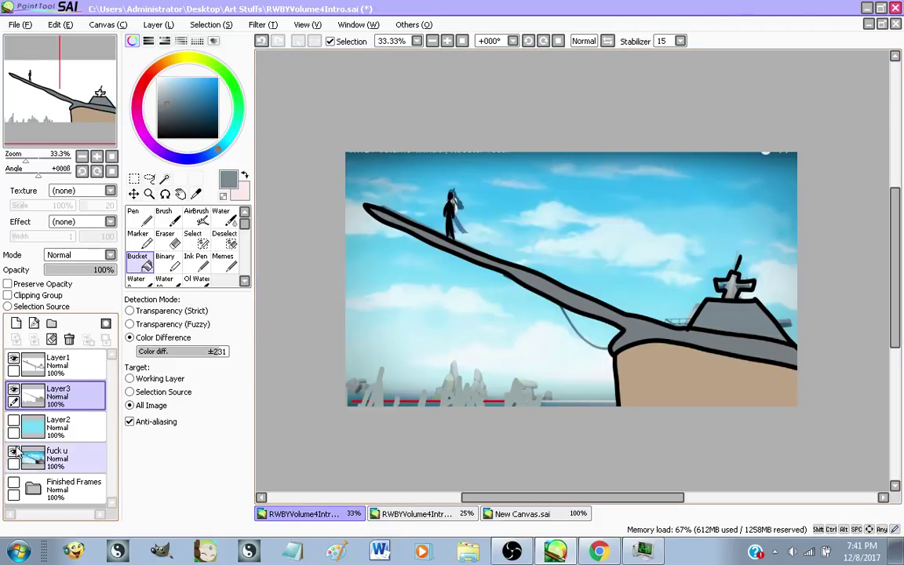
Fill the ship's mast cross with light gray sampled from the reference, hide the reference, and show the Layer2 sky
{"action": "left_click", "coordinate": [721, 292], "text": "alt"}
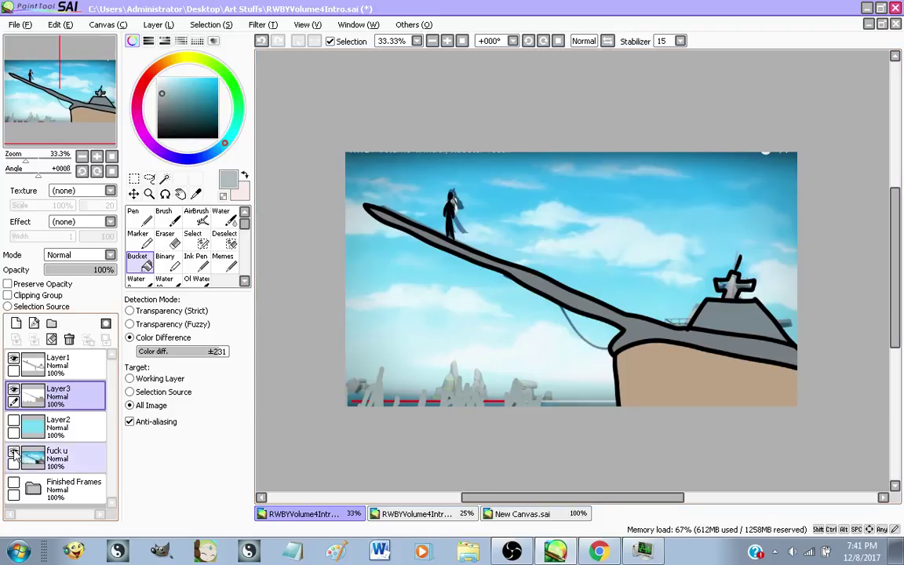
{"action": "left_click", "coordinate": [13, 452]}
{"action": "left_click_drag", "start_coordinate": [483, 320], "coordinate": [459, 321]}
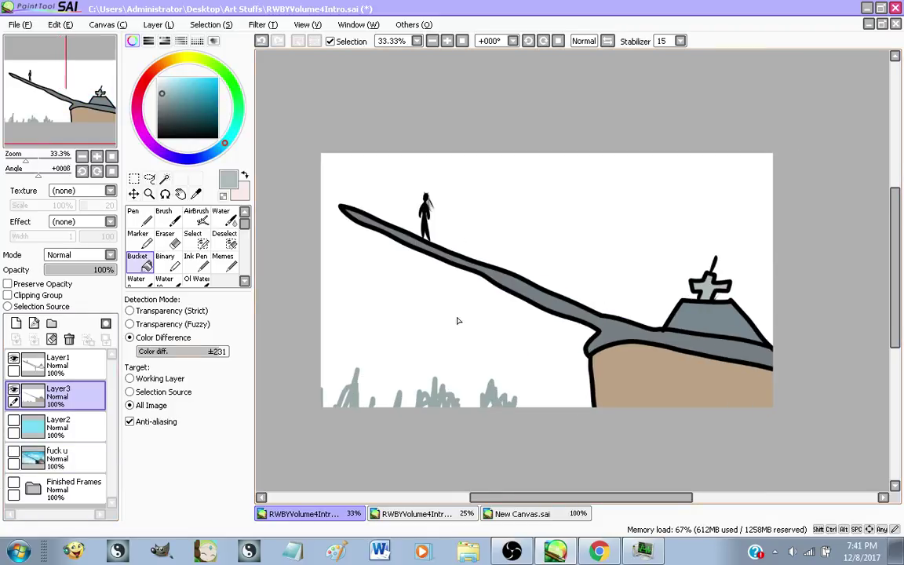
{"action": "left_click", "coordinate": [14, 421]}
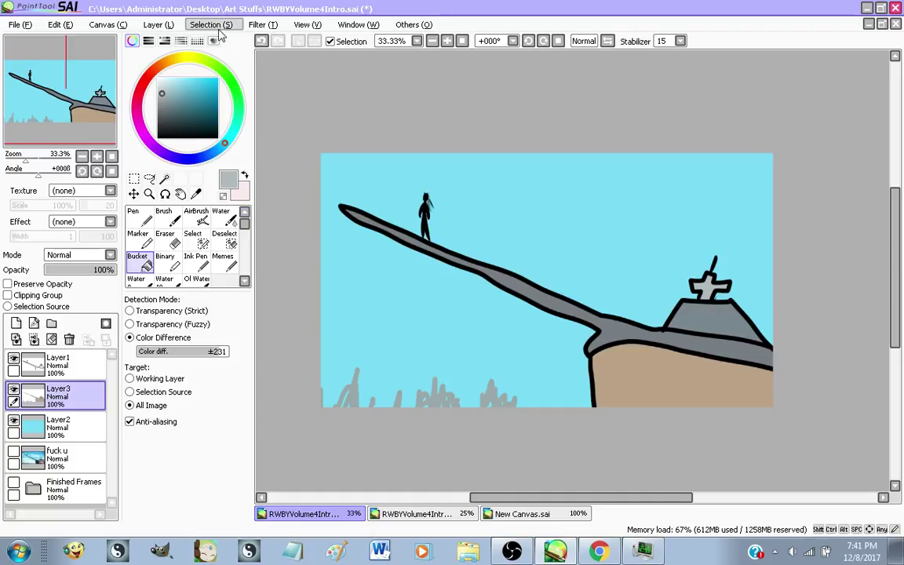
{"action": "left_click", "coordinate": [262, 25]}
{"action": "mouse_move", "coordinate": [158, 25]}
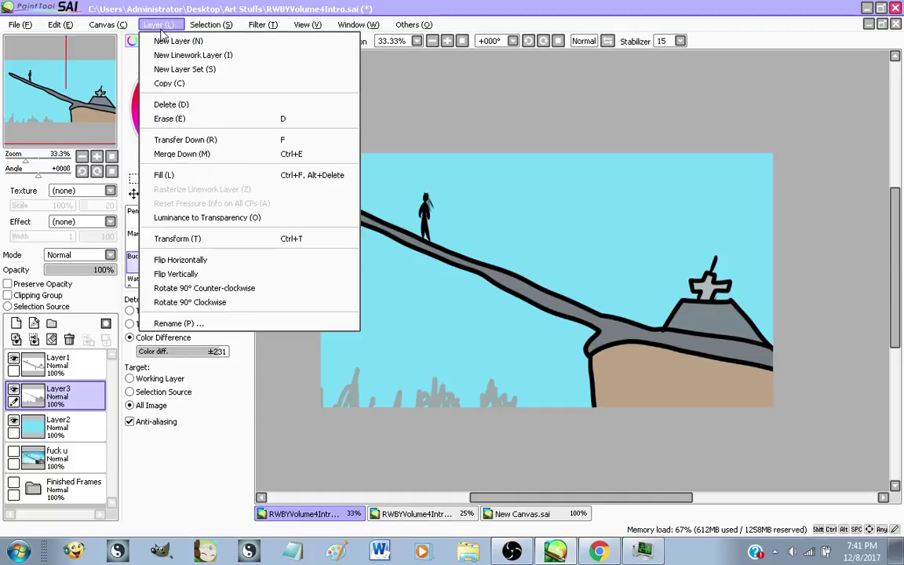
{"action": "left_click", "coordinate": [177, 83]}
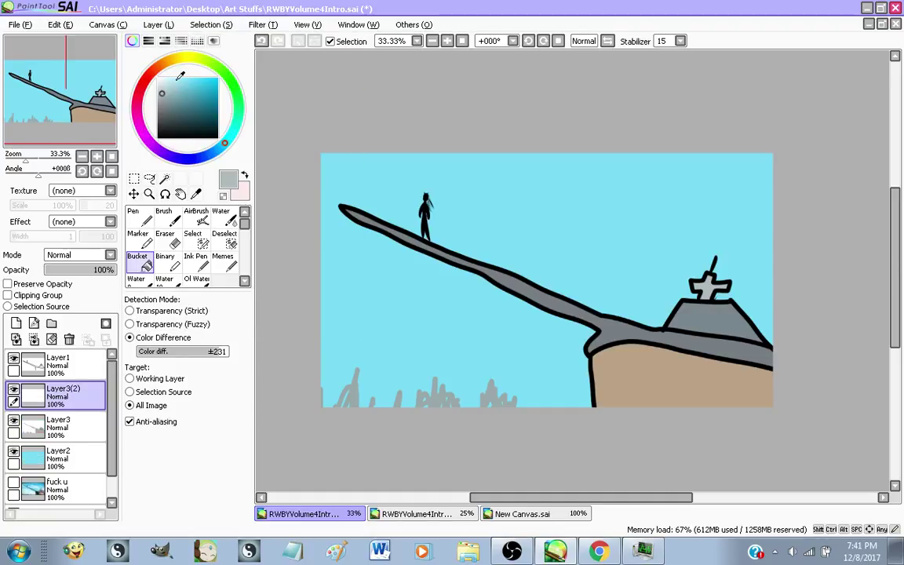
{"action": "left_click", "coordinate": [69, 339]}
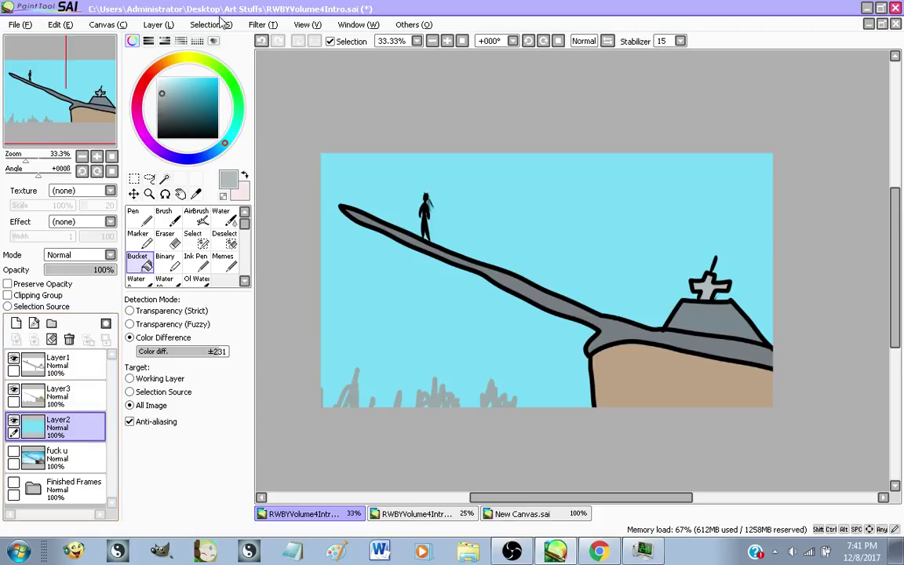
Duplicate sky layer Layer2 and shift the copy to deep blue with Hue/Saturation, using saturation +100 and luminance -18
{"action": "left_click", "coordinate": [157, 24]}
{"action": "left_click", "coordinate": [177, 82]}
{"action": "left_click", "coordinate": [261, 24]}
{"action": "left_click", "coordinate": [291, 39]}
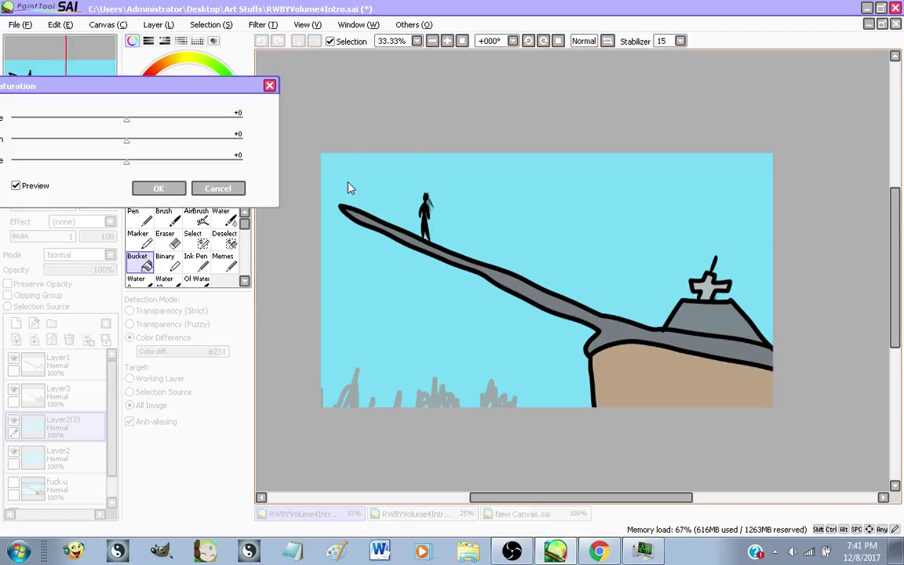
{"action": "left_click_drag", "start_coordinate": [127, 121], "coordinate": [239, 139]}
{"action": "left_click_drag", "start_coordinate": [122, 157], "coordinate": [108, 167]}
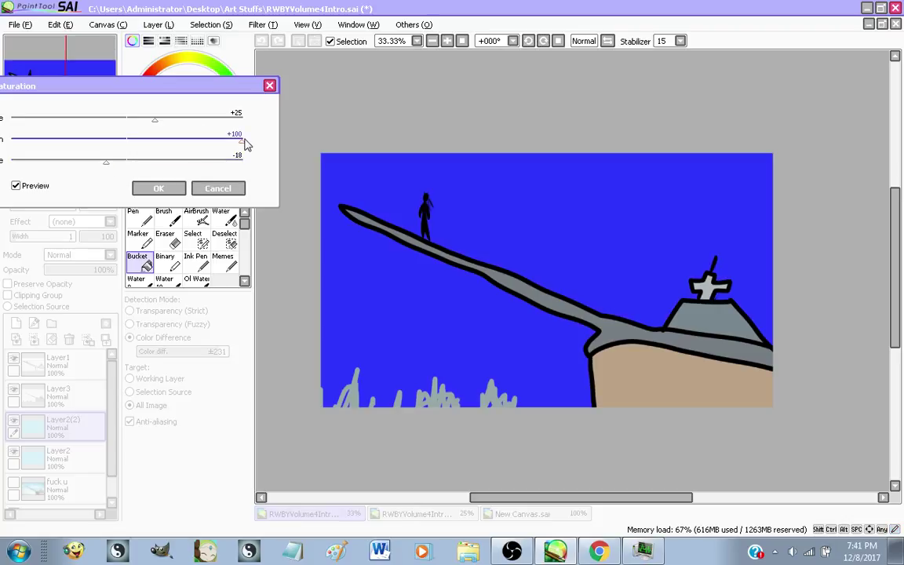
{"action": "left_click_drag", "start_coordinate": [147, 130], "coordinate": [142, 127]}
{"action": "left_click", "coordinate": [144, 193]}
Place Layer2 above its blue copy and softly erase its upper sky with a size 500, density 5 eraser for a gradient
{"action": "left_click", "coordinate": [170, 239]}
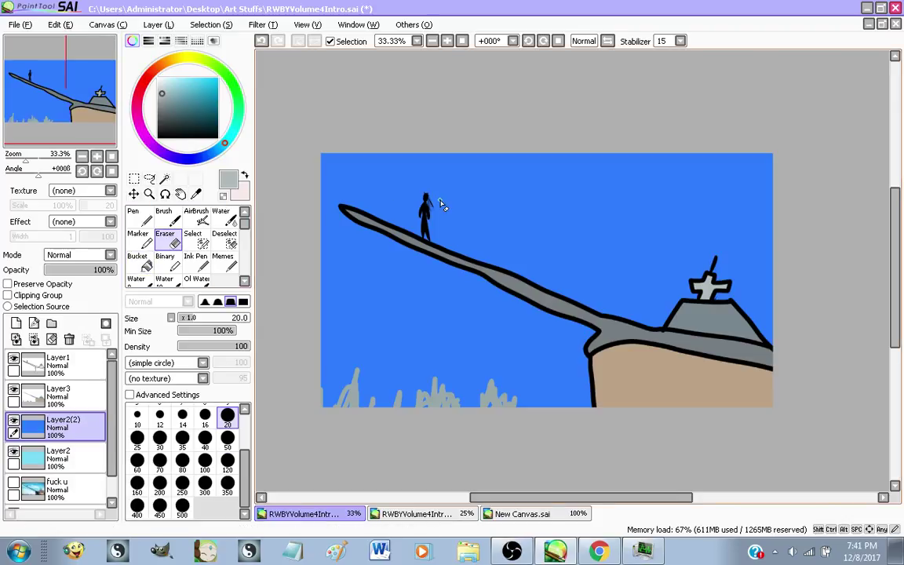
{"action": "scroll", "coordinate": [440, 202], "scroll_direction": "down", "scroll_amount": 1}
{"action": "left_click", "coordinate": [182, 512]}
{"action": "left_click", "coordinate": [182, 349]}
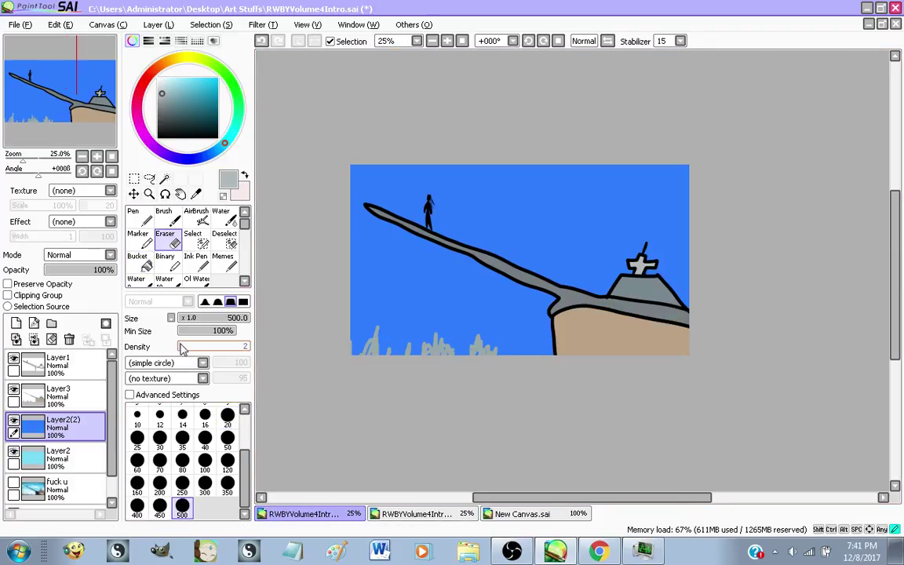
{"action": "left_click_drag", "start_coordinate": [59, 424], "coordinate": [69, 456]}
{"action": "left_click", "coordinate": [73, 428]}
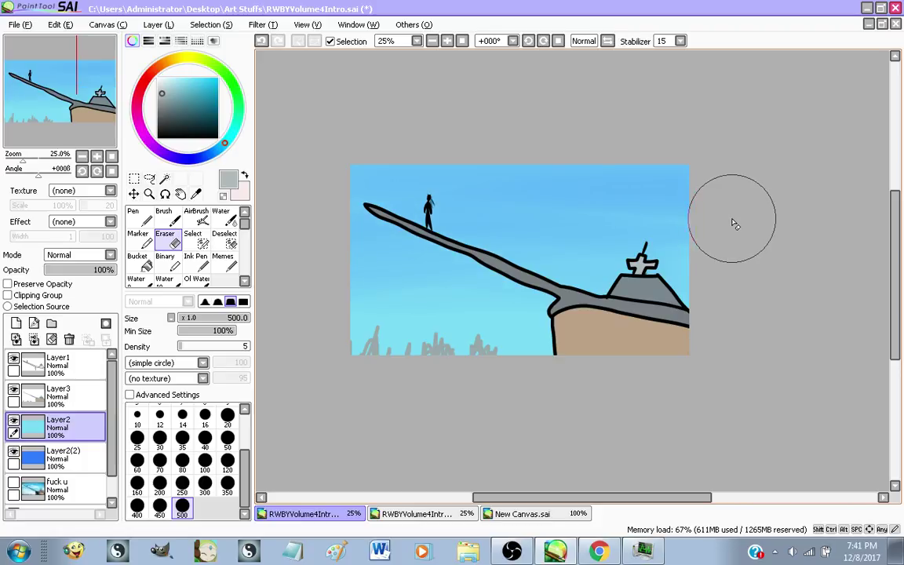
{"action": "mouse_move", "coordinate": [742, 238]}
{"action": "left_mouse_down"}
{"action": "mouse_move", "coordinate": [370, 277]}
{"action": "mouse_move", "coordinate": [426, 302]}
{"action": "mouse_move", "coordinate": [318, 297]}
{"action": "mouse_move", "coordinate": [356, 275]}
{"action": "mouse_move", "coordinate": [331, 280]}
{"action": "mouse_move", "coordinate": [607, 214]}
{"action": "mouse_move", "coordinate": [734, 201]}
{"action": "left_mouse_up"}
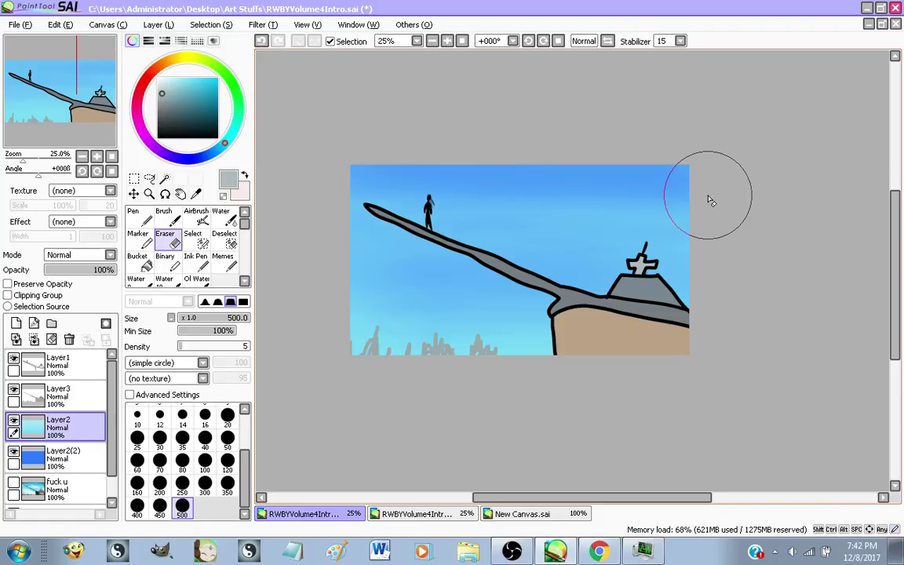
{"action": "mouse_move", "coordinate": [739, 211]}
{"action": "left_mouse_down"}
{"action": "mouse_move", "coordinate": [613, 215]}
{"action": "mouse_move", "coordinate": [559, 233]}
{"action": "mouse_move", "coordinate": [711, 231]}
{"action": "left_mouse_up"}
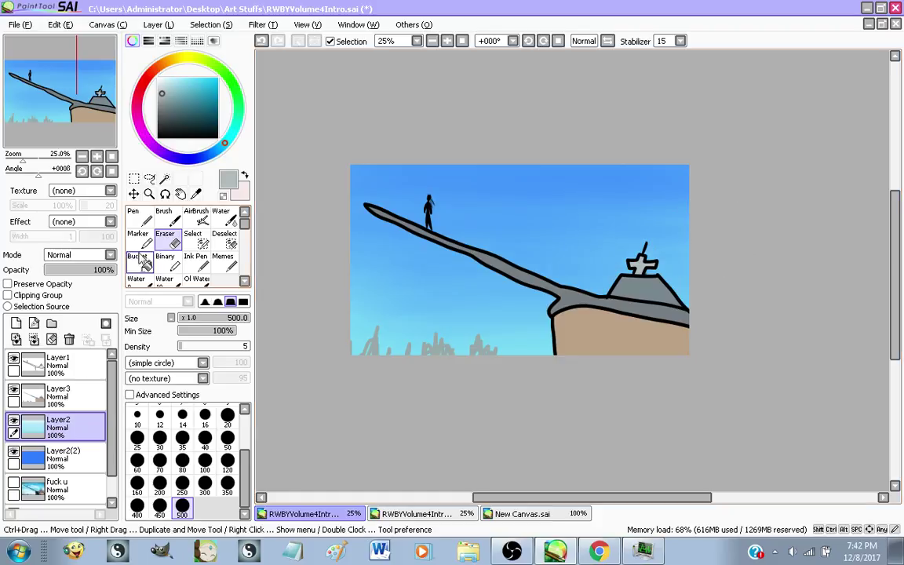
{"action": "scroll", "coordinate": [379, 221], "scroll_direction": "down", "scroll_amount": 1}
{"action": "scroll", "coordinate": [378, 218], "scroll_direction": "up", "scroll_amount": 1}
{"action": "scroll", "coordinate": [406, 296], "scroll_direction": "up", "scroll_amount": 1}
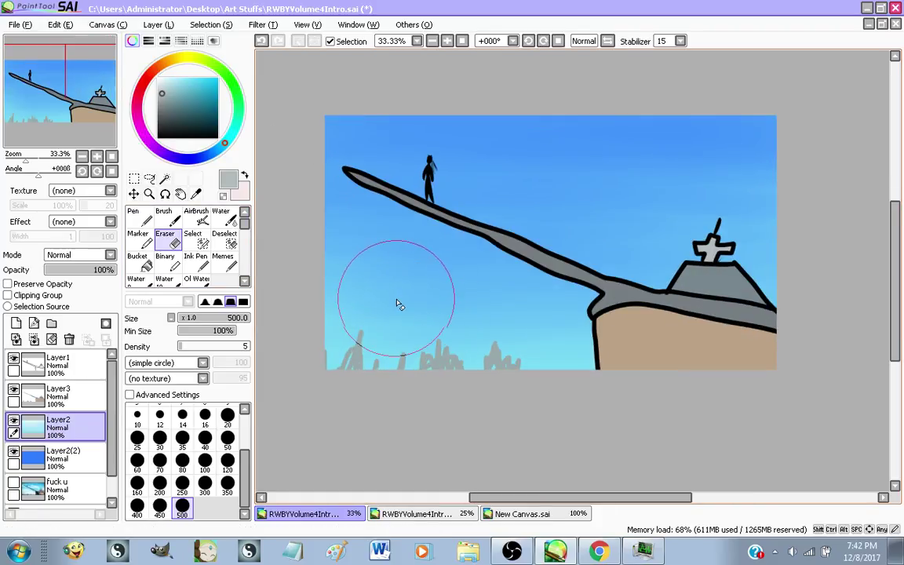
Merge the line art, color and sky layers down into the single layer Layer2(2)
{"action": "left_click", "coordinate": [66, 369]}
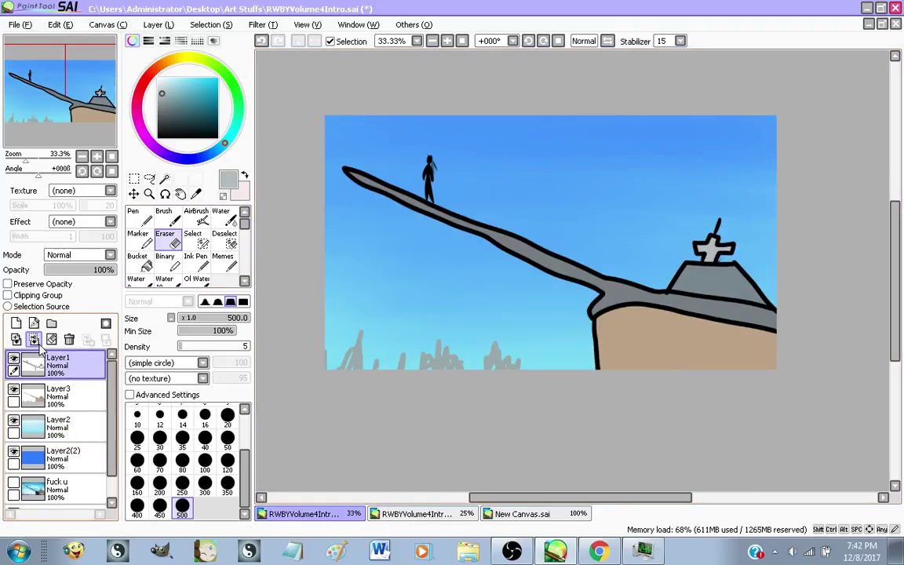
{"action": "left_click", "coordinate": [34, 339]}
{"action": "left_click", "coordinate": [36, 340]}
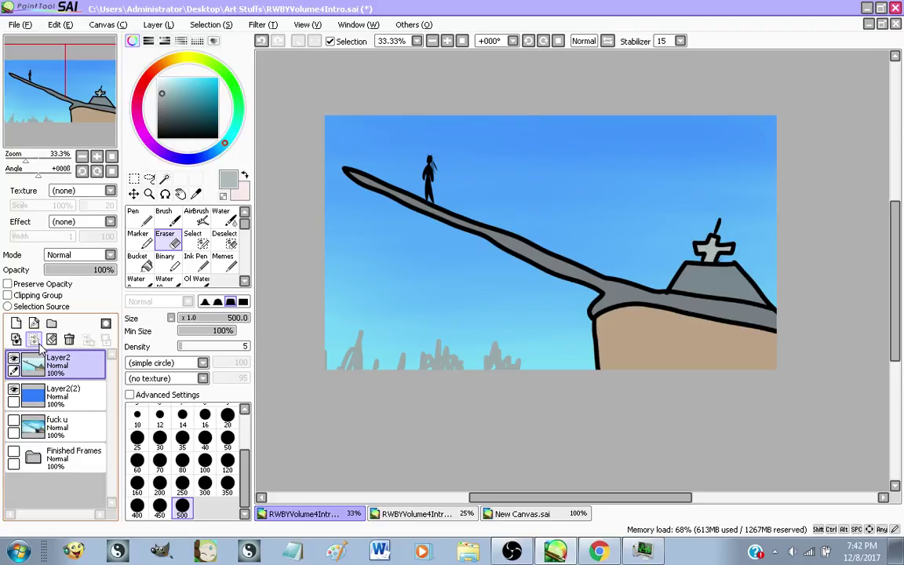
{"action": "left_click", "coordinate": [35, 340]}
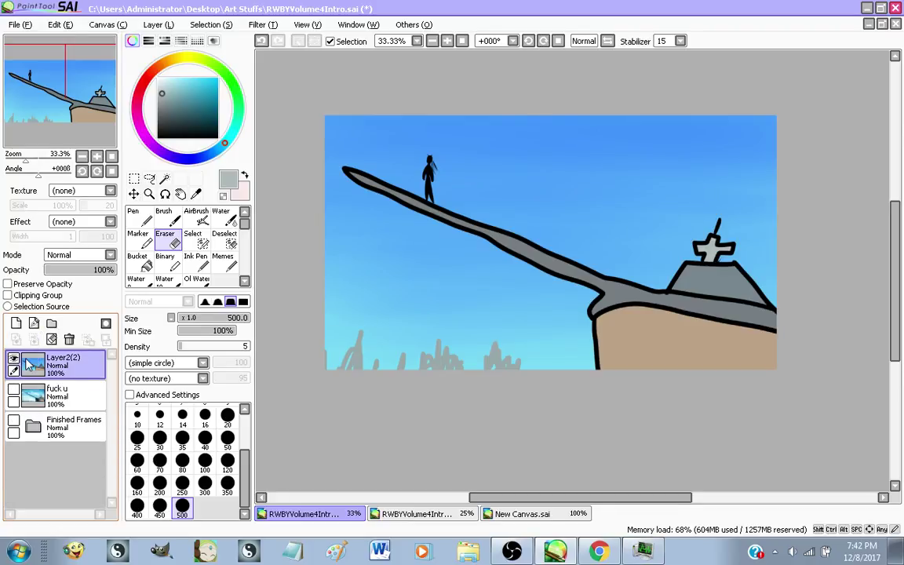
Show the reference layer and toggle the merged drawing's visibility to compare it with the original frame
{"action": "left_click", "coordinate": [14, 389]}
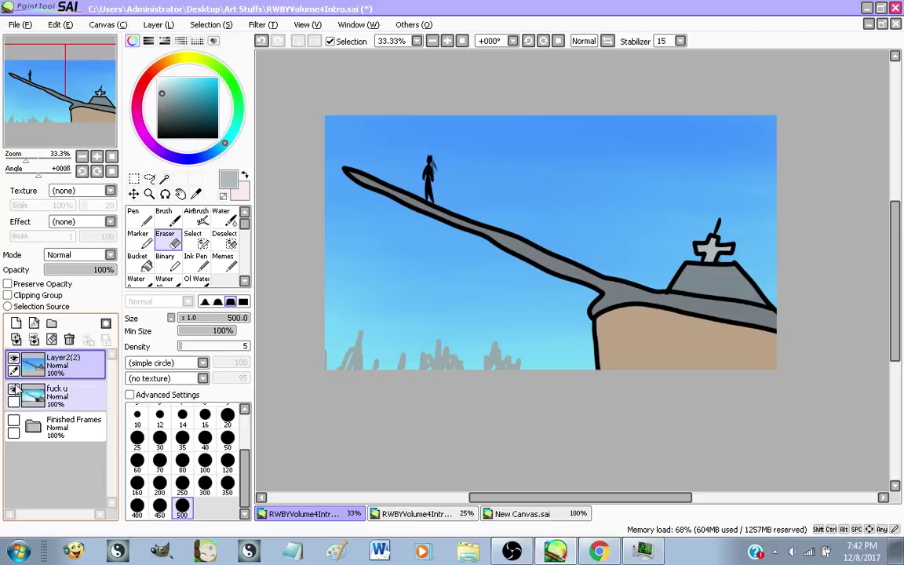
{"action": "left_click", "coordinate": [14, 359]}
{"action": "left_click", "coordinate": [14, 358]}
{"action": "left_click", "coordinate": [14, 359]}
{"action": "left_click", "coordinate": [13, 358]}
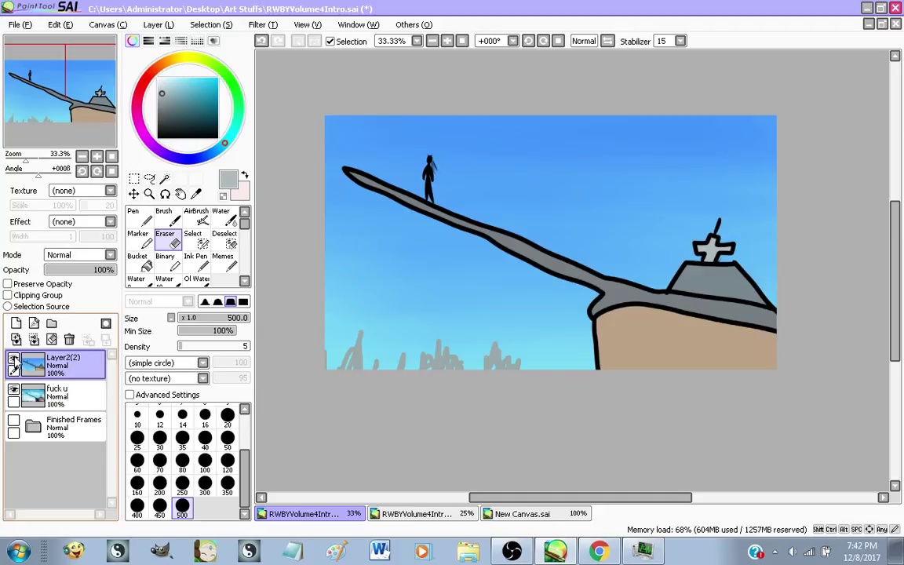
{"action": "left_click", "coordinate": [13, 359]}
{"action": "left_click", "coordinate": [13, 359]}
{"action": "left_click", "coordinate": [13, 358]}
{"action": "left_click", "coordinate": [13, 359]}
{"action": "left_click", "coordinate": [14, 359]}
{"action": "left_click", "coordinate": [14, 358]}
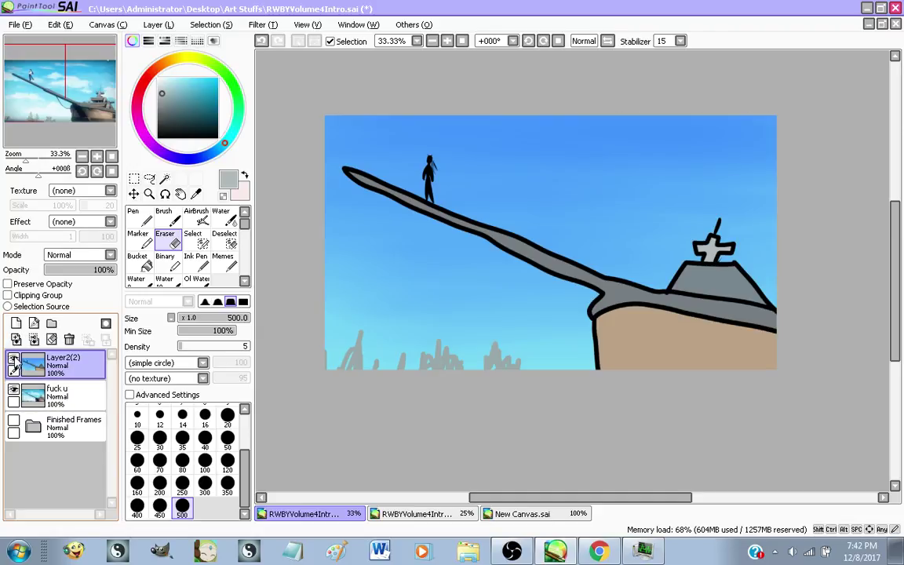
{"action": "left_click", "coordinate": [14, 359]}
{"action": "left_click", "coordinate": [13, 359]}
{"action": "left_click", "coordinate": [13, 358]}
{"action": "left_click", "coordinate": [13, 359]}
{"action": "left_click", "coordinate": [13, 358]}
{"action": "left_click", "coordinate": [13, 359]}
{"action": "left_click", "coordinate": [13, 358]}
{"action": "left_click", "coordinate": [13, 359]}
{"action": "left_click", "coordinate": [13, 359]}
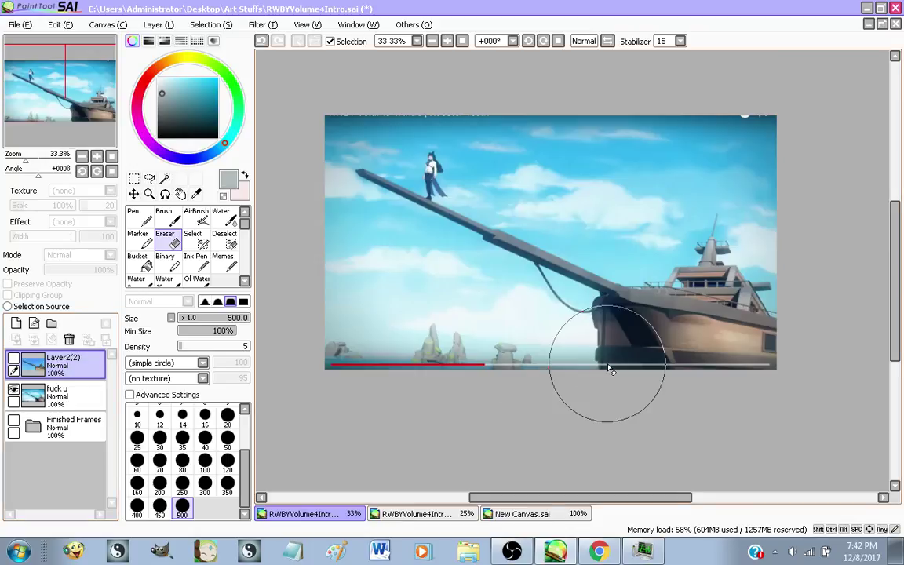
{"action": "scroll", "coordinate": [597, 338], "scroll_direction": "up", "scroll_amount": 1}
Delete the reference layer and make the merged ship drawing visible again
{"action": "left_click", "coordinate": [82, 398]}
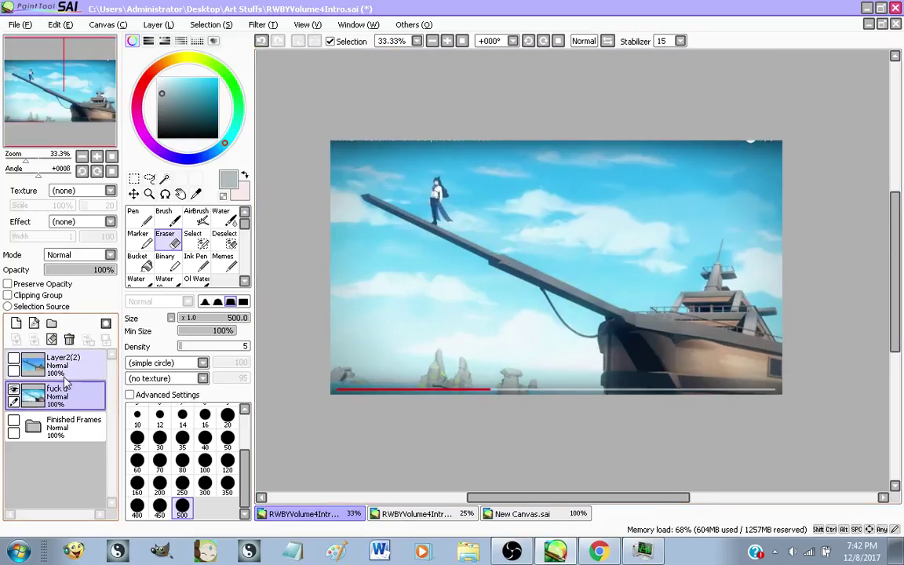
{"action": "left_click", "coordinate": [69, 339]}
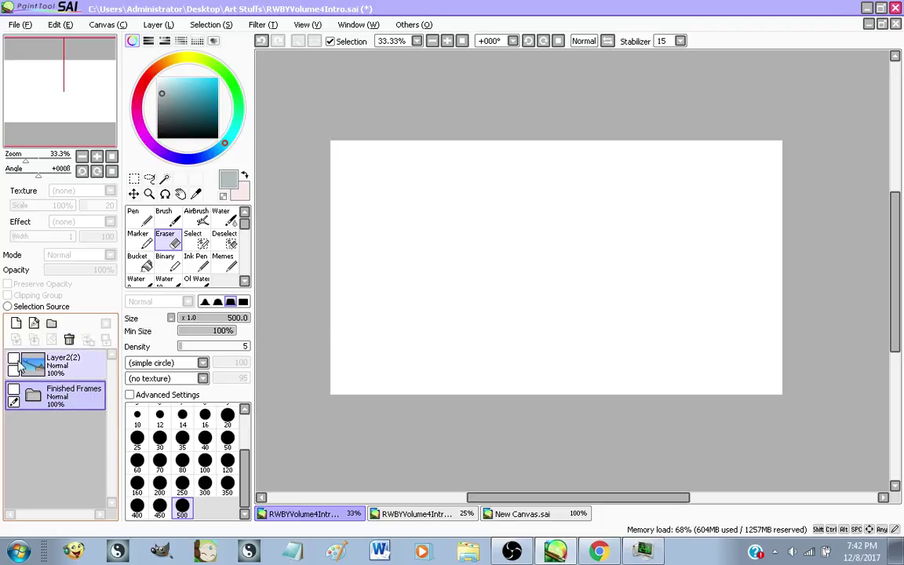
{"action": "left_click", "coordinate": [21, 365]}
Rename the merged ship layer F12 and move it into the Finished Frames folder
{"action": "double_click", "coordinate": [59, 366]}
{"action": "type", "text": "F"}
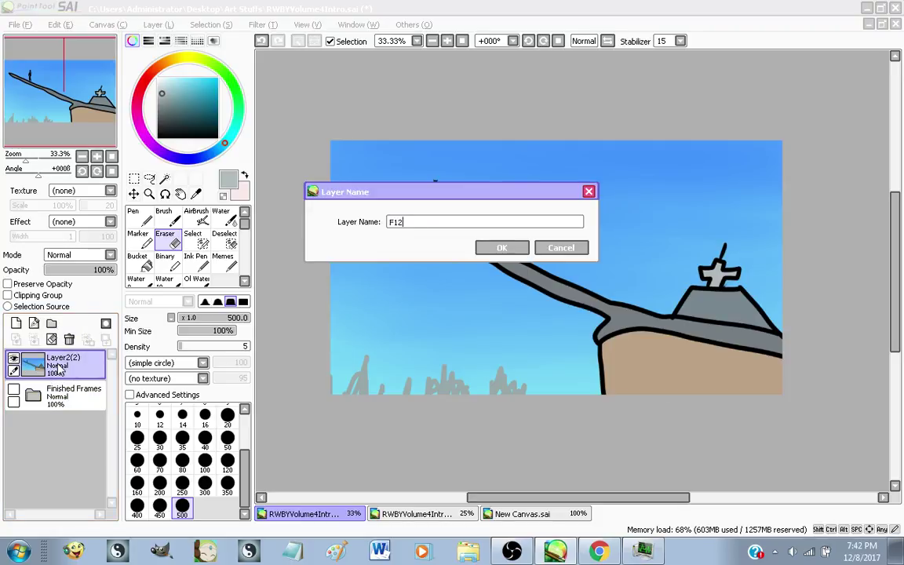
{"action": "type", "text": "12"}
{"action": "key", "text": "Return"}
{"action": "left_click_drag", "start_coordinate": [59, 366], "coordinate": [73, 392]}
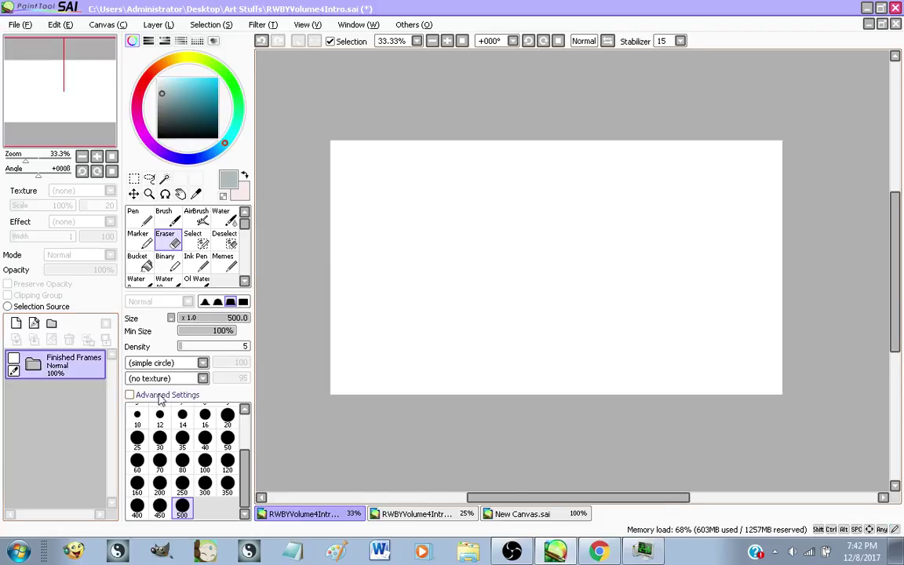
Switch to the YouTube live dashboard in Chrome and read through the recent live chat messages
{"action": "left_click", "coordinate": [597, 547]}
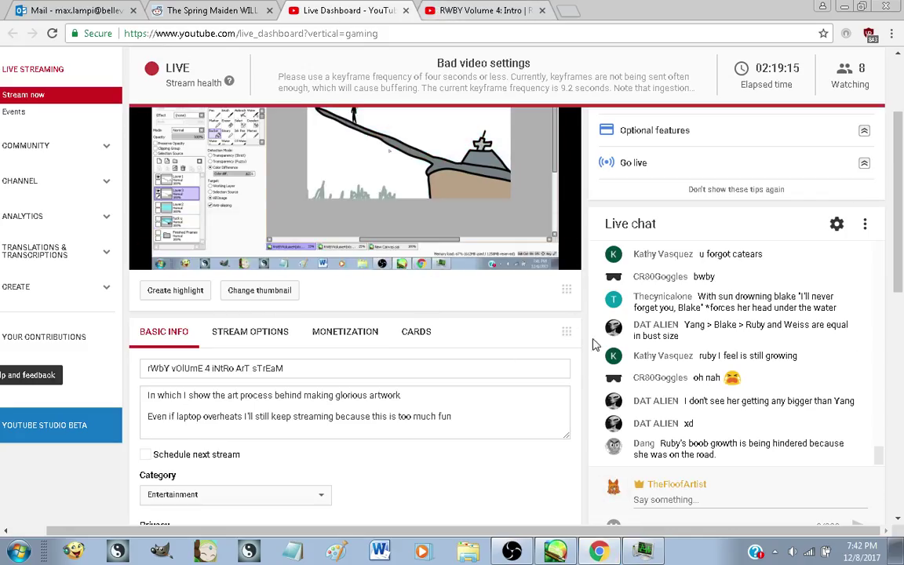
{"action": "scroll", "coordinate": [667, 368], "scroll_direction": "up", "scroll_amount": 3}
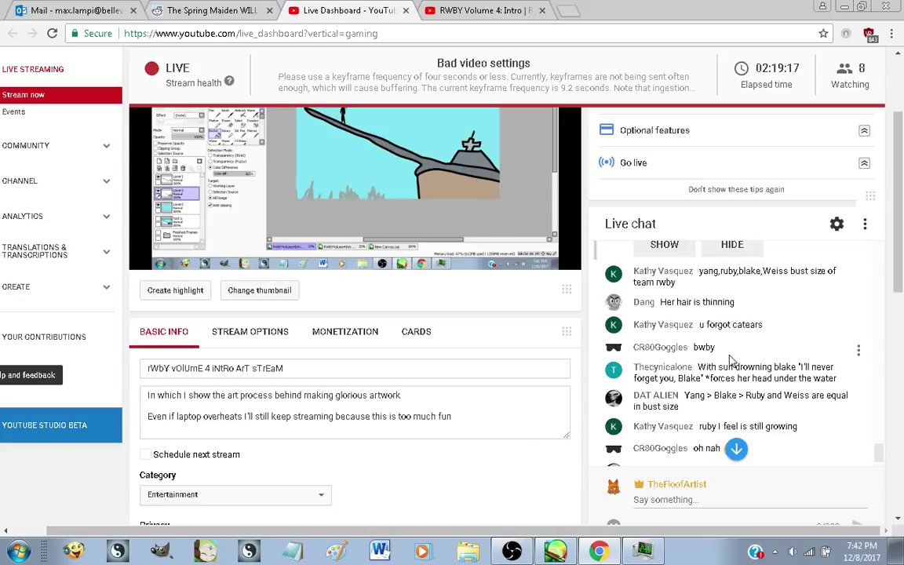
{"action": "left_click", "coordinate": [664, 314]}
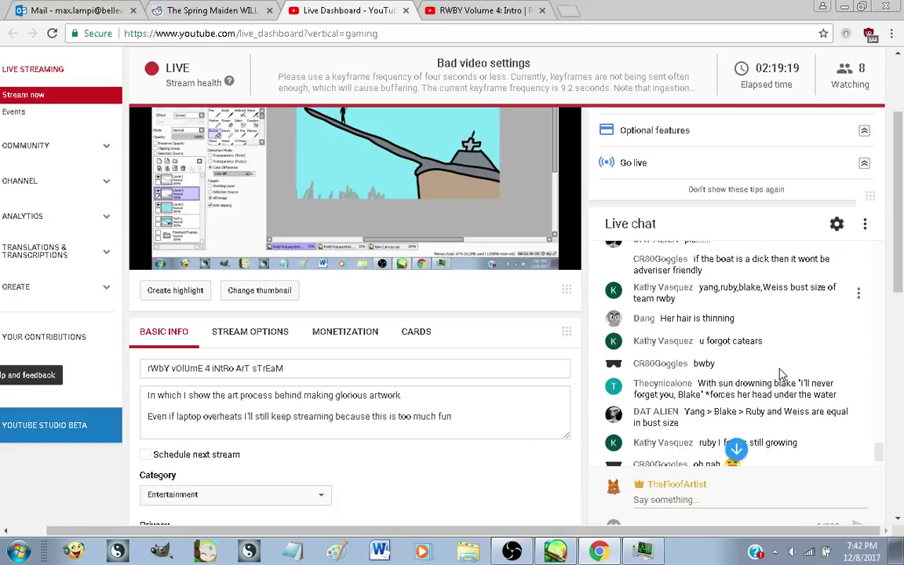
{"action": "scroll", "coordinate": [779, 374], "scroll_direction": "up", "scroll_amount": 3}
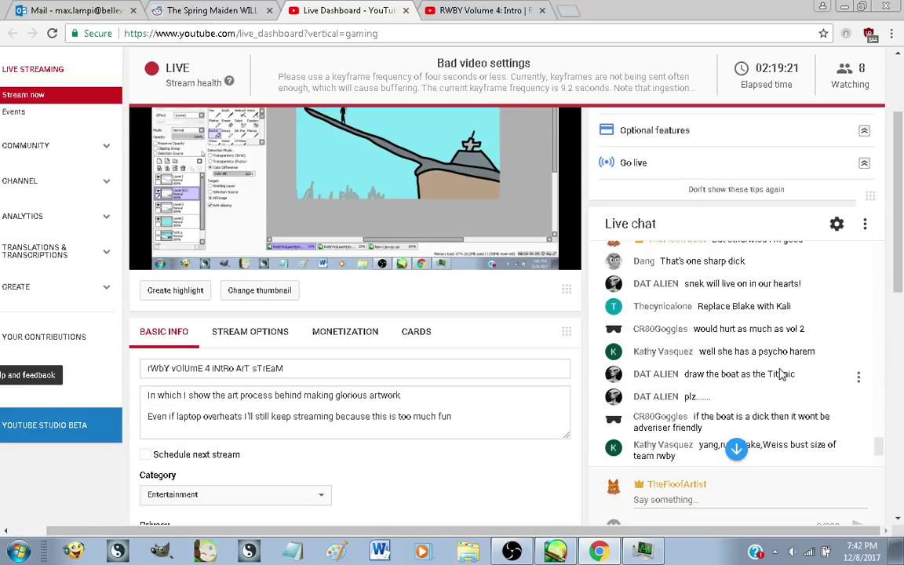
{"action": "scroll", "coordinate": [780, 374], "scroll_direction": "up", "scroll_amount": 1}
{"action": "scroll", "coordinate": [780, 374], "scroll_direction": "down", "scroll_amount": 1}
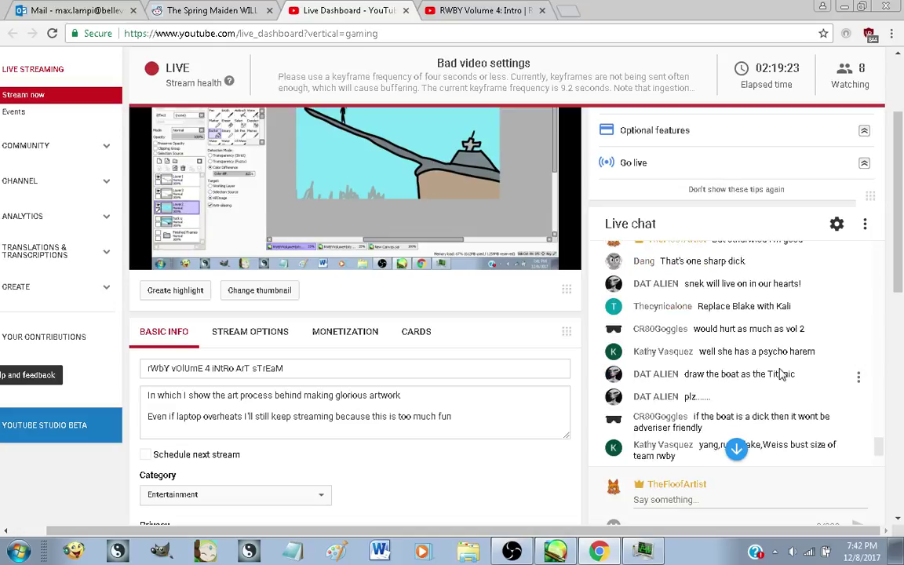
{"action": "scroll", "coordinate": [779, 374], "scroll_direction": "up", "scroll_amount": 1}
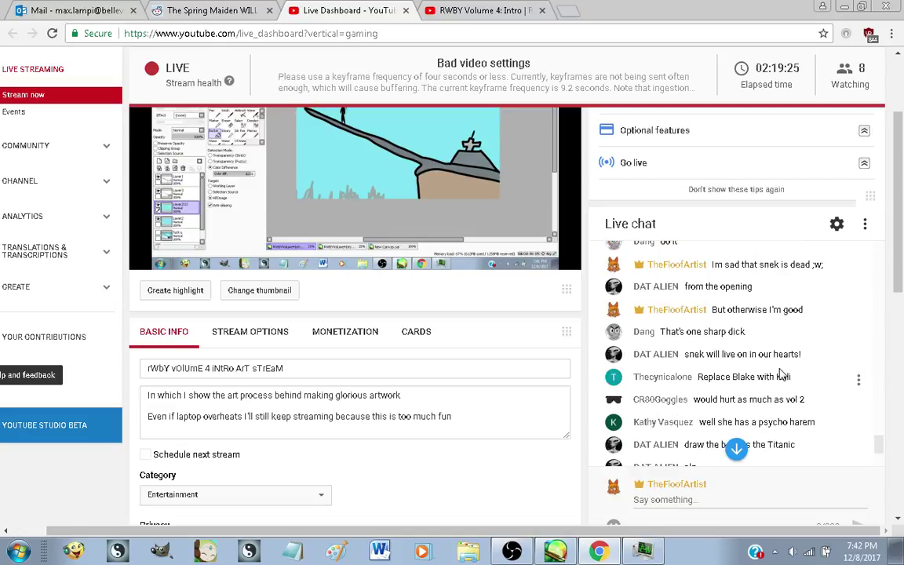
{"action": "scroll", "coordinate": [781, 374], "scroll_direction": "down", "scroll_amount": 1}
{"action": "scroll", "coordinate": [780, 374], "scroll_direction": "down", "scroll_amount": 1}
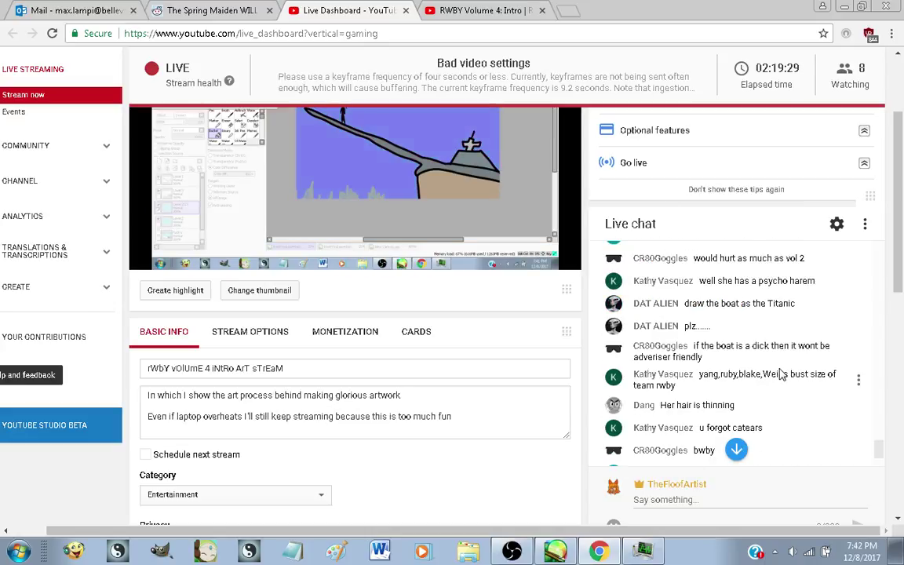
{"action": "scroll", "coordinate": [781, 375], "scroll_direction": "down", "scroll_amount": 1}
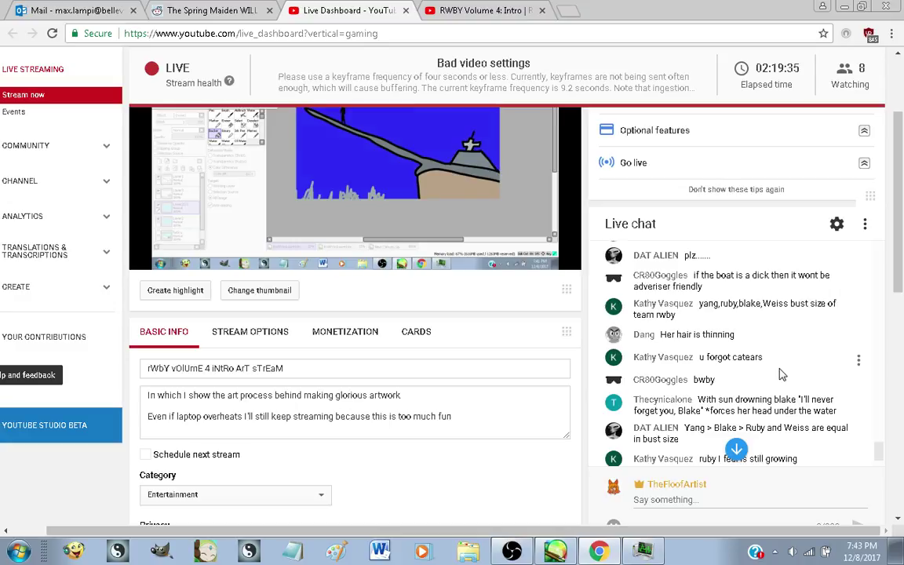
{"action": "scroll", "coordinate": [780, 375], "scroll_direction": "down", "scroll_amount": 1}
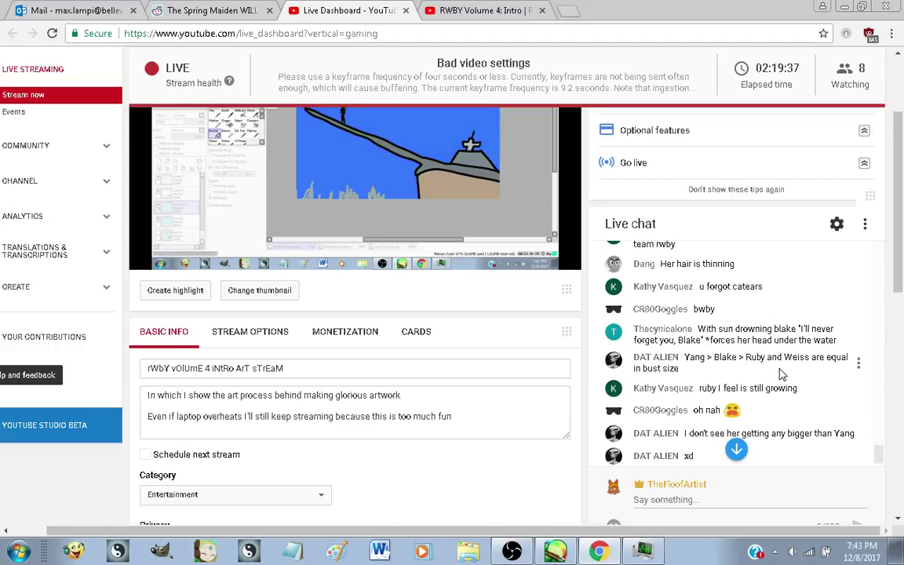
{"action": "scroll", "coordinate": [780, 374], "scroll_direction": "down", "scroll_amount": 2}
{"action": "scroll", "coordinate": [781, 374], "scroll_direction": "up", "scroll_amount": 1}
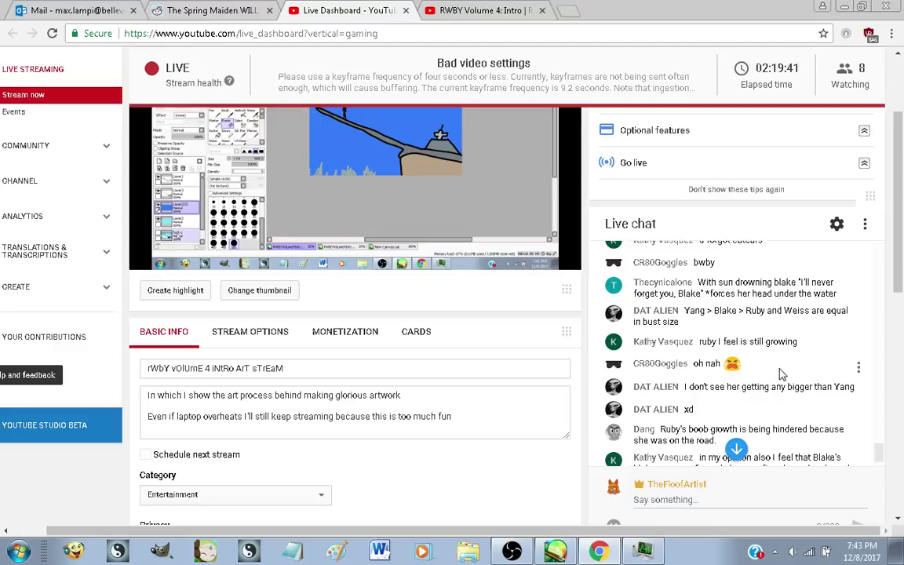
Catch up on the newest messages at the end of the live chat
{"action": "scroll", "coordinate": [780, 374], "scroll_direction": "down", "scroll_amount": 2}
{"action": "scroll", "coordinate": [781, 374], "scroll_direction": "down", "scroll_amount": 1}
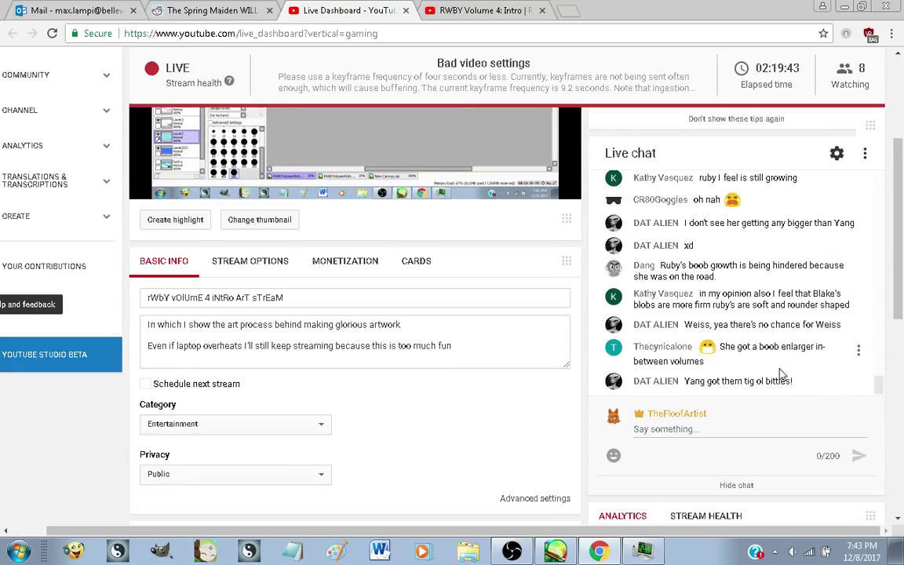
{"action": "scroll", "coordinate": [584, 424], "scroll_direction": "up", "scroll_amount": 1}
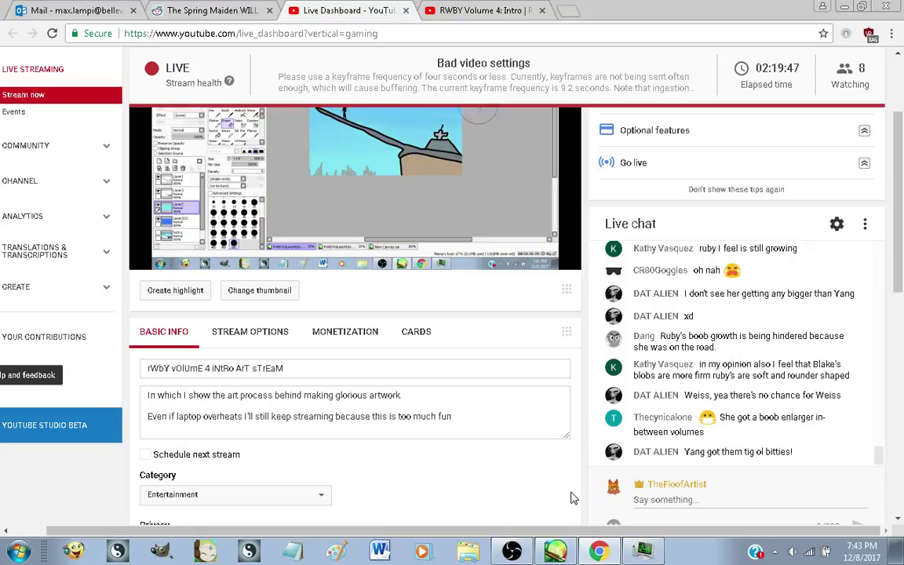
Switch to the RWBY Volume 4: Intro video and play on from the ship shot at 0:31 into the following scene
{"action": "left_click", "coordinate": [555, 551]}
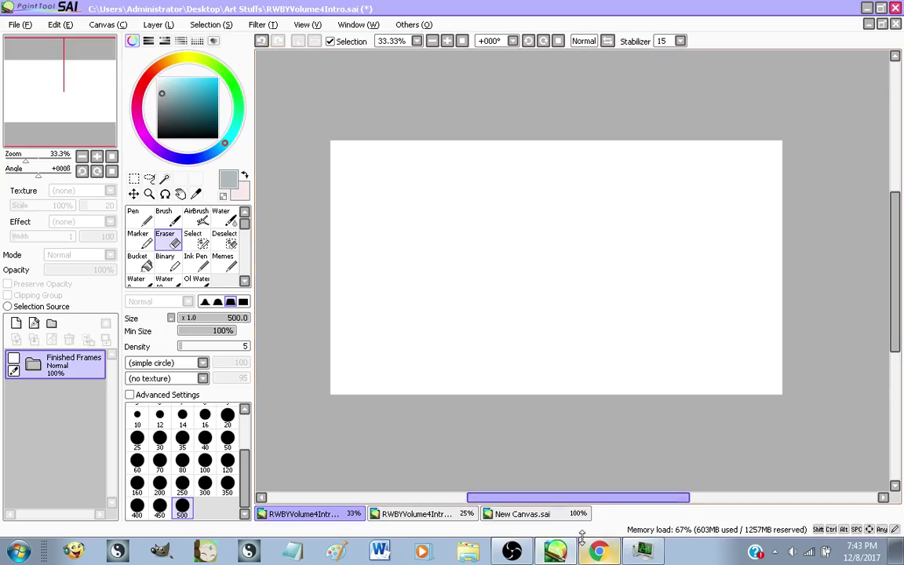
{"action": "key", "text": "alt+Tab"}
{"action": "left_click", "coordinate": [463, 10]}
{"action": "left_click", "coordinate": [360, 196]}
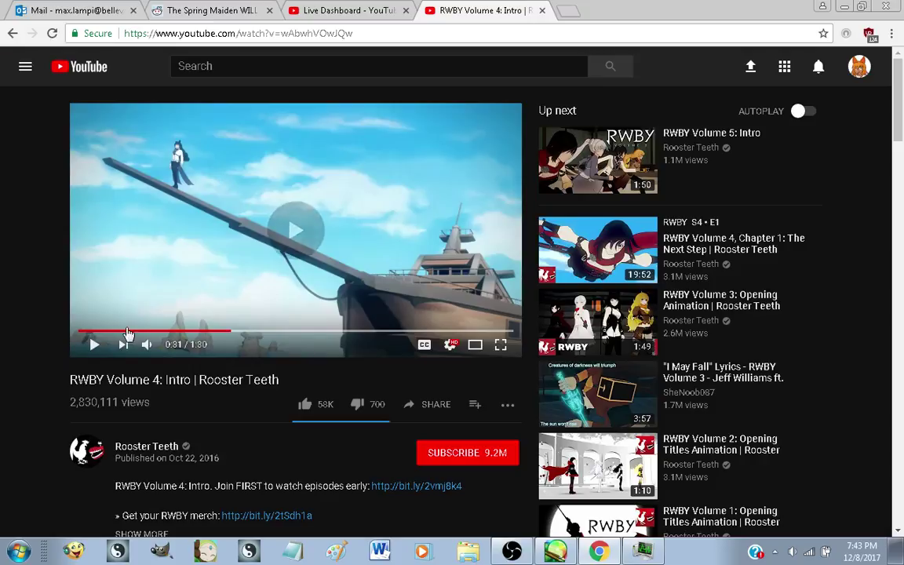
{"action": "left_click", "coordinate": [93, 350]}
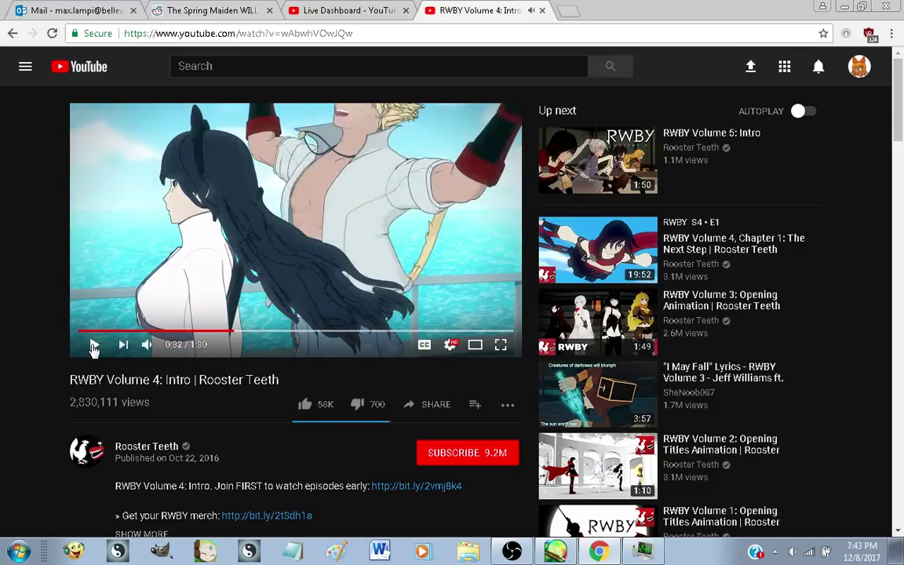
{"action": "left_click", "coordinate": [93, 350]}
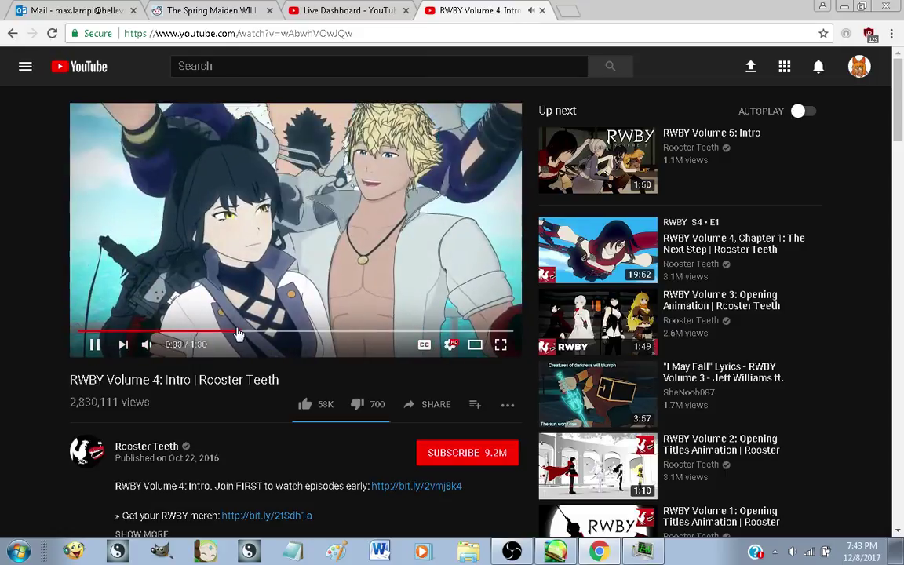
Replay the hug scene several times from around 0:31 to look for a frame to draw
{"action": "left_click", "coordinate": [232, 332]}
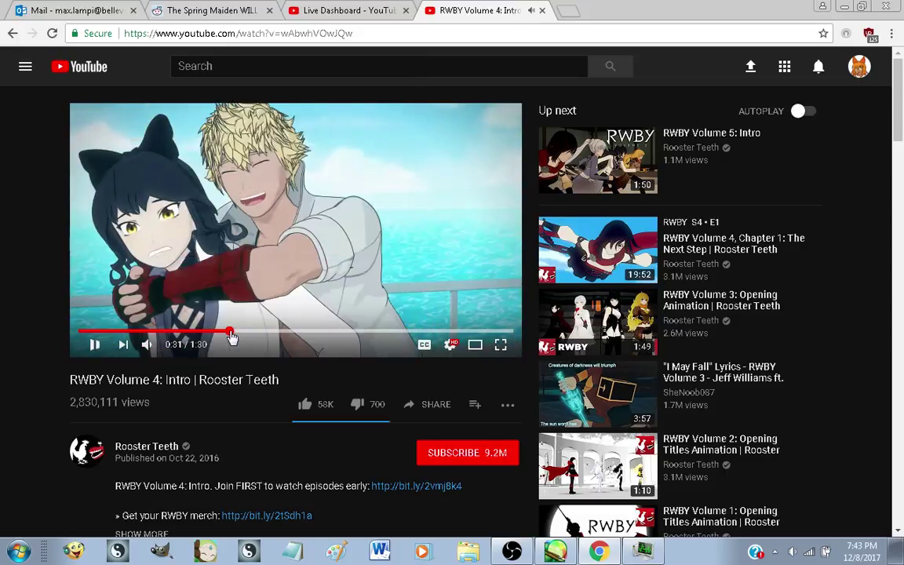
{"action": "left_click", "coordinate": [232, 333]}
{"action": "left_click", "coordinate": [232, 333]}
{"action": "left_click", "coordinate": [231, 332]}
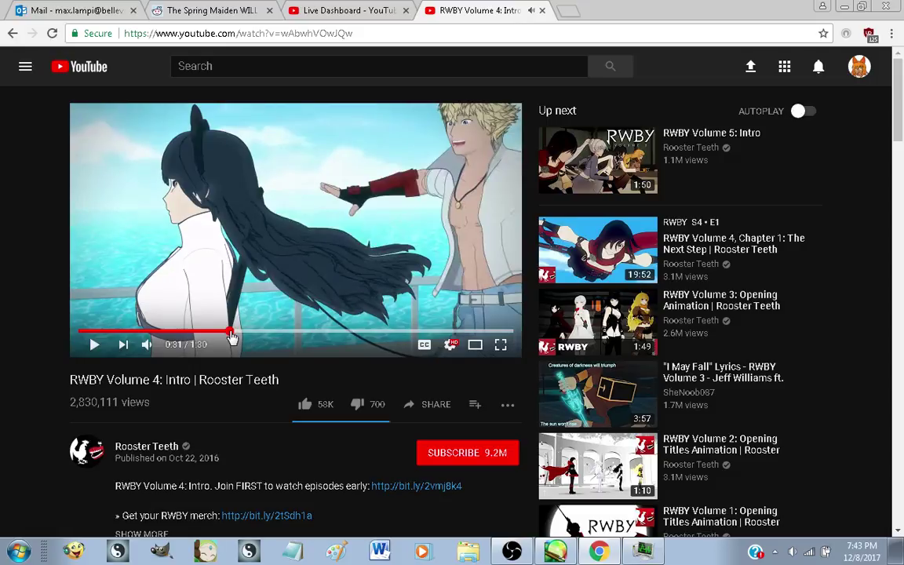
{"action": "left_click", "coordinate": [232, 332]}
{"action": "left_click", "coordinate": [231, 333]}
{"action": "left_click", "coordinate": [232, 333]}
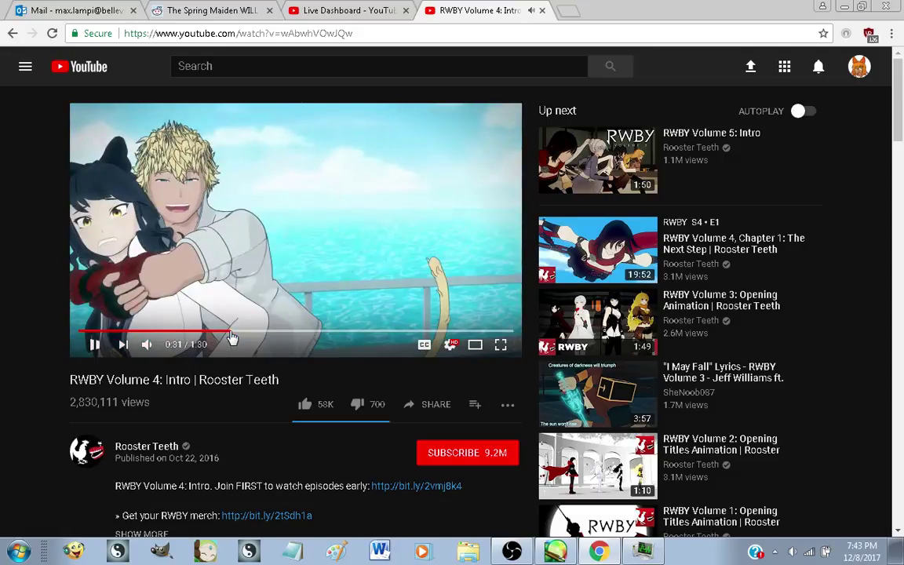
{"action": "left_click", "coordinate": [231, 332]}
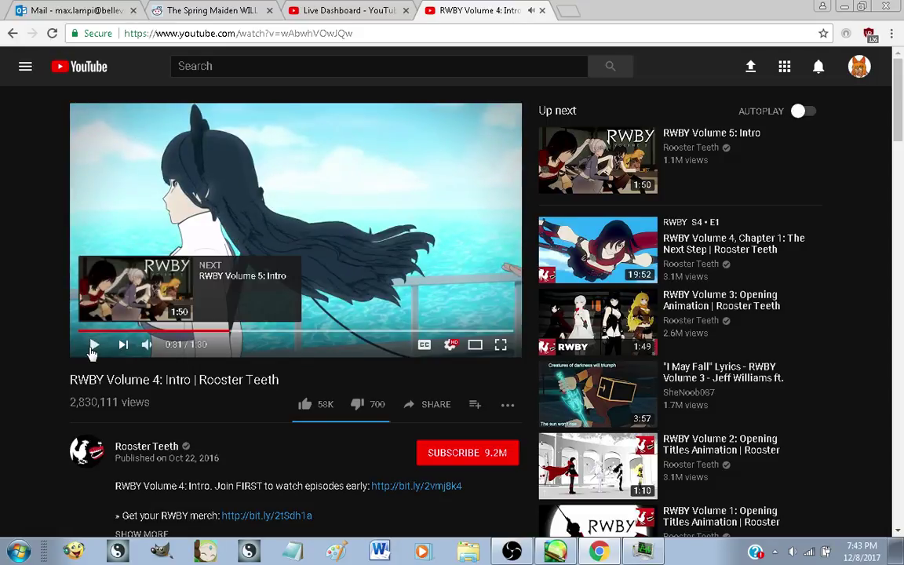
{"action": "left_click", "coordinate": [93, 349]}
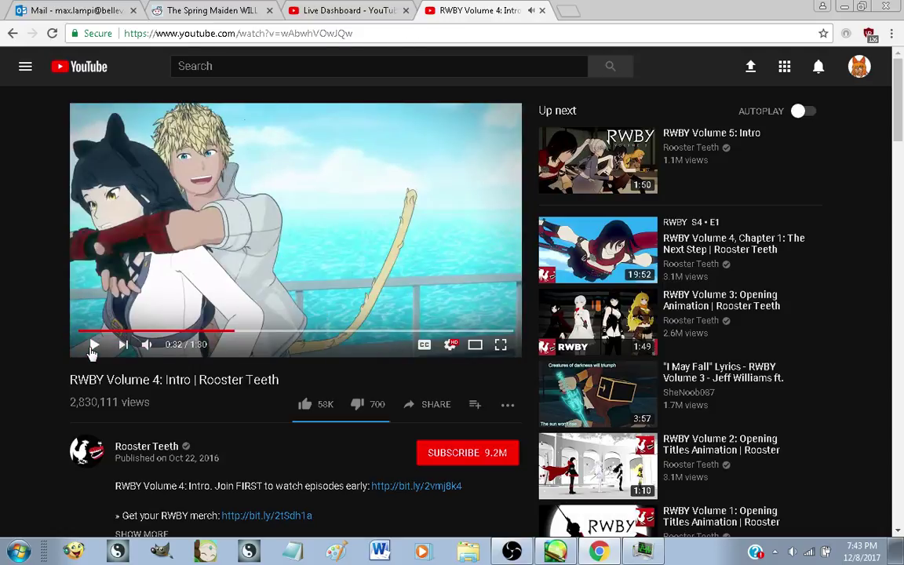
{"action": "left_click", "coordinate": [232, 332]}
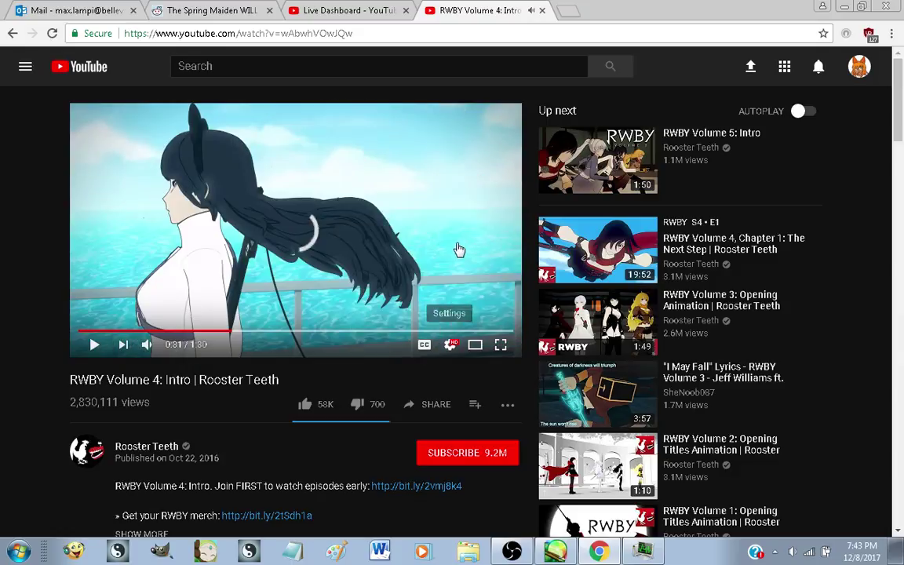
Set the video's playback speed to 0.25
{"action": "left_click", "coordinate": [449, 344]}
{"action": "left_click", "coordinate": [494, 261]}
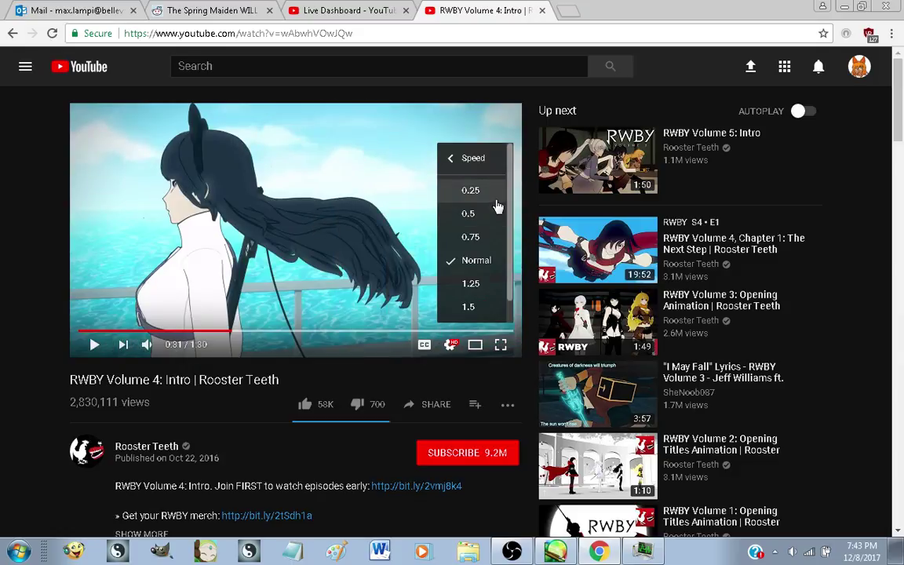
{"action": "left_click", "coordinate": [490, 191]}
{"action": "left_click", "coordinate": [463, 352]}
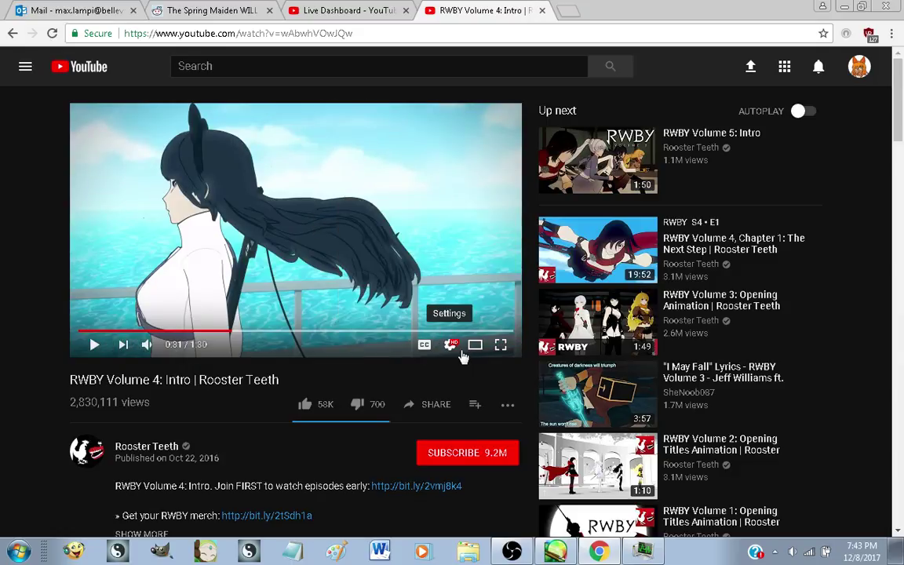
Advance the slowed video in short bursts and pause at 0:32 on the hug with the blond character's eyes nearly closed
{"action": "left_click", "coordinate": [92, 346]}
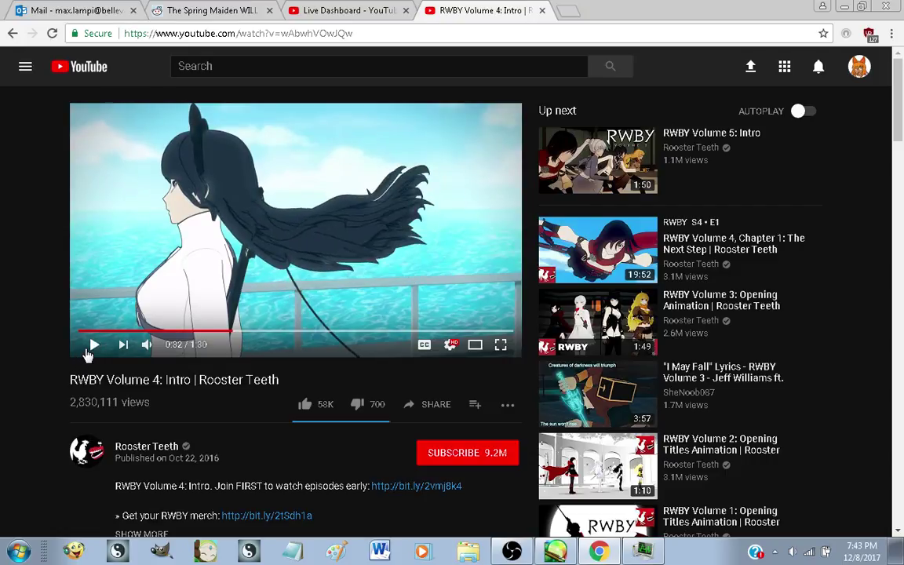
{"action": "left_click", "coordinate": [89, 352]}
{"action": "left_click", "coordinate": [89, 351]}
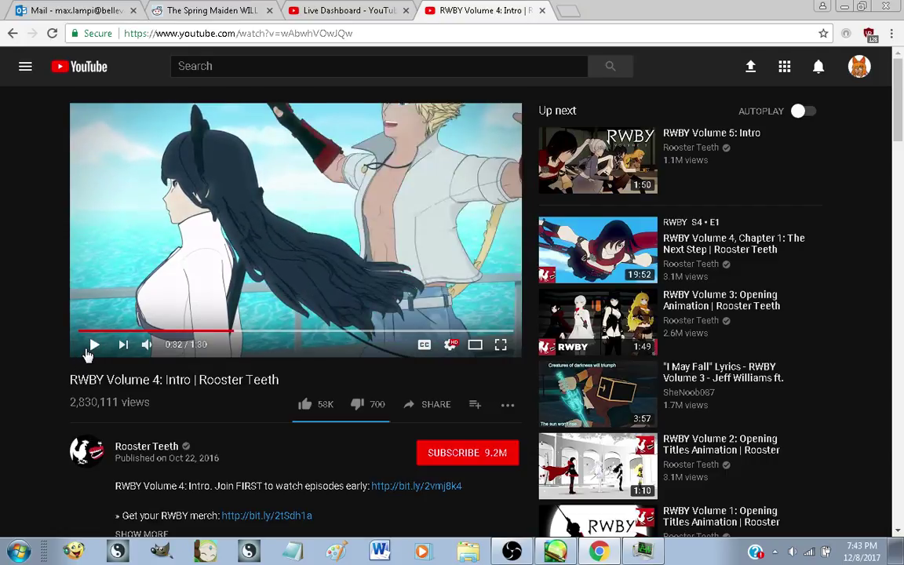
{"action": "left_click", "coordinate": [89, 351]}
{"action": "left_click", "coordinate": [87, 352]}
{"action": "left_click", "coordinate": [87, 351]}
{"action": "left_click", "coordinate": [87, 352]}
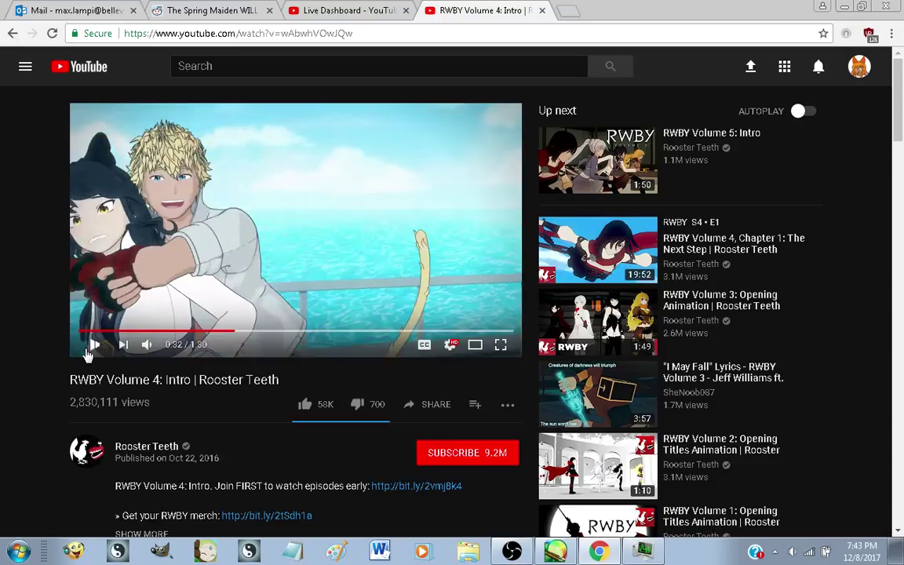
{"action": "left_click", "coordinate": [87, 351]}
{"action": "left_click", "coordinate": [87, 351]}
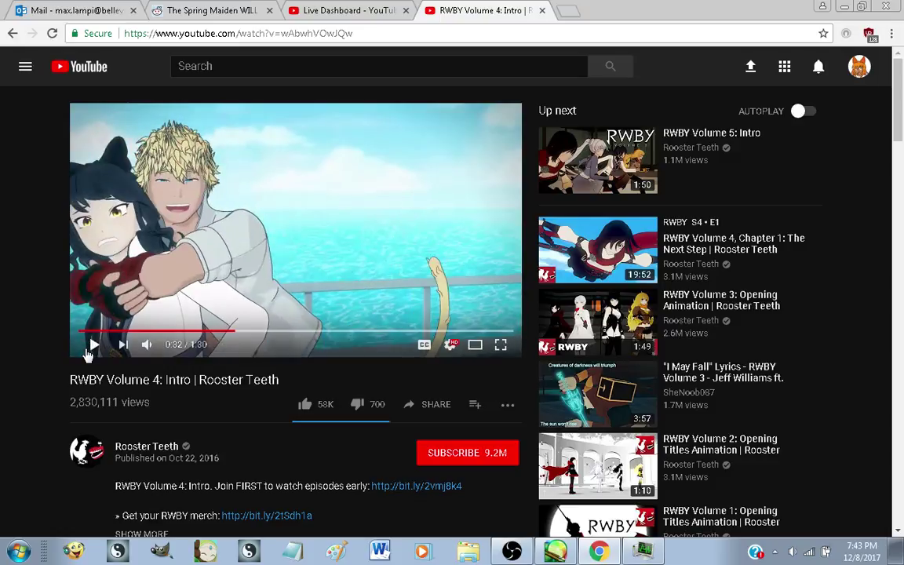
Capture the paused hug frame in full screen and paste it as a new layer into RWBYVolume4Intro.sai in PaintTool SAI
{"action": "left_click", "coordinate": [500, 344]}
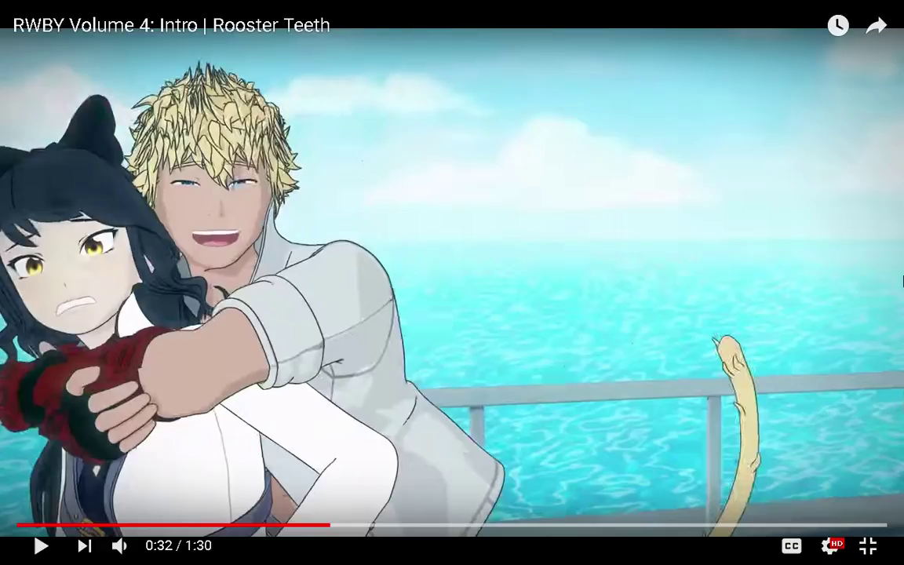
{"action": "key", "text": "Escape"}
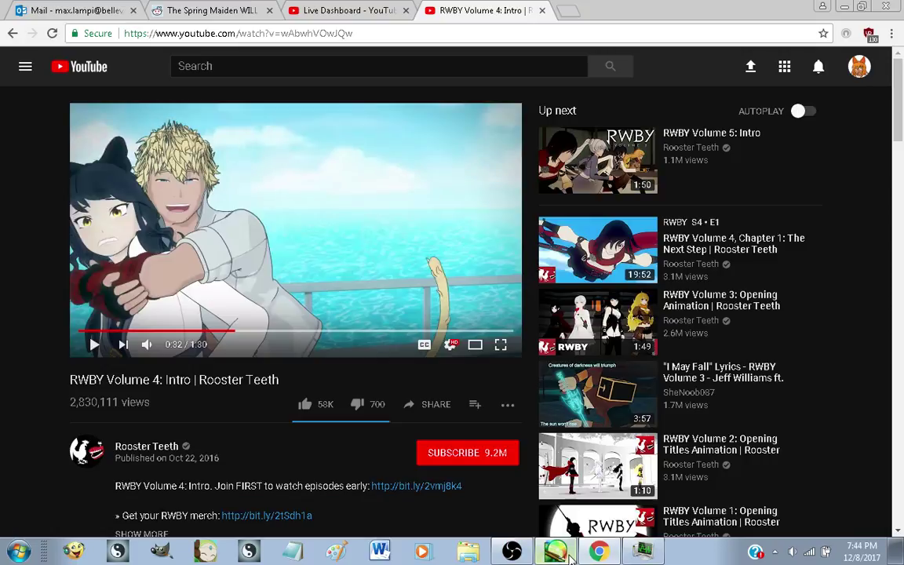
{"action": "left_click", "coordinate": [561, 550]}
{"action": "key", "text": "ctrl+v"}
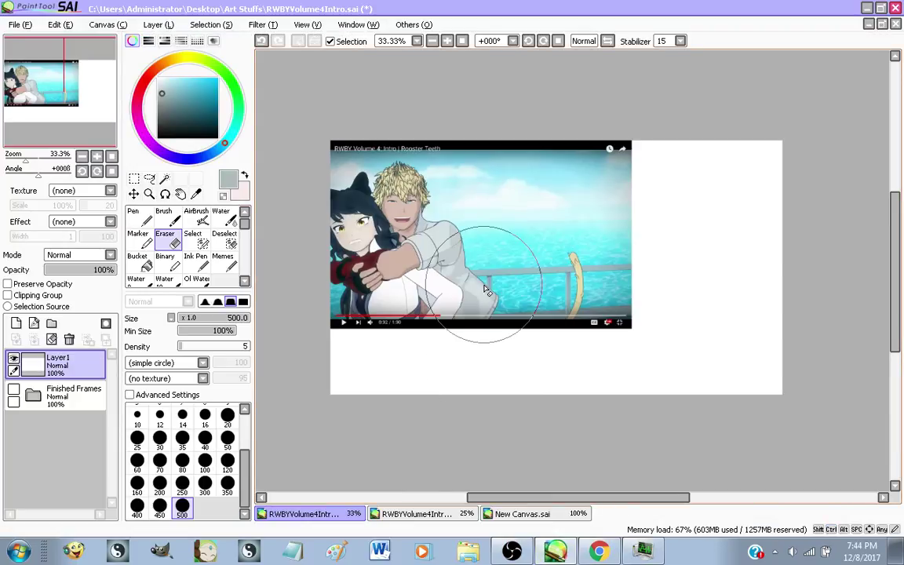
Transform the pasted screenshot to fill the canvas width, stretching it vertically so the player's title and controls fall outside the canvas
{"action": "key", "text": "ctrl+t"}
{"action": "left_click_drag", "start_coordinate": [635, 332], "coordinate": [770, 441]}
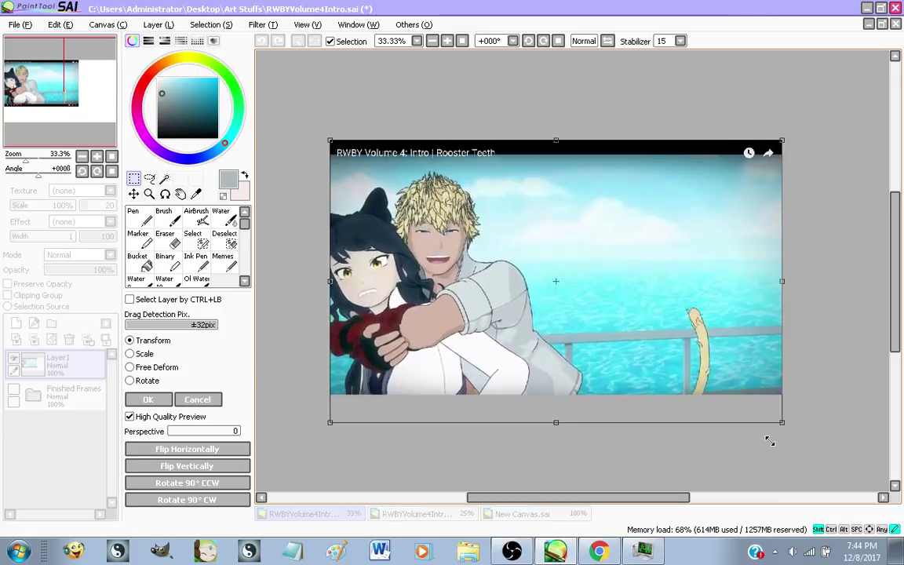
{"action": "left_click_drag", "start_coordinate": [737, 401], "coordinate": [783, 407]}
{"action": "left_click_drag", "start_coordinate": [691, 344], "coordinate": [659, 343]}
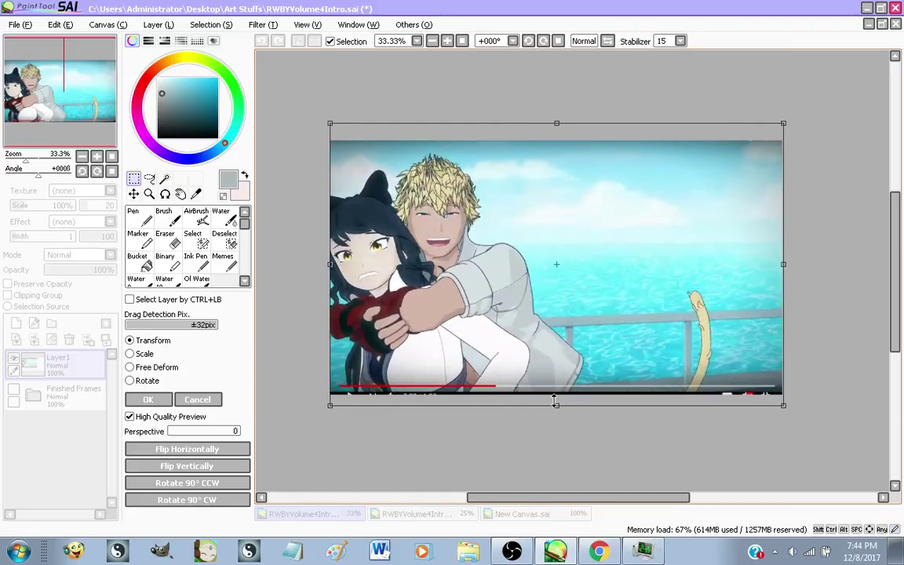
{"action": "left_click_drag", "start_coordinate": [556, 405], "coordinate": [557, 416]}
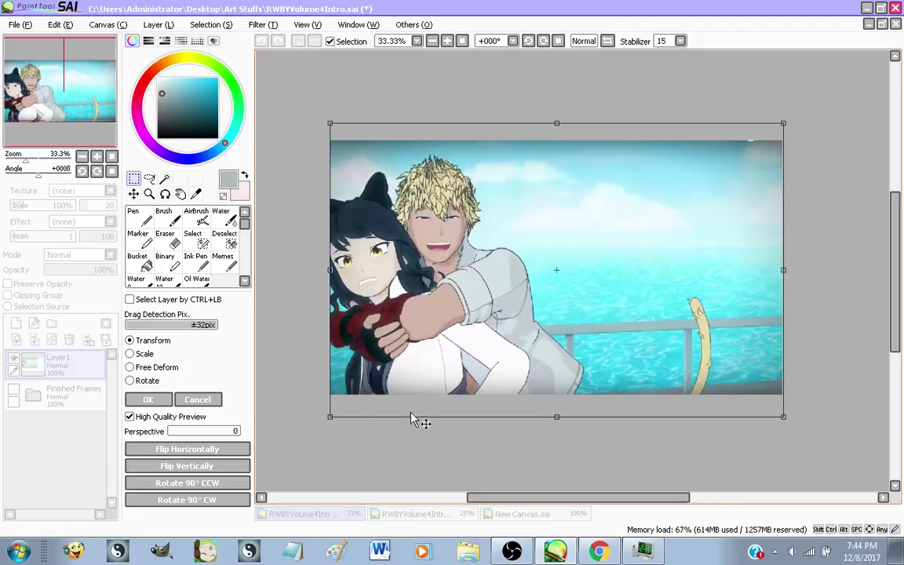
{"action": "left_click_drag", "start_coordinate": [555, 122], "coordinate": [556, 118]}
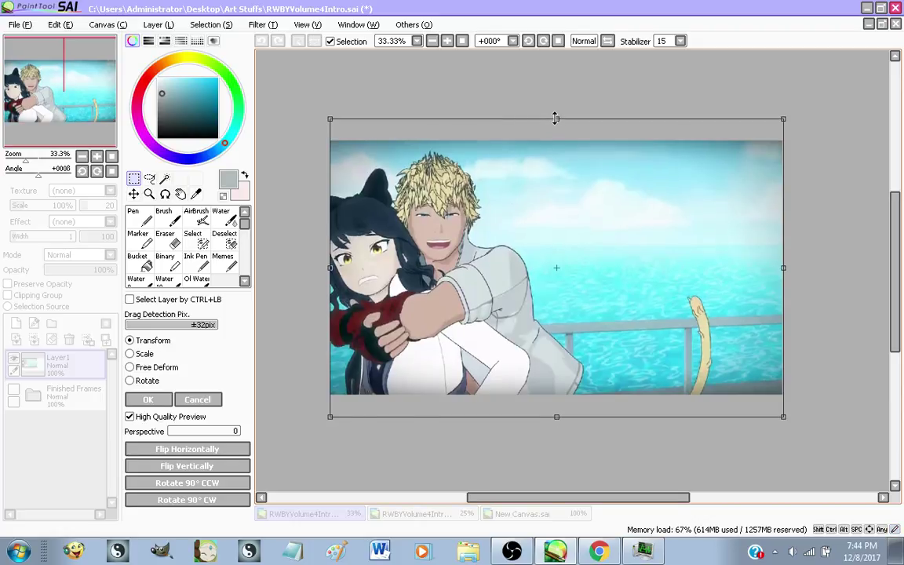
{"action": "left_click", "coordinate": [148, 400]}
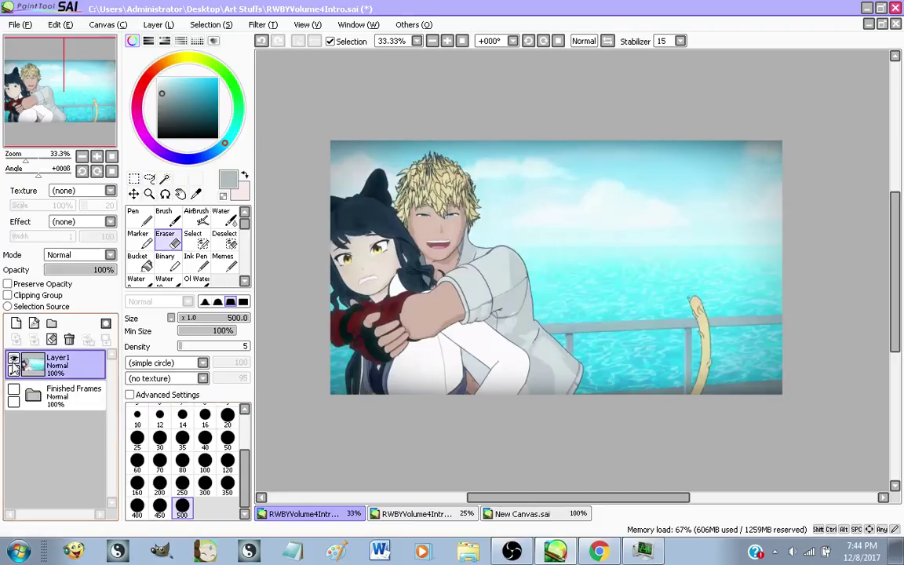
Toggle the reference layer's visibility off and on, and examine the blond character's face up close
{"action": "left_click", "coordinate": [13, 359]}
{"action": "left_click", "coordinate": [14, 358]}
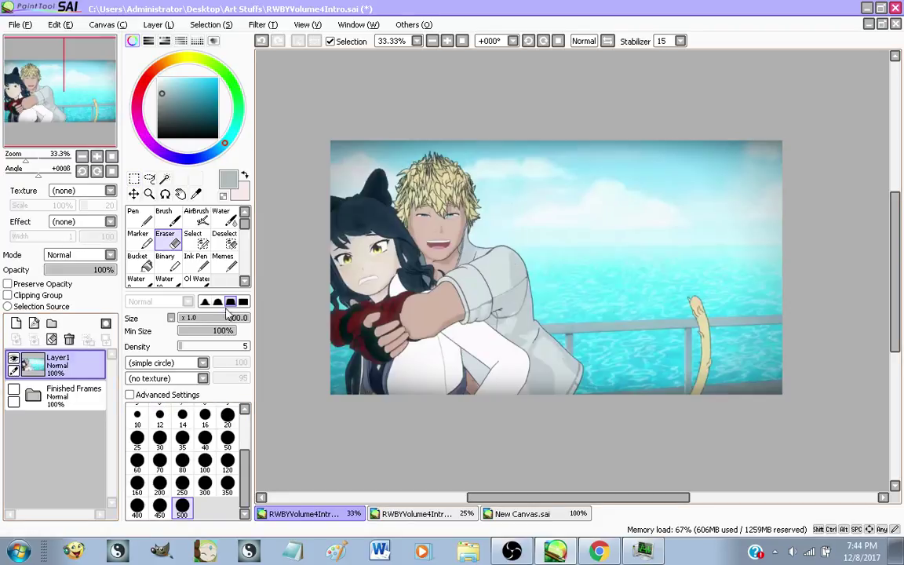
{"action": "scroll", "coordinate": [471, 251], "scroll_direction": "up", "scroll_amount": 6}
{"action": "scroll", "coordinate": [491, 243], "scroll_direction": "down", "scroll_amount": 1}
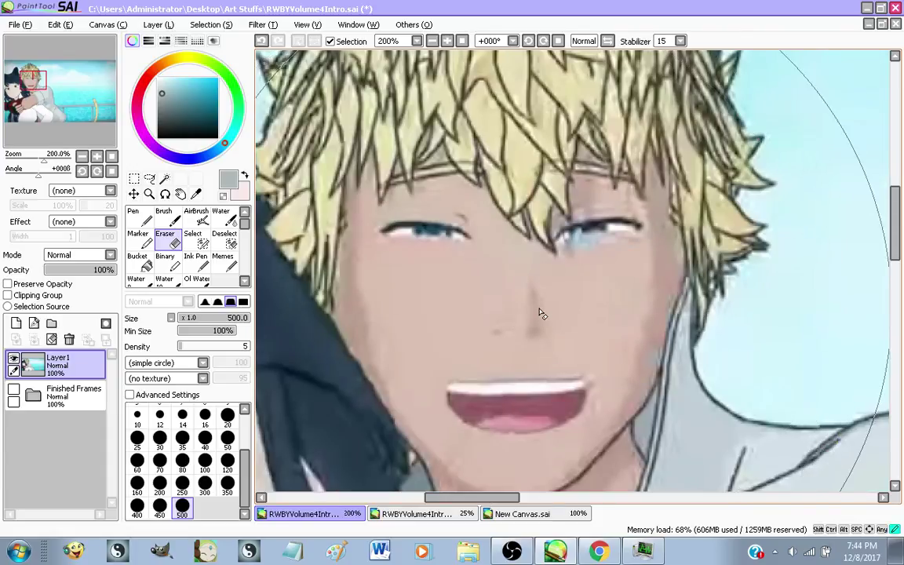
{"action": "scroll", "coordinate": [545, 292], "scroll_direction": "down", "scroll_amount": 3}
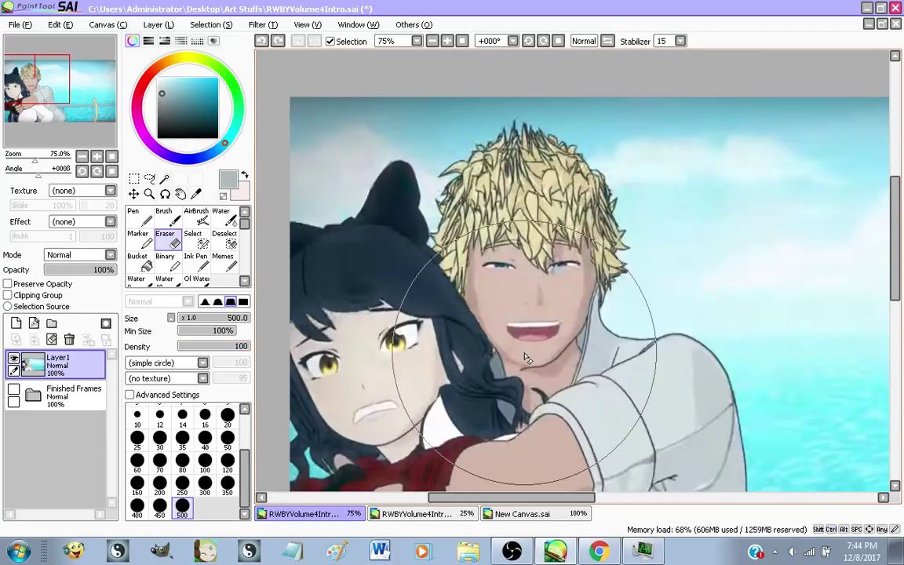
Switch back to the YouTube live dashboard in Chrome and read the chat messages posted since the last check
{"action": "left_click", "coordinate": [598, 551]}
{"action": "left_click", "coordinate": [338, 10]}
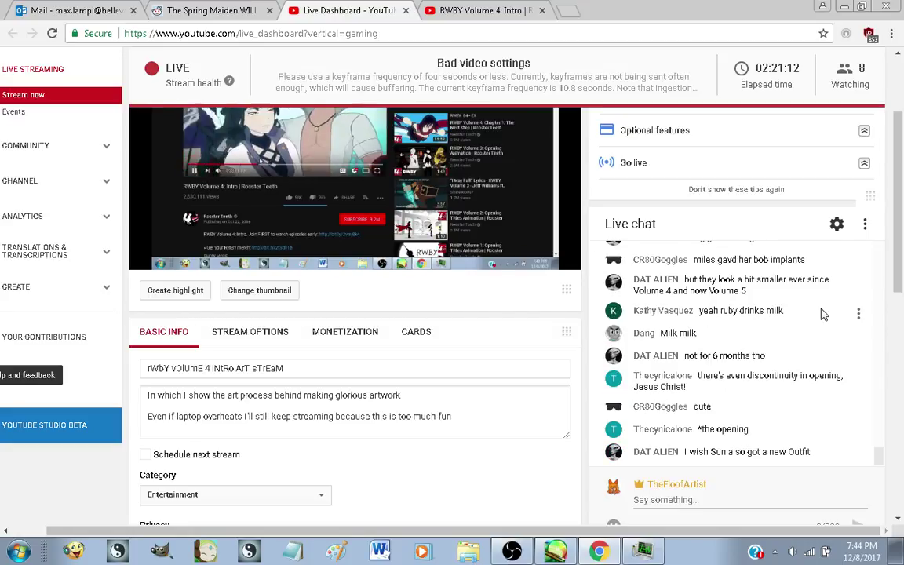
{"action": "scroll", "coordinate": [823, 314], "scroll_direction": "up", "scroll_amount": 2}
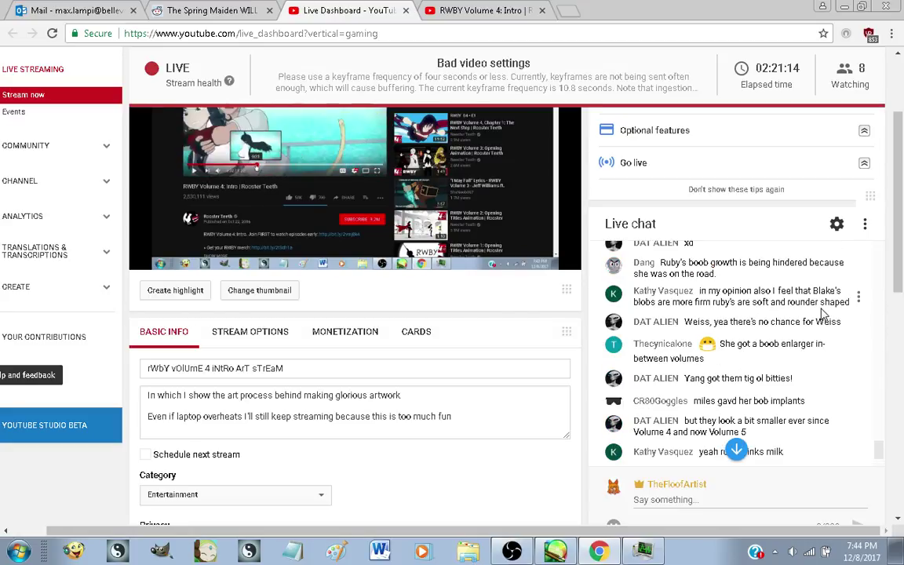
{"action": "scroll", "coordinate": [824, 314], "scroll_direction": "down", "scroll_amount": 2}
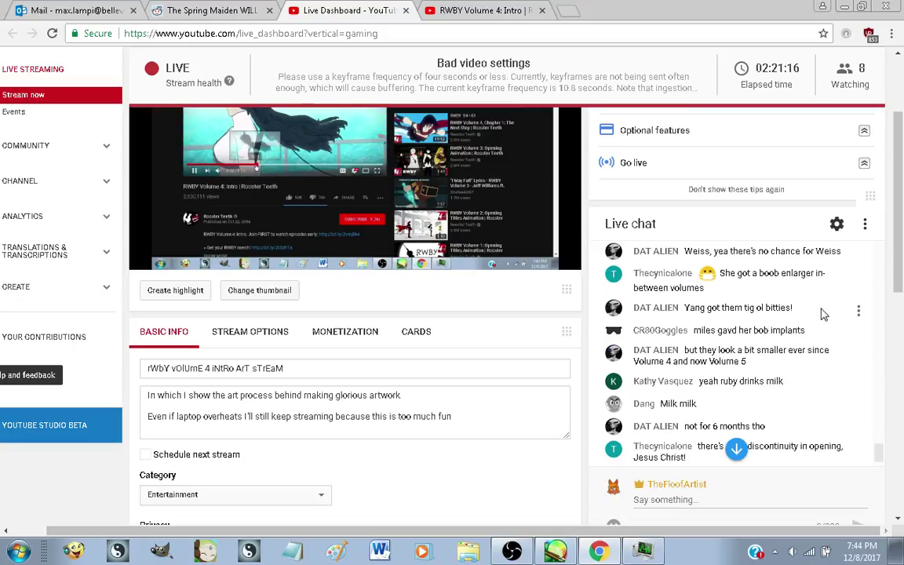
{"action": "scroll", "coordinate": [823, 314], "scroll_direction": "down", "scroll_amount": 3}
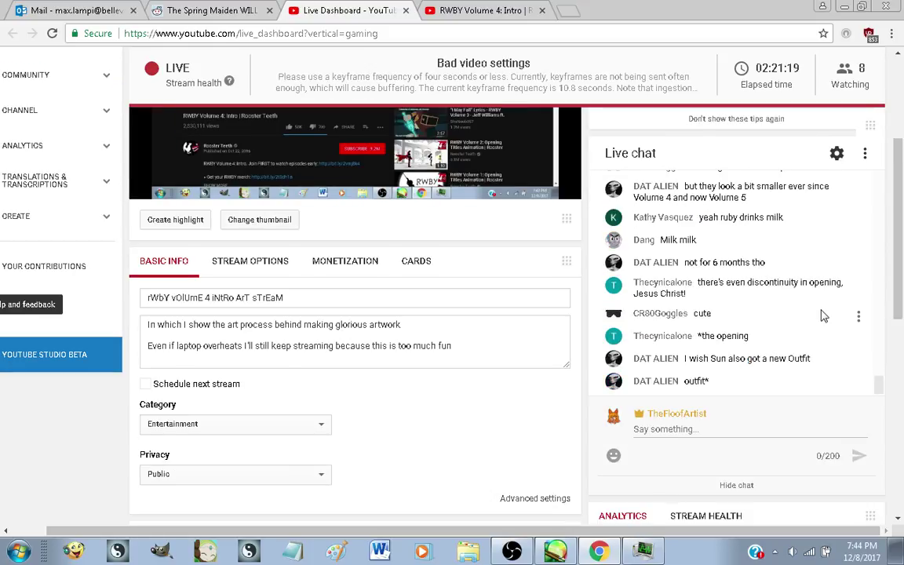
Post the live chat message "sun hasn't gotten an outfit change at all"
{"action": "left_click", "coordinate": [722, 431]}
{"action": "scroll", "coordinate": [539, 448], "scroll_direction": "up", "scroll_amount": 2}
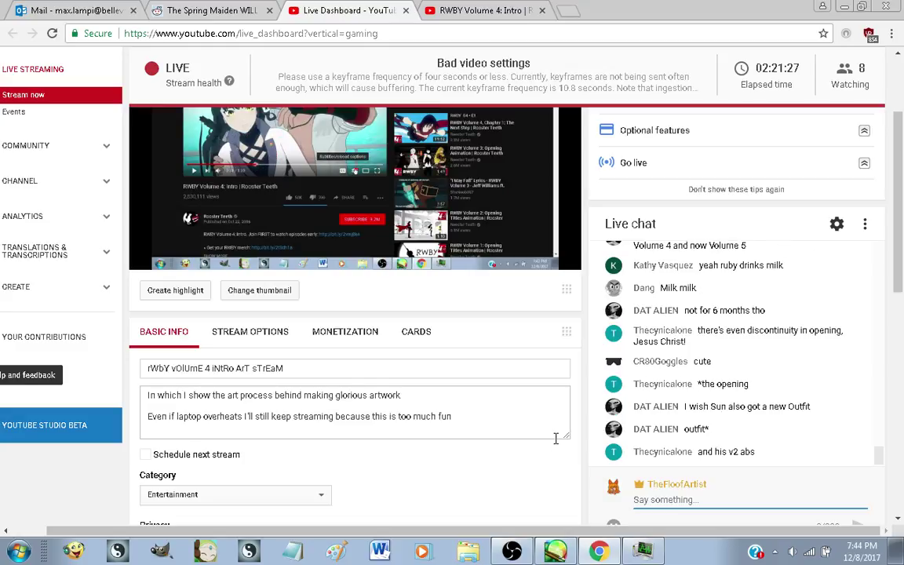
{"action": "type", "text": "su"}
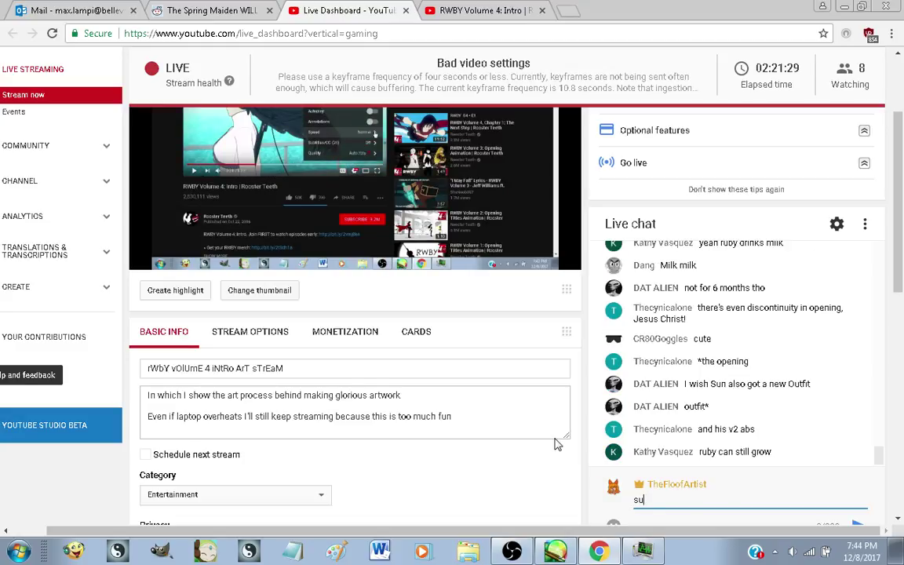
{"action": "type", "text": "n hasn't gotte"}
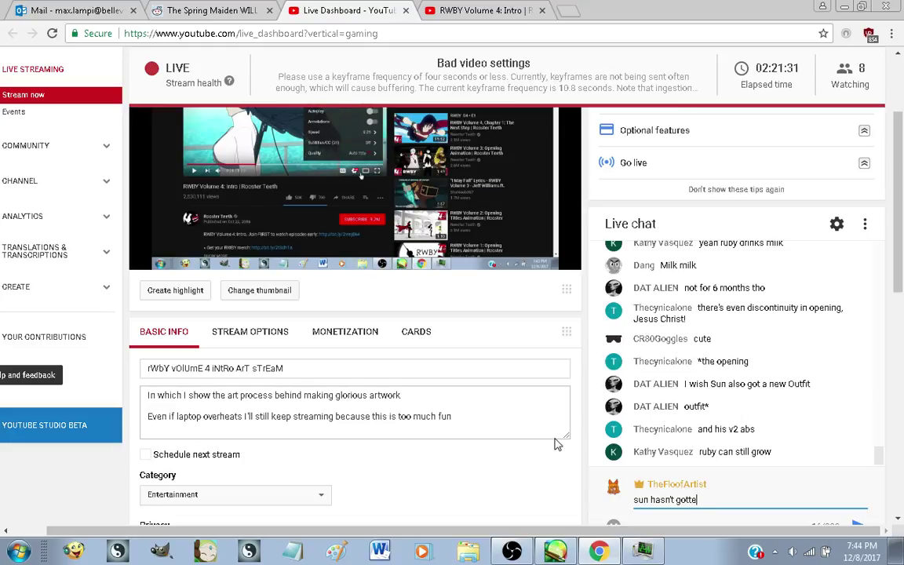
{"action": "type", "text": "n an outfit change at all"}
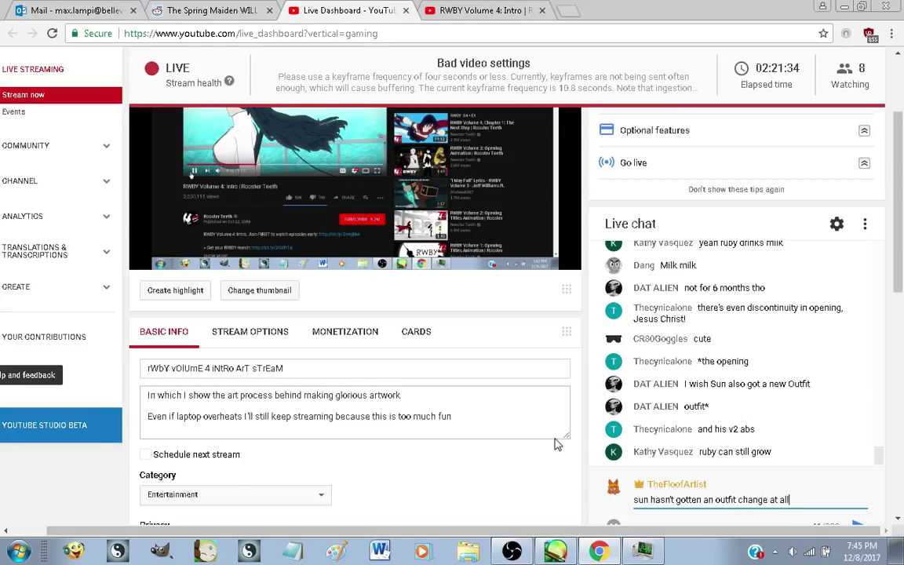
{"action": "key", "text": "Return"}
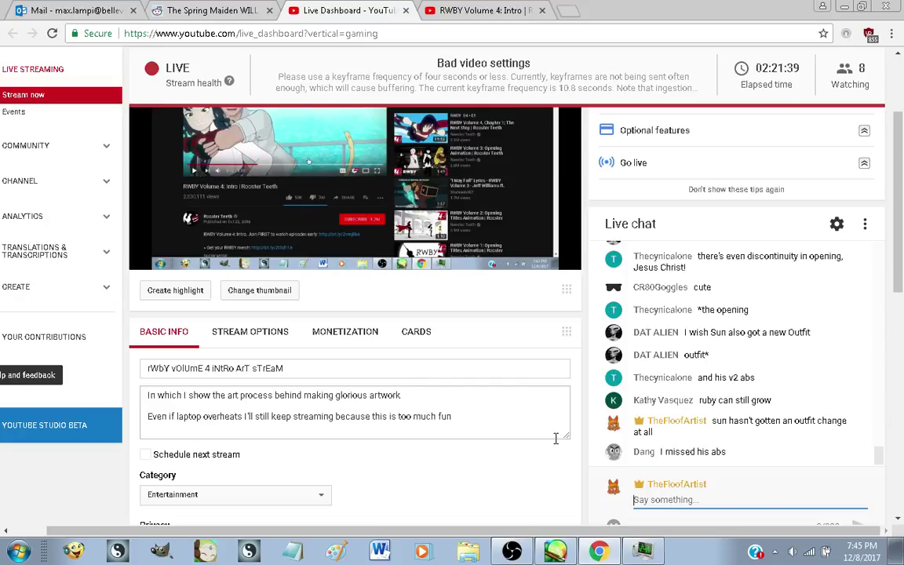
Post a follow-up live chat message reading "hes still in V1 outfit"
{"action": "type", "text": "he s"}
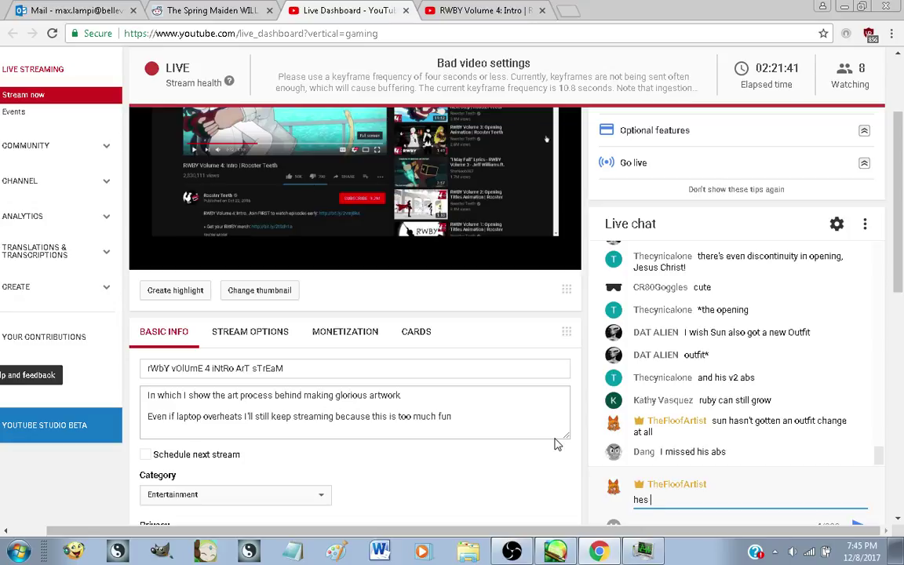
{"action": "type", "text": "still in V1"}
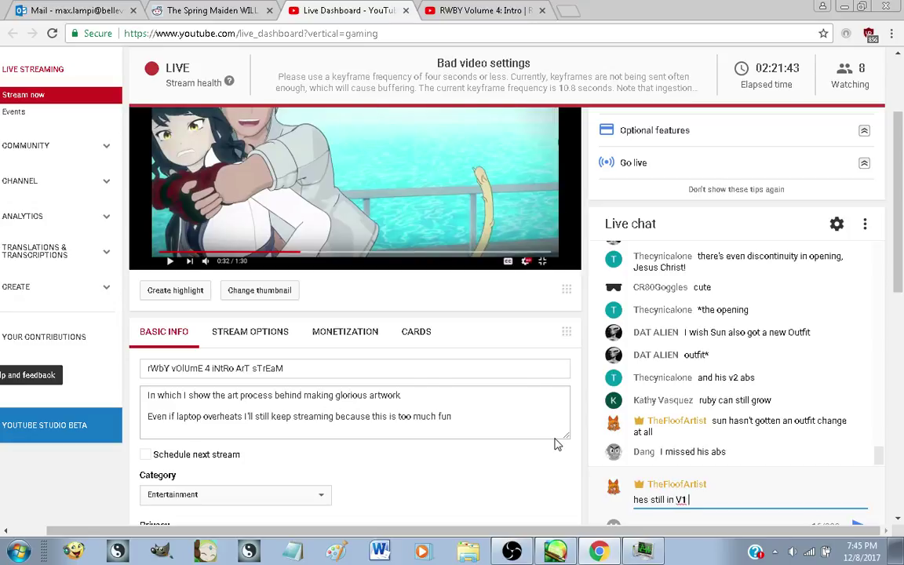
{"action": "type", "text": " outfit"}
{"action": "key", "text": "Return"}
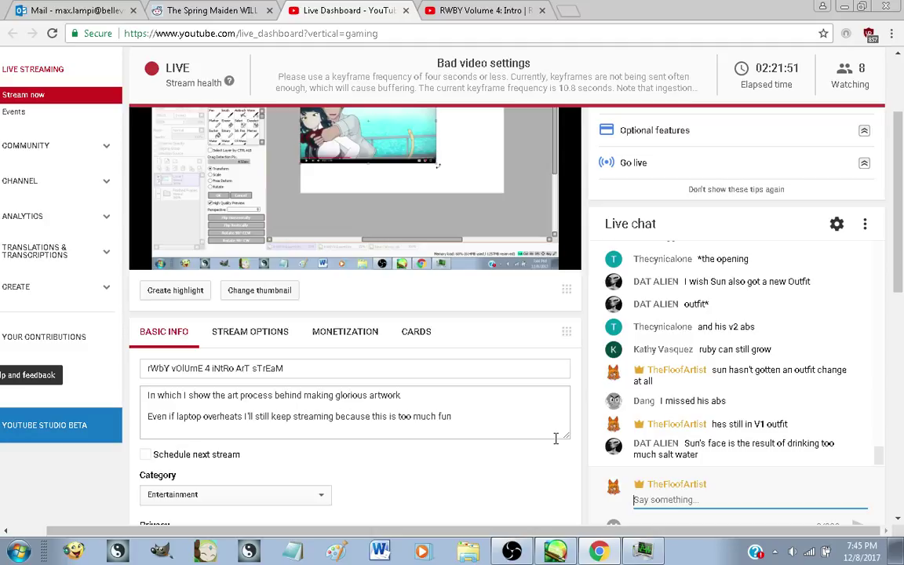
Switch to PaintTool SAI and examine the hug reference frame on the canvas at several magnifications
{"action": "left_click", "coordinate": [543, 551]}
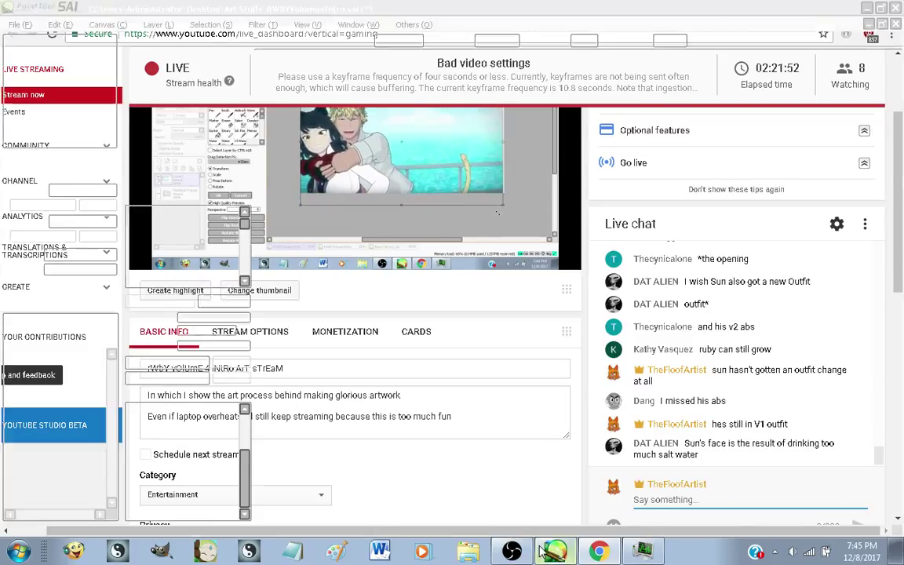
{"action": "scroll", "coordinate": [510, 266], "scroll_direction": "down", "scroll_amount": 2}
{"action": "scroll", "coordinate": [514, 267], "scroll_direction": "up", "scroll_amount": 2}
{"action": "scroll", "coordinate": [427, 189], "scroll_direction": "down", "scroll_amount": 2}
{"action": "scroll", "coordinate": [483, 245], "scroll_direction": "down", "scroll_amount": 1}
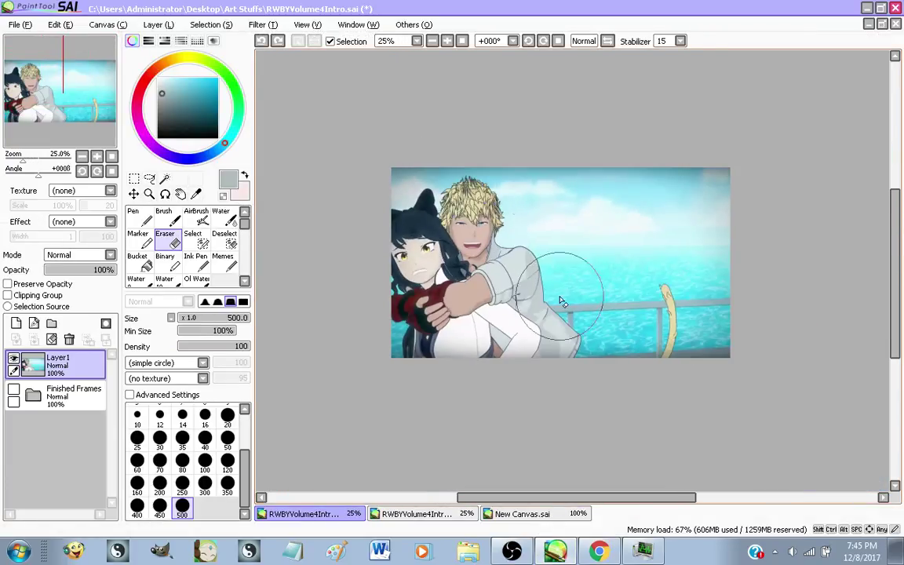
{"action": "scroll", "coordinate": [562, 302], "scroll_direction": "up", "scroll_amount": 1}
{"action": "left_click", "coordinate": [133, 193]}
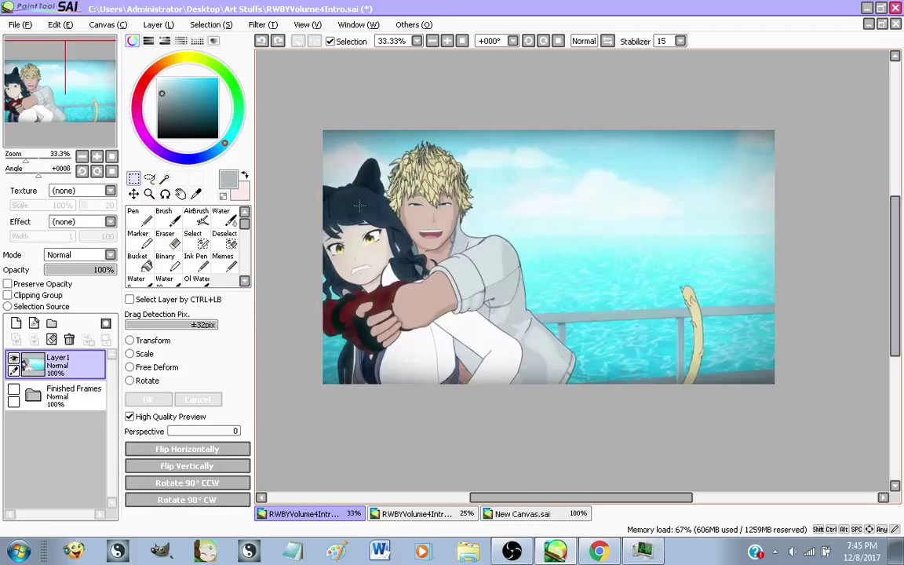
{"action": "scroll", "coordinate": [420, 270], "scroll_direction": "up", "scroll_amount": 1}
{"action": "scroll", "coordinate": [423, 235], "scroll_direction": "down", "scroll_amount": 1}
{"action": "scroll", "coordinate": [416, 227], "scroll_direction": "up", "scroll_amount": 1}
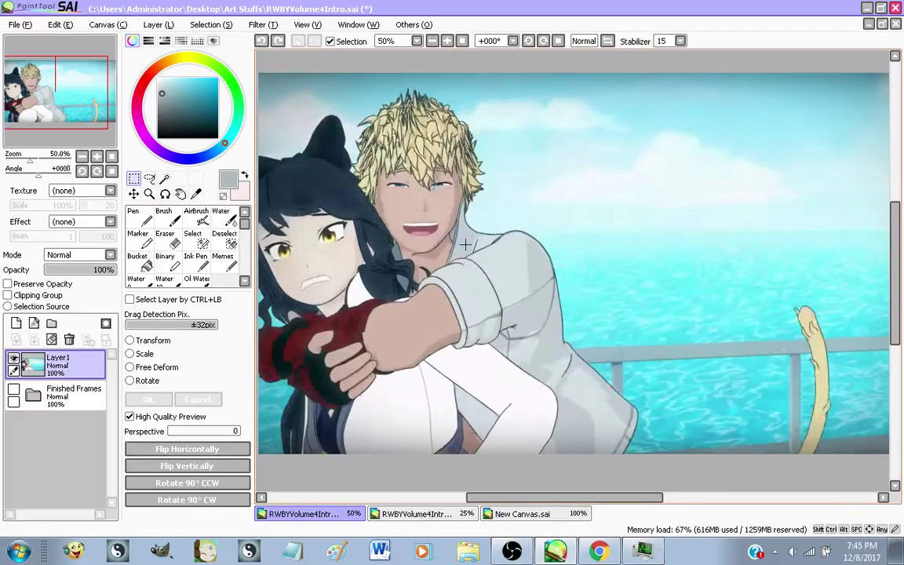
{"action": "scroll", "coordinate": [416, 226], "scroll_direction": "down", "scroll_amount": 1}
Return to the RWBY Volume 4 intro in Chrome and replay it in full screen from 0:31, capturing the side-view frame with the windblown black hair
{"action": "left_click", "coordinate": [593, 548]}
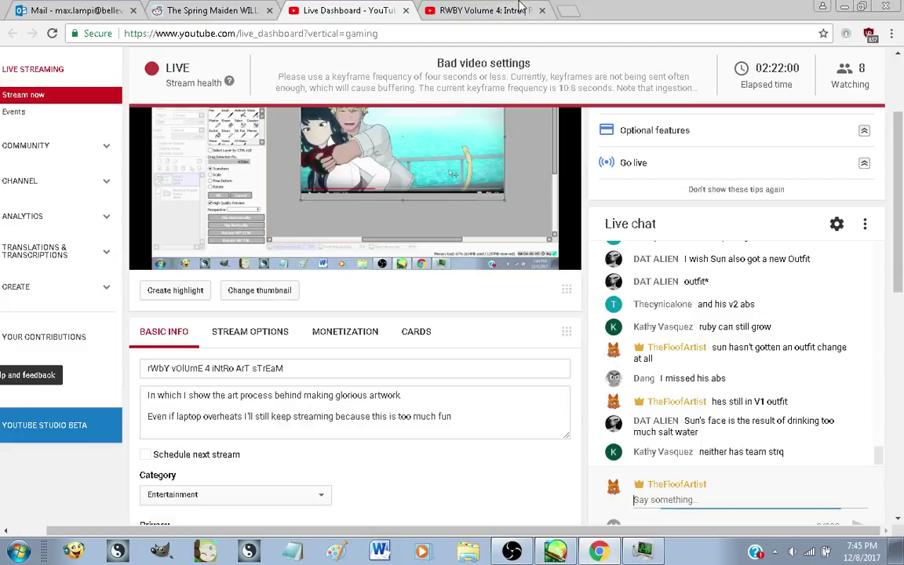
{"action": "left_click", "coordinate": [476, 11]}
{"action": "key", "text": "F11"}
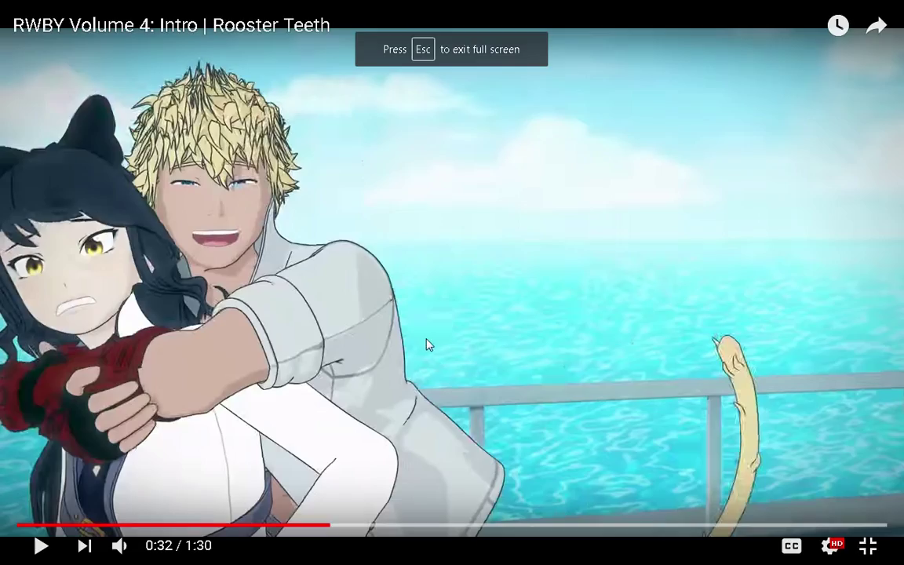
{"action": "left_click", "coordinate": [428, 342]}
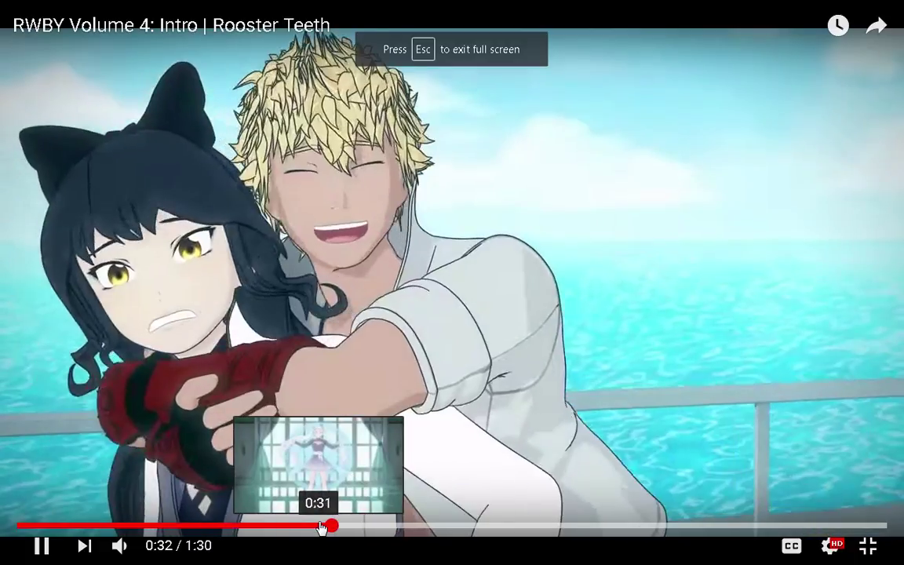
{"action": "left_click", "coordinate": [321, 525]}
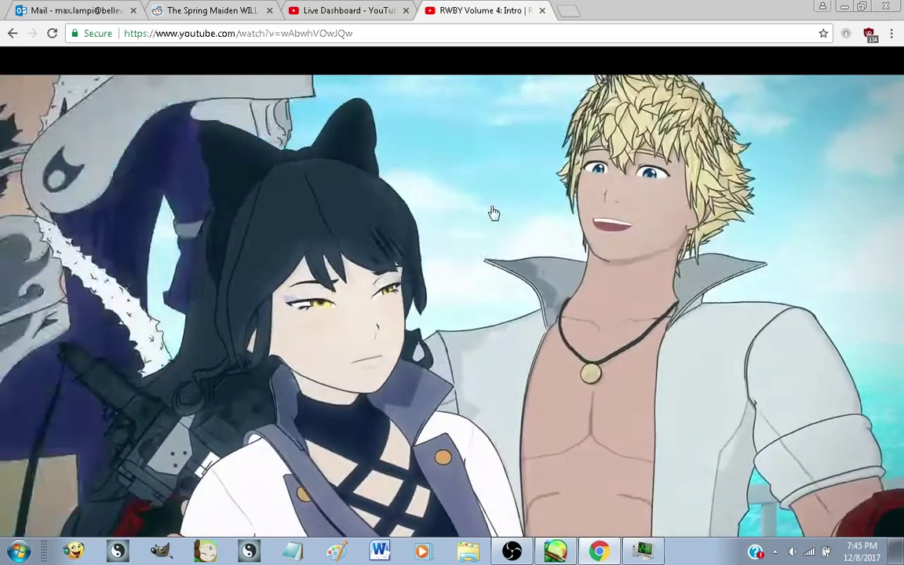
Exit full screen, pause the video, and paste the captured frame as a new layer into RWBYVolume4Intro.sai in PaintTool SAI
{"action": "double_click", "coordinate": [490, 212]}
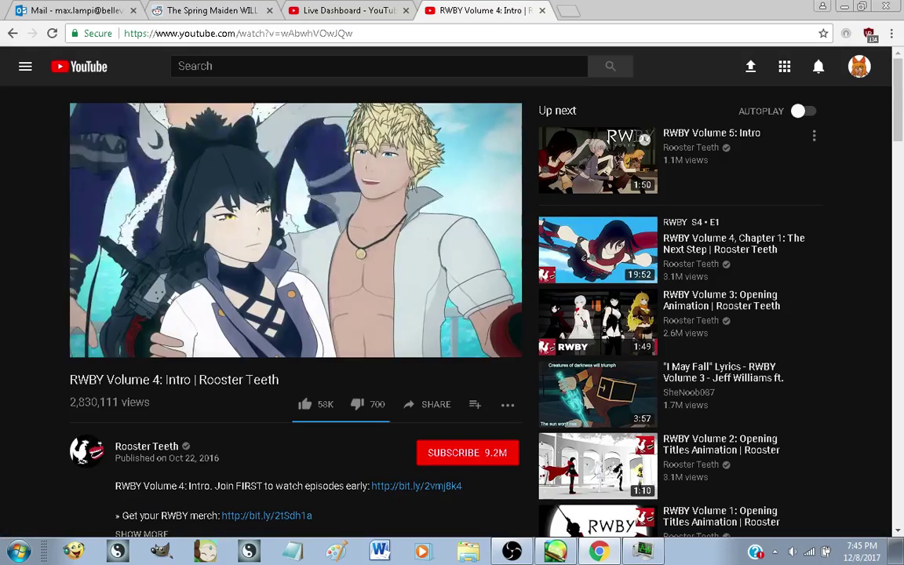
{"action": "left_click", "coordinate": [424, 228]}
{"action": "left_click", "coordinate": [516, 554]}
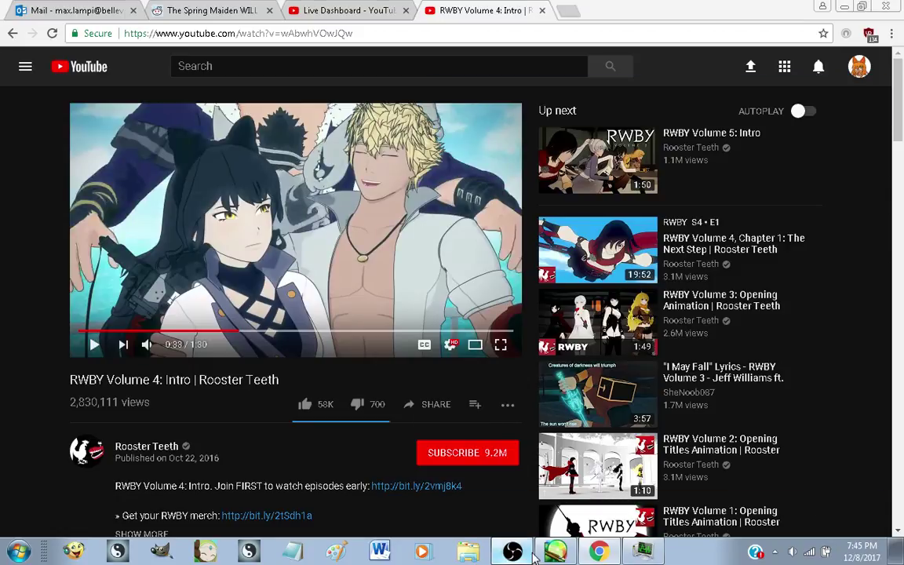
{"action": "left_click", "coordinate": [552, 549]}
{"action": "key", "text": "ctrl+v"}
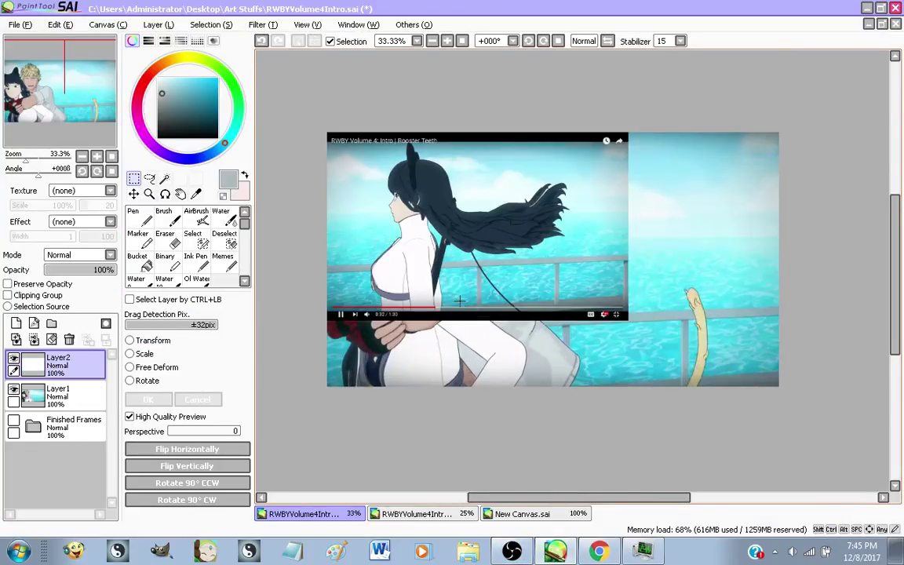
Transform the pasted frame to span the canvas width and shift it upward so the player's title and controls fall mostly outside the canvas
{"action": "key", "text": "ctrl+t"}
{"action": "left_click_drag", "start_coordinate": [628, 318], "coordinate": [716, 430]}
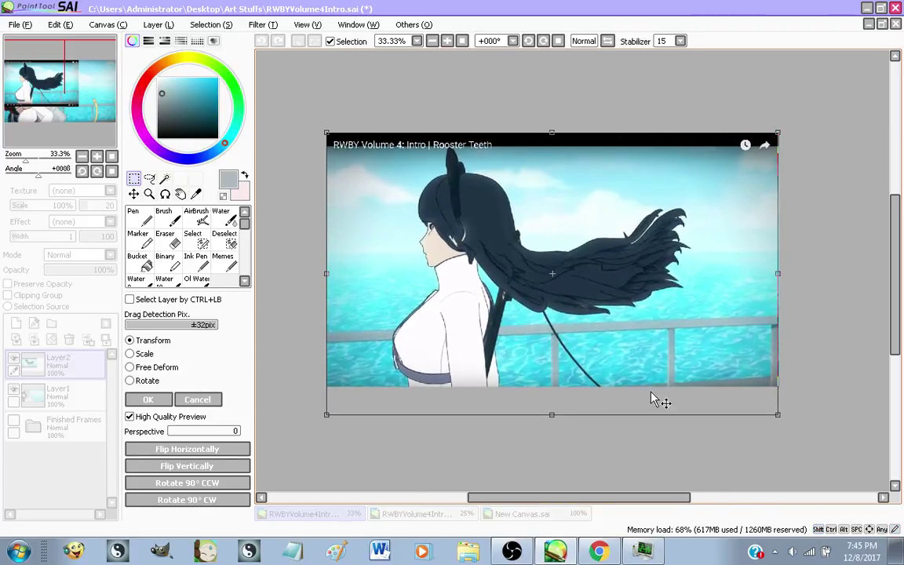
{"action": "left_click_drag", "start_coordinate": [649, 389], "coordinate": [648, 373]}
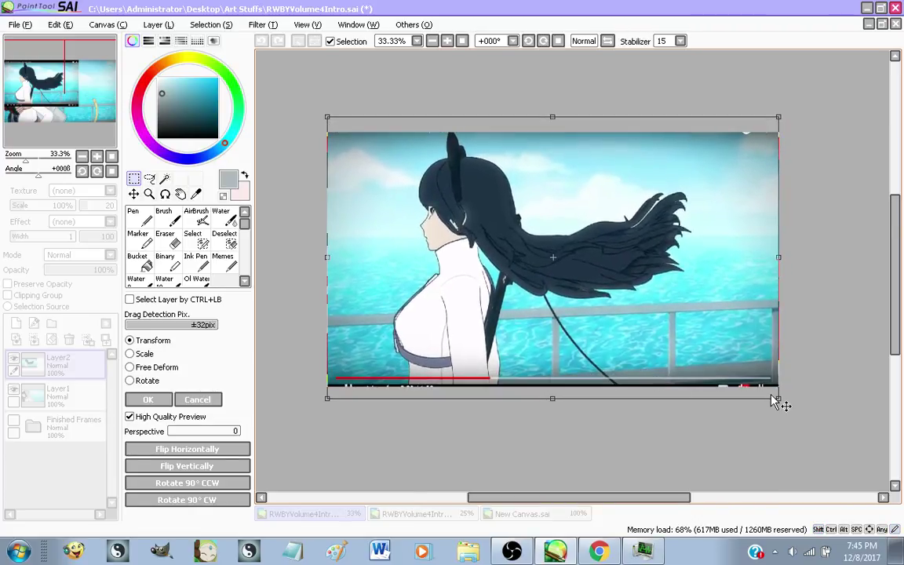
{"action": "left_click_drag", "start_coordinate": [727, 349], "coordinate": [727, 354]}
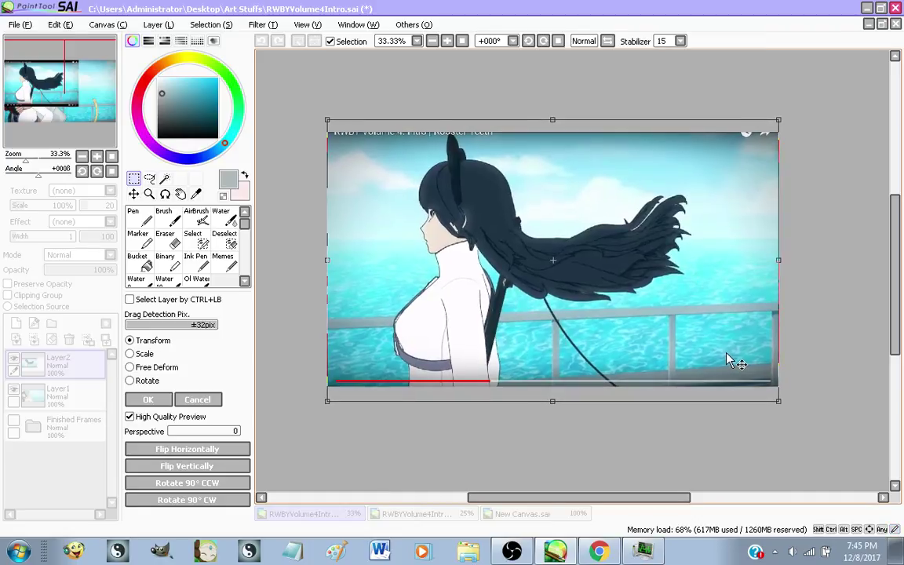
{"action": "left_click", "coordinate": [157, 400]}
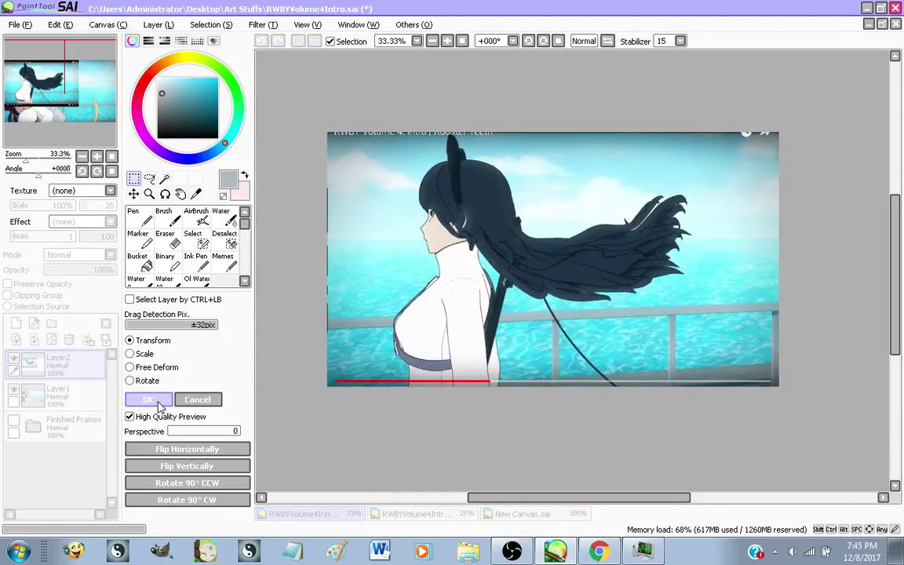
On a new layer, outline the head, an exaggerated long shape jutting from the face, and the flowing hair with the black size 20 Memes brush
{"action": "scroll", "coordinate": [476, 271], "scroll_direction": "up", "scroll_amount": 2}
{"action": "scroll", "coordinate": [477, 272], "scroll_direction": "down", "scroll_amount": 3}
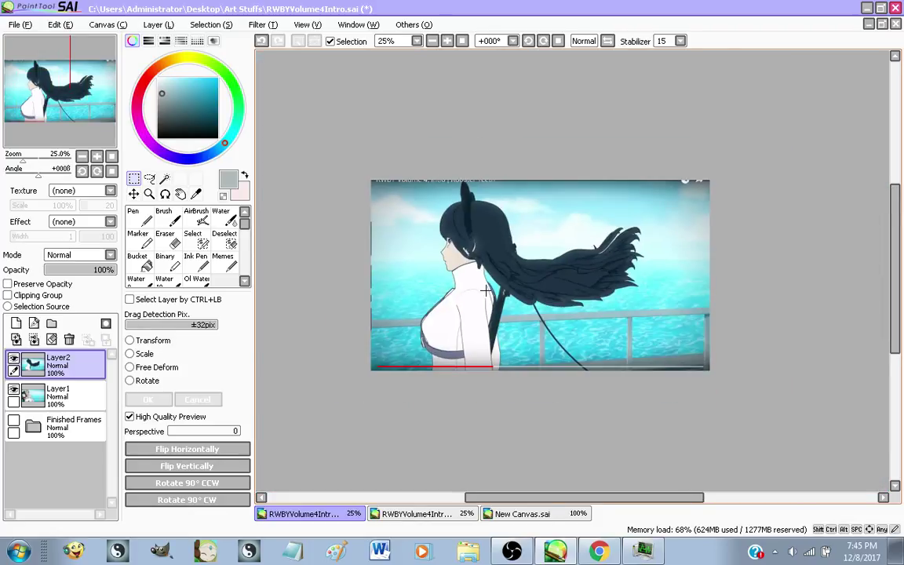
{"action": "scroll", "coordinate": [474, 292], "scroll_direction": "up", "scroll_amount": 2}
{"action": "scroll", "coordinate": [466, 311], "scroll_direction": "down", "scroll_amount": 1}
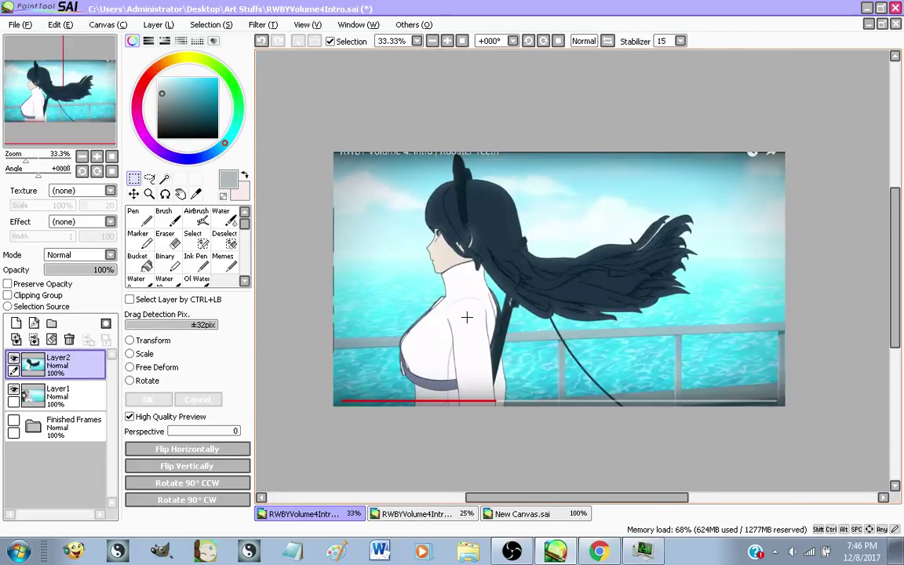
{"action": "scroll", "coordinate": [466, 317], "scroll_direction": "up", "scroll_amount": 1}
{"action": "scroll", "coordinate": [434, 329], "scroll_direction": "down", "scroll_amount": 1}
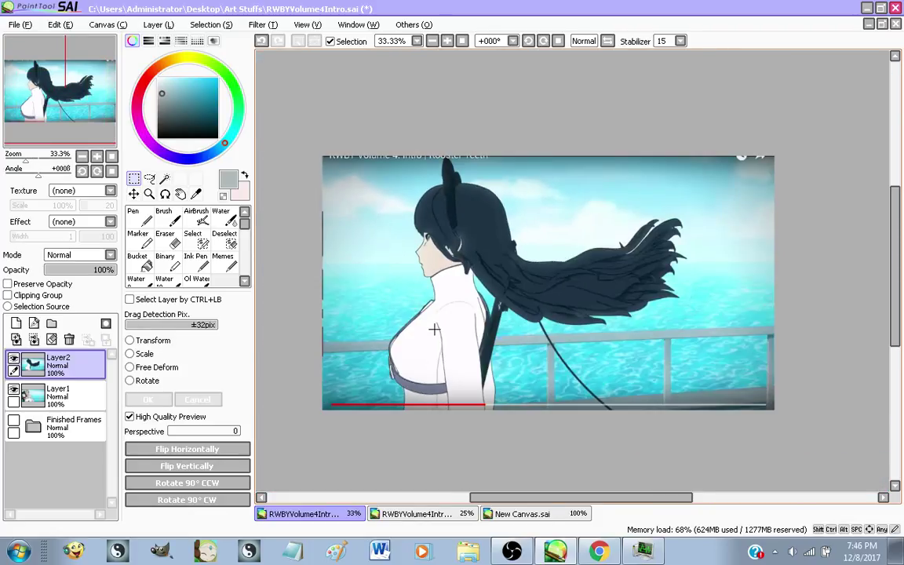
{"action": "left_click", "coordinate": [16, 324]}
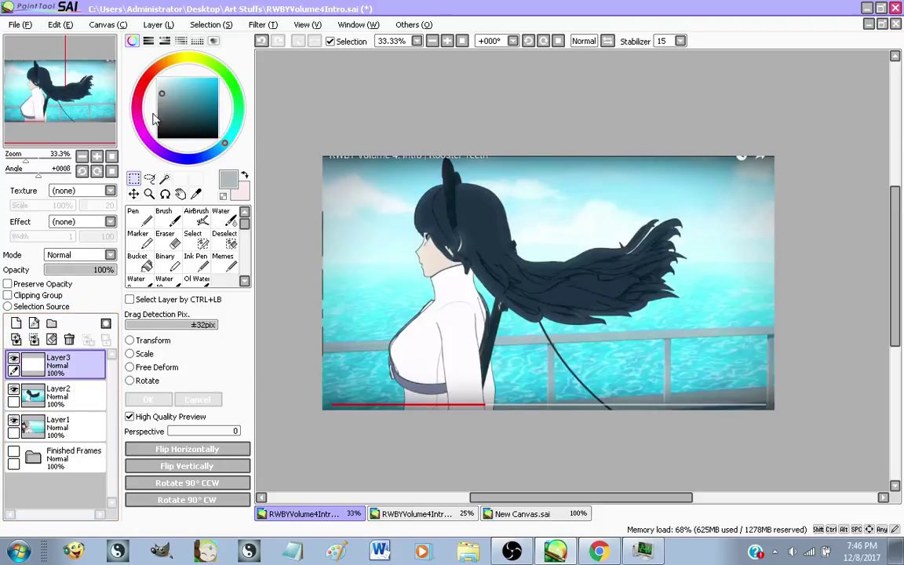
{"action": "left_click", "coordinate": [221, 261]}
{"action": "scroll", "coordinate": [495, 298], "scroll_direction": "down", "scroll_amount": 1}
{"action": "scroll", "coordinate": [495, 297], "scroll_direction": "up", "scroll_amount": 1}
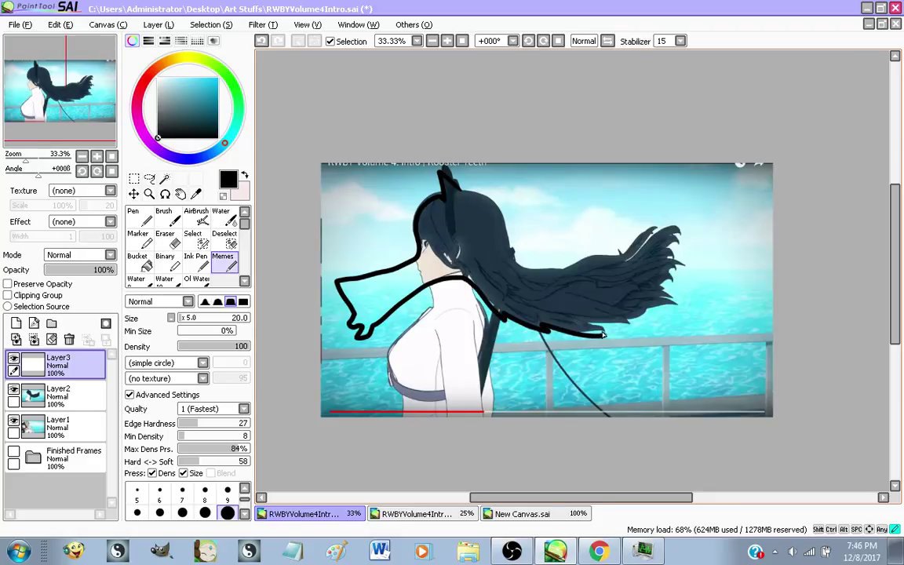
{"action": "mouse_move", "coordinate": [635, 316]}
{"action": "left_mouse_down"}
{"action": "mouse_move", "coordinate": [663, 292]}
{"action": "mouse_move", "coordinate": [698, 238]}
{"action": "mouse_move", "coordinate": [660, 235]}
{"action": "mouse_move", "coordinate": [670, 214]}
{"action": "mouse_move", "coordinate": [595, 256]}
{"action": "mouse_move", "coordinate": [545, 270]}
{"action": "left_mouse_up"}
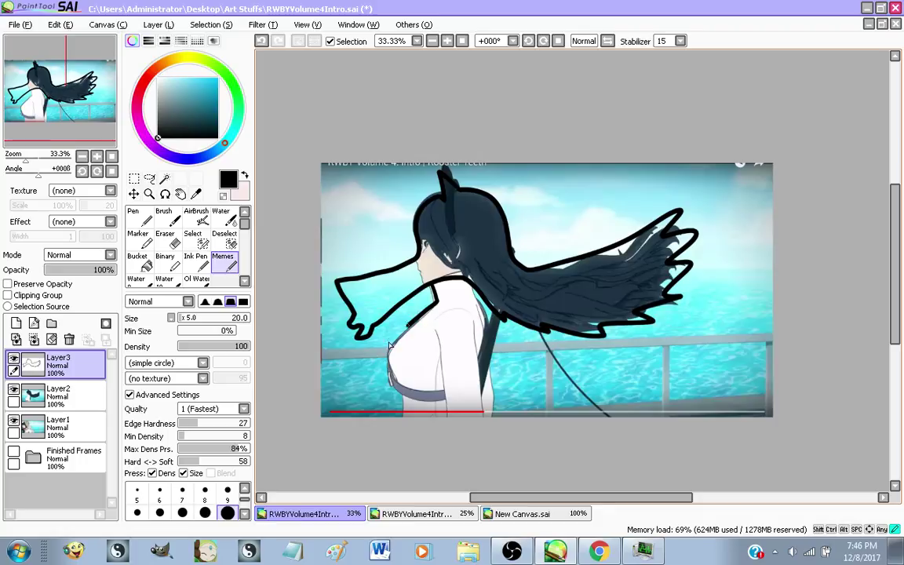
Outline the character's pointed chest, waist, arm and back down to the canvas edge, redrawing the band line below the chest
{"action": "mouse_move", "coordinate": [390, 345]}
{"action": "left_mouse_down"}
{"action": "mouse_move", "coordinate": [368, 362]}
{"action": "mouse_move", "coordinate": [392, 379]}
{"action": "left_mouse_up"}
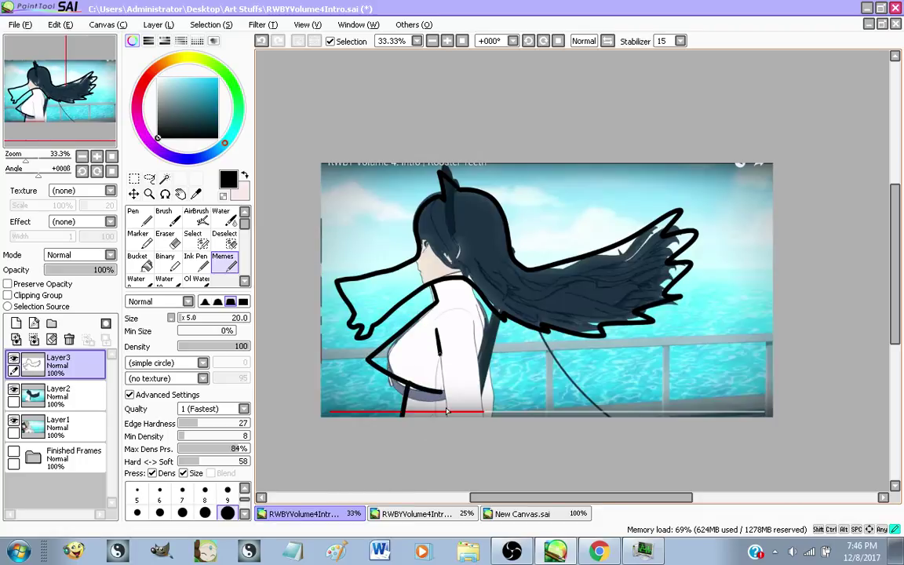
{"action": "left_click_drag", "start_coordinate": [446, 411], "coordinate": [442, 416]}
{"action": "left_click_drag", "start_coordinate": [471, 307], "coordinate": [477, 416]}
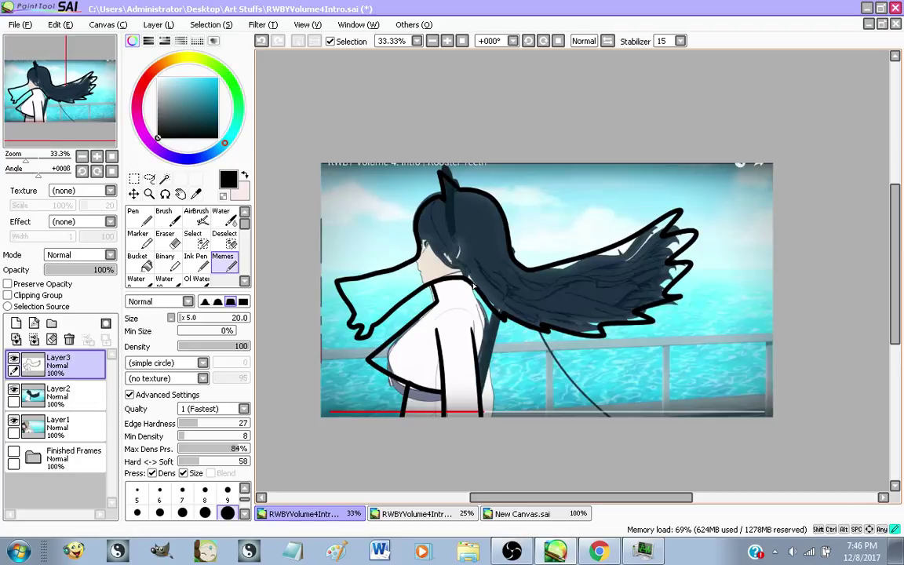
{"action": "left_click_drag", "start_coordinate": [489, 312], "coordinate": [488, 416]}
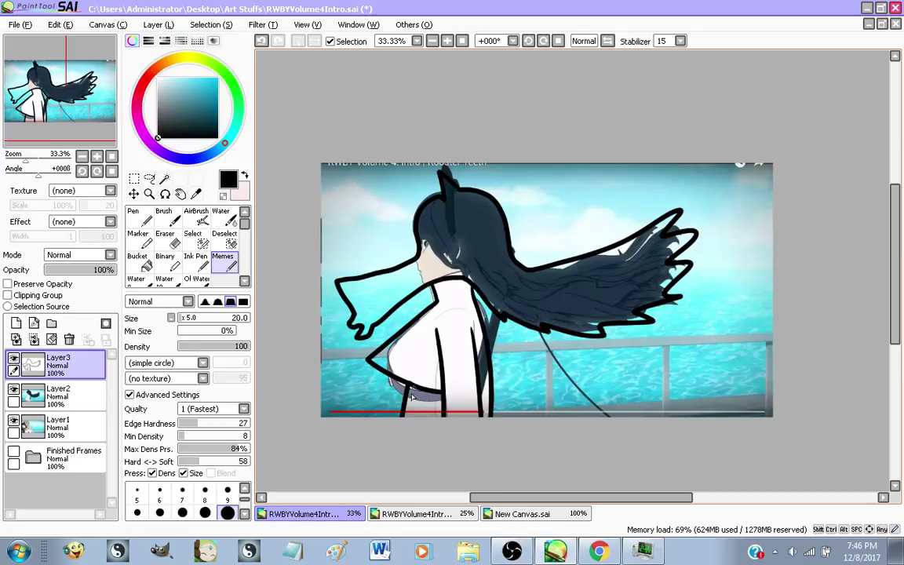
{"action": "left_click_drag", "start_coordinate": [437, 403], "coordinate": [444, 403]}
{"action": "key", "text": "ctrl+z"}
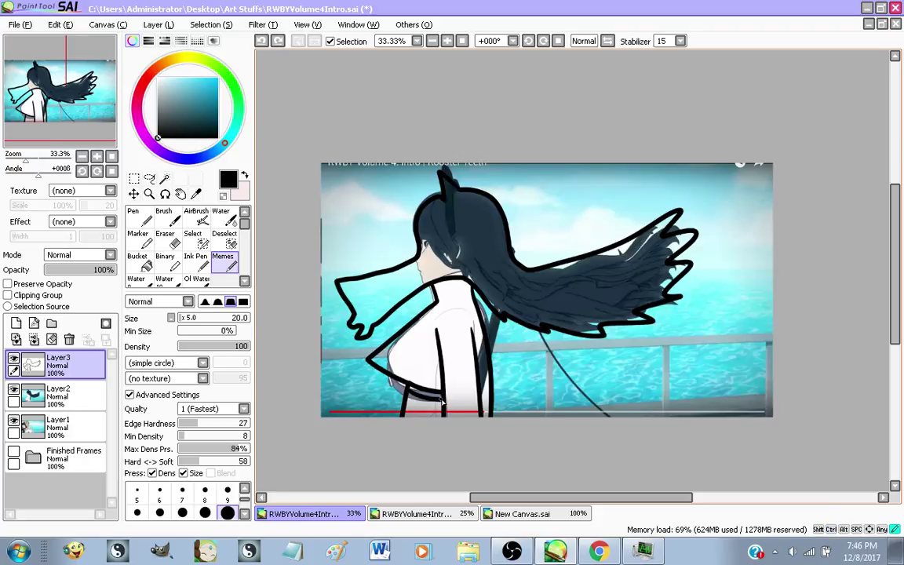
{"action": "left_click_drag", "start_coordinate": [441, 401], "coordinate": [444, 402]}
Draw the hair's front edge from the forehead down to the neck and erase the old face outline below the forehead
{"action": "scroll", "coordinate": [372, 243], "scroll_direction": "up", "scroll_amount": 4}
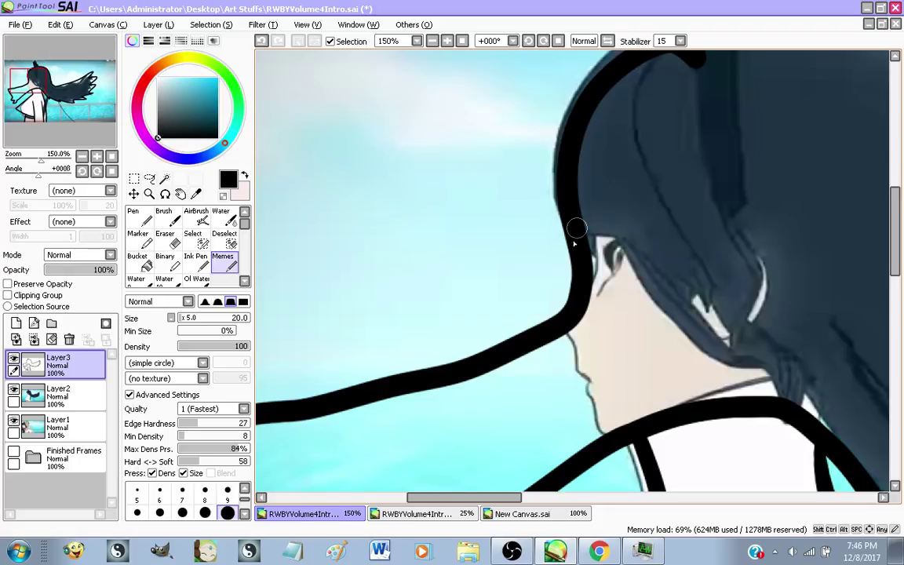
{"action": "mouse_move", "coordinate": [575, 228]}
{"action": "left_mouse_down"}
{"action": "mouse_move", "coordinate": [590, 261]}
{"action": "mouse_move", "coordinate": [726, 362]}
{"action": "mouse_move", "coordinate": [756, 354]}
{"action": "left_mouse_up"}
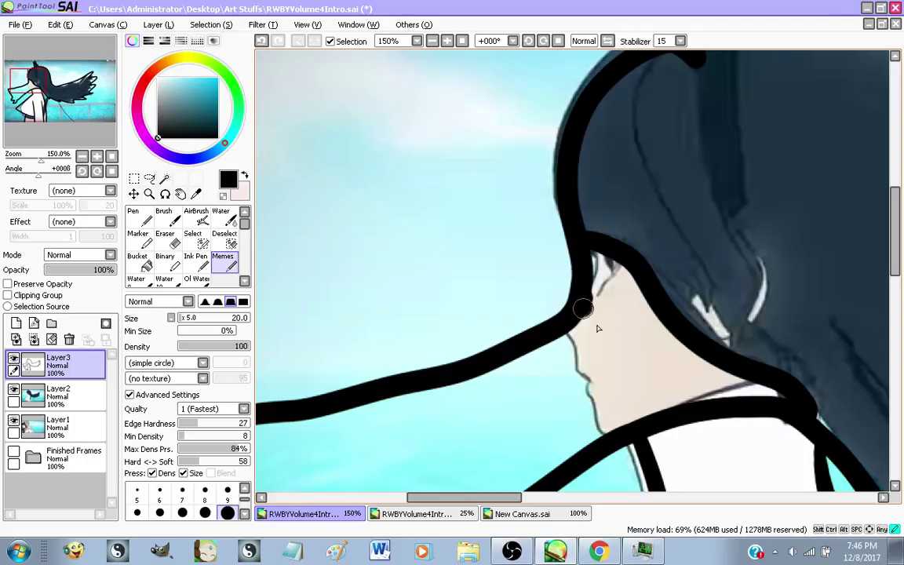
{"action": "mouse_move", "coordinate": [592, 259]}
{"action": "left_mouse_down"}
{"action": "mouse_move", "coordinate": [612, 279]}
{"action": "mouse_move", "coordinate": [559, 265]}
{"action": "left_mouse_up"}
{"action": "key", "text": "ctrl+z"}
{"action": "key", "text": "ctrl+z"}
{"action": "key", "text": "ctrl+z"}
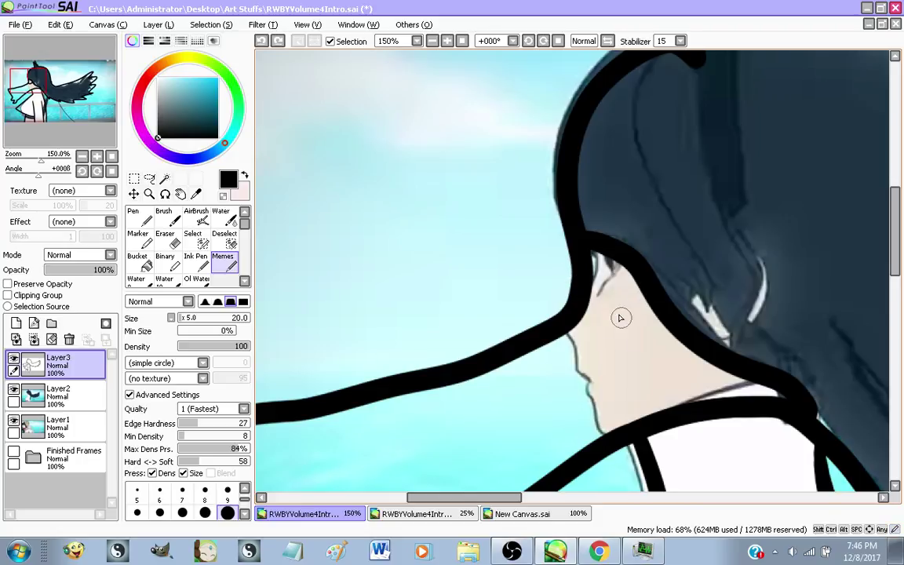
{"action": "left_click", "coordinate": [165, 238]}
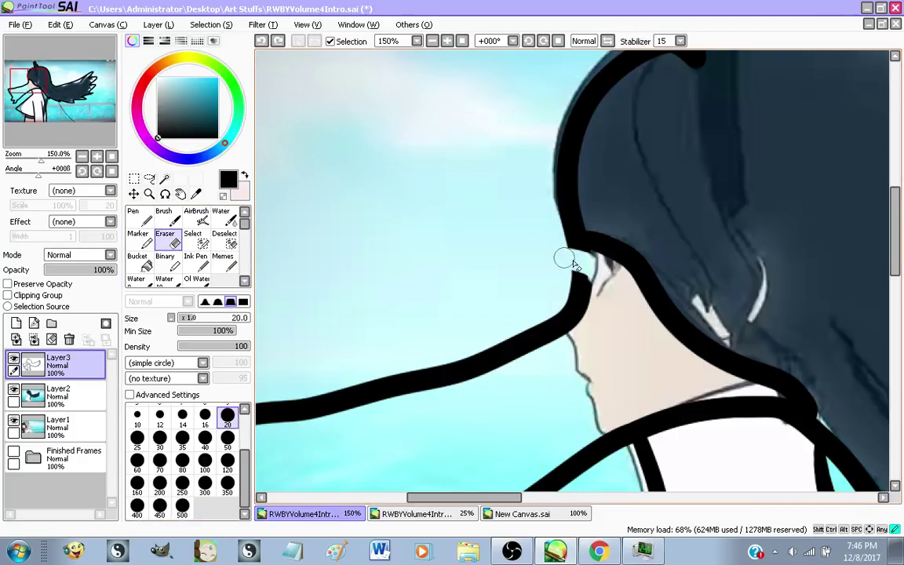
{"action": "mouse_move", "coordinate": [563, 261]}
{"action": "left_mouse_down"}
{"action": "mouse_move", "coordinate": [568, 298]}
{"action": "mouse_move", "coordinate": [598, 306]}
{"action": "mouse_move", "coordinate": [553, 314]}
{"action": "mouse_move", "coordinate": [587, 321]}
{"action": "mouse_move", "coordinate": [524, 317]}
{"action": "left_mouse_up"}
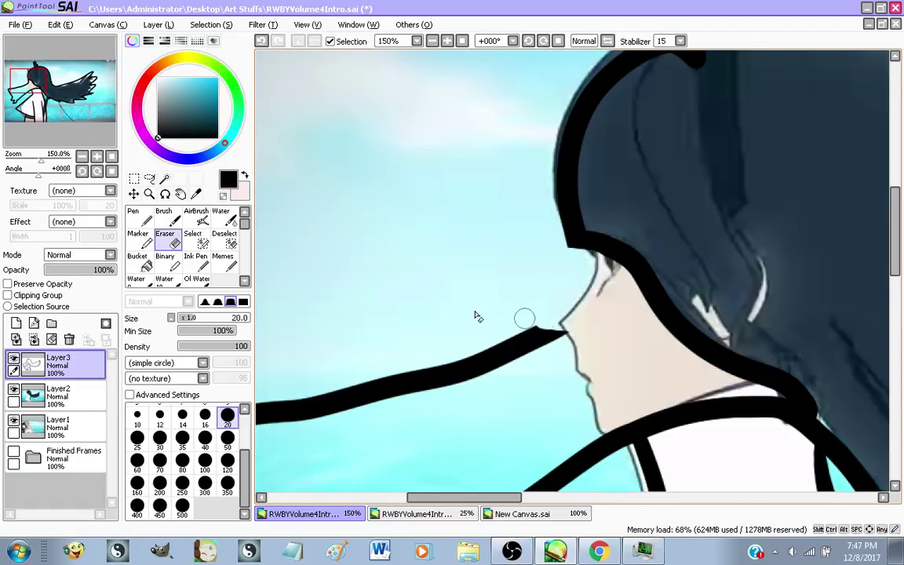
With the Memes brush, draw a bulging oval eye over the face, place its pupil inside the front edge, and dot a nostril on the snout
{"action": "left_click", "coordinate": [224, 262]}
{"action": "mouse_move", "coordinate": [655, 301]}
{"action": "left_mouse_down"}
{"action": "mouse_move", "coordinate": [649, 289]}
{"action": "mouse_move", "coordinate": [545, 308]}
{"action": "mouse_move", "coordinate": [540, 323]}
{"action": "mouse_move", "coordinate": [537, 267]}
{"action": "mouse_move", "coordinate": [578, 246]}
{"action": "mouse_move", "coordinate": [606, 246]}
{"action": "left_mouse_up"}
{"action": "left_click_drag", "start_coordinate": [509, 276], "coordinate": [491, 283]}
{"action": "left_click", "coordinate": [496, 287]}
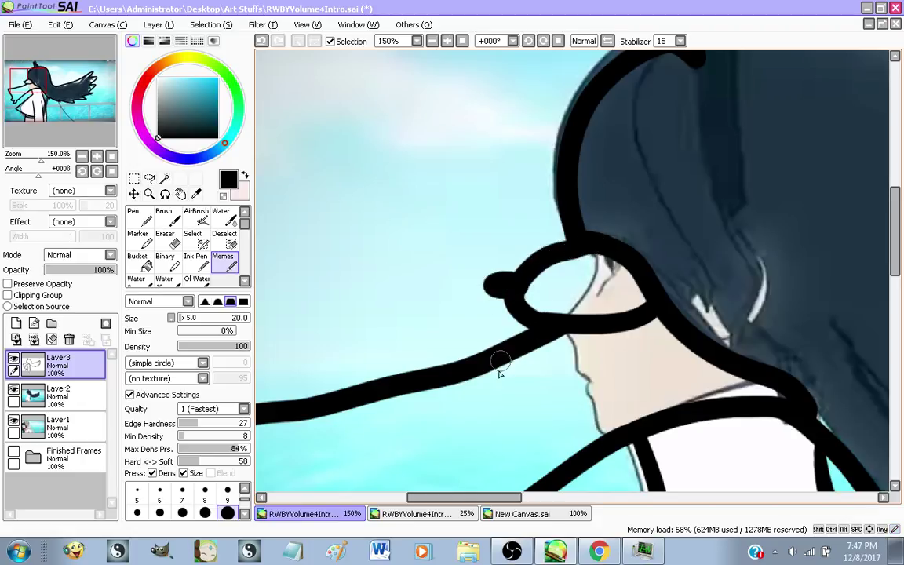
{"action": "scroll", "coordinate": [502, 275], "scroll_direction": "down", "scroll_amount": 4}
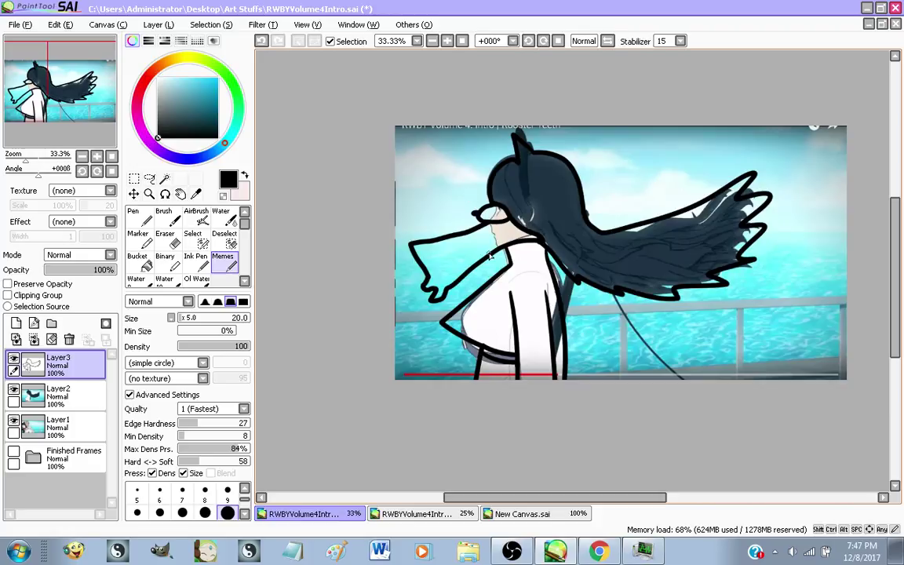
{"action": "scroll", "coordinate": [489, 256], "scroll_direction": "up", "scroll_amount": 2}
{"action": "key", "text": "ctrl+z"}
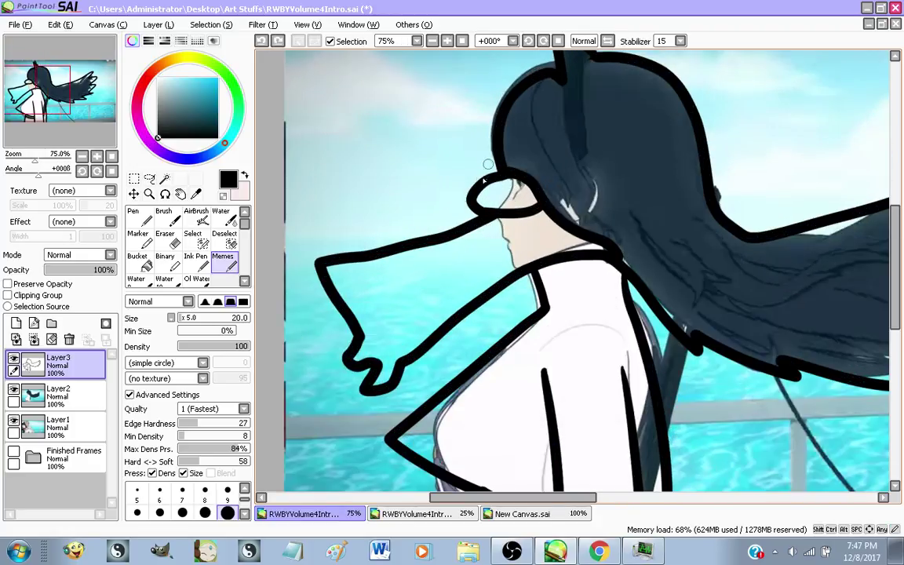
{"action": "left_click_drag", "start_coordinate": [486, 183], "coordinate": [478, 194]}
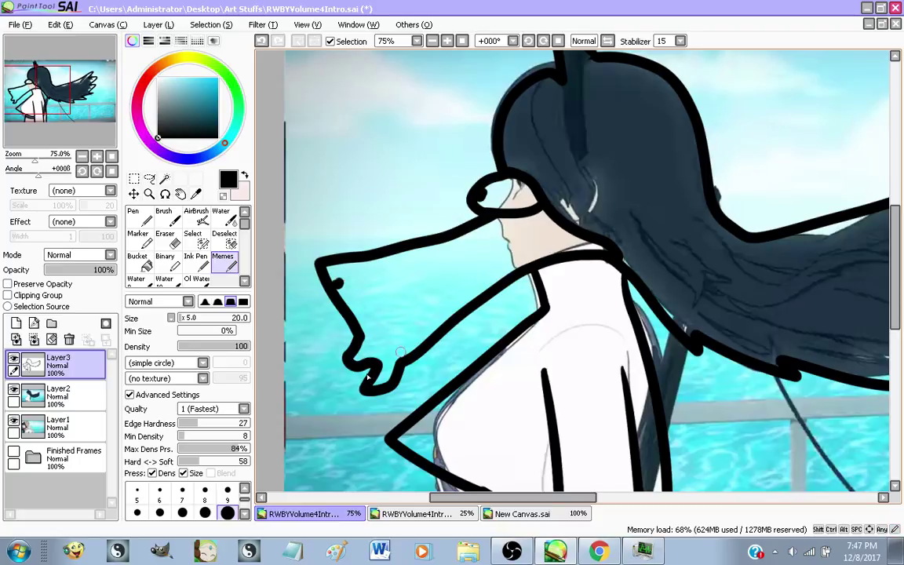
Draw a curved tongue-like shape hanging from the tip of the snout's mouth
{"action": "mouse_move", "coordinate": [354, 370]}
{"action": "left_mouse_down"}
{"action": "mouse_move", "coordinate": [327, 412]}
{"action": "mouse_move", "coordinate": [366, 393]}
{"action": "left_mouse_up"}
{"action": "mouse_move", "coordinate": [357, 369]}
{"action": "left_mouse_down"}
{"action": "mouse_move", "coordinate": [330, 417]}
{"action": "mouse_move", "coordinate": [374, 386]}
{"action": "mouse_move", "coordinate": [356, 438]}
{"action": "mouse_move", "coordinate": [359, 362]}
{"action": "left_mouse_up"}
{"action": "key", "text": "ctrl+z"}
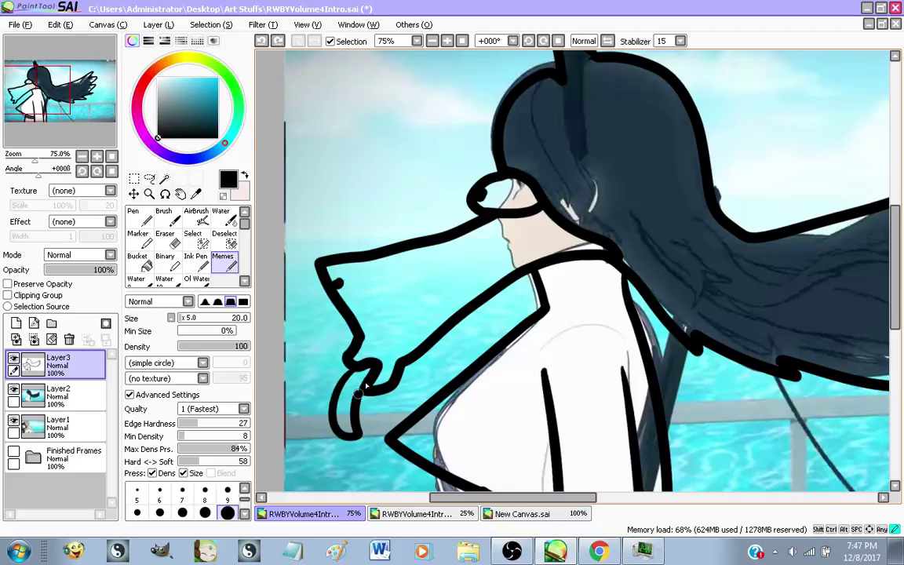
{"action": "scroll", "coordinate": [357, 355], "scroll_direction": "down", "scroll_amount": 2}
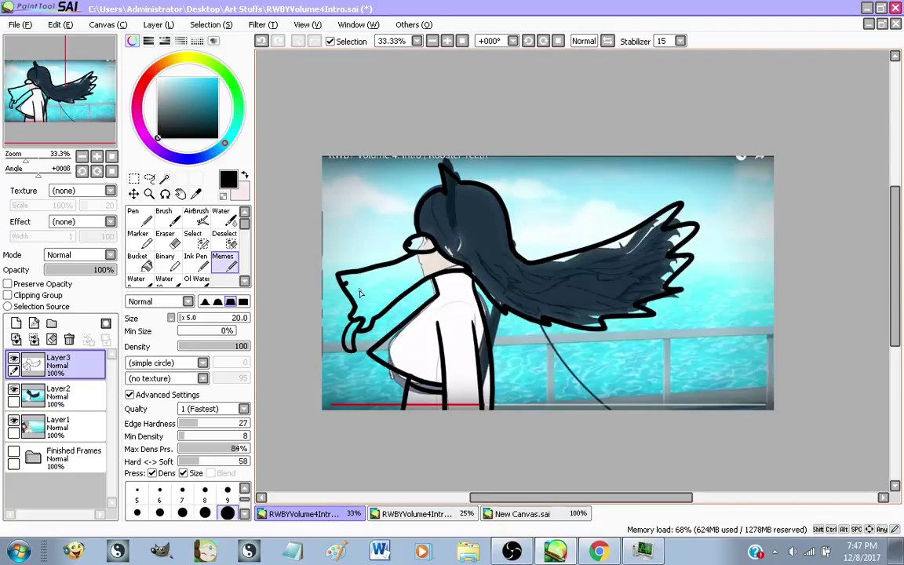
{"action": "scroll", "coordinate": [398, 328], "scroll_direction": "up", "scroll_amount": 1}
{"action": "scroll", "coordinate": [436, 451], "scroll_direction": "down", "scroll_amount": 1}
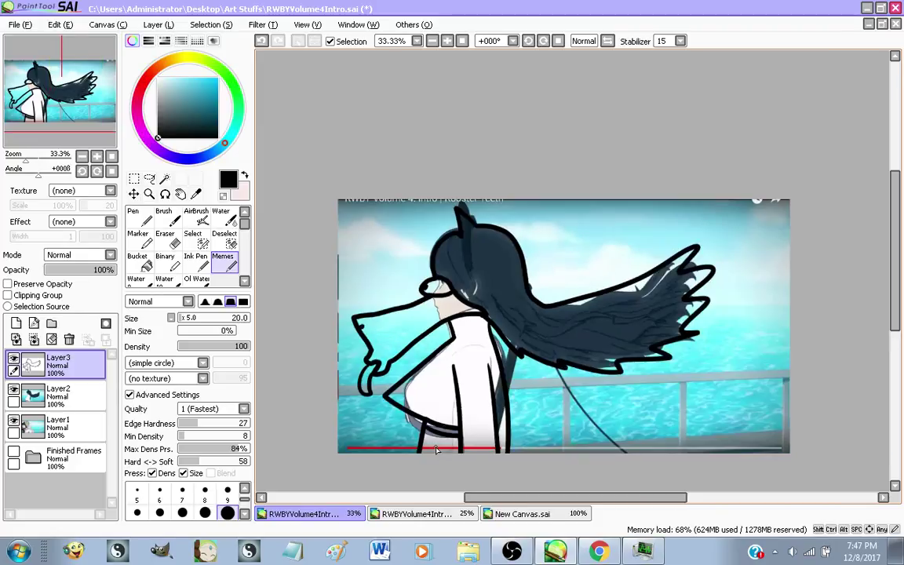
{"action": "scroll", "coordinate": [446, 416], "scroll_direction": "up", "scroll_amount": 1}
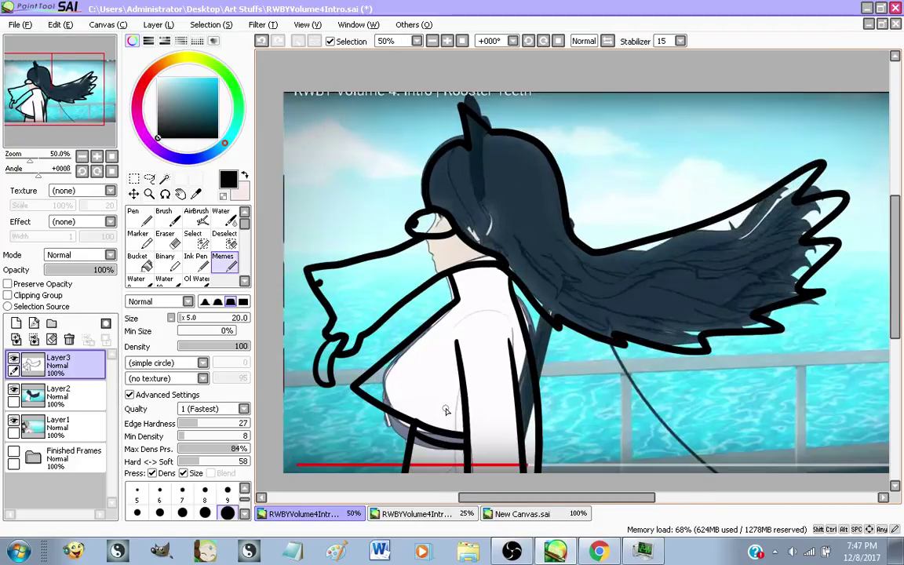
{"action": "scroll", "coordinate": [445, 410], "scroll_direction": "down", "scroll_amount": 1}
{"action": "scroll", "coordinate": [446, 410], "scroll_direction": "up", "scroll_amount": 1}
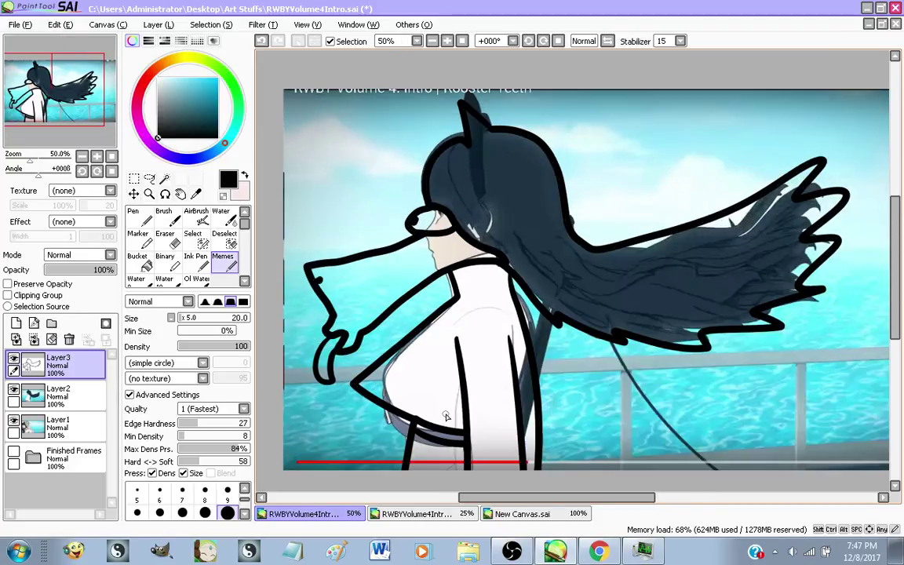
Switch to the YouTube Live Dashboard in Chrome and read through the recent live chat messages
{"action": "left_click", "coordinate": [613, 550]}
{"action": "left_click", "coordinate": [329, 11]}
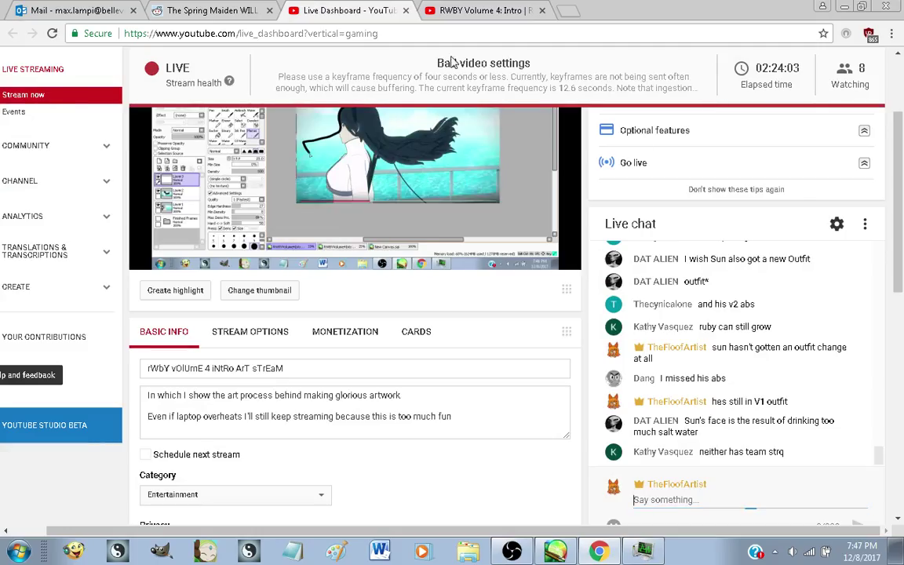
{"action": "left_click", "coordinate": [665, 417]}
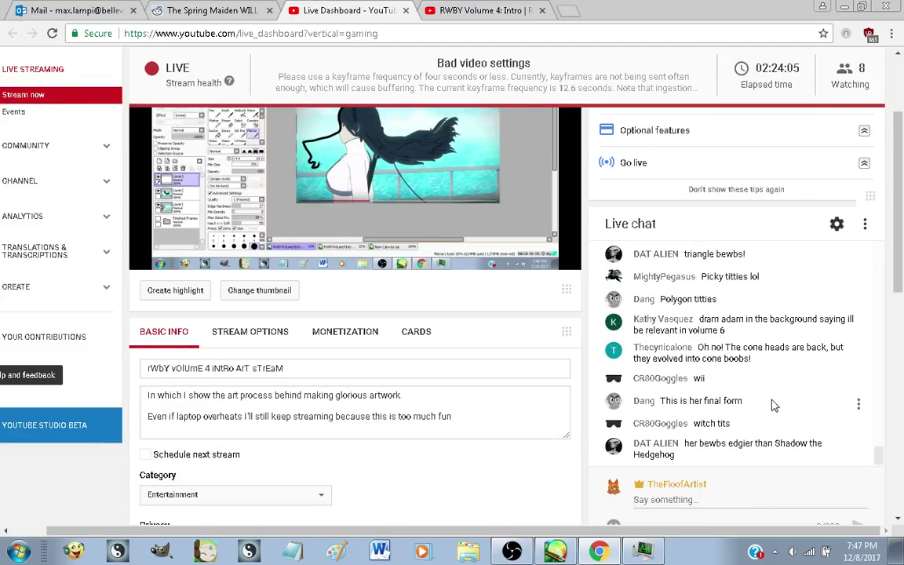
{"action": "scroll", "coordinate": [772, 404], "scroll_direction": "up", "scroll_amount": 1}
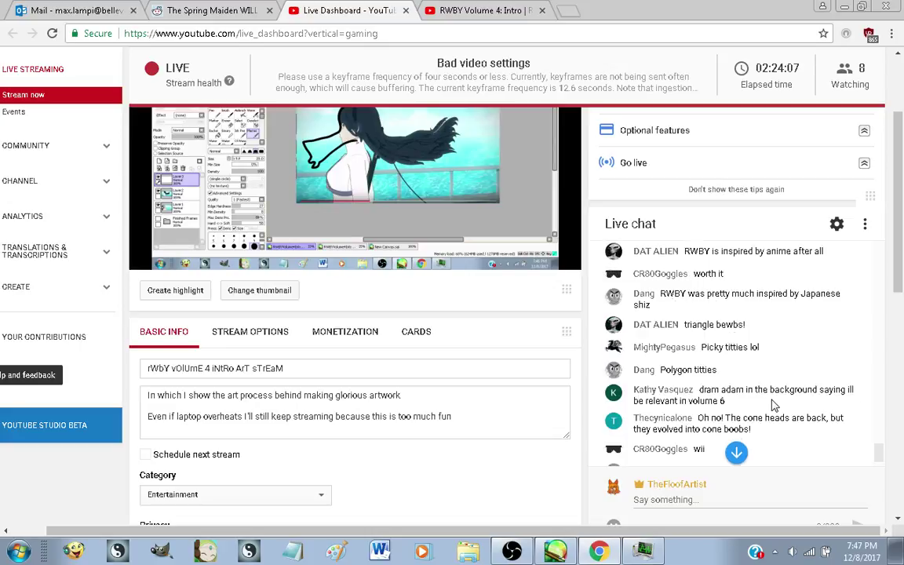
{"action": "scroll", "coordinate": [772, 405], "scroll_direction": "up", "scroll_amount": 1}
{"action": "scroll", "coordinate": [772, 404], "scroll_direction": "up", "scroll_amount": 1}
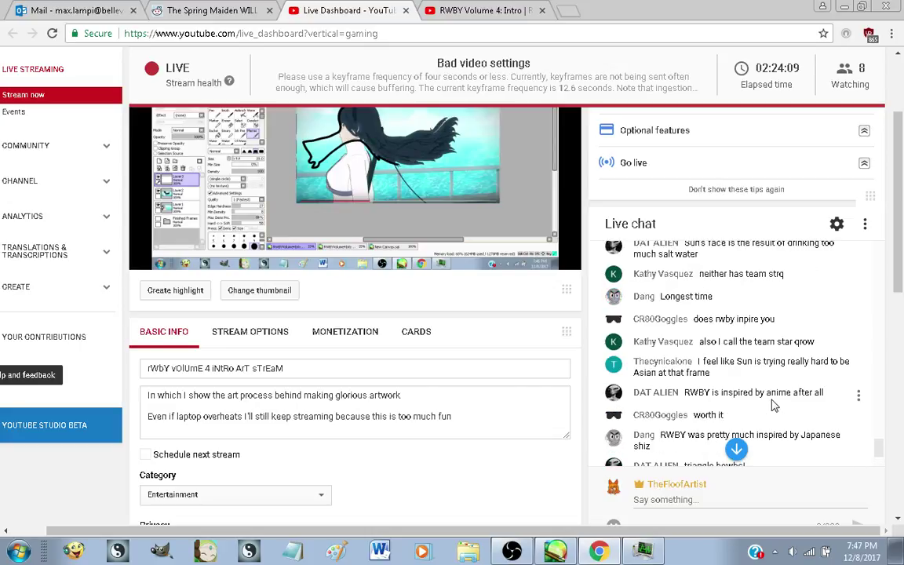
{"action": "scroll", "coordinate": [772, 405], "scroll_direction": "up", "scroll_amount": 1}
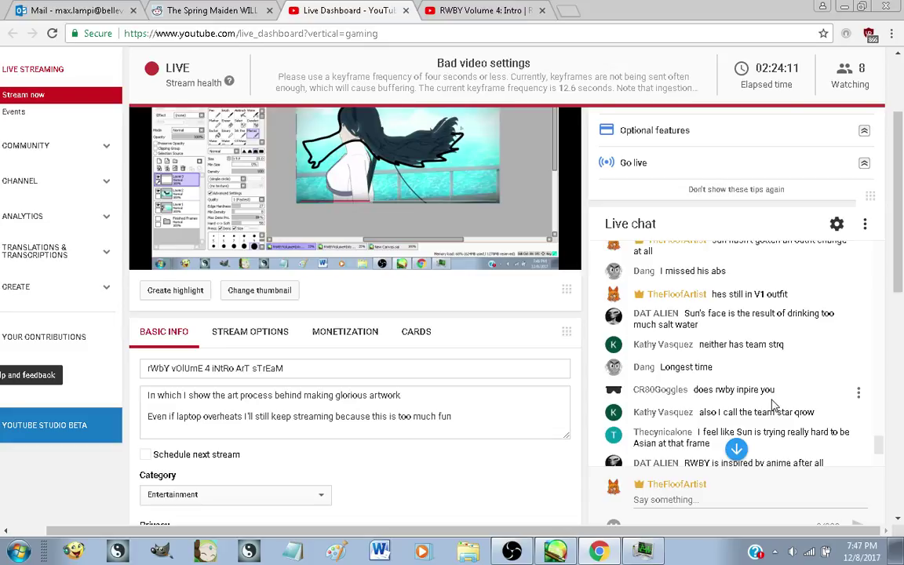
{"action": "scroll", "coordinate": [772, 404], "scroll_direction": "down", "scroll_amount": 3}
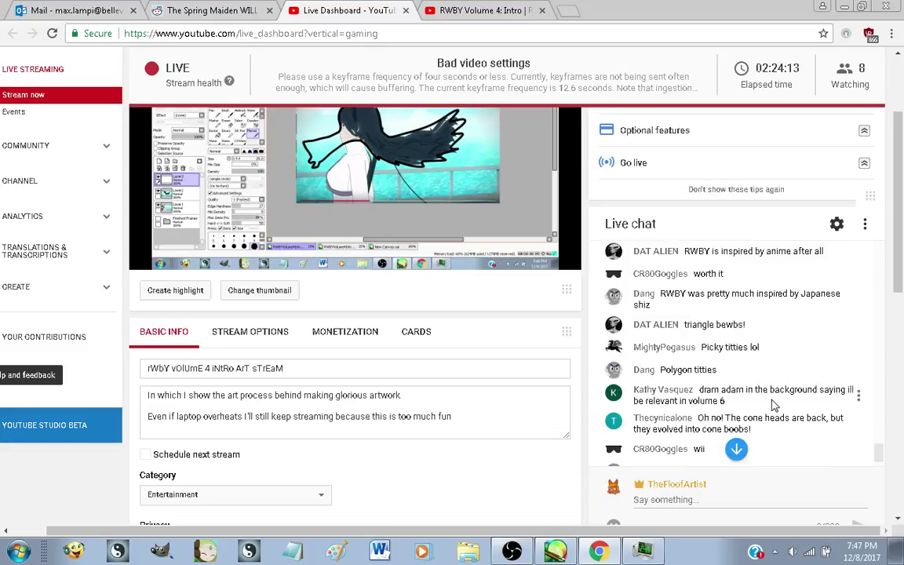
{"action": "scroll", "coordinate": [772, 404], "scroll_direction": "down", "scroll_amount": 2}
{"action": "scroll", "coordinate": [775, 405], "scroll_direction": "down", "scroll_amount": 1}
{"action": "scroll", "coordinate": [612, 440], "scroll_direction": "up", "scroll_amount": 1}
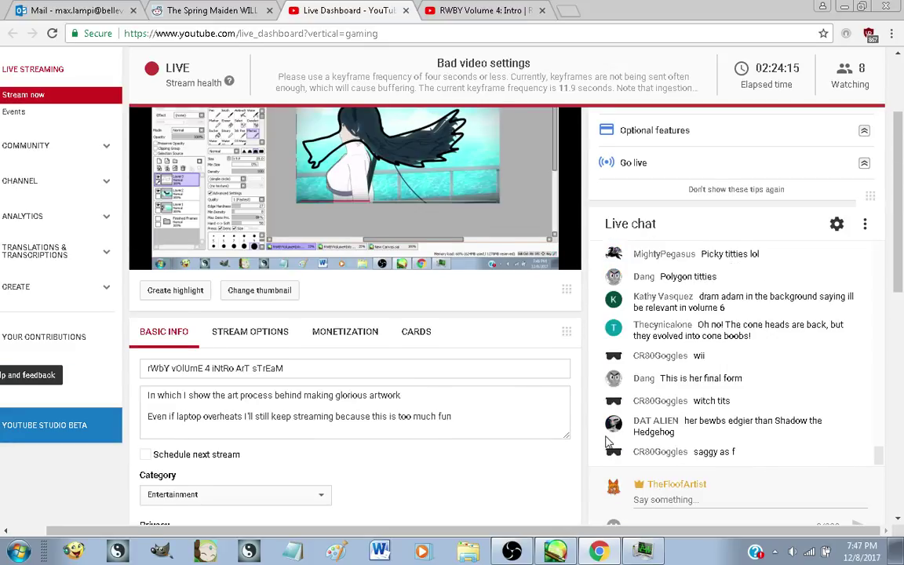
{"action": "scroll", "coordinate": [605, 441], "scroll_direction": "up", "scroll_amount": 1}
{"action": "scroll", "coordinate": [582, 456], "scroll_direction": "up", "scroll_amount": 1}
{"action": "scroll", "coordinate": [583, 454], "scroll_direction": "down", "scroll_amount": 1}
{"action": "scroll", "coordinate": [616, 463], "scroll_direction": "down", "scroll_amount": 2}
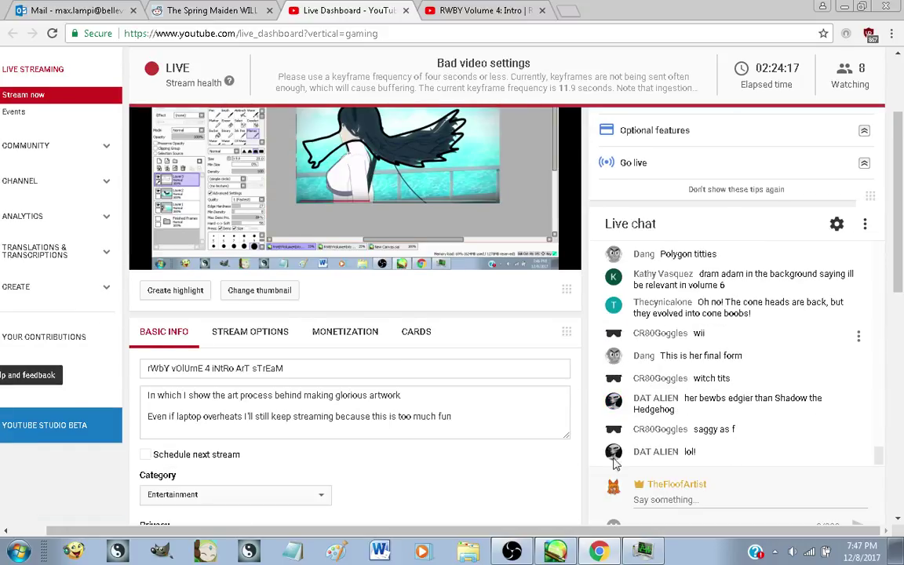
{"action": "scroll", "coordinate": [670, 398], "scroll_direction": "down", "scroll_amount": 1}
{"action": "scroll", "coordinate": [568, 474], "scroll_direction": "up", "scroll_amount": 1}
{"action": "scroll", "coordinate": [567, 475], "scroll_direction": "up", "scroll_amount": 1}
{"action": "scroll", "coordinate": [549, 486], "scroll_direction": "down", "scroll_amount": 1}
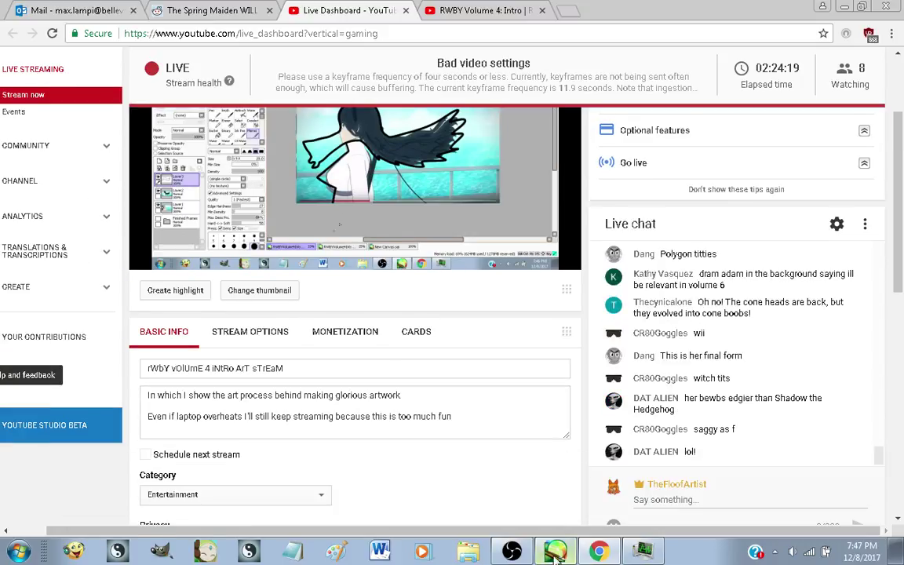
Switch back to PaintTool SAI and hide the reference layers Layer2 and Layer1
{"action": "key", "text": "alt+Tab"}
{"action": "scroll", "coordinate": [508, 386], "scroll_direction": "up", "scroll_amount": 1}
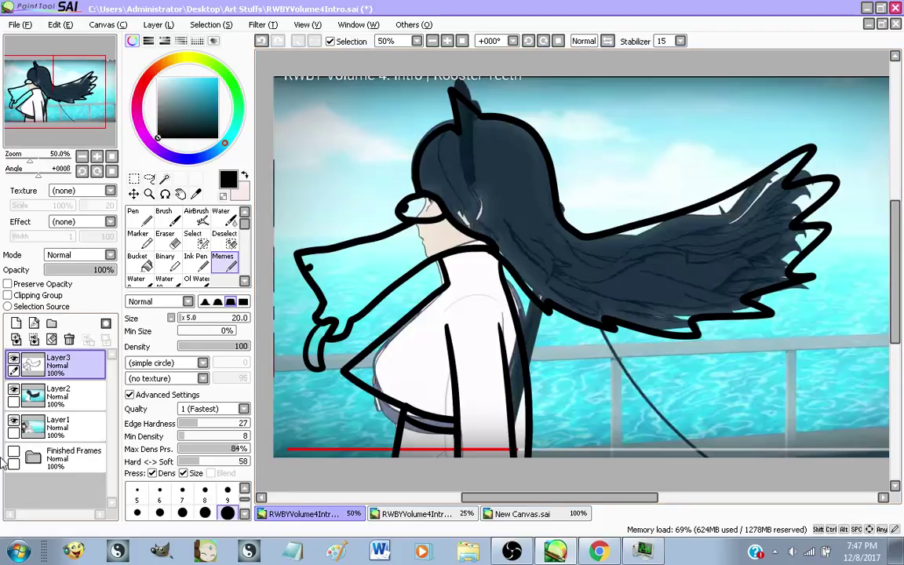
{"action": "left_click", "coordinate": [13, 390]}
{"action": "left_click", "coordinate": [13, 421]}
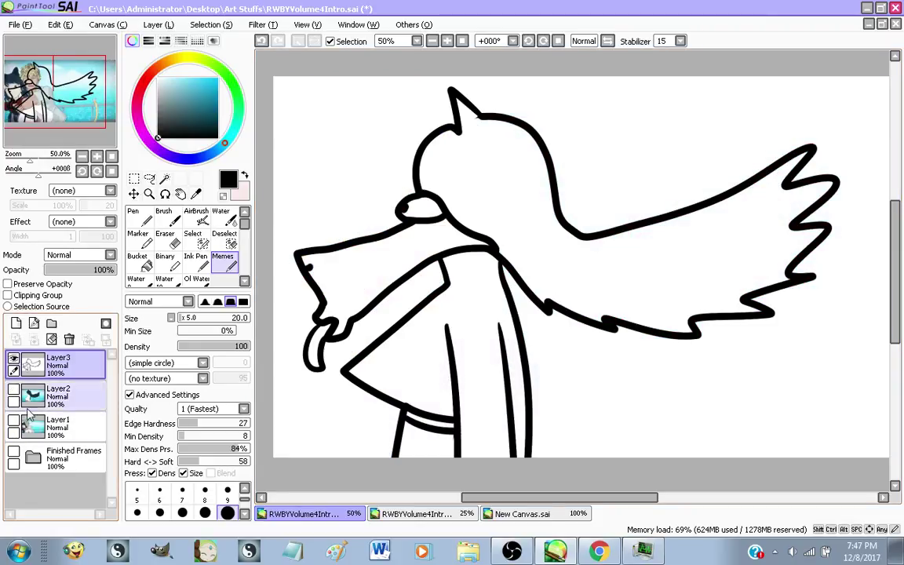
Choose the Bucket tool, show the Layer2 reference, and sample the shirt's white and the hair's dark blue as the two working colors
{"action": "left_click", "coordinate": [137, 261]}
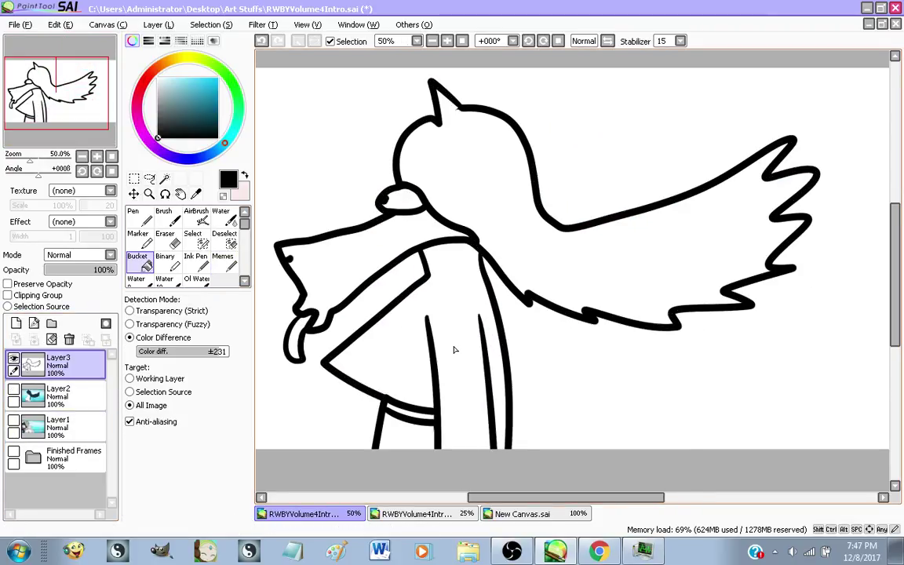
{"action": "scroll", "coordinate": [453, 350], "scroll_direction": "down", "scroll_amount": 1}
{"action": "scroll", "coordinate": [454, 350], "scroll_direction": "up", "scroll_amount": 1}
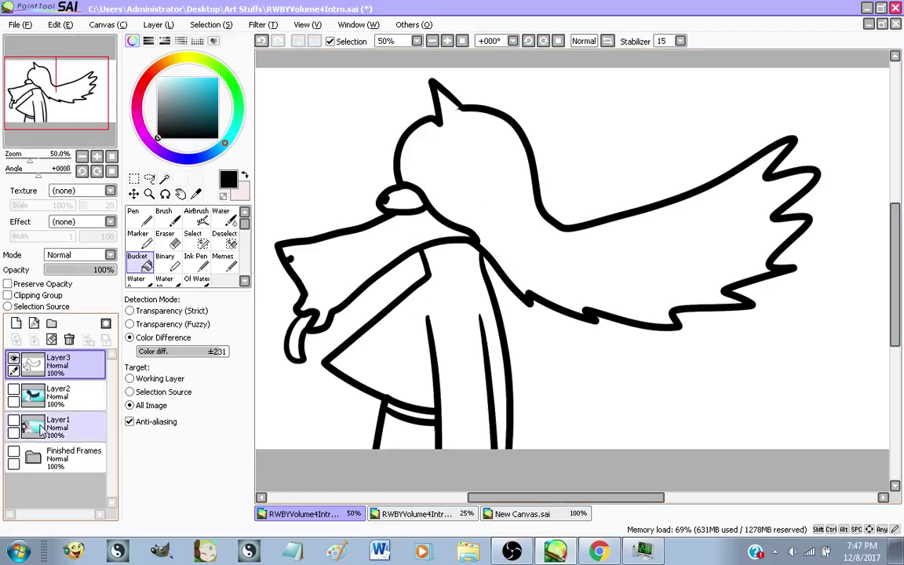
{"action": "left_click", "coordinate": [14, 390]}
{"action": "left_click", "coordinate": [394, 366], "text": "alt"}
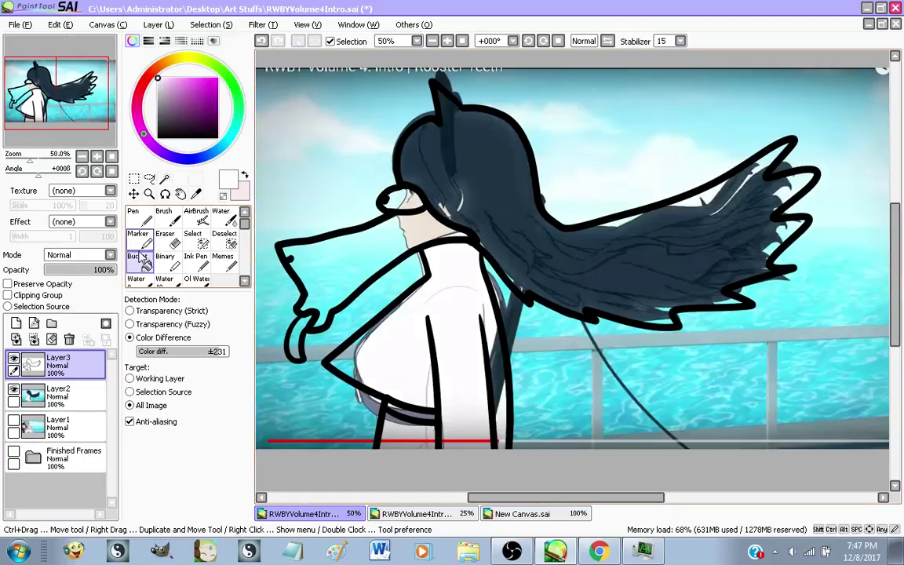
{"action": "left_click", "coordinate": [247, 175]}
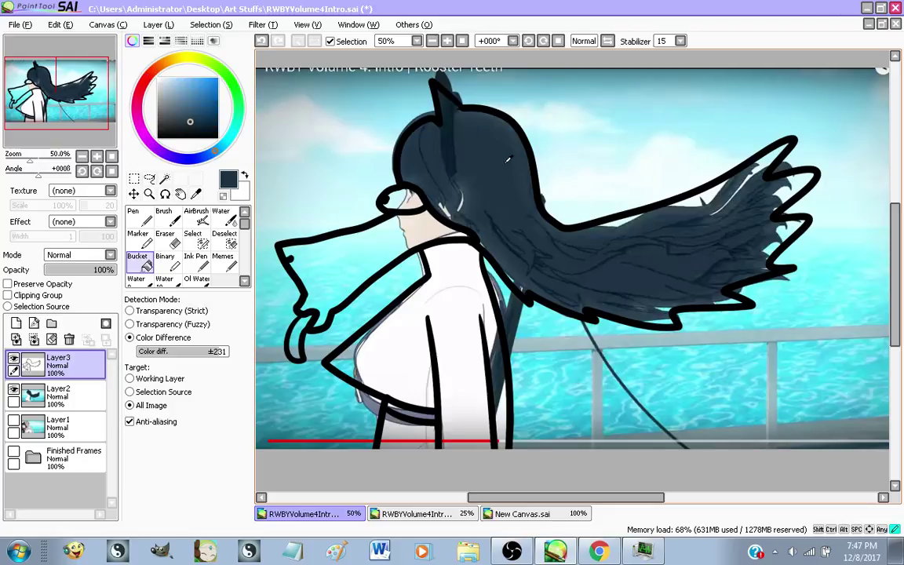
On a new layer beneath the line art, with Layer2 hidden, fill the hair dark blue and the shirt and sleeve white
{"action": "left_click", "coordinate": [16, 323]}
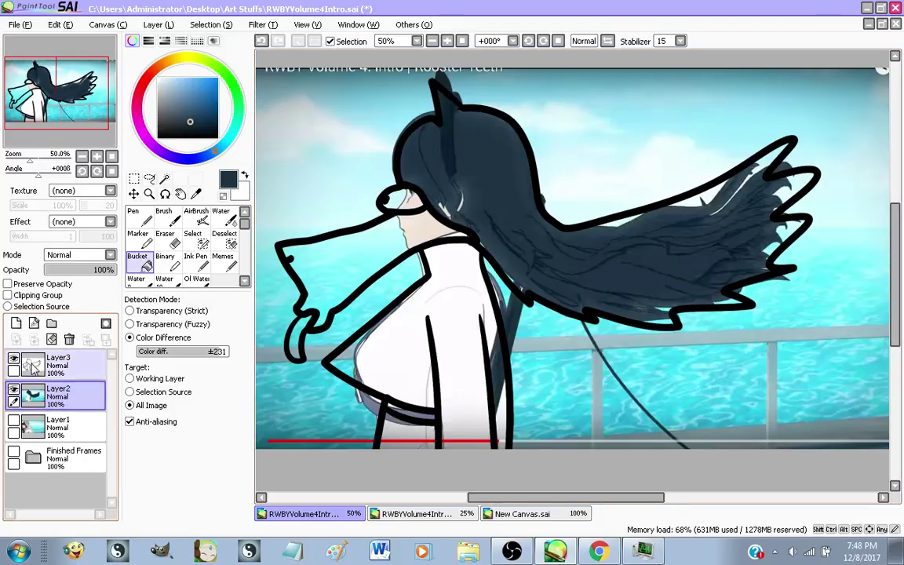
{"action": "left_click", "coordinate": [13, 422]}
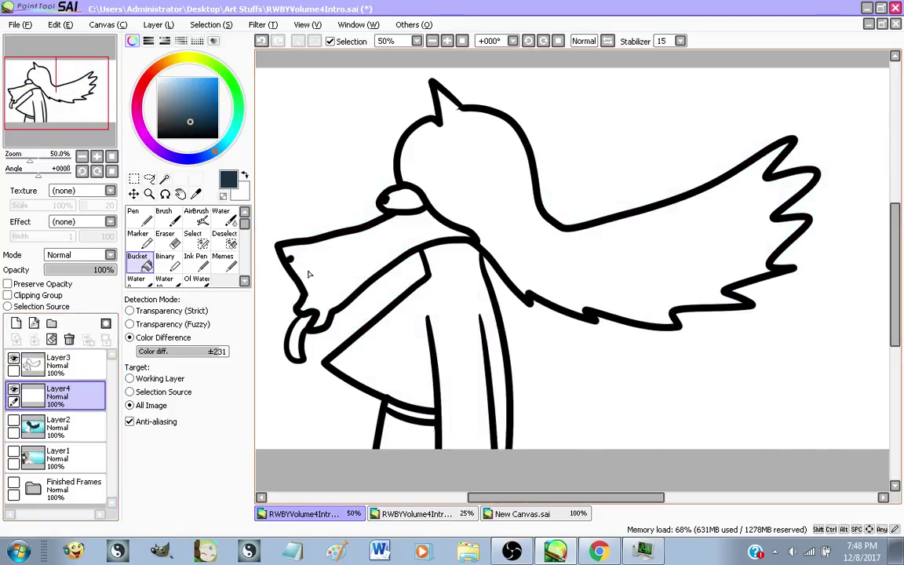
{"action": "left_click", "coordinate": [470, 182]}
{"action": "left_click", "coordinate": [244, 178]}
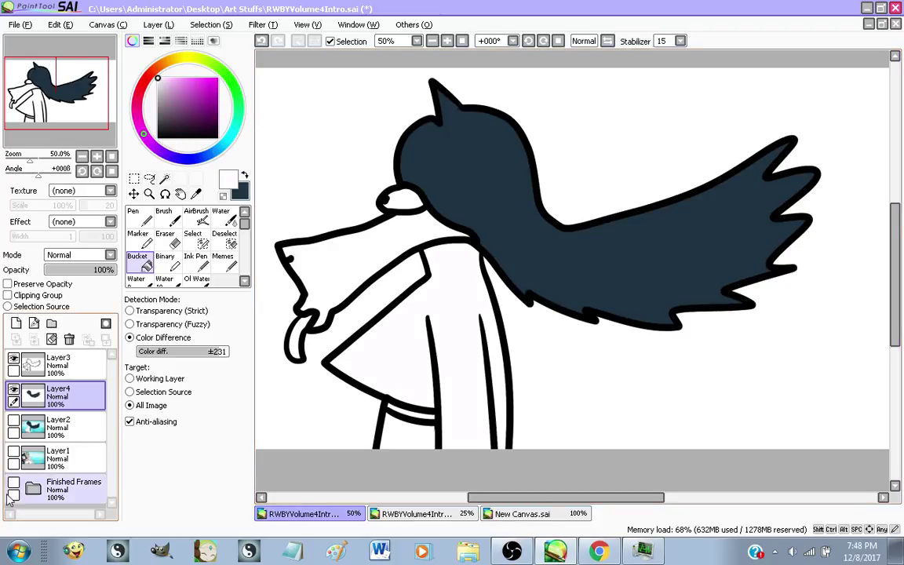
Show the Layer2 reference to sample the character's pale skin tone, hide it, and fill the long snout and the leg
{"action": "left_click", "coordinate": [14, 422]}
{"action": "left_click", "coordinate": [13, 421]}
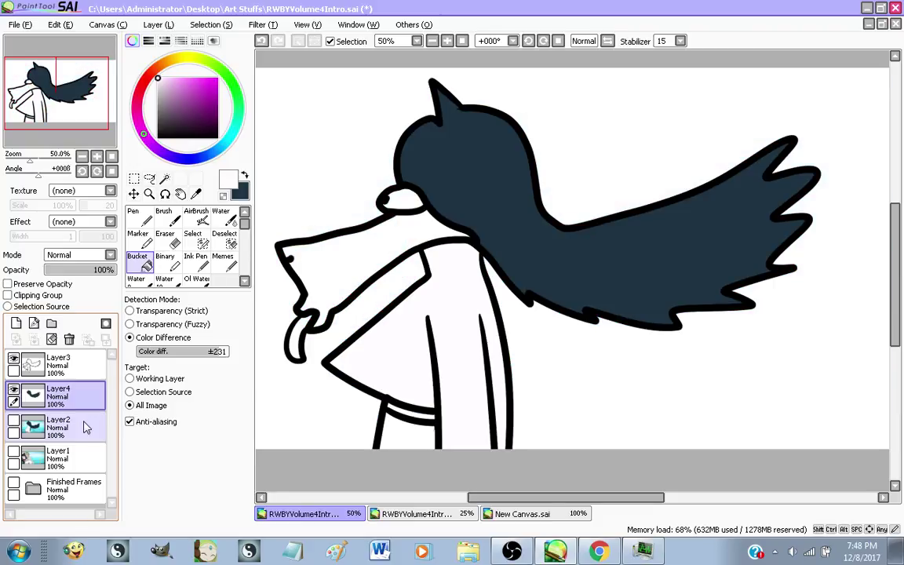
{"action": "left_click", "coordinate": [13, 421]}
{"action": "scroll", "coordinate": [397, 445], "scroll_direction": "up", "scroll_amount": 4}
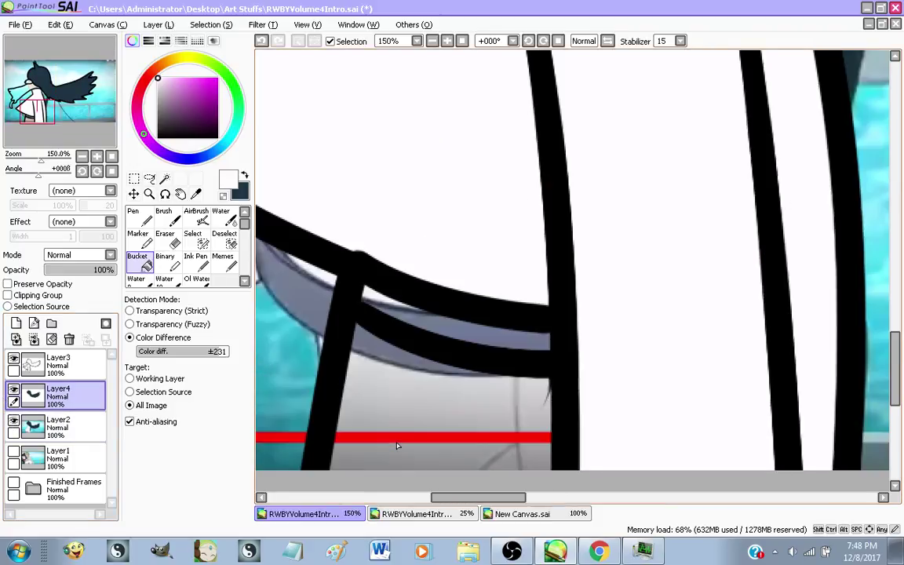
{"action": "scroll", "coordinate": [405, 404], "scroll_direction": "down", "scroll_amount": 4}
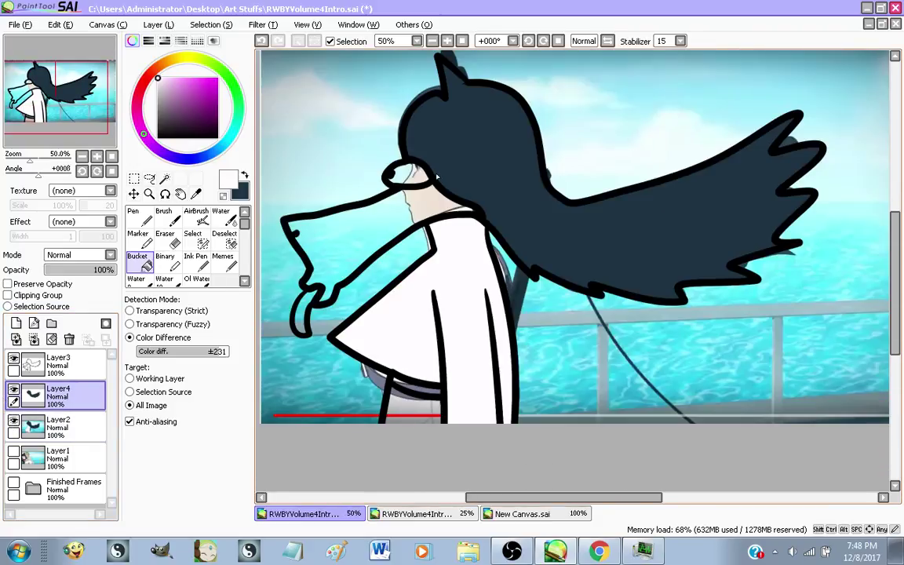
{"action": "scroll", "coordinate": [436, 178], "scroll_direction": "up", "scroll_amount": 4}
{"action": "left_click", "coordinate": [369, 250], "text": "alt"}
{"action": "scroll", "coordinate": [368, 250], "scroll_direction": "down", "scroll_amount": 4}
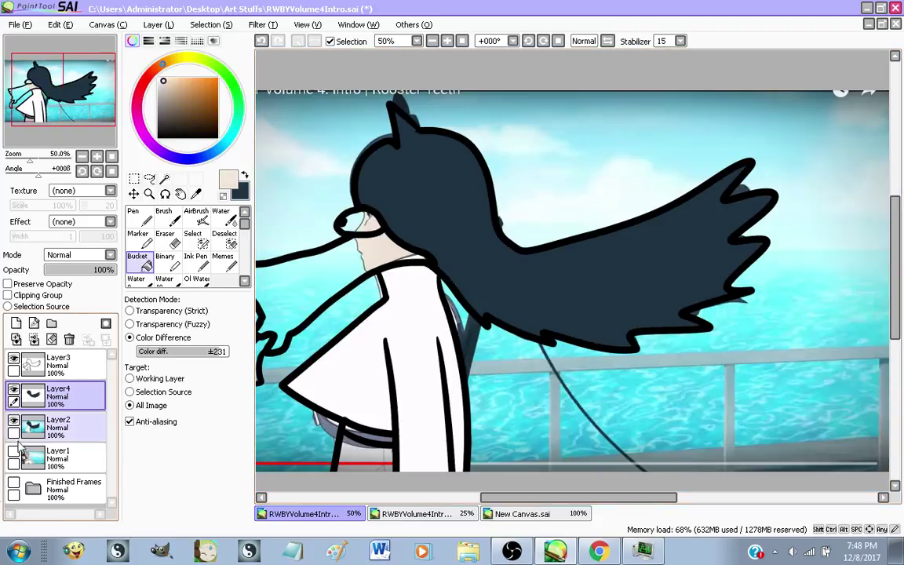
{"action": "left_click", "coordinate": [13, 425]}
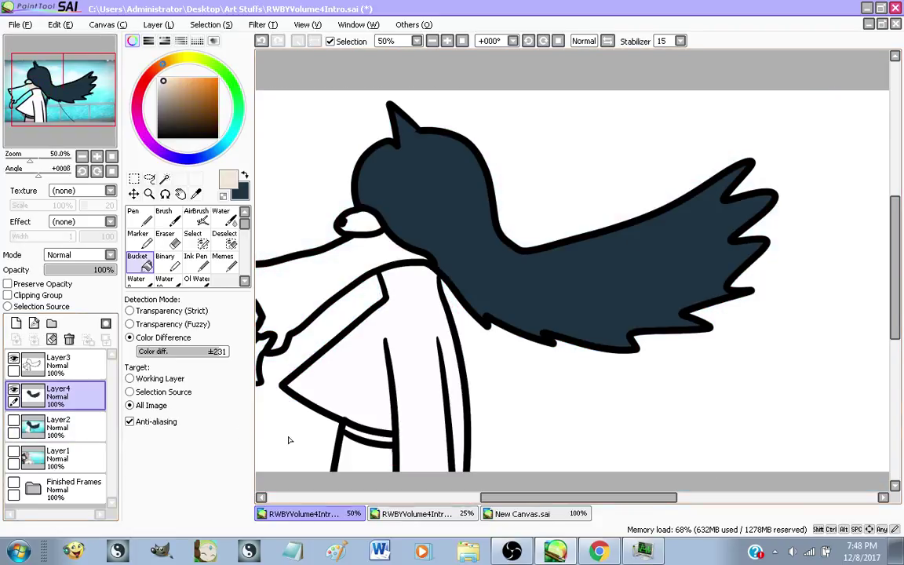
{"action": "left_click", "coordinate": [359, 292]}
Try filling the tongue with purple, and undo the fill
{"action": "scroll", "coordinate": [419, 299], "scroll_direction": "up", "scroll_amount": 1}
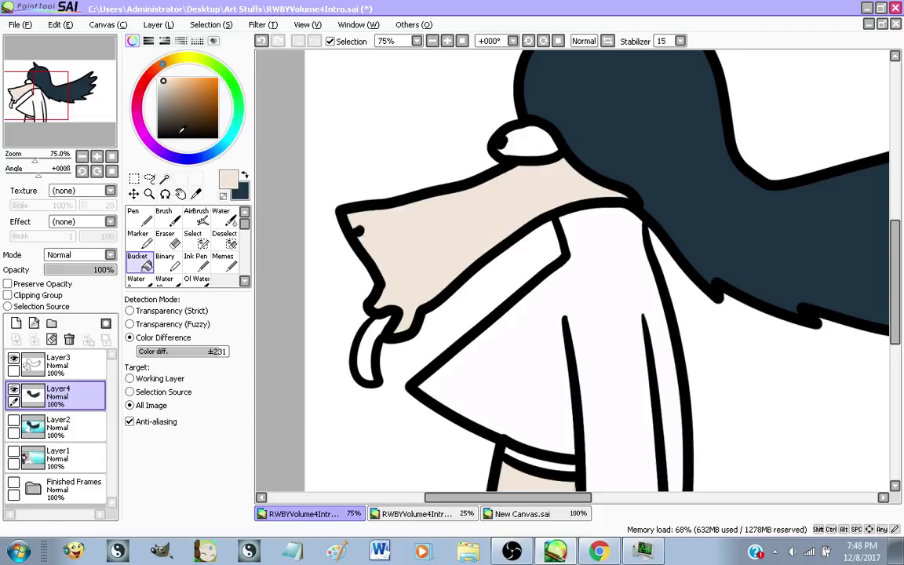
{"action": "left_click", "coordinate": [143, 76]}
{"action": "left_click", "coordinate": [190, 105]}
{"action": "left_click", "coordinate": [142, 132]}
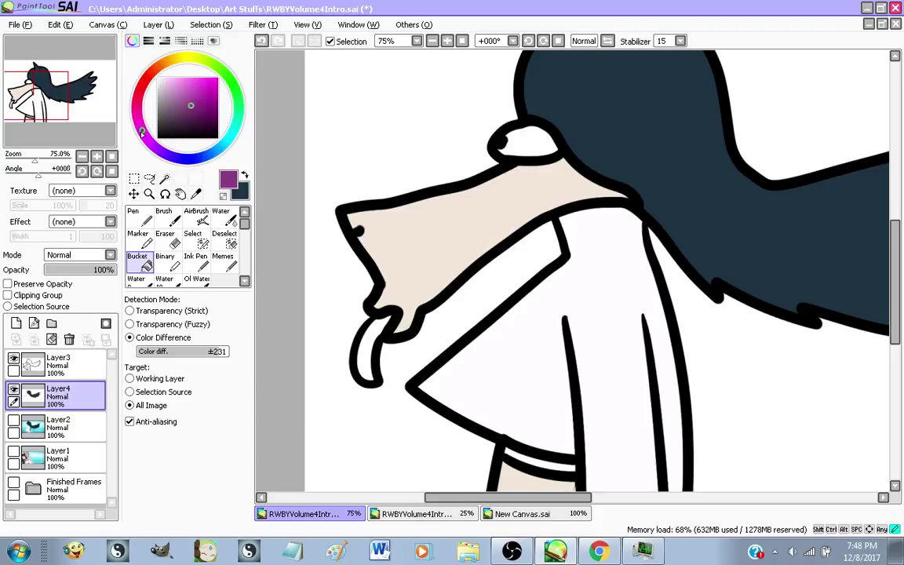
{"action": "left_click", "coordinate": [365, 357]}
{"action": "scroll", "coordinate": [423, 431], "scroll_direction": "down", "scroll_amount": 2}
{"action": "scroll", "coordinate": [423, 431], "scroll_direction": "up", "scroll_amount": 1}
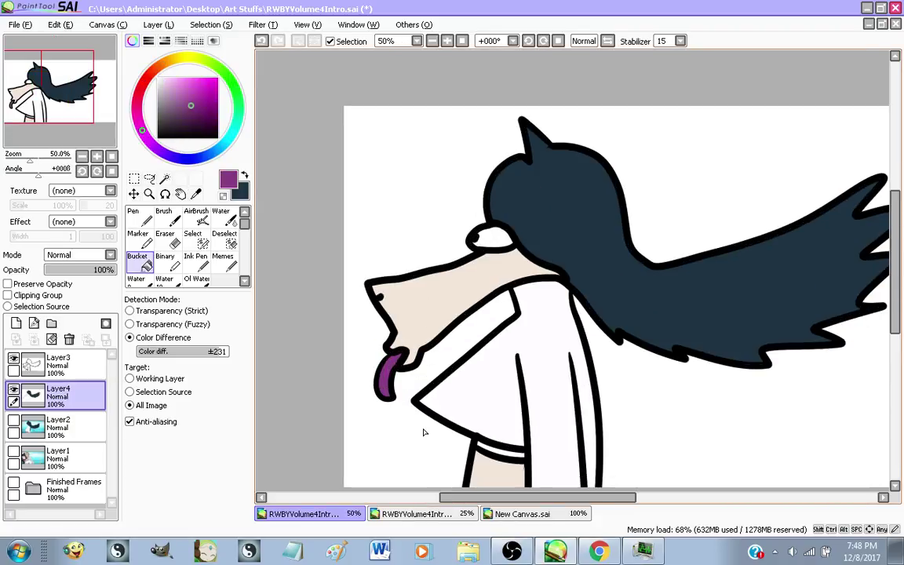
{"action": "key", "text": "ctrl+z"}
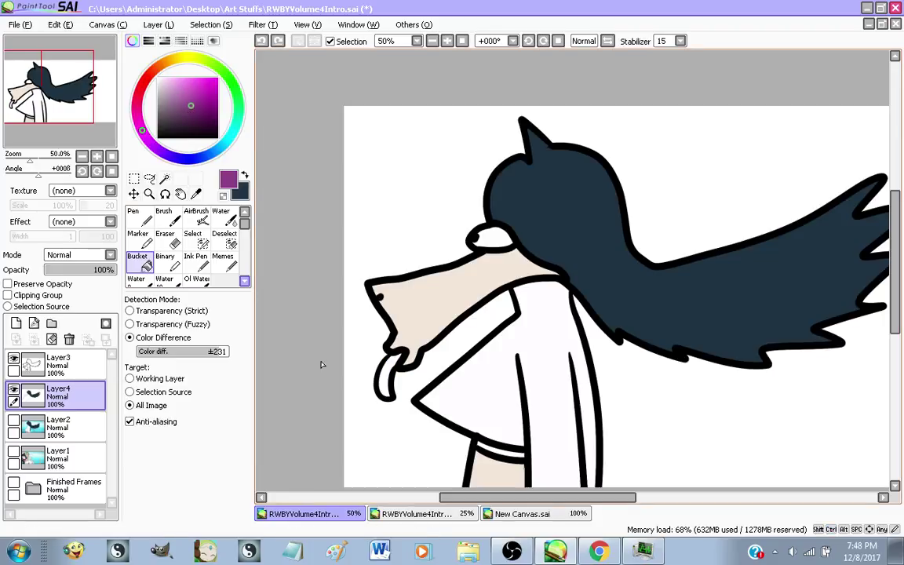
Mix a dusty pink and fill the tongue with it
{"action": "left_click", "coordinate": [140, 92]}
{"action": "left_click_drag", "start_coordinate": [189, 96], "coordinate": [181, 103]}
{"action": "scroll", "coordinate": [405, 330], "scroll_direction": "down", "scroll_amount": 2}
{"action": "scroll", "coordinate": [335, 250], "scroll_direction": "down", "scroll_amount": 1}
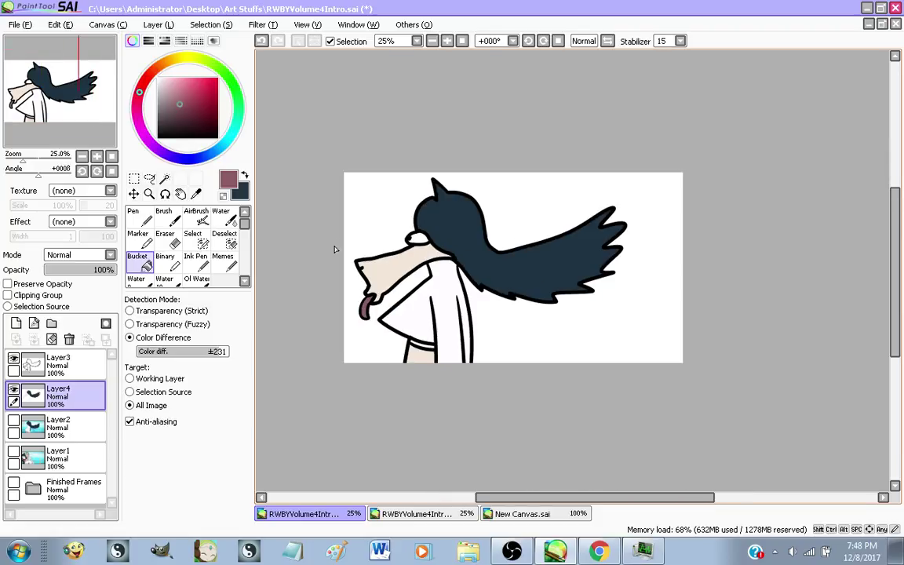
{"action": "scroll", "coordinate": [335, 250], "scroll_direction": "up", "scroll_amount": 1}
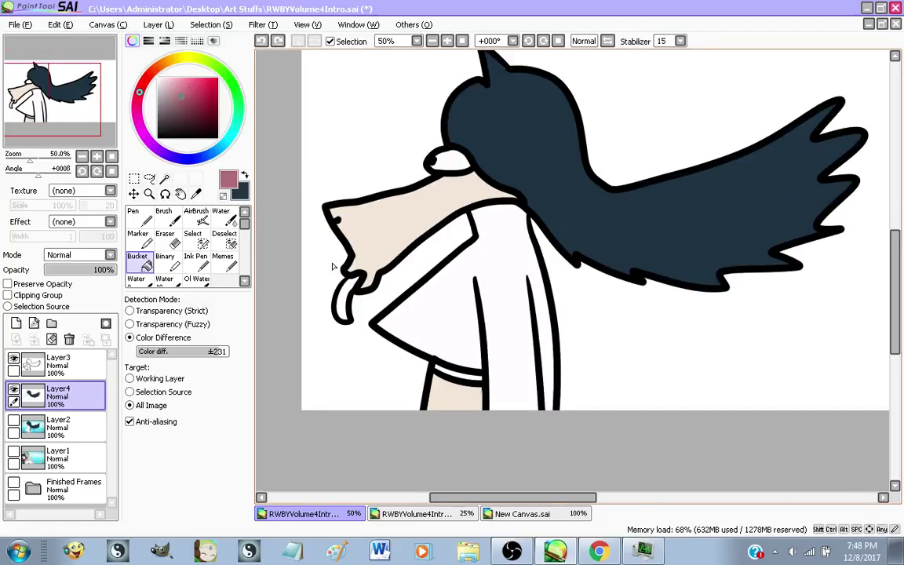
{"action": "scroll", "coordinate": [335, 264], "scroll_direction": "up", "scroll_amount": 2}
{"action": "left_click", "coordinate": [357, 350]}
{"action": "scroll", "coordinate": [324, 221], "scroll_direction": "down", "scroll_amount": 2}
{"action": "scroll", "coordinate": [393, 276], "scroll_direction": "down", "scroll_amount": 1}
{"action": "scroll", "coordinate": [393, 280], "scroll_direction": "up", "scroll_amount": 1}
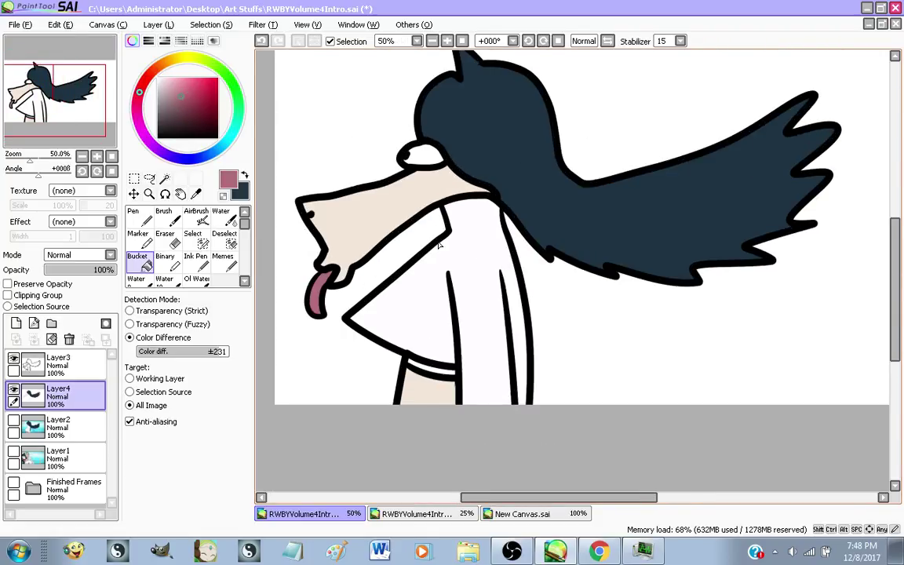
Sample the grey-blue of the shorts from the Layer2 reference, hide it, and fill the narrow band beneath the shirt hem
{"action": "left_click", "coordinate": [13, 453]}
{"action": "left_click", "coordinate": [14, 453]}
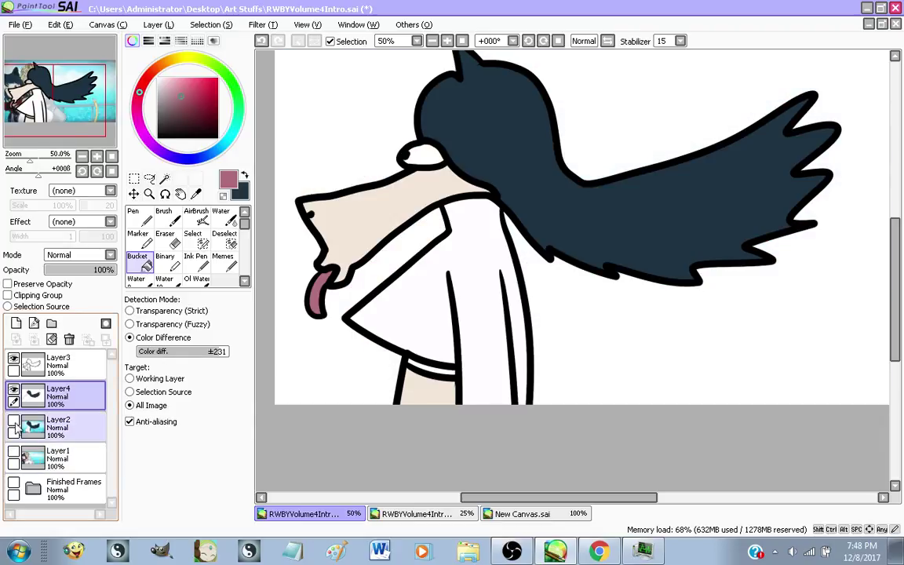
{"action": "left_click", "coordinate": [13, 453]}
{"action": "scroll", "coordinate": [445, 357], "scroll_direction": "up", "scroll_amount": 4}
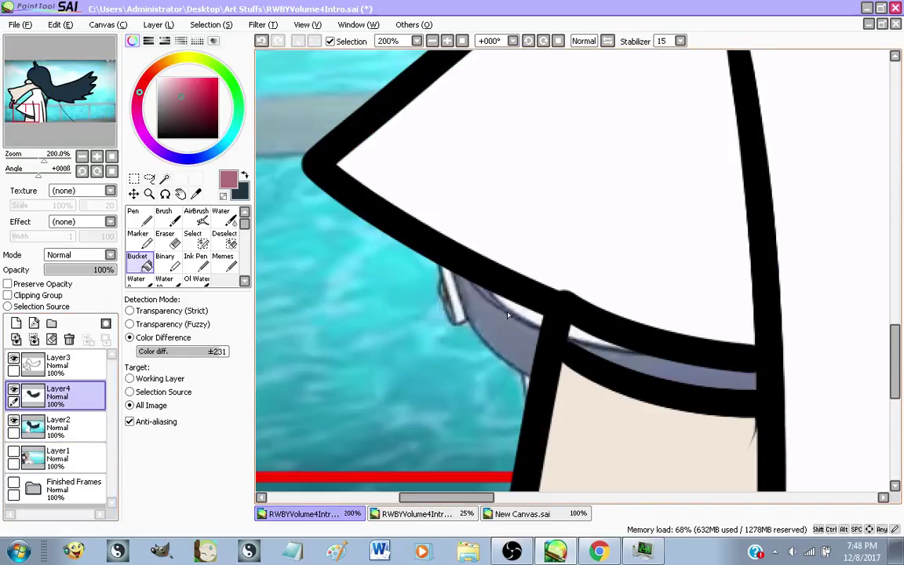
{"action": "left_click", "coordinate": [456, 279], "text": "alt"}
{"action": "scroll", "coordinate": [338, 325], "scroll_direction": "down", "scroll_amount": 2}
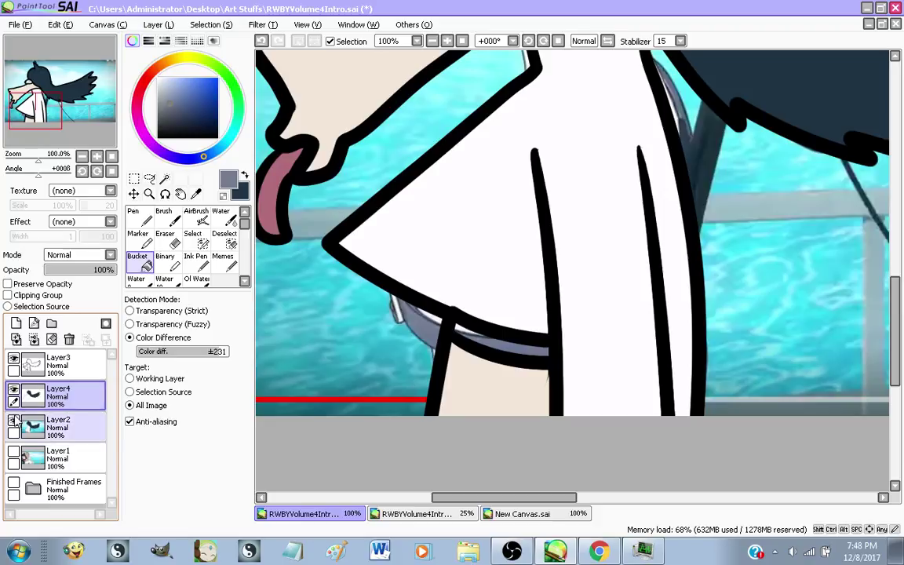
{"action": "left_click", "coordinate": [14, 421]}
{"action": "left_click", "coordinate": [479, 345]}
{"action": "scroll", "coordinate": [440, 377], "scroll_direction": "down", "scroll_amount": 2}
{"action": "scroll", "coordinate": [466, 388], "scroll_direction": "down", "scroll_amount": 1}
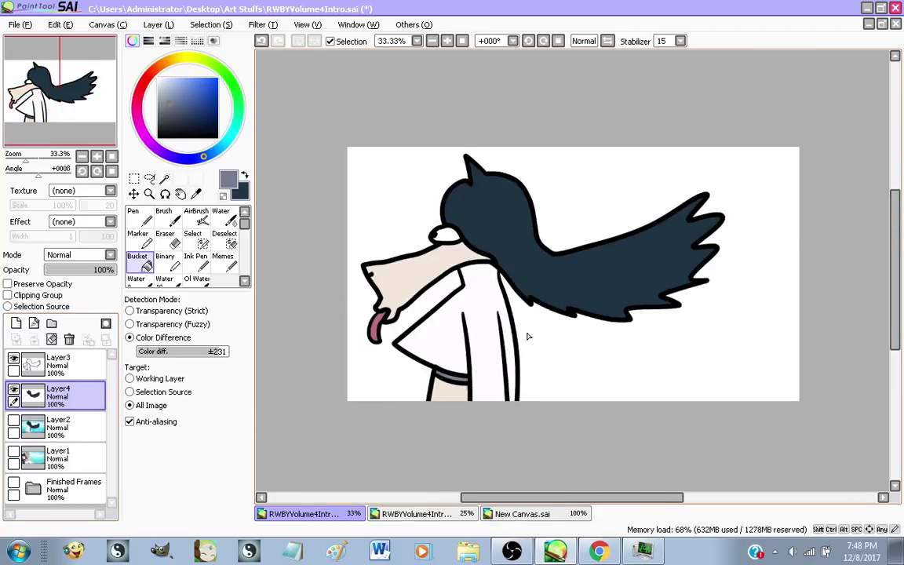
Merge the Layer3 line art down into the Layer4 colors and rename the merged layer as Bluk
{"action": "scroll", "coordinate": [528, 335], "scroll_direction": "up", "scroll_amount": 1}
{"action": "left_click", "coordinate": [62, 370]}
{"action": "left_click", "coordinate": [34, 340]}
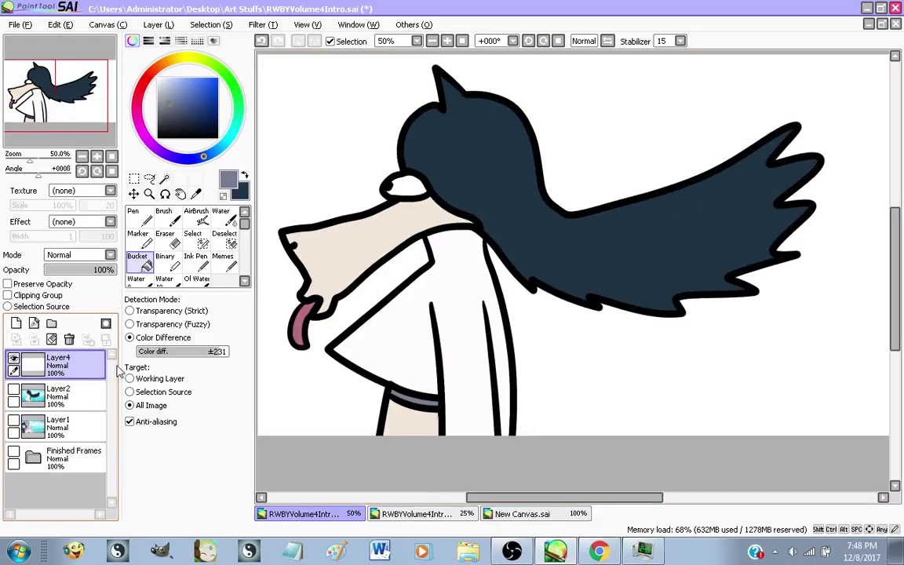
{"action": "double_click", "coordinate": [79, 375]}
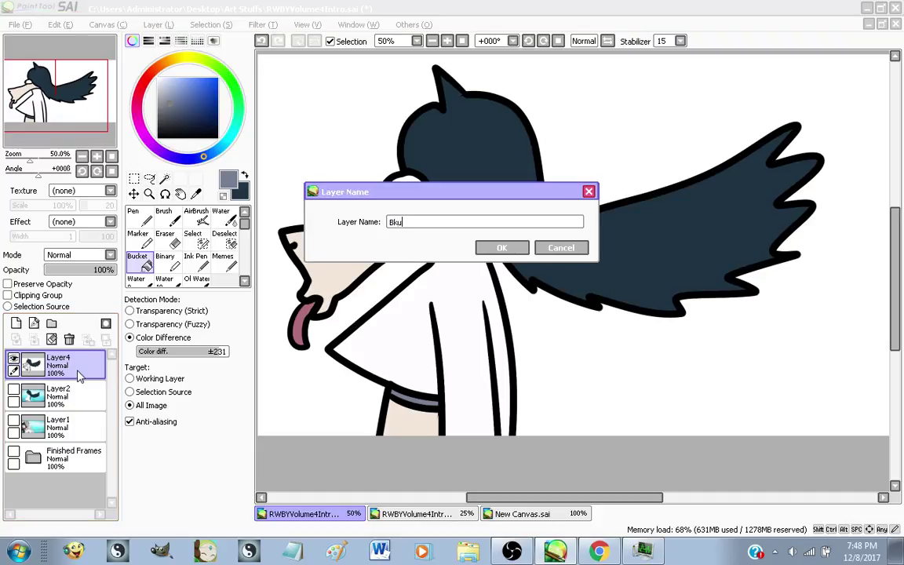
{"action": "key", "text": "Return"}
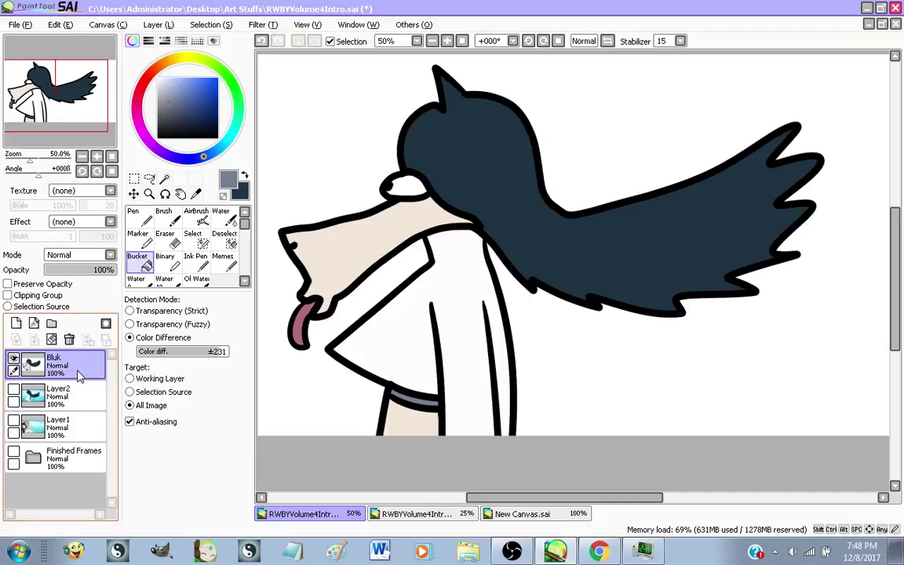
Add a new layer between Bluk and Layer2 and set the working color to white
{"action": "left_click", "coordinate": [14, 389]}
{"action": "left_click", "coordinate": [14, 390]}
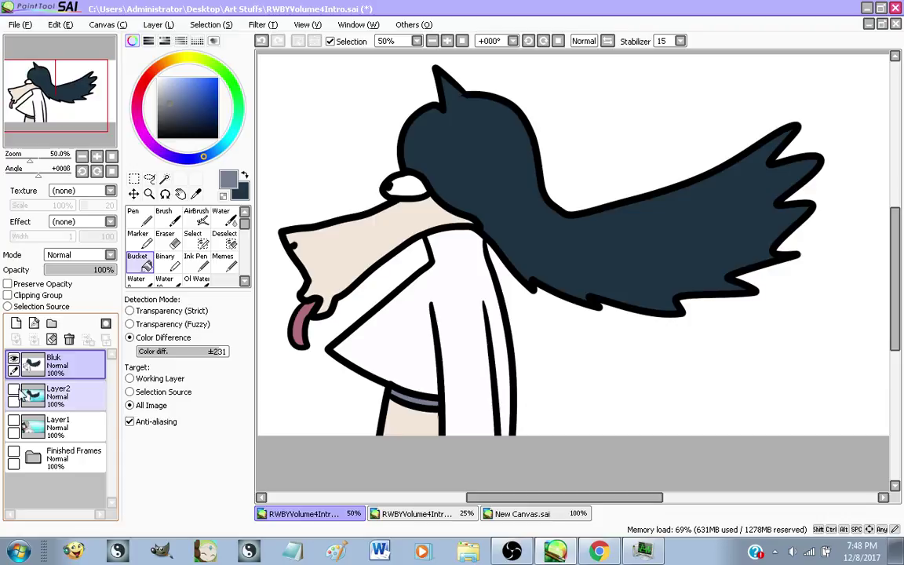
{"action": "left_click", "coordinate": [73, 388]}
{"action": "left_click", "coordinate": [15, 323]}
{"action": "left_click_drag", "start_coordinate": [161, 105], "coordinate": [121, 19]}
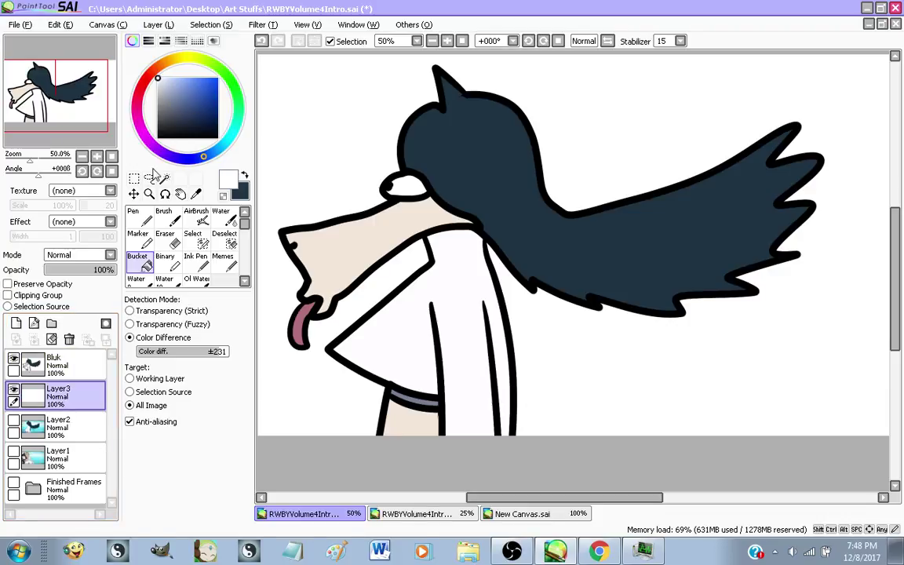
Show the Layer2 reference and paint the inside of the eye white on the new layer with the Pen at size 40
{"action": "left_click", "coordinate": [141, 217]}
{"action": "scroll", "coordinate": [479, 154], "scroll_direction": "up", "scroll_amount": 5}
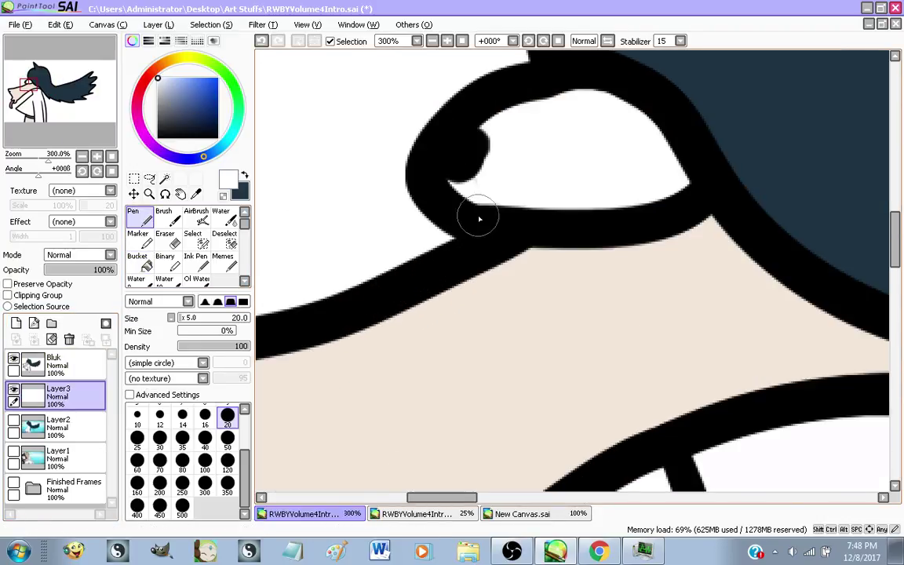
{"action": "left_click", "coordinate": [14, 423]}
{"action": "left_click", "coordinate": [204, 437]}
{"action": "left_click_drag", "start_coordinate": [613, 71], "coordinate": [534, 212]}
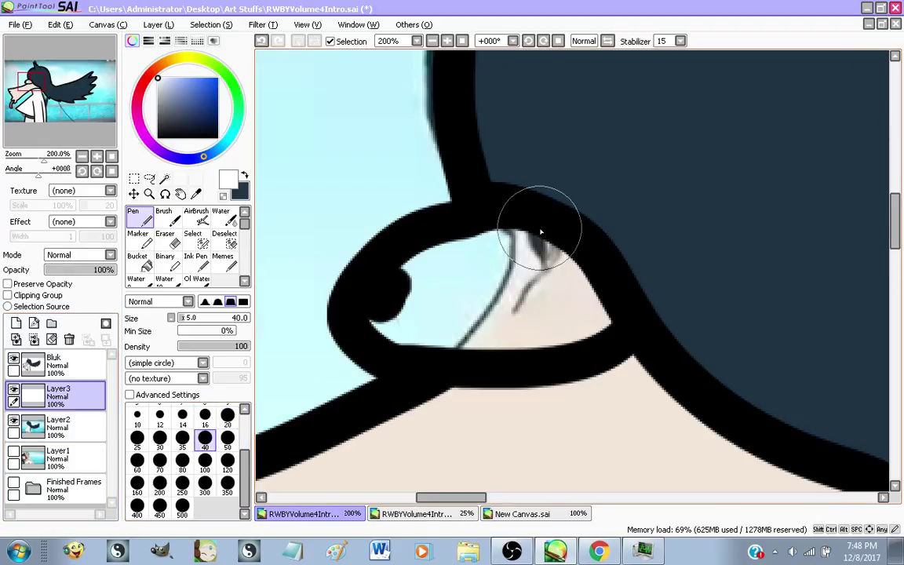
{"action": "mouse_move", "coordinate": [540, 251]}
{"action": "left_mouse_down"}
{"action": "mouse_move", "coordinate": [442, 278]}
{"action": "mouse_move", "coordinate": [411, 298]}
{"action": "mouse_move", "coordinate": [402, 316]}
{"action": "mouse_move", "coordinate": [497, 323]}
{"action": "mouse_move", "coordinate": [581, 304]}
{"action": "left_mouse_up"}
{"action": "scroll", "coordinate": [430, 188], "scroll_direction": "down", "scroll_amount": 5}
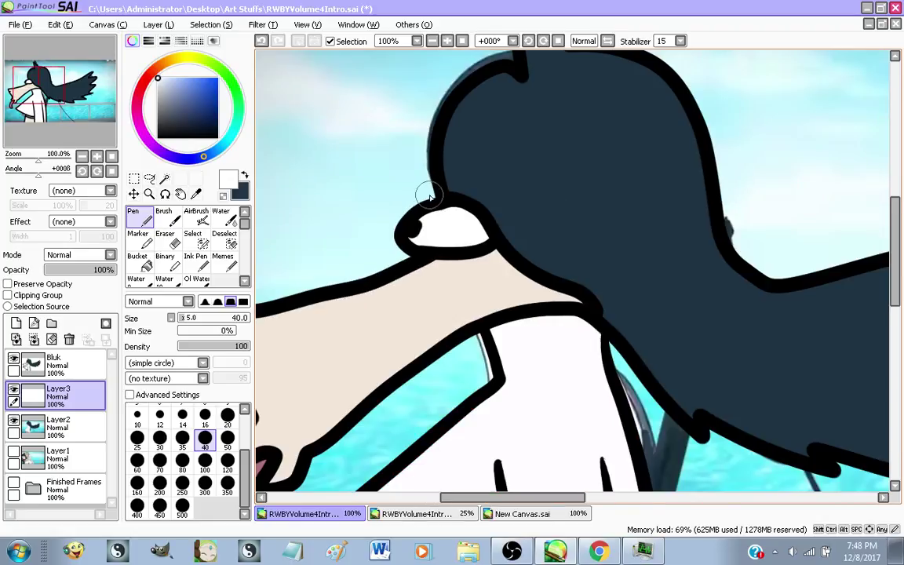
{"action": "scroll", "coordinate": [430, 188], "scroll_direction": "down", "scroll_amount": 1}
{"action": "scroll", "coordinate": [434, 260], "scroll_direction": "up", "scroll_amount": 1}
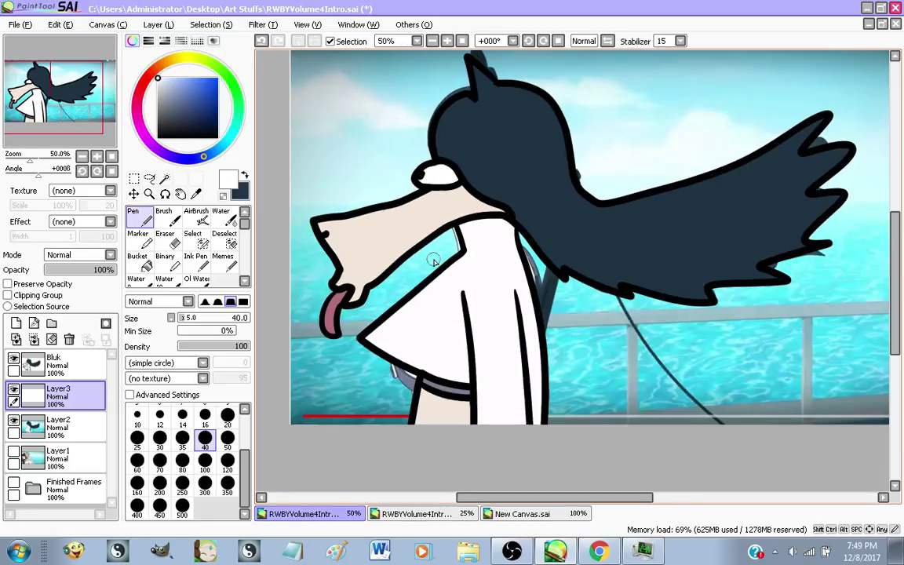
Merge the Bluk layer down into the white eye layer and rename the result as b1
{"action": "left_click", "coordinate": [77, 365]}
{"action": "left_click", "coordinate": [33, 340]}
{"action": "double_click", "coordinate": [63, 360]}
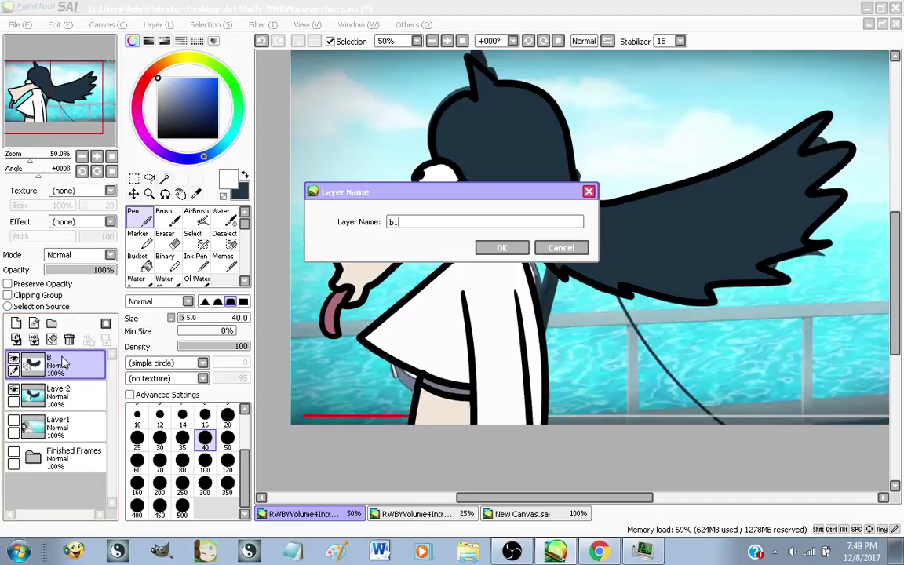
{"action": "key", "text": "Return"}
Delete the Layer2 reference and rename the Layer1 reference as B2
{"action": "left_click", "coordinate": [59, 395]}
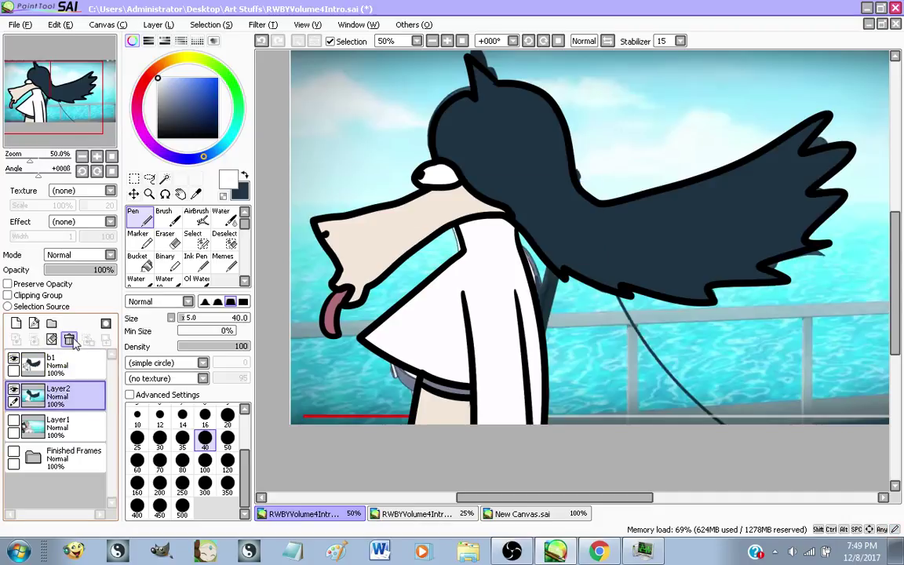
{"action": "left_click", "coordinate": [69, 339]}
{"action": "double_click", "coordinate": [87, 398]}
{"action": "type", "text": "B2"}
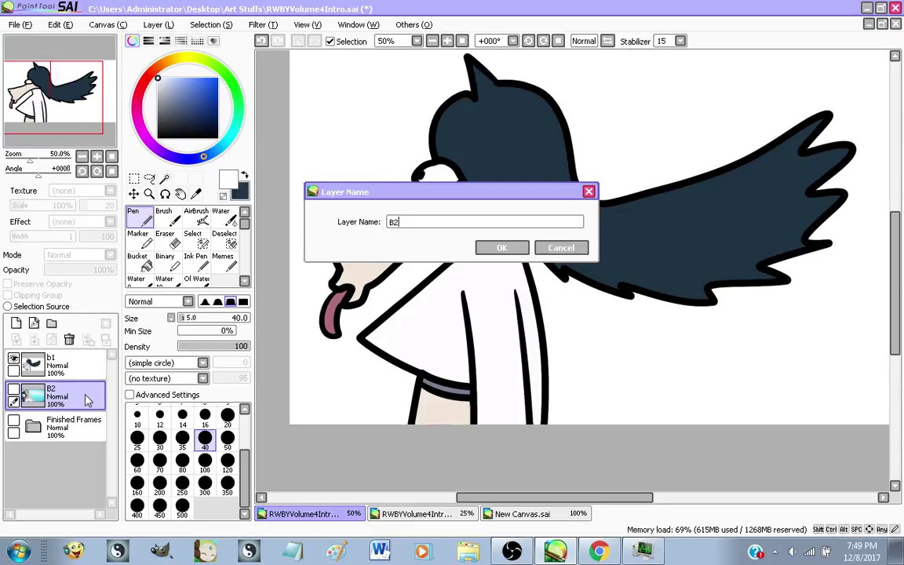
{"action": "key", "text": "Return"}
Show the B2 reference layer and move it above b1 in the layer order
{"action": "left_click", "coordinate": [14, 389]}
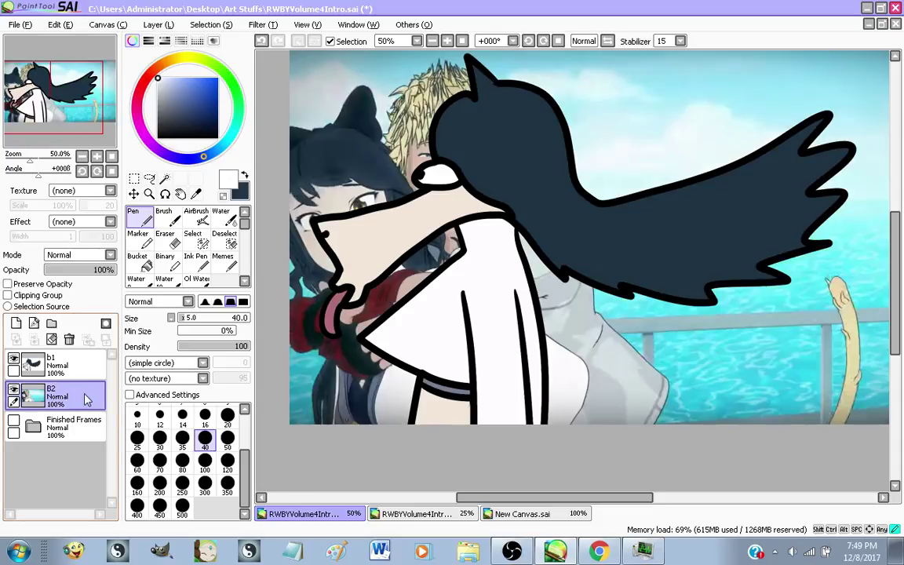
{"action": "left_click_drag", "start_coordinate": [85, 398], "coordinate": [94, 360]}
{"action": "scroll", "coordinate": [358, 356], "scroll_direction": "down", "scroll_amount": 1}
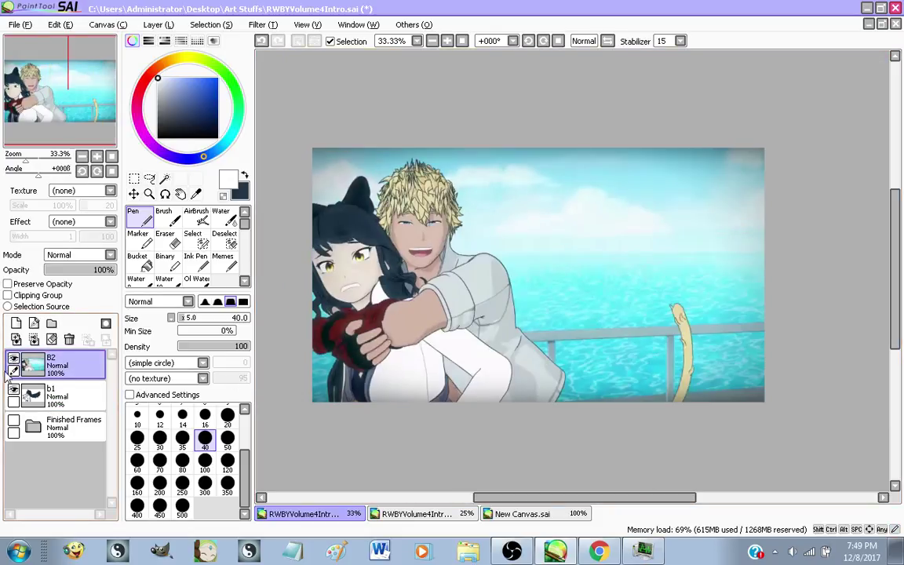
Create a layer folder named F13 and put the B2 and b1 layers into it
{"action": "left_click", "coordinate": [51, 322]}
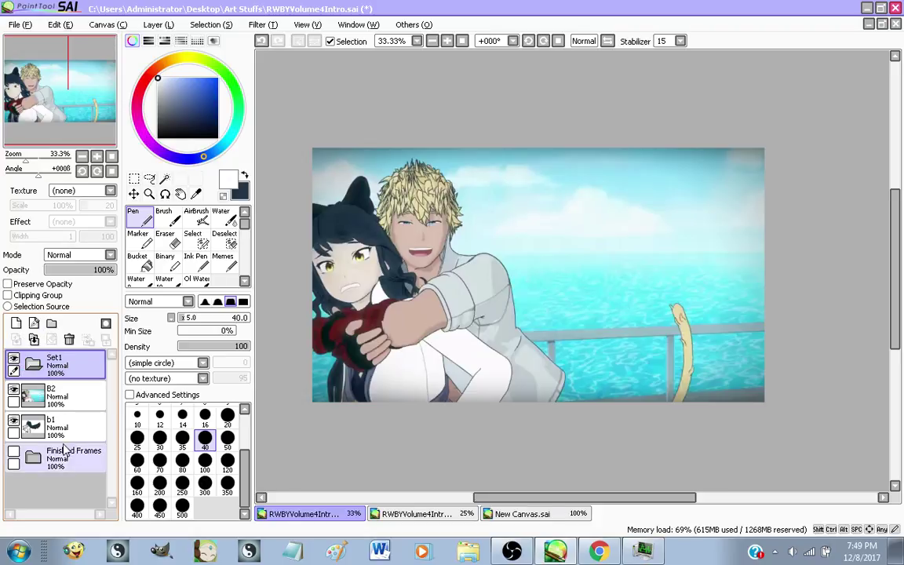
{"action": "left_click", "coordinate": [41, 459]}
{"action": "left_click", "coordinate": [41, 459]}
{"action": "double_click", "coordinate": [66, 369]}
{"action": "type", "text": "F13"}
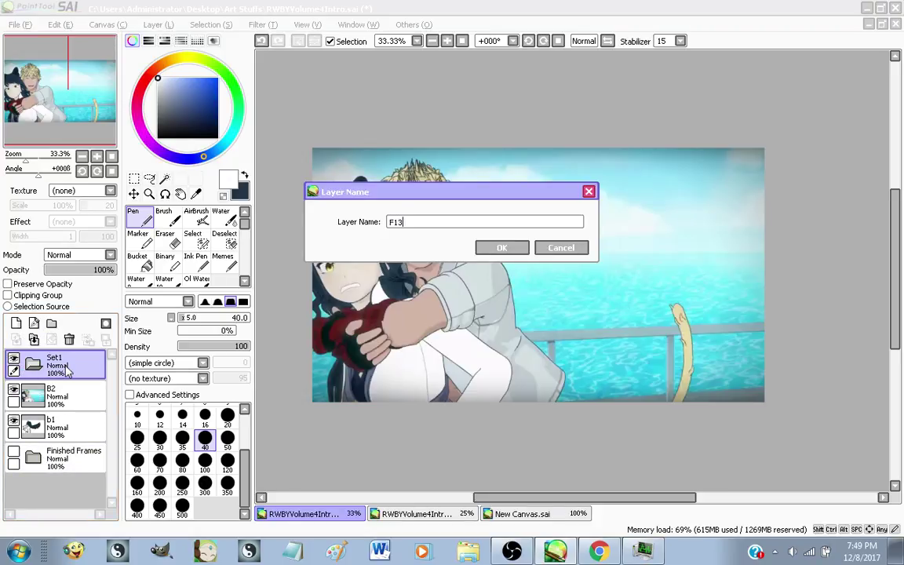
{"action": "key", "text": "Return"}
{"action": "left_click_drag", "start_coordinate": [55, 396], "coordinate": [48, 364]}
{"action": "left_click_drag", "start_coordinate": [92, 428], "coordinate": [77, 357]}
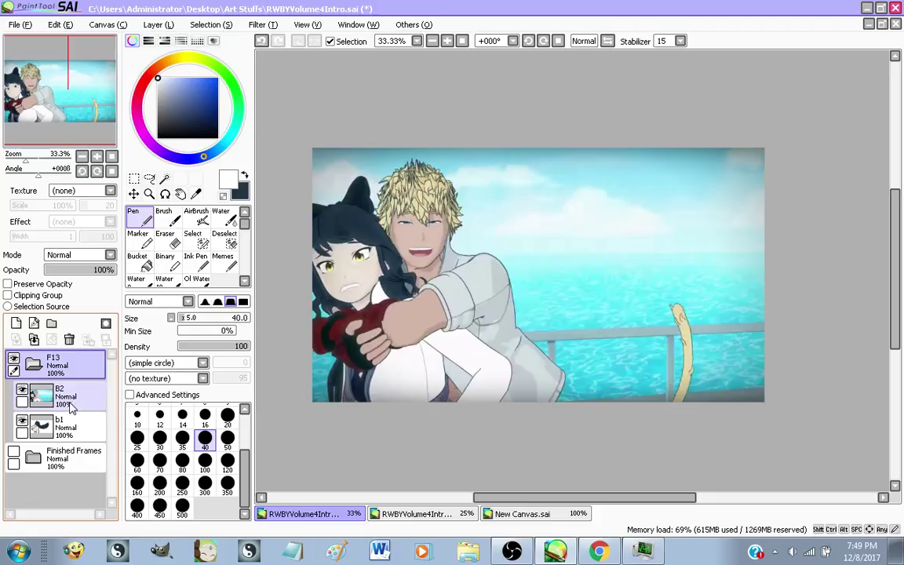
Switch to the YouTube live dashboard in Chrome and read the viewers' recent live chat messages
{"action": "left_click", "coordinate": [603, 551]}
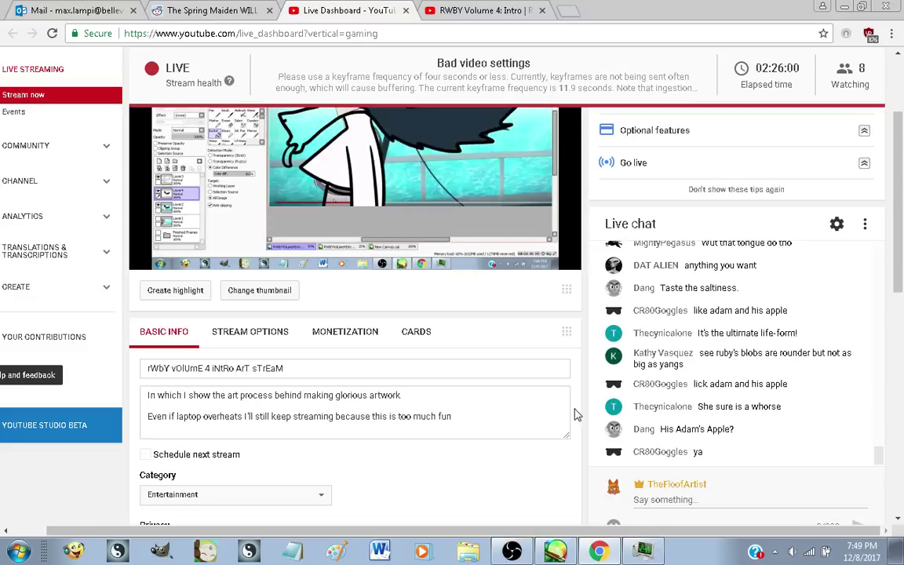
{"action": "scroll", "coordinate": [716, 369], "scroll_direction": "up", "scroll_amount": 2}
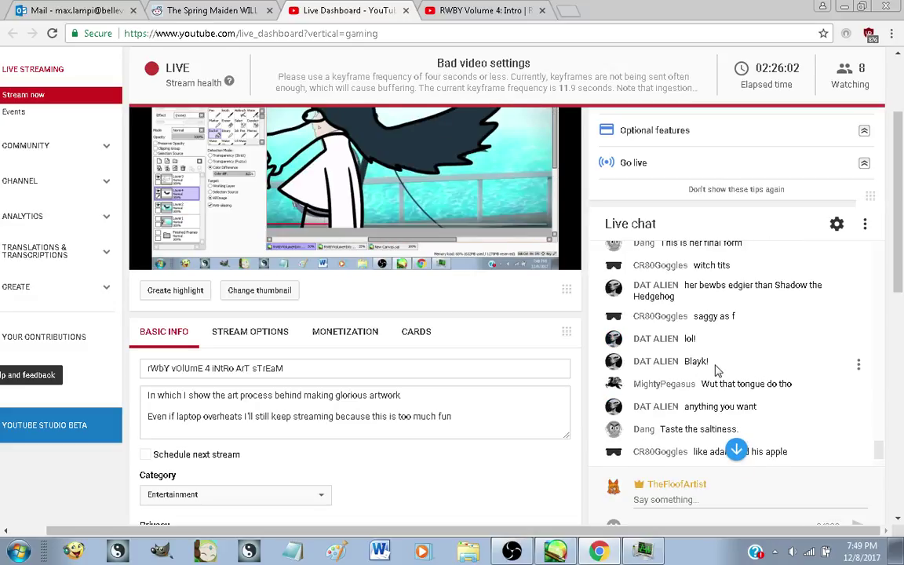
{"action": "scroll", "coordinate": [717, 370], "scroll_direction": "down", "scroll_amount": 1}
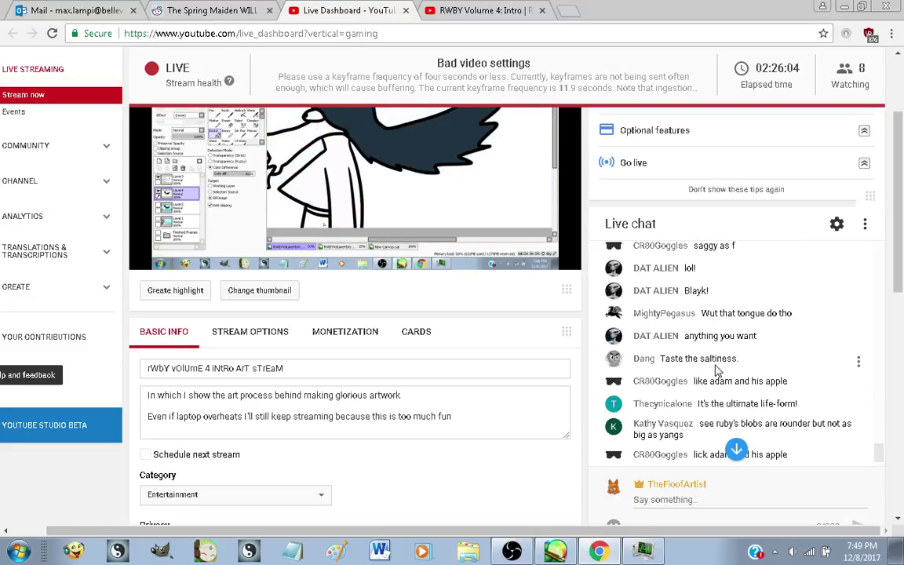
{"action": "scroll", "coordinate": [716, 369], "scroll_direction": "down", "scroll_amount": 1}
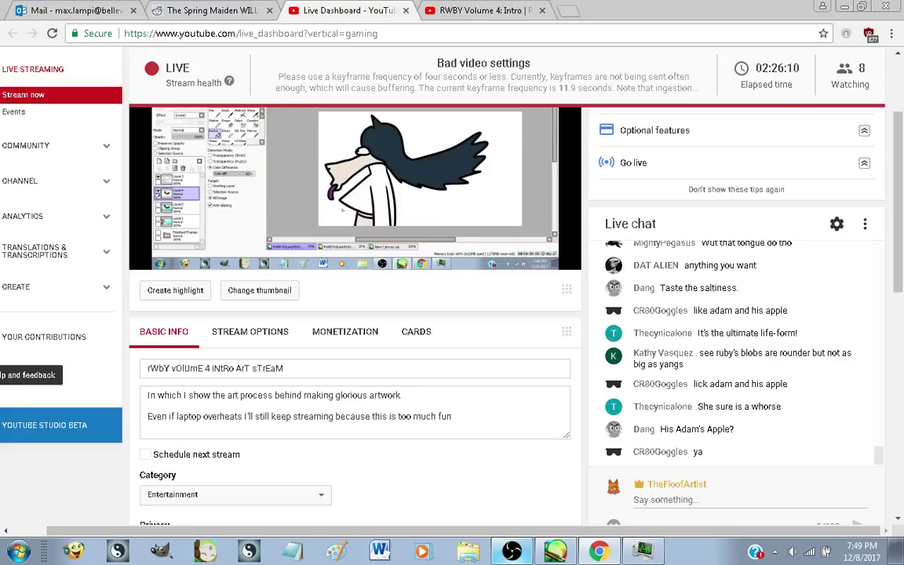
Return to PaintTool SAI and repeatedly toggle the B2 layer's visibility to compare the reference with the b1 drawing
{"action": "left_click", "coordinate": [557, 551]}
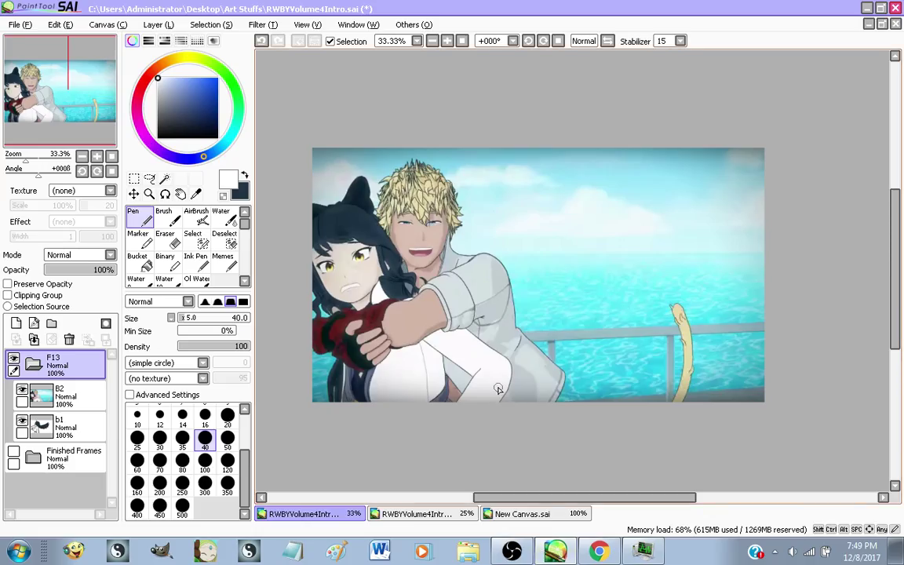
{"action": "left_click", "coordinate": [22, 389]}
{"action": "left_click", "coordinate": [22, 389]}
{"action": "left_click", "coordinate": [22, 389]}
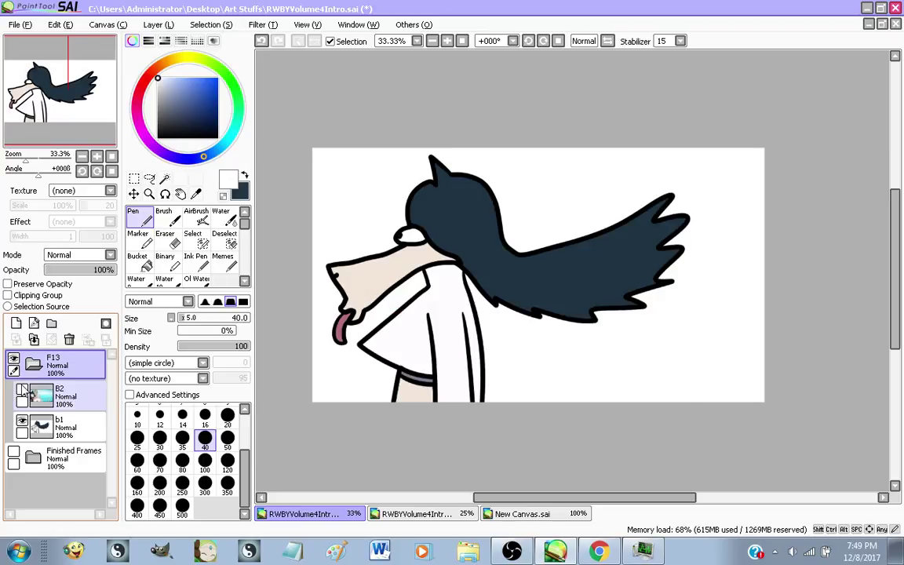
{"action": "left_click", "coordinate": [22, 389]}
{"action": "left_click", "coordinate": [22, 390]}
{"action": "left_click", "coordinate": [22, 389]}
{"action": "left_click", "coordinate": [22, 389]}
{"action": "left_click", "coordinate": [22, 389]}
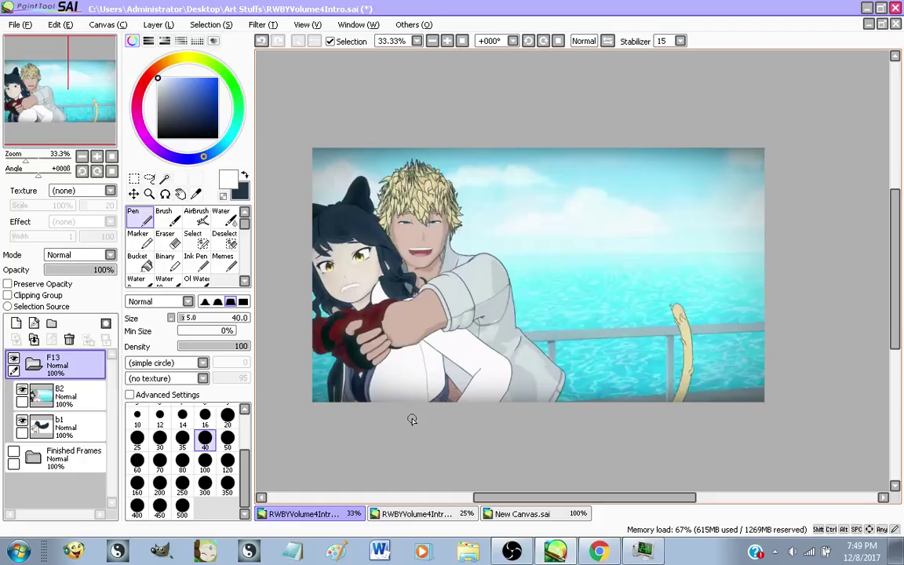
Undo the F13 folder, layer reordering, renaming and deletion until the Layer2 reference is back beneath b1
{"action": "key", "text": "ctrl+z"}
{"action": "key", "text": "ctrl+z"}
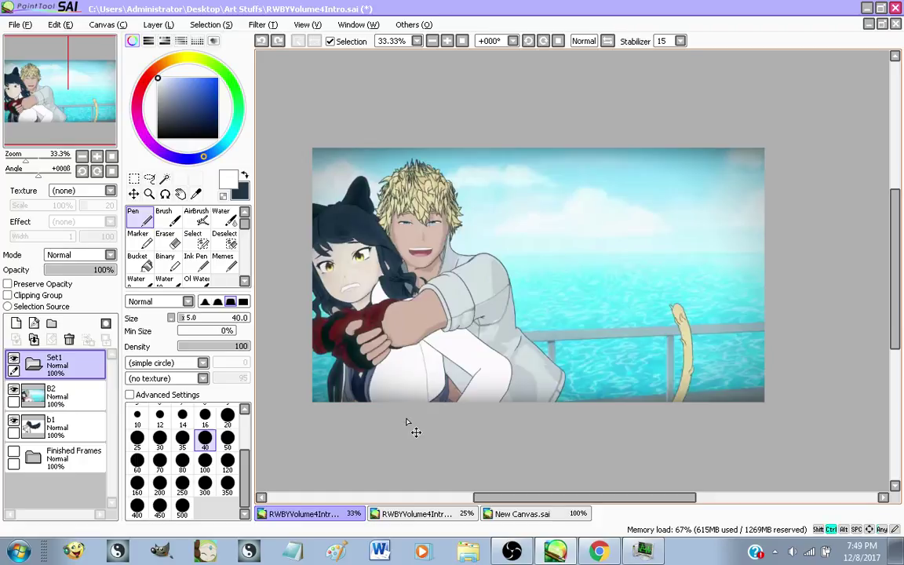
{"action": "key", "text": "ctrl+z"}
{"action": "key", "text": "ctrl+z"}
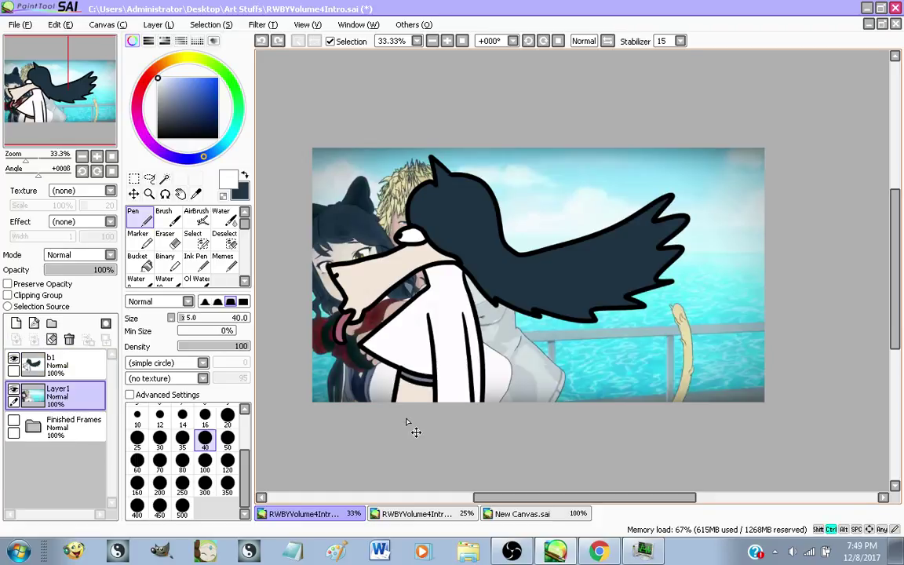
{"action": "key", "text": "ctrl+v"}
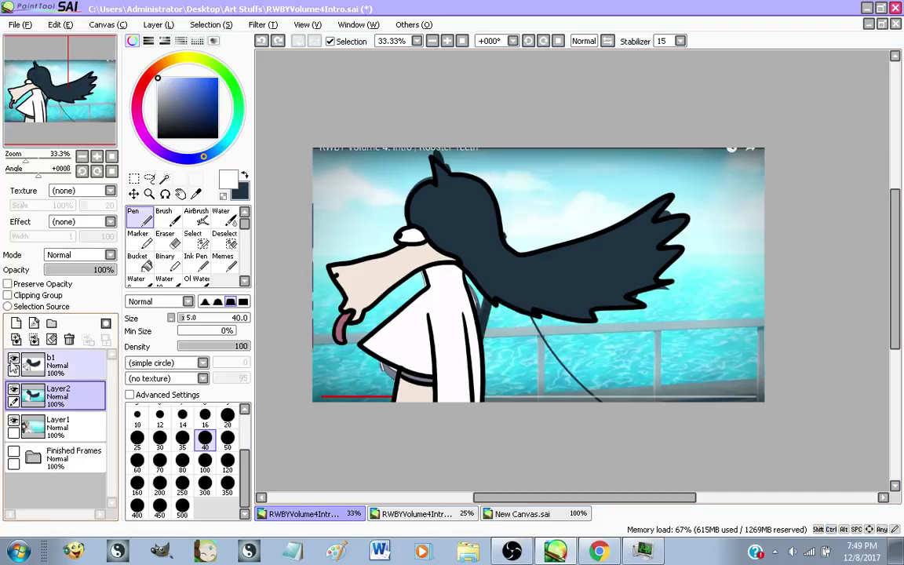
Toggle the Layer2 reference's visibility to compare both reference frames, and redo the layer changes up to the F13 folder
{"action": "left_click", "coordinate": [14, 391]}
{"action": "left_click", "coordinate": [14, 390]}
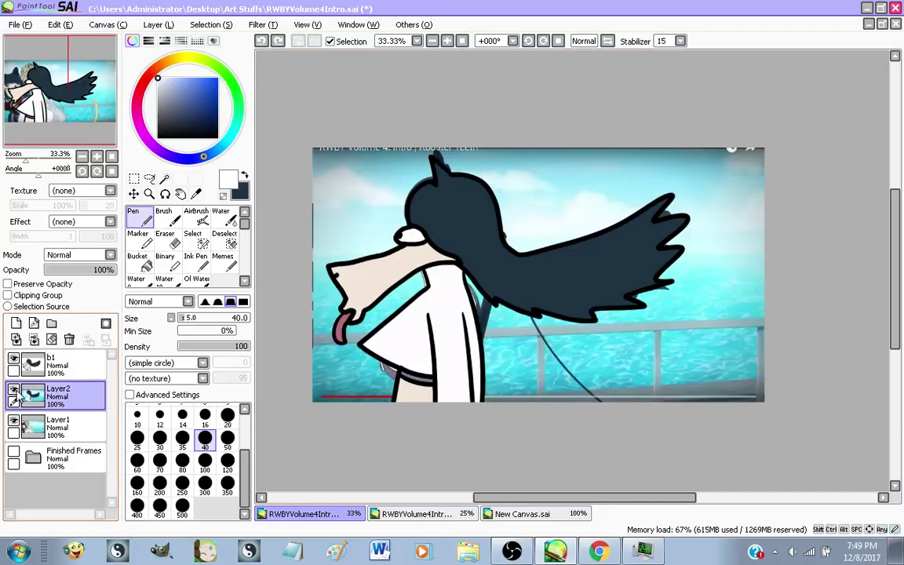
{"action": "left_click", "coordinate": [14, 391]}
{"action": "left_click", "coordinate": [14, 391]}
{"action": "left_click", "coordinate": [14, 390]}
{"action": "left_click", "coordinate": [14, 390]}
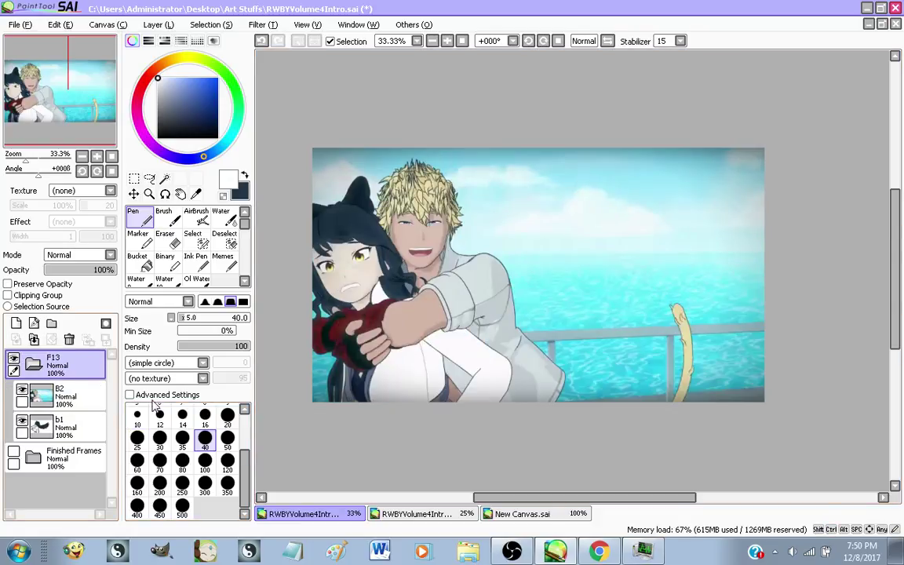
Switch to the RWBY Volume 4 Intro video in Chrome and replay it from about 0:33
{"action": "left_click", "coordinate": [599, 552]}
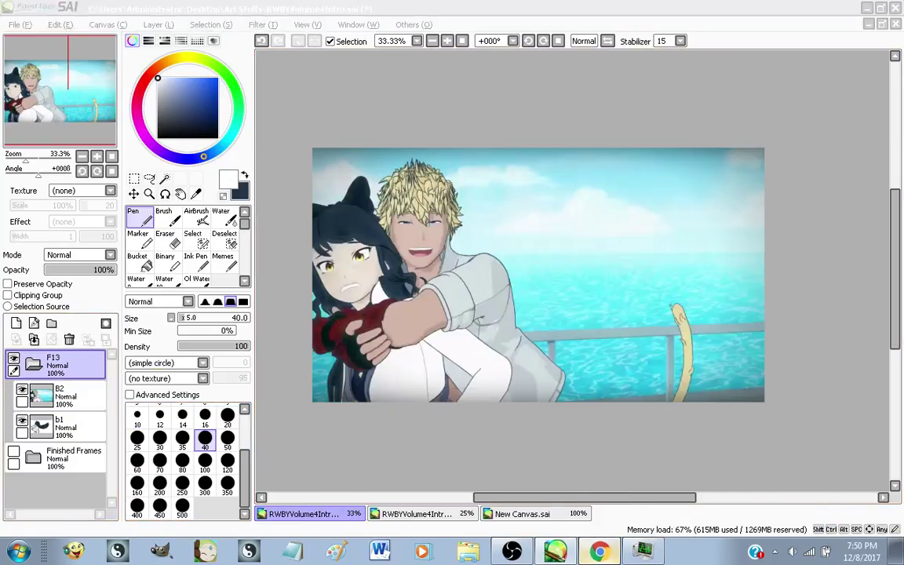
{"action": "left_click", "coordinate": [502, 10]}
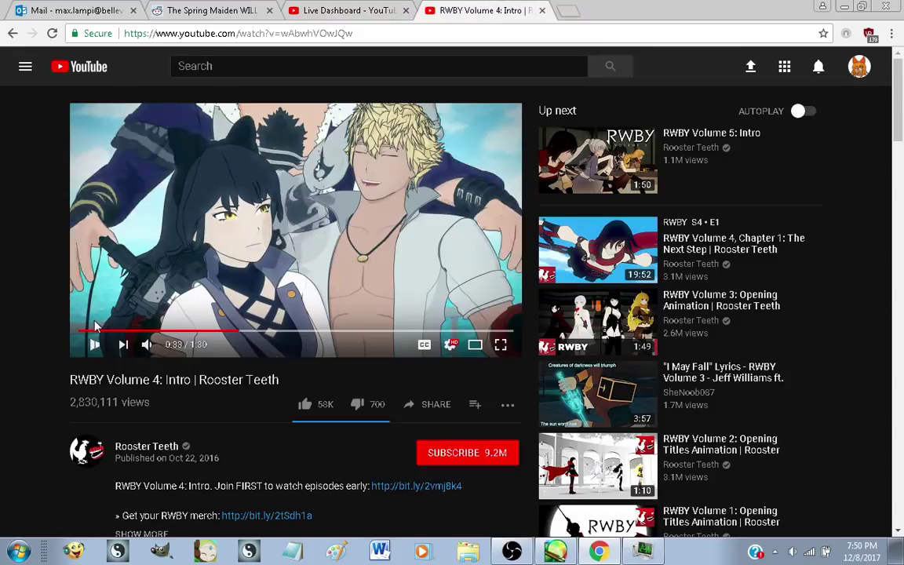
{"action": "left_click", "coordinate": [94, 344]}
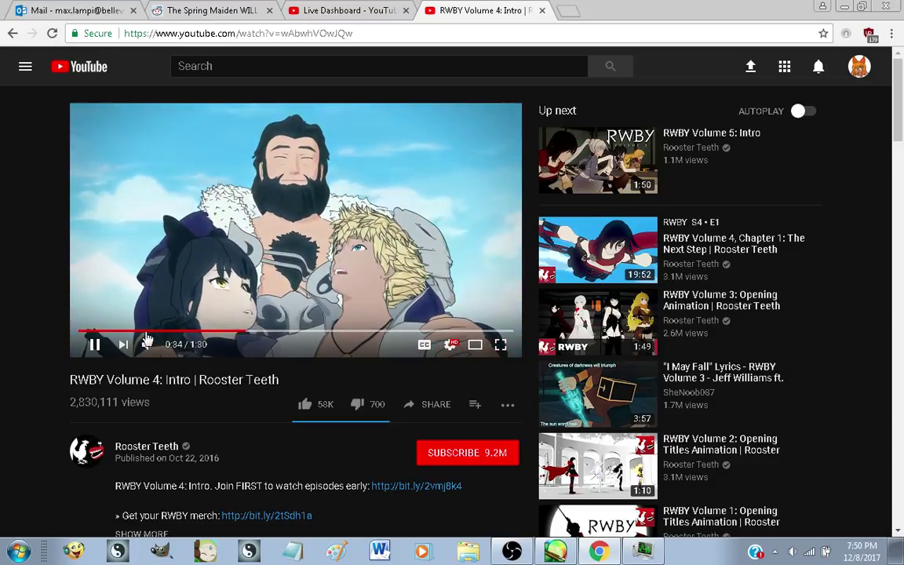
{"action": "left_click", "coordinate": [241, 334]}
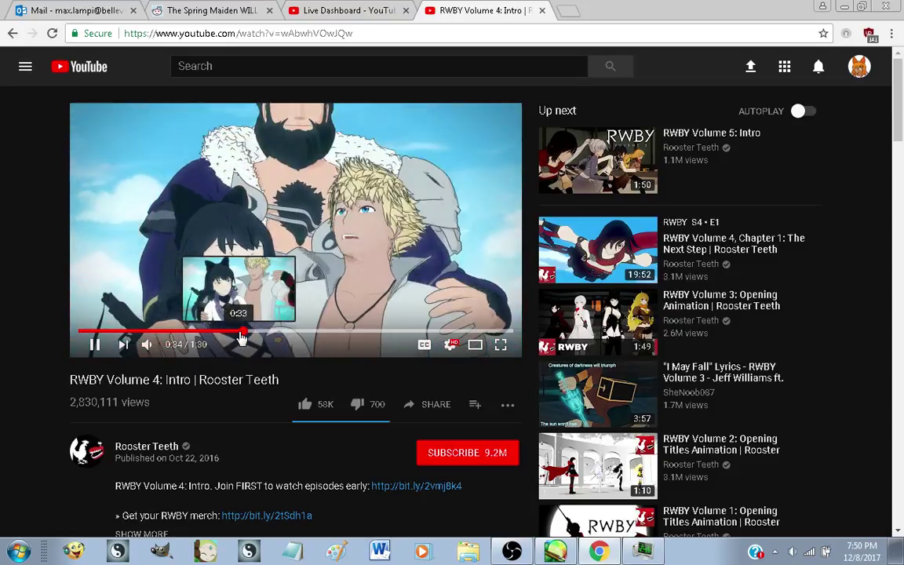
{"action": "left_click", "coordinate": [241, 337]}
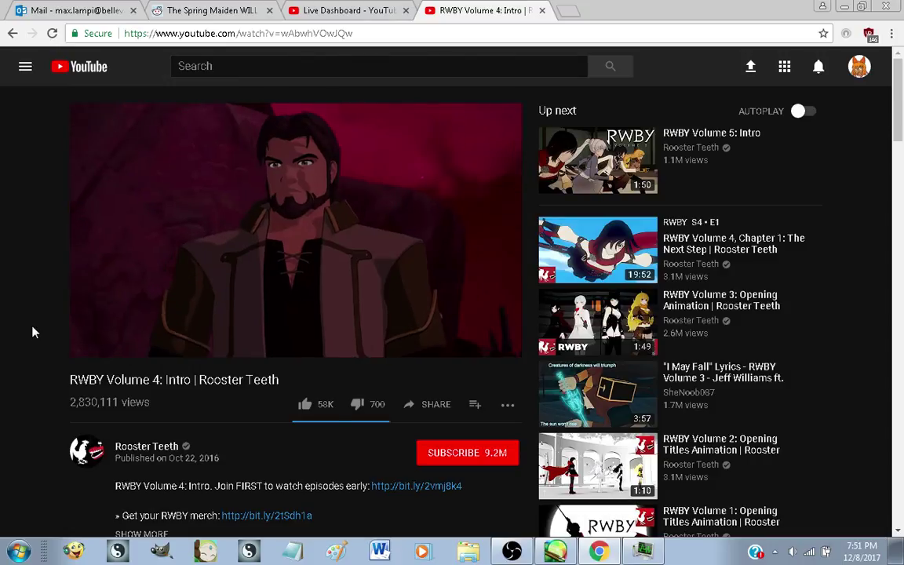
Set the intro video's playback speed to Normal, and replay it from about 0:44 until pausing at 1:17
{"action": "mouse_move", "coordinate": [385, 324]}
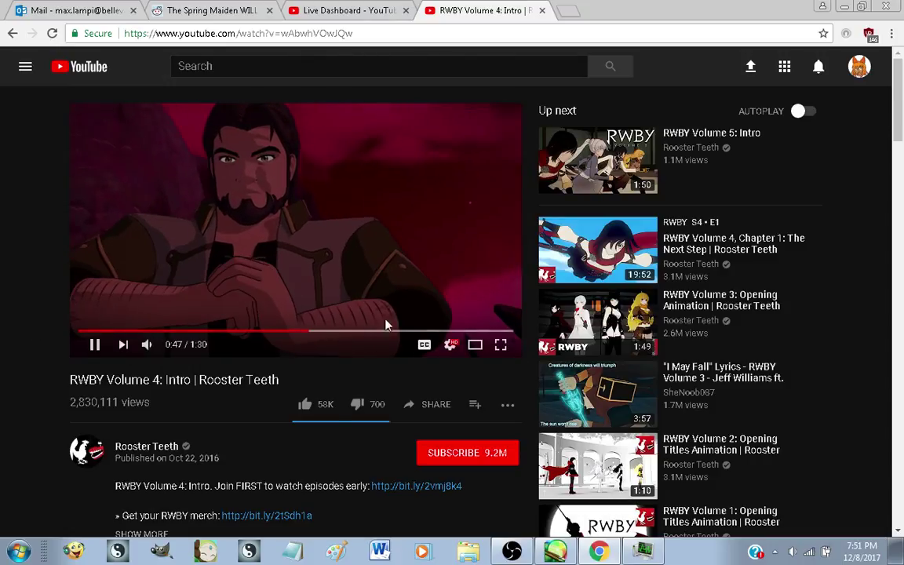
{"action": "left_click", "coordinate": [450, 344]}
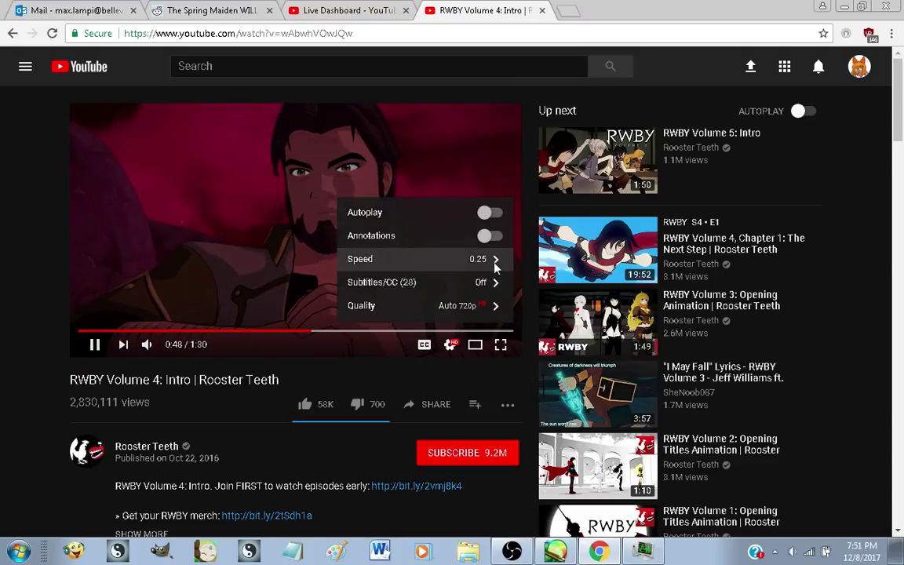
{"action": "left_click", "coordinate": [495, 262]}
{"action": "left_click", "coordinate": [480, 258]}
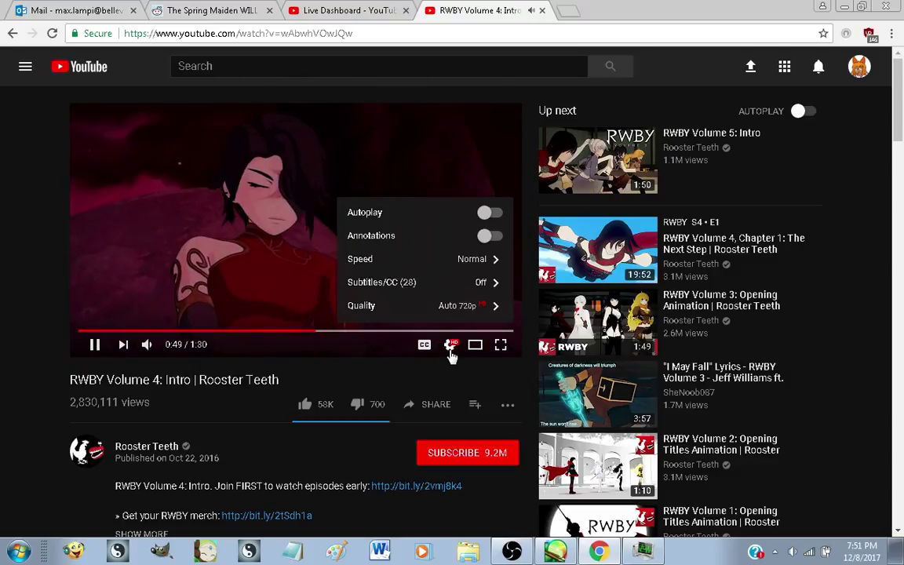
{"action": "left_click", "coordinate": [450, 350]}
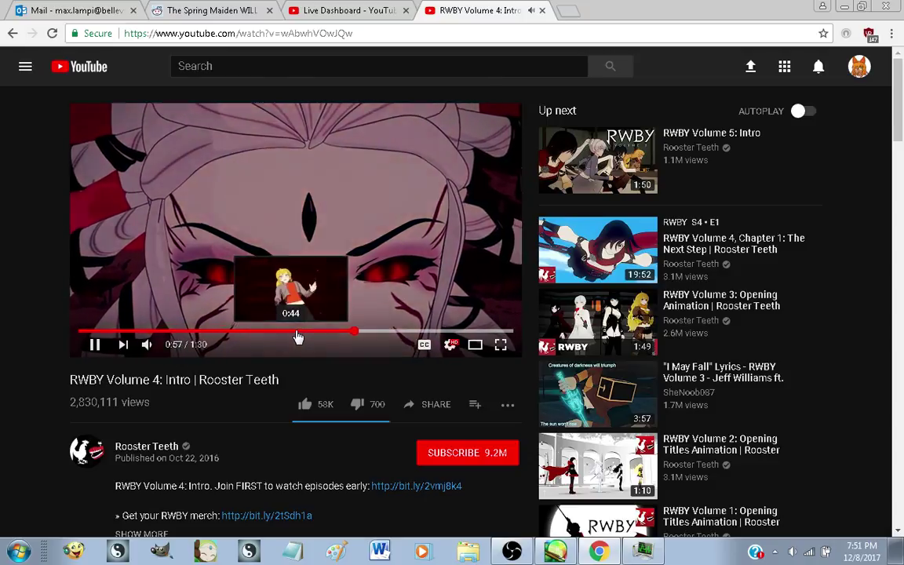
{"action": "left_click_drag", "start_coordinate": [298, 336], "coordinate": [300, 336]}
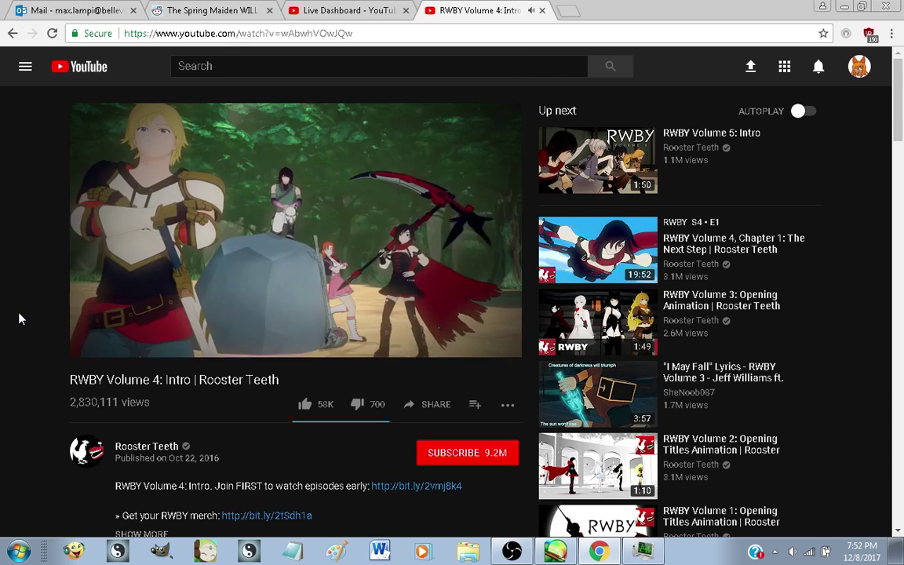
{"action": "left_click", "coordinate": [96, 296]}
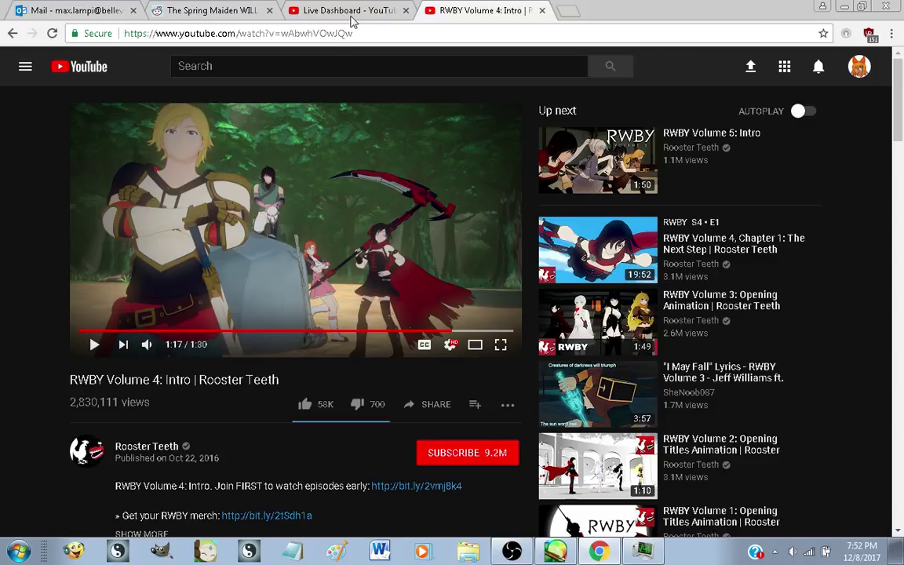
Post the message "Fuck Jaune lol" in the live chat on the YouTube live dashboard
{"action": "left_click", "coordinate": [316, 14]}
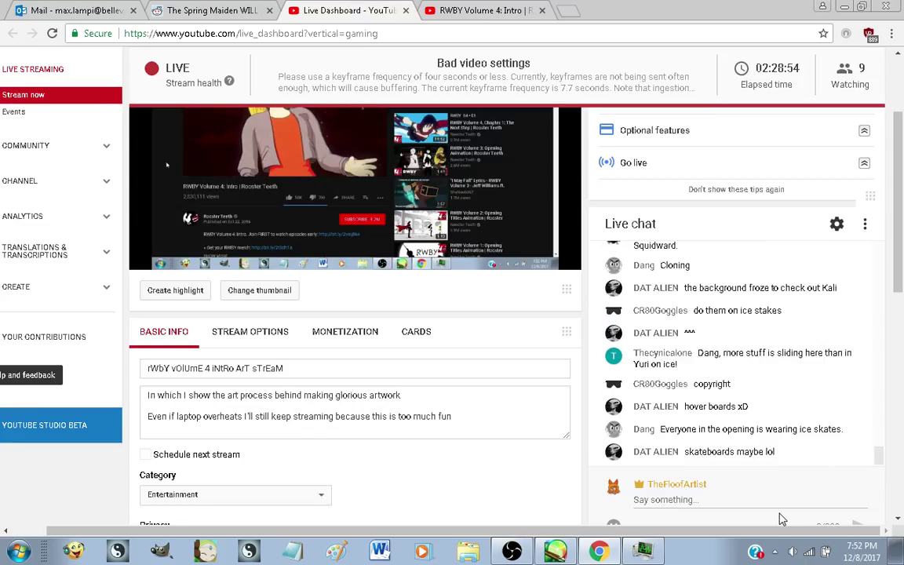
{"action": "left_click", "coordinate": [782, 506]}
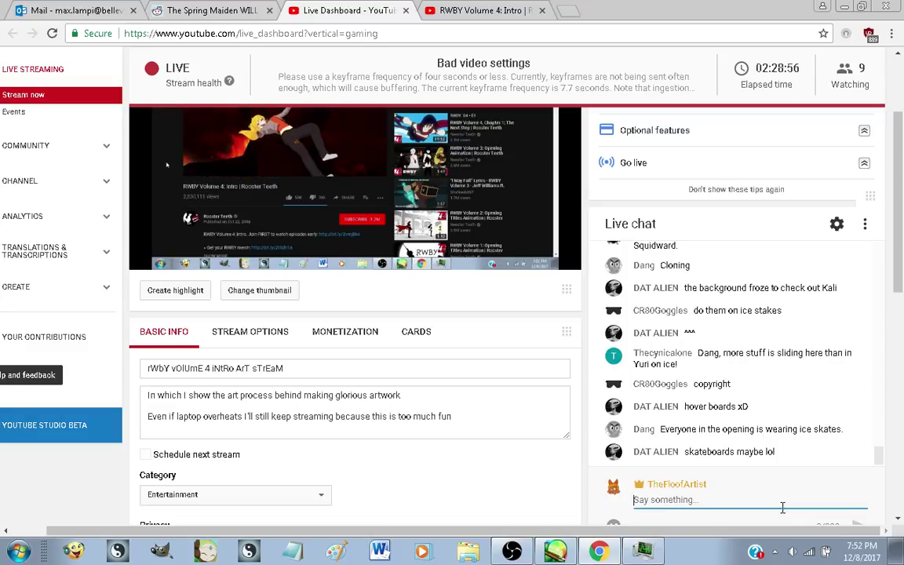
{"action": "type", "text": "Fuck Jaune"}
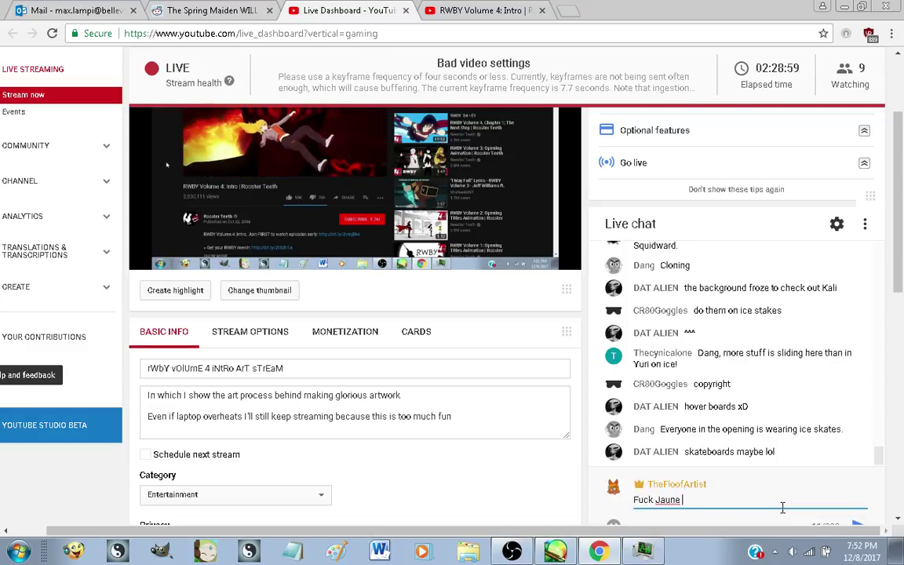
{"action": "key", "text": "Return"}
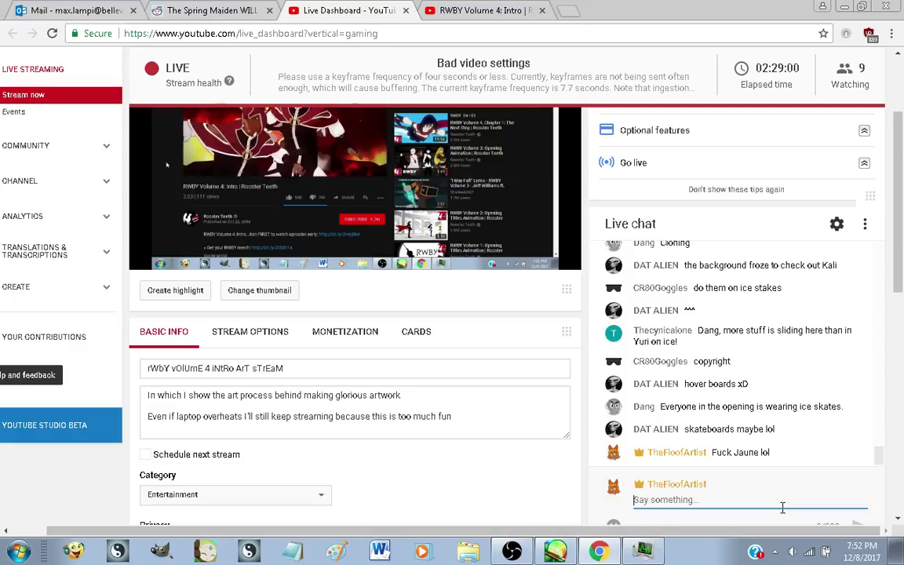
Catch up on the viewers' earlier chat messages and post "I will put Ruby in the front" in the live chat
{"action": "scroll", "coordinate": [792, 382], "scroll_direction": "up", "scroll_amount": 5}
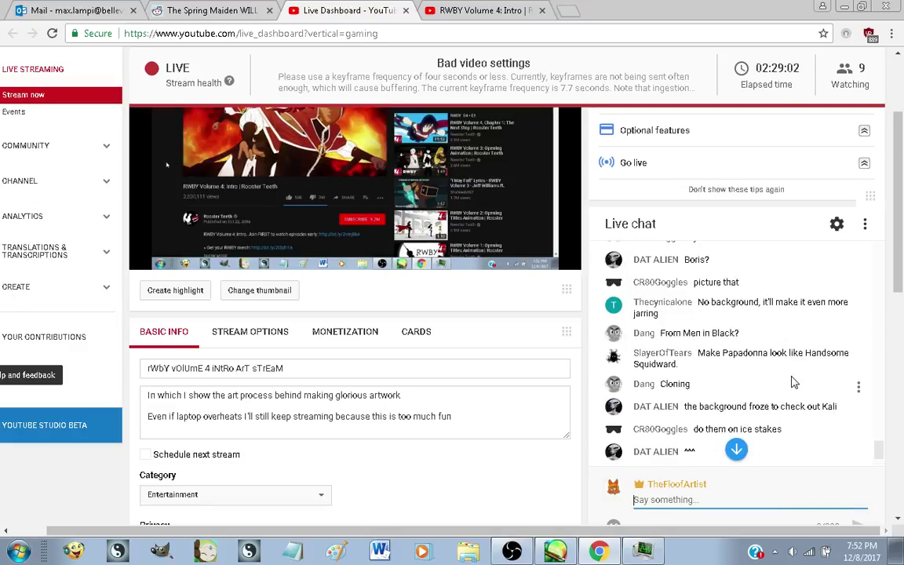
{"action": "scroll", "coordinate": [792, 379], "scroll_direction": "up", "scroll_amount": 1}
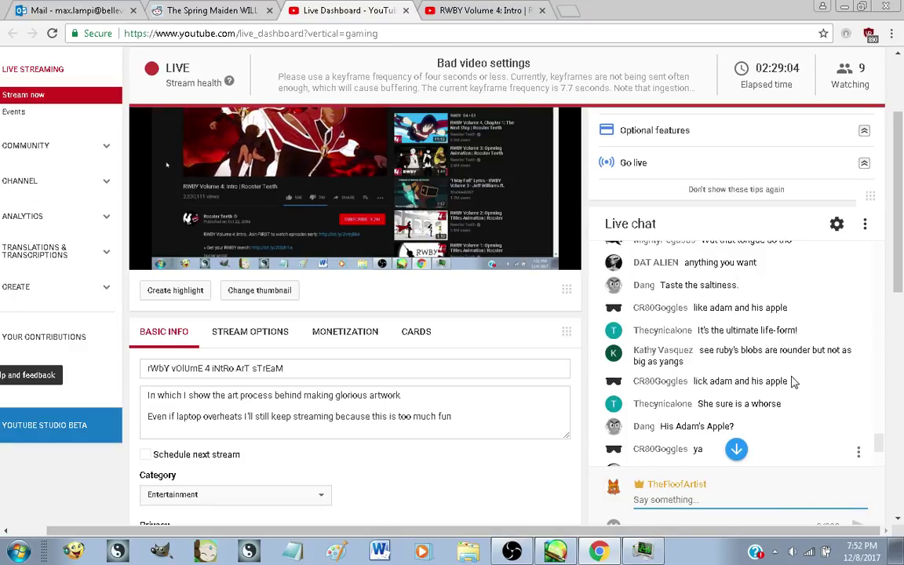
{"action": "scroll", "coordinate": [792, 381], "scroll_direction": "down", "scroll_amount": 5}
{"action": "scroll", "coordinate": [753, 390], "scroll_direction": "down", "scroll_amount": 2}
{"action": "scroll", "coordinate": [567, 420], "scroll_direction": "up", "scroll_amount": 3}
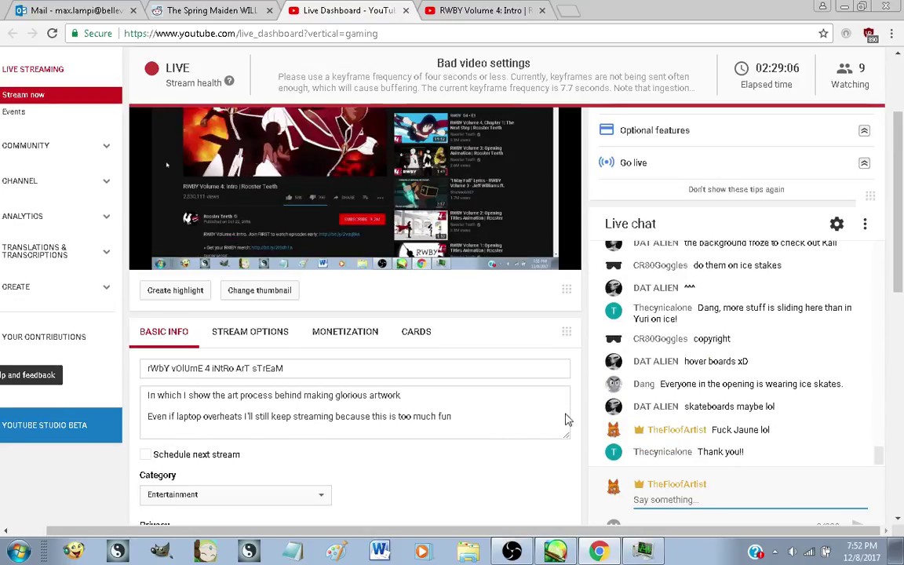
{"action": "scroll", "coordinate": [566, 402], "scroll_direction": "down", "scroll_amount": 1}
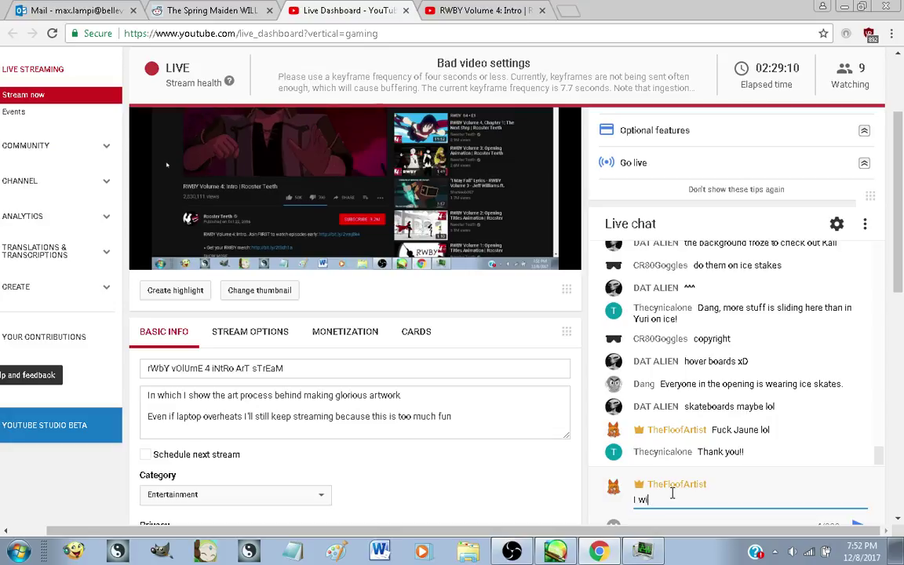
{"action": "type", "text": "l put Ruby in th"}
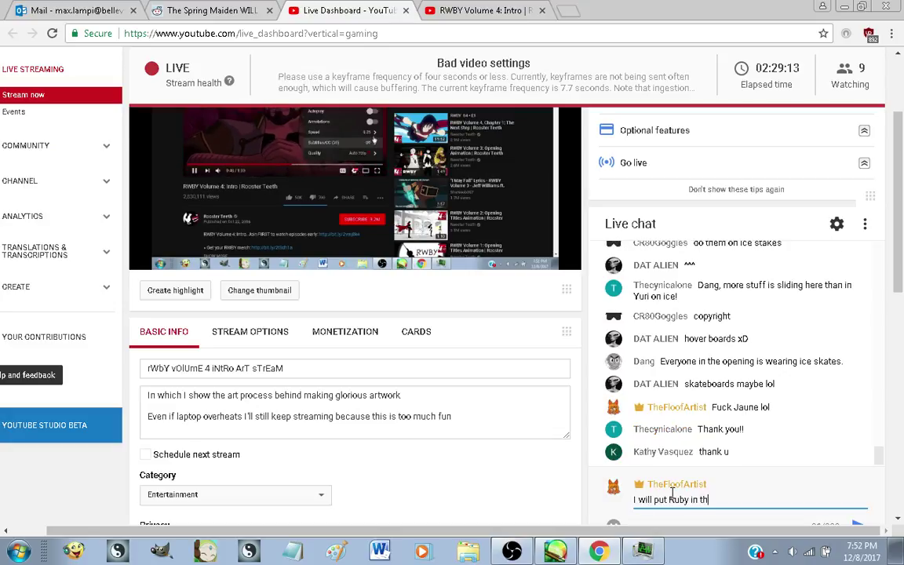
{"action": "type", "text": "e front"}
{"action": "key", "text": "Return"}
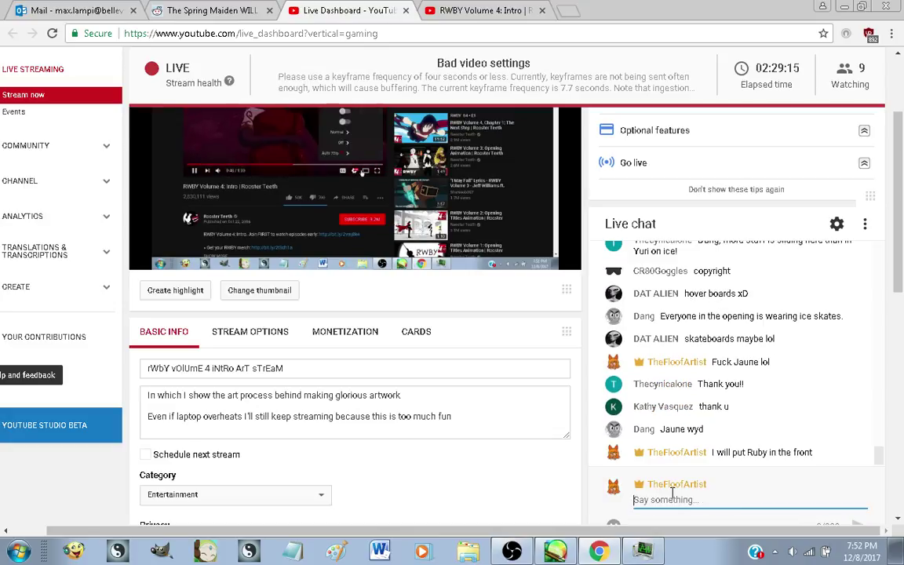
Post the message "And put Jaune in his rightful place" in the live chat
{"action": "type", "text": "And put Jaun in t"}
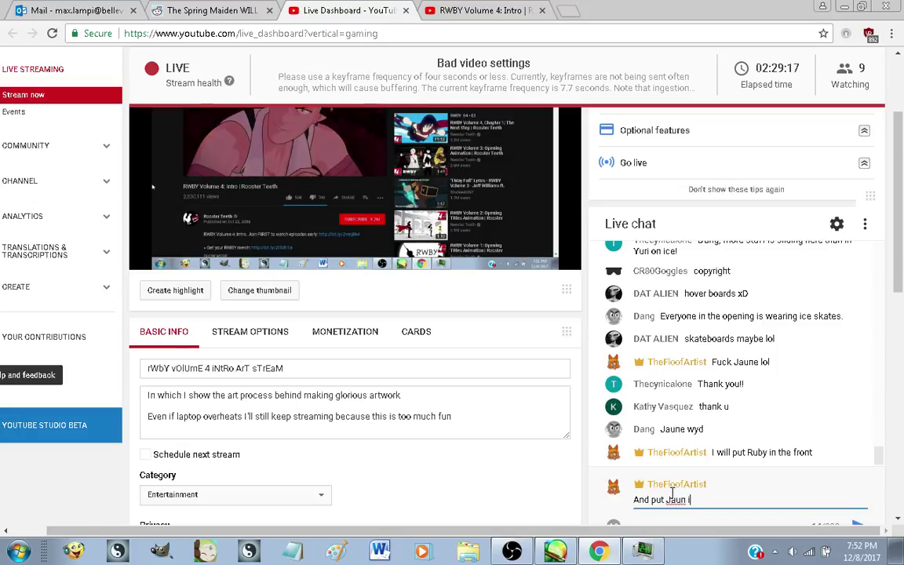
{"action": "key", "text": "BackSpace"}
{"action": "key", "text": "BackSpace"}
{"action": "key", "text": "BackSpace"}
{"action": "key", "text": "BackSpace"}
{"action": "key", "text": "BackSpace"}
{"action": "type", "text": "e in h"}
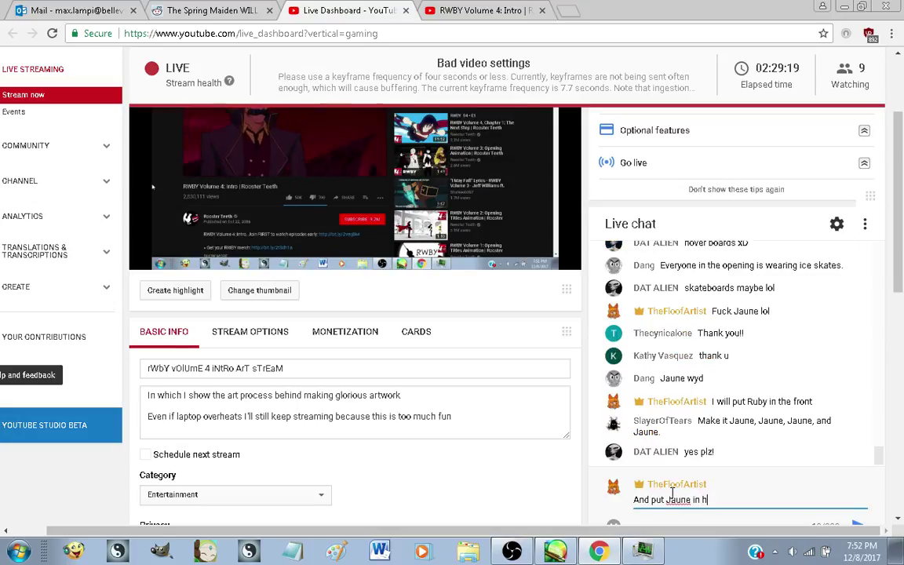
{"action": "type", "text": "is rightful pla"}
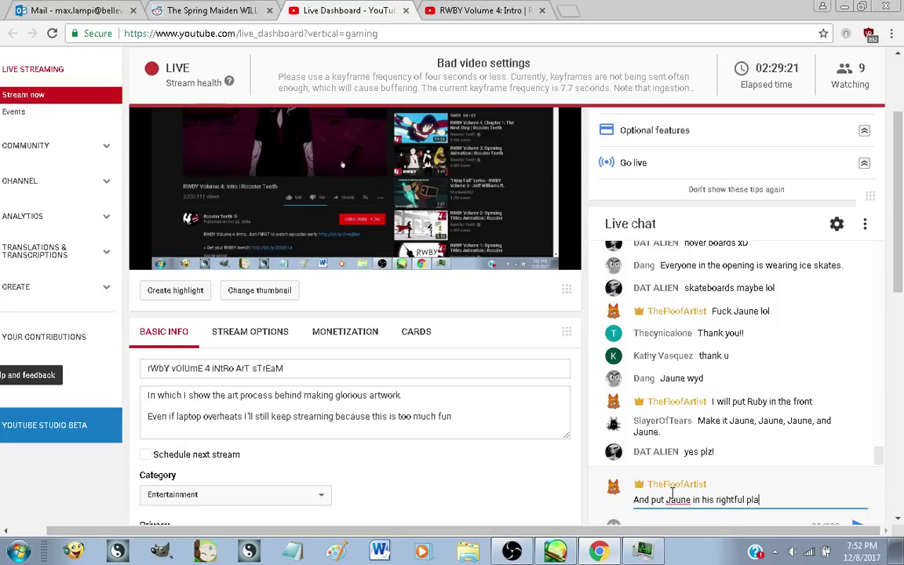
{"action": "type", "text": "ce"}
{"action": "key", "text": "Return"}
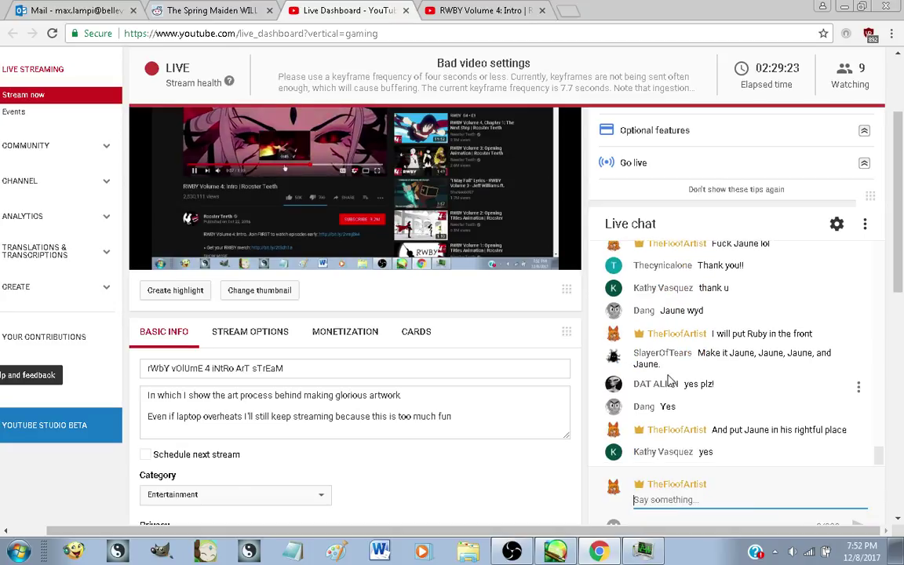
Return to the RWBY Volume 4 Intro video, set its playback speed to 0.25, and rewind it to 1:17
{"action": "key", "text": "ctrl+Tab"}
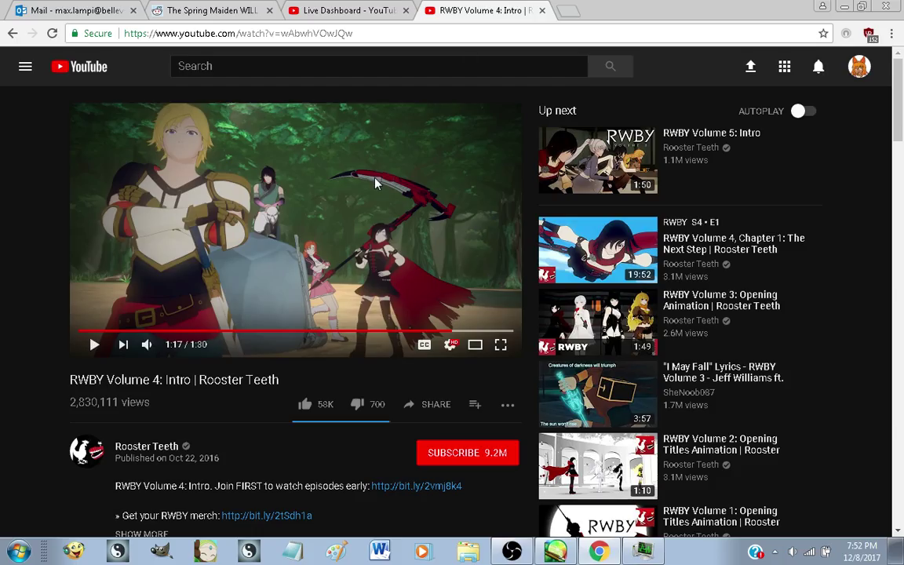
{"action": "left_click", "coordinate": [94, 345]}
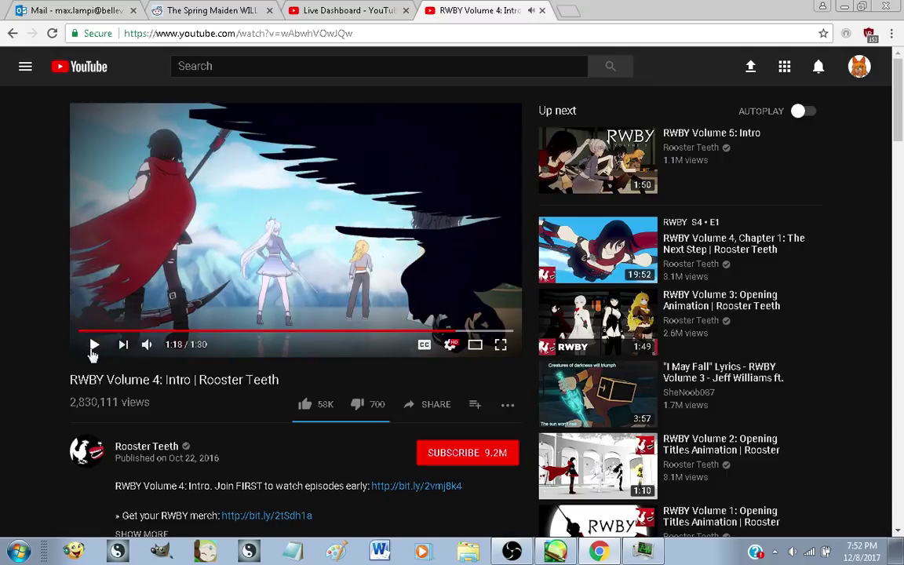
{"action": "left_click", "coordinate": [450, 345]}
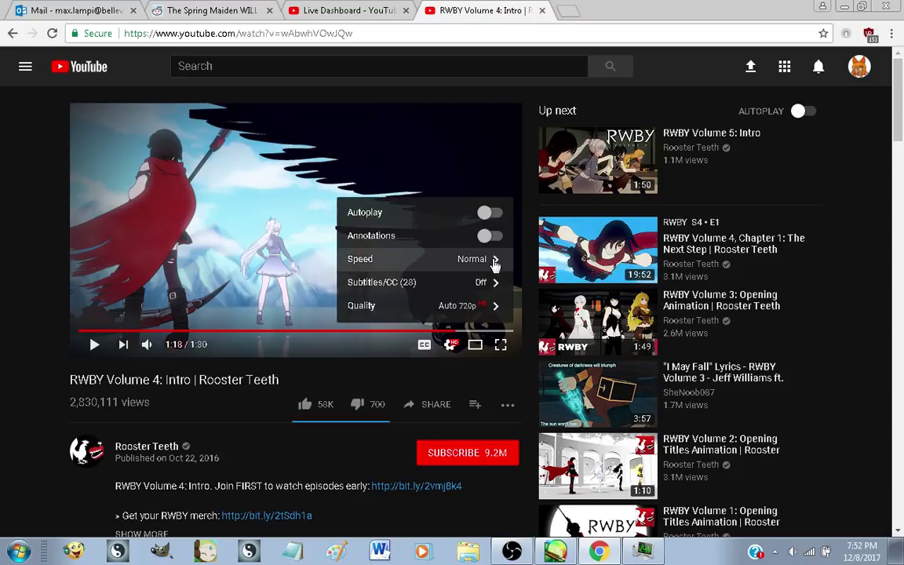
{"action": "left_click", "coordinate": [492, 263]}
{"action": "left_click", "coordinate": [471, 192]}
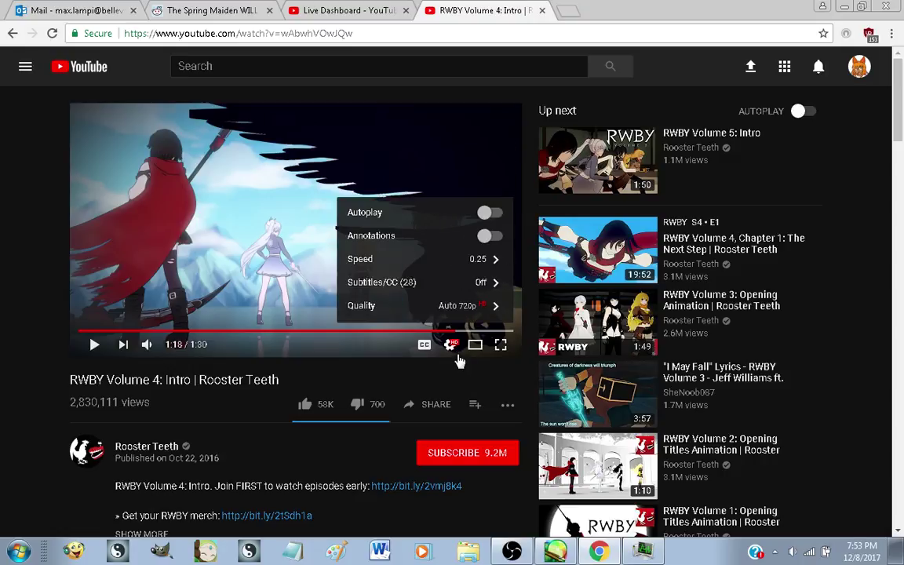
{"action": "left_click", "coordinate": [452, 342]}
{"action": "left_click", "coordinate": [454, 333]}
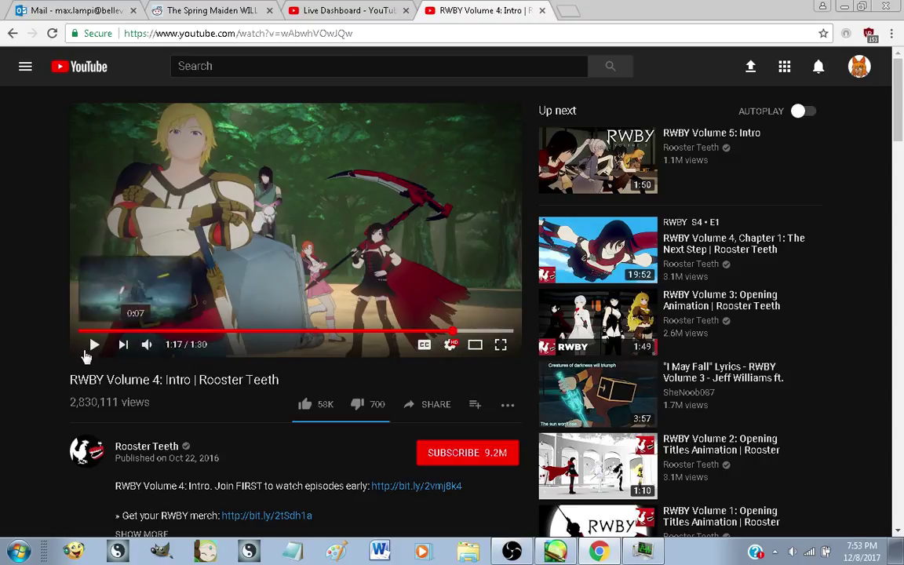
Watch the bird transition and title shots from 1:17 in slow motion, partly in full screen, and jump back to about 0:34
{"action": "left_click", "coordinate": [89, 345]}
{"action": "left_click", "coordinate": [87, 351]}
{"action": "left_click", "coordinate": [86, 354]}
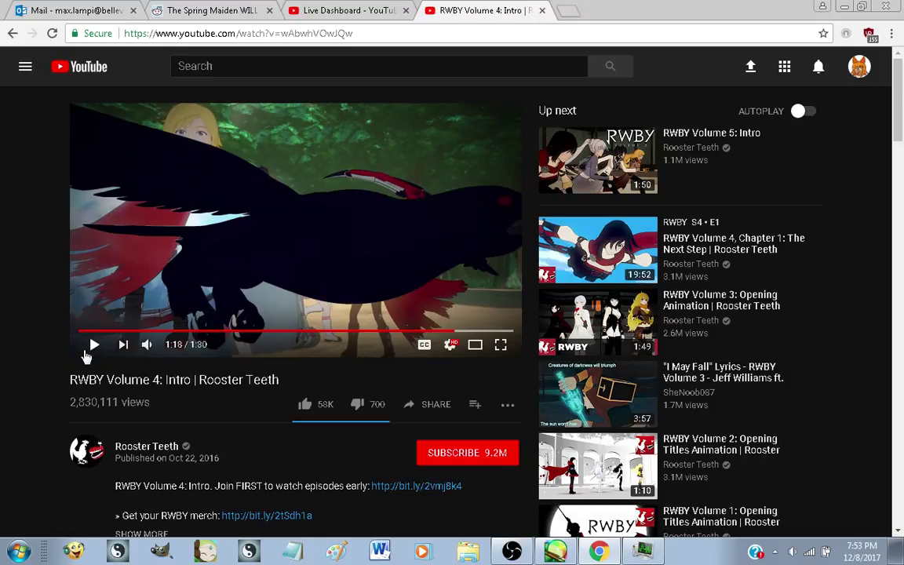
{"action": "left_click", "coordinate": [500, 345]}
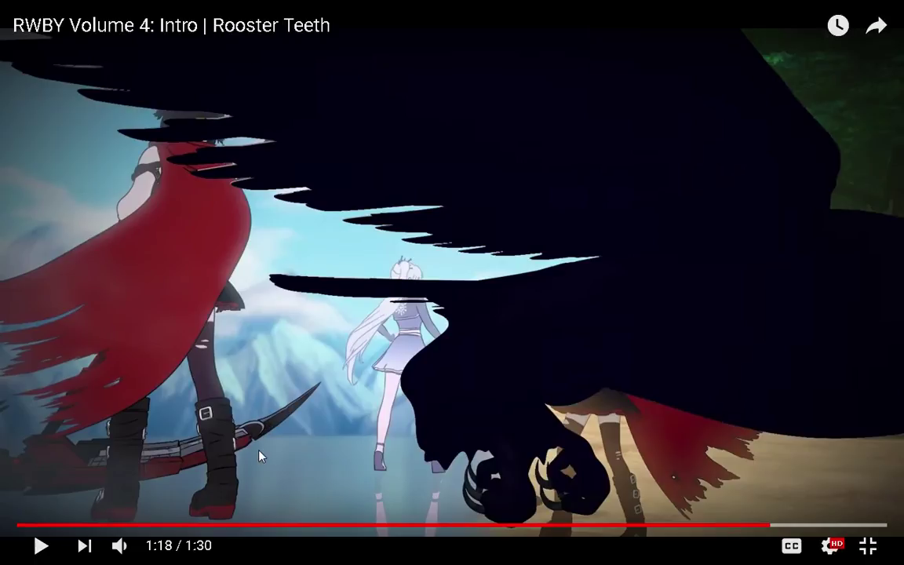
{"action": "left_click", "coordinate": [42, 547]}
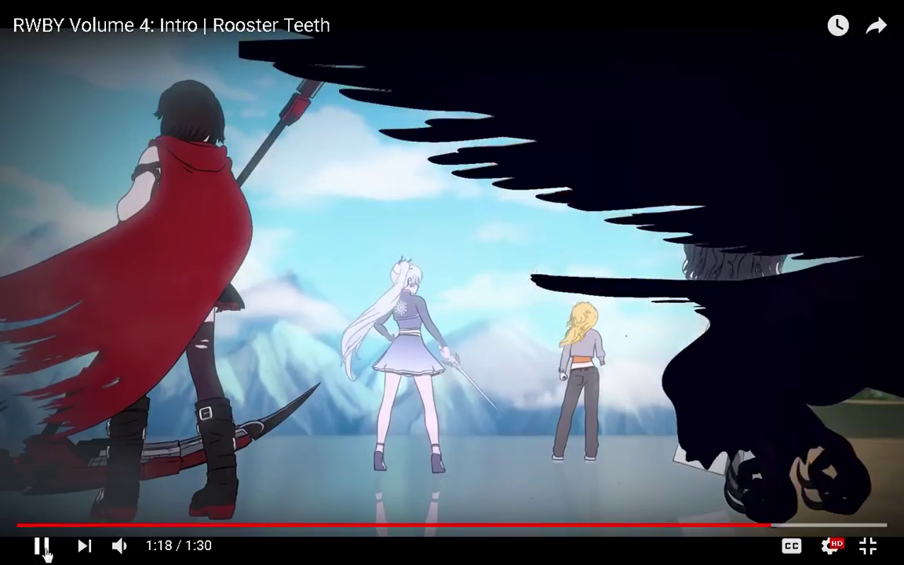
{"action": "key", "text": "Escape"}
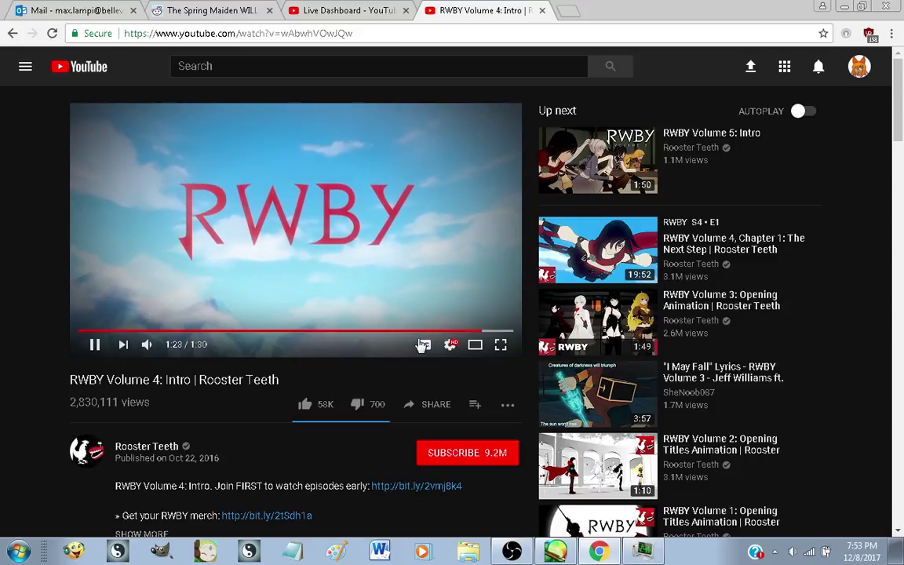
{"action": "left_click", "coordinate": [233, 333]}
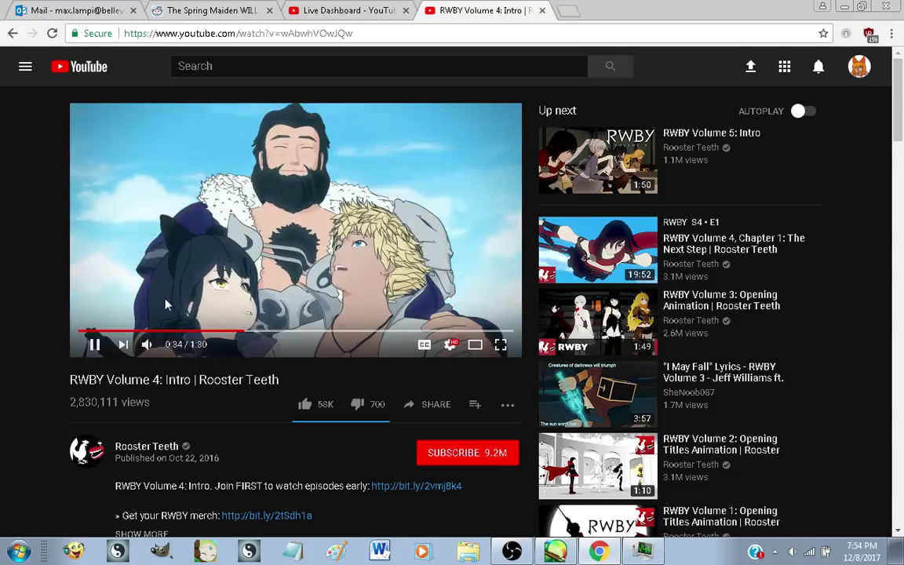
Switch to the Live Dashboard, show the viewer message held for review in the live chat, and read the recent comments
{"action": "left_click", "coordinate": [345, 10]}
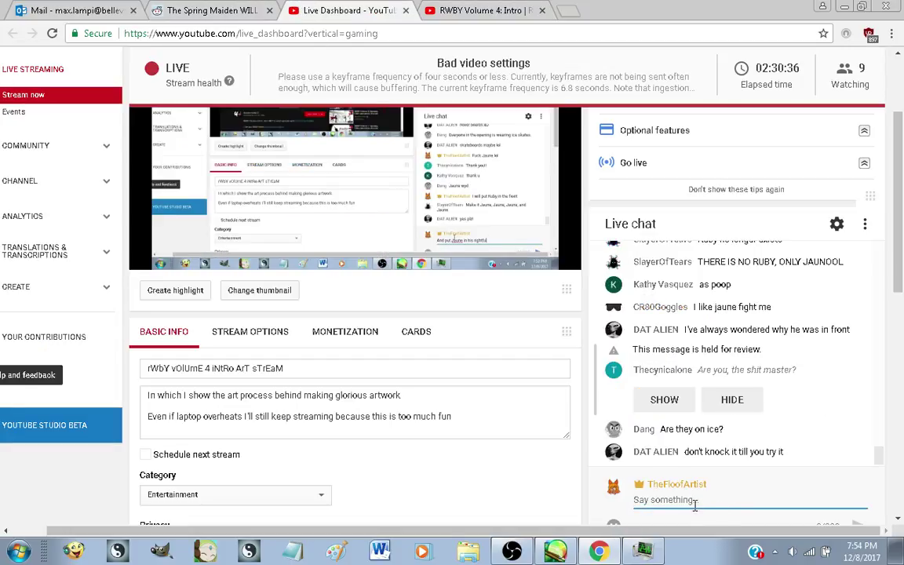
{"action": "left_click", "coordinate": [669, 404]}
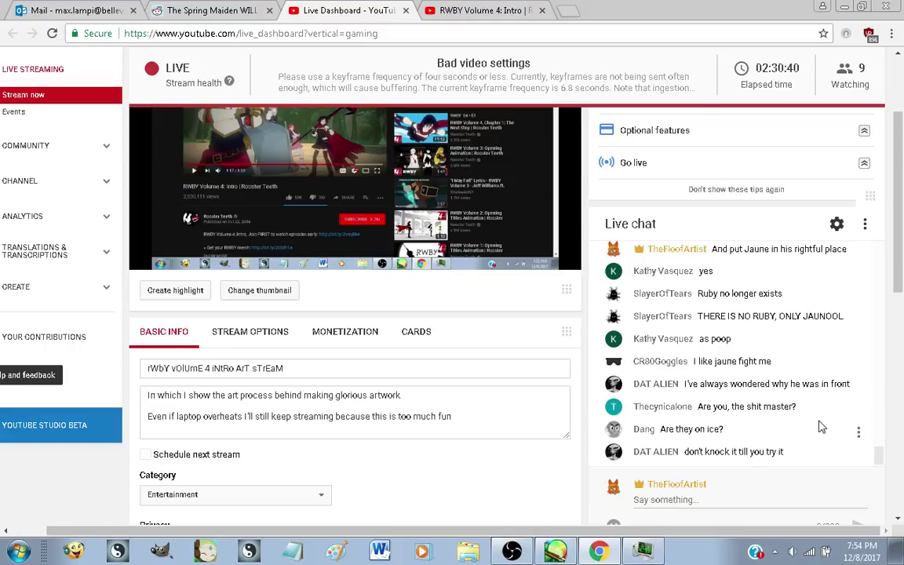
{"action": "scroll", "coordinate": [734, 440], "scroll_direction": "down", "scroll_amount": 3}
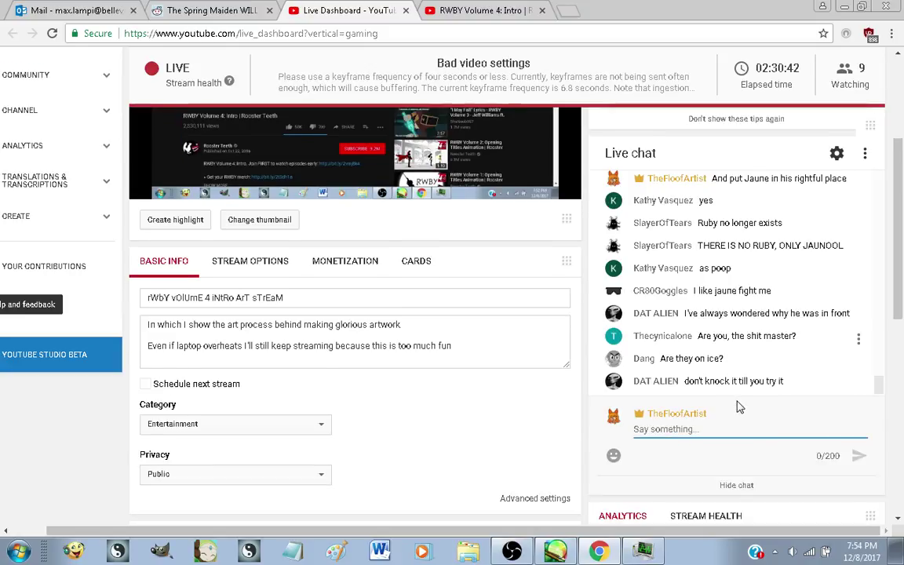
{"action": "scroll", "coordinate": [471, 424], "scroll_direction": "up", "scroll_amount": 2}
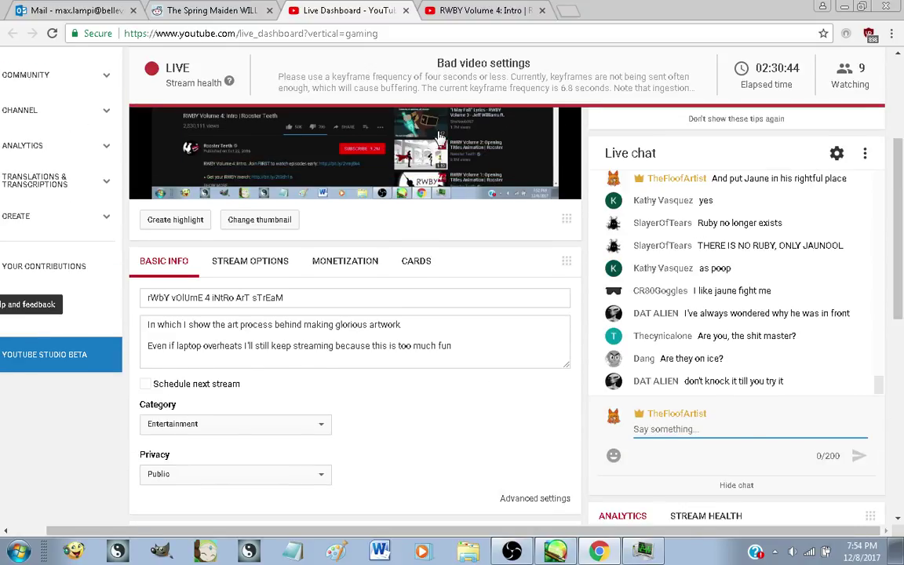
Go back to the intro video and examine the two group shots around 1:16 to 1:18 in full screen
{"action": "key", "text": "ctrl+Tab"}
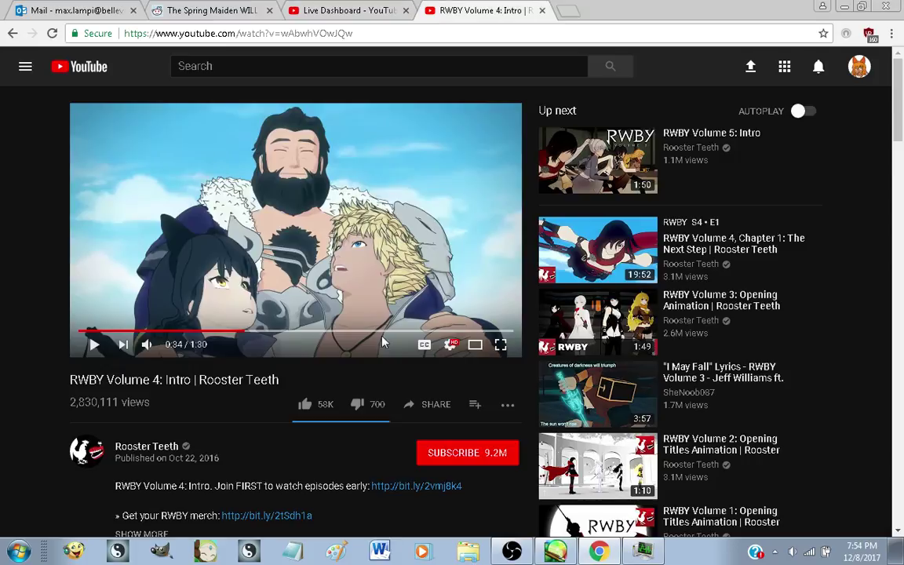
{"action": "left_click", "coordinate": [456, 330]}
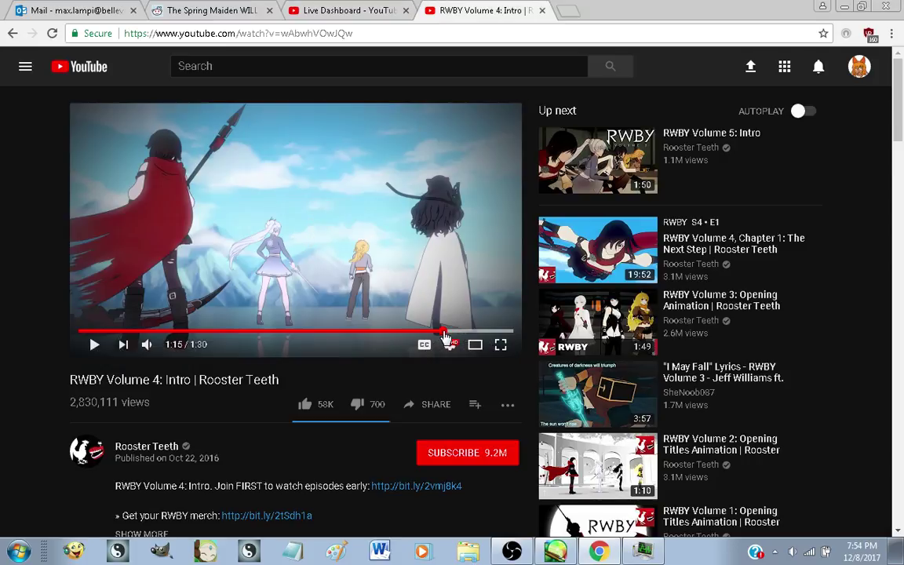
{"action": "left_click", "coordinate": [455, 332]}
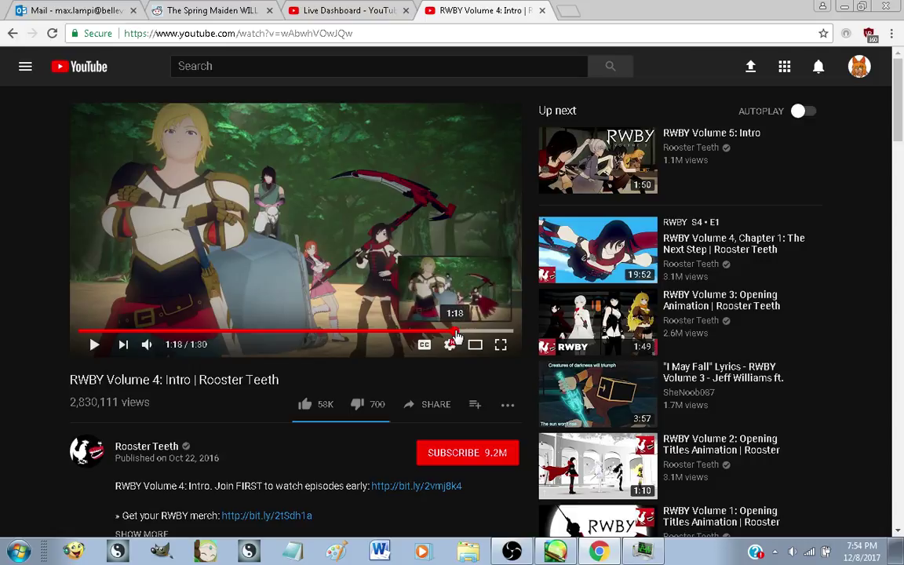
{"action": "left_click", "coordinate": [350, 259]}
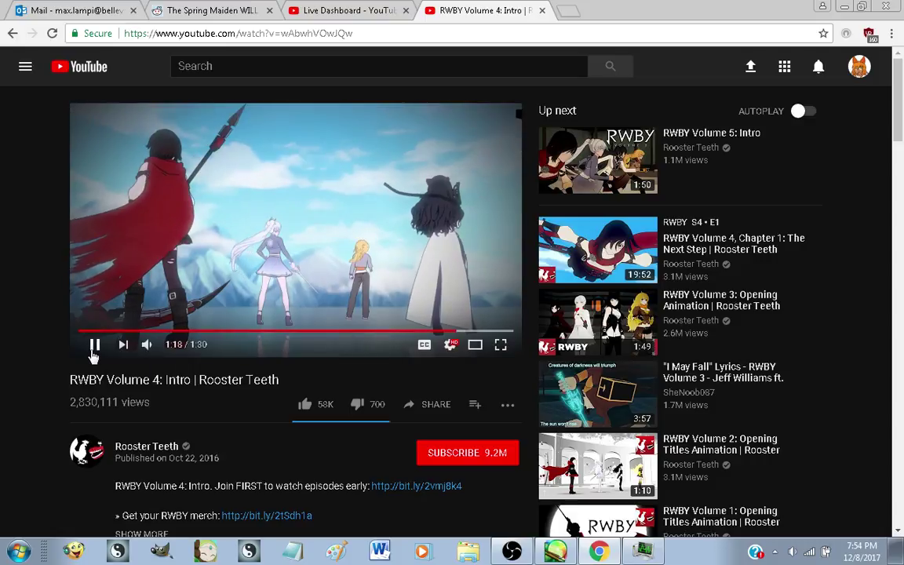
{"action": "left_click", "coordinate": [500, 345]}
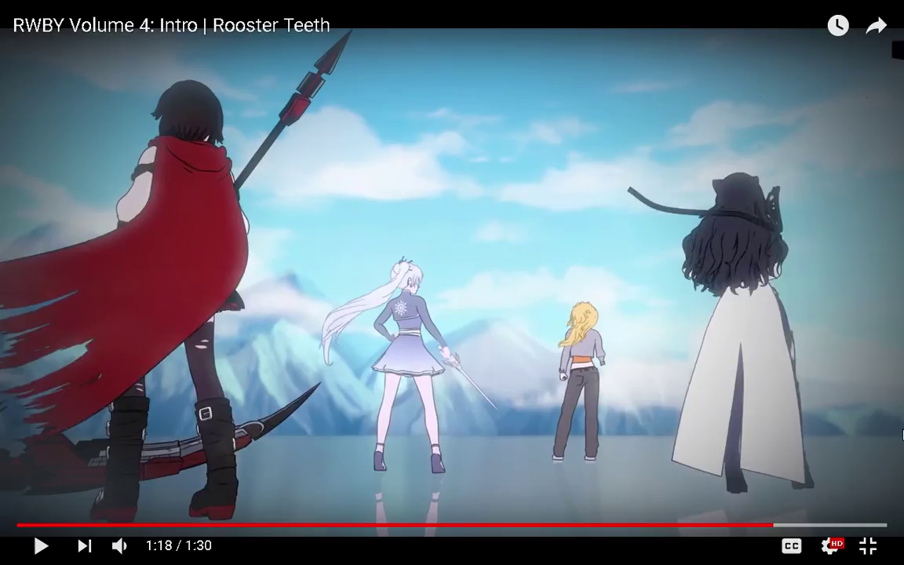
{"action": "key", "text": "Escape"}
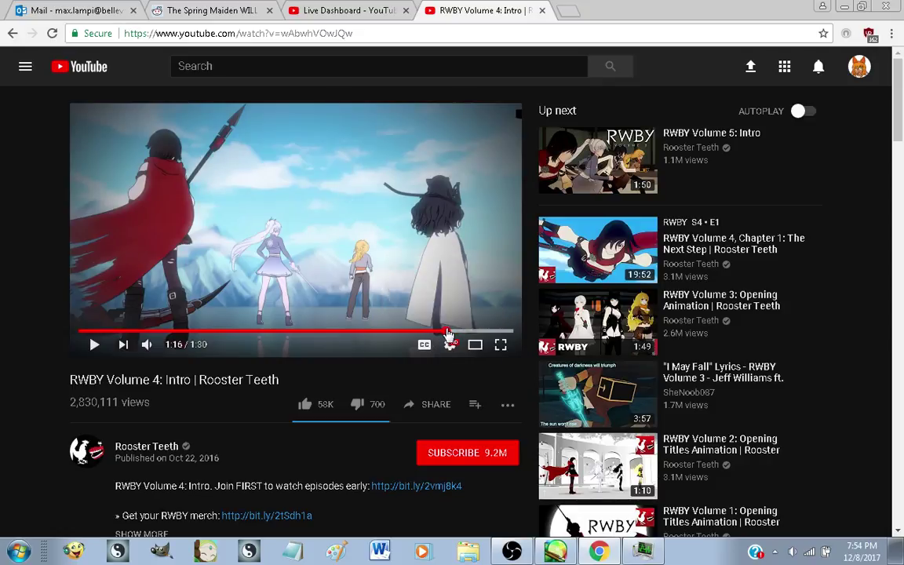
{"action": "left_click", "coordinate": [449, 334]}
{"action": "left_click", "coordinate": [501, 343]}
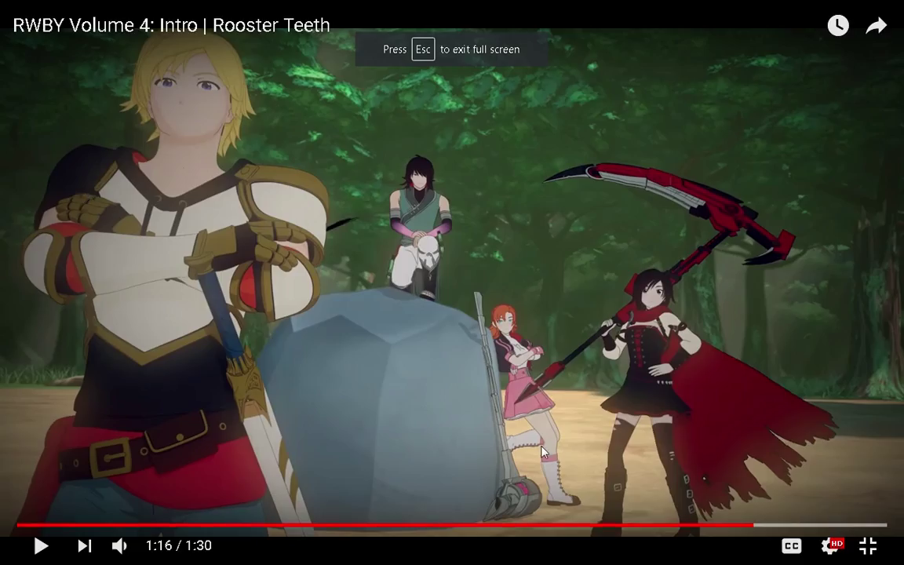
{"action": "left_click", "coordinate": [868, 545]}
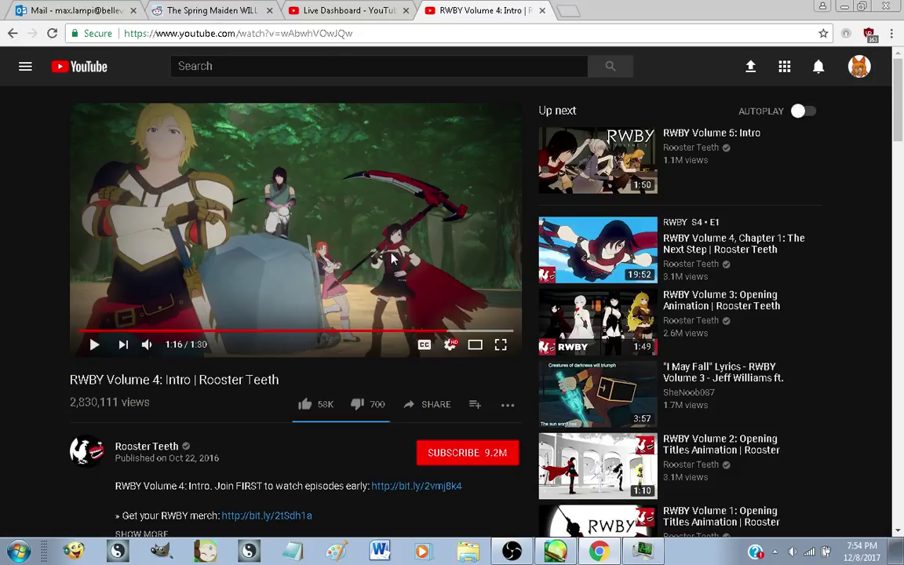
Search YouTube for "rwby ytp blake visits her stupid family" and open the video "[RWBY YTP] Blake visits her Stupid Family"
{"action": "left_click", "coordinate": [378, 67]}
{"action": "type", "text": "r"}
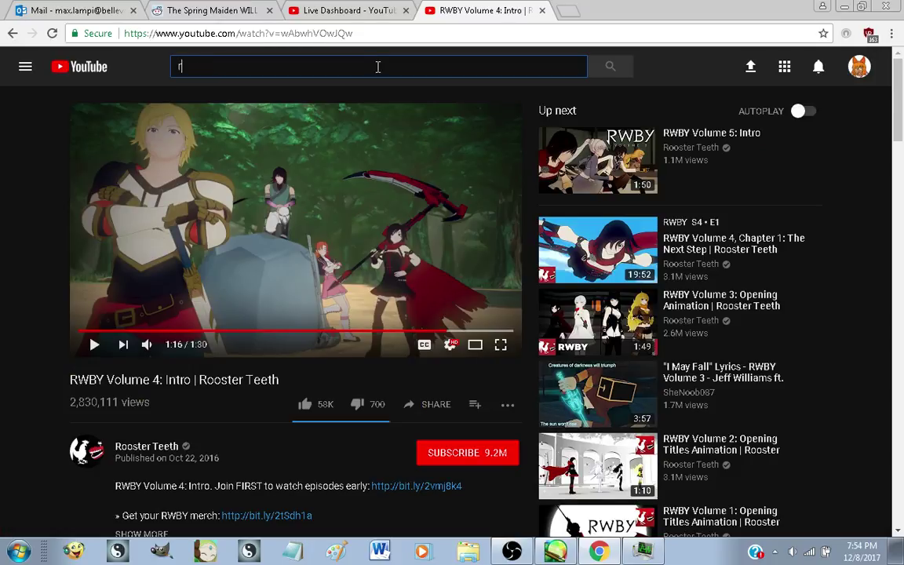
{"action": "type", "text": "wby ytp "}
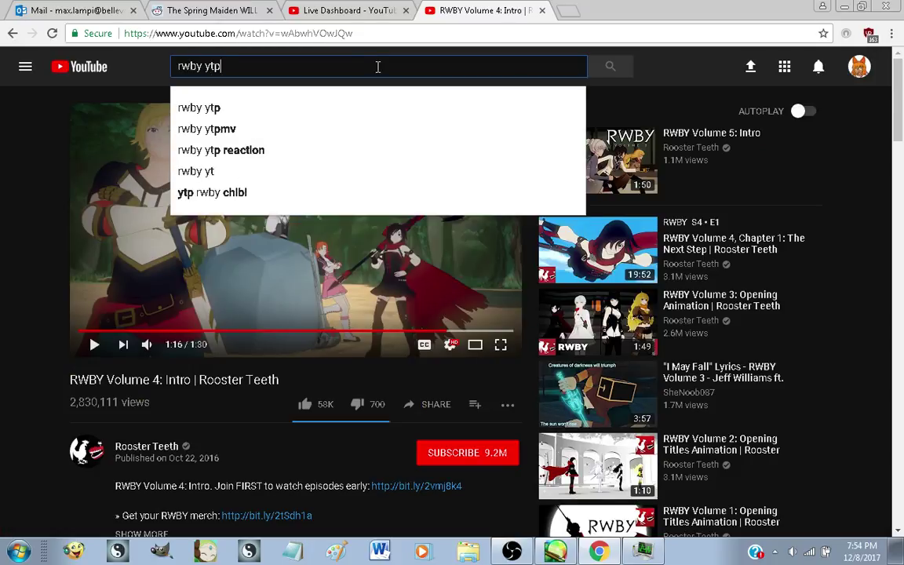
{"action": "type", "text": "blake"}
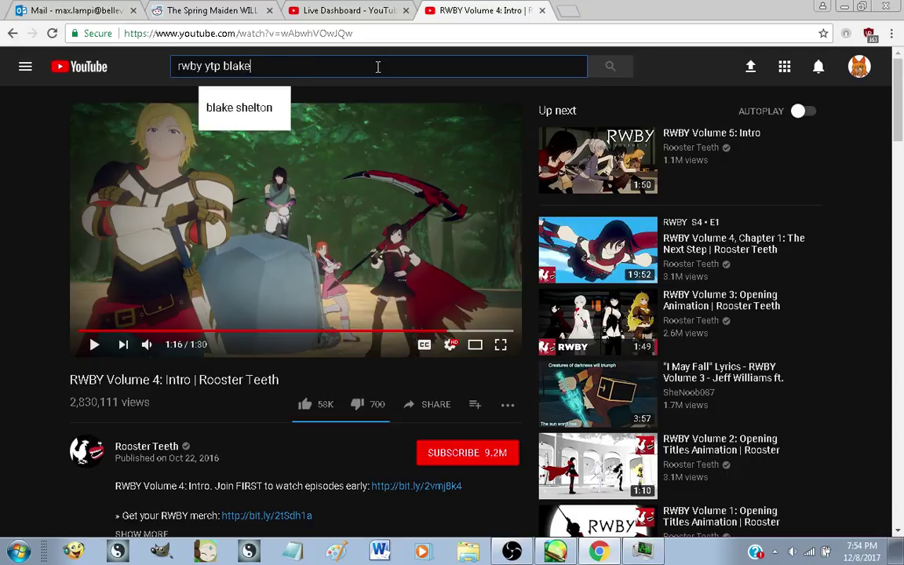
{"action": "type", "text": " visits her"}
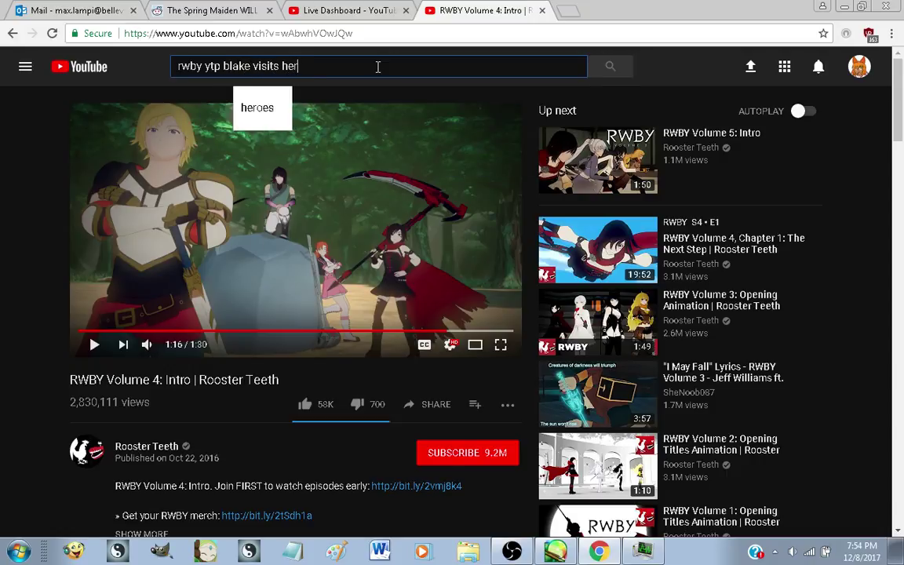
{"action": "type", "text": " stupid family"}
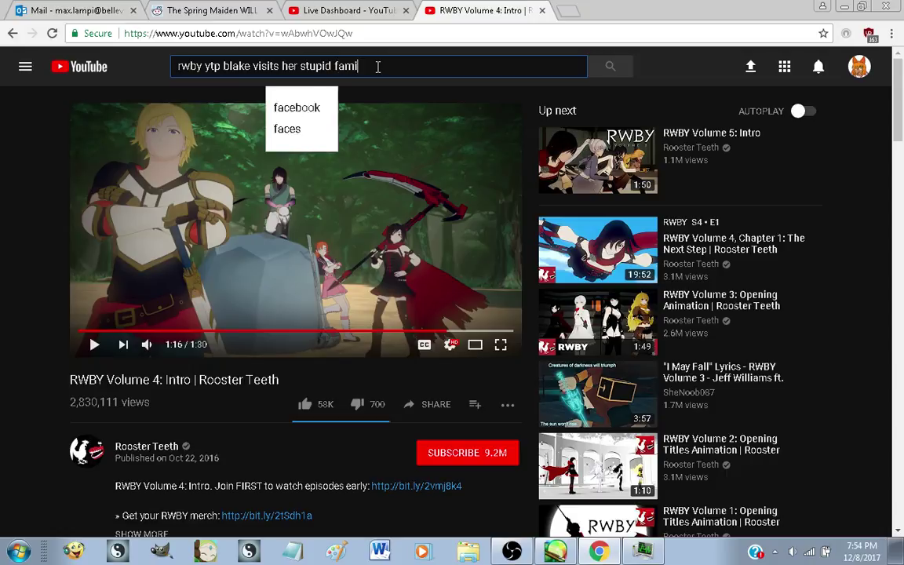
{"action": "key", "text": "Return"}
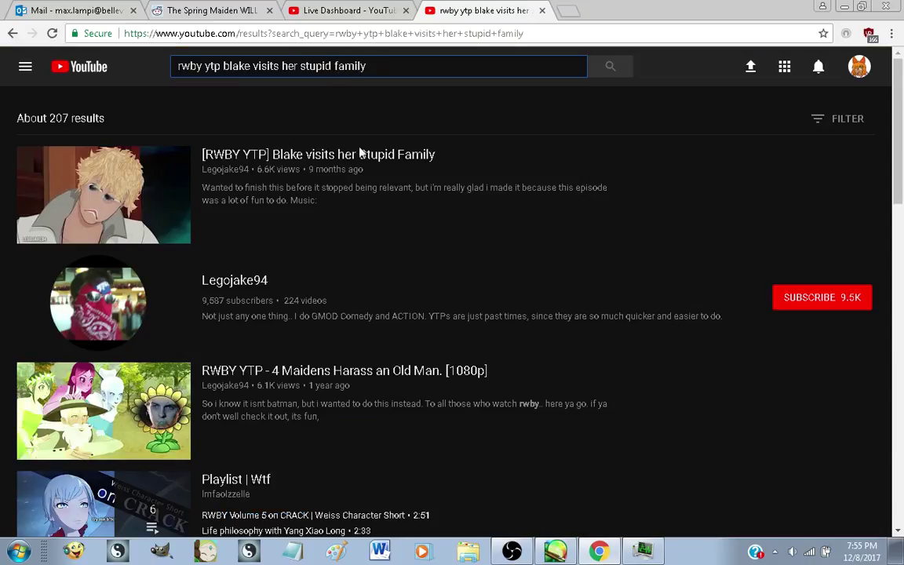
{"action": "left_click", "coordinate": [355, 161]}
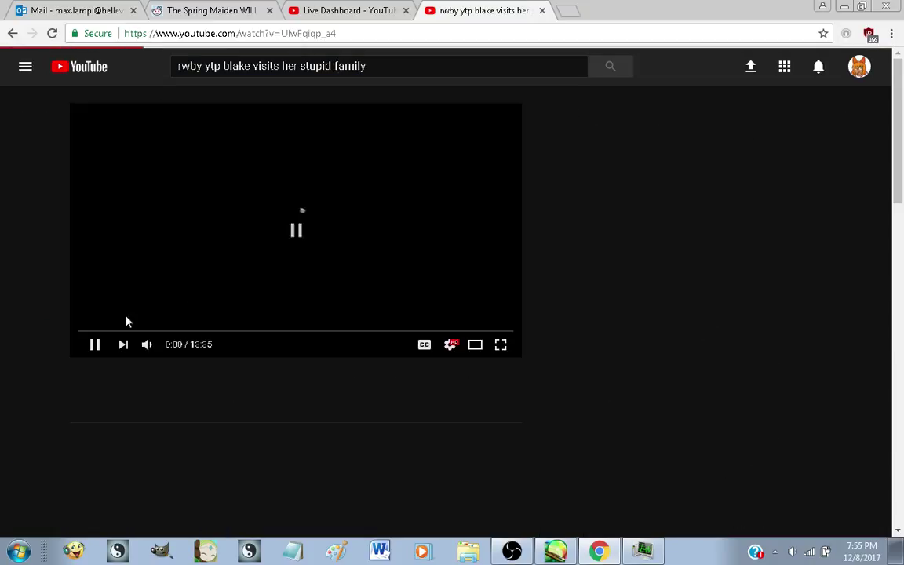
Copy the YTP video's link, post it in the stream's live chat, and send "<3" as a follow-up message
{"action": "left_click", "coordinate": [299, 33]}
{"action": "right_click", "coordinate": [302, 33]}
{"action": "left_click", "coordinate": [321, 64]}
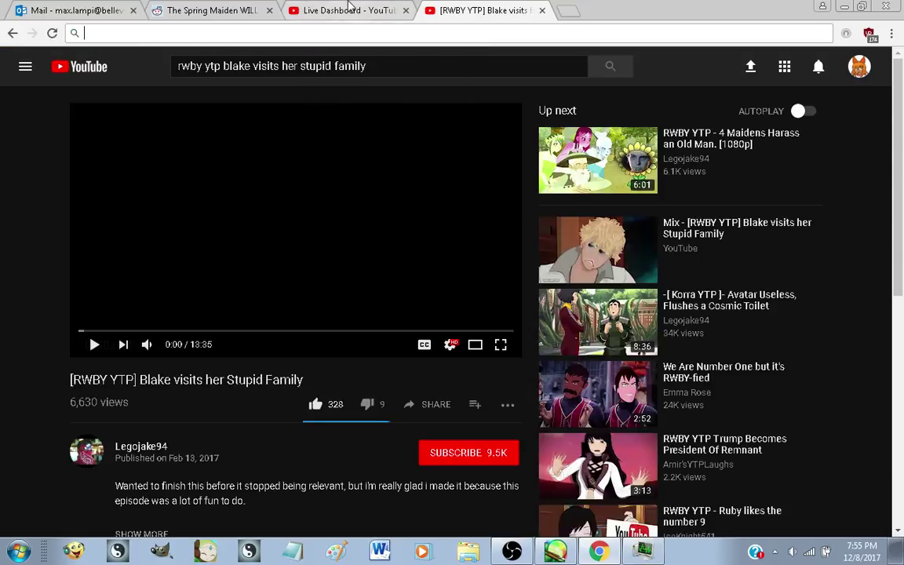
{"action": "left_click", "coordinate": [345, 10]}
{"action": "left_click", "coordinate": [703, 439]}
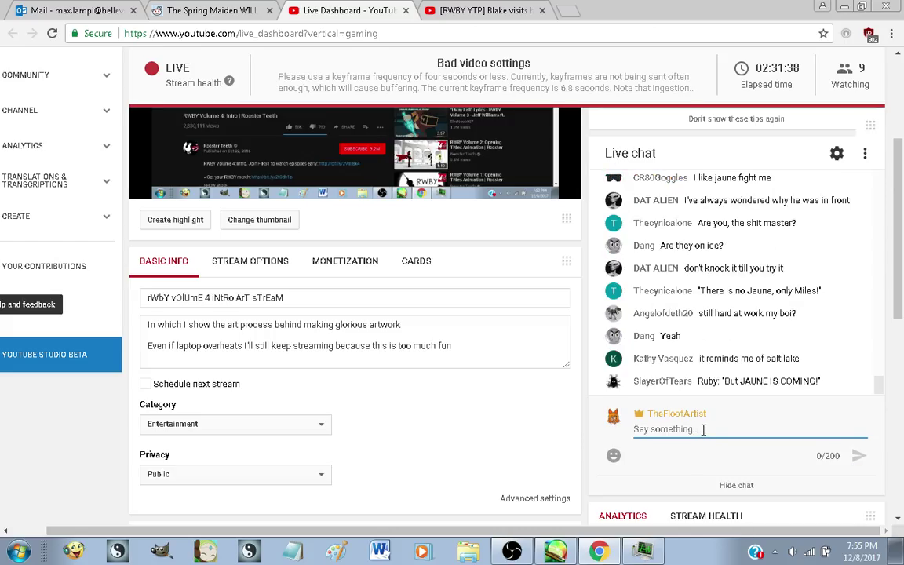
{"action": "type", "text": "https://www.youtube.com/watch?v=UlwFqiqp_a4"}
{"action": "key", "text": "Return"}
{"action": "type", "text": "<"}
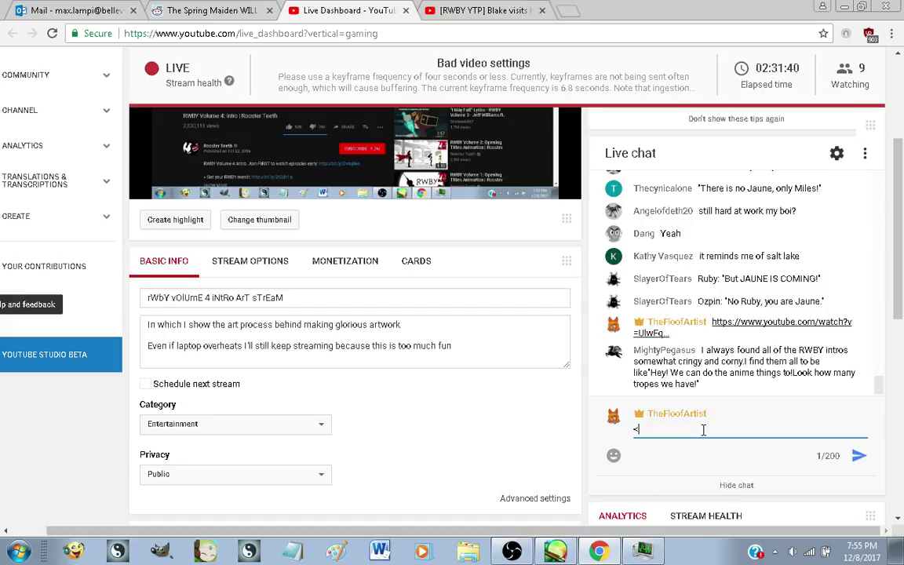
{"action": "type", "text": "3"}
{"action": "key", "text": "Return"}
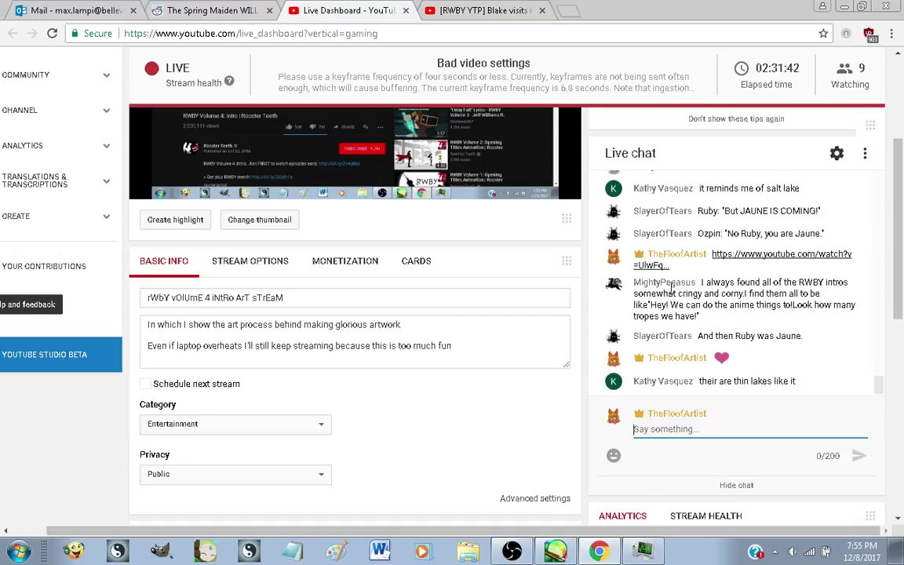
Return to the YTP video, set its playback speed to Normal, and watch it from the start to about 0:41
{"action": "left_click", "coordinate": [445, 9]}
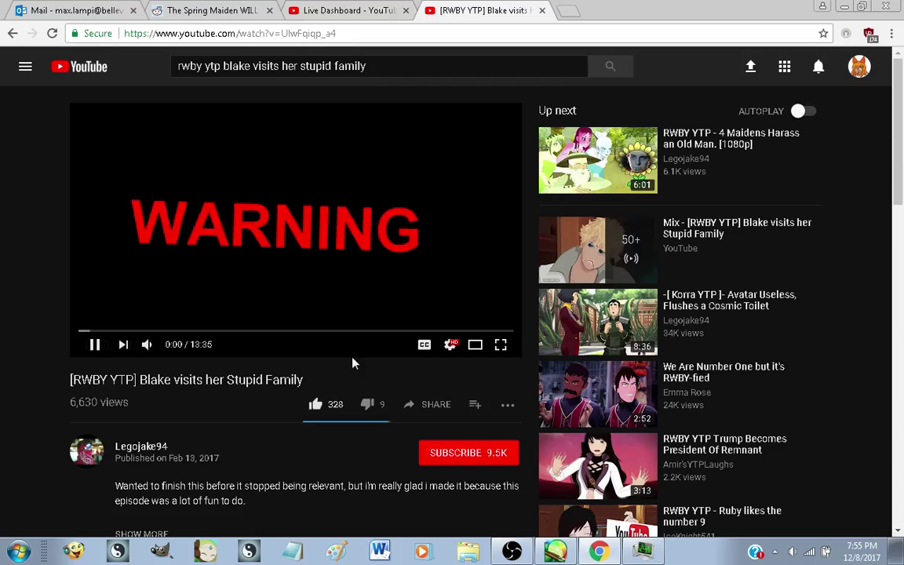
{"action": "key", "text": "space"}
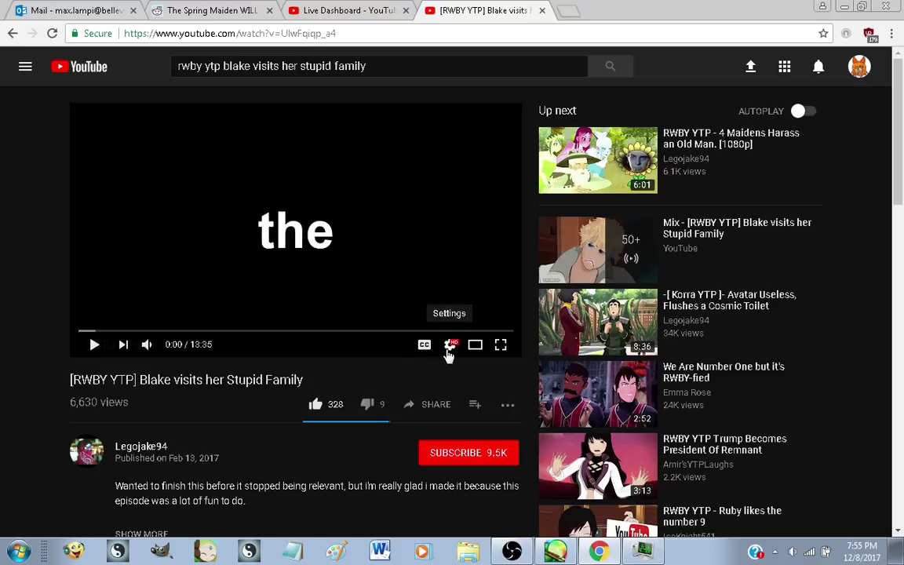
{"action": "left_click", "coordinate": [450, 345]}
{"action": "left_click", "coordinate": [494, 262]}
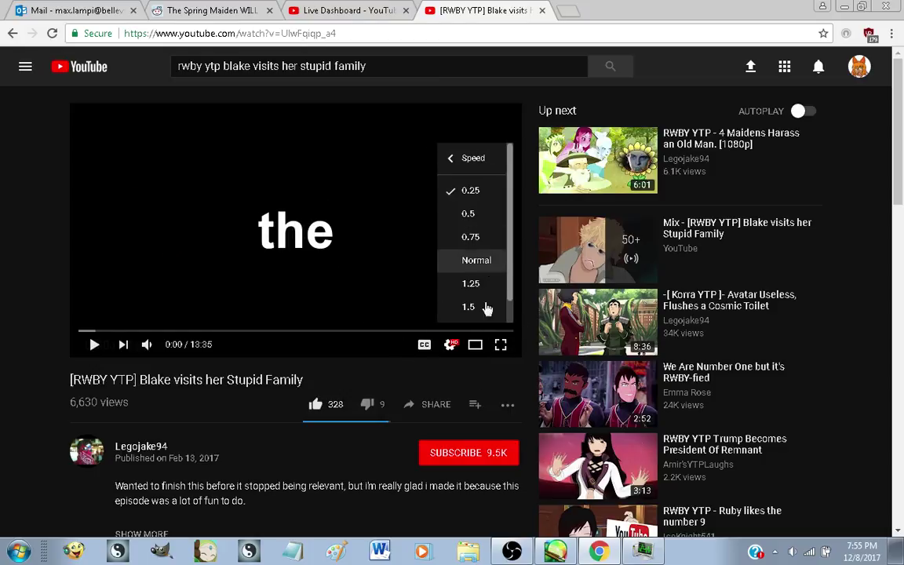
{"action": "left_click", "coordinate": [485, 258]}
{"action": "left_click", "coordinate": [451, 350]}
{"action": "left_click", "coordinate": [79, 331]}
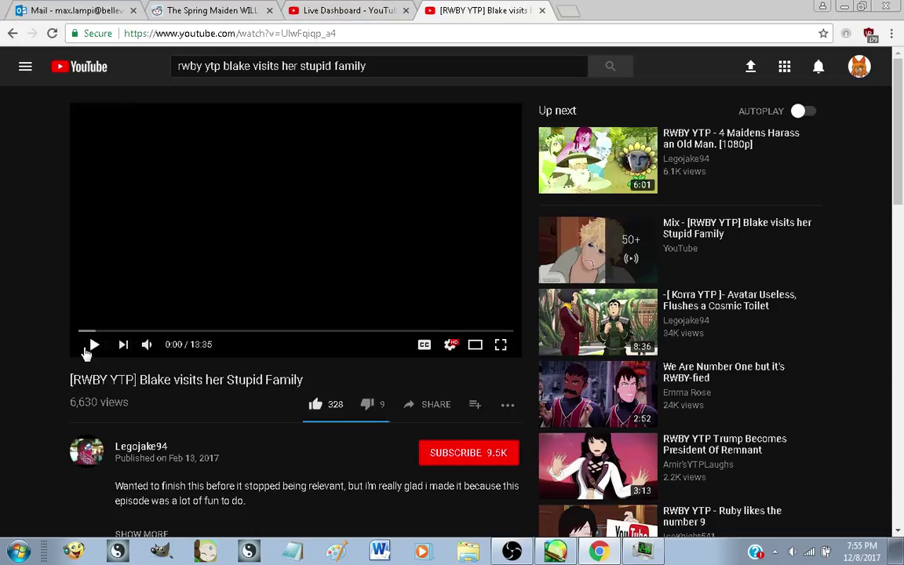
{"action": "left_click", "coordinate": [88, 347]}
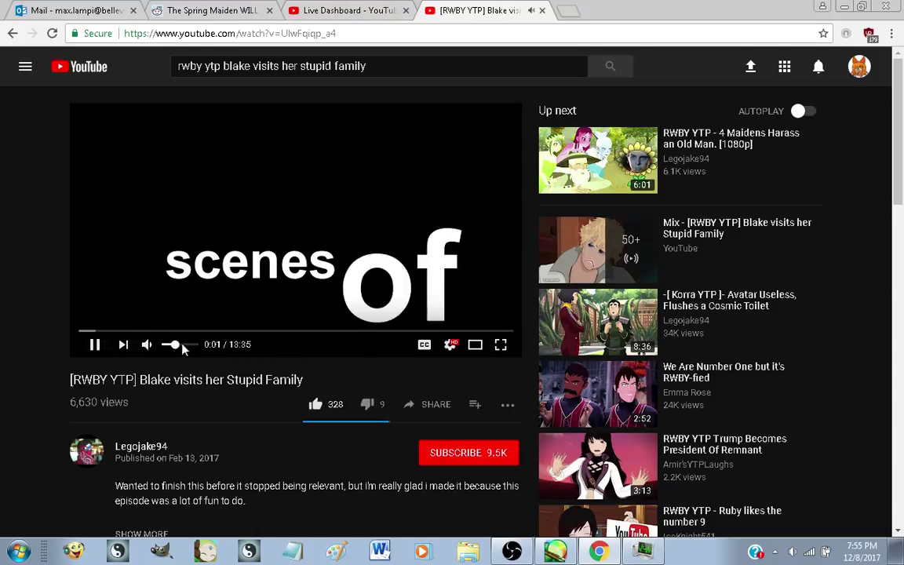
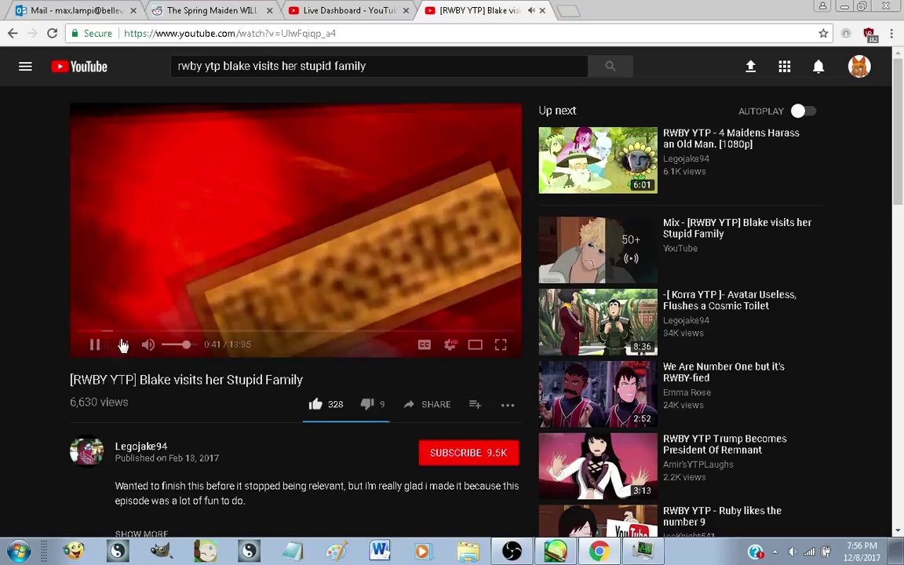
{"action": "left_click", "coordinate": [95, 345]}
Switch to the Live Dashboard, send "lel" in the live chat, and show the viewer message held for review
{"action": "left_click", "coordinate": [346, 10]}
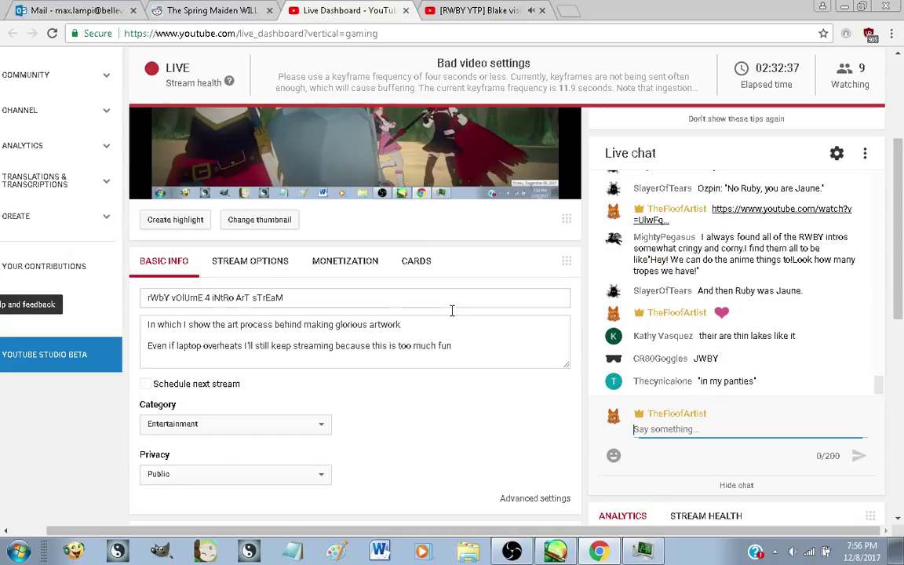
{"action": "left_click", "coordinate": [663, 431]}
{"action": "type", "text": "l"}
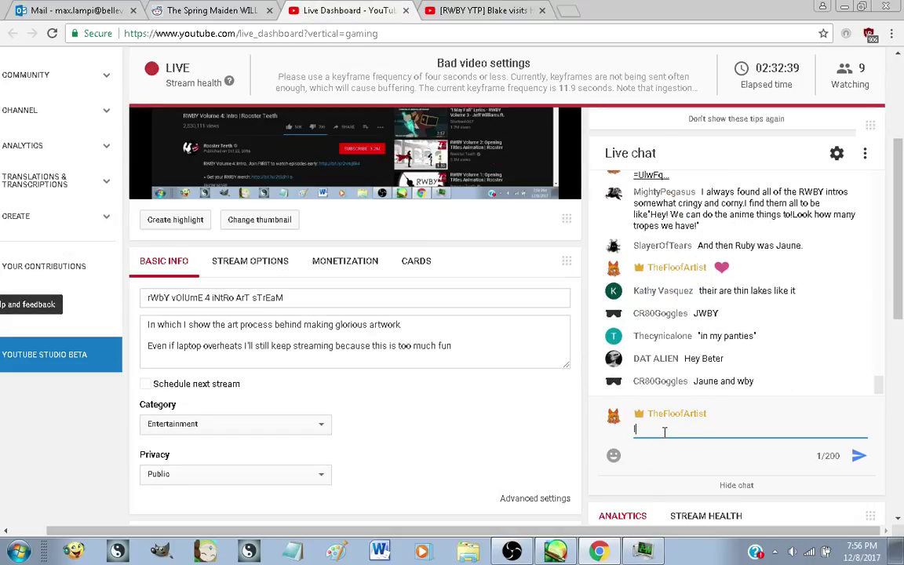
{"action": "type", "text": "el"}
{"action": "key", "text": "Return"}
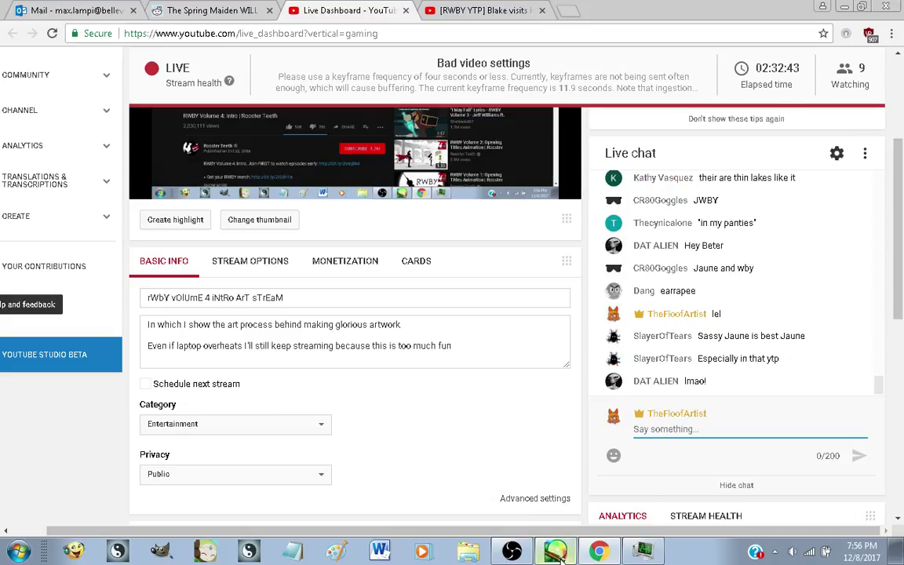
{"action": "left_click", "coordinate": [659, 379]}
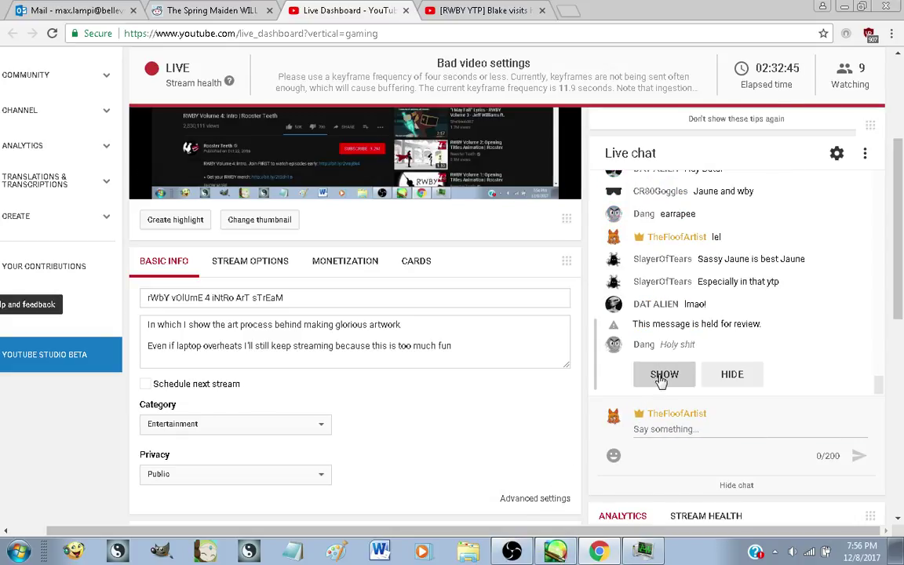
{"action": "left_click", "coordinate": [556, 553]}
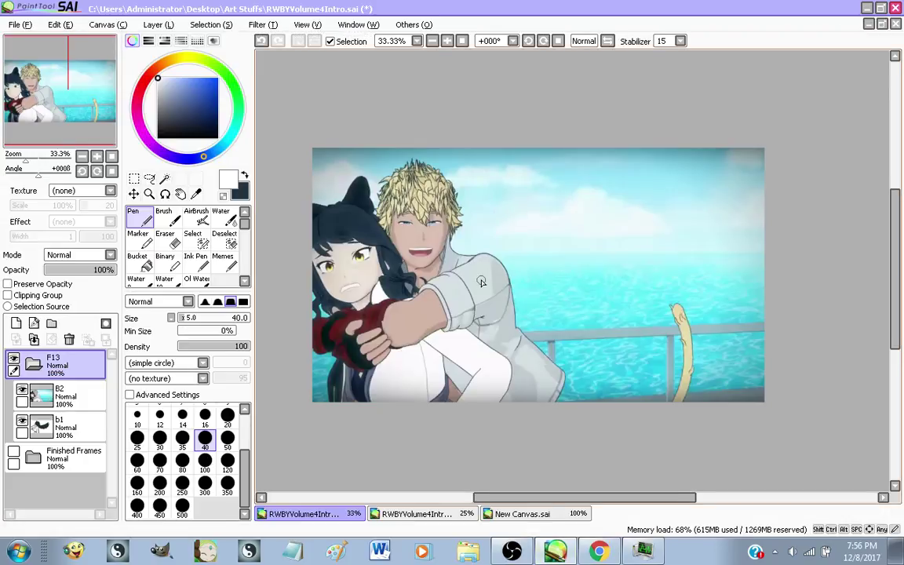
{"action": "scroll", "coordinate": [482, 281], "scroll_direction": "up", "scroll_amount": 1}
{"action": "left_click", "coordinate": [544, 555]}
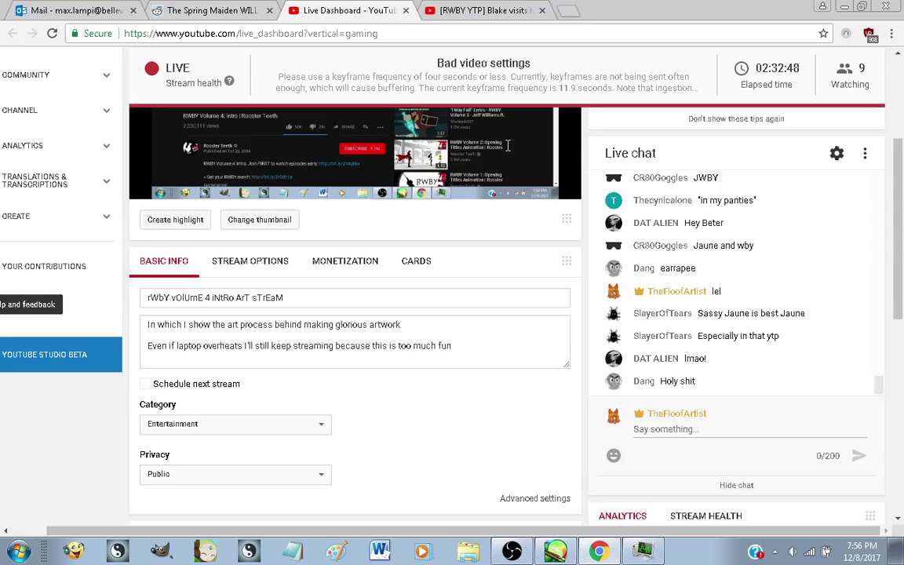
Go back from the YTP video to the RWBY Volume 4 intro, pause it, and check its playback speed setting
{"action": "left_click", "coordinate": [468, 10]}
{"action": "left_click", "coordinate": [11, 33]}
{"action": "left_click", "coordinate": [11, 33]}
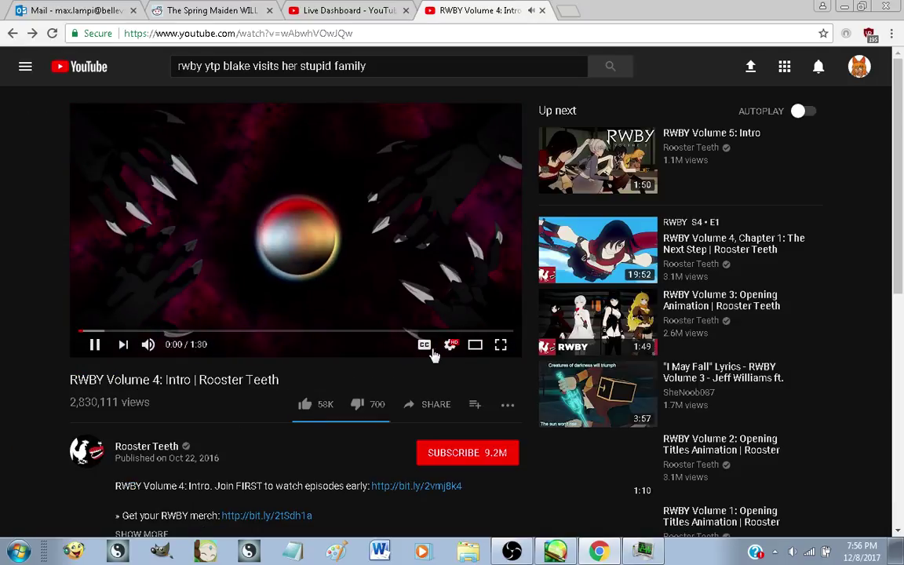
{"action": "key", "text": "space"}
{"action": "left_click", "coordinate": [450, 346]}
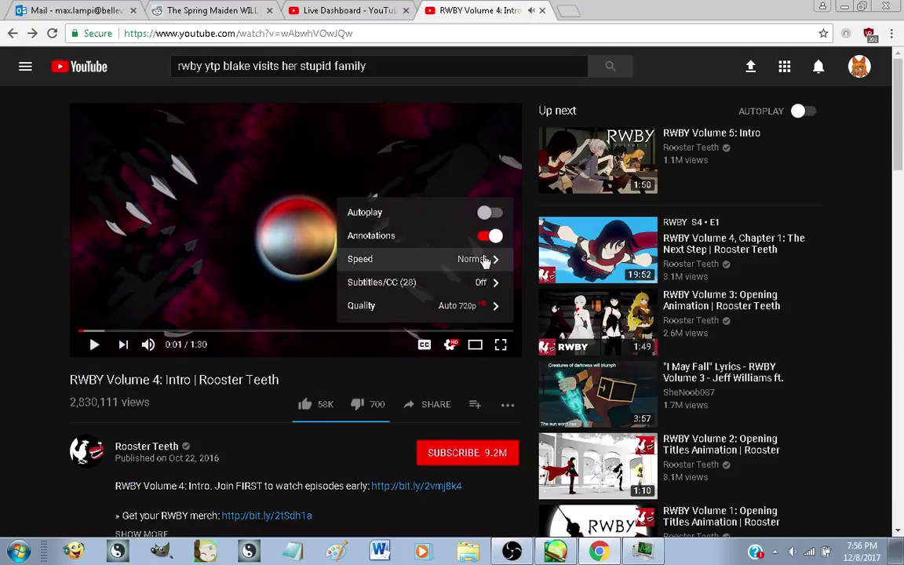
{"action": "left_click", "coordinate": [485, 261]}
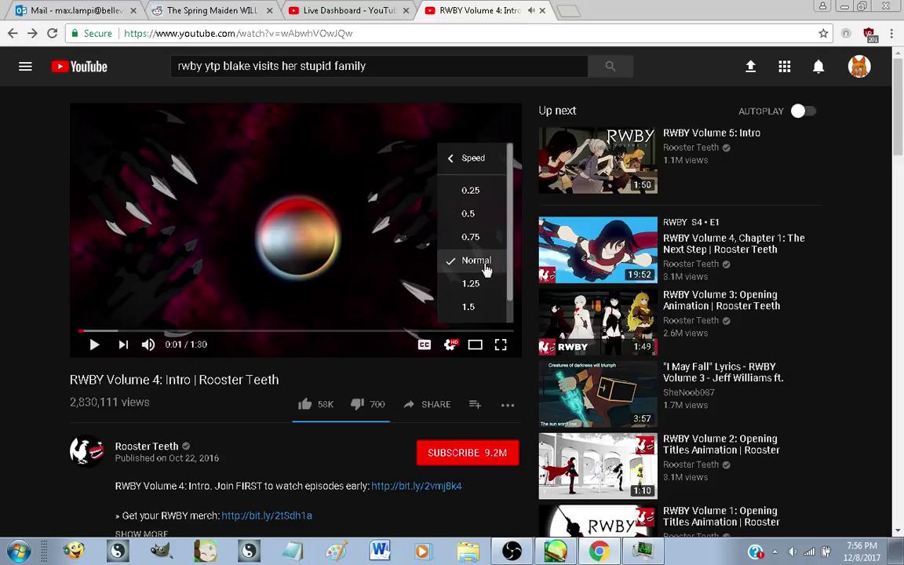
{"action": "left_click", "coordinate": [448, 346]}
Watch the intro's Blake scene on the boat from 0:31 and pause it at 0:36
{"action": "key", "text": "space"}
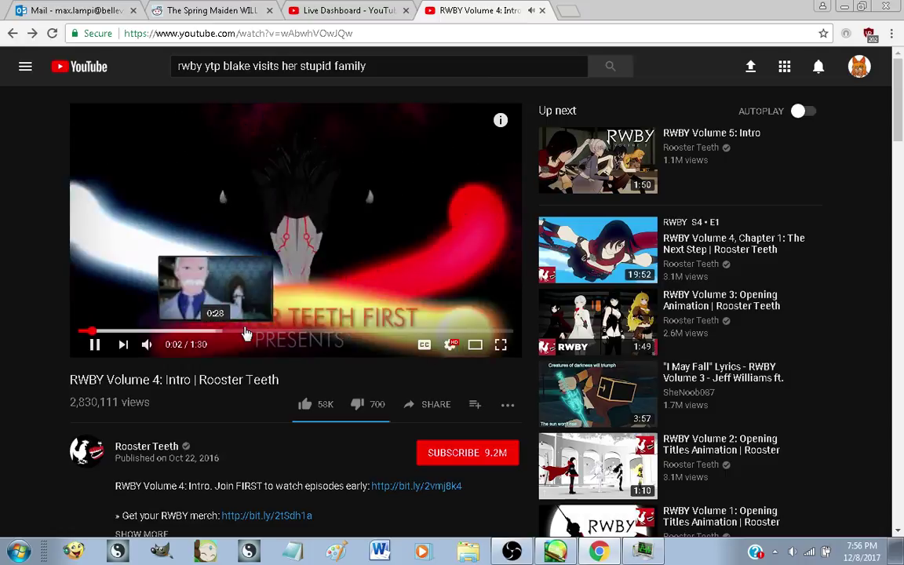
{"action": "left_click", "coordinate": [230, 330]}
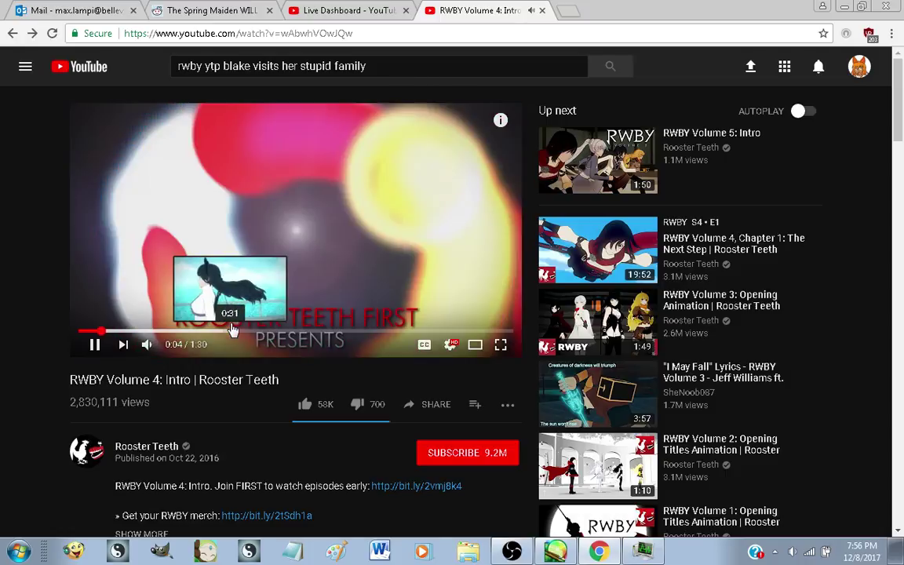
{"action": "left_click", "coordinate": [95, 344]}
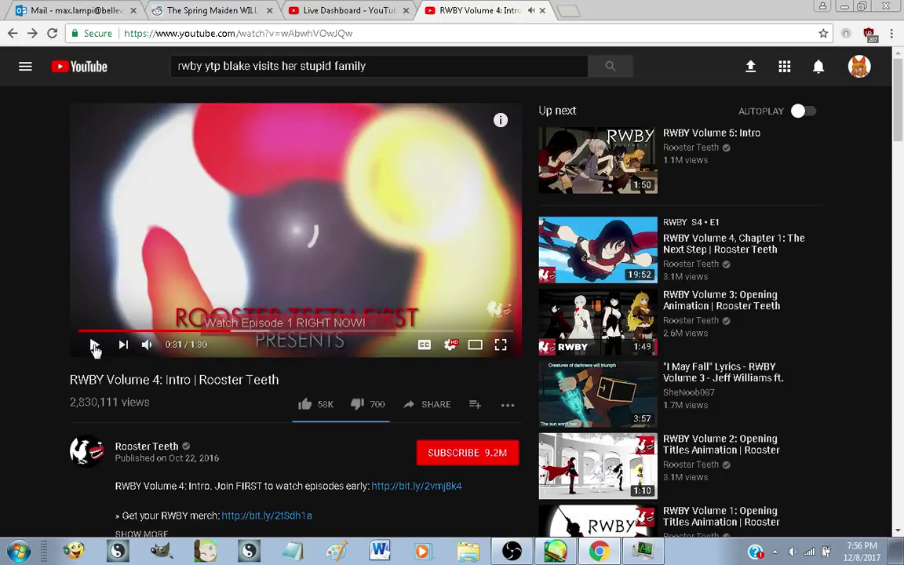
{"action": "left_click", "coordinate": [94, 345]}
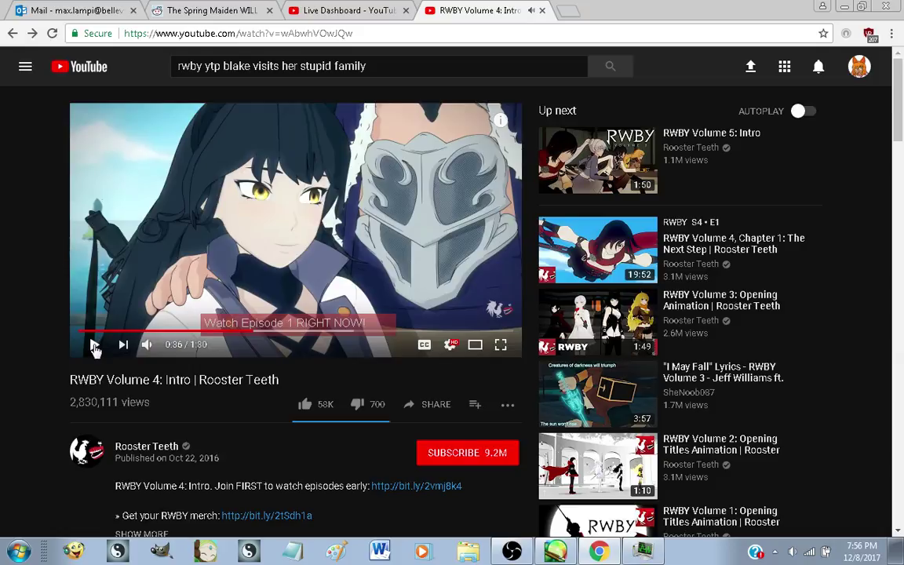
Switch to PaintTool SAI and add a new layer above B2 in the F13 folder
{"action": "left_click", "coordinate": [551, 552]}
{"action": "scroll", "coordinate": [468, 294], "scroll_direction": "down", "scroll_amount": 2}
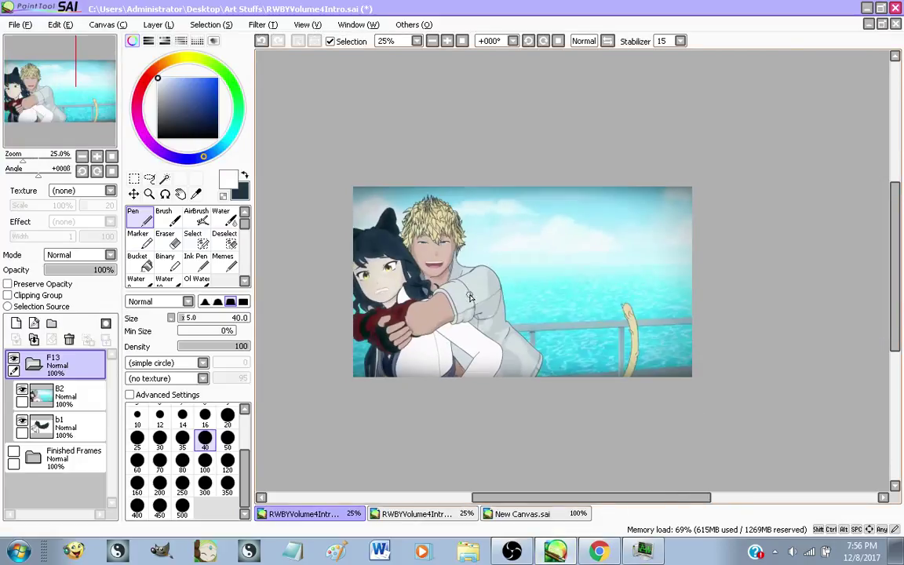
{"action": "scroll", "coordinate": [597, 343], "scroll_direction": "up", "scroll_amount": 1}
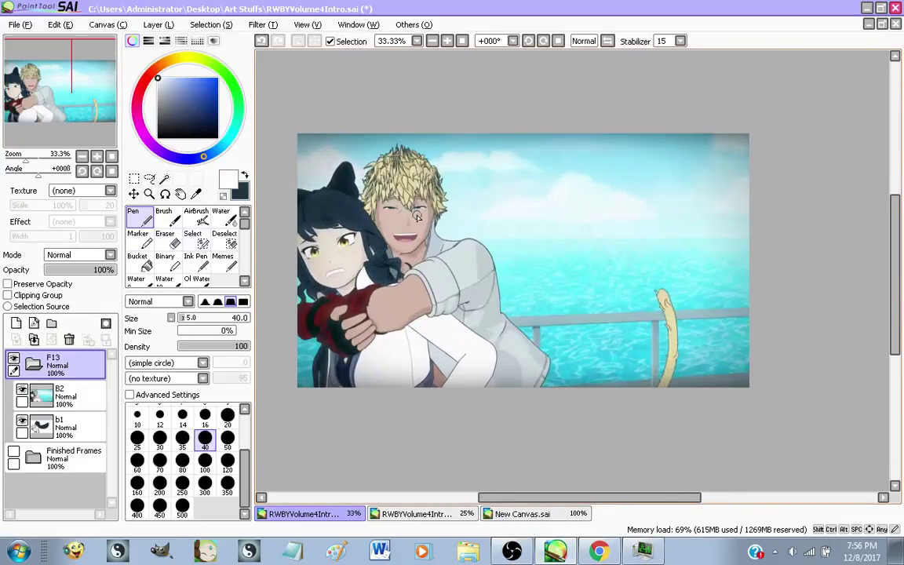
{"action": "left_click", "coordinate": [55, 396]}
{"action": "left_click", "coordinate": [16, 323]}
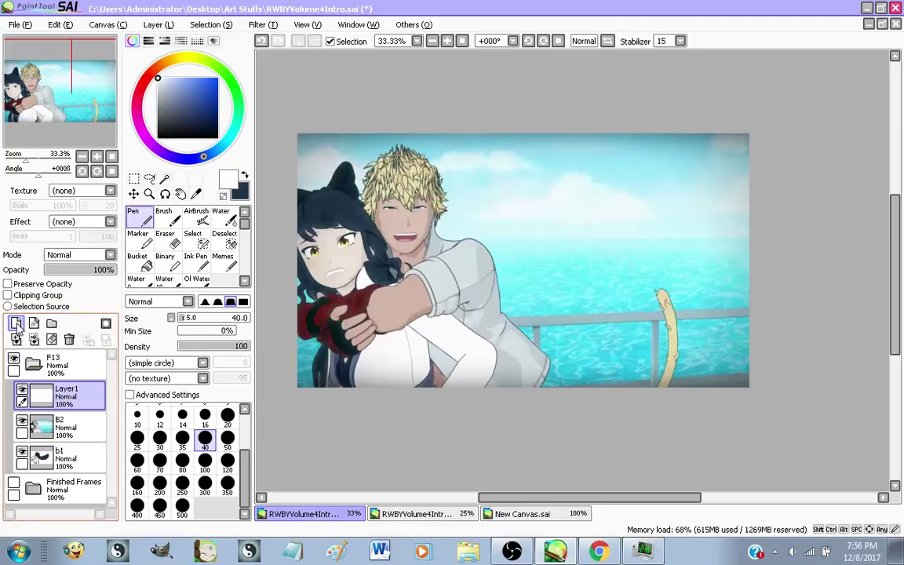
Fill the lower part of the frame with cyan sampled from the sea, using the Pen at size 500
{"action": "left_click", "coordinate": [182, 510]}
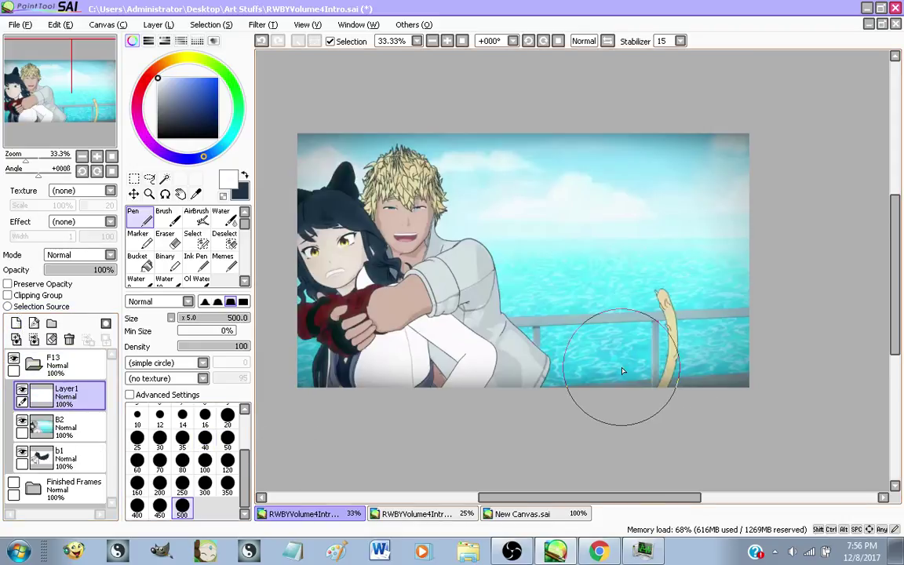
{"action": "left_click", "coordinate": [675, 373], "text": "alt"}
{"action": "mouse_move", "coordinate": [676, 373]}
{"action": "left_mouse_down"}
{"action": "mouse_move", "coordinate": [283, 384]}
{"action": "mouse_move", "coordinate": [823, 373]}
{"action": "left_mouse_up"}
{"action": "key", "text": "ctrl+z"}
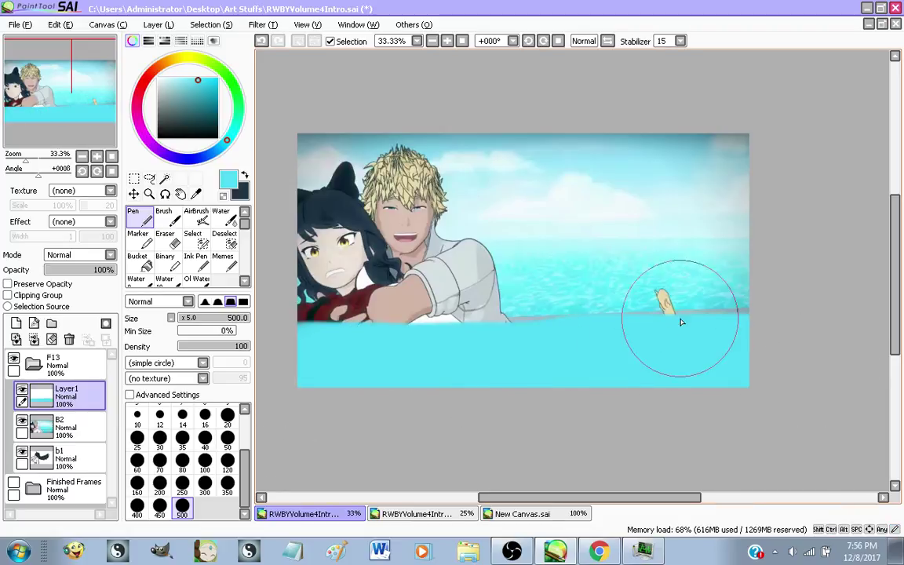
Sample the railing's grey-blue from the hidden artwork and paint a horizontal rail along the cyan area's upper edge with the Pen at size 50
{"action": "left_click", "coordinate": [22, 390]}
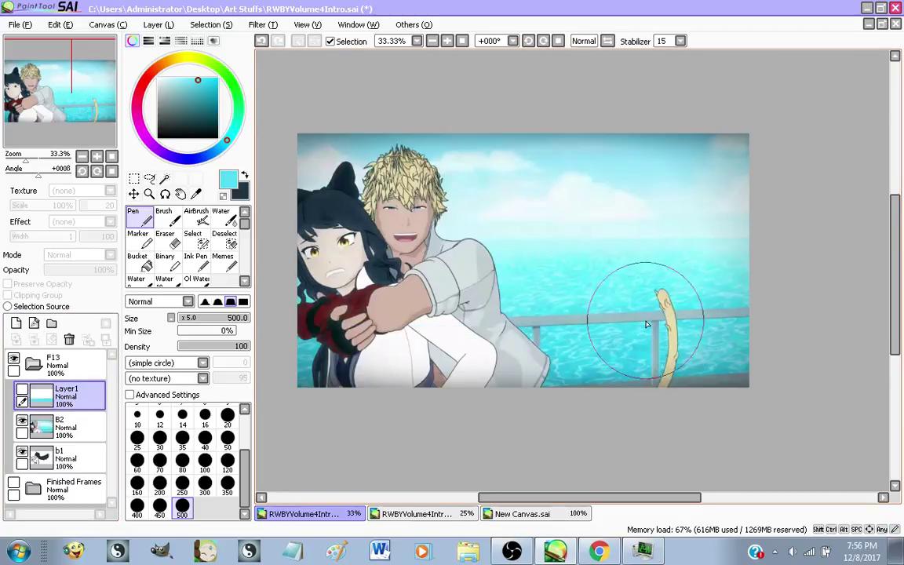
{"action": "left_click", "coordinate": [603, 370], "text": "alt"}
{"action": "left_click", "coordinate": [228, 414]}
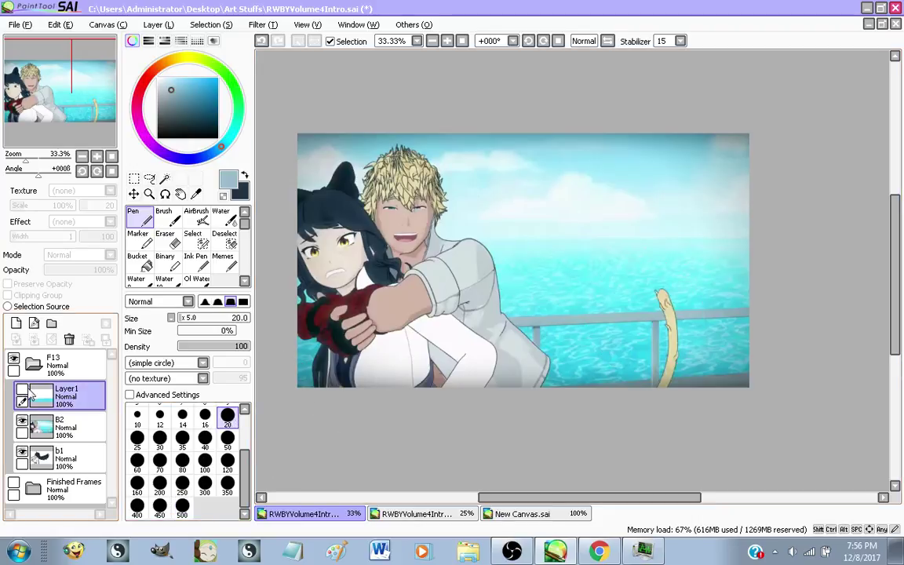
{"action": "left_click", "coordinate": [22, 390]}
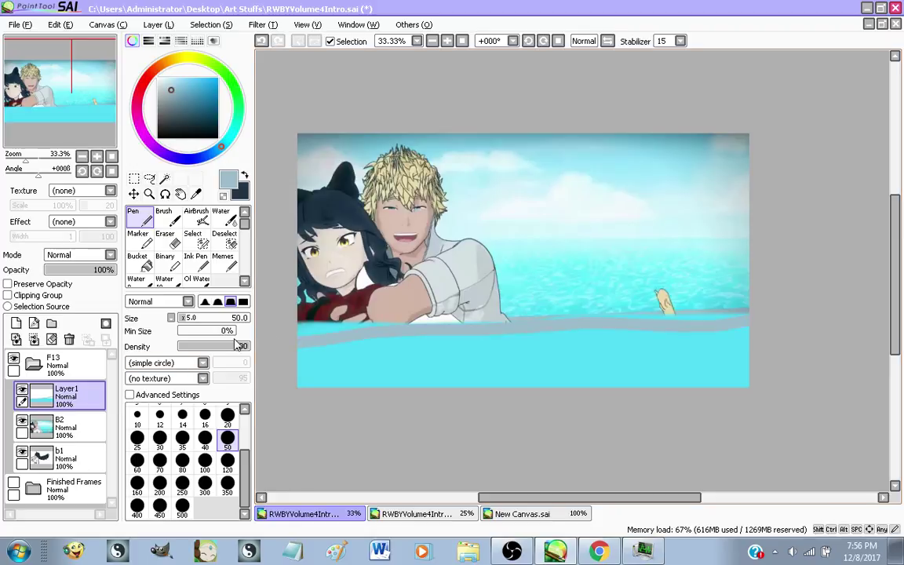
{"action": "left_click_drag", "start_coordinate": [300, 331], "coordinate": [900, 308]}
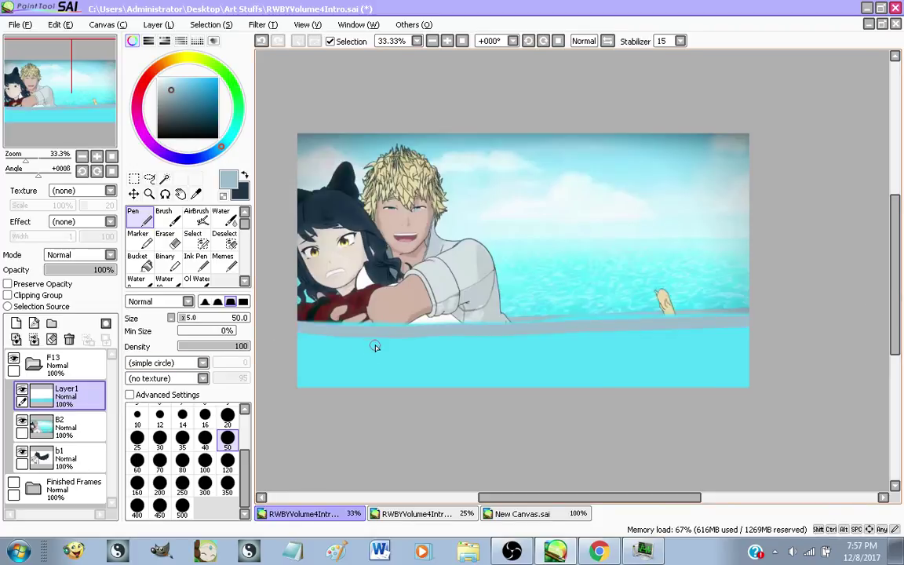
Paint vertical railing posts at intervals from the rail down to the canvas's lower edge
{"action": "left_click_drag", "start_coordinate": [477, 340], "coordinate": [479, 387]}
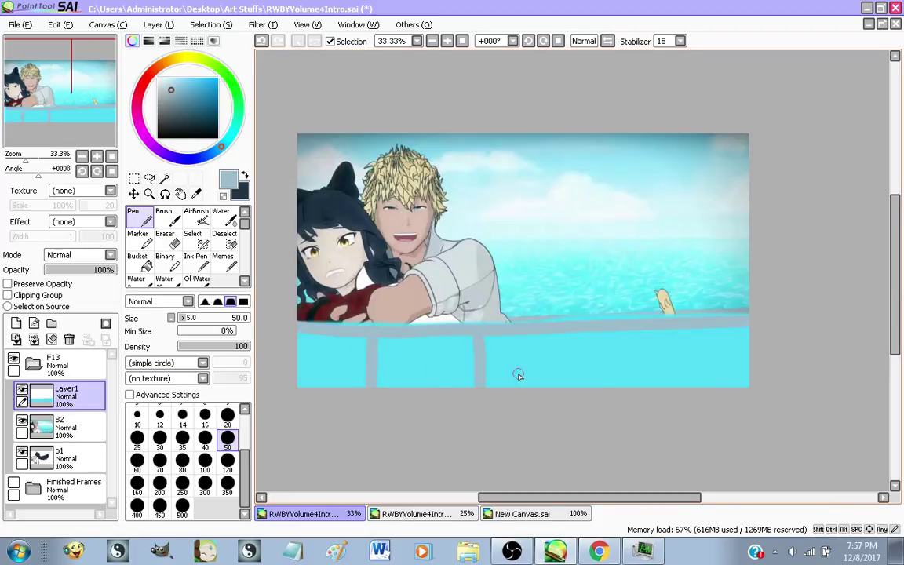
{"action": "left_click_drag", "start_coordinate": [550, 331], "coordinate": [551, 389]}
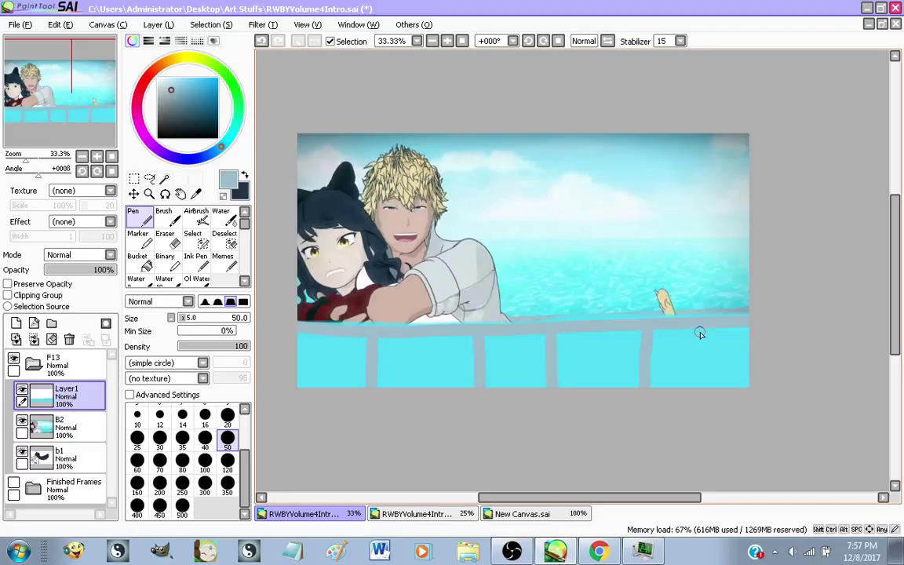
{"action": "left_click_drag", "start_coordinate": [700, 334], "coordinate": [701, 388]}
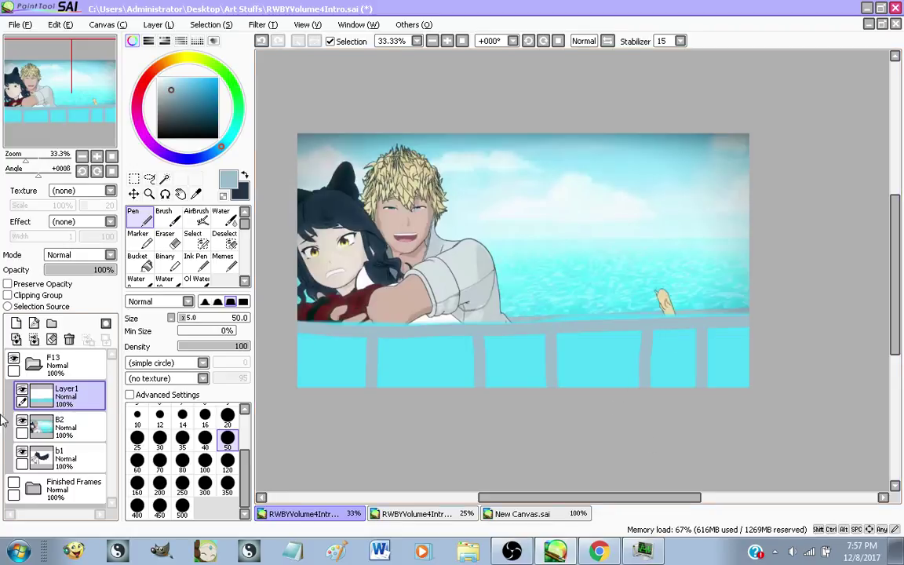
Add another new layer and place it between the railing layer and B2
{"action": "left_click", "coordinate": [16, 322]}
{"action": "left_click_drag", "start_coordinate": [63, 392], "coordinate": [82, 423]}
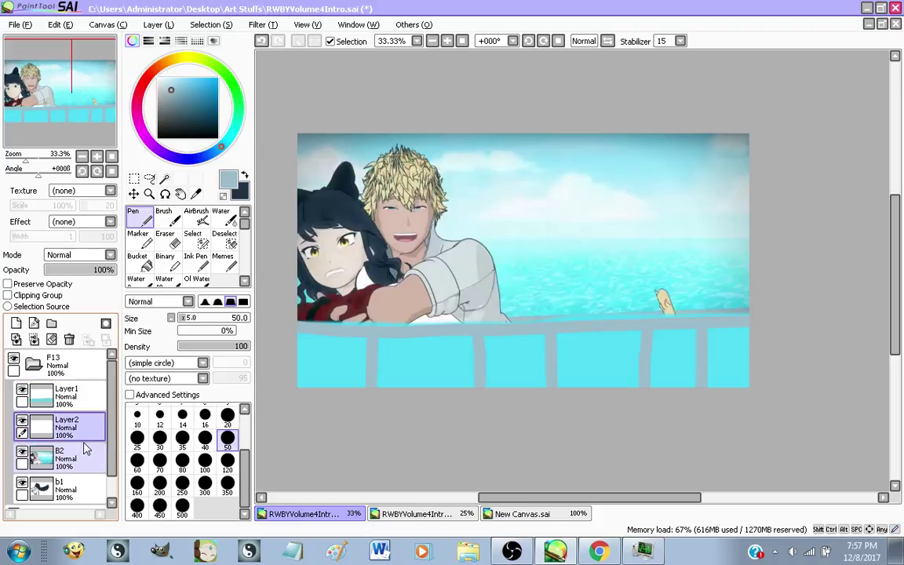
Try to cover the two characters with light blue sampled from the sky, using the Pen at size 350
{"action": "left_click", "coordinate": [623, 176], "text": "alt"}
{"action": "left_click", "coordinate": [228, 484]}
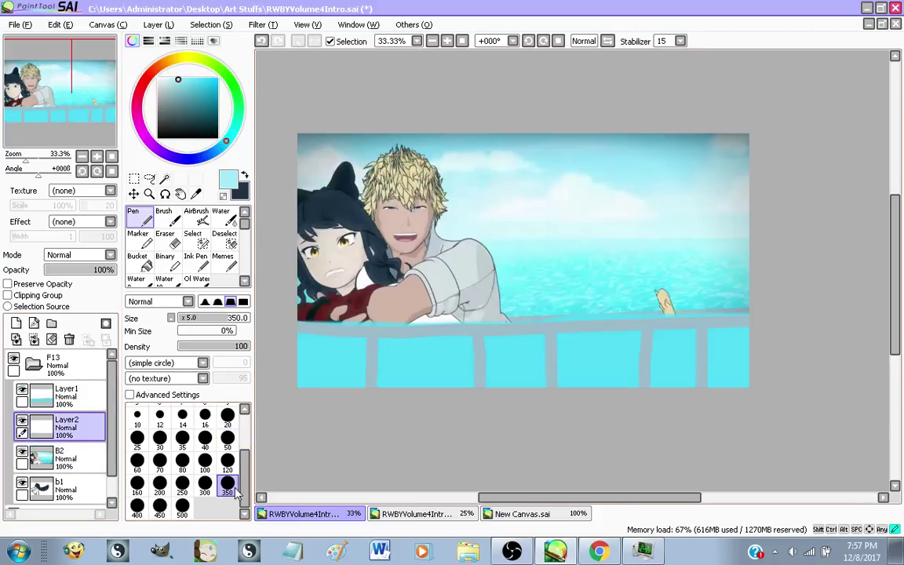
{"action": "mouse_move", "coordinate": [317, 141]}
{"action": "left_mouse_down"}
{"action": "mouse_move", "coordinate": [395, 77]}
{"action": "mouse_move", "coordinate": [481, 119]}
{"action": "mouse_move", "coordinate": [470, 339]}
{"action": "left_mouse_up"}
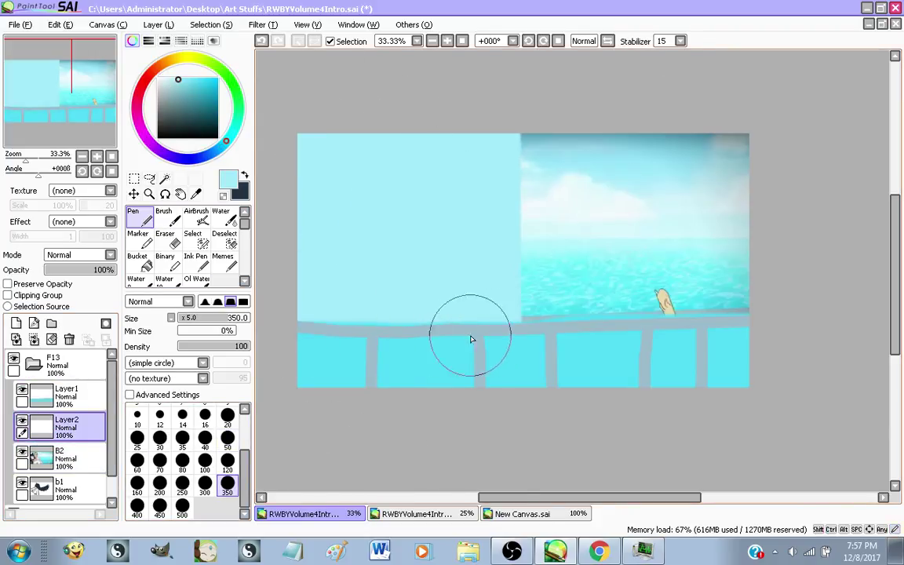
{"action": "key", "text": "ctrl+z"}
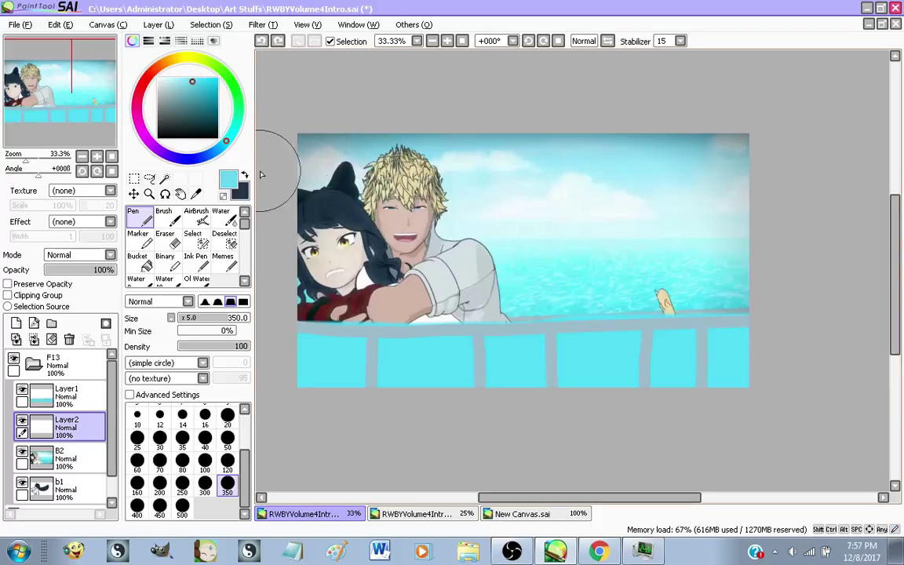
{"action": "left_click", "coordinate": [277, 41]}
{"action": "key", "text": "ctrl+z"}
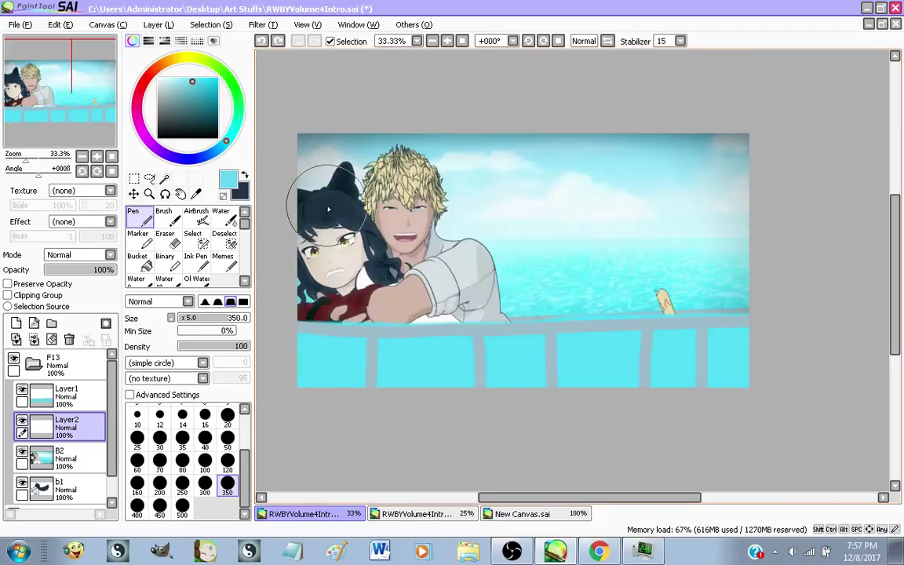
Paint solid light cyan over the whole area above the railing on Layer2 with the size 350 Pen
{"action": "left_click_drag", "start_coordinate": [317, 141], "coordinate": [337, 287]}
{"action": "mouse_move", "coordinate": [390, 314]}
{"action": "left_mouse_down"}
{"action": "mouse_move", "coordinate": [458, 57]}
{"action": "mouse_move", "coordinate": [533, 471]}
{"action": "mouse_move", "coordinate": [632, 106]}
{"action": "mouse_move", "coordinate": [710, 563]}
{"action": "left_mouse_up"}
{"action": "mouse_move", "coordinate": [619, 235]}
{"action": "left_mouse_down"}
{"action": "mouse_move", "coordinate": [732, 151]}
{"action": "mouse_move", "coordinate": [716, 175]}
{"action": "left_mouse_up"}
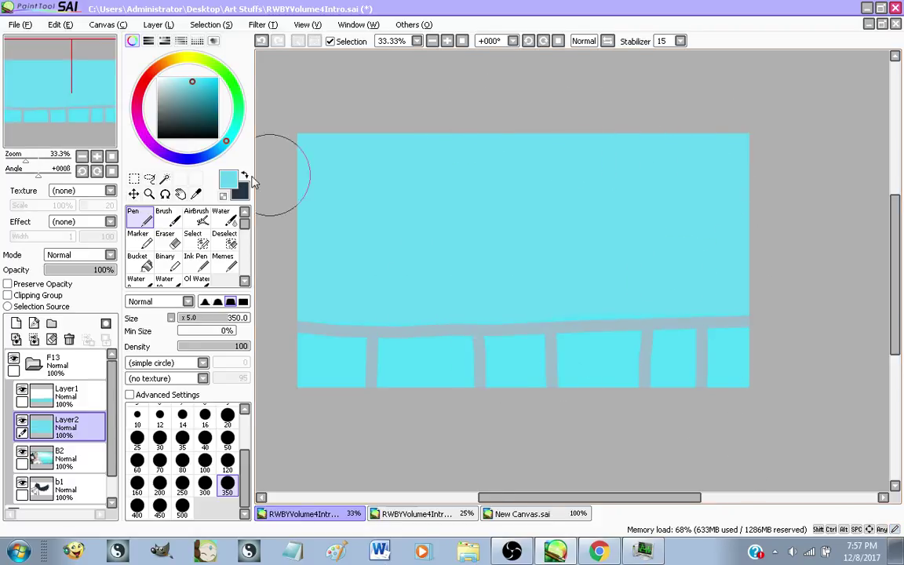
Recolour Layer2 to a deeper blue with a Hue/Saturation adjustment of hue +4, saturation +100 and luminance -20
{"action": "left_click", "coordinate": [263, 24]}
{"action": "left_click", "coordinate": [276, 43]}
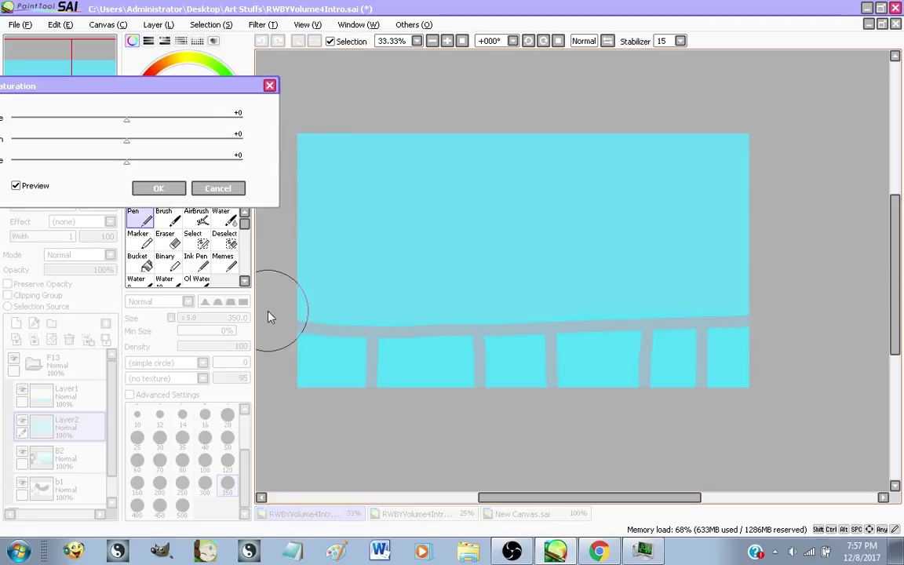
{"action": "left_click_drag", "start_coordinate": [126, 160], "coordinate": [313, 128]}
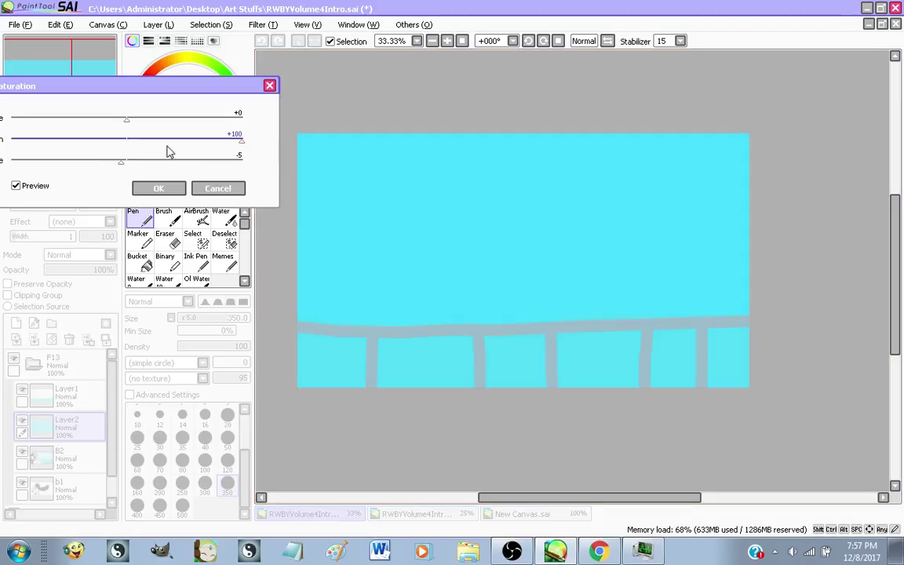
{"action": "left_click_drag", "start_coordinate": [120, 165], "coordinate": [105, 170]}
{"action": "left_click_drag", "start_coordinate": [126, 120], "coordinate": [131, 129]}
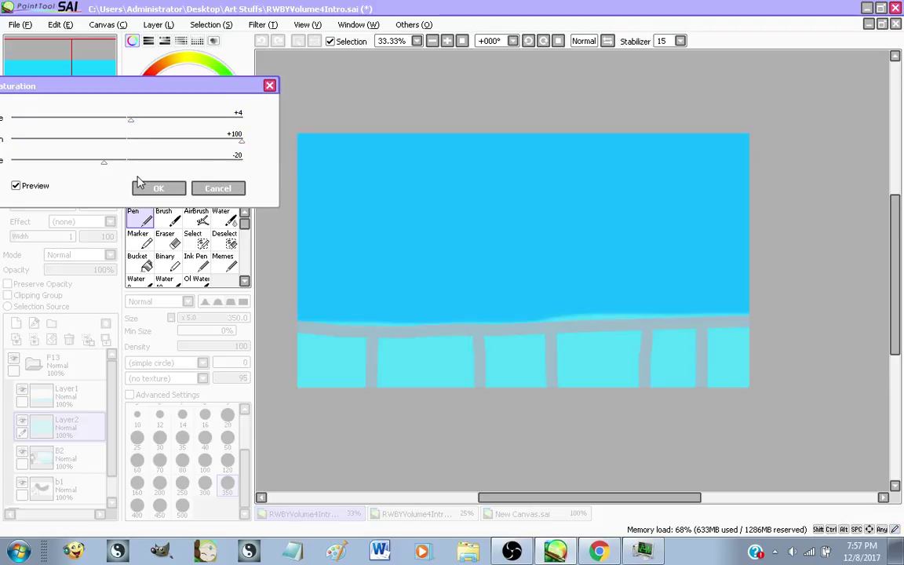
{"action": "left_click", "coordinate": [152, 187]}
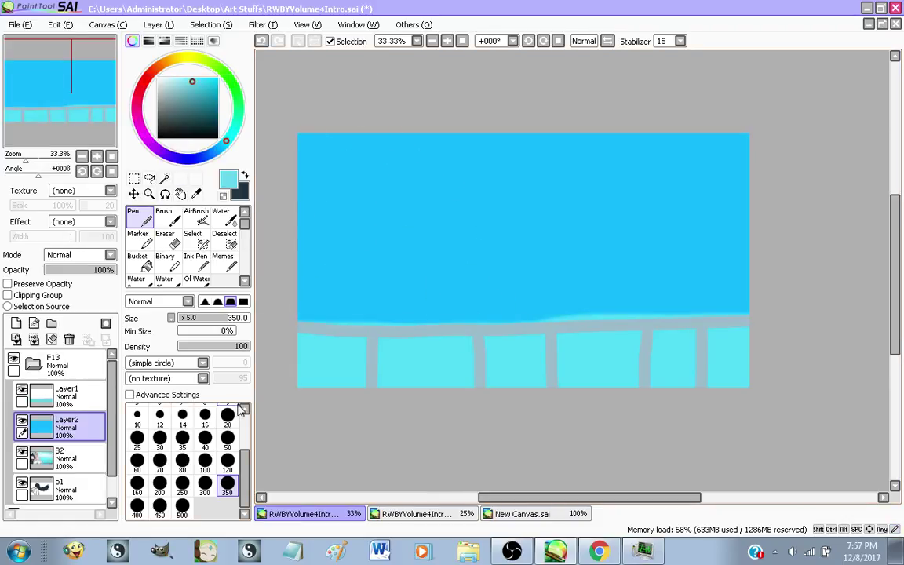
Duplicate Layer2 and recolour the copy to pale cyan with hue -6, saturation +100 and a raised luminance
{"action": "left_click", "coordinate": [158, 24]}
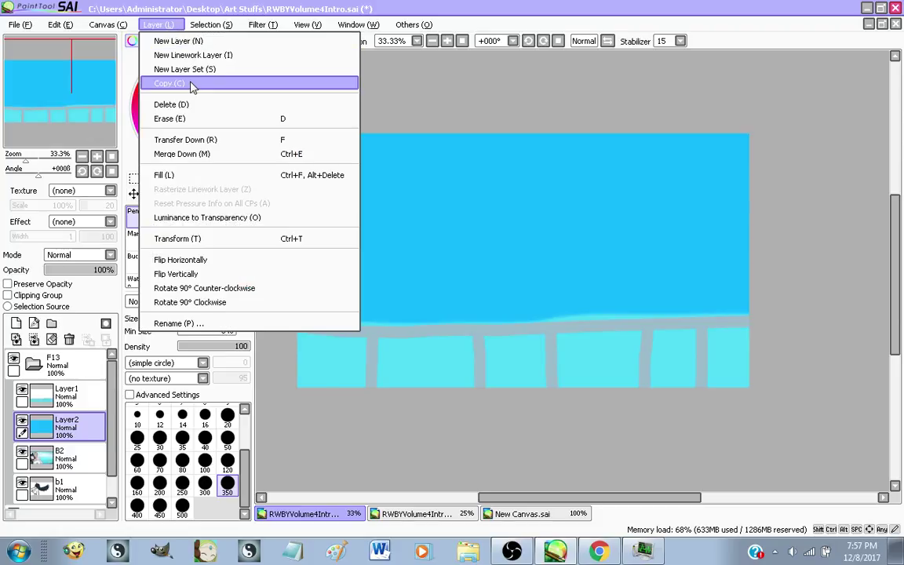
{"action": "left_click", "coordinate": [188, 83]}
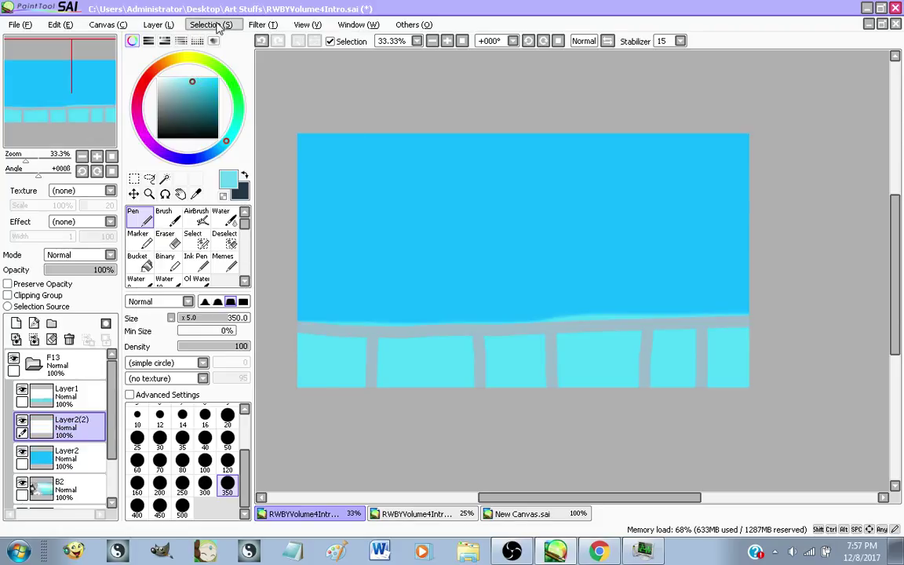
{"action": "left_click", "coordinate": [262, 24]}
{"action": "left_click", "coordinate": [287, 41]}
{"action": "left_click_drag", "start_coordinate": [127, 124], "coordinate": [306, 144]}
{"action": "left_click", "coordinate": [128, 165]}
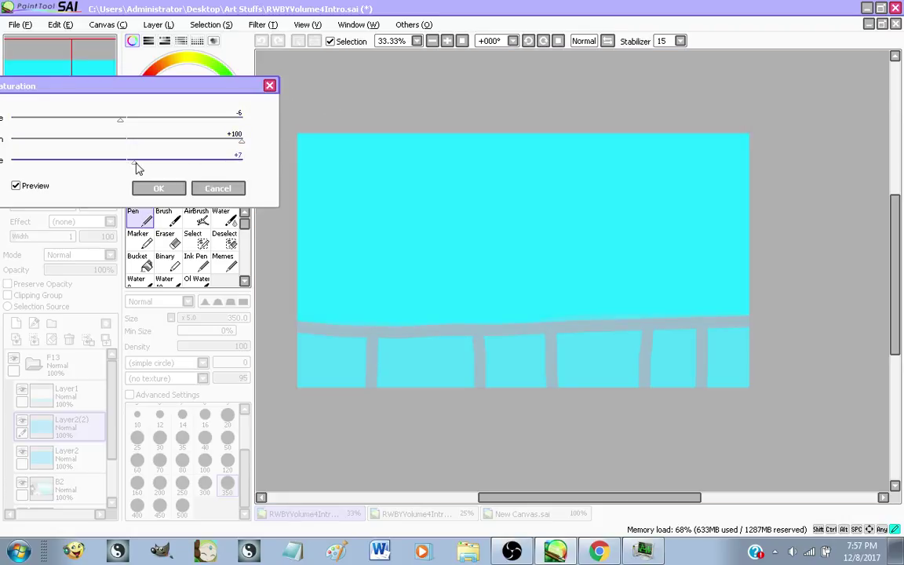
{"action": "left_click_drag", "start_coordinate": [158, 168], "coordinate": [182, 166]}
{"action": "left_click", "coordinate": [157, 188]}
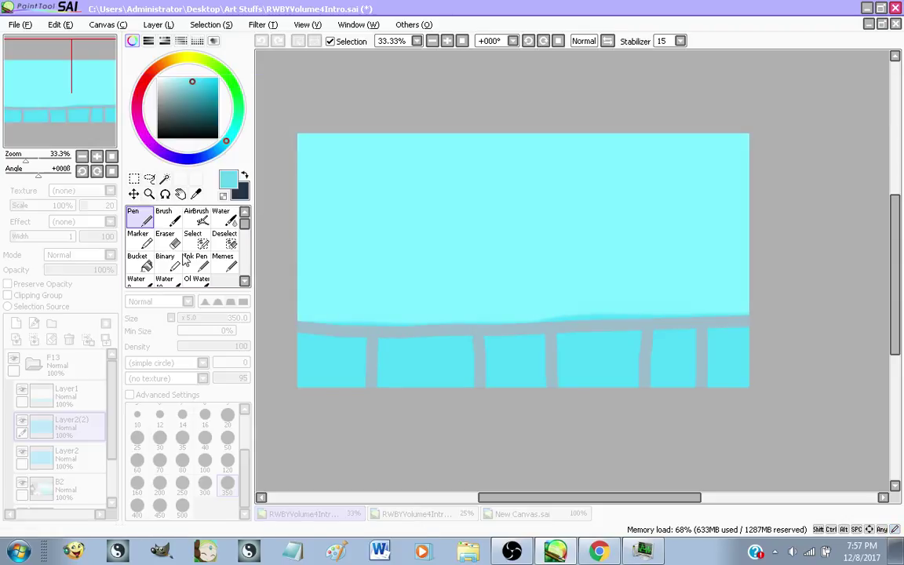
Fade the upper part of the pale sky layer into a gradient with the size 500 Eraser at density 4
{"action": "key", "text": "e"}
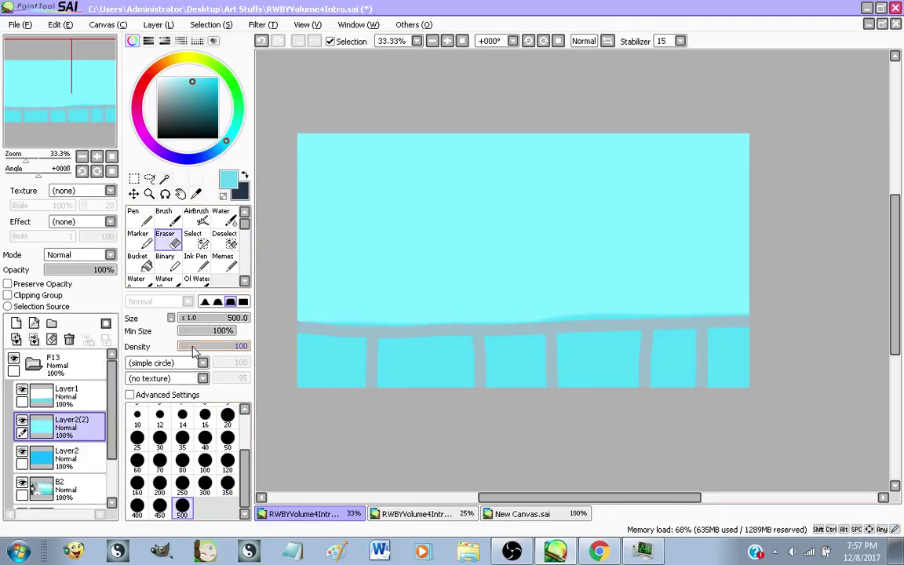
{"action": "left_click_drag", "start_coordinate": [193, 349], "coordinate": [188, 348]}
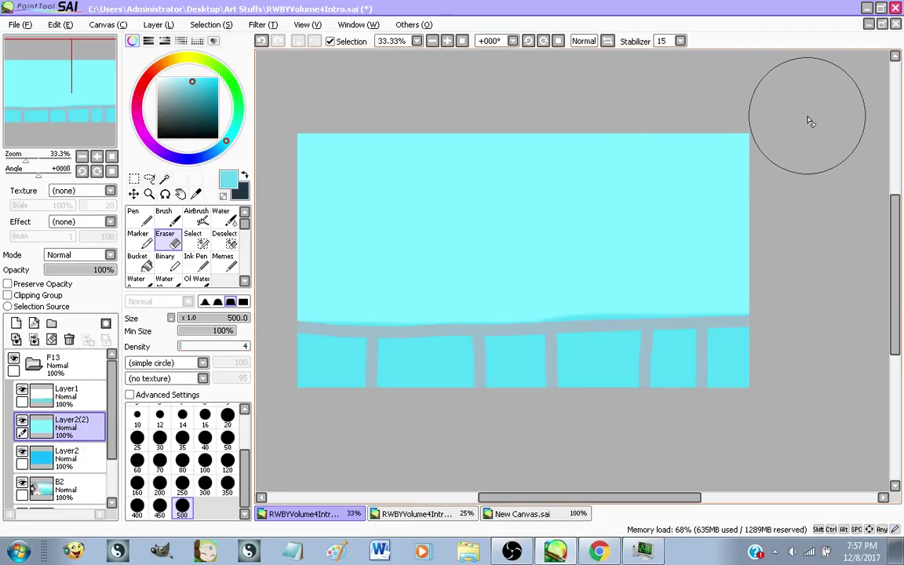
{"action": "mouse_move", "coordinate": [809, 118]}
{"action": "left_mouse_down"}
{"action": "mouse_move", "coordinate": [157, 131]}
{"action": "mouse_move", "coordinate": [703, 126]}
{"action": "mouse_move", "coordinate": [223, 230]}
{"action": "mouse_move", "coordinate": [729, 219]}
{"action": "mouse_move", "coordinate": [181, 154]}
{"action": "left_mouse_up"}
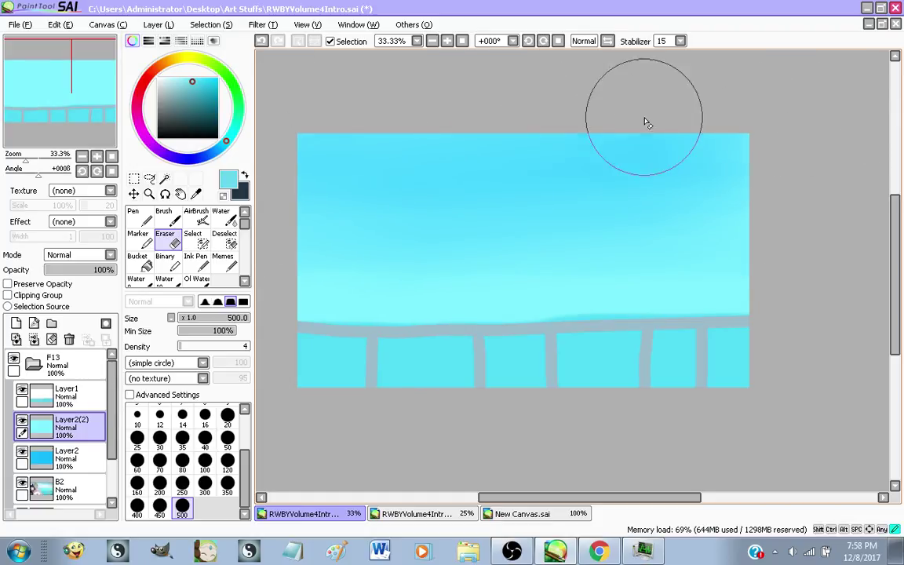
{"action": "mouse_move", "coordinate": [644, 118]}
{"action": "left_mouse_down"}
{"action": "mouse_move", "coordinate": [634, 124]}
{"action": "mouse_move", "coordinate": [770, 154]}
{"action": "mouse_move", "coordinate": [410, 114]}
{"action": "mouse_move", "coordinate": [394, 210]}
{"action": "left_mouse_up"}
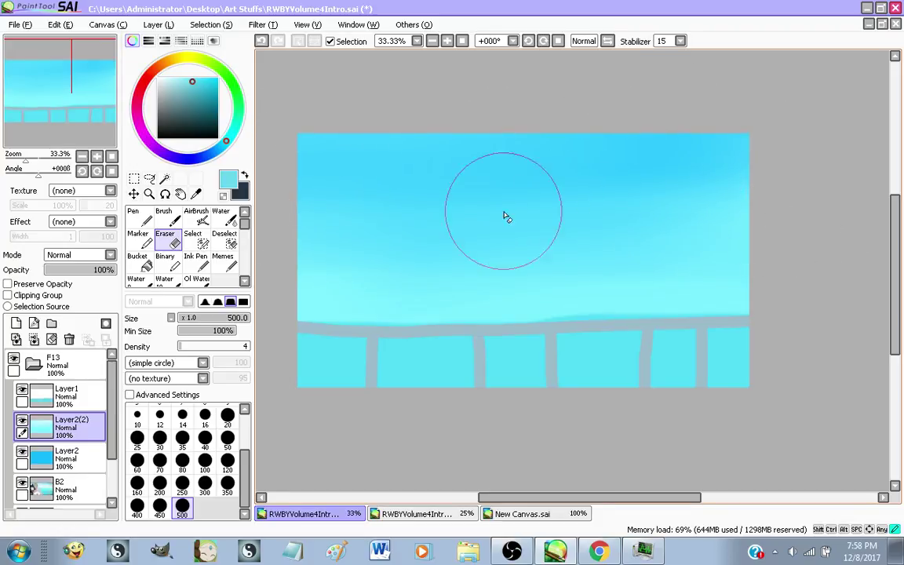
Merge the railing layer down into Layer2(2) and add a new layer above it, with white as the colour
{"action": "left_click", "coordinate": [58, 392]}
{"action": "left_click", "coordinate": [34, 340]}
{"action": "left_click_drag", "start_coordinate": [190, 81], "coordinate": [150, 77]}
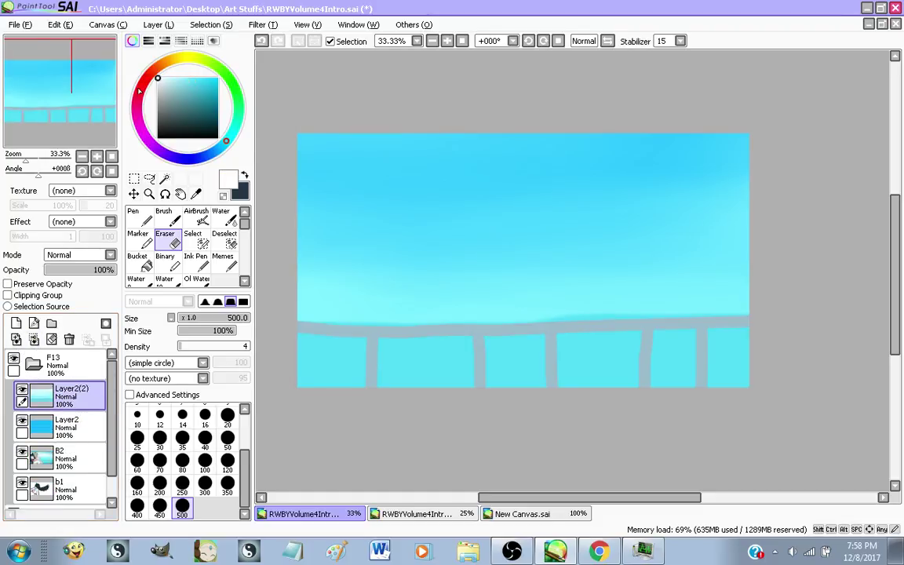
{"action": "left_click", "coordinate": [17, 323]}
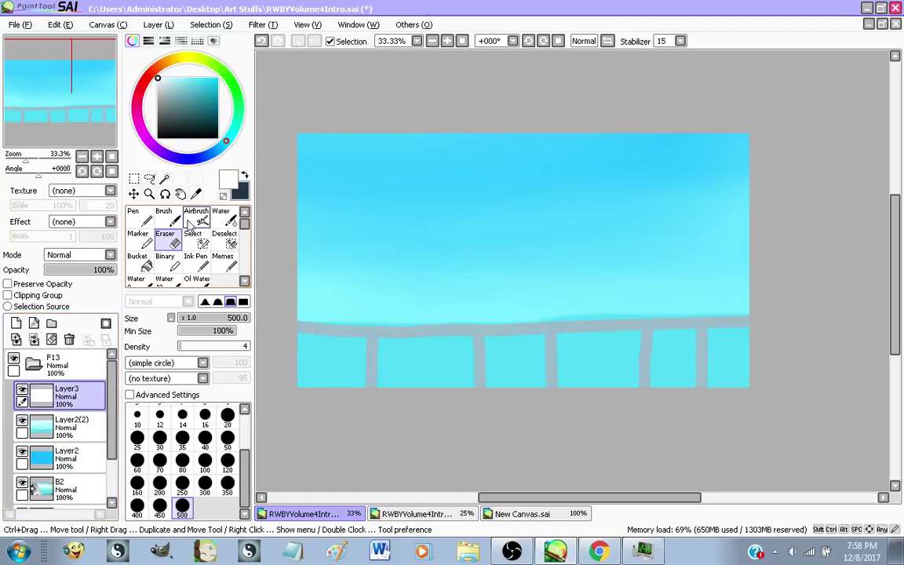
Set the AirBrush to size 120 with no texture, undoing a flower-textured test stroke in the sky
{"action": "left_click", "coordinate": [196, 216]}
{"action": "left_click", "coordinate": [228, 463]}
{"action": "left_click_drag", "start_coordinate": [662, 202], "coordinate": [576, 227]}
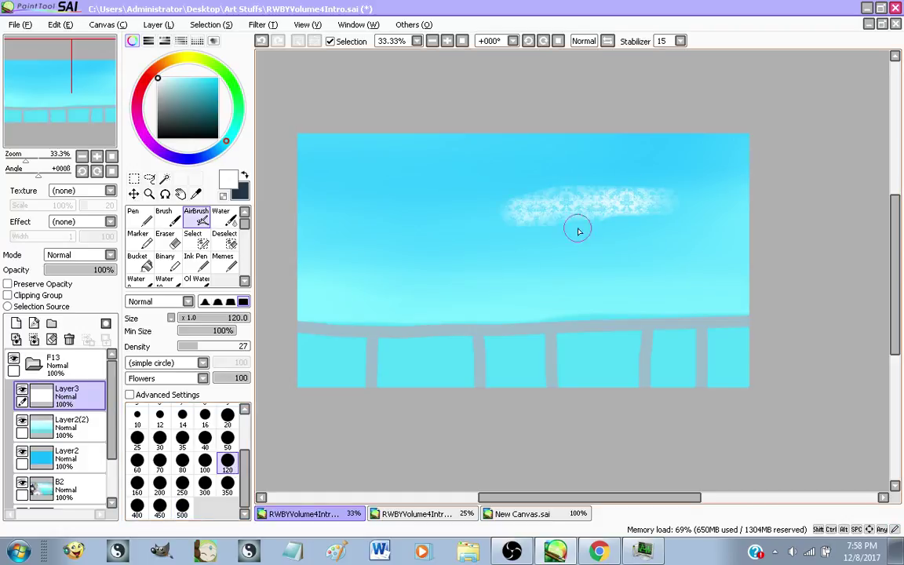
{"action": "key", "text": "ctrl+z"}
{"action": "left_click", "coordinate": [202, 378]}
{"action": "scroll", "coordinate": [184, 428], "scroll_direction": "up", "scroll_amount": 1}
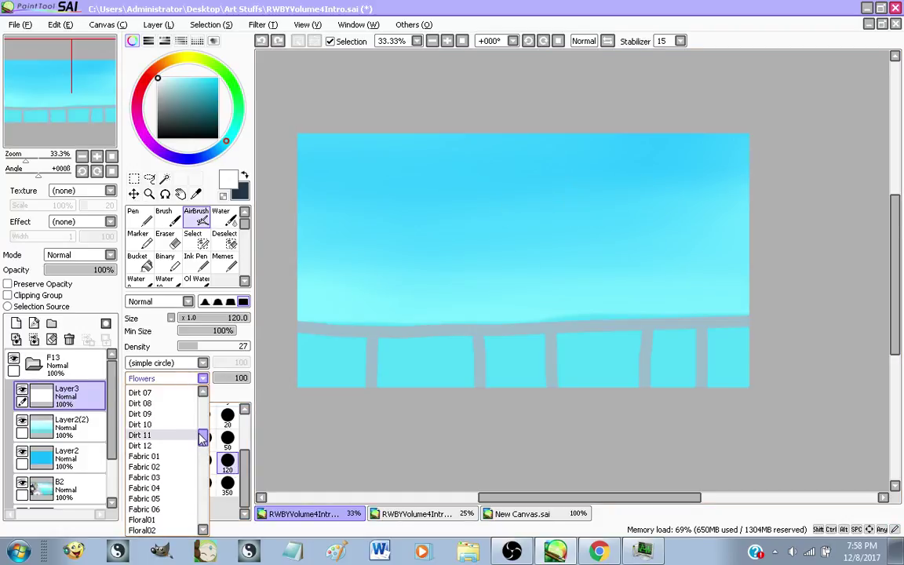
{"action": "mouse_move", "coordinate": [199, 434]}
{"action": "left_mouse_down"}
{"action": "mouse_move", "coordinate": [199, 480]}
{"action": "mouse_move", "coordinate": [197, 418]}
{"action": "left_mouse_up"}
{"action": "scroll", "coordinate": [198, 422], "scroll_direction": "up", "scroll_amount": 5}
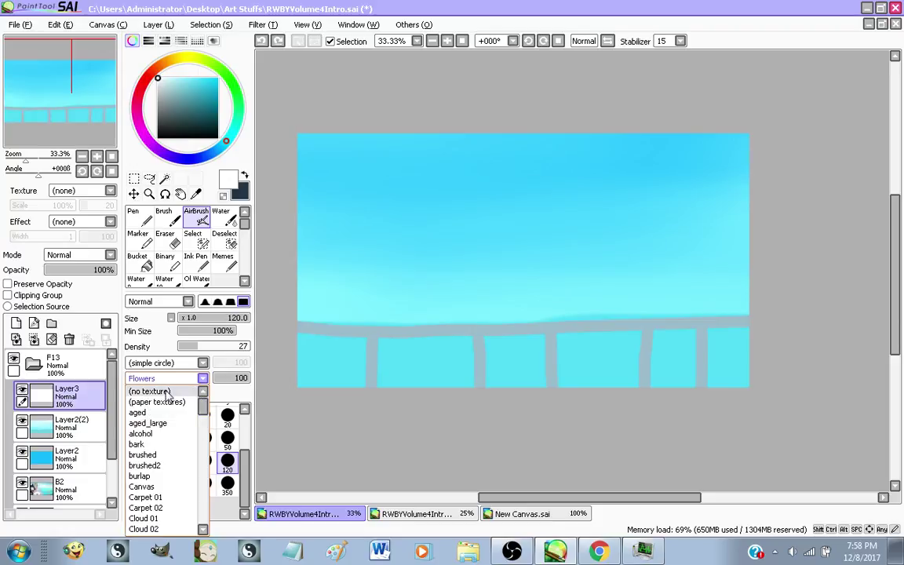
{"action": "left_click", "coordinate": [145, 390]}
Airbrush four soft horizontal white clouds across both sides of the sky on the new layer
{"action": "left_click_drag", "start_coordinate": [617, 195], "coordinate": [666, 191]}
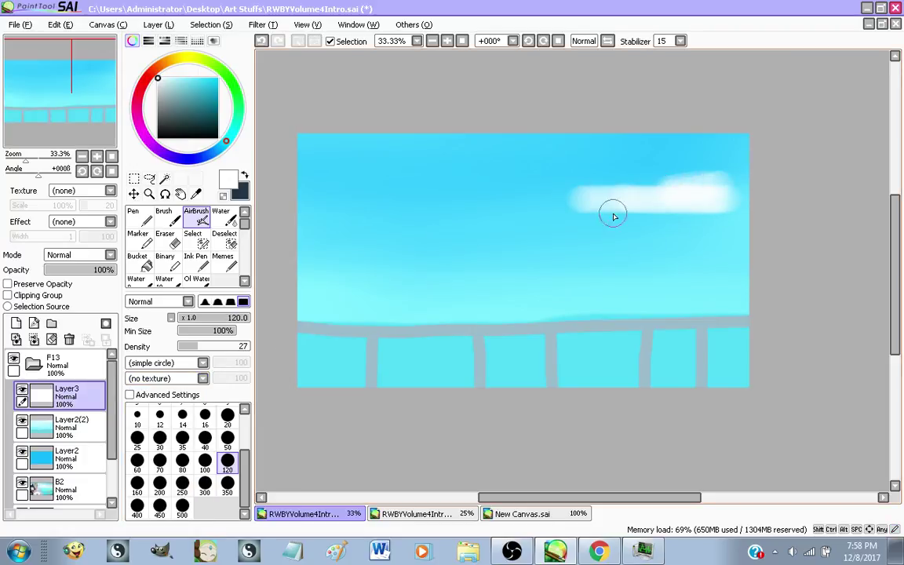
{"action": "left_click_drag", "start_coordinate": [295, 268], "coordinate": [416, 240]}
{"action": "mouse_move", "coordinate": [422, 161]}
{"action": "left_mouse_down"}
{"action": "mouse_move", "coordinate": [407, 164]}
{"action": "mouse_move", "coordinate": [428, 160]}
{"action": "left_mouse_up"}
{"action": "left_click_drag", "start_coordinate": [577, 265], "coordinate": [710, 269]}
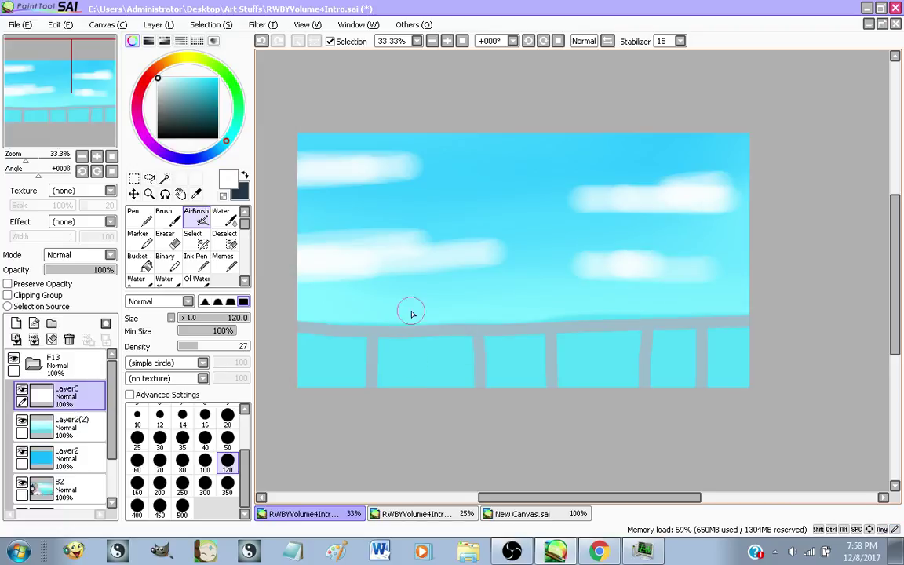
Merge the cloud layer and Layer2(2) down into Layer2
{"action": "scroll", "coordinate": [463, 311], "scroll_direction": "up", "scroll_amount": 1}
{"action": "scroll", "coordinate": [416, 352], "scroll_direction": "down", "scroll_amount": 1}
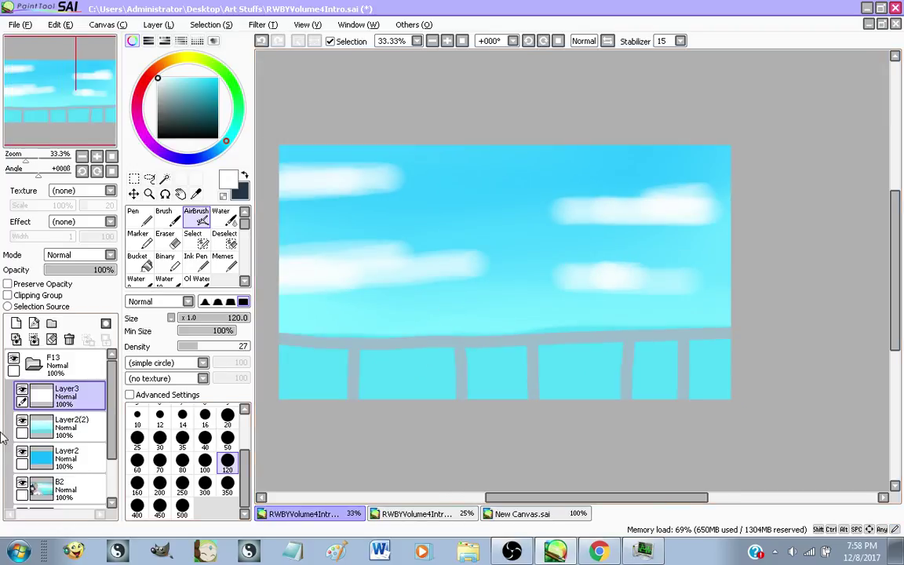
{"action": "left_click", "coordinate": [33, 338]}
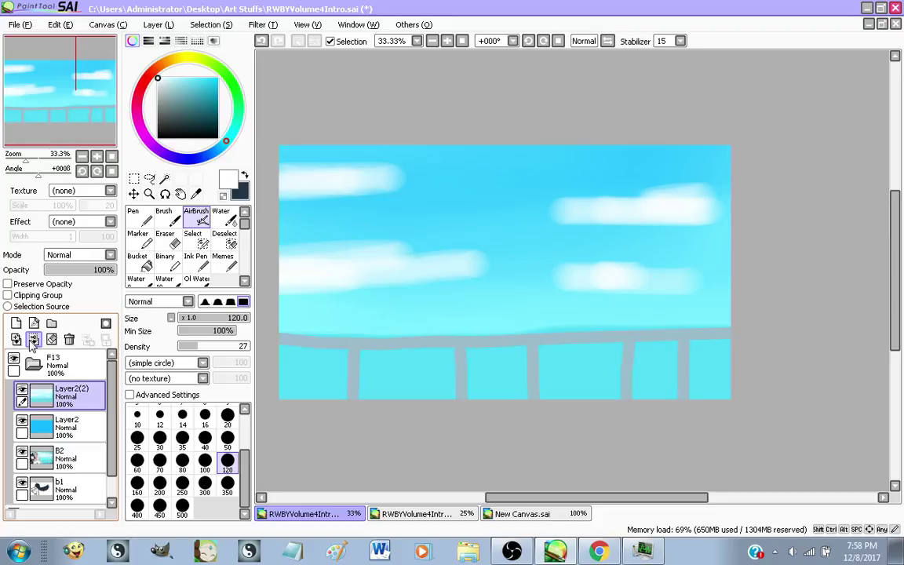
{"action": "left_click", "coordinate": [34, 338]}
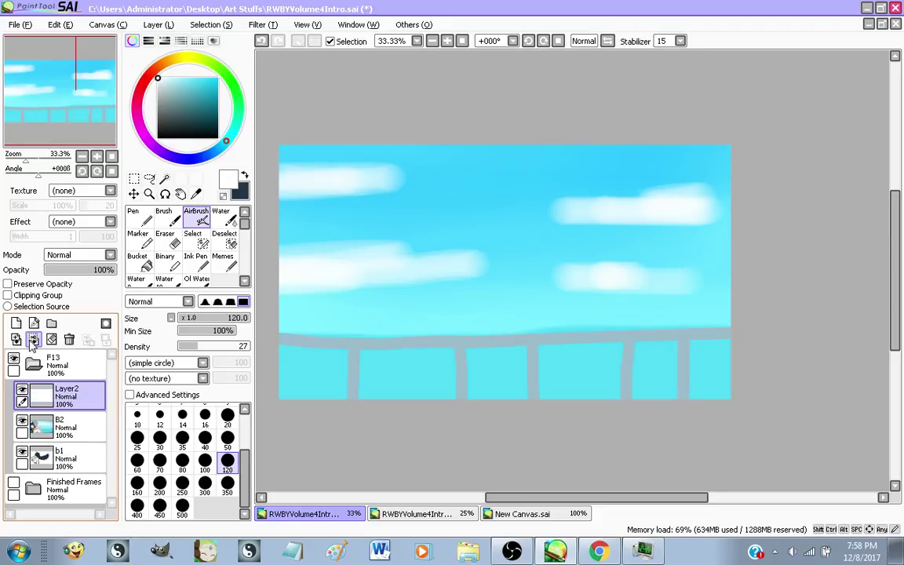
Toggle Layer2's visibility repeatedly to compare the painted background with the reference image beneath it
{"action": "left_click", "coordinate": [24, 389]}
{"action": "left_click", "coordinate": [24, 389]}
{"action": "left_click", "coordinate": [23, 389]}
{"action": "left_click", "coordinate": [23, 389]}
{"action": "left_click", "coordinate": [24, 389]}
{"action": "left_click", "coordinate": [23, 389]}
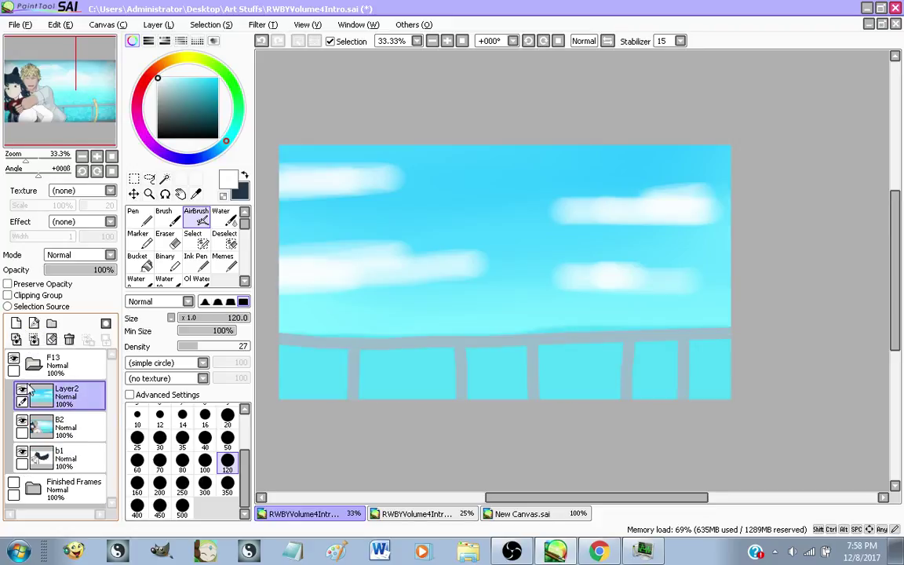
{"action": "left_click", "coordinate": [23, 390]}
{"action": "left_click", "coordinate": [28, 388]}
{"action": "left_click", "coordinate": [27, 388]}
{"action": "left_click", "coordinate": [27, 388]}
{"action": "left_click", "coordinate": [28, 389]}
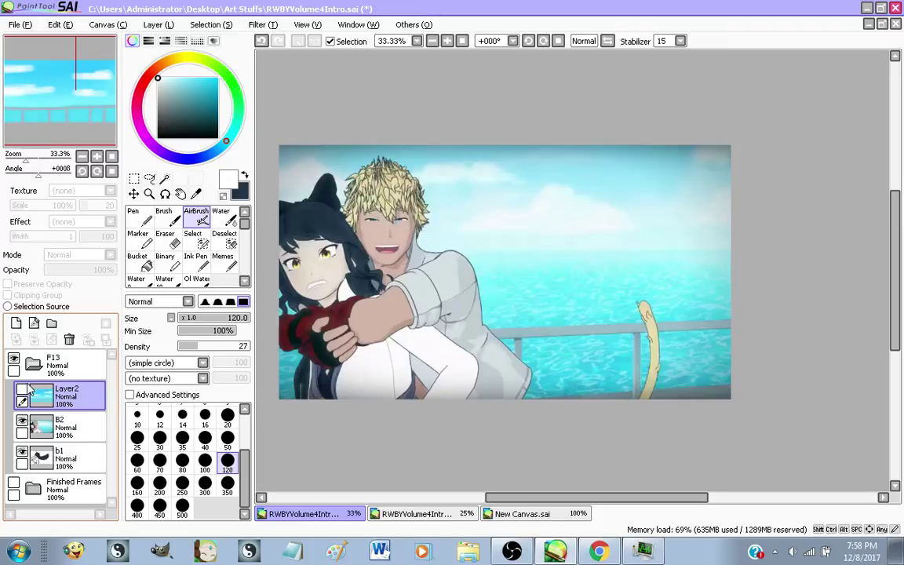
{"action": "left_click", "coordinate": [27, 389]}
{"action": "left_click", "coordinate": [23, 389]}
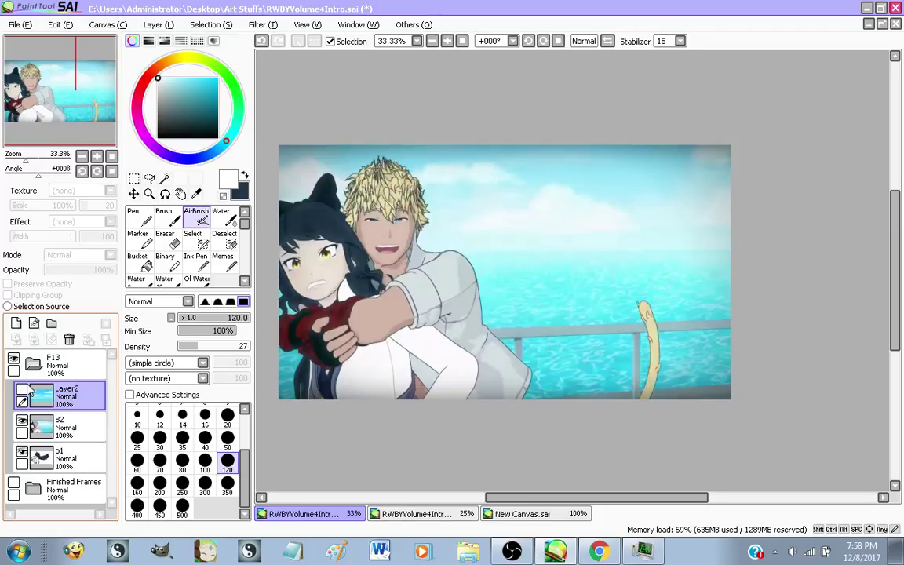
{"action": "left_click", "coordinate": [24, 389]}
{"action": "left_click", "coordinate": [24, 389]}
{"action": "left_click", "coordinate": [24, 389]}
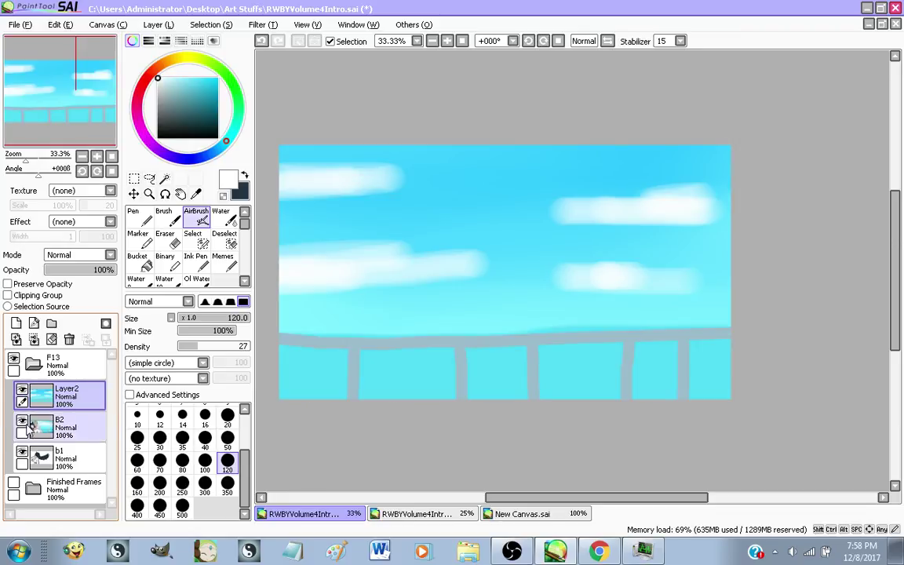
Hide the B2 reference layer and move Layer2 below the b1 character layer
{"action": "left_click", "coordinate": [22, 422]}
{"action": "left_click_drag", "start_coordinate": [66, 392], "coordinate": [31, 444]}
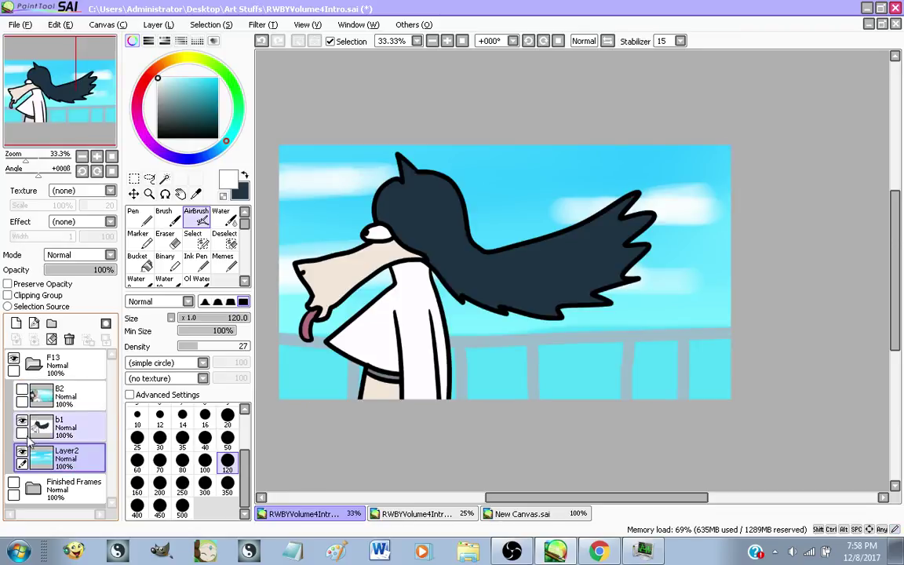
Toggle the B2 reference layer's visibility repeatedly to compare the original frame with the finished drawing
{"action": "left_click", "coordinate": [23, 391]}
{"action": "left_click", "coordinate": [22, 391]}
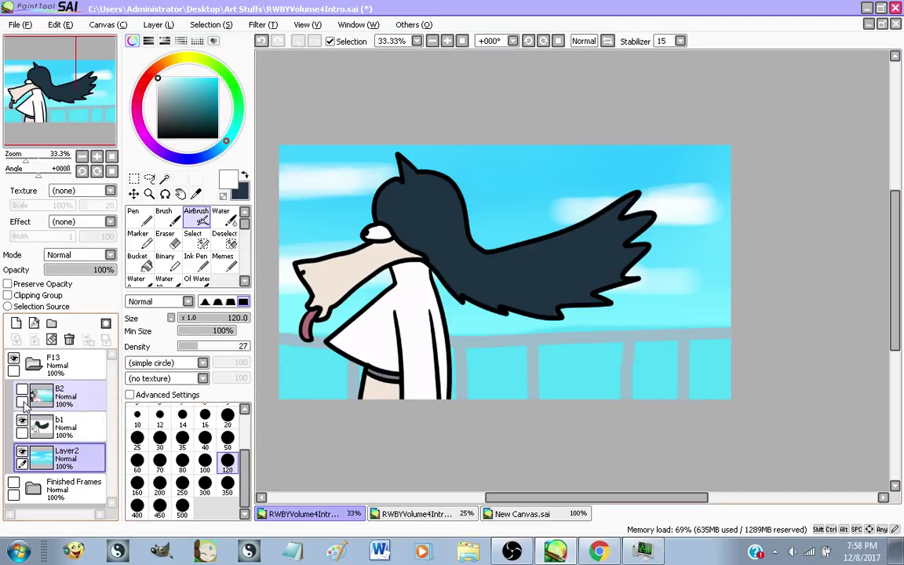
{"action": "left_click", "coordinate": [23, 391]}
{"action": "left_click", "coordinate": [23, 391]}
{"action": "left_click", "coordinate": [23, 390]}
{"action": "left_click", "coordinate": [23, 390]}
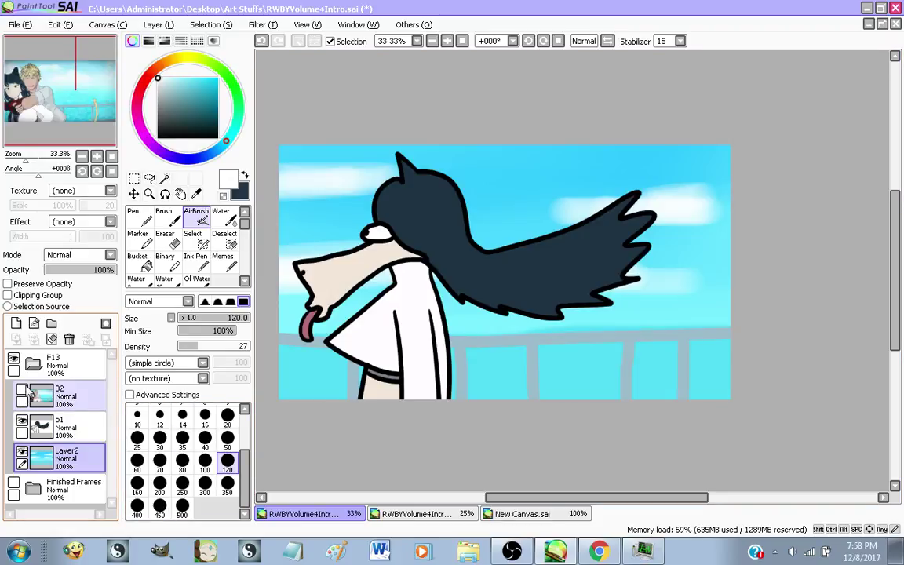
{"action": "left_click", "coordinate": [22, 391]}
{"action": "left_click", "coordinate": [23, 391]}
{"action": "left_click", "coordinate": [23, 390]}
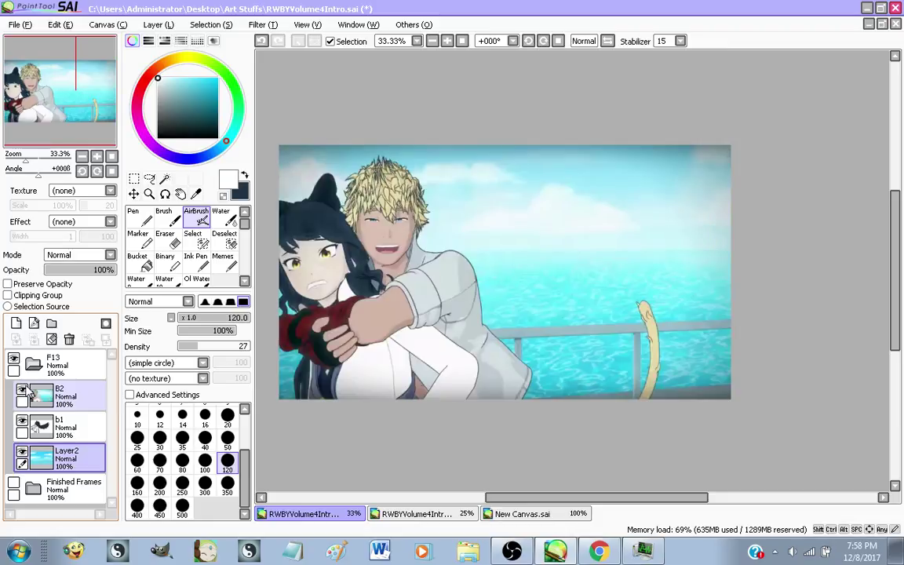
{"action": "left_click", "coordinate": [23, 391]}
Switch to the YouTube live dashboard in Chrome and read back through the recent live chat messages
{"action": "left_click", "coordinate": [598, 551]}
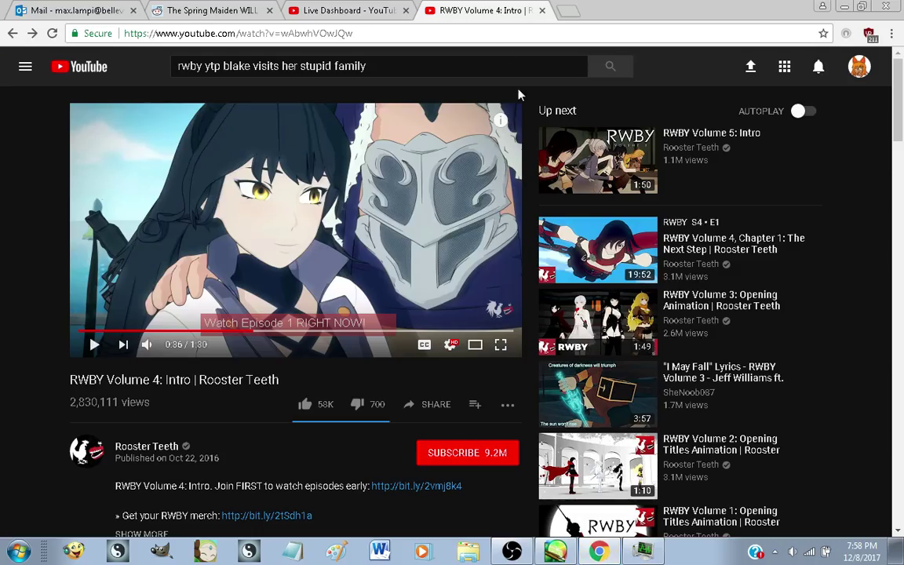
{"action": "left_click", "coordinate": [382, 8]}
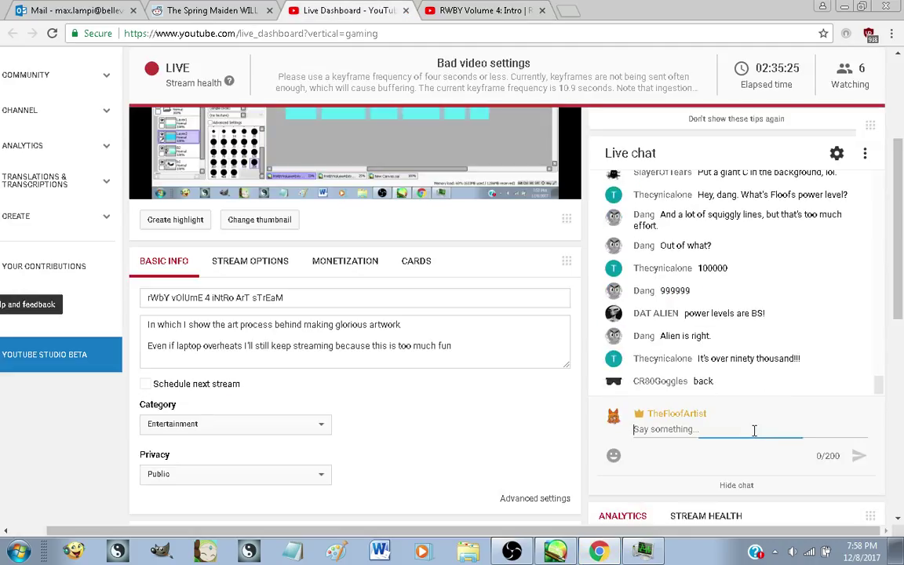
{"action": "scroll", "coordinate": [787, 333], "scroll_direction": "up", "scroll_amount": 4}
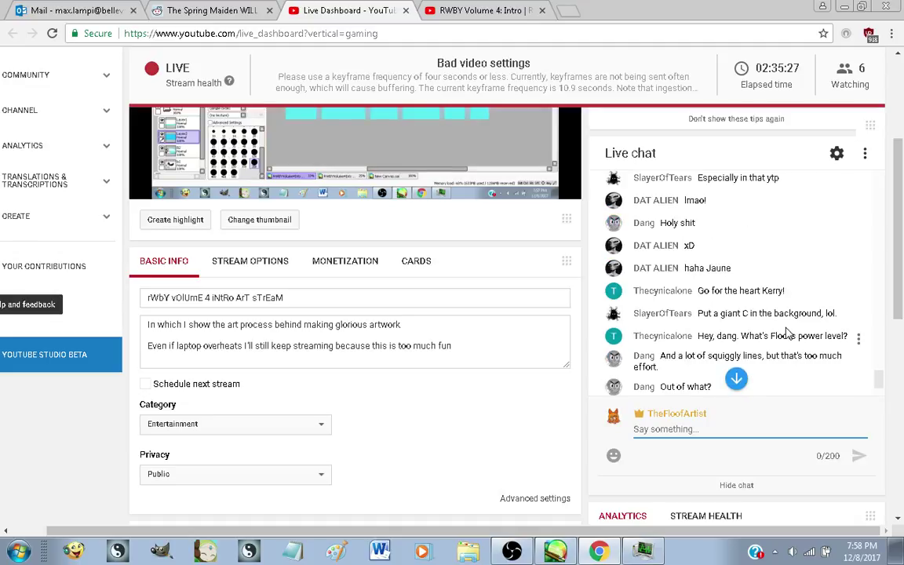
{"action": "scroll", "coordinate": [787, 333], "scroll_direction": "up", "scroll_amount": 2}
{"action": "scroll", "coordinate": [787, 333], "scroll_direction": "down", "scroll_amount": 2}
{"action": "scroll", "coordinate": [787, 333], "scroll_direction": "down", "scroll_amount": 2}
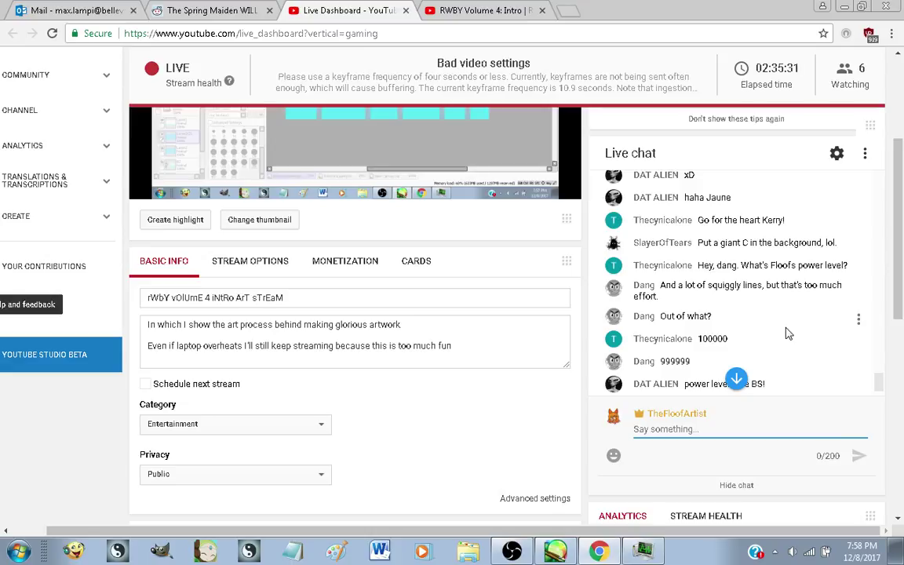
Catch up on the newest live chat messages and send the reply "Floofinity"
{"action": "scroll", "coordinate": [787, 333], "scroll_direction": "down", "scroll_amount": 3}
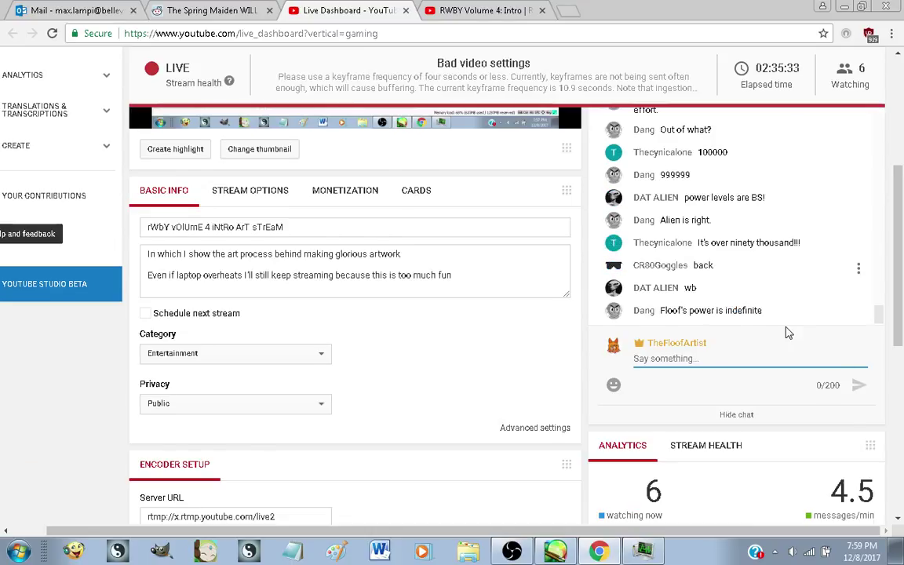
{"action": "scroll", "coordinate": [568, 412], "scroll_direction": "up", "scroll_amount": 1}
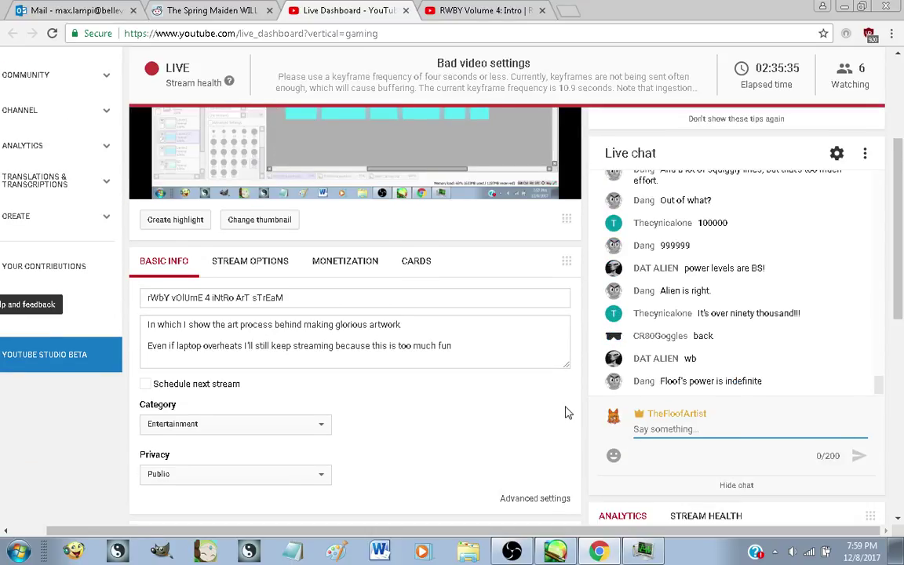
{"action": "type", "text": "Fl"}
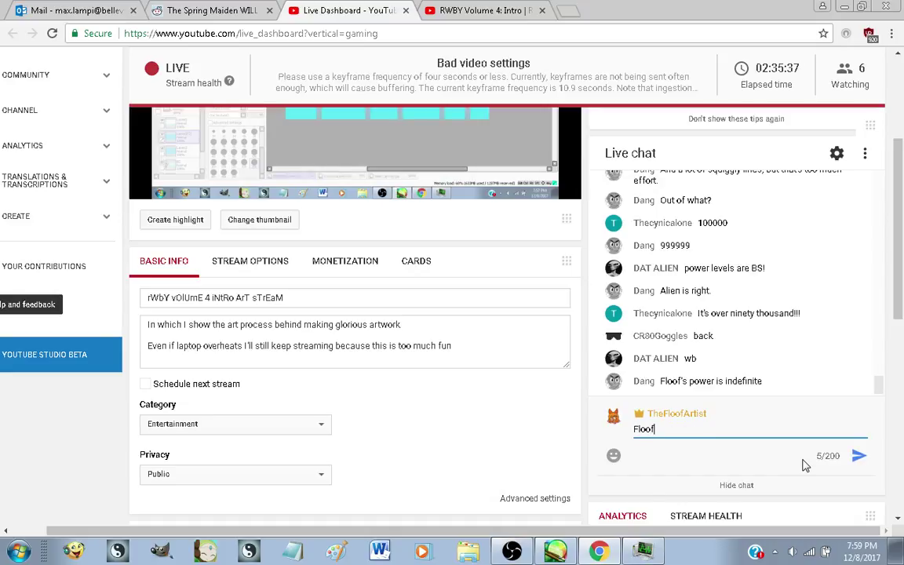
{"action": "type", "text": "oof "}
{"action": "type", "text": "nity"}
{"action": "key", "text": "Return"}
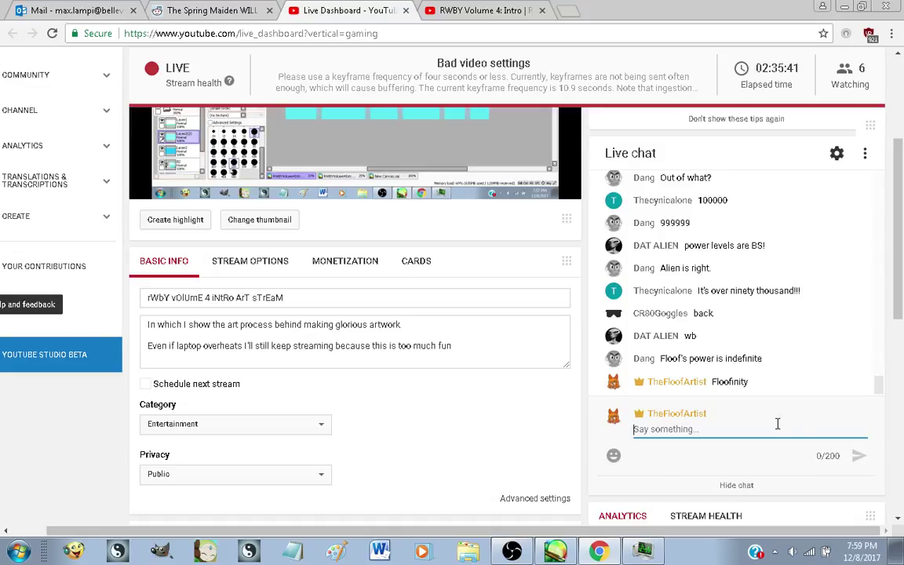
Switch to PaintTool SAI and toggle the b1 and B2 layers' visibility to compare the drawing with the reference frame
{"action": "left_click", "coordinate": [554, 552]}
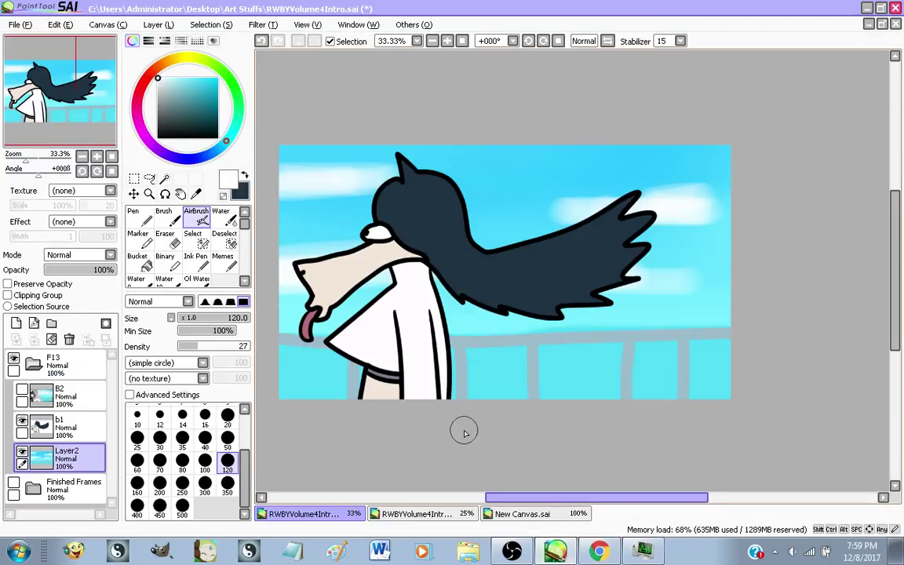
{"action": "scroll", "coordinate": [463, 430], "scroll_direction": "down", "scroll_amount": 1}
{"action": "scroll", "coordinate": [373, 369], "scroll_direction": "up", "scroll_amount": 2}
{"action": "scroll", "coordinate": [365, 369], "scroll_direction": "down", "scroll_amount": 1}
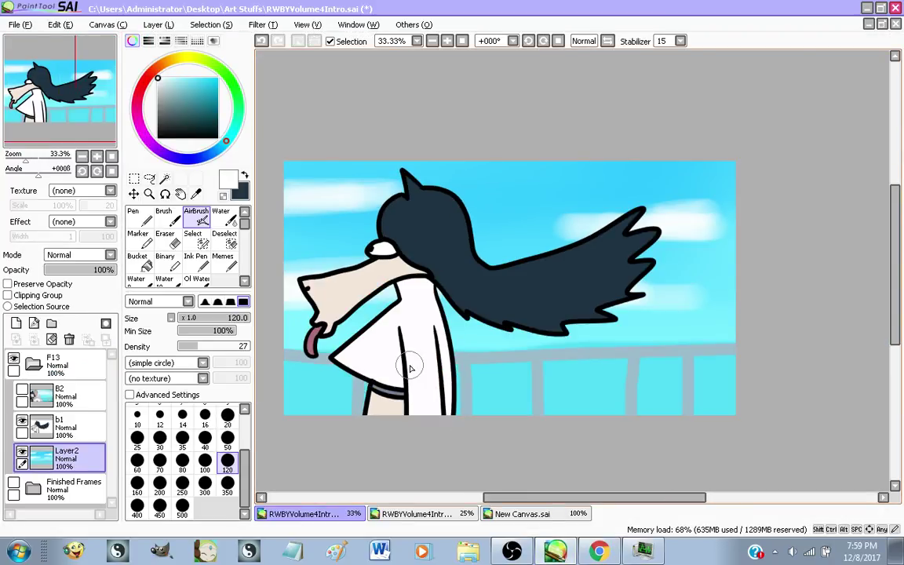
{"action": "left_click", "coordinate": [22, 422]}
{"action": "left_click", "coordinate": [21, 421]}
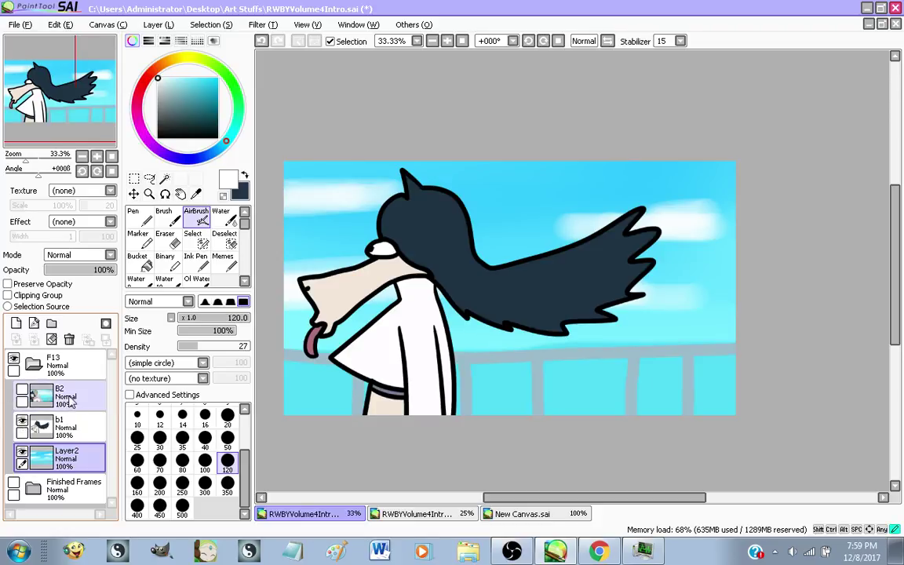
{"action": "left_click", "coordinate": [71, 402]}
{"action": "left_click", "coordinate": [22, 389]}
{"action": "left_click", "coordinate": [22, 388]}
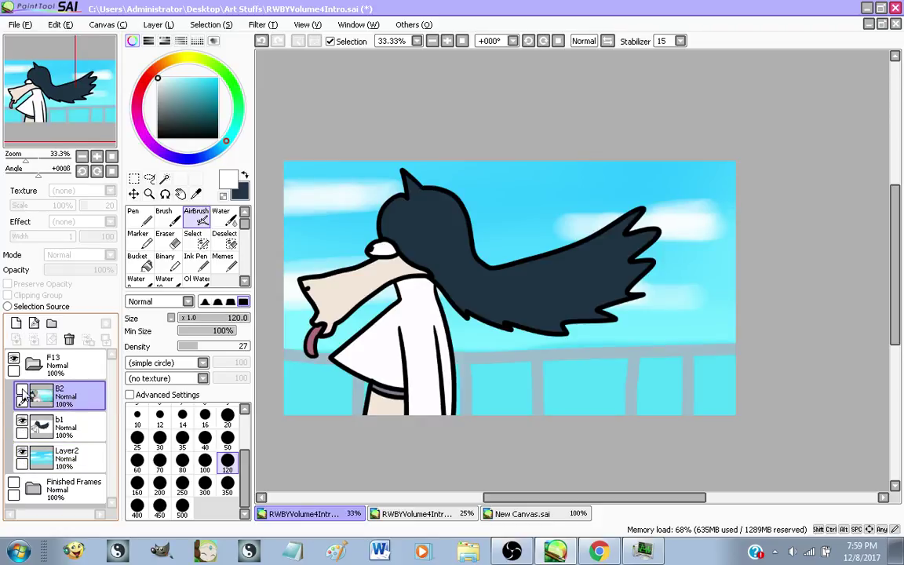
Switch to the YouTube live dashboard in Chrome and check the current date and time on the system clock
{"action": "left_click", "coordinate": [598, 552]}
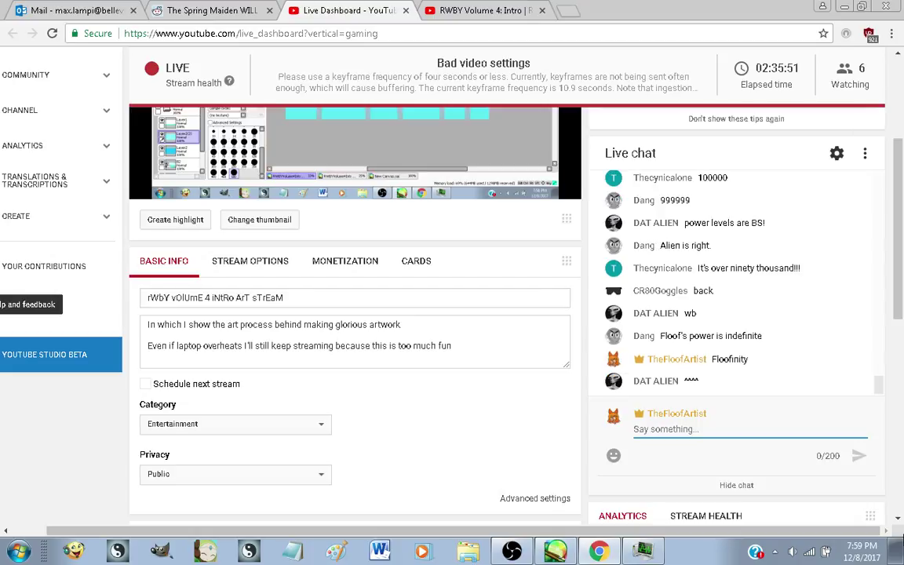
{"action": "left_click", "coordinate": [882, 551]}
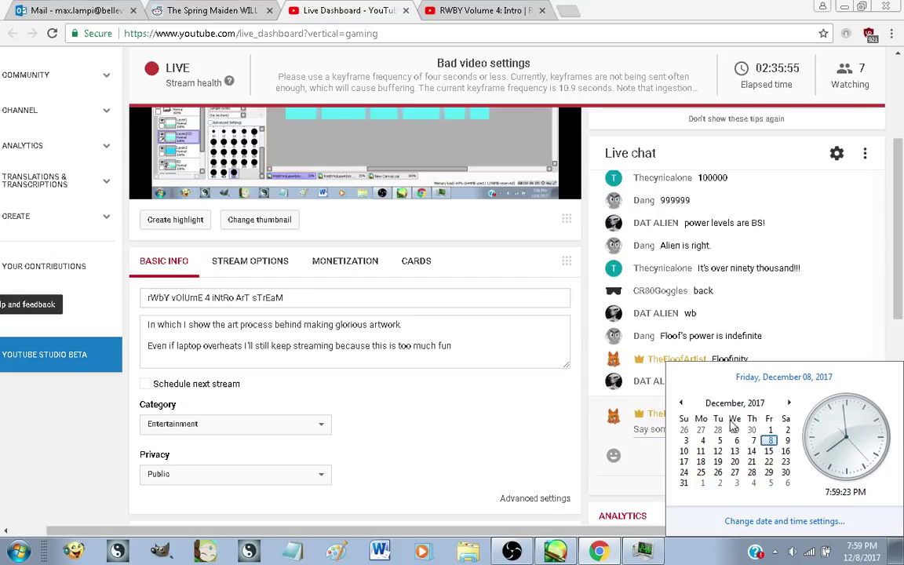
{"action": "left_click", "coordinate": [596, 418]}
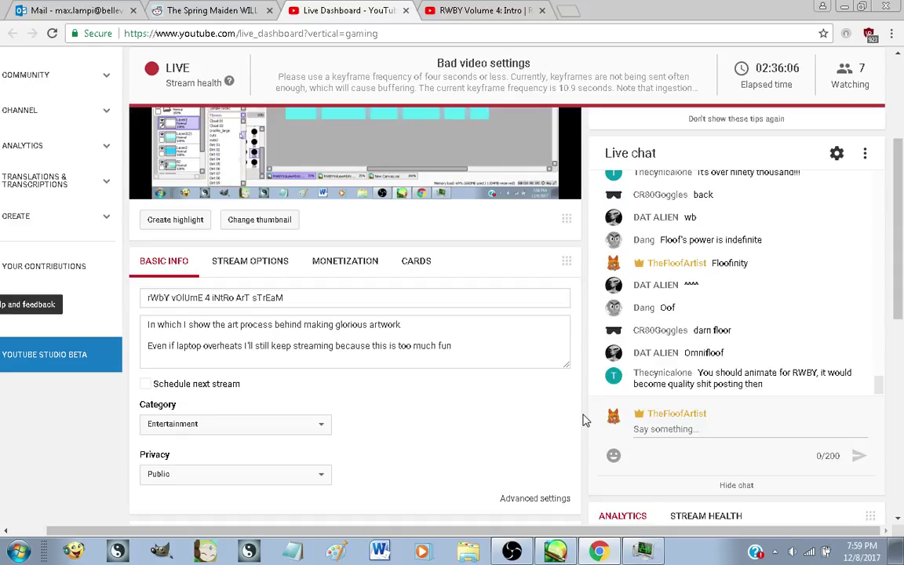
Send the live chat message "WHat should I do for the next shots lol"
{"action": "left_click", "coordinate": [691, 428]}
{"action": "type", "text": "WHat should I"}
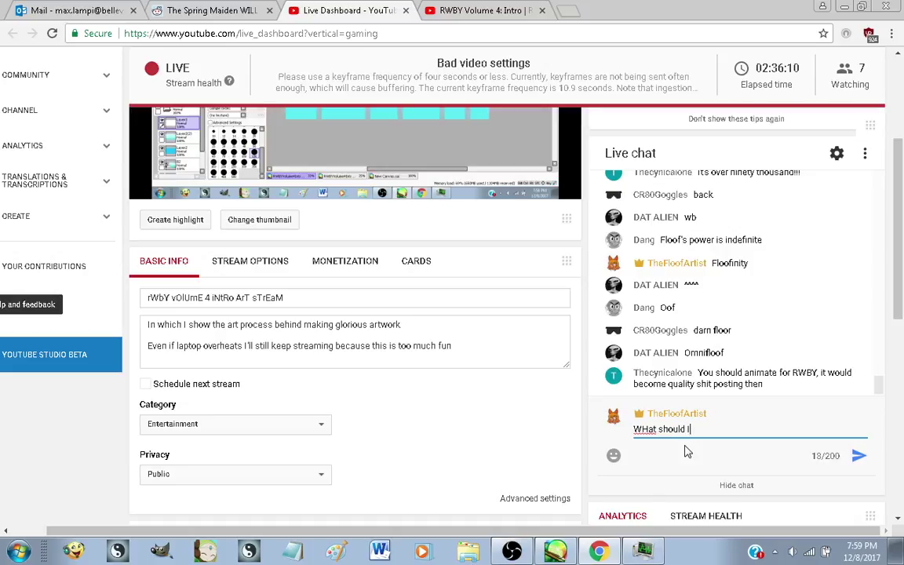
{"action": "type", "text": " do for the n"}
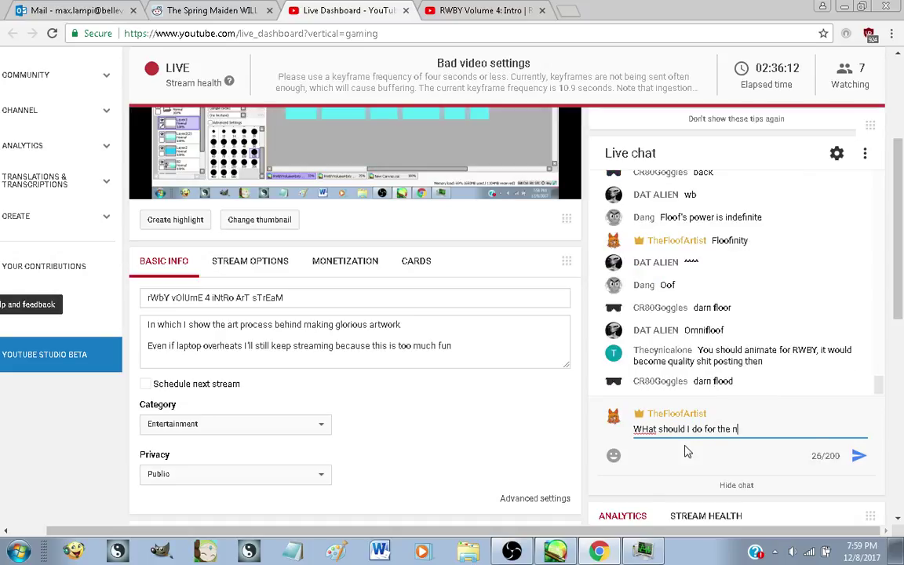
{"action": "type", "text": "ext shots lol"}
{"action": "key", "text": "Return"}
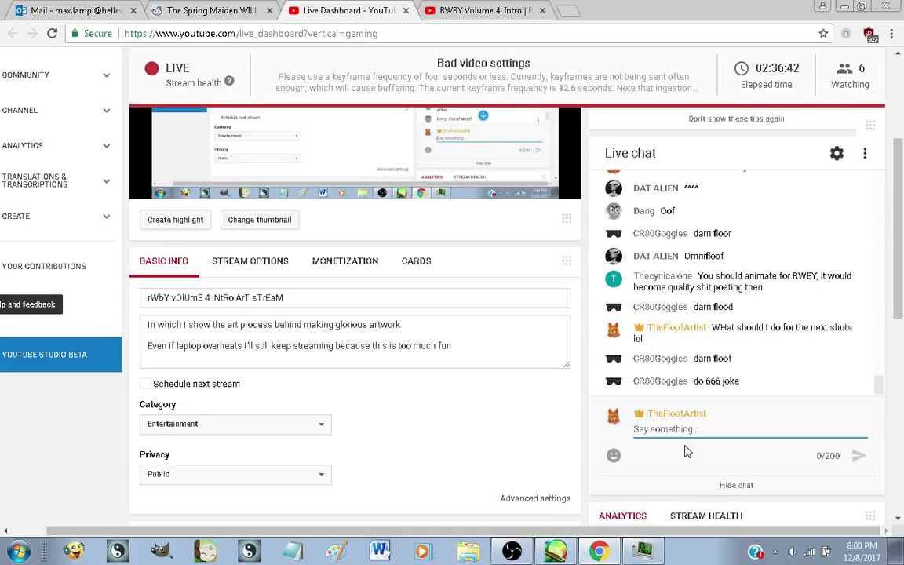
In Notepad, list the viewers' ideas "Do a 666 joke" and "Play a blank screen, do a crappy rendition of the theme song"
{"action": "left_click", "coordinate": [293, 551]}
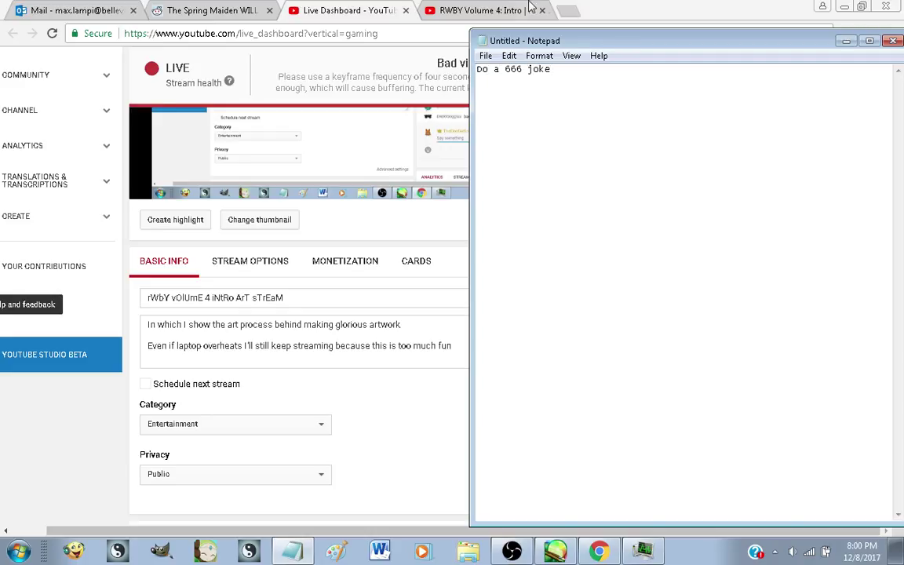
{"action": "left_click", "coordinate": [616, 9]}
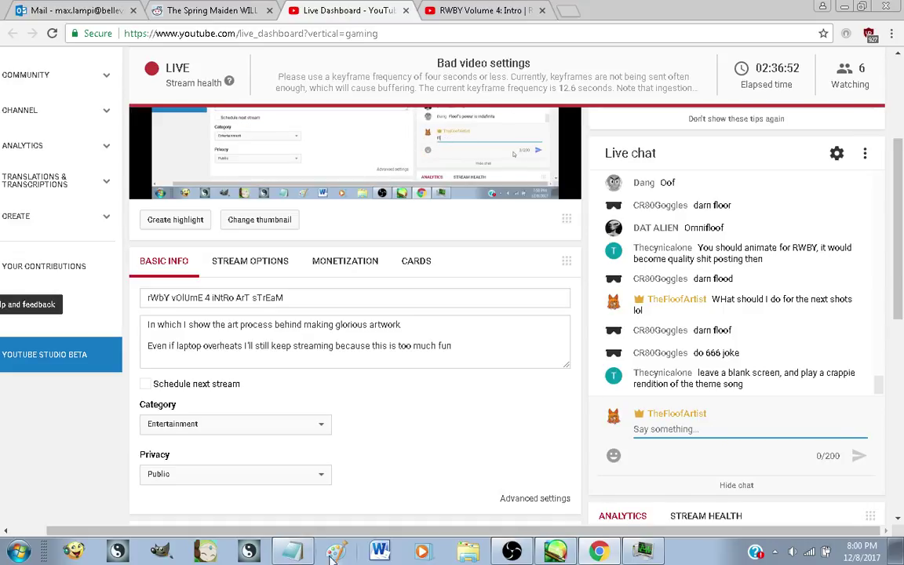
{"action": "key", "text": "alt+Tab"}
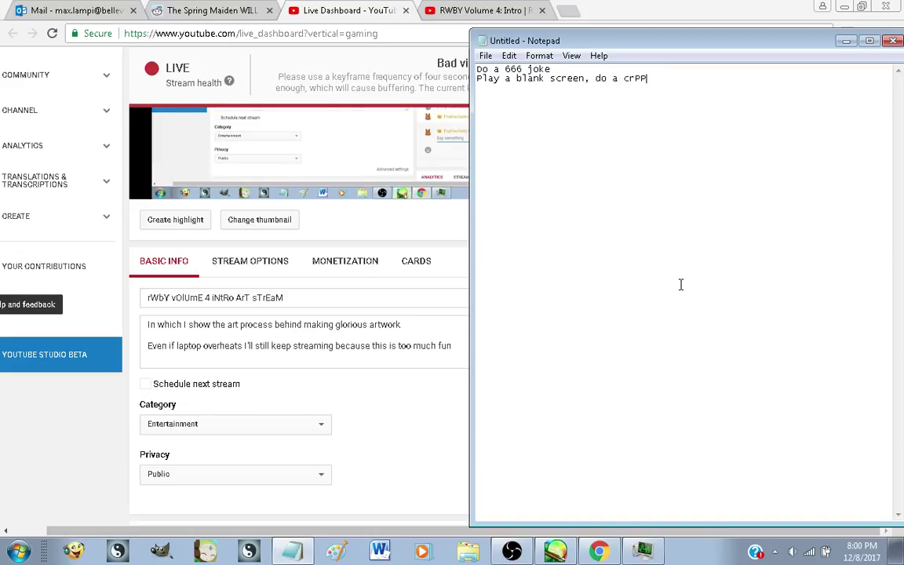
{"action": "key", "text": "BackSpace"}
{"action": "key", "text": "BackSpace"}
{"action": "type", "text": "appy renditio"}
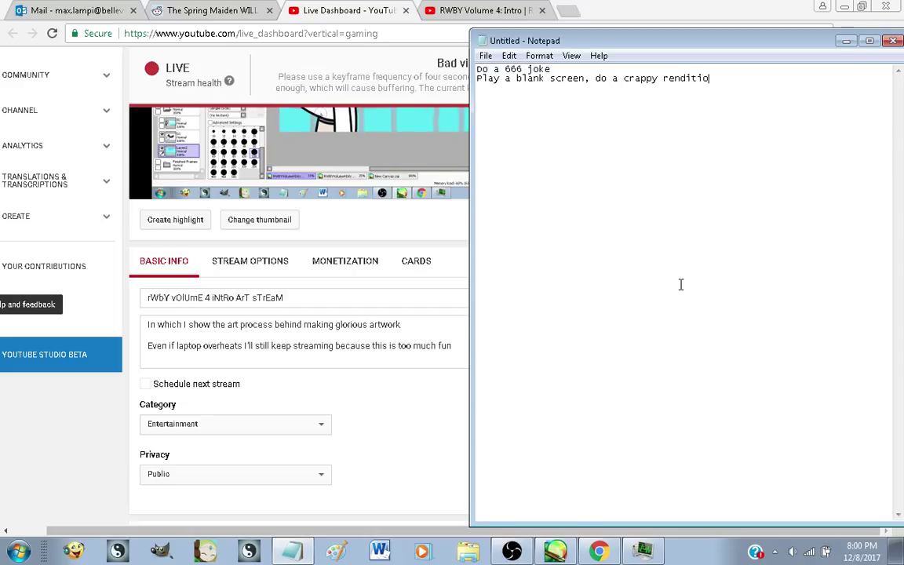
{"action": "type", "text": "n of the theme e"}
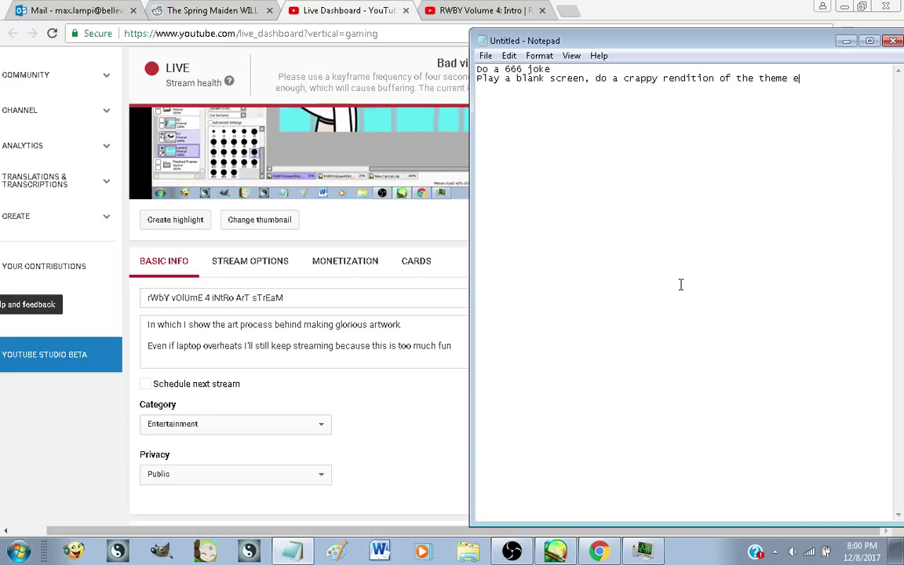
{"action": "key", "text": "BackSpace"}
{"action": "type", "text": "song"}
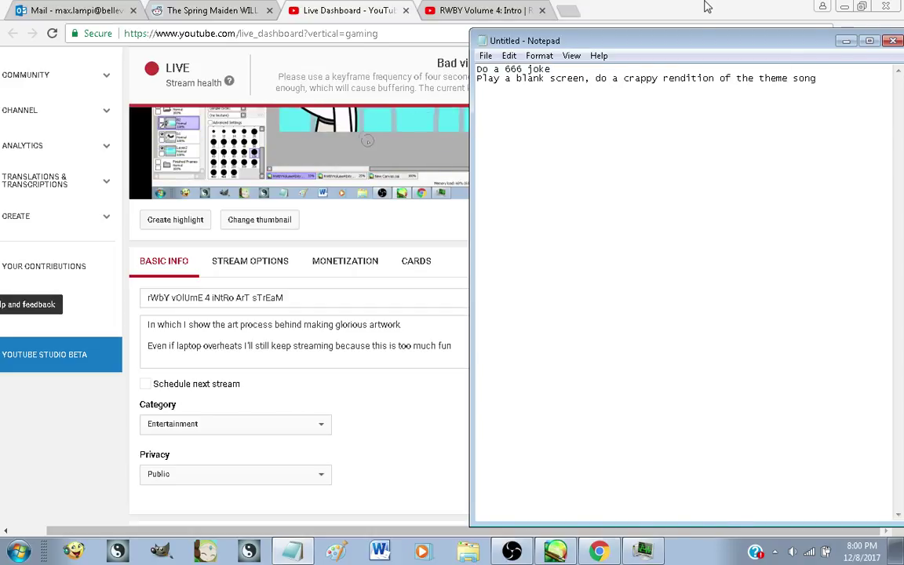
Return to the live dashboard in Chrome and send the chat message "lol what else"
{"action": "left_click", "coordinate": [706, 7]}
{"action": "type", "text": "lo"}
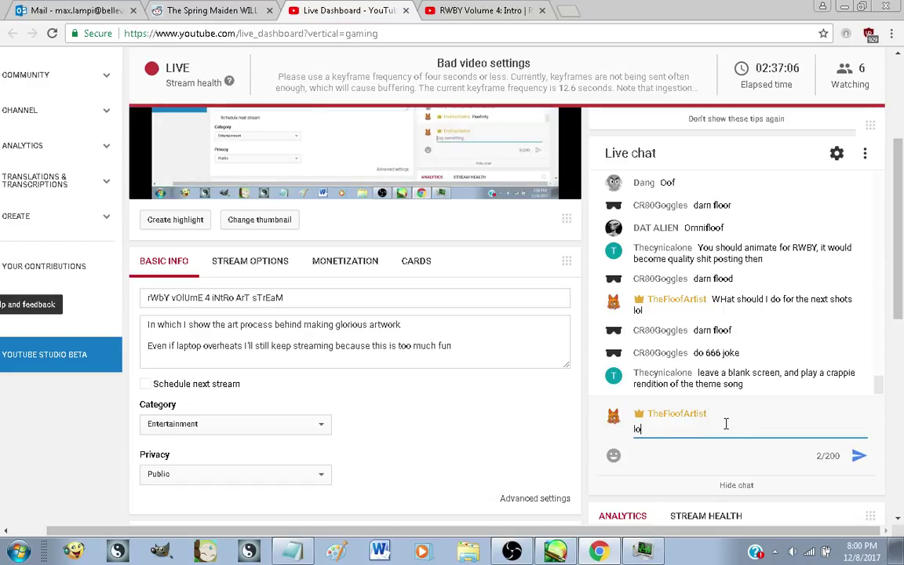
{"action": "type", "text": "l what els"}
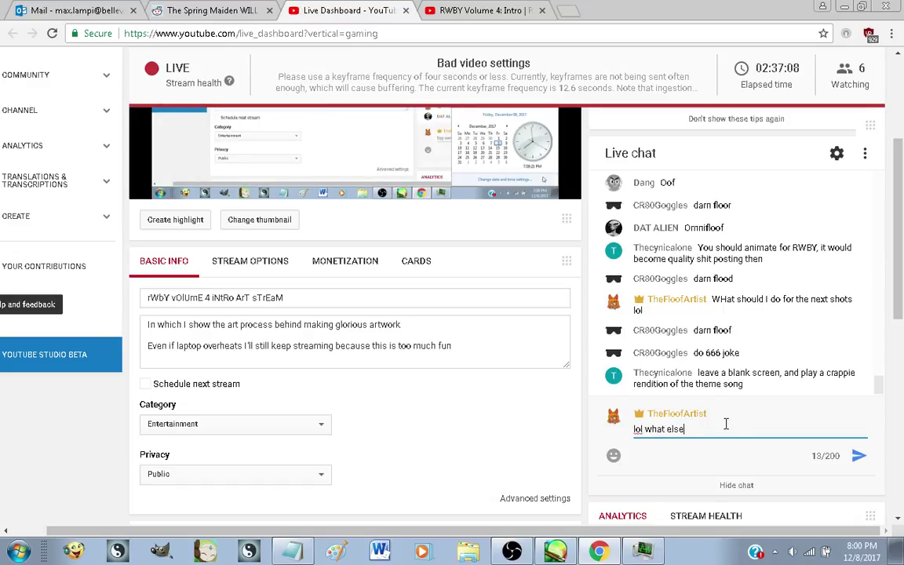
{"action": "type", "text": "e"}
{"action": "key", "text": "Return"}
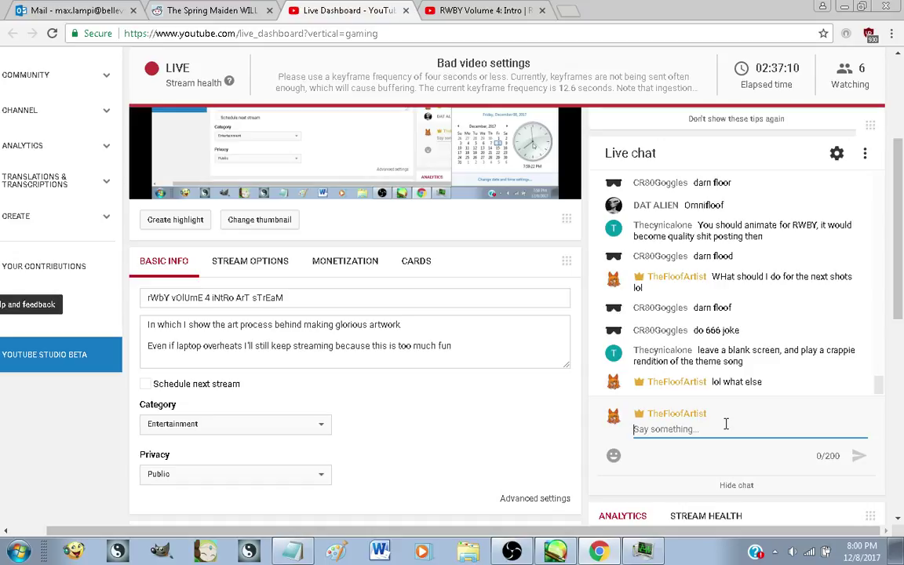
{"action": "type", "text": "I'll"}
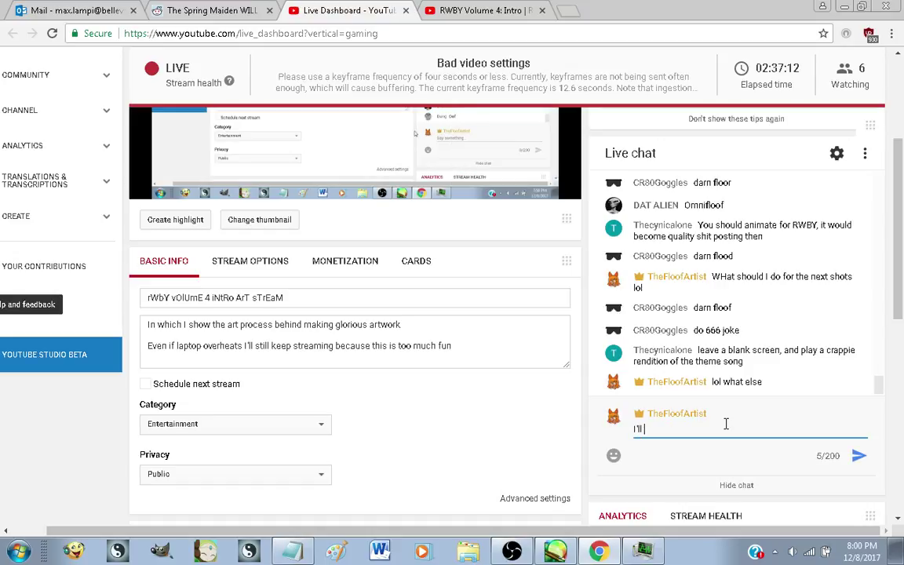
{"action": "key", "text": "BackSpace"}
{"action": "key", "text": "BackSpace"}
{"action": "key", "text": "BackSpace"}
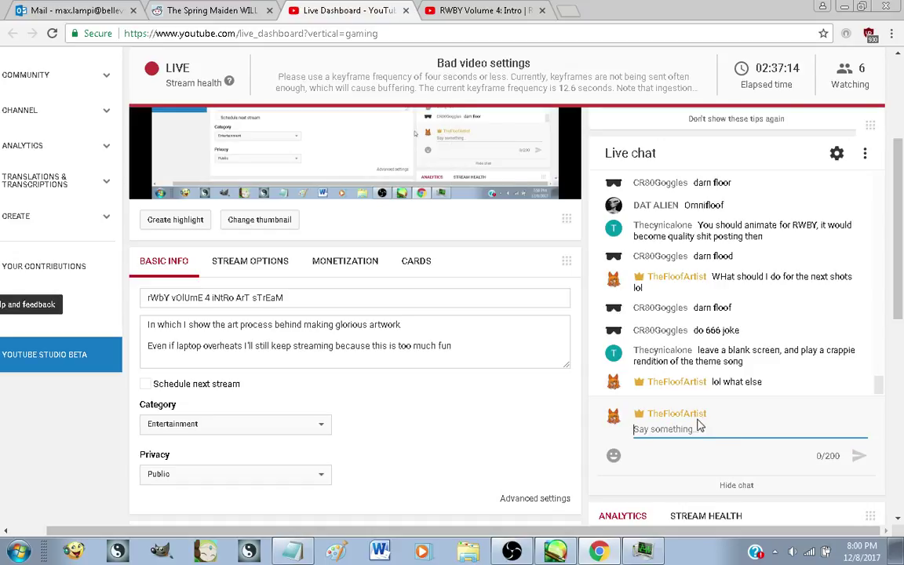
Switch to PaintTool SAI and inspect the finished F13 drawing up close and as a whole for flaws
{"action": "left_click", "coordinate": [554, 551]}
{"action": "scroll", "coordinate": [411, 356], "scroll_direction": "up", "scroll_amount": 1}
{"action": "scroll", "coordinate": [411, 355], "scroll_direction": "down", "scroll_amount": 1}
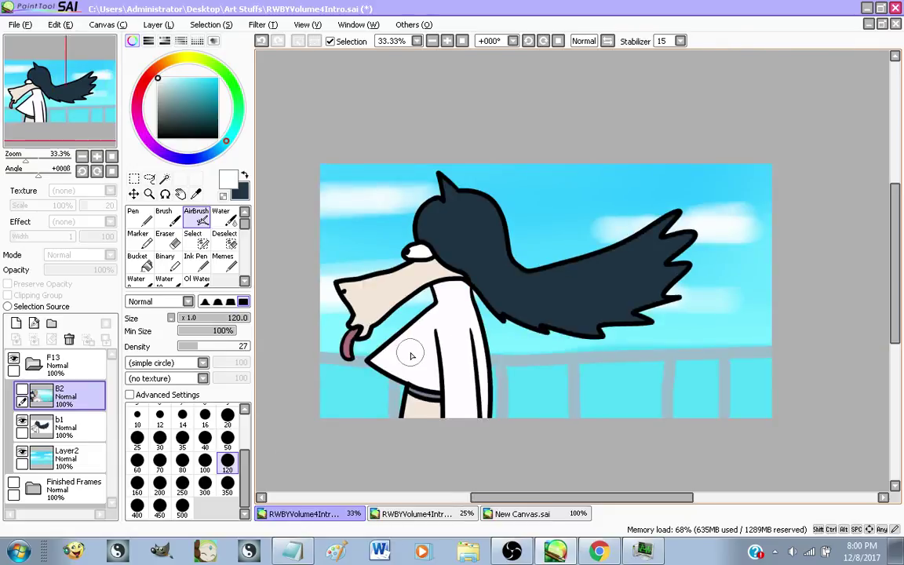
{"action": "scroll", "coordinate": [411, 355], "scroll_direction": "up", "scroll_amount": 1}
{"action": "scroll", "coordinate": [492, 369], "scroll_direction": "down", "scroll_amount": 2}
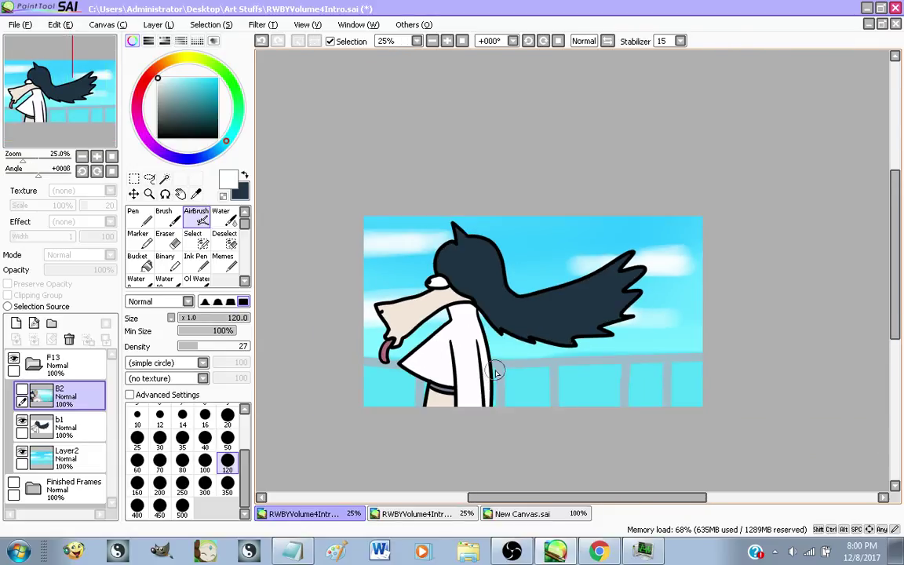
{"action": "scroll", "coordinate": [473, 355], "scroll_direction": "up", "scroll_amount": 2}
{"action": "scroll", "coordinate": [582, 409], "scroll_direction": "down", "scroll_amount": 1}
{"action": "scroll", "coordinate": [484, 363], "scroll_direction": "up", "scroll_amount": 2}
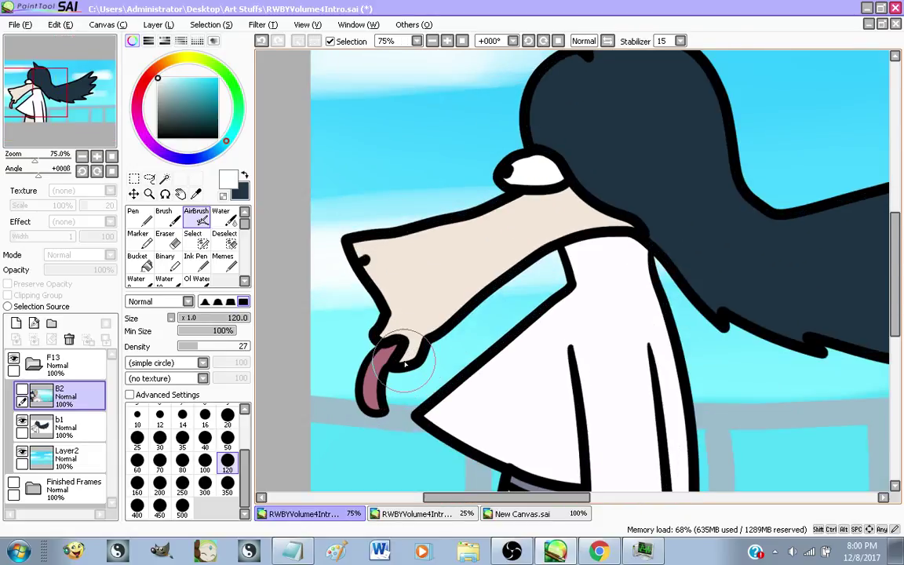
{"action": "scroll", "coordinate": [460, 377], "scroll_direction": "down", "scroll_amount": 2}
{"action": "scroll", "coordinate": [459, 377], "scroll_direction": "up", "scroll_amount": 1}
{"action": "scroll", "coordinate": [515, 375], "scroll_direction": "down", "scroll_amount": 1}
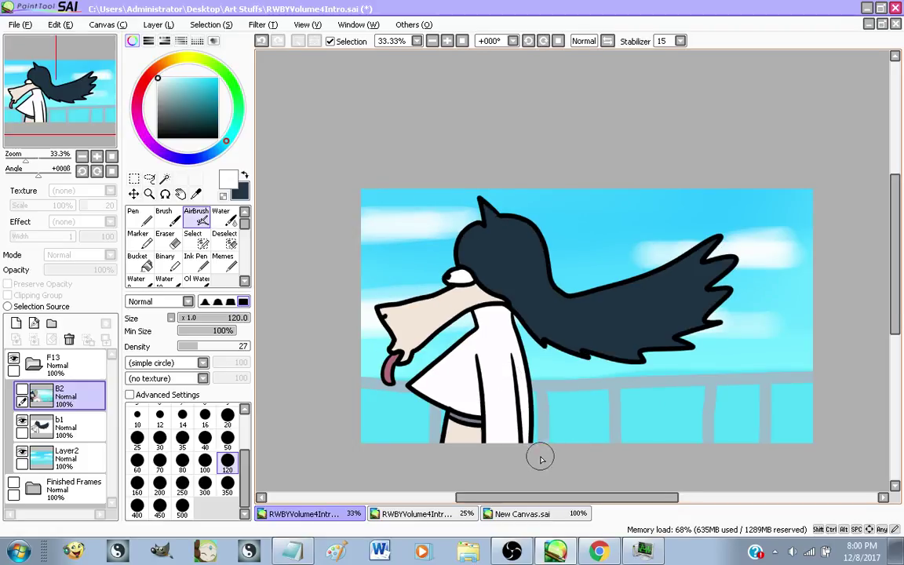
{"action": "scroll", "coordinate": [525, 424], "scroll_direction": "up", "scroll_amount": 1}
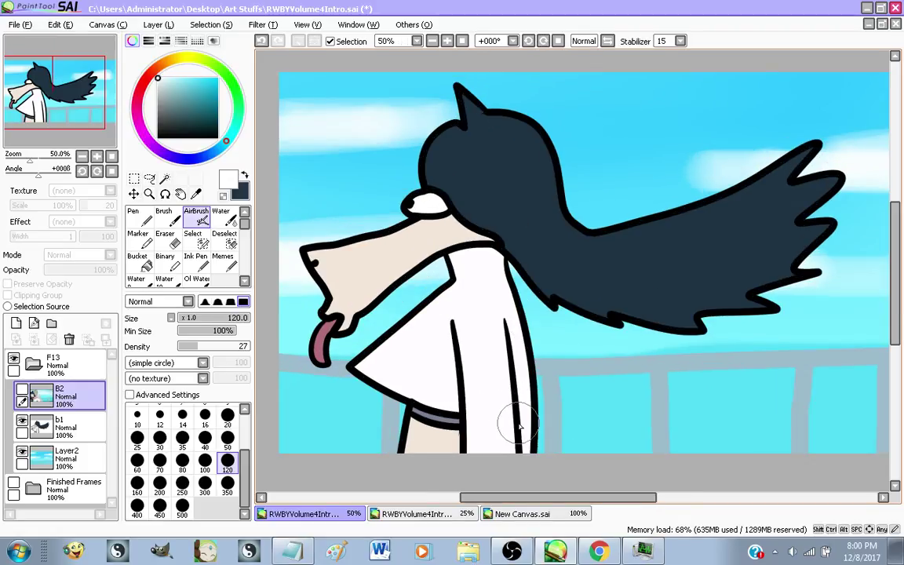
{"action": "scroll", "coordinate": [350, 372], "scroll_direction": "down", "scroll_amount": 1}
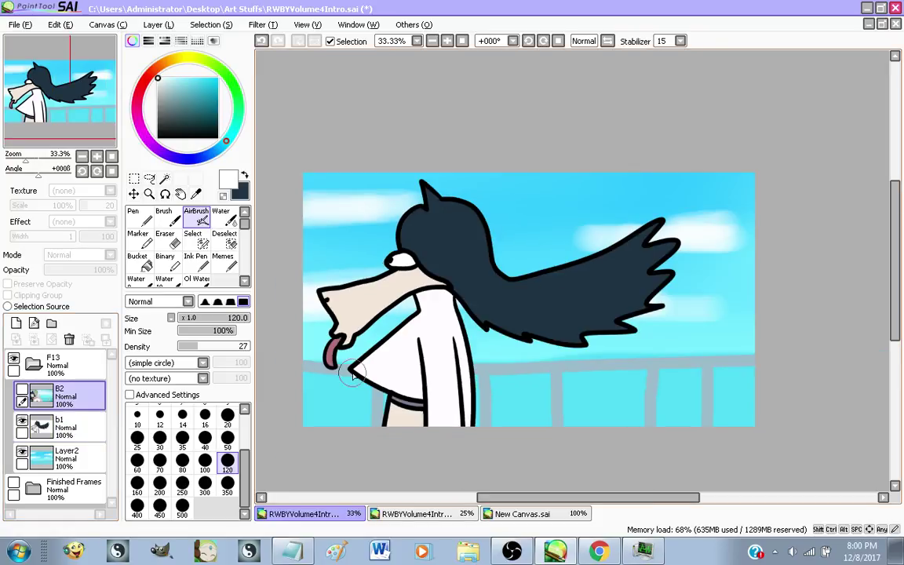
On layer b1, paint out the bump on the lower edge of the white coat's outline with a white size 20 Pen
{"action": "scroll", "coordinate": [397, 378], "scroll_direction": "up", "scroll_amount": 5}
{"action": "right_click", "coordinate": [400, 377]}
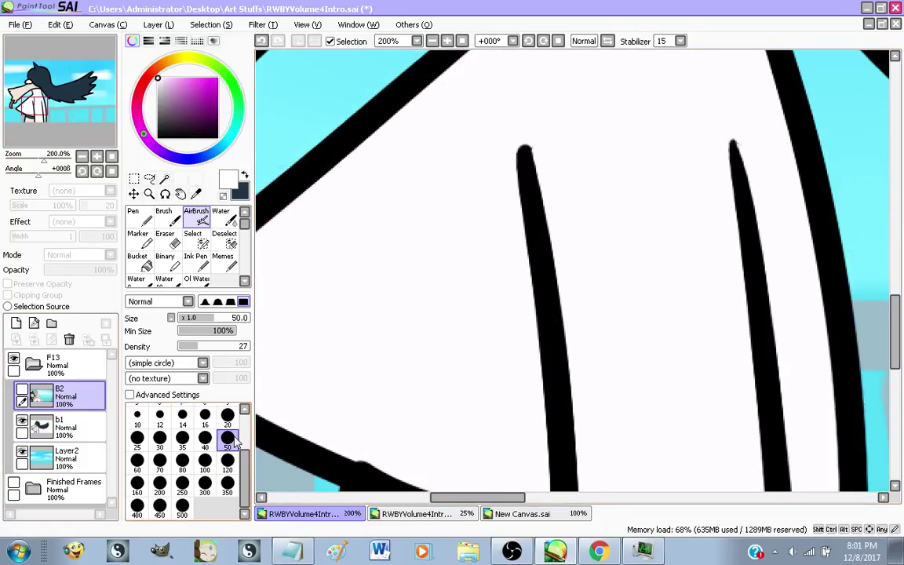
{"action": "left_click", "coordinate": [138, 217]}
{"action": "scroll", "coordinate": [335, 417], "scroll_direction": "down", "scroll_amount": 2}
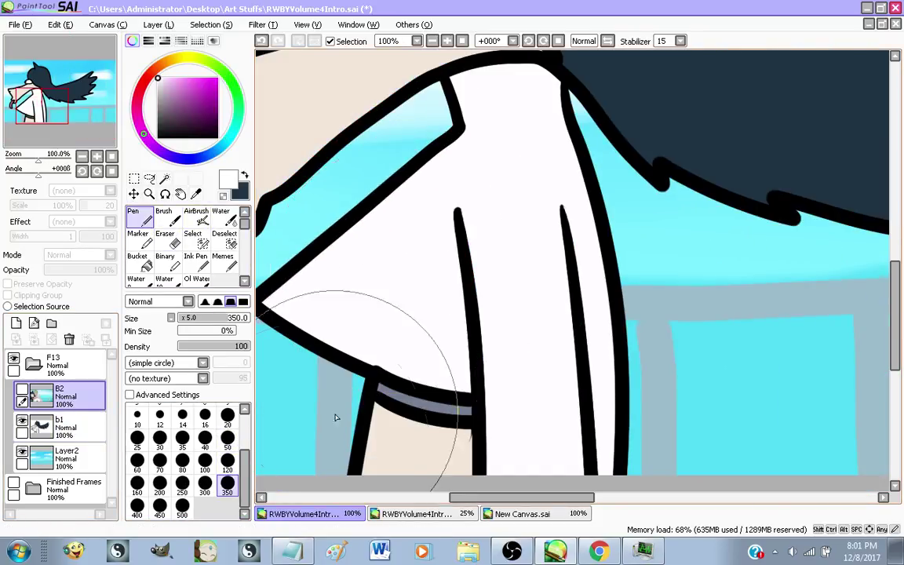
{"action": "left_click", "coordinate": [226, 417]}
{"action": "scroll", "coordinate": [373, 369], "scroll_direction": "up", "scroll_amount": 8}
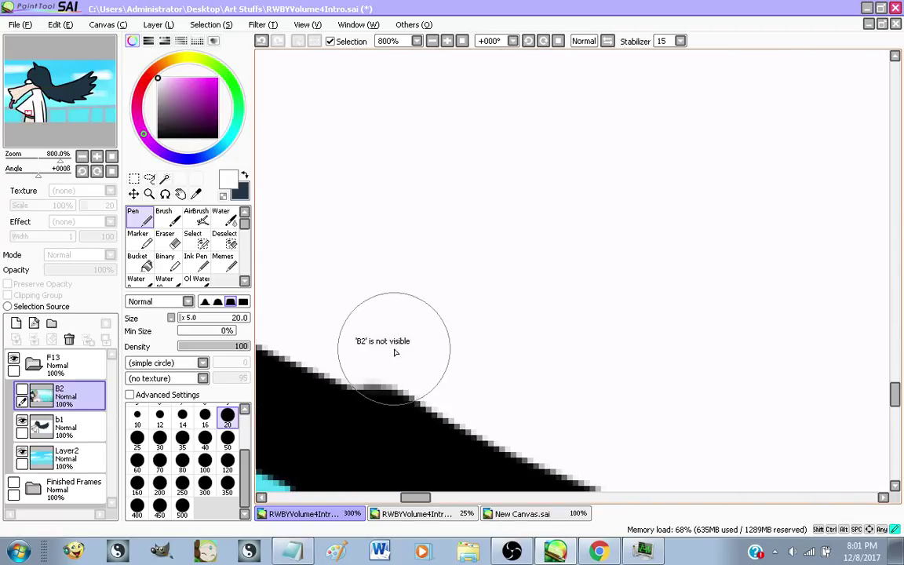
{"action": "left_click", "coordinate": [86, 427]}
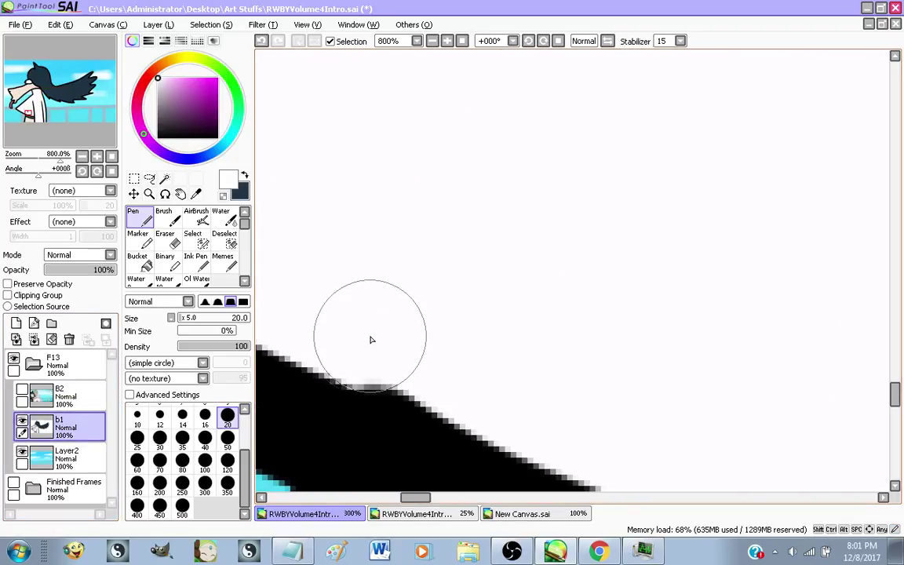
{"action": "left_click_drag", "start_coordinate": [435, 370], "coordinate": [573, 409]}
{"action": "scroll", "coordinate": [487, 308], "scroll_direction": "down", "scroll_amount": 6}
{"action": "scroll", "coordinate": [481, 316], "scroll_direction": "up", "scroll_amount": 4}
{"action": "scroll", "coordinate": [480, 330], "scroll_direction": "up", "scroll_amount": 2}
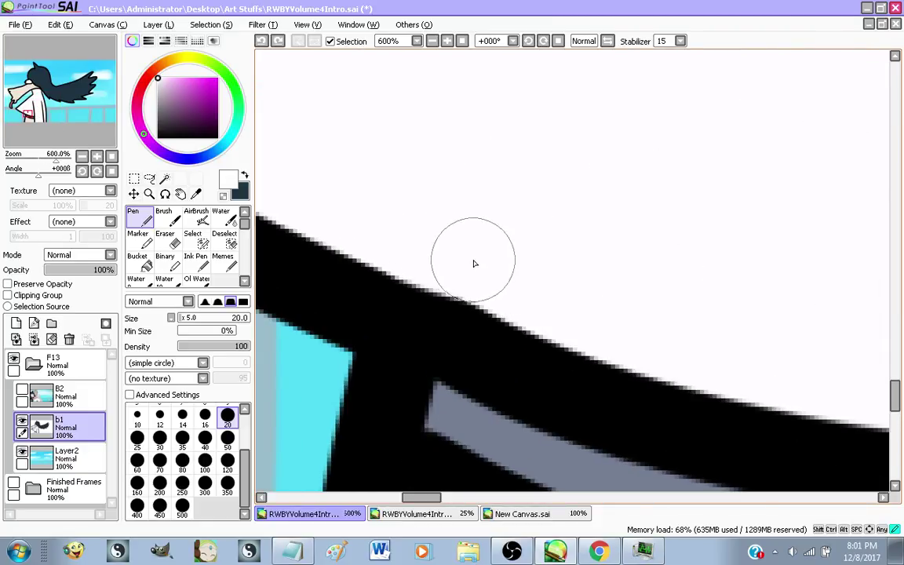
{"action": "scroll", "coordinate": [540, 289], "scroll_direction": "down", "scroll_amount": 9}
{"action": "scroll", "coordinate": [549, 345], "scroll_direction": "up", "scroll_amount": 3}
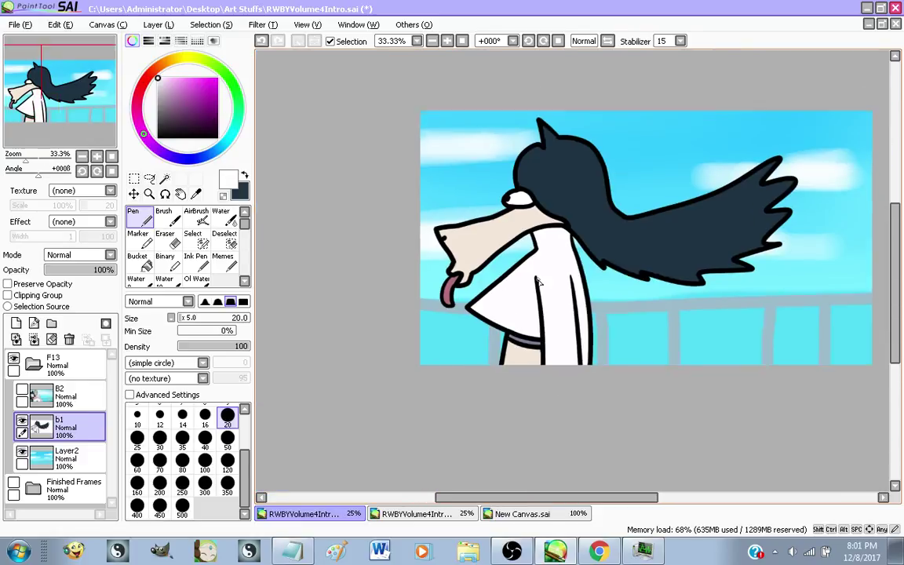
{"action": "scroll", "coordinate": [557, 381], "scroll_direction": "down", "scroll_amount": 1}
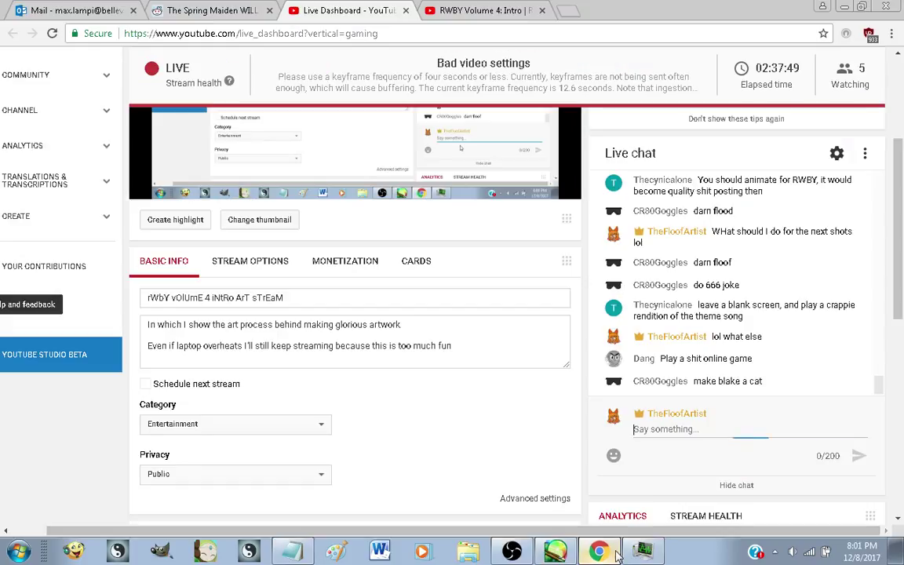
Check the live chat in Chrome, then add "Make Blake a cat" and "Play a shit online game lol" to the Notepad idea list
{"action": "key", "text": "alt+Tab"}
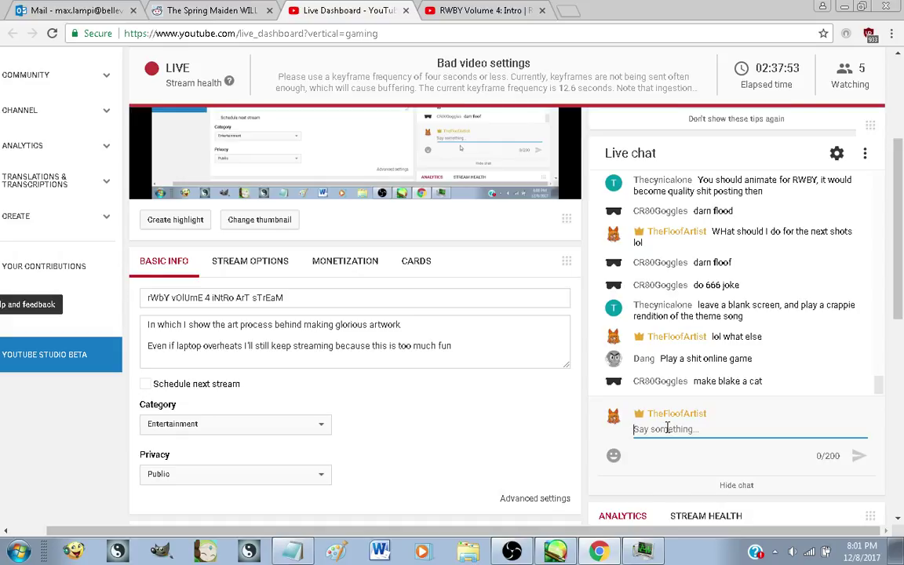
{"action": "left_click", "coordinate": [292, 552]}
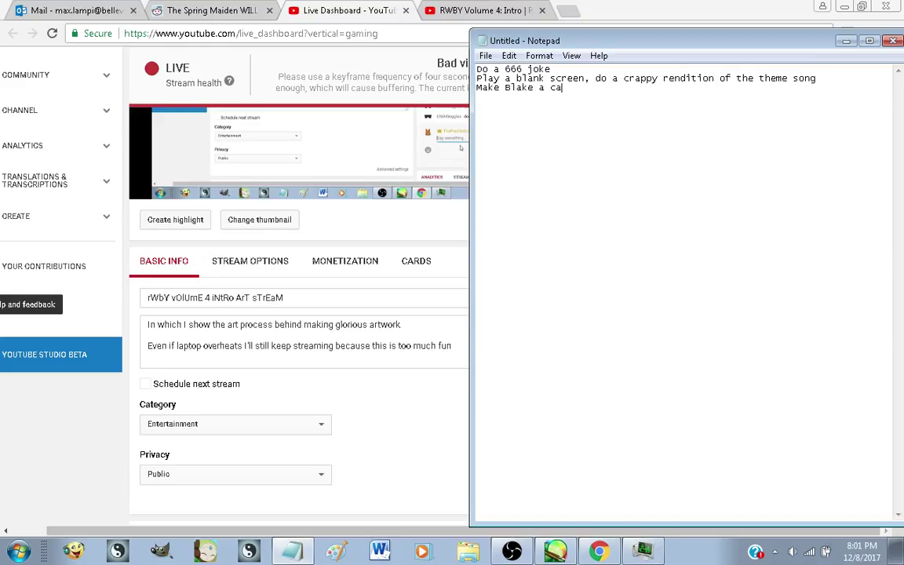
{"action": "type", "text": "a shit oneline"}
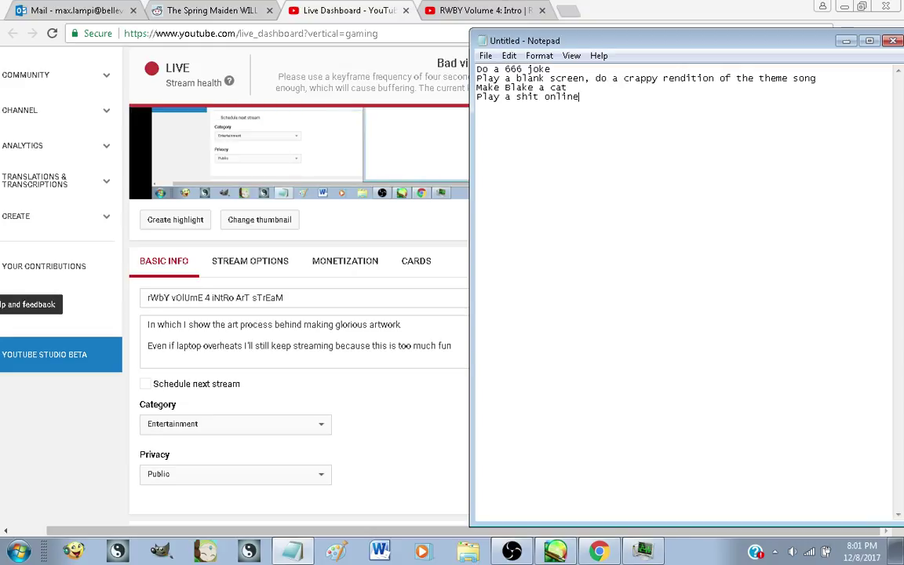
{"action": "type", "text": " game lol"}
Return to Chrome and find the shot of Adam facing Blake at 1:05 in the RWBY Volume 4: Intro video
{"action": "left_click", "coordinate": [698, 22]}
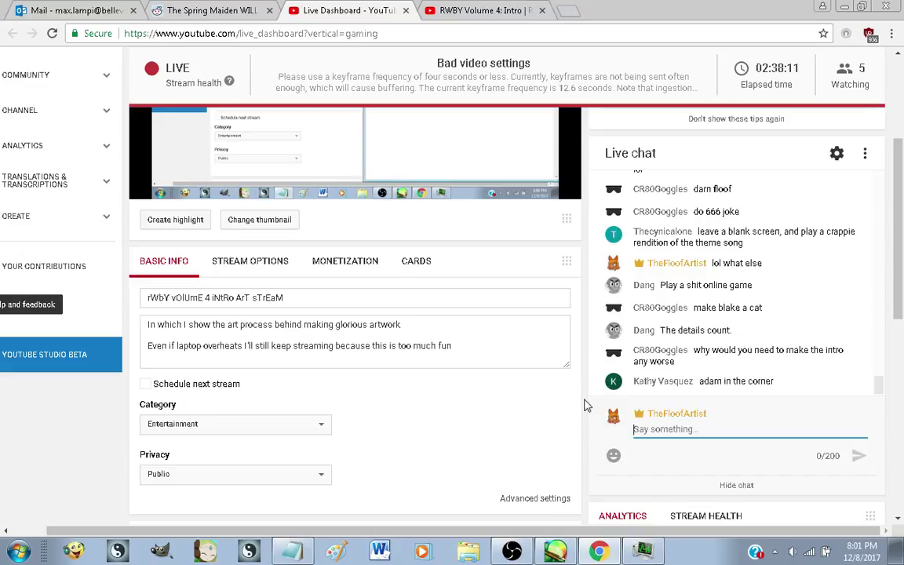
{"action": "left_click", "coordinate": [433, 16]}
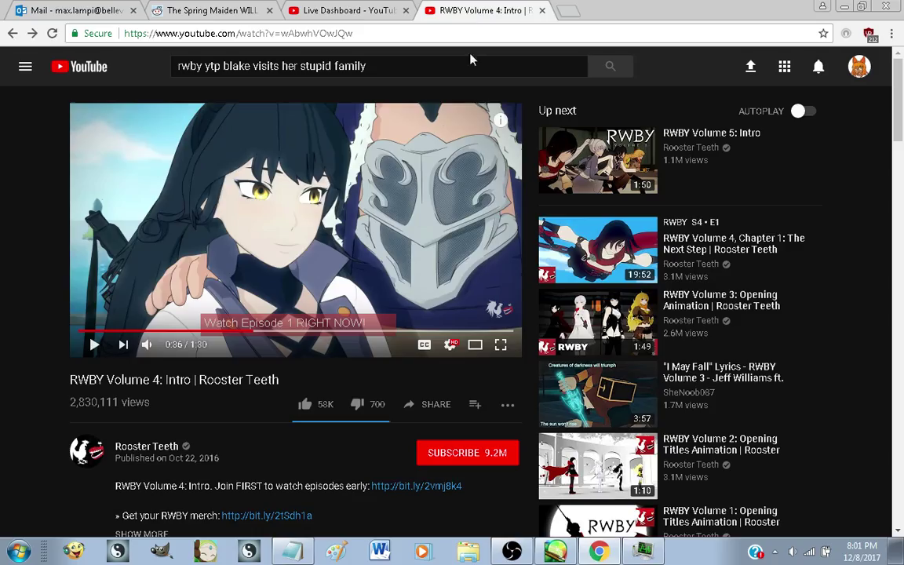
{"action": "left_click", "coordinate": [450, 345]}
{"action": "left_click", "coordinate": [451, 347]}
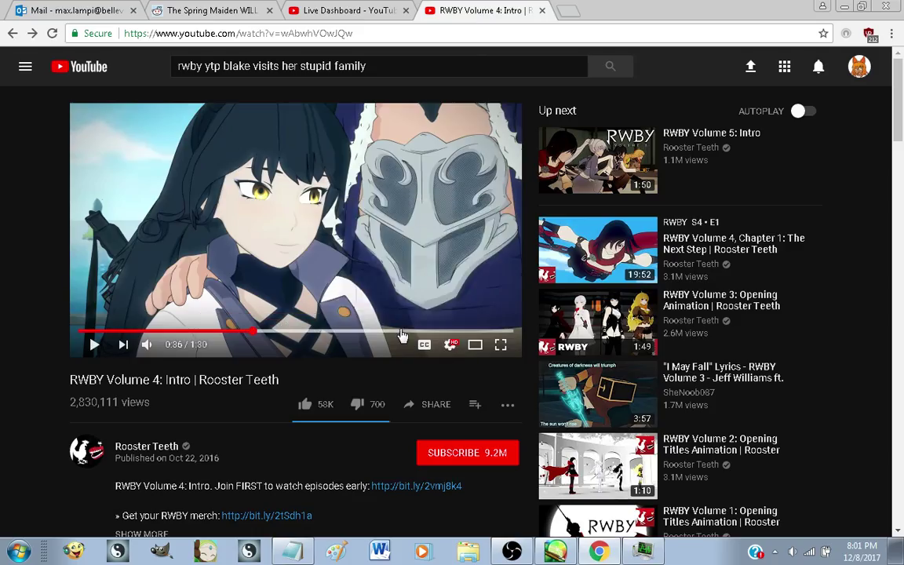
{"action": "left_click", "coordinate": [421, 330]}
{"action": "left_click", "coordinate": [340, 268]}
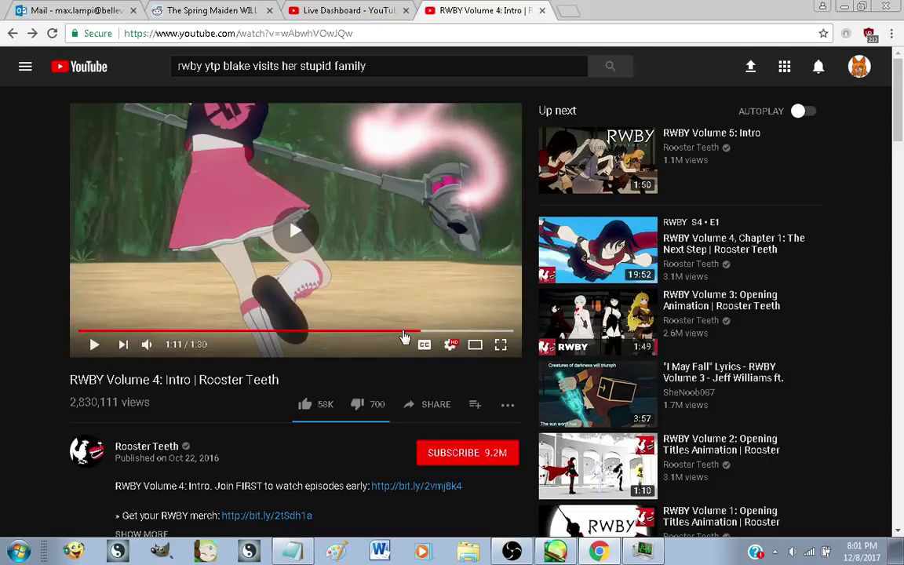
{"action": "left_click", "coordinate": [382, 333]}
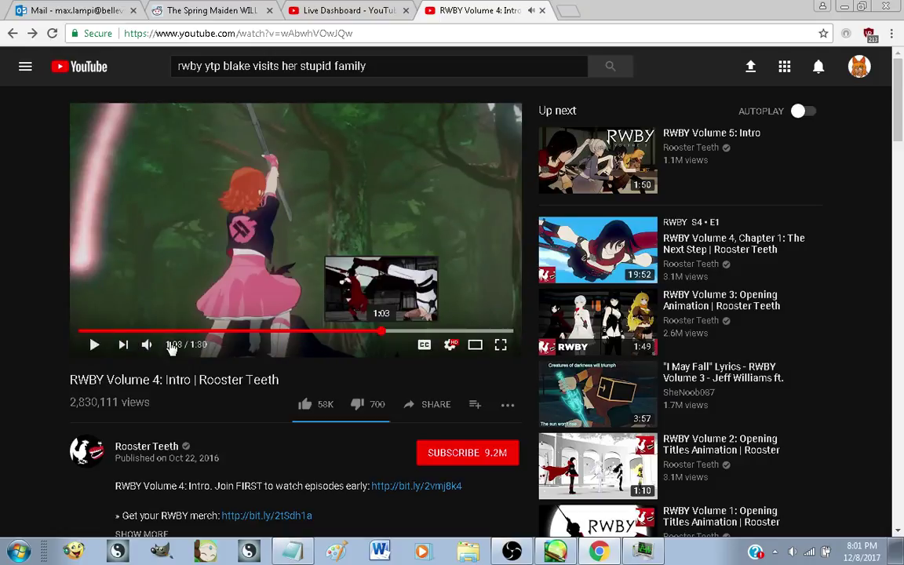
{"action": "left_click", "coordinate": [93, 345]}
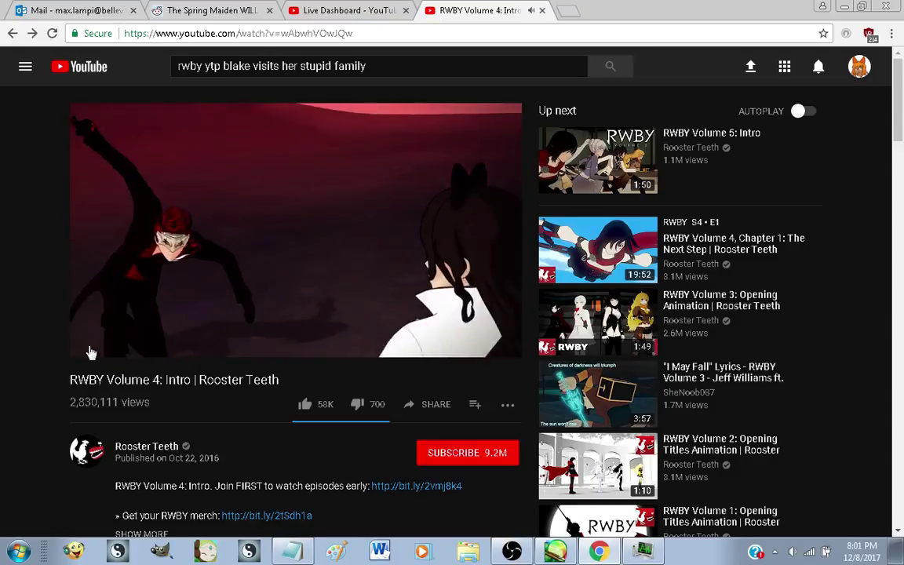
{"action": "left_click", "coordinate": [92, 346]}
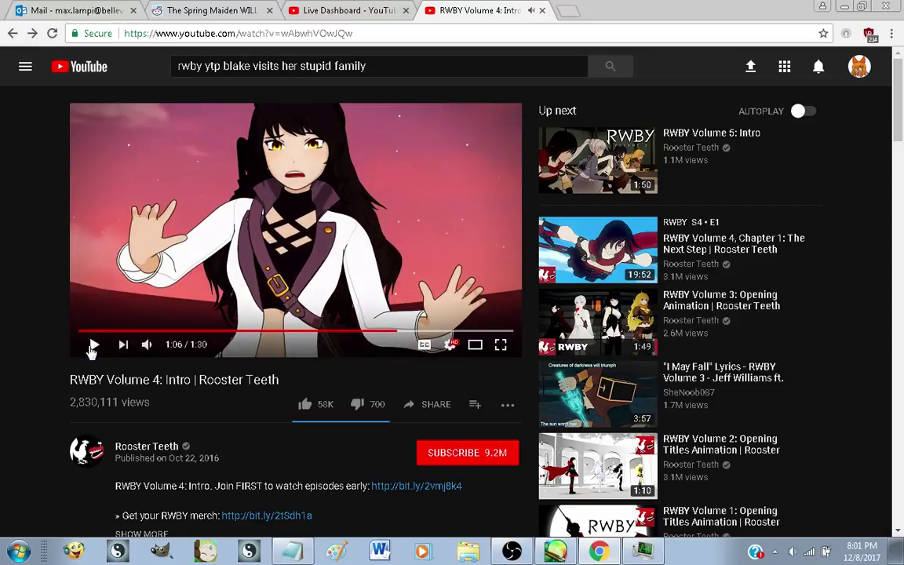
{"action": "left_click", "coordinate": [391, 332]}
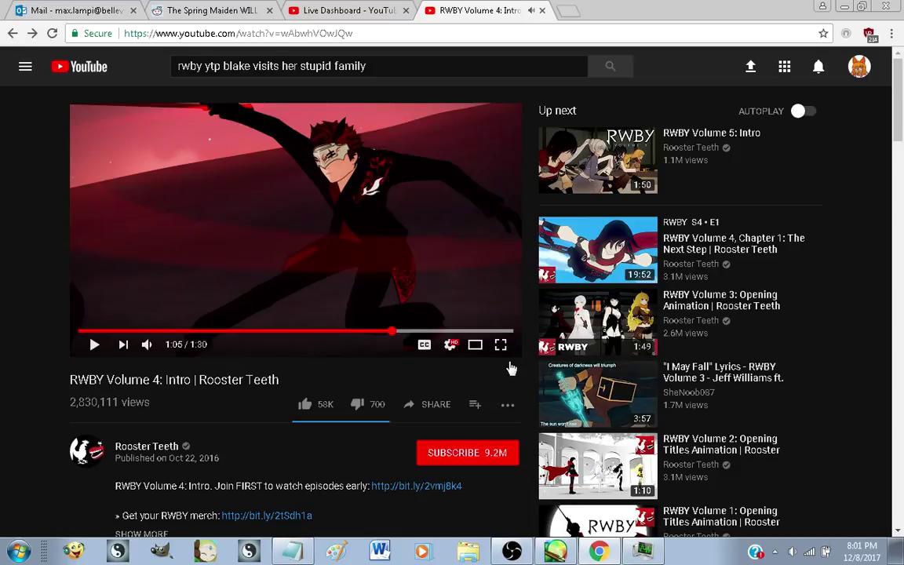
Show the intro video full screen and set its playback speed to 0.25
{"action": "key", "text": "F11"}
{"action": "key", "text": "f"}
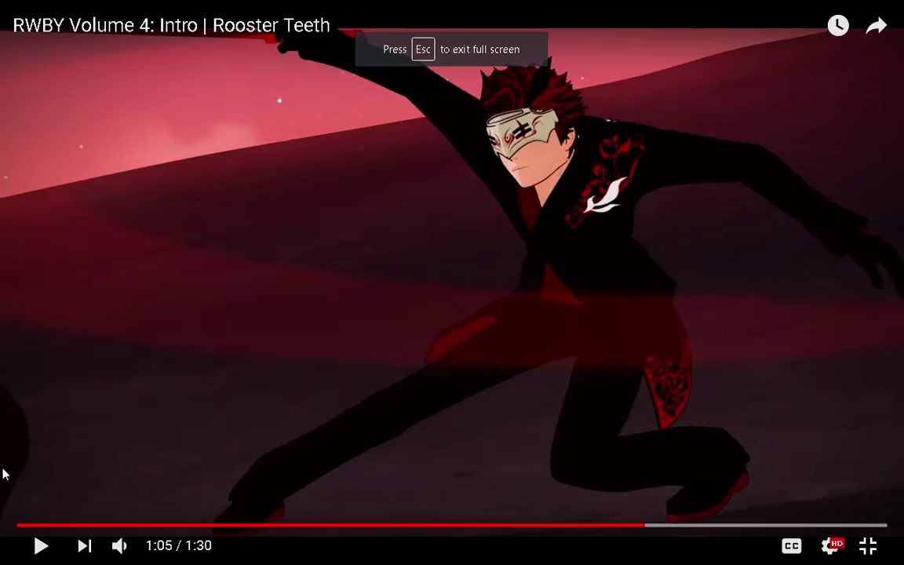
{"action": "left_click", "coordinate": [843, 510]}
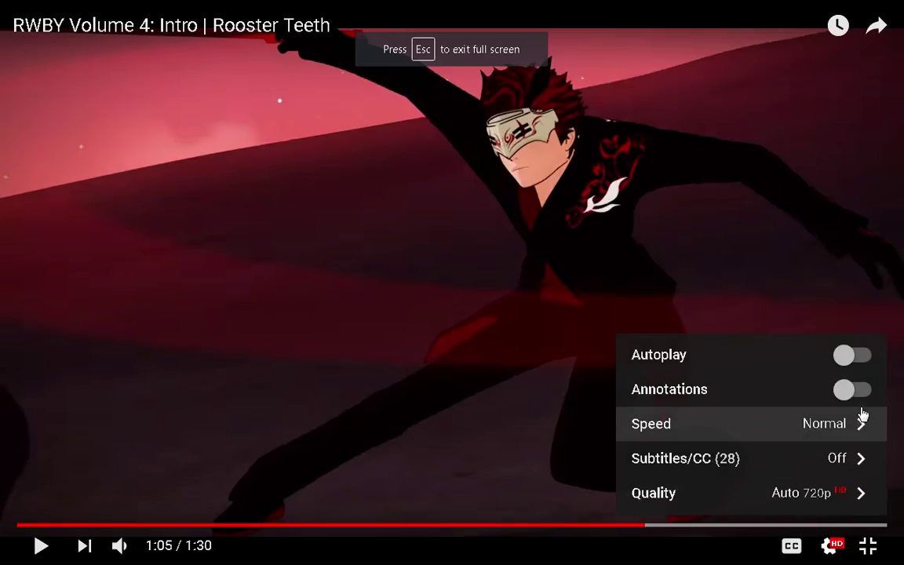
{"action": "left_click", "coordinate": [855, 459]}
{"action": "left_click", "coordinate": [836, 548]}
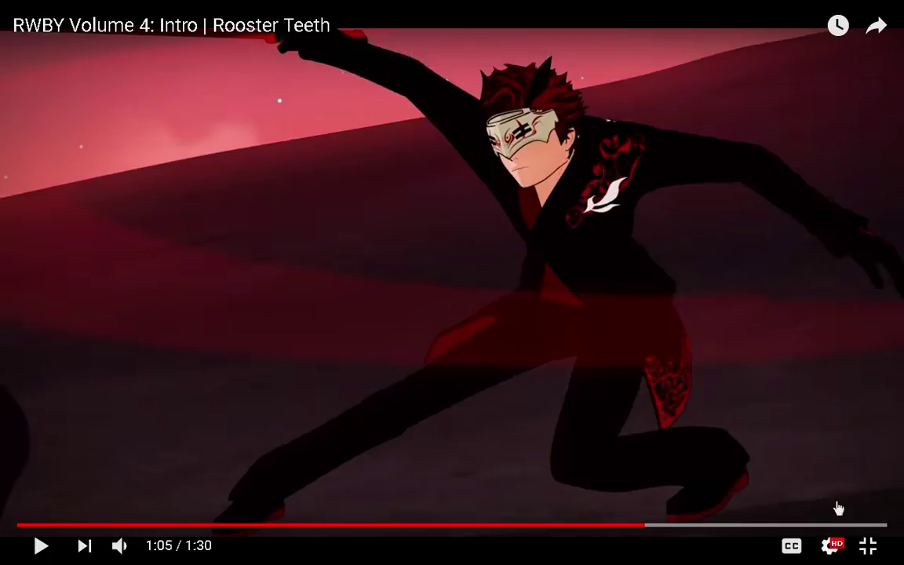
{"action": "left_click", "coordinate": [831, 546]}
{"action": "left_click", "coordinate": [855, 425]}
{"action": "left_click", "coordinate": [840, 287]}
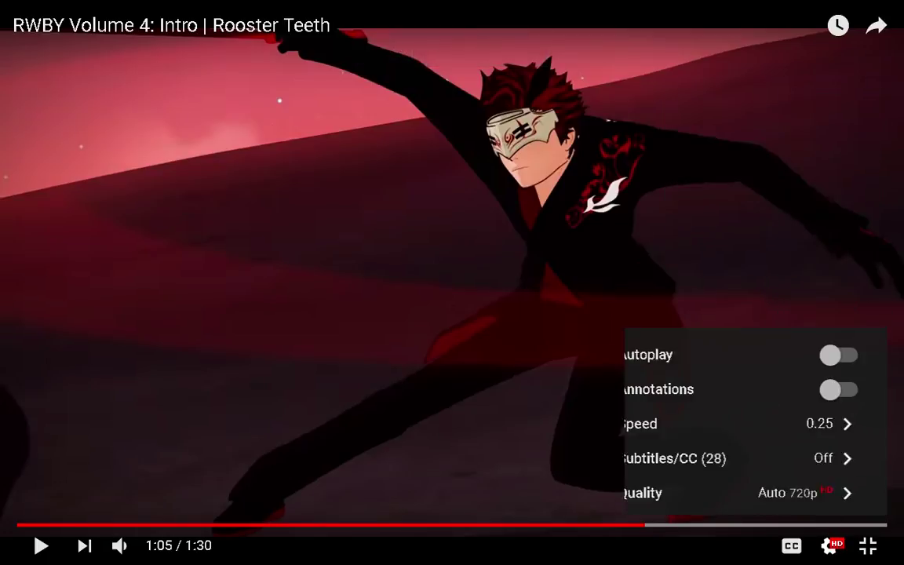
{"action": "left_click", "coordinate": [830, 546]}
Examine the Adam and Blake shot around 1:05 in slow motion, pause on the sword strike at 1:06 and leave full screen
{"action": "left_click", "coordinate": [23, 557]}
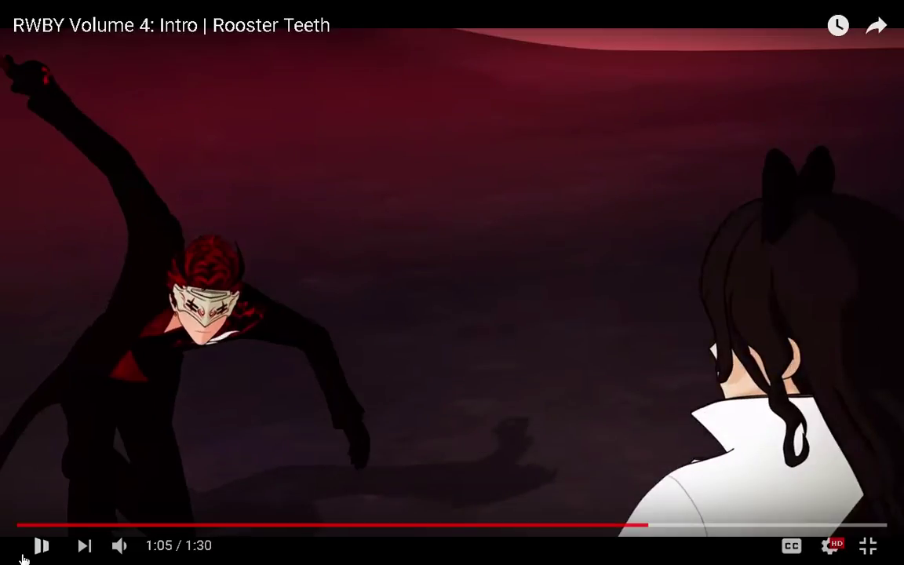
{"action": "left_click", "coordinate": [22, 559]}
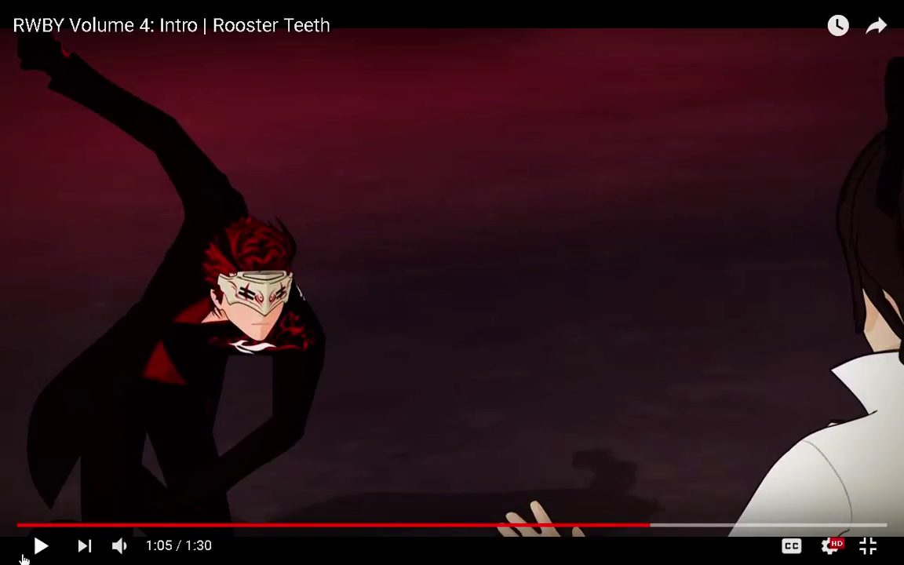
{"action": "left_click", "coordinate": [23, 559]}
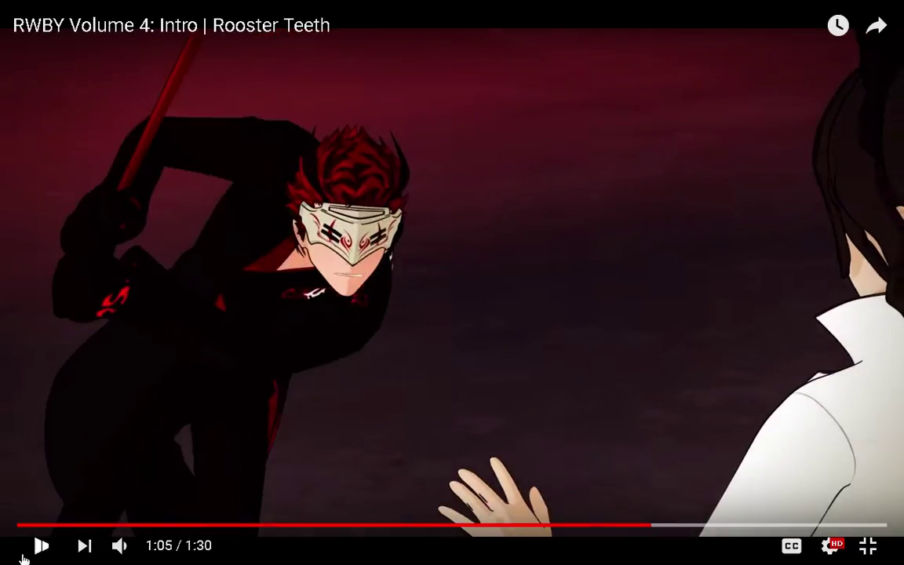
{"action": "double_click", "coordinate": [23, 559]}
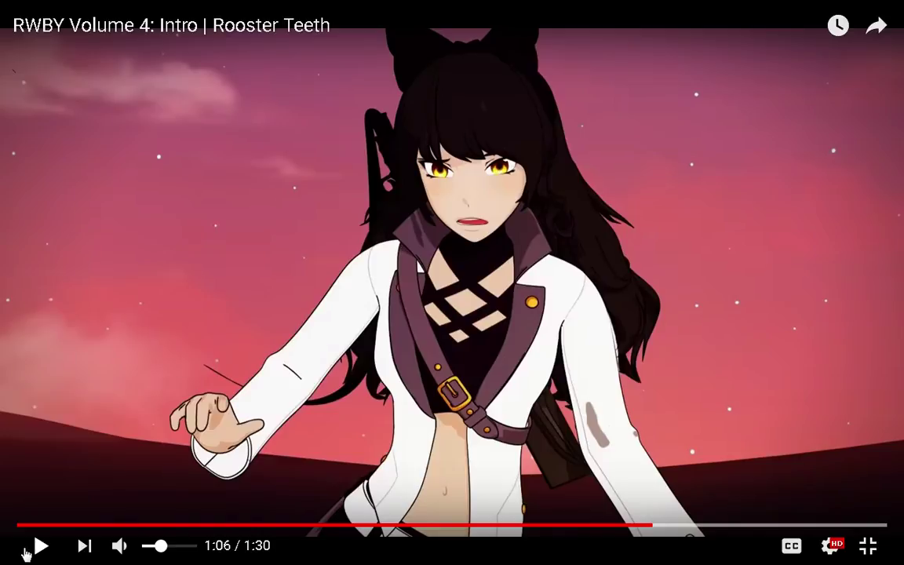
{"action": "left_click", "coordinate": [649, 525]}
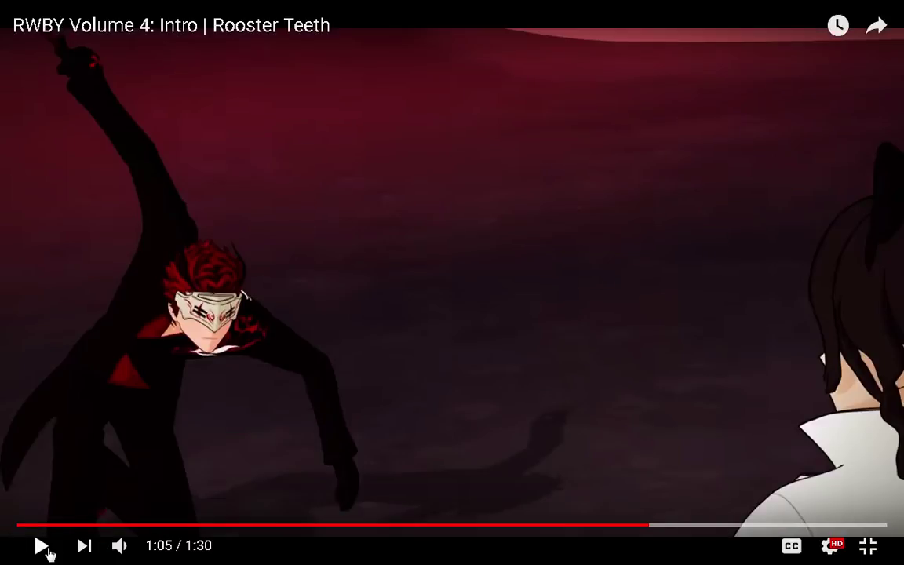
{"action": "left_click", "coordinate": [42, 547]}
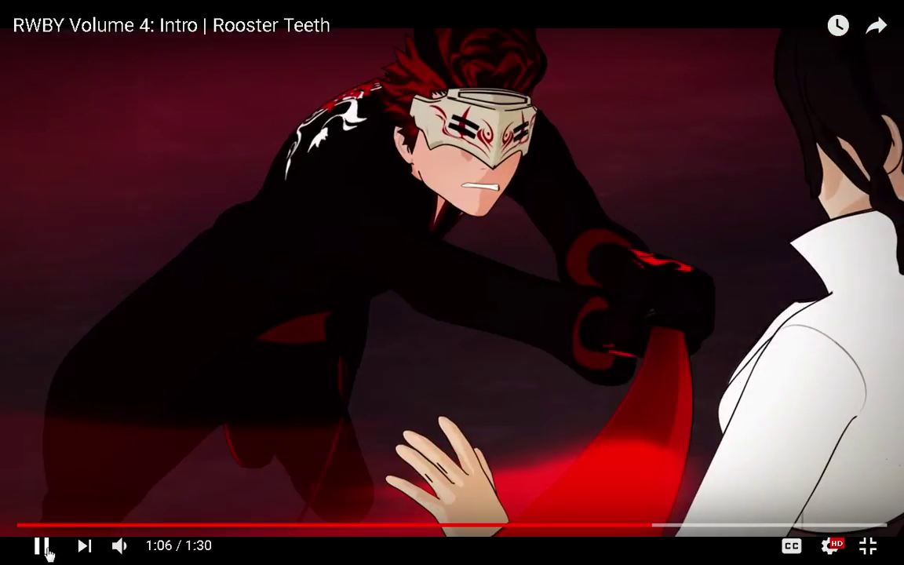
{"action": "left_click", "coordinate": [43, 548]}
{"action": "key", "text": "Escape"}
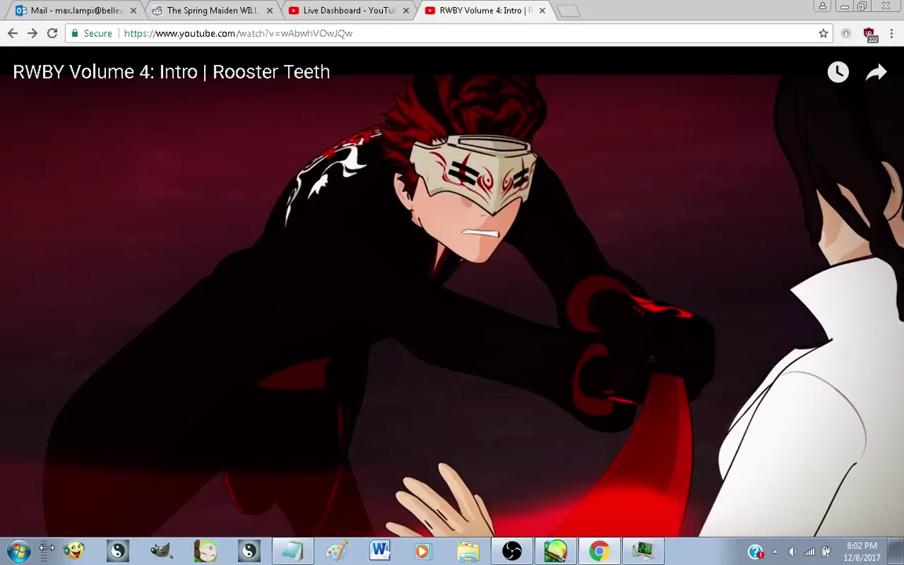
Check the viewers' newest suggestions in the live chat, then add "Adam in the corner" to the Notepad idea list
{"action": "left_click", "coordinate": [318, 8]}
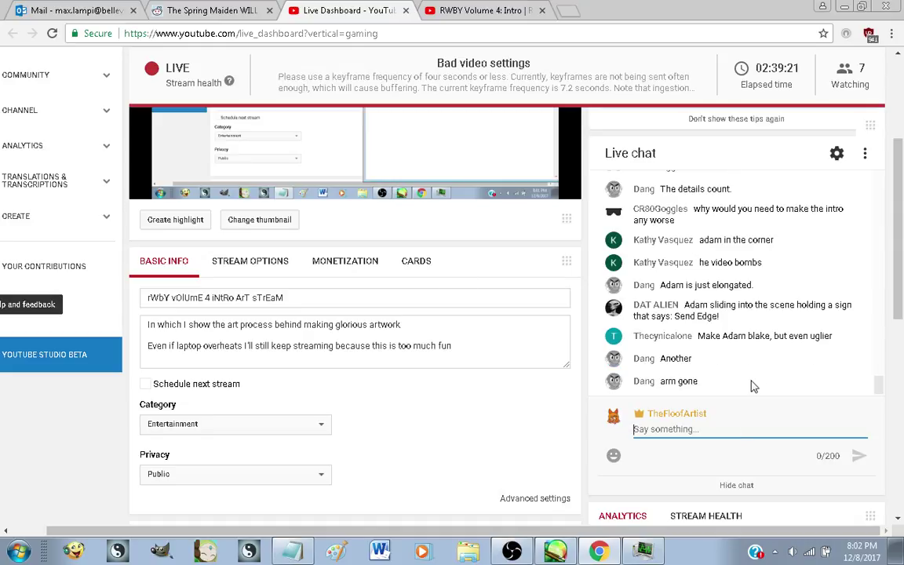
{"action": "scroll", "coordinate": [746, 376], "scroll_direction": "up", "scroll_amount": 3}
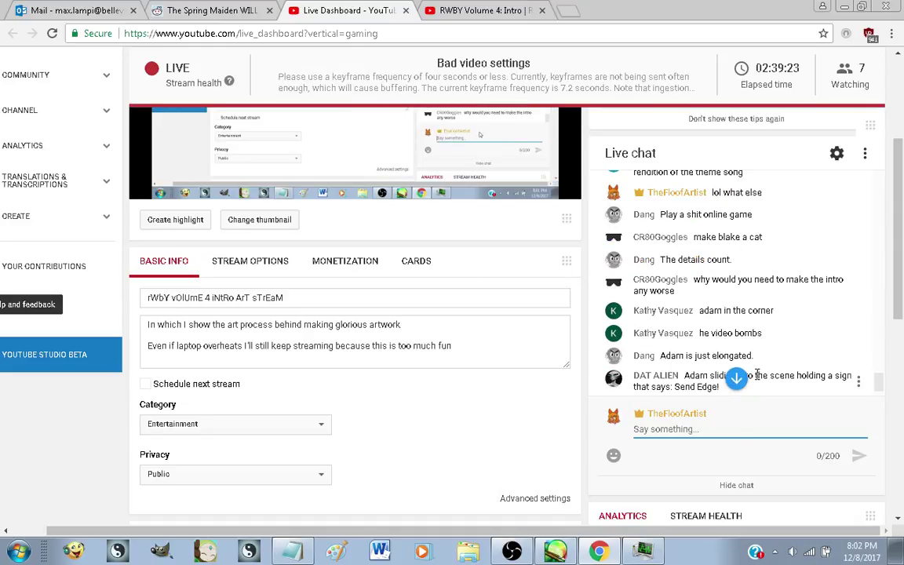
{"action": "scroll", "coordinate": [755, 374], "scroll_direction": "down", "scroll_amount": 3}
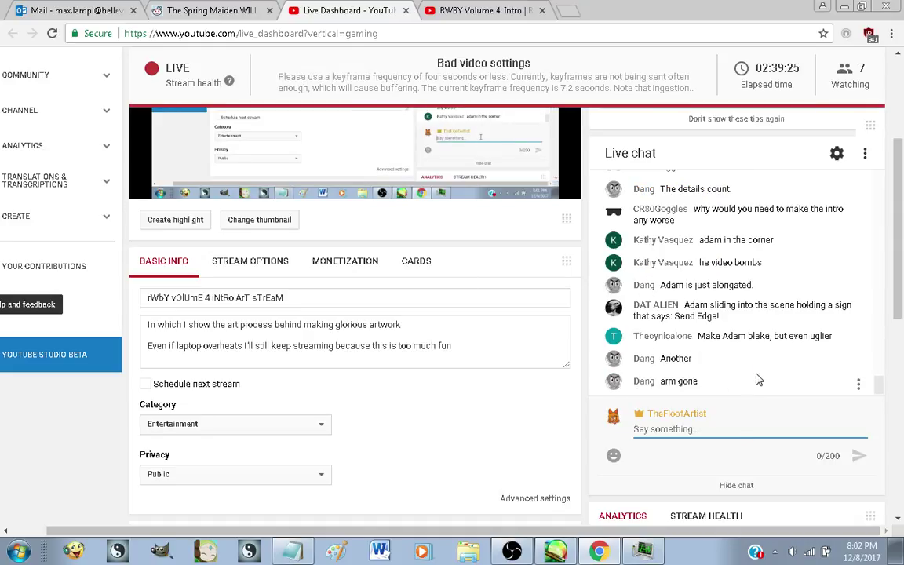
{"action": "scroll", "coordinate": [756, 379], "scroll_direction": "down", "scroll_amount": 1}
{"action": "scroll", "coordinate": [601, 444], "scroll_direction": "up", "scroll_amount": 2}
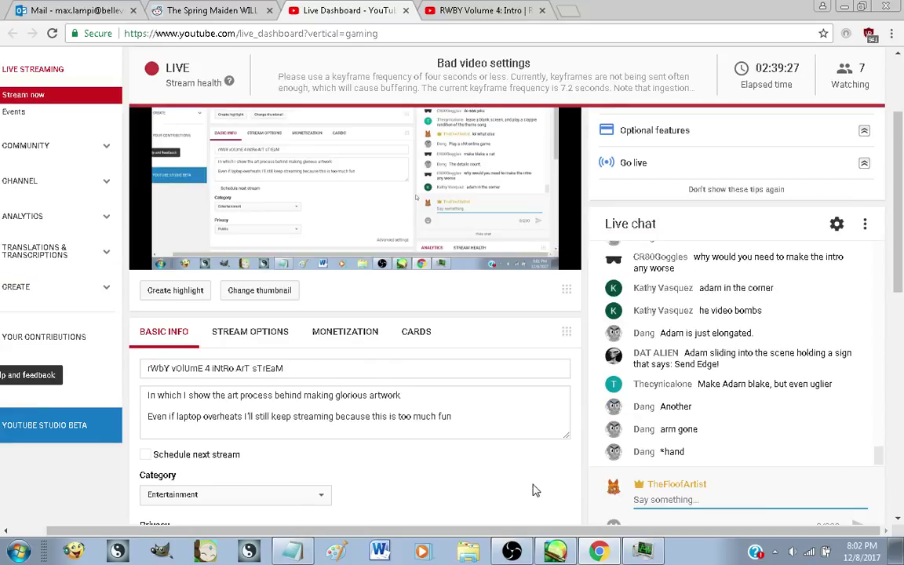
{"action": "scroll", "coordinate": [543, 475], "scroll_direction": "down", "scroll_amount": 1}
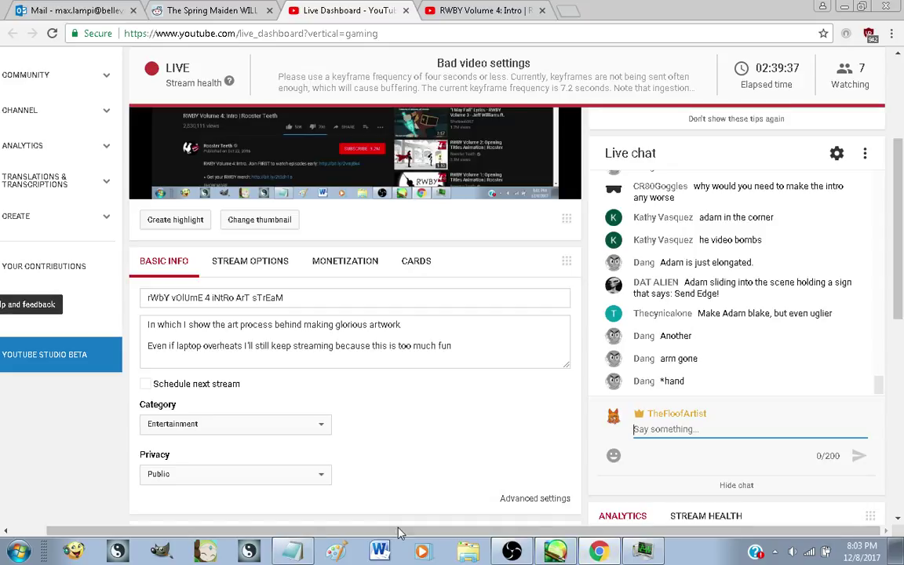
{"action": "left_click", "coordinate": [306, 556]}
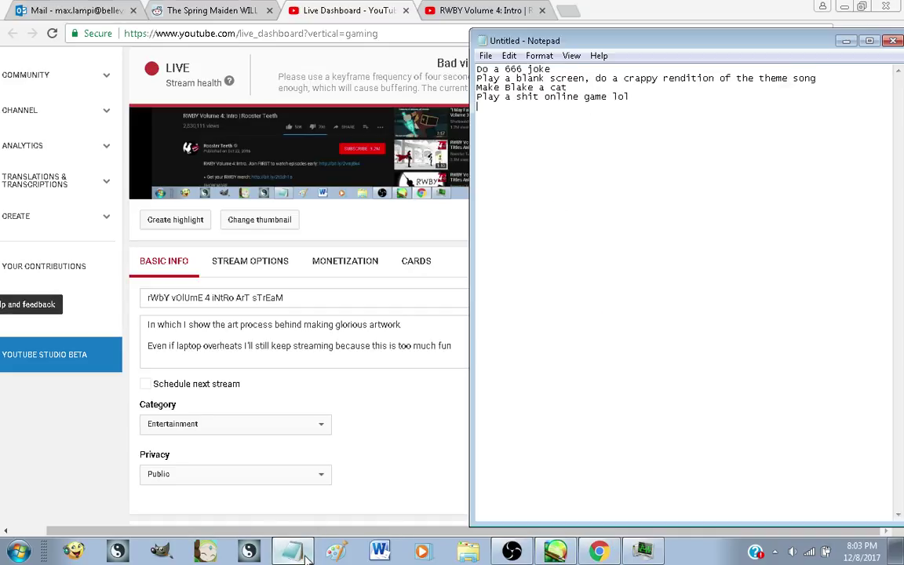
{"action": "left_click_drag", "start_coordinate": [59, 74], "coordinate": [262, 31]}
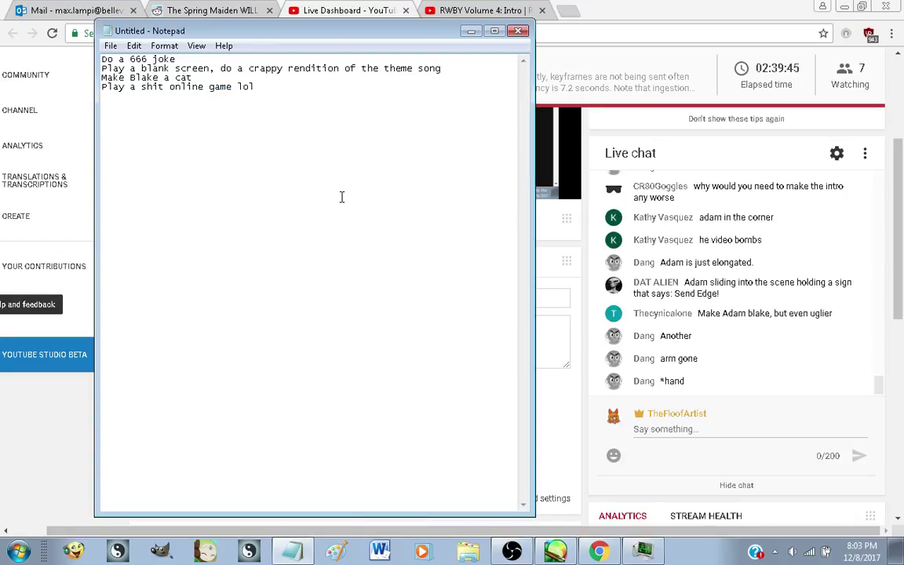
{"action": "type", "text": "Adam"}
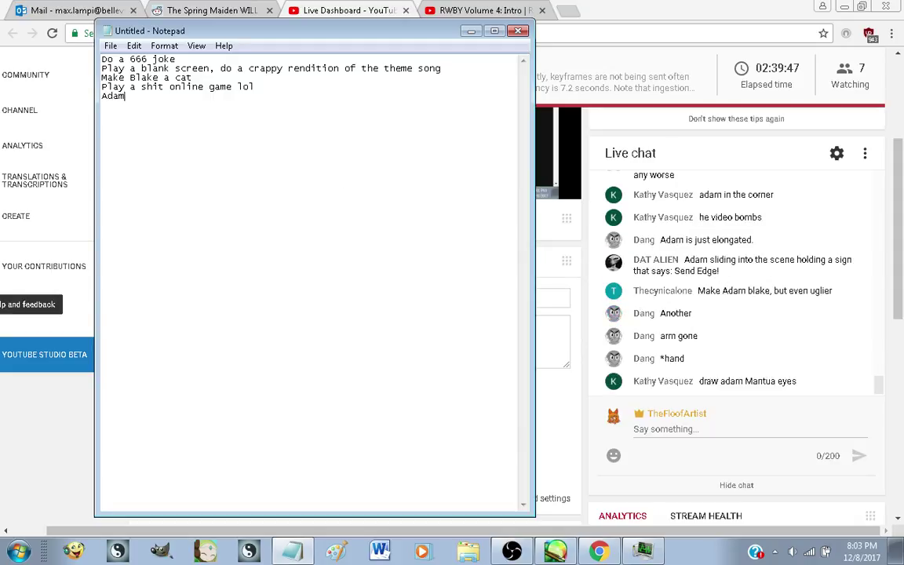
{"action": "type", "text": " in the cor"}
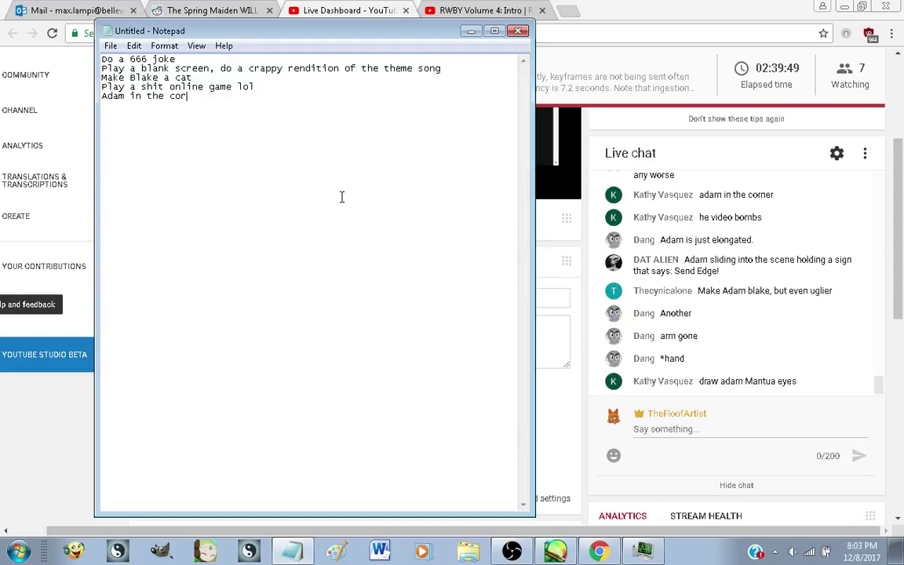
{"action": "type", "text": "ner"}
{"action": "key", "text": "Return"}
Add the line Adam sliding into the scene holding a sign that says "send edge" to the idea list
{"action": "type", "text": "Ada"}
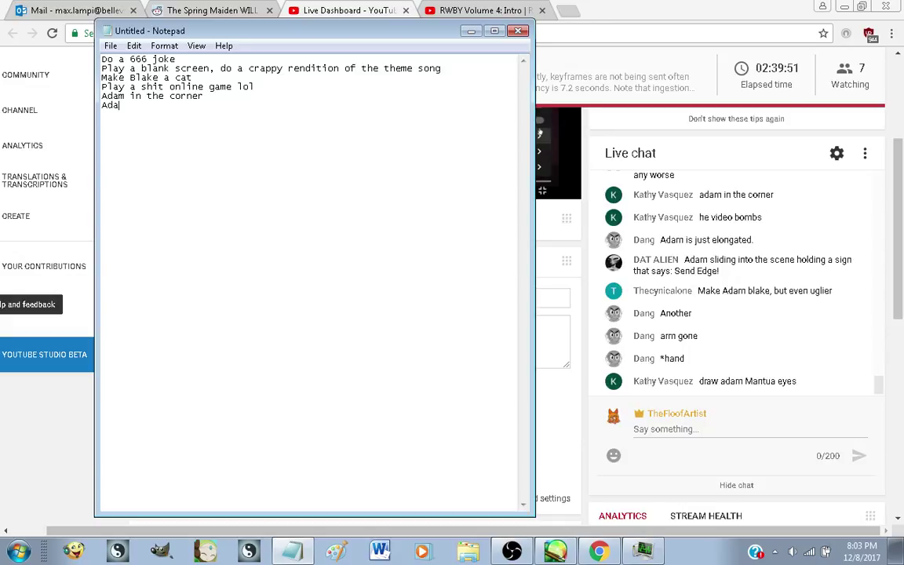
{"action": "type", "text": "m sliding into the"}
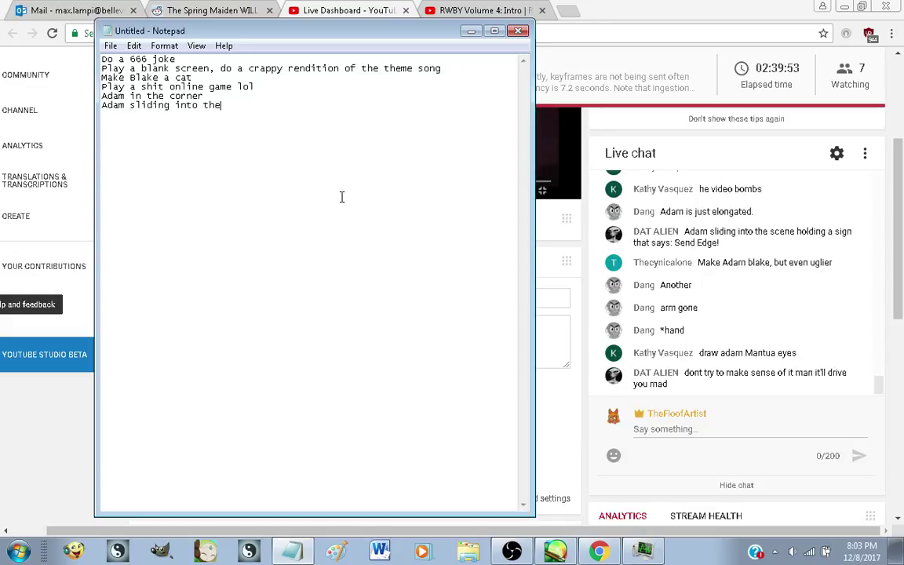
{"action": "type", "text": " scene"}
{"action": "type", "text": " go"}
{"action": "type", "text": "oldin"}
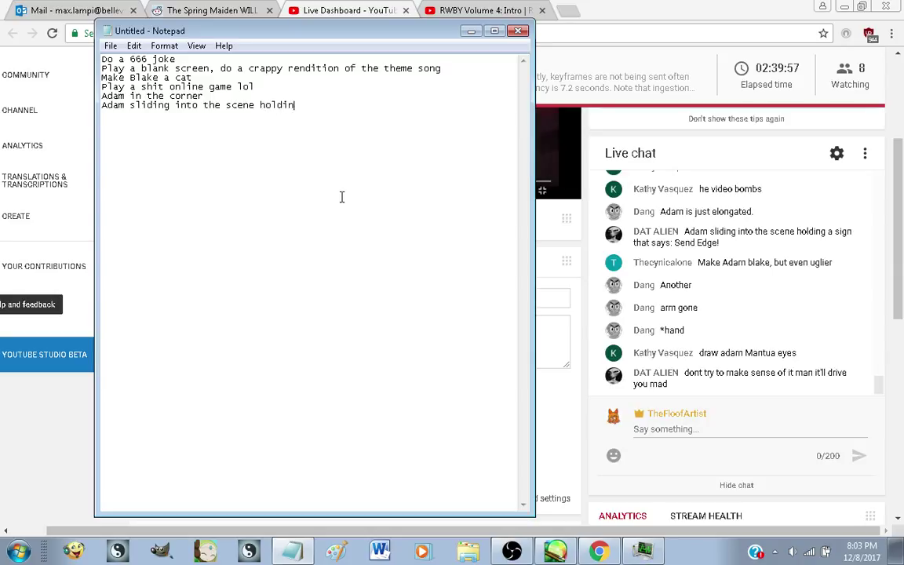
{"action": "type", "text": "g a sign that "}
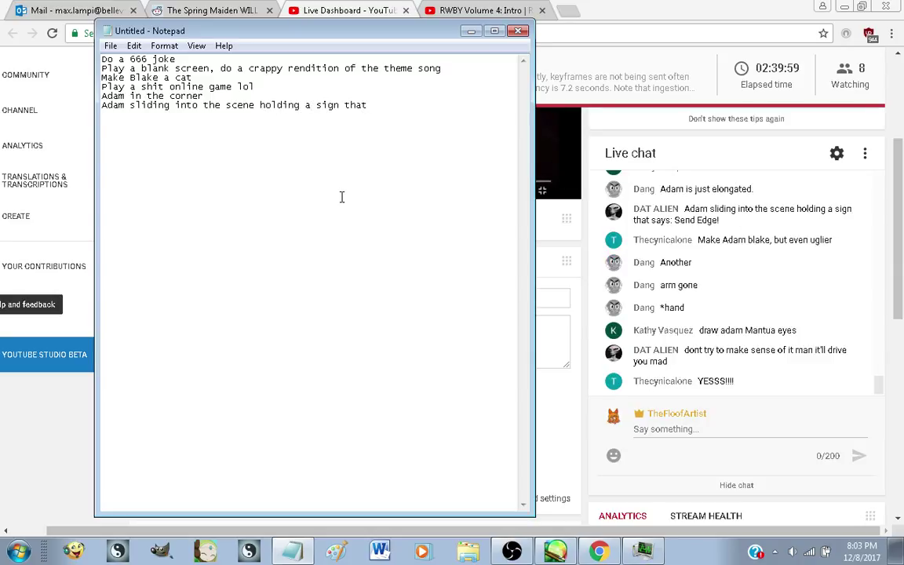
{"action": "type", "text": "says \"se"}
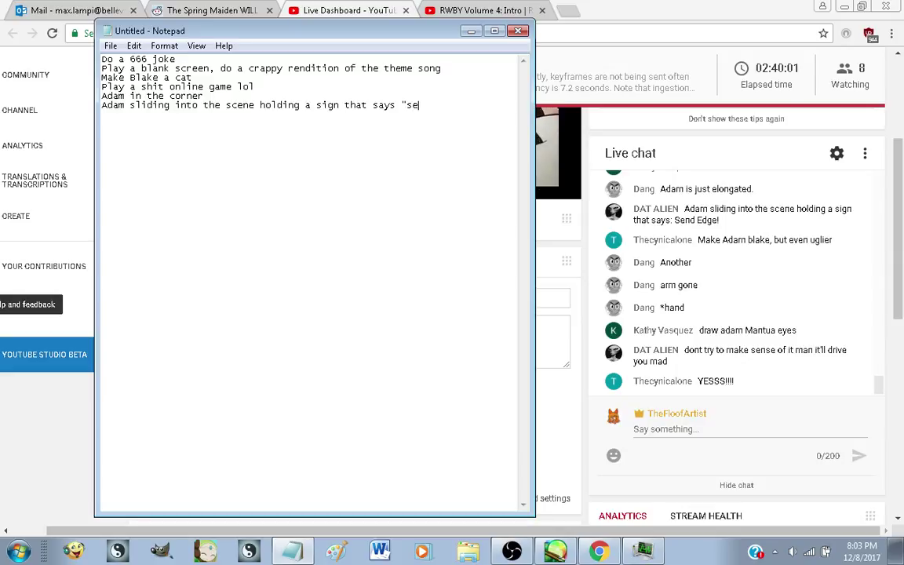
{"action": "type", "text": "nd egdge"}
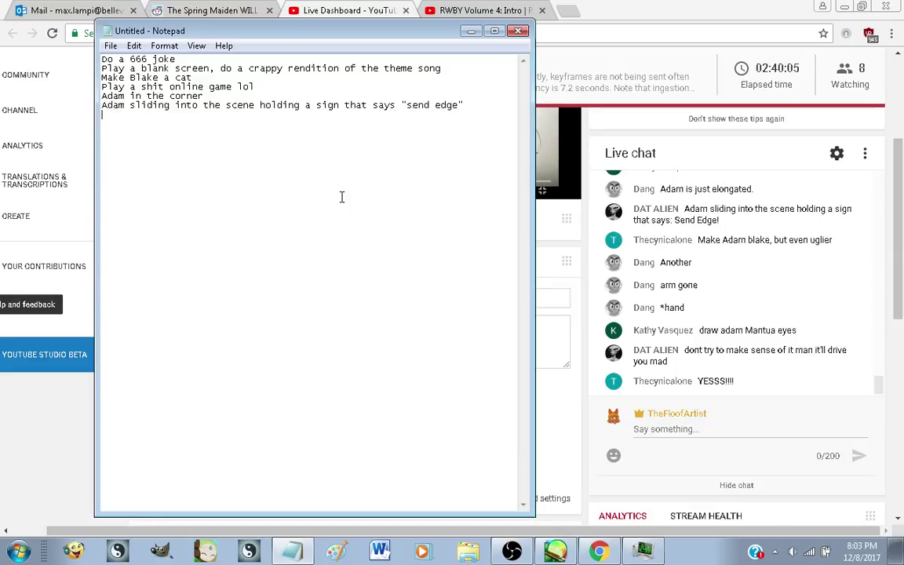
Add "Another arm gone", "Draw Adam mantua eyes" and "YES" as separate lines at the end of the idea list
{"action": "type", "text": "Dra"}
{"action": "type", "text": "A"}
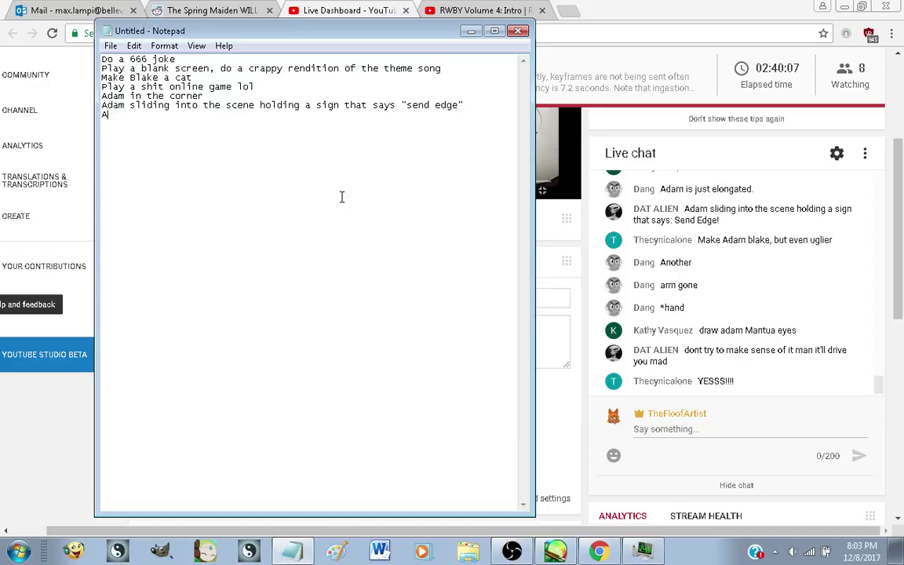
{"action": "type", "text": "nother arm gone"}
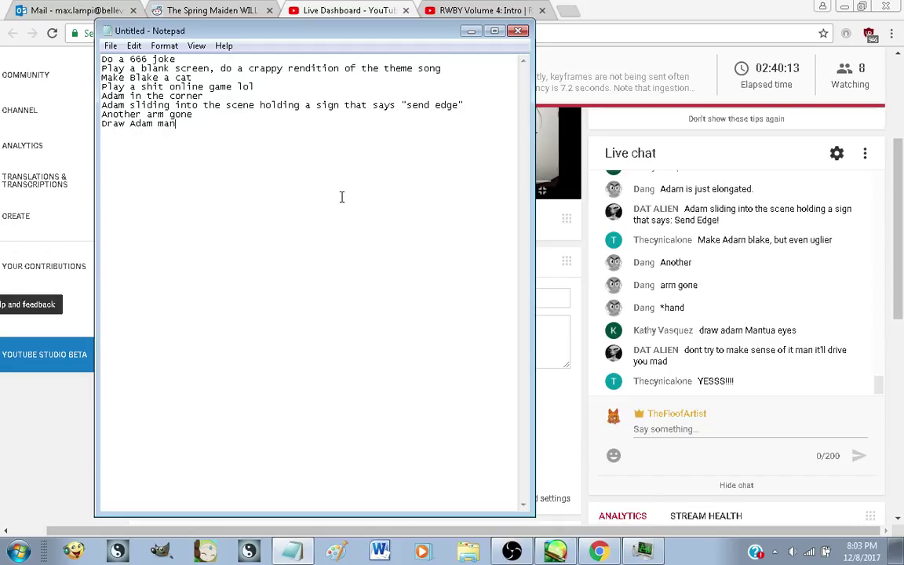
{"action": "type", "text": "tua eyes "}
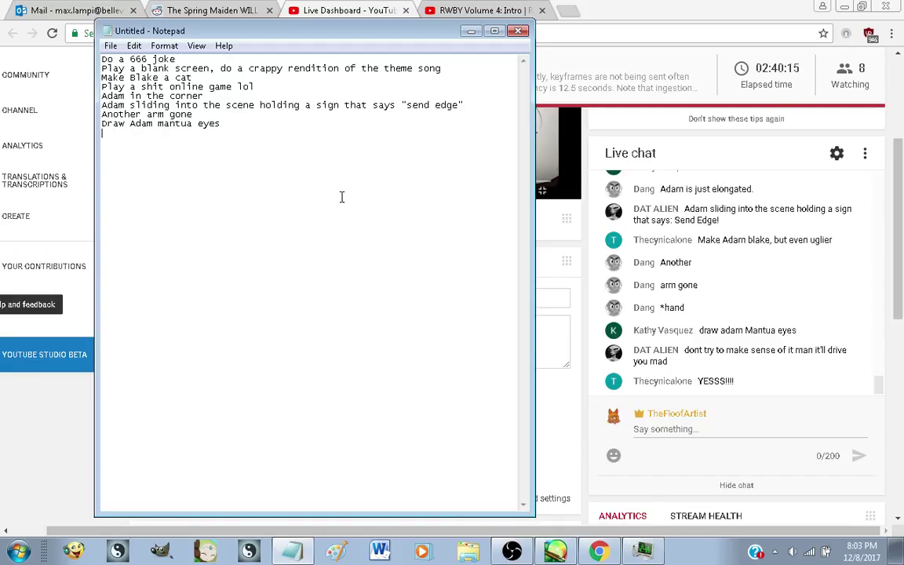
{"action": "type", "text": "Y"}
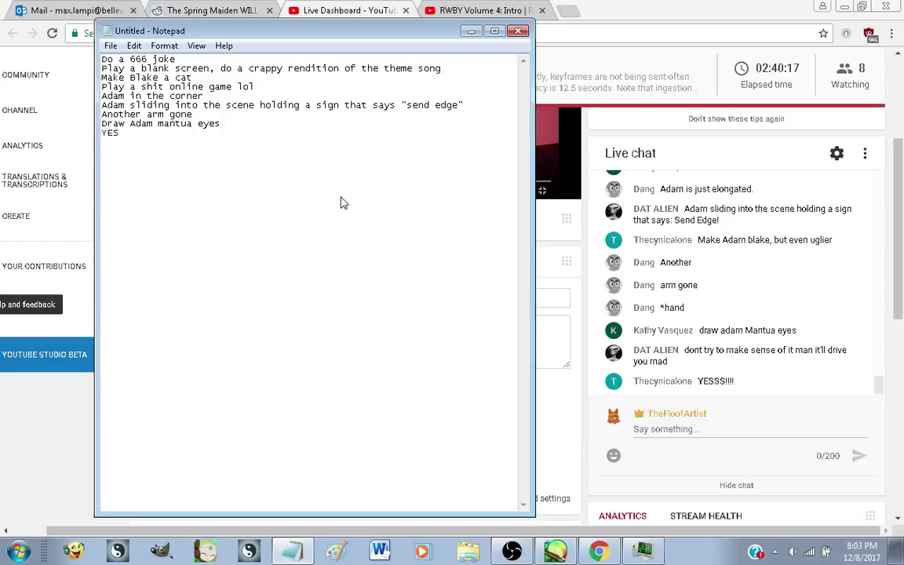
{"action": "key", "text": "ctrl+s"}
Check the live chat again, then add "Miles's head on Jaune as I sideline him to the background" to the Notepad list
{"action": "left_click", "coordinate": [852, 515]}
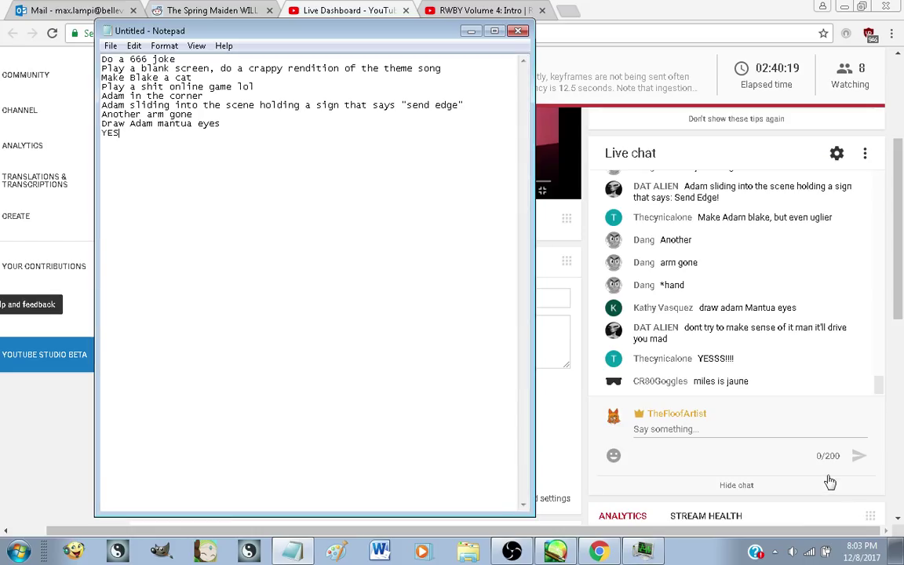
{"action": "left_click", "coordinate": [777, 459]}
{"action": "left_click", "coordinate": [742, 426]}
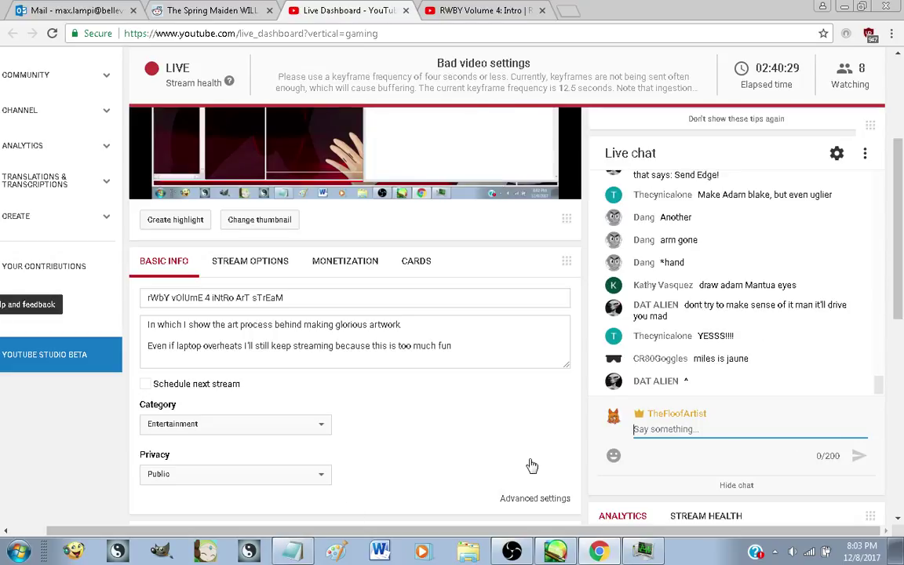
{"action": "key", "text": "alt+Tab"}
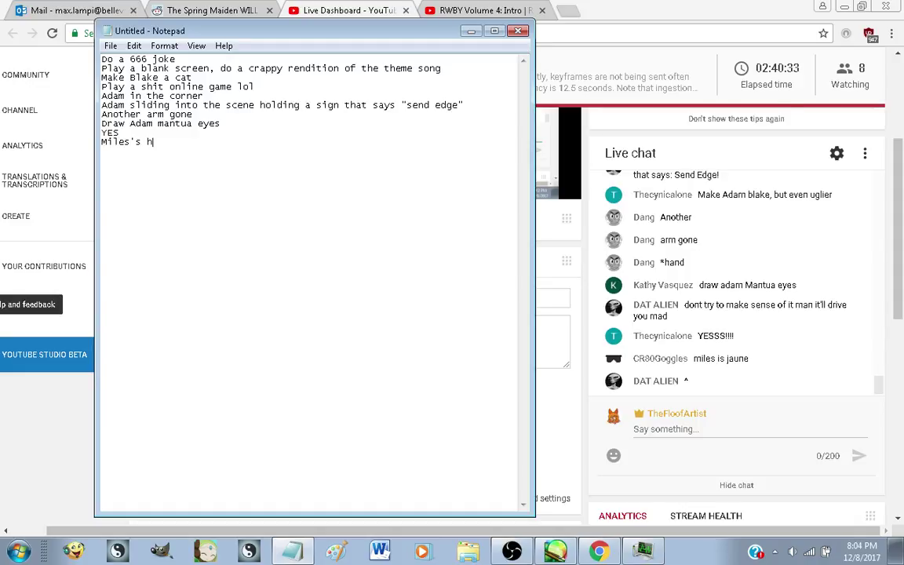
{"action": "type", "text": "ad on Jaune as I sidli"}
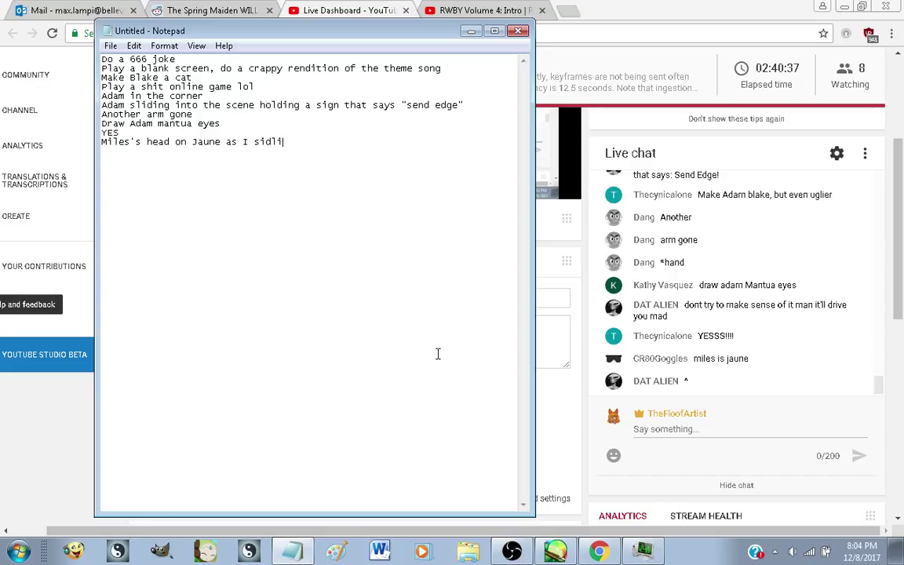
{"action": "type", "text": "ne him to the background"}
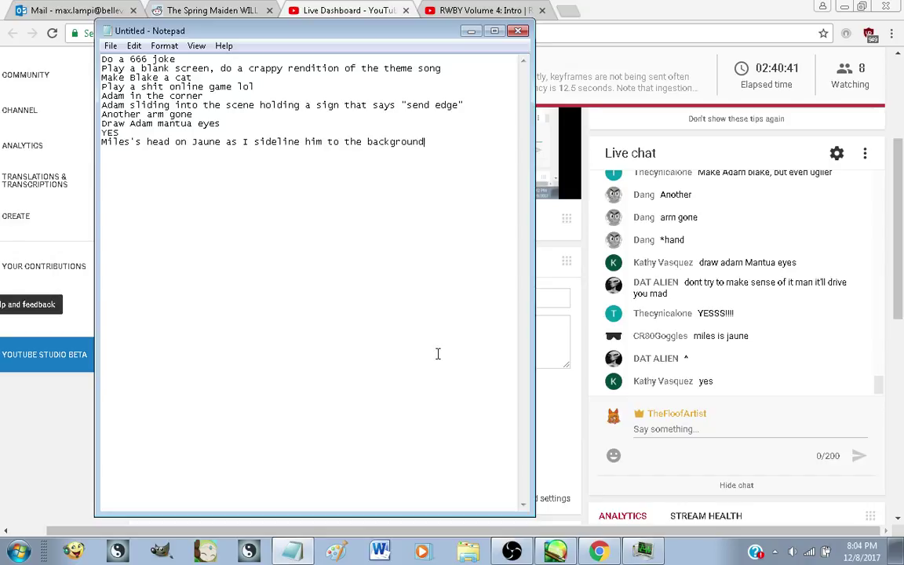
Put "Sad" before the Miles and Jaune line, end it with "hueity" and leave a blank line below
{"action": "key", "text": "Up"}
{"action": "type", "text": "Sad"}
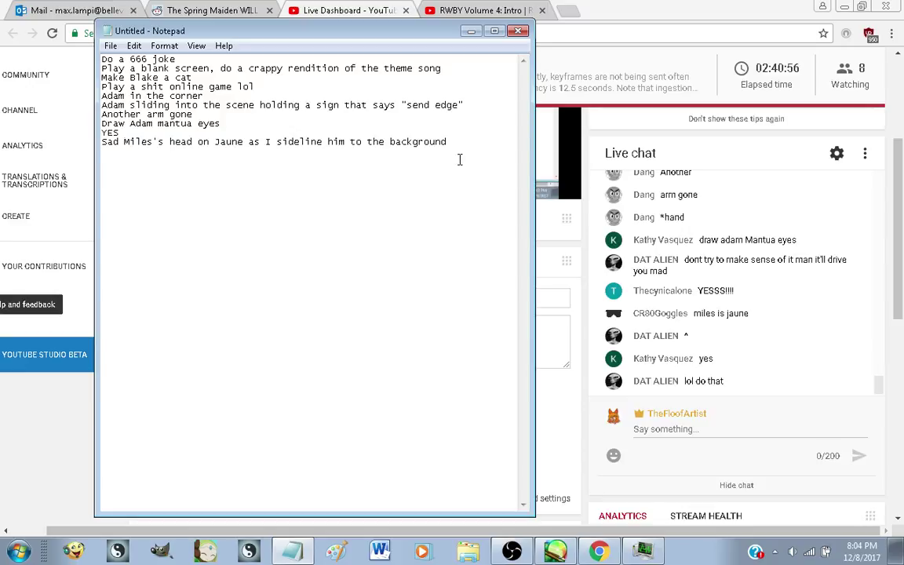
{"action": "left_click", "coordinate": [423, 204]}
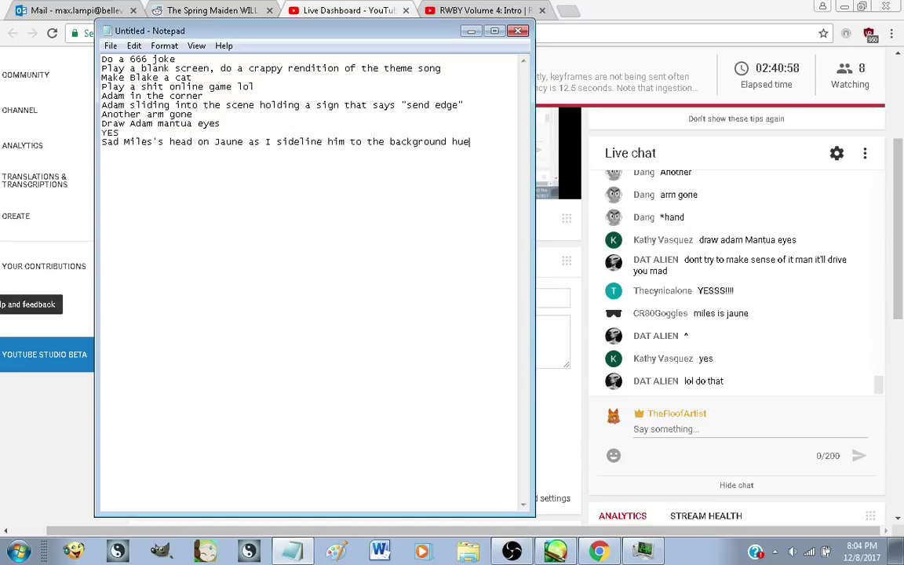
{"action": "key", "text": "Return"}
{"action": "key", "text": "Return"}
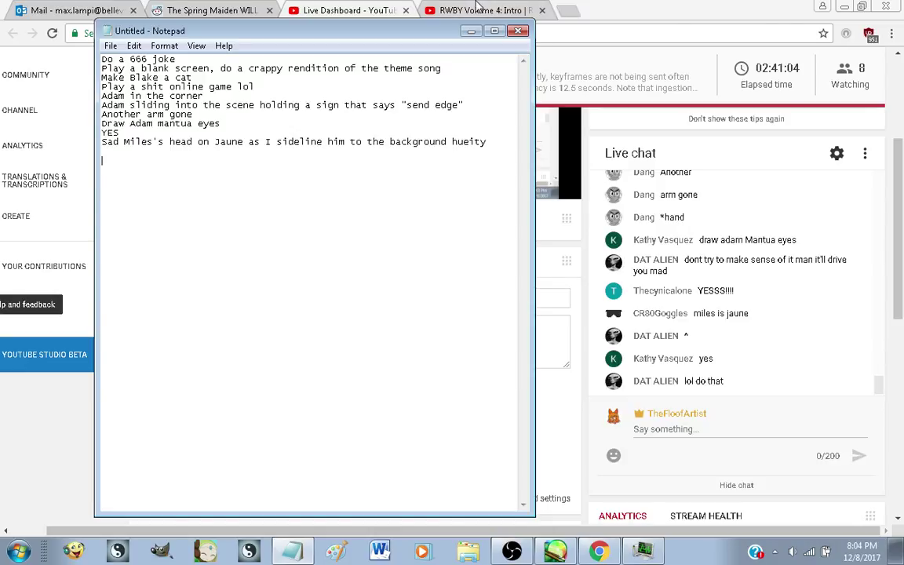
{"action": "left_click", "coordinate": [716, 427]}
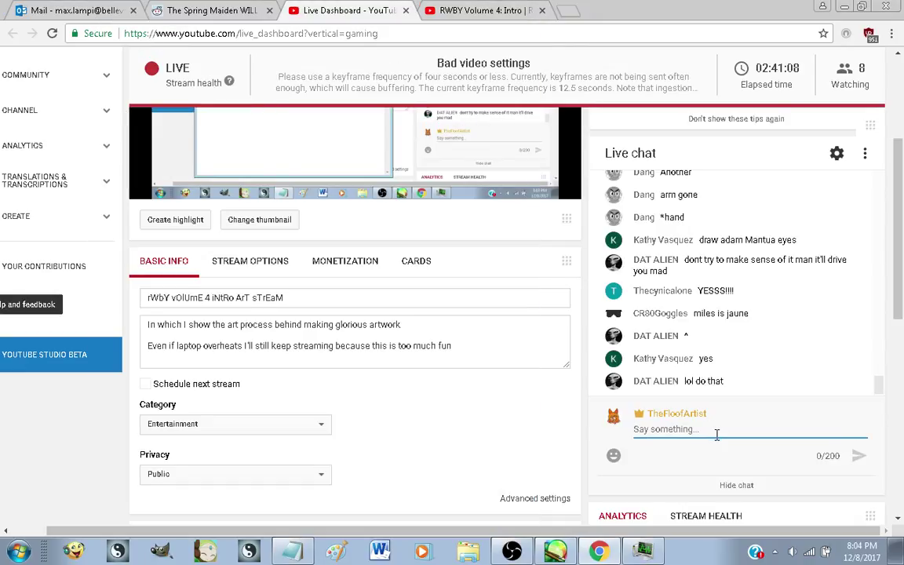
{"action": "left_click", "coordinate": [564, 552]}
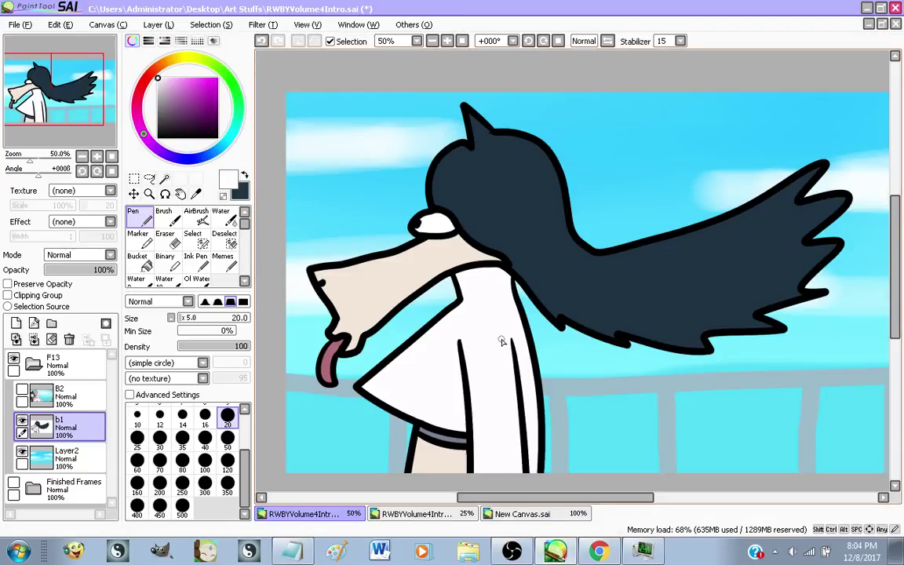
{"action": "scroll", "coordinate": [502, 341], "scroll_direction": "down", "scroll_amount": 1}
{"action": "scroll", "coordinate": [520, 385], "scroll_direction": "up", "scroll_amount": 1}
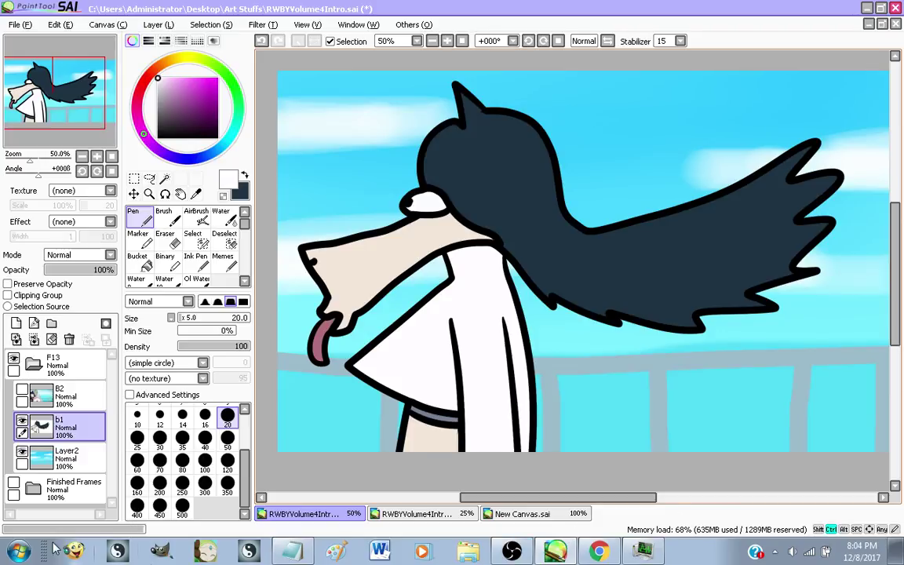
{"action": "left_click", "coordinate": [13, 553]}
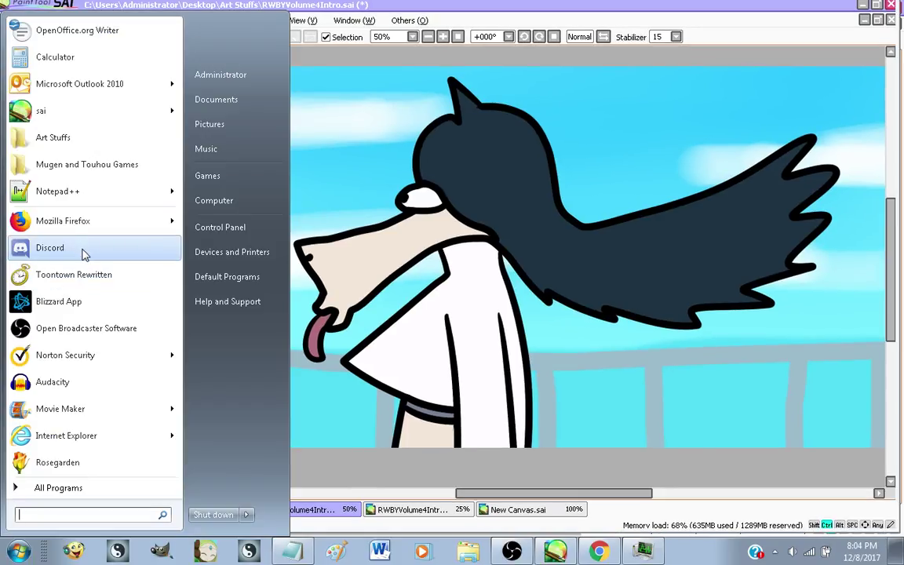
{"action": "left_click", "coordinate": [597, 532]}
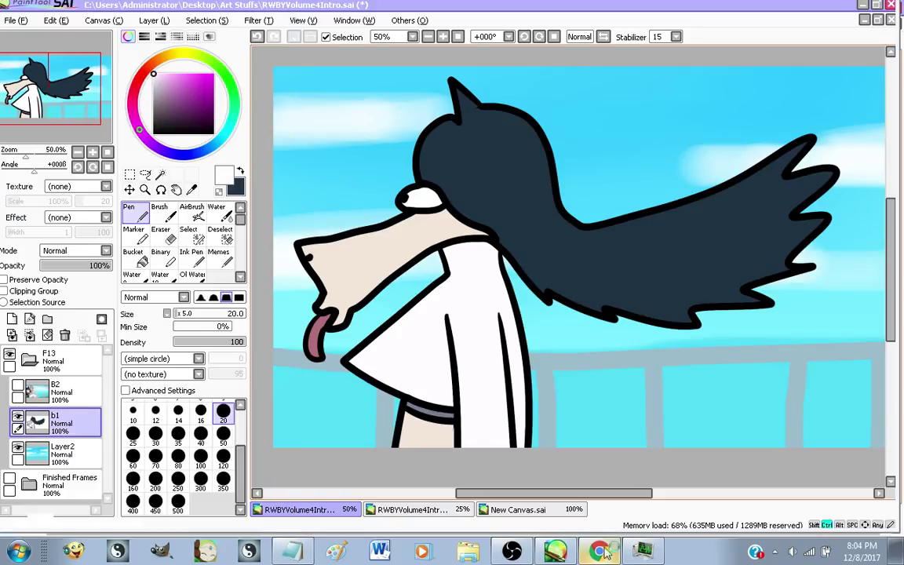
Switch to Chrome and return to the RWBY Volume 4: Intro video paused at 1:06
{"action": "left_click", "coordinate": [600, 551]}
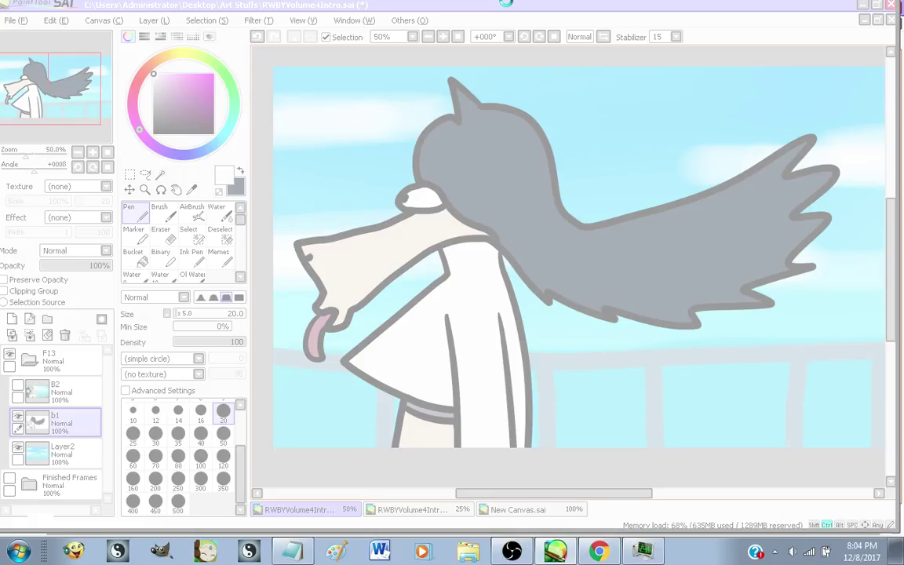
{"action": "left_click", "coordinate": [600, 551]}
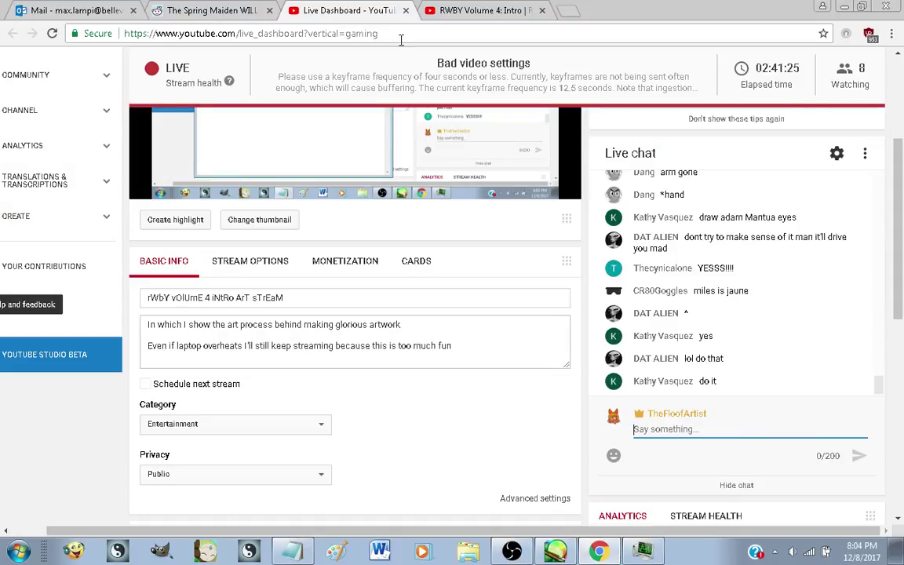
{"action": "left_click", "coordinate": [476, 8]}
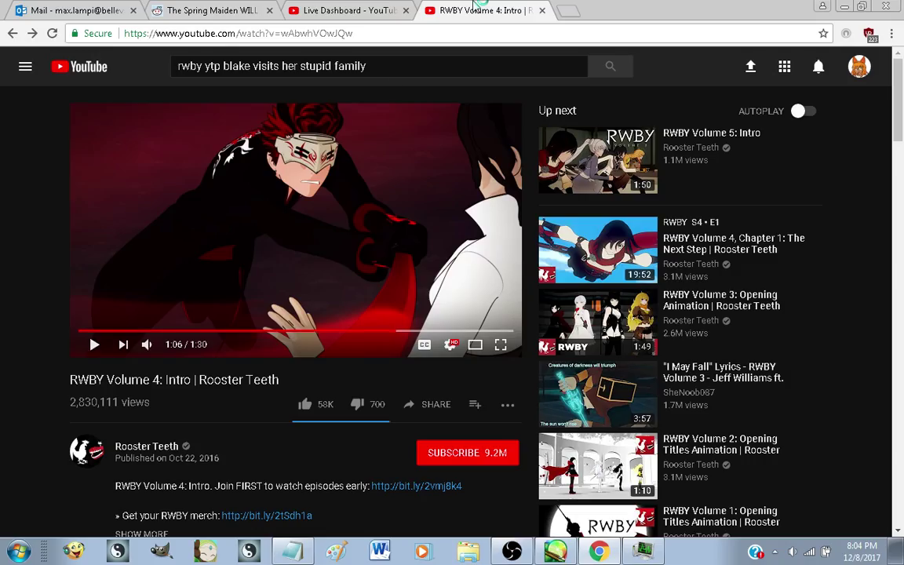
View the intro full screen and advance in short play-and-pause bursts from Adam's shot at 1:06 through Blake's close-up
{"action": "left_click", "coordinate": [500, 346]}
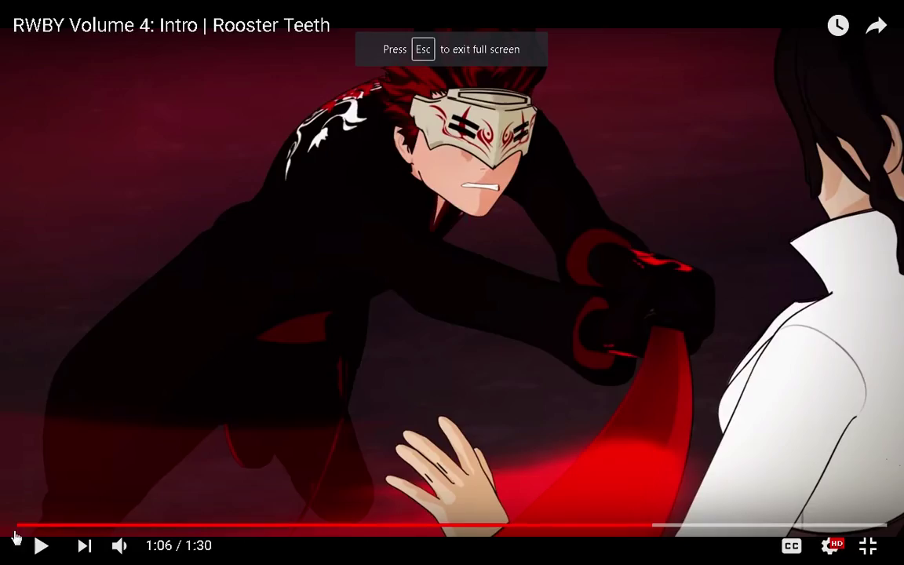
{"action": "left_click", "coordinate": [24, 547]}
{"action": "left_click", "coordinate": [25, 552]}
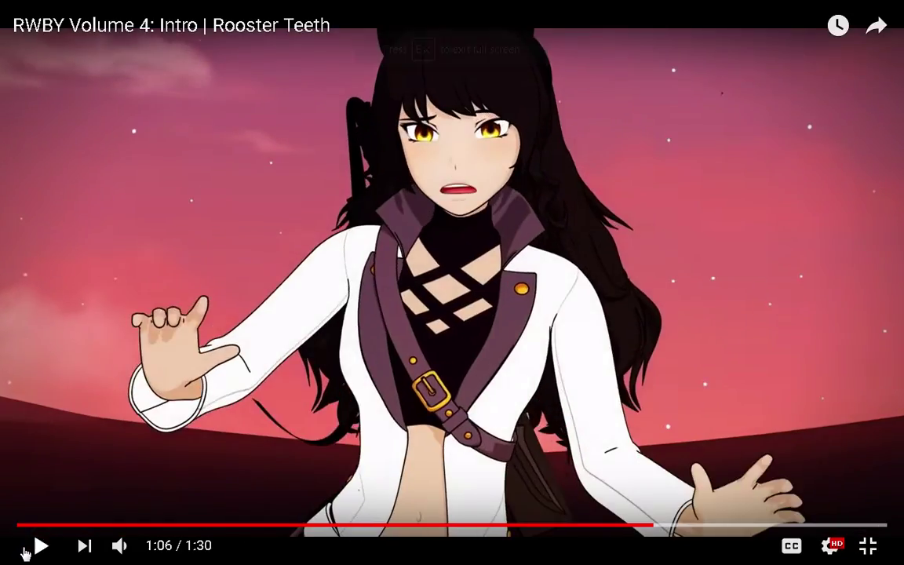
{"action": "left_click", "coordinate": [24, 552]}
{"action": "left_click", "coordinate": [24, 552]}
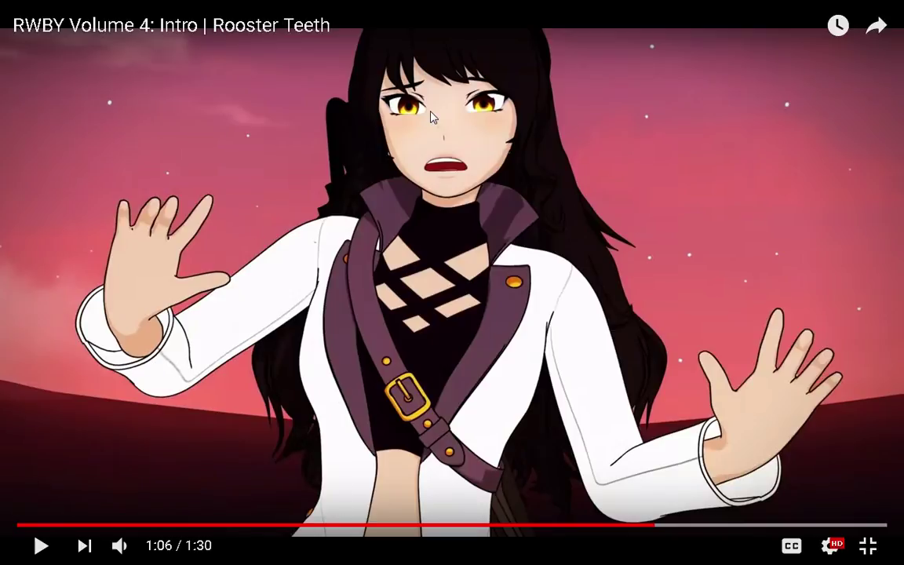
{"action": "left_click", "coordinate": [20, 557]}
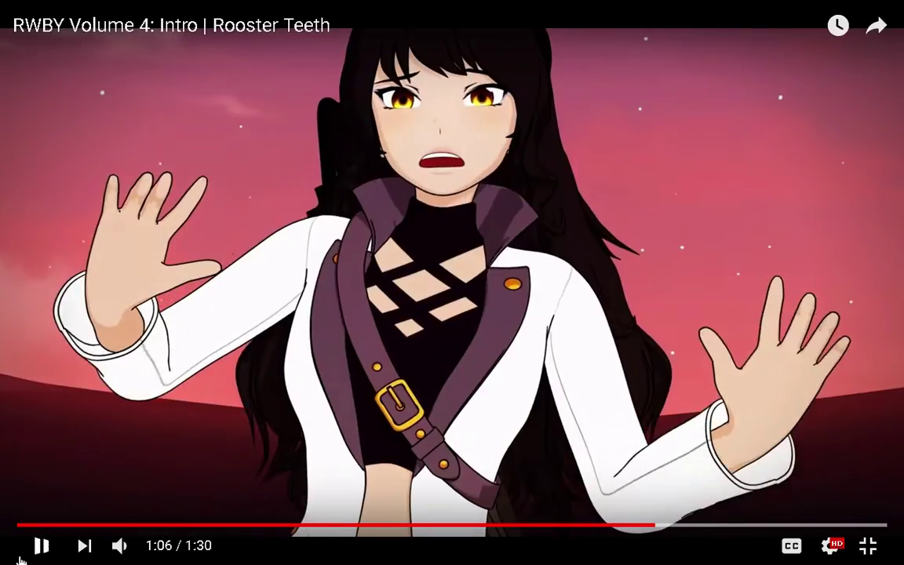
{"action": "left_click", "coordinate": [19, 558]}
{"action": "key", "text": "space"}
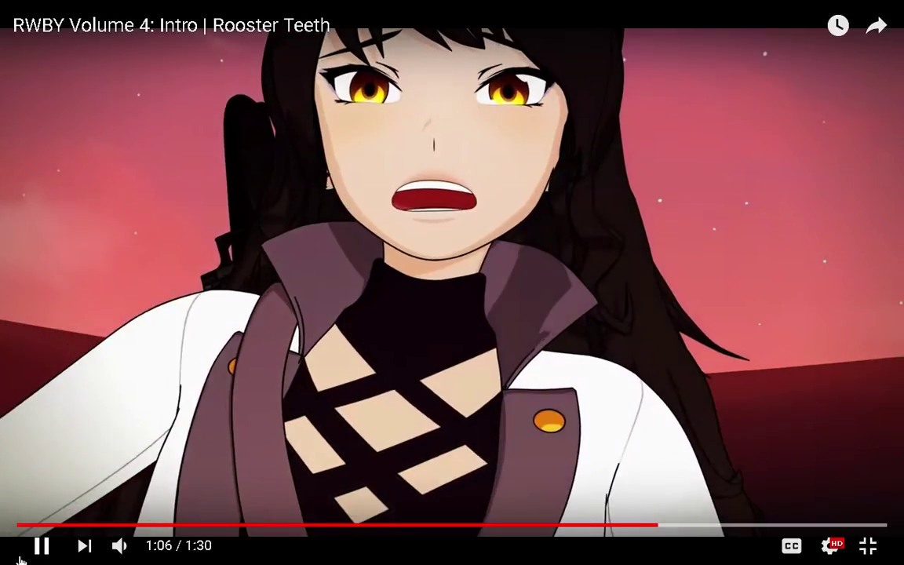
{"action": "left_click", "coordinate": [19, 557]}
{"action": "left_click", "coordinate": [19, 558]}
{"action": "left_click", "coordinate": [20, 558]}
{"action": "left_click", "coordinate": [20, 558]}
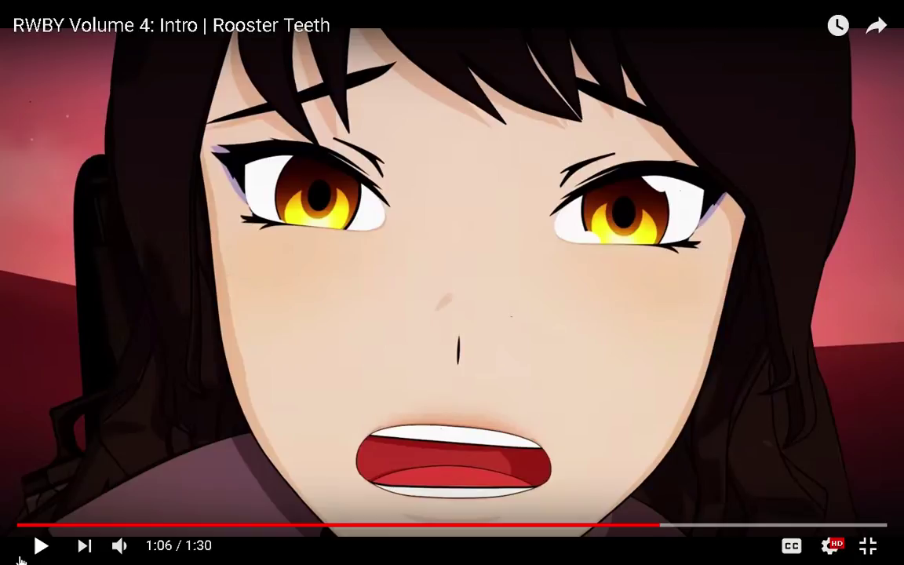
{"action": "key", "text": "space"}
{"action": "key", "text": "space"}
{"action": "key", "text": "space"}
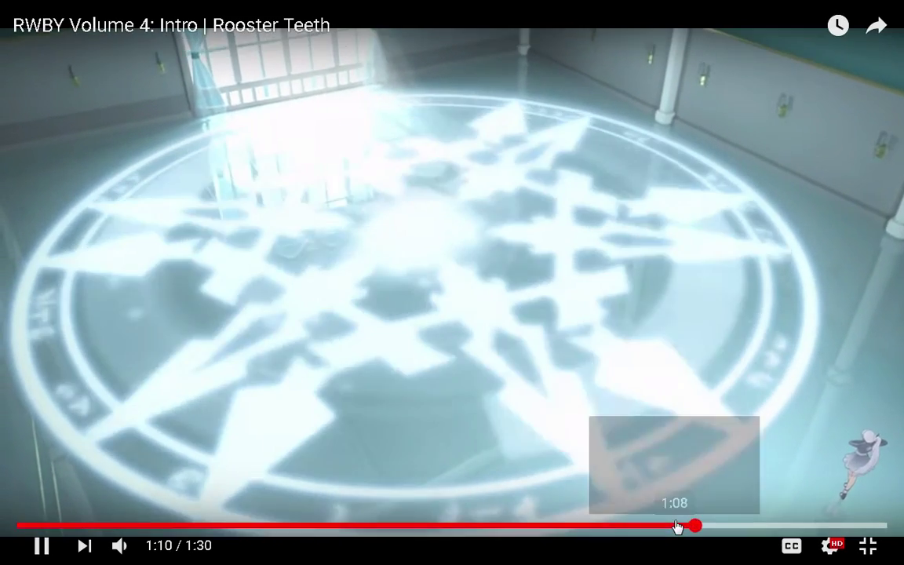
Replay the glowing glyph scene from about 1:08 to 1:09, then exit full screen
{"action": "left_click", "coordinate": [676, 526]}
{"action": "left_click", "coordinate": [667, 525]}
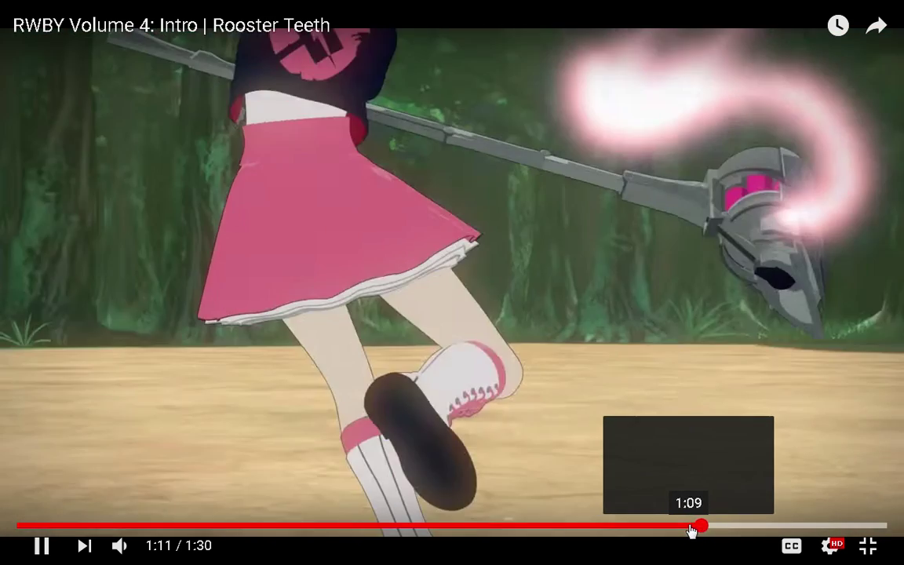
{"action": "left_click", "coordinate": [689, 530]}
{"action": "left_click", "coordinate": [676, 531]}
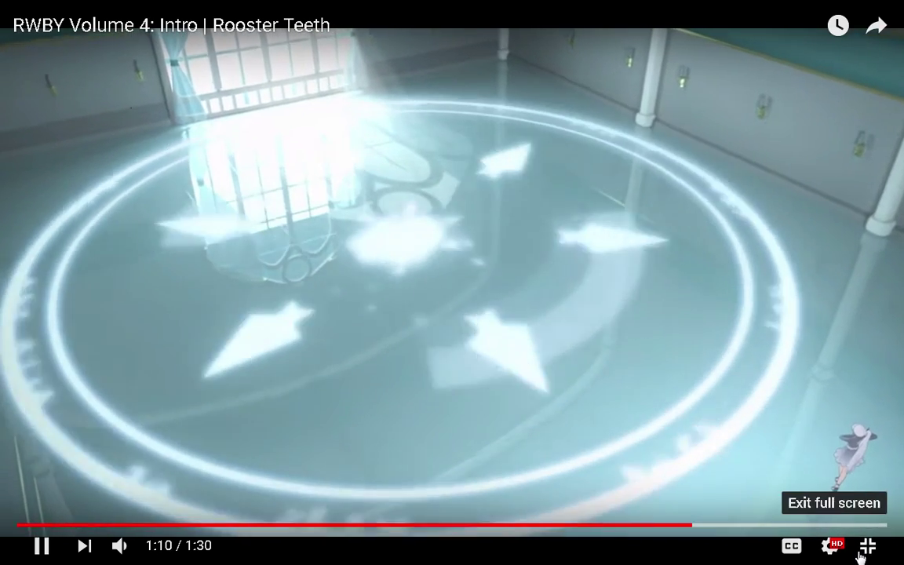
{"action": "left_click", "coordinate": [868, 546]}
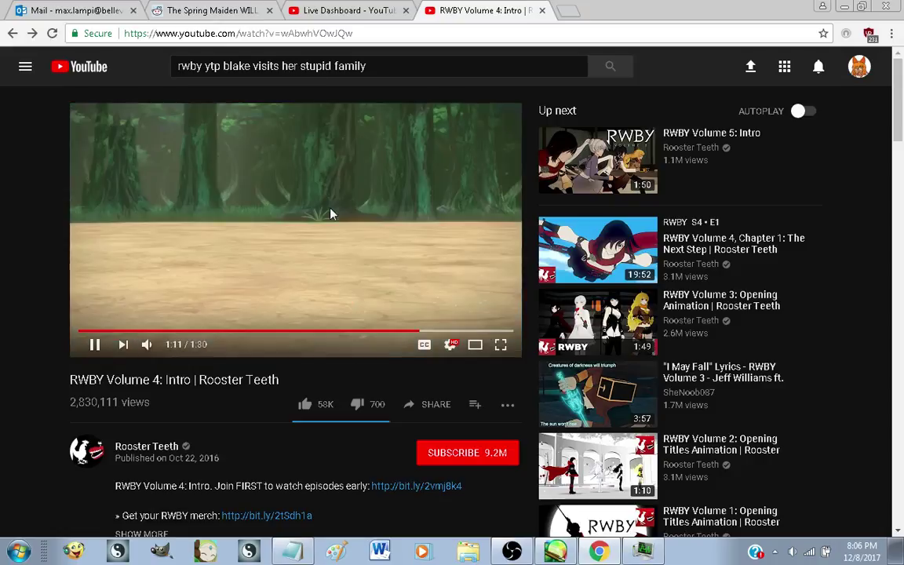
Open the Live Dashboard and send "what the fuuuuuck xD" in the live chat
{"action": "left_click", "coordinate": [375, 6]}
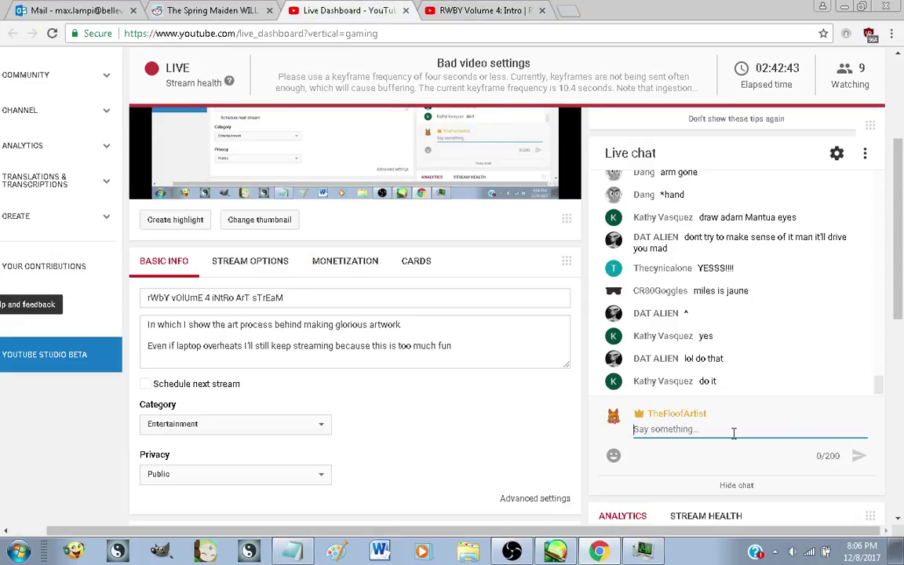
{"action": "scroll", "coordinate": [755, 360], "scroll_direction": "down", "scroll_amount": 1}
{"action": "scroll", "coordinate": [600, 447], "scroll_direction": "up", "scroll_amount": 1}
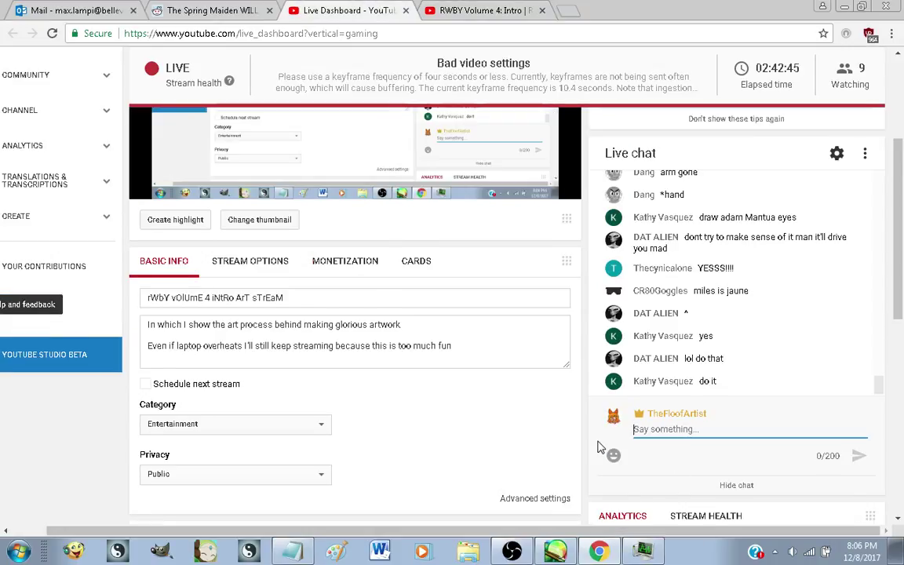
{"action": "type", "text": "what the fuuuuuck xD"}
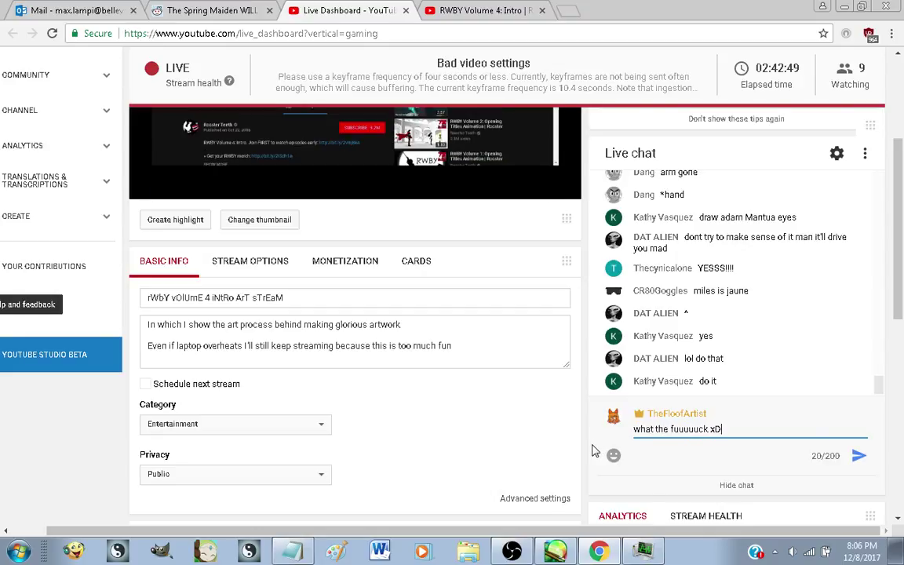
{"action": "key", "text": "Return"}
Return to the intro video and play on from 1:11 in short bursts through the forest fight
{"action": "left_click", "coordinate": [475, 10]}
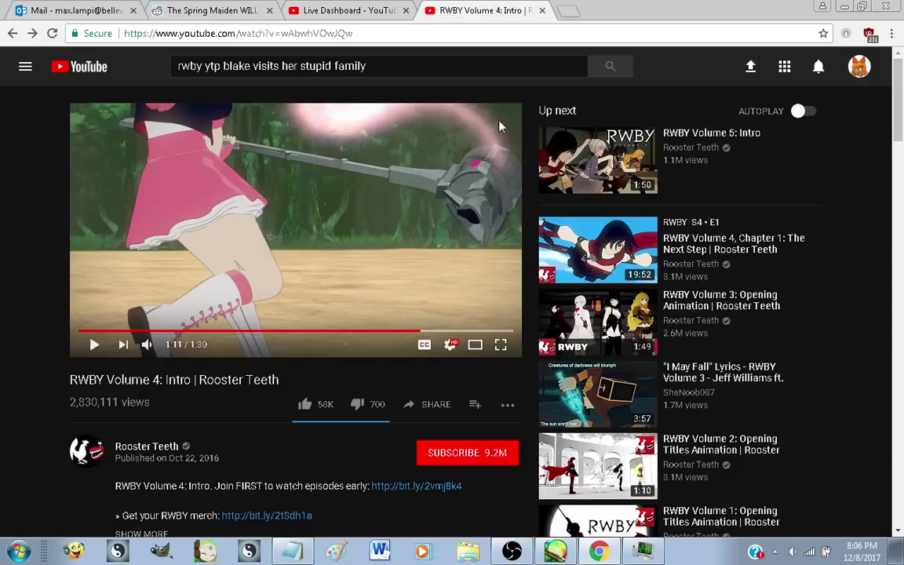
{"action": "left_click", "coordinate": [95, 346]}
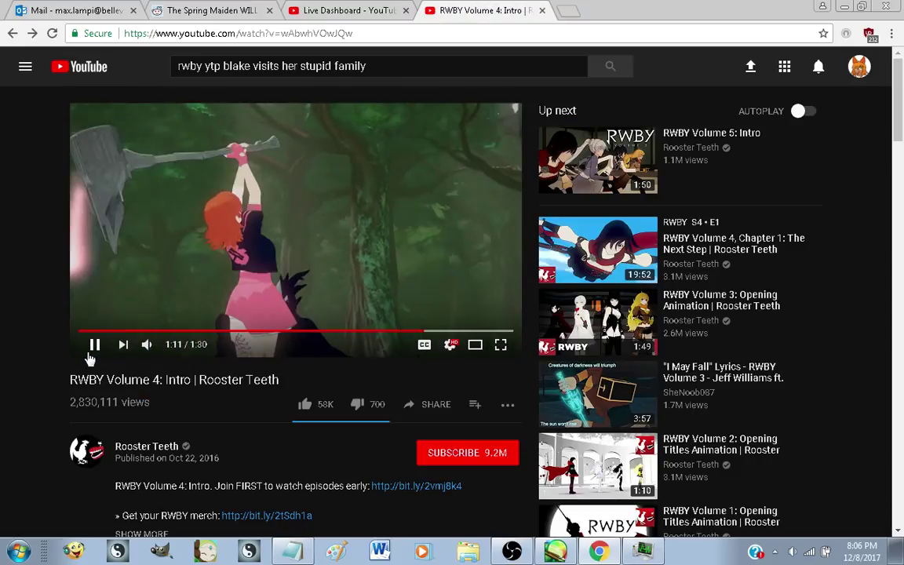
{"action": "left_click", "coordinate": [88, 354]}
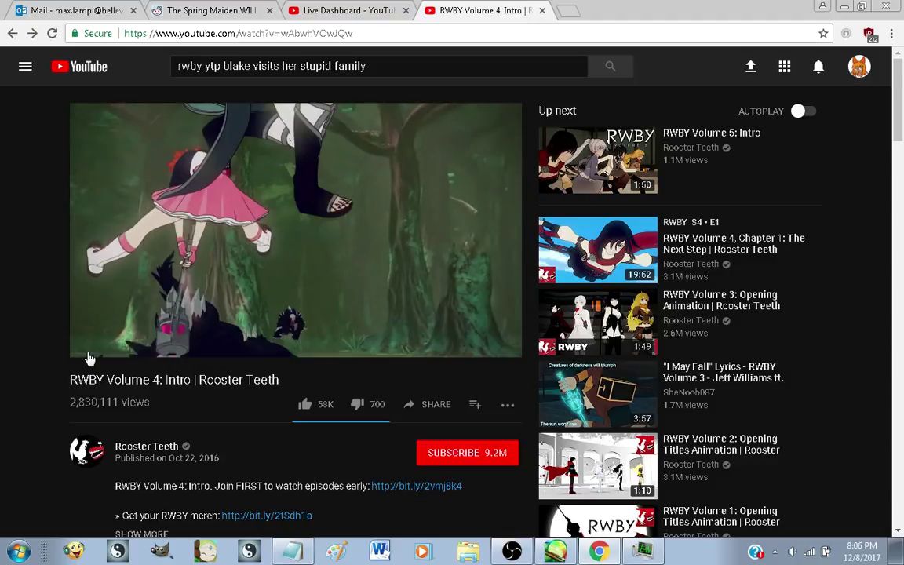
{"action": "left_click", "coordinate": [88, 355]}
{"action": "left_click", "coordinate": [89, 354]}
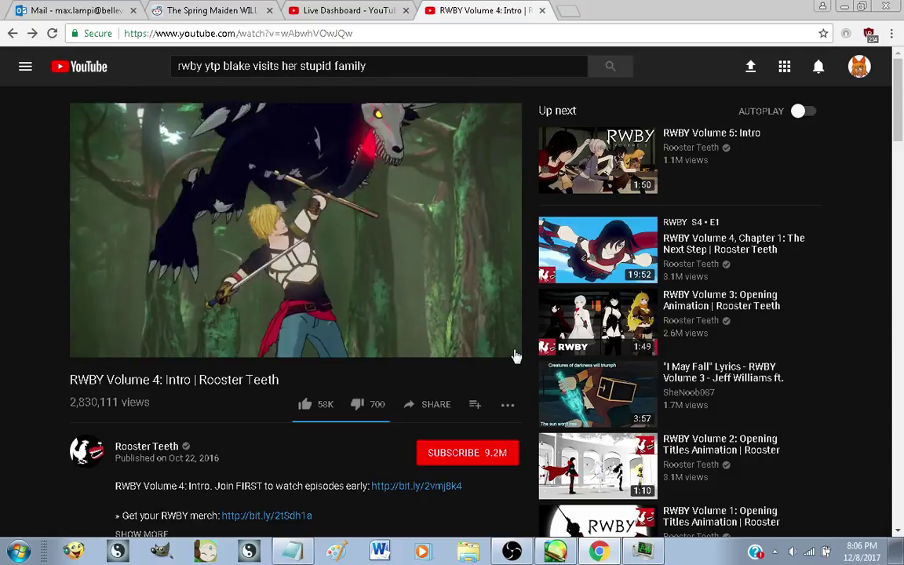
View the intro full screen, replay the forest fight from 1:12 with pauses, watch the following shots and exit full screen
{"action": "left_click", "coordinate": [500, 343]}
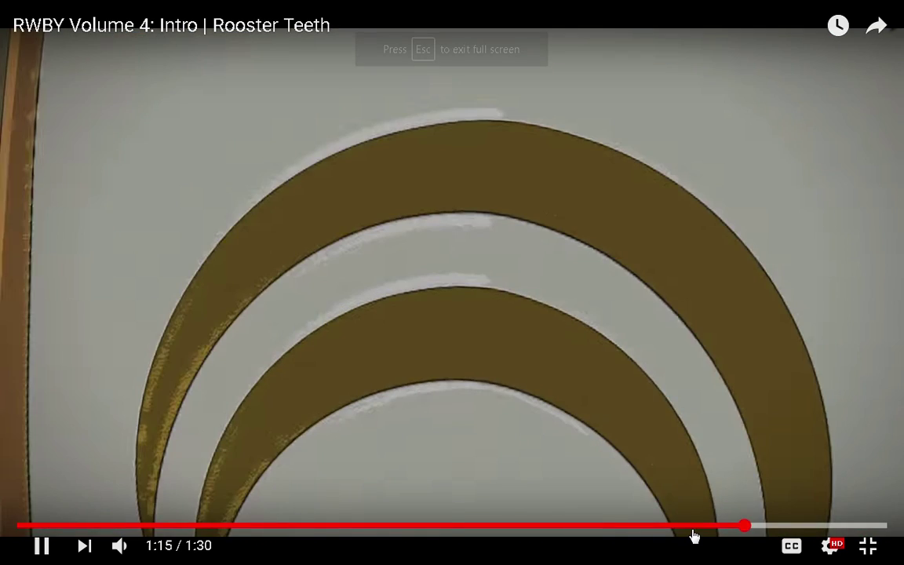
{"action": "left_click", "coordinate": [706, 527]}
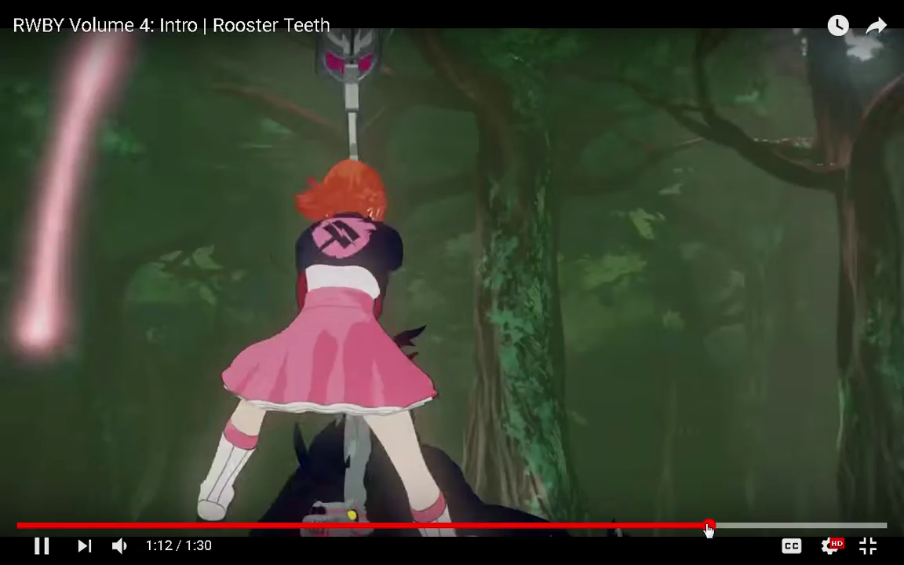
{"action": "left_click", "coordinate": [475, 453]}
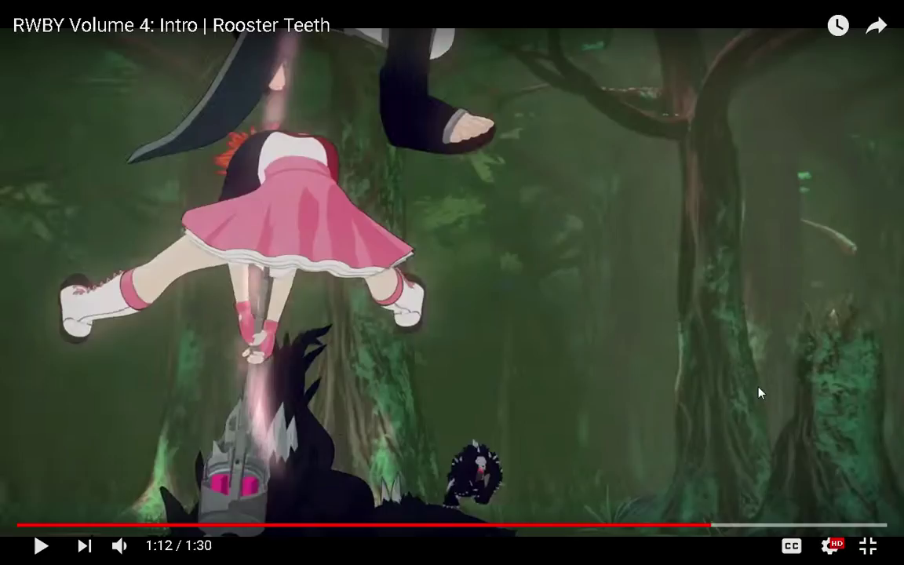
{"action": "left_click", "coordinate": [52, 557]}
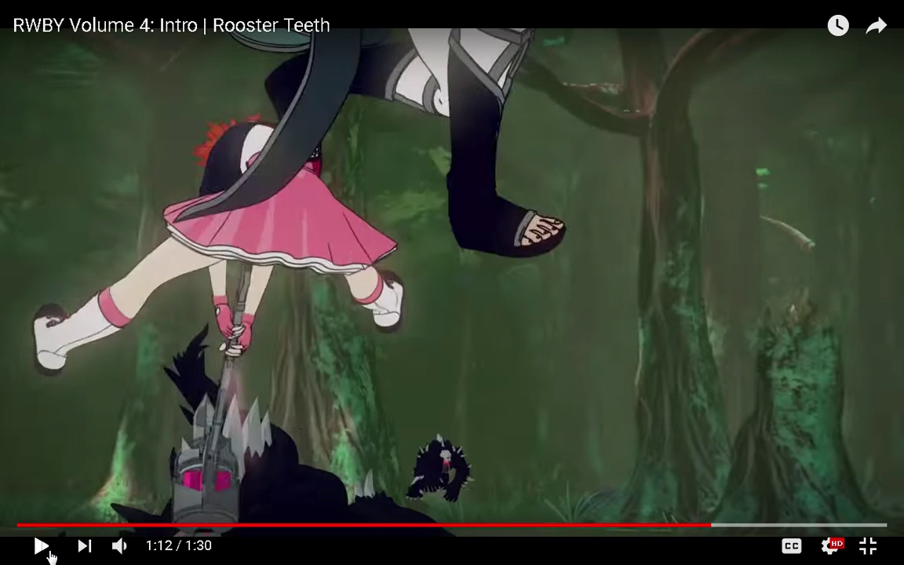
{"action": "left_click", "coordinate": [45, 553]}
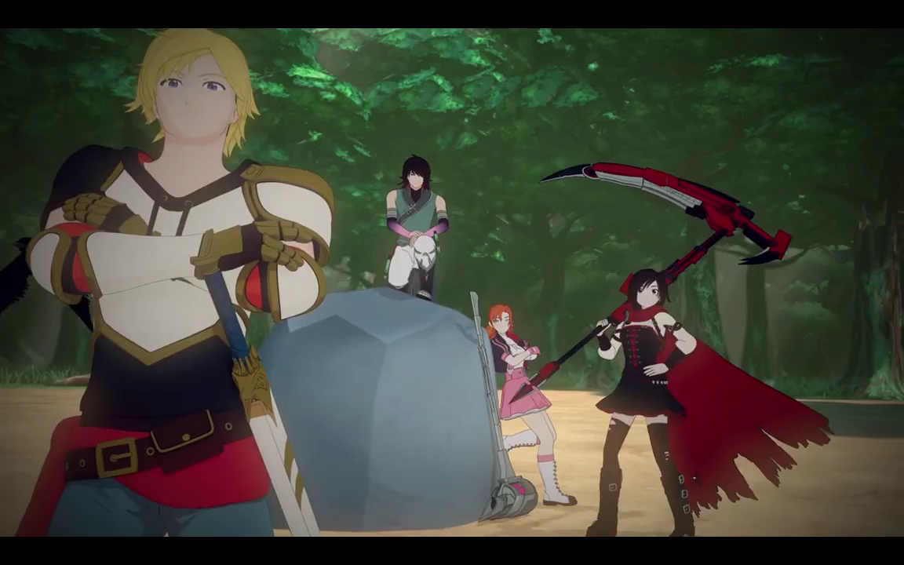
{"action": "mouse_move", "coordinate": [301, 282]}
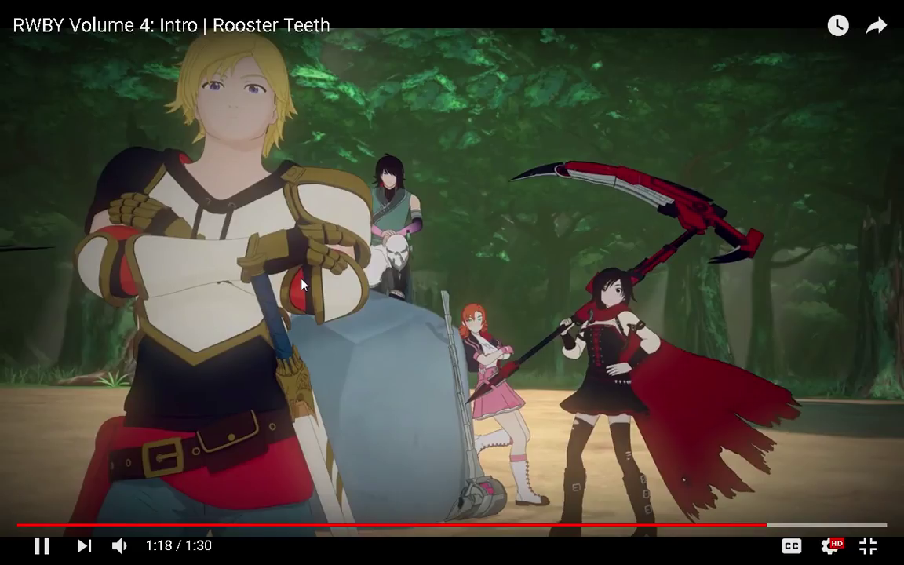
{"action": "key", "text": "Escape"}
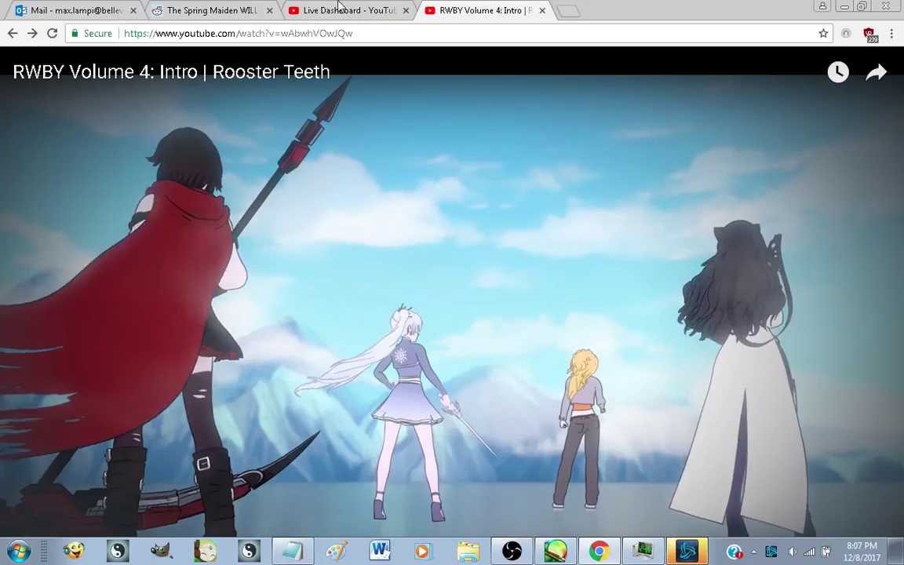
Add "Make Jaune hold a sign that says "I'm important"" and "Jumpscare" as separate lines in the Notepad list
{"action": "type", "text": "important\" "}
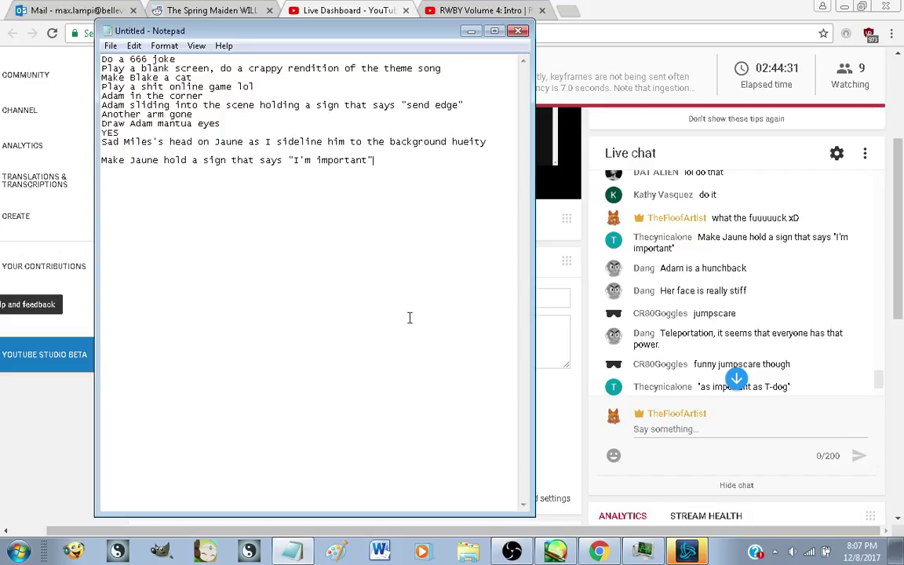
{"action": "type", "text": "Jumpscare"}
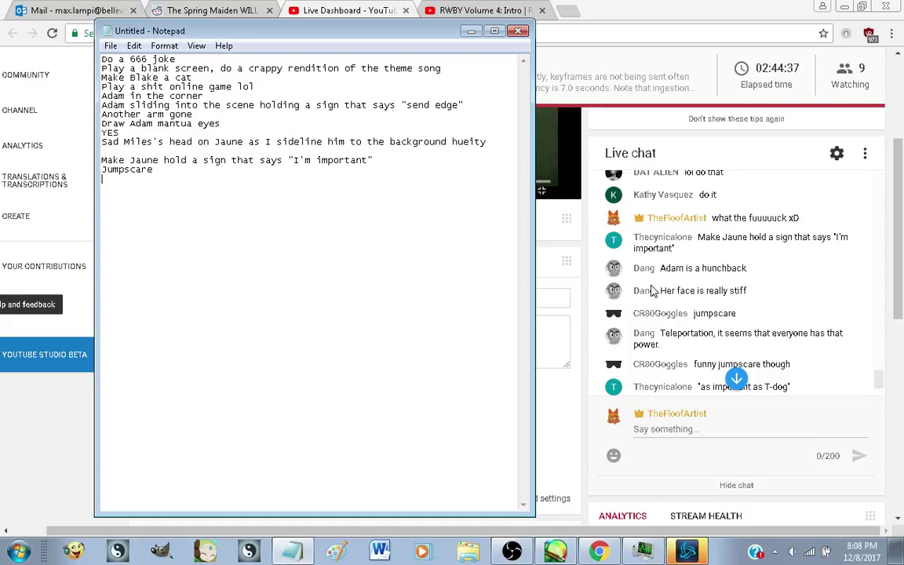
{"action": "left_click", "coordinate": [671, 429]}
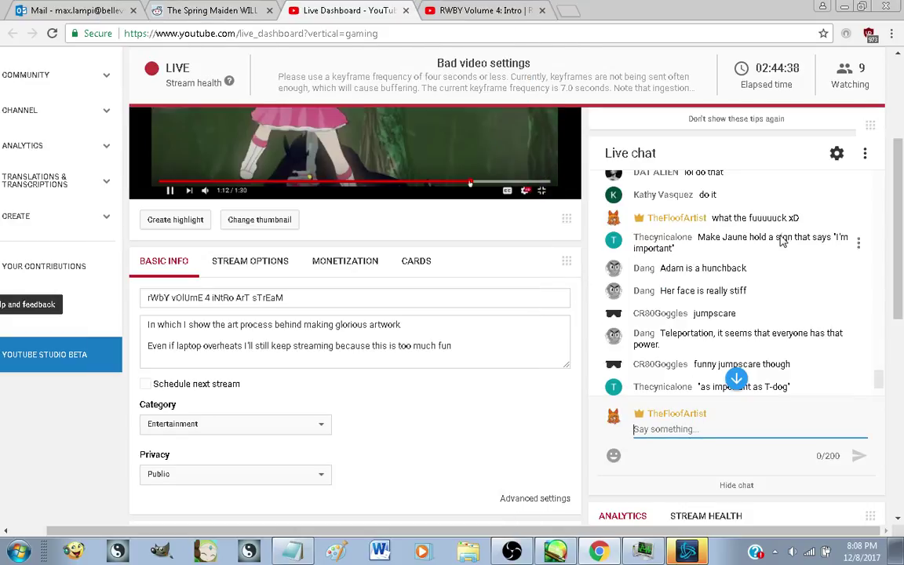
{"action": "scroll", "coordinate": [782, 241], "scroll_direction": "down", "scroll_amount": 1}
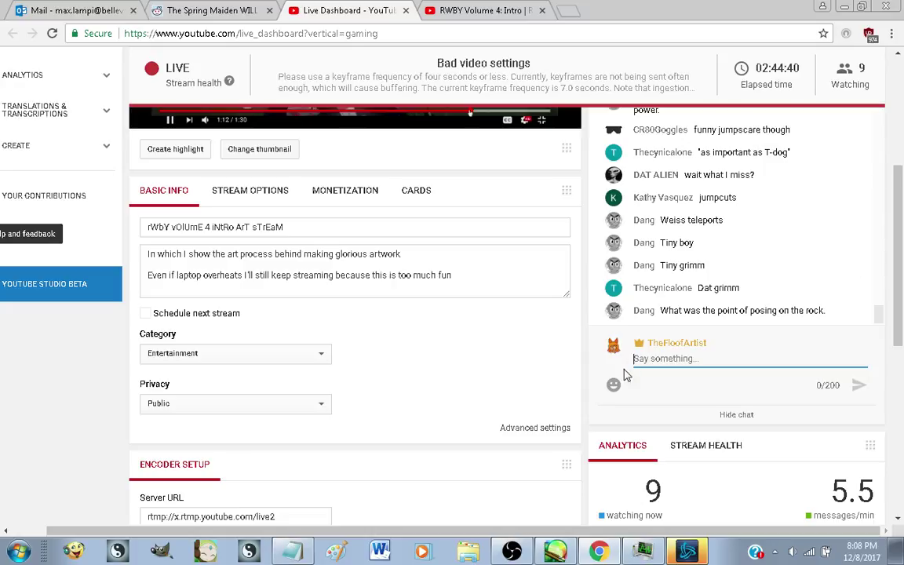
{"action": "scroll", "coordinate": [571, 410], "scroll_direction": "up", "scroll_amount": 1}
{"action": "scroll", "coordinate": [571, 405], "scroll_direction": "up", "scroll_amount": 1}
{"action": "scroll", "coordinate": [571, 410], "scroll_direction": "down", "scroll_amount": 1}
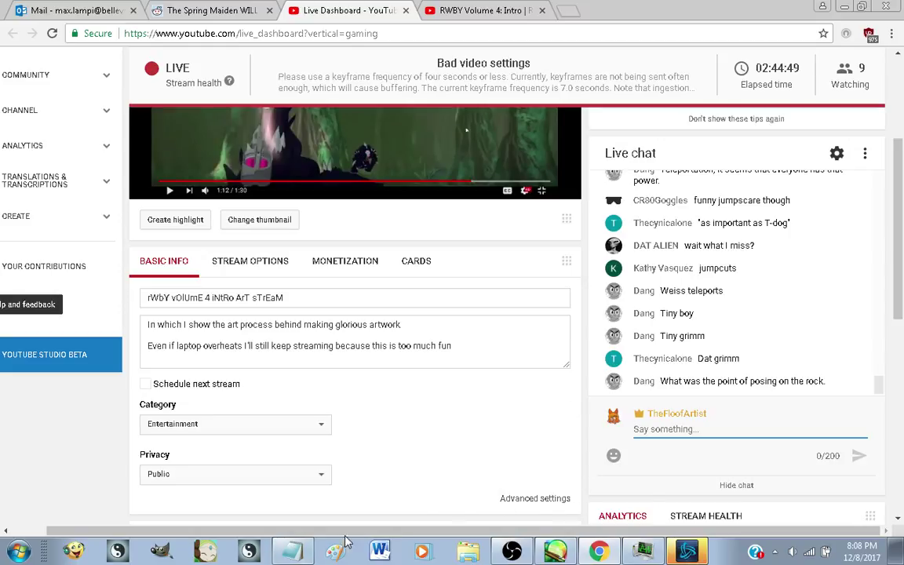
{"action": "left_click", "coordinate": [292, 552]}
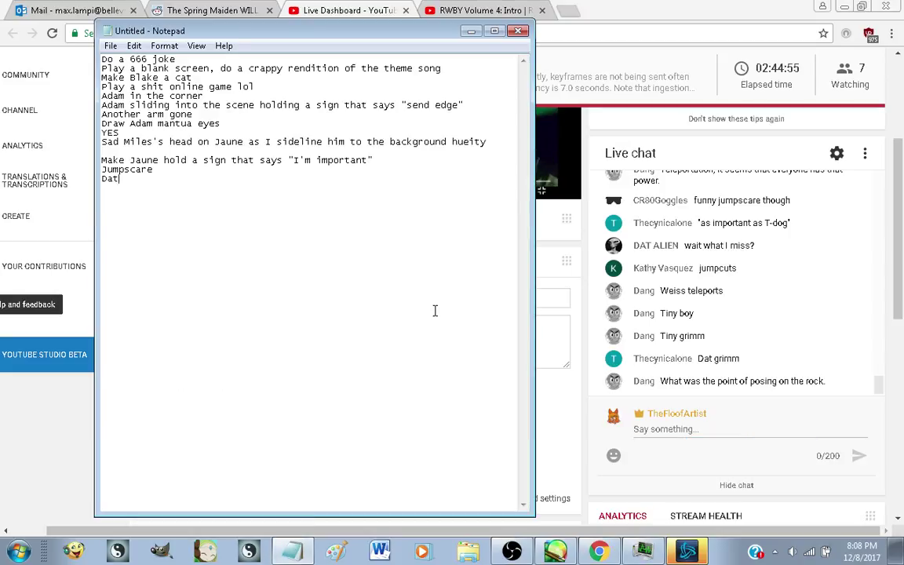
{"action": "type", "text": "Dat Grimm"}
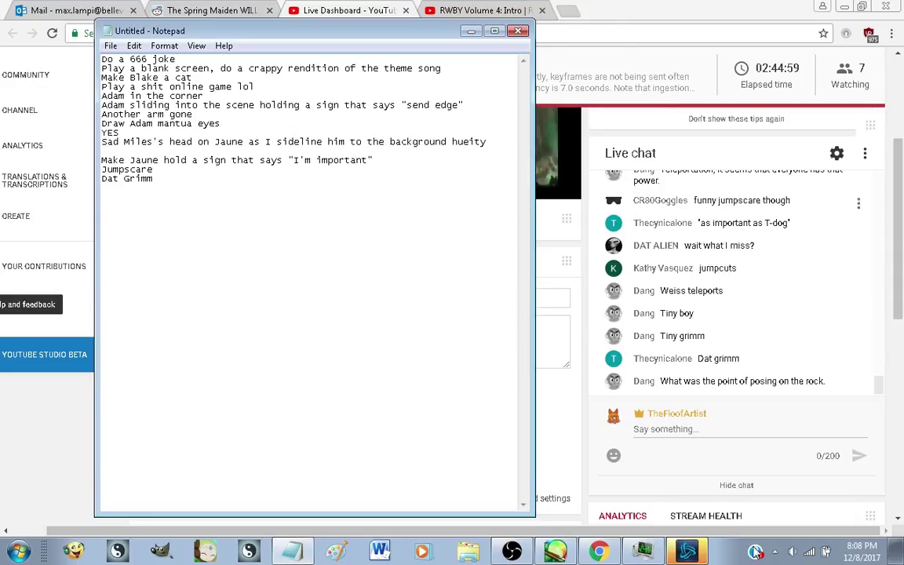
{"action": "left_click", "coordinate": [715, 429]}
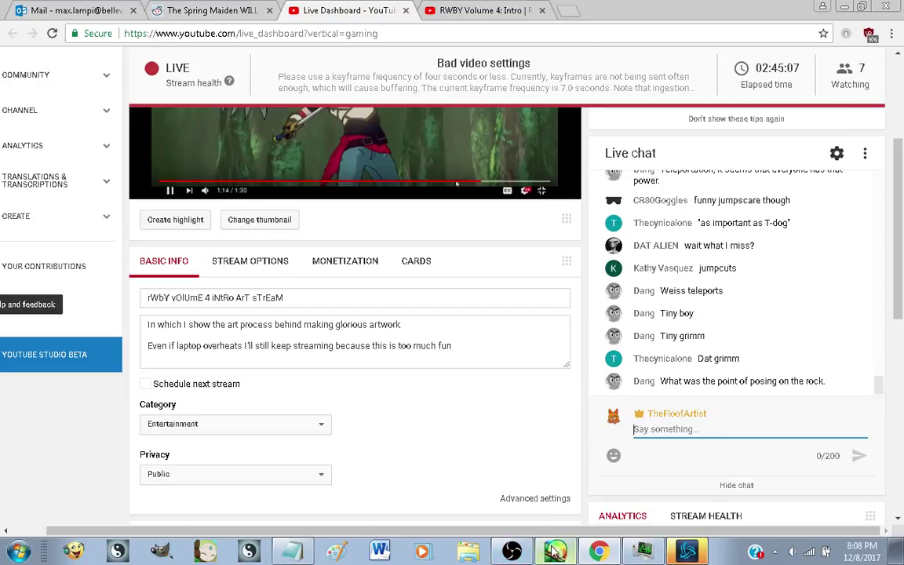
{"action": "key", "text": "alt+Tab"}
{"action": "scroll", "coordinate": [445, 340], "scroll_direction": "down", "scroll_amount": 1}
{"action": "scroll", "coordinate": [445, 340], "scroll_direction": "up", "scroll_amount": 1}
{"action": "left_click", "coordinate": [604, 551]}
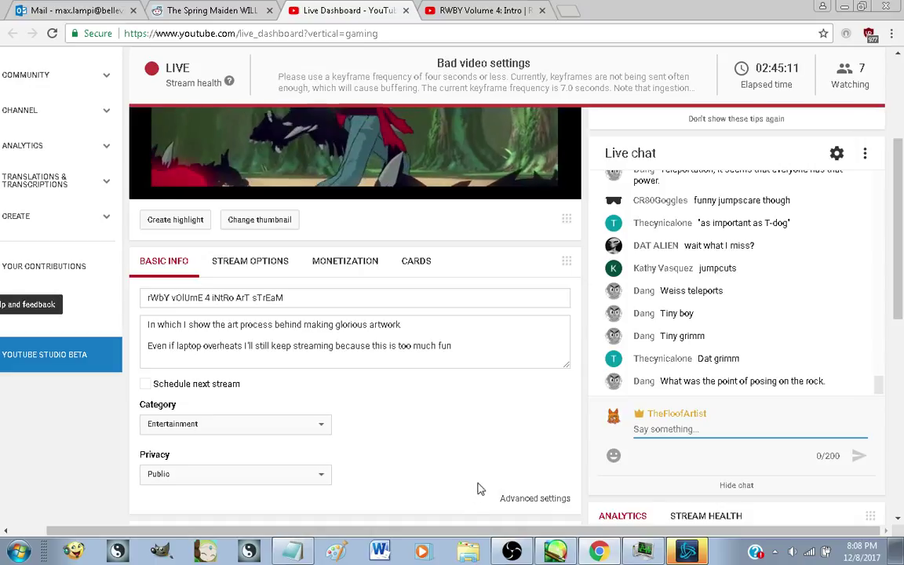
{"action": "left_click", "coordinate": [292, 552]}
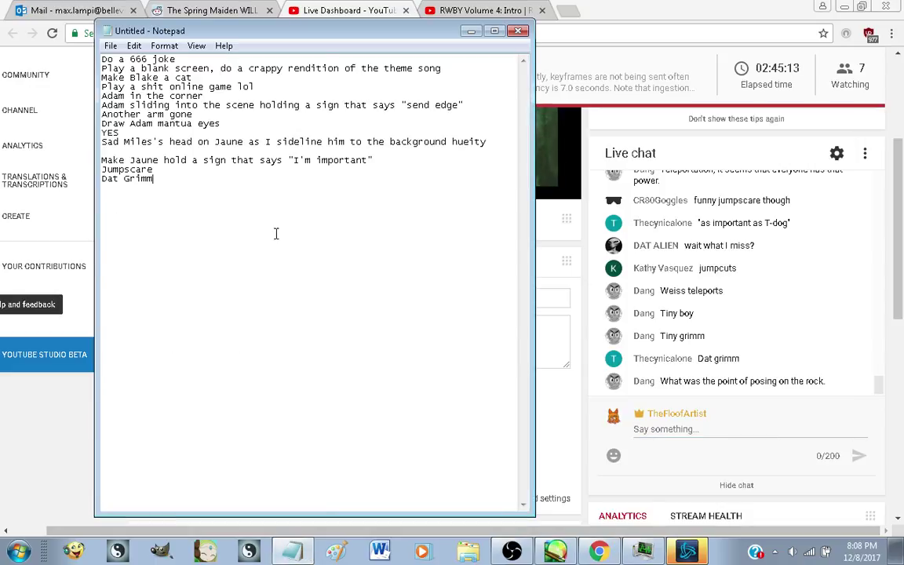
{"action": "left_click", "coordinate": [667, 429]}
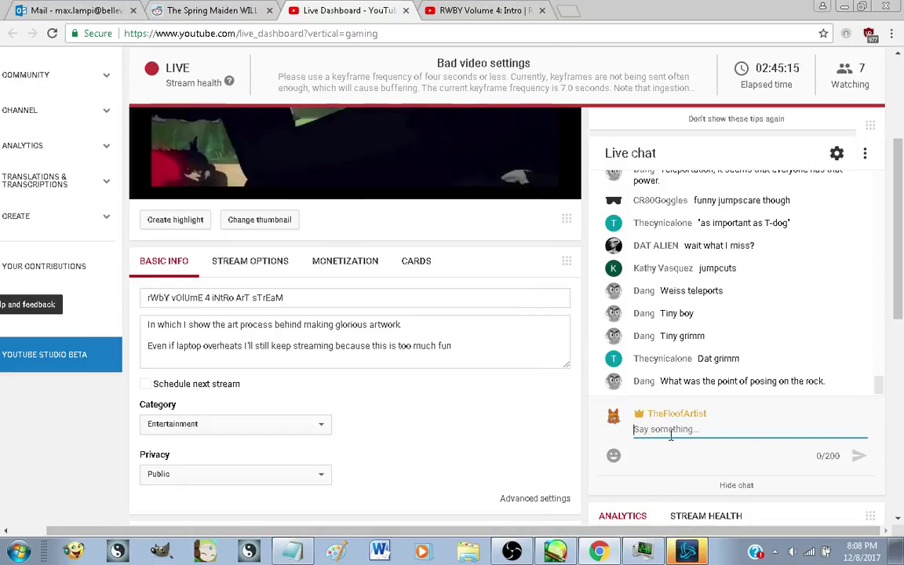
Save the Notepad idea list as IntroStuff in the Documents library, minimize it and bring up the RWBYVolume4Intro_Beta canvas in PaintTool SAI
{"action": "left_click", "coordinate": [292, 552]}
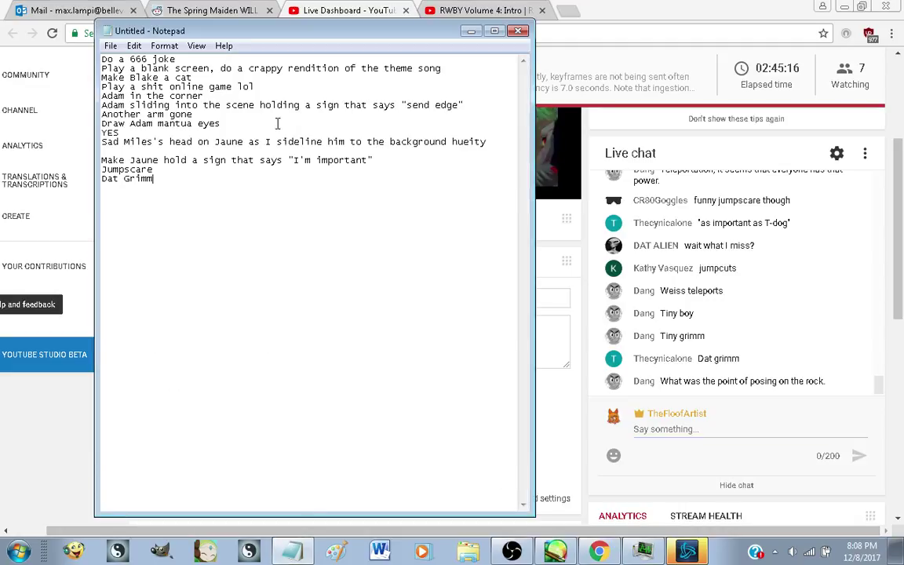
{"action": "left_click", "coordinate": [111, 46]}
{"action": "left_click", "coordinate": [125, 108]}
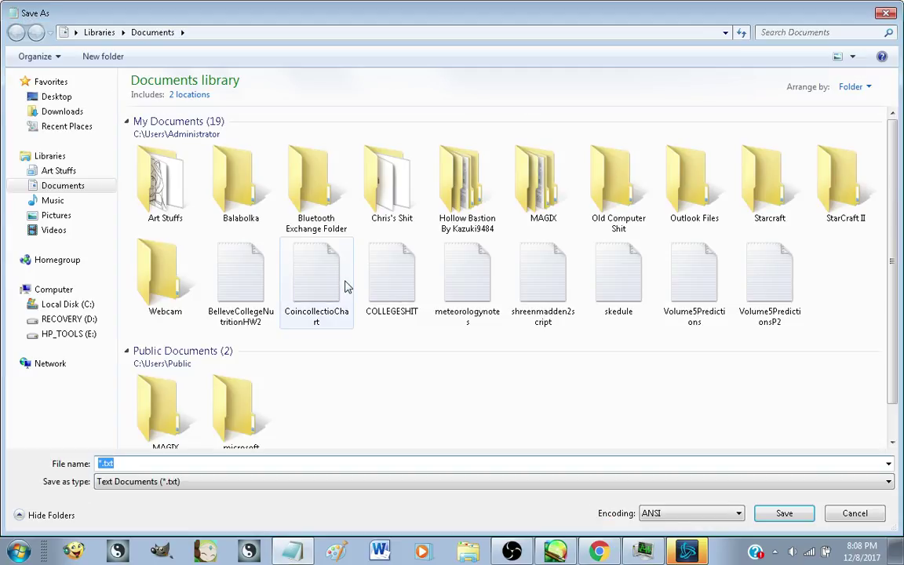
{"action": "type", "text": "IntroStuff"}
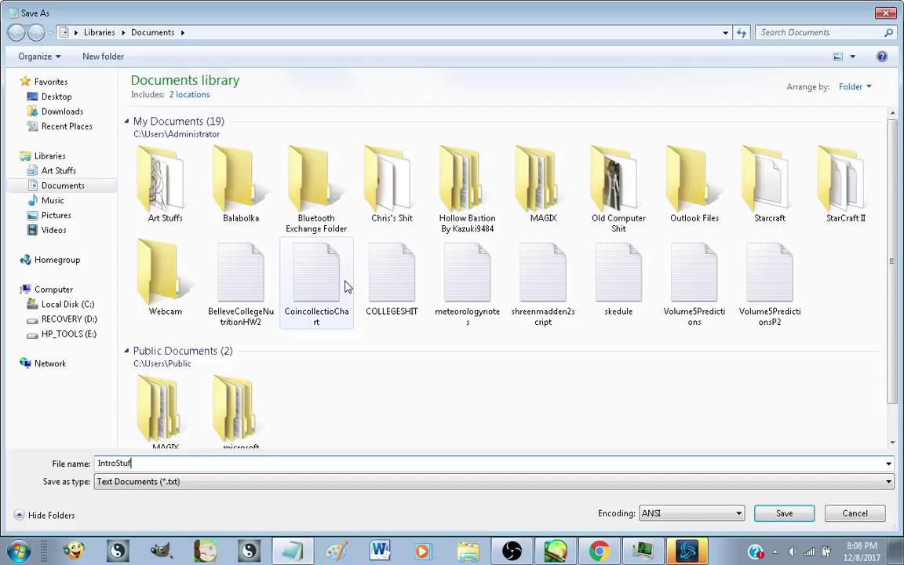
{"action": "key", "text": "Return"}
{"action": "left_click", "coordinate": [471, 31]}
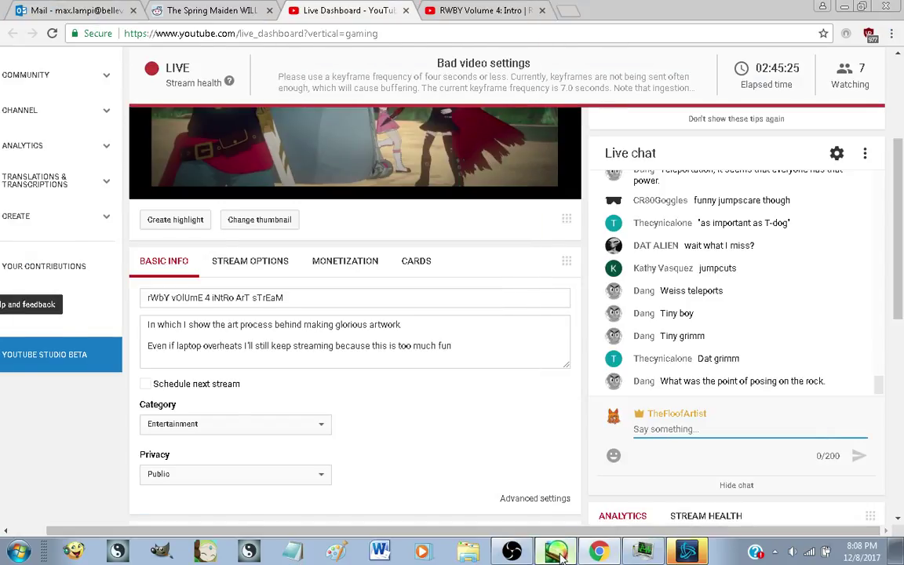
{"action": "left_click", "coordinate": [638, 553]}
{"action": "left_click", "coordinate": [416, 513]}
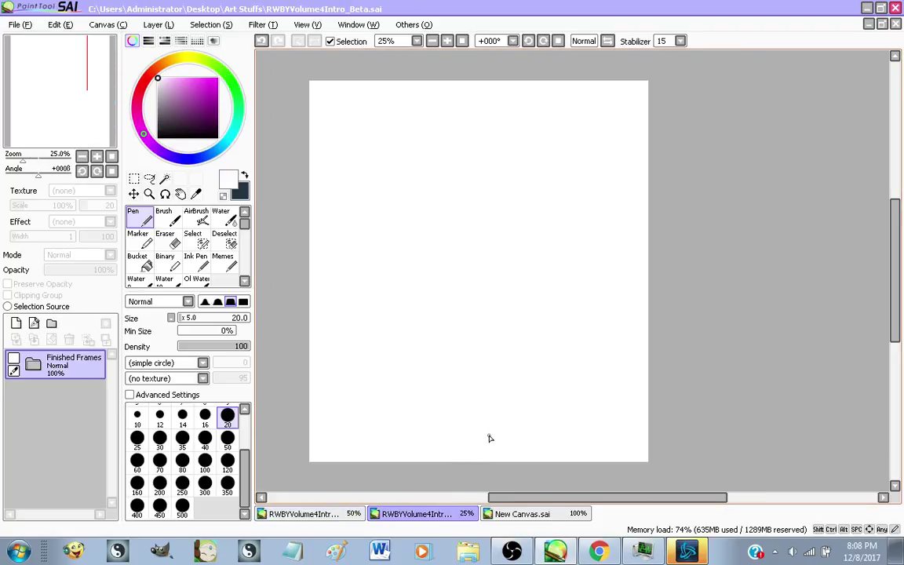
Copy the Spring Maiden Reddit thread's link into the YouTube live chat and send it, followed by the message "Read the comments"
{"action": "left_click", "coordinate": [599, 551]}
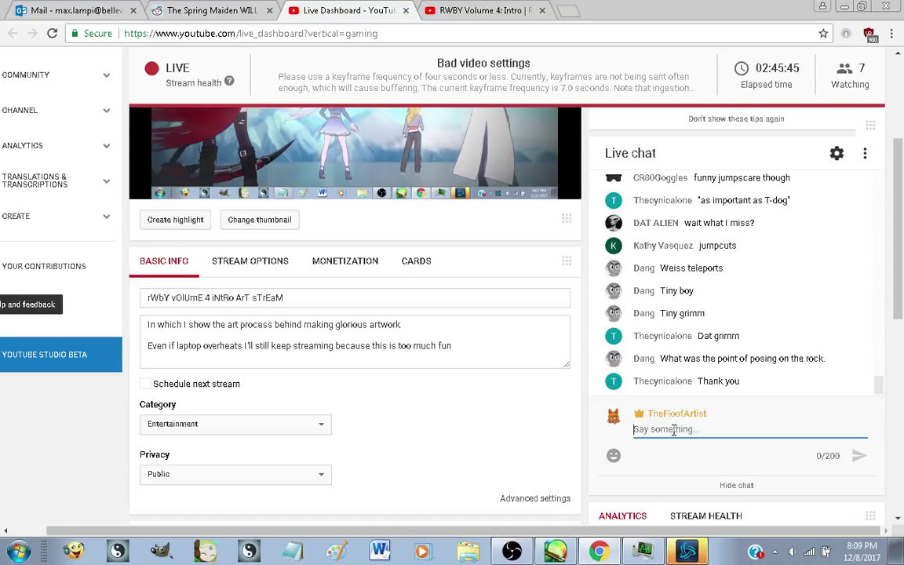
{"action": "left_click", "coordinate": [210, 10]}
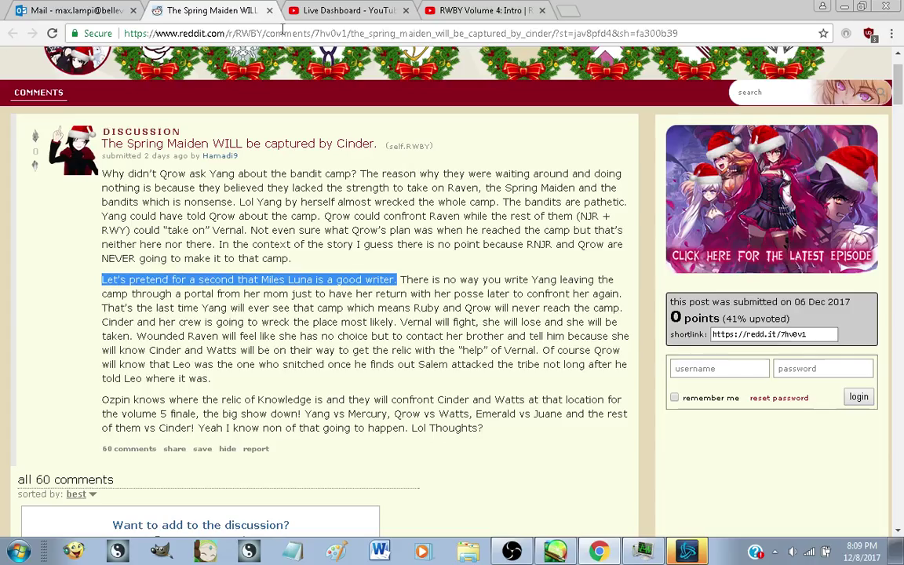
{"action": "right_click", "coordinate": [287, 36]}
{"action": "key", "text": "ctrl+c"}
{"action": "left_click", "coordinate": [311, 82]}
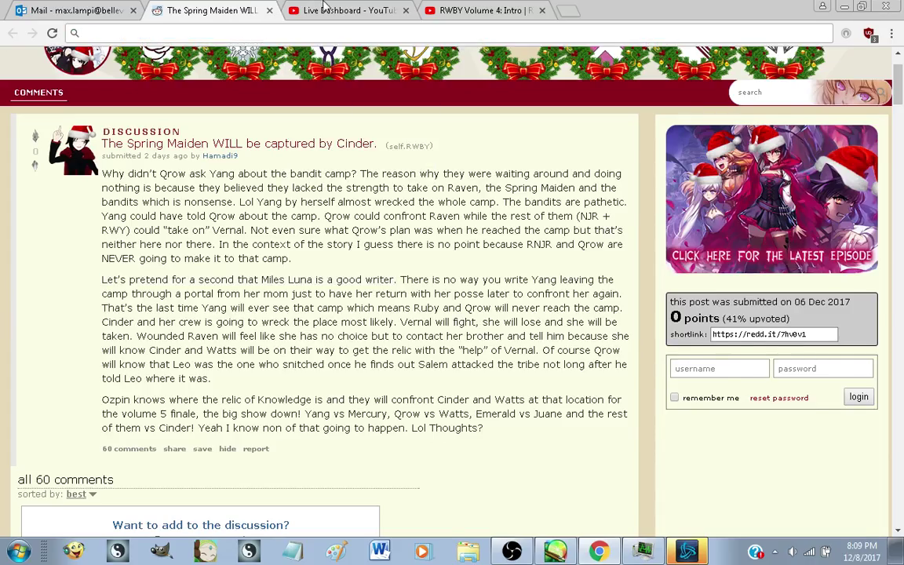
{"action": "left_click", "coordinate": [298, 9]}
{"action": "key", "text": "ctrl+v"}
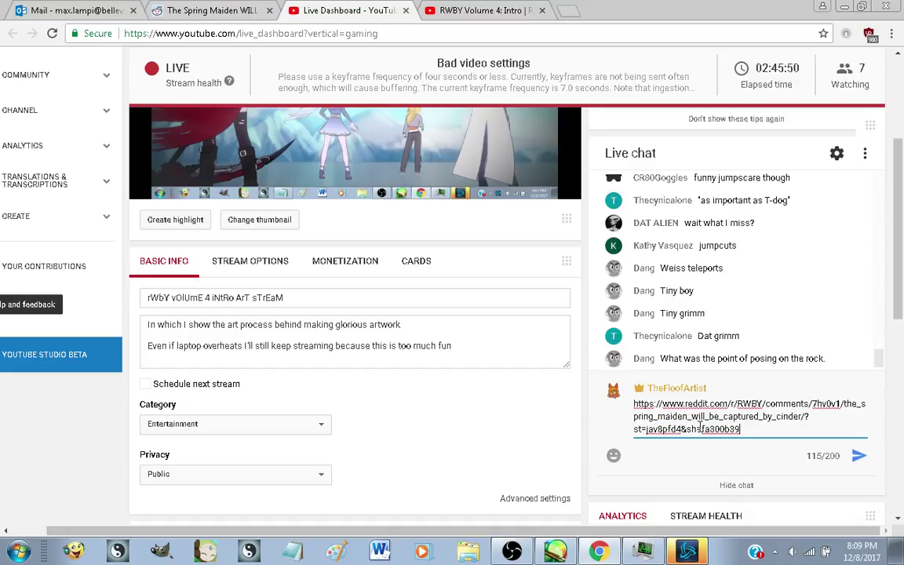
{"action": "key", "text": "Return"}
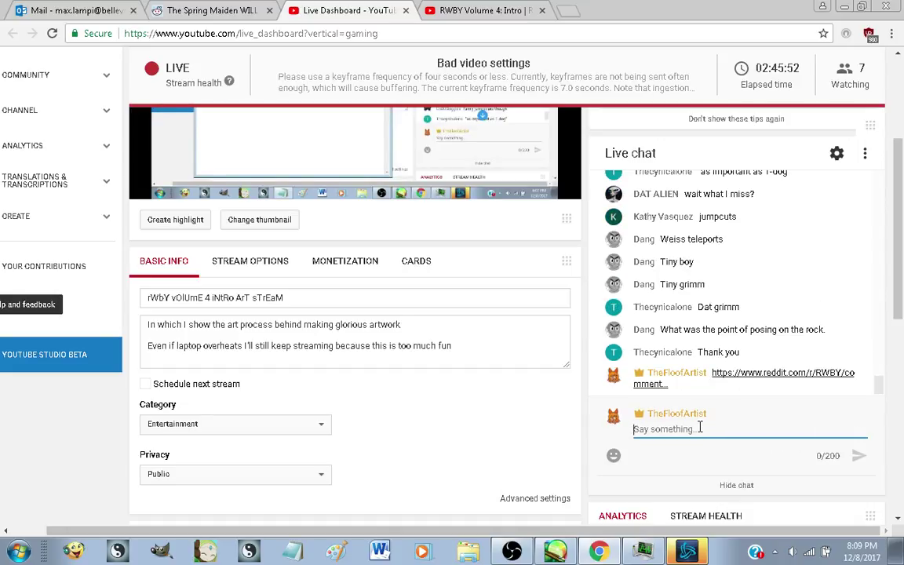
{"action": "type", "text": "Read the comments"}
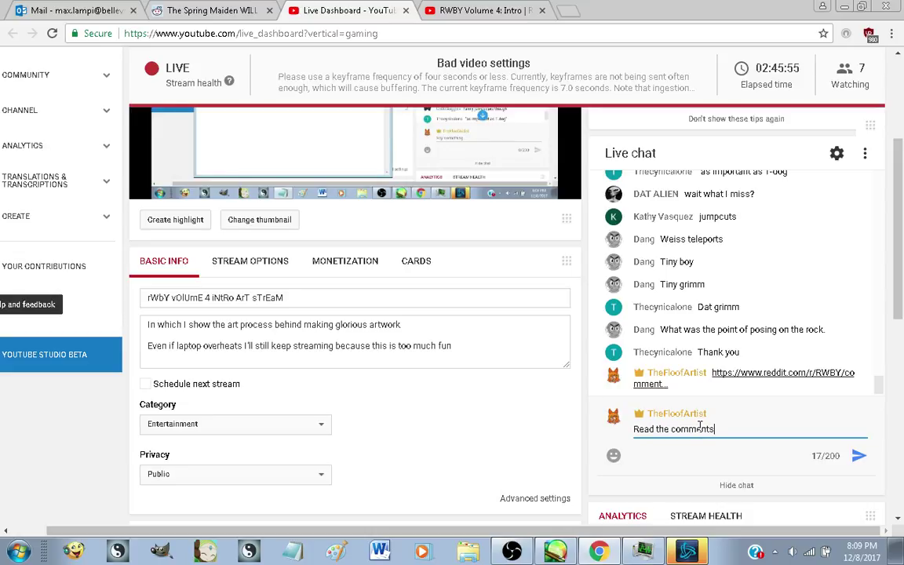
{"action": "key", "text": "Return"}
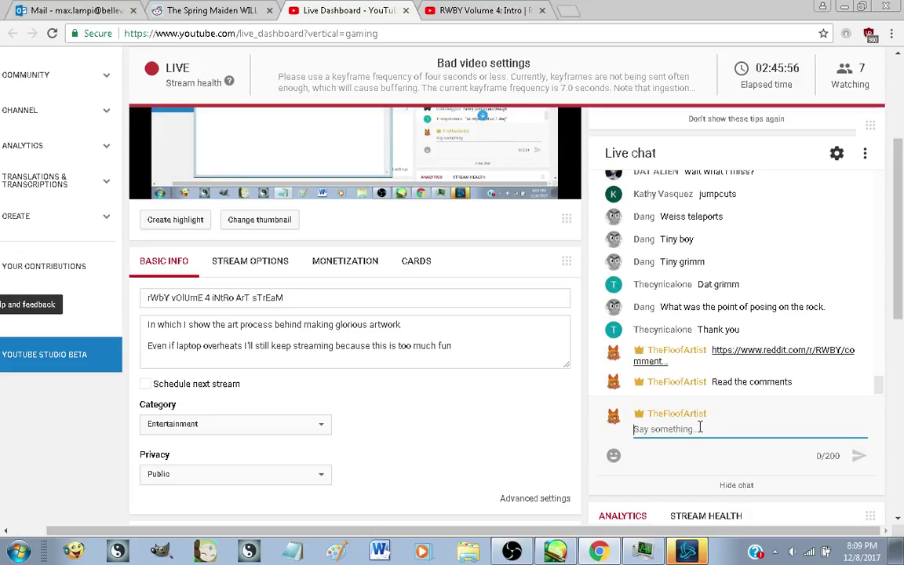
Reload the Spring Maiden Reddit thread, skim its comments down to the page end and return to the post
{"action": "left_click", "coordinate": [245, 10]}
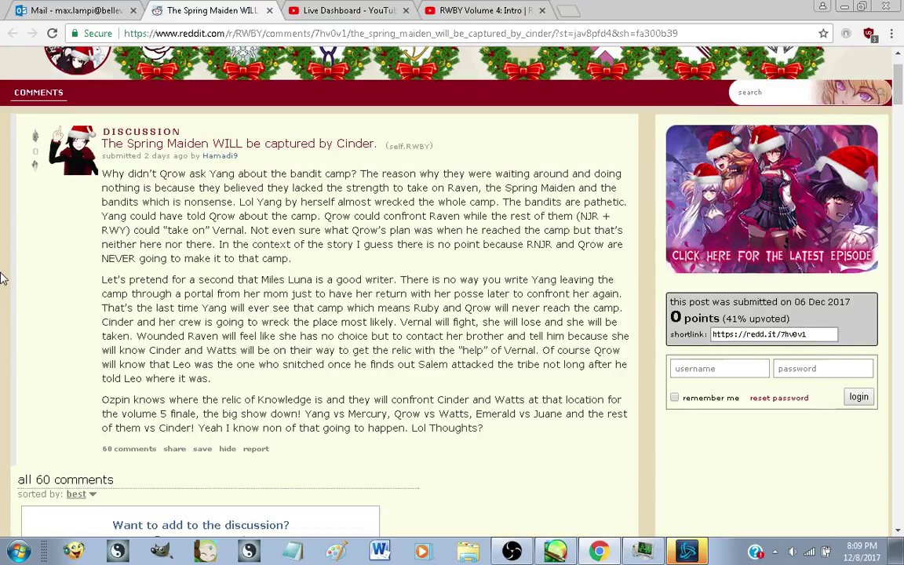
{"action": "left_click", "coordinate": [377, 35]}
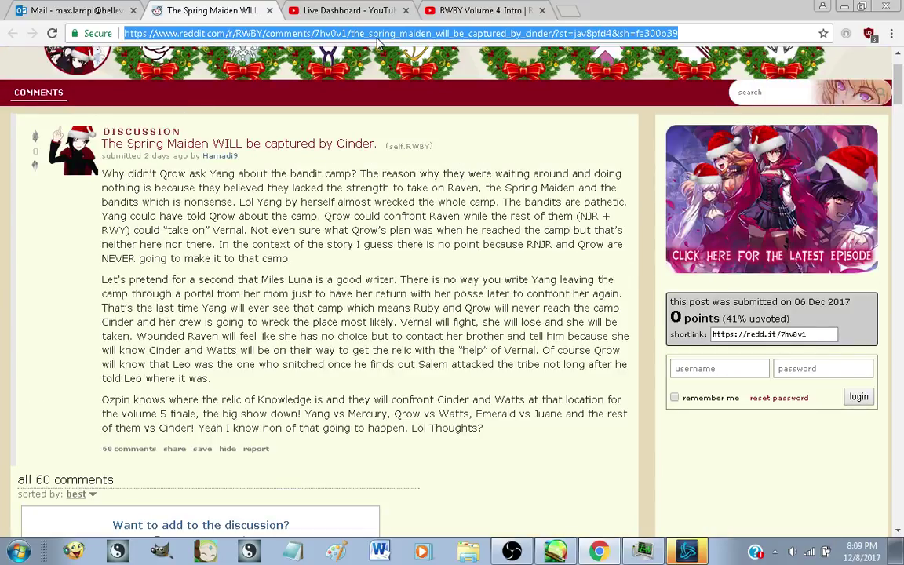
{"action": "key", "text": "Return"}
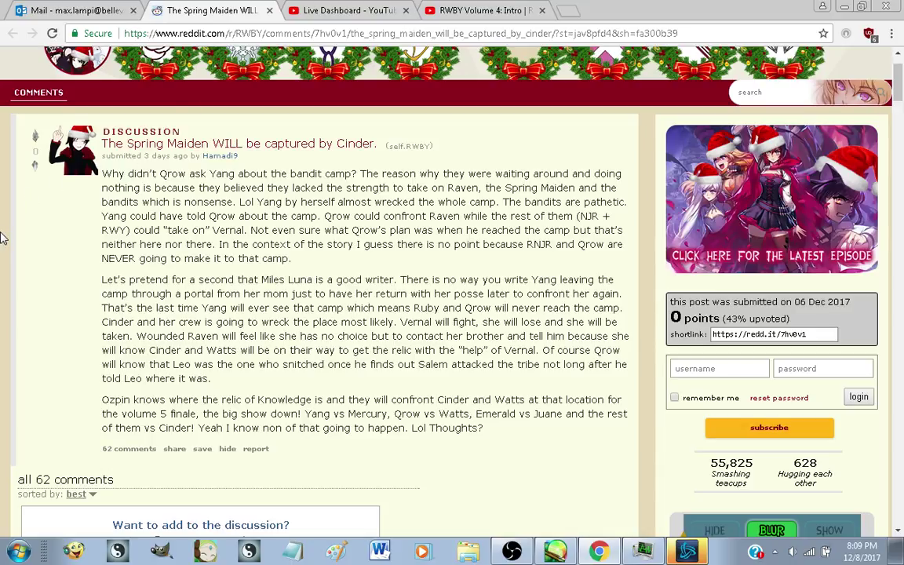
{"action": "scroll", "coordinate": [2, 238], "scroll_direction": "down", "scroll_amount": 8}
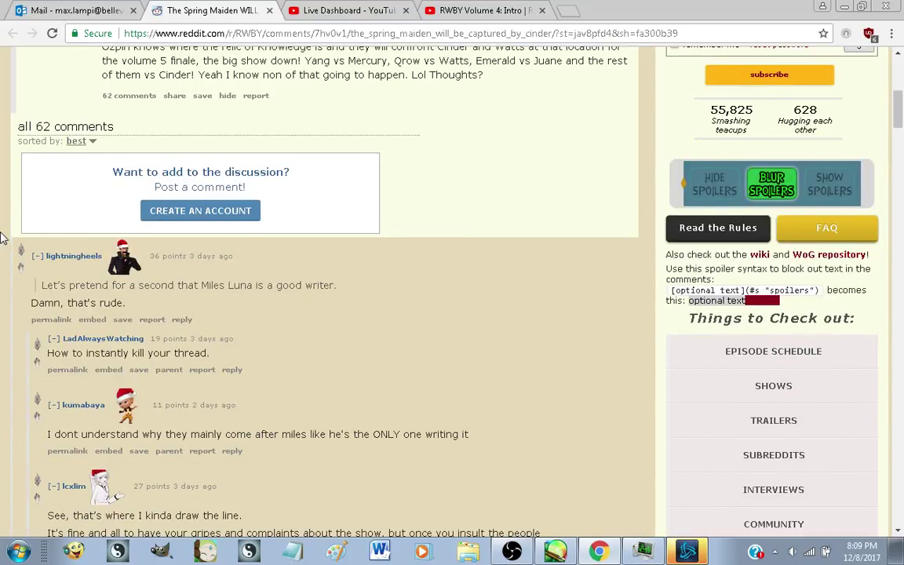
{"action": "scroll", "coordinate": [2, 237], "scroll_direction": "down", "scroll_amount": 10}
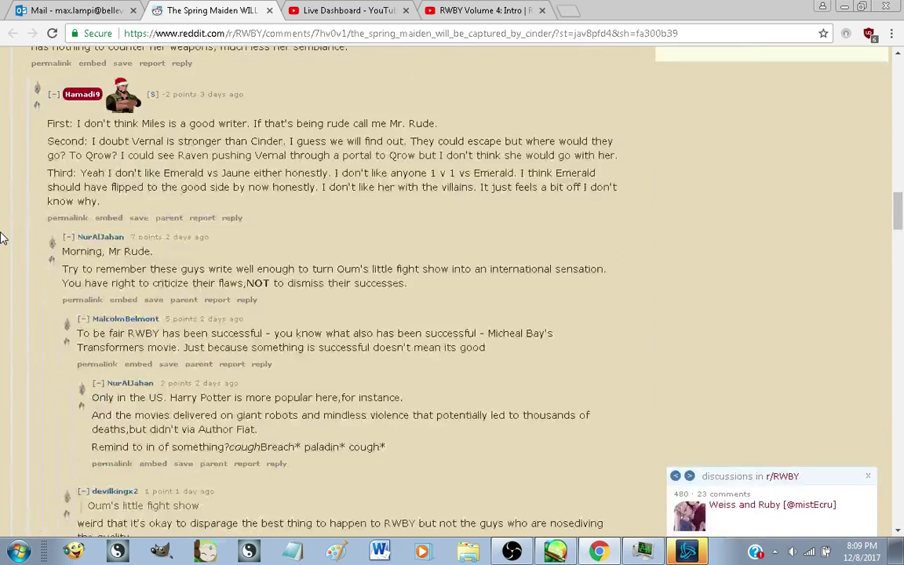
{"action": "scroll", "coordinate": [2, 238], "scroll_direction": "down", "scroll_amount": 10}
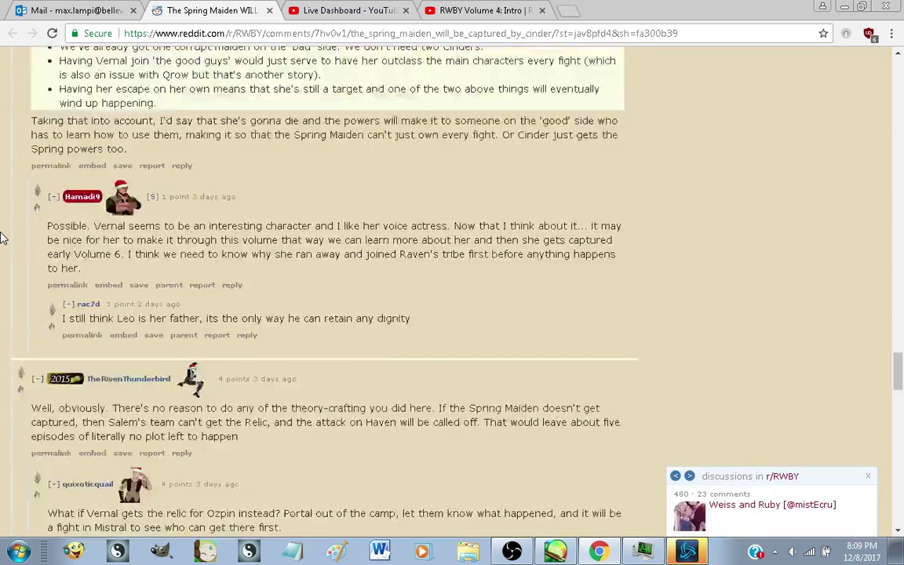
{"action": "scroll", "coordinate": [3, 238], "scroll_direction": "down", "scroll_amount": 5}
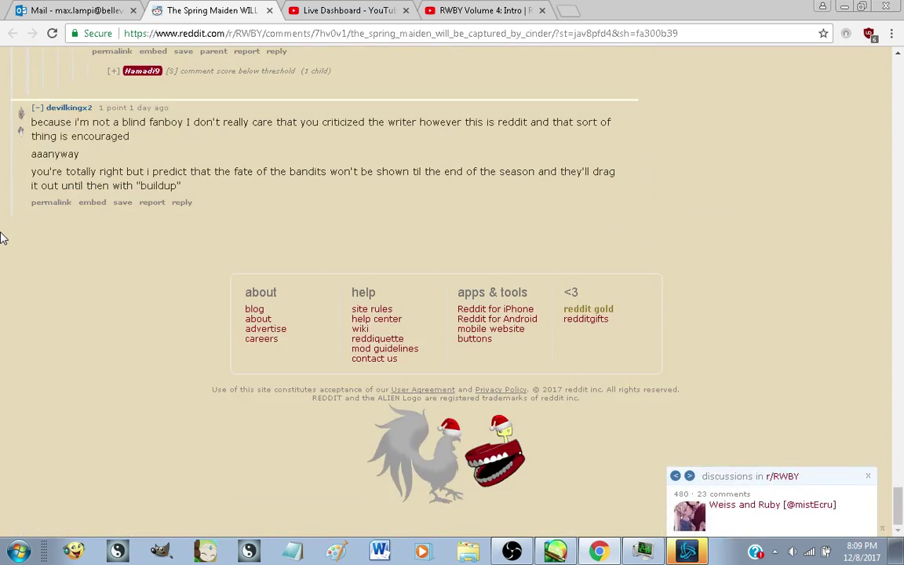
{"action": "key", "text": "Home"}
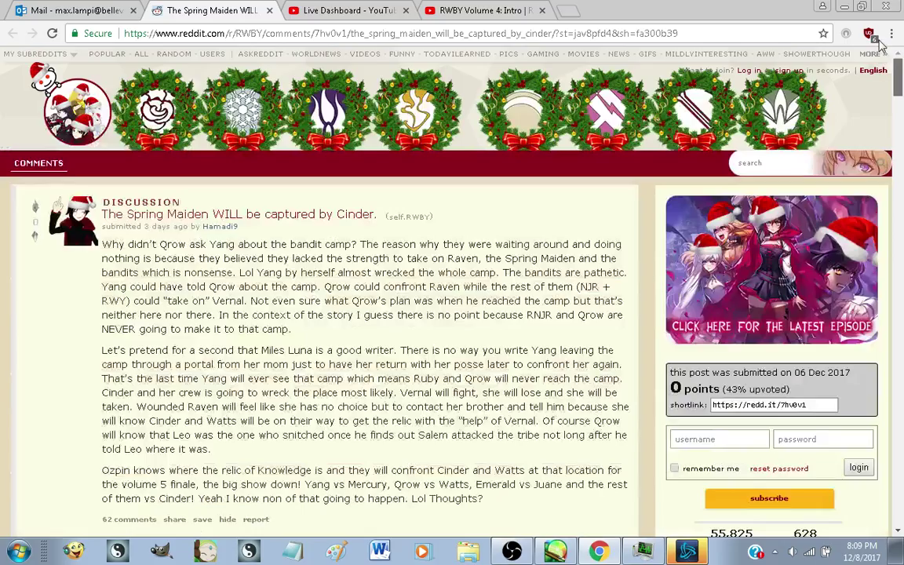
Glance at the paused intro video, then check the newest live chat messages on the stream dashboard
{"action": "left_click", "coordinate": [488, 6]}
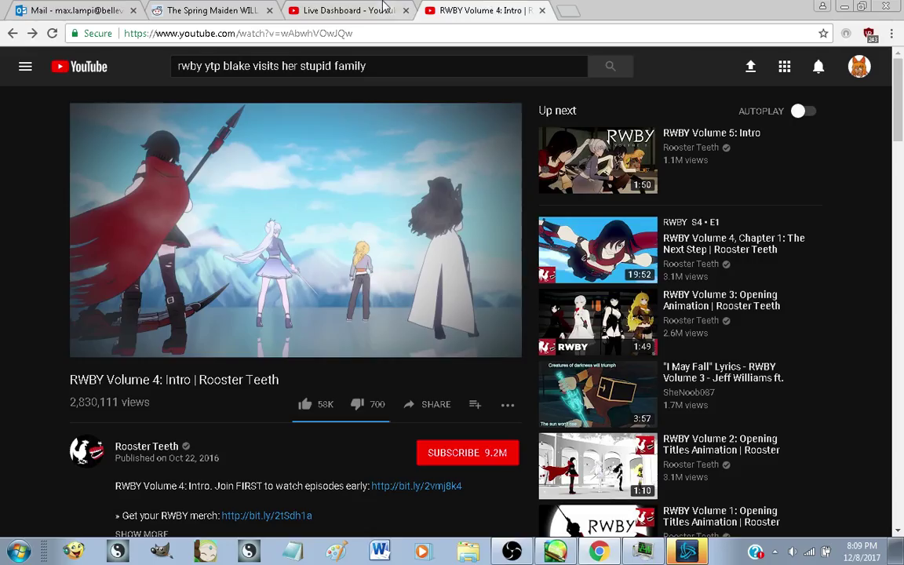
{"action": "left_click", "coordinate": [385, 6]}
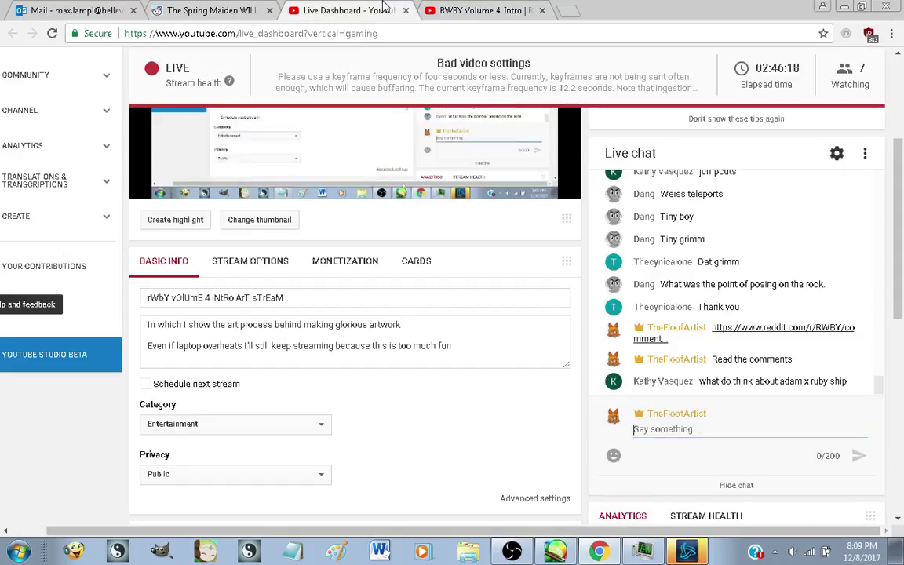
{"action": "left_click", "coordinate": [721, 430]}
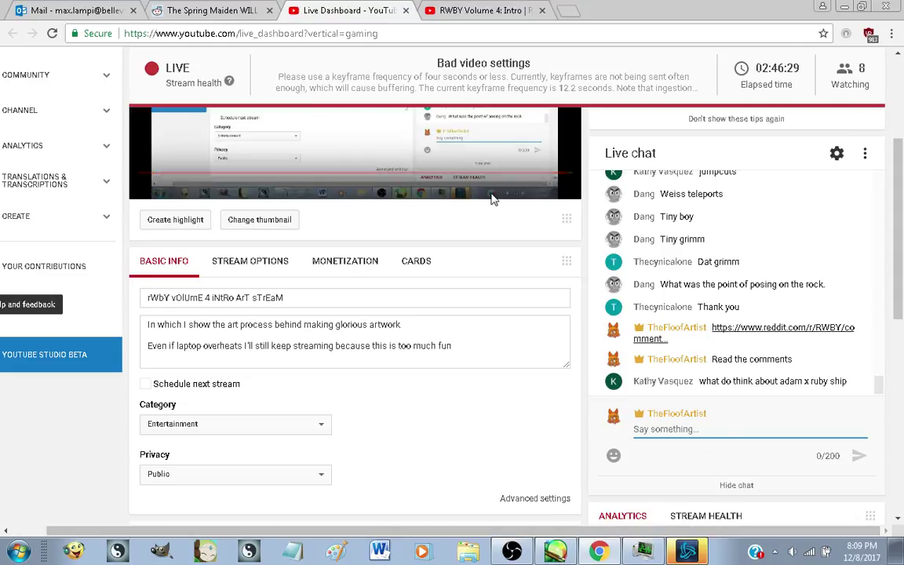
Close the RWBYVolume4Intro_Beta canvas in PaintTool SAI and inspect the distorted family screenshot on New Canvas
{"action": "left_click", "coordinate": [555, 551]}
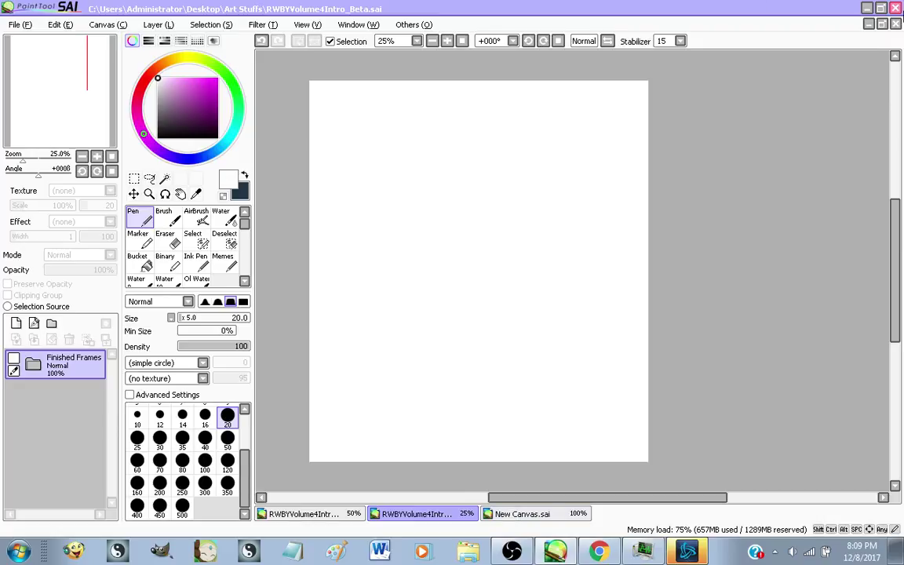
{"action": "left_click", "coordinate": [896, 25]}
{"action": "left_click", "coordinate": [452, 515]}
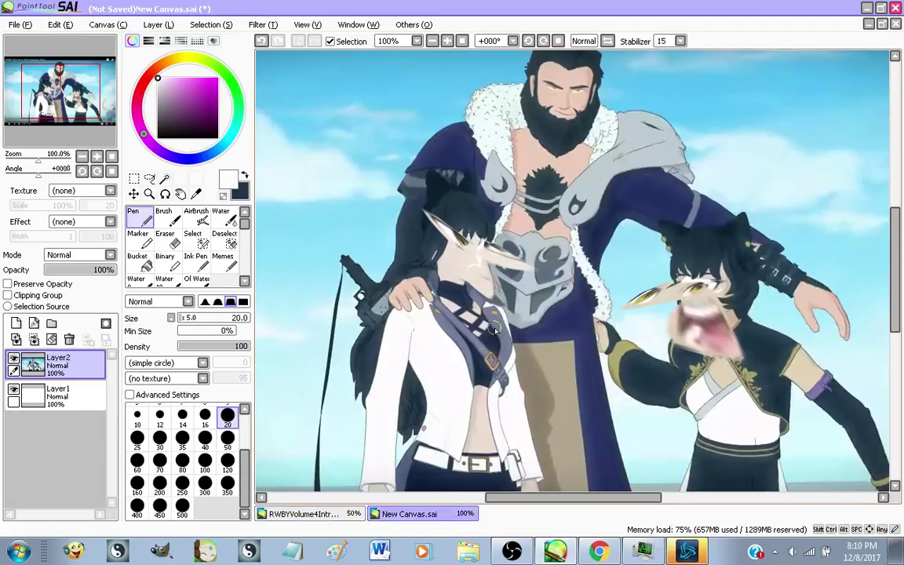
{"action": "scroll", "coordinate": [495, 329], "scroll_direction": "down", "scroll_amount": 1}
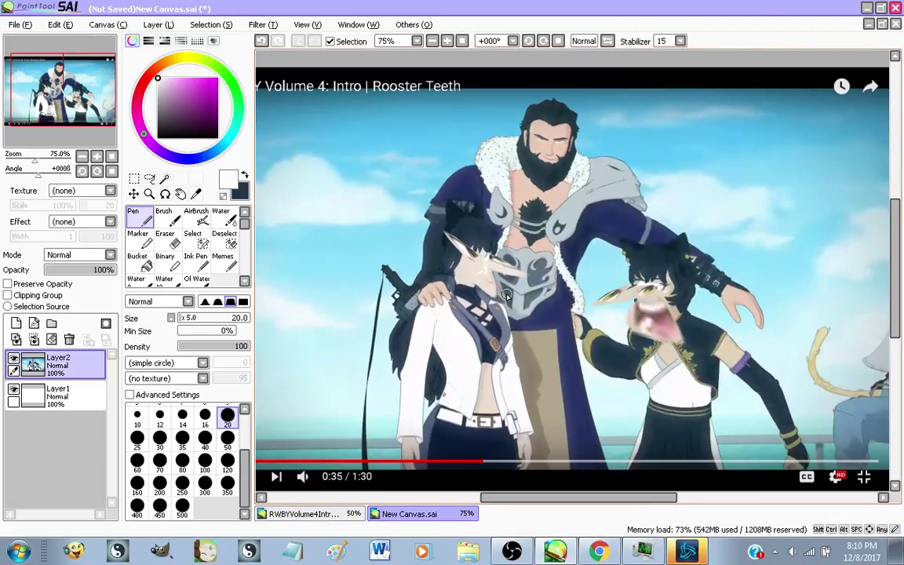
{"action": "scroll", "coordinate": [518, 292], "scroll_direction": "up", "scroll_amount": 1}
{"action": "scroll", "coordinate": [518, 292], "scroll_direction": "down", "scroll_amount": 1}
{"action": "scroll", "coordinate": [661, 343], "scroll_direction": "up", "scroll_amount": 1}
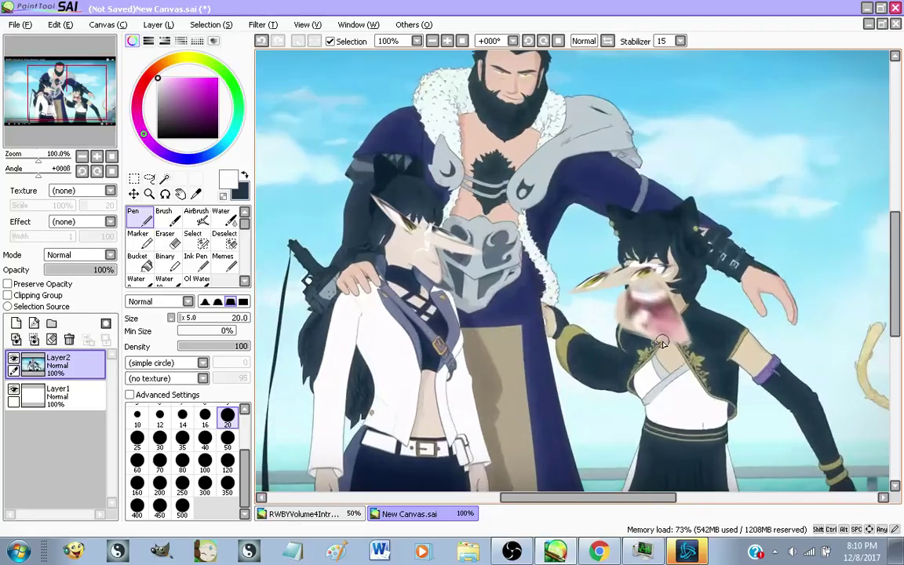
{"action": "scroll", "coordinate": [662, 343], "scroll_direction": "down", "scroll_amount": 1}
{"action": "scroll", "coordinate": [483, 226], "scroll_direction": "down", "scroll_amount": 2}
{"action": "scroll", "coordinate": [482, 226], "scroll_direction": "up", "scroll_amount": 1}
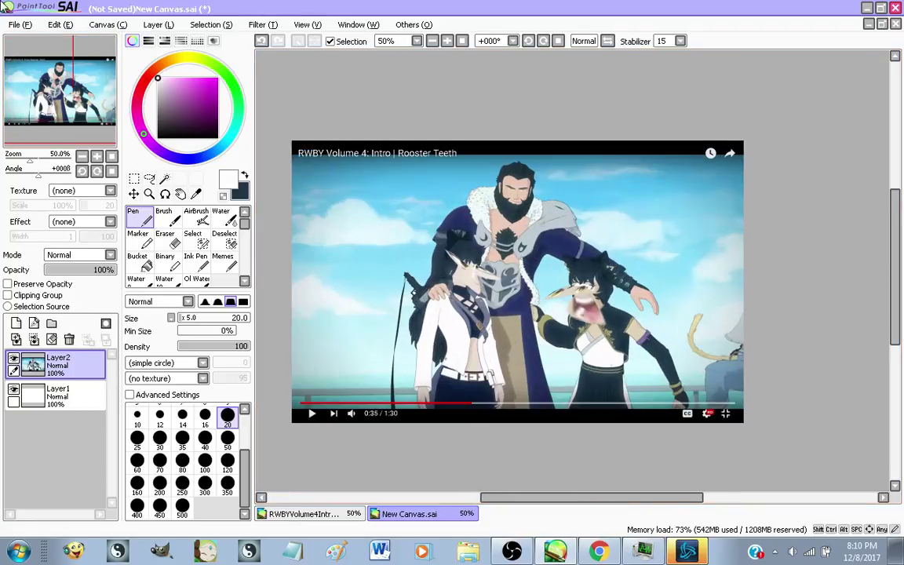
Save the distorted family screenshot canvas as GhiraSucks in SAI format in the Art Stuffs folder
{"action": "left_click", "coordinate": [19, 25]}
{"action": "left_click", "coordinate": [51, 127]}
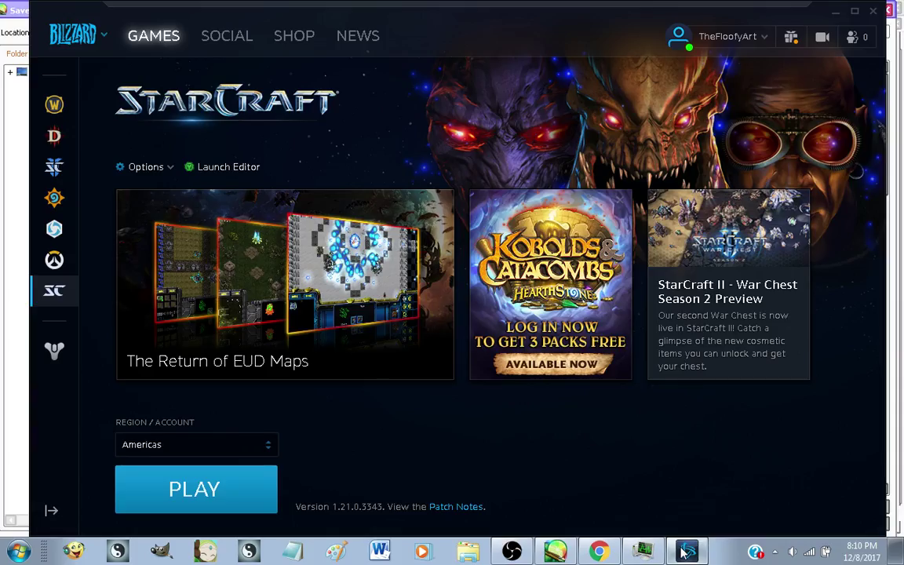
{"action": "left_click", "coordinate": [601, 552]}
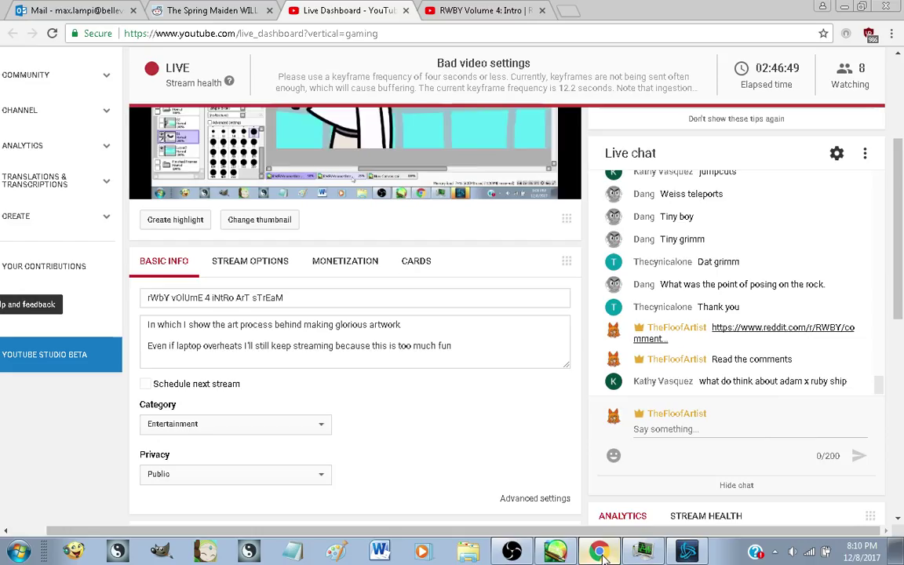
{"action": "left_click", "coordinate": [568, 555]}
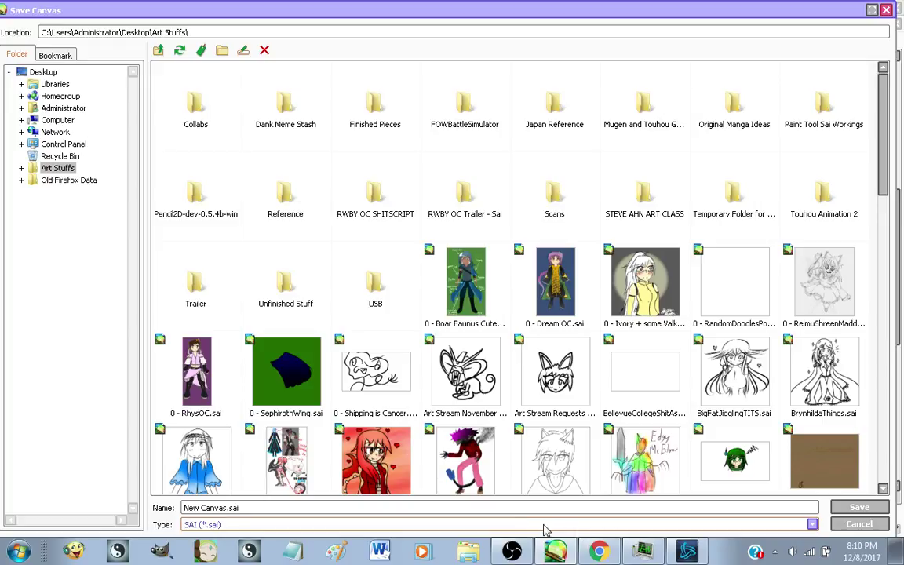
{"action": "left_click", "coordinate": [541, 524]}
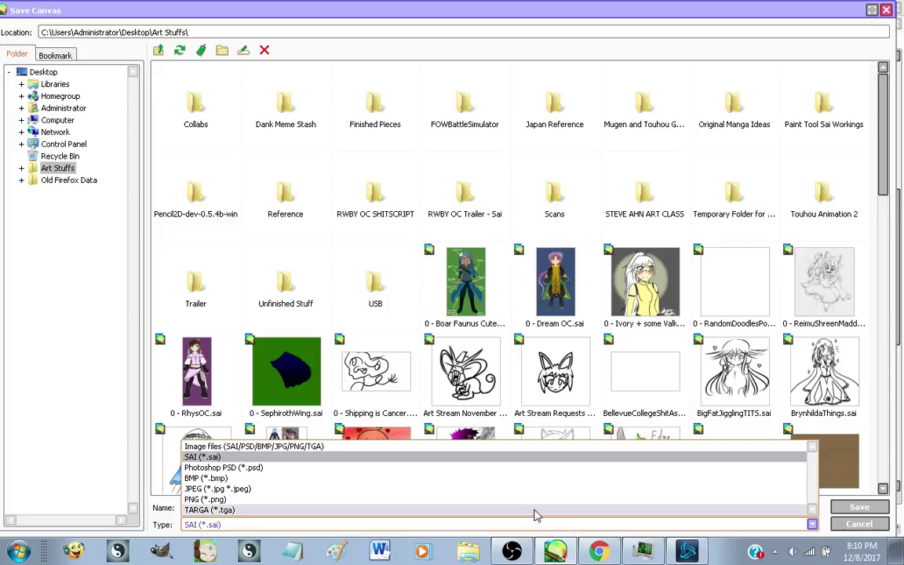
{"action": "left_click", "coordinate": [427, 456]}
{"action": "left_click", "coordinate": [329, 511]}
{"action": "left_click", "coordinate": [329, 510]}
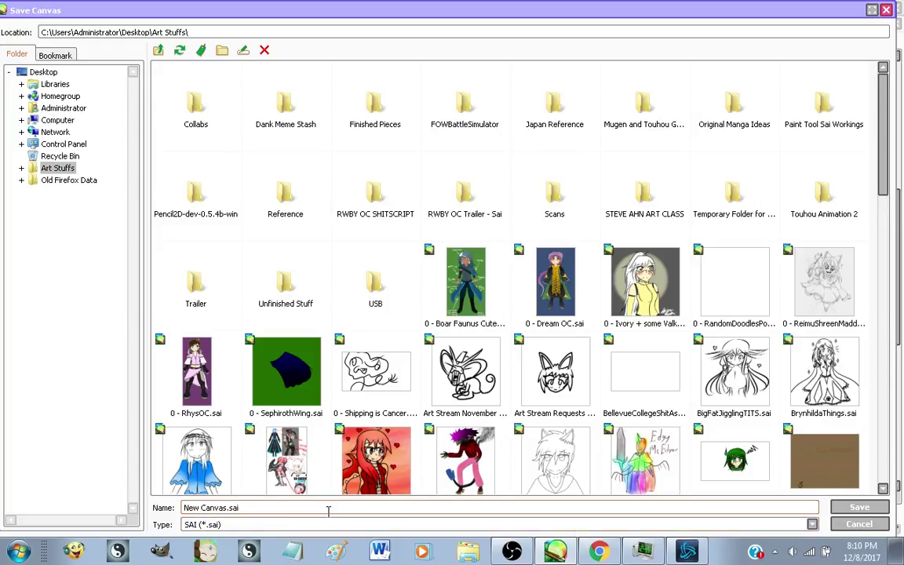
{"action": "left_click_drag", "start_coordinate": [335, 508], "coordinate": [145, 533]}
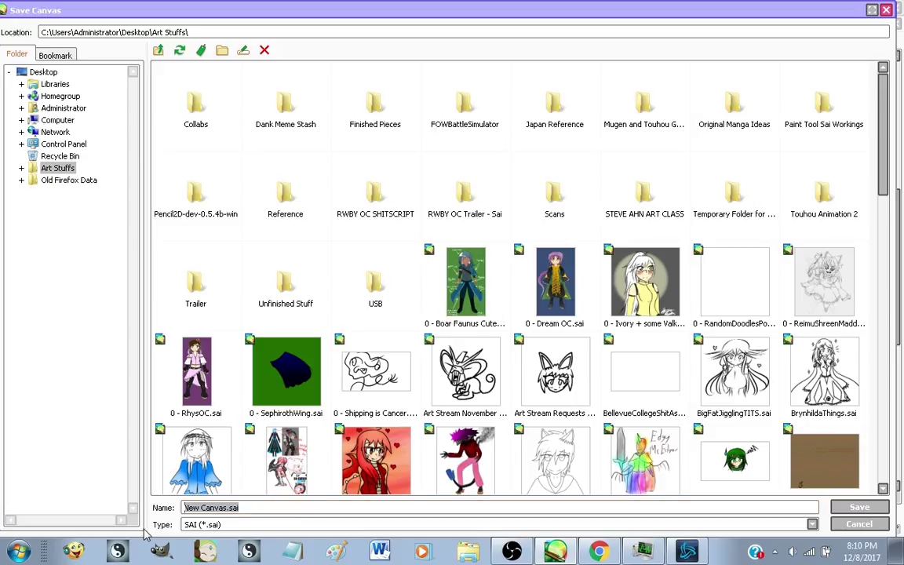
{"action": "type", "text": "GhiraSucks"}
{"action": "key", "text": "Return"}
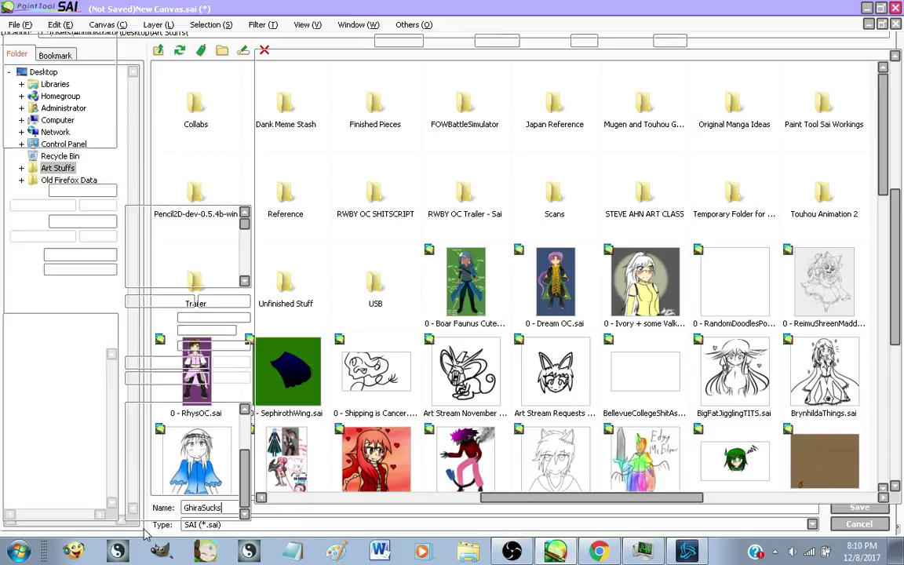
Close the GhiraSucks and RWBYVolume4Intro canvases and exit PaintTool SAI
{"action": "left_click", "coordinate": [897, 26]}
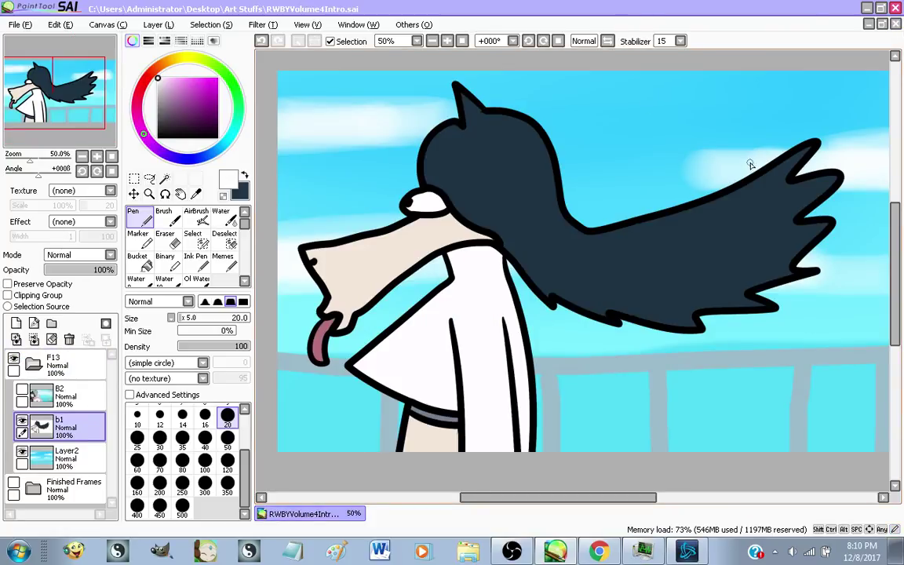
{"action": "left_click", "coordinate": [895, 24]}
{"action": "left_click", "coordinate": [895, 8]}
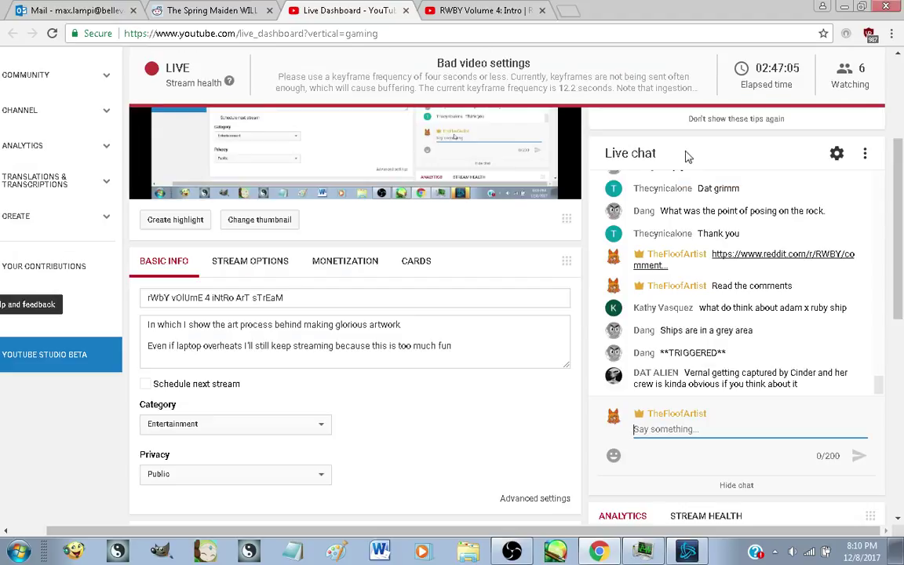
Launch StarCraft for the Americas region from the Blizzard launcher and return to the stream dashboard's live chat
{"action": "left_click", "coordinate": [689, 555]}
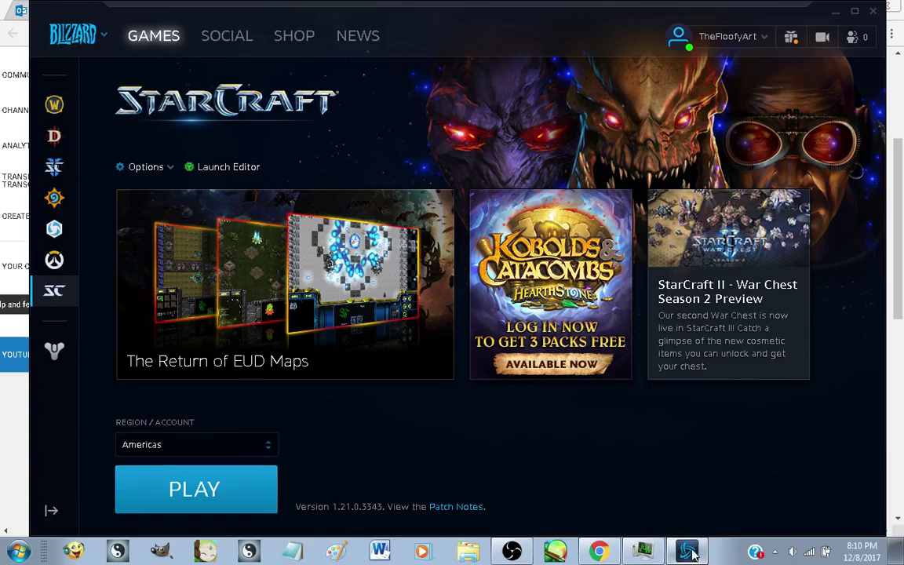
{"action": "left_click", "coordinate": [263, 483]}
{"action": "left_click", "coordinate": [600, 552]}
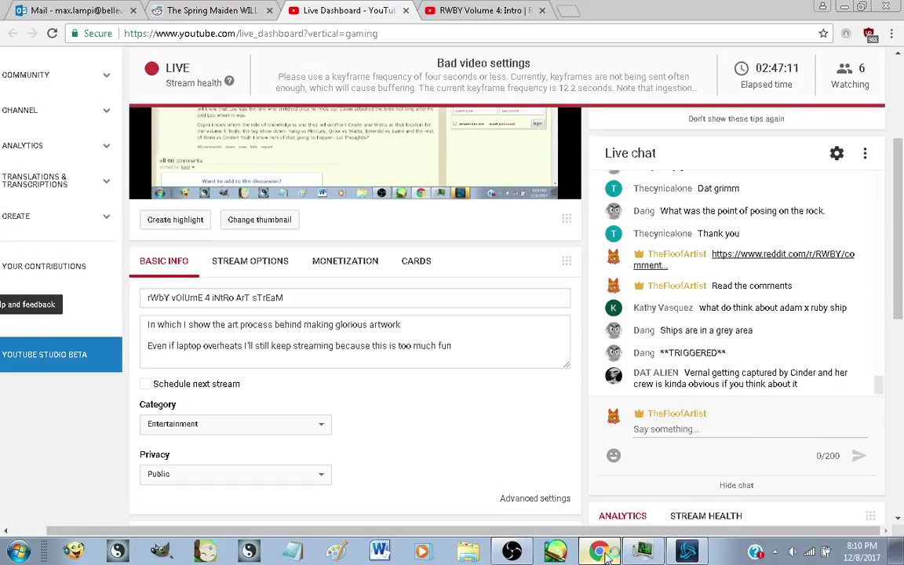
{"action": "left_click", "coordinate": [688, 427]}
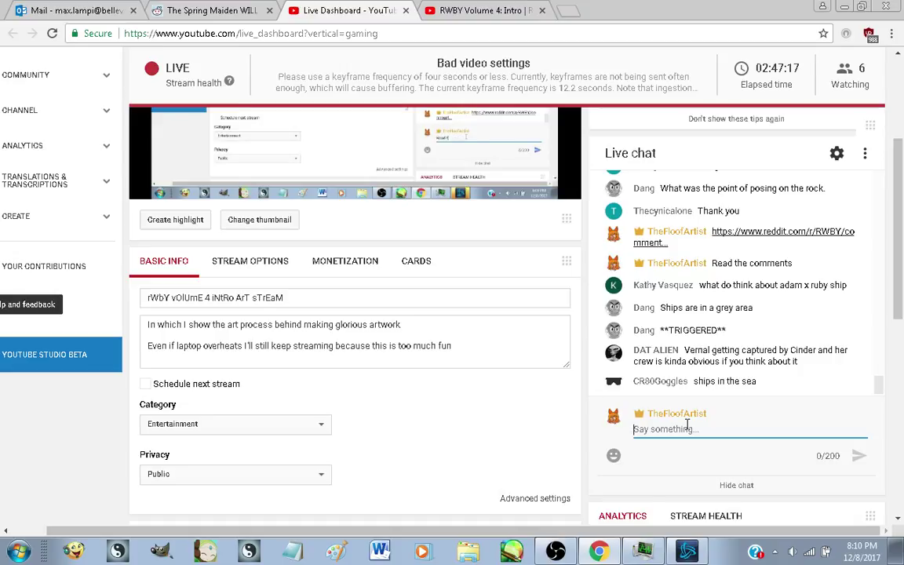
Close the RWBY Volume 4 intro, Spring Maiden Reddit and mail pages, leaving only the stream dashboard open
{"action": "left_click", "coordinate": [496, 10]}
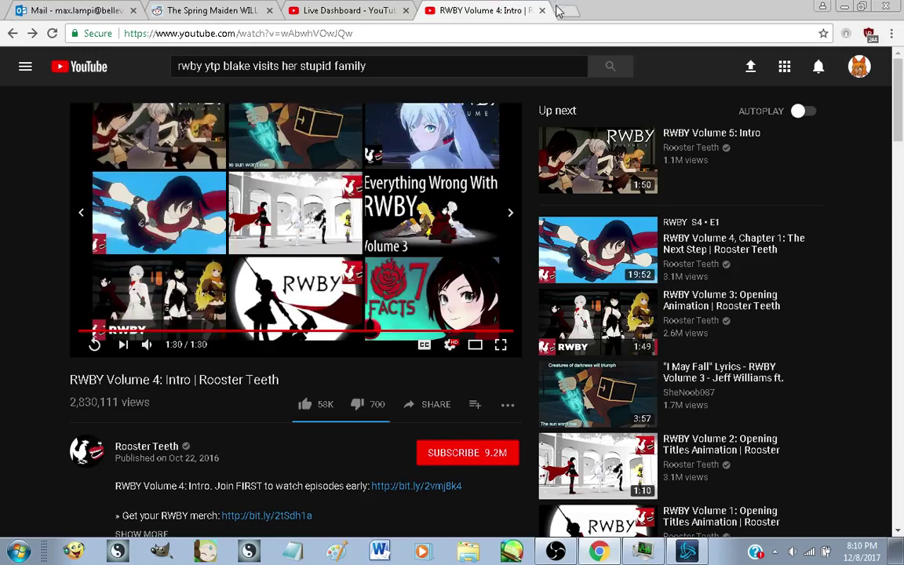
{"action": "left_click", "coordinate": [542, 10]}
{"action": "left_click", "coordinate": [188, 8]}
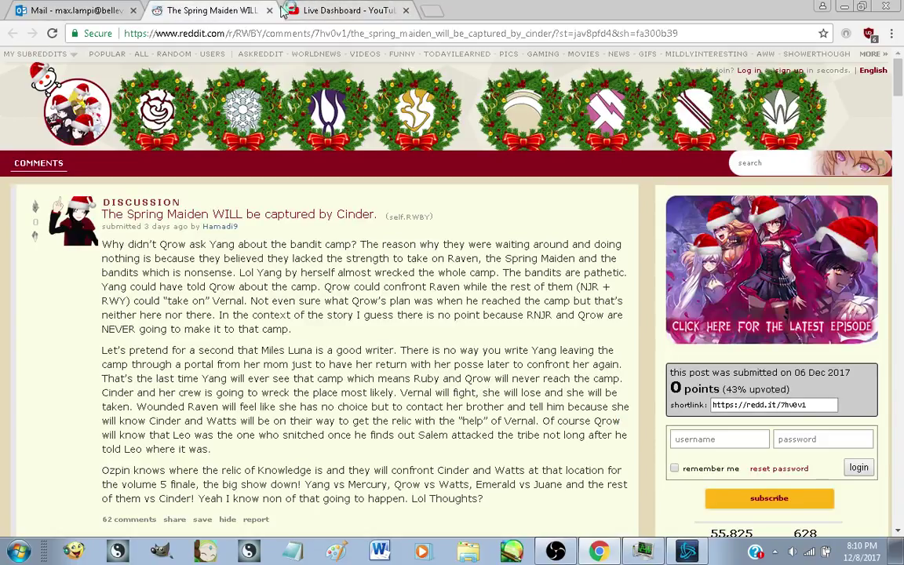
{"action": "left_click", "coordinate": [268, 11]}
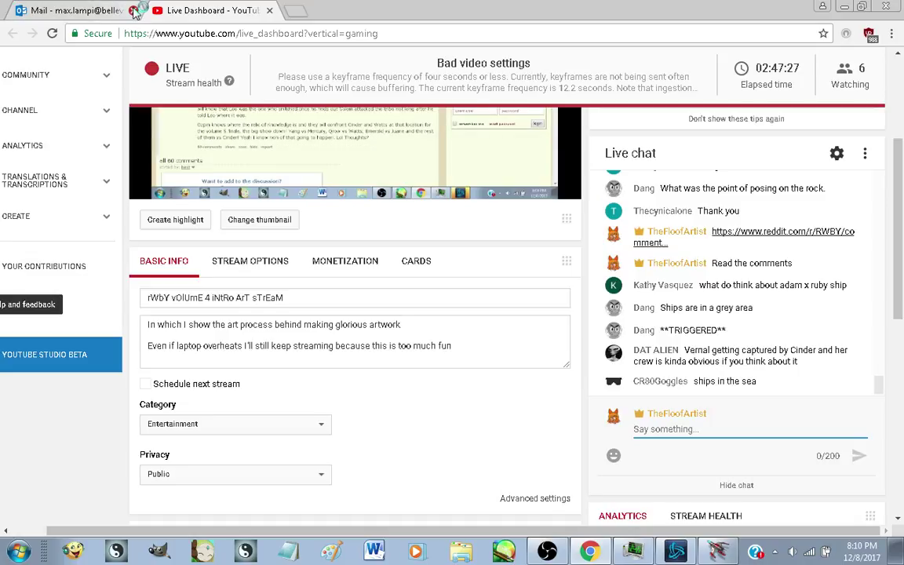
{"action": "left_click", "coordinate": [135, 11]}
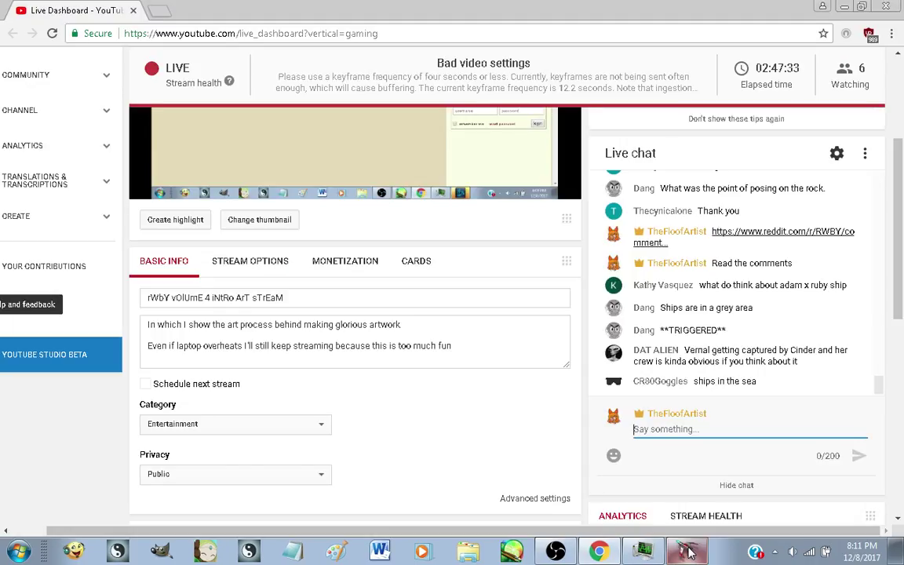
Switch to Brood War, place its window beside the live chat and accept the video options
{"action": "left_click", "coordinate": [688, 550]}
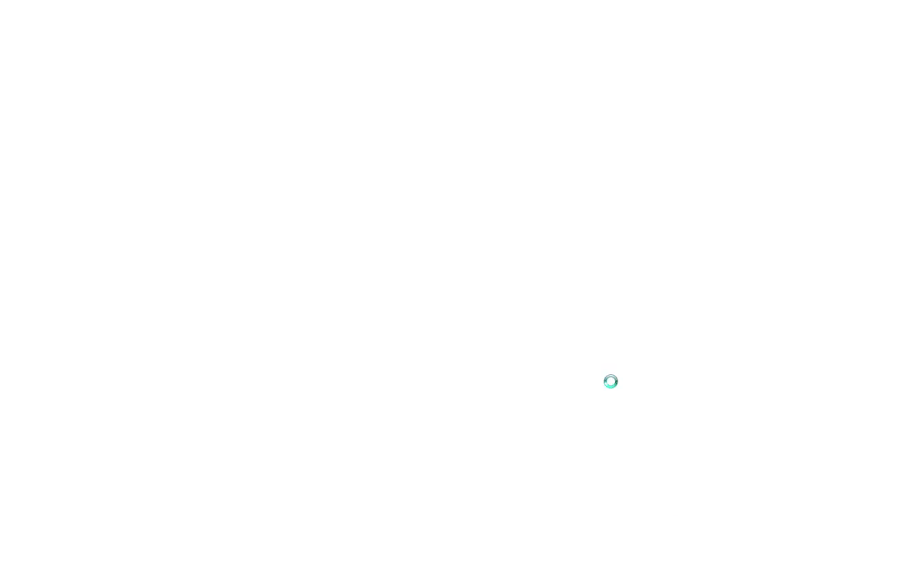
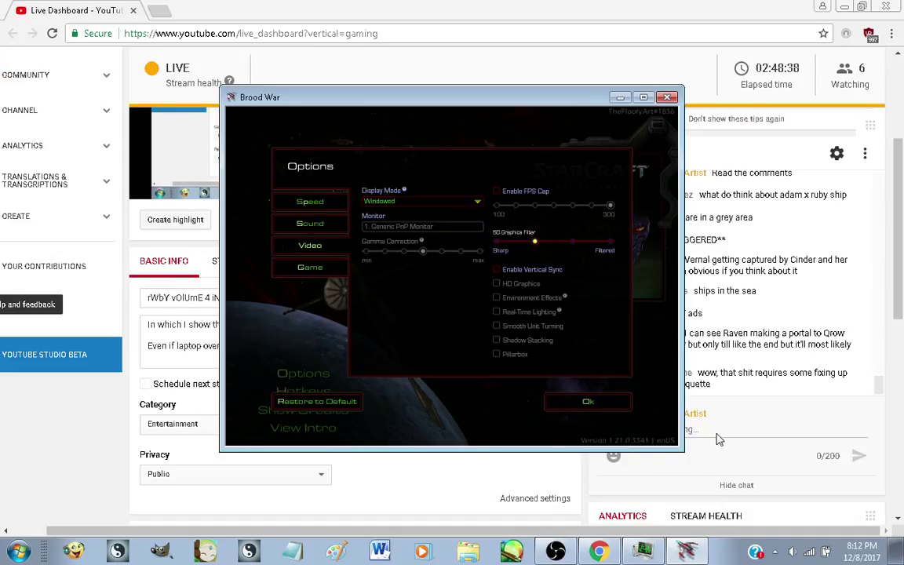
{"action": "left_click", "coordinate": [720, 430]}
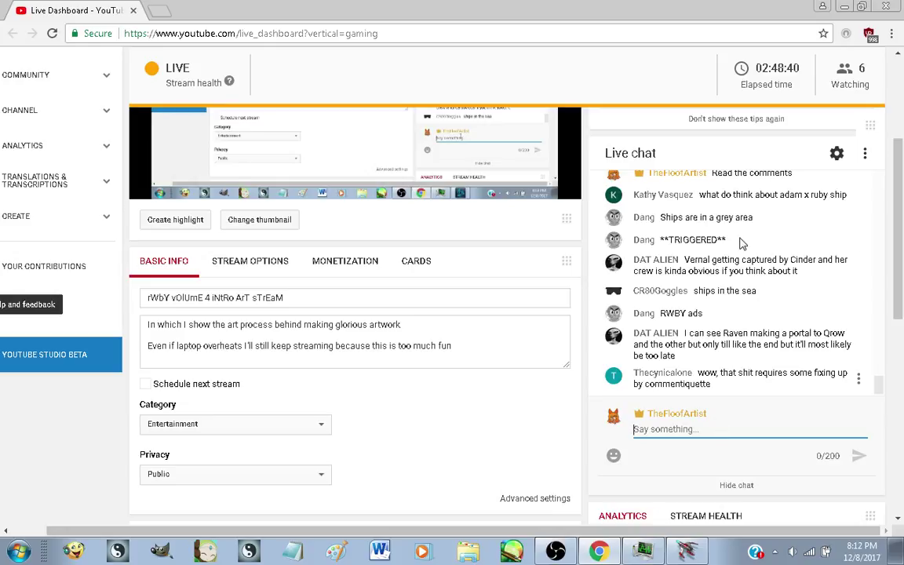
{"action": "left_click", "coordinate": [687, 551]}
{"action": "left_click_drag", "start_coordinate": [527, 100], "coordinate": [388, 75]}
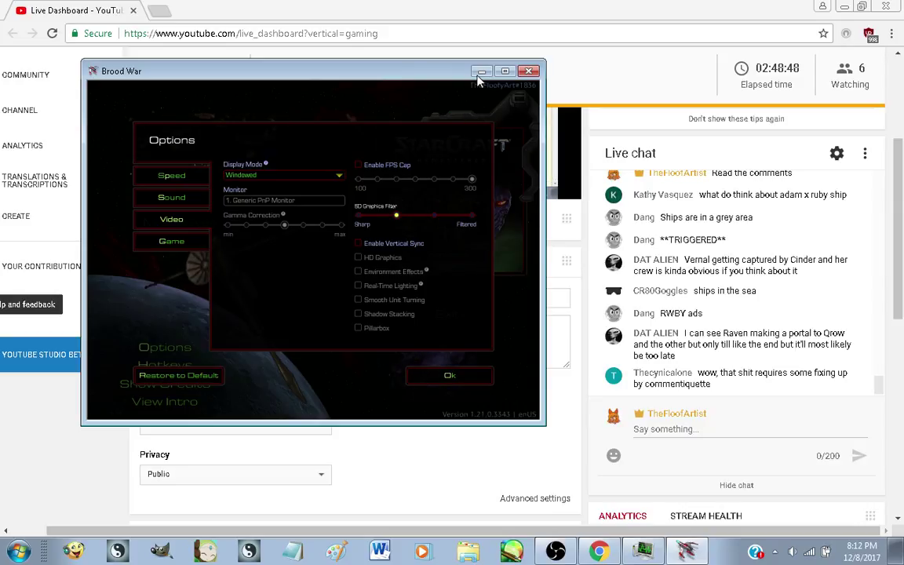
{"action": "left_click", "coordinate": [515, 385]}
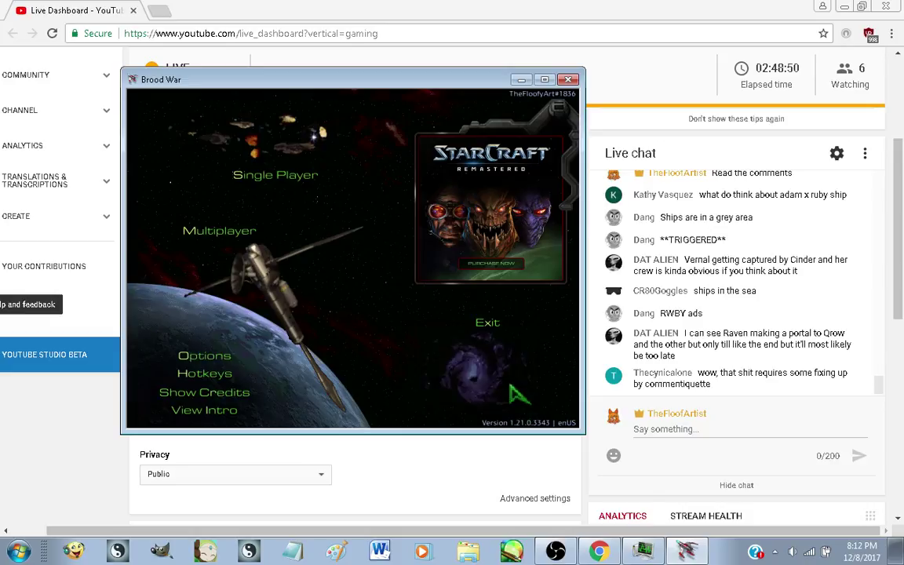
Enter single player for the Brood War expansion using the existing player ID
{"action": "left_click", "coordinate": [299, 145]}
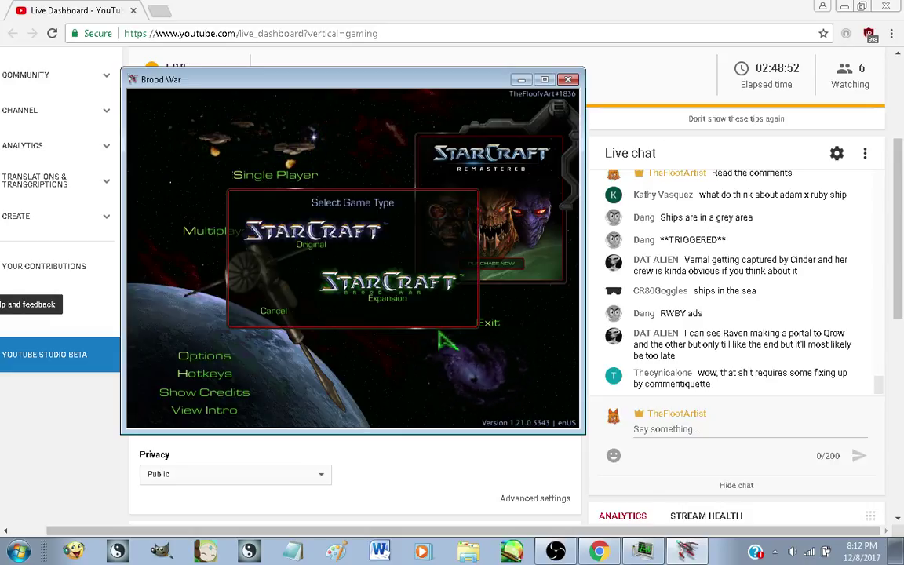
{"action": "left_click", "coordinate": [369, 281]}
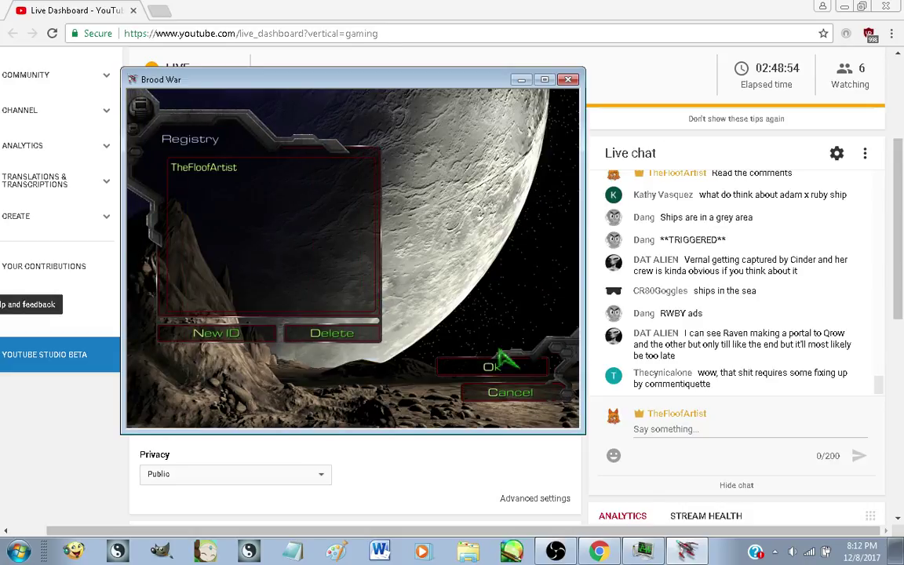
{"action": "left_click", "coordinate": [495, 364]}
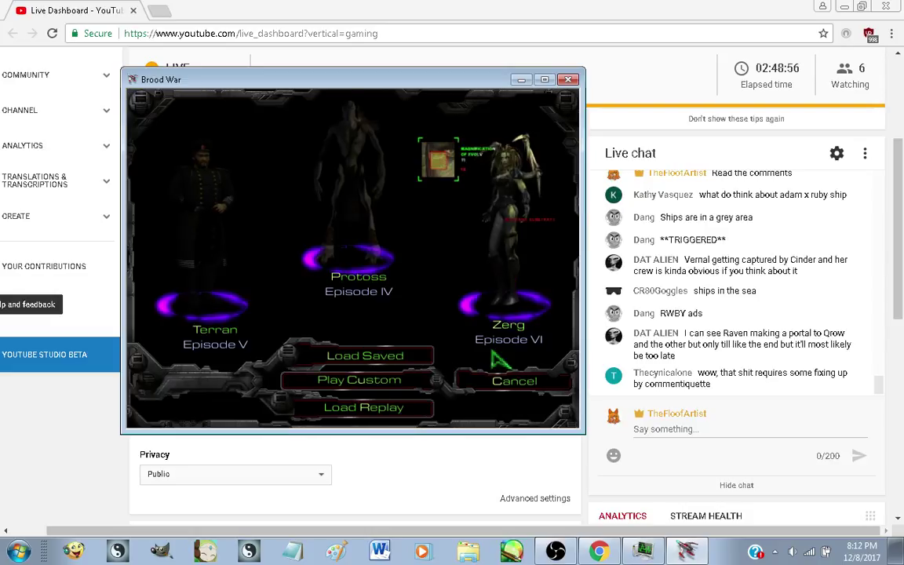
Look through the mission lists of Terran Episode V and Protoss Episode IV without starting a mission
{"action": "left_click", "coordinate": [201, 202]}
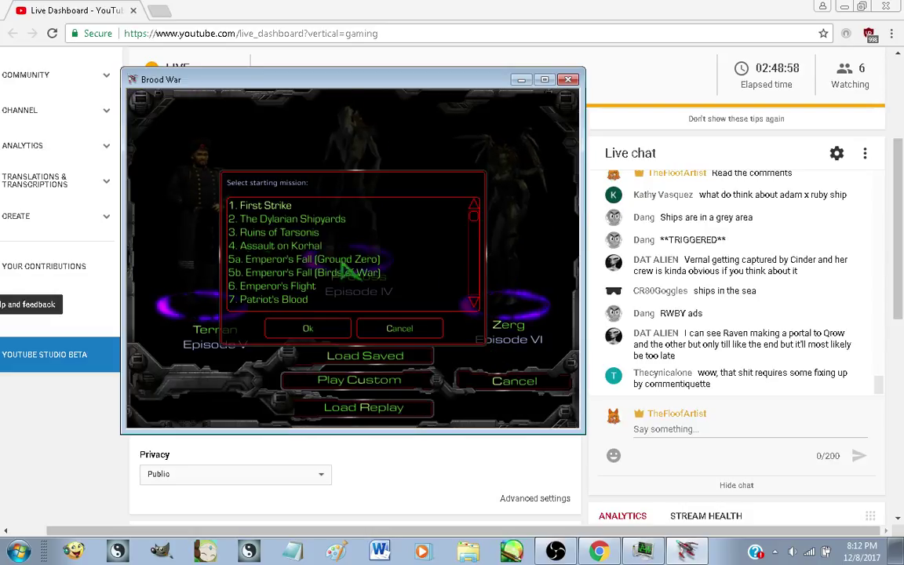
{"action": "scroll", "coordinate": [403, 268], "scroll_direction": "down", "scroll_amount": 1}
{"action": "scroll", "coordinate": [403, 269], "scroll_direction": "up", "scroll_amount": 1}
{"action": "left_click", "coordinate": [399, 328]}
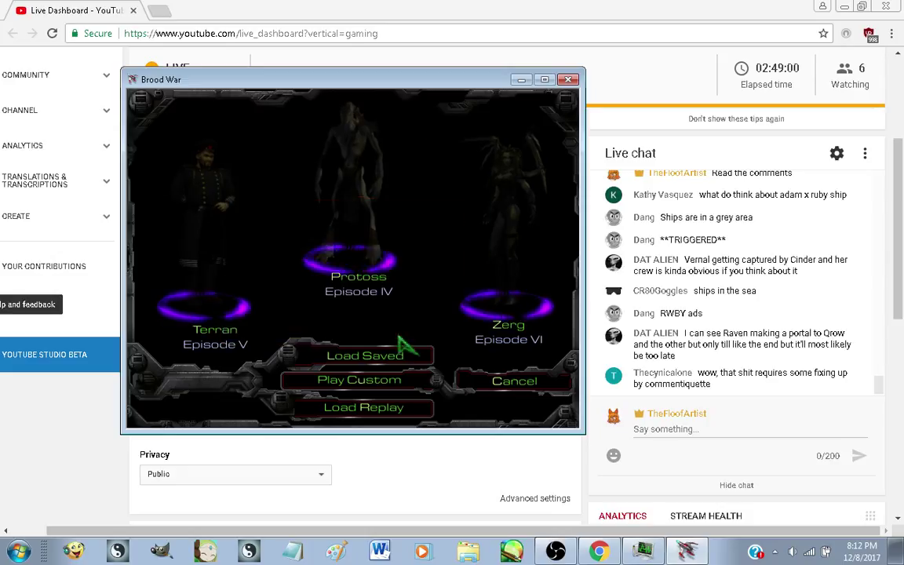
{"action": "left_click", "coordinate": [346, 188]}
{"action": "scroll", "coordinate": [392, 235], "scroll_direction": "down", "scroll_amount": 1}
{"action": "left_click", "coordinate": [396, 329]}
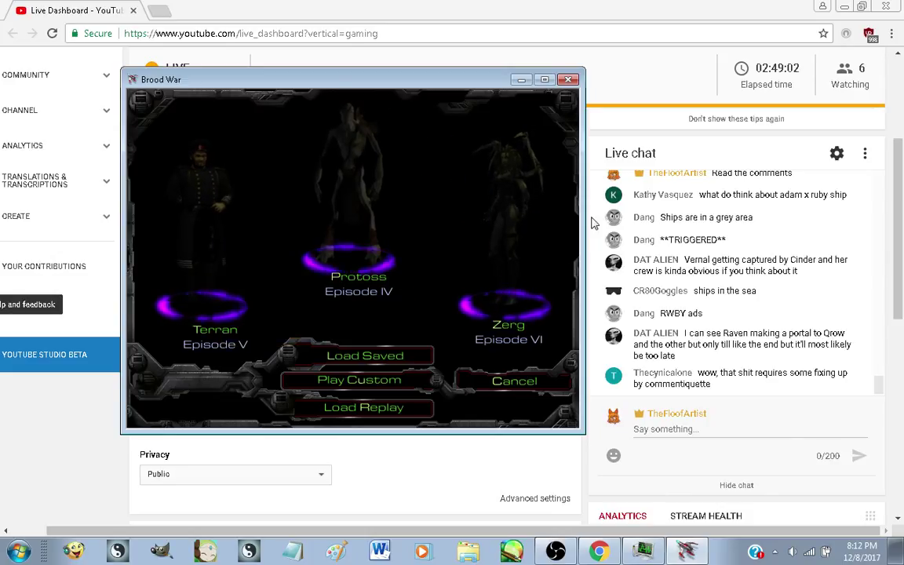
Start mission 8, To Chain the Beast, from the Terran Episode V campaign
{"action": "left_click", "coordinate": [212, 232]}
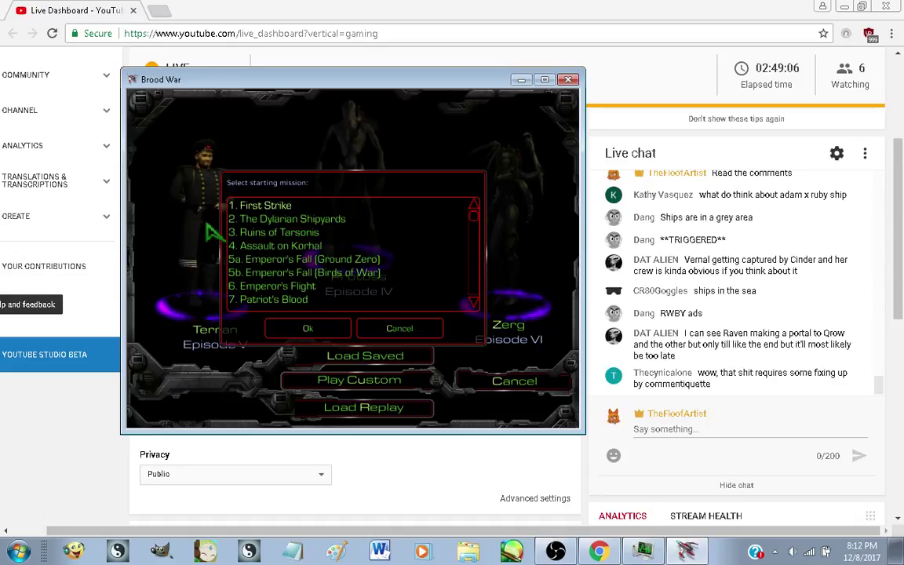
{"action": "scroll", "coordinate": [350, 288], "scroll_direction": "down", "scroll_amount": 1}
{"action": "left_click", "coordinate": [267, 303]}
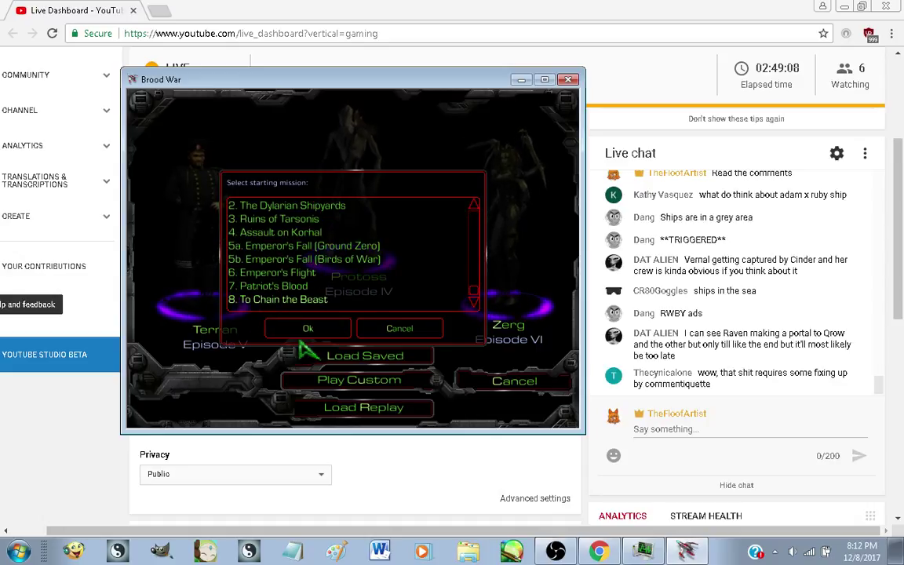
{"action": "left_click", "coordinate": [316, 328]}
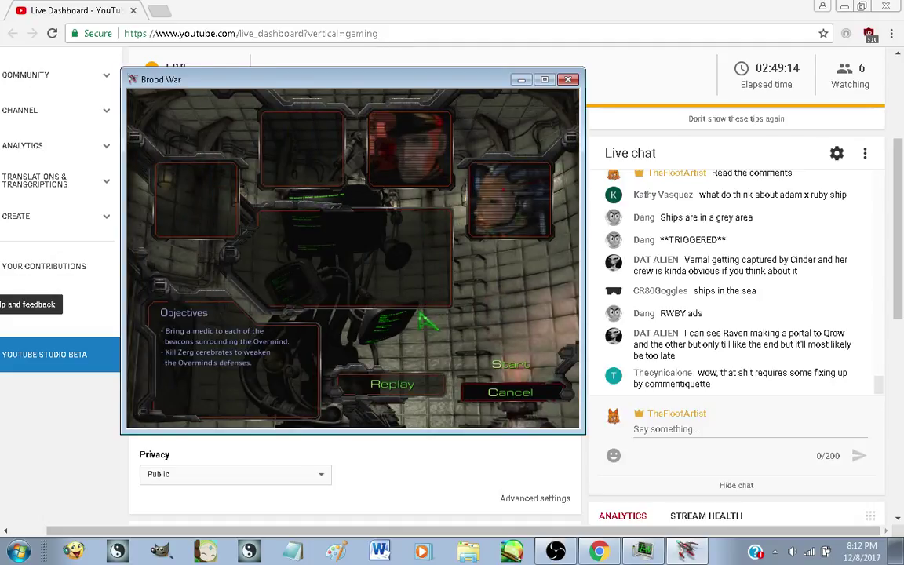
{"action": "left_click", "coordinate": [513, 364]}
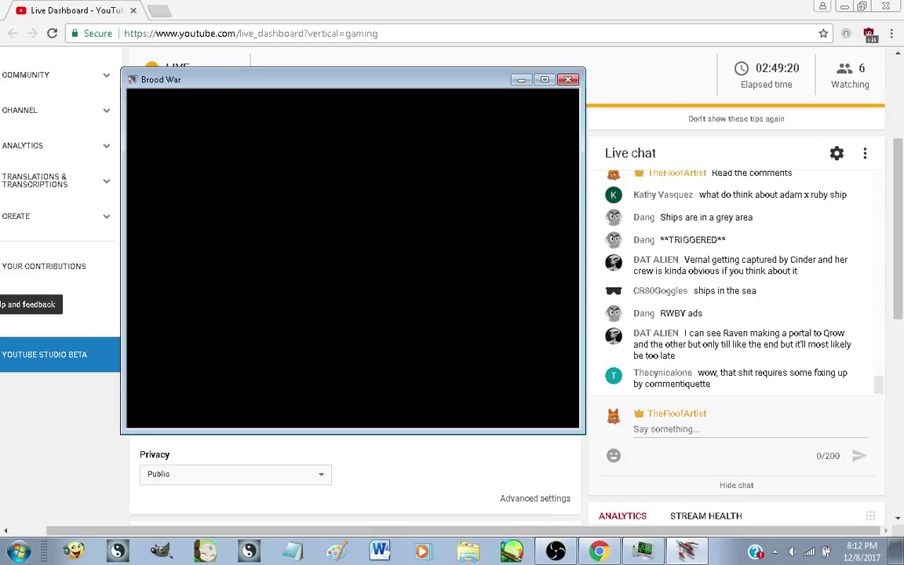
Select the SCVs near the Command Center and send them to mine the blue mineral field
{"action": "left_click_drag", "start_coordinate": [434, 283], "coordinate": [312, 270]}
{"action": "right_click", "coordinate": [455, 299]}
{"action": "key", "text": "Right"}
{"action": "left_click_drag", "start_coordinate": [440, 228], "coordinate": [350, 208]}
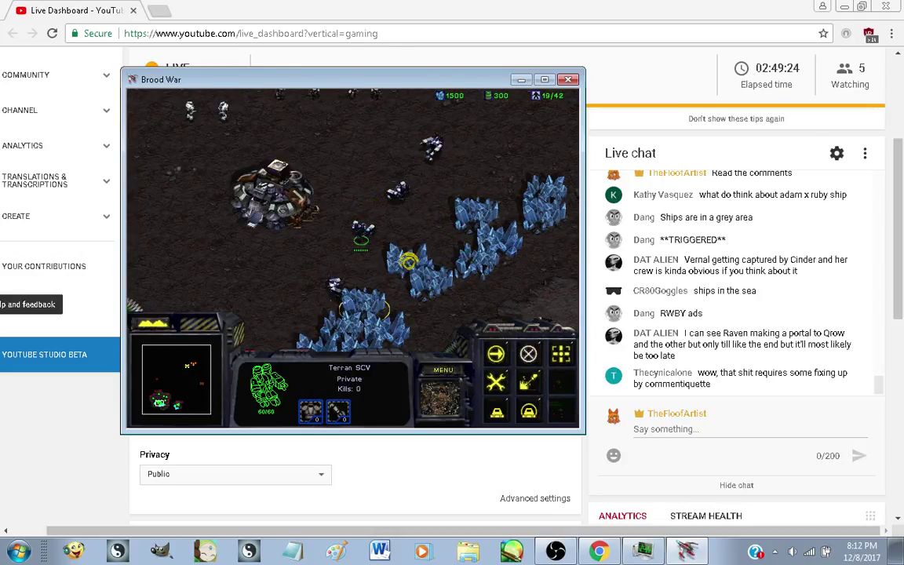
{"action": "right_click", "coordinate": [408, 259]}
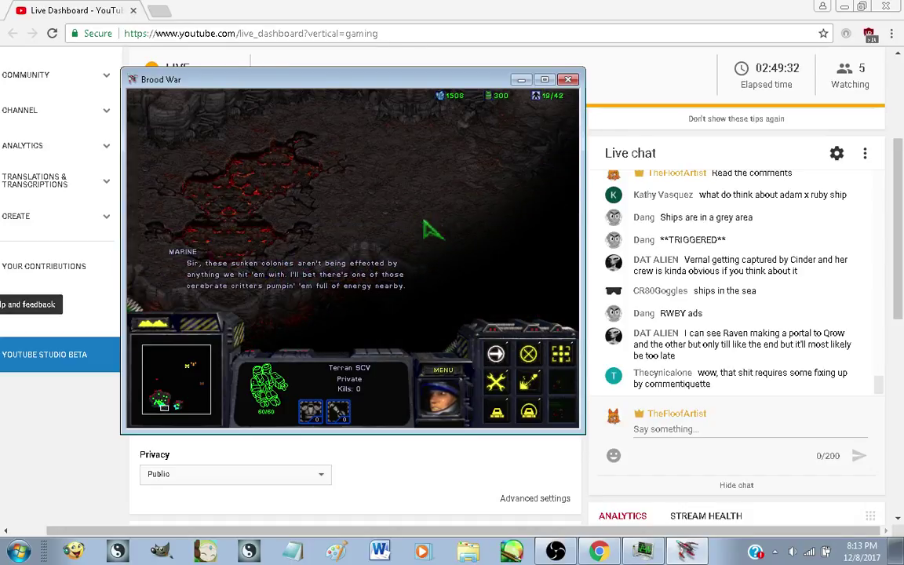
Queue five SCVs at the Terran Command Center
{"action": "key", "text": "Up"}
{"action": "key", "text": "Left"}
{"action": "key", "text": "Left"}
{"action": "key", "text": "Up"}
{"action": "left_click", "coordinate": [322, 279]}
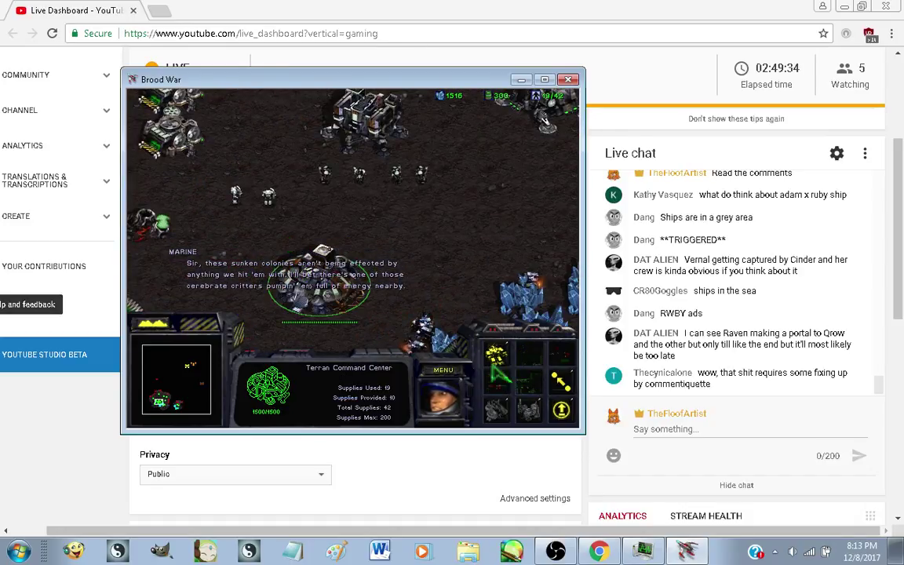
{"action": "key", "text": "s"}
{"action": "key", "text": "s"}
{"action": "key", "text": "s"}
{"action": "key", "text": "s"}
{"action": "key", "text": "s"}
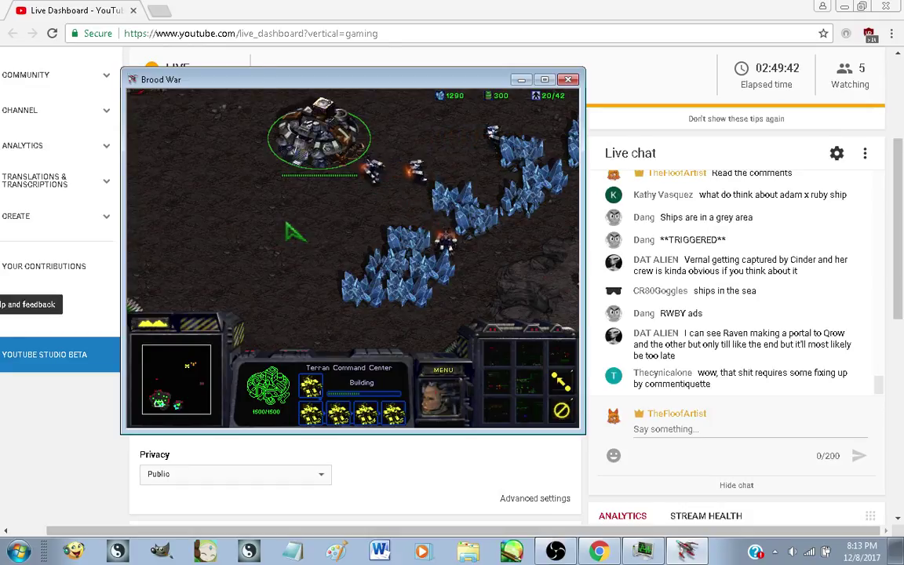
Survey the terrain around the mineral field and lava cracks, then the bunker outpost to the east
{"action": "key", "text": "Right"}
{"action": "key", "text": "Down"}
{"action": "key", "text": "Left"}
{"action": "key", "text": "Up"}
{"action": "key", "text": "Right"}
{"action": "key", "text": "Down"}
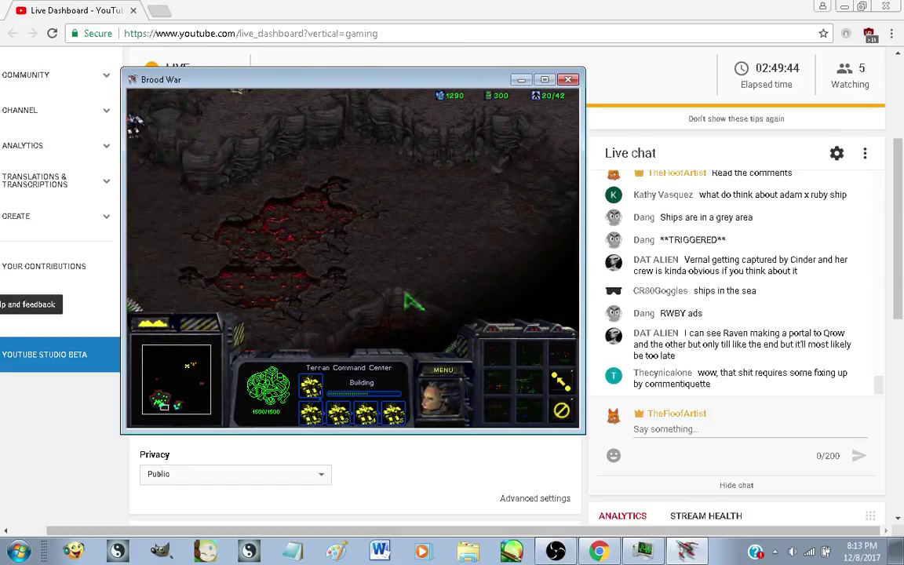
{"action": "key", "text": "Left"}
{"action": "key", "text": "Up"}
{"action": "key", "text": "Right"}
{"action": "key", "text": "Down"}
{"action": "left_click_drag", "start_coordinate": [448, 277], "coordinate": [247, 93]}
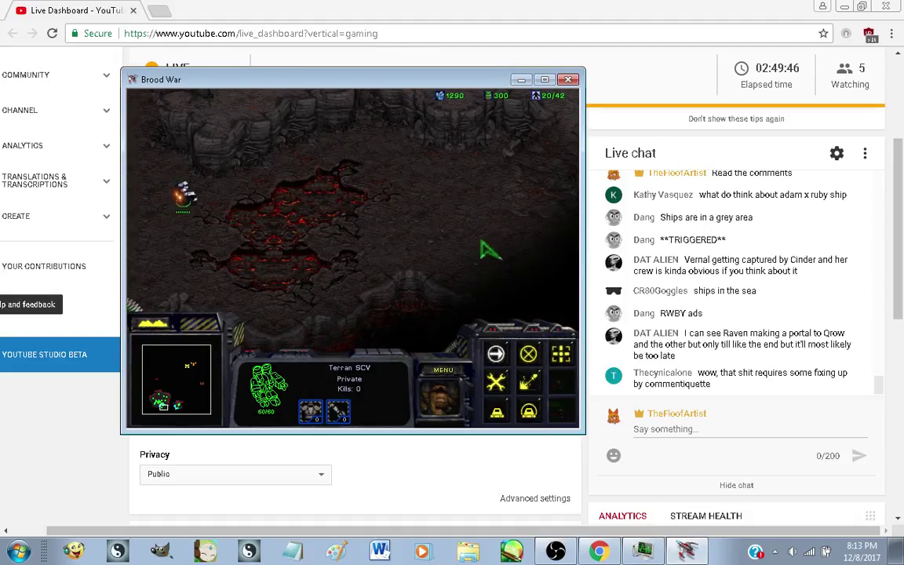
{"action": "mouse_move", "coordinate": [571, 251]}
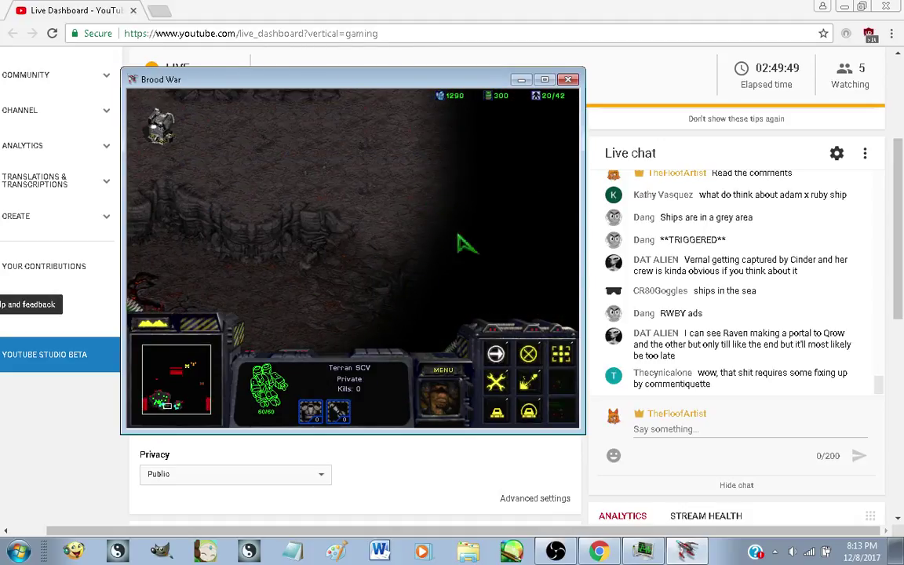
{"action": "key", "text": "Left"}
{"action": "key", "text": "Up"}
{"action": "key", "text": "Right"}
{"action": "key", "text": "Down"}
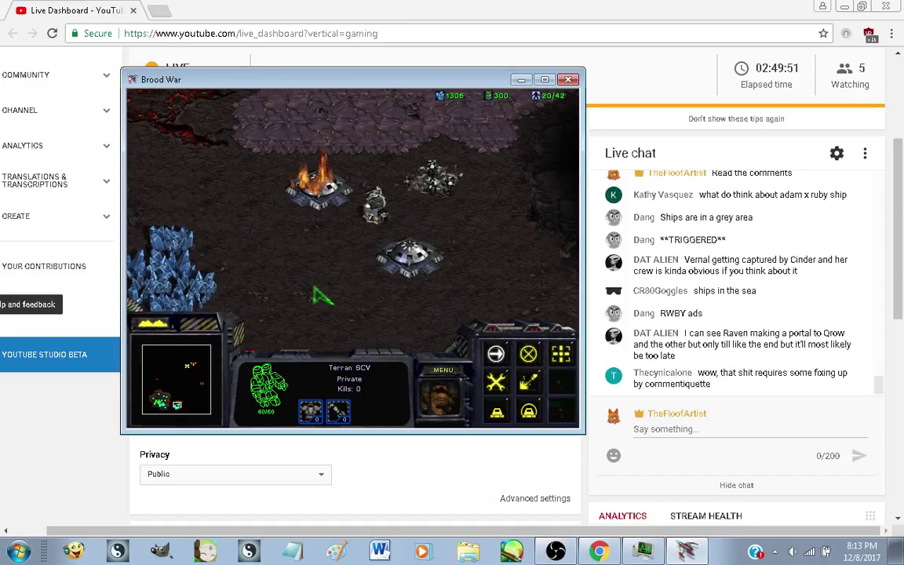
Unload the soldiers from the burning Terran bunker at the eastern outpost
{"action": "left_click", "coordinate": [319, 174]}
{"action": "key", "text": "Left"}
{"action": "key", "text": "Up"}
{"action": "left_click", "coordinate": [561, 408]}
{"action": "key", "text": "Right"}
{"action": "key", "text": "Down"}
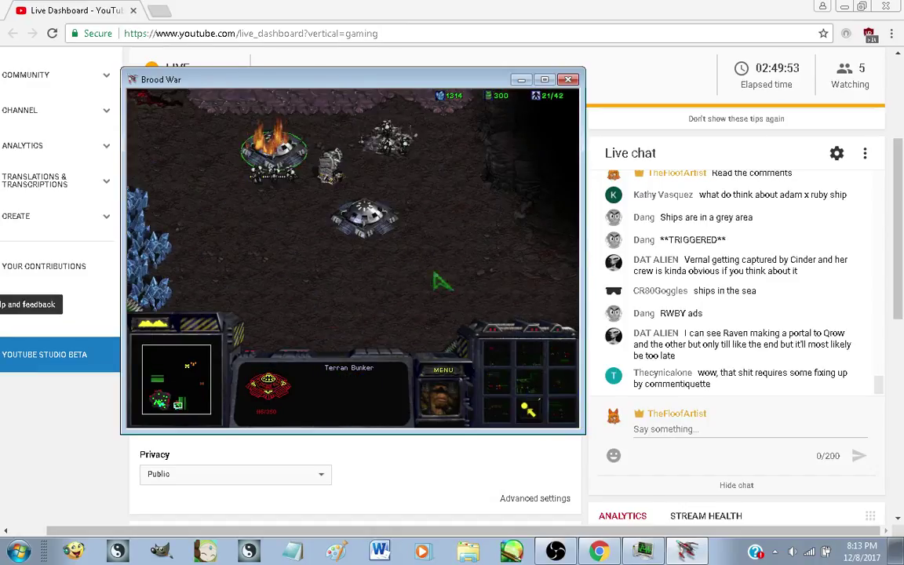
Select each trio of unloaded soldiers and move them to either side of the intact bunker at the eastern outpost
{"action": "key", "text": "Up"}
{"action": "left_click_drag", "start_coordinate": [306, 273], "coordinate": [251, 245]}
{"action": "right_click", "coordinate": [280, 300]}
{"action": "key", "text": "Down"}
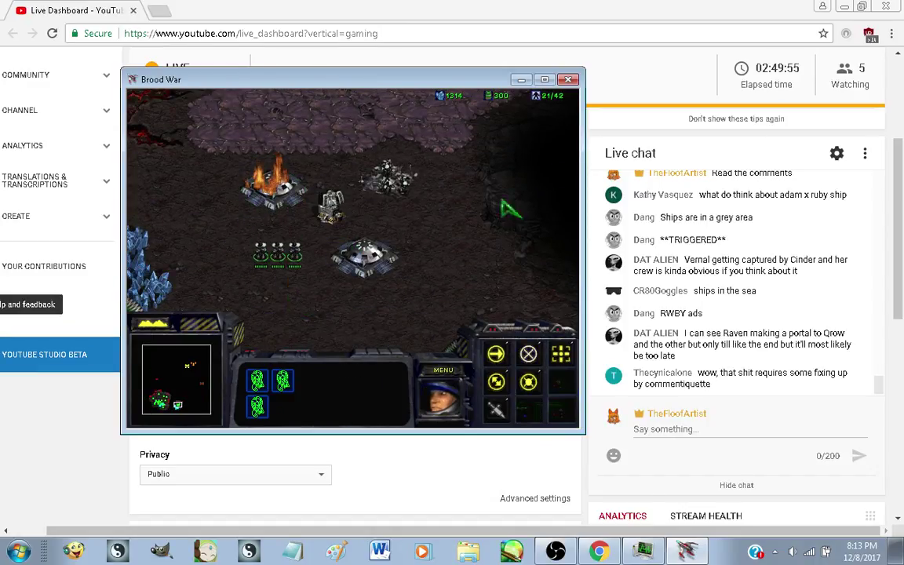
{"action": "left_click_drag", "start_coordinate": [467, 209], "coordinate": [365, 158]}
{"action": "right_click", "coordinate": [420, 254]}
Select the burning bunker, then survey the unexplored area around the outpost and the turret-guarded ridge by the mineral field
{"action": "left_click", "coordinate": [276, 185]}
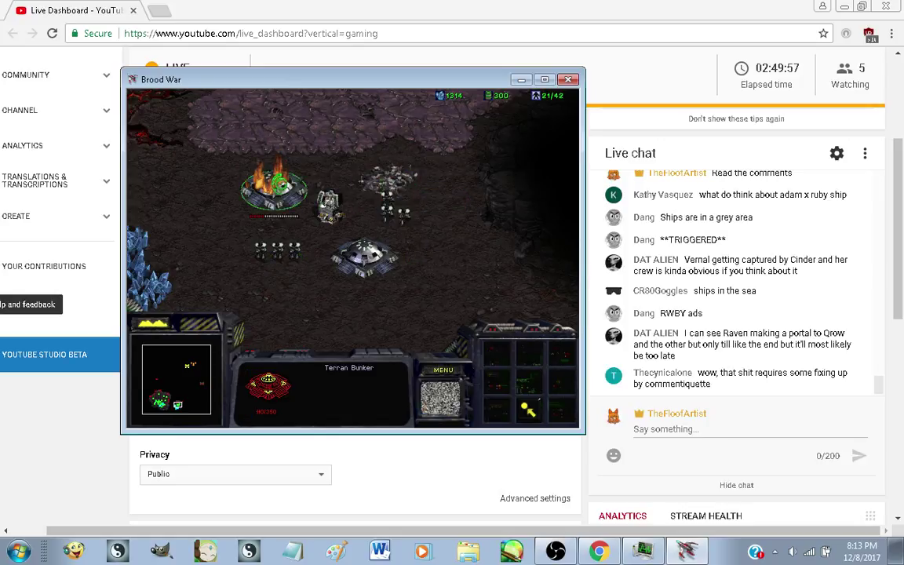
{"action": "key", "text": "Left"}
{"action": "key", "text": "Left"}
{"action": "key", "text": "Down"}
{"action": "key", "text": "Right"}
{"action": "key", "text": "Down"}
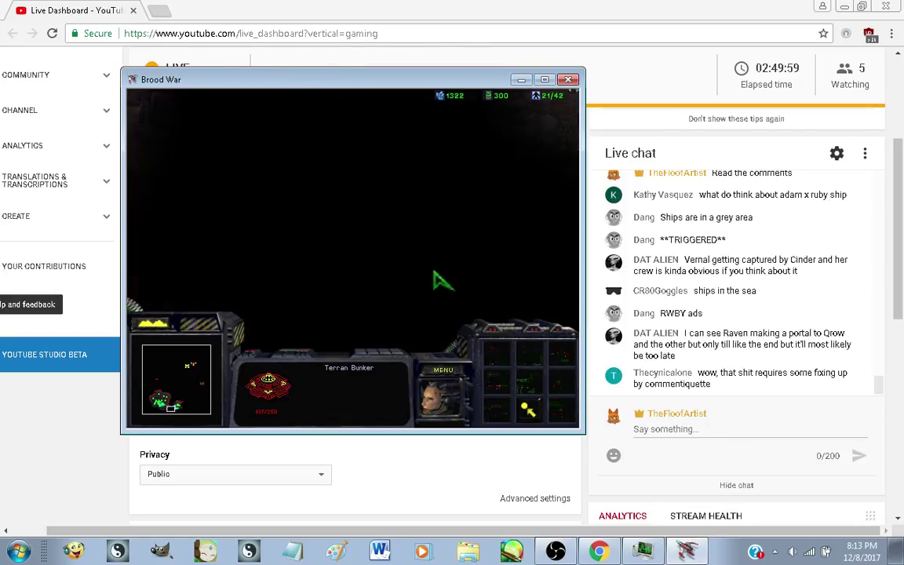
{"action": "key", "text": "Left"}
{"action": "key", "text": "Up"}
{"action": "key", "text": "Left"}
{"action": "key", "text": "Up"}
{"action": "key", "text": "Left"}
{"action": "key", "text": "Down"}
{"action": "key", "text": "Up"}
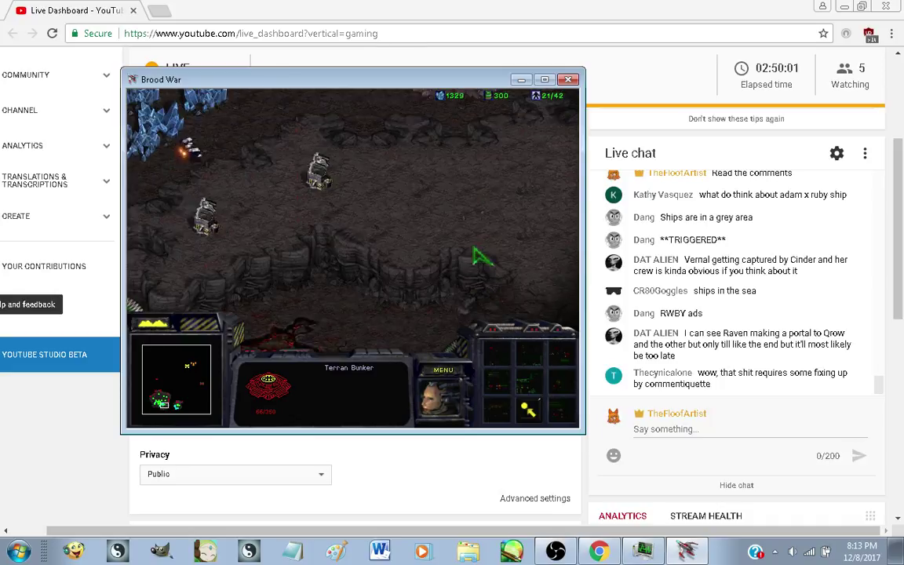
Select an SCV at the mineral field and send it southeast across the lava cracks
{"action": "left_click_drag", "start_coordinate": [458, 233], "coordinate": [315, 144]}
{"action": "key", "text": "Up"}
{"action": "left_click_drag", "start_coordinate": [310, 188], "coordinate": [196, 138]}
{"action": "key", "text": "Left"}
{"action": "key", "text": "Down"}
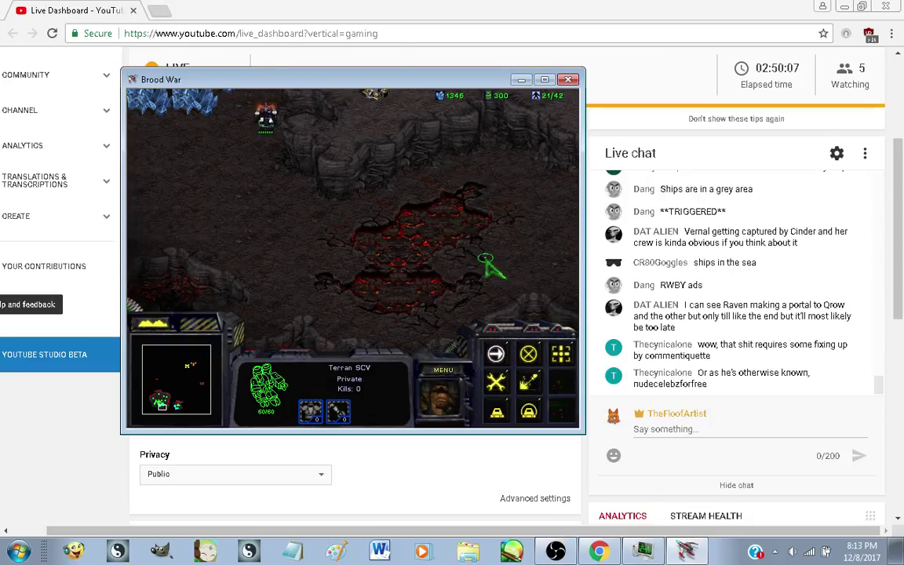
{"action": "key", "text": "Right"}
{"action": "key", "text": "Up"}
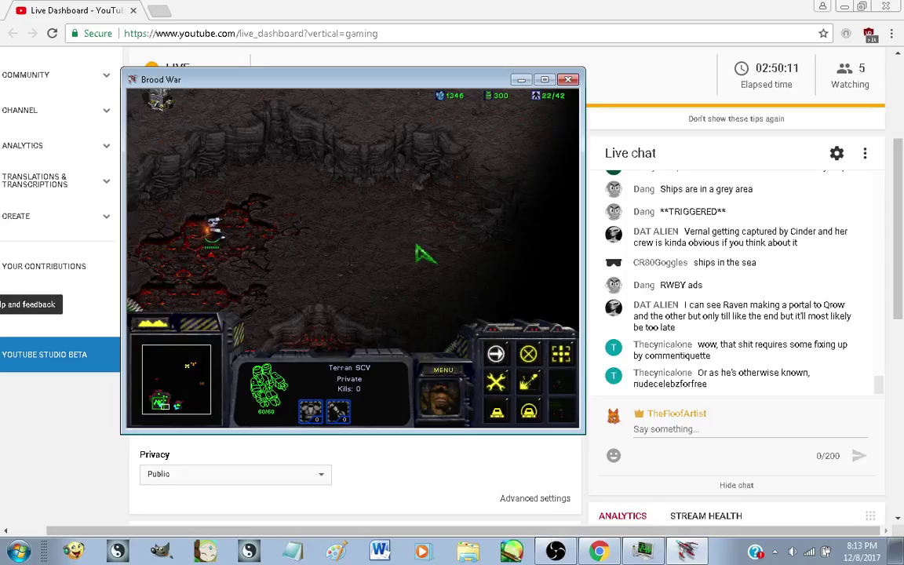
Guide the SCV east past the rock ledges toward the outpost's mineral field
{"action": "key", "text": "Right"}
{"action": "key", "text": "Up"}
{"action": "key", "text": "Down"}
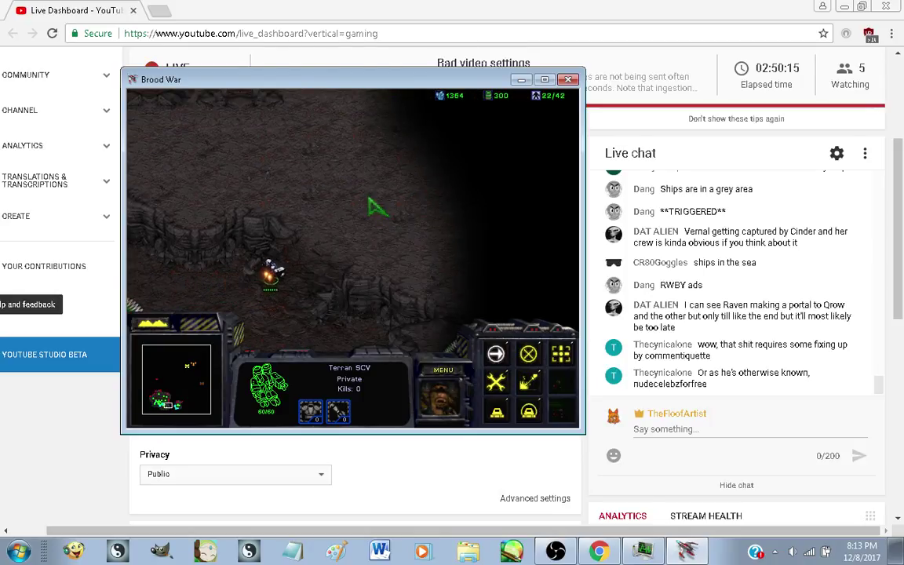
{"action": "key", "text": "Right"}
{"action": "key", "text": "Down"}
{"action": "key", "text": "Up"}
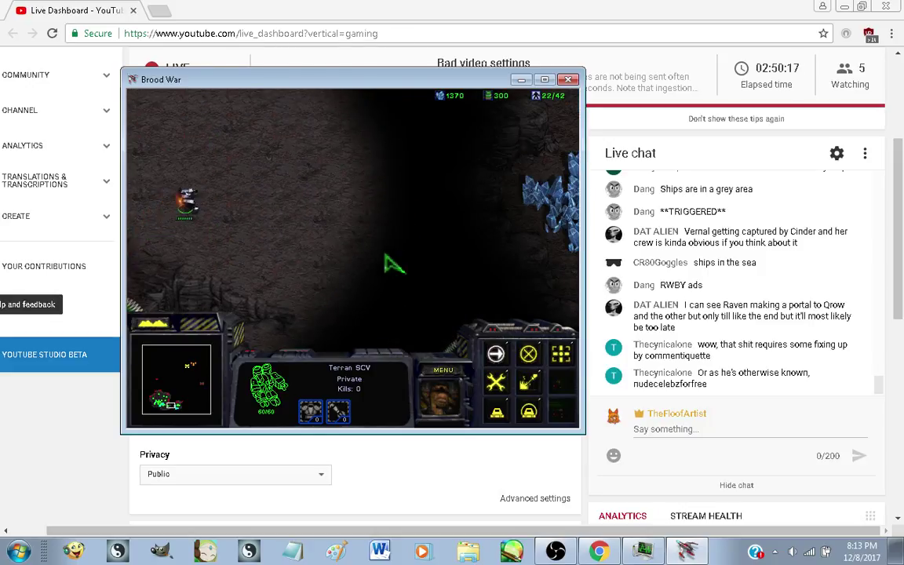
Keep the SCV moving east across the dark ground south of the outpost's blue minerals
{"action": "key", "text": "Down"}
{"action": "right_click", "coordinate": [402, 231]}
{"action": "key", "text": "Right"}
{"action": "key", "text": "Down"}
{"action": "key", "text": "Up"}
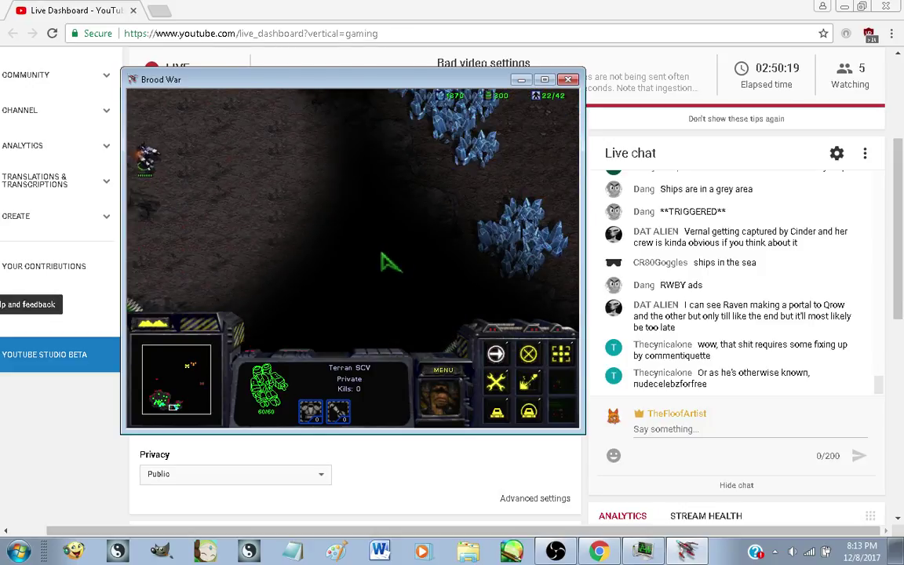
{"action": "key", "text": "Down"}
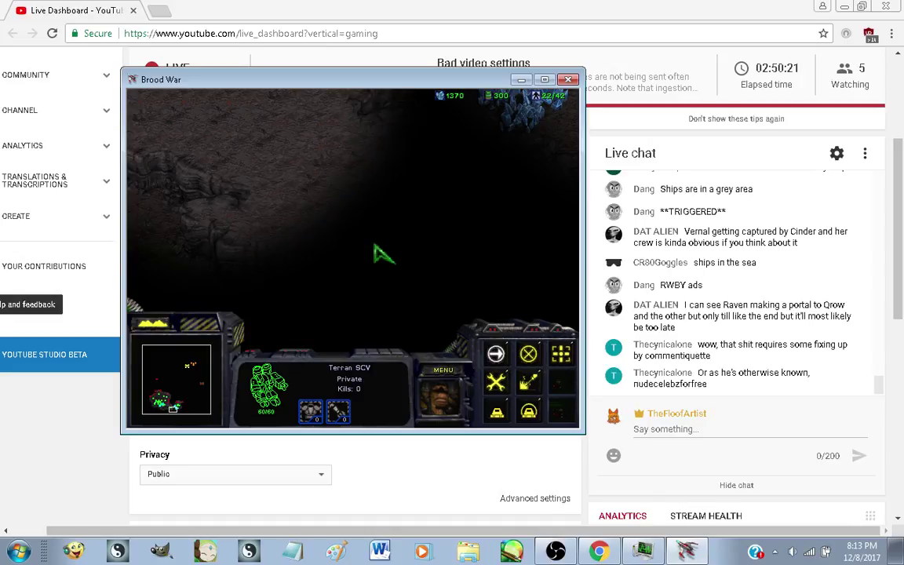
{"action": "key", "text": "Right"}
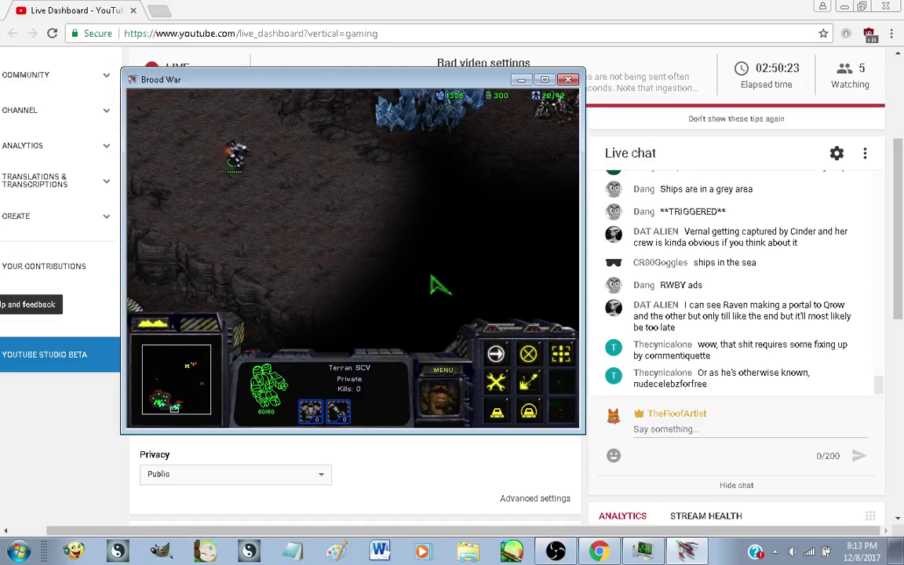
{"action": "key", "text": "Right"}
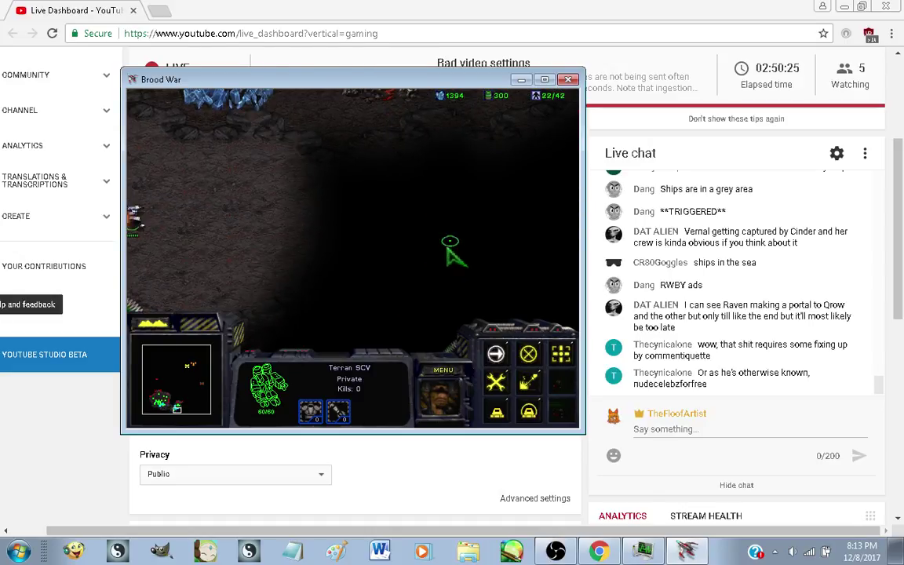
Order the SCV to scout the unexplored area beyond the cliff east of the bunker outpost
{"action": "key", "text": "Up"}
{"action": "key", "text": "Up"}
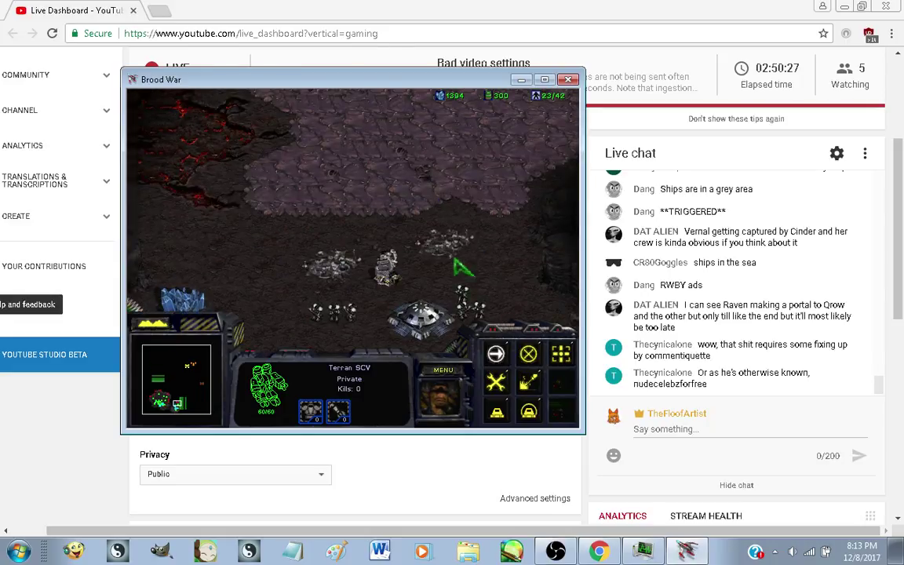
{"action": "key", "text": "Down"}
{"action": "key", "text": "Right"}
{"action": "key", "text": "Up"}
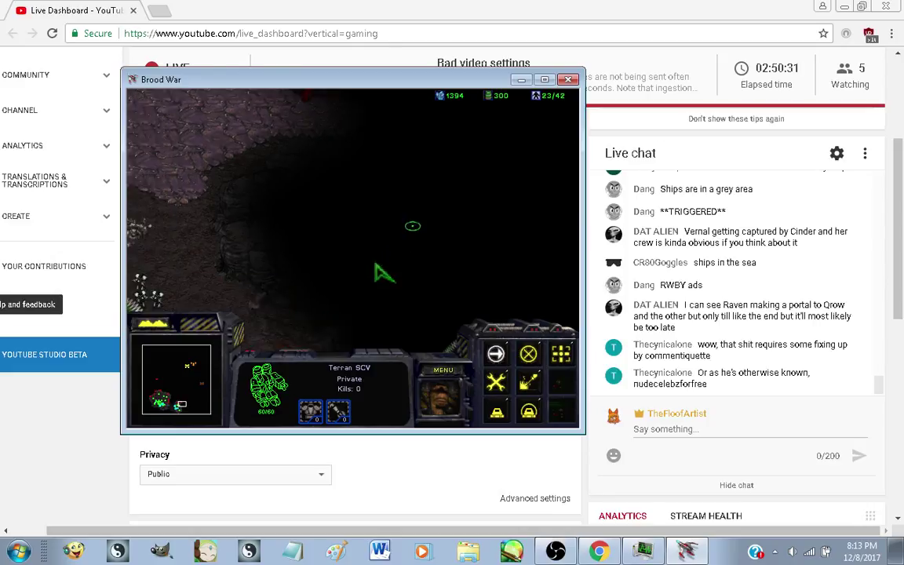
Select the three SCVs beside the Command Center, and queue three more SCVs there
{"action": "key", "text": "Left"}
{"action": "key", "text": "Up"}
{"action": "left_click_drag", "start_coordinate": [308, 318], "coordinate": [207, 247]}
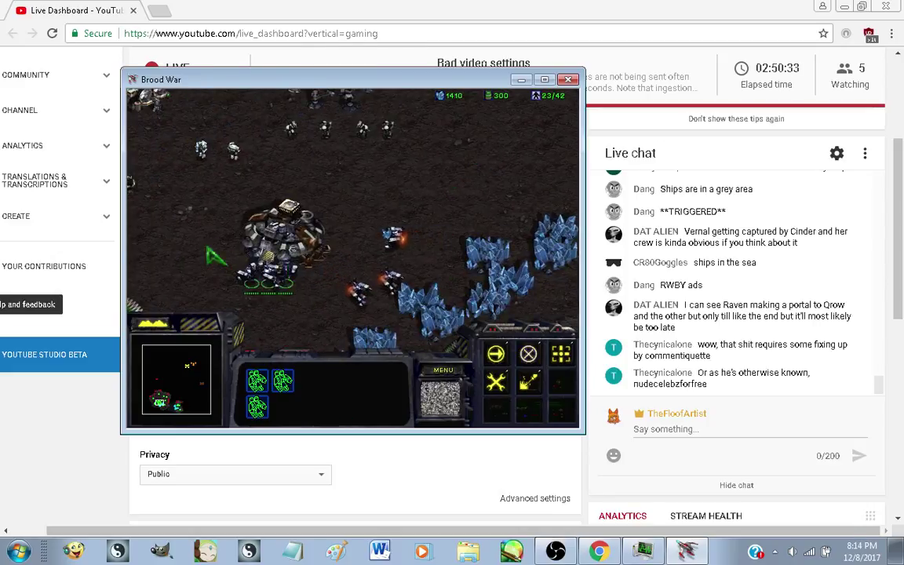
{"action": "key", "text": "Down"}
{"action": "left_click", "coordinate": [304, 289]}
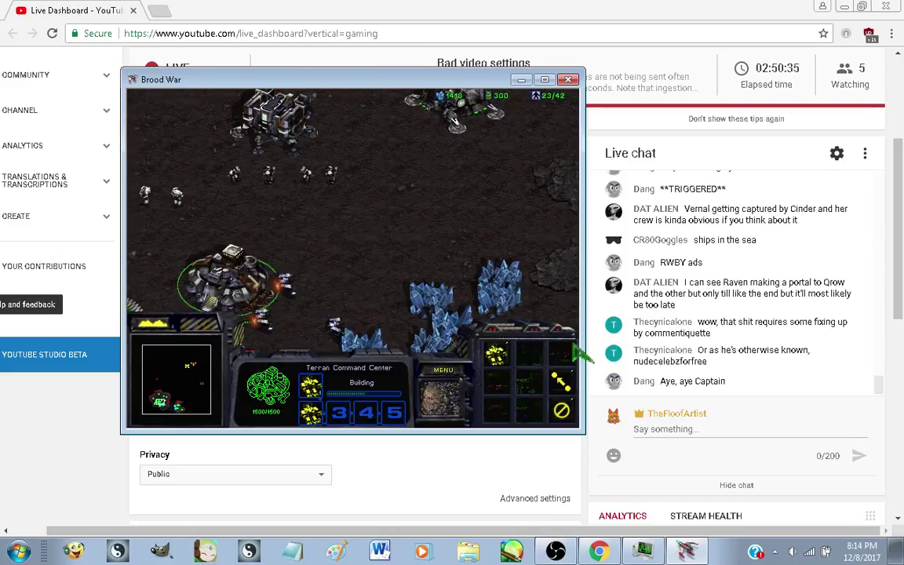
{"action": "key", "text": "Down"}
{"action": "left_click", "coordinate": [498, 356]}
{"action": "left_click", "coordinate": [498, 357]}
{"action": "left_click", "coordinate": [499, 356]}
{"action": "key", "text": "Right"}
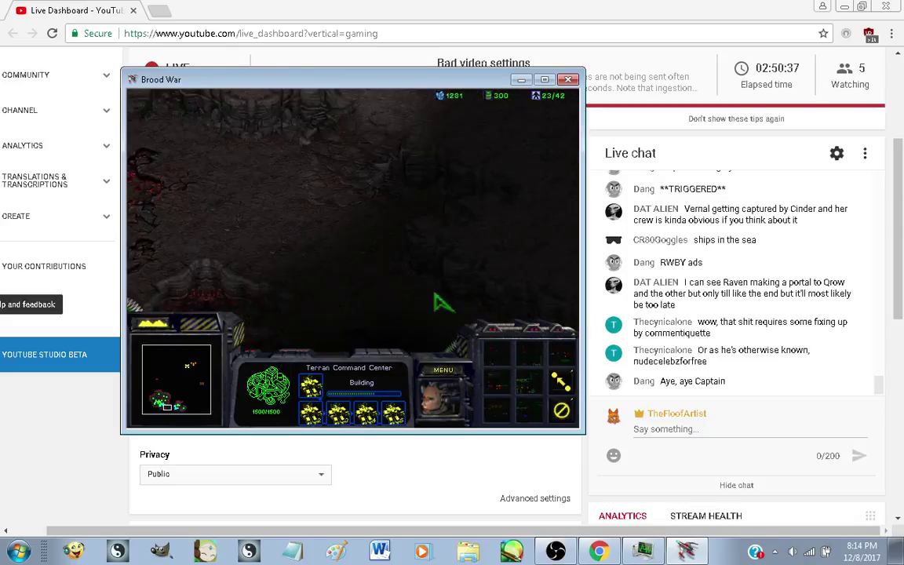
Select the scouting SCV and order it to build a Command Center just south of the intact outpost bunker
{"action": "key", "text": "Right"}
{"action": "left_click_drag", "start_coordinate": [451, 234], "coordinate": [223, 102]}
{"action": "key", "text": "Up"}
{"action": "right_click", "coordinate": [317, 233]}
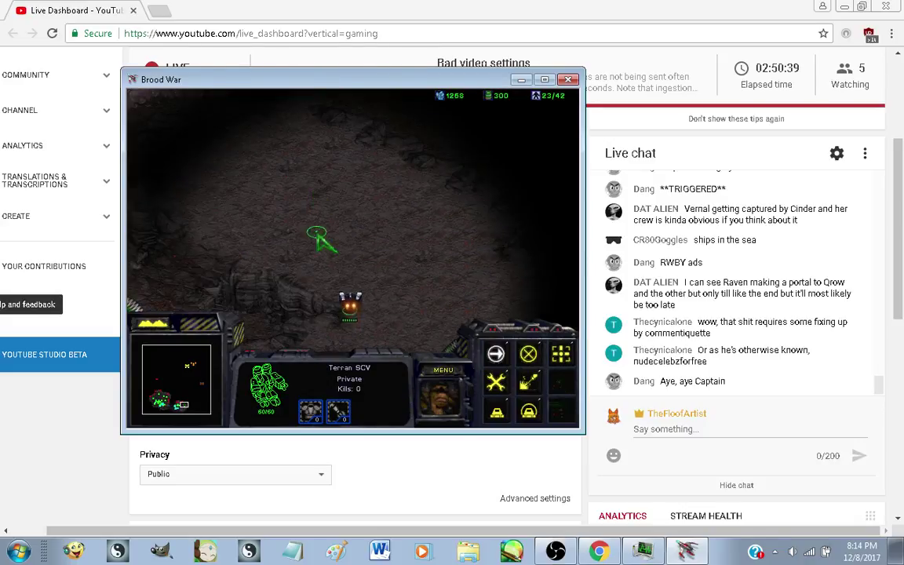
{"action": "key", "text": "Left"}
{"action": "key", "text": "Down"}
{"action": "key", "text": "Left"}
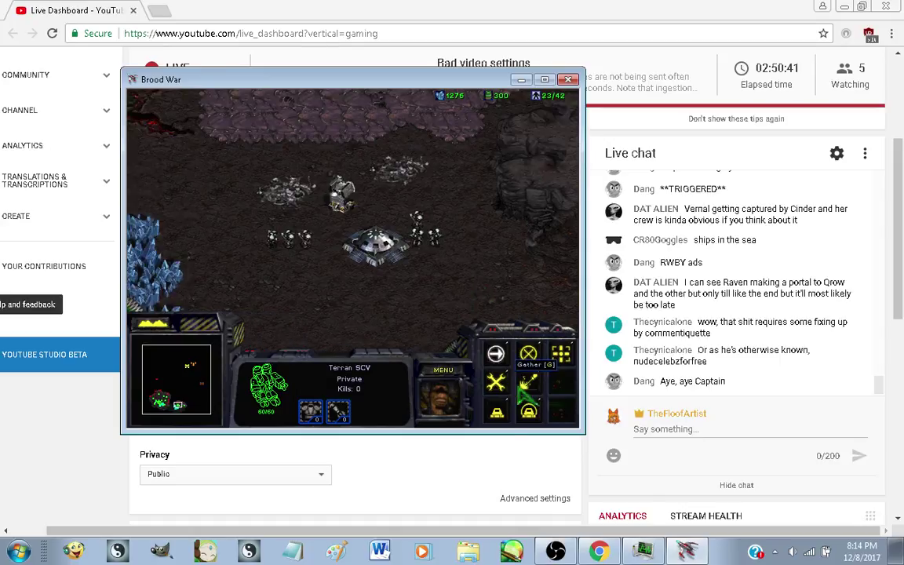
{"action": "key", "text": "b"}
{"action": "key", "text": "c"}
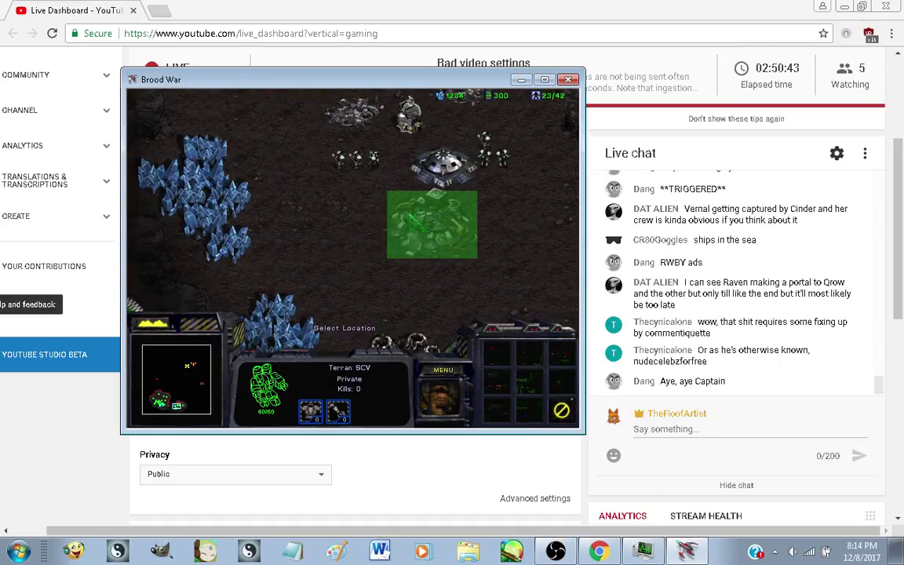
{"action": "left_click", "coordinate": [391, 213]}
Select an SCV at the main Command Center and have it build a Refinery on the vespene geyser to the west
{"action": "key", "text": "Up"}
{"action": "key", "text": "Right"}
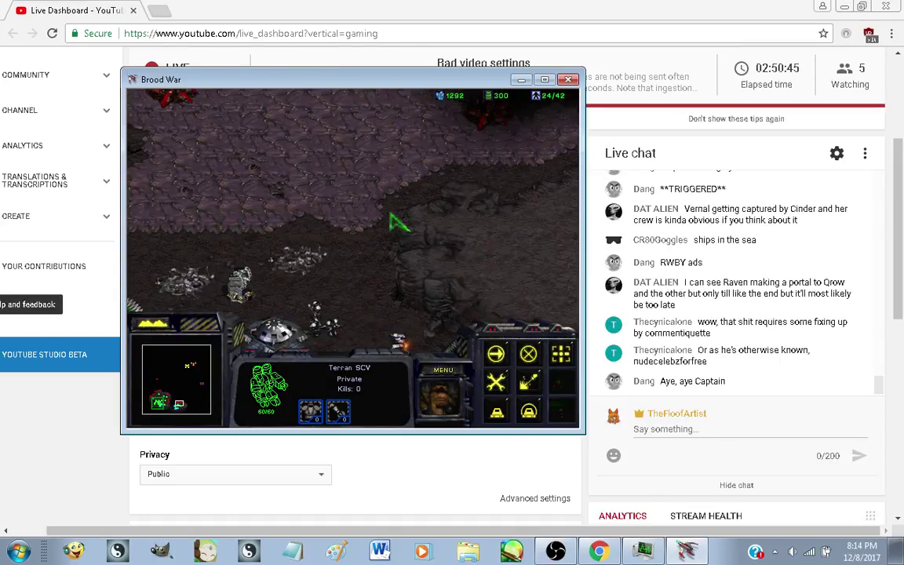
{"action": "key", "text": "Up"}
{"action": "key", "text": "Down"}
{"action": "key", "text": "Left"}
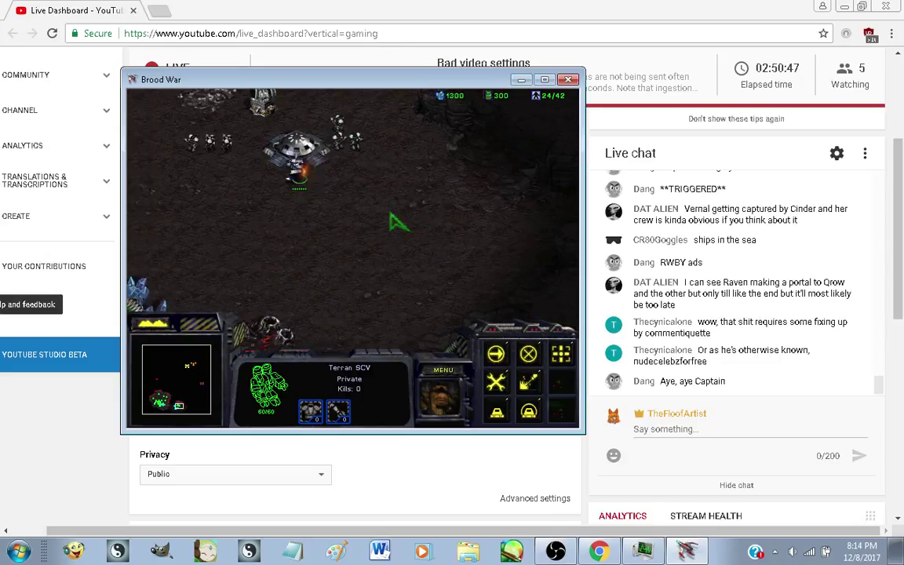
{"action": "key", "text": "Left"}
{"action": "key", "text": "Up"}
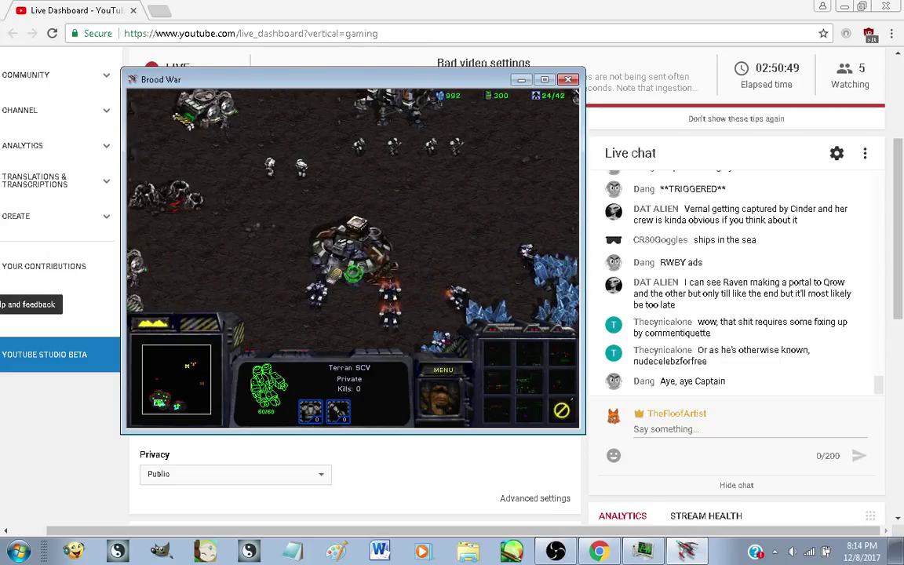
{"action": "left_click", "coordinate": [354, 273]}
{"action": "key", "text": "Left"}
{"action": "key", "text": "Down"}
{"action": "key", "text": "Up"}
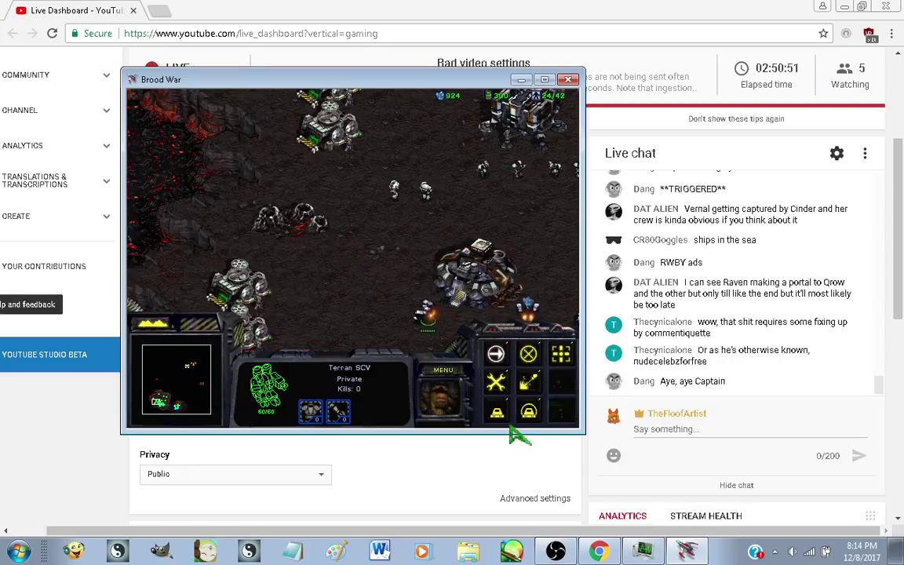
{"action": "left_click", "coordinate": [500, 413]}
{"action": "left_click", "coordinate": [563, 360]}
{"action": "left_click", "coordinate": [358, 213]}
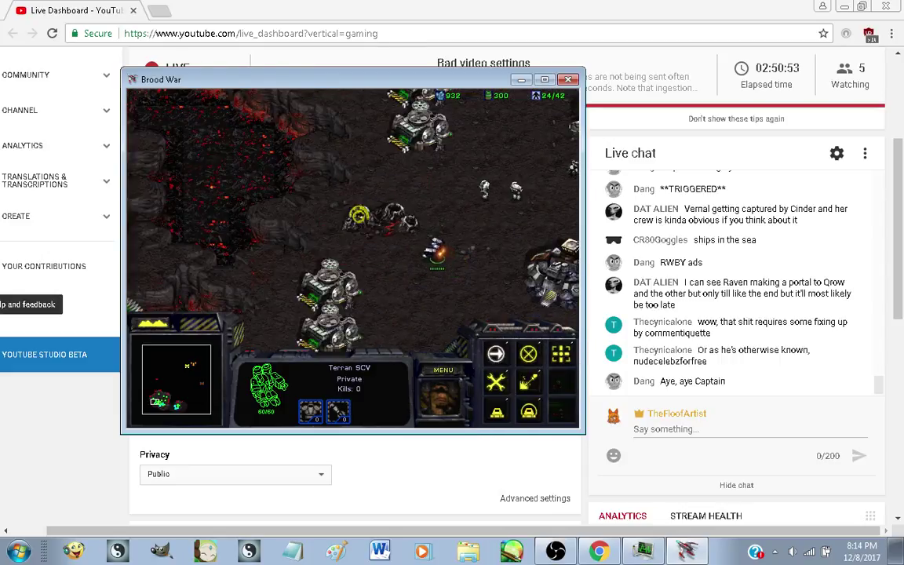
Queue four Marines at the Terran Barracks
{"action": "key", "text": "Right"}
{"action": "key", "text": "Up"}
{"action": "key", "text": "Down"}
{"action": "left_click_drag", "start_coordinate": [426, 261], "coordinate": [309, 201]}
{"action": "right_click", "coordinate": [399, 209]}
{"action": "left_click", "coordinate": [492, 154]}
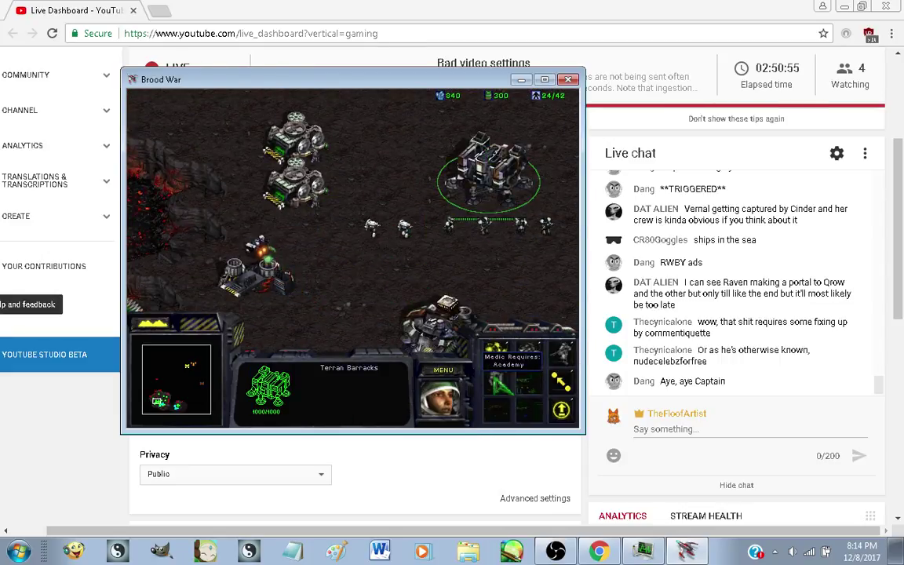
{"action": "left_click", "coordinate": [495, 355]}
{"action": "left_click", "coordinate": [496, 355]}
{"action": "left_click", "coordinate": [496, 355]}
{"action": "left_click", "coordinate": [496, 354]}
Start the first available upgrade at the Terran Engineering Bay
{"action": "key", "text": "Right"}
{"action": "key", "text": "Up"}
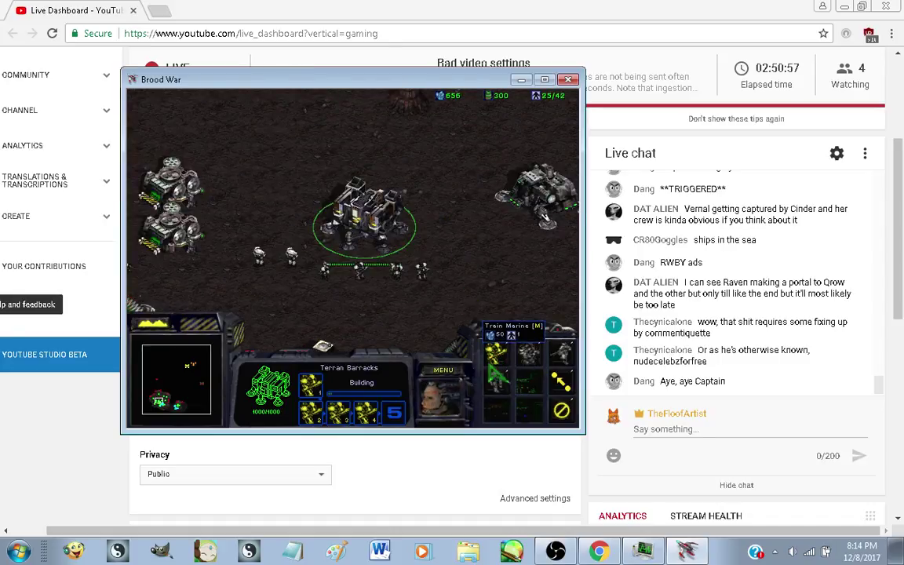
{"action": "left_click", "coordinate": [524, 174]}
{"action": "left_click", "coordinate": [496, 357]}
Have an SCV beside the Command Center build a Supply Depot and queue it to mine minerals once finished
{"action": "key", "text": "Down"}
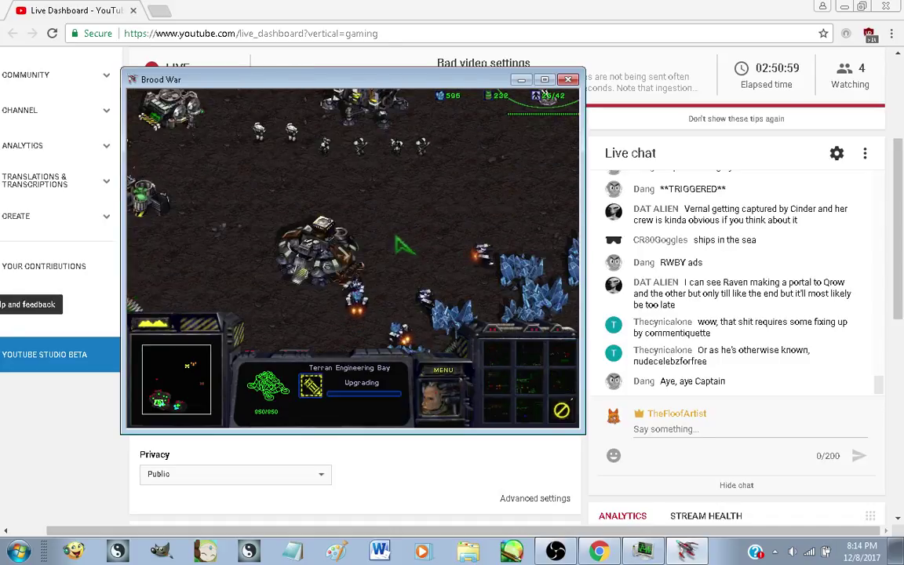
{"action": "left_click", "coordinate": [342, 270]}
{"action": "left_click", "coordinate": [345, 301]}
{"action": "key", "text": "Left"}
{"action": "key", "text": "Down"}
{"action": "right_click", "coordinate": [325, 308]}
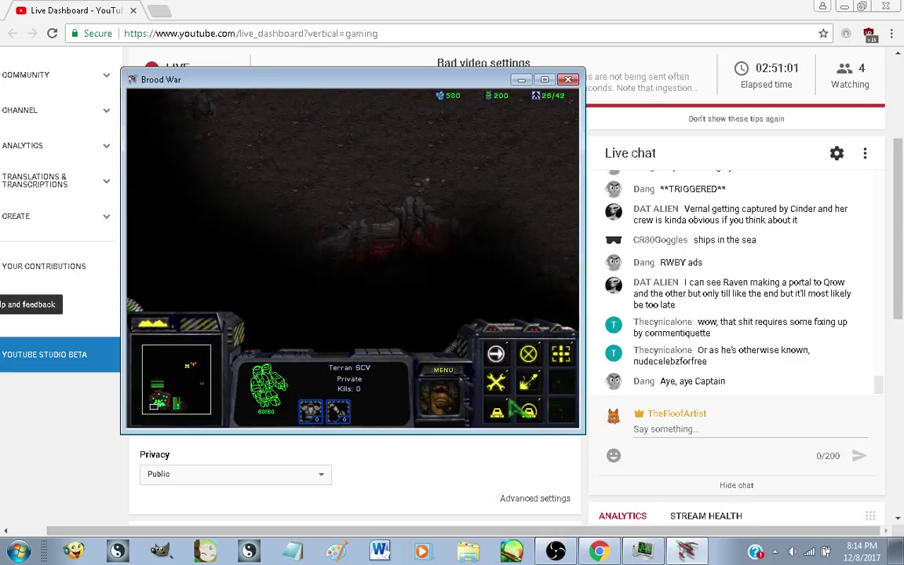
{"action": "key", "text": "Up"}
{"action": "left_click", "coordinate": [500, 408]}
{"action": "left_click", "coordinate": [528, 357]}
{"action": "key", "text": "Up"}
{"action": "left_click", "coordinate": [308, 274]}
{"action": "key", "text": "Right"}
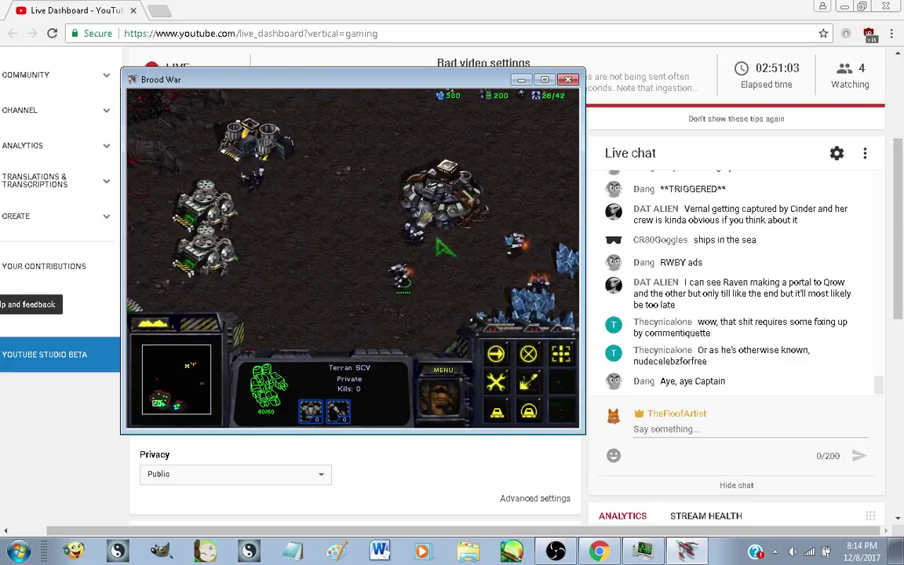
{"action": "key", "text": "Down"}
{"action": "right_click", "coordinate": [476, 275], "text": "shift"}
Reselect the main Command Center and check its SCV training queue
{"action": "key", "text": "Right"}
{"action": "key", "text": "Up"}
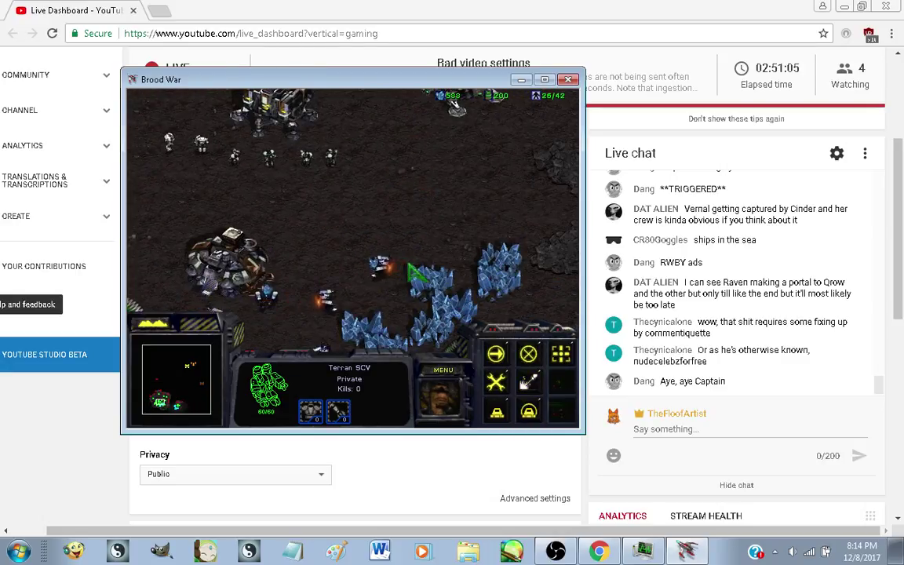
{"action": "key", "text": "Right"}
{"action": "key", "text": "Left"}
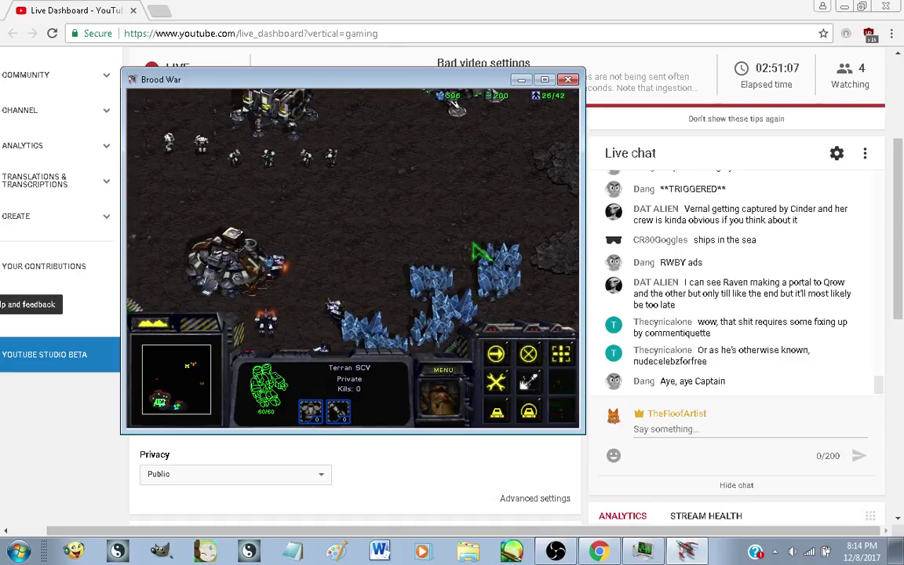
{"action": "key", "text": "Left"}
{"action": "key", "text": "Down"}
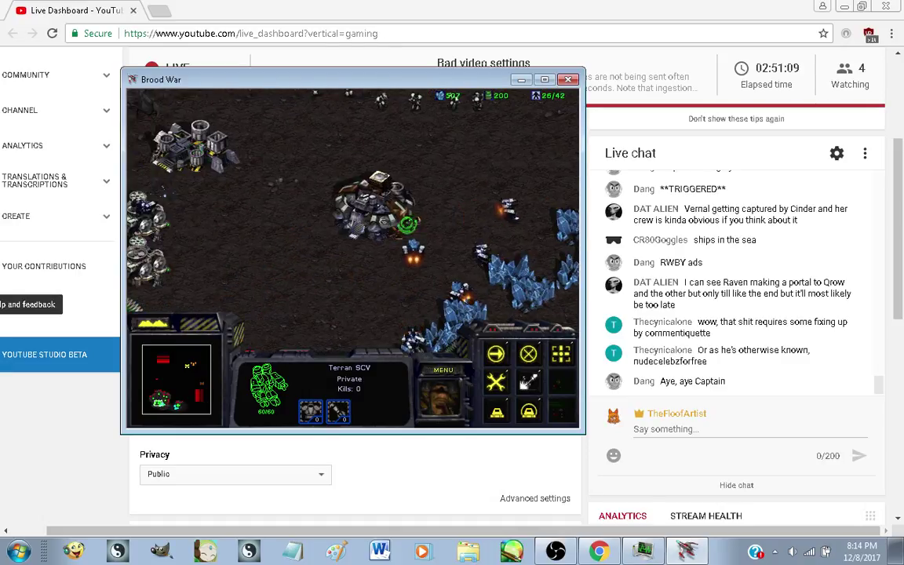
{"action": "left_click", "coordinate": [405, 217]}
{"action": "double_click", "coordinate": [494, 349]}
Survey the missile turrets and rocky ridge north of the base, then the mineral field by the Command Center
{"action": "key", "text": "Right"}
{"action": "key", "text": "Up"}
{"action": "key", "text": "Left"}
{"action": "key", "text": "Up"}
{"action": "key", "text": "Down"}
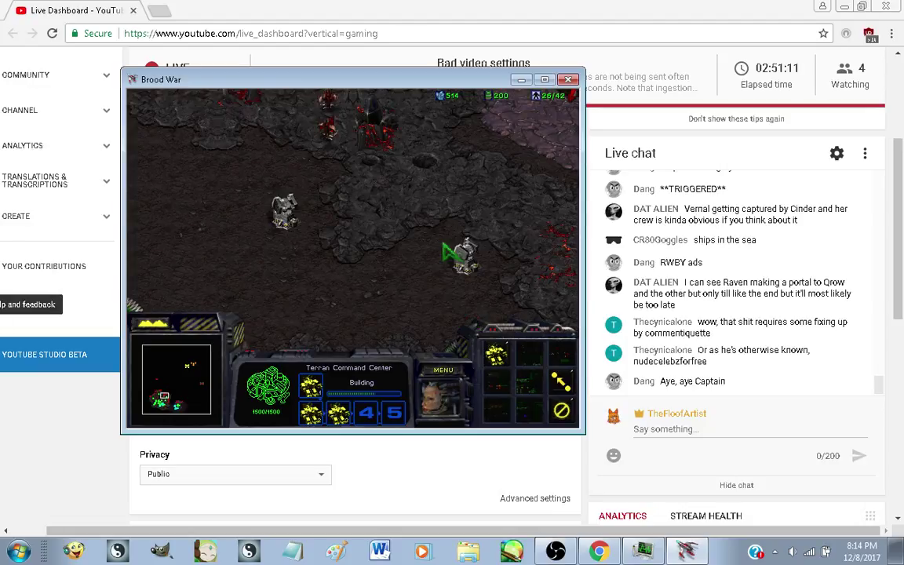
{"action": "key", "text": "Right"}
{"action": "key", "text": "Up"}
{"action": "key", "text": "Left"}
{"action": "key", "text": "Left"}
{"action": "key", "text": "Down"}
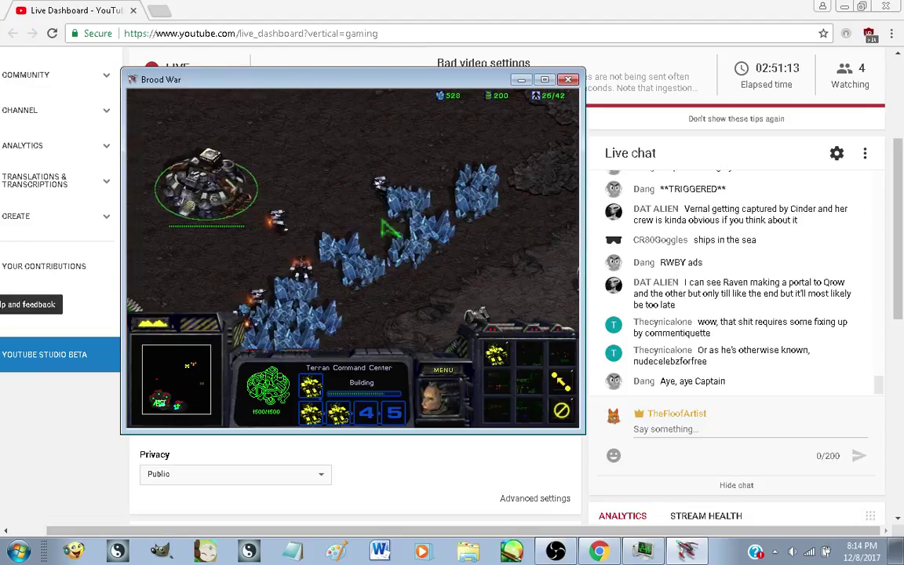
Select the six infantry units near the Barracks and send them north toward the rocky ridge
{"action": "key", "text": "Left"}
{"action": "key", "text": "Up"}
{"action": "left_click_drag", "start_coordinate": [418, 232], "coordinate": [224, 138]}
{"action": "key", "text": "Right"}
{"action": "key", "text": "Up"}
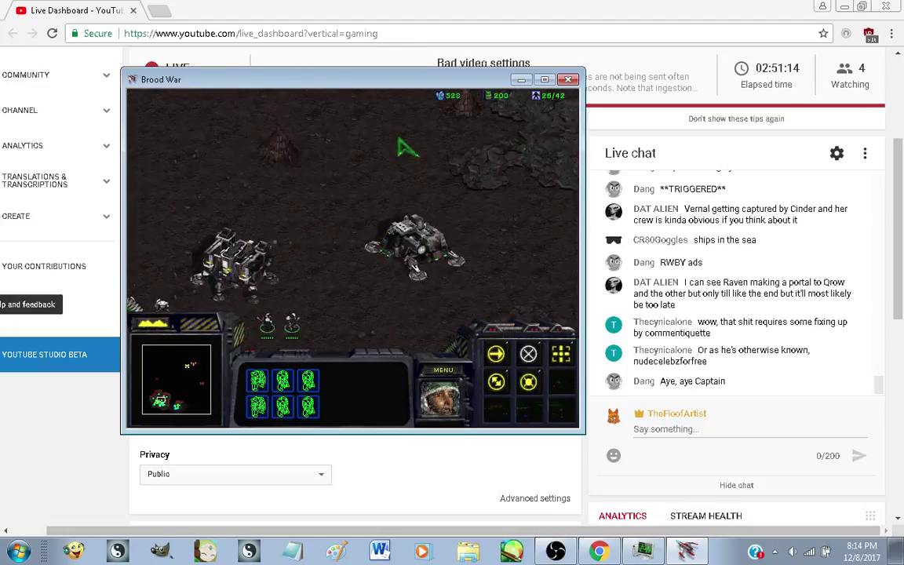
{"action": "key", "text": "Up"}
{"action": "right_click", "coordinate": [383, 224]}
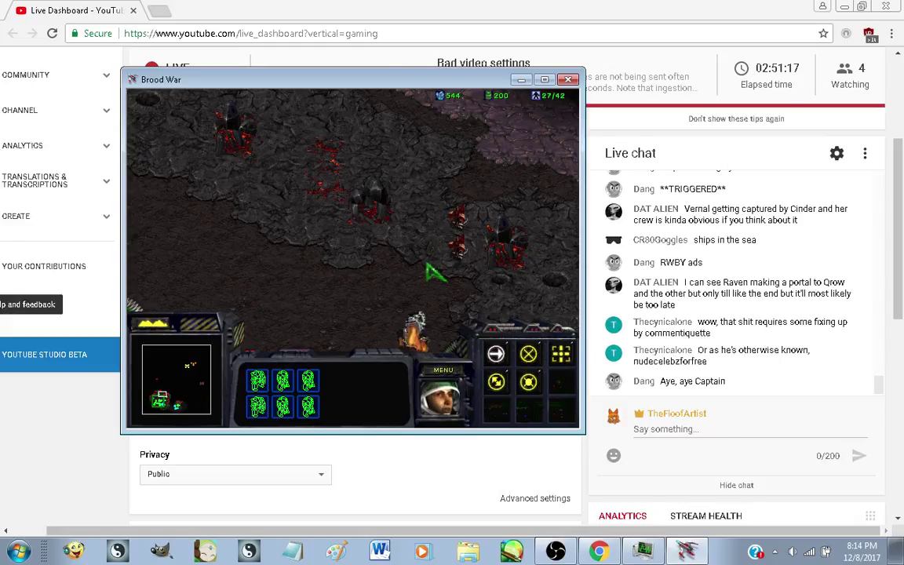
Select the lone Marine beside the Barracks and send it northeast to join the squad
{"action": "key", "text": "Down"}
{"action": "key", "text": "Left"}
{"action": "key", "text": "Down"}
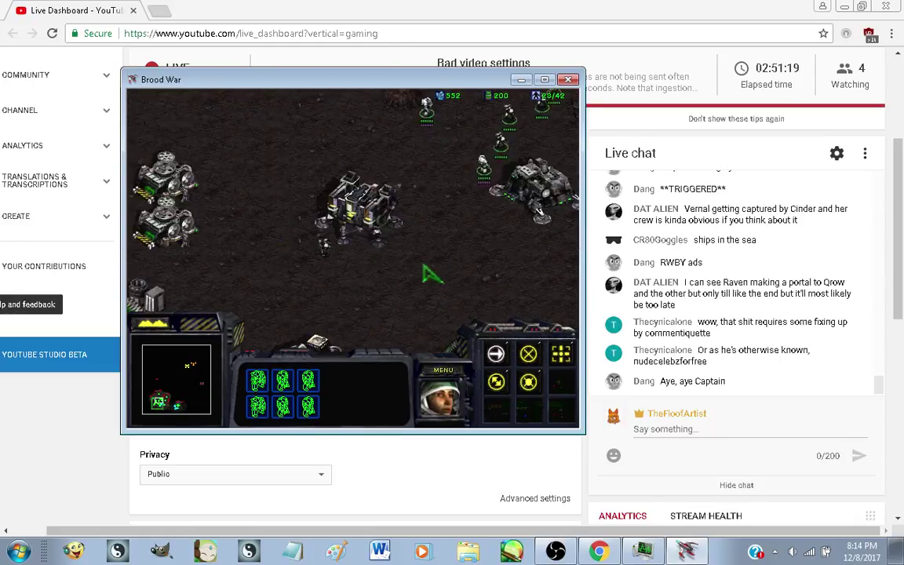
{"action": "left_click", "coordinate": [325, 249]}
{"action": "key", "text": "Up"}
{"action": "key", "text": "Right"}
{"action": "key", "text": "Up"}
{"action": "right_click", "coordinate": [452, 273]}
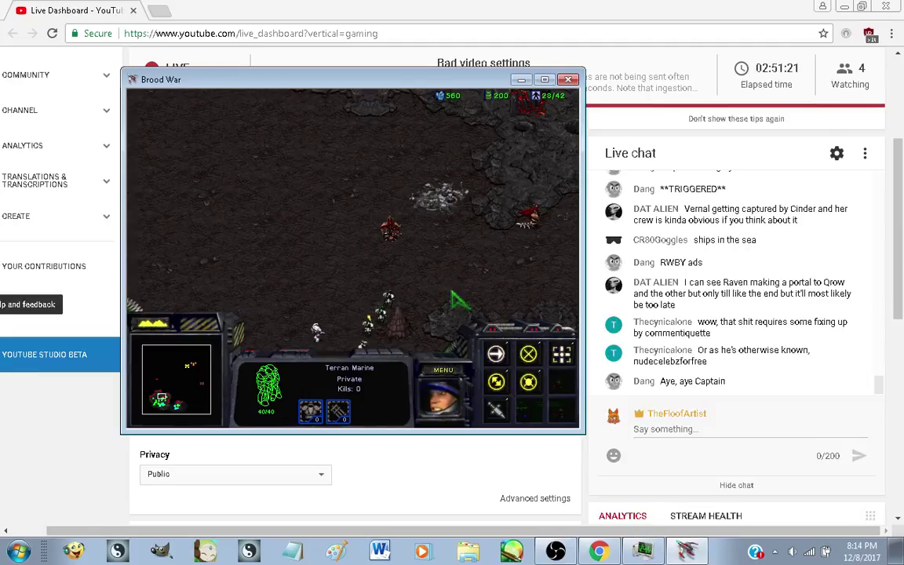
Select the squad of Marines and Medics together and advance it toward the burning missile turret
{"action": "key", "text": "Down"}
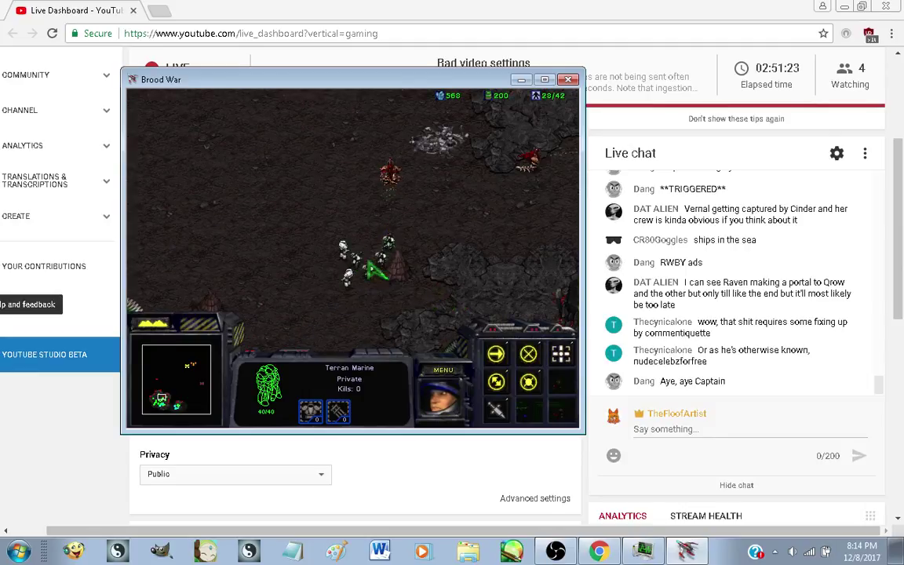
{"action": "left_click", "coordinate": [344, 250]}
{"action": "key", "text": "Right"}
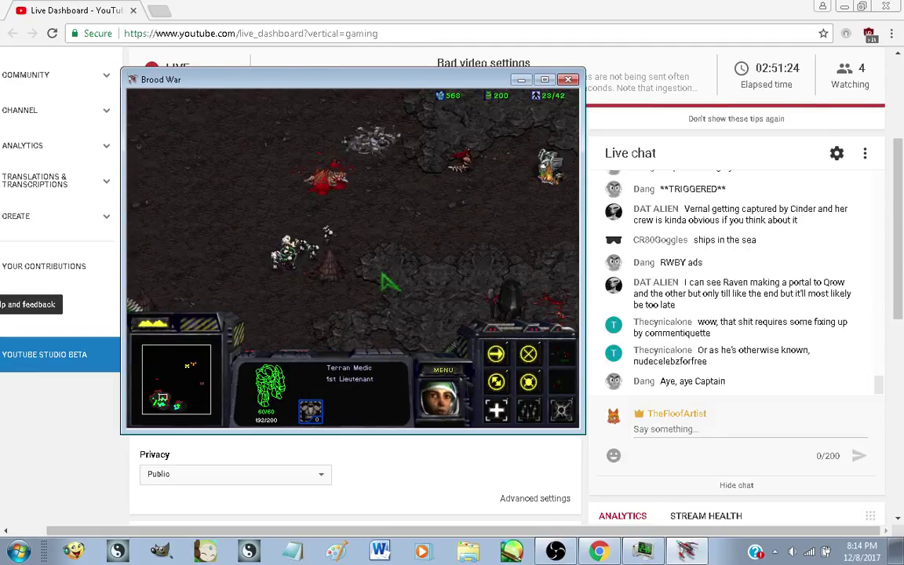
{"action": "key", "text": "Down"}
{"action": "left_click_drag", "start_coordinate": [398, 268], "coordinate": [227, 158]}
{"action": "key", "text": "Up"}
{"action": "key", "text": "Right"}
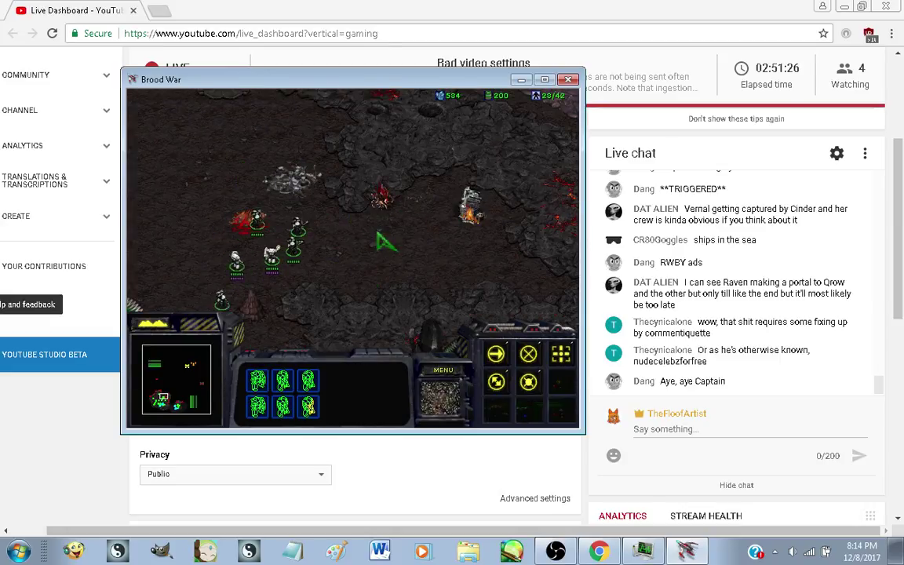
Pick an SCV beside the Command Center and order it to repair the burning missile turret
{"action": "key", "text": "Left"}
{"action": "key", "text": "Down"}
{"action": "key", "text": "Right"}
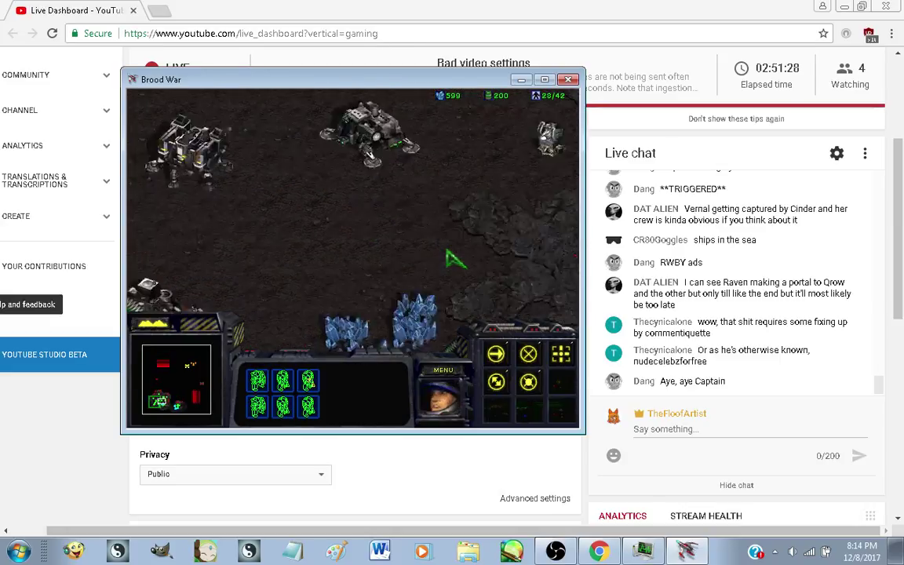
{"action": "key", "text": "Left"}
{"action": "key", "text": "Down"}
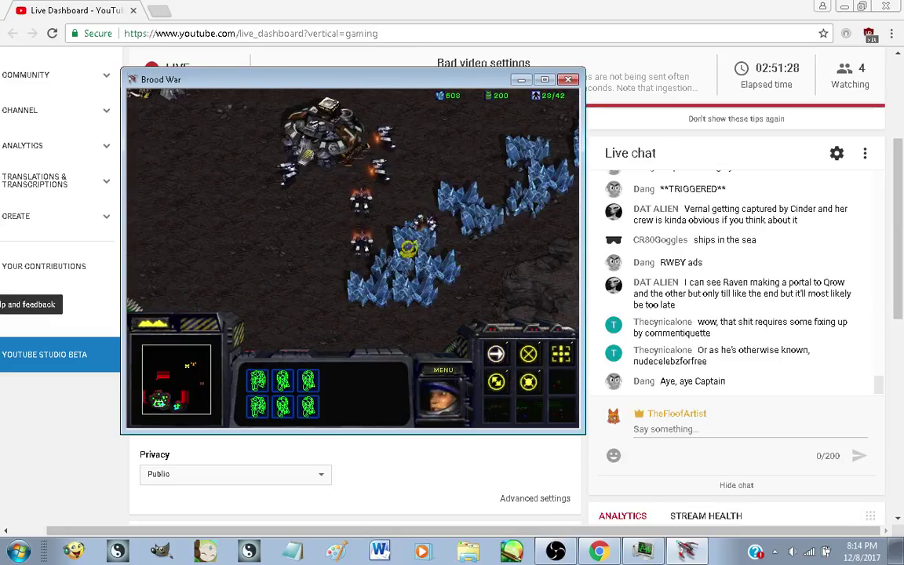
{"action": "right_click", "coordinate": [280, 193]}
{"action": "key", "text": "Up"}
{"action": "key", "text": "Right"}
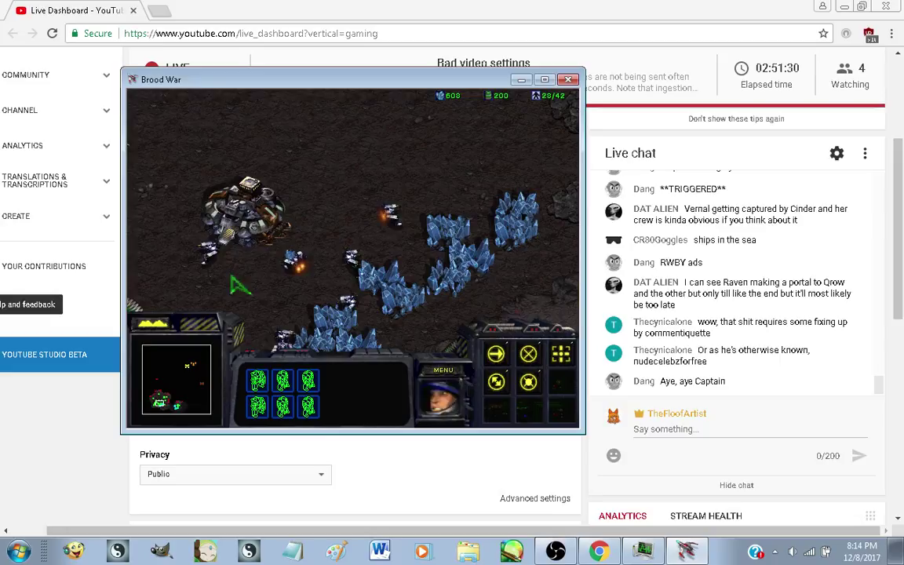
{"action": "left_click", "coordinate": [275, 241]}
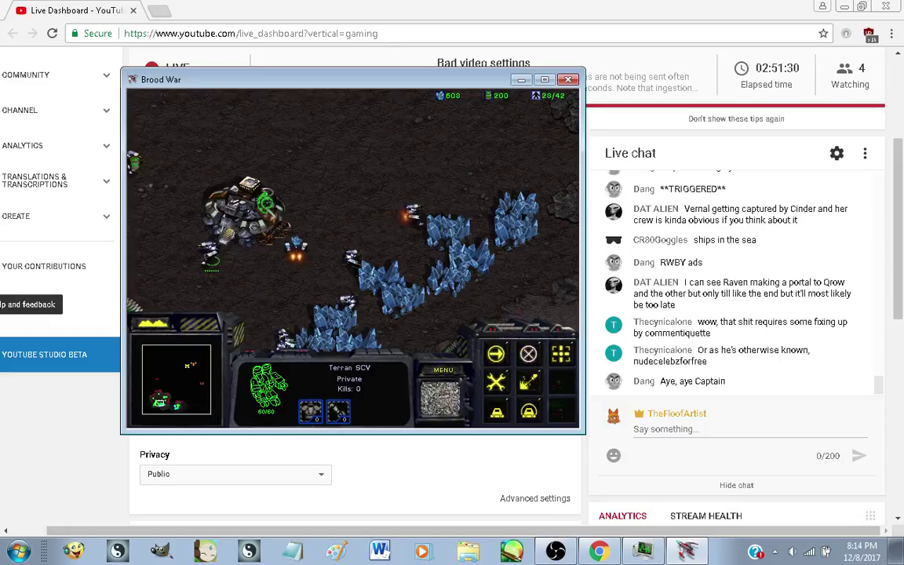
{"action": "key", "text": "Up"}
{"action": "key", "text": "Right"}
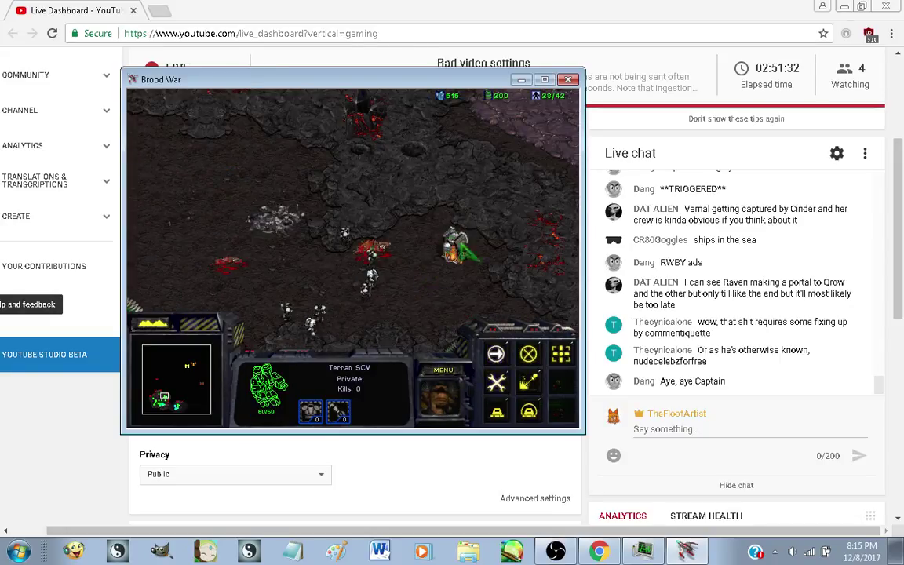
{"action": "key", "text": "r"}
{"action": "left_click", "coordinate": [461, 243]}
Select the seven infantry units near the turret and survey the purple ground beyond the ridge to the northeast
{"action": "key", "text": "Down"}
{"action": "left_click_drag", "start_coordinate": [457, 276], "coordinate": [139, 113]}
{"action": "key", "text": "Up"}
{"action": "key", "text": "Right"}
{"action": "key", "text": "Down"}
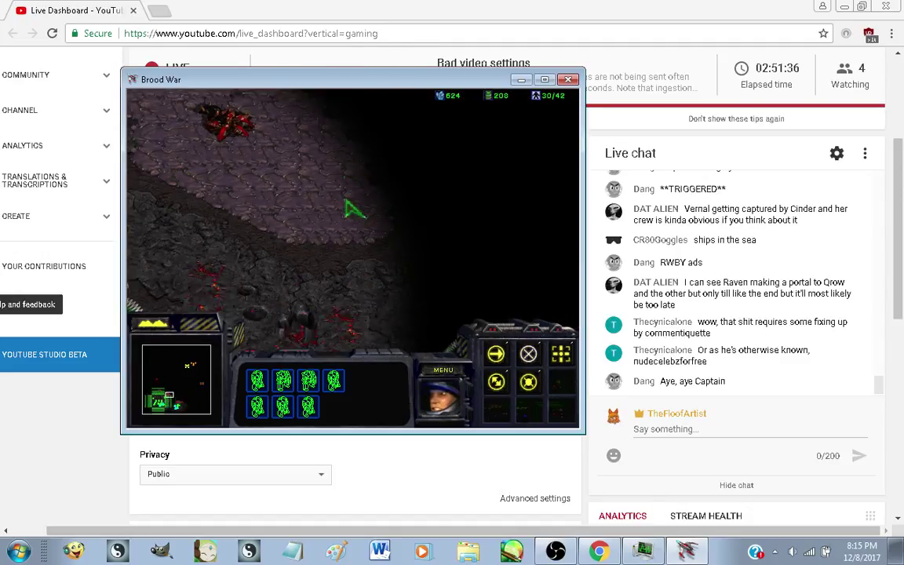
{"action": "key", "text": "Up"}
{"action": "key", "text": "Right"}
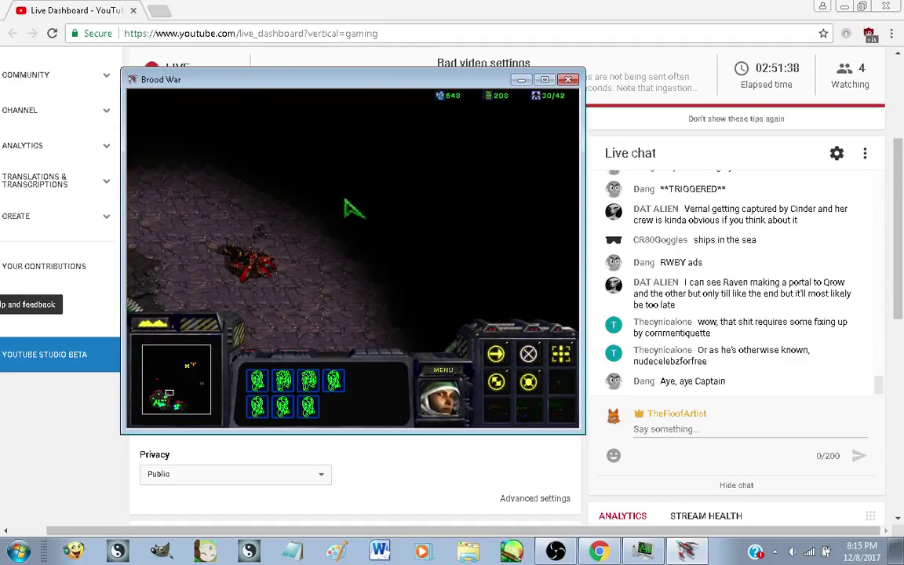
{"action": "key", "text": "Left"}
{"action": "key", "text": "Down"}
{"action": "key", "text": "Down"}
{"action": "key", "text": "Left"}
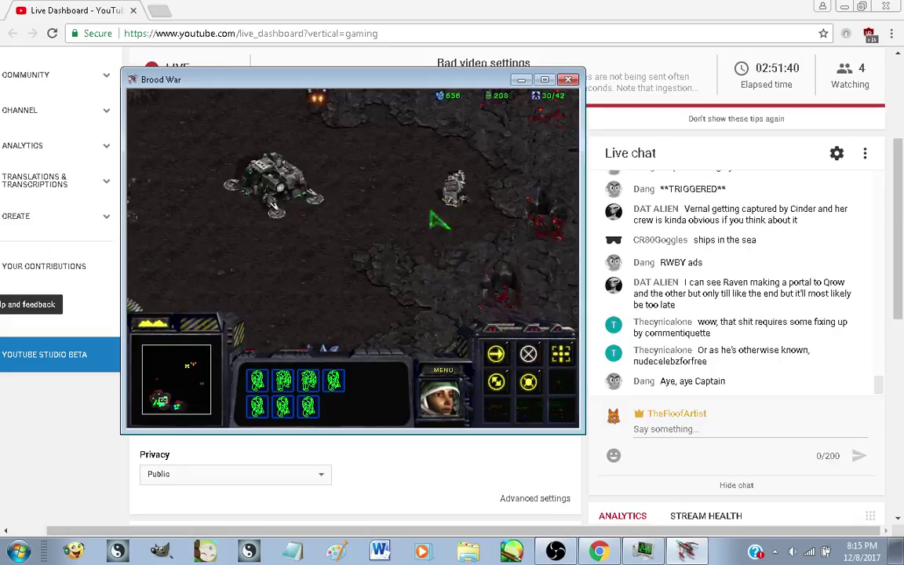
Select the SCV travelling toward the ridge and target the burning missile turret for repair
{"action": "key", "text": "Left"}
{"action": "key", "text": "Up"}
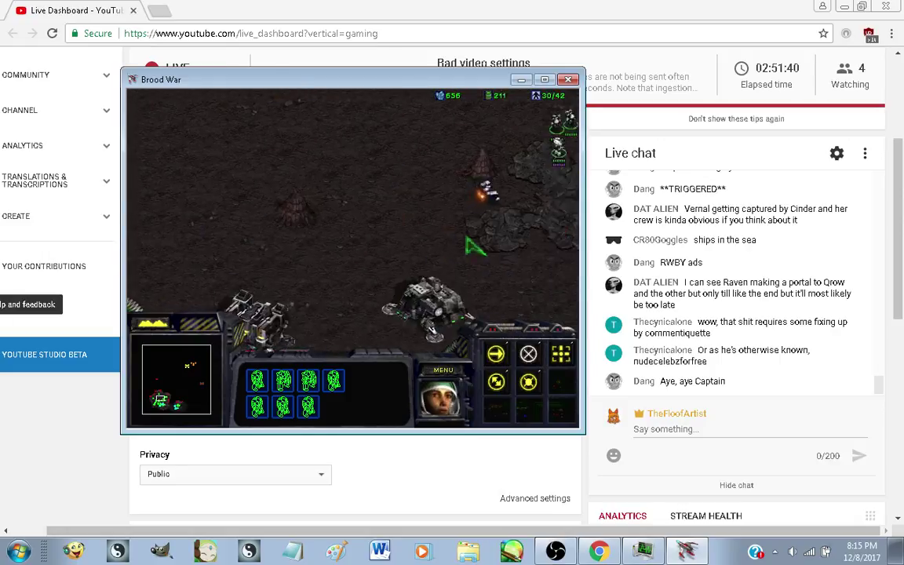
{"action": "key", "text": "Right"}
{"action": "left_click", "coordinate": [361, 269]}
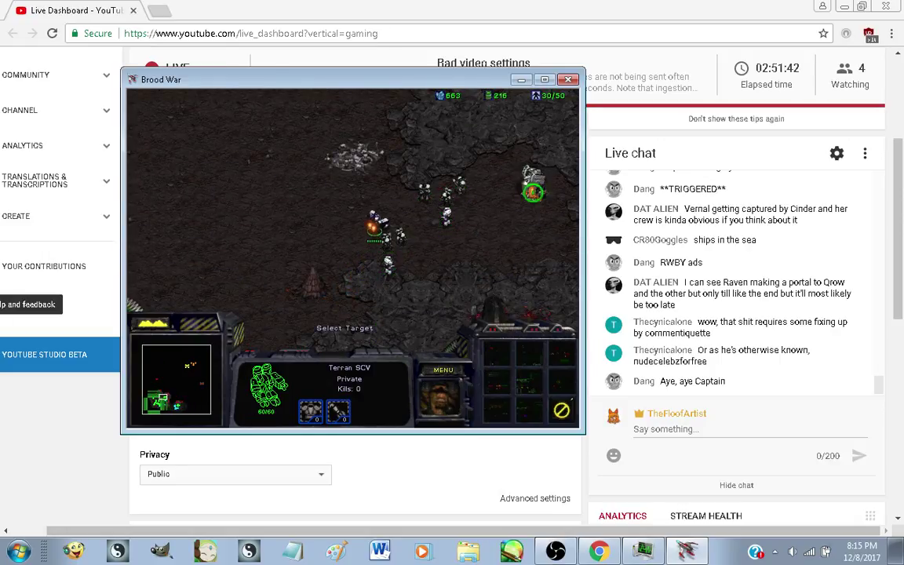
{"action": "key", "text": "Right"}
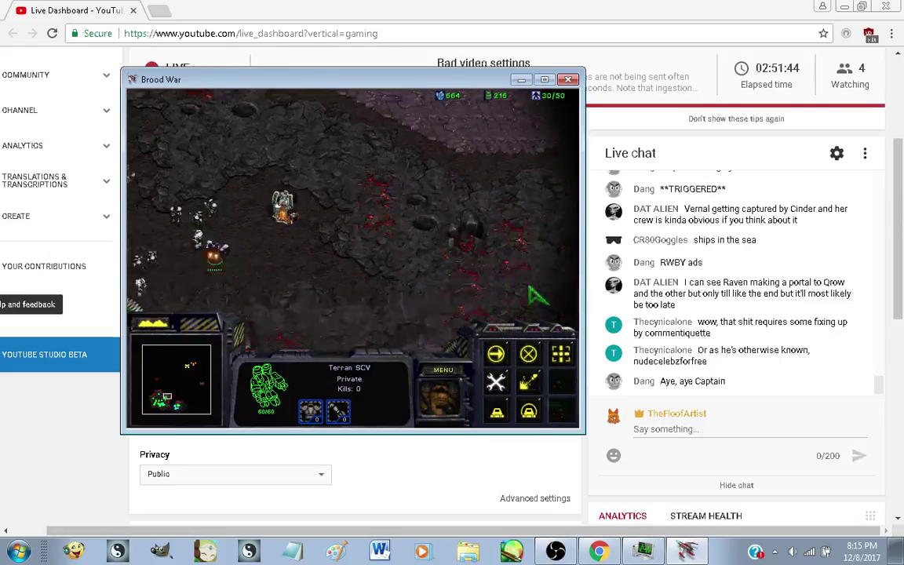
{"action": "key", "text": "Left"}
{"action": "key", "text": "Down"}
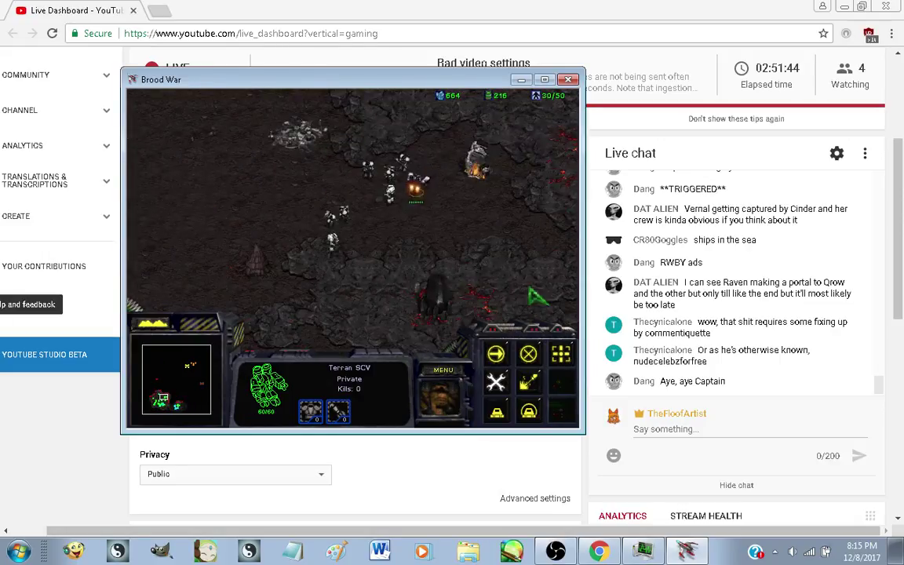
Reselect the infantry squad beside the missile turret and check on the SCV repairing it
{"action": "left_click_drag", "start_coordinate": [431, 269], "coordinate": [263, 132]}
{"action": "key", "text": "Up"}
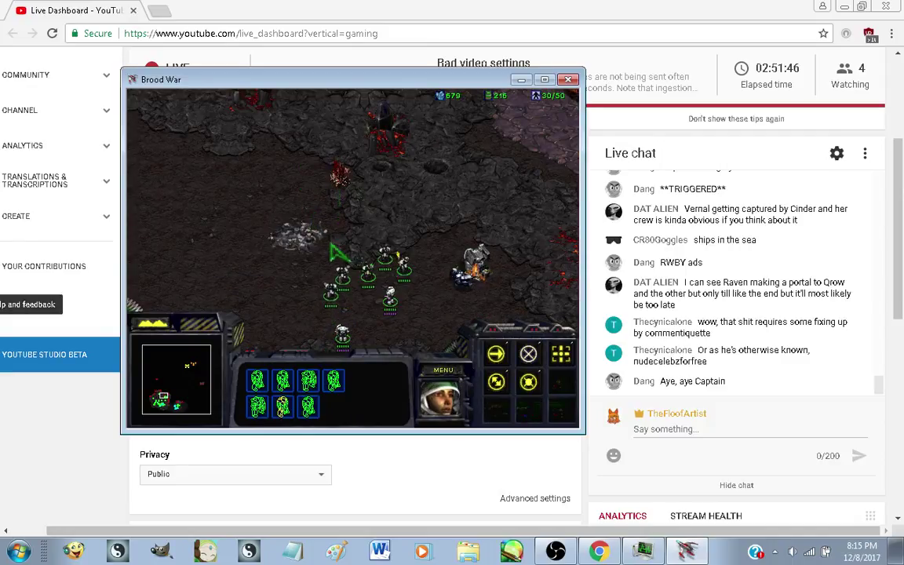
{"action": "left_click", "coordinate": [461, 271]}
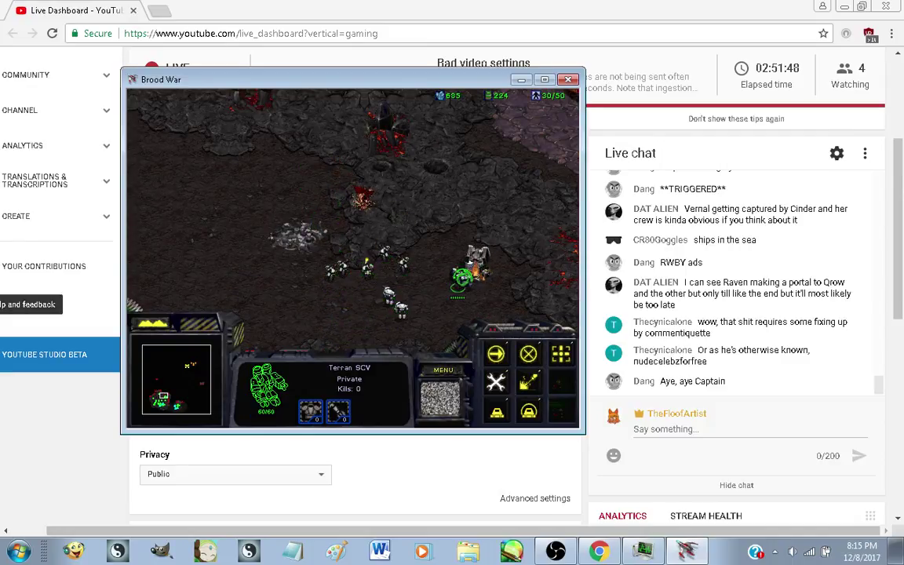
{"action": "key", "text": "Down"}
{"action": "left_click_drag", "start_coordinate": [270, 193], "coordinate": [265, 189]}
{"action": "key", "text": "Right"}
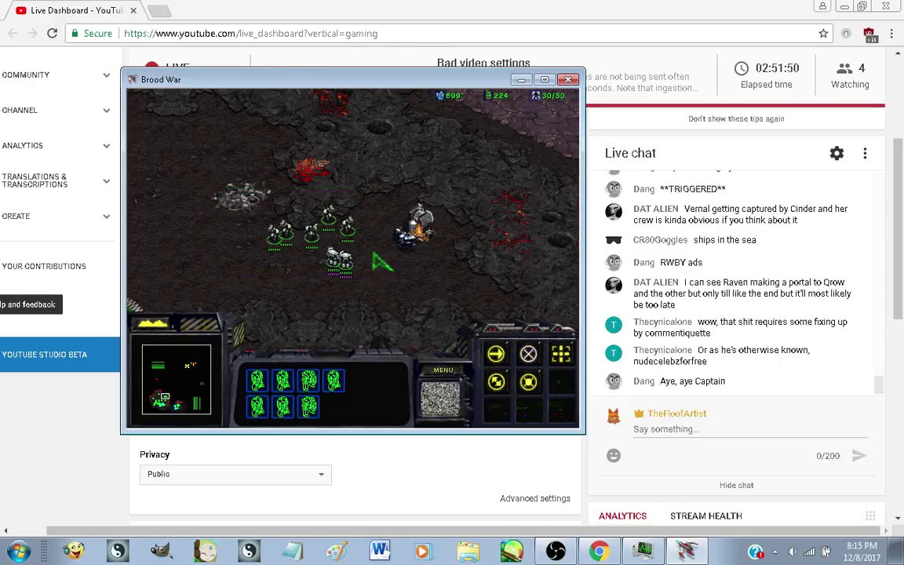
{"action": "left_click", "coordinate": [373, 251]}
Select two SCVs beside the Command Center and assign them to gather gas from the Refinery
{"action": "key", "text": "Left"}
{"action": "key", "text": "Down"}
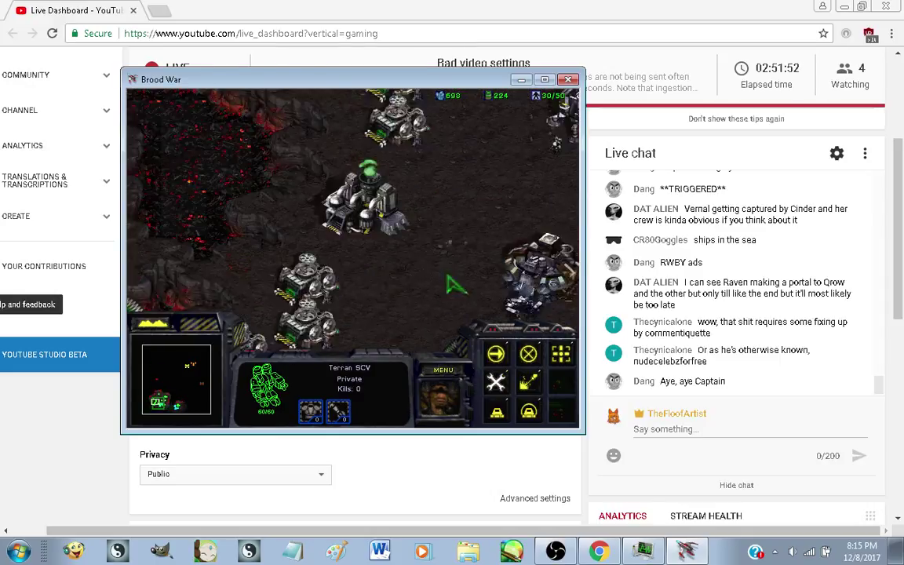
{"action": "key", "text": "Right"}
{"action": "key", "text": "Down"}
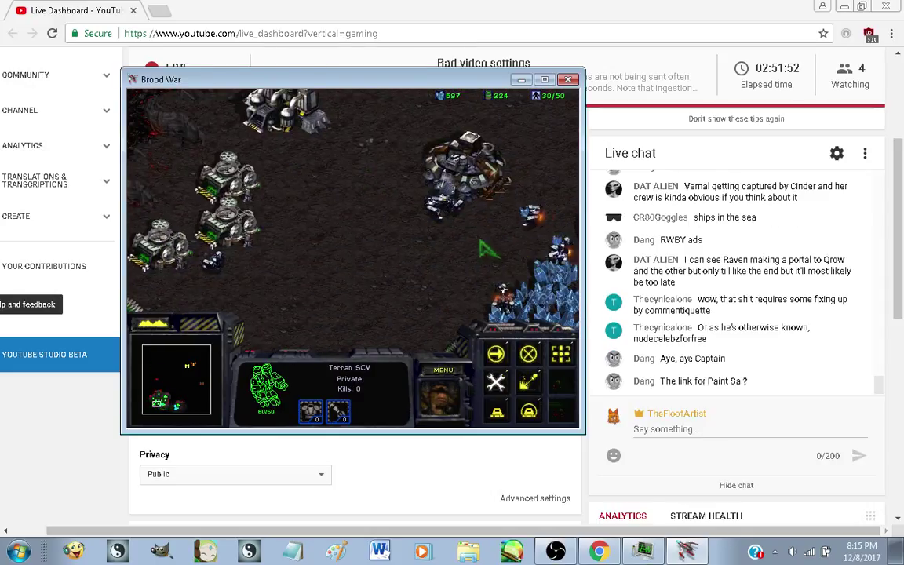
{"action": "left_click_drag", "start_coordinate": [420, 188], "coordinate": [481, 239]}
{"action": "right_click", "coordinate": [267, 114]}
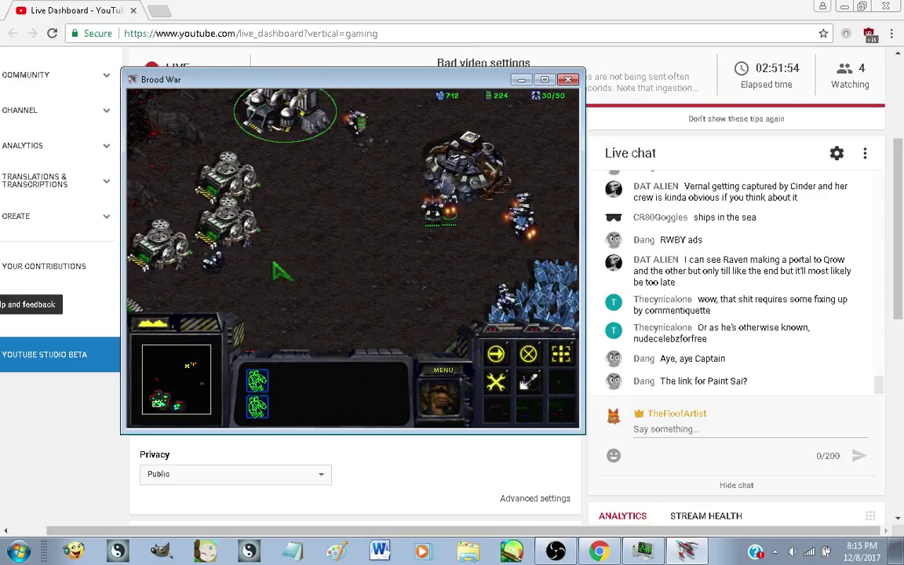
Have the SCV by the Supply Depots build another Supply Depot directly south of the existing column
{"action": "left_click", "coordinate": [214, 261]}
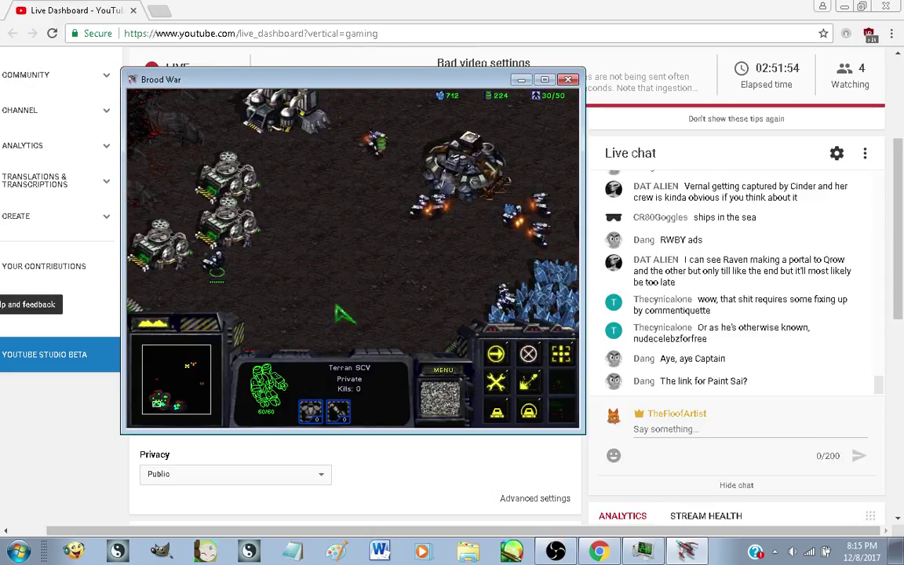
{"action": "key", "text": "Left"}
{"action": "key", "text": "Down"}
{"action": "left_click", "coordinate": [497, 409]}
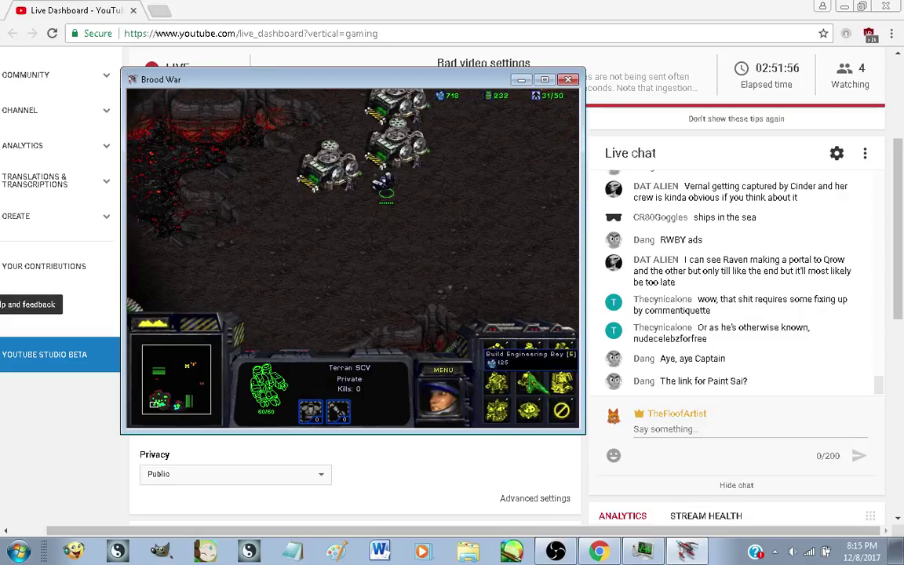
{"action": "key", "text": "Left"}
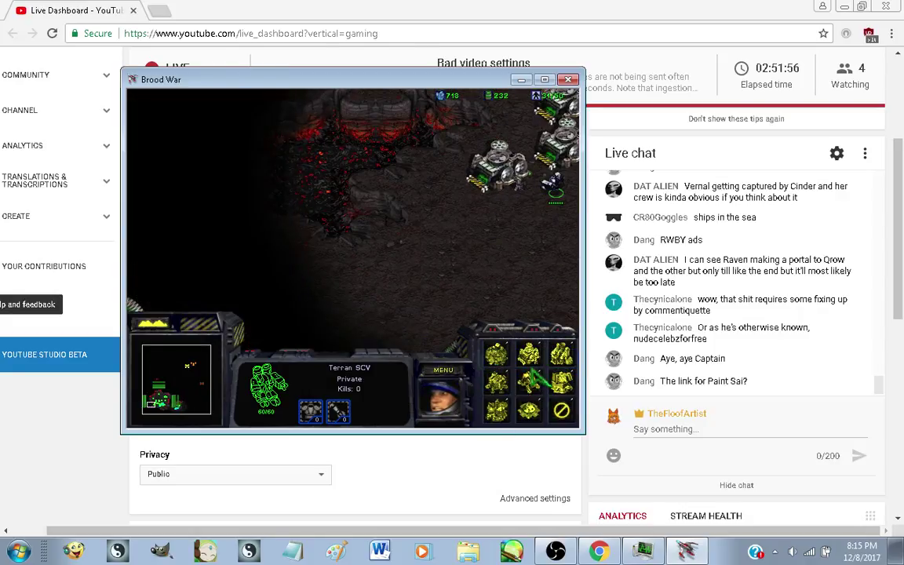
{"action": "key", "text": "Up"}
{"action": "left_click", "coordinate": [529, 353]}
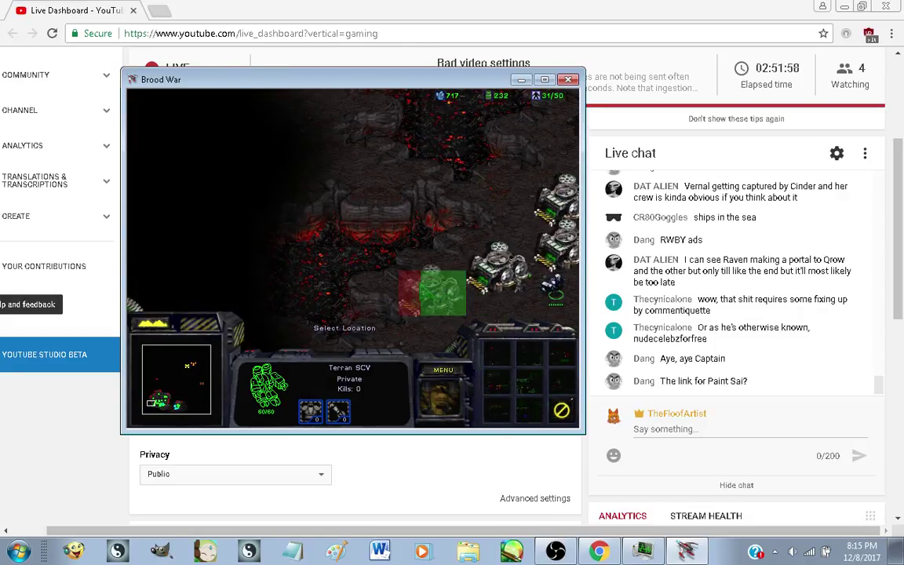
{"action": "key", "text": "Right"}
{"action": "key", "text": "Down"}
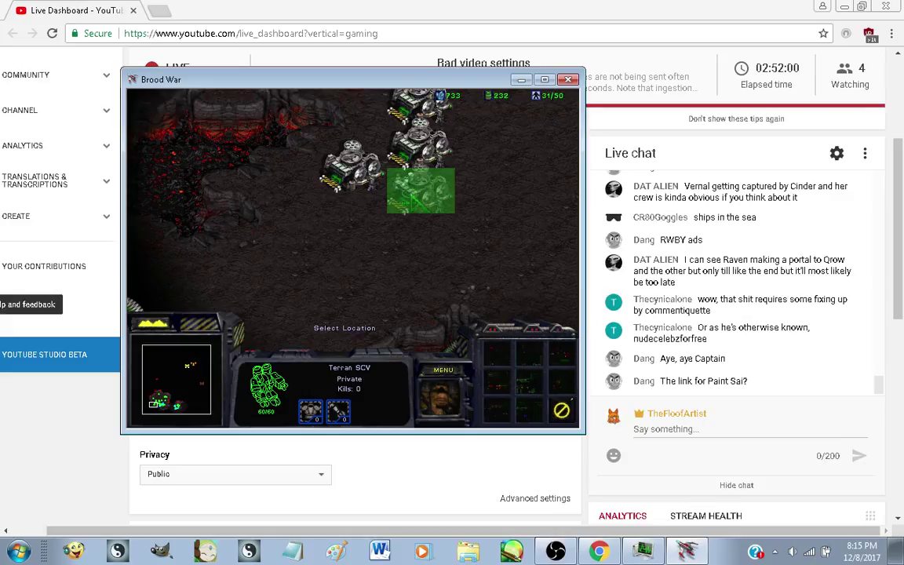
{"action": "left_click", "coordinate": [412, 200]}
{"action": "key", "text": "Right"}
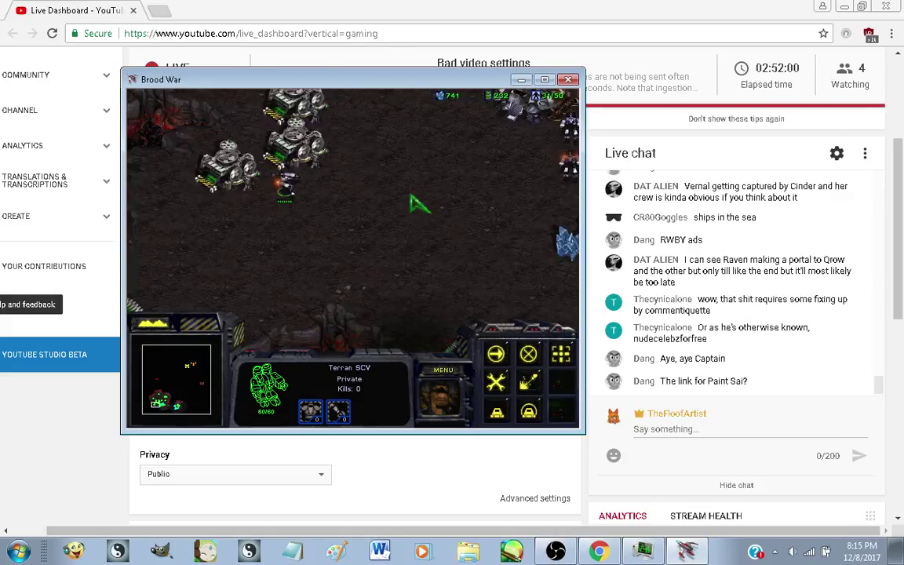
Select the two new Marines beside the Barracks and send them northeast to join the squad near the ridge
{"action": "key", "text": "Down"}
{"action": "key", "text": "Up"}
{"action": "key", "text": "Left"}
{"action": "left_click_drag", "start_coordinate": [384, 238], "coordinate": [364, 193]}
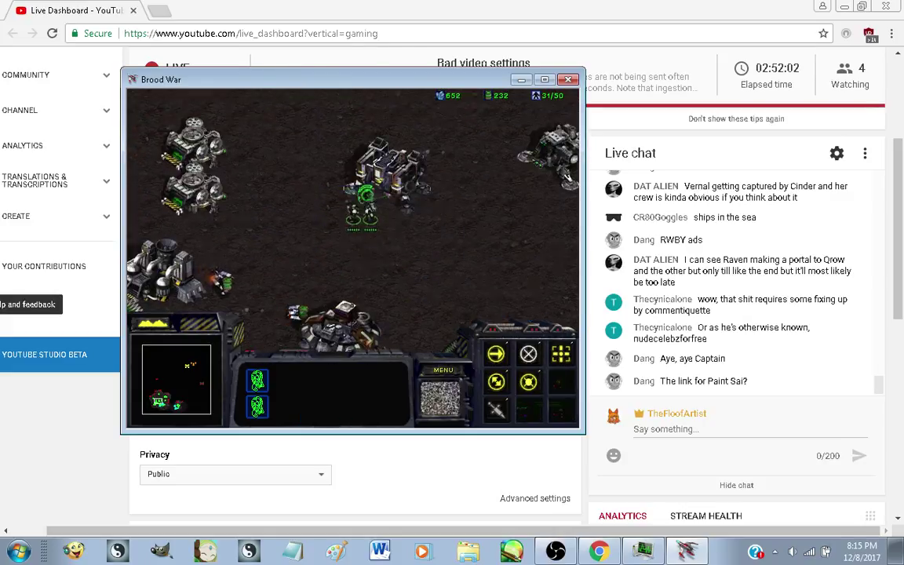
{"action": "key", "text": "Up"}
{"action": "key", "text": "Right"}
{"action": "right_click", "coordinate": [422, 247]}
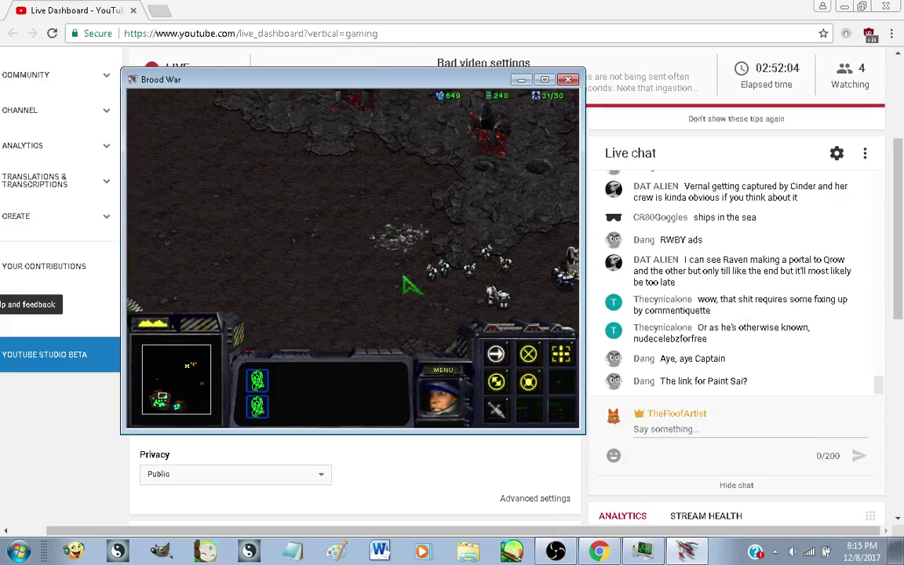
Have the SCV near the infantry squad place a basic structure in the gap of the rocky ridge
{"action": "left_click", "coordinate": [433, 284]}
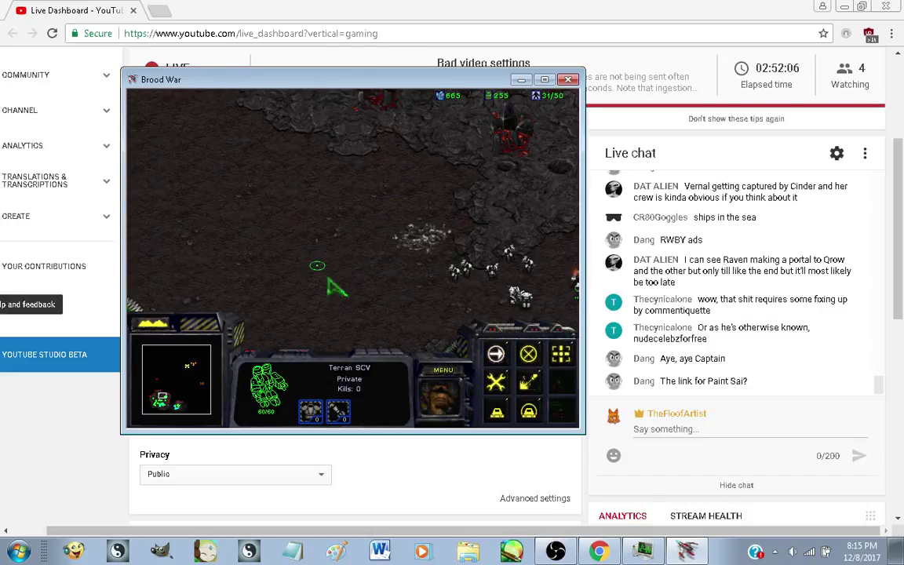
{"action": "key", "text": "Left"}
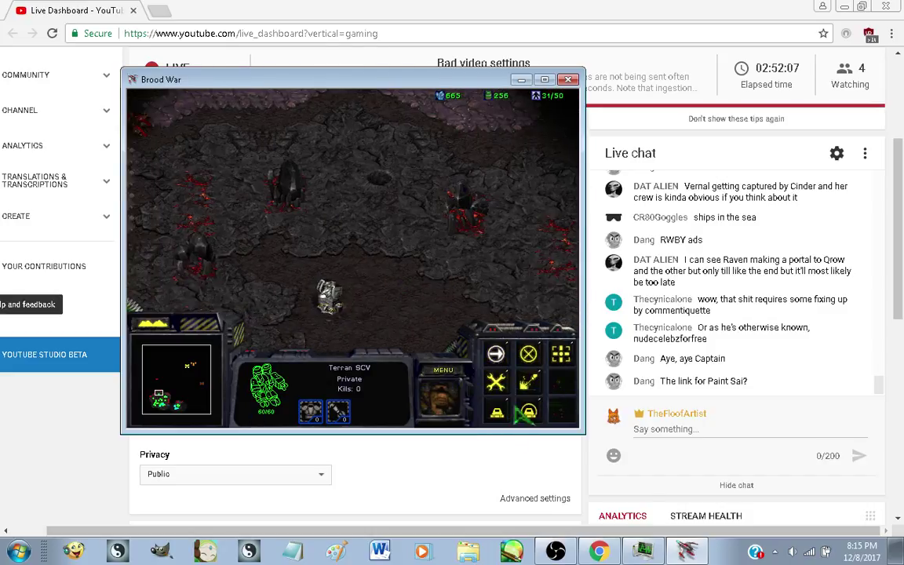
{"action": "key", "text": "b"}
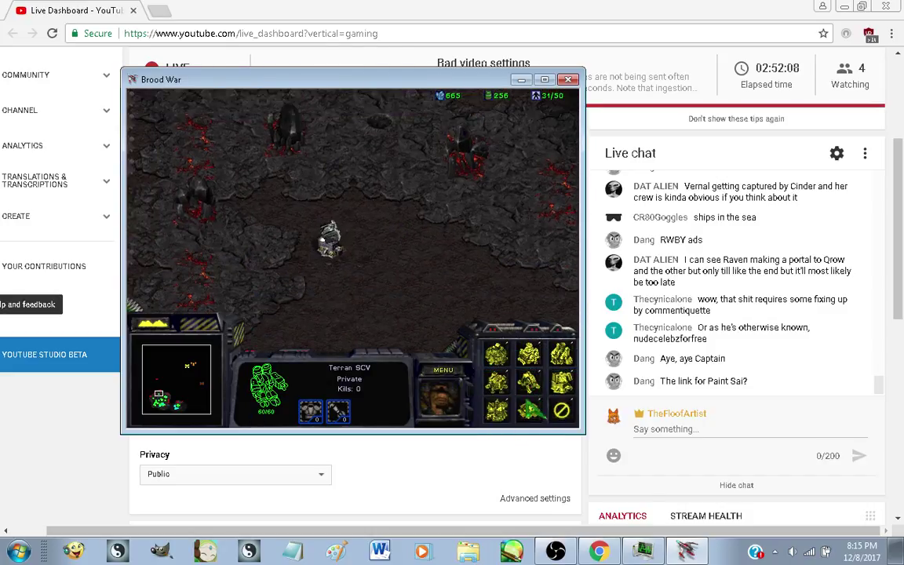
{"action": "key", "text": "s"}
{"action": "left_click", "coordinate": [370, 234]}
{"action": "key", "text": "Down"}
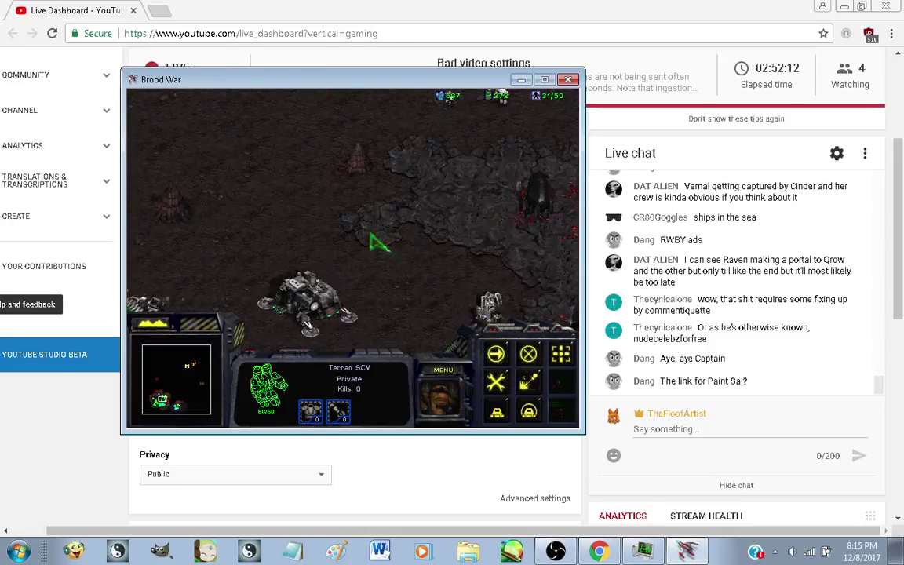
Check the Barracks' unit production and the construction progress of the second Command Center
{"action": "left_click", "coordinate": [354, 195]}
{"action": "key", "text": "Left"}
{"action": "left_click", "coordinate": [396, 218]}
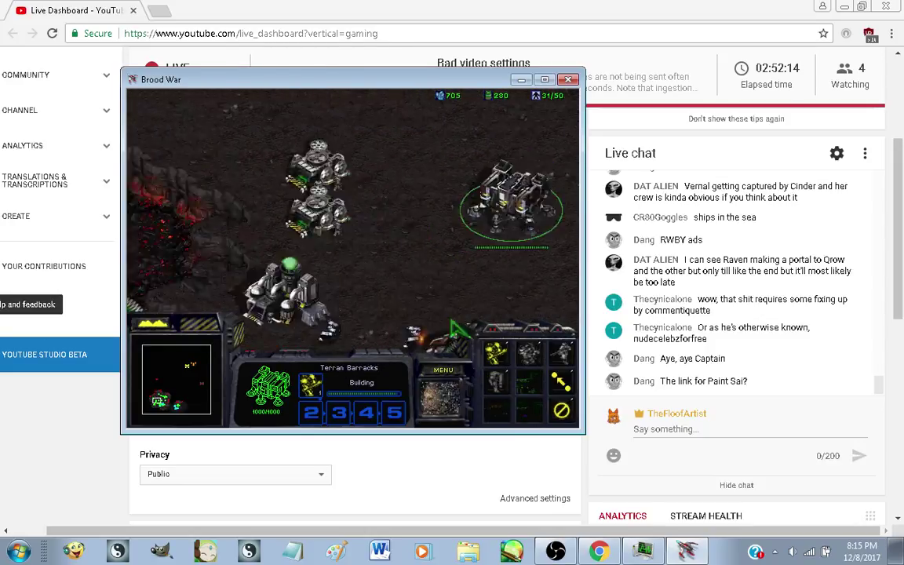
{"action": "key", "text": "Up"}
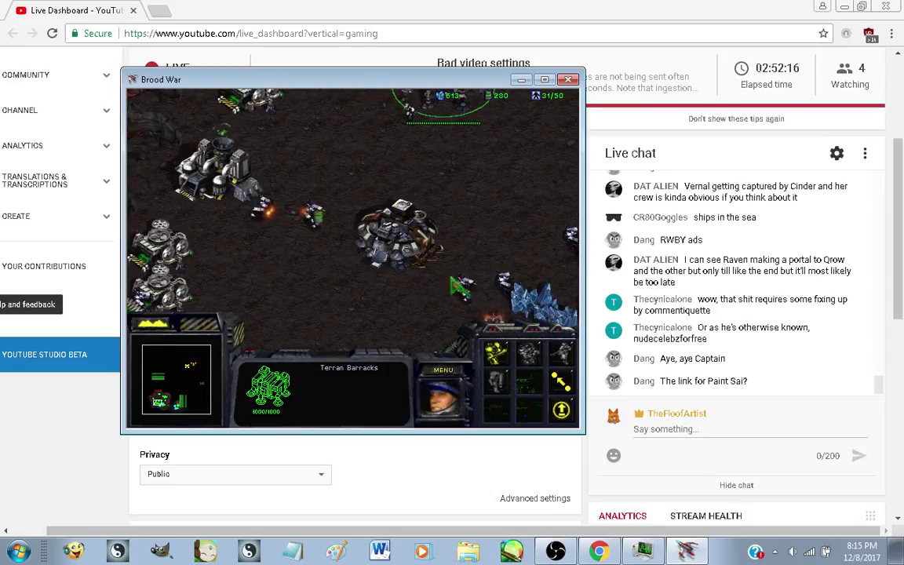
{"action": "left_click", "coordinate": [476, 312]}
{"action": "left_click", "coordinate": [424, 241]}
{"action": "key", "text": "space"}
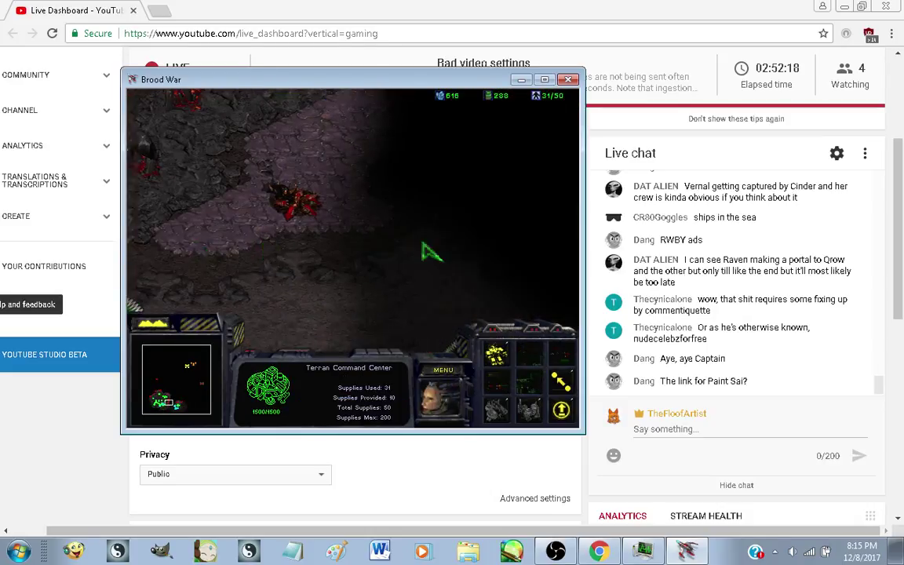
{"action": "key", "text": "space"}
{"action": "left_click", "coordinate": [331, 294]}
{"action": "key", "text": "Left"}
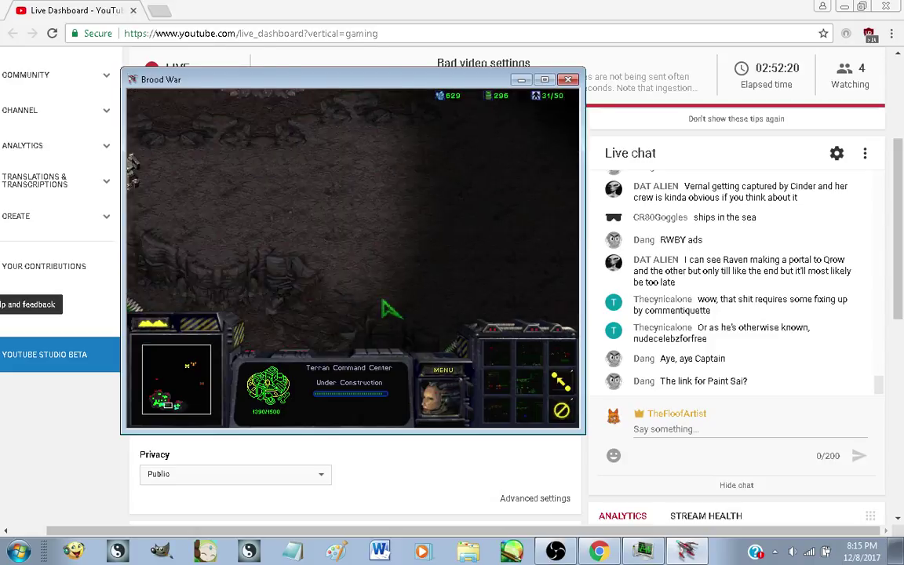
Queue two SCVs at the main base's Command Center
{"action": "key", "text": "Up"}
{"action": "left_click", "coordinate": [218, 211]}
{"action": "key", "text": "Left"}
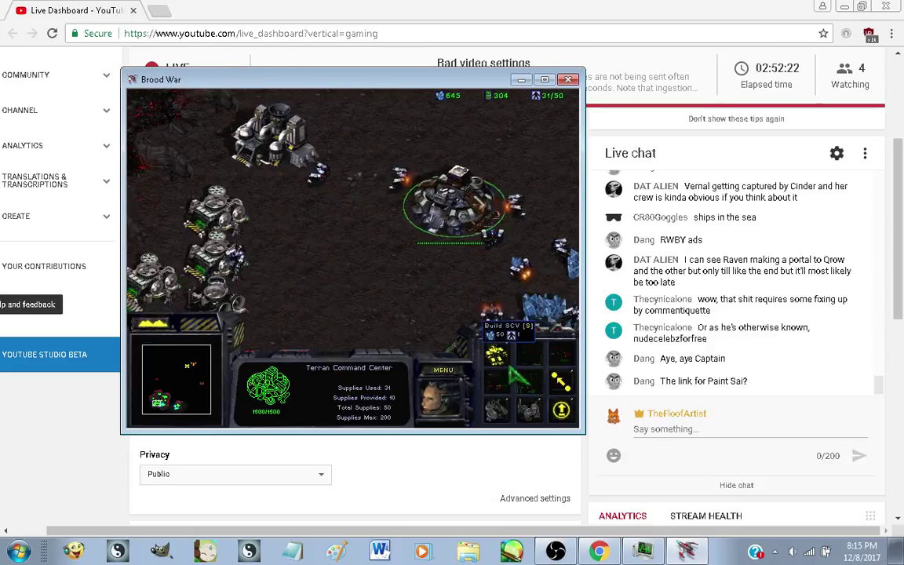
{"action": "left_click", "coordinate": [504, 363]}
{"action": "left_click", "coordinate": [504, 362]}
Examine the Supply Depot under construction at the column's south end and the ground around it
{"action": "key", "text": "Down"}
{"action": "key", "text": "Left"}
{"action": "left_click", "coordinate": [415, 215]}
{"action": "key", "text": "Right"}
{"action": "key", "text": "Up"}
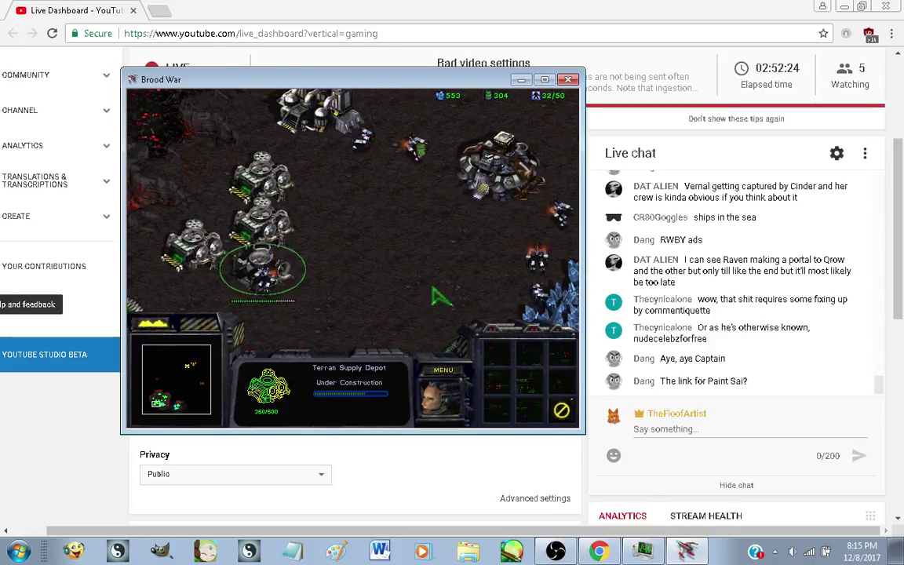
{"action": "key", "text": "Left"}
{"action": "key", "text": "Down"}
{"action": "key", "text": "Up"}
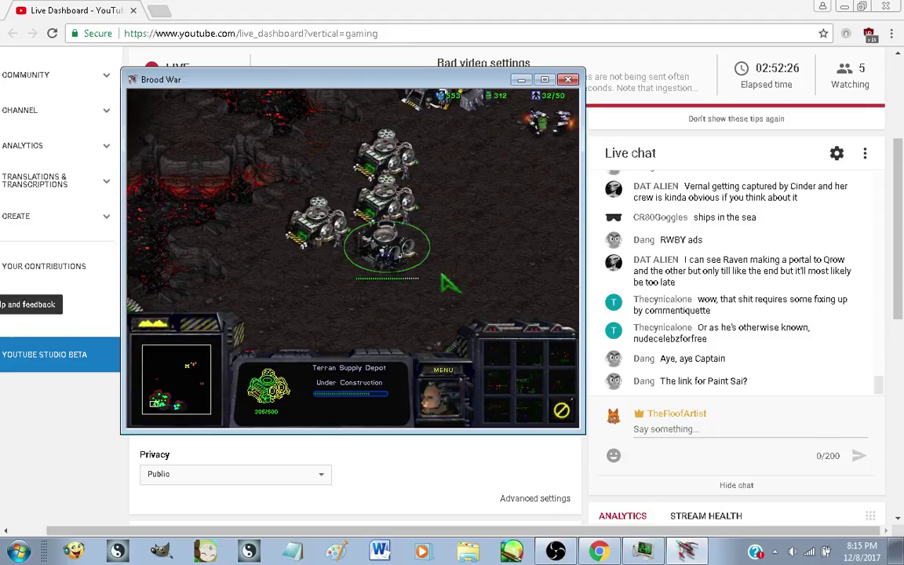
{"action": "key", "text": "Down"}
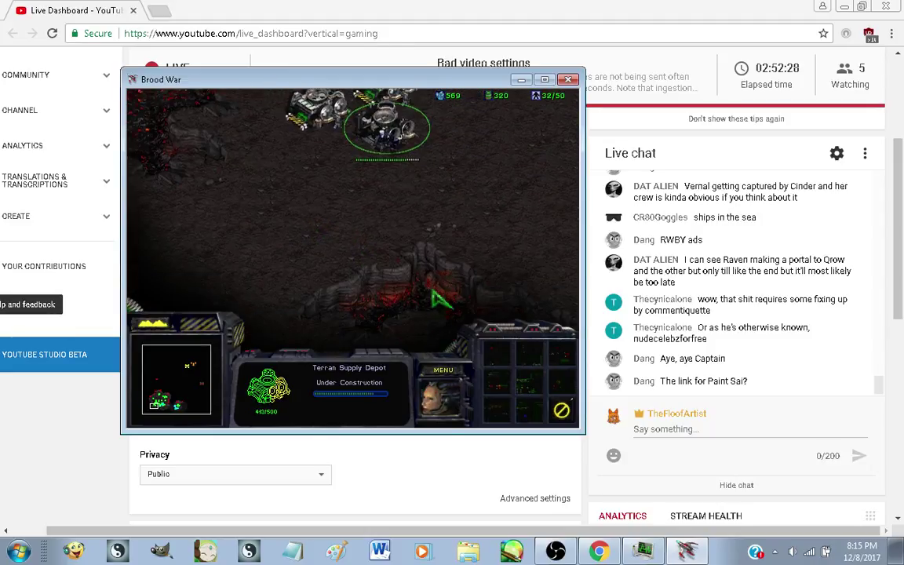
{"action": "key", "text": "Up"}
{"action": "key", "text": "space"}
Turn off Use Mouse Confine in the game's speed options
{"action": "left_click", "coordinate": [451, 381]}
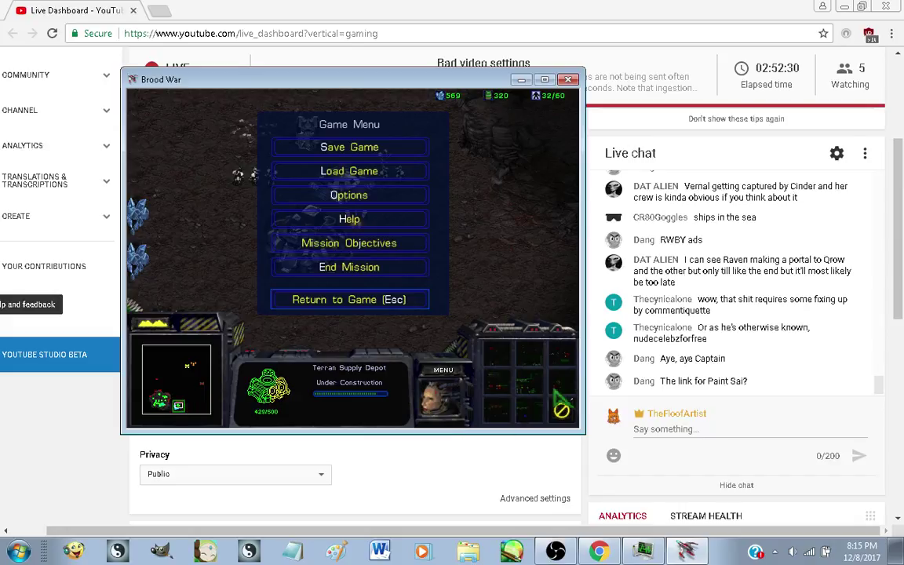
{"action": "left_click", "coordinate": [365, 169]}
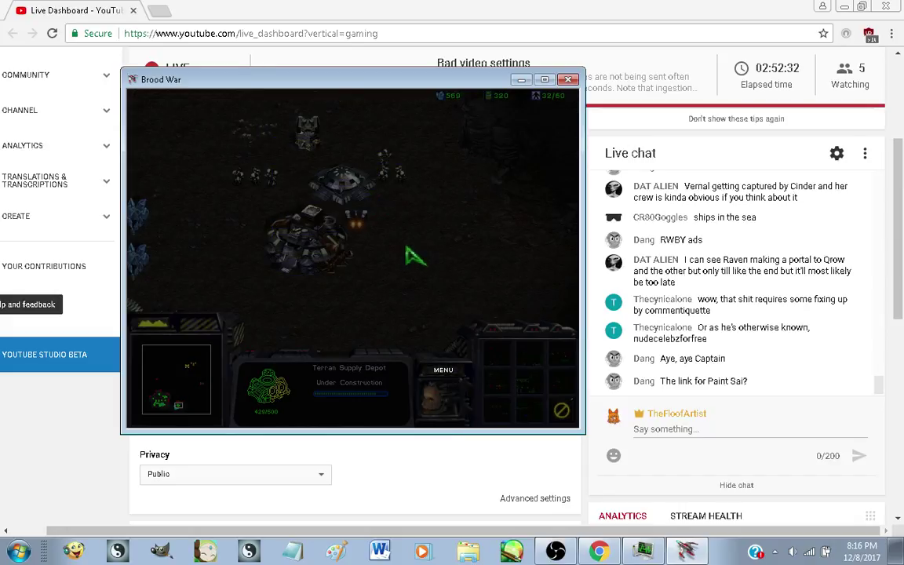
{"action": "left_click", "coordinate": [220, 208]}
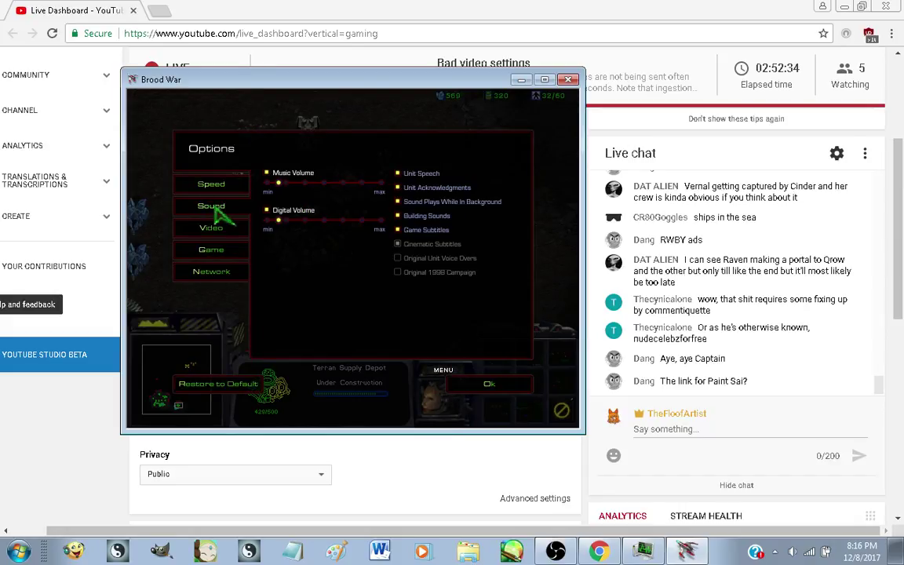
{"action": "left_click", "coordinate": [213, 185]}
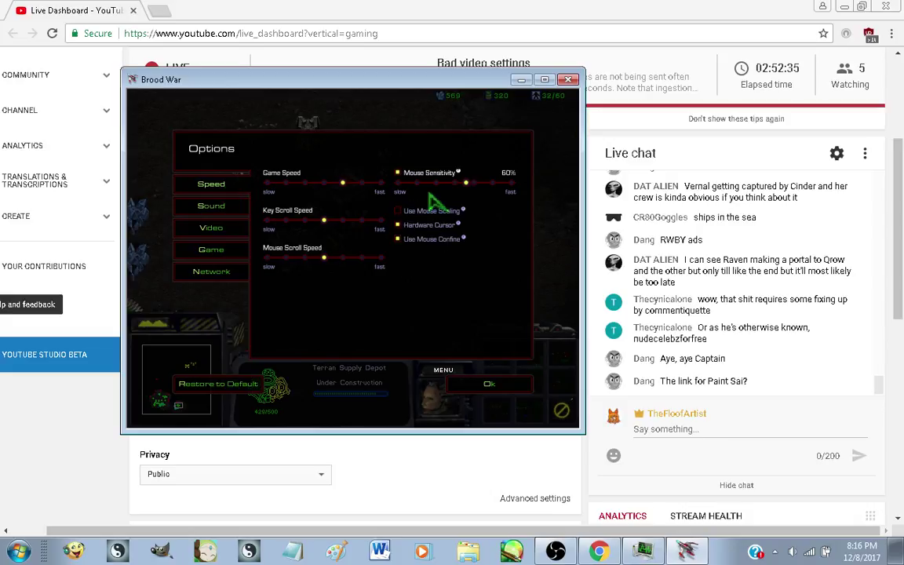
{"action": "left_click", "coordinate": [417, 243]}
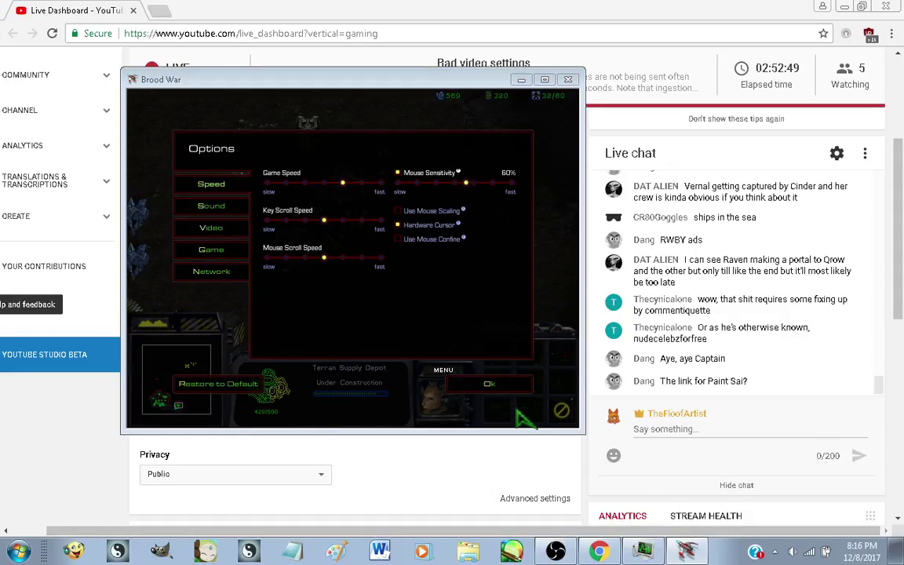
Switch to Windows Explorer and search the Libraries for "Paint Tool Sai"
{"action": "left_click", "coordinate": [468, 552]}
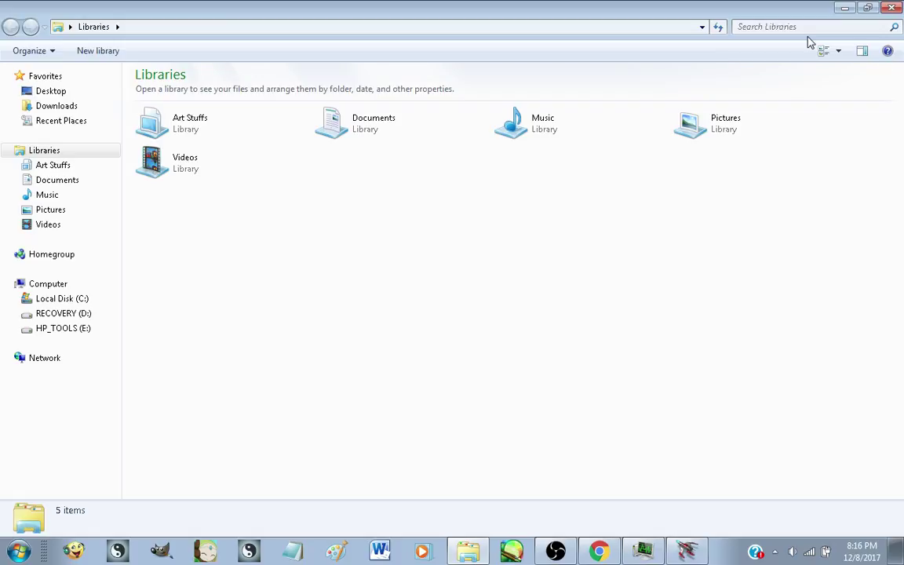
{"action": "left_click", "coordinate": [806, 26]}
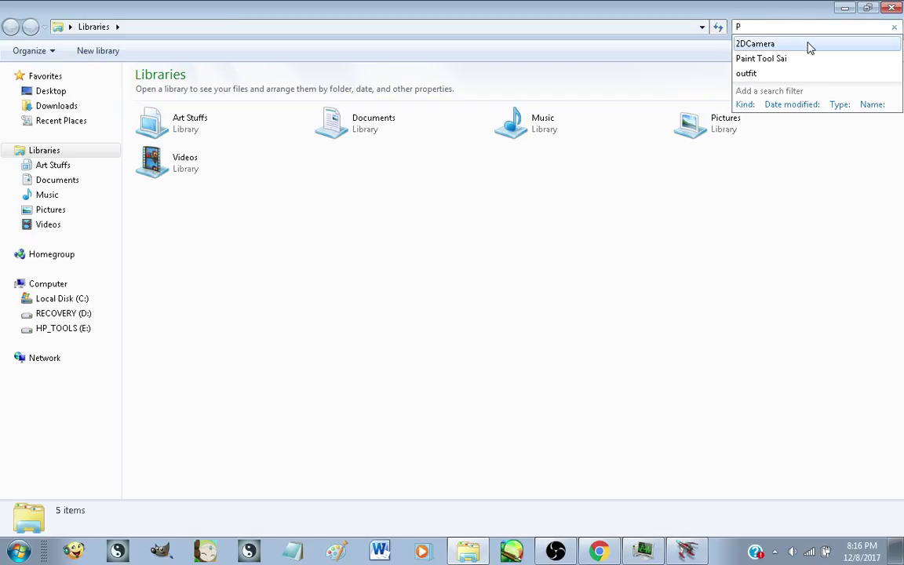
{"action": "type", "text": "P"}
{"action": "left_click", "coordinate": [808, 57]}
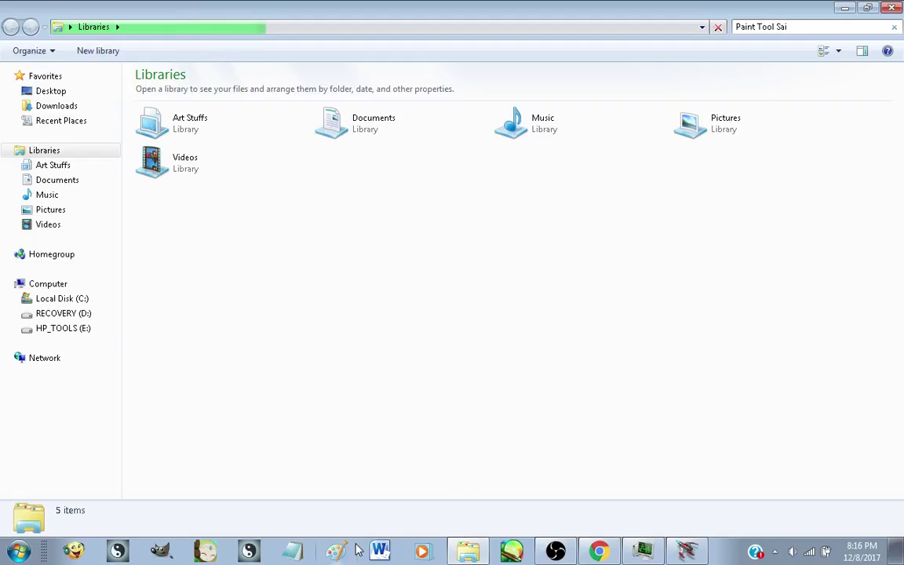
Remove two documents from the recent-files list of the text editor pinned beside Paint
{"action": "right_click", "coordinate": [271, 361]}
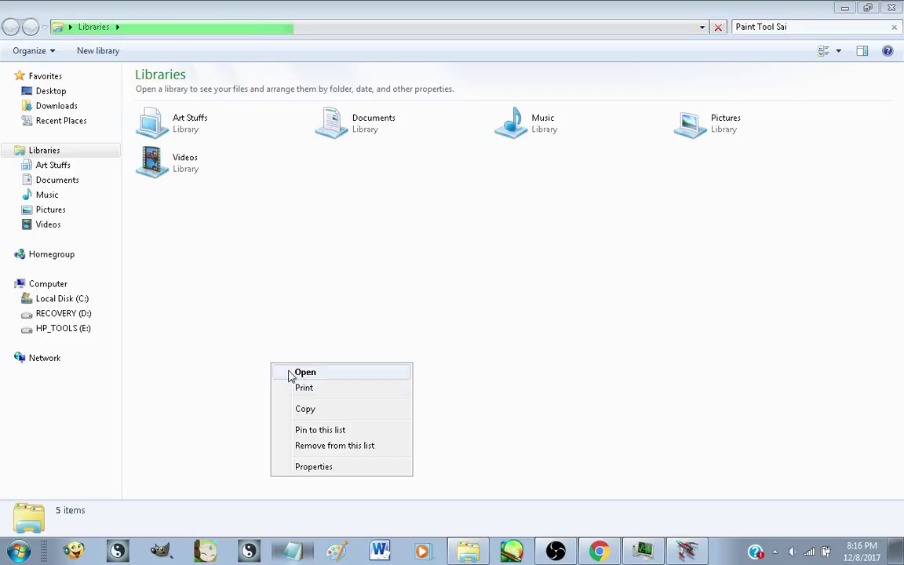
{"action": "left_click", "coordinate": [352, 445]}
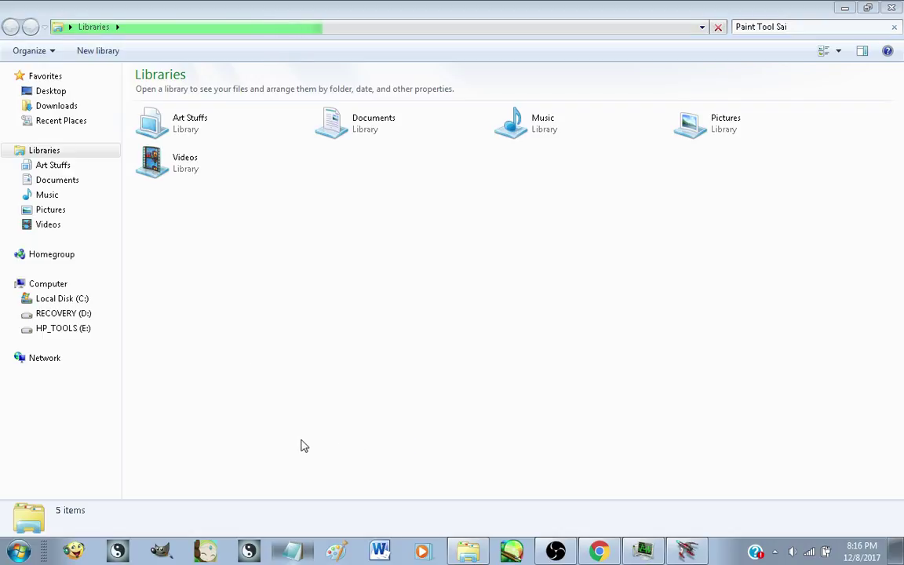
{"action": "right_click", "coordinate": [309, 413]}
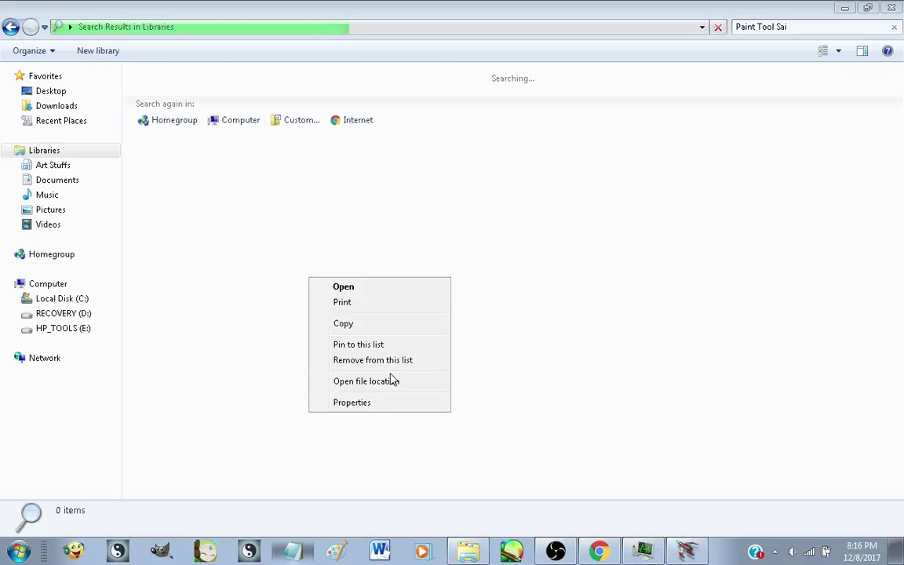
{"action": "left_click", "coordinate": [400, 360]}
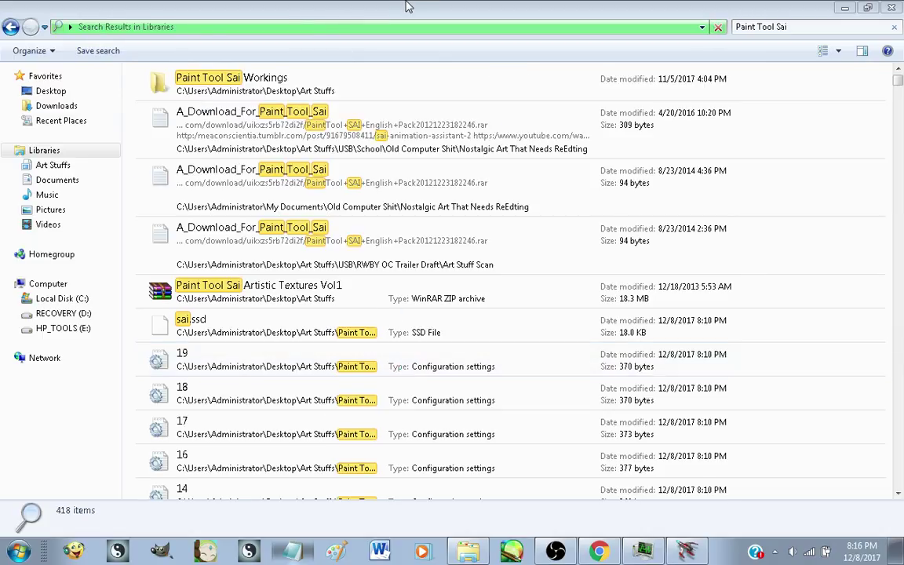
Copy the MediaFire link from the A_Download_For_Paint_Tool_Sai text file modified 4/20/2016, and close the file and Notepad++
{"action": "left_click", "coordinate": [278, 135]}
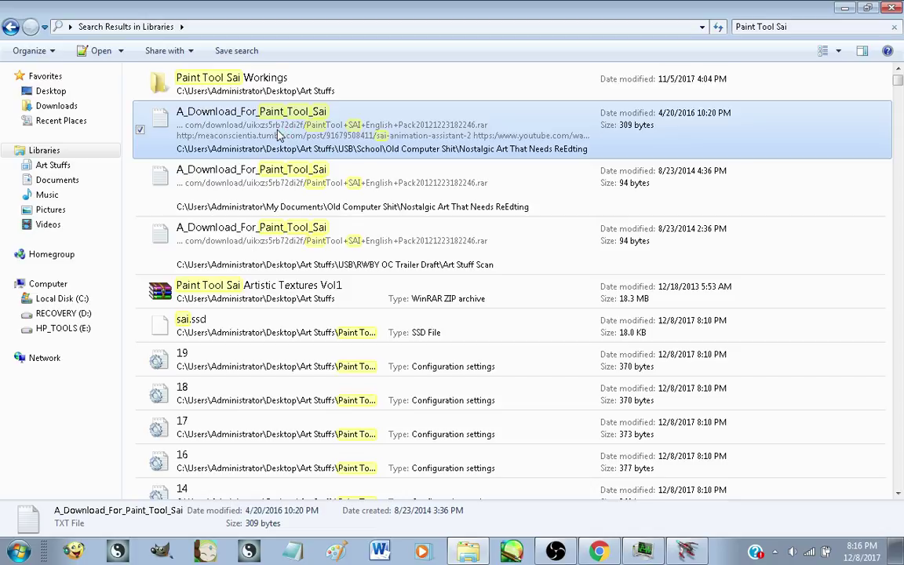
{"action": "double_click", "coordinate": [278, 135]}
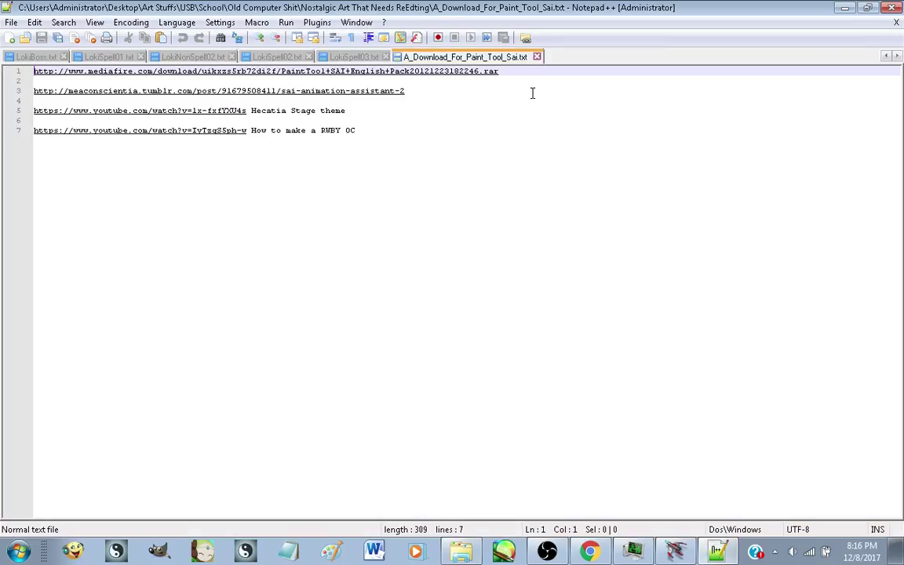
{"action": "left_click_drag", "start_coordinate": [514, 72], "coordinate": [8, 78]}
{"action": "key", "text": "ctrl+c"}
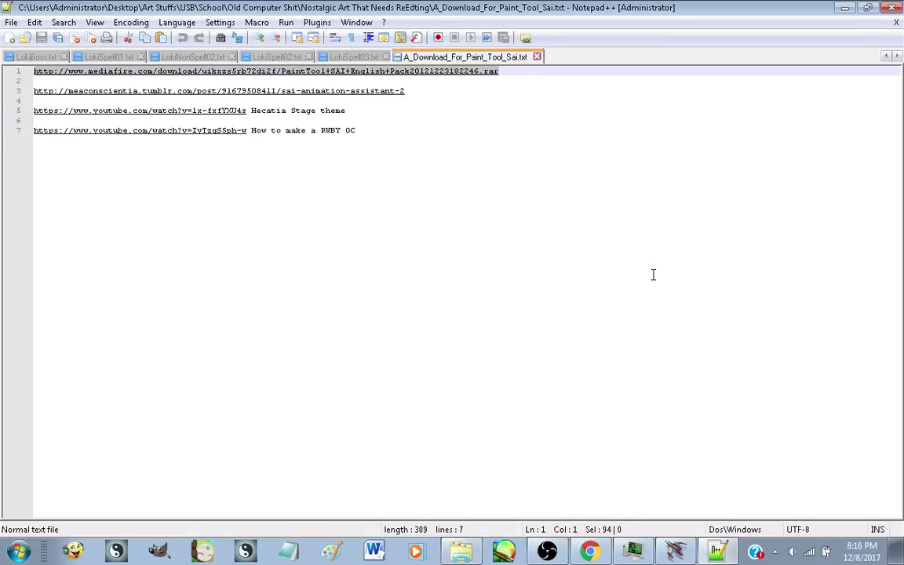
{"action": "left_click", "coordinate": [537, 57]}
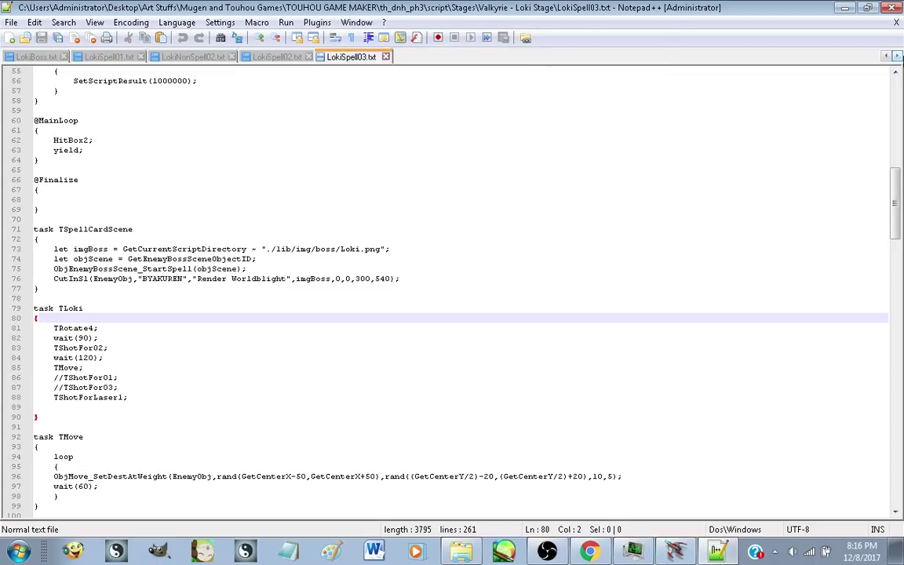
{"action": "left_click", "coordinate": [894, 10]}
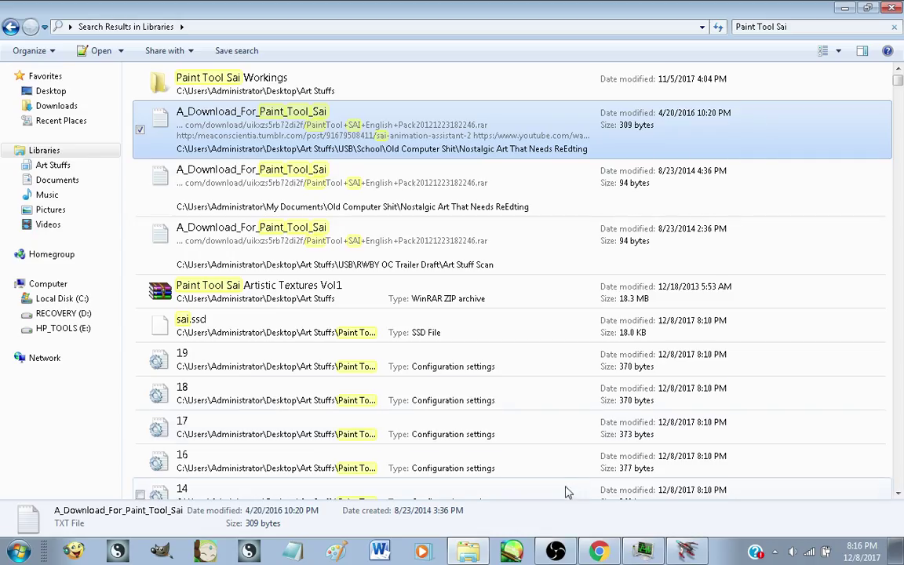
Switch to the YouTube live dashboard in Chrome and post the copied PaintTool SAI download link in the live chat
{"action": "left_click", "coordinate": [598, 552]}
{"action": "left_click", "coordinate": [670, 443]}
{"action": "key", "text": "ctrl+v"}
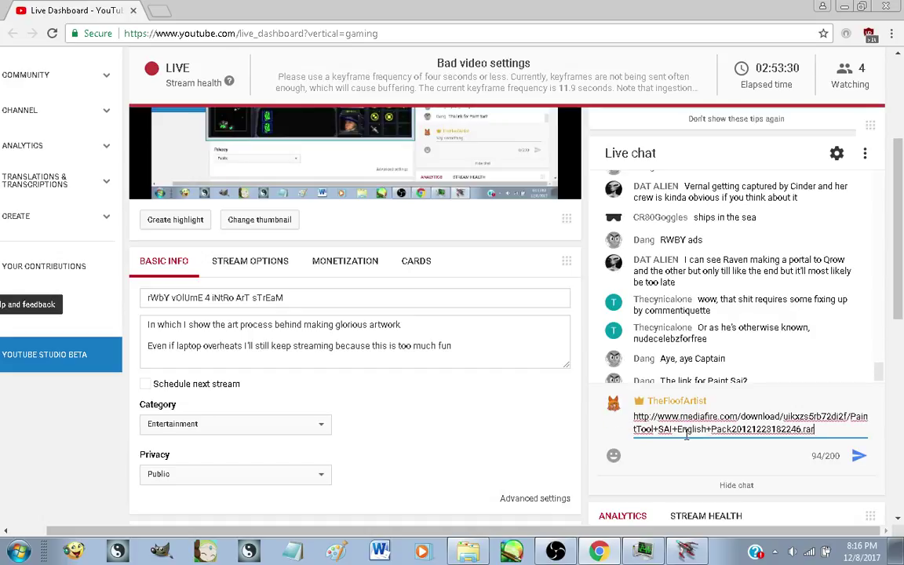
{"action": "key", "text": "Return"}
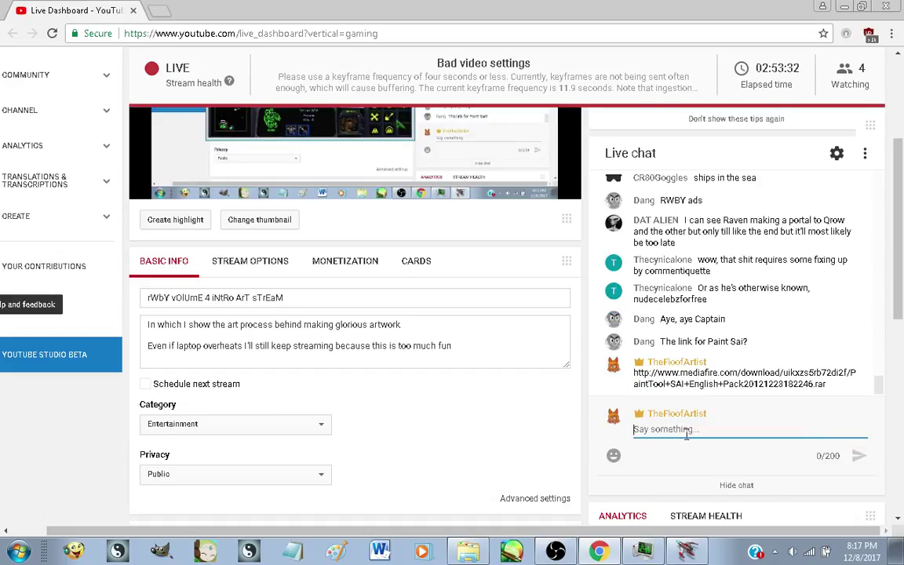
Post the messages "Here you go", "Works for windows" and "idk about mac" in the live chat
{"action": "type", "text": "Here you"}
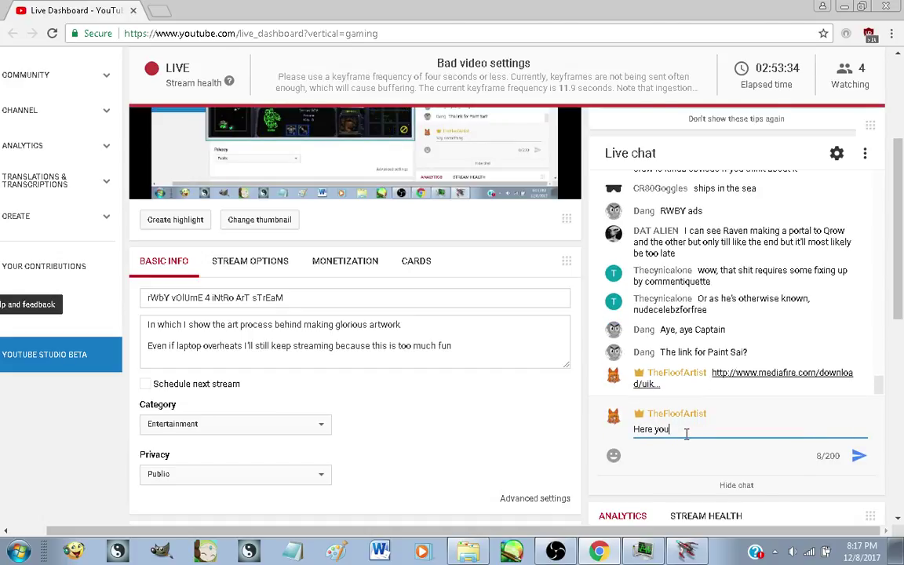
{"action": "type", "text": " go"}
{"action": "key", "text": "Return"}
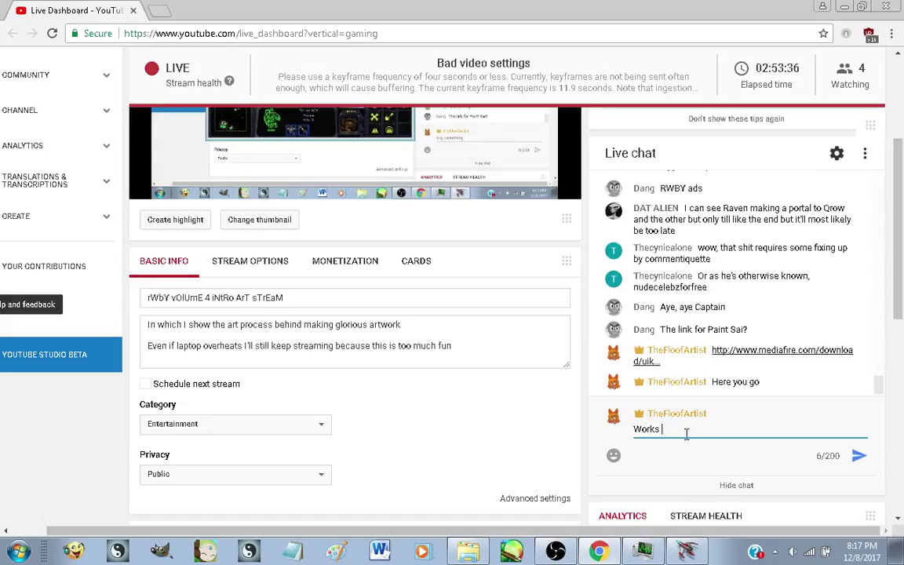
{"action": "type", "text": "Works for windows"}
{"action": "key", "text": "Return"}
{"action": "type", "text": "I"}
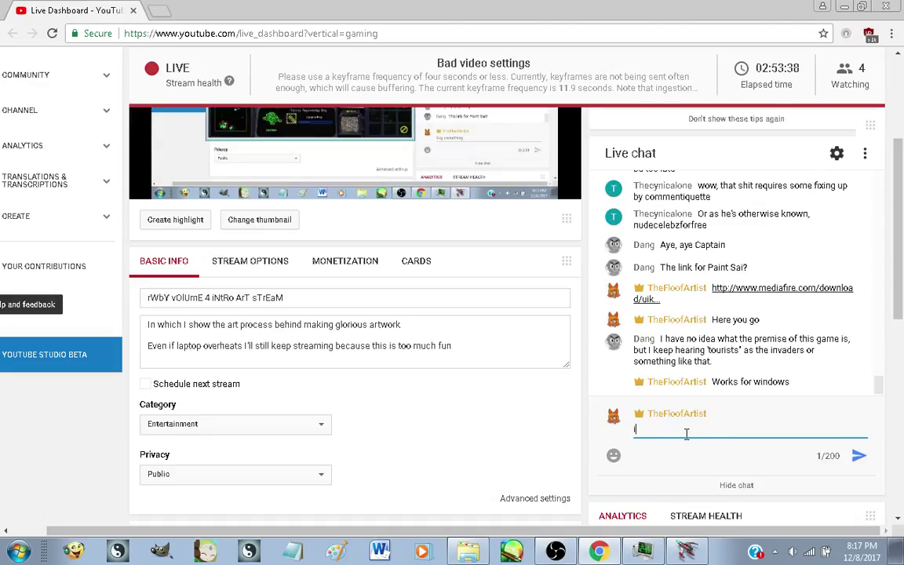
{"action": "type", "text": "dk about mac"}
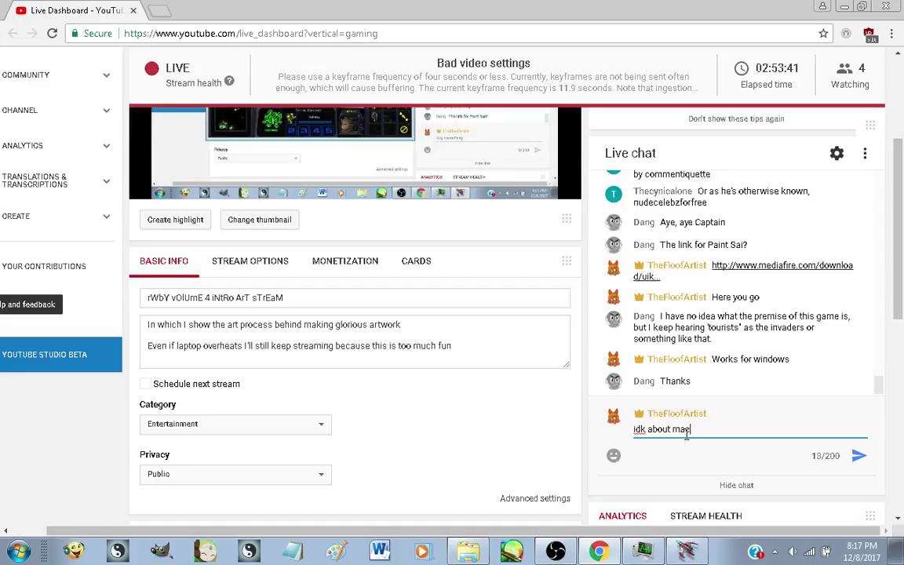
{"action": "key", "text": "Return"}
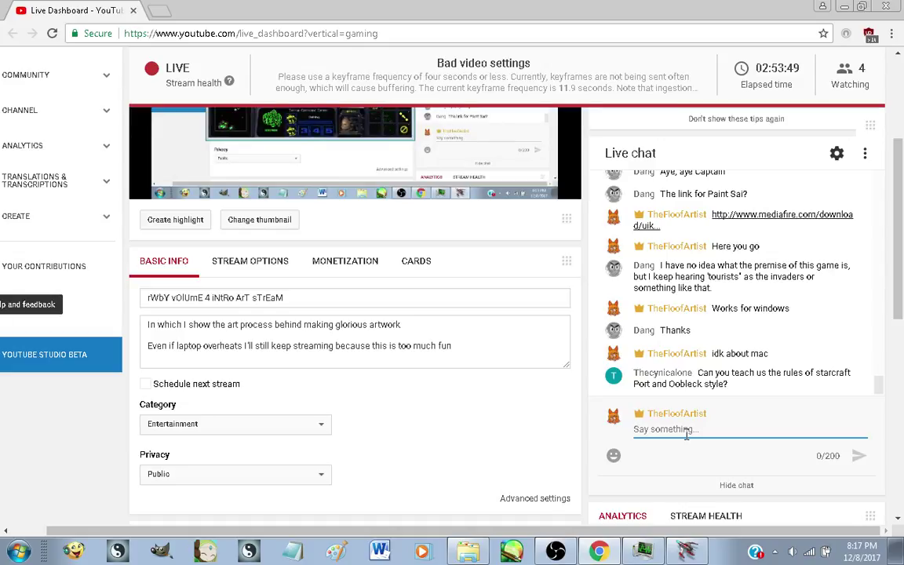
Switch back to the Brood War game, close its Options screen, and select the expansion's Command Center
{"action": "left_click", "coordinate": [686, 551]}
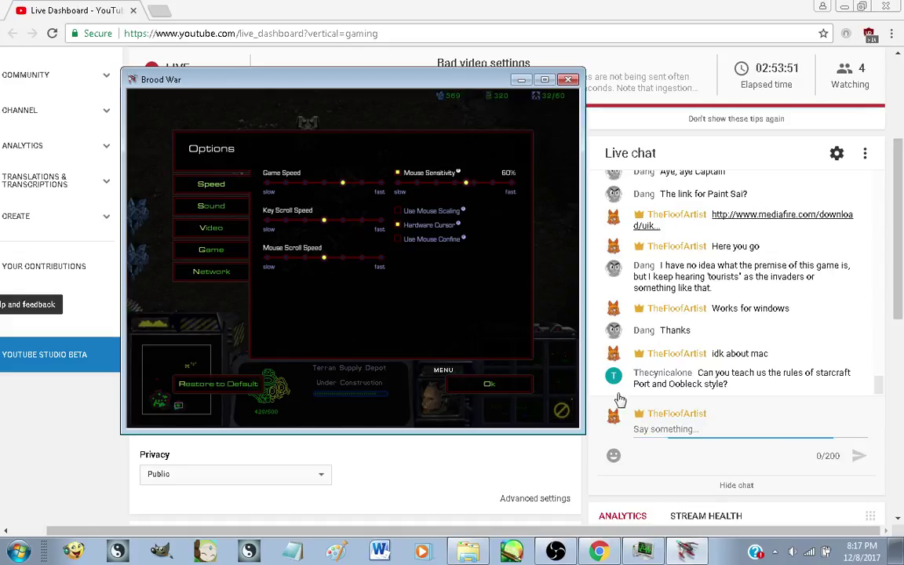
{"action": "left_click", "coordinate": [514, 390]}
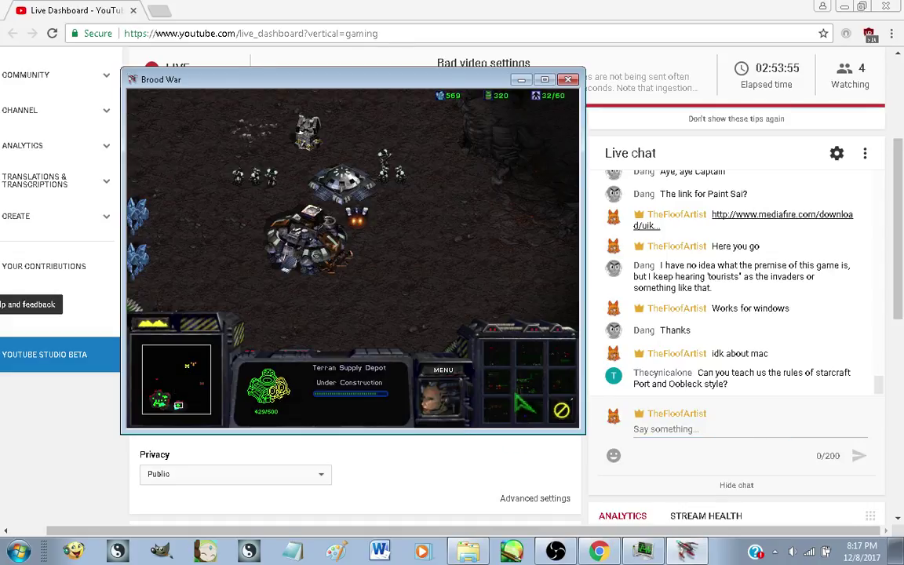
{"action": "key", "text": "Left"}
{"action": "key", "text": "Up"}
{"action": "key", "text": "Right"}
{"action": "key", "text": "Down"}
{"action": "key", "text": "Left"}
{"action": "key", "text": "Left"}
{"action": "left_click", "coordinate": [382, 245]}
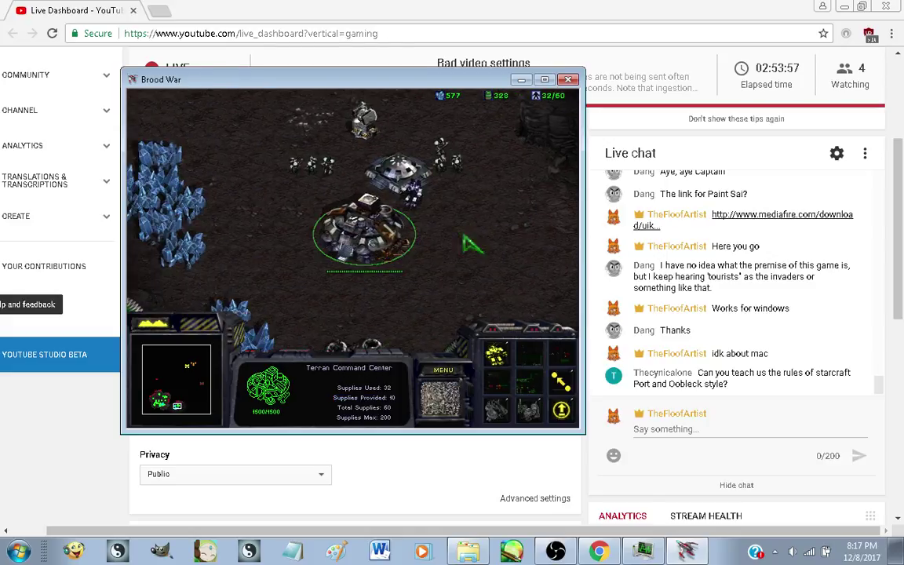
Order the SCV beside the expansion bunker to build a Refinery on the vespene geyser south of the Command Center
{"action": "left_click_drag", "start_coordinate": [420, 197], "coordinate": [406, 187]}
{"action": "key", "text": "Down"}
{"action": "key", "text": "Down"}
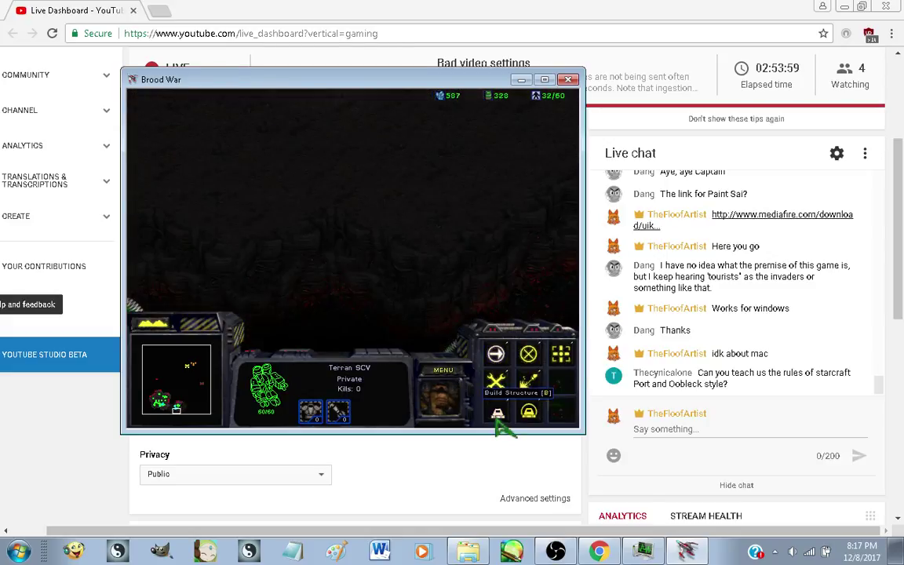
{"action": "left_click", "coordinate": [494, 414]}
{"action": "key", "text": "Up"}
{"action": "key", "text": "Left"}
{"action": "left_click", "coordinate": [565, 349]}
{"action": "left_click", "coordinate": [421, 196]}
{"action": "key", "text": "Left"}
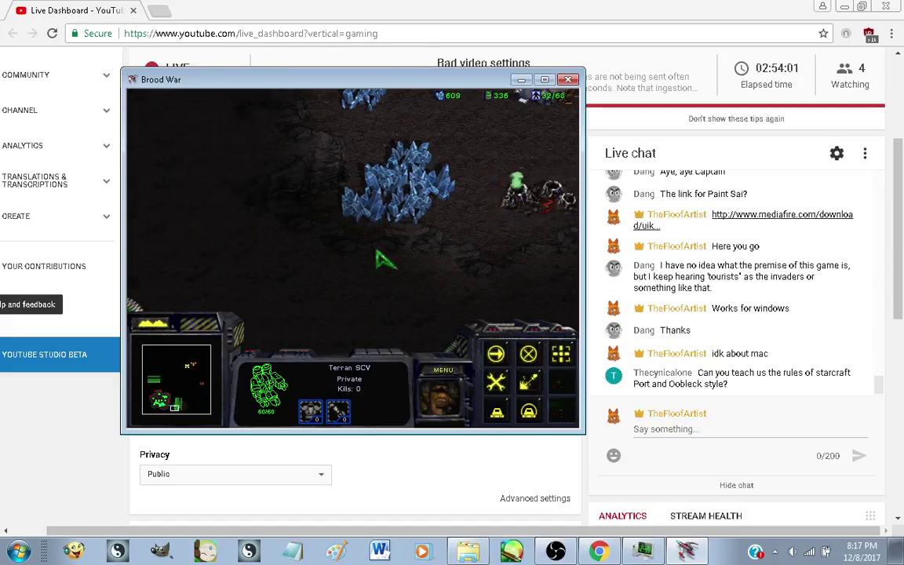
Queue four SCVs at the expansion's Command Center
{"action": "key", "text": "Up"}
{"action": "key", "text": "Right"}
{"action": "left_click", "coordinate": [431, 265]}
{"action": "key", "text": "Down"}
{"action": "key", "text": "Right"}
{"action": "left_click", "coordinate": [487, 361]}
{"action": "left_click", "coordinate": [486, 362]}
{"action": "left_click", "coordinate": [486, 362]}
Order an SCV in the main base to build a Supply Depot directly below the westernmost existing depot
{"action": "key", "text": "Left"}
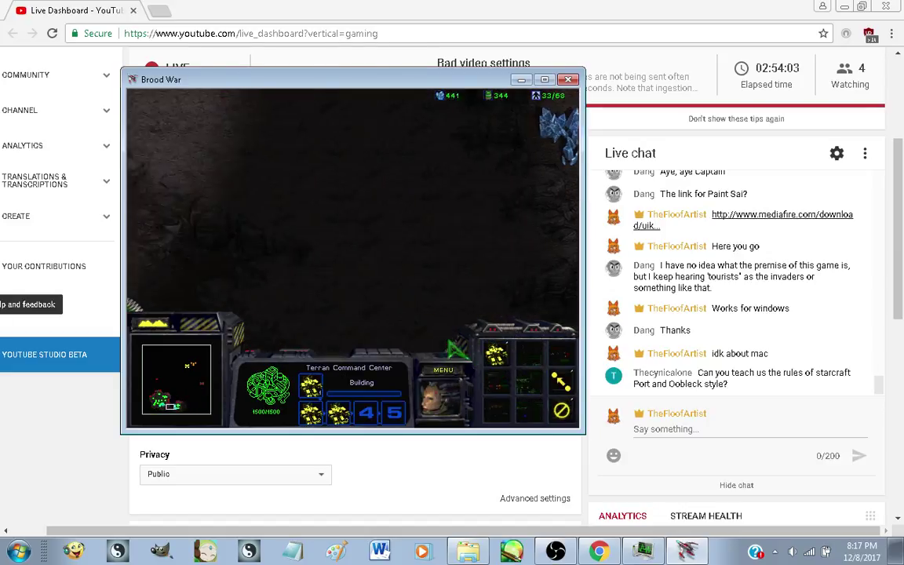
{"action": "key", "text": "Up"}
{"action": "key", "text": "Left"}
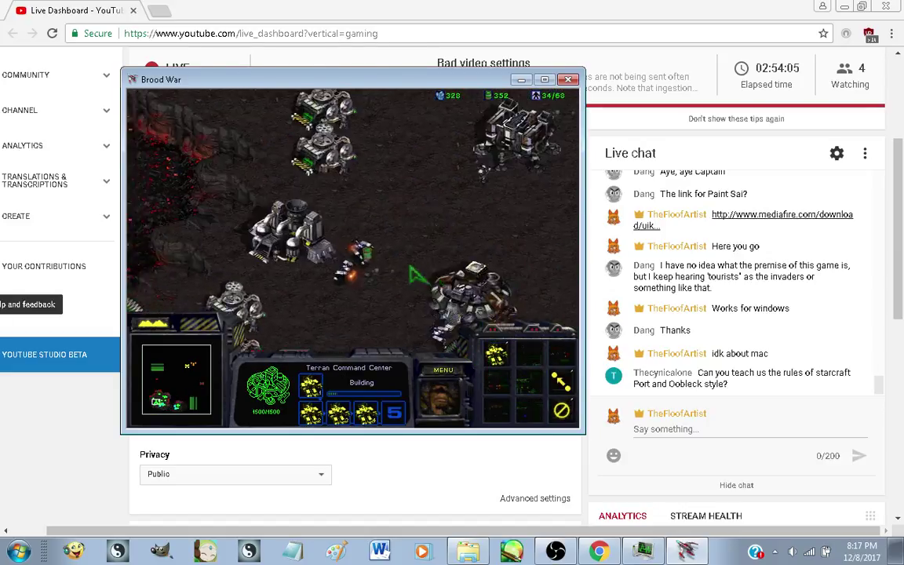
{"action": "key", "text": "Down"}
{"action": "left_click", "coordinate": [307, 215]}
{"action": "key", "text": "Down"}
{"action": "key", "text": "Left"}
{"action": "key", "text": "Left"}
{"action": "key", "text": "Up"}
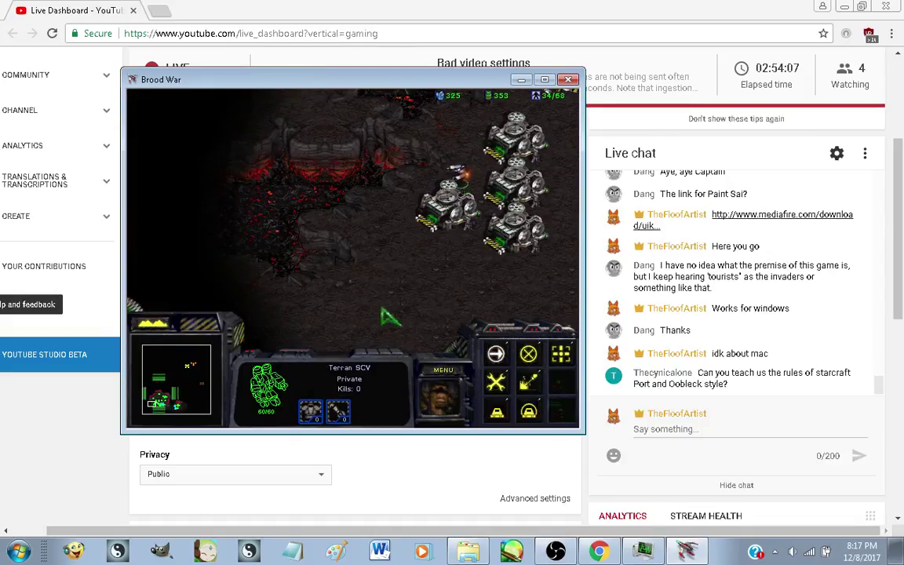
{"action": "key", "text": "Left"}
{"action": "key", "text": "Up"}
{"action": "key", "text": "Right"}
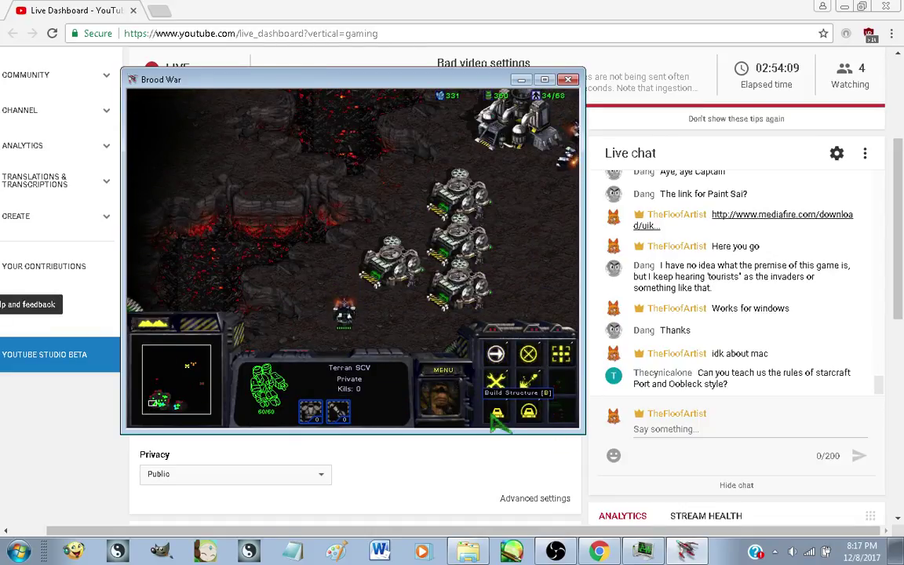
{"action": "left_click", "coordinate": [496, 415]}
{"action": "left_click", "coordinate": [533, 354]}
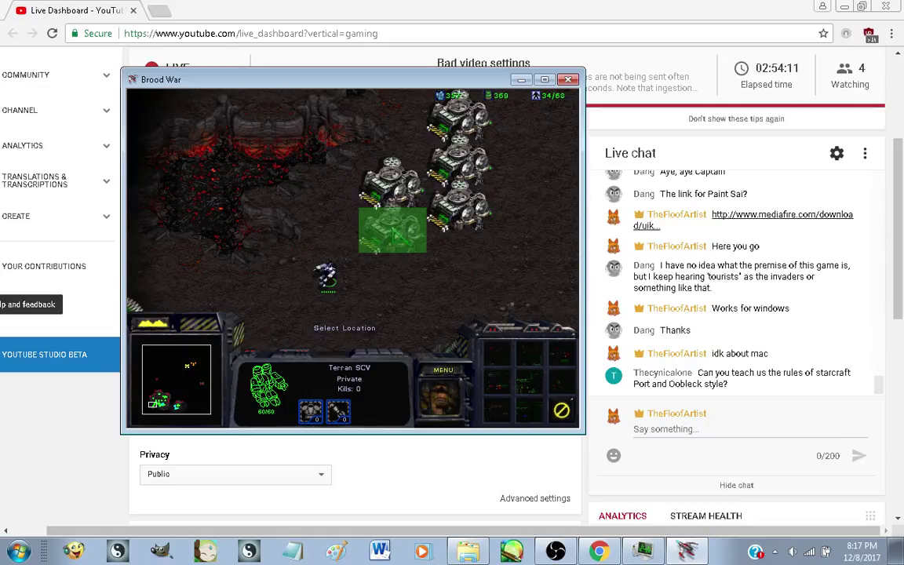
{"action": "left_click", "coordinate": [393, 230]}
Try to have the SCV beside the main base's northern bunker build a Missile Turret just east of that bunker
{"action": "key", "text": "Right"}
{"action": "key", "text": "Right"}
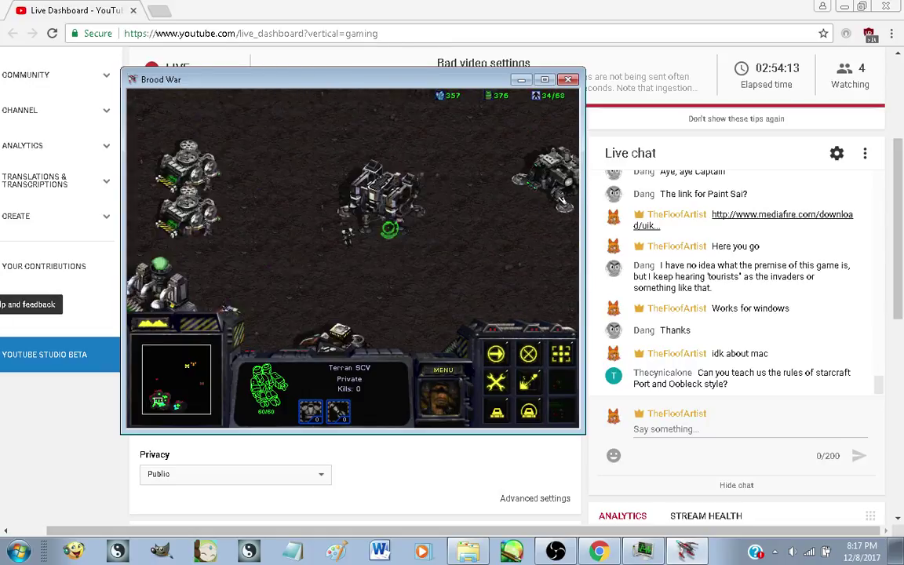
{"action": "key", "text": "Up"}
{"action": "key", "text": "1"}
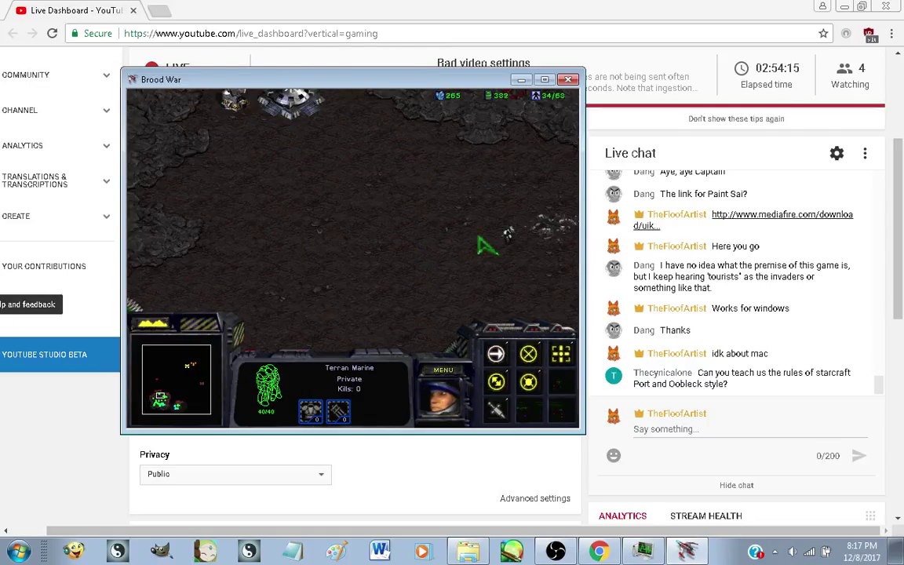
{"action": "key", "text": "Up"}
{"action": "left_click", "coordinate": [277, 181]}
{"action": "key", "text": "Left"}
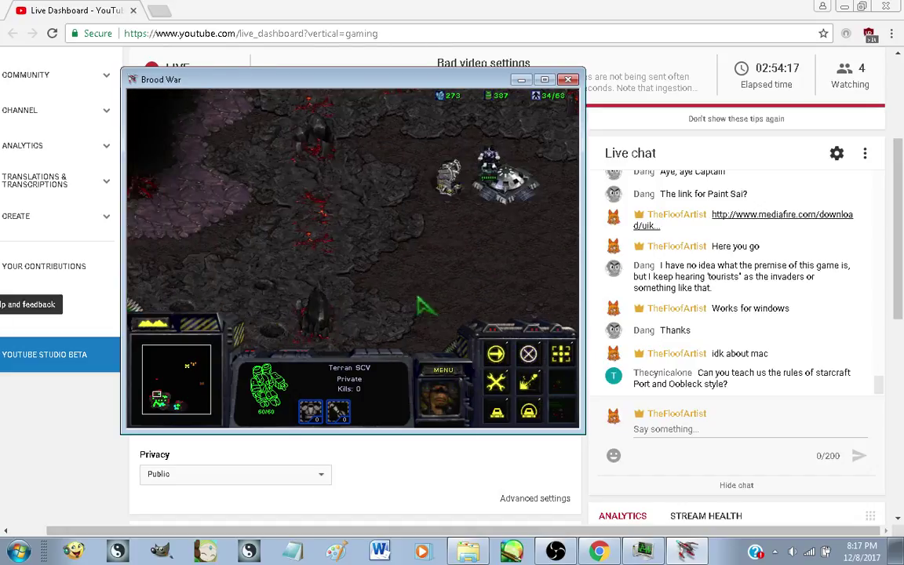
{"action": "left_click", "coordinate": [495, 412]}
{"action": "left_click", "coordinate": [540, 354]}
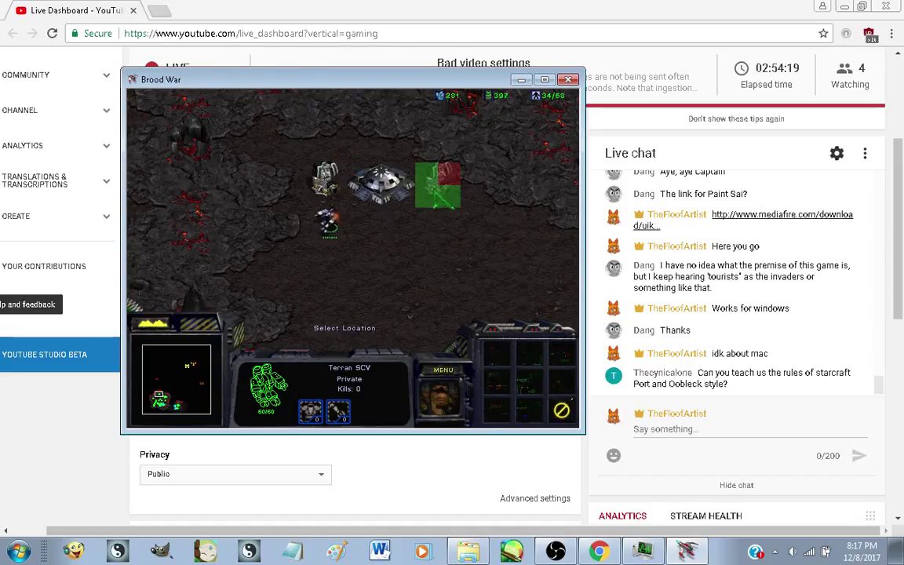
{"action": "left_click", "coordinate": [439, 223]}
Order the northern SCV to build a Bunker on the open ground just northwest of the gathered infantry
{"action": "key", "text": "Right"}
{"action": "left_click", "coordinate": [498, 410]}
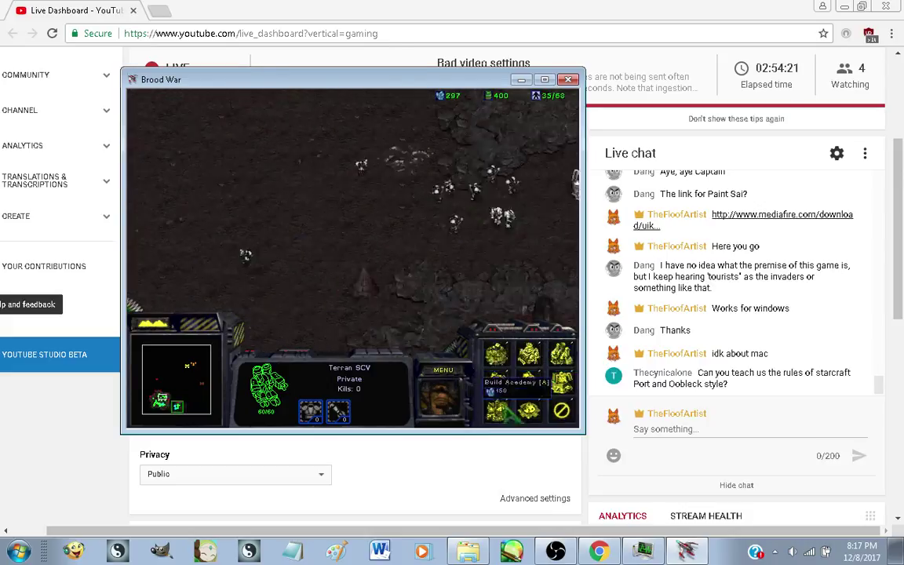
{"action": "key", "text": "Up"}
{"action": "left_click", "coordinate": [528, 408]}
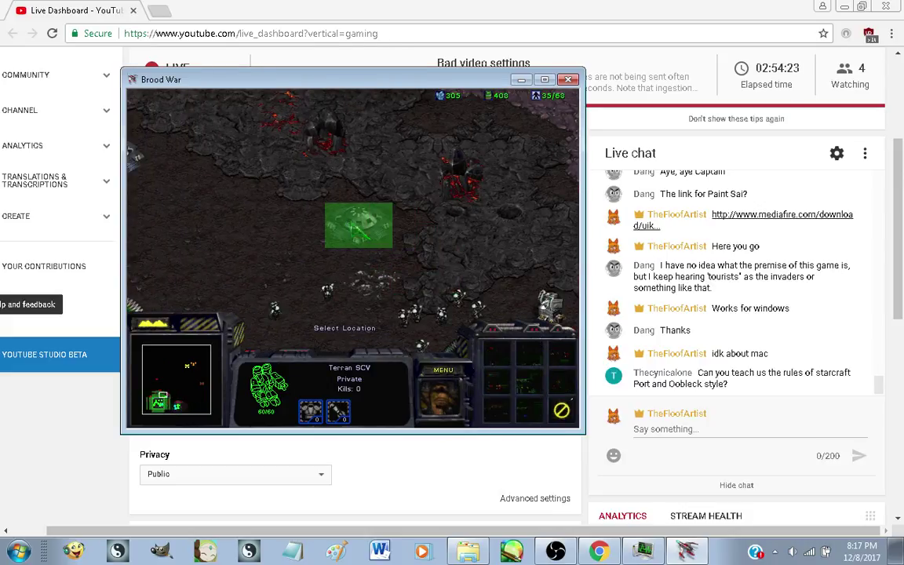
{"action": "left_click", "coordinate": [354, 228]}
Send two marines from the open ground into the main base's northern bunker
{"action": "key", "text": "Left"}
{"action": "left_click_drag", "start_coordinate": [452, 276], "coordinate": [435, 271]}
{"action": "right_click", "coordinate": [228, 154]}
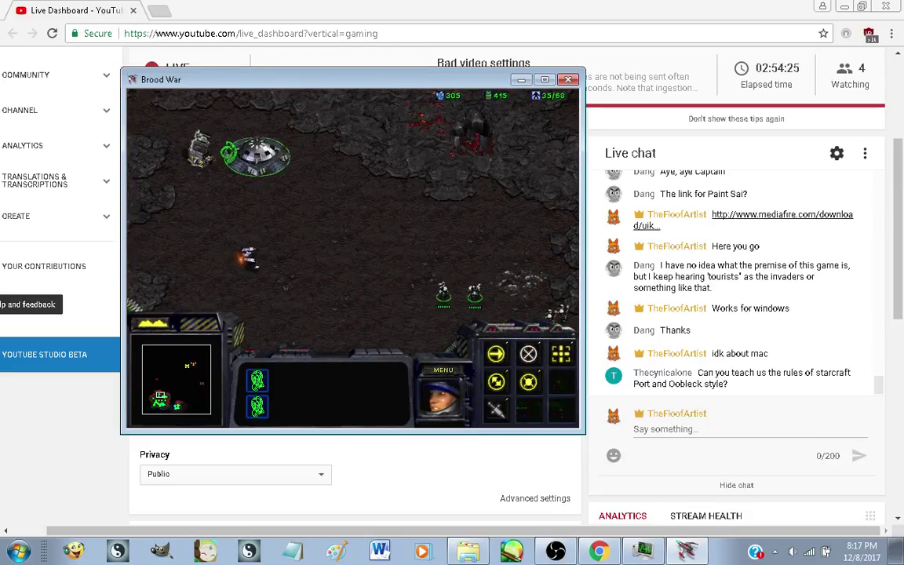
{"action": "key", "text": "Right"}
{"action": "key", "text": "Down"}
{"action": "key", "text": "Left"}
{"action": "key", "text": "Up"}
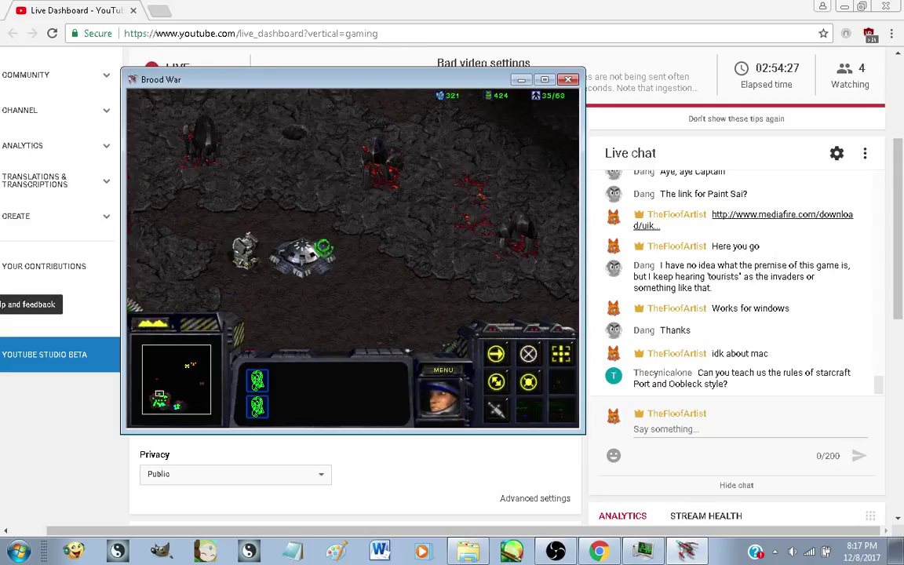
{"action": "key", "text": "Right"}
{"action": "key", "text": "Down"}
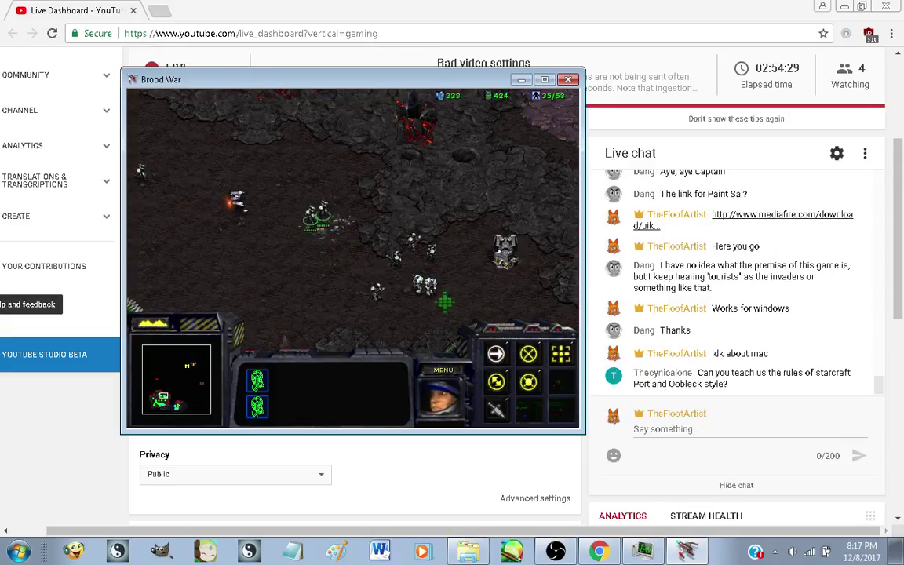
{"action": "left_click_drag", "start_coordinate": [445, 302], "coordinate": [355, 245]}
{"action": "key", "text": "Left"}
{"action": "key", "text": "Down"}
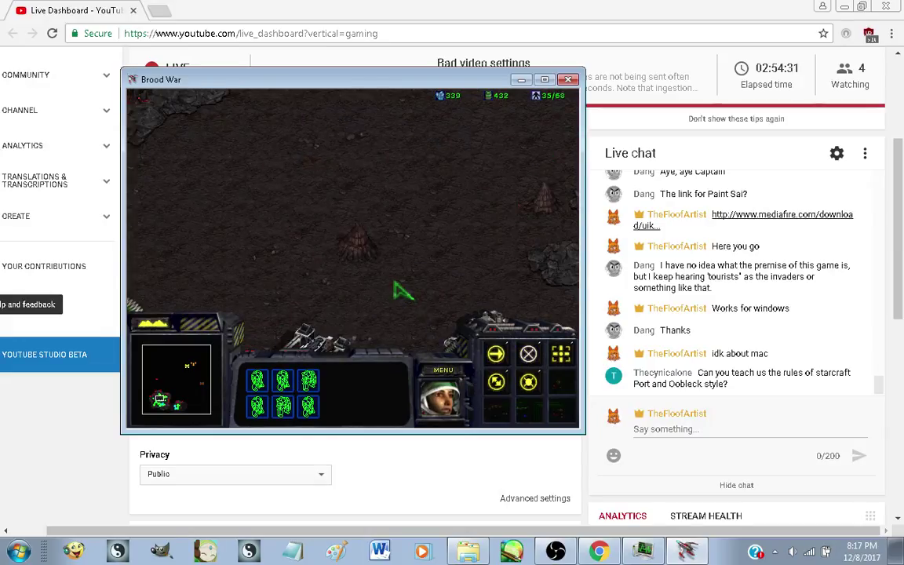
Queue four Marines at the Barracks east of the supply depots in the main base
{"action": "key", "text": "Right"}
{"action": "key", "text": "Left"}
{"action": "left_click", "coordinate": [457, 263]}
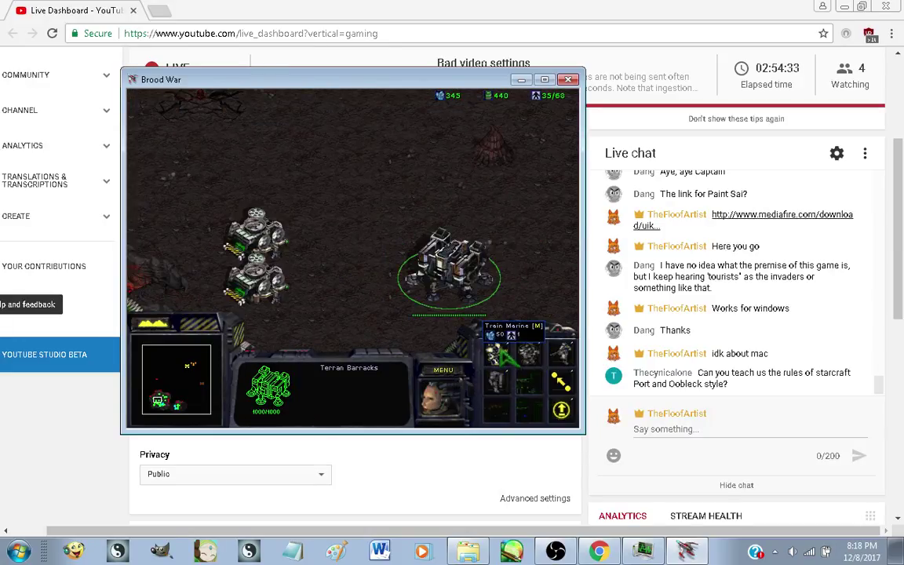
{"action": "left_click", "coordinate": [497, 356]}
{"action": "left_click", "coordinate": [498, 356]}
{"action": "left_click", "coordinate": [498, 355]}
{"action": "key", "text": "Down"}
{"action": "key", "text": "Right"}
{"action": "left_click", "coordinate": [498, 355]}
Select a pair of SCVs beside the Command Center and assign SCVs to mine the expansion's mineral field
{"action": "key", "text": "Down"}
{"action": "left_click_drag", "start_coordinate": [333, 245], "coordinate": [277, 215]}
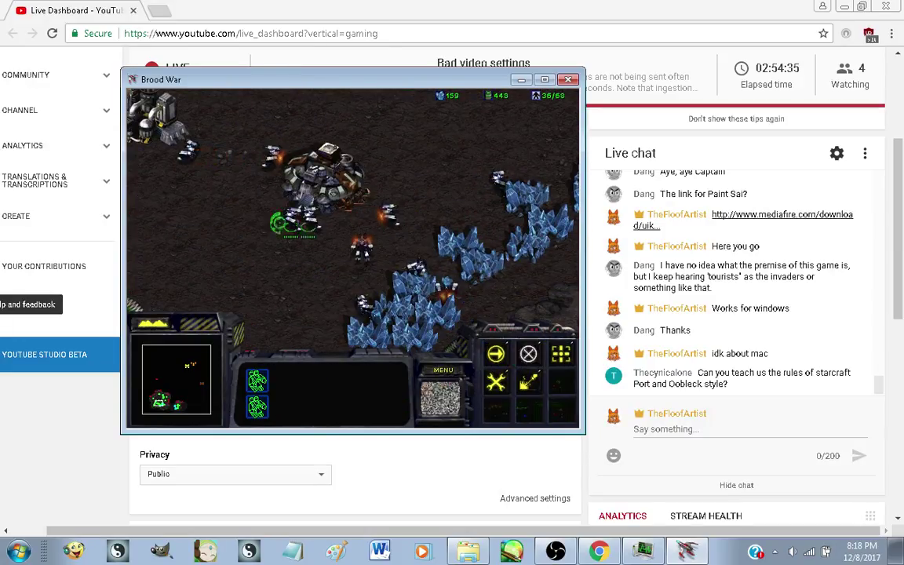
{"action": "key", "text": "Left"}
{"action": "key", "text": "Down"}
{"action": "key", "text": "Left"}
{"action": "key", "text": "Up"}
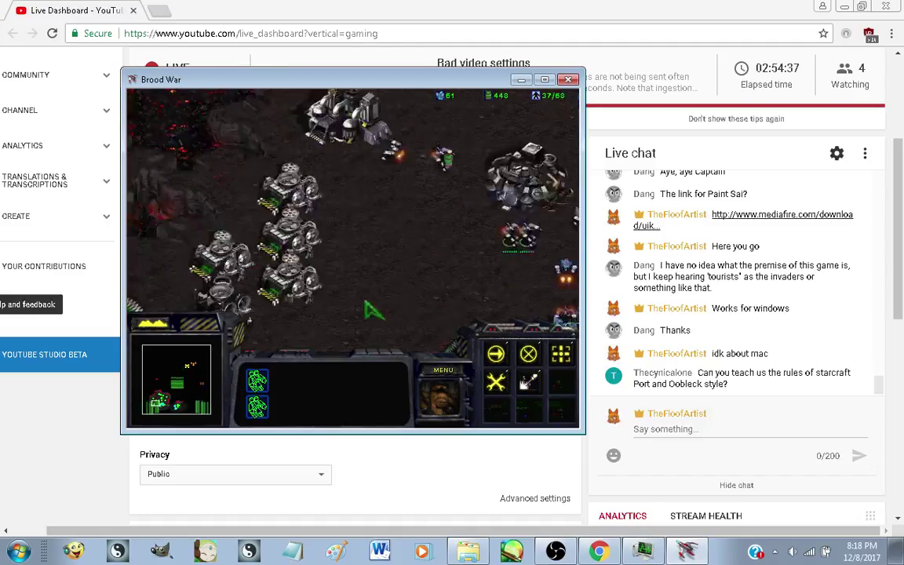
{"action": "key", "text": "Right"}
{"action": "key", "text": "Down"}
{"action": "key", "text": "Right"}
{"action": "key", "text": "F2"}
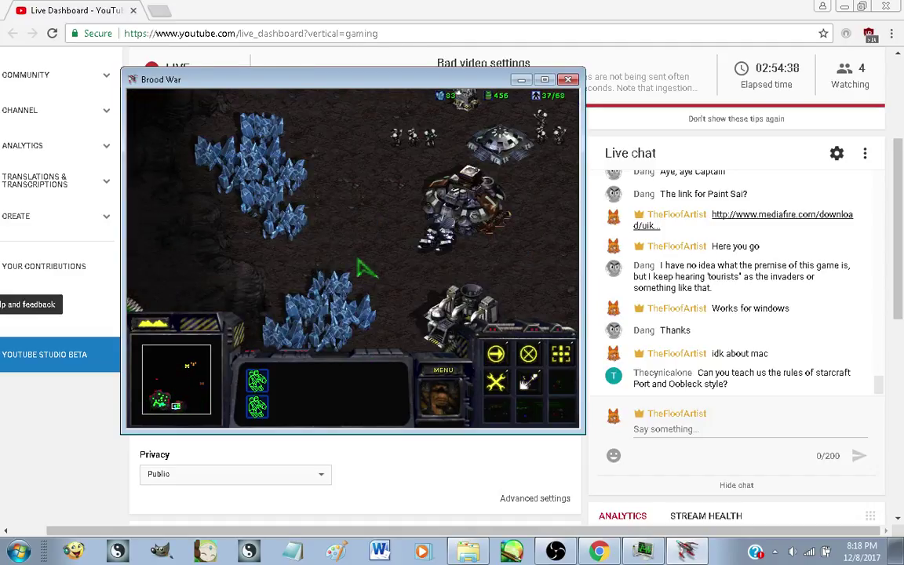
Add another SCV to the production queue of the expansion's Command Center
{"action": "left_click", "coordinate": [368, 224]}
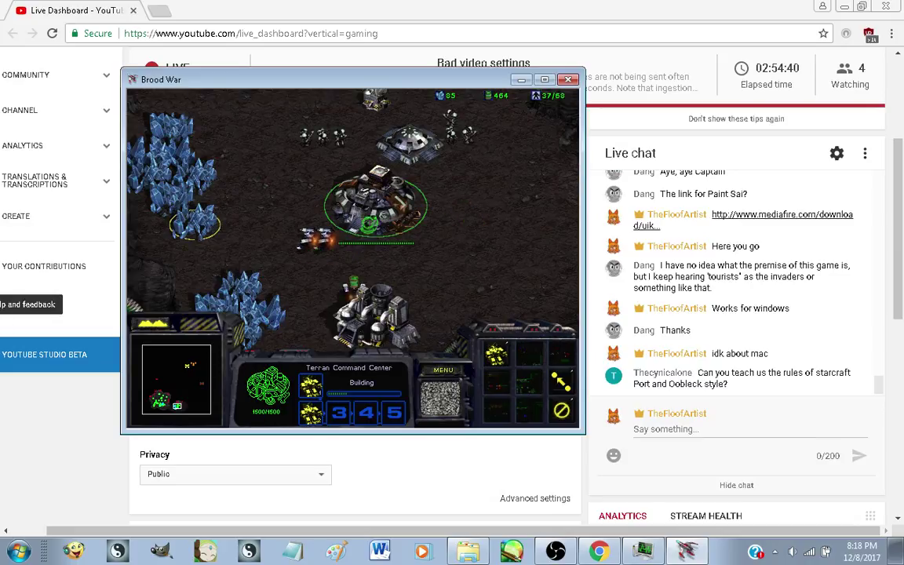
{"action": "left_click", "coordinate": [499, 357]}
{"action": "left_click", "coordinate": [499, 357]}
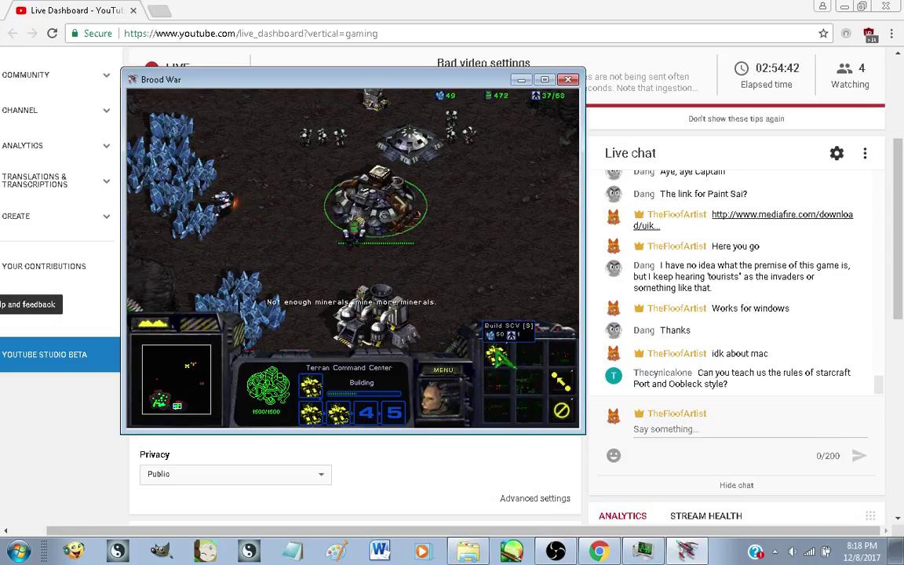
{"action": "key", "text": "Down"}
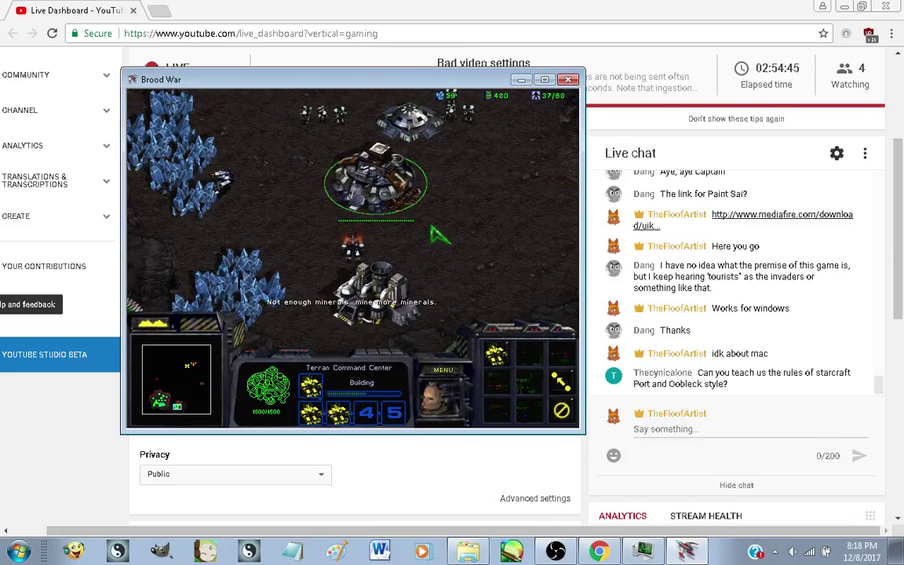
{"action": "key", "text": "Up"}
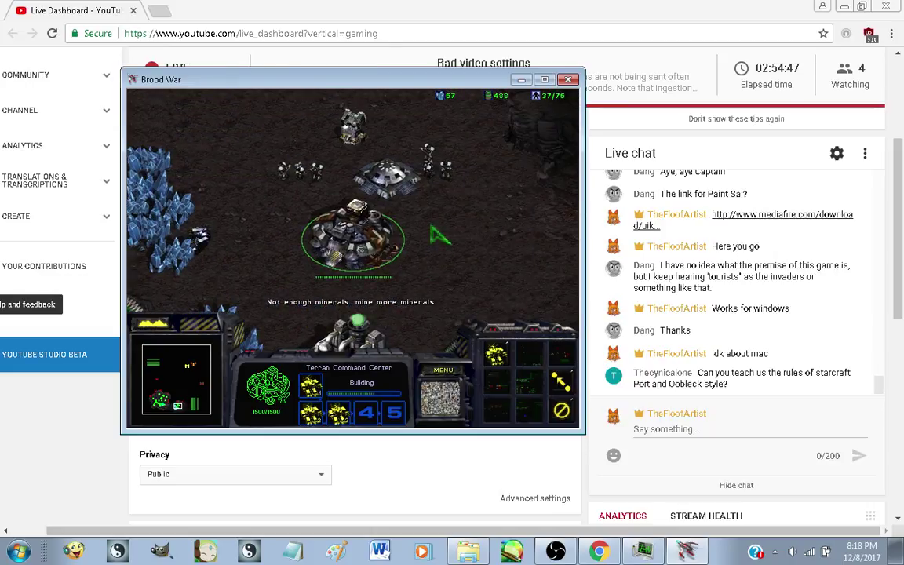
Inspect the bunker north of the expansion's Command Center and the marines standing beside it
{"action": "left_click_drag", "start_coordinate": [417, 191], "coordinate": [412, 188]}
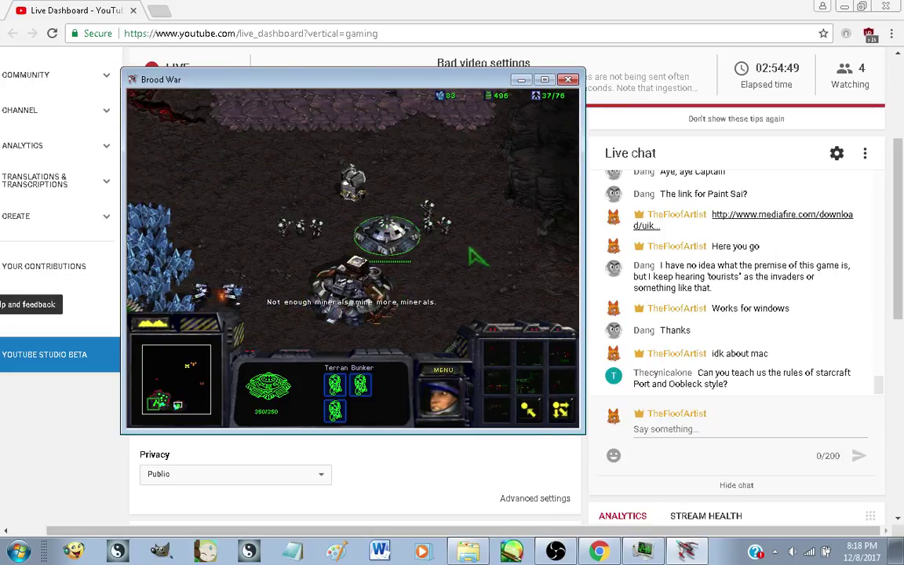
{"action": "left_click", "coordinate": [444, 229]}
{"action": "left_click_drag", "start_coordinate": [443, 225], "coordinate": [414, 196]}
Have an SCV from the expansion's mineral field build a second Bunker west of the marines, north of the minerals
{"action": "left_click", "coordinate": [276, 293]}
{"action": "key", "text": "Left"}
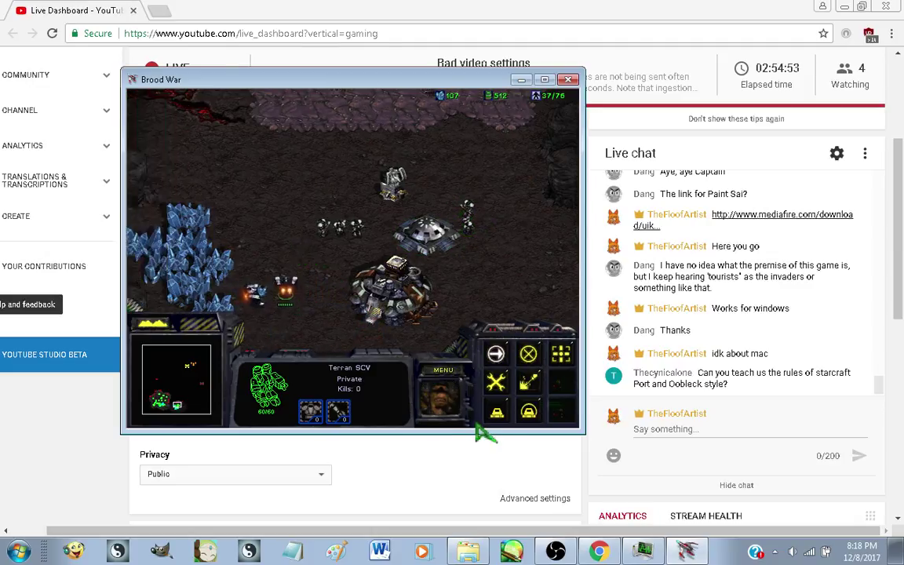
{"action": "key", "text": "Up"}
{"action": "left_click", "coordinate": [496, 409]}
{"action": "key", "text": "Down"}
{"action": "left_click", "coordinate": [533, 407]}
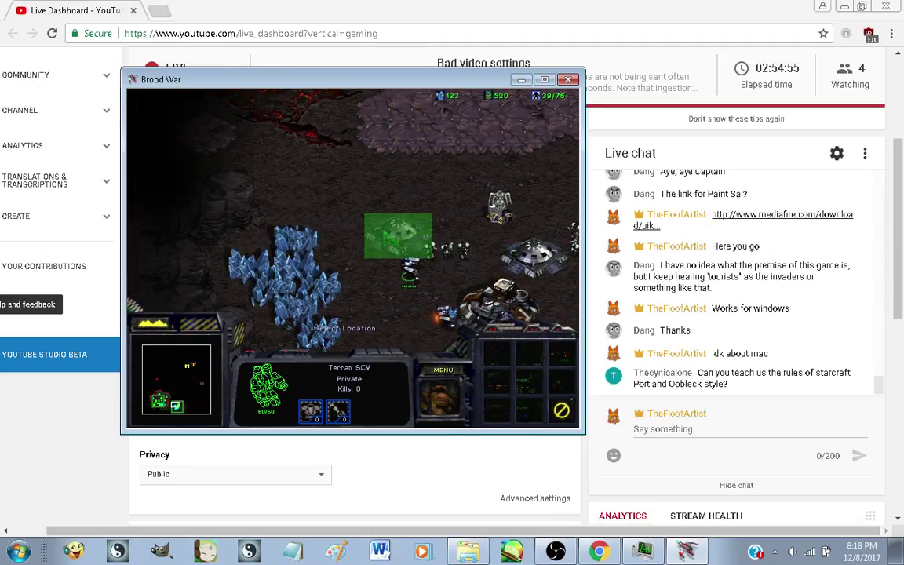
{"action": "left_click", "coordinate": [398, 236]}
Assign the SCV beside the expansion's Command Center to harvest gas at the Refinery to the south
{"action": "key", "text": "Right"}
{"action": "key", "text": "Down"}
{"action": "key", "text": "Up"}
{"action": "key", "text": "Down"}
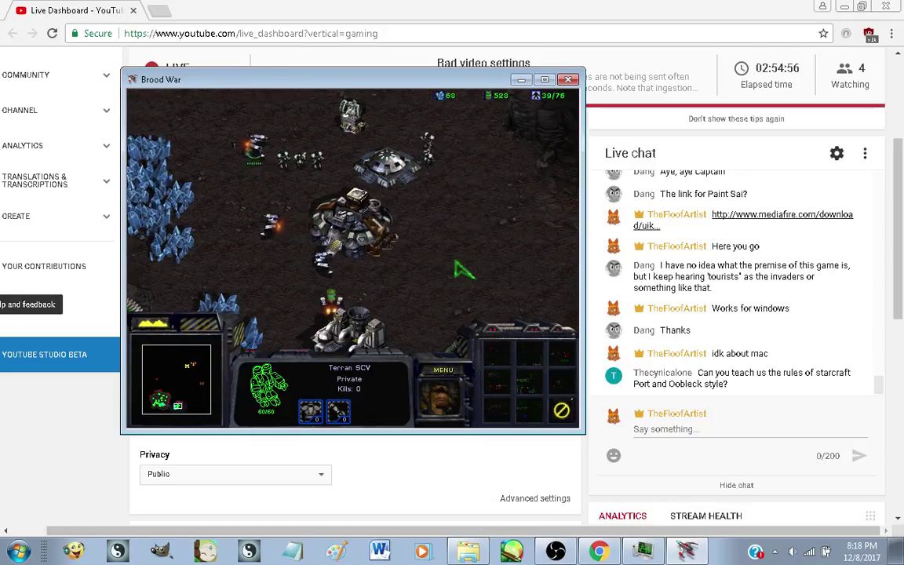
{"action": "left_click", "coordinate": [319, 257]}
{"action": "right_click", "coordinate": [347, 323]}
{"action": "key", "text": "Left"}
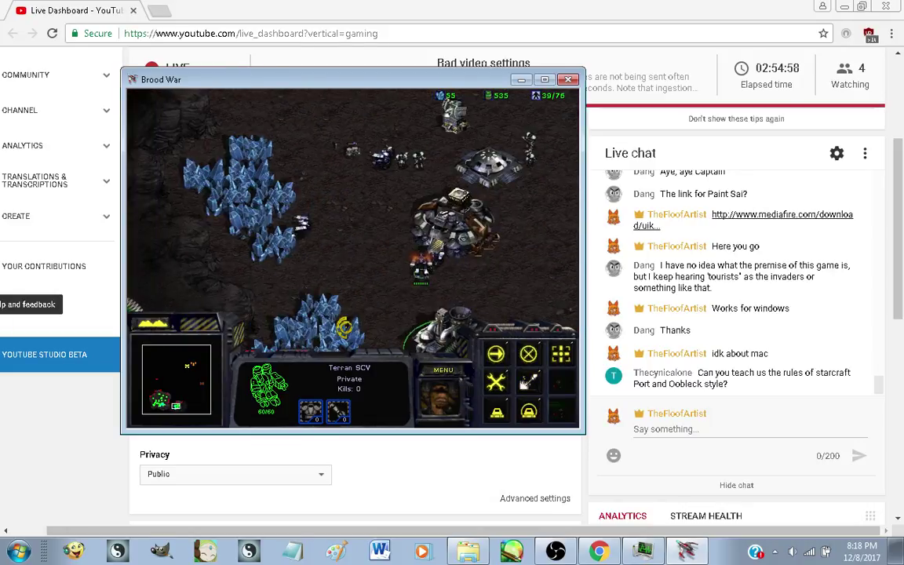
Train an SCV at the main base's Command Center and try to queue a second one
{"action": "key", "text": "Up"}
{"action": "key", "text": "Up"}
{"action": "key", "text": "Down"}
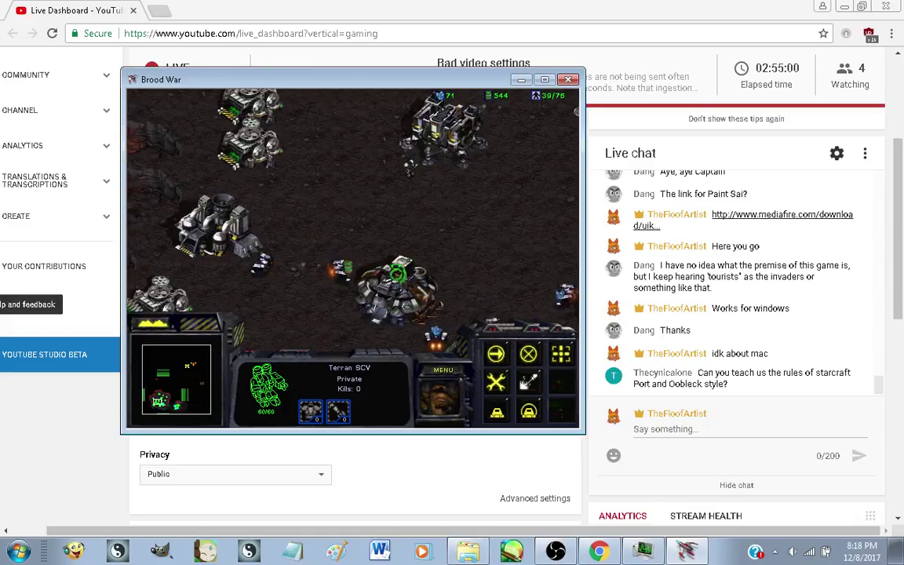
{"action": "left_click", "coordinate": [404, 286]}
{"action": "left_click", "coordinate": [506, 363]}
{"action": "left_click", "coordinate": [508, 364]}
Select the SCV beside the main base's western supply depots and bring up its basic structure choices
{"action": "key", "text": "Left"}
{"action": "key", "text": "Down"}
{"action": "key", "text": "Up"}
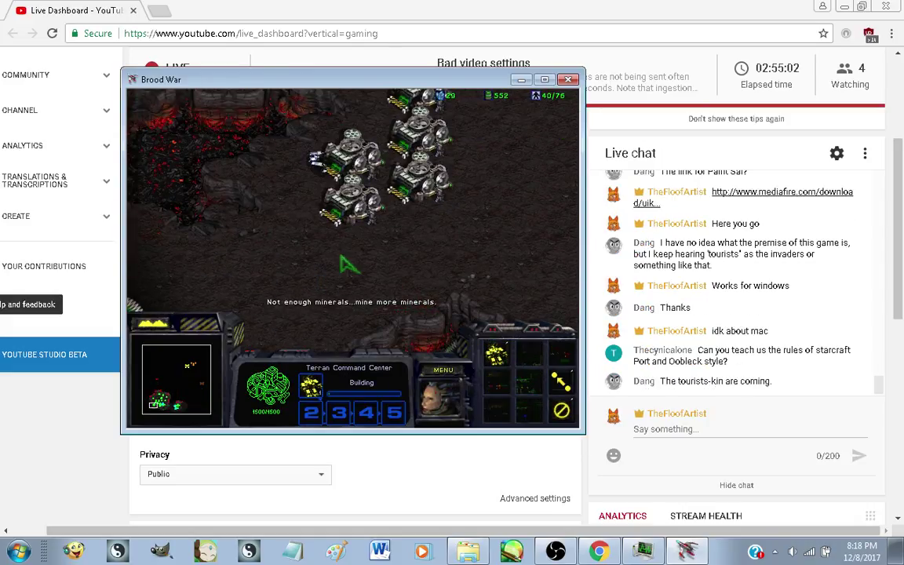
{"action": "left_click", "coordinate": [317, 167]}
{"action": "key", "text": "Left"}
{"action": "key", "text": "Up"}
{"action": "left_click", "coordinate": [496, 416]}
{"action": "key", "text": "Down"}
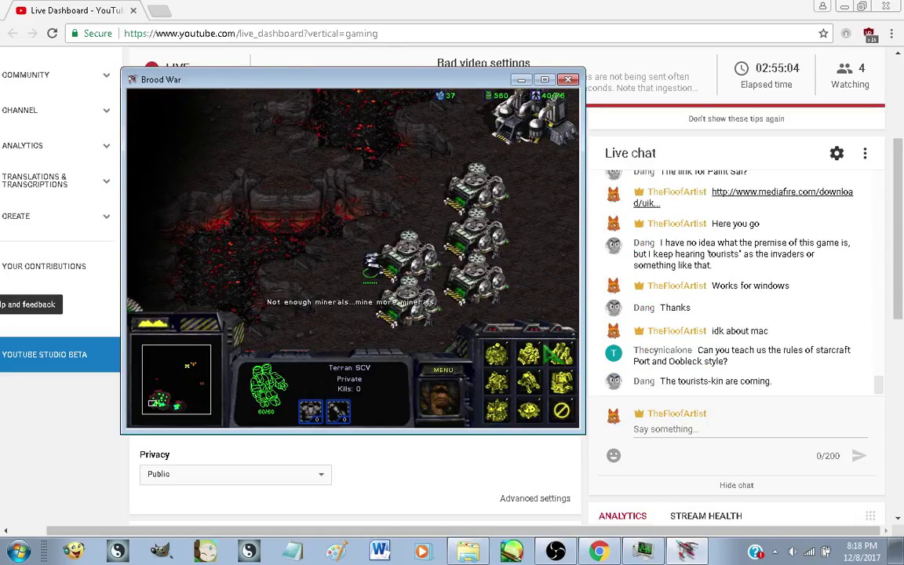
{"action": "key", "text": "Right"}
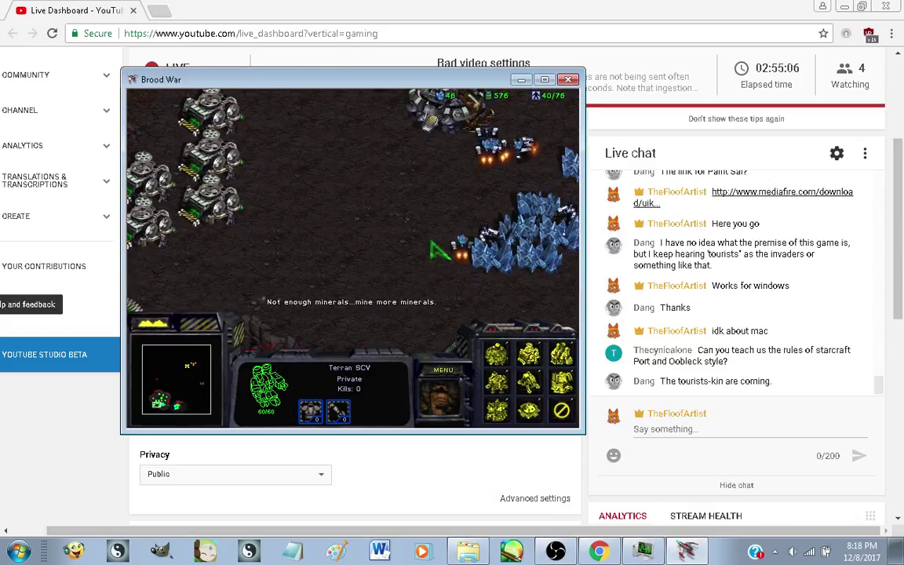